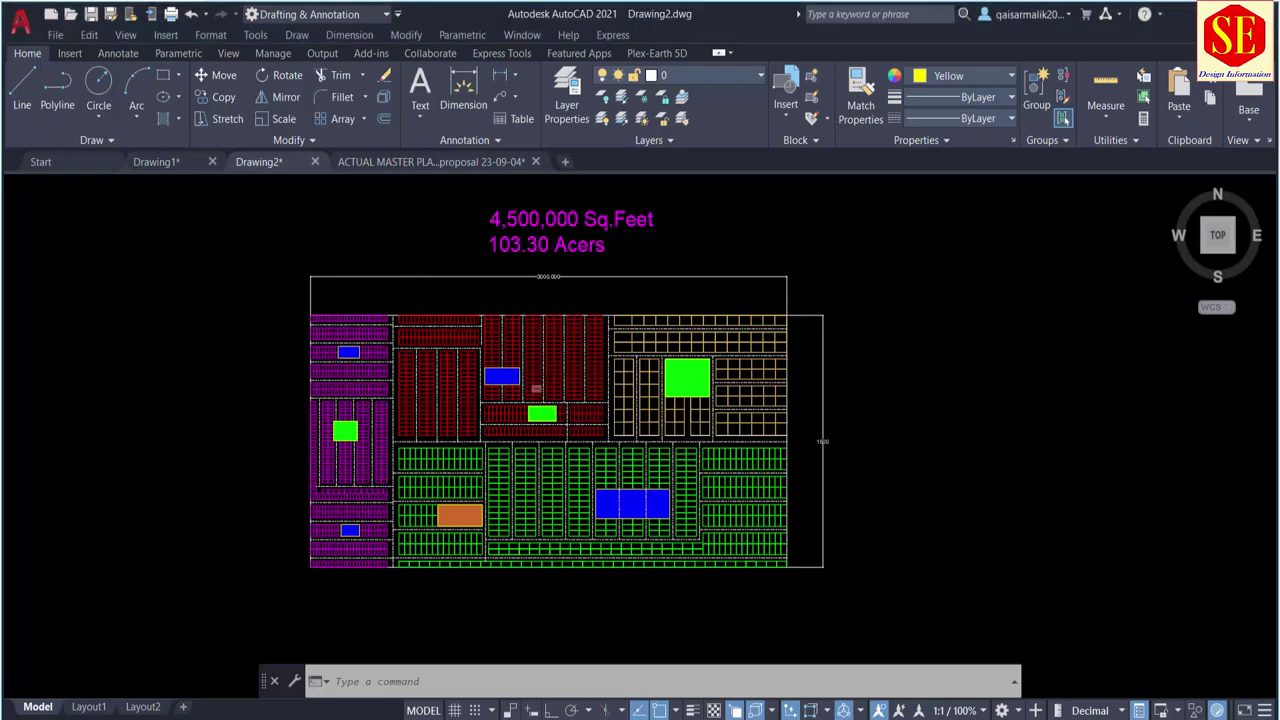
Step: Zoom around the plot layout, then select and deselect the orange hatched rectangle
scroll(540, 395, up, 4)
scroll(645, 385, down, 2)
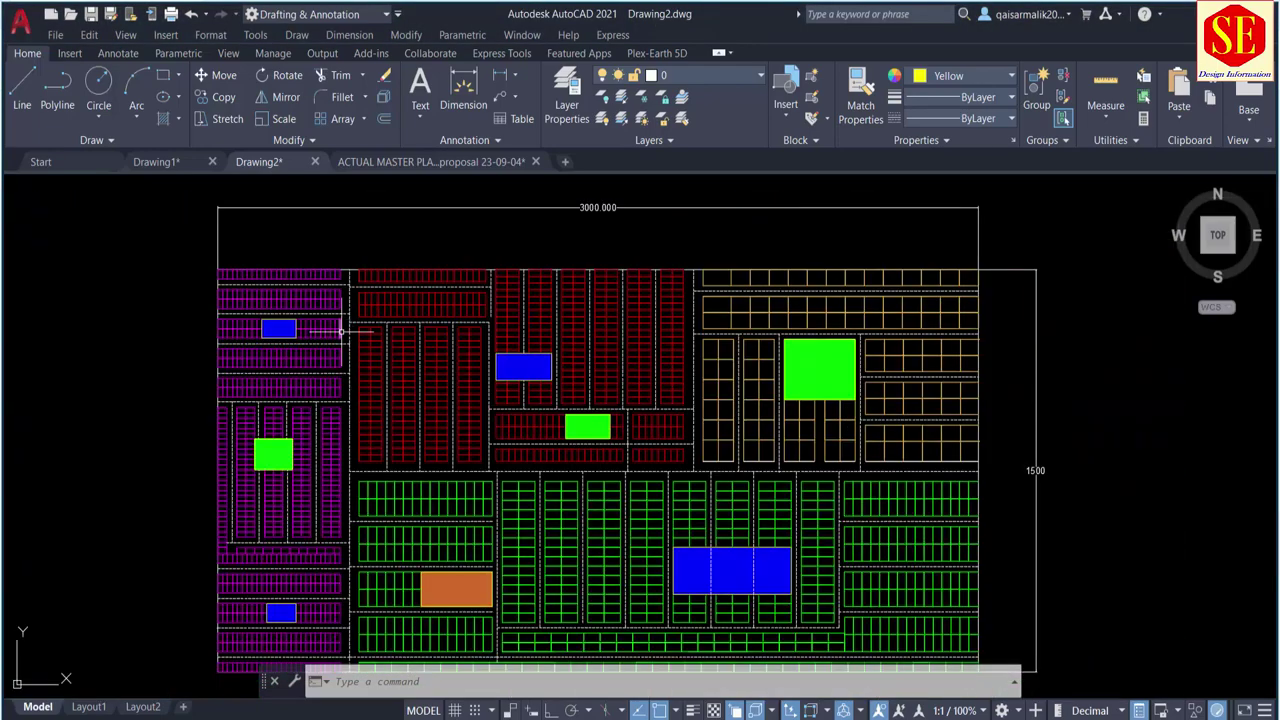
mouse_move(480, 300)
middle_down()
mouse_move(500, 453)
mouse_move(484, 372)
middle_up()
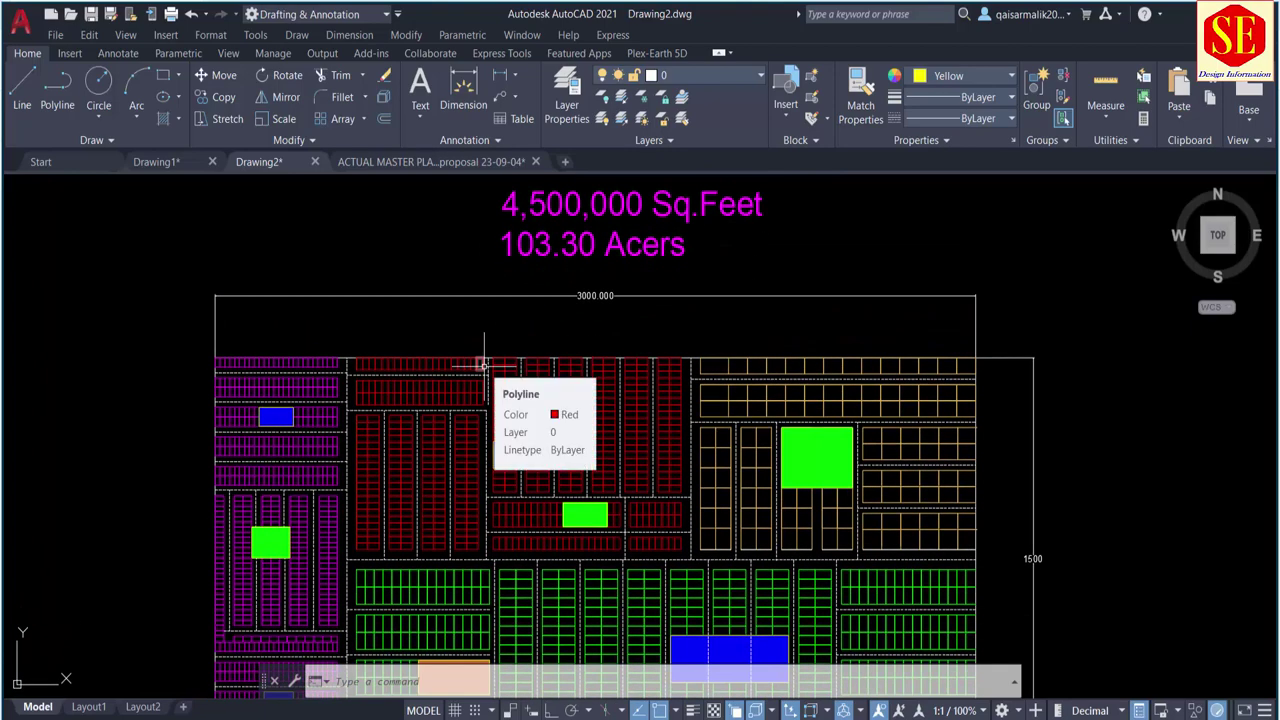
scroll(481, 494, up, 2)
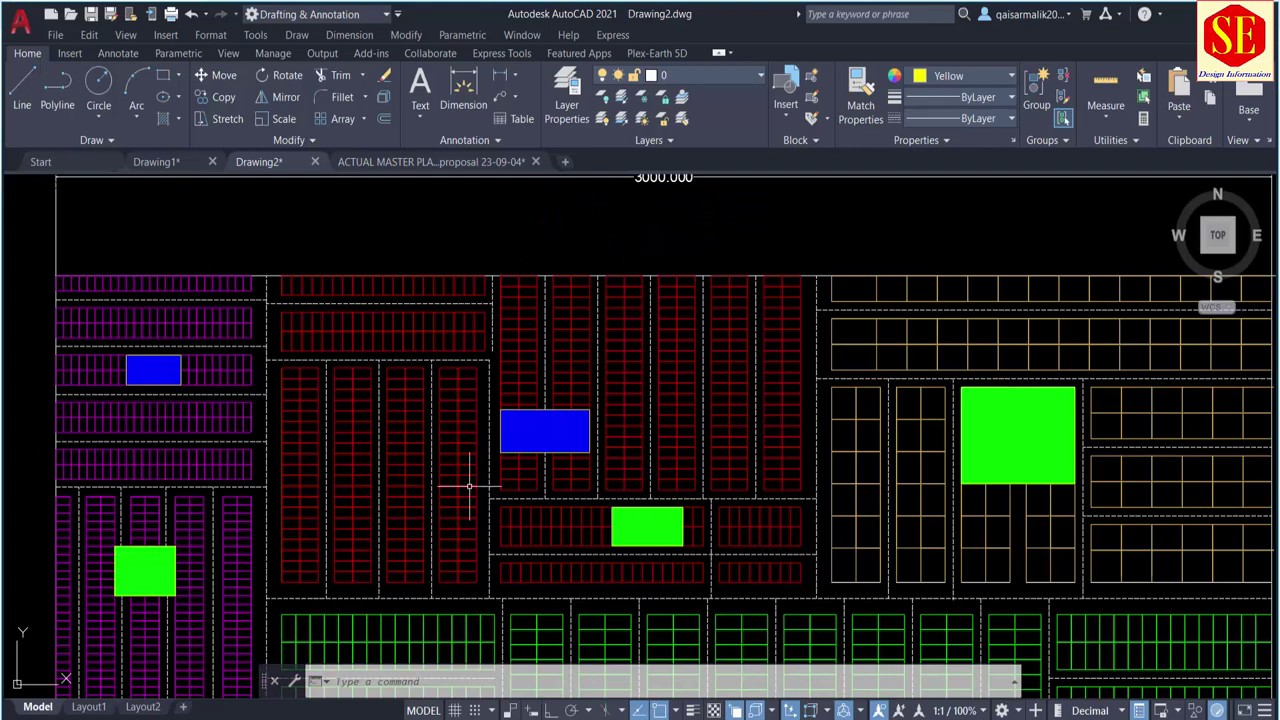
scroll(520, 335, down, 2)
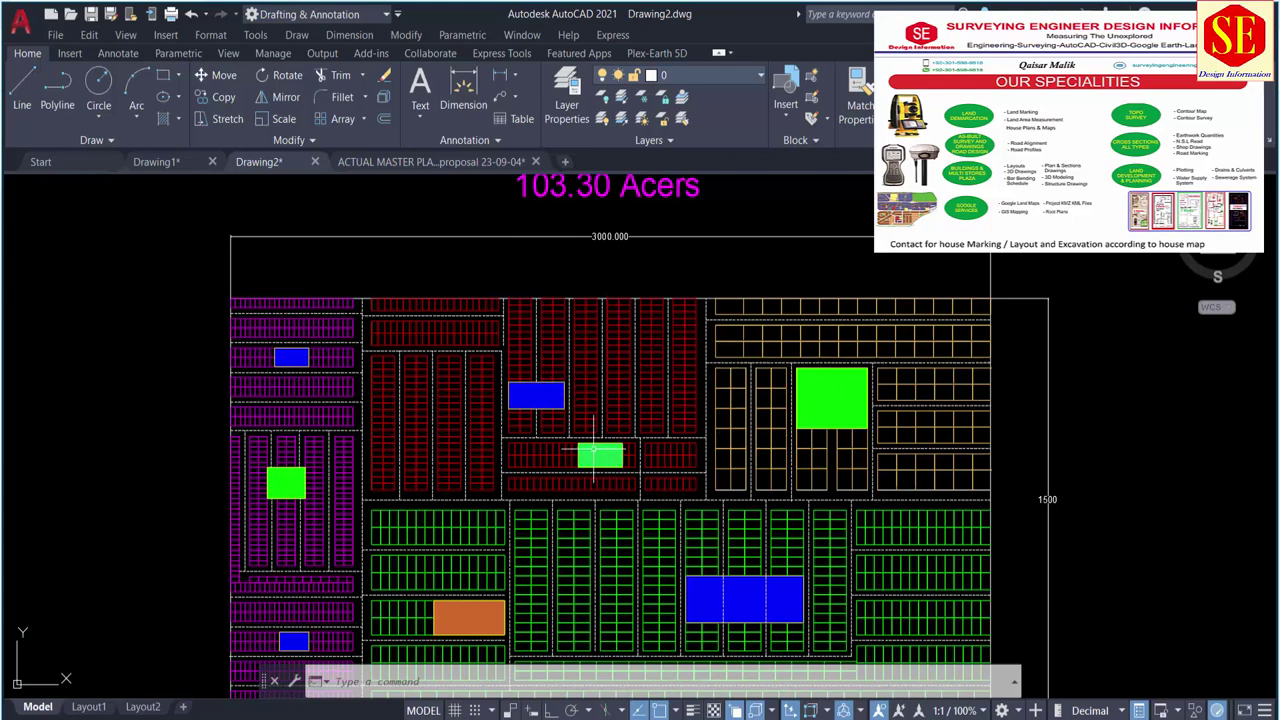
click(461, 613)
key(Escape)
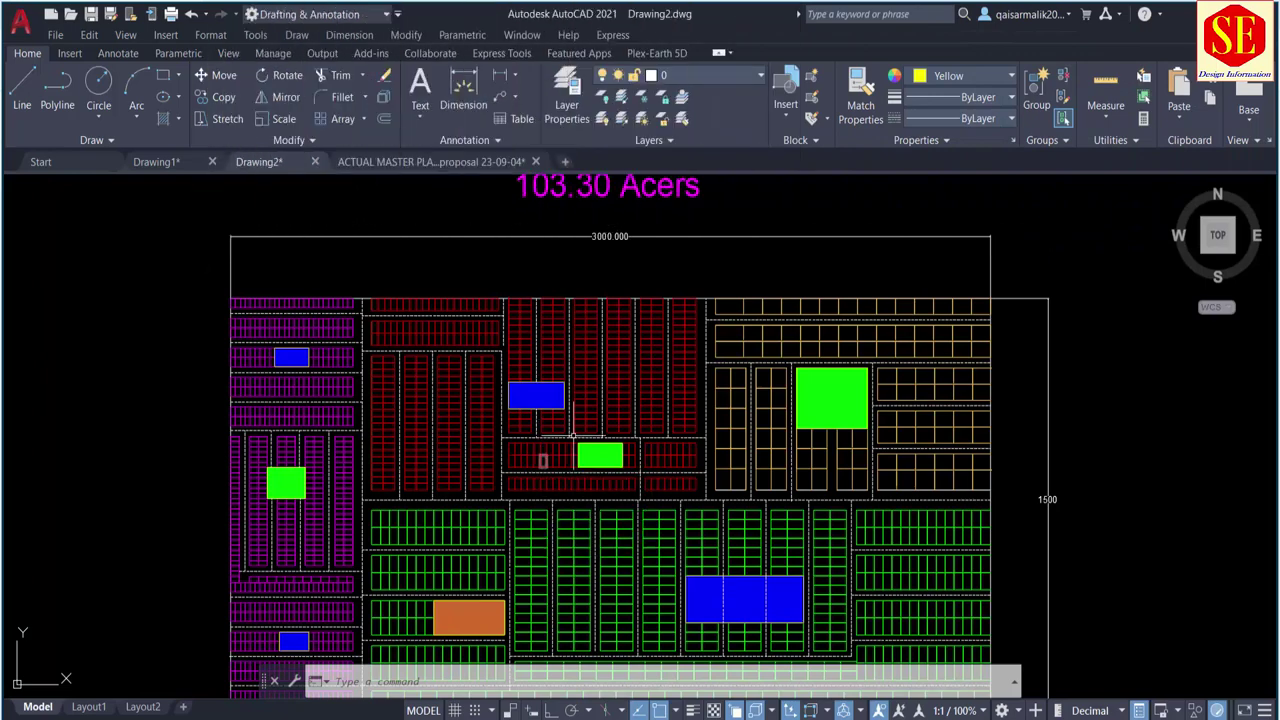
Step: Pan past the 4,500,000 Sq.Feet text to show the plot legend
middle_drag(555, 208, 557, 432)
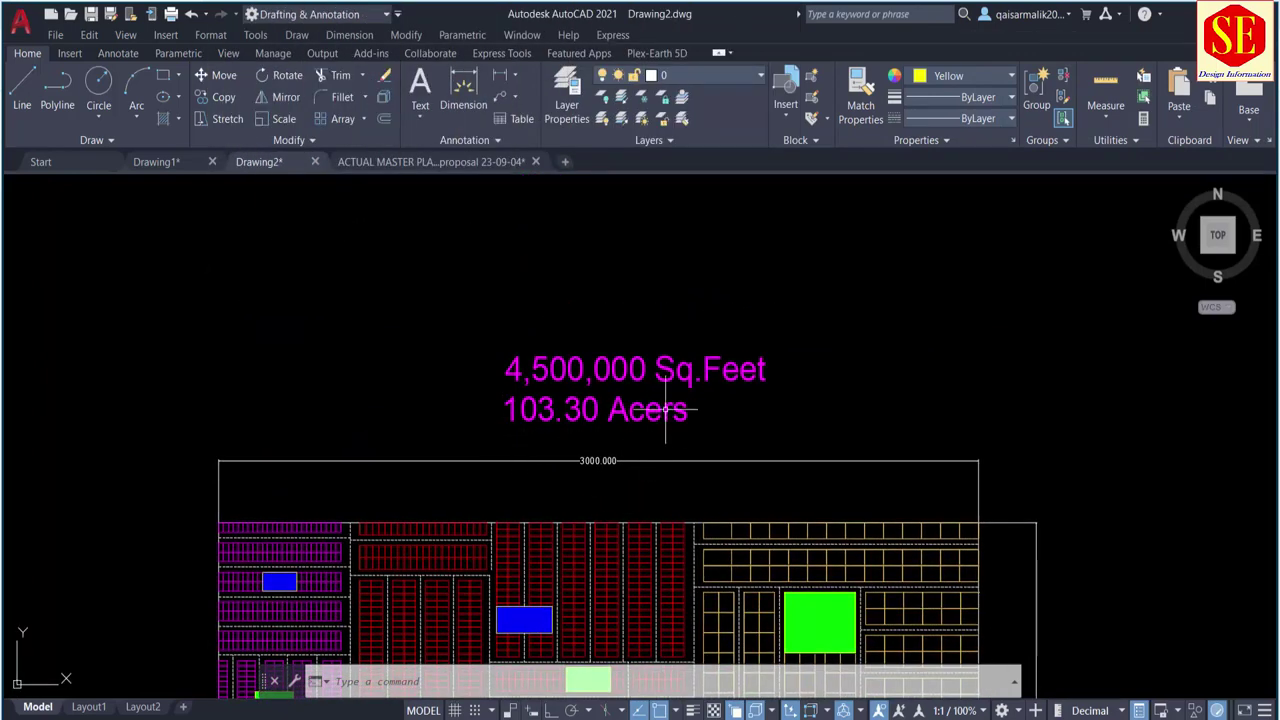
scroll(657, 414, down, 2)
middle_drag(516, 560, 526, 405)
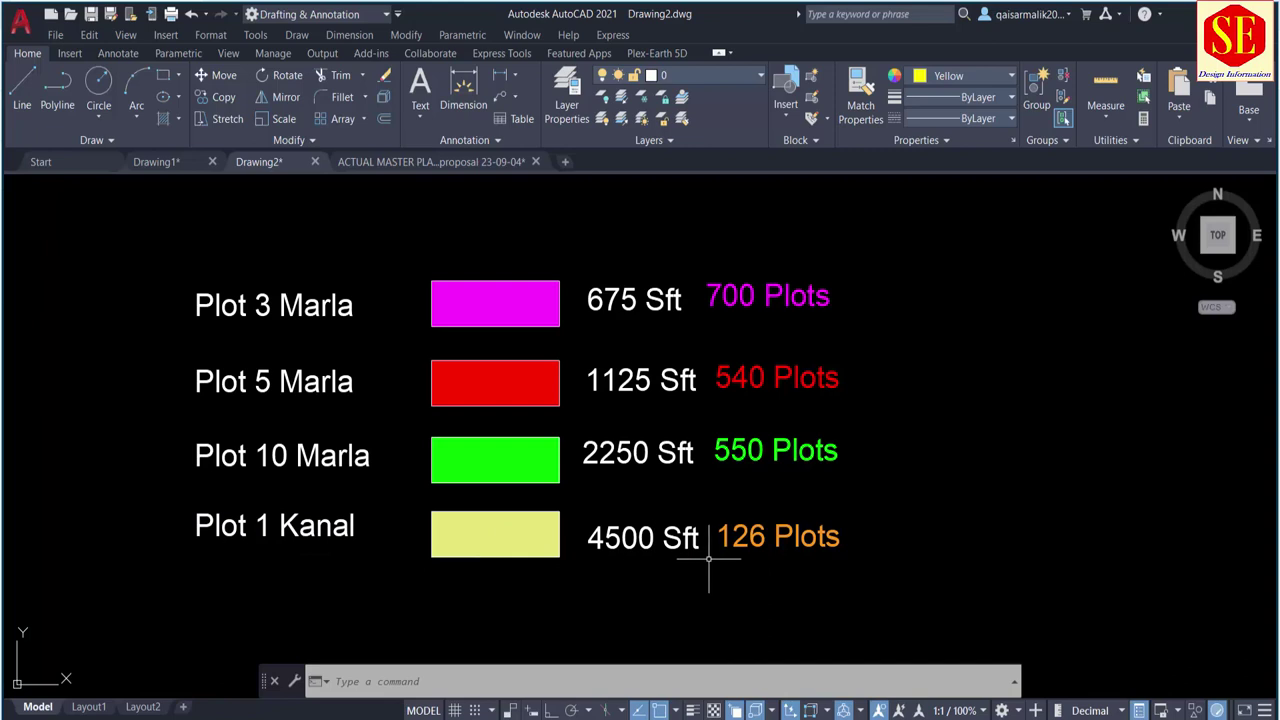
Step: Zoom out from the legend and back in on the full 3000 by 1500 plot layout
scroll(745, 560, down, 3)
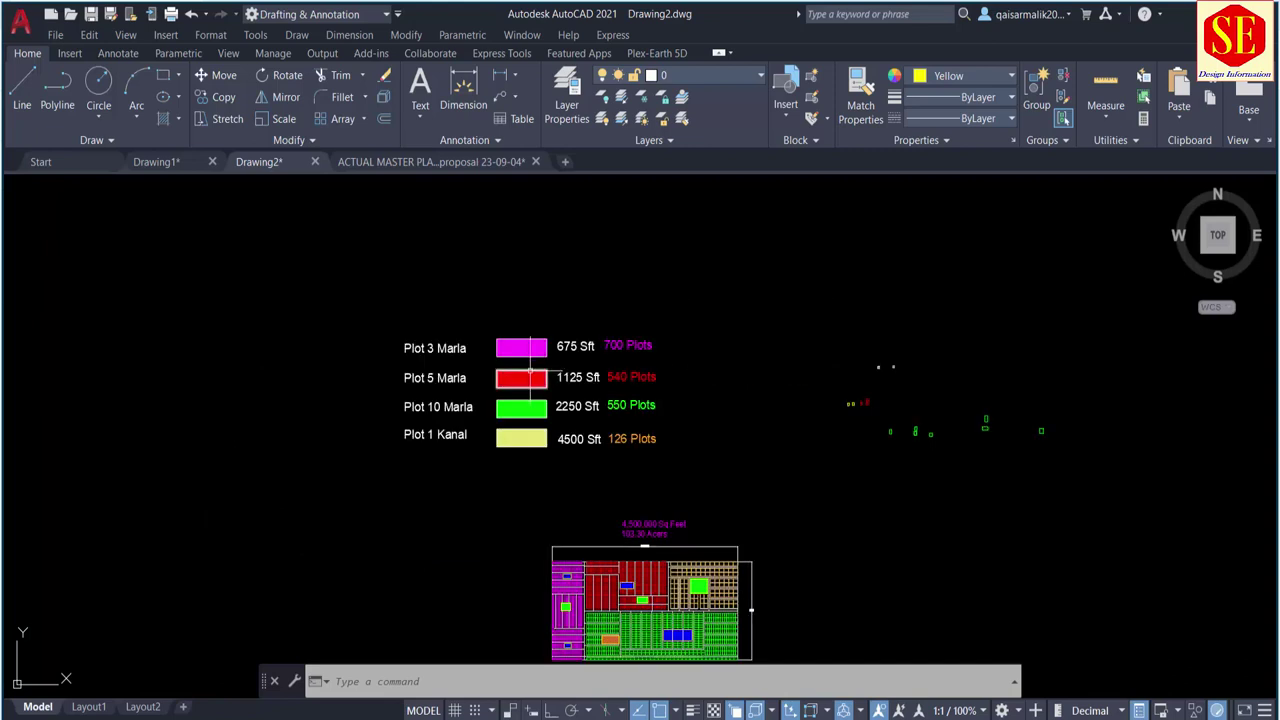
scroll(678, 453, down, 1)
scroll(678, 453, up, 4)
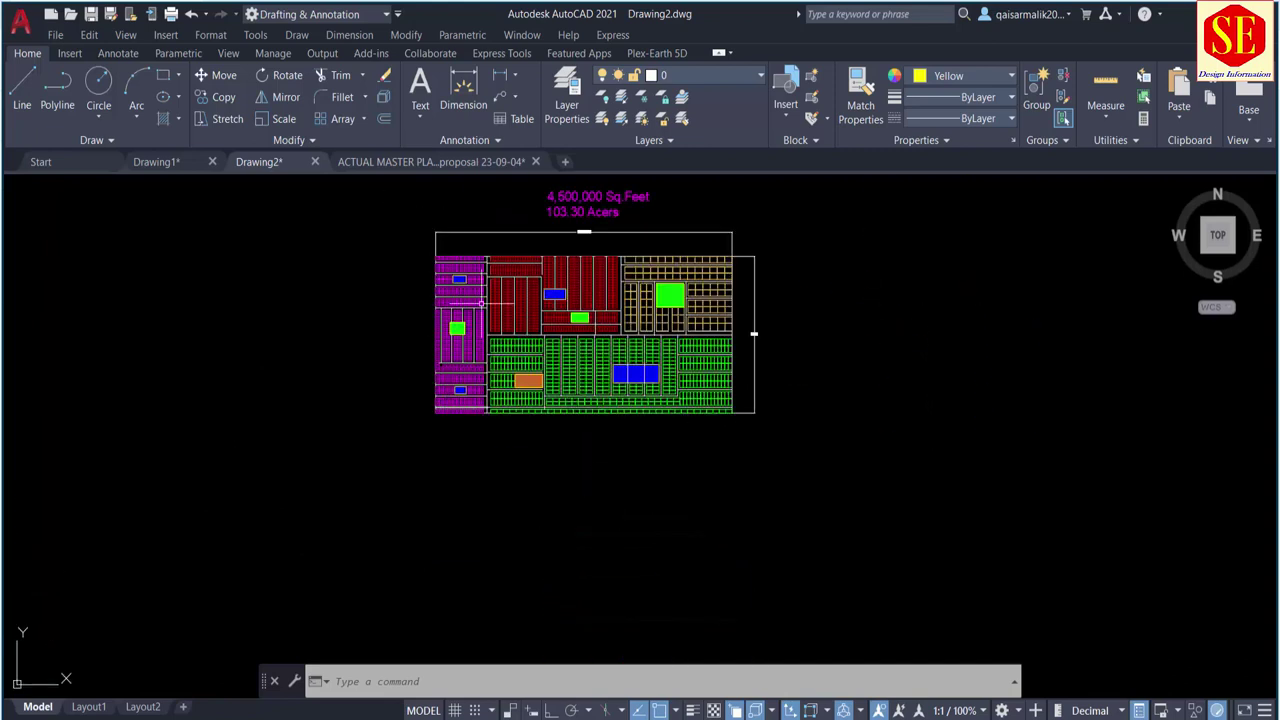
scroll(544, 378, up, 4)
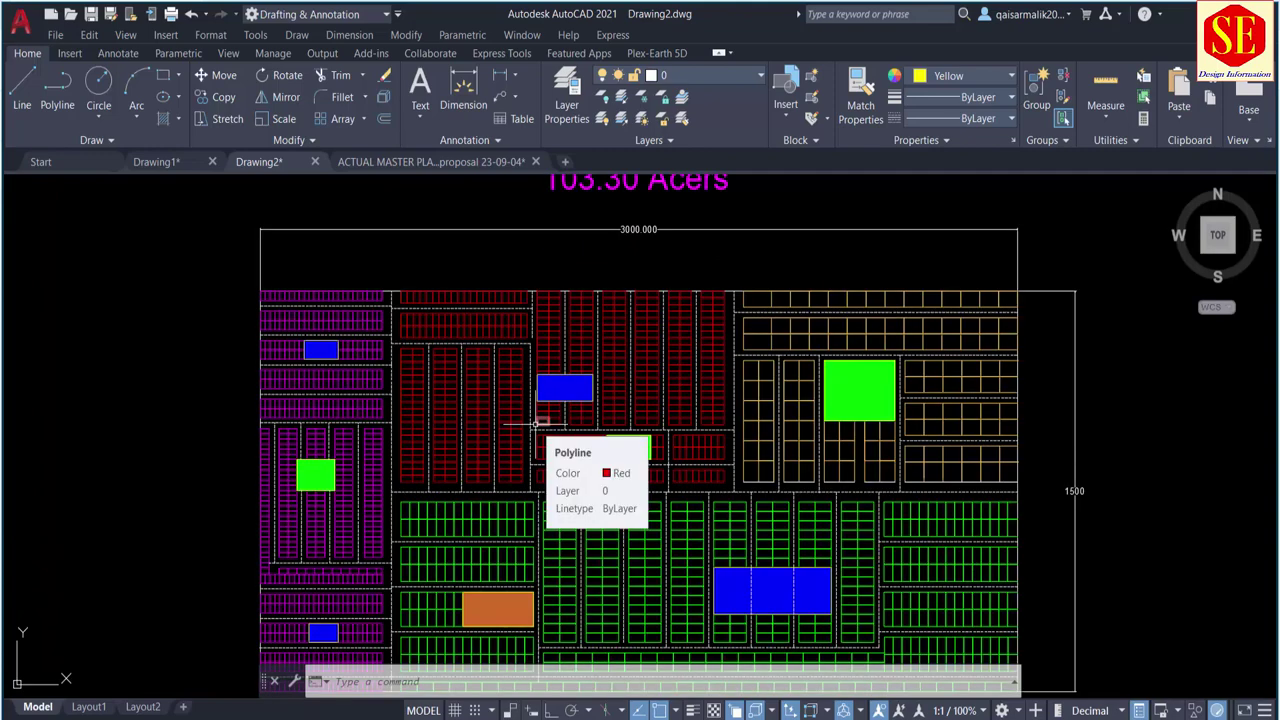
Step: Switch to the ACTUAL MASTER PLAN drawing and zoom to an overview
click(430, 161)
scroll(650, 400, down, 5)
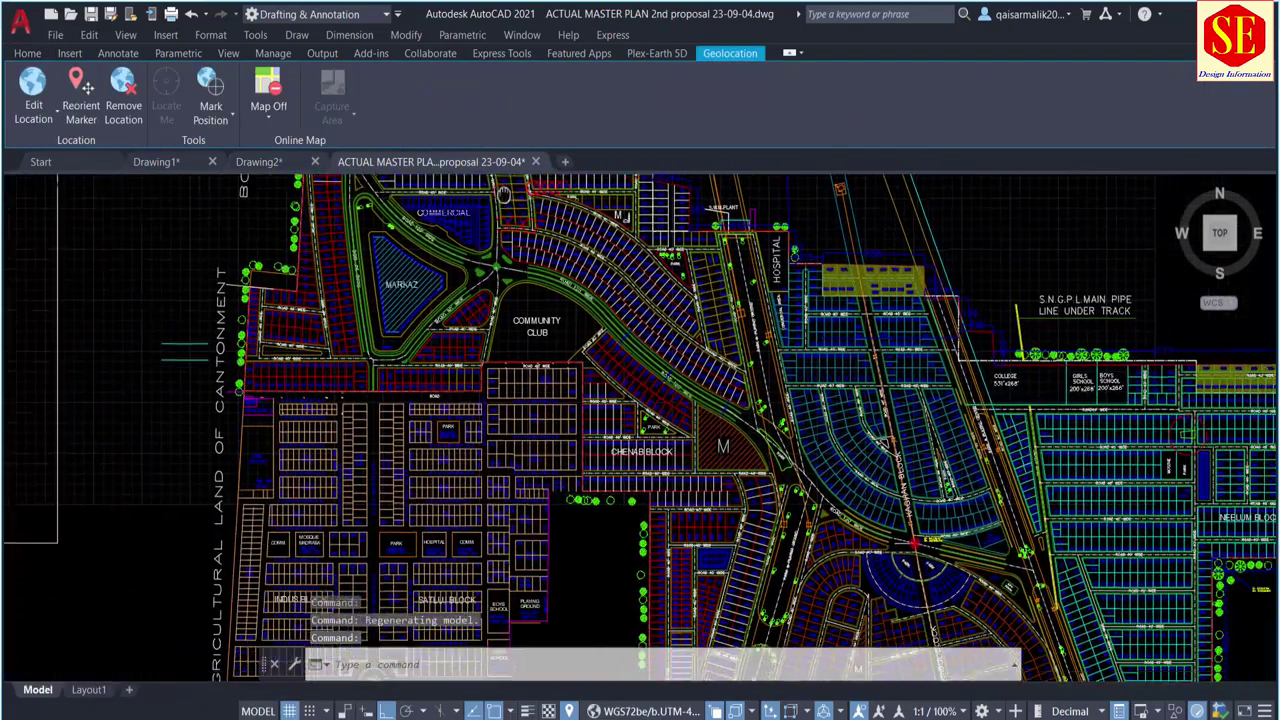
scroll(537, 352, down, 2)
scroll(500, 300, up, 2)
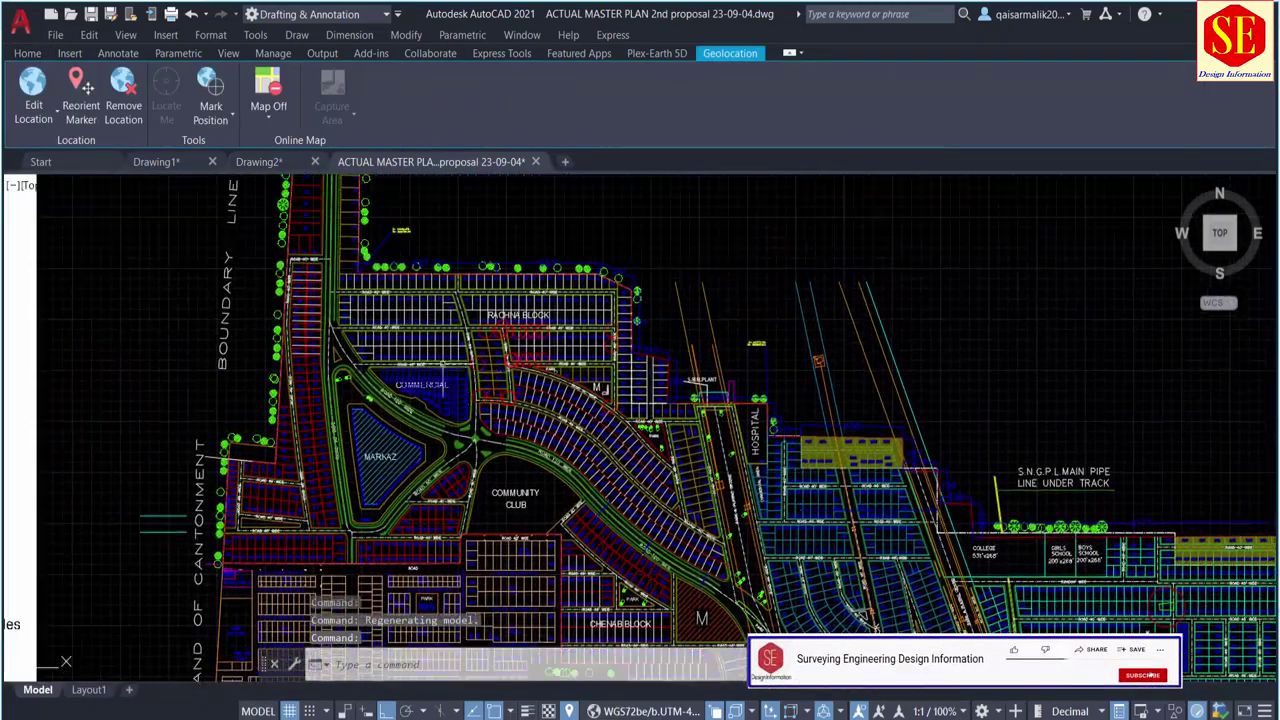
scroll(487, 296, up, 2)
scroll(560, 330, down, 2)
Step: Pan across the Markaz, Community Club, Indus, Satluj and Hospital blocks
middle_drag(687, 453, 528, 299)
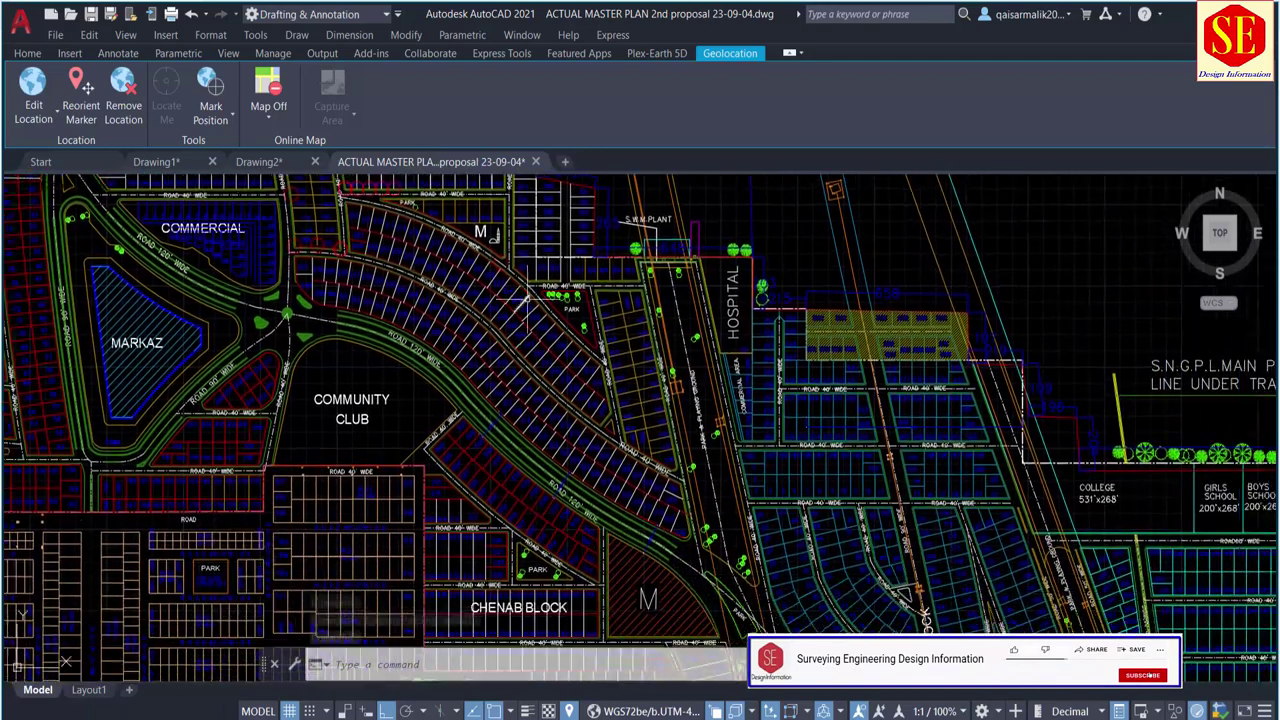
scroll(571, 363, down, 2)
middle_drag(809, 607, 706, 490)
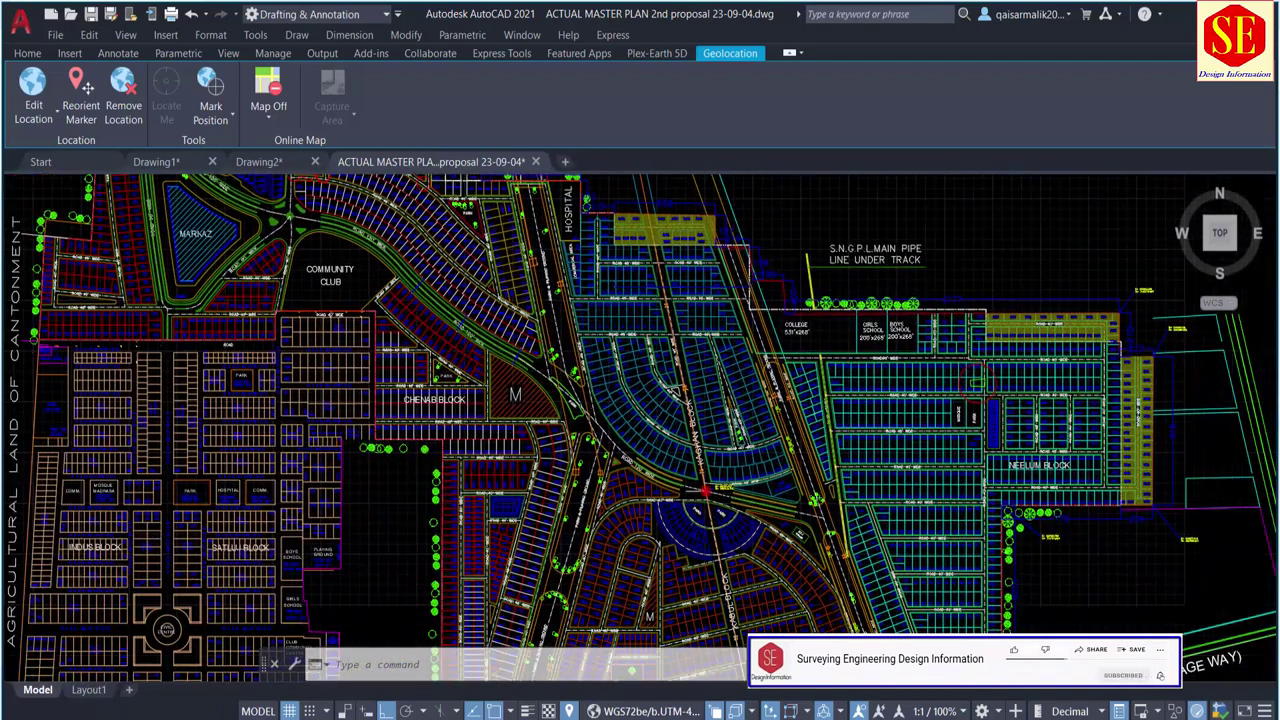
middle_drag(645, 458, 688, 364)
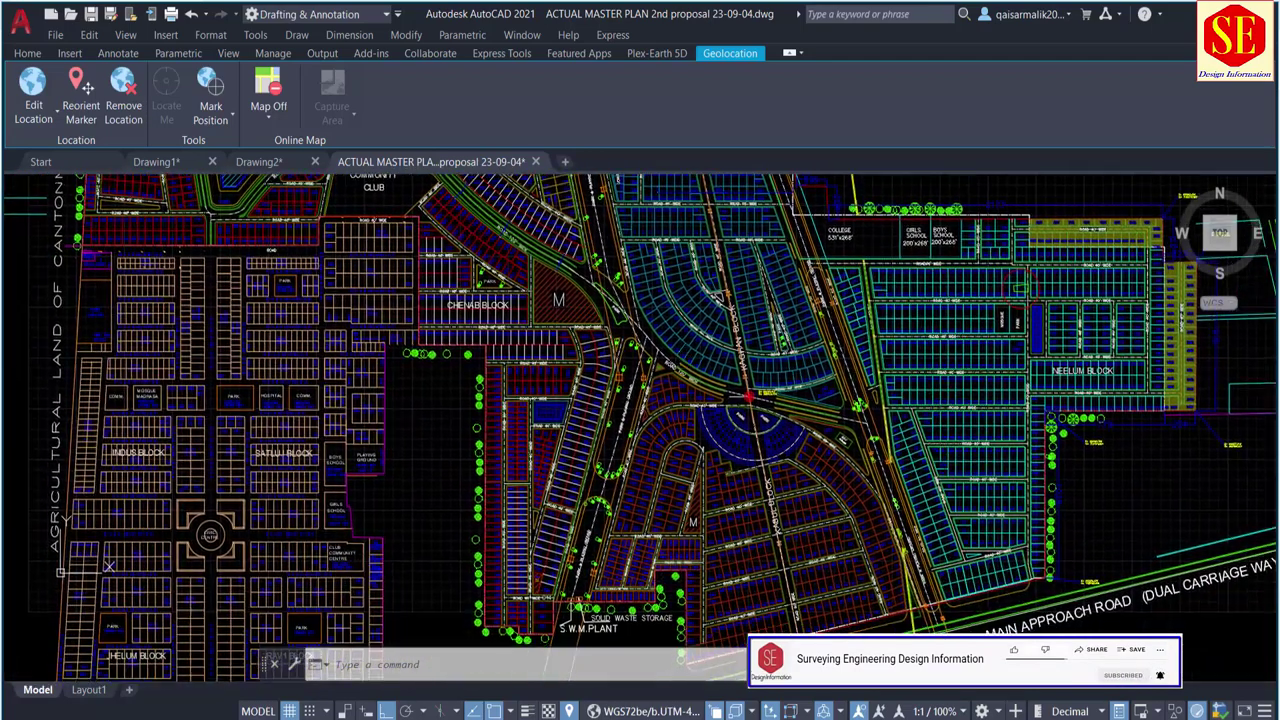
middle_drag(539, 332, 667, 430)
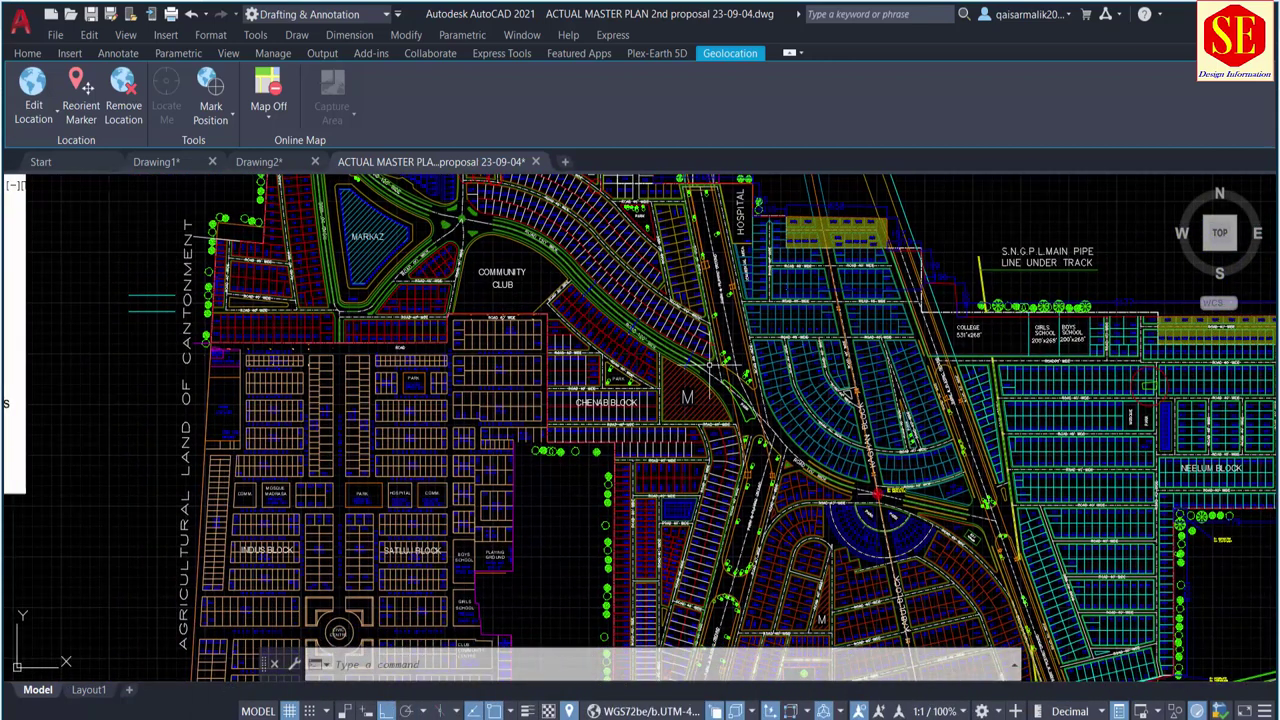
scroll(714, 359, down, 2)
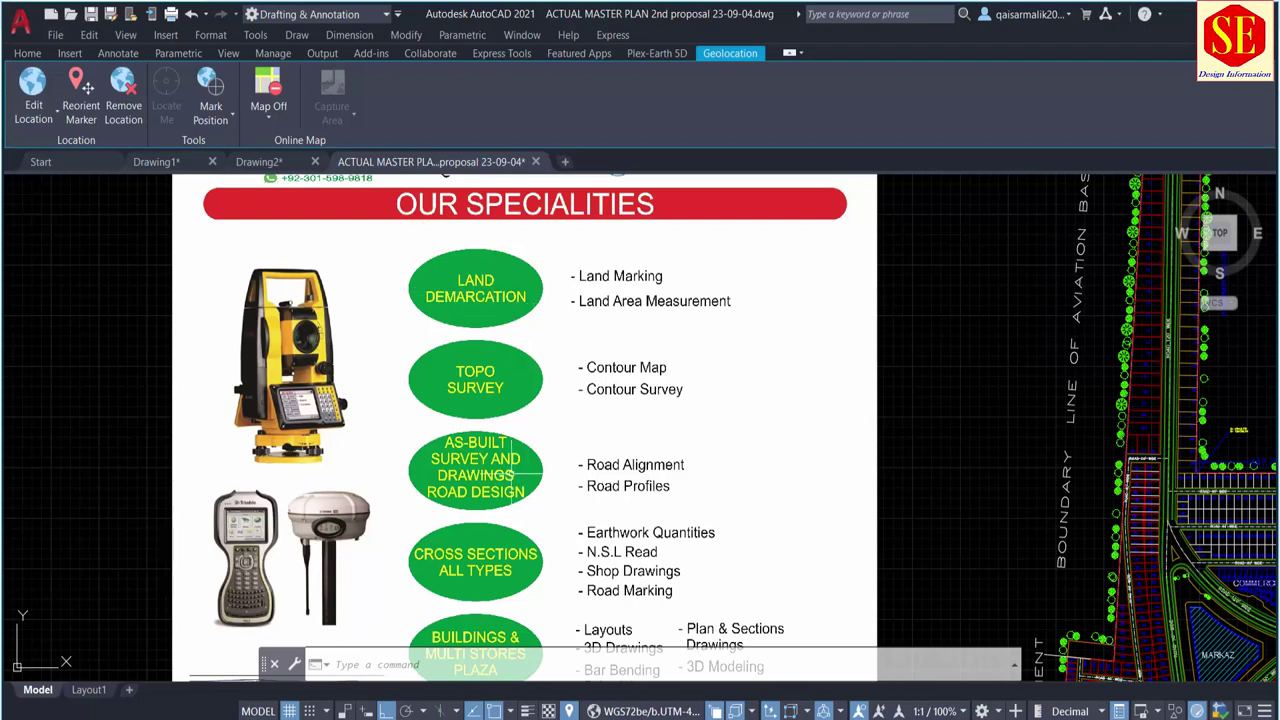
Step: Zoom and pan over the specialities sheet and the master plan
scroll(635, 473, down, 2)
scroll(564, 616, up, 4)
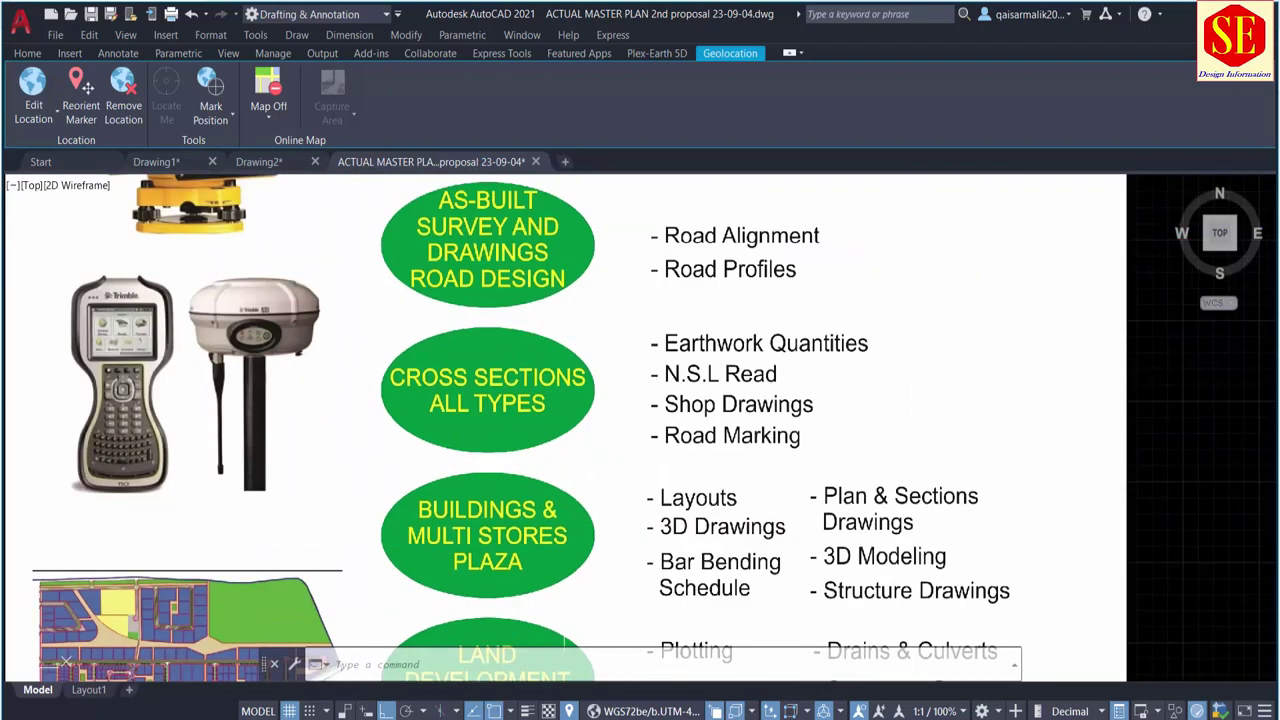
scroll(572, 408, down, 2)
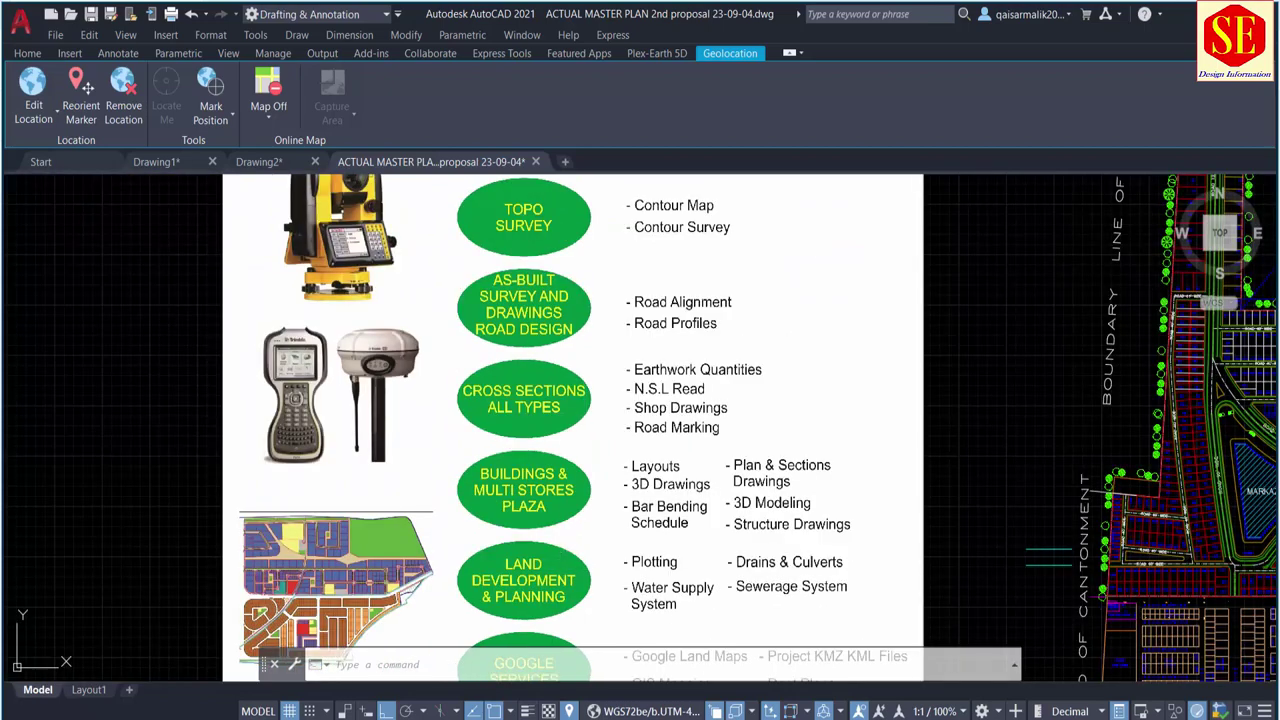
scroll(563, 507, down, 2)
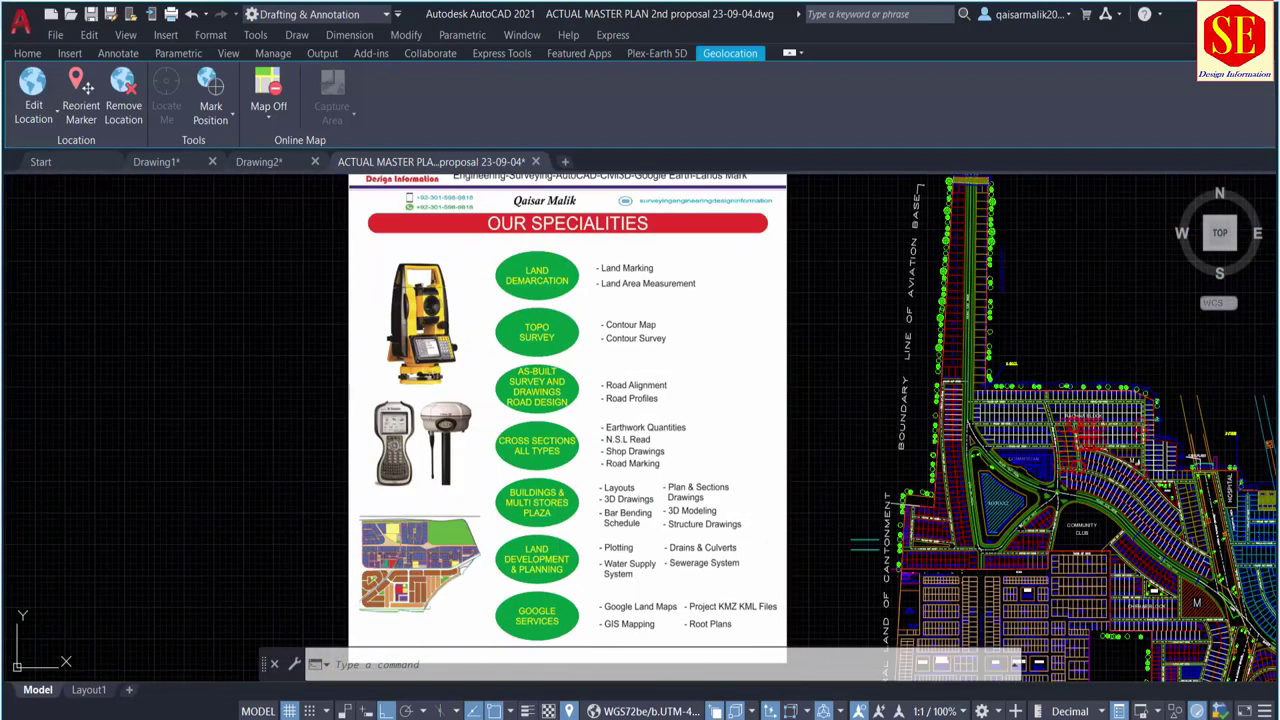
middle_drag(1030, 438, 737, 336)
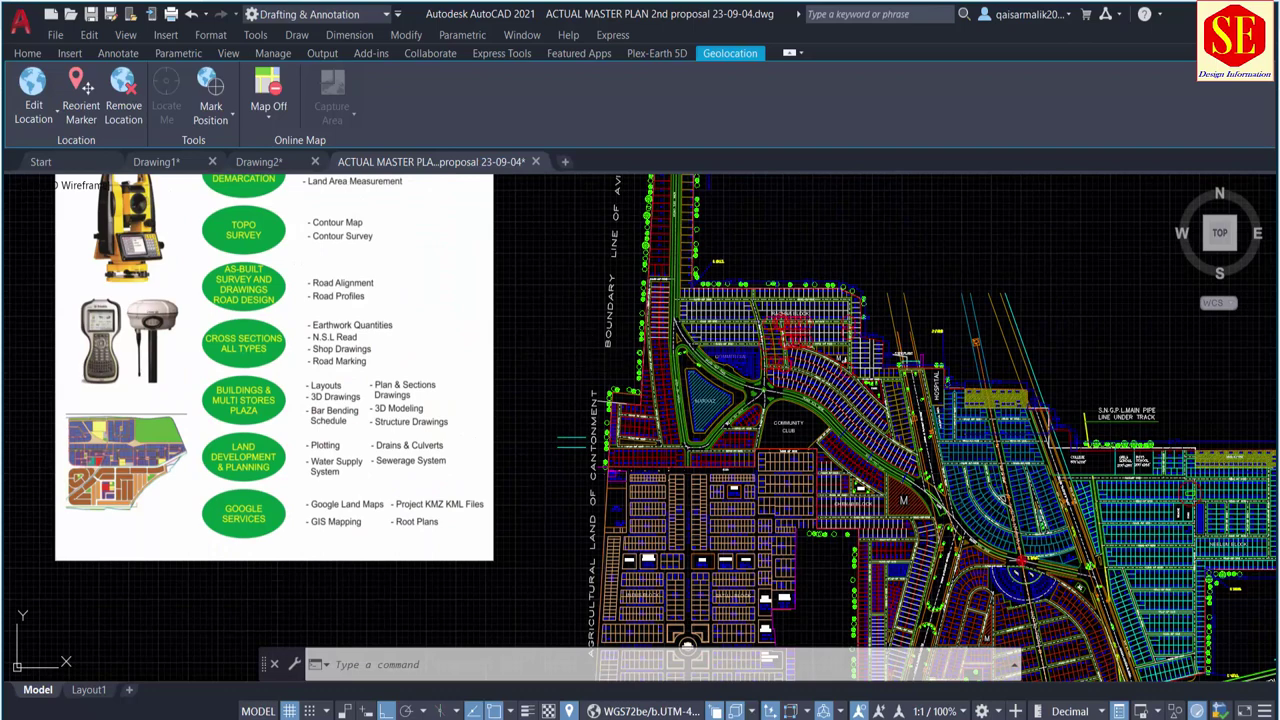
mouse_move(575, 442)
middle_down()
mouse_move(709, 510)
mouse_move(747, 568)
middle_up()
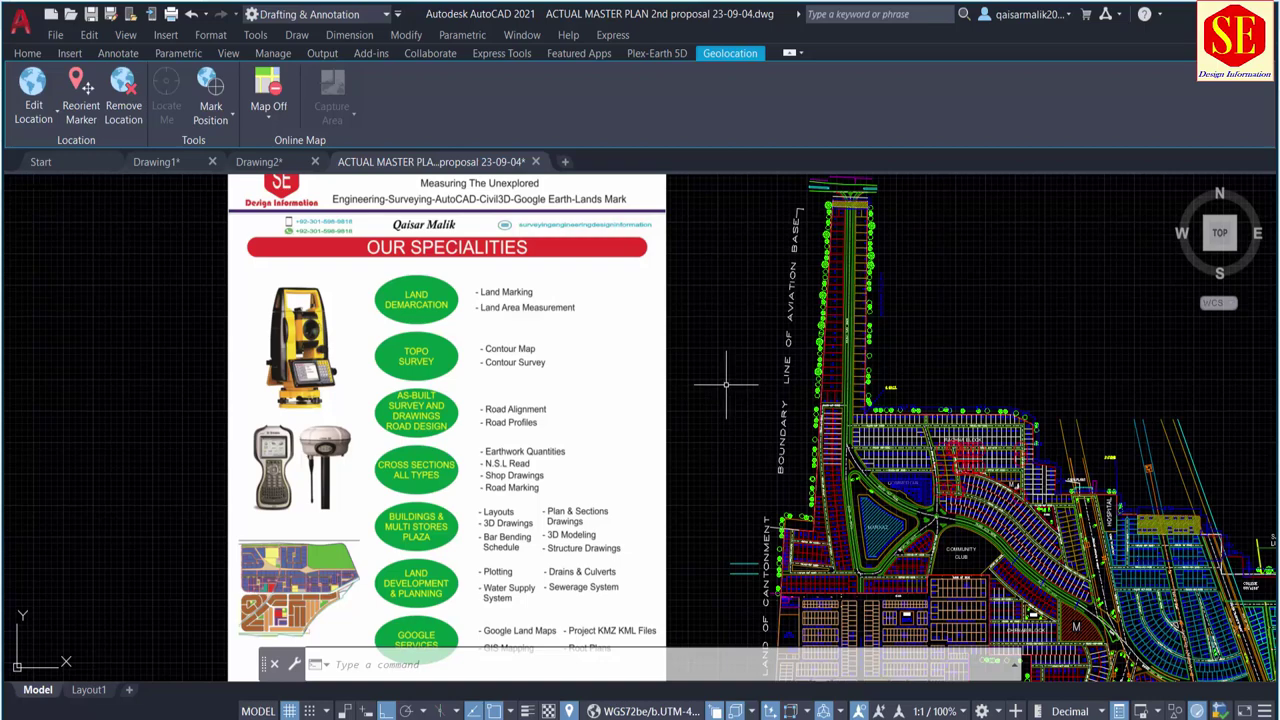
Step: Zoom out over the plan and sheet, then return to the Drawing2 plot layout
scroll(725, 383, down, 2)
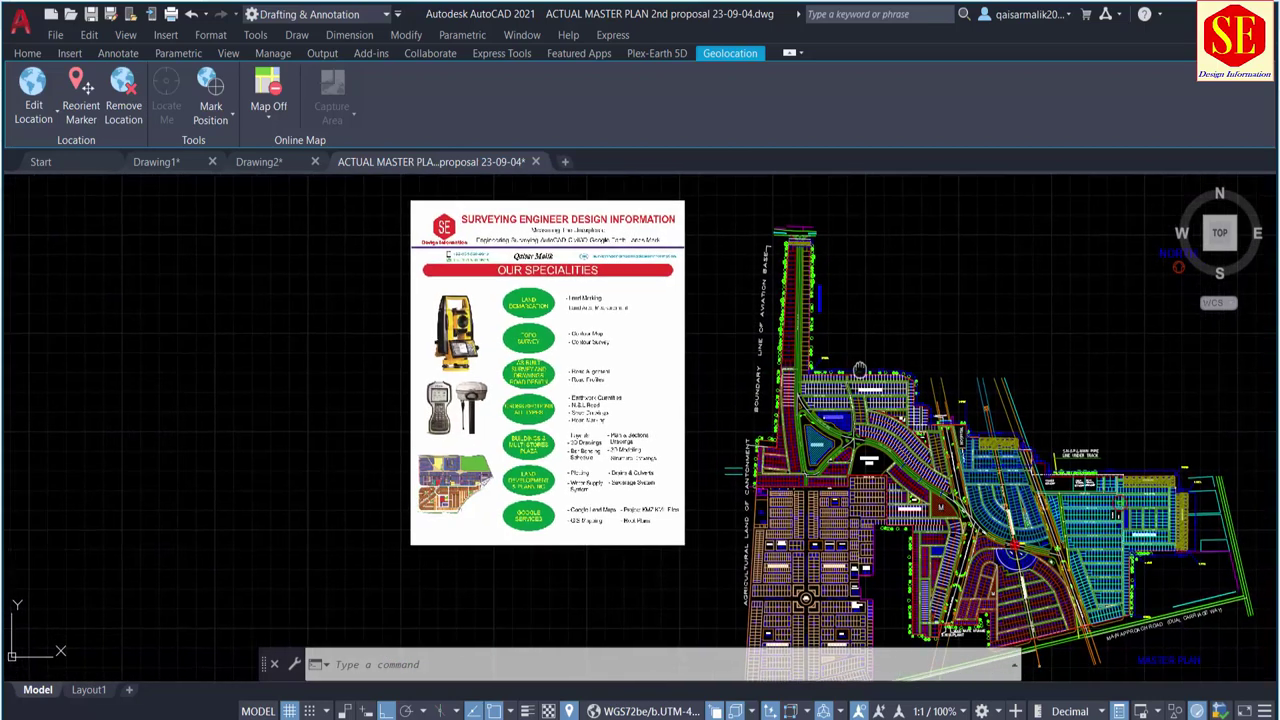
scroll(737, 334, down, 2)
scroll(703, 355, down, 1)
middle_drag(703, 362, 696, 466)
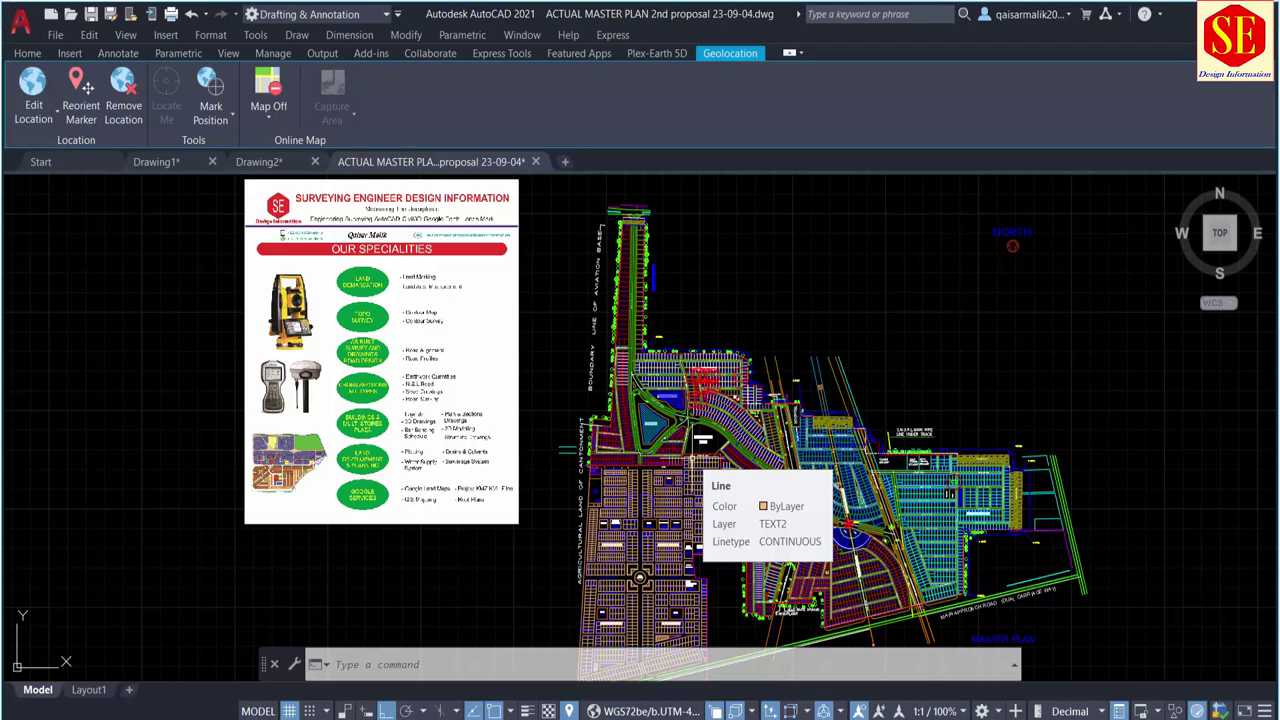
click(300, 162)
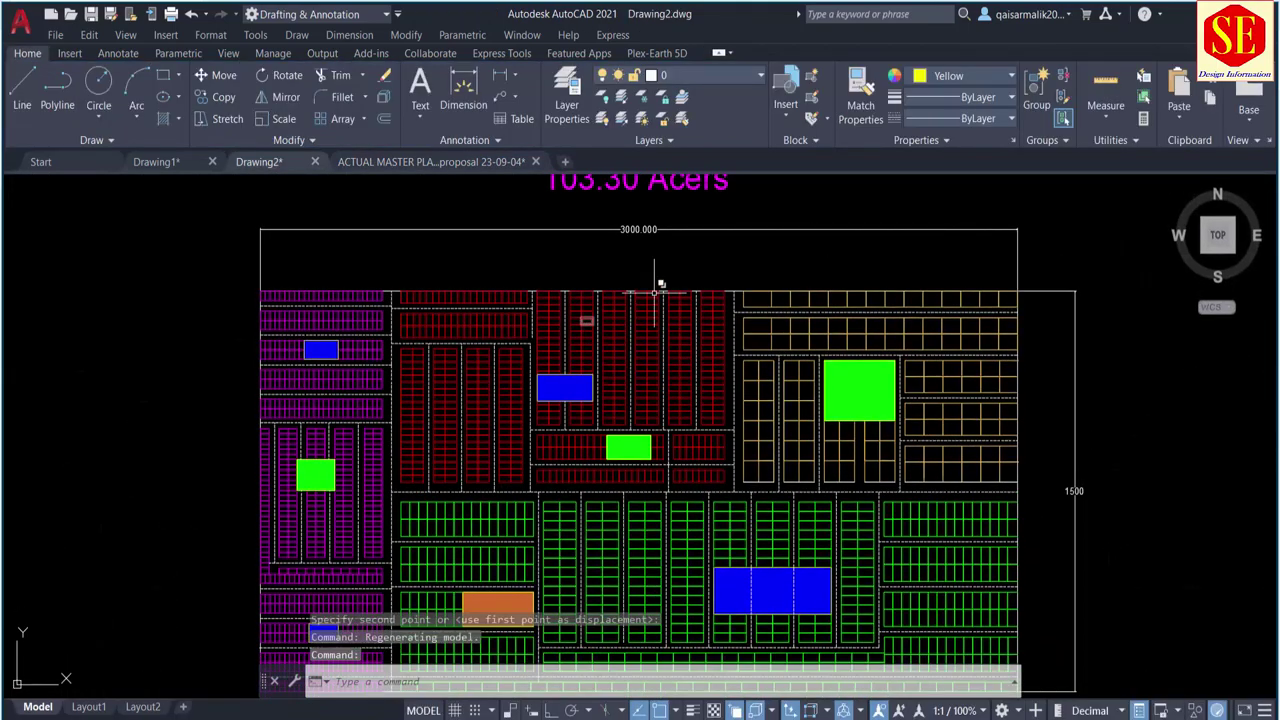
middle_drag(655, 288, 651, 423)
scroll(660, 340, down, 2)
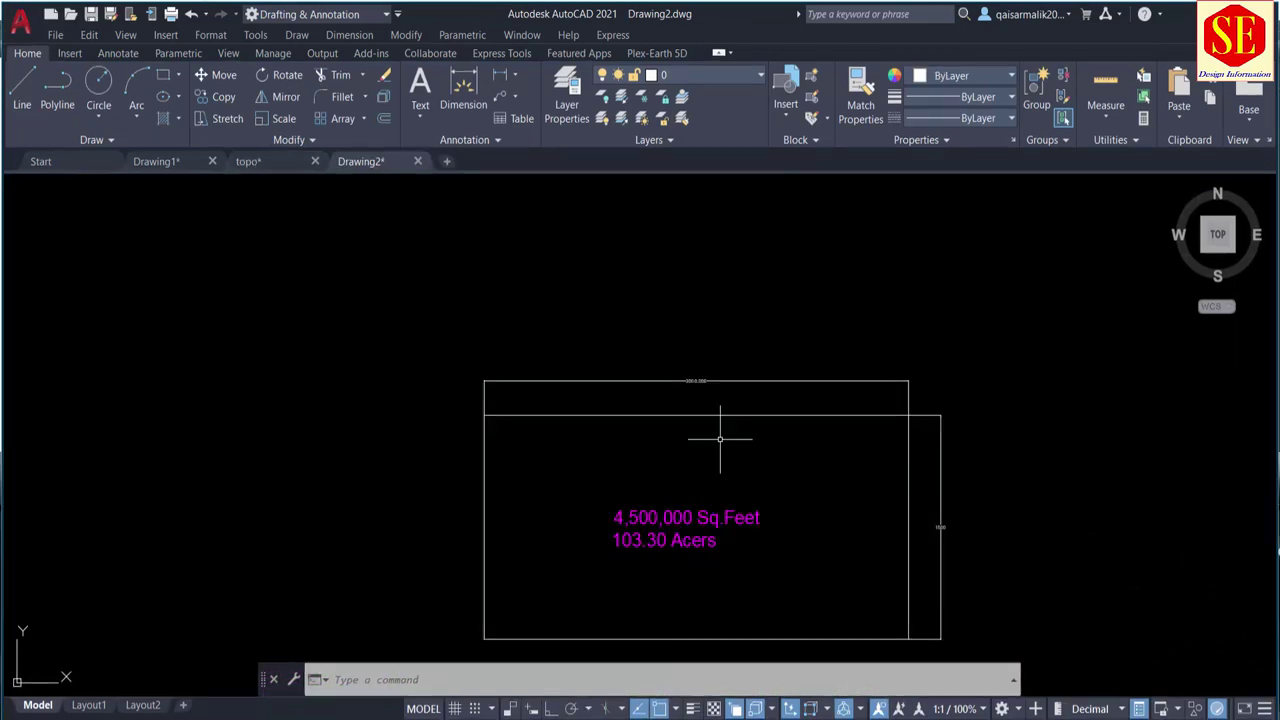
scroll(617, 349, up, 5)
scroll(504, 298, down, 5)
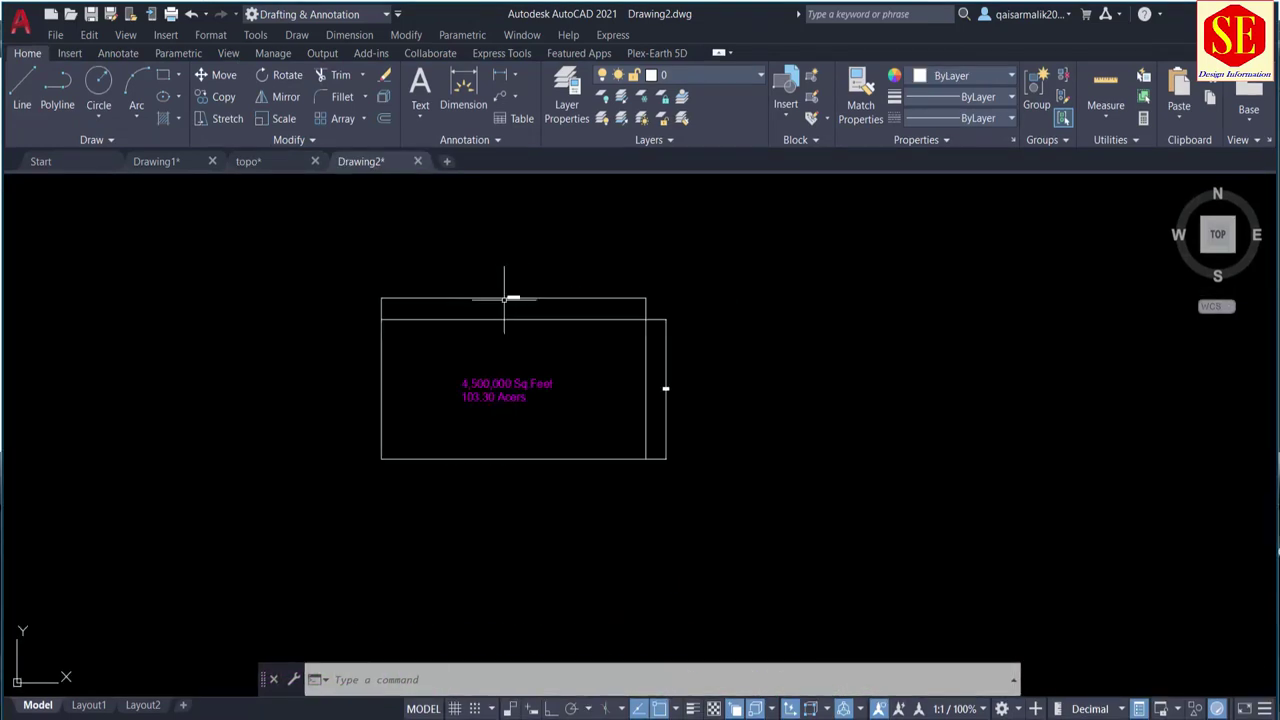
scroll(666, 385, up, 5)
scroll(706, 420, up, 2)
scroll(706, 420, down, 8)
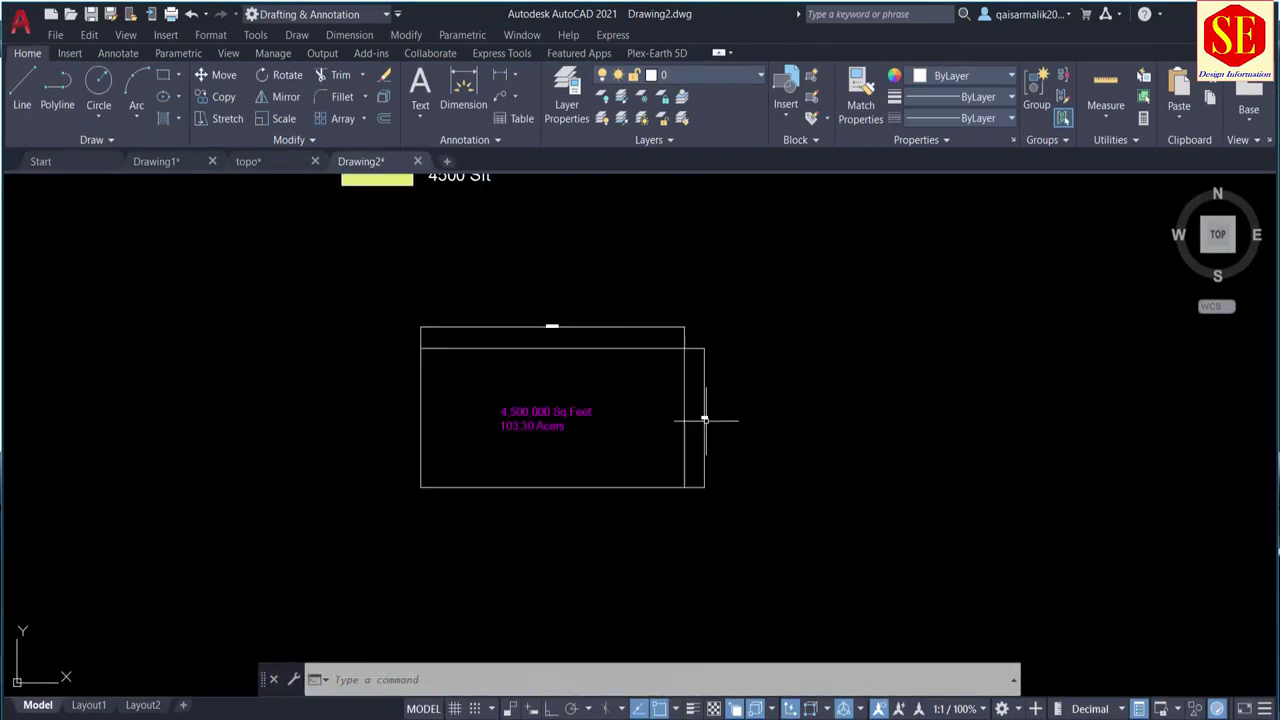
scroll(535, 368, up, 4)
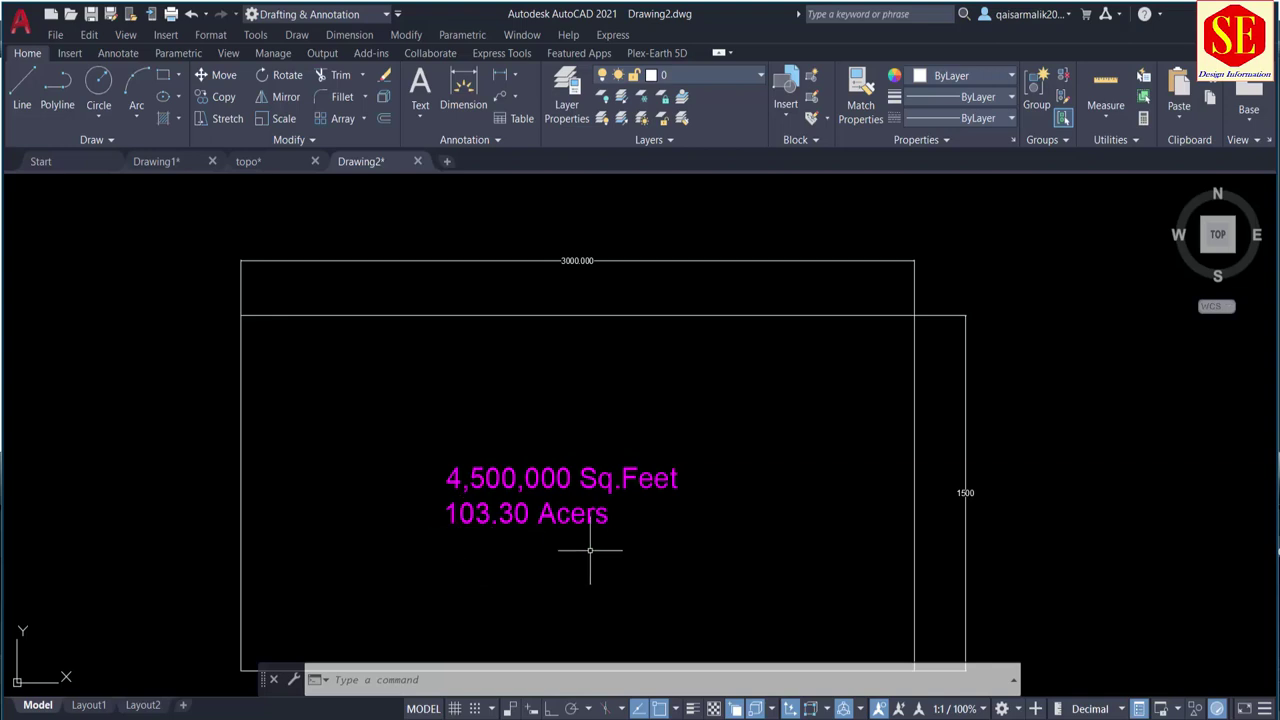
scroll(590, 550, down, 2)
scroll(615, 510, down, 2)
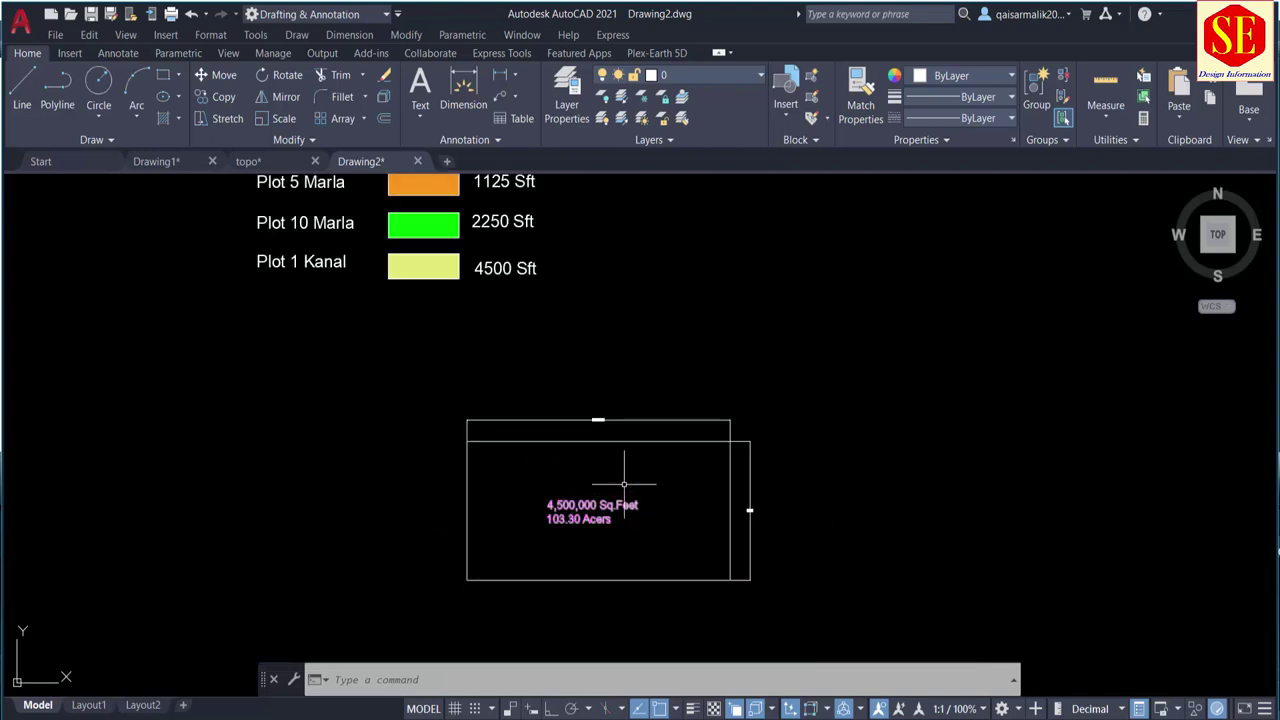
middle_drag(515, 427, 538, 538)
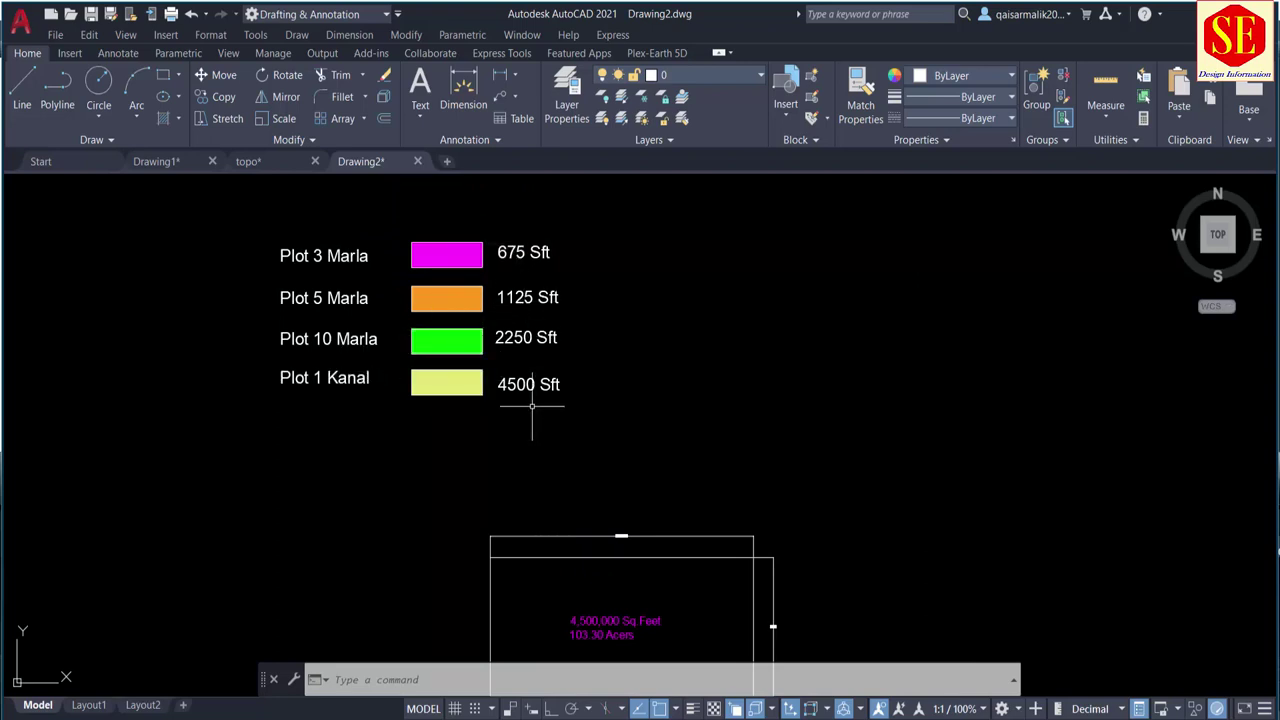
middle_drag(597, 486, 586, 363)
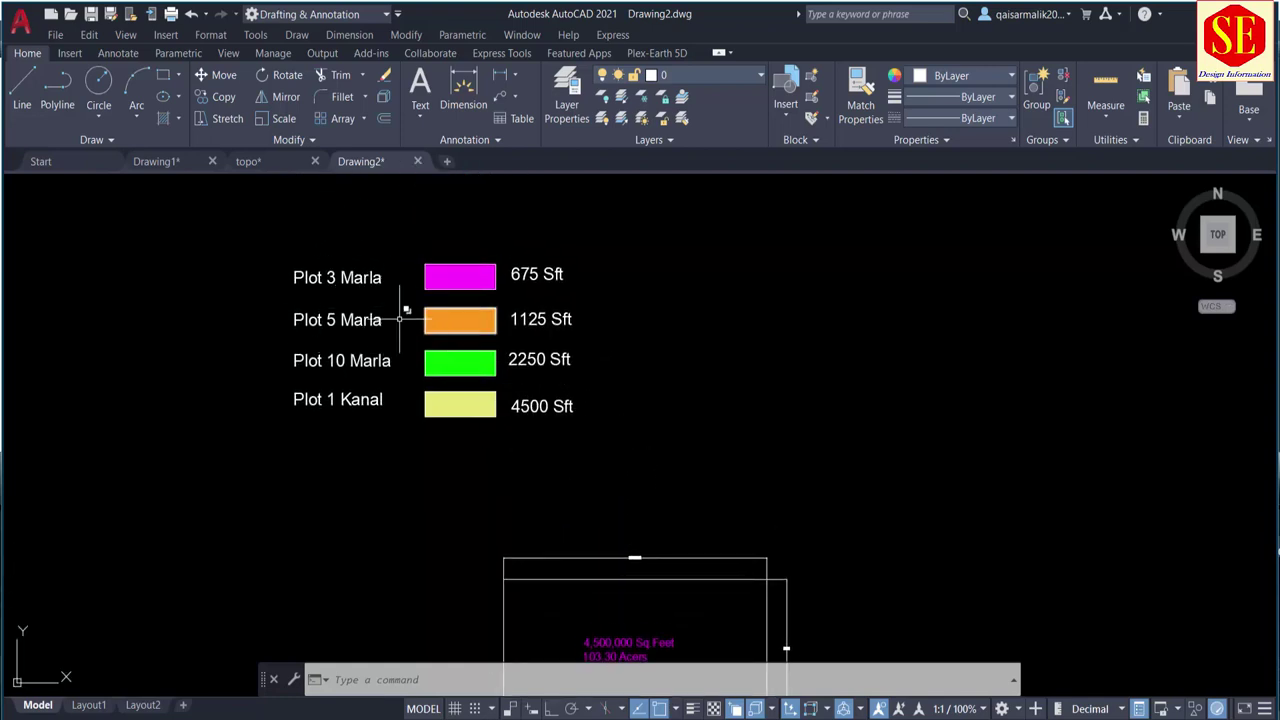
middle_drag(594, 477, 577, 365)
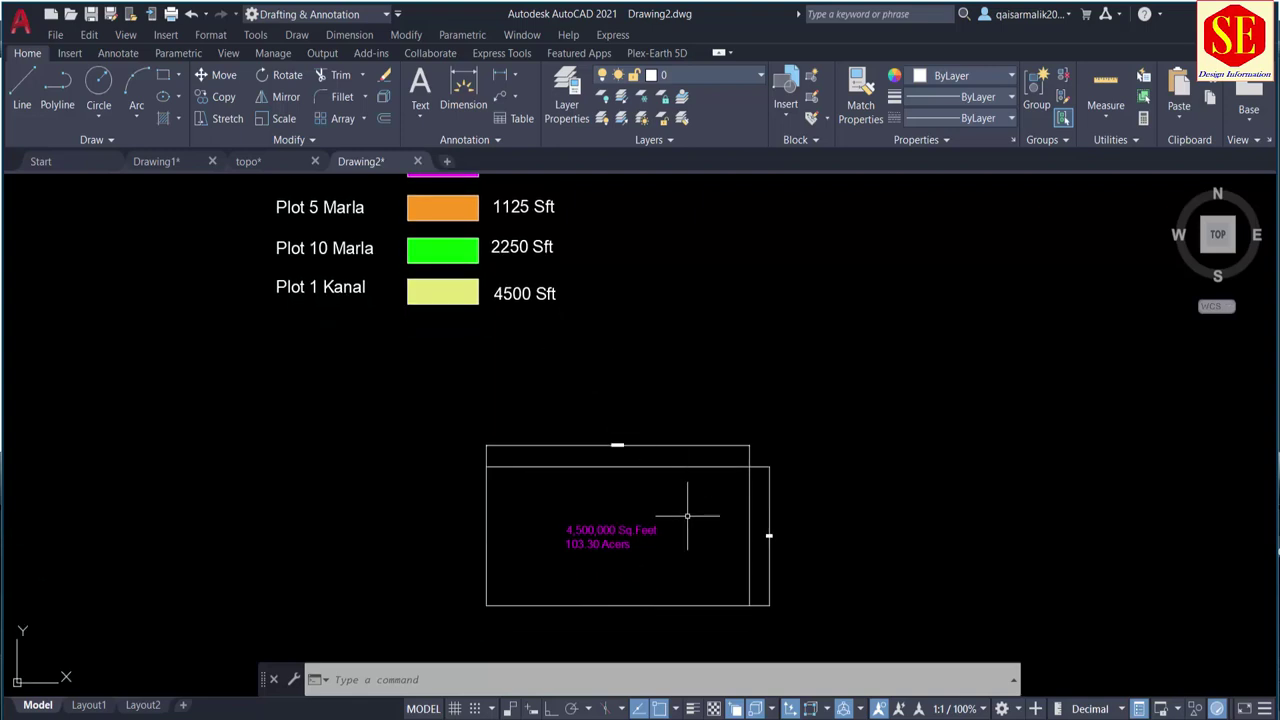
scroll(687, 516, up, 4)
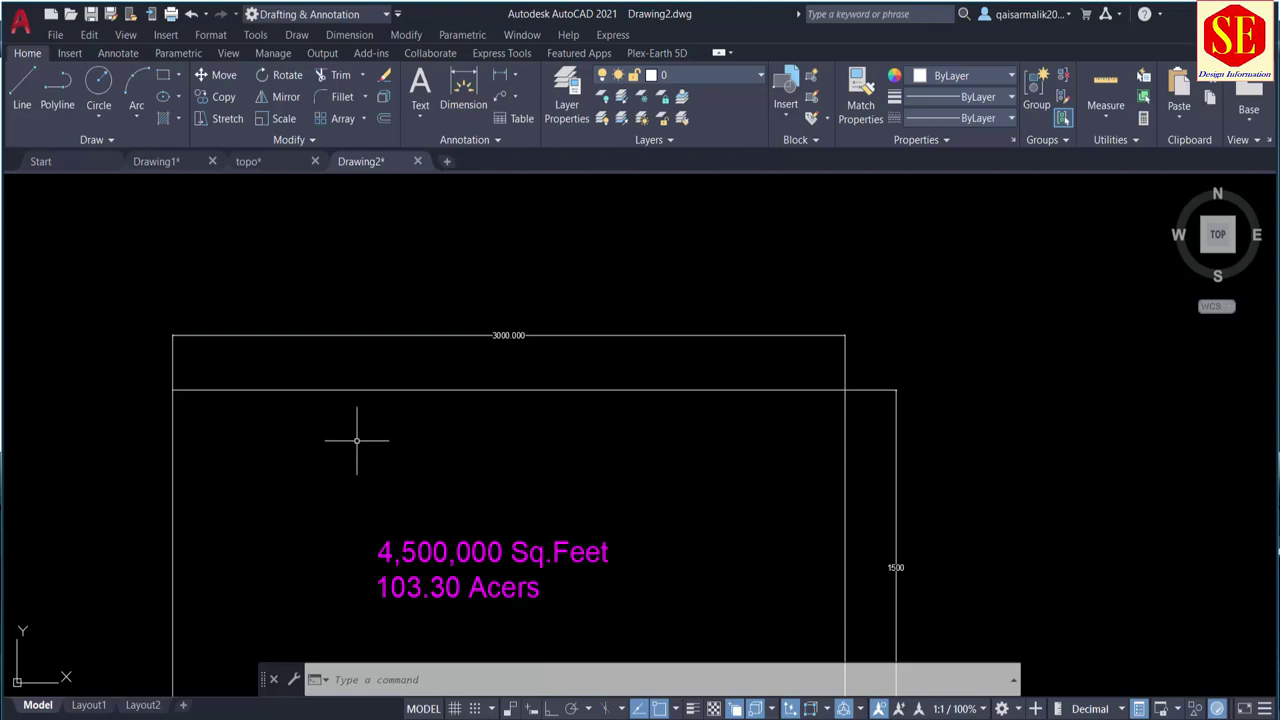
scroll(550, 456, down, 6)
scroll(390, 297, up, 2)
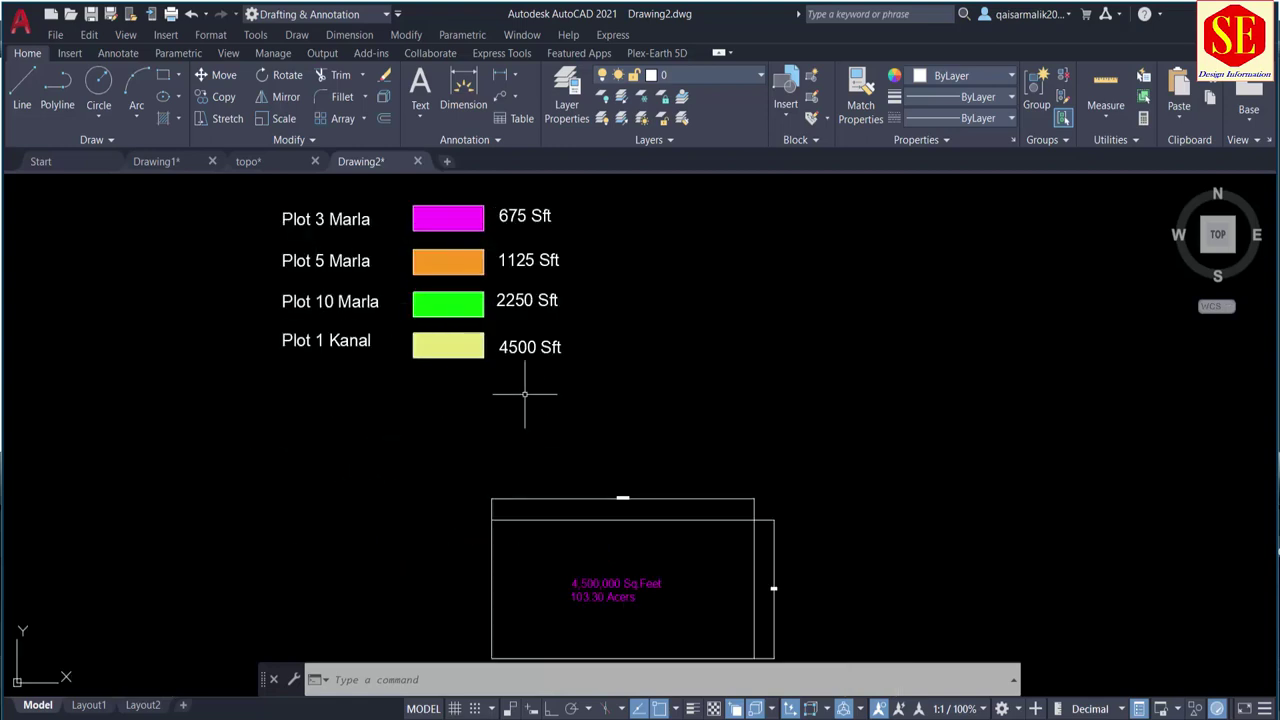
scroll(615, 415, up, 2)
middle_drag(559, 387, 630, 547)
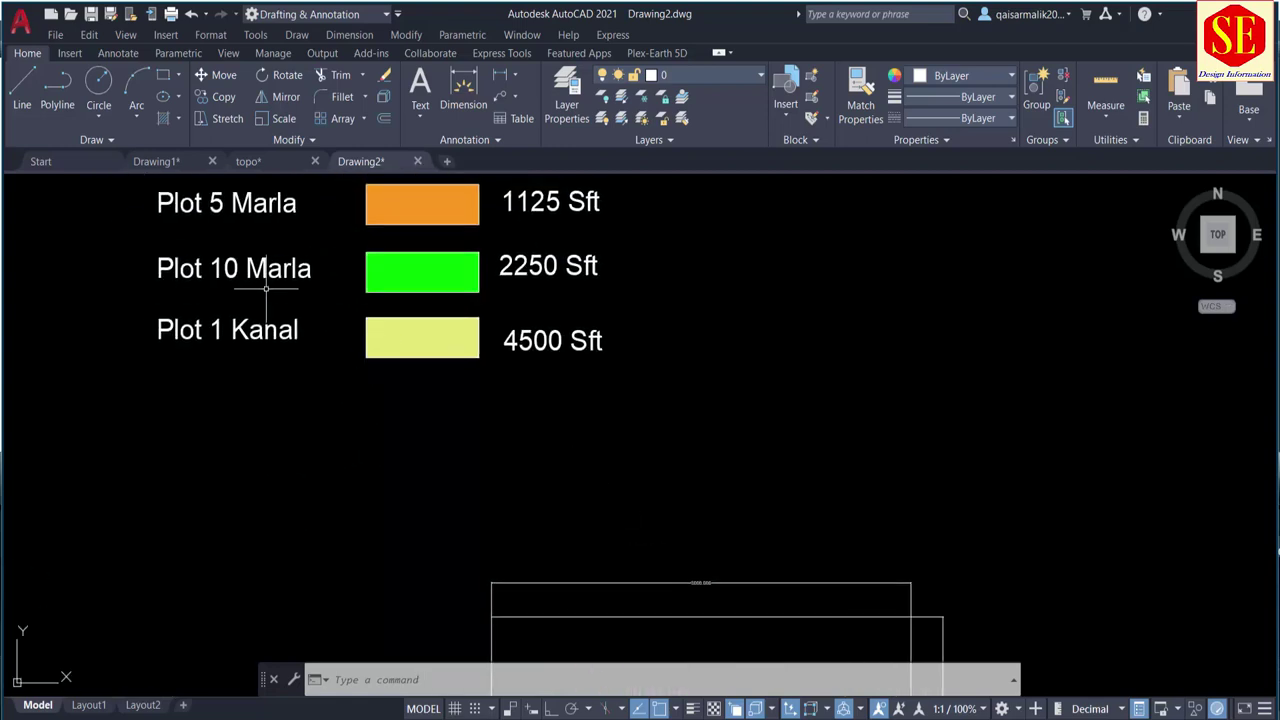
middle_drag(641, 291, 641, 204)
middle_drag(674, 343, 674, 248)
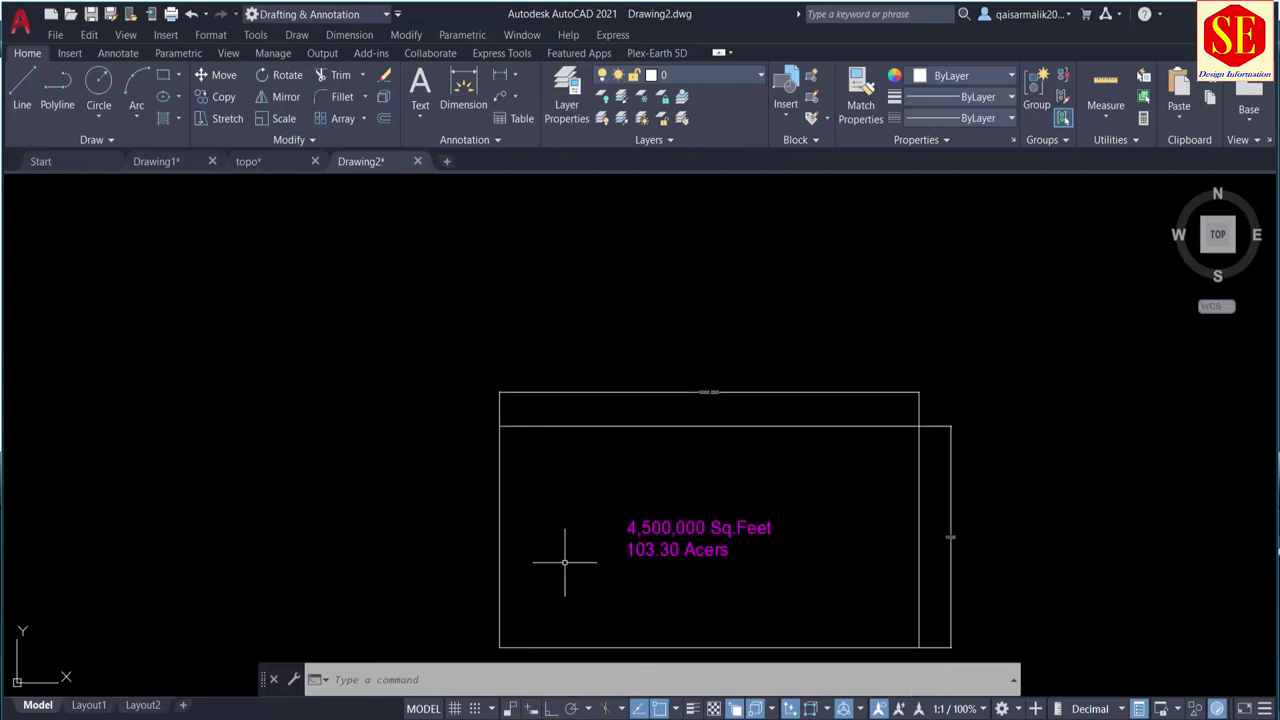
scroll(571, 563, down, 4)
scroll(480, 385, up, 2)
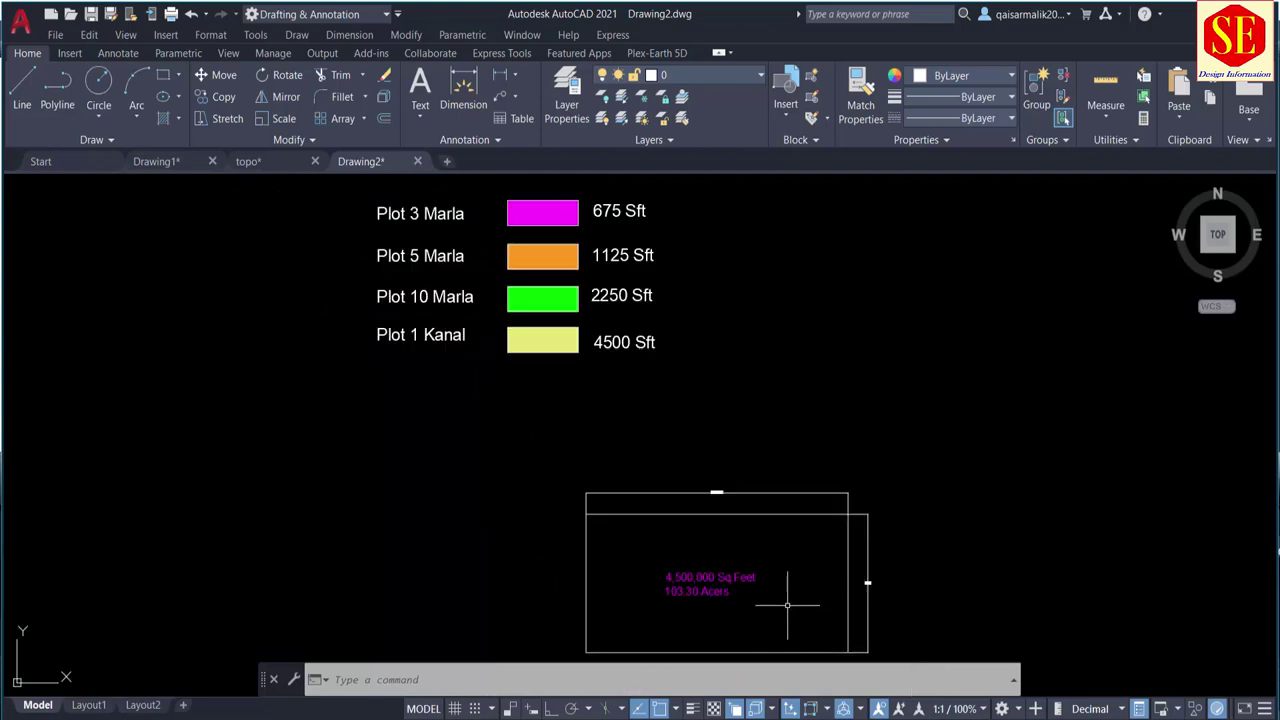
middle_drag(786, 600, 790, 507)
scroll(790, 507, up, 2)
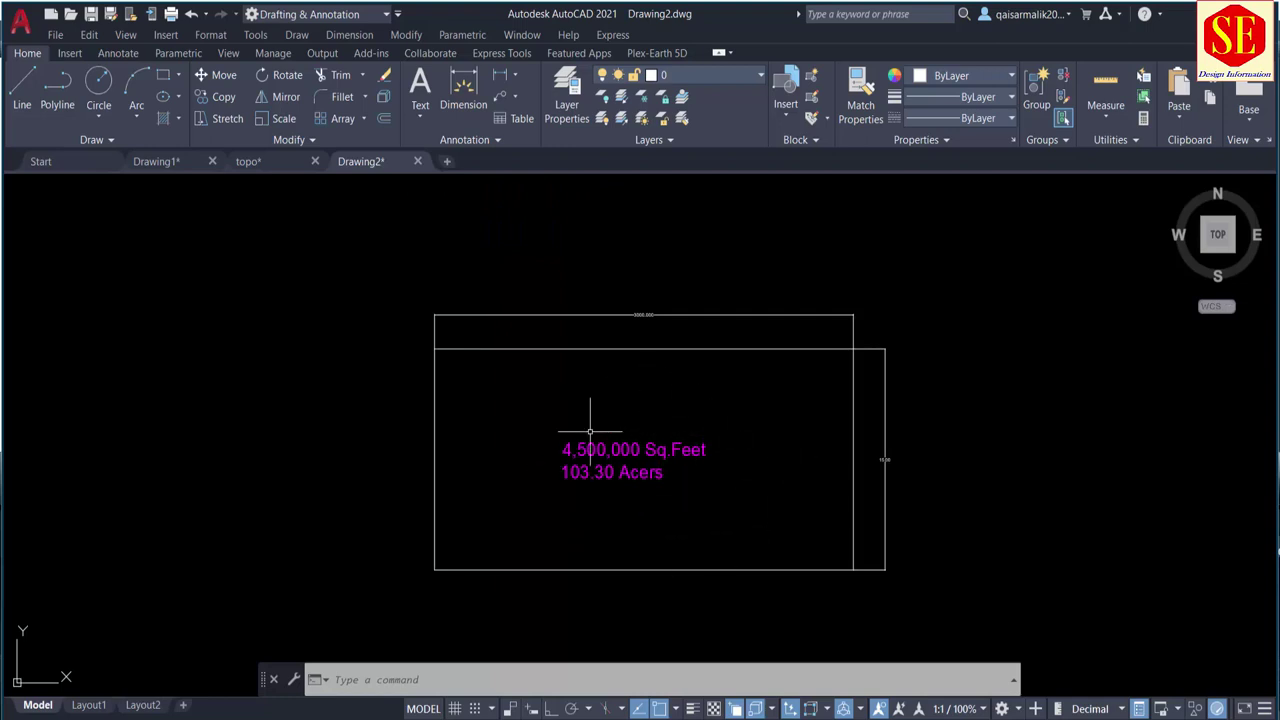
middle_drag(589, 448, 612, 558)
middle_drag(303, 182, 343, 400)
middle_drag(337, 347, 360, 457)
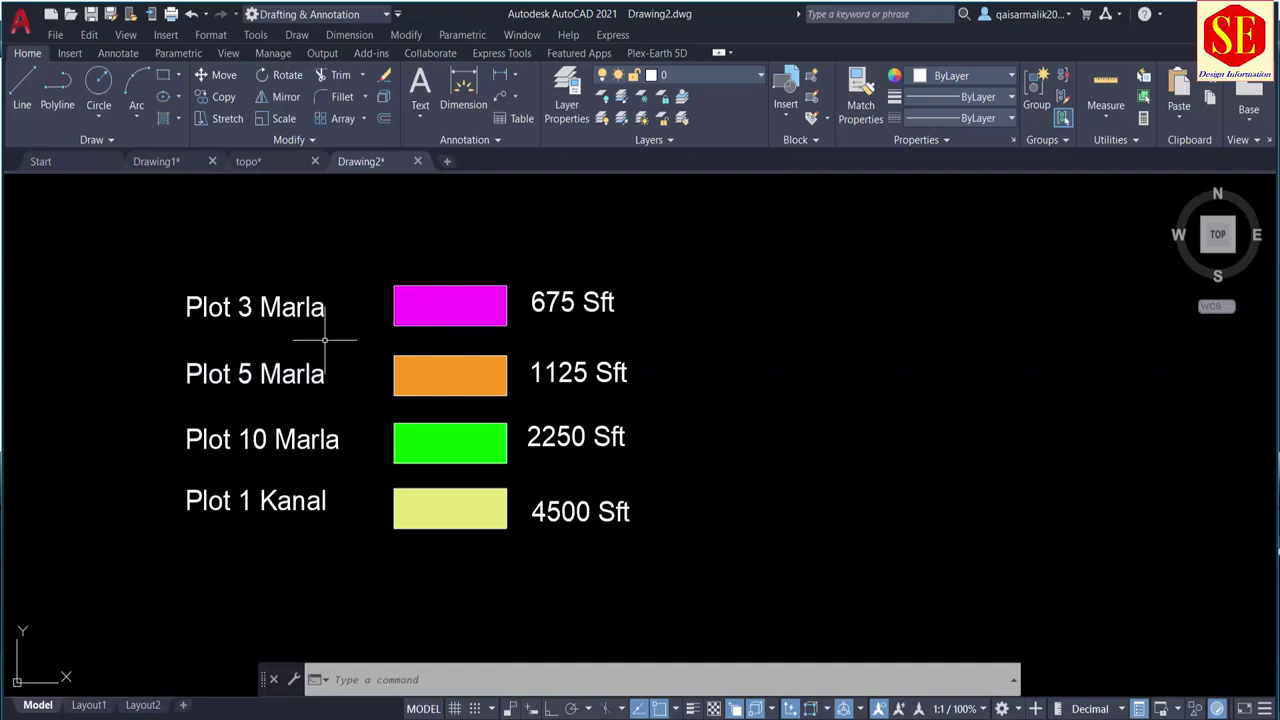
scroll(465, 406, down, 5)
scroll(540, 595, up, 2)
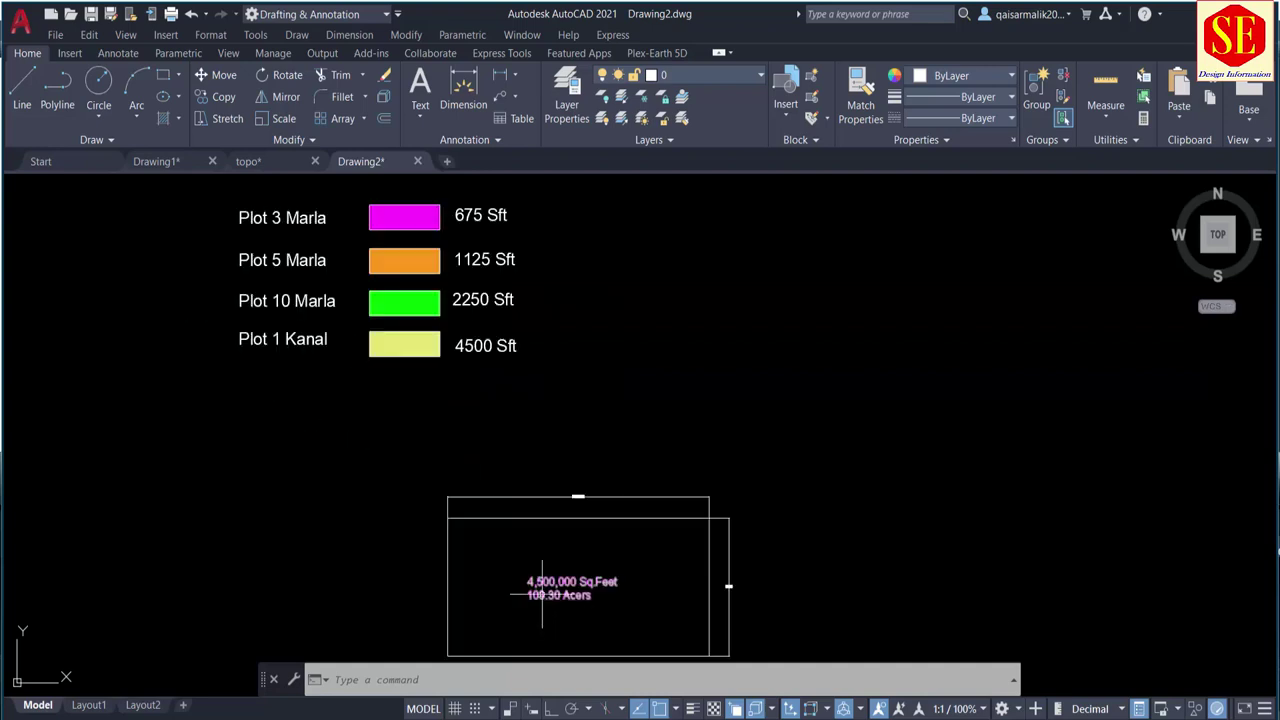
scroll(507, 557, up, 2)
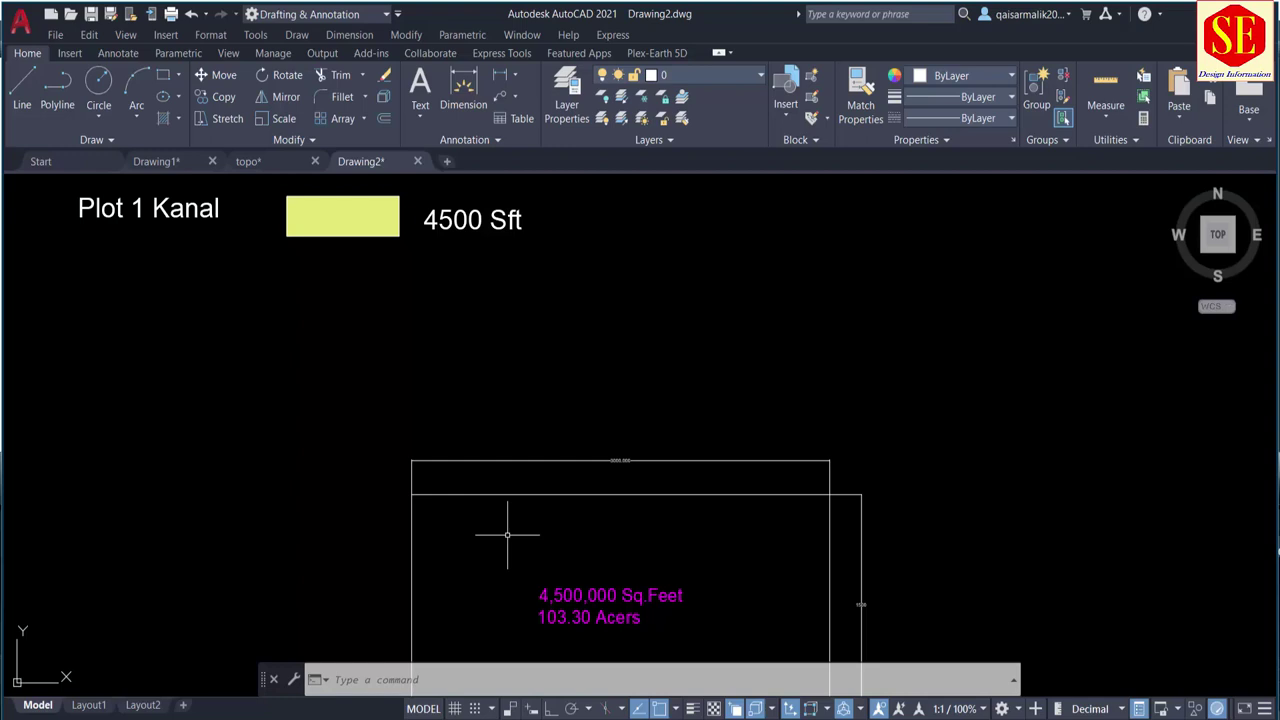
mouse_move(480, 542)
middle_down()
mouse_move(495, 490)
mouse_move(524, 645)
middle_up()
middle_drag(466, 423, 484, 543)
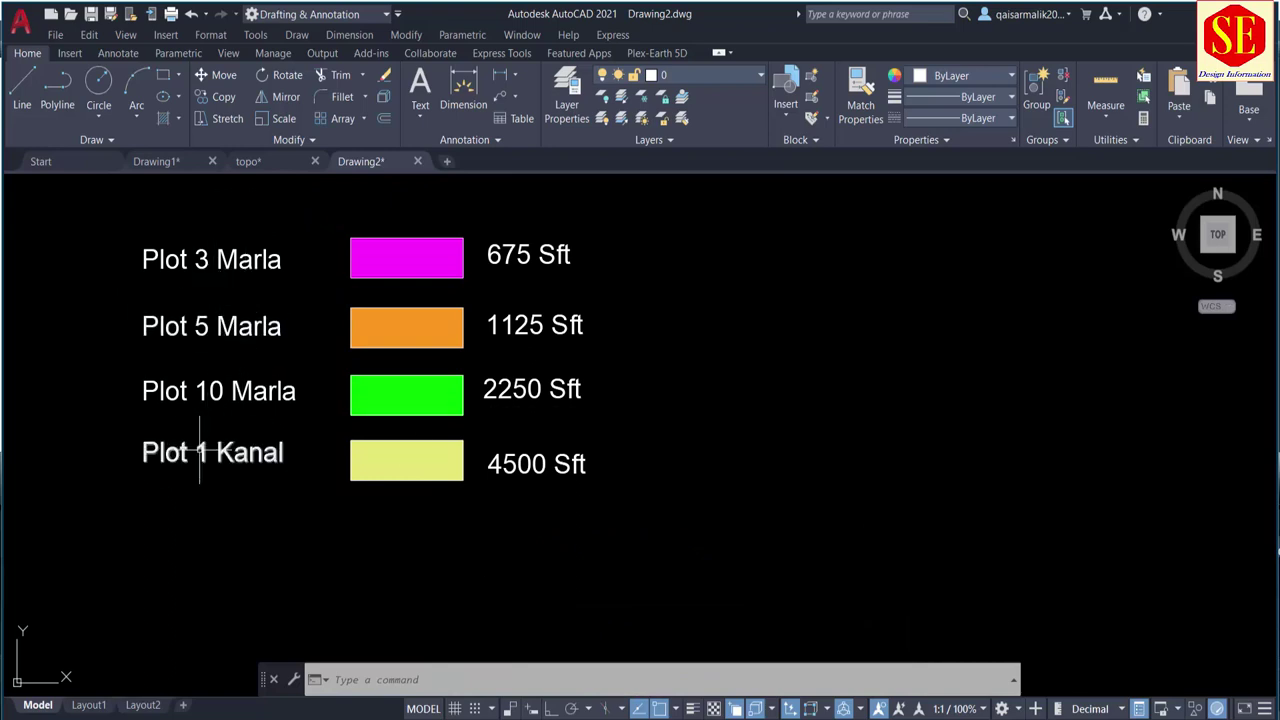
click(249, 452)
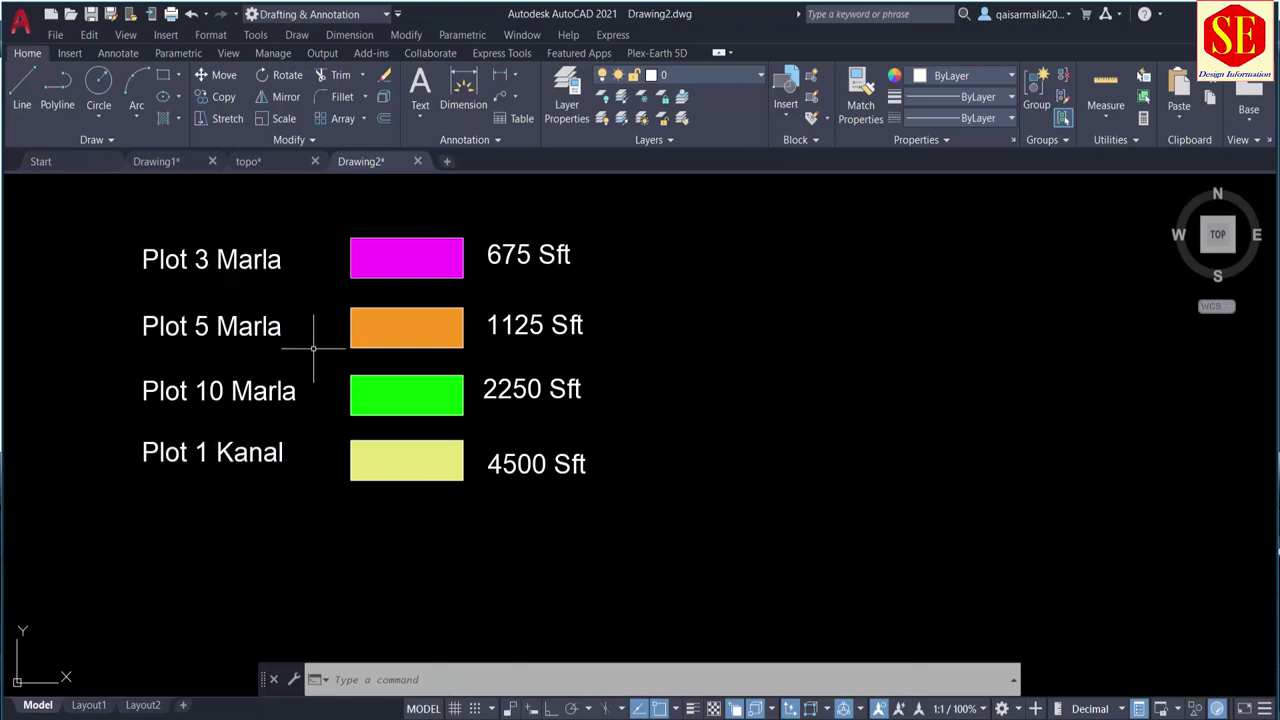
scroll(313, 345, down, 1)
middle_drag(485, 560, 491, 440)
scroll(575, 575, up, 3)
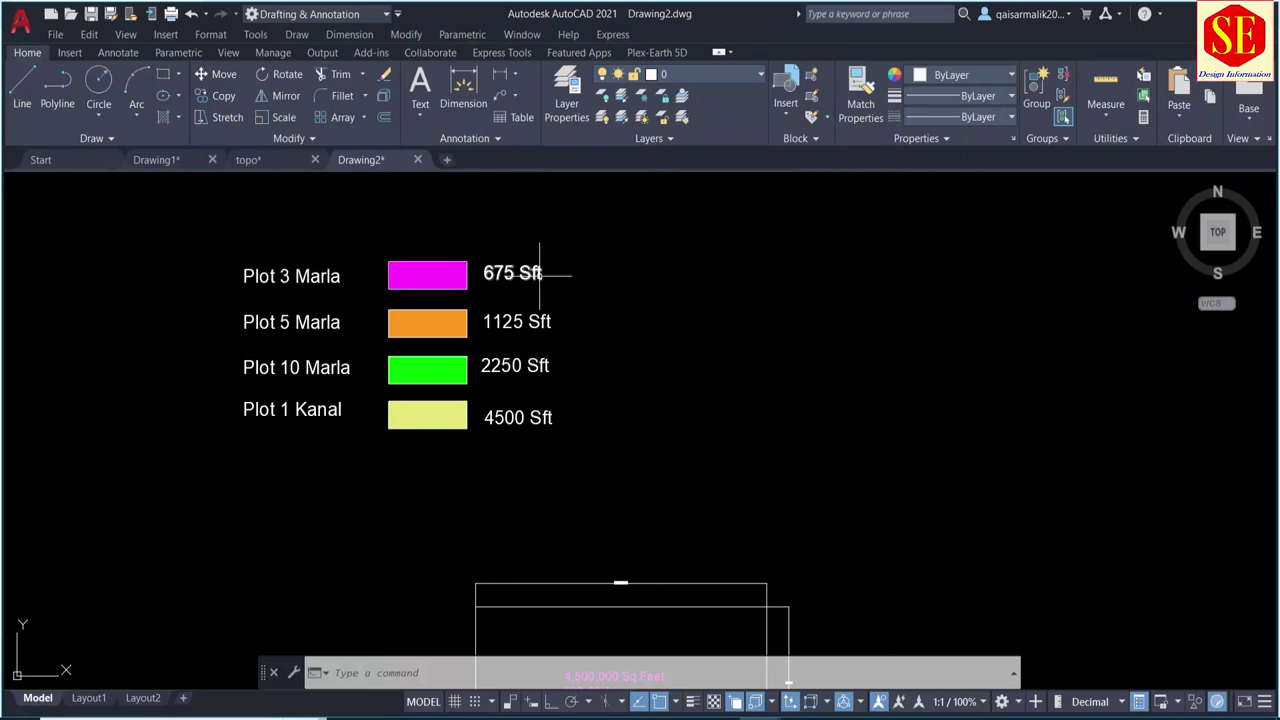
scroll(520, 282, up, 2)
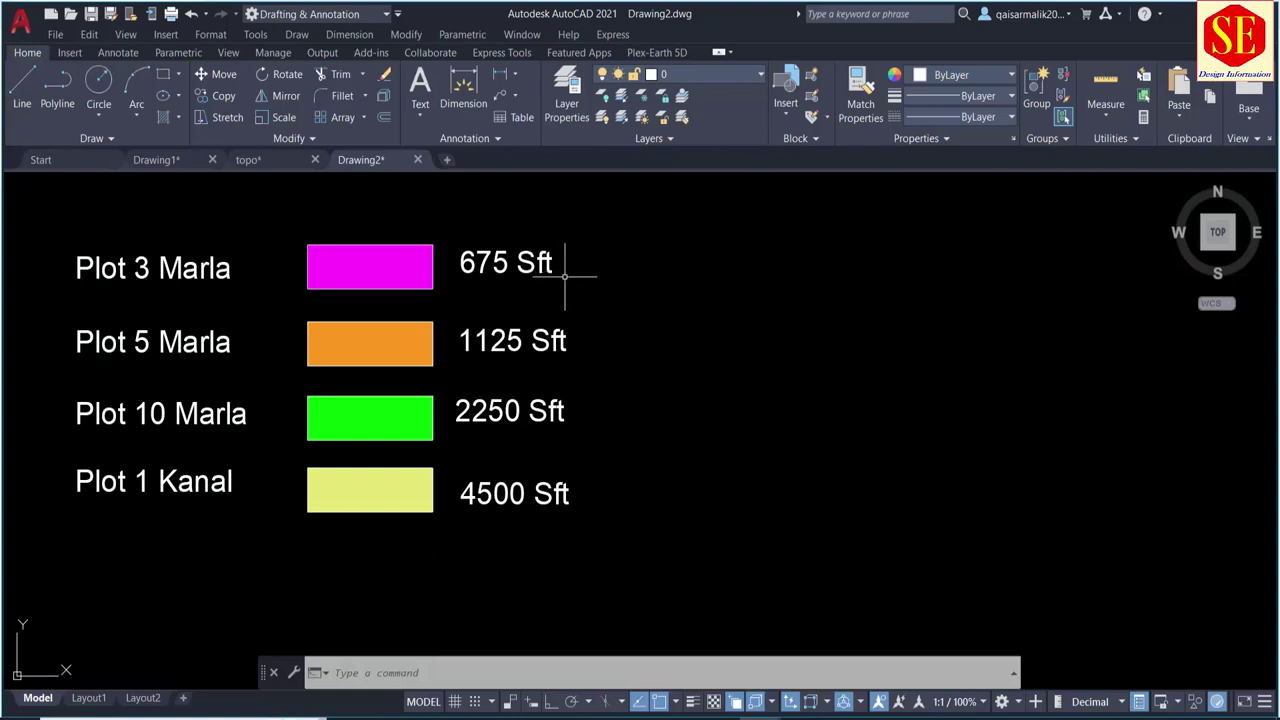
scroll(570, 276, down, 2)
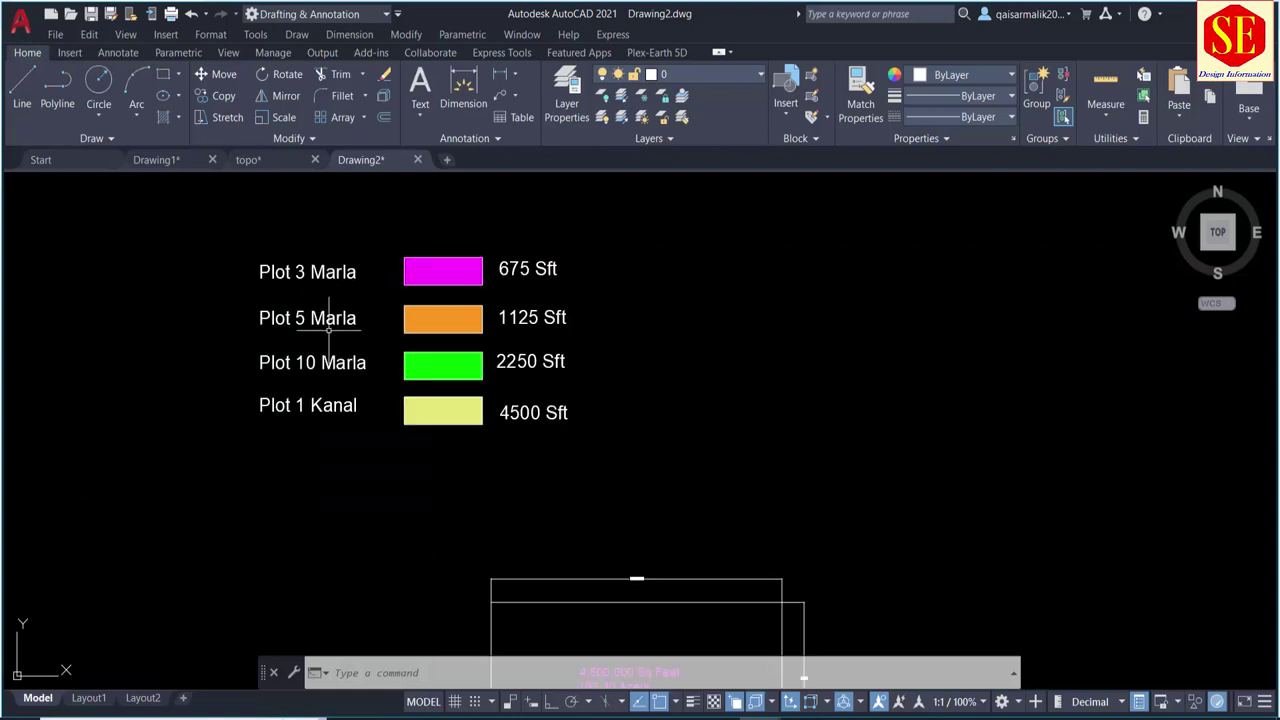
middle_drag(397, 433, 643, 317)
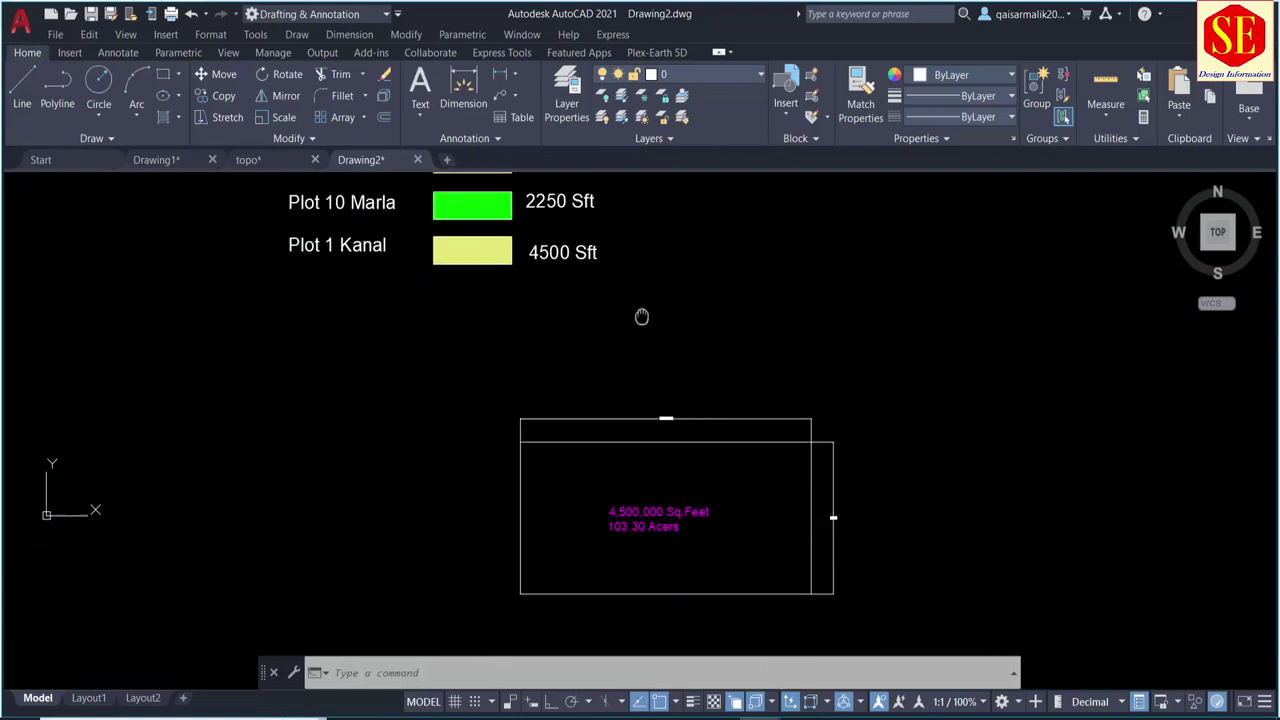
scroll(829, 486, up, 4)
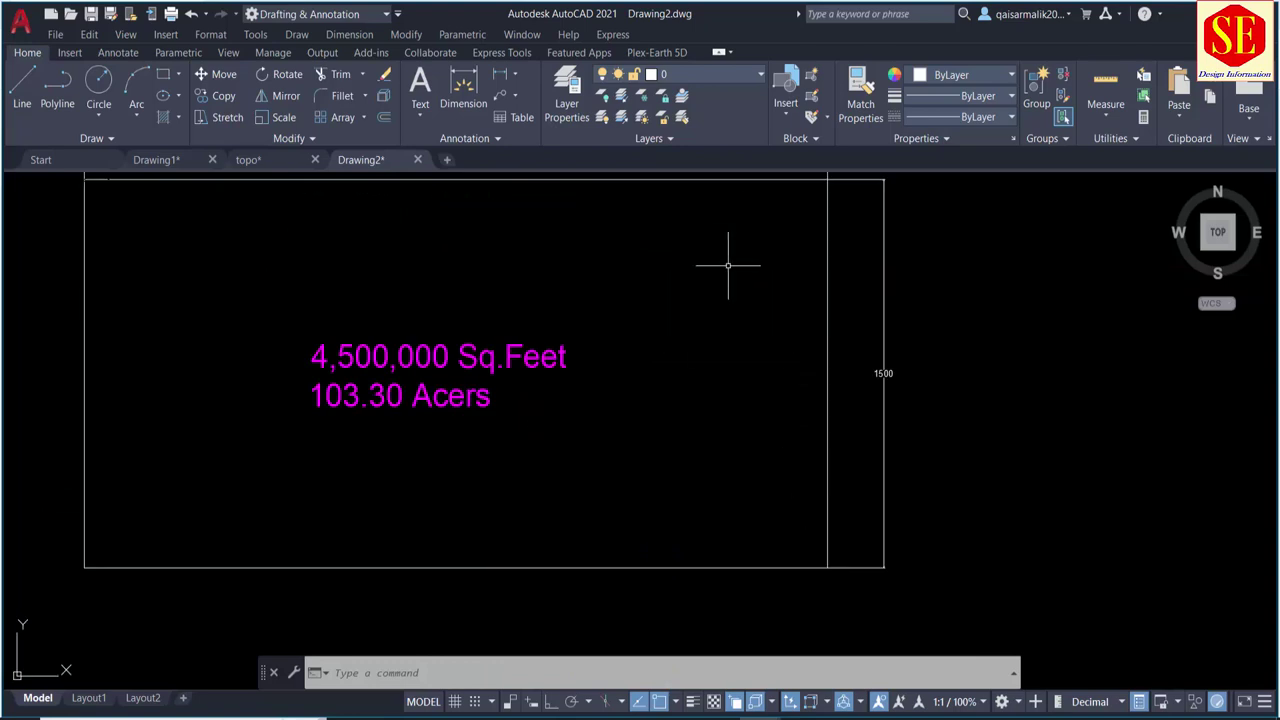
middle_drag(490, 335, 515, 364)
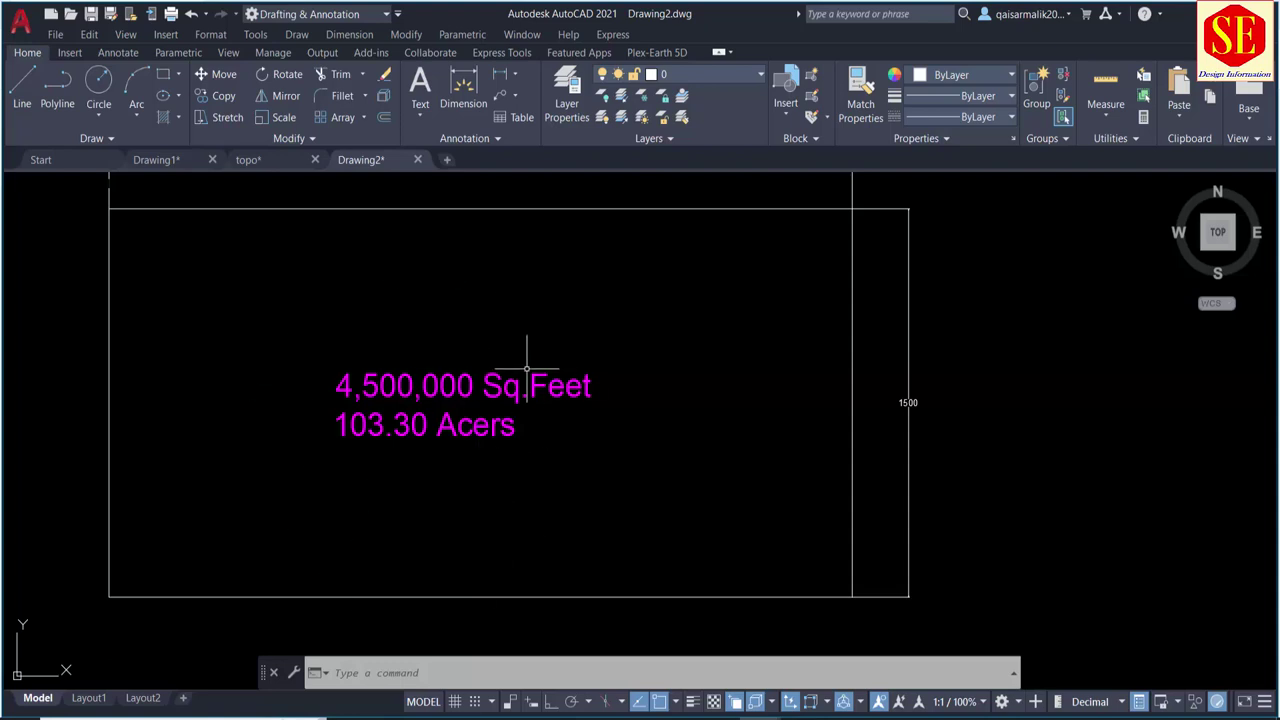
scroll(527, 370, down, 4)
middle_drag(523, 349, 598, 608)
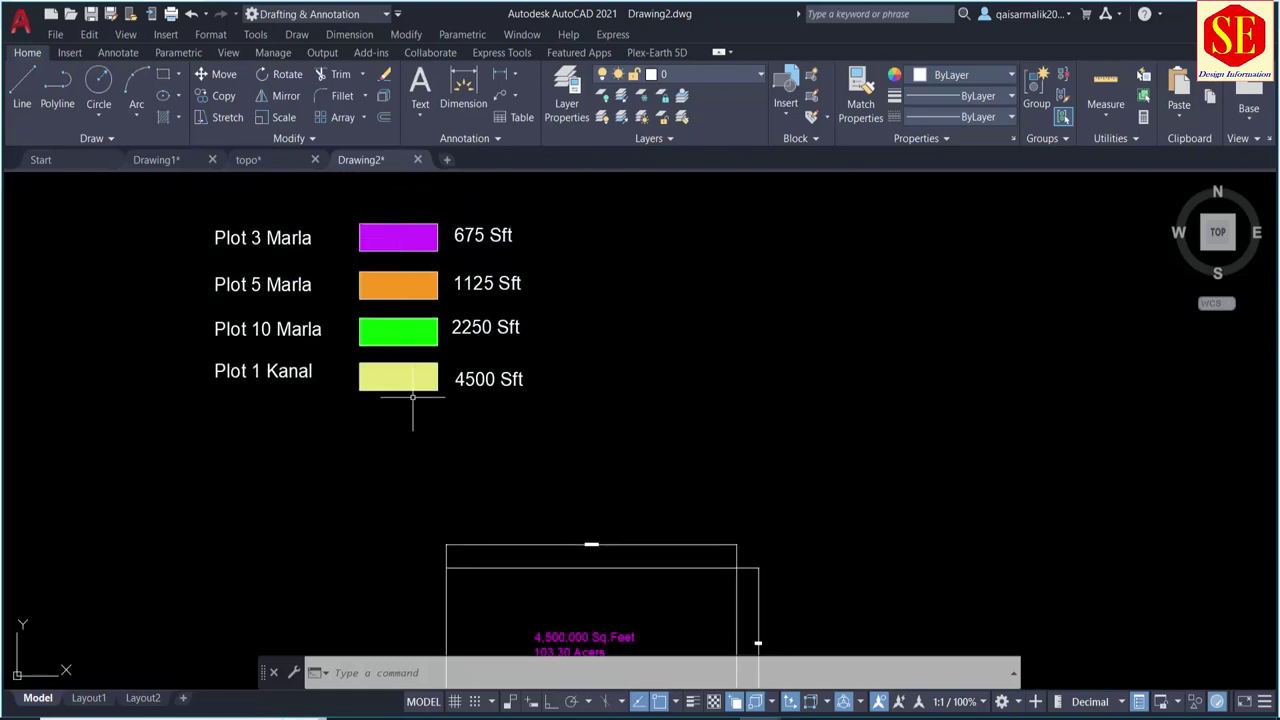
middle_drag(635, 502, 673, 342)
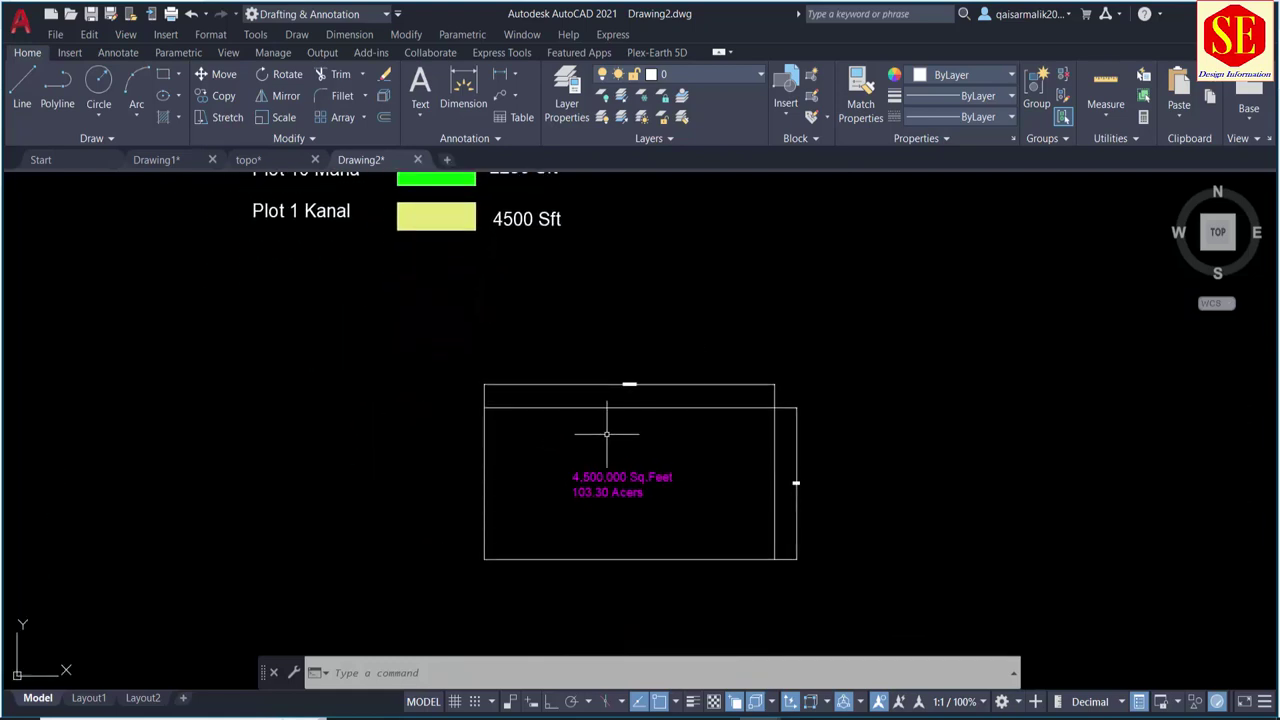
scroll(606, 434, up, 2)
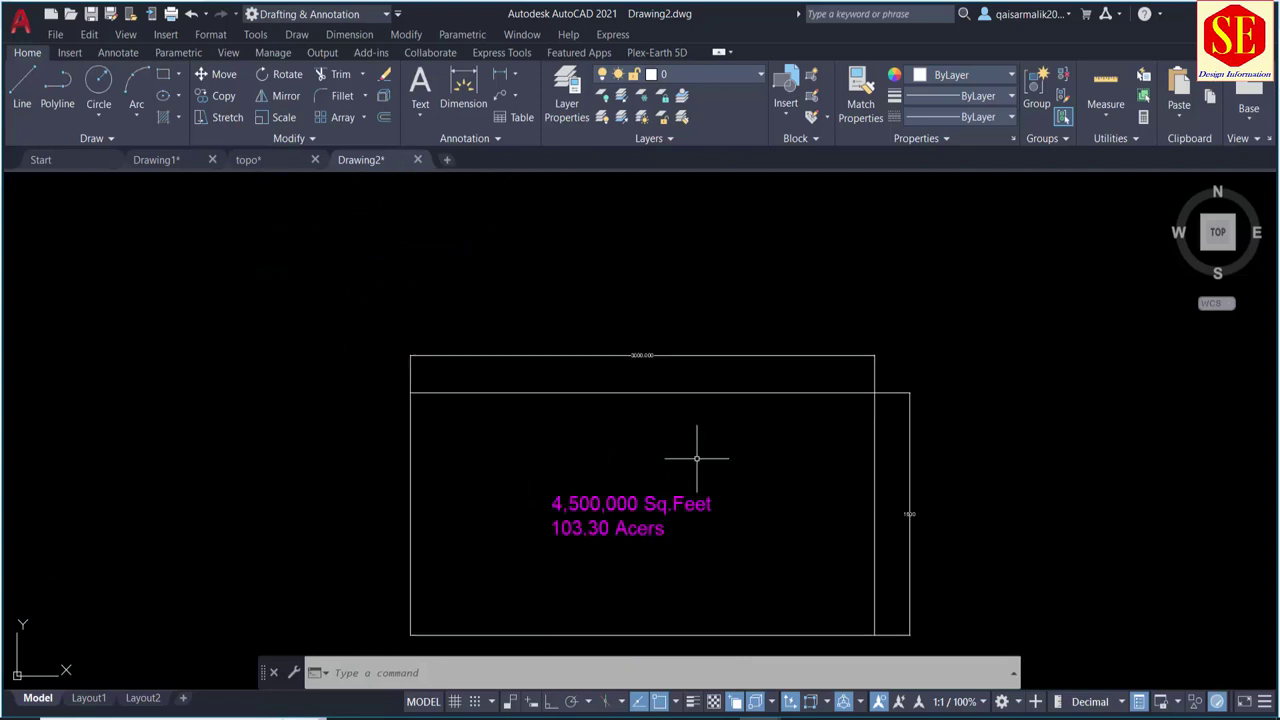
scroll(696, 458, down, 2)
middle_drag(606, 297, 607, 428)
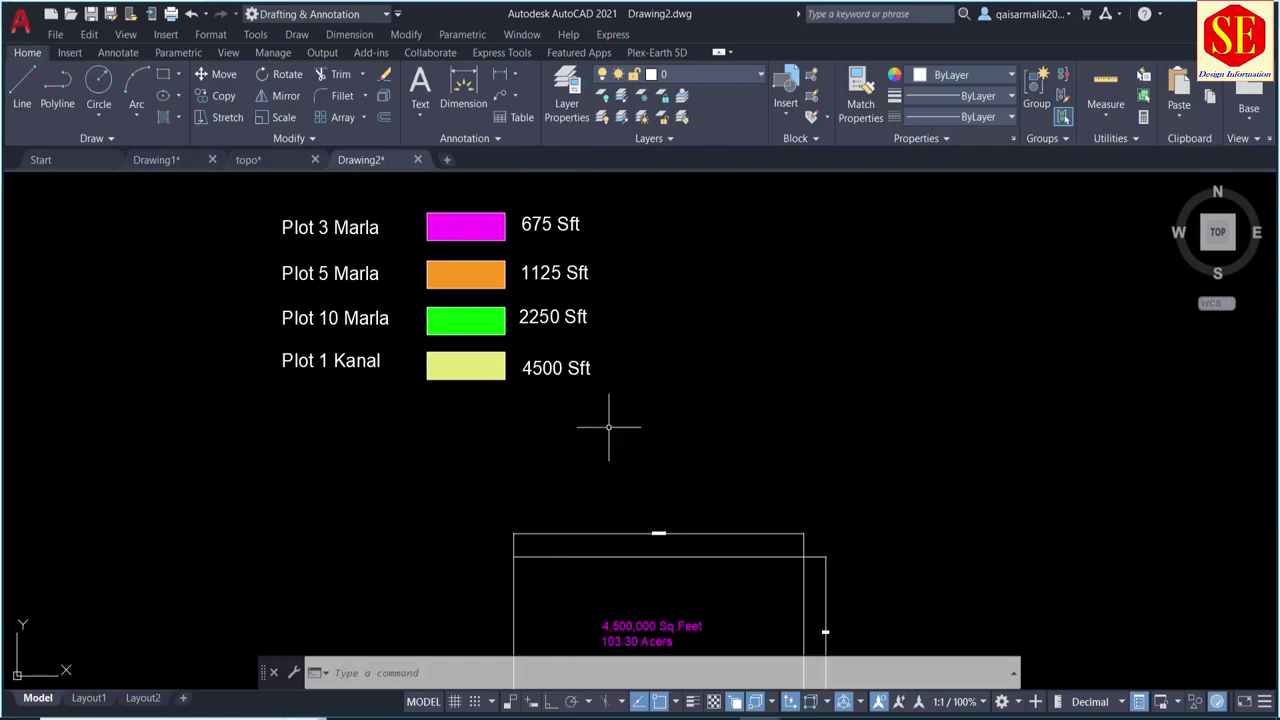
middle_drag(674, 317, 667, 384)
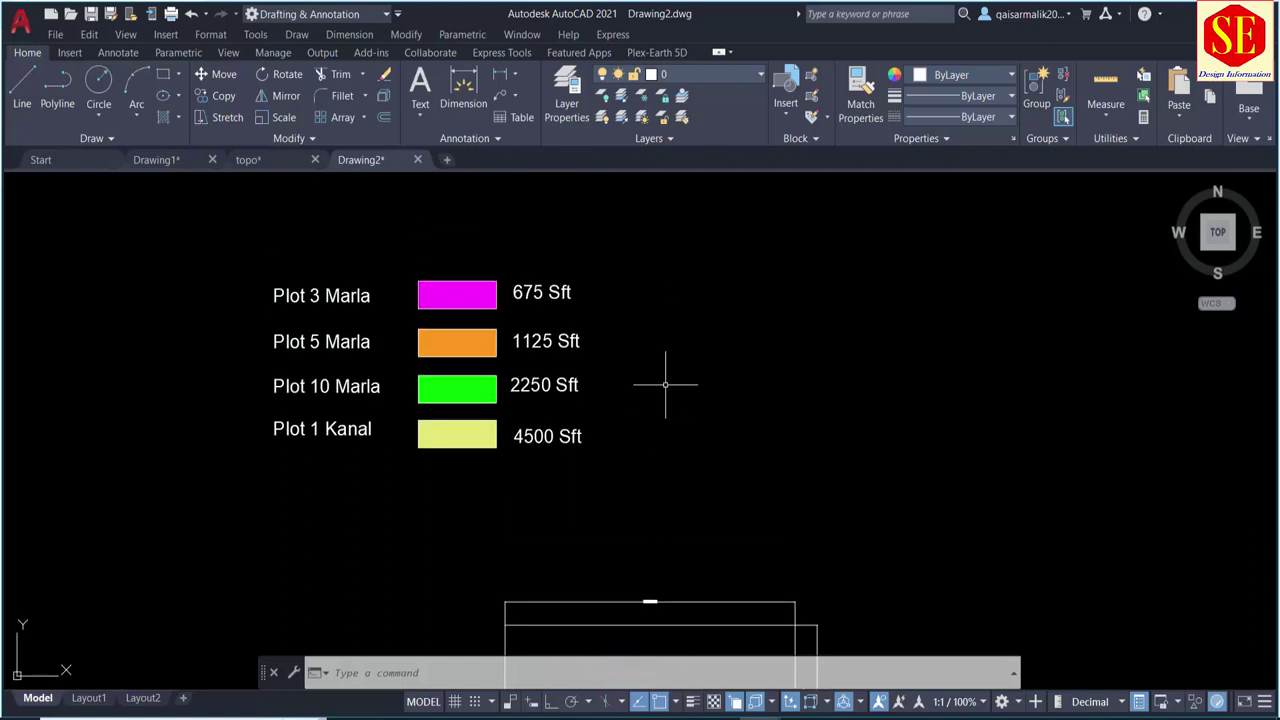
scroll(580, 285, up, 2)
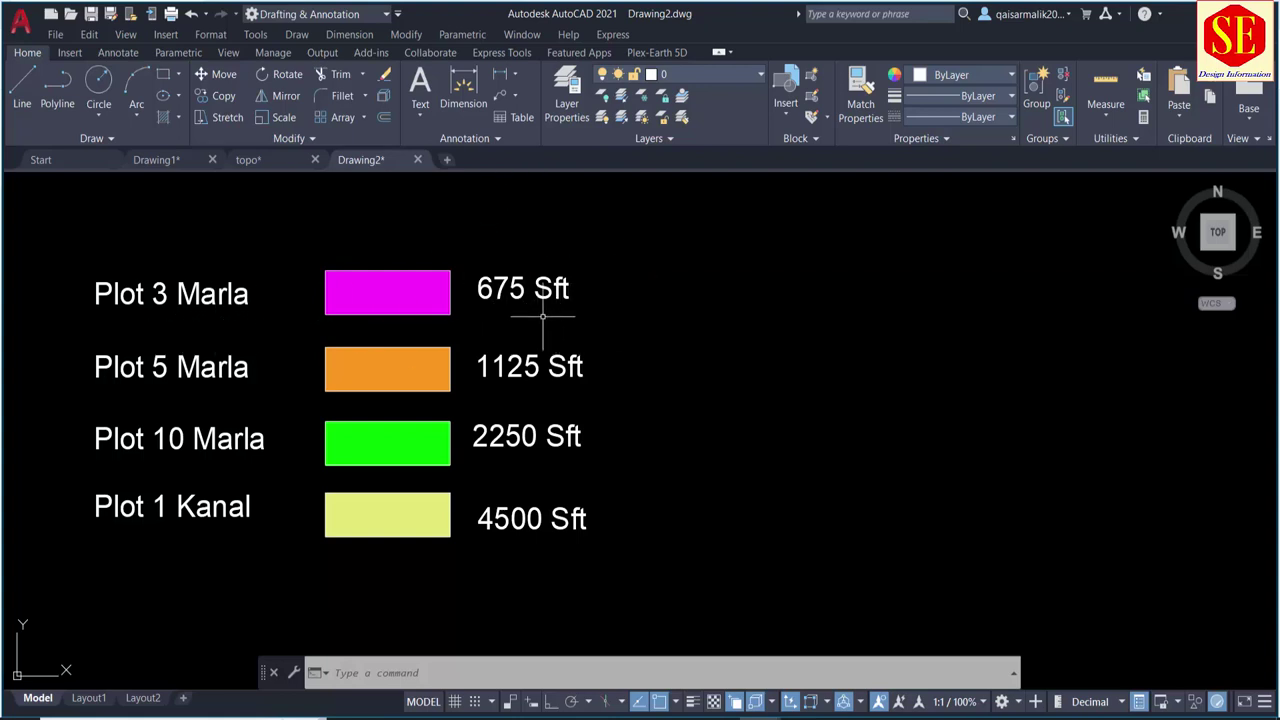
middle_drag(680, 320, 565, 324)
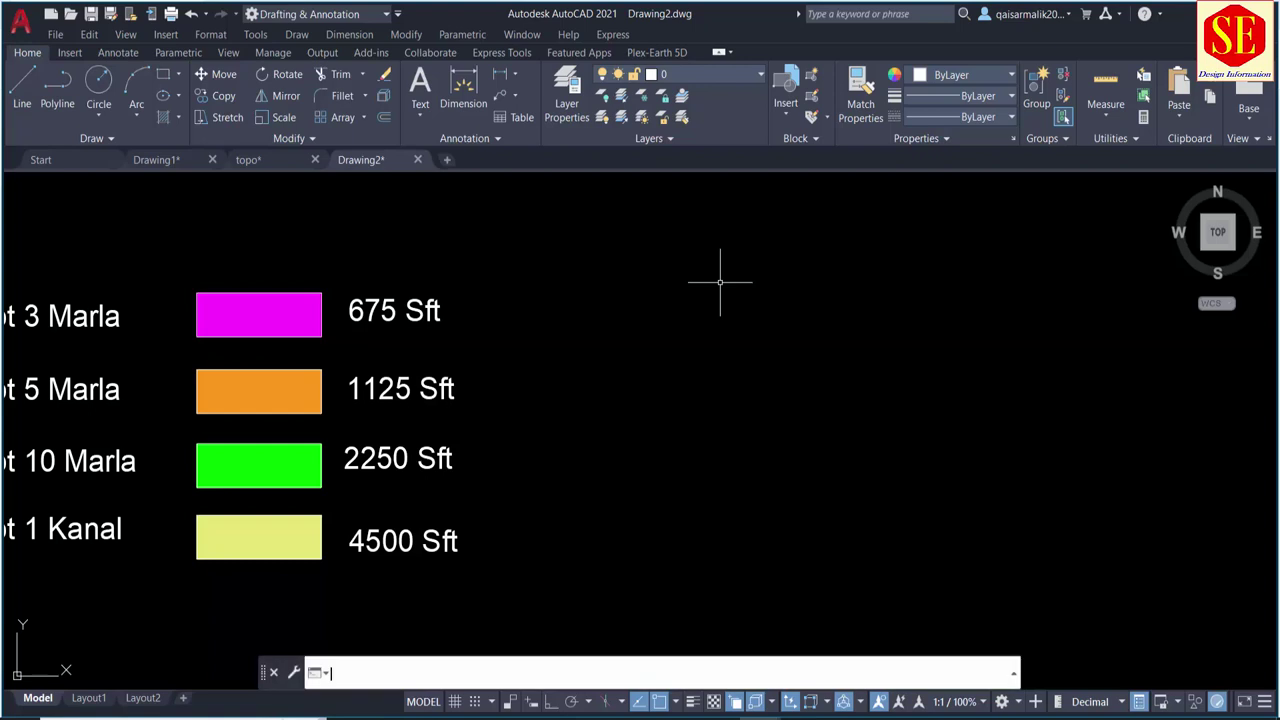
Step: Start a polyline right of the legend with Ortho on, drawing the 25 and 27 sides
text(pl)
key(Return)
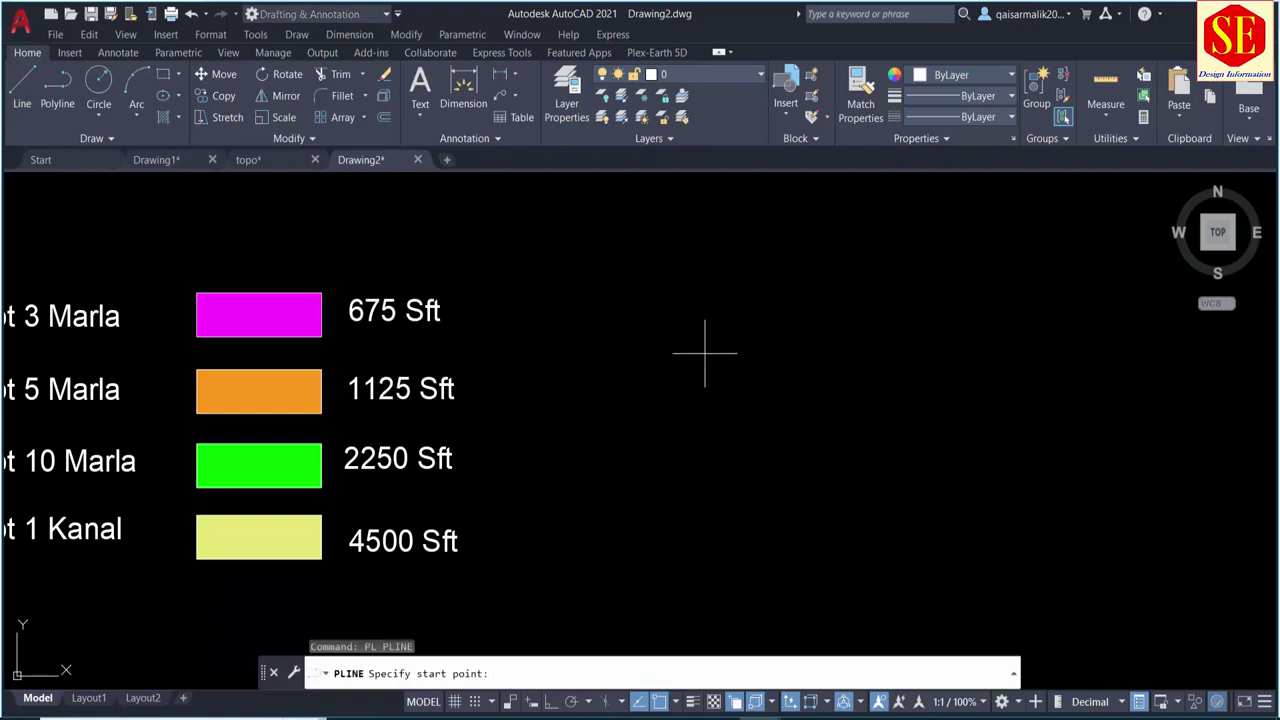
click(674, 349)
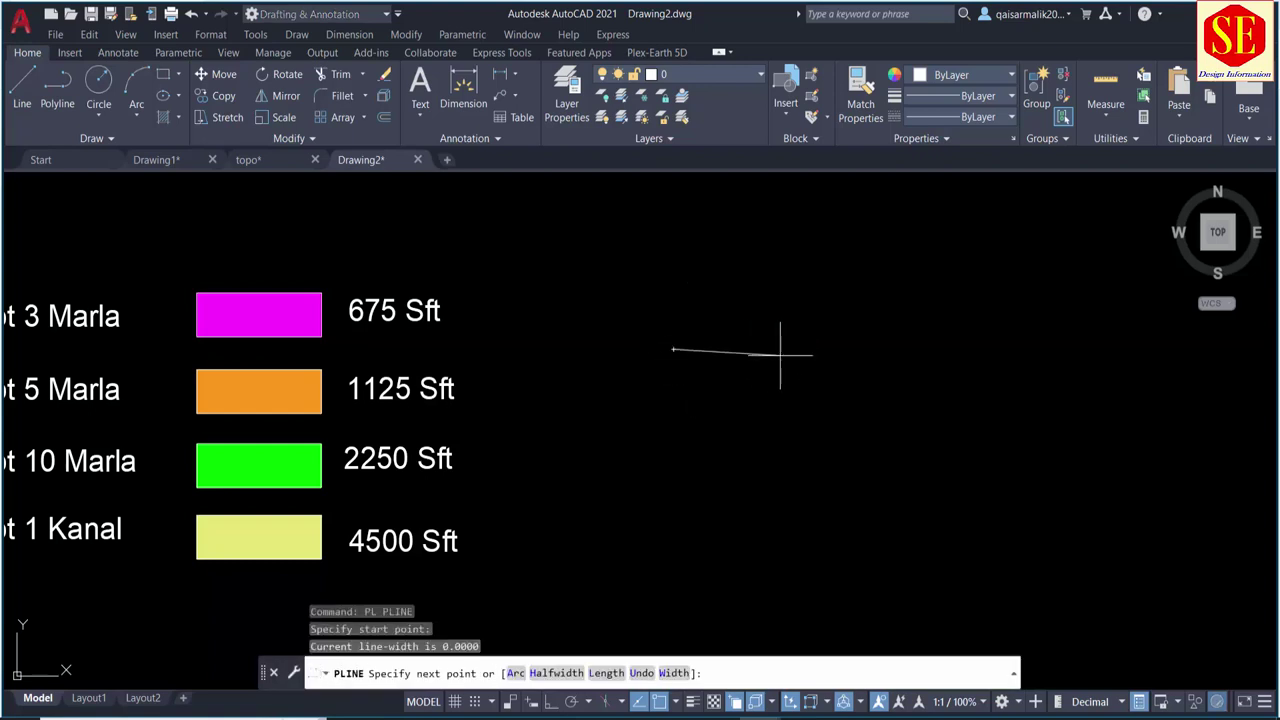
key(F8)
text(25)
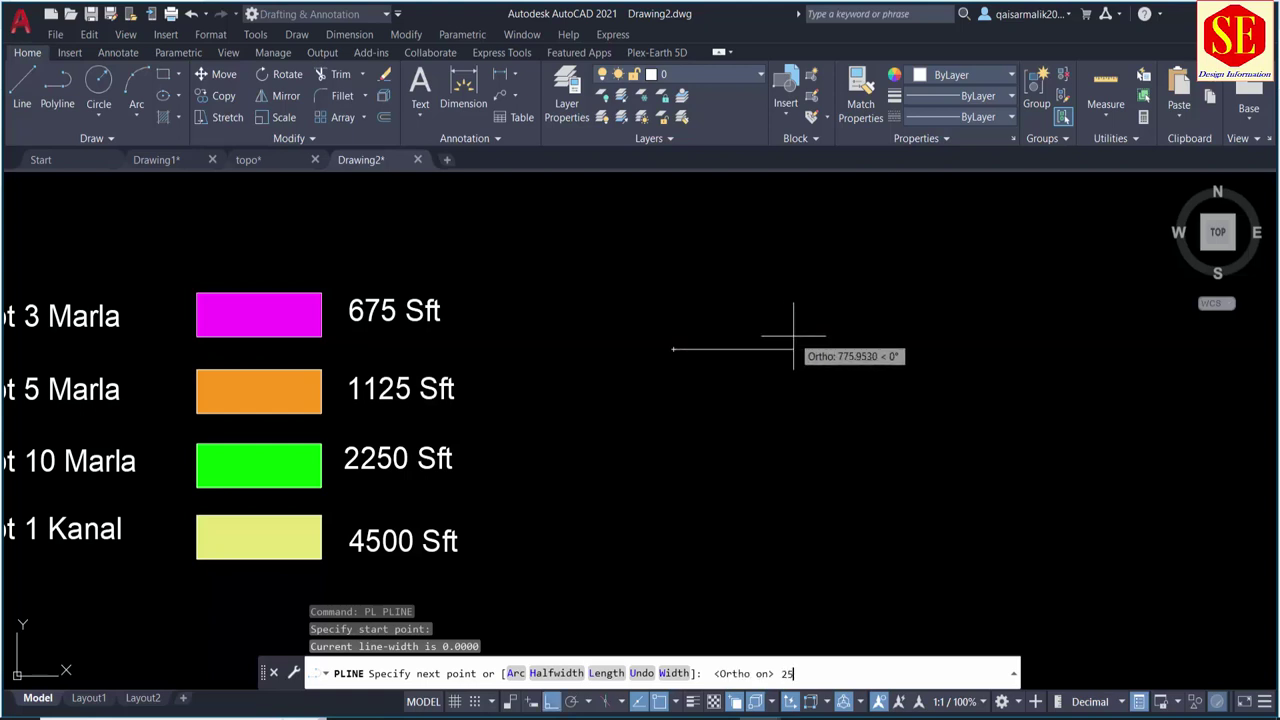
key(Return)
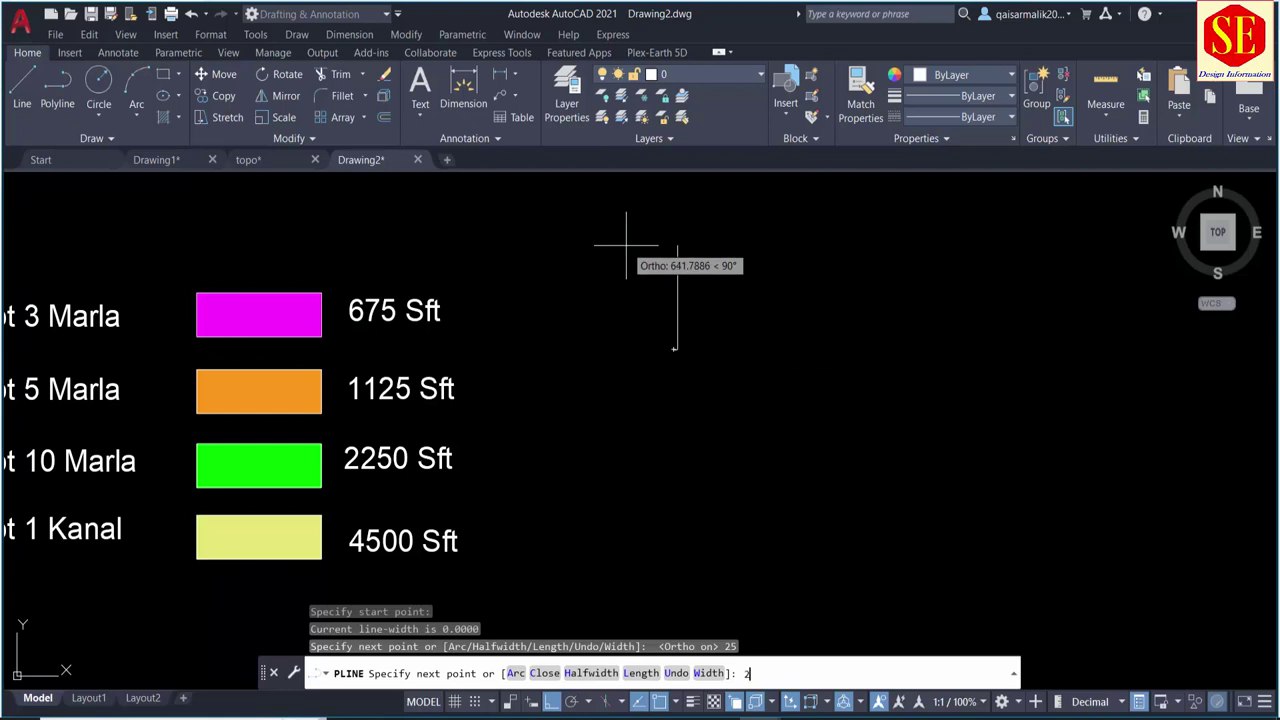
text(7)
key(Return)
Step: Add the final 25 side, close the rectangle and centre it in view
scroll(630, 300, up, 5)
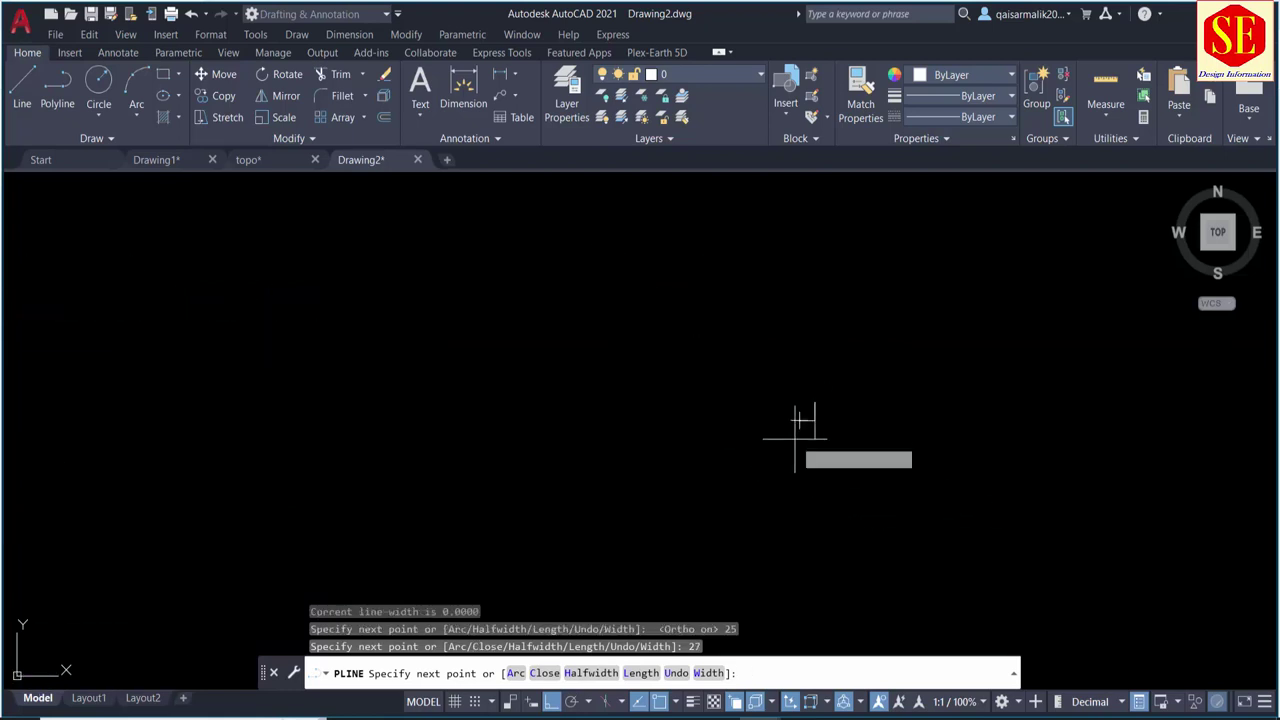
scroll(795, 438, up, 2)
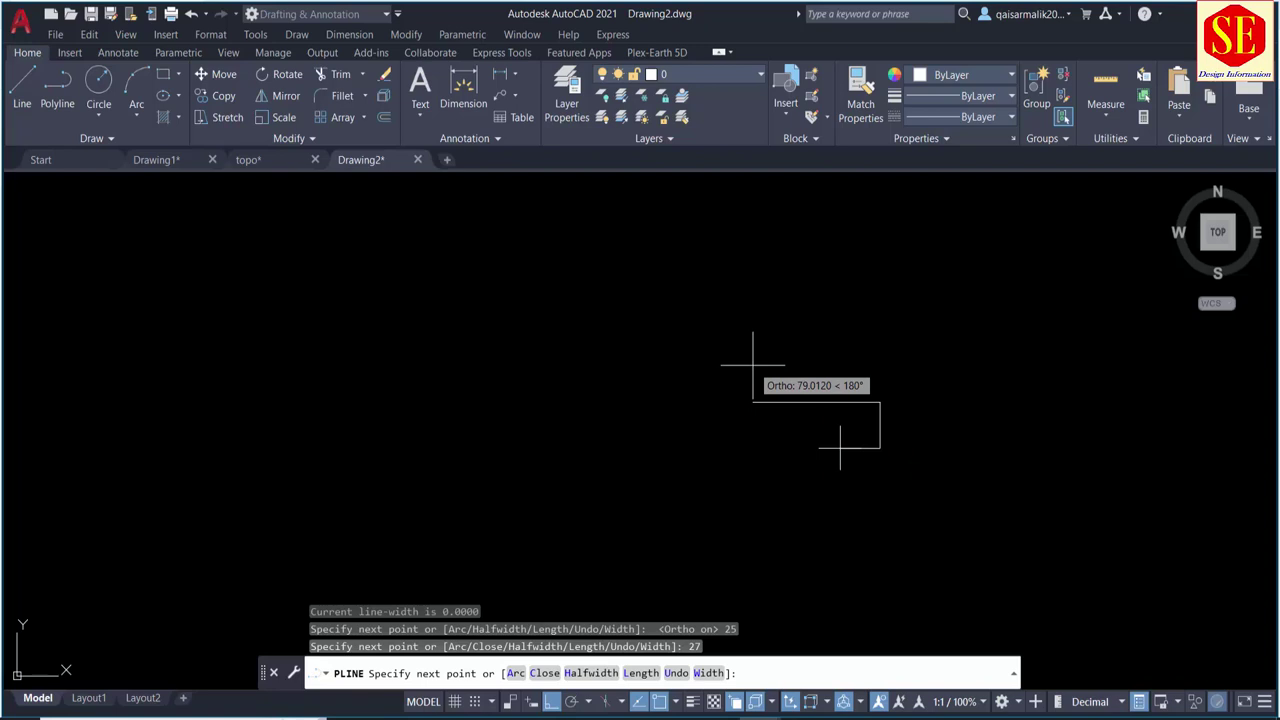
text(25)
key(Return)
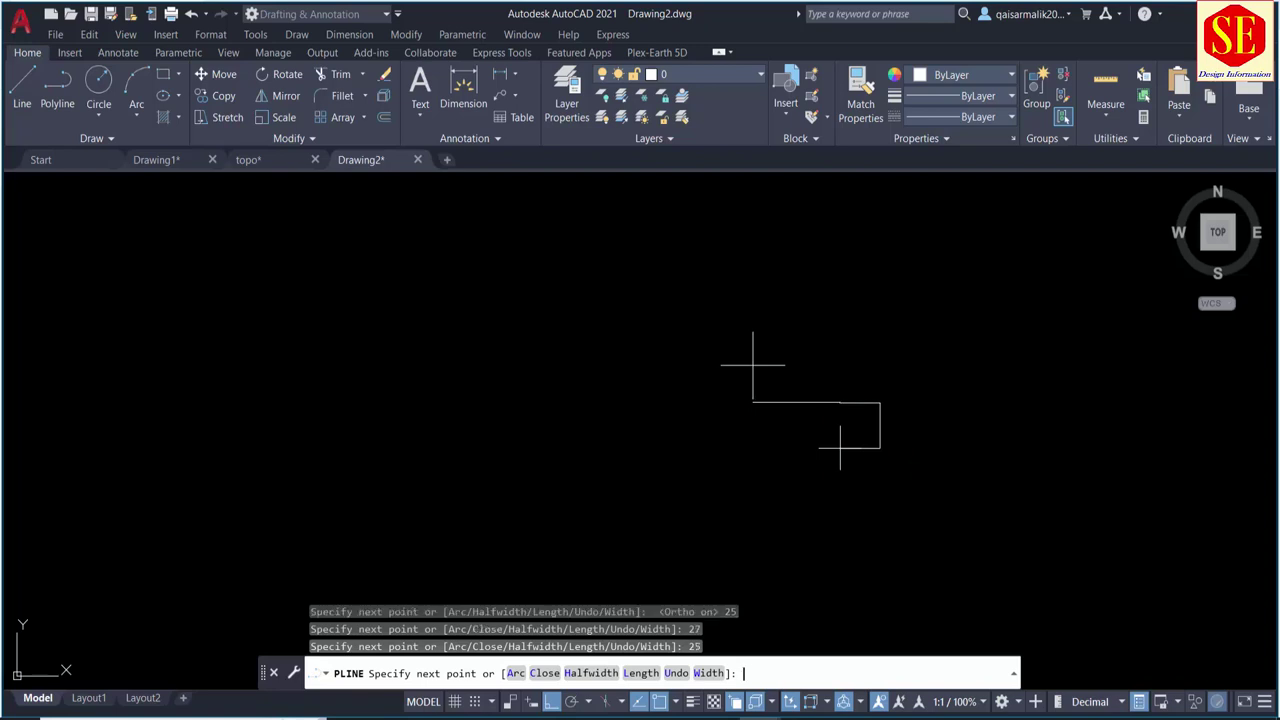
text(c)
key(Return)
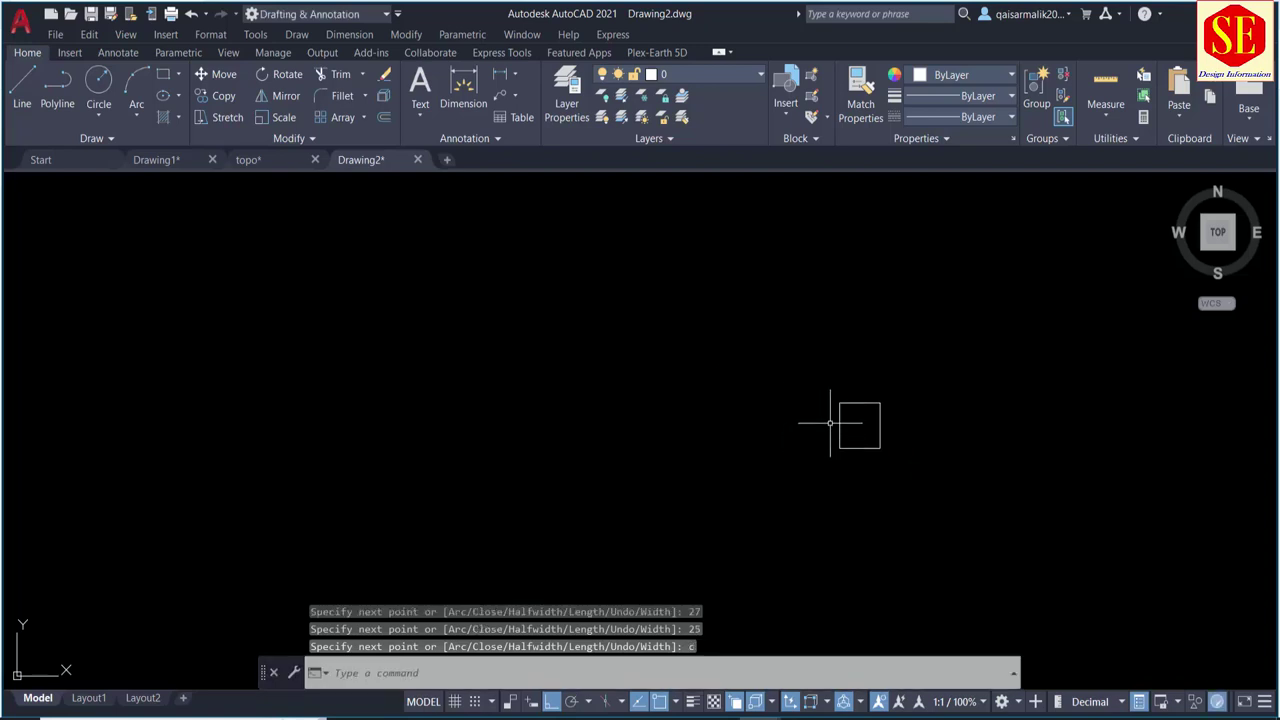
middle_drag(837, 423, 539, 322)
scroll(485, 308, up, 2)
scroll(530, 310, up, 2)
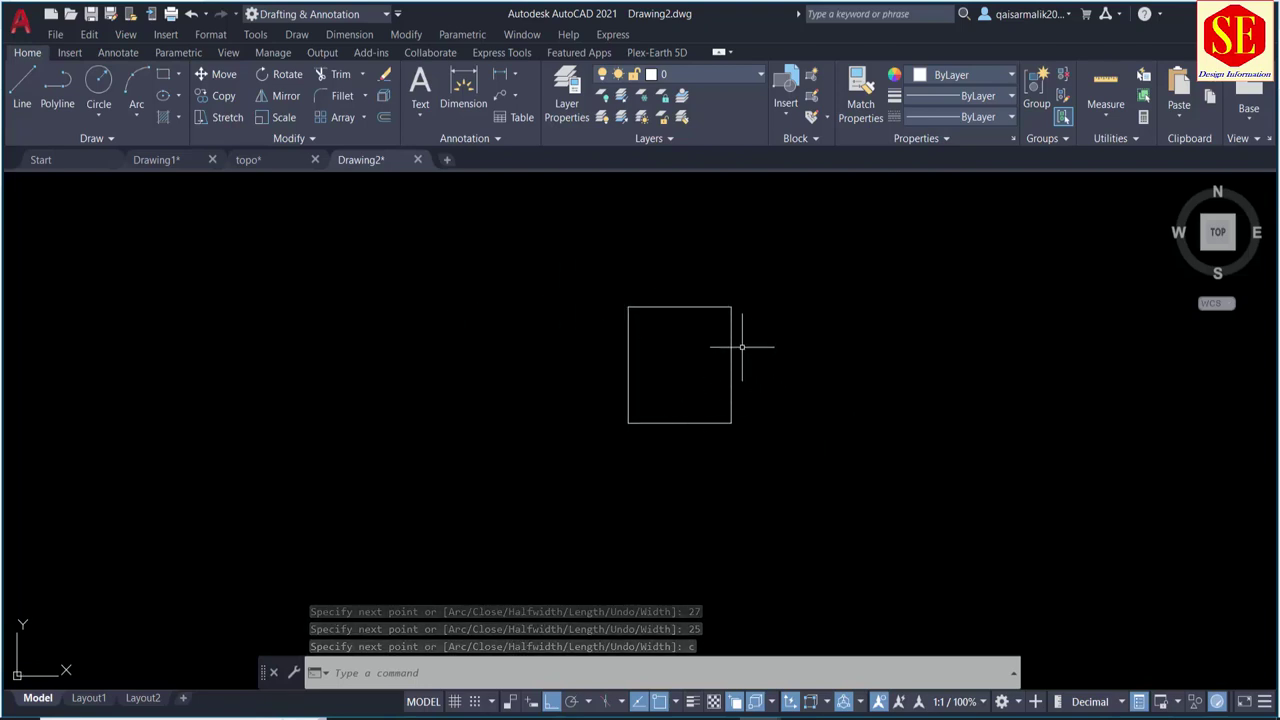
Step: Place an area-labelled copy of the square to the upper right, reading 675.00
text(c)
key(Return)
click(677, 358)
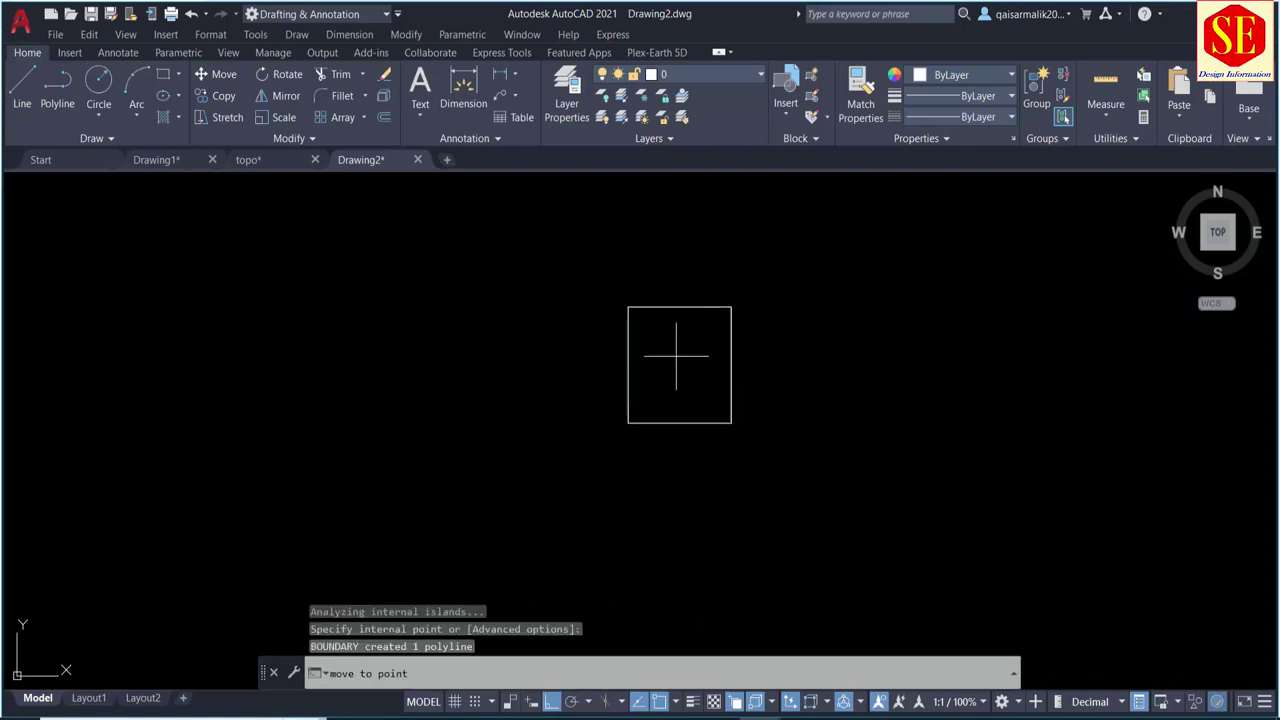
click(875, 303)
key(Return)
click(866, 300)
scroll(885, 295, up, 5)
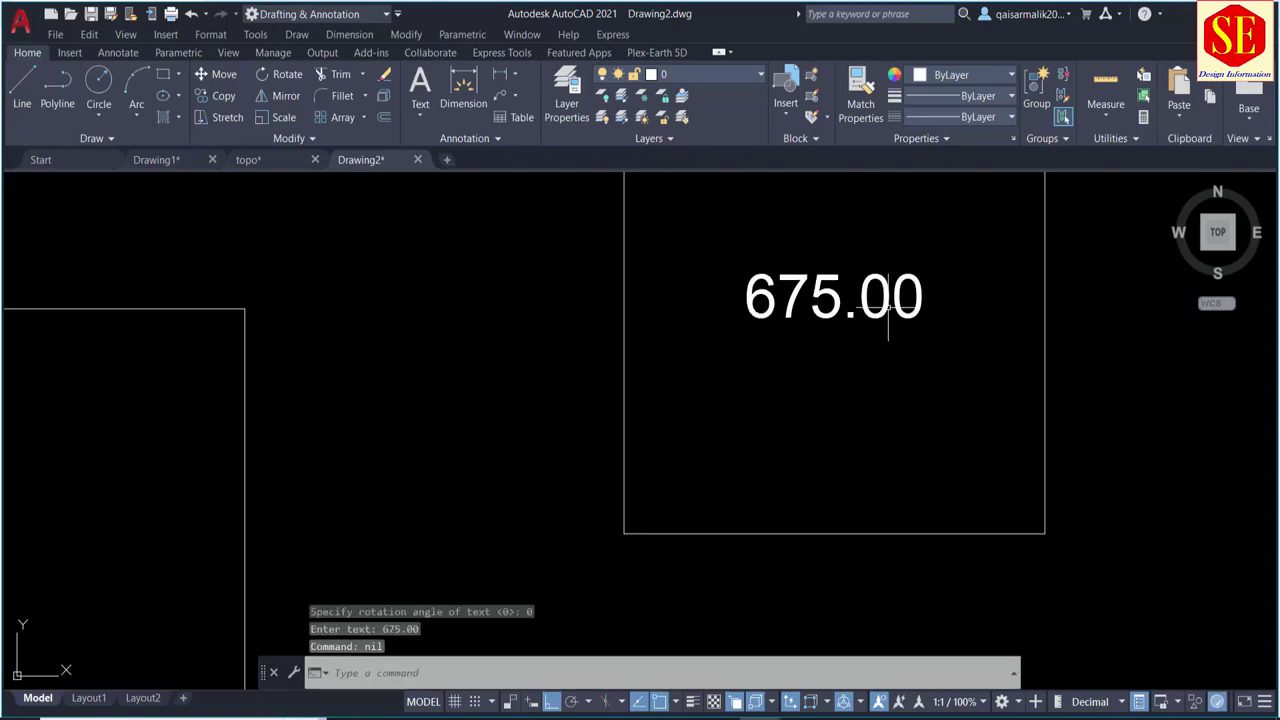
scroll(846, 327, down, 8)
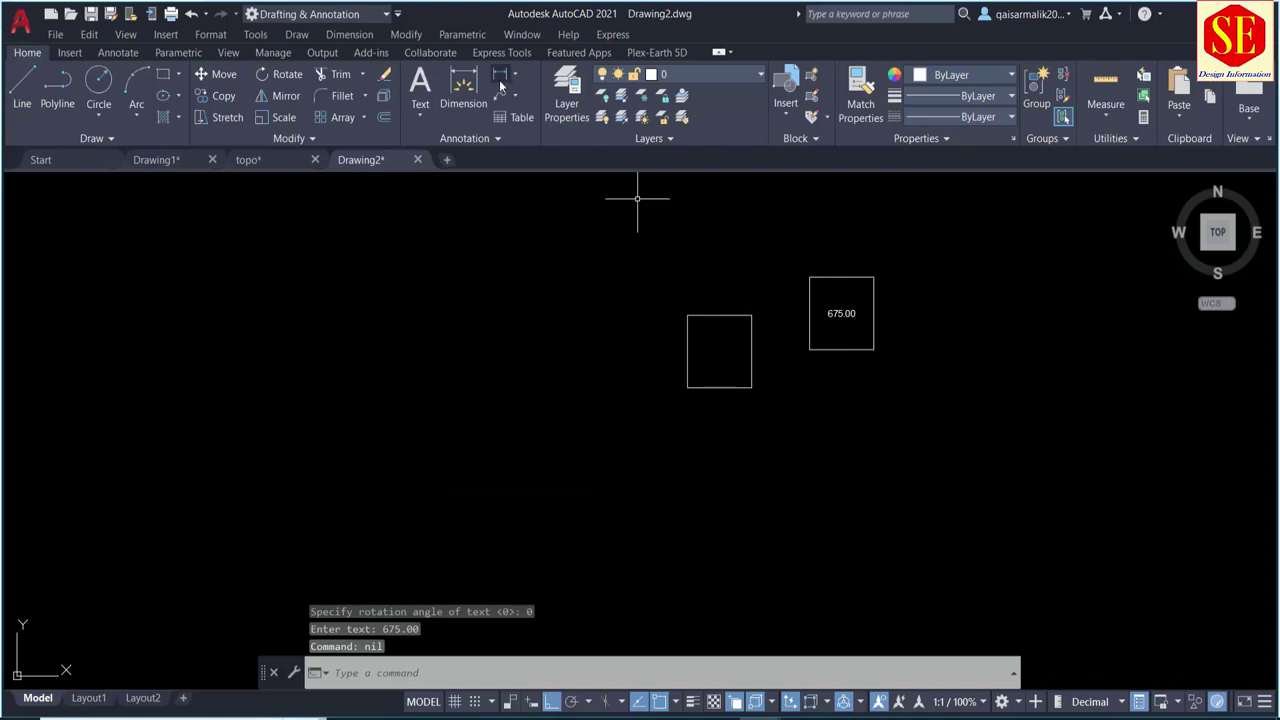
Step: Dimension the original square's 25 top width and 27 left height with DIMLINEAR
text(dli)
key(Return)
scroll(742, 293, up, 2)
click(757, 330)
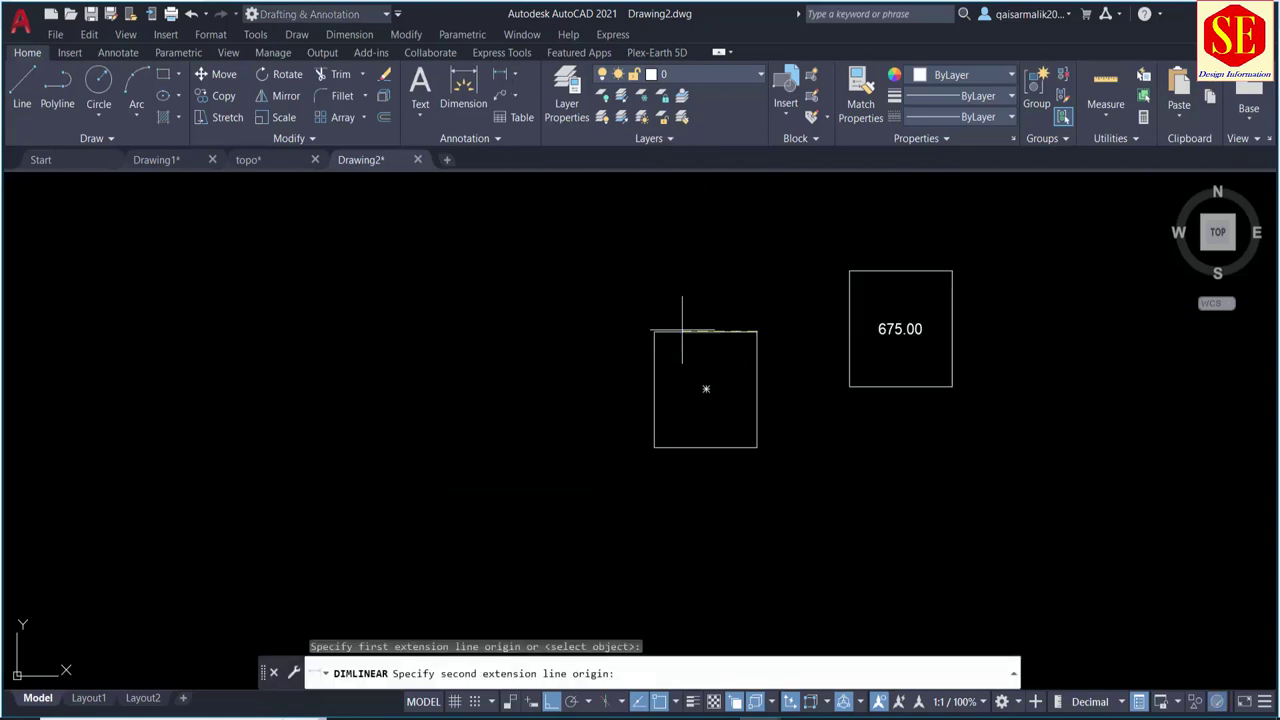
click(654, 330)
scroll(700, 285, up, 5)
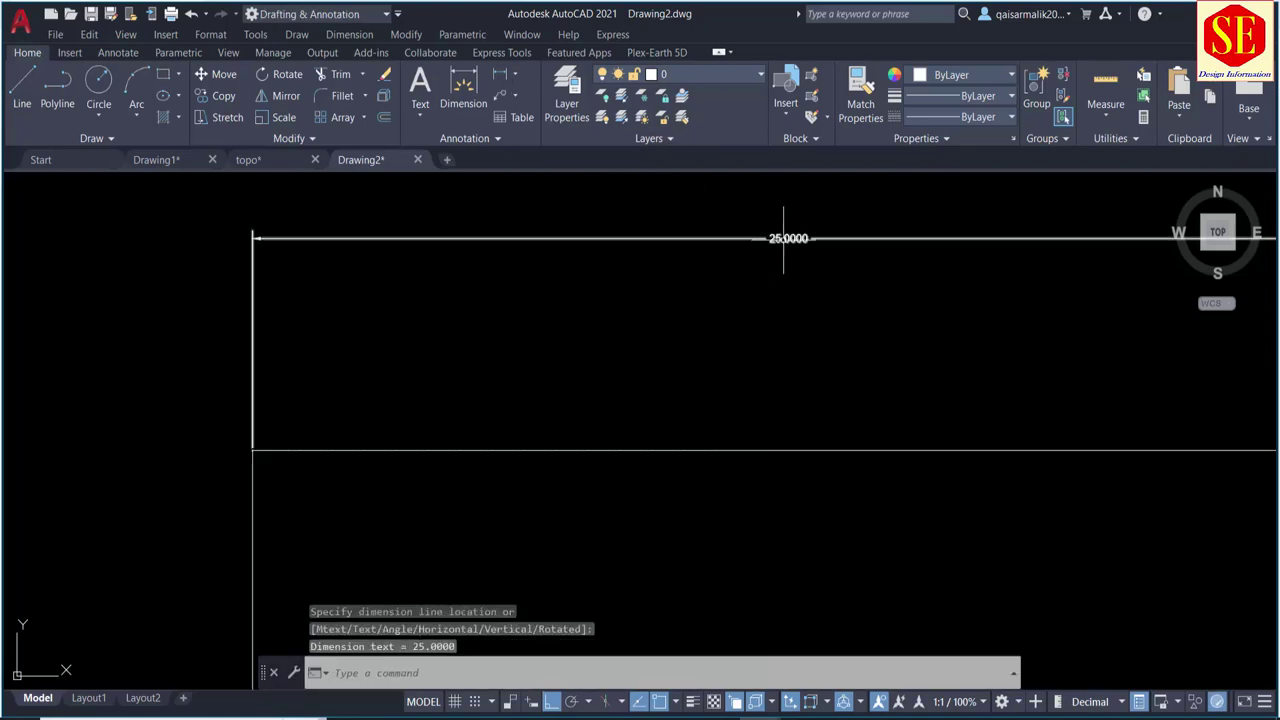
scroll(609, 275, down, 3)
key(Return)
click(644, 256)
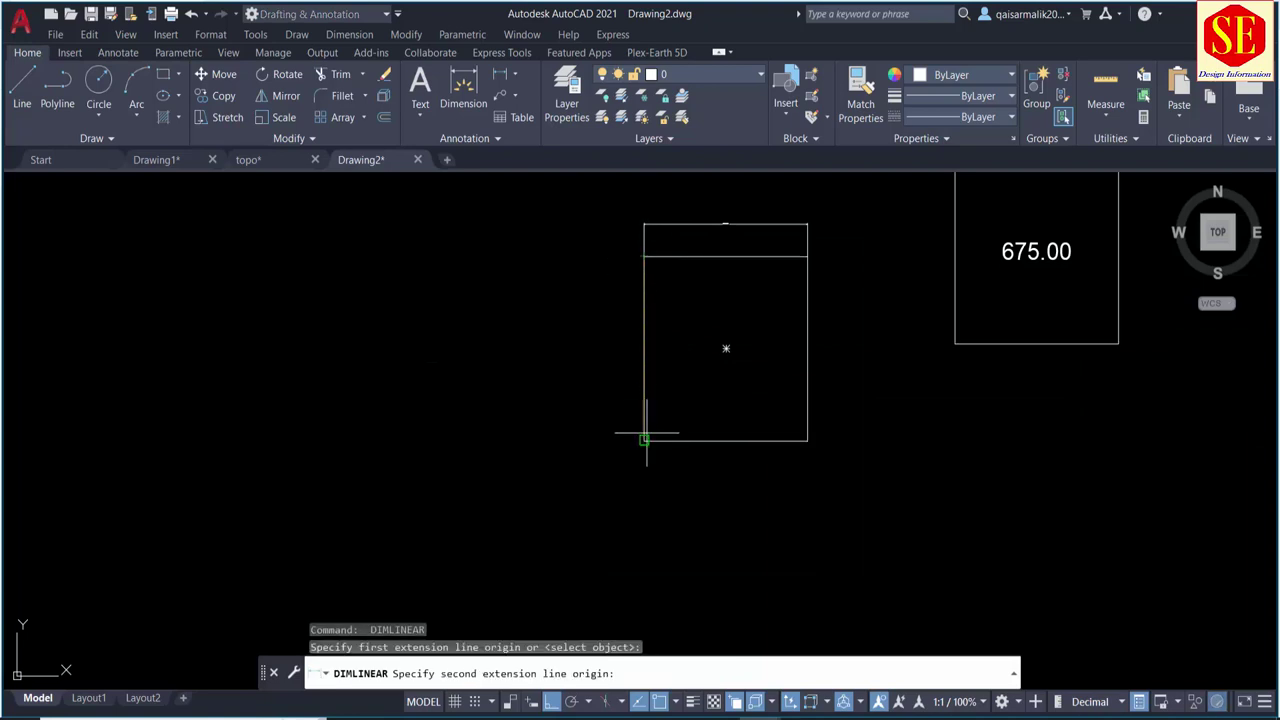
click(644, 440)
click(614, 400)
scroll(614, 337, up, 3)
scroll(489, 309, down, 2)
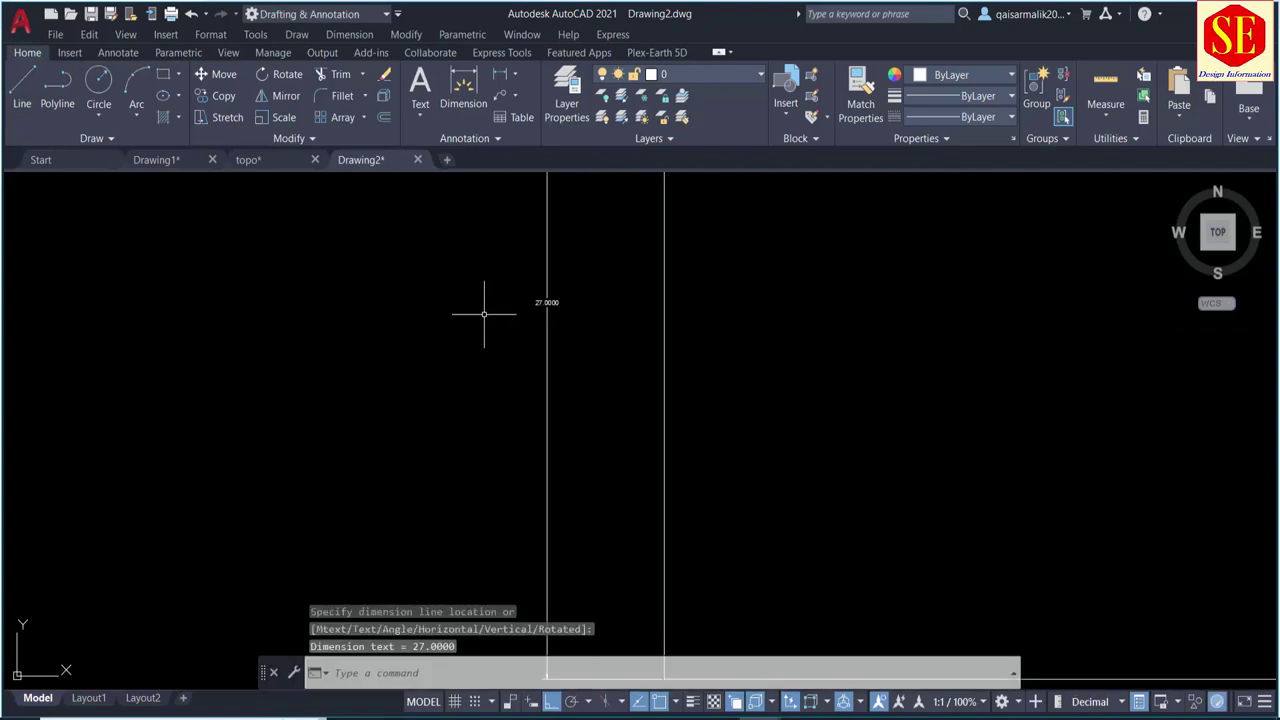
scroll(484, 314, down, 3)
middle_drag(700, 252, 607, 274)
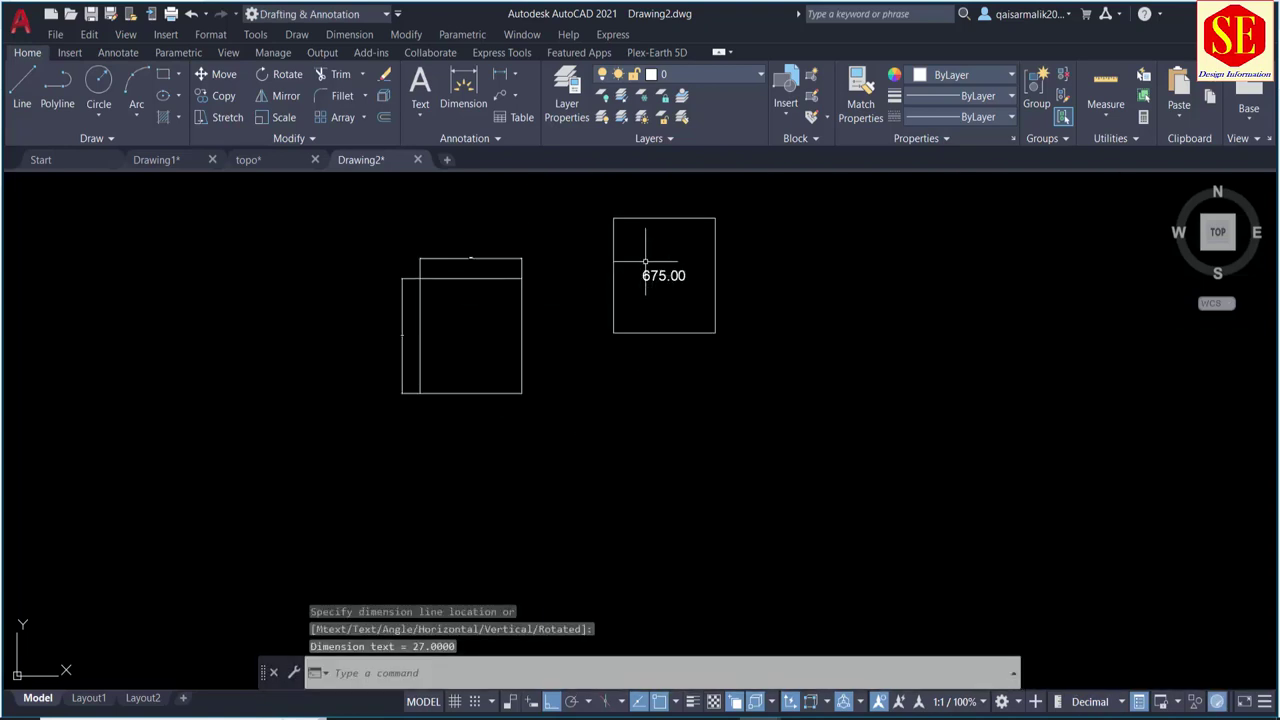
middle_drag(722, 347, 523, 363)
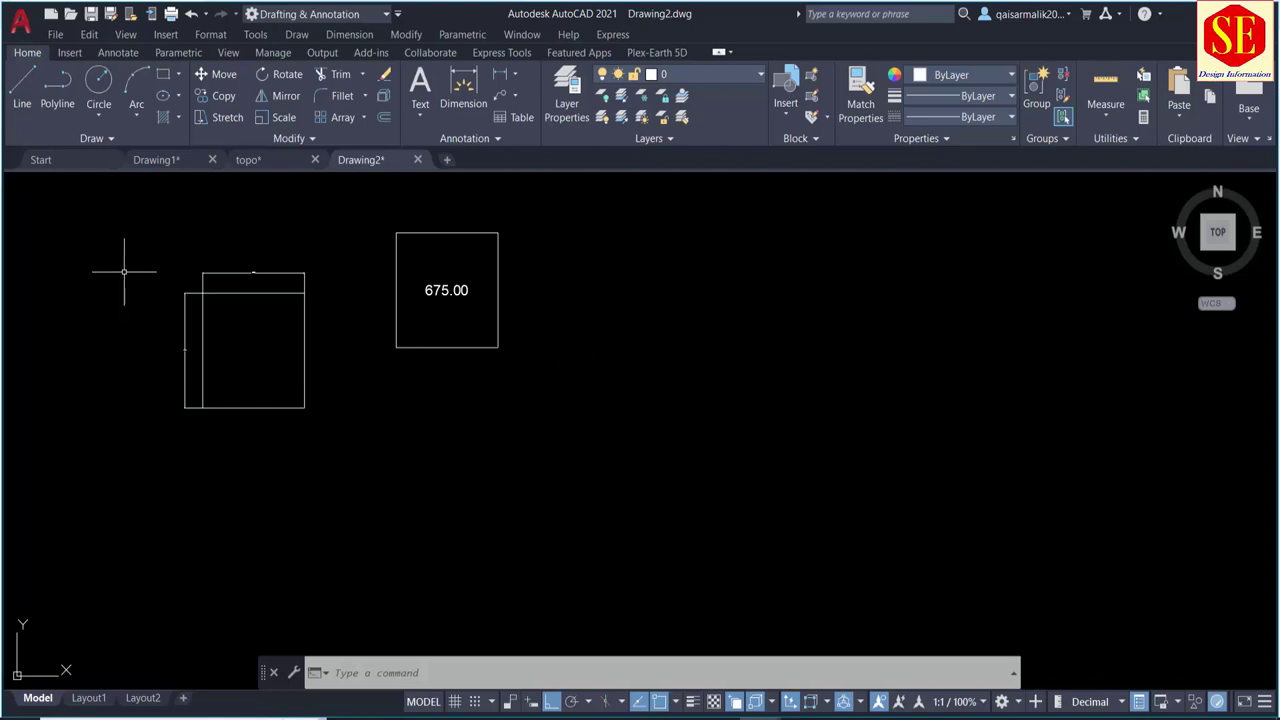
Step: Clear space right of the 675.00 plot and start a polyline with a 35-unit bottom side
scroll(226, 266, up, 2)
scroll(281, 281, up, 2)
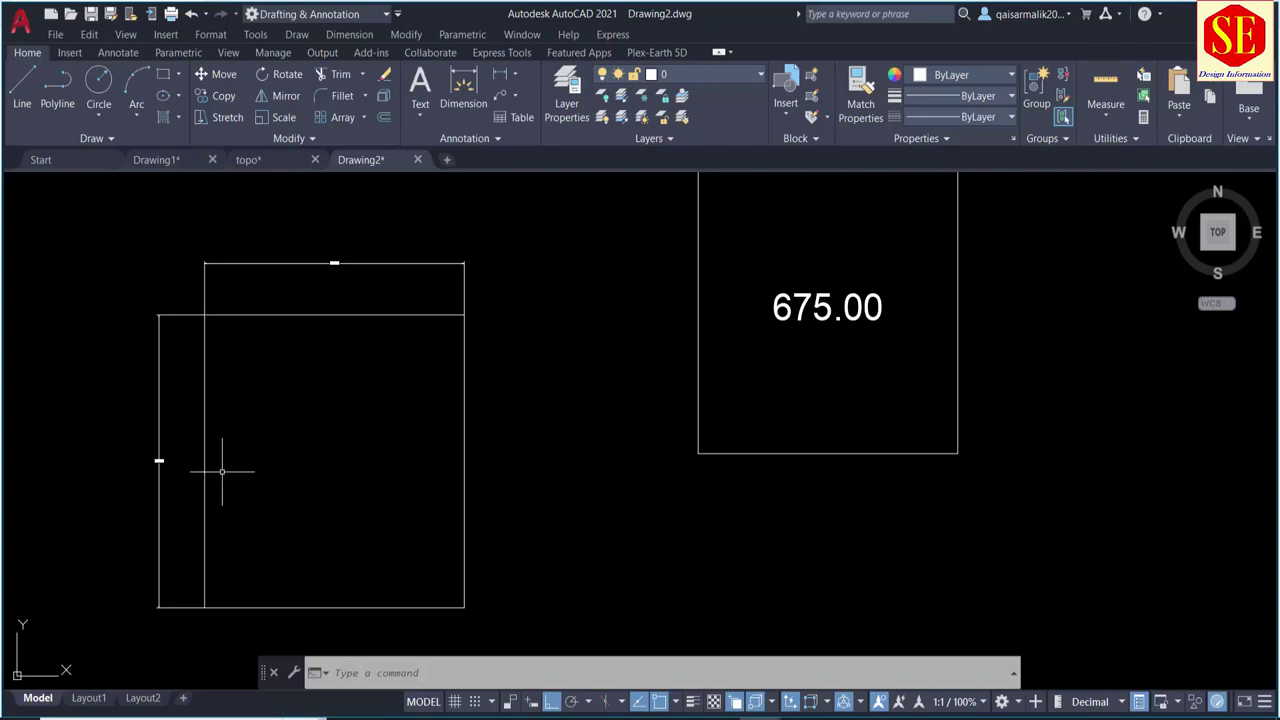
middle_drag(608, 337, 397, 385)
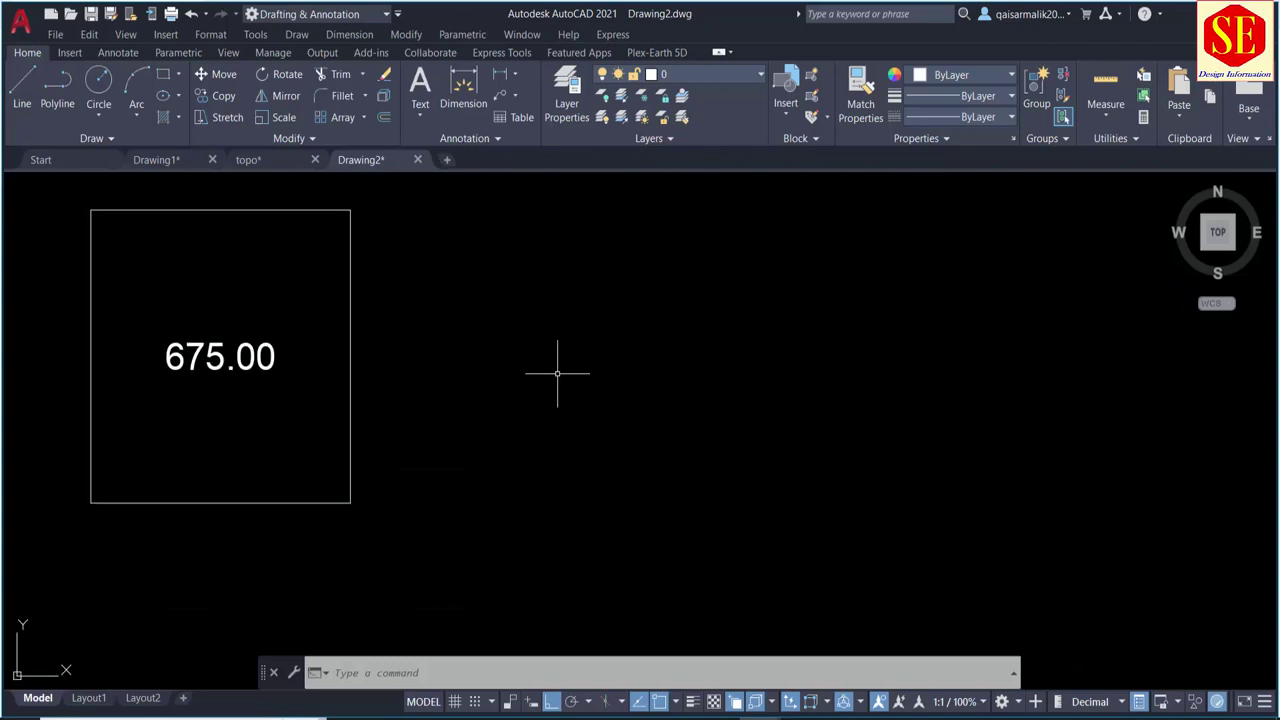
middle_drag(557, 374, 485, 389)
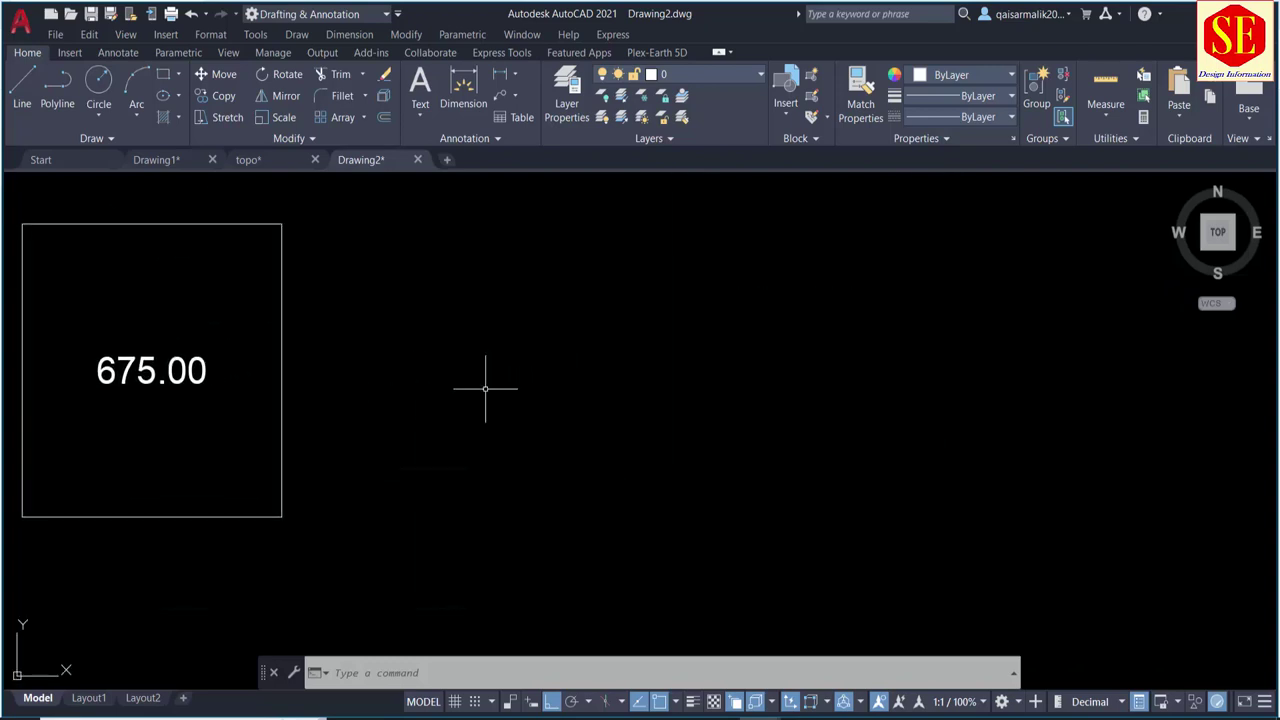
text(p)
key(Return)
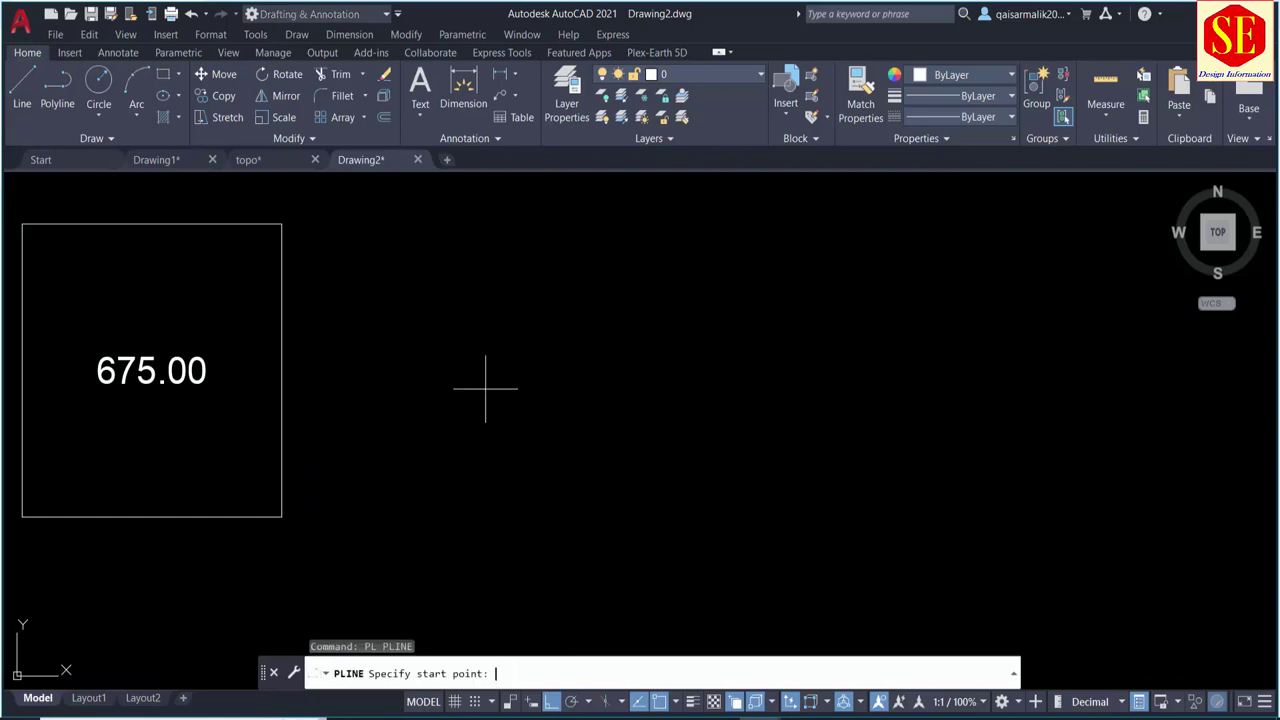
click(437, 503)
text(35)
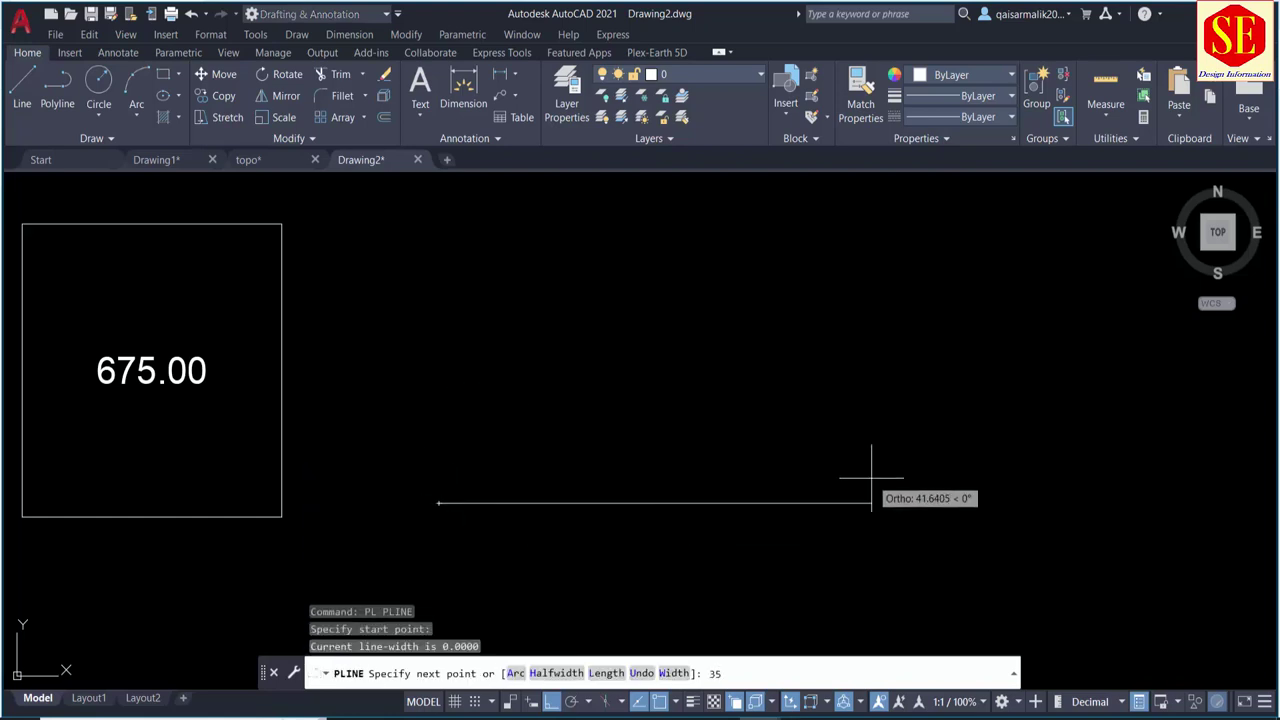
key(Return)
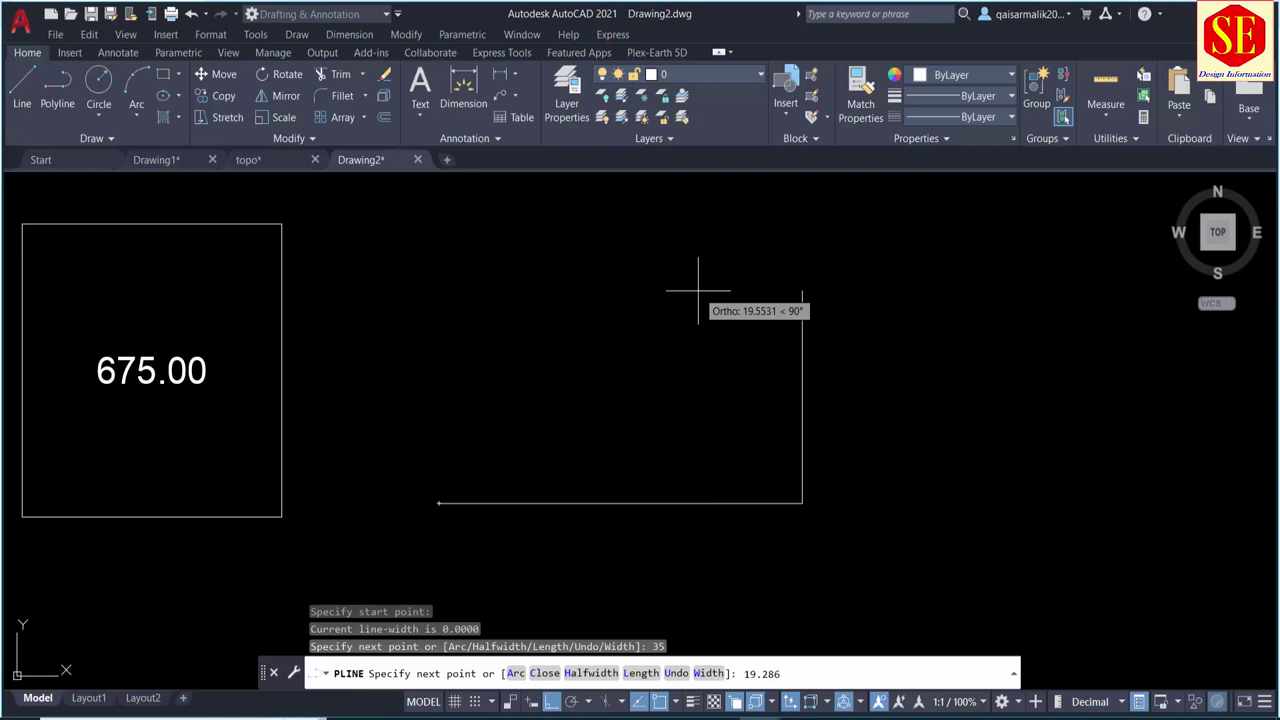
Step: Add the 19.286 right side and 35 top side, then close the rectangle
scroll(698, 291, down, 1)
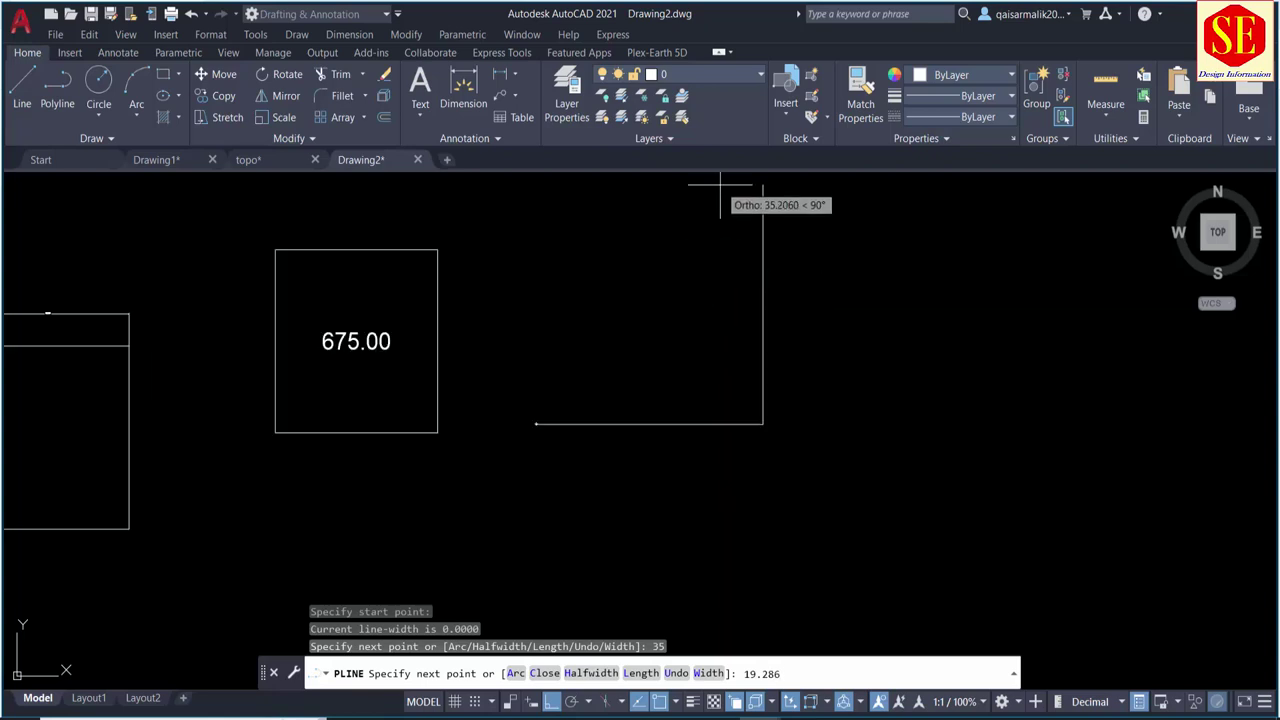
middle_drag(716, 249, 696, 333)
key(Return)
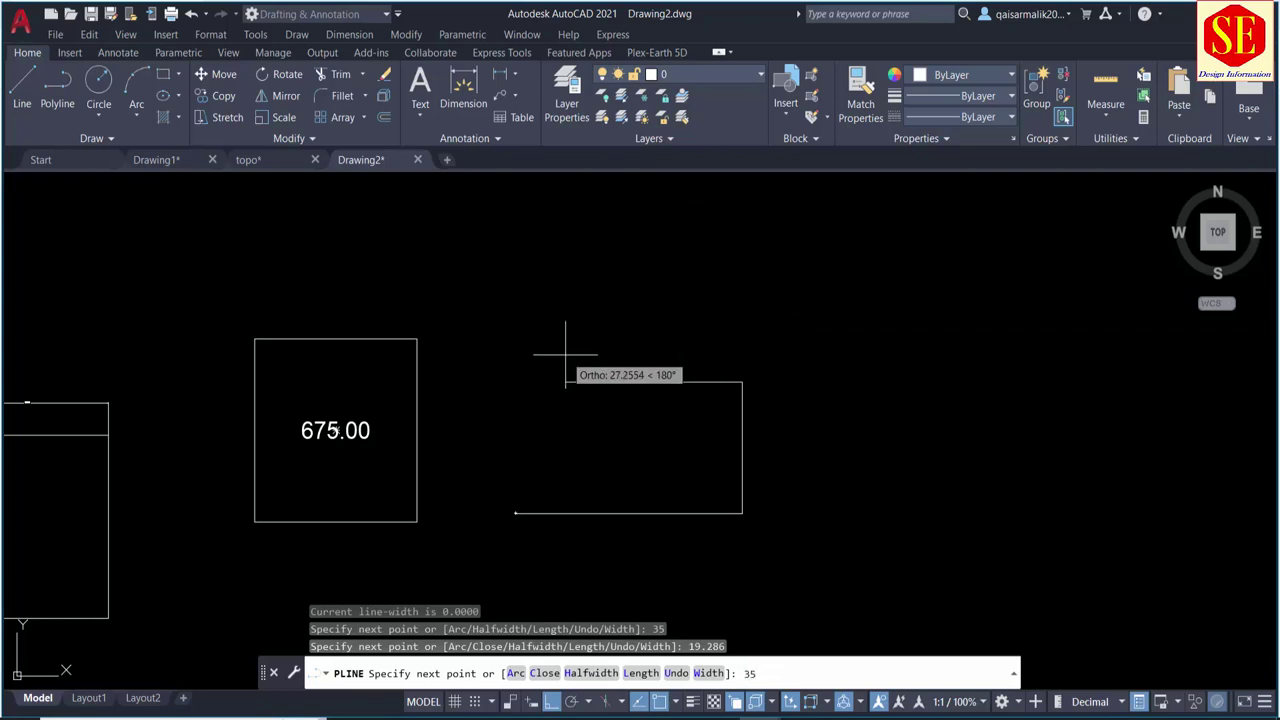
key(Return)
text(c)
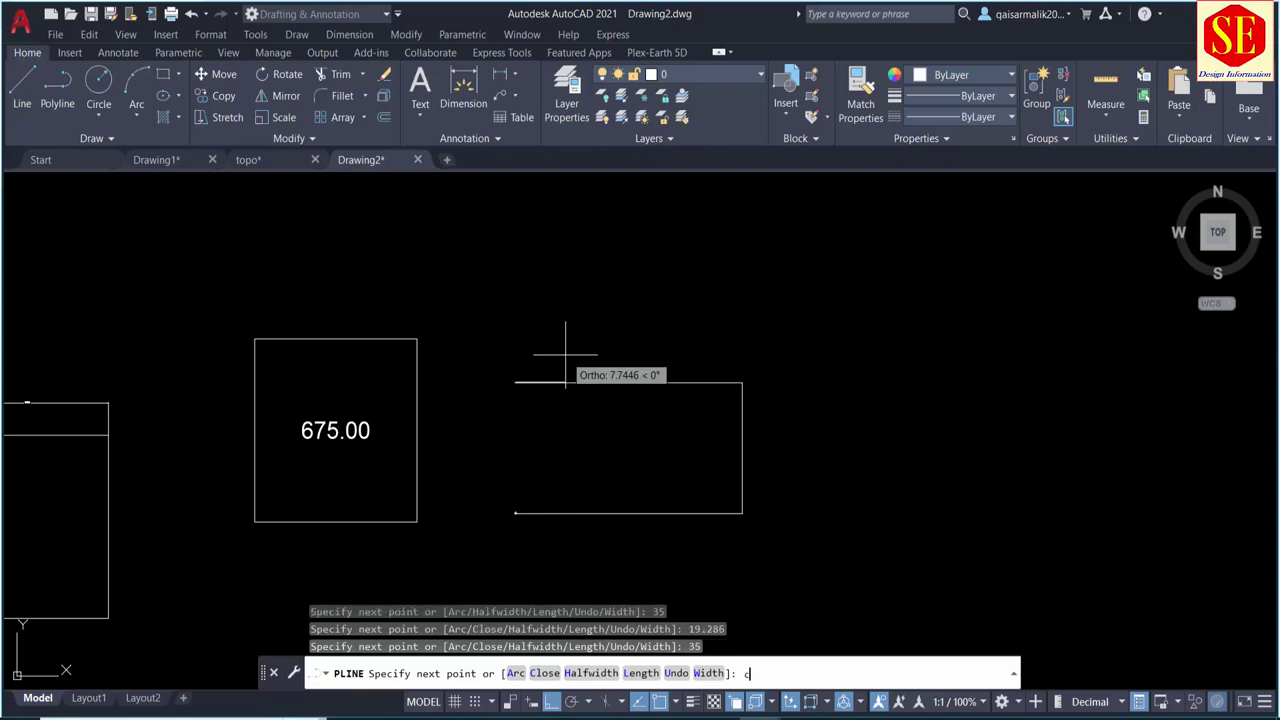
key(Return)
scroll(680, 432, down, 2)
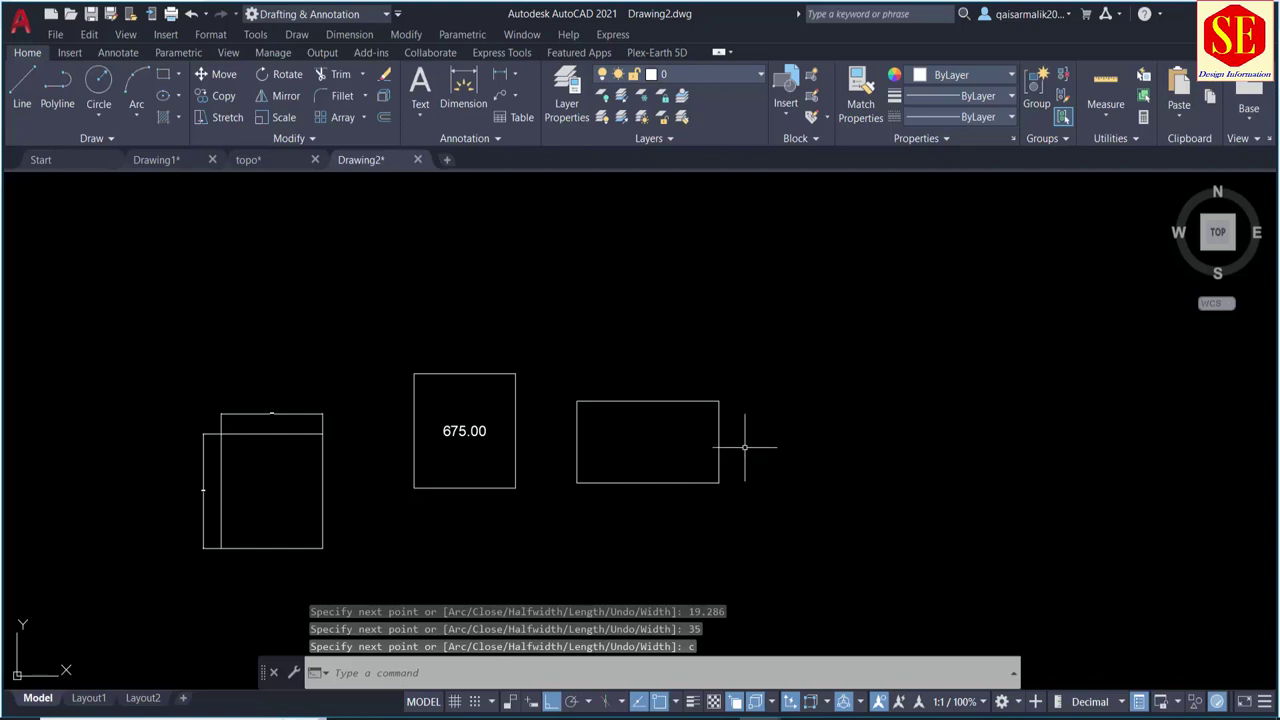
Step: Copy the 35 by 19.286 rectangle to the right
text(c)
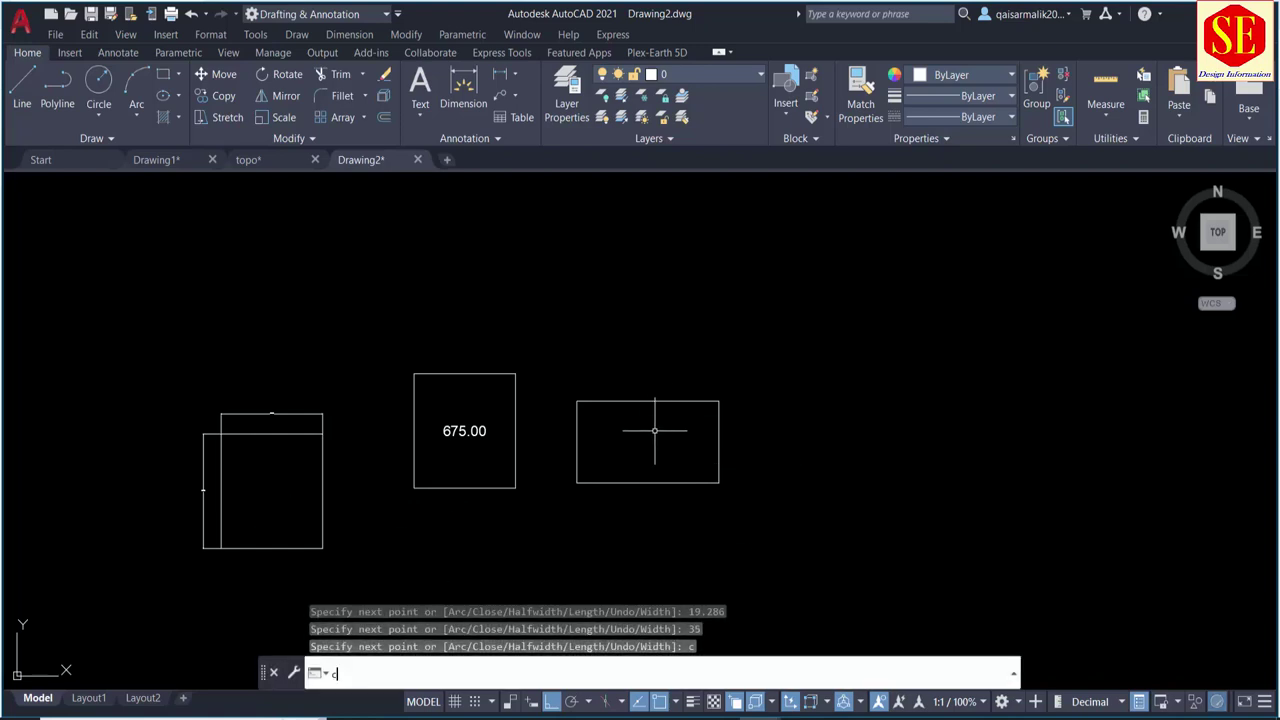
text(o)
key(Return)
click(632, 405)
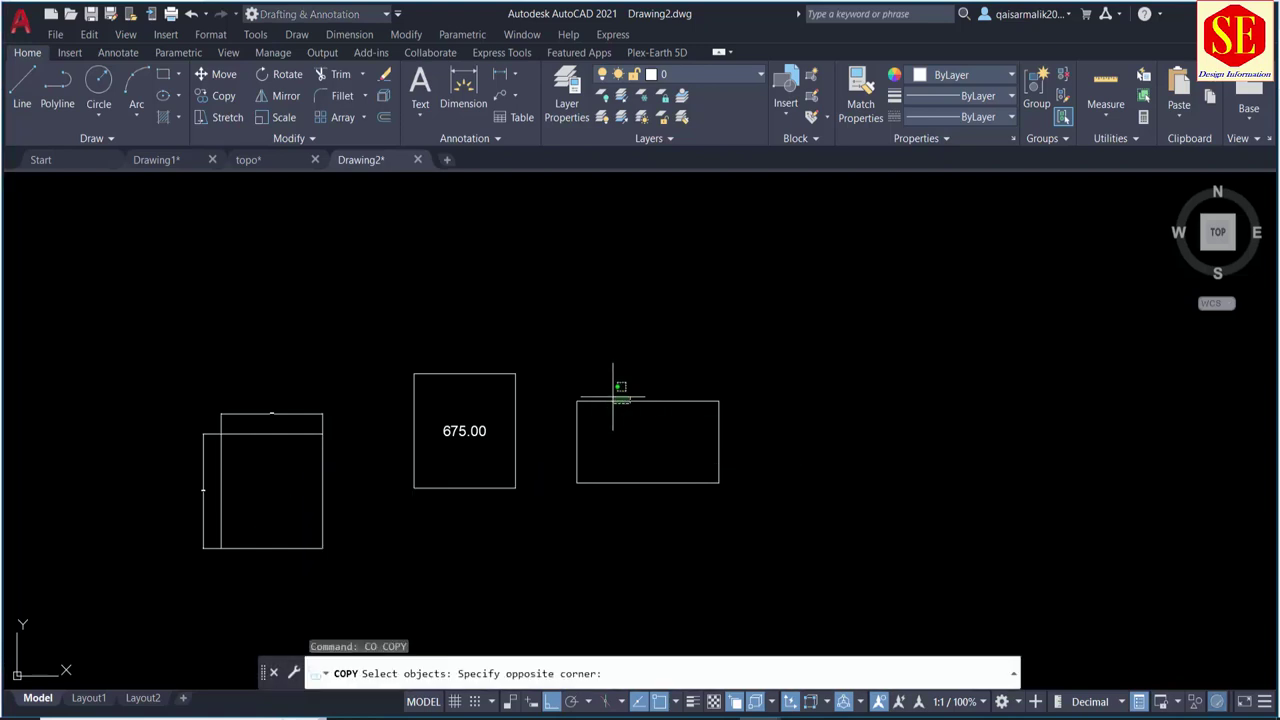
click(613, 398)
key(Return)
click(636, 450)
click(858, 450)
key(Escape)
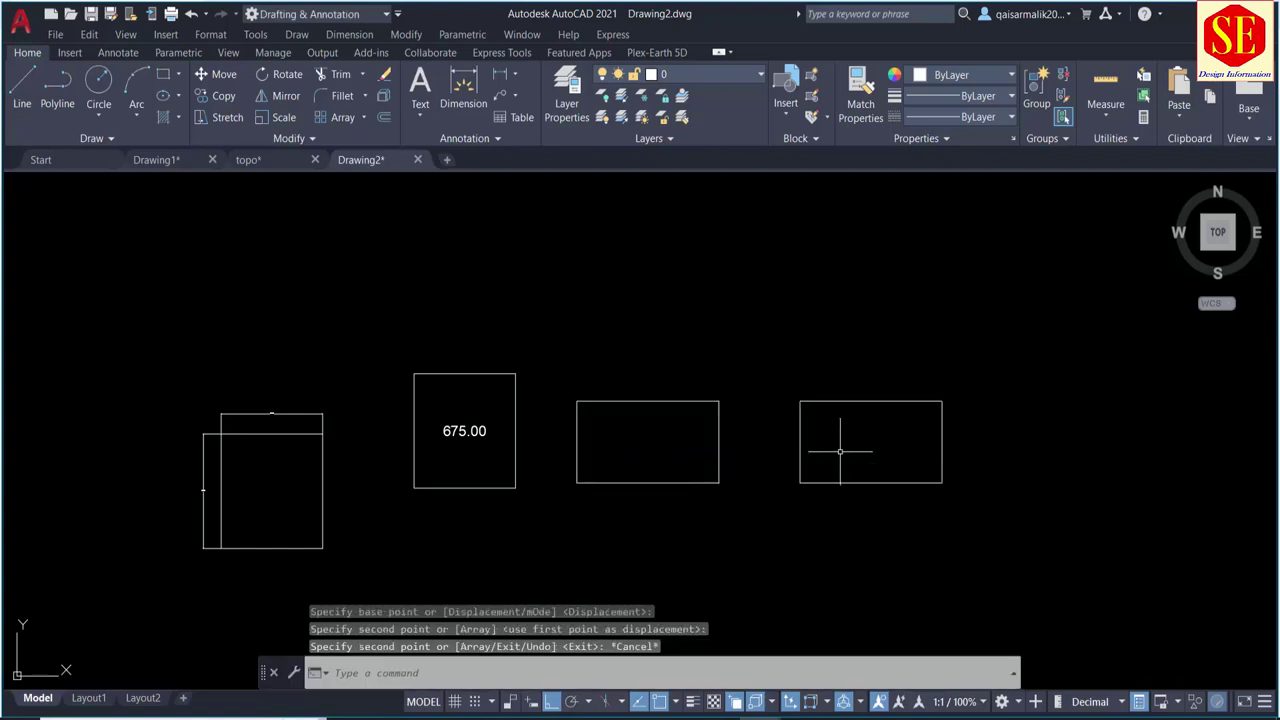
Step: Rotate the right-hand copy 90° so it stands upright
text(ro)
key(Return)
click(820, 401)
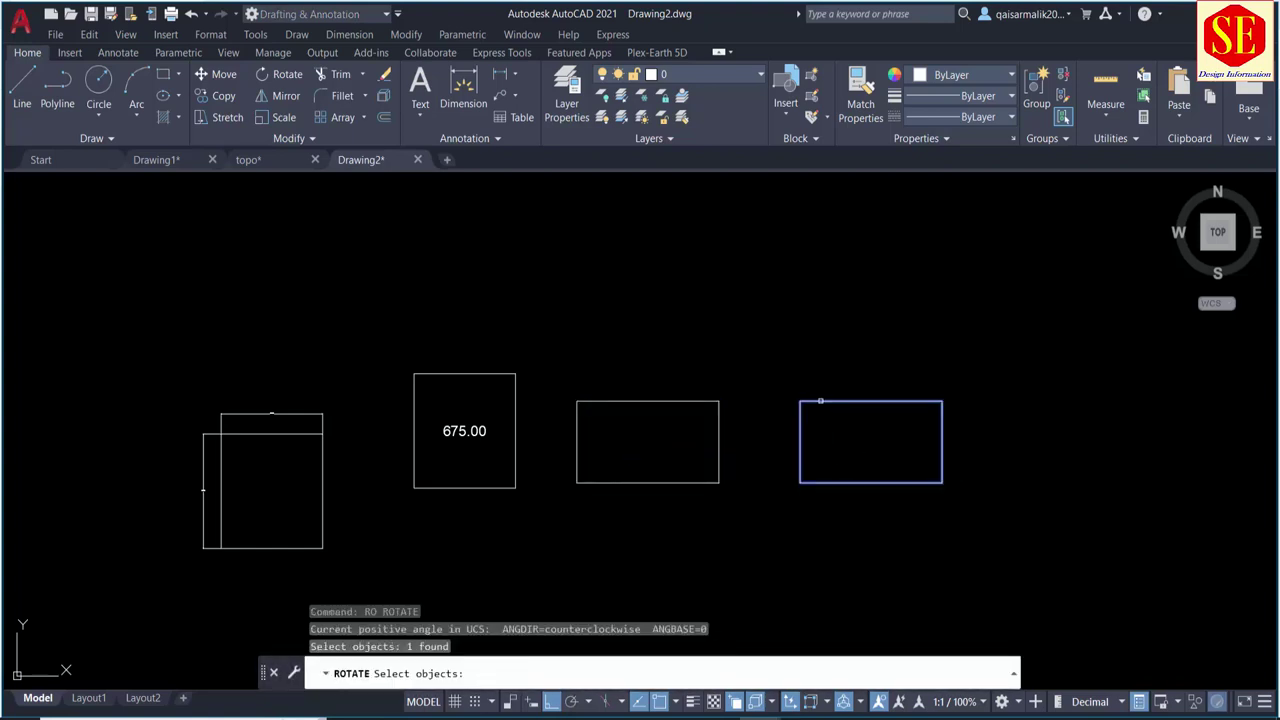
key(Return)
click(788, 438)
click(809, 315)
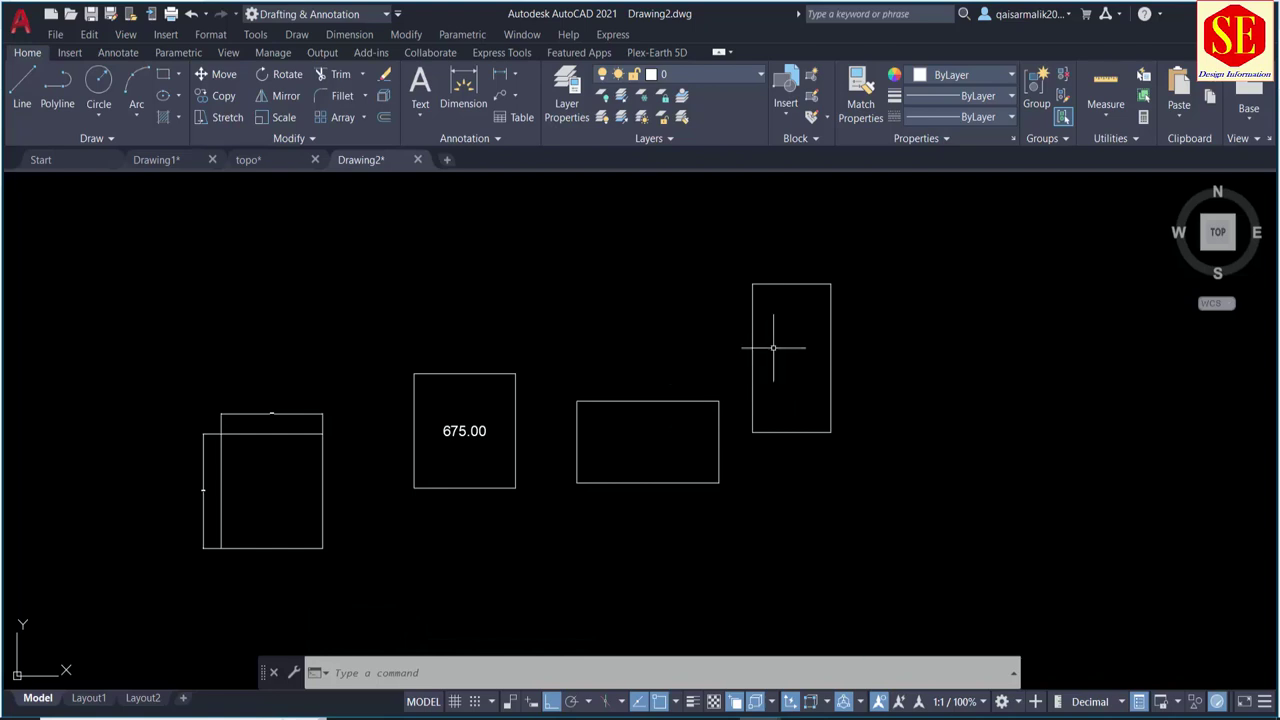
Step: Place an area-labelled copy of the wide rectangle above the drawing, reading 675.01
text(q)
key(Return)
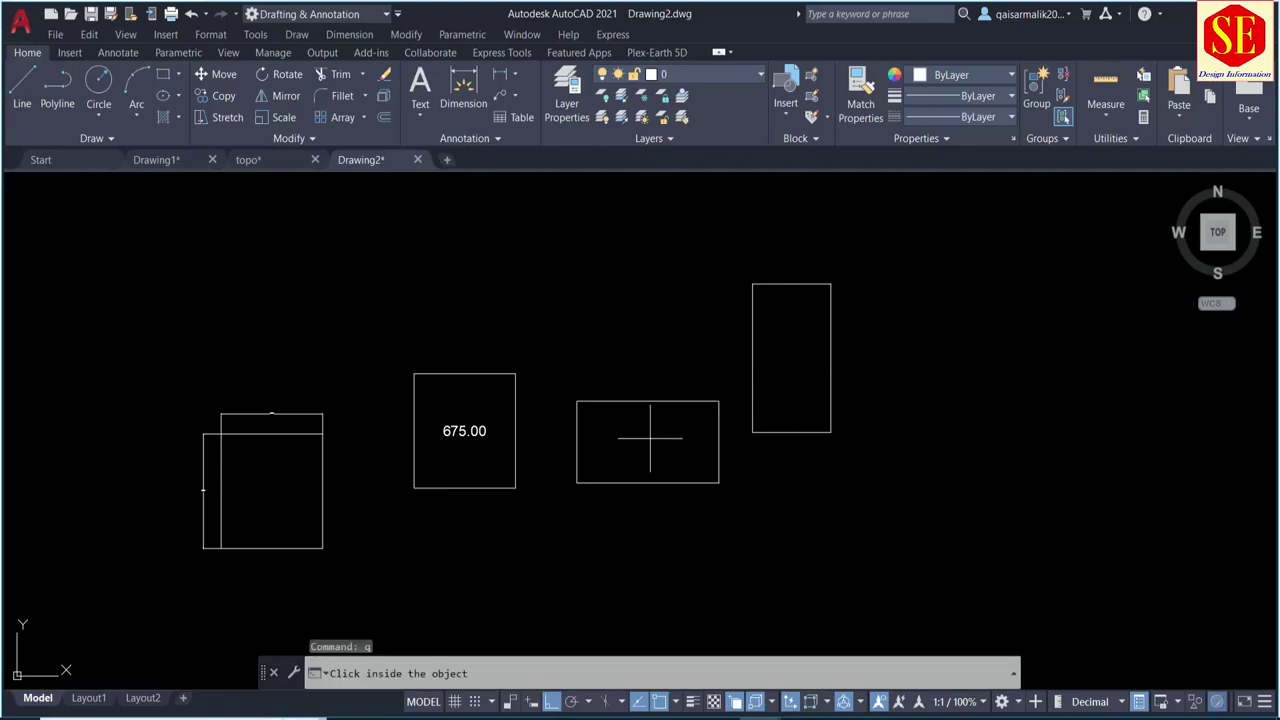
click(652, 434)
click(587, 285)
text(point1)
scroll(578, 260, up, 4)
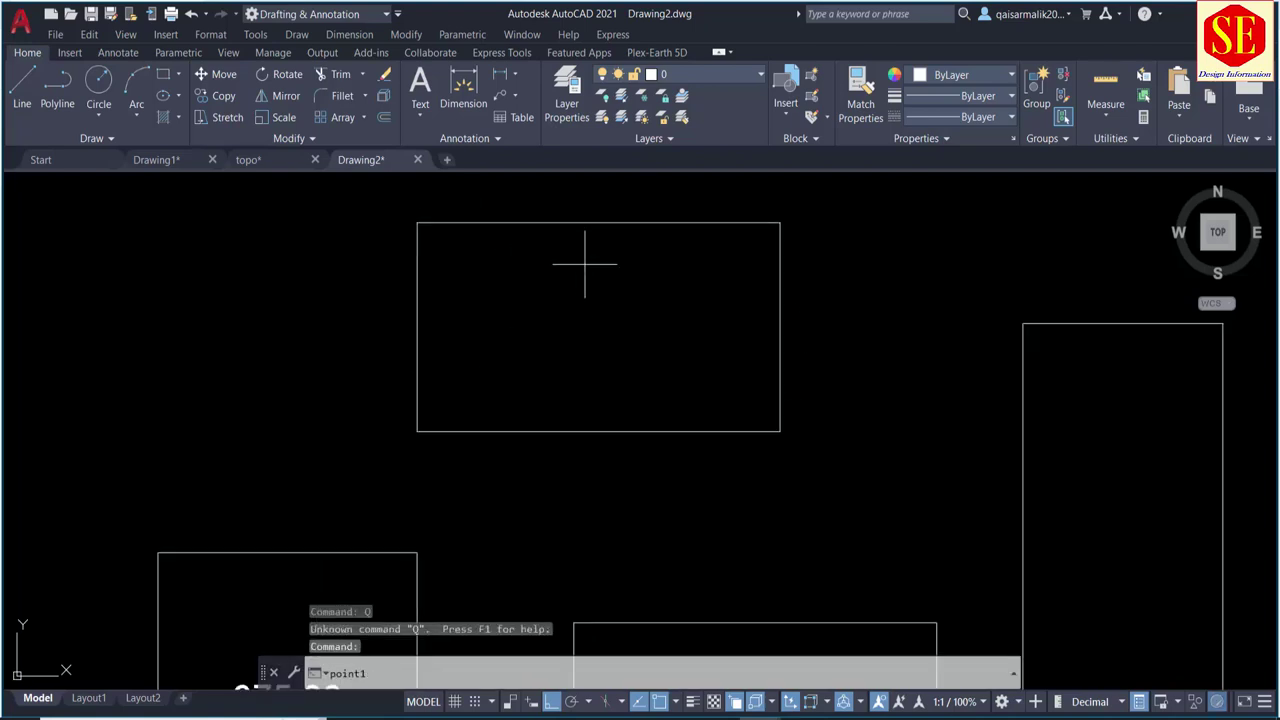
click(585, 288)
scroll(583, 292, up, 2)
scroll(573, 270, down, 5)
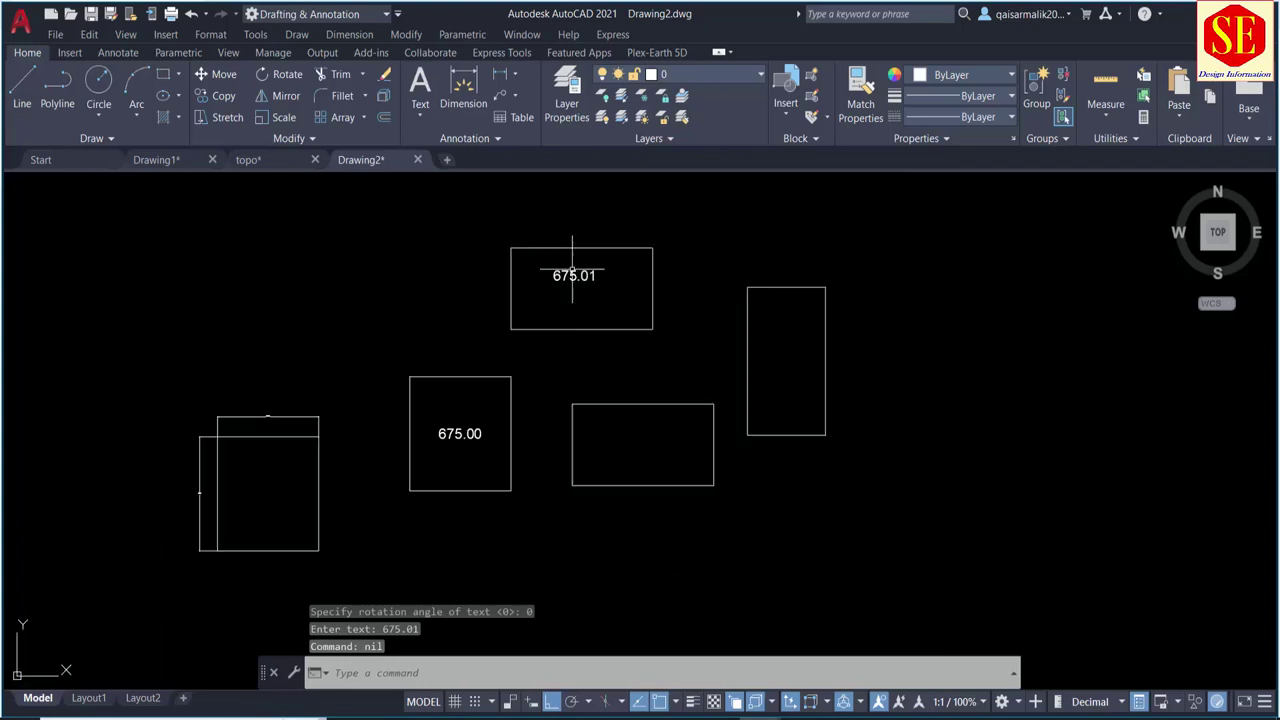
scroll(574, 257, down, 3)
scroll(558, 326, up, 3)
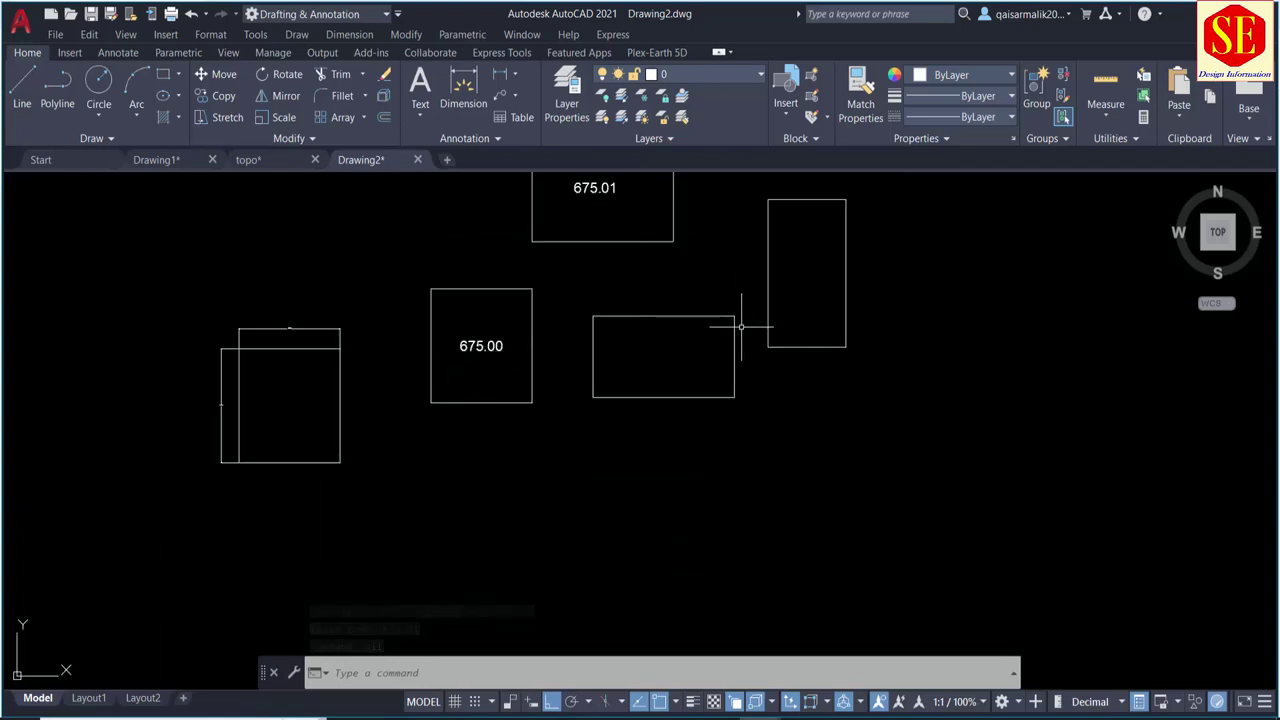
middle_drag(654, 350, 337, 435)
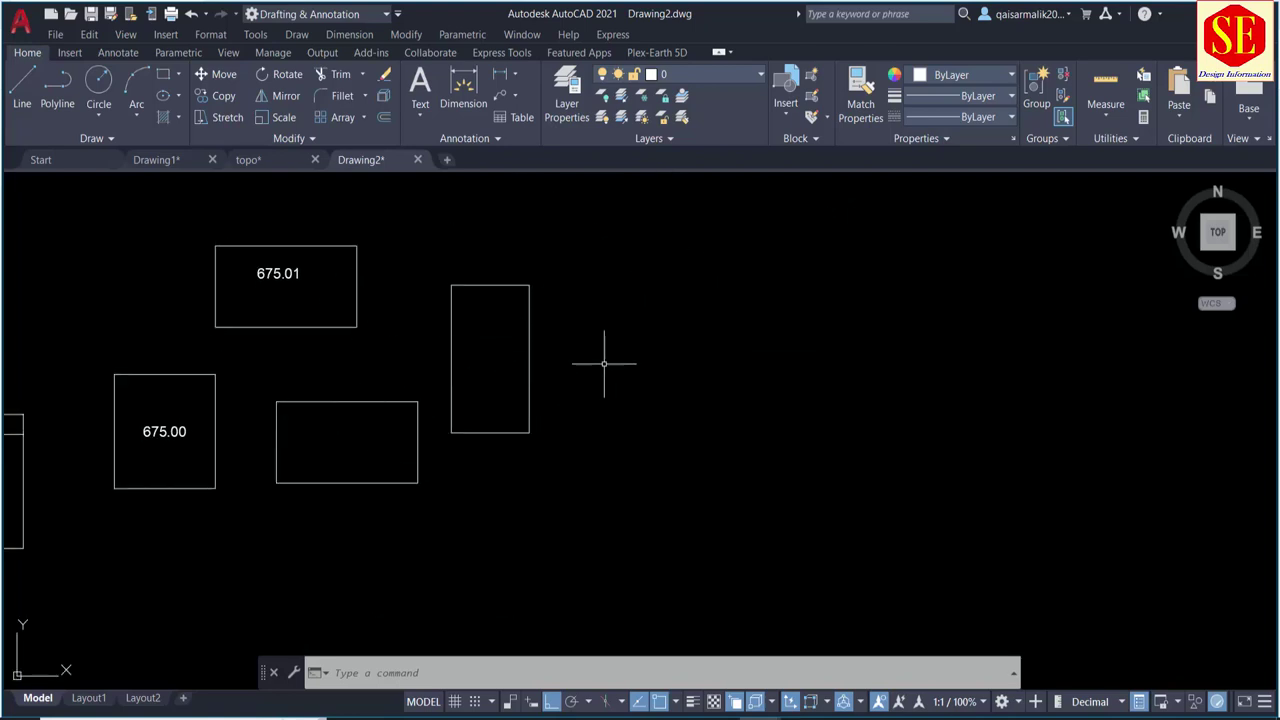
middle_drag(604, 364, 477, 368)
Step: Draw a closed polyline rectangle: 30 up, 22.5 across, 30 down
text(pl)
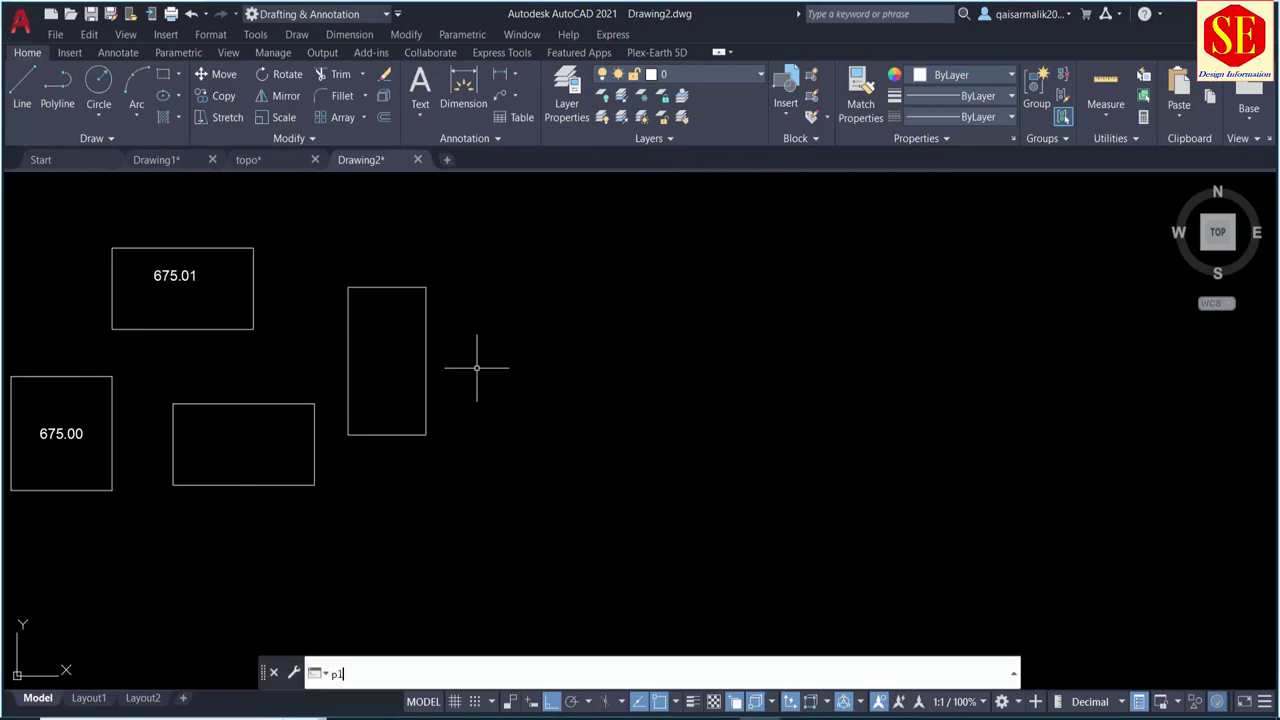
key(Return)
click(562, 409)
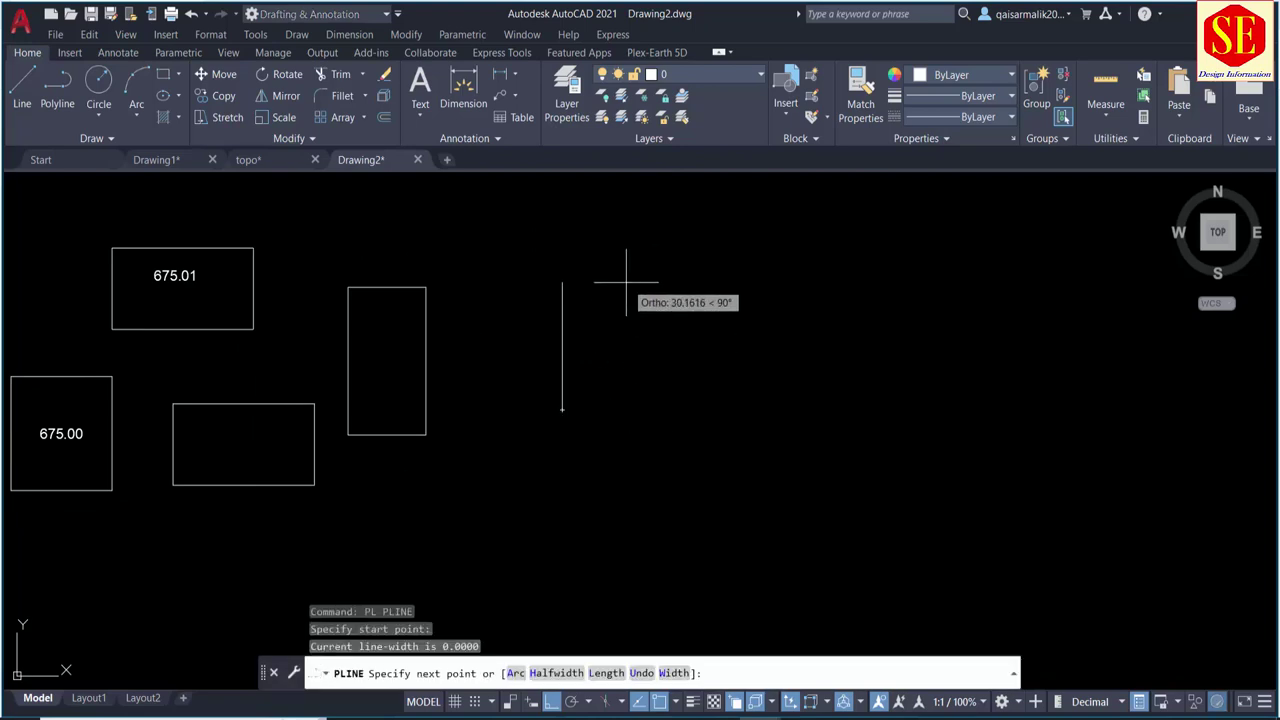
text(30)
key(Return)
text(22.5)
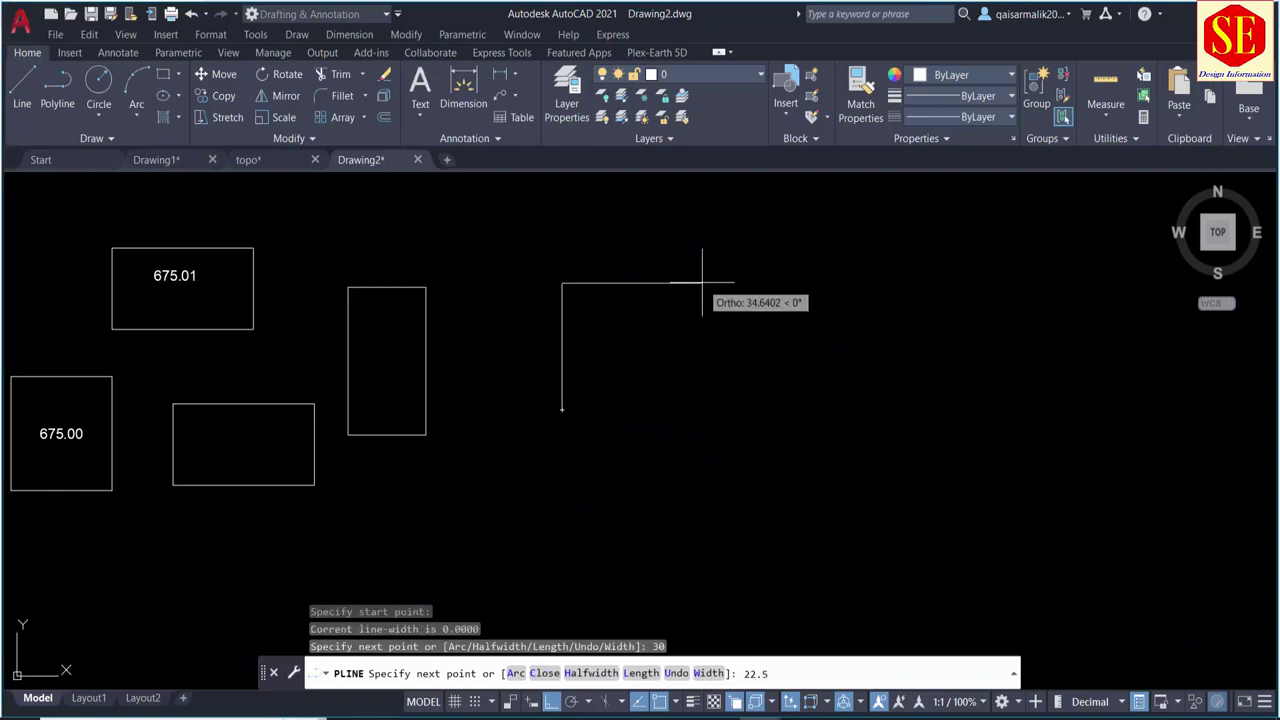
key(Return)
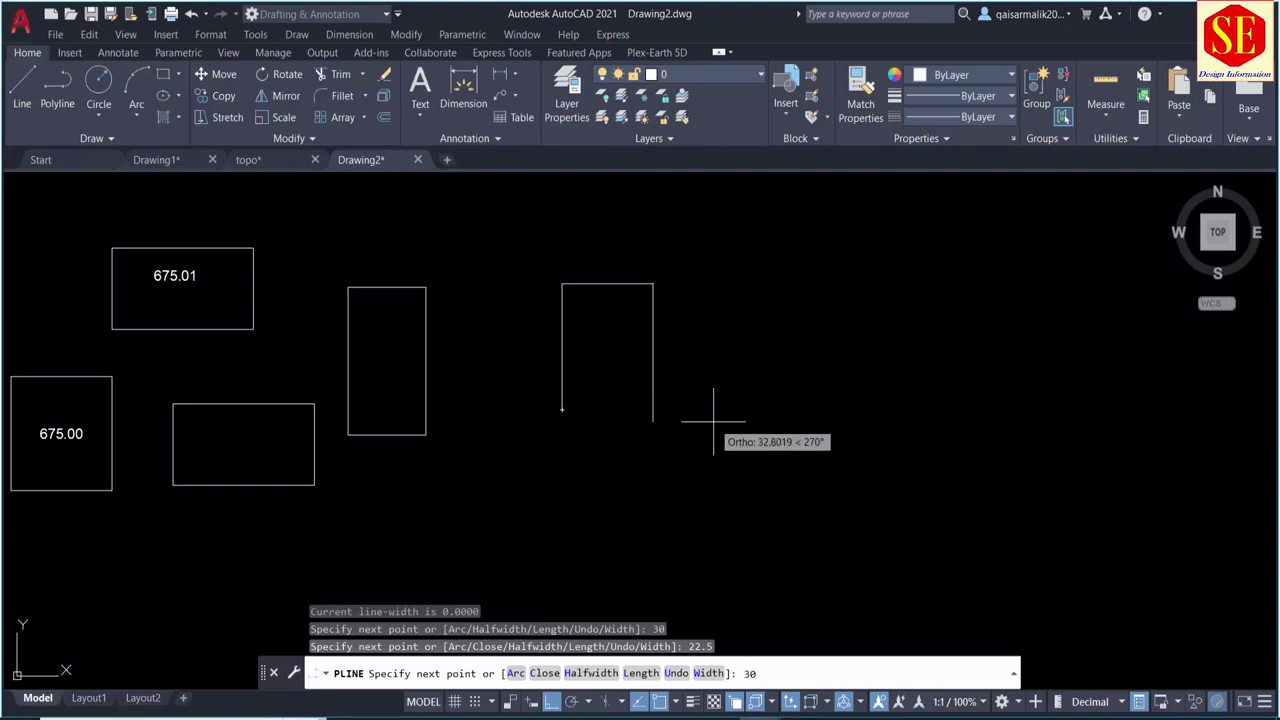
key(Return)
text(c)
key(Return)
key(Escape)
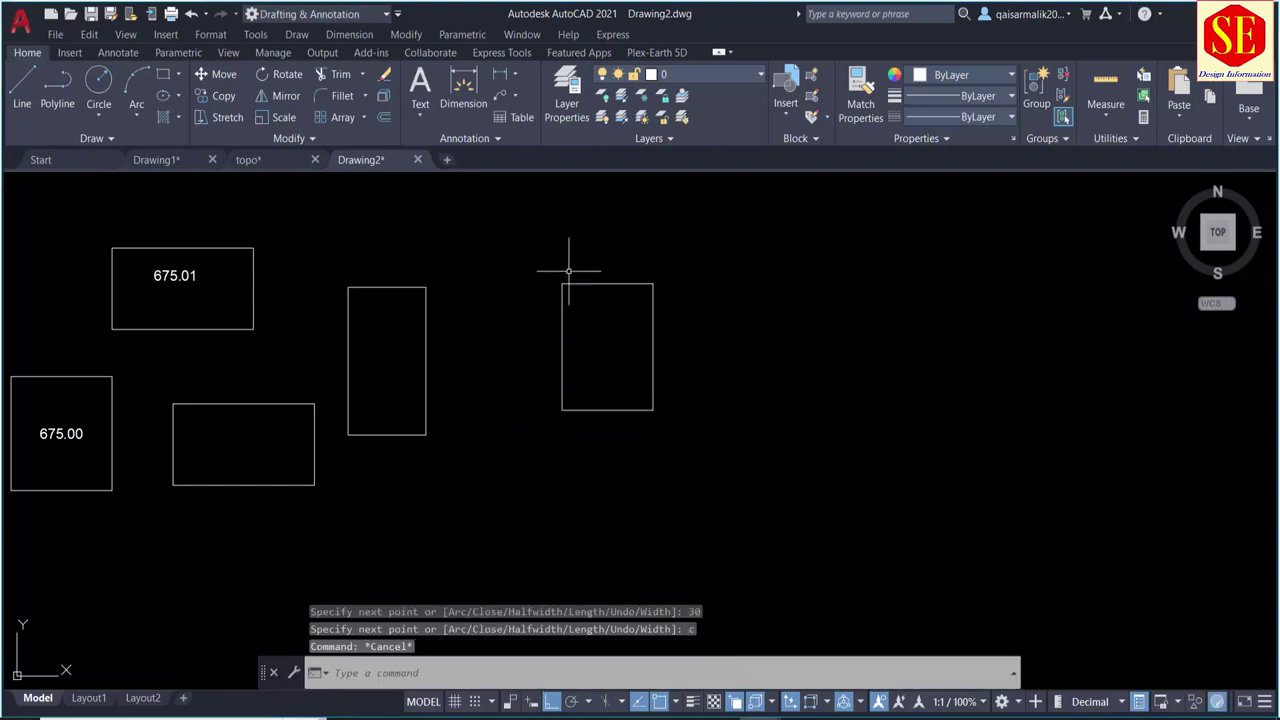
key(Escape)
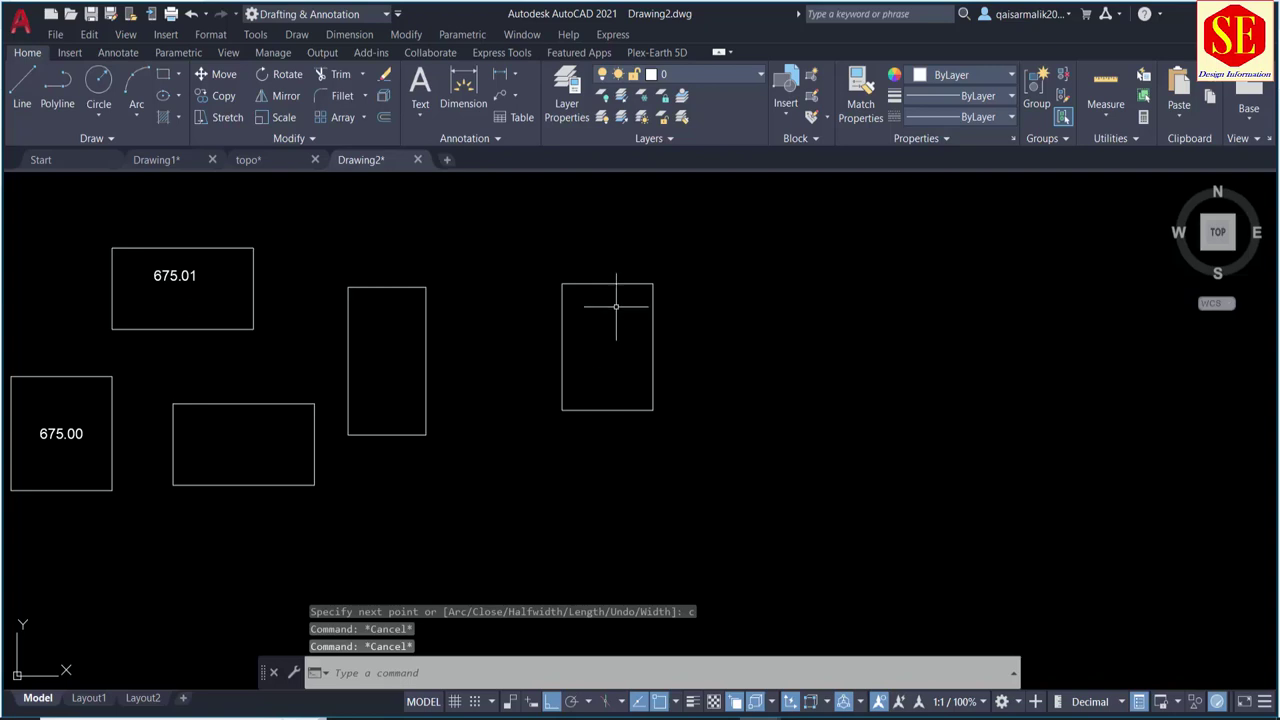
Step: Run the Q area-label routine on the new 22.5 by 30 rectangle
text(q)
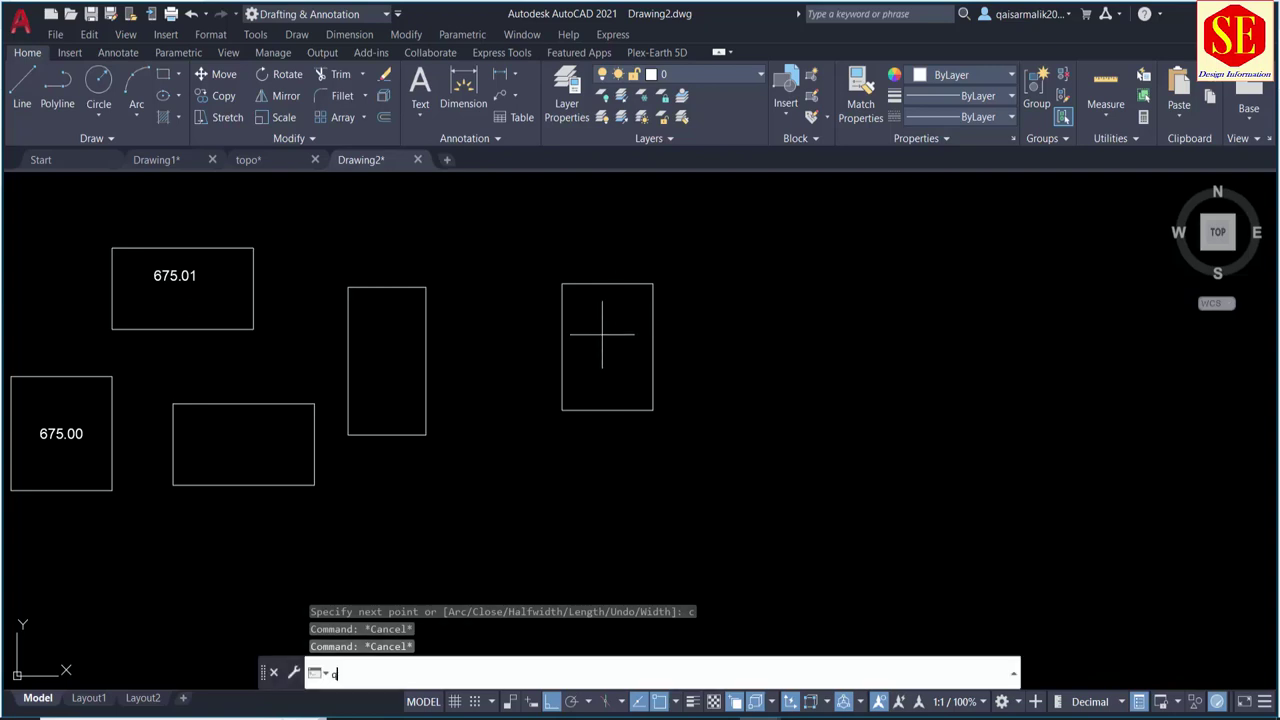
key(Return)
click(602, 335)
key(Return)
key(Return)
Step: Place the 675.00-labelled plot copy to the right of the others
click(844, 272)
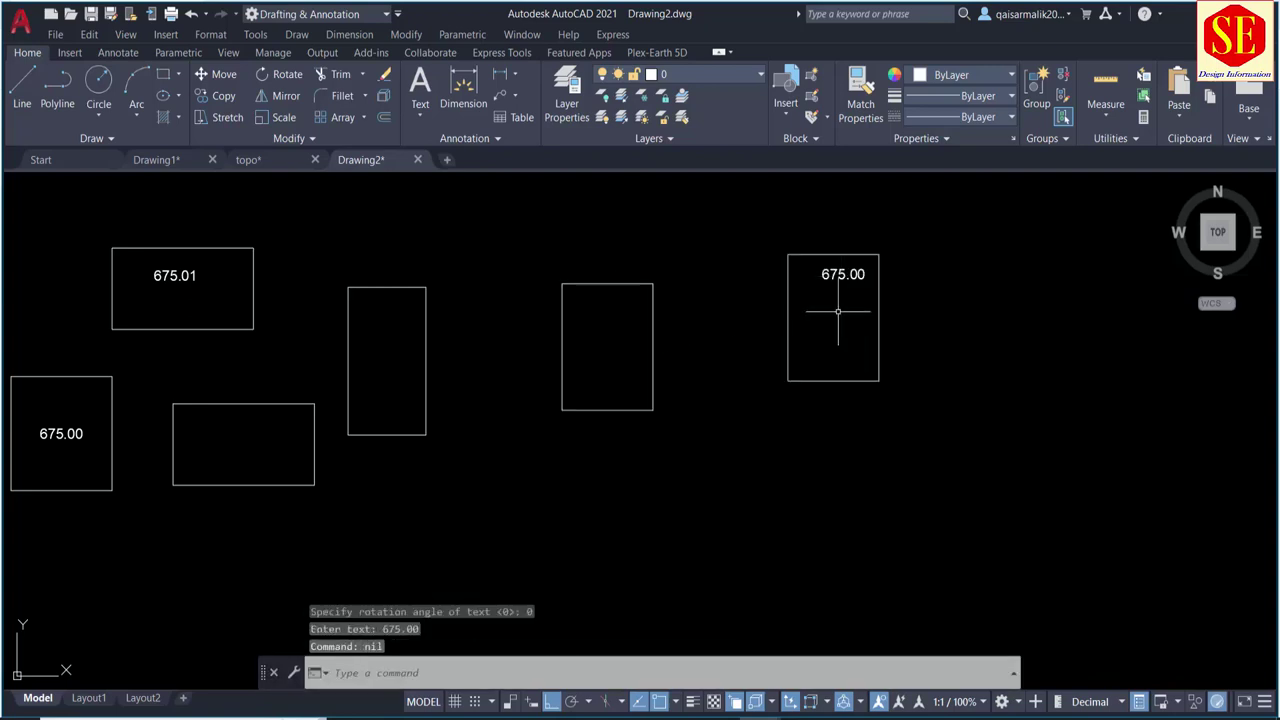
scroll(830, 285, up, 2)
scroll(832, 298, down, 3)
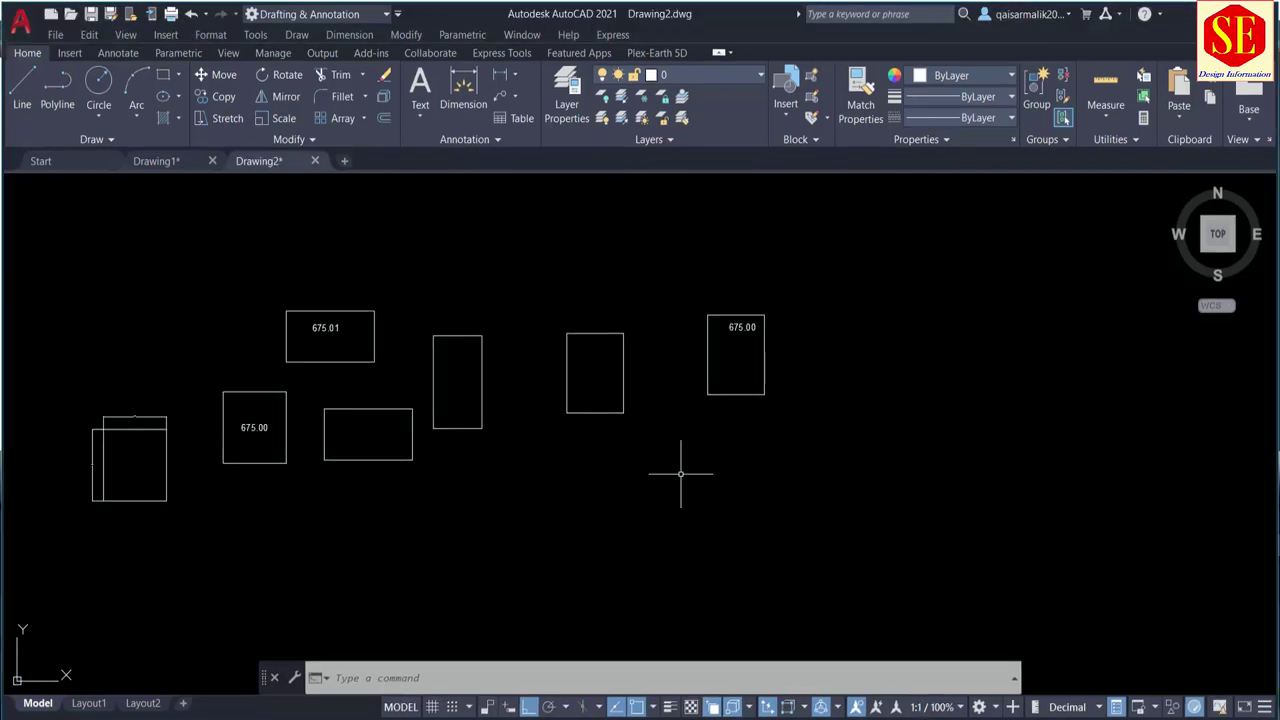
scroll(740, 340, up, 5)
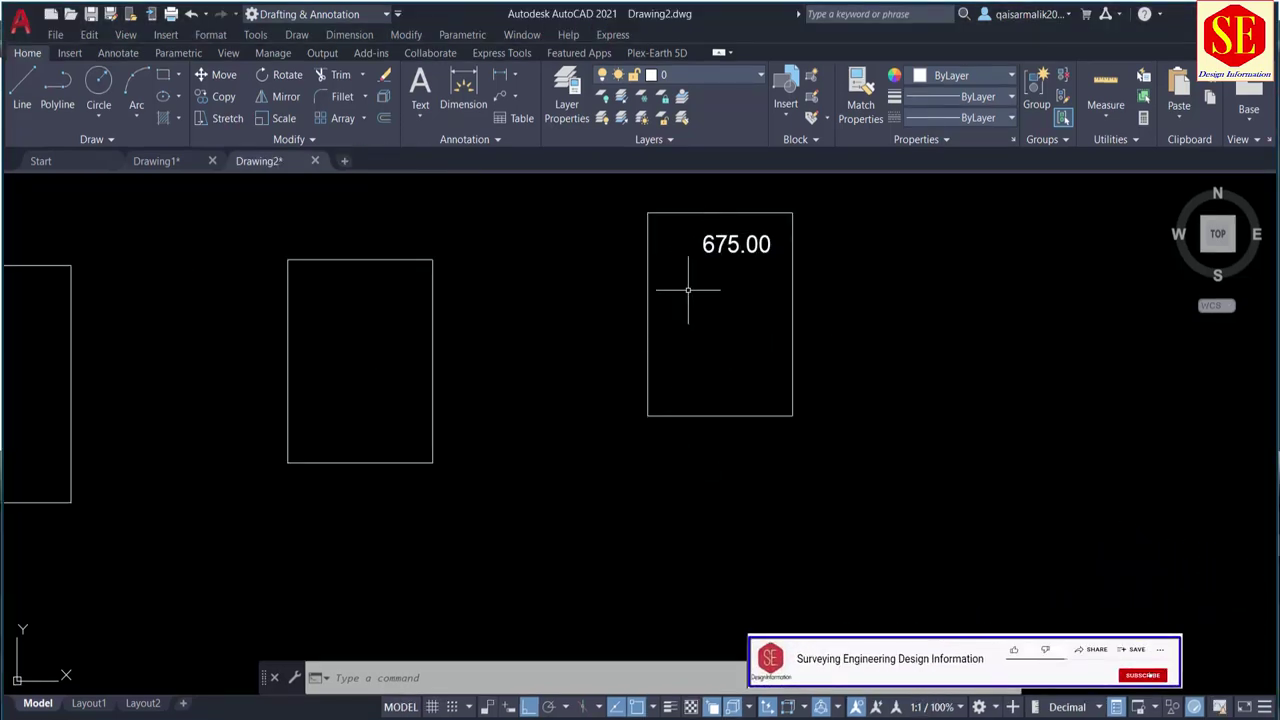
scroll(657, 381, down, 4)
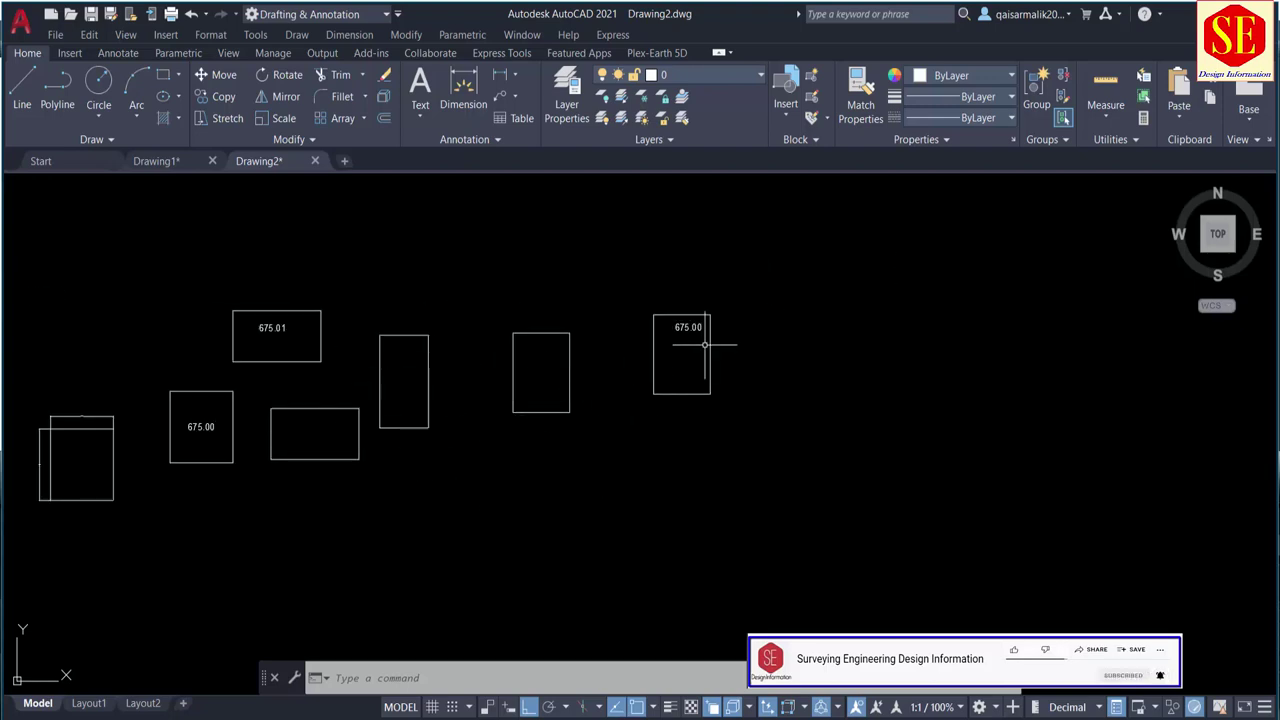
scroll(704, 346, up, 4)
scroll(449, 371, down, 5)
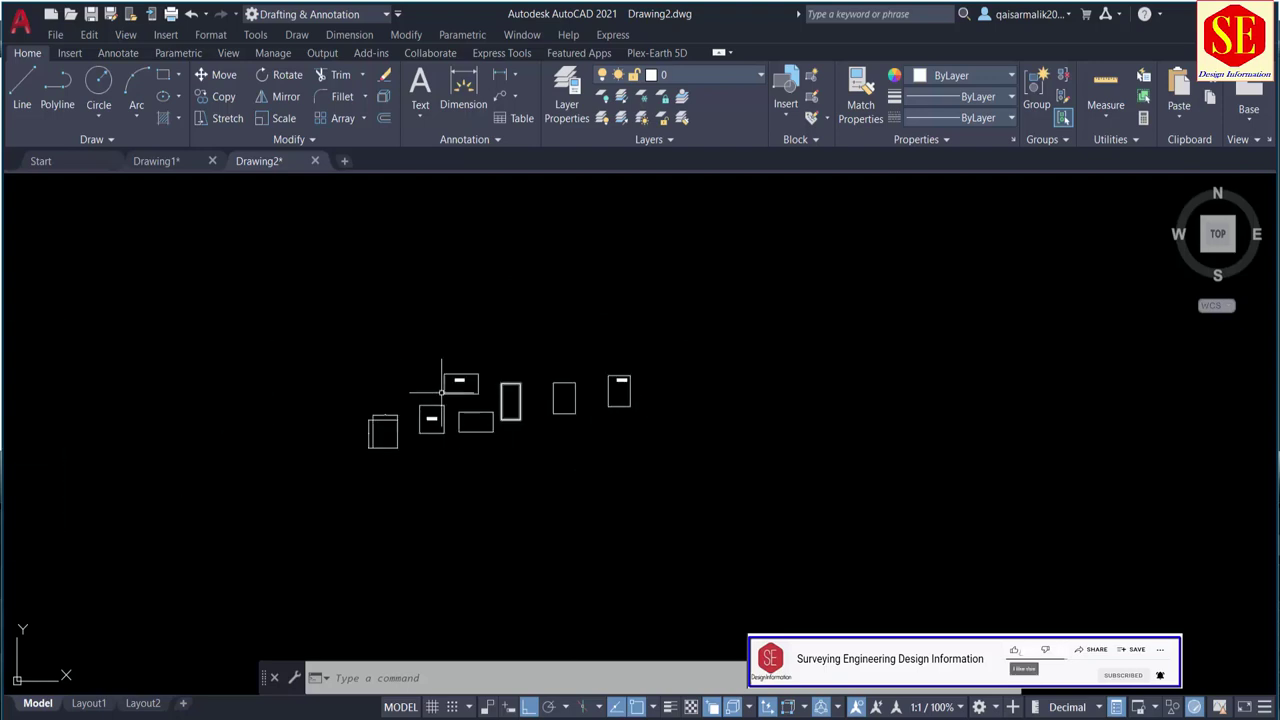
scroll(623, 391, up, 4)
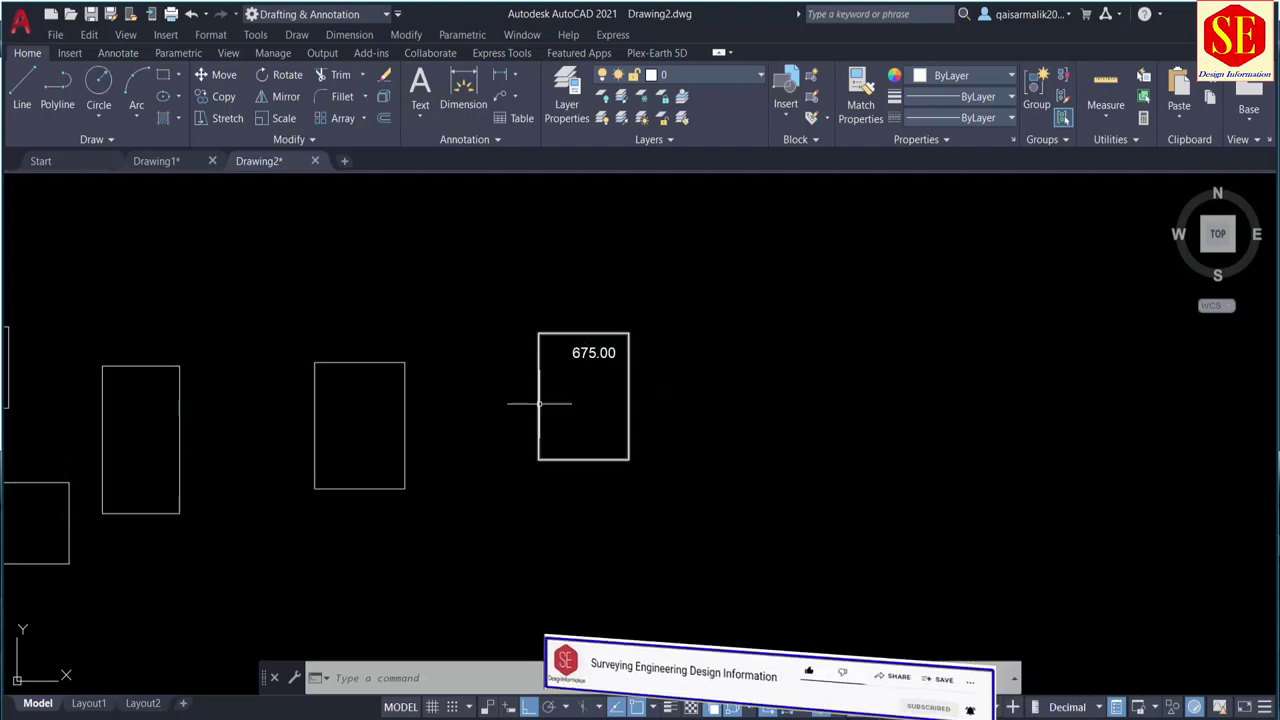
Step: Move the 675.00-labelled copy well below the other objects
text(d)
key(Return)
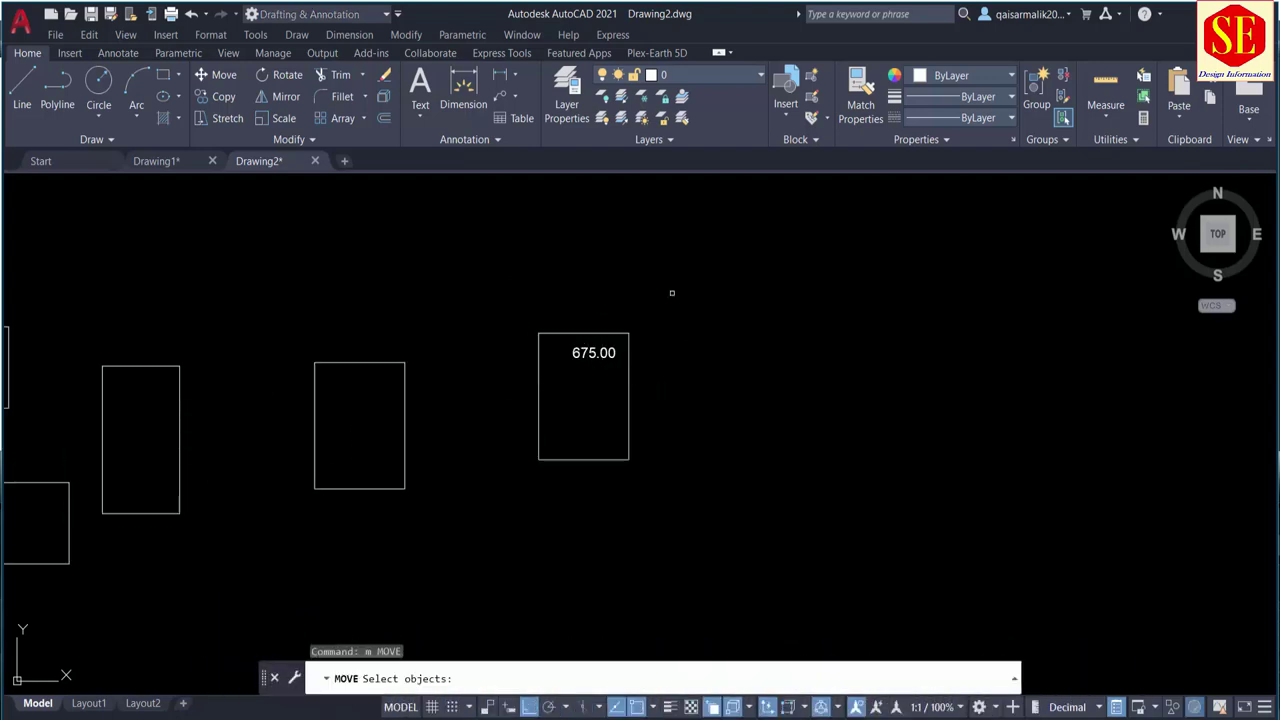
click(680, 285)
click(458, 576)
key(Return)
click(779, 383)
scroll(775, 370, down, 4)
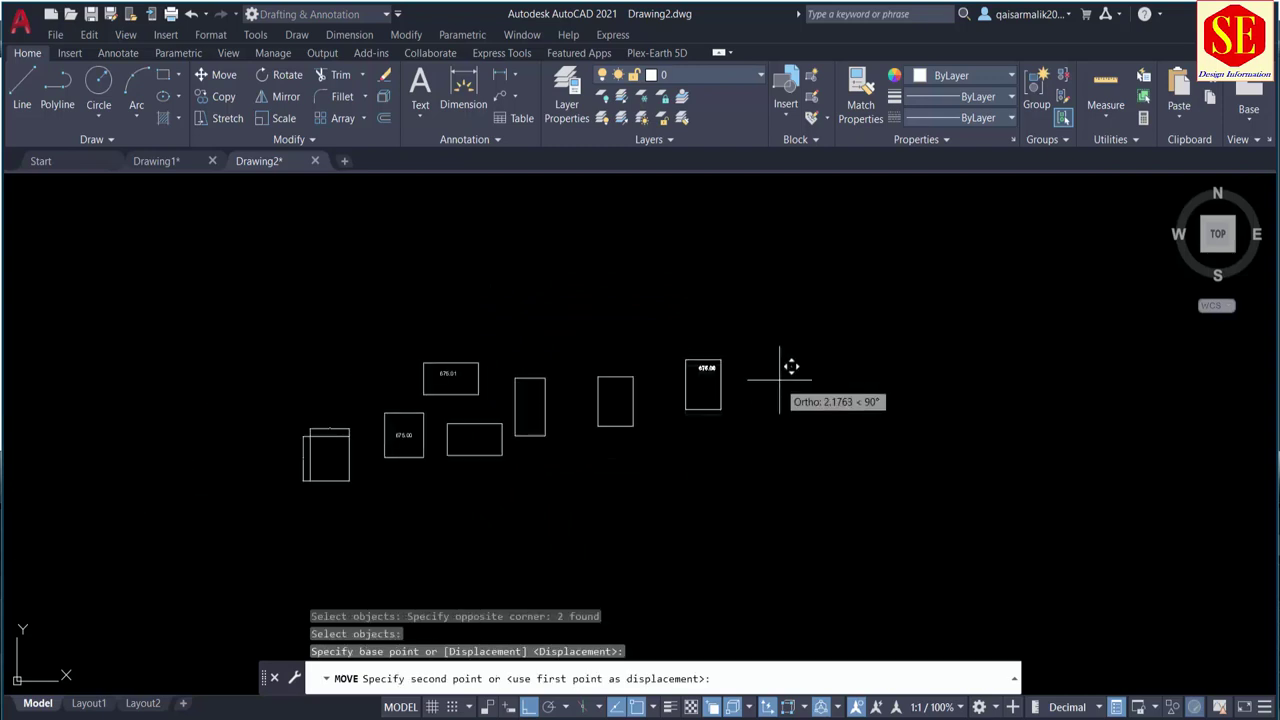
scroll(709, 571, up, 2)
click(789, 410)
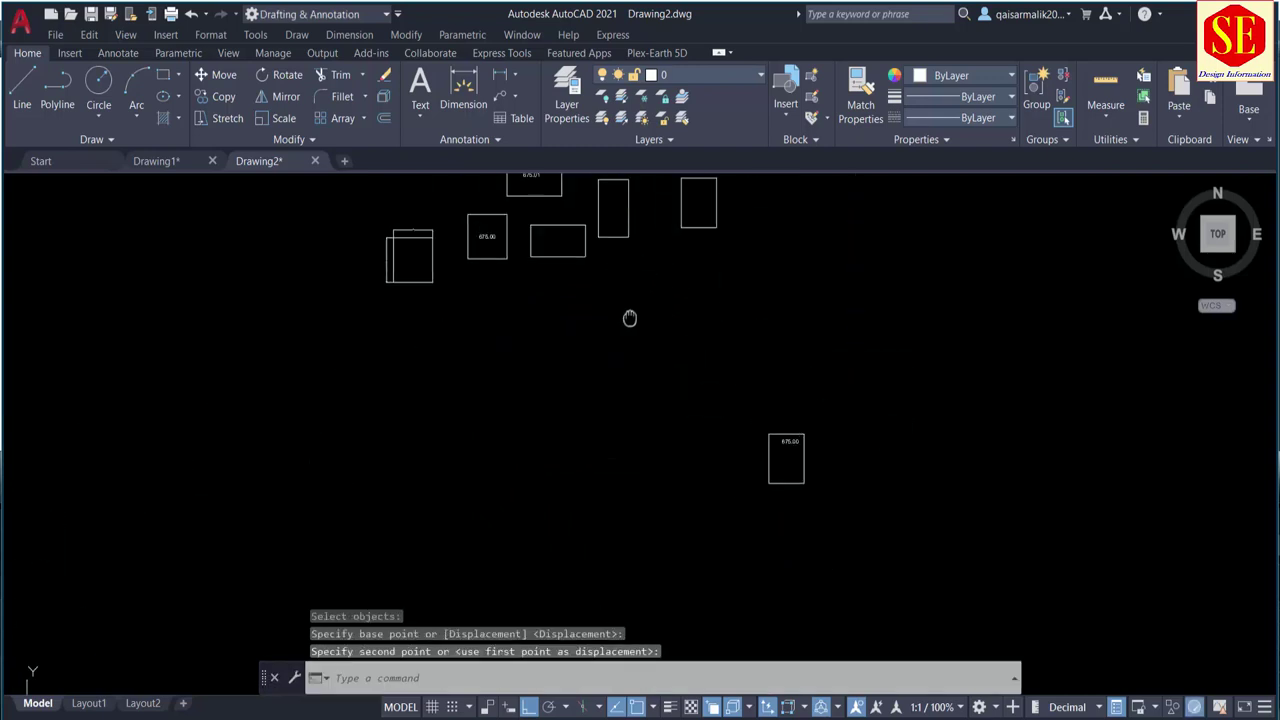
scroll(629, 314, up, 5)
Step: Move the unlabelled tall rectangle beside the 675.00 copy
key(Return)
click(667, 182)
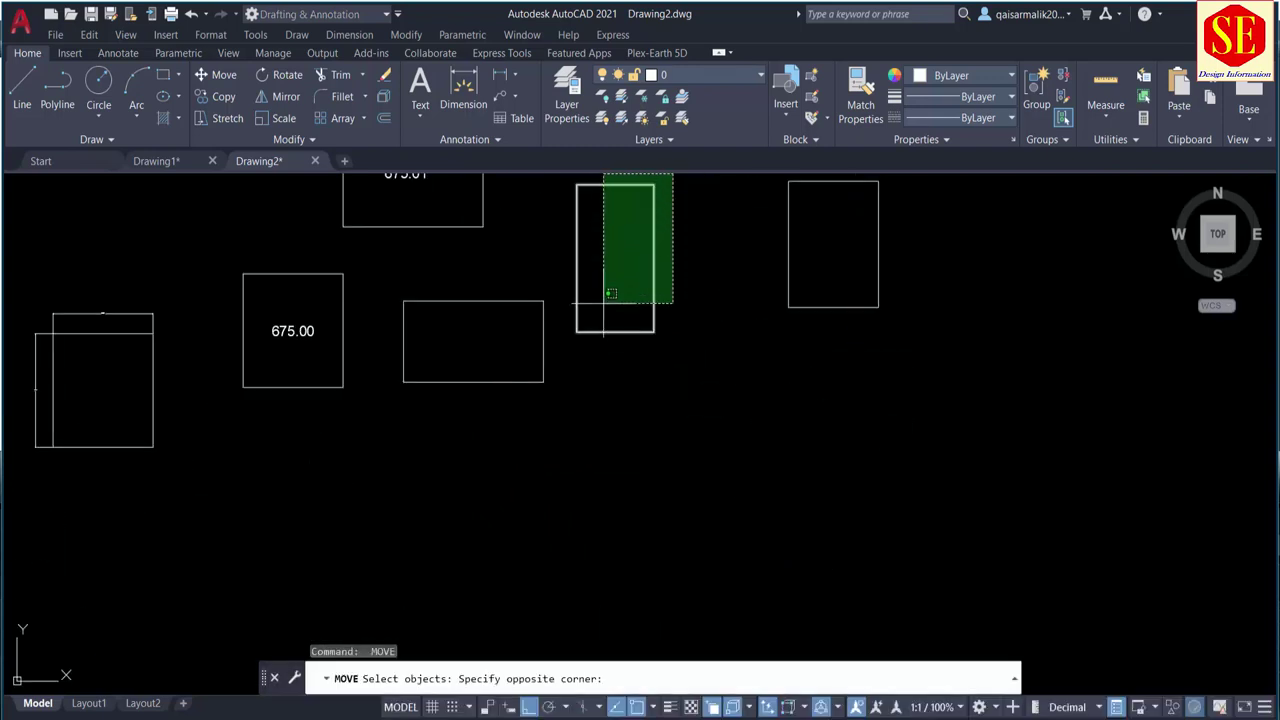
click(545, 388)
key(Return)
click(730, 328)
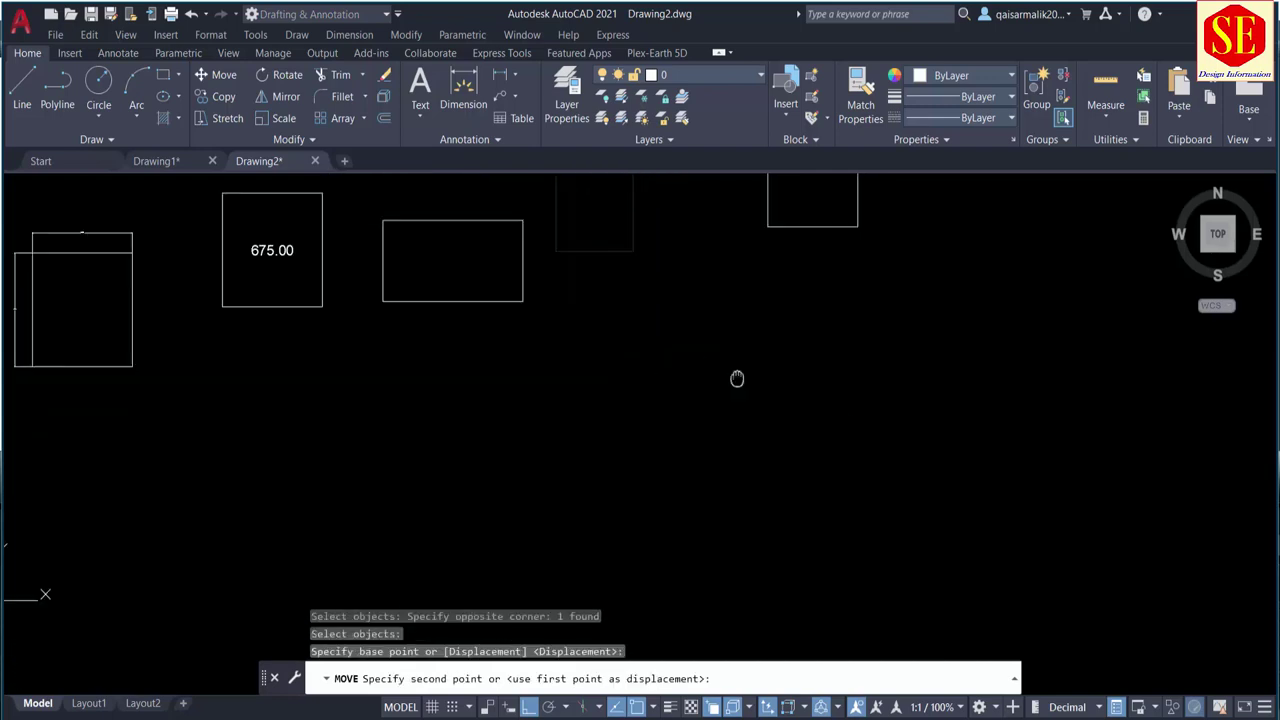
scroll(766, 446, down, 4)
click(785, 557)
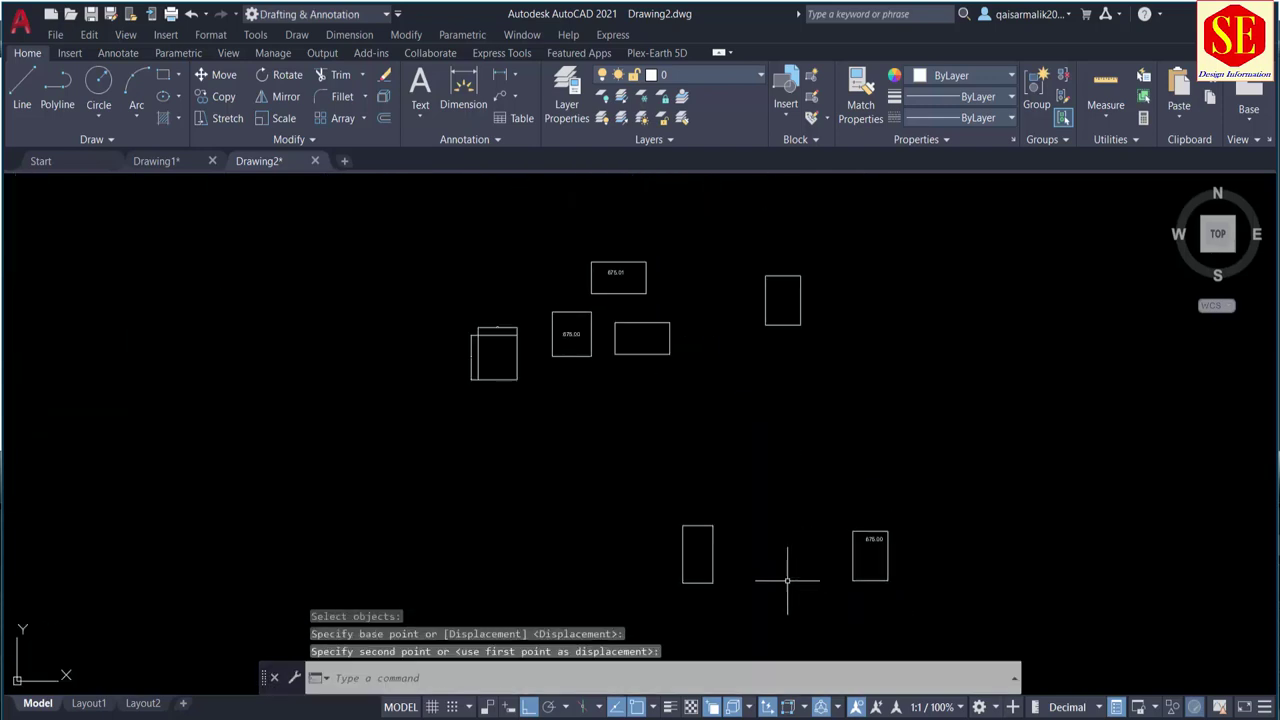
scroll(514, 327, up, 4)
Step: Dismiss the battery-low notification covering the drawing
click(865, 397)
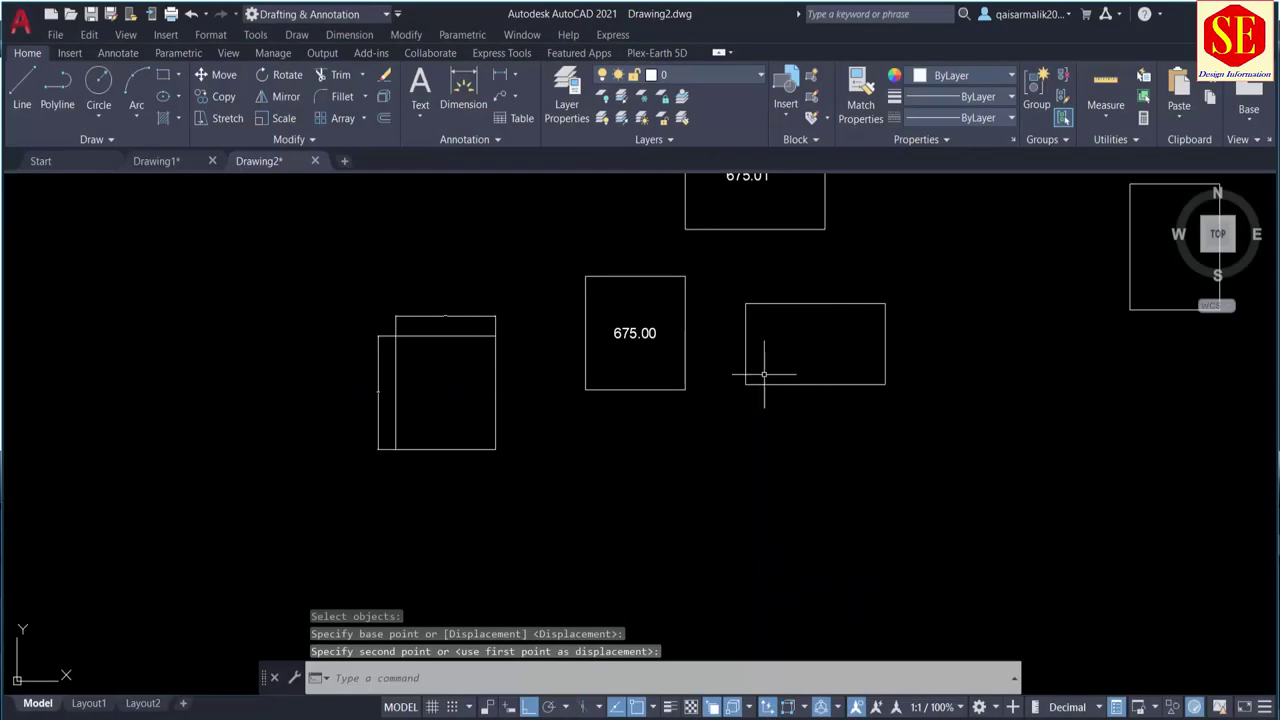
scroll(431, 337, up, 4)
scroll(800, 415, up, 5)
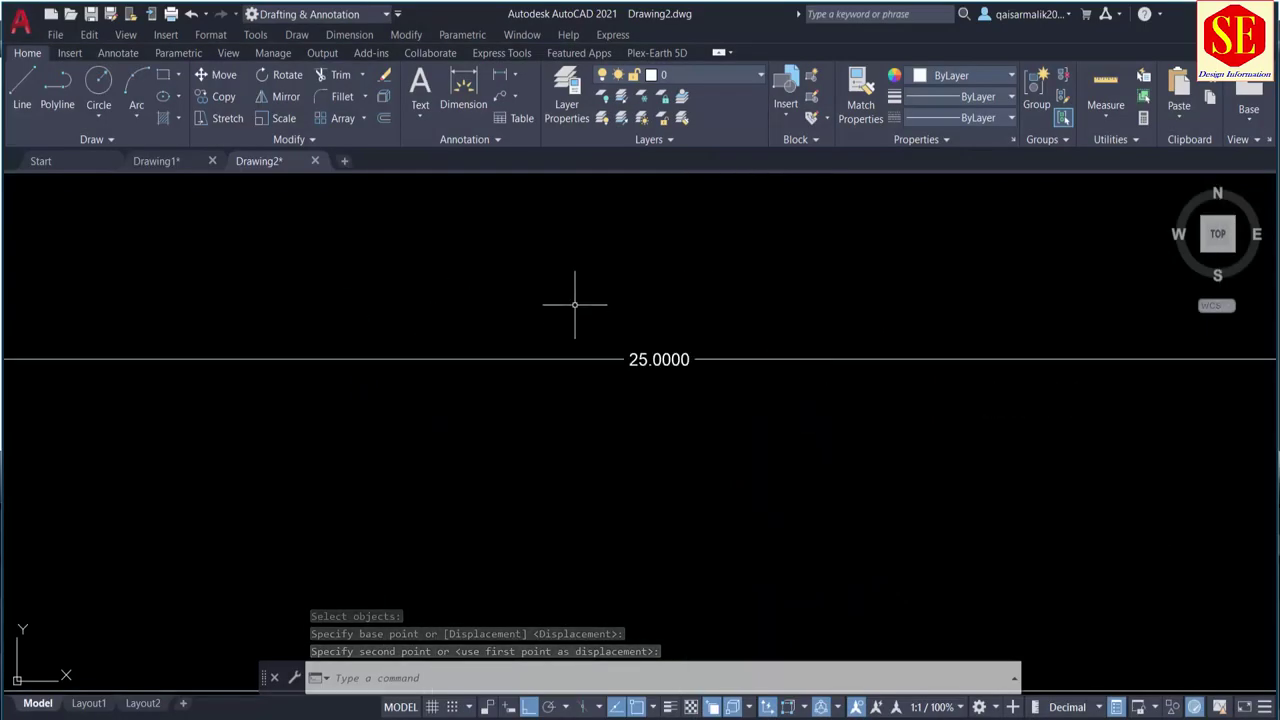
scroll(590, 330, down, 6)
scroll(500, 385, up, 6)
scroll(206, 523, up, 5)
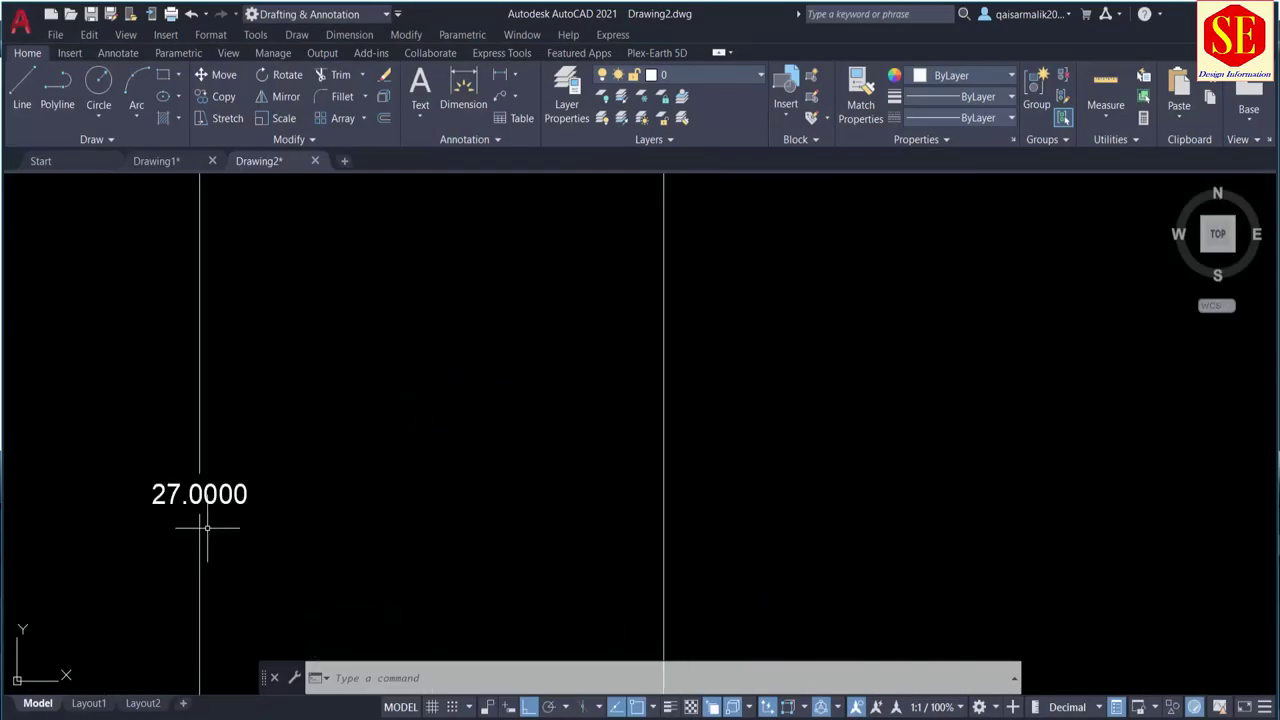
scroll(286, 456, down, 10)
Step: Move the overlapping squares below the other objects
key(m)
key(Return)
click(423, 354)
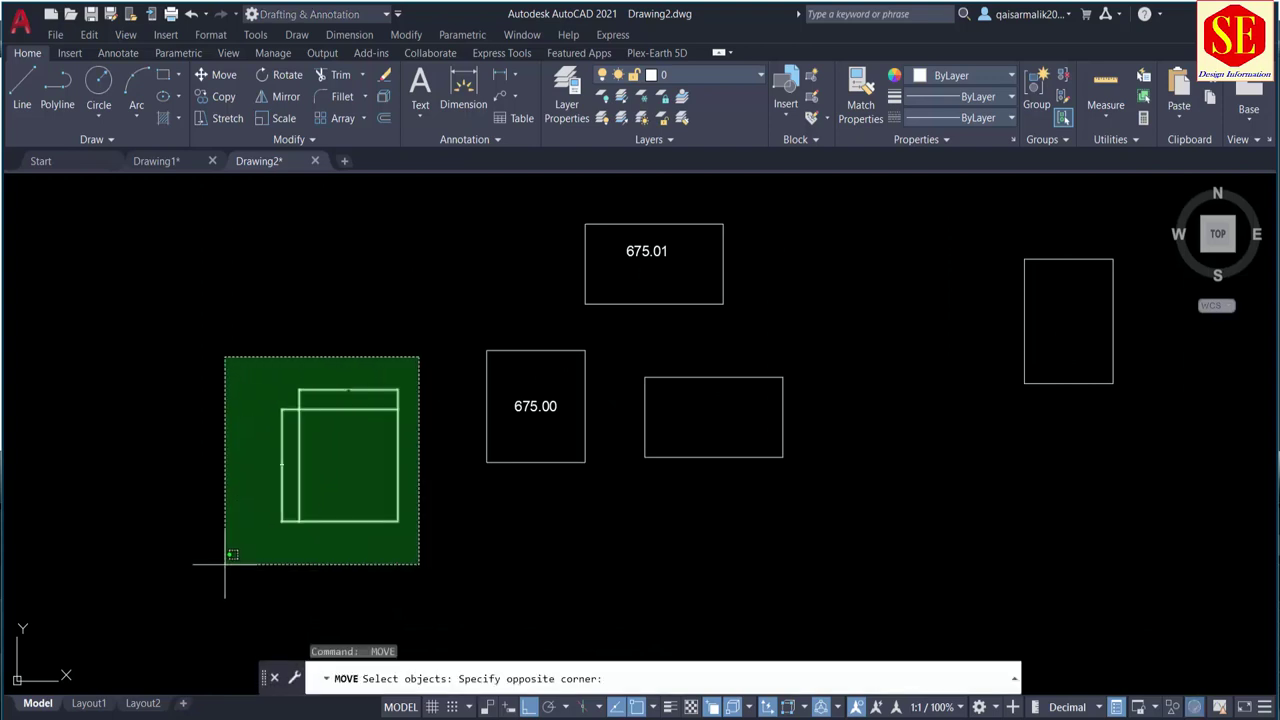
click(229, 557)
key(Return)
scroll(373, 284, down, 2)
click(373, 284)
scroll(373, 284, down, 2)
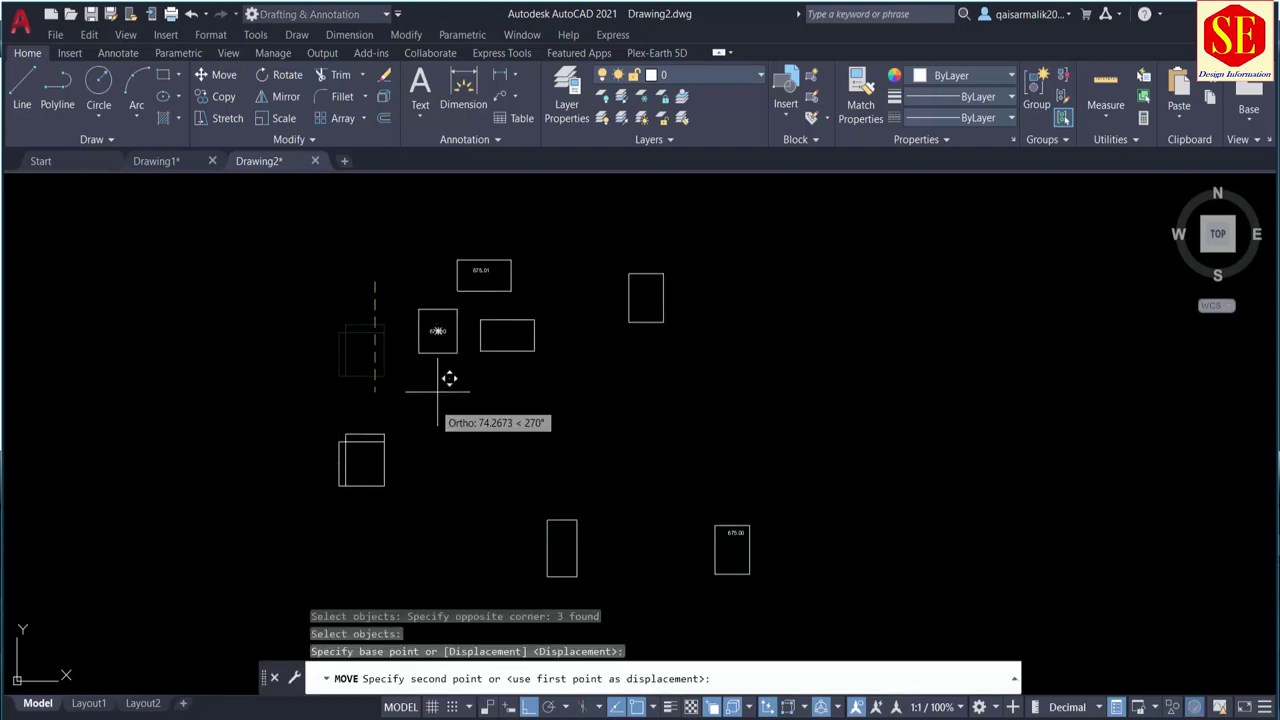
click(434, 491)
key(Escape)
Step: Erase the six unwanted objects, including the 675.01 wide plots, with a crossing window
click(732, 238)
click(288, 401)
key(e)
key(Return)
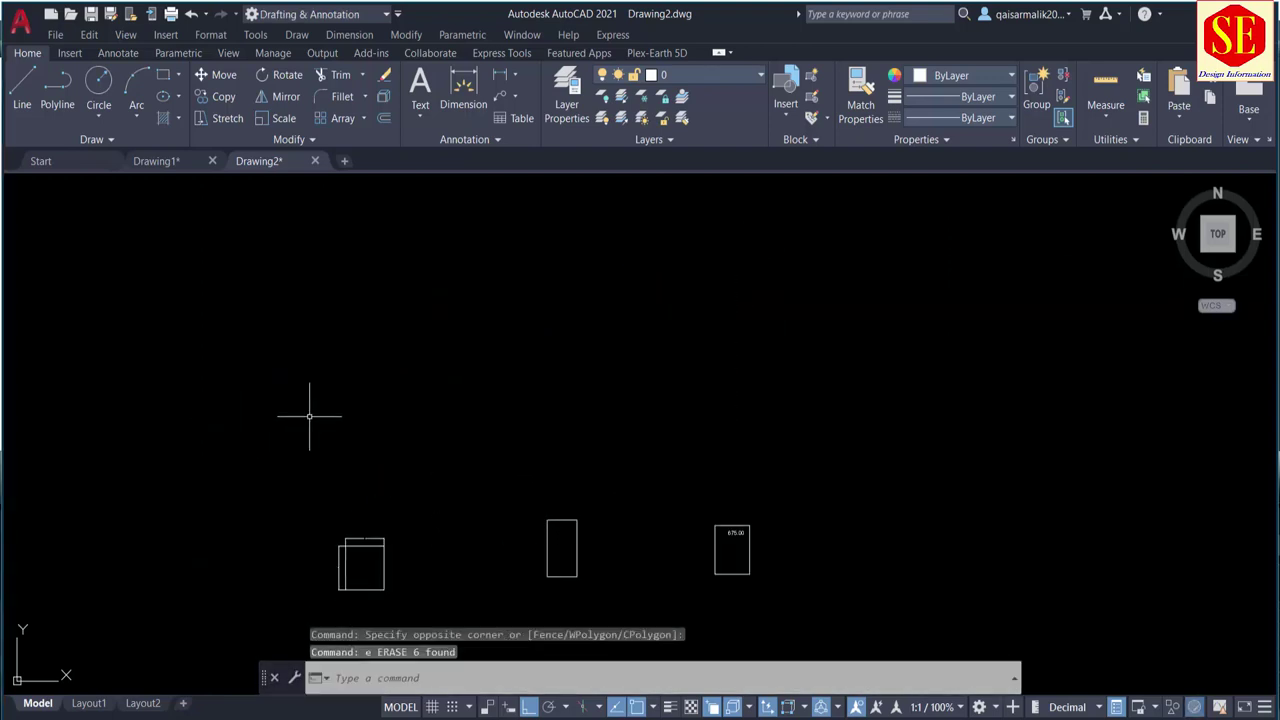
scroll(549, 423, up, 2)
Step: Zoom in and out around the three sample plot rectangles
scroll(690, 536, up, 4)
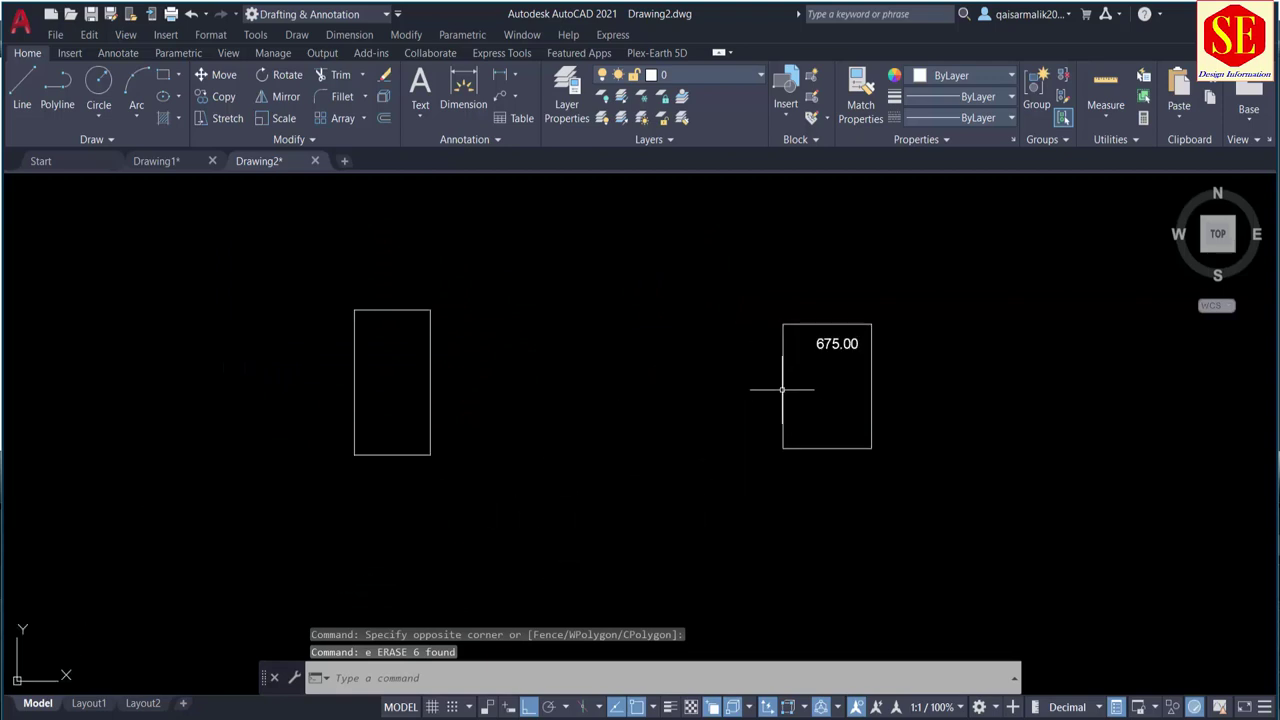
scroll(782, 390, down, 2)
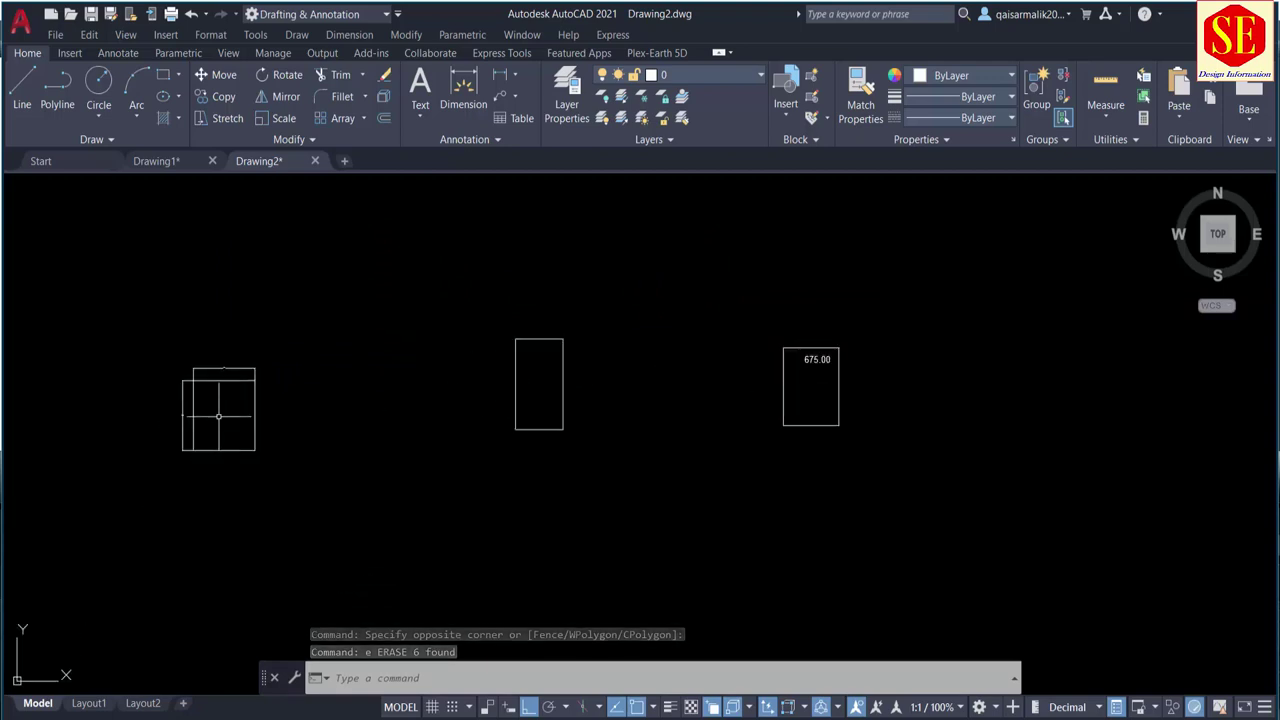
scroll(218, 416, up, 2)
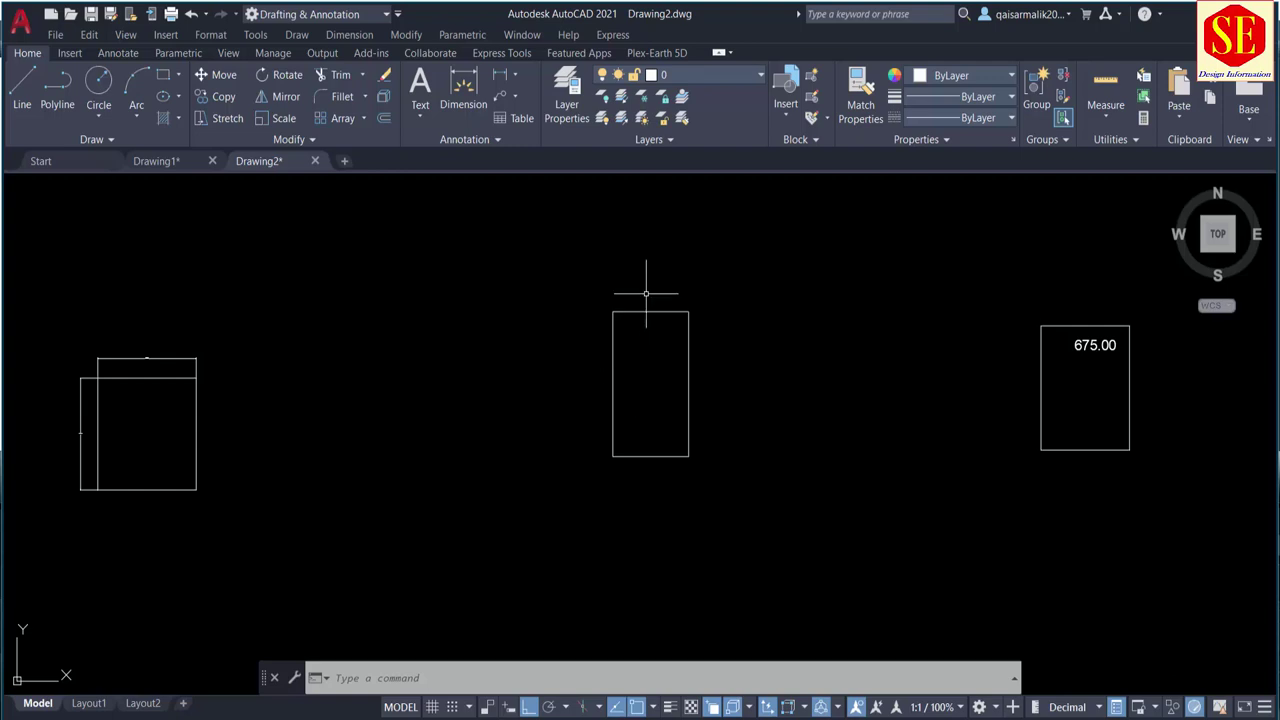
scroll(657, 301, up, 2)
scroll(636, 310, down, 2)
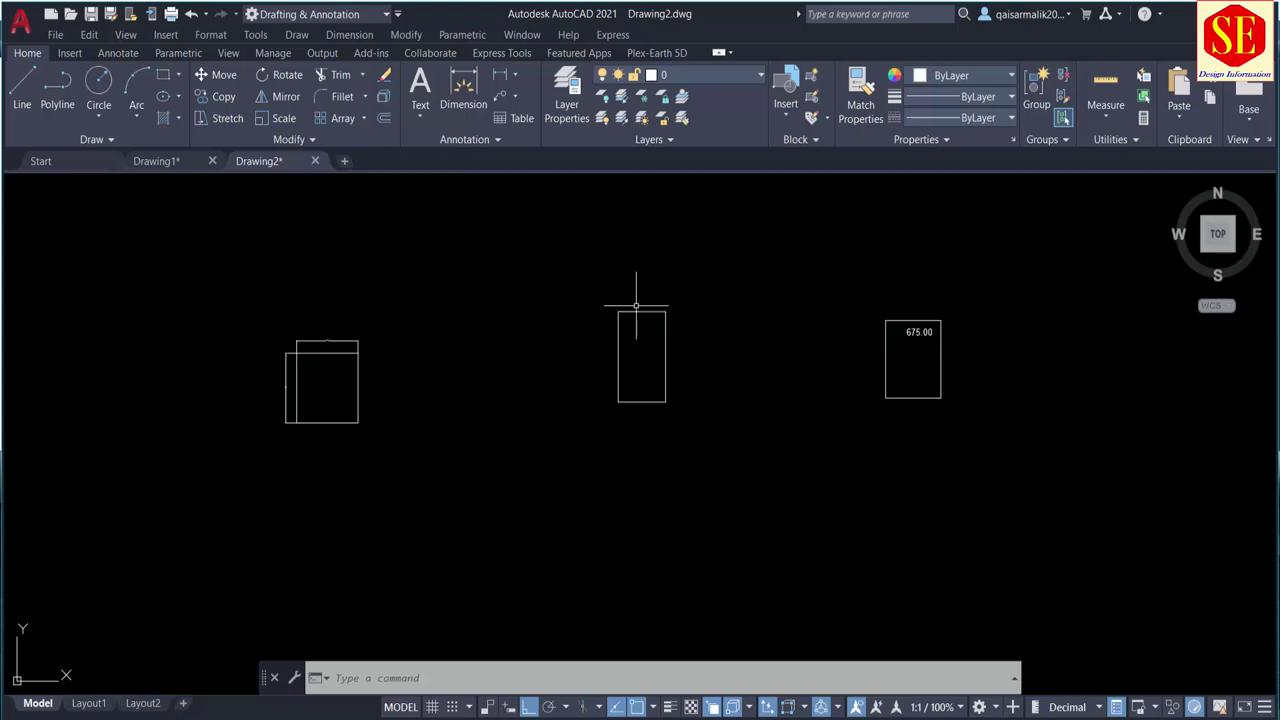
scroll(636, 305, down, 1)
Step: Begin moving the plot rectangle with ortho turned off, then cancel the attempt
text(m)
key(Return)
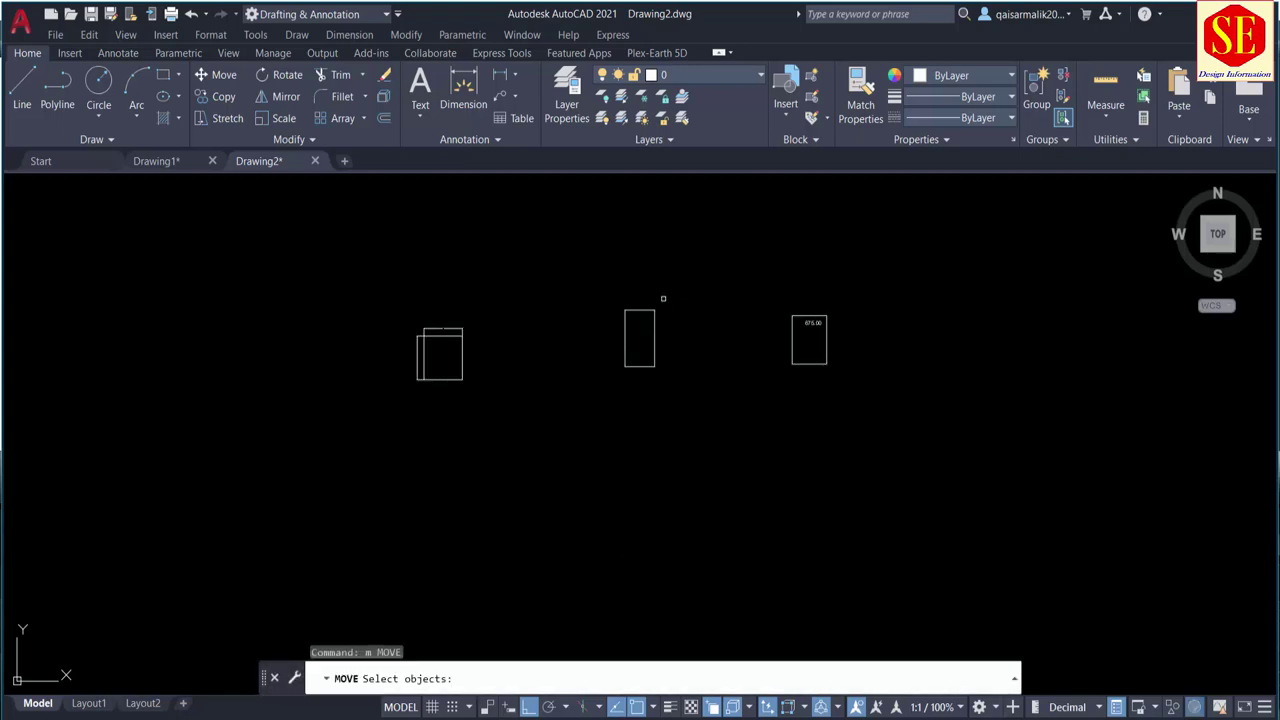
click(671, 295)
click(619, 367)
key(Return)
click(724, 326)
scroll(730, 315, down, 5)
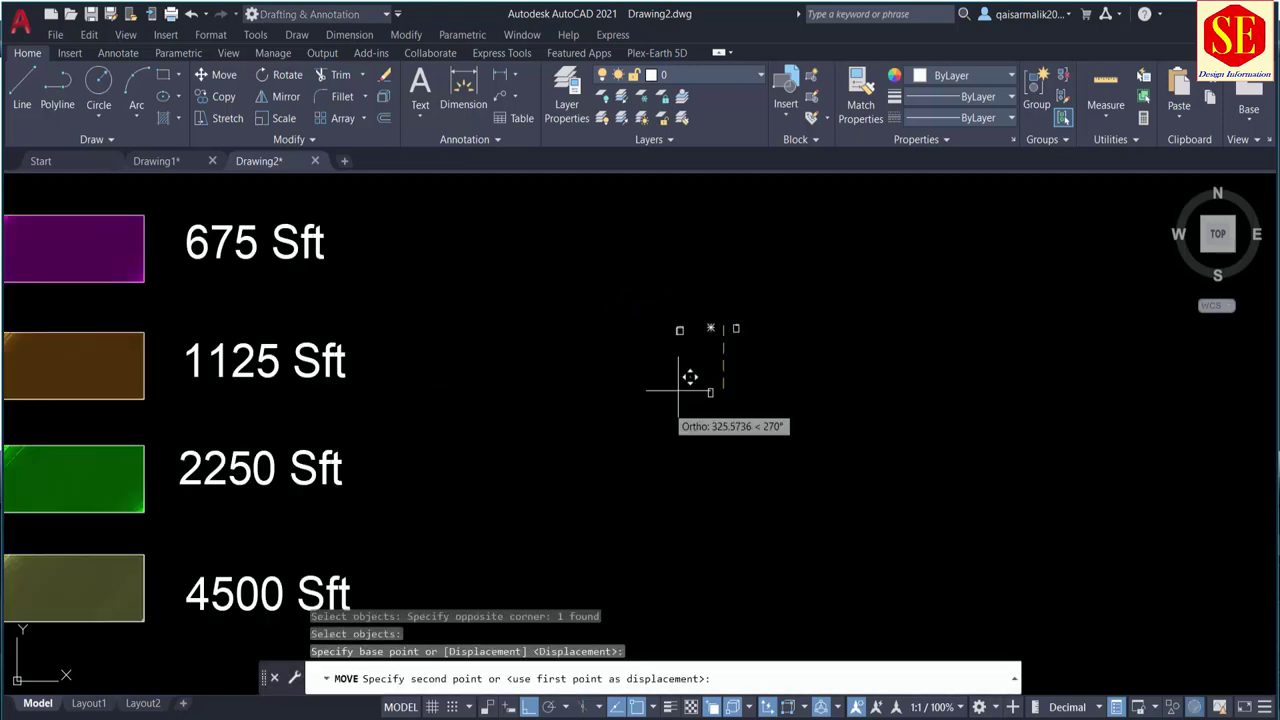
middle_drag(566, 511, 597, 426)
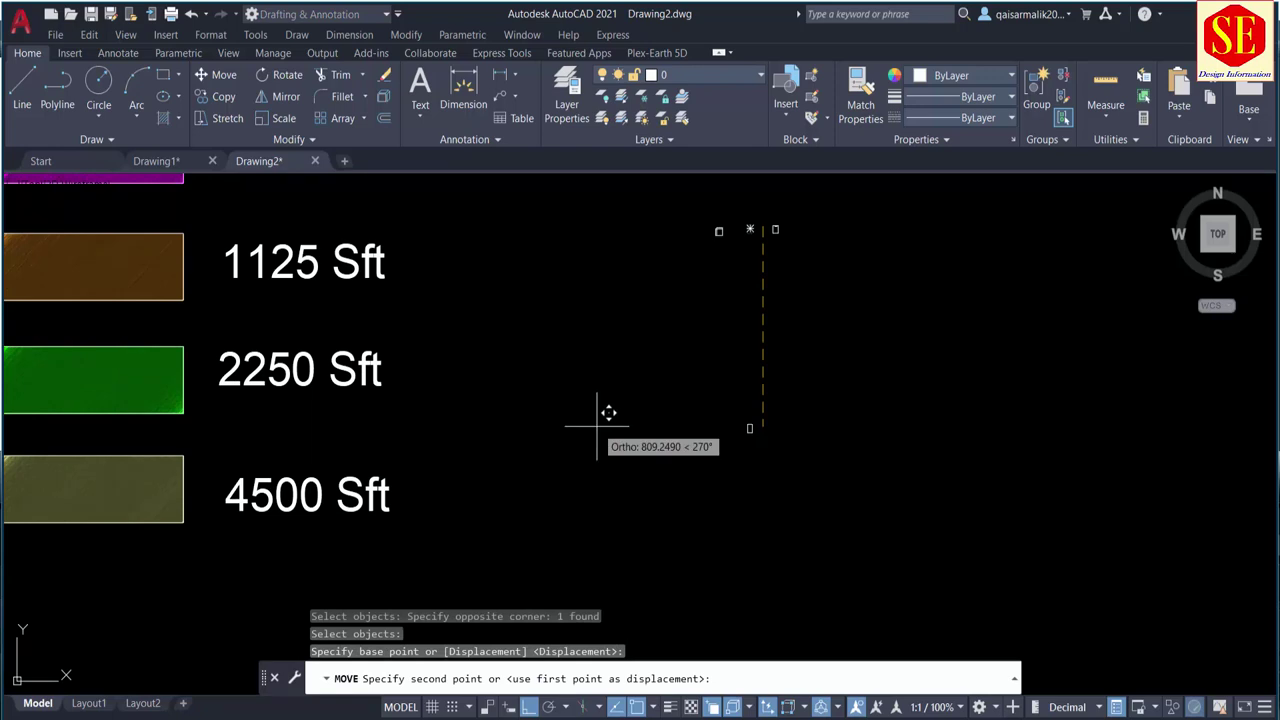
key(F8)
scroll(603, 417, down, 3)
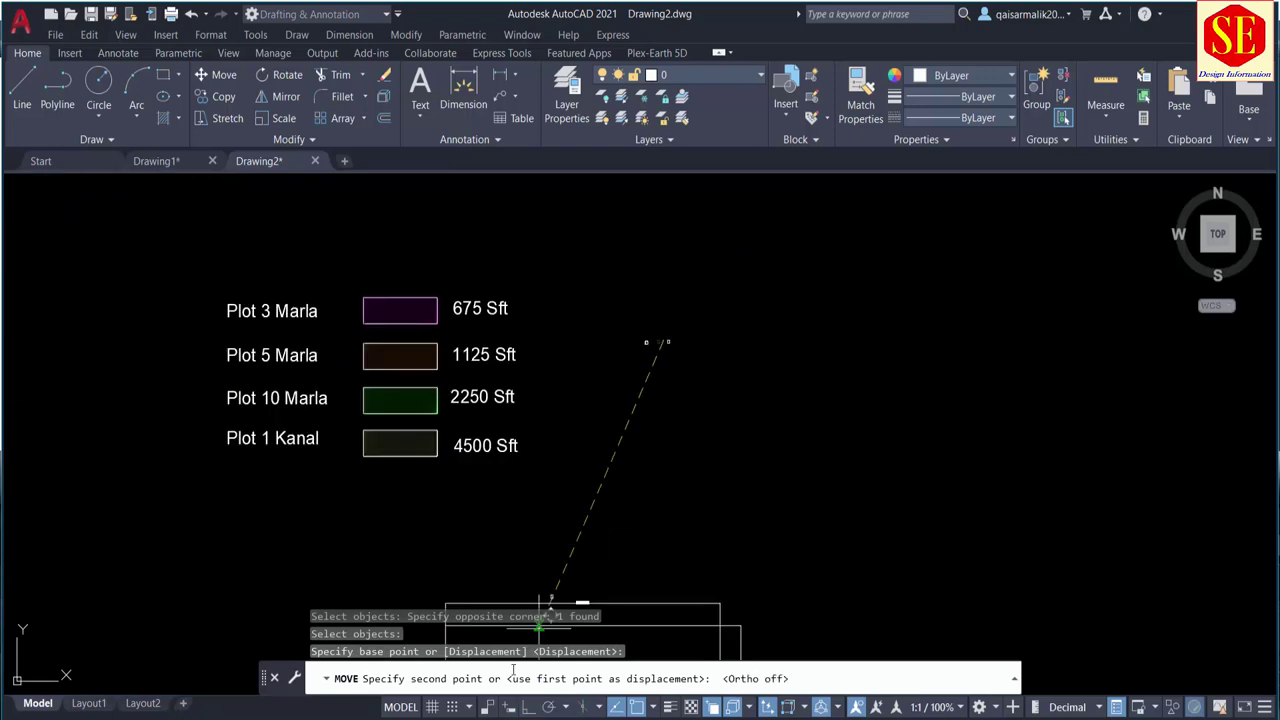
scroll(621, 349, up, 5)
scroll(621, 349, up, 5)
key(Escape)
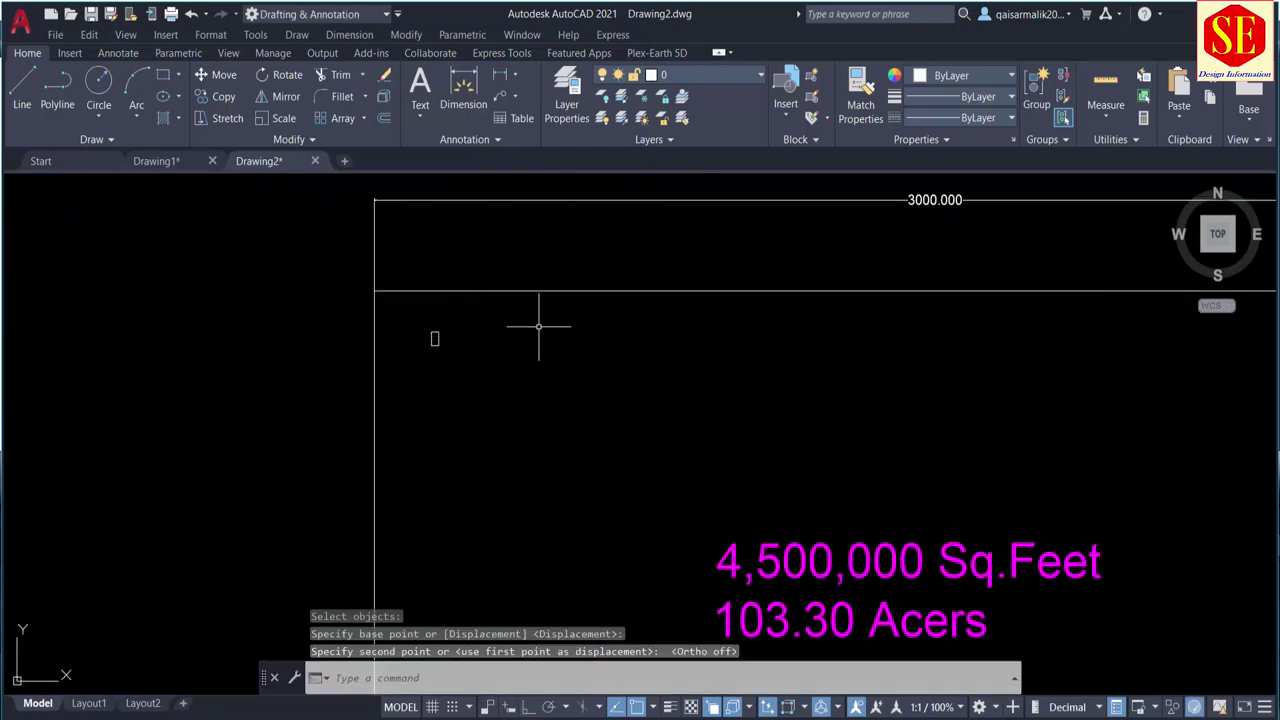
scroll(422, 351, up, 4)
scroll(554, 283, down, 5)
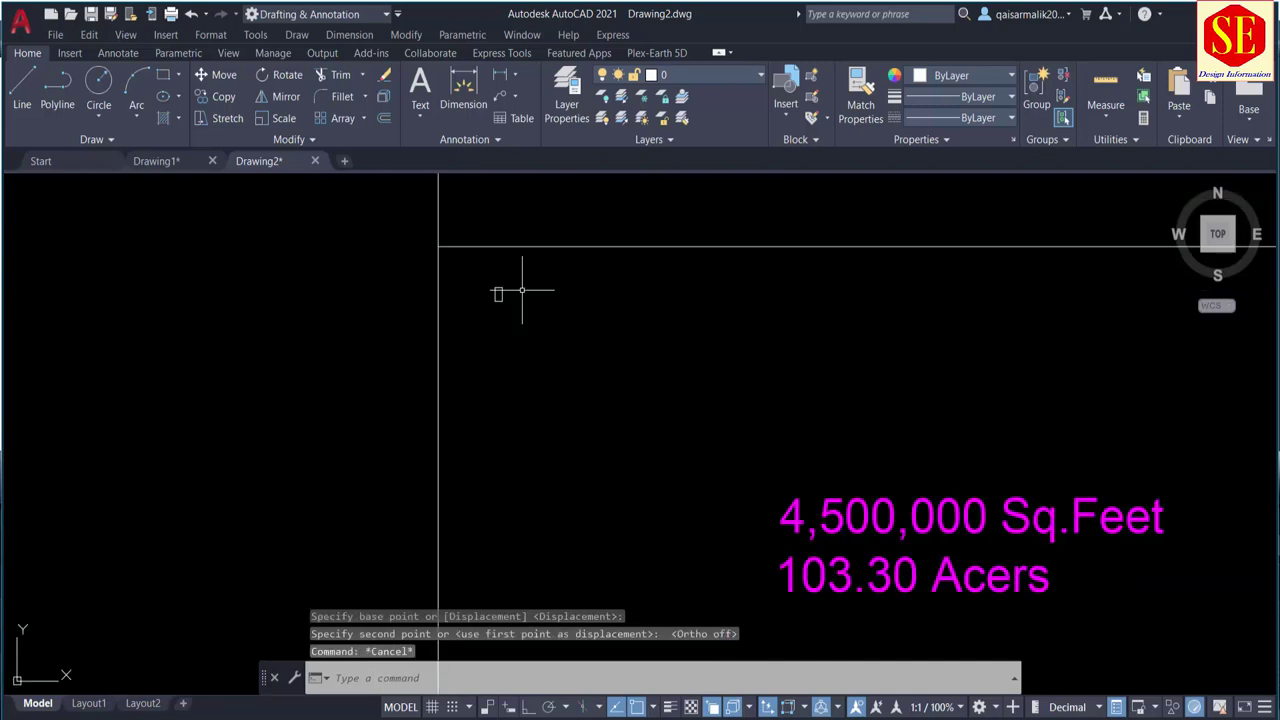
Step: Move the small plot rectangle so its corner snaps to the boundary's top-left intersection
middle_drag(516, 240, 436, 360)
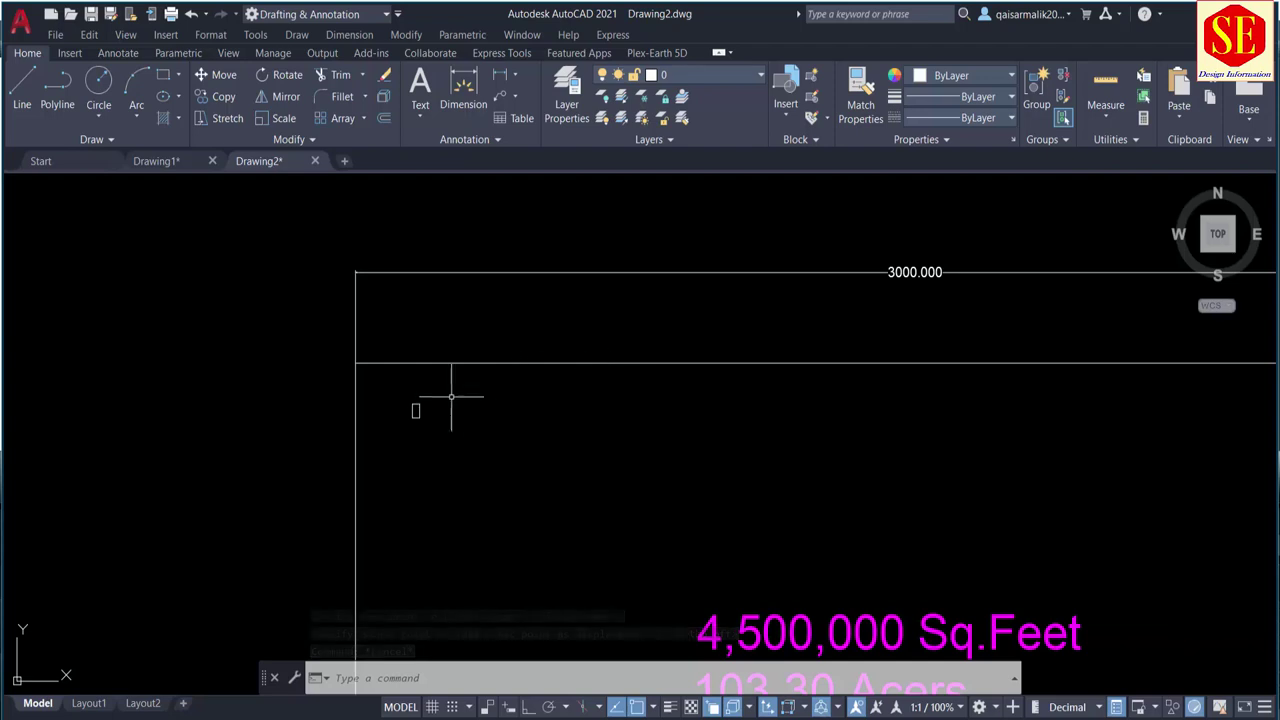
scroll(428, 388, up, 2)
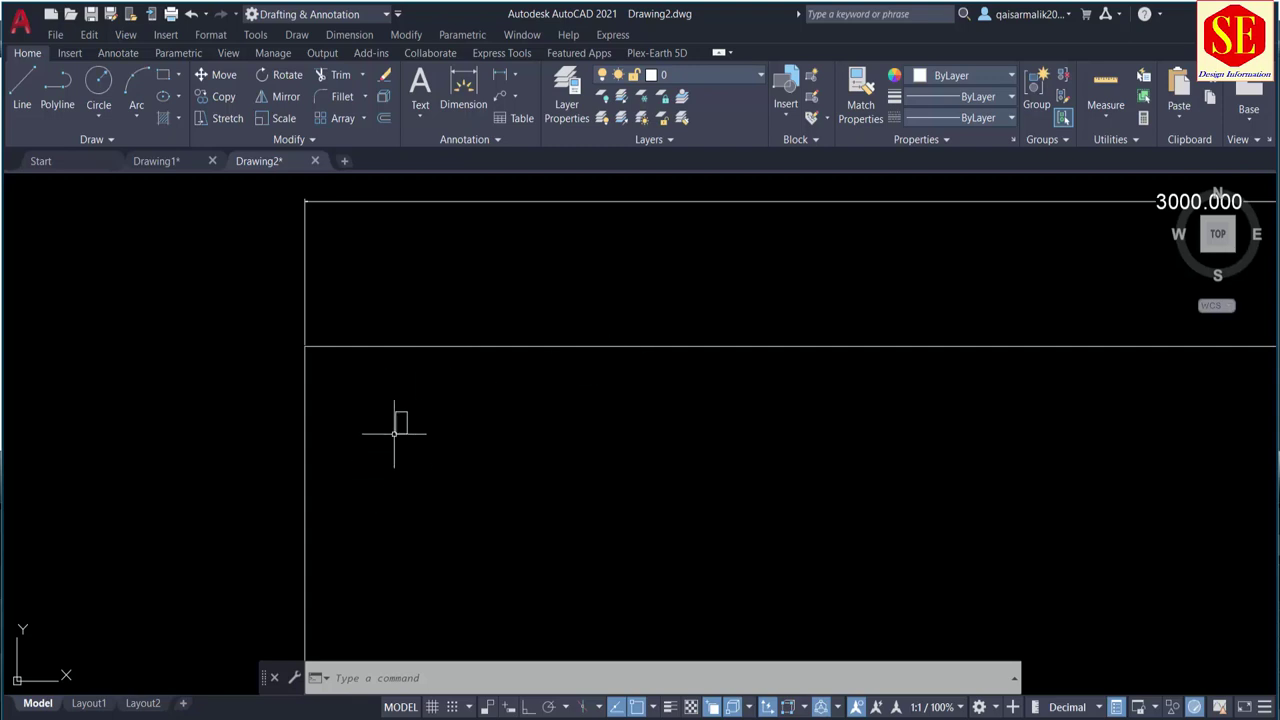
text(m)
key(Return)
scroll(398, 440, up, 4)
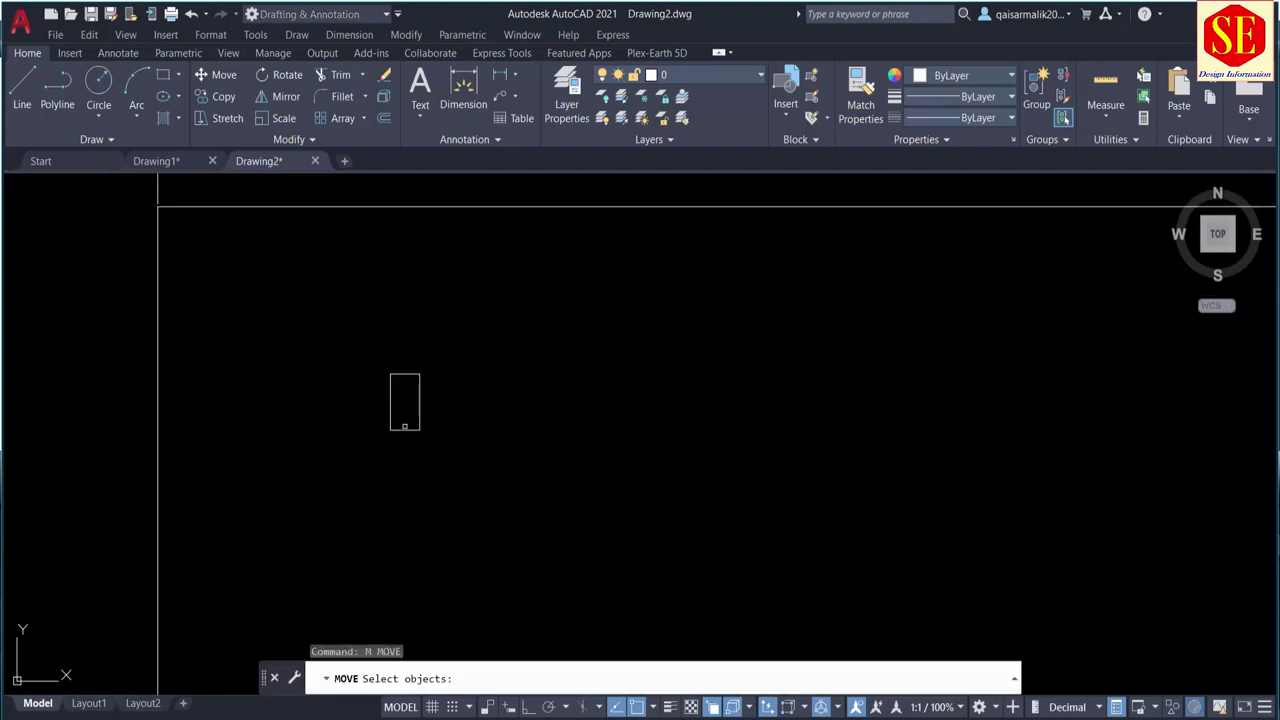
click(405, 428)
key(Return)
click(390, 374)
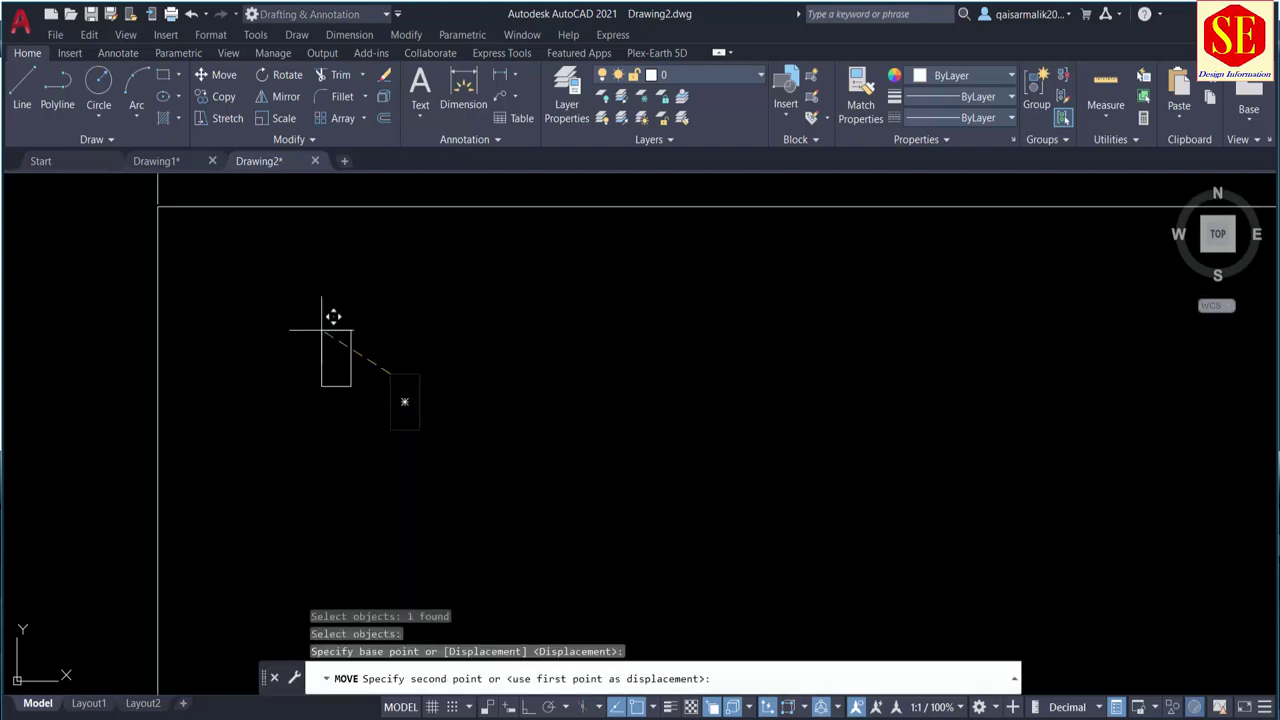
click(158, 207)
mouse_move(188, 225)
middle_down()
mouse_move(434, 383)
mouse_move(418, 392)
middle_up()
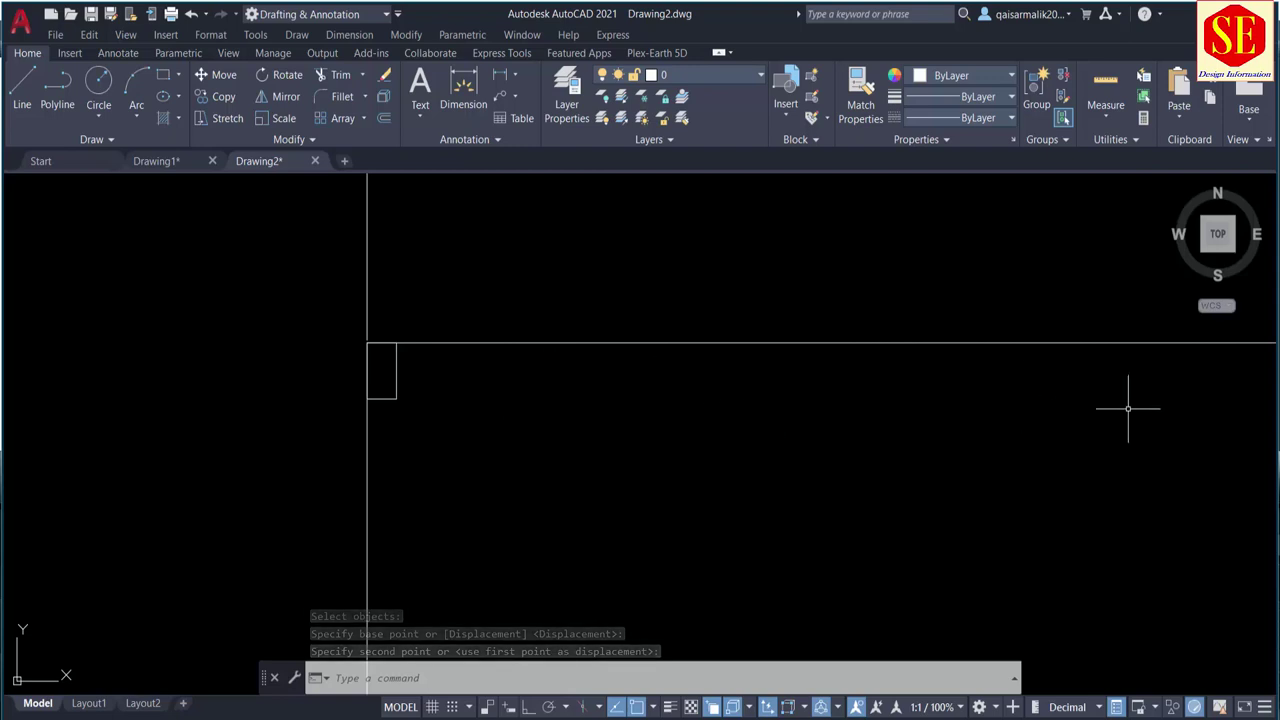
Step: Copy the corner plot four times side by side, forming a row of five plots
middle_drag(603, 460, 508, 506)
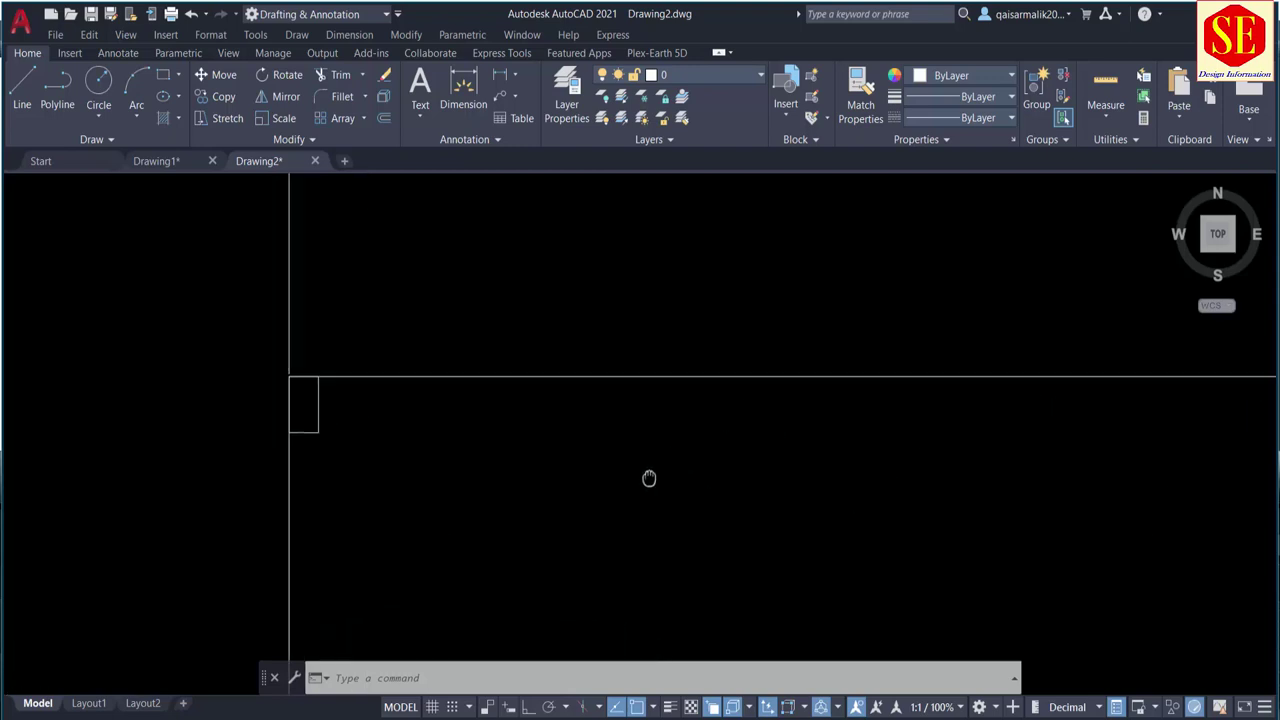
text(spl)
key(Return)
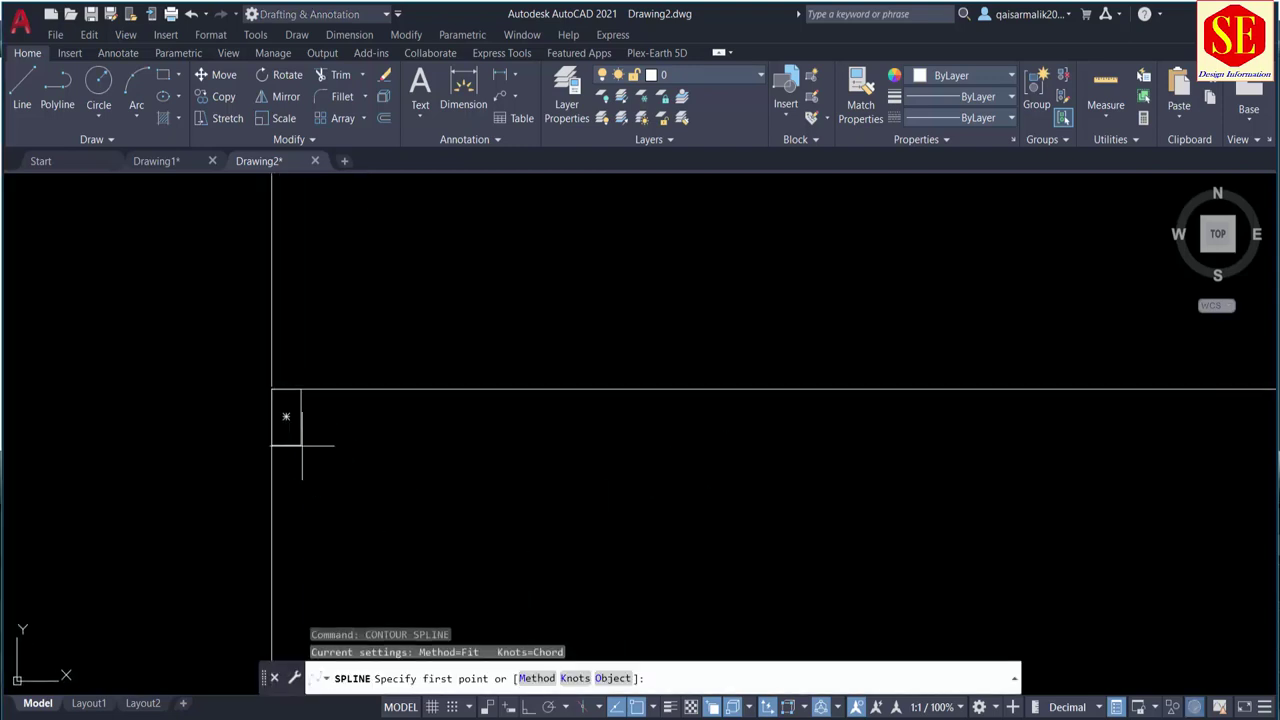
key(Escape)
text(co)
key(Return)
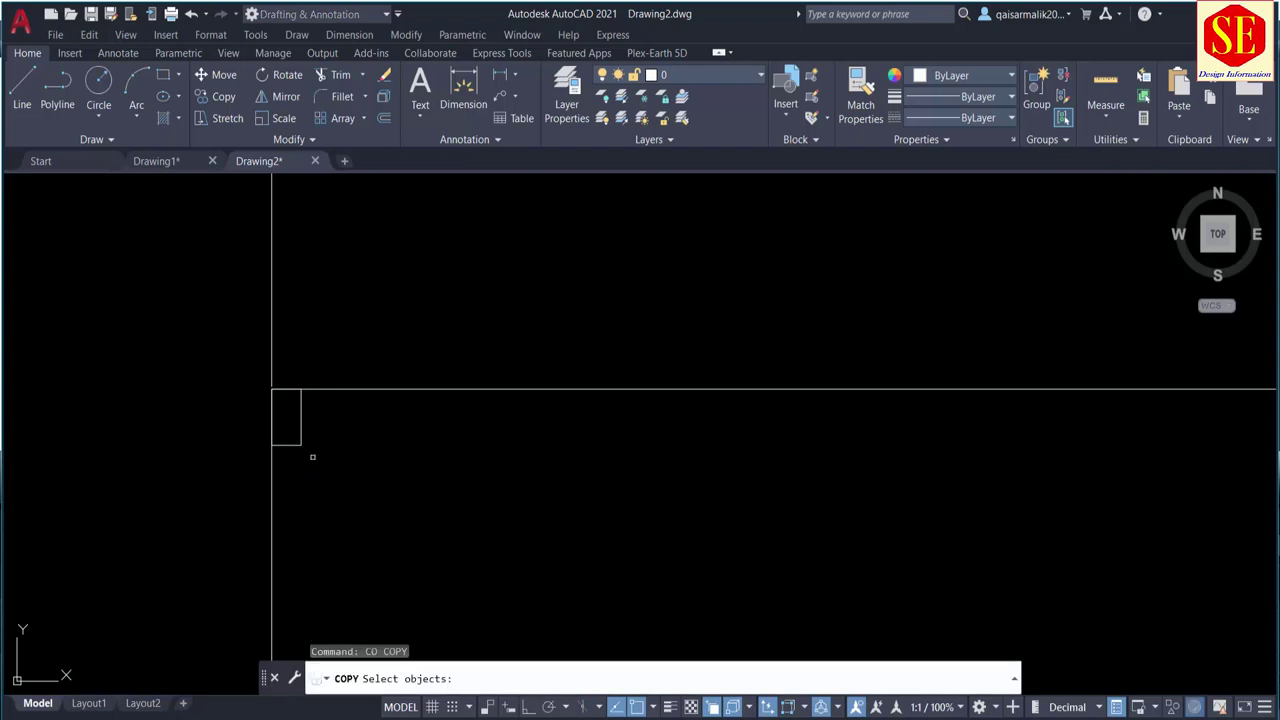
drag(287, 440, 263, 452)
scroll(274, 444, up, 4)
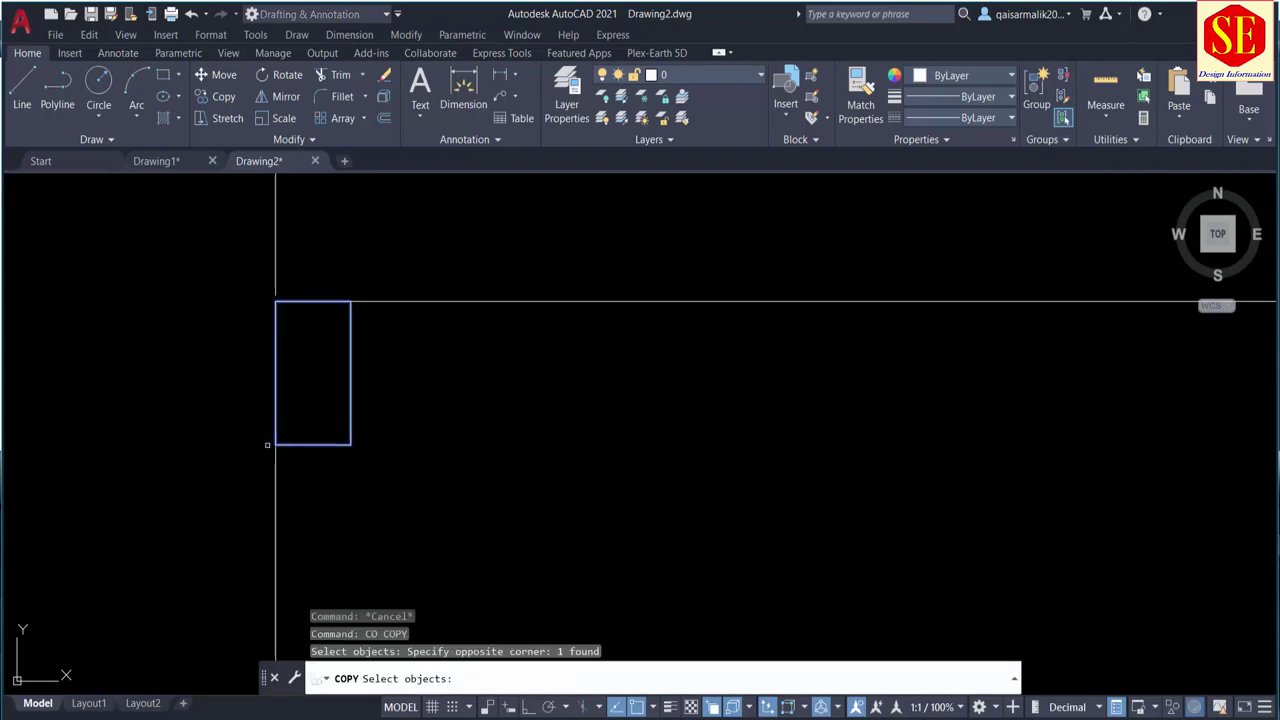
key(Return)
click(275, 443)
click(351, 443)
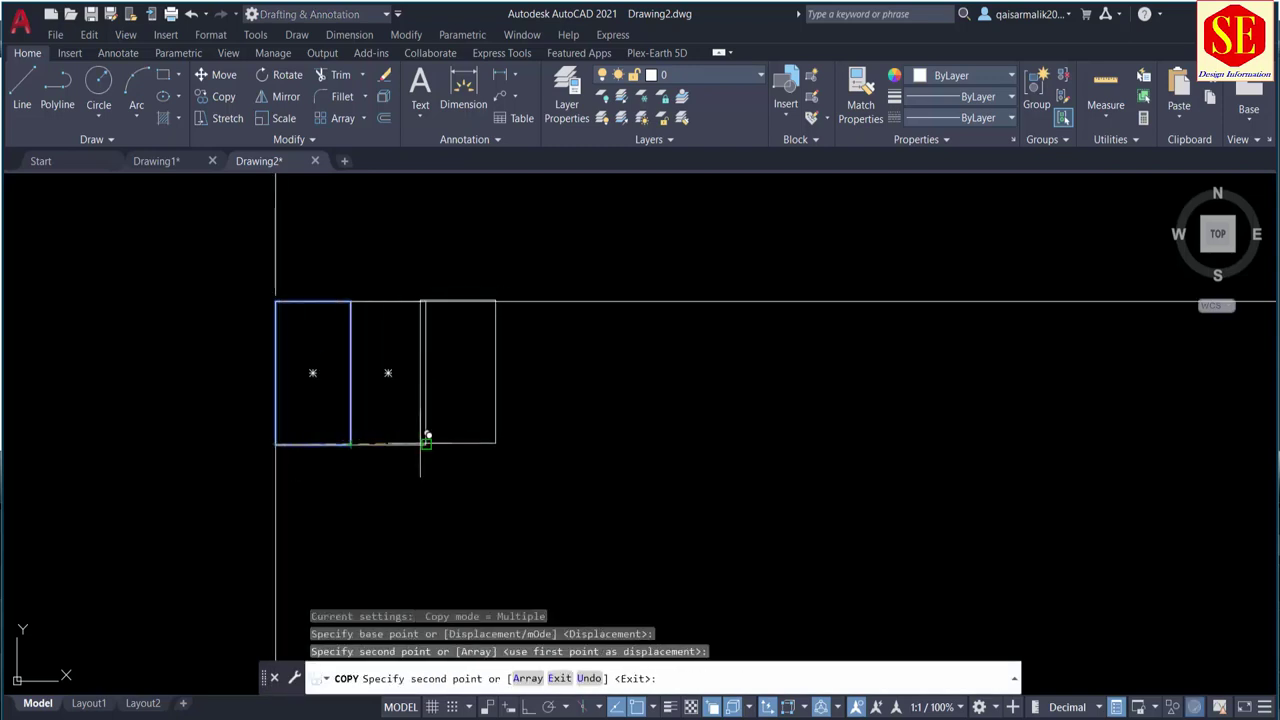
click(426, 443)
click(501, 443)
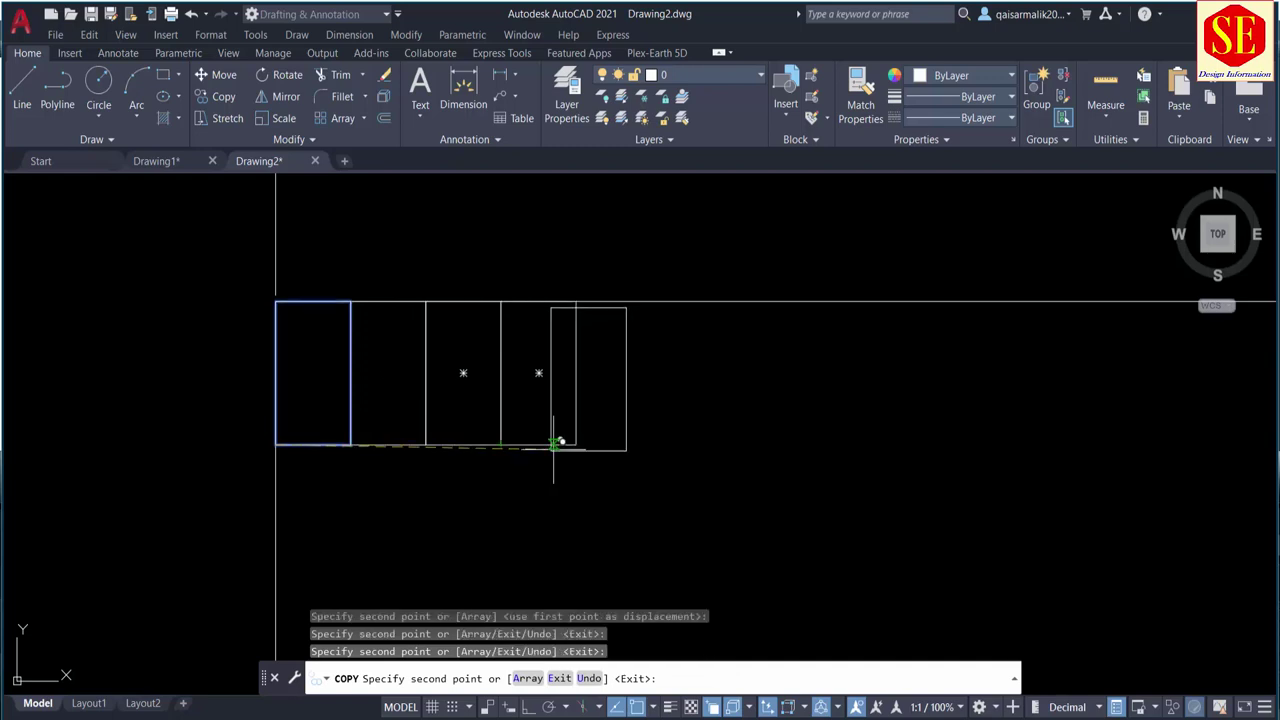
click(576, 443)
key(Return)
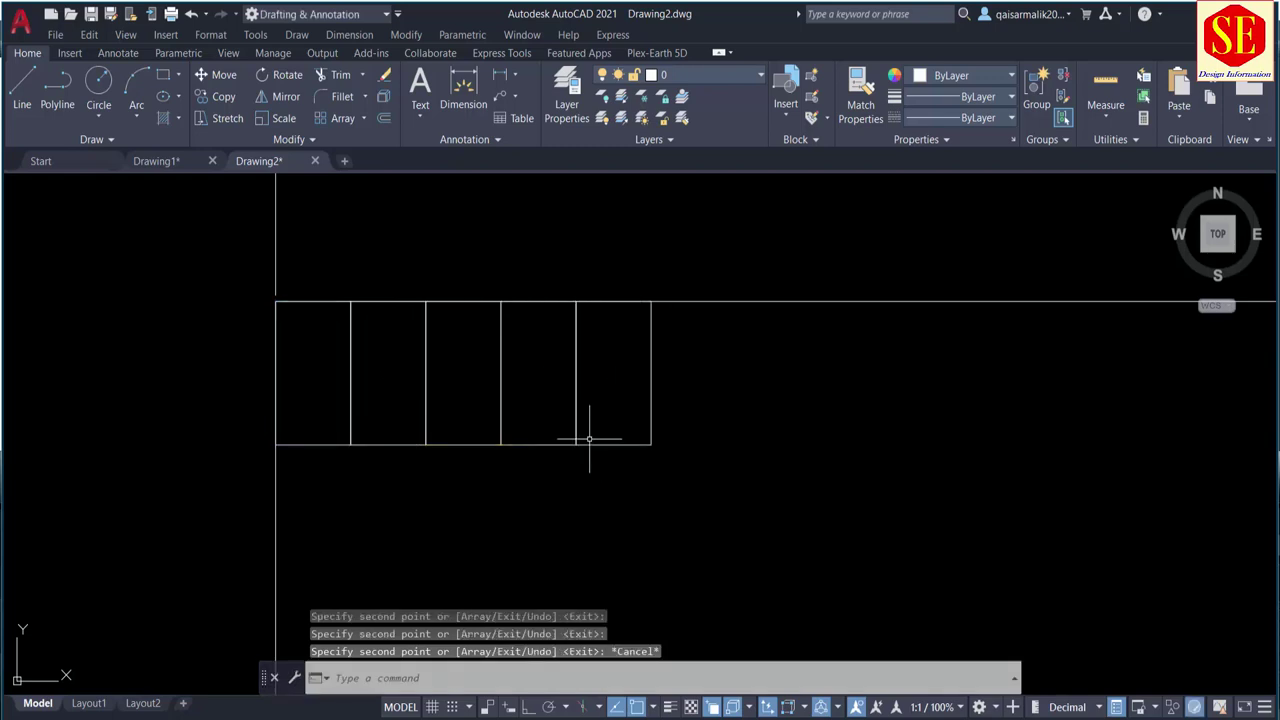
Step: Copy the five-plot group repeatedly to the right to extend the row along the top line
text(co)
key(Return)
click(604, 417)
click(318, 486)
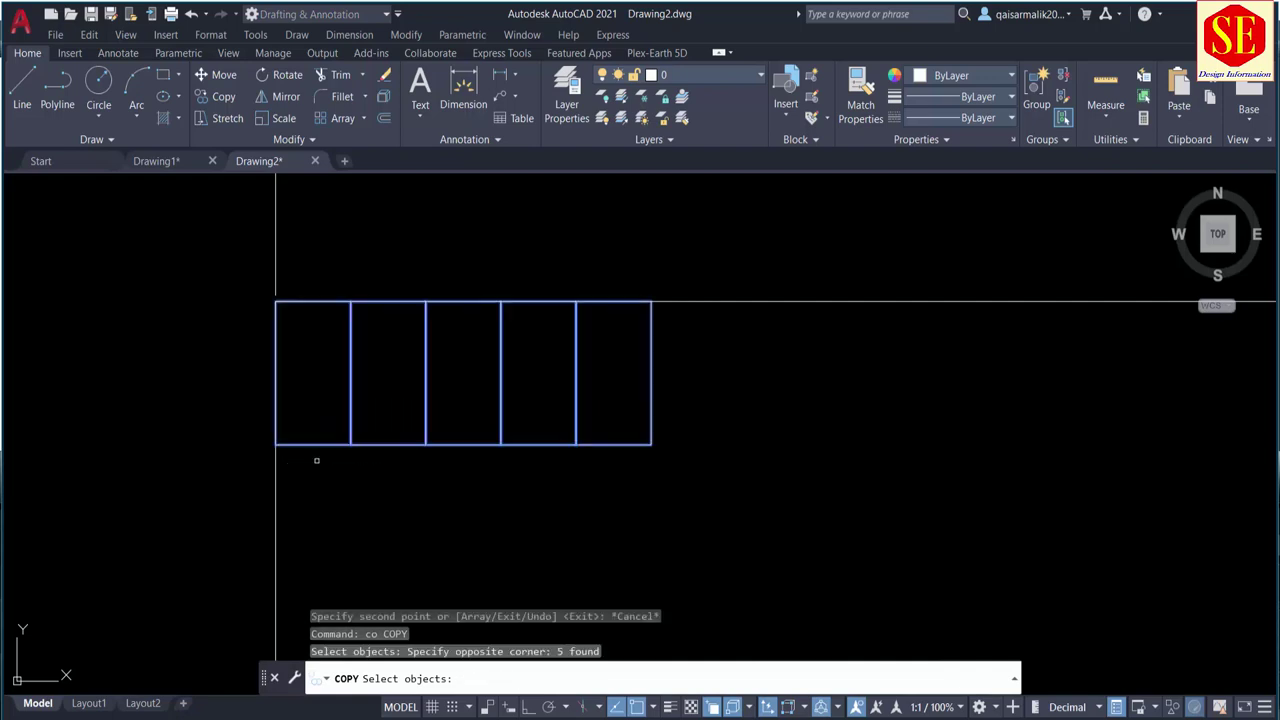
key(Return)
click(276, 444)
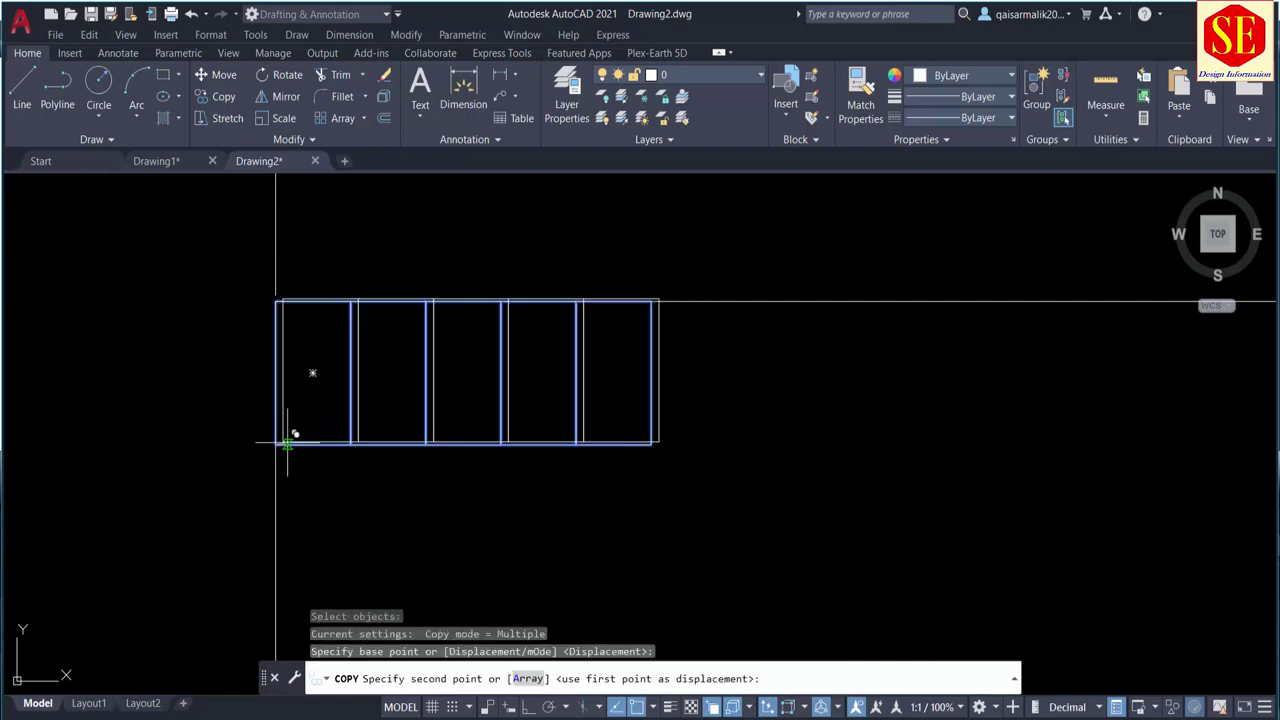
click(651, 444)
scroll(651, 444, down, 2)
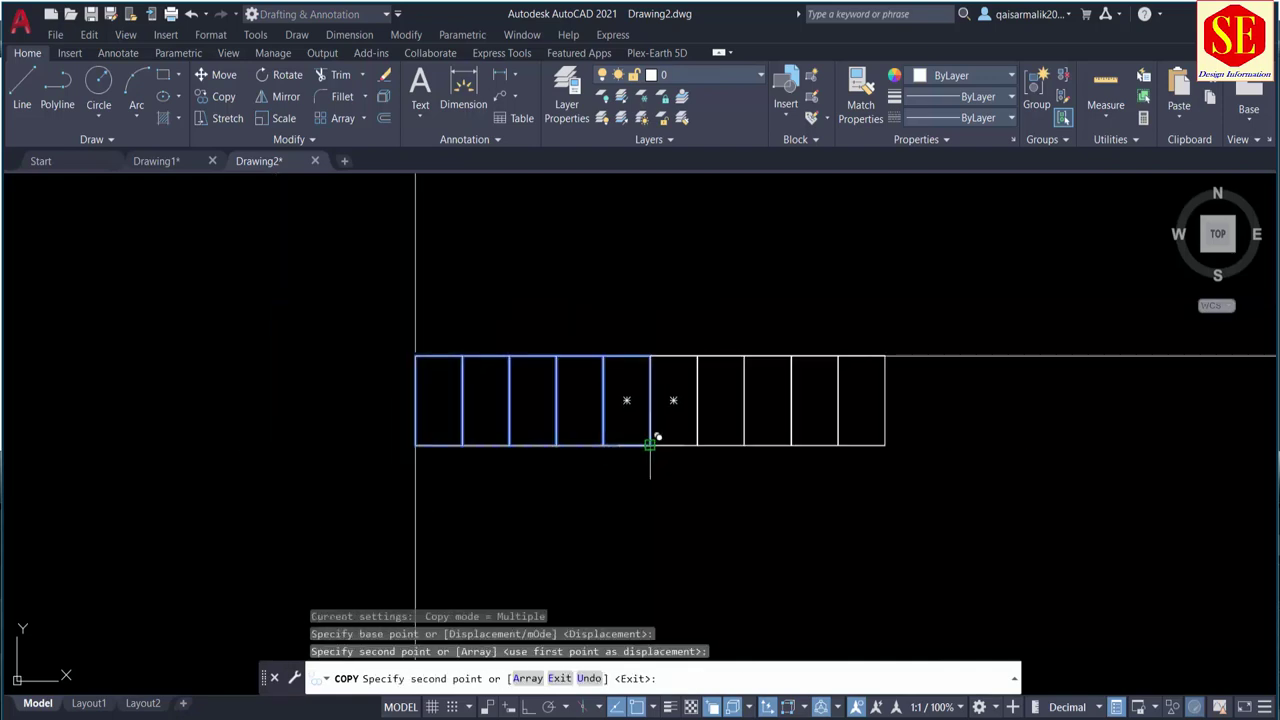
click(886, 444)
middle_drag(1015, 481, 574, 459)
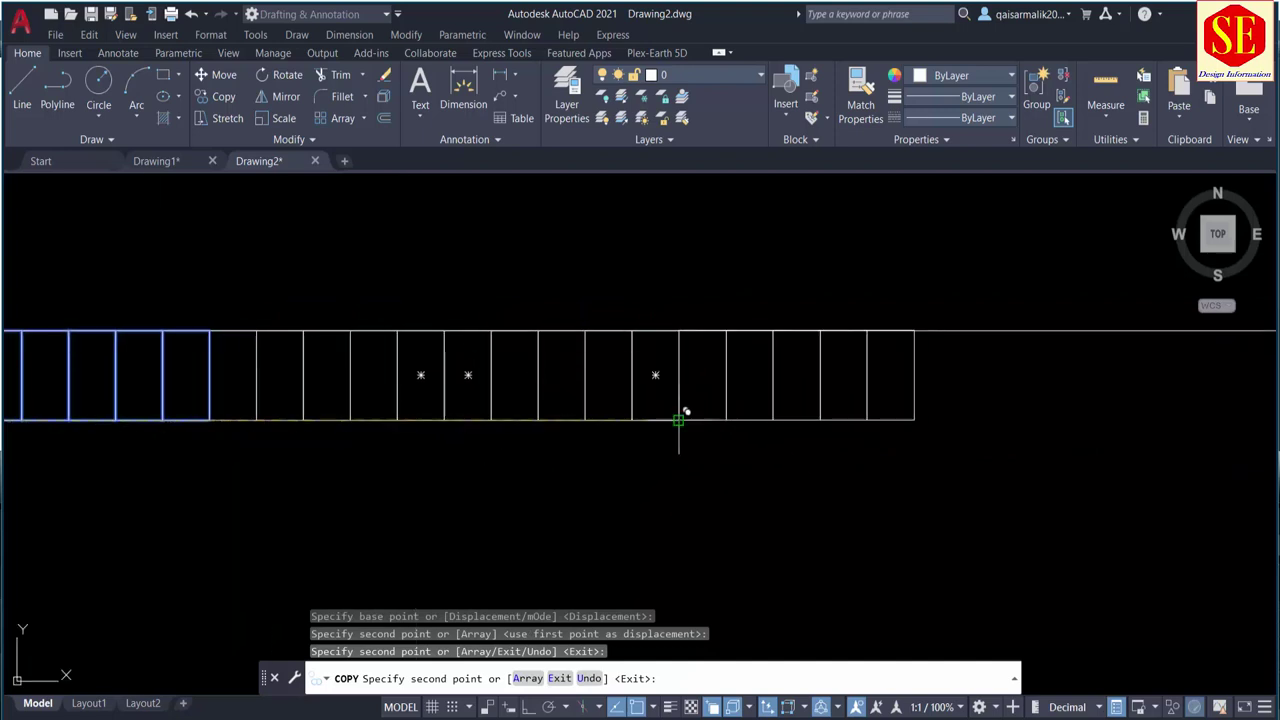
click(680, 406)
scroll(680, 406, down, 2)
scroll(760, 430, down, 2)
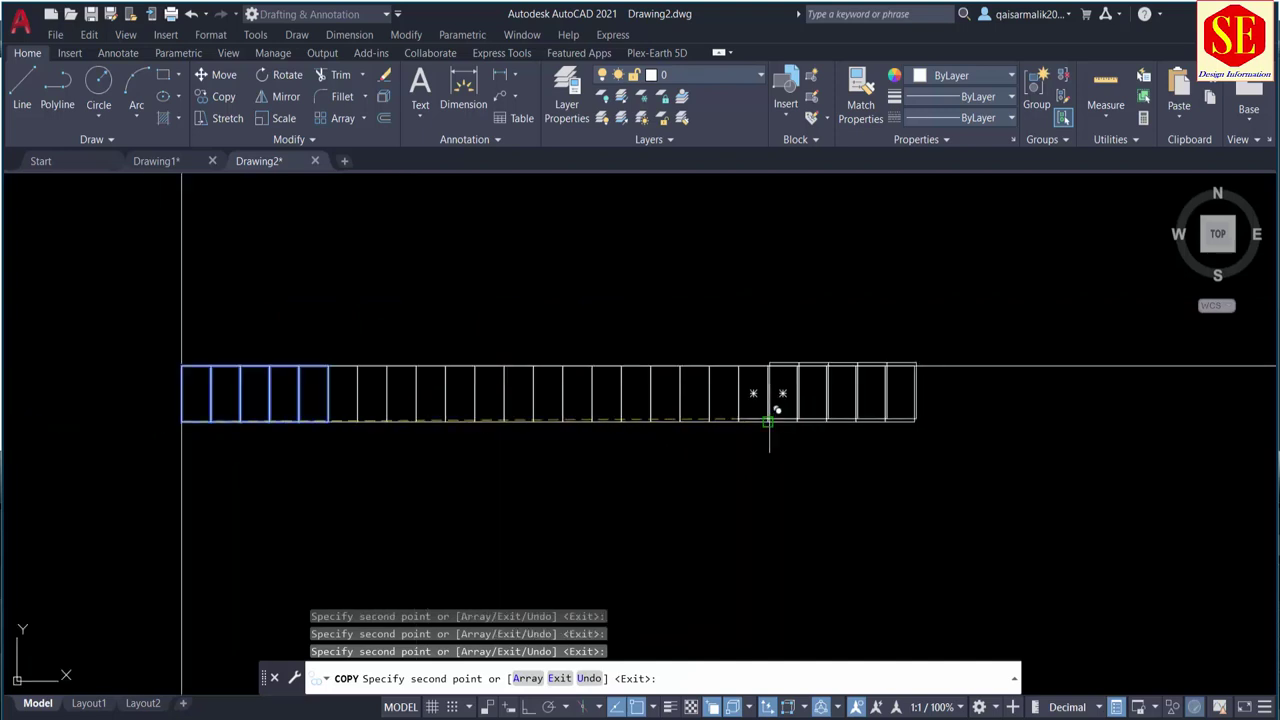
key(Escape)
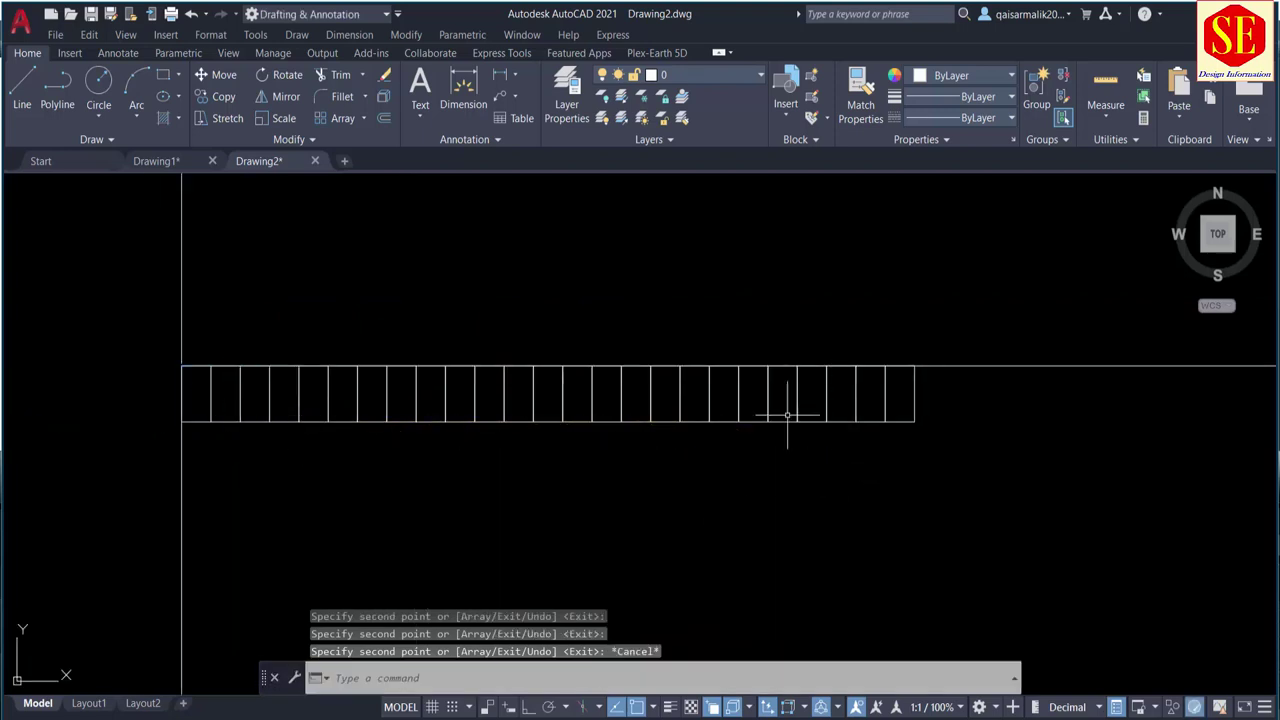
Step: Draw a horizontal line along the bottom edge of the plot row
text(l)
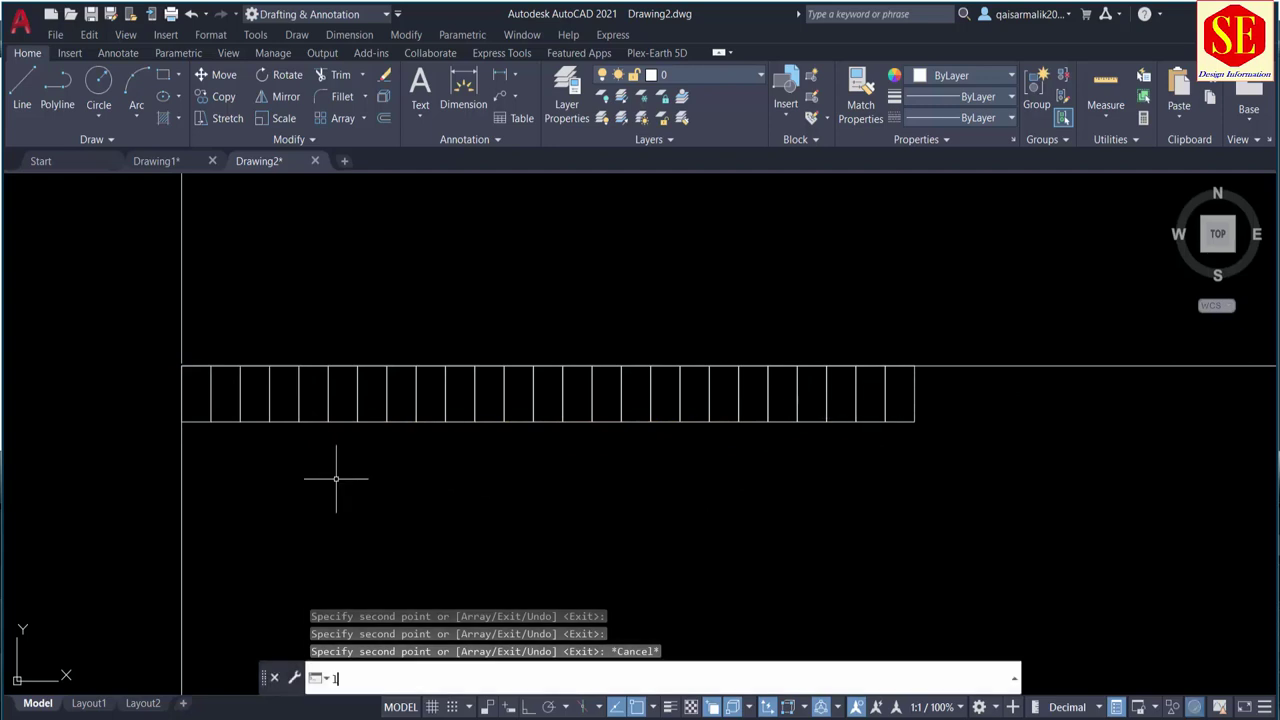
key(Return)
click(183, 422)
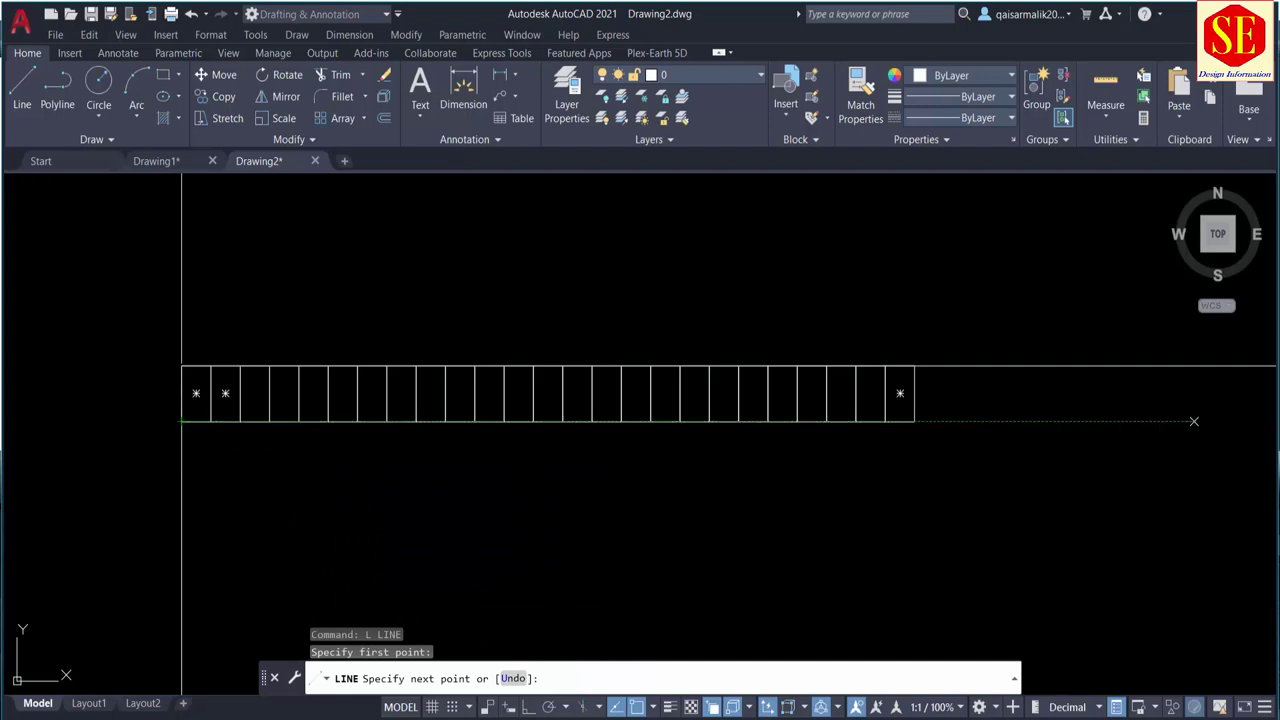
click(1190, 422)
key(Escape)
text(O)
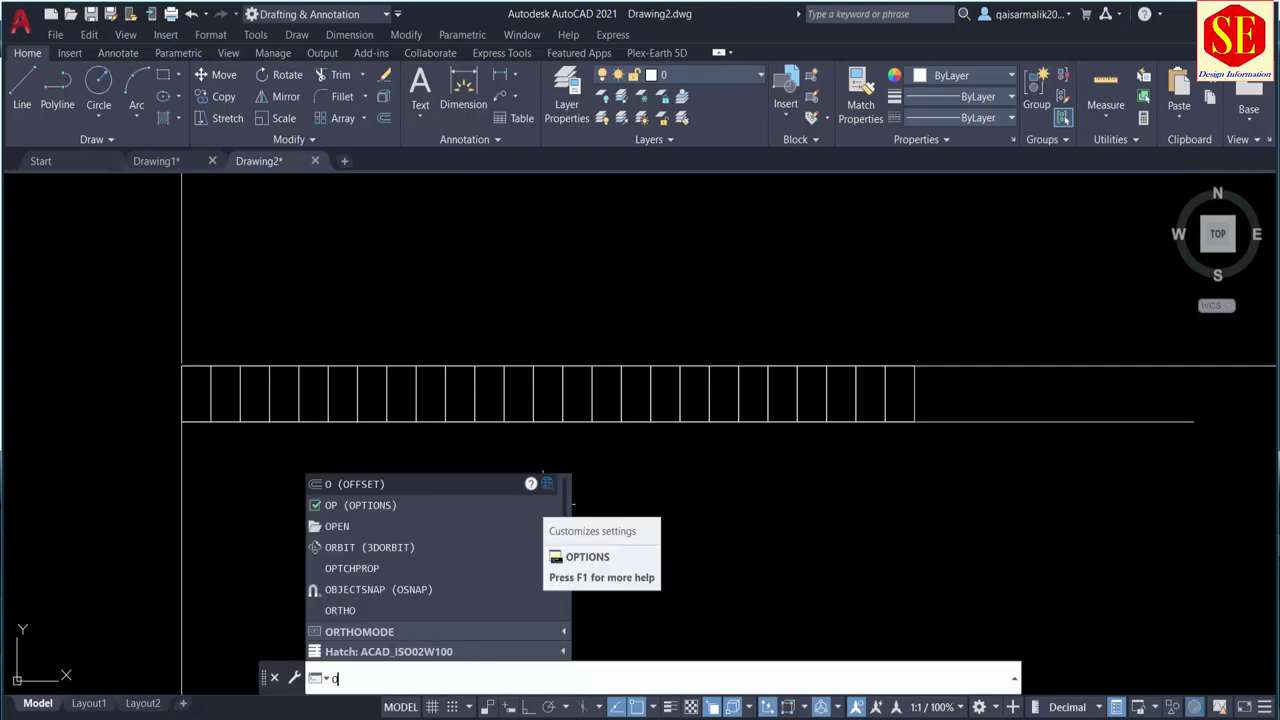
Step: Offset that line 40 units downward to form the road
key(Return)
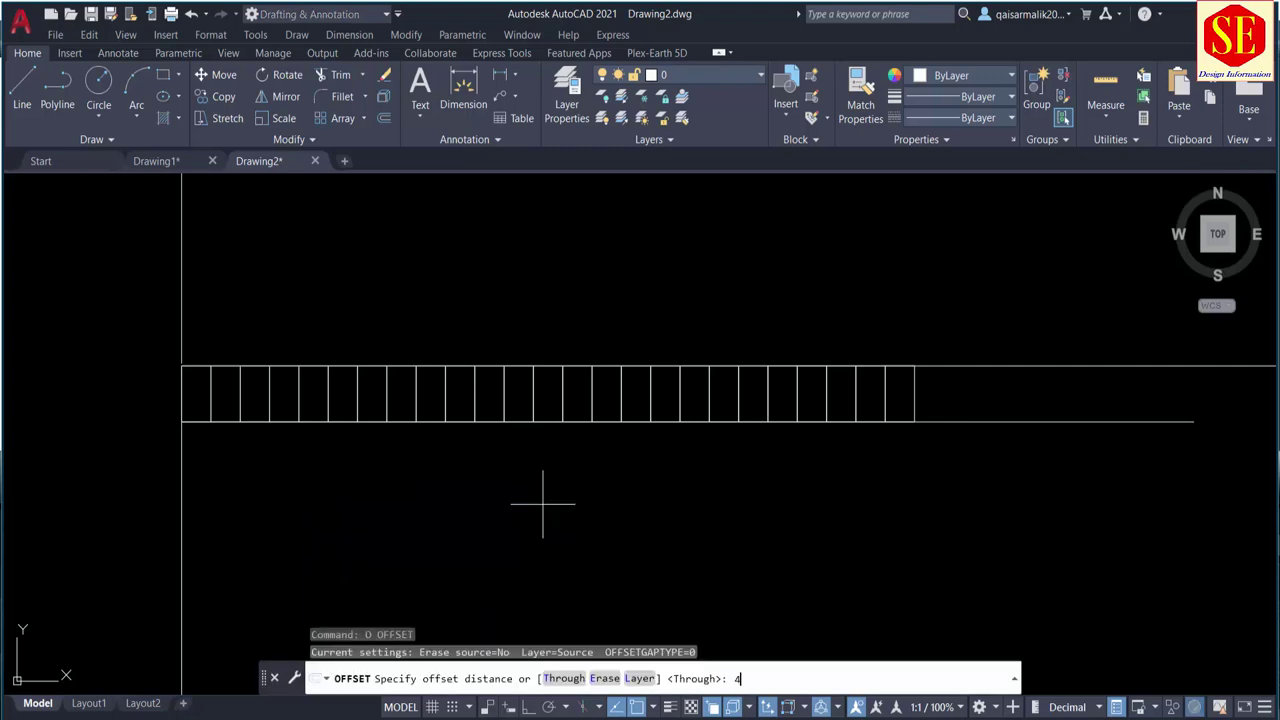
key(Return)
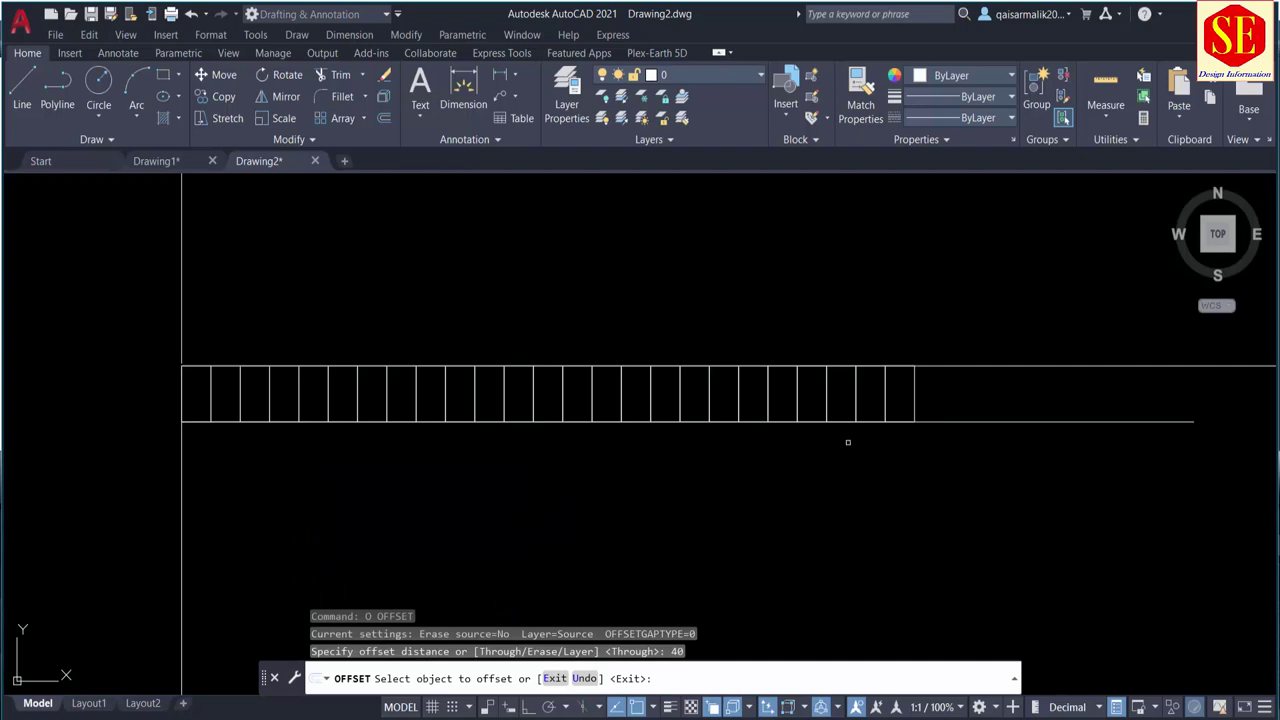
click(943, 421)
click(940, 495)
key(Escape)
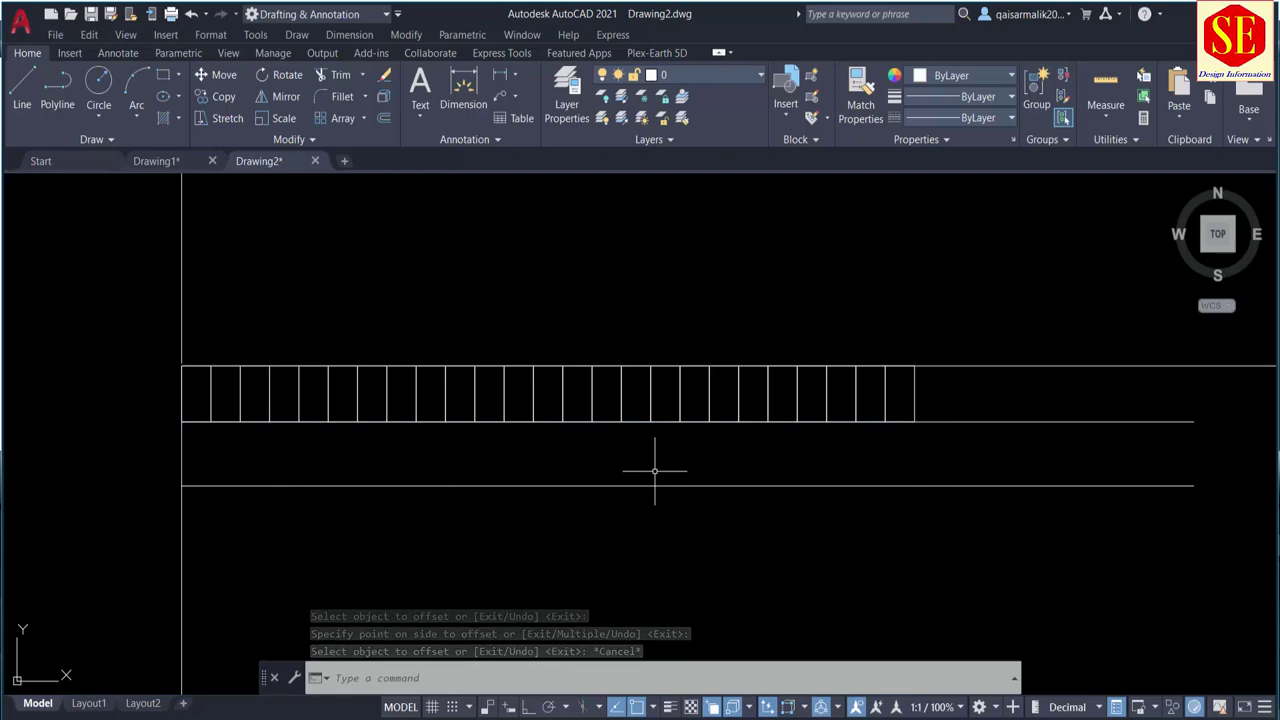
Step: Copy the full plot row twice below the 40-unit road, stacking the copies back to back
text(co)
key(Return)
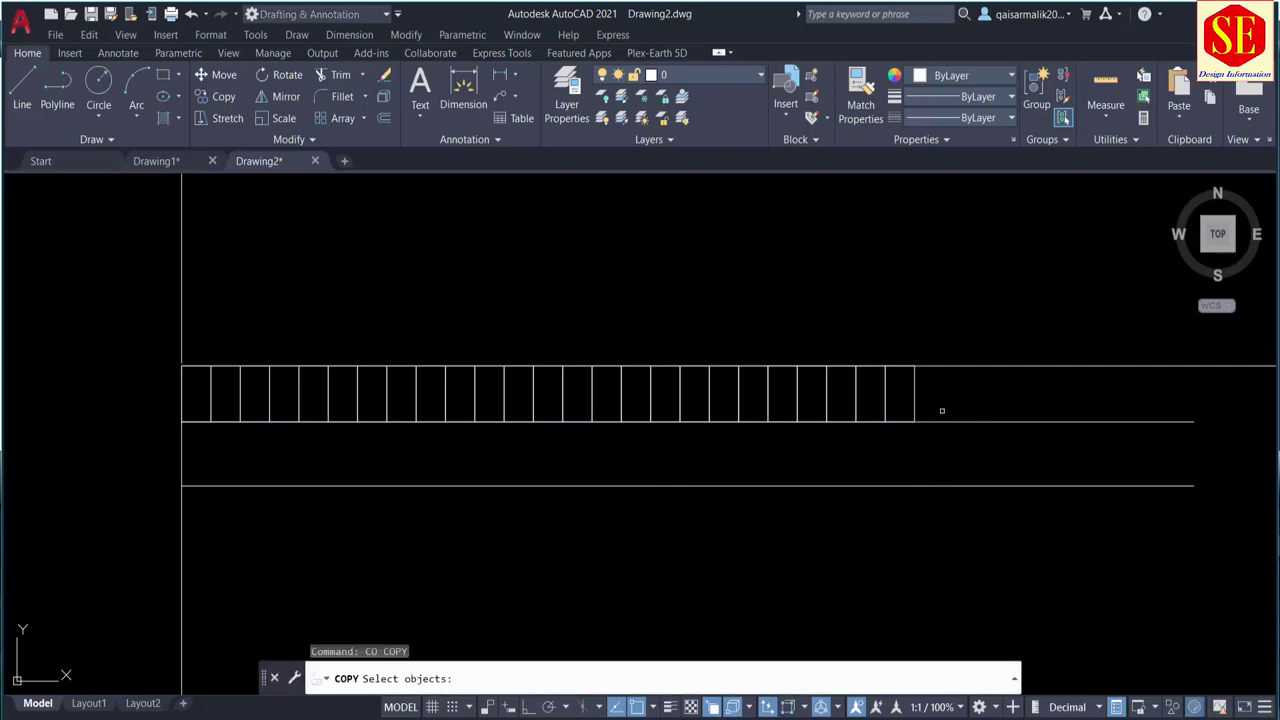
click(183, 400)
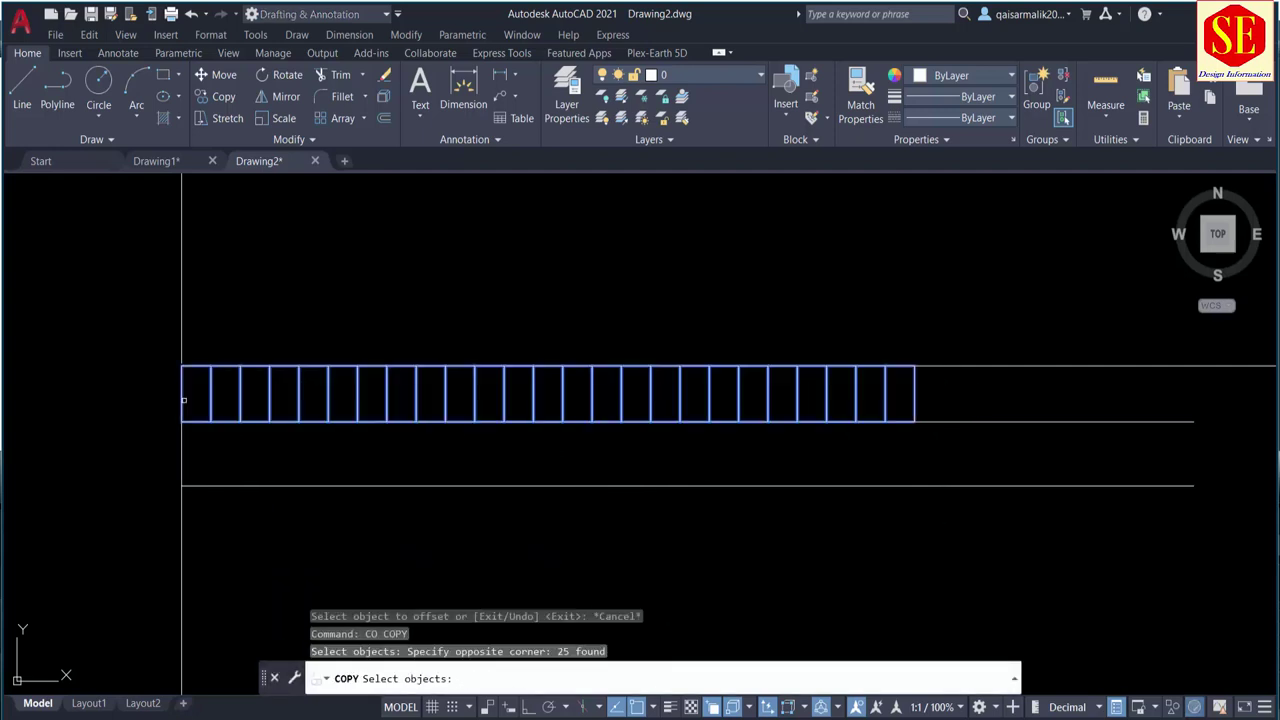
key(Return)
click(182, 366)
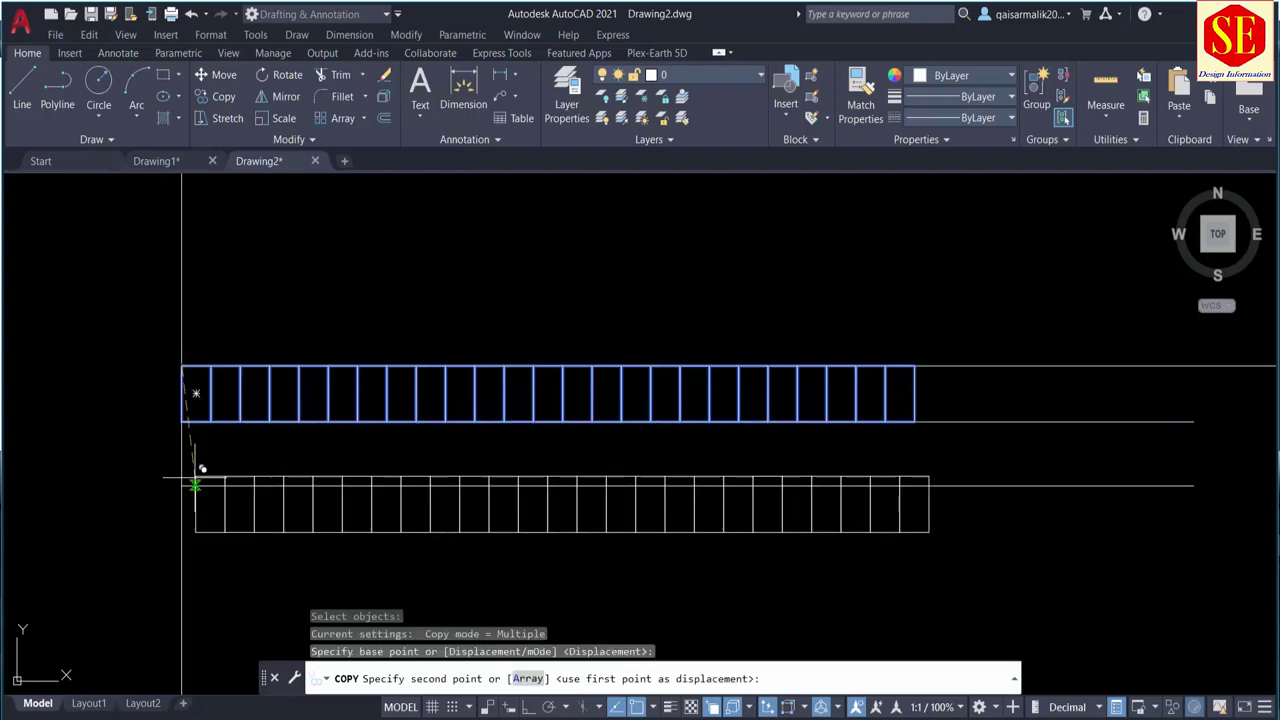
click(183, 478)
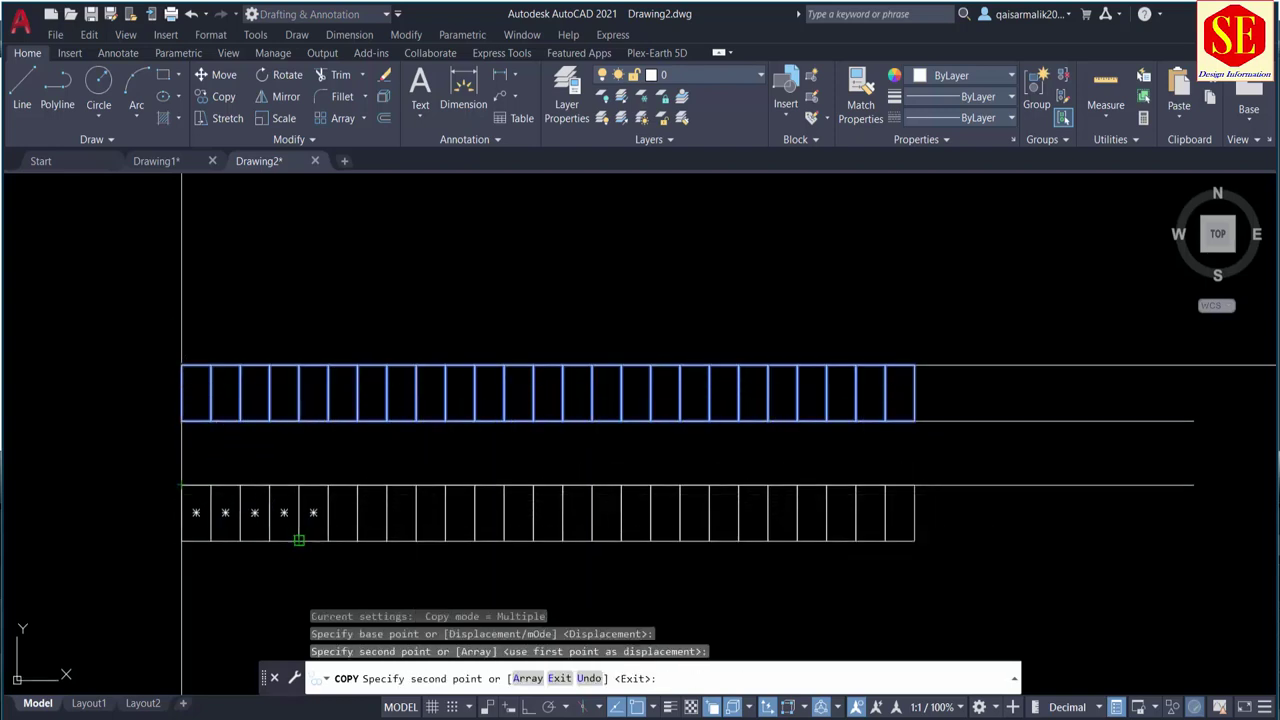
middle_drag(300, 555, 398, 455)
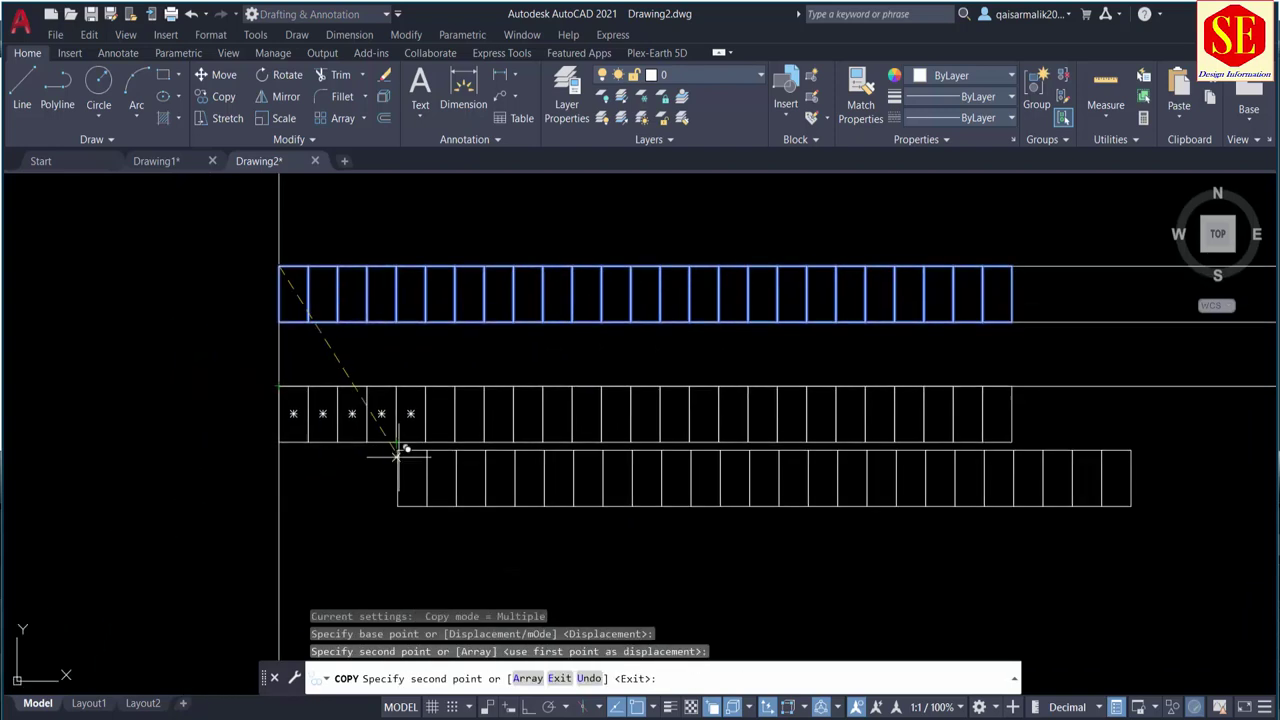
click(279, 441)
key(Escape)
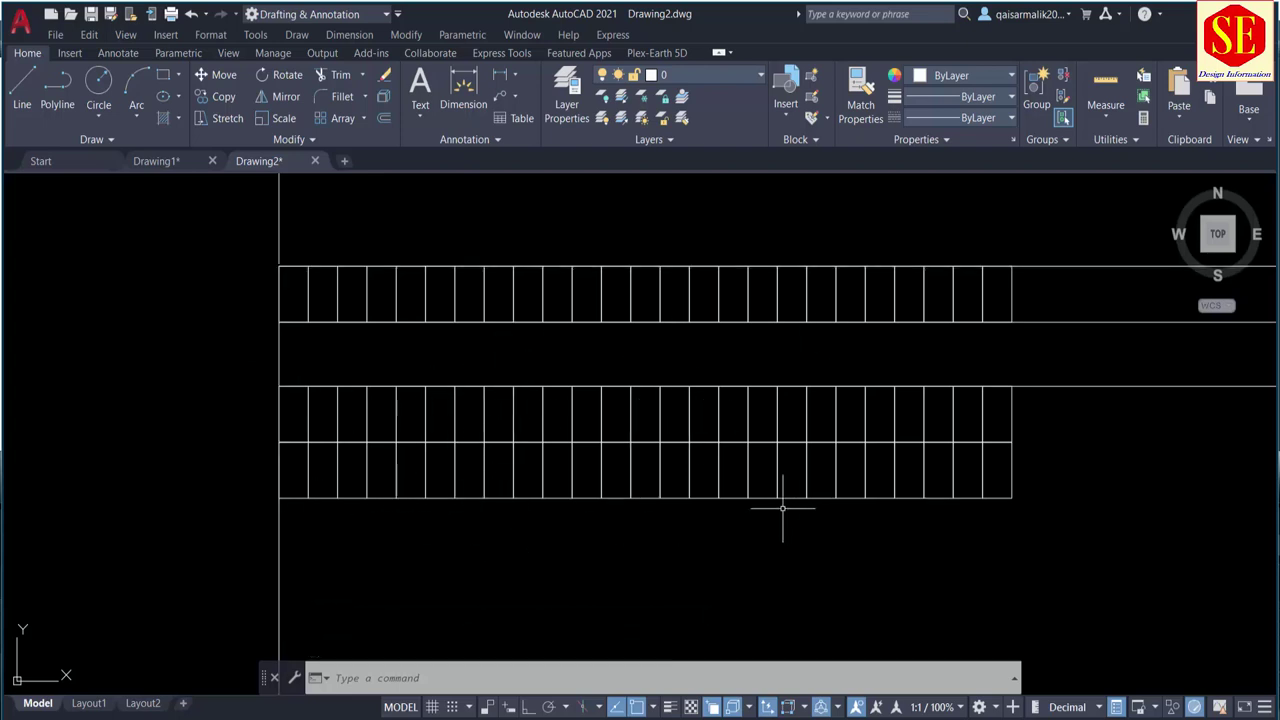
Step: Draw a line under the double plot row and offset it 40 downward to form a road
text(1)
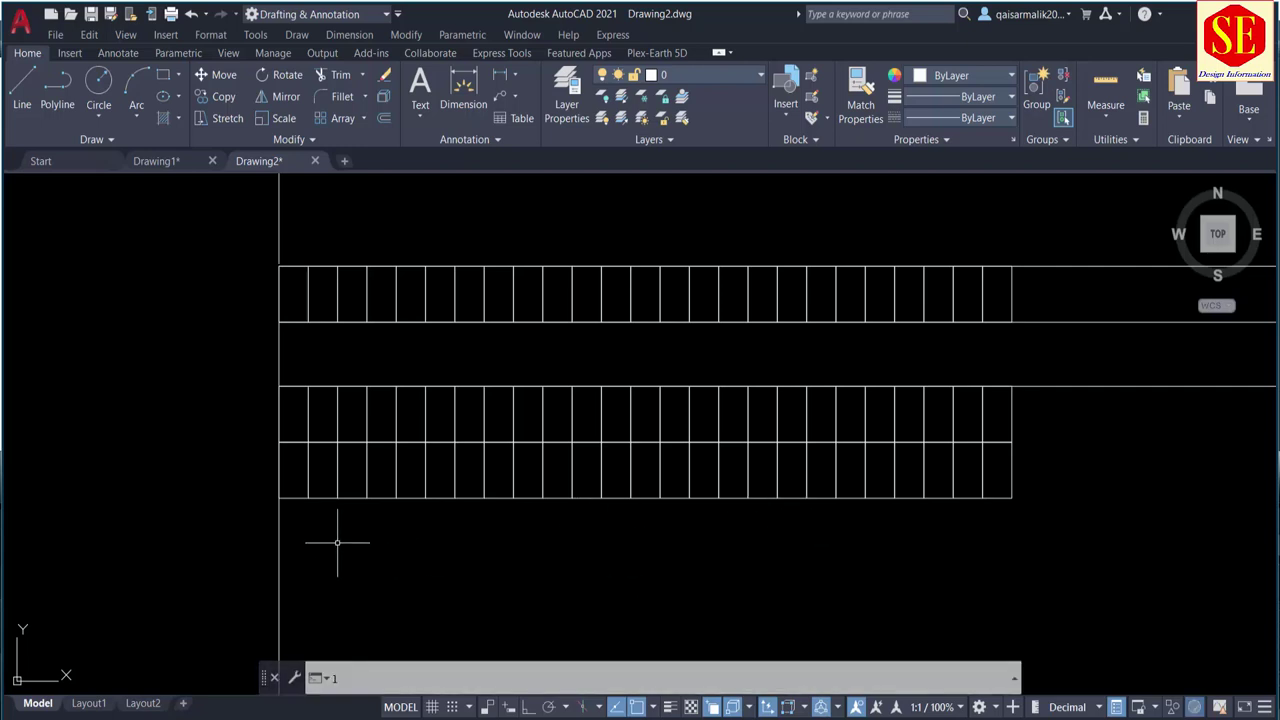
key(Return)
click(279, 497)
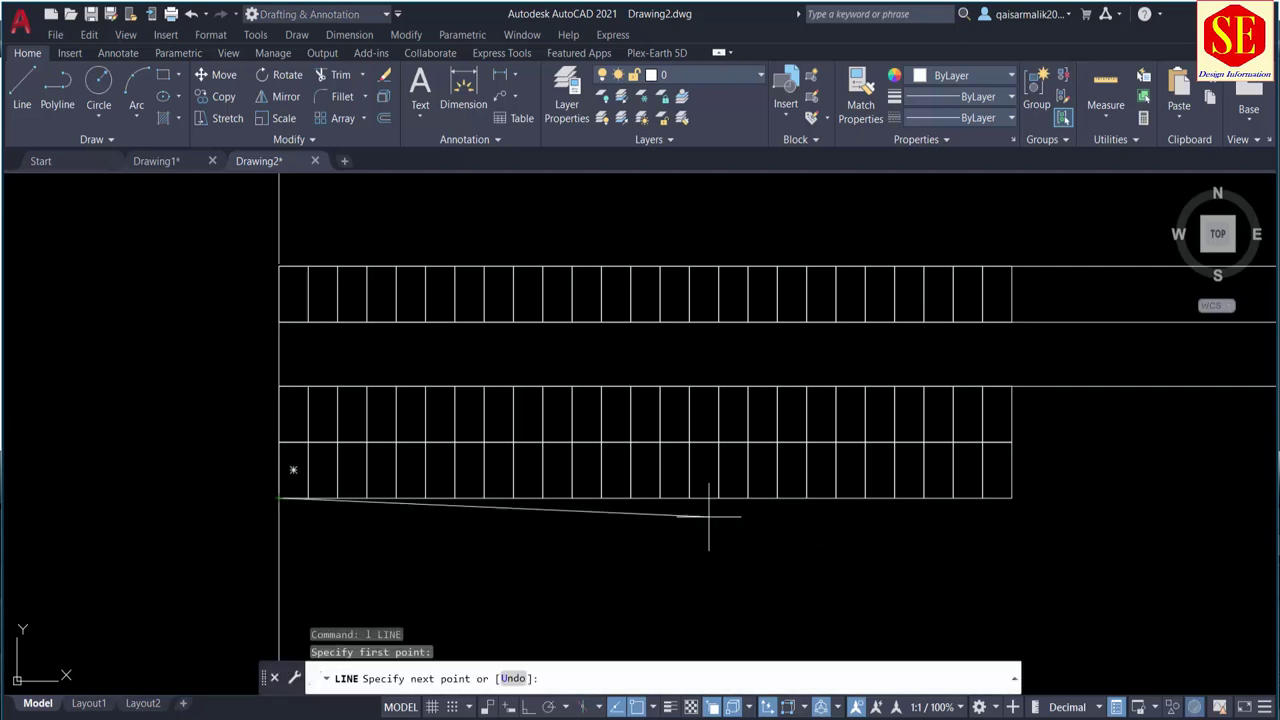
click(1172, 500)
key(Escape)
text(o)
key(Return)
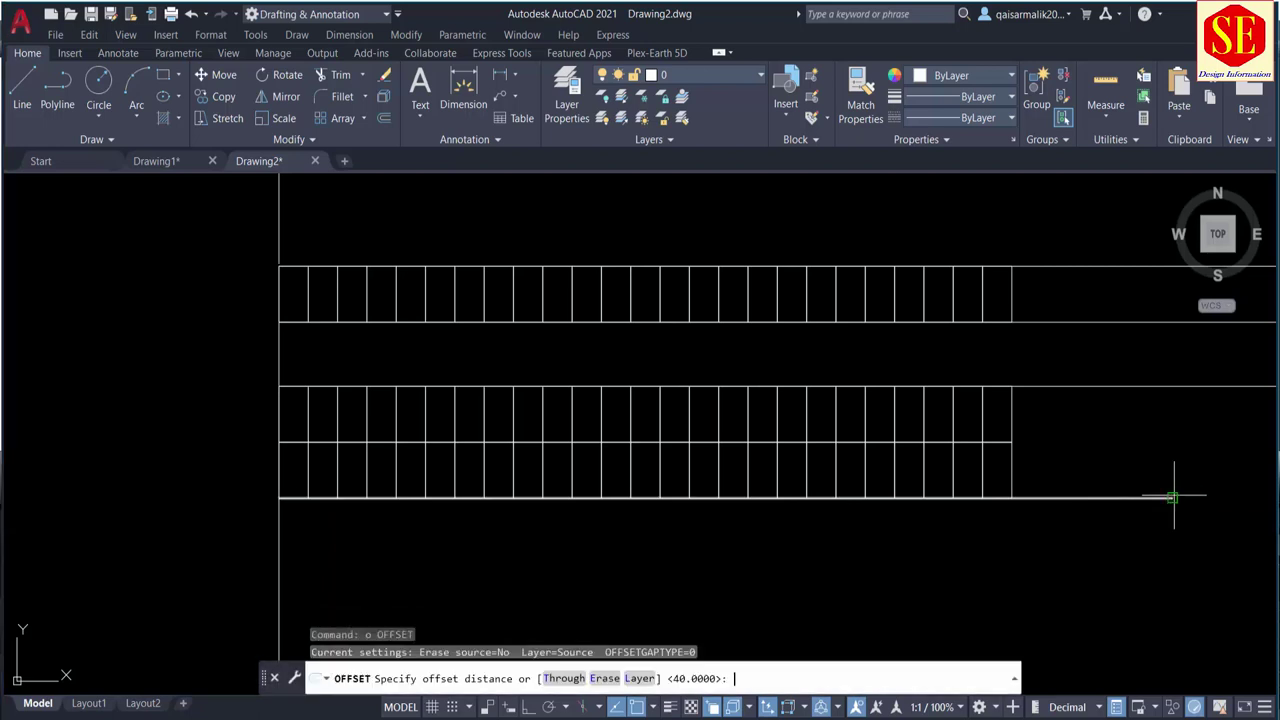
text(40)
key(Return)
click(1129, 497)
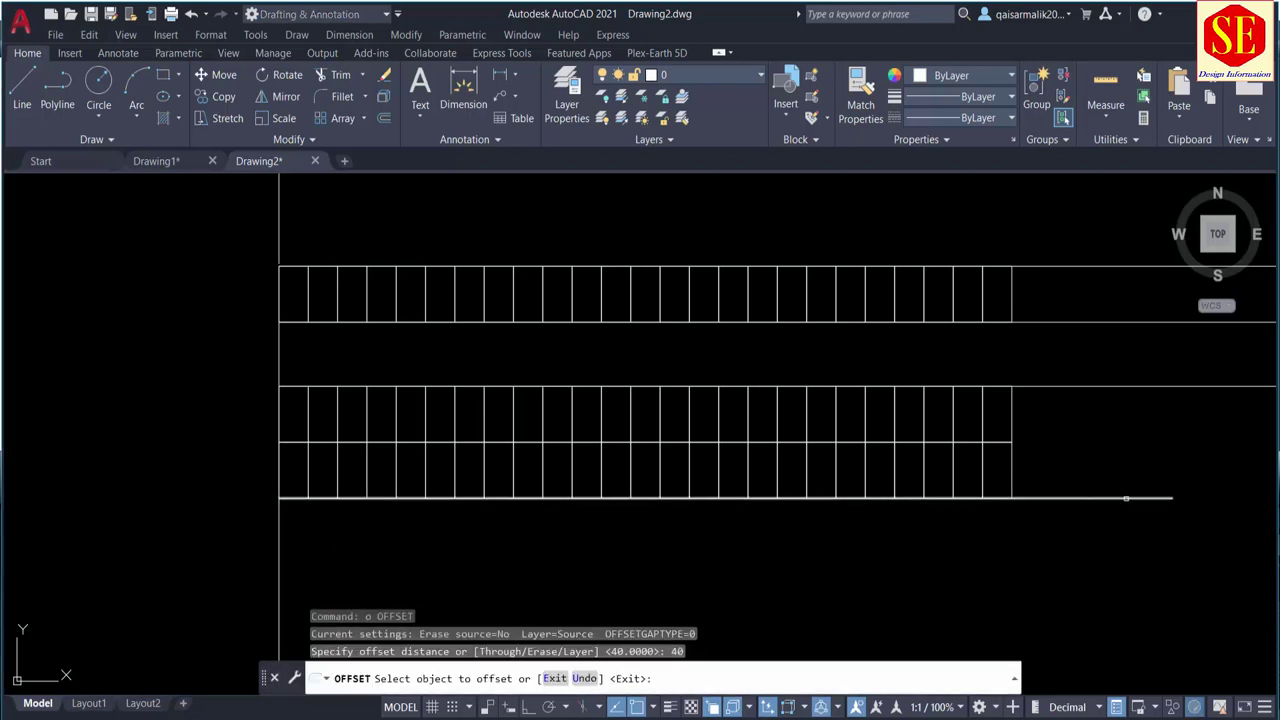
click(1116, 540)
key(Escape)
Step: Copy the 50-object double plot row from its top-left corner to below the new road
scroll(740, 450, down, 2)
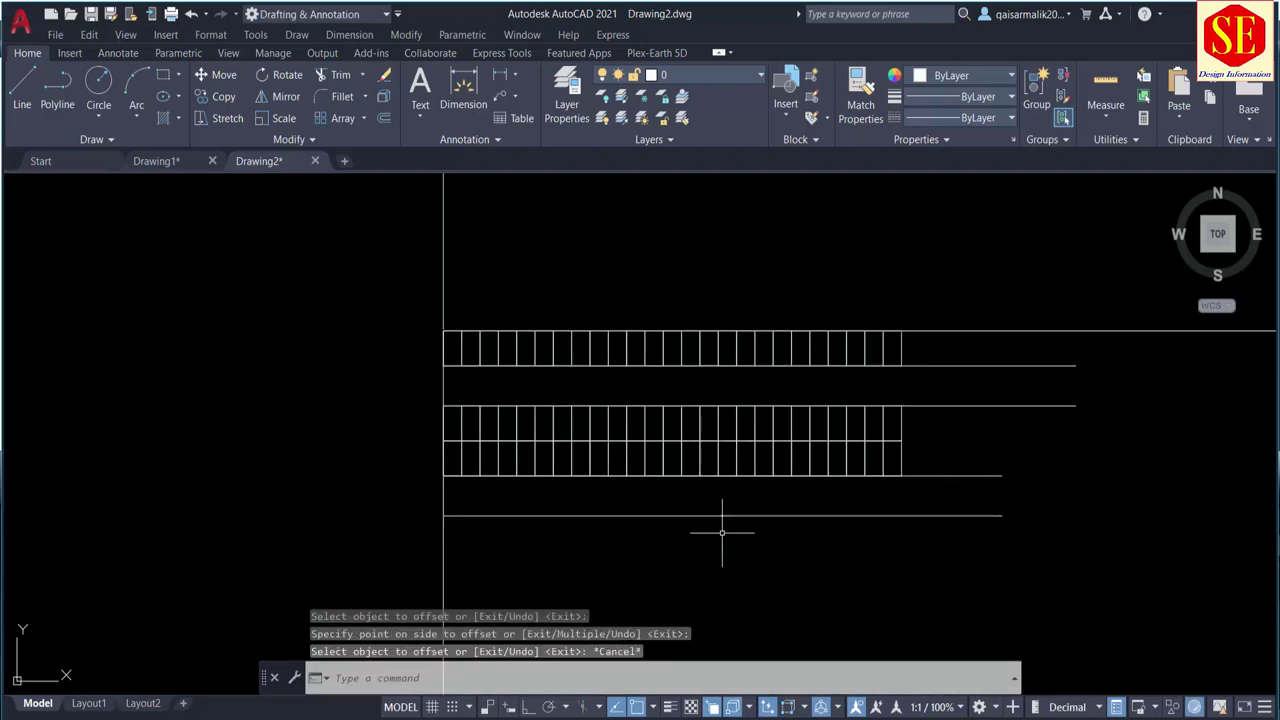
text(co)
key(Return)
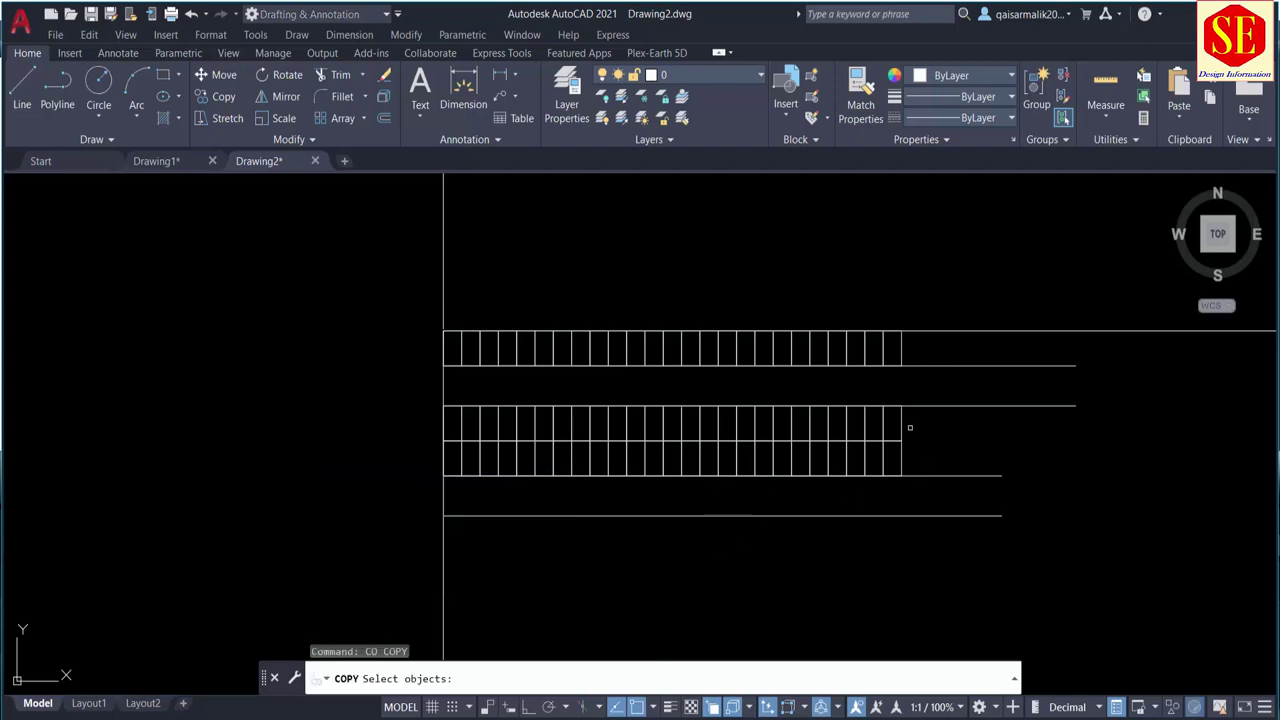
click(920, 425)
click(457, 460)
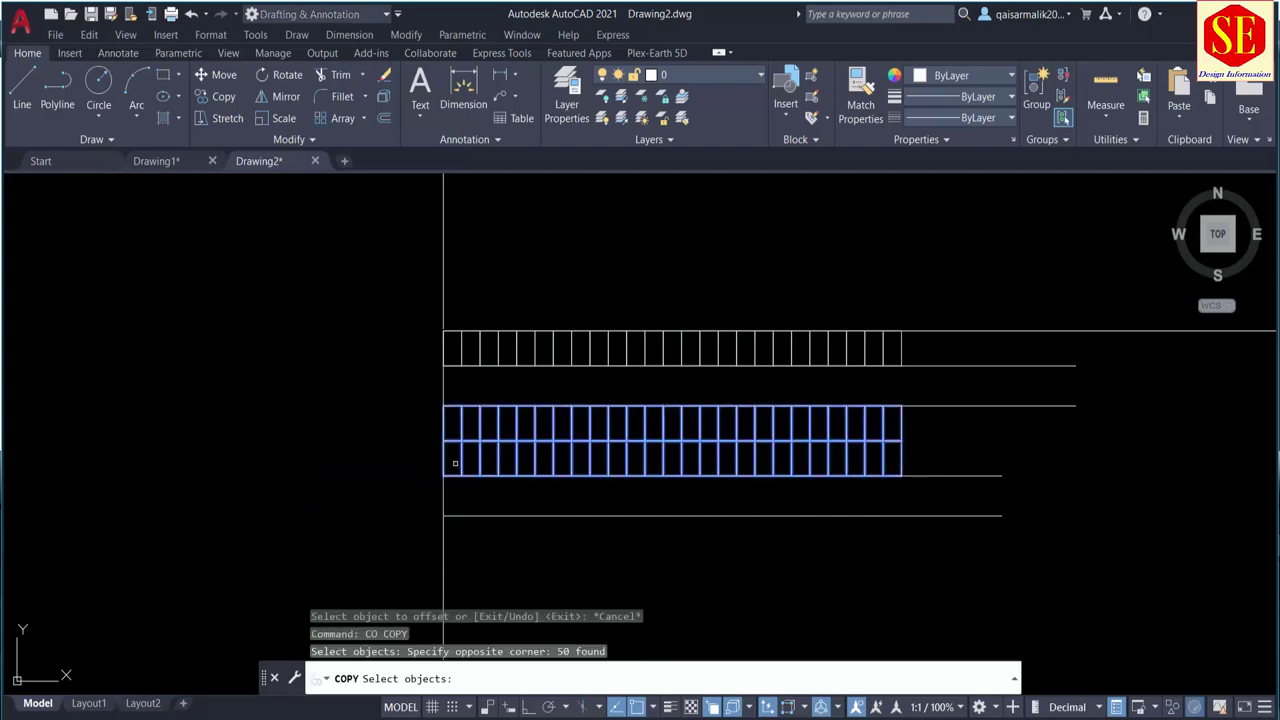
key(Return)
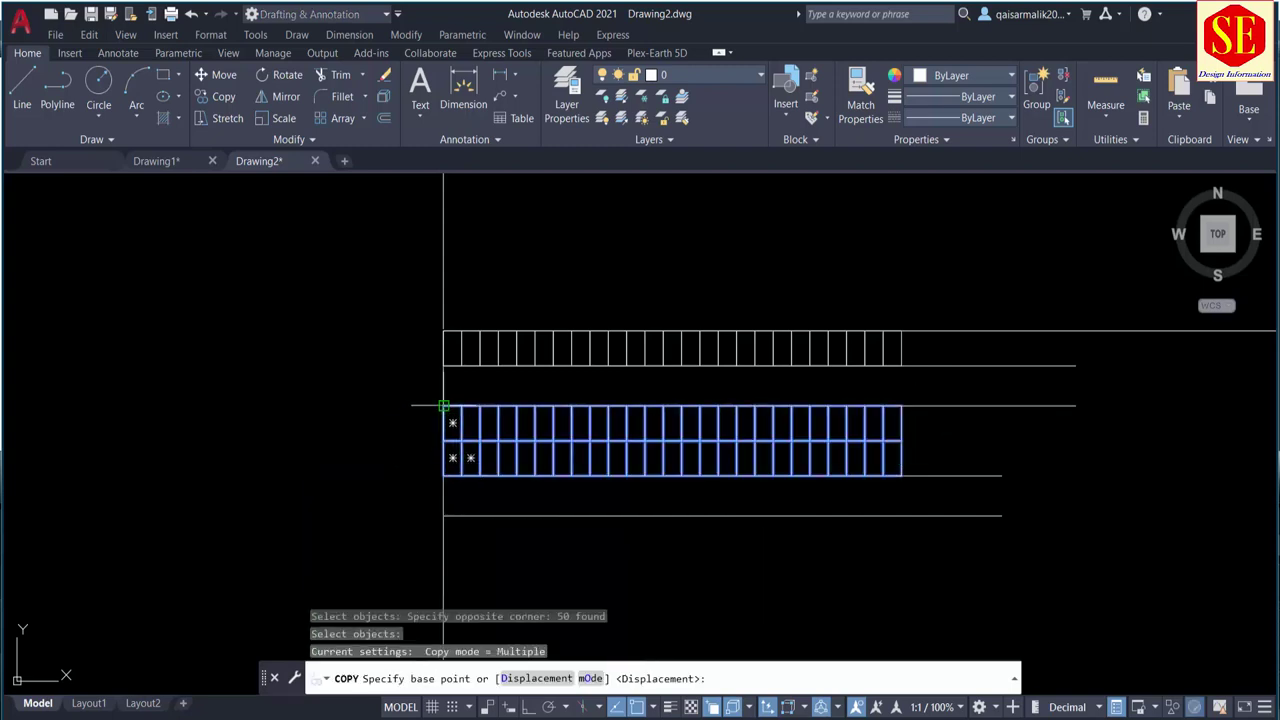
click(444, 406)
click(444, 516)
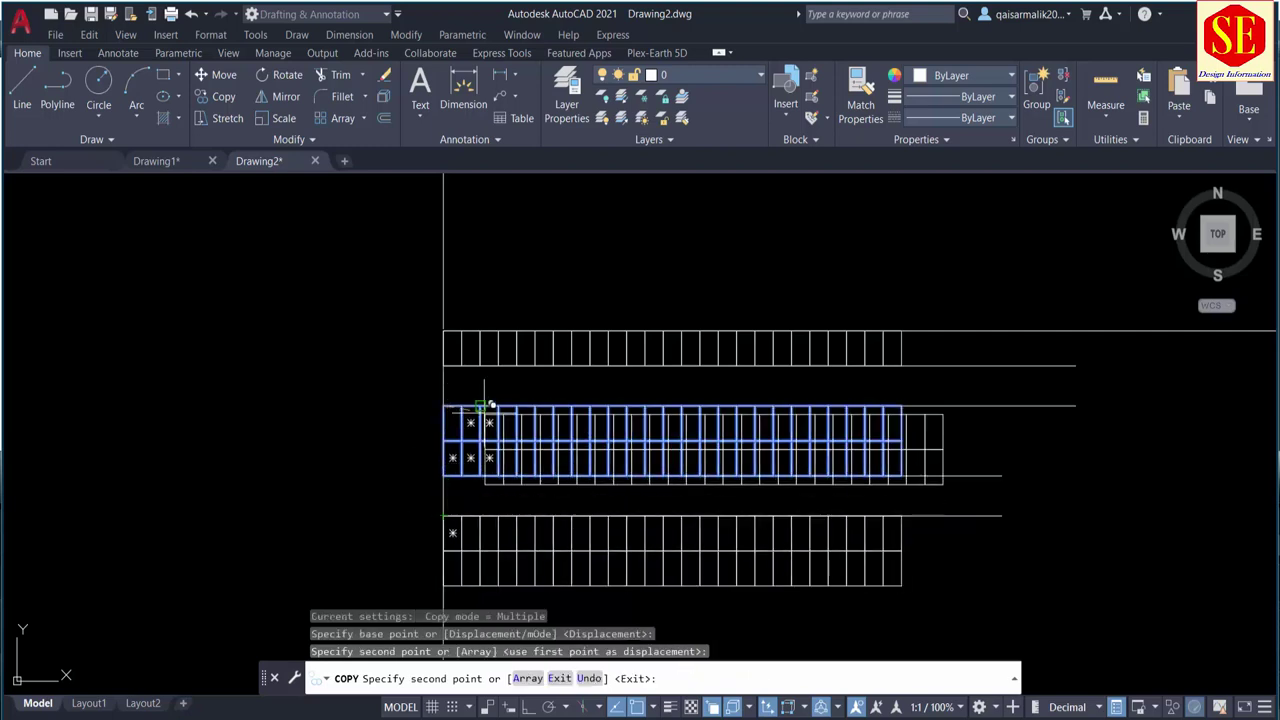
key(Escape)
scroll(484, 395, down, 2)
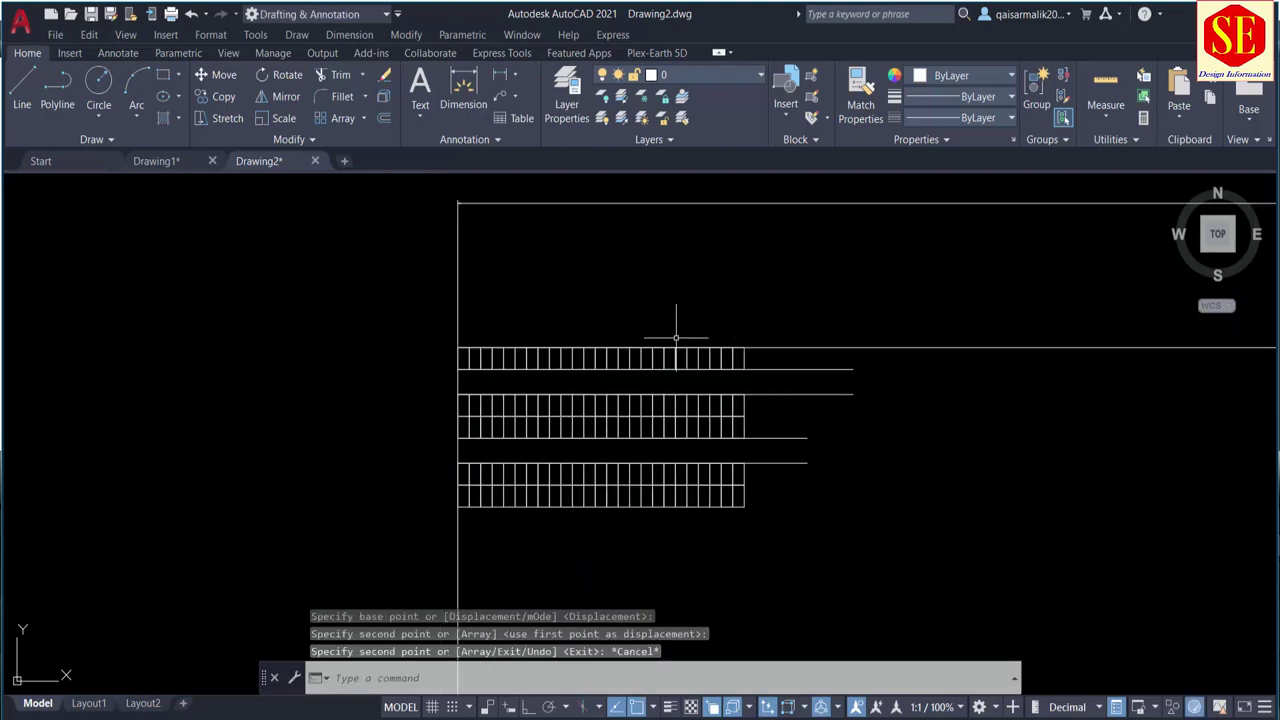
scroll(640, 385, up, 2)
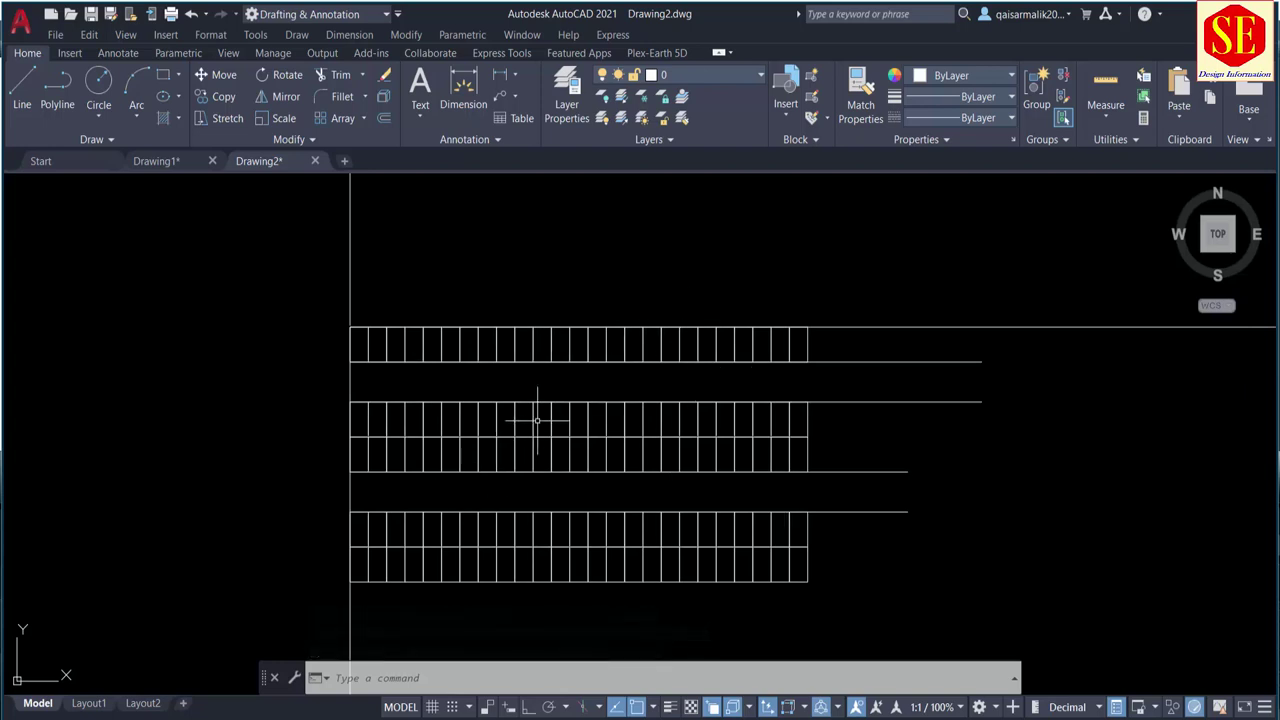
scroll(548, 413, down, 3)
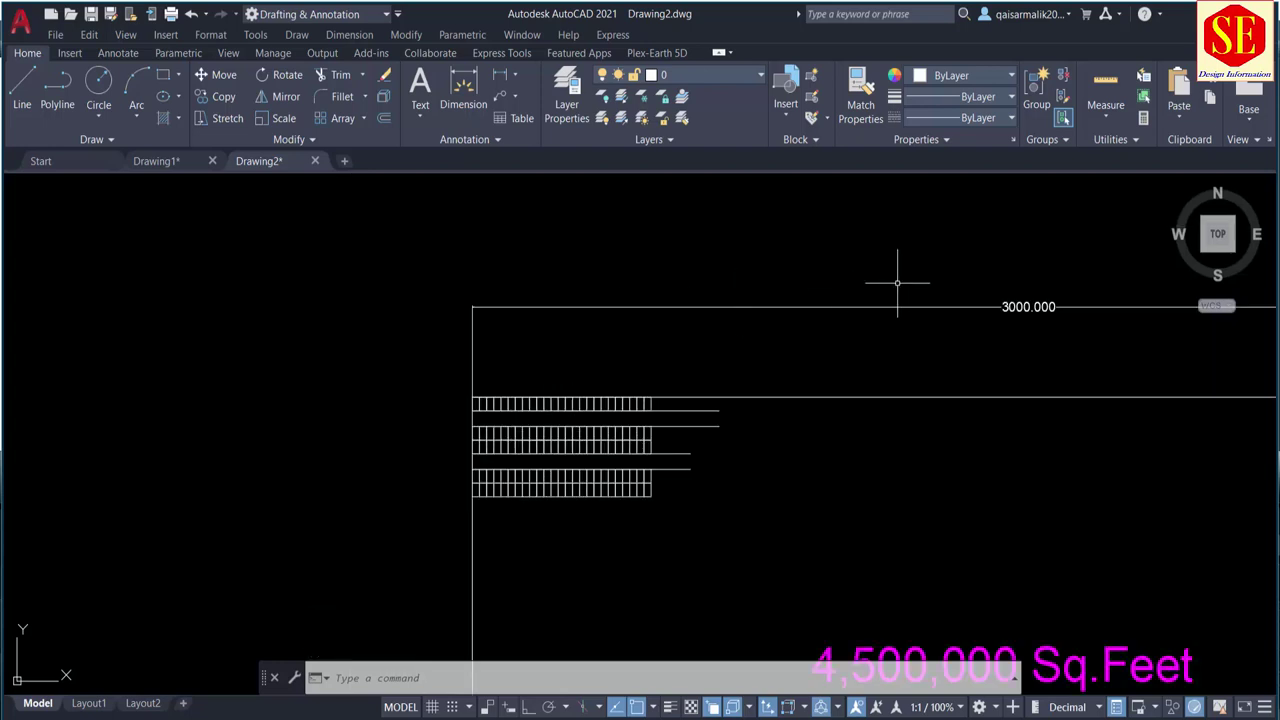
scroll(527, 430, up, 4)
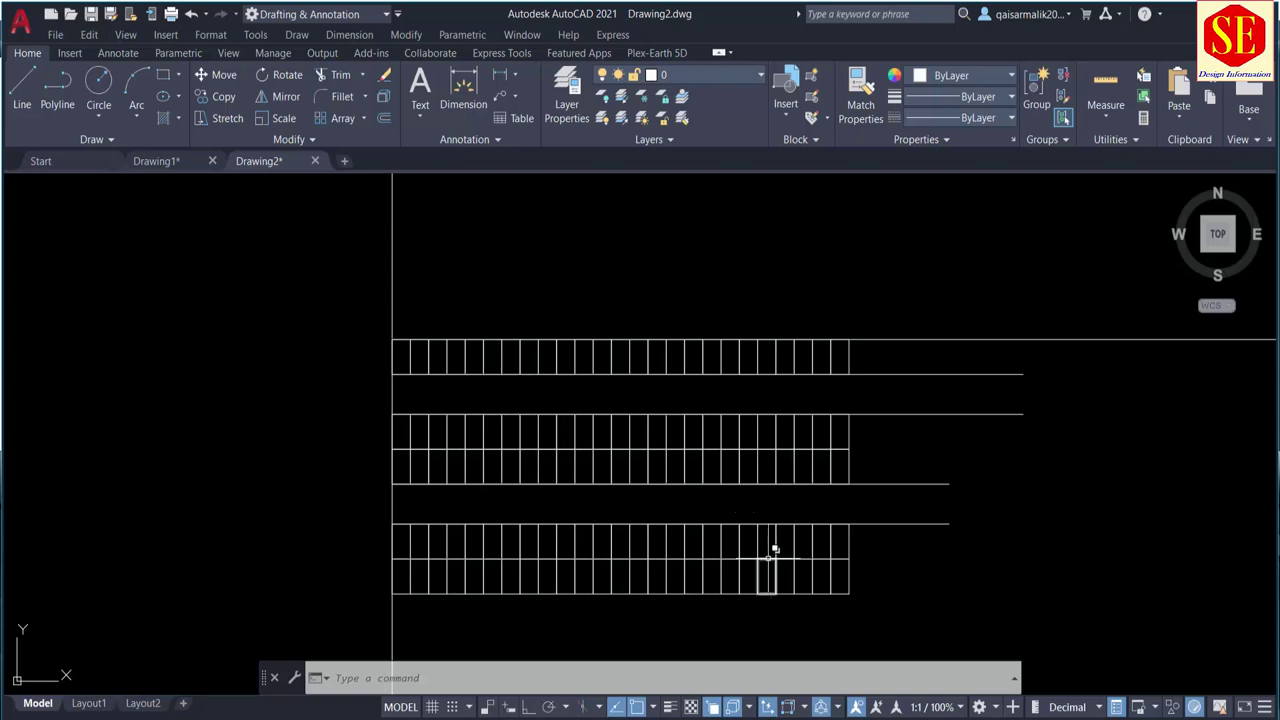
middle_drag(763, 517, 721, 512)
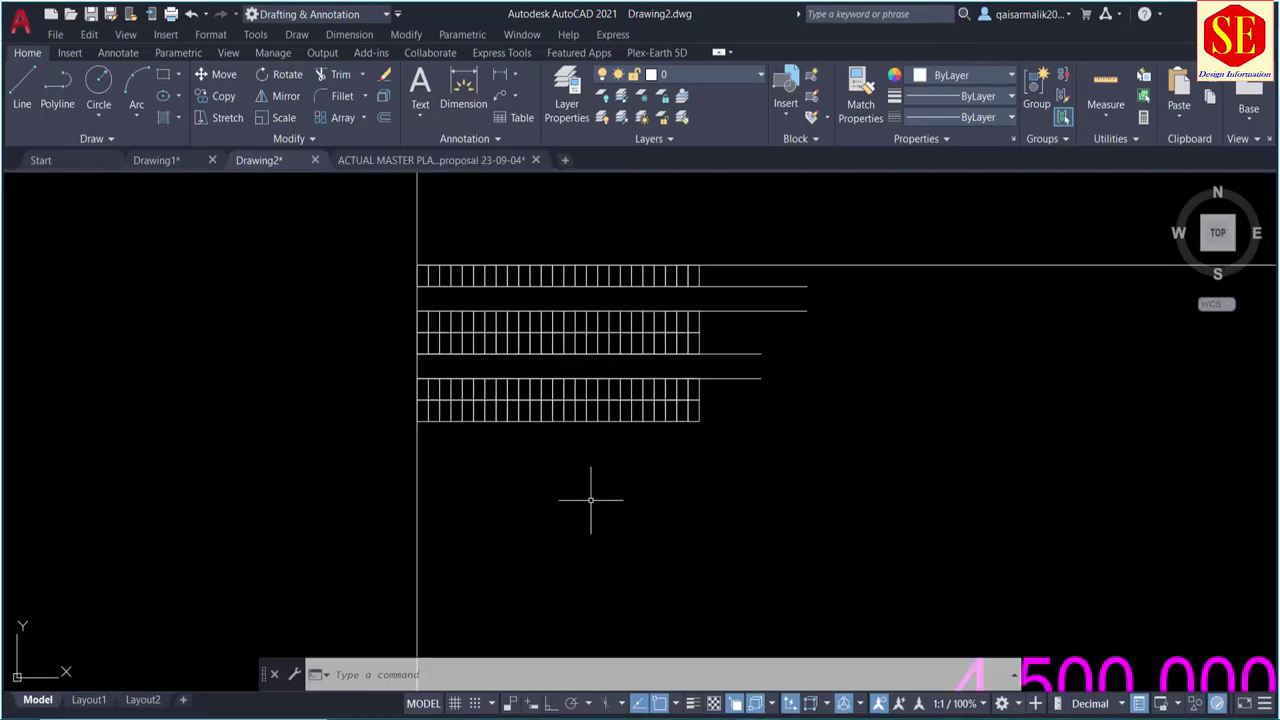
Step: Begin copying the 104 lower rows-and-roads objects, then cancel after picking a base point
text(co)
key(Return)
click(712, 450)
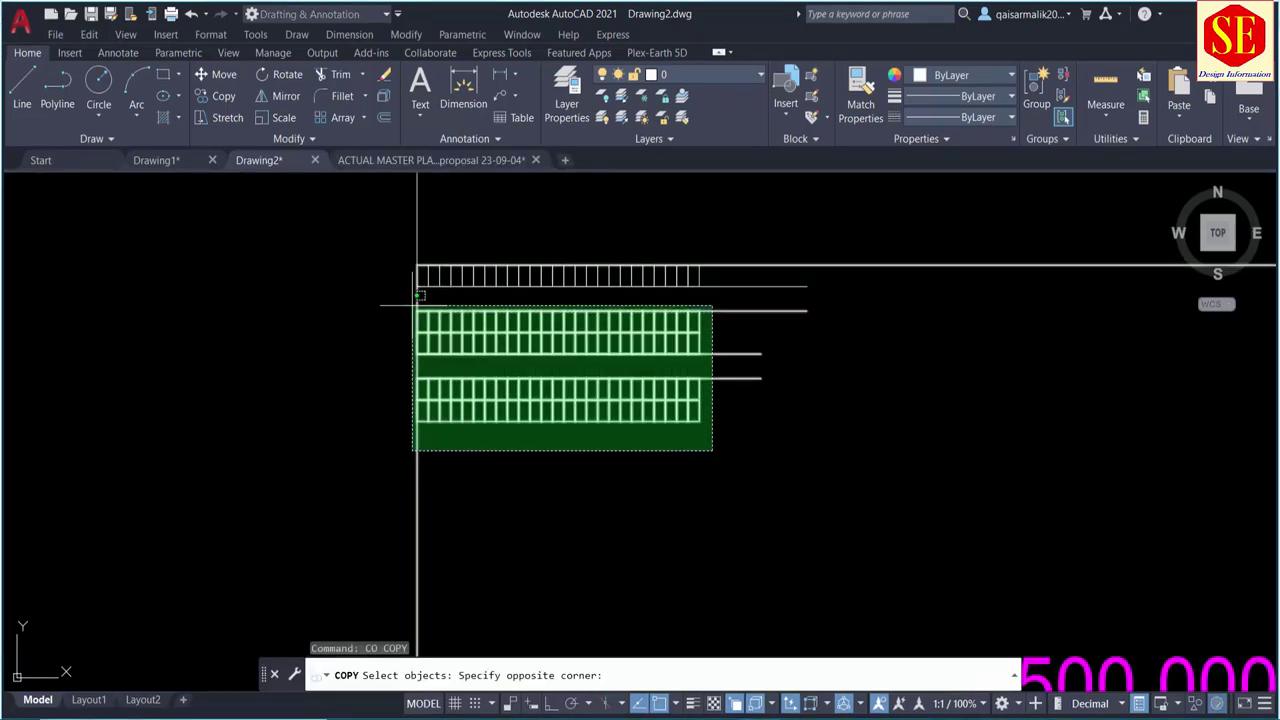
click(418, 300)
key(Return)
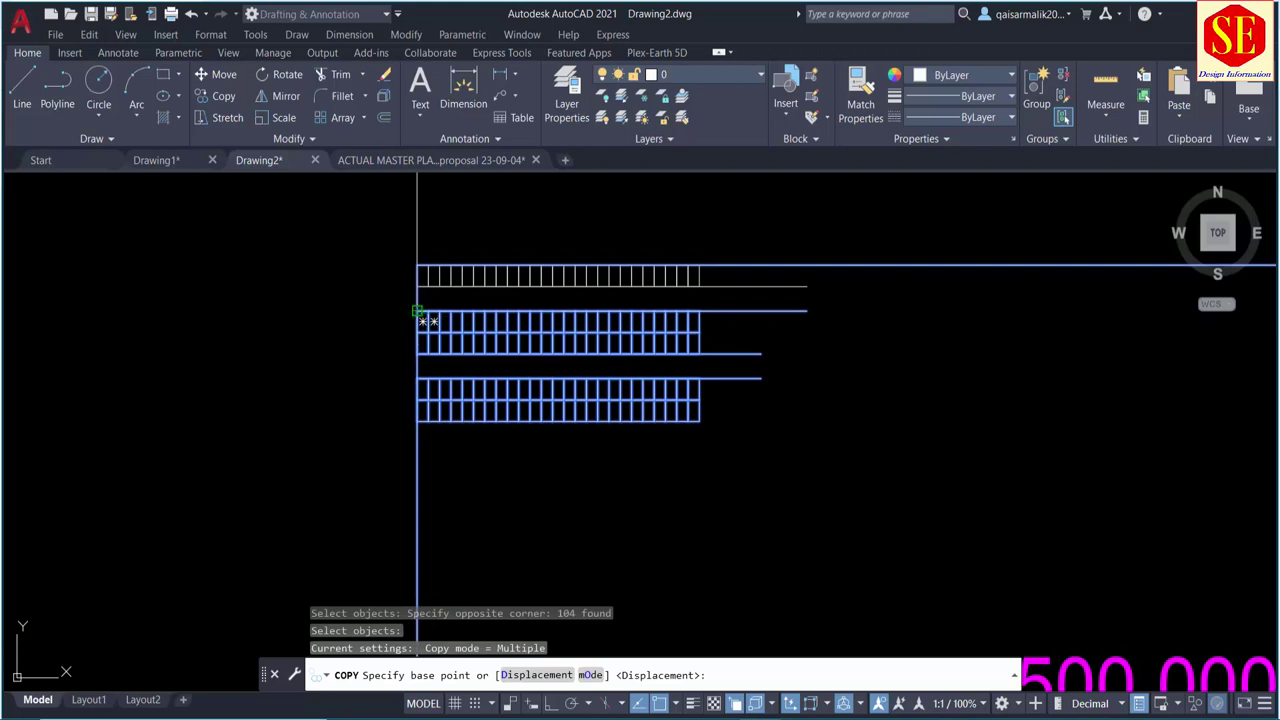
click(418, 312)
key(Escape)
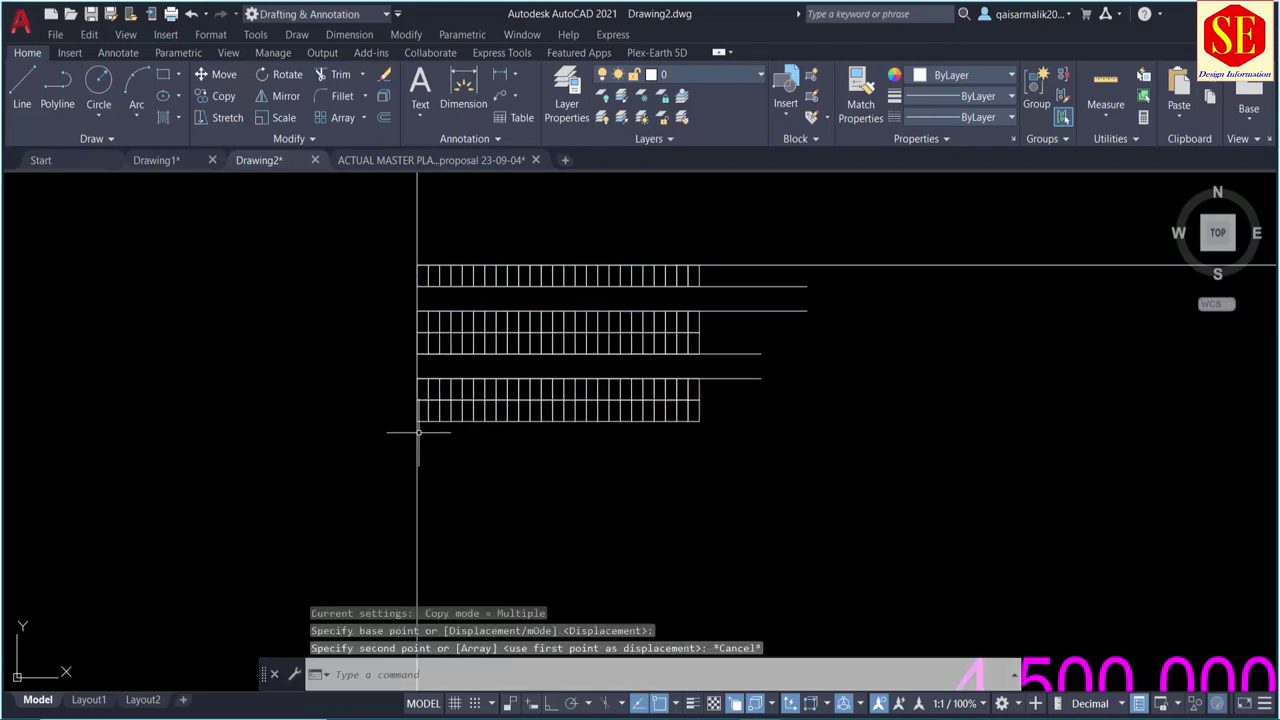
Step: Copy the 104 rows-and-roads objects from the top-left plot corner to a spot lower down
key(Return)
click(722, 454)
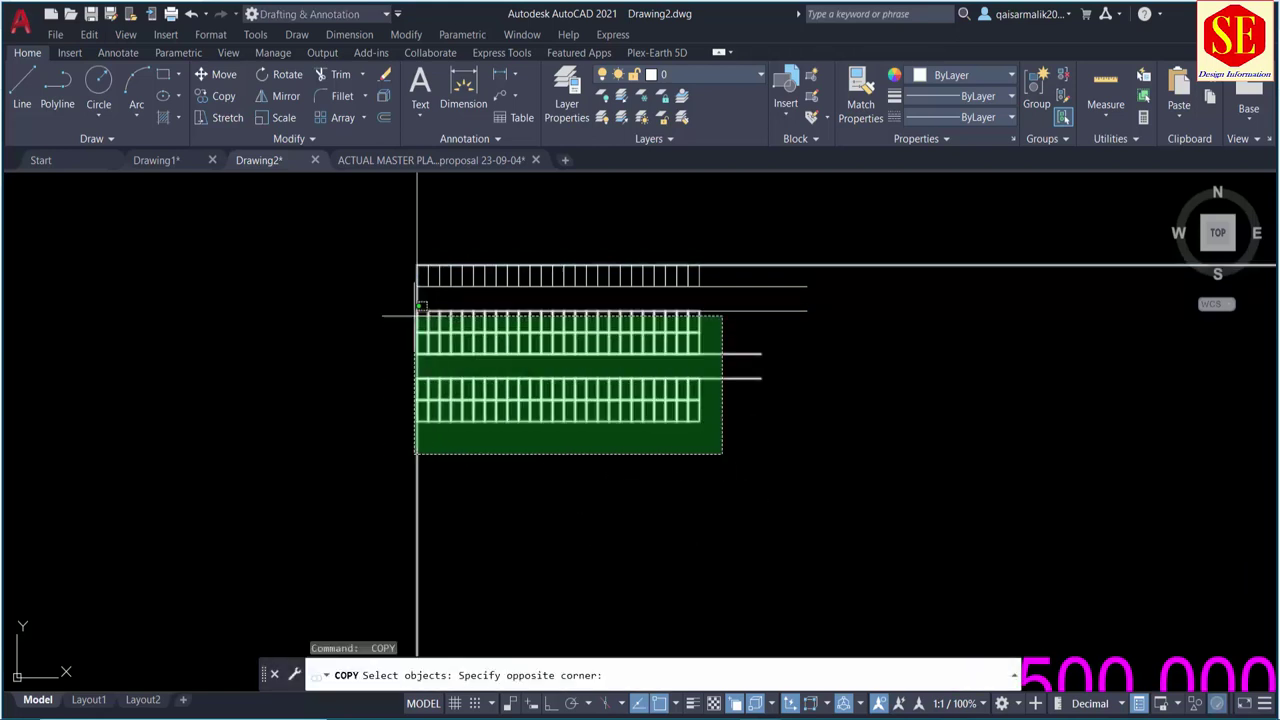
click(418, 306)
key(Return)
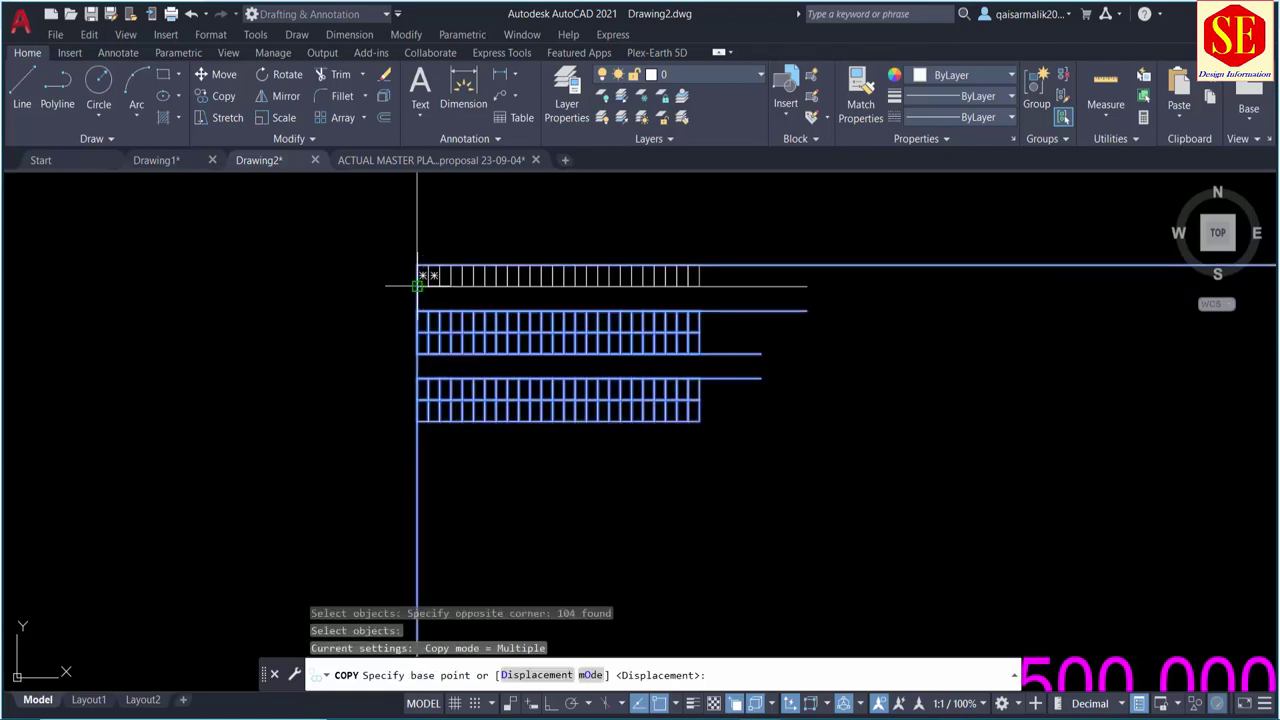
click(418, 285)
click(418, 420)
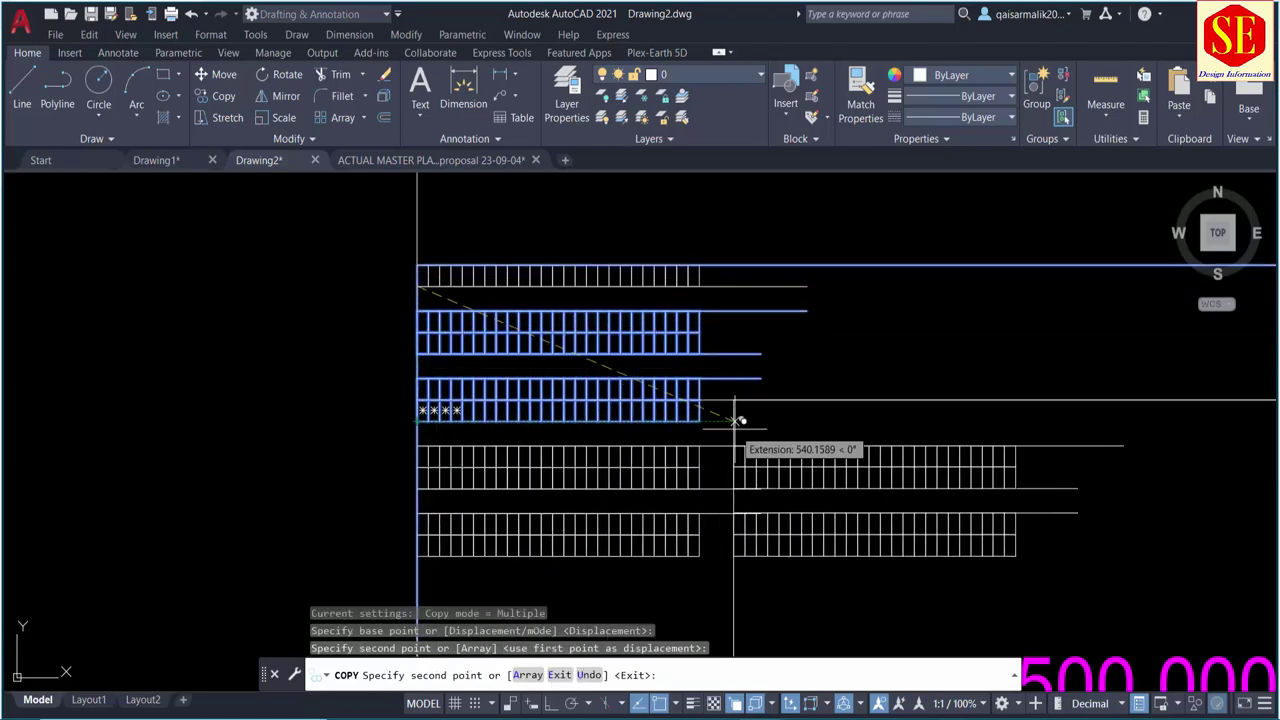
key(Escape)
middle_drag(638, 348, 666, 334)
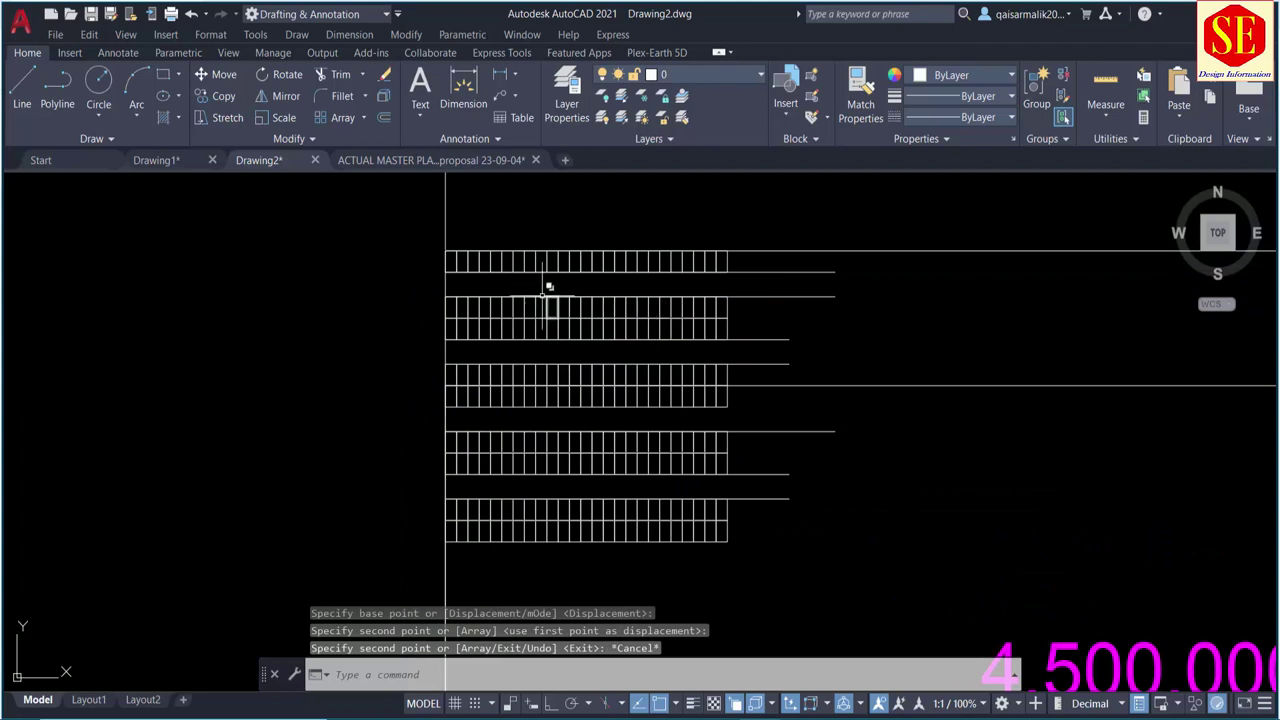
middle_drag(581, 487, 563, 434)
text(c)
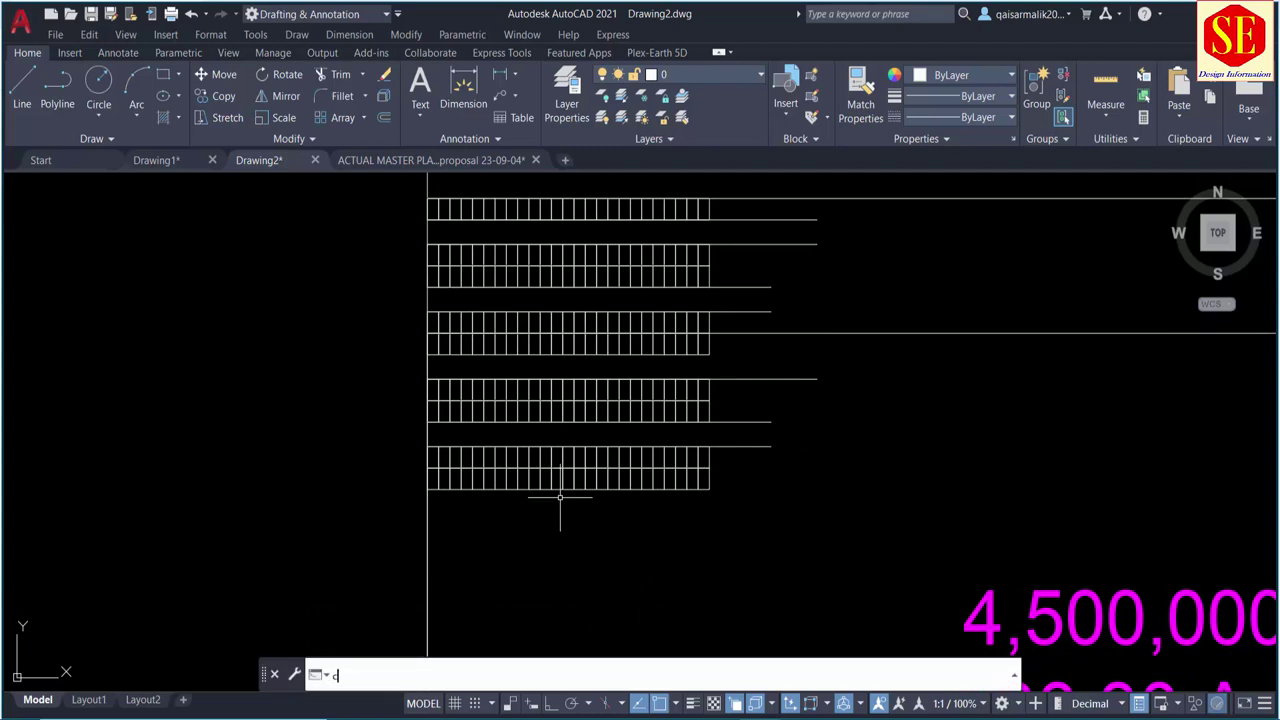
Step: Start a copy with a window over the plot rows, then discard that selection
text(o)
key(Return)
click(742, 530)
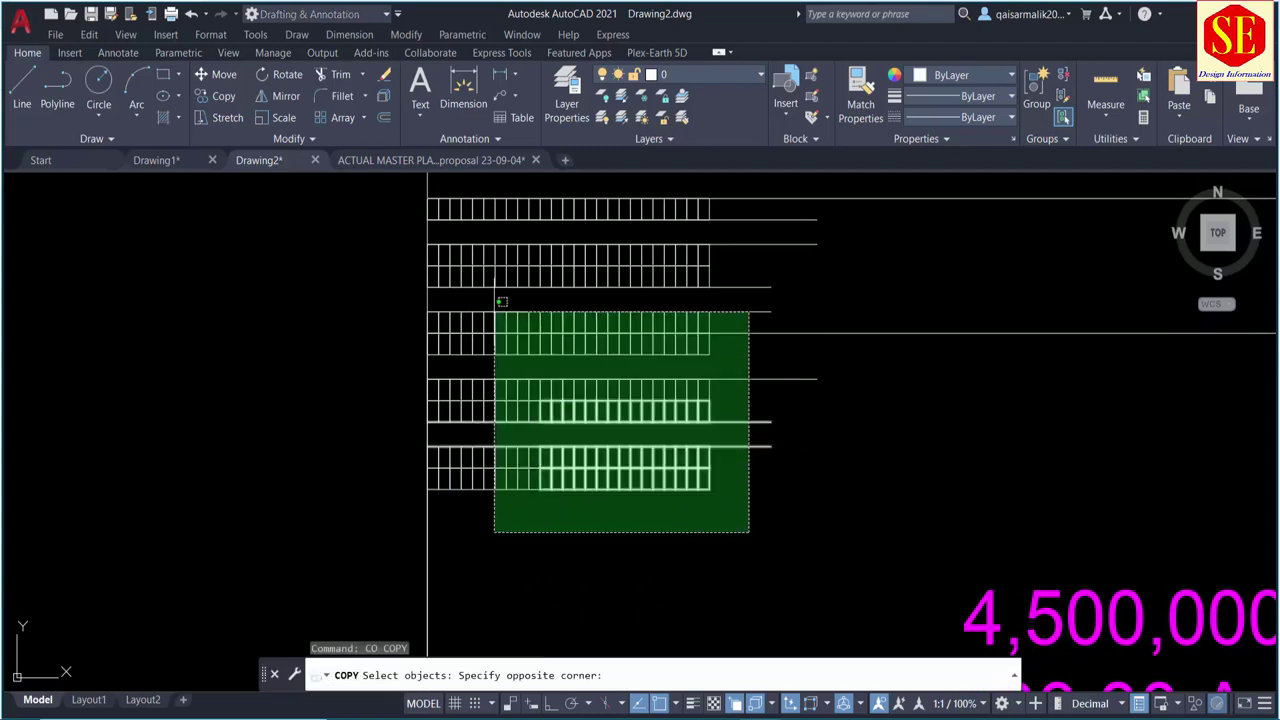
middle_drag(443, 226, 447, 306)
click(427, 268)
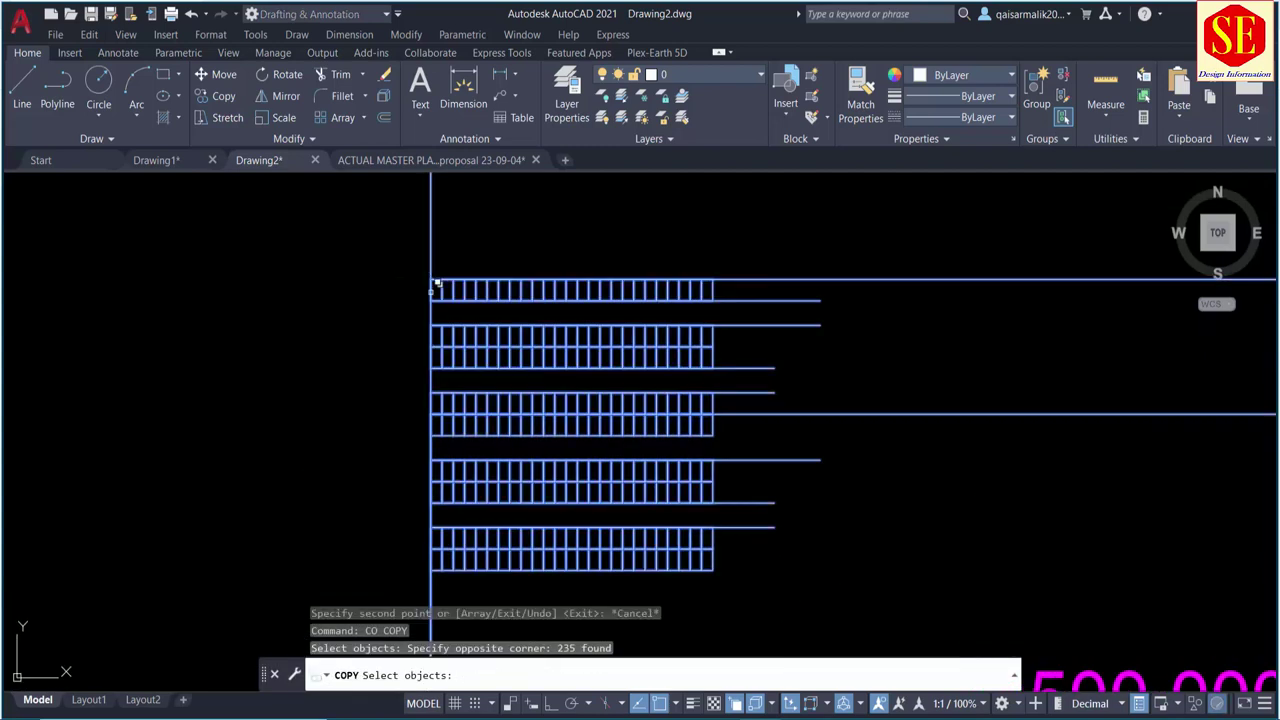
key(Escape)
Step: Copy all 235 row and road objects from their left corner to below the originals
key(Return)
click(728, 603)
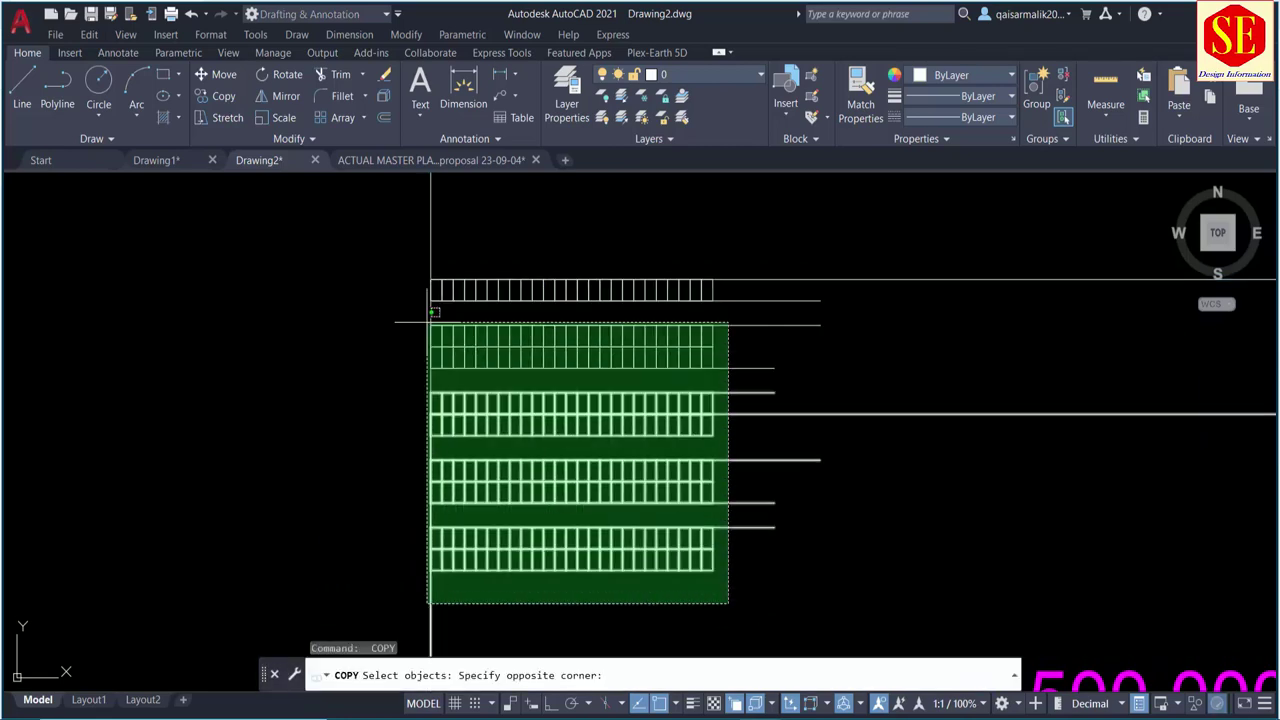
click(432, 322)
key(Return)
click(435, 290)
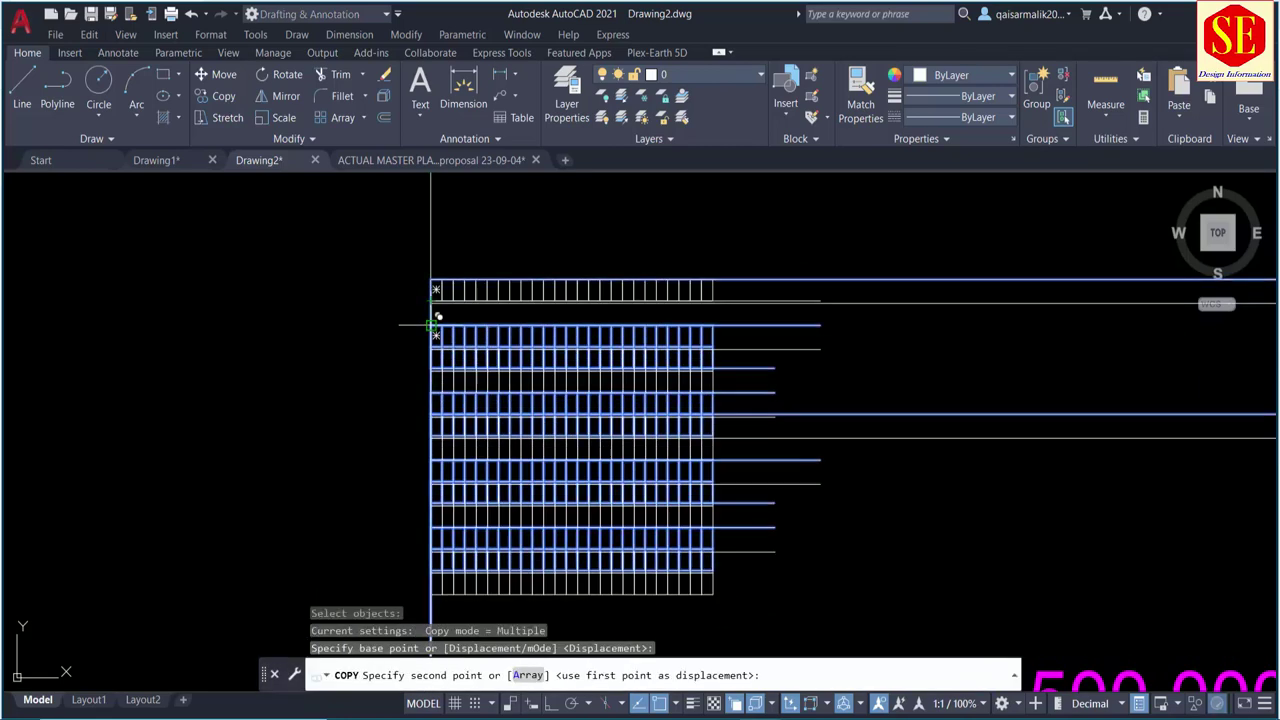
middle_drag(437, 545, 451, 410)
click(449, 431)
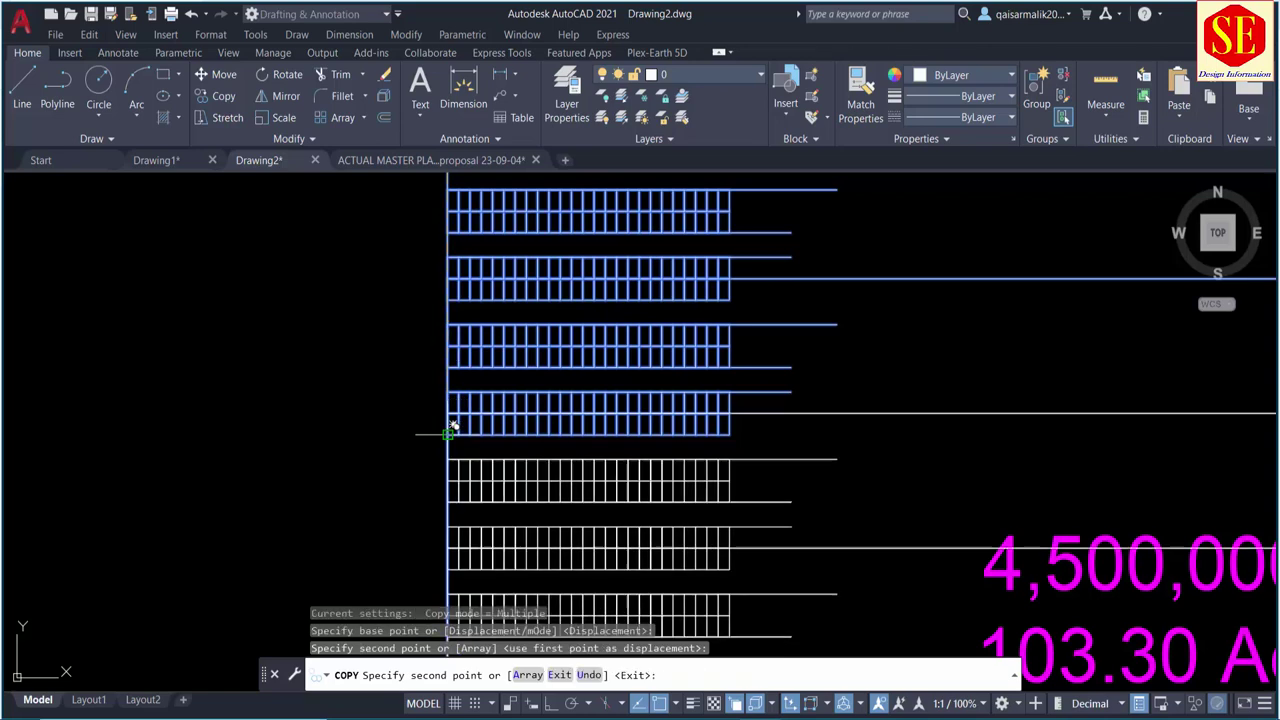
key(Escape)
Step: Pan and zoom to review the stacked plot rows, then start the MOVE command
scroll(476, 318, down, 2)
scroll(637, 357, down, 1)
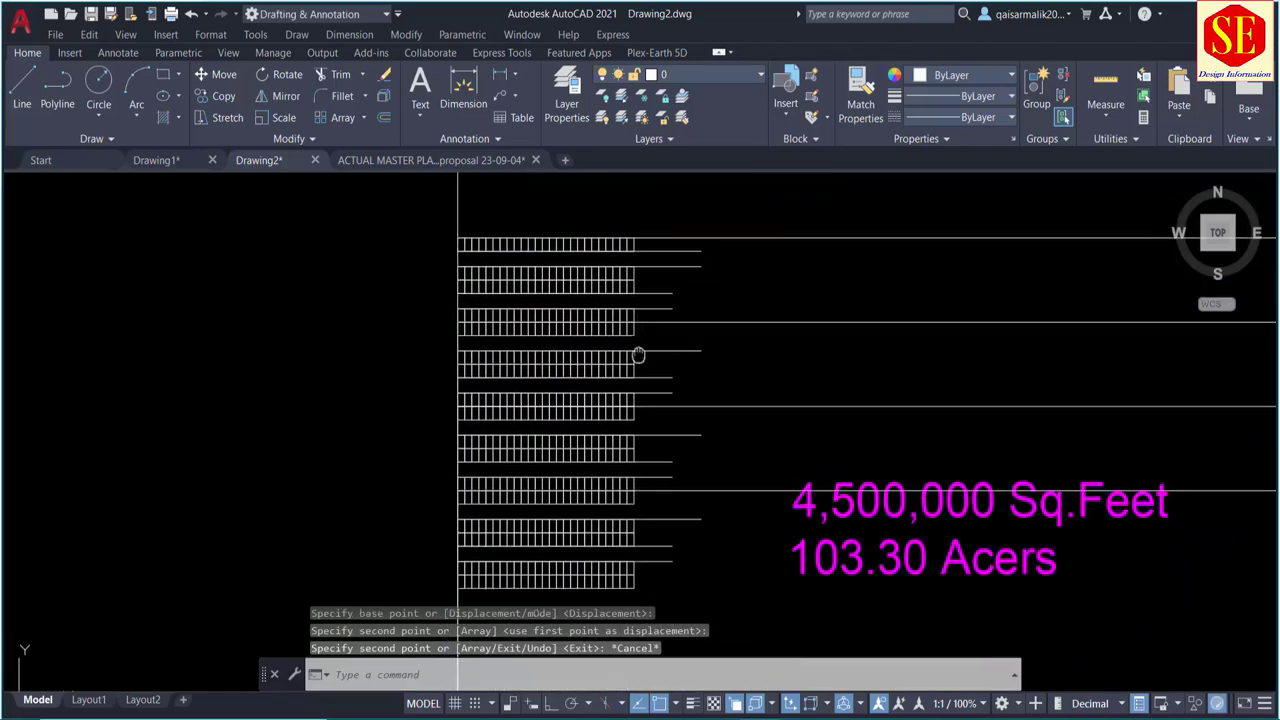
scroll(623, 289, down, 1)
scroll(630, 392, up, 1)
middle_drag(630, 392, 636, 294)
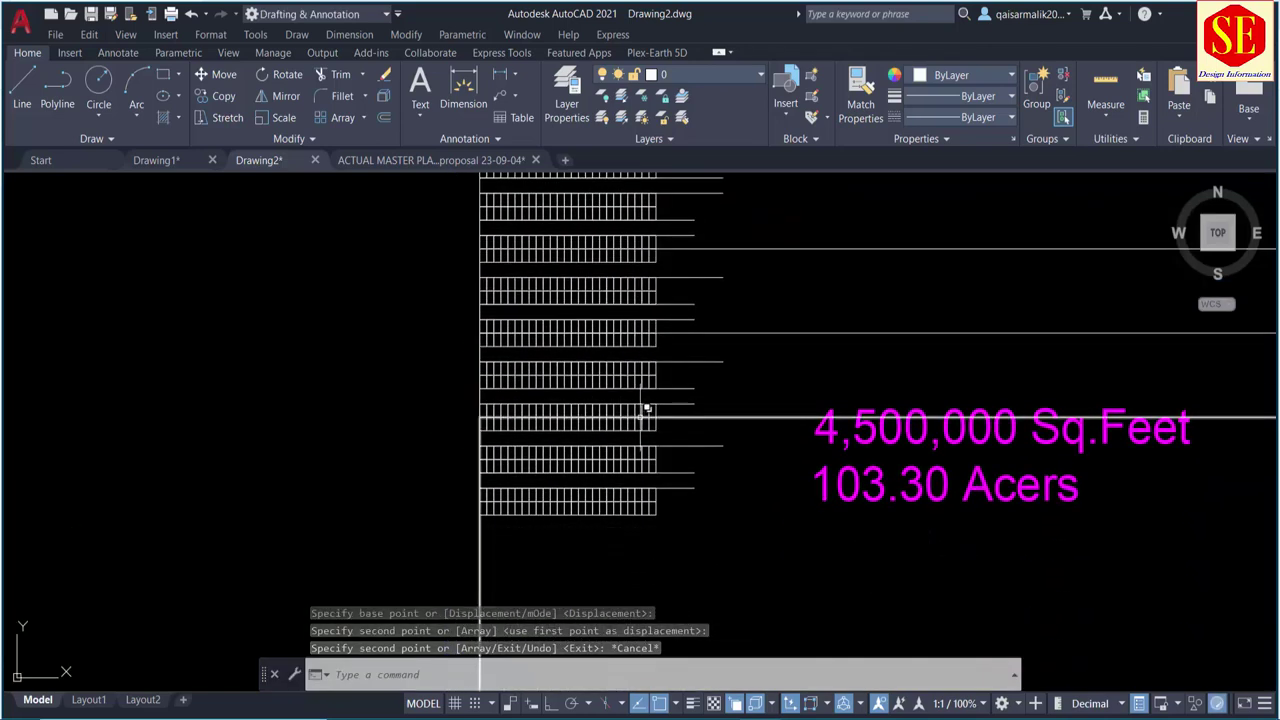
middle_drag(557, 223, 551, 316)
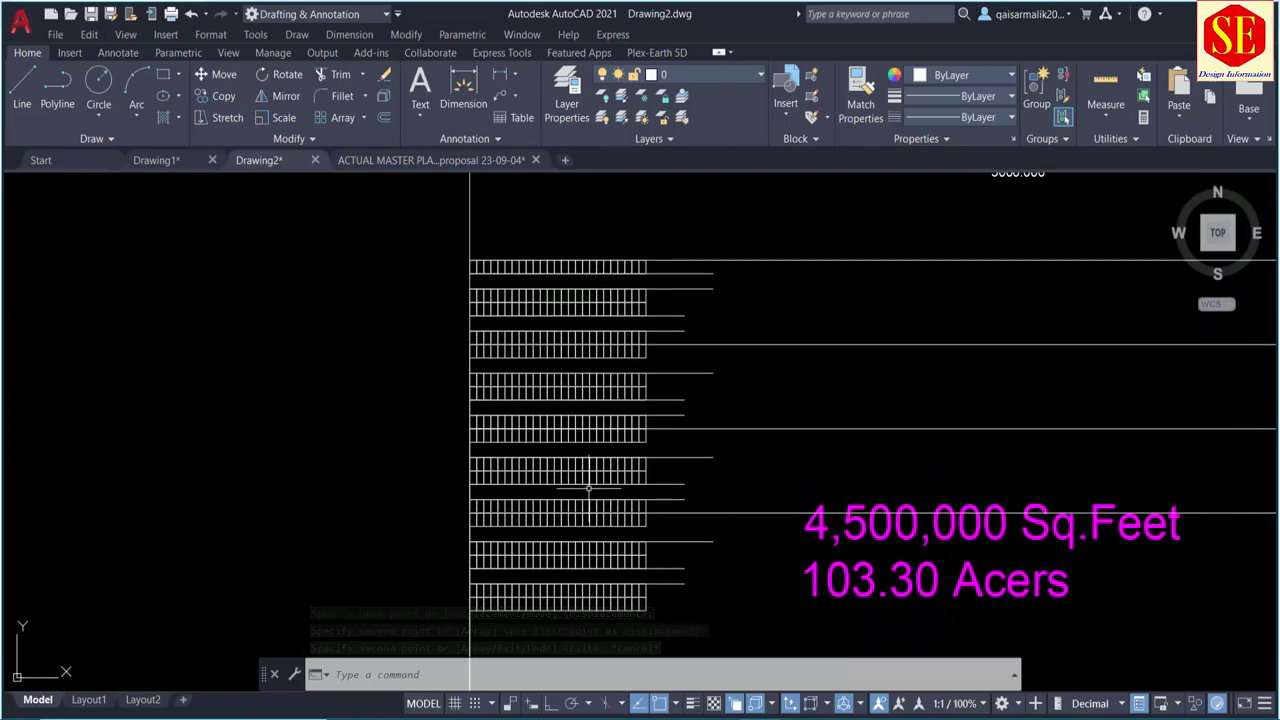
scroll(585, 392, up, 1)
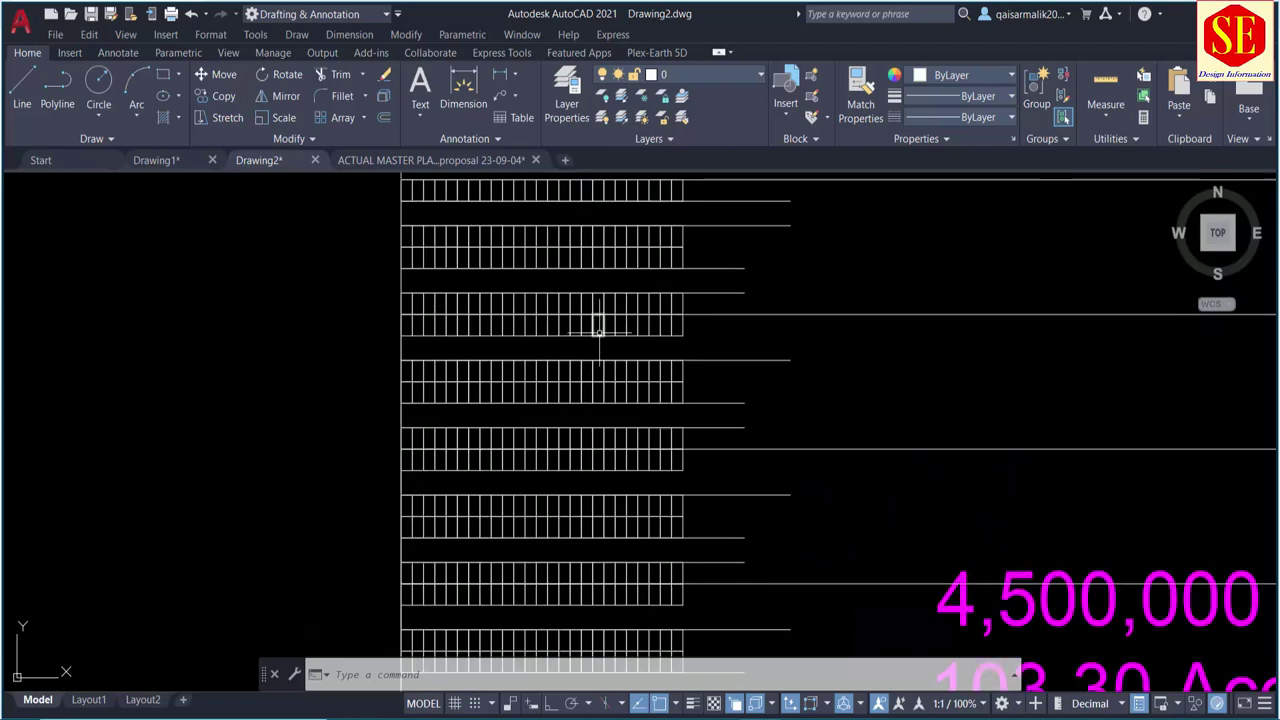
middle_drag(599, 333, 570, 460)
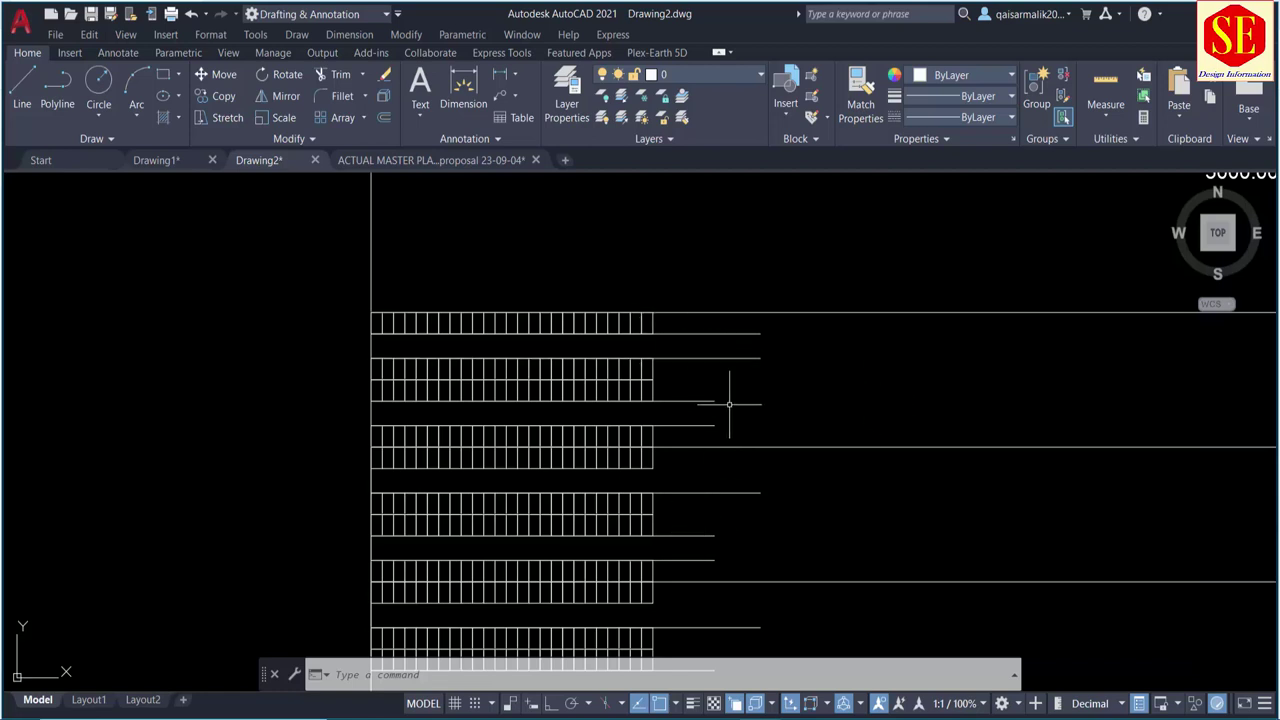
scroll(829, 614, down, 1)
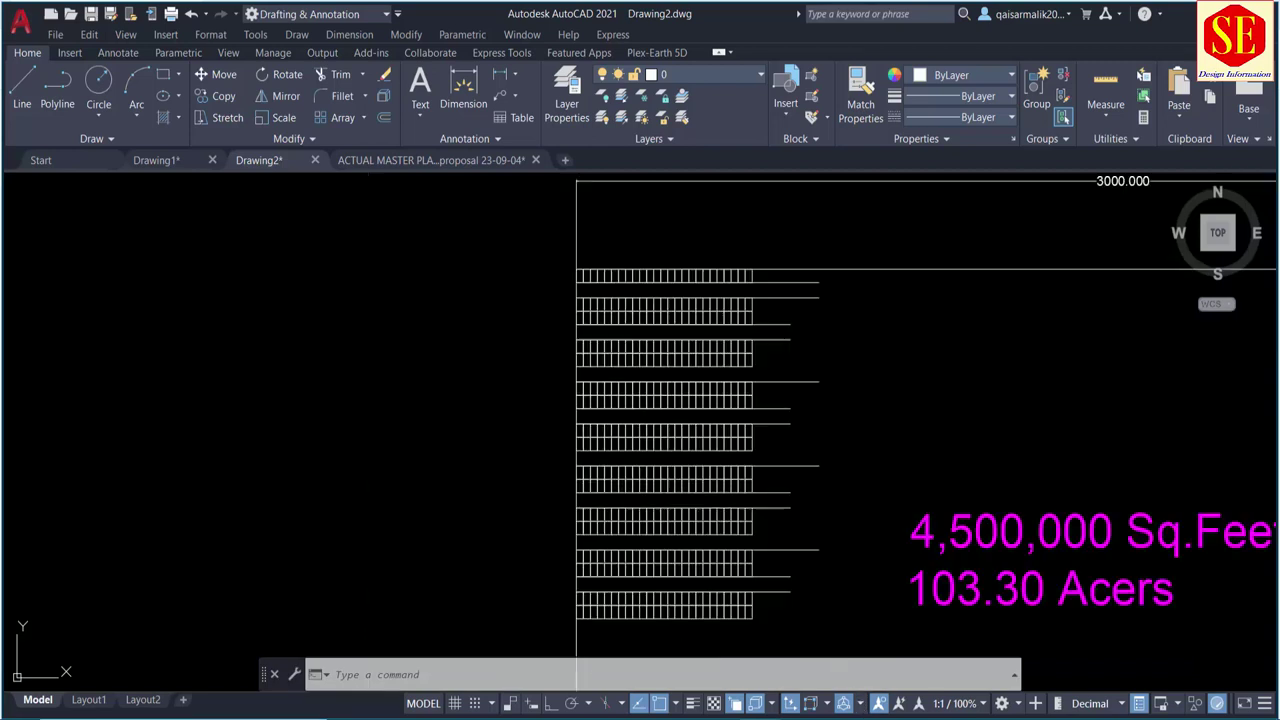
middle_drag(696, 496, 691, 451)
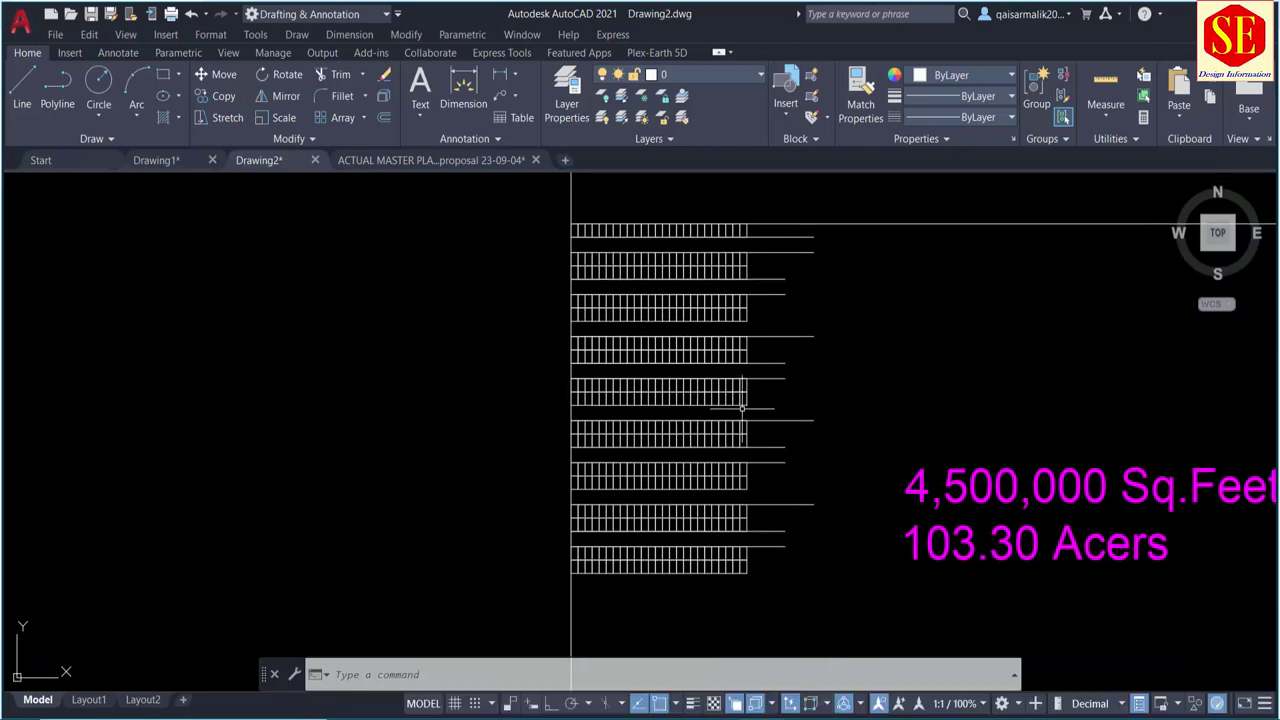
text(m)
key(Return)
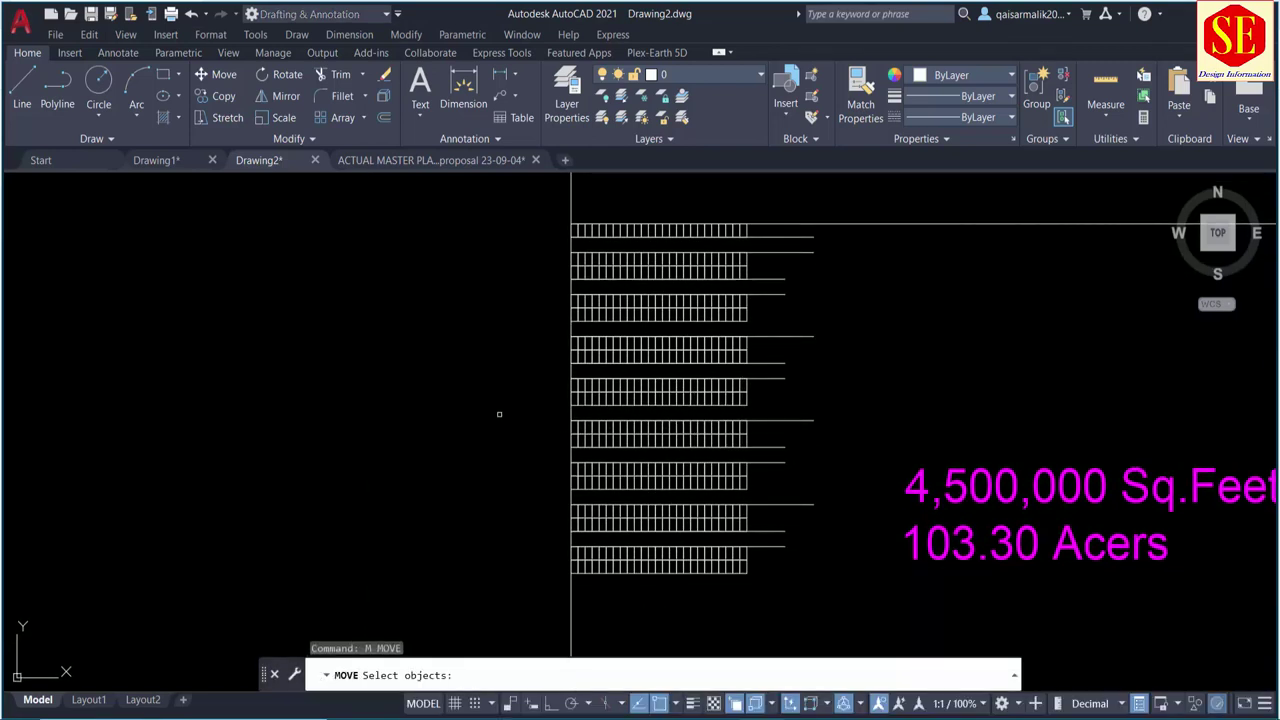
Step: Move the bottom four plot rows out to the left of the boundary
click(520, 414)
click(864, 620)
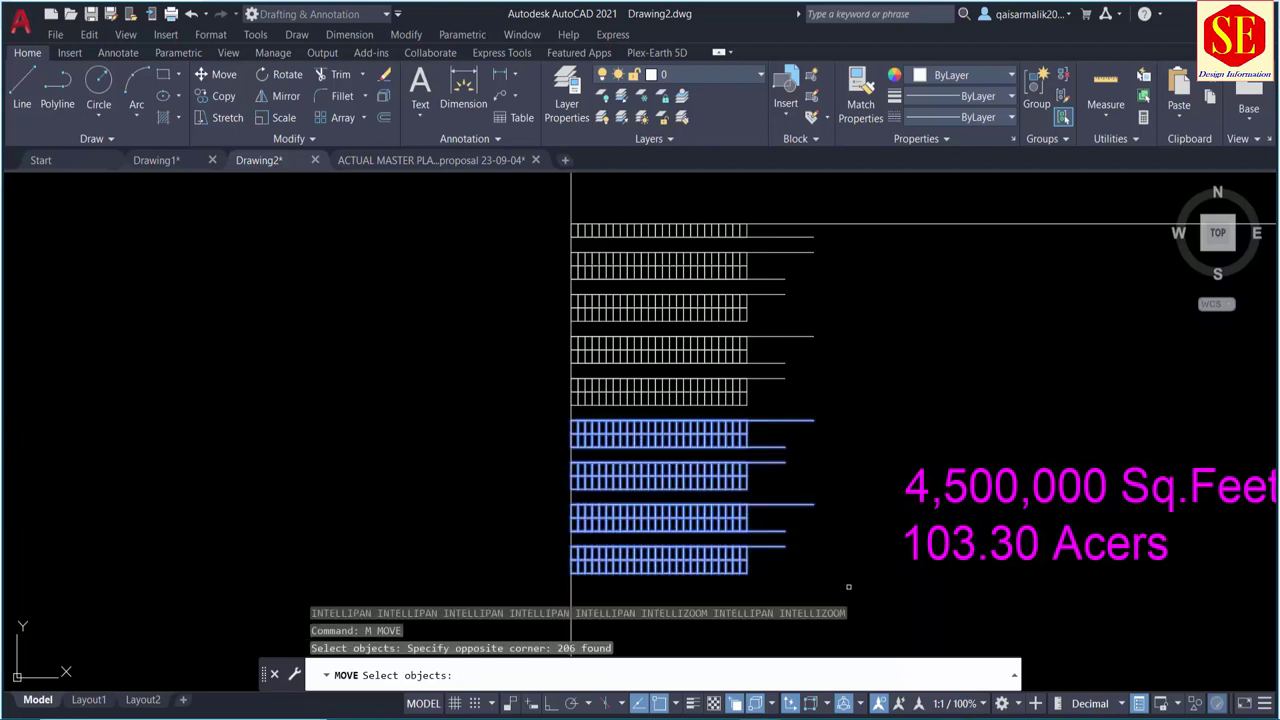
key(Return)
click(848, 588)
click(491, 572)
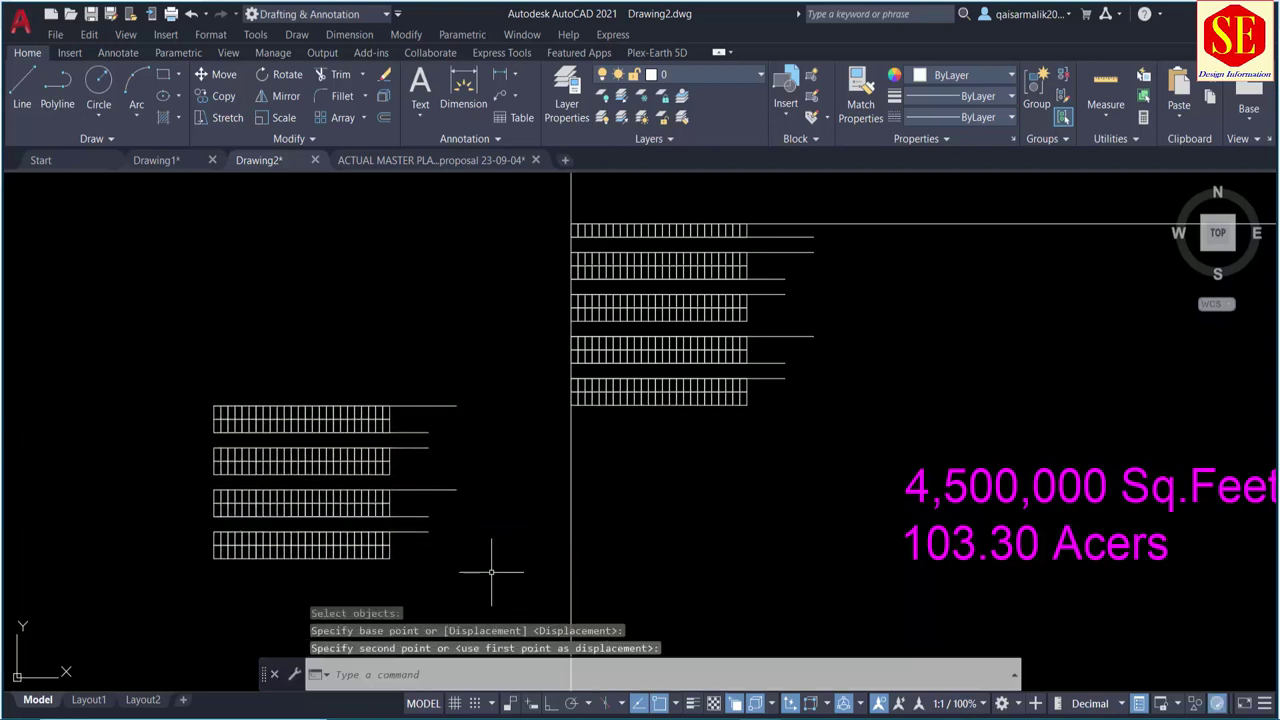
key(Escape)
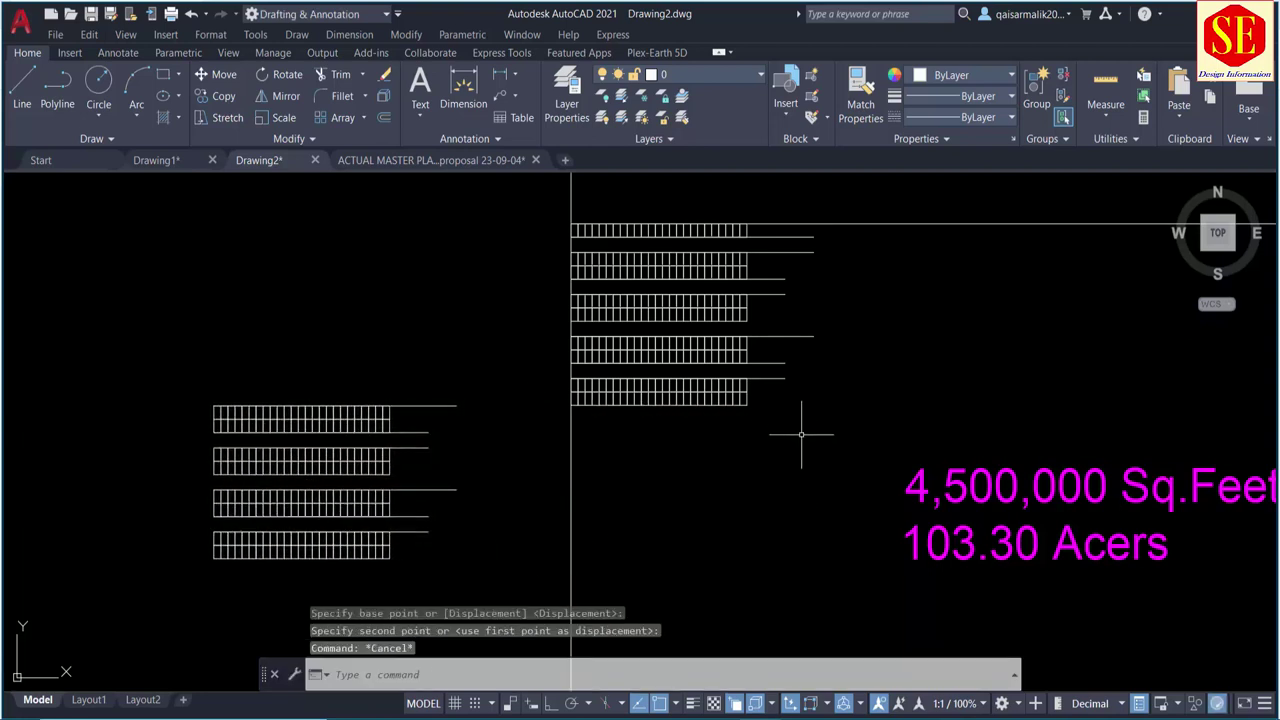
scroll(801, 434, up, 2)
Step: Draw a horizontal line from the lowest row's corner rightward, after abandoning a first 40 offset
text(o)
key(Return)
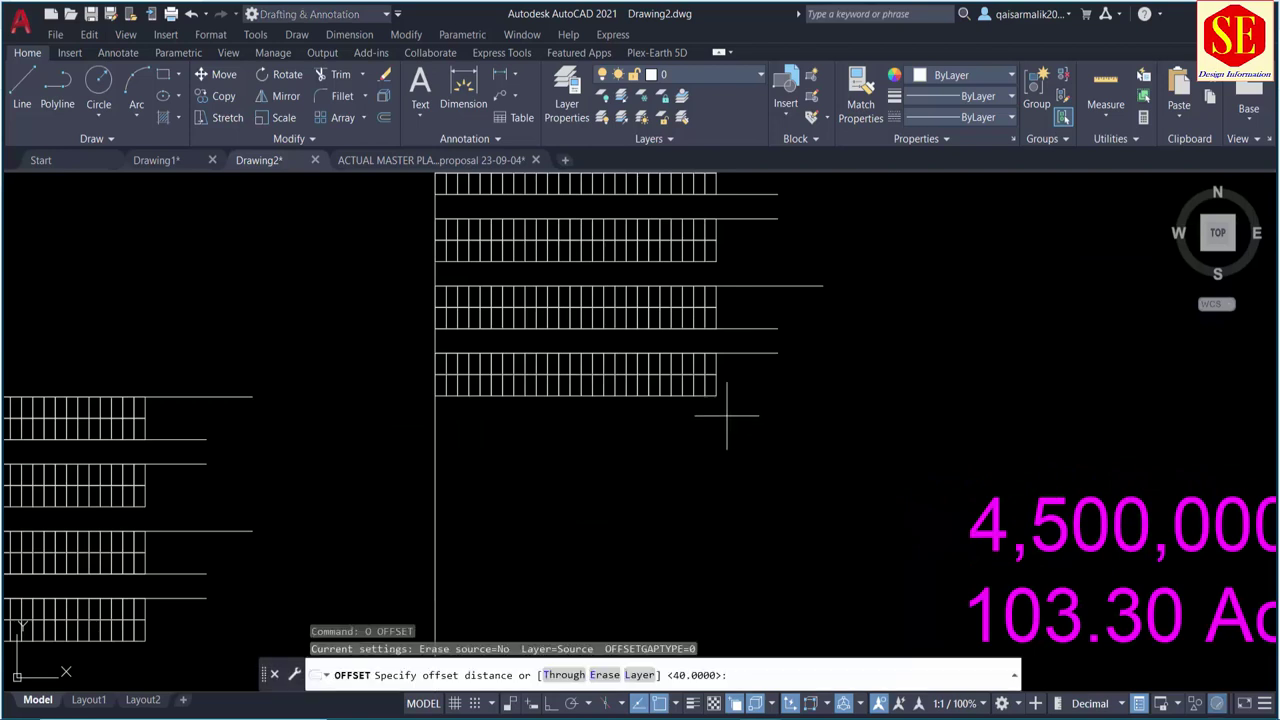
text(40)
key(Return)
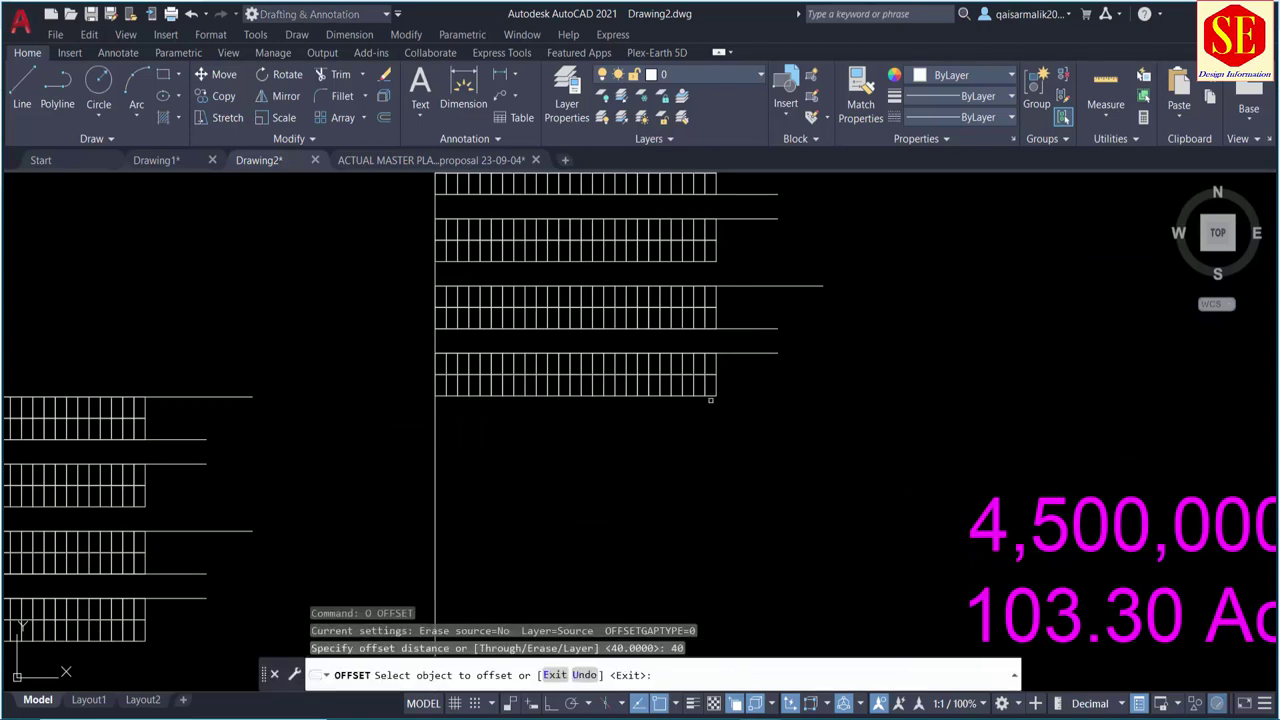
click(710, 396)
key(Escape)
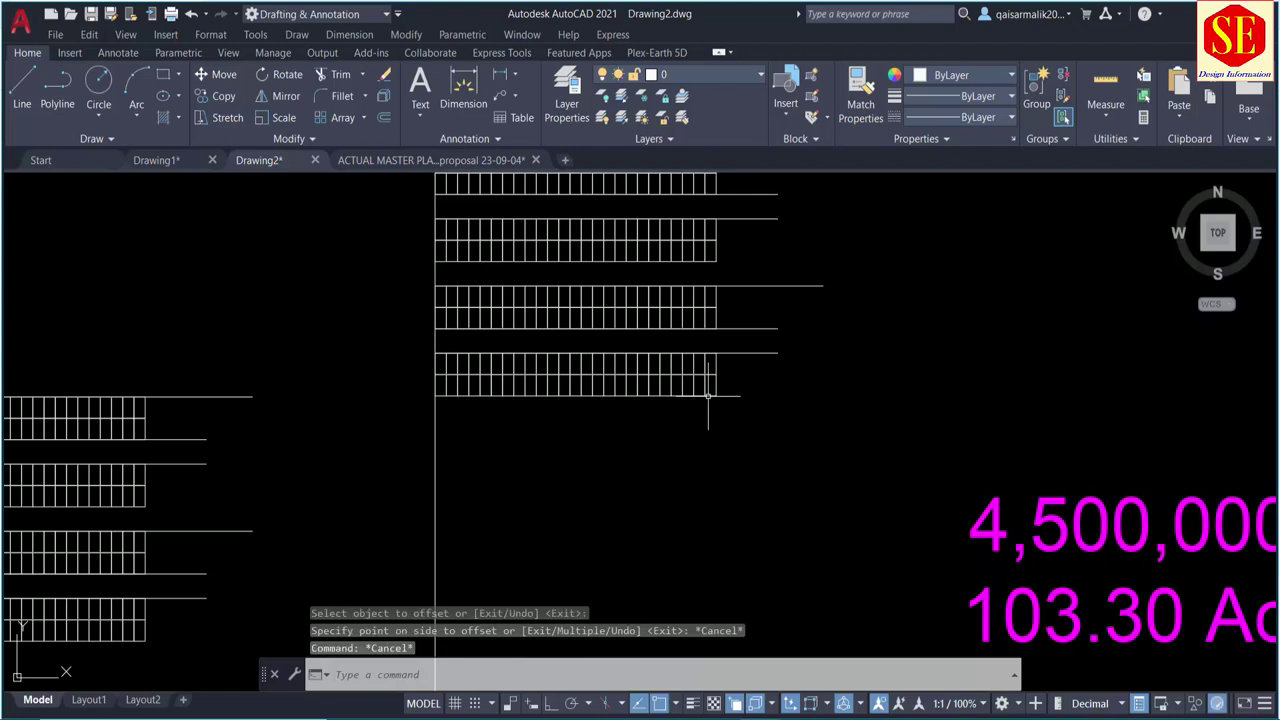
text(1)
key(Return)
click(435, 396)
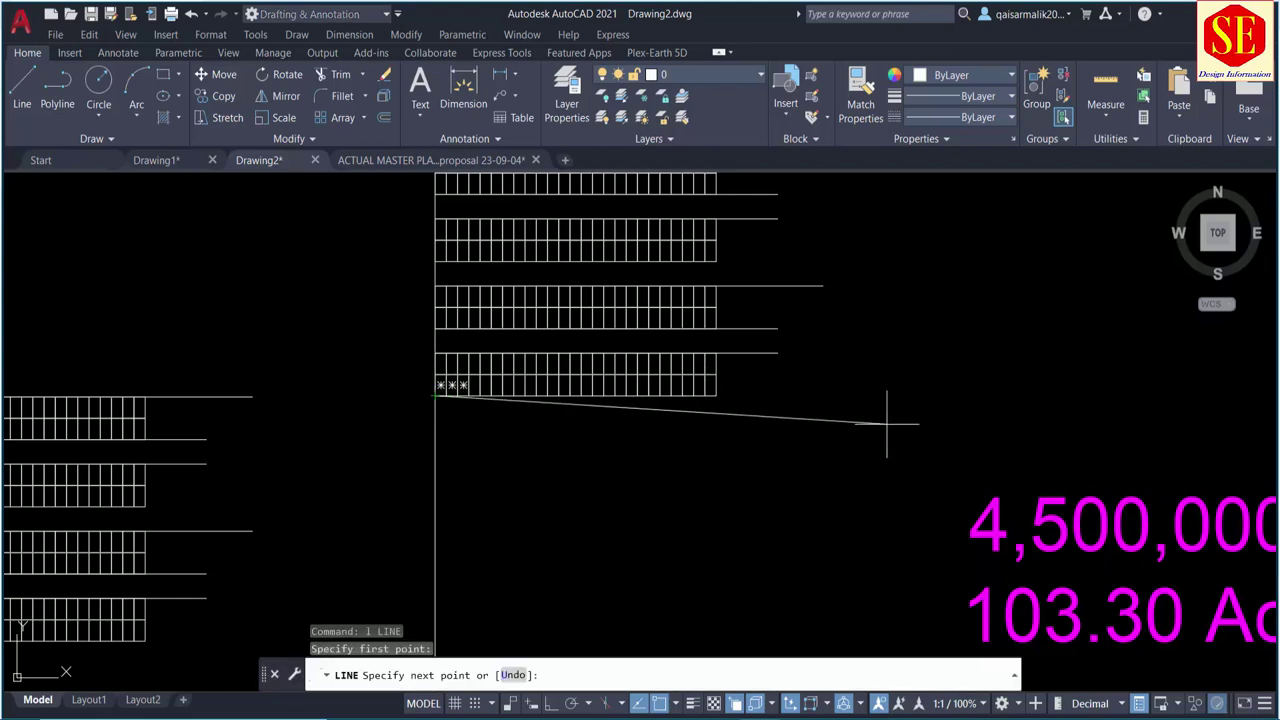
click(880, 397)
key(Escape)
Step: Offset that line 40 downward to form the road beneath the lowest row
text(o)
key(Return)
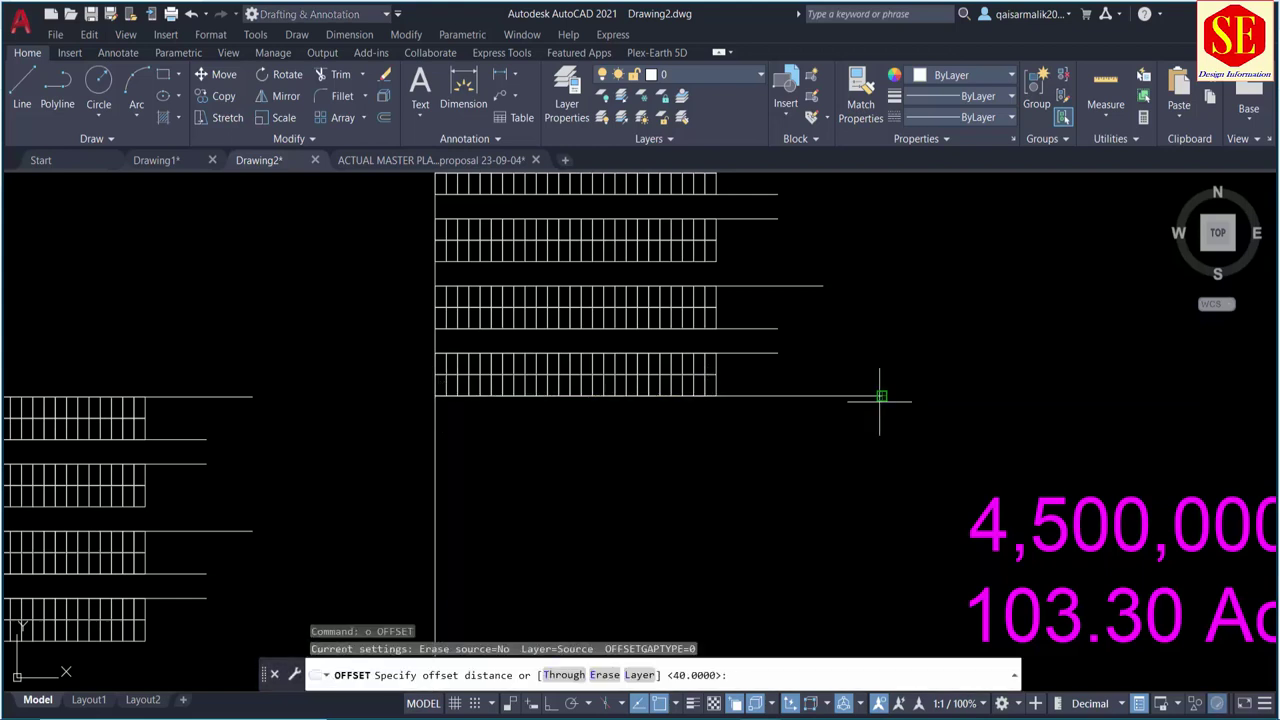
text(0)
key(Return)
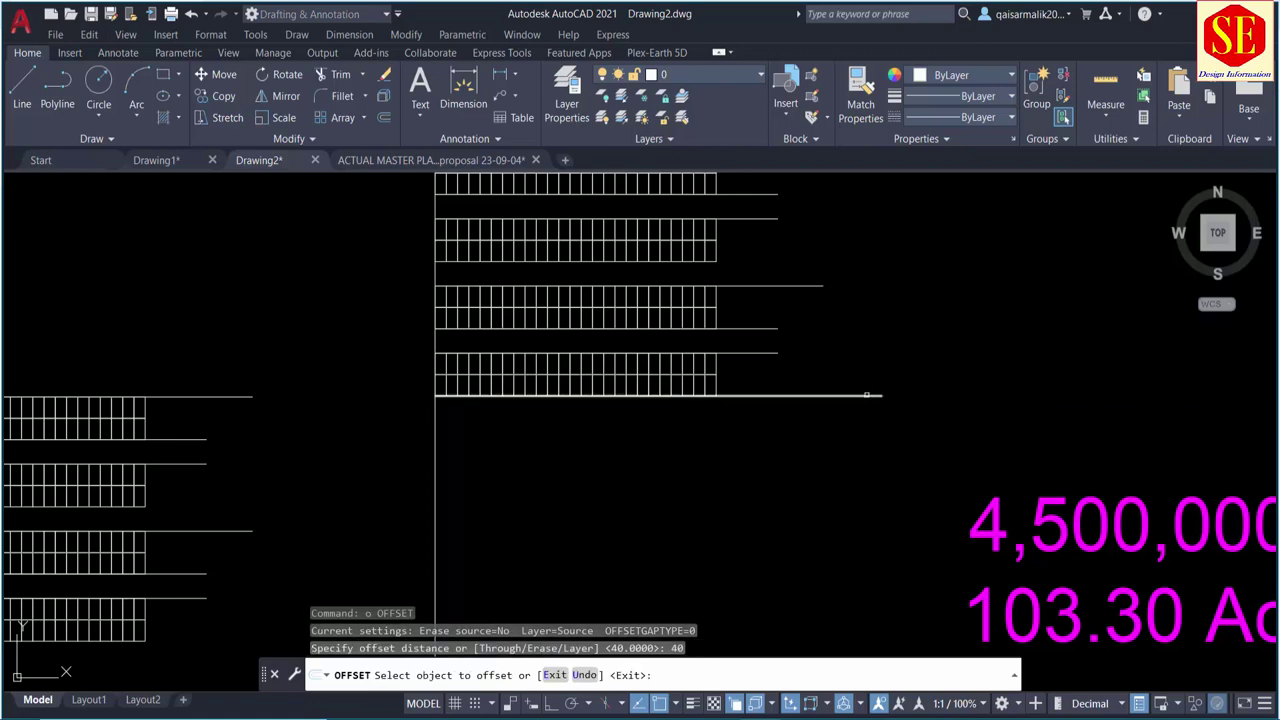
click(866, 396)
click(857, 437)
key(Escape)
middle_drag(600, 517, 686, 451)
scroll(409, 417, up, 2)
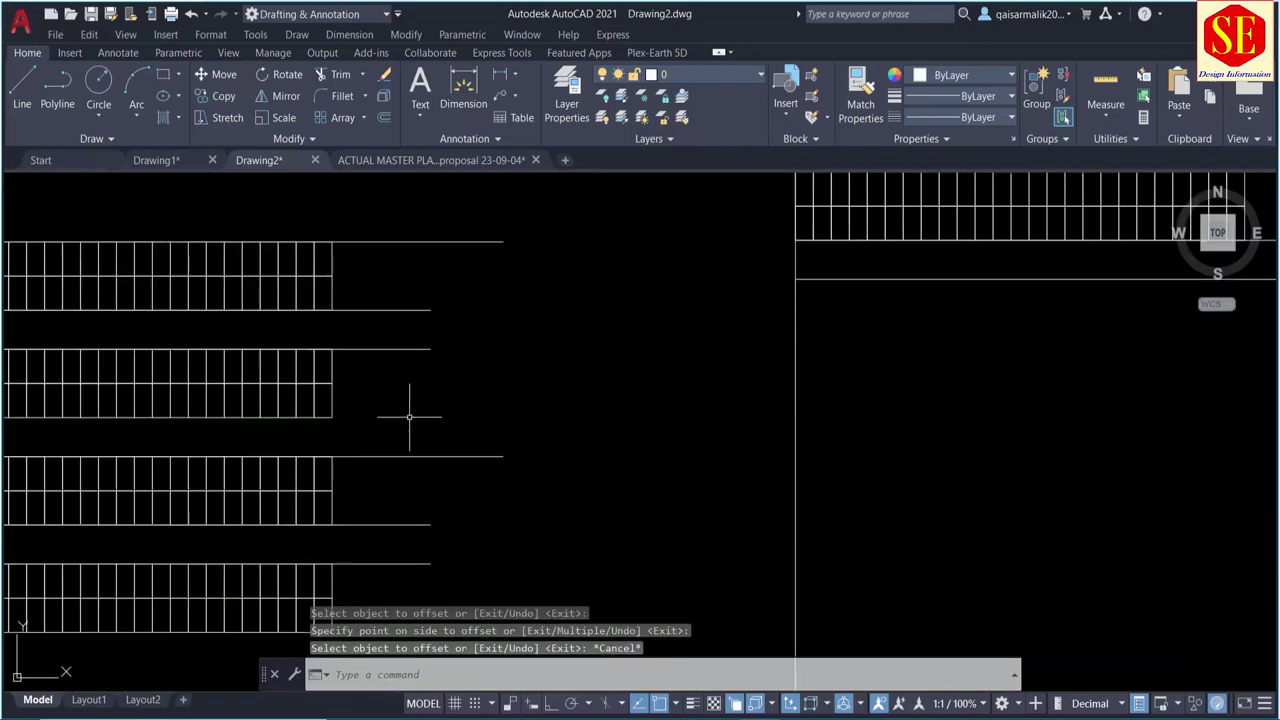
scroll(409, 417, down, 3)
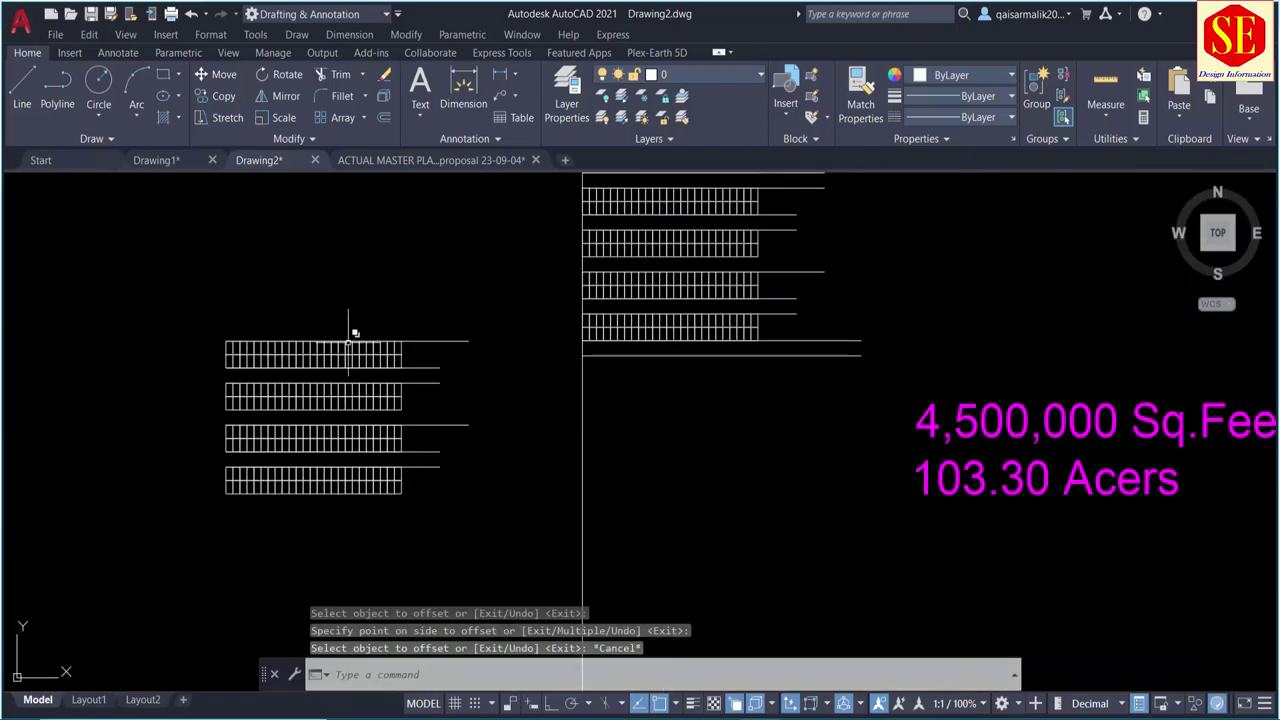
Step: Rotate the four set-aside plot rows 90° so they stand as vertical columns
text(RO)
key(Return)
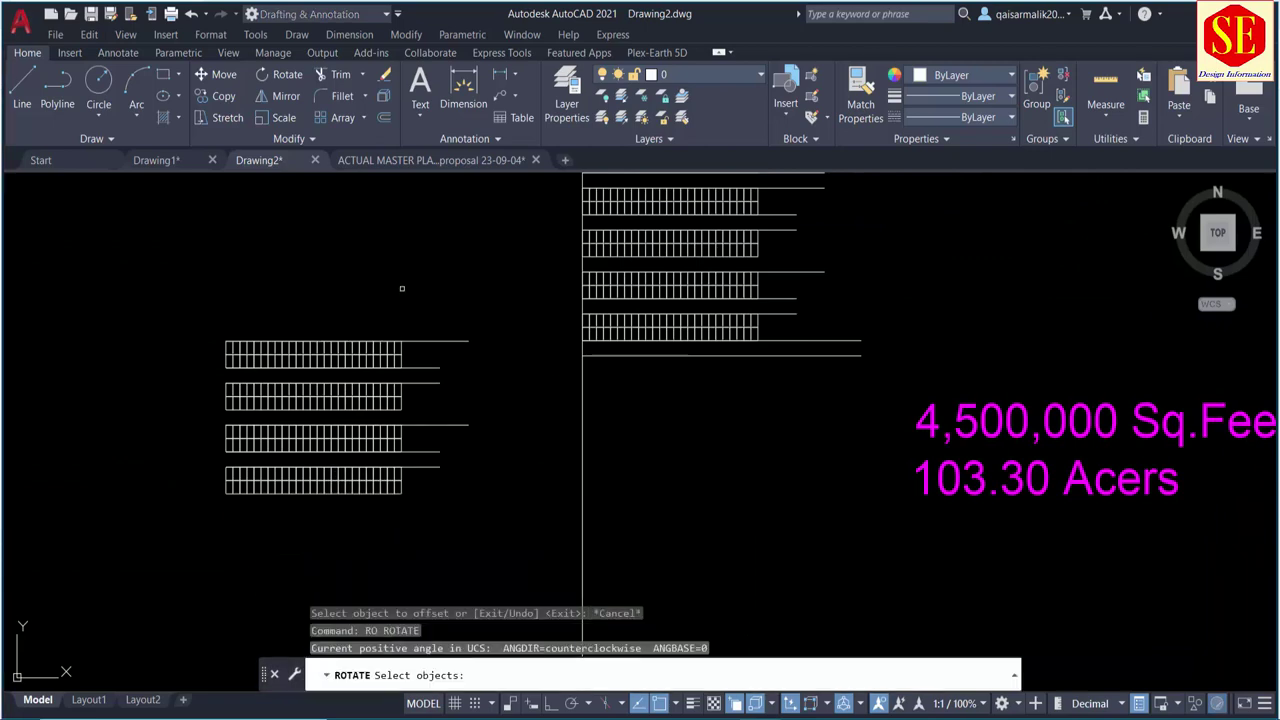
drag(410, 285, 136, 568)
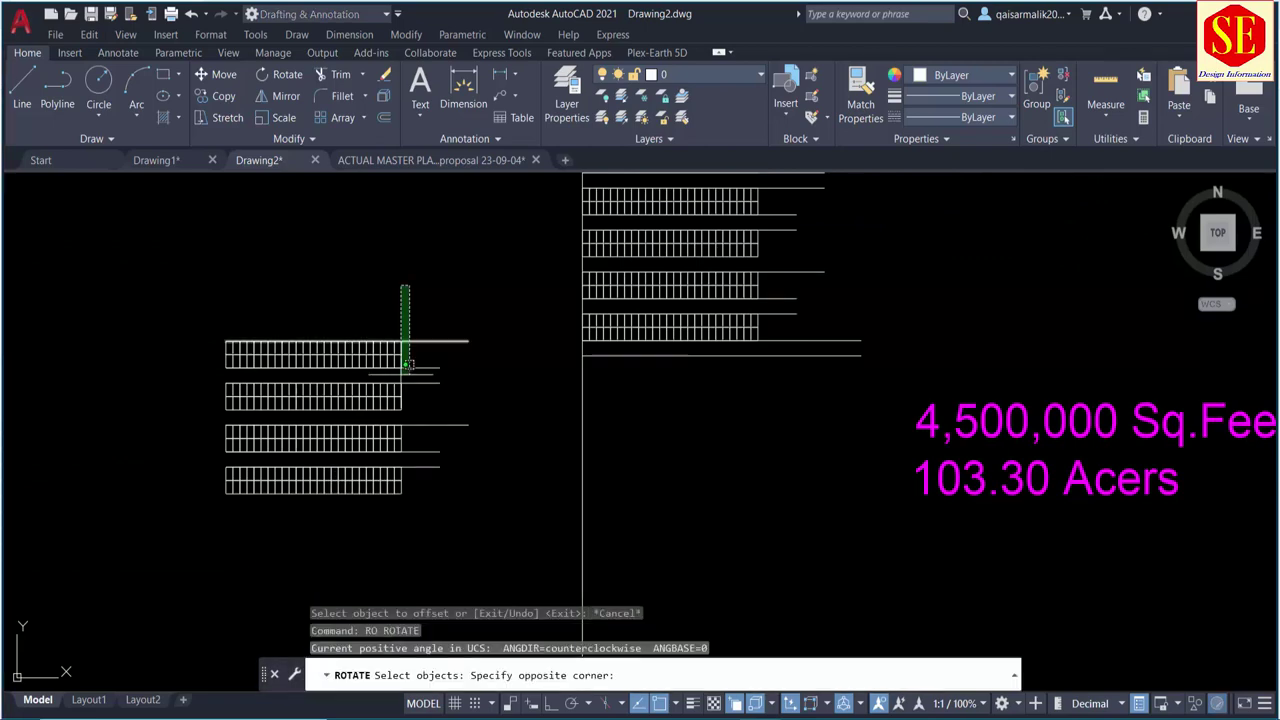
key(Return)
click(348, 300)
text(0)
key(Return)
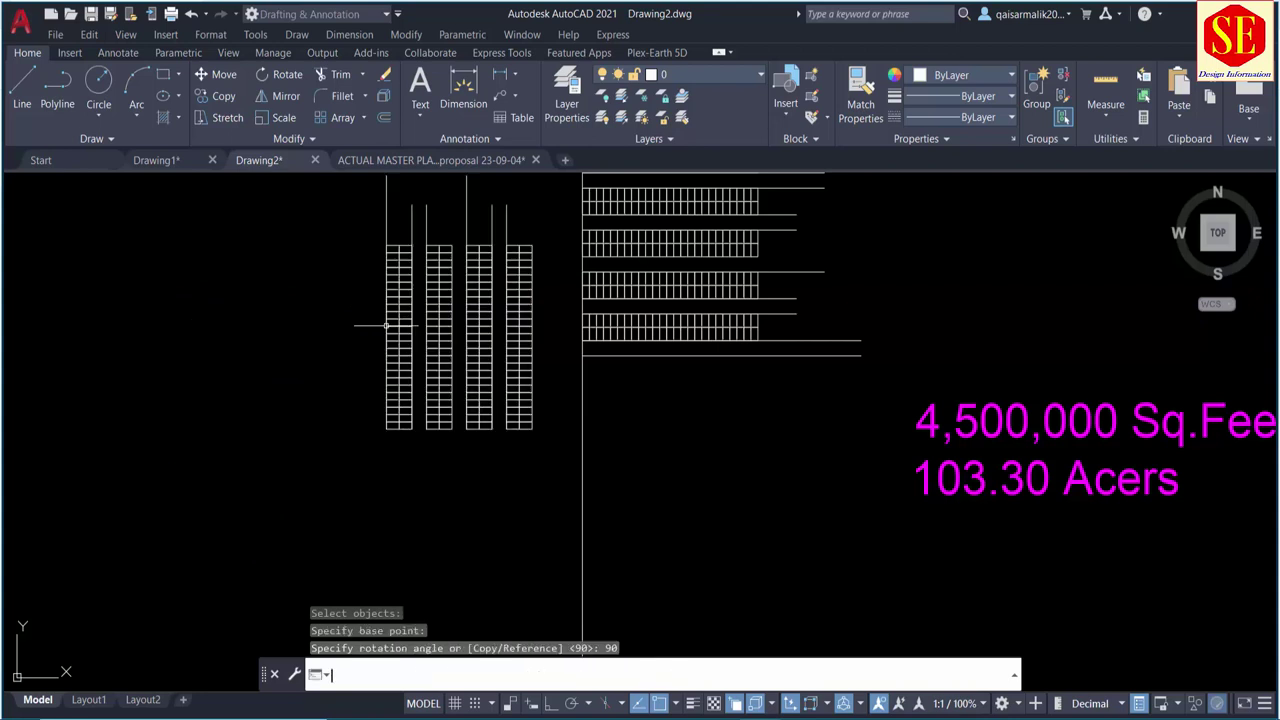
middle_drag(386, 322, 385, 415)
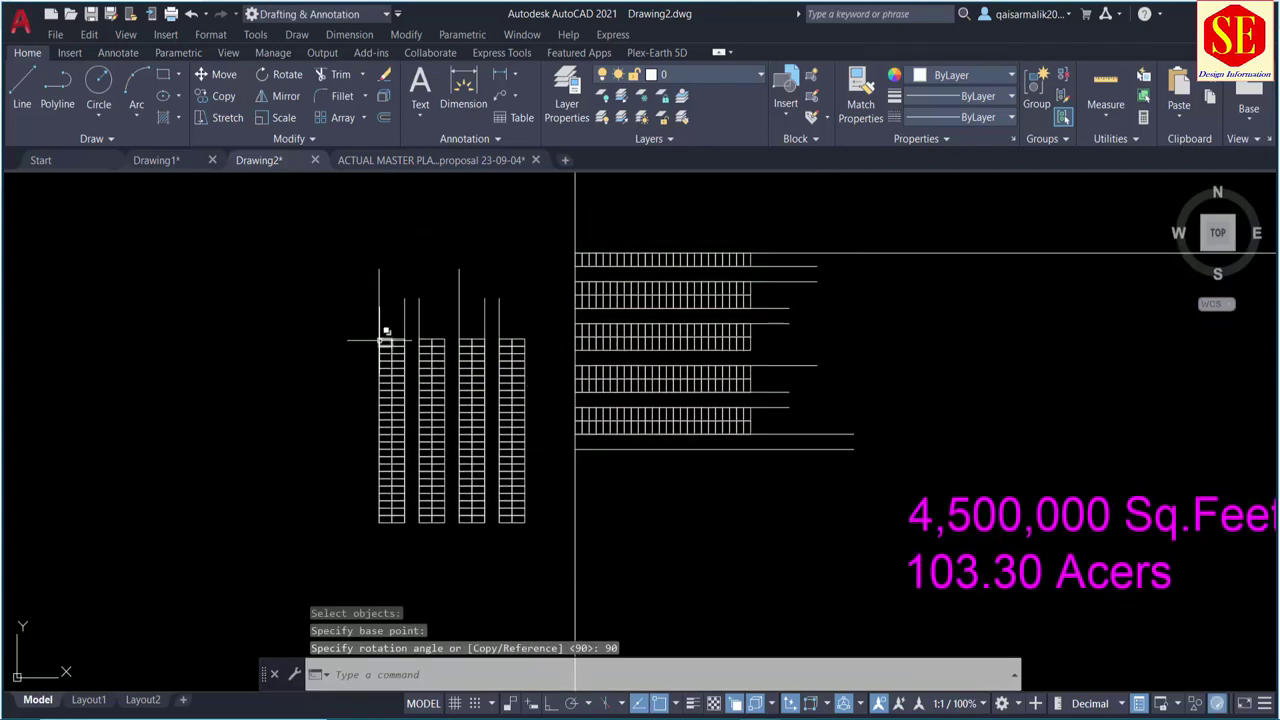
scroll(401, 368, up, 2)
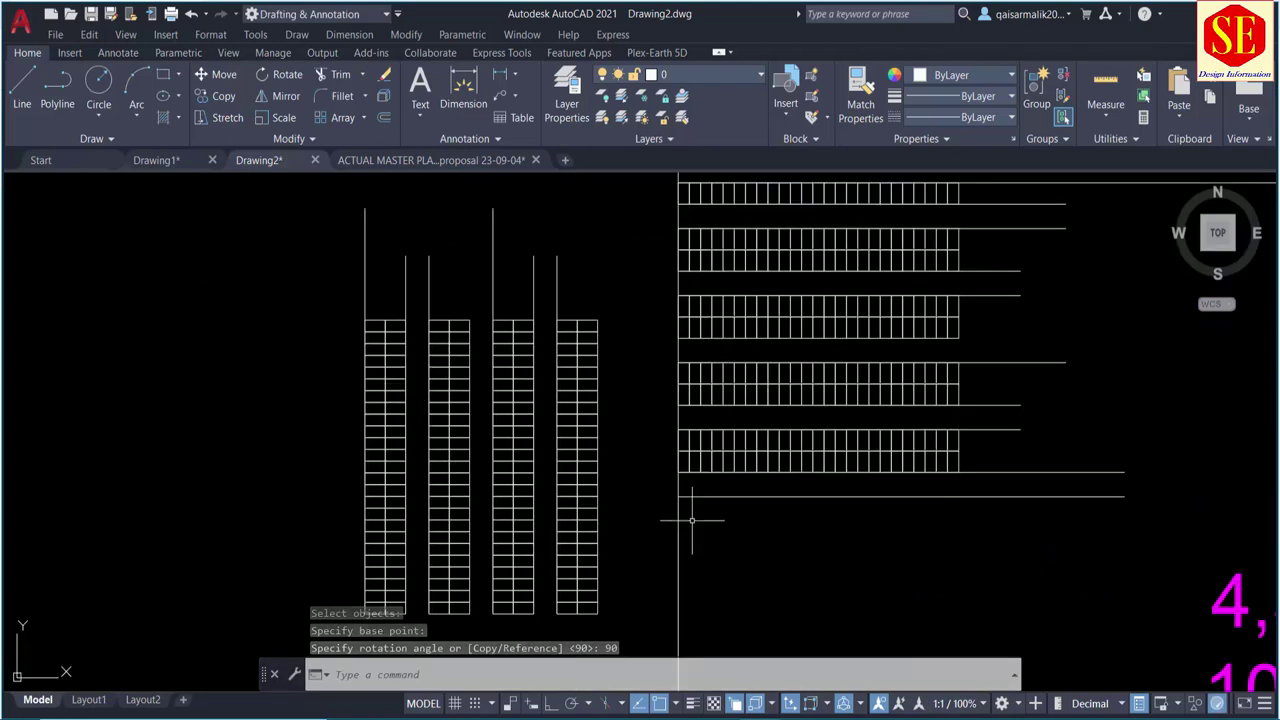
middle_drag(439, 503, 436, 396)
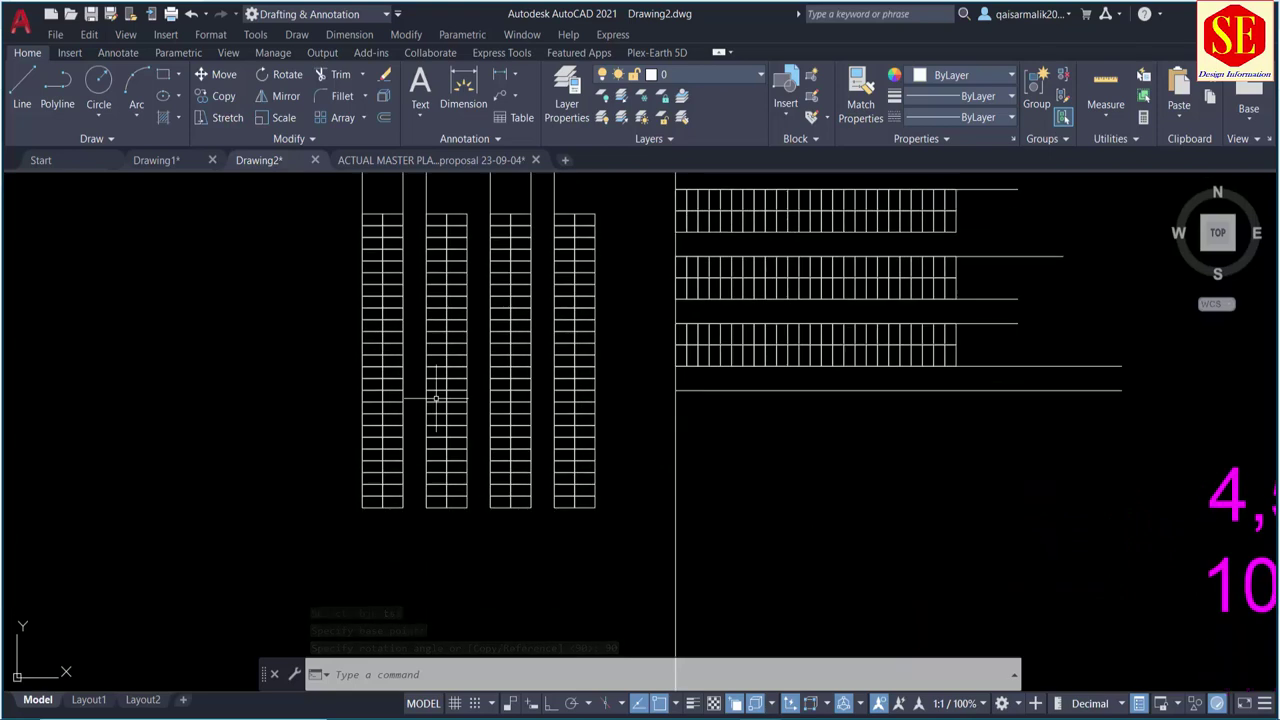
Step: Move the four vertical columns by their top-left corner to just below the bottom road
text(m)
key(Return)
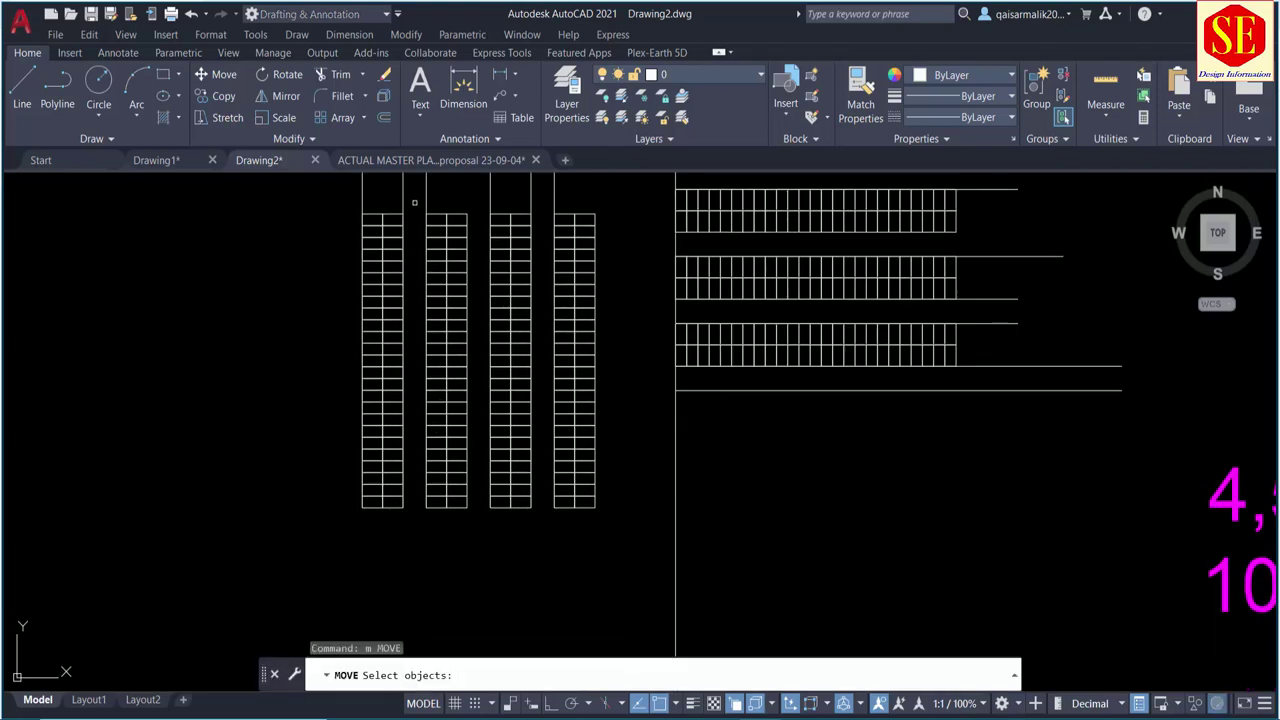
click(634, 181)
click(393, 556)
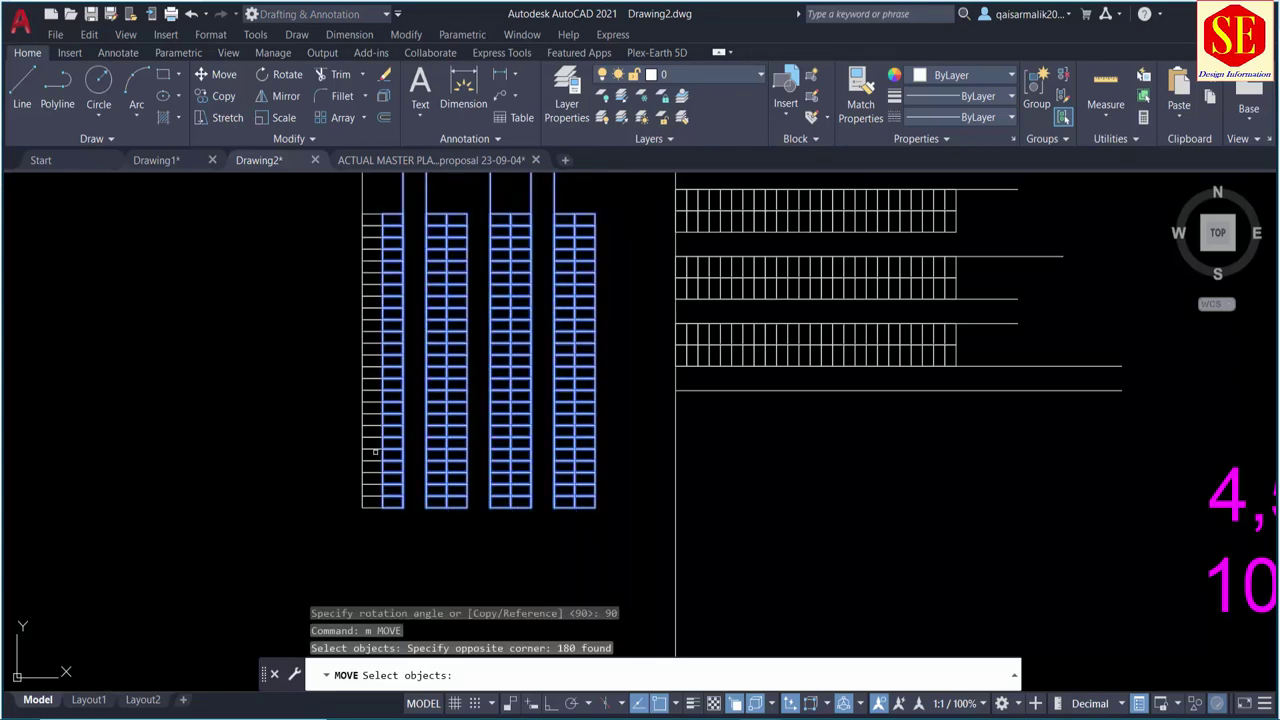
scroll(371, 195, up, 2)
key(Return)
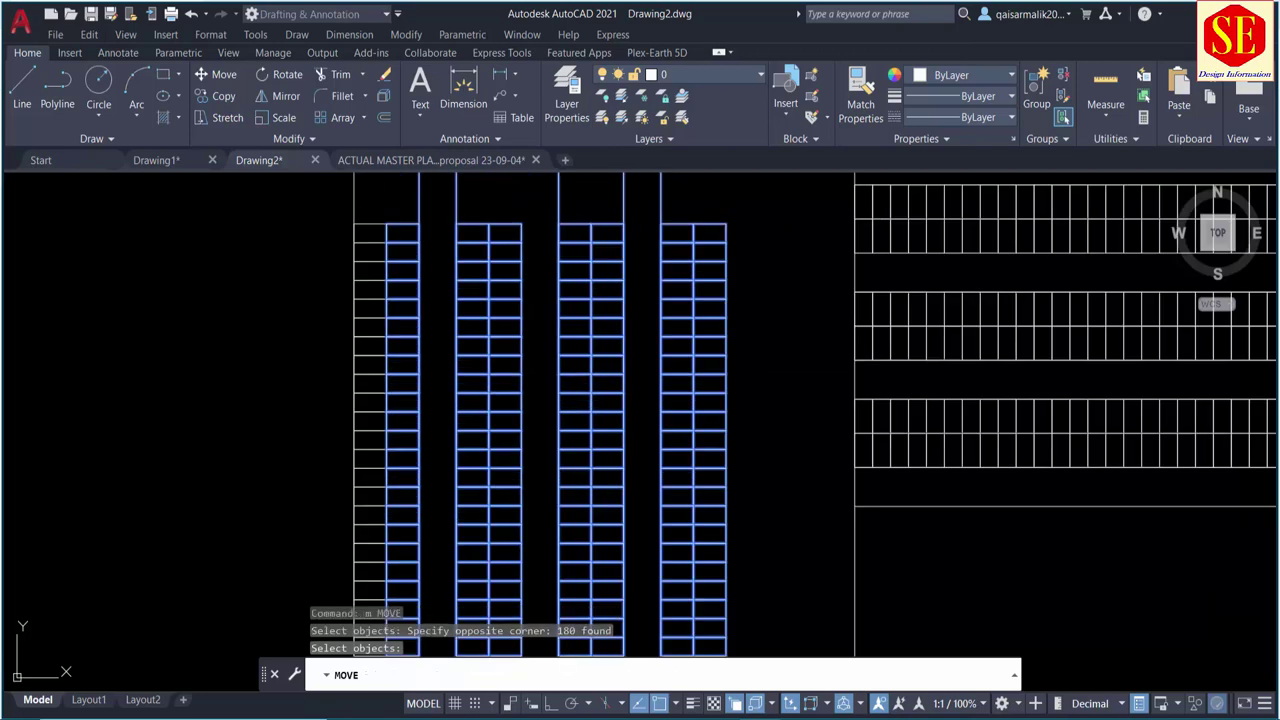
click(387, 228)
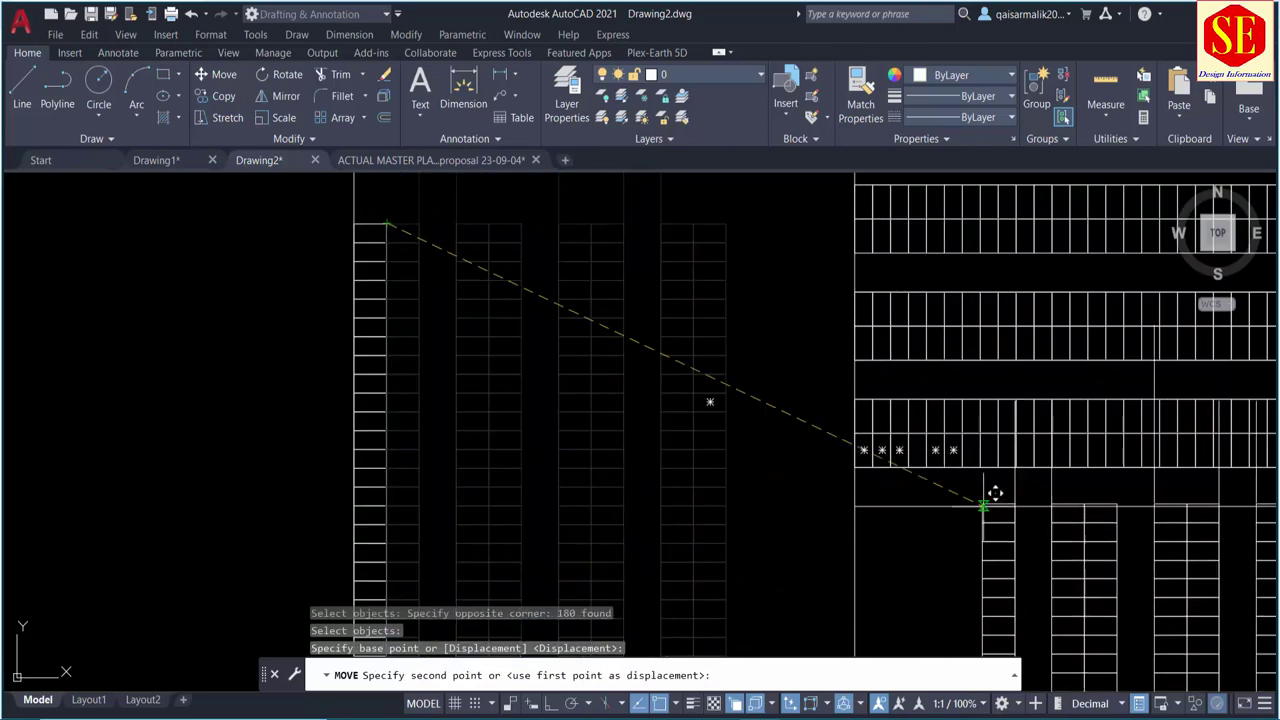
middle_drag(994, 491, 960, 443)
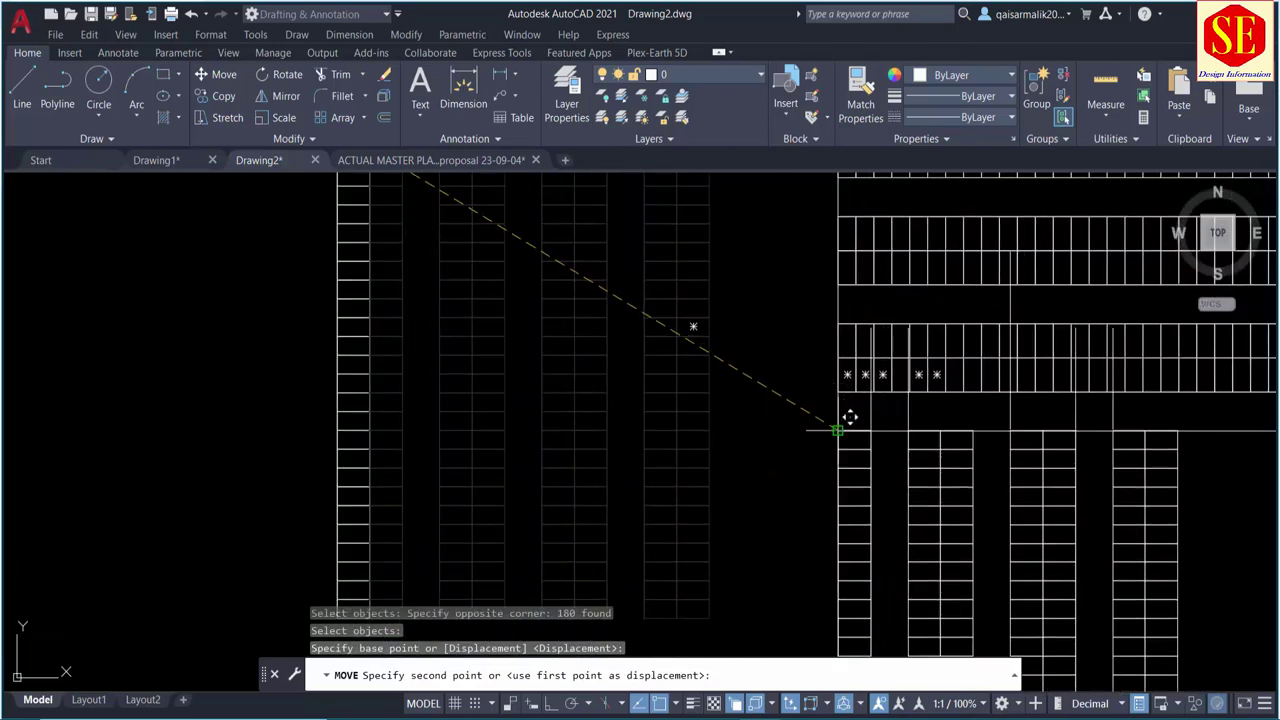
scroll(529, 334, down, 2)
key(Escape)
middle_drag(671, 349, 576, 360)
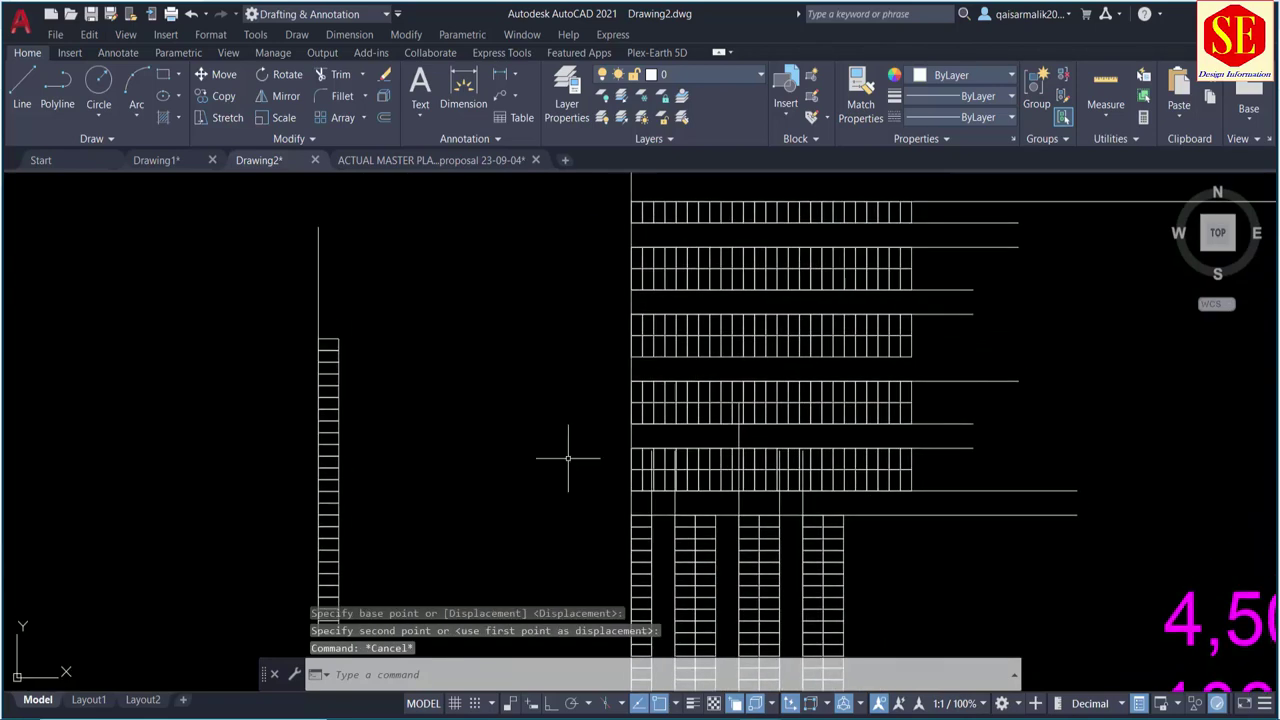
Step: Fence-trim the vertical lines crossing the road above the plot columns
scroll(767, 465, up, 2)
key(Escape)
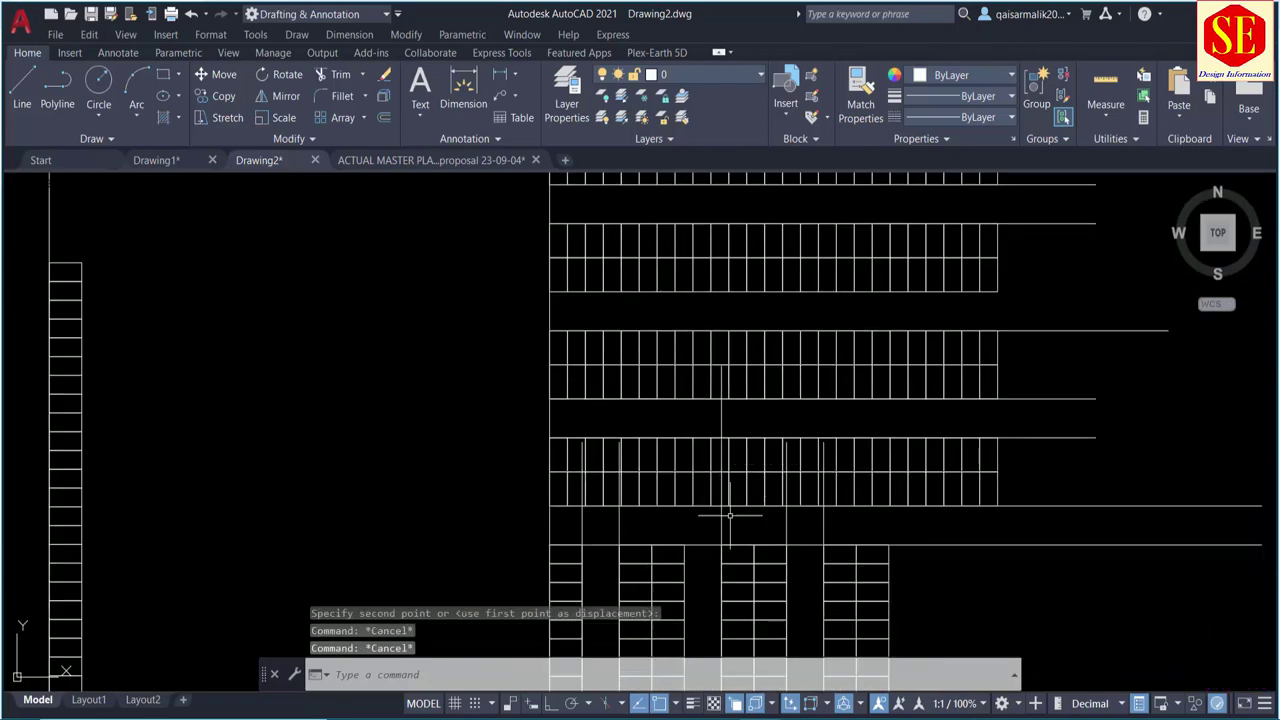
text(tr)
key(Return)
drag(851, 520, 587, 525)
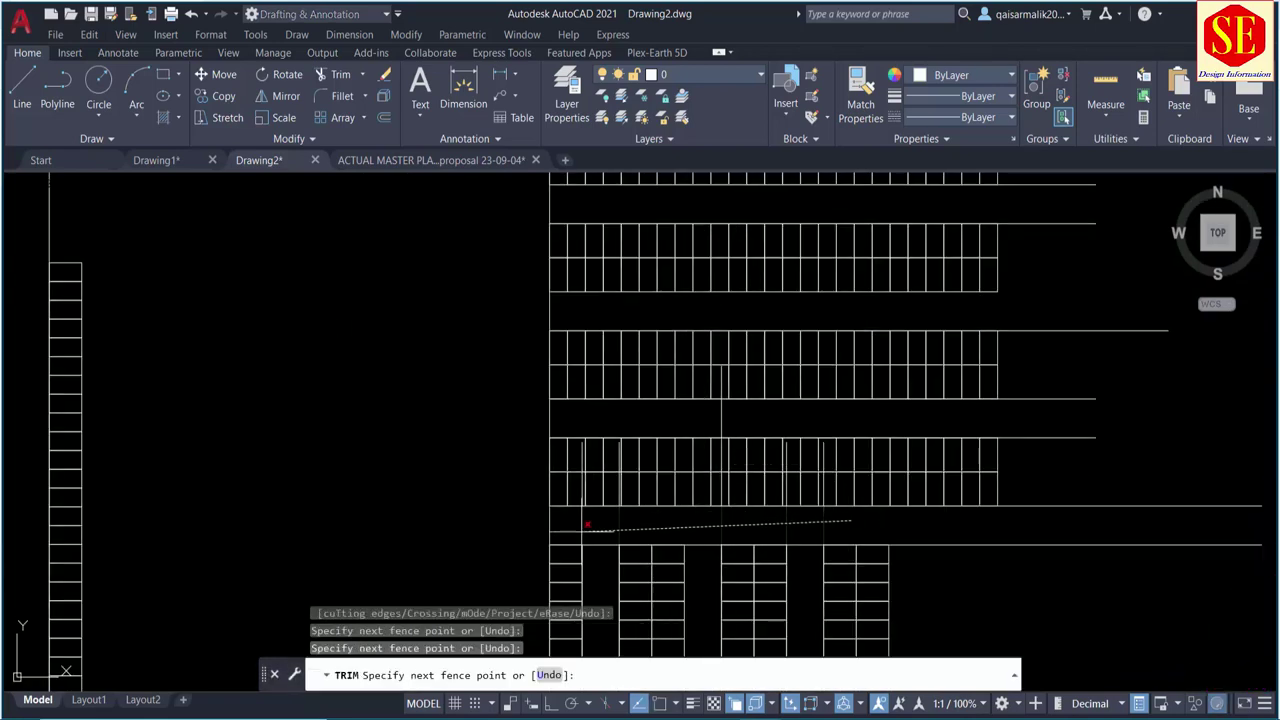
key(Return)
key(Escape)
Step: Erase the leftover stray vertical lines inside the bottom plot rows
click(722, 430)
click(707, 406)
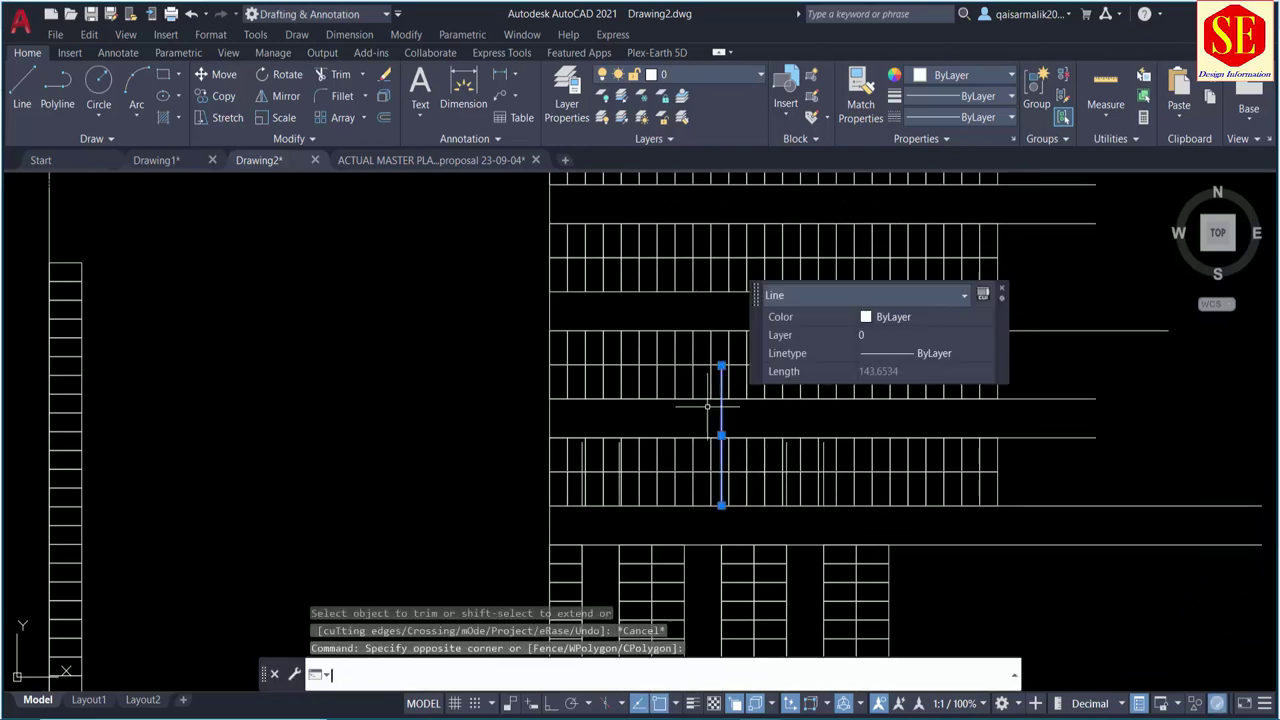
text(e)
key(Return)
scroll(824, 467, up, 3)
click(828, 433)
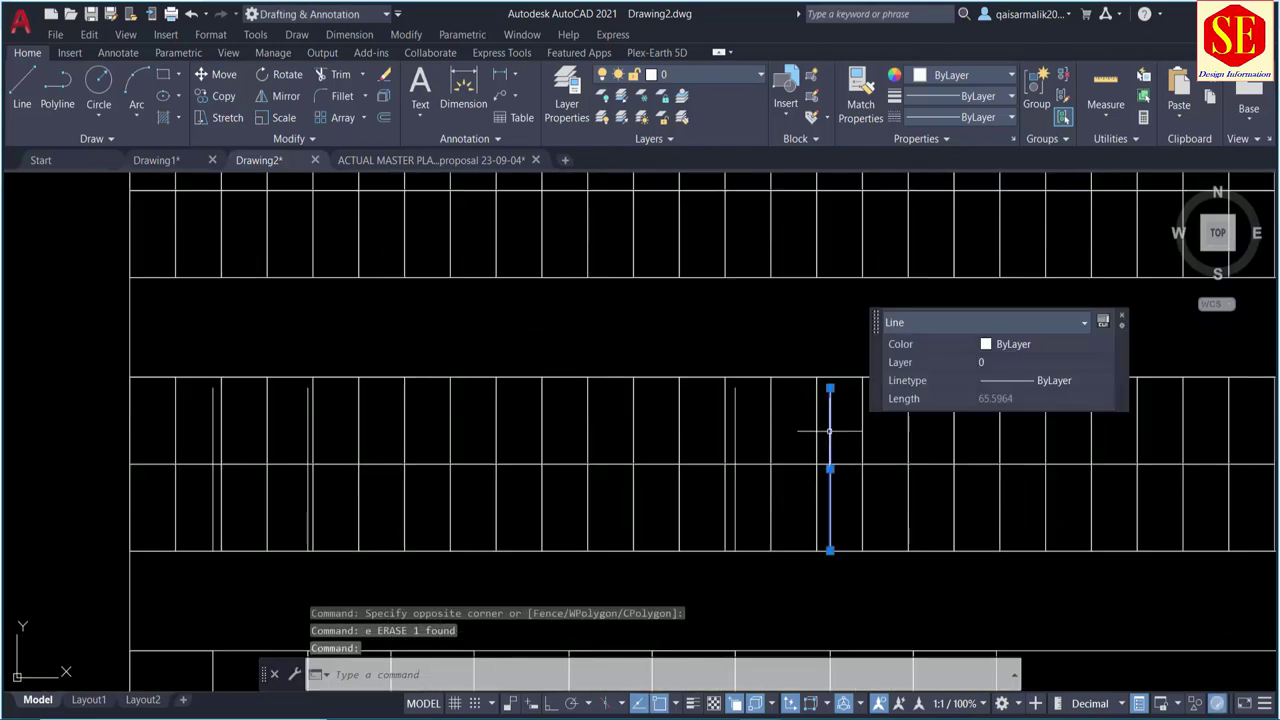
click(745, 407)
text(e)
key(Return)
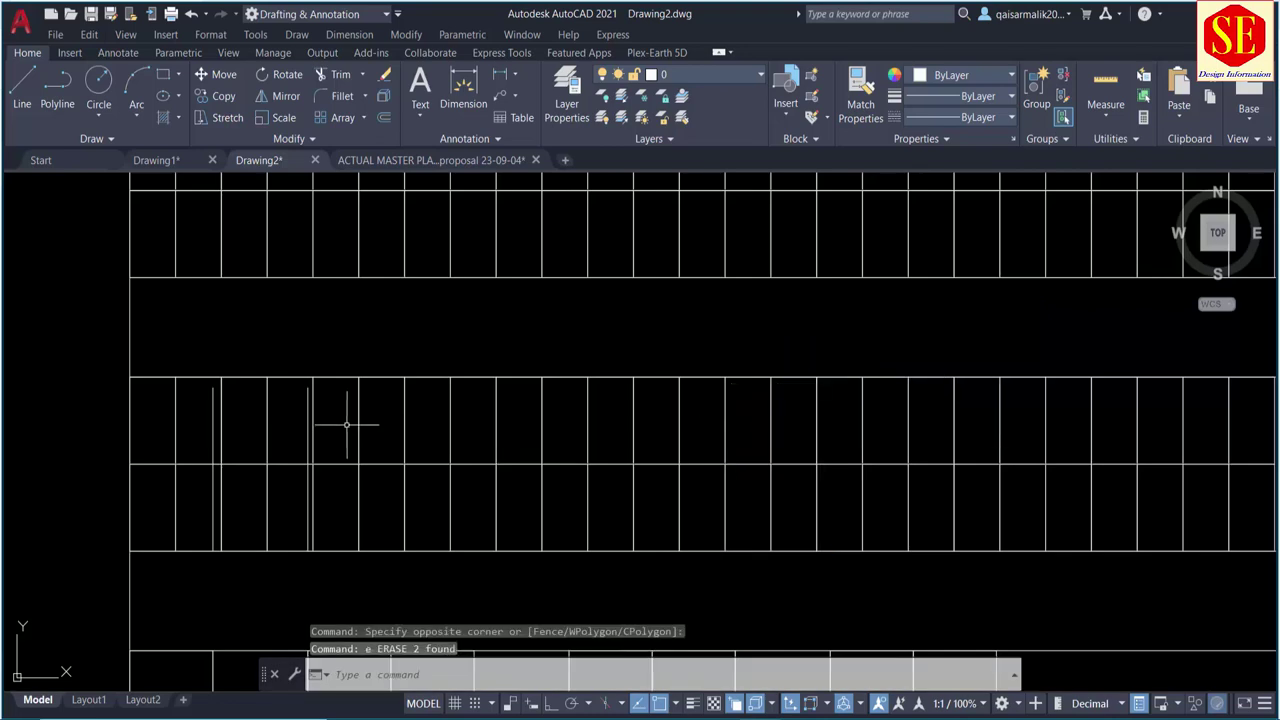
drag(357, 380, 300, 450)
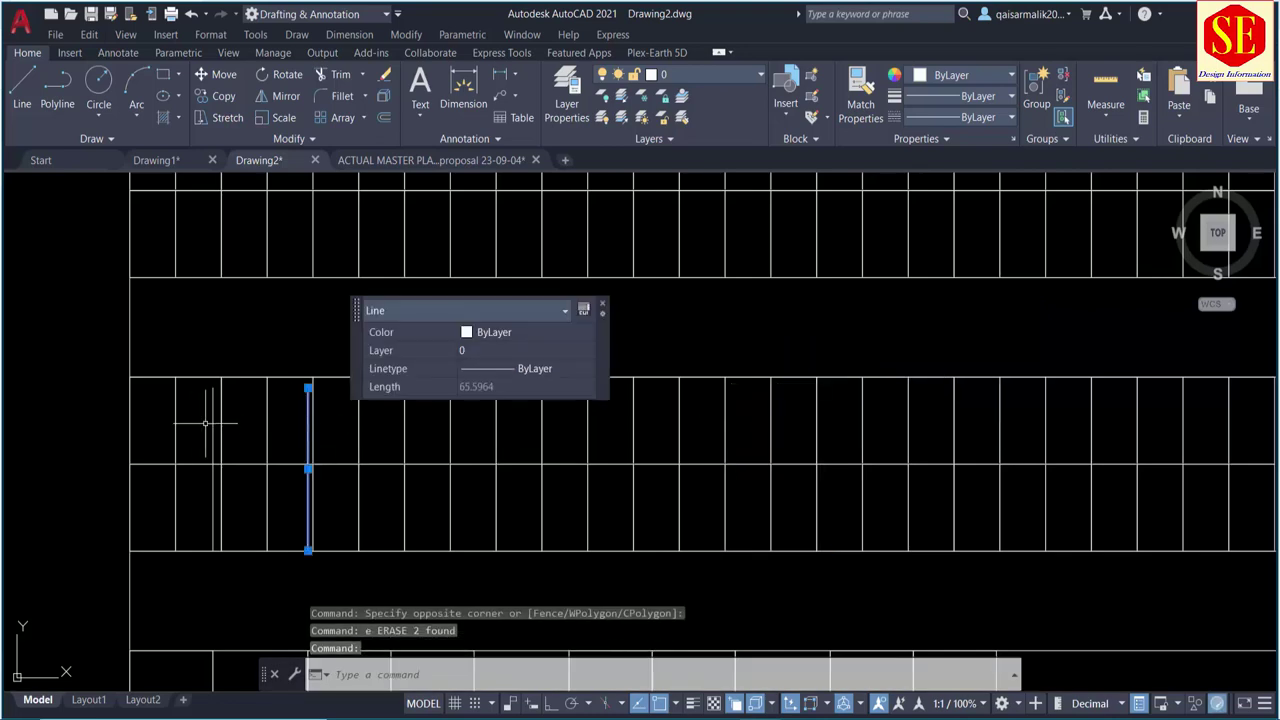
text(E)
key(Return)
Step: Pan down to check the cleaned rows and the junction with the rightmost column
scroll(214, 420, down, 4)
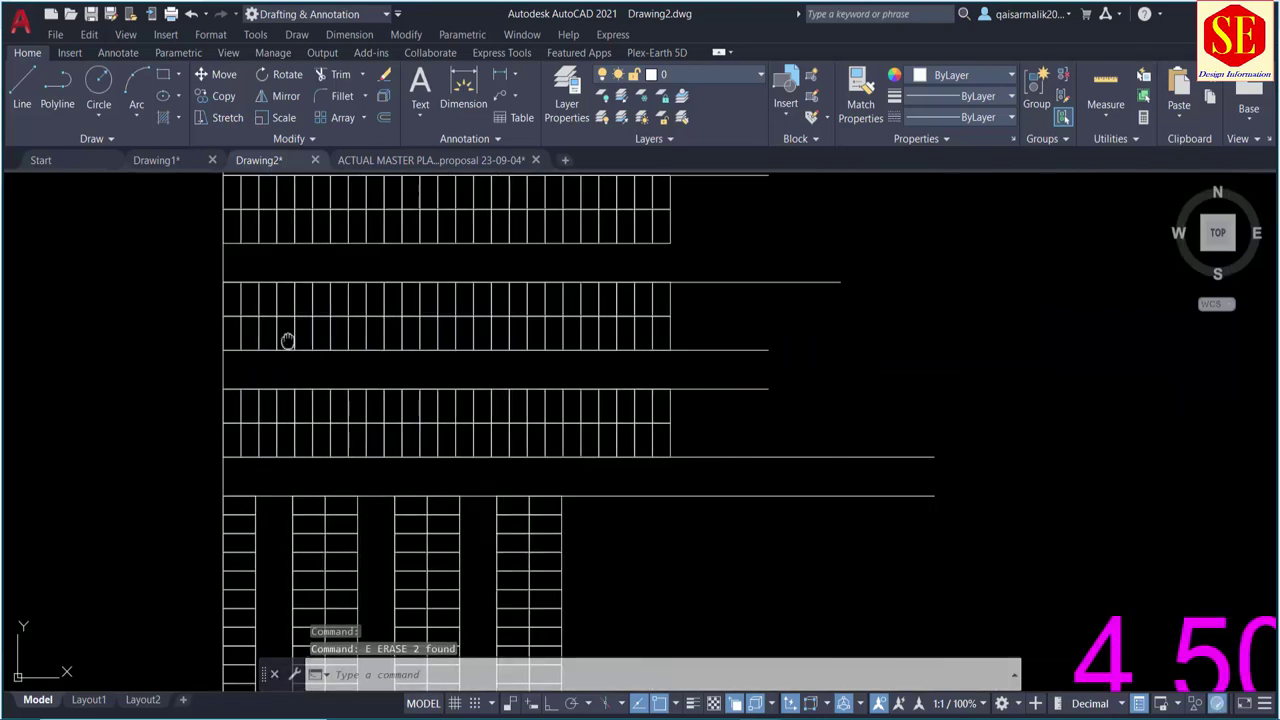
middle_drag(473, 295, 393, 400)
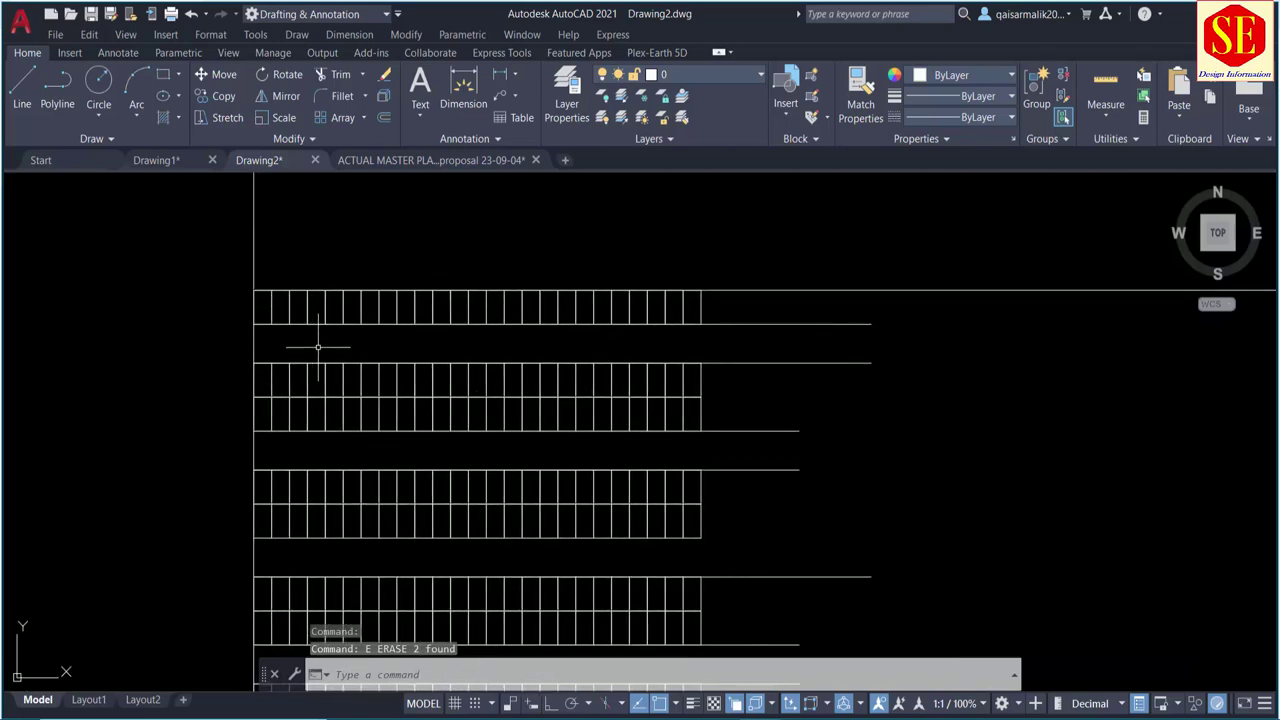
middle_drag(434, 486, 467, 391)
middle_drag(507, 463, 524, 355)
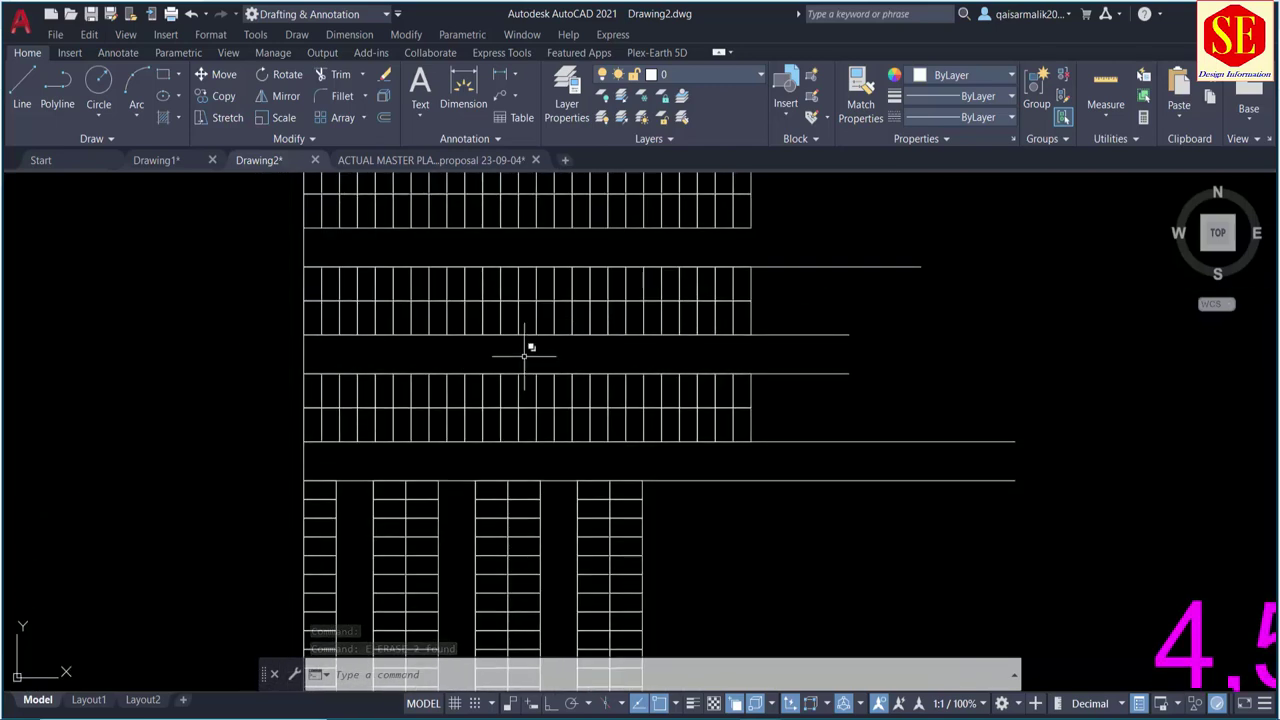
middle_drag(518, 408, 512, 306)
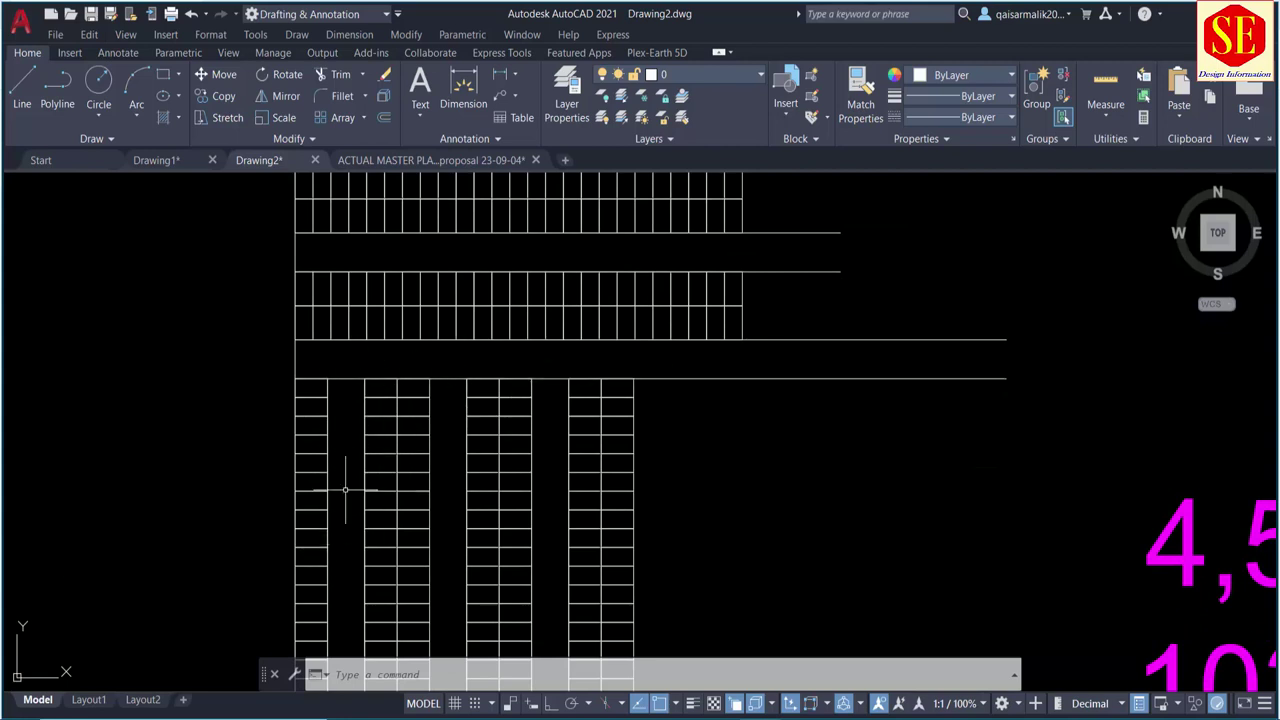
text(tr)
key(Return)
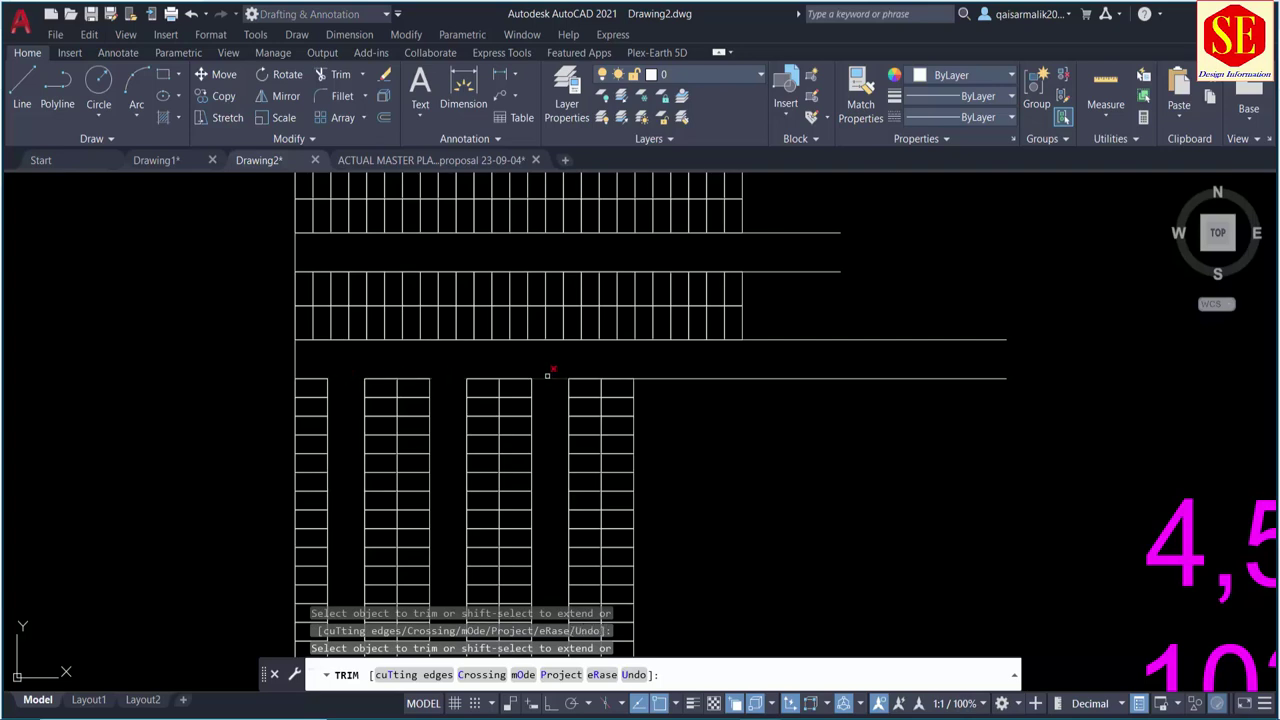
key(Escape)
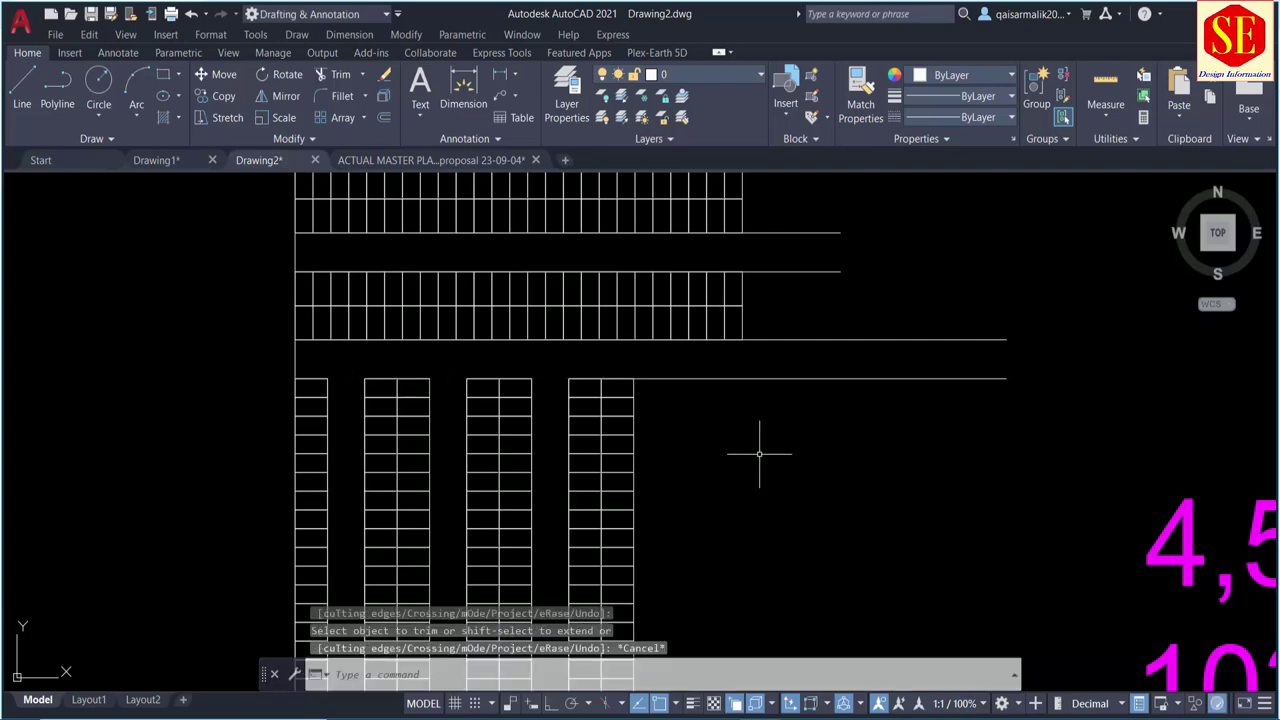
middle_drag(759, 453, 700, 357)
Step: Copy the rightmost plot column from its top corner to just right of it
text(co)
key(Return)
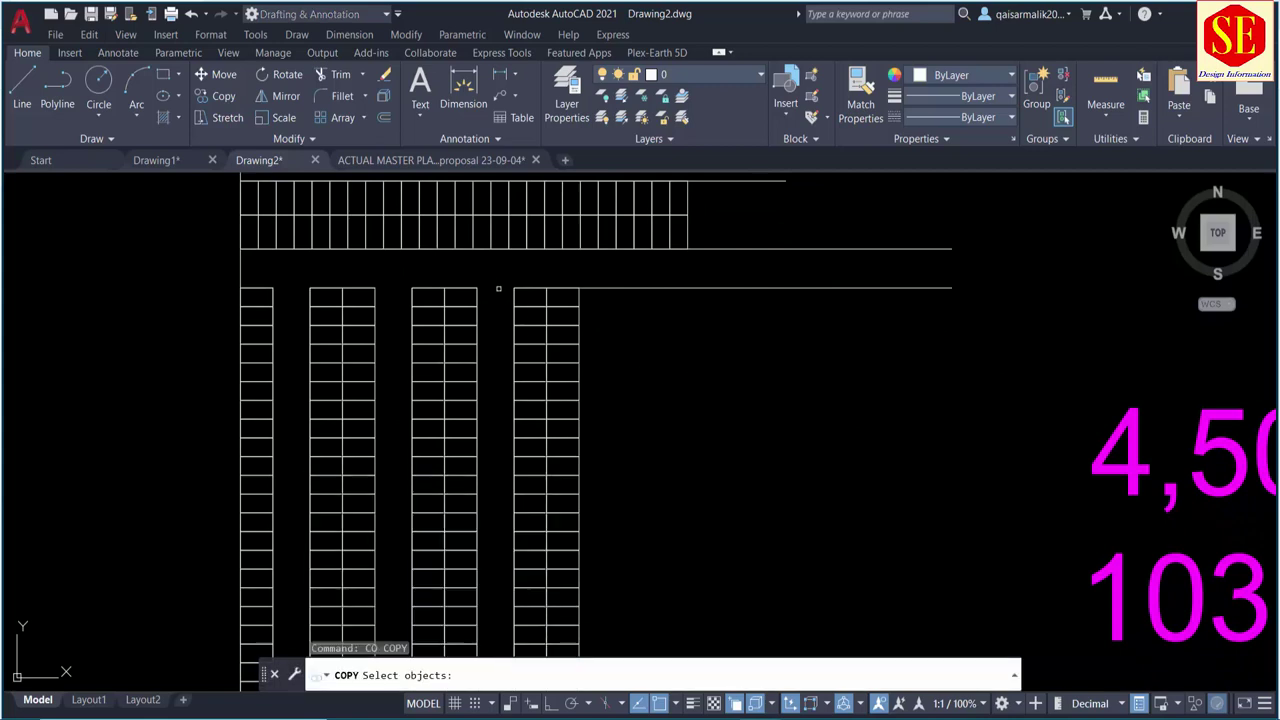
click(498, 289)
scroll(620, 457, down, 1)
scroll(620, 517, down, 1)
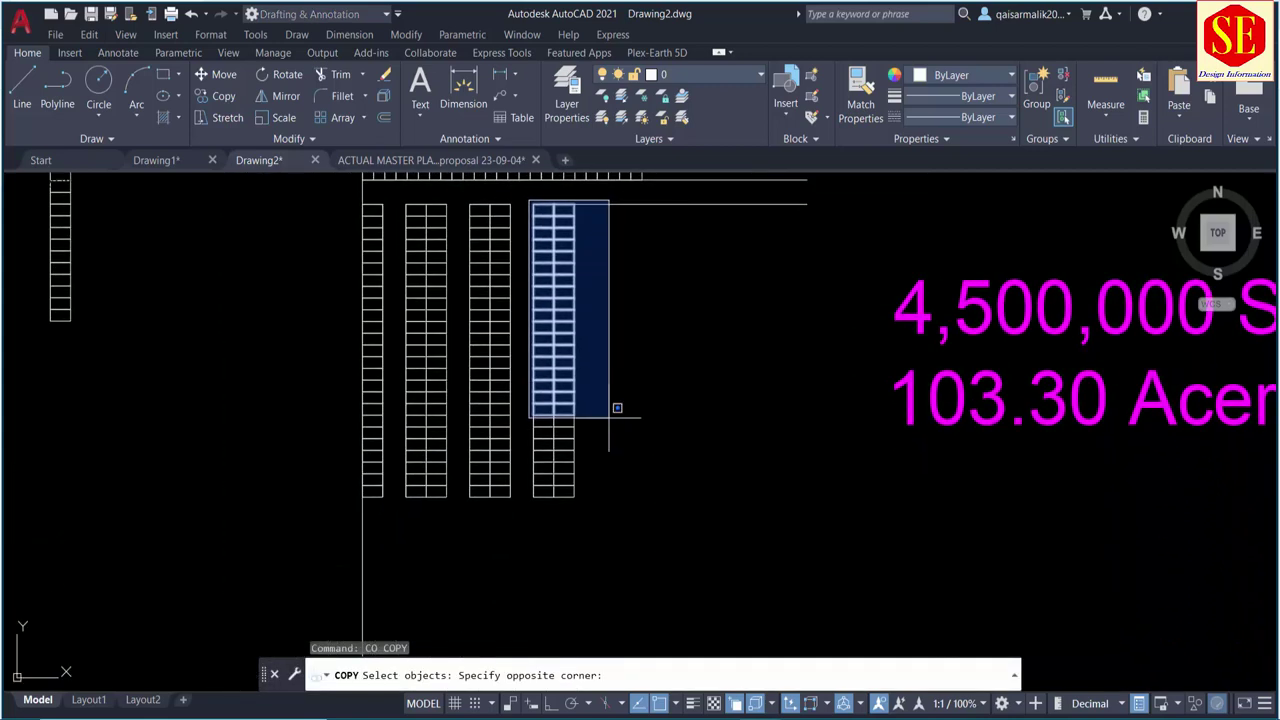
click(612, 416)
middle_drag(550, 184, 550, 327)
scroll(550, 327, up, 2)
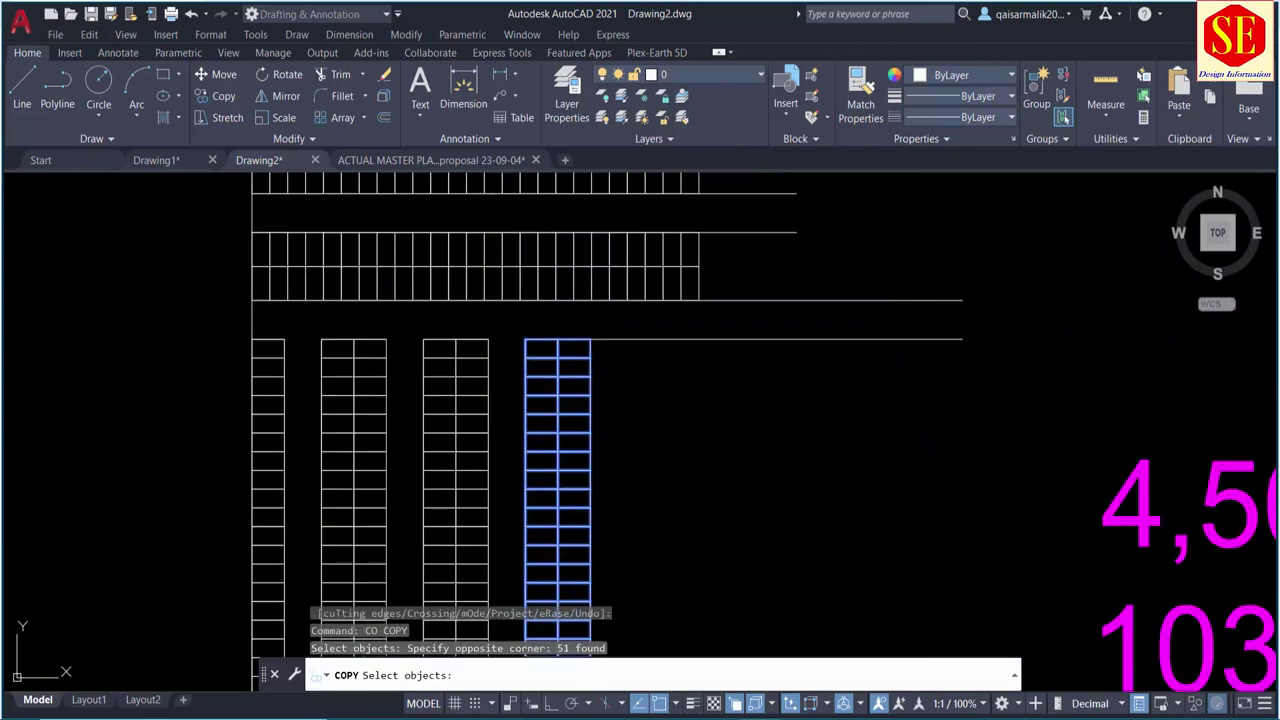
key(Return)
click(488, 340)
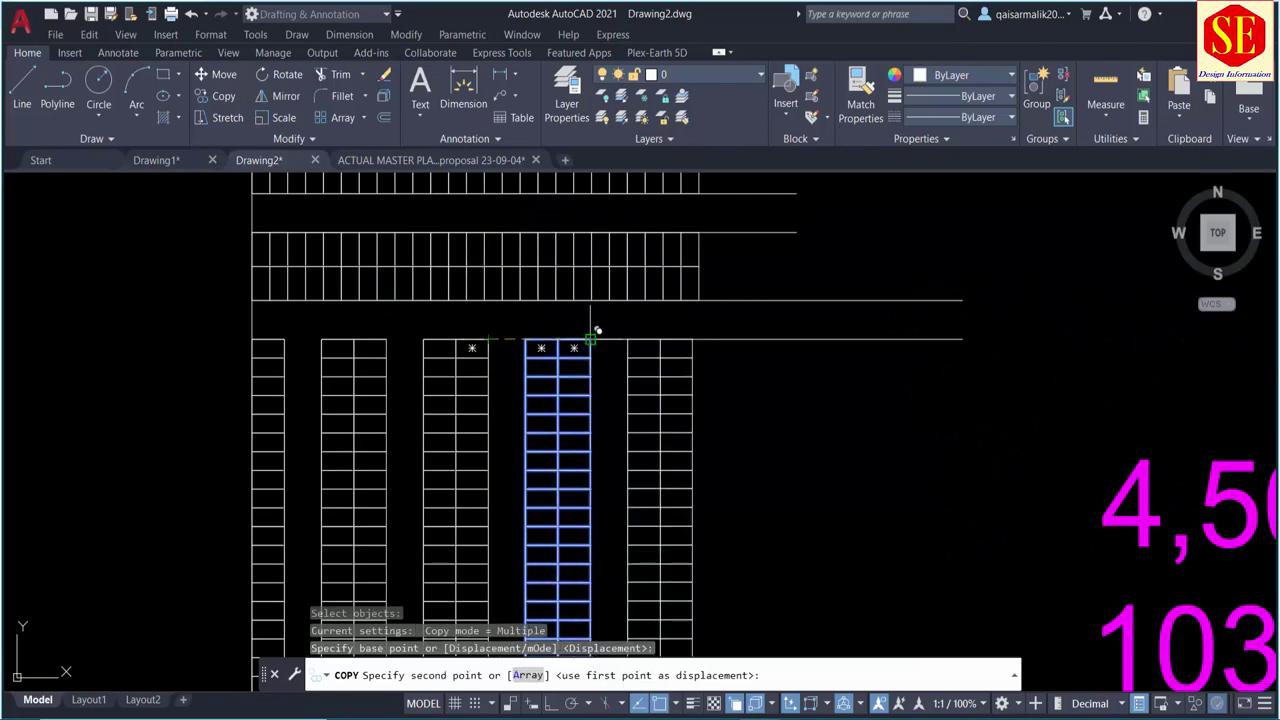
click(590, 340)
key(Escape)
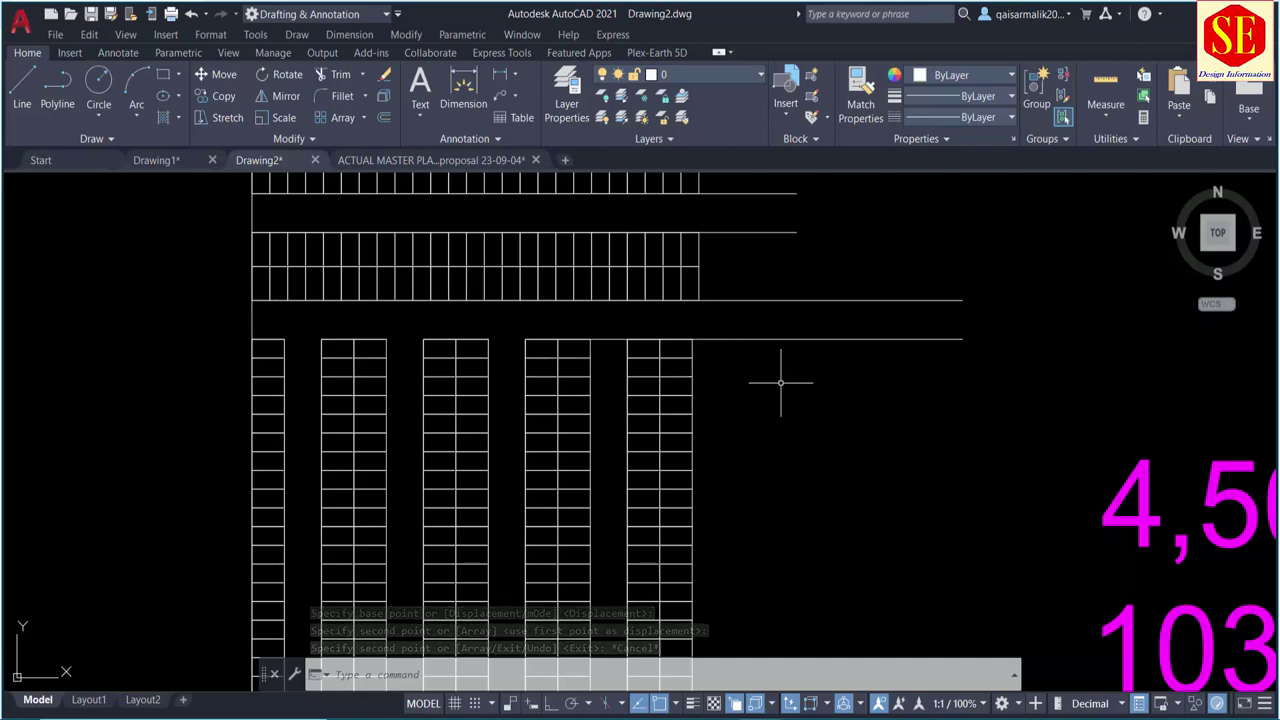
Step: Pan around to review the whole layout with its five columns
scroll(781, 382, down, 4)
middle_drag(777, 363, 775, 475)
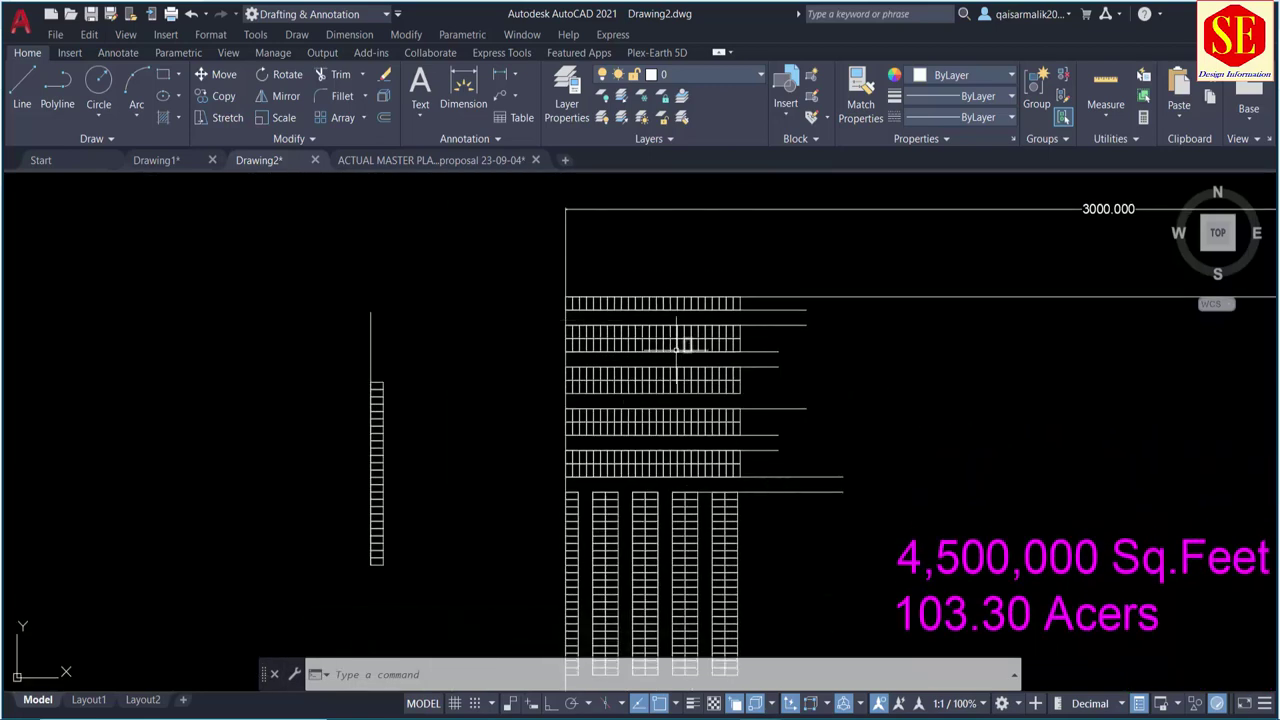
middle_drag(673, 506, 663, 381)
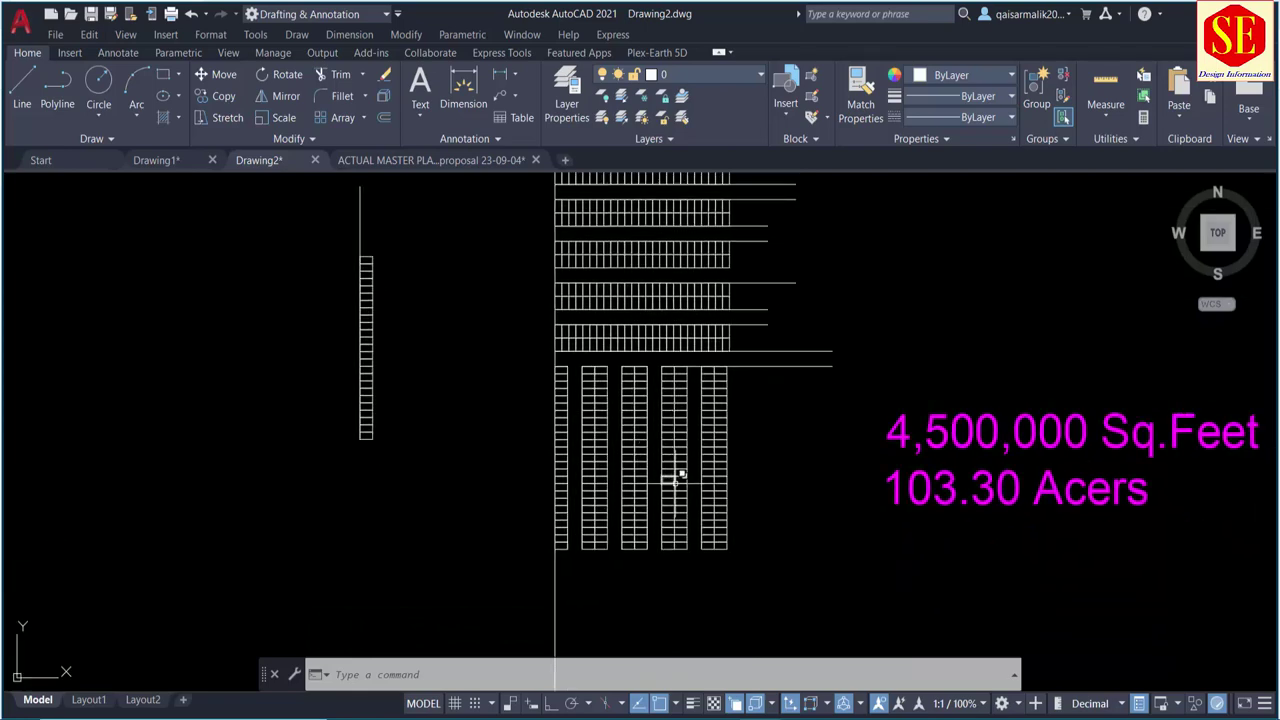
middle_drag(728, 420, 705, 505)
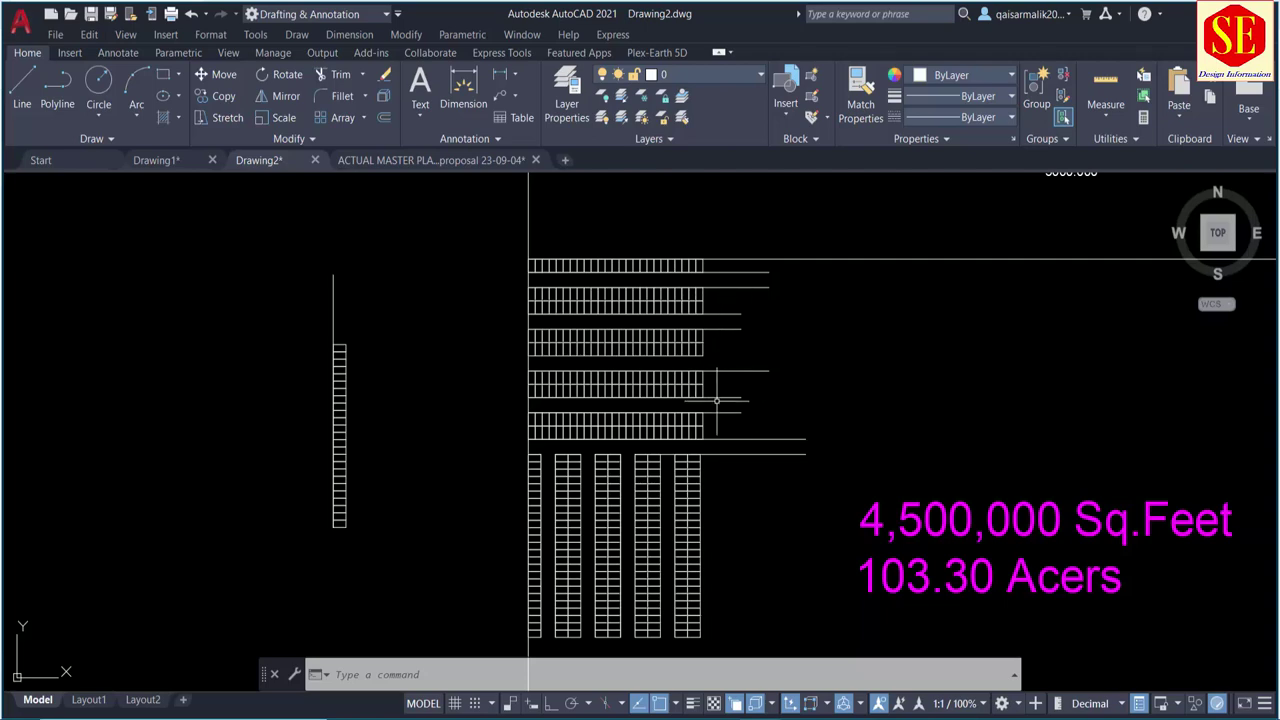
Step: Start a COPY and window-select the four horizontal parking stall rows
middle_drag(754, 444, 737, 371)
middle_drag(743, 541, 737, 451)
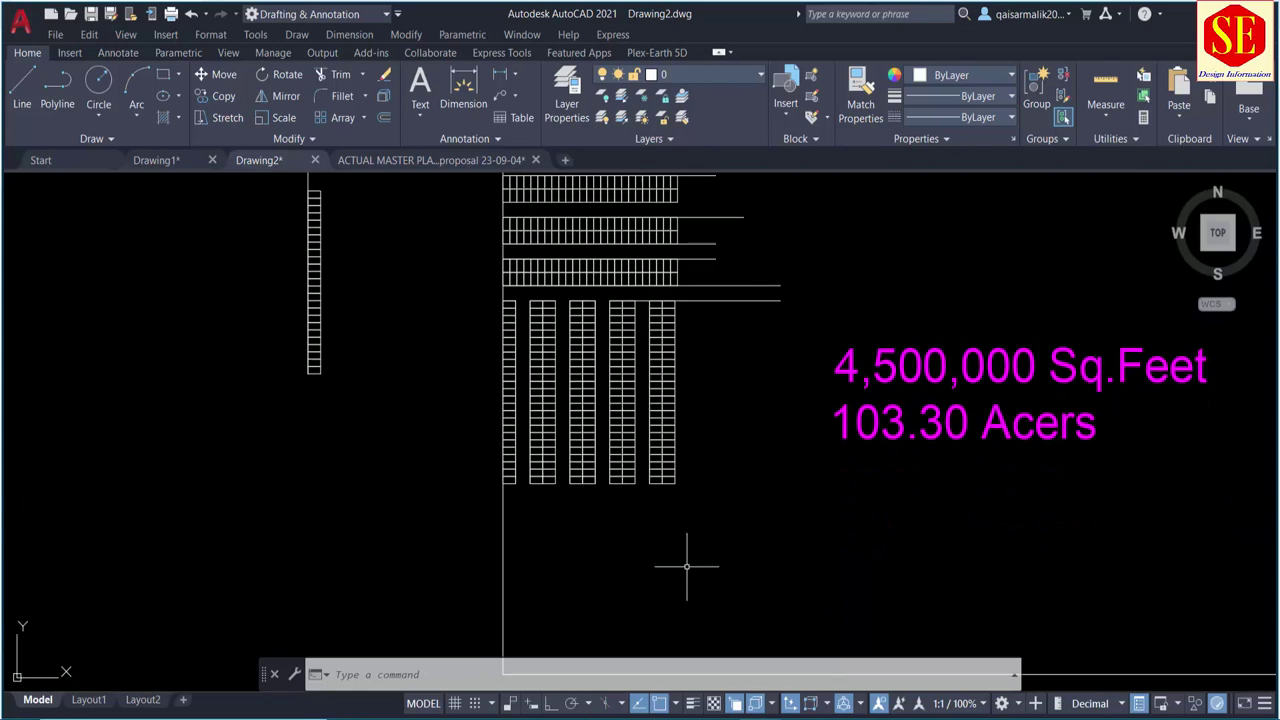
scroll(691, 548, down, 2)
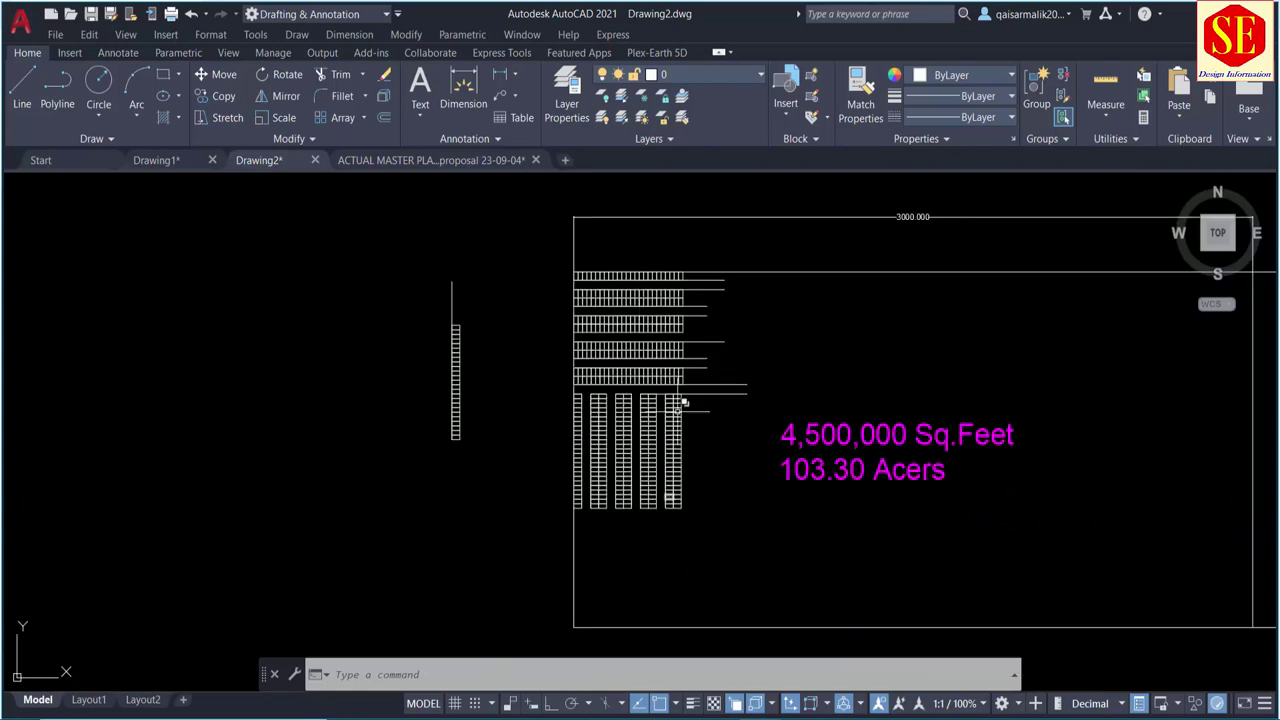
scroll(615, 330, up, 2)
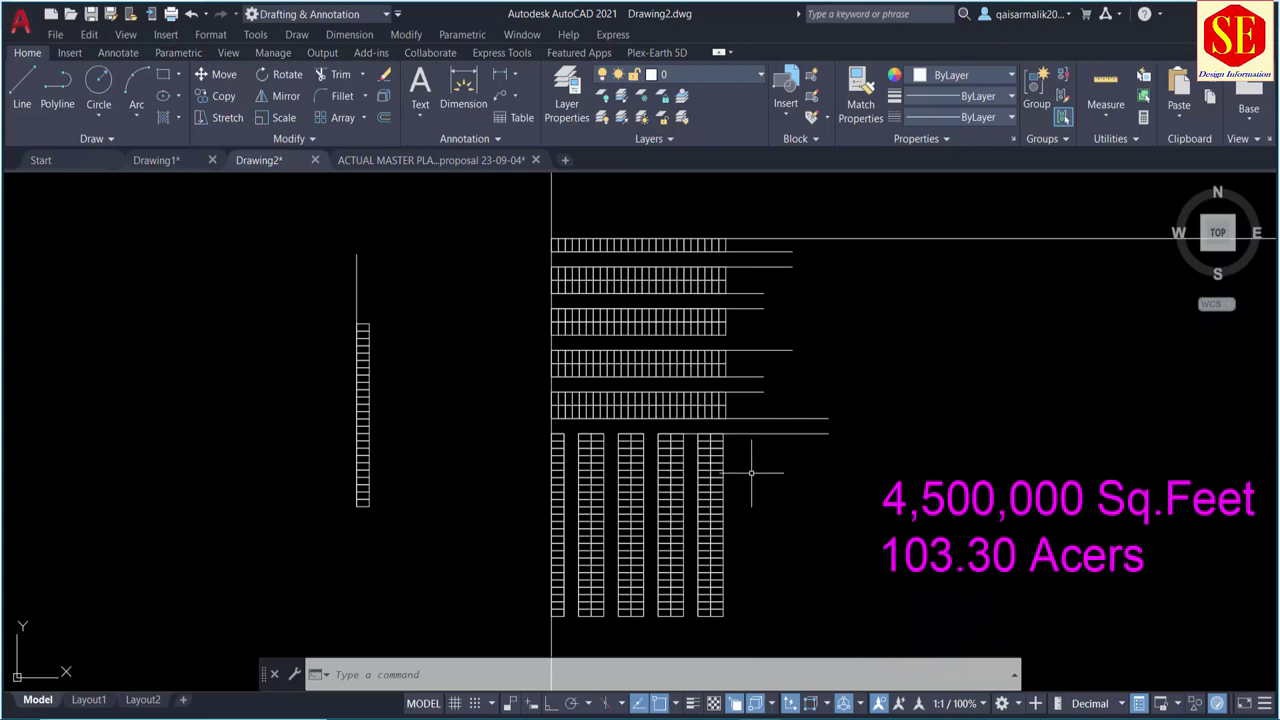
scroll(750, 470, up, 2)
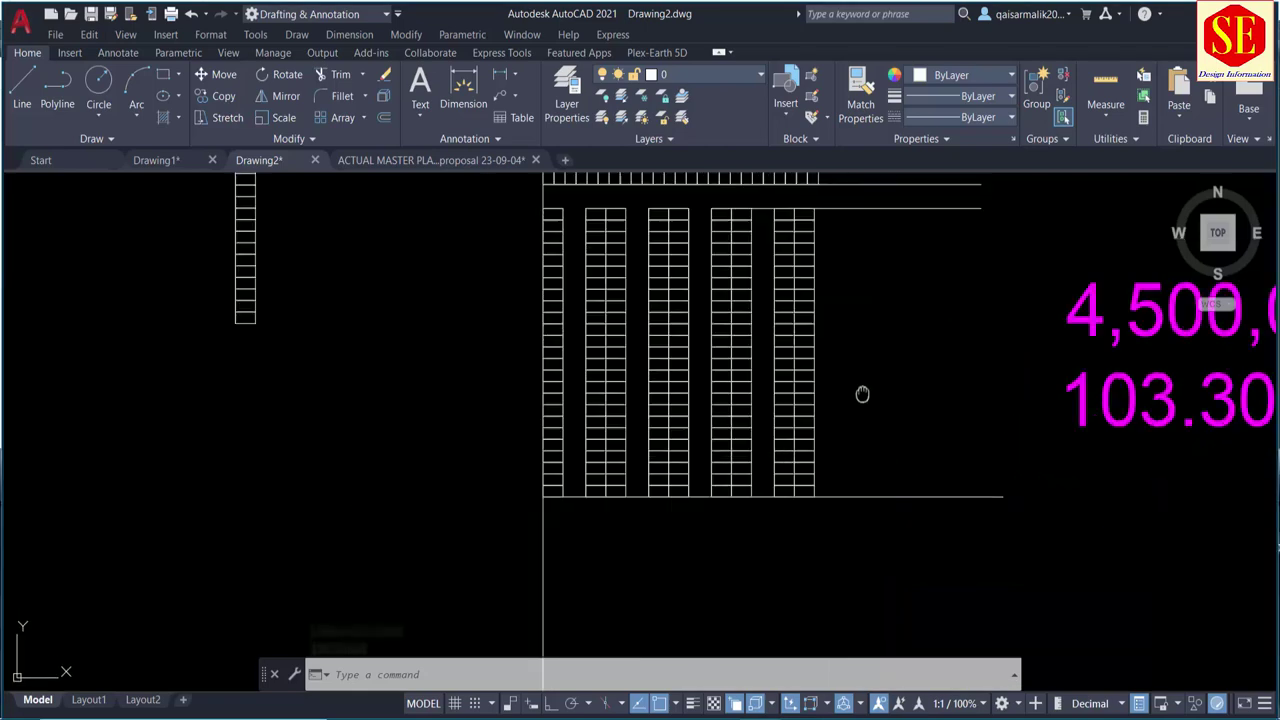
middle_drag(749, 517, 737, 309)
scroll(706, 404, down, 4)
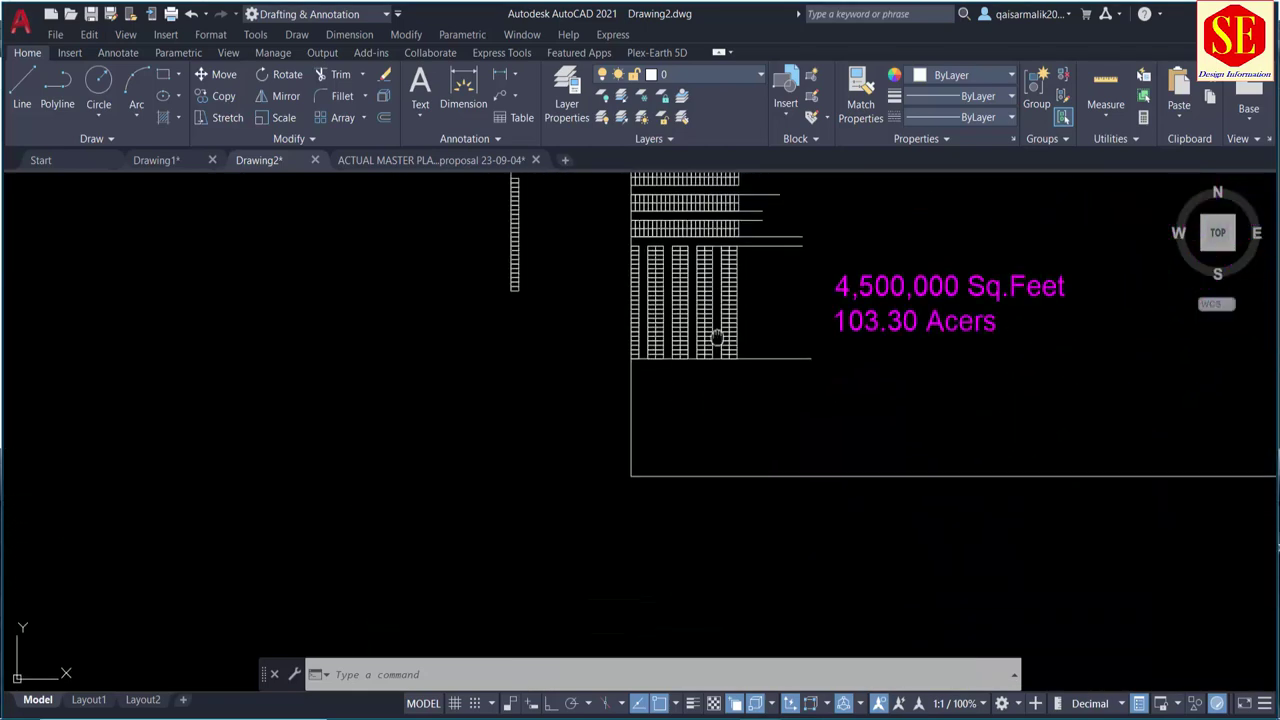
middle_drag(632, 175, 632, 332)
scroll(632, 332, up, 2)
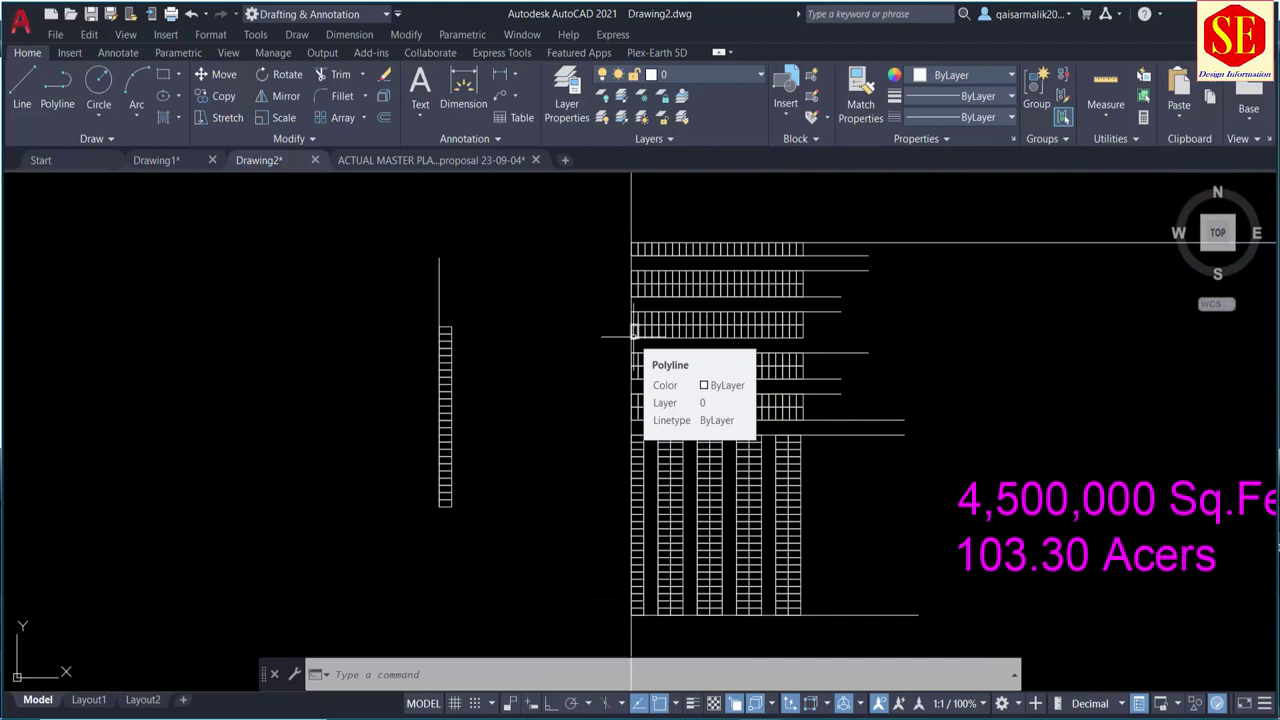
text(co)
key(Return)
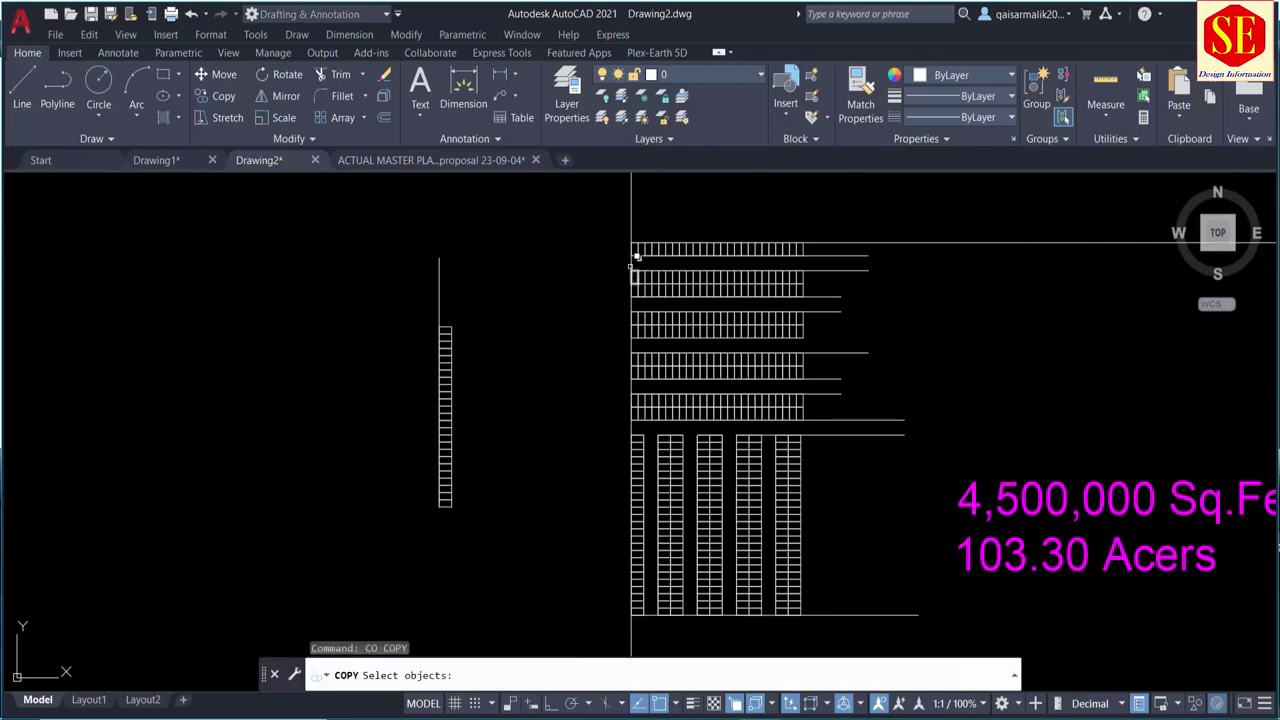
click(622, 264)
click(962, 428)
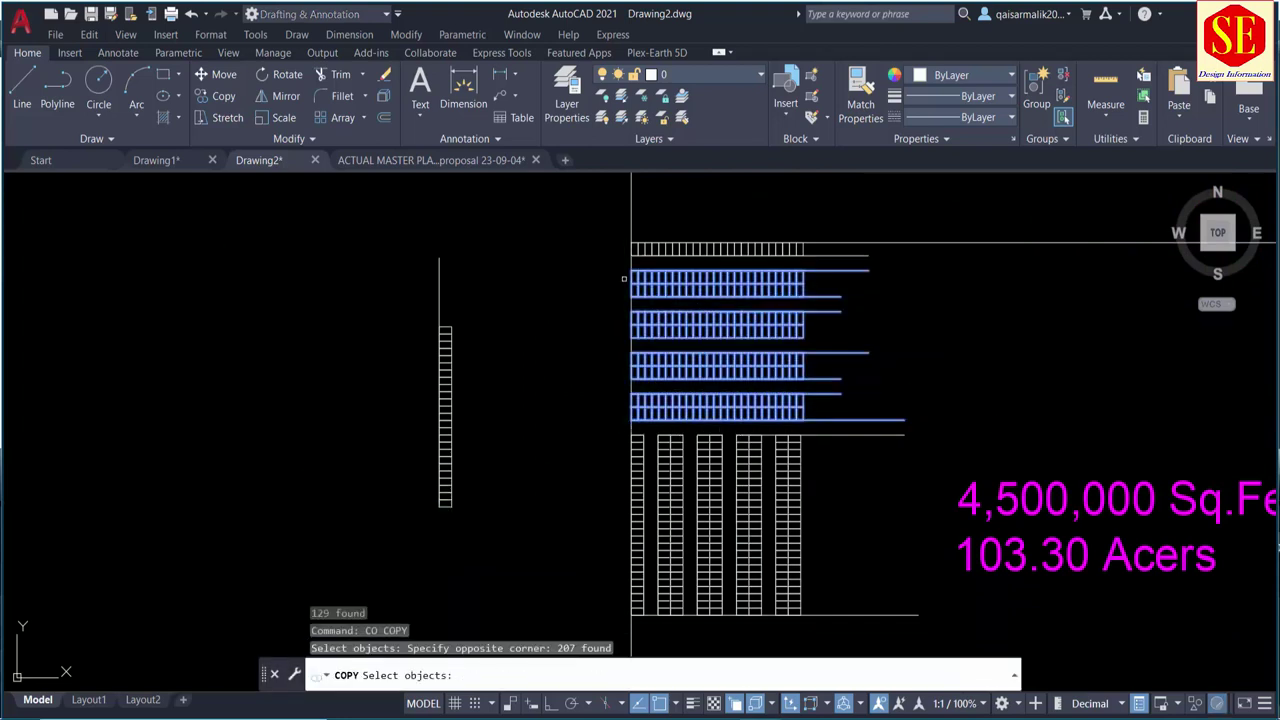
scroll(624, 279, up, 4)
key(Return)
Step: Place the copied stall rows in the boundary area below the vertical stall columns
click(646, 232)
scroll(646, 236, down, 1)
scroll(646, 236, down, 3)
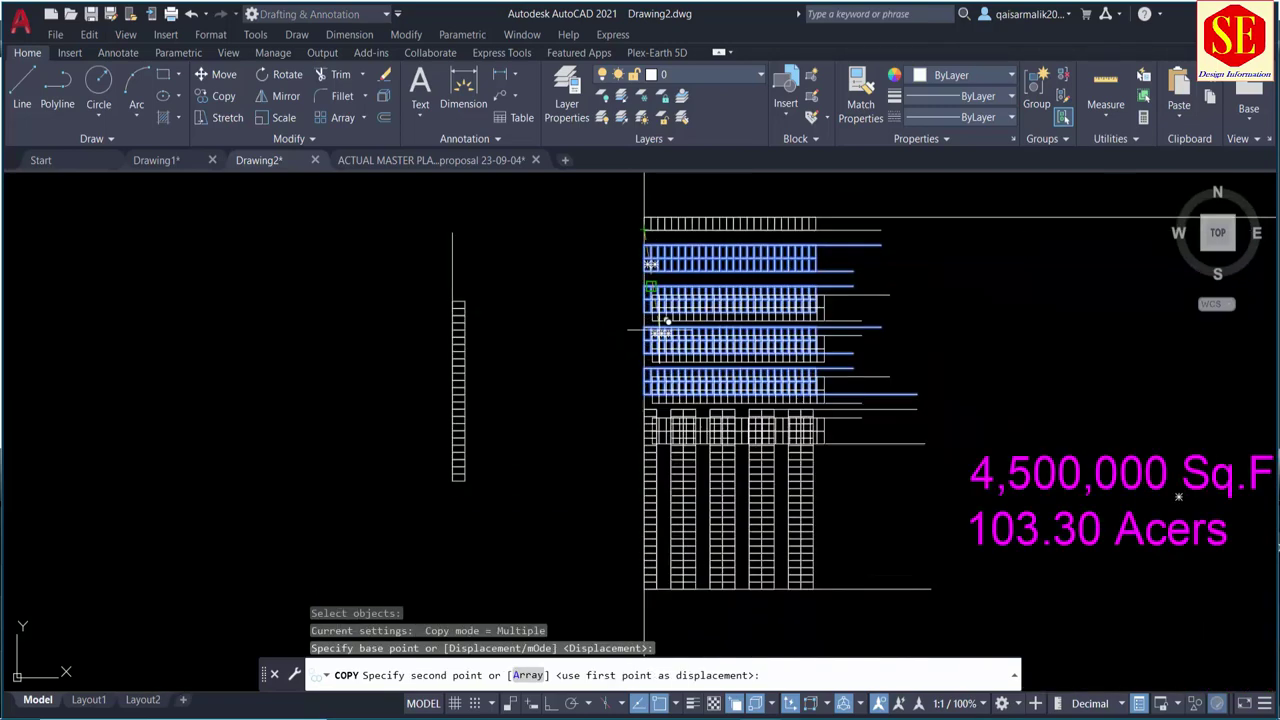
scroll(700, 414, up, 1)
scroll(682, 386, up, 2)
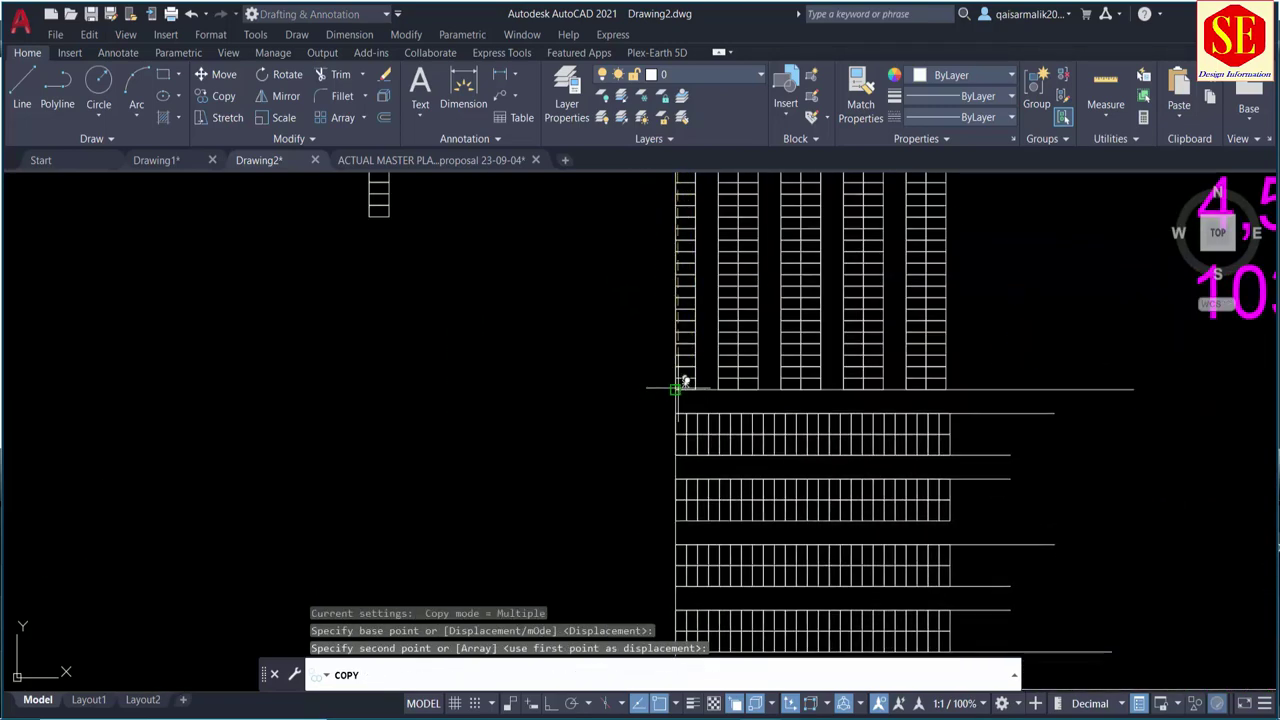
click(682, 386)
key(Escape)
scroll(565, 240, down, 2)
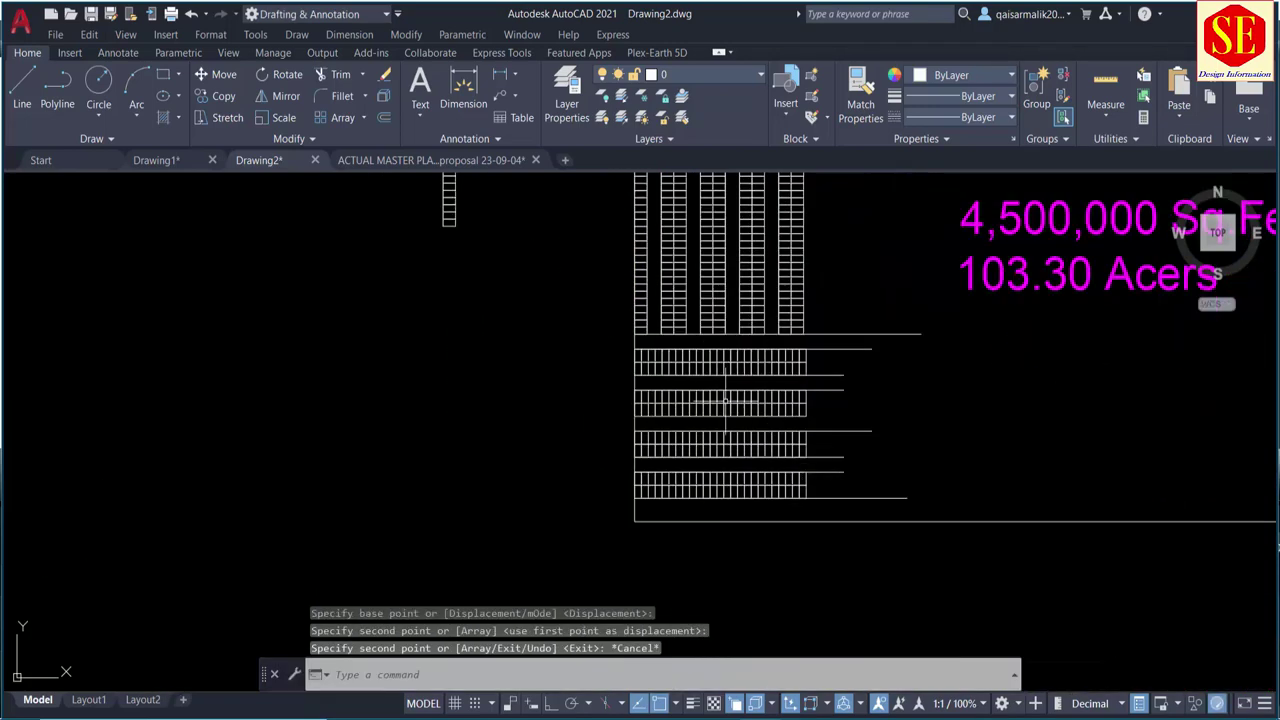
scroll(726, 508, up, 4)
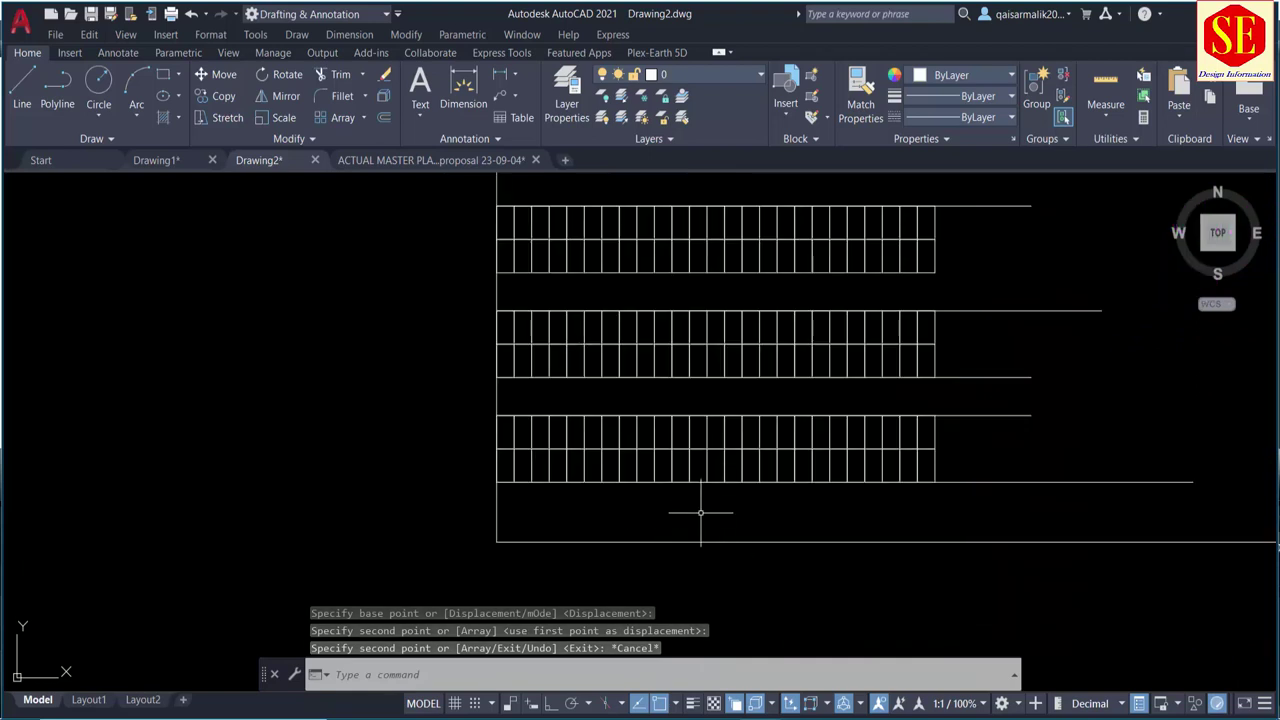
Step: Measure the stall row spacing with a linear dimension (62.8500), then erase that dimension
click(500, 74)
click(584, 482)
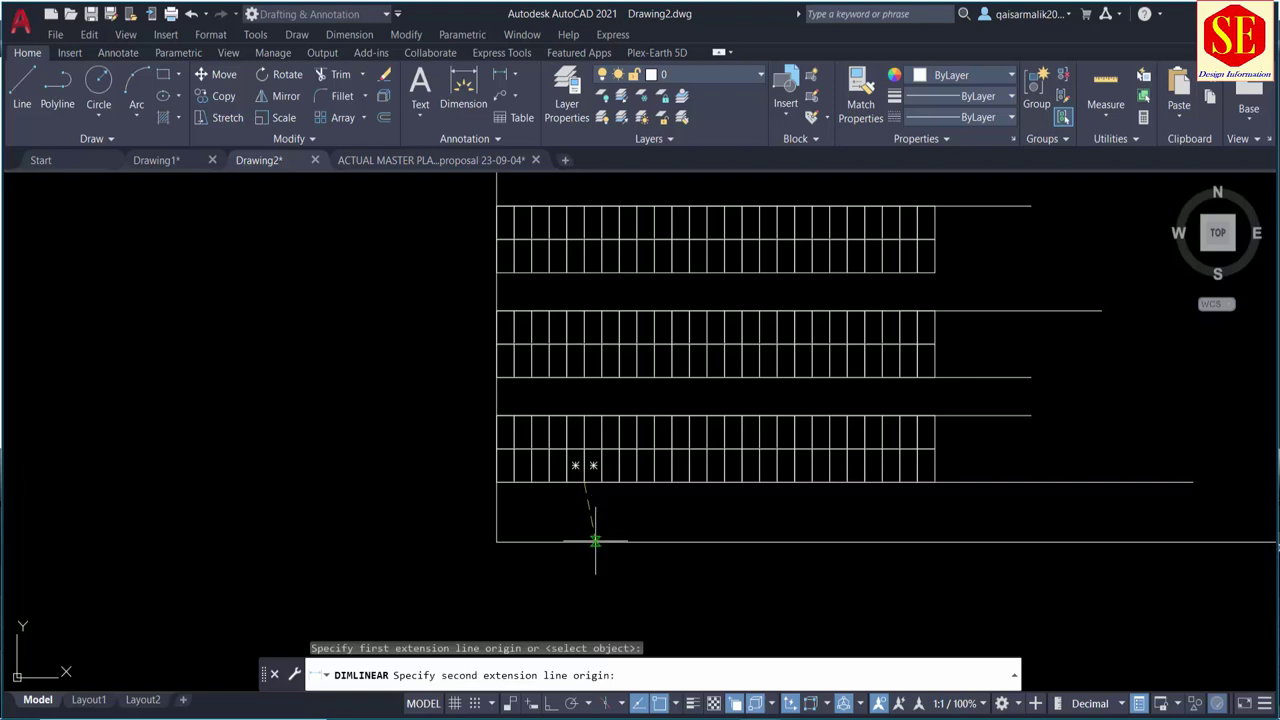
click(584, 542)
scroll(581, 538, up, 2)
scroll(580, 500, up, 2)
click(580, 490)
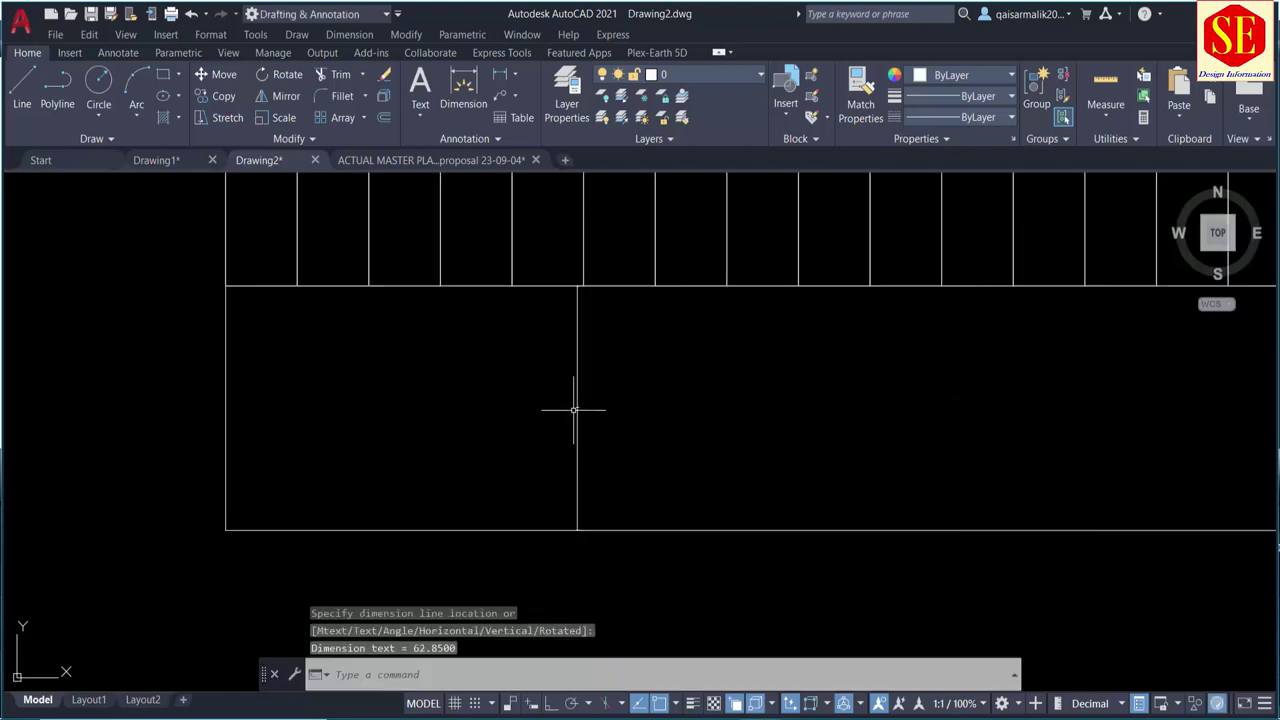
scroll(578, 395, up, 3)
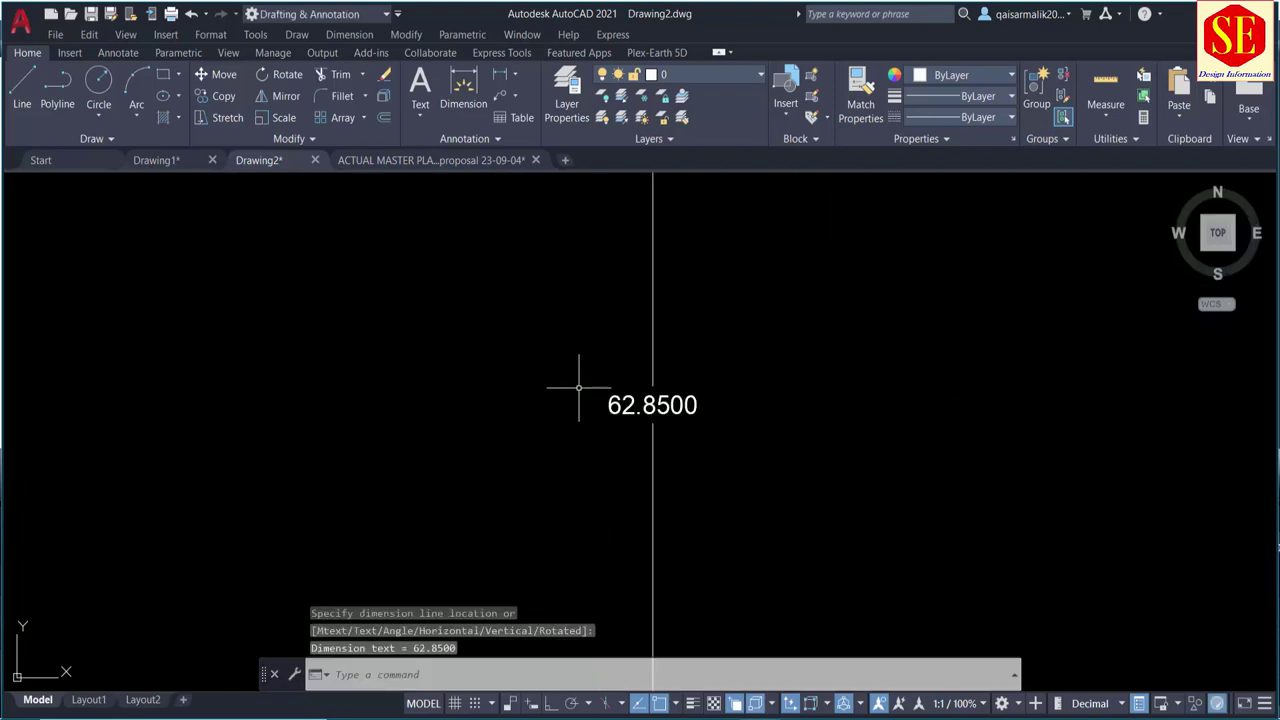
click(740, 352)
click(592, 434)
text(e)
key(Return)
Step: Erase the 26 lines of the lowest block's bottom stall row
scroll(592, 442, down, 2)
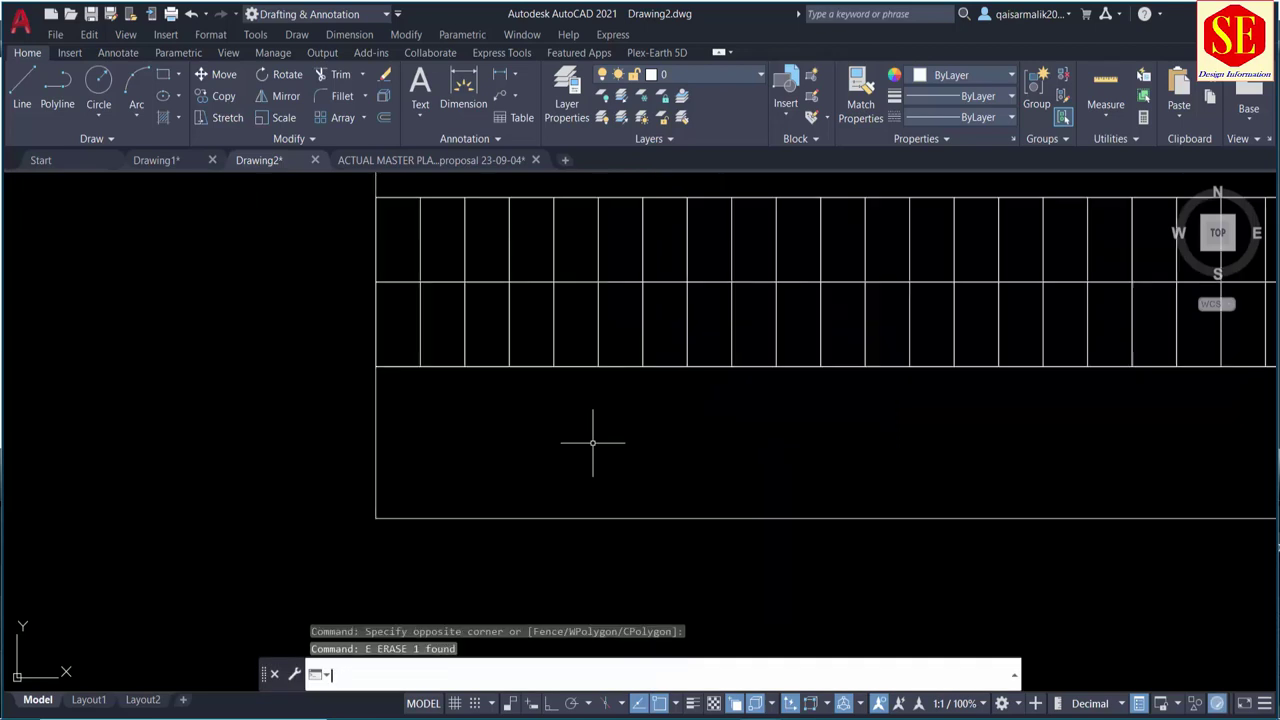
scroll(592, 442, down, 1)
middle_drag(751, 417, 603, 500)
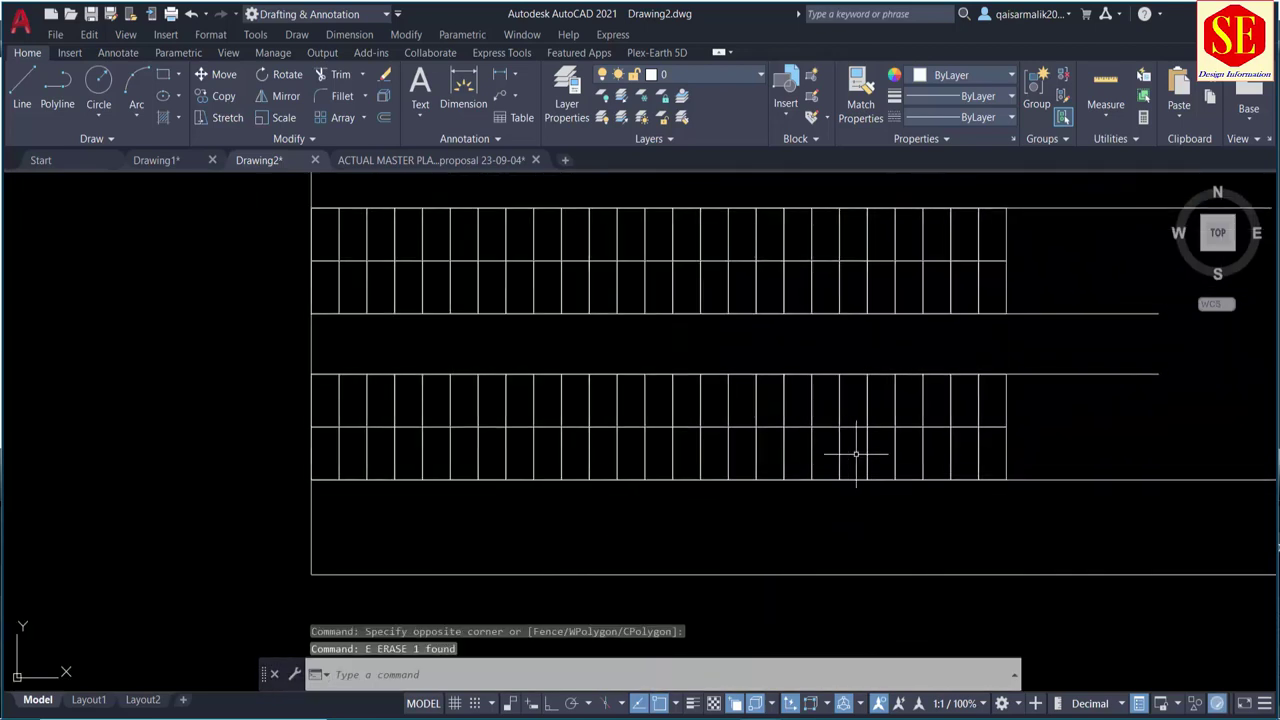
text(m)
key(Return)
scroll(824, 417, down, 2)
middle_drag(671, 321, 551, 329)
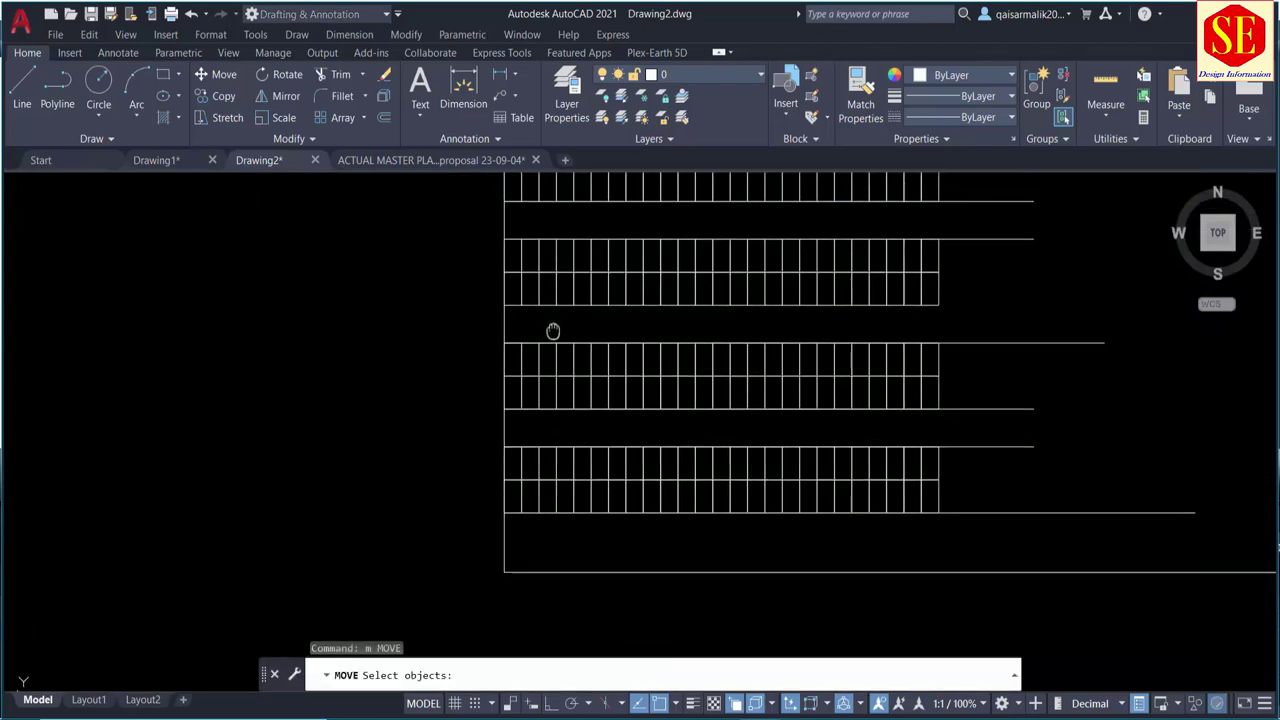
key(Escape)
click(480, 494)
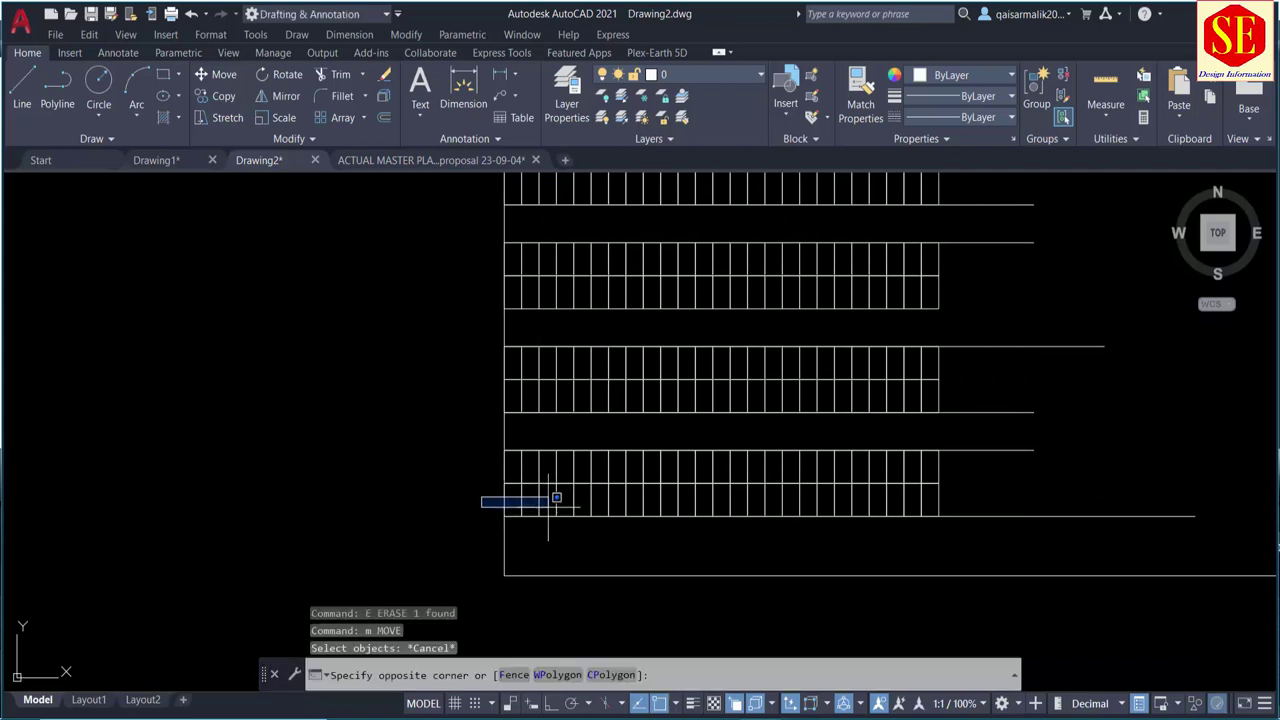
key(Escape)
click(471, 500)
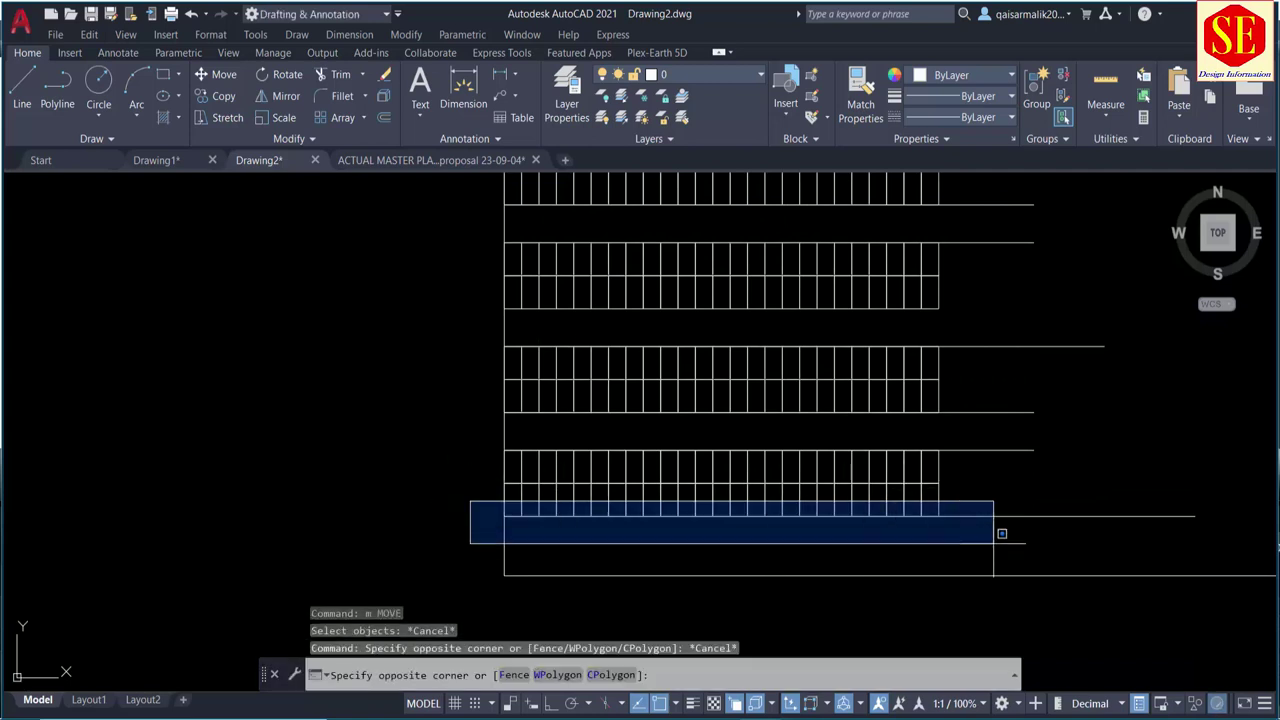
click(990, 497)
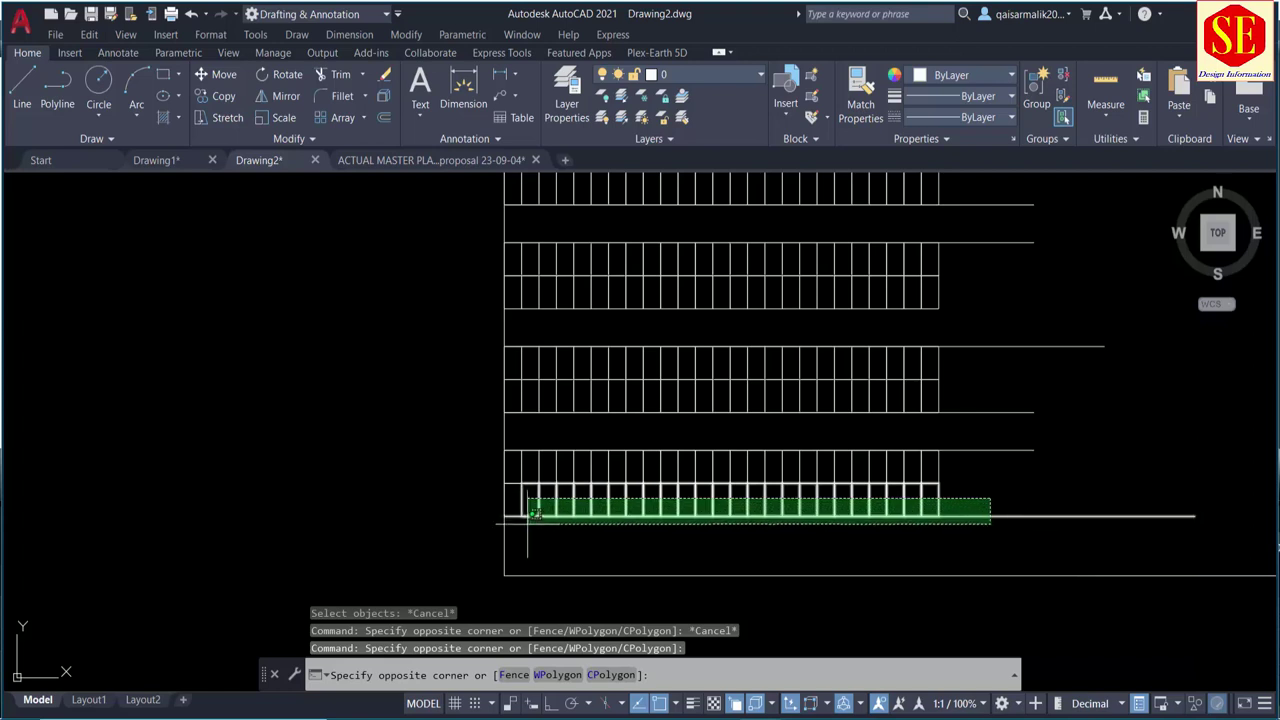
click(522, 522)
key(Delete)
text(e)
key(Return)
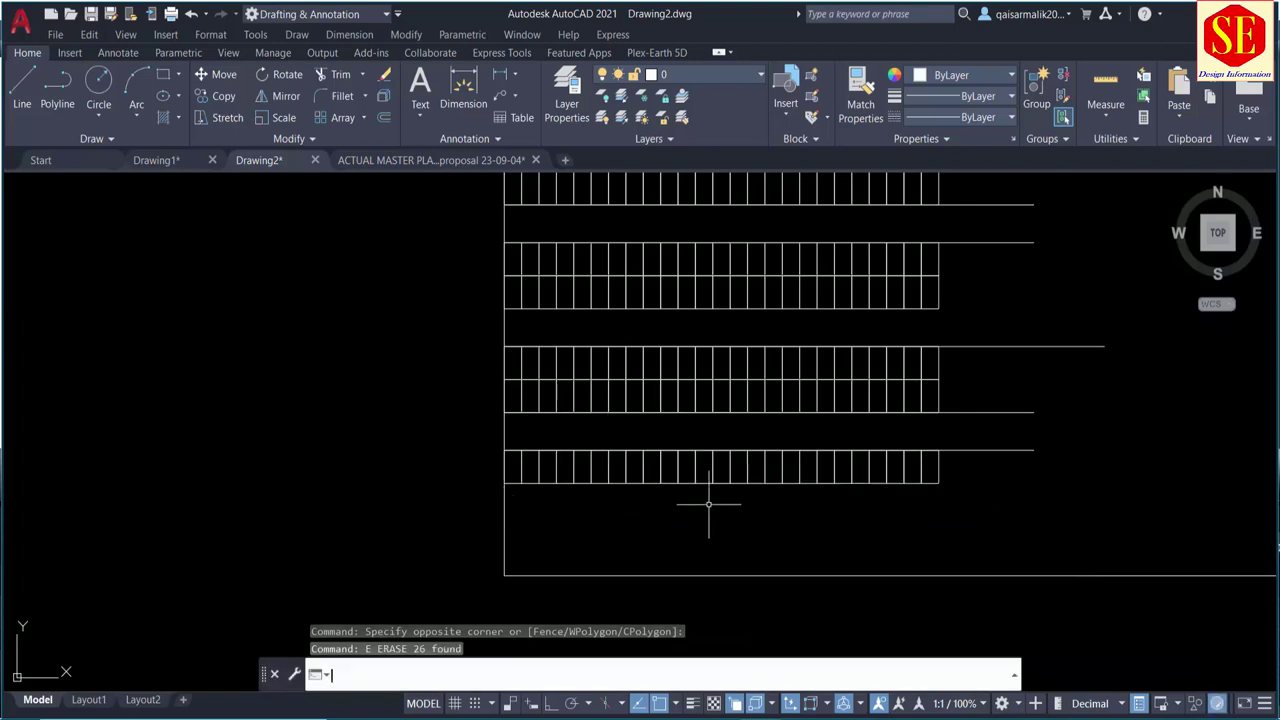
text(M)
Step: Move the copied stall rows down toward the bottom plot edge
key(Return)
middle_drag(509, 337, 509, 383)
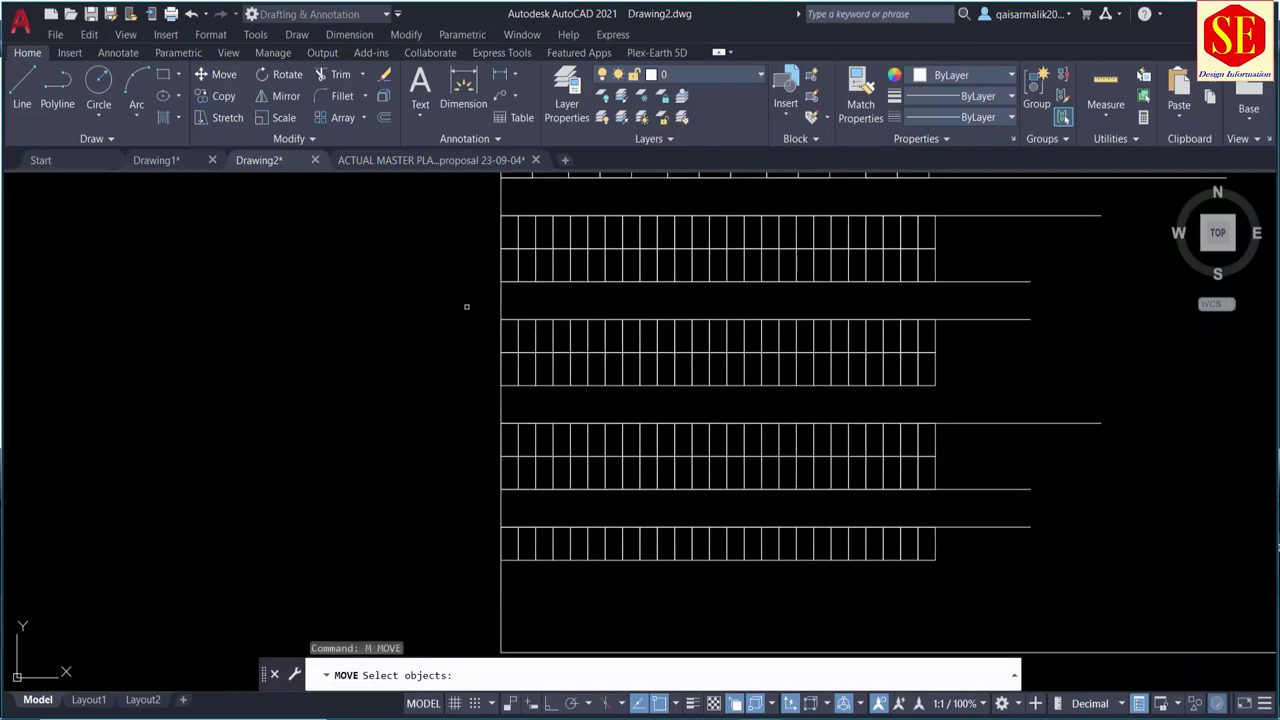
middle_drag(466, 303, 488, 372)
click(476, 298)
middle_drag(834, 386, 834, 291)
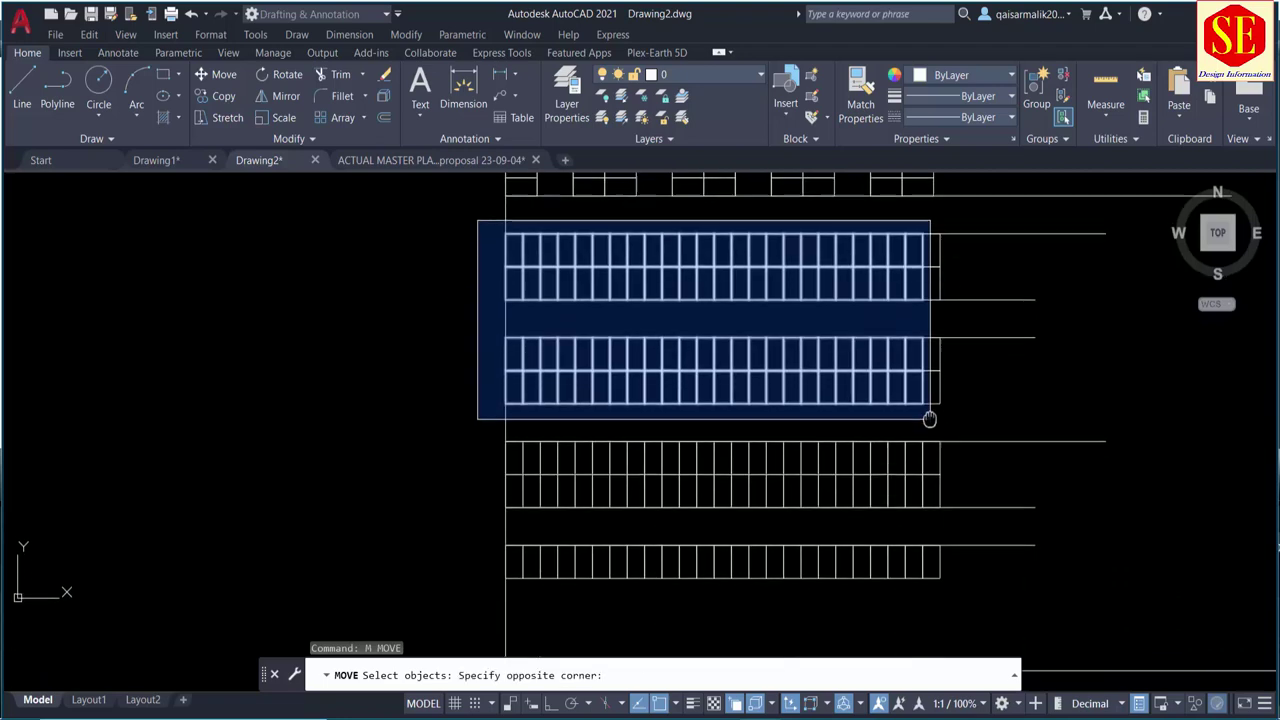
click(1013, 600)
middle_drag(780, 587, 884, 451)
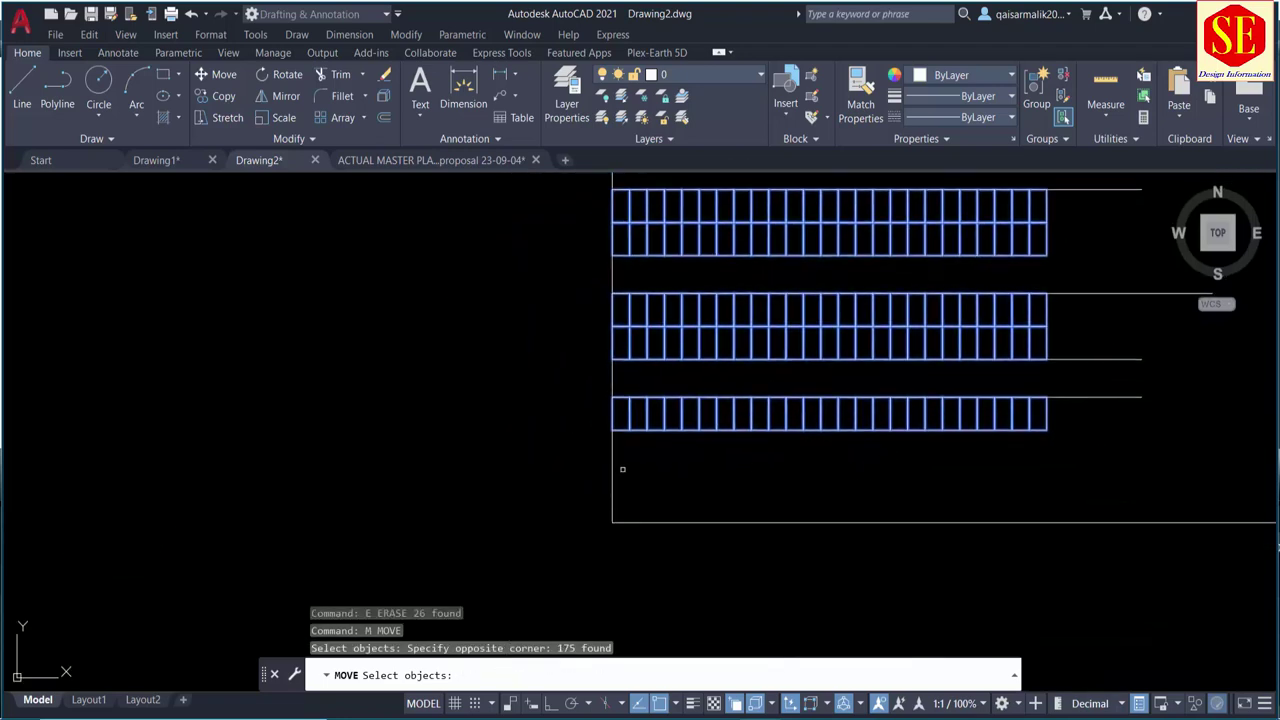
key(Return)
click(612, 431)
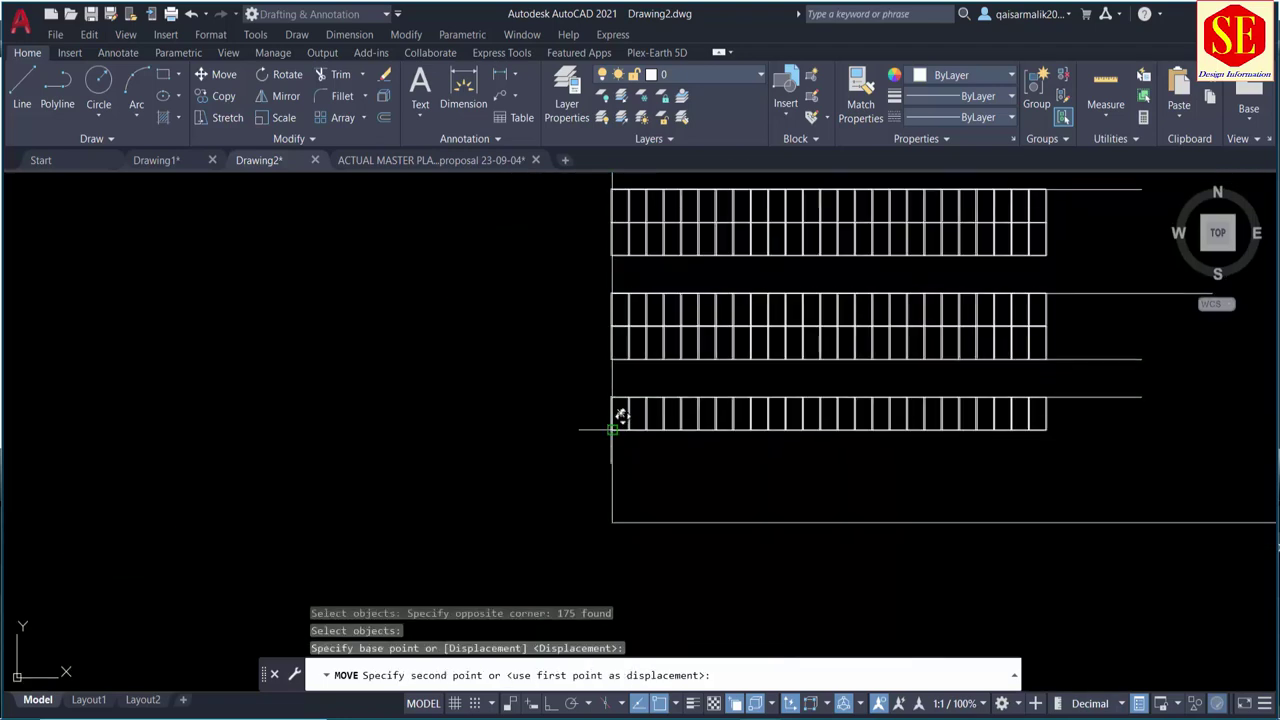
click(612, 523)
Step: Erase the two extra aisle lines beneath the vertical stall columns
scroll(612, 523, down, 3)
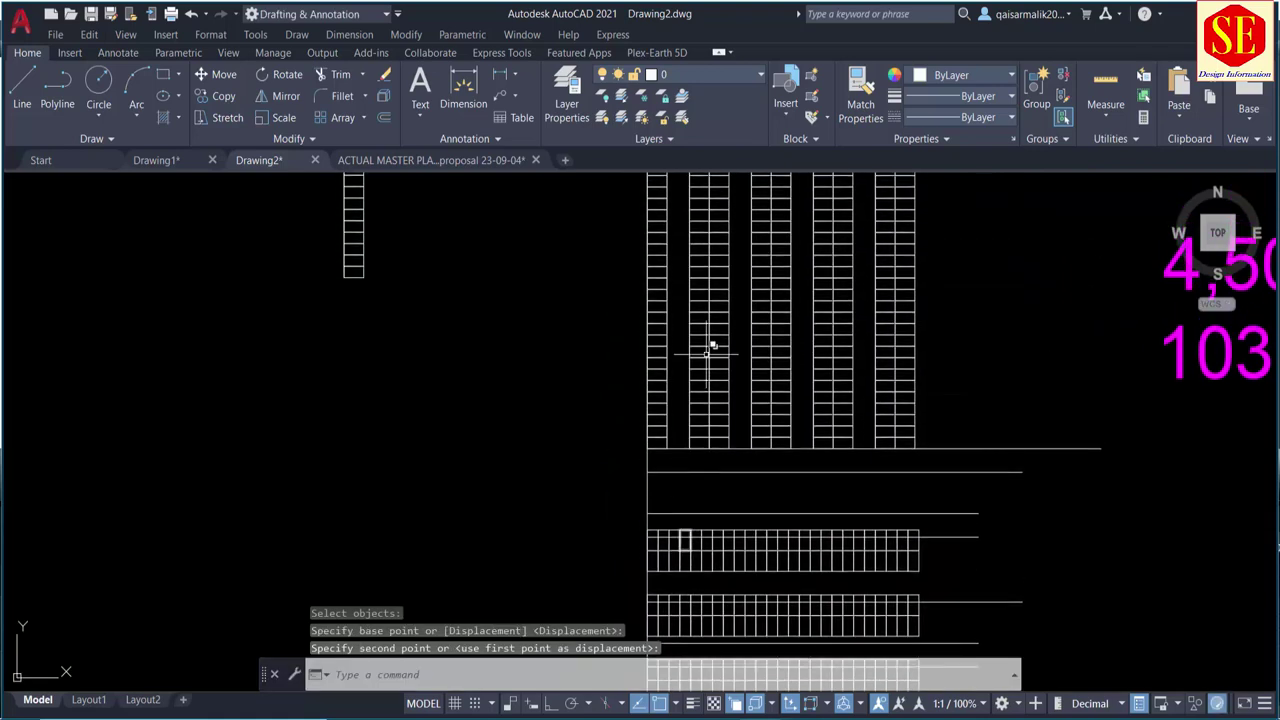
middle_drag(709, 343, 709, 623)
scroll(706, 214, down, 1)
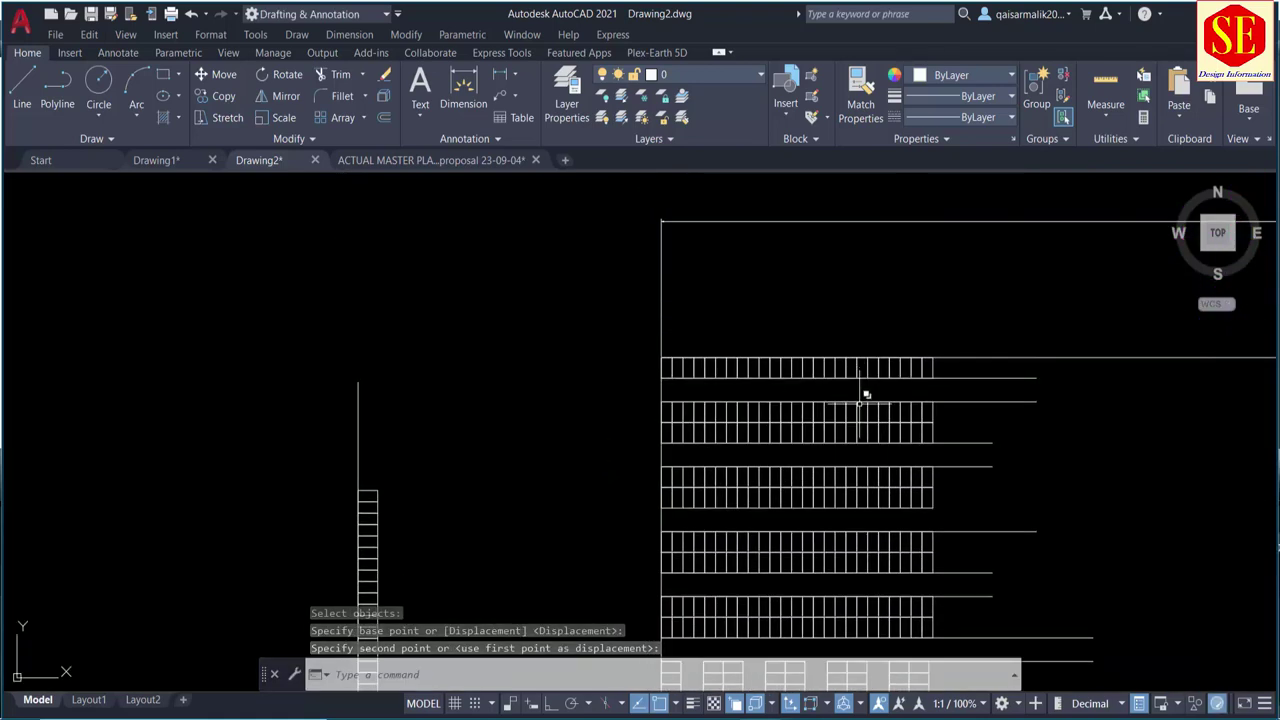
scroll(840, 177, up, 1)
middle_drag(795, 516, 829, 273)
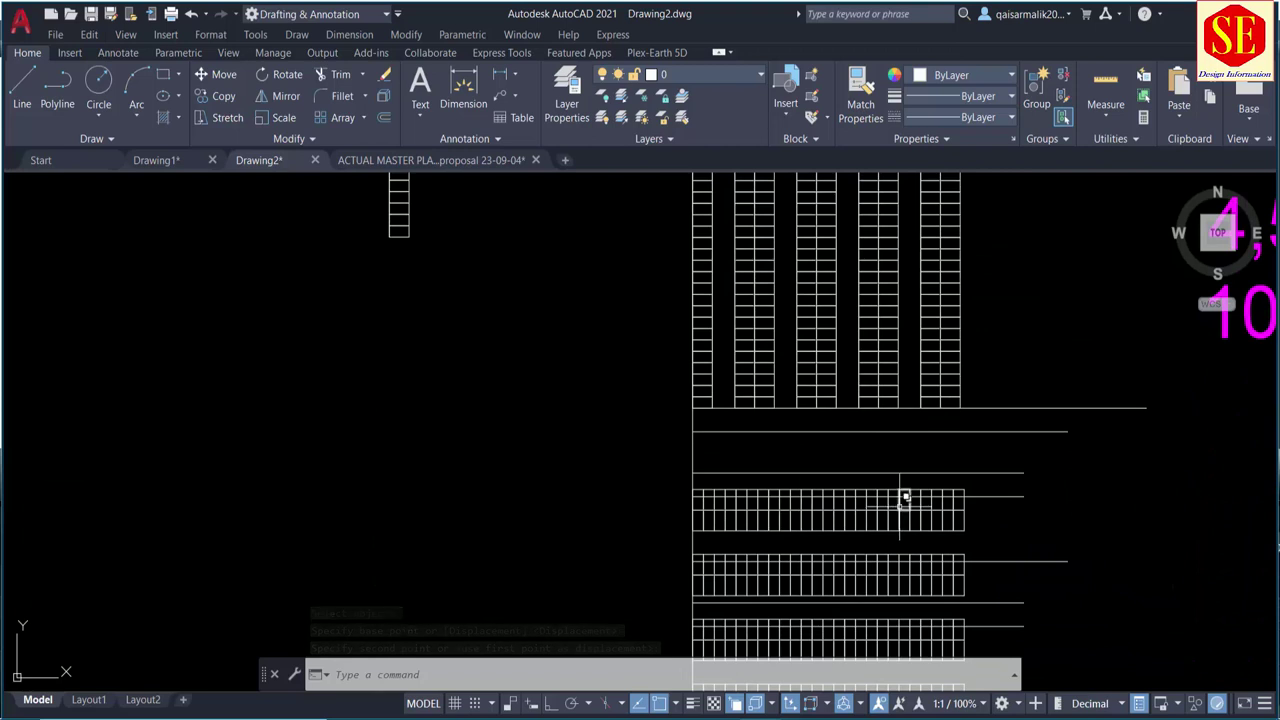
scroll(903, 498, up, 2)
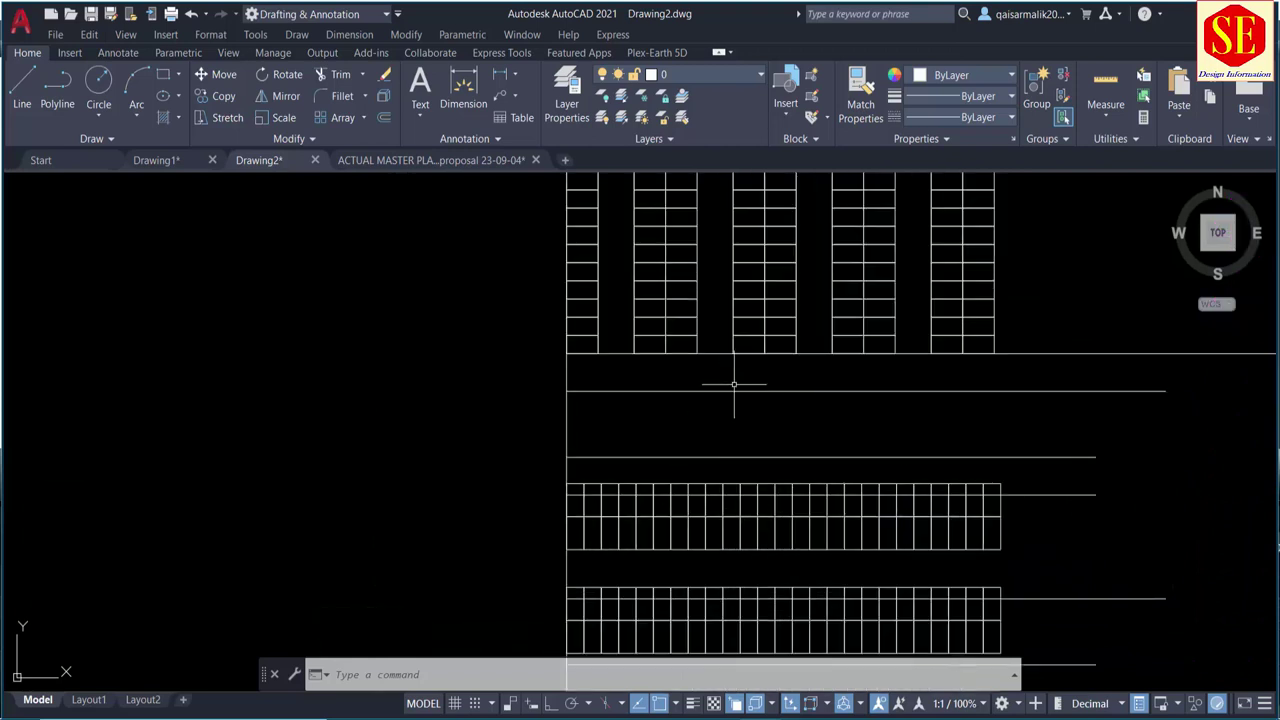
click(734, 384)
click(700, 495)
text(e)
key(Return)
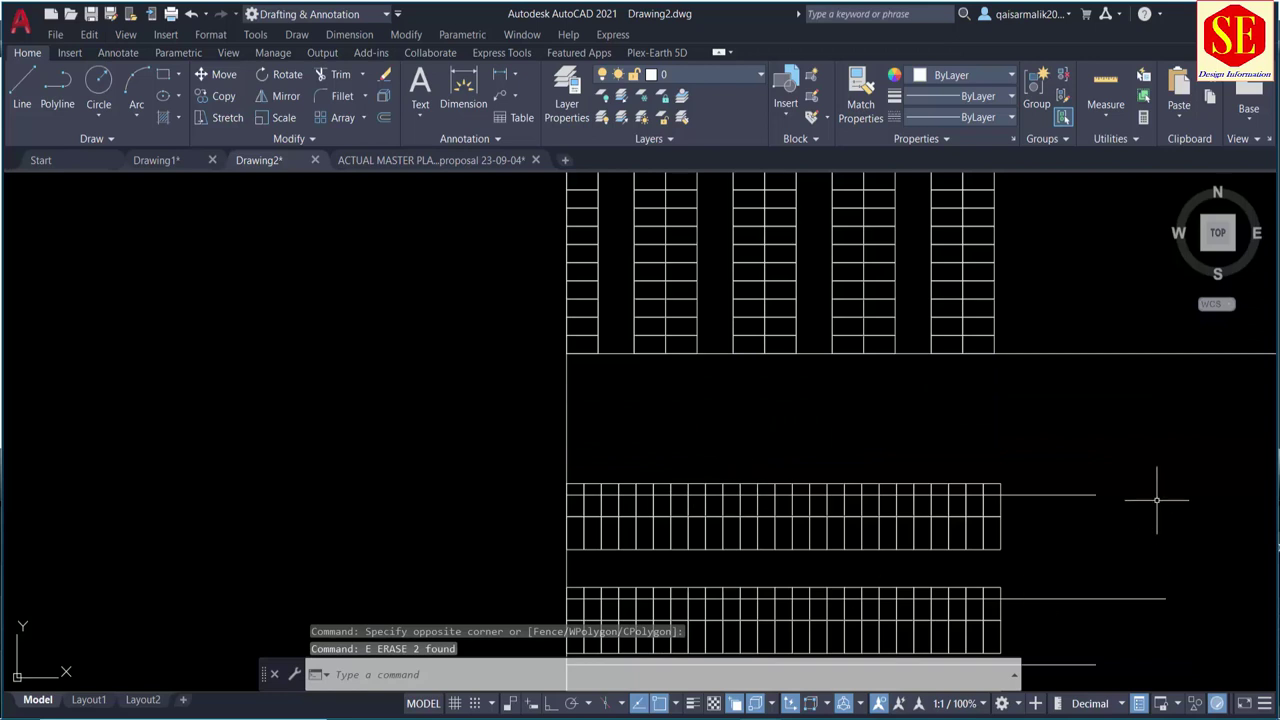
Step: Erase the stray horizontal line
click(1075, 458)
click(1048, 525)
text(e)
key(Return)
scroll(555, 425, down, 2)
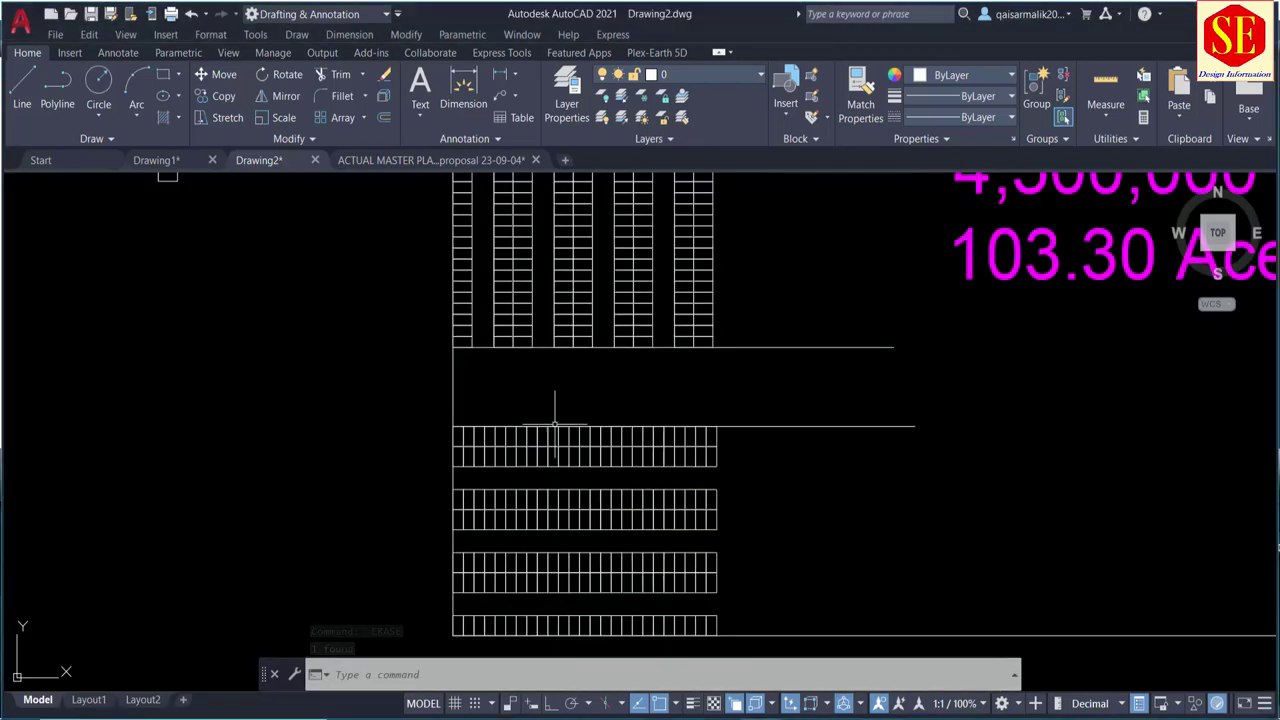
scroll(550, 415, up, 2)
Step: Offset the aisle line 40 units upward
text(o)
key(Return)
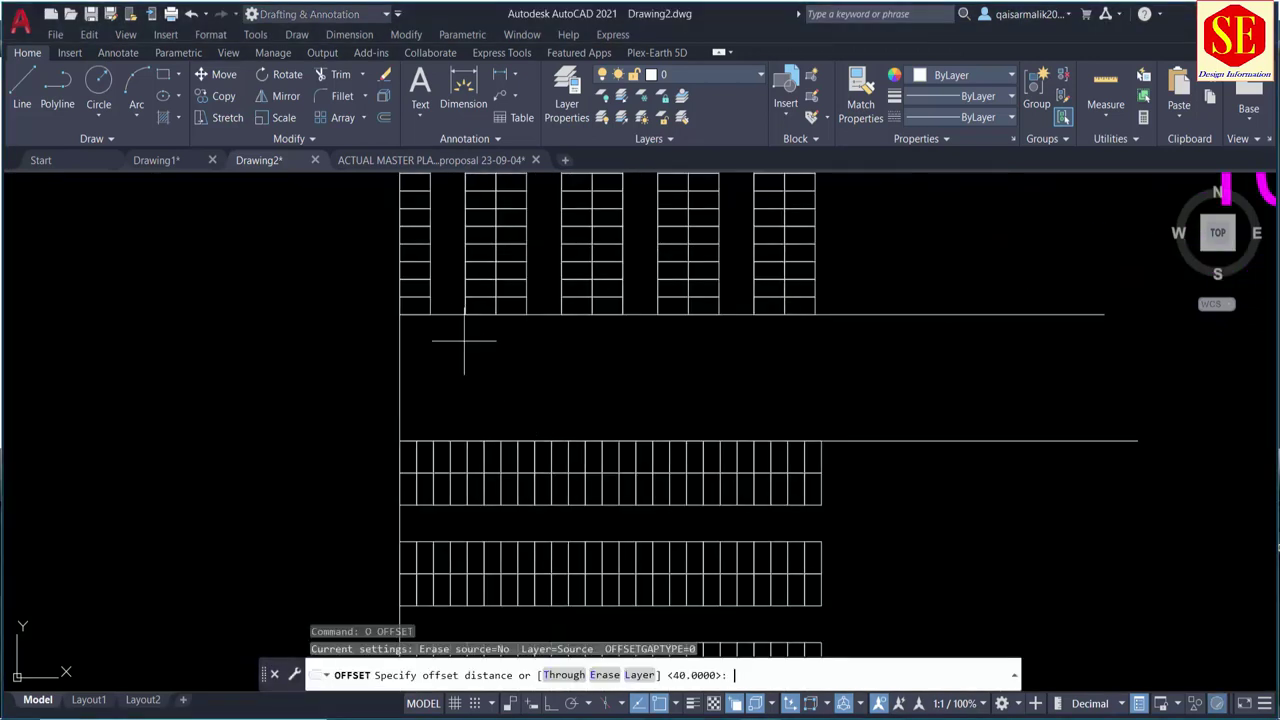
text(0)
key(Return)
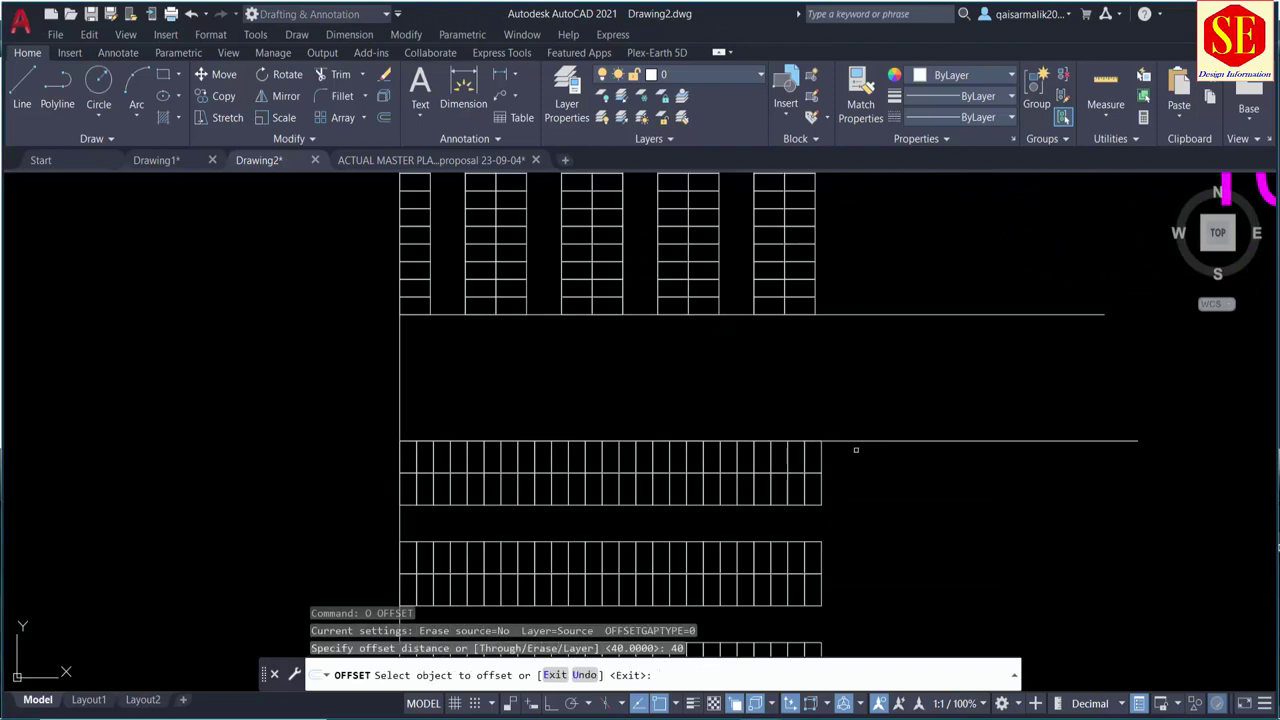
click(853, 441)
click(846, 395)
key(Escape)
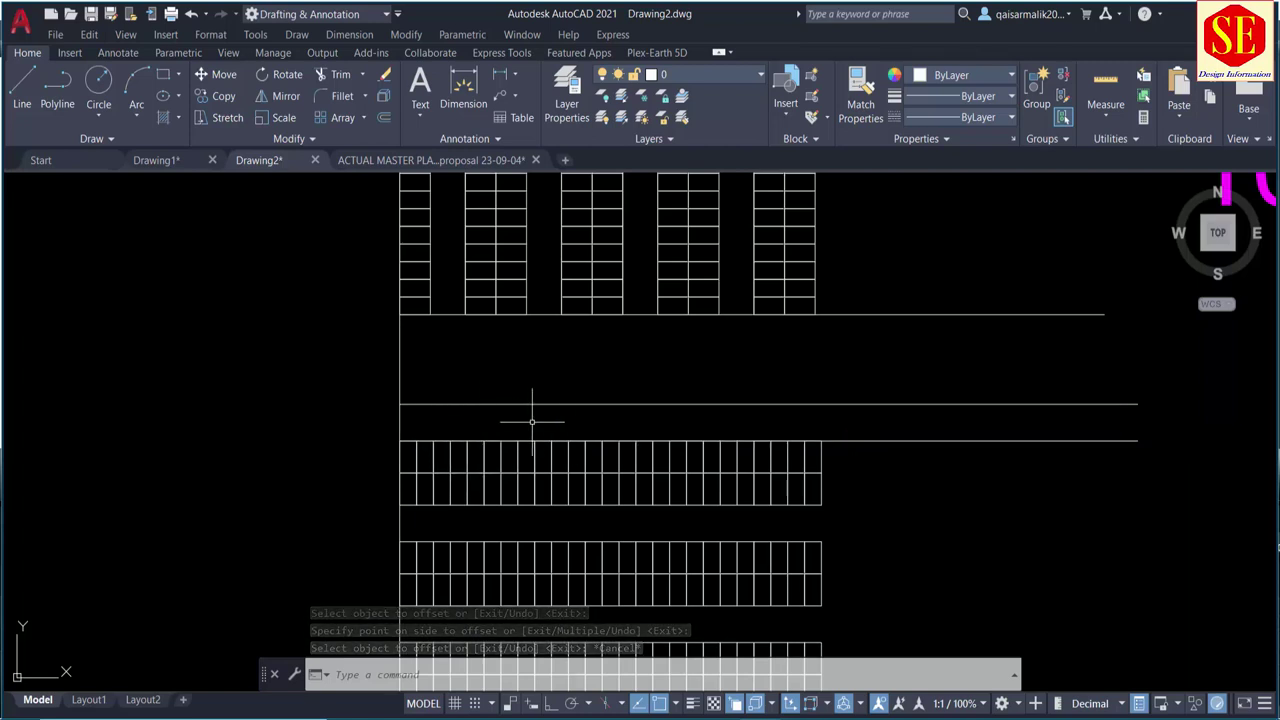
Step: Copy the 25-stall row up onto the new aisle line
text(co)
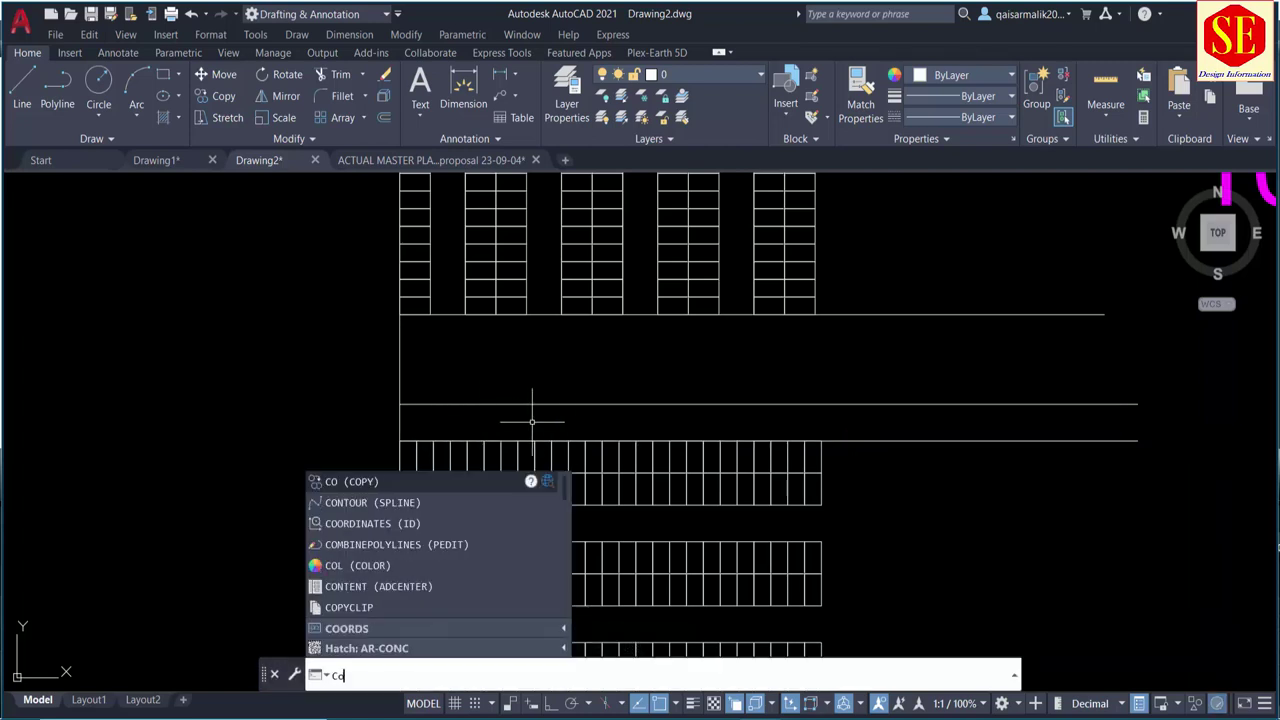
key(Return)
click(385, 463)
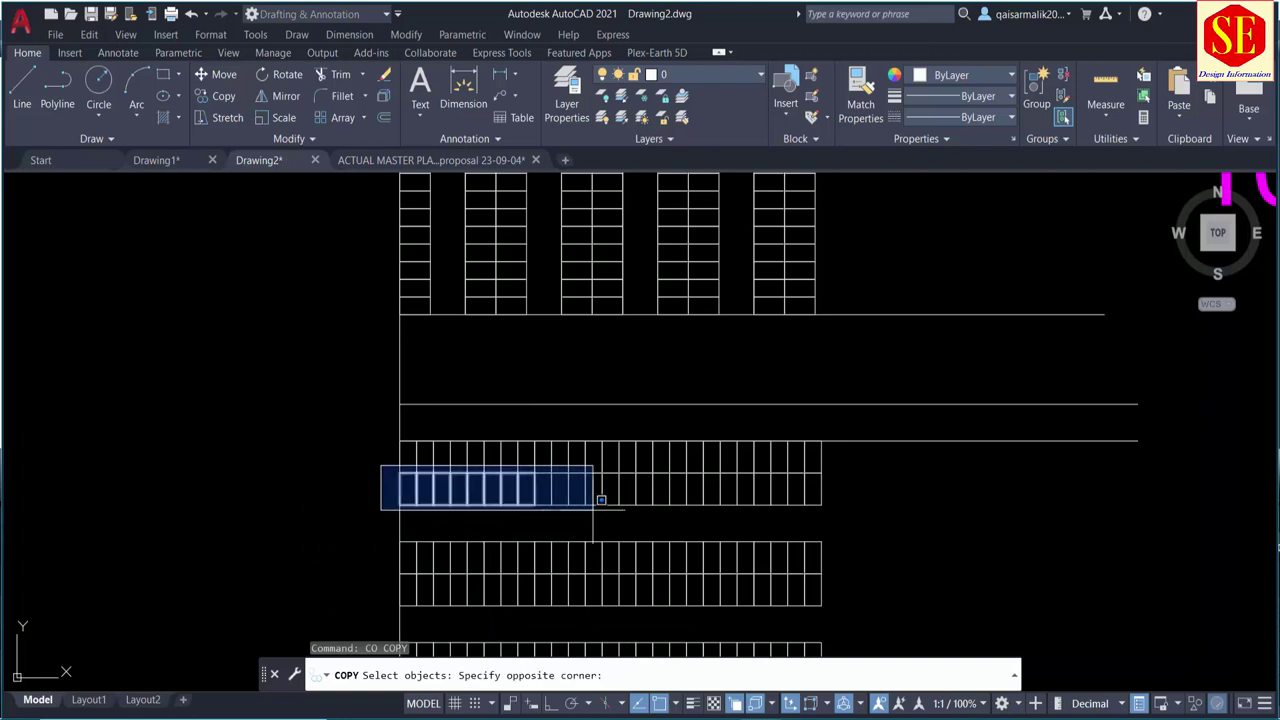
click(859, 527)
key(Return)
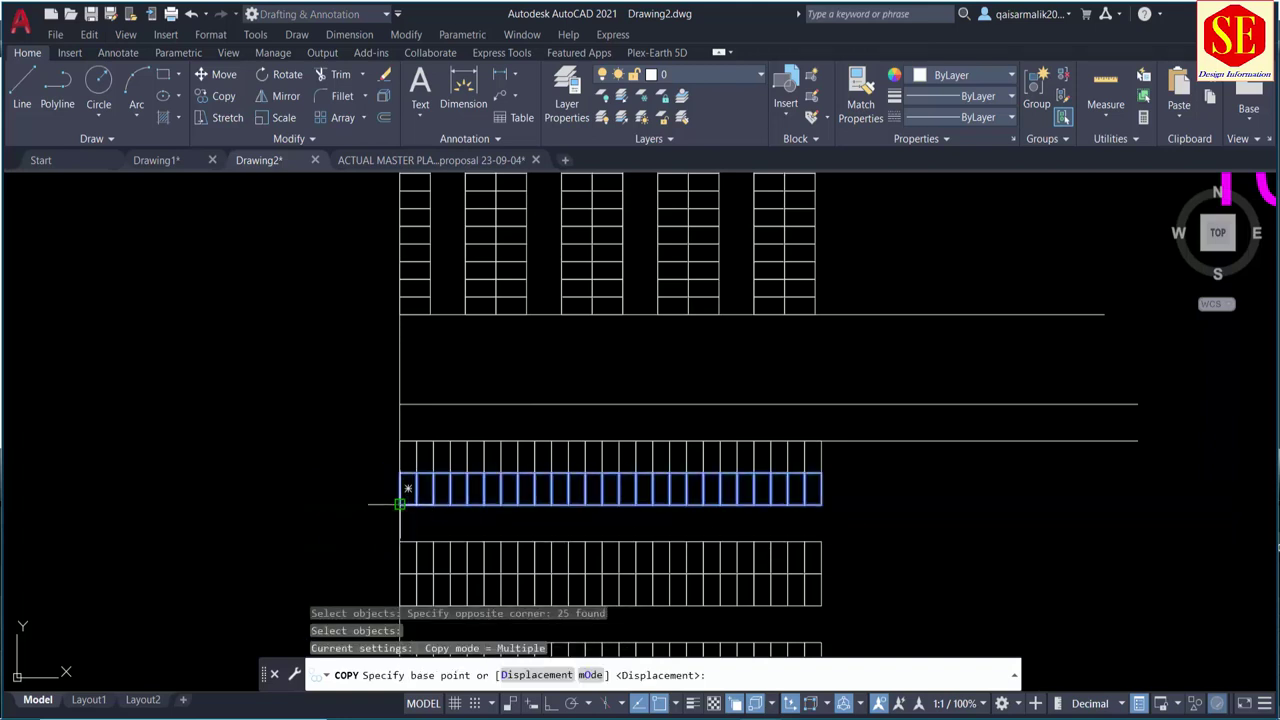
click(400, 504)
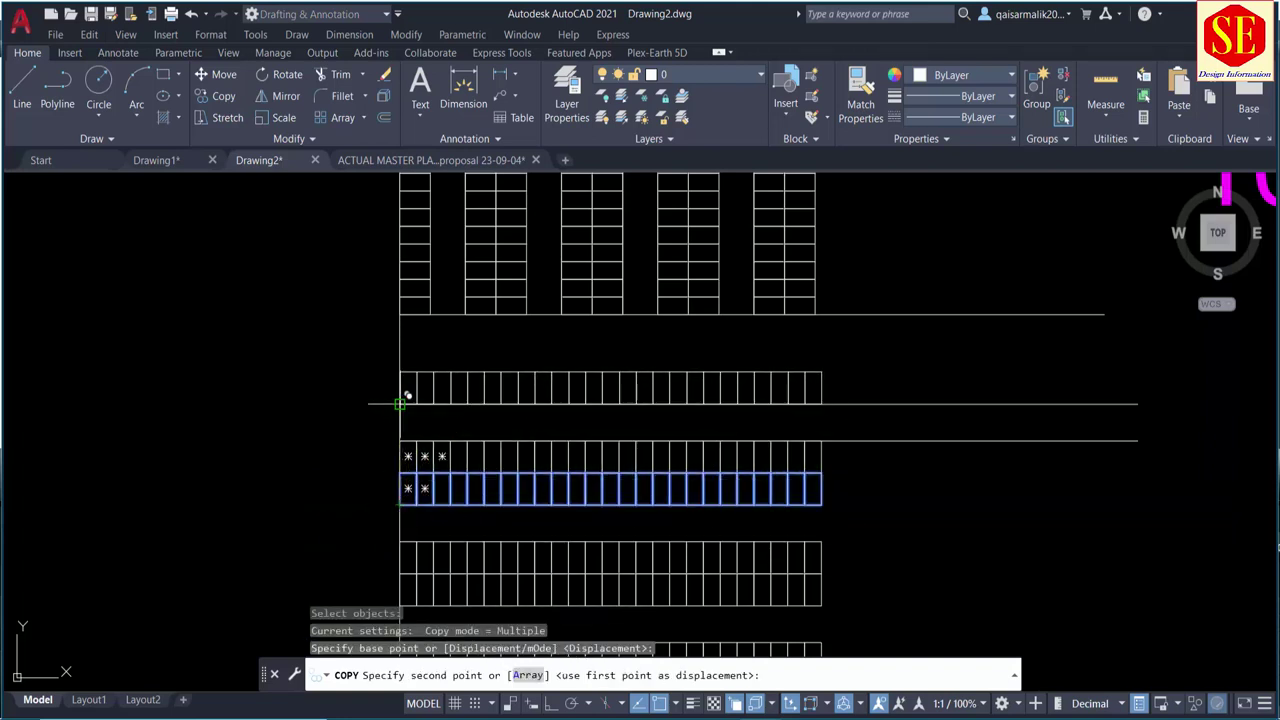
click(400, 404)
key(Escape)
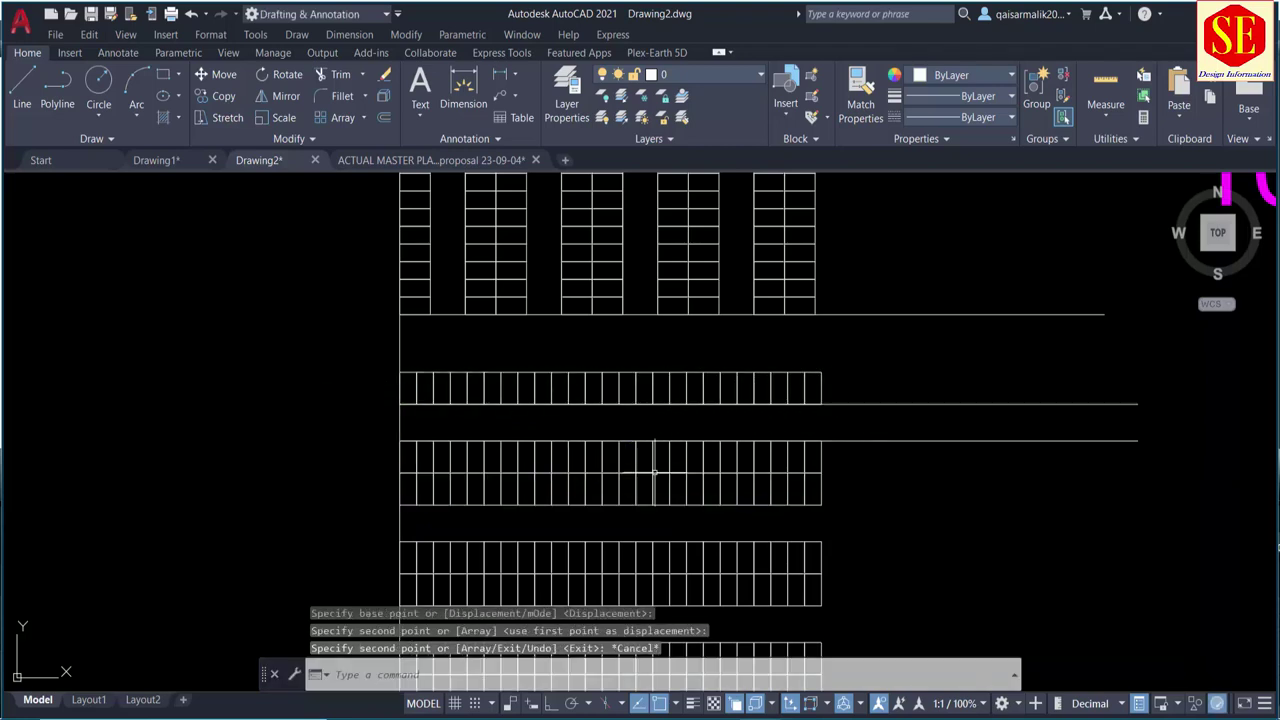
Step: Offset the upper boundary line 40 units downward
middle_drag(723, 380, 685, 460)
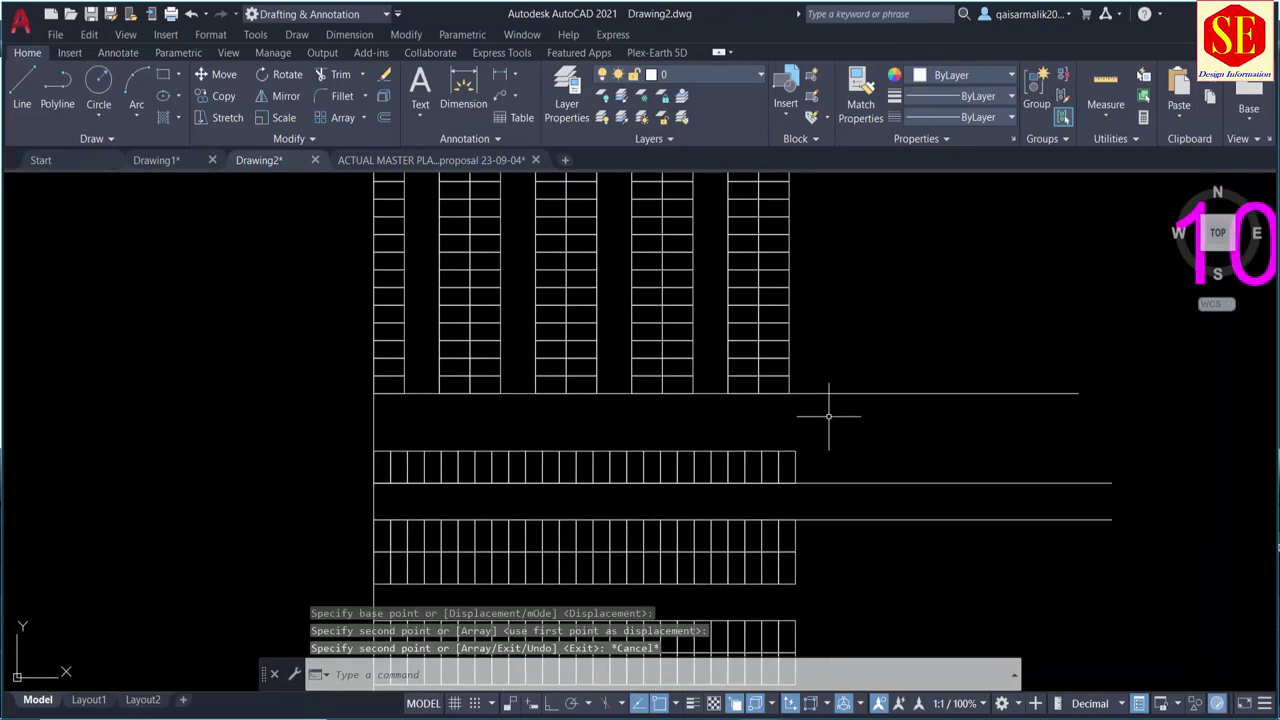
text(o)
key(Return)
text(4)
key(Return)
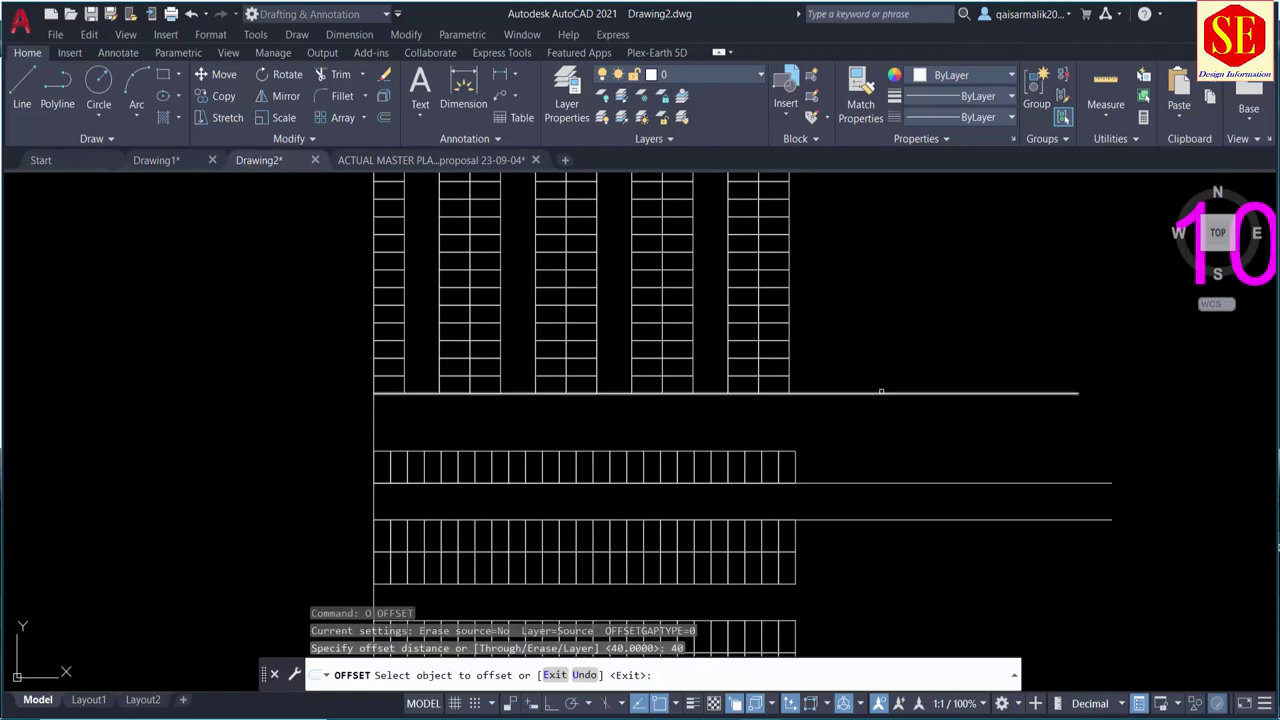
click(883, 394)
click(884, 432)
key(Escape)
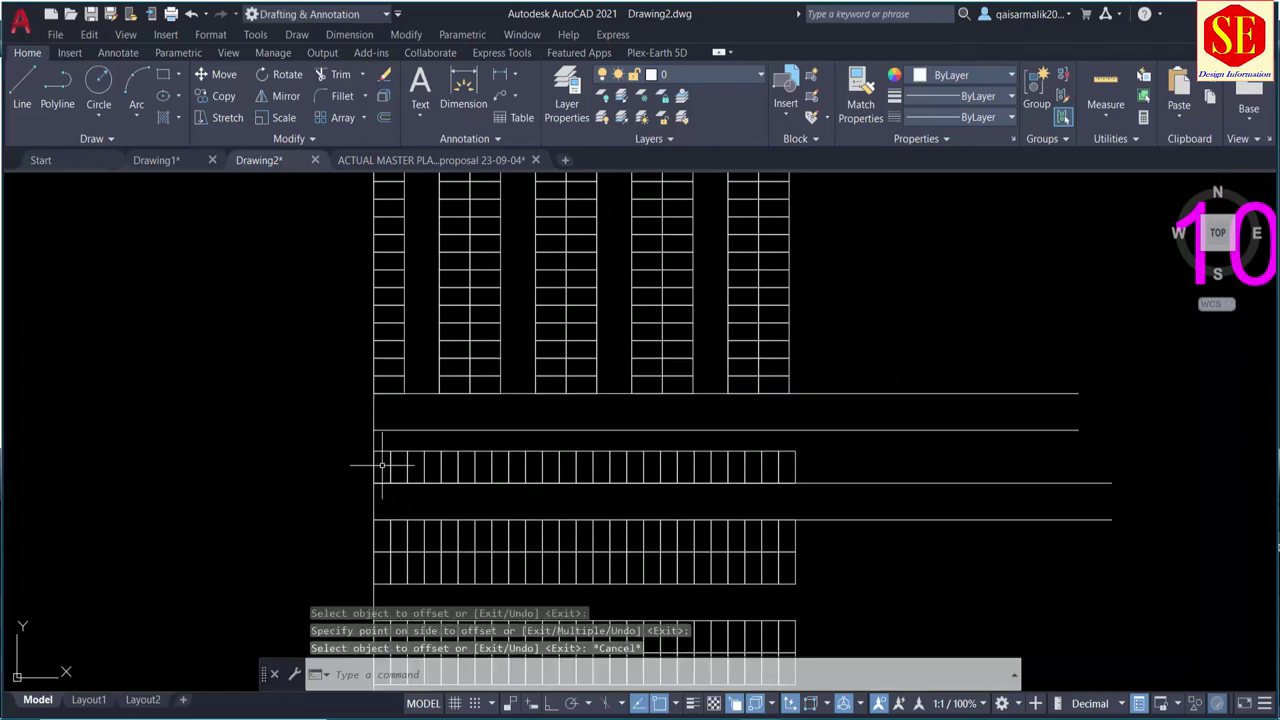
scroll(390, 457, up, 2)
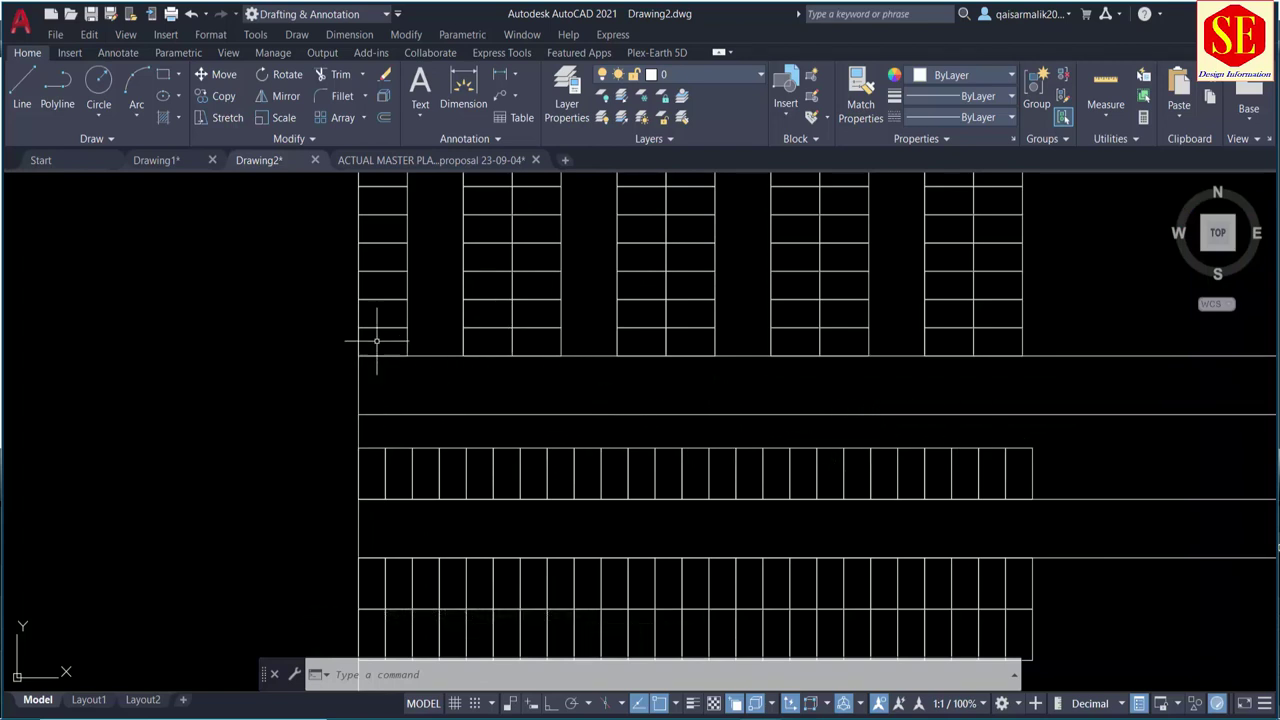
Step: Copy the lowest stall of the left column twice further down
text(c)
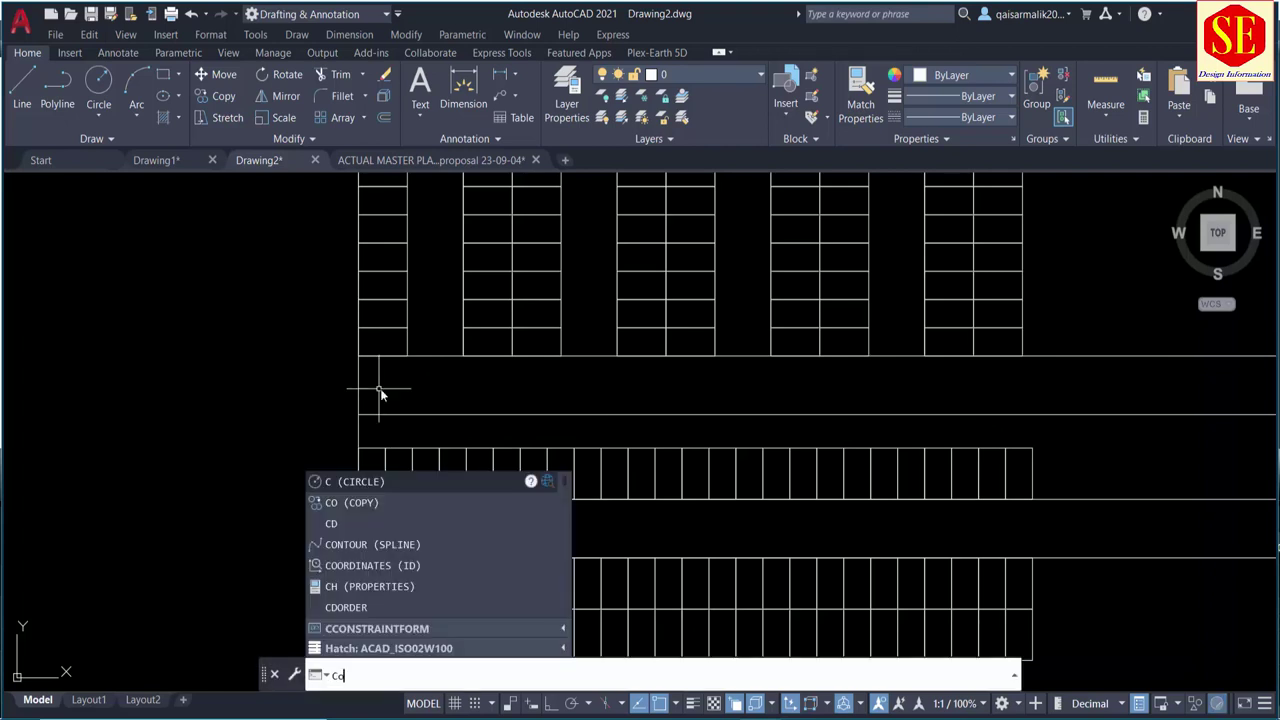
text(o)
key(Return)
click(408, 341)
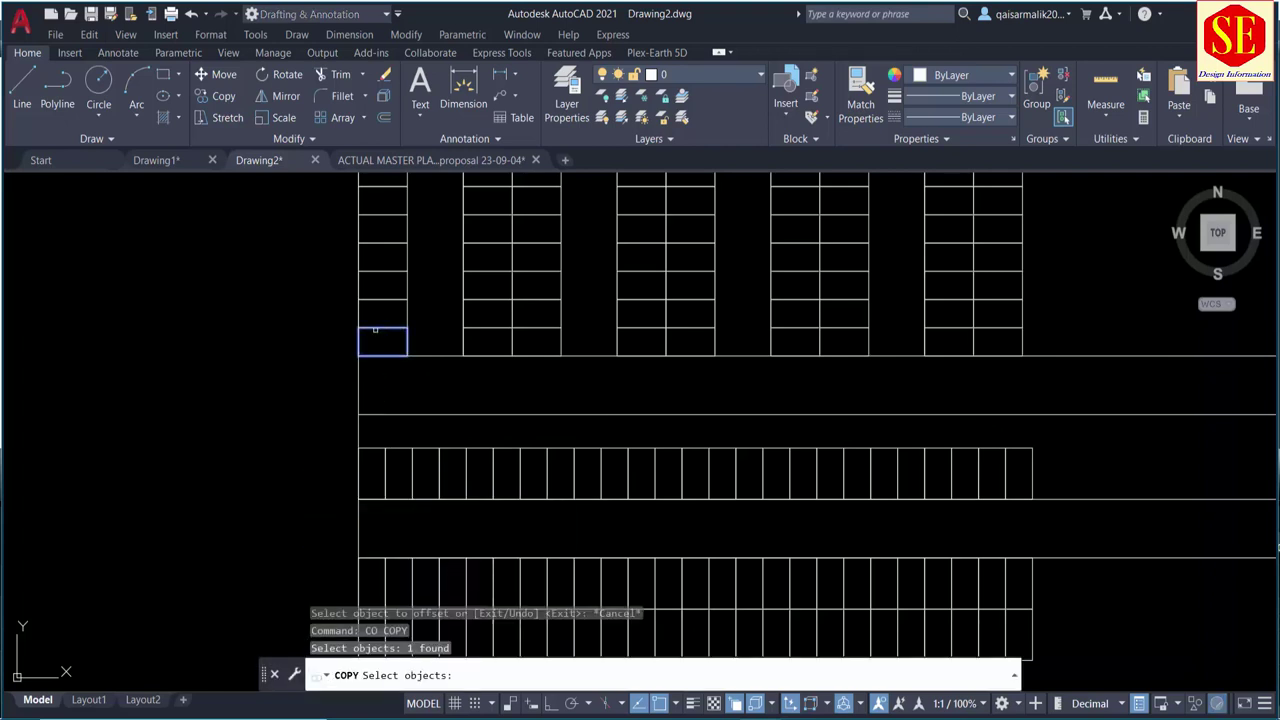
key(Return)
click(380, 340)
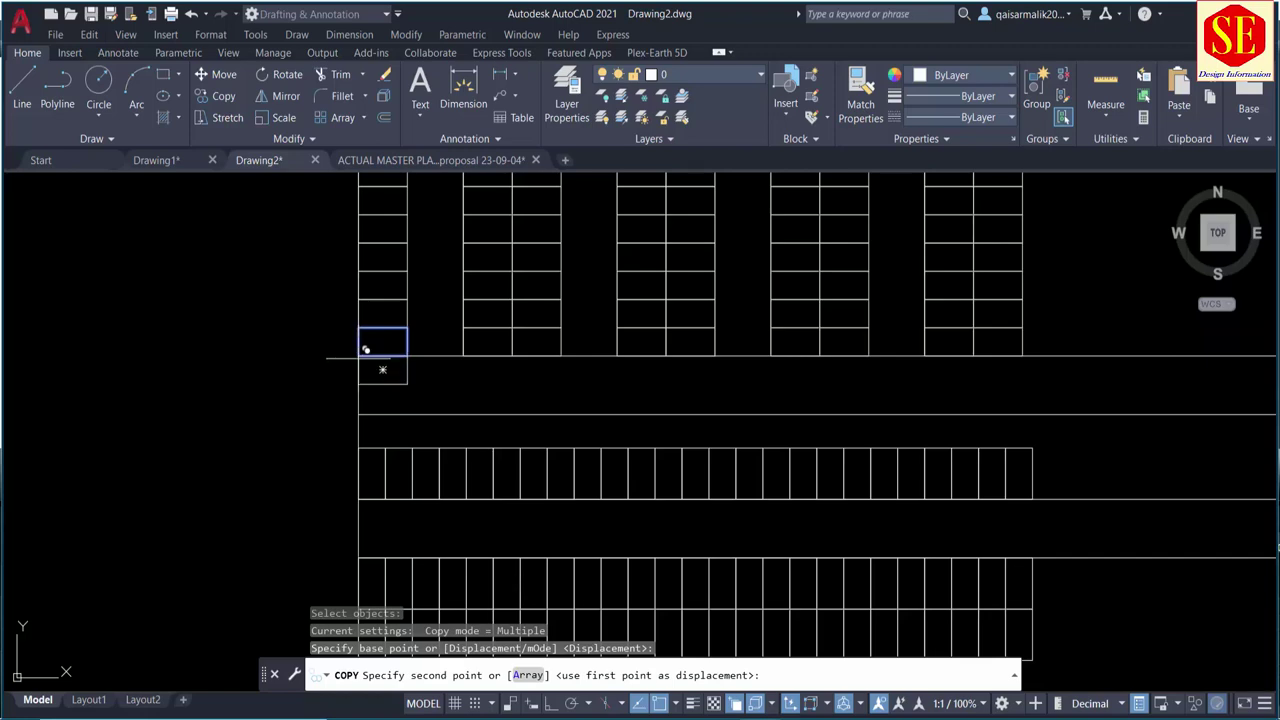
click(358, 356)
click(358, 384)
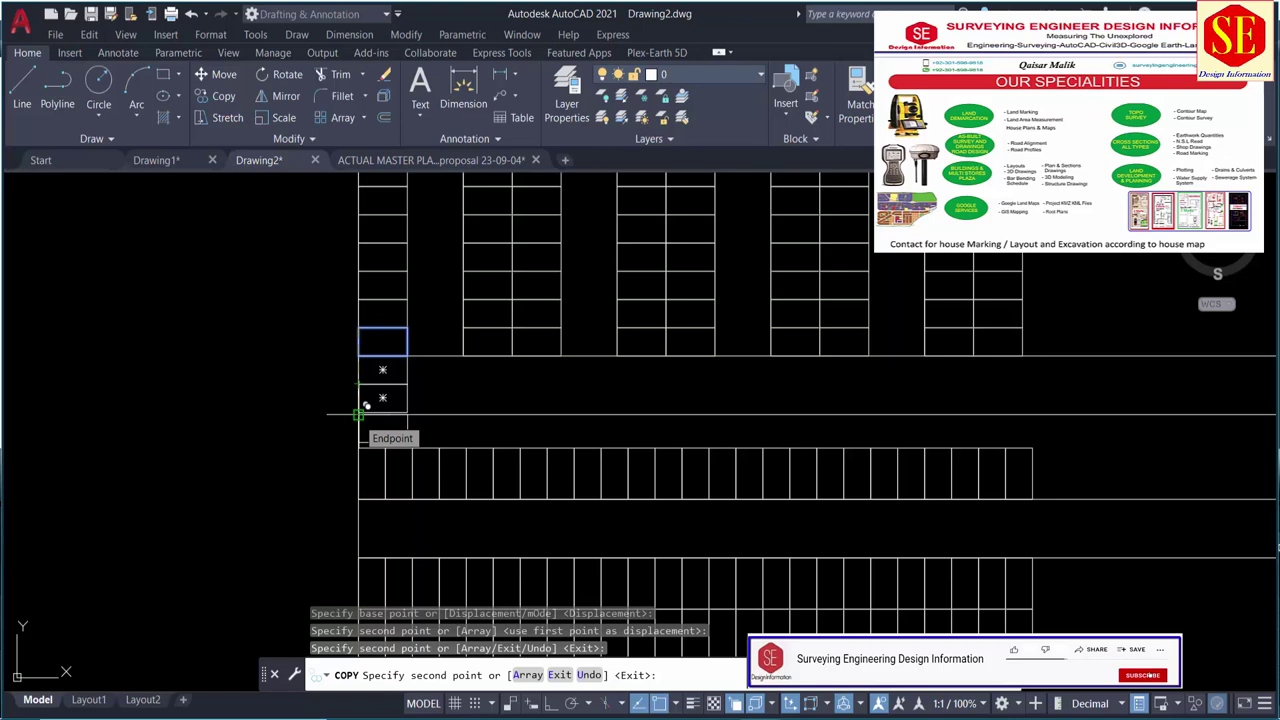
key(Escape)
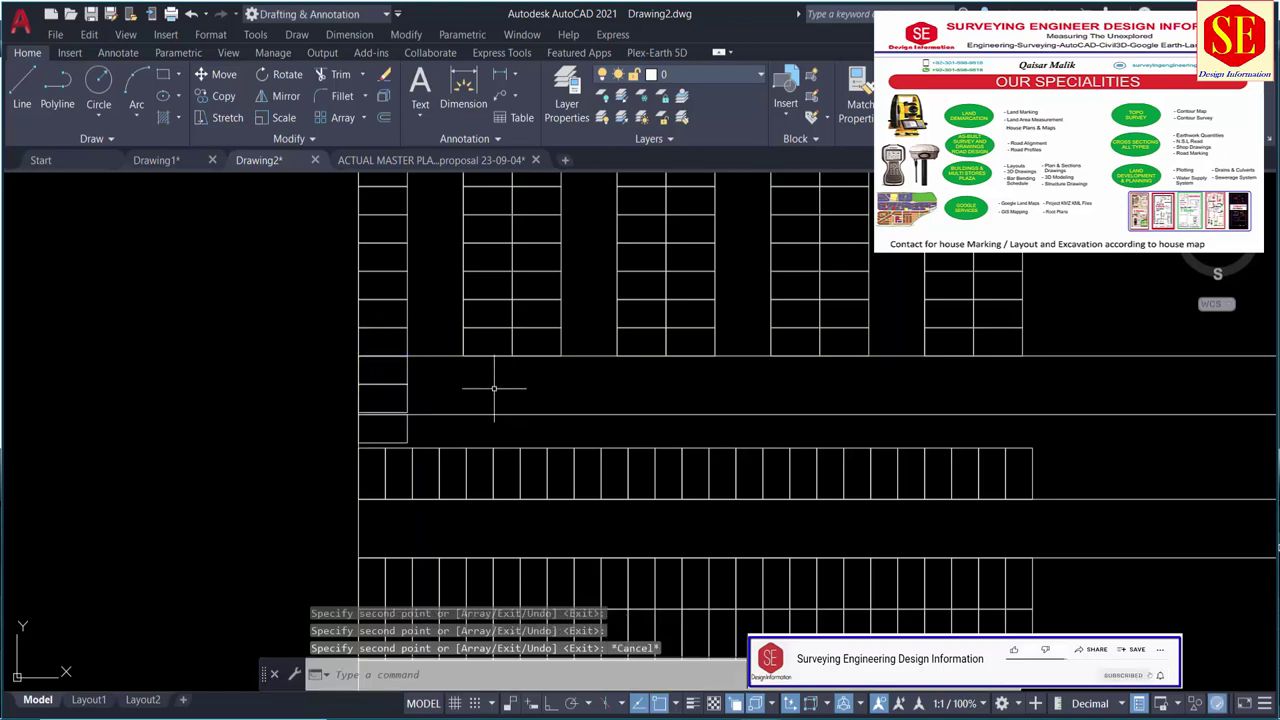
Step: Explode the last stall copy, erase its bottom edge, and extend its side line to the aisle
scroll(371, 451, up, 5)
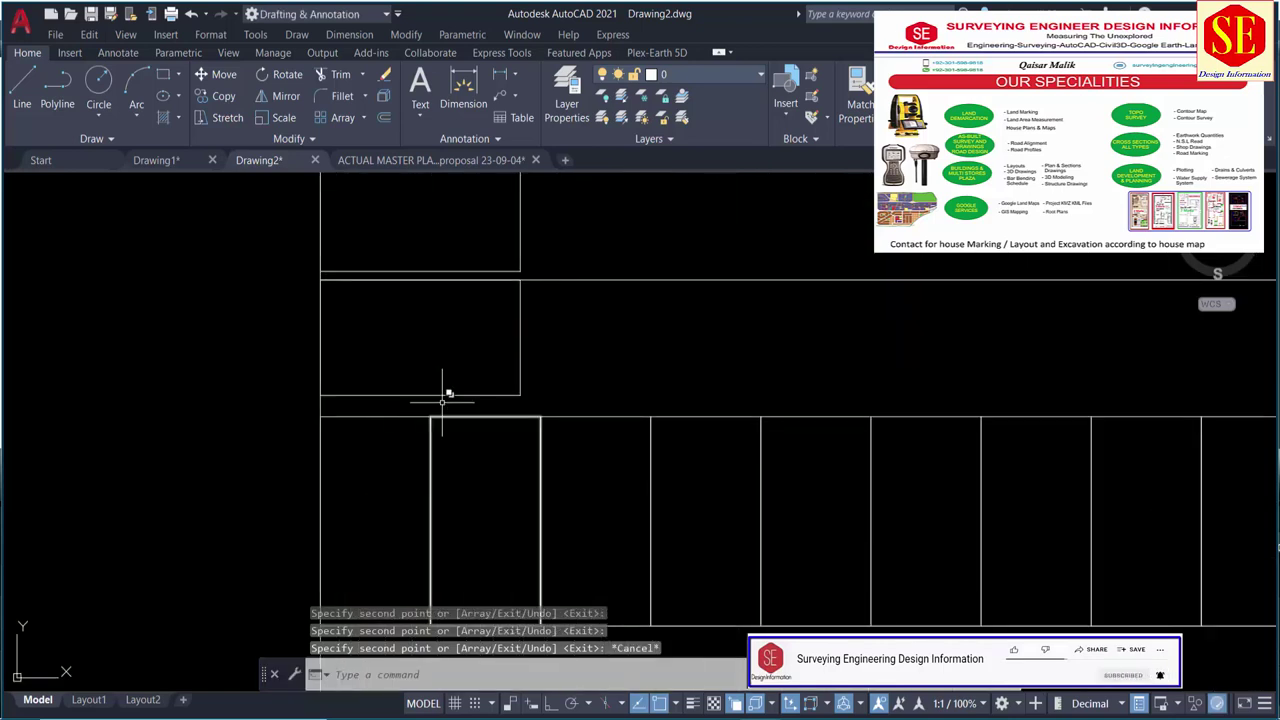
click(447, 395)
text(x)
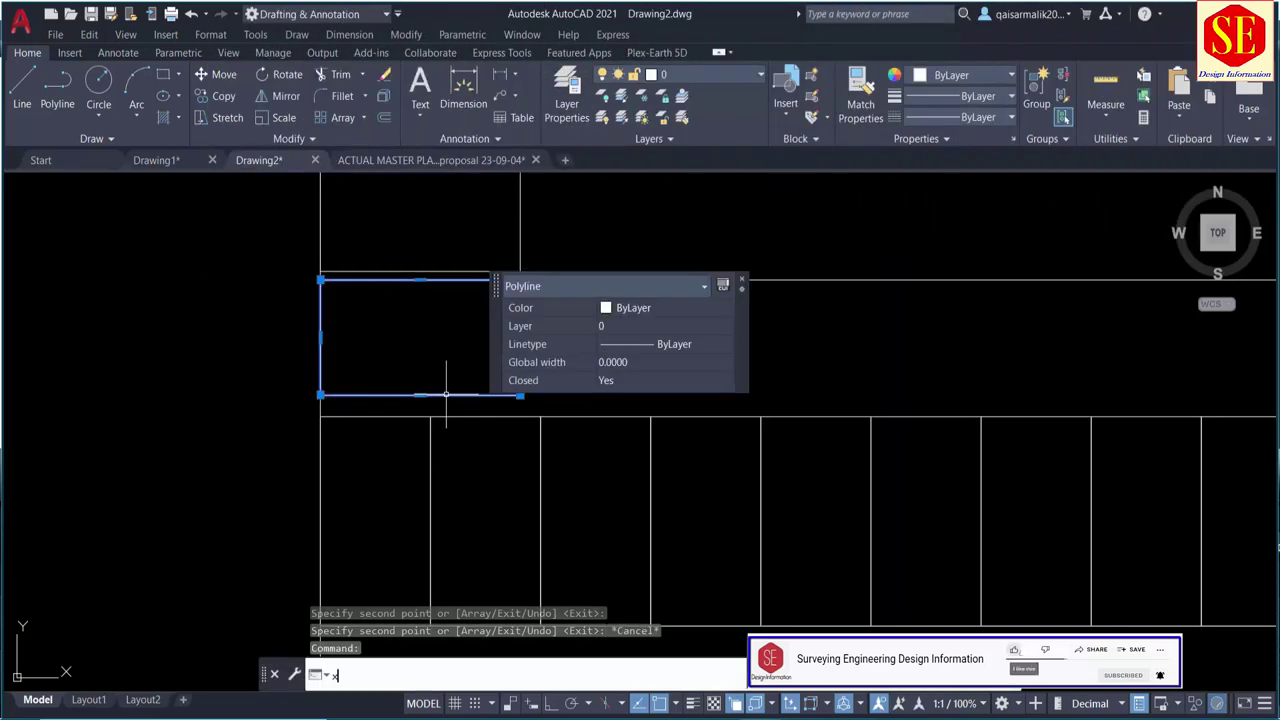
key(Return)
click(443, 395)
text(e)
key(Return)
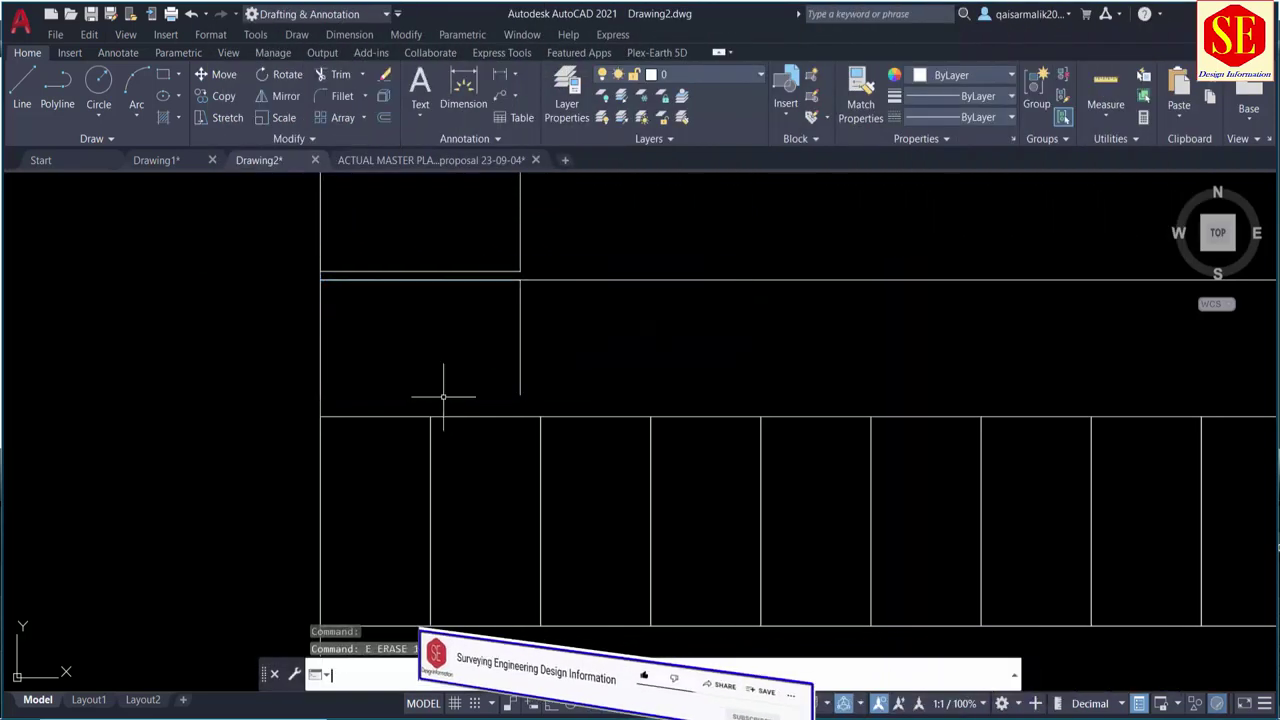
key(Return)
click(519, 372)
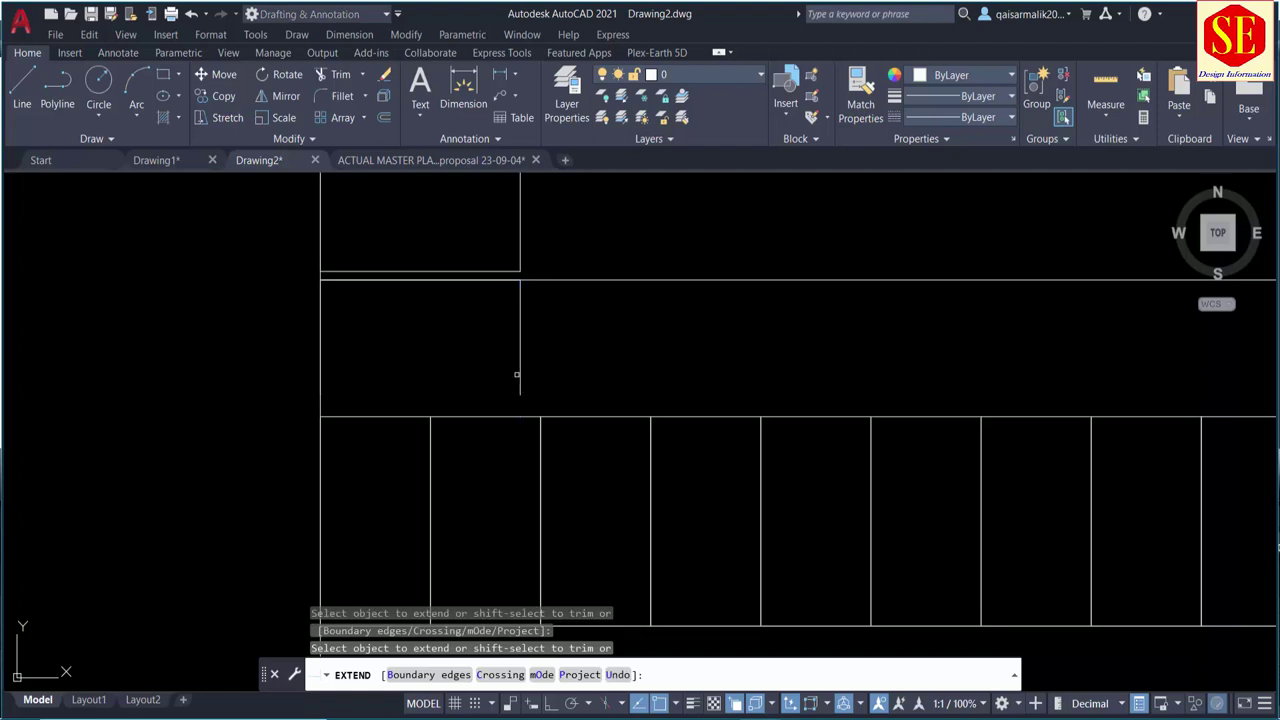
key(Escape)
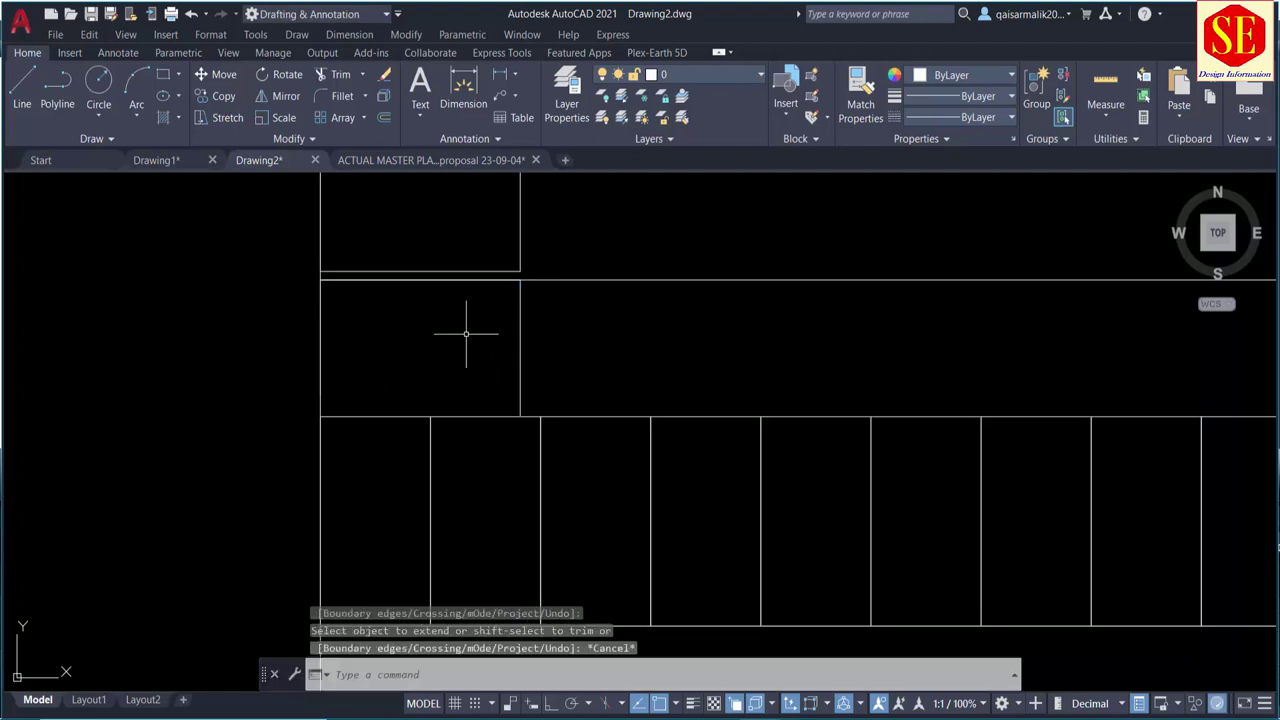
Step: Select the stall's right side and top edge for a move, then cancel it and a further extend
text(m)
key(Return)
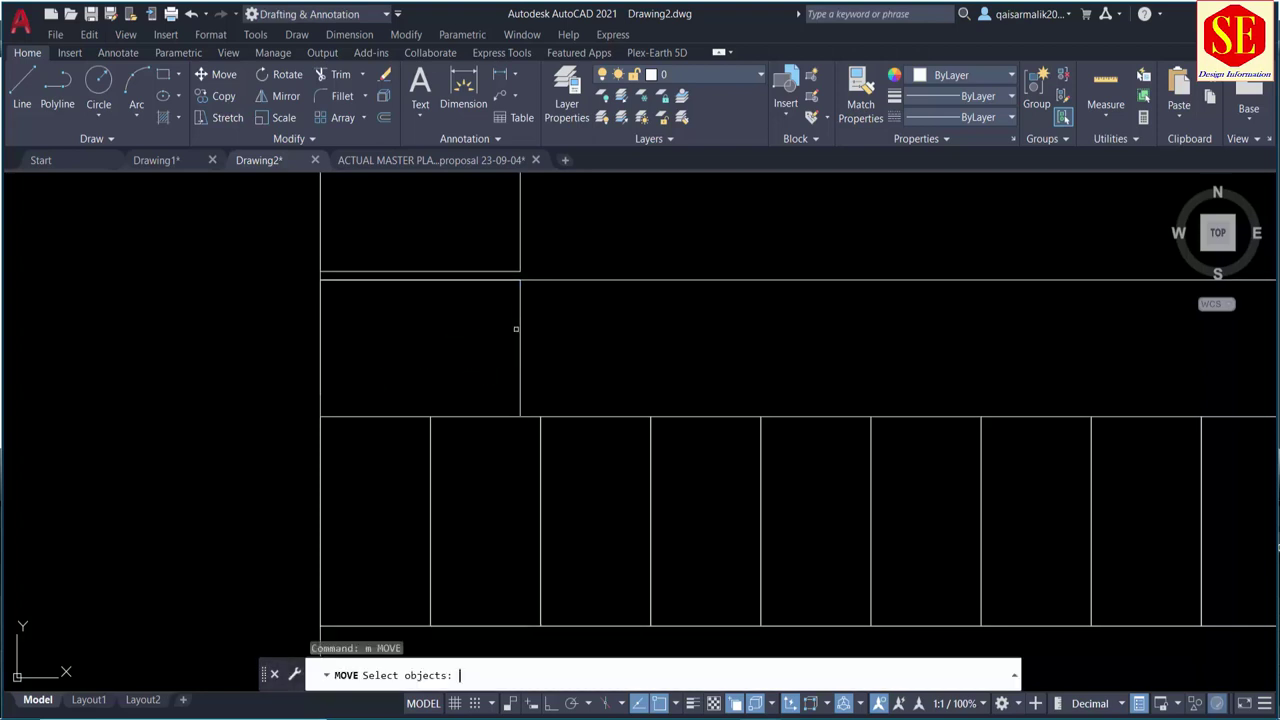
click(519, 325)
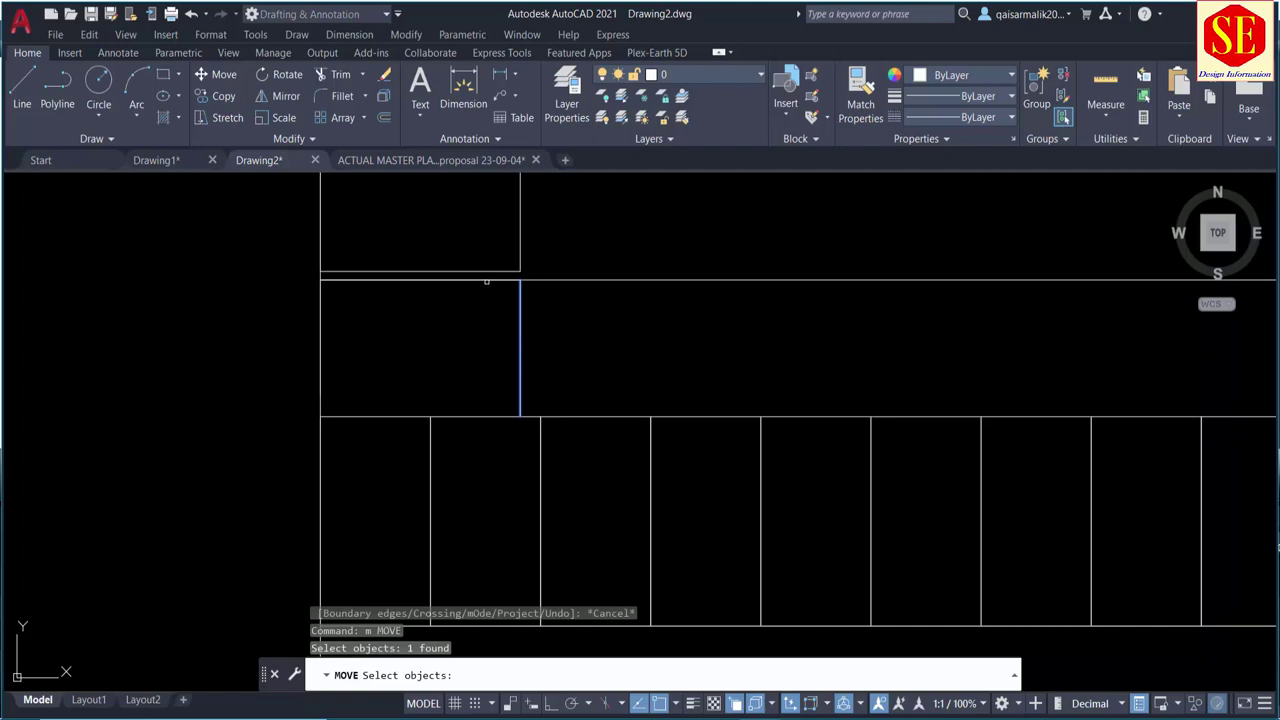
click(484, 280)
scroll(288, 268, up, 2)
key(Return)
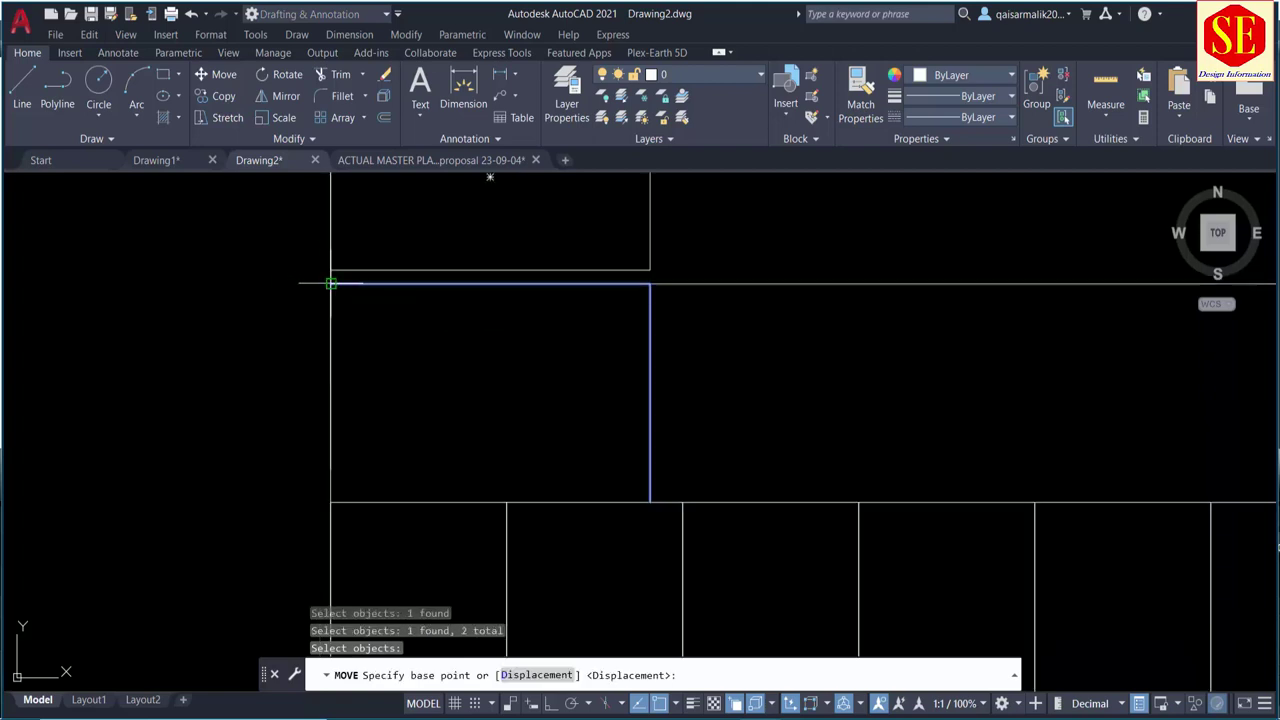
click(330, 281)
key(Escape)
text(ex)
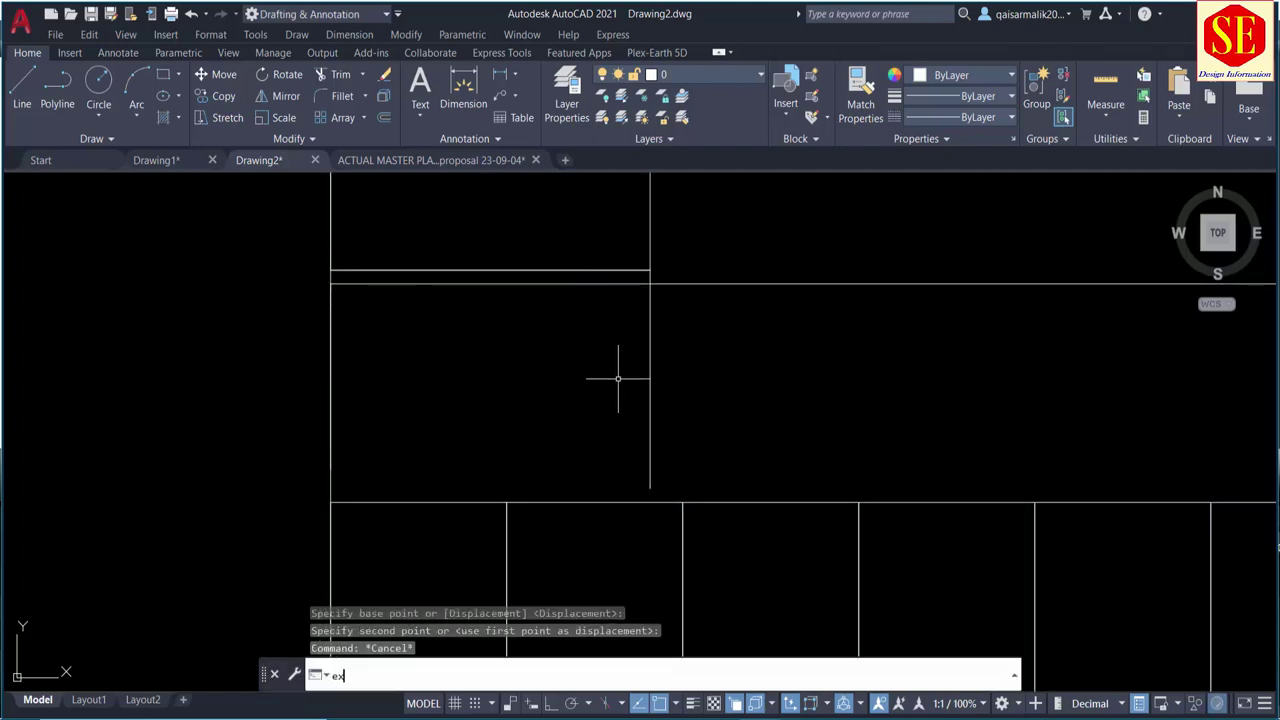
key(Return)
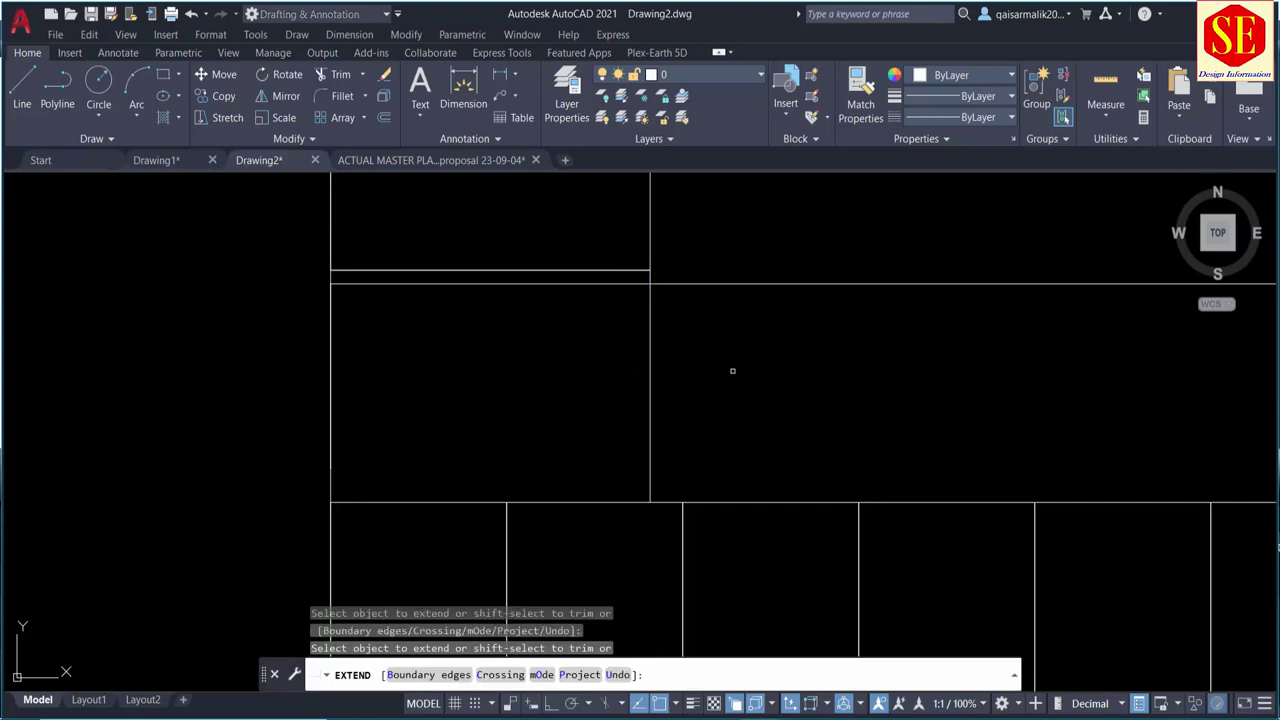
key(Escape)
scroll(751, 360, down, 4)
scroll(637, 357, down, 2)
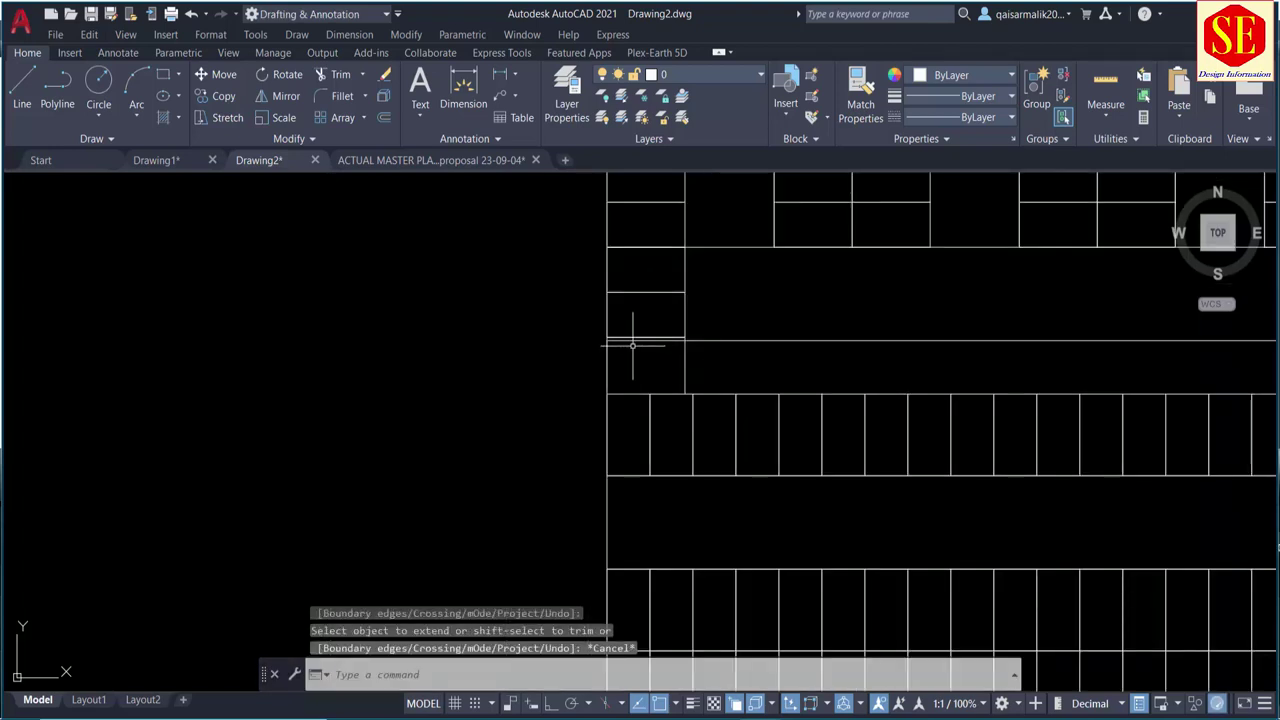
middle_drag(640, 366, 521, 403)
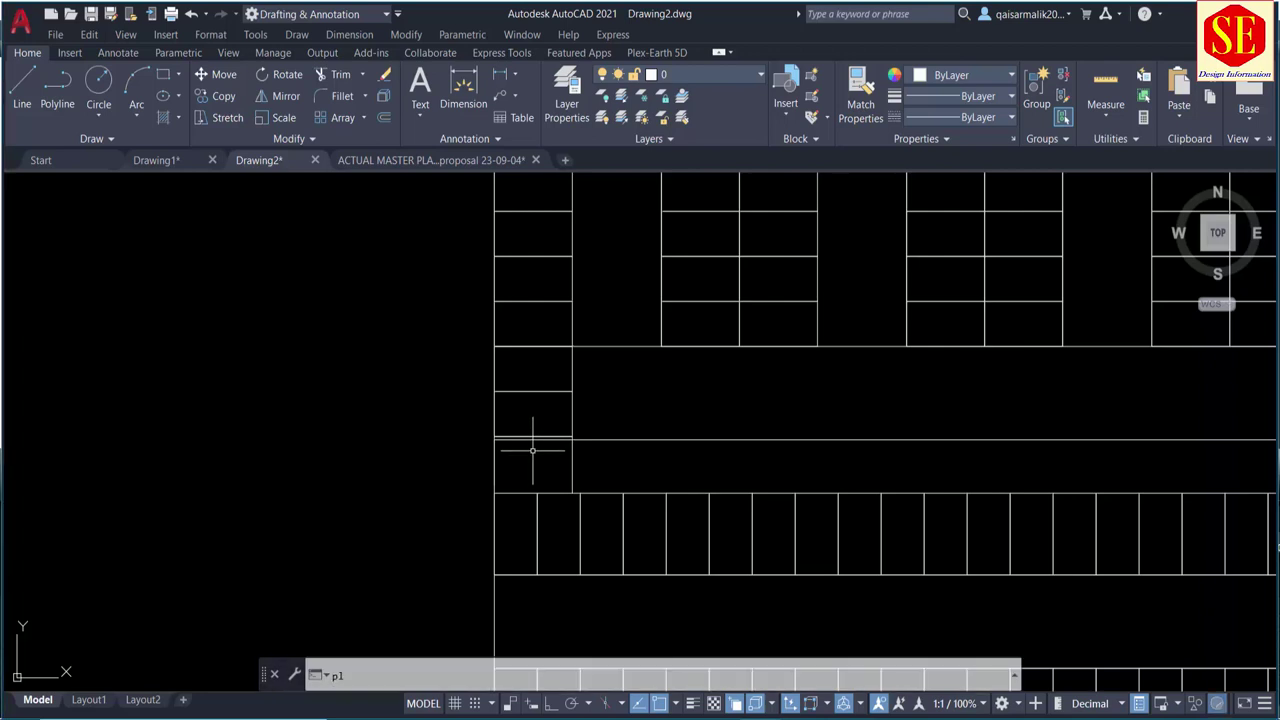
Step: Draw a closed four-corner polyline stall at the bottom of the left stall column
text(pl)
key(Return)
scroll(487, 438, up, 2)
click(504, 431)
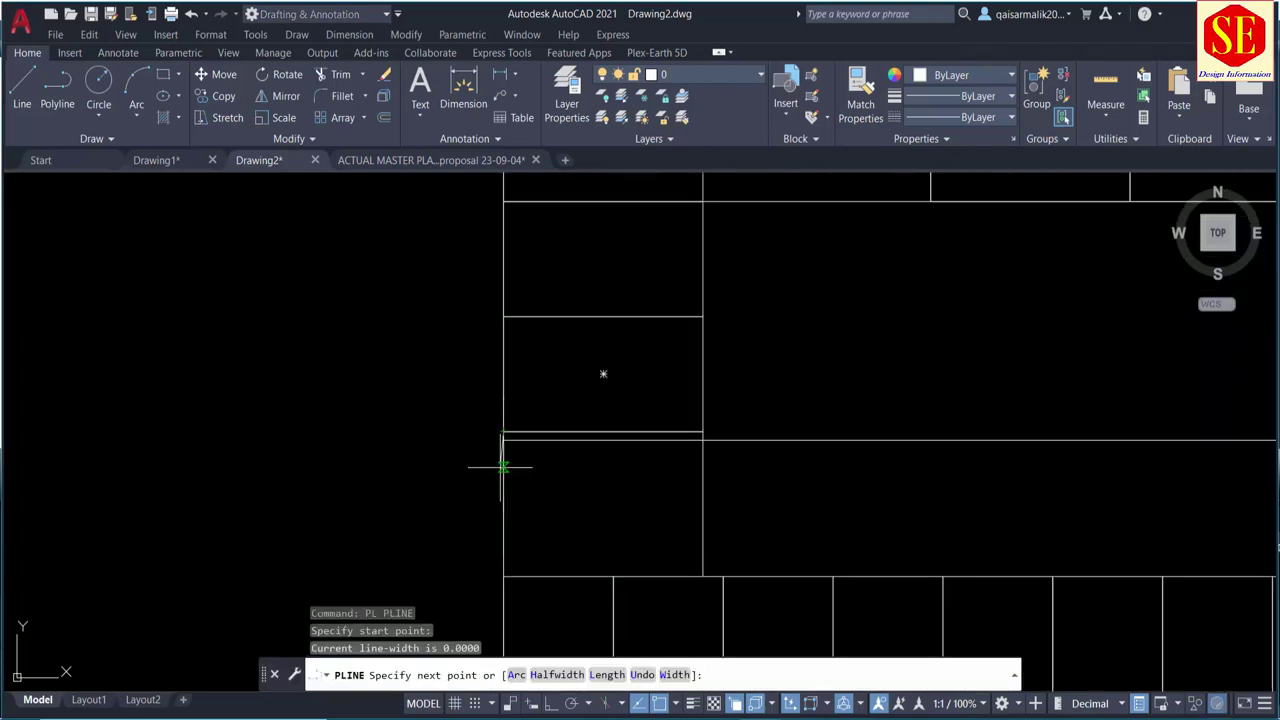
click(504, 577)
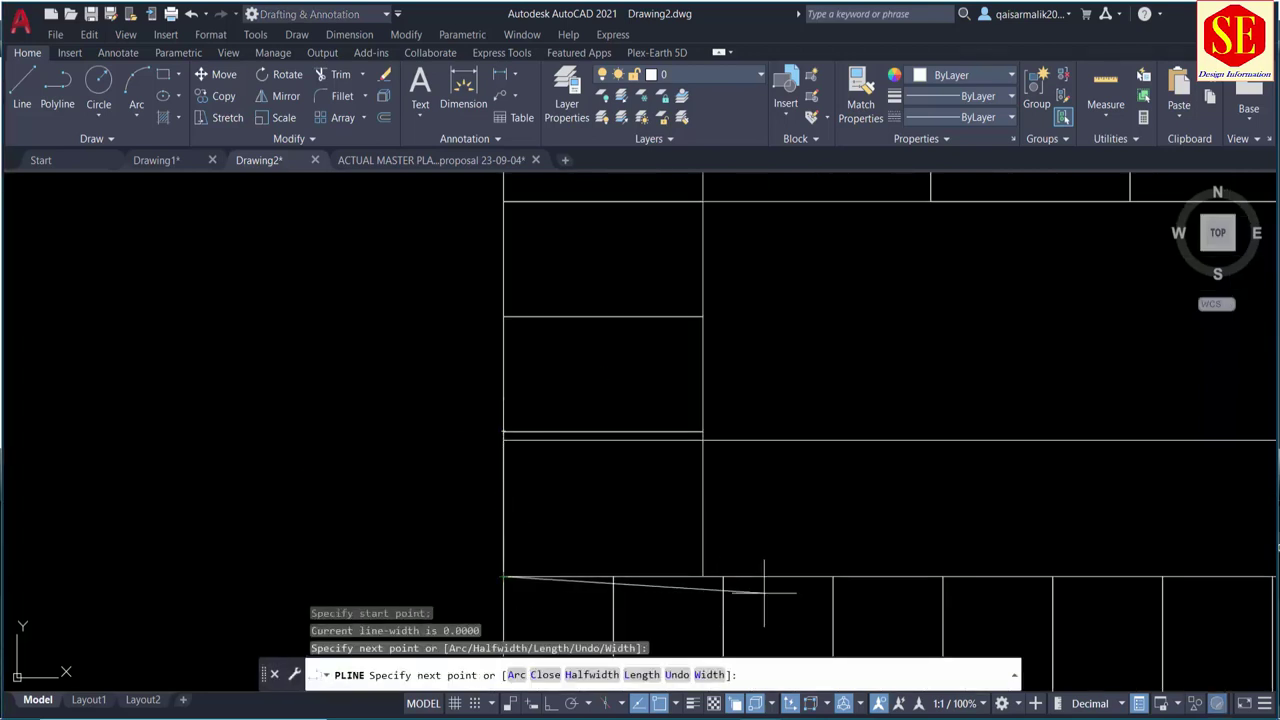
click(702, 577)
click(702, 431)
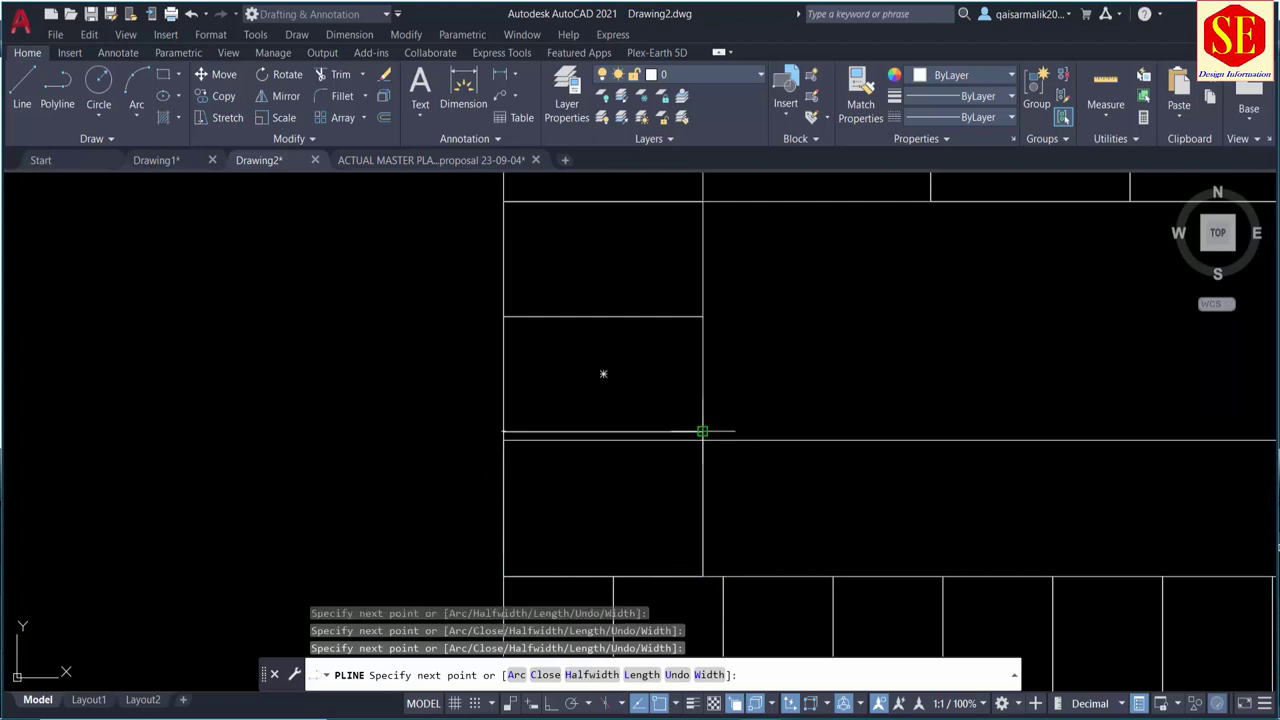
text(c)
key(Return)
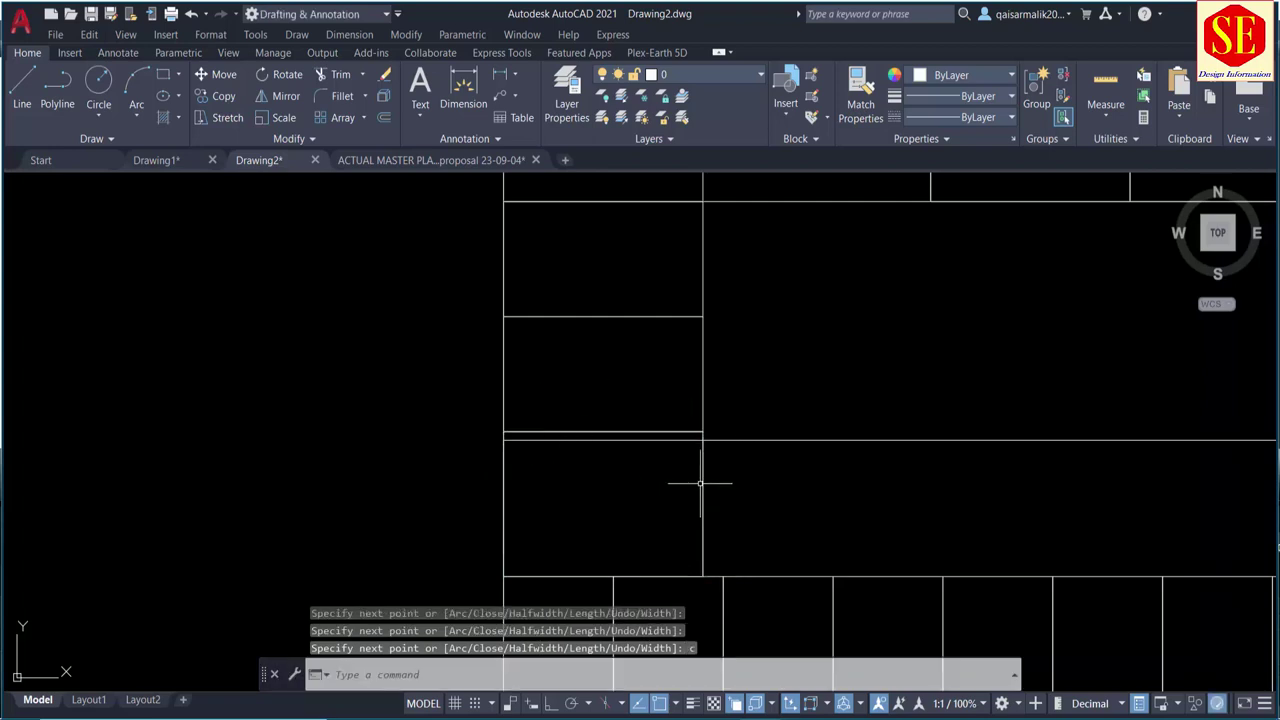
Step: Pan around the parking layout to review the surrounding stall rows
click(702, 483)
scroll(591, 486, down, 3)
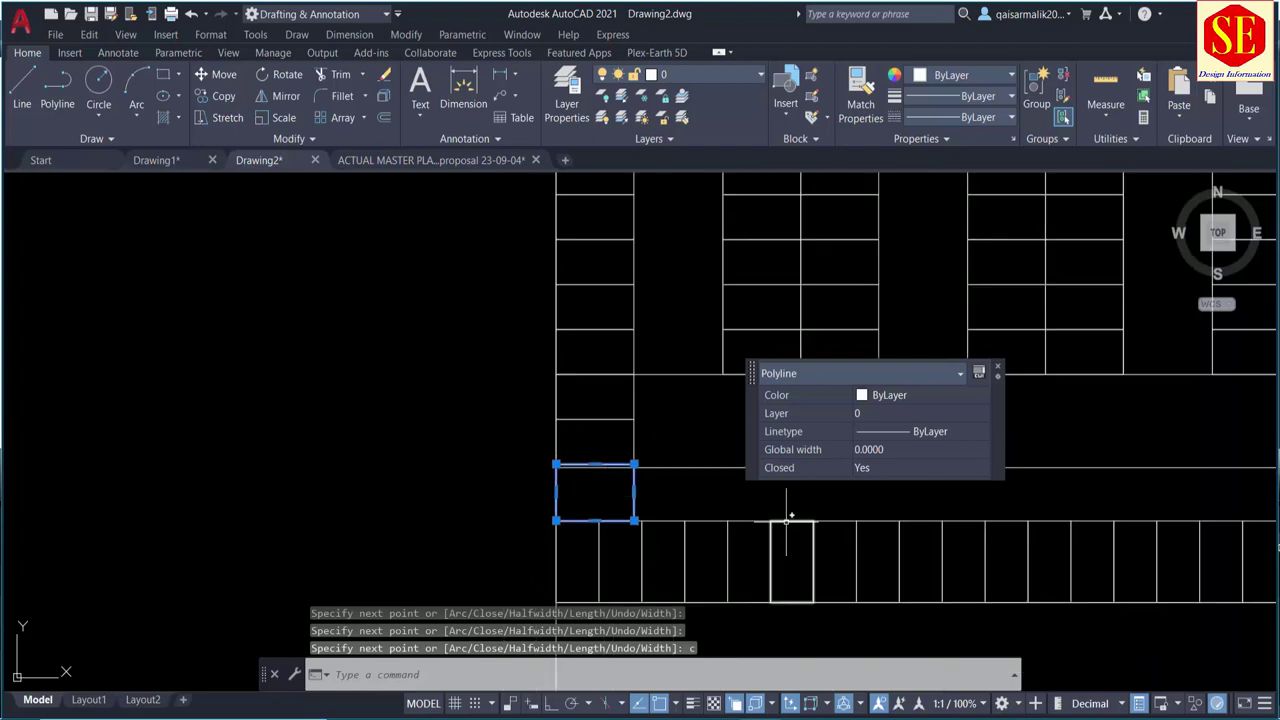
middle_drag(789, 514, 286, 486)
scroll(654, 488, down, 2)
key(Escape)
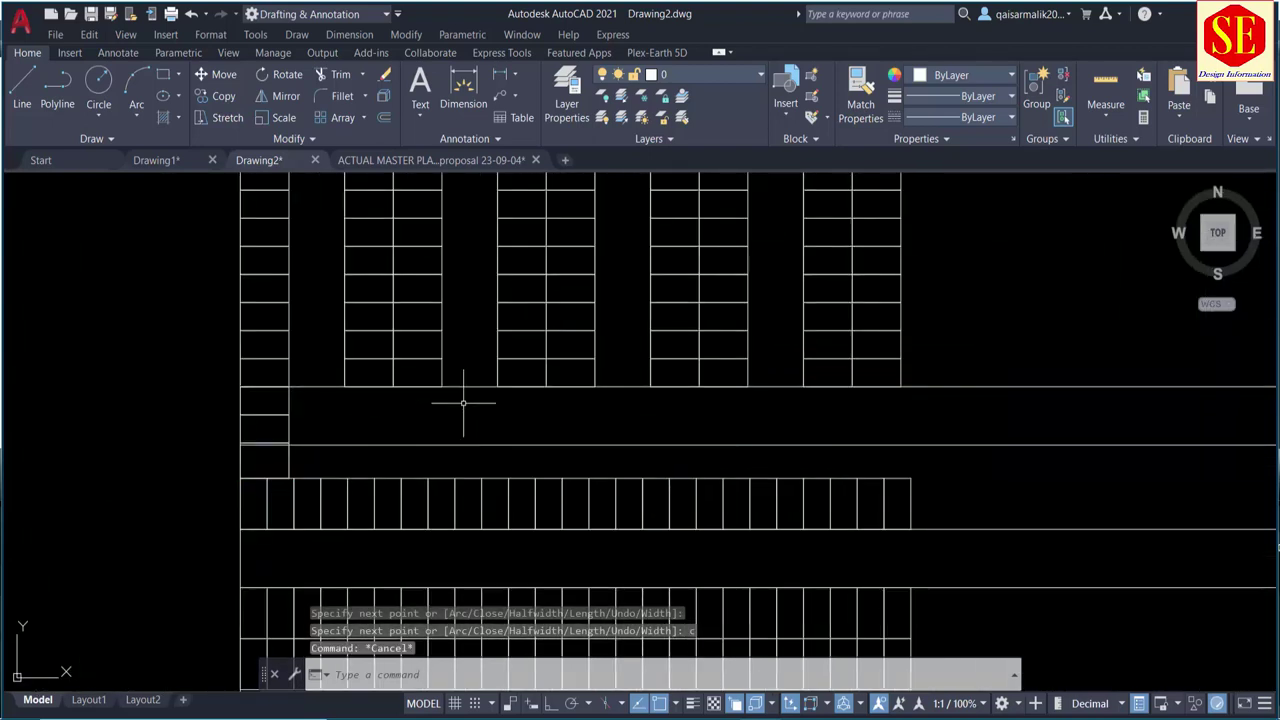
middle_drag(343, 457, 407, 317)
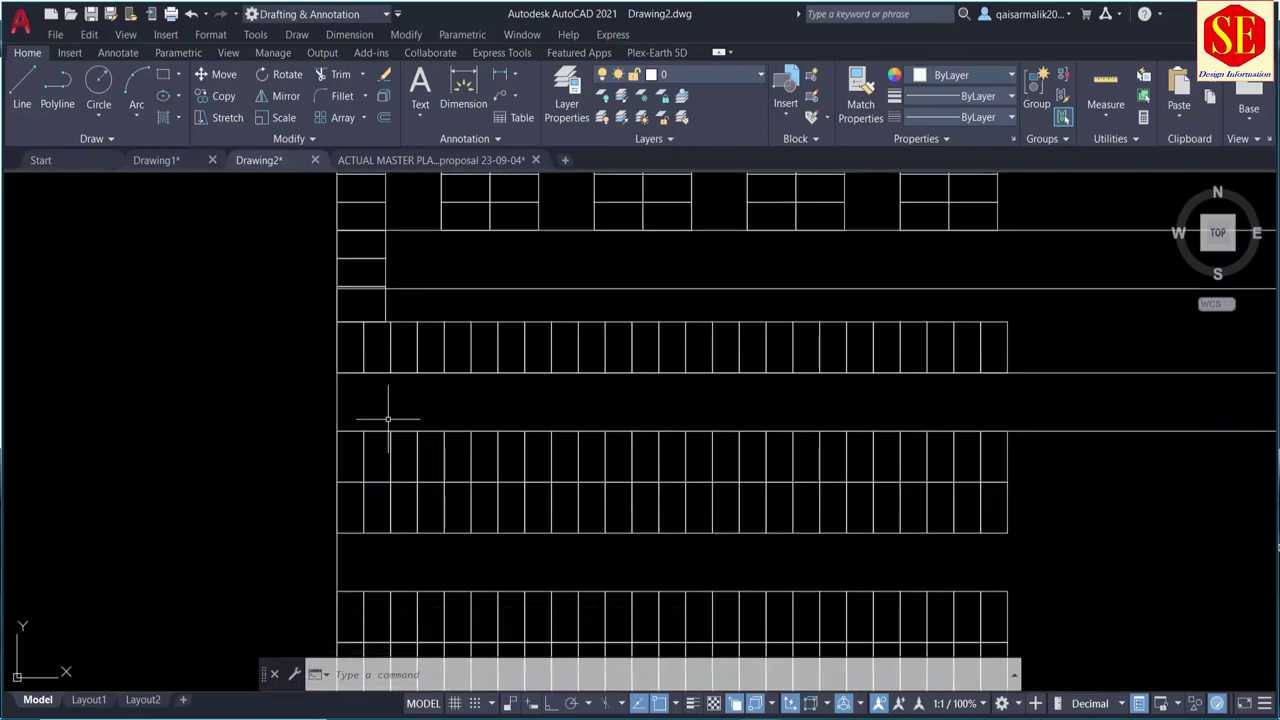
middle_drag(659, 325, 620, 436)
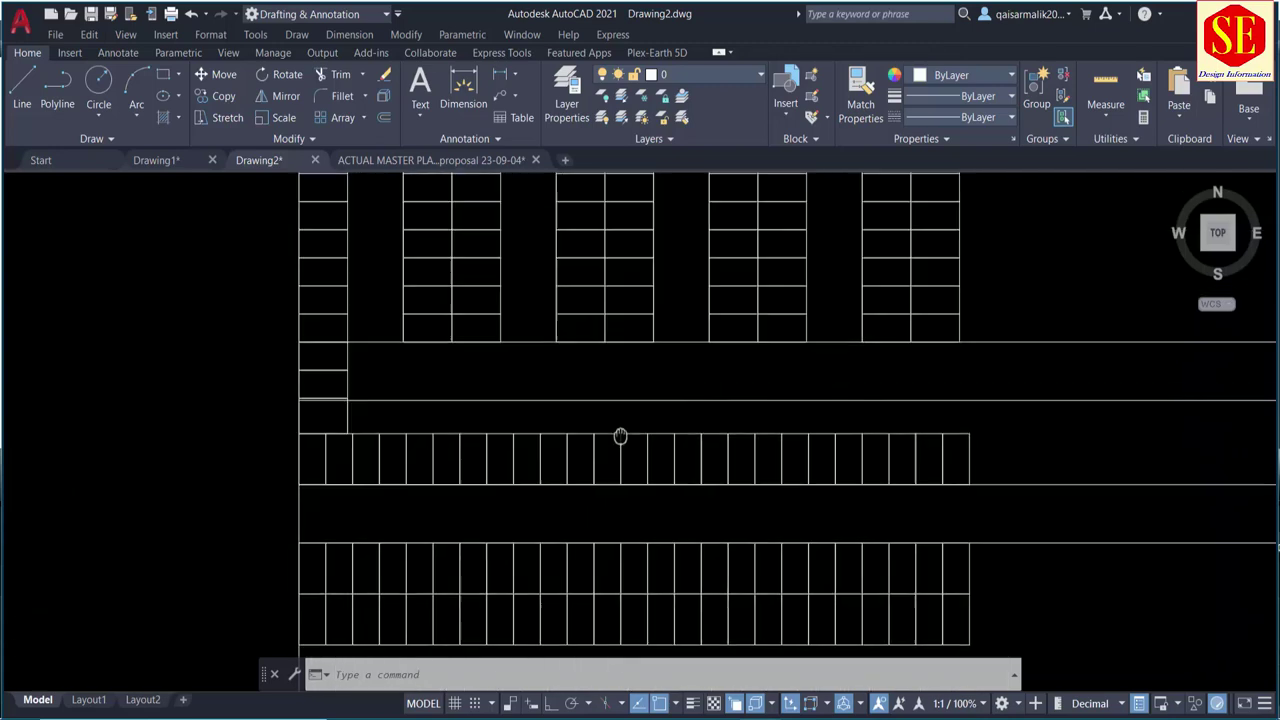
scroll(372, 443, up, 2)
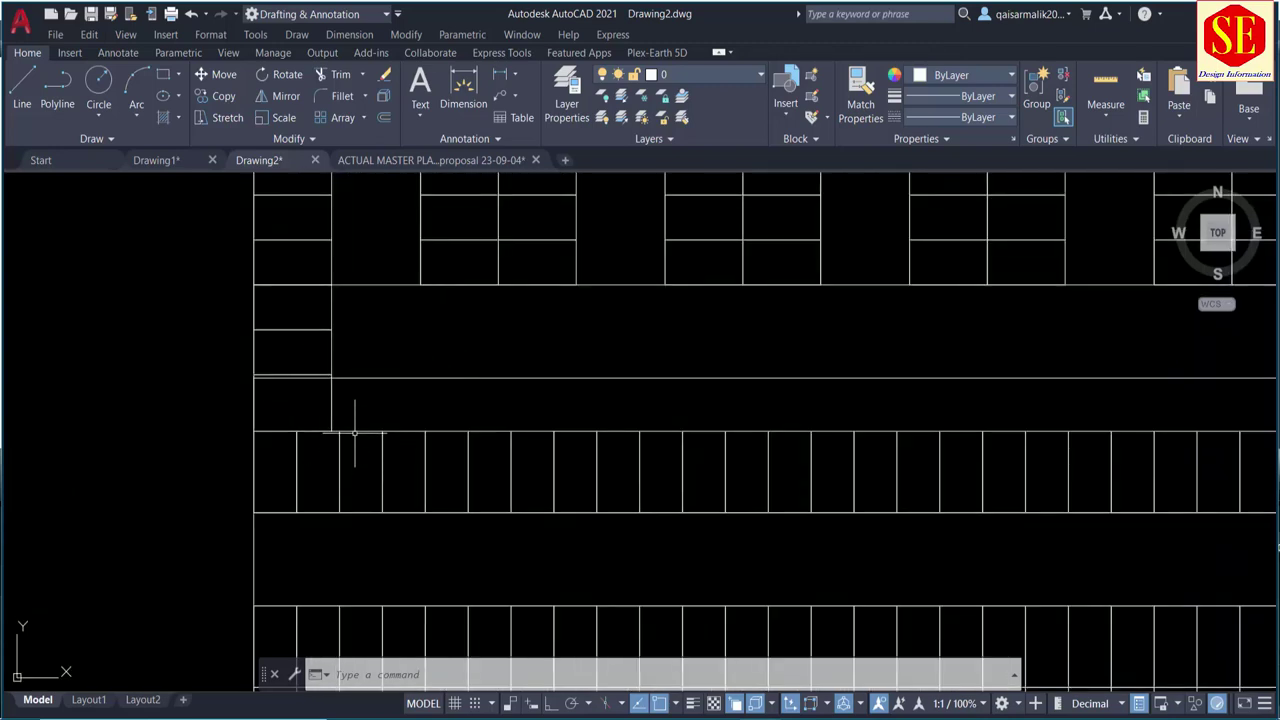
Step: Draw a vertical line from the upper stall block down to the stall row below
text(l)
key(Return)
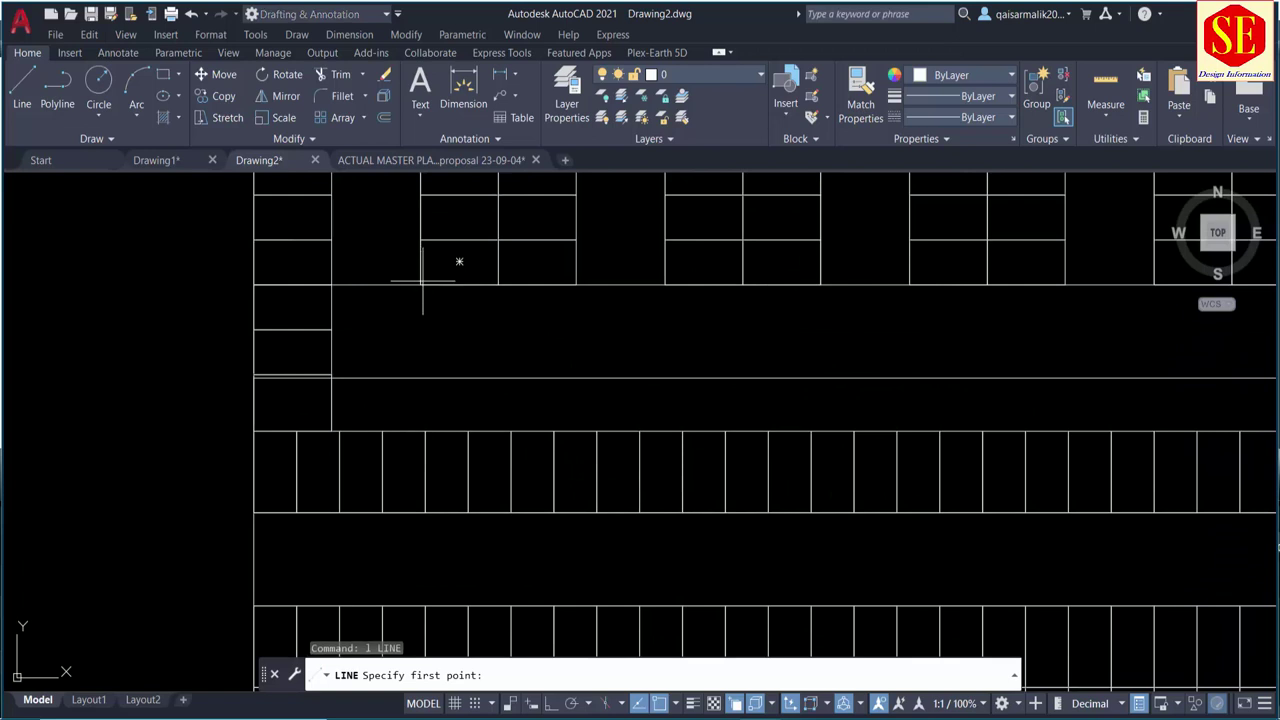
click(420, 285)
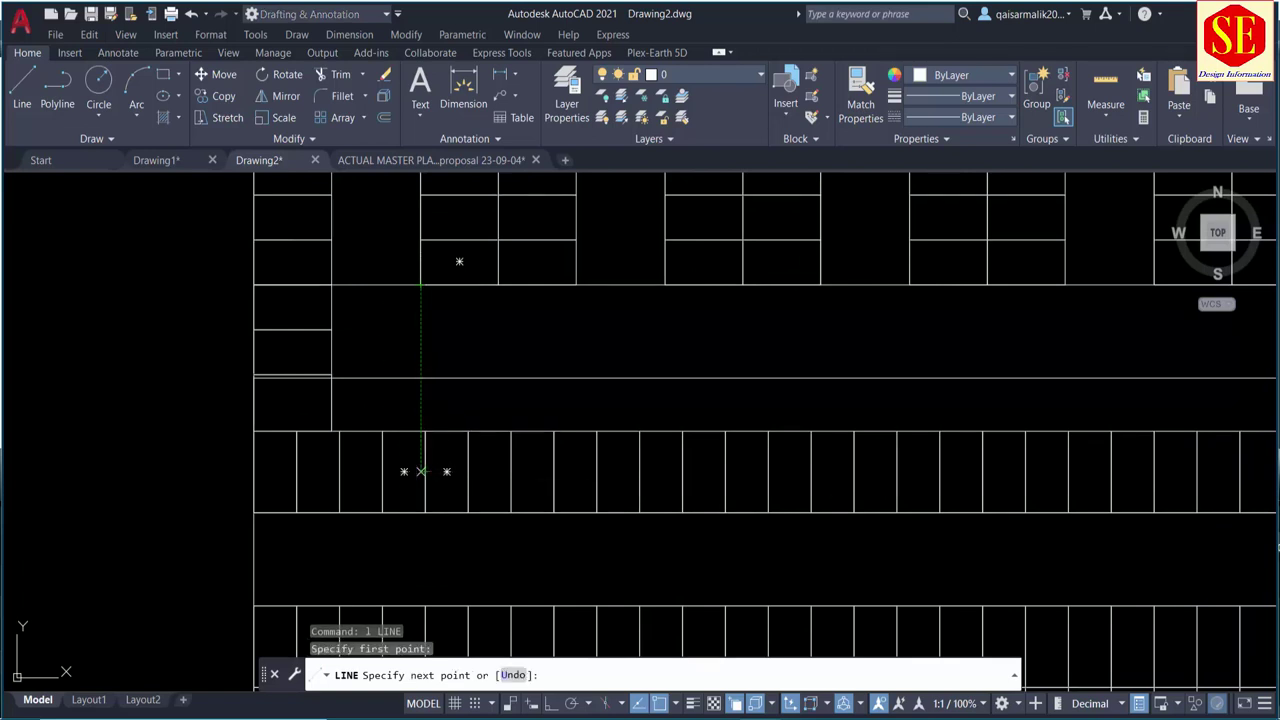
click(418, 471)
key(Escape)
text(tr)
key(Return)
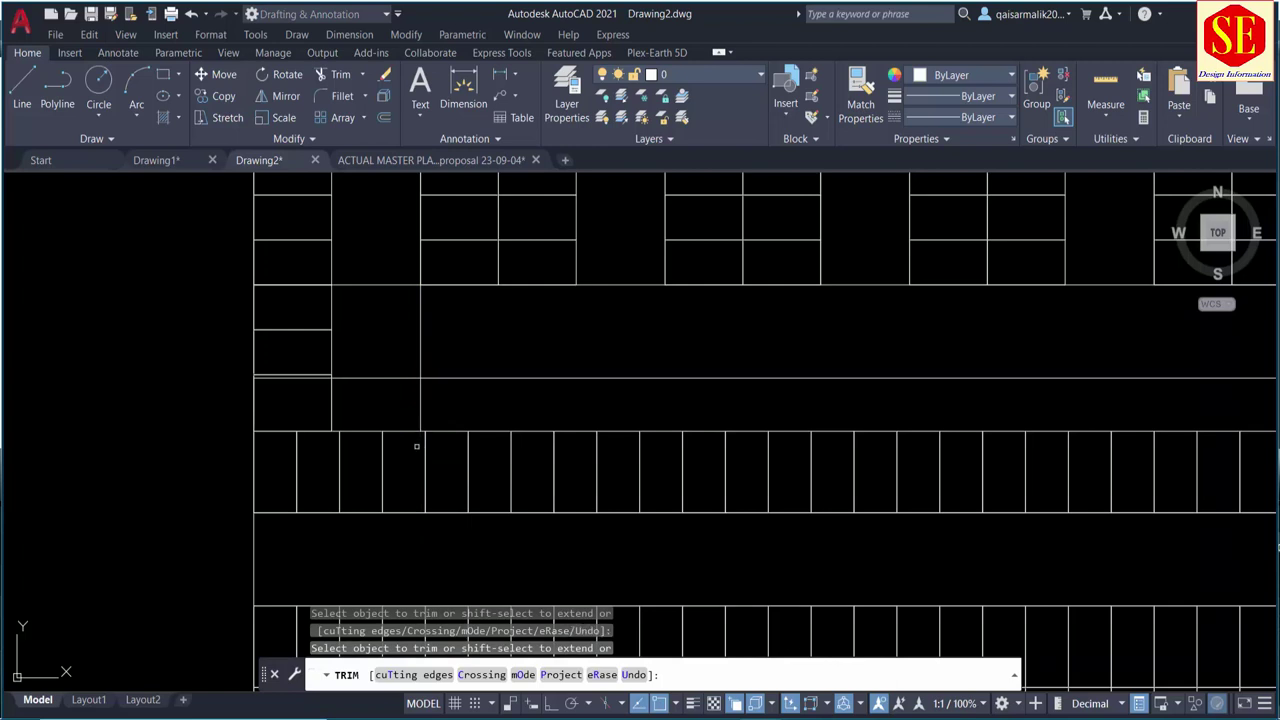
key(Escape)
Step: Copy the small stall rectangle one stall width to the right
text(co)
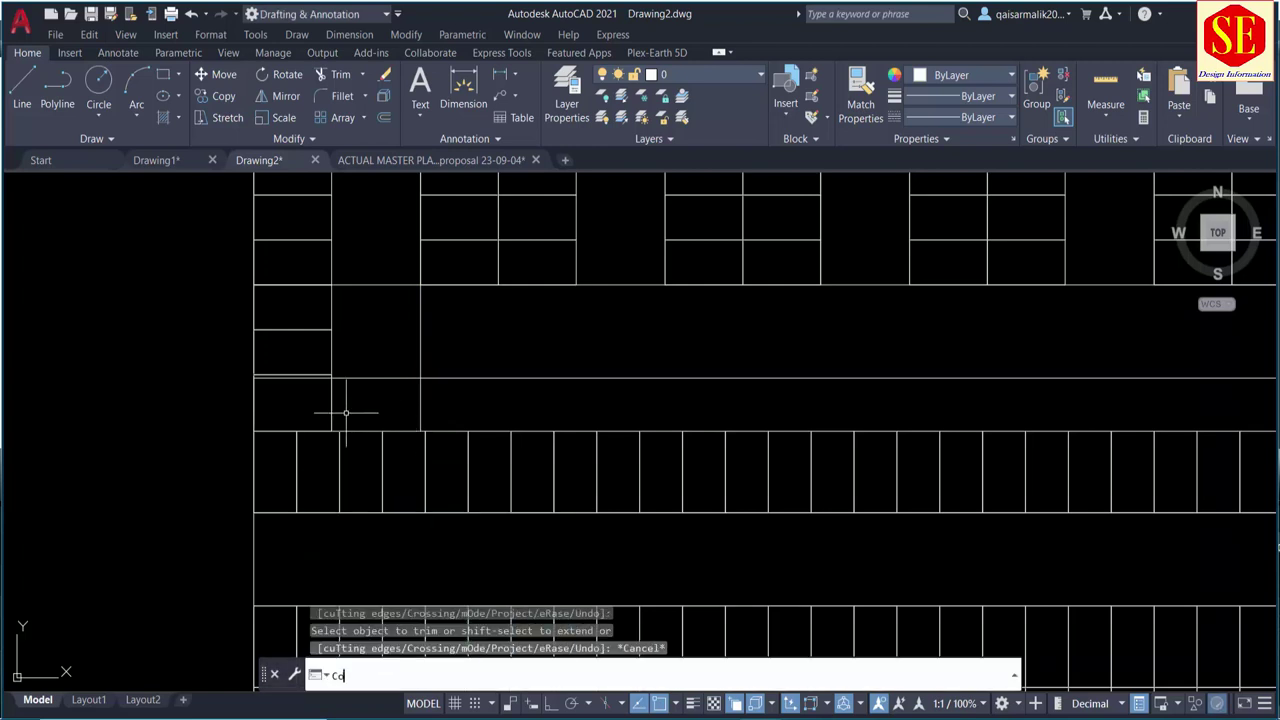
key(Return)
click(333, 404)
click(256, 411)
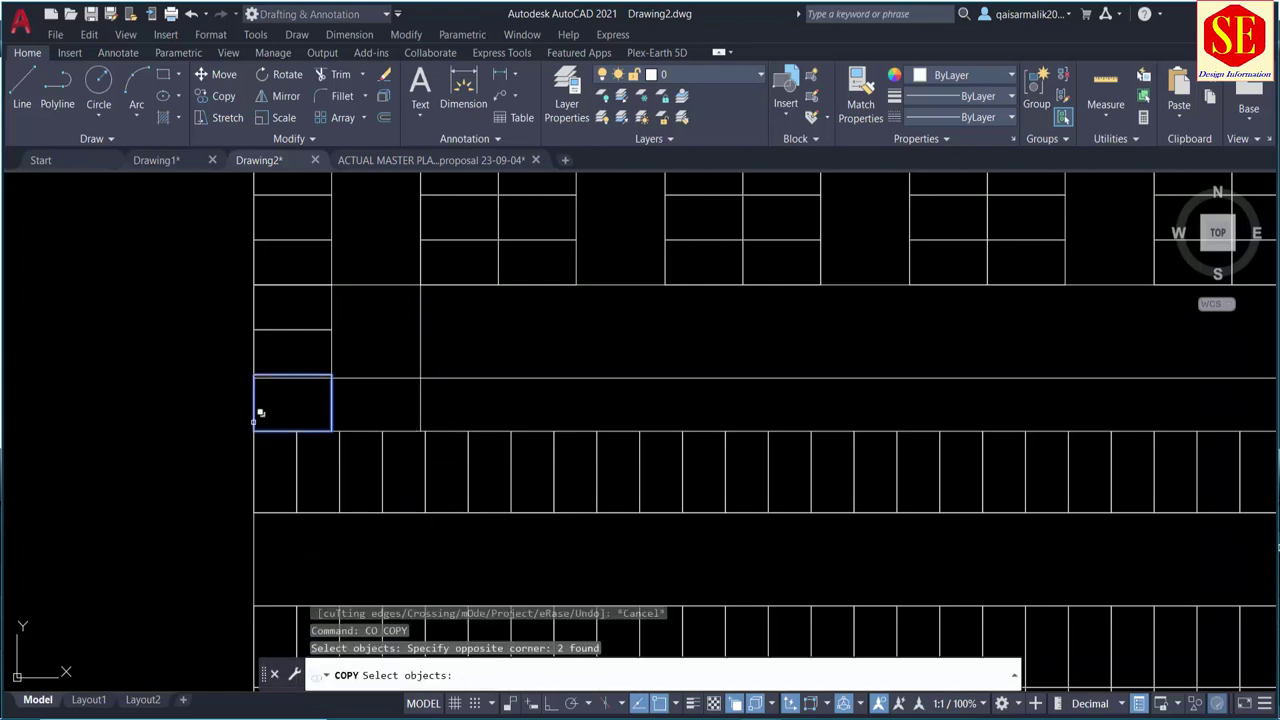
key(Return)
click(254, 431)
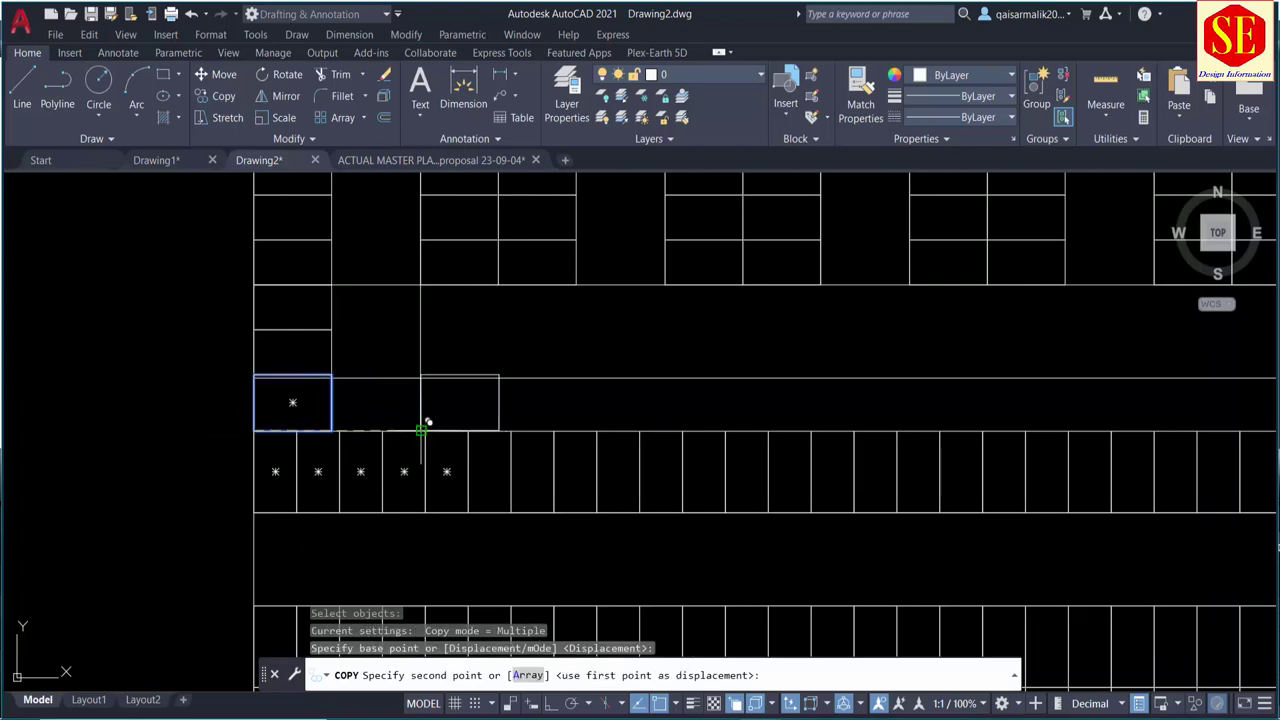
click(420, 431)
key(Escape)
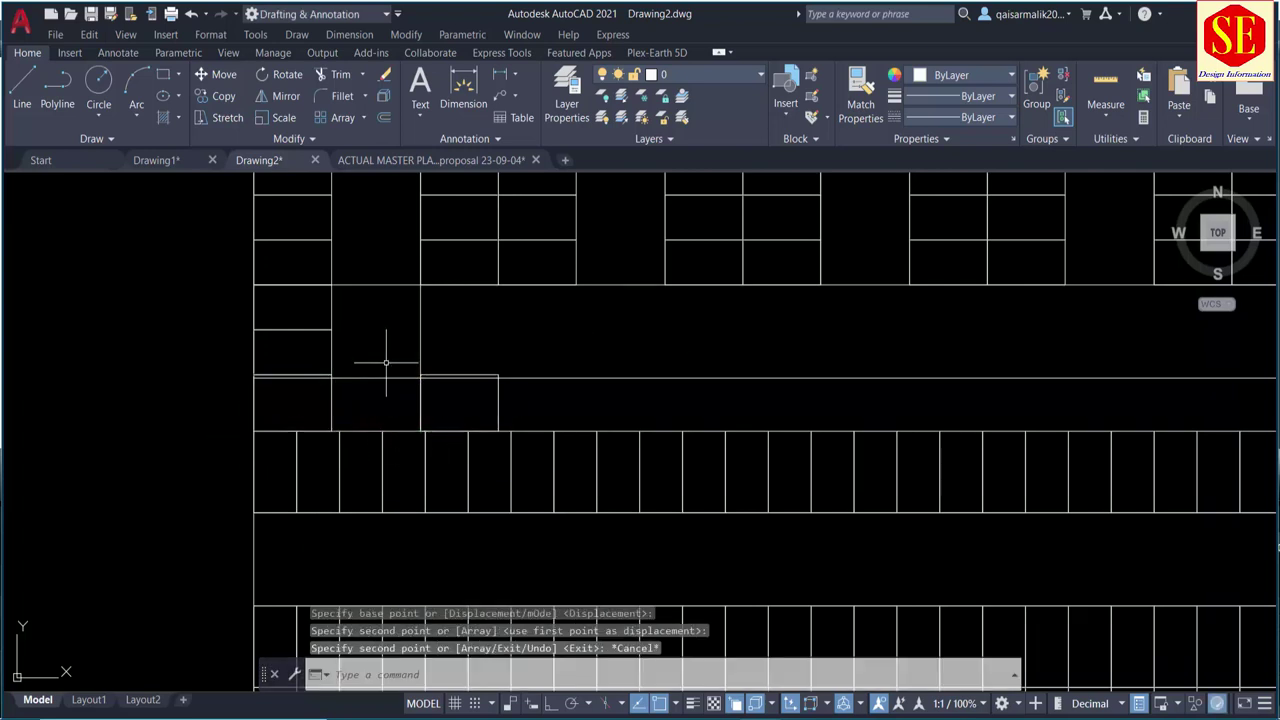
Step: Trim the line between the rectangles and erase the leftover horizontal line
text(TR)
key(Return)
click(388, 381)
click(377, 357)
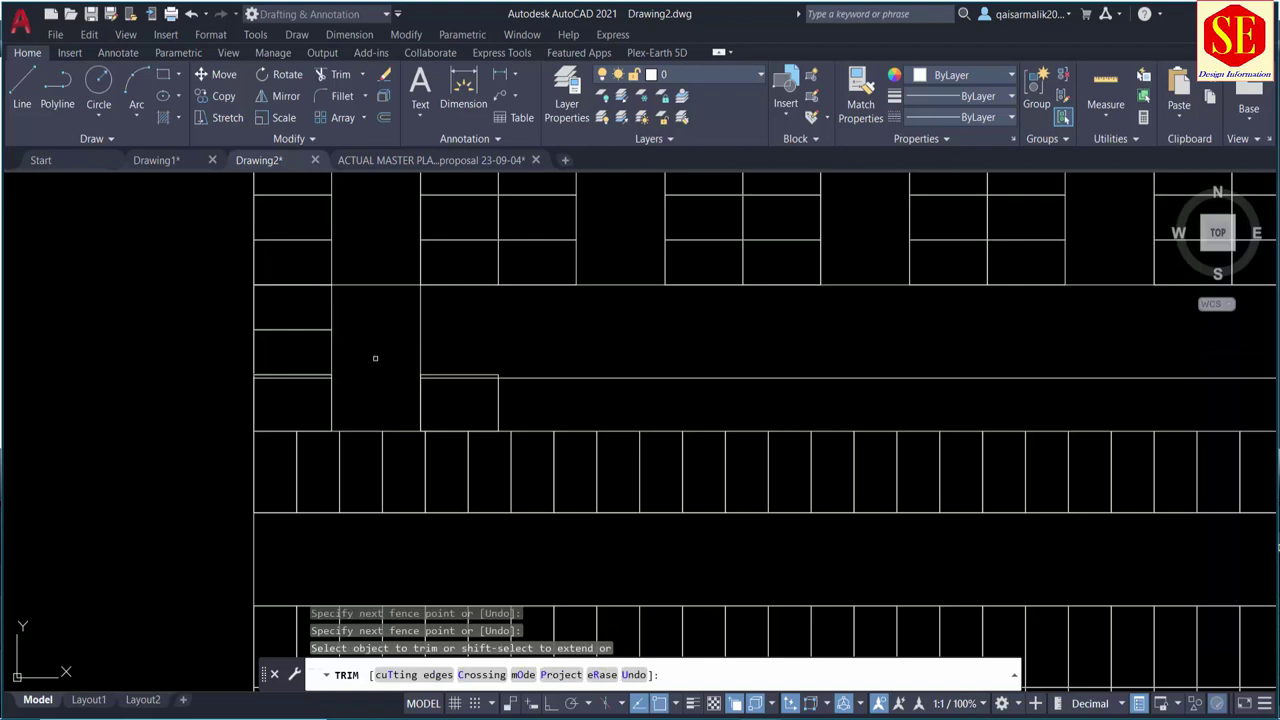
key(Escape)
scroll(320, 371, up, 2)
scroll(340, 359, up, 2)
click(329, 372)
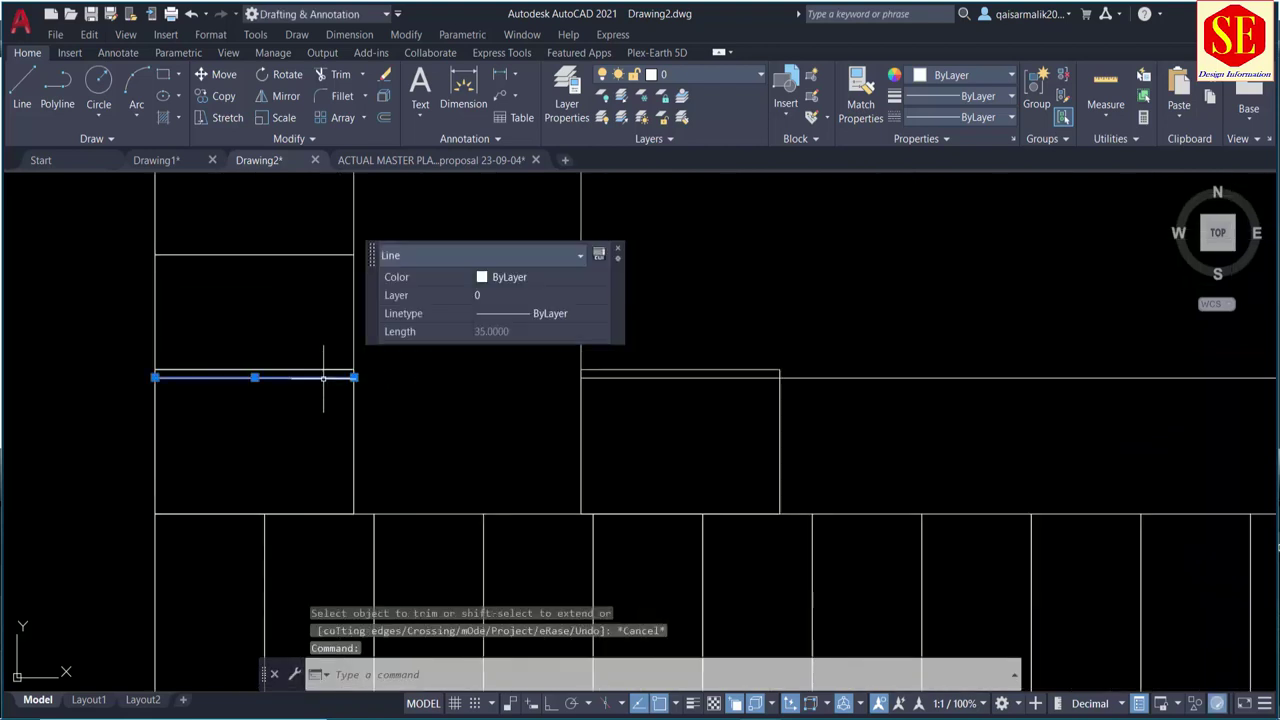
text(E)
key(Return)
scroll(323, 378, down, 4)
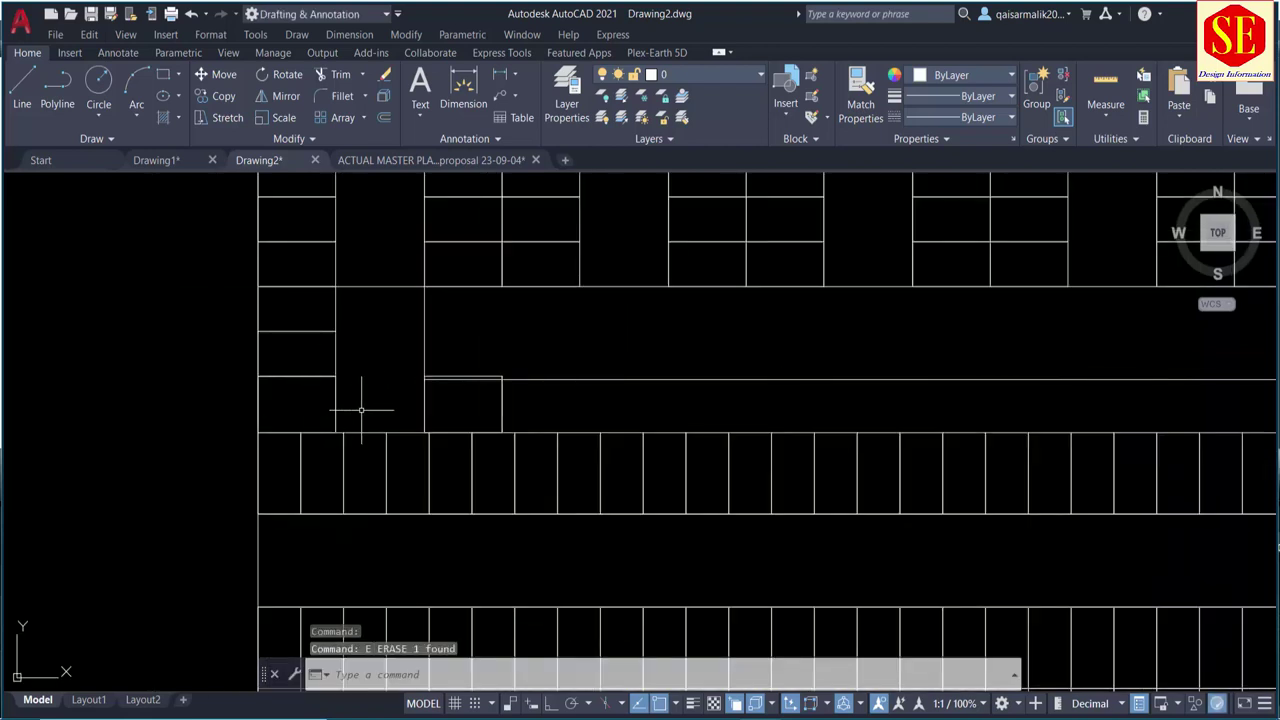
Step: Trim away the extra vertical line segment and bring the copied stall into view
key(Return)
click(425, 330)
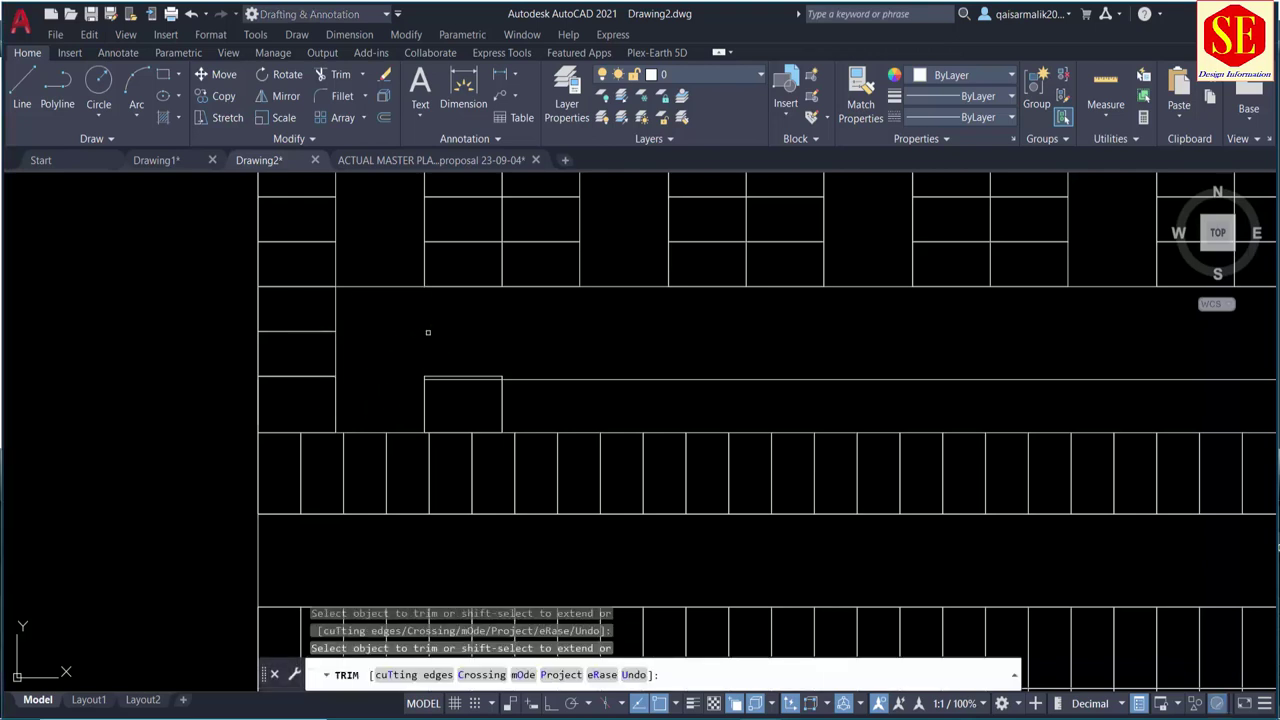
key(Escape)
scroll(386, 271, down, 2)
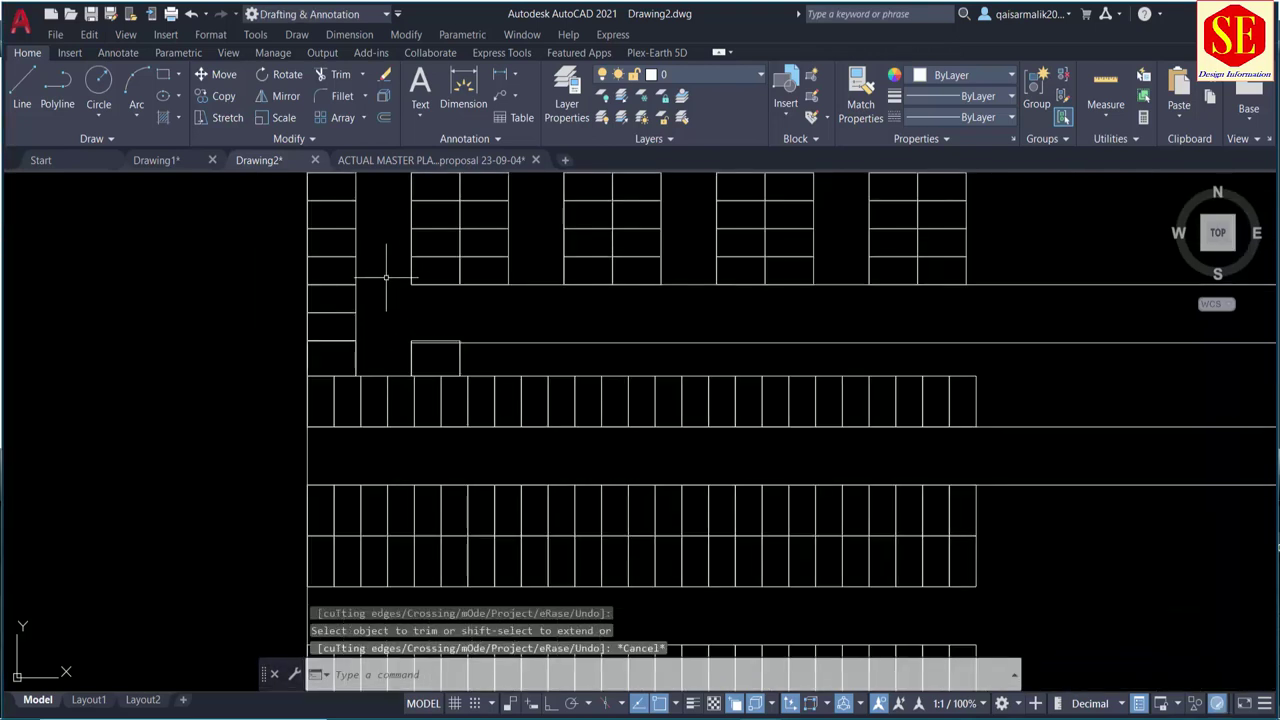
scroll(386, 357, up, 2)
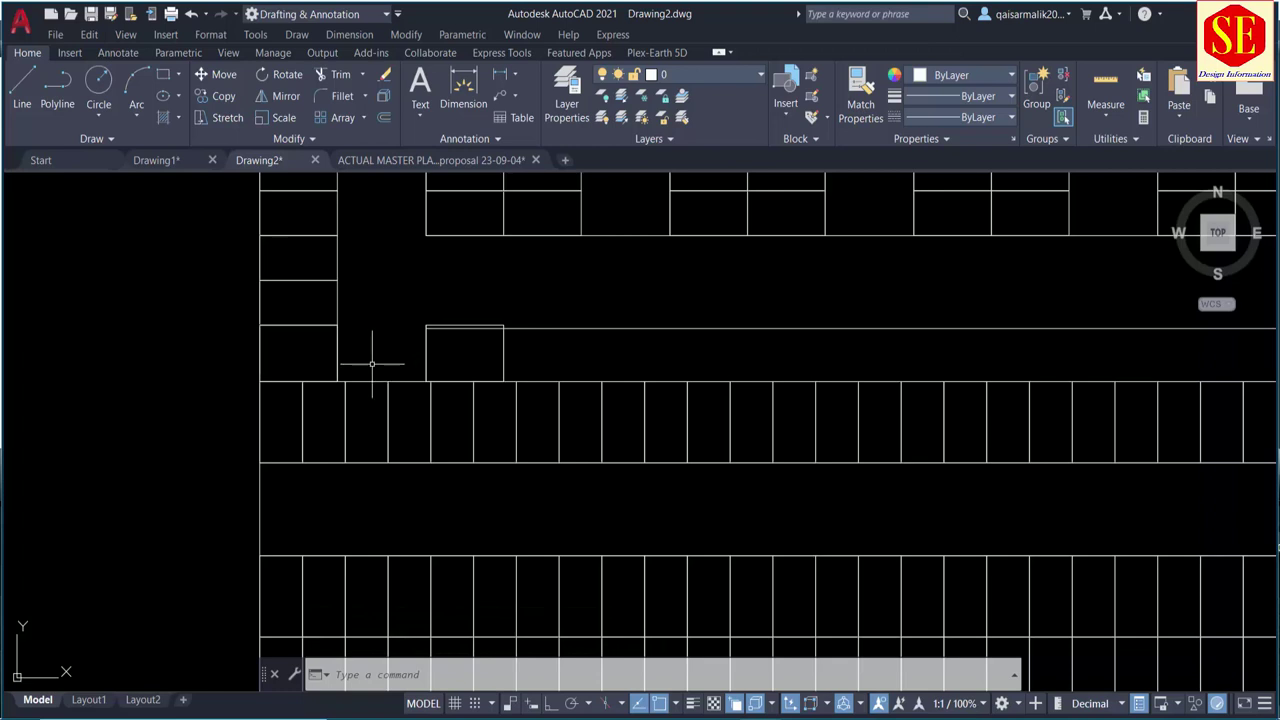
middle_drag(472, 349, 284, 356)
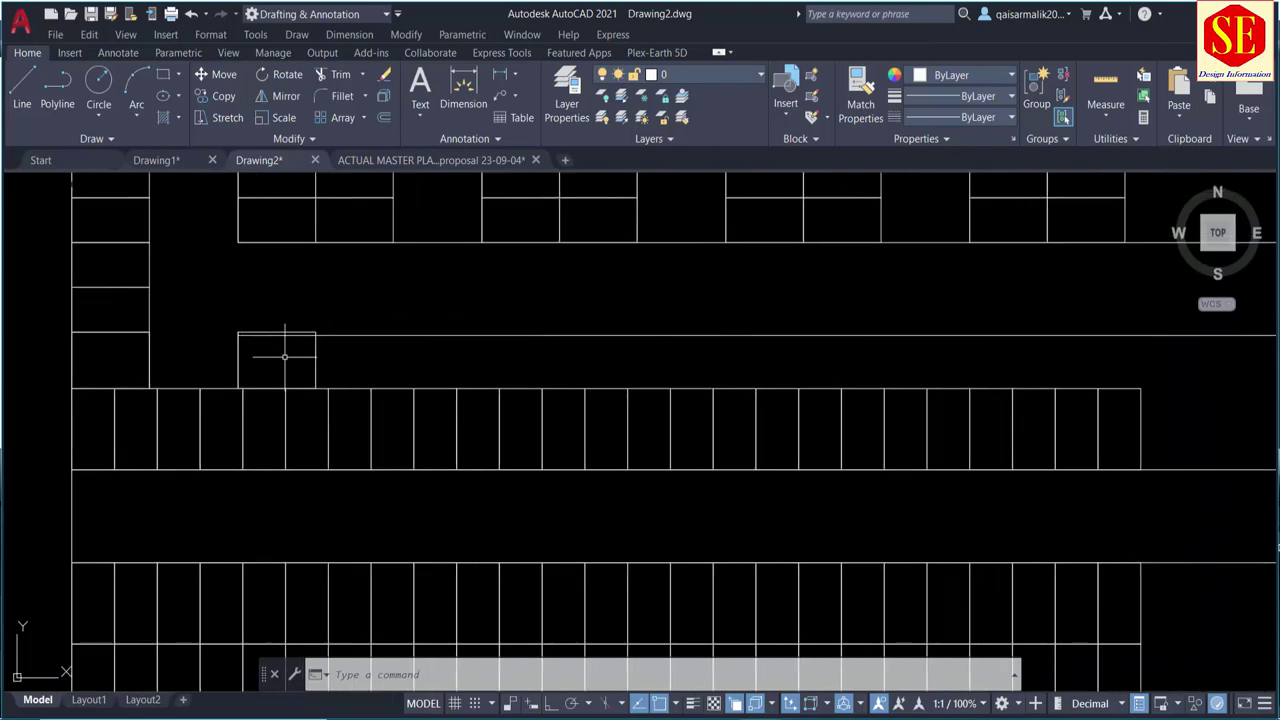
scroll(296, 368, up, 2)
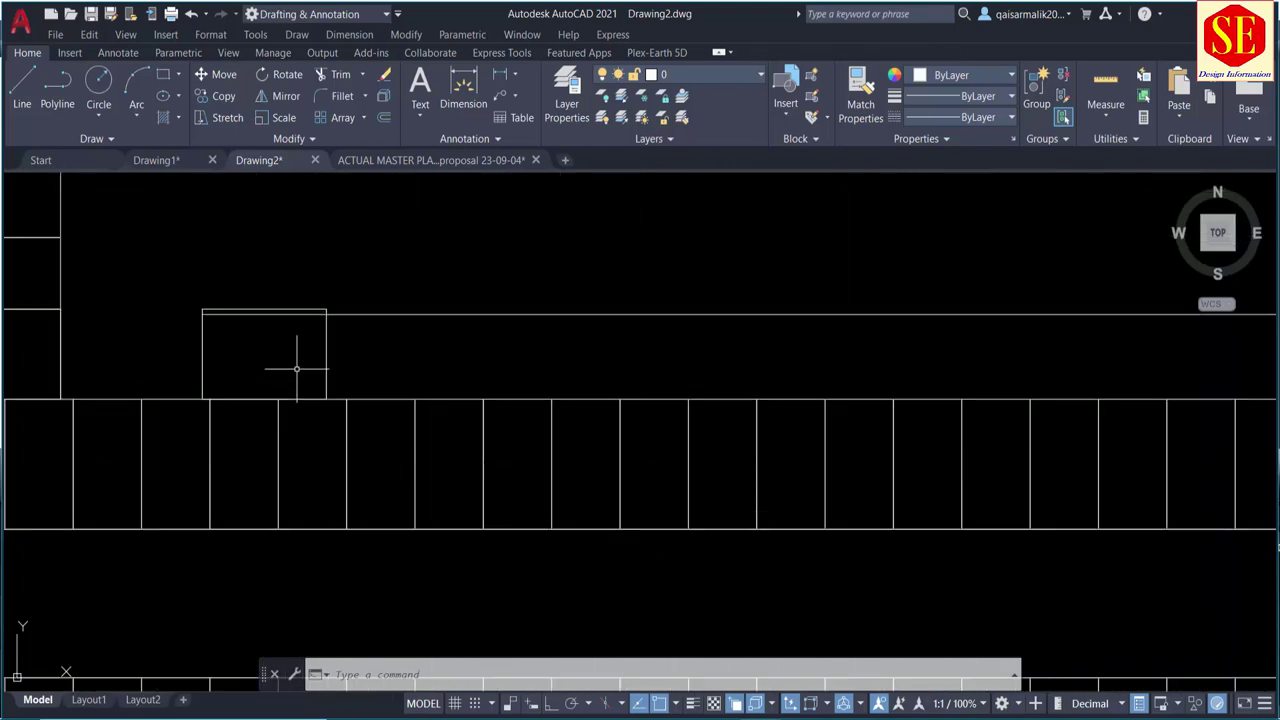
Step: Trim the copied stall's top and corner edges flush with the long horizontal line
text(tr)
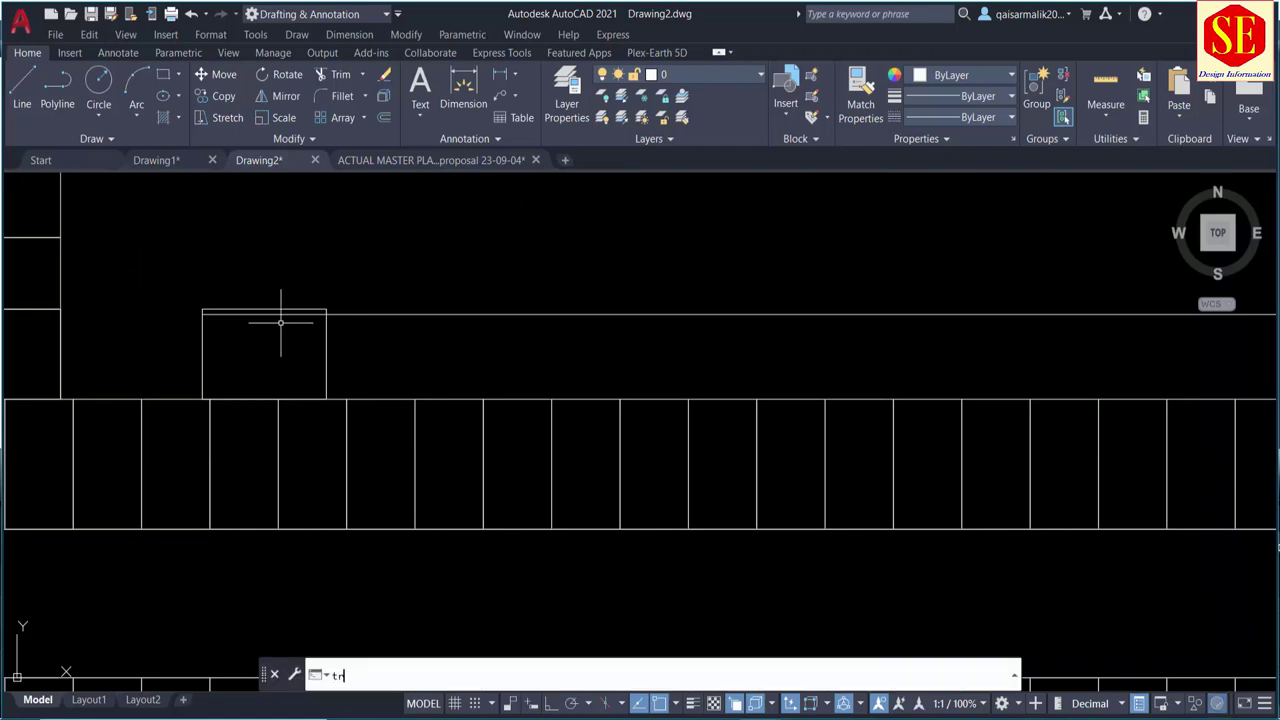
key(Escape)
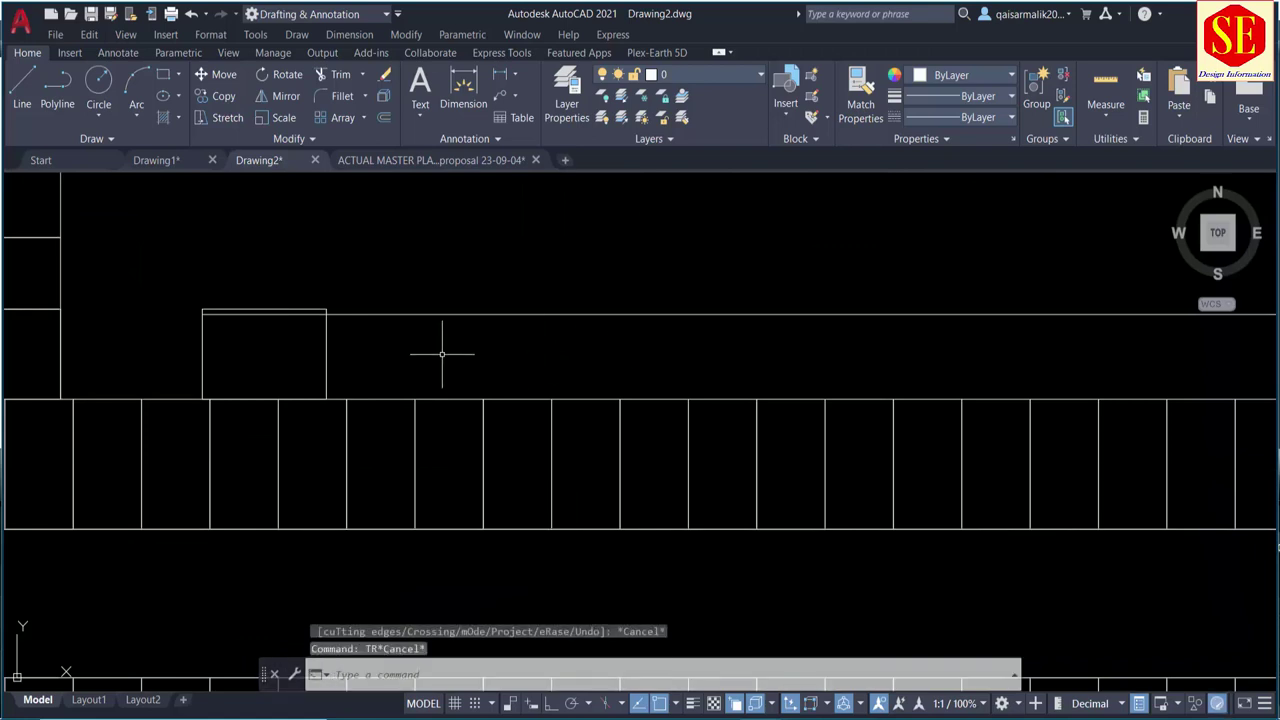
text(y)
key(Escape)
key(Return)
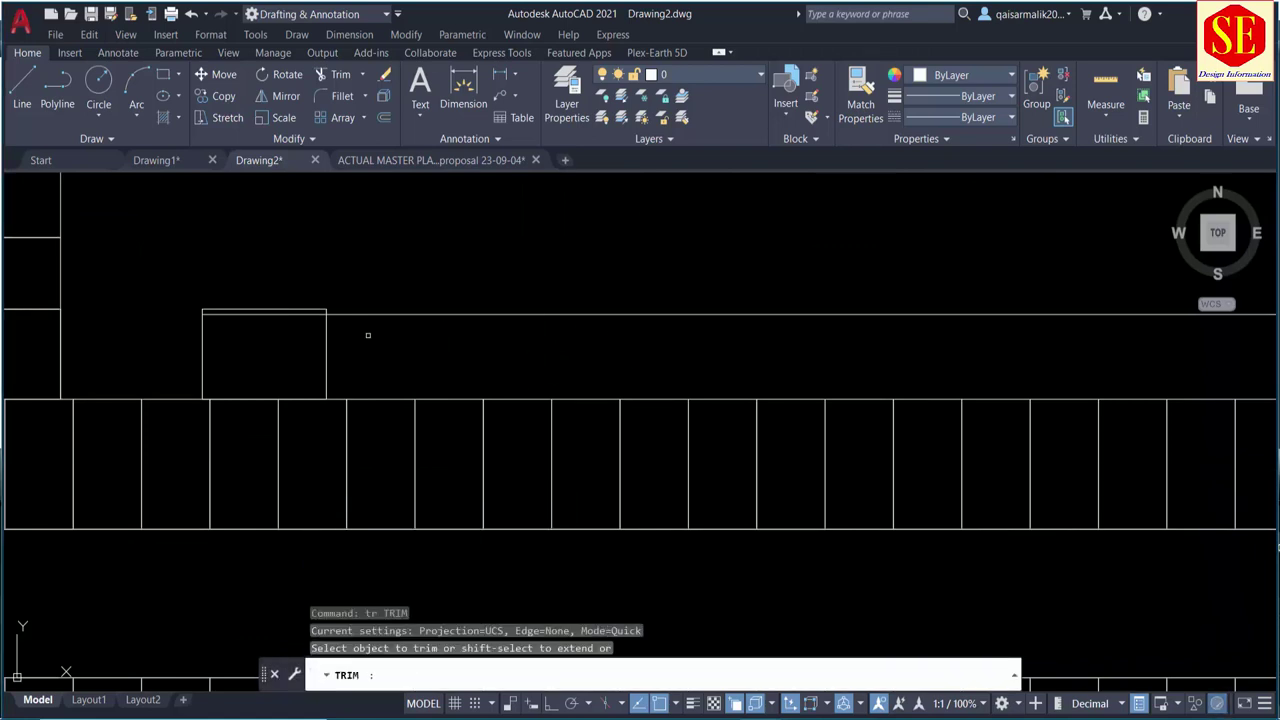
scroll(328, 312, up, 2)
click(322, 303)
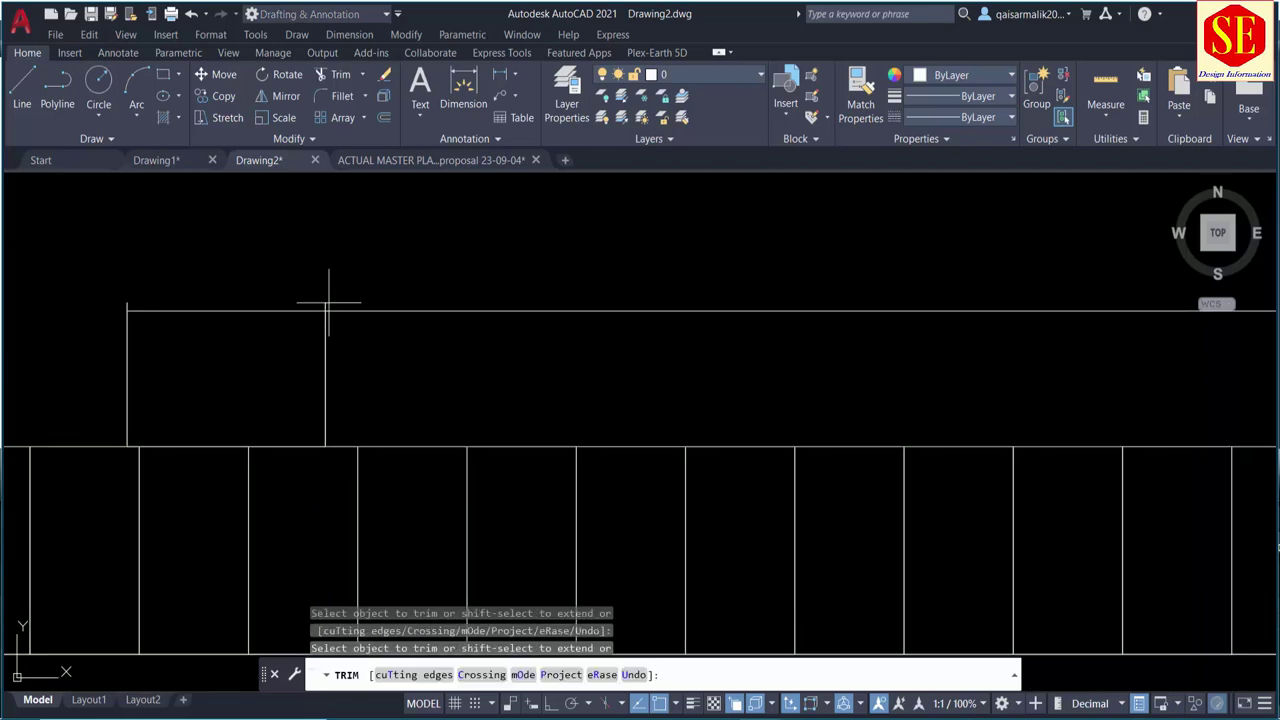
click(328, 302)
key(Return)
click(324, 302)
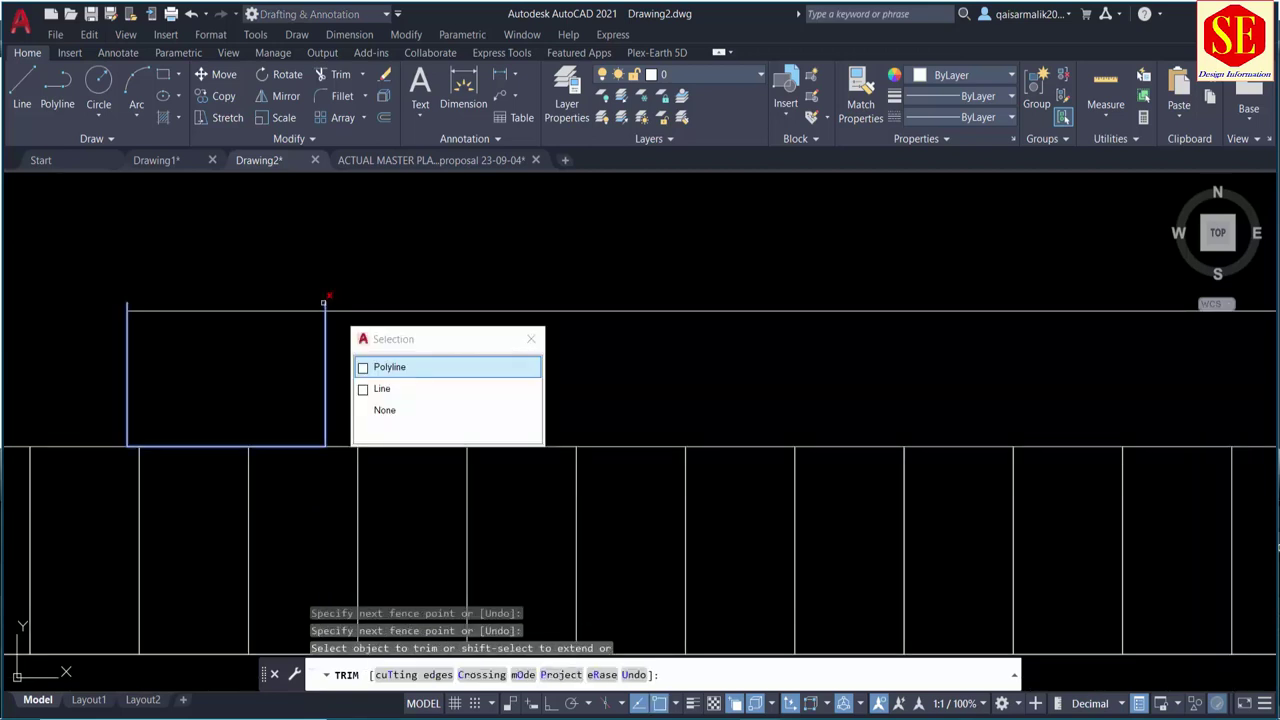
click(386, 367)
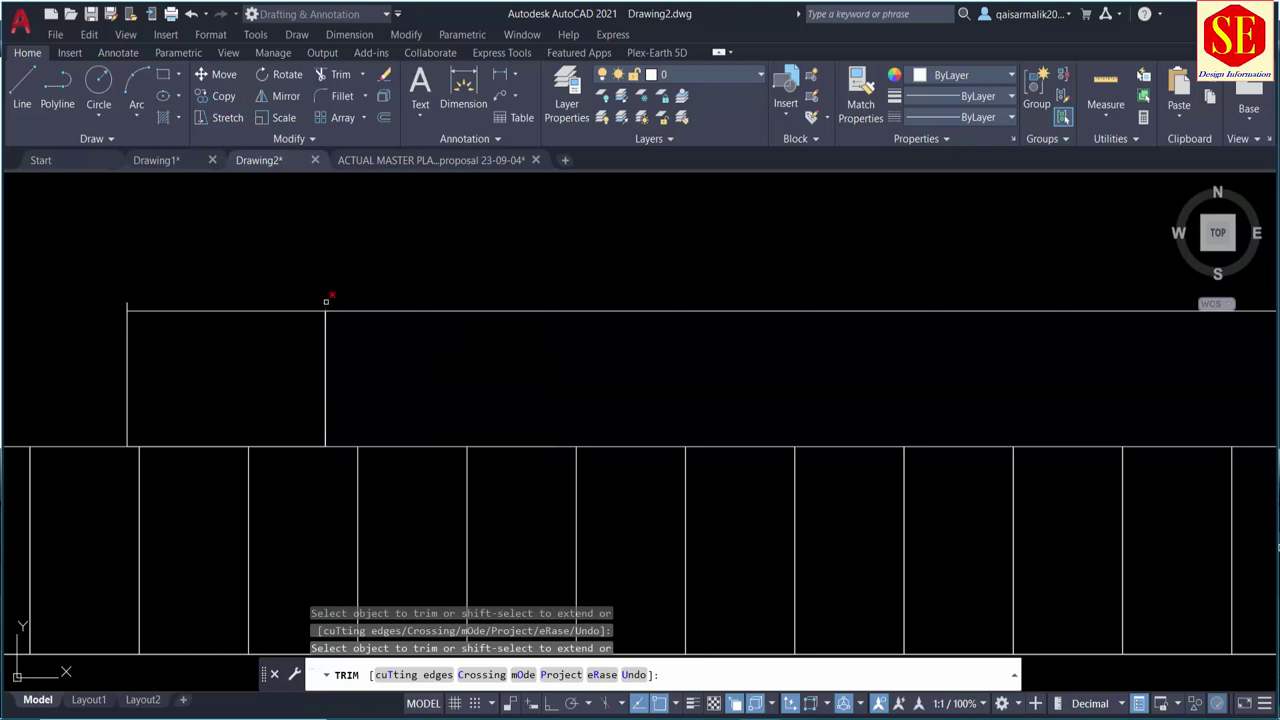
click(126, 300)
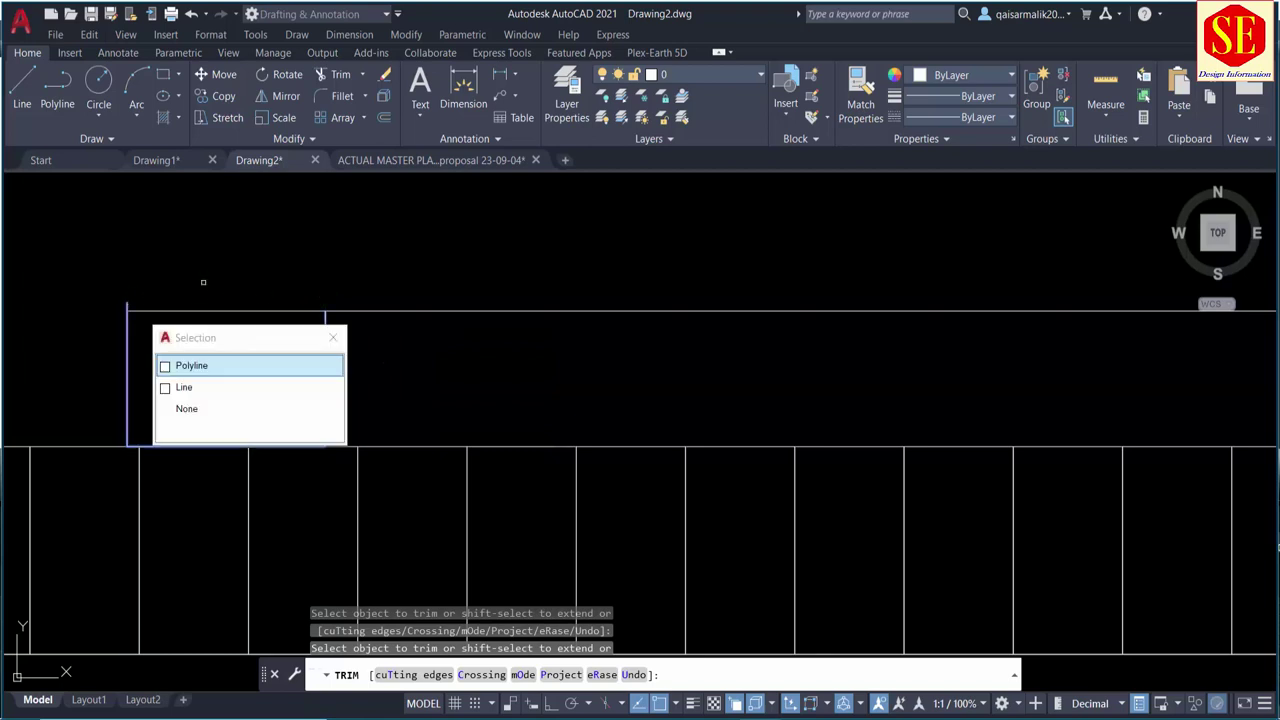
click(176, 365)
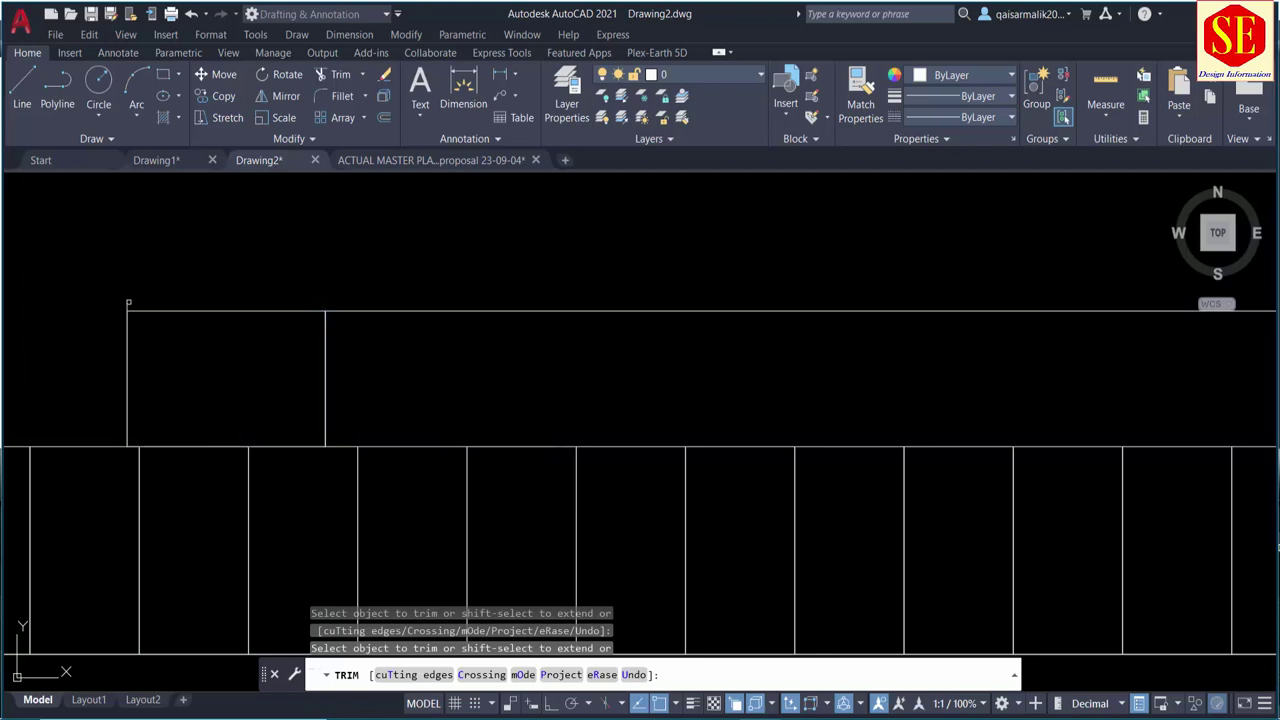
key(Escape)
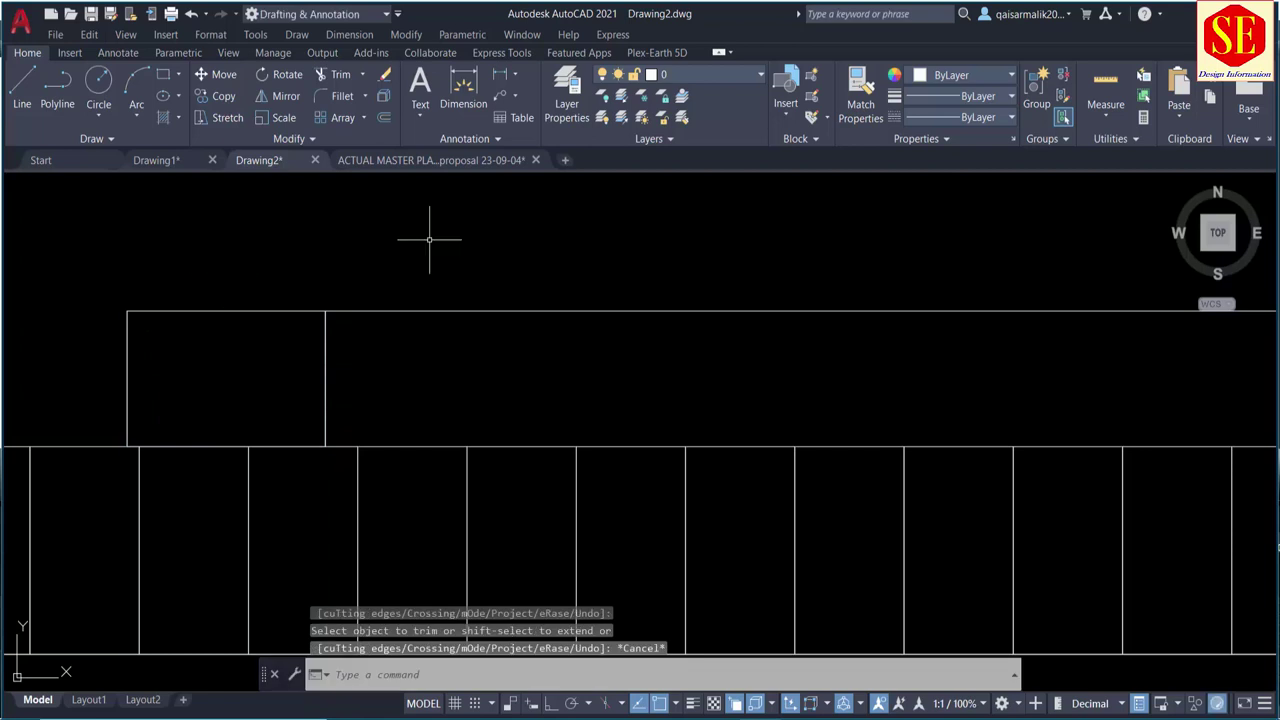
Step: Make Yellow the current colour for new geometry
click(682, 72)
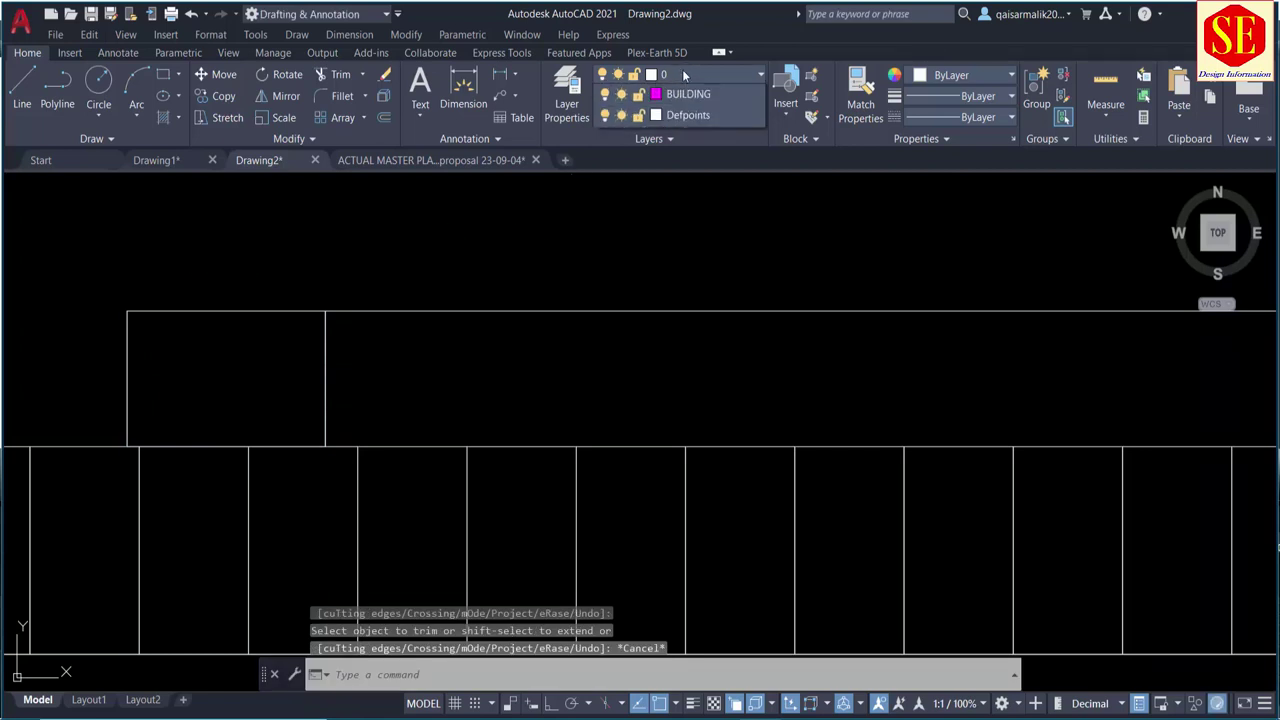
click(935, 78)
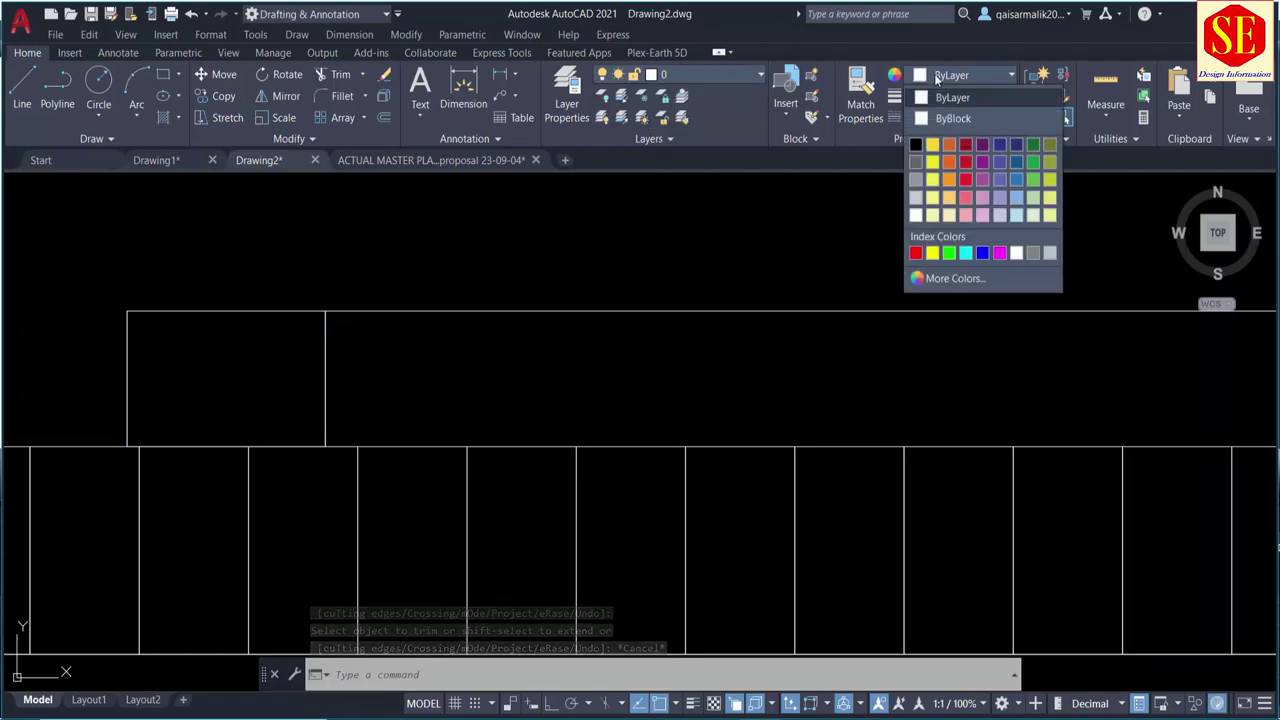
click(932, 252)
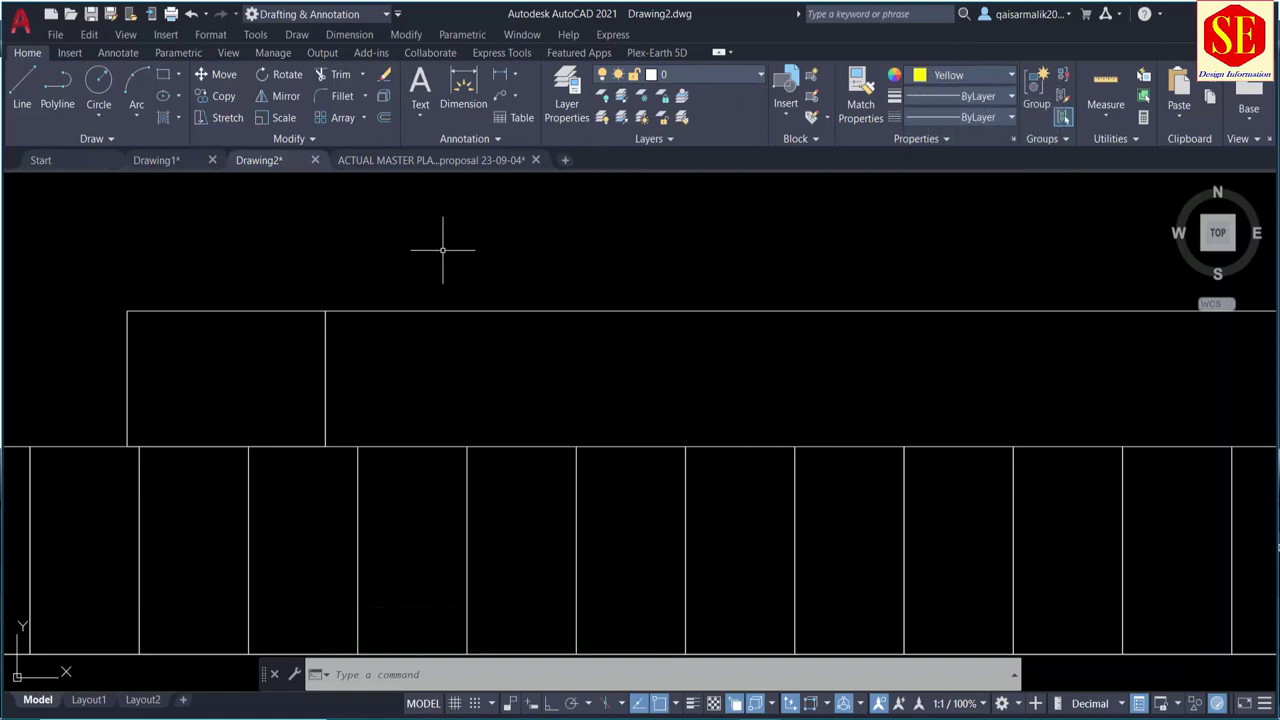
click(662, 675)
Step: Draw a rectangle snapped to the first stall box's top-left and lower-right corners
text(rREC)
key(Return)
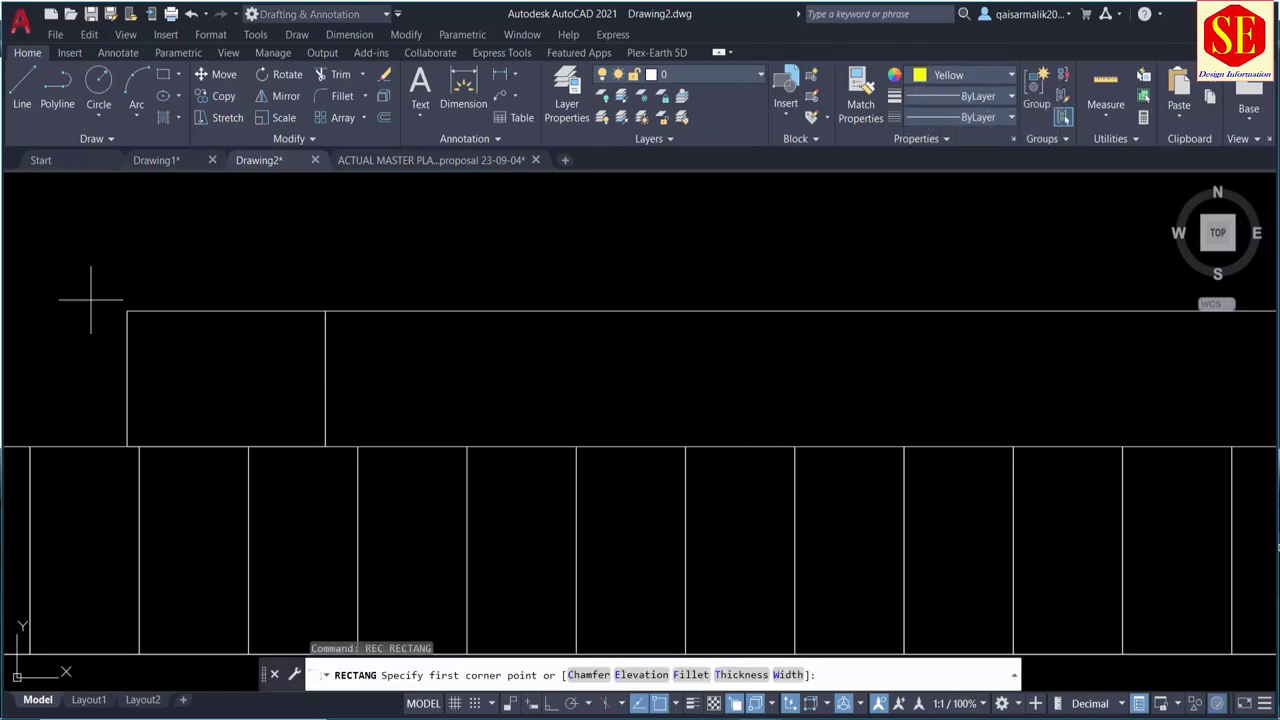
click(126, 312)
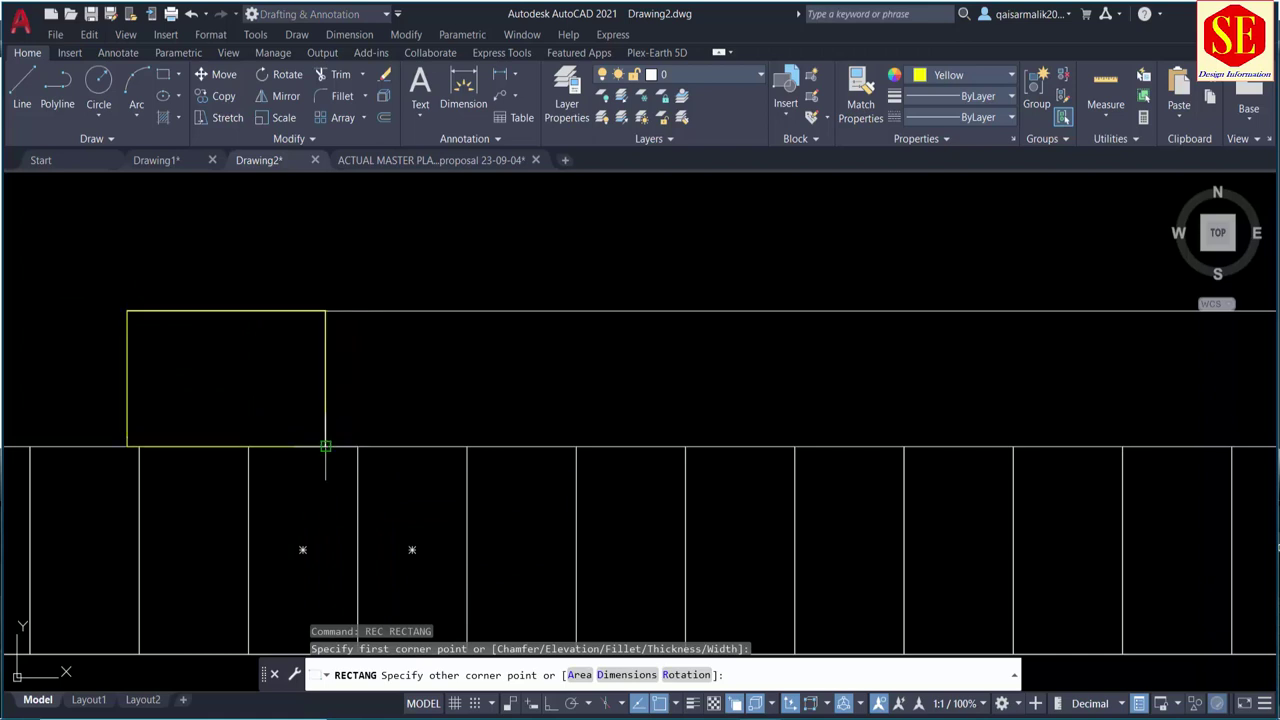
click(325, 446)
key(Escape)
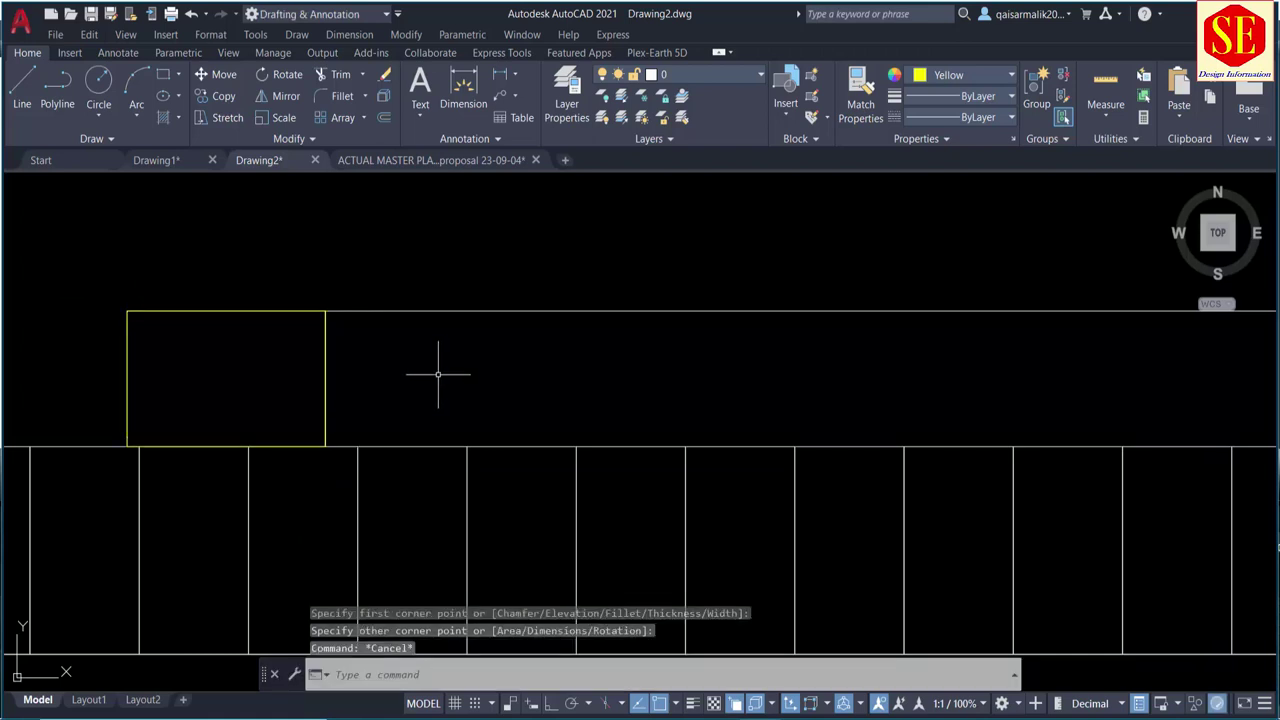
text(co)
key(Return)
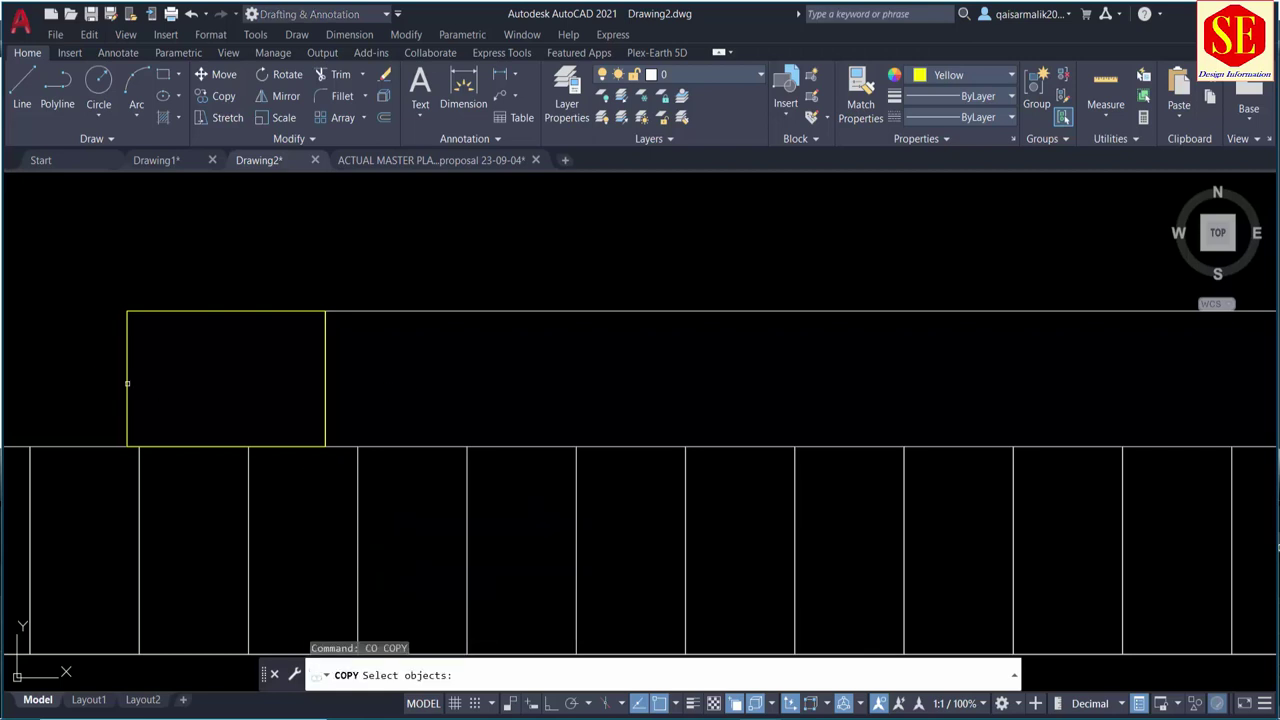
Step: Copy the yellow rectangle four times corner to corner along the stall row
click(128, 385)
click(180, 450)
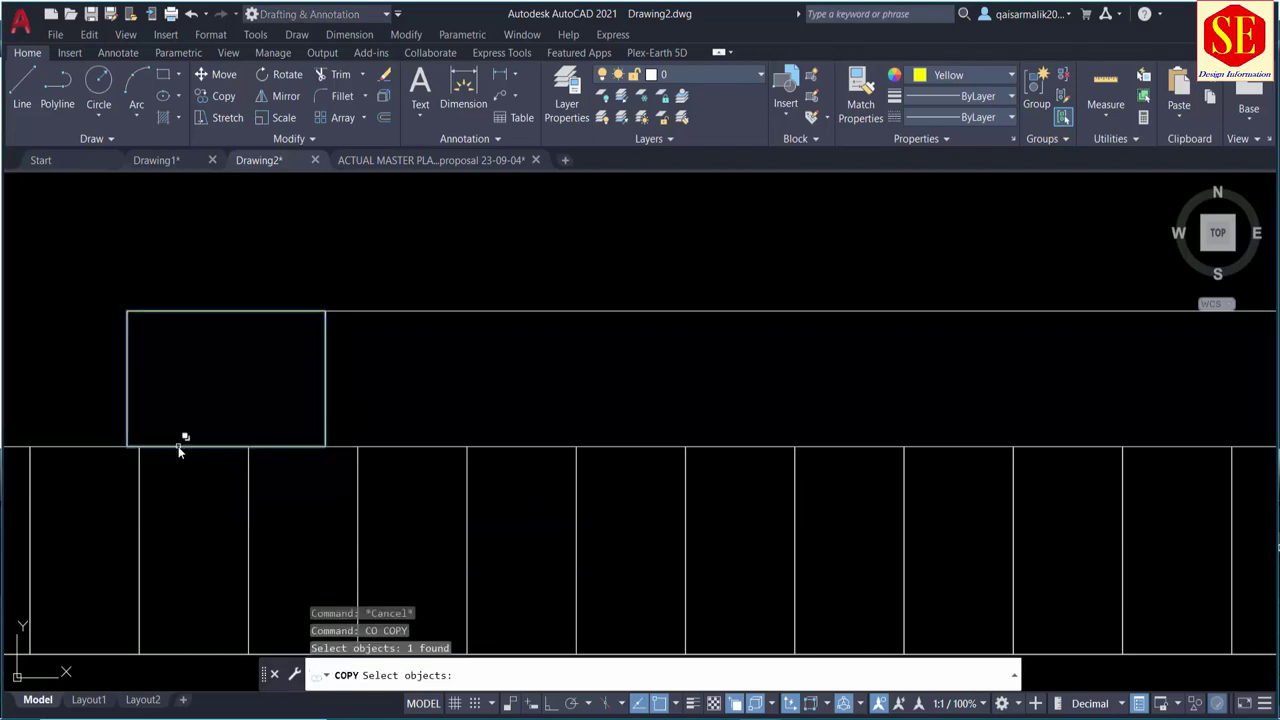
key(Return)
click(127, 446)
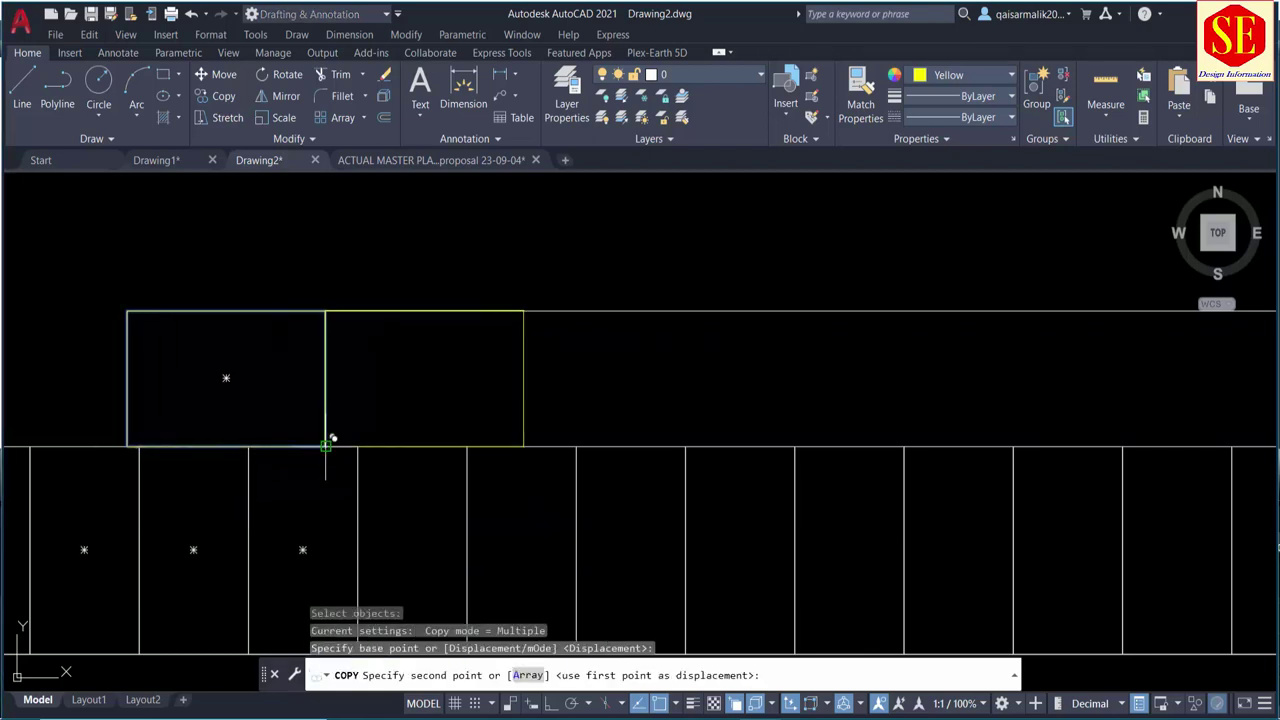
click(326, 446)
click(523, 446)
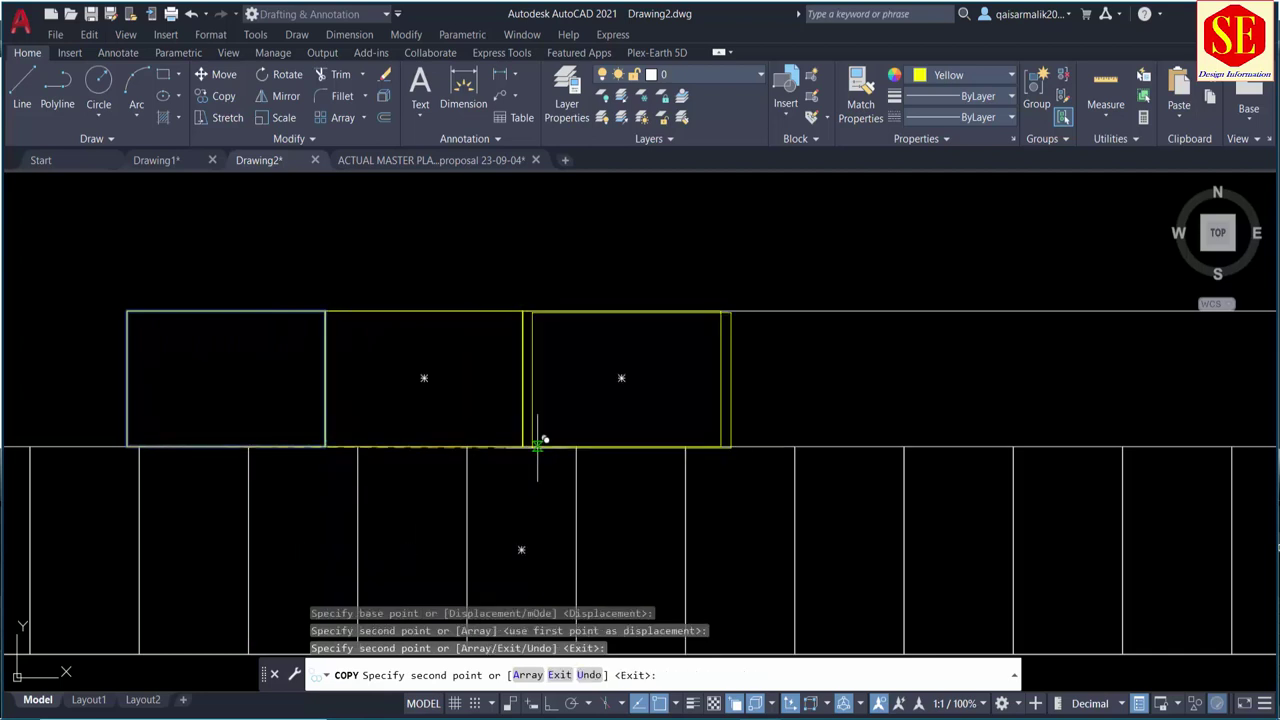
click(721, 446)
scroll(725, 440, down, 1)
scroll(600, 440, down, 1)
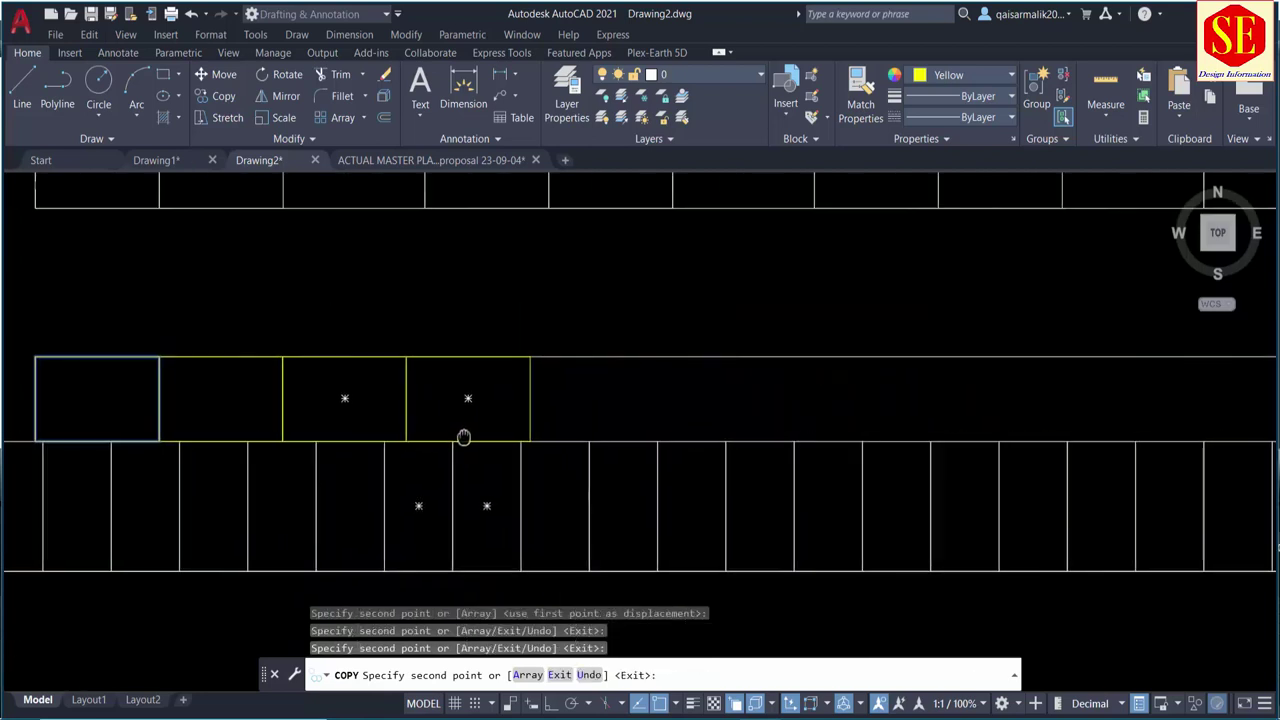
click(529, 441)
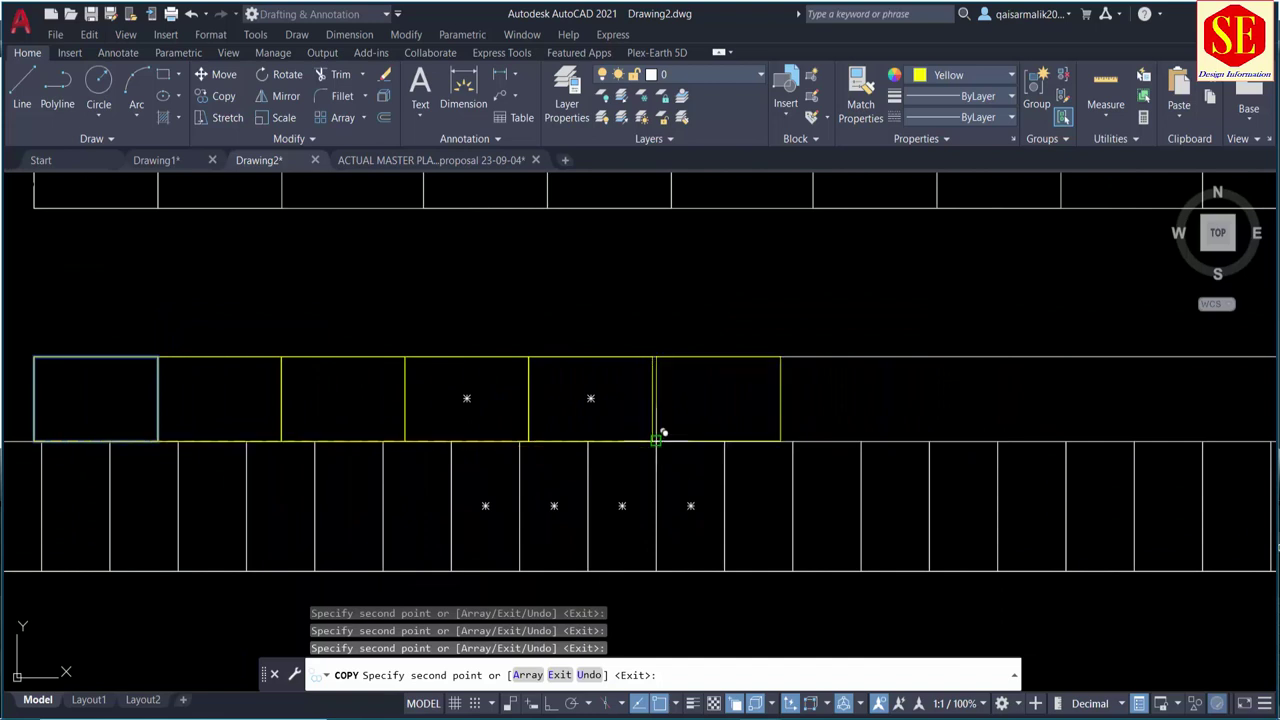
scroll(662, 435, up, 6)
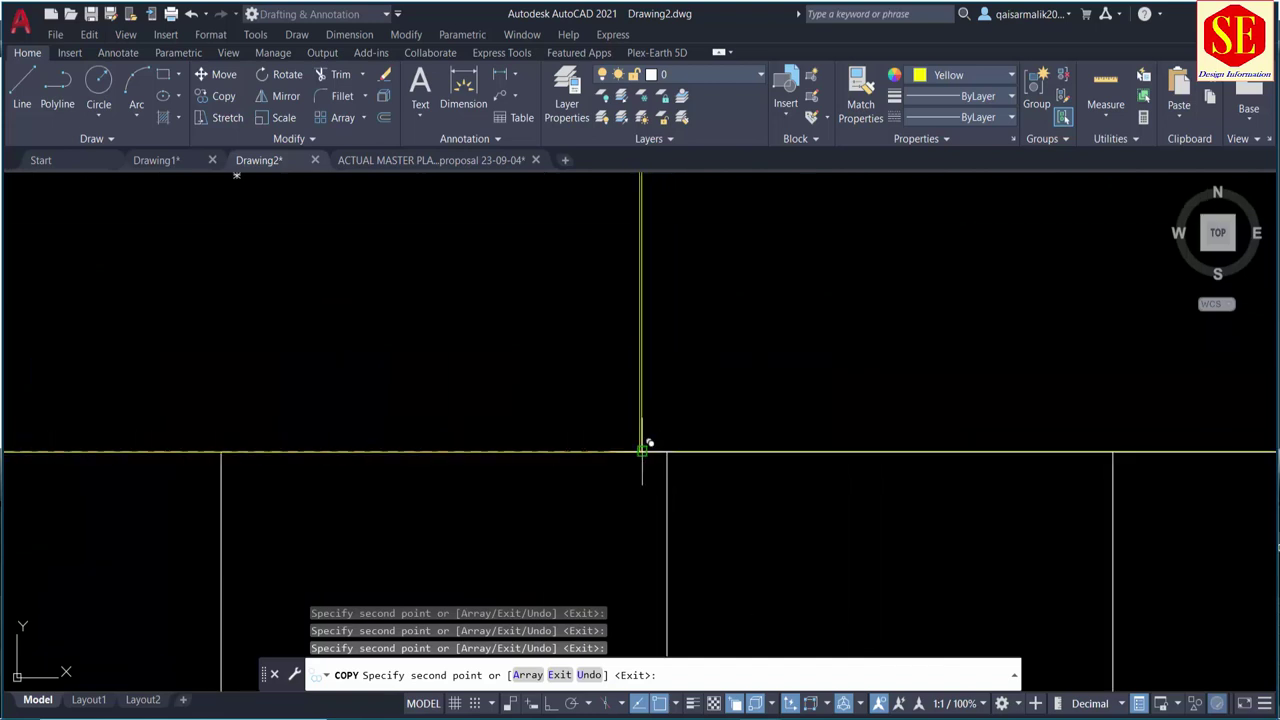
key(Escape)
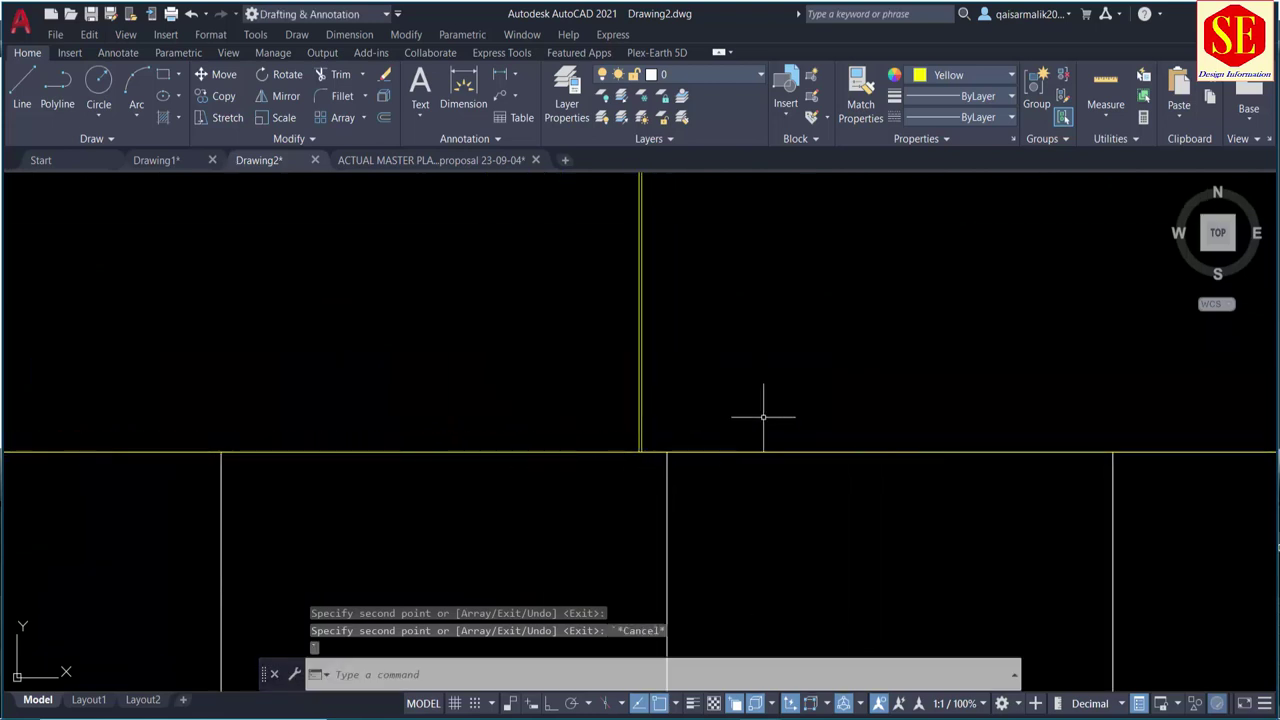
Step: Move one of the two overlapping polylines slightly into line with the row
text(m)
key(Return)
click(723, 452)
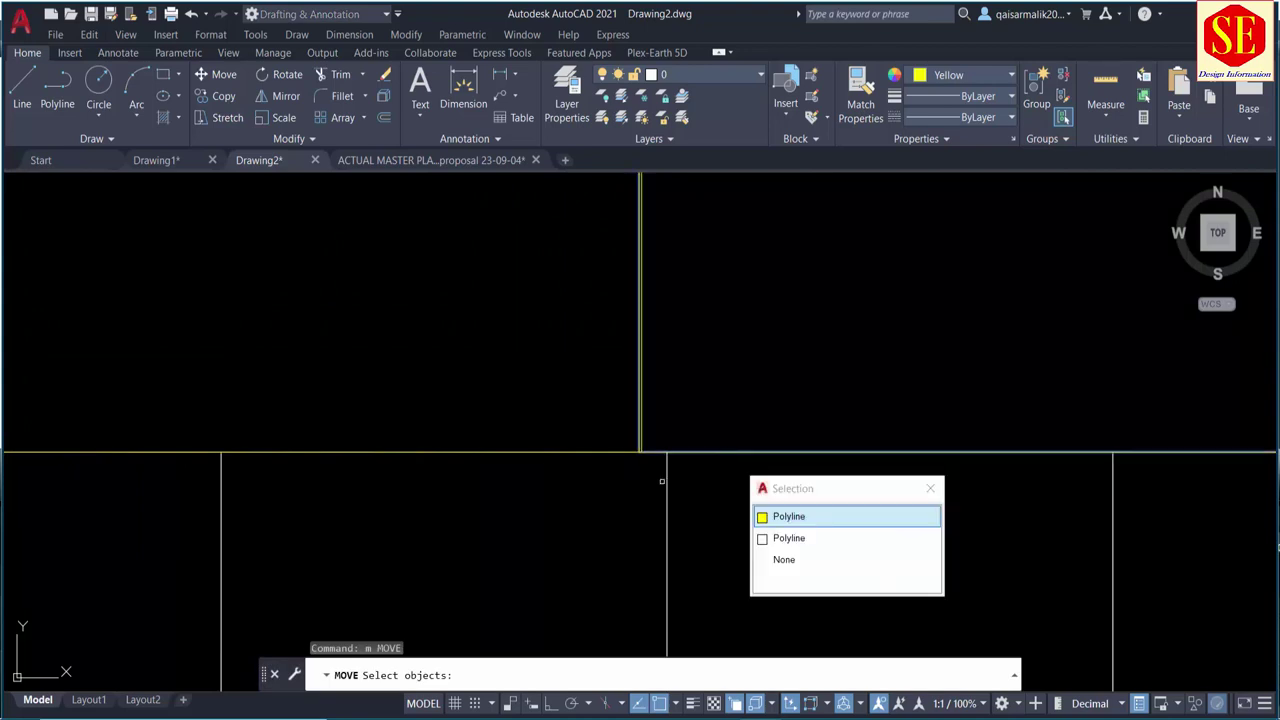
click(776, 518)
scroll(629, 466, up, 2)
scroll(657, 423, up, 2)
key(Return)
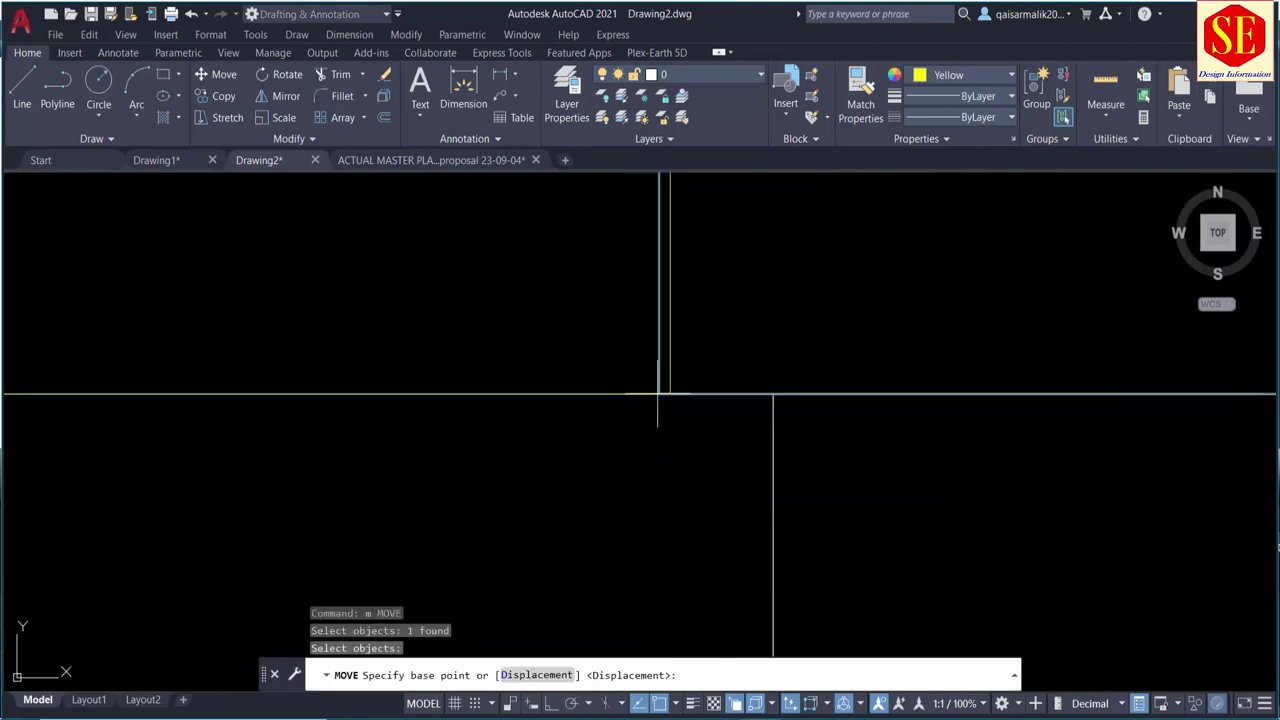
click(665, 385)
click(670, 393)
scroll(600, 440, down, 2)
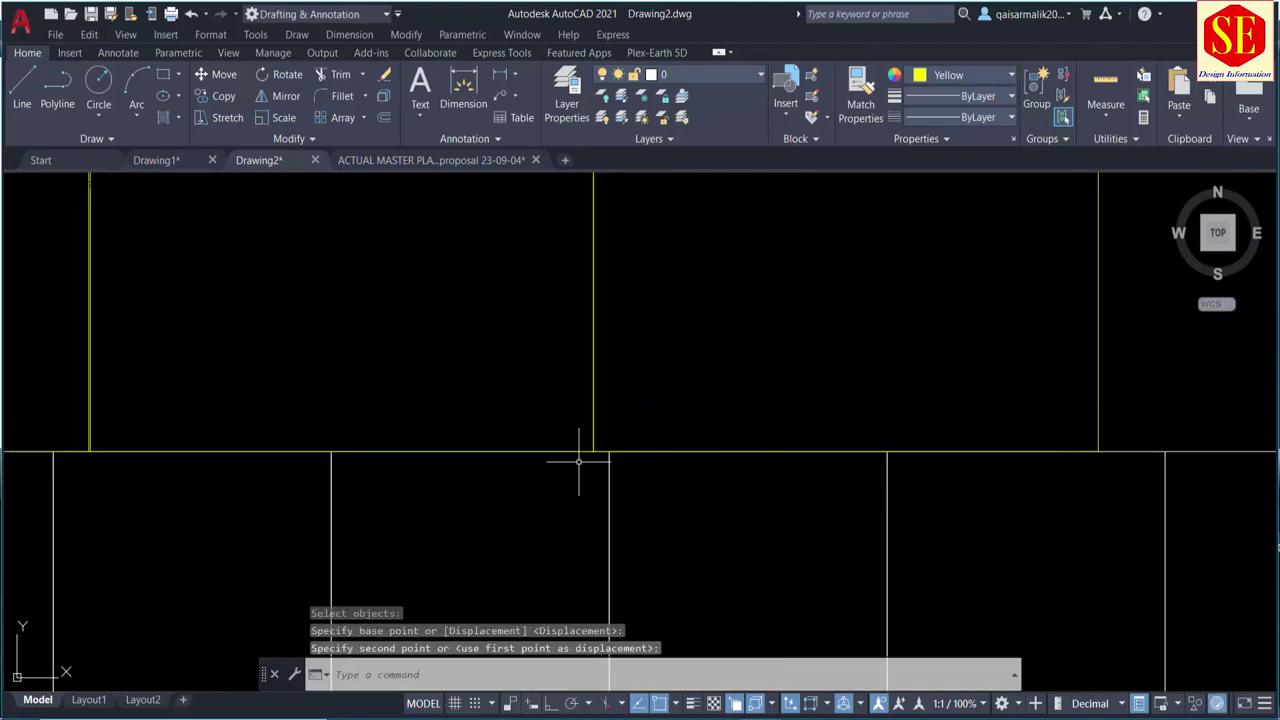
scroll(581, 459, down, 2)
Step: Copy the set of yellow stall rectangles end to end further right along the row
text(c)
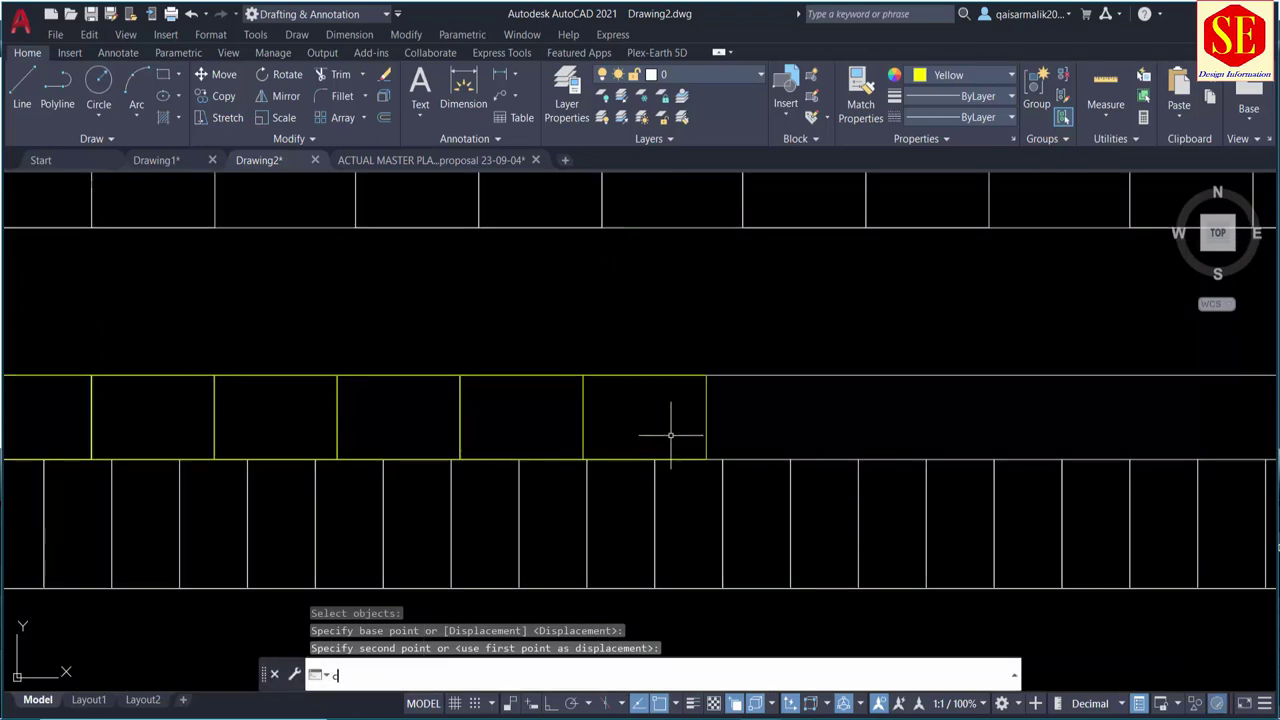
text(o)
key(Return)
click(757, 407)
middle_drag(209, 408, 526, 451)
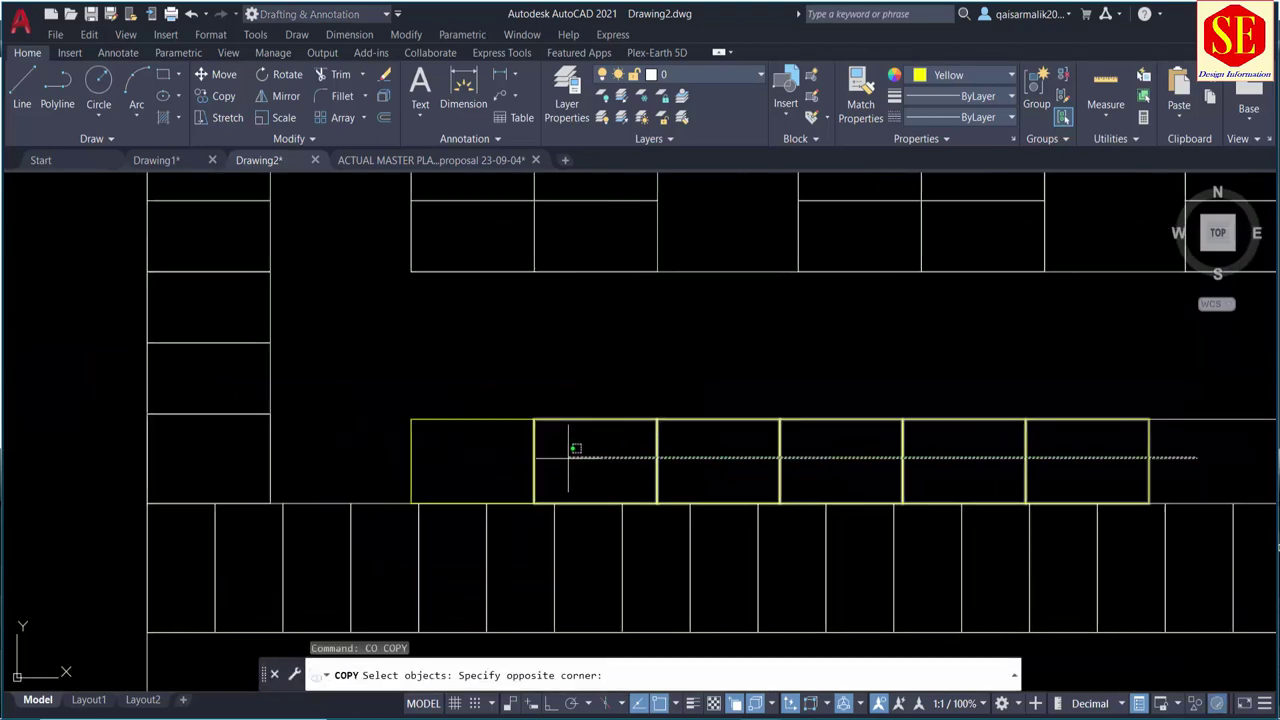
click(410, 458)
click(411, 502)
scroll(425, 505, down, 3)
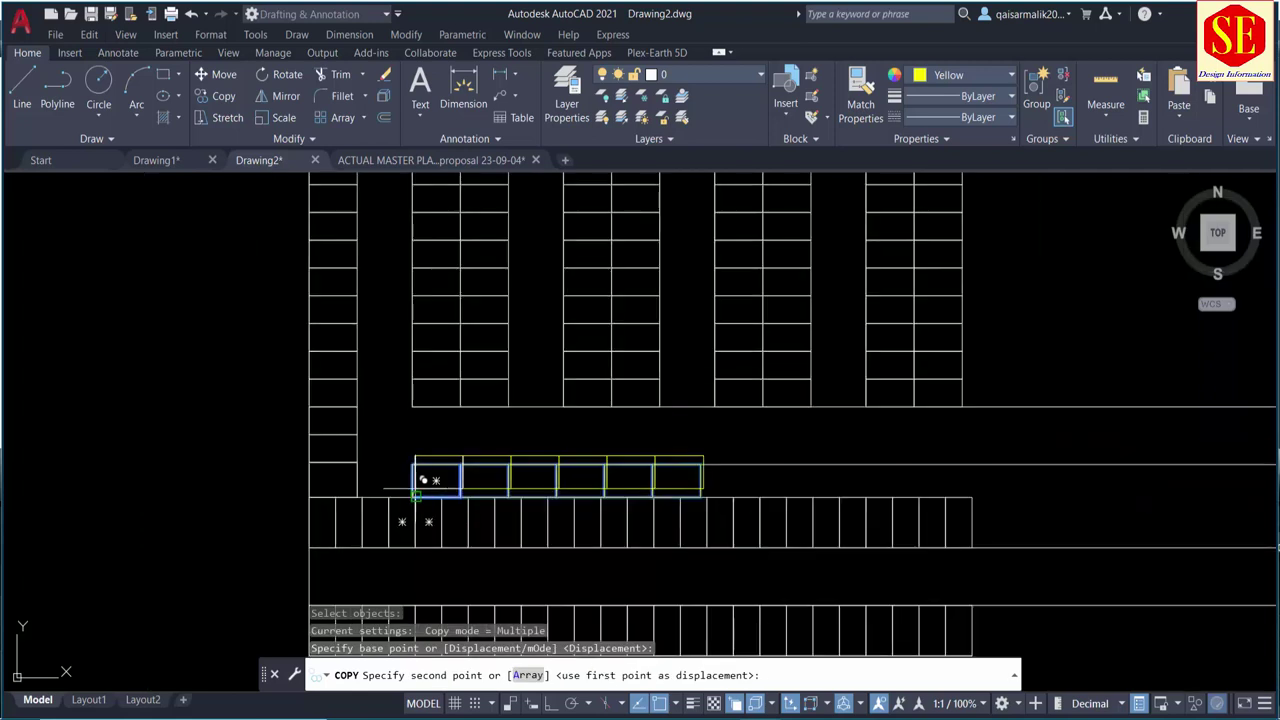
scroll(775, 488, up, 3)
click(580, 486)
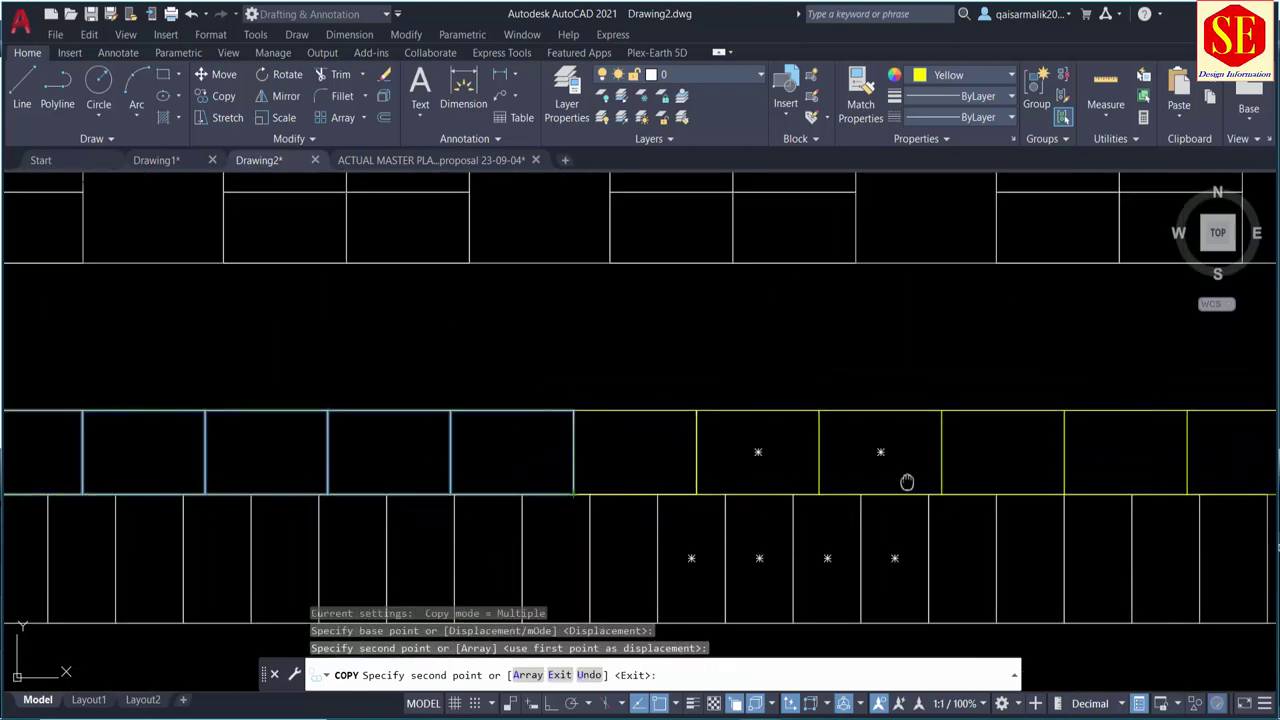
middle_drag(908, 480, 400, 380)
scroll(808, 434, down, 2)
key(Escape)
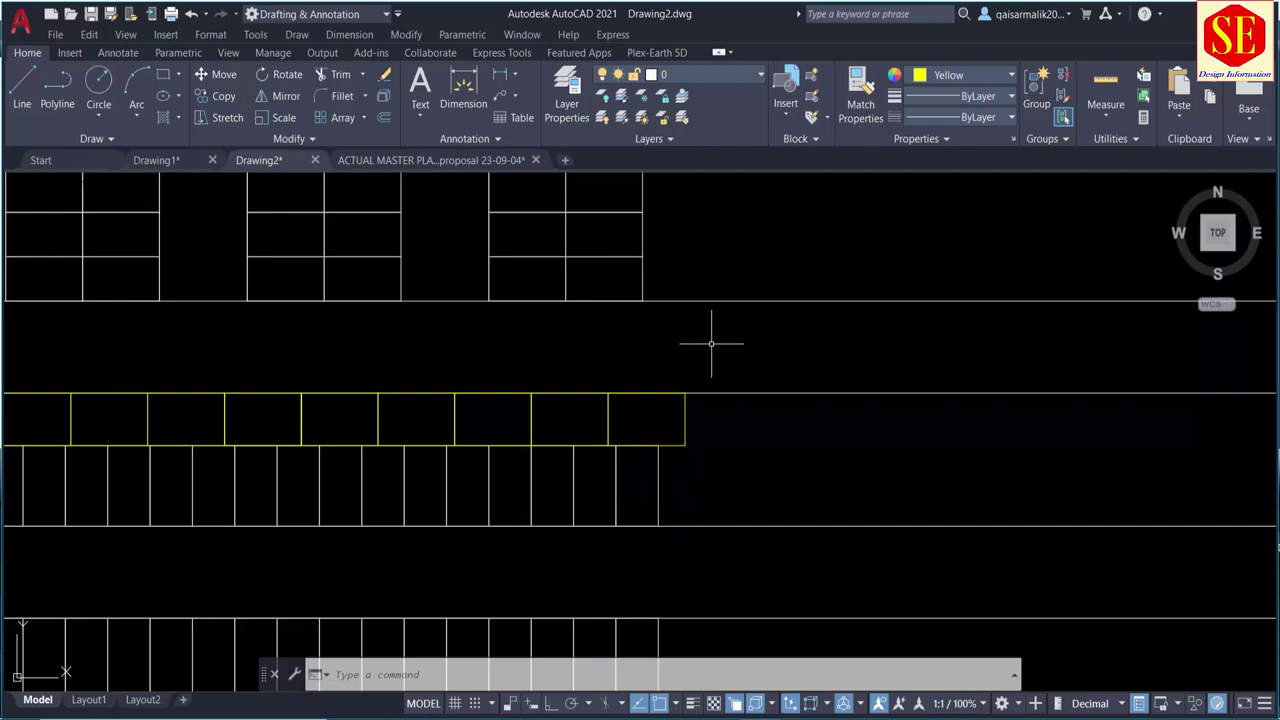
Step: Zoom out to review the whole site, then zoom into the upper parking rows
scroll(711, 343, down, 2)
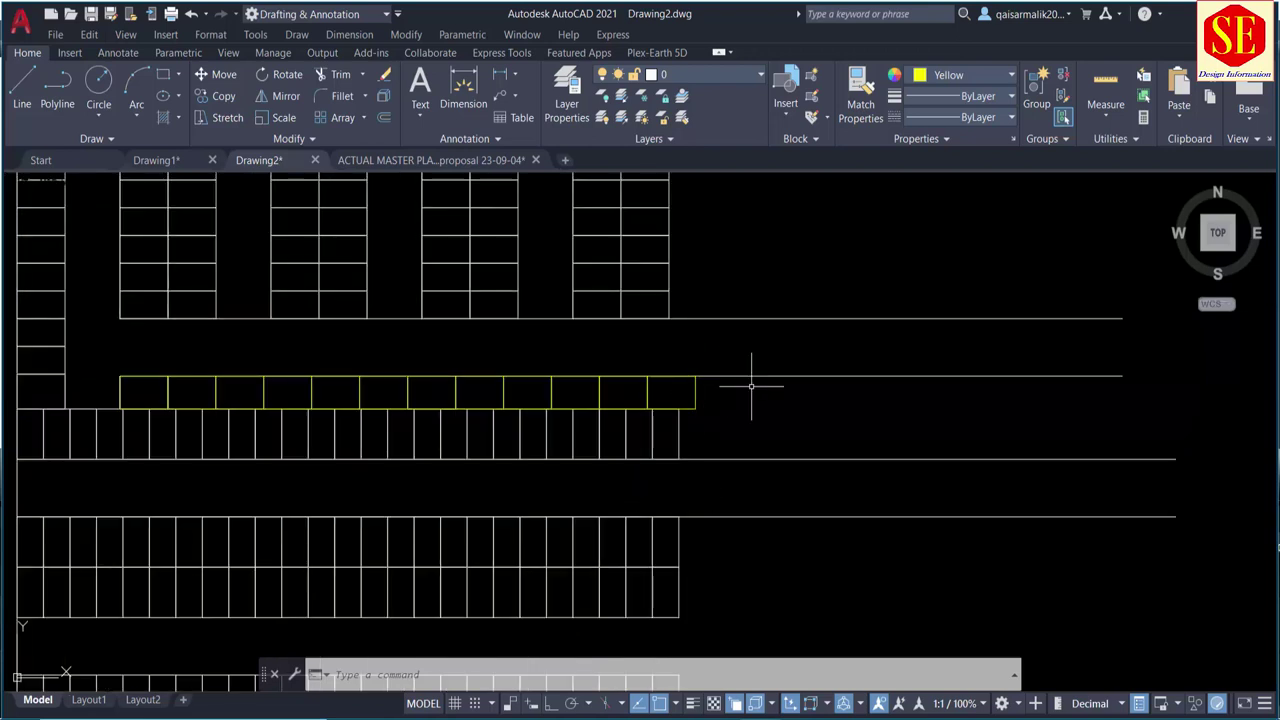
scroll(751, 385, down, 5)
scroll(713, 315, up, 1)
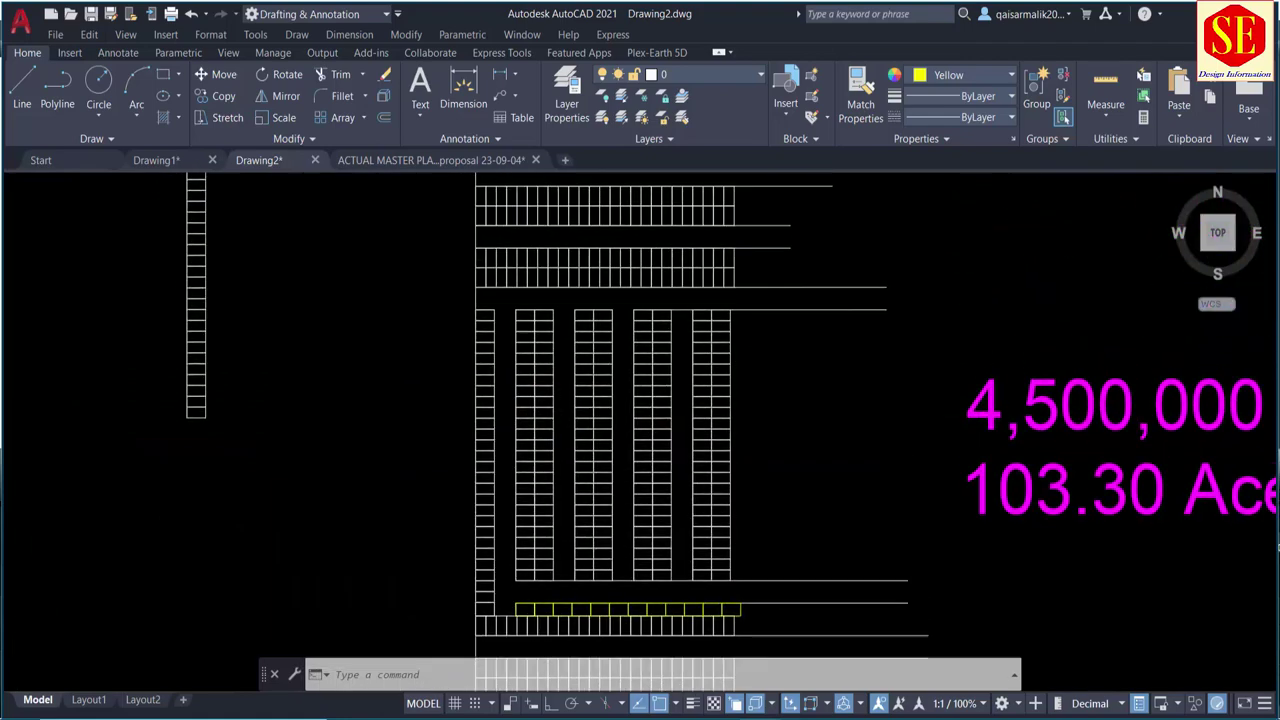
mouse_move(684, 401)
middle_down()
mouse_move(708, 616)
mouse_move(698, 280)
middle_up()
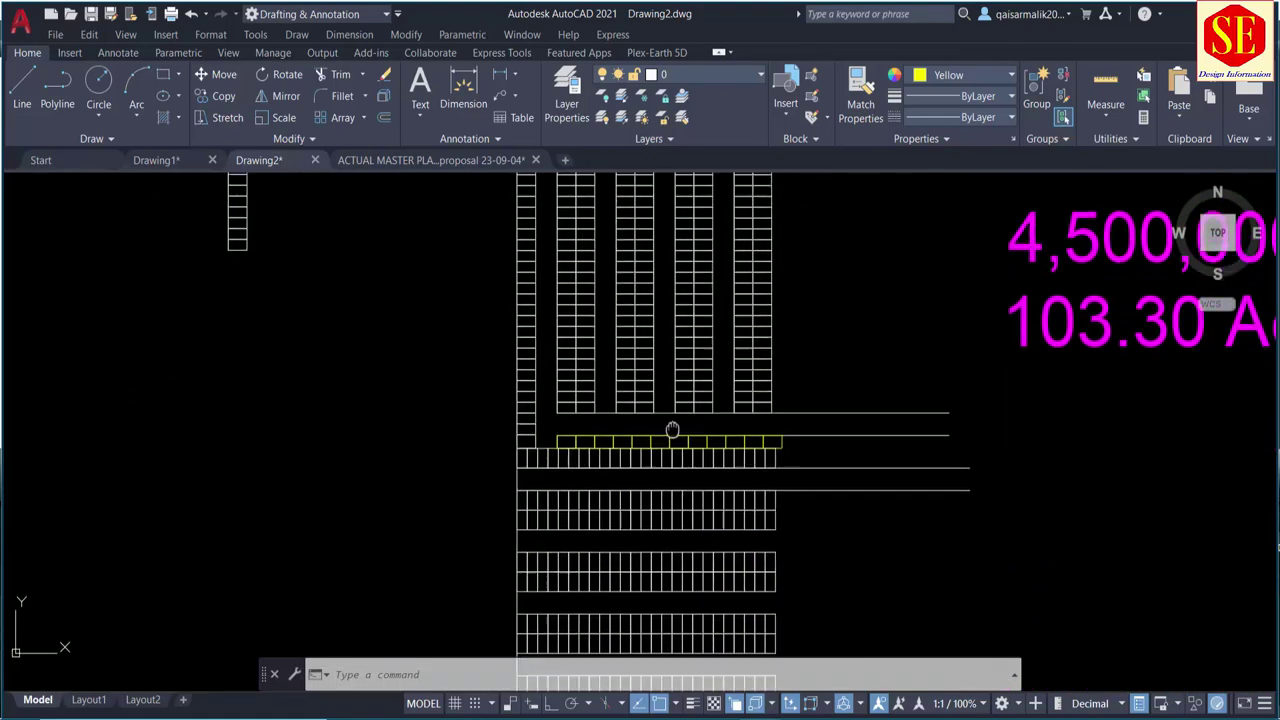
middle_drag(674, 429, 543, 371)
scroll(528, 254, down, 5)
middle_drag(528, 254, 530, 360)
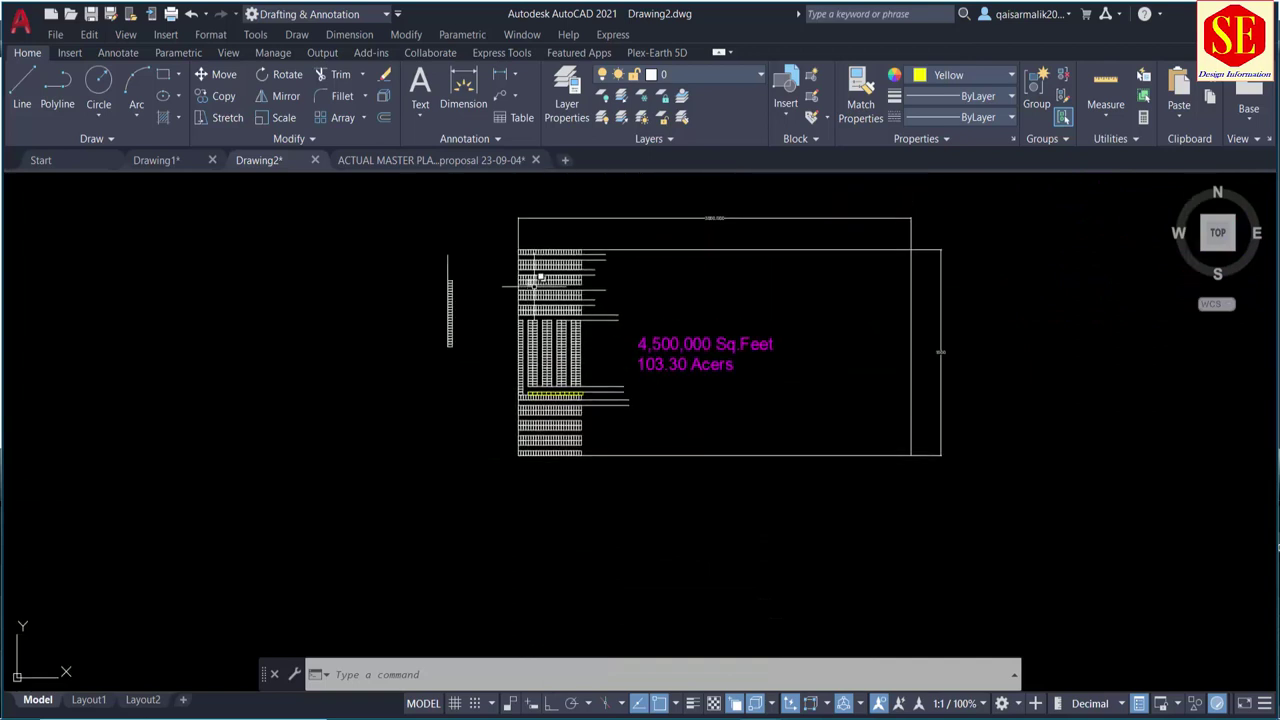
scroll(510, 282, up, 2)
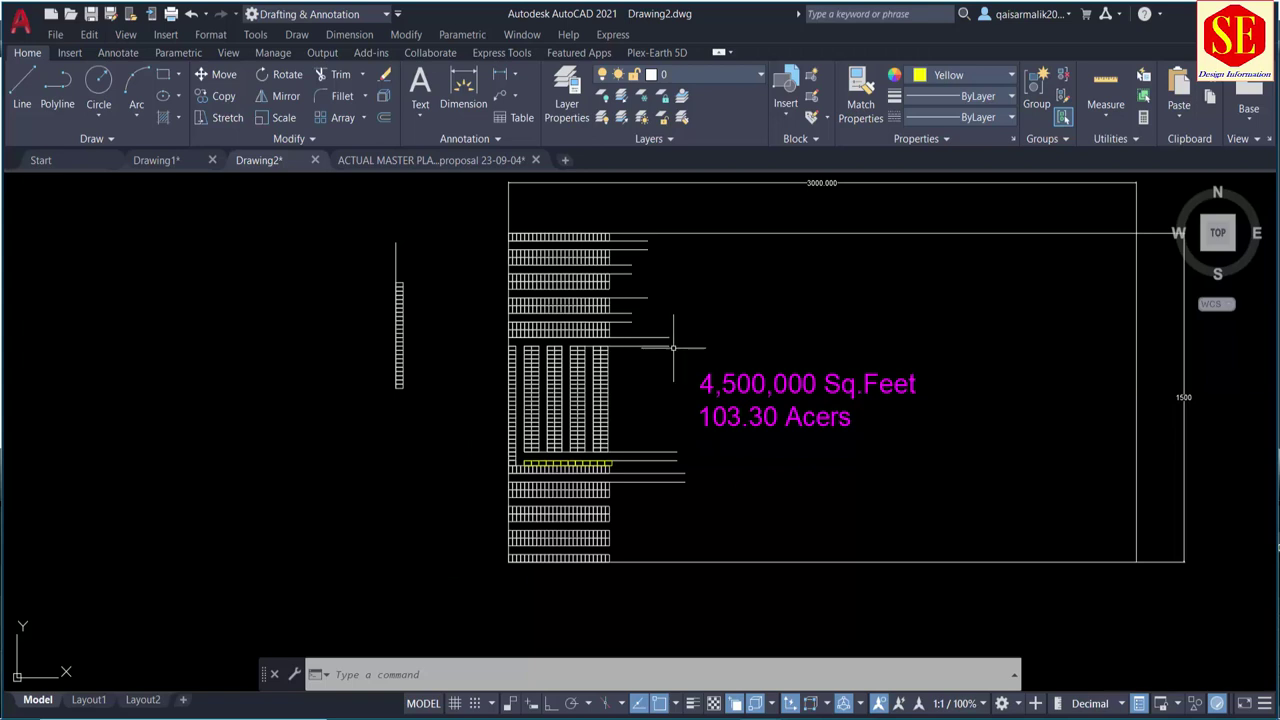
scroll(706, 388, up, 4)
Step: Erase the stray short lines at the end of the upper stall rows
click(760, 441)
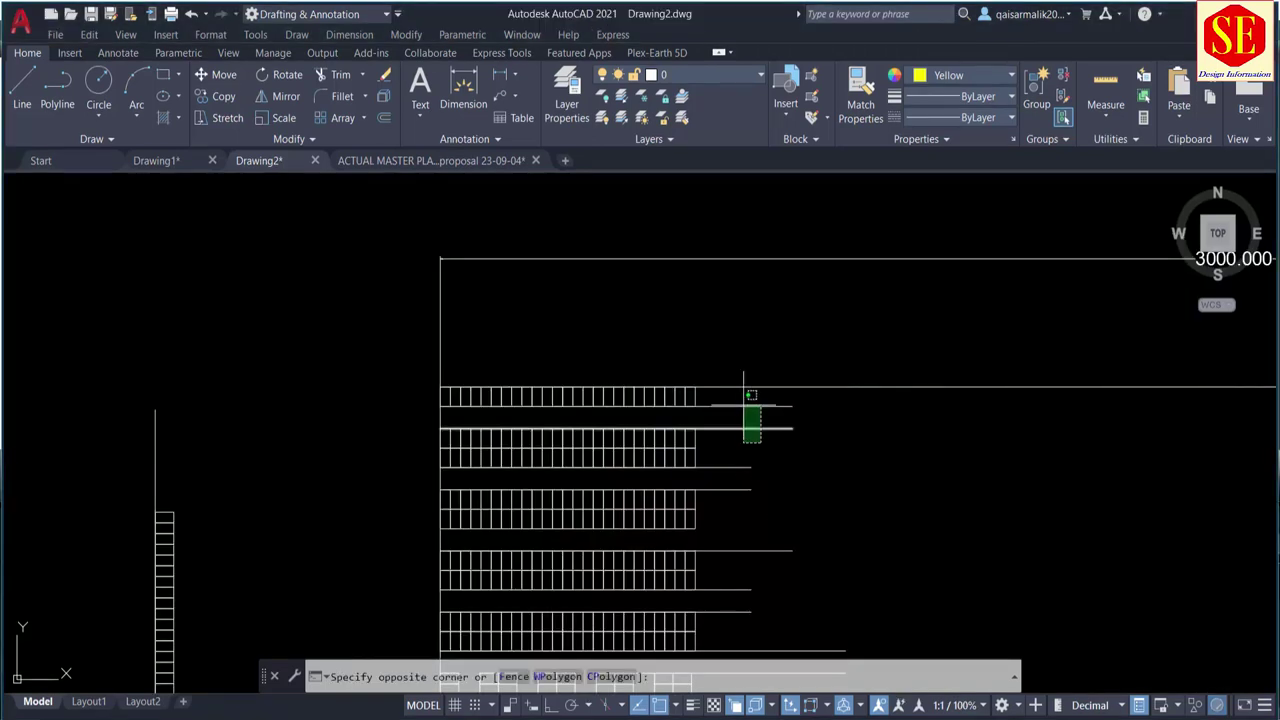
click(740, 398)
text(e)
key(Return)
click(766, 440)
Step: Erase two leftover horizontal lines and the five long lines past the right end of the rows
click(745, 477)
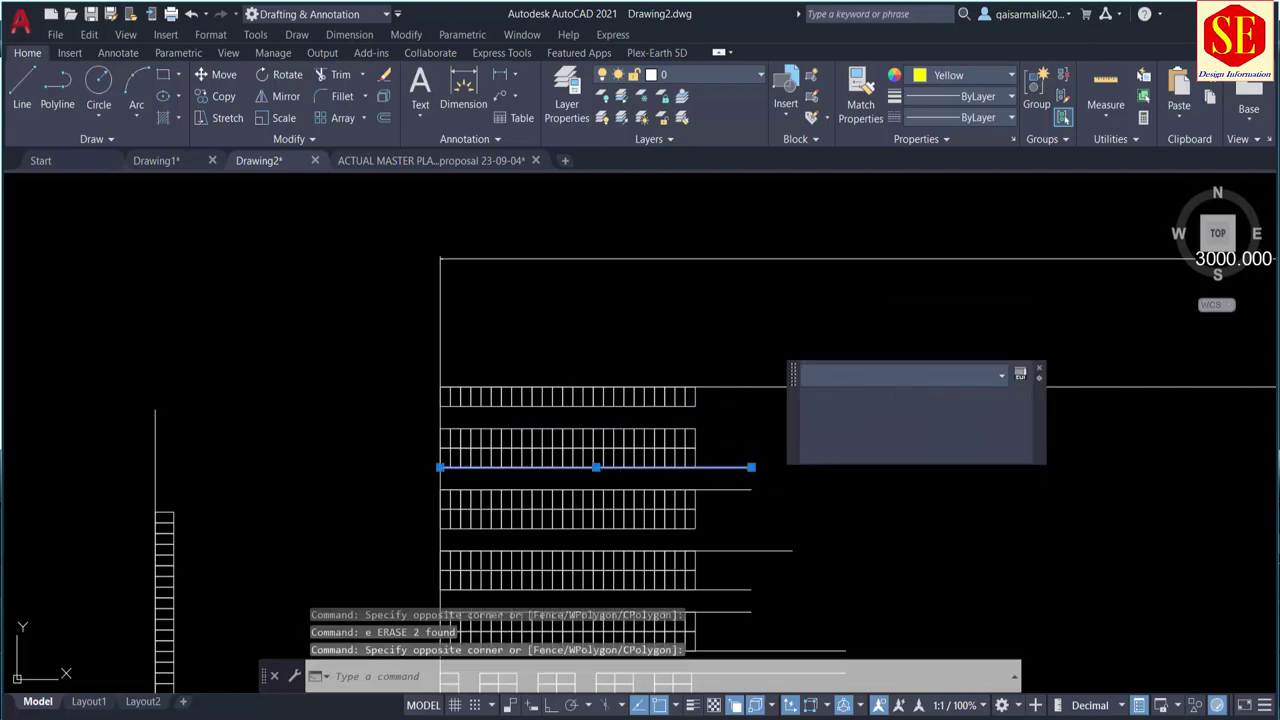
key(Delete)
click(749, 489)
key(Delete)
middle_drag(791, 551, 793, 387)
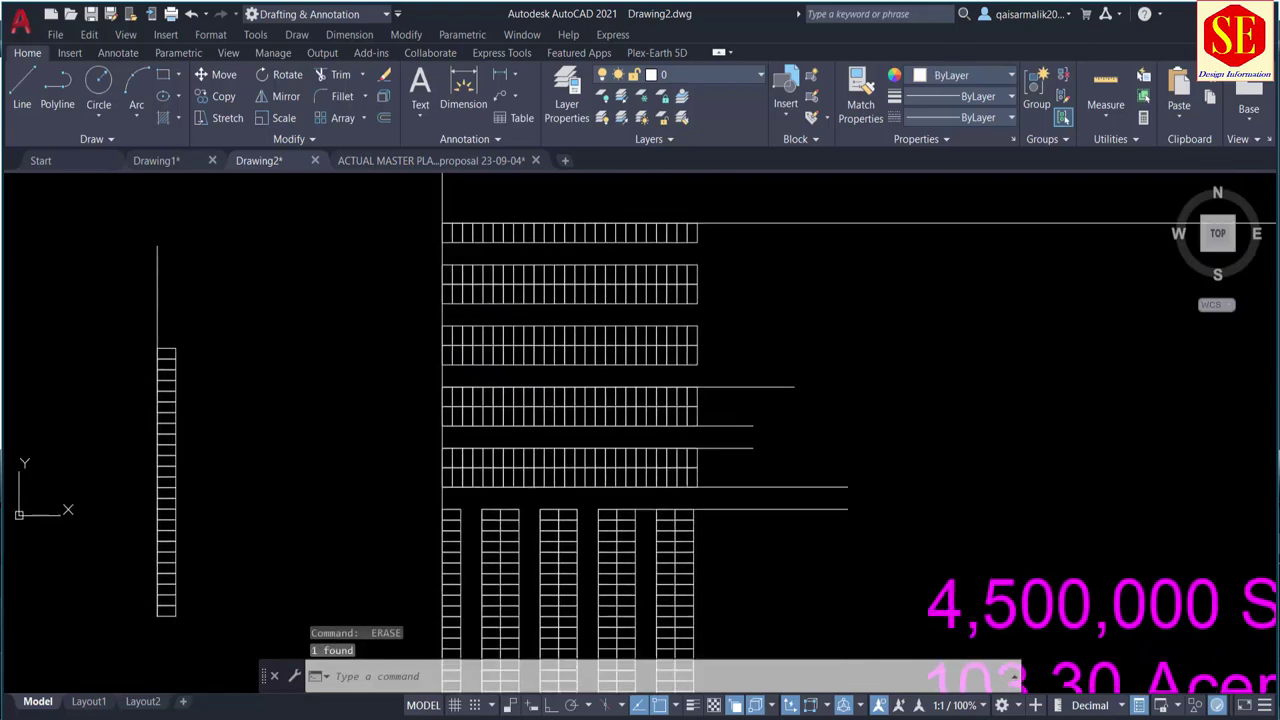
click(791, 366)
click(744, 548)
key(Delete)
Step: Erase the four remaining stray lines to the right of the parking rows
scroll(744, 548, down, 2)
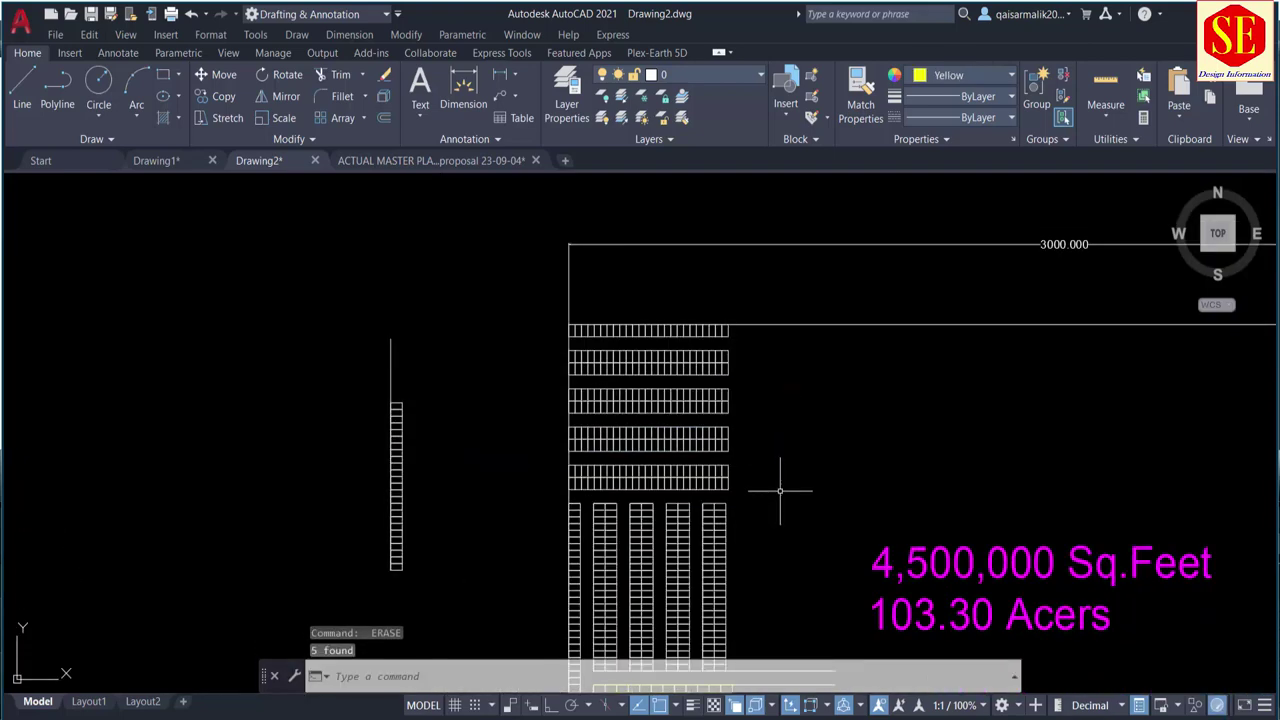
middle_drag(777, 491, 777, 331)
scroll(790, 340, down, 1)
click(821, 373)
click(803, 458)
key(Delete)
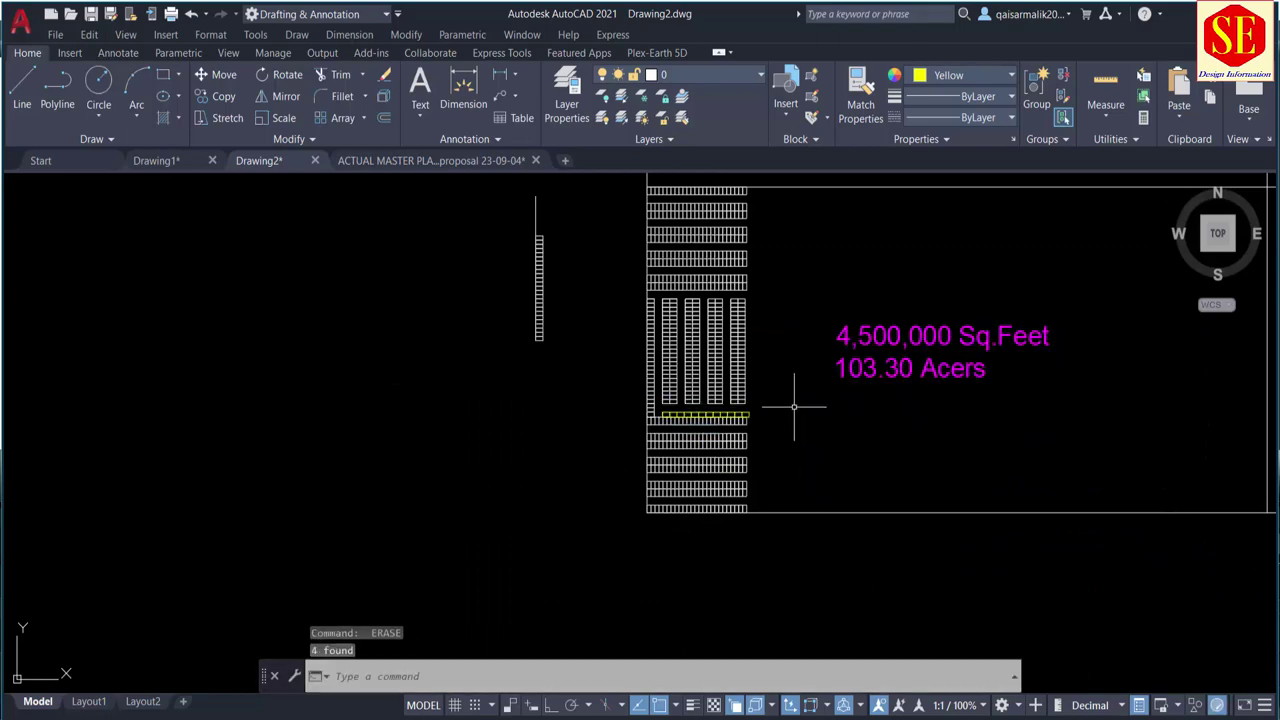
Step: Pan over the parking rows, area text and aisles to check the cleaned layout
middle_drag(794, 417, 780, 529)
scroll(707, 303, up, 4)
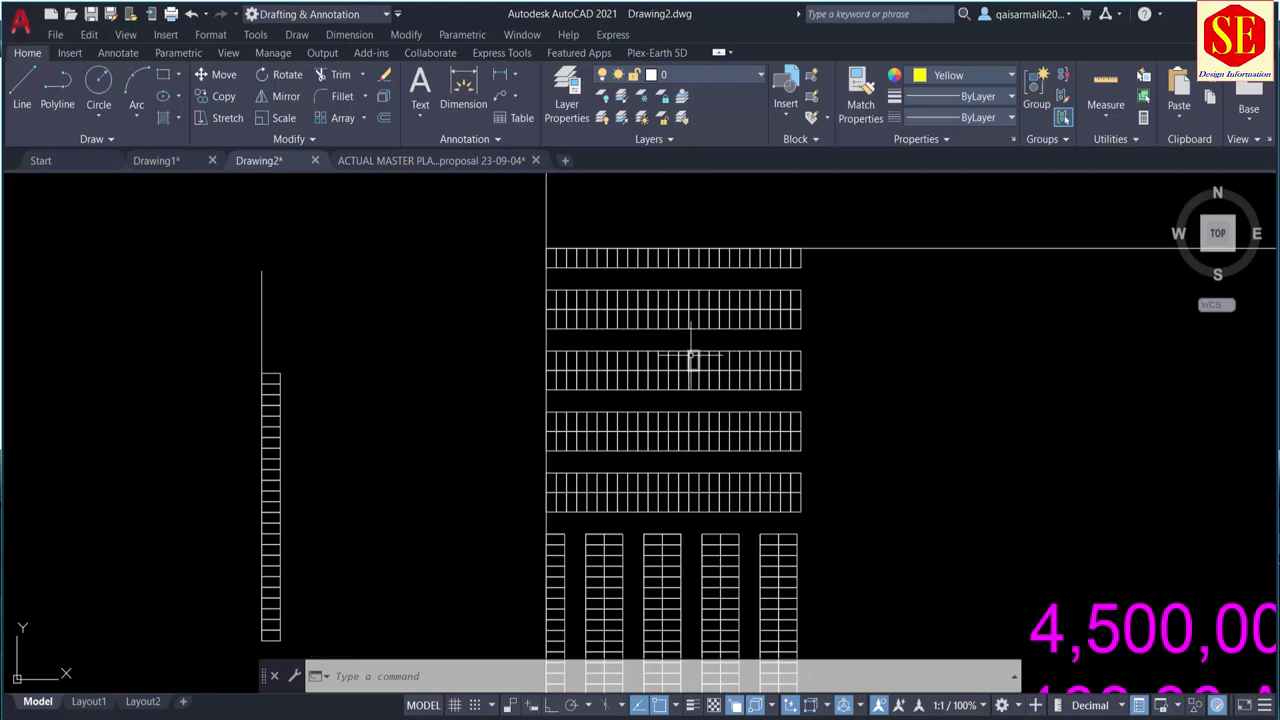
scroll(880, 412, down, 2)
middle_drag(900, 414, 568, 419)
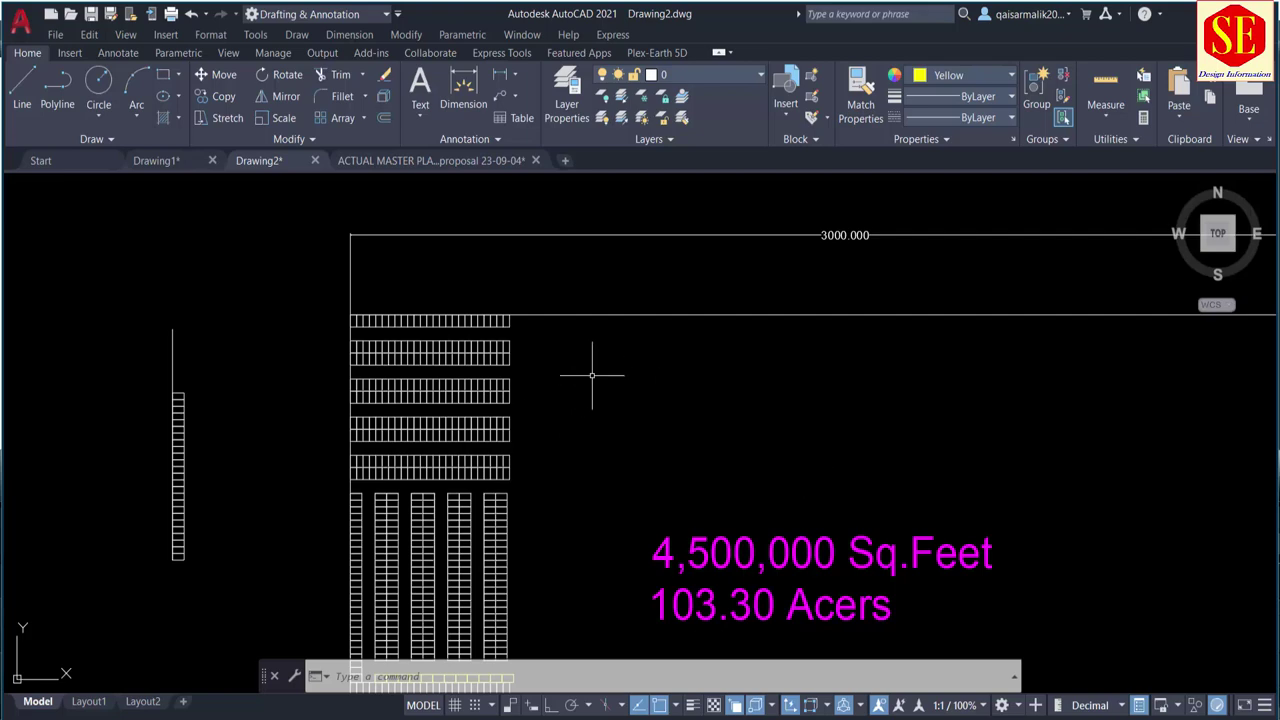
middle_drag(740, 447, 701, 389)
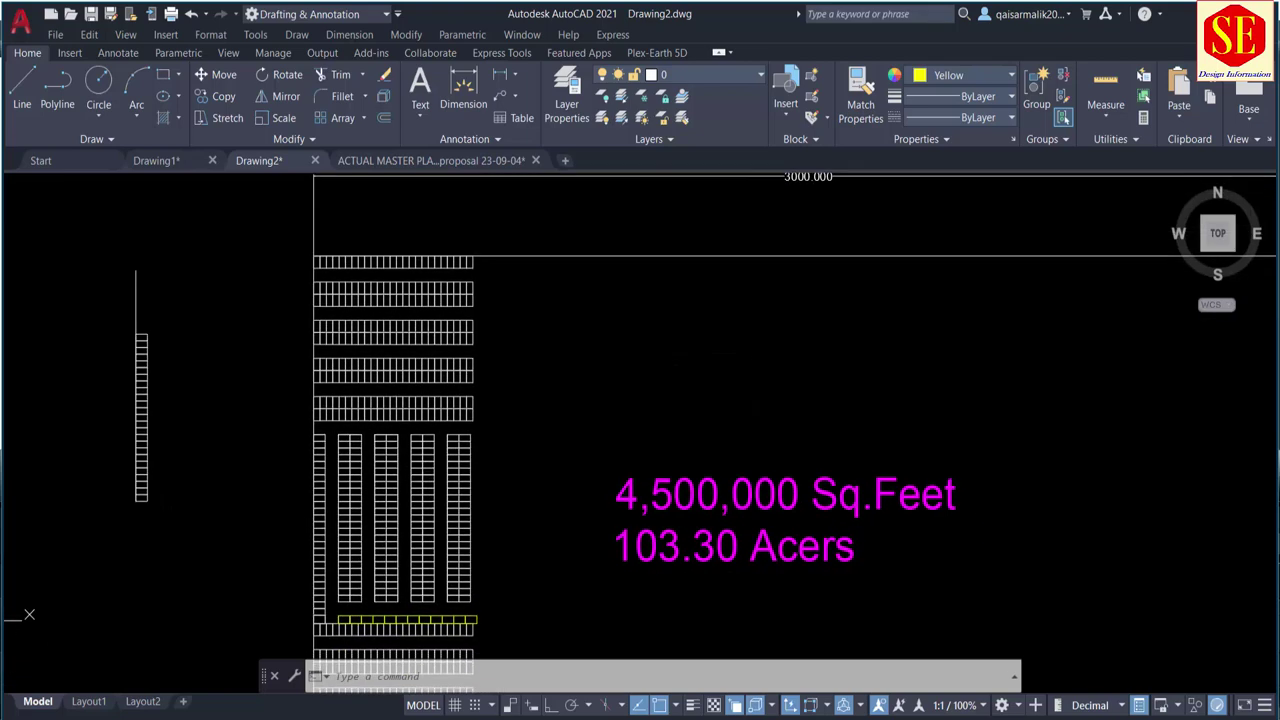
middle_drag(594, 414, 613, 349)
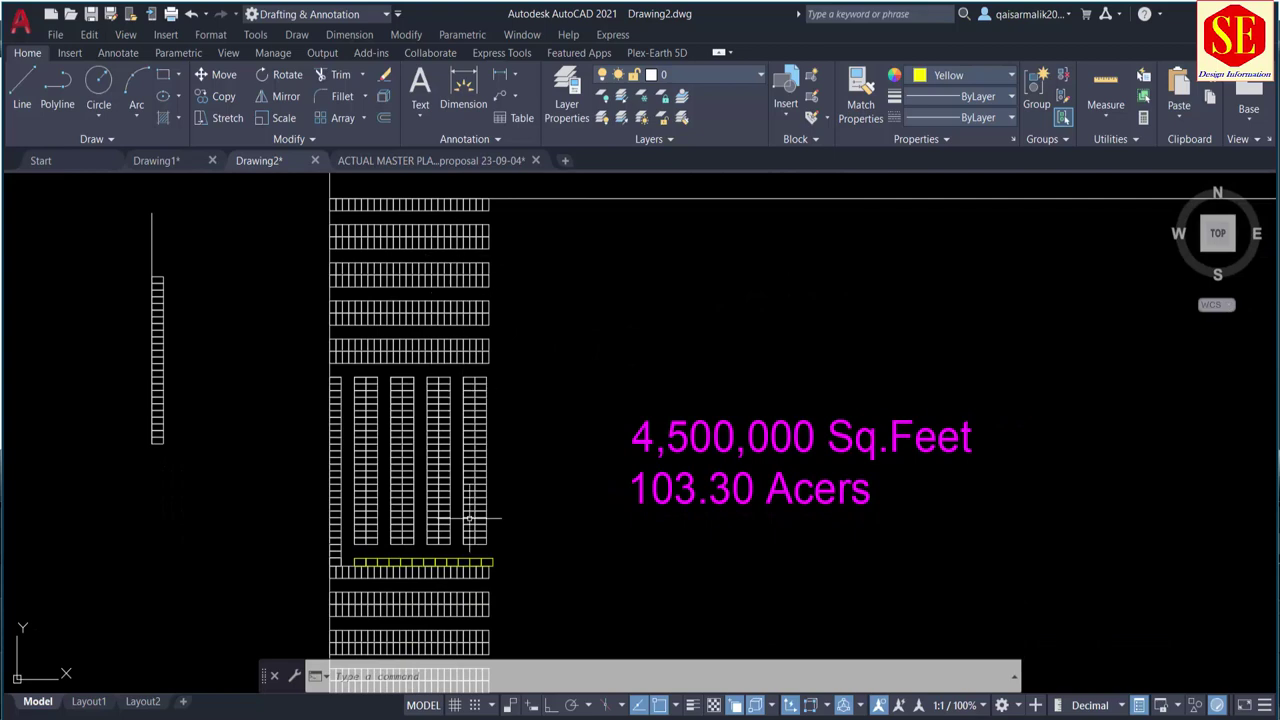
mouse_move(469, 520)
middle_down()
mouse_move(472, 300)
mouse_move(478, 497)
middle_up()
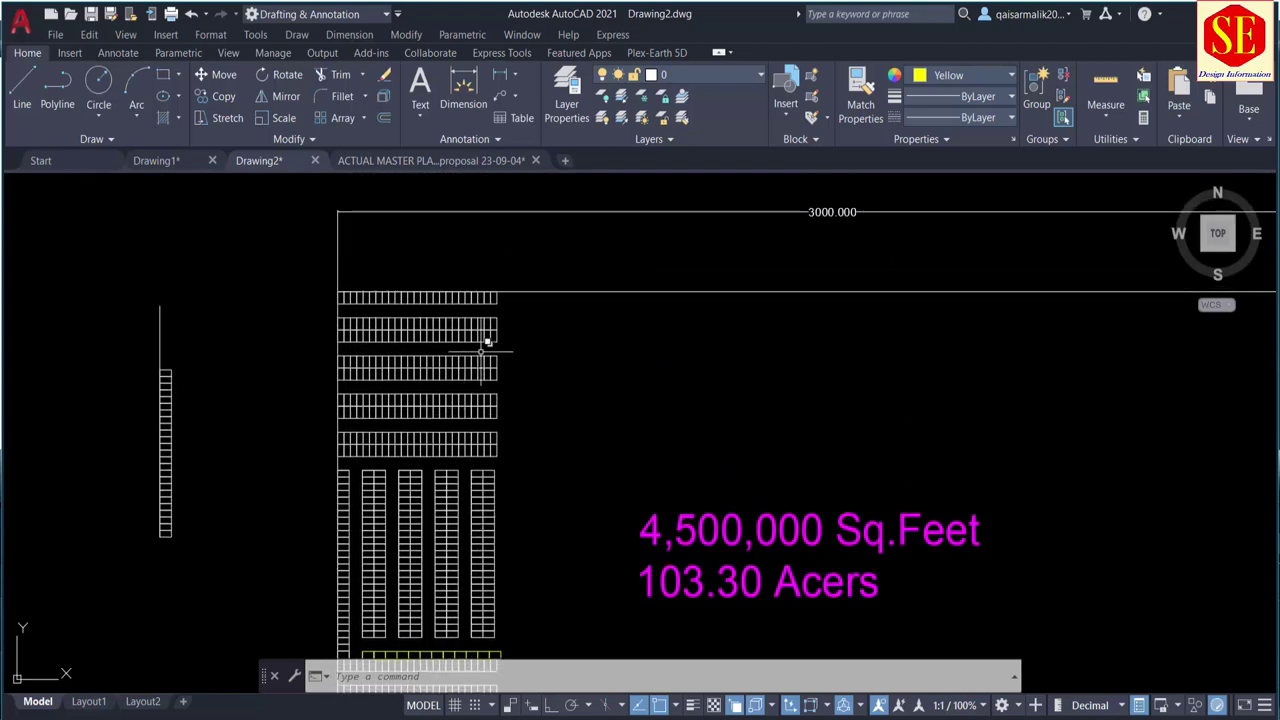
scroll(486, 337, up, 2)
Step: Draw a polyline from the rows' top-right corner down to the block's lower-right corner
text(Pl)
key(Return)
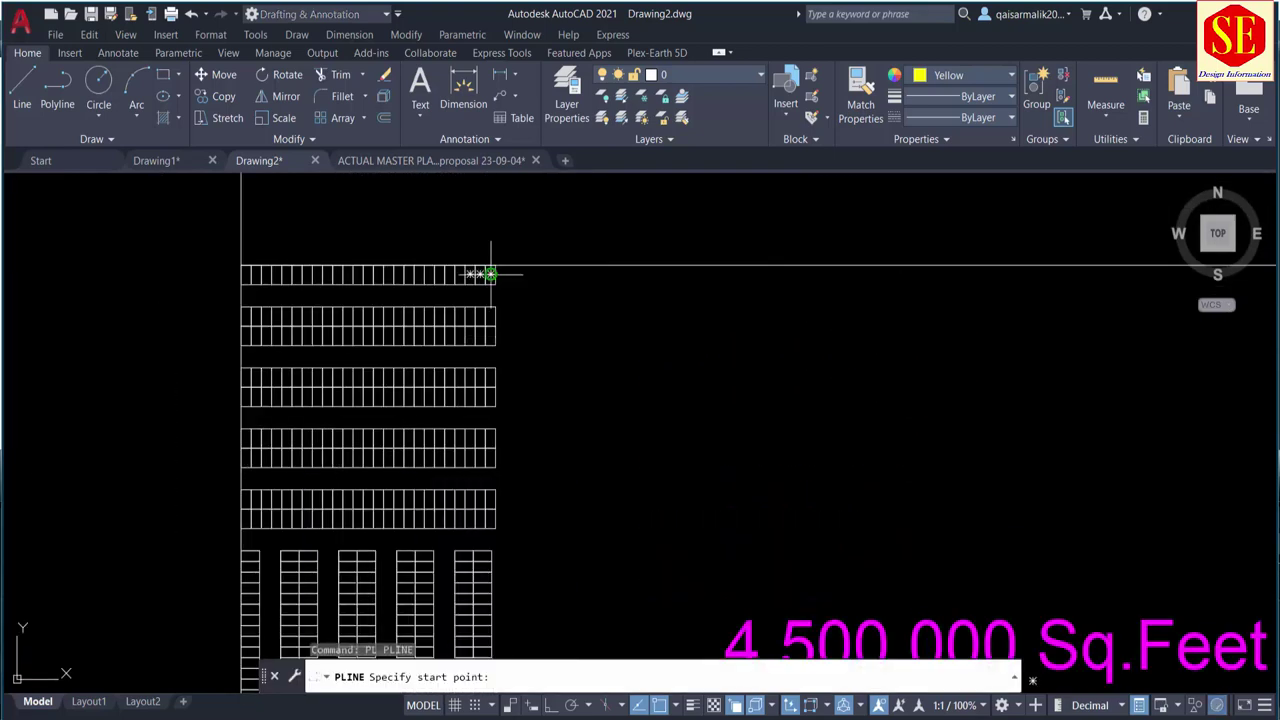
click(491, 274)
scroll(486, 440, down, 3)
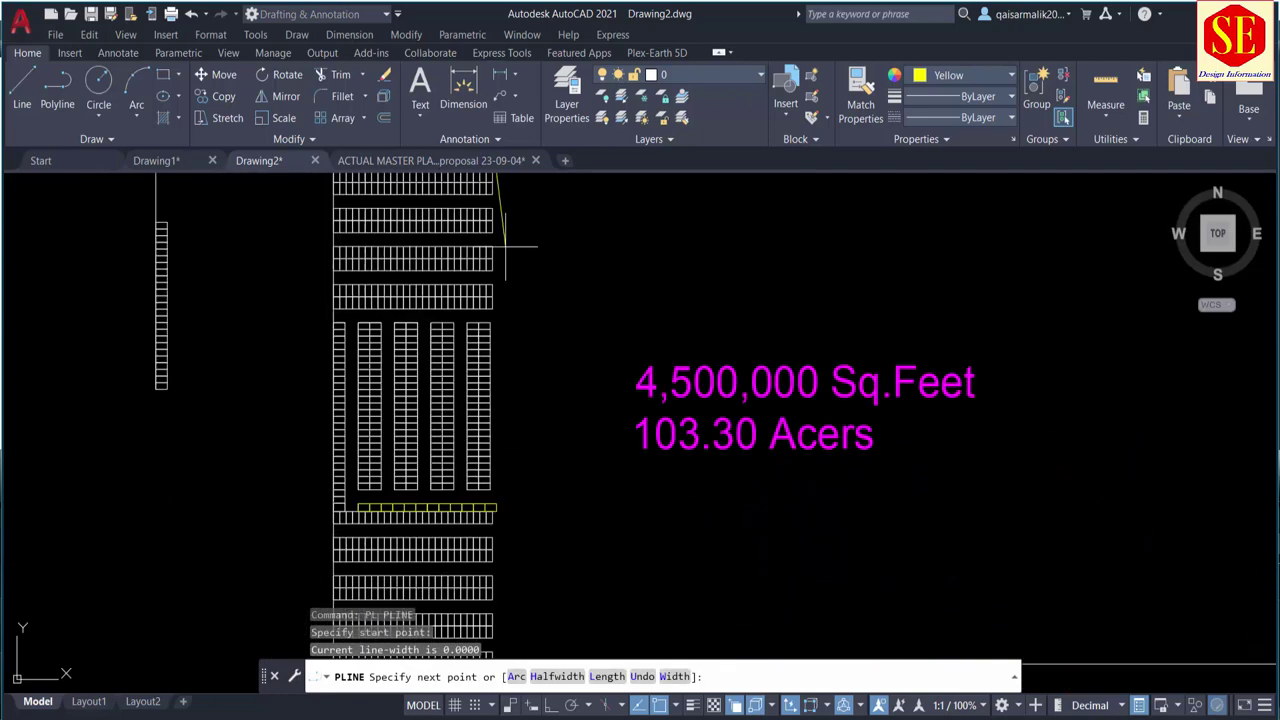
scroll(500, 532, up, 3)
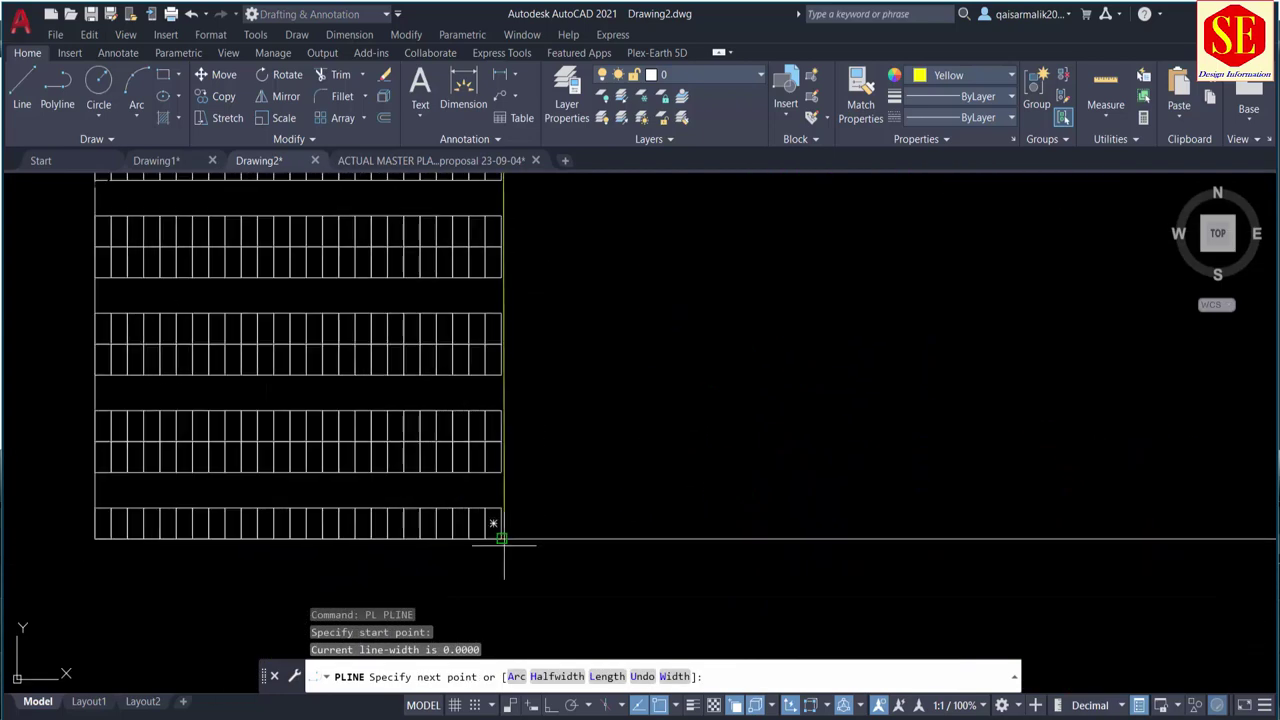
click(499, 538)
key(Escape)
scroll(591, 609, up, 1)
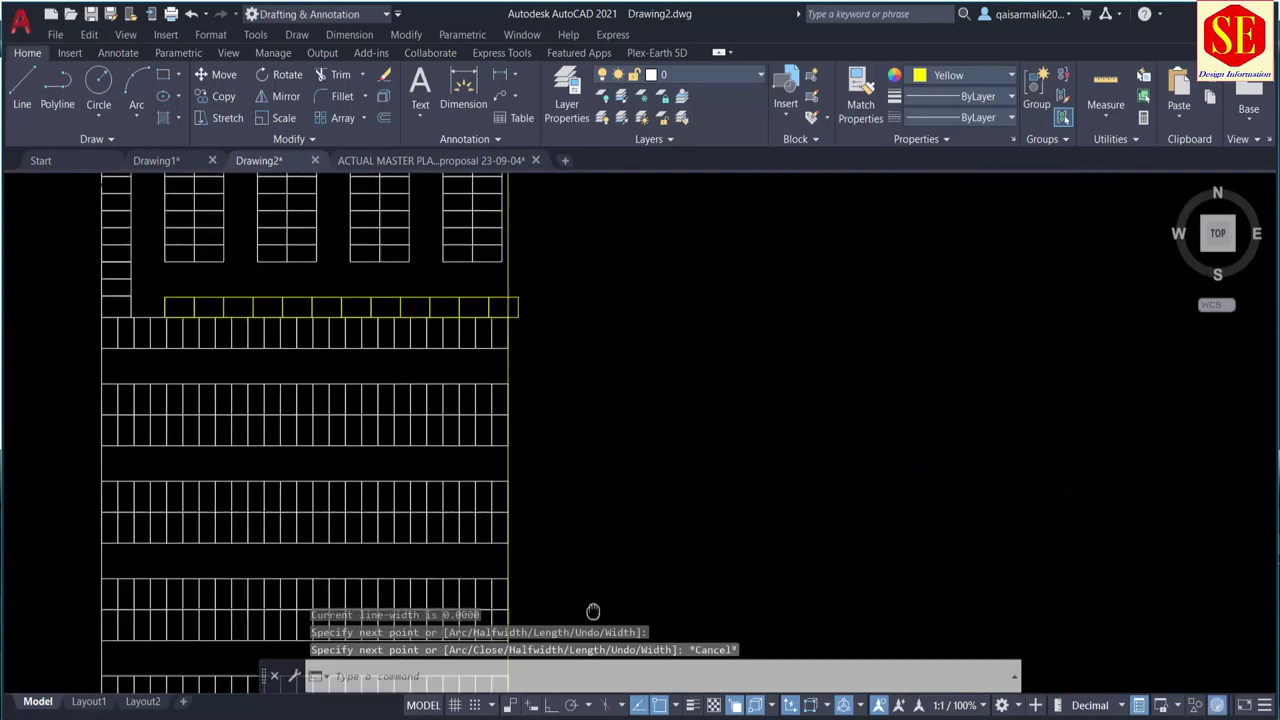
scroll(508, 371, up, 2)
scroll(525, 432, up, 1)
Step: Erase the short stray vertical stub with E
text(tr)
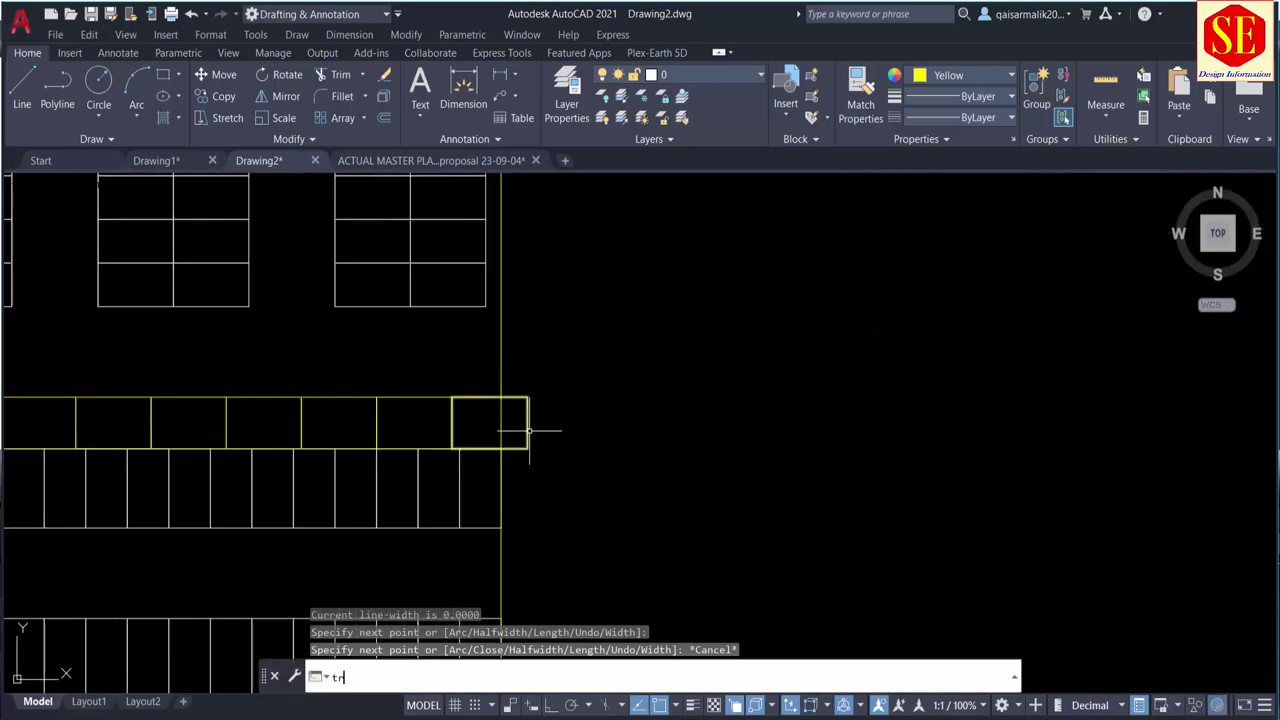
key(Return)
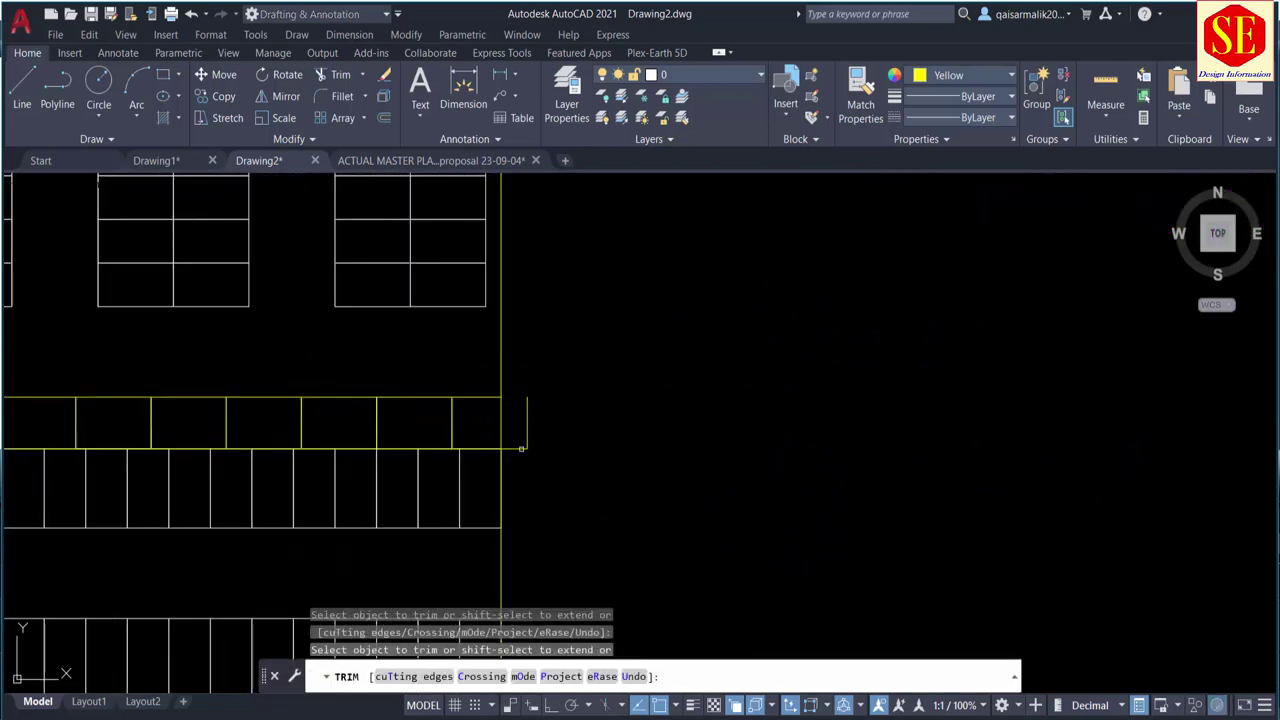
click(521, 448)
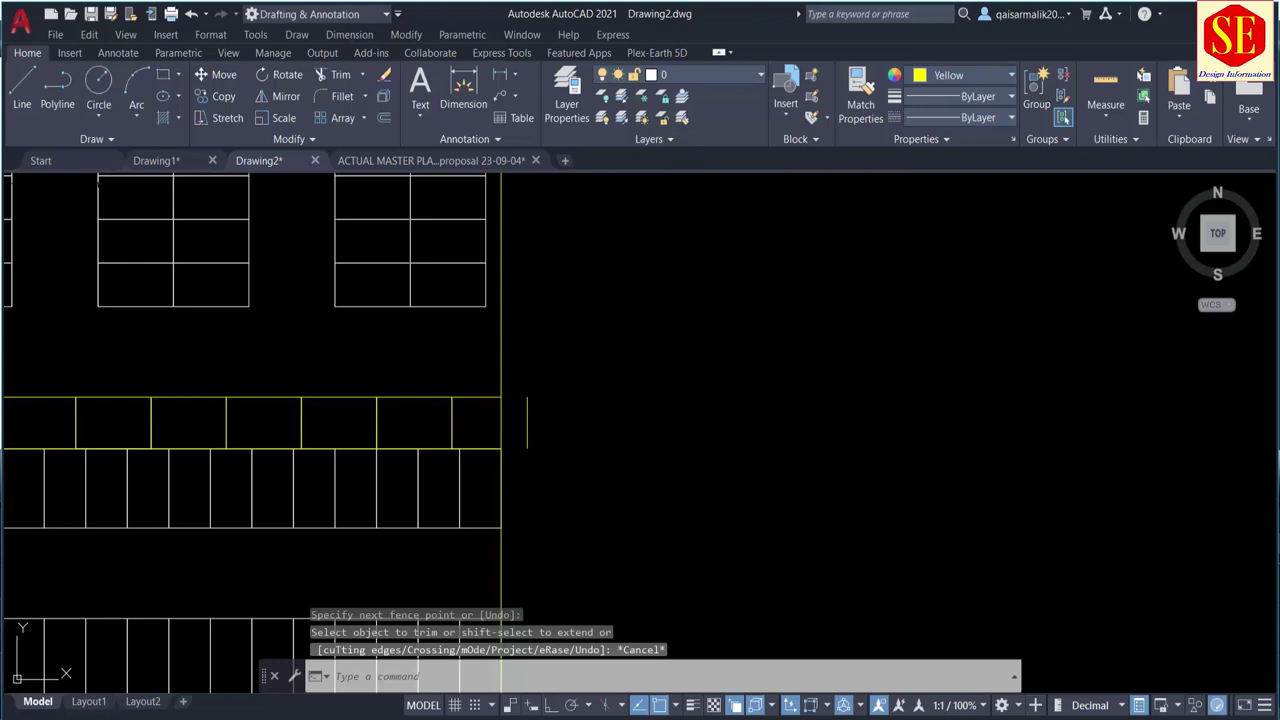
click(524, 434)
text(e)
key(Return)
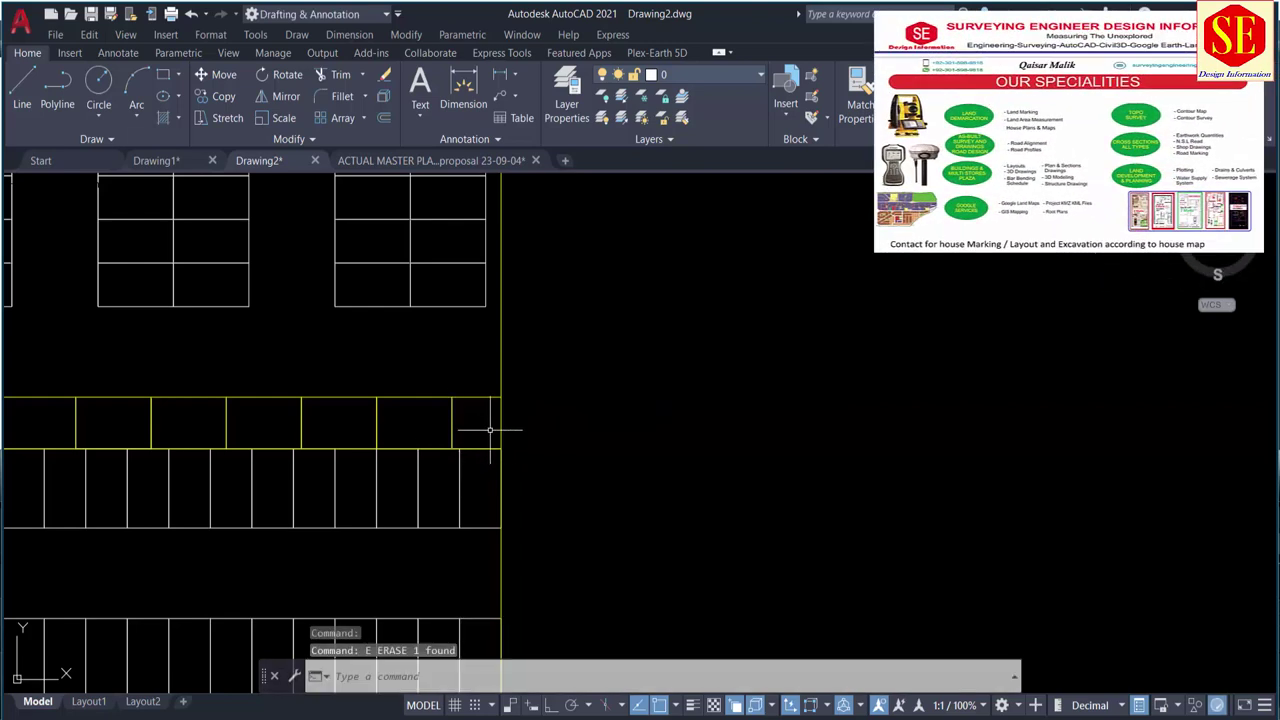
Step: Pan along the tall parking columns up to the block's top edge
scroll(560, 380, down, 3)
scroll(600, 430, up, 2)
middle_drag(620, 491, 618, 600)
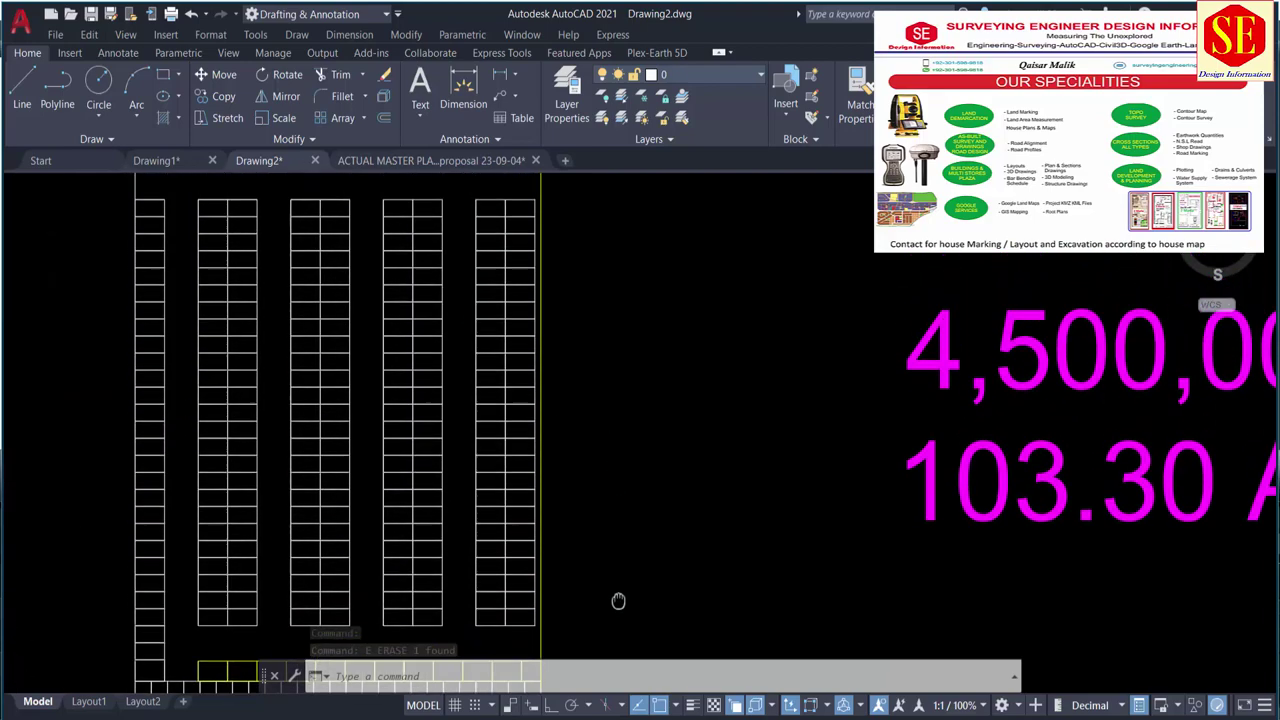
middle_drag(580, 411, 587, 588)
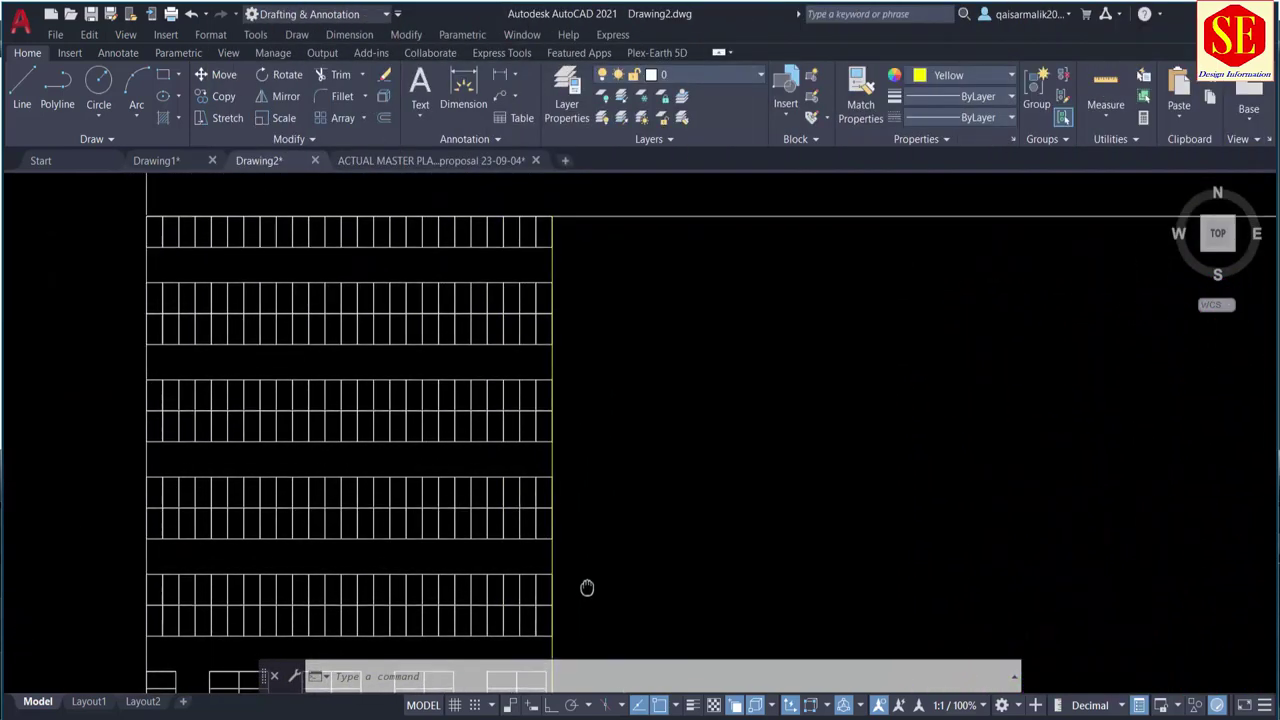
scroll(580, 500, down, 2)
scroll(600, 400, down, 2)
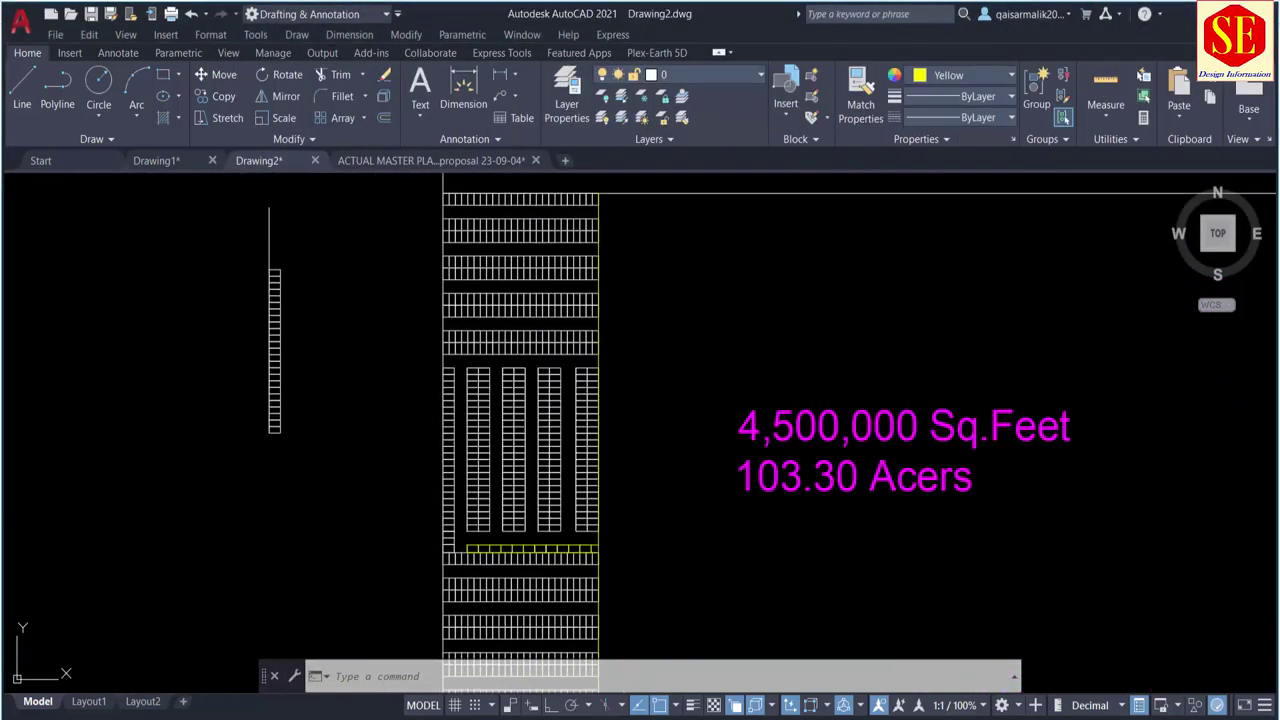
middle_drag(606, 201, 586, 286)
scroll(586, 286, up, 4)
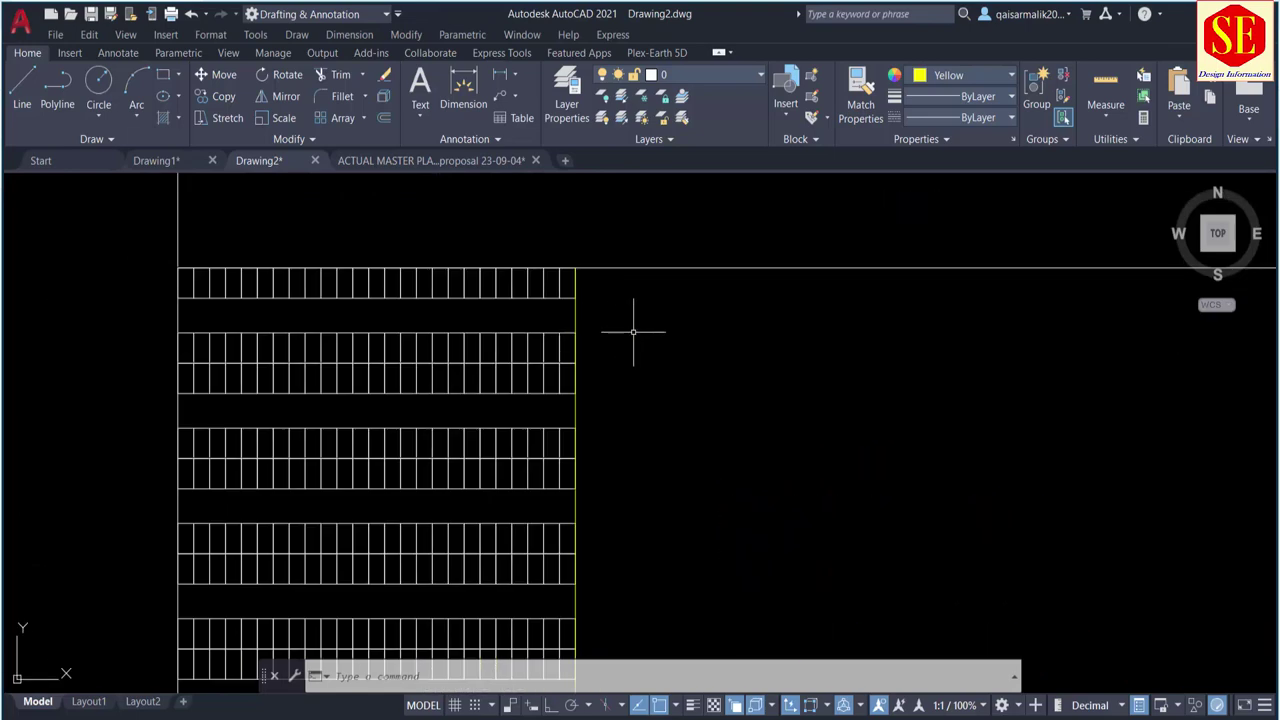
Step: Offset the yellow right-edge line 75 units to the right
text(o)
key(Return)
text(75)
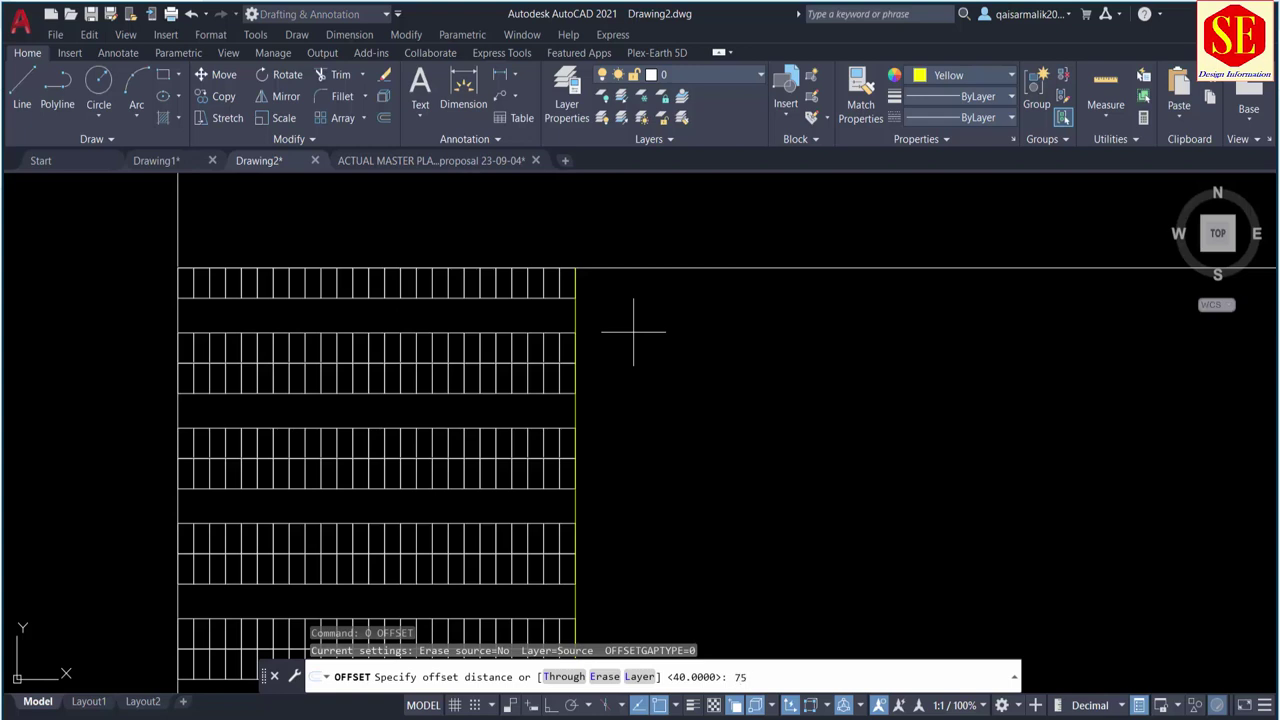
key(Return)
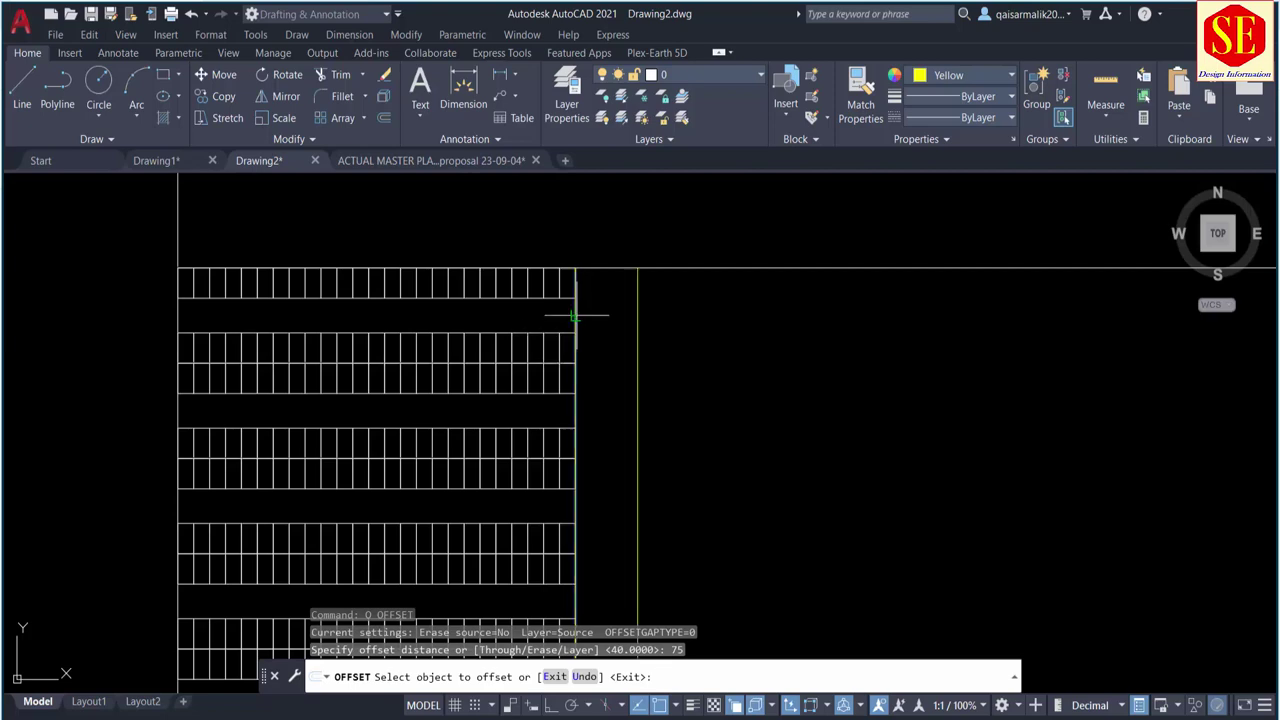
click(575, 316)
click(669, 317)
scroll(669, 317, down, 2)
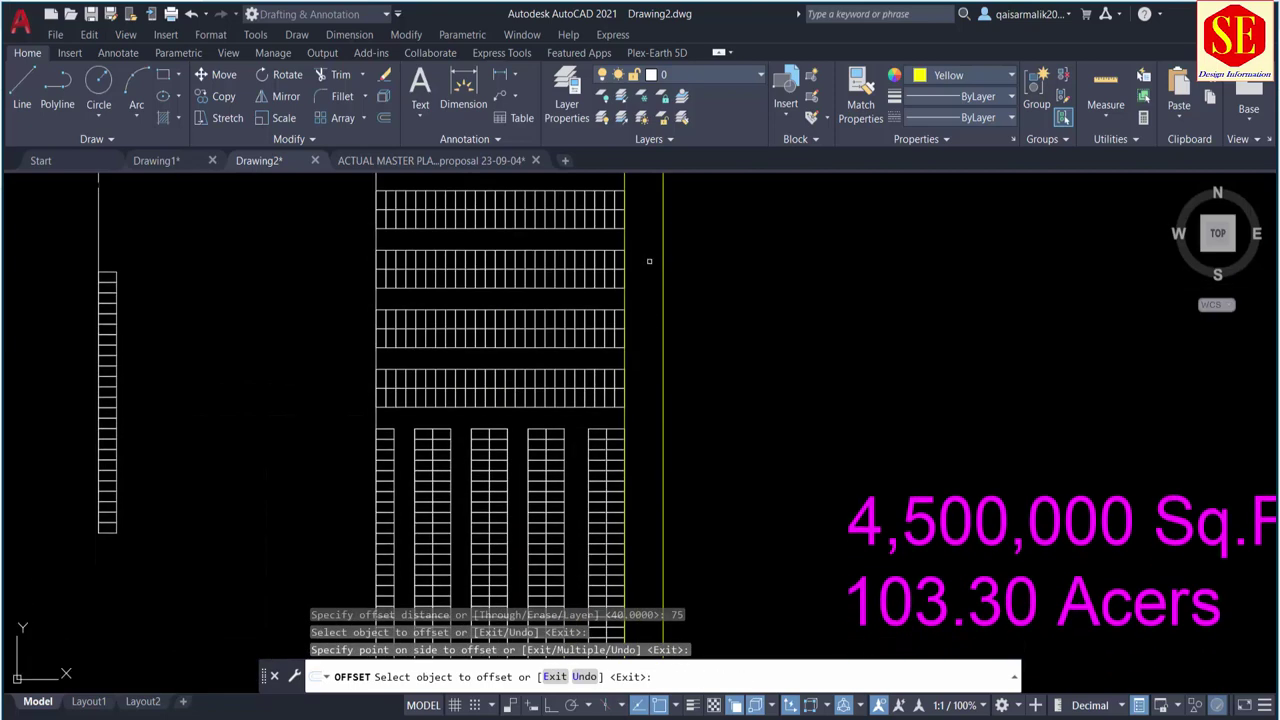
middle_drag(668, 591, 652, 301)
Step: Review the 3000.000 top boundary and open plot area, then end the offset command
scroll(638, 603, down, 2)
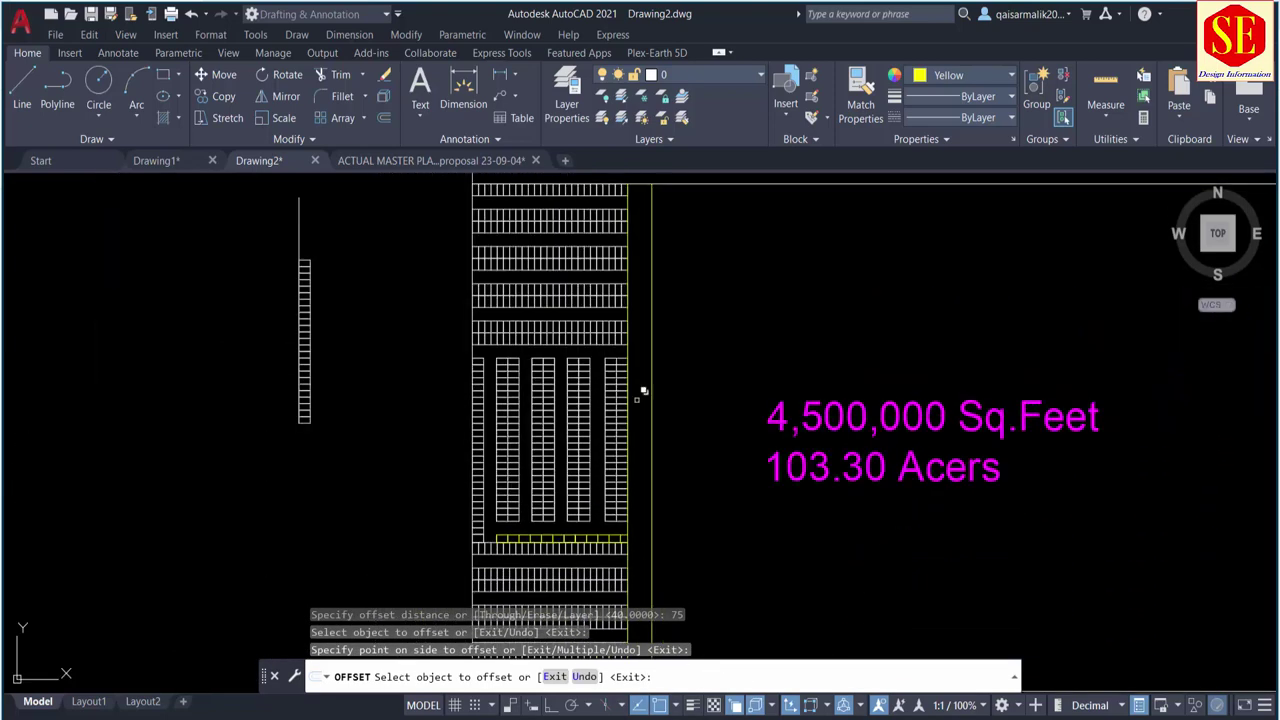
middle_drag(865, 236, 754, 333)
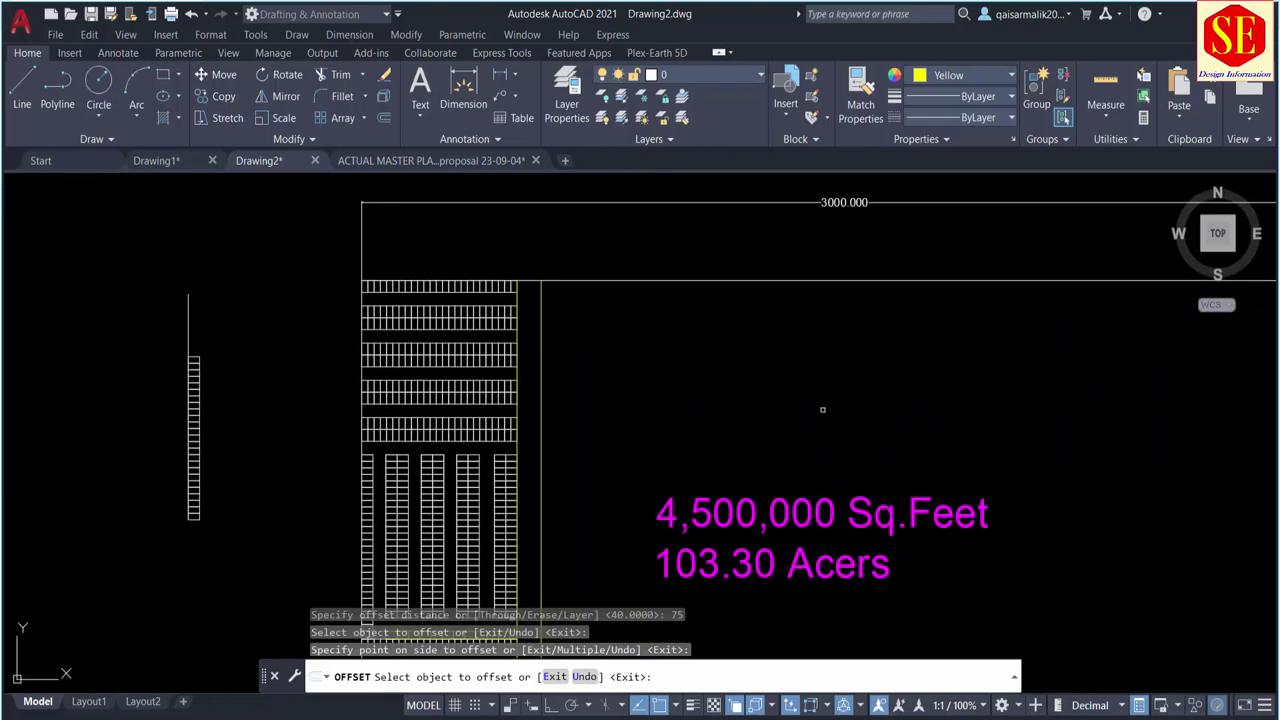
middle_drag(716, 364, 659, 287)
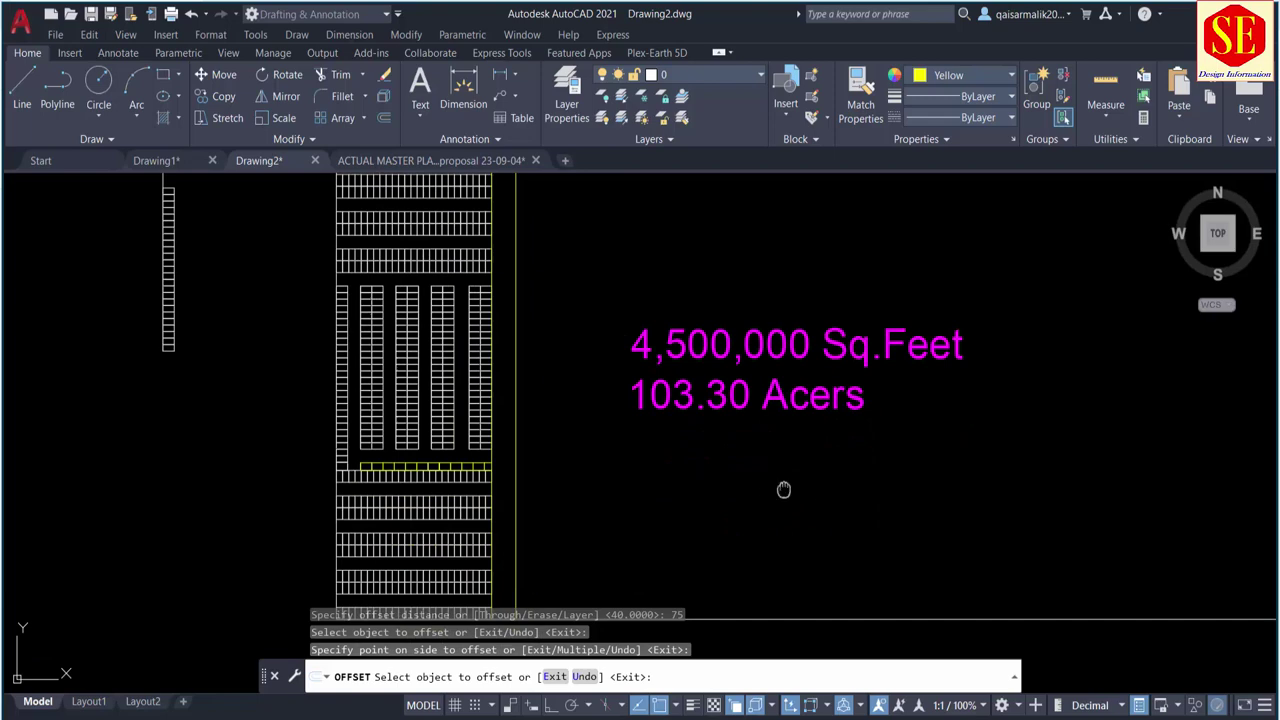
middle_drag(783, 489, 585, 569)
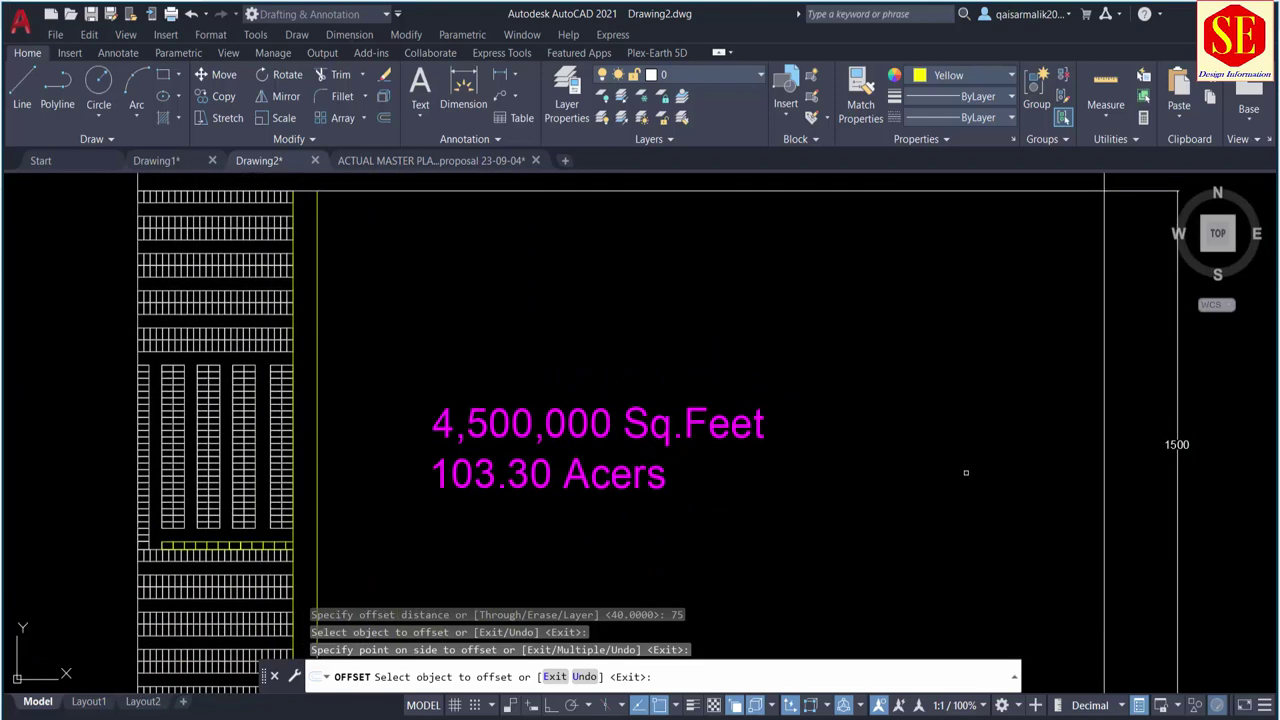
middle_drag(413, 333, 495, 379)
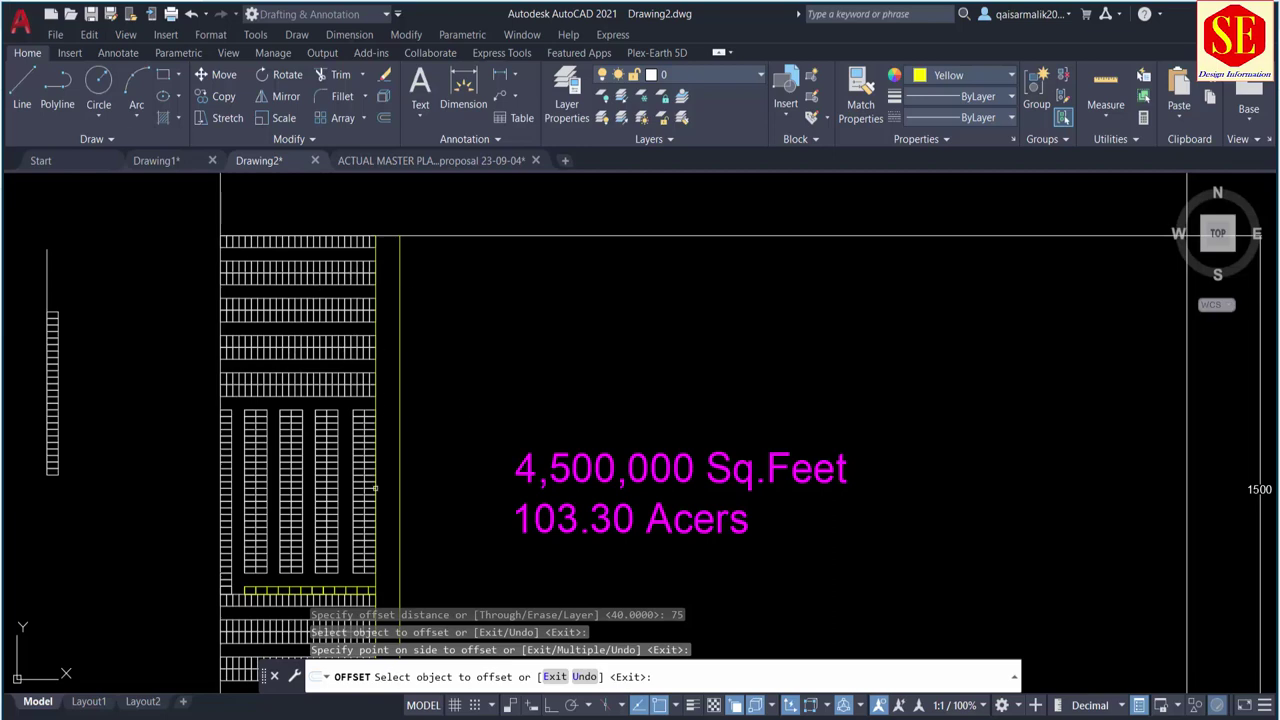
middle_drag(435, 449, 425, 569)
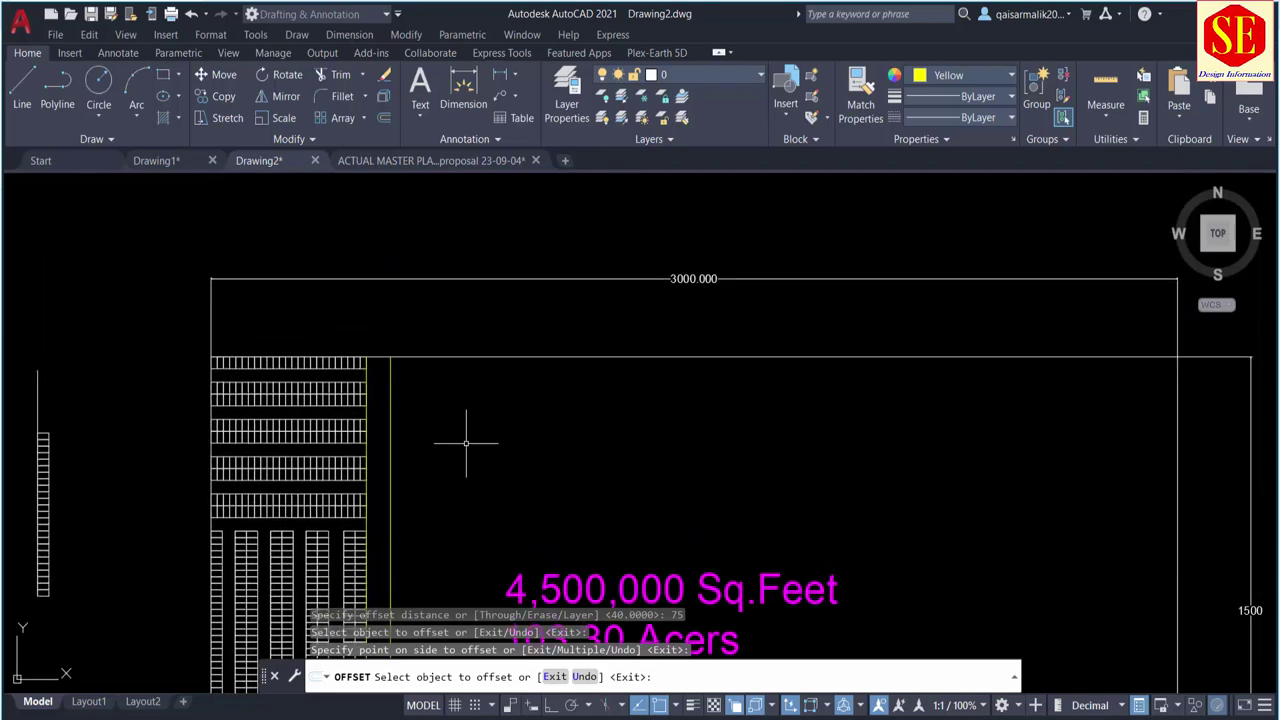
key(Escape)
scroll(465, 443, down, 2)
middle_drag(529, 434, 494, 554)
scroll(494, 554, up, 3)
Step: Pan to the plot-size legend showing its colour swatches and areas
middle_drag(503, 406, 505, 640)
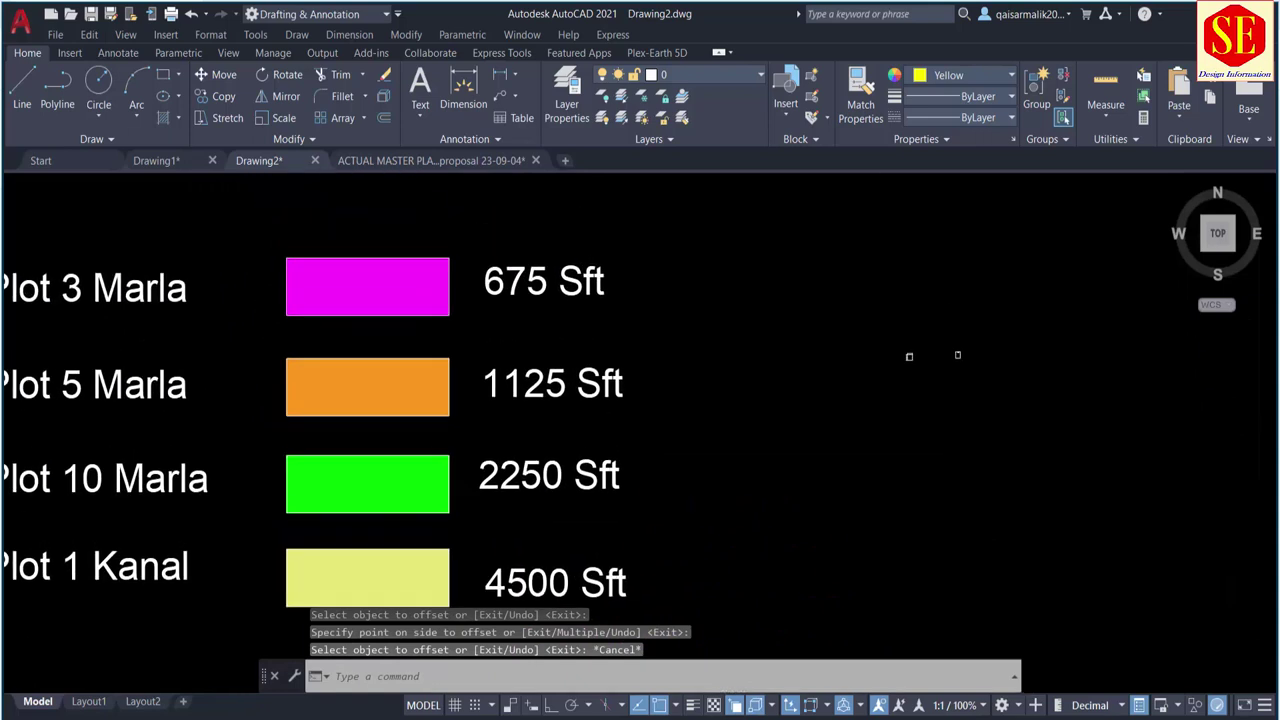
middle_drag(124, 437, 330, 456)
middle_drag(812, 445, 457, 430)
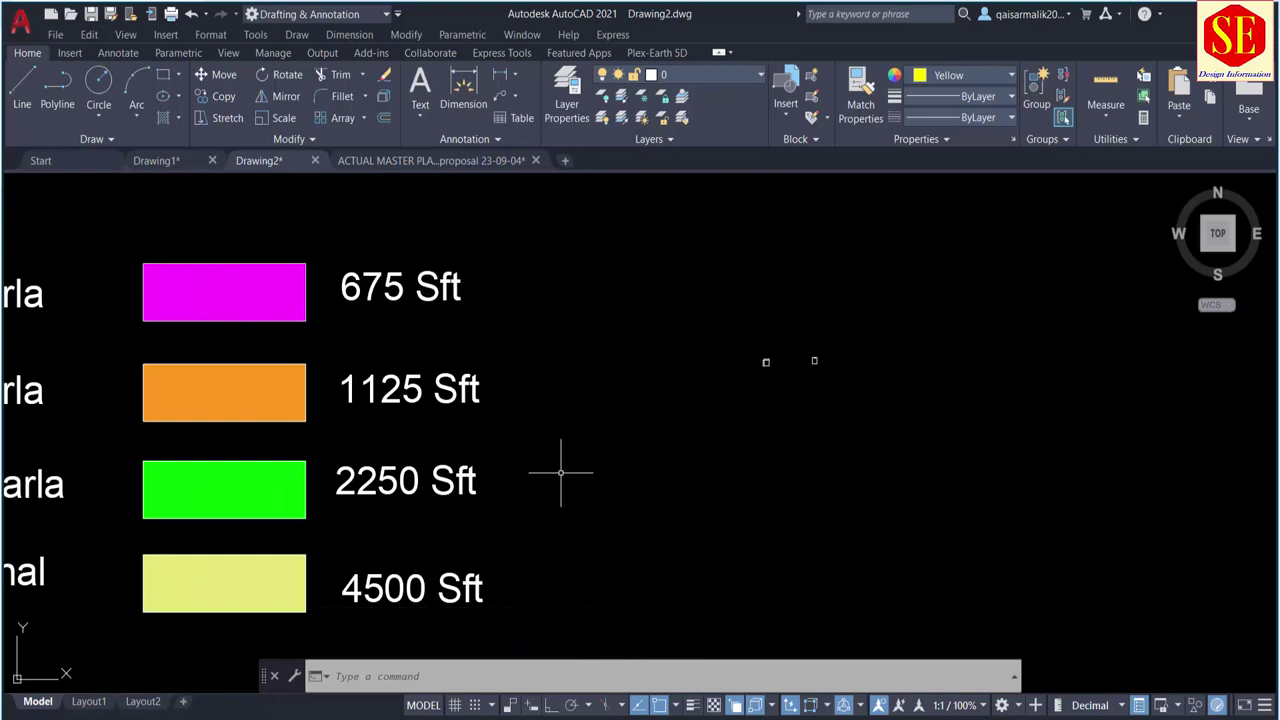
scroll(603, 443, up, 2)
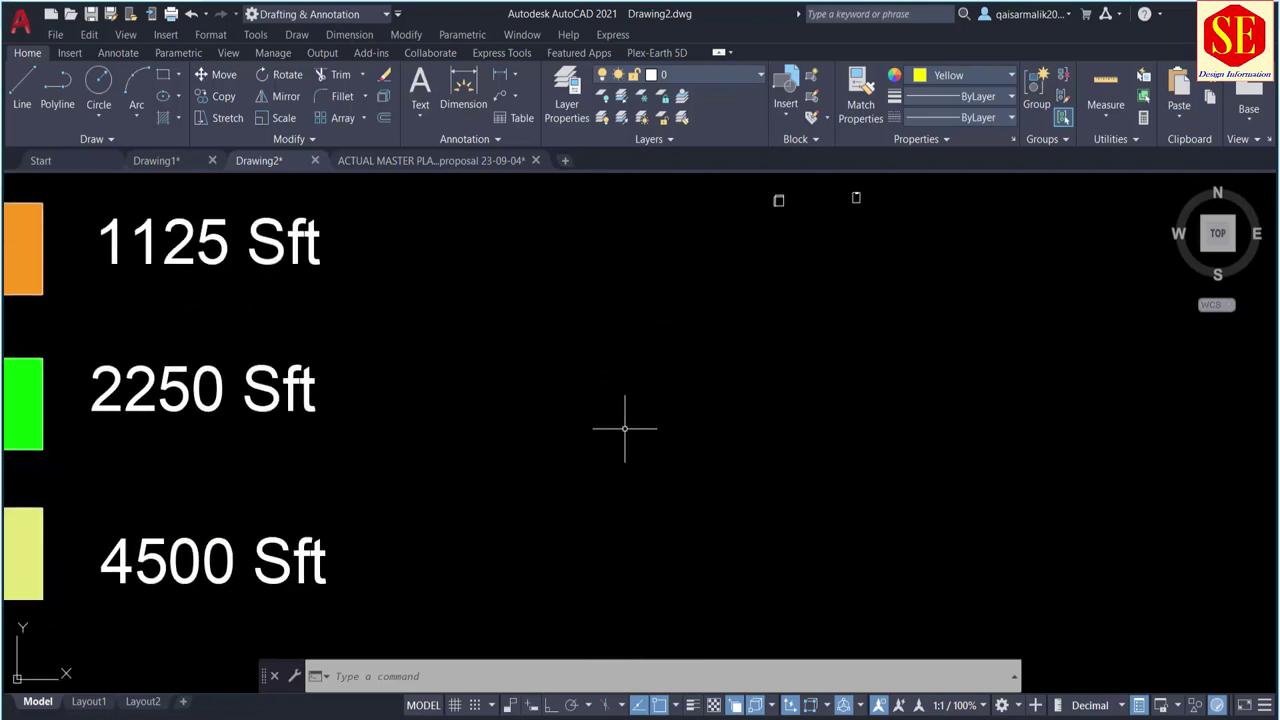
Step: Draw a closed 28 × 40 yellow polyline rectangle with Ortho on
text(pl)
key(Return)
click(617, 398)
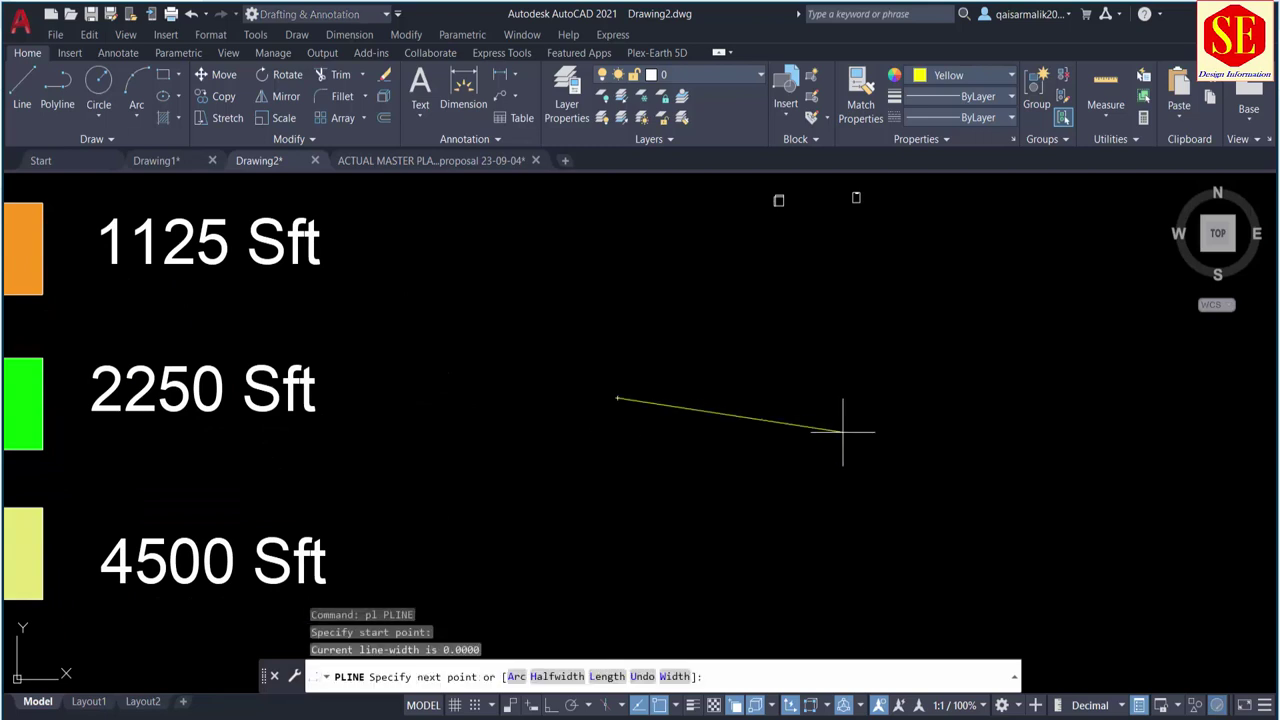
key(F8)
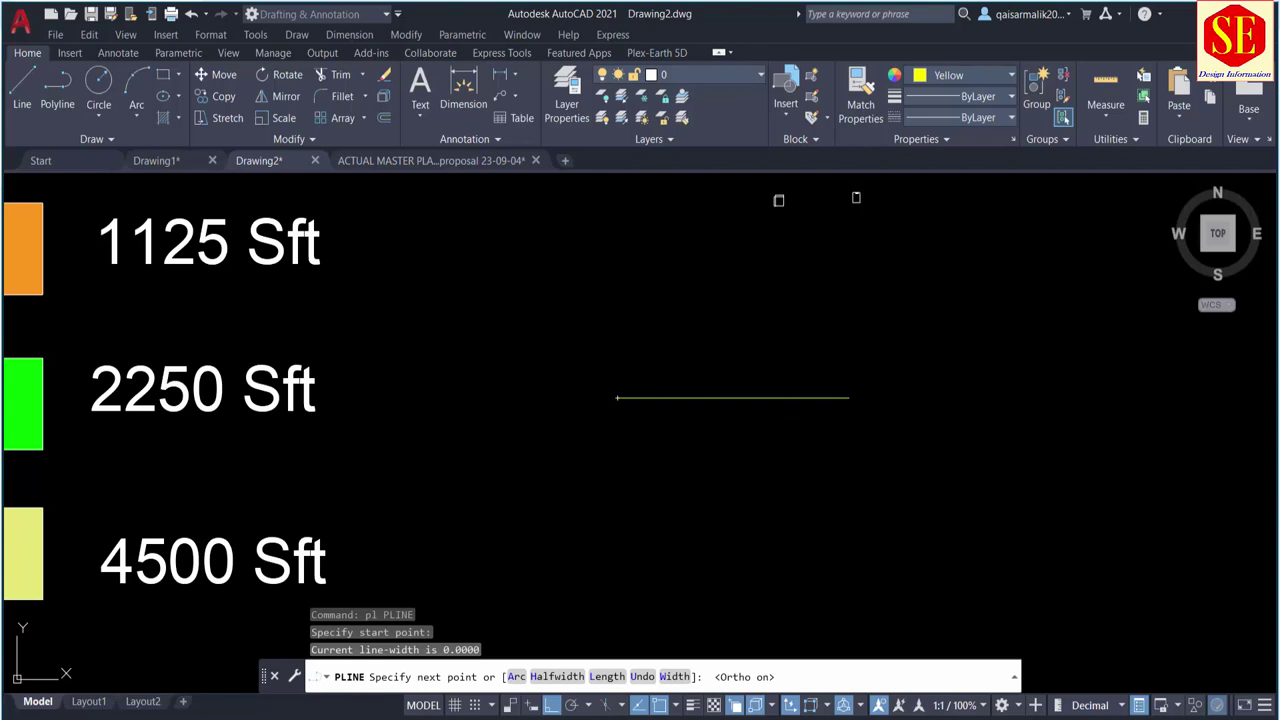
text(28)
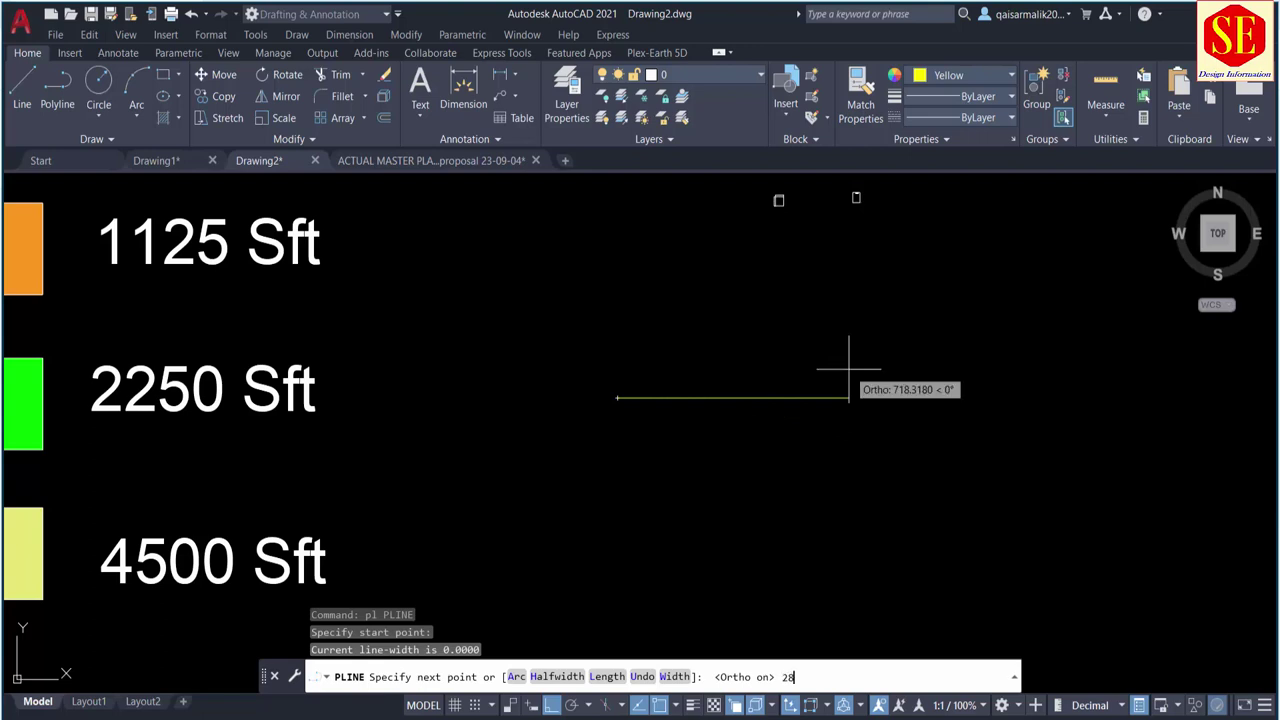
key(Return)
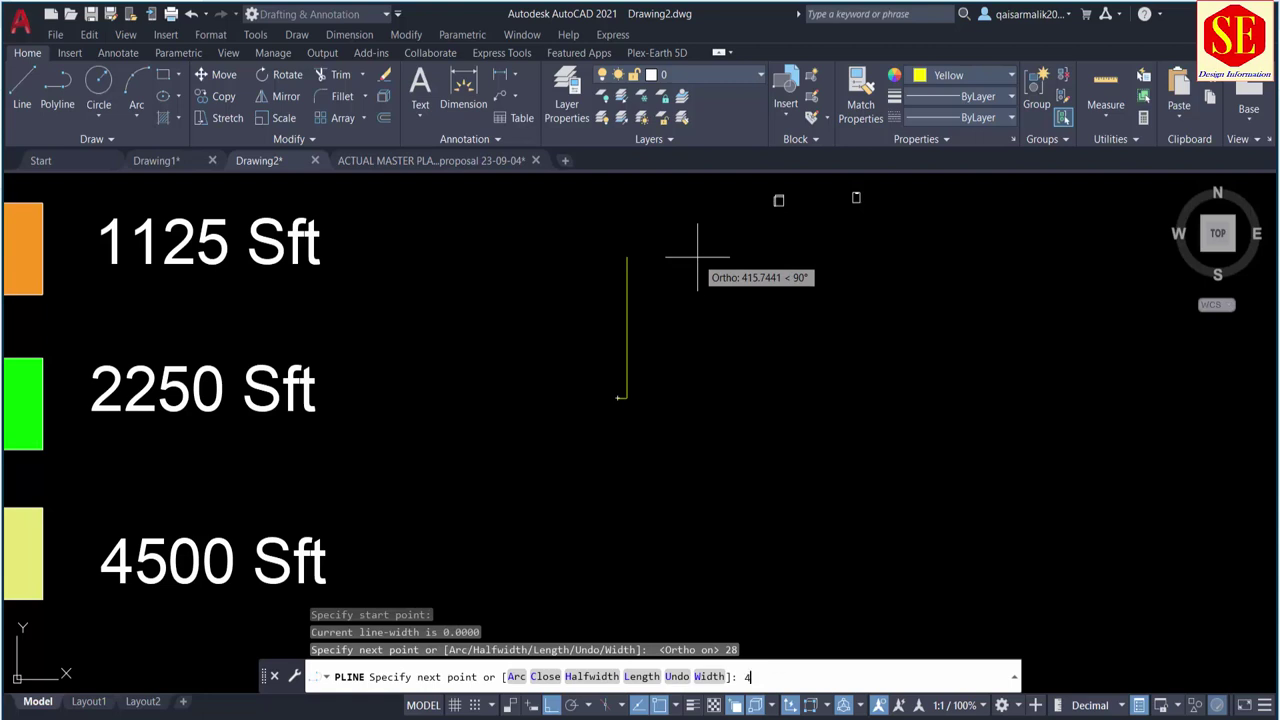
key(Return)
scroll(623, 357, up, 2)
scroll(490, 440, up, 2)
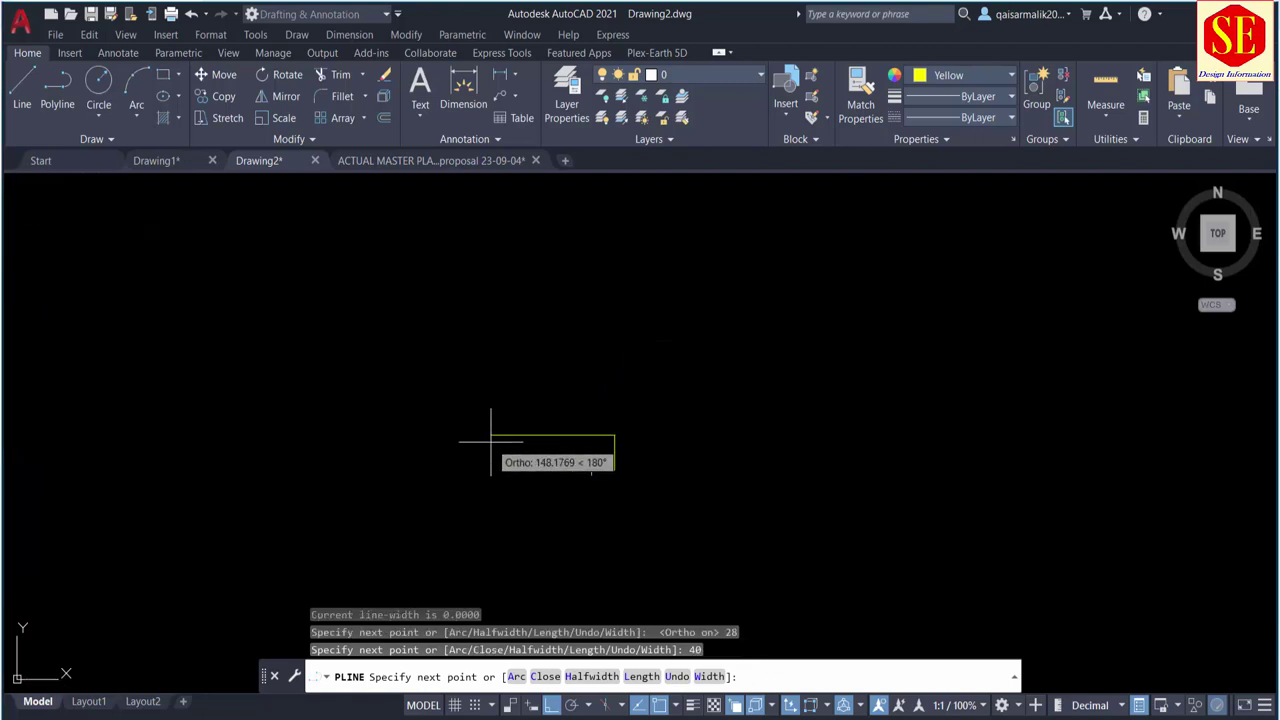
text(28)
key(Return)
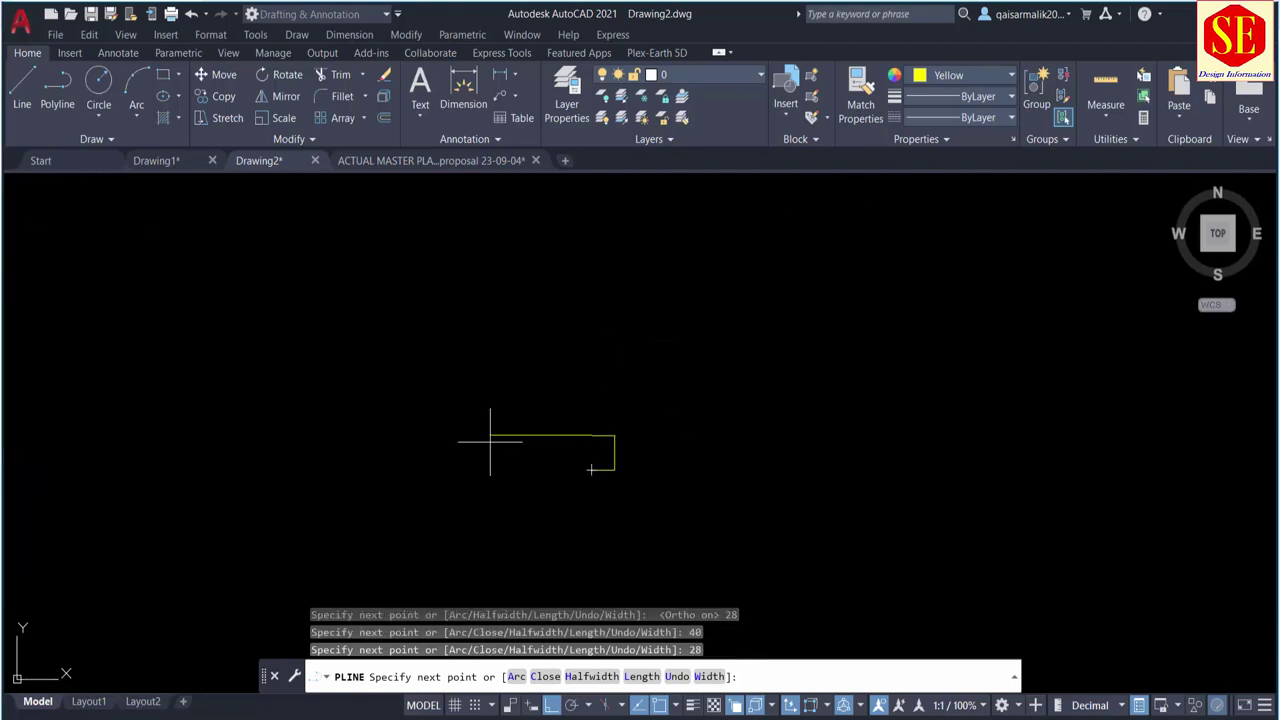
text(c)
key(Return)
scroll(620, 450, up, 5)
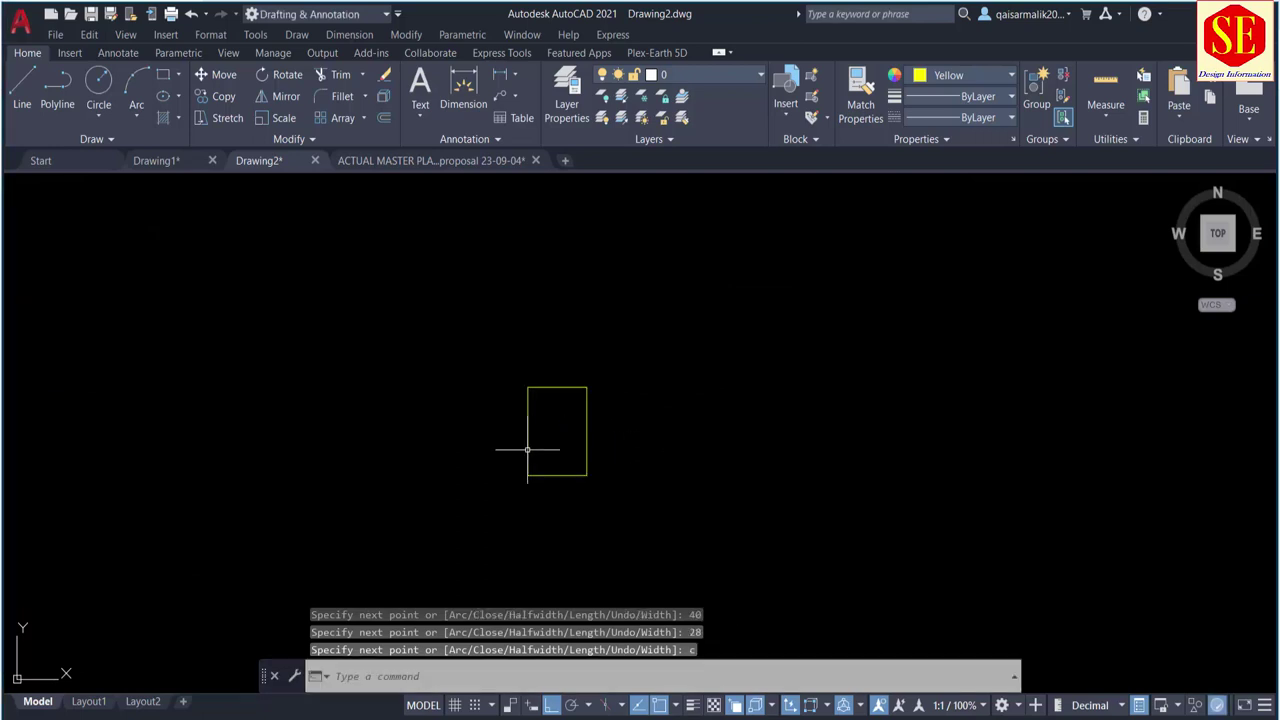
Step: Place a boundary copy of the rectangle to the right labelled 1120.00
text(bo)
key(Return)
click(560, 434)
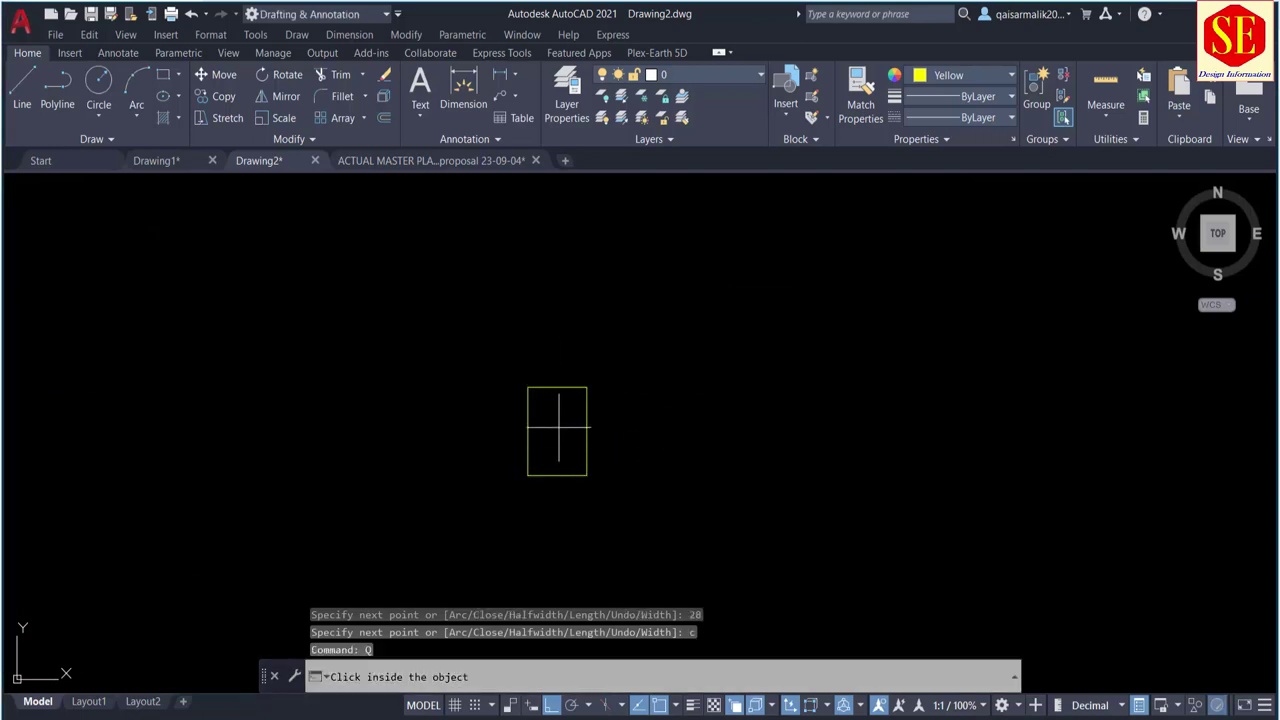
click(720, 418)
click(734, 343)
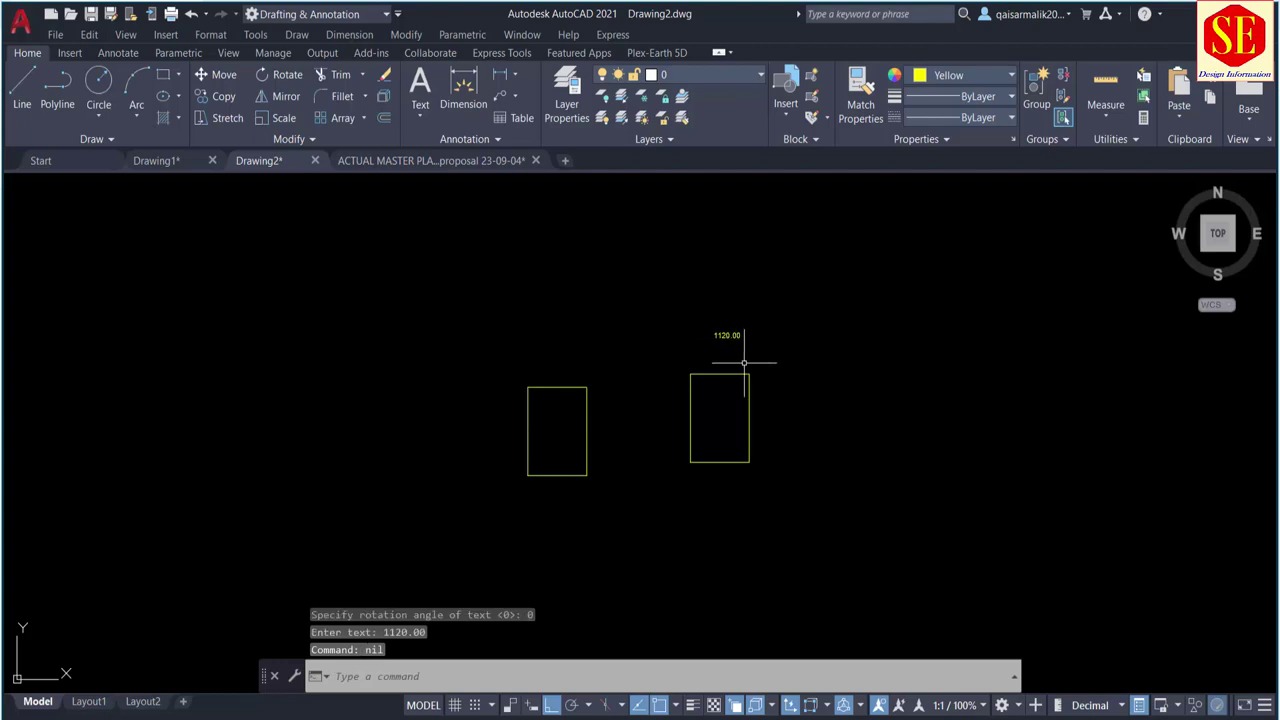
scroll(734, 354, up, 5)
scroll(736, 354, down, 5)
scroll(585, 408, down, 3)
scroll(587, 410, down, 2)
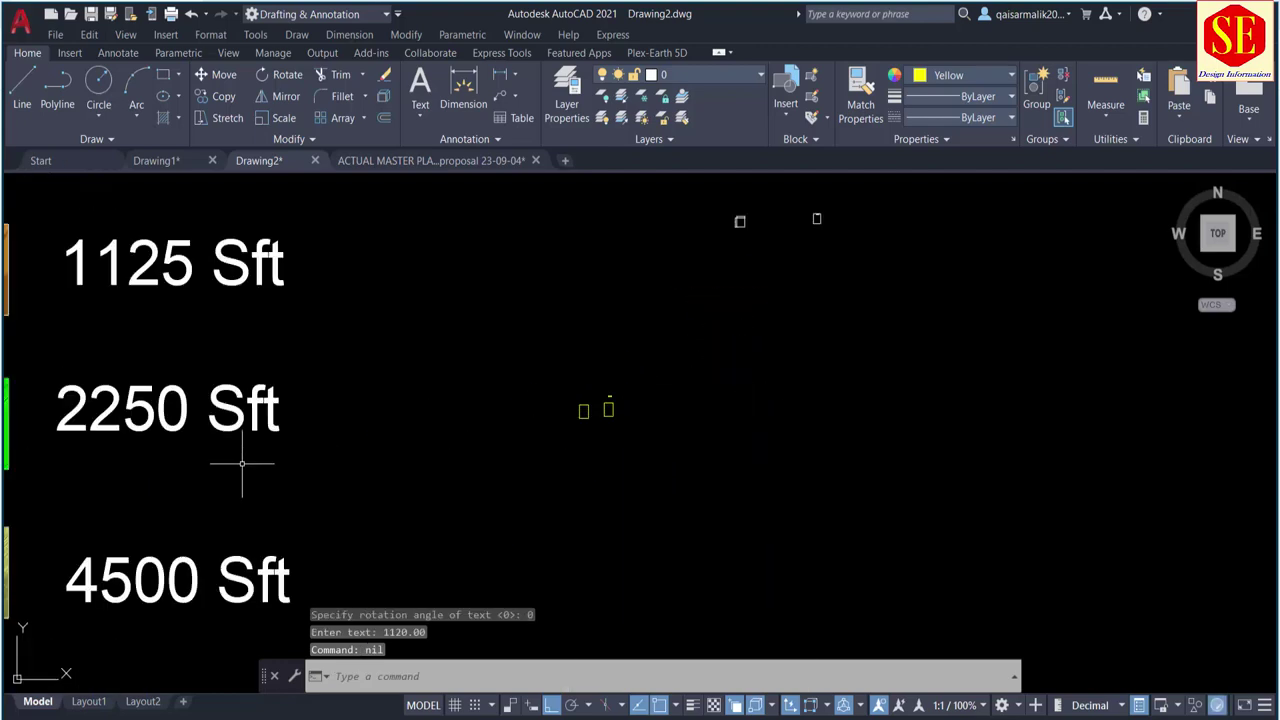
middle_drag(229, 466, 592, 460)
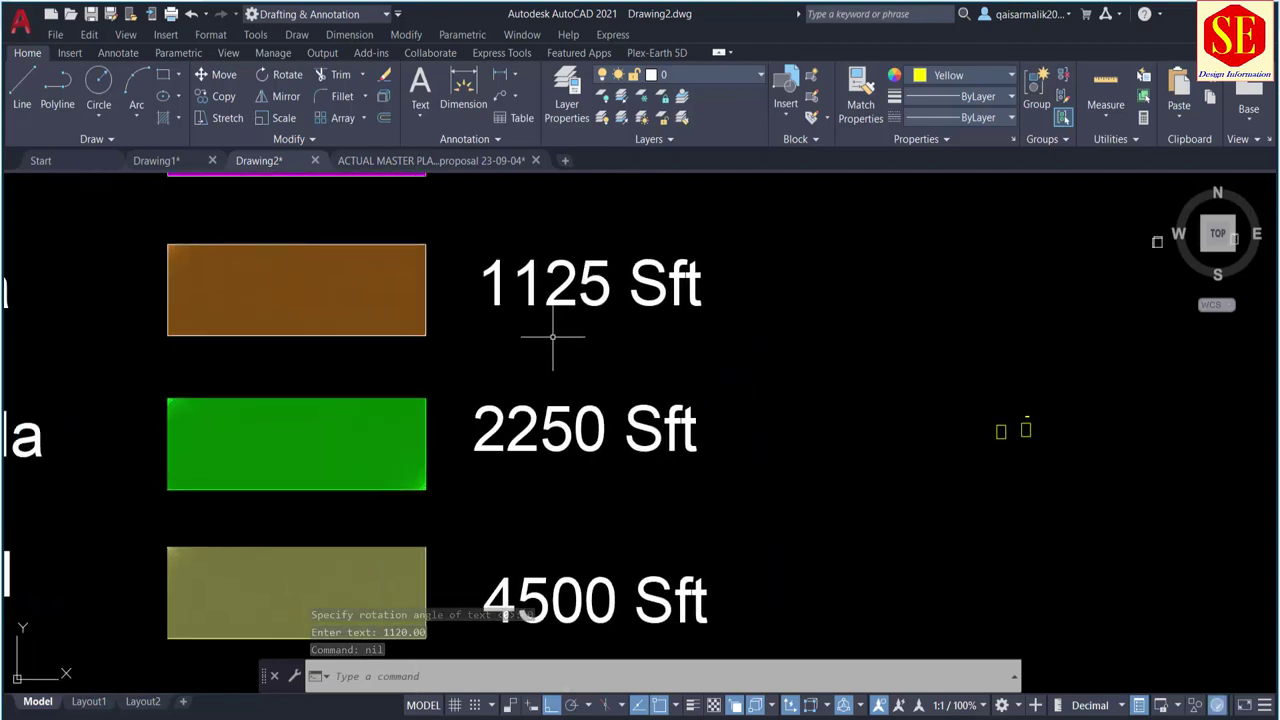
scroll(1052, 435, up, 5)
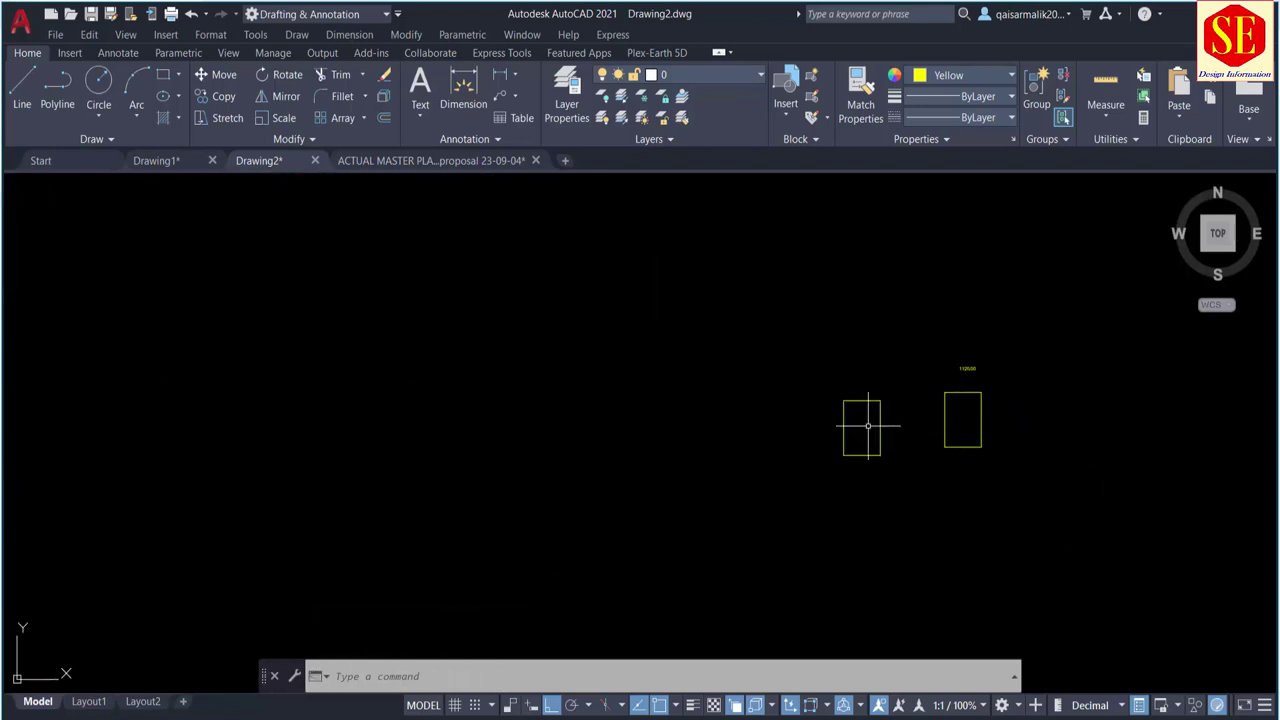
middle_drag(900, 430, 582, 417)
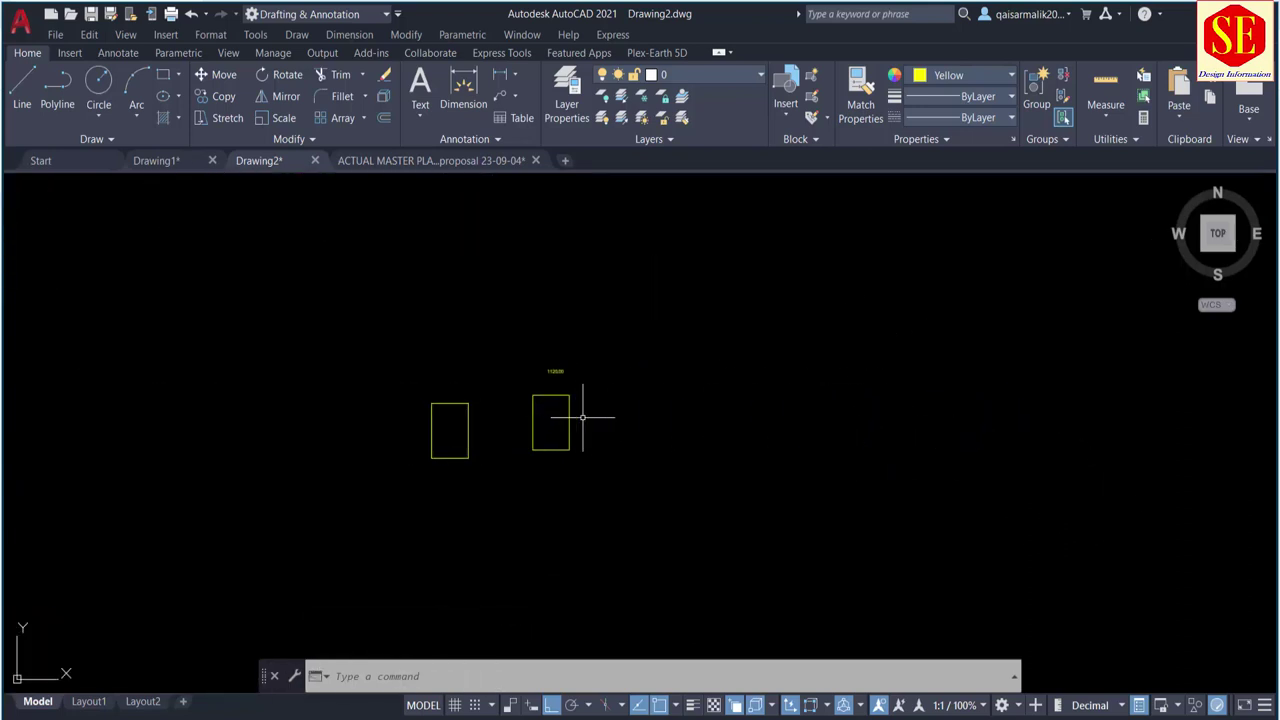
click(968, 76)
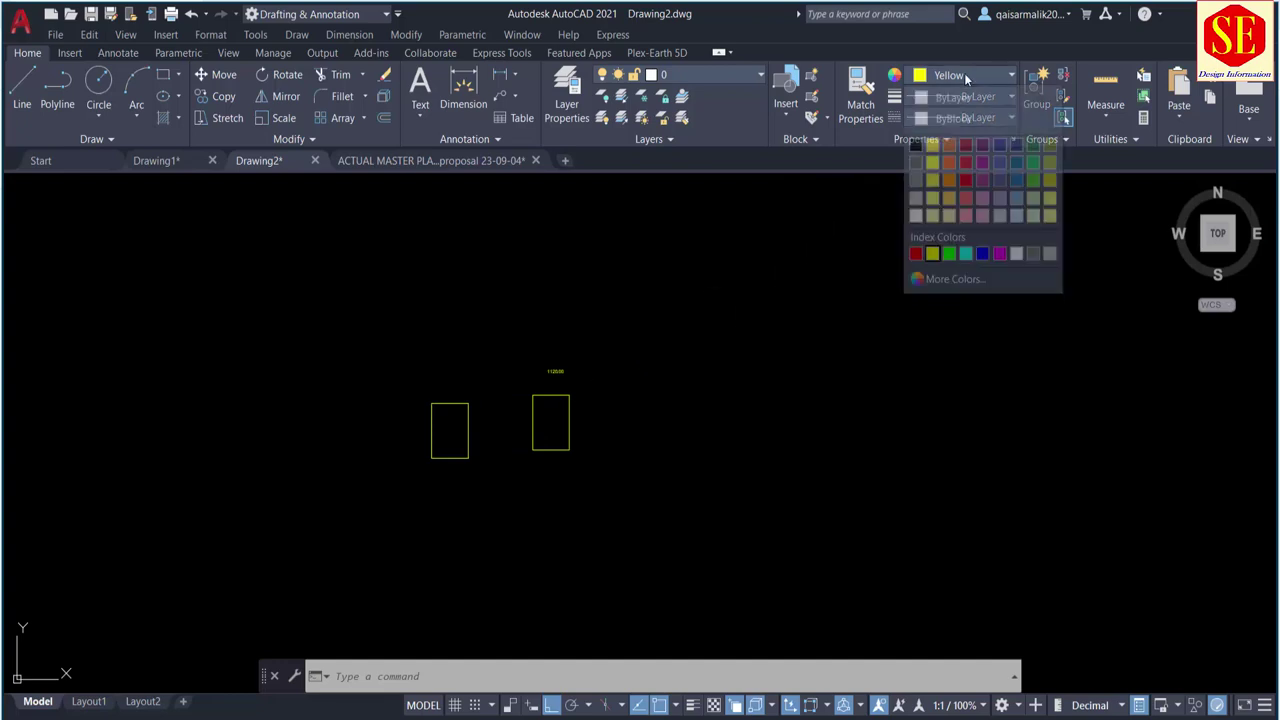
Step: Set Red as the current drawing colour
click(915, 253)
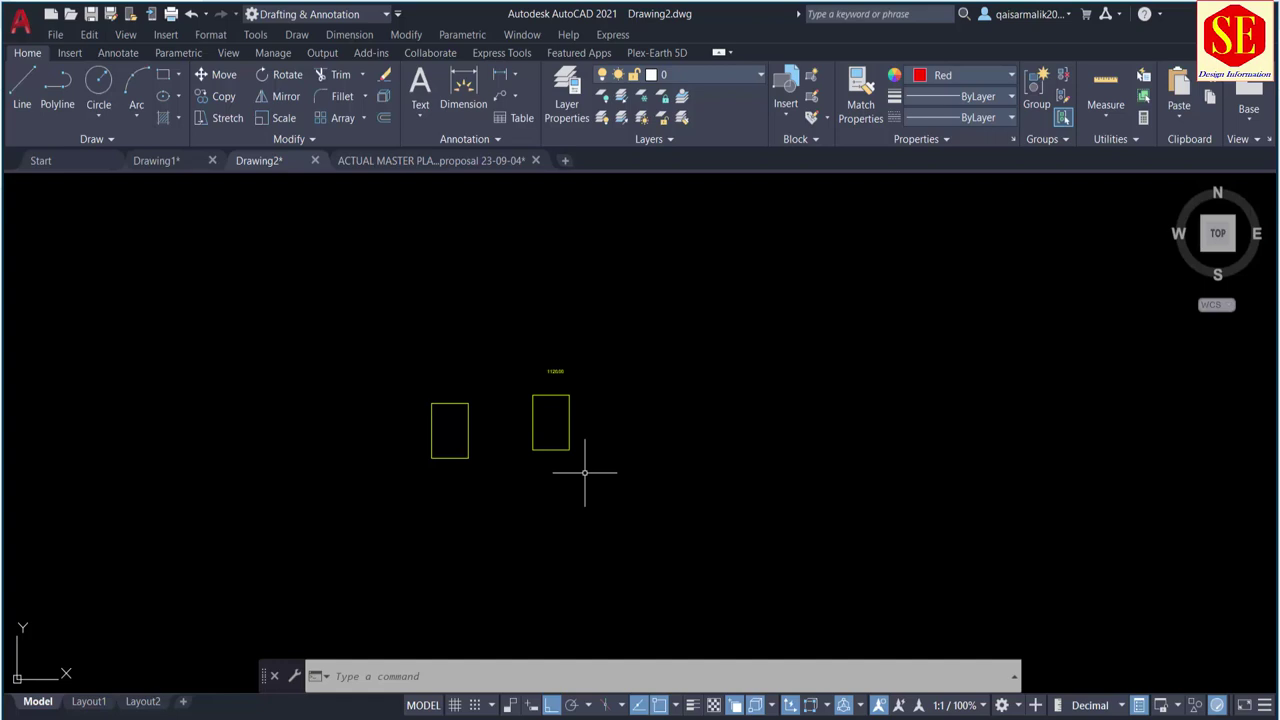
text(p)
key(Return)
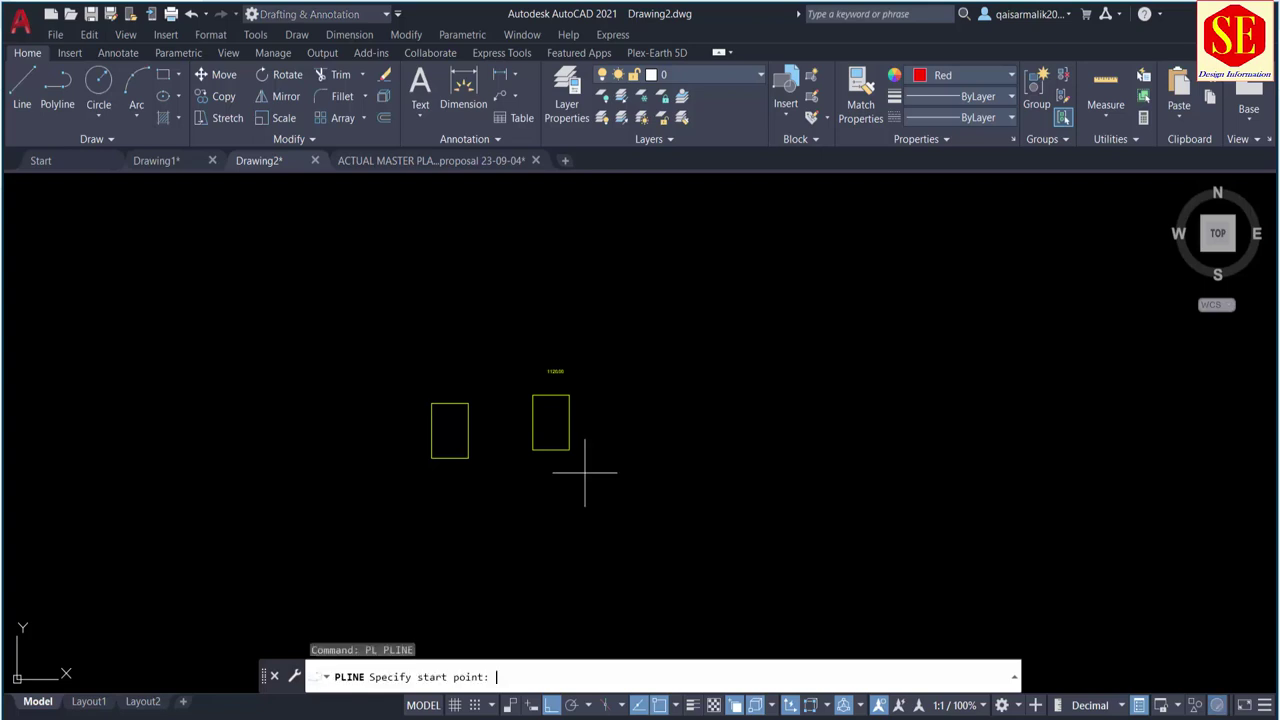
scroll(610, 475, up, 2)
key(Escape)
Step: Draw a closed 25 × 45 red polyline rectangle
text(pl)
key(Return)
click(621, 390)
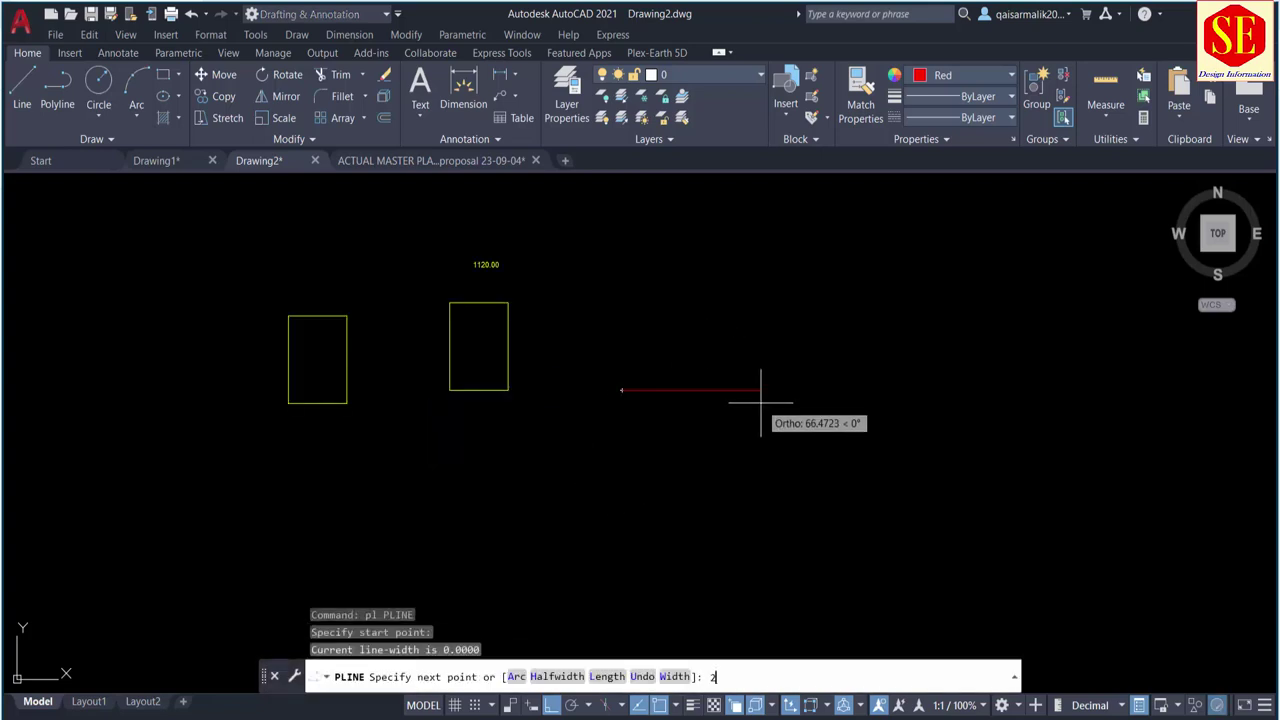
text(5)
key(Return)
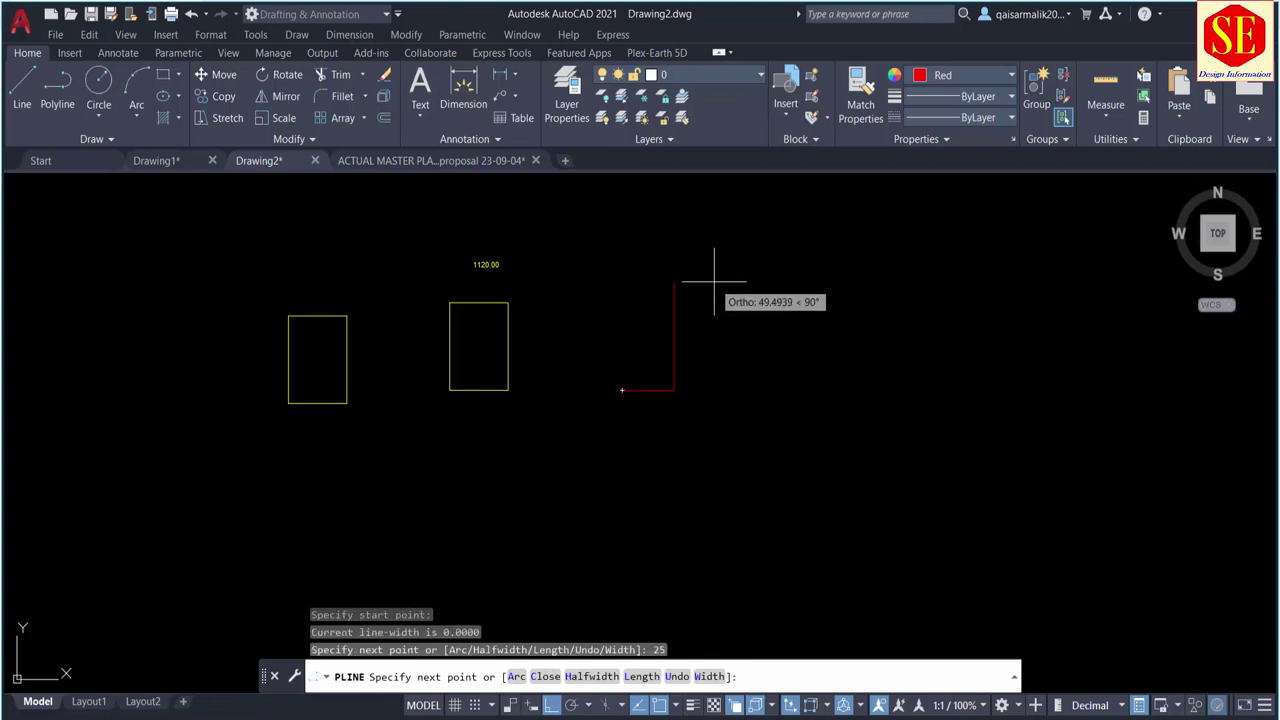
text(45)
key(Return)
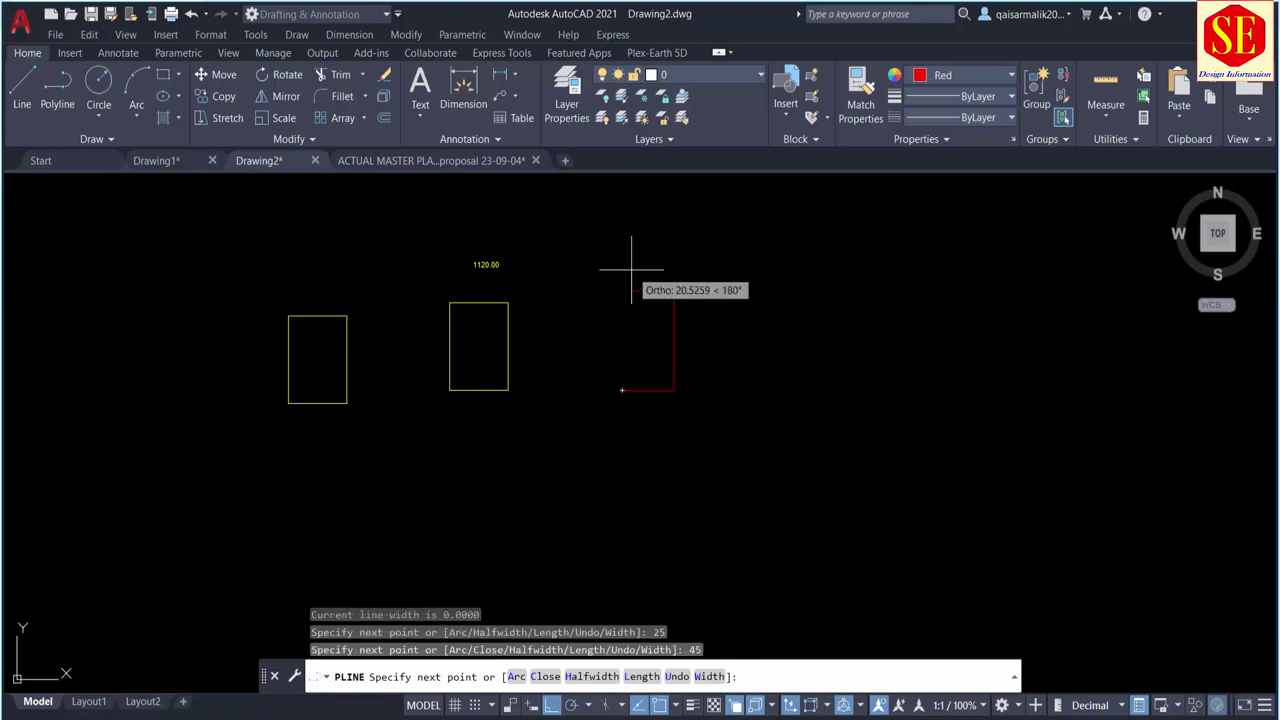
text(25)
key(Return)
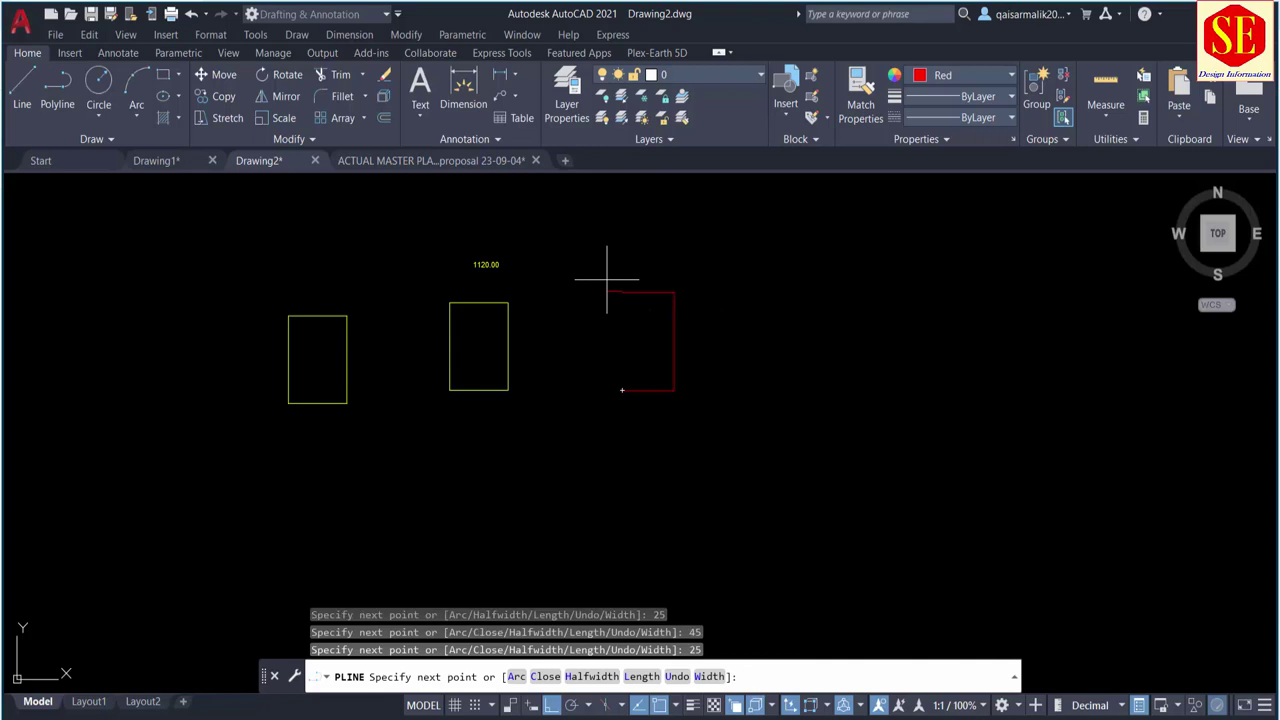
text(c)
key(Return)
scroll(683, 355, up, 2)
Step: Place a -BO boundary copy of the red rectangle to the right labelled 1125.00
text(-bo)
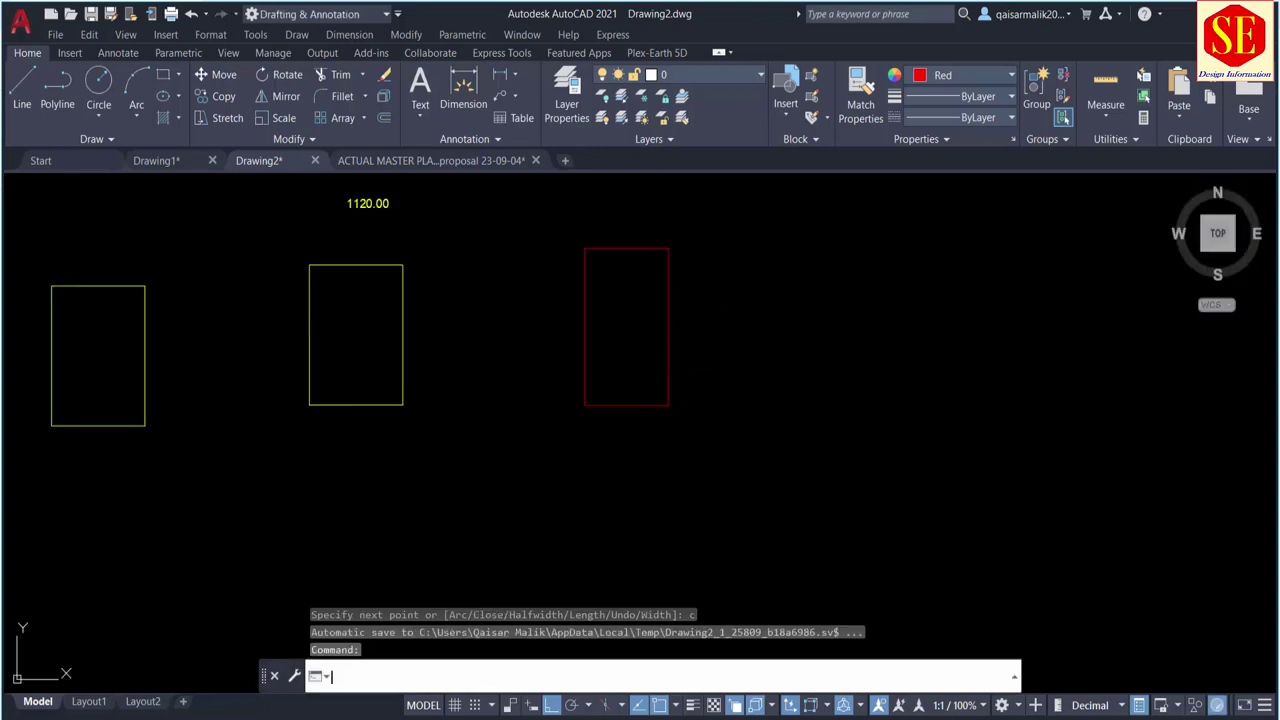
key(Return)
click(629, 328)
key(Return)
click(810, 300)
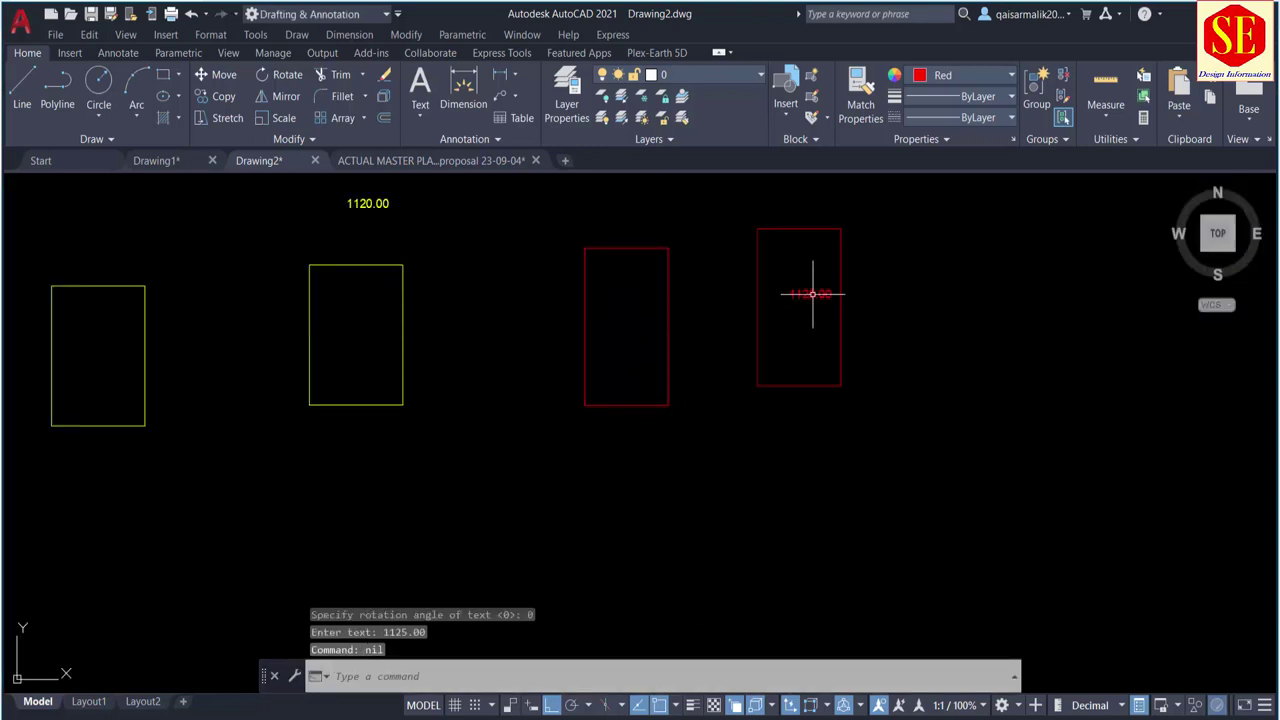
scroll(812, 295, up, 3)
scroll(811, 300, down, 5)
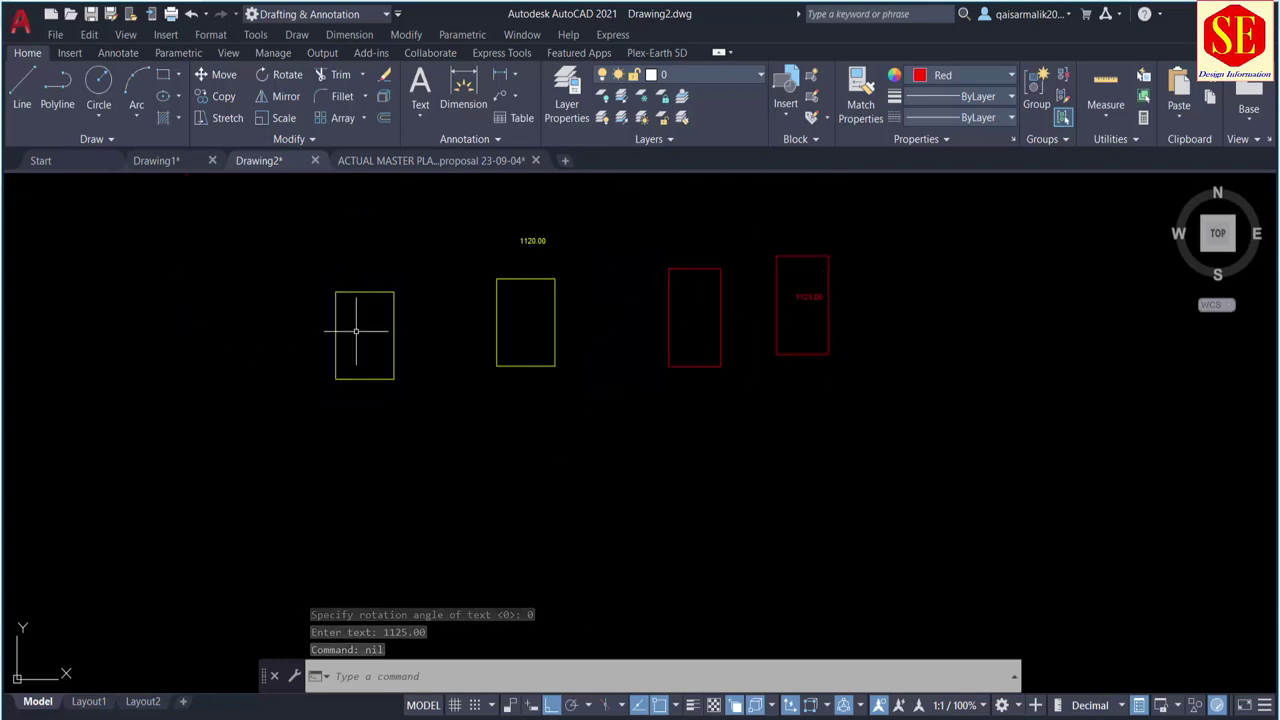
scroll(826, 311, up, 2)
middle_drag(834, 313, 666, 334)
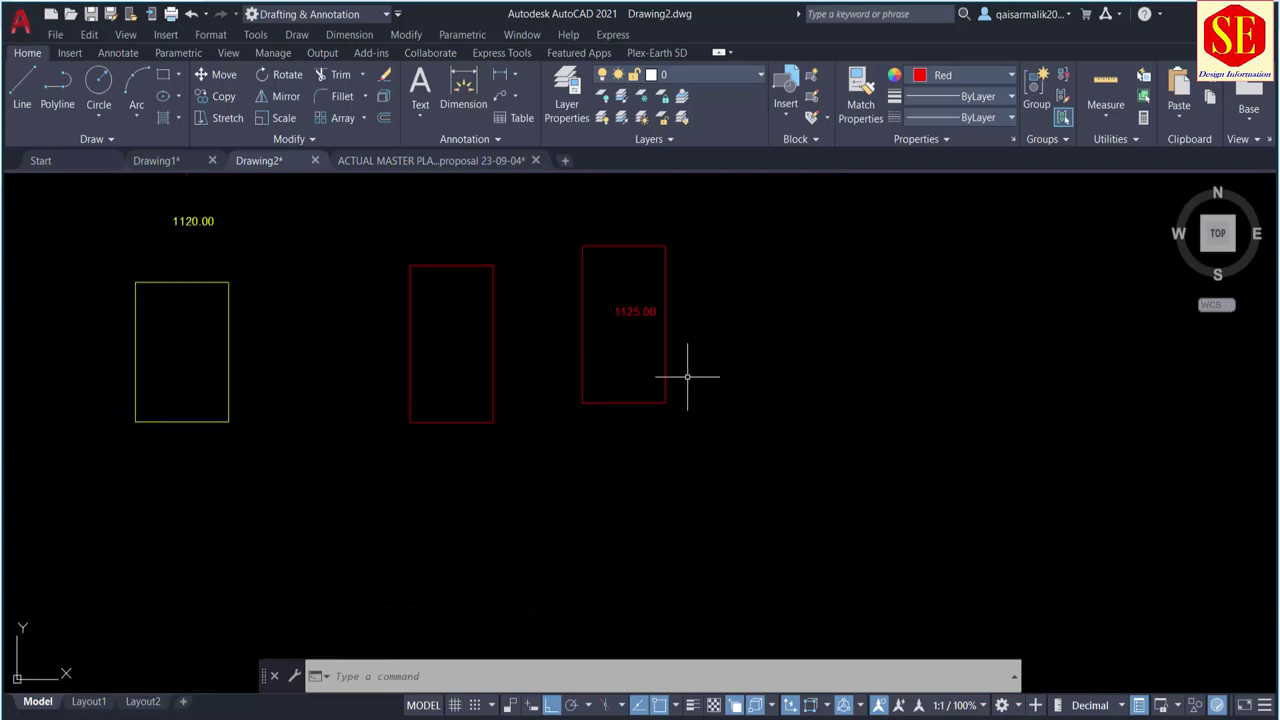
scroll(686, 371, down, 2)
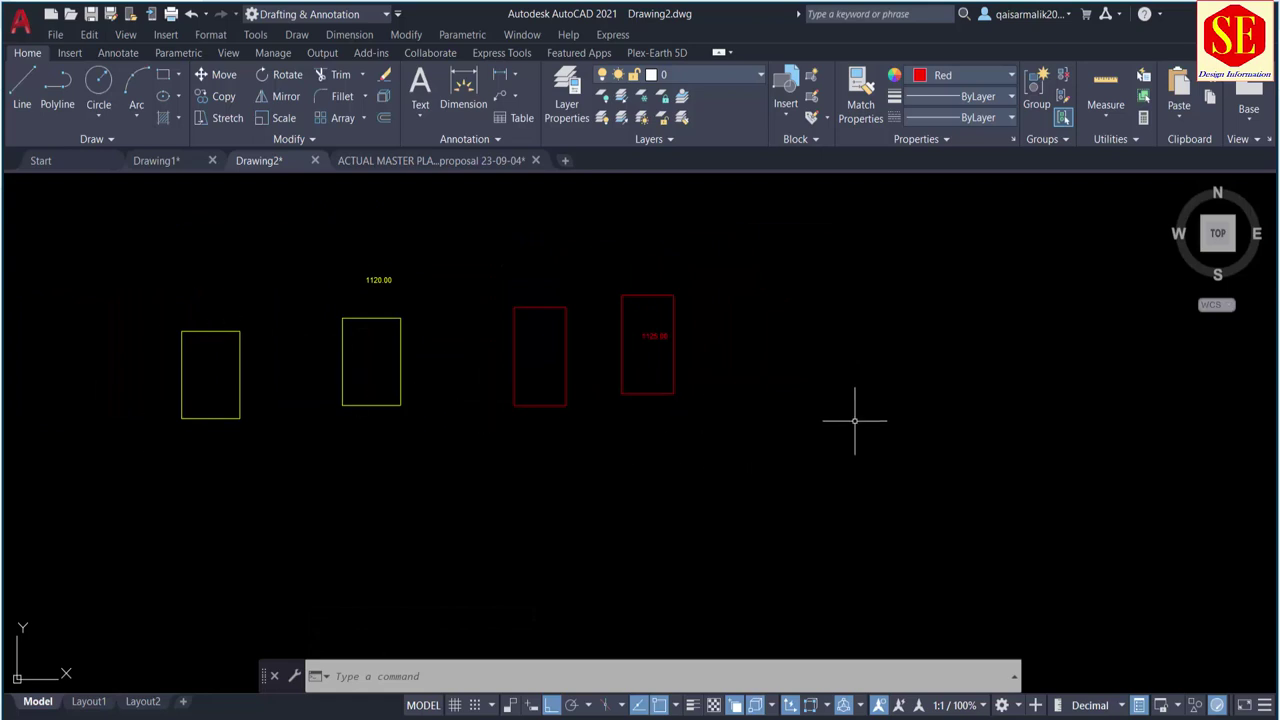
middle_drag(854, 420, 671, 453)
Step: Draw a closed 37.5 × 30 red polyline rectangle
text(pl)
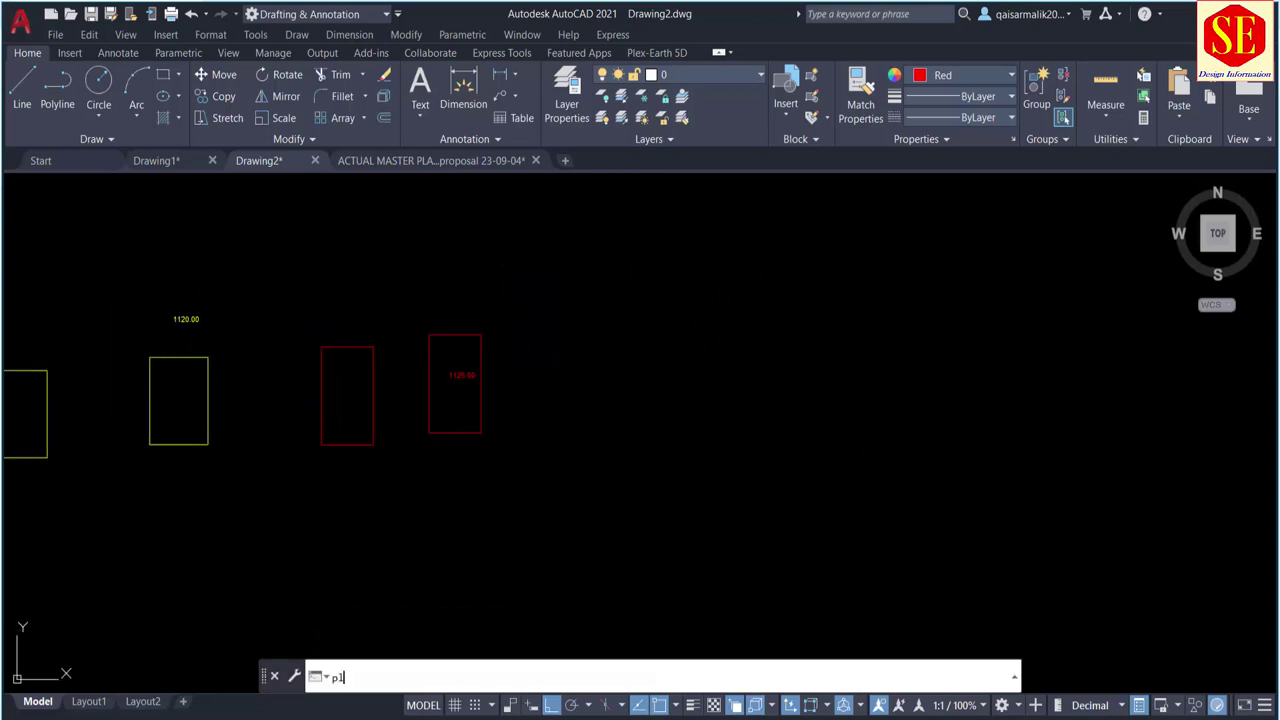
key(Return)
click(602, 417)
text(37.5)
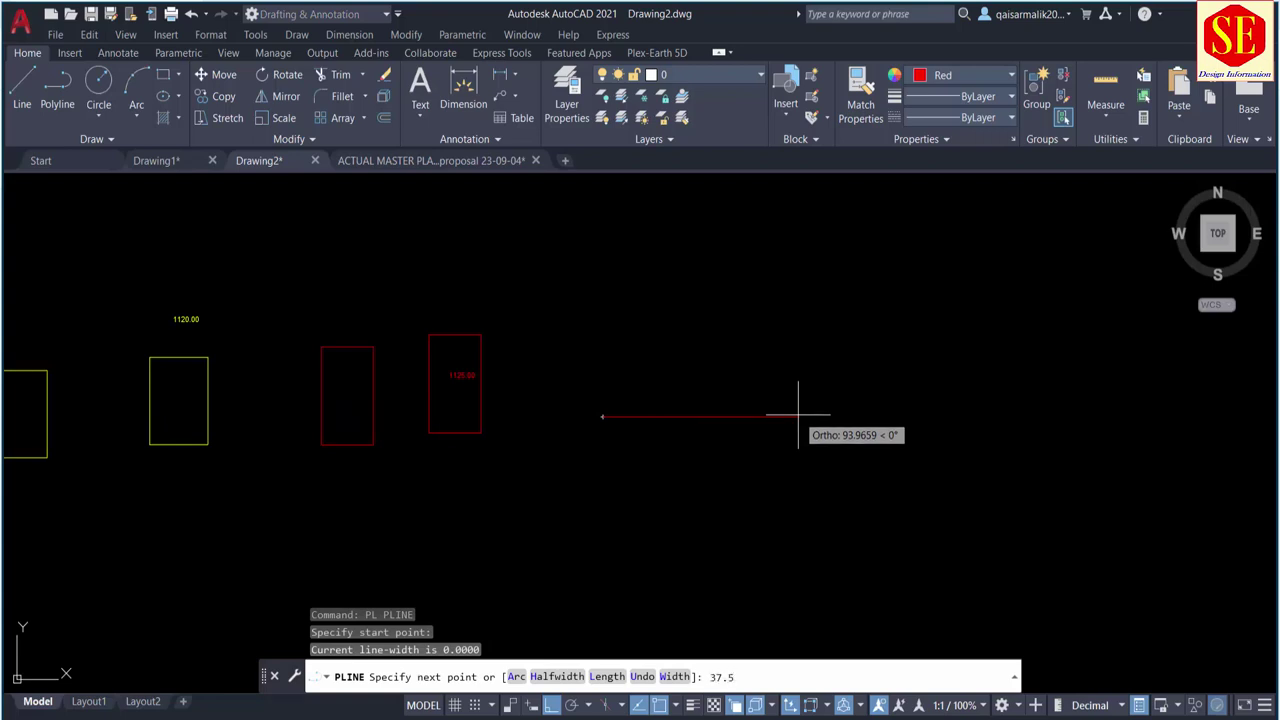
key(Return)
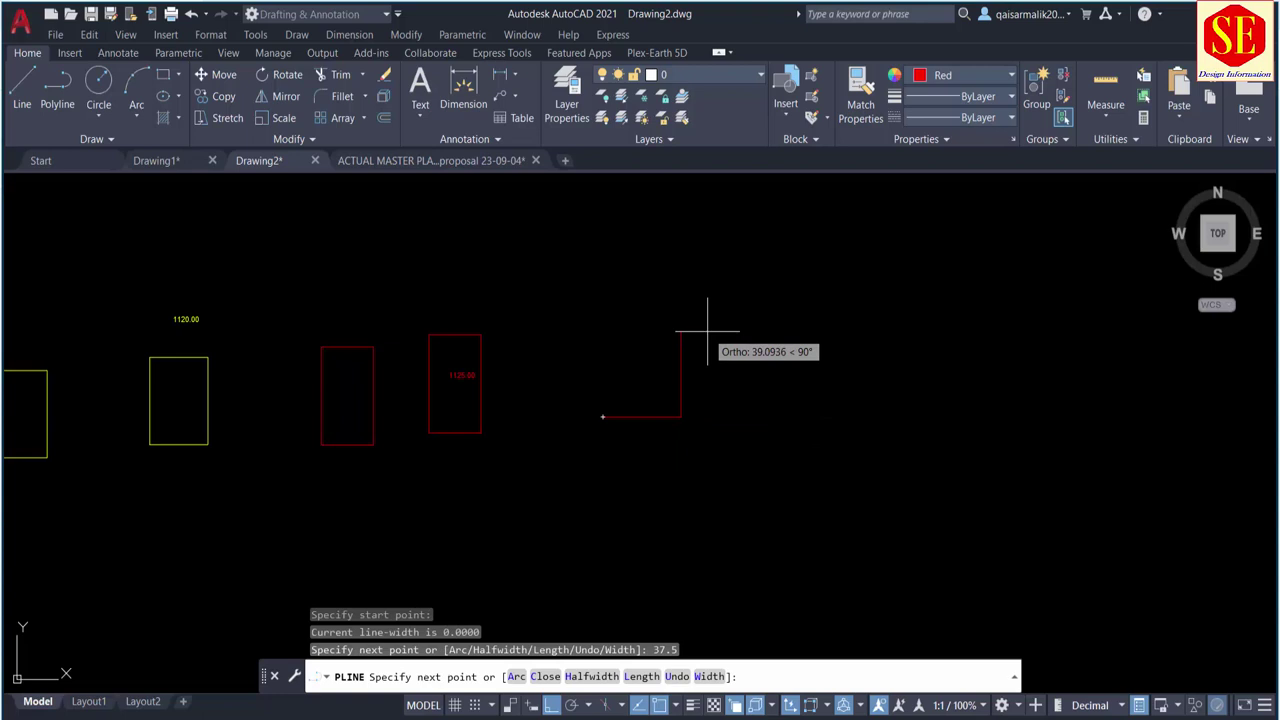
text(30)
key(Return)
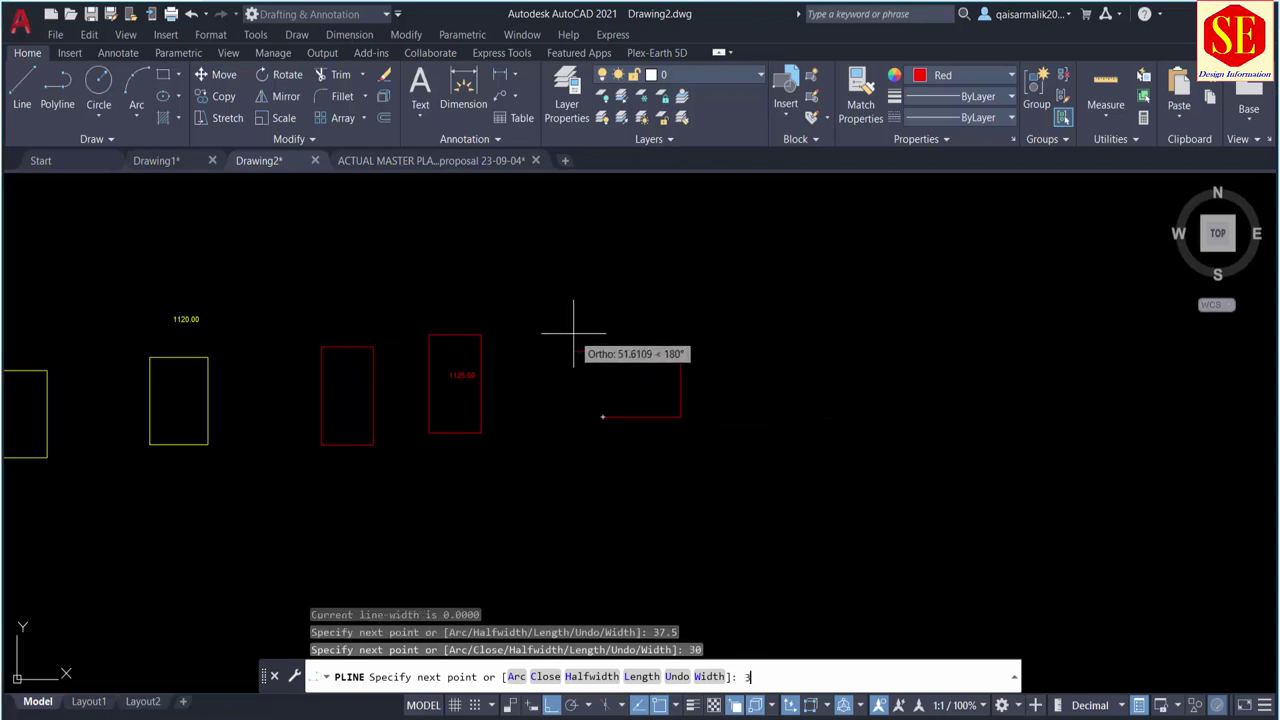
text(7.5)
key(Return)
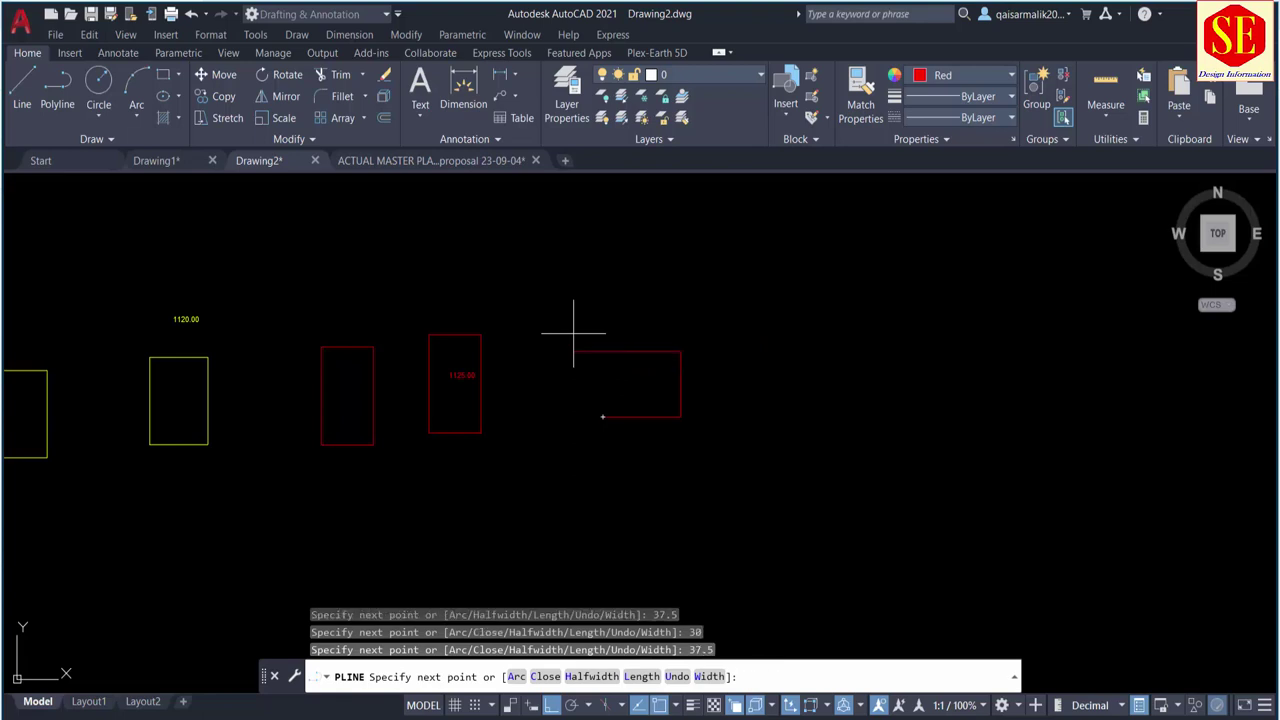
text(c)
key(Return)
Step: Label the new rectangle's area as 1125.00 with the Q routine
text(q)
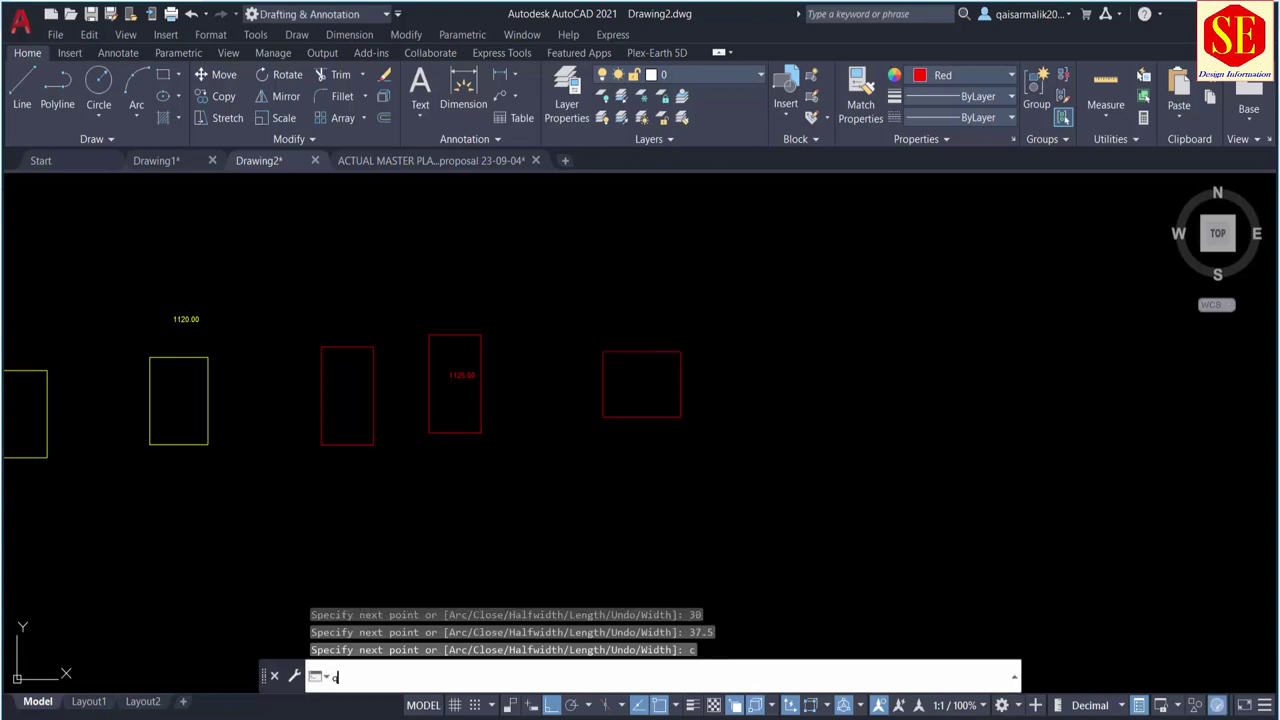
key(Return)
click(643, 380)
click(670, 262)
scroll(670, 262, up, 2)
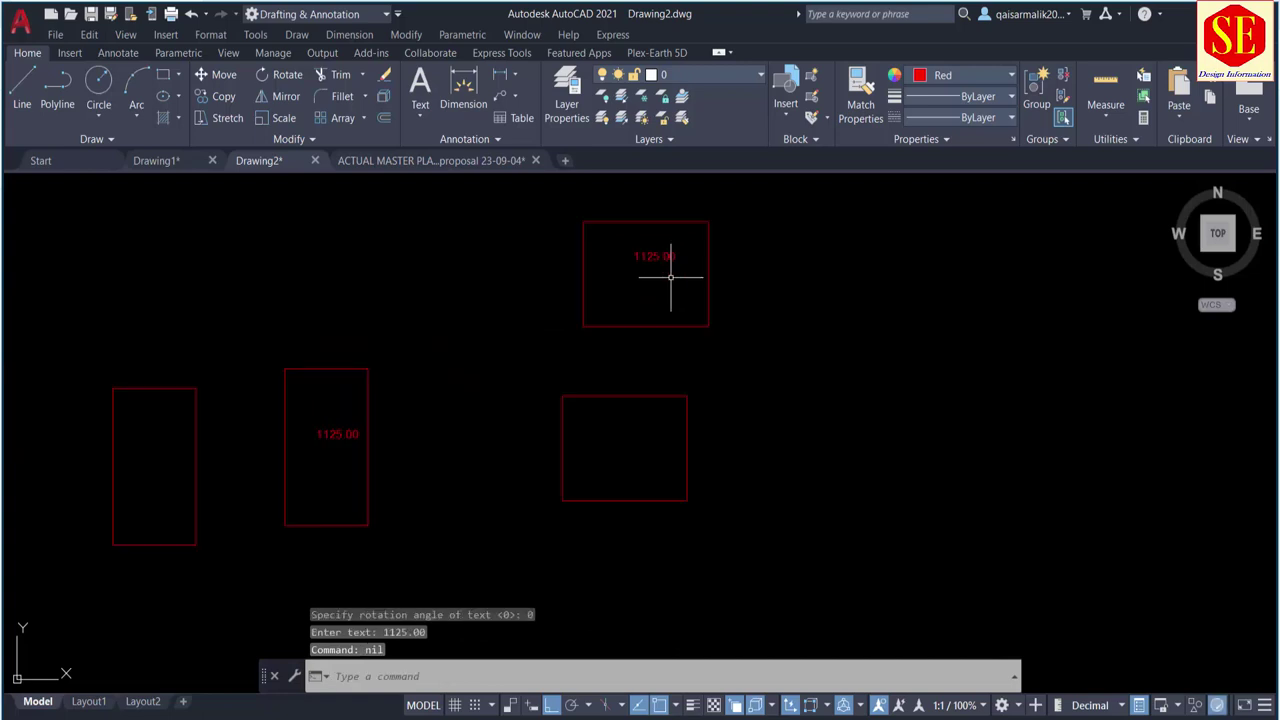
scroll(670, 270, up, 4)
scroll(676, 274, down, 4)
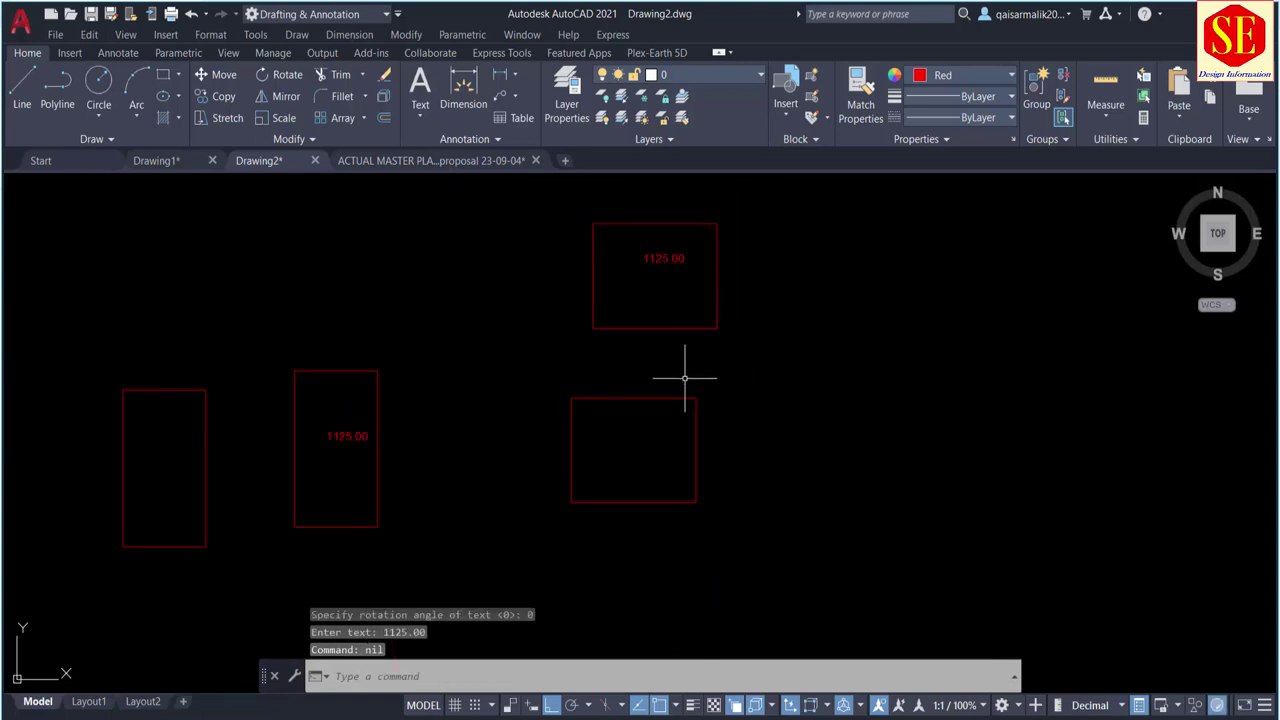
middle_drag(734, 406, 847, 327)
scroll(850, 330, down, 2)
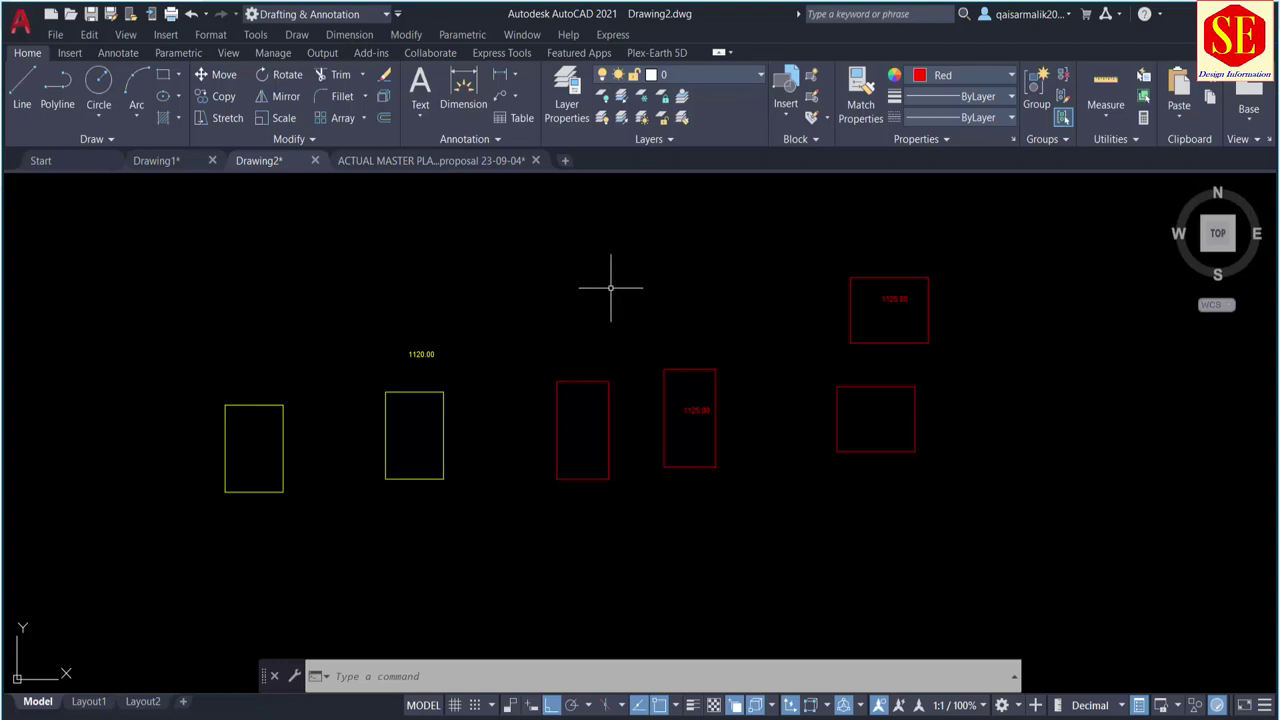
Step: Dimension the red stall rectangle's top edge, confirming a width of 25
text(m)
key(Return)
scroll(600, 357, down, 2)
scroll(584, 368, up, 4)
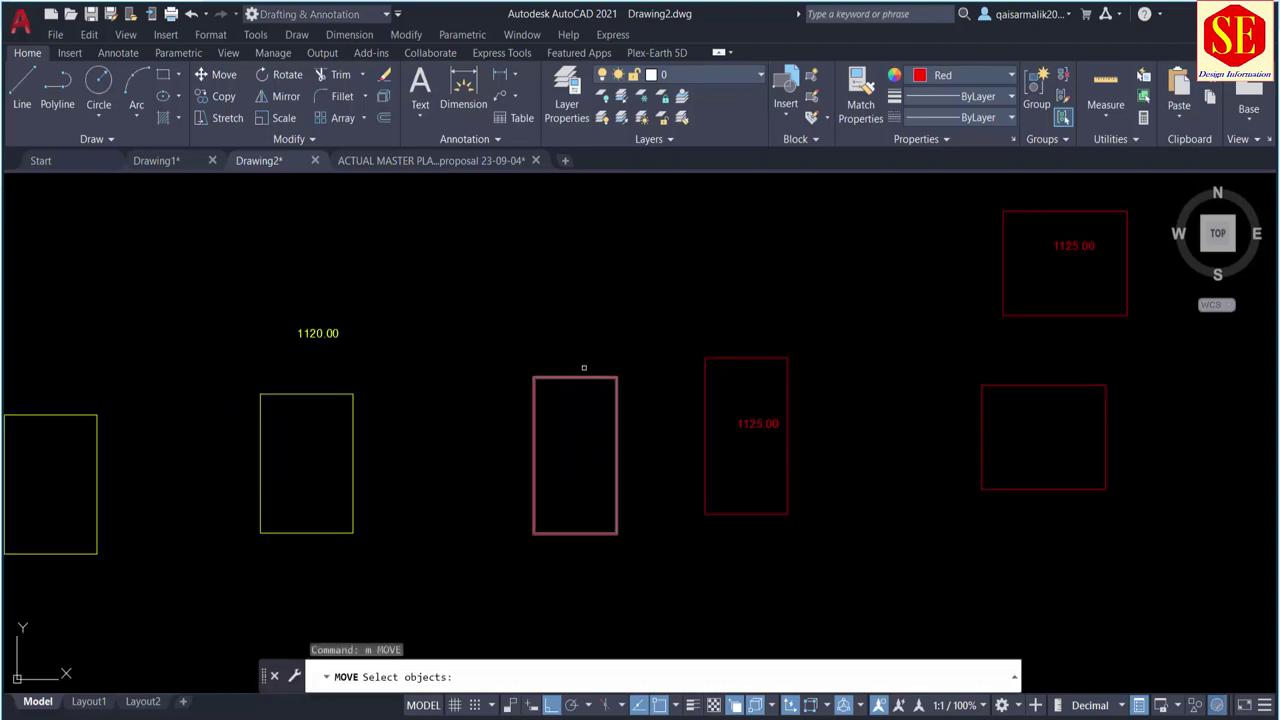
key(Escape)
click(500, 74)
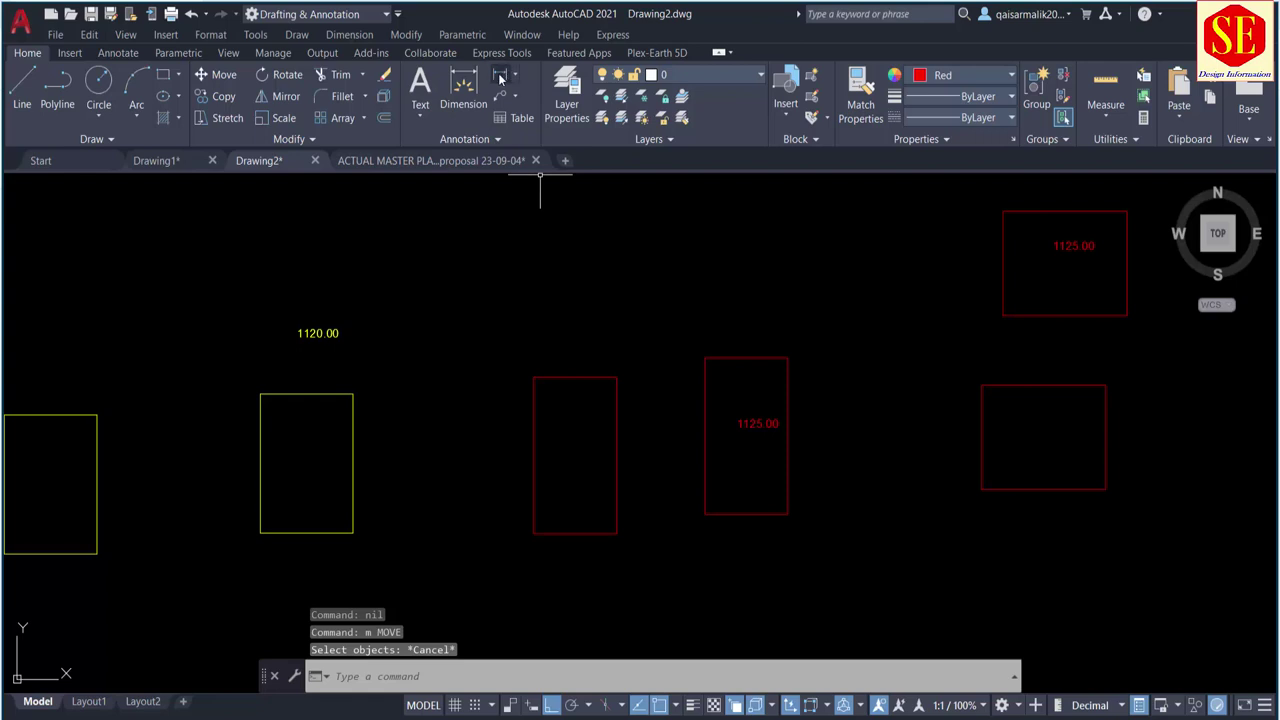
click(533, 377)
click(612, 372)
scroll(609, 368, up, 3)
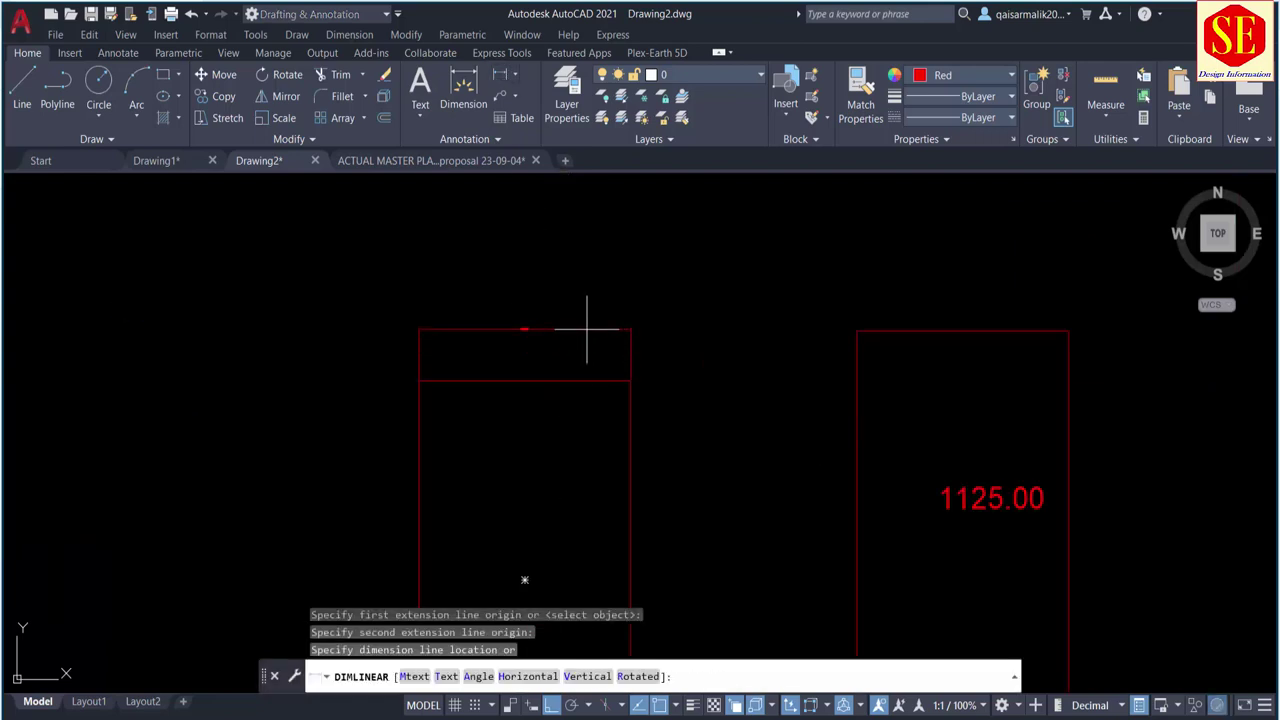
click(587, 328)
scroll(531, 337, up, 3)
scroll(600, 320, down, 3)
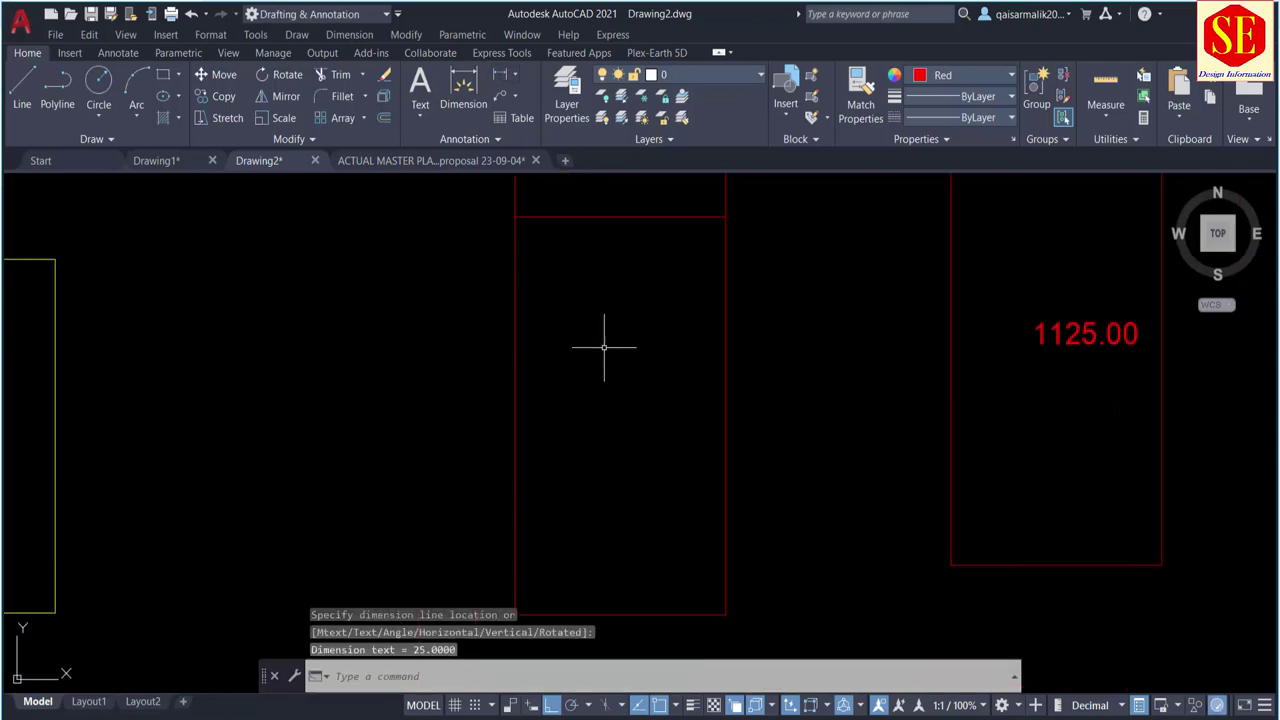
Step: Dimension the rectangle's left side, confirming a length of 45
key(Return)
click(515, 216)
middle_drag(502, 534, 529, 440)
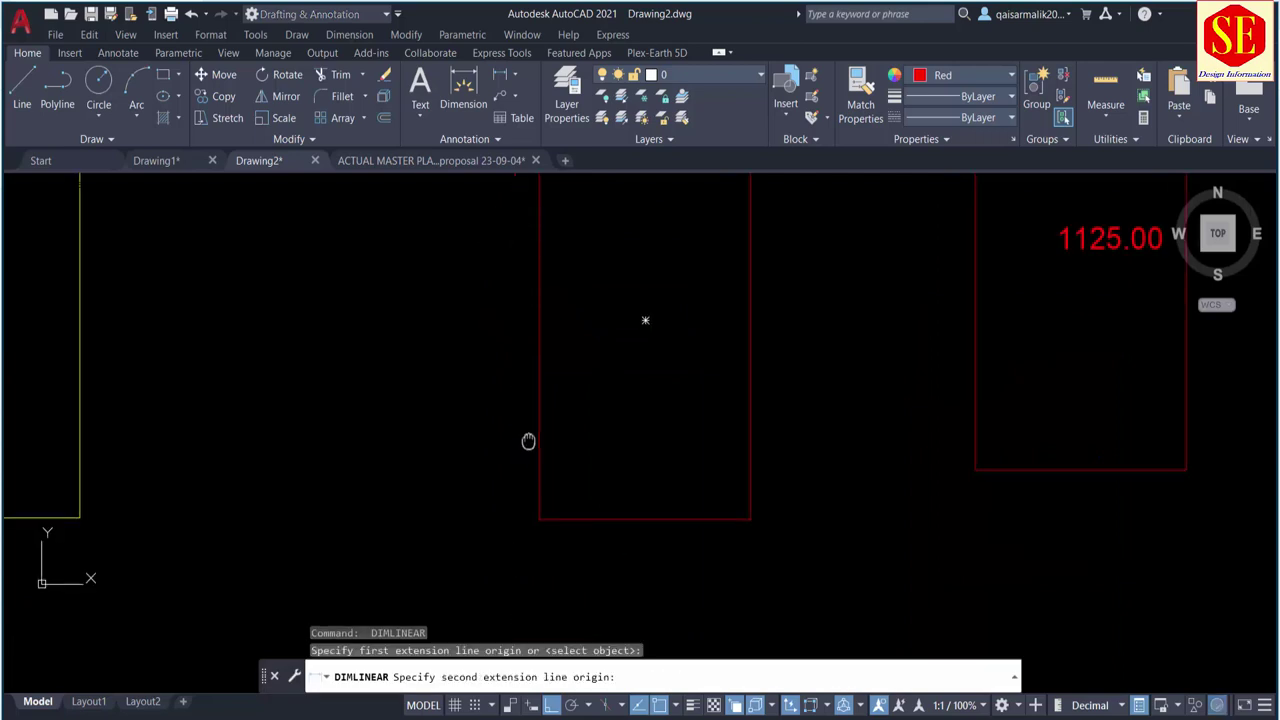
click(542, 521)
click(536, 500)
scroll(443, 297, up, 3)
scroll(543, 354, up, 2)
scroll(549, 366, down, 4)
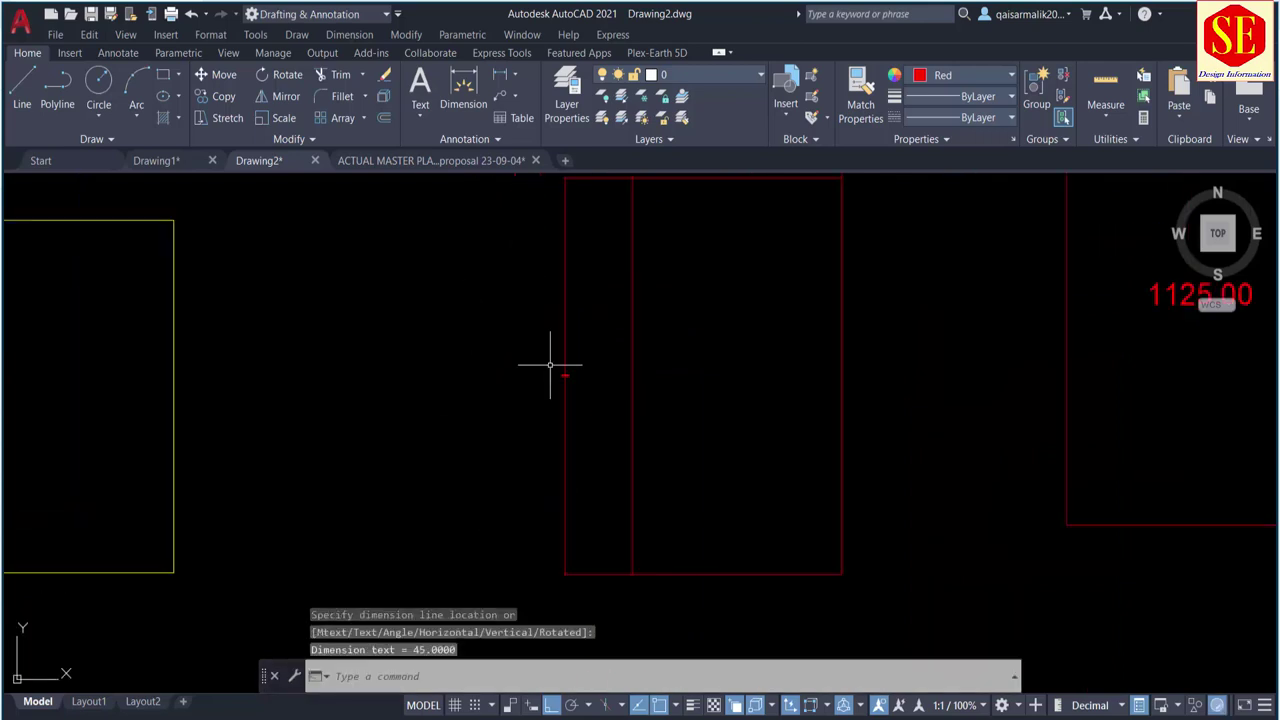
scroll(549, 366, down, 5)
scroll(471, 286, up, 5)
Step: Erase the extra object above the rectangle, the top 25 dimension
middle_drag(609, 279, 623, 434)
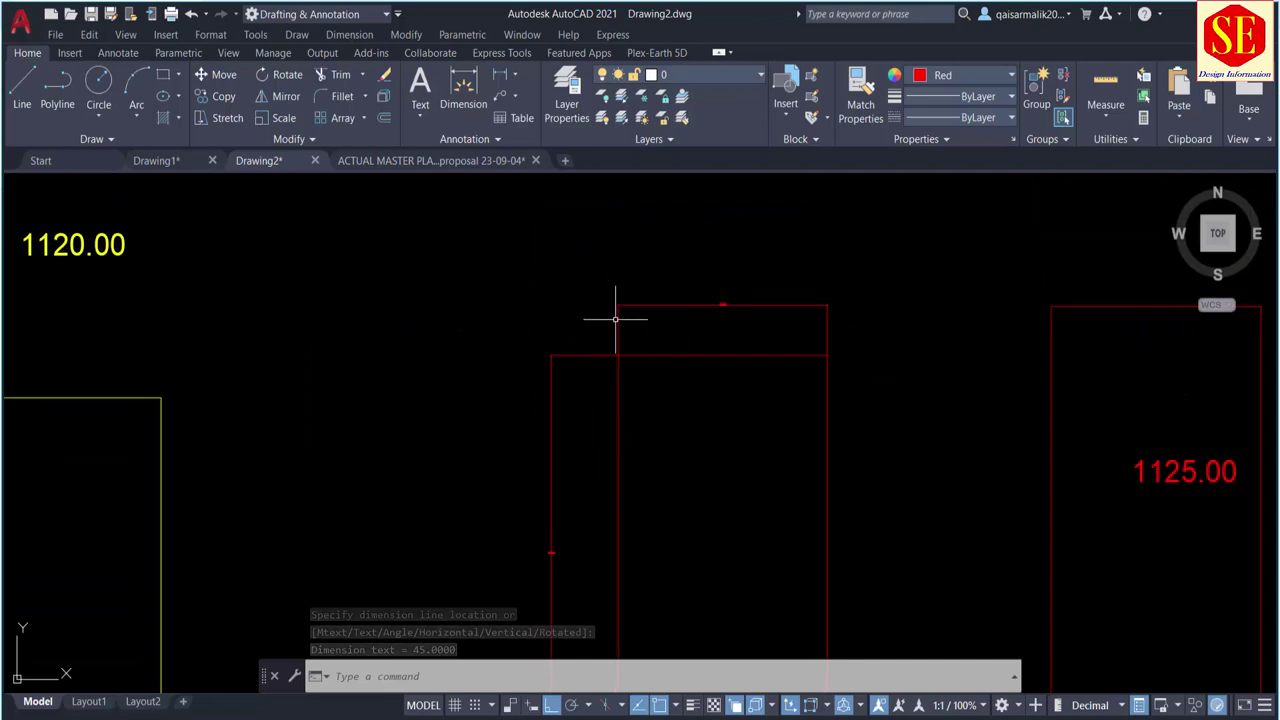
click(651, 271)
click(600, 302)
text(e)
key(Return)
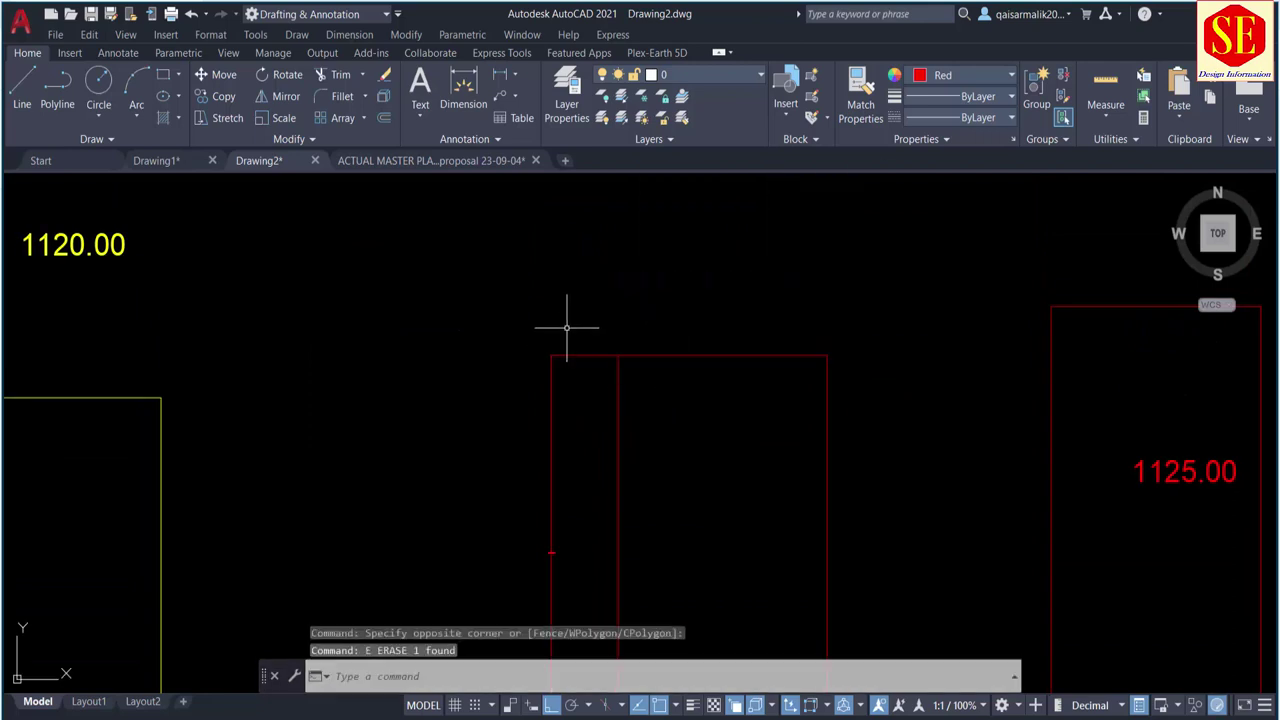
scroll(516, 325, down, 5)
Step: Start moving the red stall from its corner, then cancel the unfinished move
text(m)
key(Return)
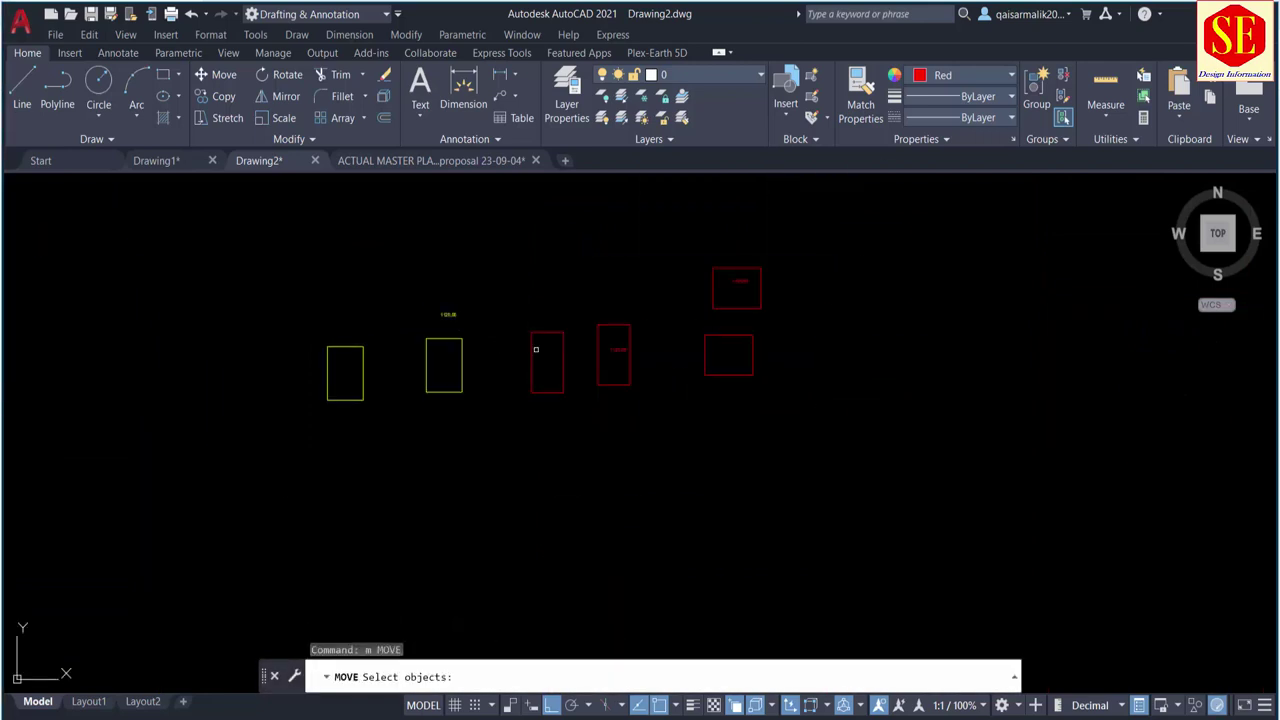
click(543, 343)
key(Return)
click(551, 285)
scroll(545, 304, down, 5)
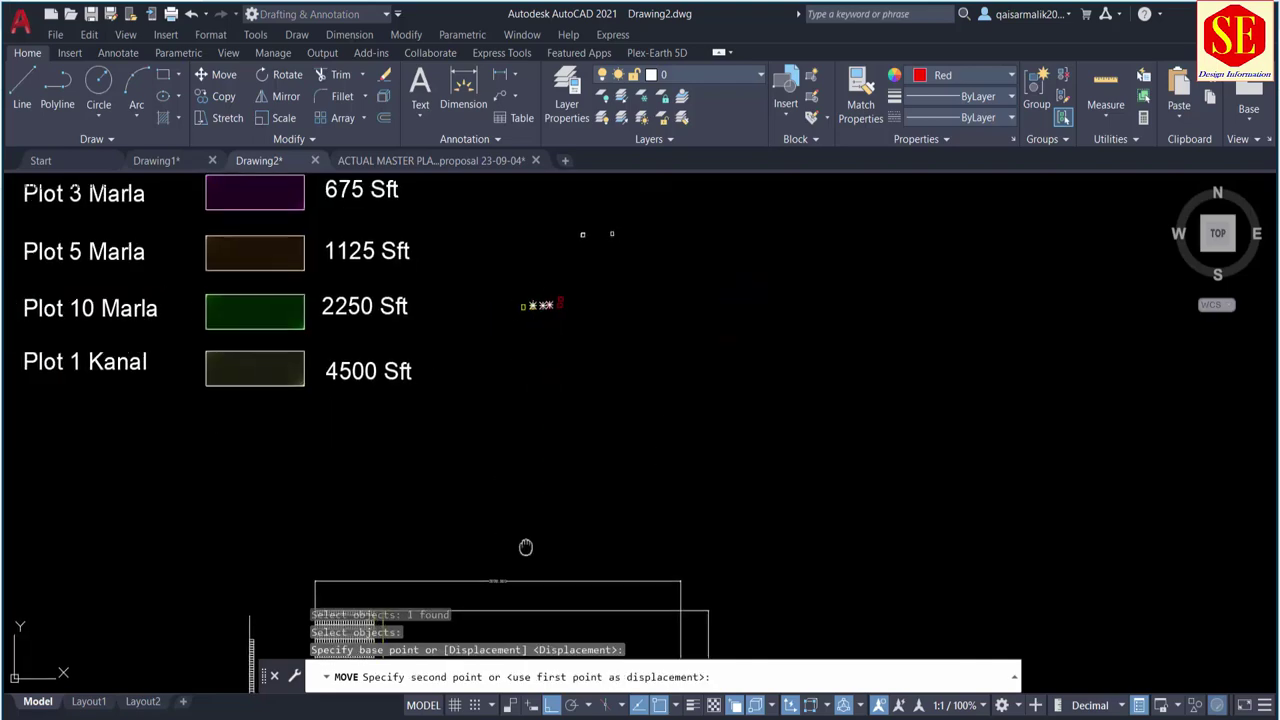
middle_drag(523, 543, 600, 286)
scroll(526, 276, up, 6)
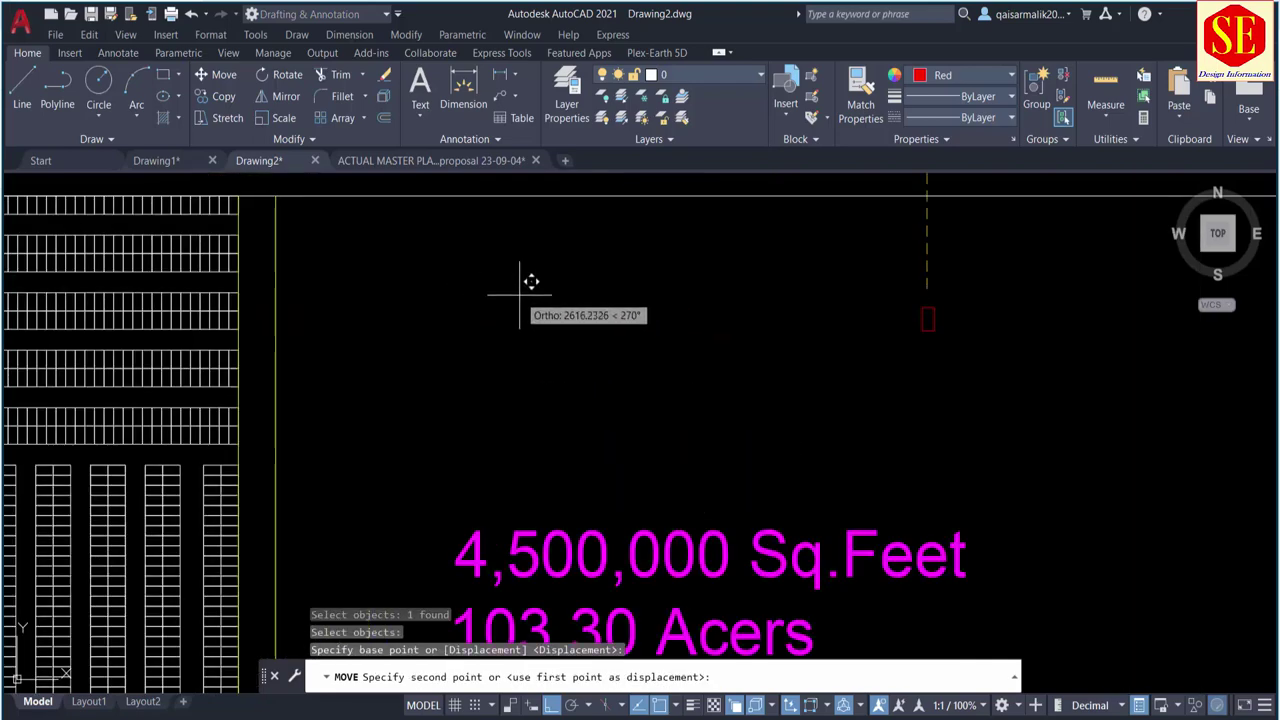
key(Escape)
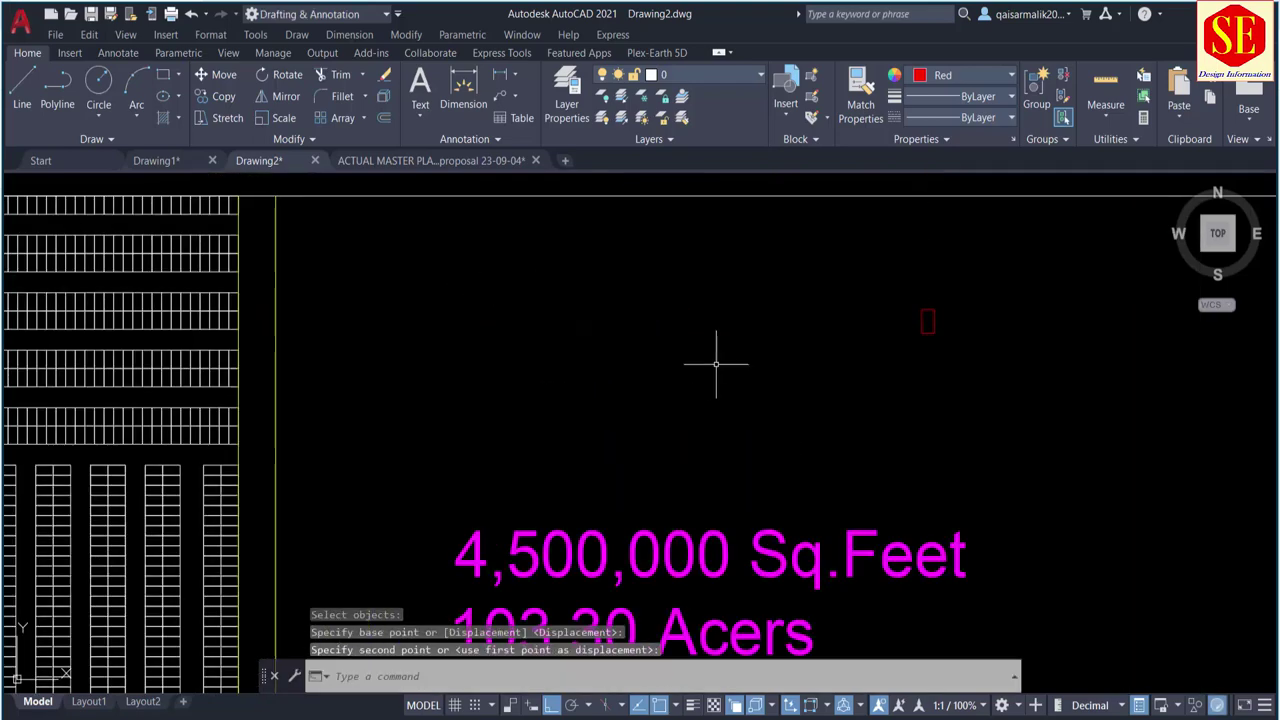
Step: Move the red stall so its top-left corner snaps to the boundary's top-left corner
text(m)
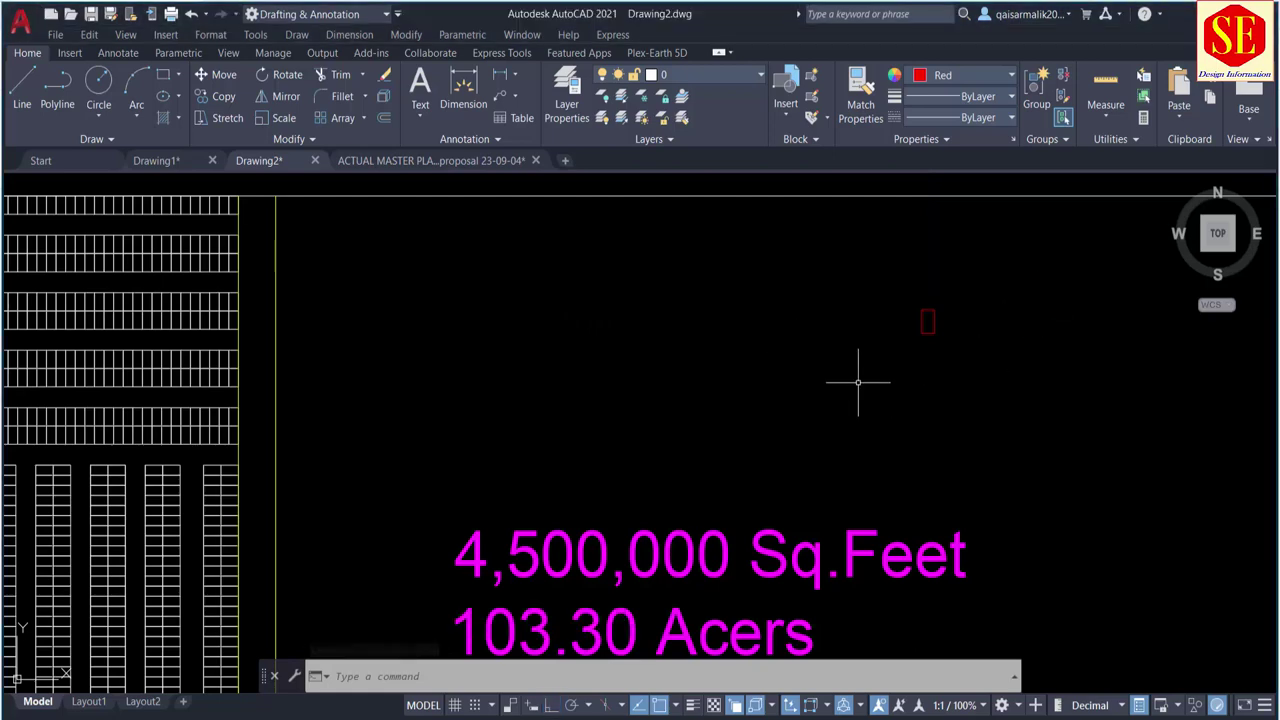
key(Return)
click(928, 325)
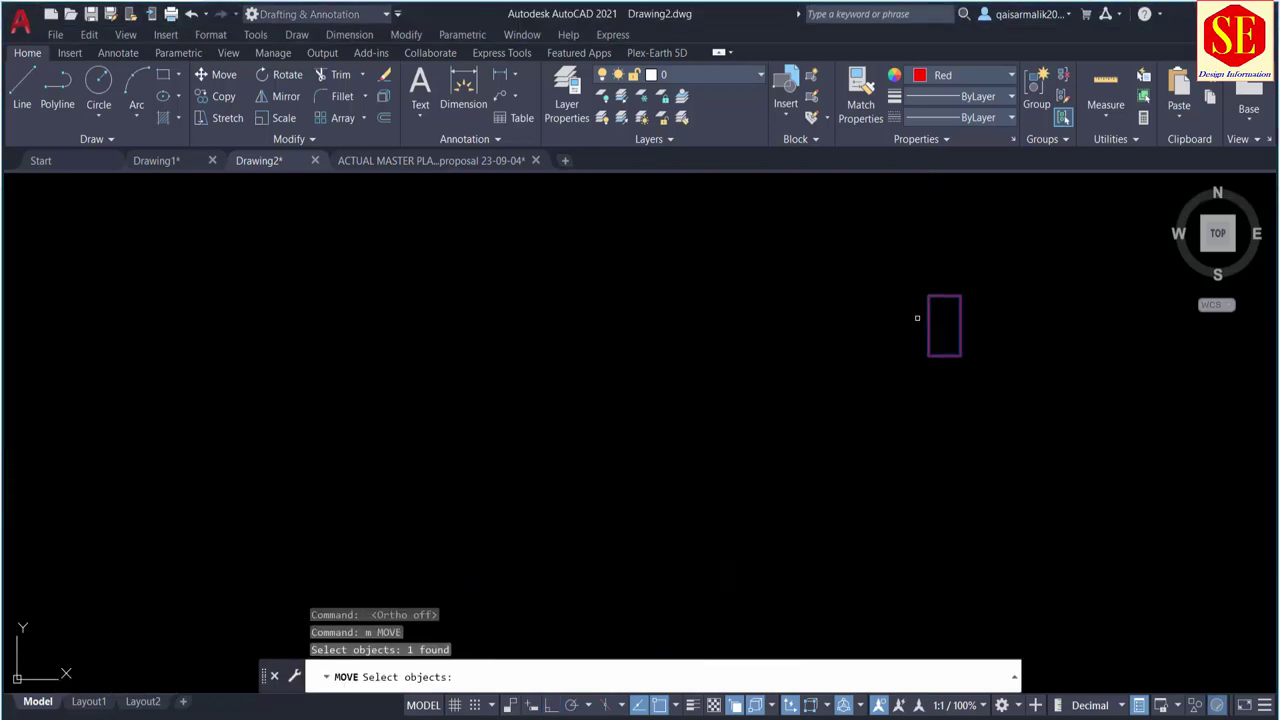
key(Return)
click(930, 321)
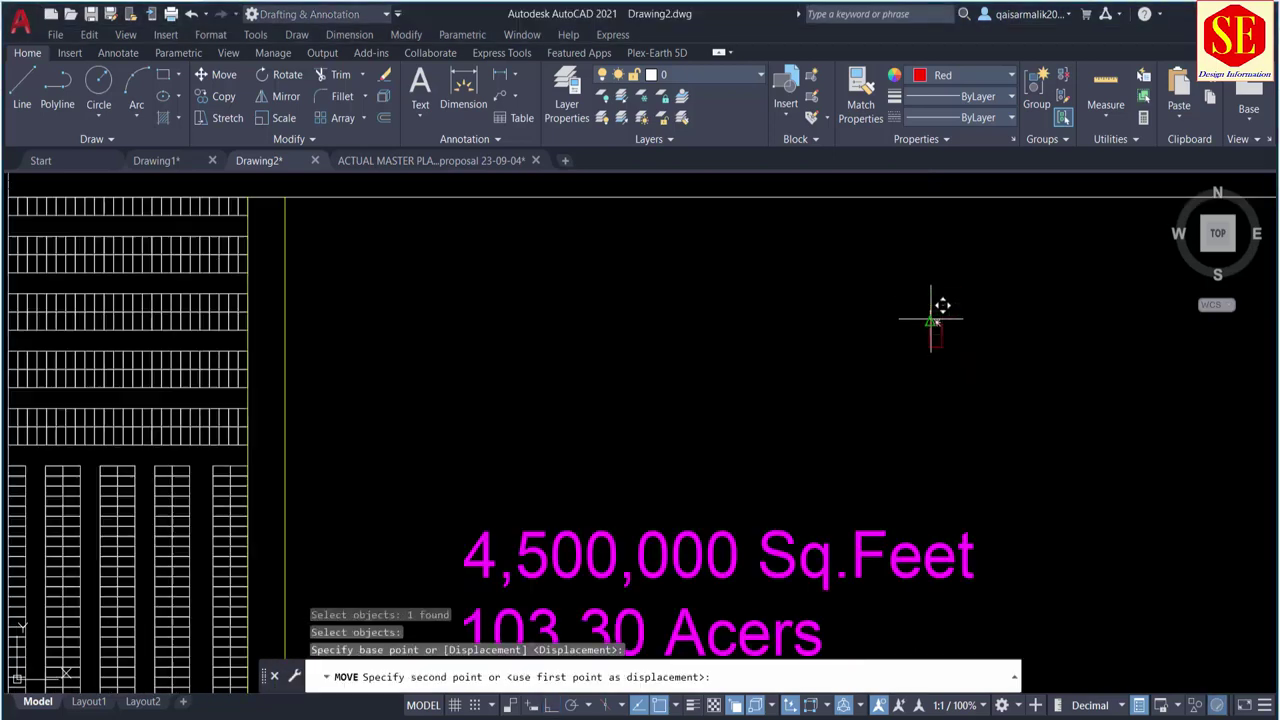
click(300, 211)
middle_drag(300, 211, 366, 380)
Step: Copy the corner red stall four times to the right along the top boundary
scroll(366, 380, up, 3)
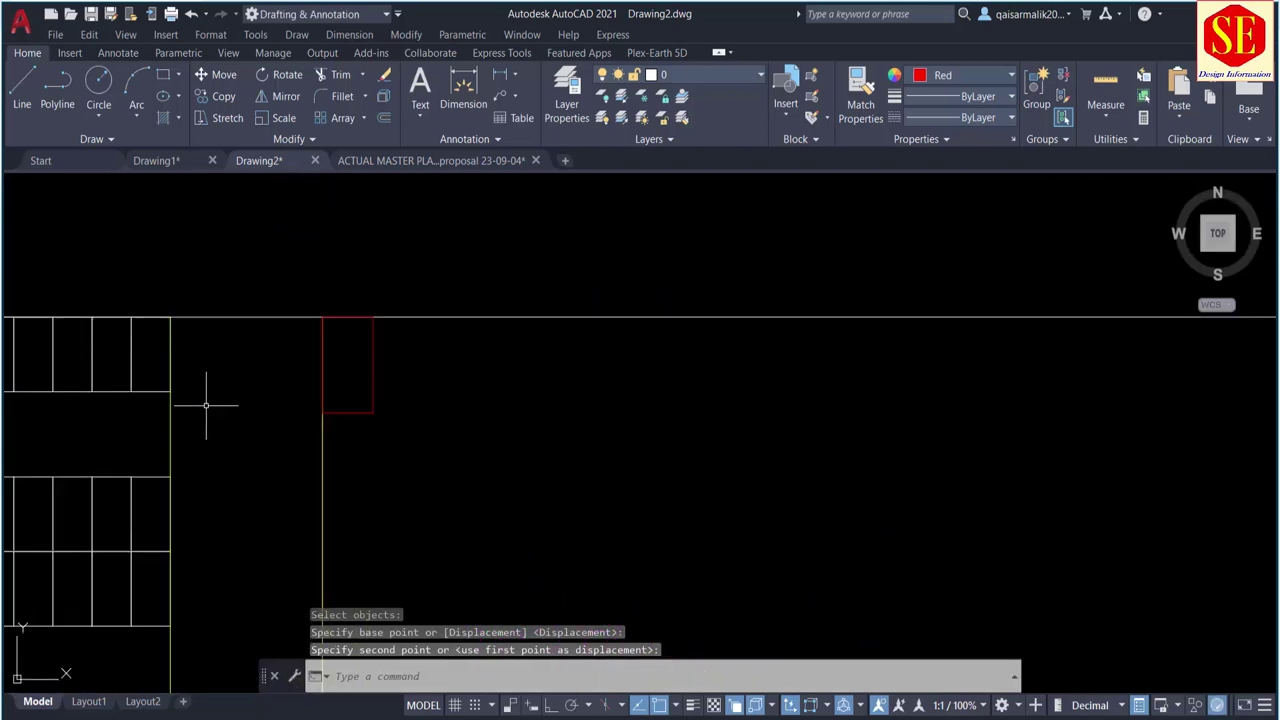
middle_drag(206, 409, 337, 417)
text(o)
key(Return)
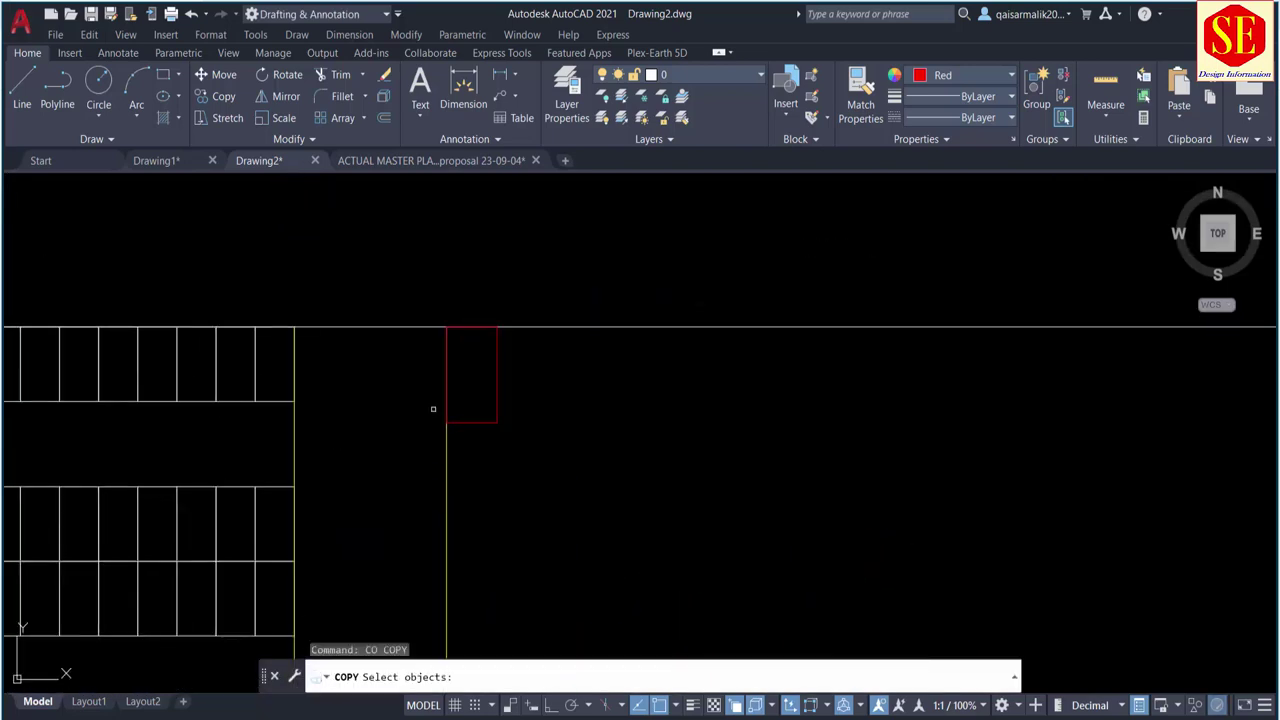
click(488, 422)
key(Return)
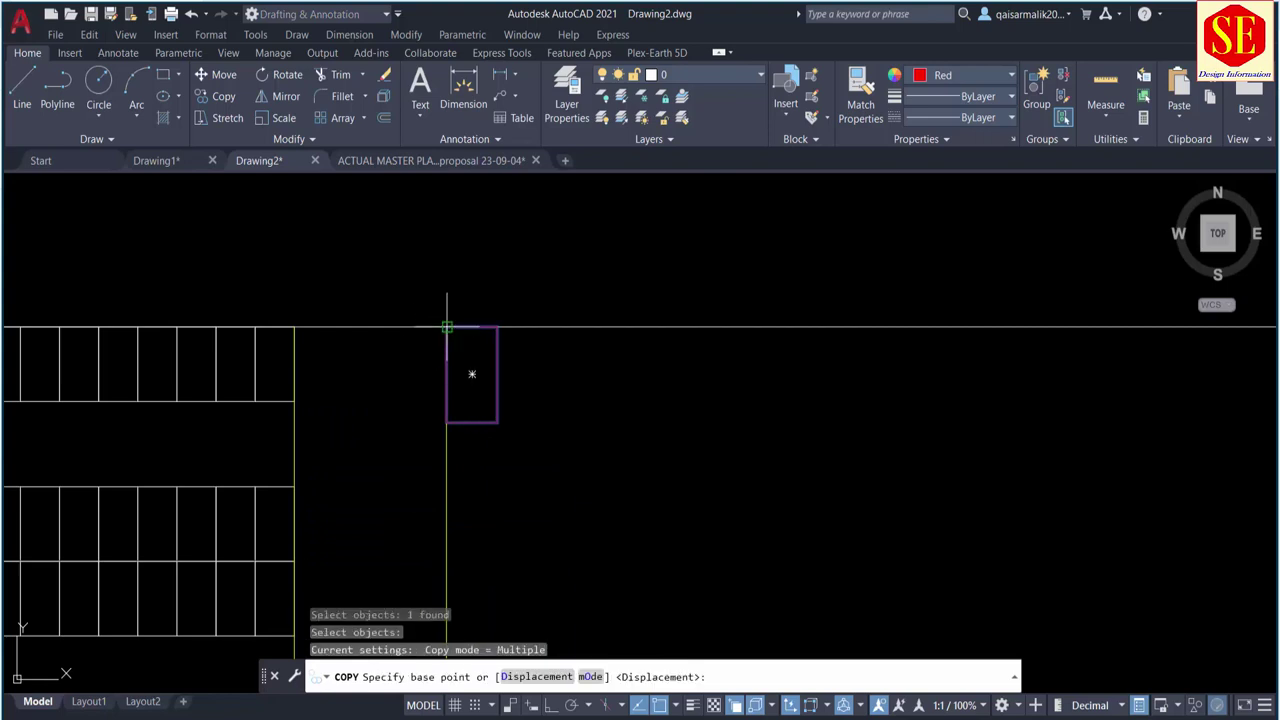
click(446, 327)
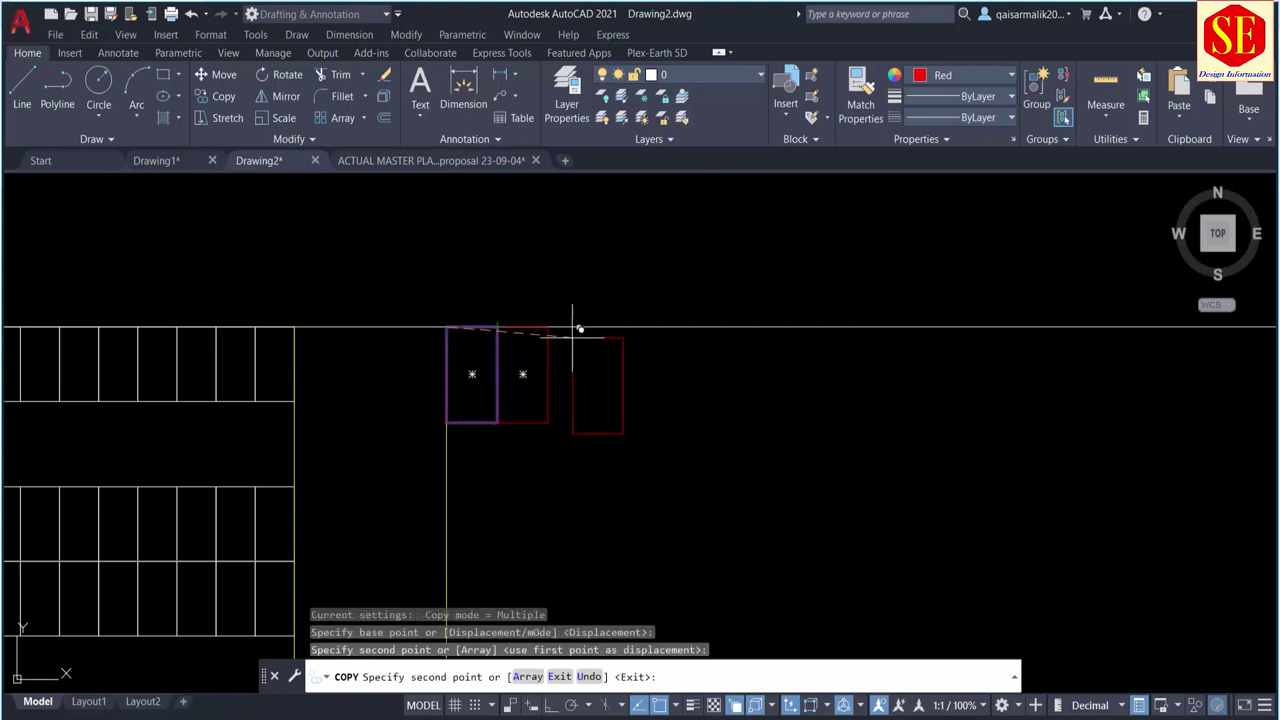
click(549, 326)
click(599, 326)
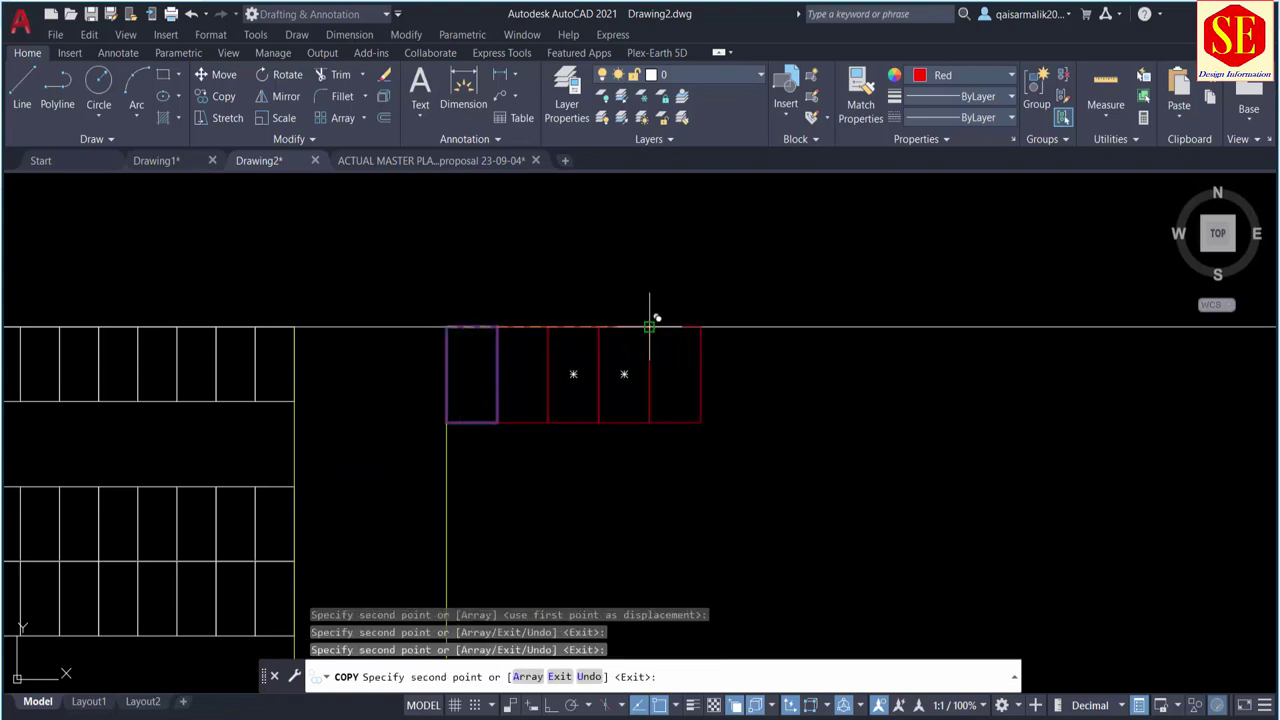
click(650, 326)
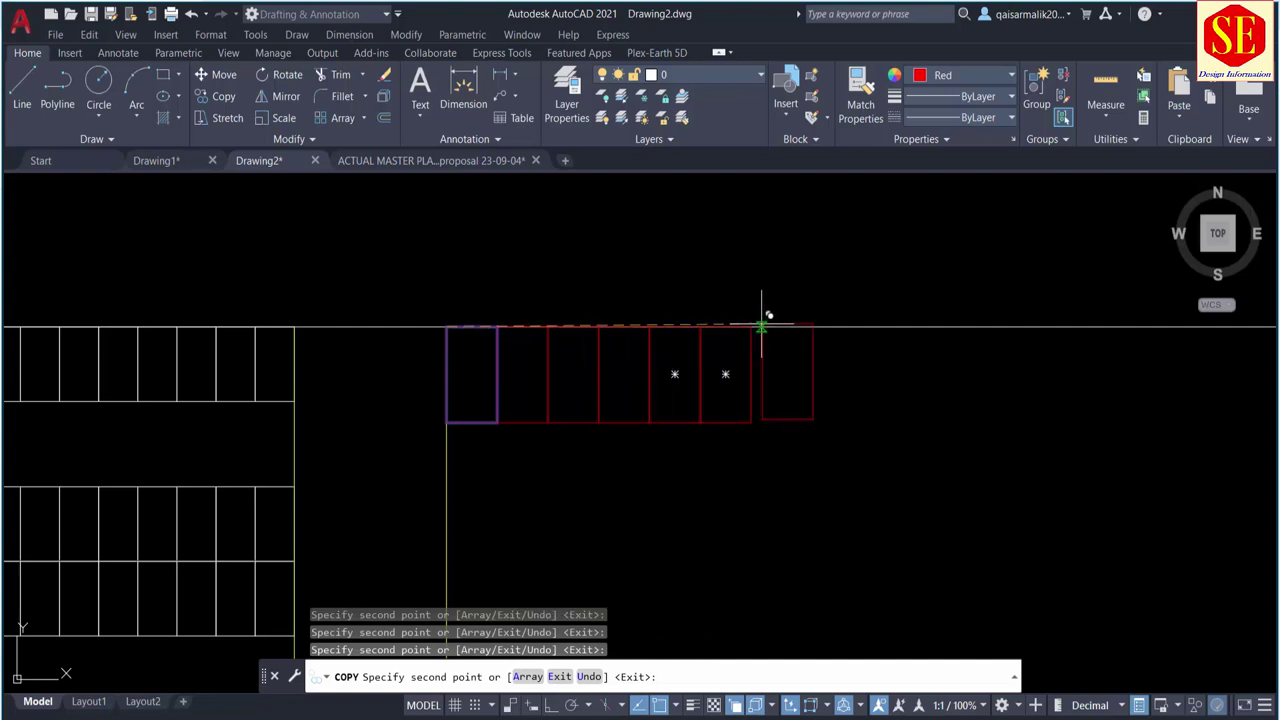
click(802, 326)
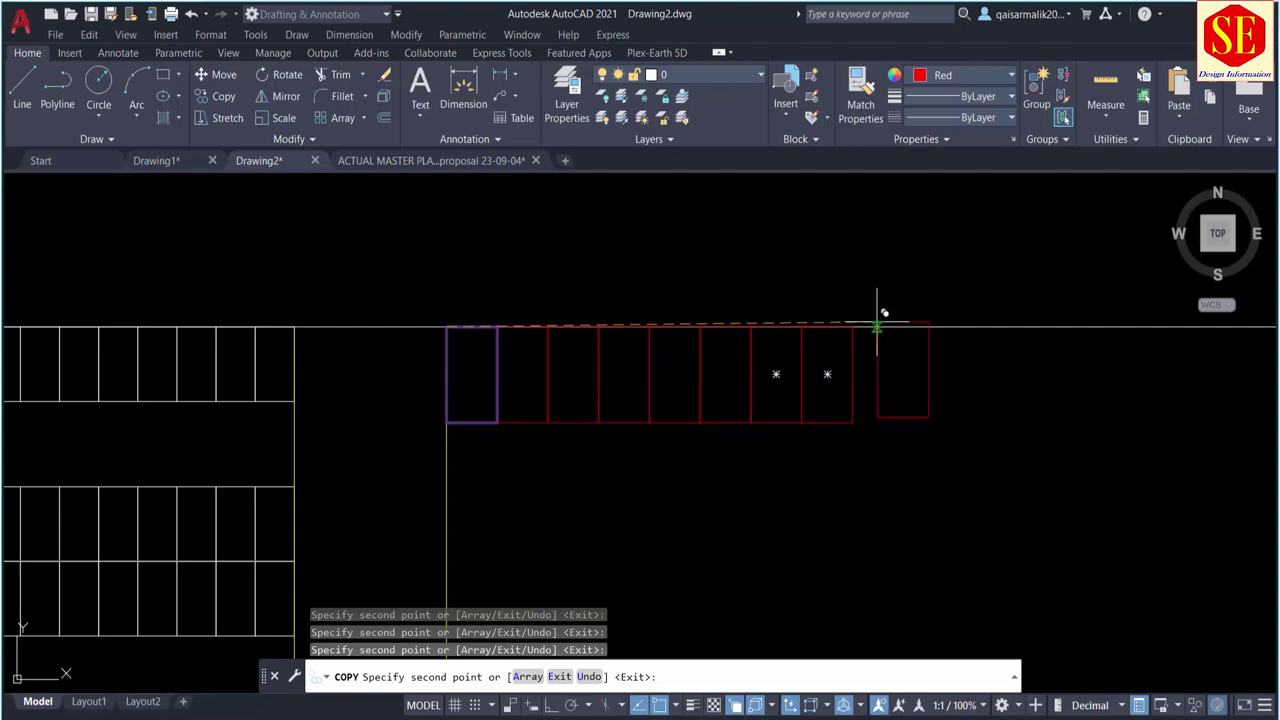
Step: Add five more stall copies further right, extending the continuous red strip
middle_drag(930, 362, 731, 374)
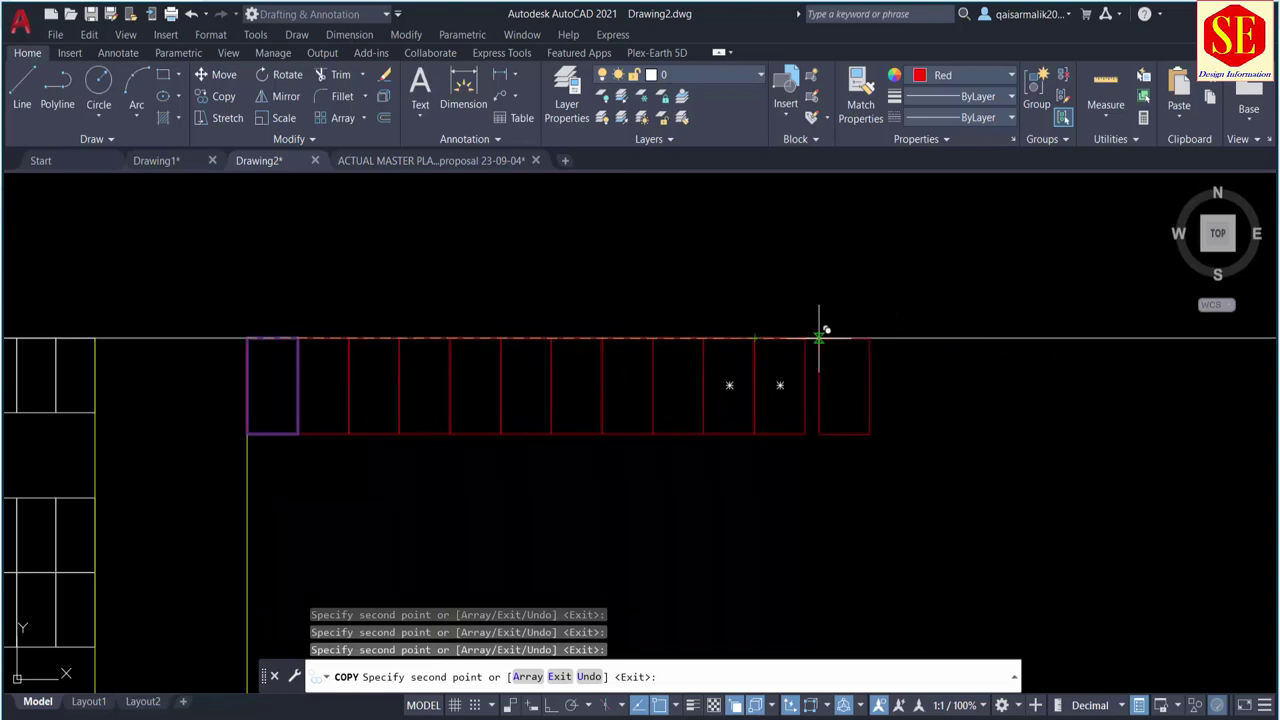
click(806, 338)
click(856, 338)
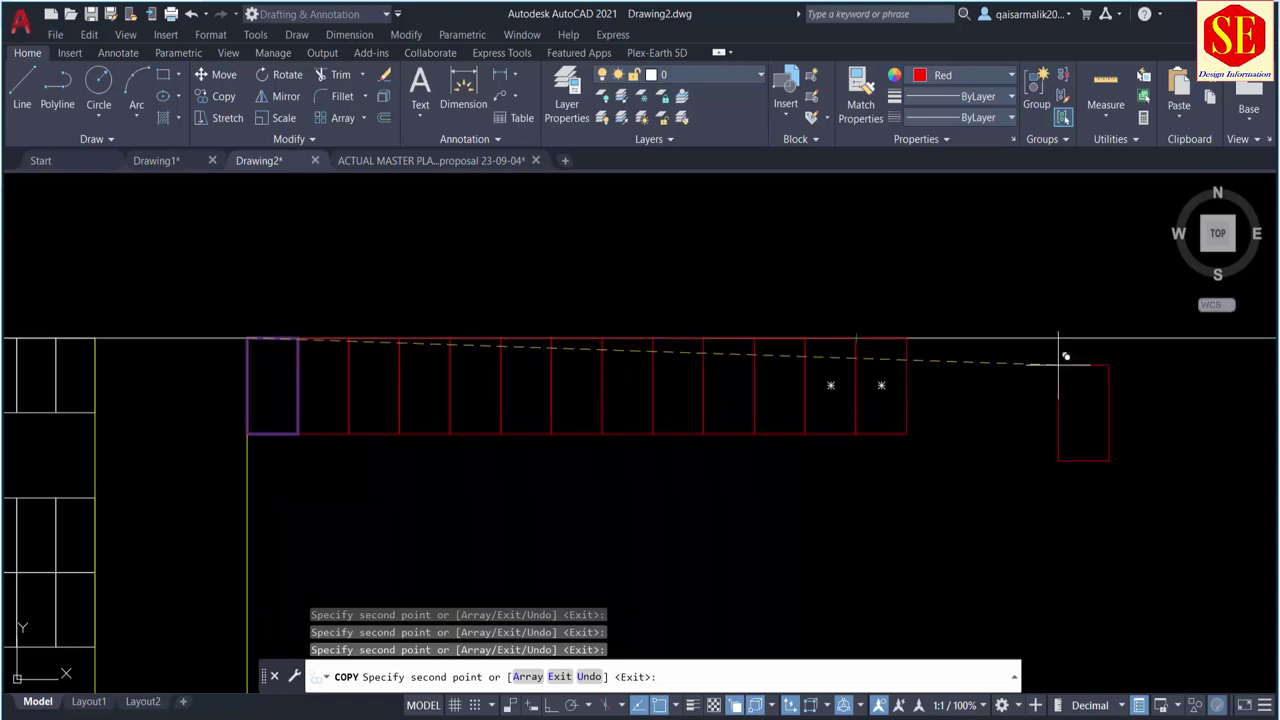
middle_drag(1060, 342, 860, 354)
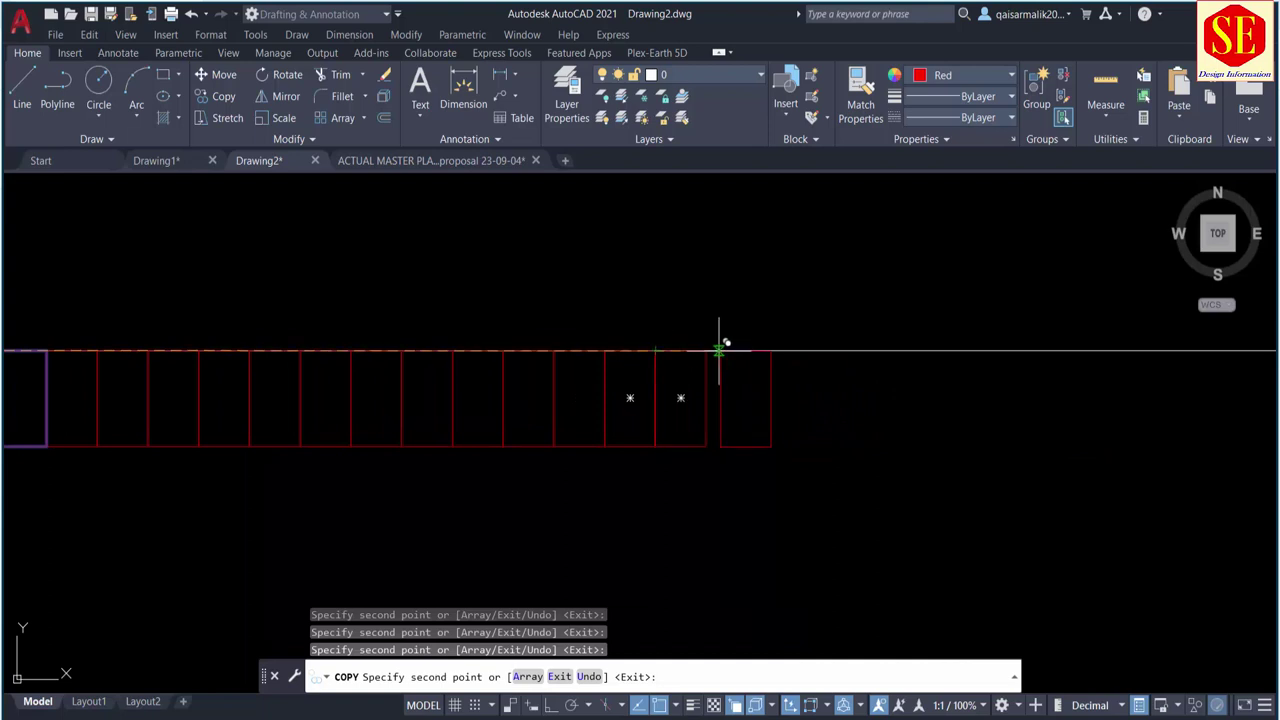
click(757, 349)
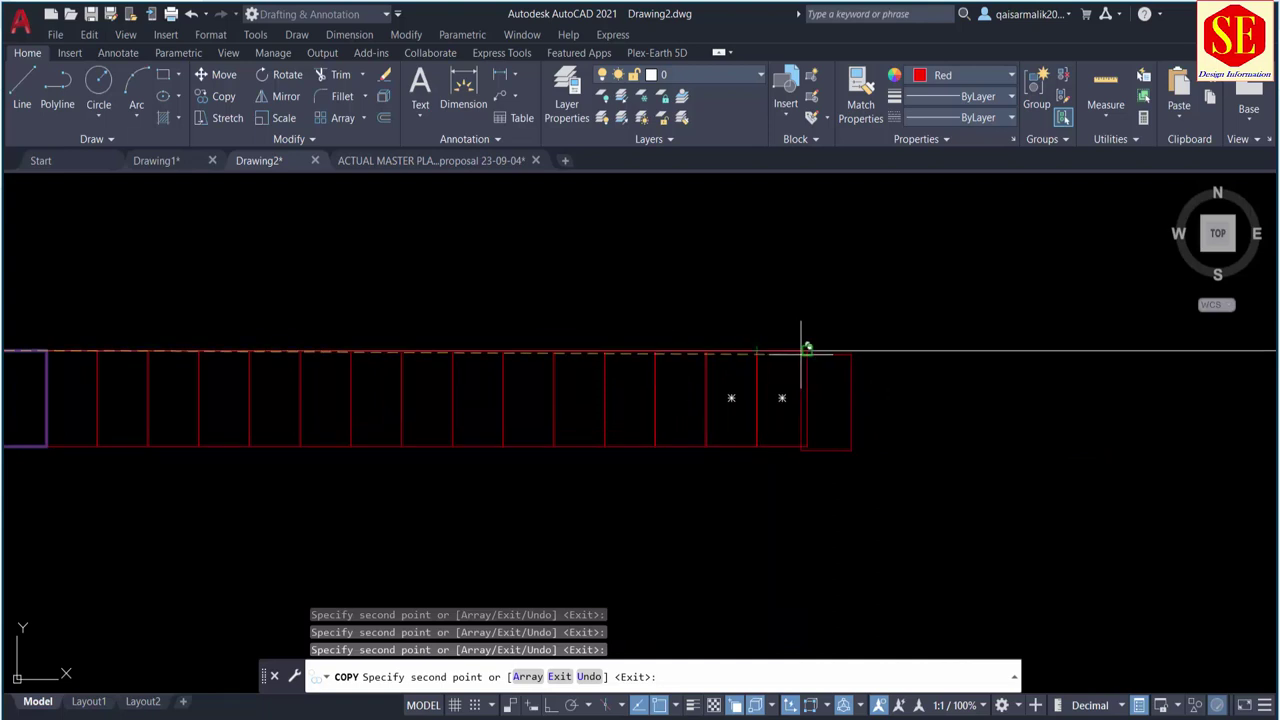
click(807, 349)
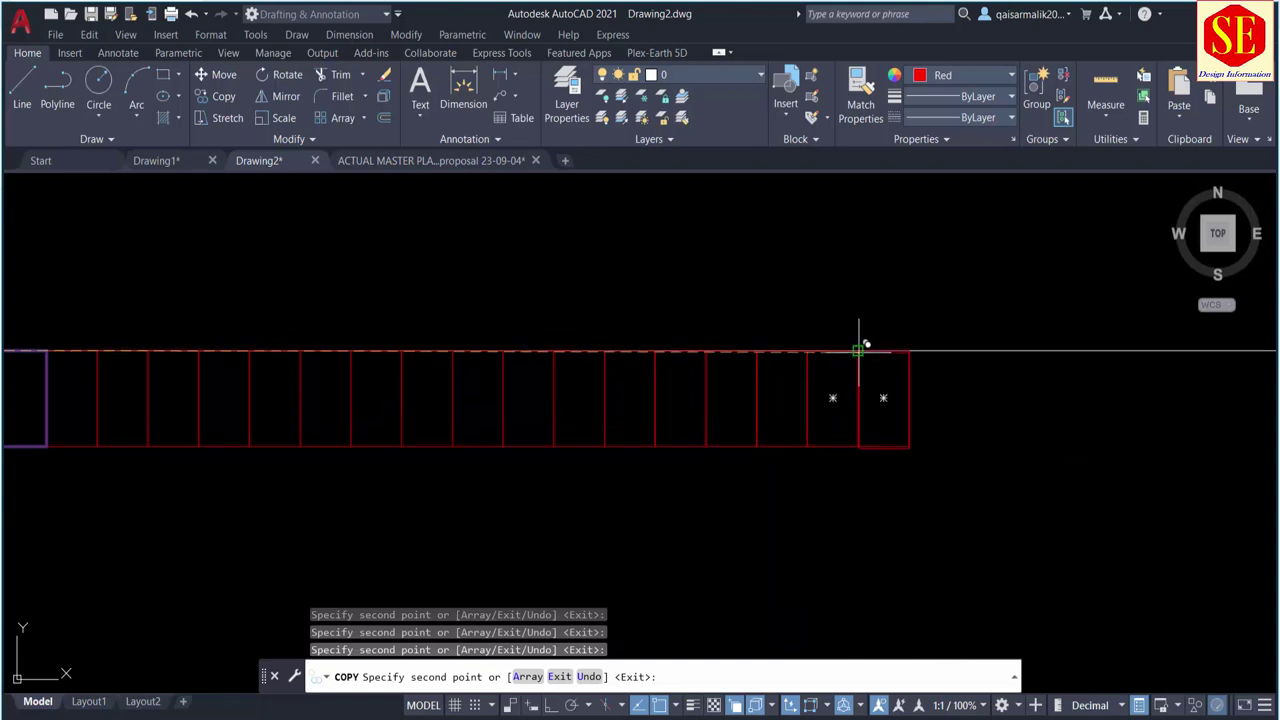
click(908, 349)
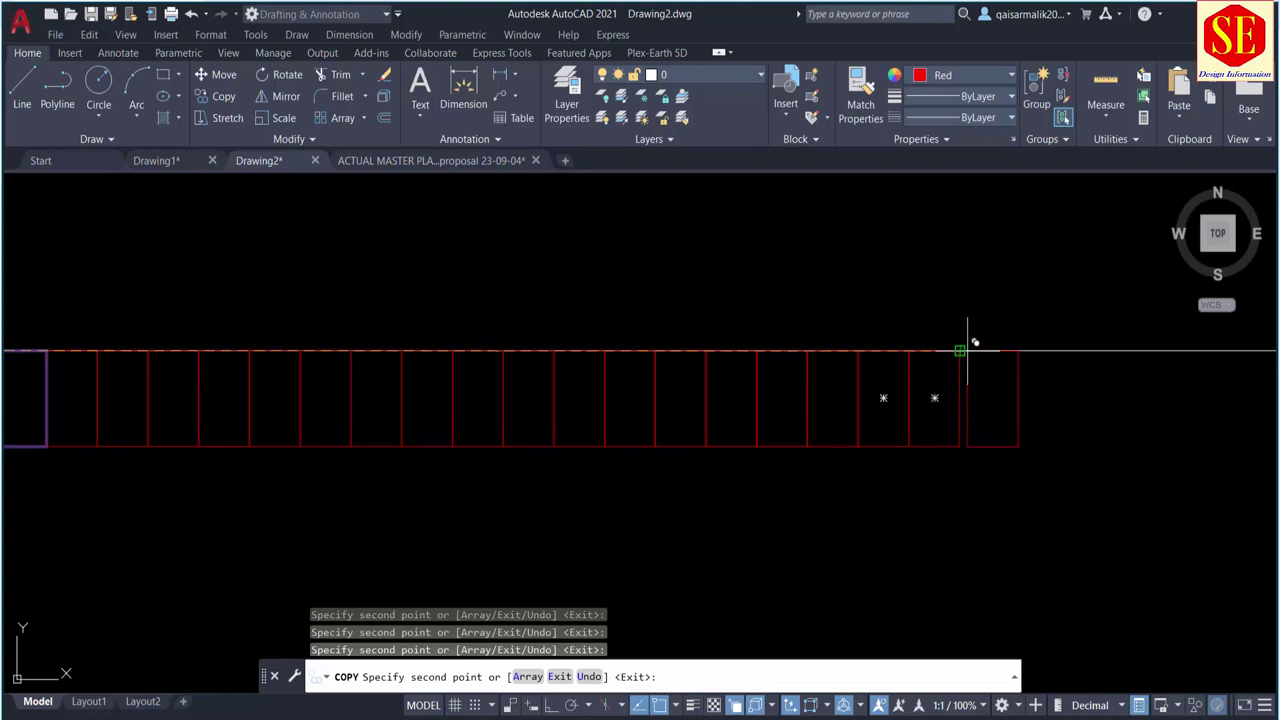
scroll(959, 349, down, 4)
Step: End the copy and draw a line from the red row's lower-left corner rightward past the row
key(Escape)
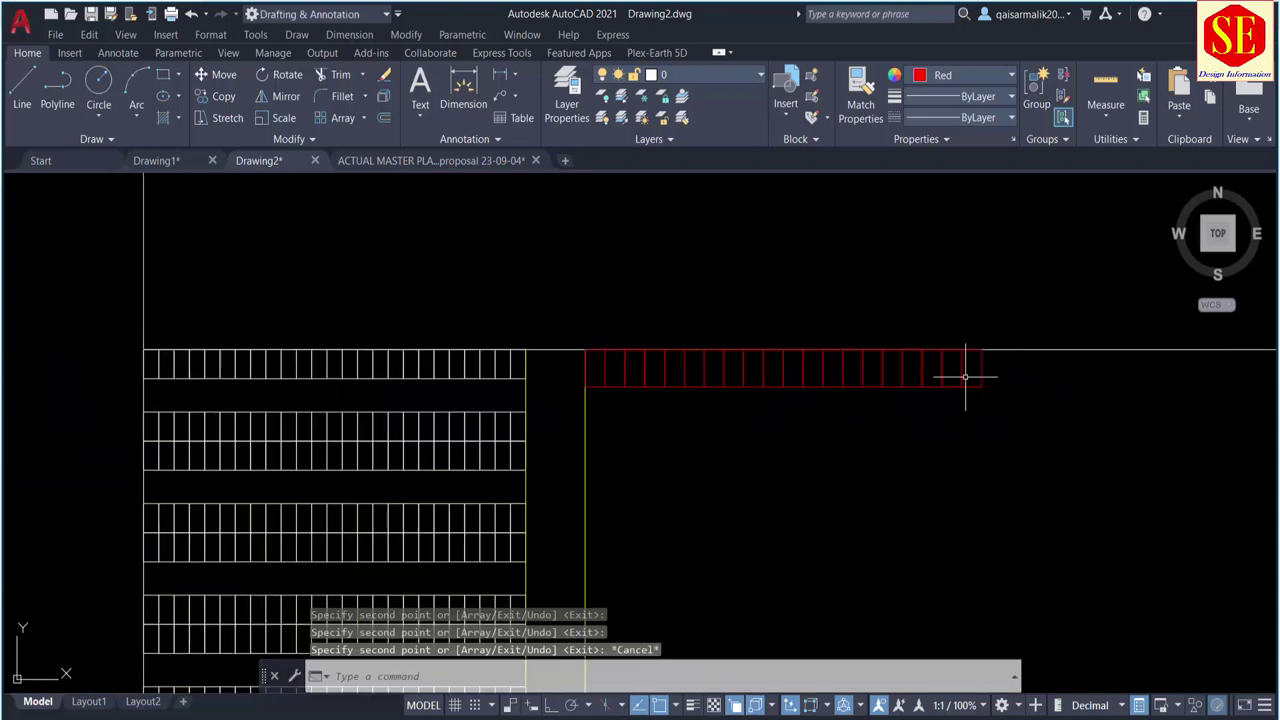
scroll(382, 410, up, 2)
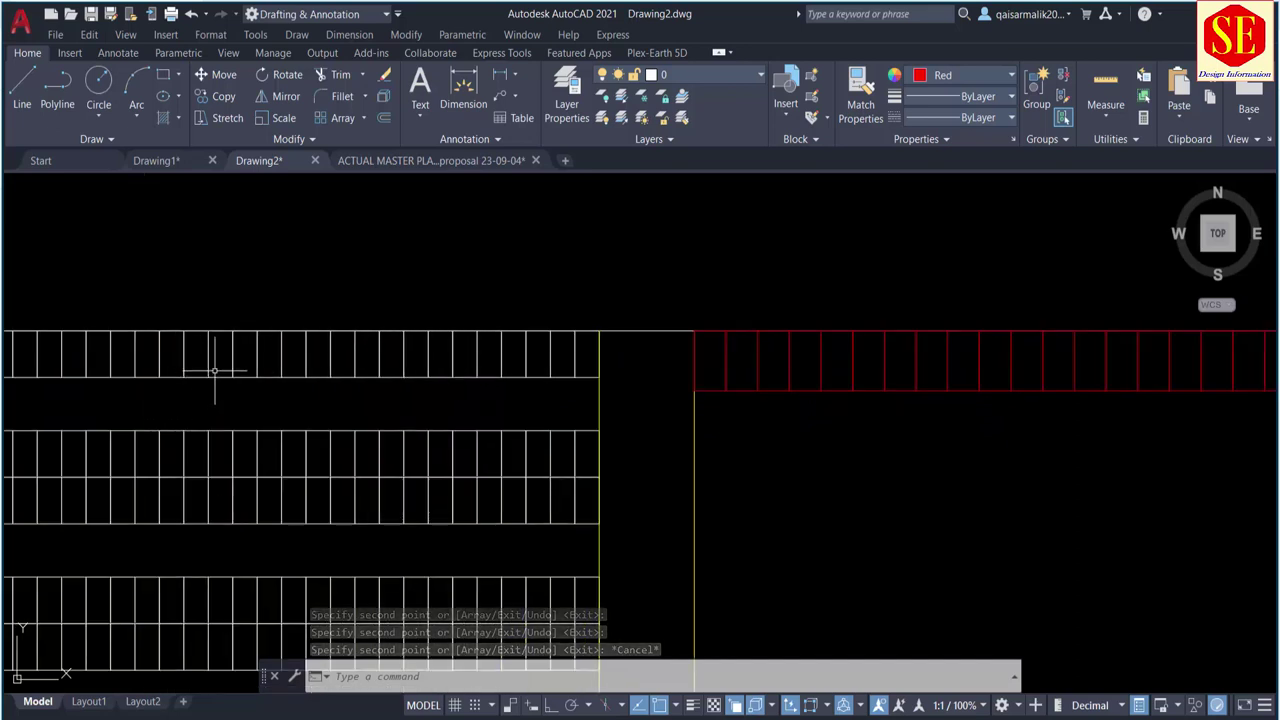
scroll(214, 366, down, 2)
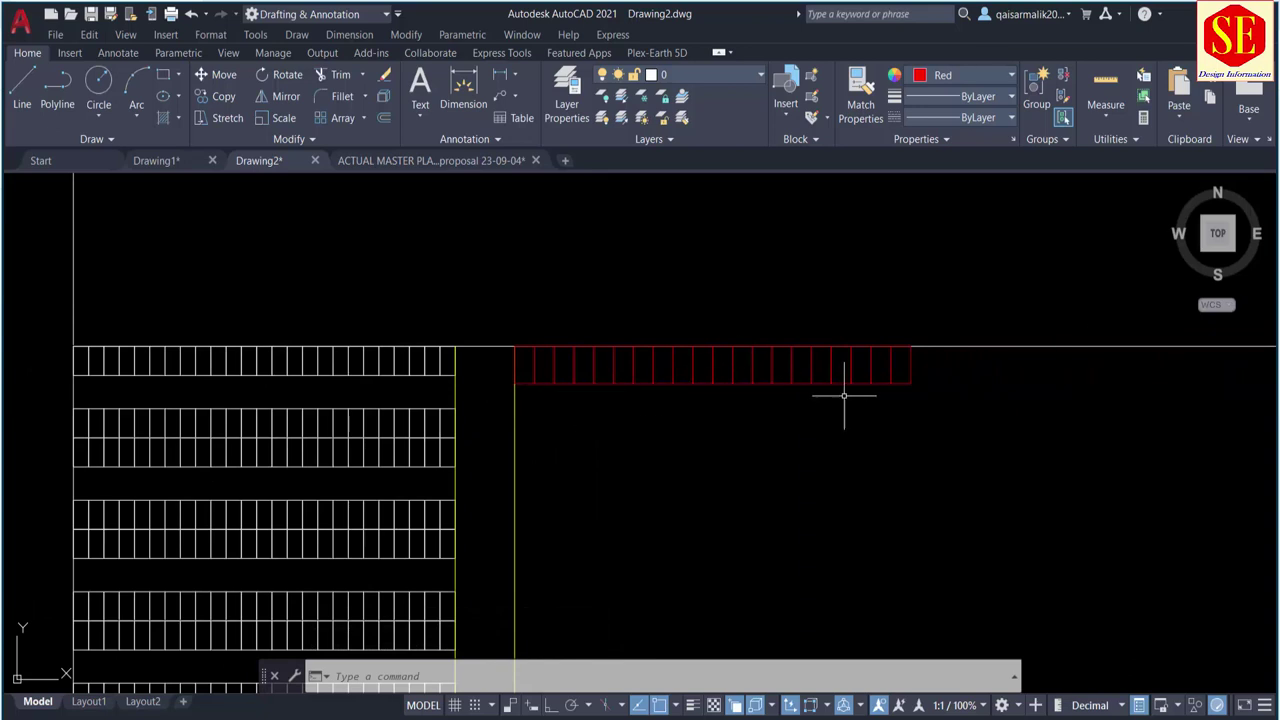
scroll(844, 396, up, 2)
middle_drag(506, 410, 965, 436)
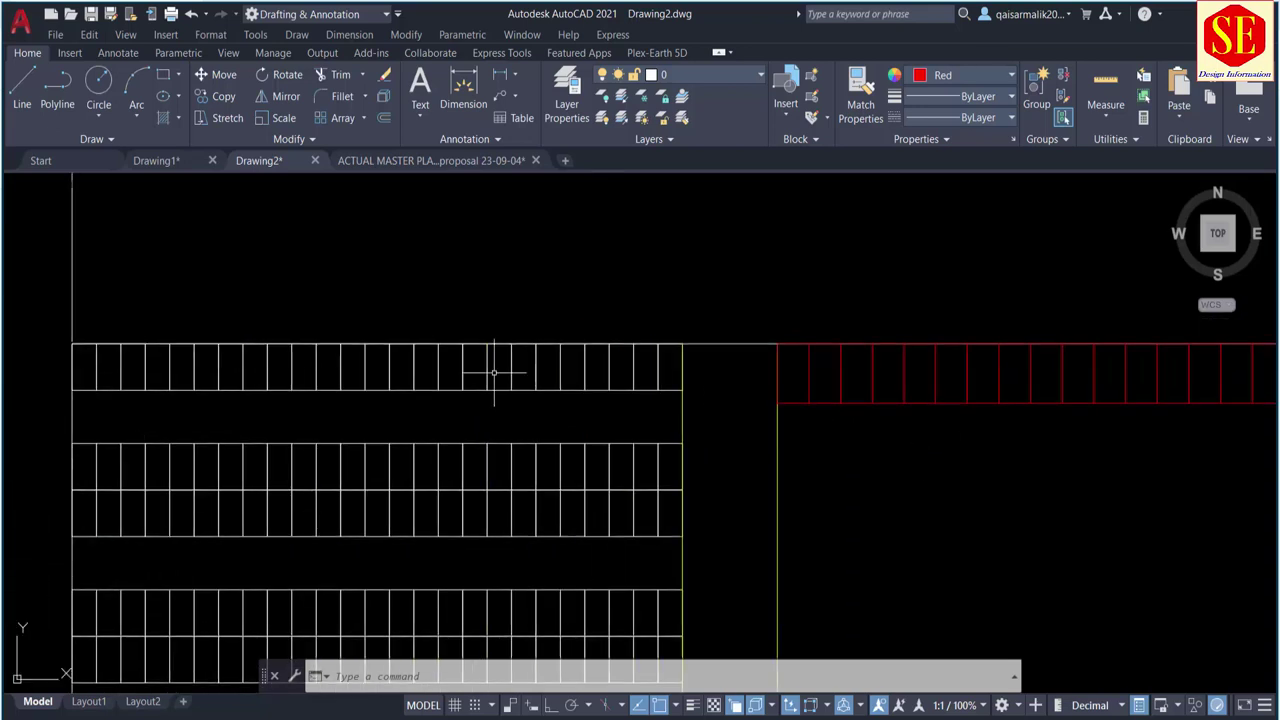
middle_drag(618, 380, 81, 398)
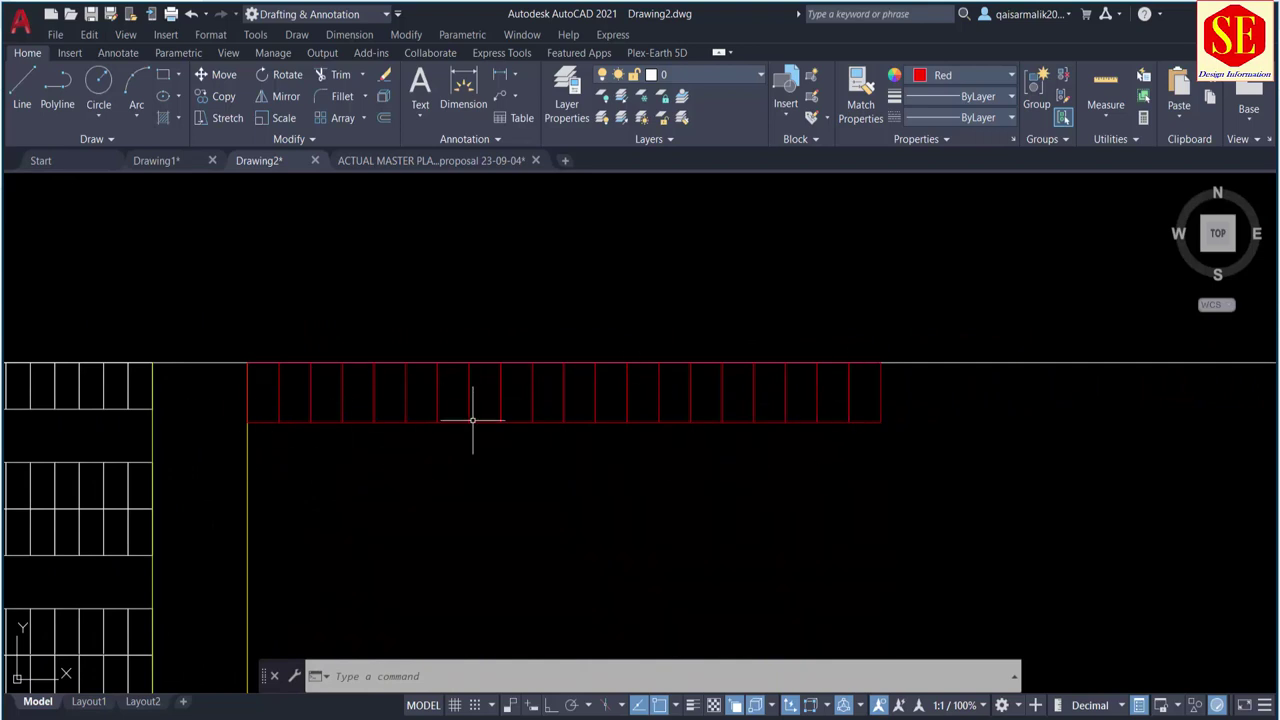
click(332, 676)
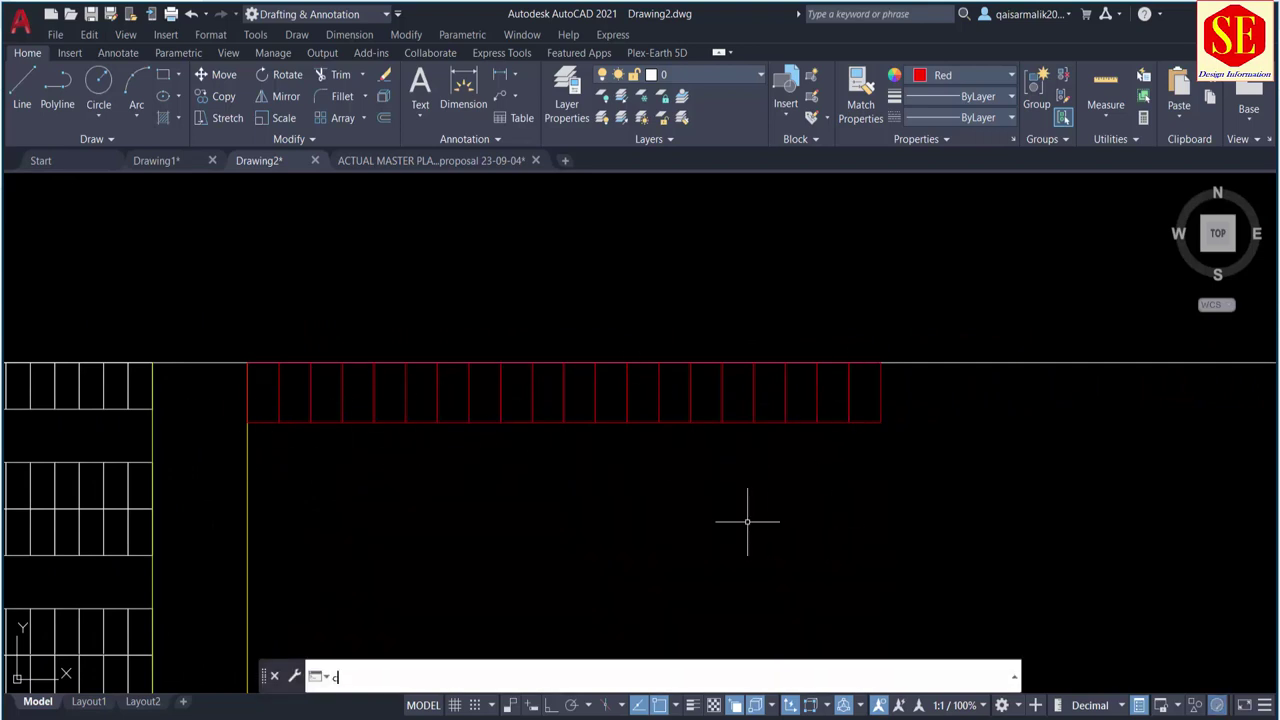
text(l)
key(Return)
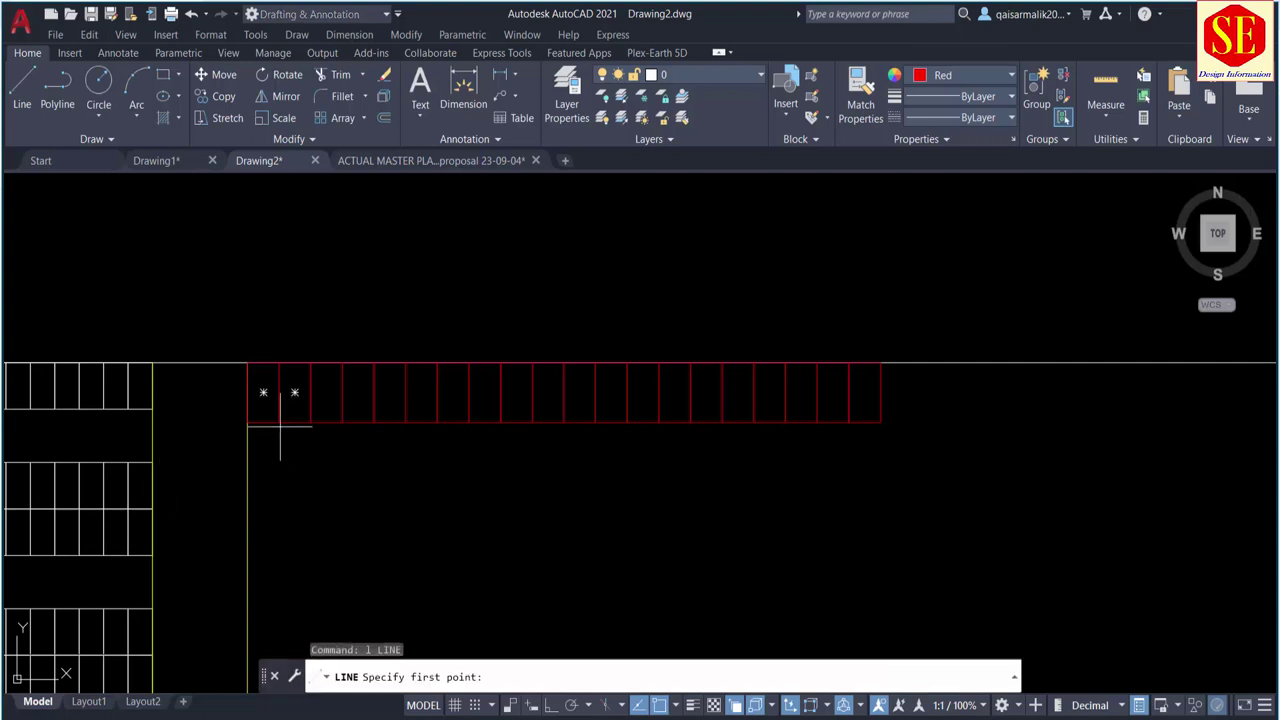
click(248, 424)
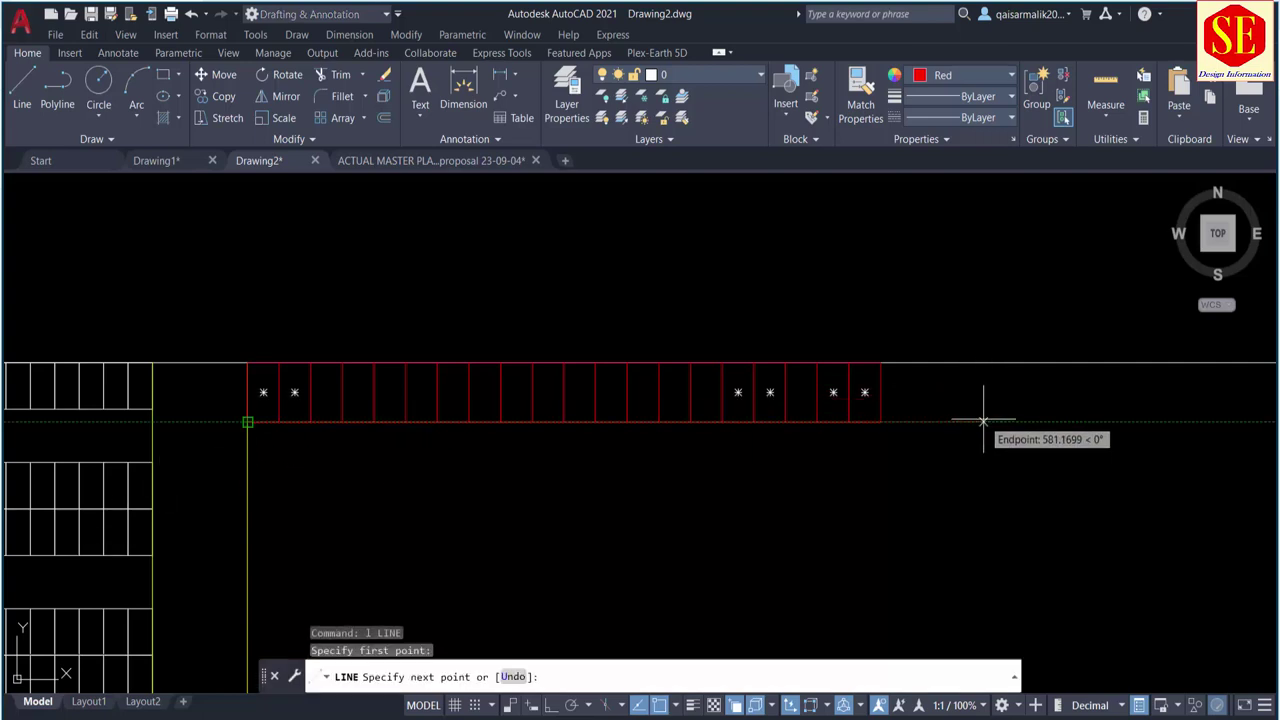
click(983, 421)
key(Return)
Step: Offset the new aisle line 40 units downward
text(o)
key(Return)
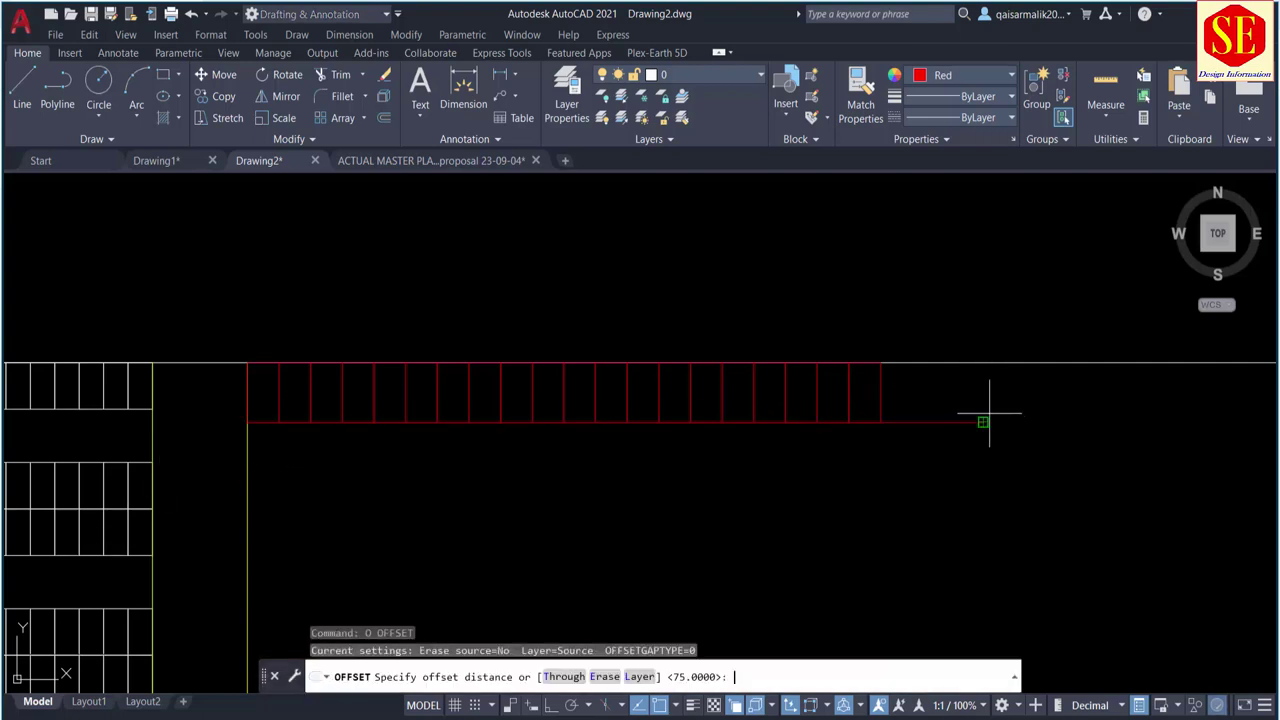
text(0)
key(Return)
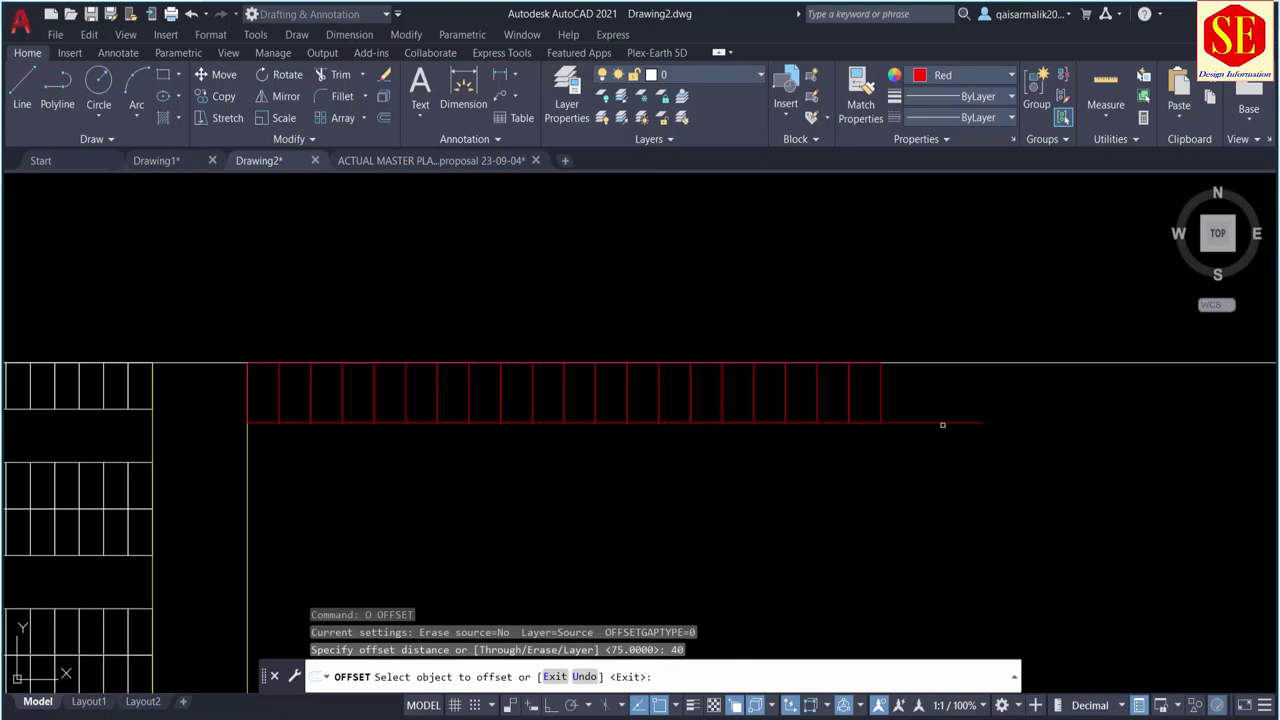
click(940, 422)
click(926, 450)
key(Escape)
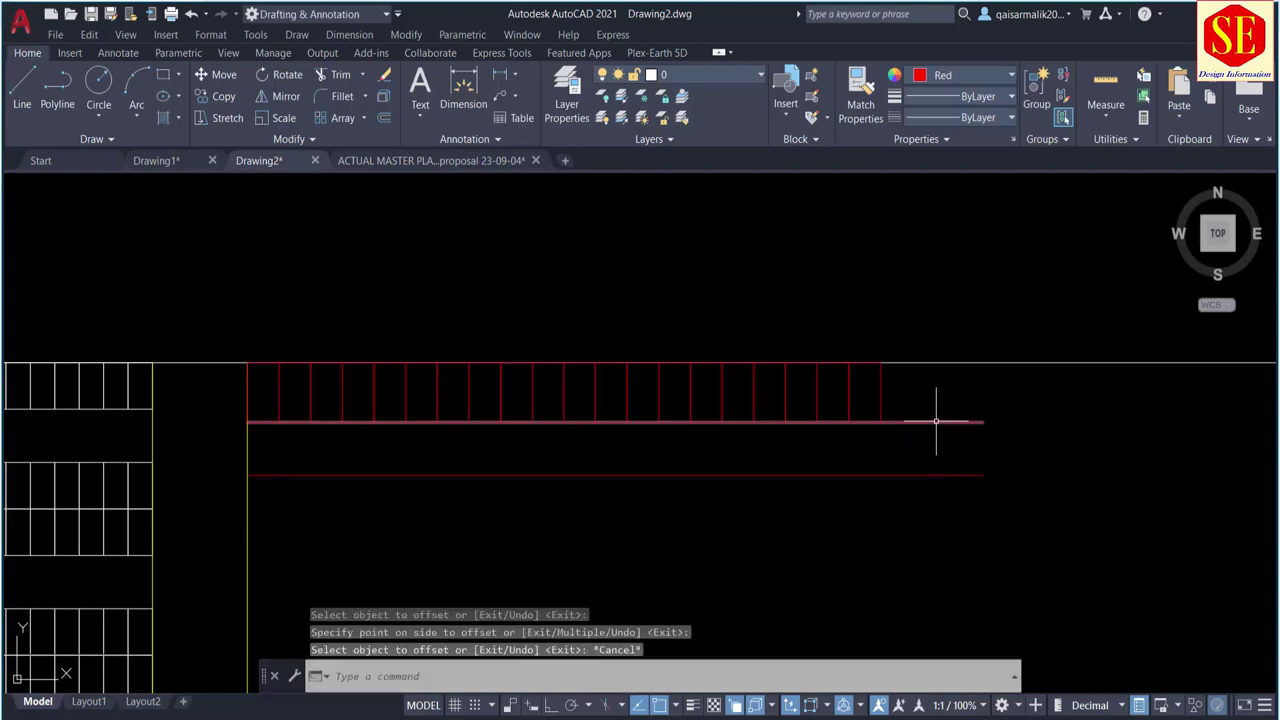
Step: Copy the 20-line red stall row below the aisle line, forming a double row
text(co)
key(Return)
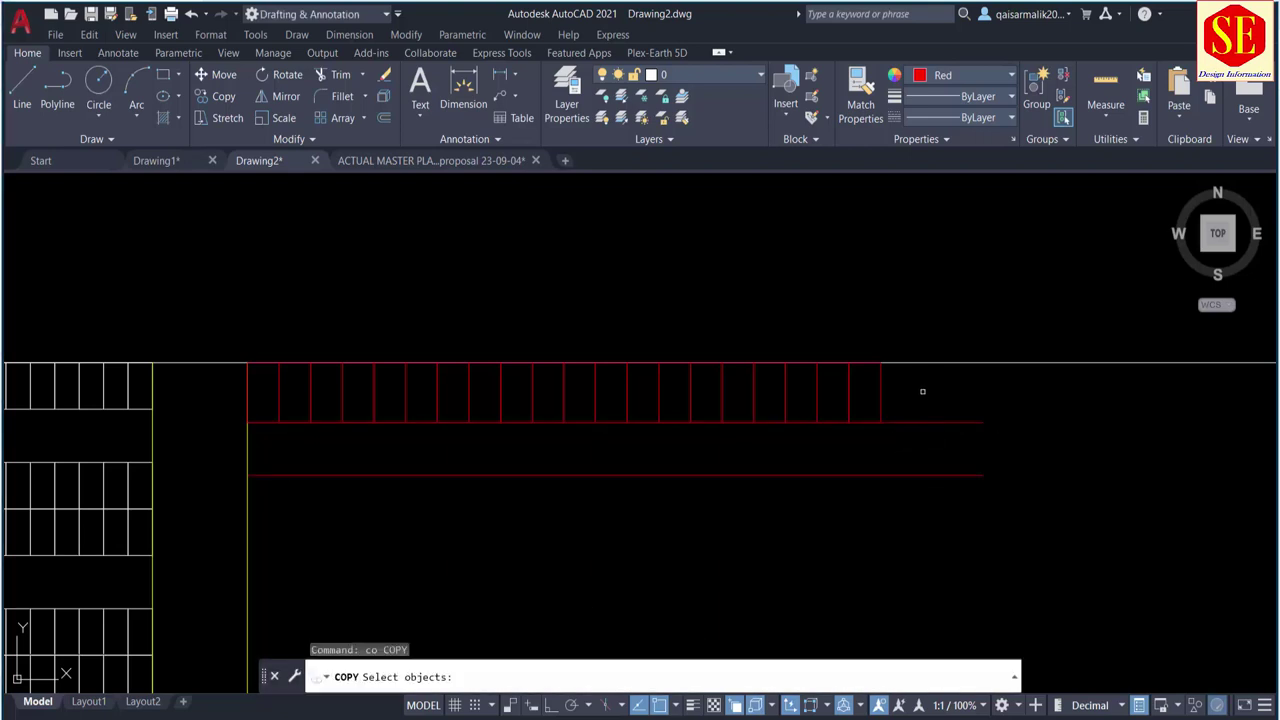
click(916, 384)
click(242, 406)
key(Return)
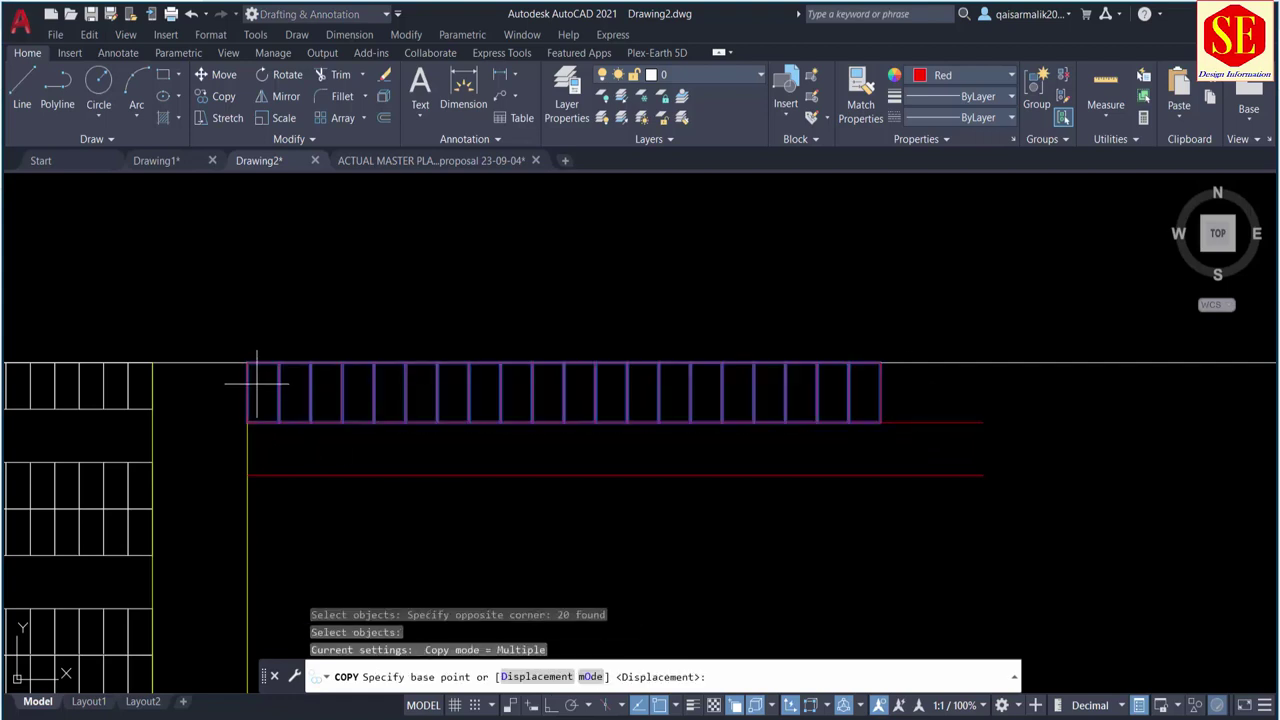
click(248, 362)
click(248, 475)
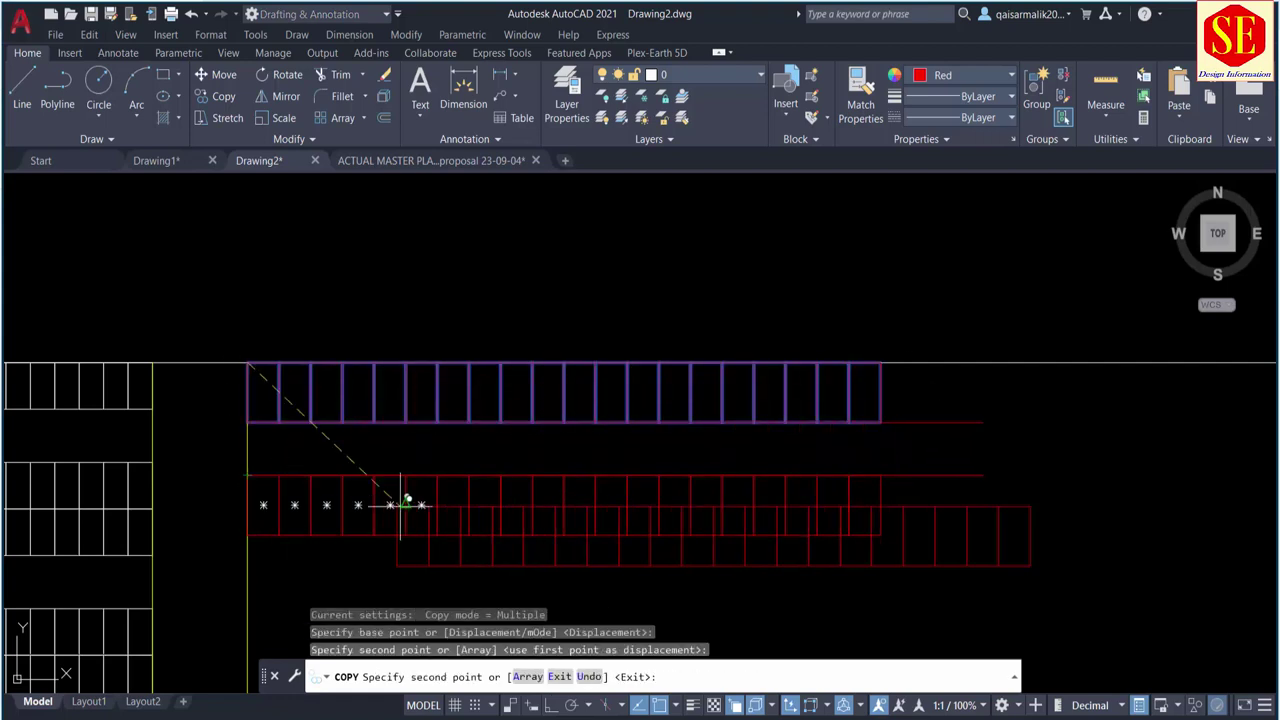
middle_drag(409, 501, 435, 421)
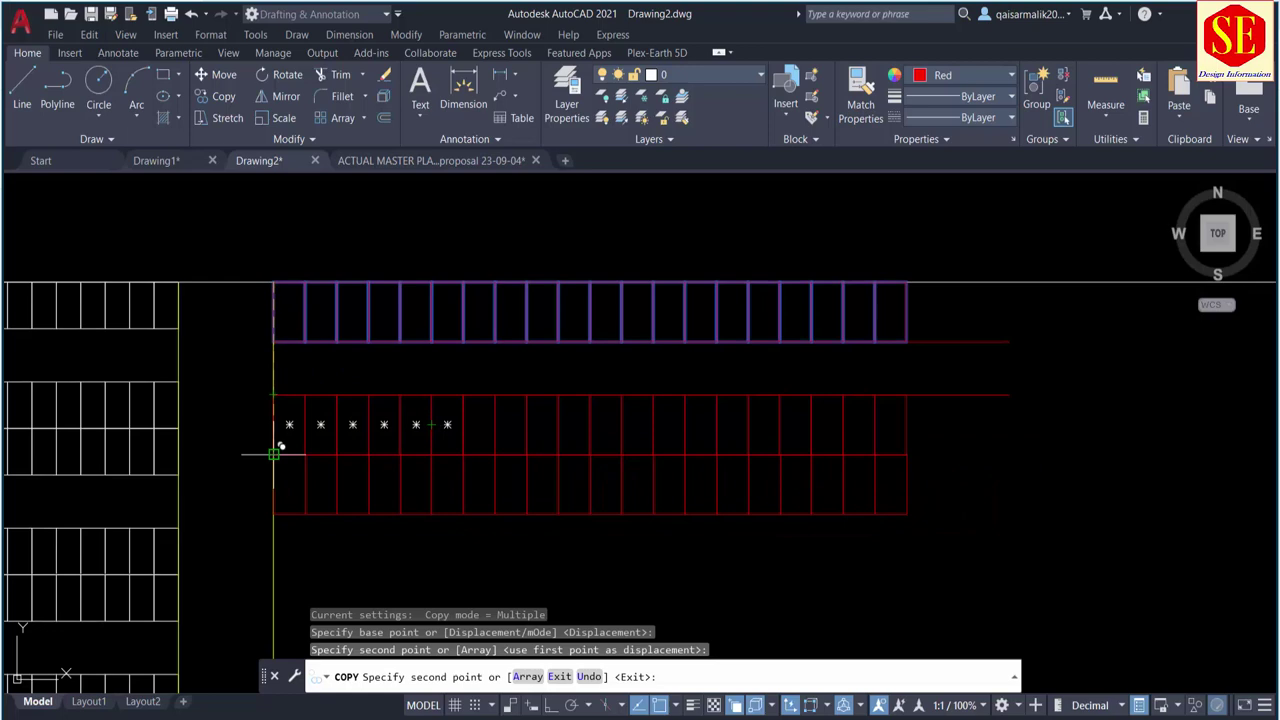
key(Escape)
scroll(484, 383, down, 2)
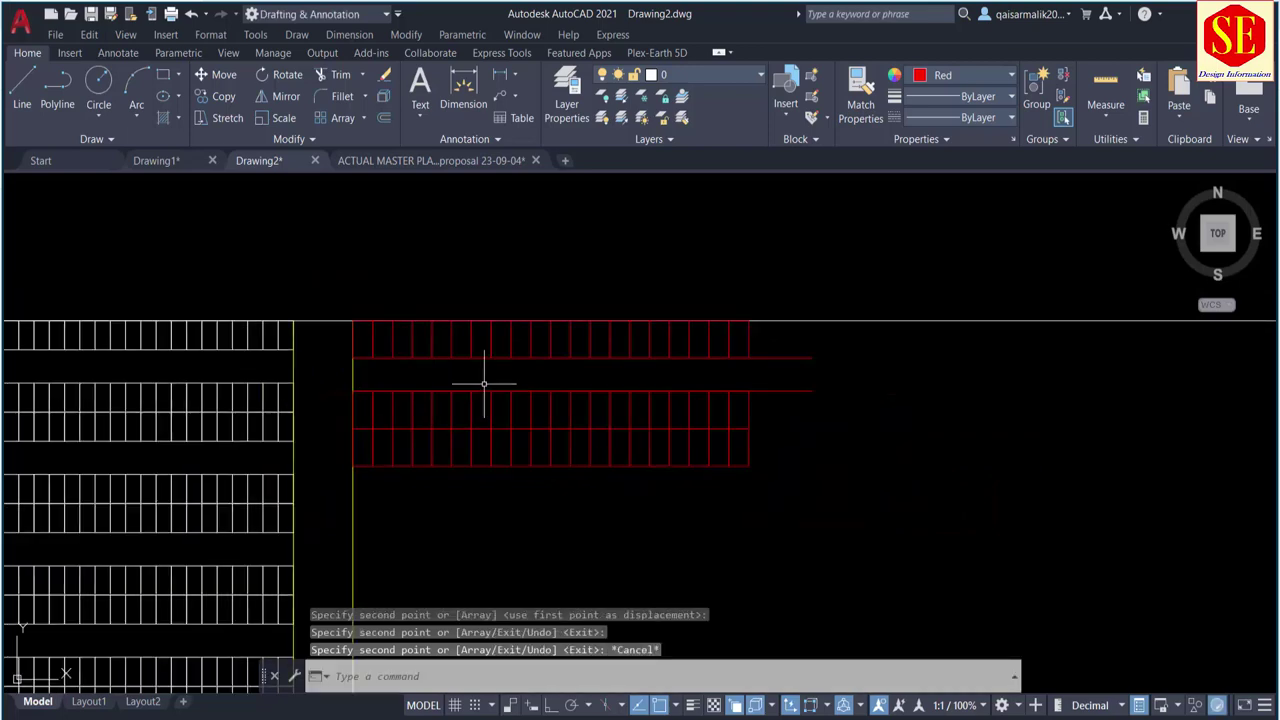
middle_drag(567, 423, 627, 319)
Step: Copy the top red stall row again as a spare placed above the plot boundary
text(co)
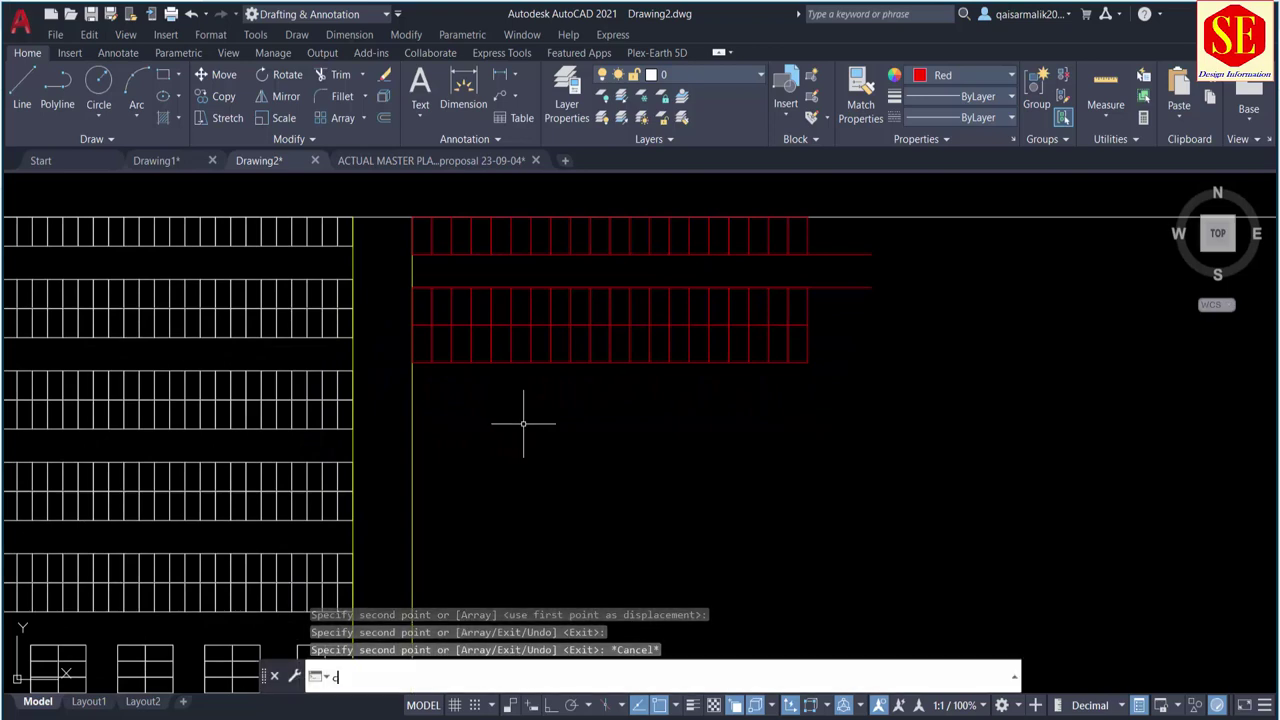
key(Return)
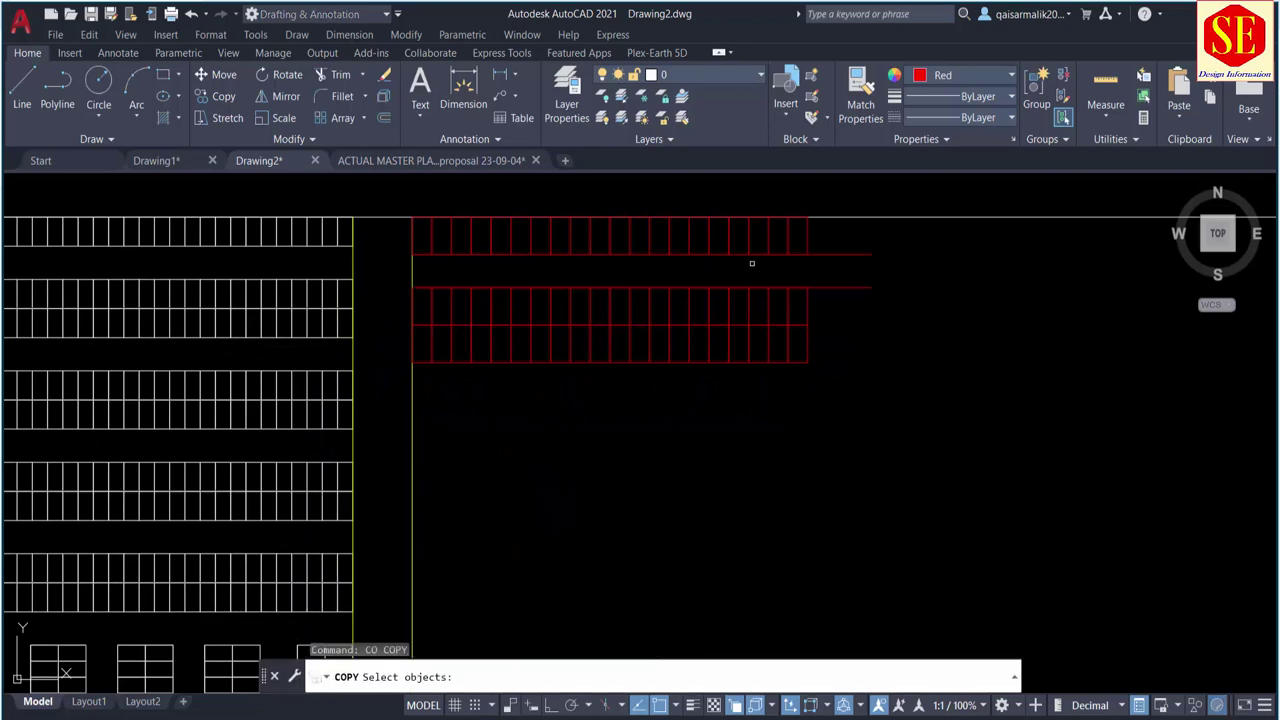
click(843, 232)
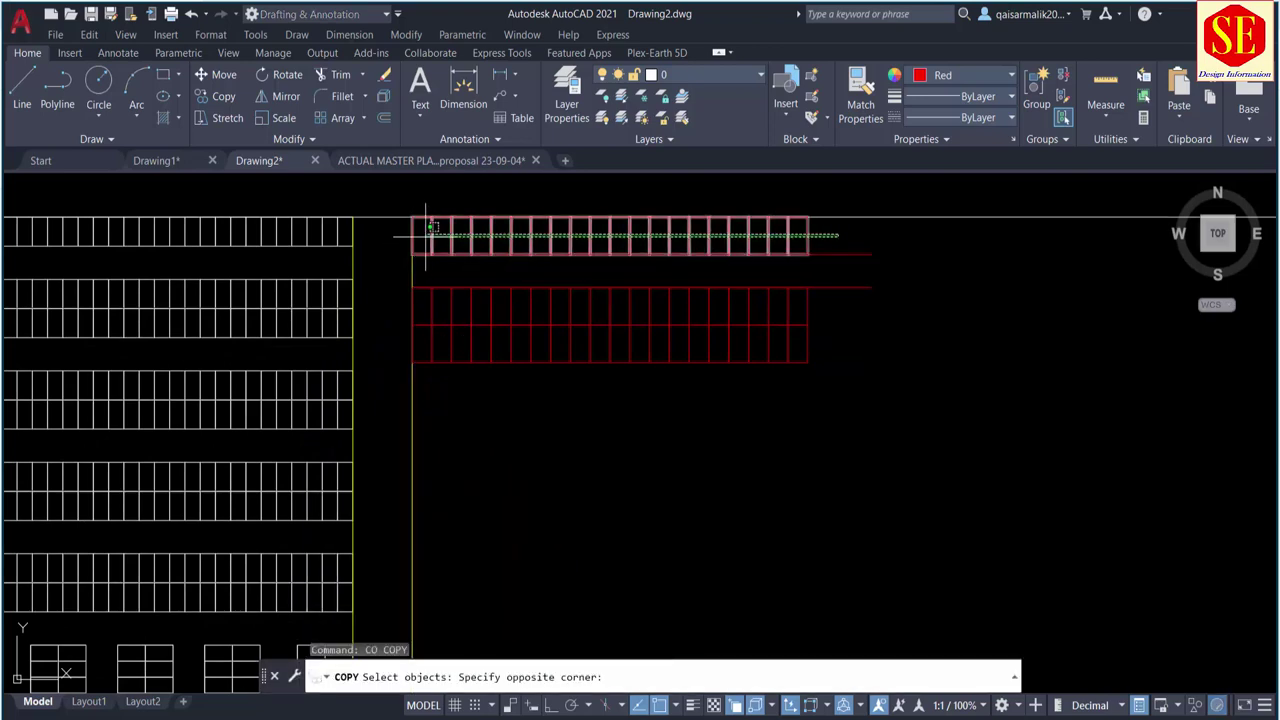
click(537, 265)
scroll(537, 265, up, 2)
middle_drag(537, 265, 536, 402)
key(Return)
click(525, 292)
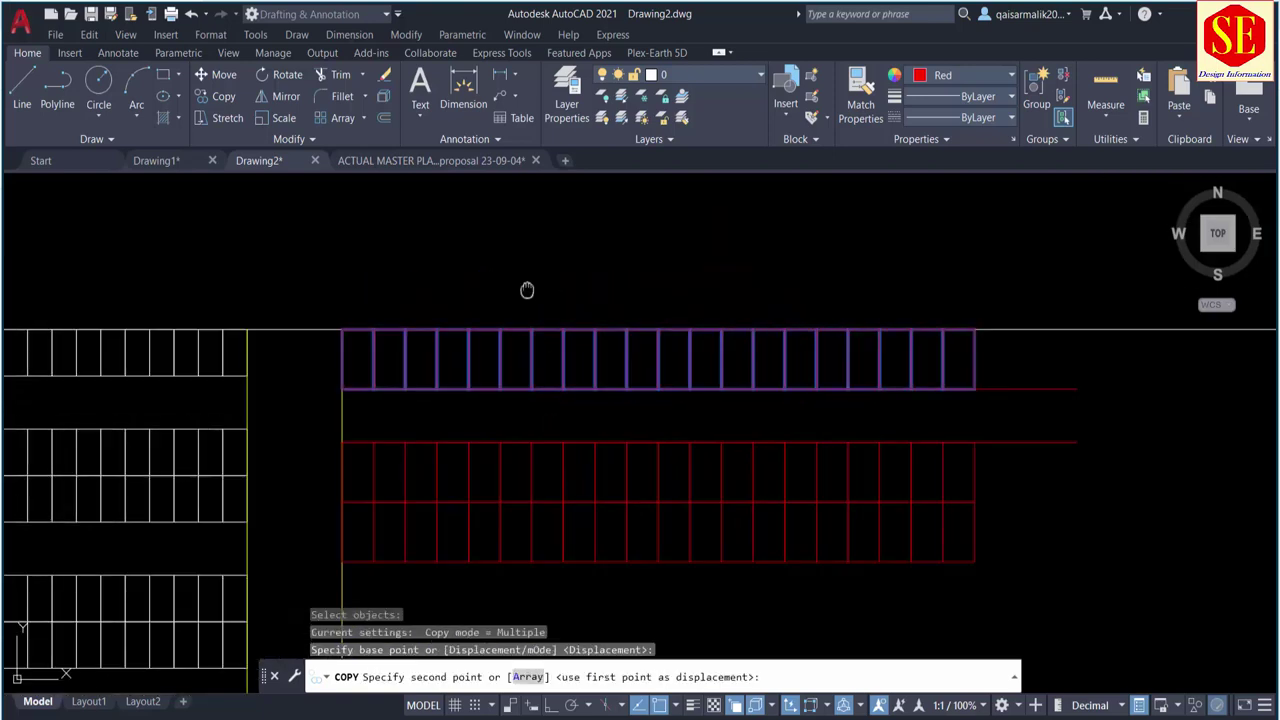
middle_drag(551, 122, 543, 314)
click(543, 306)
key(Escape)
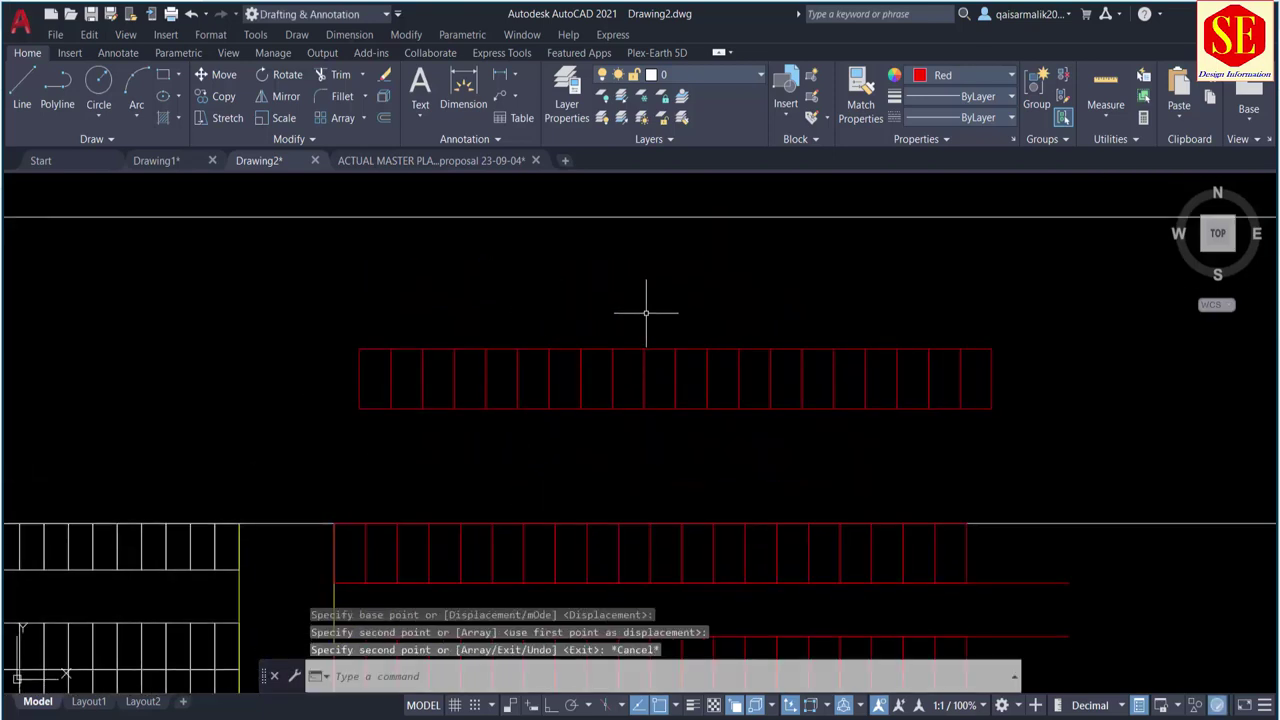
text(r)
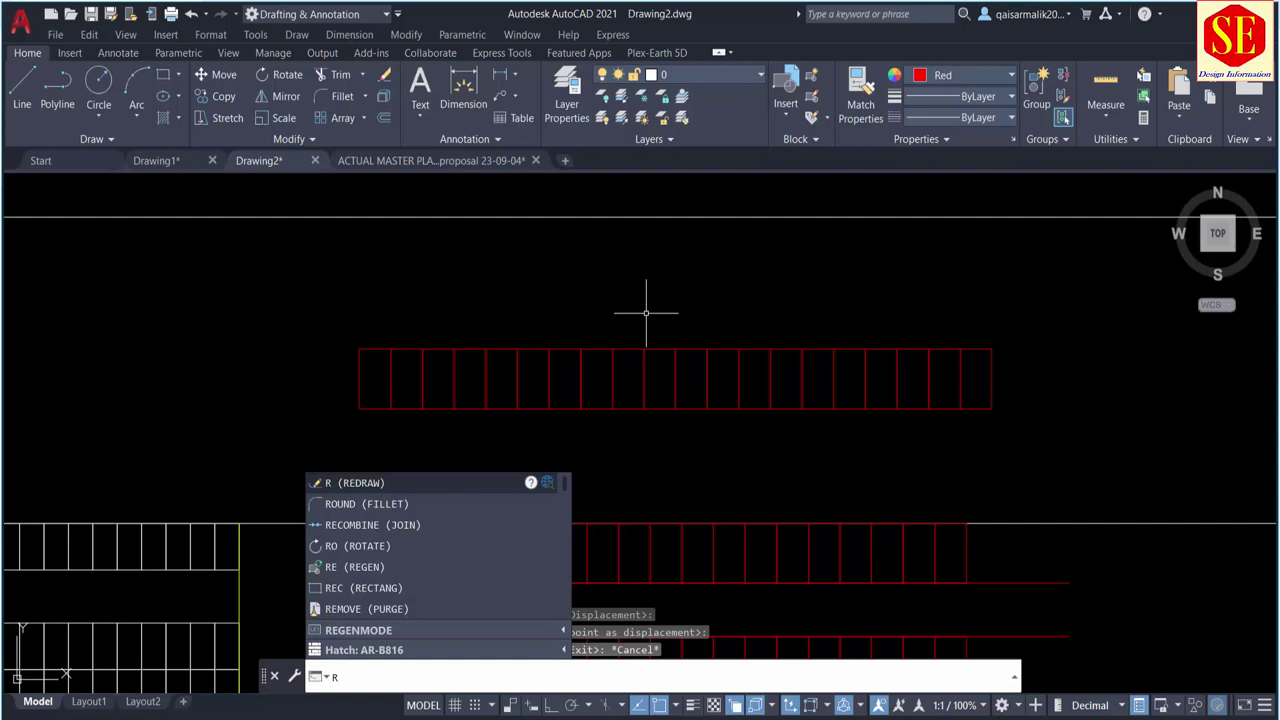
text(o)
Step: Window-select the spare 20-line stall row and rotate it about a pivot, previewing 90°
key(Return)
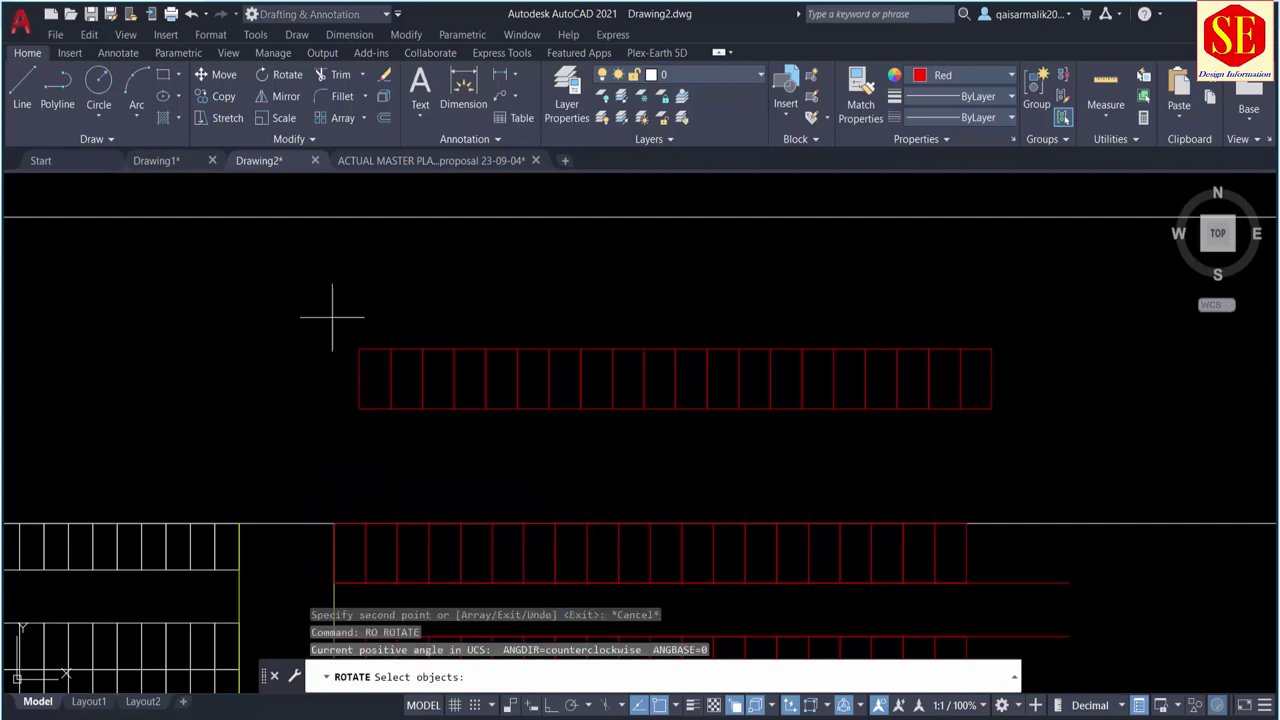
click(333, 318)
click(1066, 448)
key(Return)
click(404, 285)
scroll(517, 274, down, 3)
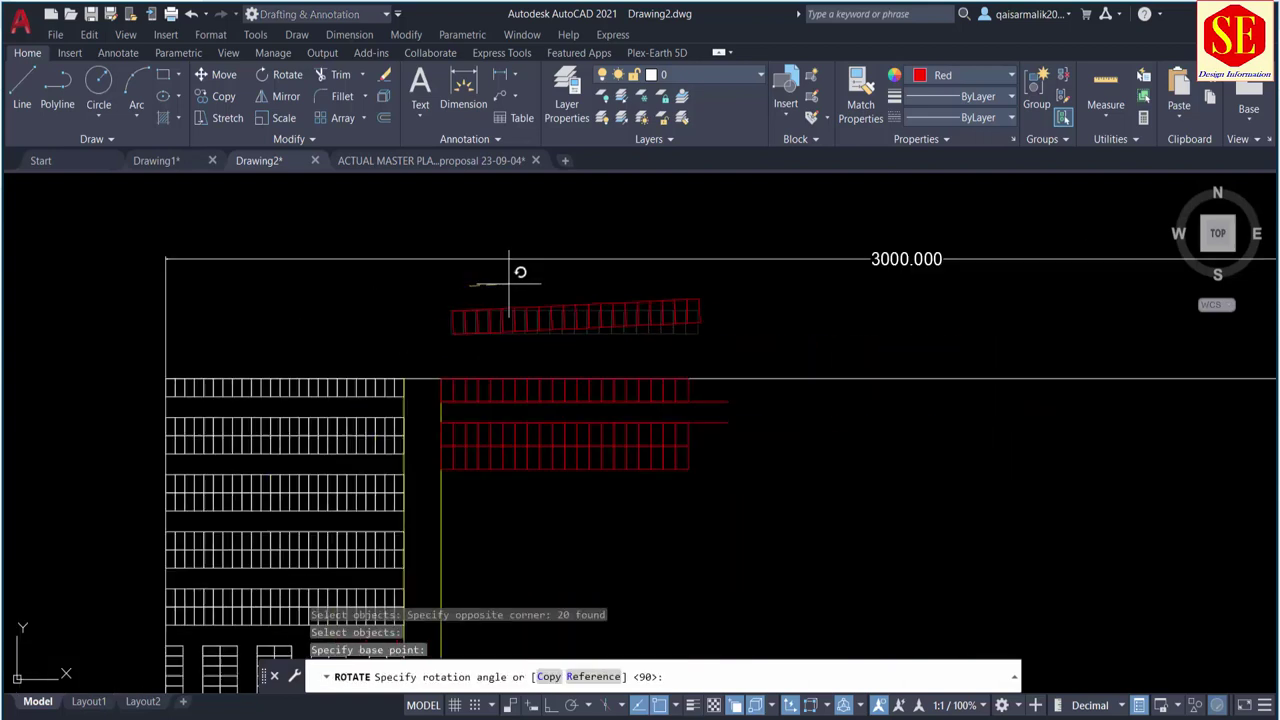
middle_drag(463, 228, 458, 351)
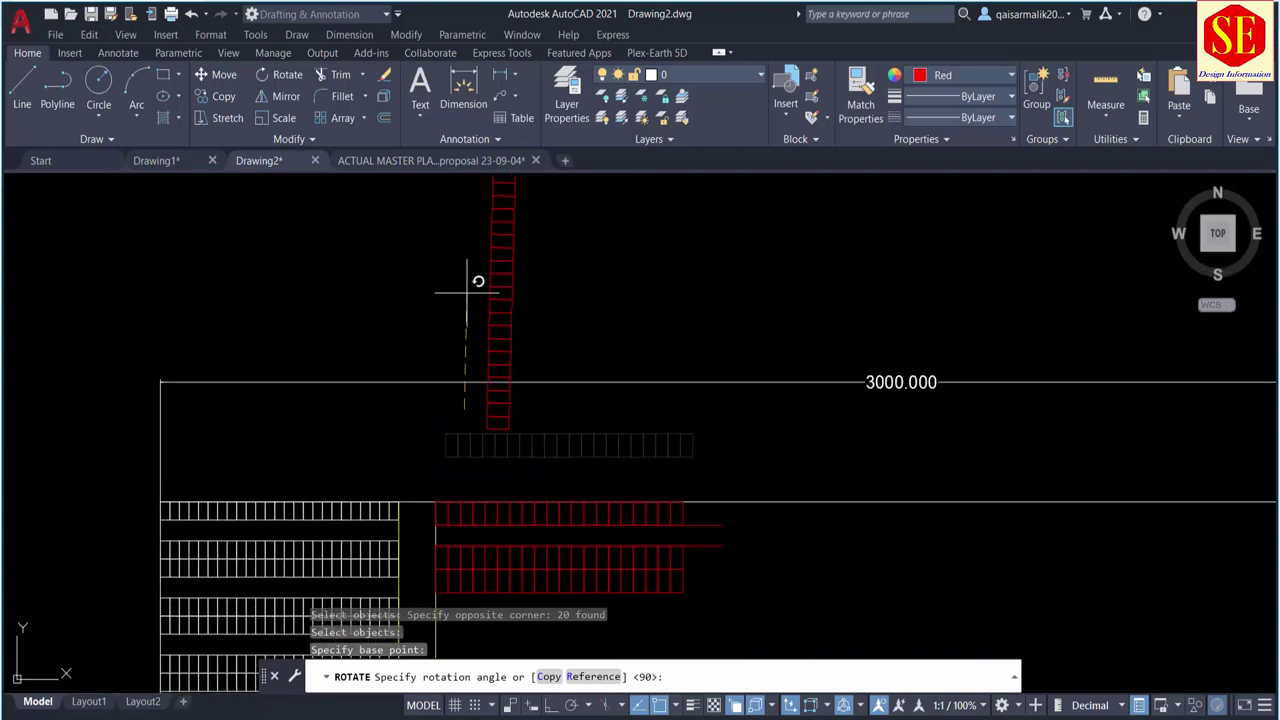
Step: Finish rotating the red stall column upright with Ortho on; a move attempt is abandoned
key(F8)
click(466, 285)
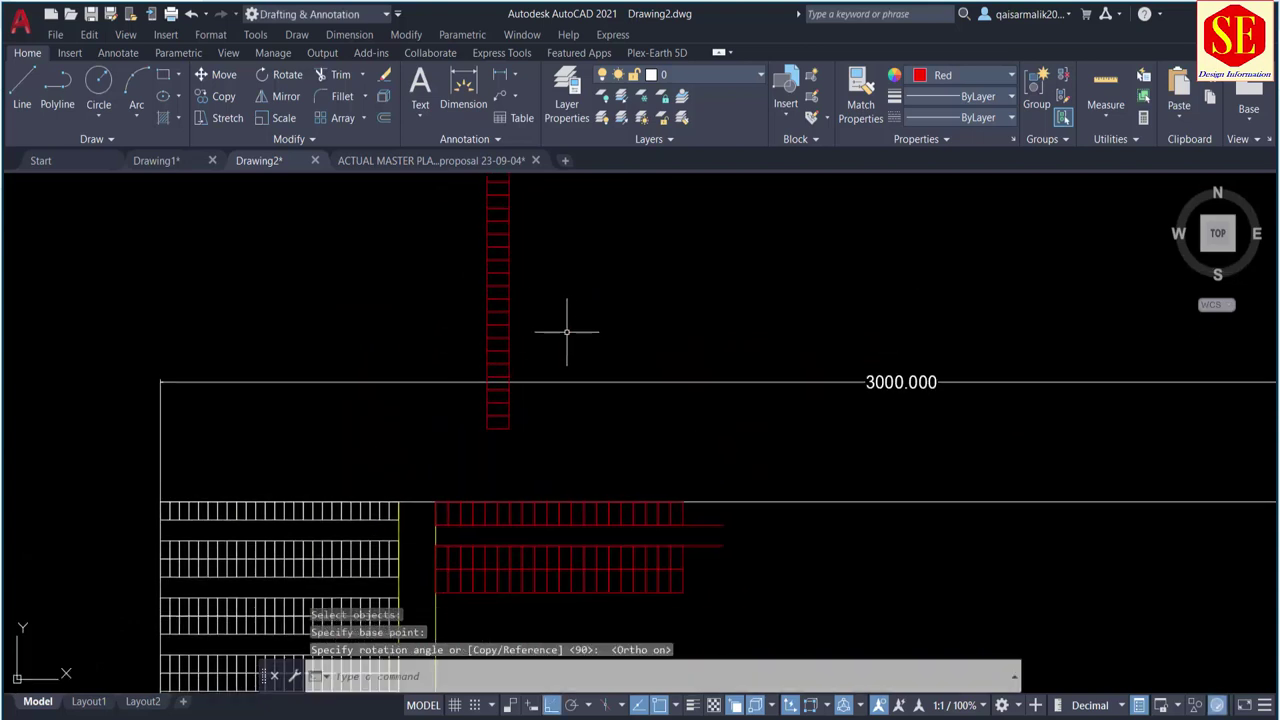
text(m)
key(Return)
middle_drag(577, 292, 581, 414)
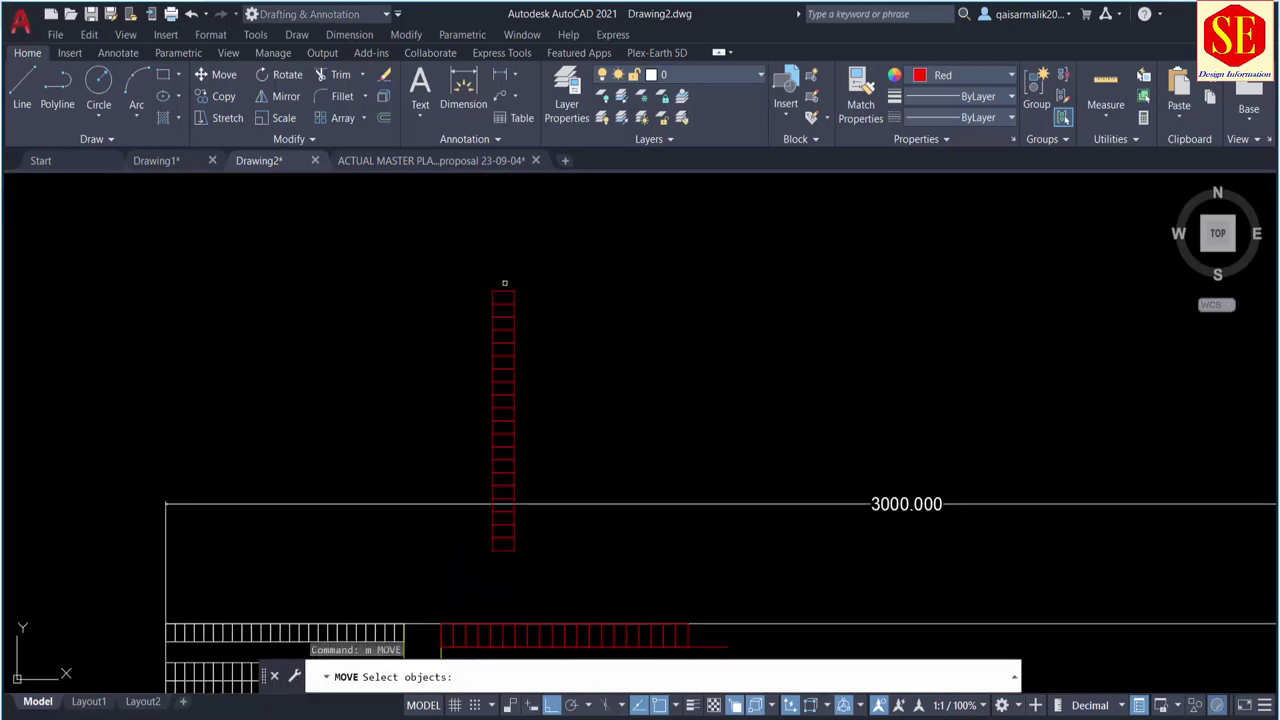
click(568, 570)
key(Return)
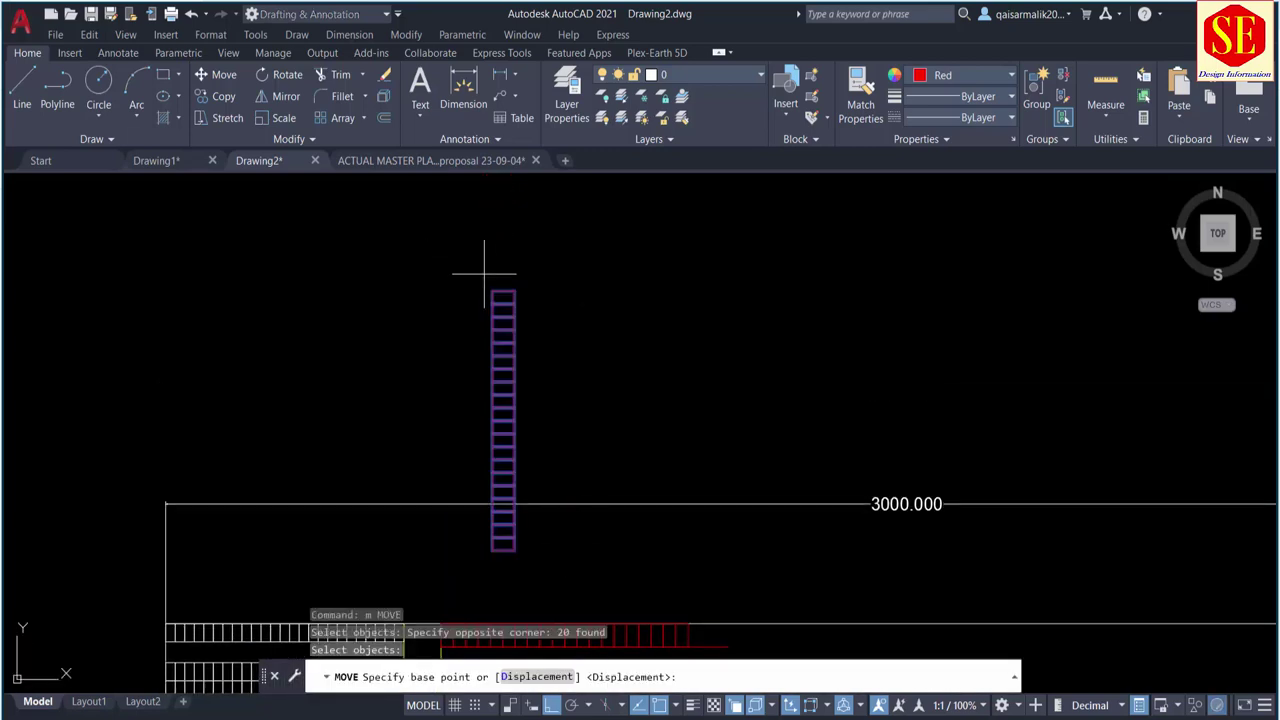
middle_drag(466, 266, 506, 253)
key(Escape)
Step: Draw an aisle line along the bottom of the red stall rows
scroll(527, 400, up, 3)
scroll(526, 394, up, 3)
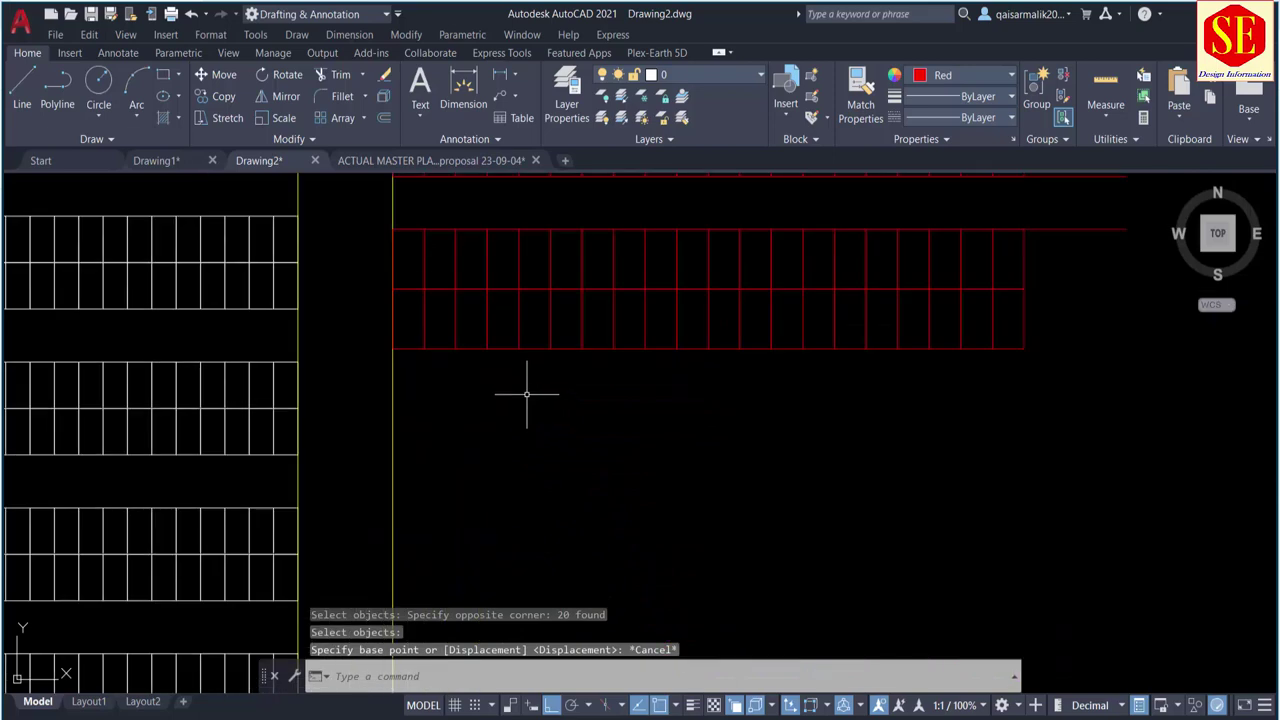
text(o)
key(Return)
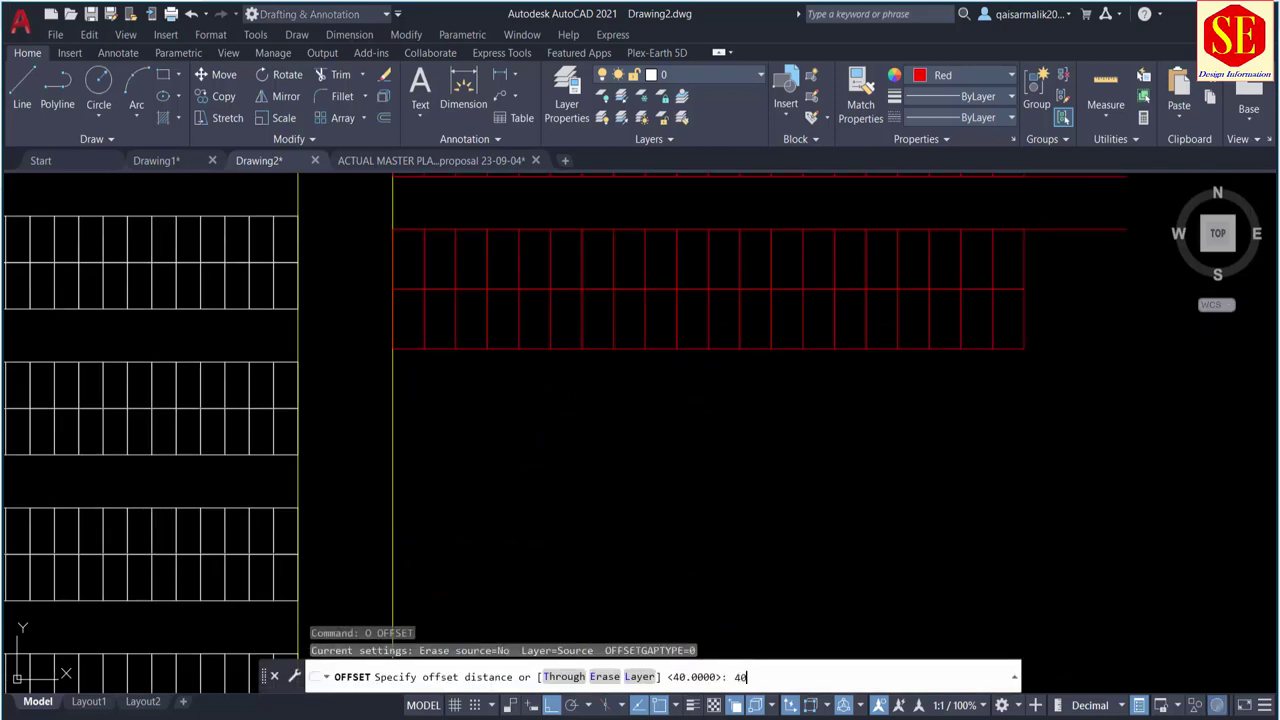
key(Return)
key(Escape)
text(l)
key(Return)
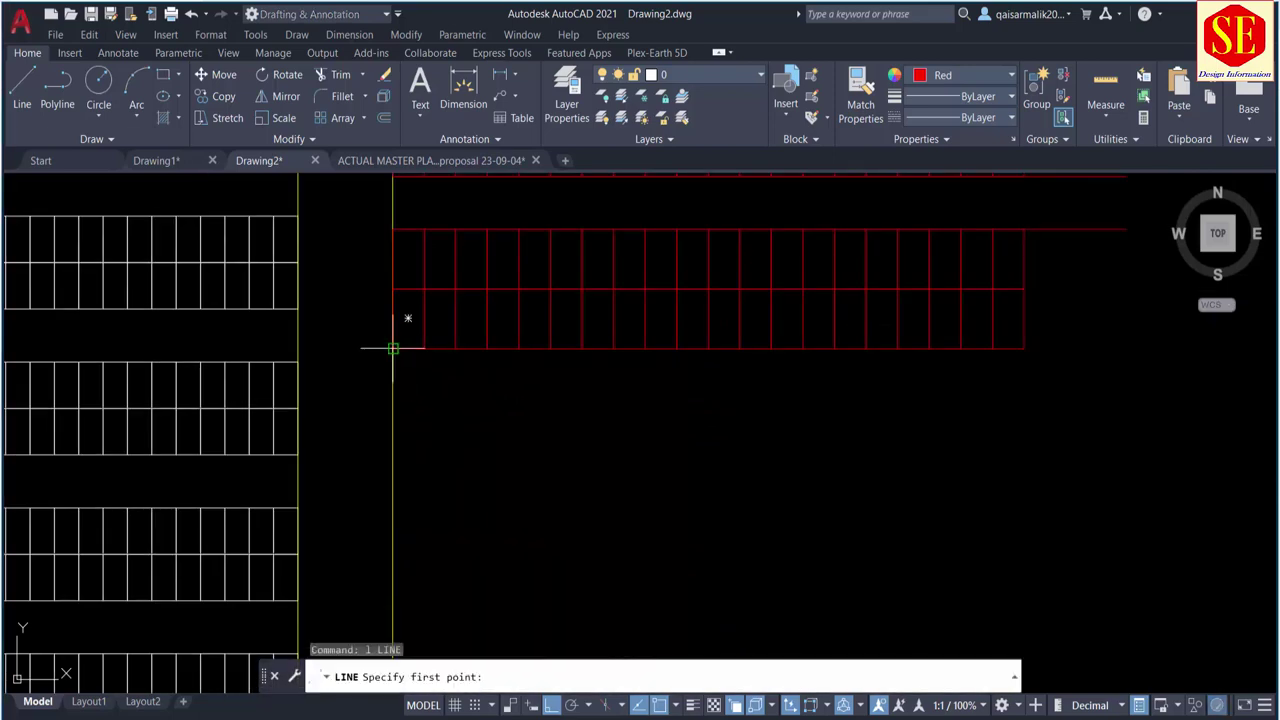
click(393, 348)
click(1124, 340)
key(Escape)
text(o)
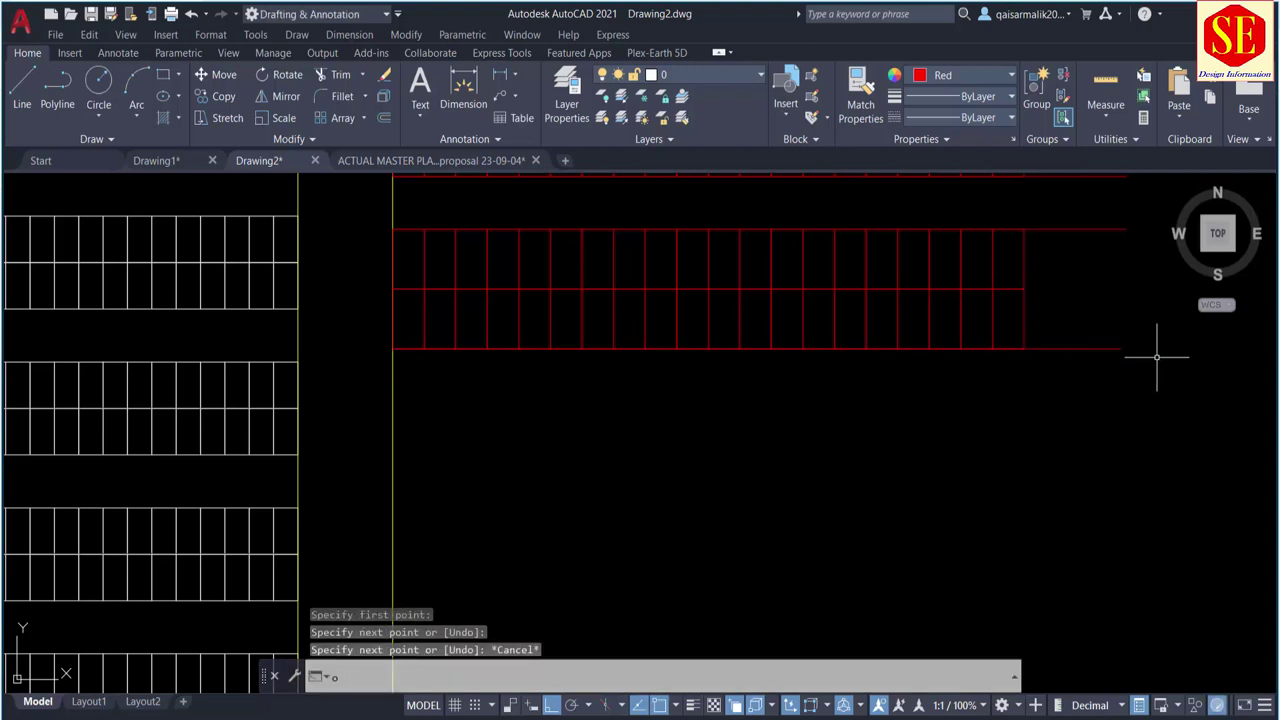
Step: Offset the aisle line 40 units downward
key(Return)
text(40)
key(Return)
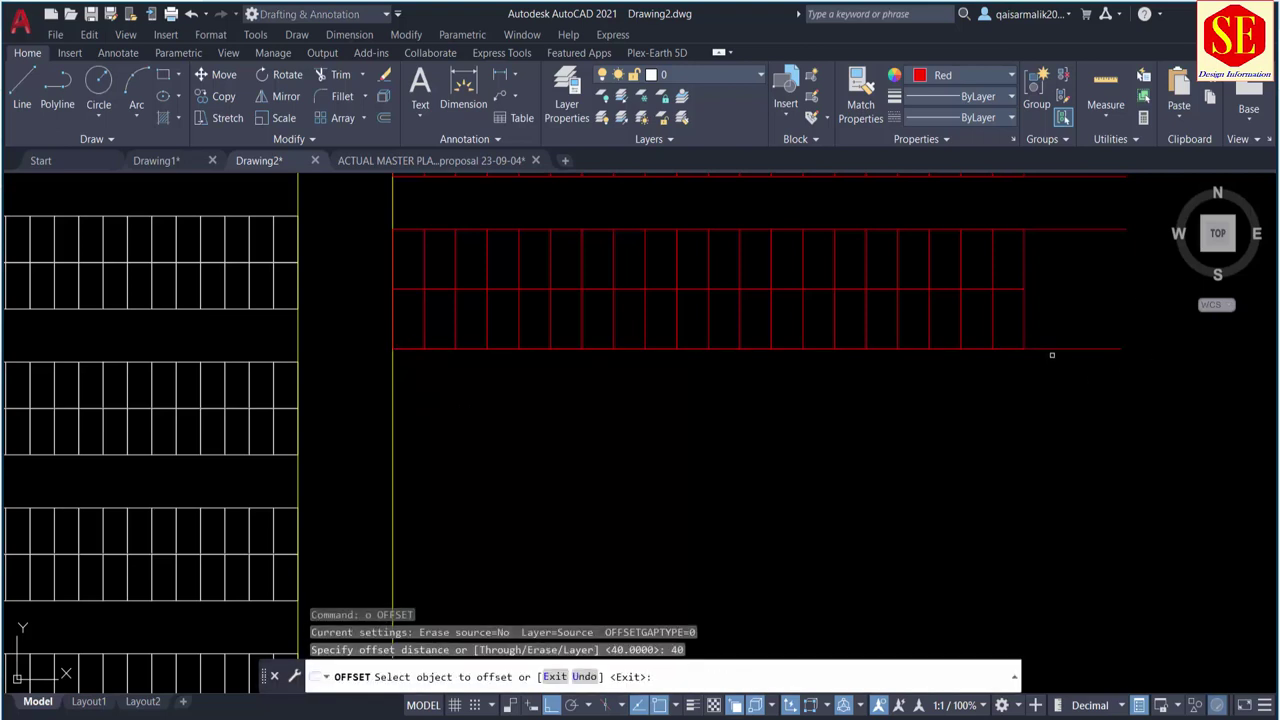
click(1048, 349)
click(1051, 370)
key(Escape)
Step: Start moving the vertical stall column, framing it above the road and windowing it
scroll(729, 528, down, 4)
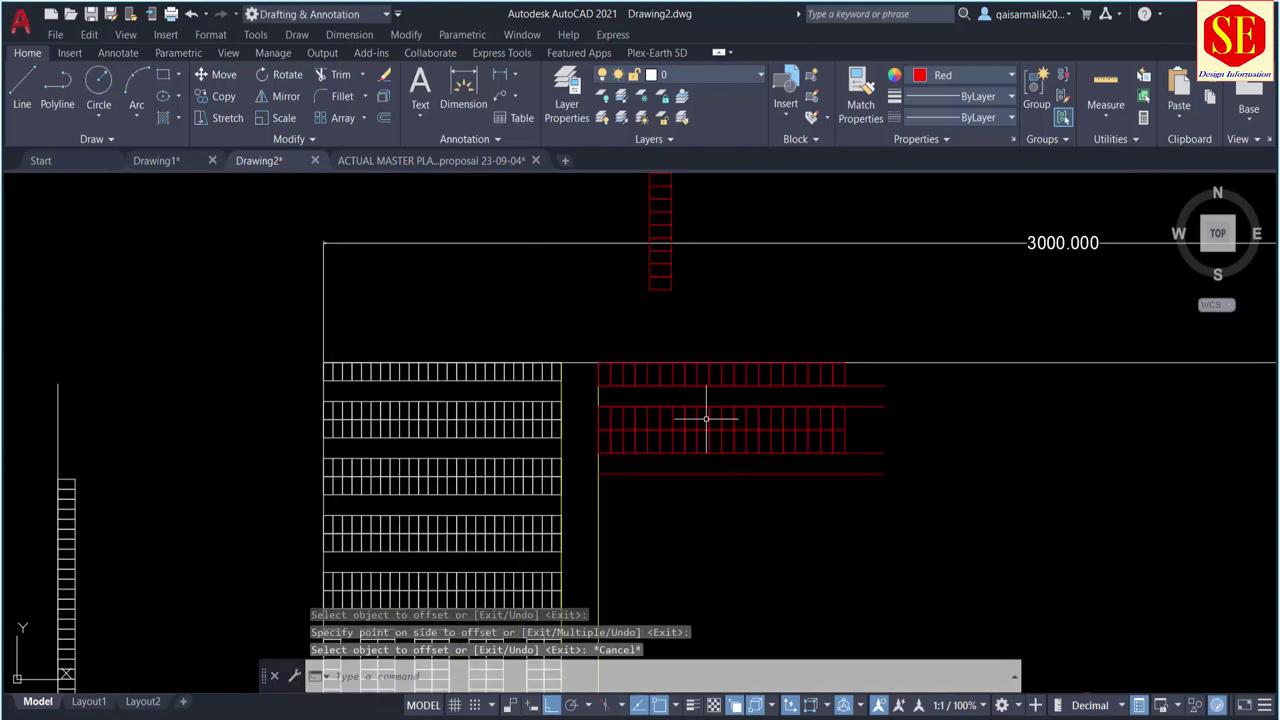
middle_drag(700, 423, 716, 508)
text(m)
key(Return)
middle_drag(600, 181, 598, 264)
click(611, 220)
Step: Move the 20-piece red stall column to the red rows' lower-left corner
click(716, 518)
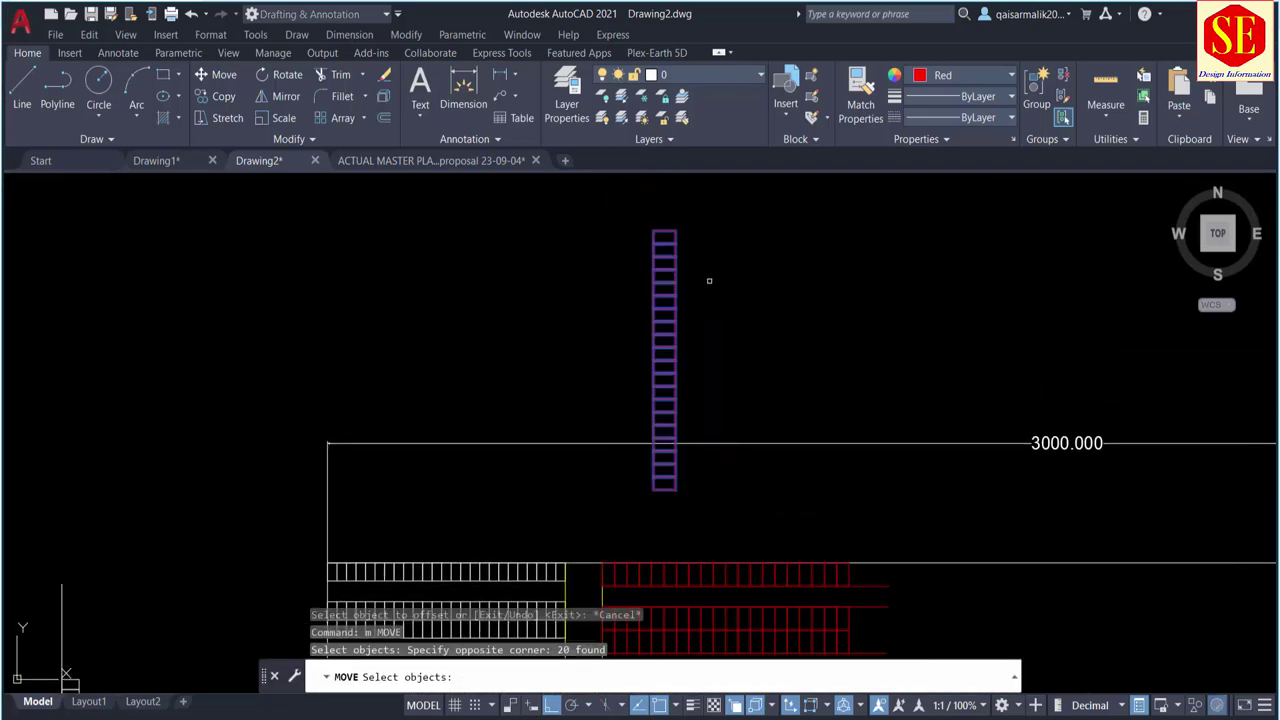
key(Return)
click(663, 230)
scroll(674, 306, down, 3)
scroll(631, 520, up, 4)
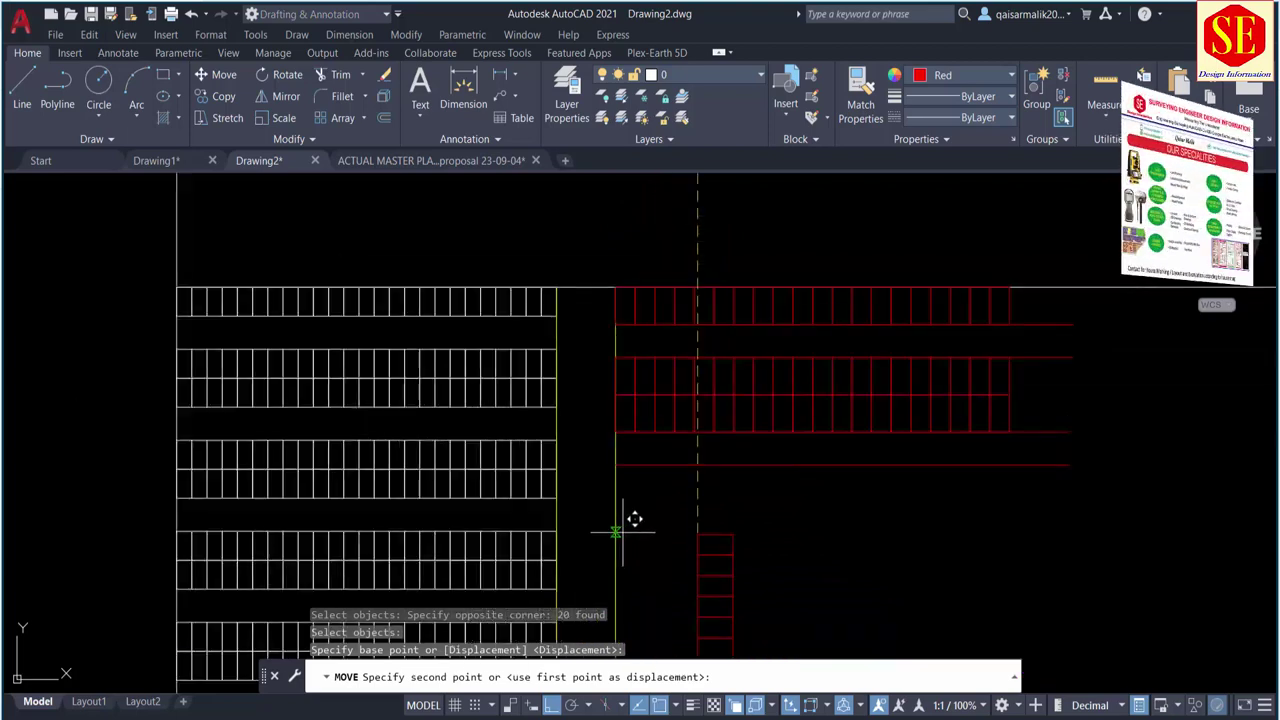
scroll(612, 468, up, 3)
click(610, 425)
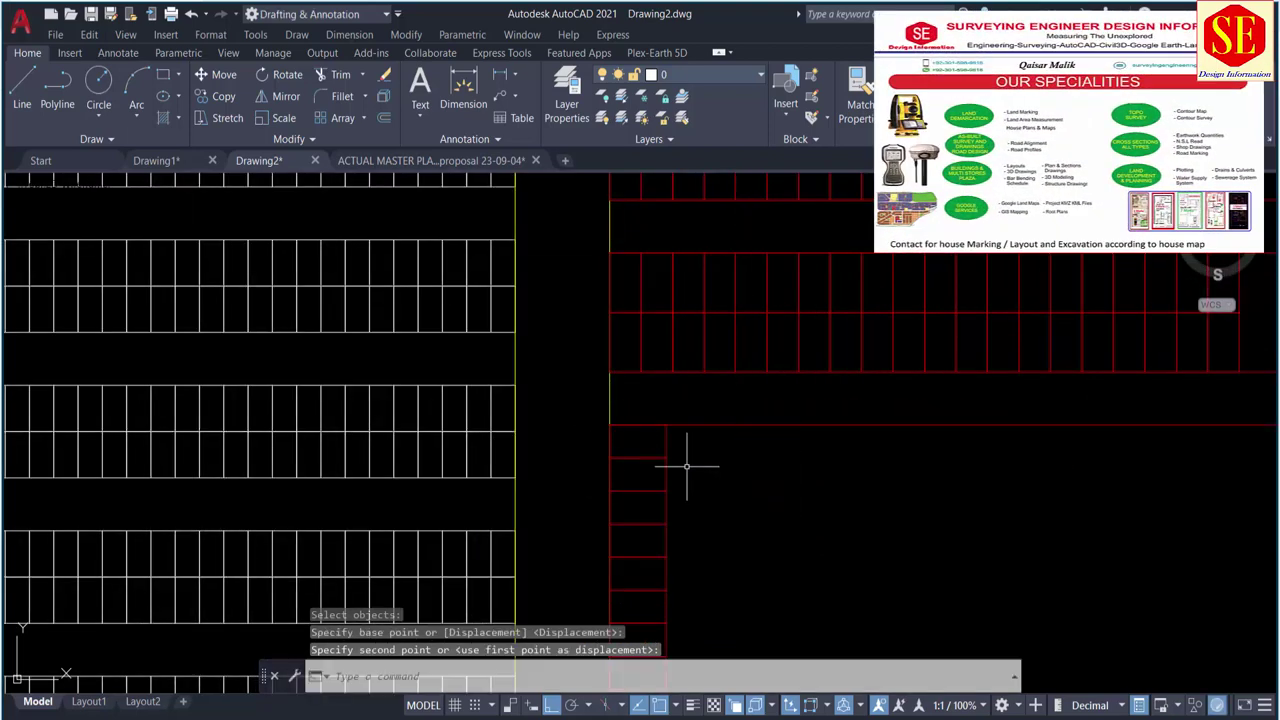
scroll(730, 400, down, 2)
scroll(750, 365, down, 1)
scroll(640, 318, down, 1)
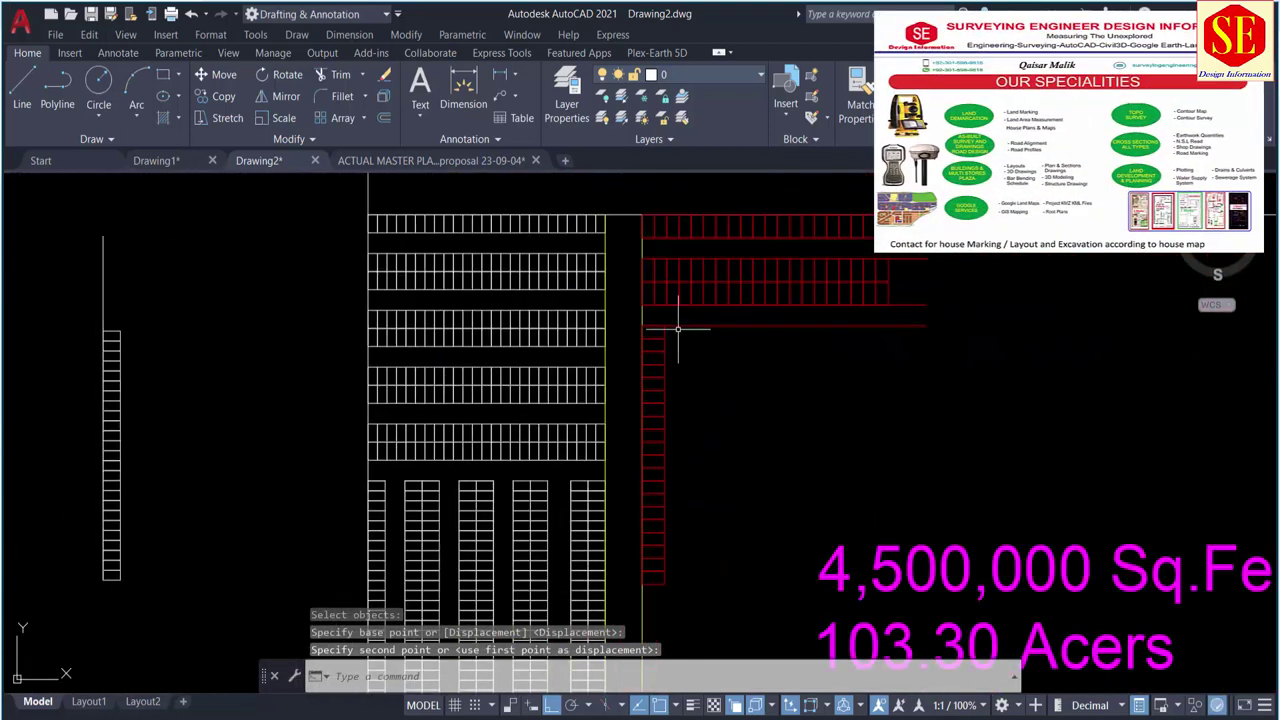
scroll(690, 340, down, 1)
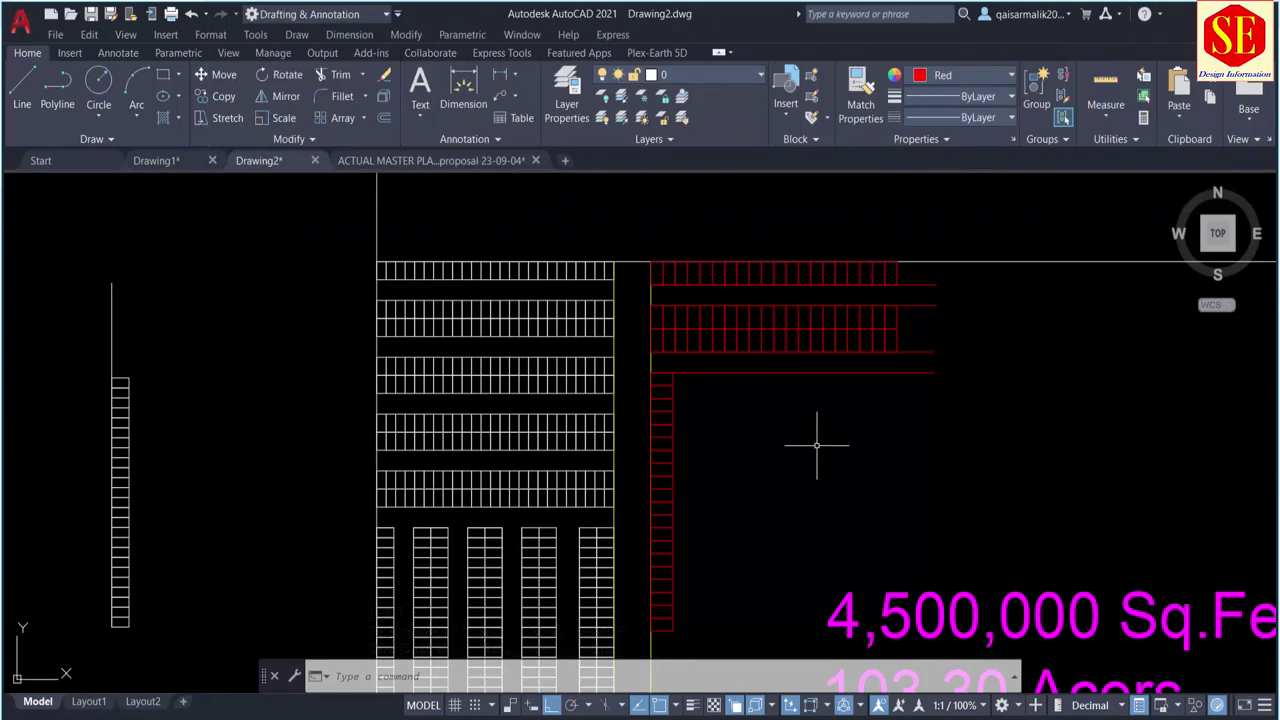
middle_drag(832, 433, 715, 335)
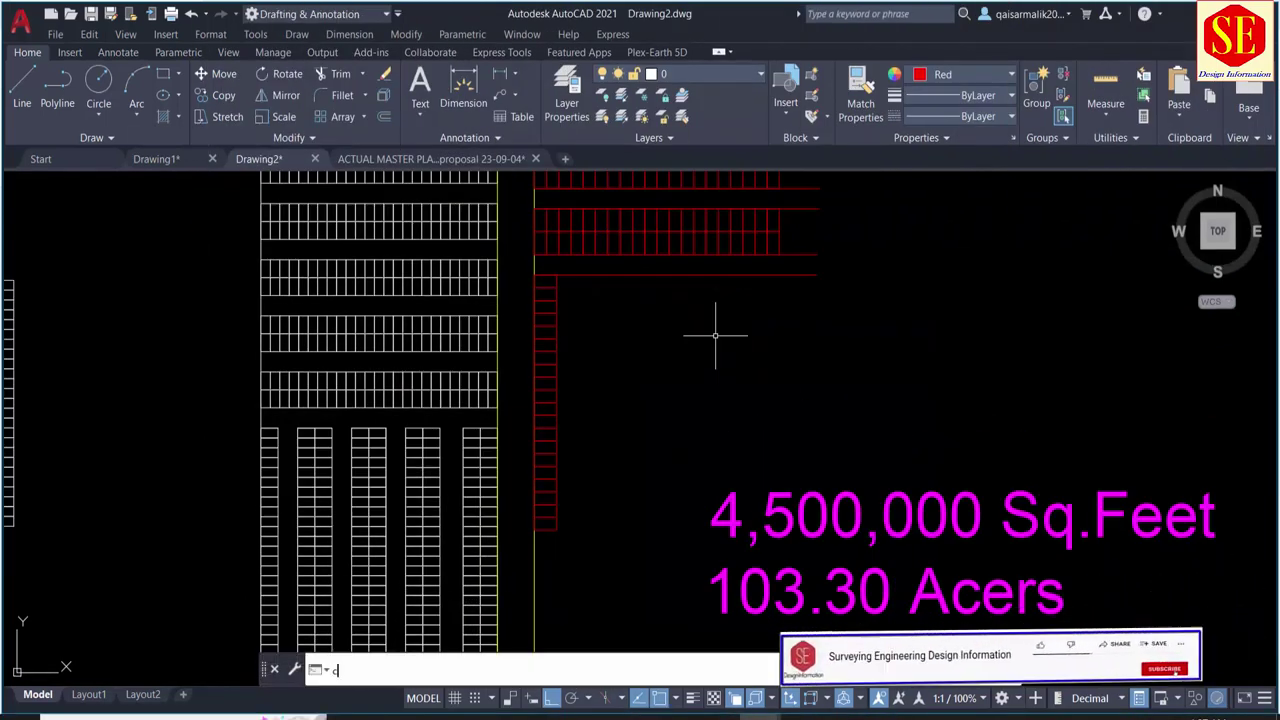
Step: Copy the red stall column one stall width to the right
text(co)
key(Return)
scroll(545, 280, up, 1)
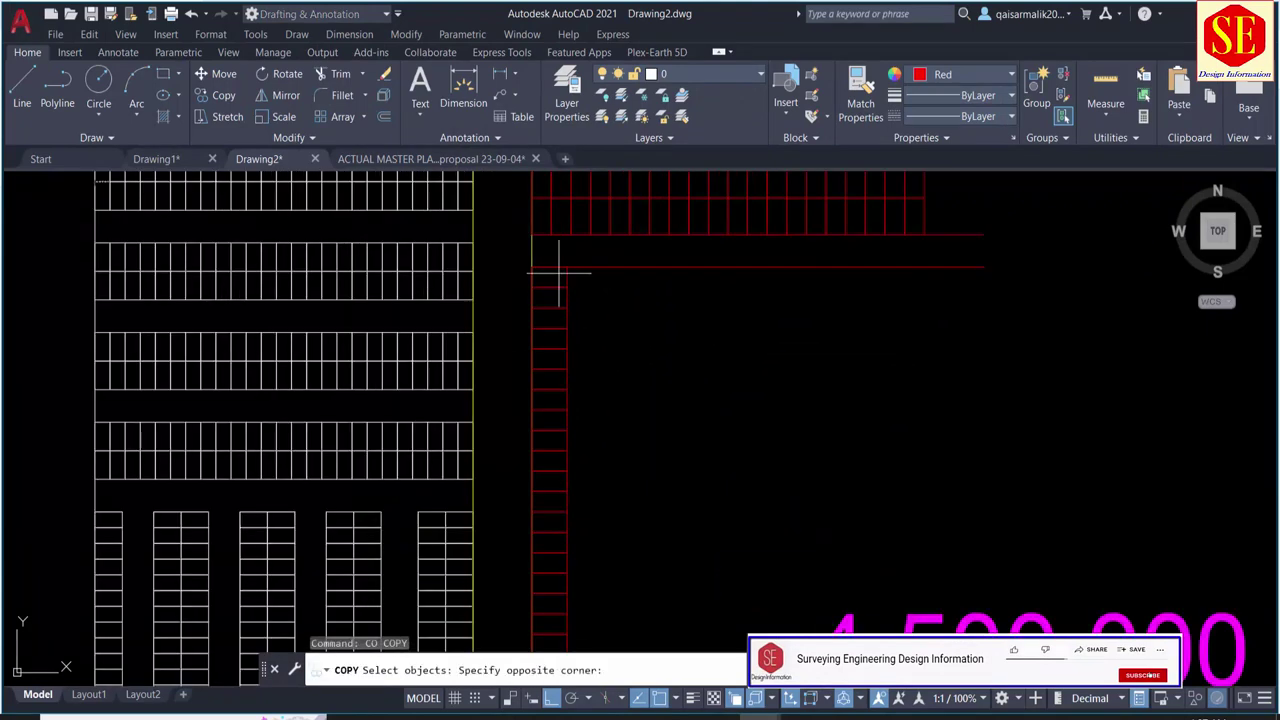
middle_drag(563, 440, 591, 294)
click(585, 539)
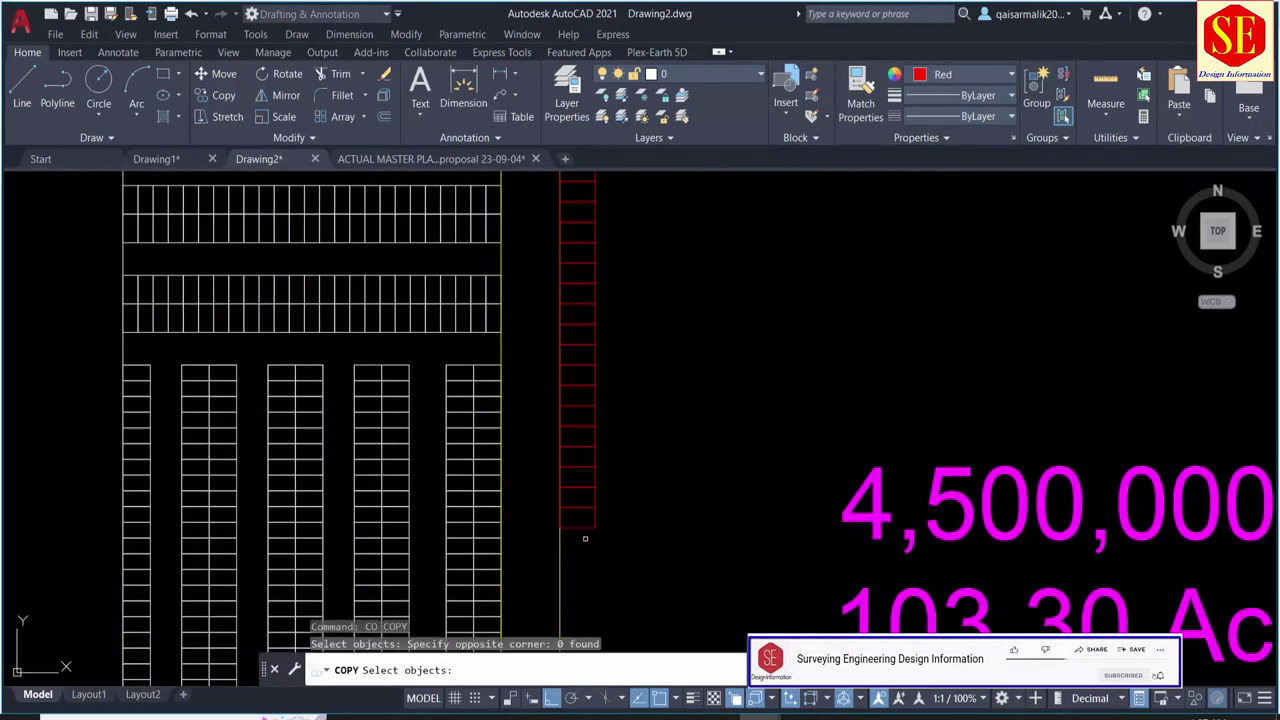
middle_drag(580, 229, 561, 488)
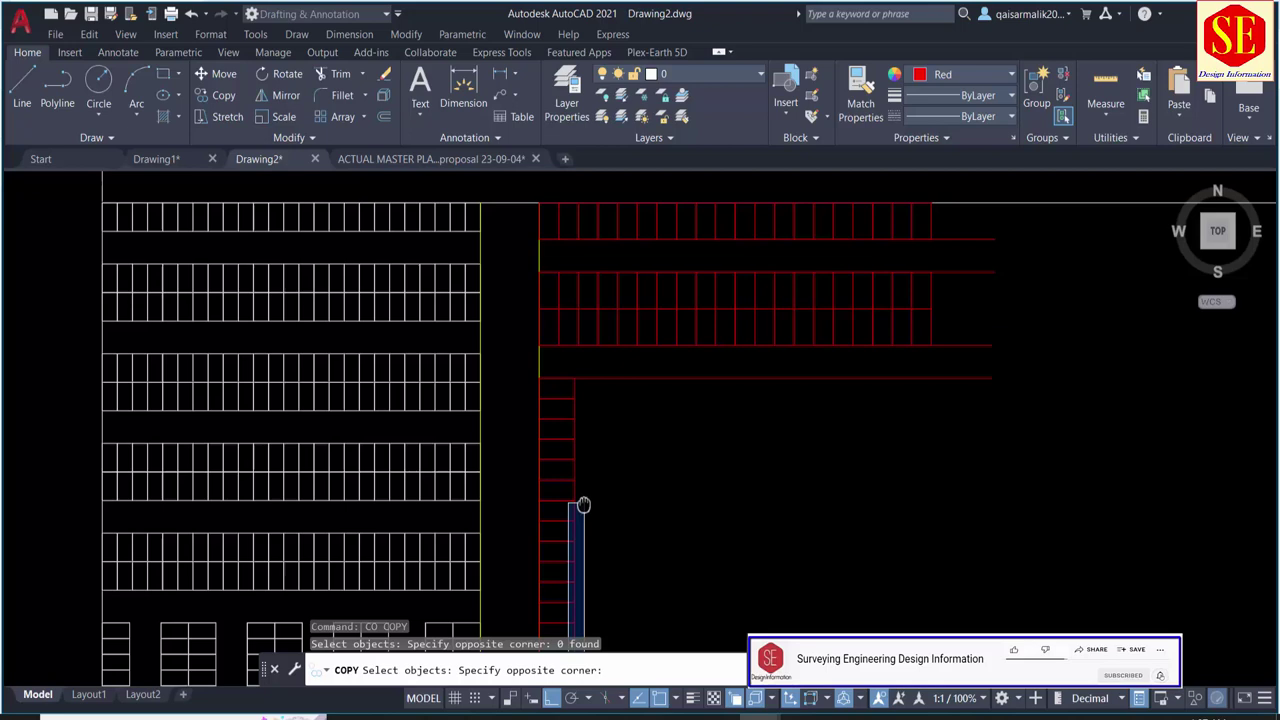
click(553, 386)
key(Return)
click(539, 378)
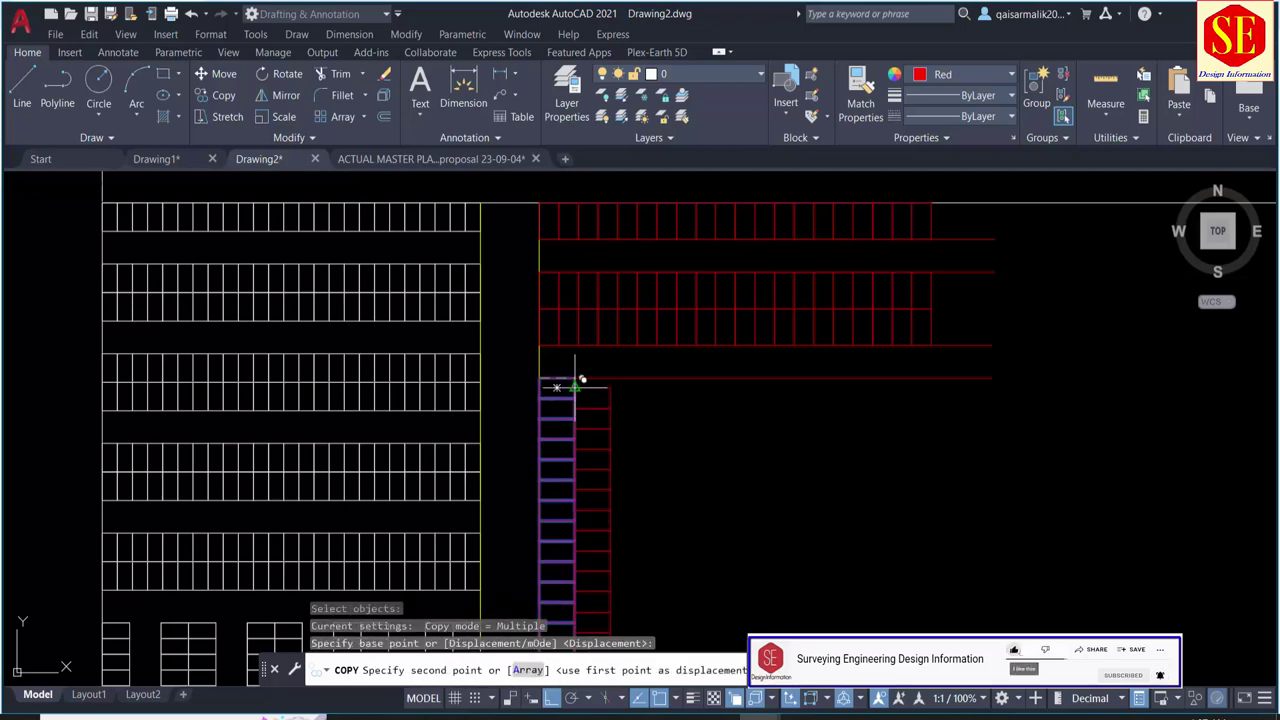
click(686, 386)
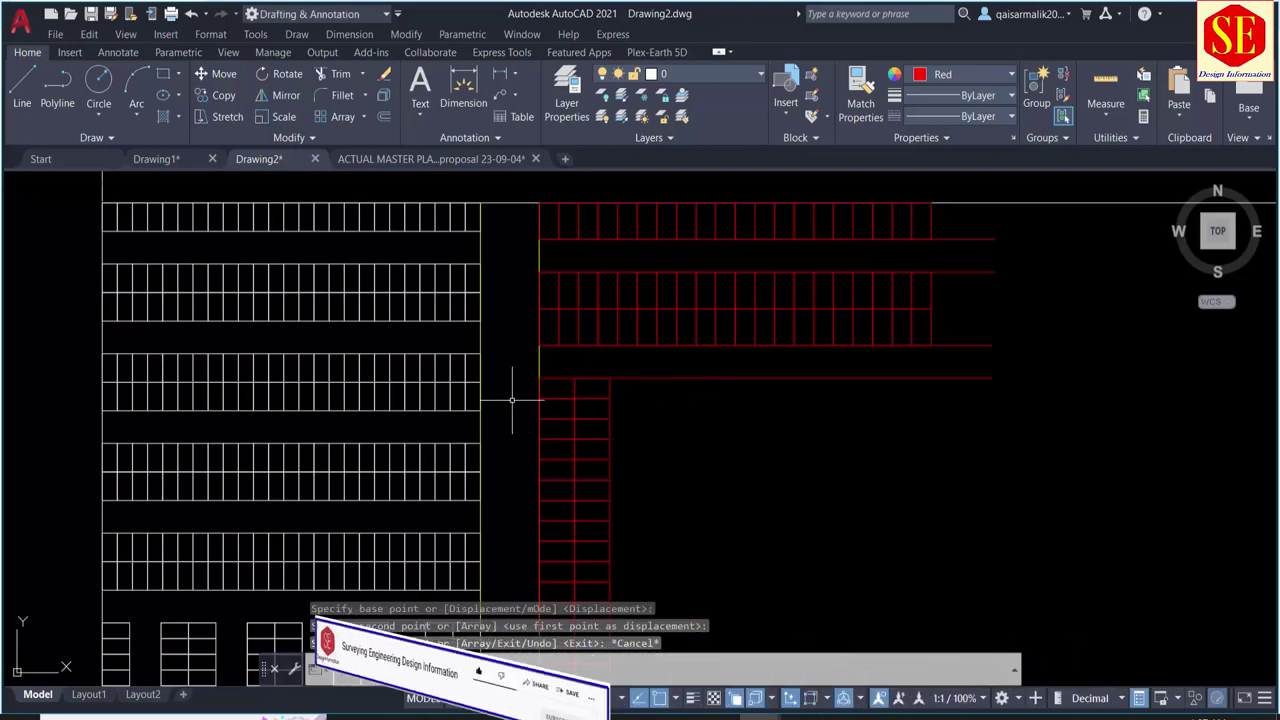
key(Escape)
Step: Center the view on the double red column and begin a polyline
scroll(520, 292, up, 2)
scroll(523, 433, down, 1)
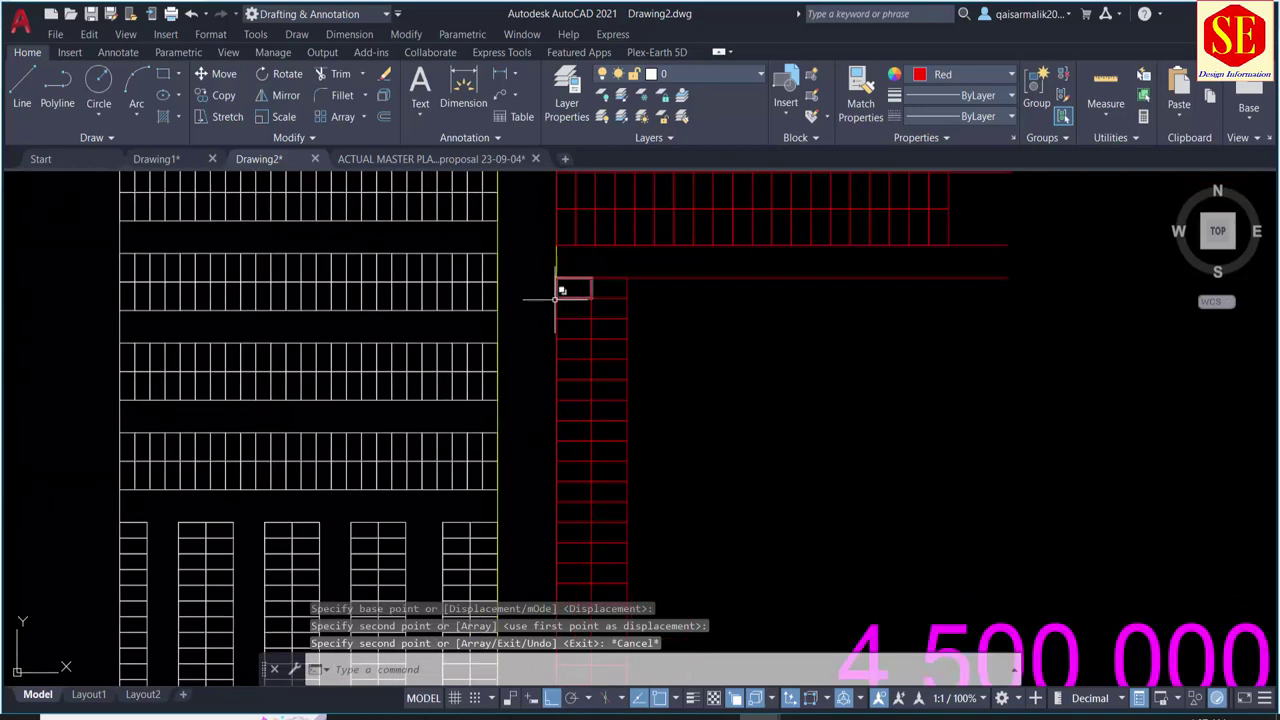
middle_drag(653, 404, 621, 444)
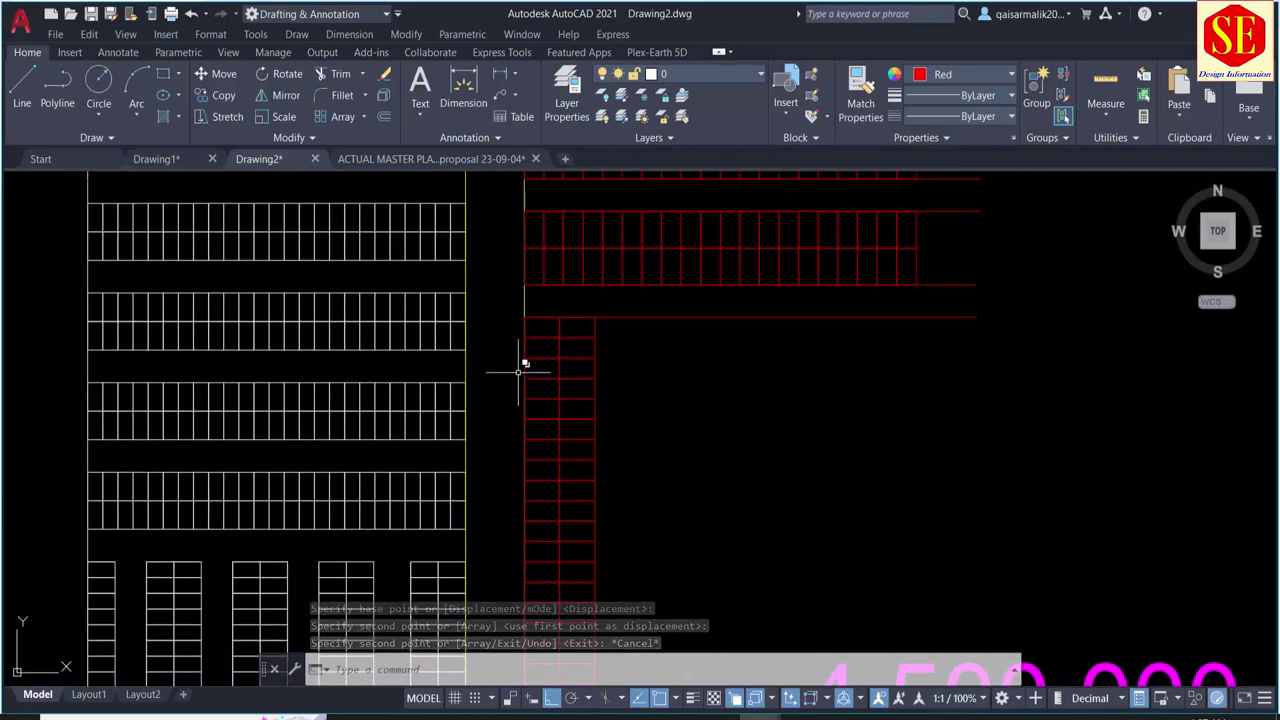
text(pl)
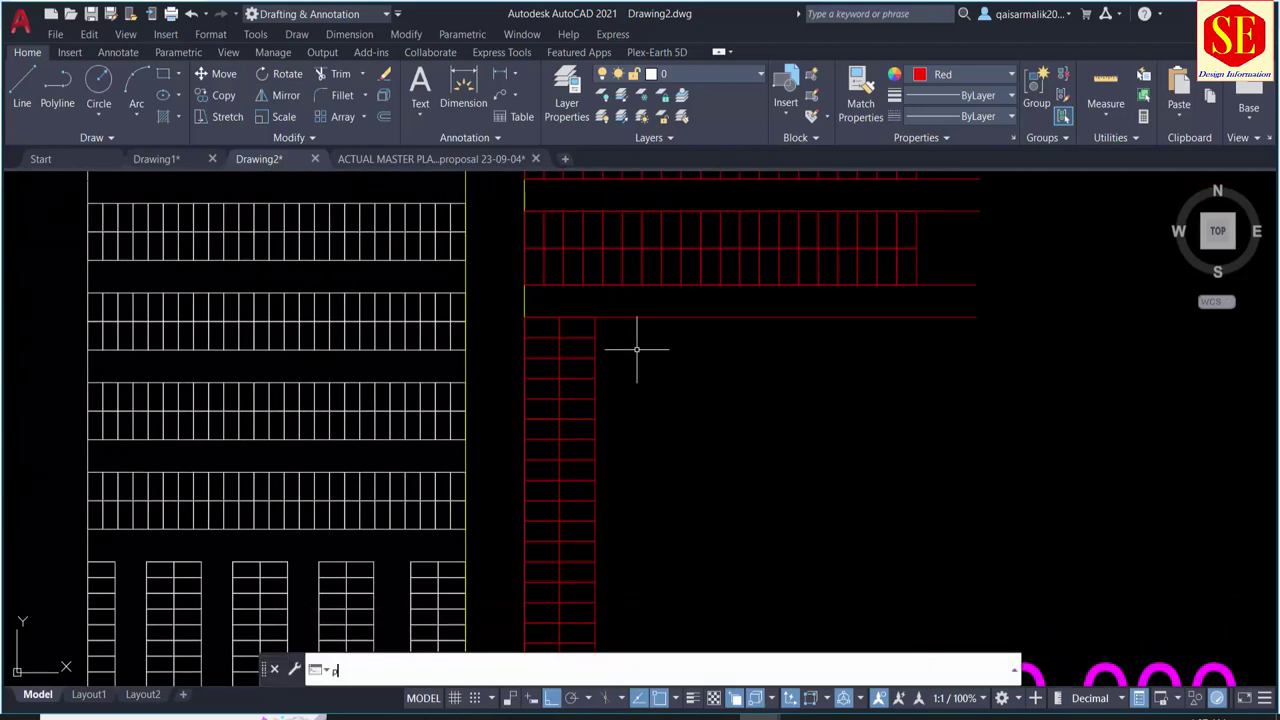
key(Return)
Step: Draw a vertical polyline from the stall column's corner and offset it 40 to the right
click(595, 318)
scroll(595, 318, down, 4)
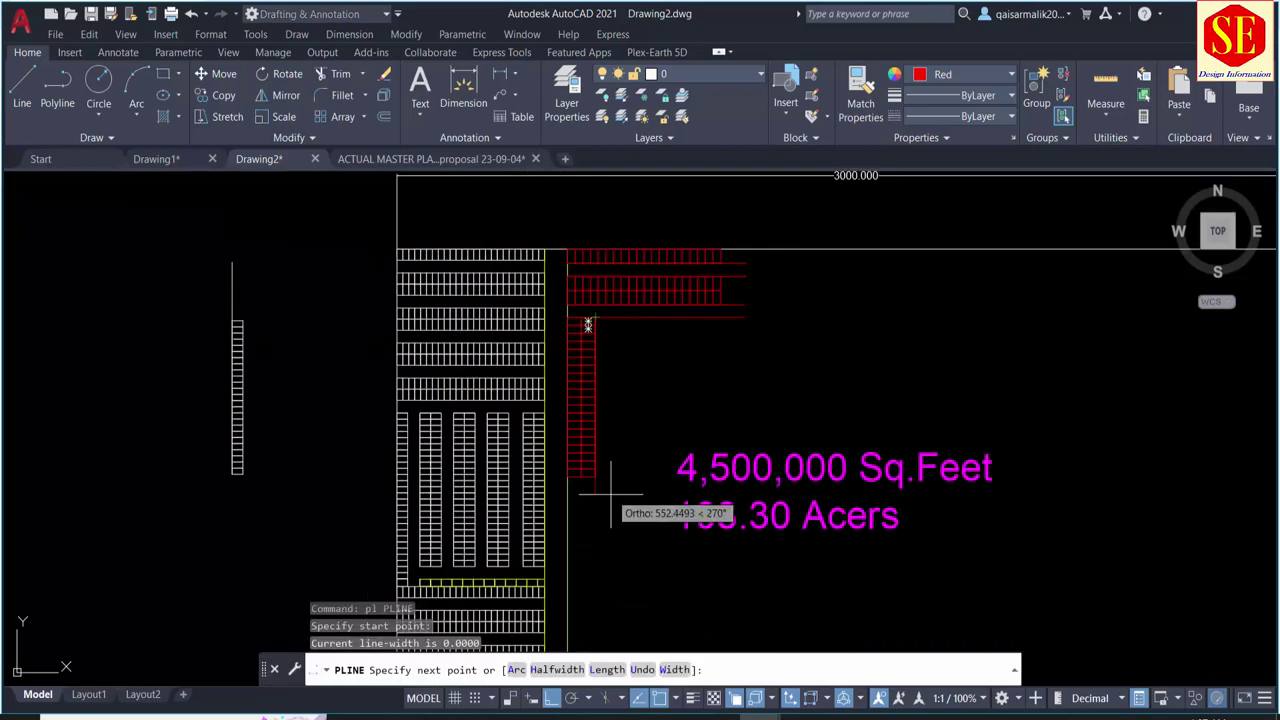
key(Return)
text(o)
key(Return)
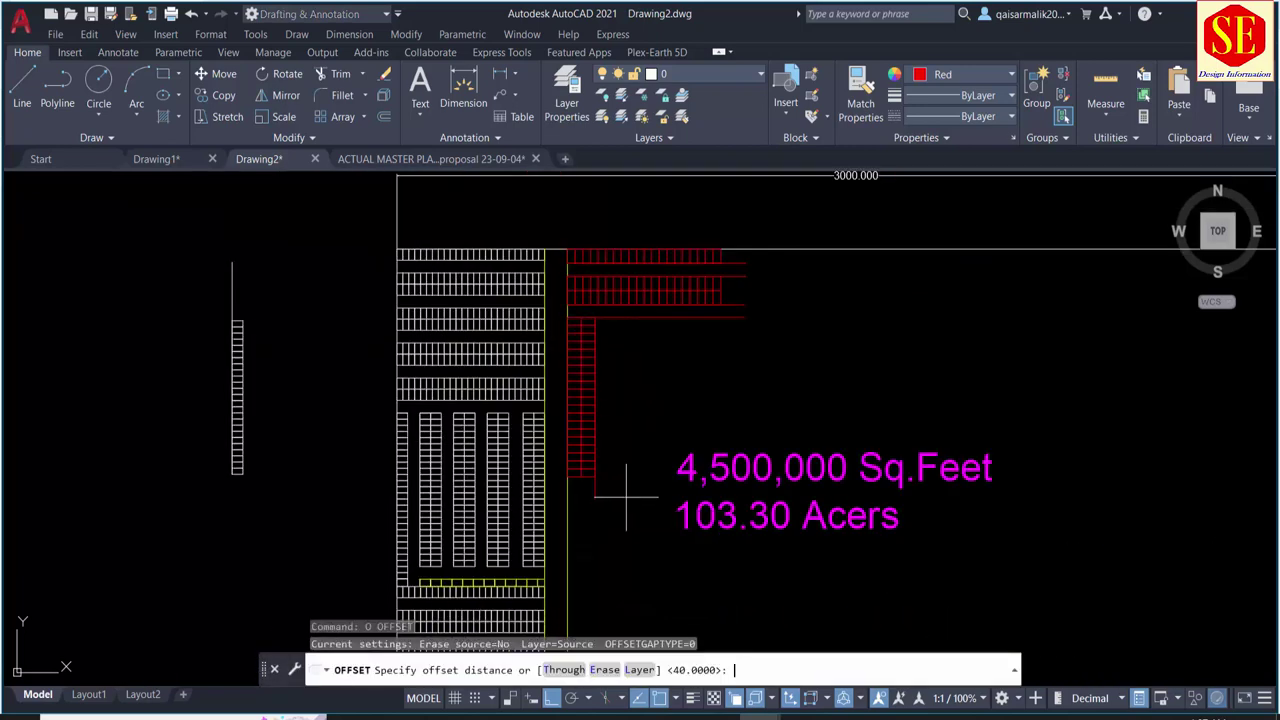
key(Return)
scroll(624, 496, up, 2)
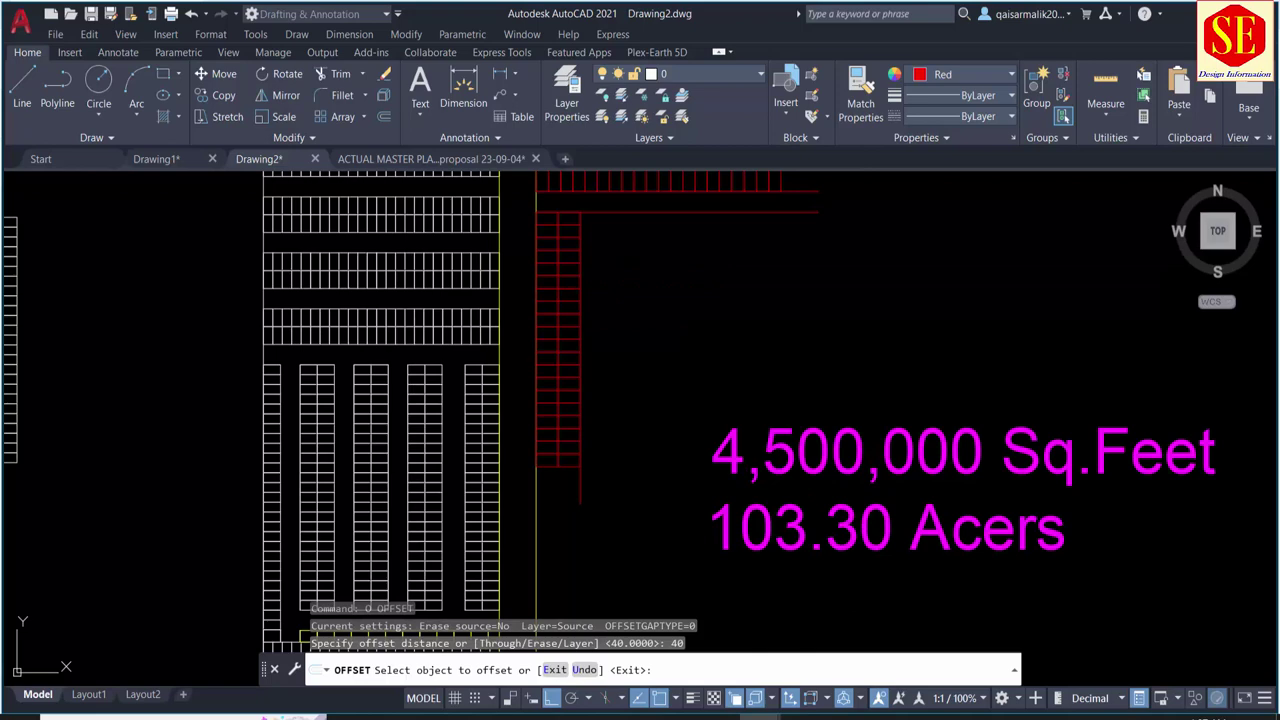
click(579, 494)
click(589, 494)
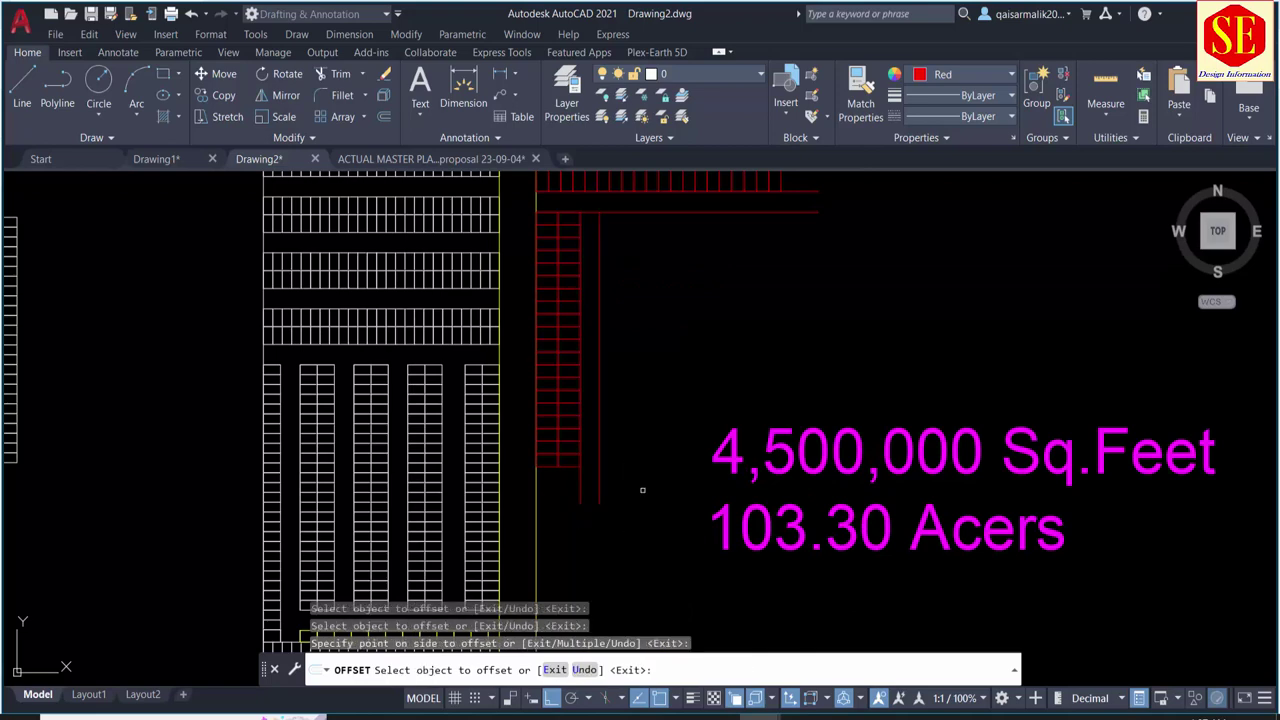
key(Escape)
Step: Copy the 40-piece double stall column beside itself, then cancel the unfinished copy
middle_drag(614, 267, 622, 407)
text(c)
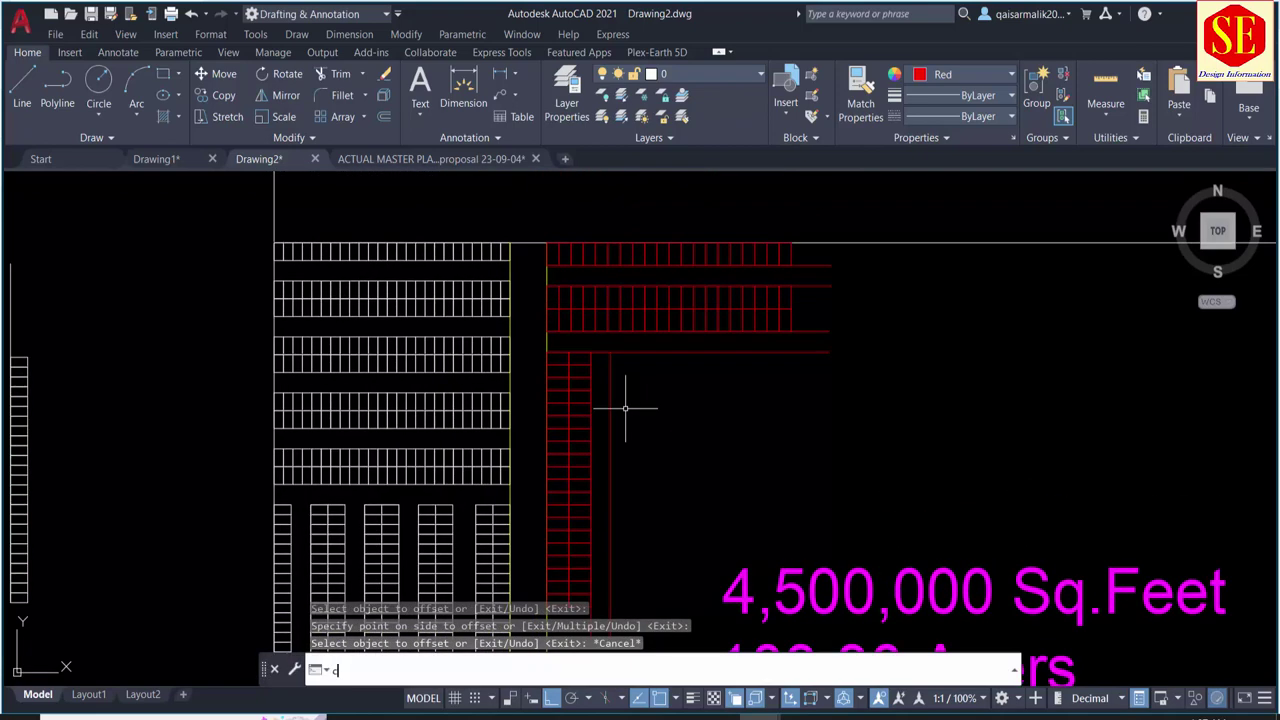
text(o)
key(Return)
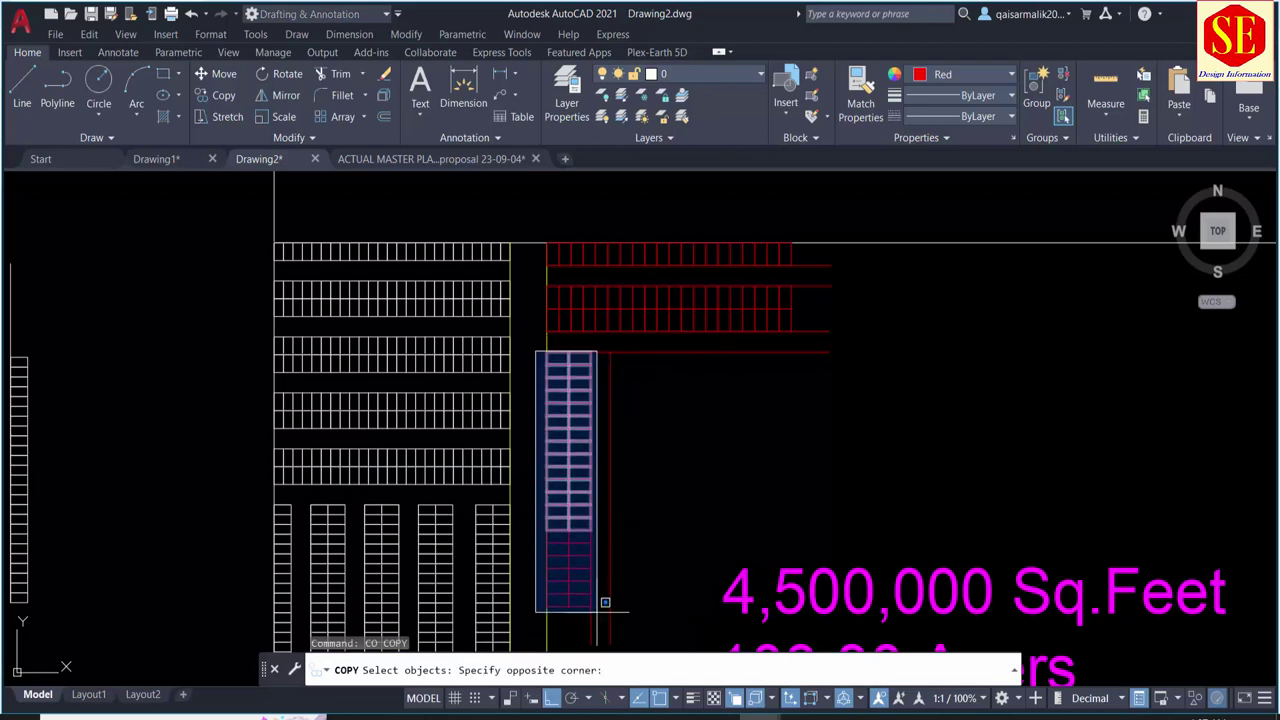
click(606, 602)
key(Return)
click(546, 352)
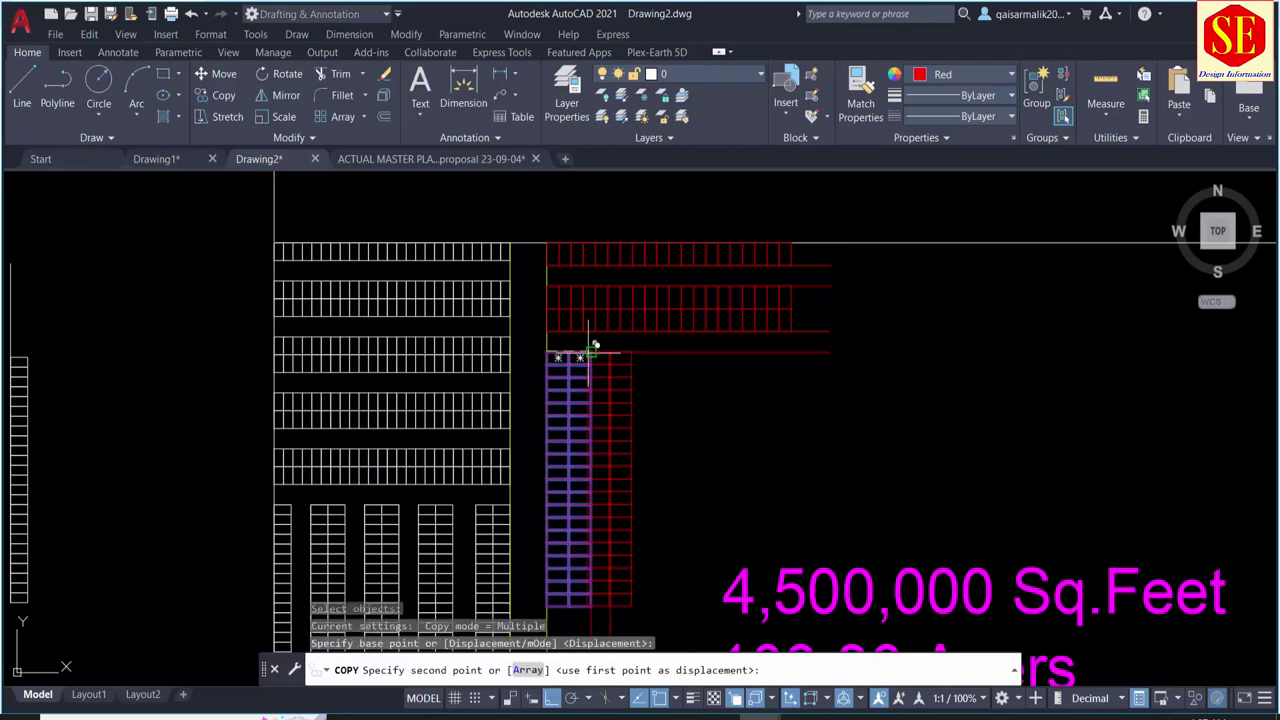
click(610, 350)
middle_drag(730, 385, 741, 292)
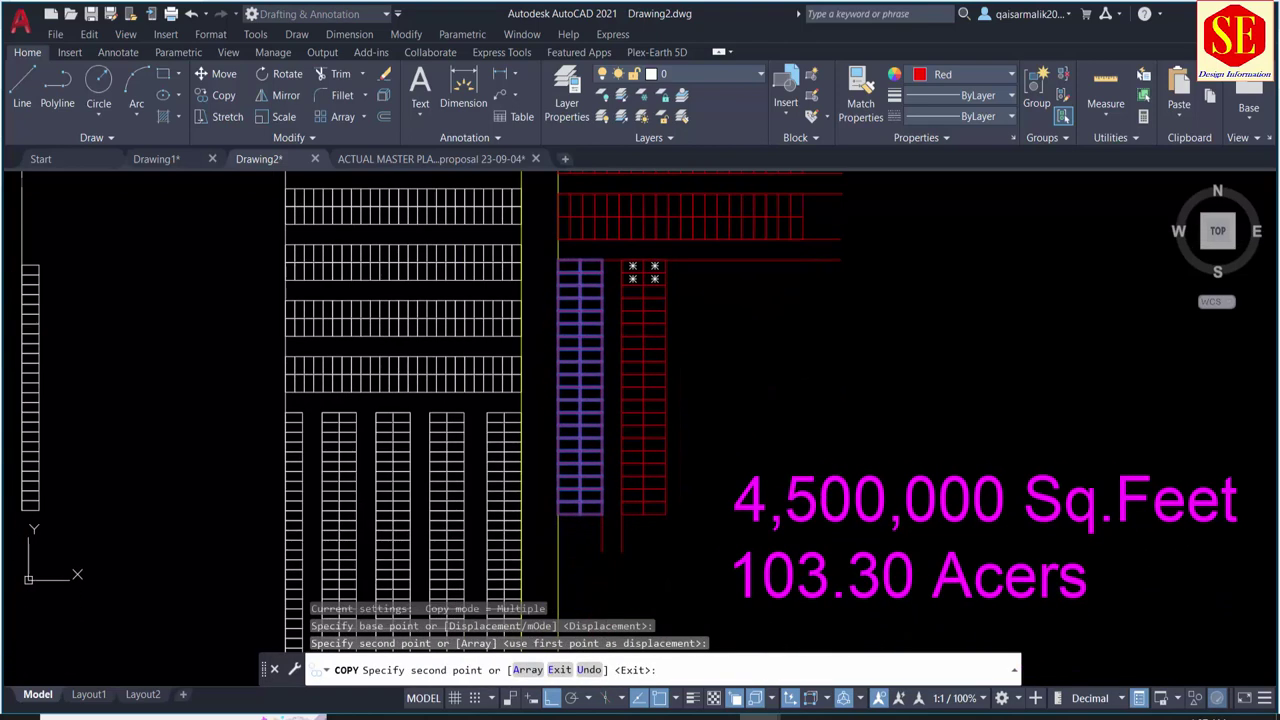
key(Escape)
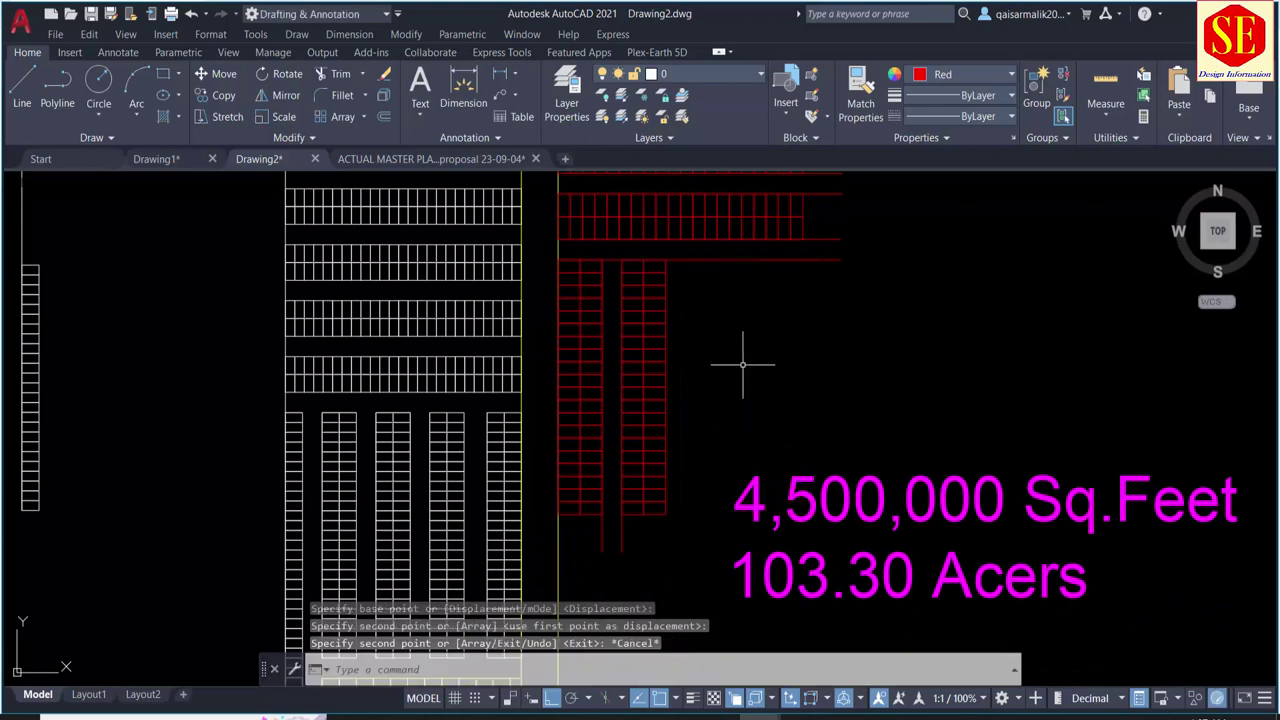
Step: Attempt an offset and a copy of the two red stall columns, abandoning both
text(o)
key(Return)
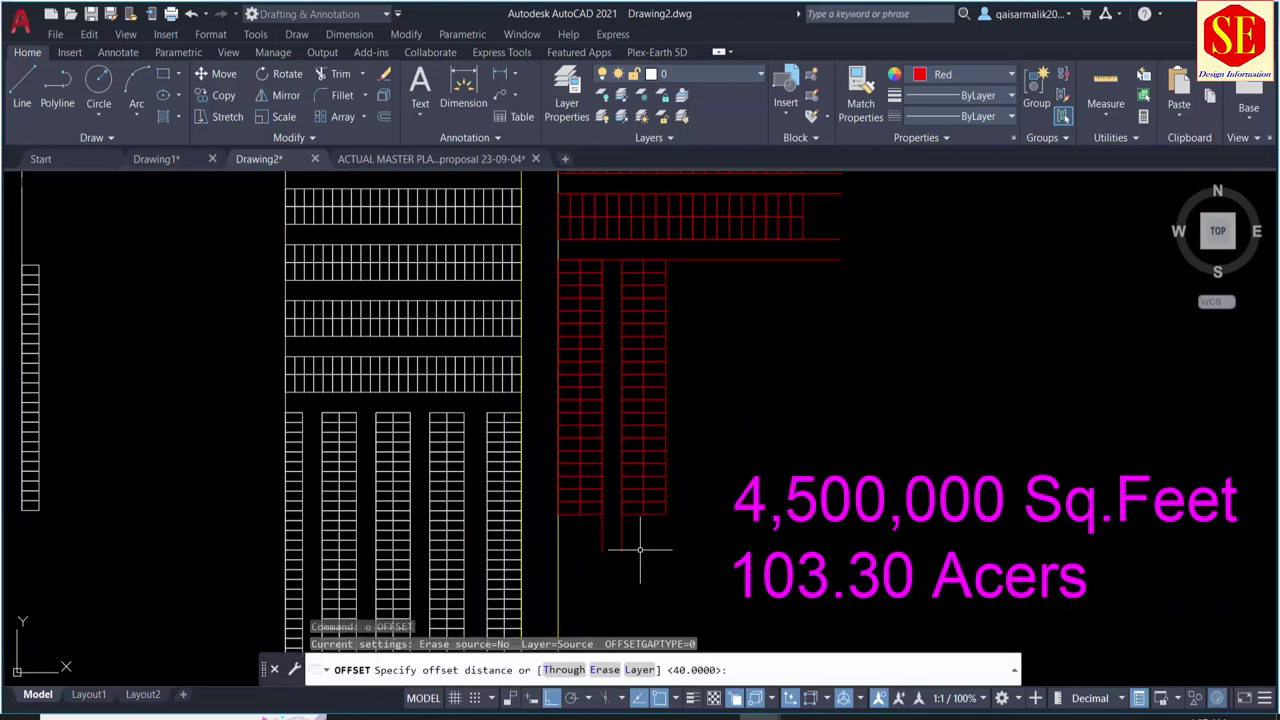
key(Escape)
click(640, 669)
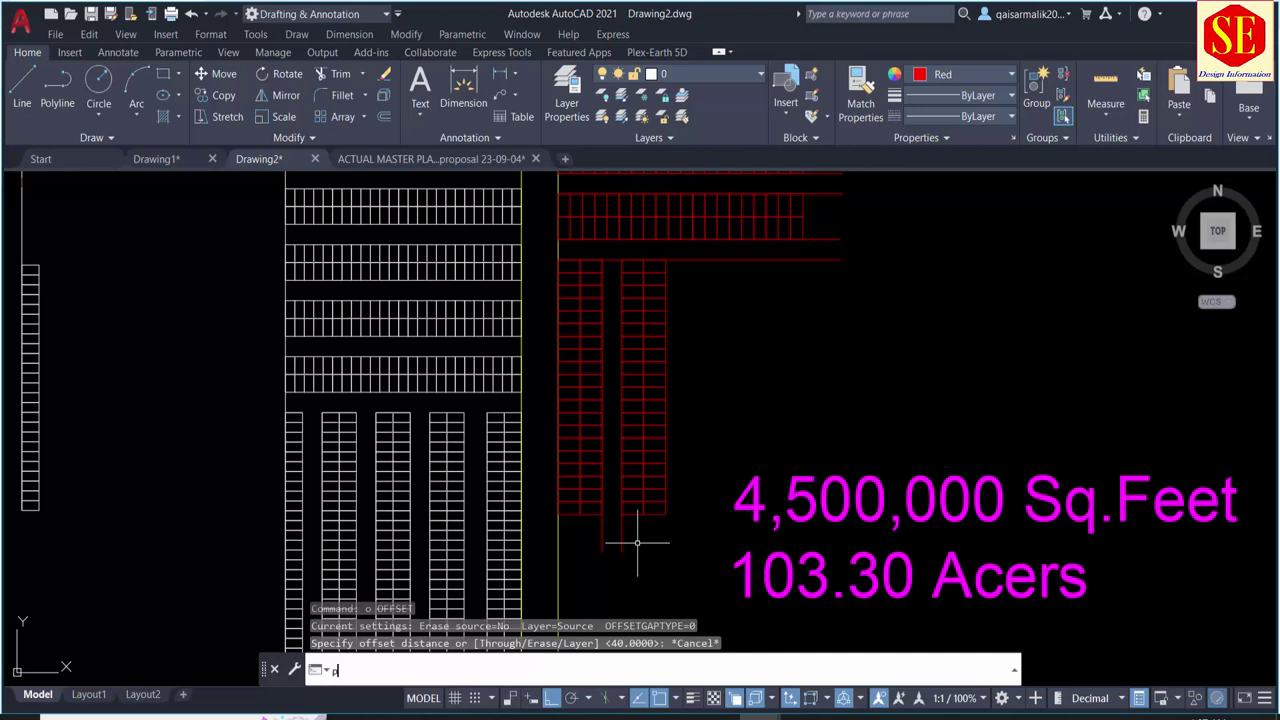
text(o)
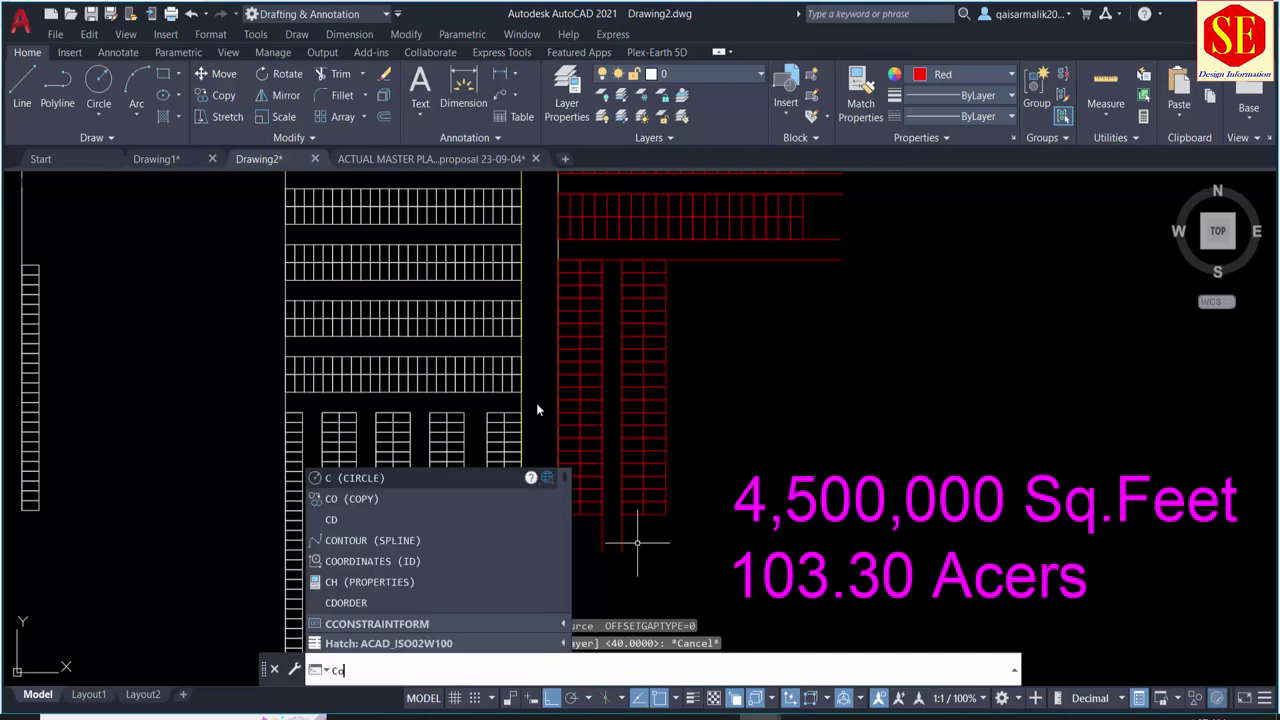
key(Return)
click(544, 252)
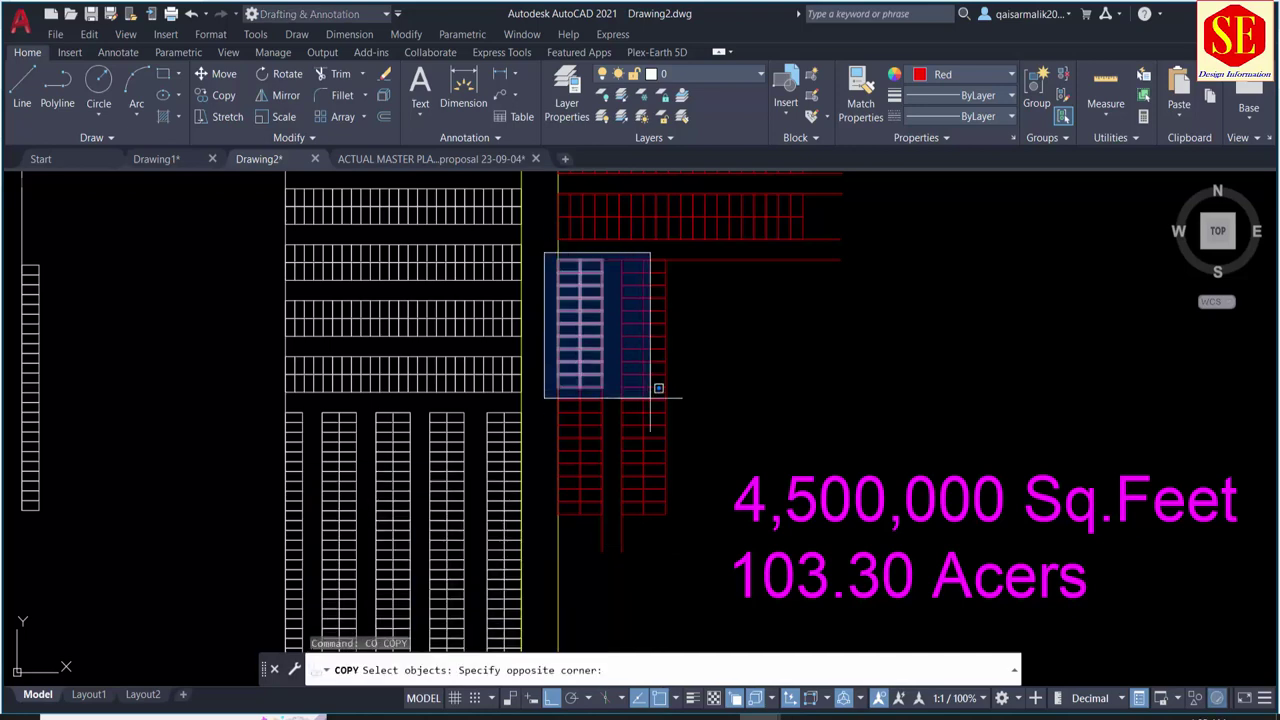
click(684, 534)
key(Return)
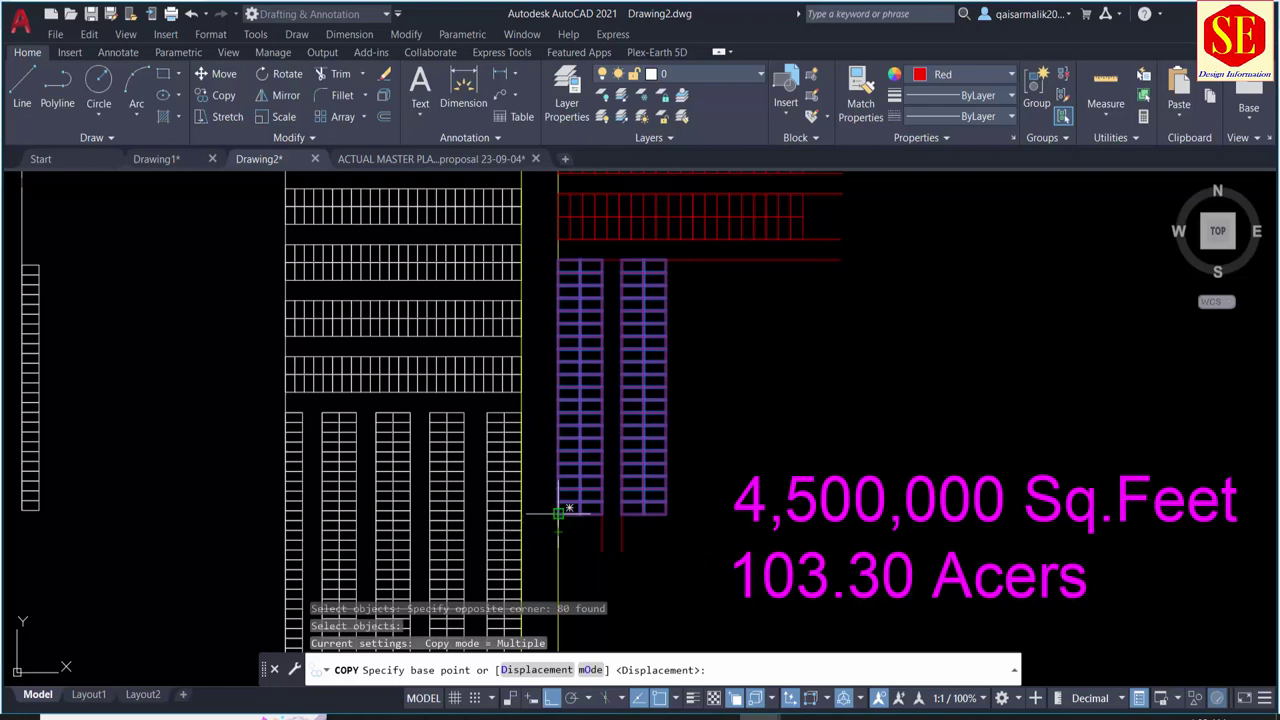
click(558, 513)
key(Escape)
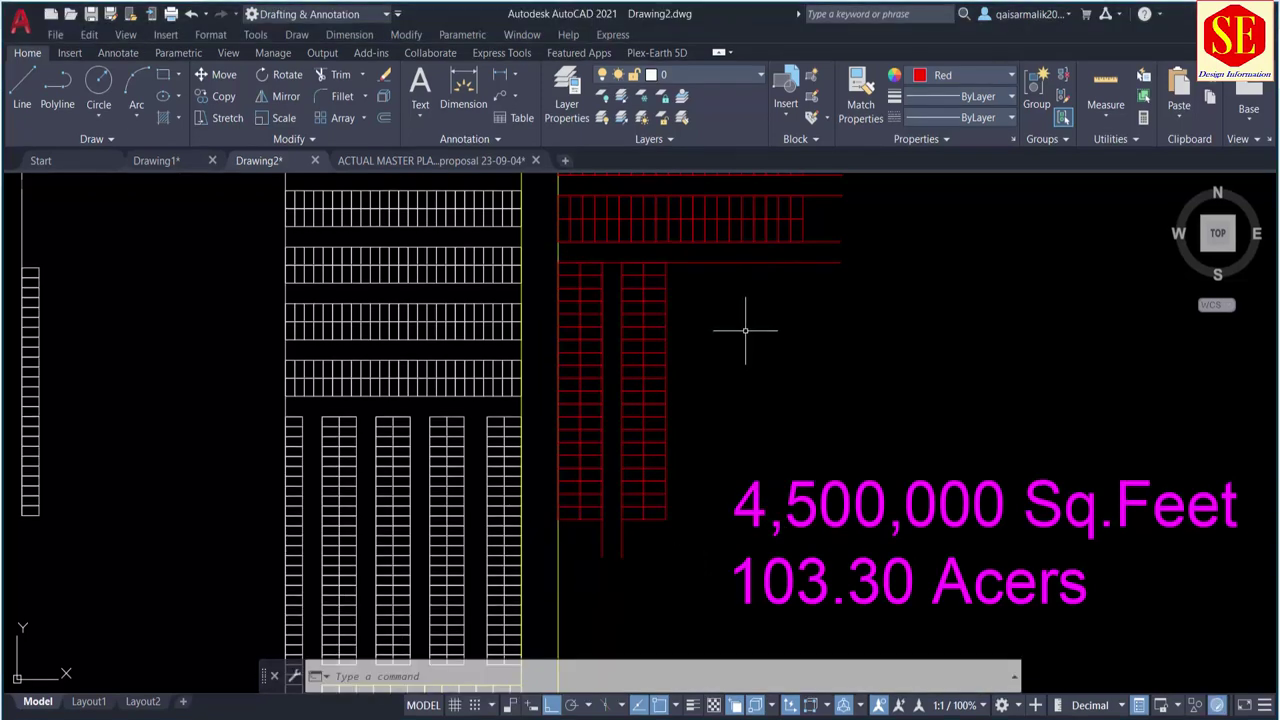
Step: Draw a vertical aisle line from the red grid corner down past the columns, offset 40 right
text(pl)
key(Return)
click(654, 268)
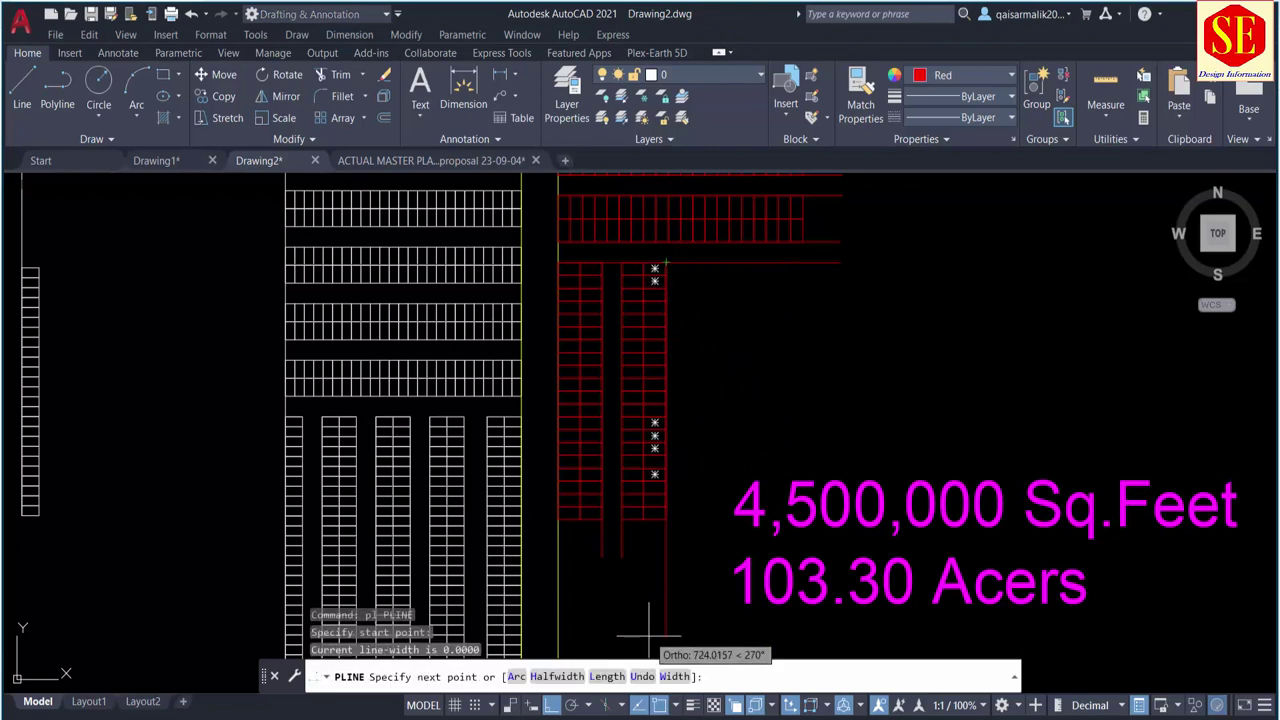
click(657, 614)
key(Escape)
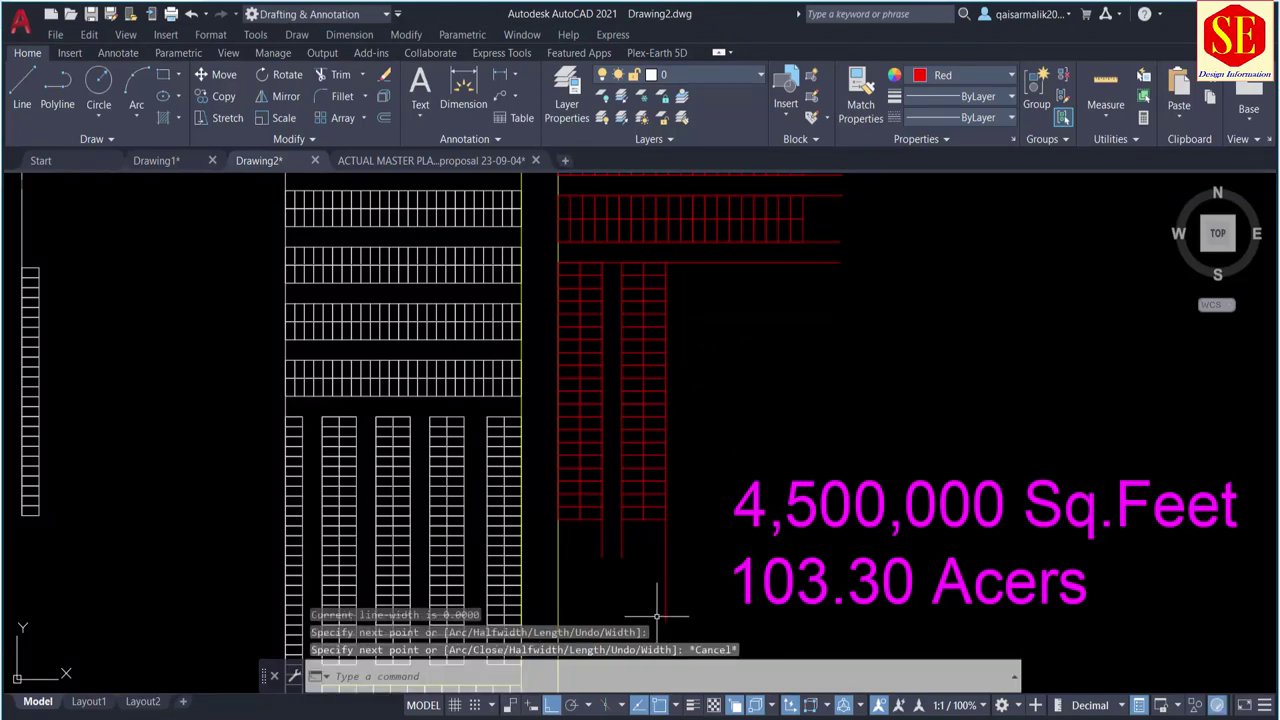
text(o)
key(Return)
text(40)
key(Return)
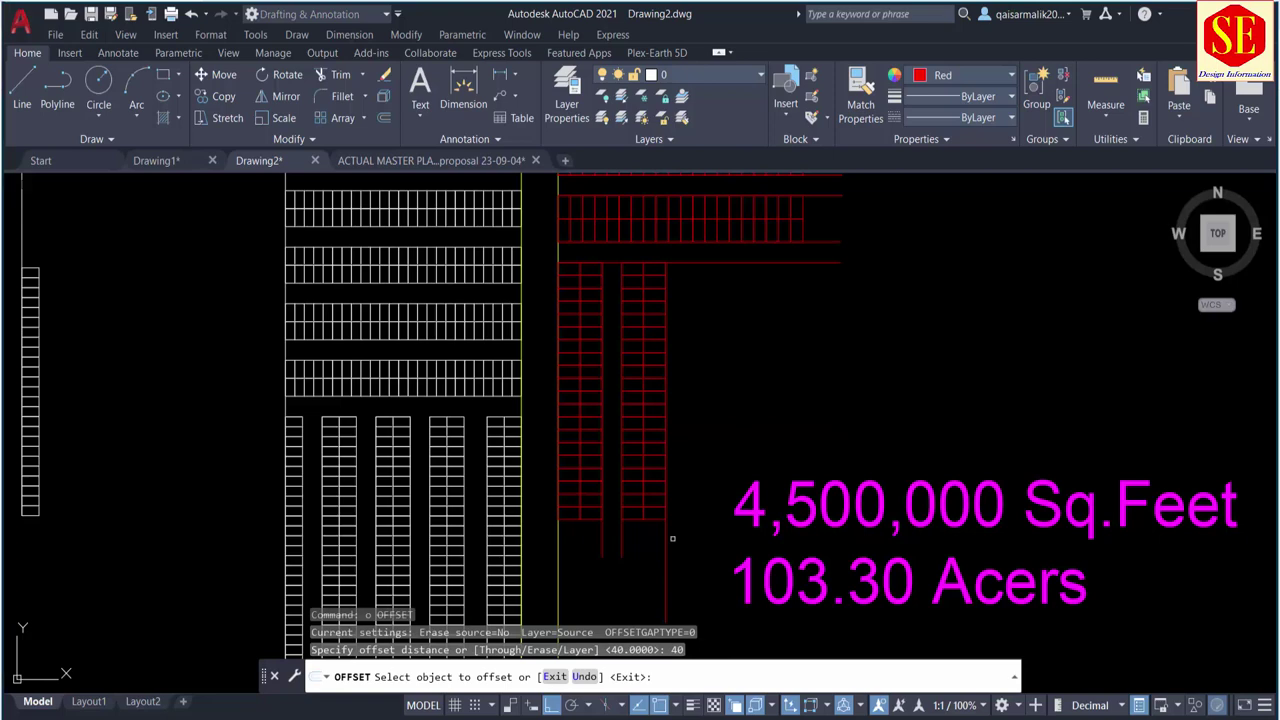
click(665, 545)
click(705, 546)
key(Escape)
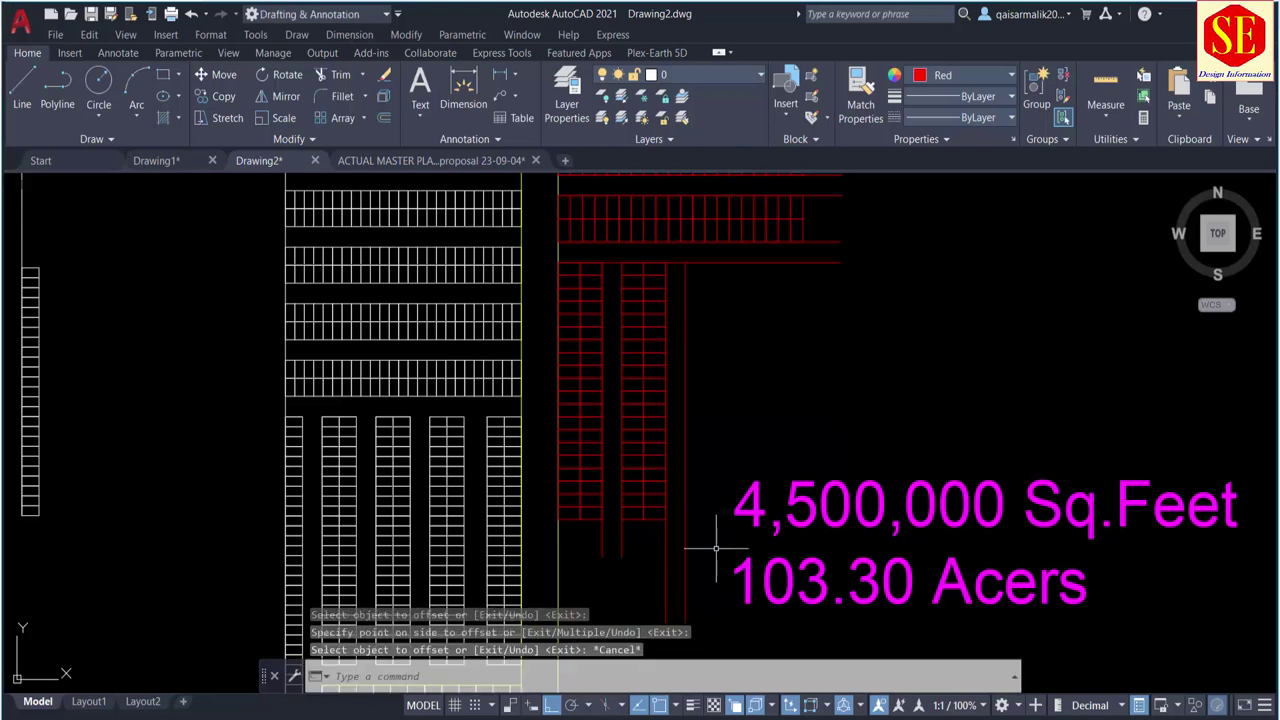
Step: Copy both red stall columns to the right
text(co)
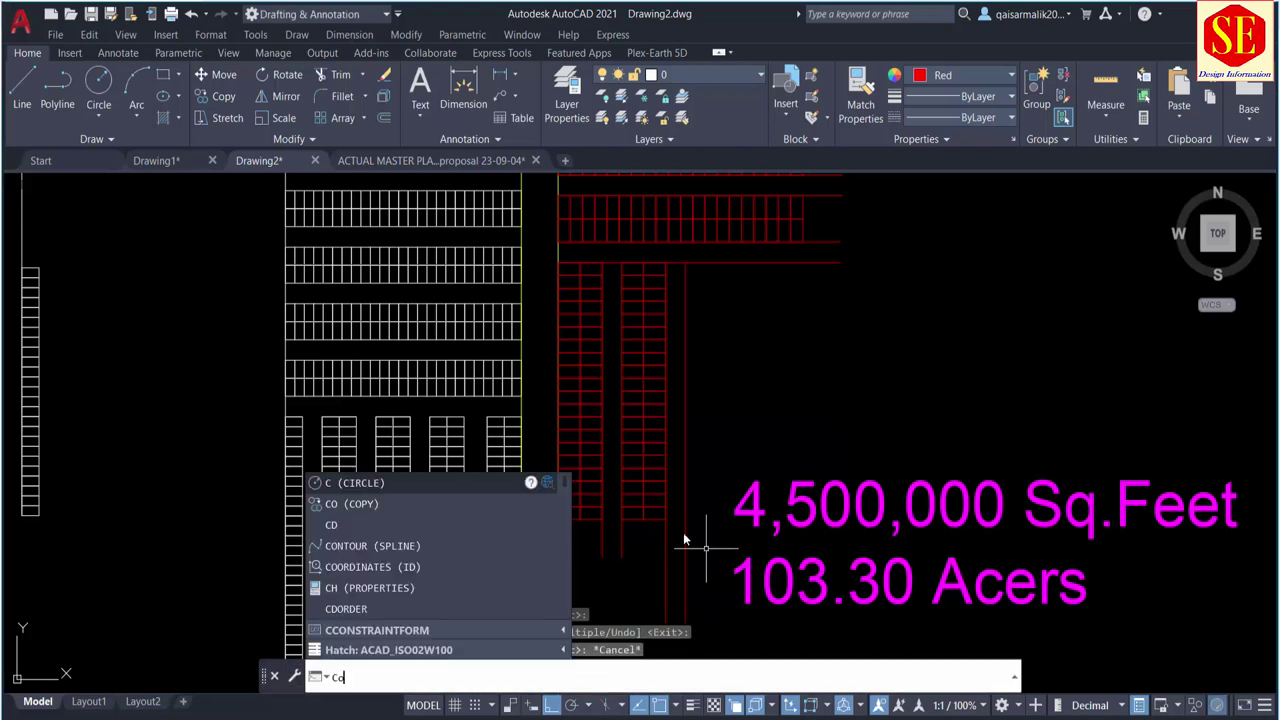
key(Return)
click(549, 258)
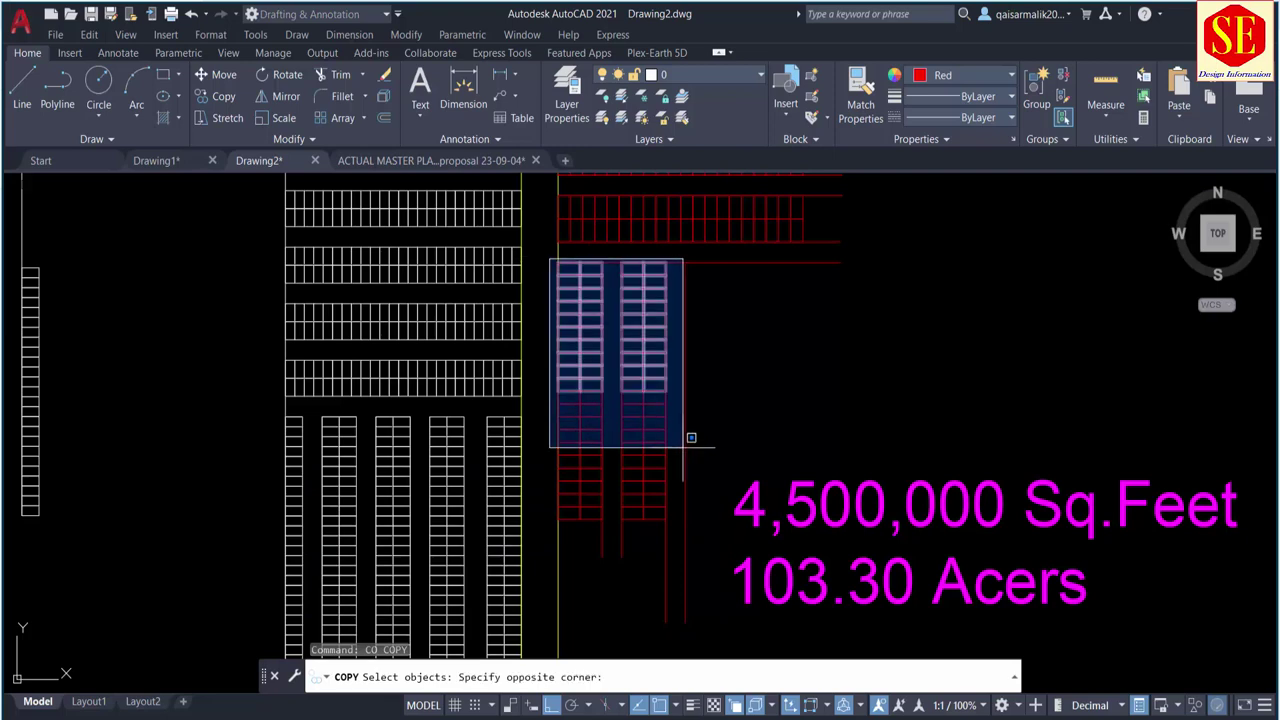
click(672, 530)
key(Return)
click(559, 518)
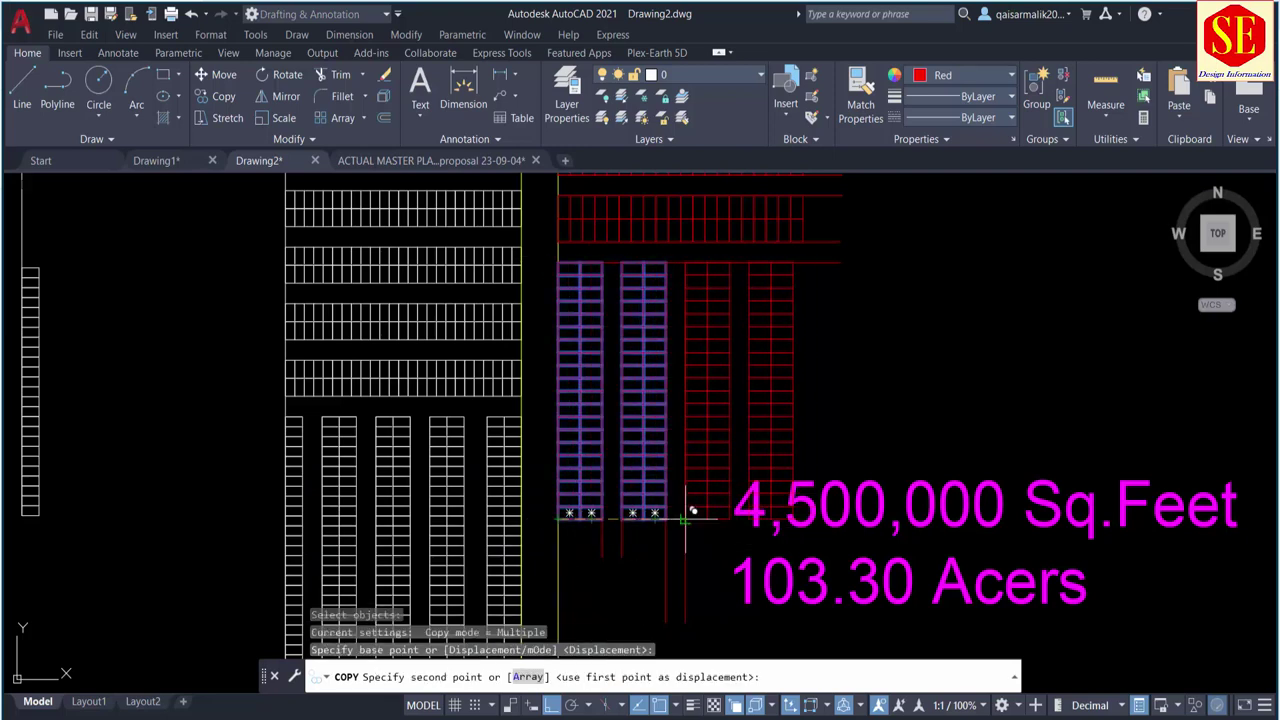
click(685, 519)
key(Escape)
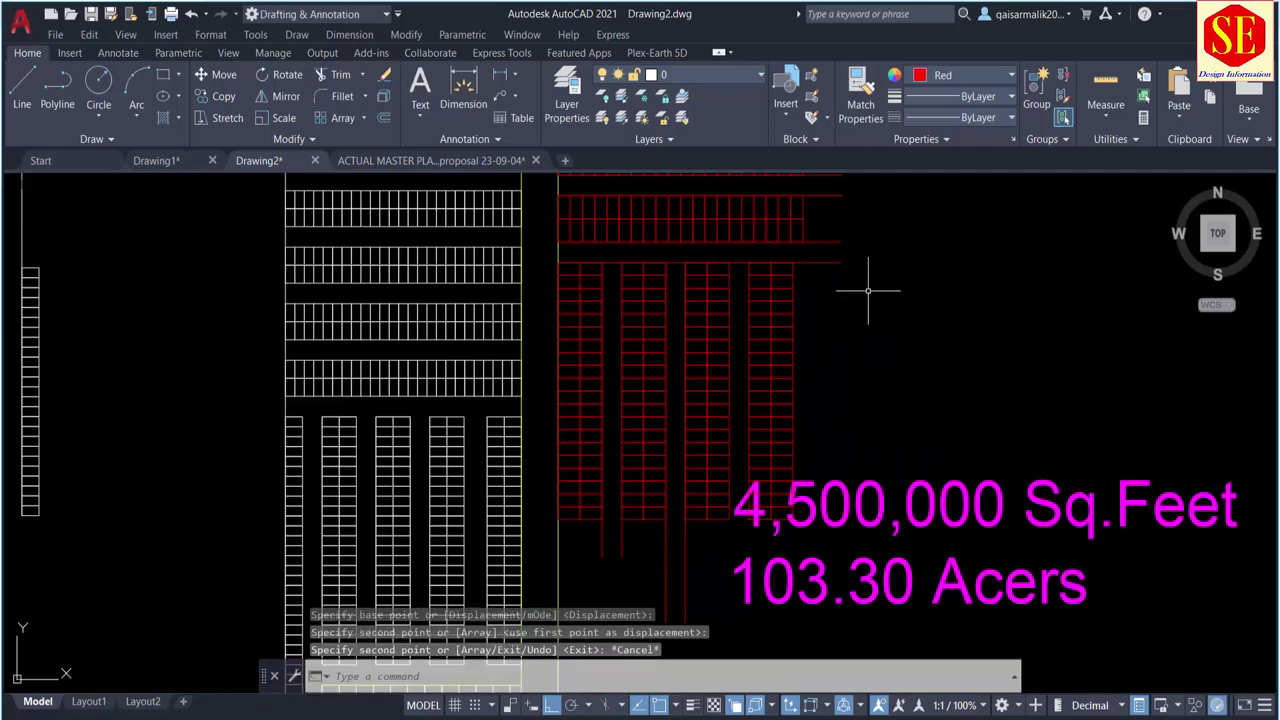
Step: Move the purple area label left of the parking layout
scroll(795, 265, down, 4)
text(m)
key(Return)
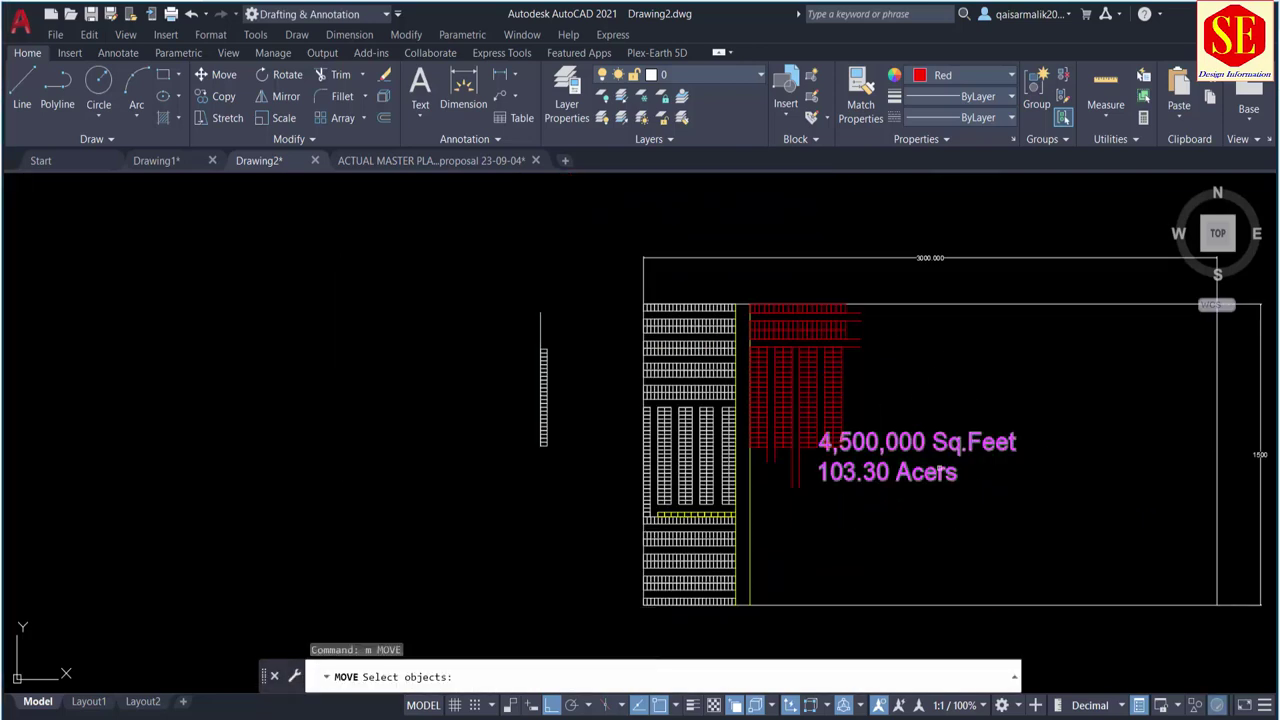
click(916, 443)
key(Return)
click(1080, 509)
click(578, 510)
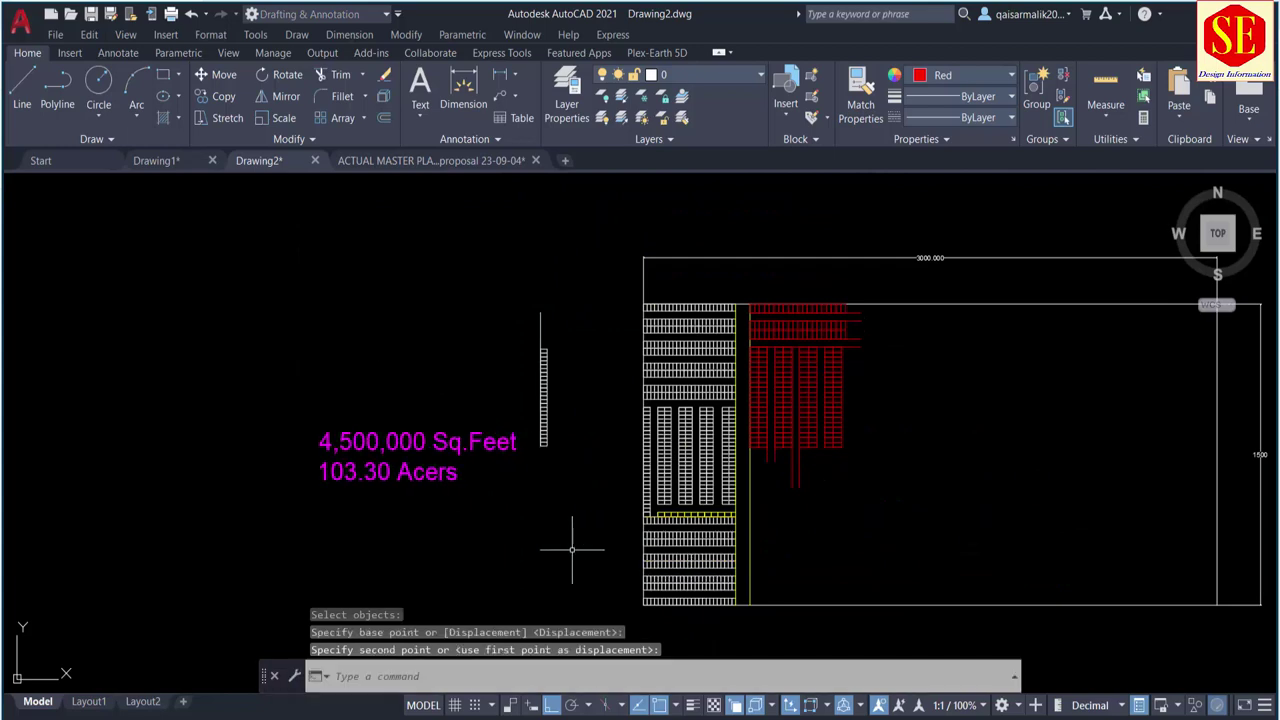
middle_drag(912, 440, 909, 441)
scroll(909, 441, up, 4)
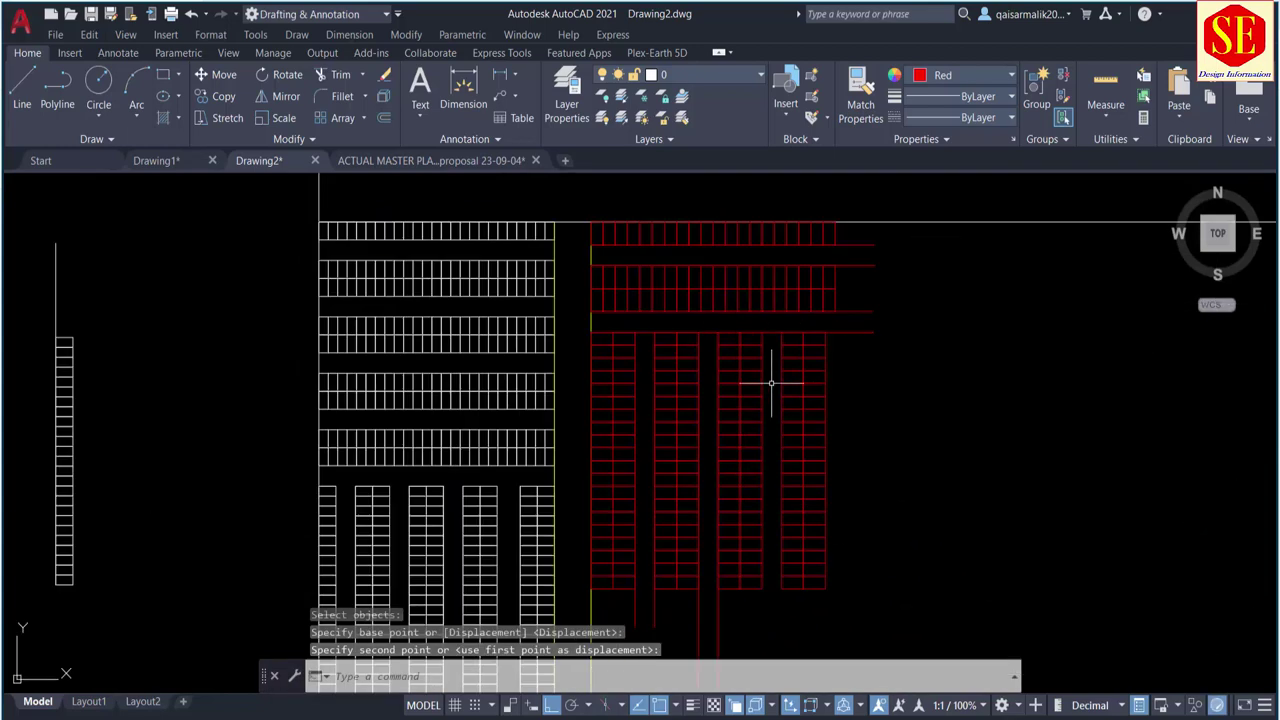
mouse_move(771, 382)
middle_down()
mouse_move(767, 349)
mouse_move(674, 337)
mouse_move(709, 377)
mouse_move(729, 377)
middle_up()
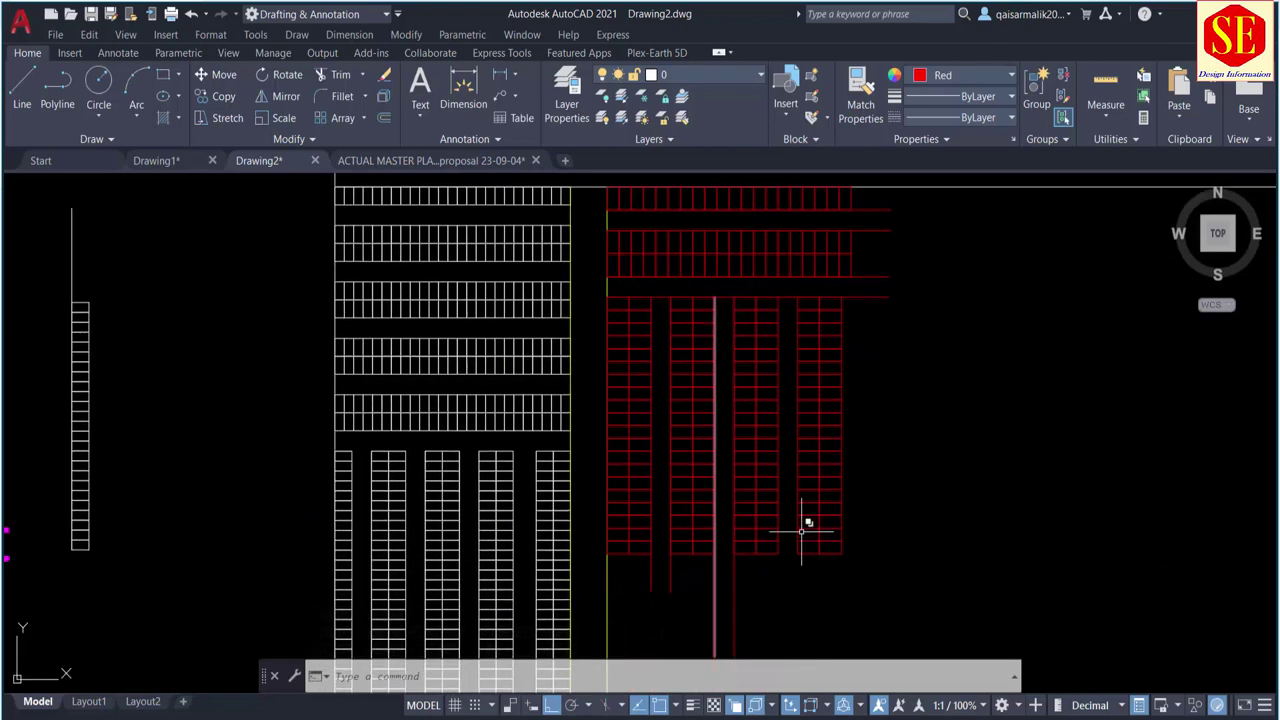
middle_drag(791, 523, 823, 457)
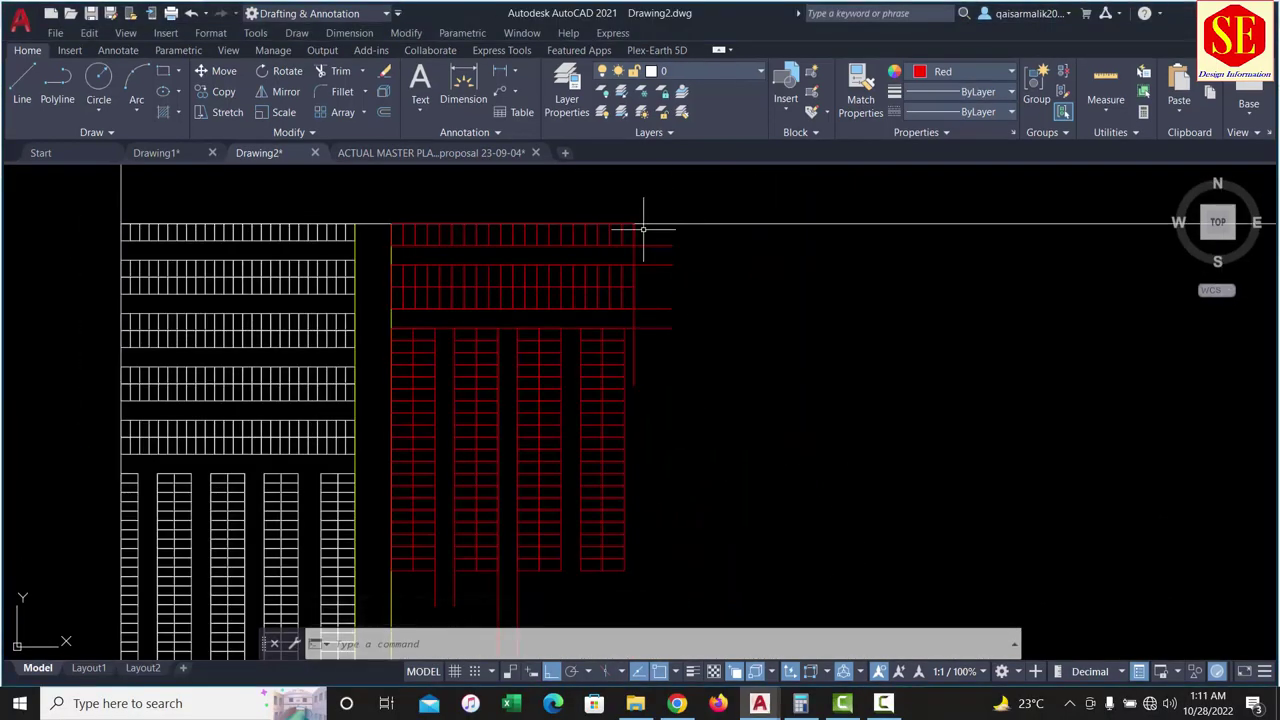
Step: Offset the vertical aisle line 40 units to the right
text(o)
key(Return)
text(4)
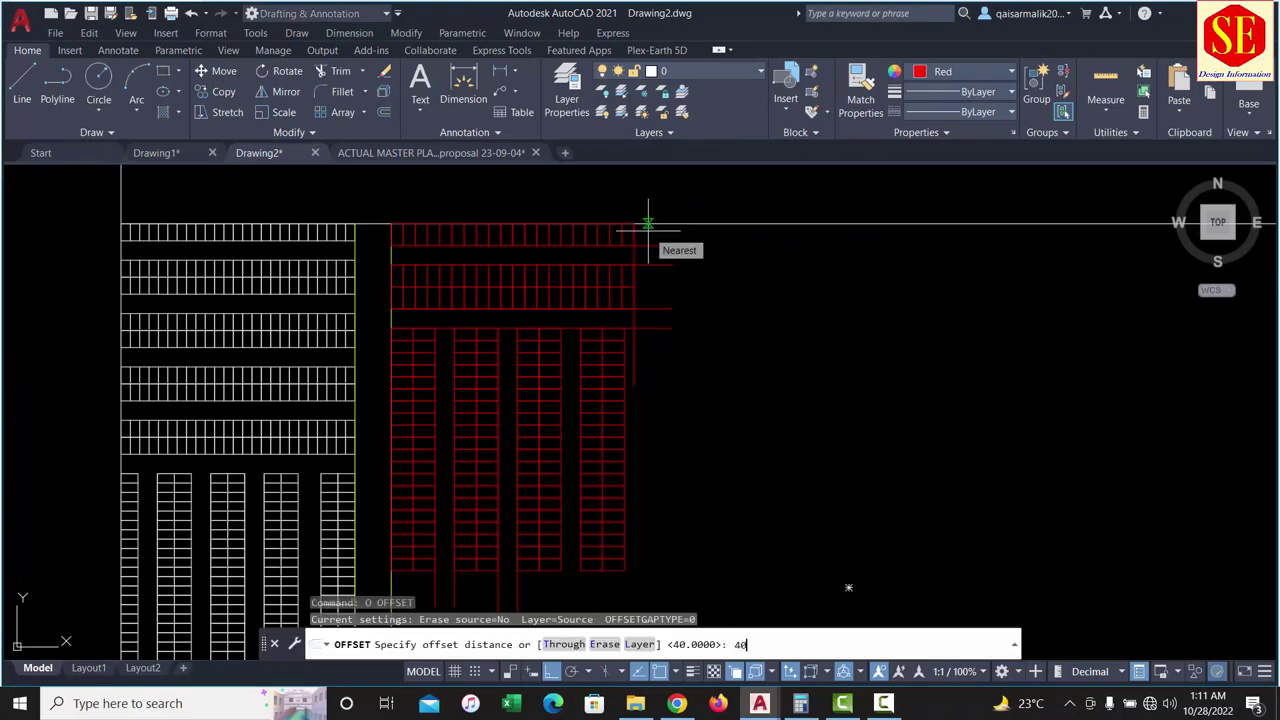
key(Return)
scroll(640, 228, up, 2)
scroll(627, 231, up, 2)
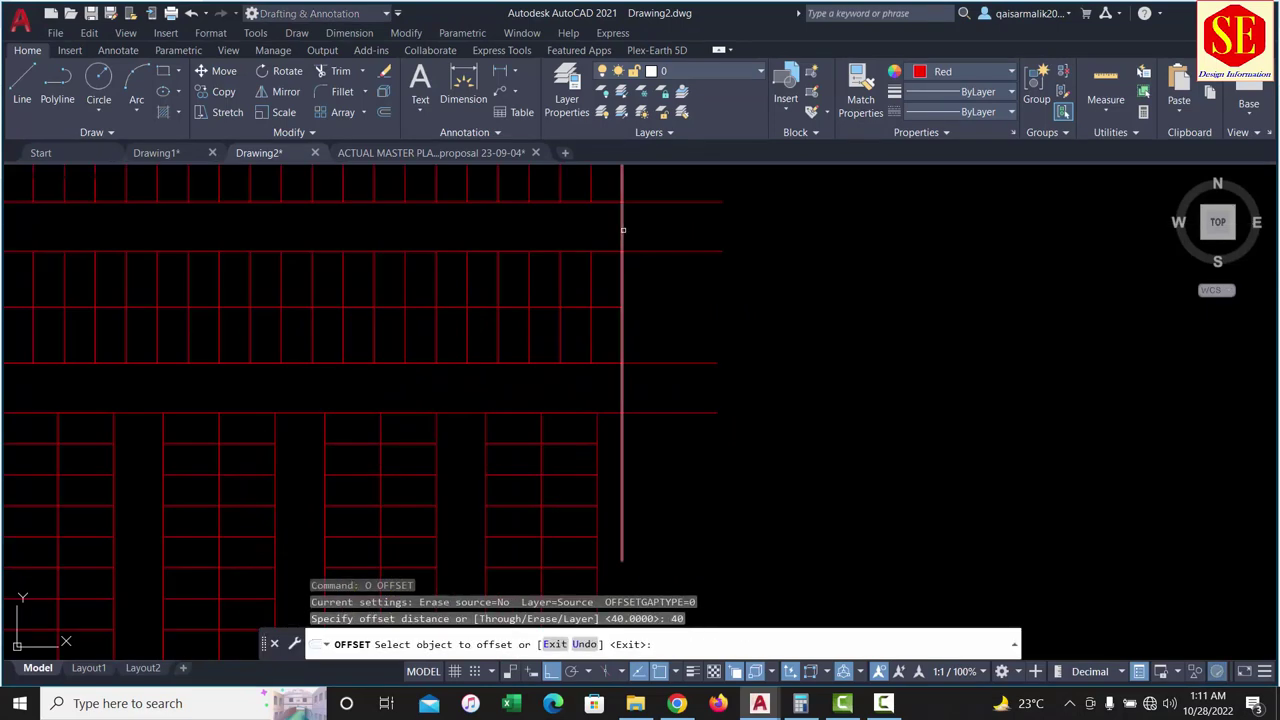
click(622, 230)
click(696, 228)
scroll(810, 236, down, 3)
Step: Trim the line stubs past the aisle, including the horizontal line's overhang
text(tr)
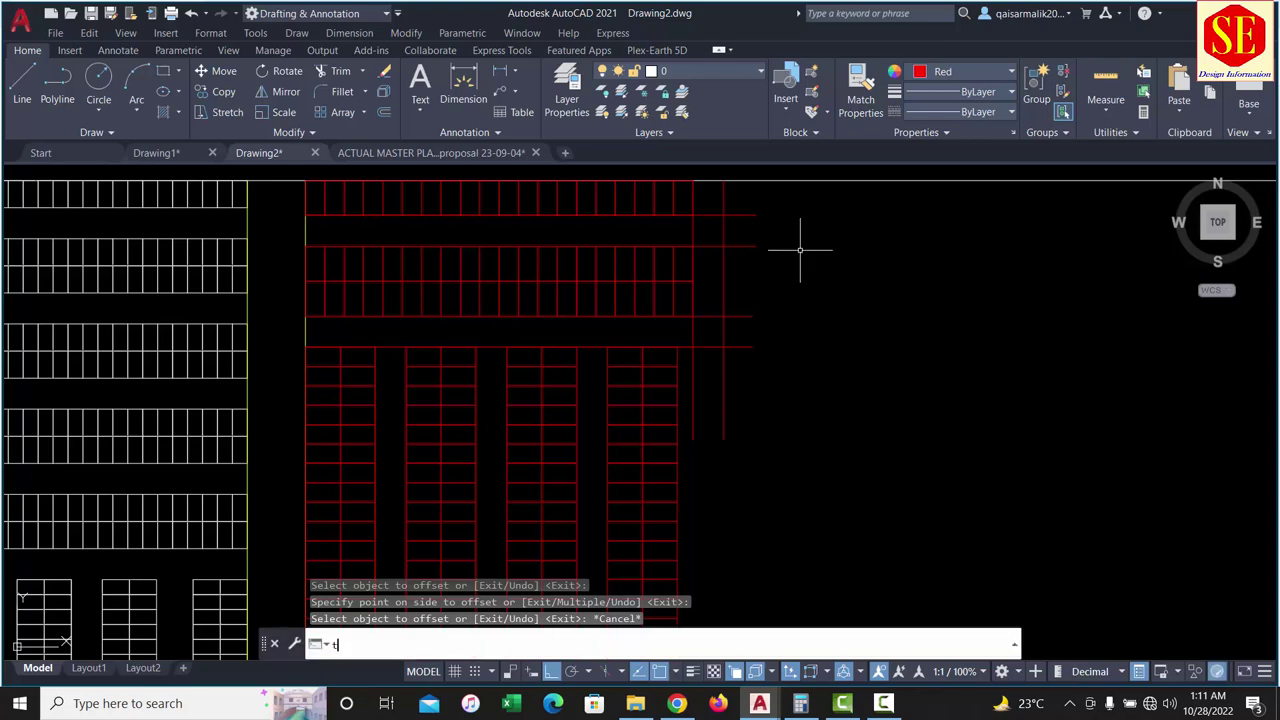
key(Return)
drag(757, 214, 756, 381)
click(748, 347)
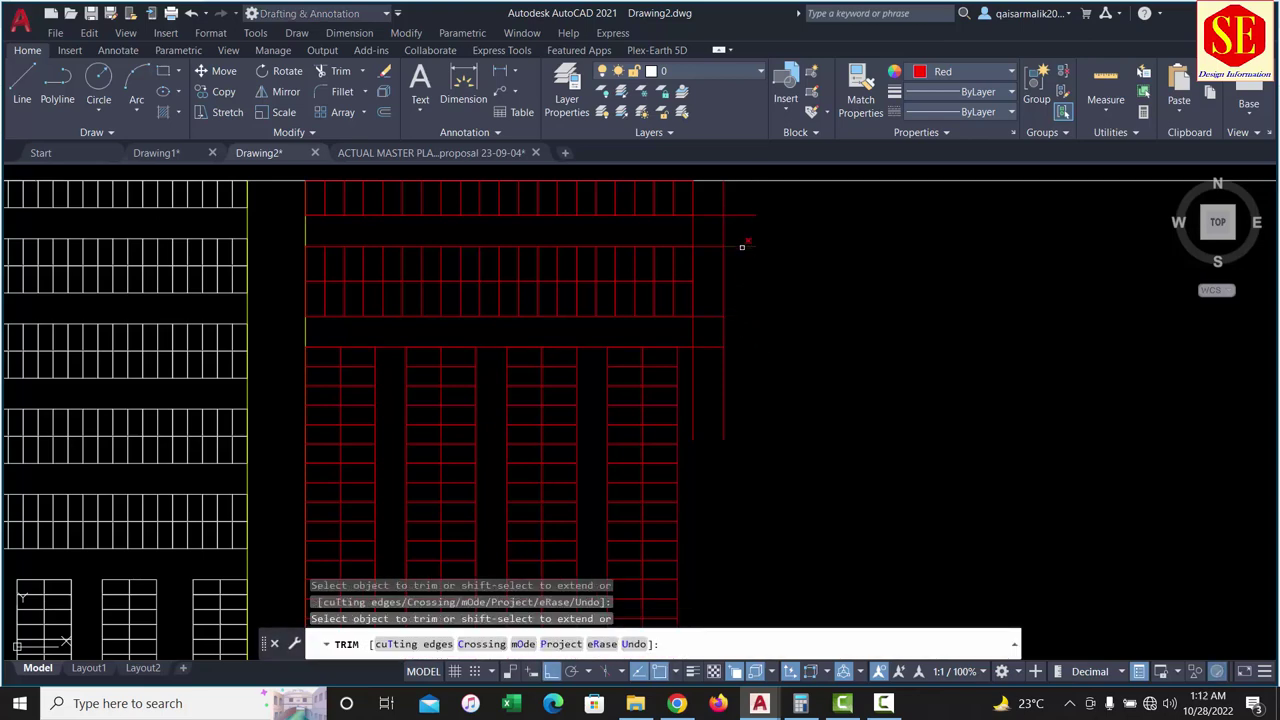
key(Escape)
mouse_move(740, 216)
middle_down()
mouse_move(759, 297)
mouse_move(780, 282)
middle_up()
Step: Copy a red stall column from its top corner to a spot further right
text(co)
key(Return)
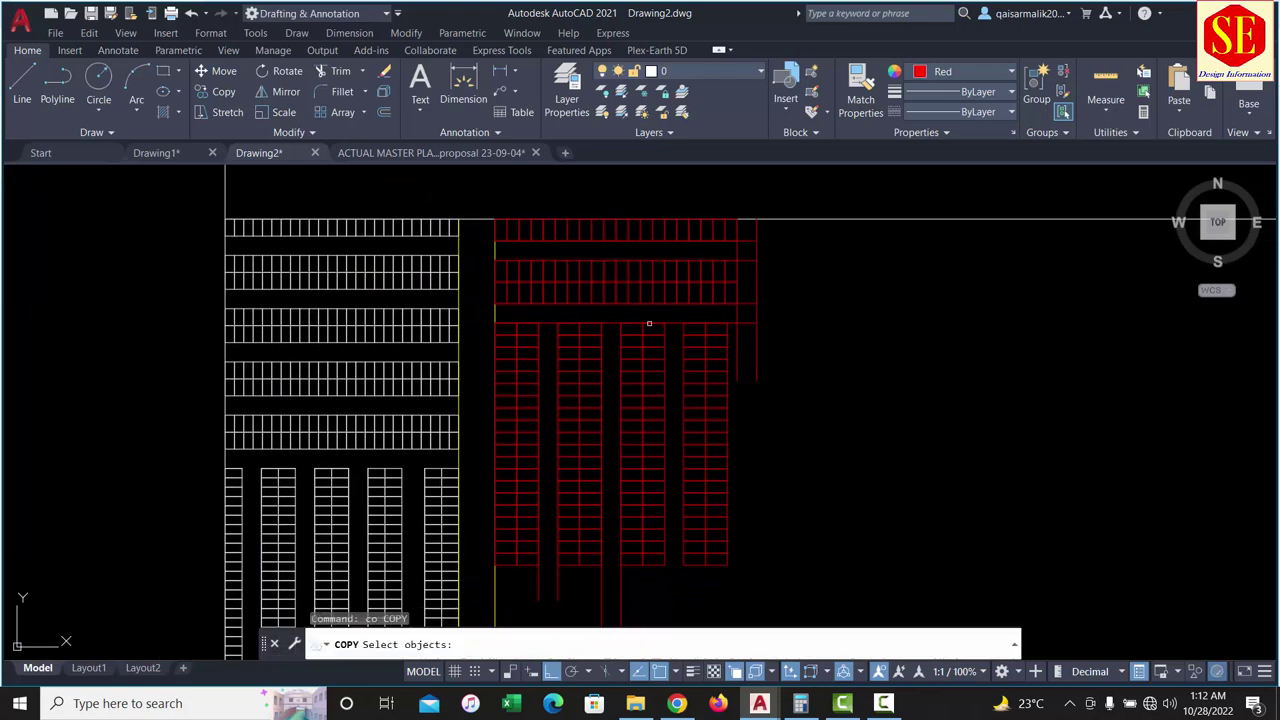
scroll(657, 329, up, 2)
click(682, 303)
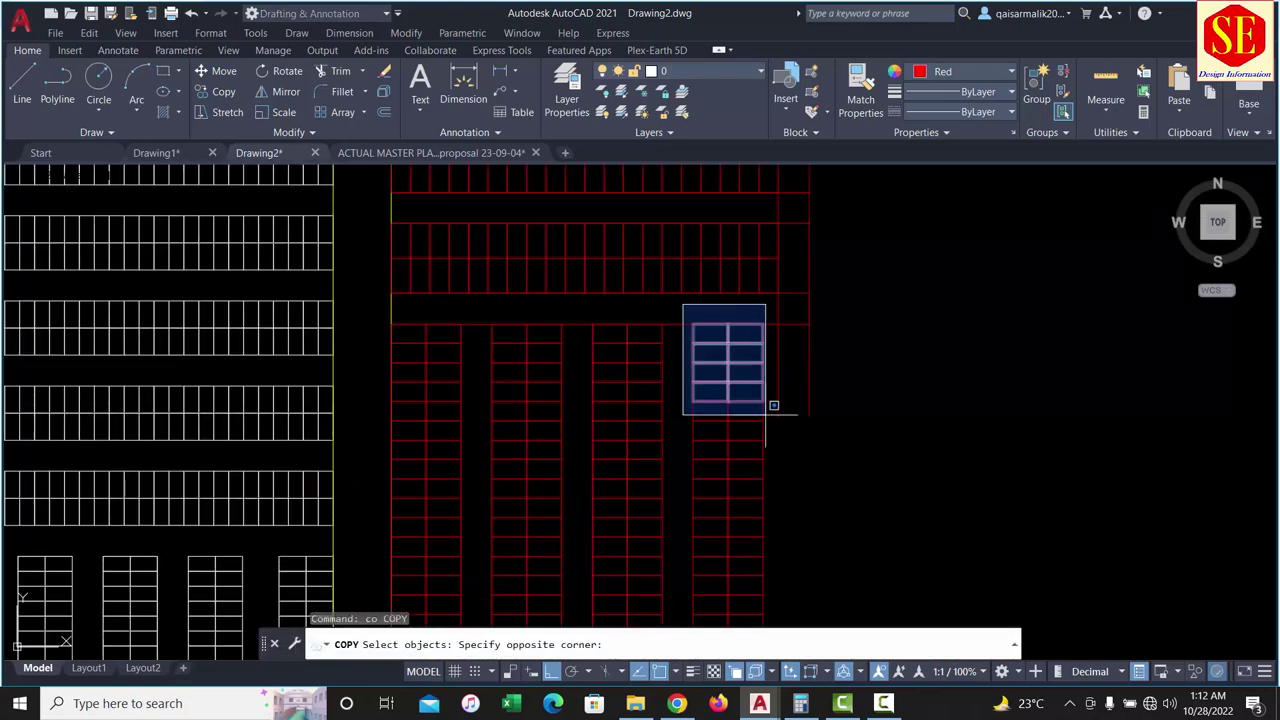
mouse_move(774, 406)
middle_down()
mouse_move(708, 326)
mouse_move(689, 532)
middle_up()
click(700, 423)
key(Return)
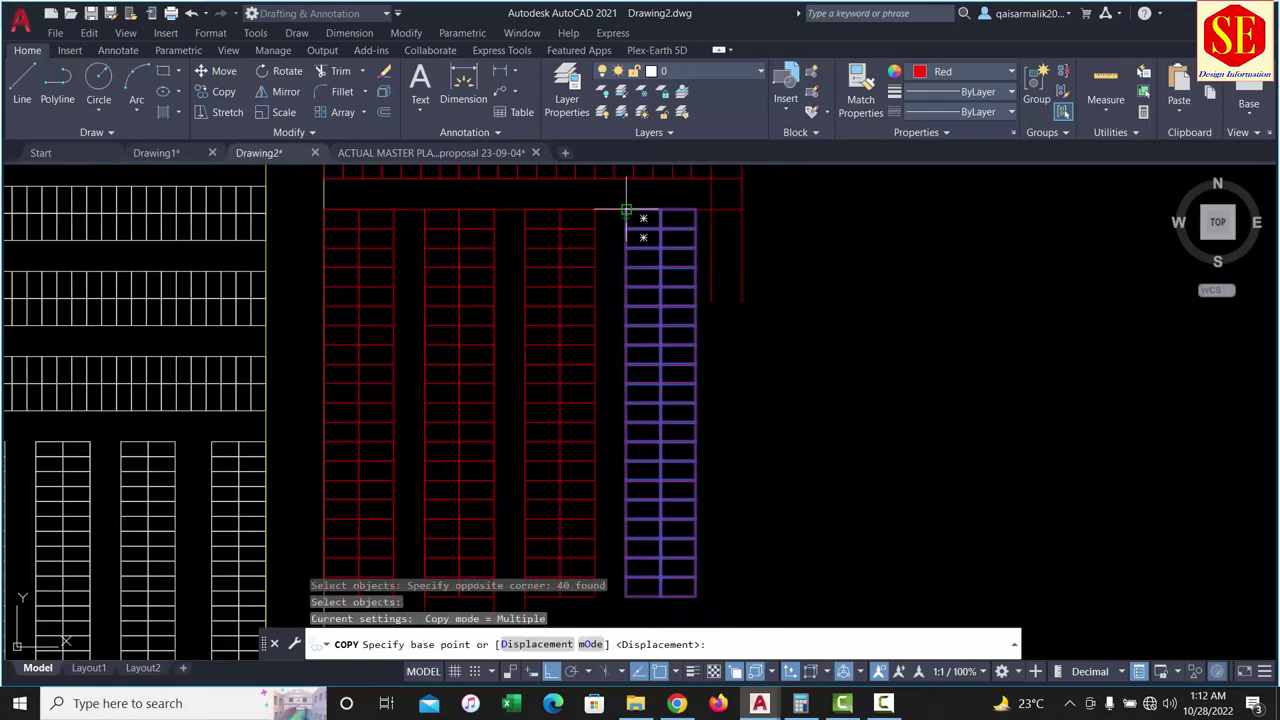
click(626, 211)
middle_drag(714, 237, 748, 537)
scroll(820, 380, up, 3)
middle_drag(820, 380, 735, 380)
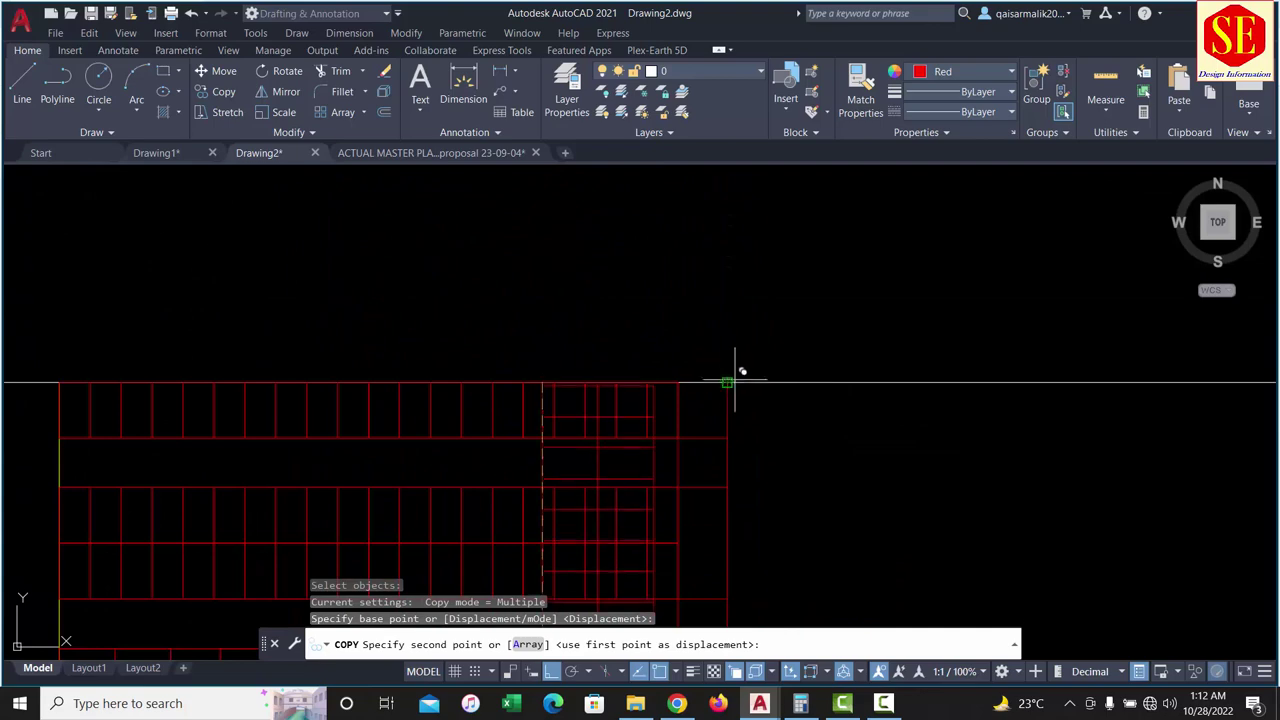
click(735, 368)
scroll(800, 345, down, 2)
key(Escape)
middle_drag(883, 443, 881, 299)
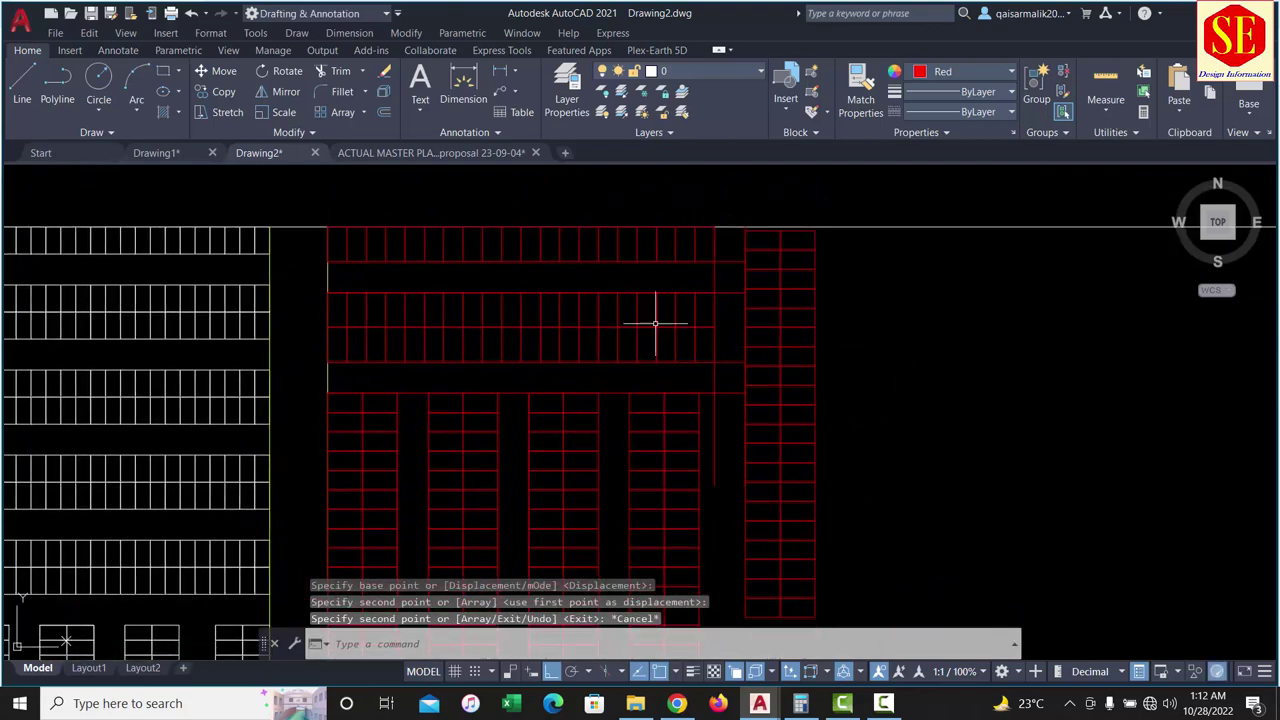
Step: Erase the stray horizontal and vertical lines, then centre the red stall blocks
click(730, 252)
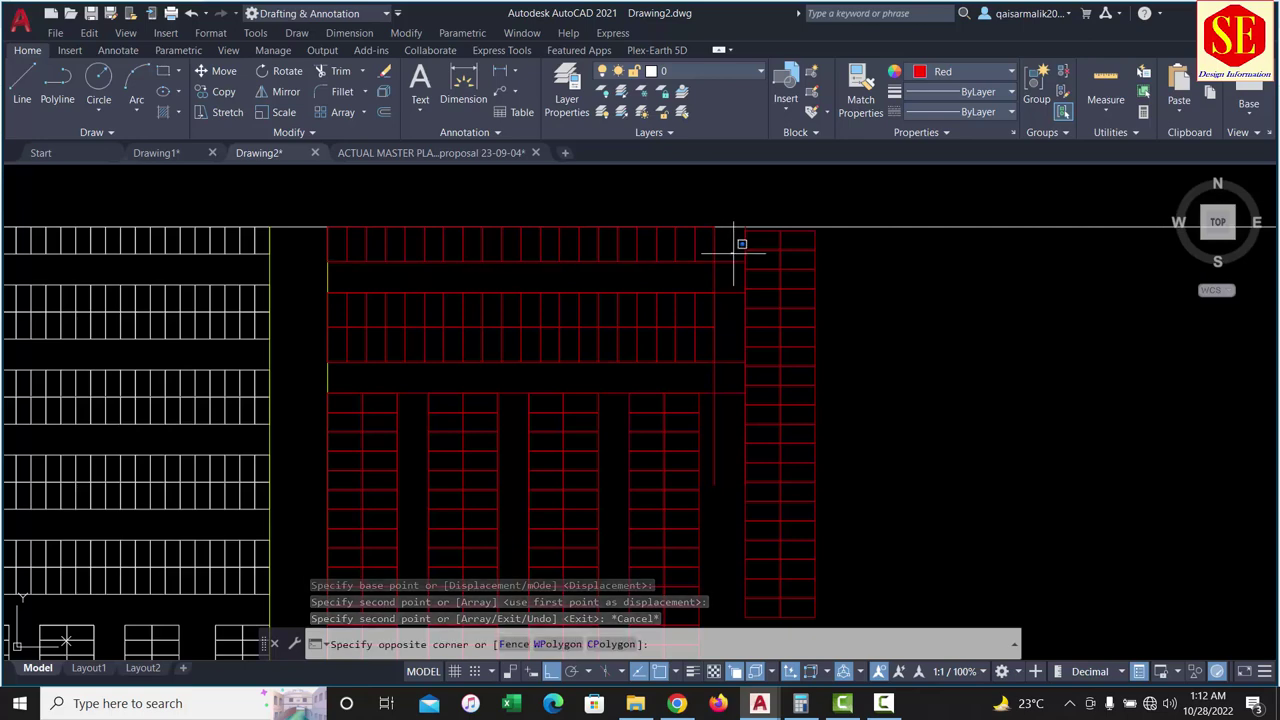
click(730, 362)
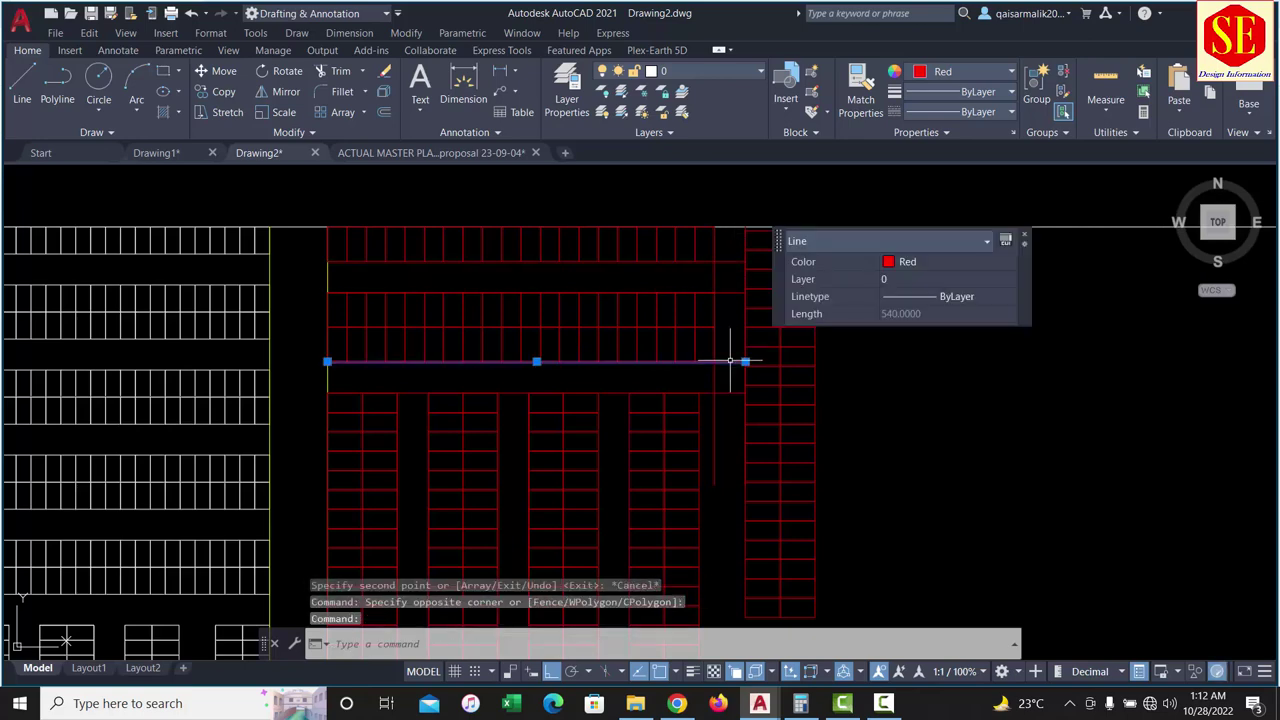
text(e)
key(Return)
click(727, 262)
key(Escape)
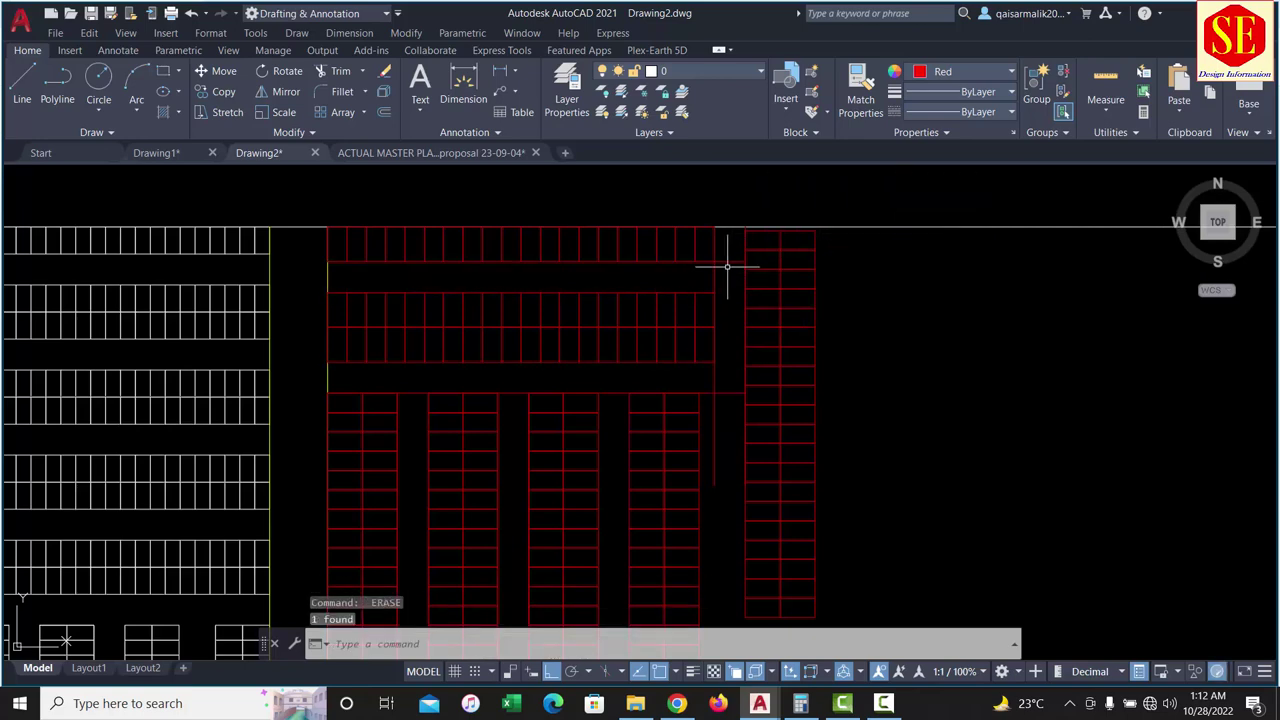
click(727, 262)
key(Delete)
click(727, 393)
key(Delete)
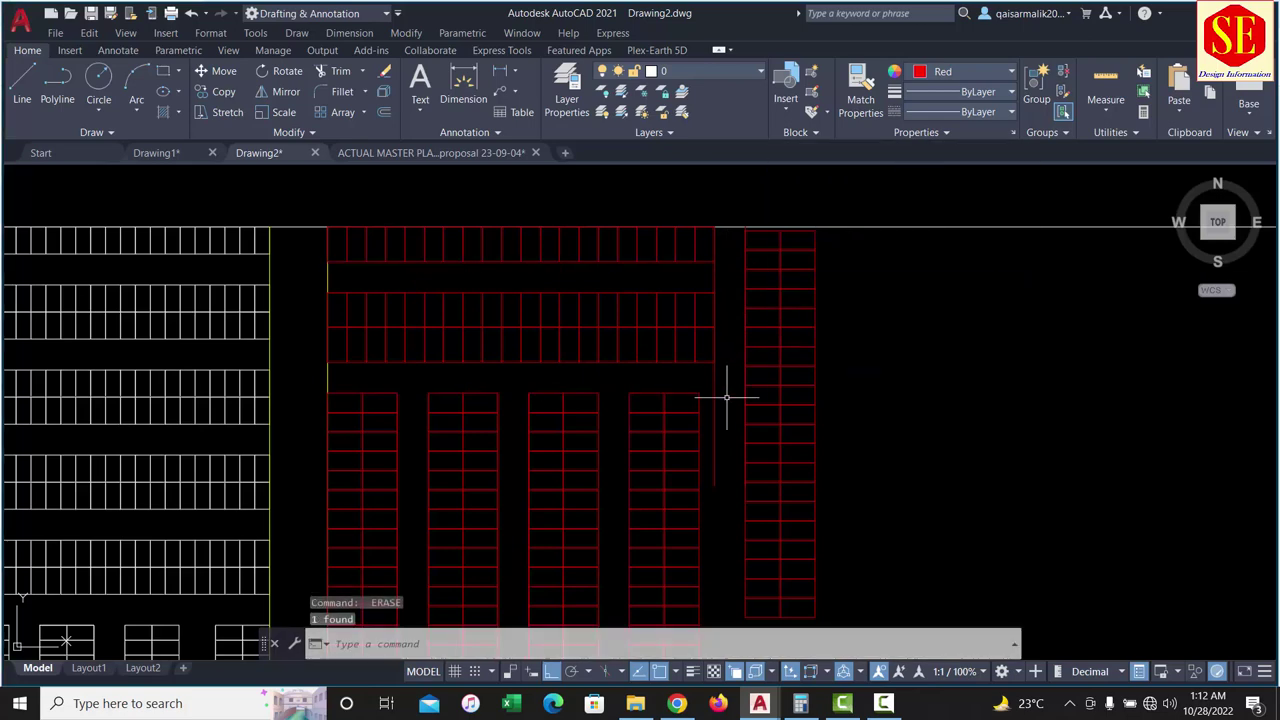
click(716, 406)
key(Delete)
scroll(943, 357, down, 2)
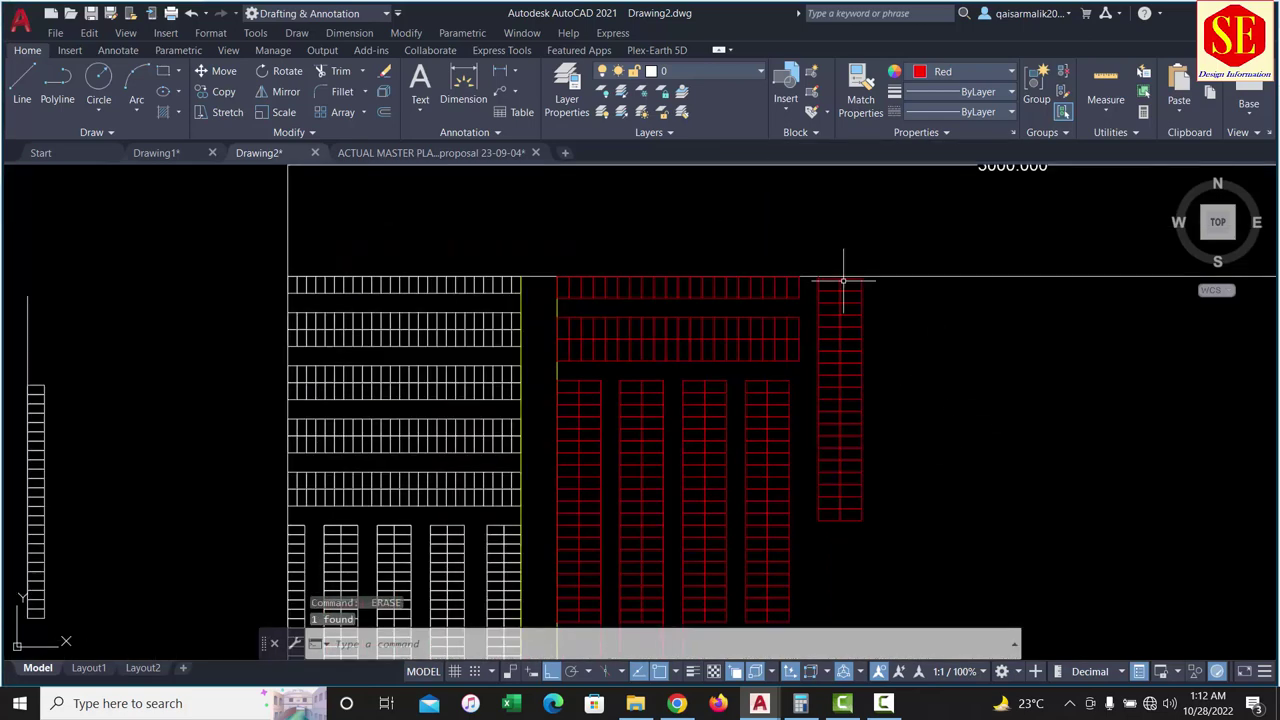
middle_drag(843, 505, 818, 350)
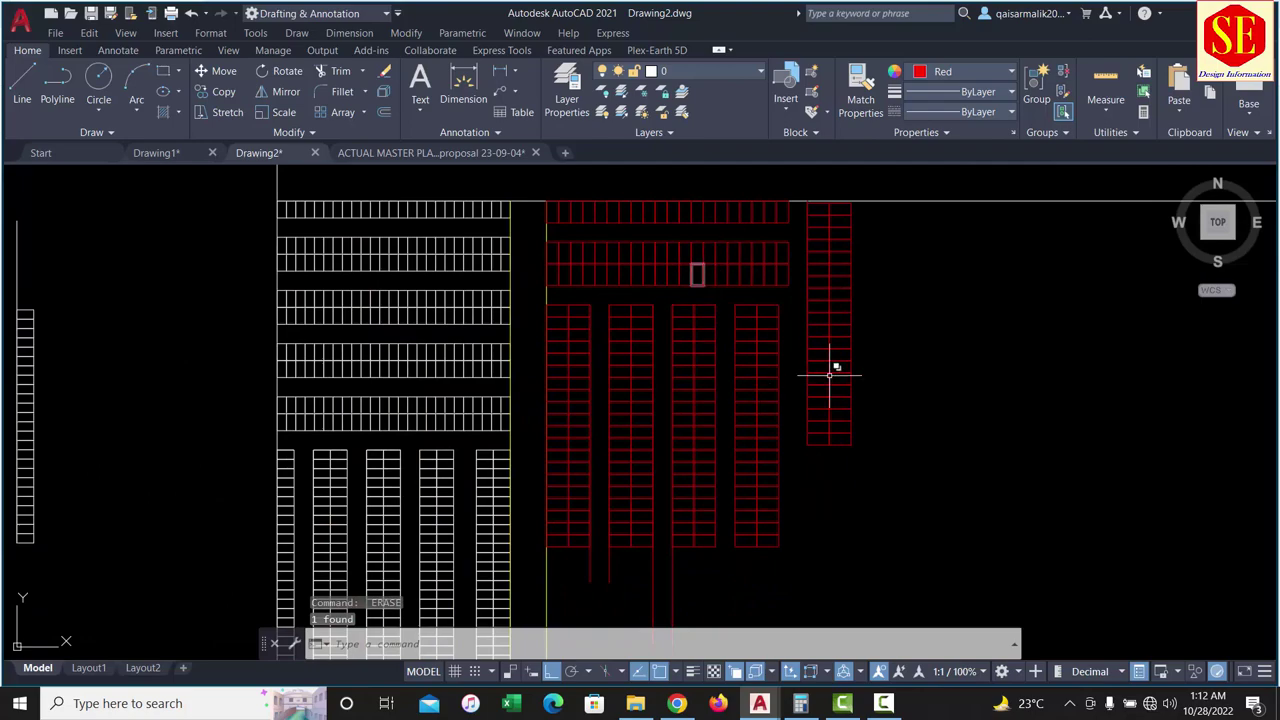
middle_drag(811, 403, 688, 411)
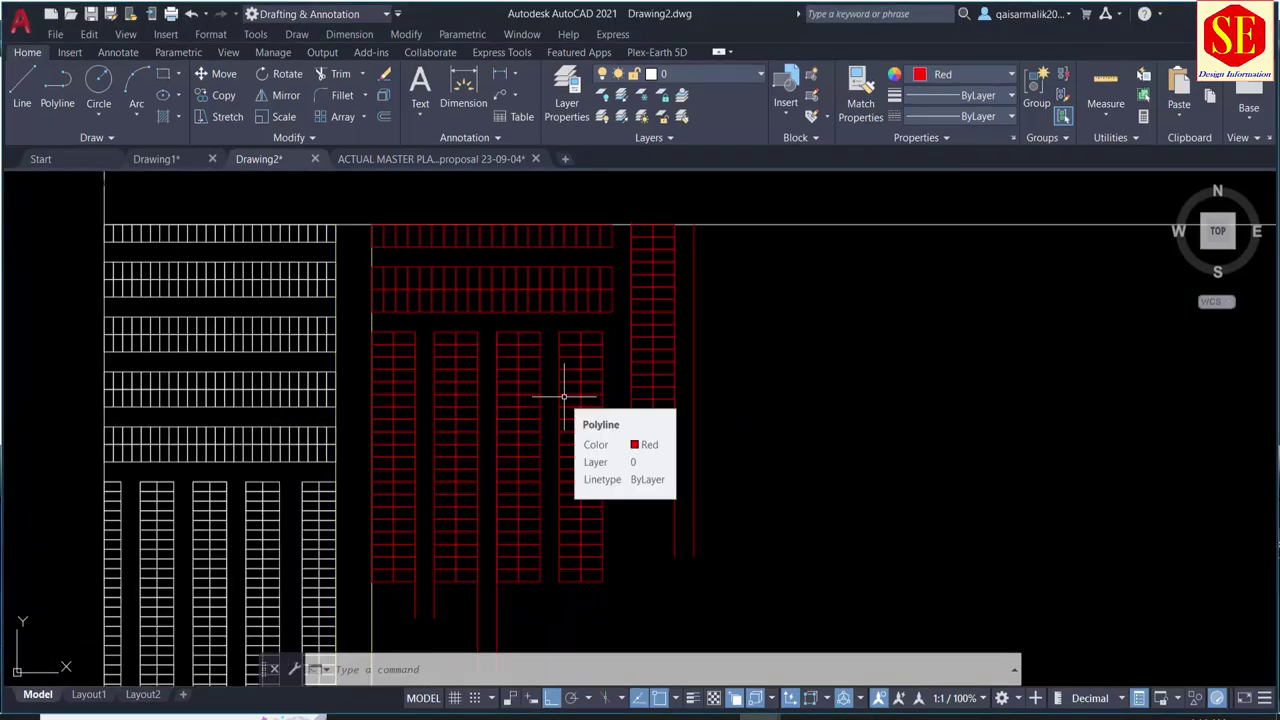
Step: Copy the two red stall columns to the right along the road line
text(co)
key(Return)
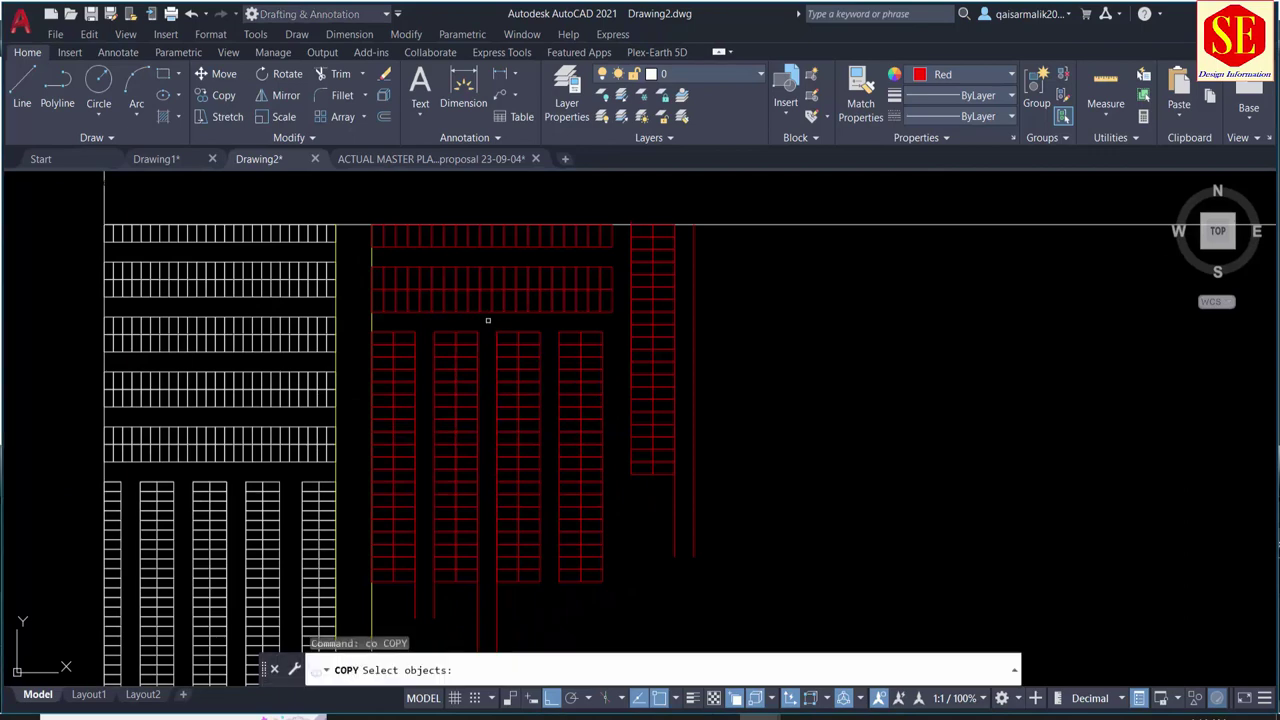
click(488, 320)
click(622, 614)
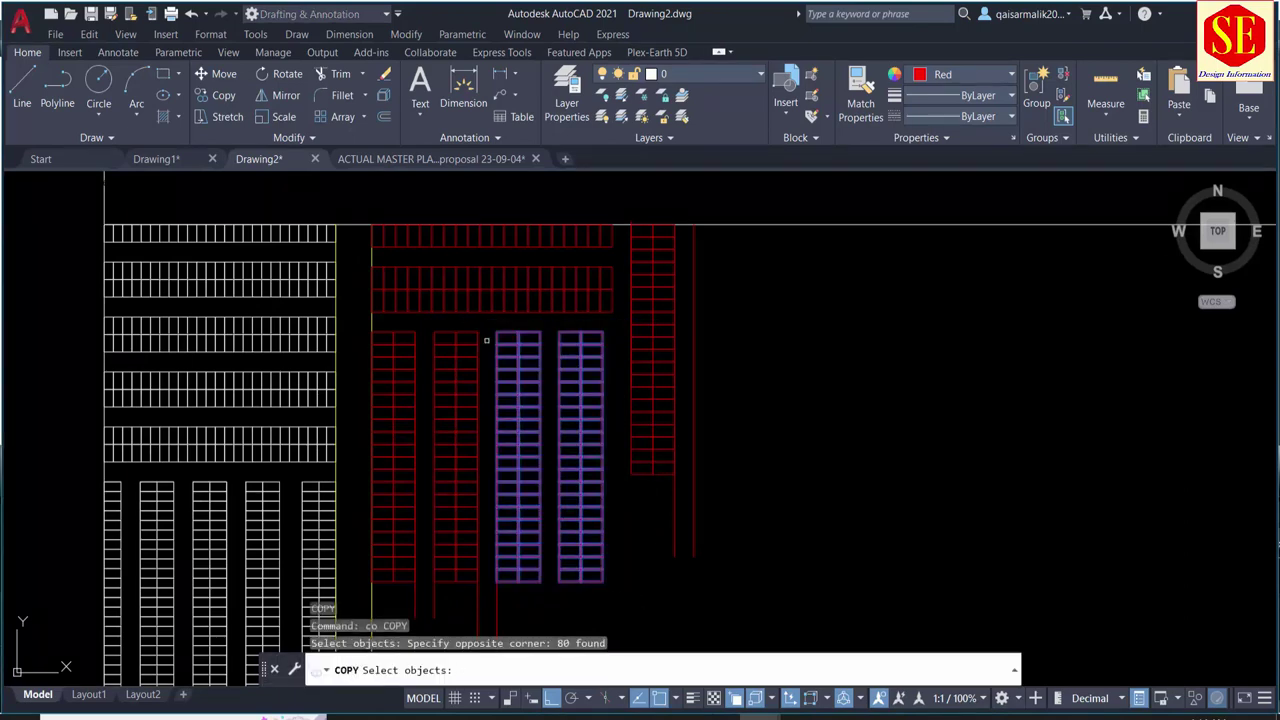
key(Return)
click(372, 332)
scroll(675, 232, up, 2)
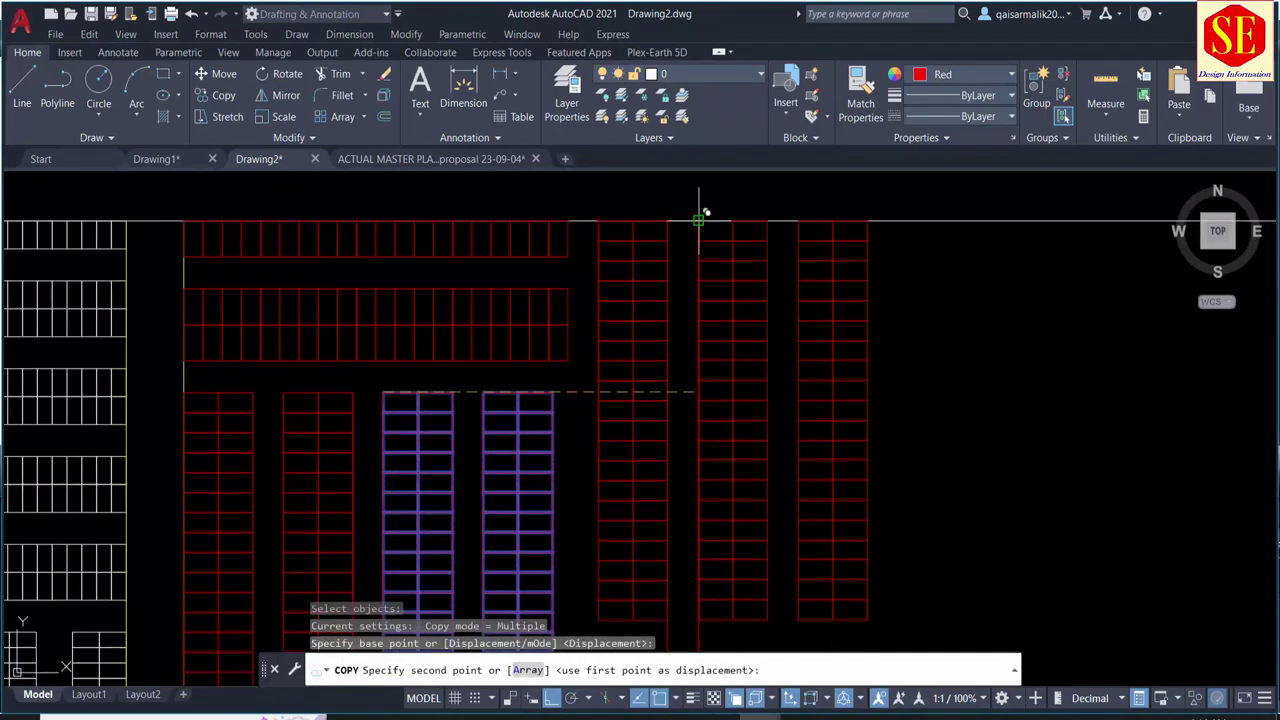
scroll(699, 218, up, 5)
click(710, 204)
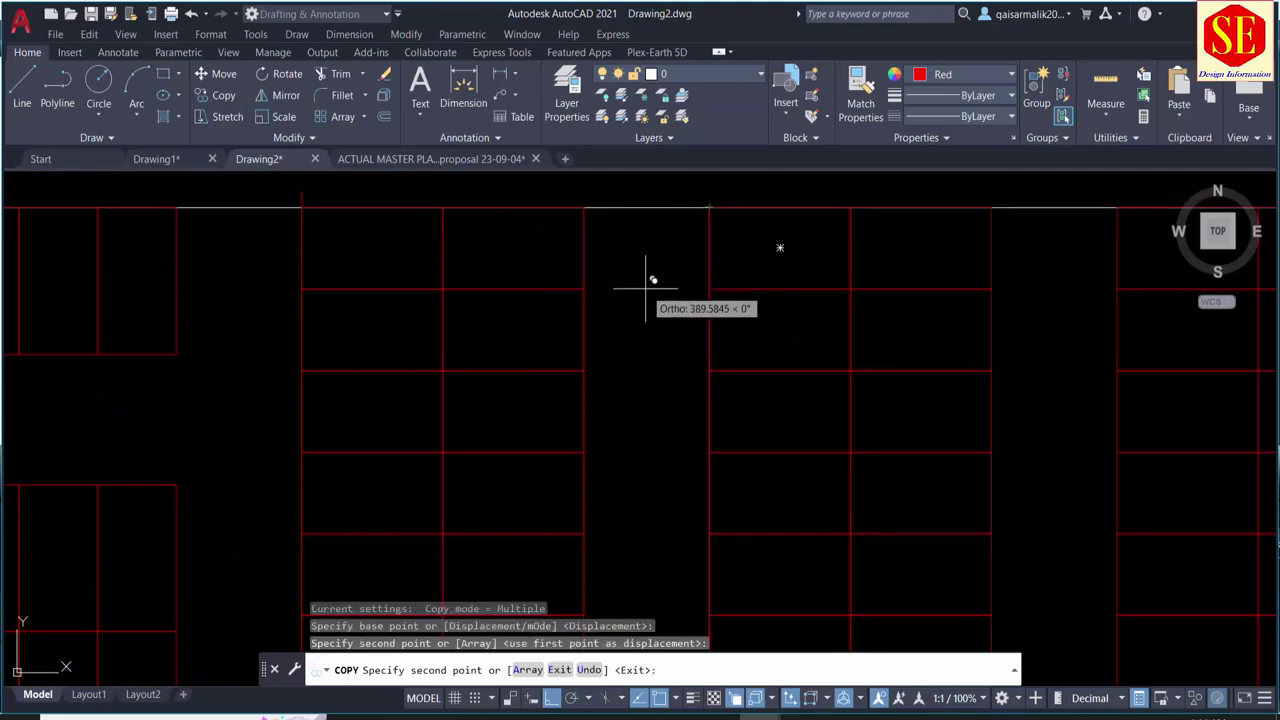
scroll(737, 349, down, 3)
key(Escape)
scroll(724, 327, down, 5)
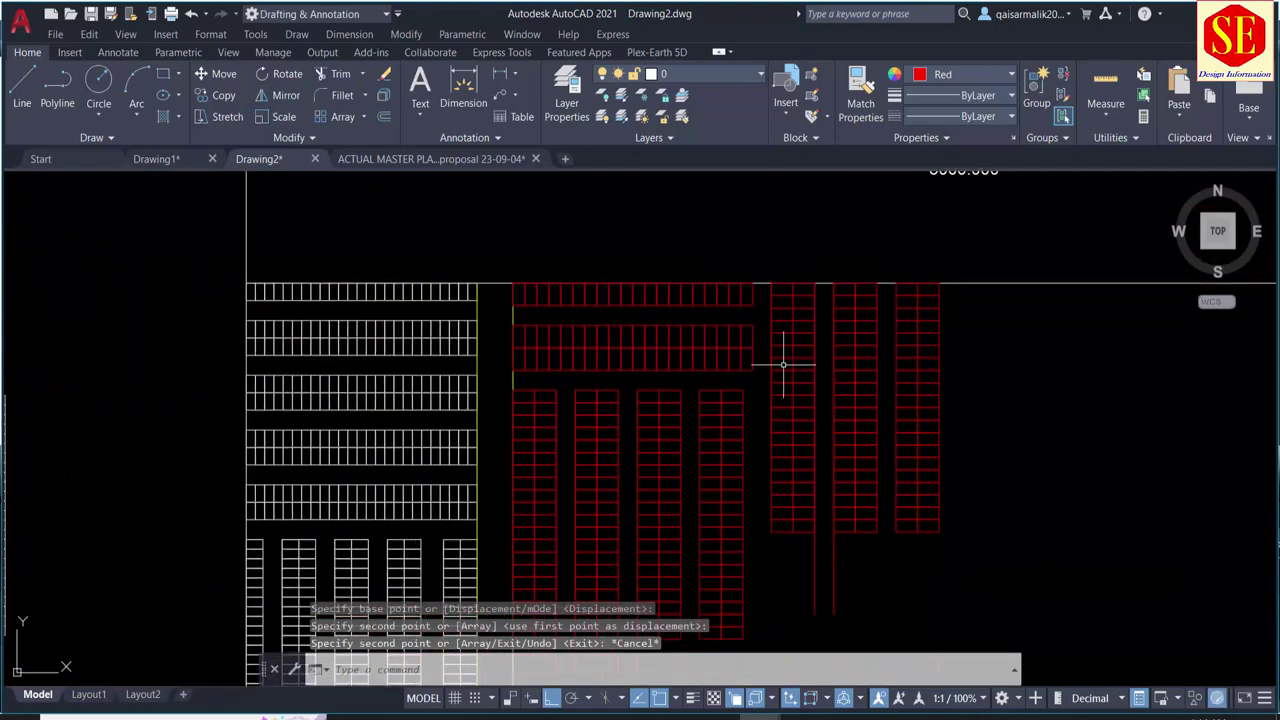
middle_drag(714, 363, 786, 357)
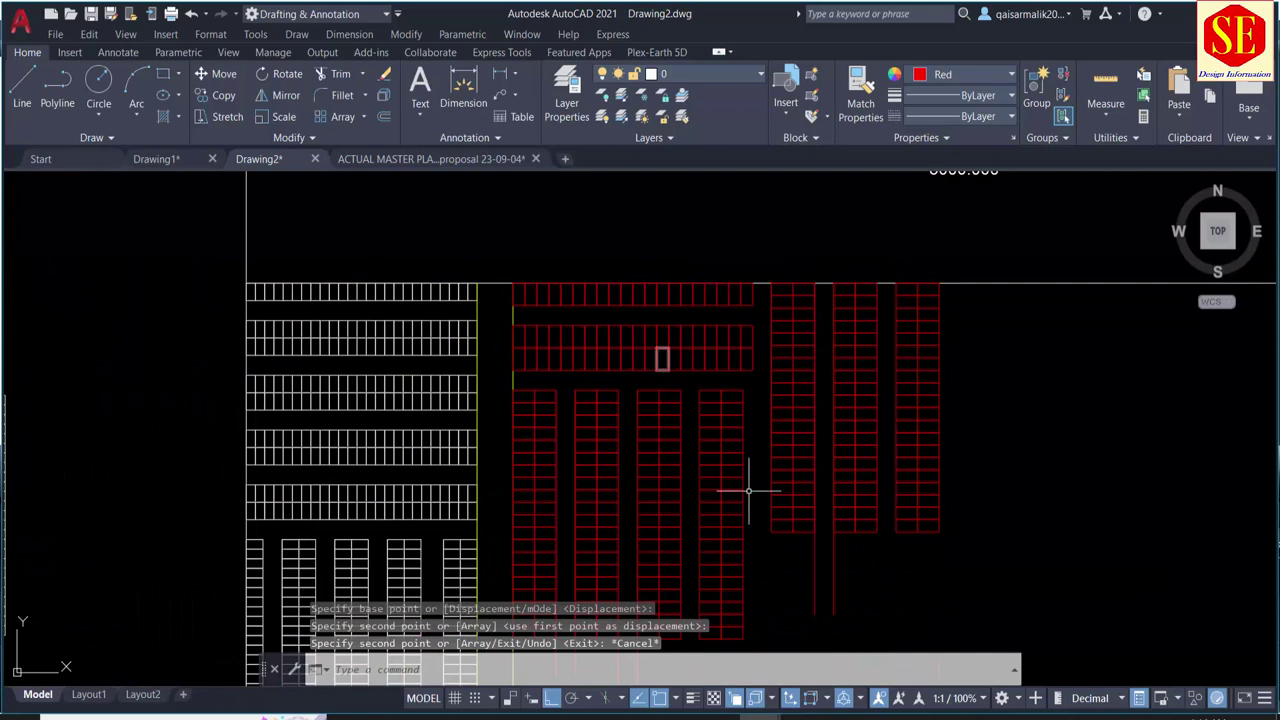
middle_drag(786, 423, 751, 360)
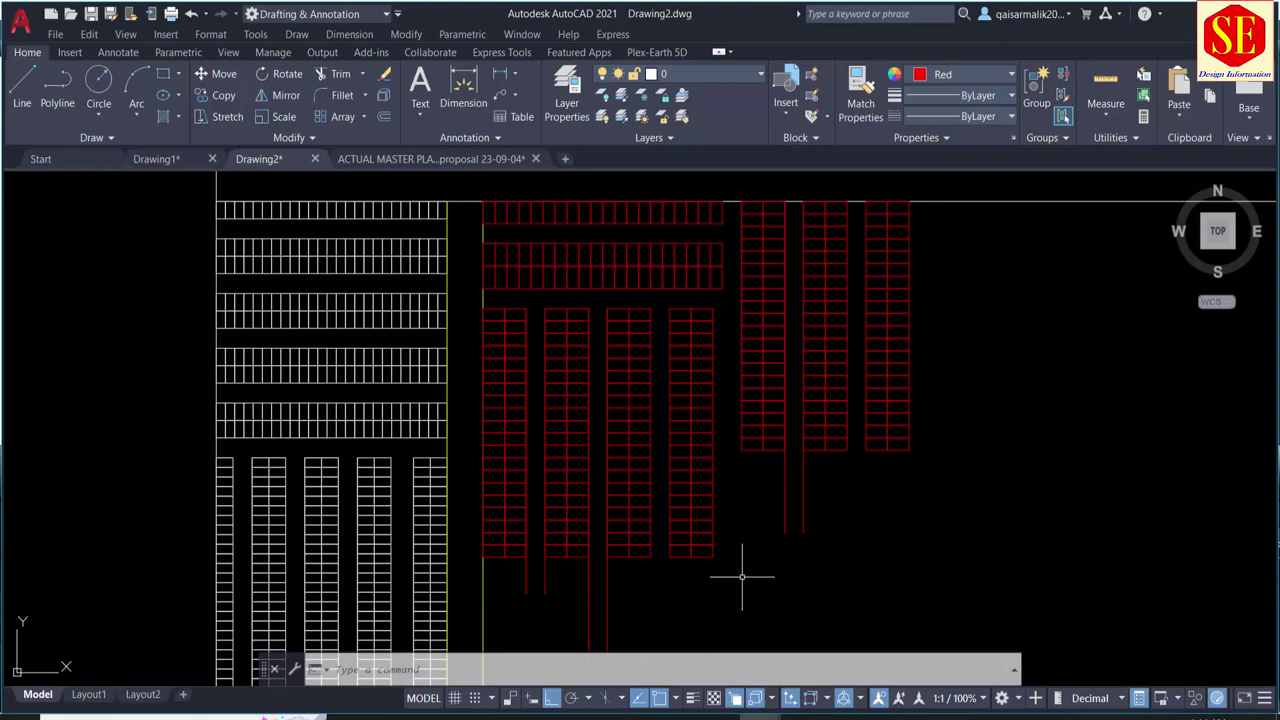
middle_drag(742, 576, 756, 548)
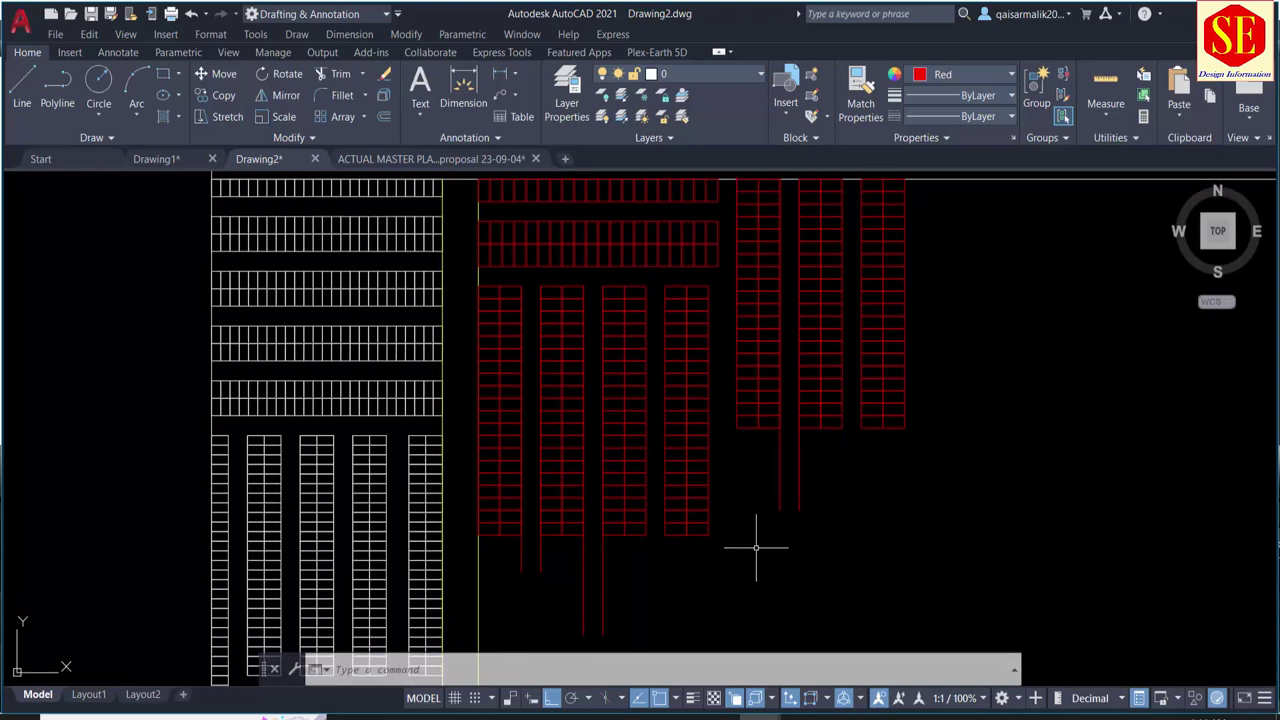
scroll(797, 518, down, 3)
scroll(529, 414, up, 1)
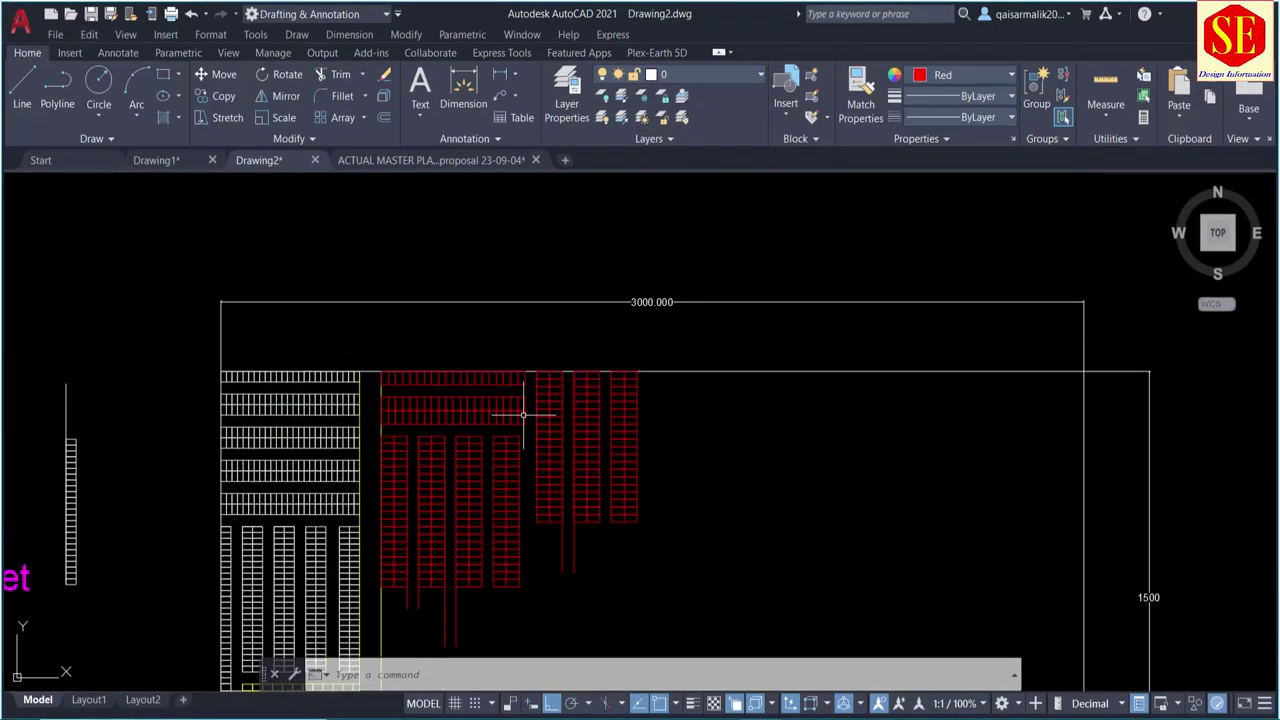
Step: Copy the three vertical stall columns further right along the road, making six
text(co)
key(Return)
scroll(528, 382, up, 3)
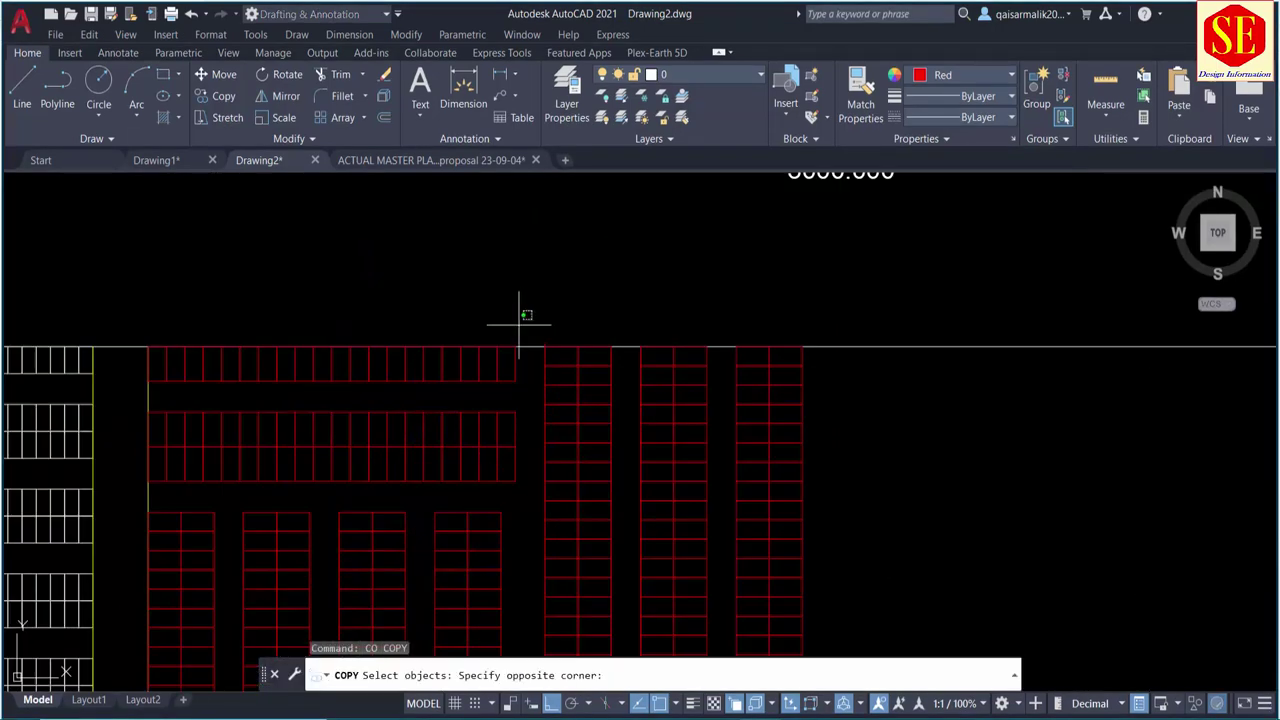
middle_drag(871, 614, 857, 563)
click(866, 525)
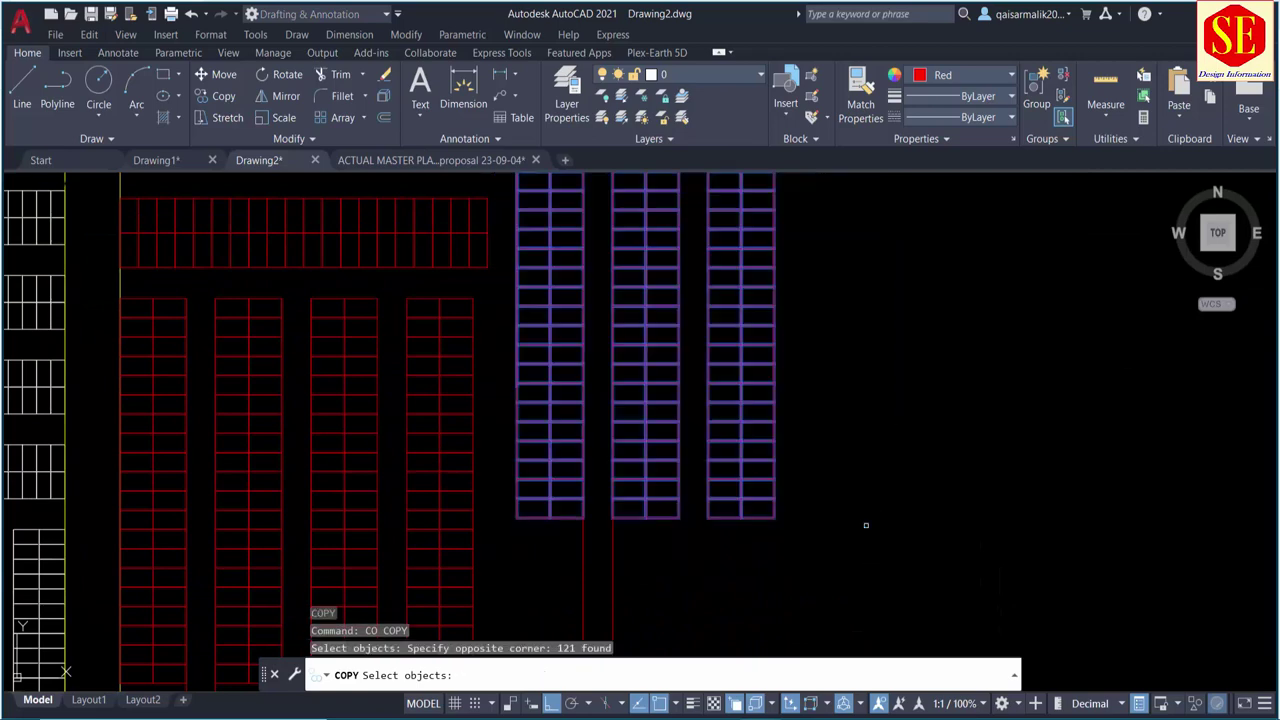
scroll(686, 382, up, 1)
scroll(480, 380, up, 1)
key(Return)
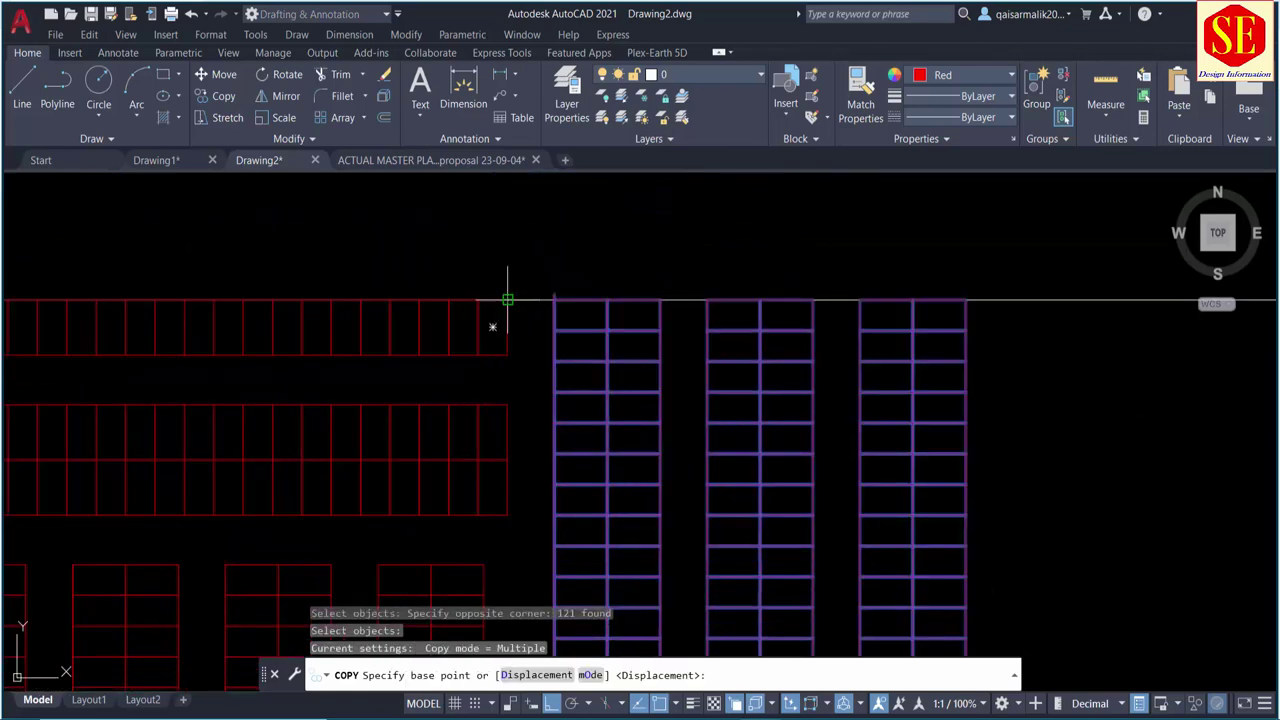
click(508, 298)
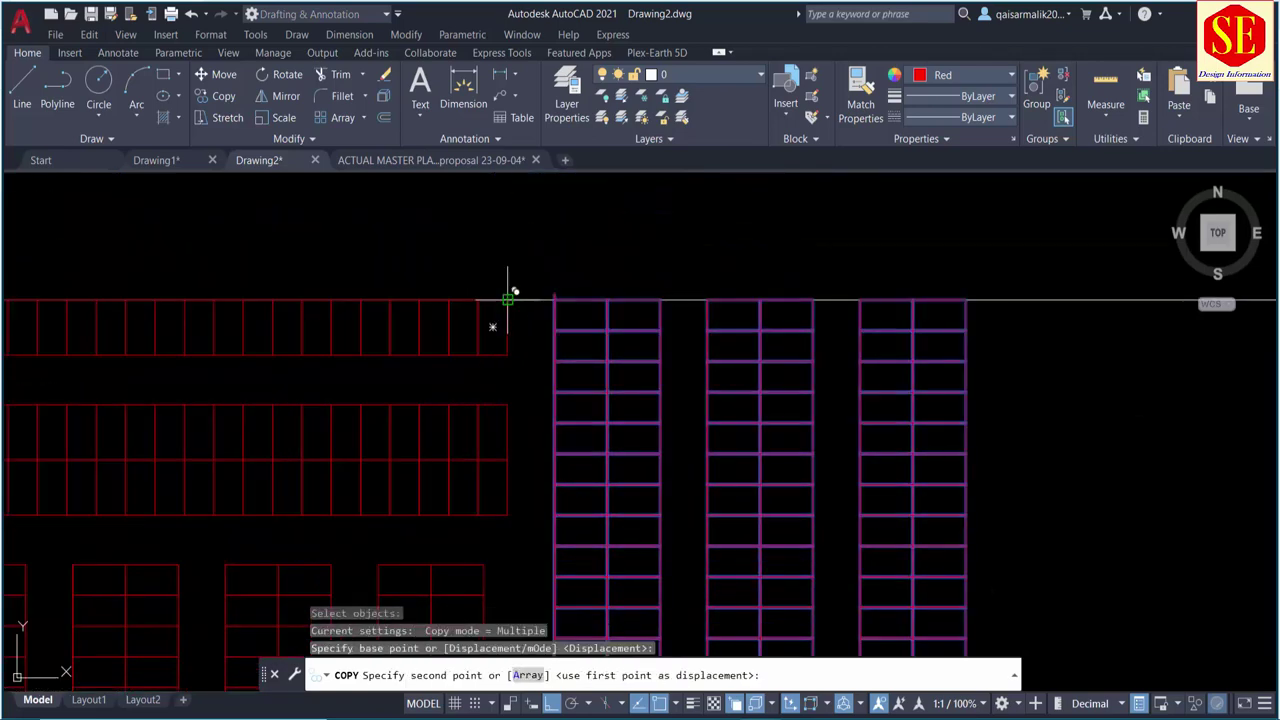
click(966, 298)
scroll(794, 311, down, 2)
scroll(829, 343, up, 1)
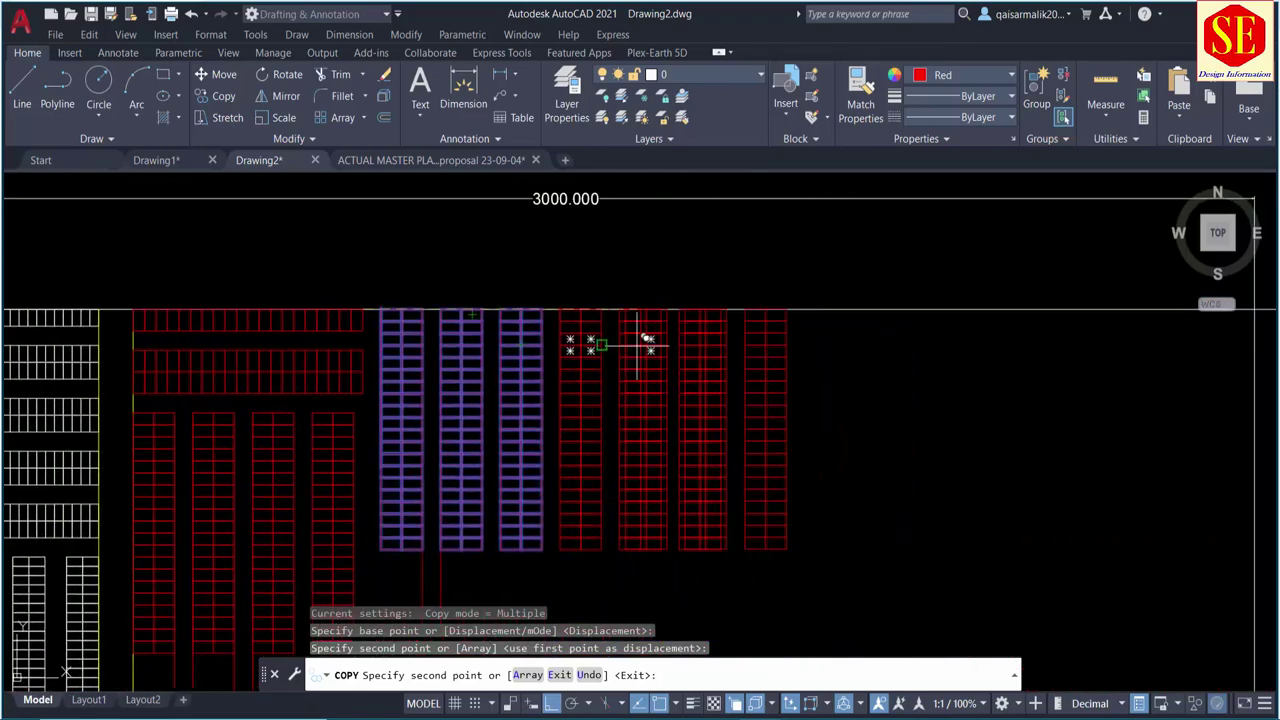
scroll(769, 337, down, 2)
key(Escape)
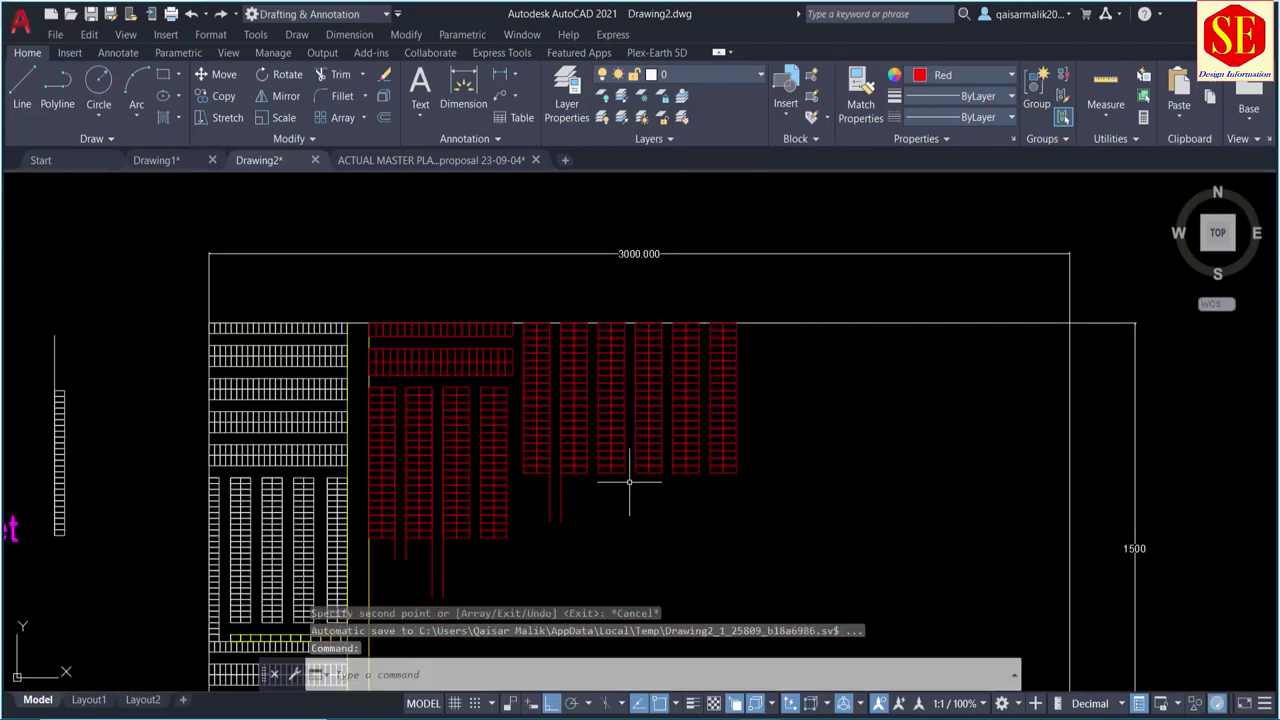
scroll(591, 453, up, 2)
Step: Draw a horizontal line beneath the stall columns and offset it 40 units down as an aisle
text(l)
key(Return)
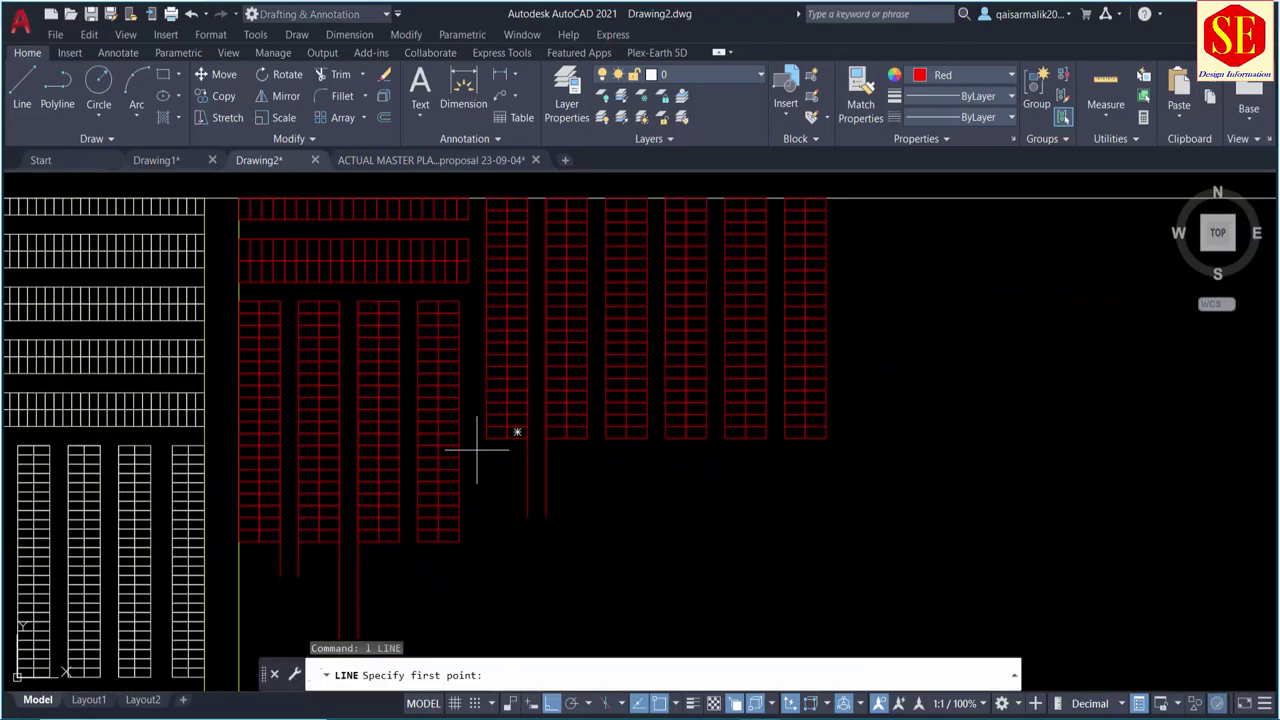
click(489, 443)
click(937, 440)
key(Escape)
text(o)
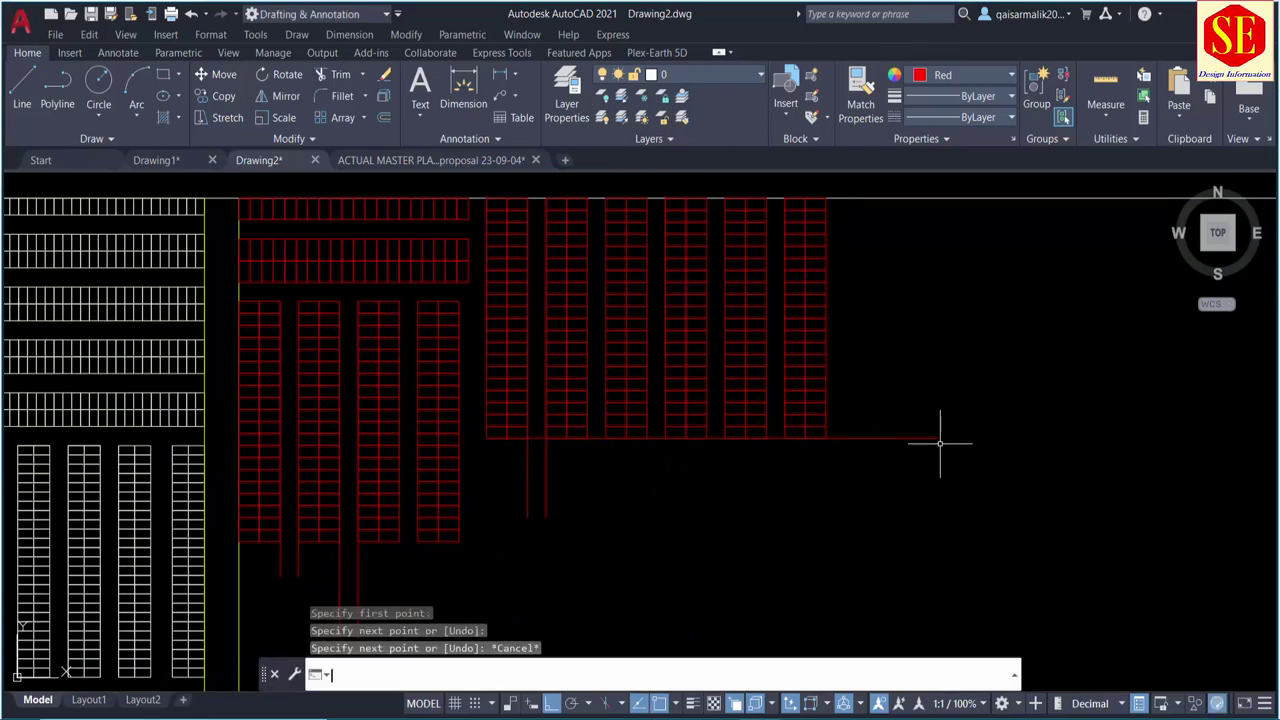
key(Return)
key(Return)
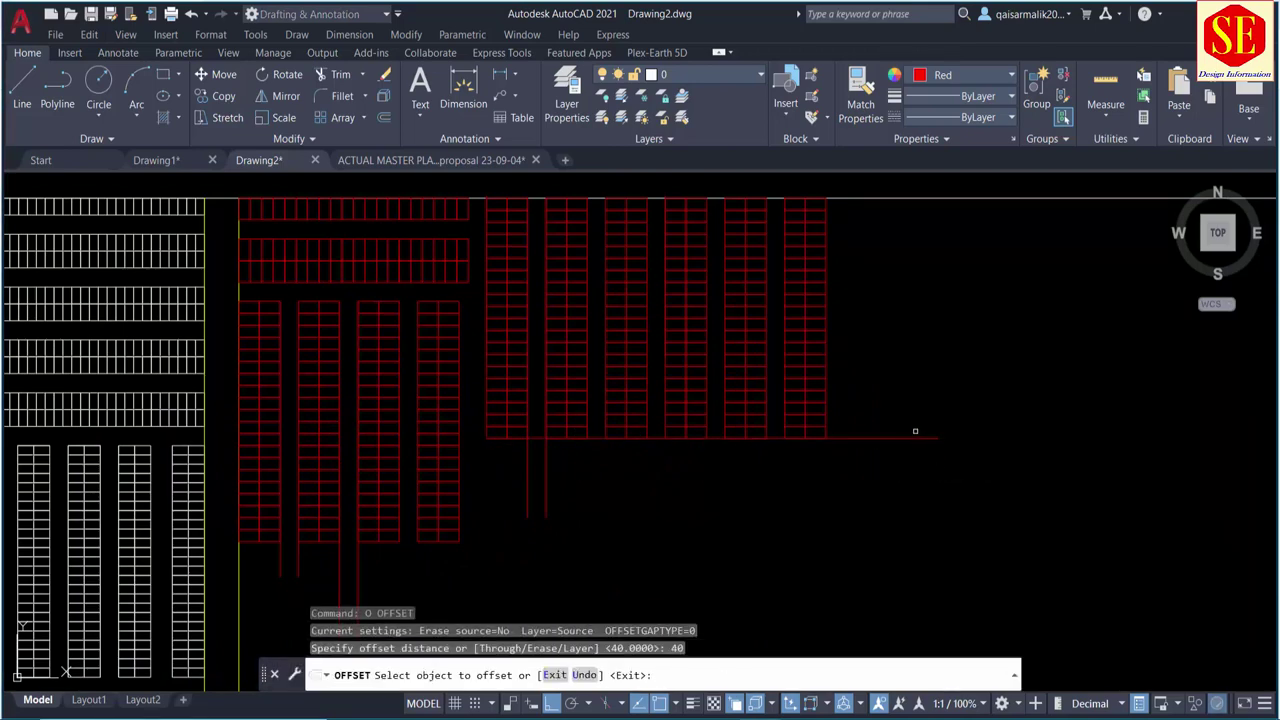
click(910, 440)
click(895, 495)
key(Escape)
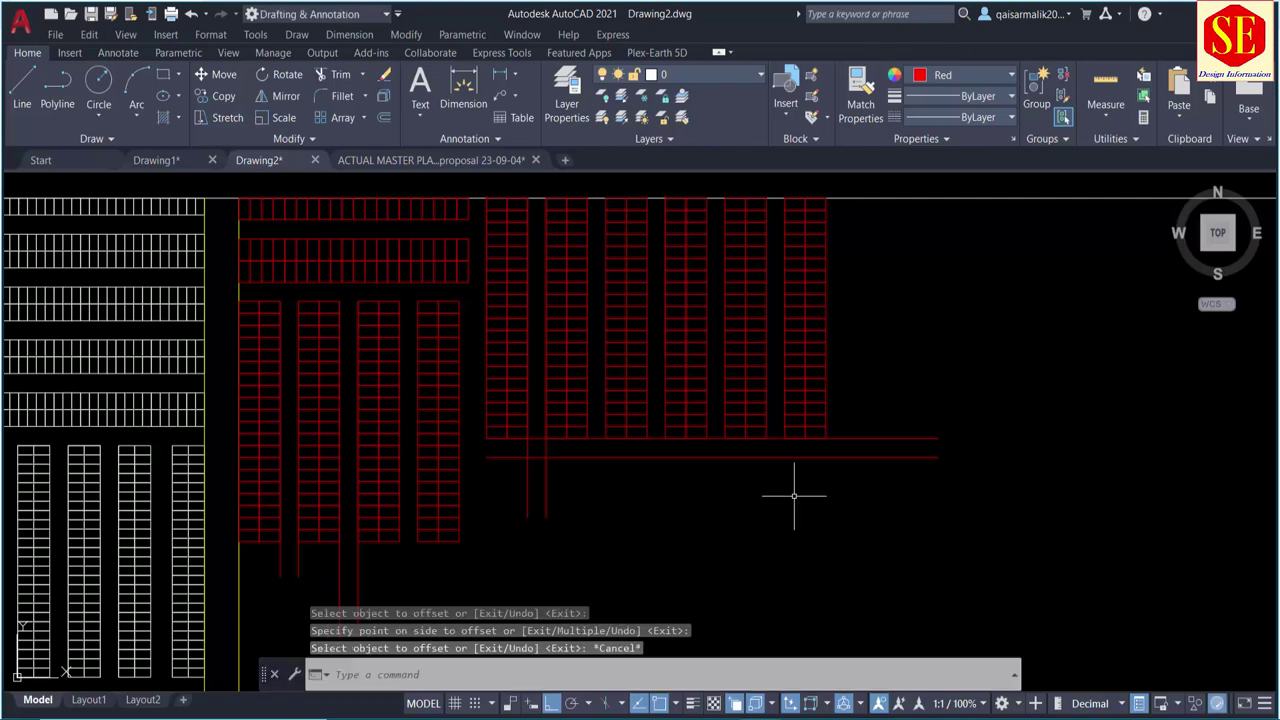
Step: Copy the lower horizontal stall row to below the new aisle line
text(o)
key(Return)
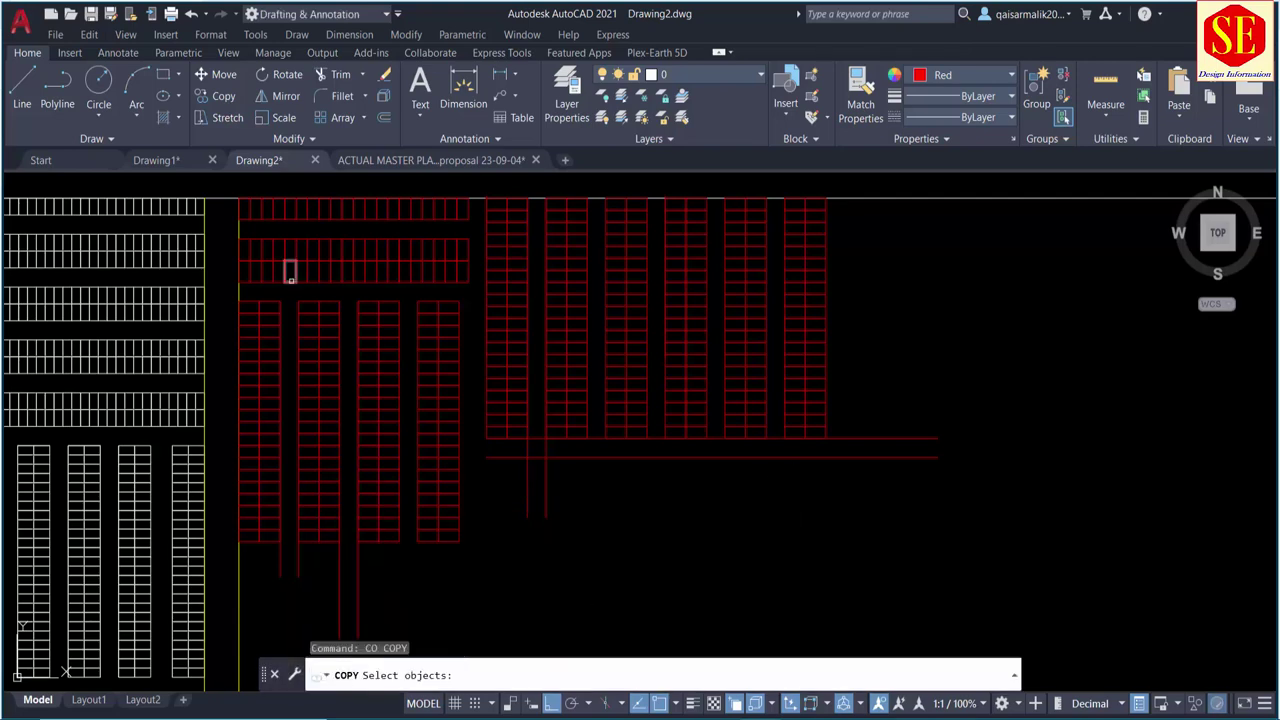
scroll(290, 280, up, 2)
scroll(315, 370, up, 2)
scroll(258, 340, up, 2)
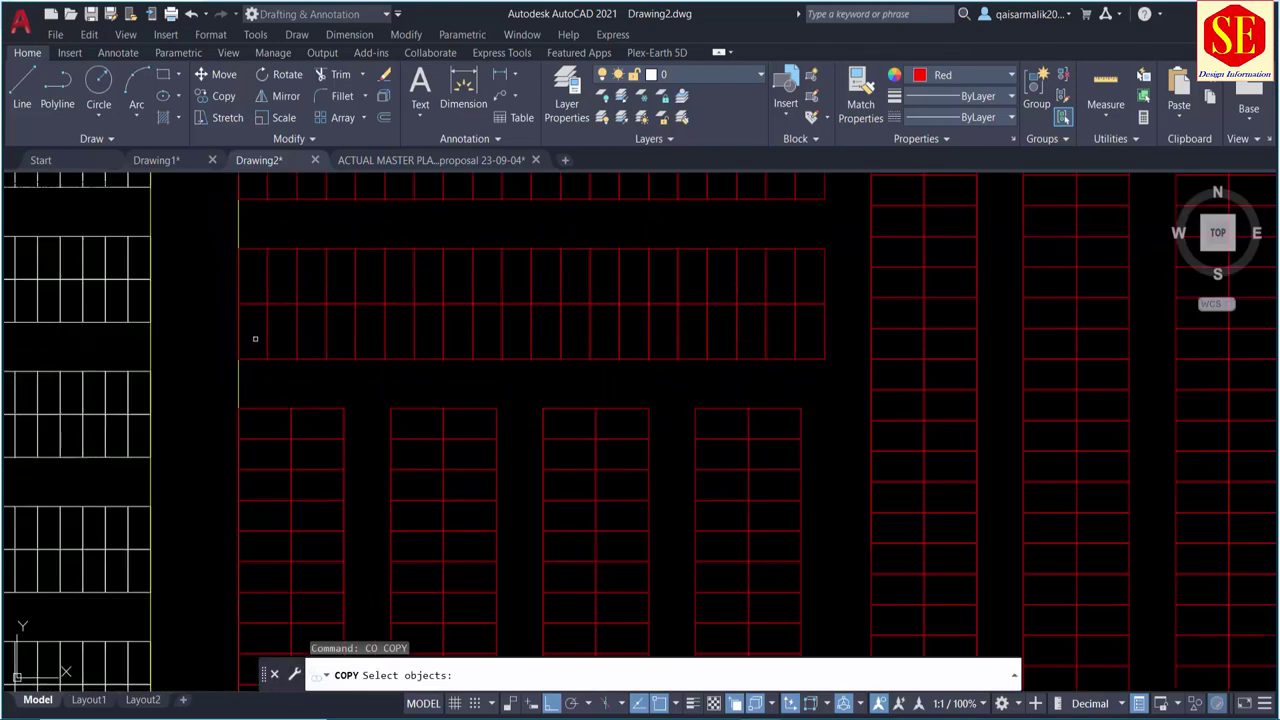
click(216, 240)
click(842, 372)
key(Return)
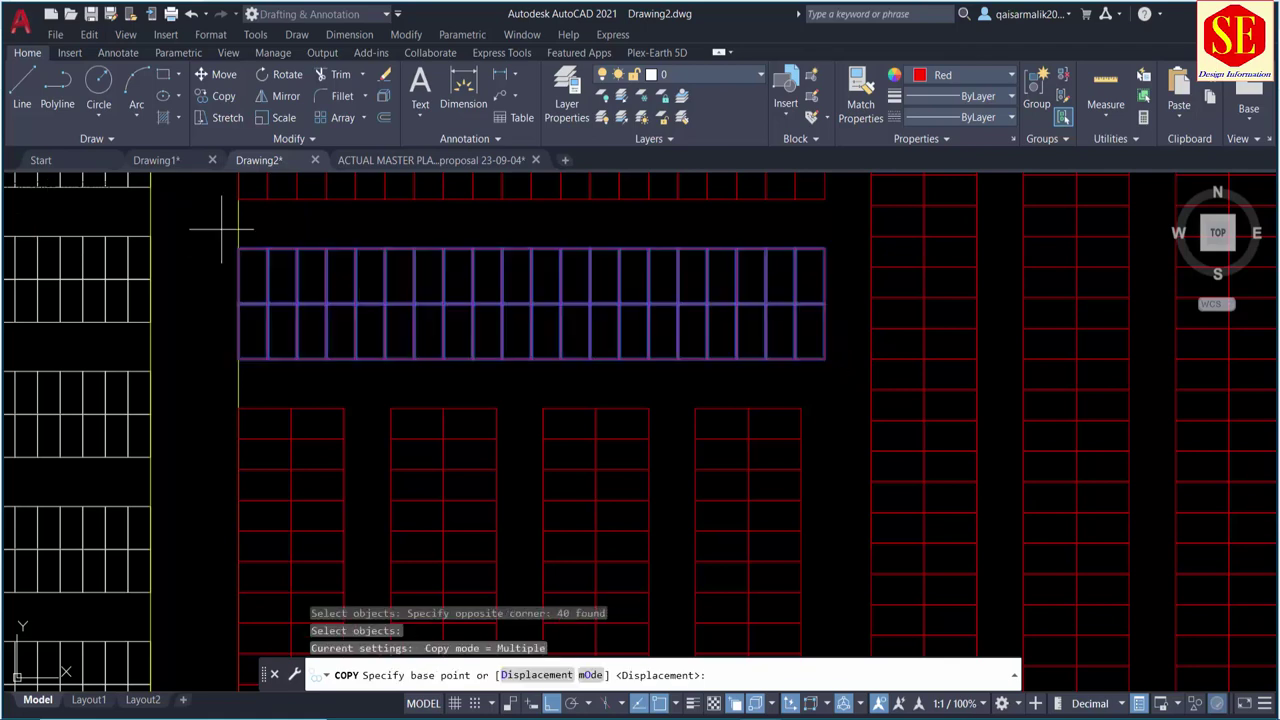
click(240, 250)
scroll(240, 250, down, 3)
scroll(600, 430, up, 3)
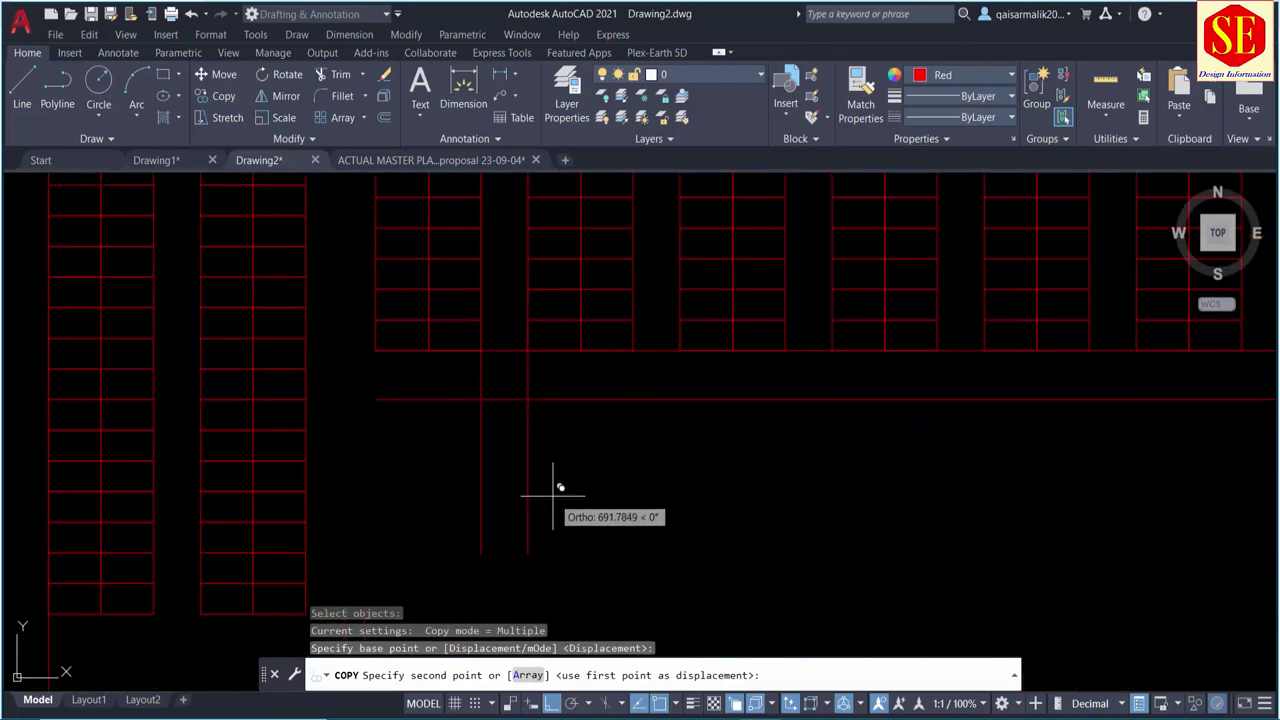
click(376, 400)
key(Escape)
Step: Erase the two vertical lines through the copied row and the long horizontal line above it
click(386, 400)
click(837, 428)
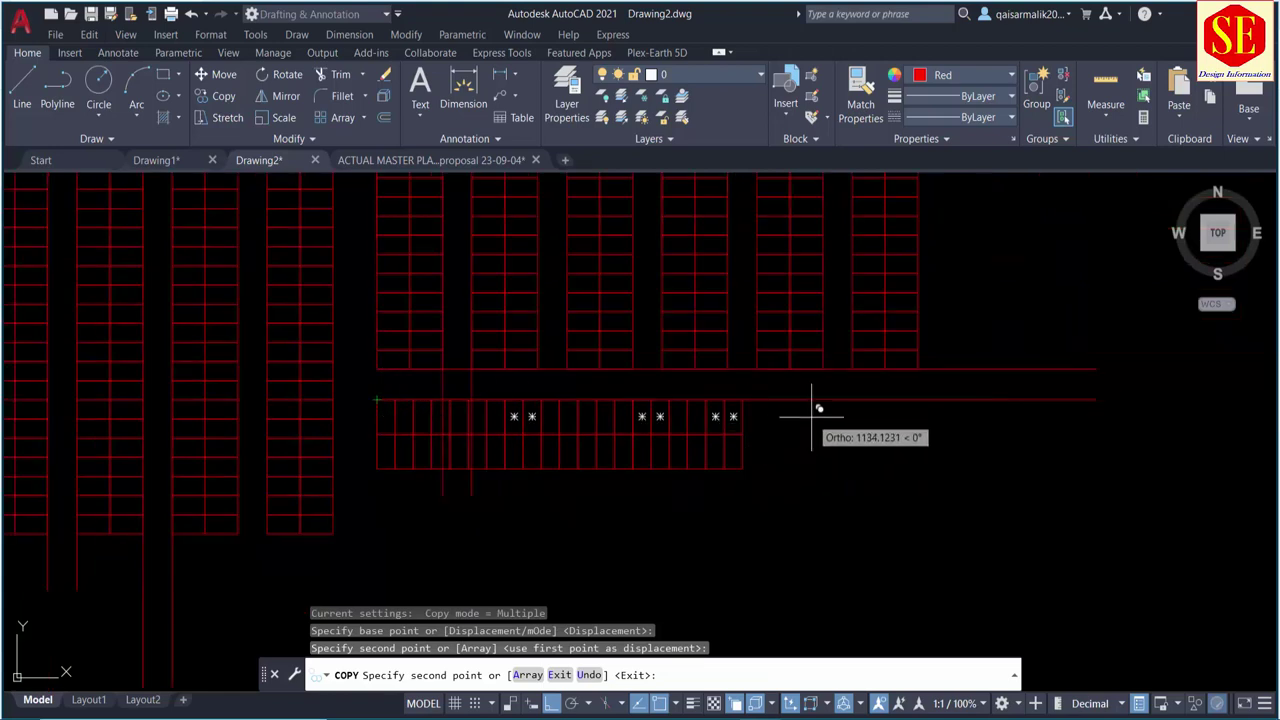
text(e)
key(Return)
click(423, 300)
click(349, 300)
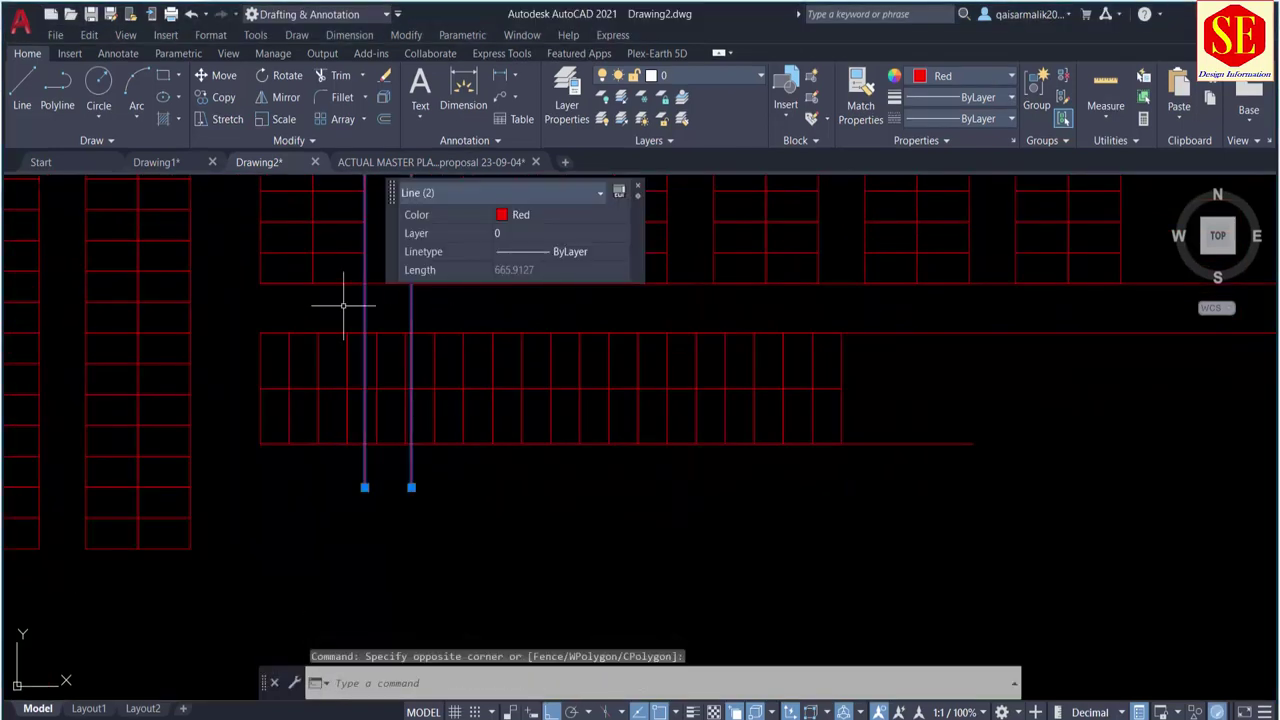
text(e)
key(Return)
key(Return)
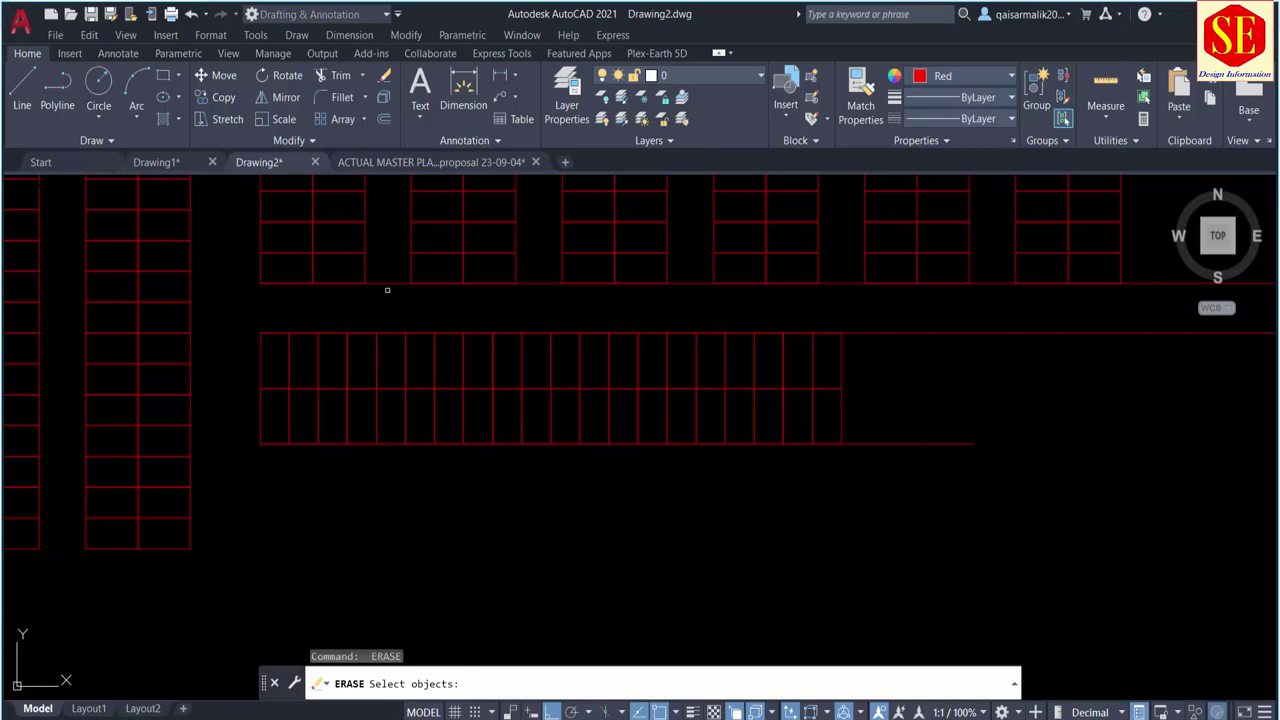
click(383, 283)
key(Escape)
click(381, 284)
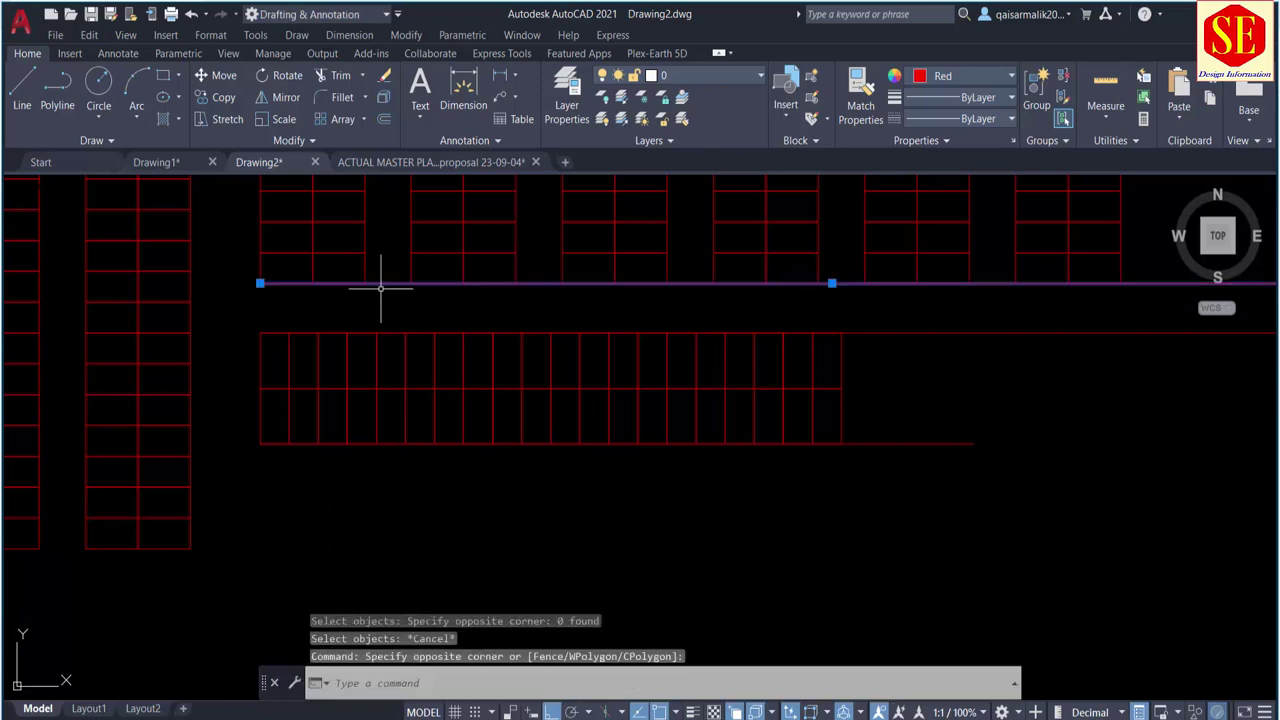
text(e)
key(Return)
scroll(391, 286, down, 1)
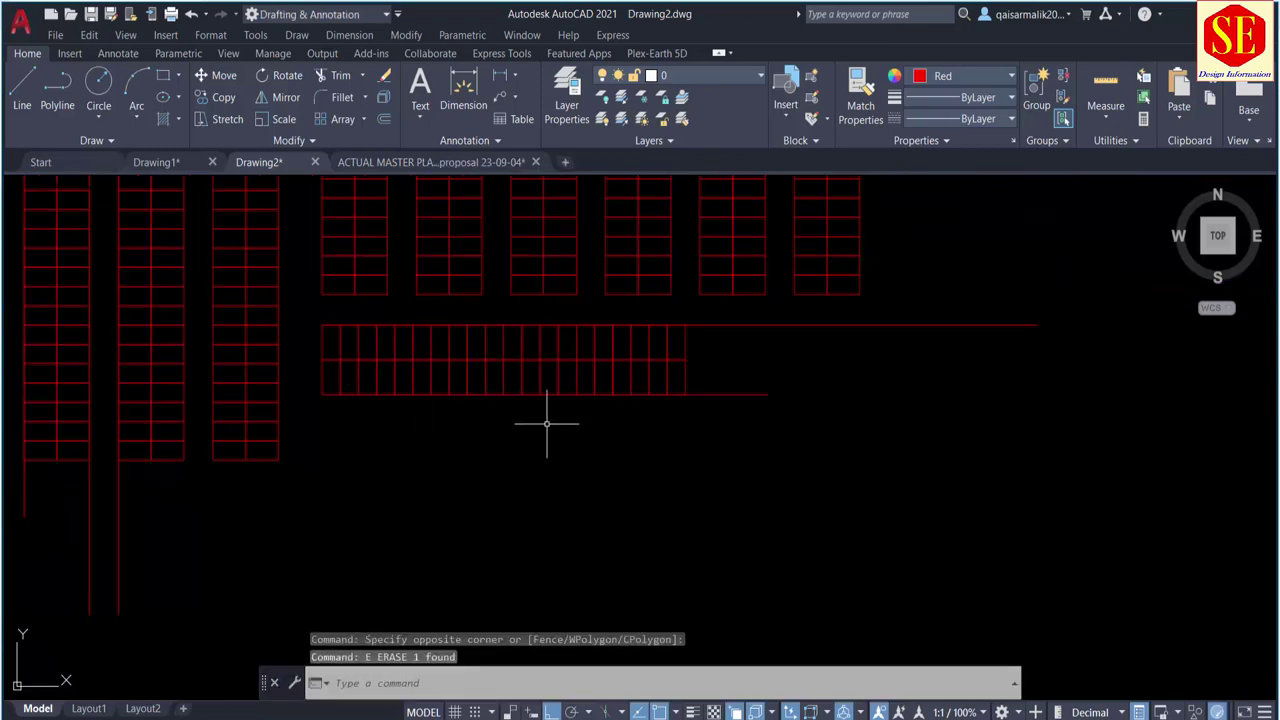
Step: Offset the bottom aisle line 40 units down
text(l)
key(Return)
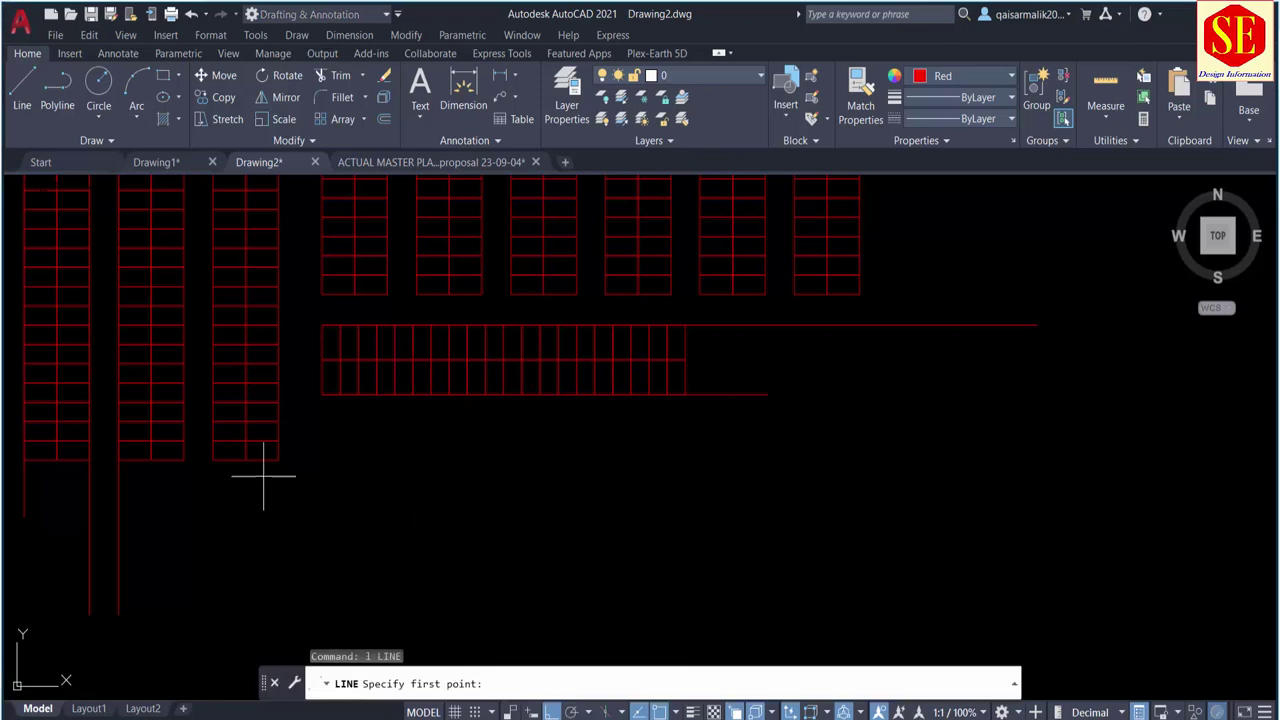
key(Escape)
text(o)
key(Return)
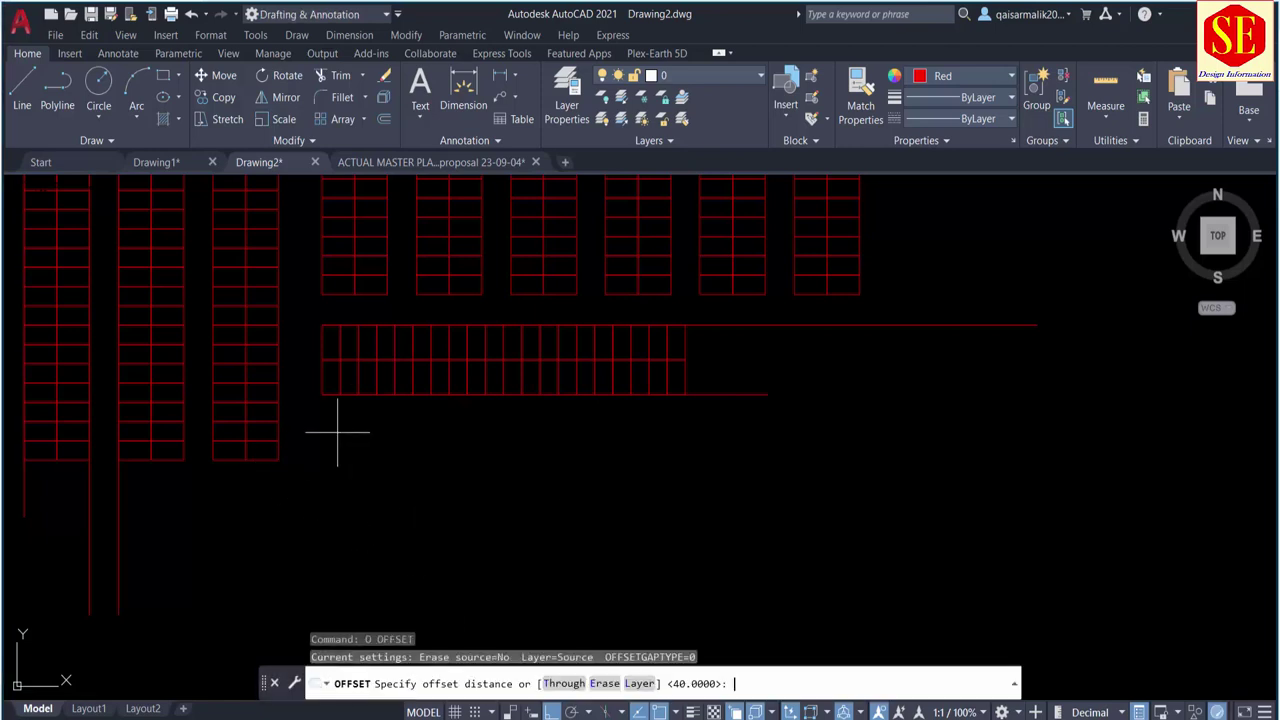
key(Return)
scroll(300, 418, up, 4)
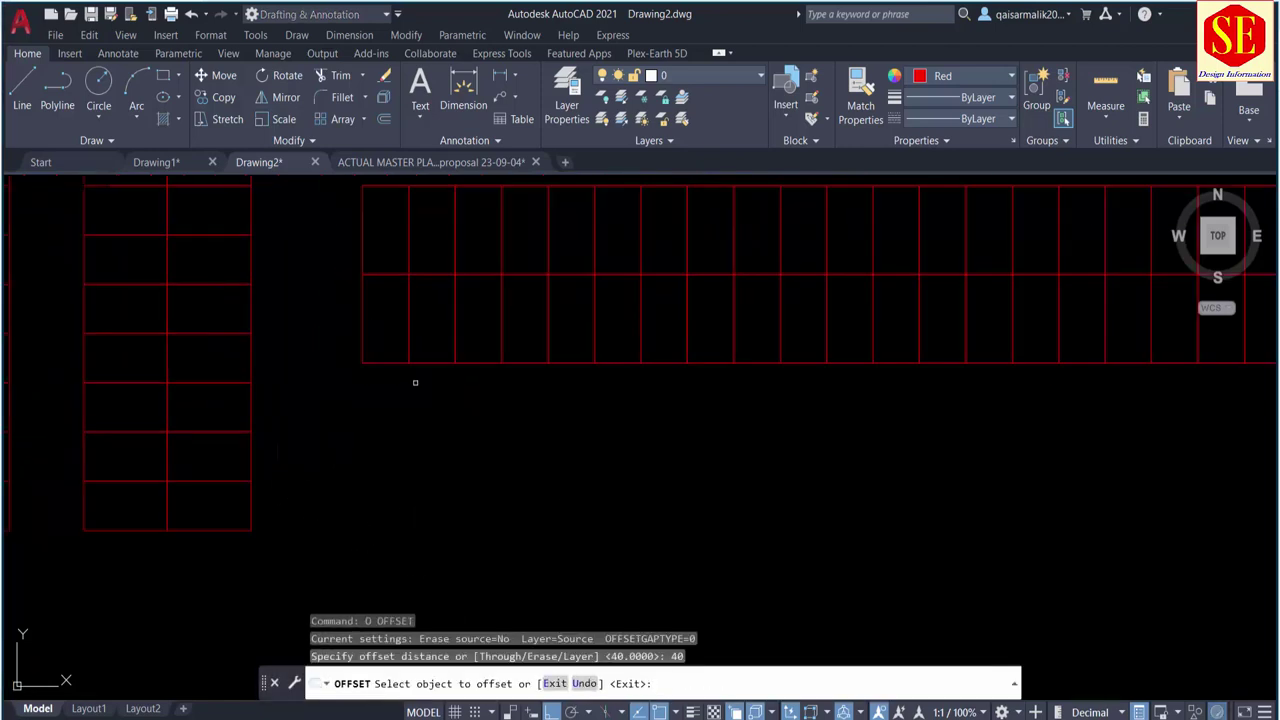
click(393, 363)
click(376, 429)
key(Escape)
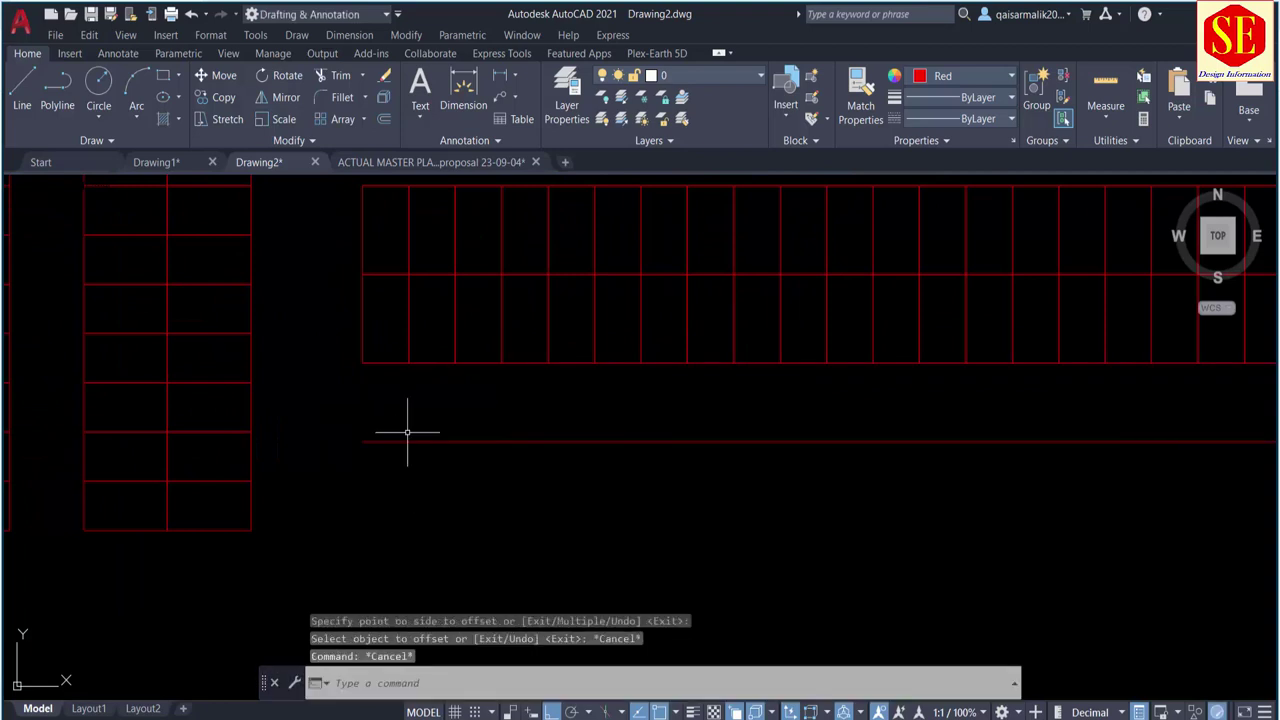
Step: Draw a new horizontal aisle line extending to the right
text(L)
scroll(394, 422, down, 2)
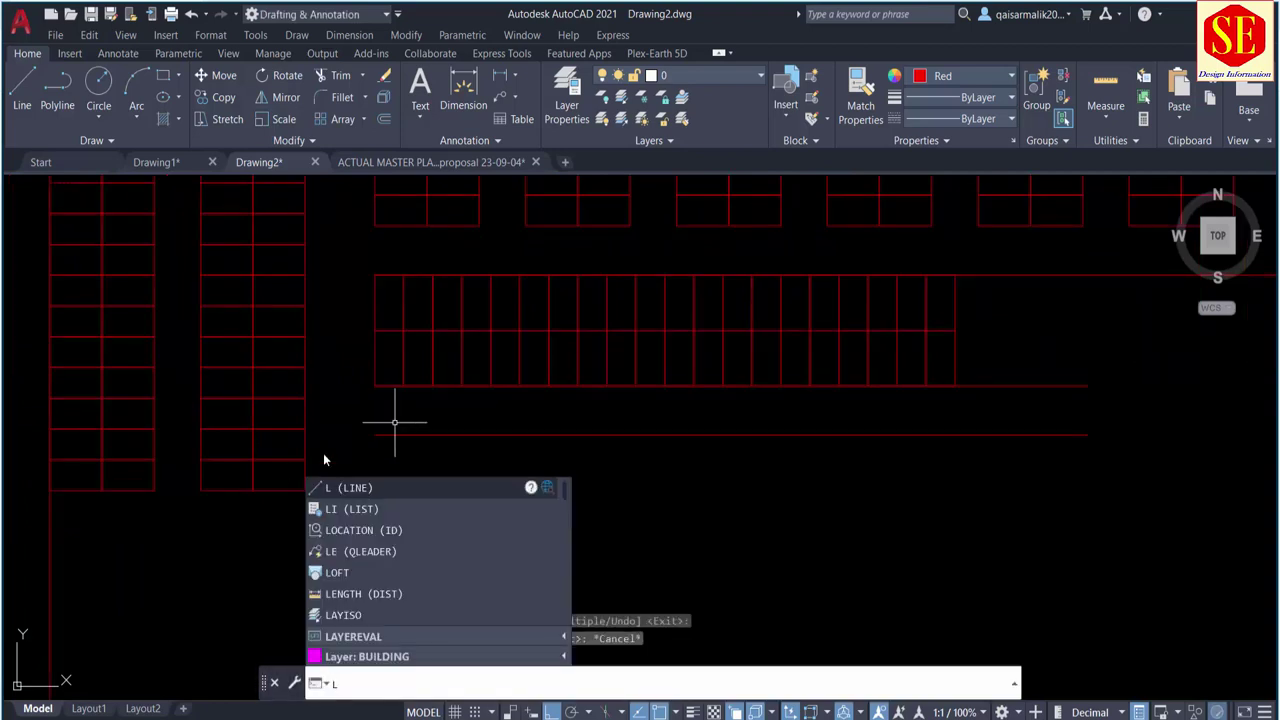
key(Escape)
key(Escape)
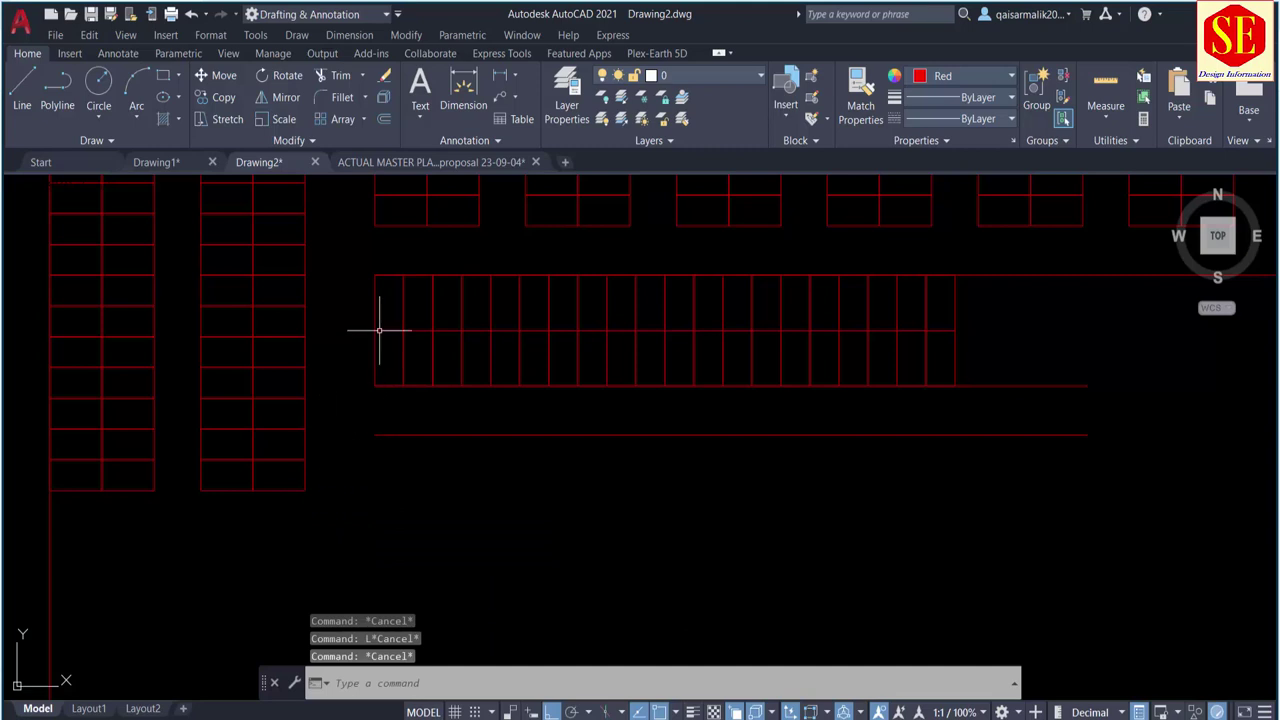
text(L)
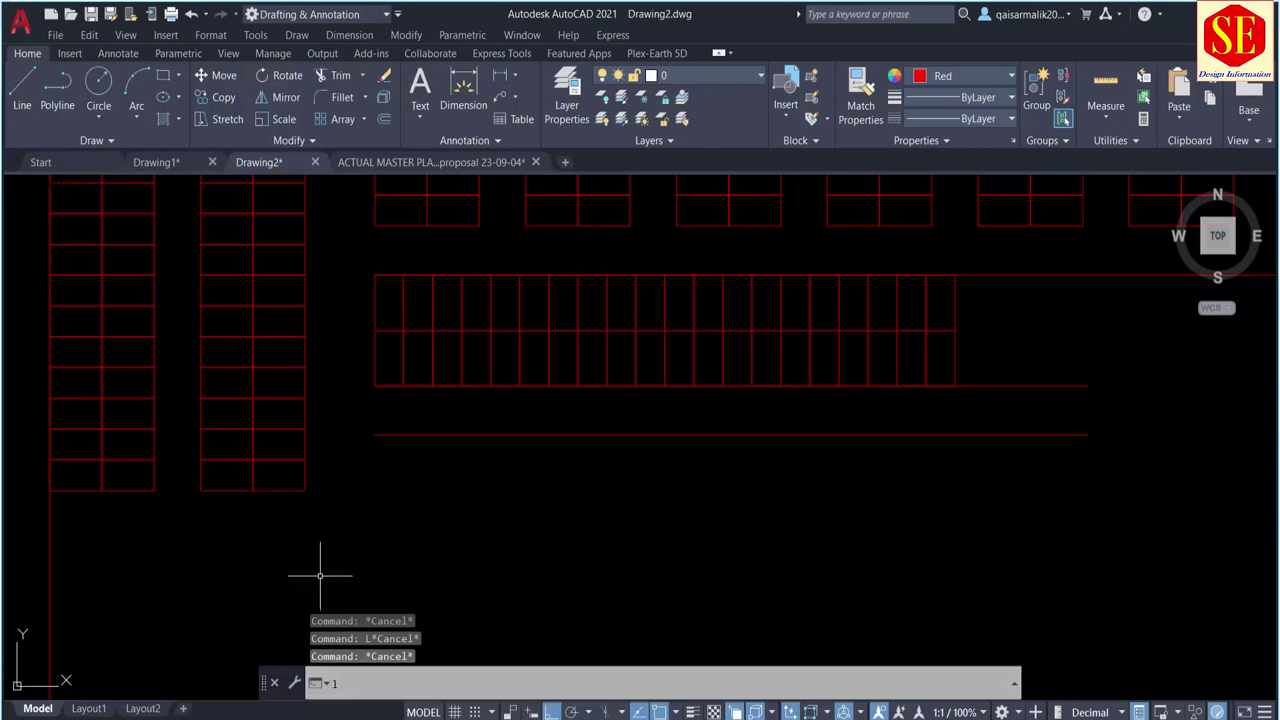
key(Return)
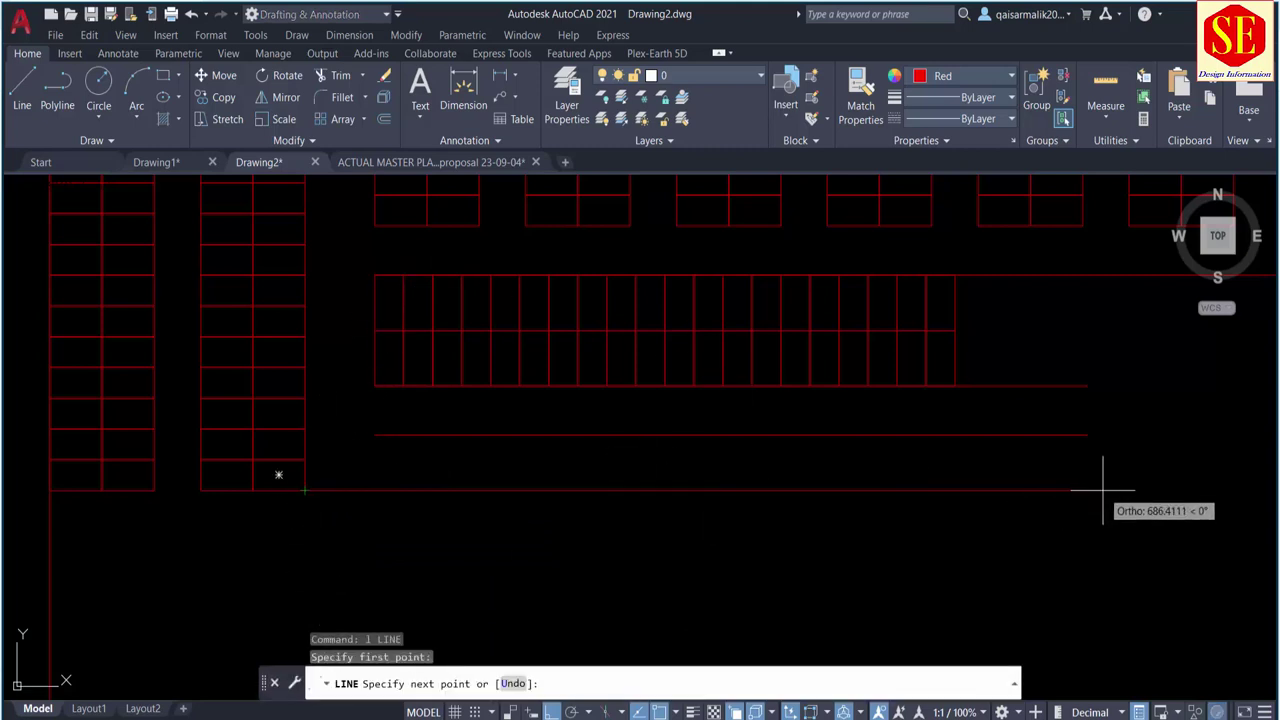
click(1109, 489)
key(Escape)
Step: Copy one stall rectangle lower down, then select the misplaced copy
text(co)
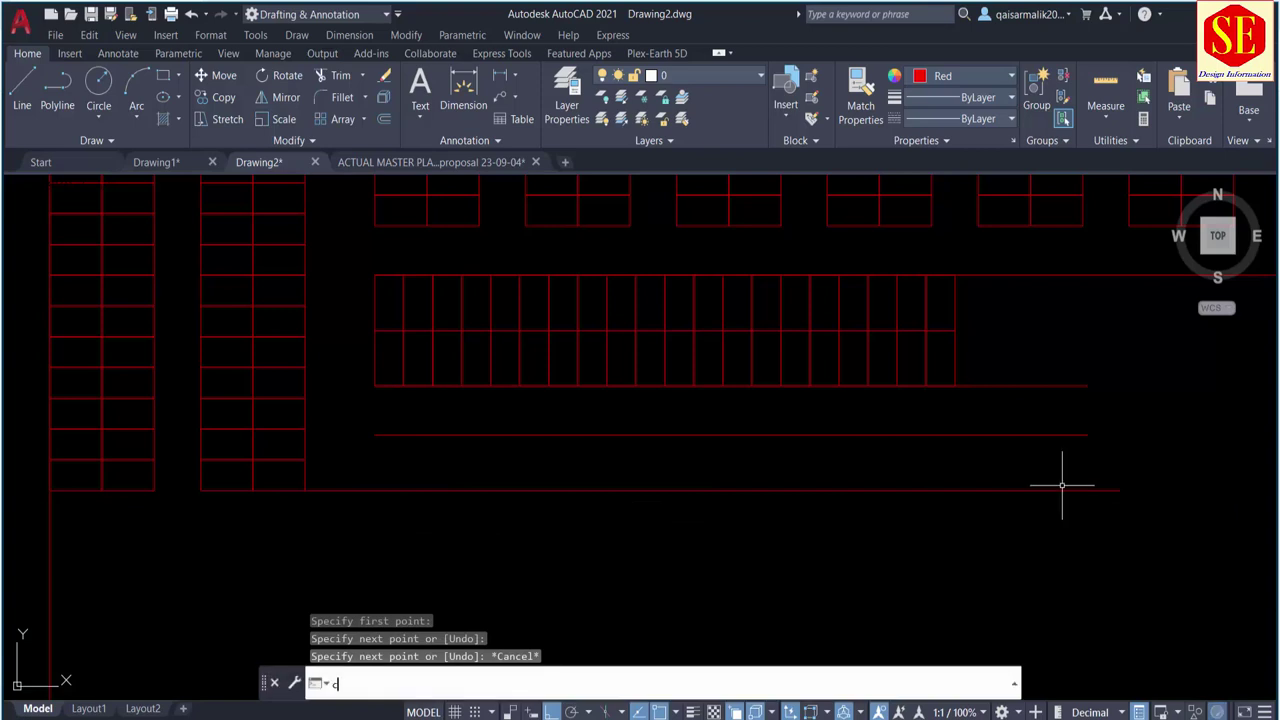
key(Return)
click(376, 303)
key(Return)
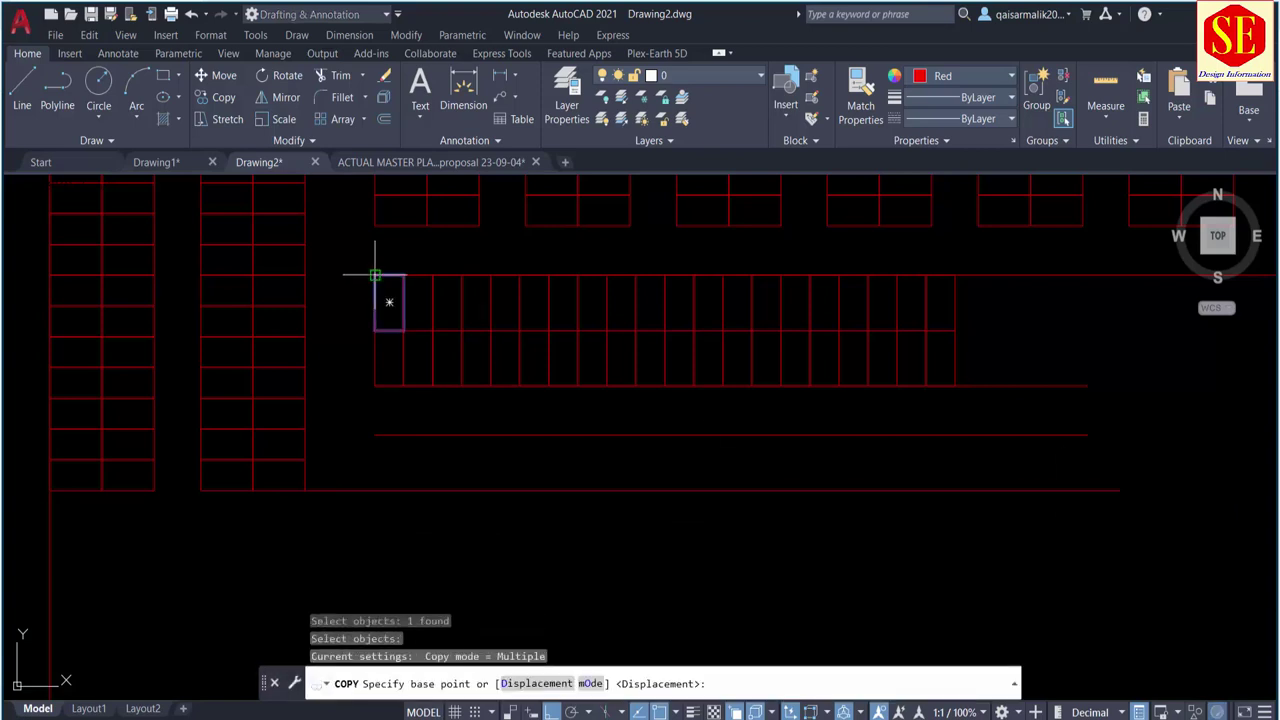
click(375, 276)
click(380, 425)
scroll(350, 420, up, 3)
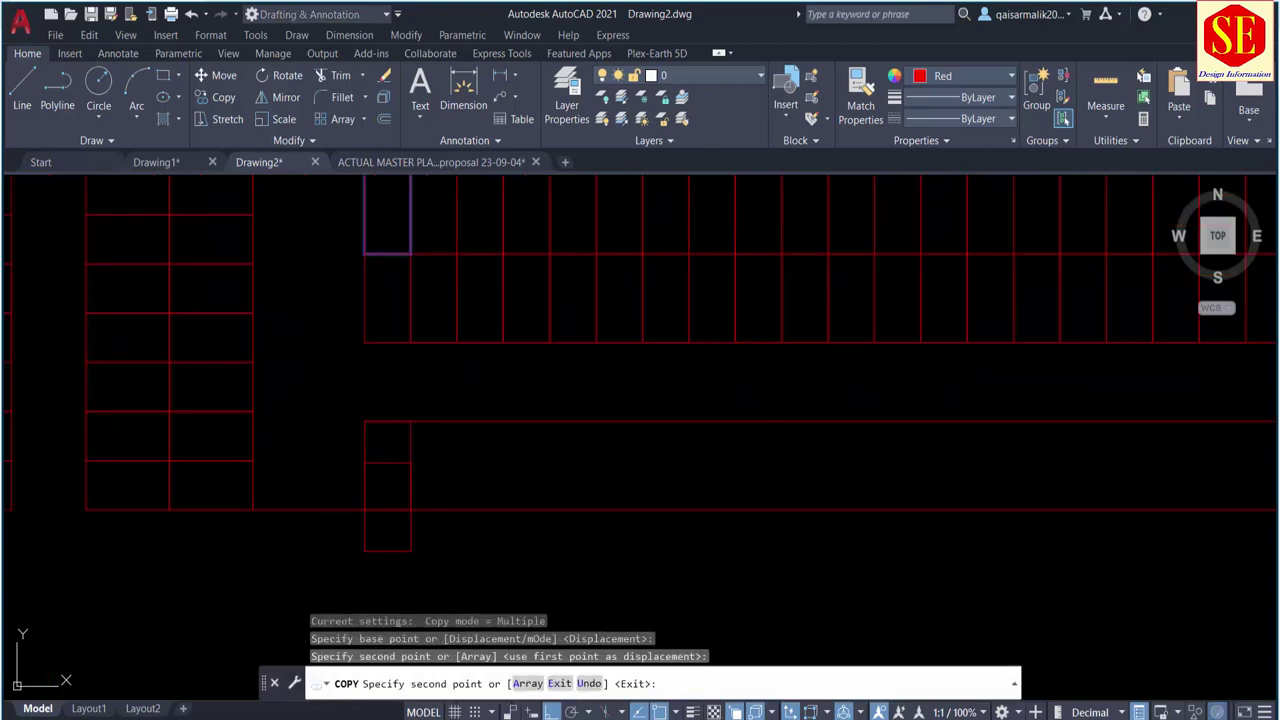
scroll(323, 414, up, 3)
key(Escape)
scroll(323, 379, down, 3)
scroll(370, 410, down, 2)
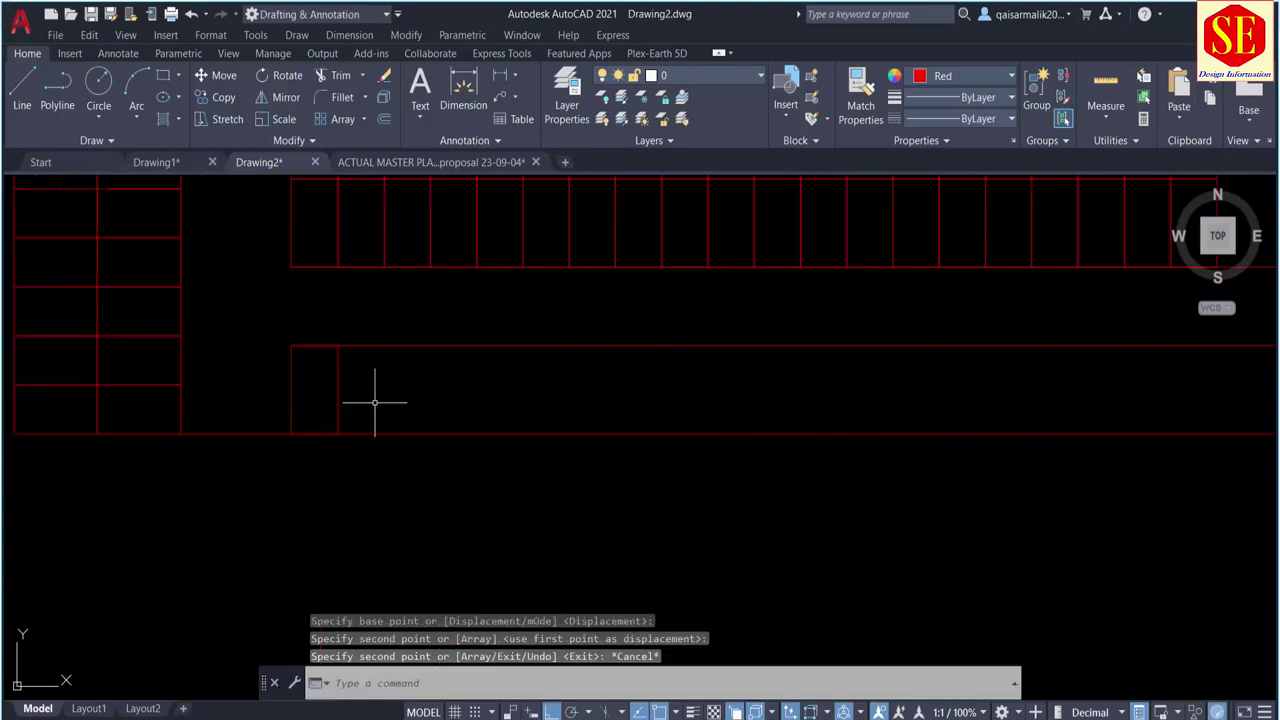
drag(374, 409, 307, 400)
Step: Erase the misplaced stall copy
text(e)
key(Return)
scroll(330, 347, down, 2)
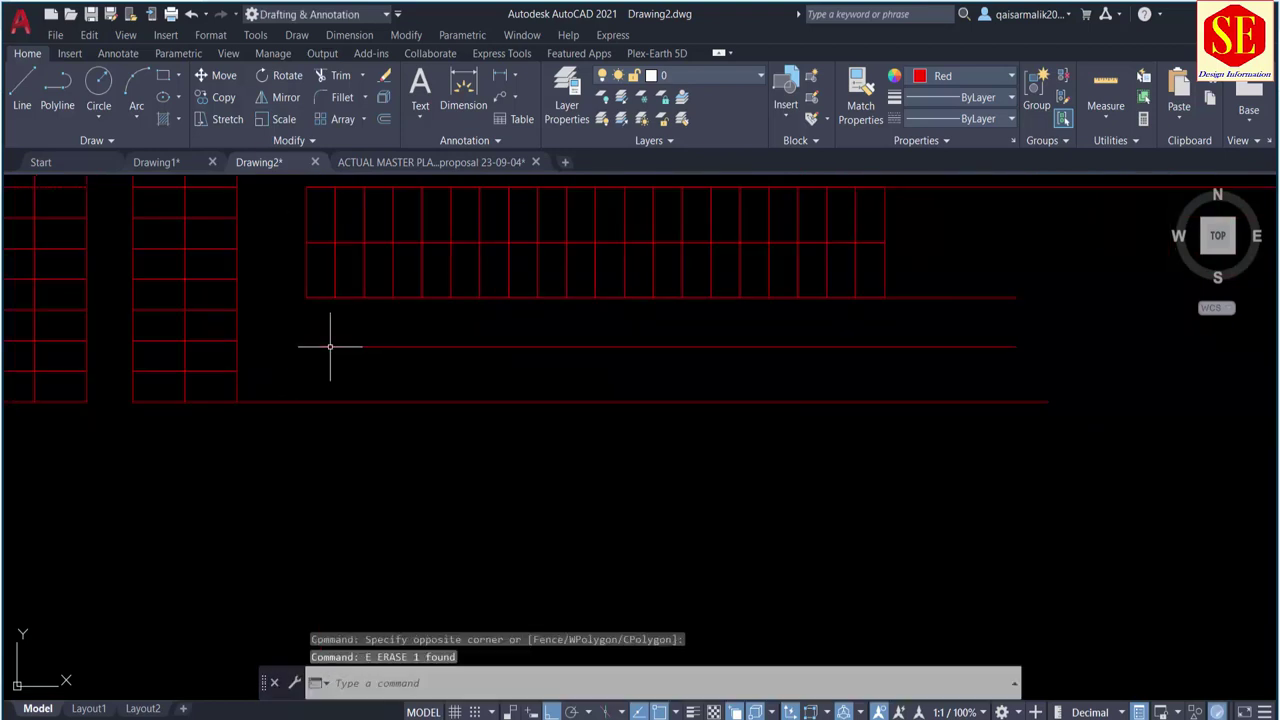
Step: Copy the whole lower stall row down between the aisle lines
text(l)
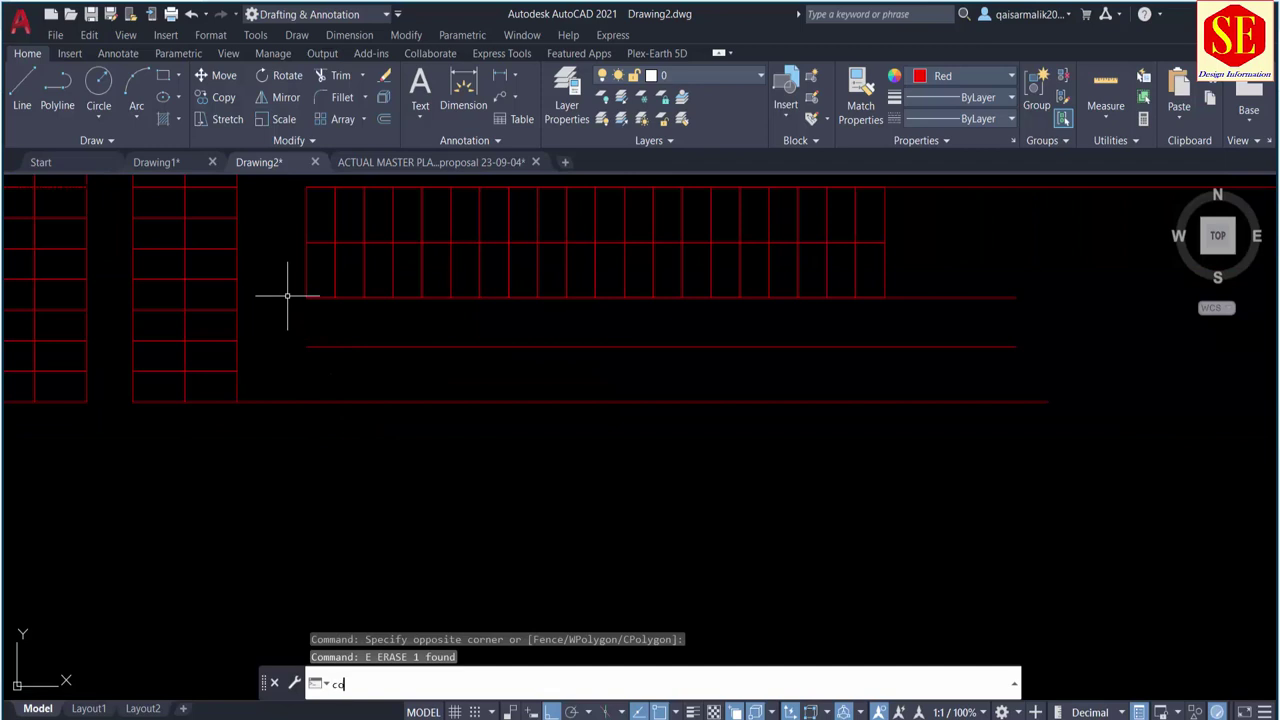
key(Return)
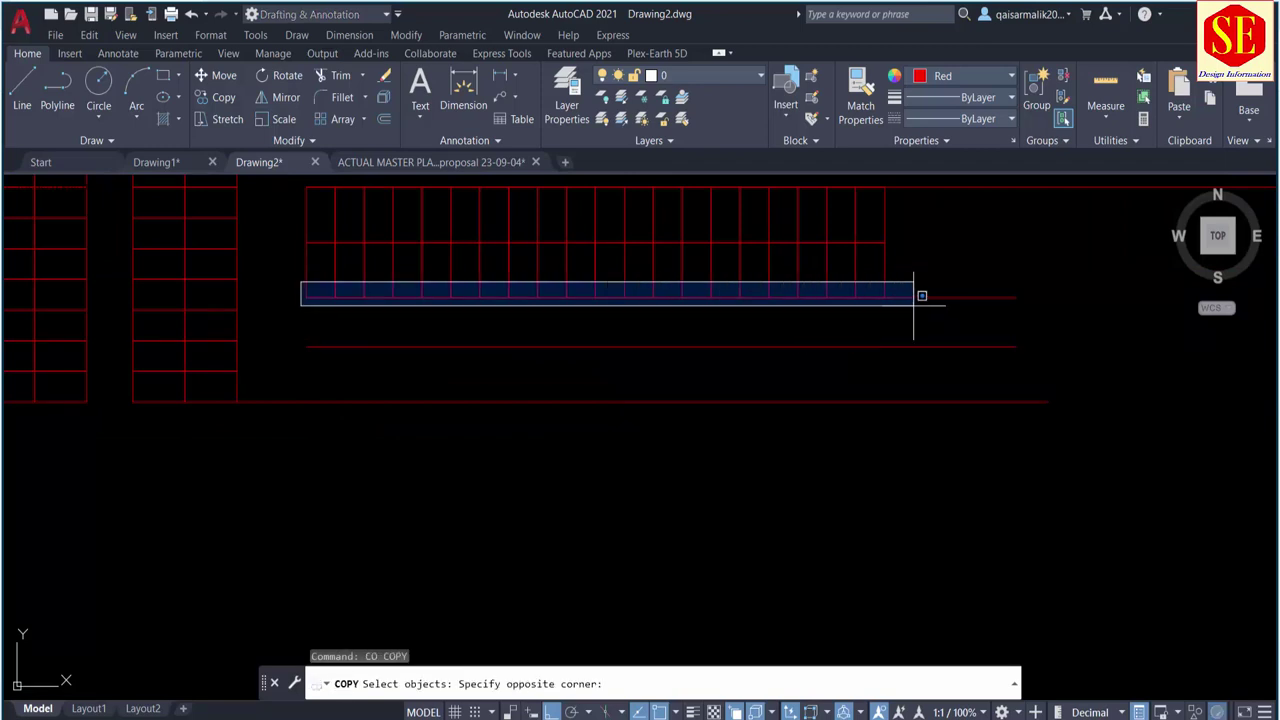
click(914, 300)
click(908, 272)
click(298, 266)
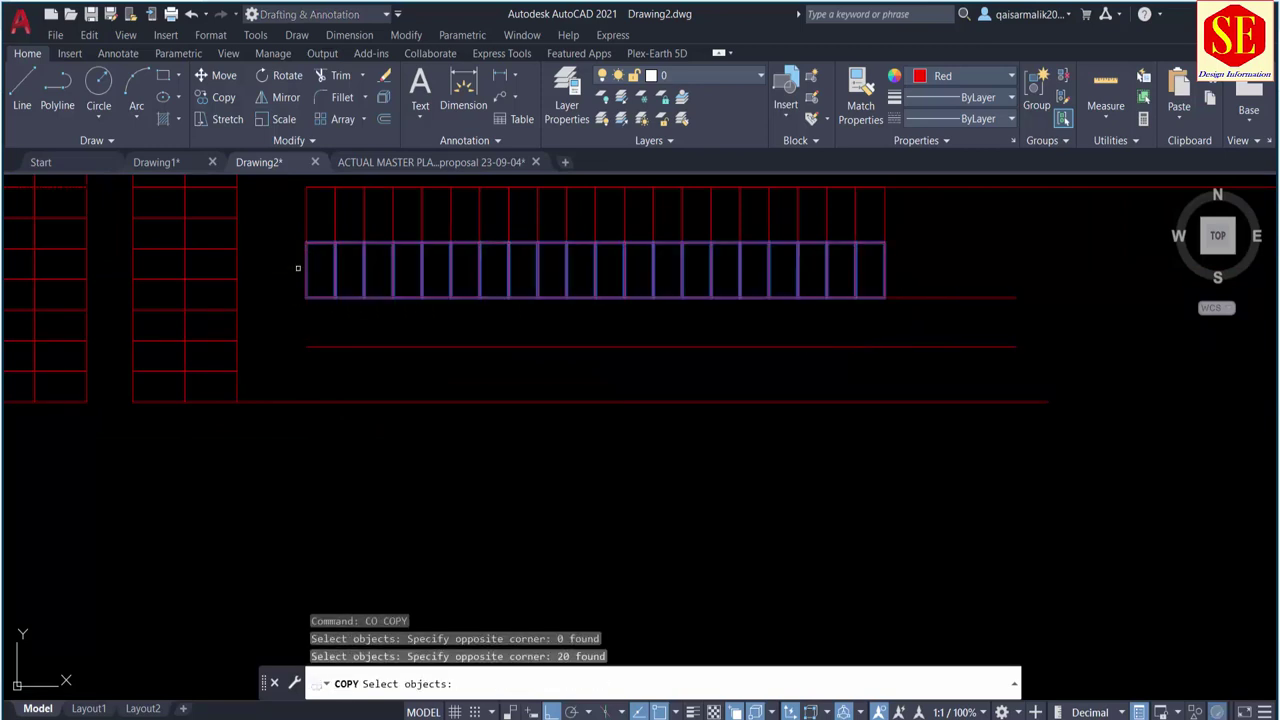
key(Return)
click(307, 250)
click(312, 337)
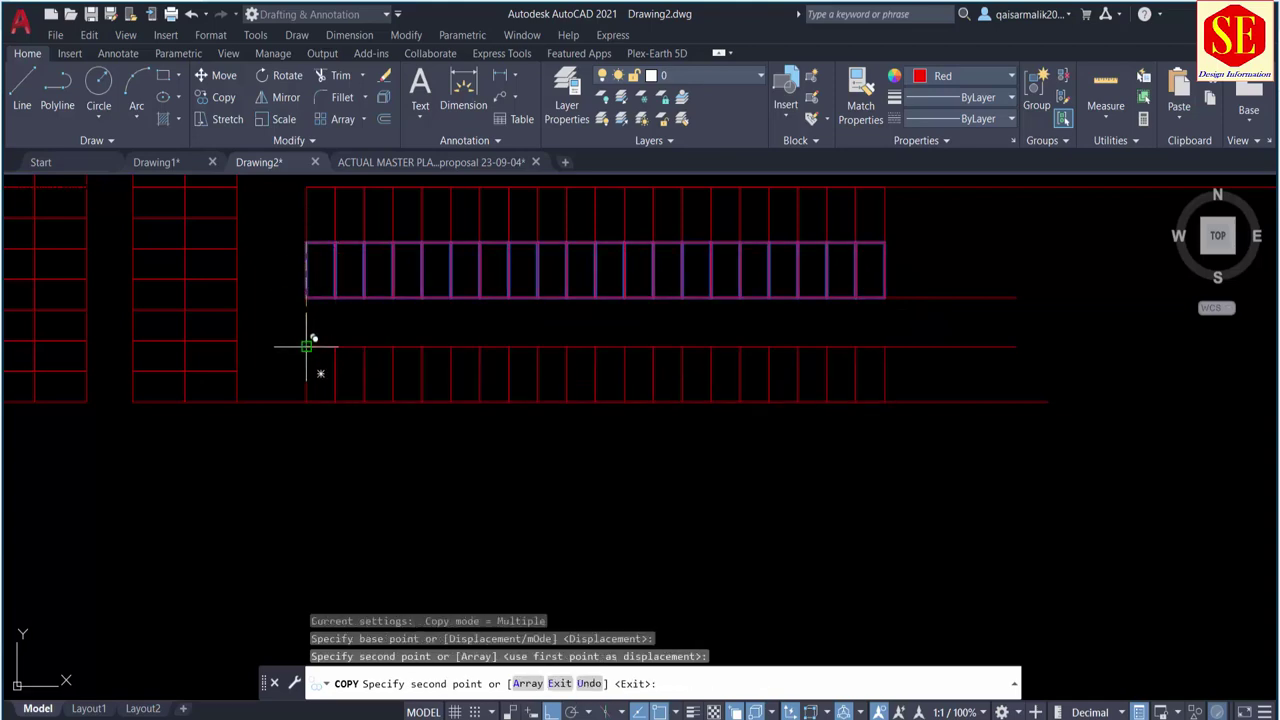
key(Escape)
scroll(754, 375, down, 5)
middle_drag(718, 348, 710, 411)
scroll(830, 388, up, 2)
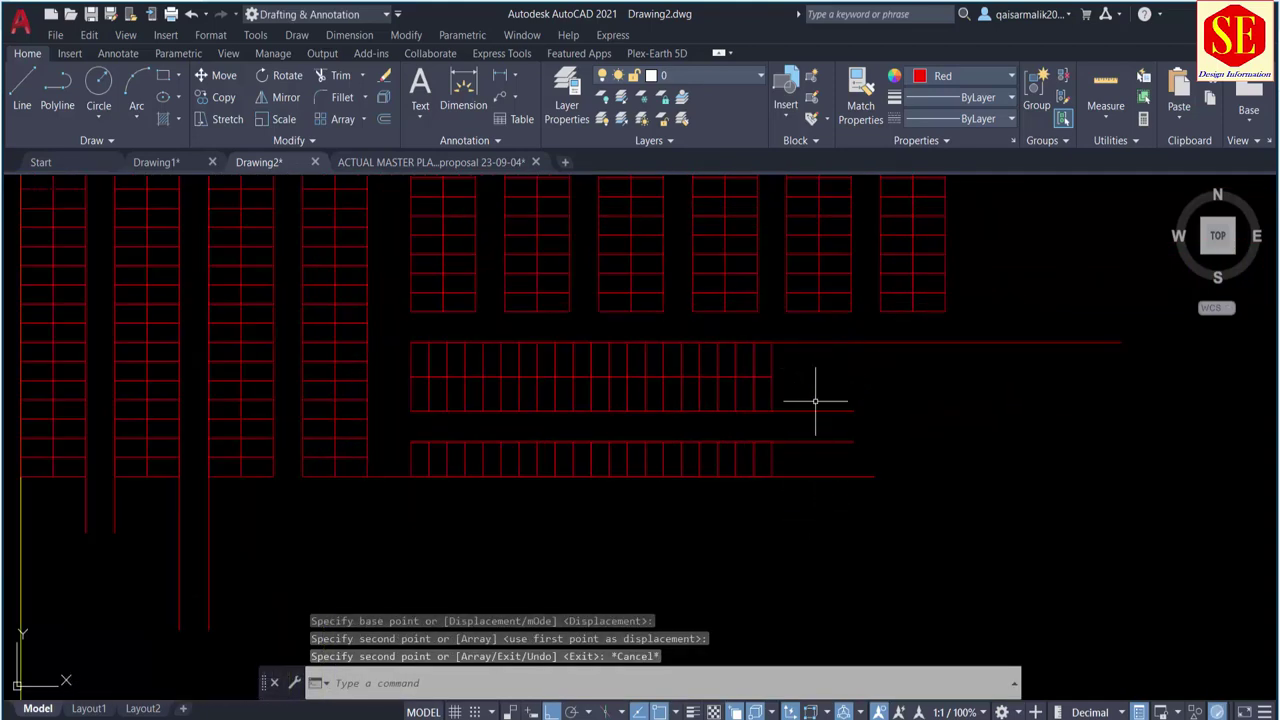
Step: Draw a vertical line down from the stall block's right corner
text(l)
key(Return)
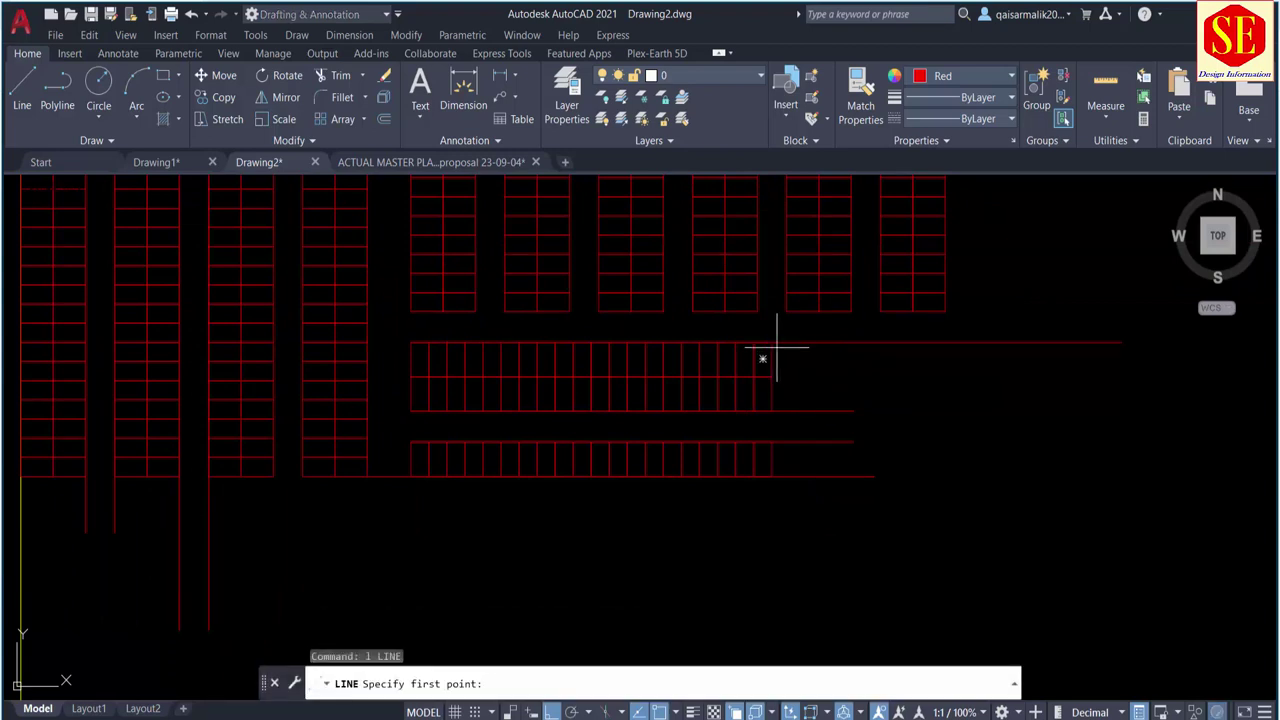
click(772, 343)
click(775, 565)
key(Escape)
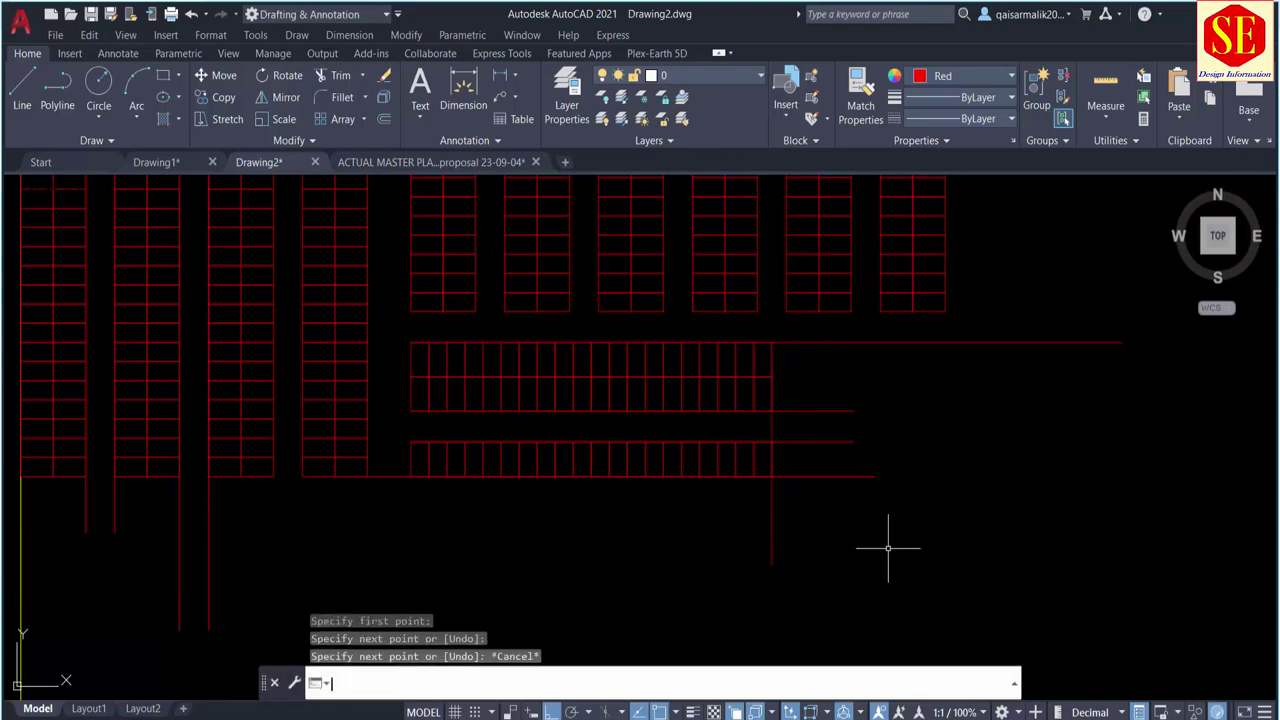
text(o)
Step: Offset the new vertical line 40 units to the right
key(Return)
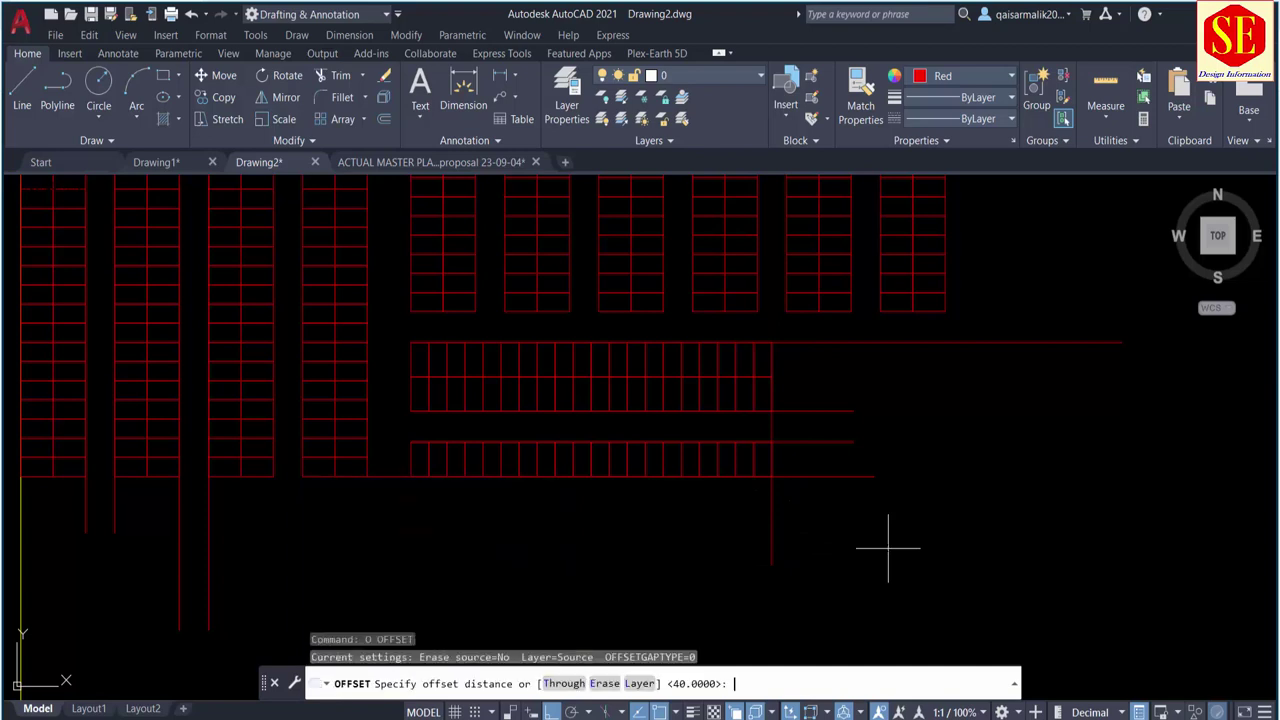
text(40)
key(Return)
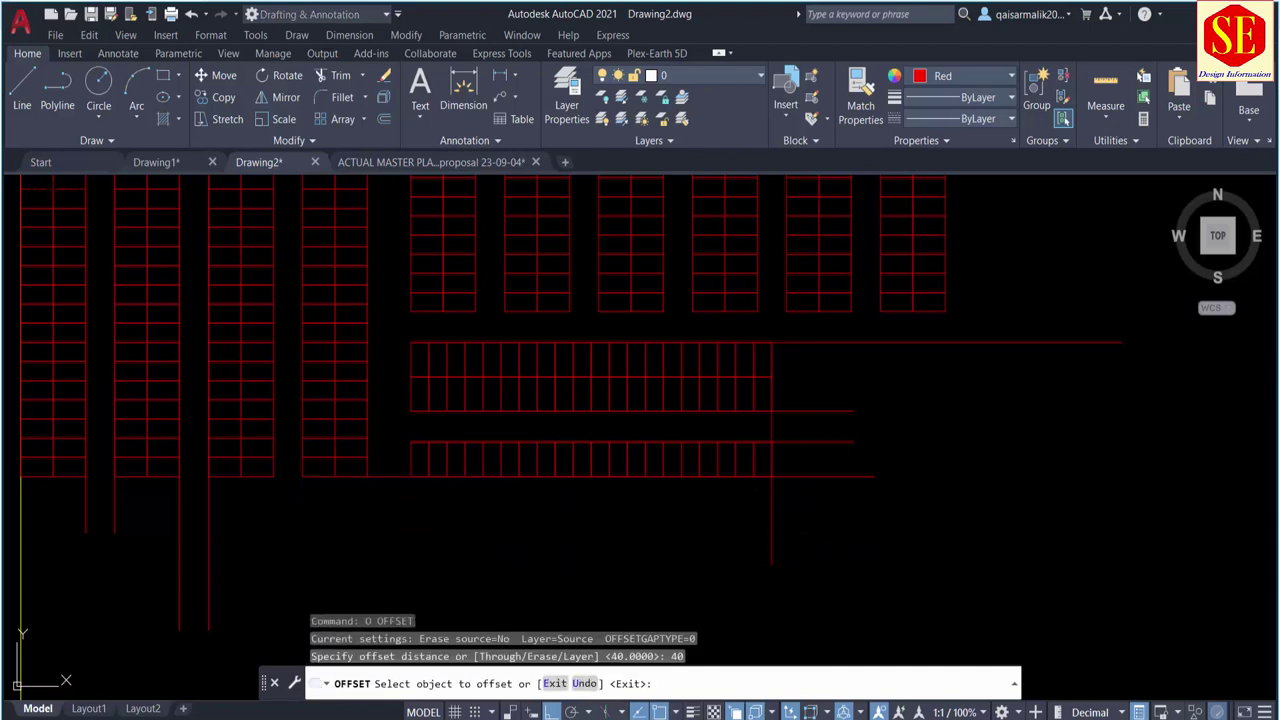
click(770, 531)
click(860, 520)
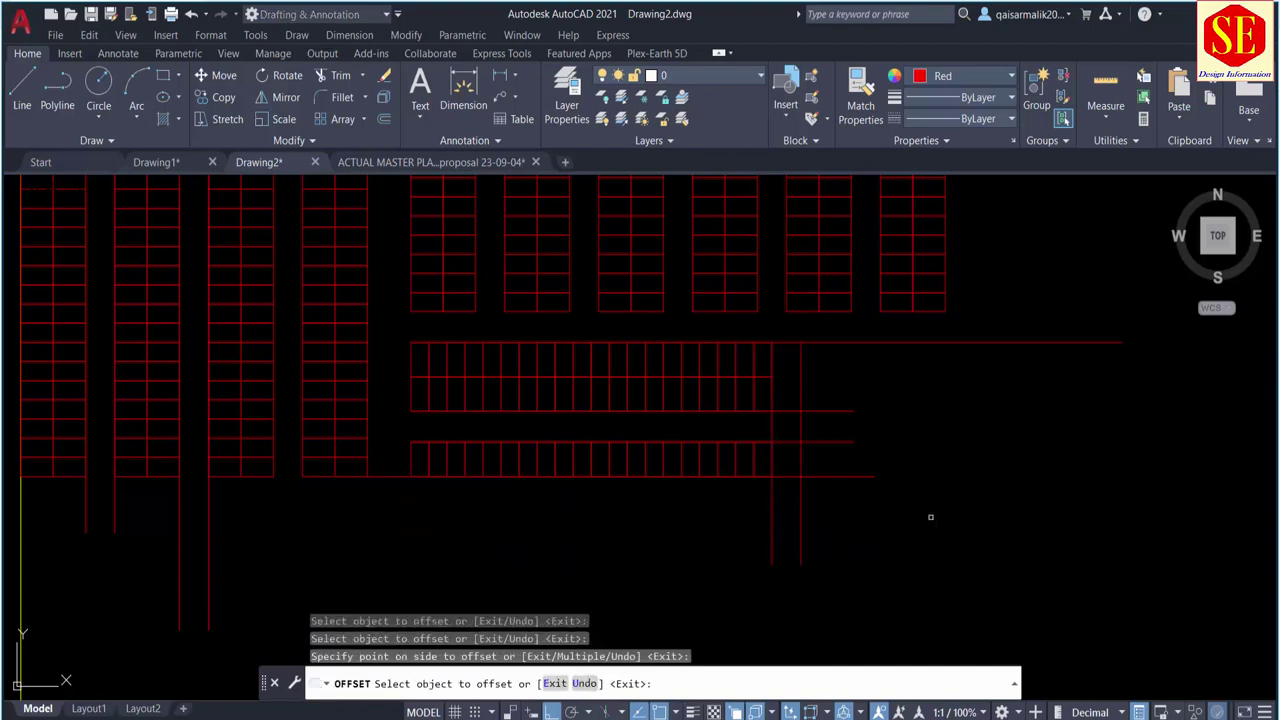
key(Escape)
middle_drag(942, 337, 923, 450)
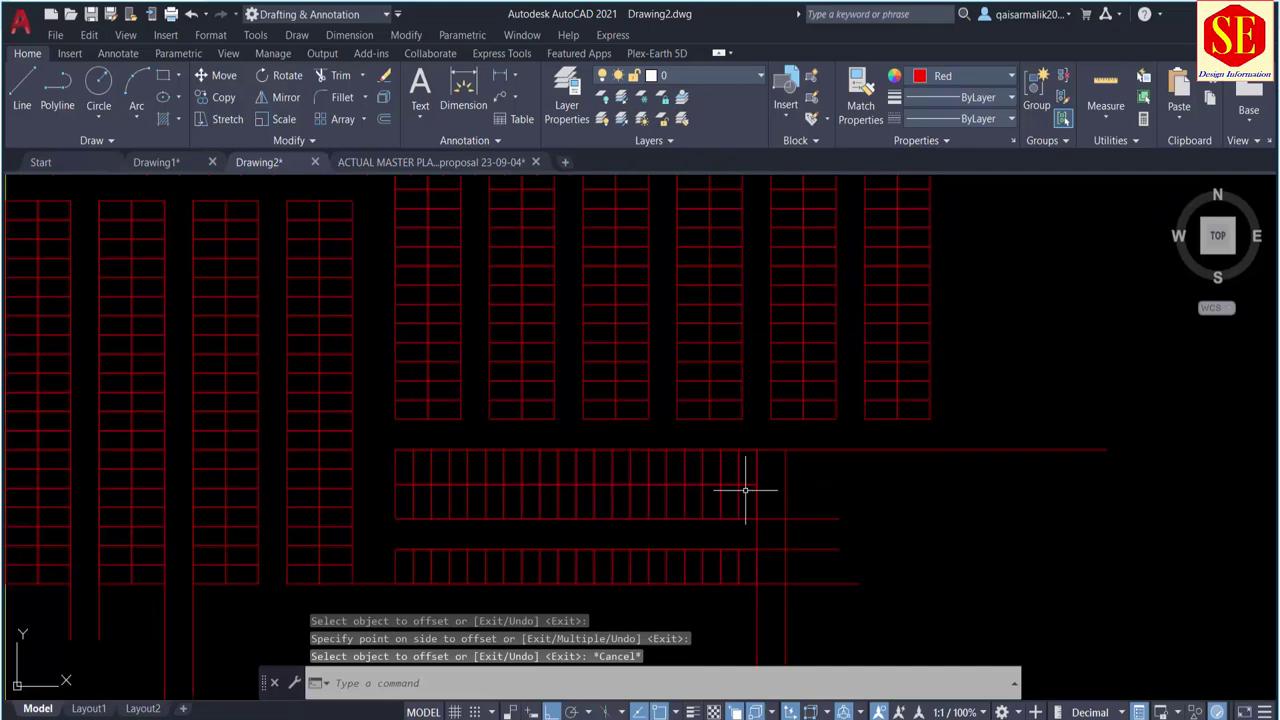
Step: Copy the four stalls at the row's end twice further to the right
text(co)
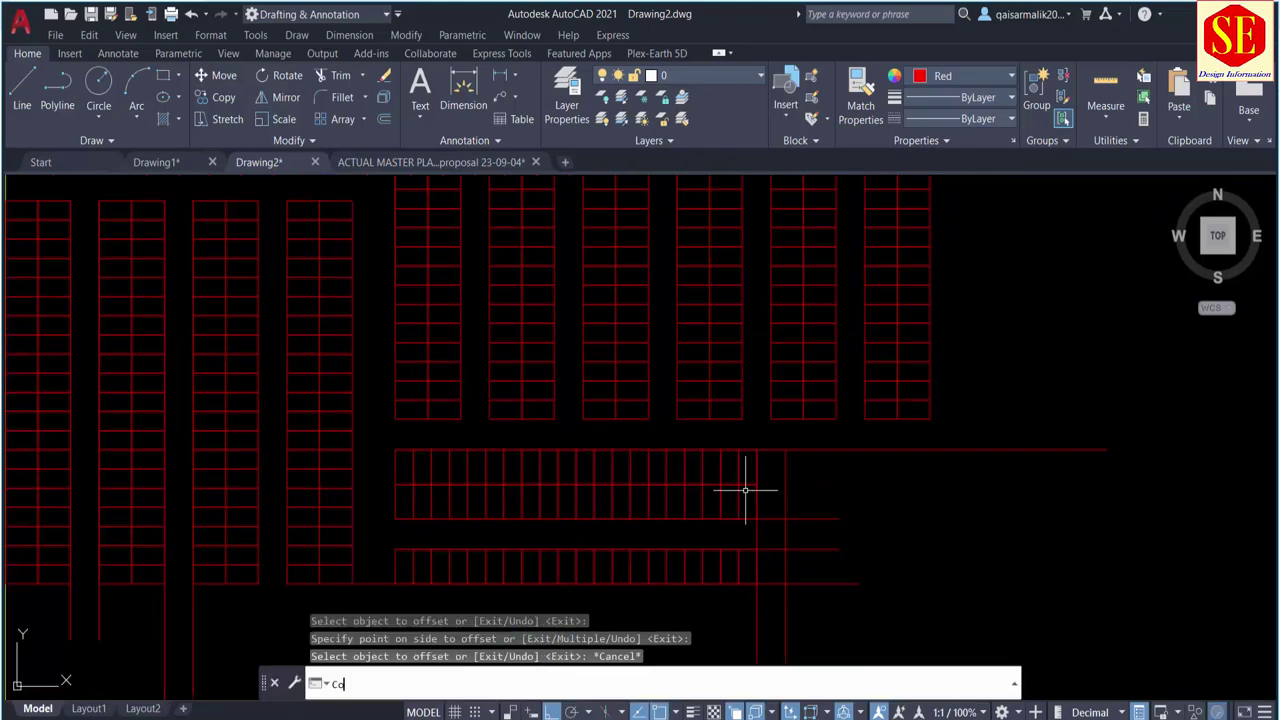
key(Return)
scroll(749, 473, up, 2)
click(646, 452)
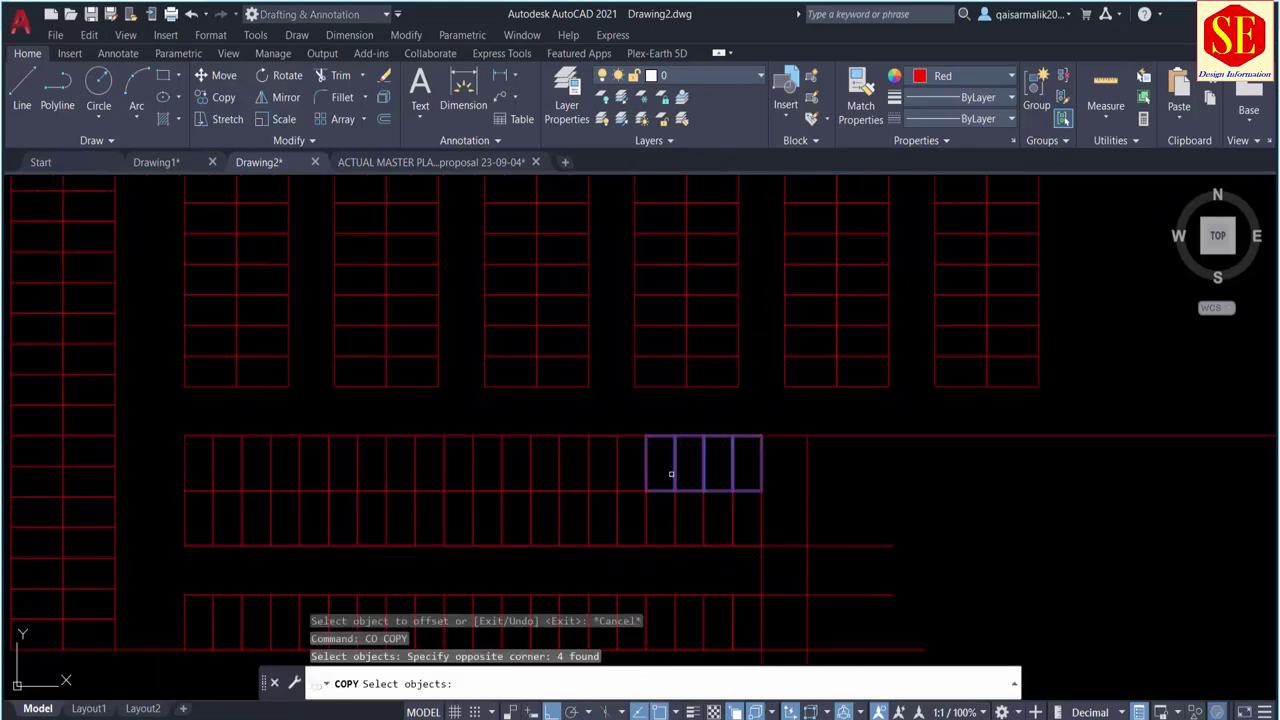
key(Return)
click(676, 436)
click(808, 436)
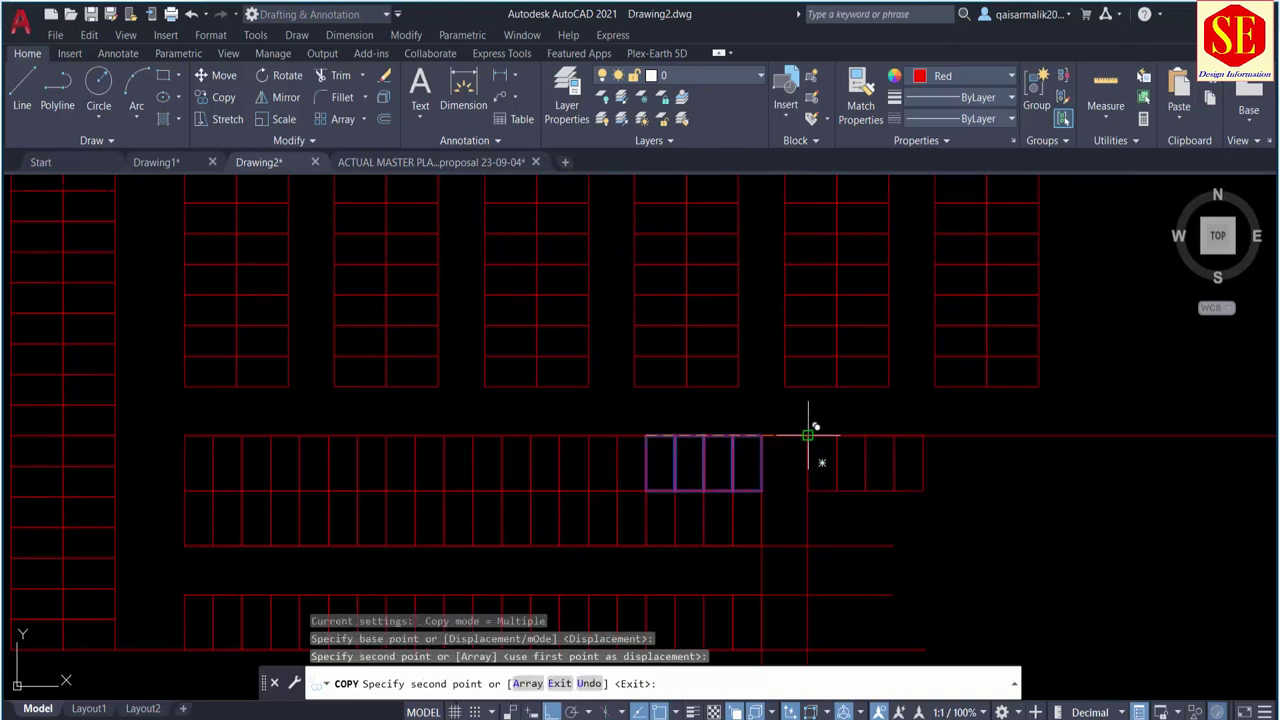
click(924, 436)
key(Escape)
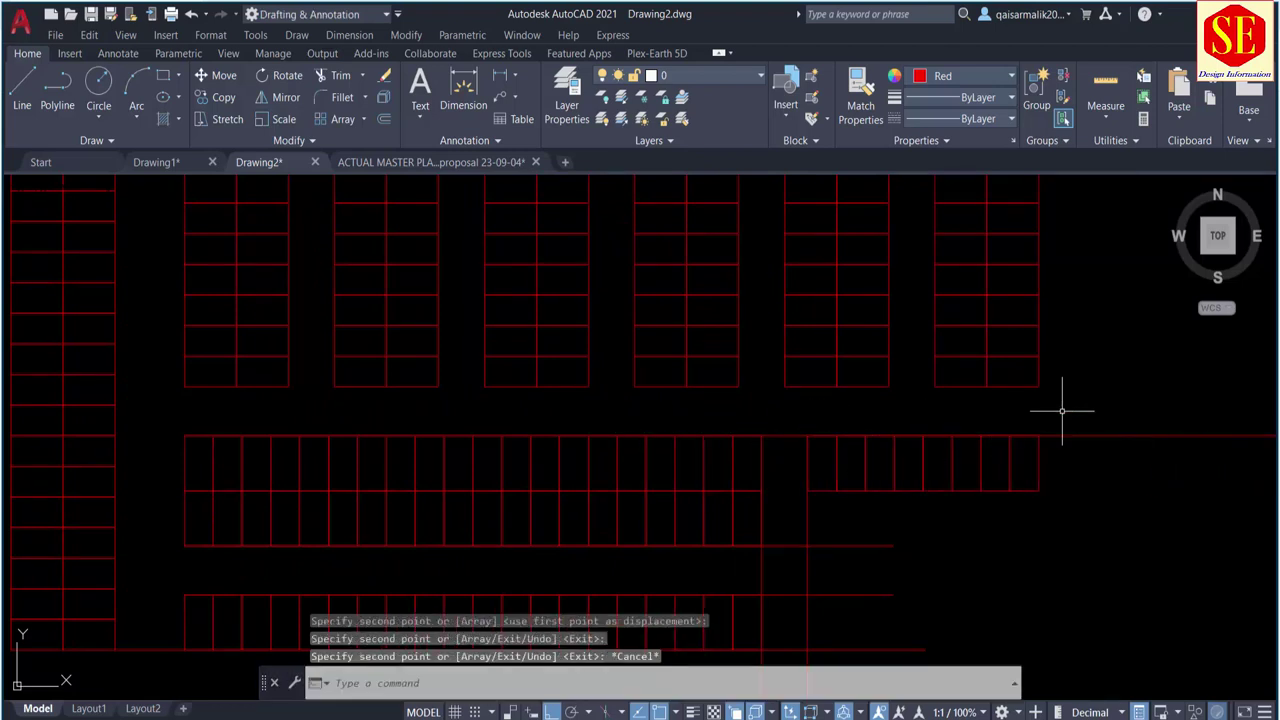
middle_drag(1052, 506, 1031, 437)
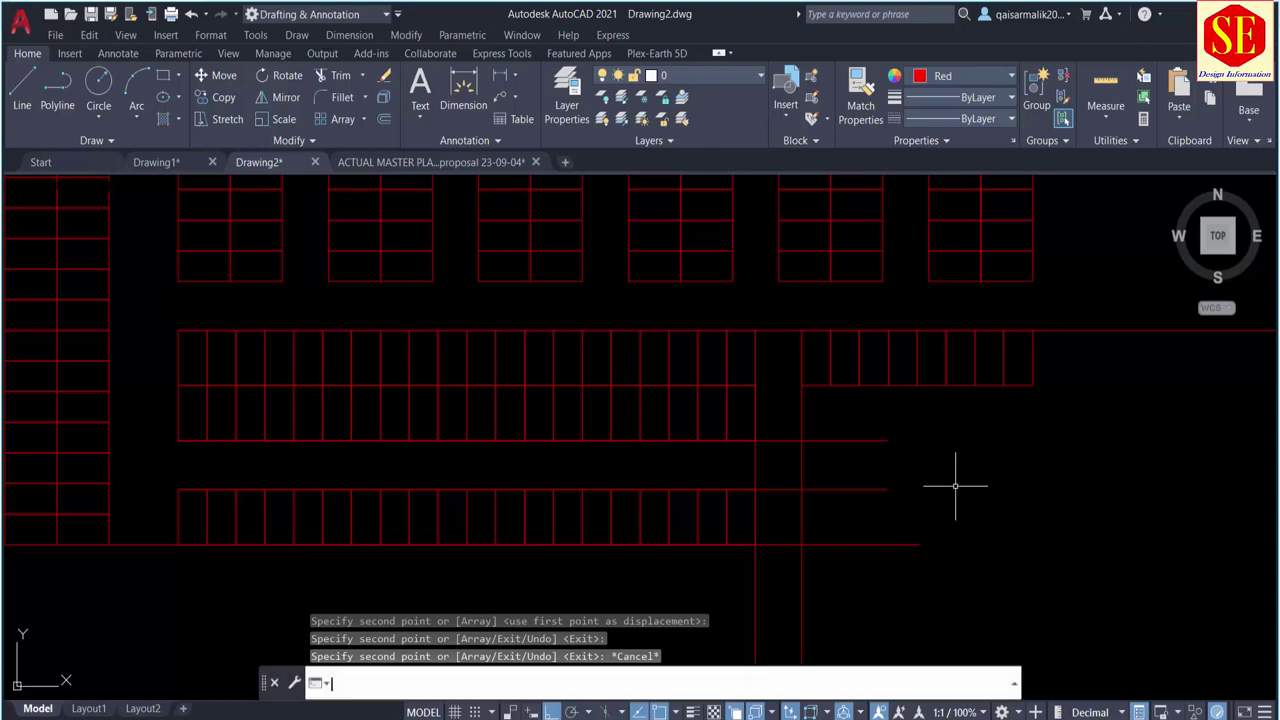
Step: Copy the eight new stalls down twice onto the lower rows
text(co)
key(Return)
click(1062, 366)
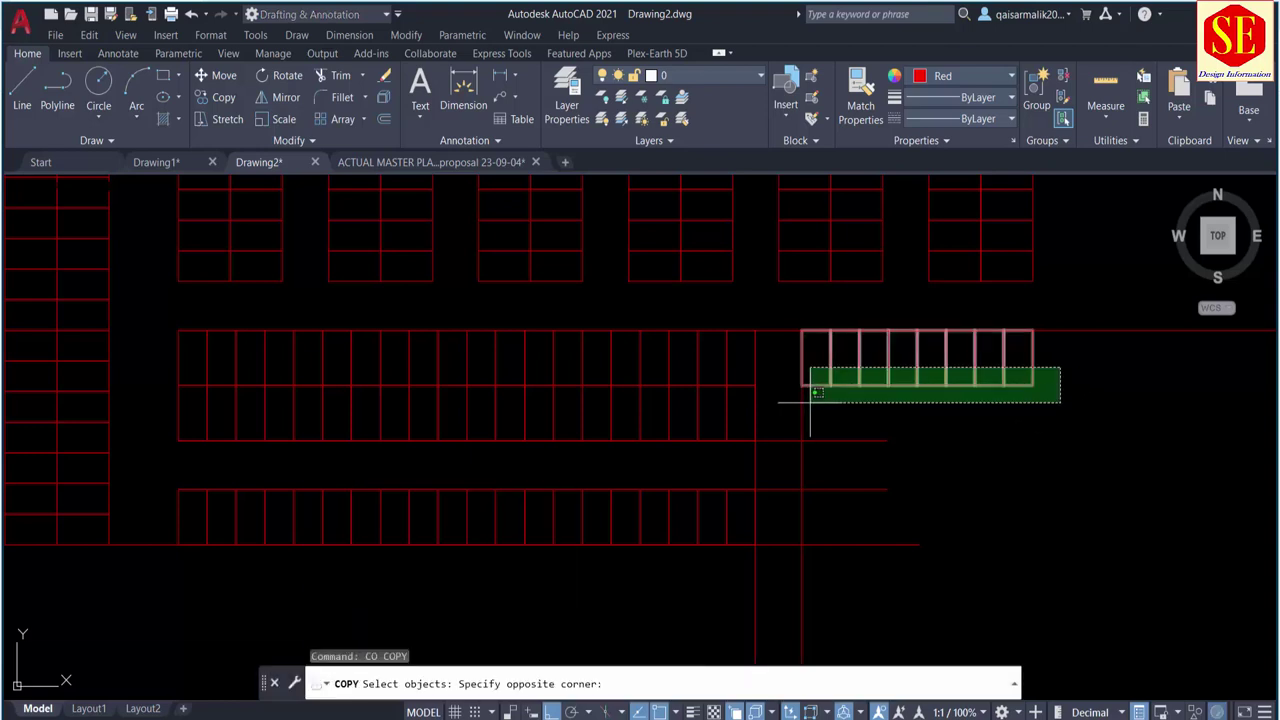
click(806, 400)
key(Return)
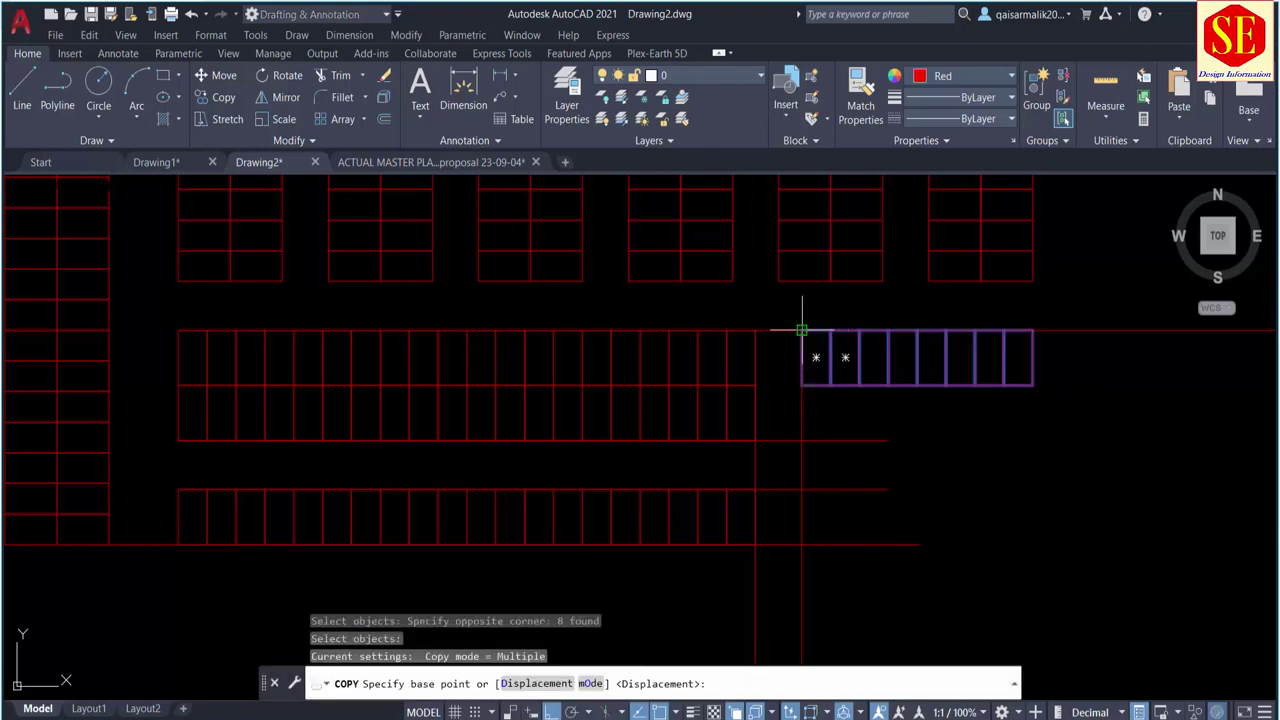
click(801, 330)
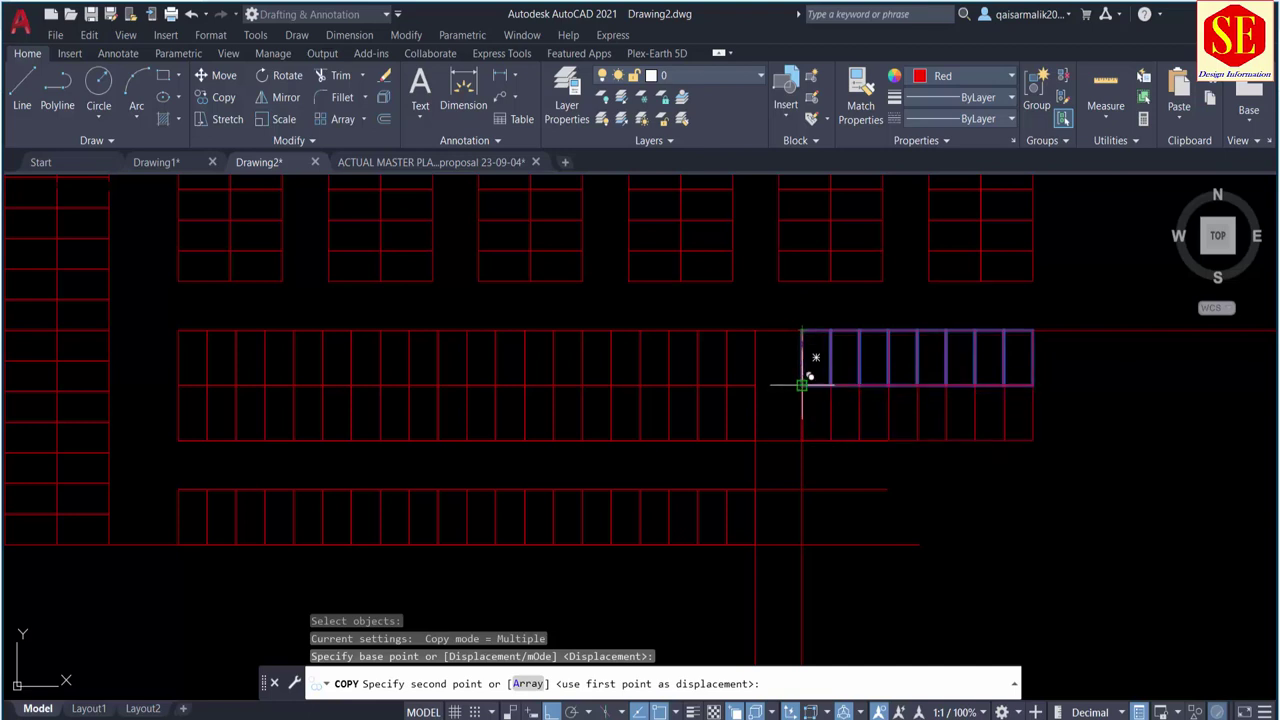
click(801, 385)
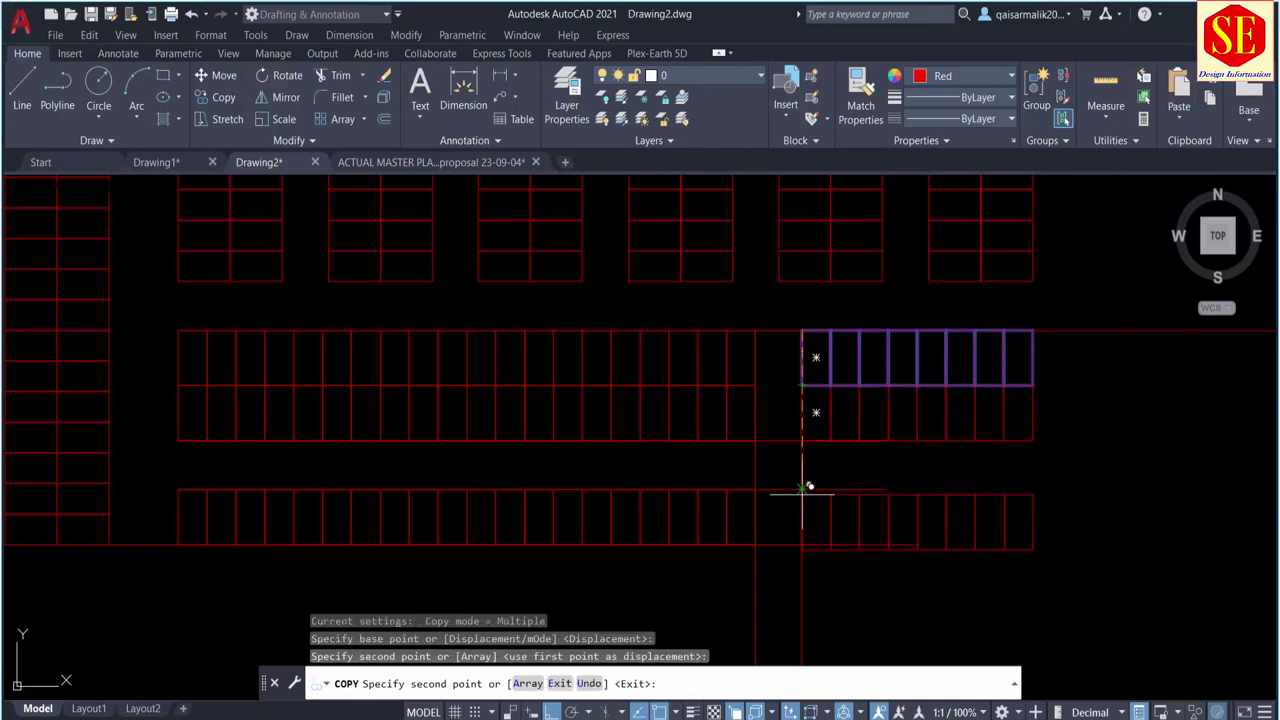
click(801, 489)
key(Escape)
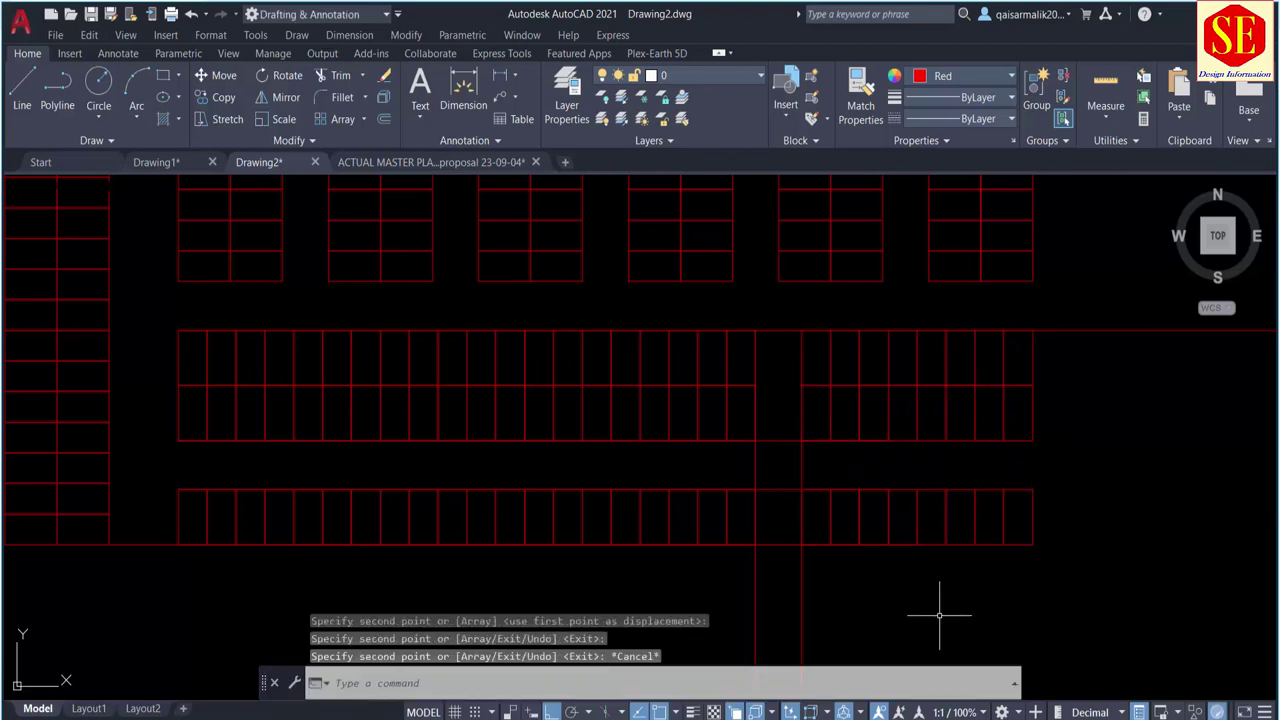
Step: Window-select the two stray vertical lines below the stall rows
scroll(880, 575, down, 2)
click(900, 586)
click(729, 623)
Step: Erase the two selected vertical lines and the long horizontal line through the rows
text(e)
key(Return)
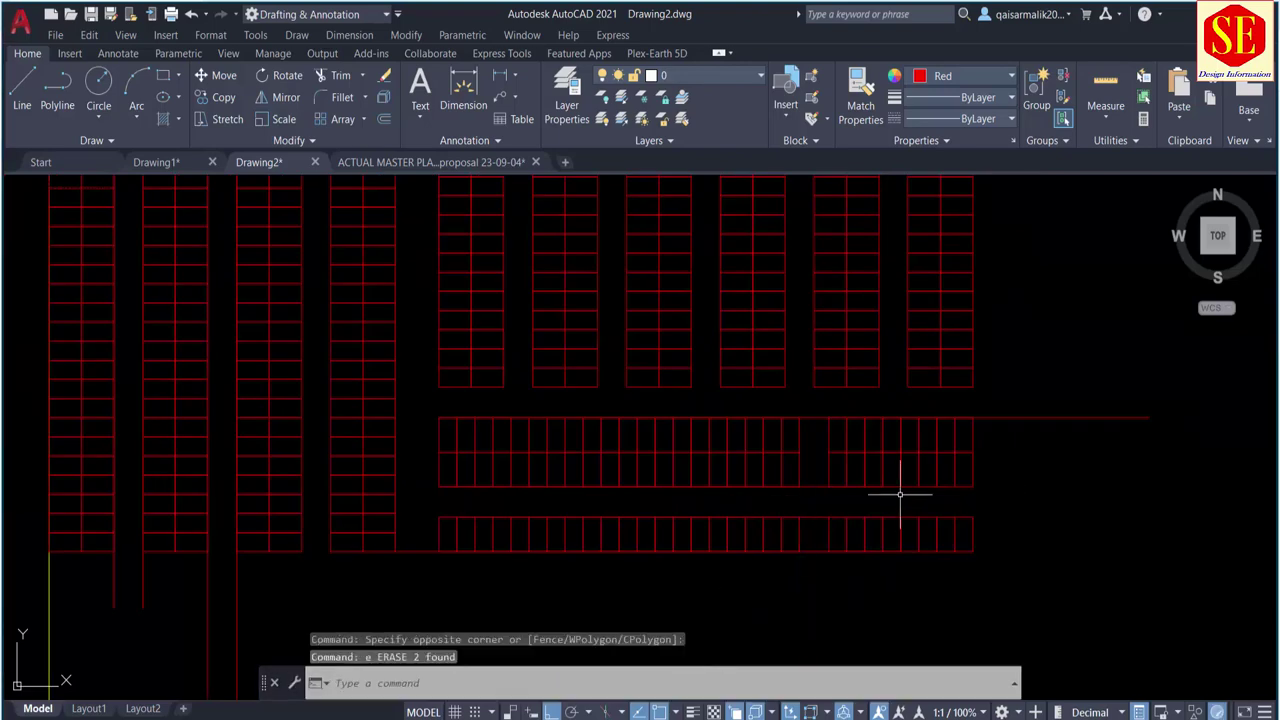
click(1078, 418)
text(e)
key(Return)
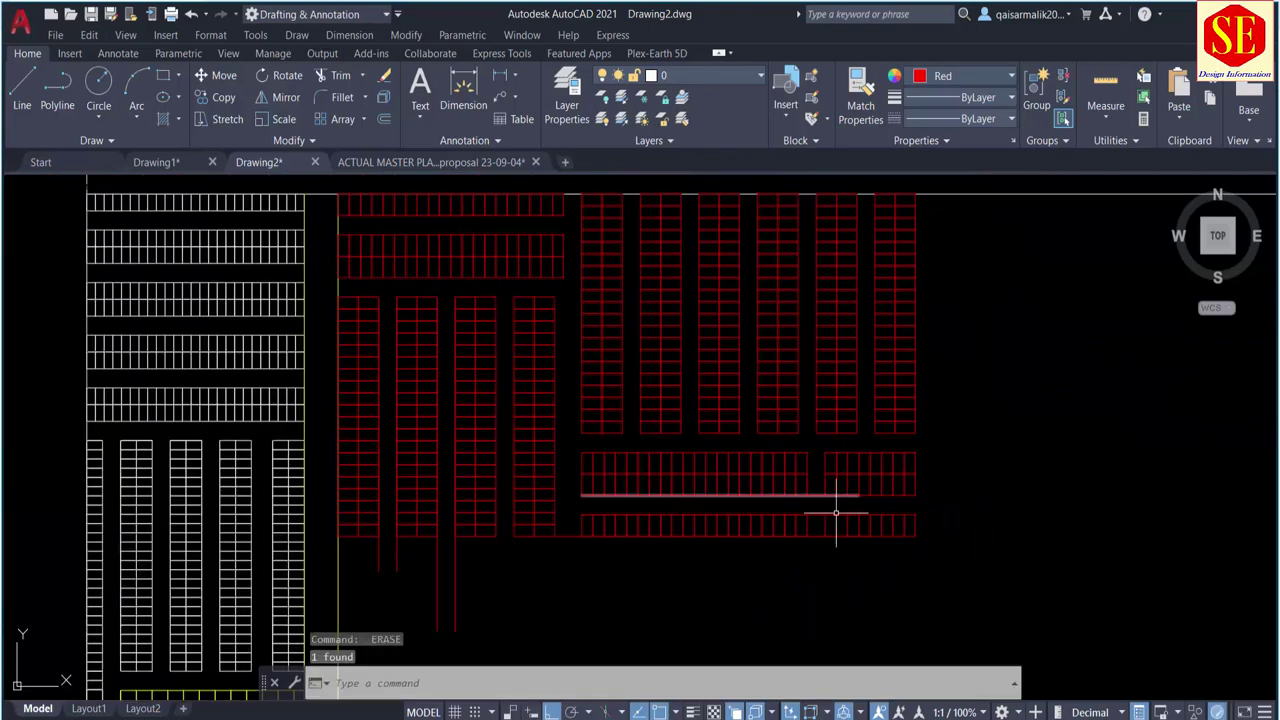
Step: Erase the two stray horizontal lines between the stall rows
scroll(833, 523, up, 5)
click(777, 428)
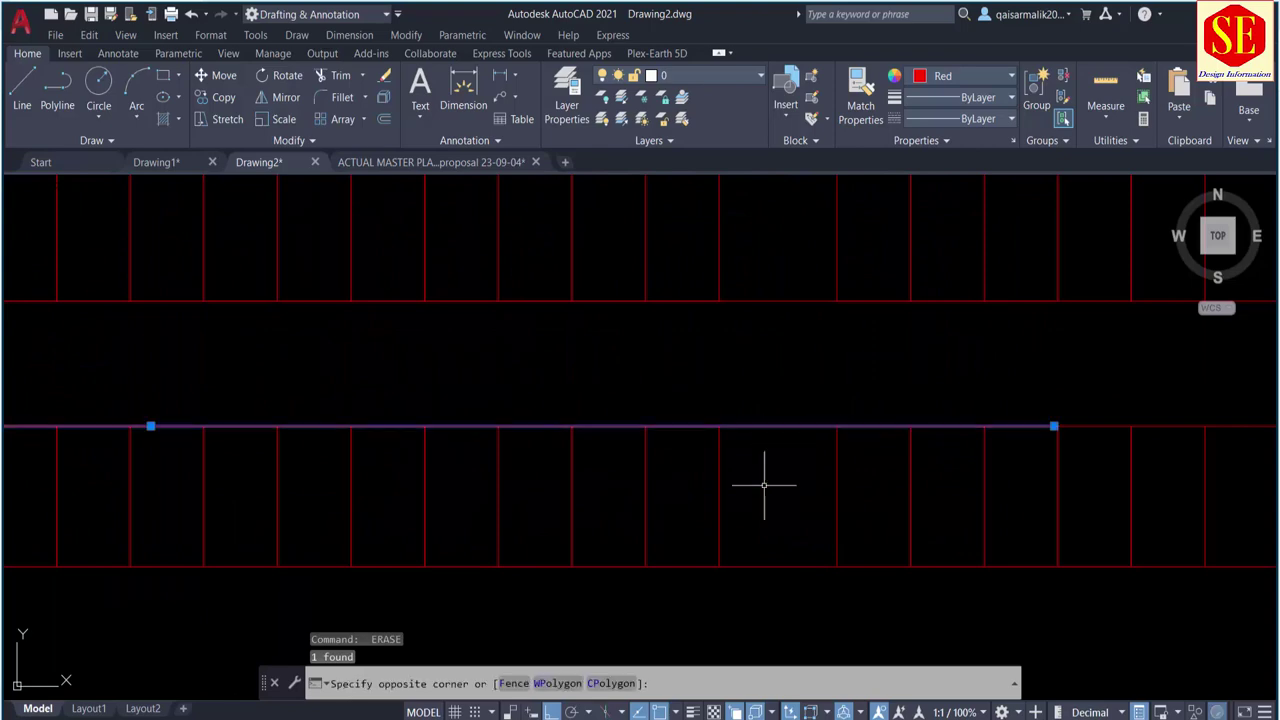
key(Escape)
click(789, 429)
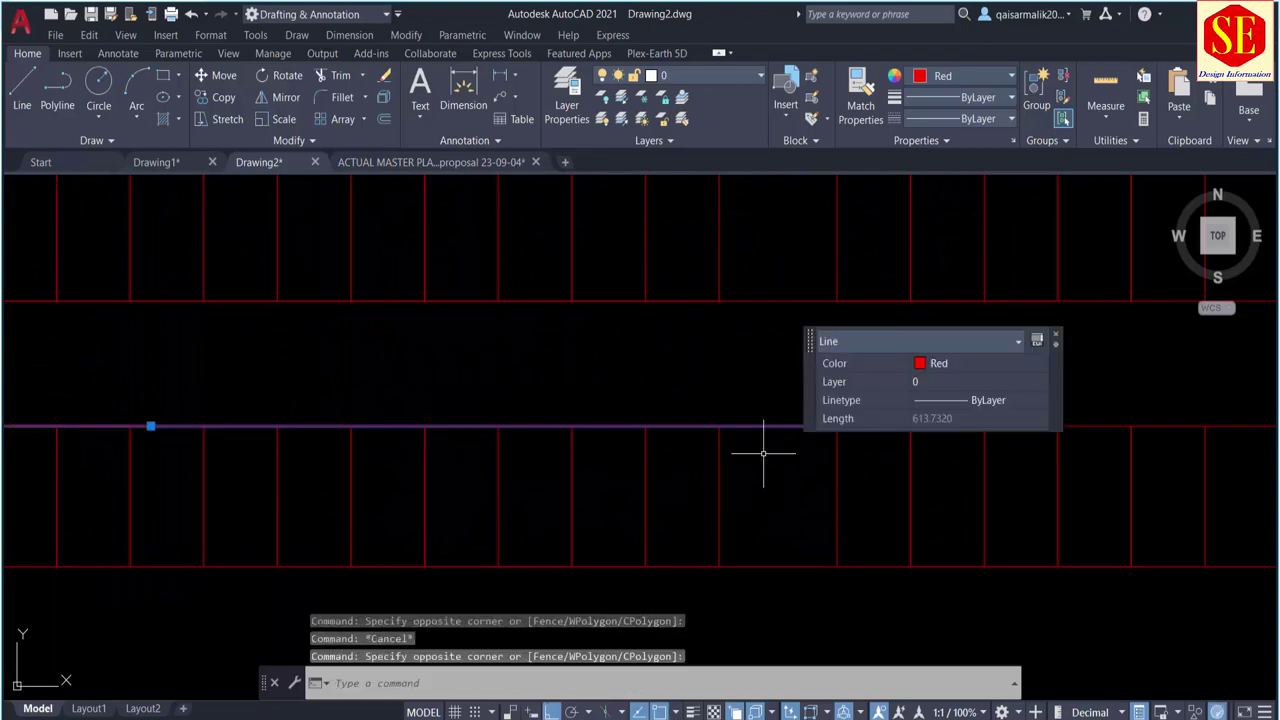
text(e)
key(Return)
click(779, 567)
key(Delete)
scroll(777, 471, down, 6)
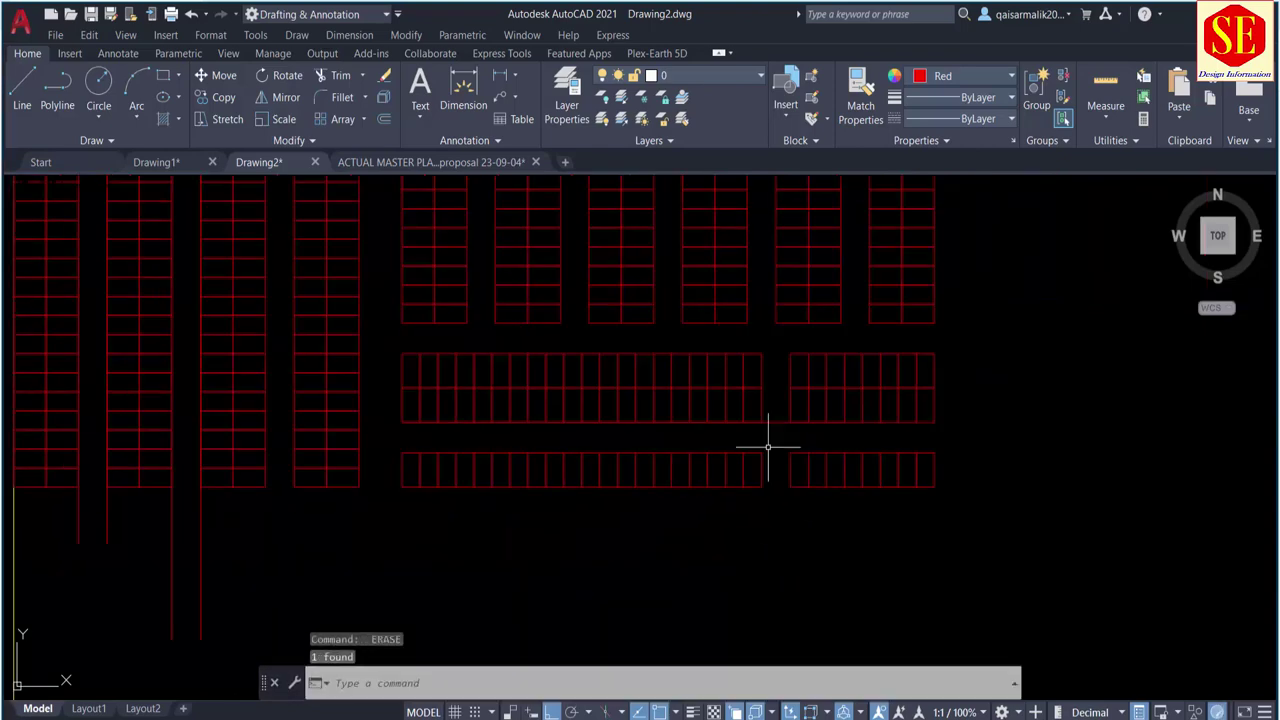
Step: Erase the long horizontal line crossing the lower stall rows
middle_drag(586, 429, 549, 490)
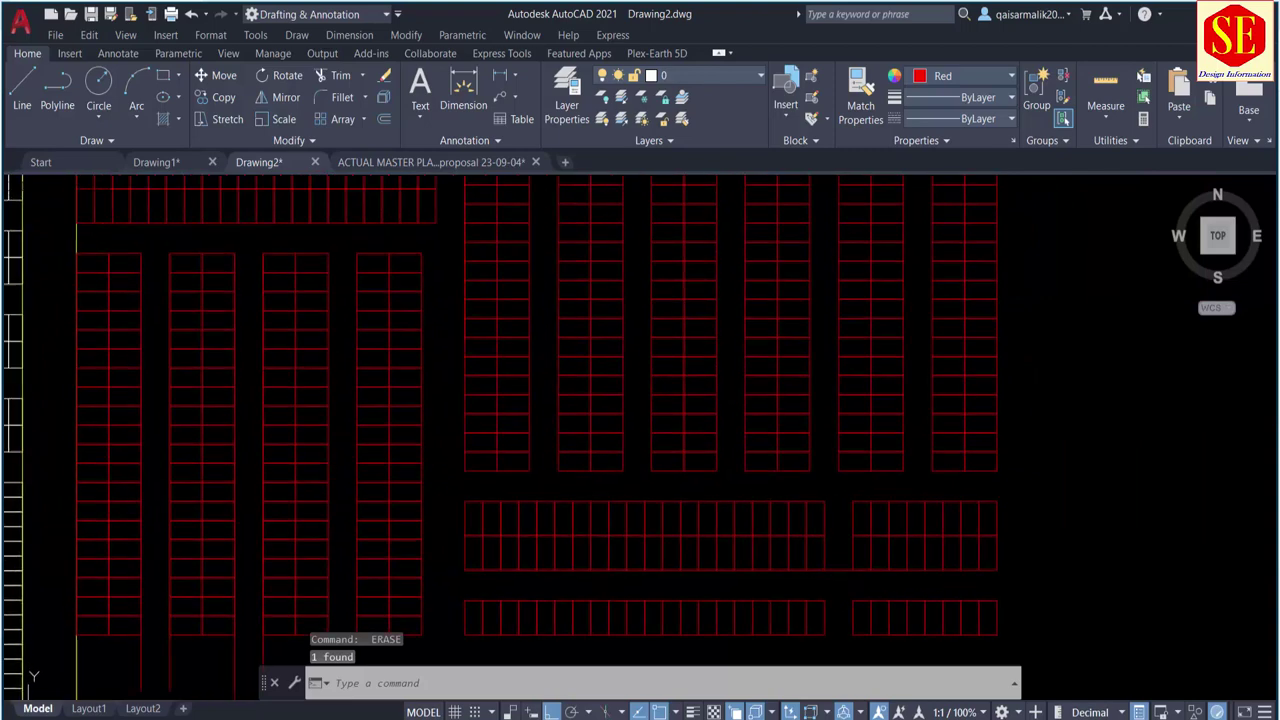
scroll(857, 557, up, 4)
click(893, 540)
click(881, 587)
text(e)
key(Return)
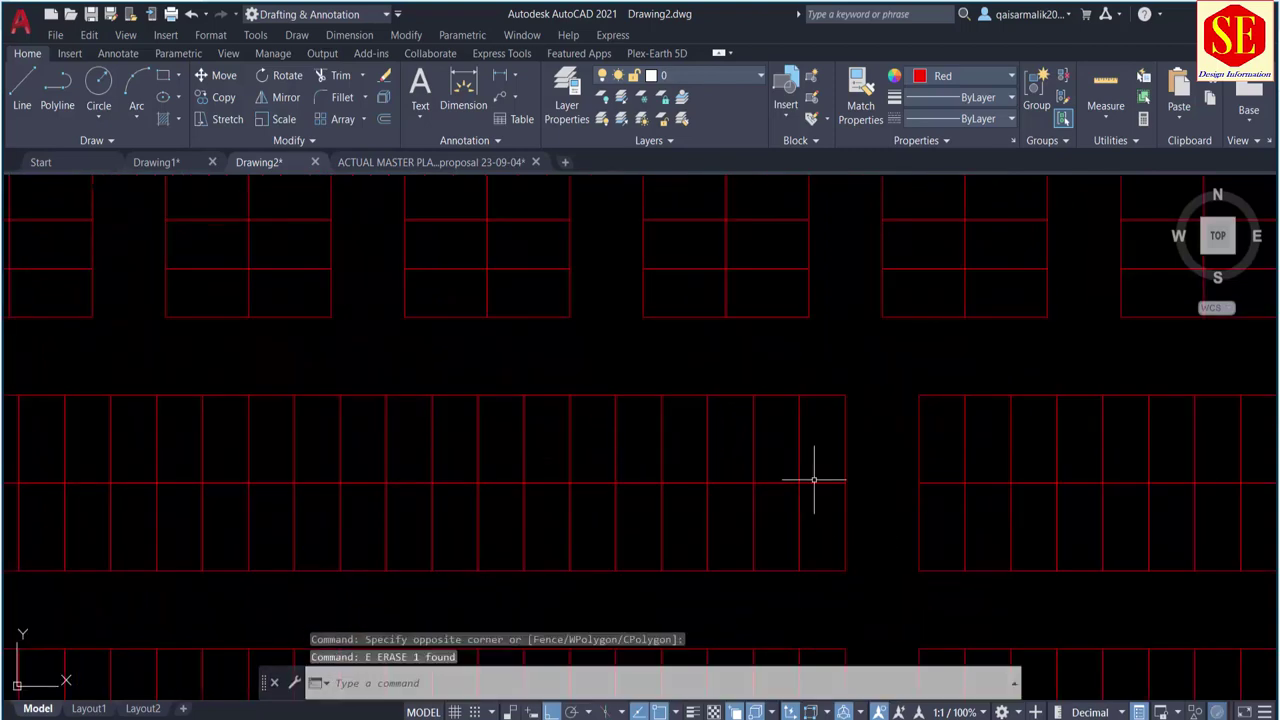
scroll(817, 477, down, 5)
Step: Erase the two red vertical lines hanging below the stall columns
middle_drag(579, 383, 659, 447)
scroll(609, 447, down, 4)
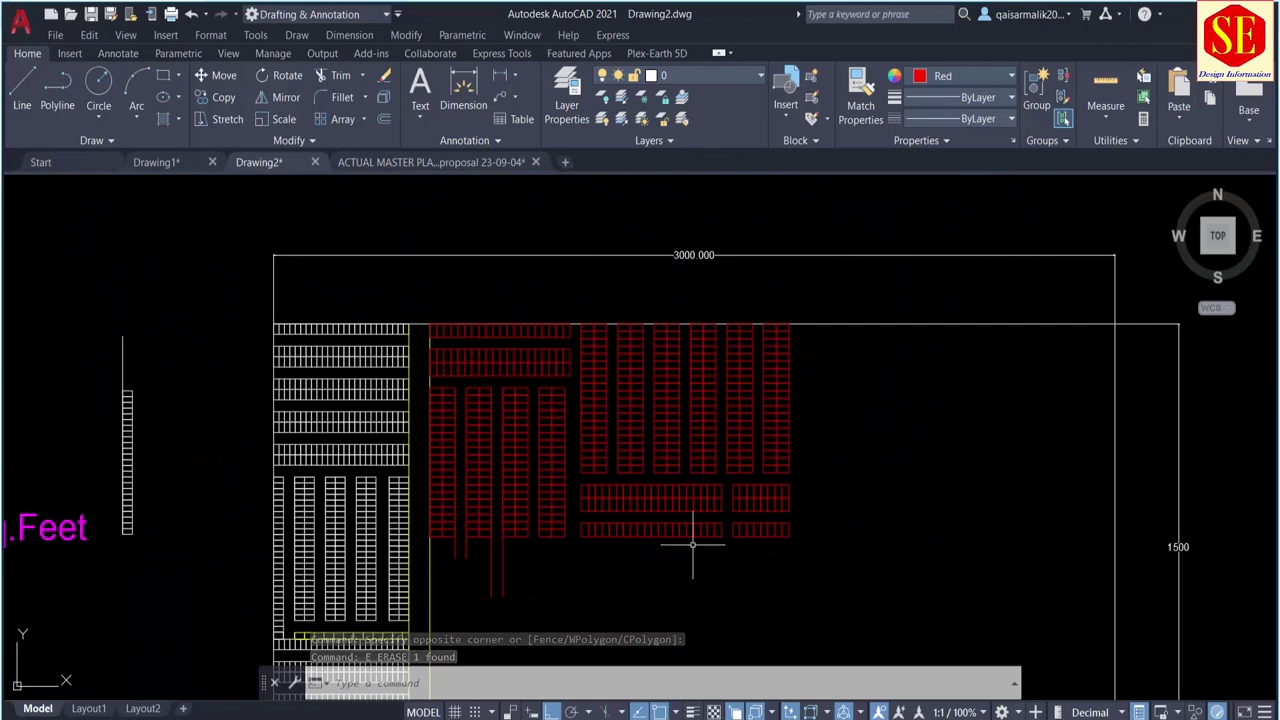
middle_drag(655, 590, 663, 438)
scroll(700, 520, up, 2)
click(660, 450)
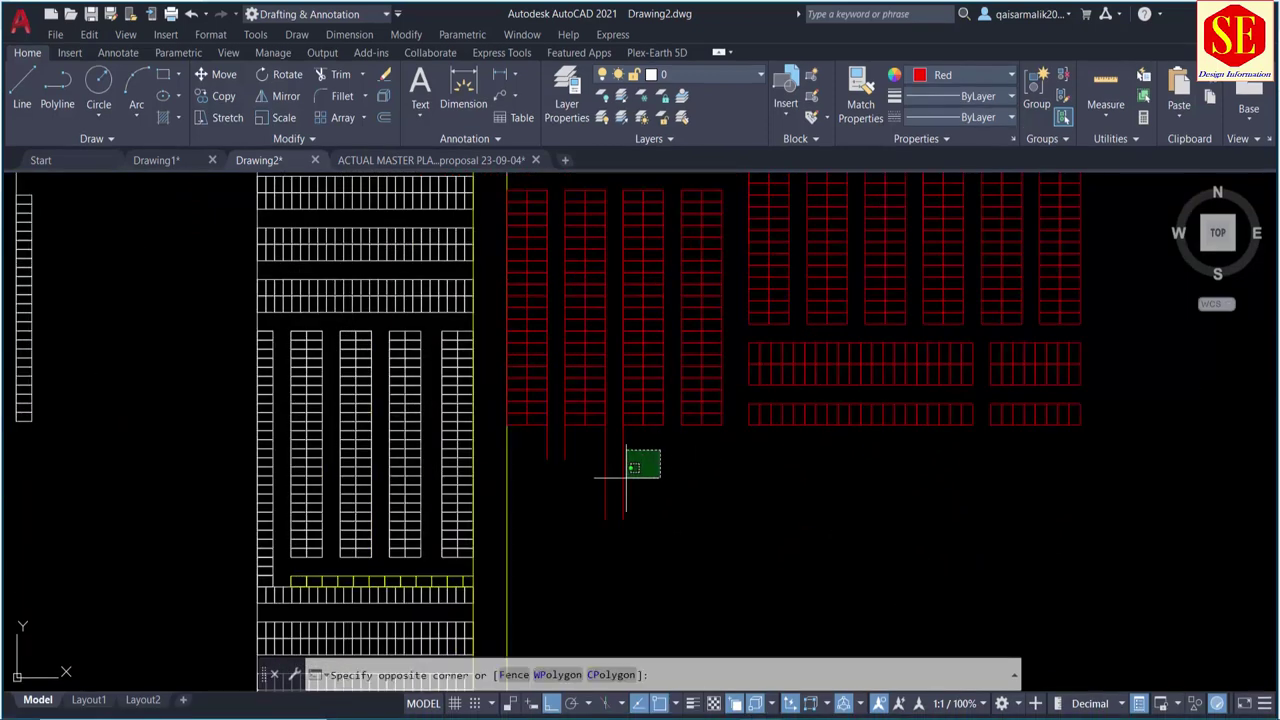
click(598, 486)
text(e)
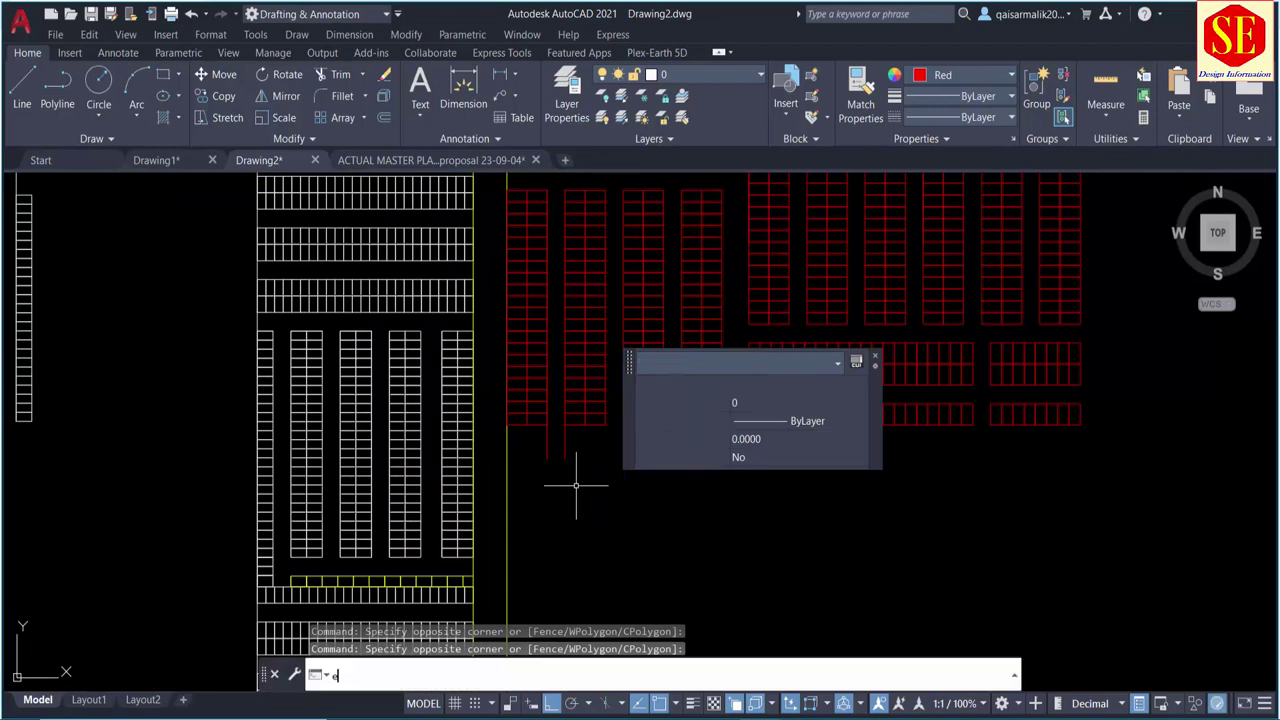
key(Return)
Step: Delete the leftover vertical line below the stall columns
click(545, 449)
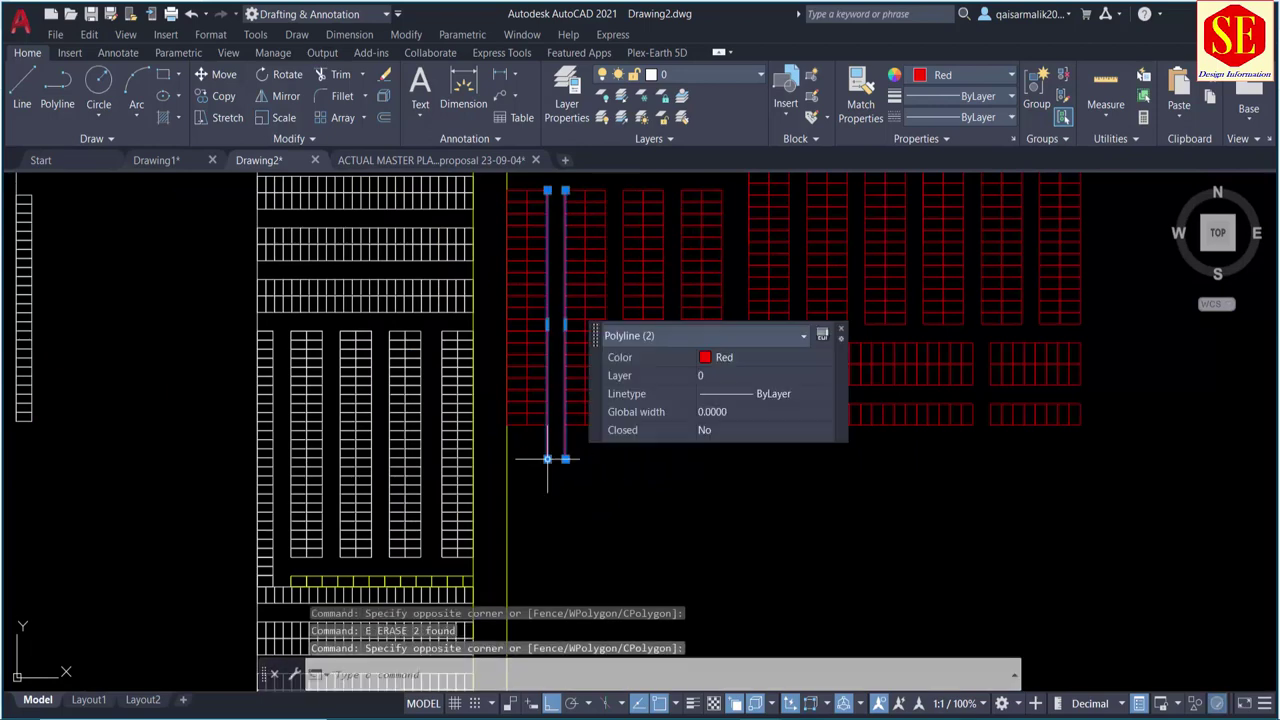
key(Delete)
scroll(658, 480, down, 2)
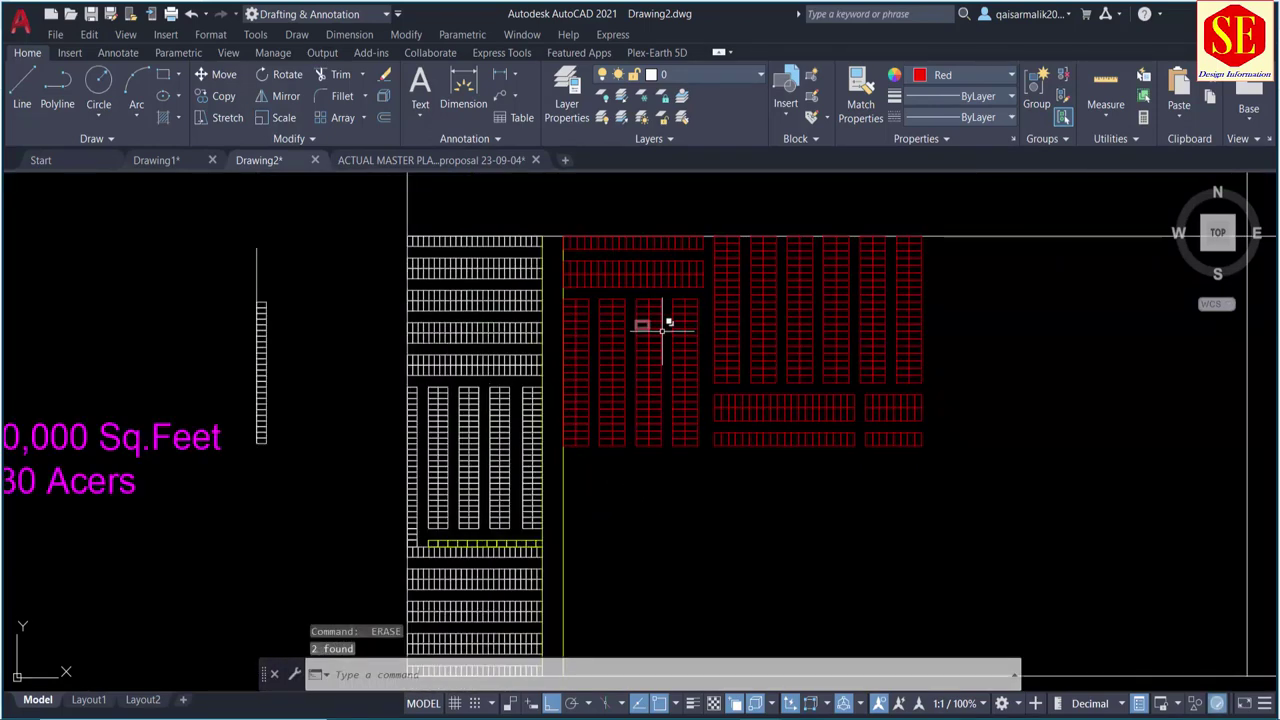
scroll(598, 517, up, 2)
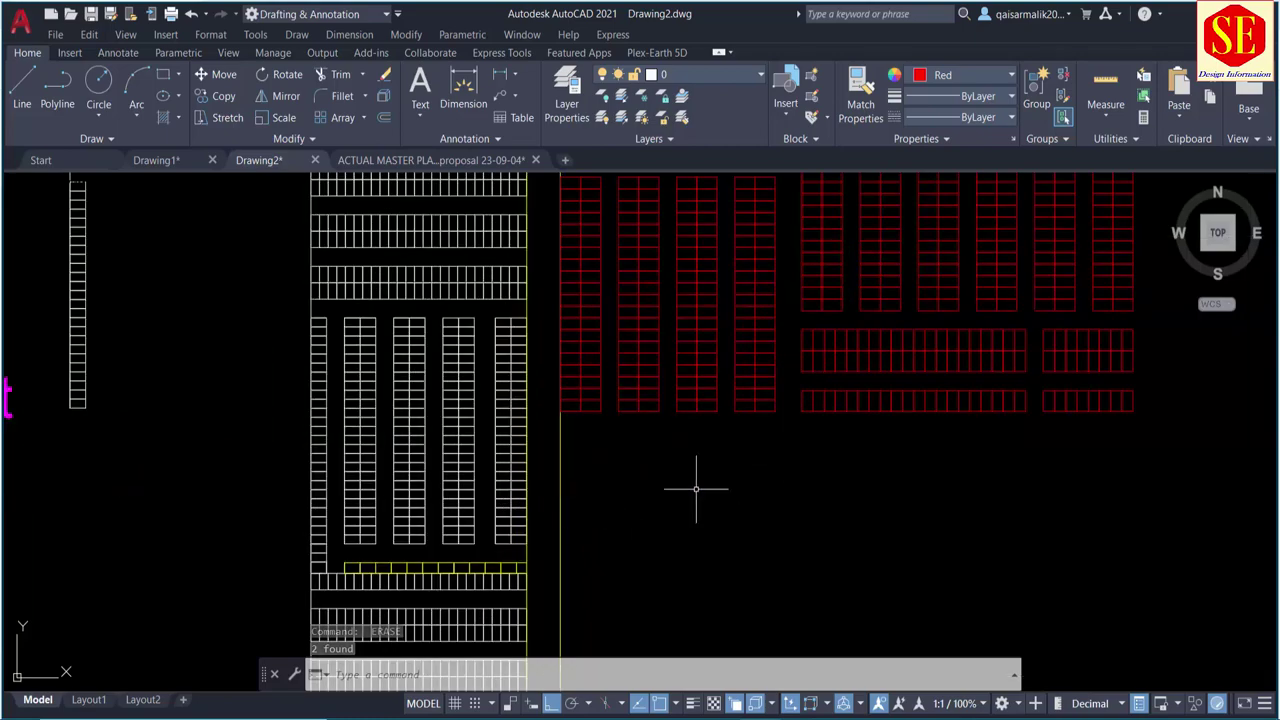
scroll(715, 445, down, 2)
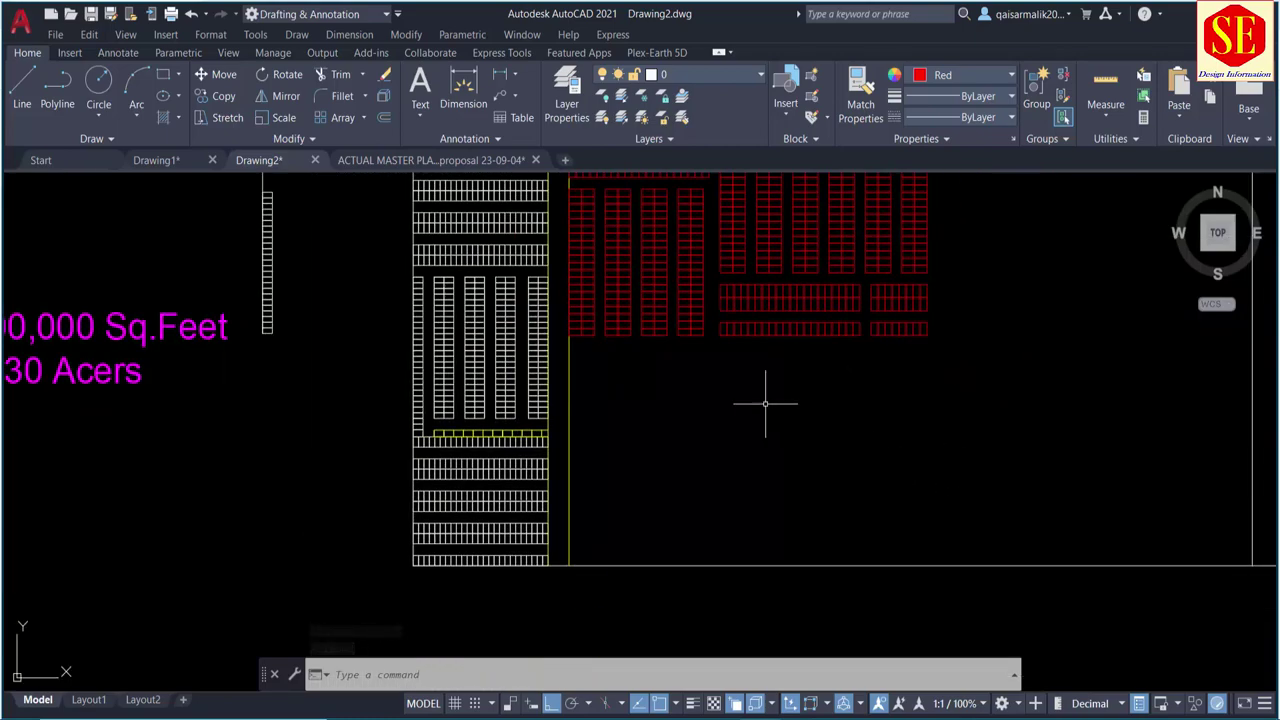
scroll(706, 366, up, 2)
scroll(677, 494, up, 1)
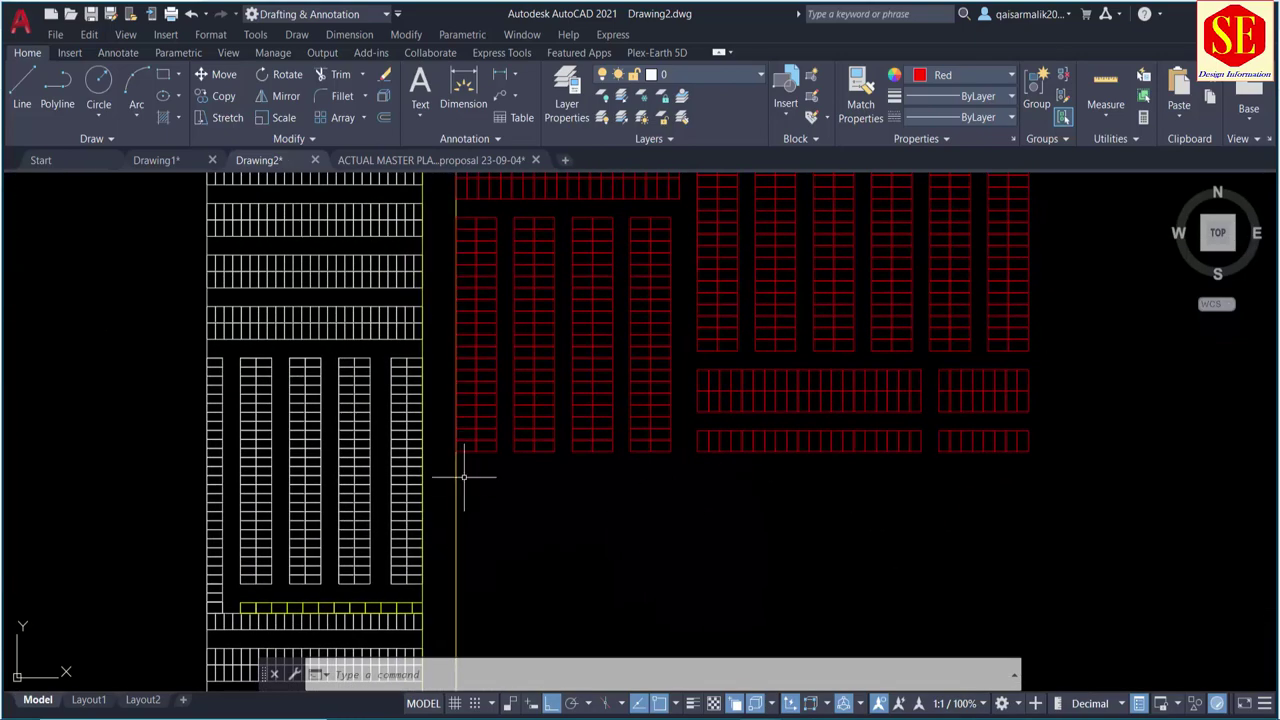
Step: Draw a road-edge line from the stall corner to the right plot boundary
text(l)
key(Return)
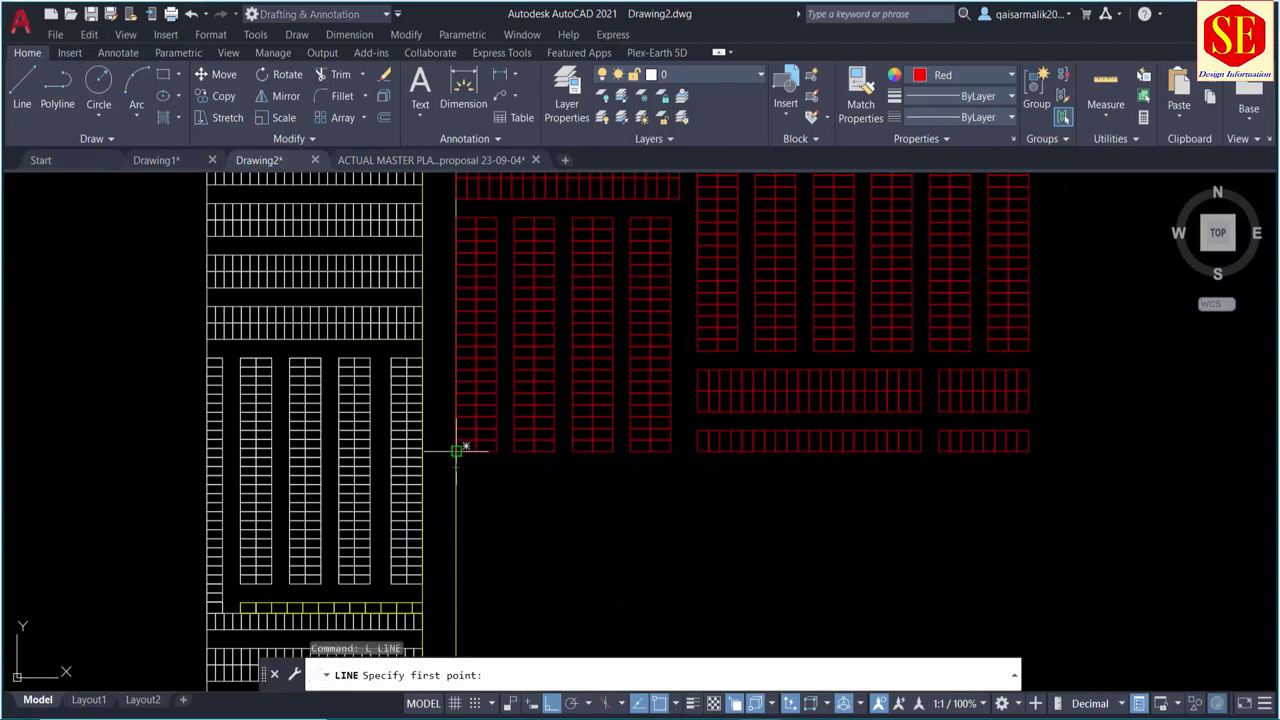
click(456, 451)
middle_drag(1157, 443, 773, 437)
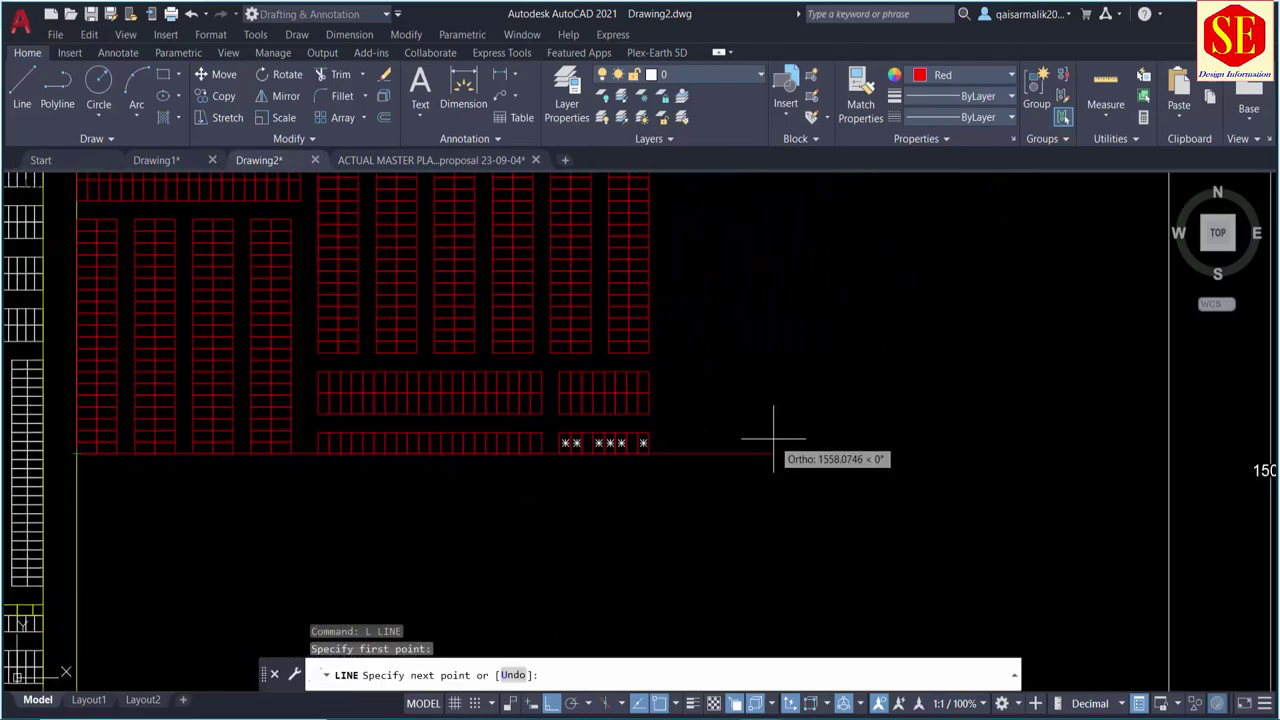
middle_drag(1143, 457, 980, 449)
key(Escape)
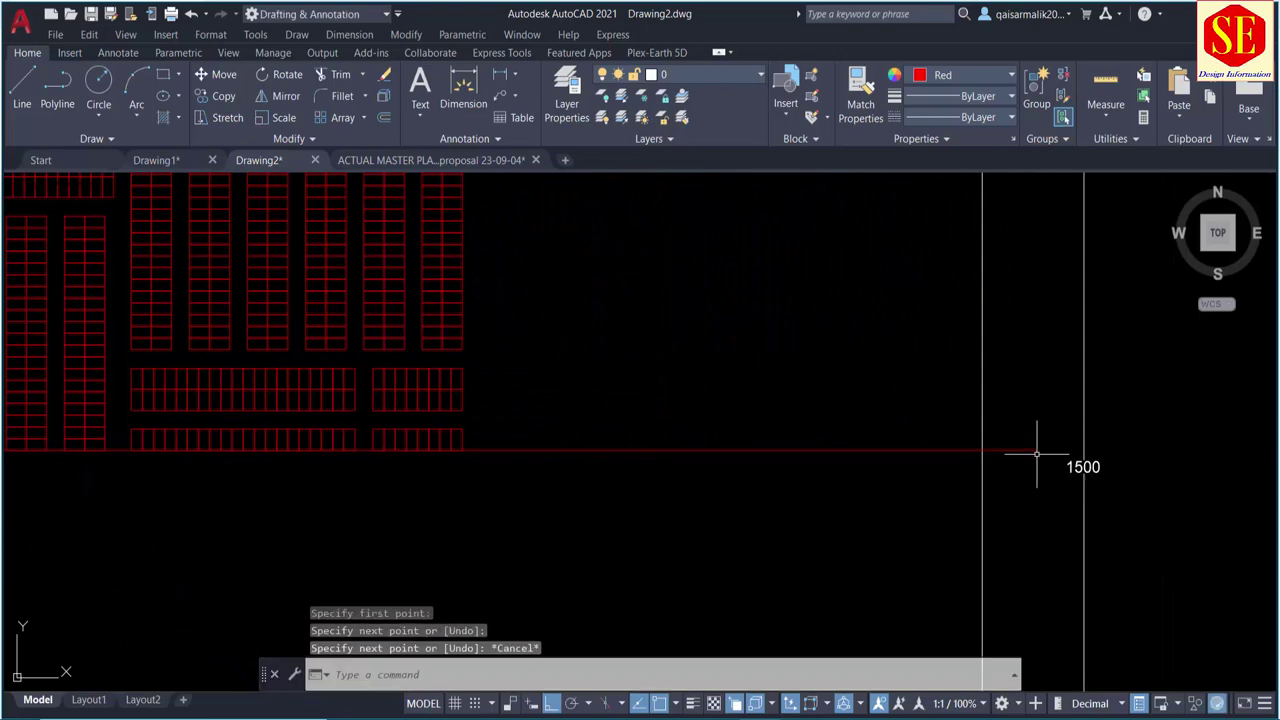
Step: Offset the new road line 75 units downward to form a parallel edge
text(o)
key(Return)
text(5)
key(Return)
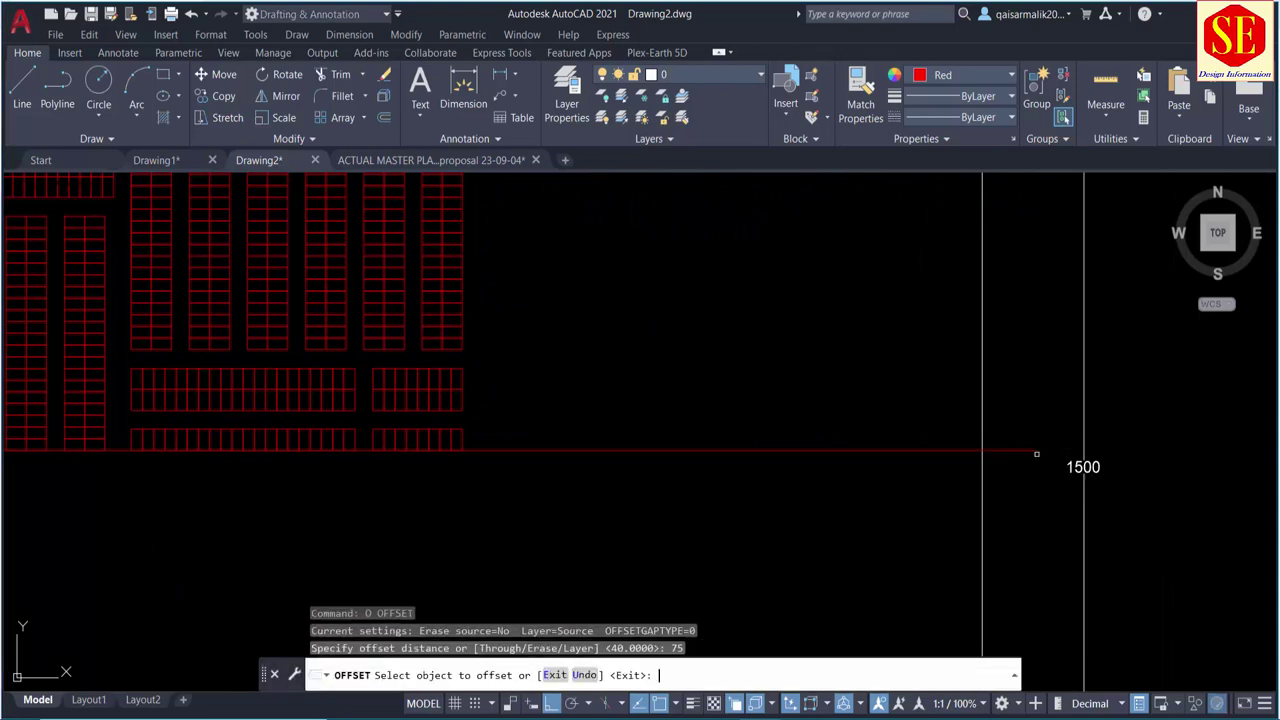
click(678, 452)
click(729, 486)
scroll(700, 480, down, 3)
scroll(508, 500, up, 3)
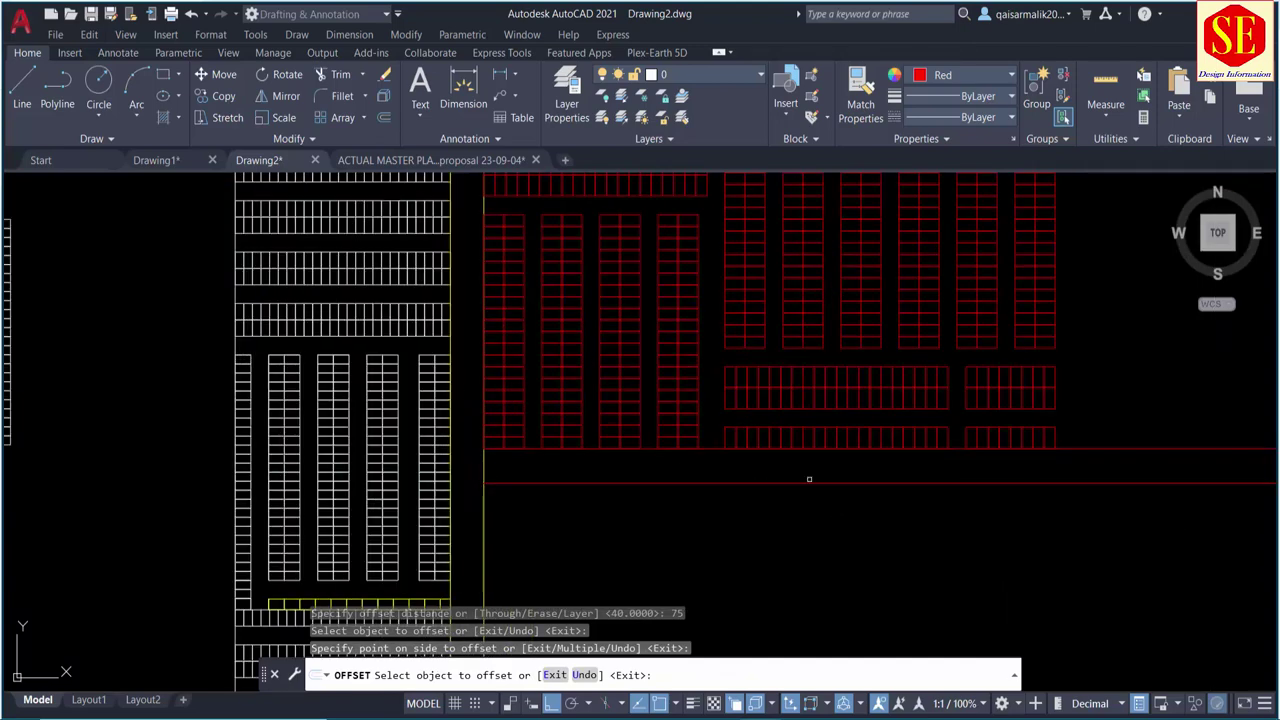
middle_drag(576, 343, 342, 373)
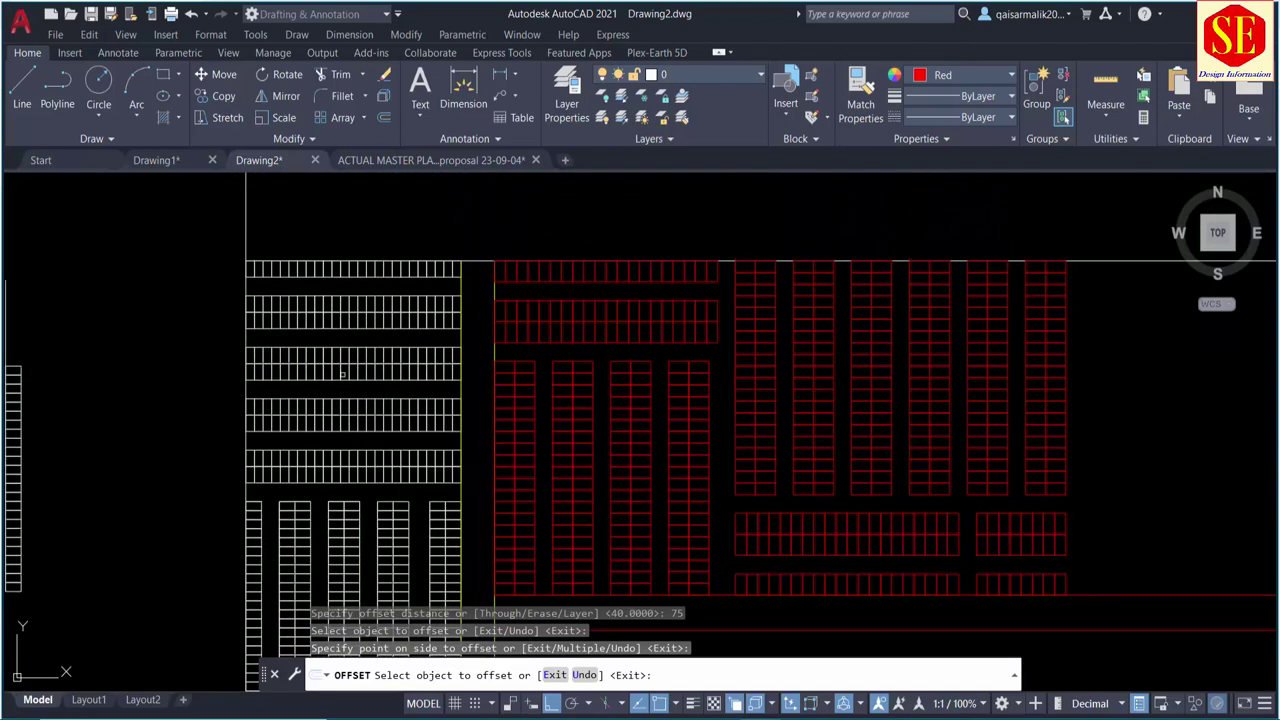
scroll(342, 373, down, 2)
middle_drag(351, 540, 351, 414)
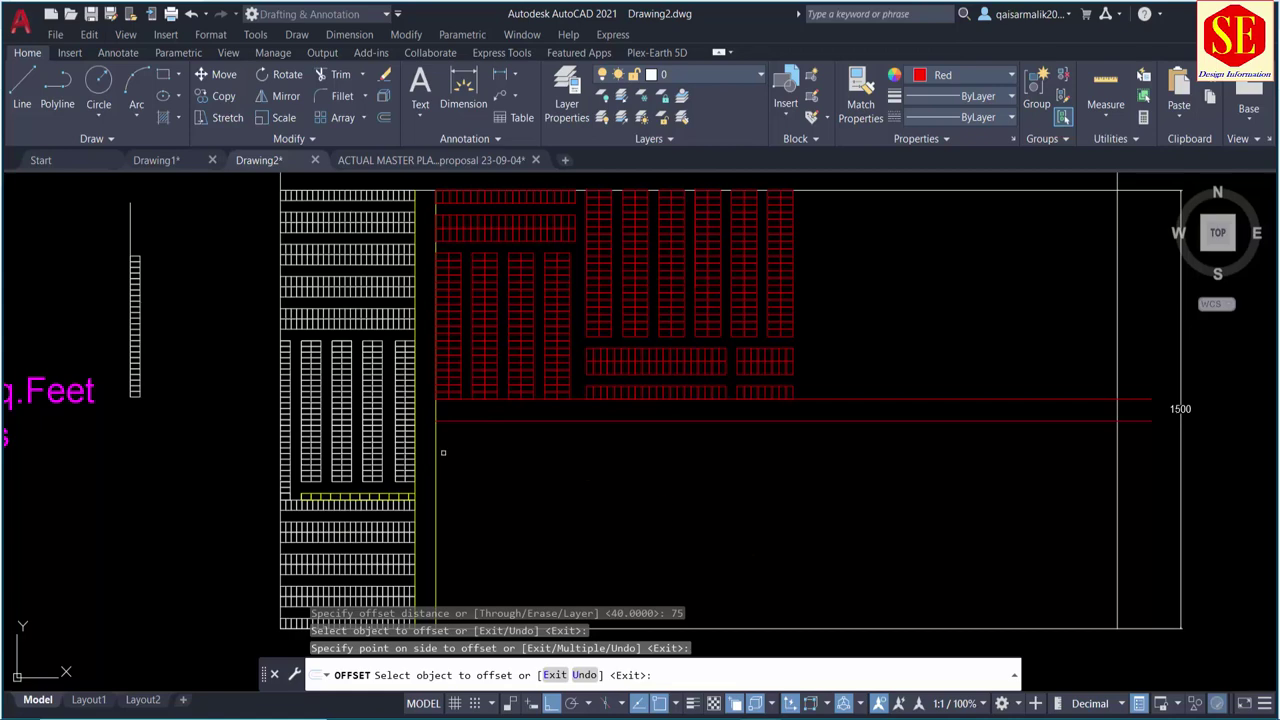
key(Escape)
Step: Start TRIM, pan across the plot, then cancel it
text(tr)
key(Return)
scroll(440, 415, up, 1)
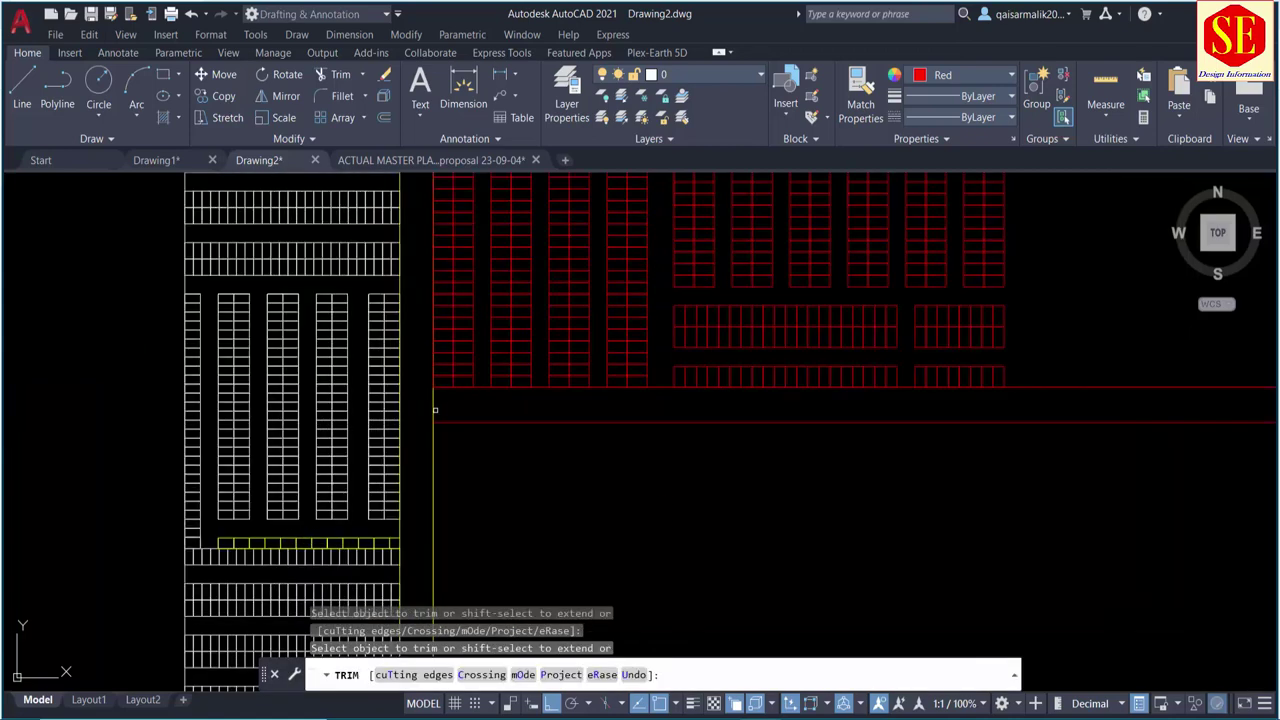
scroll(630, 430, down, 1)
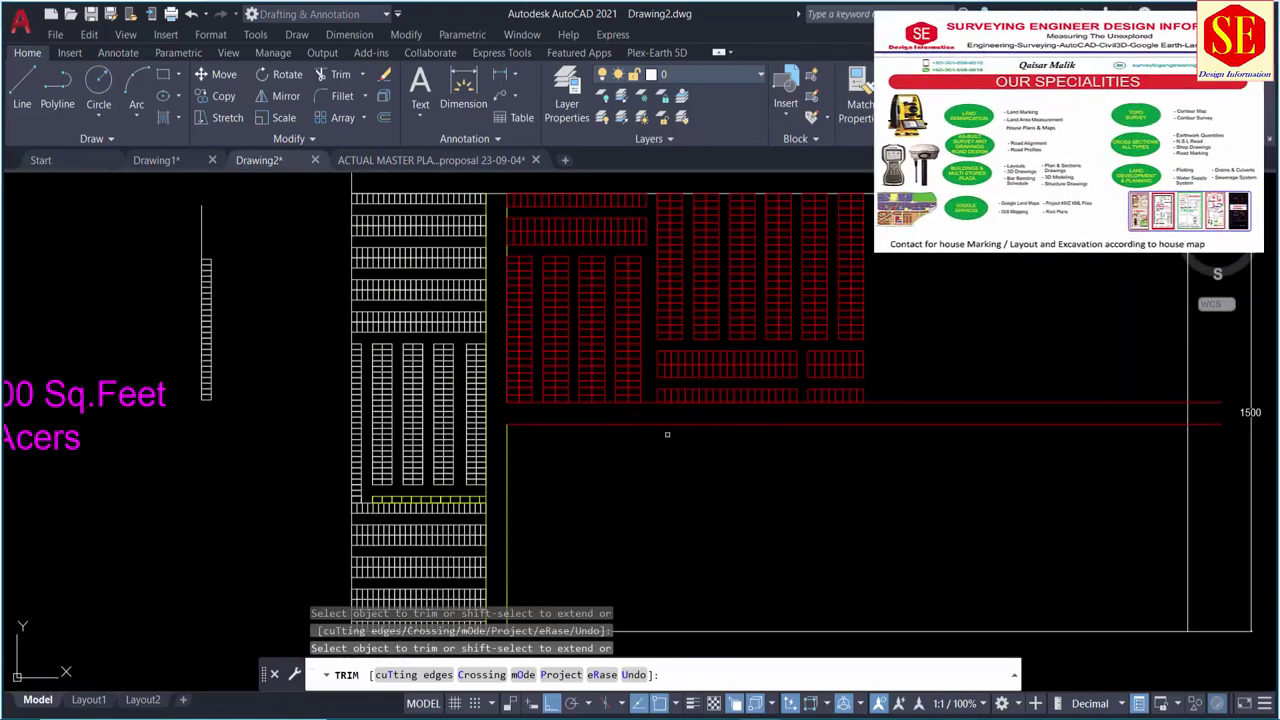
middle_drag(829, 466, 708, 543)
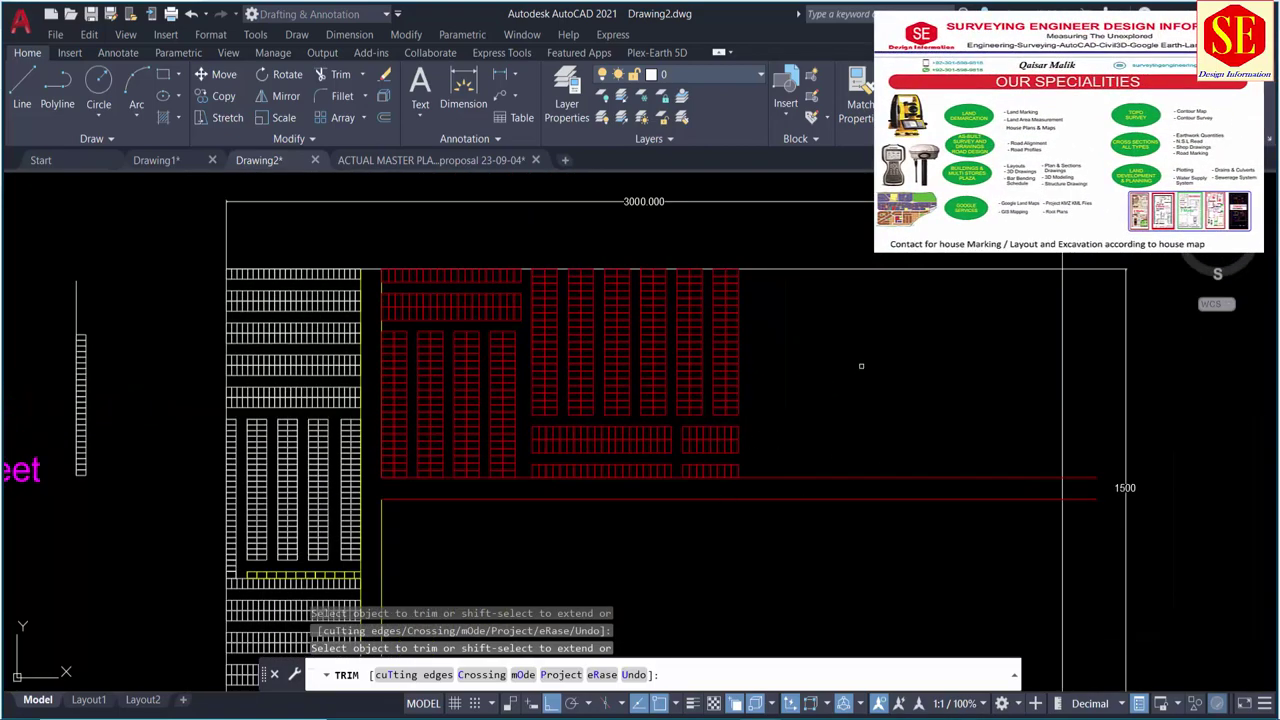
key(Escape)
click(857, 443)
Step: Change the two red road-edge lines to green
click(849, 546)
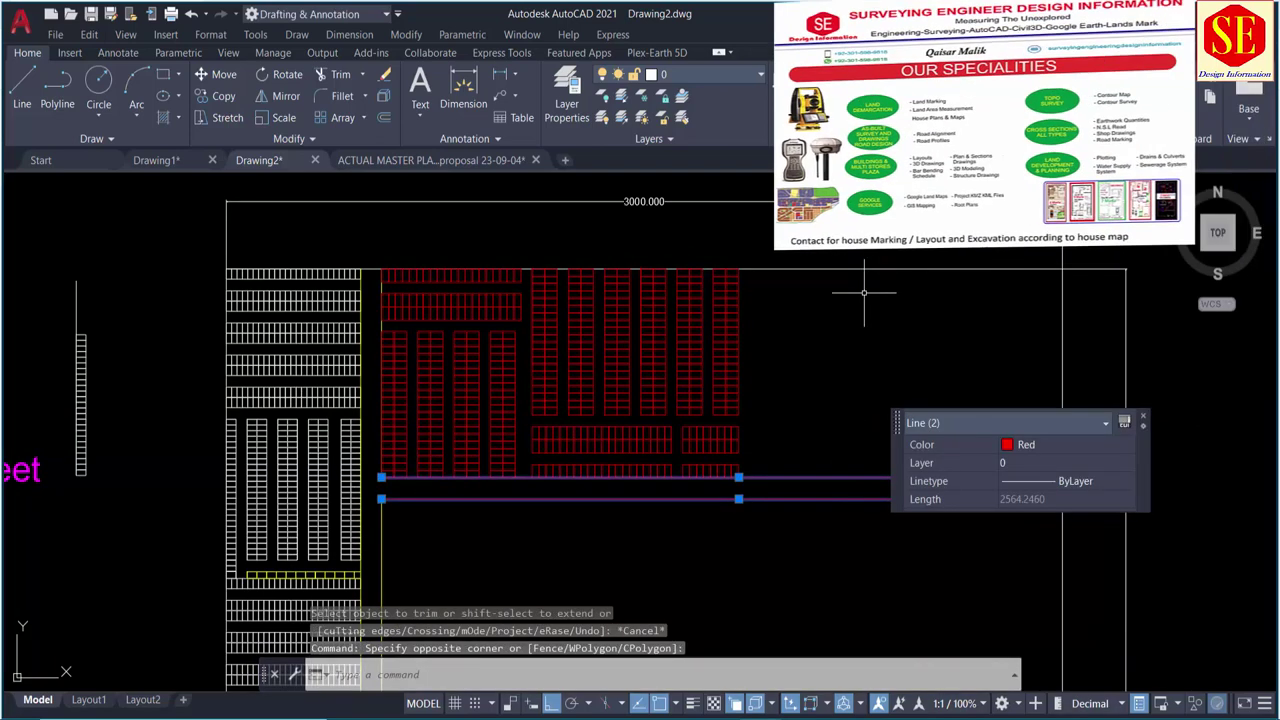
click(965, 75)
click(949, 252)
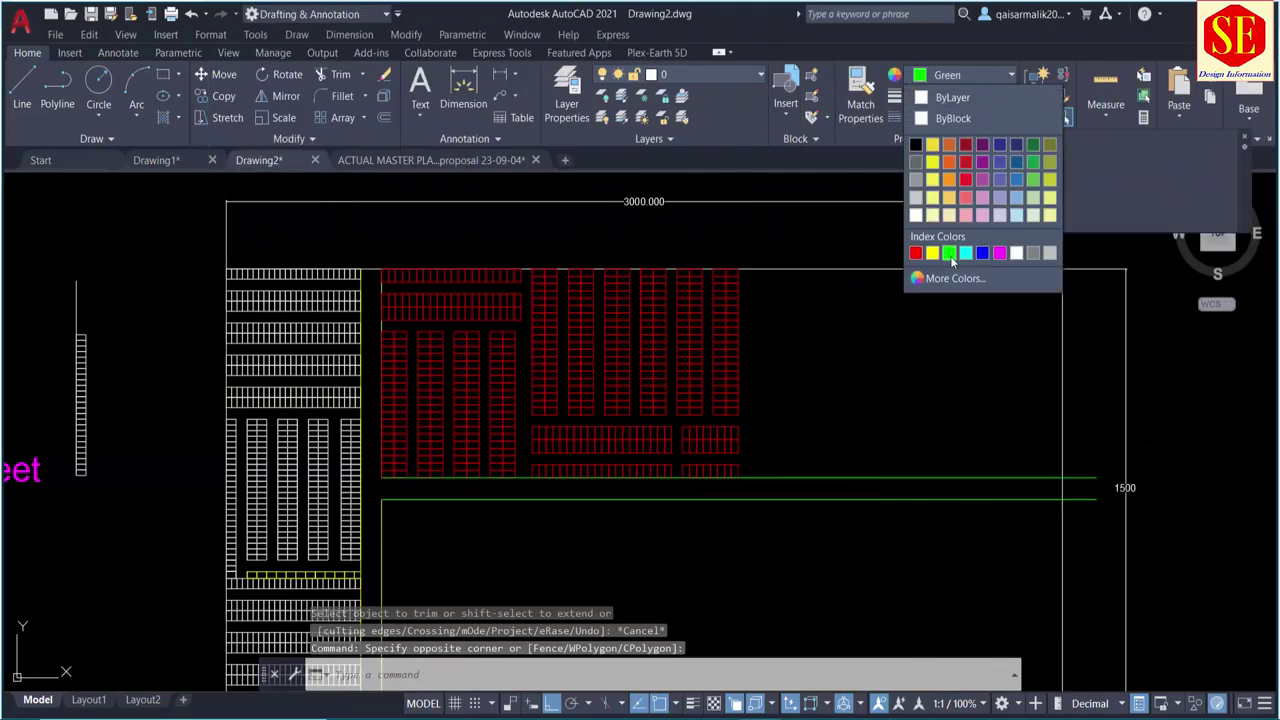
key(Escape)
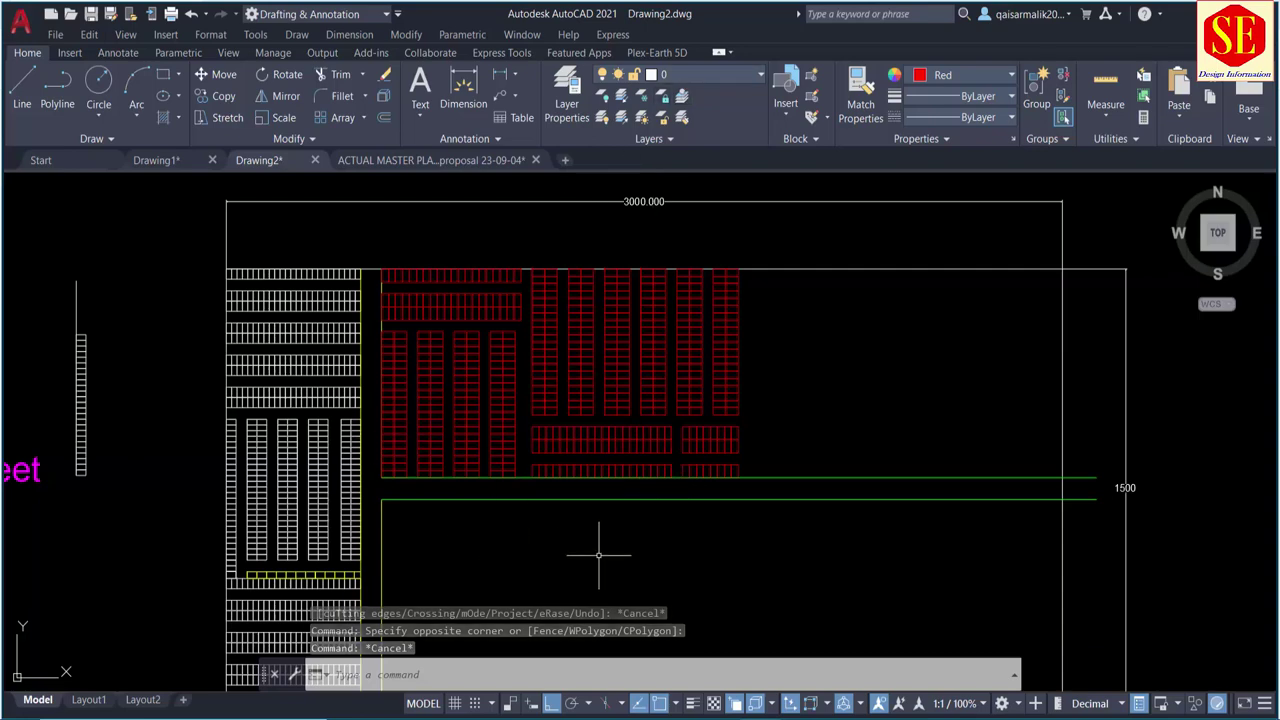
Step: Erase the yellow line between the white and red stall blocks
middle_drag(609, 447, 646, 294)
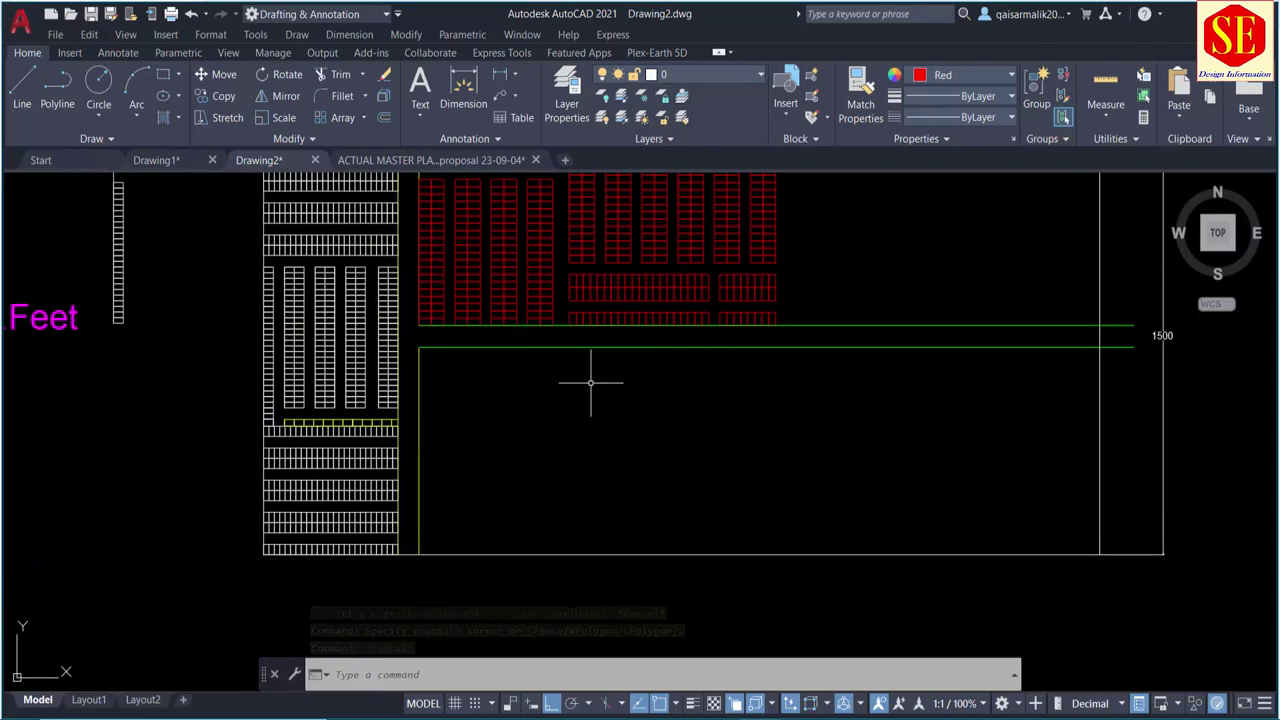
scroll(403, 345, up, 1)
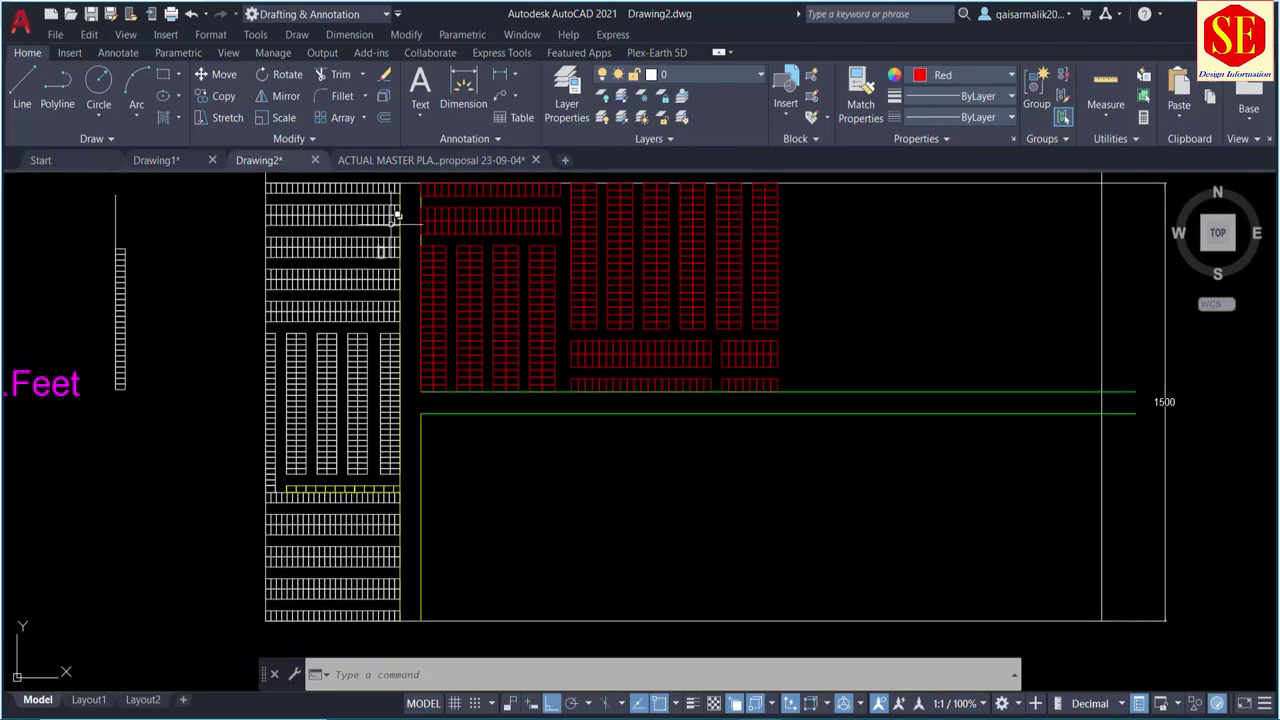
scroll(569, 384, up, 3)
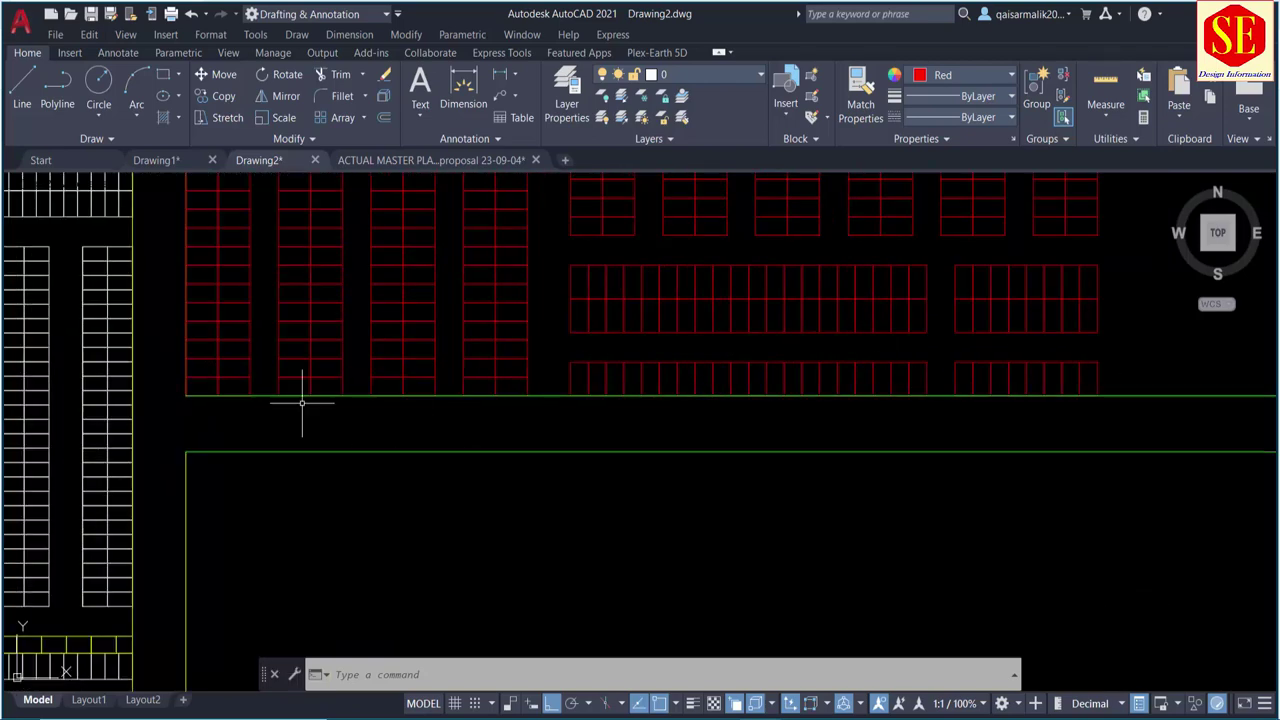
middle_drag(200, 296, 441, 578)
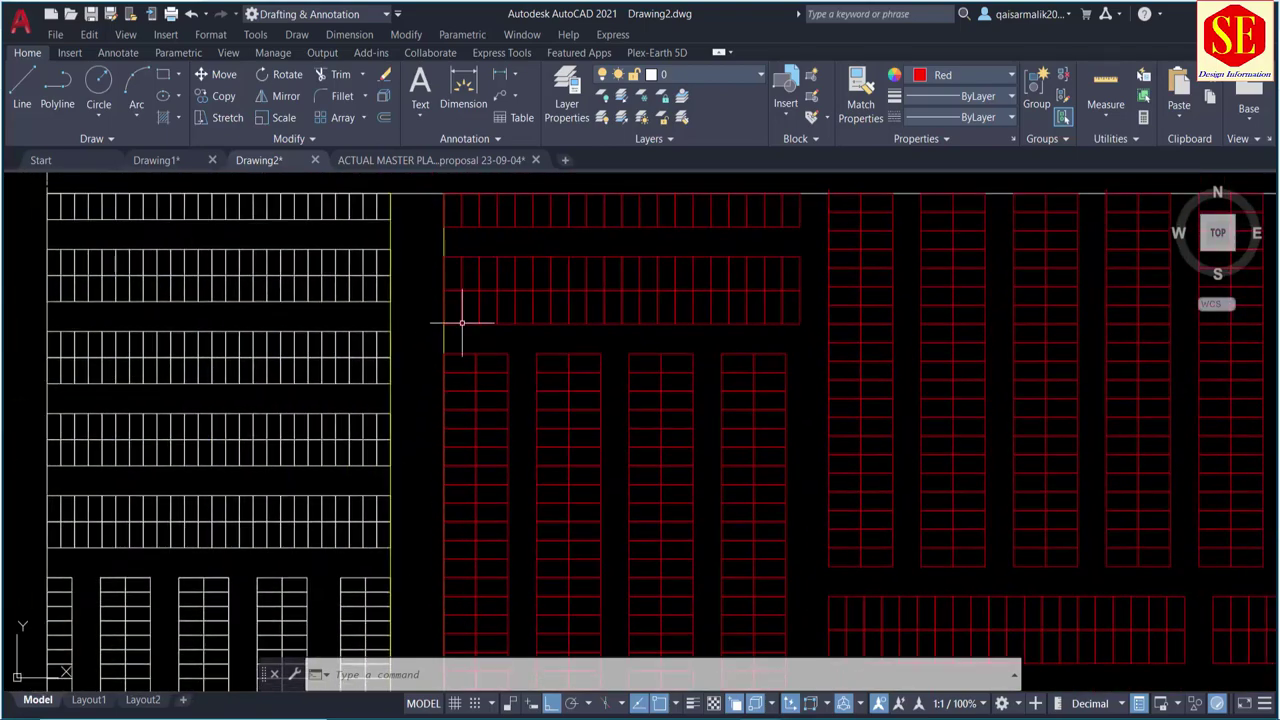
scroll(437, 345, up, 2)
click(490, 336)
click(410, 347)
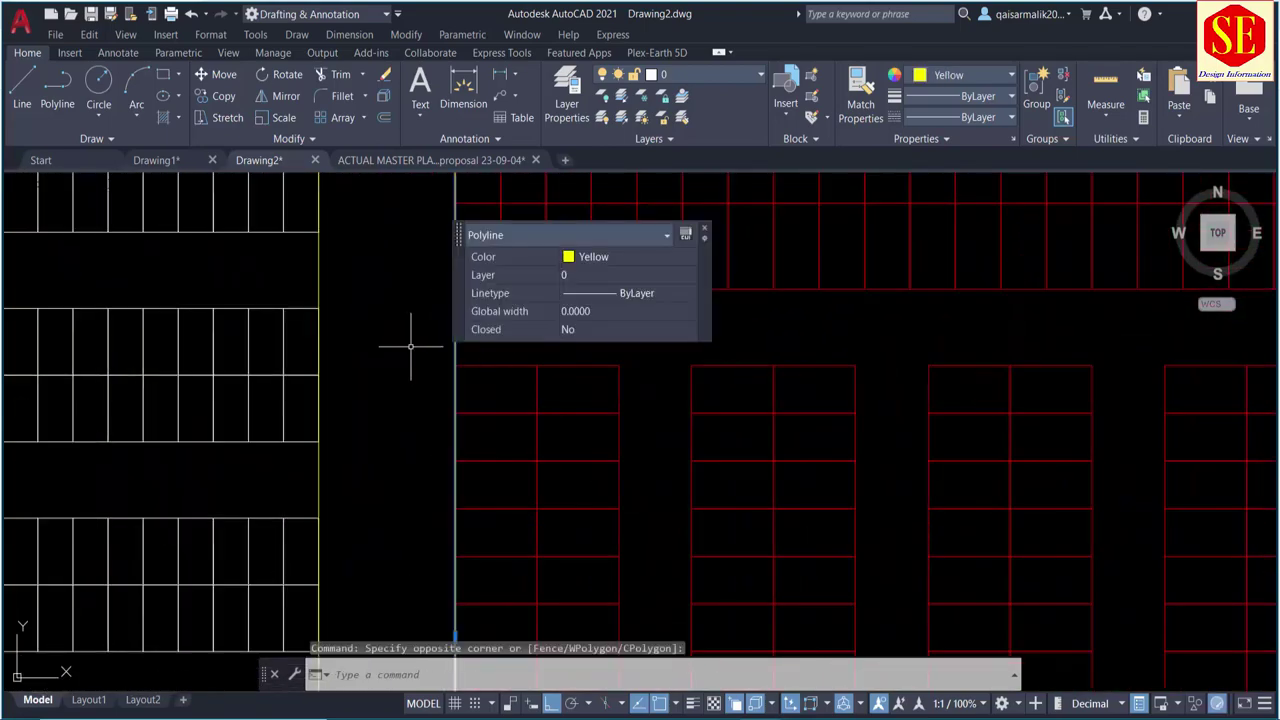
text(e)
key(Return)
Step: Pan and zoom along the road edge to inspect the lower red stall rows
scroll(471, 314, down, 1)
scroll(486, 294, down, 1)
scroll(403, 293, down, 1)
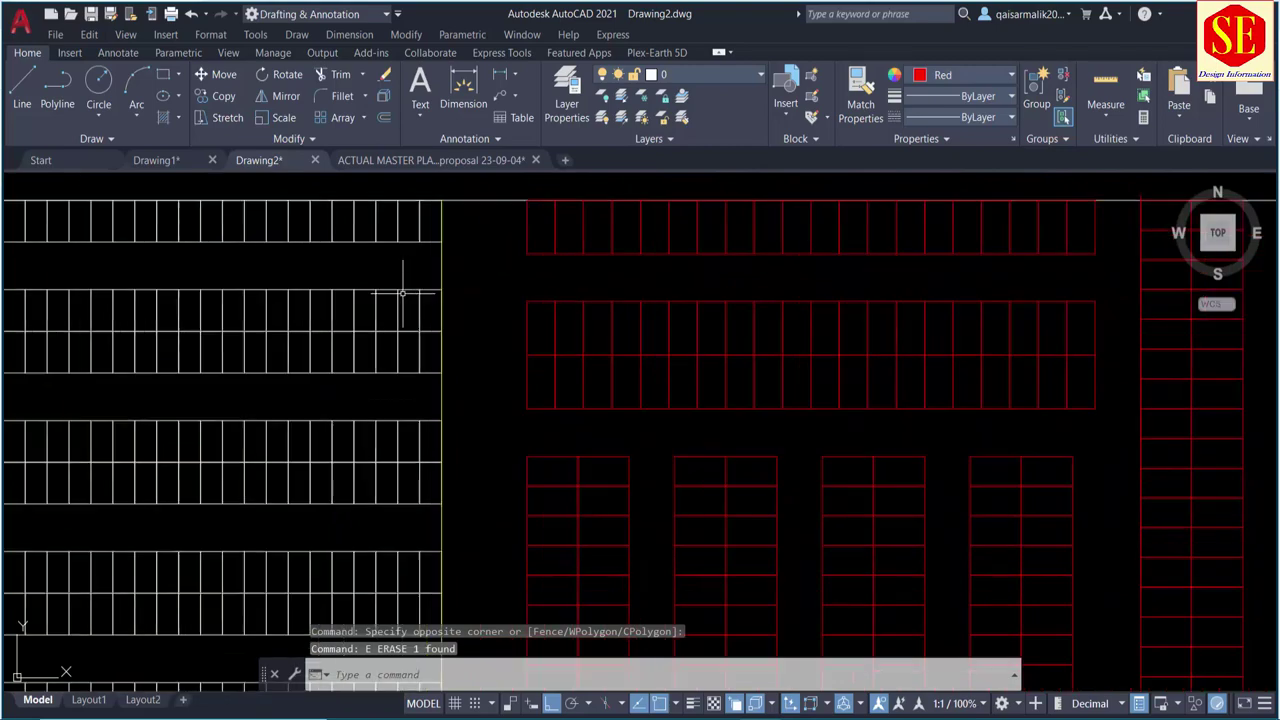
scroll(403, 293, up, 2)
scroll(484, 234, down, 3)
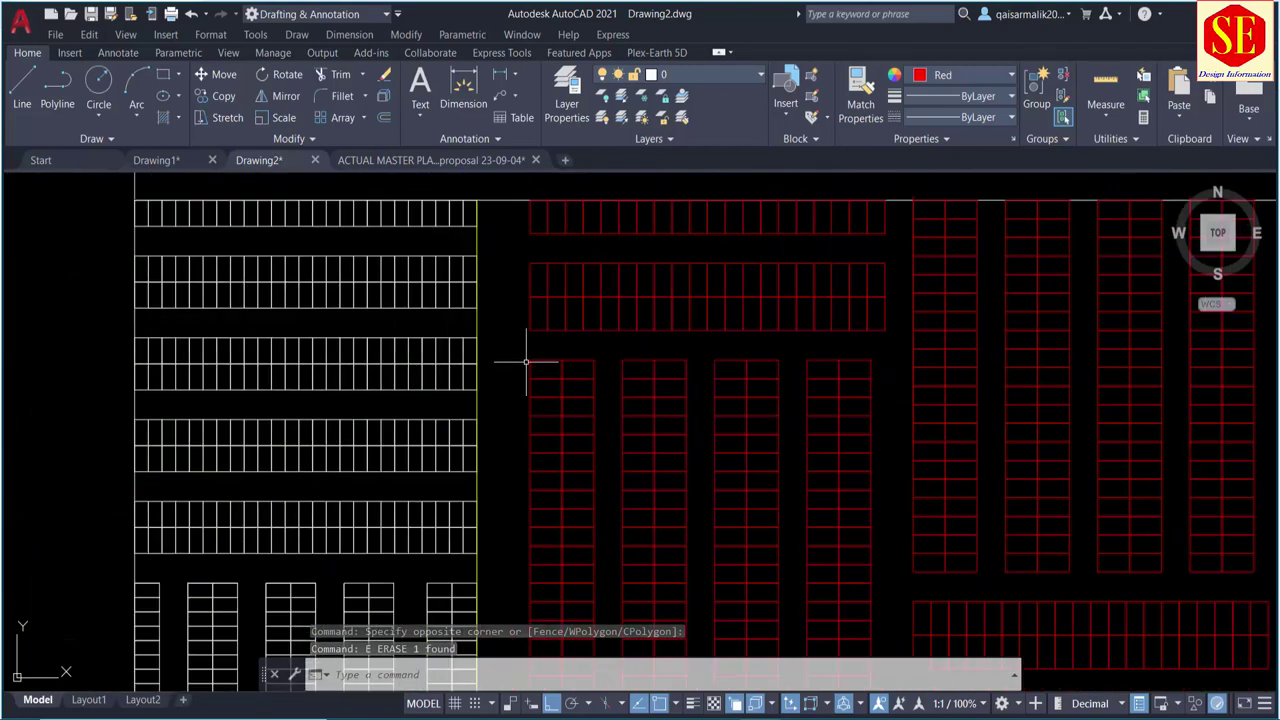
scroll(529, 223, up, 1)
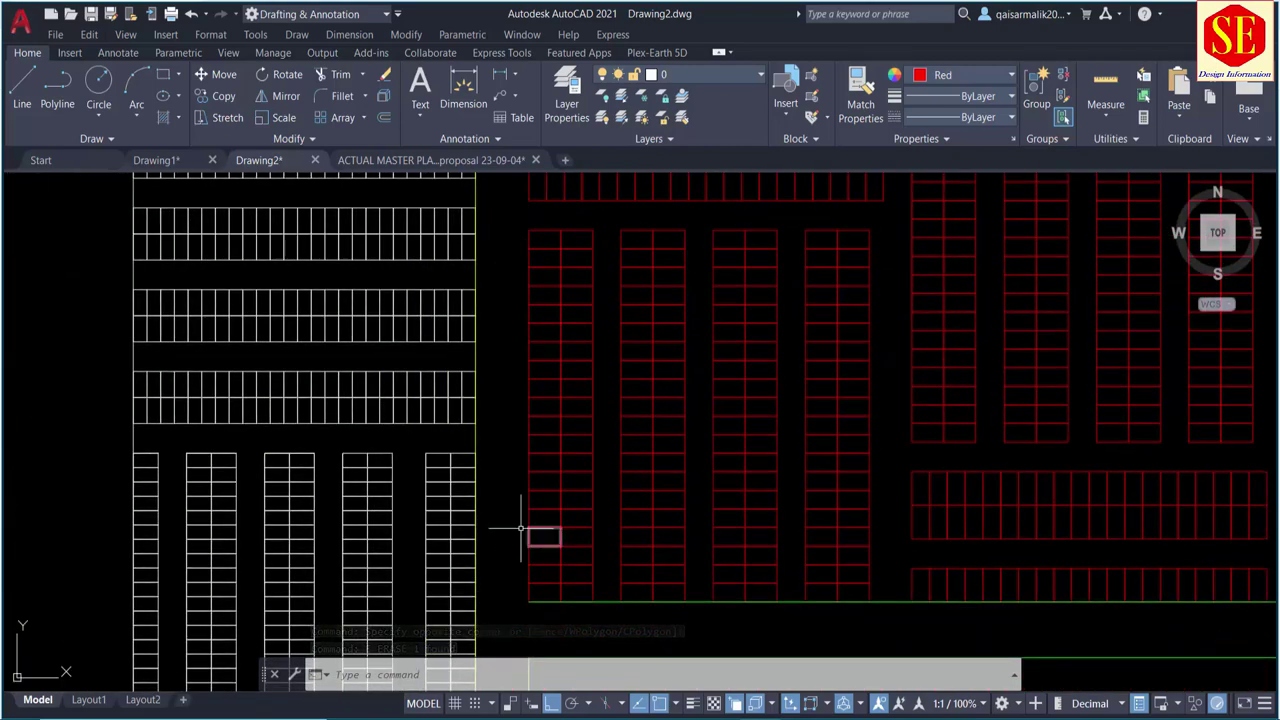
middle_drag(562, 590, 528, 479)
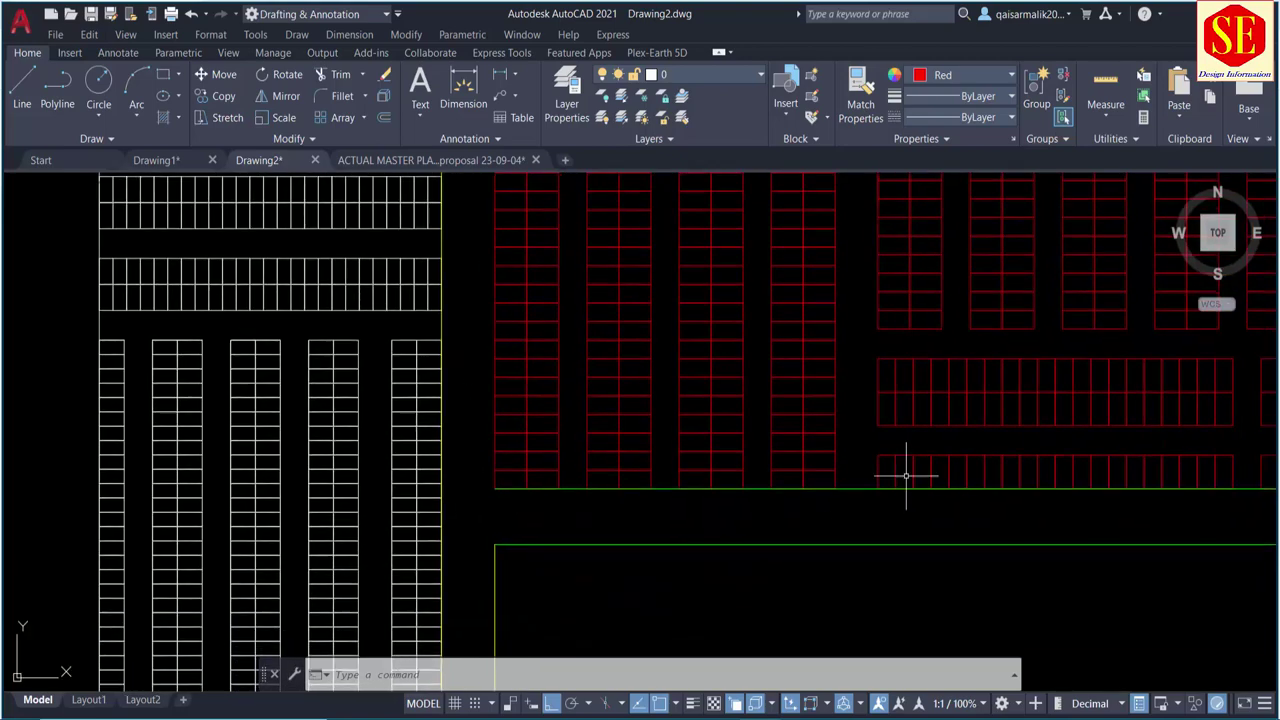
middle_drag(815, 374, 531, 366)
scroll(531, 366, down, 2)
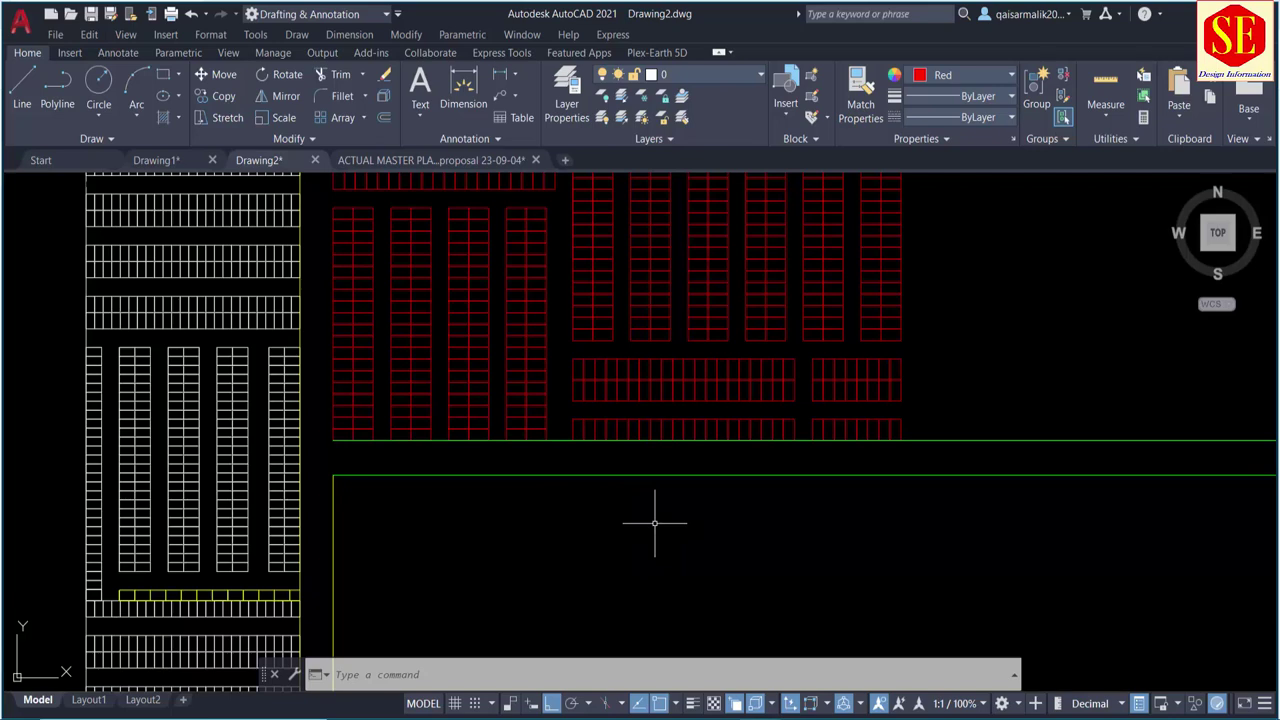
scroll(712, 550, down, 6)
scroll(565, 438, up, 2)
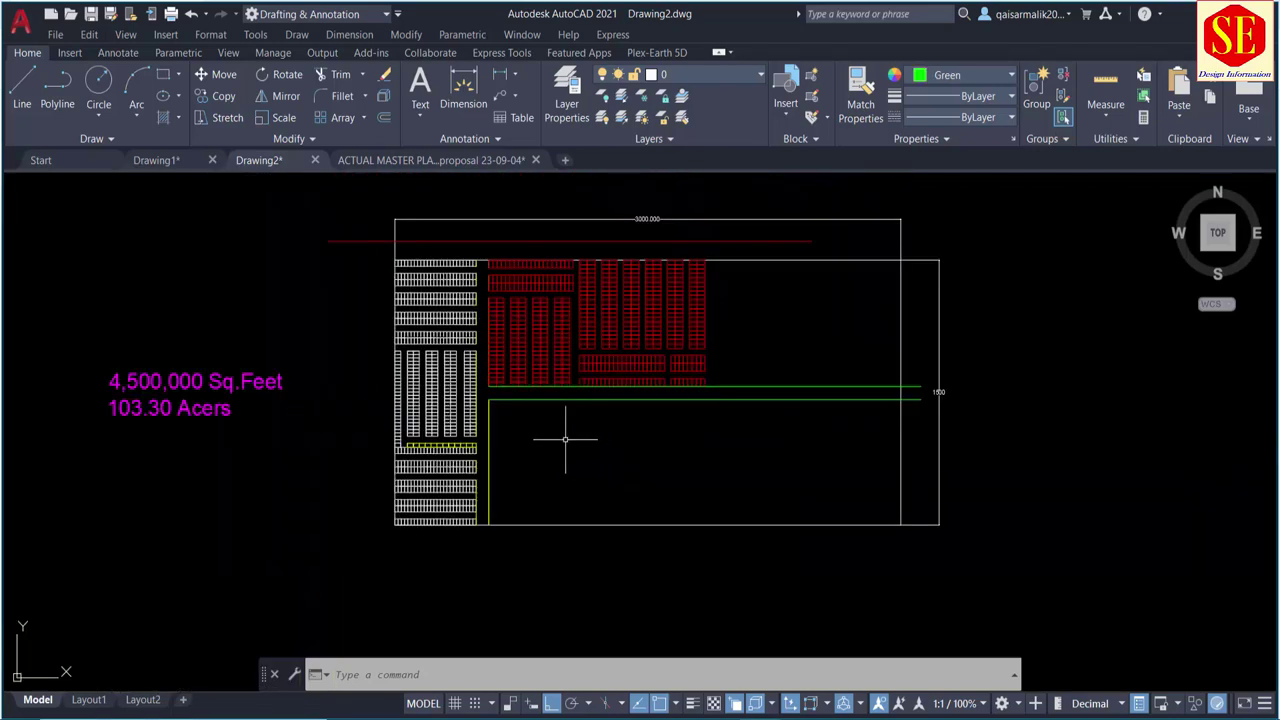
scroll(558, 444, down, 6)
Step: Draw a closed 35 × 64.286 polyline rectangle beside the small yellow and red rectangles
middle_drag(531, 394, 531, 500)
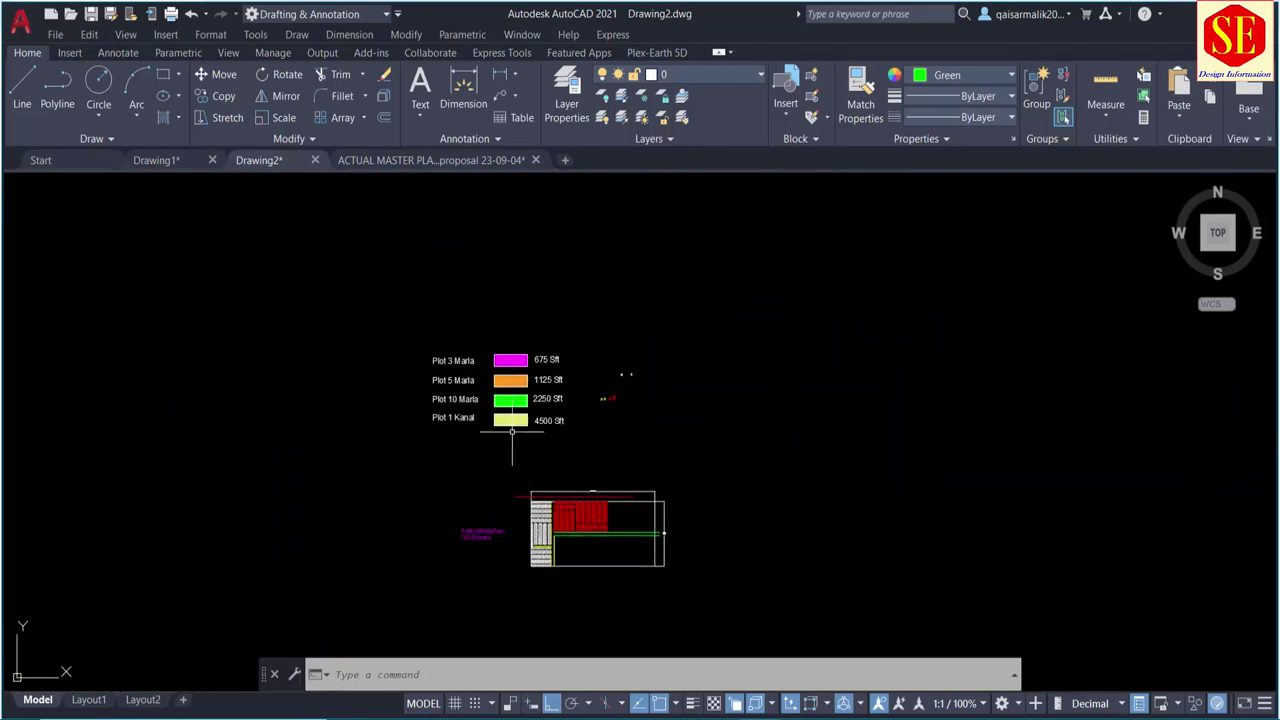
scroll(507, 422, up, 6)
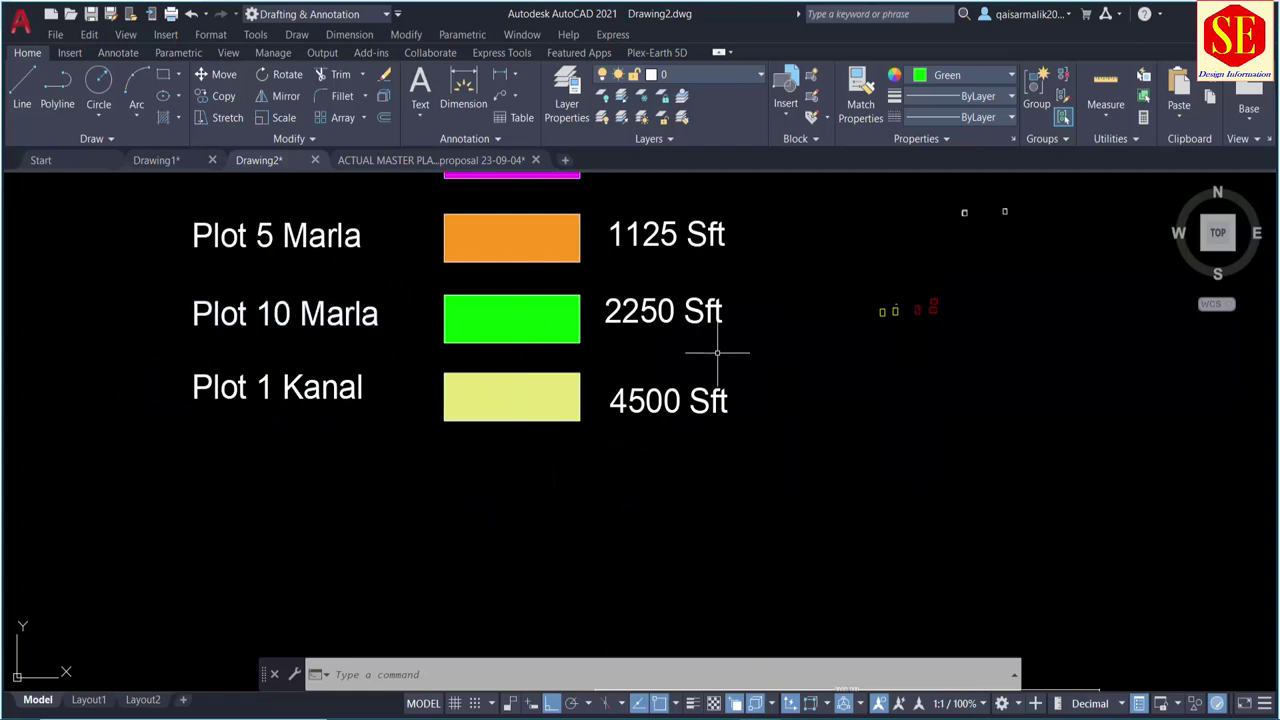
middle_drag(717, 352, 632, 396)
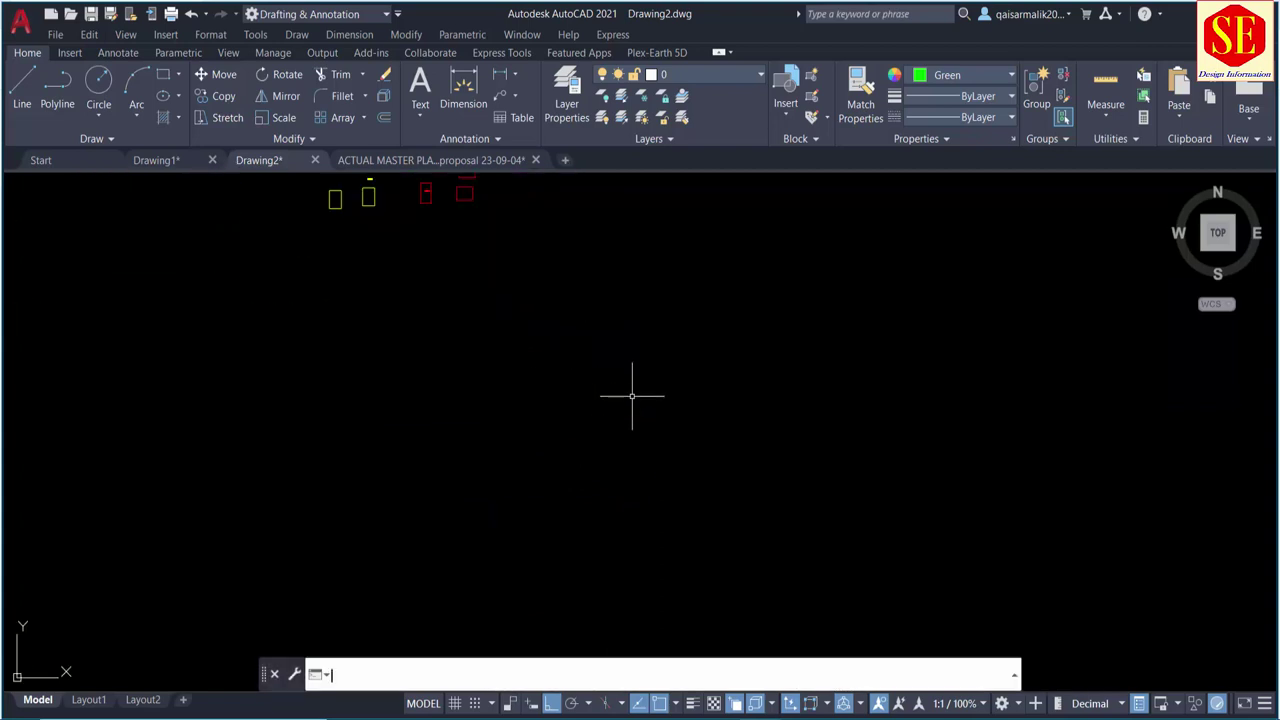
text(pl)
key(Return)
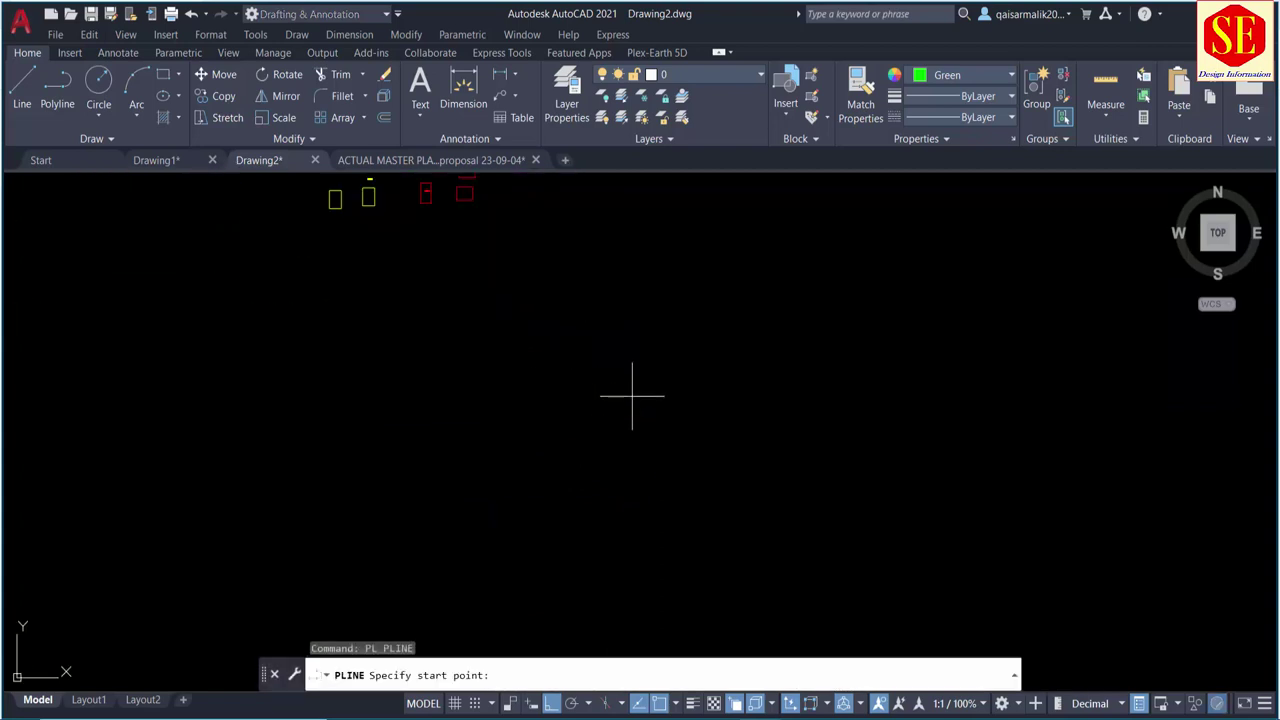
click(592, 403)
text(35)
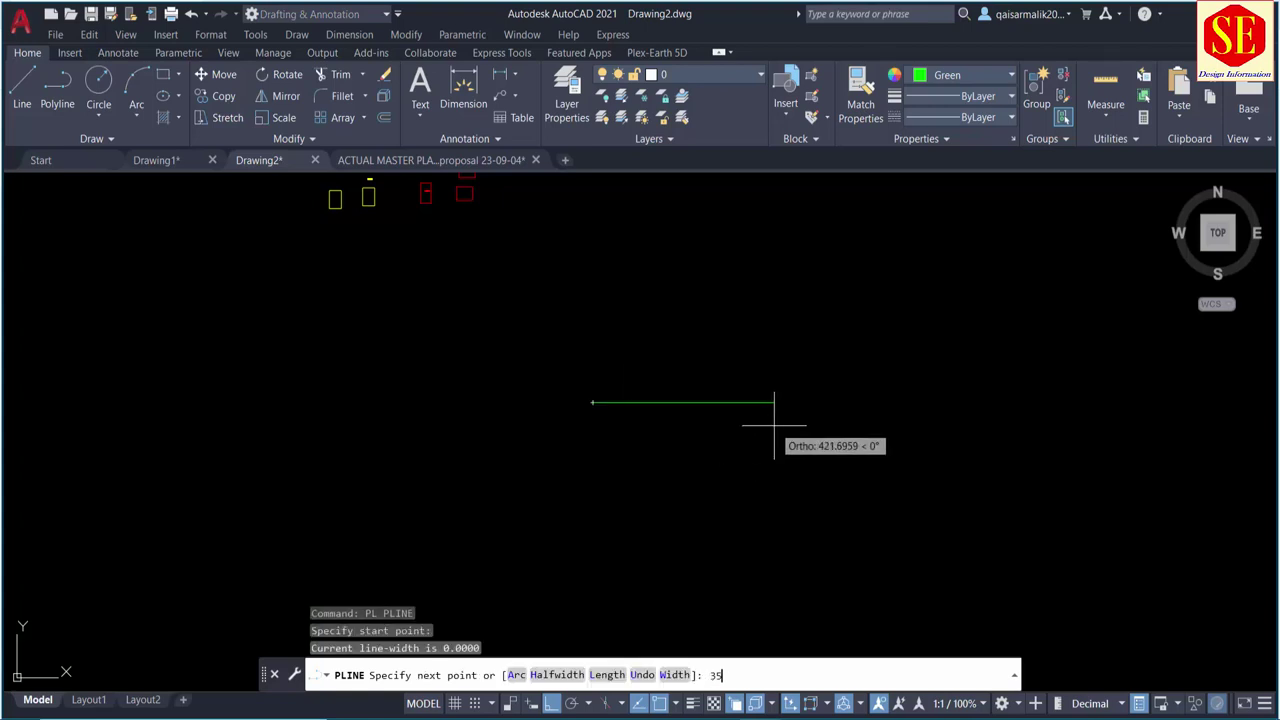
key(Return)
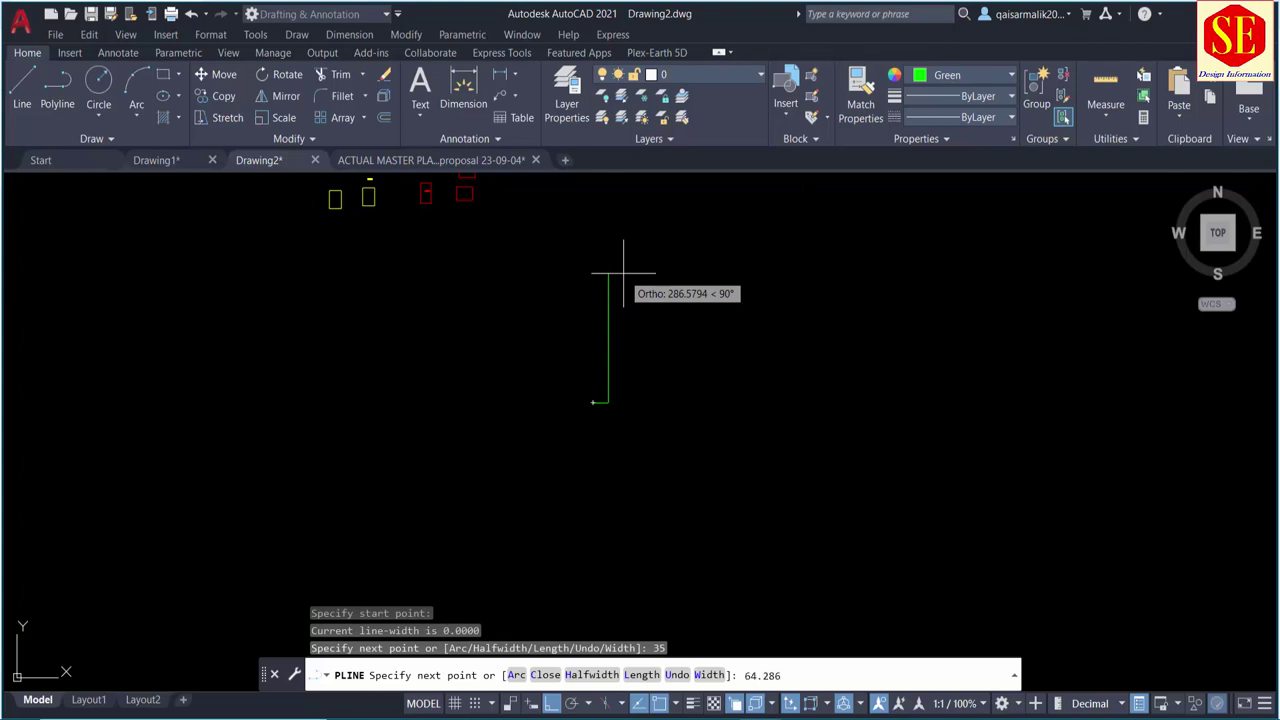
key(Return)
scroll(510, 398, up, 4)
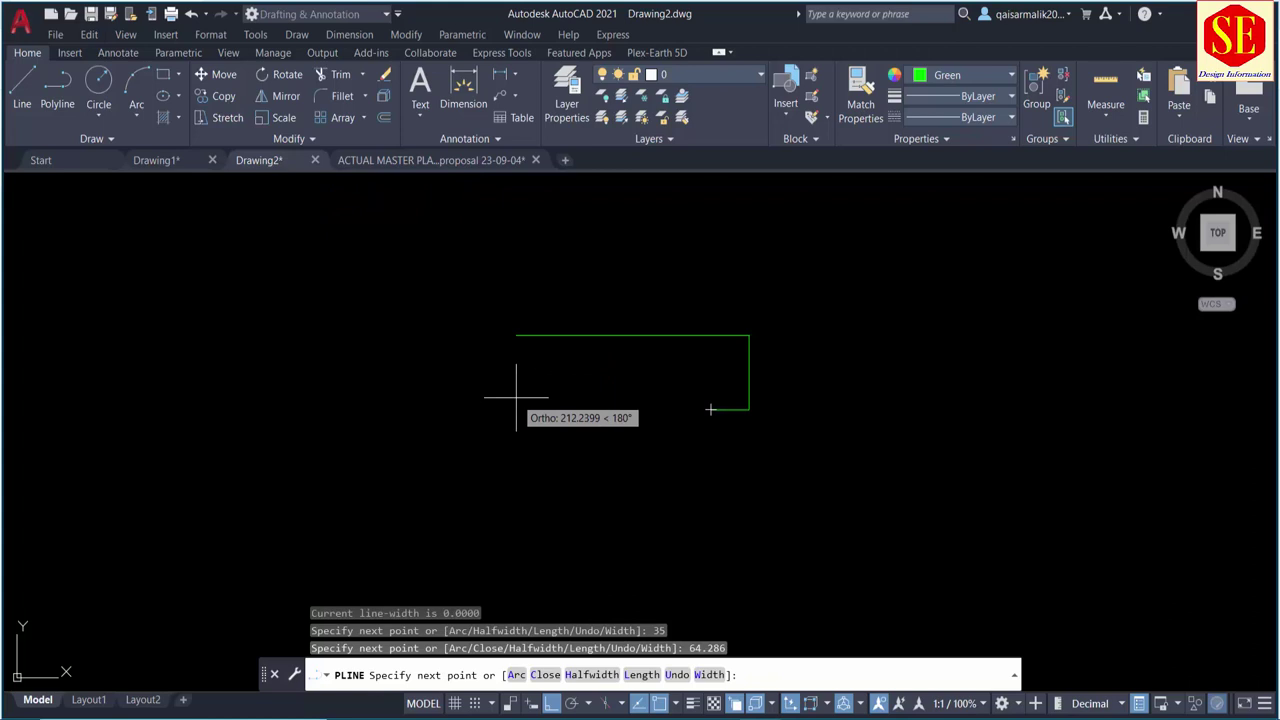
text(35)
key(Return)
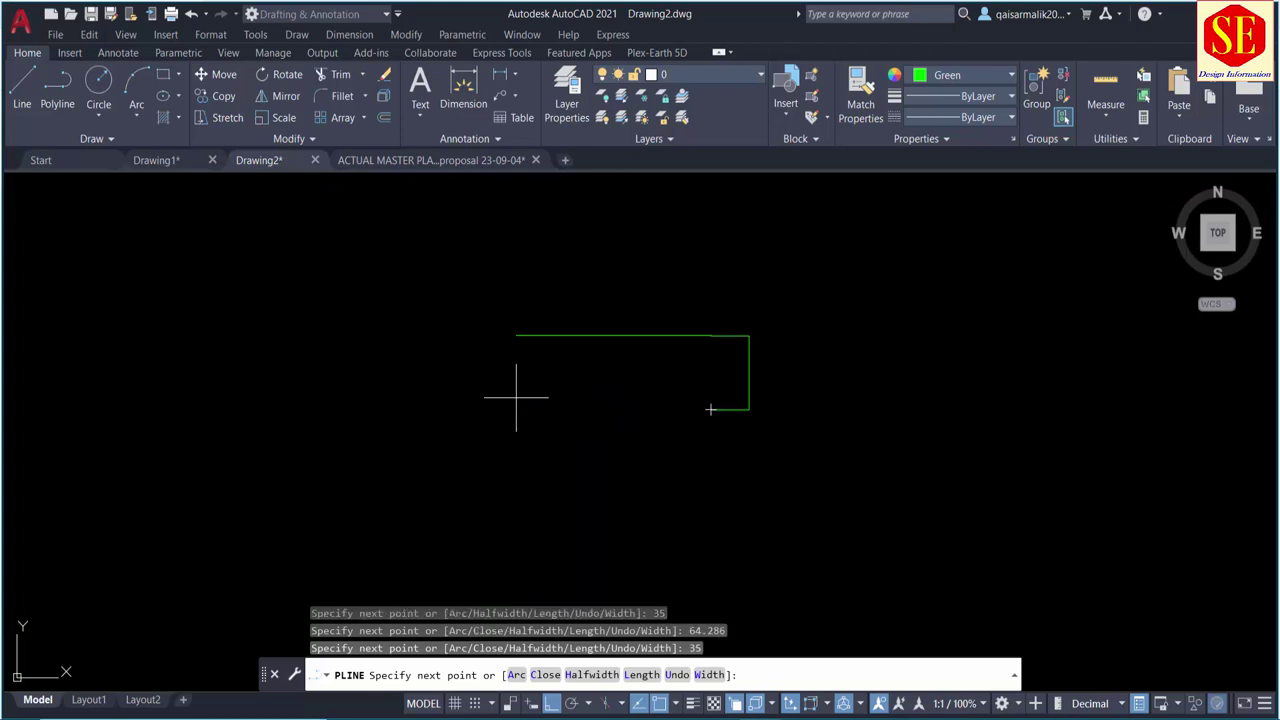
text(c)
key(Return)
Step: Create a boundary polyline inside the new rectangle with -BO
scroll(680, 385, up, 2)
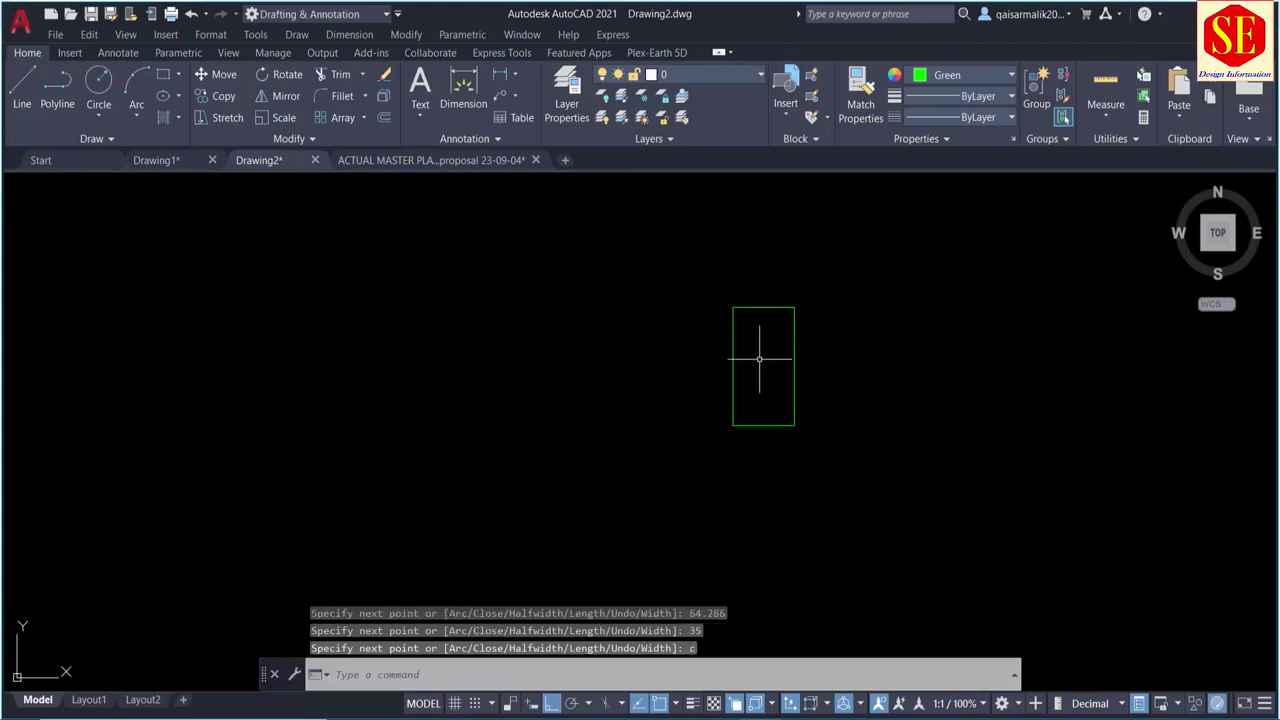
middle_drag(759, 358, 657, 391)
scroll(660, 385, up, 2)
scroll(664, 382, up, 2)
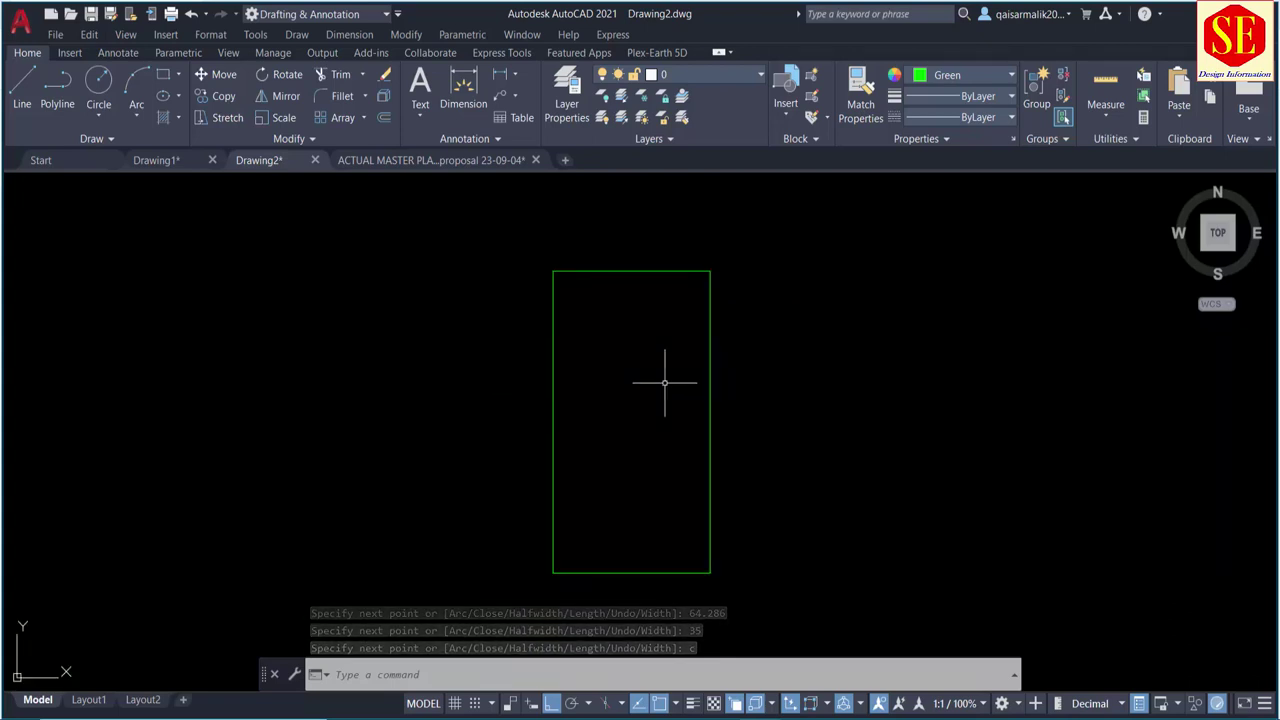
text(-bo)
key(Return)
click(636, 387)
key(Return)
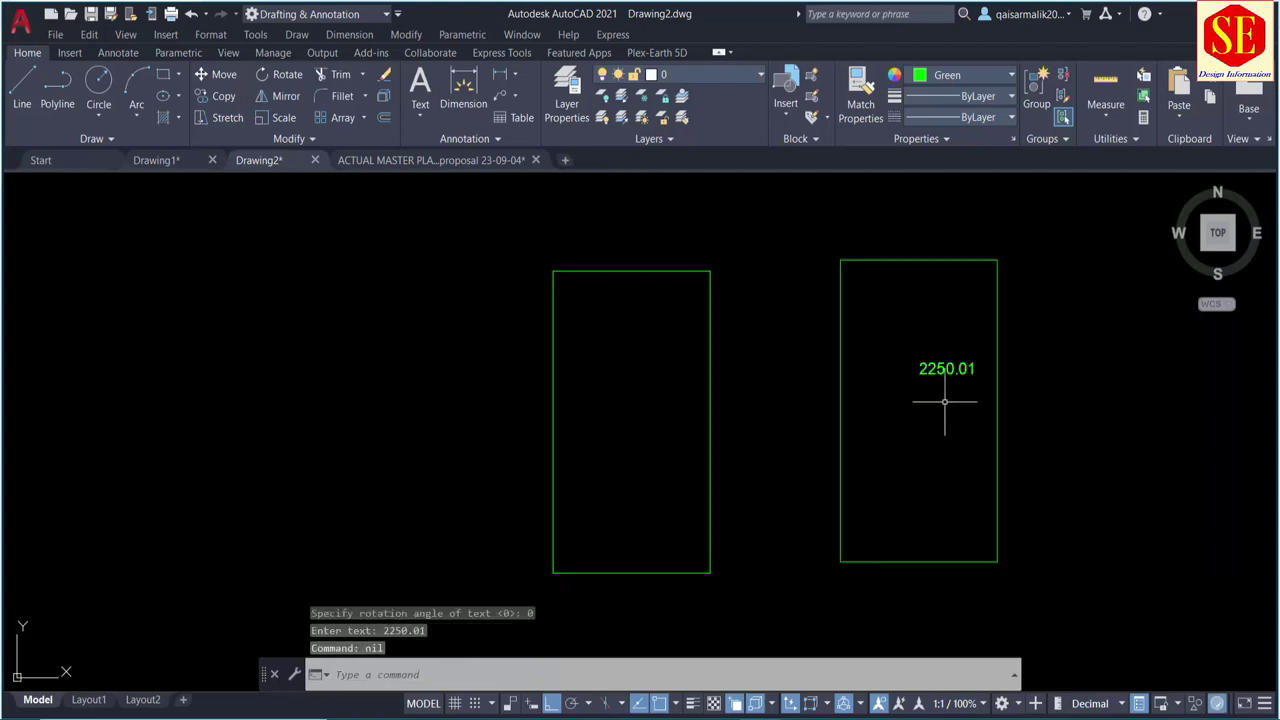
Step: Draw a second closed polyline rectangle, 40 wide by 56.25 tall
scroll(943, 396, up, 2)
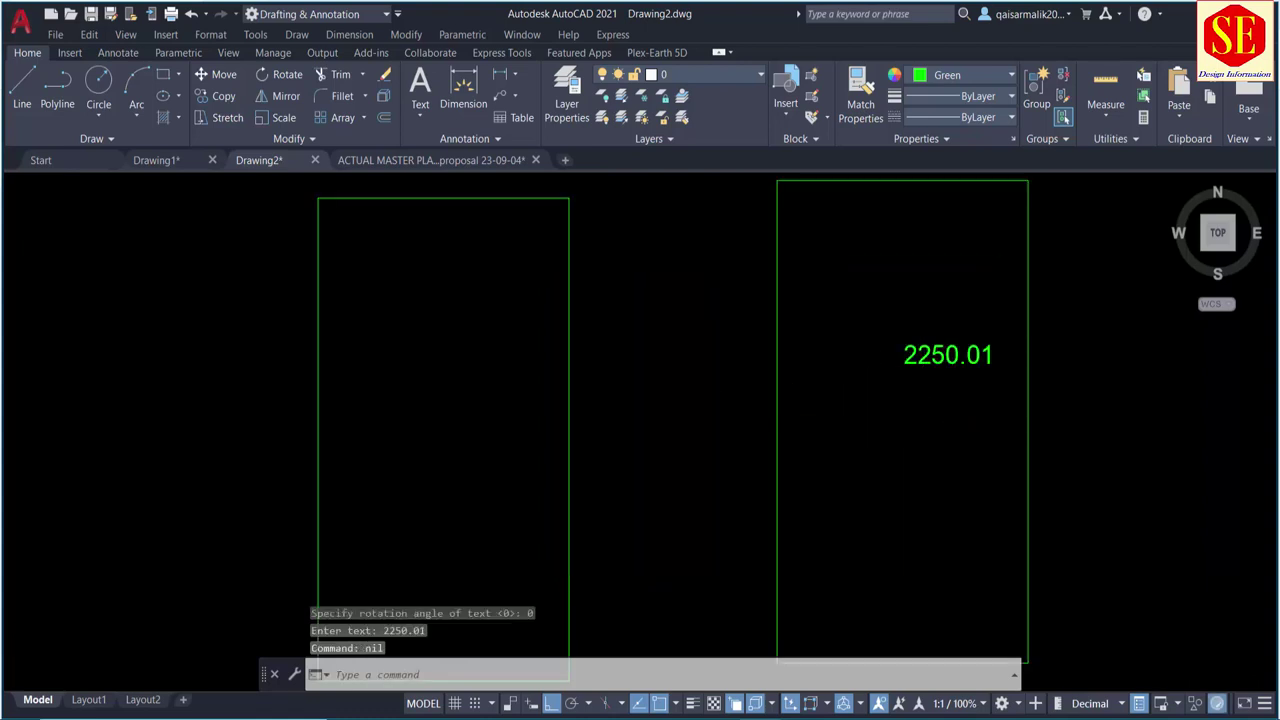
scroll(777, 423, down, 3)
scroll(700, 429, down, 2)
scroll(711, 423, down, 1)
middle_drag(711, 423, 625, 425)
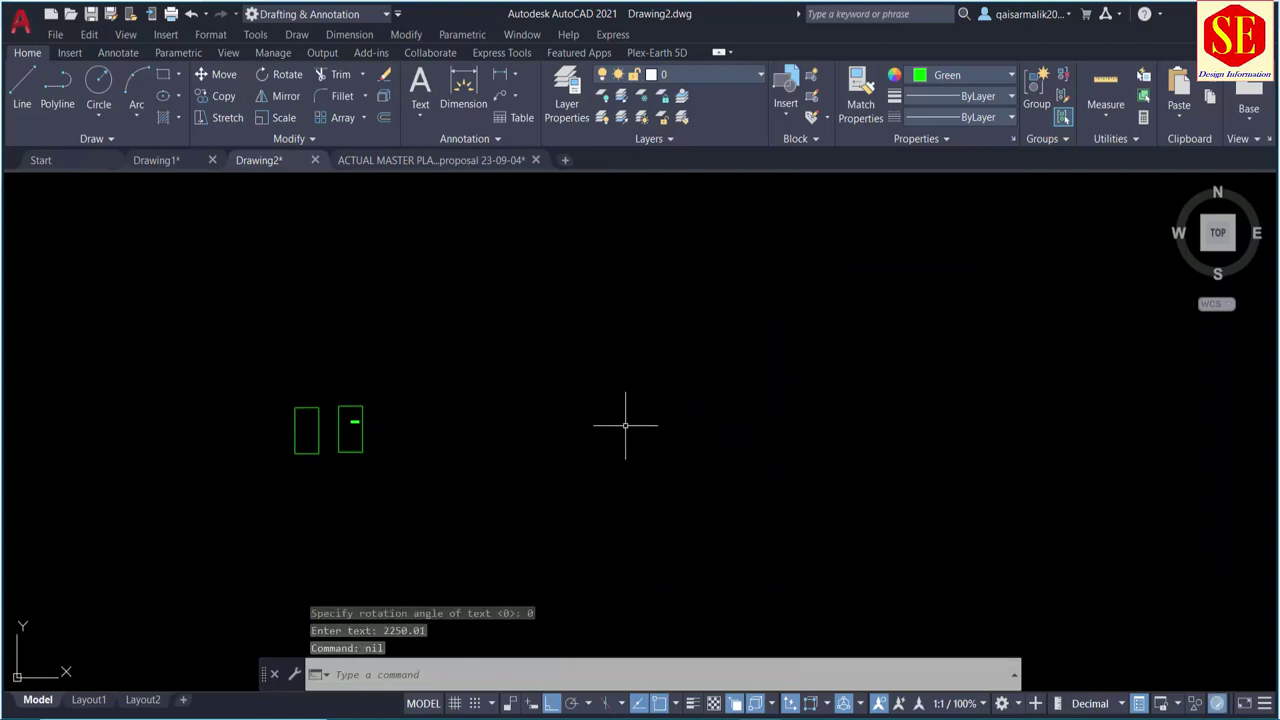
text(pl)
key(Return)
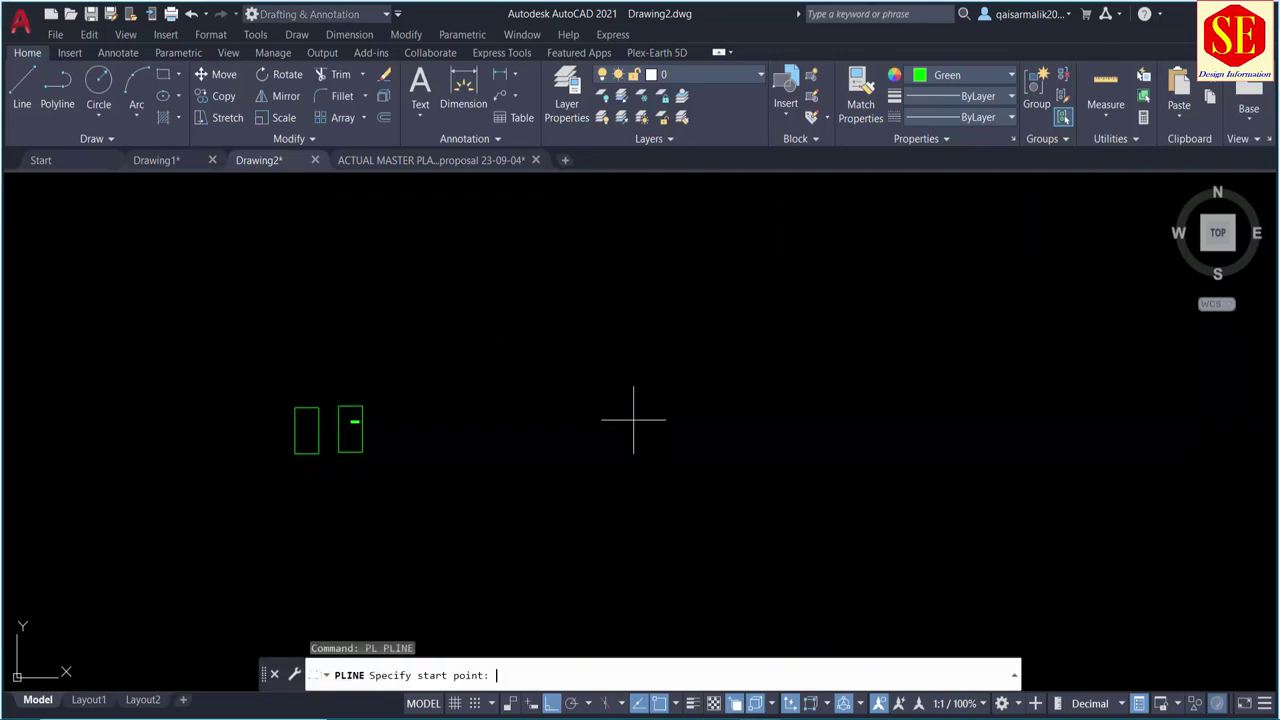
click(609, 466)
text(4)
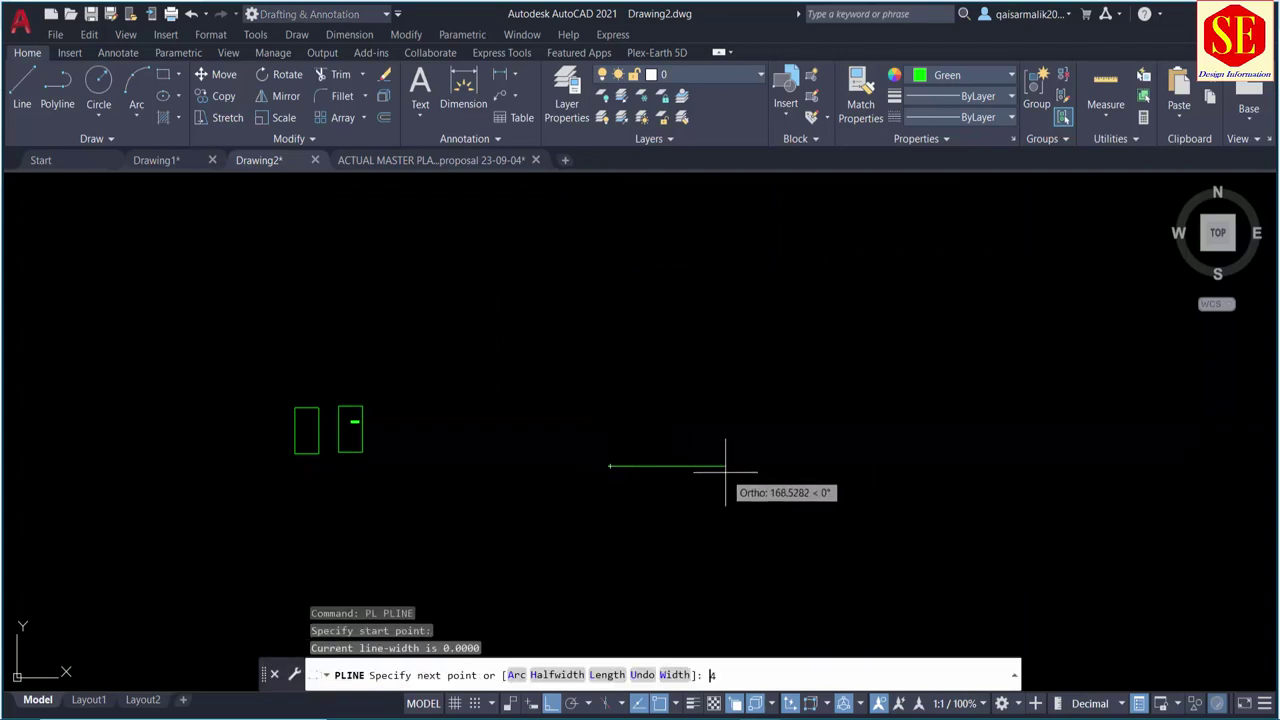
text(0)
key(Return)
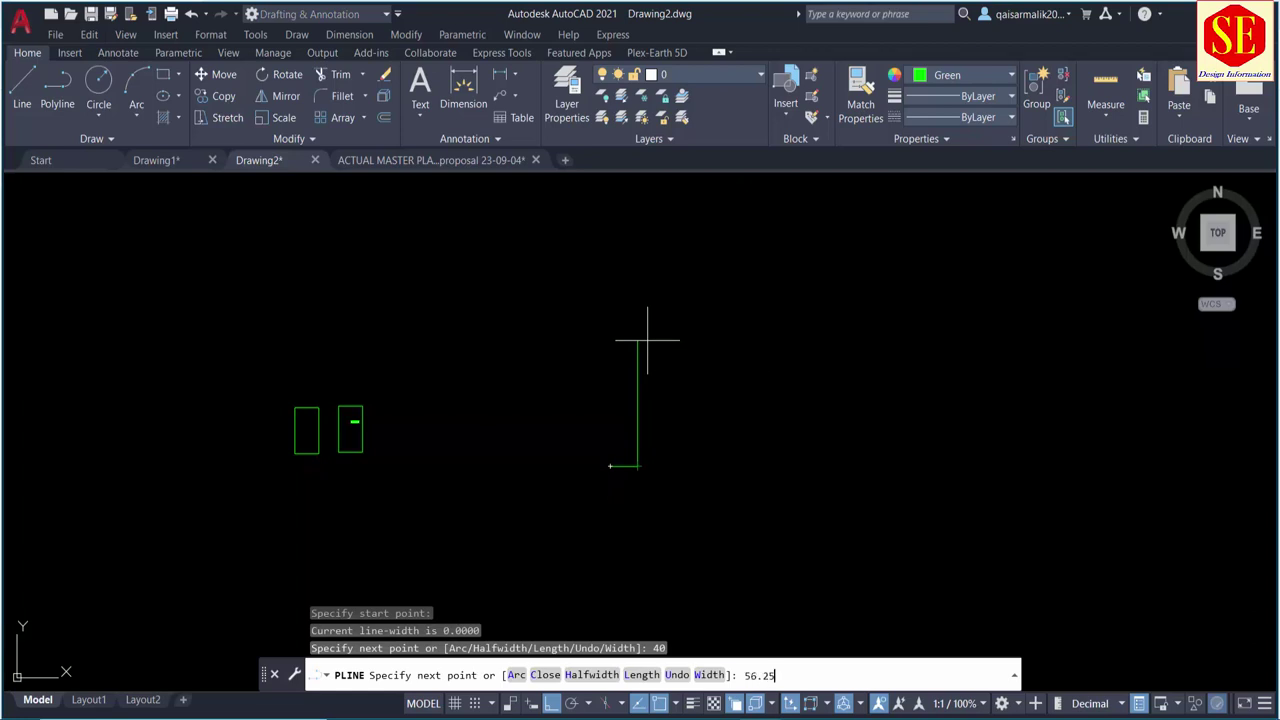
key(Return)
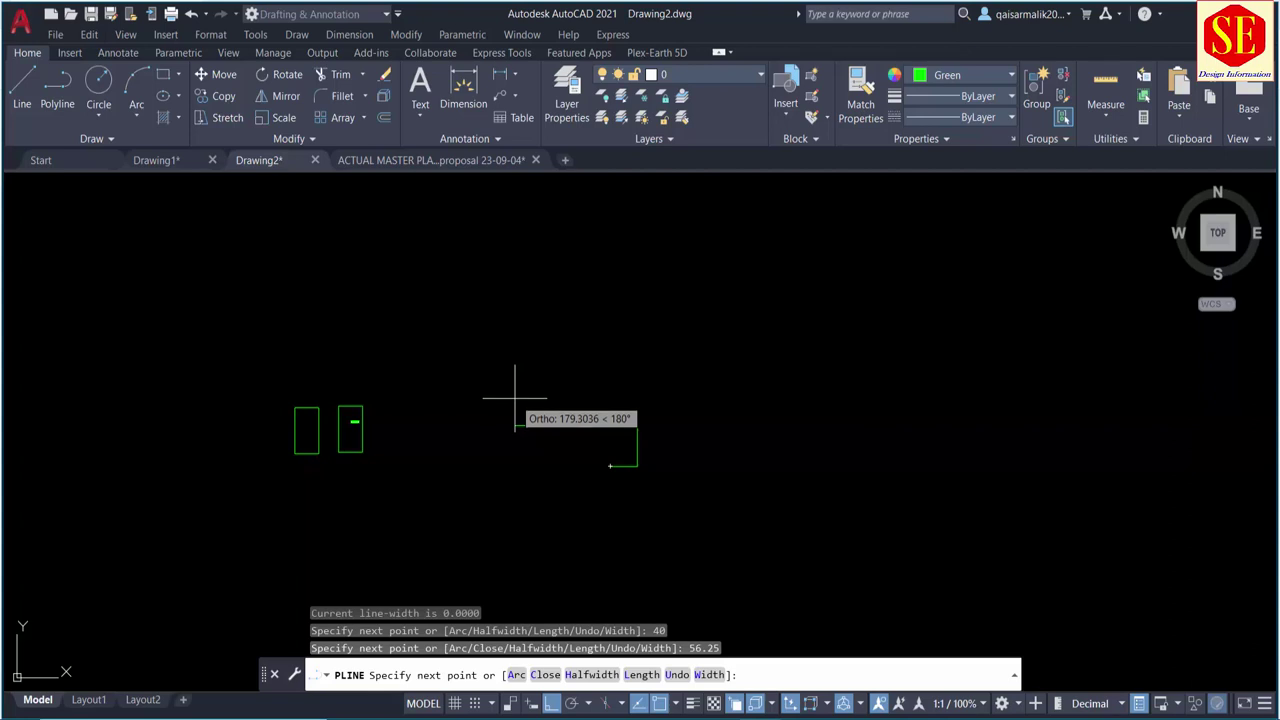
text(c)
key(Return)
Step: Label the right rectangle's area with the Q routine, placing the 2250.00 copy above it
scroll(601, 450, up, 3)
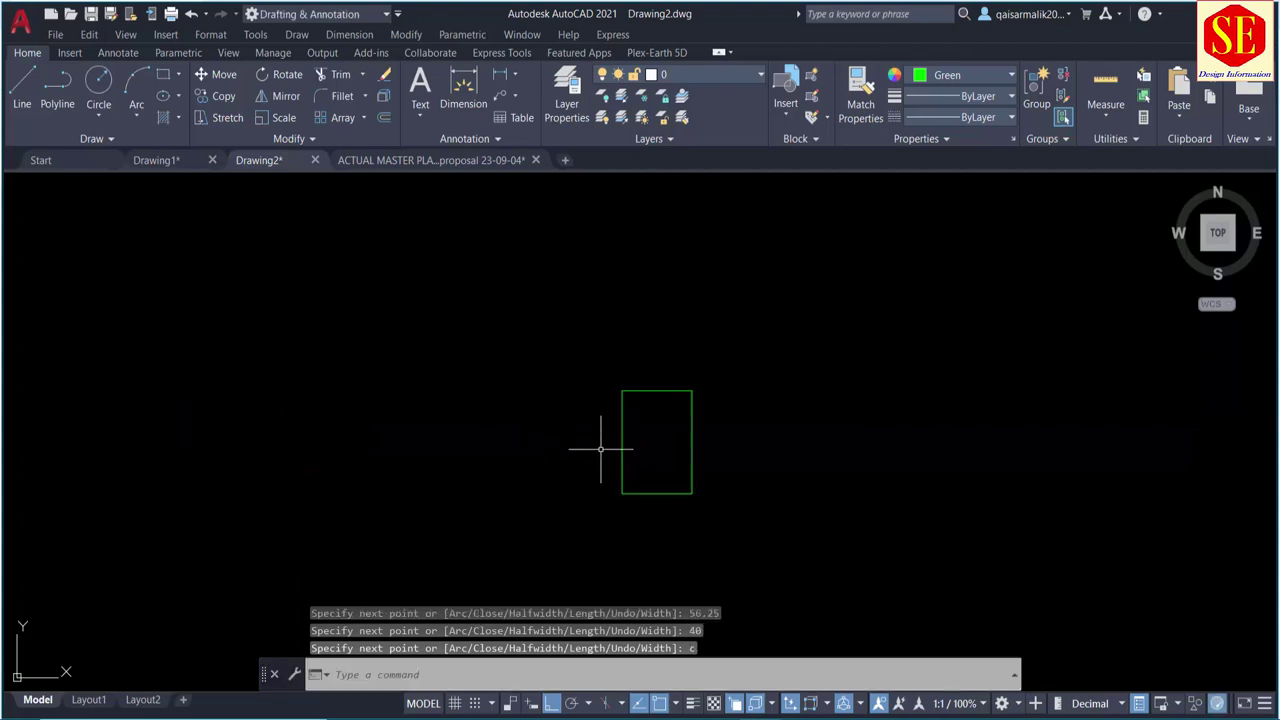
key(Escape)
click(640, 438)
scroll(640, 438, down, 2)
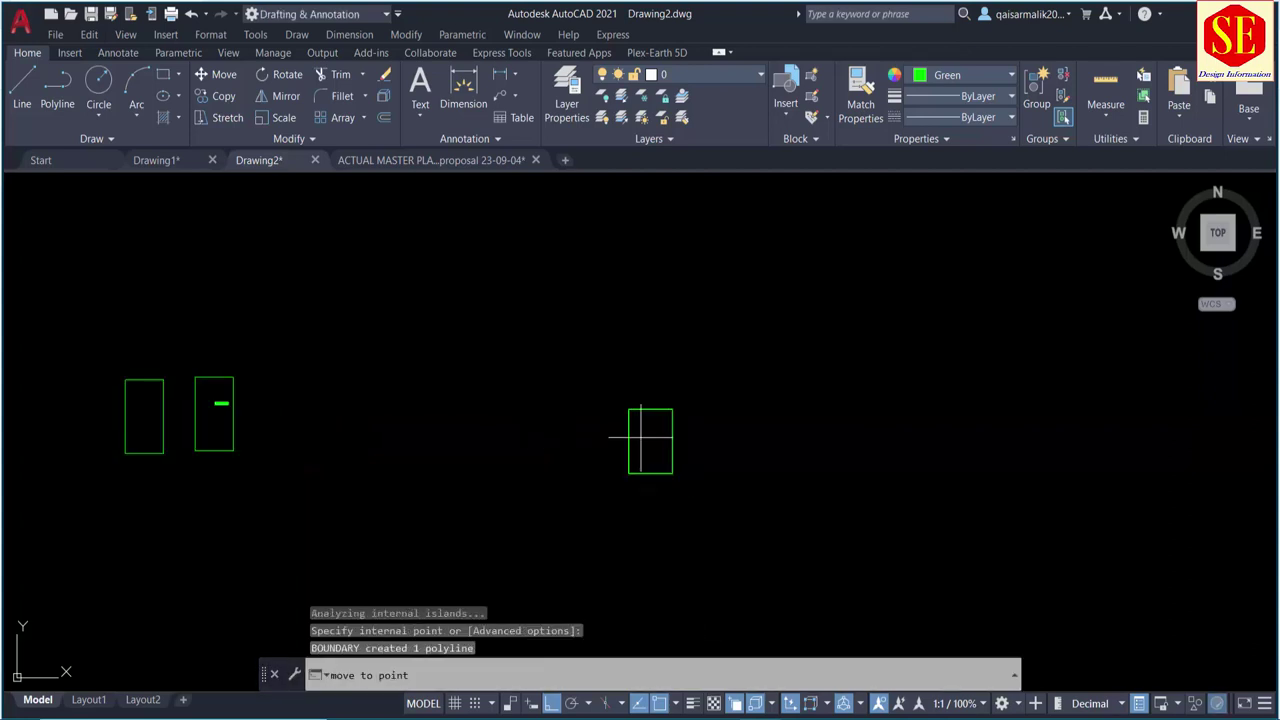
key(Escape)
text(q)
key(Return)
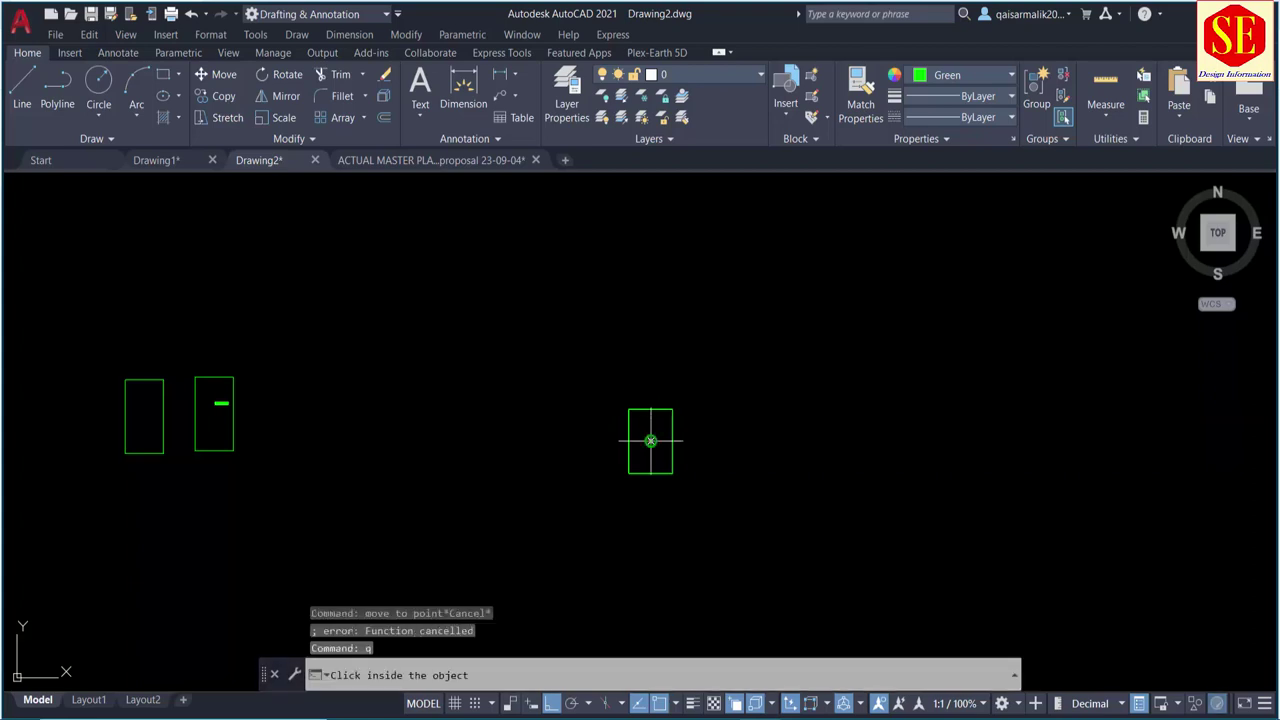
click(651, 440)
click(655, 360)
scroll(655, 360, up, 3)
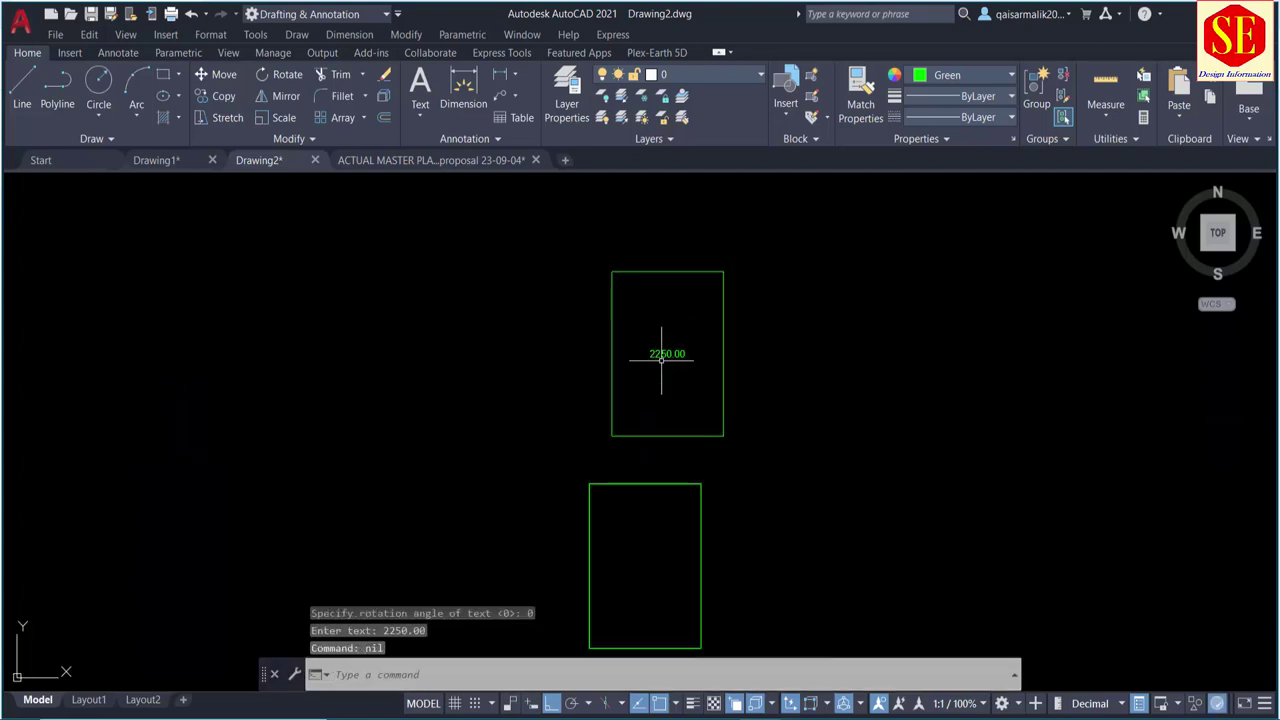
scroll(658, 361, up, 5)
scroll(669, 362, down, 10)
key(Escape)
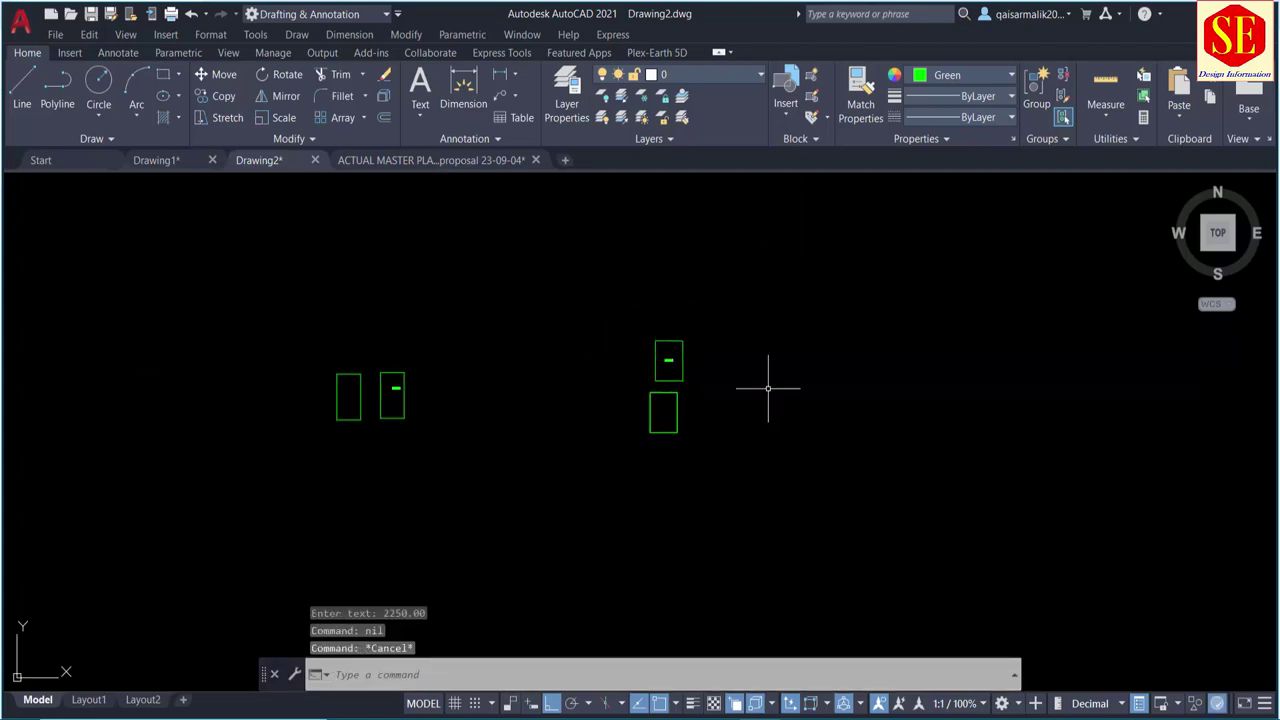
Step: Draw the closed 45 × 50 green stall outline and centre it in the view
middle_drag(766, 386, 590, 382)
text(pl)
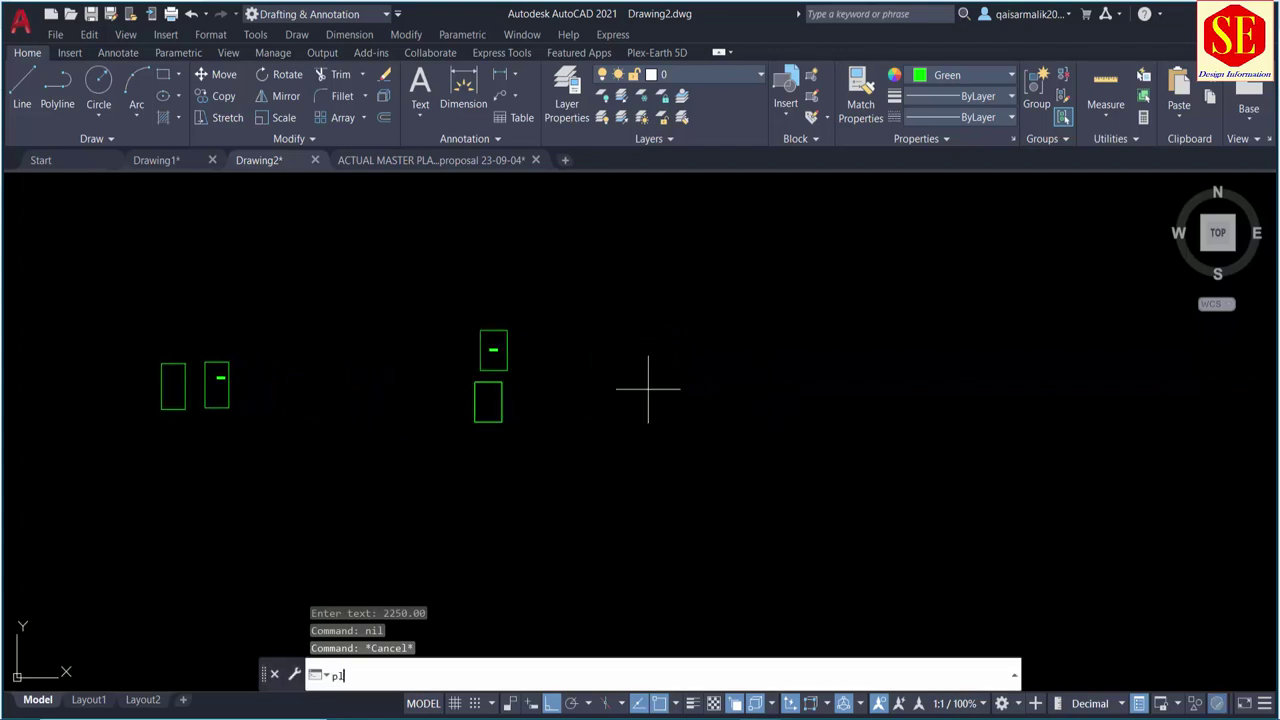
key(Return)
click(645, 435)
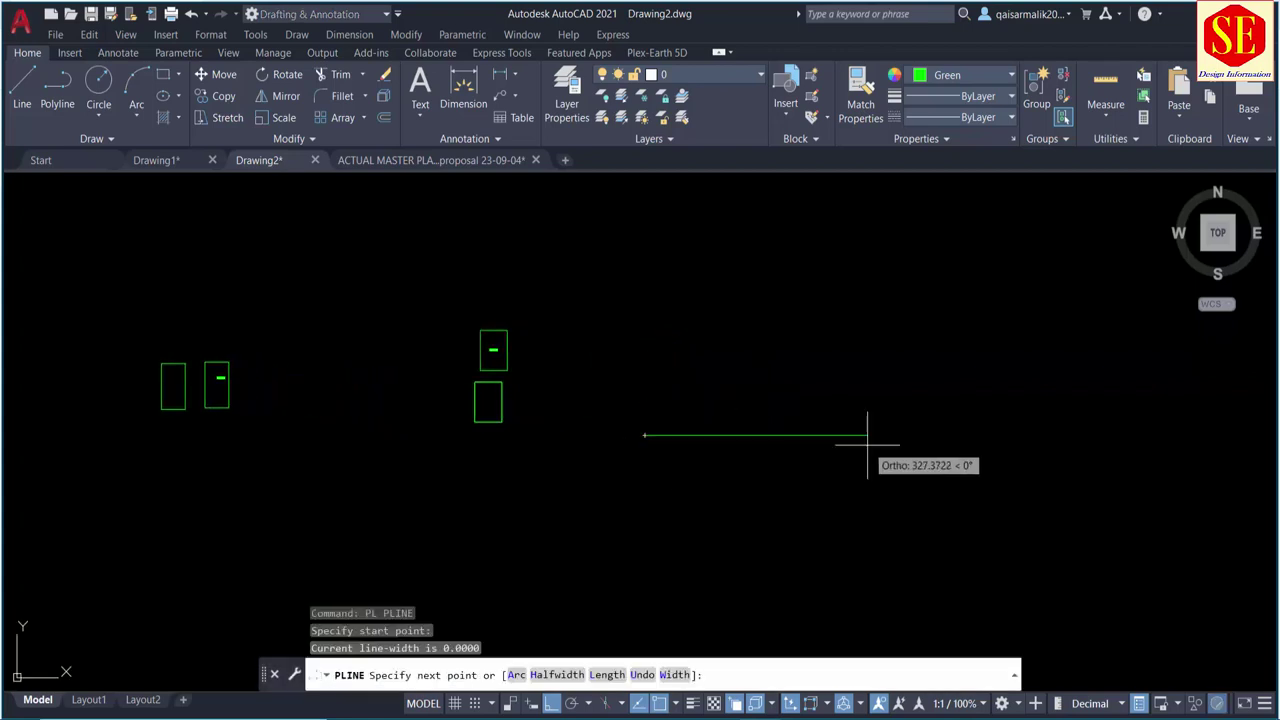
text(45)
key(Return)
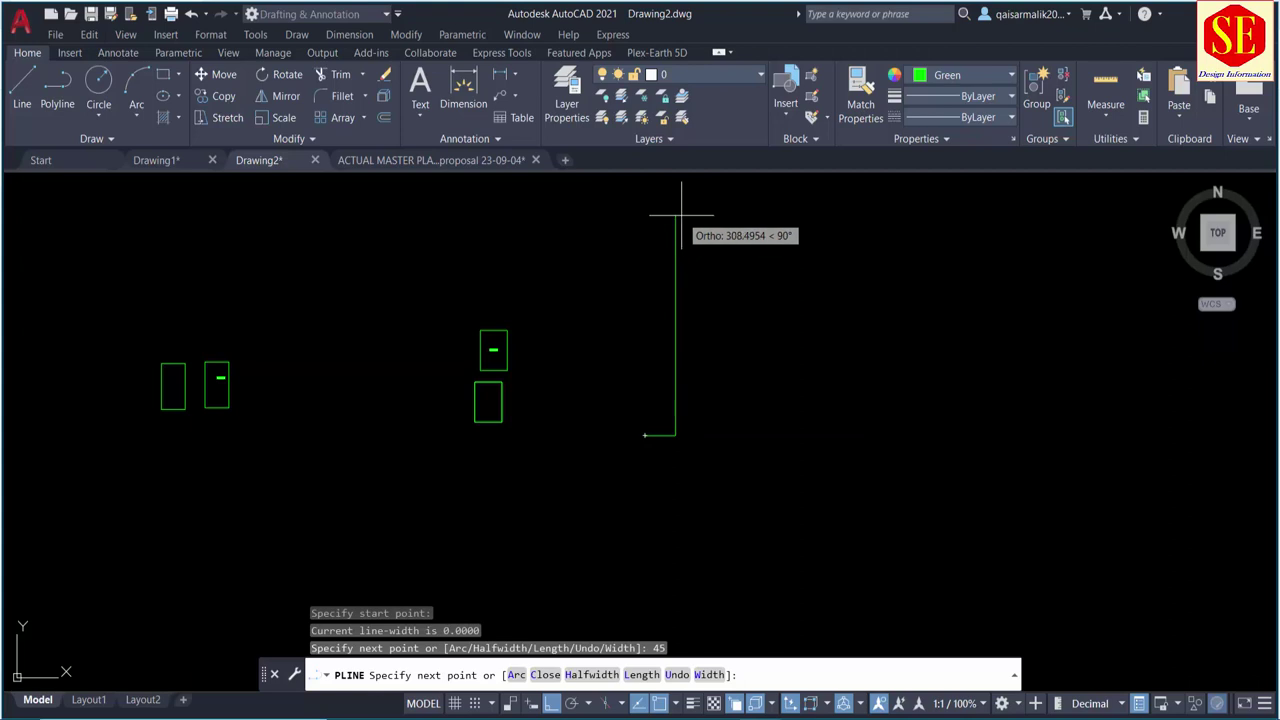
text(50)
key(Return)
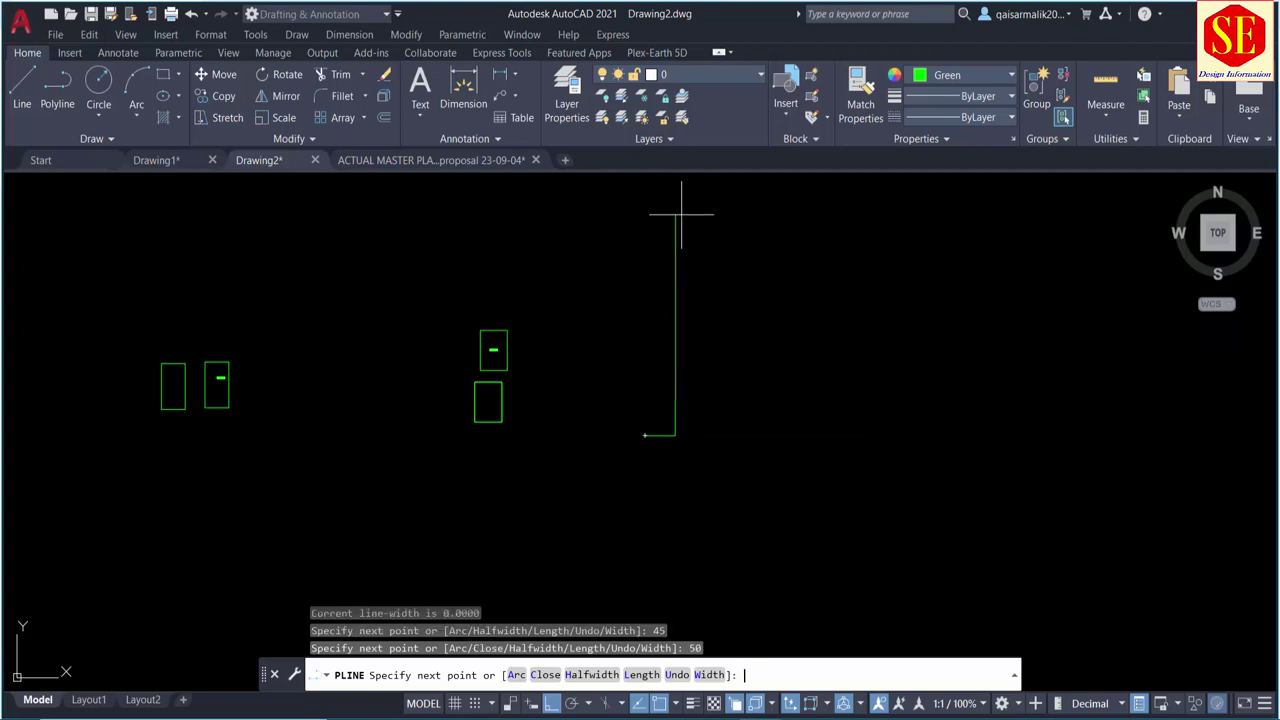
scroll(600, 357, up, 3)
scroll(612, 370, up, 2)
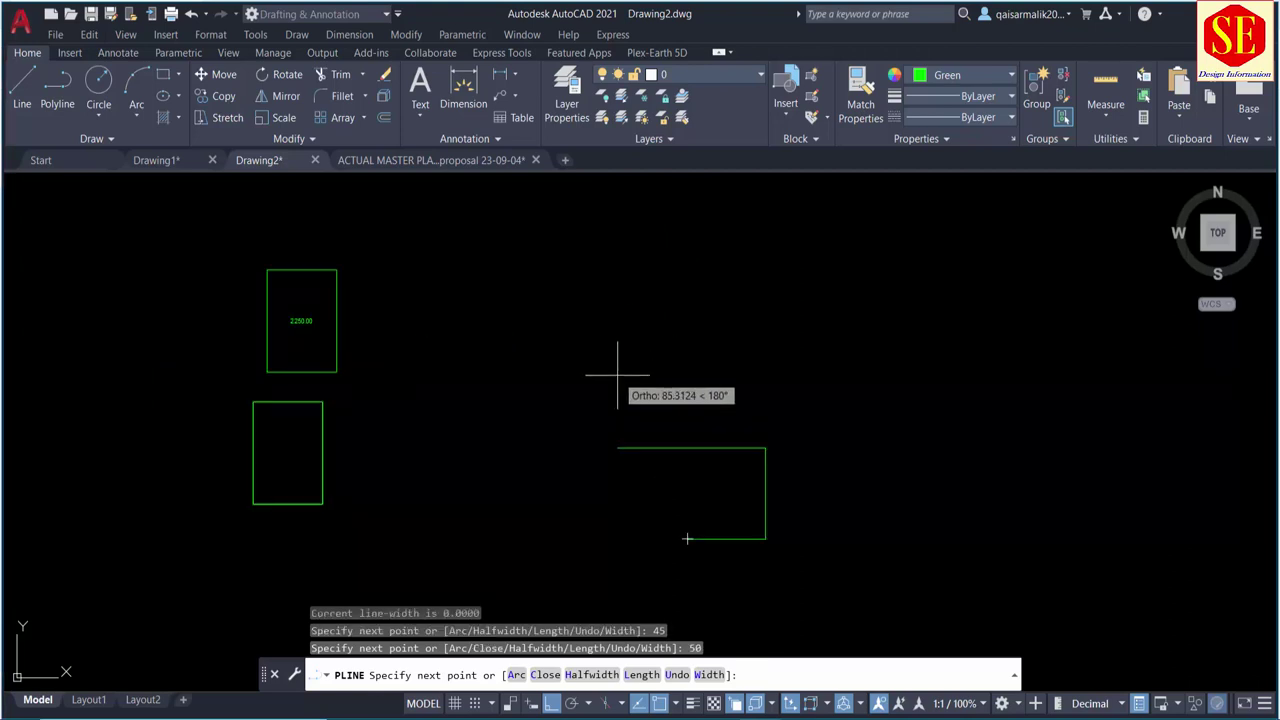
text(45)
key(Return)
text(c)
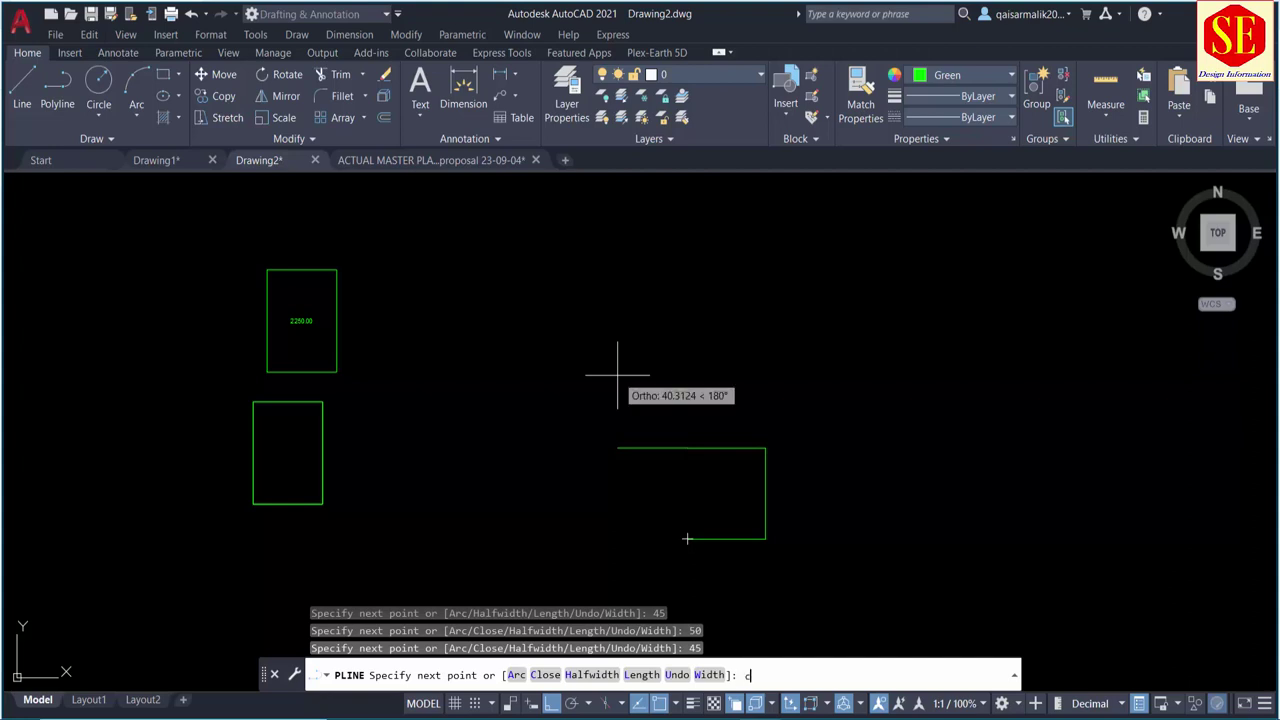
key(Return)
scroll(677, 353, down, 2)
middle_drag(571, 409, 751, 394)
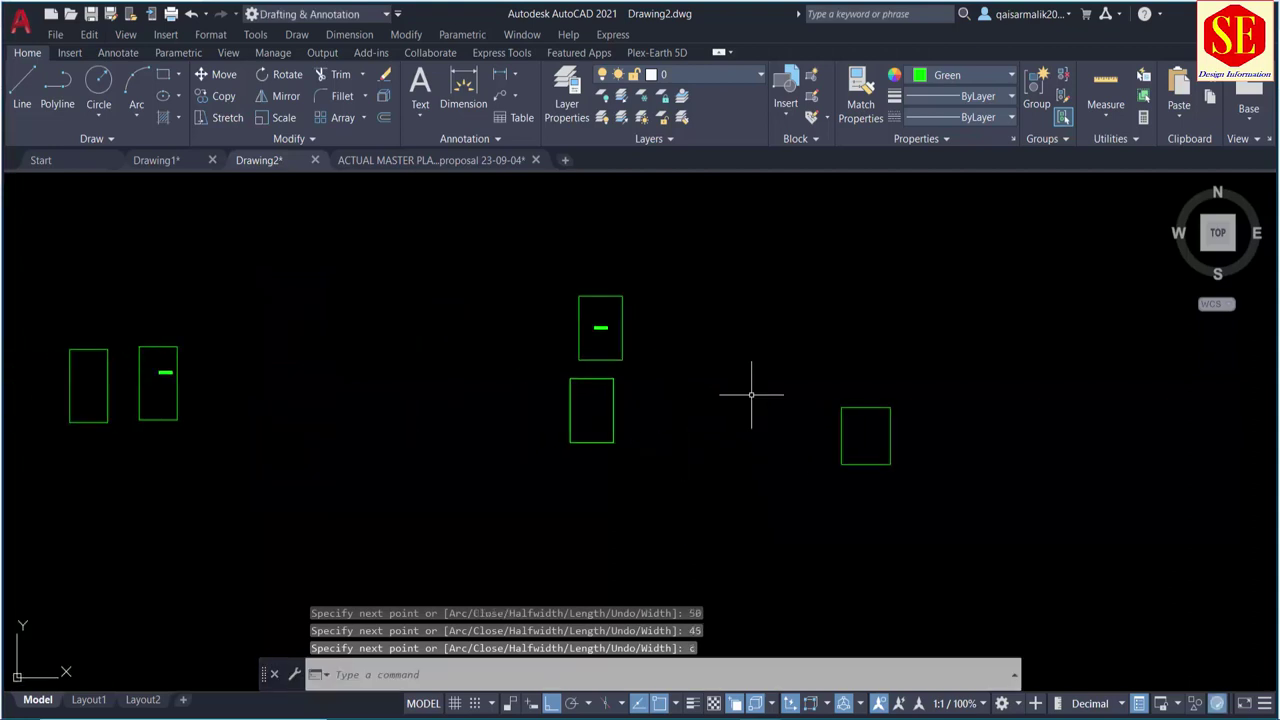
middle_drag(199, 356, 356, 356)
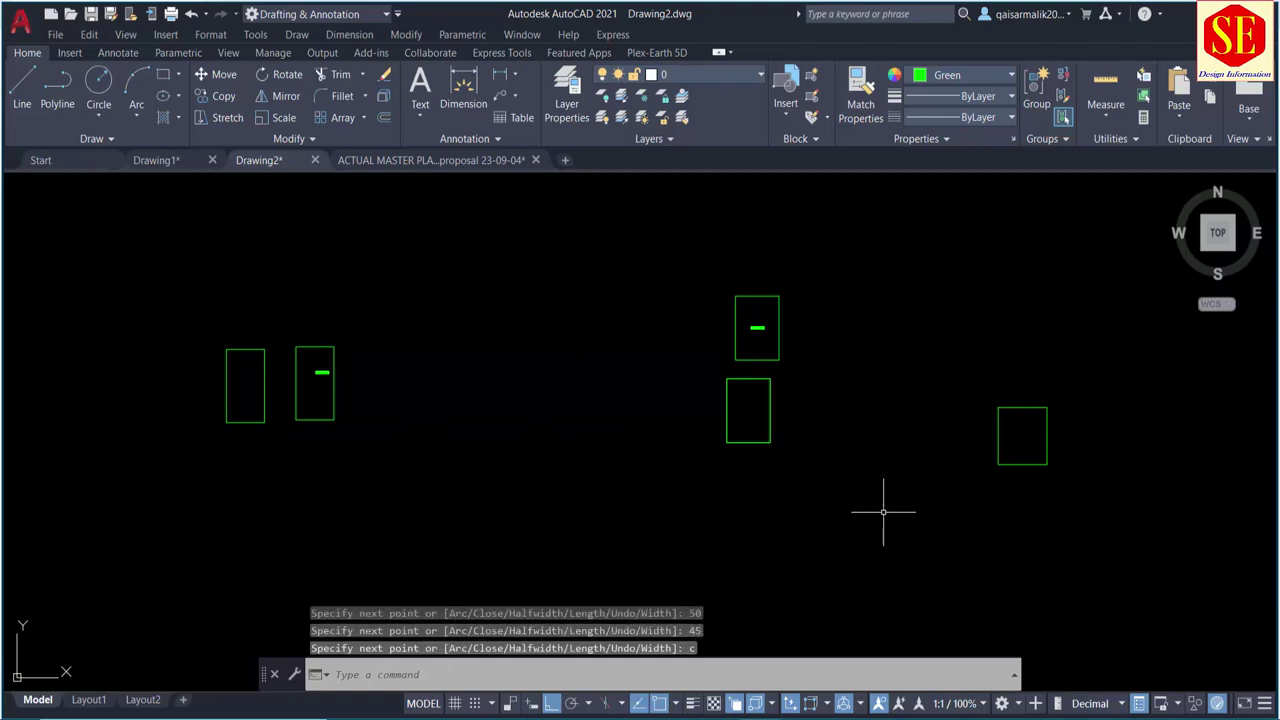
scroll(228, 393, up, 5)
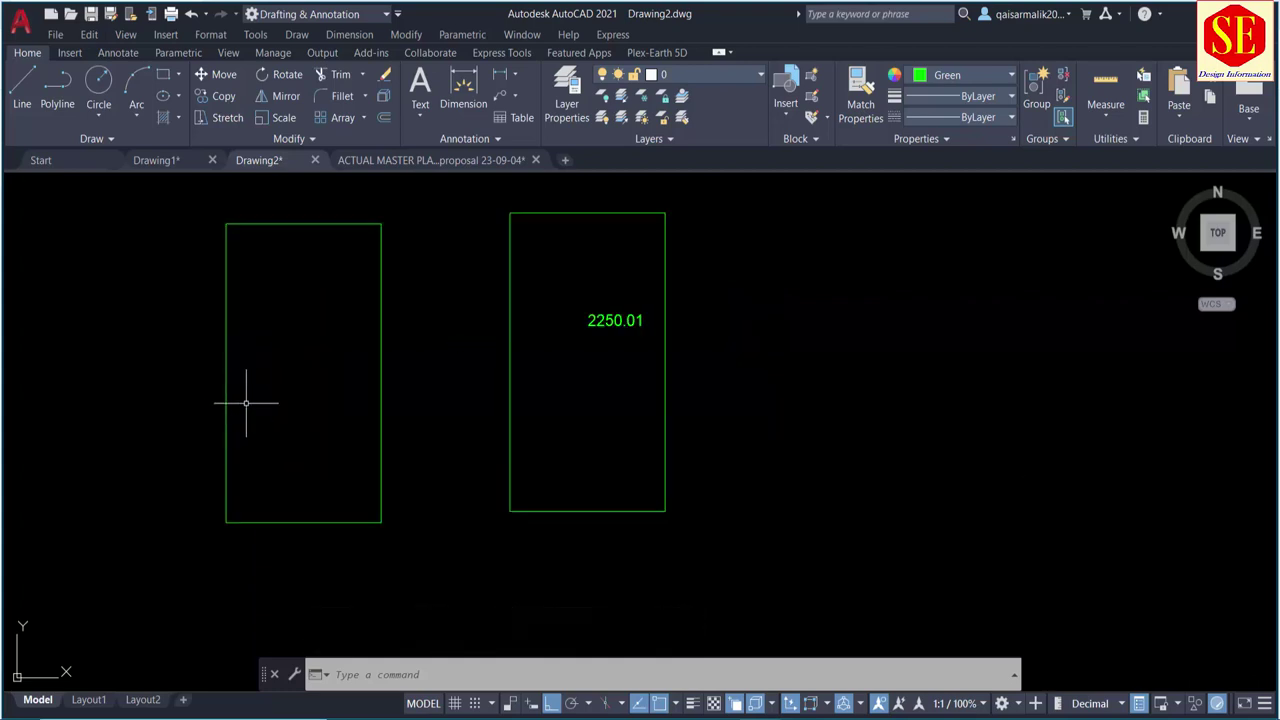
middle_drag(337, 402, 566, 401)
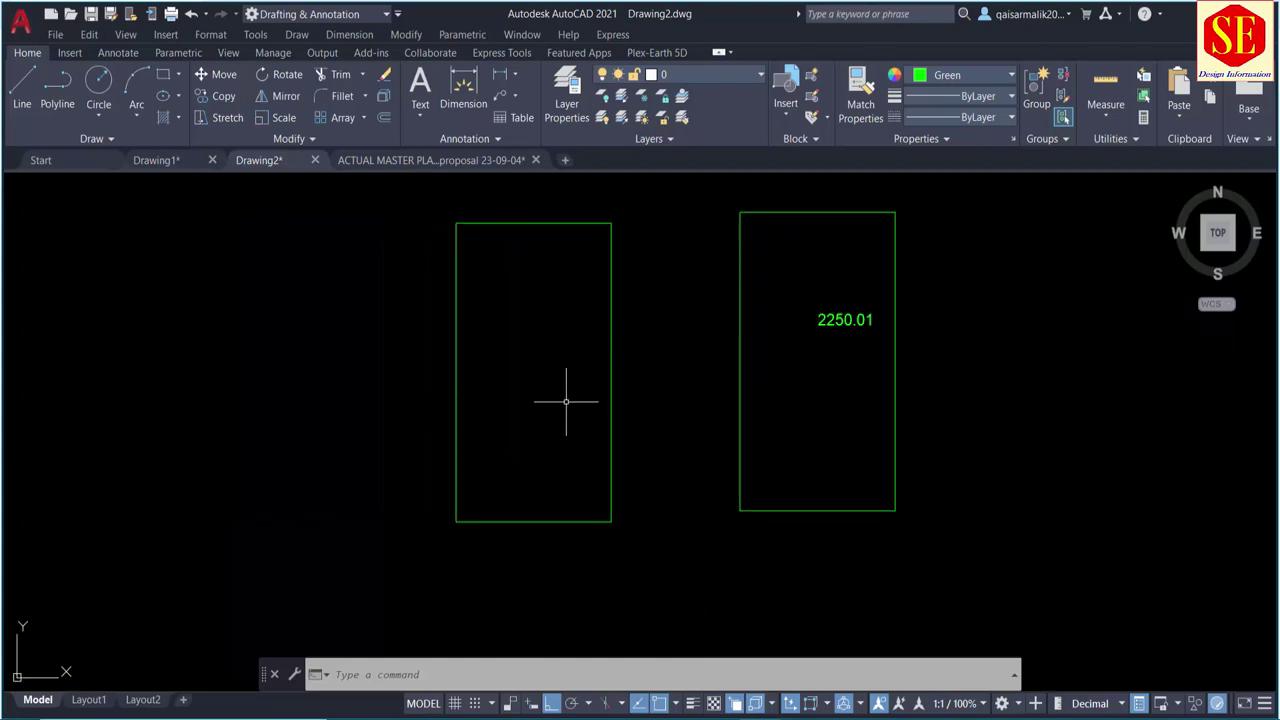
Step: Begin moving the left stall rectangle, then abandon that first move attempt
text(m)
key(Return)
click(611, 380)
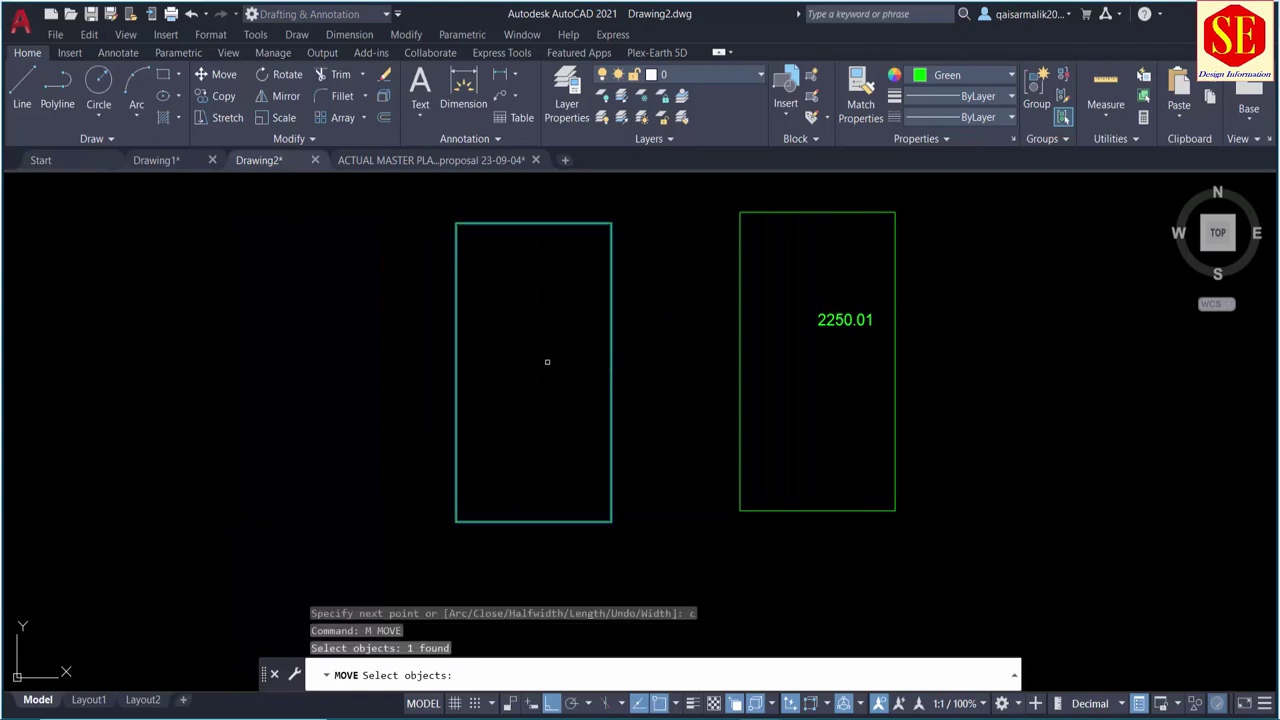
key(Return)
click(547, 361)
scroll(580, 352, down, 5)
scroll(549, 357, down, 3)
scroll(549, 354, up, 3)
scroll(620, 390, up, 2)
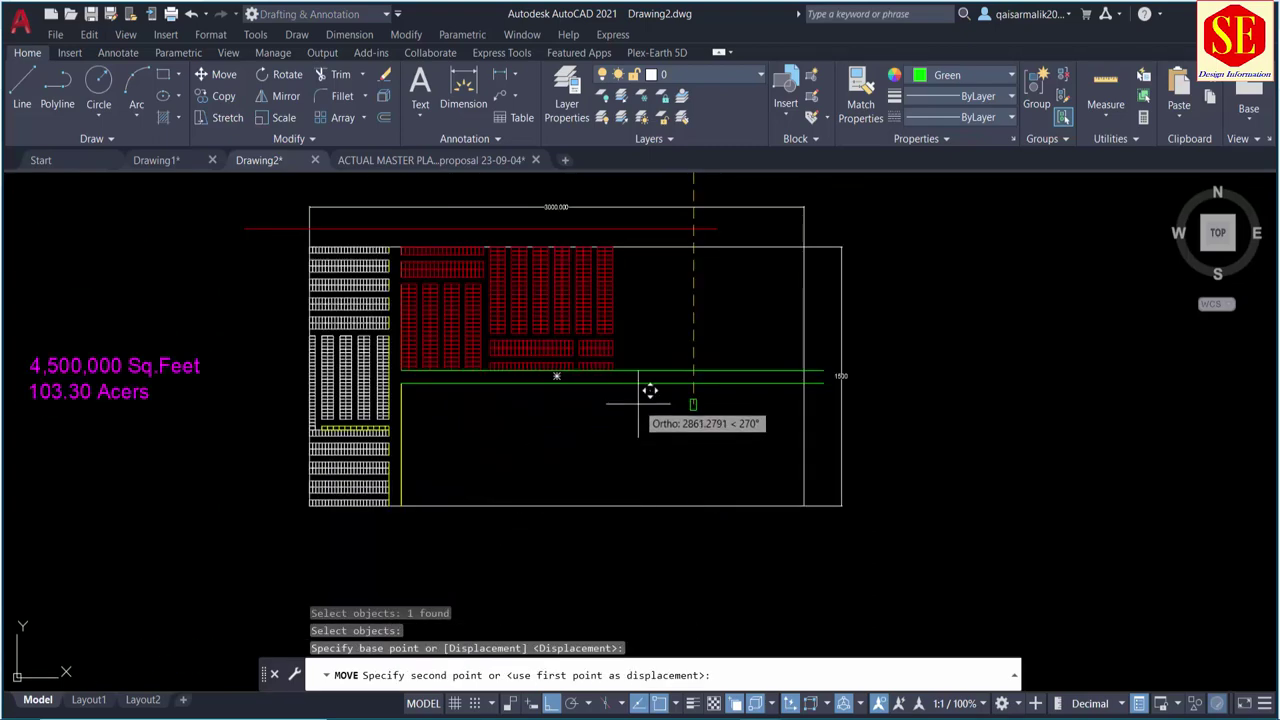
key(Escape)
scroll(690, 440, up, 2)
scroll(860, 449, up, 2)
scroll(930, 449, up, 1)
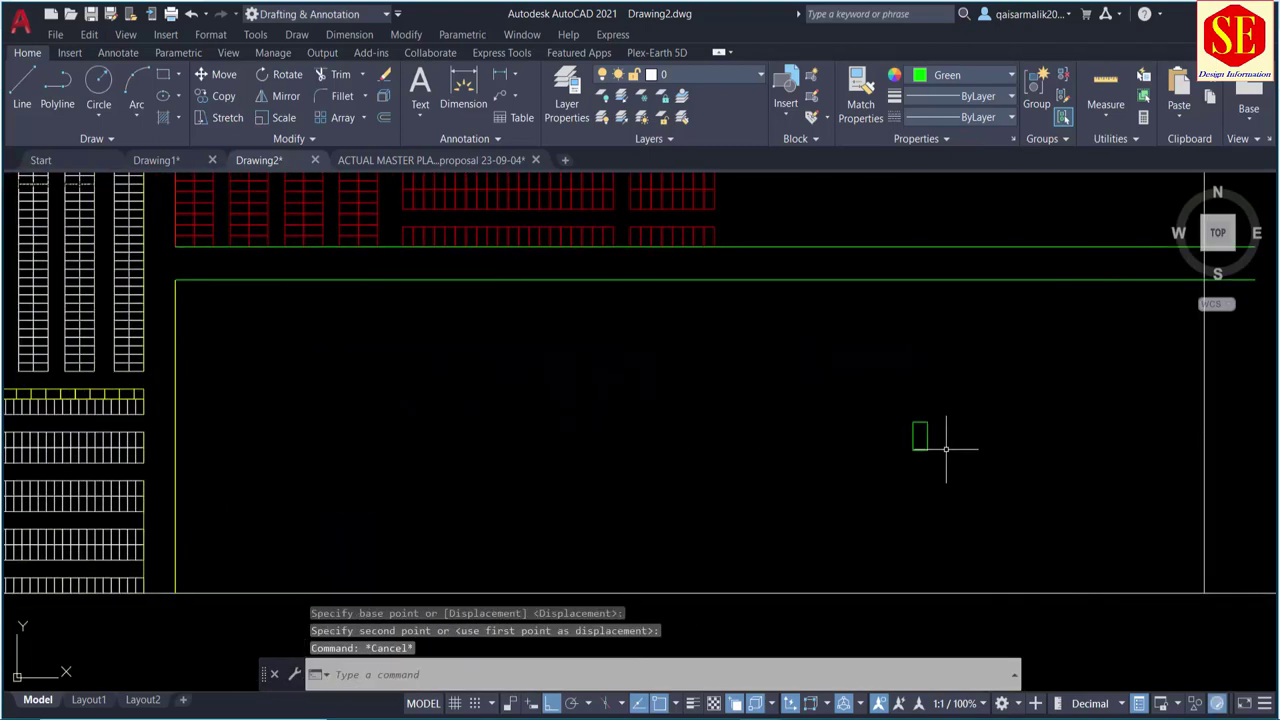
Step: Move the stall rectangle by its corner into the corner just below the road
text(m)
key(Return)
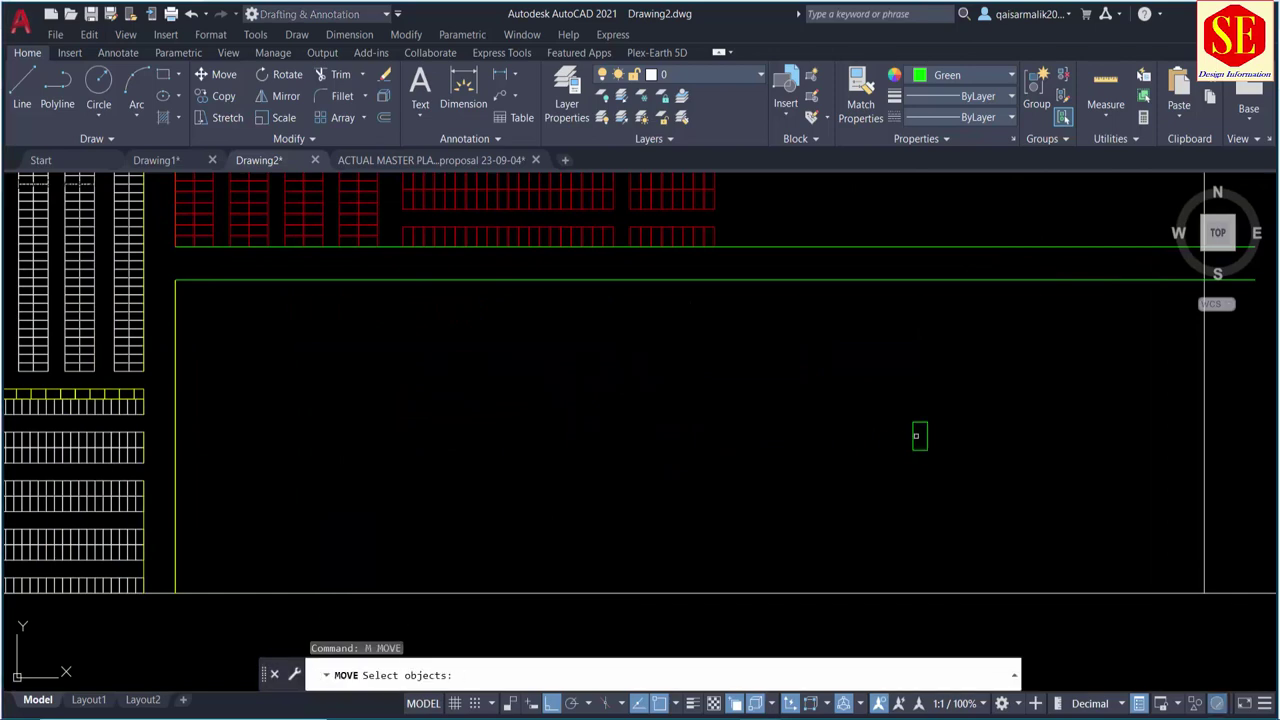
click(946, 466)
click(899, 423)
key(Return)
click(920, 434)
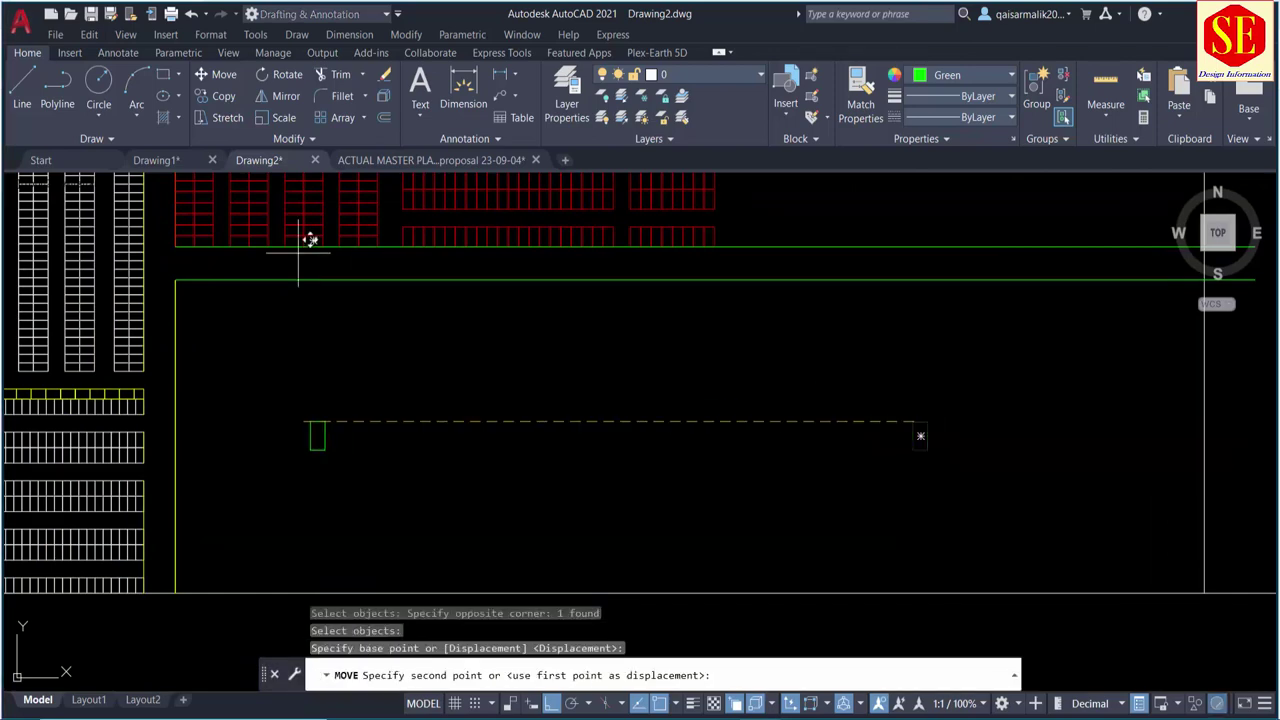
scroll(185, 255, up, 5)
click(160, 277)
key(Escape)
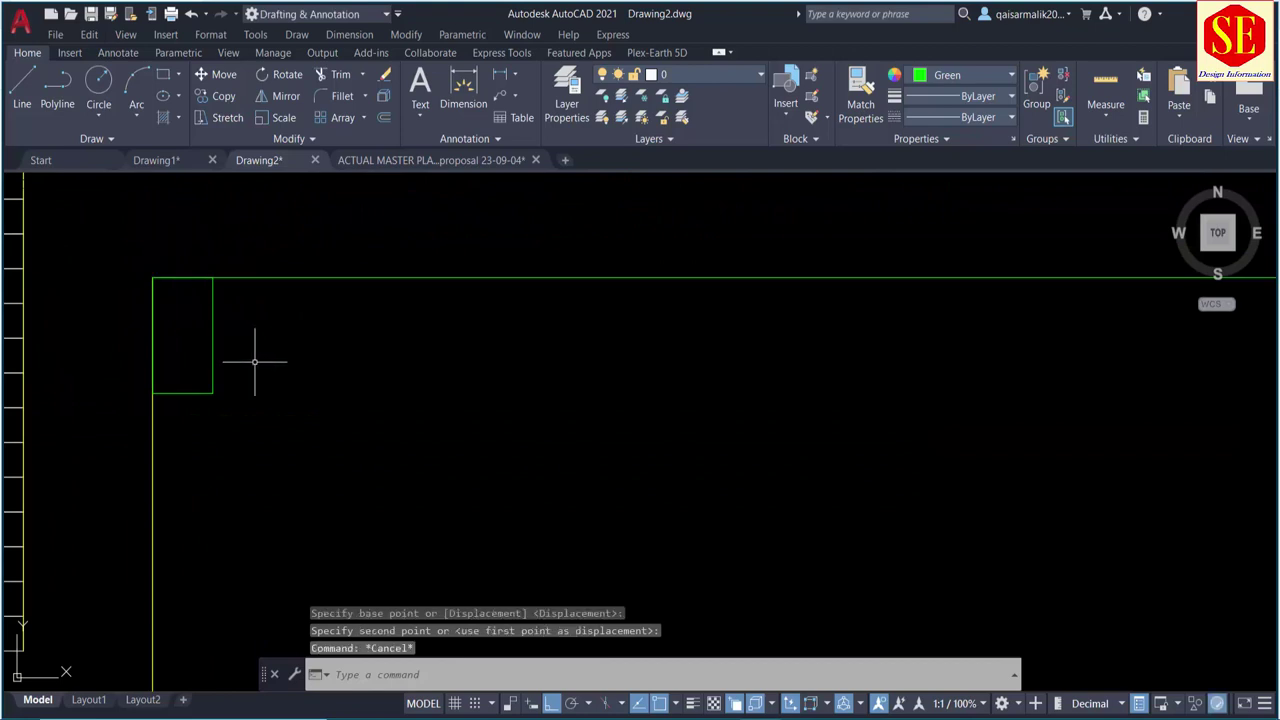
key(Escape)
text(c)
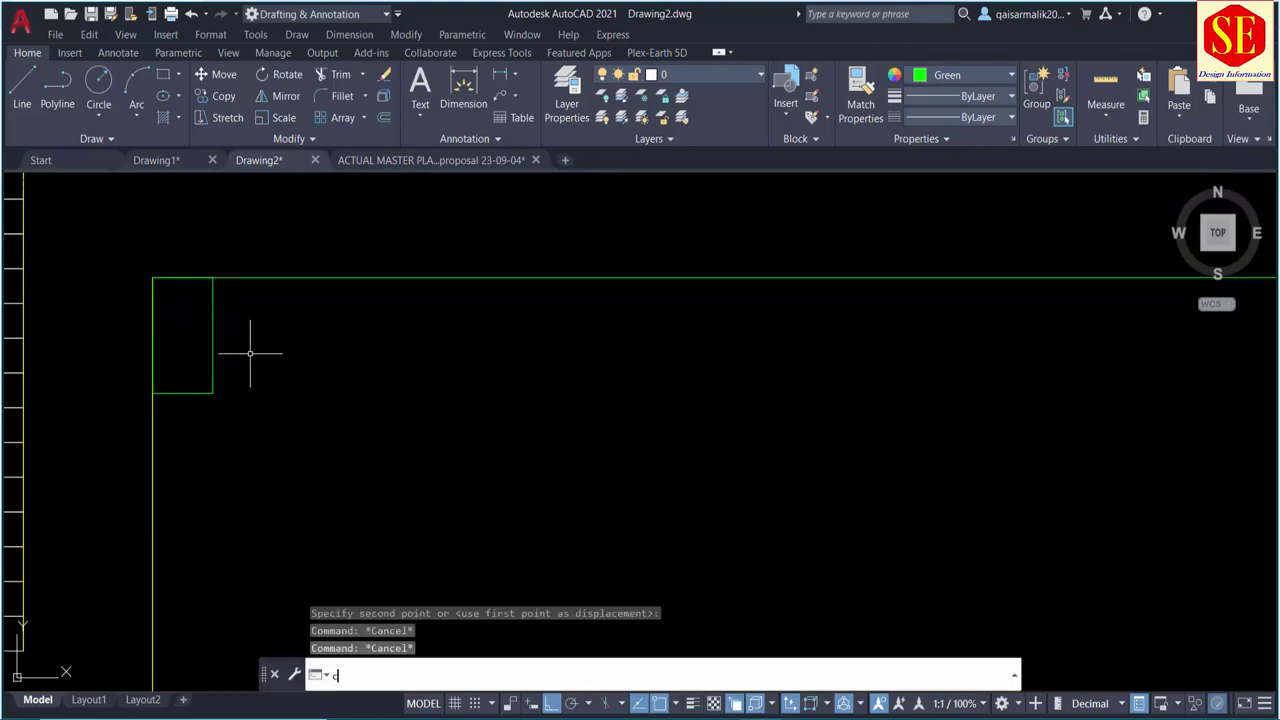
Step: Copy the stall 14 times corner to corner, forming a row along the road edge
text(o)
key(Return)
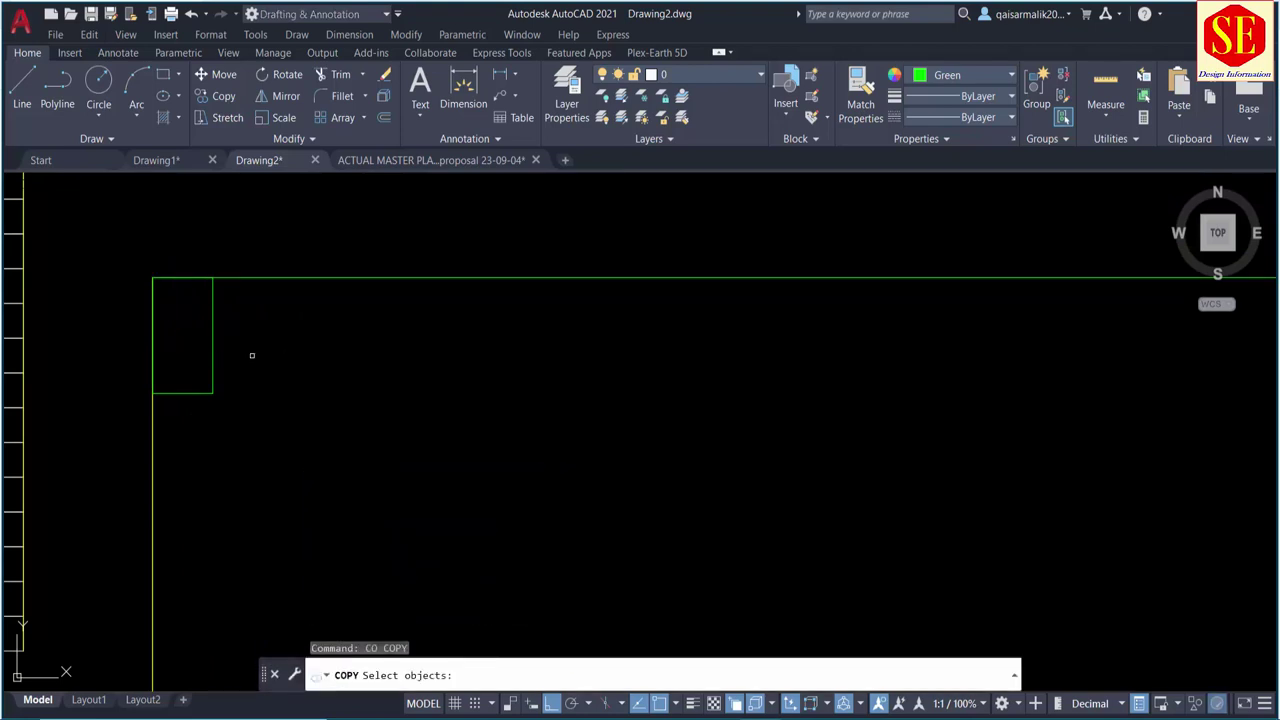
click(213, 365)
key(Return)
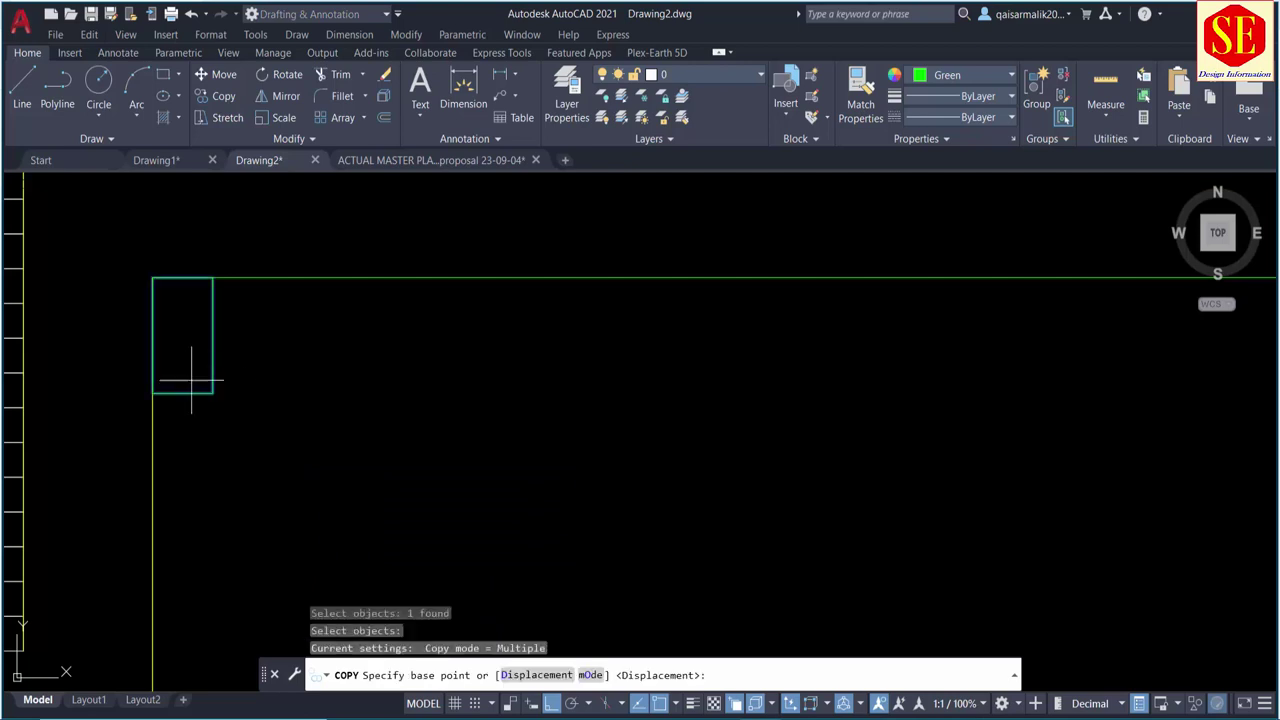
click(152, 392)
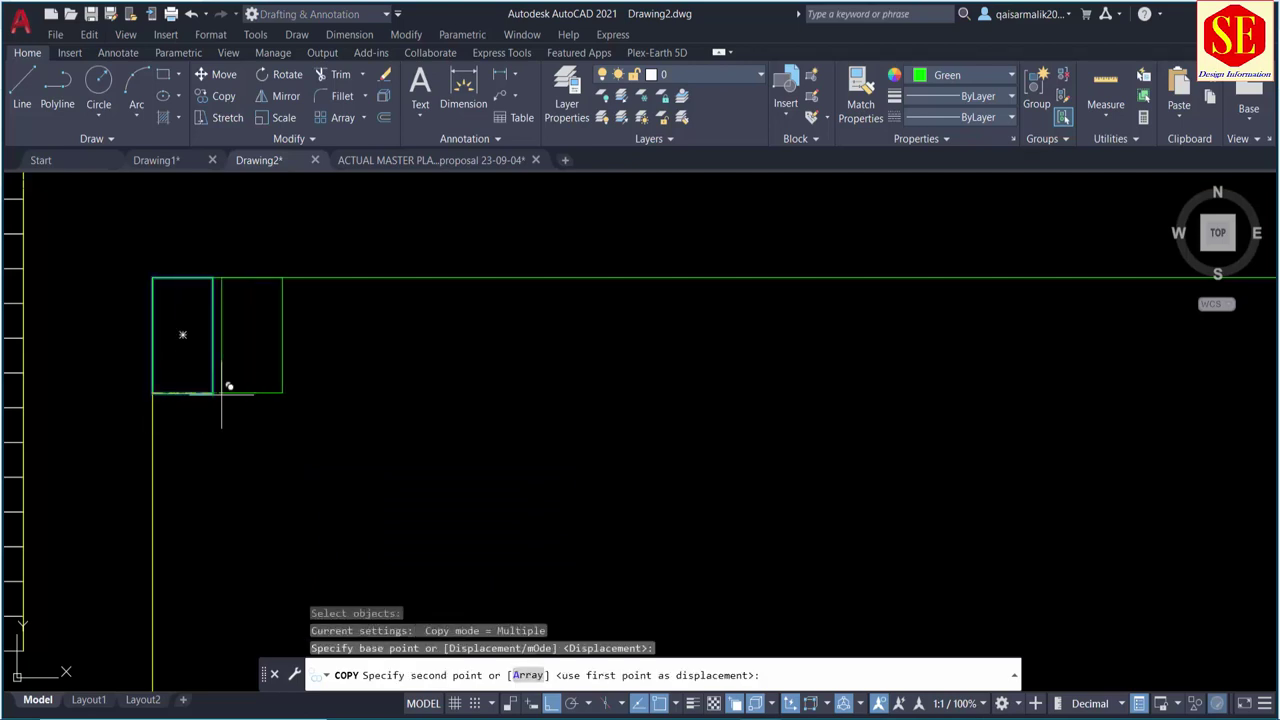
click(213, 392)
click(273, 392)
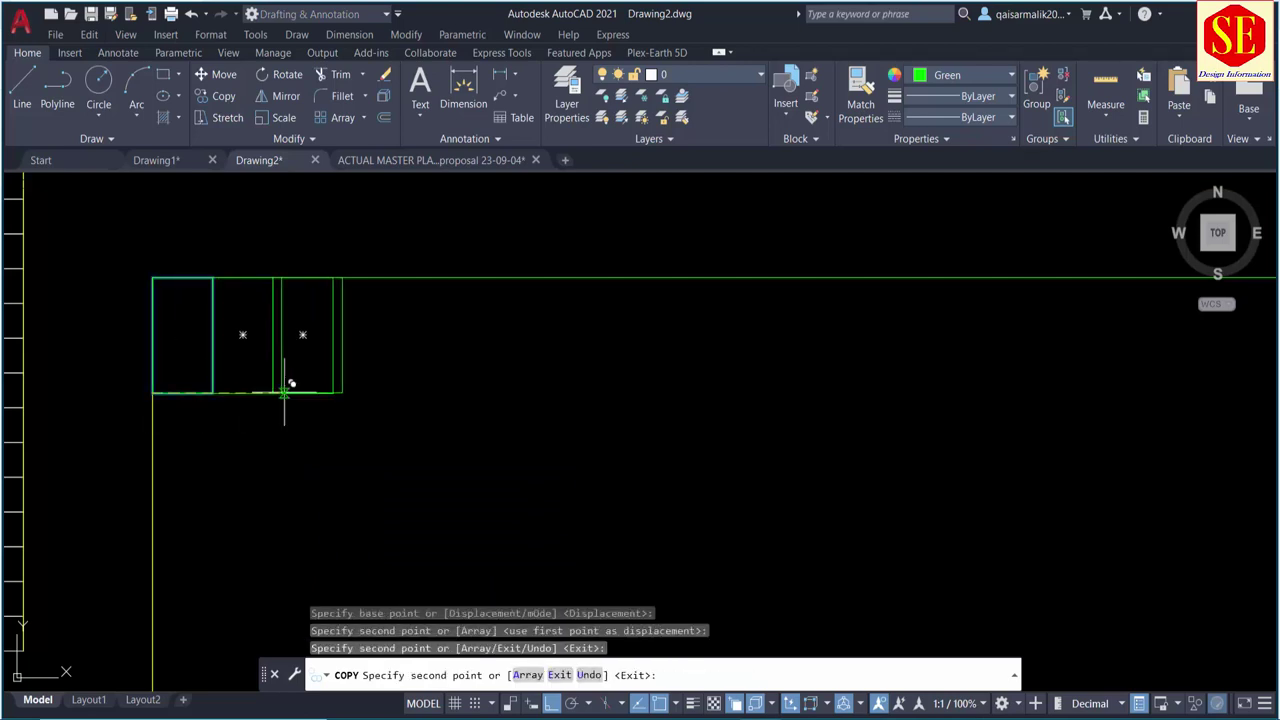
click(333, 392)
click(393, 392)
click(453, 392)
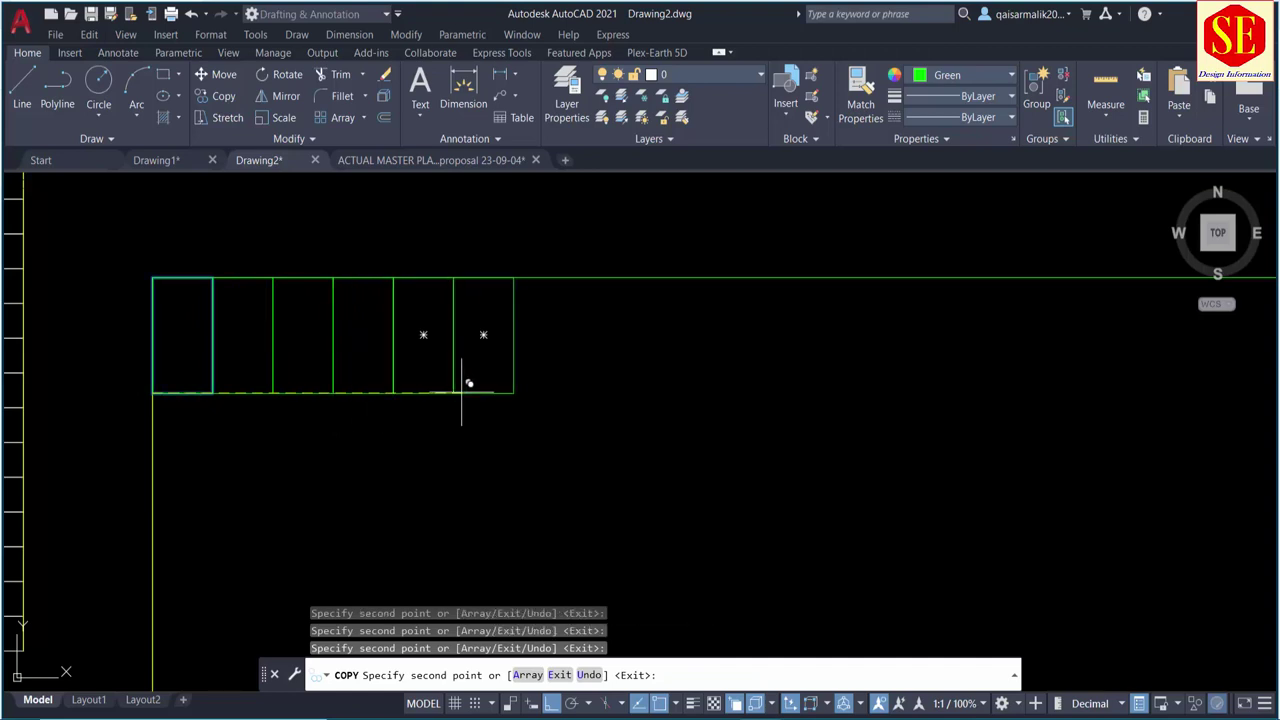
click(513, 392)
click(573, 392)
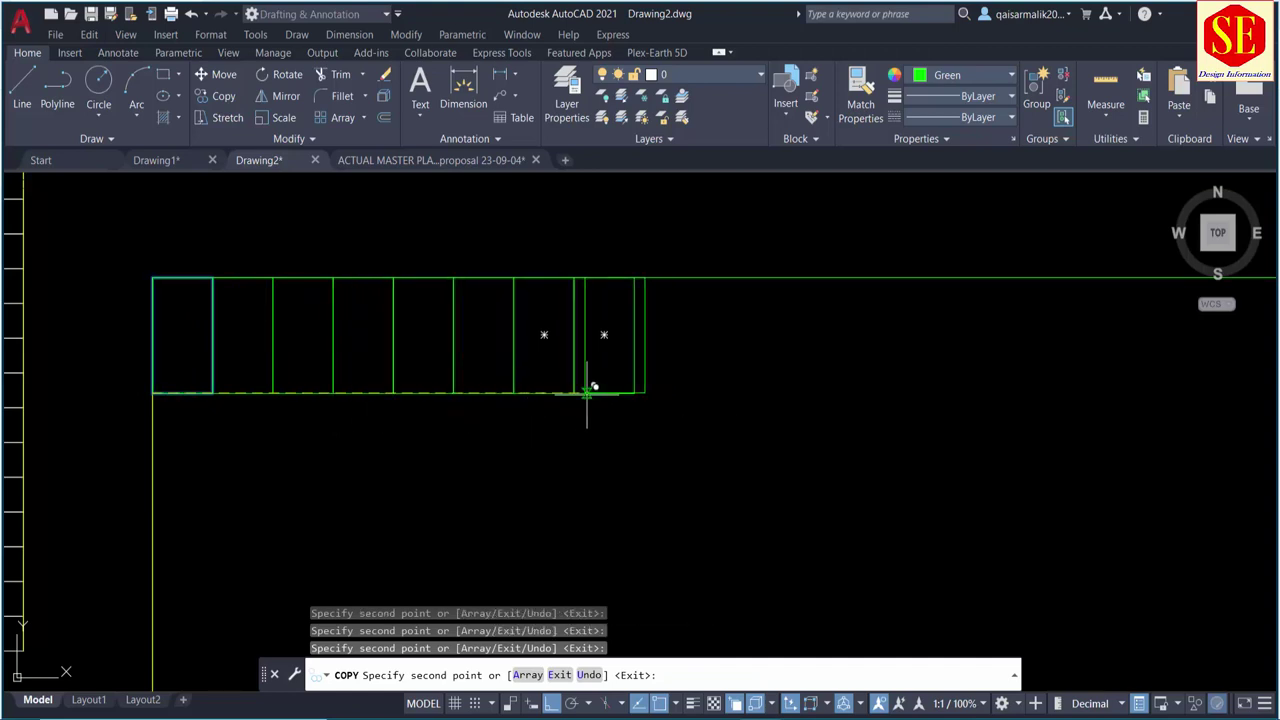
click(634, 392)
click(695, 392)
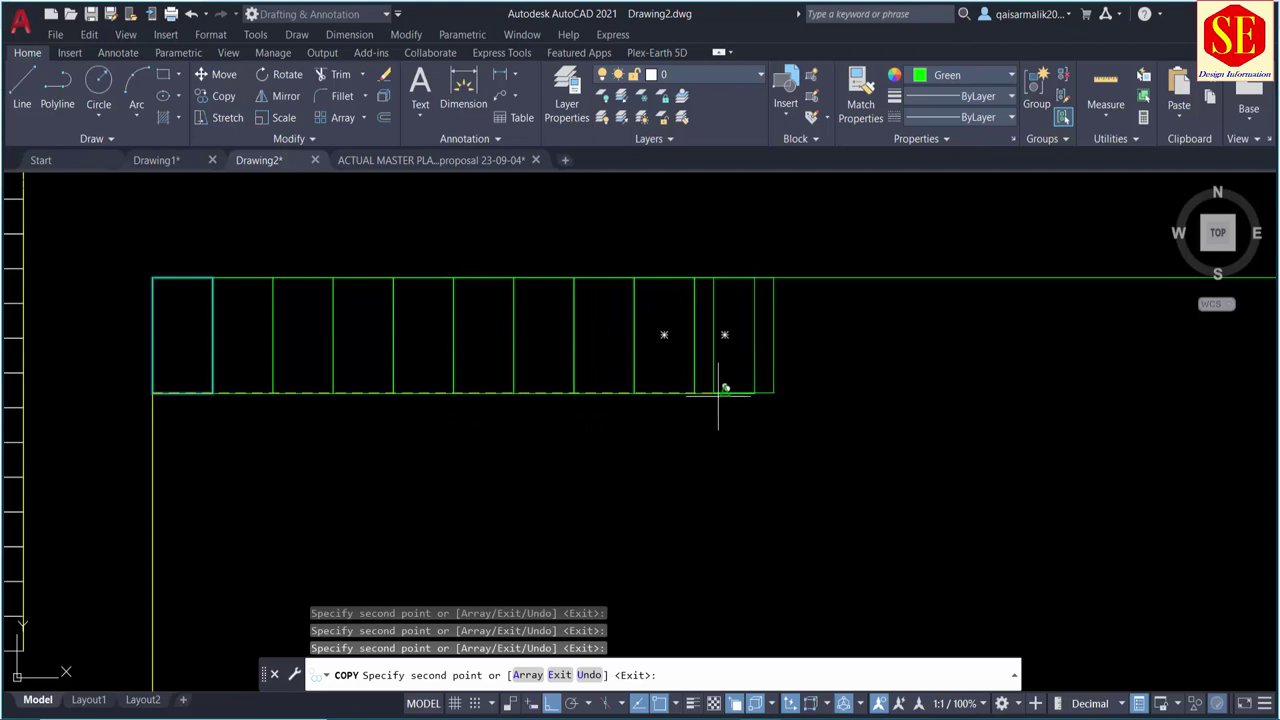
click(755, 392)
click(815, 392)
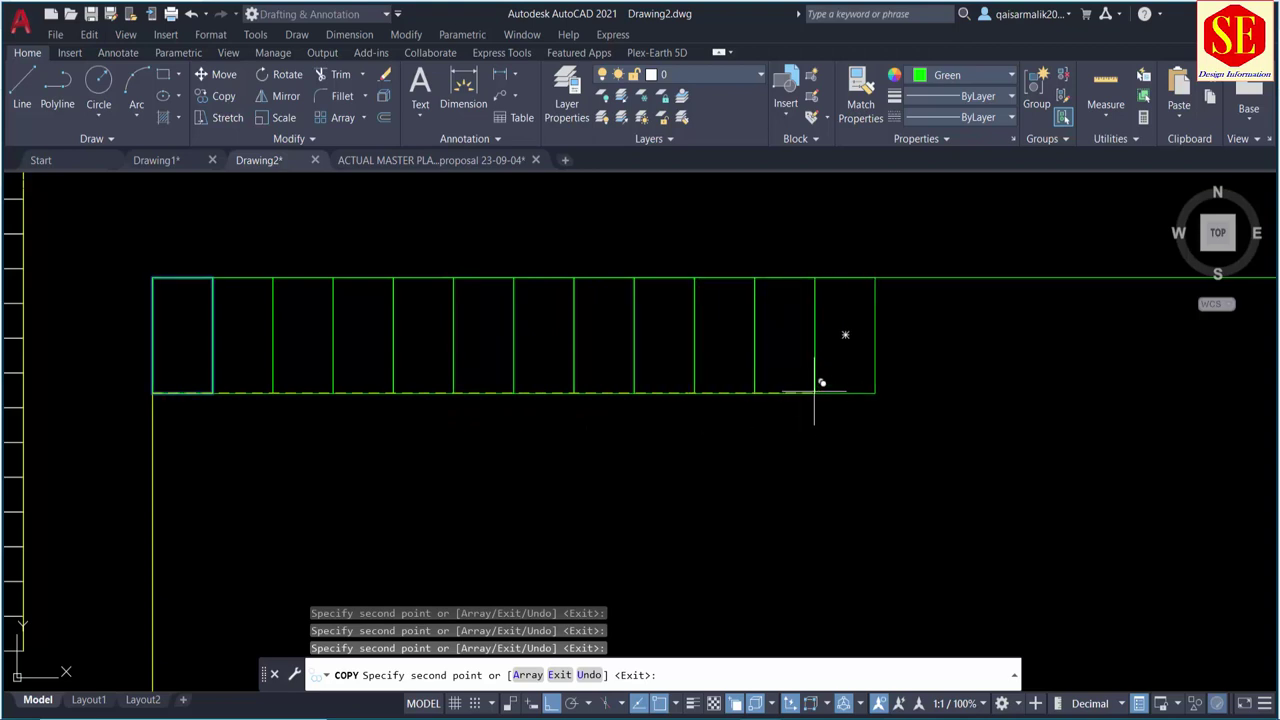
click(875, 392)
click(935, 392)
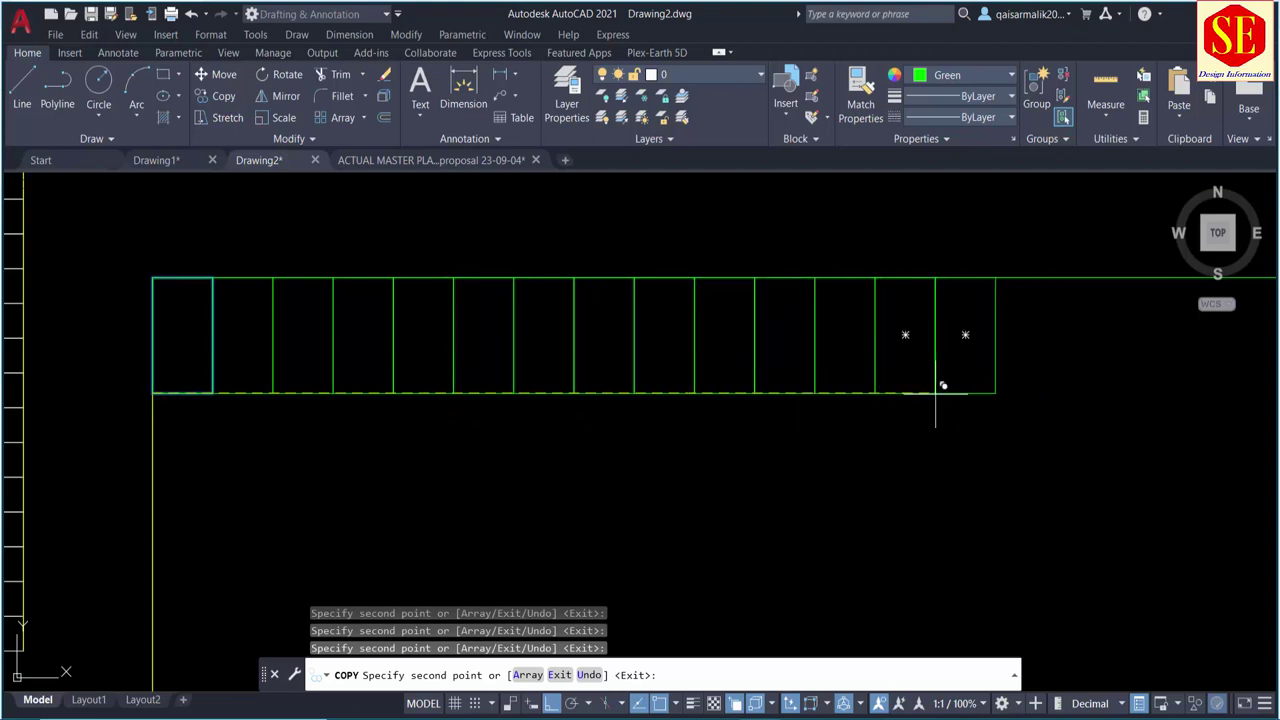
click(995, 392)
scroll(970, 395, down, 2)
key(Escape)
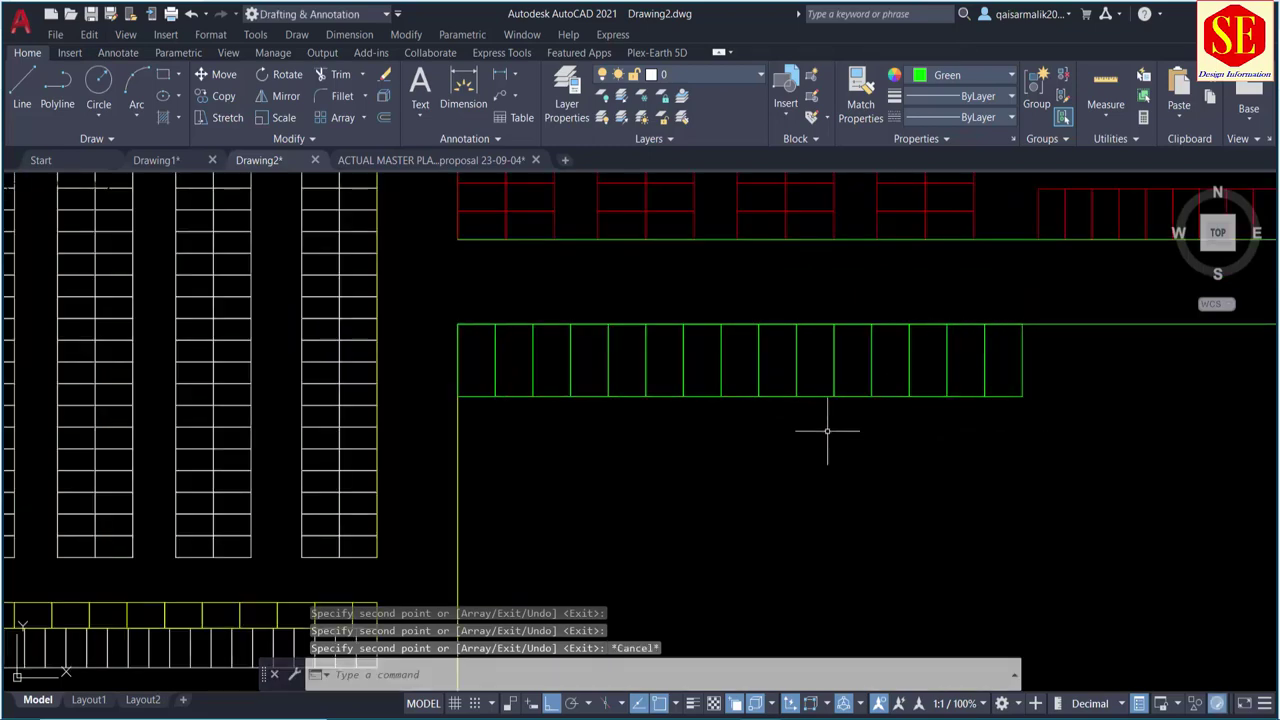
Step: Copy the green stall row directly beneath itself to form a double row
scroll(930, 395, down, 3)
mouse_move(923, 386)
middle_down()
mouse_move(946, 419)
mouse_move(840, 480)
middle_up()
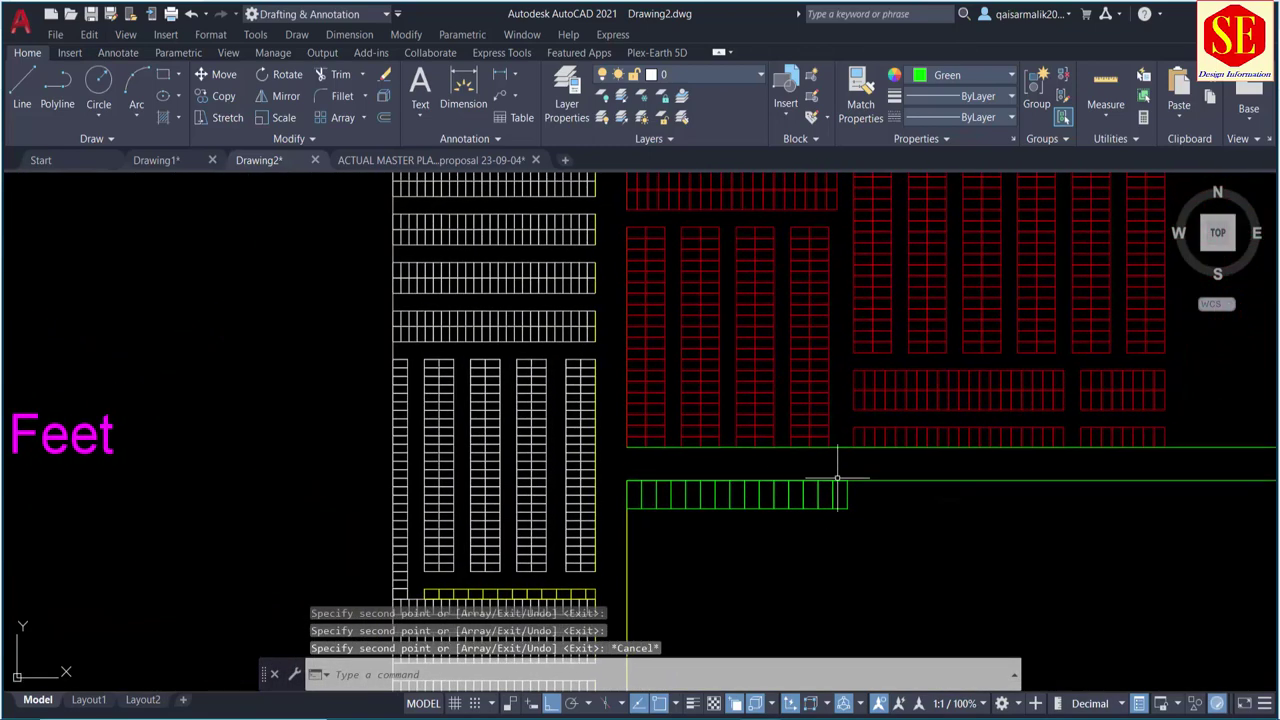
scroll(840, 478, up, 2)
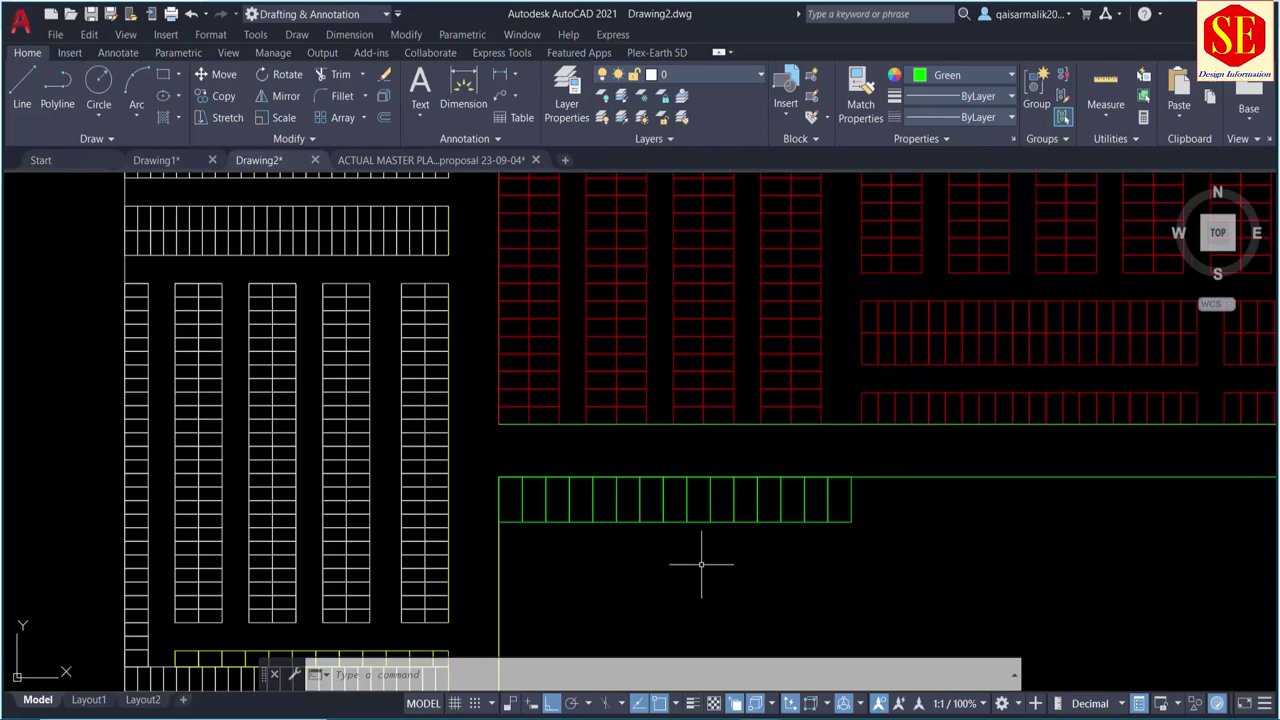
middle_drag(701, 564, 655, 510)
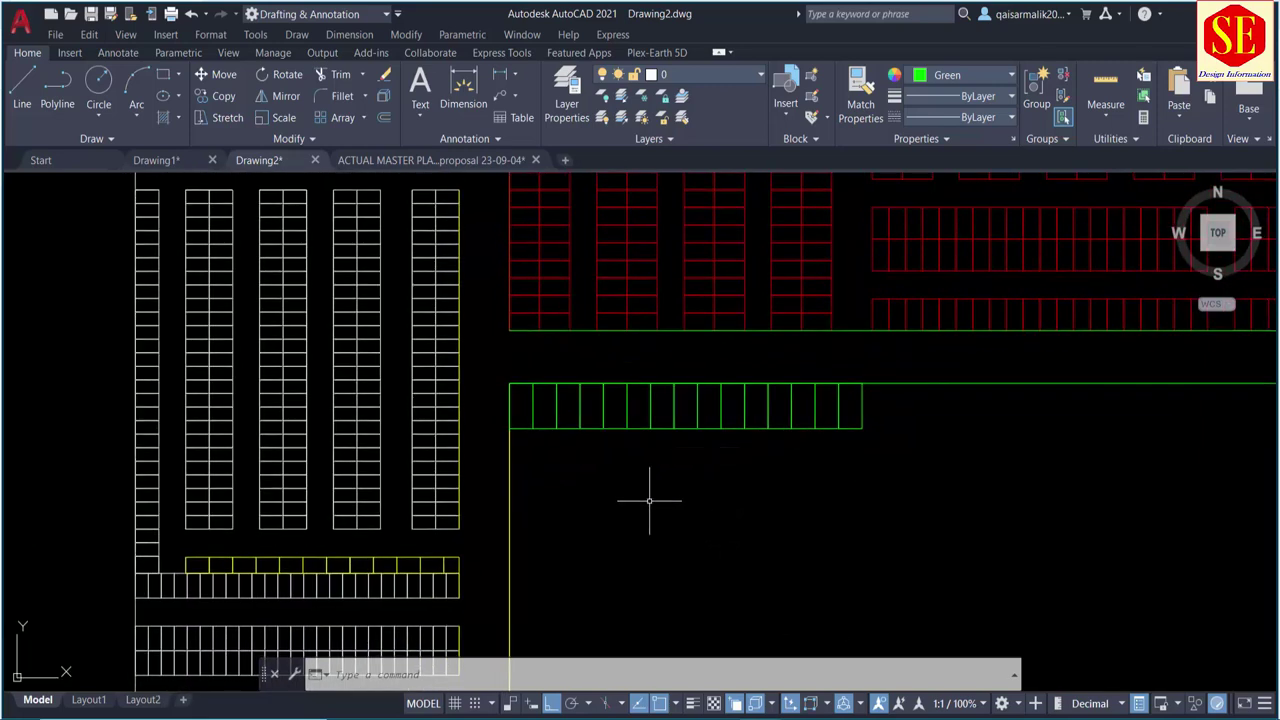
text(co)
key(Return)
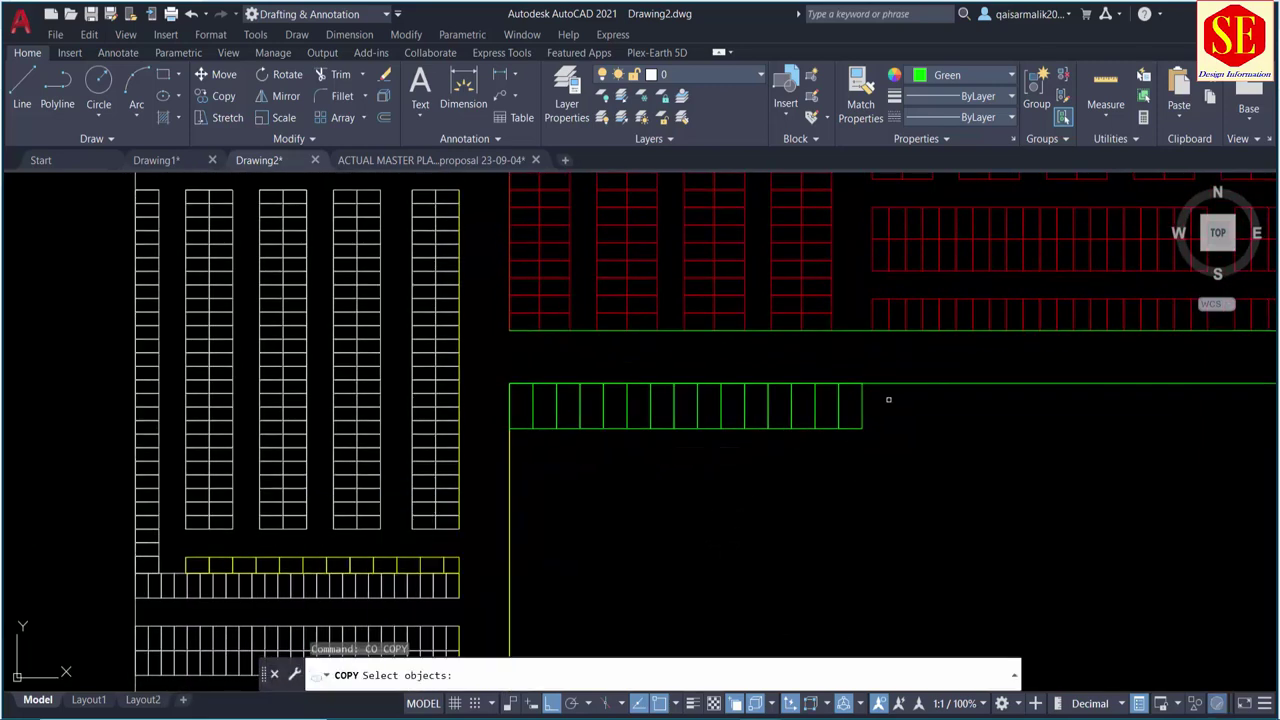
click(521, 445)
key(Return)
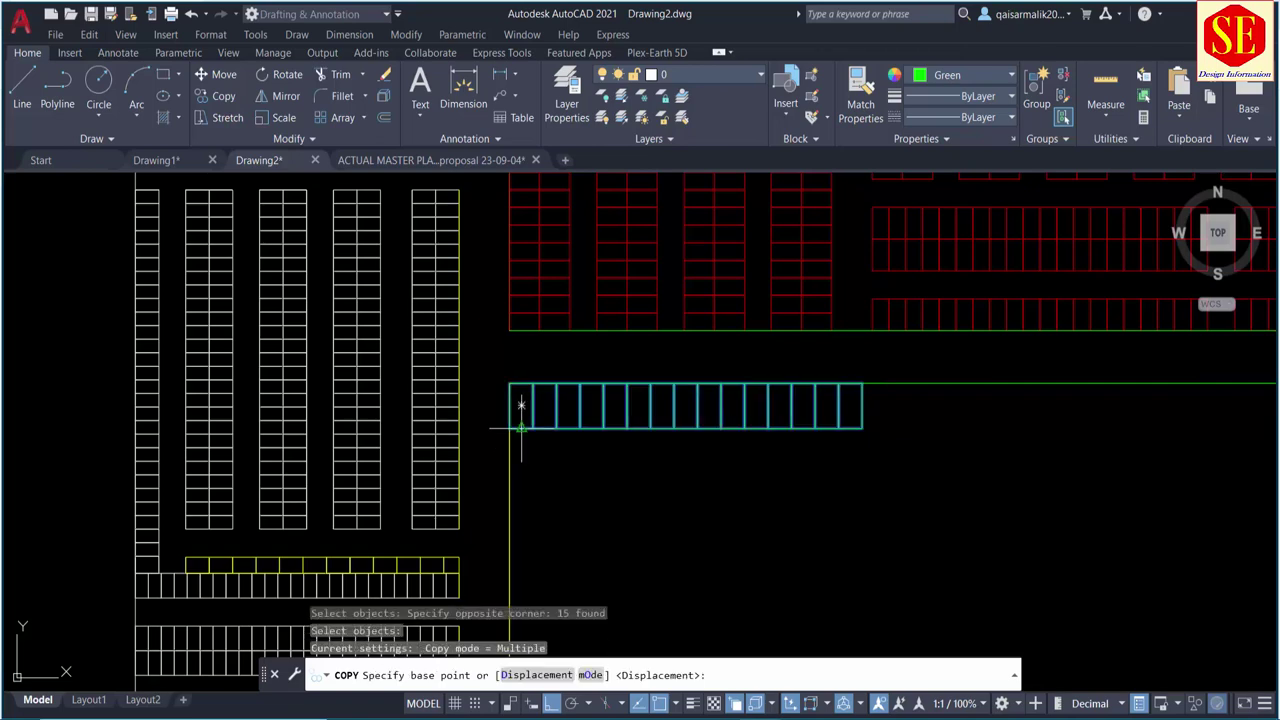
click(521, 405)
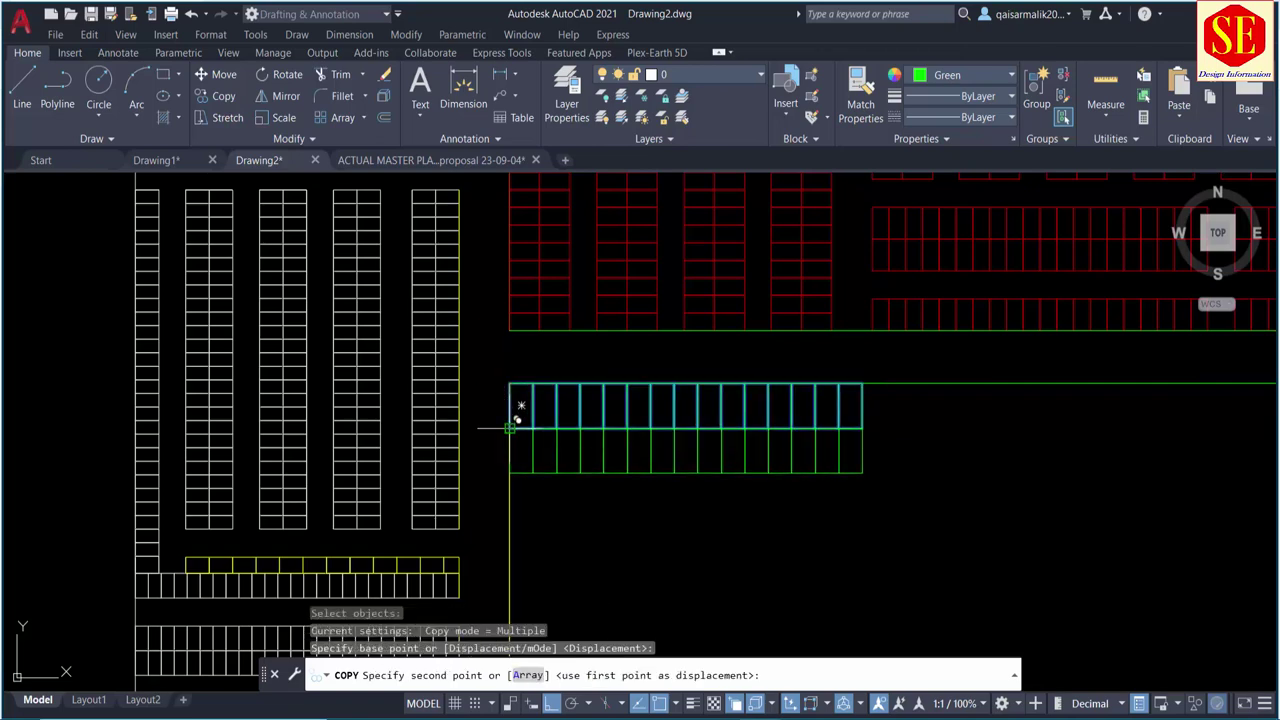
click(512, 430)
key(Escape)
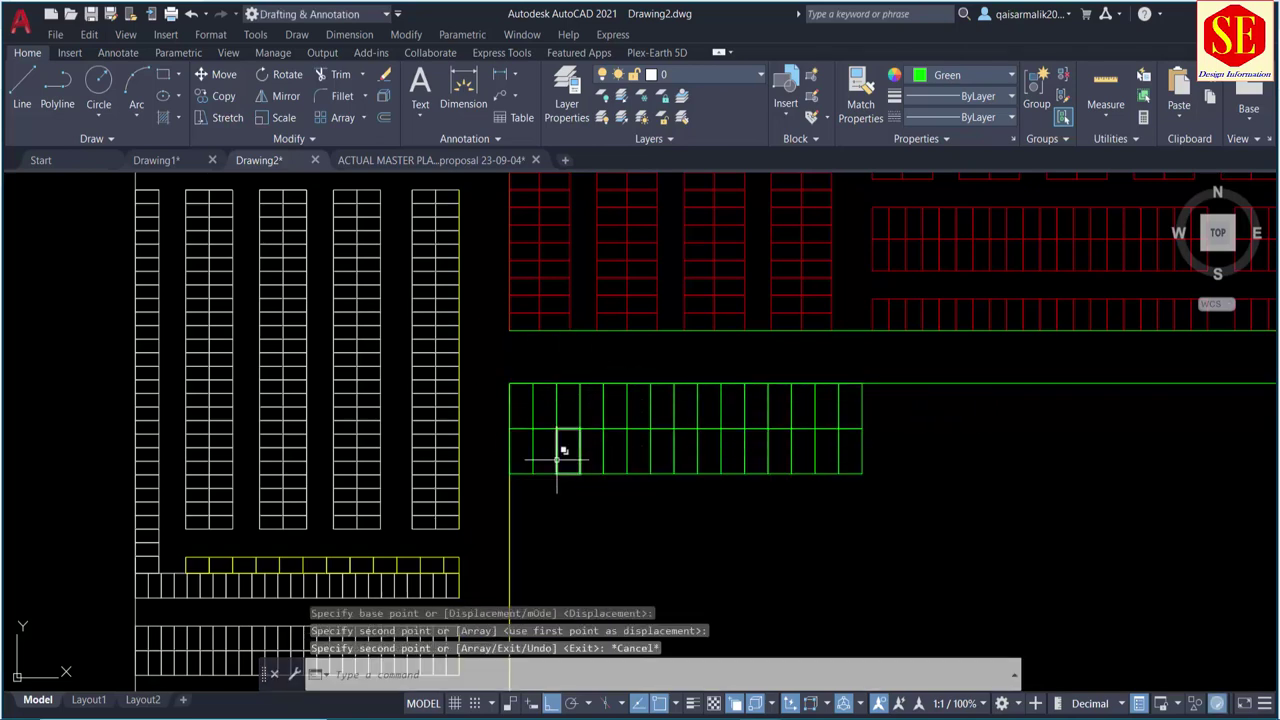
Step: Draw a horizontal aisle line under the green stalls and offset it 40 units down
middle_drag(738, 492, 638, 500)
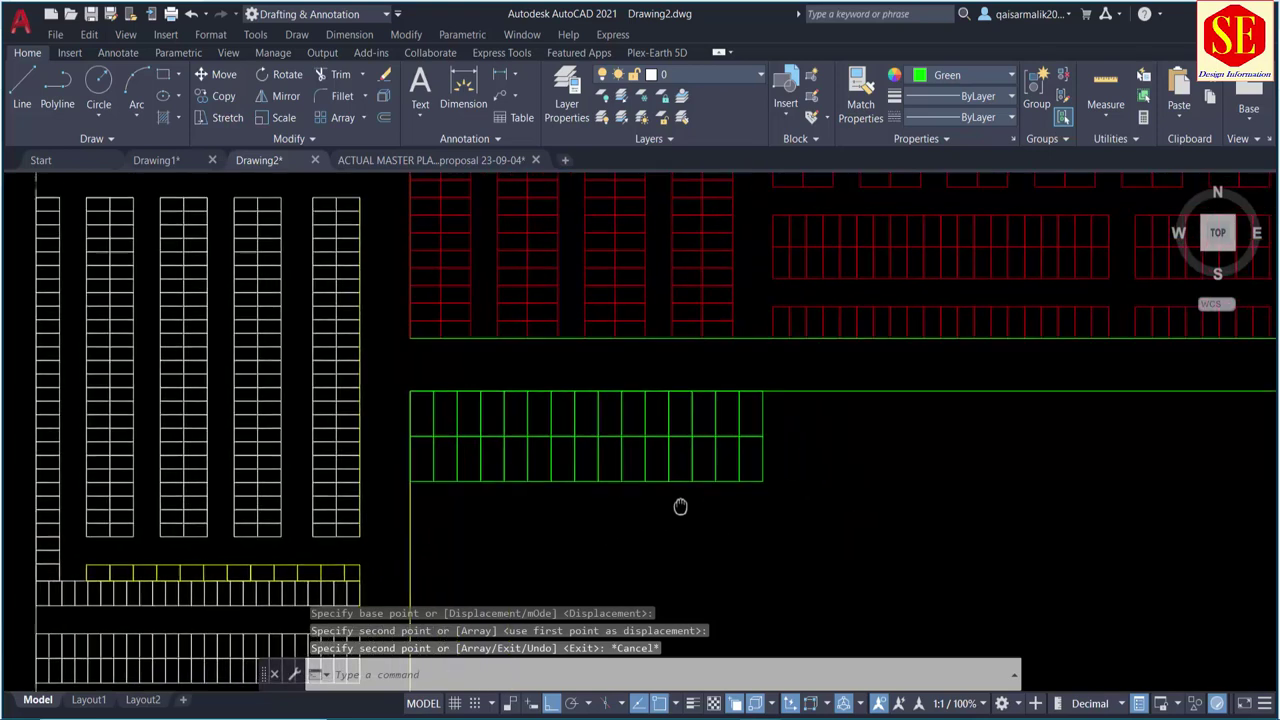
text(l)
key(Return)
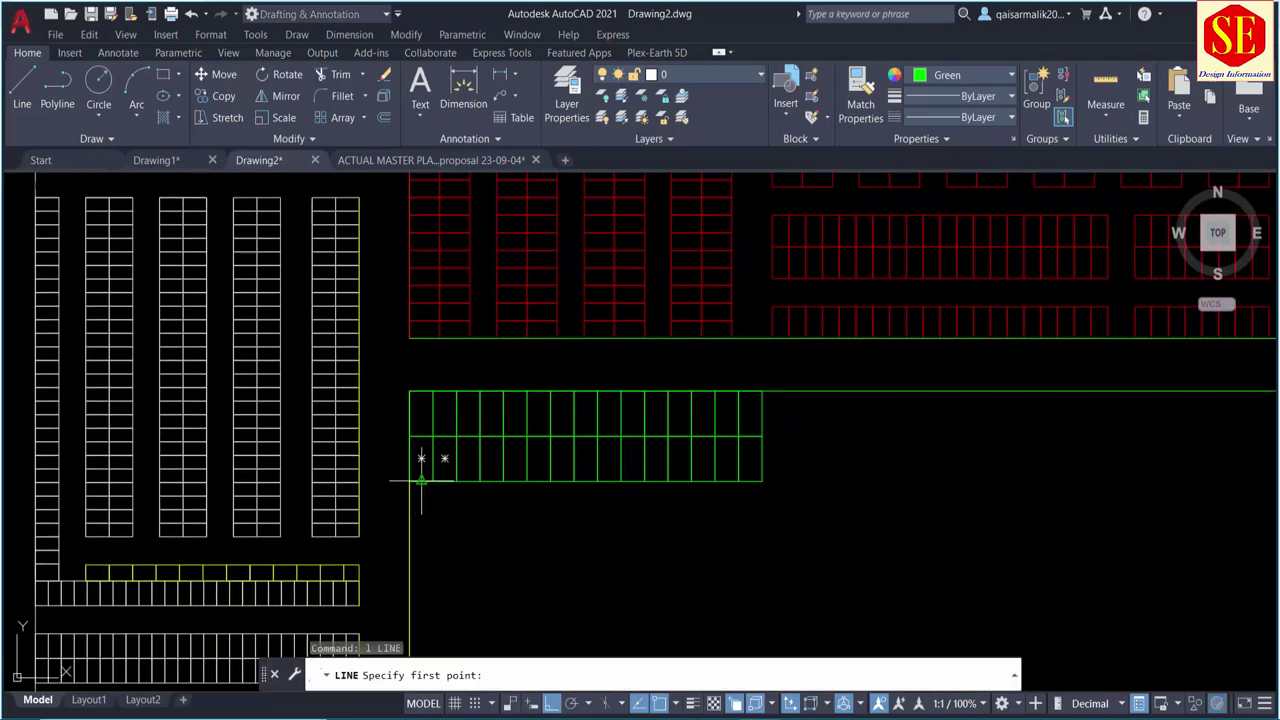
click(410, 481)
click(1071, 519)
key(Escape)
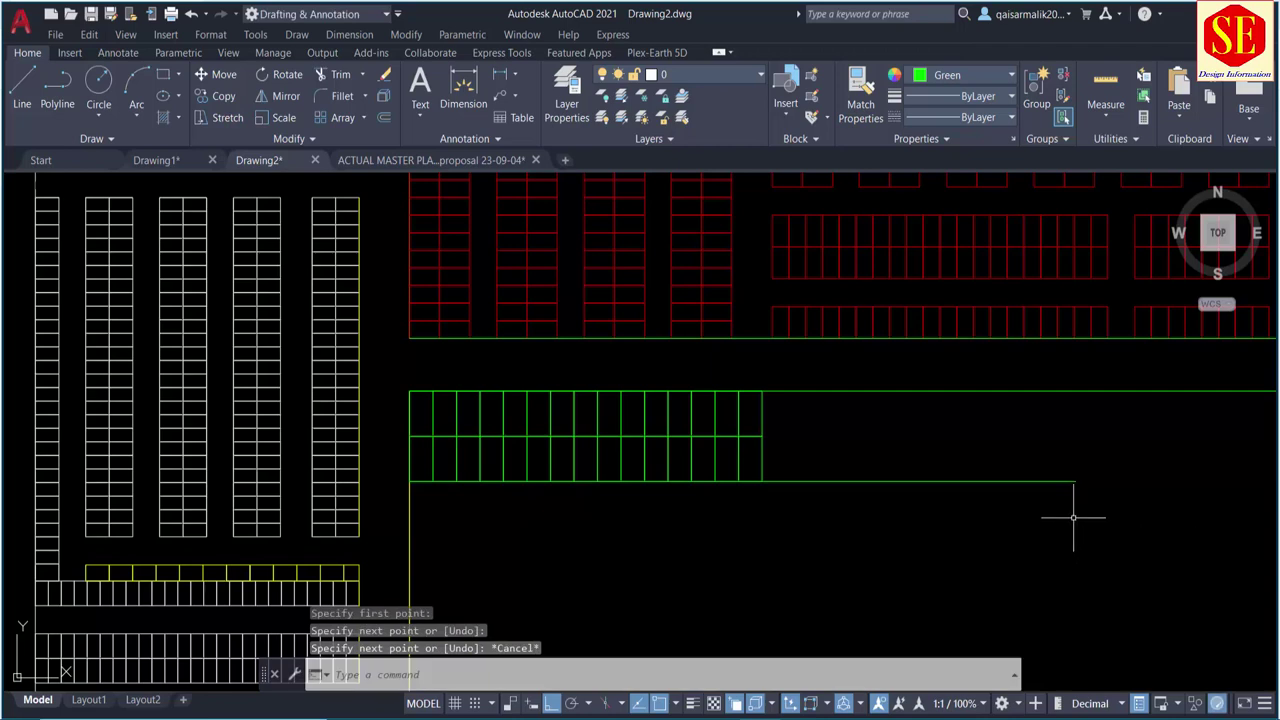
text(o)
key(Return)
key(Return)
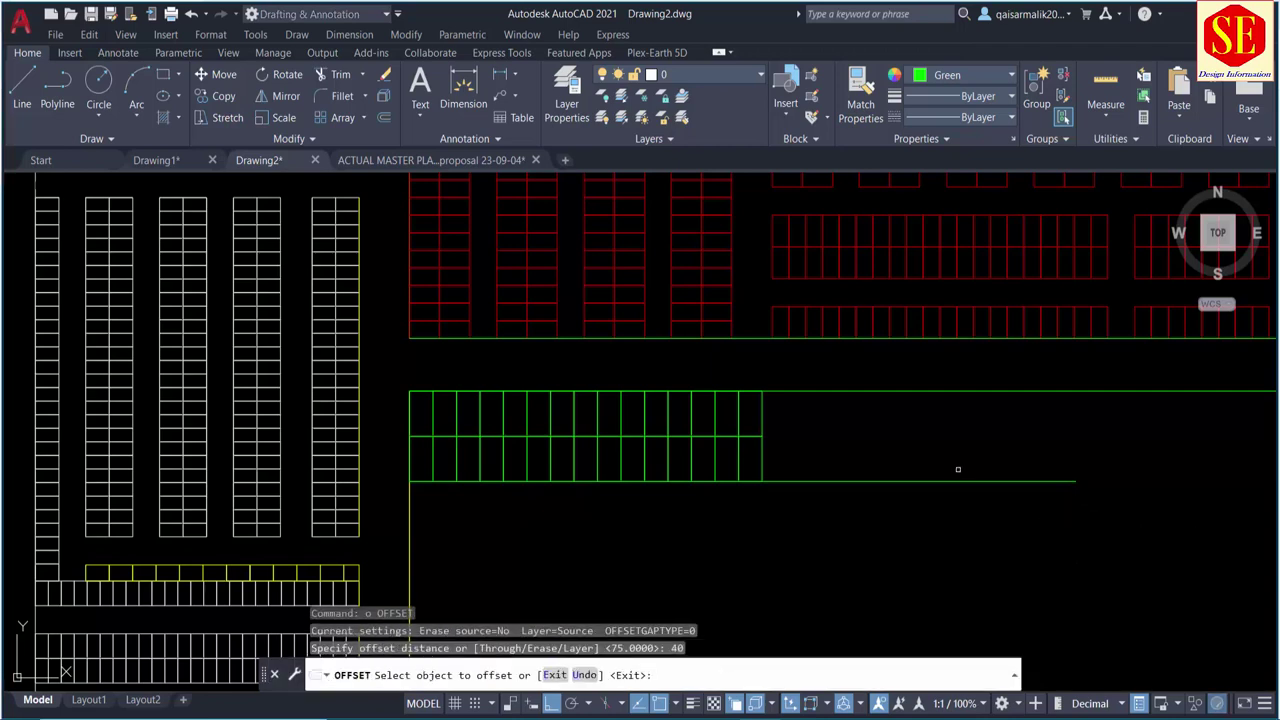
click(955, 481)
click(930, 545)
key(Escape)
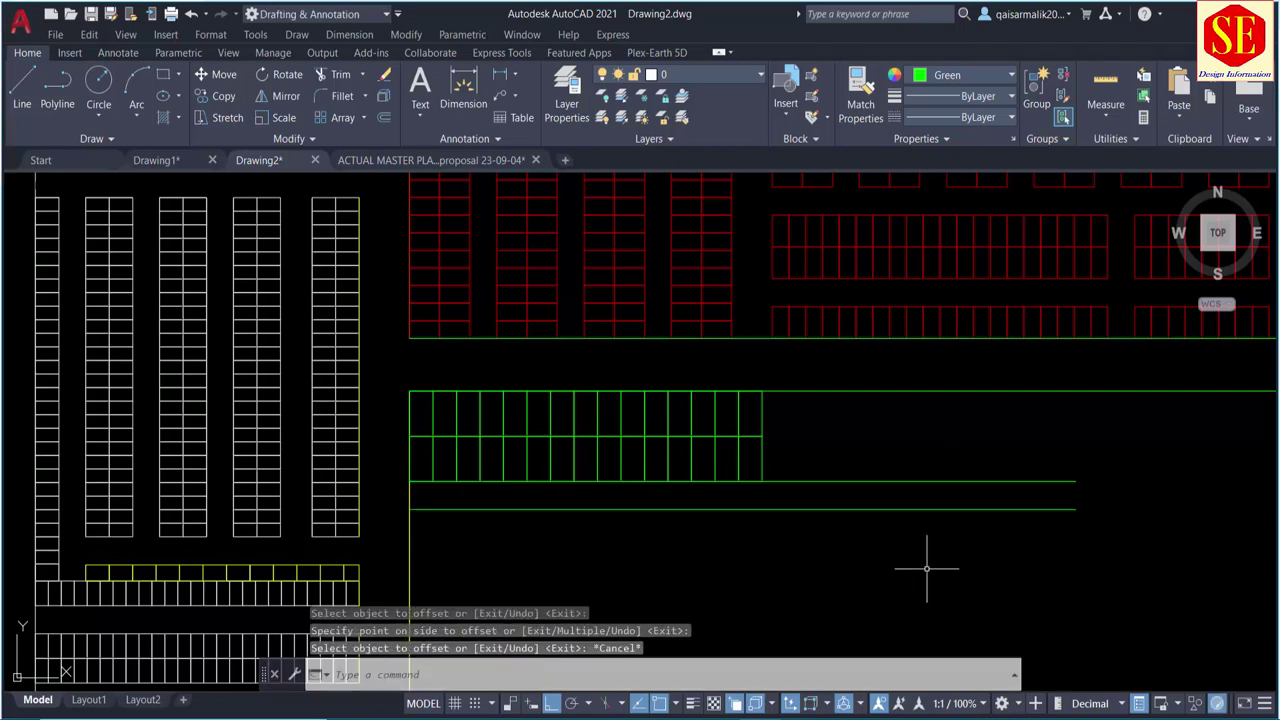
Step: Copy the green stall block below the new aisle lines
text(co)
key(Return)
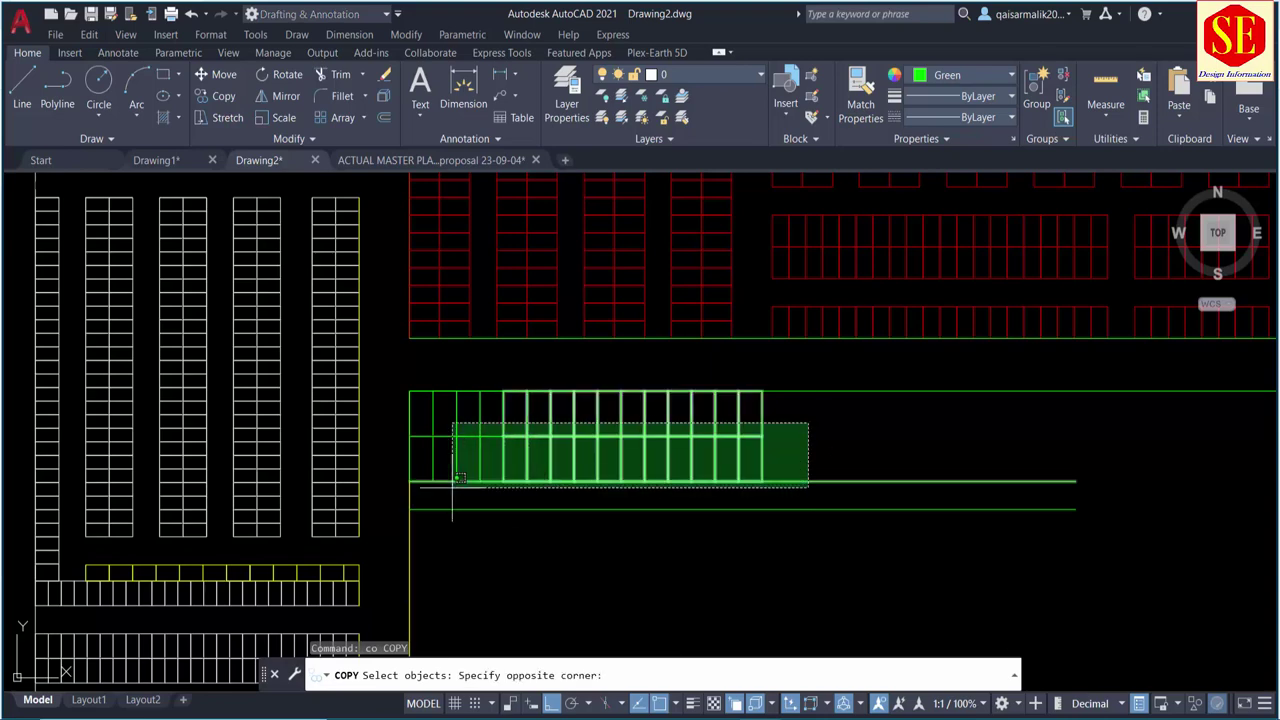
click(428, 448)
key(Return)
click(409, 390)
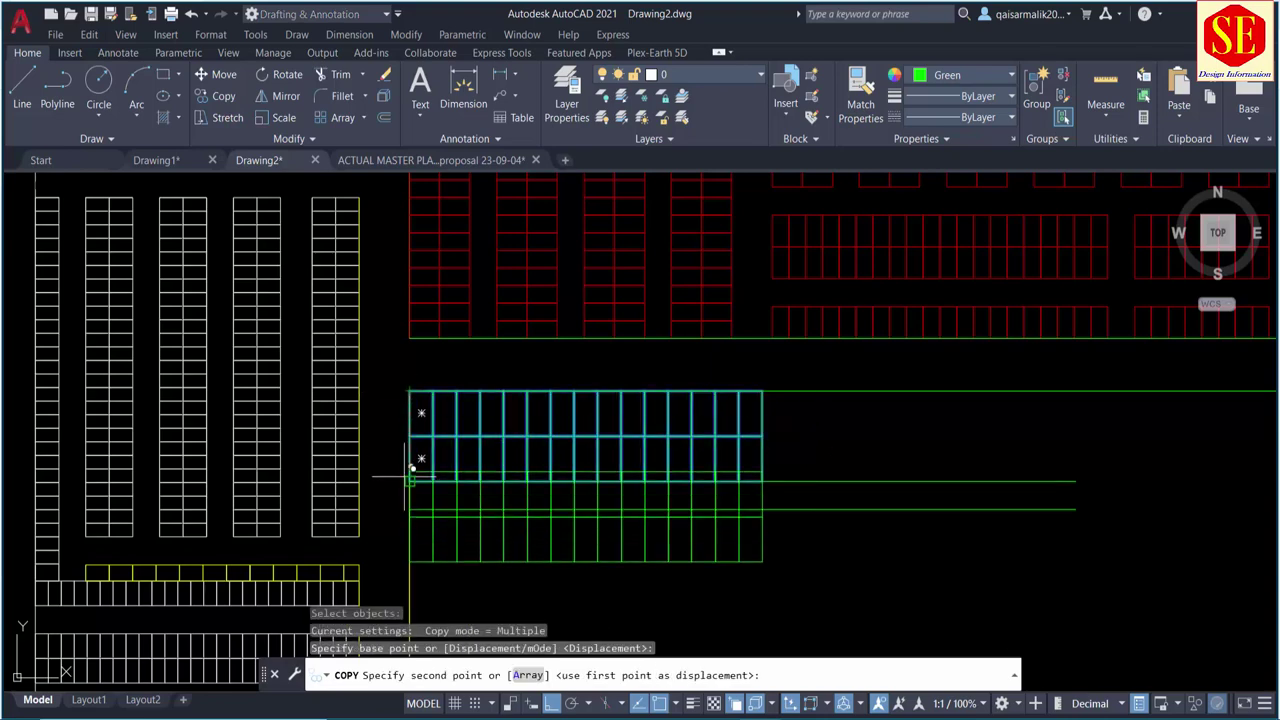
click(409, 509)
key(Escape)
Step: Draw another aisle line under the lower stall block and offset it 40 units down
middle_drag(489, 554, 580, 350)
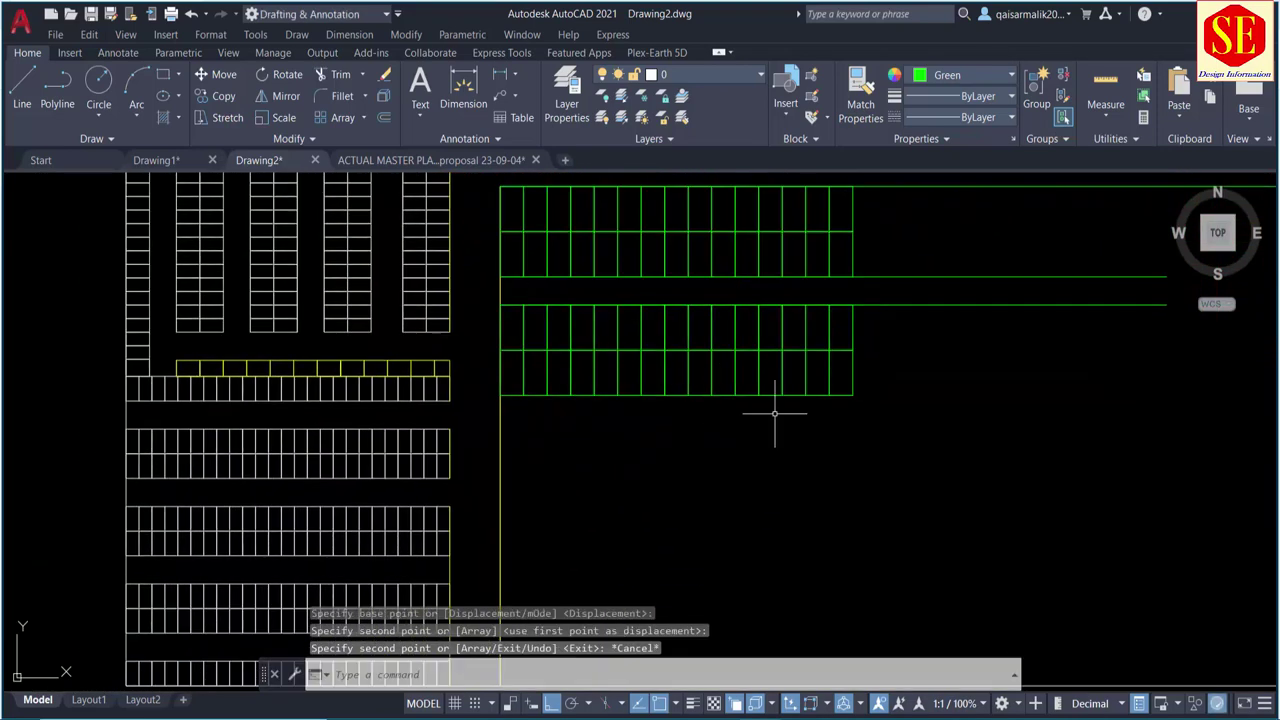
text(l)
key(Return)
click(500, 395)
click(1040, 430)
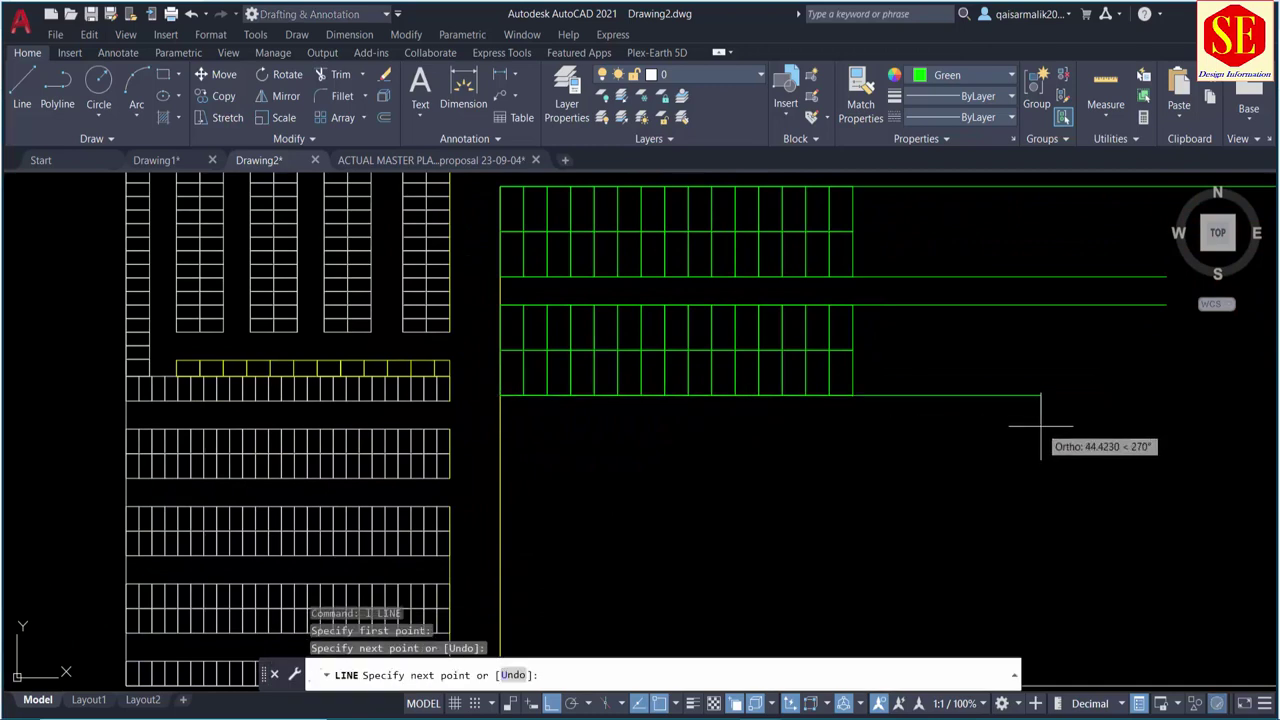
key(Escape)
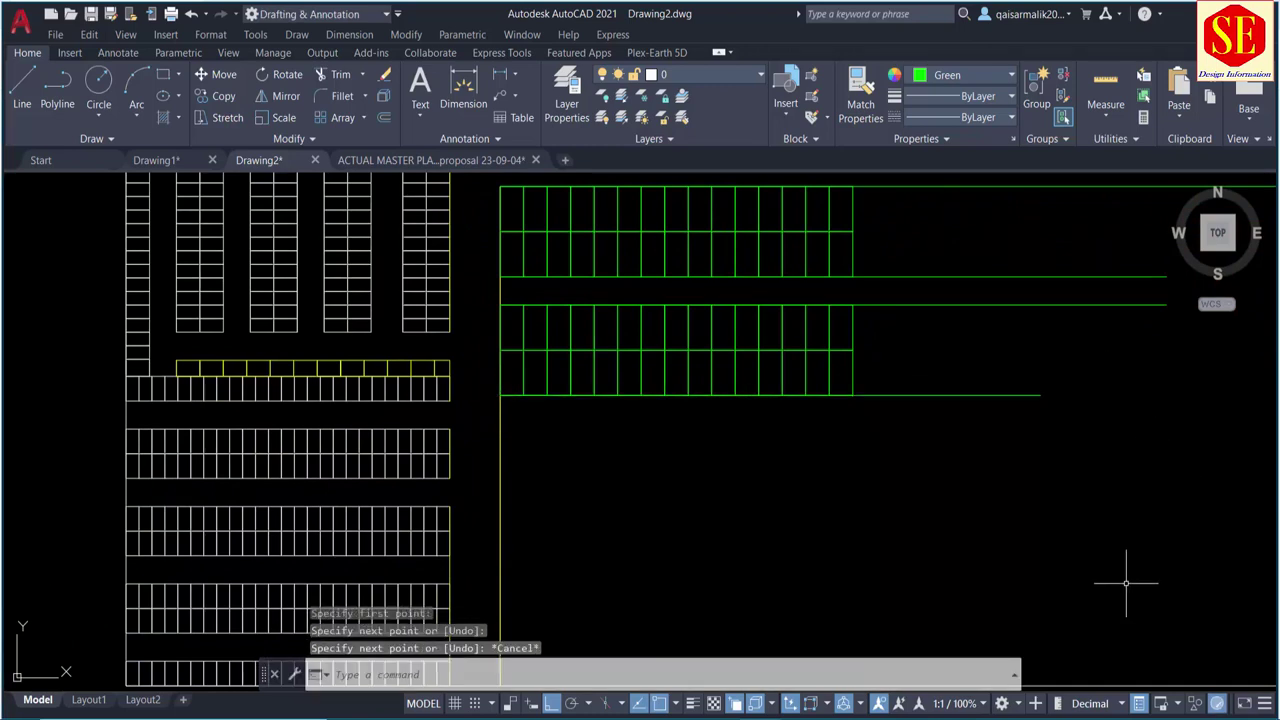
text(o)
key(Return)
key(Return)
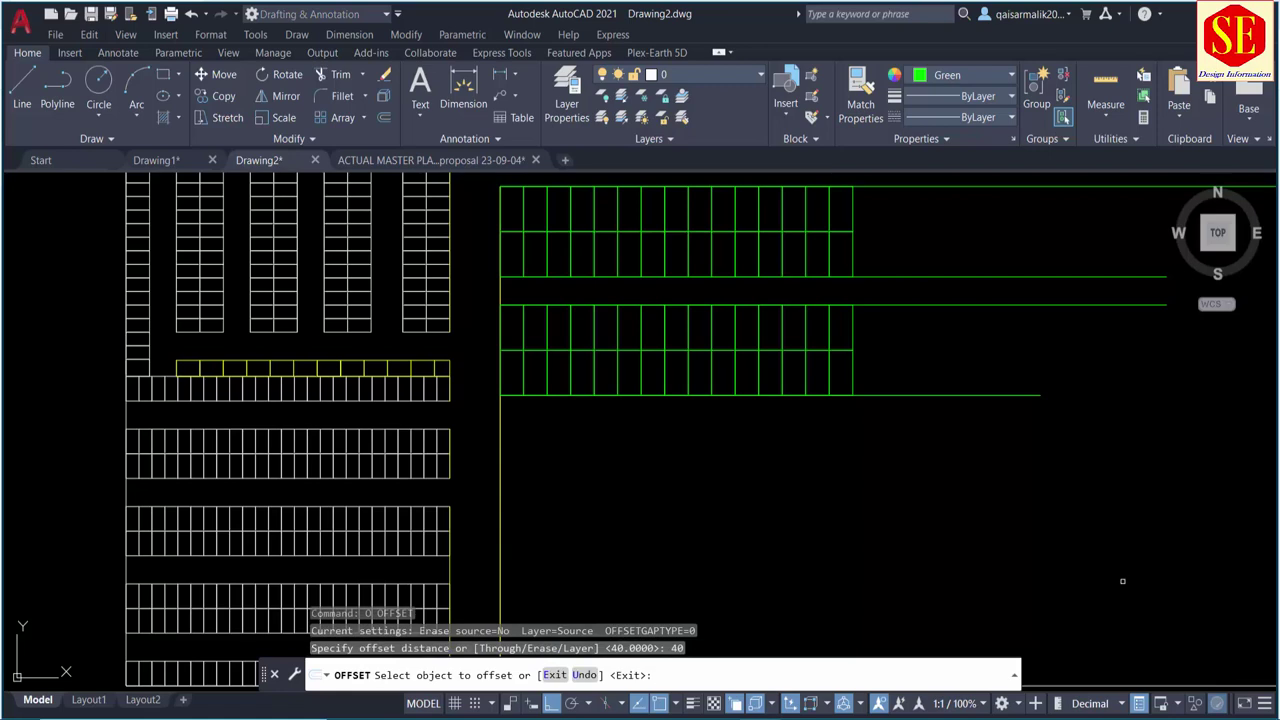
click(937, 397)
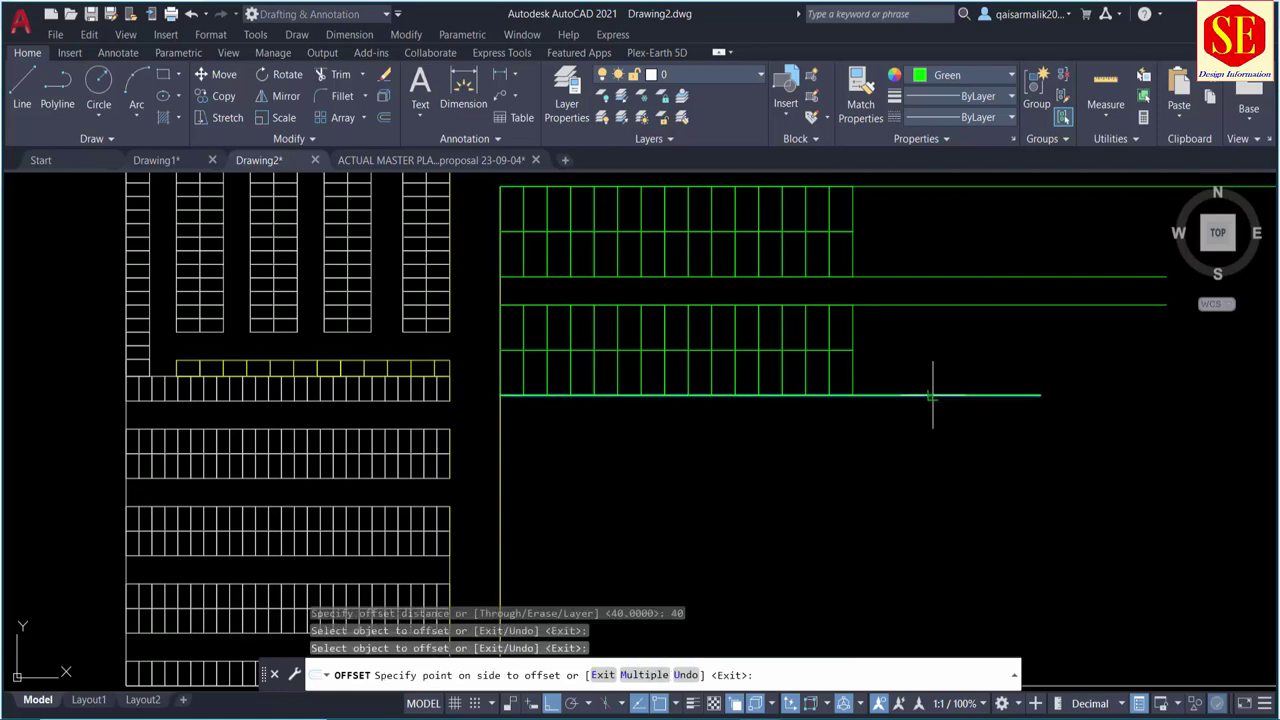
click(915, 440)
key(Escape)
Step: Copy both green stall blocks below the lower aisle lines
text(o)
key(Return)
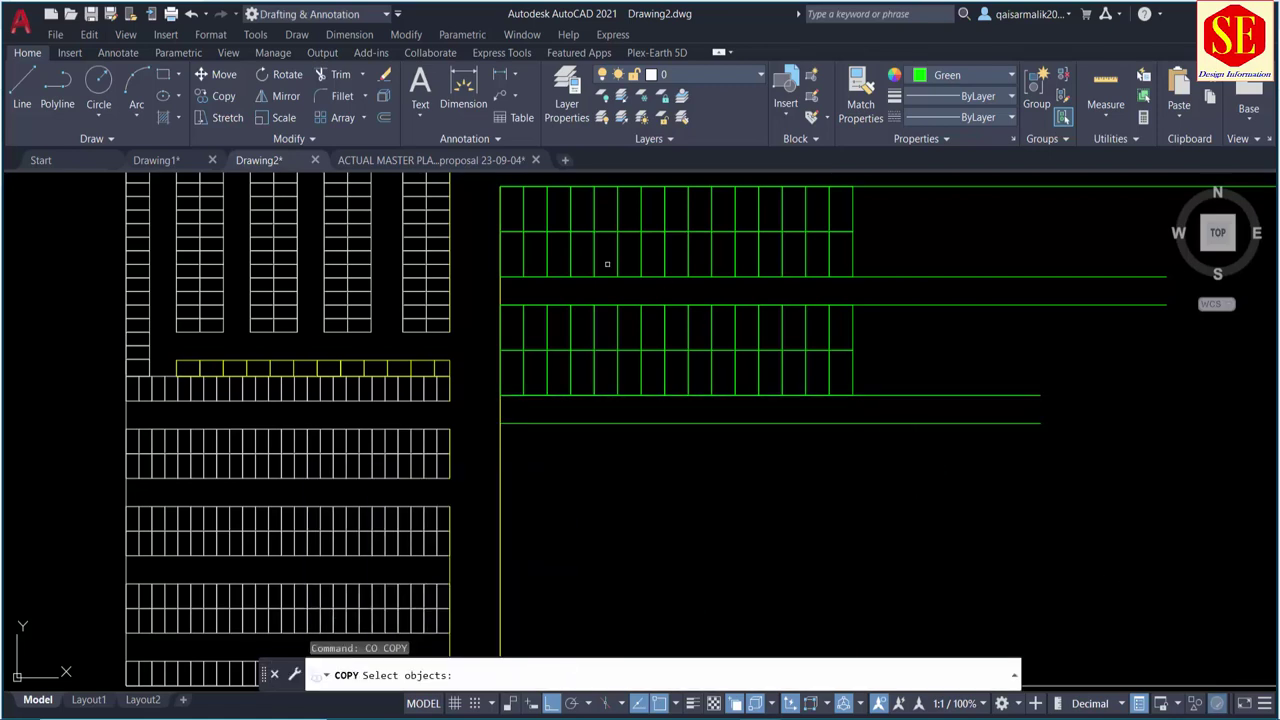
middle_drag(568, 246, 591, 364)
click(512, 296)
click(958, 575)
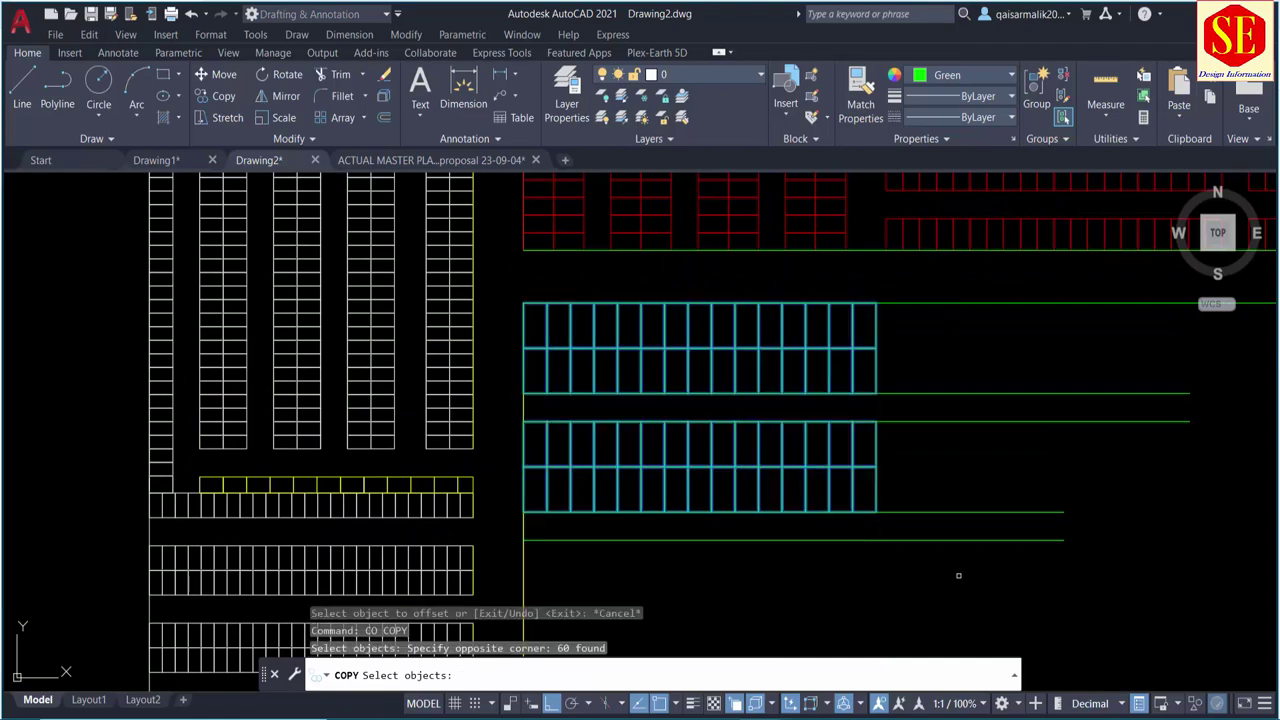
key(Return)
click(524, 302)
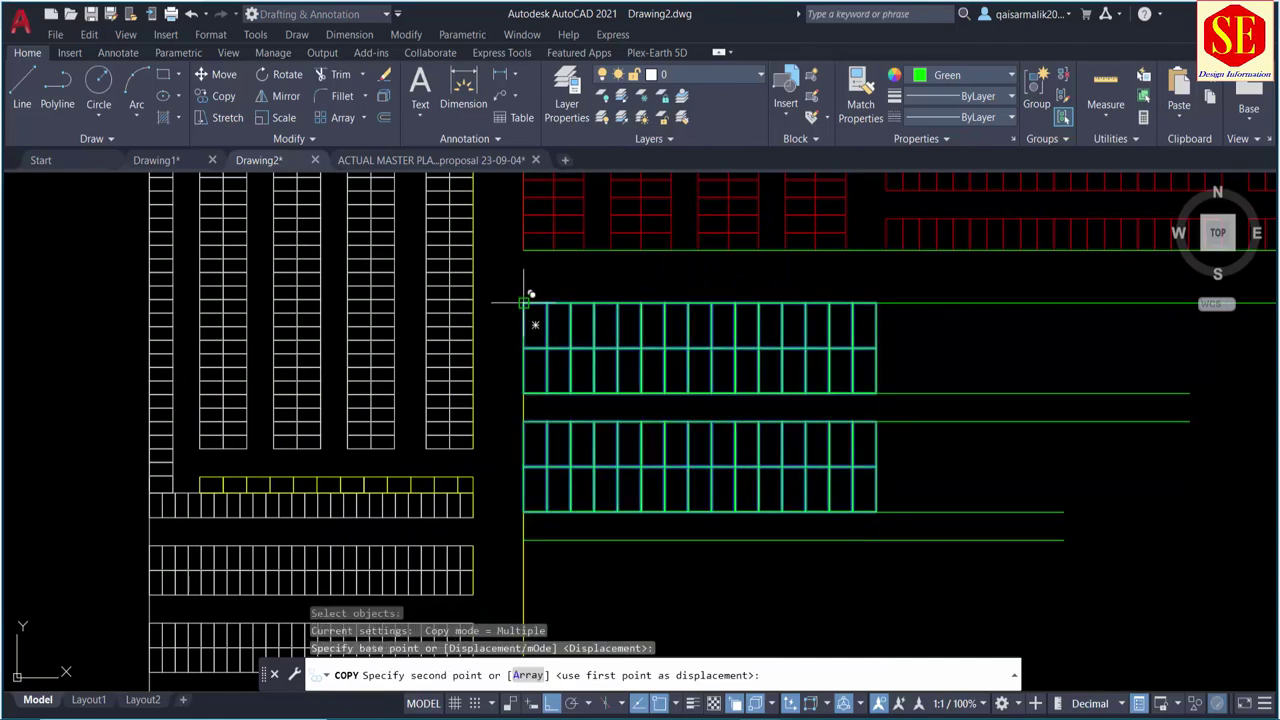
click(524, 540)
middle_drag(526, 530, 561, 436)
key(Escape)
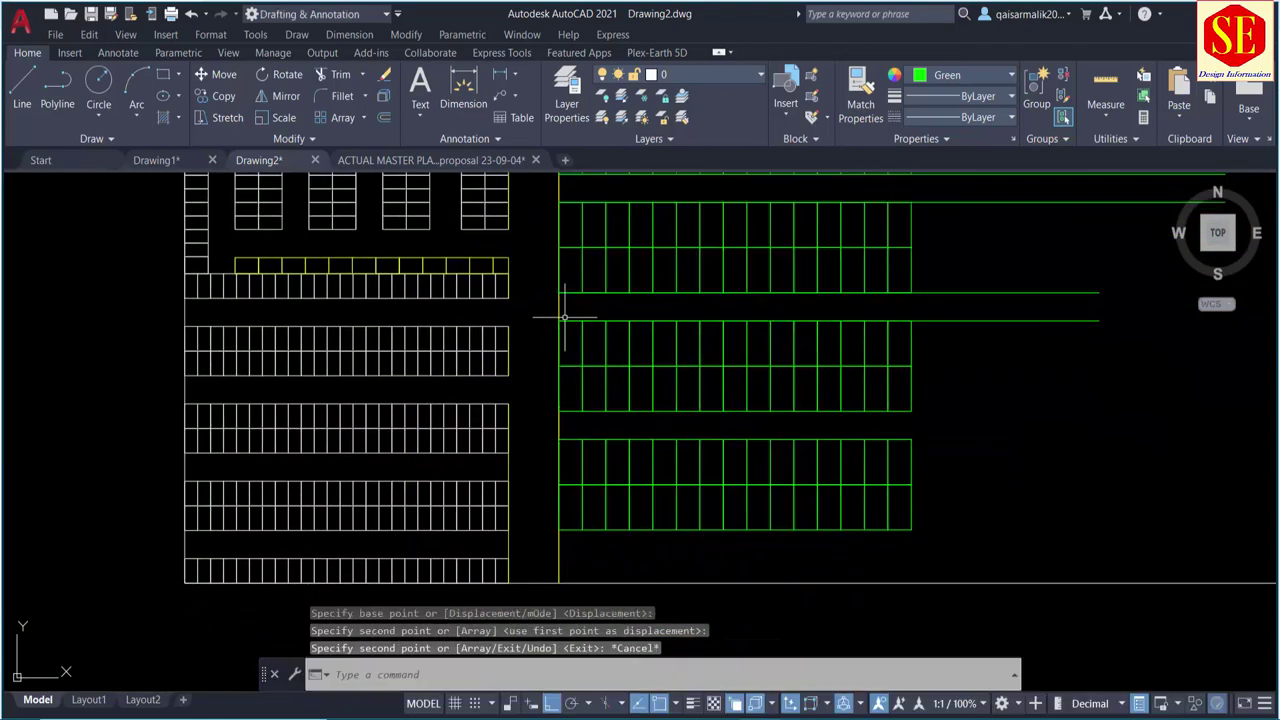
Step: Erase the four long horizontal aisle lines after regenerating the display
middle_drag(872, 445, 571, 500)
scroll(494, 471, down, 2)
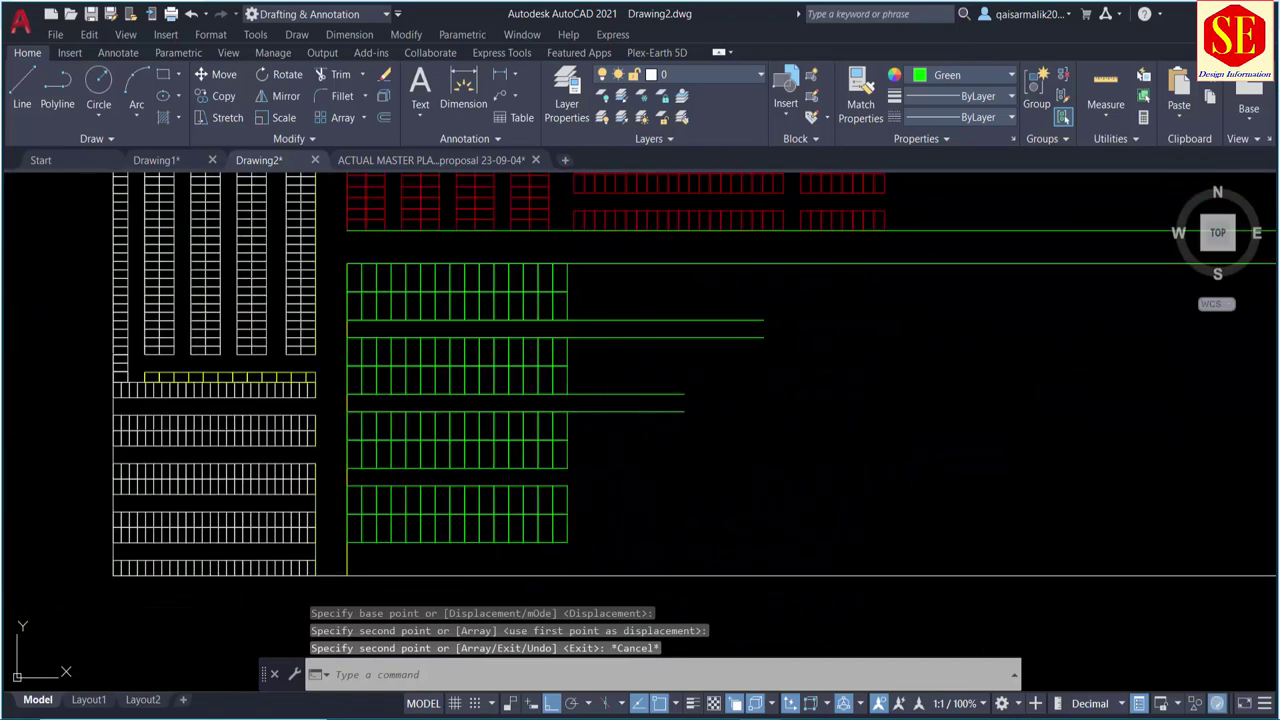
scroll(620, 414, up, 2)
click(749, 337)
click(588, 580)
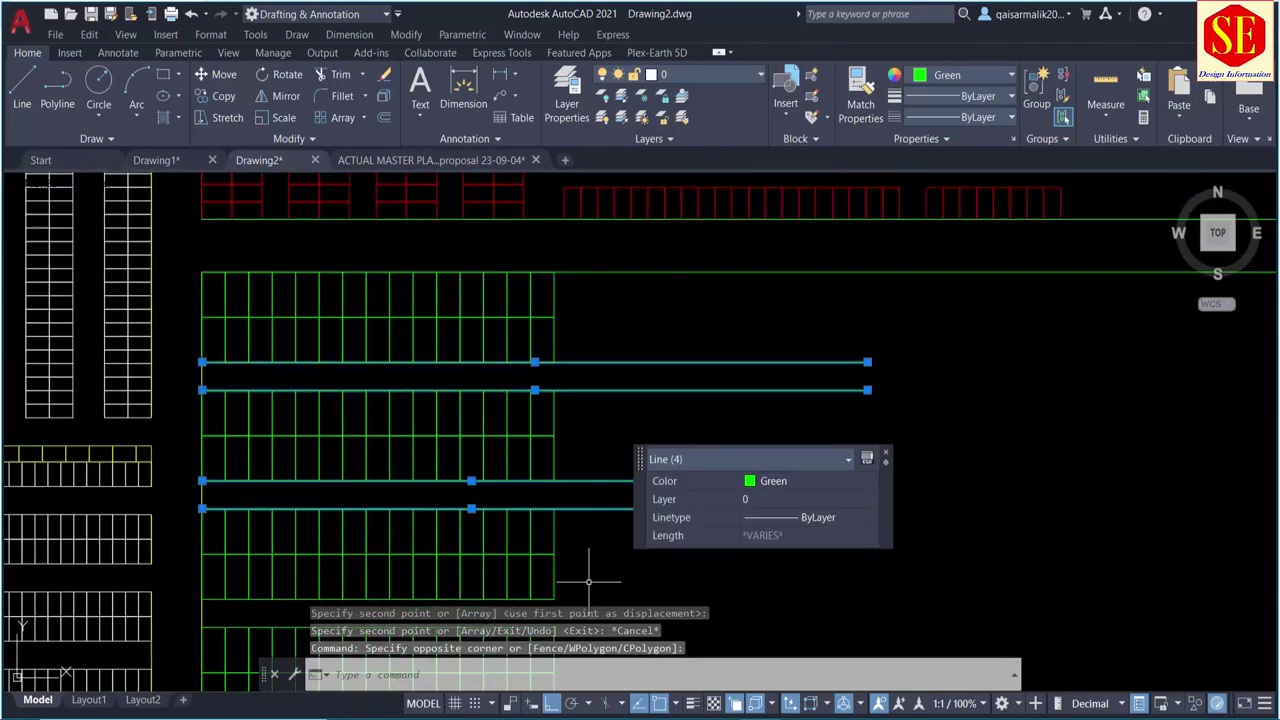
text(r)
key(Return)
key(Escape)
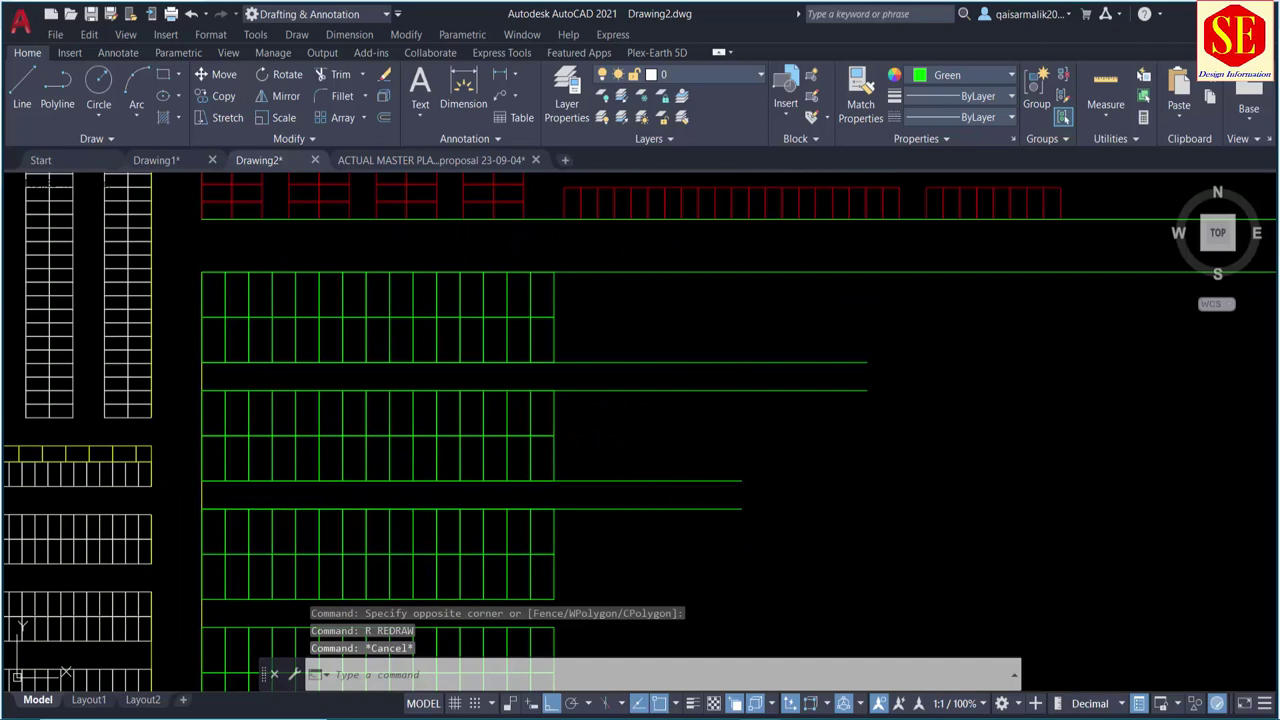
click(640, 345)
click(605, 527)
key(Return)
text(e)
key(Return)
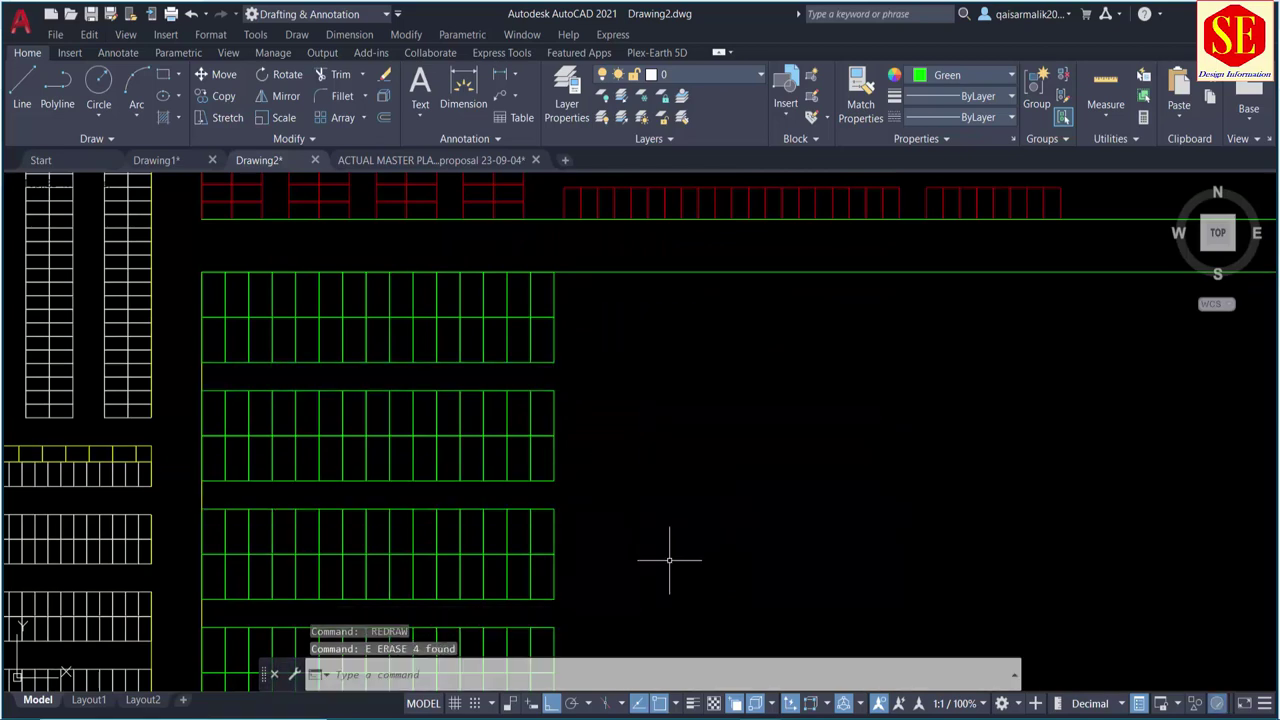
scroll(700, 450, down, 2)
scroll(720, 386, down, 2)
Step: Draw a vertical line down from the top-right stall corner and offset it 40 to the right
text(l)
key(Return)
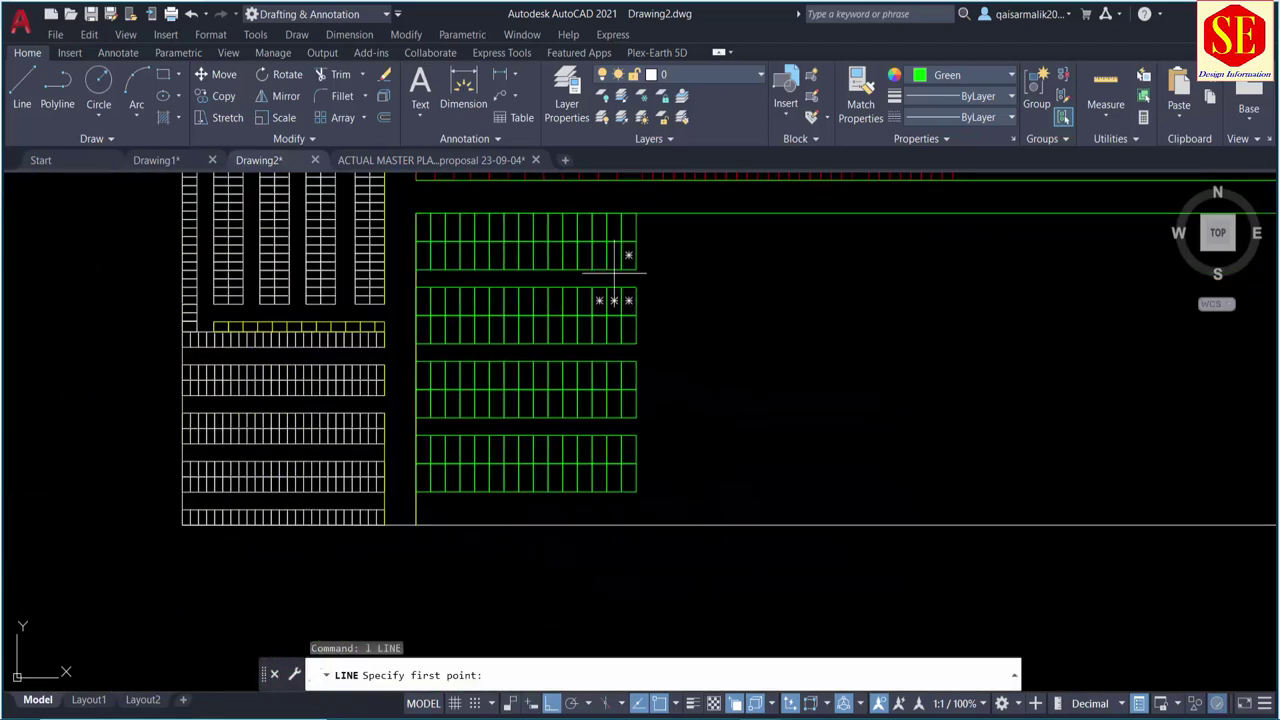
click(638, 213)
click(637, 600)
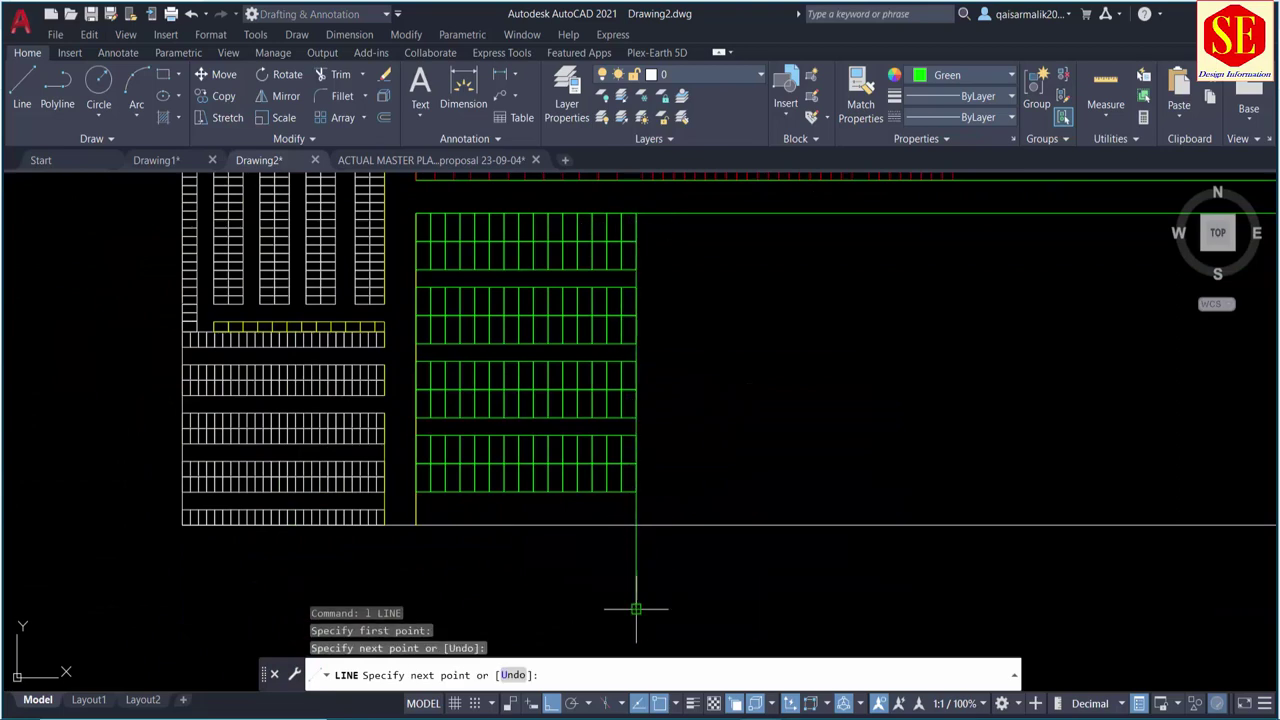
key(Escape)
text(o)
key(Return)
text(40)
key(Return)
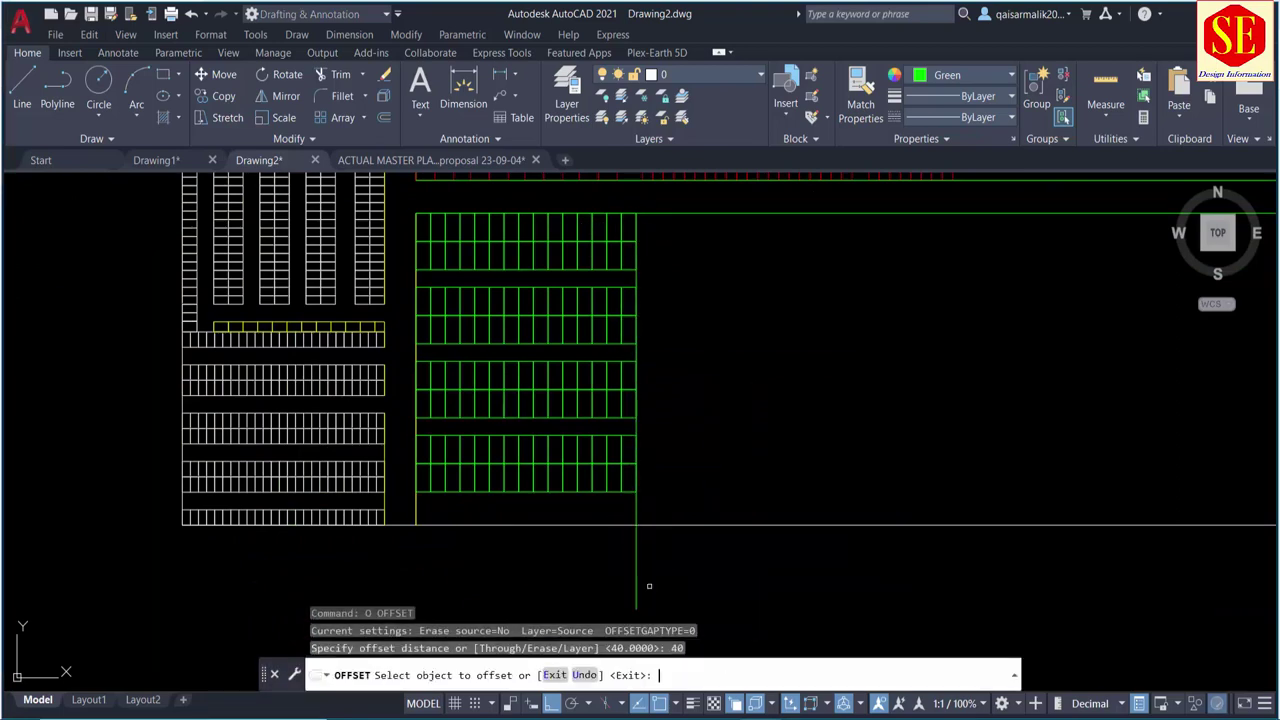
click(634, 565)
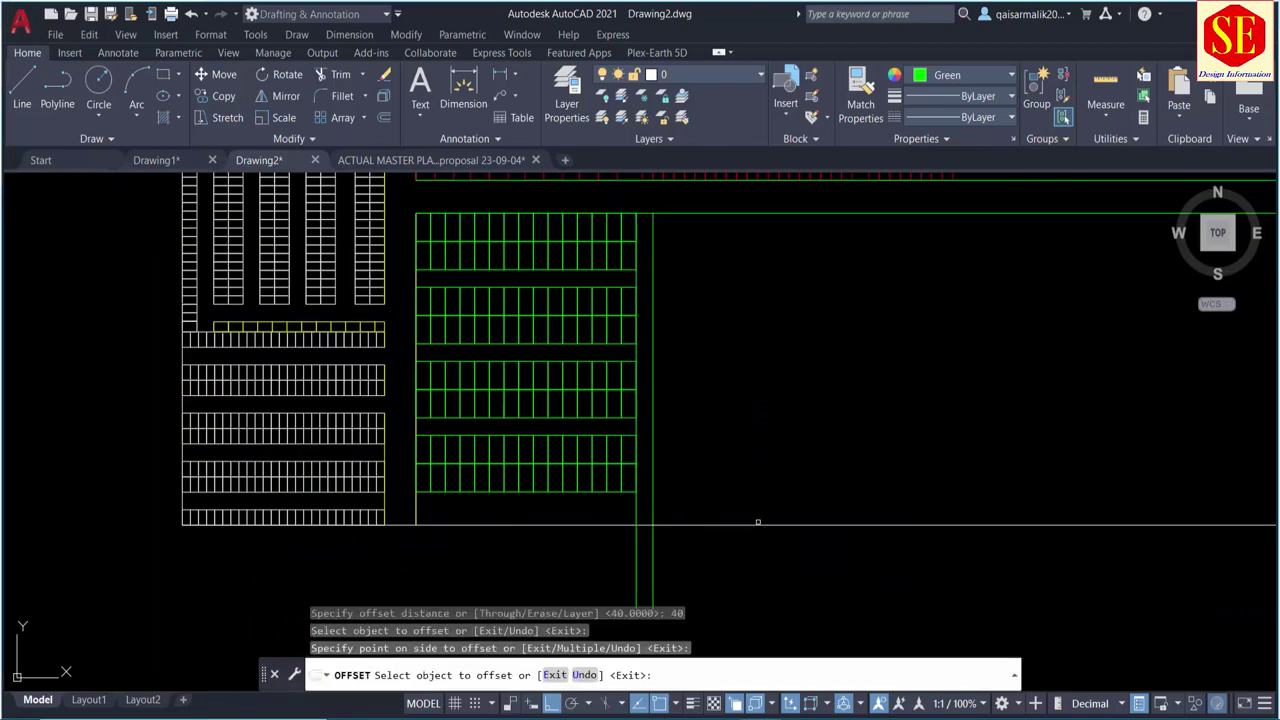
click(700, 357)
key(Escape)
middle_drag(659, 310, 668, 352)
Step: Copy a green stall row to an empty spot below the plot
text(c)
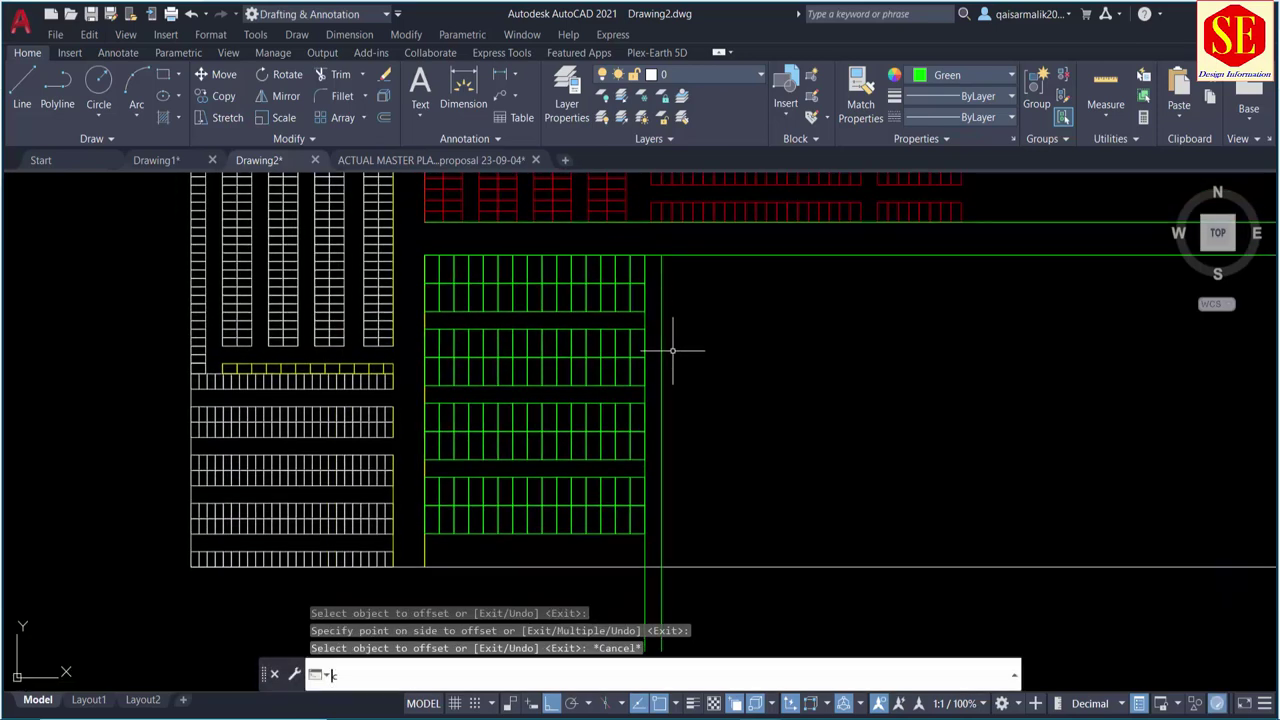
text(o)
key(Return)
click(409, 325)
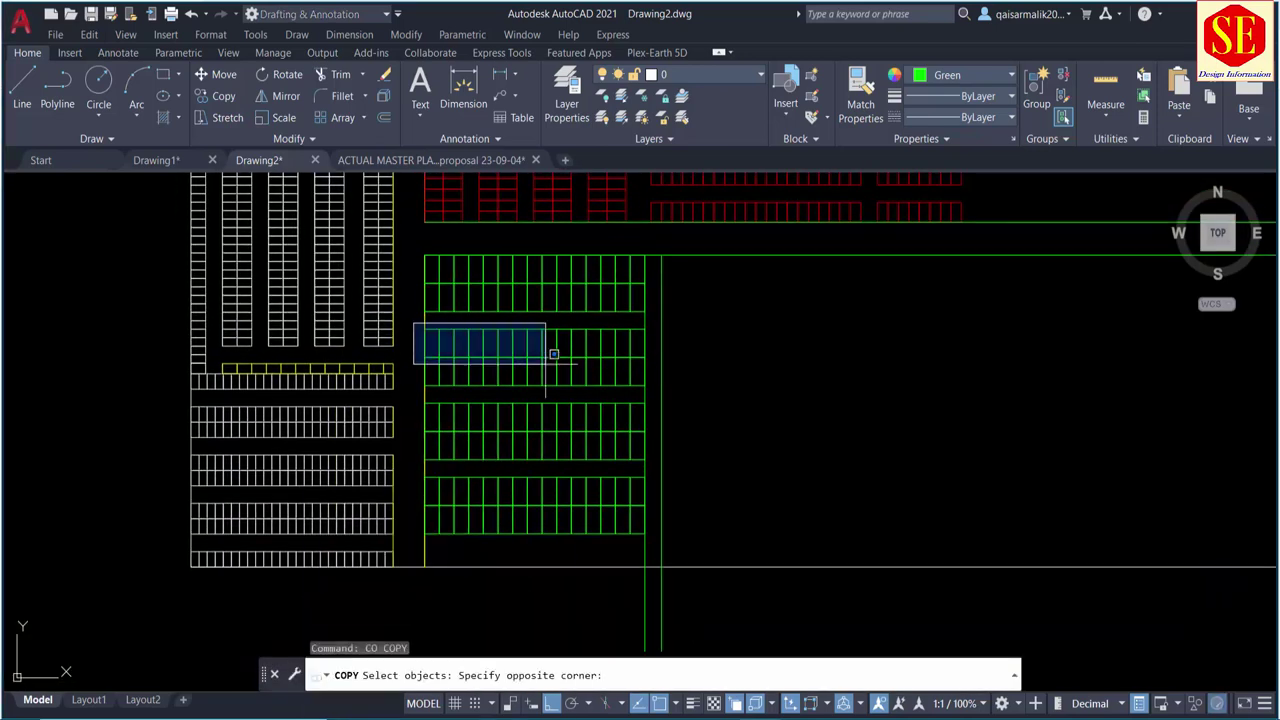
click(688, 426)
key(Return)
click(735, 355)
scroll(735, 355, down, 4)
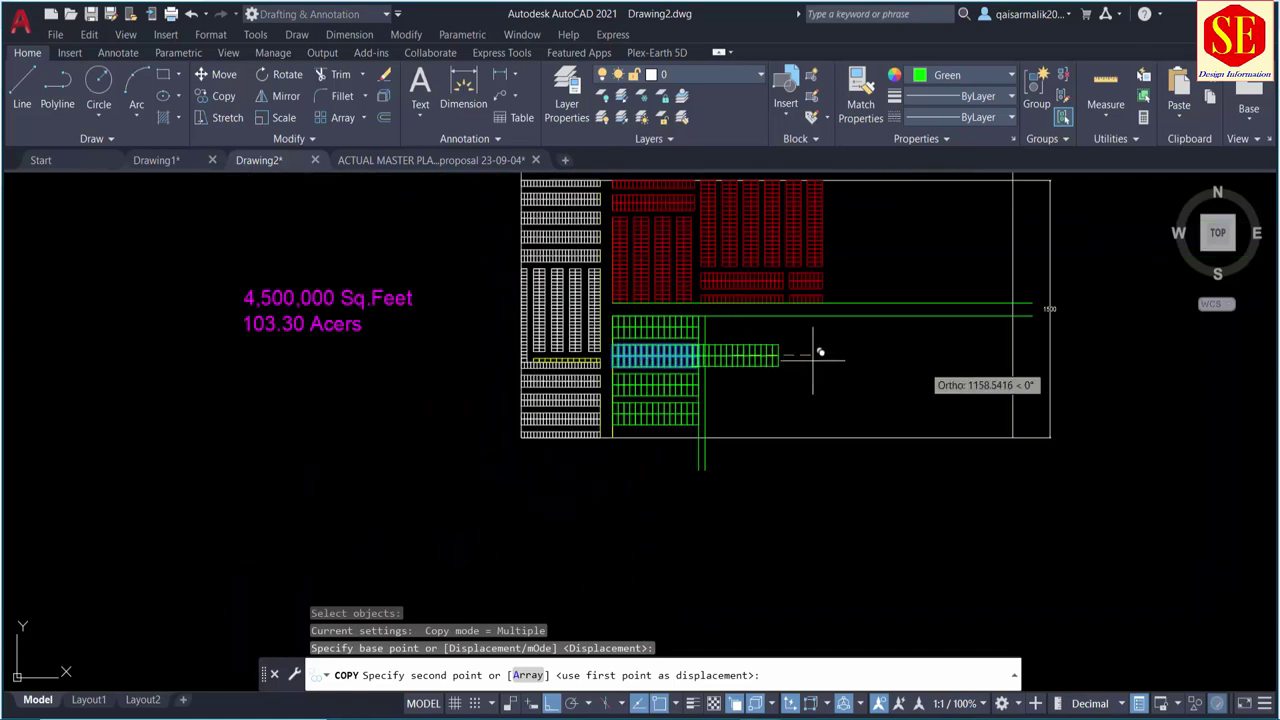
click(876, 560)
key(Escape)
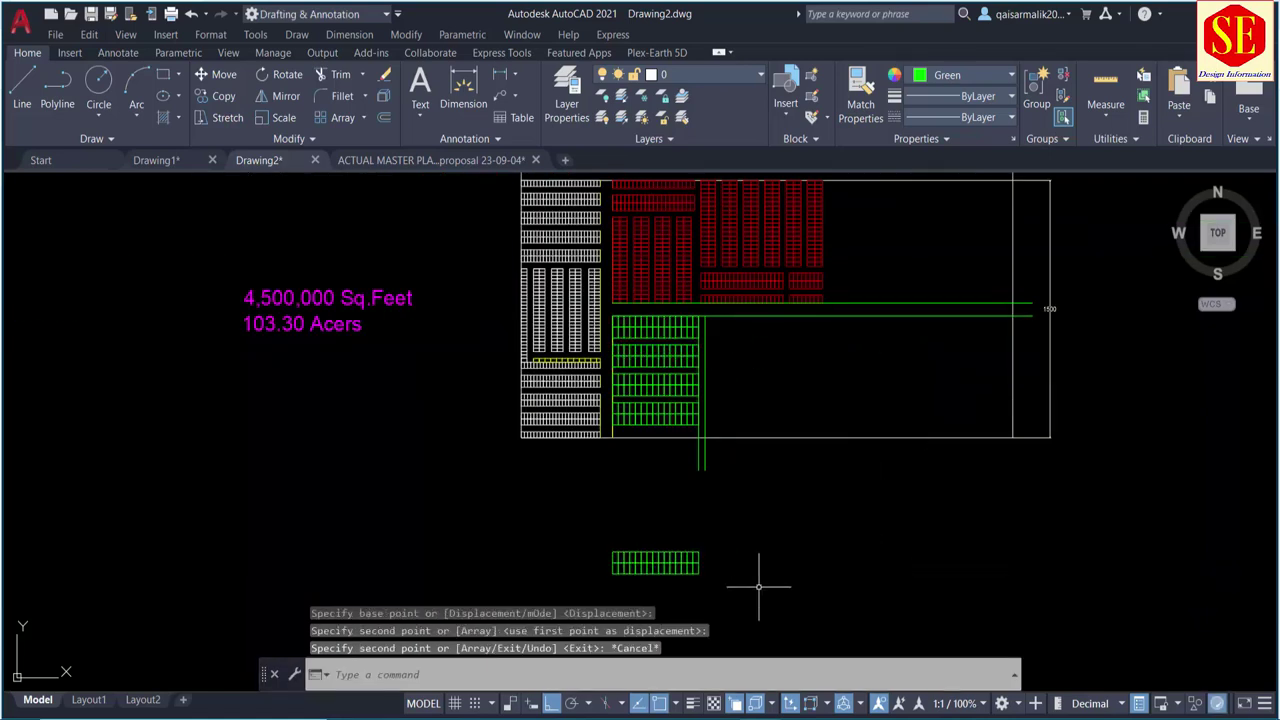
Step: Rotate the copied stall row to stand vertical
text(ro)
key(Return)
click(555, 592)
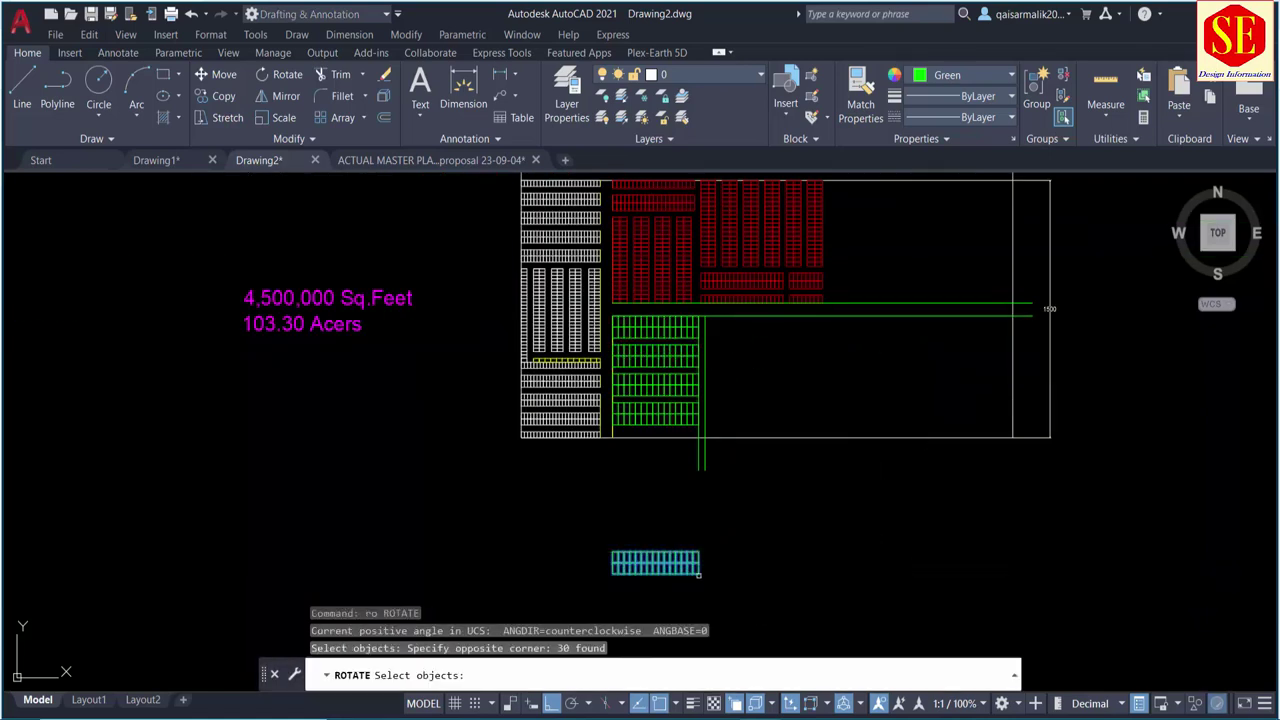
key(Return)
click(710, 563)
click(690, 598)
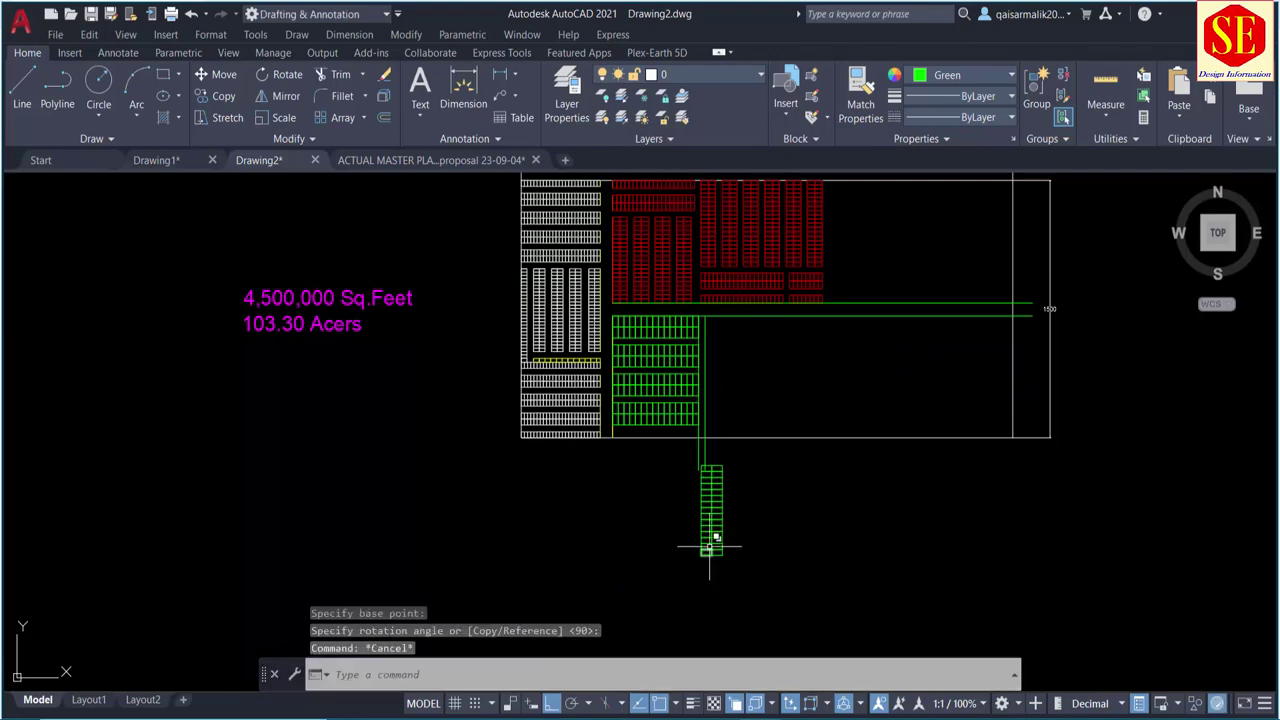
Step: Move the vertical stall column up beside the green rows, just below the road
text(m)
key(Return)
scroll(686, 508, up, 2)
click(686, 435)
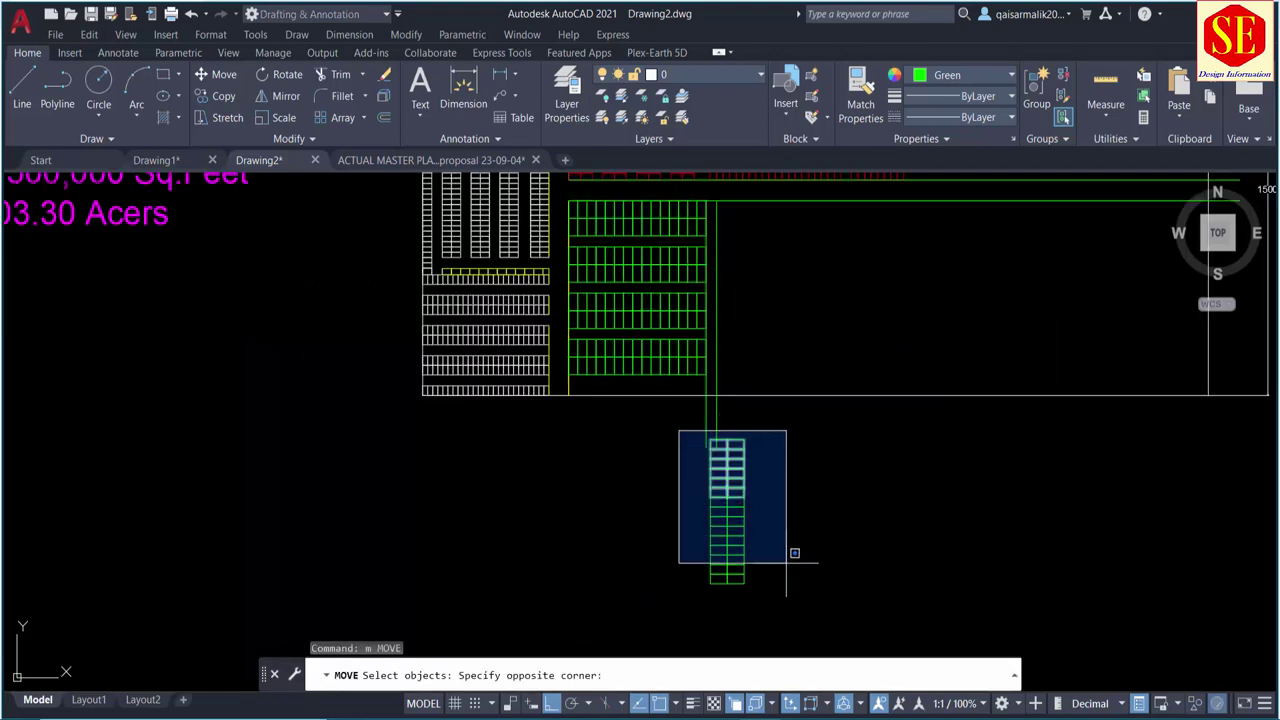
click(795, 554)
key(Return)
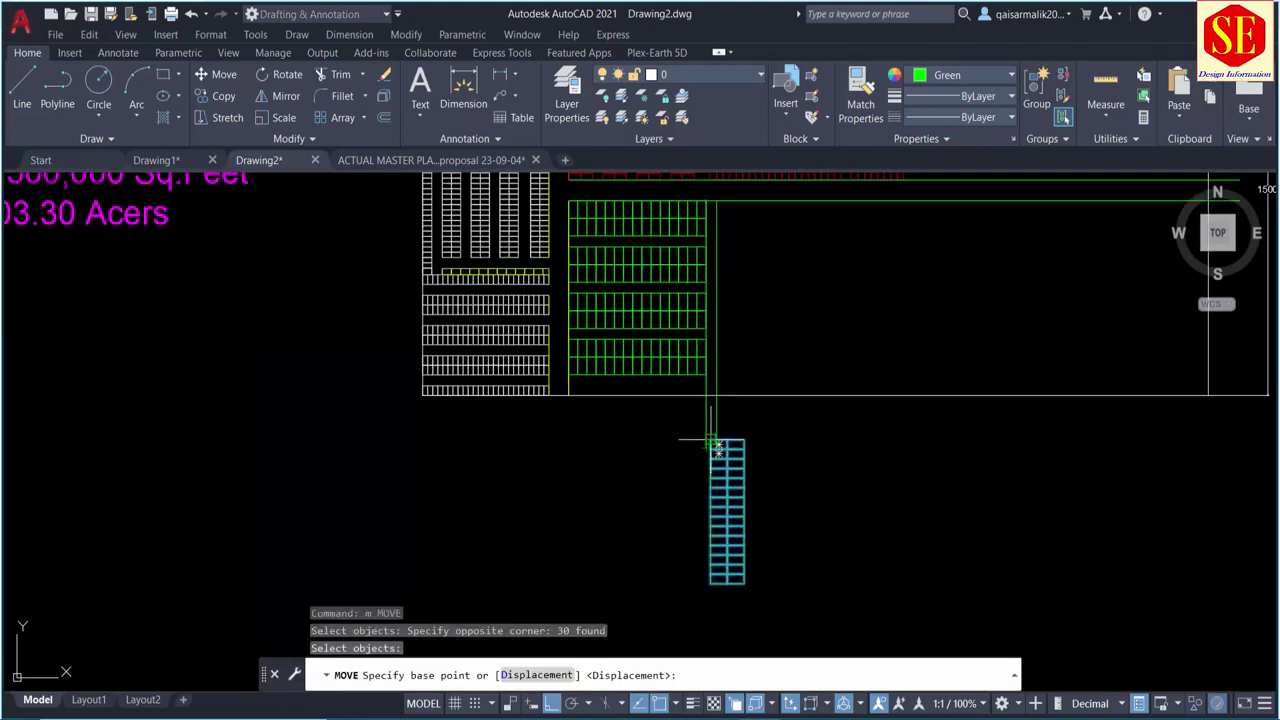
click(718, 447)
scroll(718, 447, up, 2)
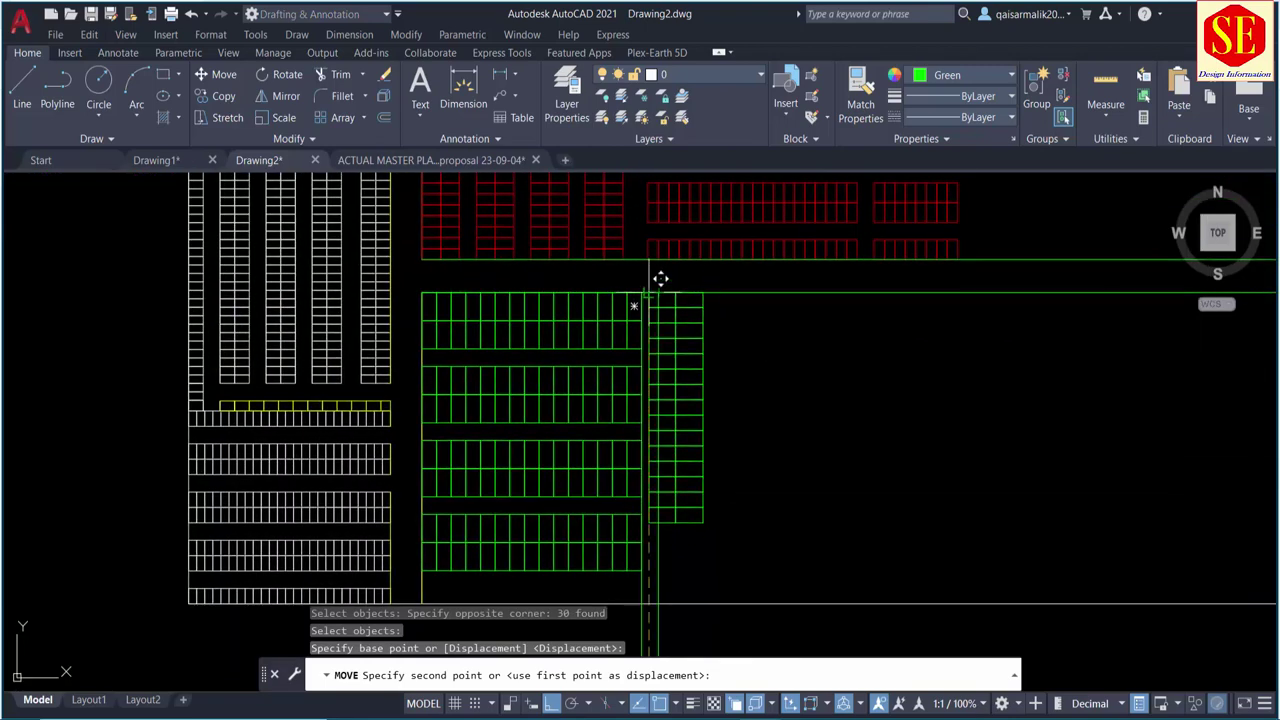
click(660, 293)
key(Escape)
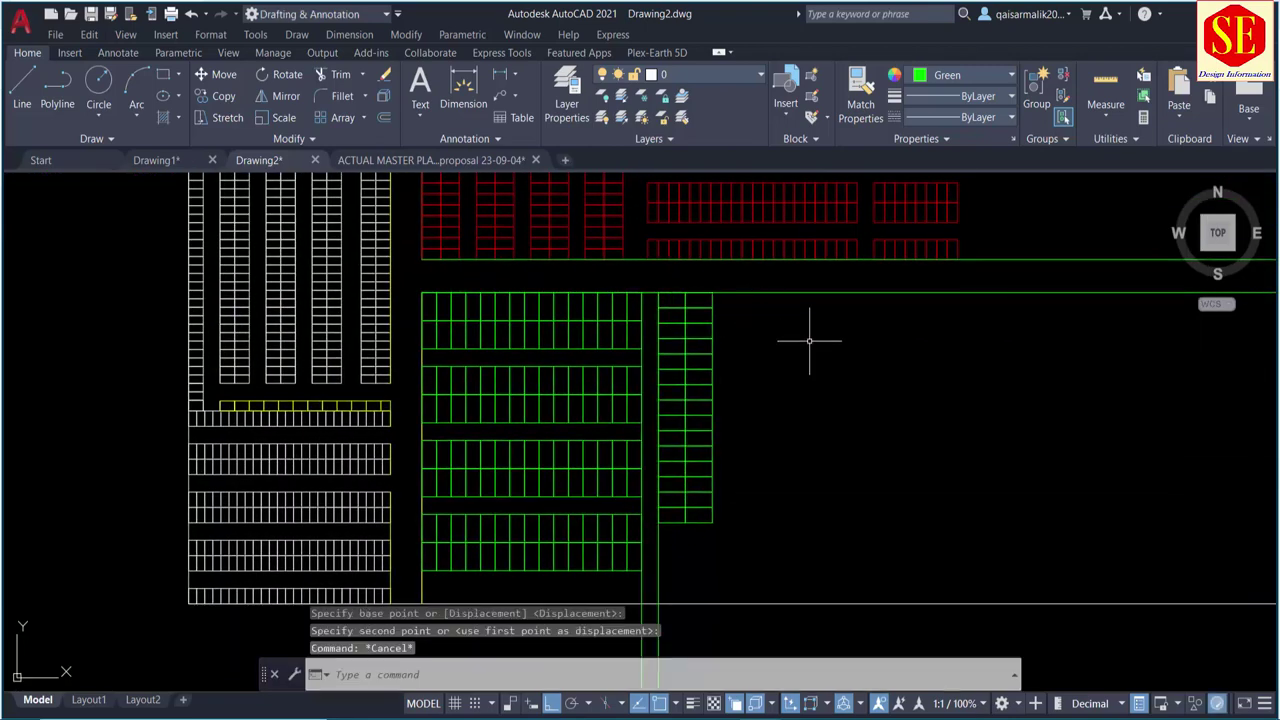
middle_drag(826, 540, 660, 509)
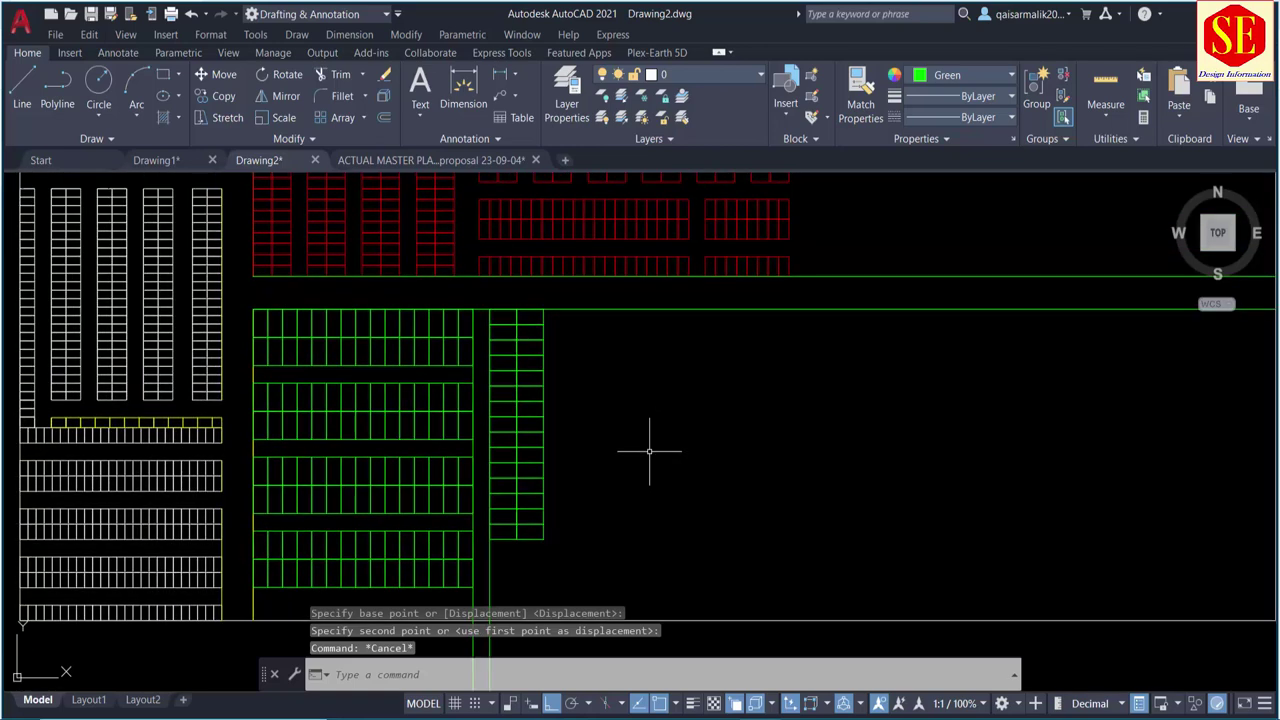
Step: Draw a vertical aisle line from the column's top corner down past the column
text(o)
key(Return)
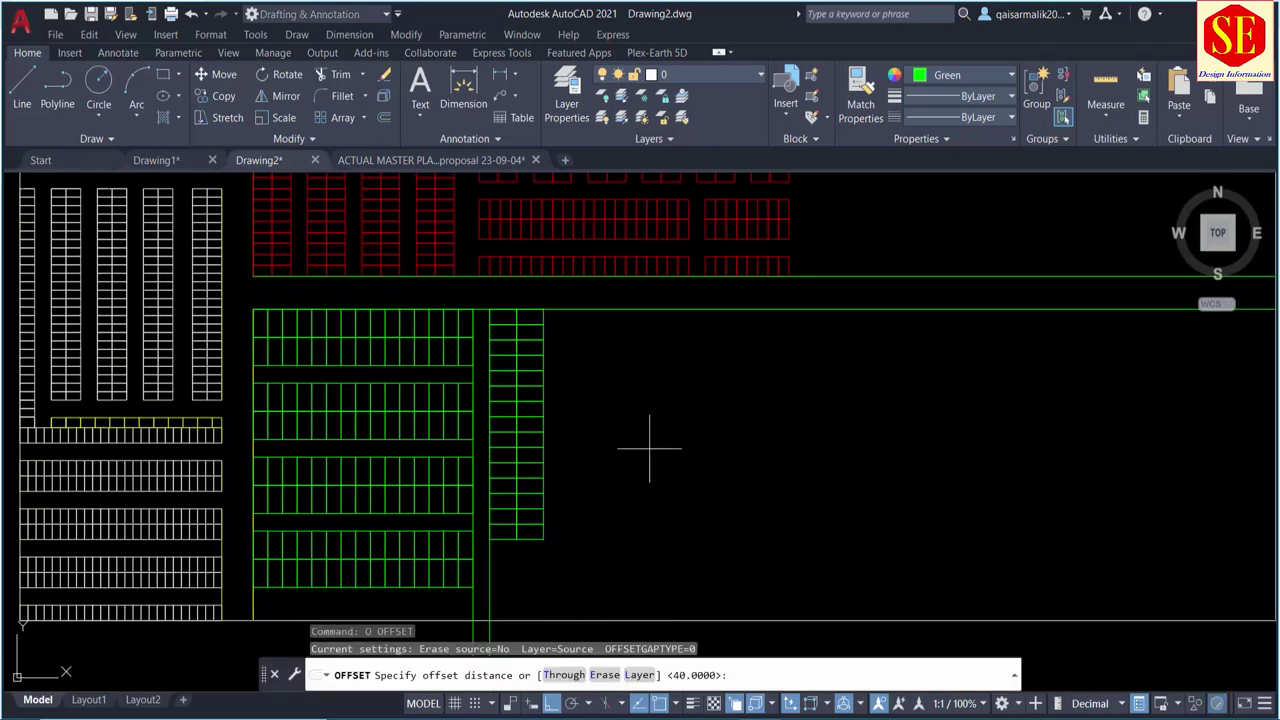
key(Escape)
text(l)
key(Return)
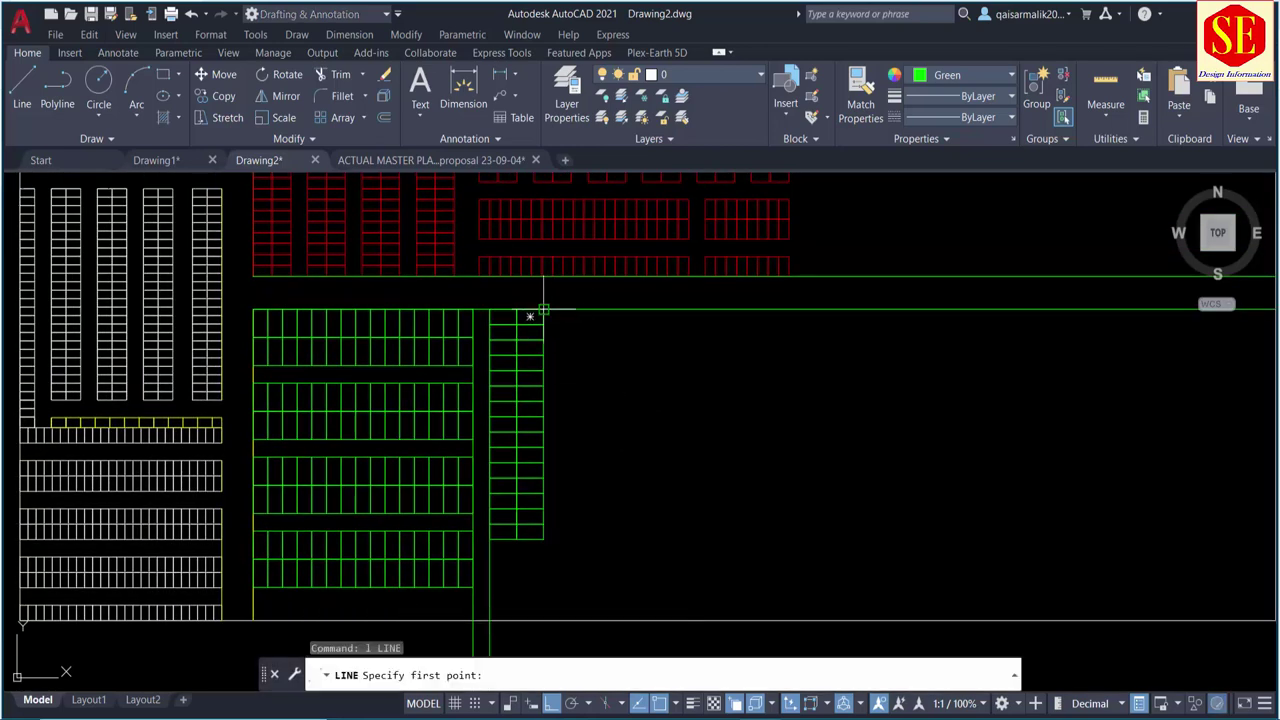
click(543, 311)
click(543, 603)
key(Return)
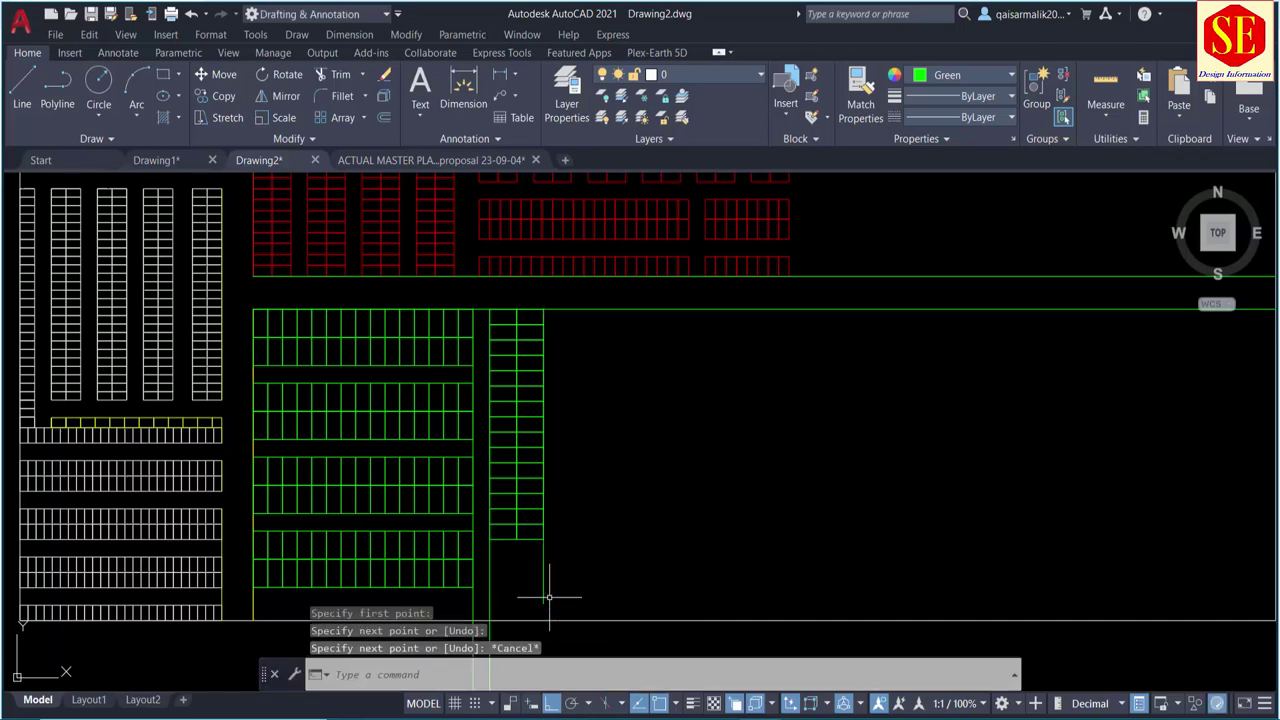
text(o)
key(Return)
text(40)
key(Return)
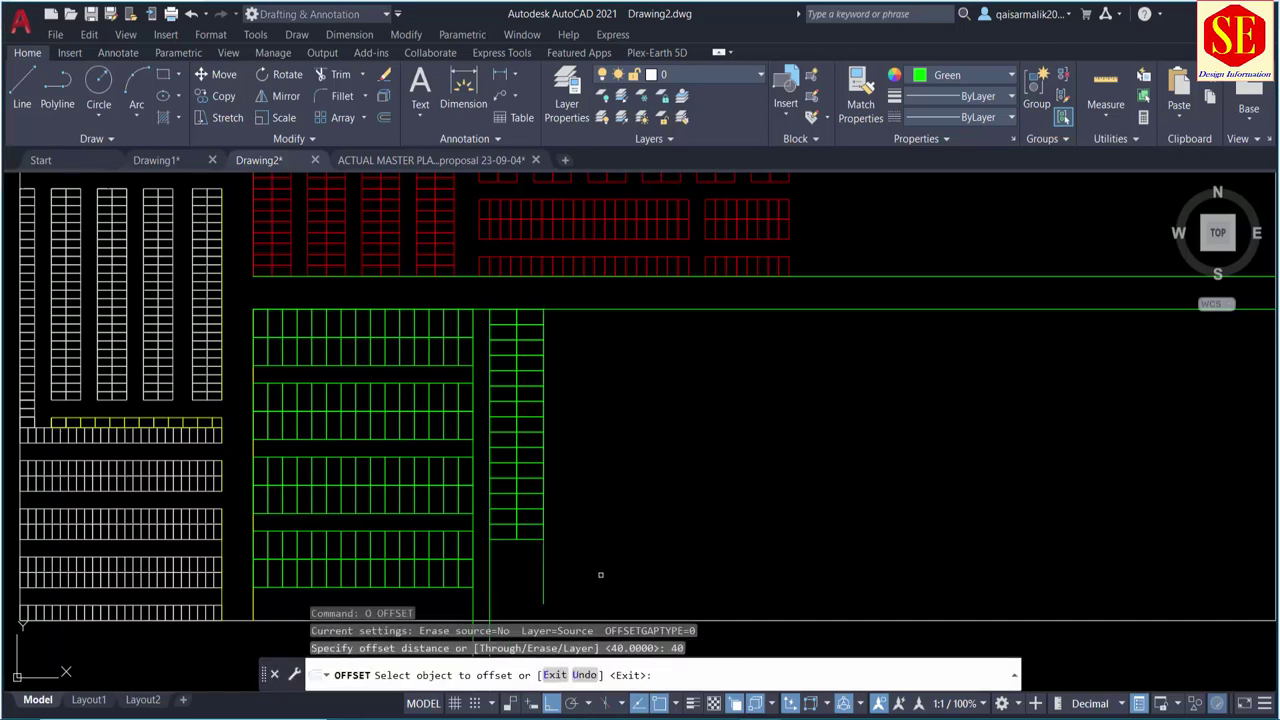
click(542, 568)
key(Escape)
Step: Copy the vertical stall column once to its right
text(co)
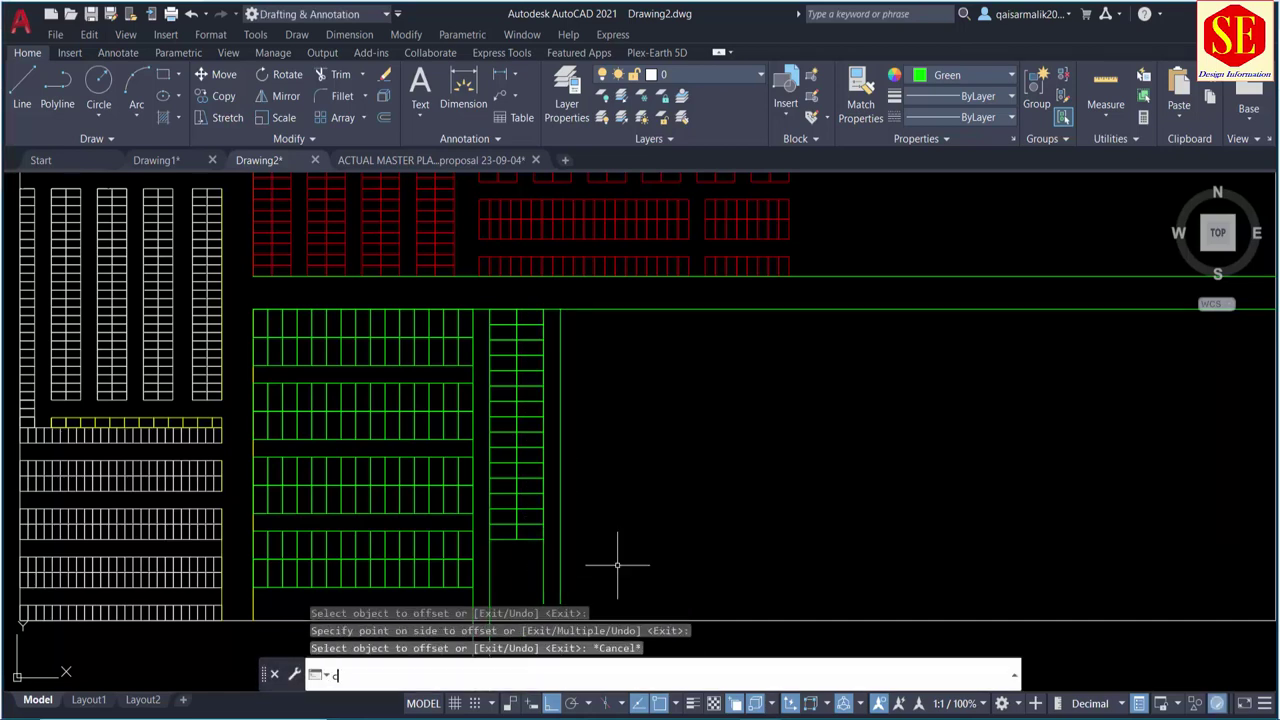
key(Return)
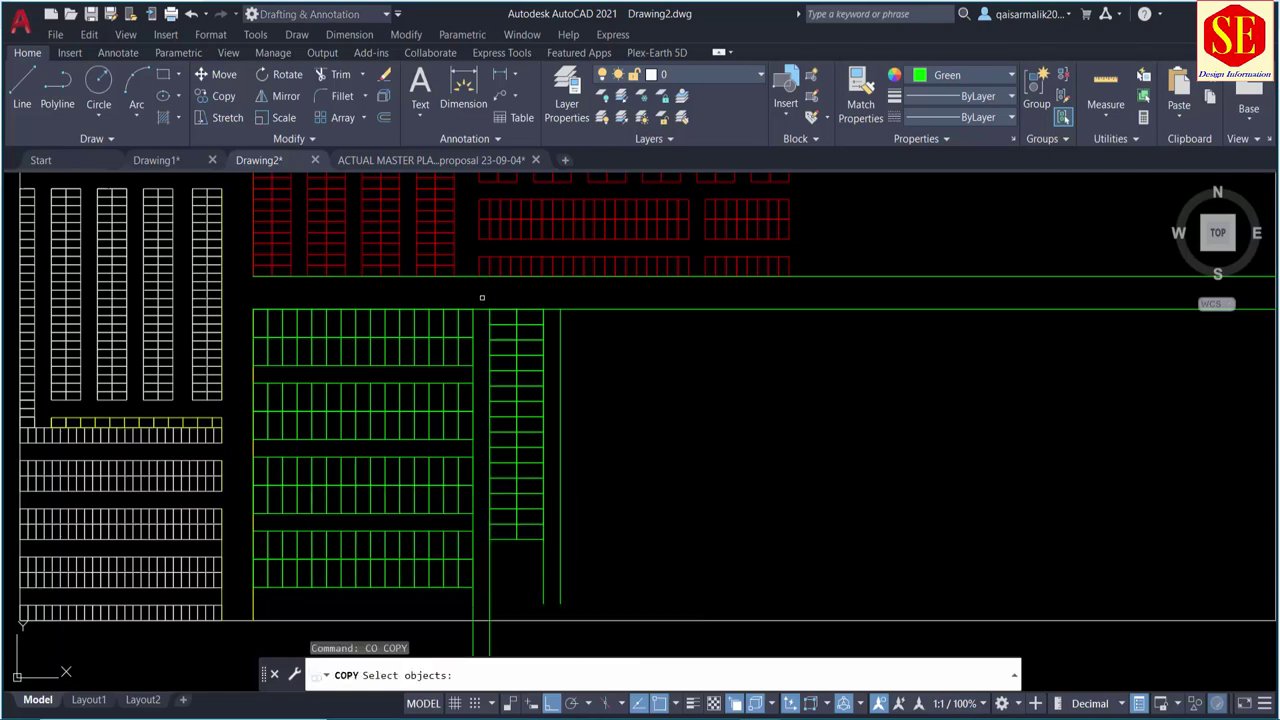
click(481, 297)
click(647, 580)
key(Return)
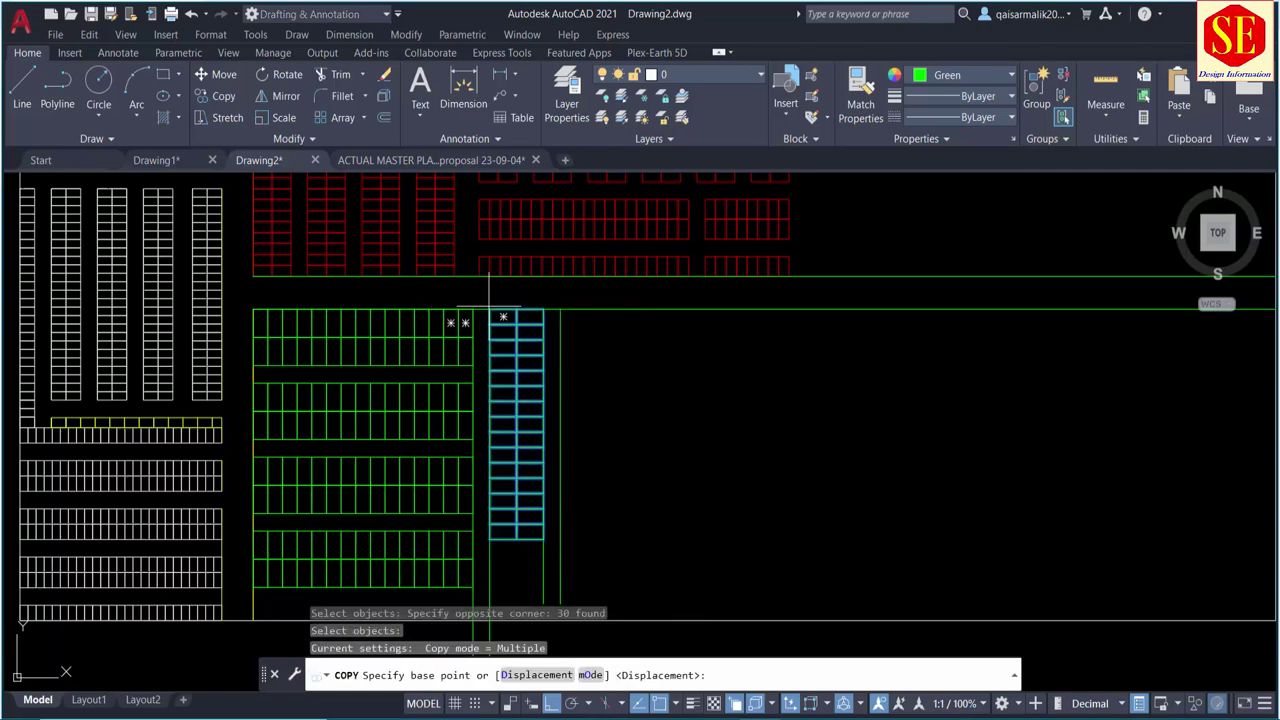
click(493, 306)
click(564, 306)
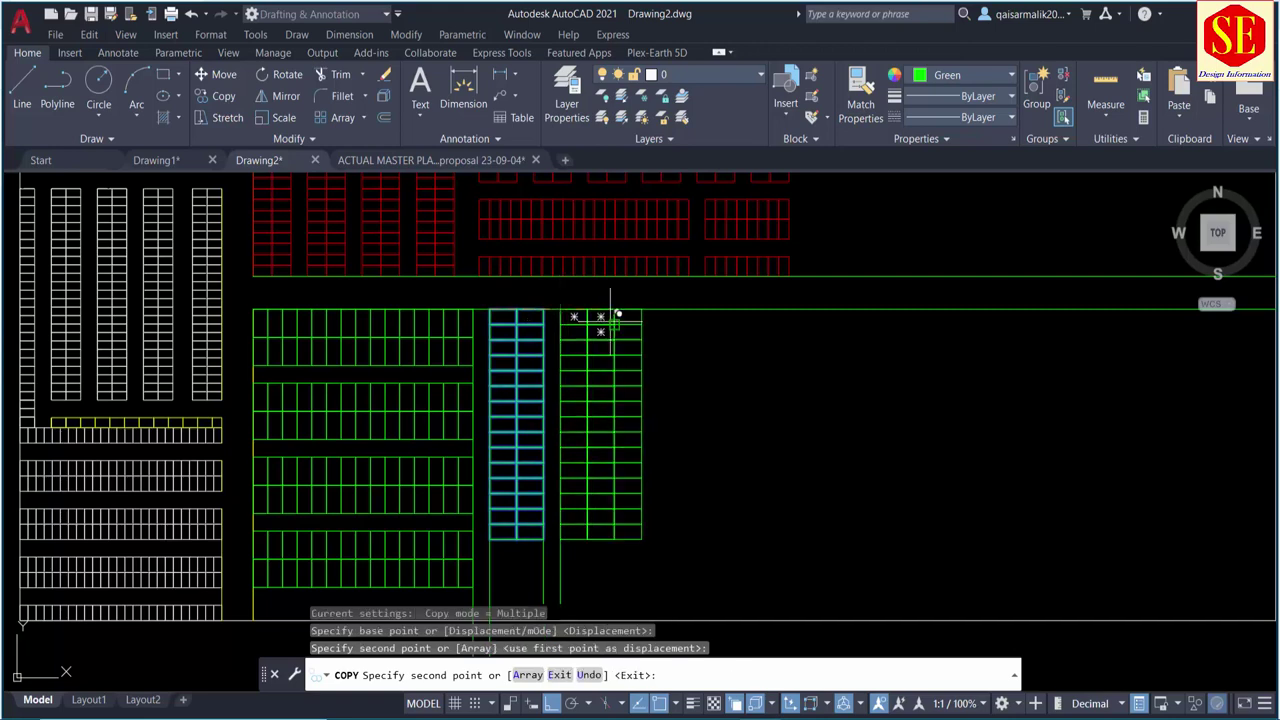
key(Escape)
Step: Copy the pair of columns three more times to the right, making eight columns
key(Return)
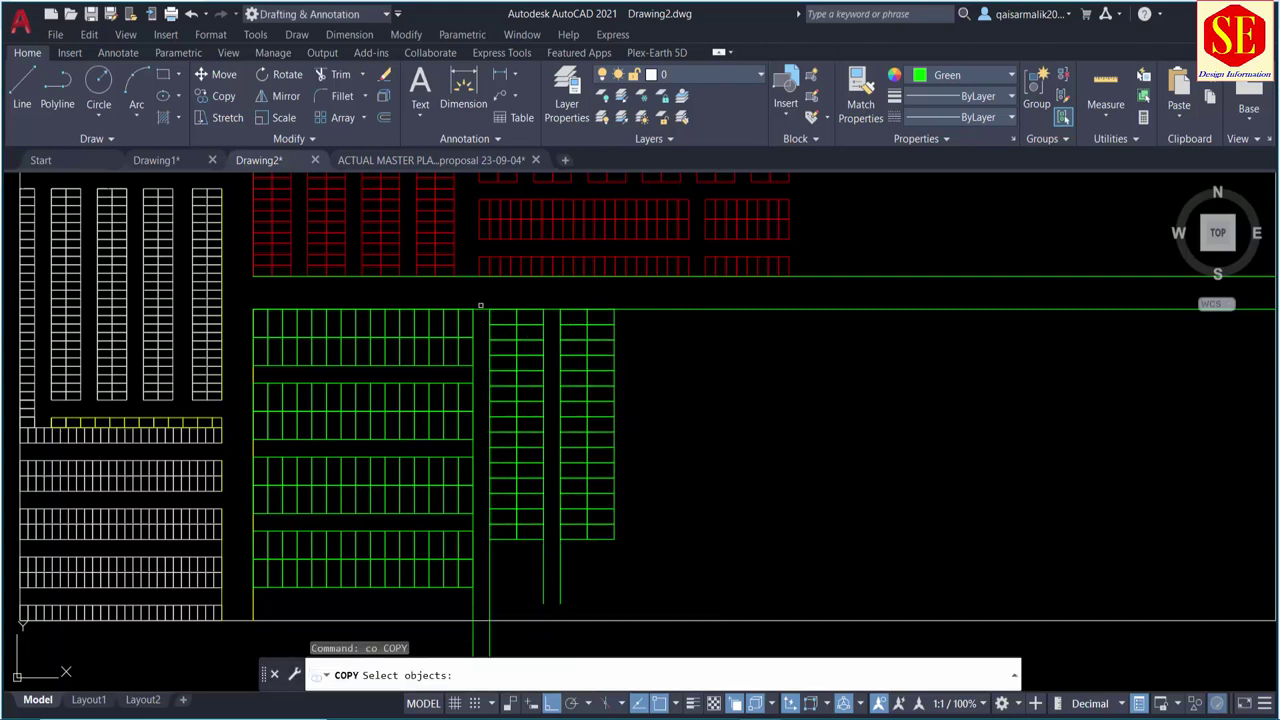
click(478, 300)
click(772, 604)
key(Return)
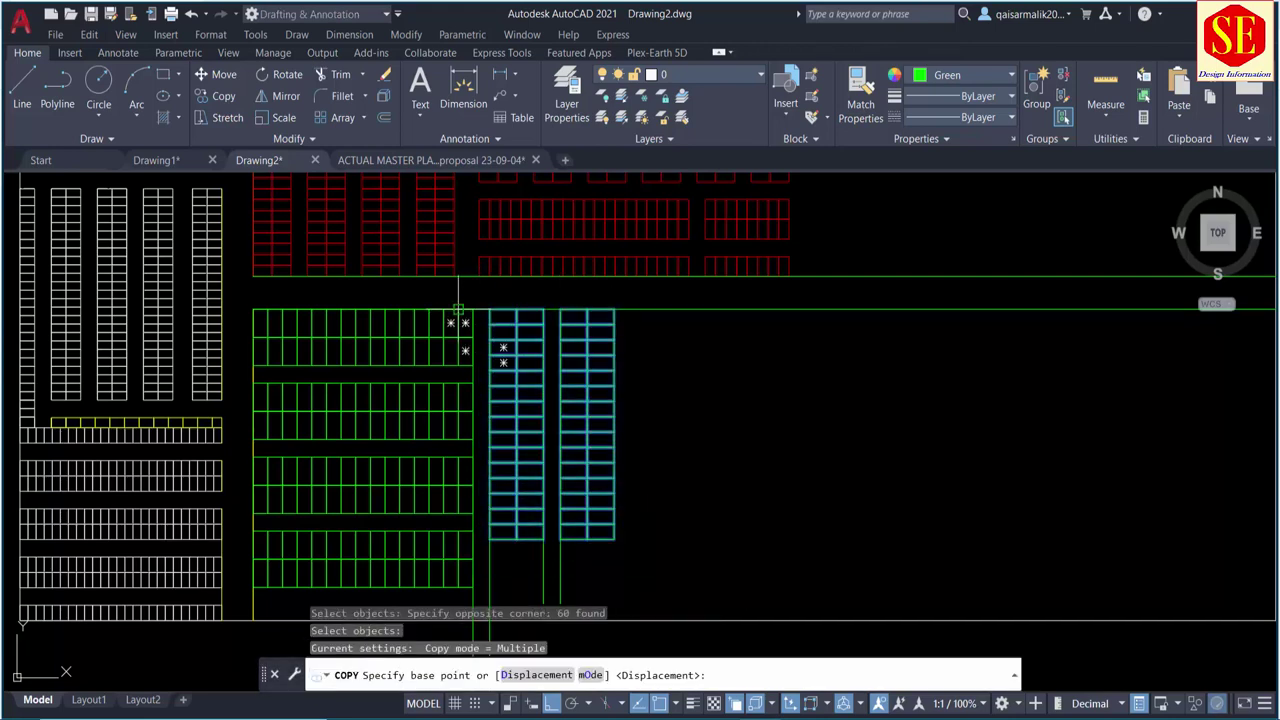
click(473, 310)
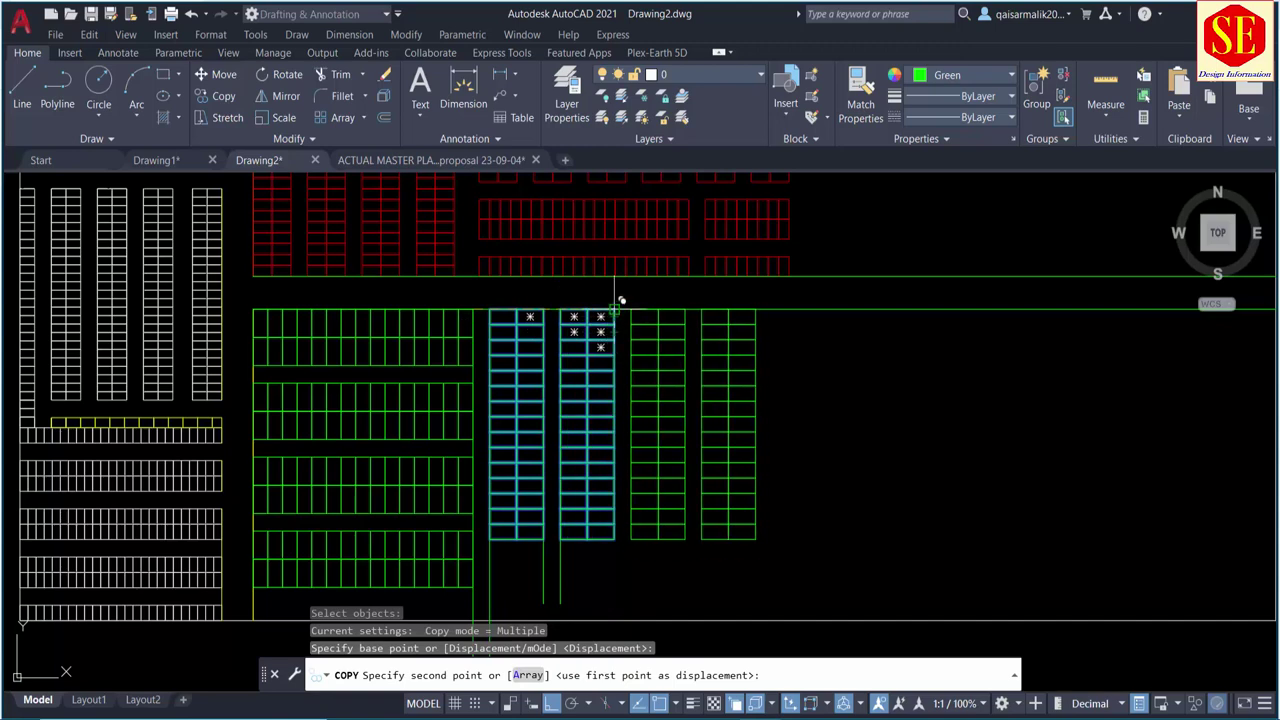
click(614, 310)
click(756, 310)
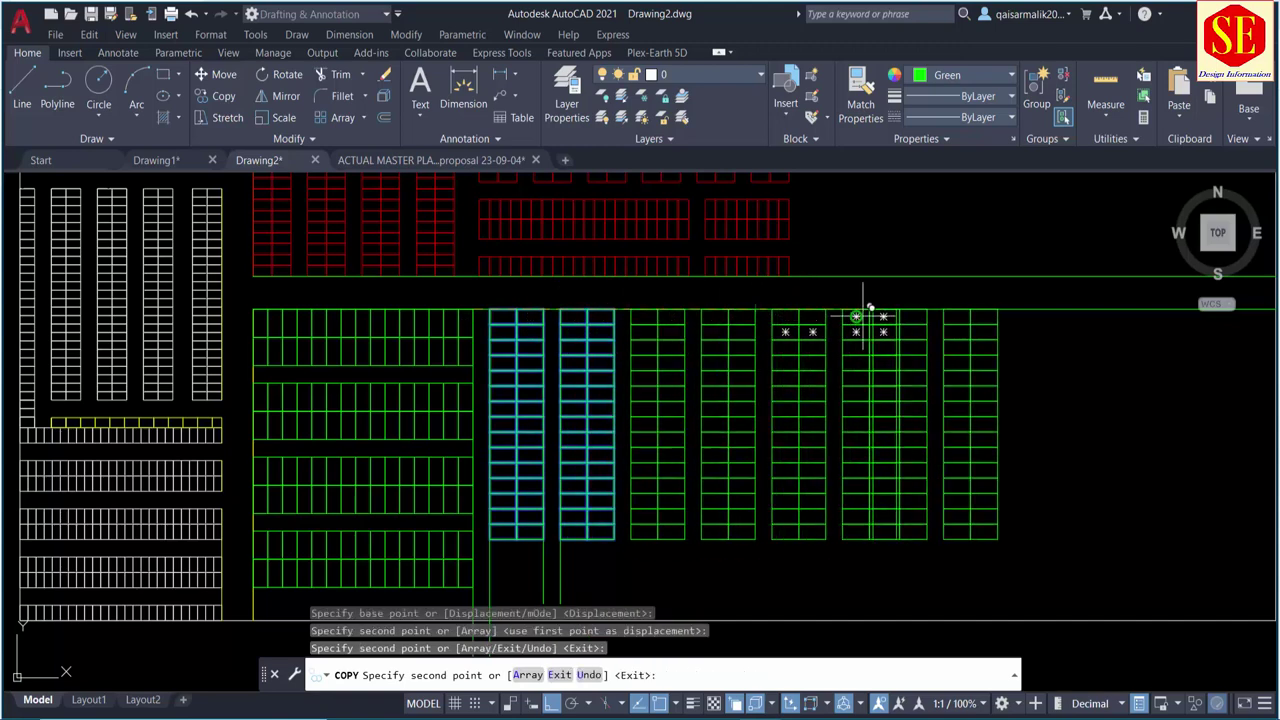
click(900, 300)
key(Escape)
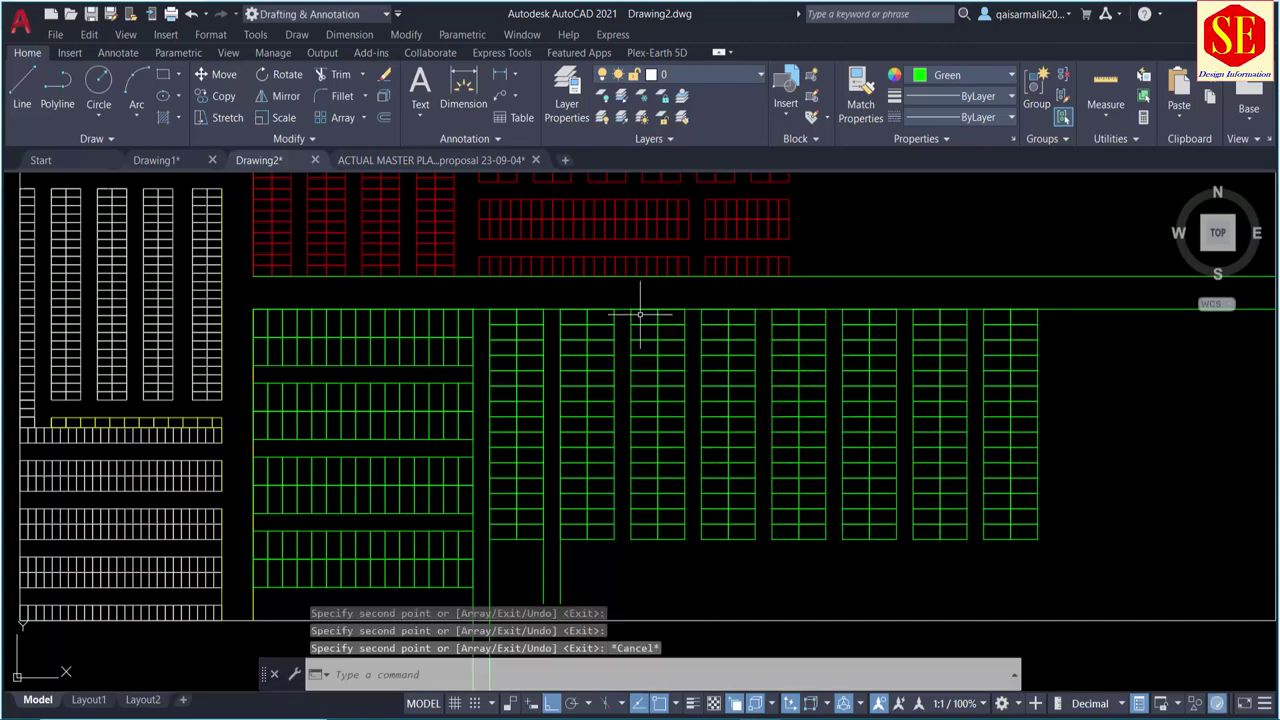
scroll(643, 314, down, 2)
middle_drag(575, 428, 612, 356)
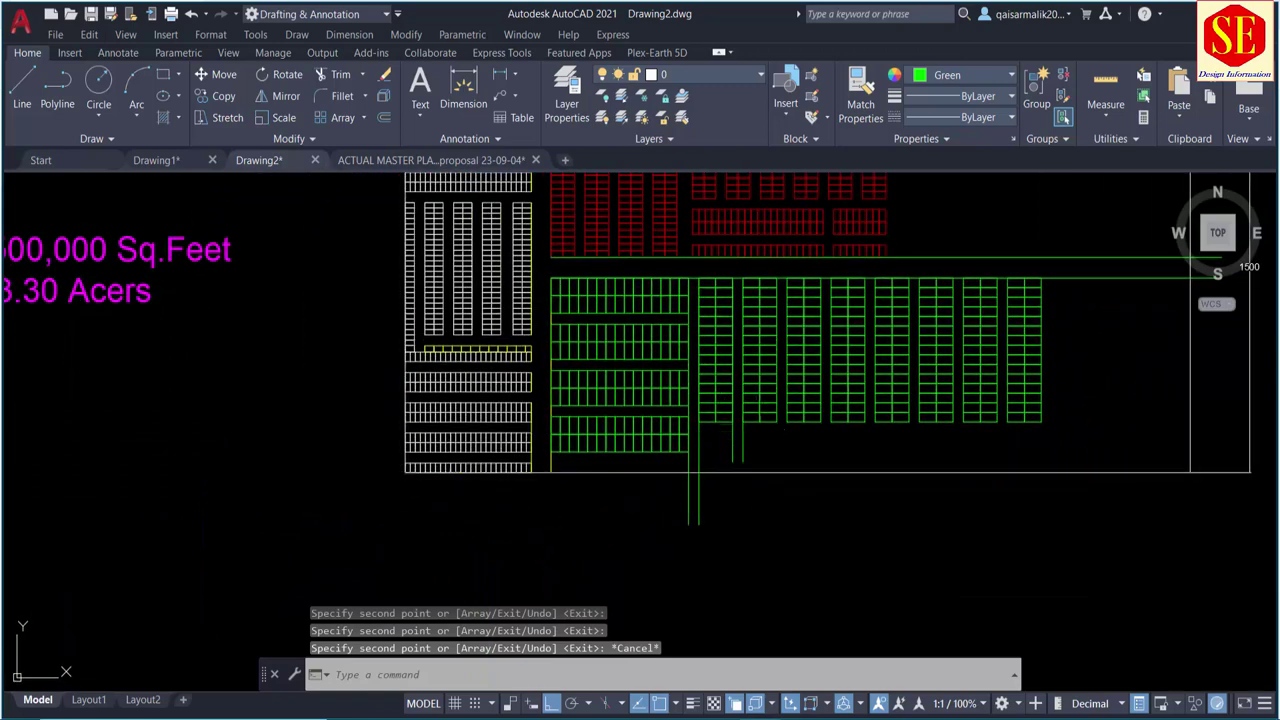
Step: Draw a horizontal line under the stall columns, extending past the last column
scroll(500, 400, up, 2)
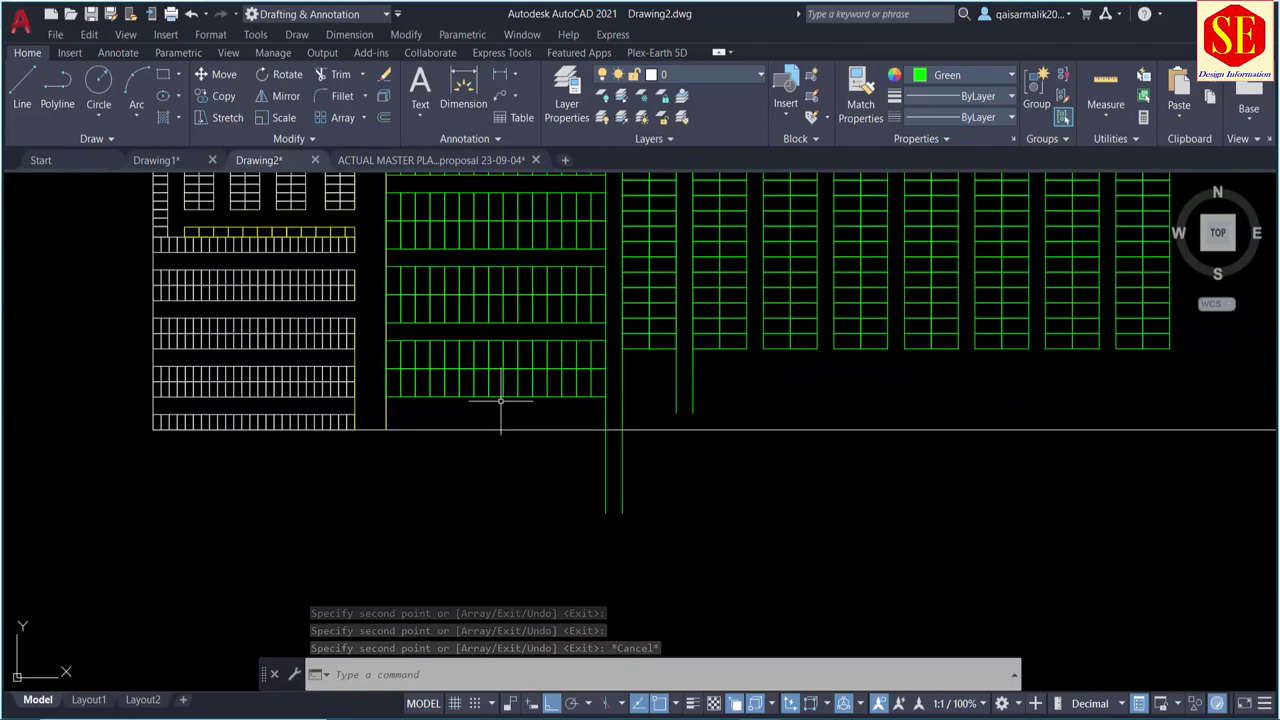
text(l)
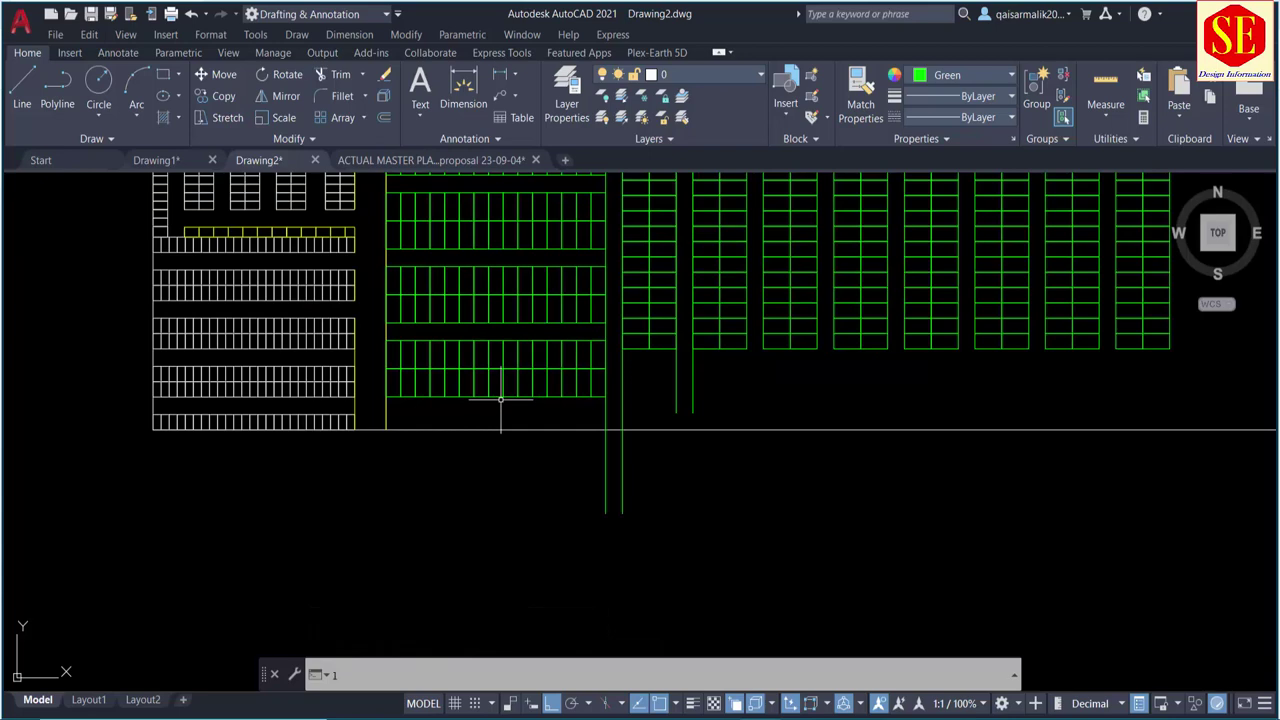
key(Return)
click(622, 348)
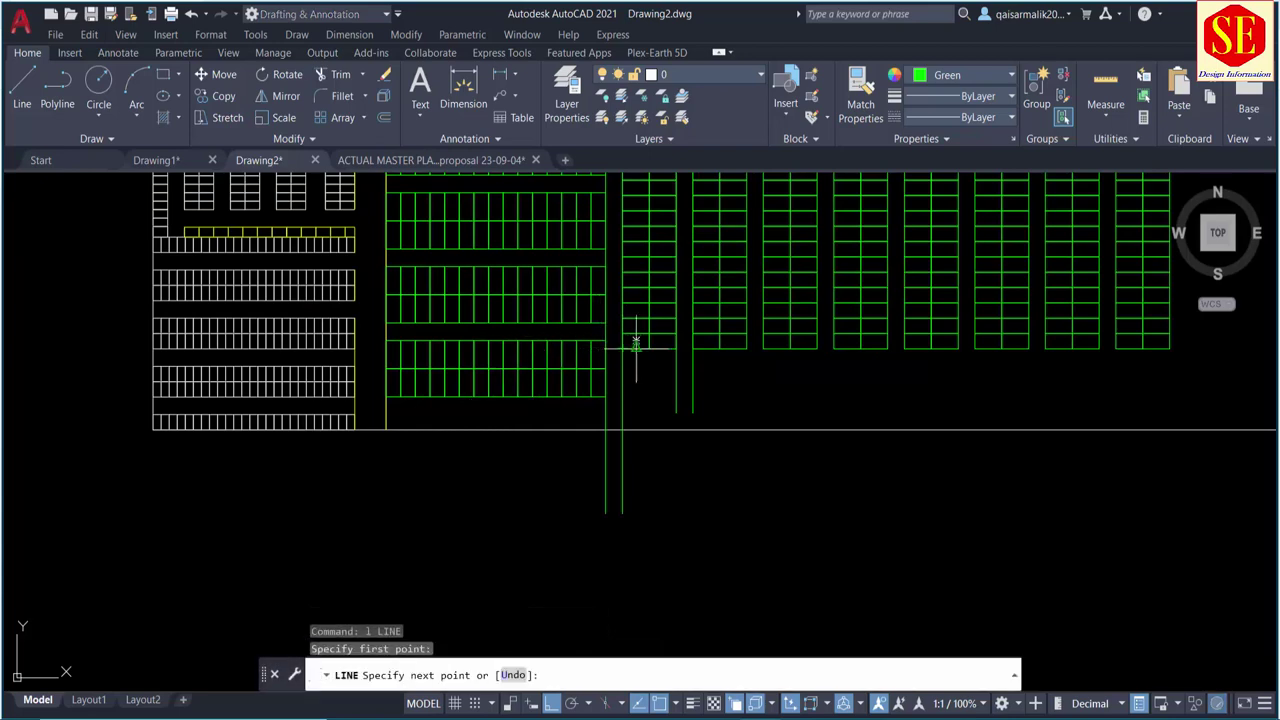
middle_drag(1180, 365, 857, 434)
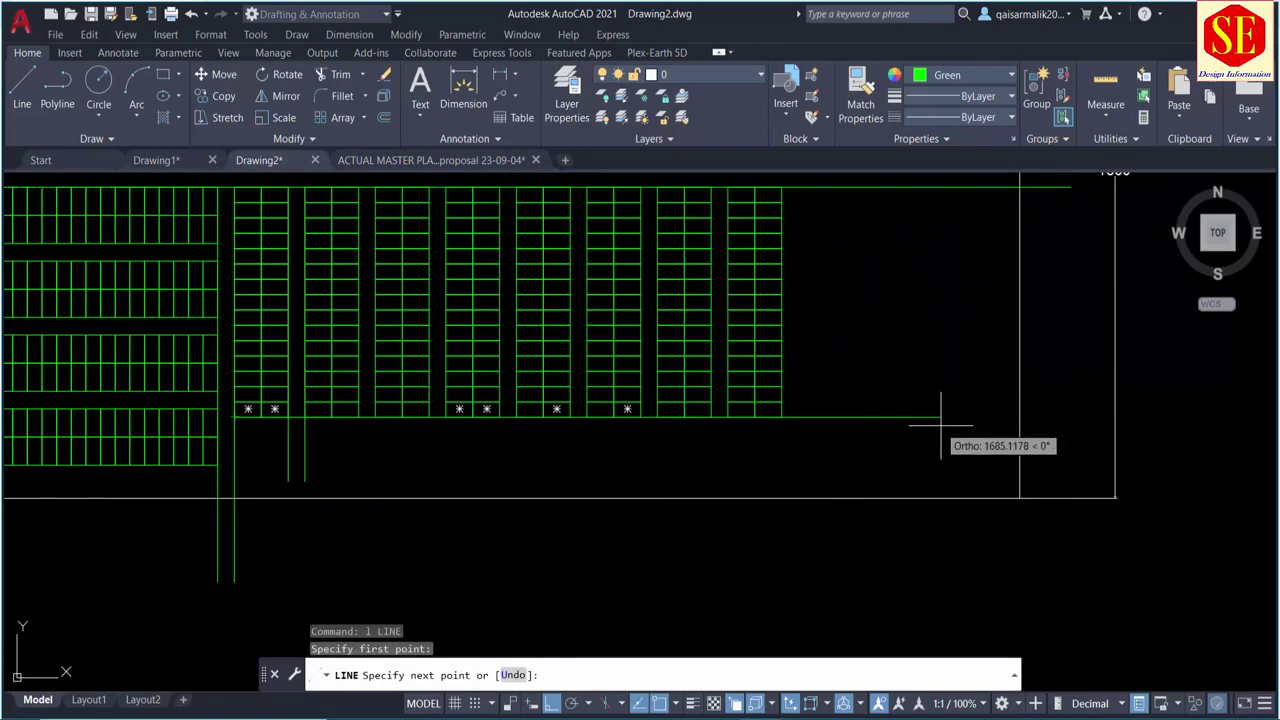
click(940, 425)
key(Escape)
Step: Offset the new horizontal line 40 units downward to create the second aisle line
text(o)
key(Return)
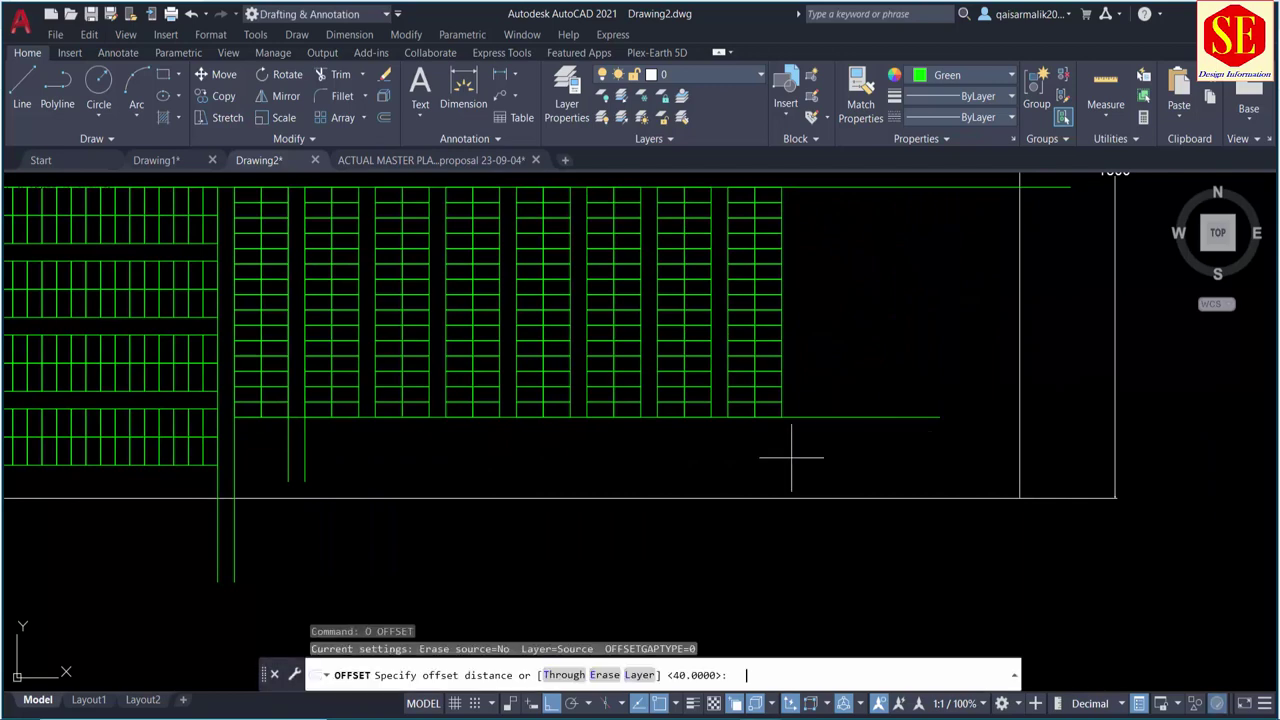
key(Return)
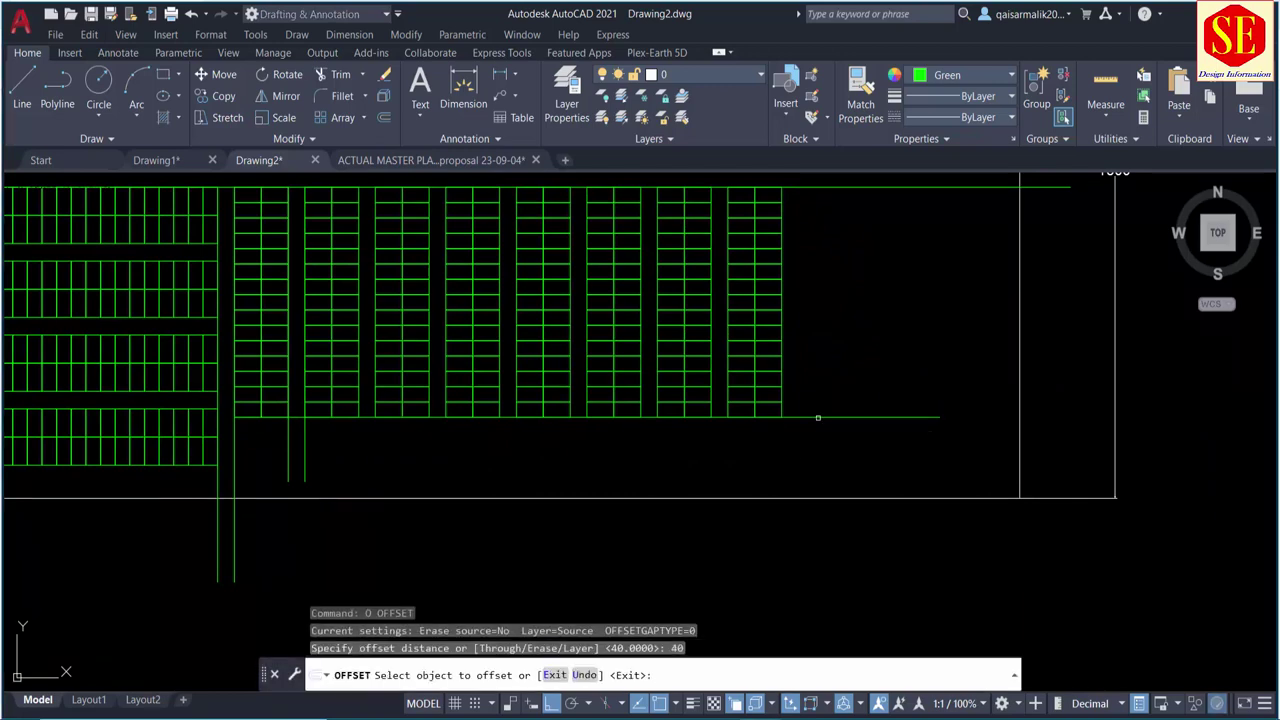
click(818, 418)
click(824, 470)
middle_drag(482, 483, 776, 413)
key(Escape)
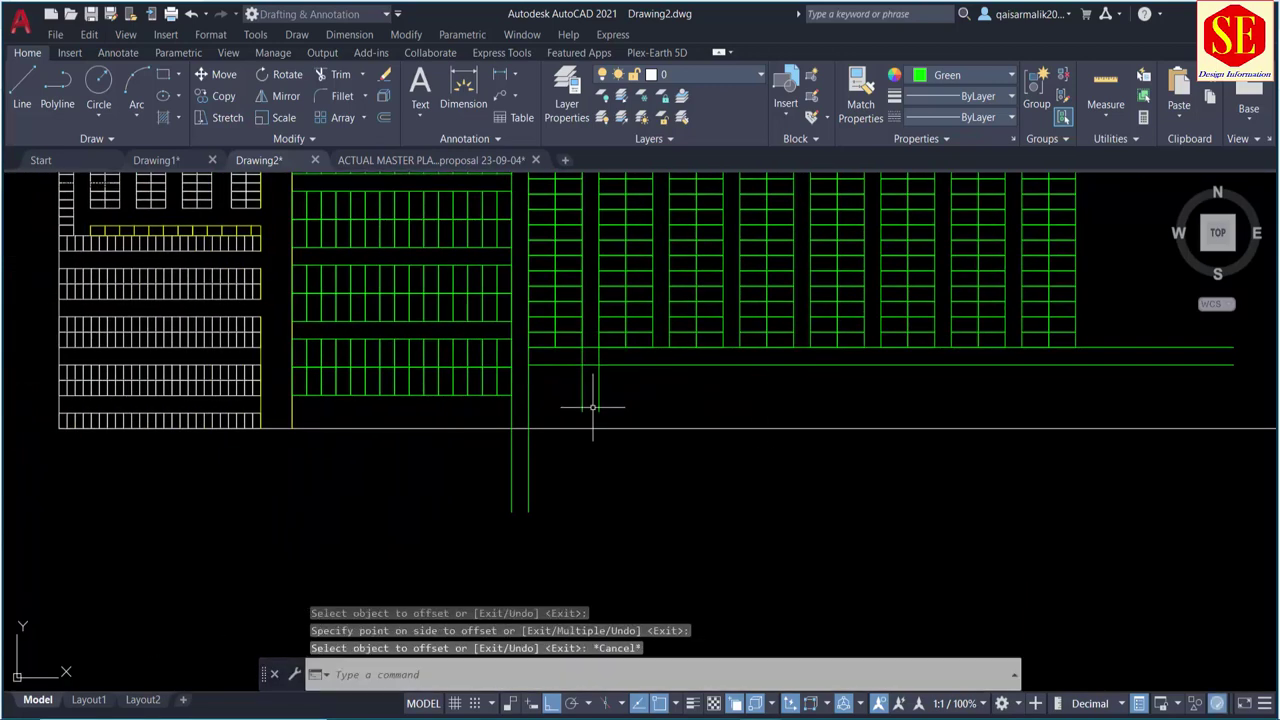
Step: Erase the two stray vertical lines near the columns and the two below the road
scroll(529, 390, up, 2)
click(677, 388)
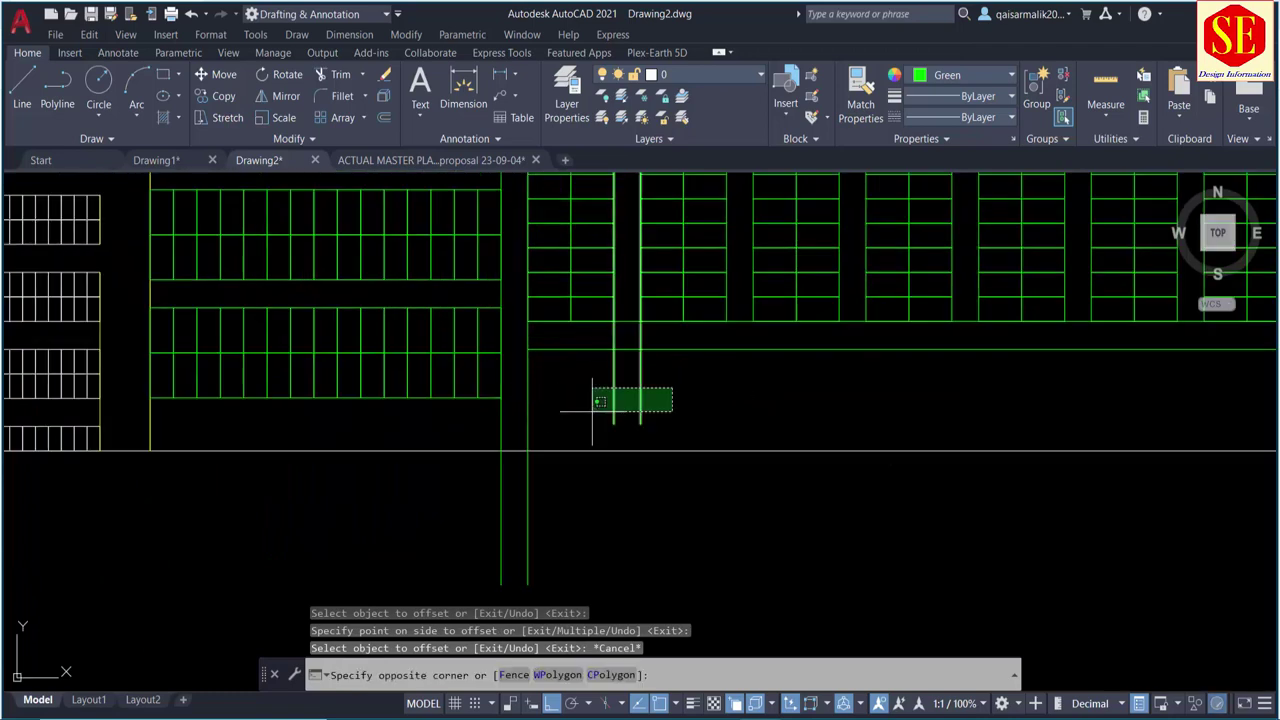
click(590, 412)
text(e)
key(Return)
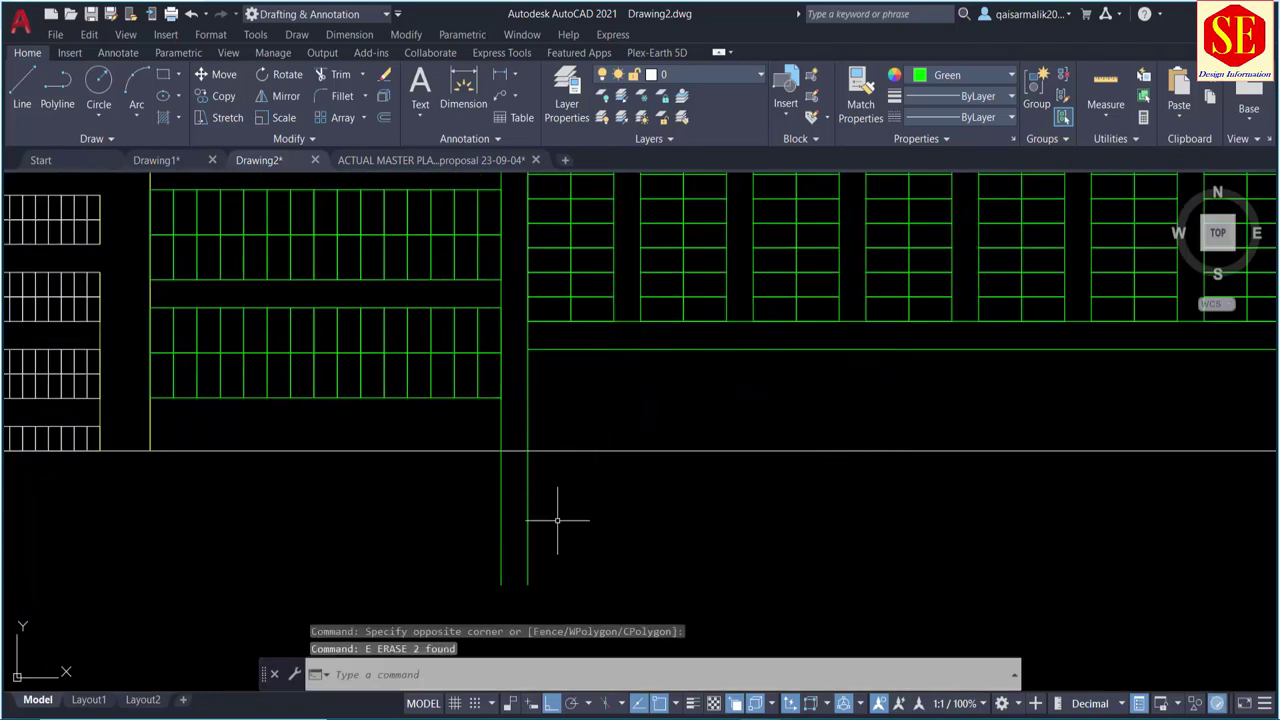
click(545, 518)
click(429, 555)
key(Return)
scroll(587, 410, down, 2)
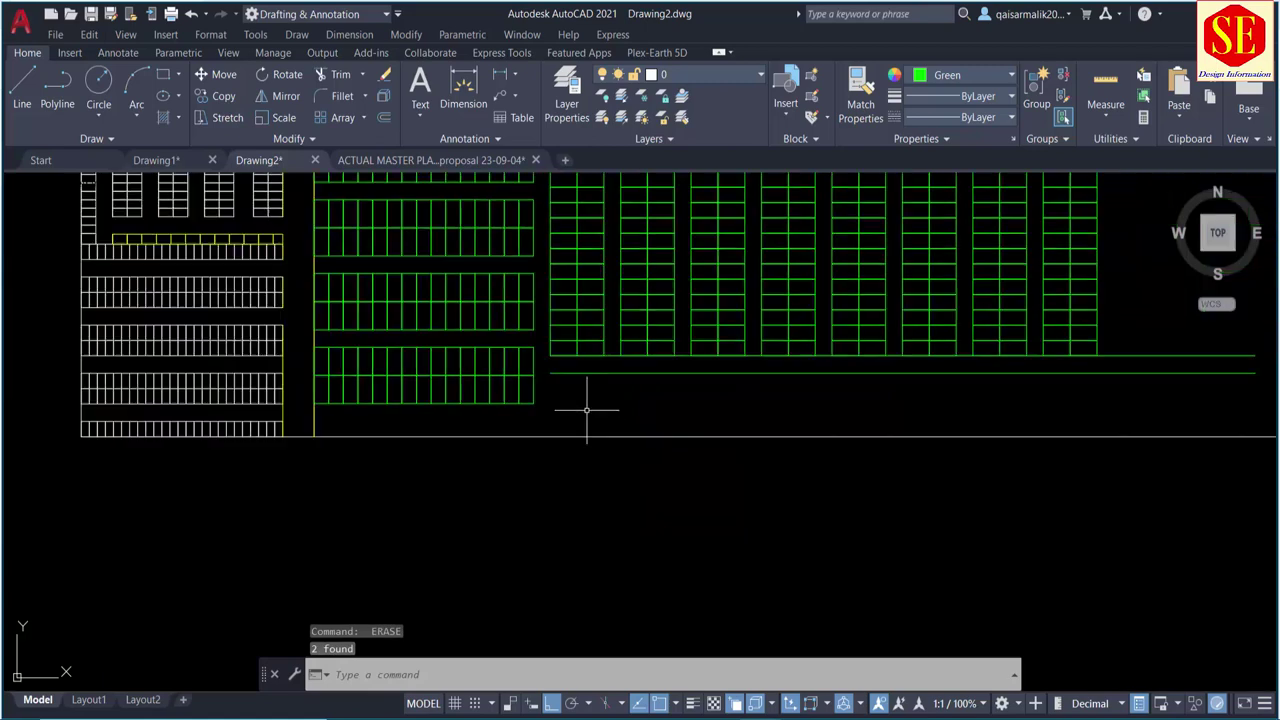
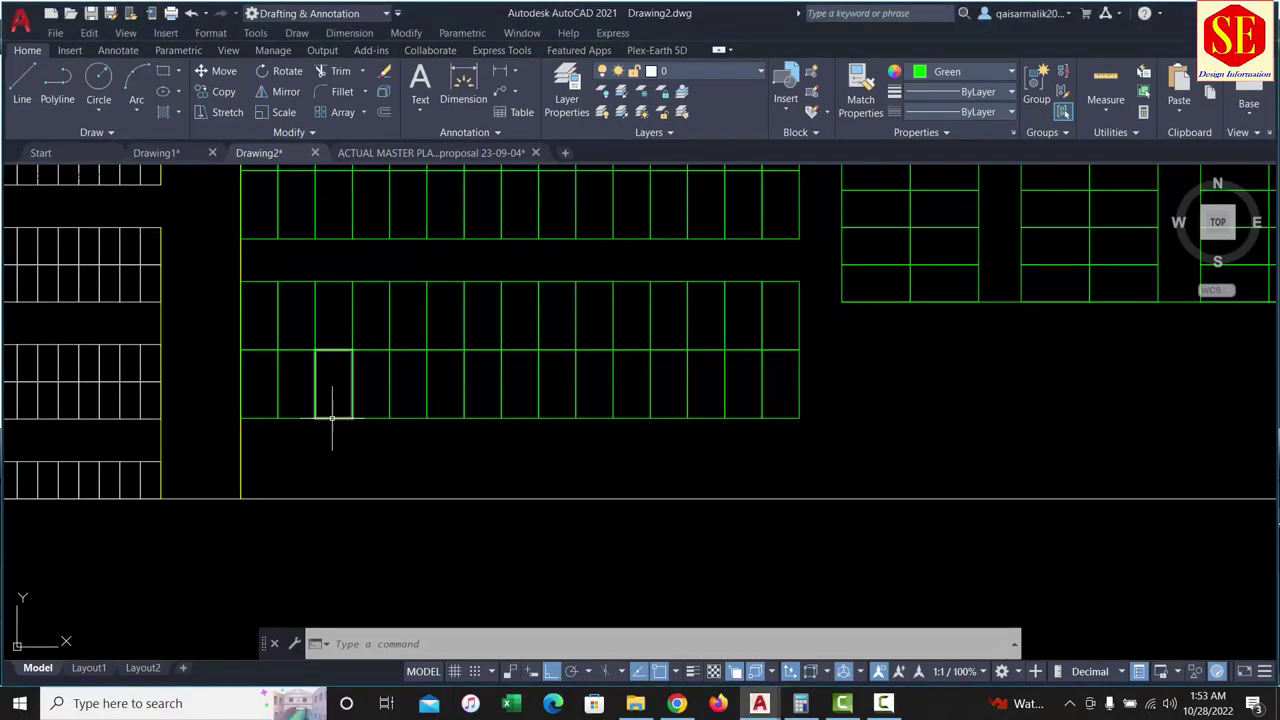
Step: Draw a horizontal line along the lower stall row's bottom edge, extending right past the stalls
click(334, 417)
key(Escape)
text(1)
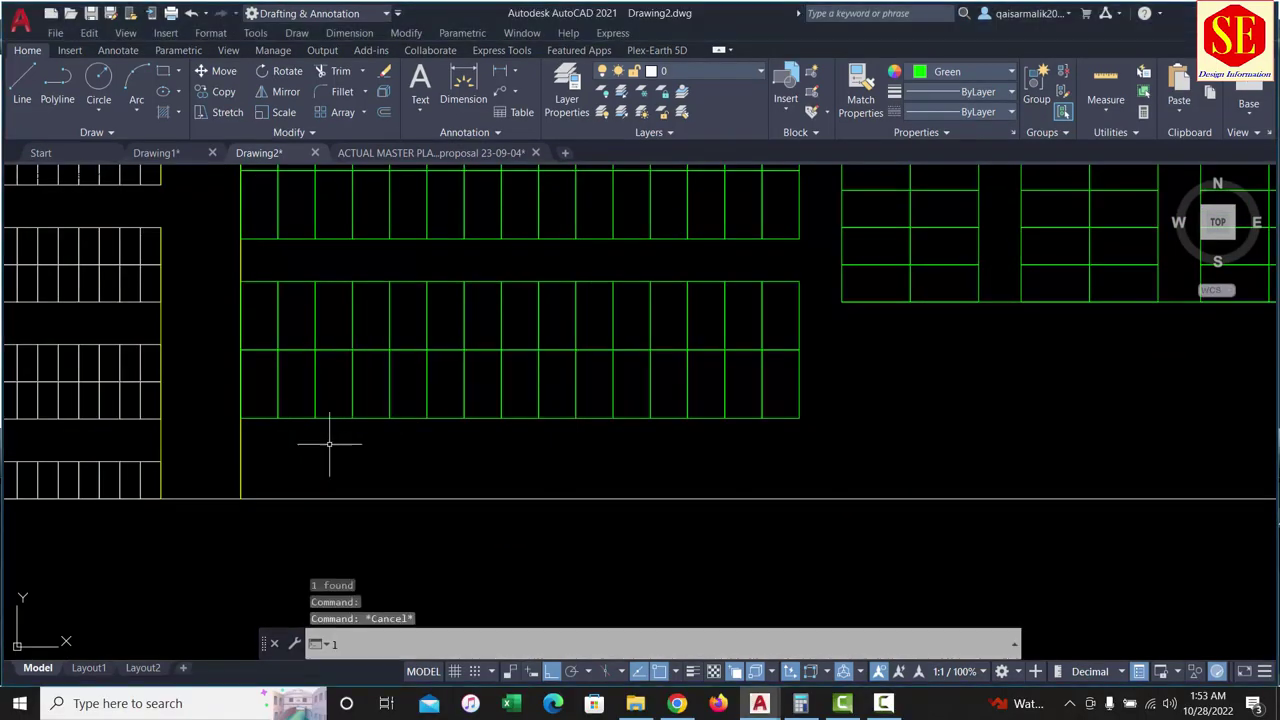
key(Return)
click(242, 417)
click(1055, 417)
key(Escape)
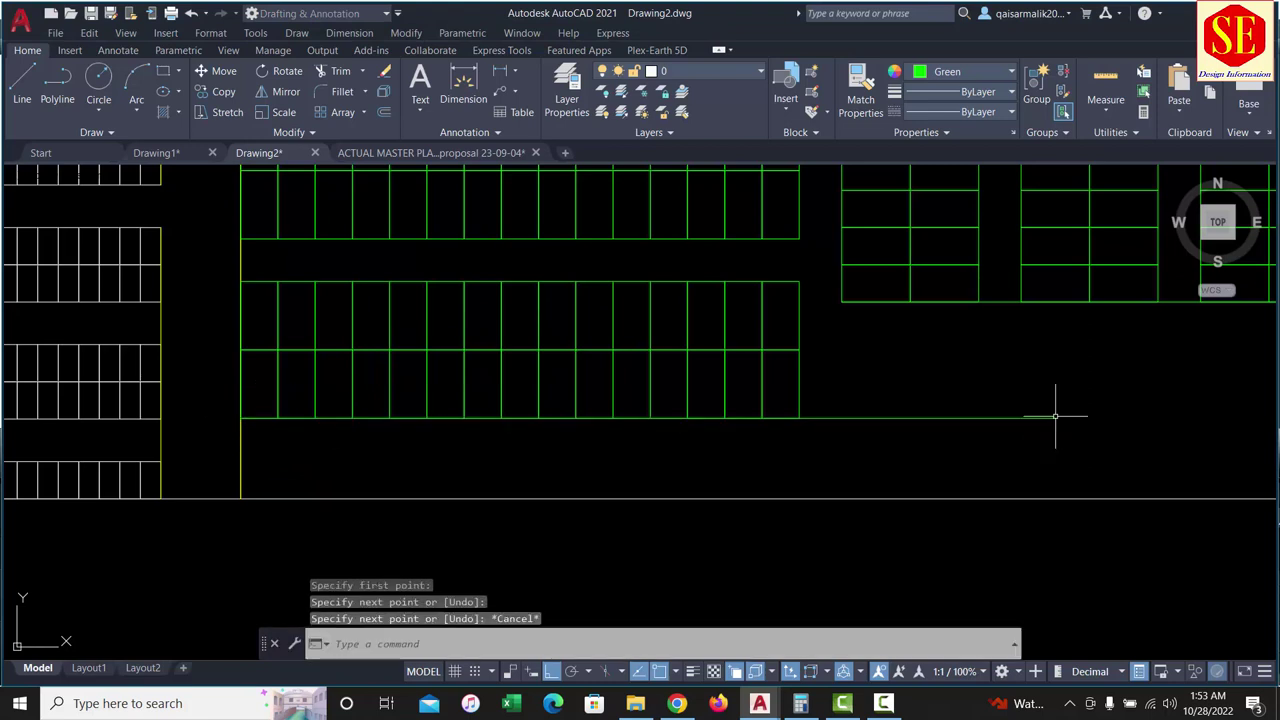
Step: Offset the new line 40 units downward to form the aisle strip
text(o)
key(Return)
key(Return)
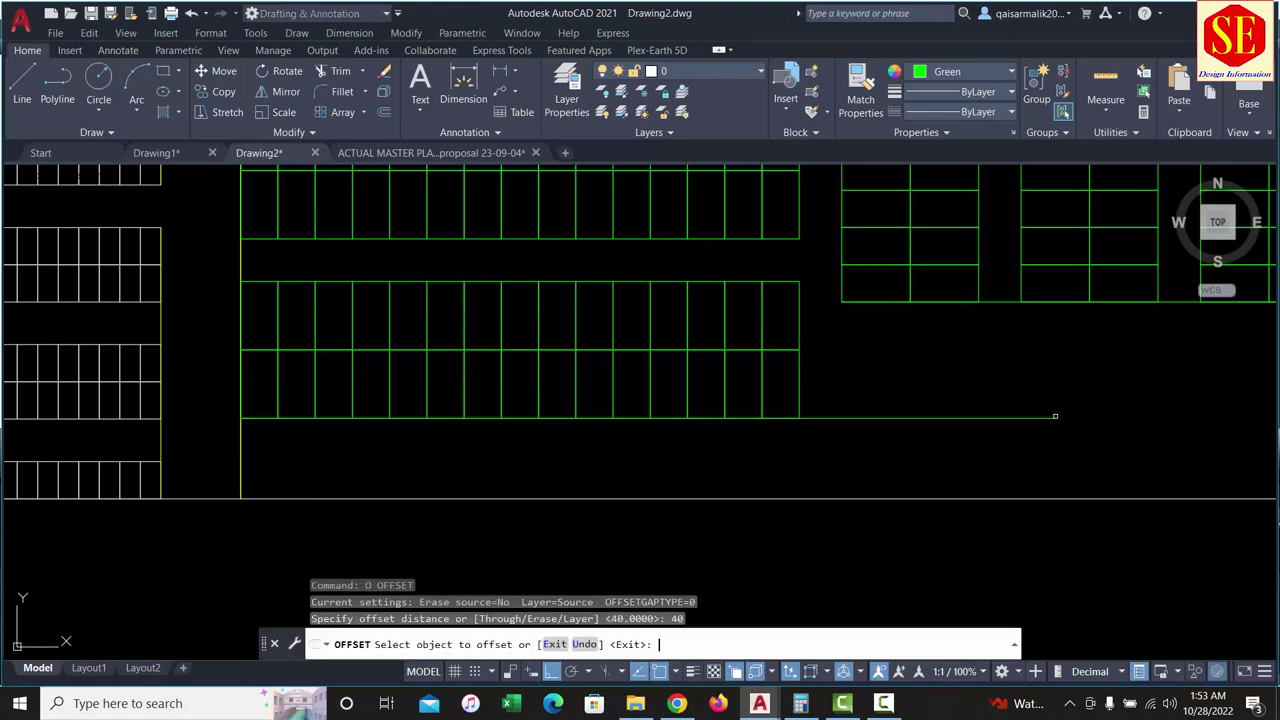
click(849, 417)
click(841, 460)
key(Escape)
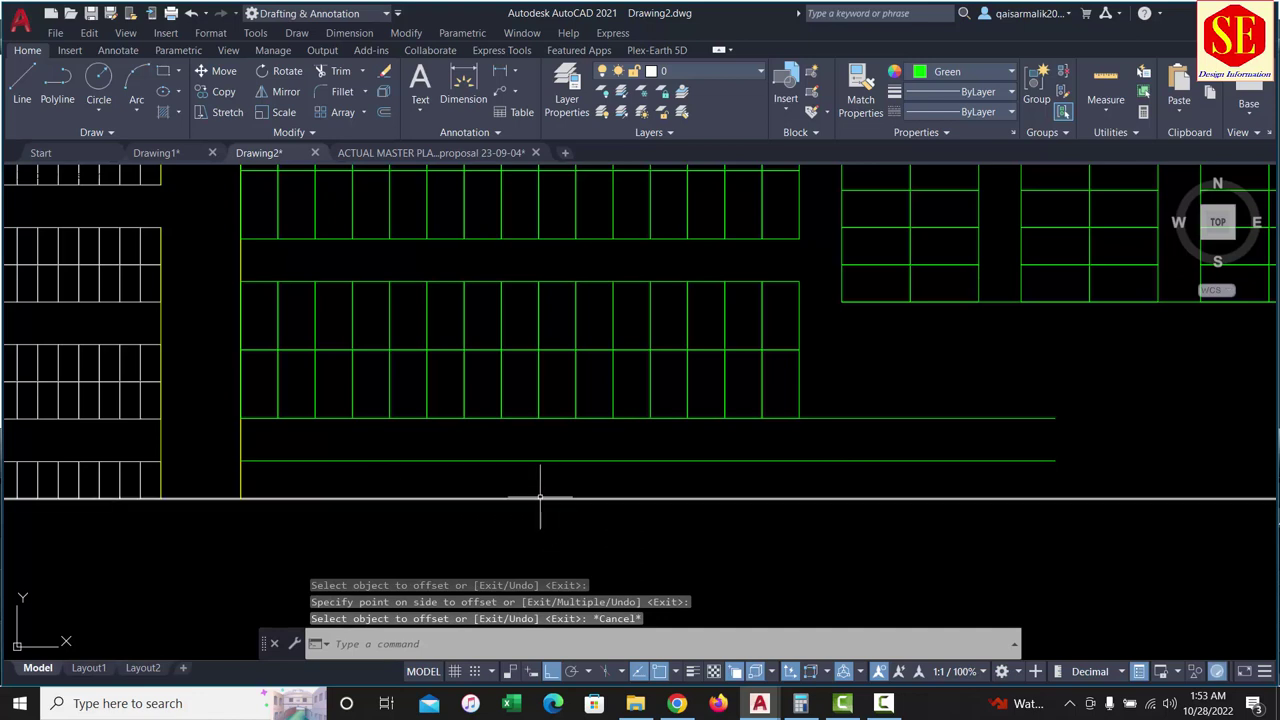
Step: Cancel a trial stall copy and erase the stray small rectangle below the lines
text(co)
key(Return)
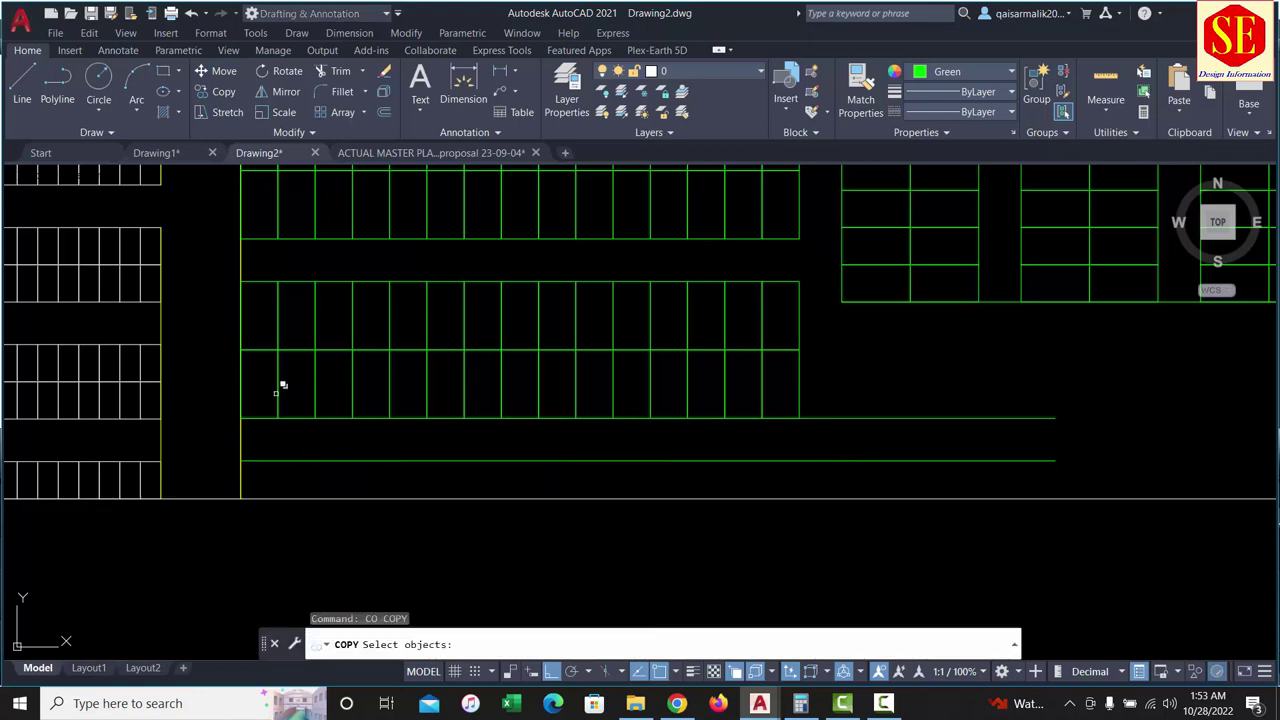
click(283, 385)
key(Return)
click(278, 350)
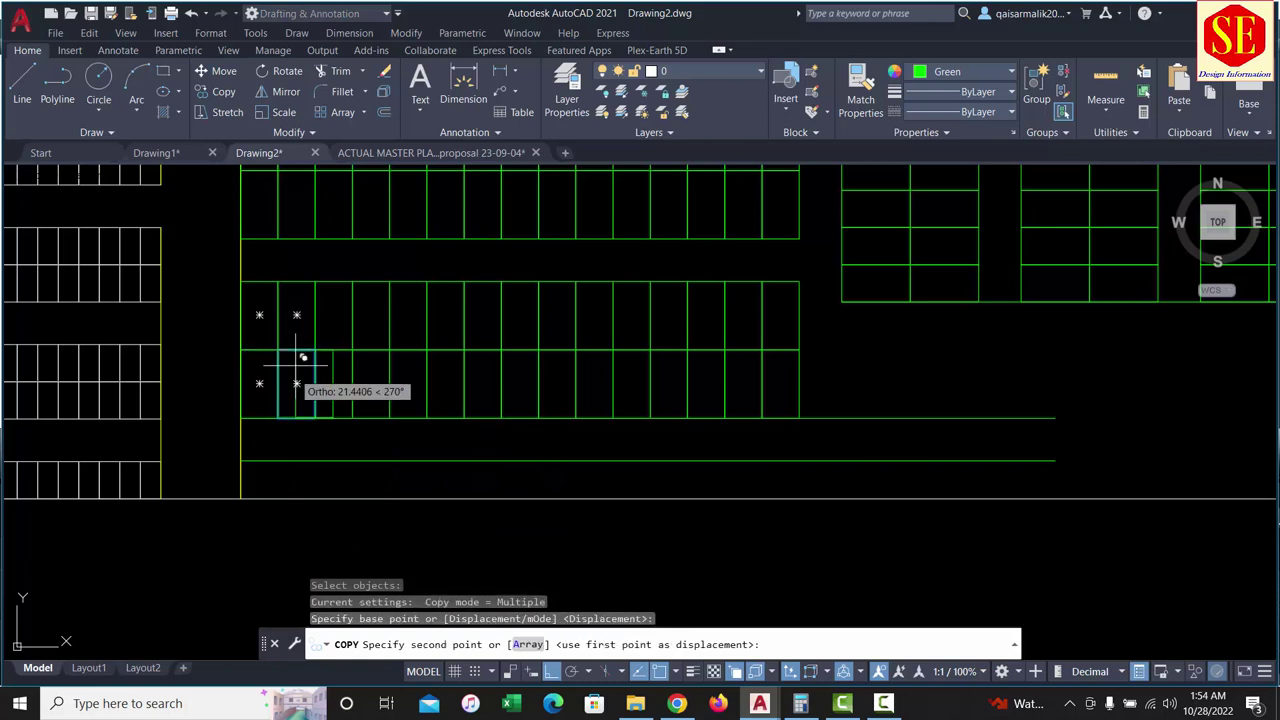
key(Escape)
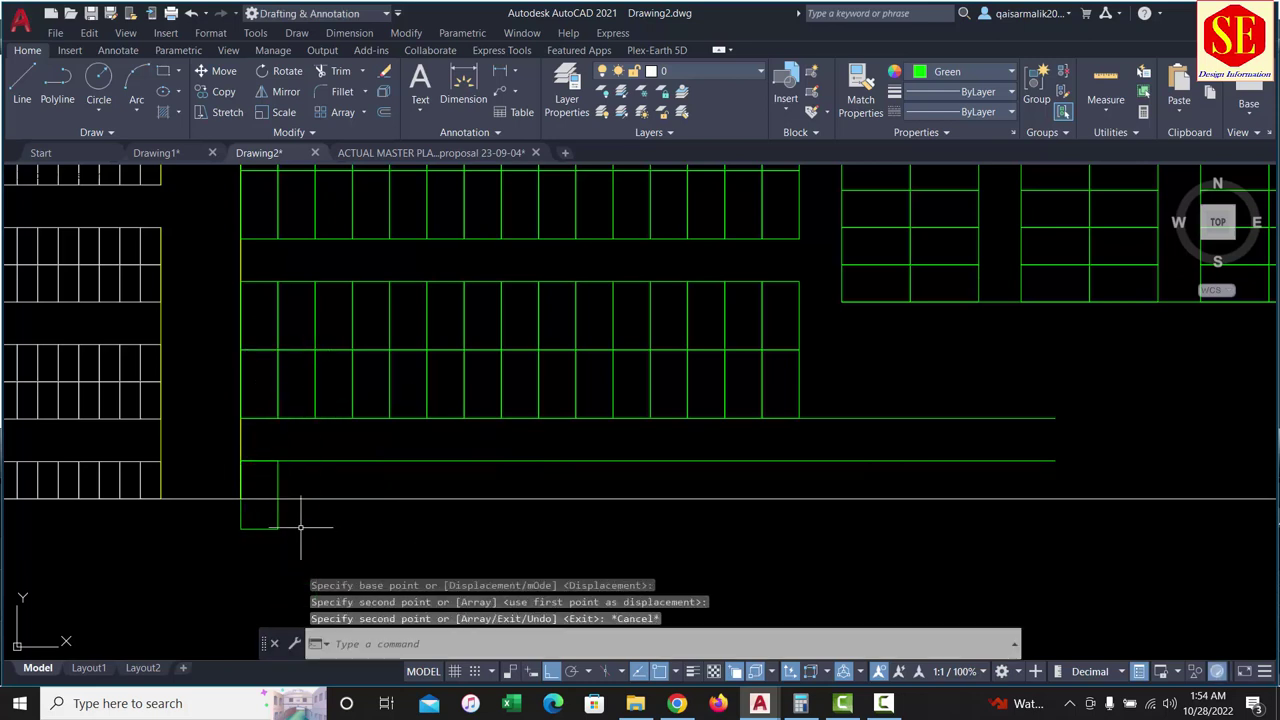
drag(300, 516, 209, 536)
text(e)
key(Return)
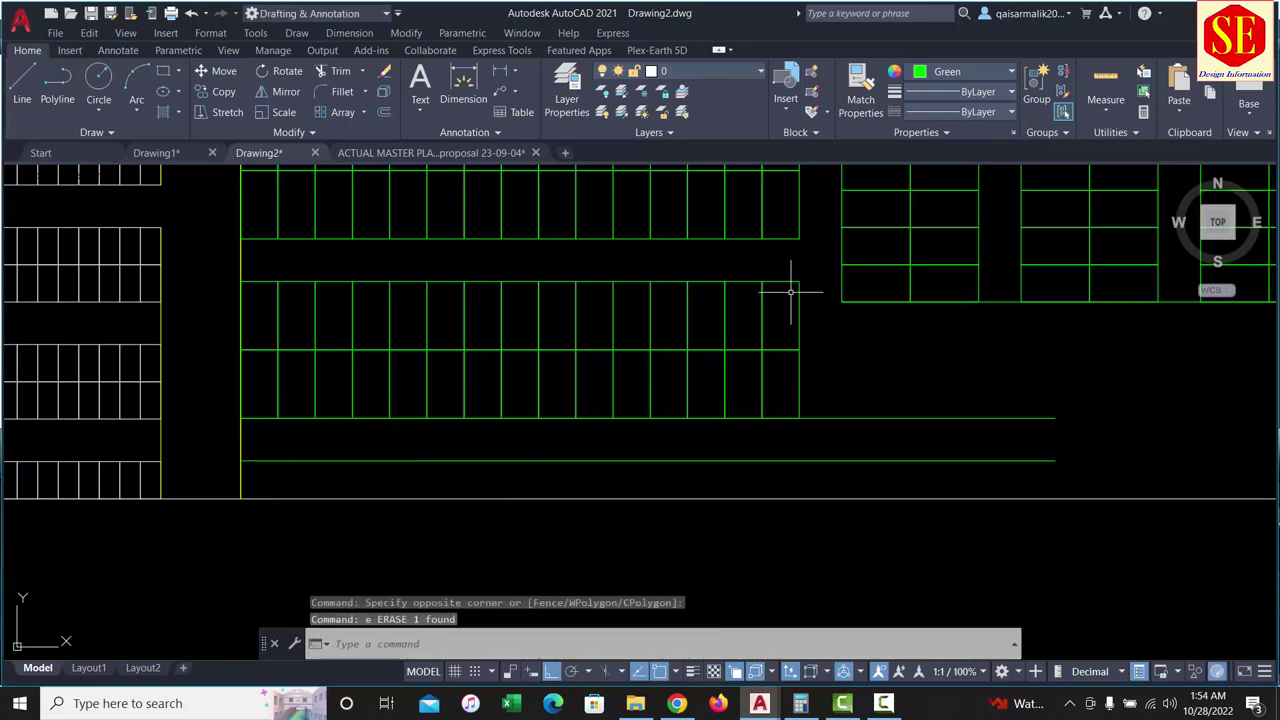
text(co)
key(Return)
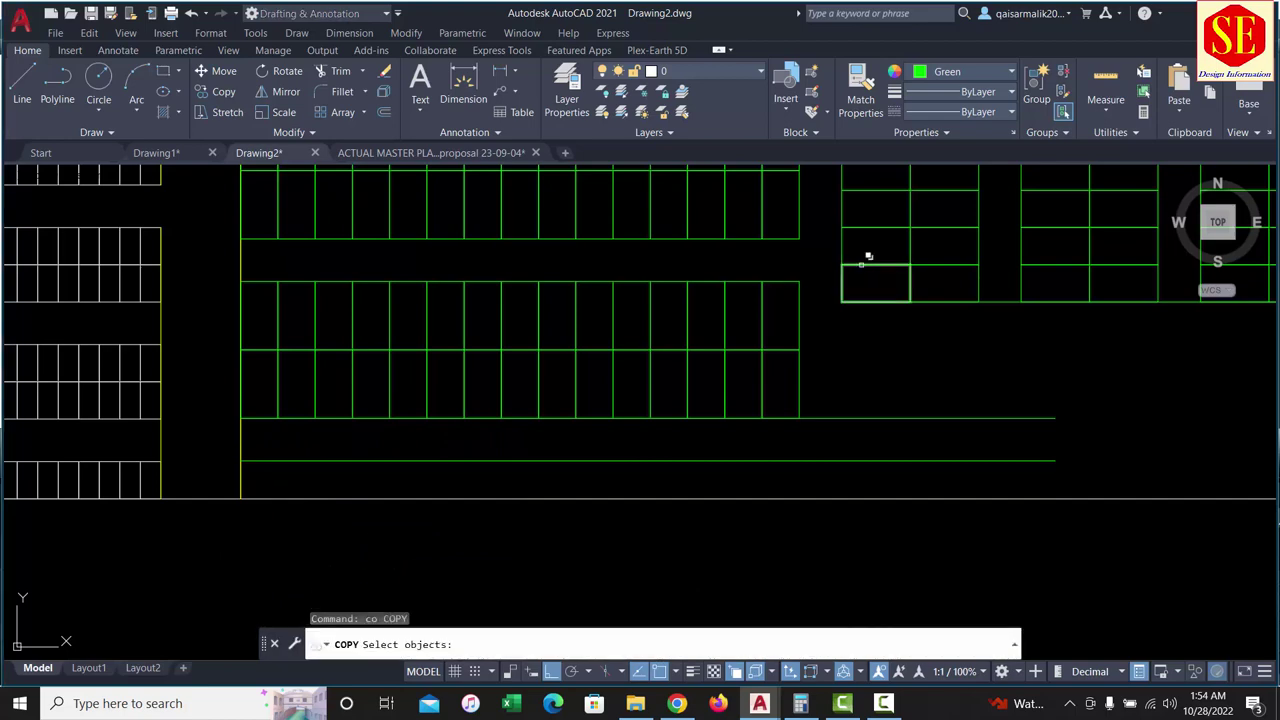
Step: Copy a stall from the right-hand block to the left end of the new lines
click(862, 265)
click(930, 323)
key(Return)
click(842, 265)
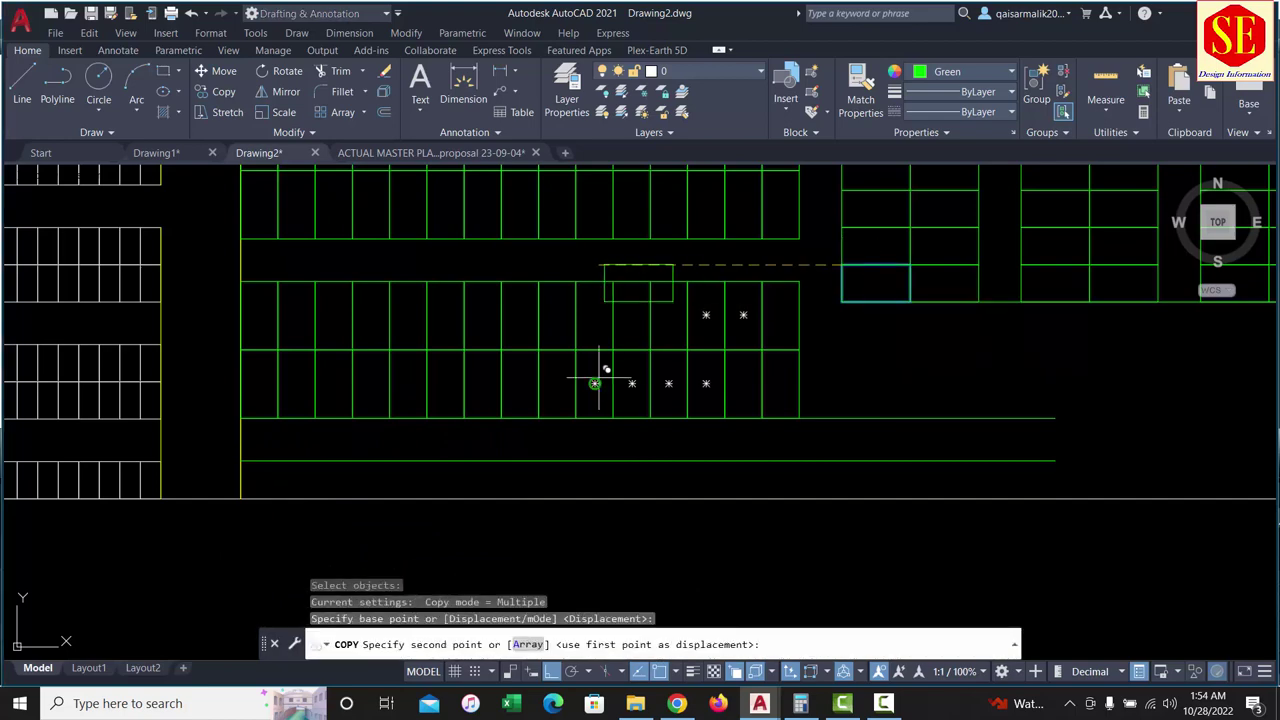
click(270, 470)
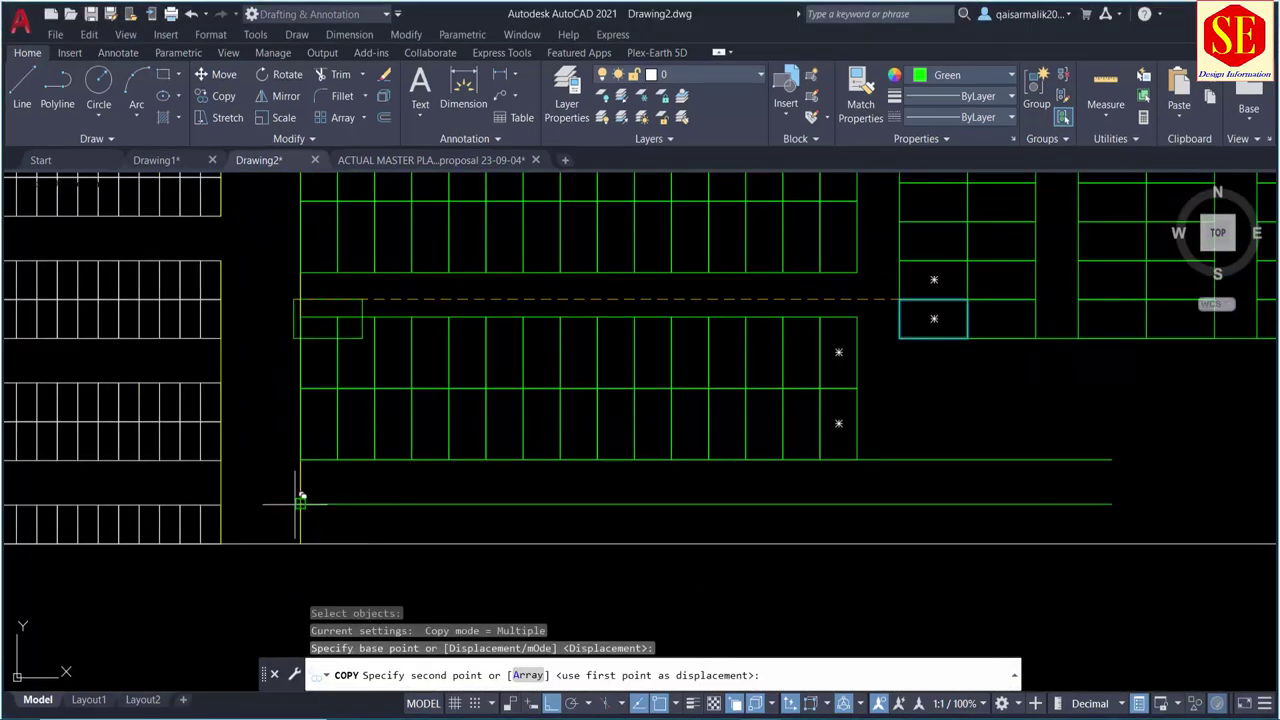
scroll(300, 497, up, 5)
click(283, 437)
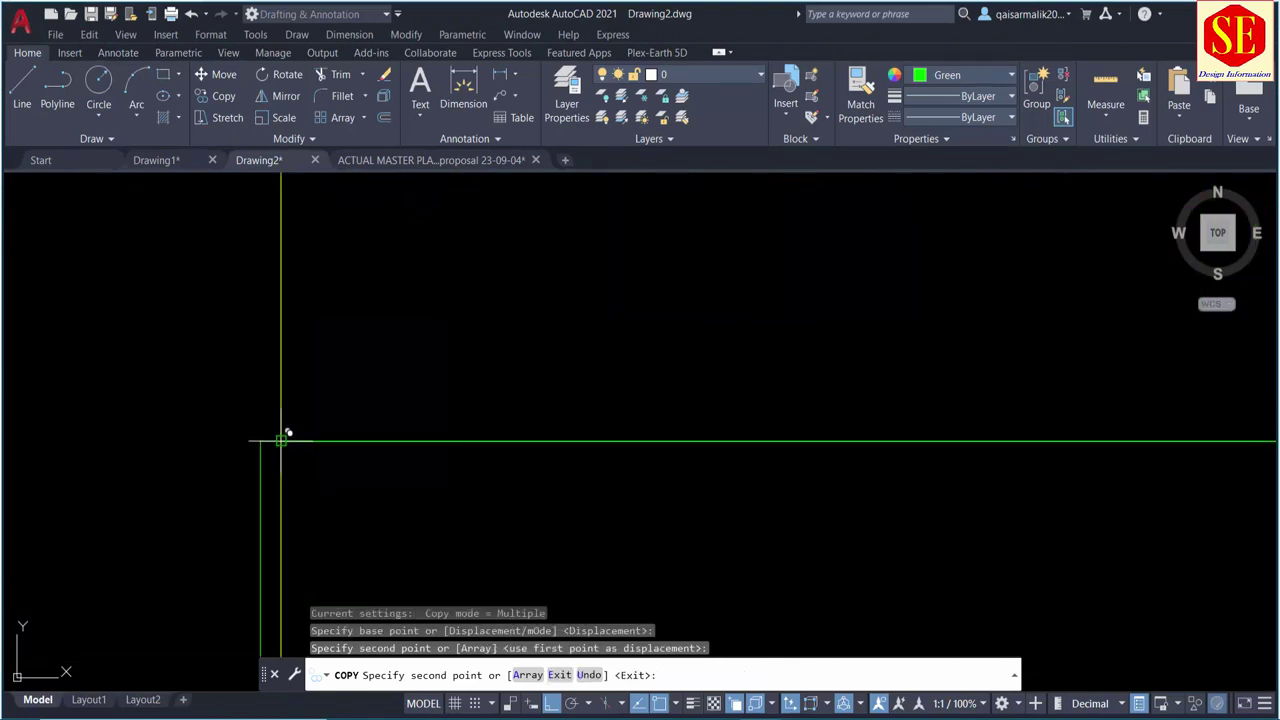
scroll(330, 380, down, 3)
key(Escape)
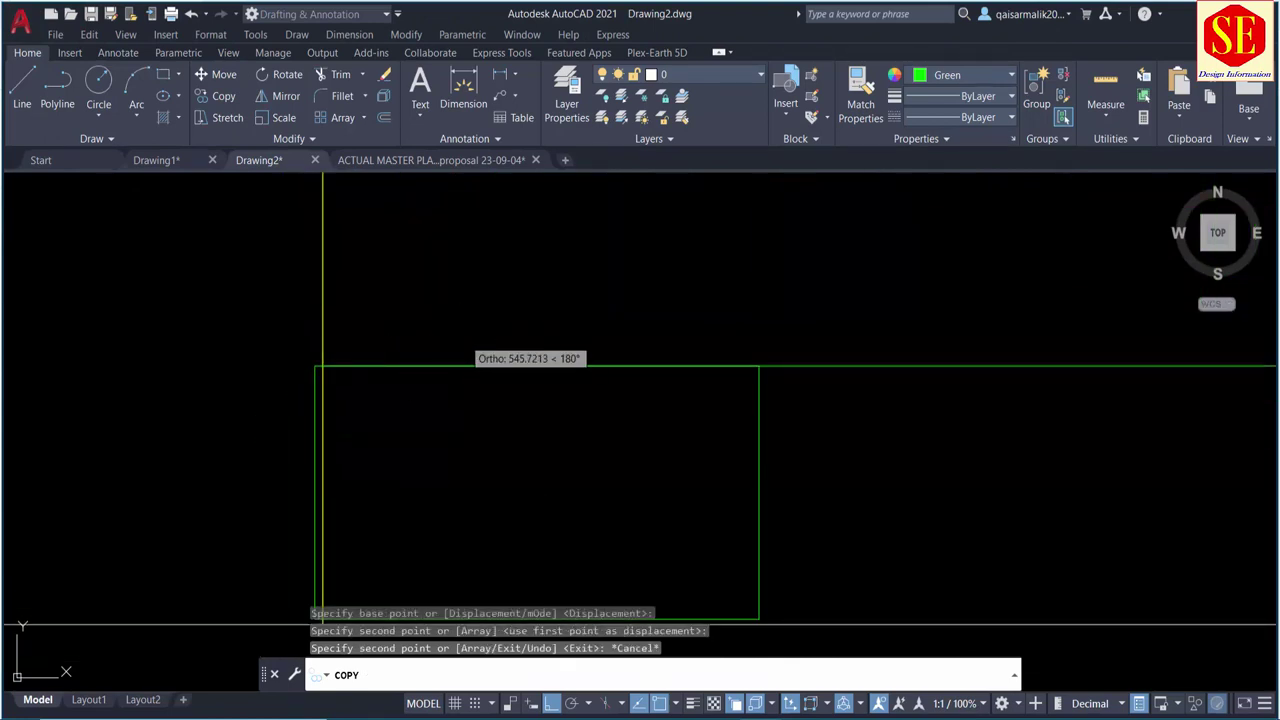
Step: Move the copied stall so it sits on the line corner
text(m)
key(Return)
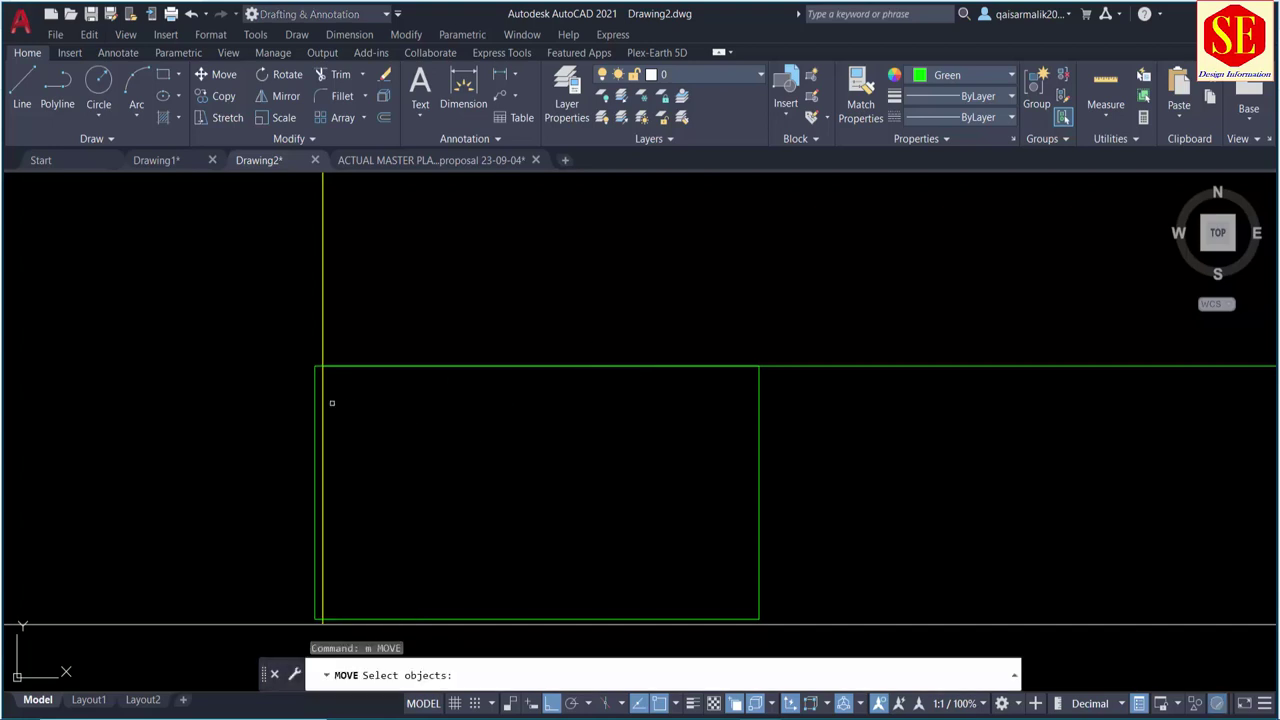
click(311, 389)
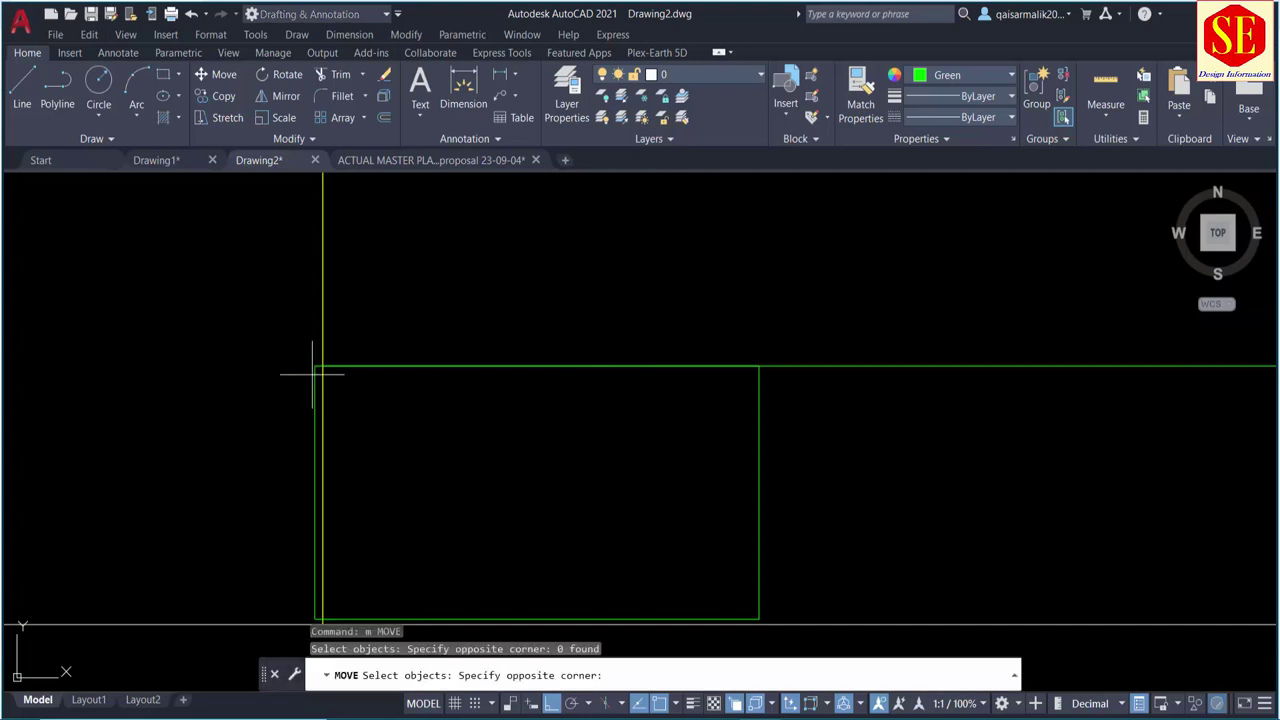
click(313, 375)
scroll(314, 360, up, 3)
click(358, 375)
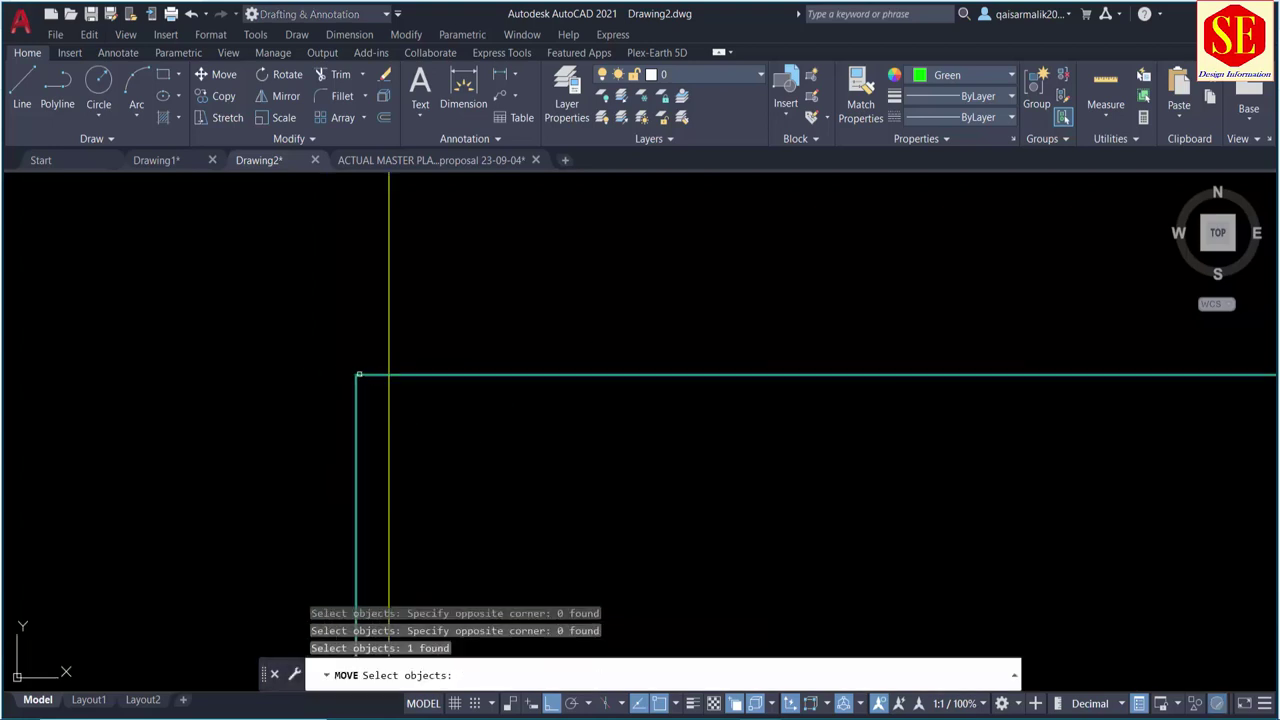
key(Return)
click(357, 375)
click(389, 375)
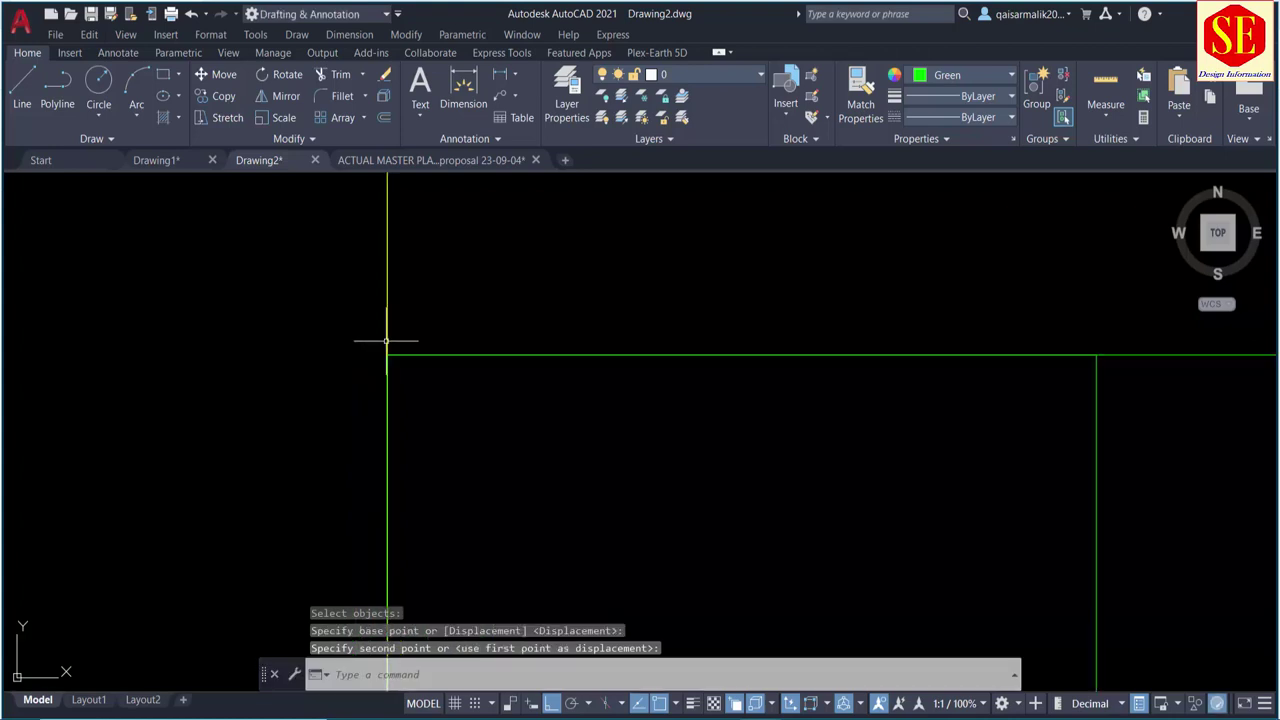
scroll(386, 345, down, 2)
Step: Select the copied stall to check it and bring the green rectangle's corner into view
scroll(753, 527, up, 2)
scroll(785, 505, up, 2)
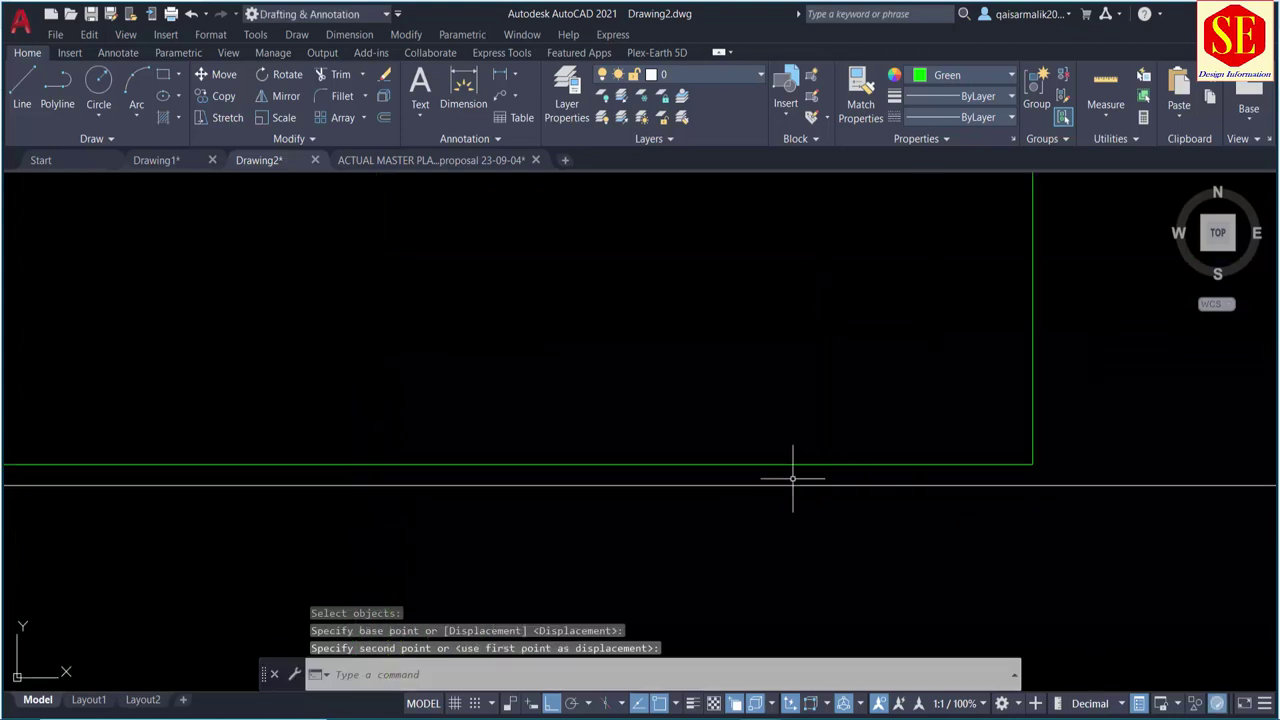
click(829, 444)
click(825, 455)
scroll(825, 455, down, 3)
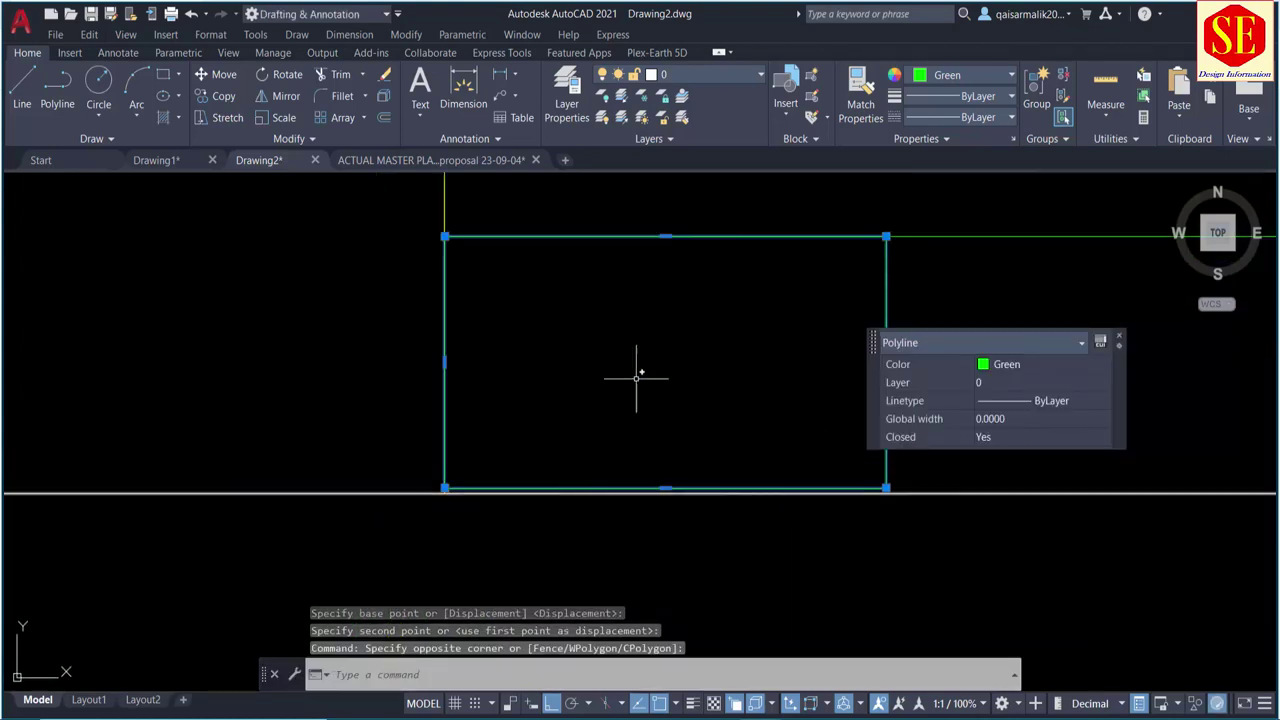
scroll(527, 303, up, 3)
middle_drag(457, 200, 446, 371)
scroll(407, 307, down, 5)
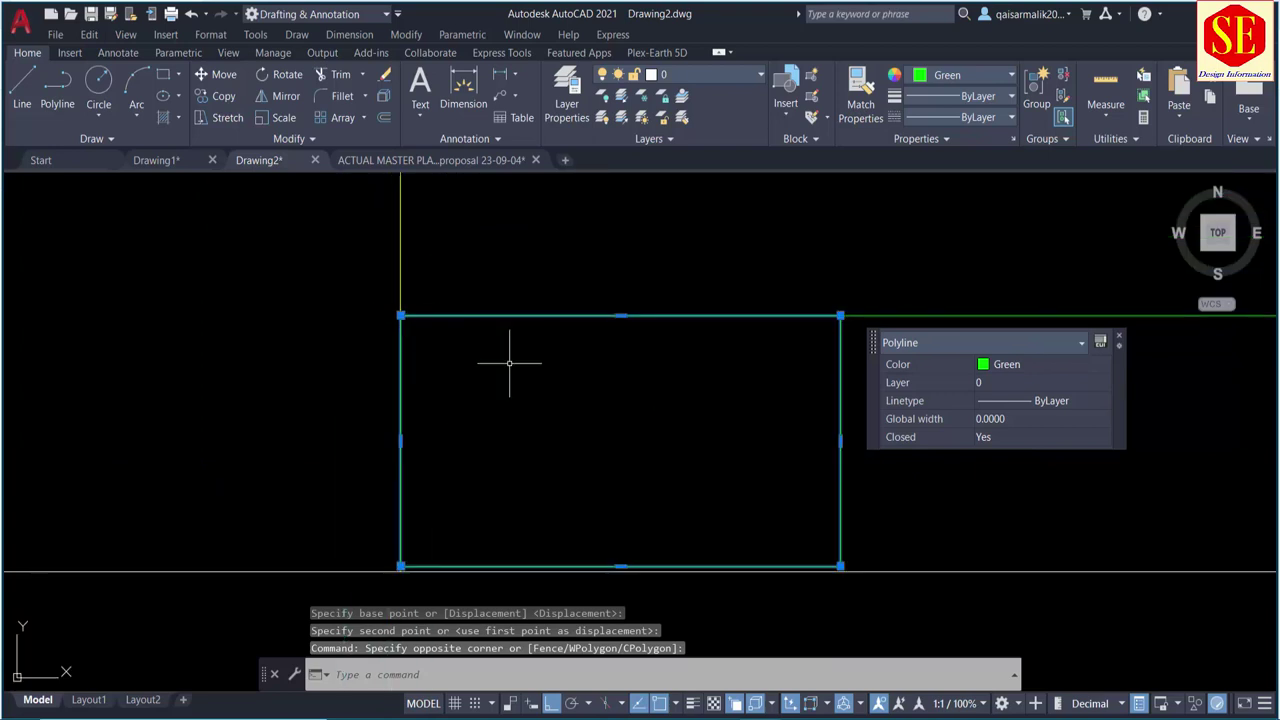
Step: Explode the green rectangle with X and erase its bottom edge line
text(X)
key(Return)
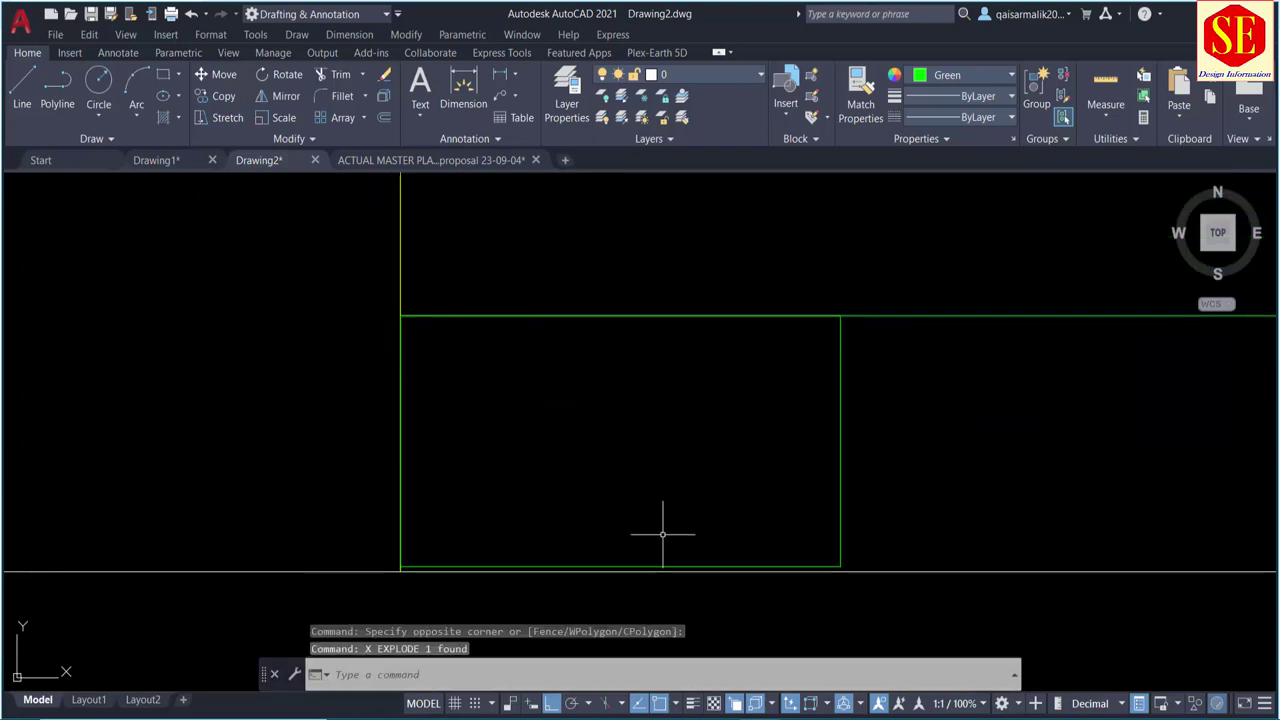
scroll(578, 563, up, 2)
click(578, 560)
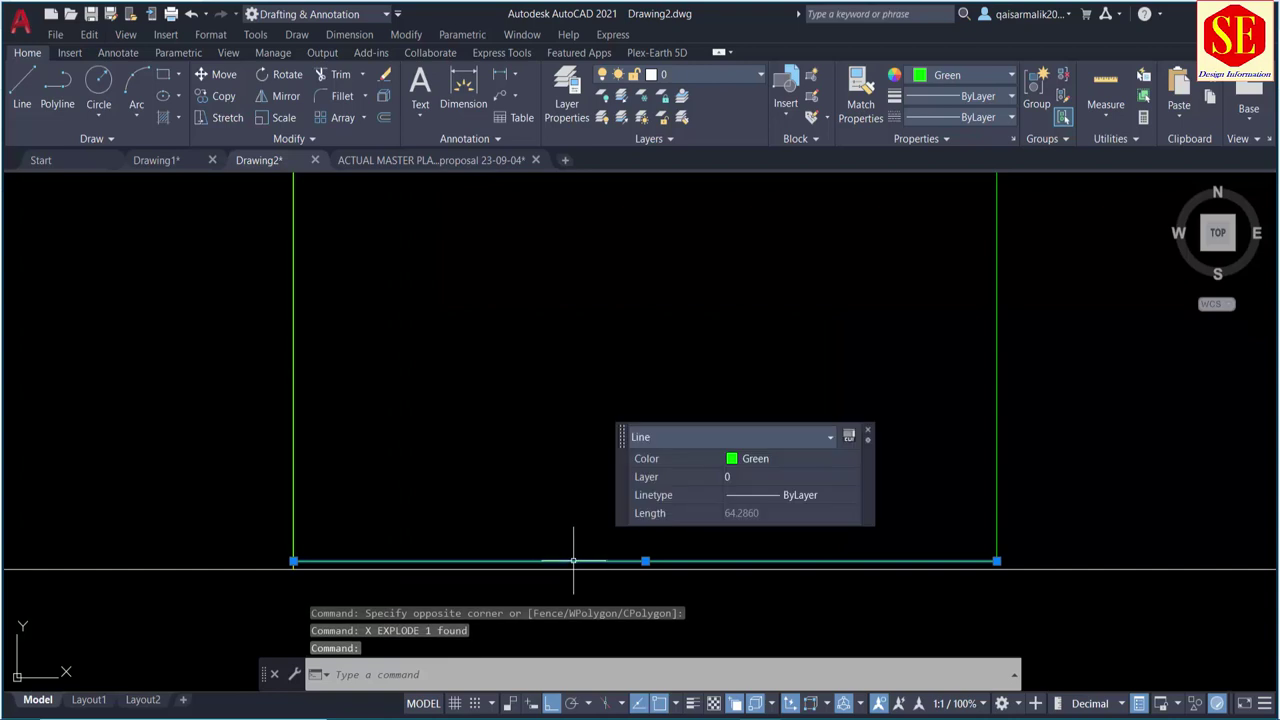
text(e)
key(Return)
scroll(572, 470, down, 2)
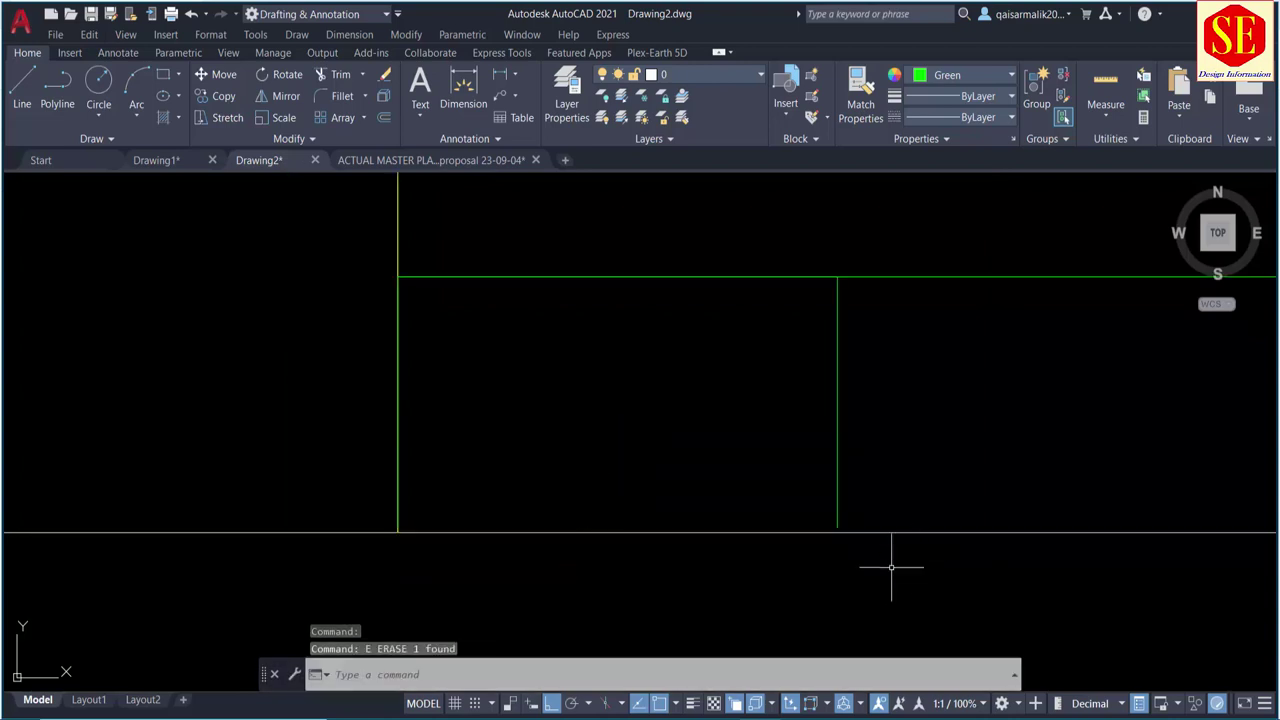
Step: Try extending a vertical side line to the boundary, then cancel the extend
text(ex)
key(Return)
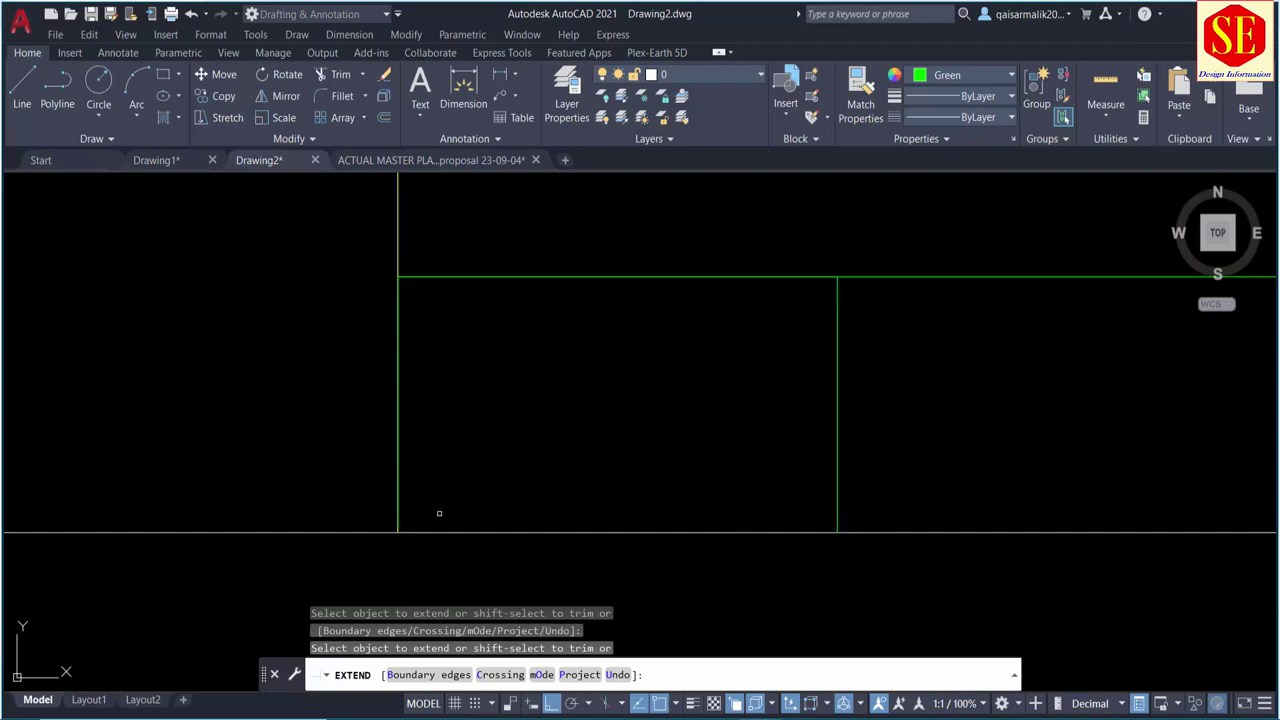
click(400, 516)
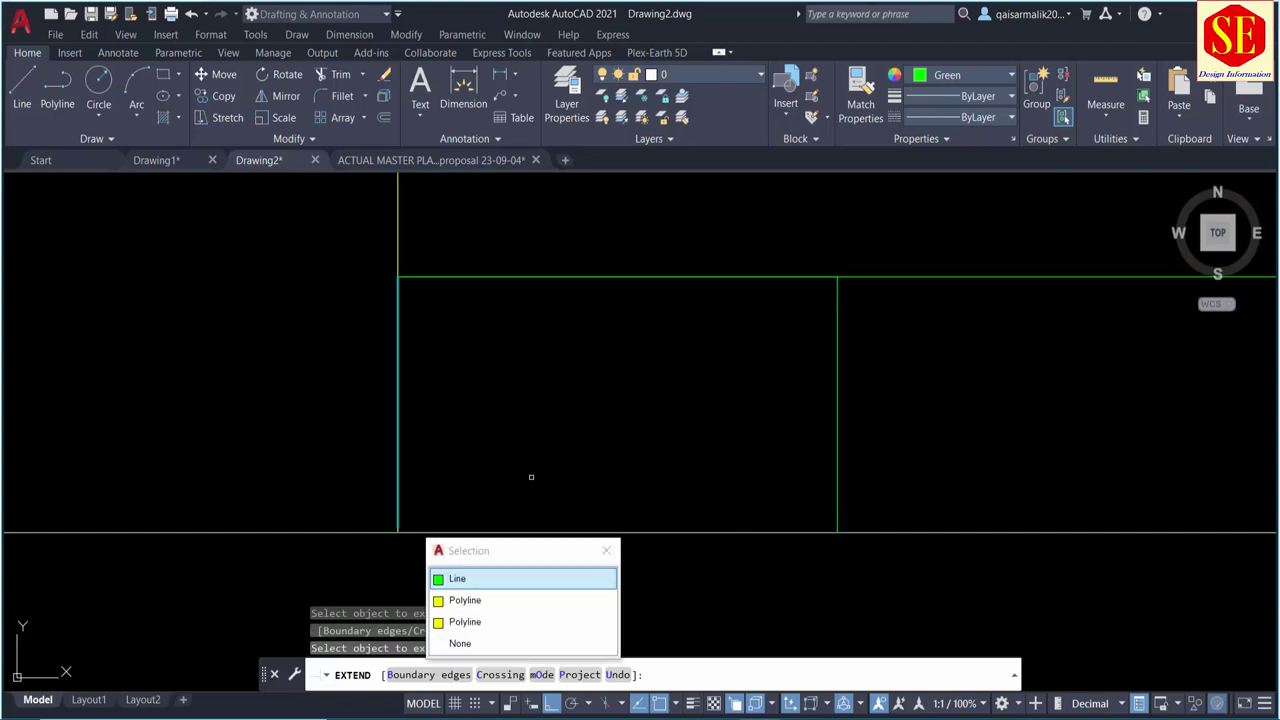
click(491, 580)
key(Escape)
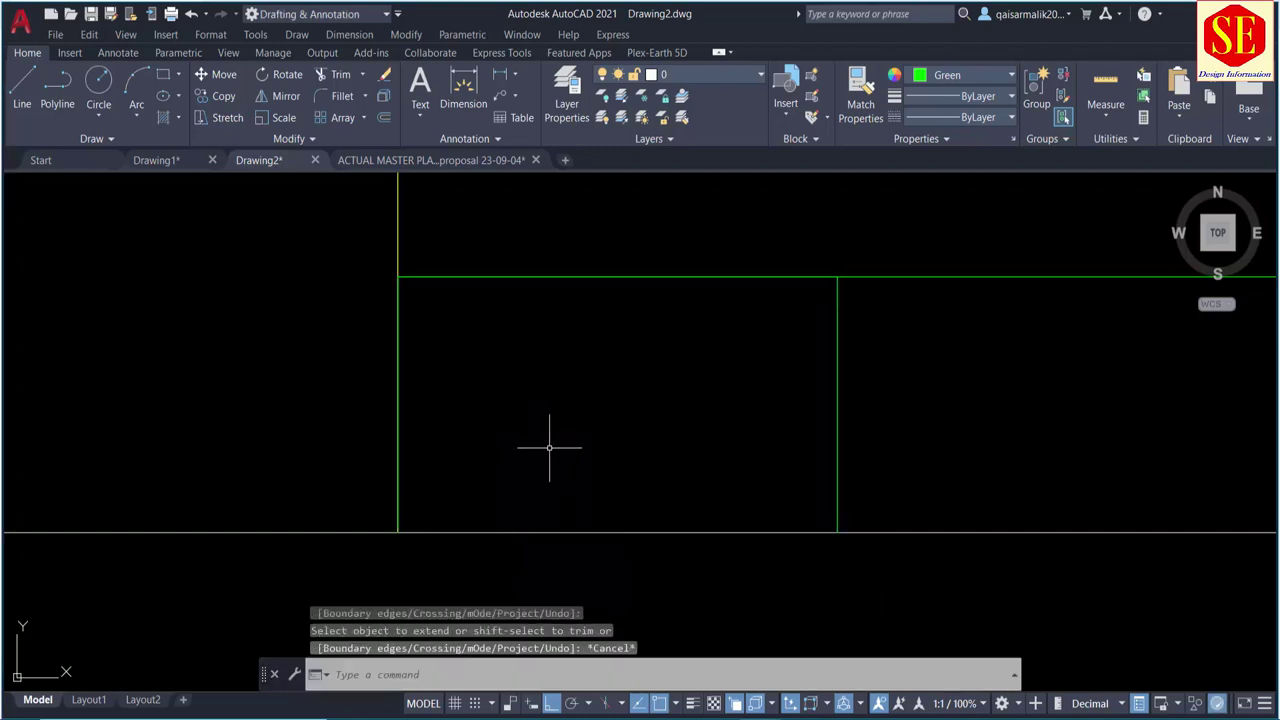
key(Return)
text(c)
key(Return)
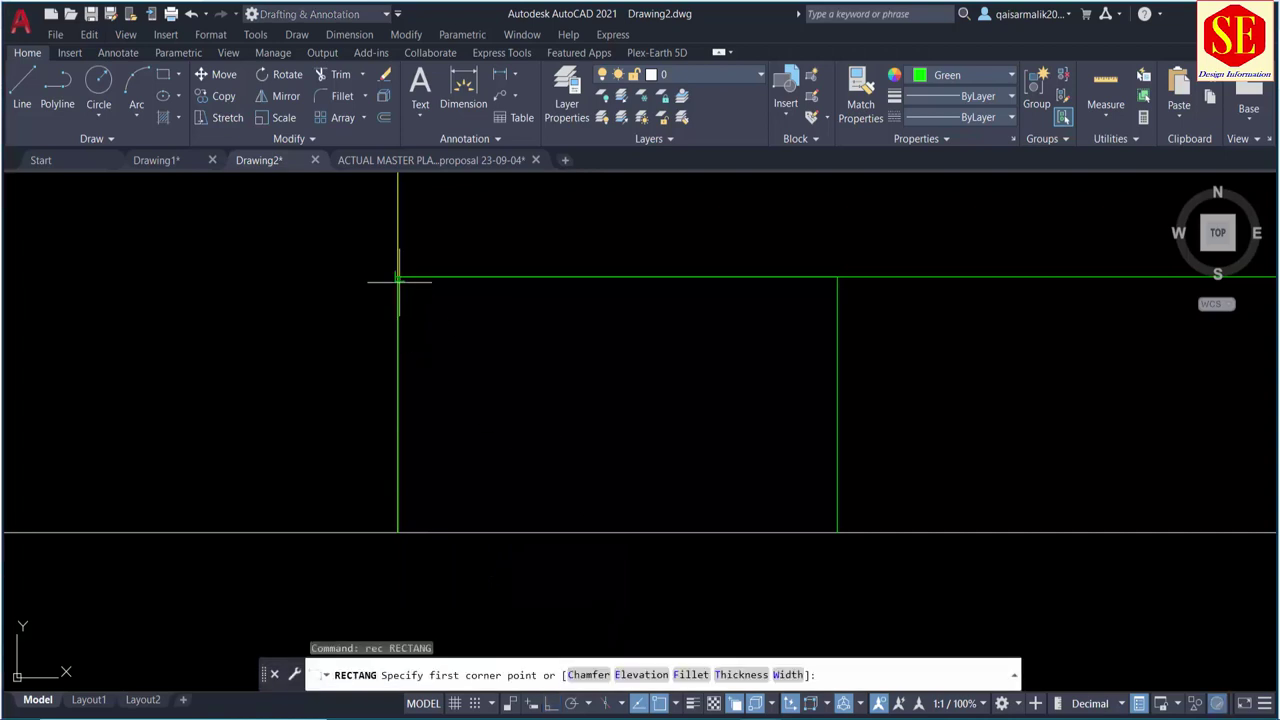
Step: Draw the stall rectangle from its top-left corner to the bottom-right intersection
click(398, 277)
click(836, 530)
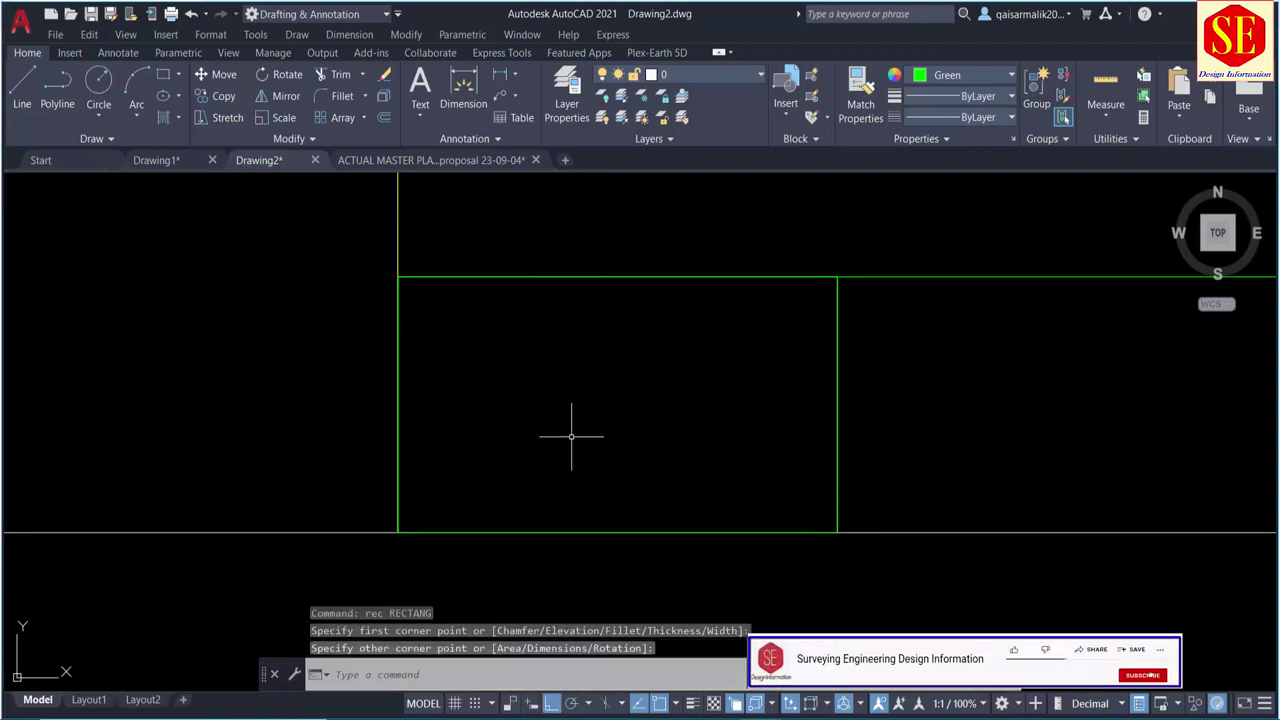
scroll(749, 400, up, 2)
scroll(834, 406, up, 2)
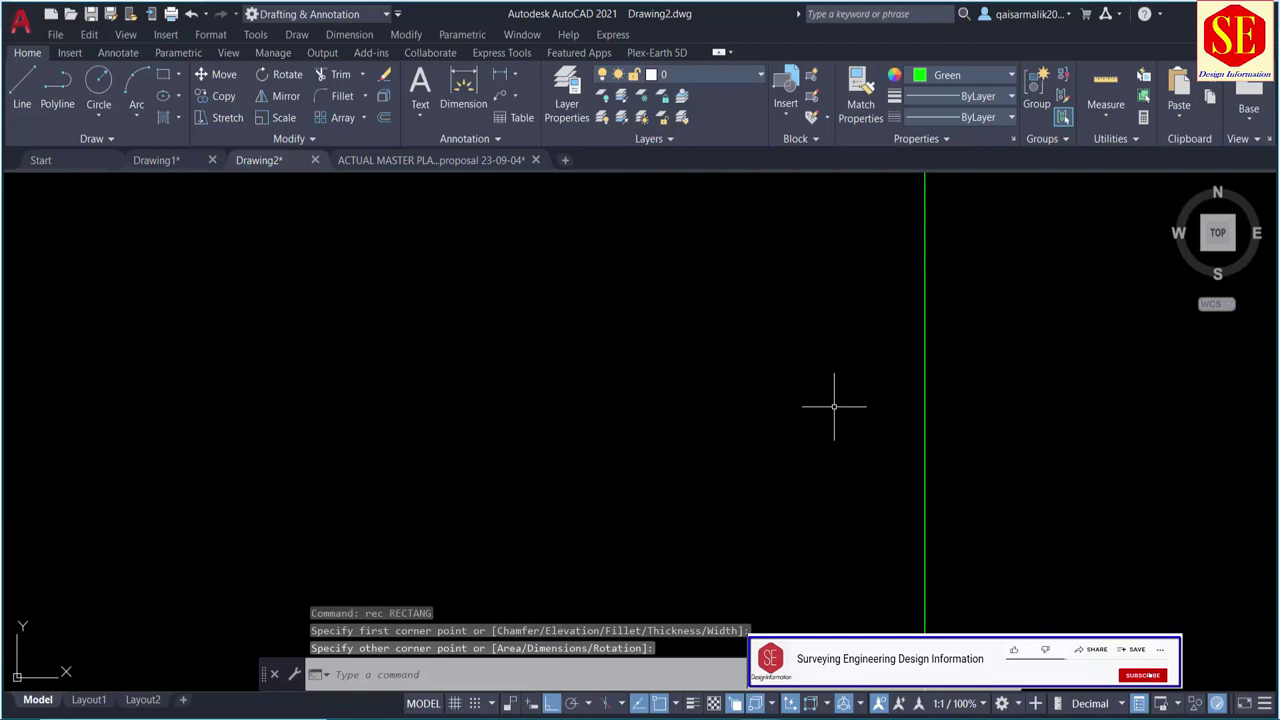
Step: Copy the new stall twice to the right along the bottom row using its corner as base
text(co)
key(Return)
click(924, 428)
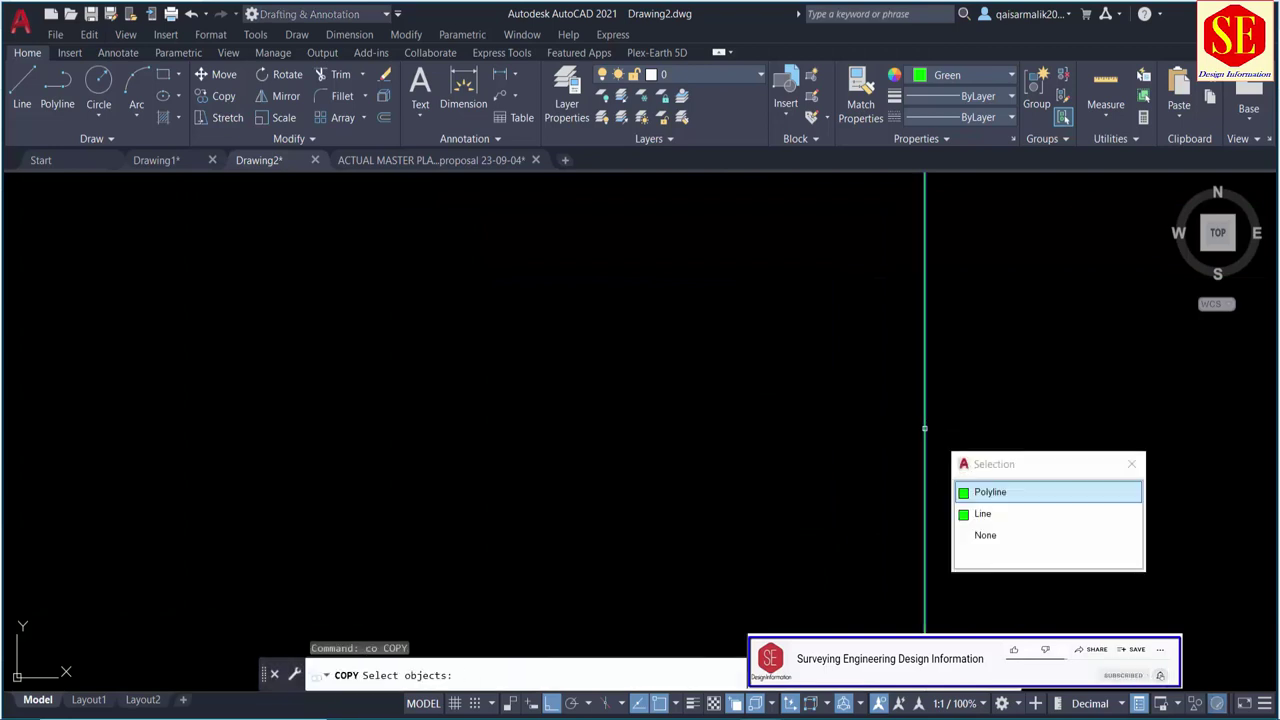
click(983, 515)
scroll(689, 392, down, 3)
key(Return)
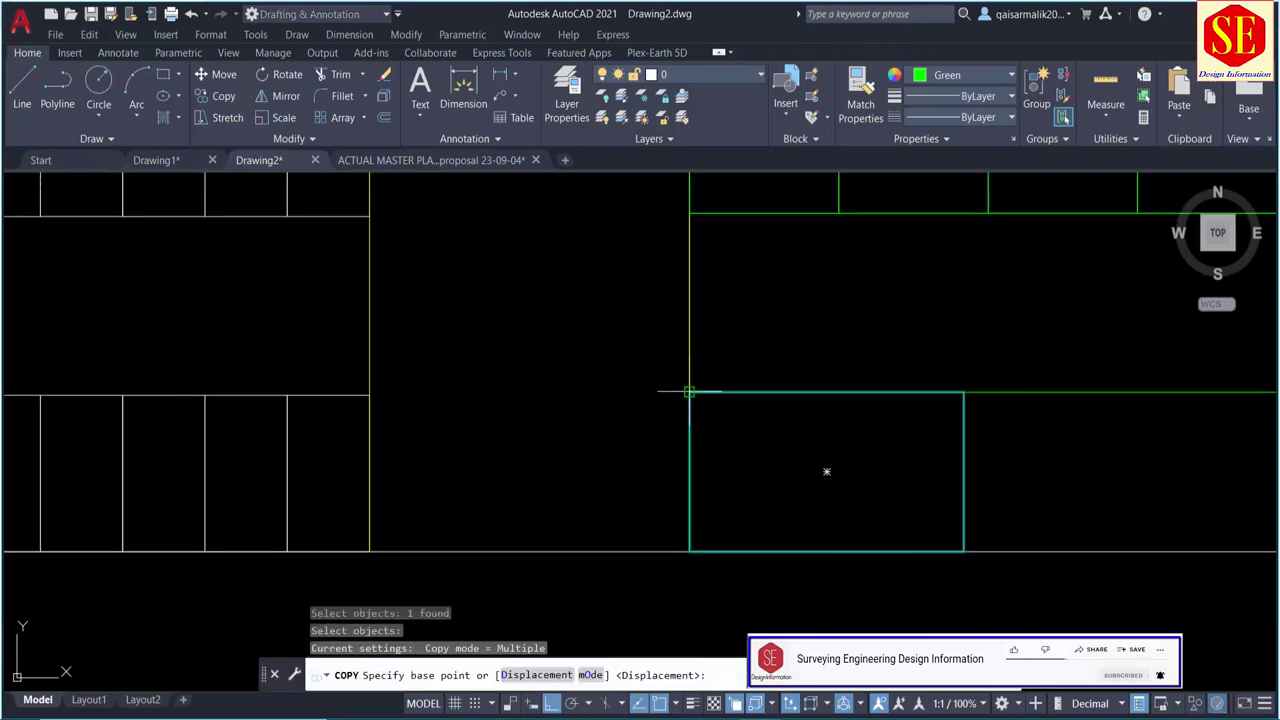
click(689, 392)
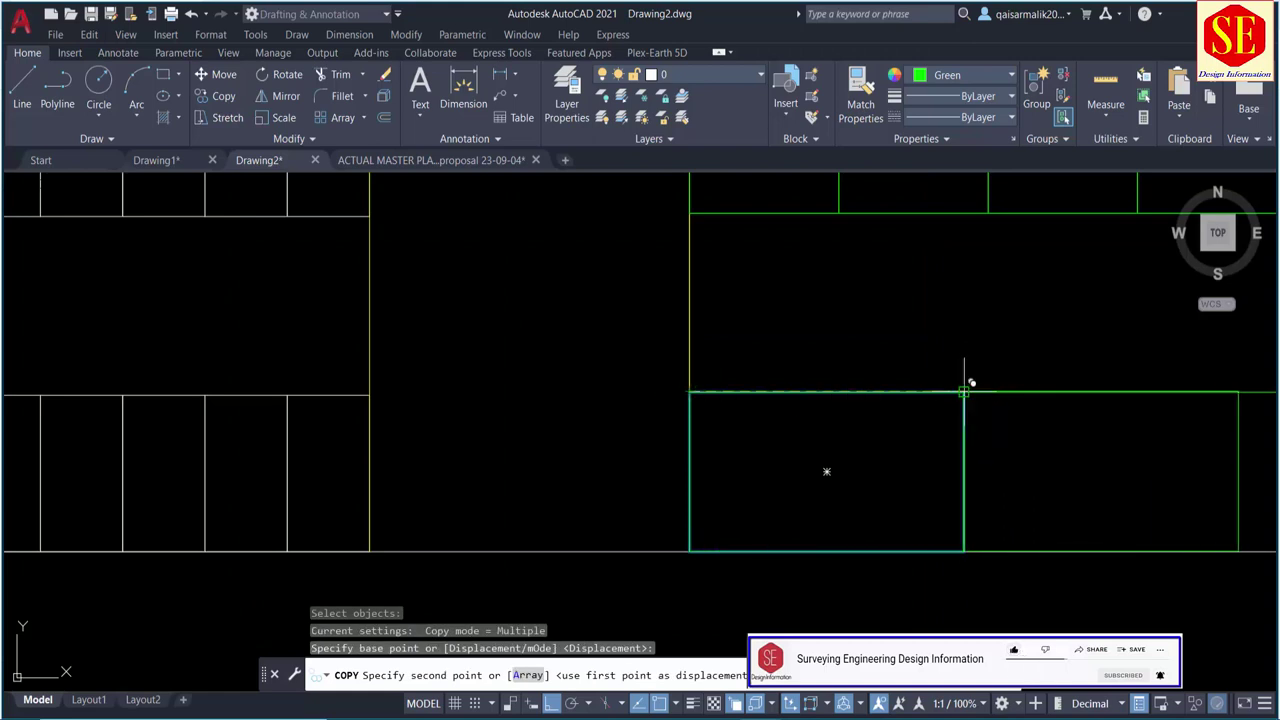
click(964, 372)
scroll(848, 372, down, 5)
click(930, 383)
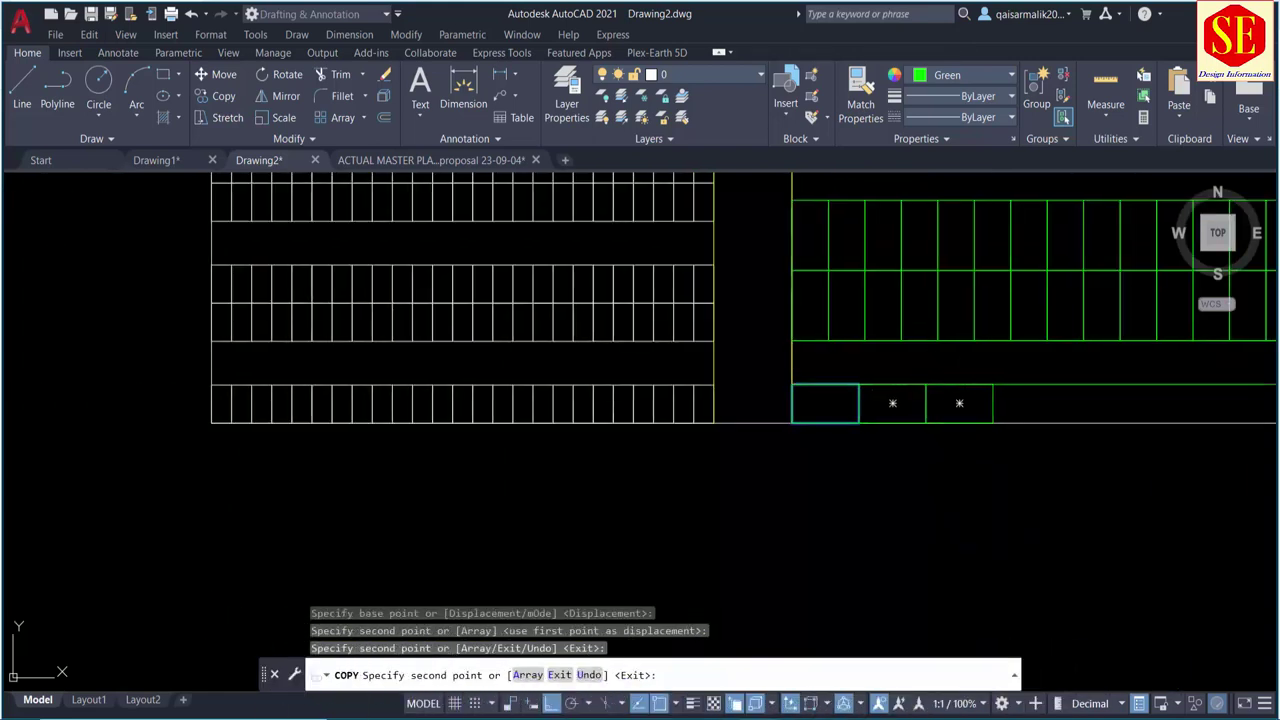
Step: Add another stall copy further along the row and review the row's right end
middle_drag(930, 383, 544, 369)
click(612, 371)
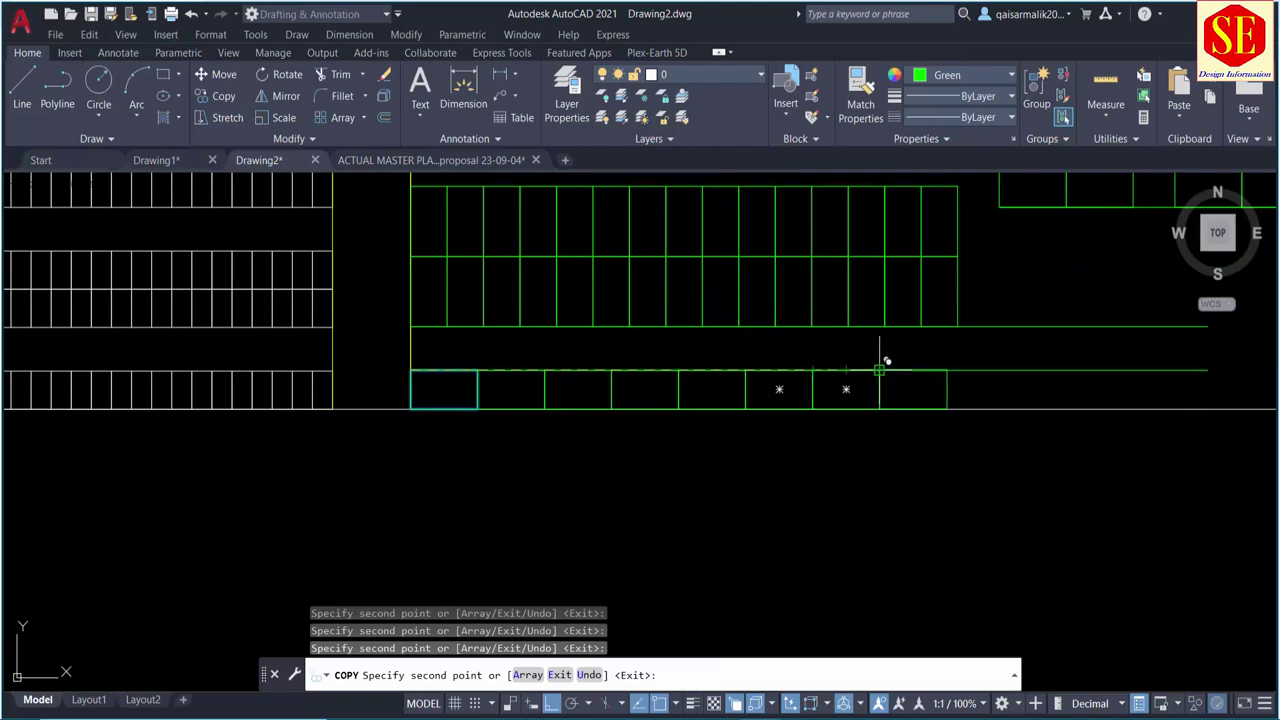
middle_drag(990, 371, 654, 363)
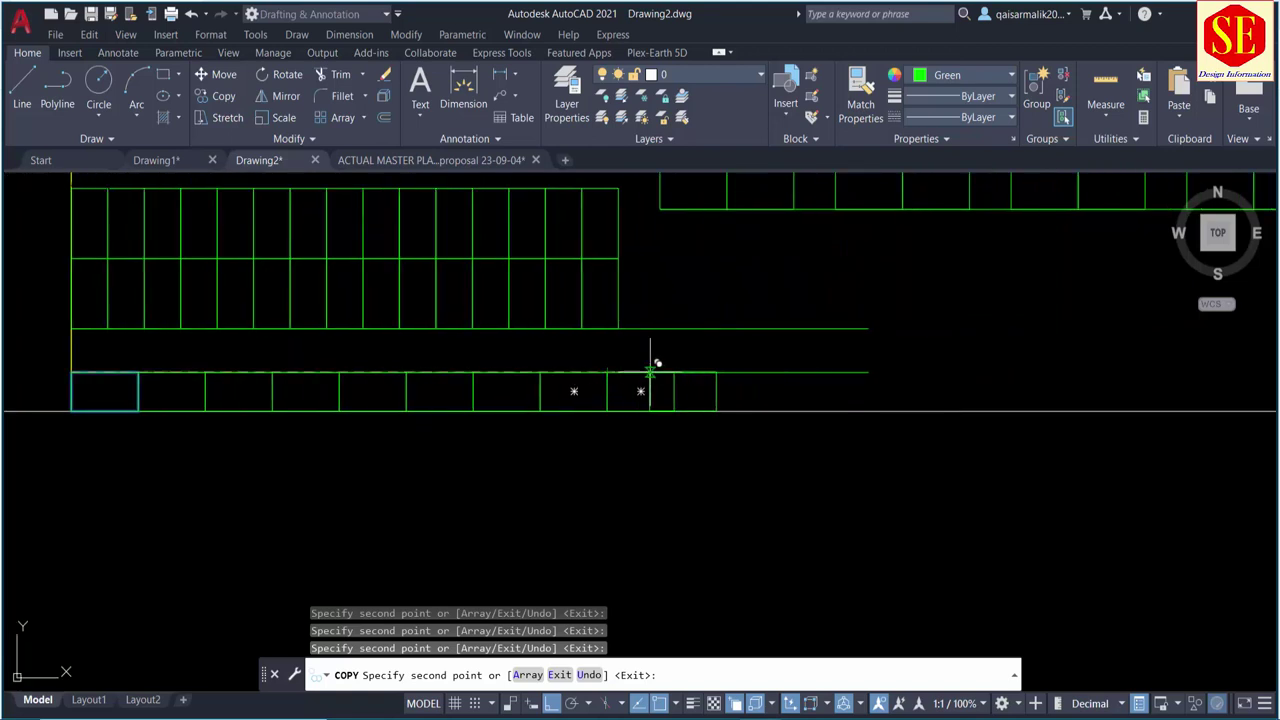
scroll(684, 371, up, 3)
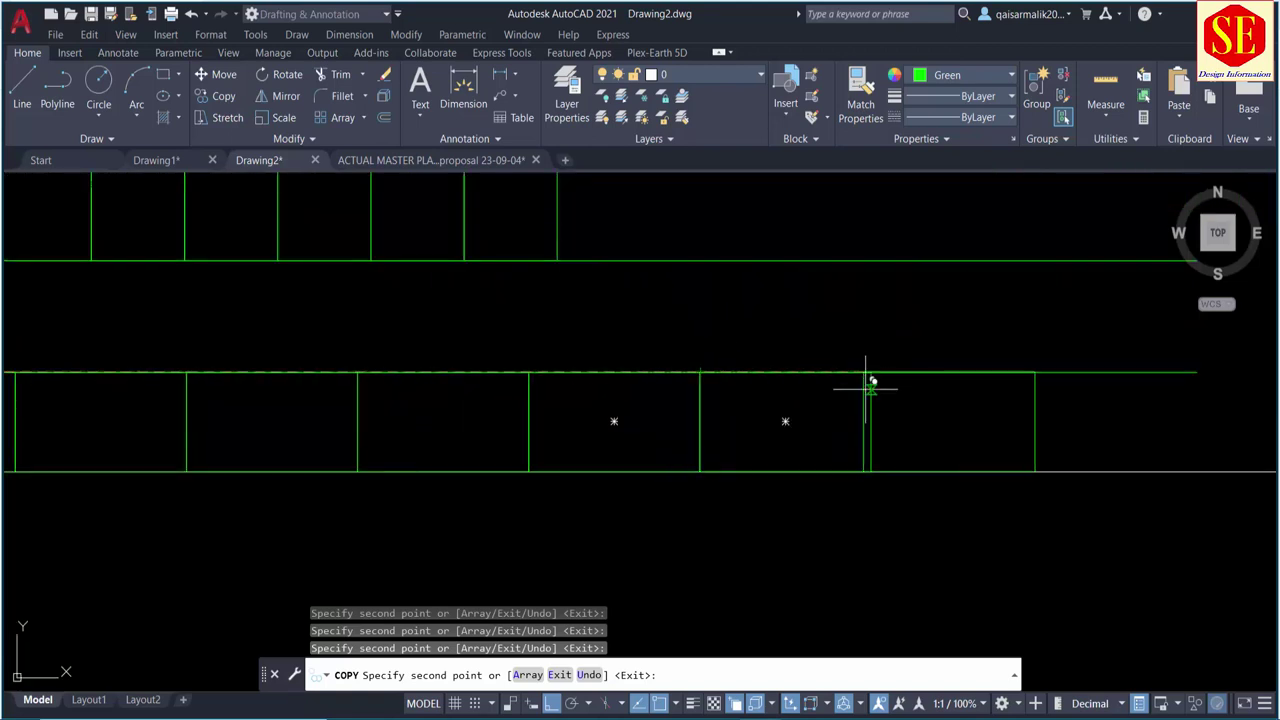
scroll(866, 388, up, 2)
scroll(866, 360, up, 2)
scroll(737, 354, down, 2)
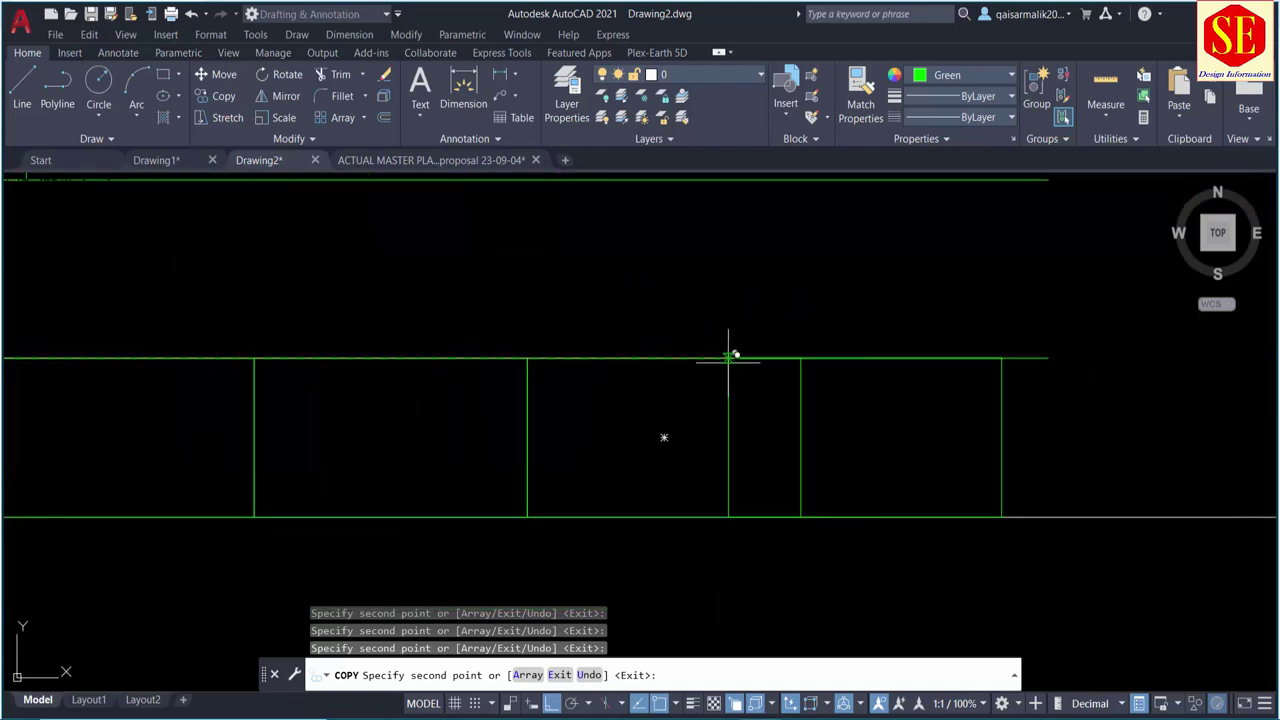
scroll(800, 357, down, 4)
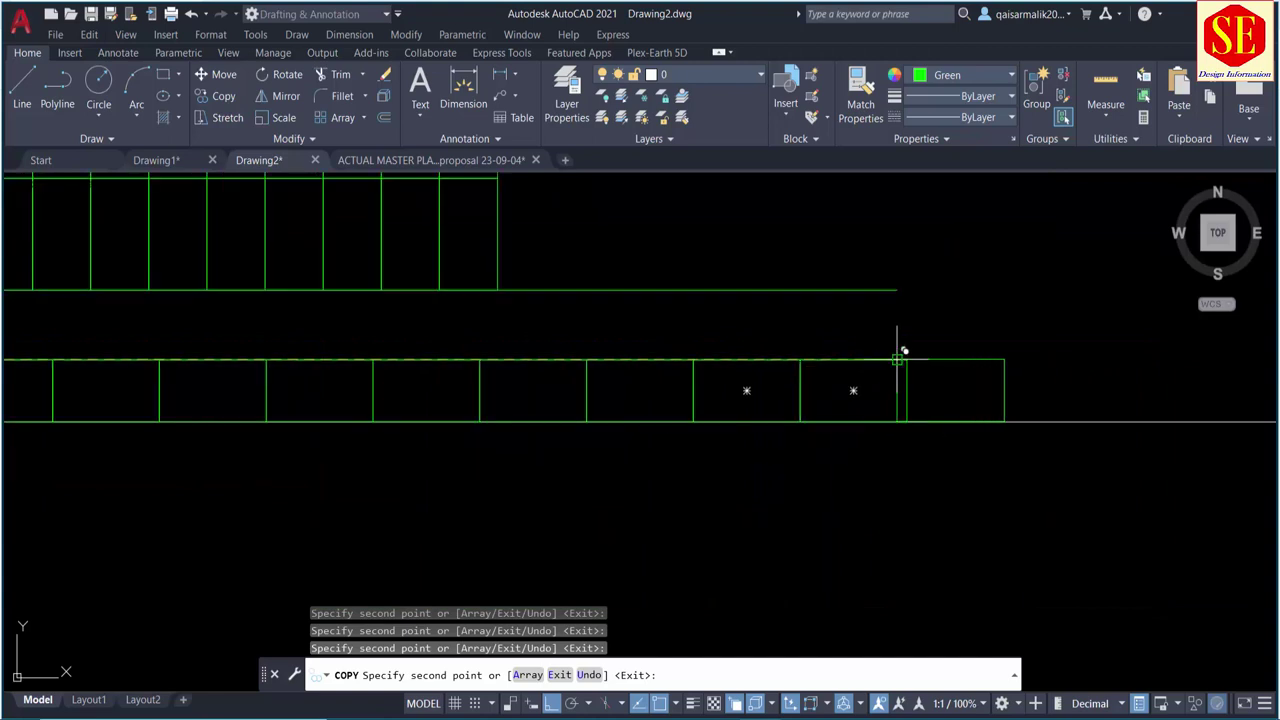
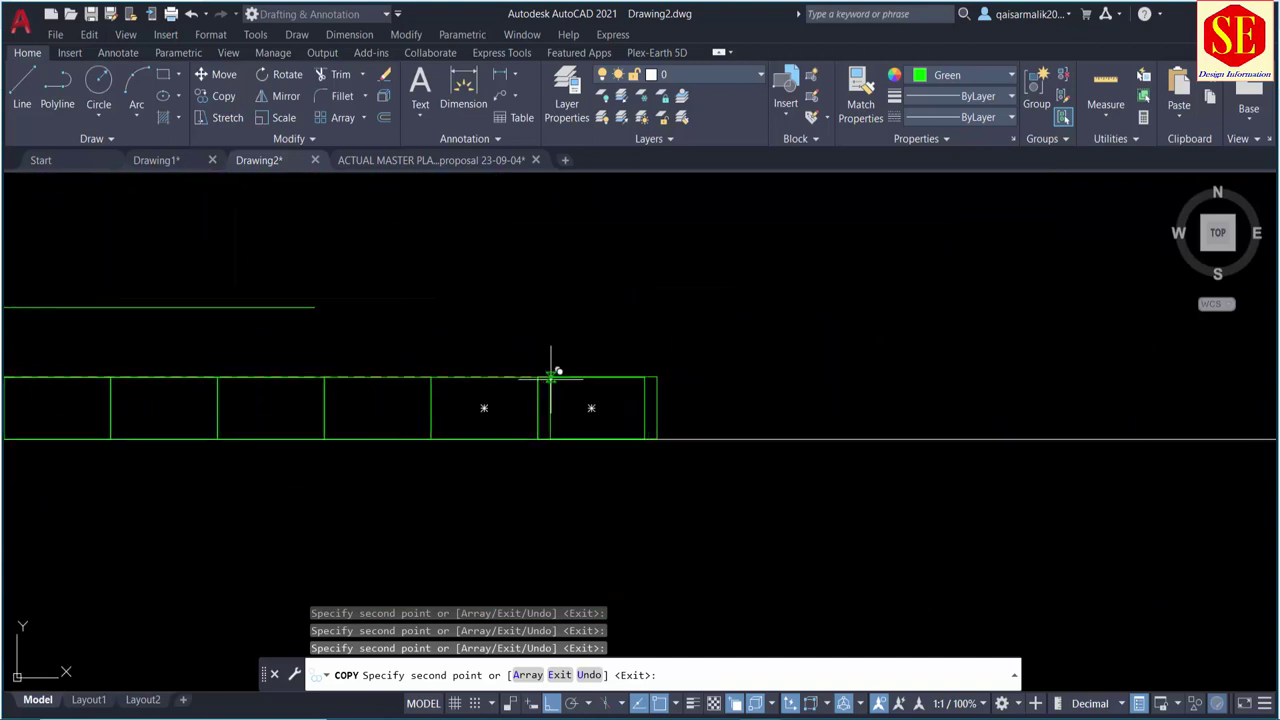
Step: Cancel the unfinished copy and erase the stray horizontal line
scroll(551, 378, down, 2)
scroll(683, 381, up, 4)
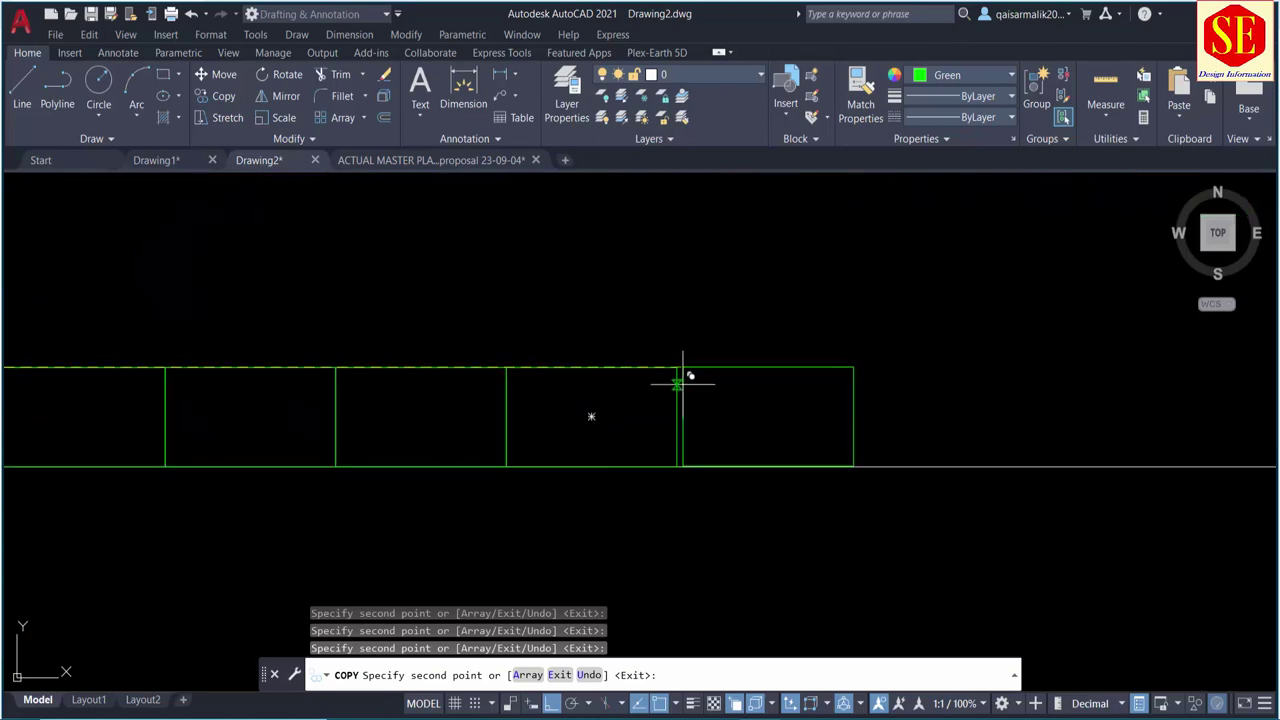
scroll(740, 362, down, 3)
key(Escape)
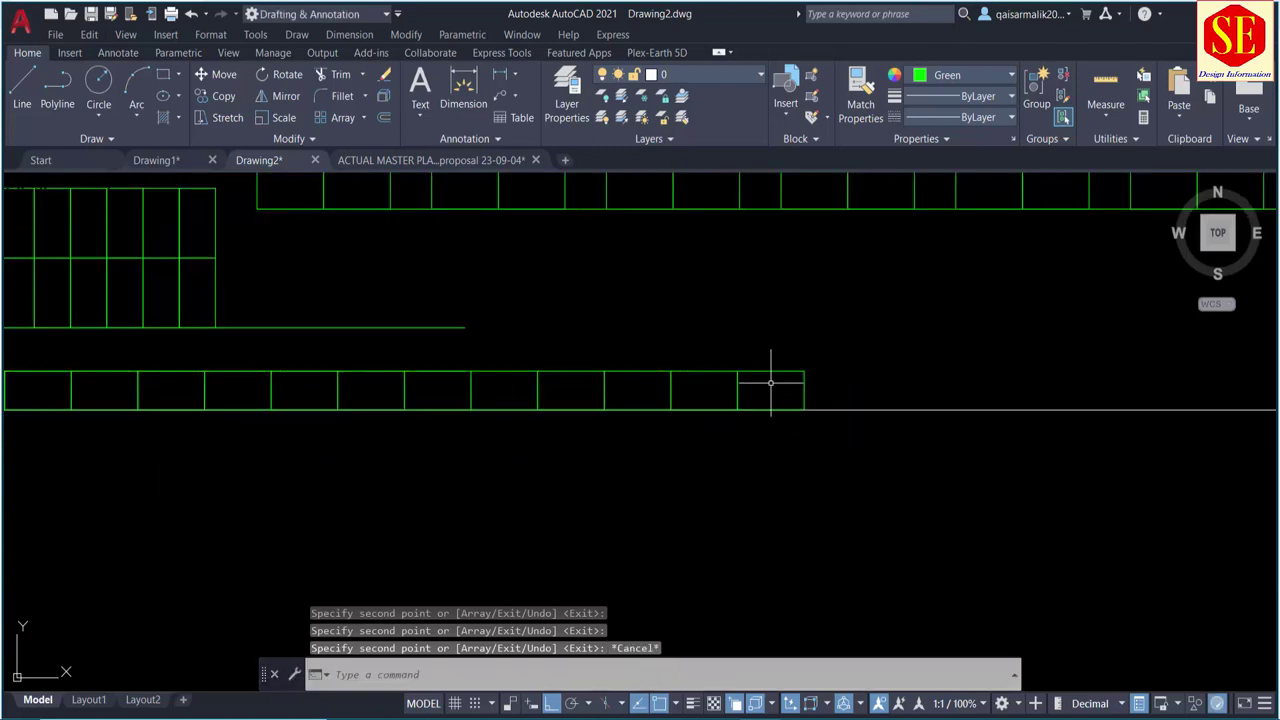
scroll(760, 380, down, 2)
middle_drag(354, 319, 495, 431)
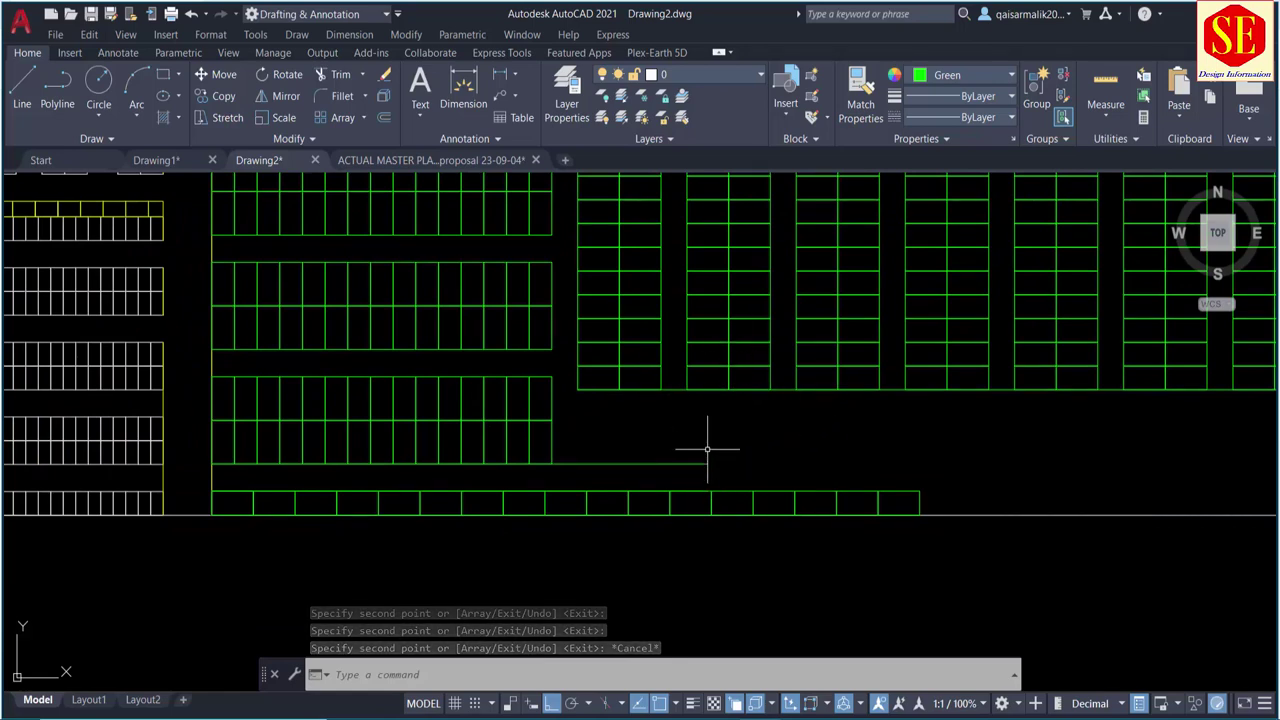
click(677, 464)
text(e)
key(Return)
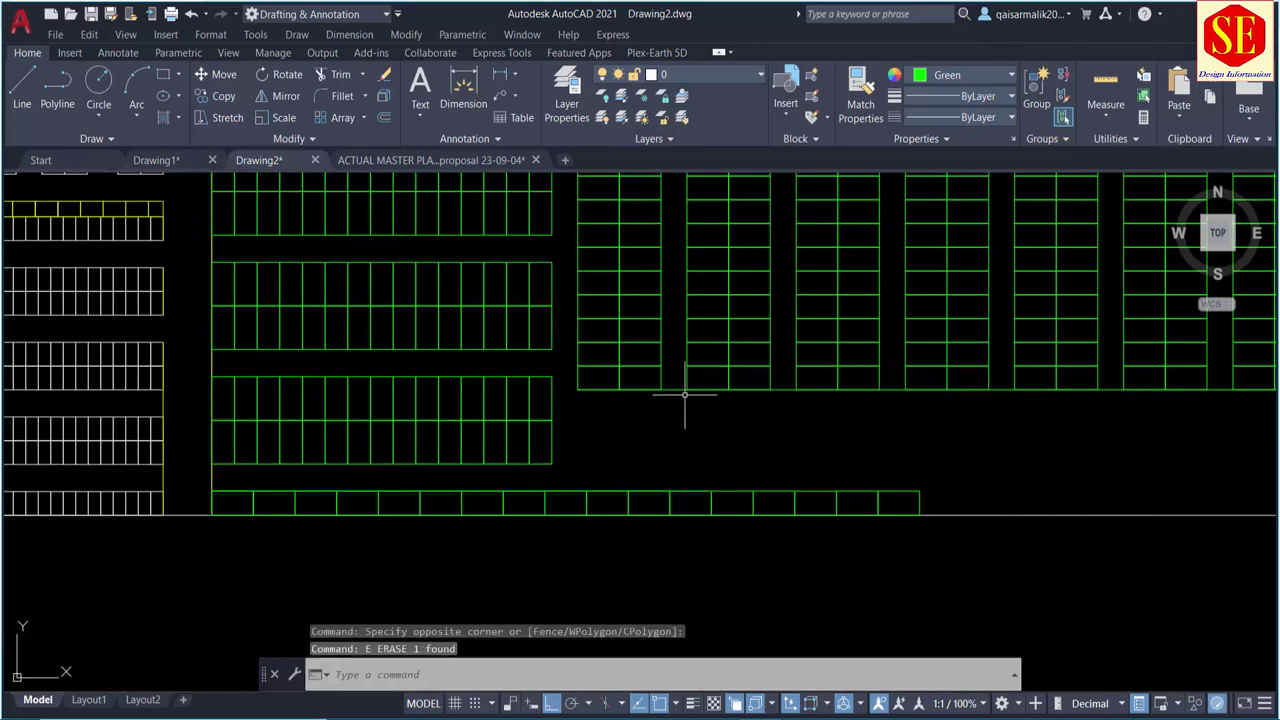
Step: Offset the plot block's bottom edge 40 units downward to edge the lane
click(685, 390)
key(Escape)
text(o)
key(Return)
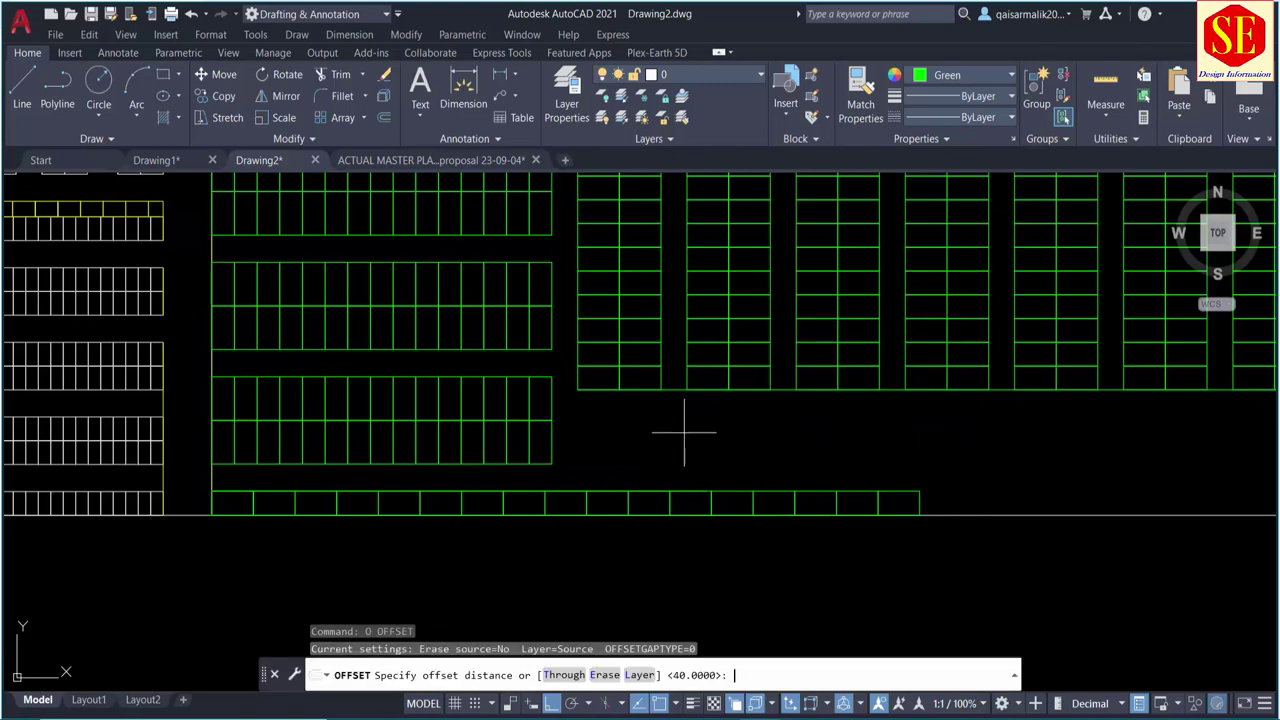
text(0)
key(Return)
scroll(664, 427, up, 4)
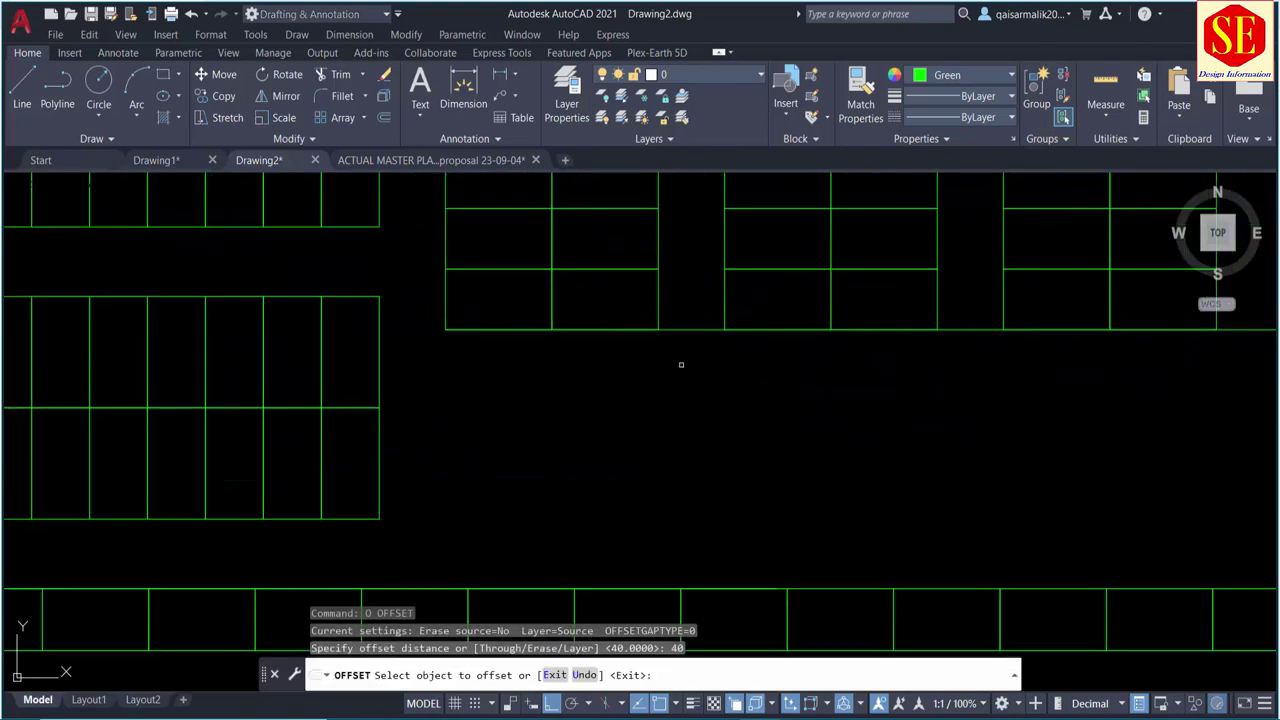
click(696, 334)
click(722, 425)
key(Escape)
scroll(722, 425, down, 2)
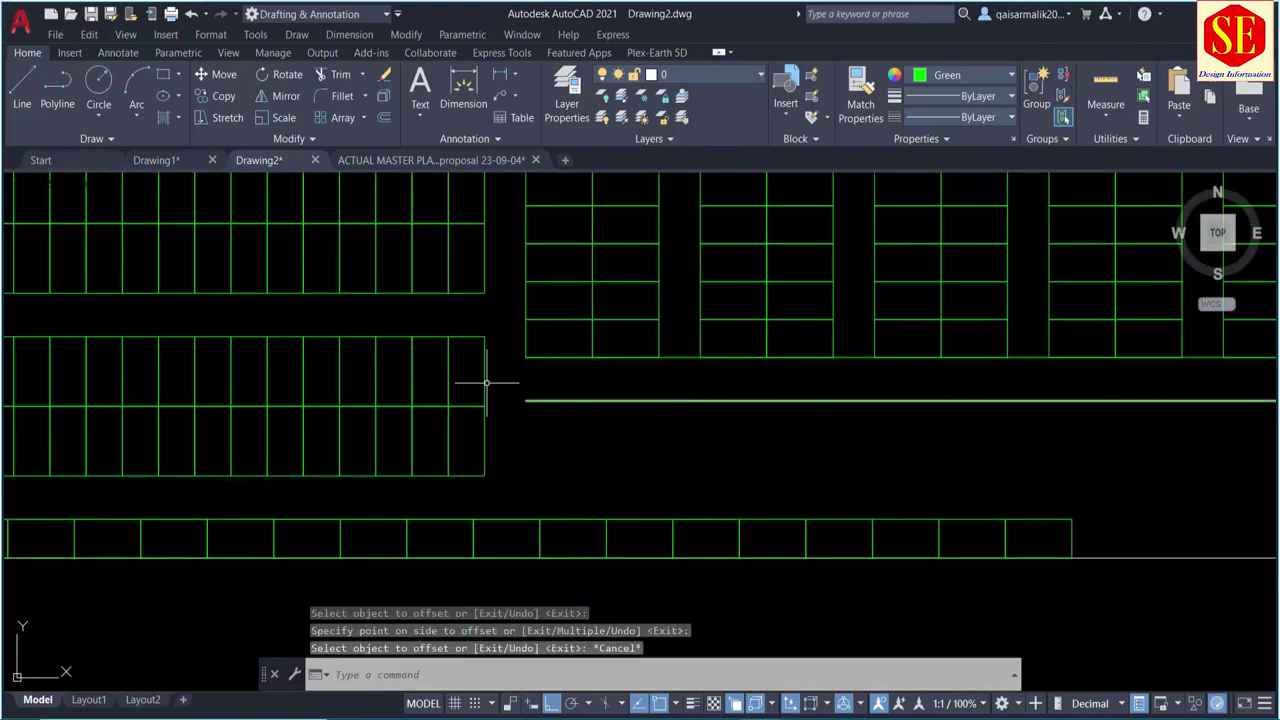
middle_drag(858, 390, 699, 428)
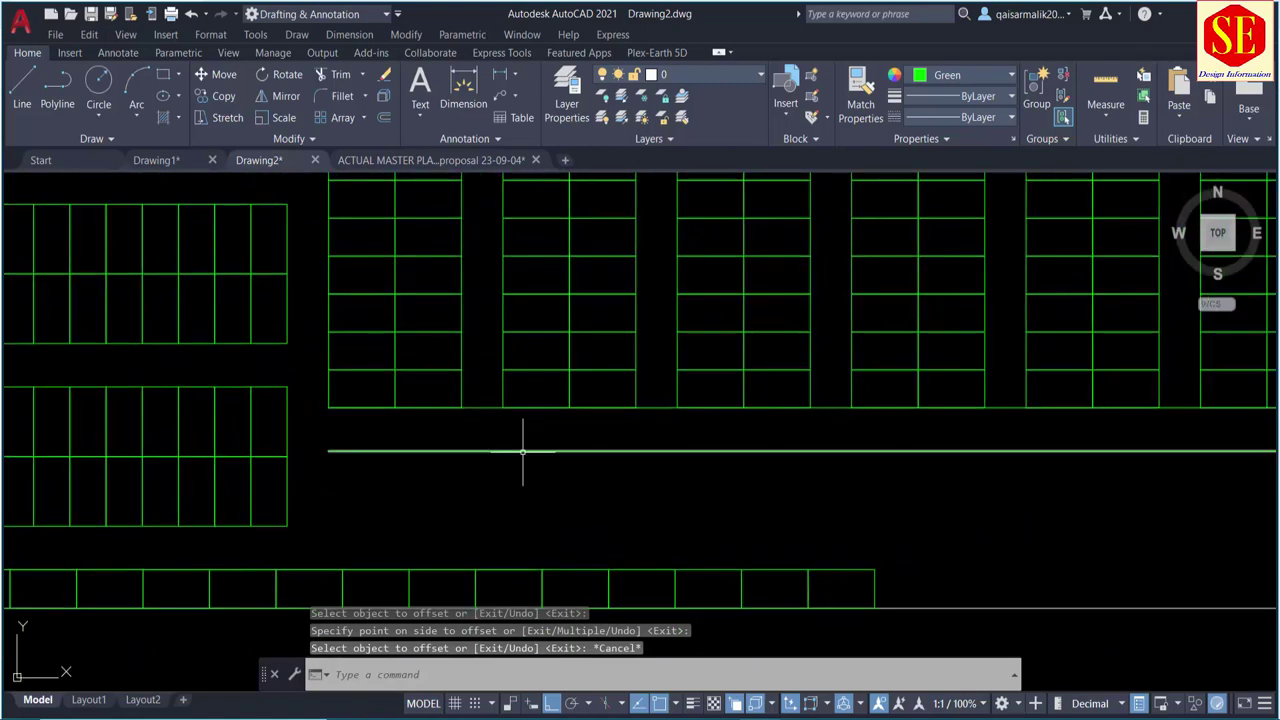
Step: Copy the plot rectangle from its corner to below the lane line
text(co)
key(Return)
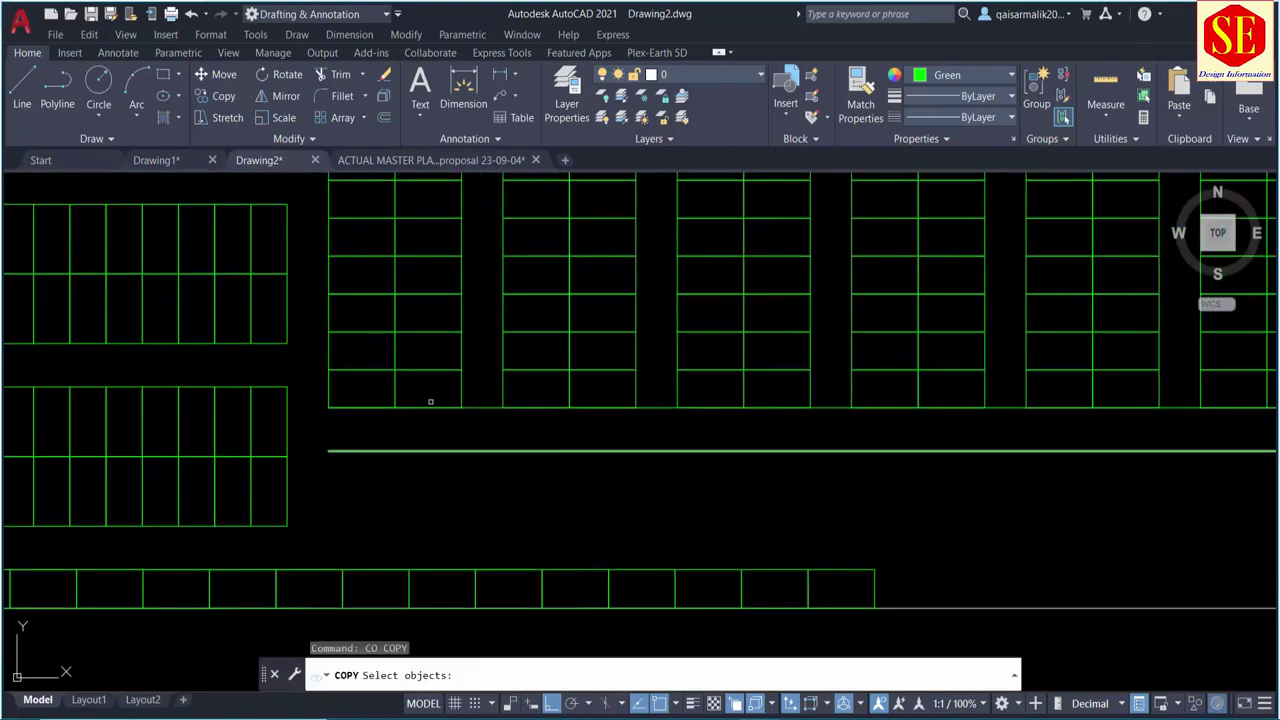
click(357, 331)
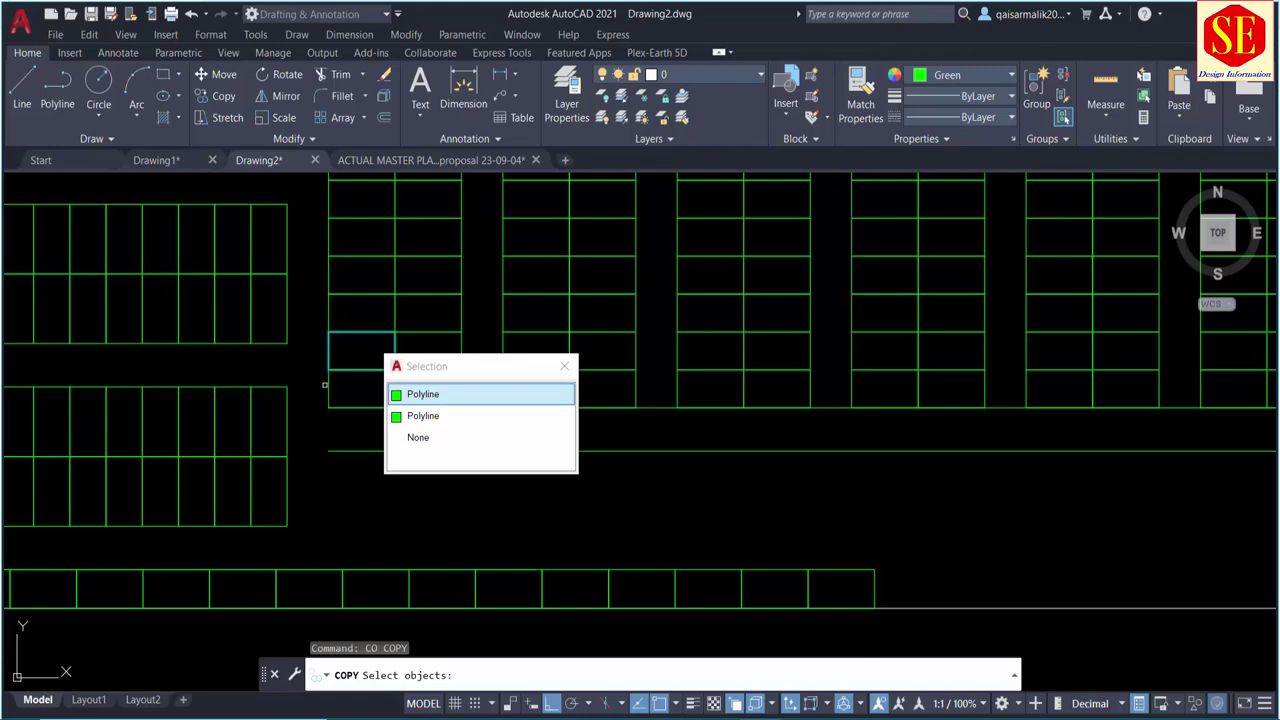
key(Return)
key(Return)
click(330, 331)
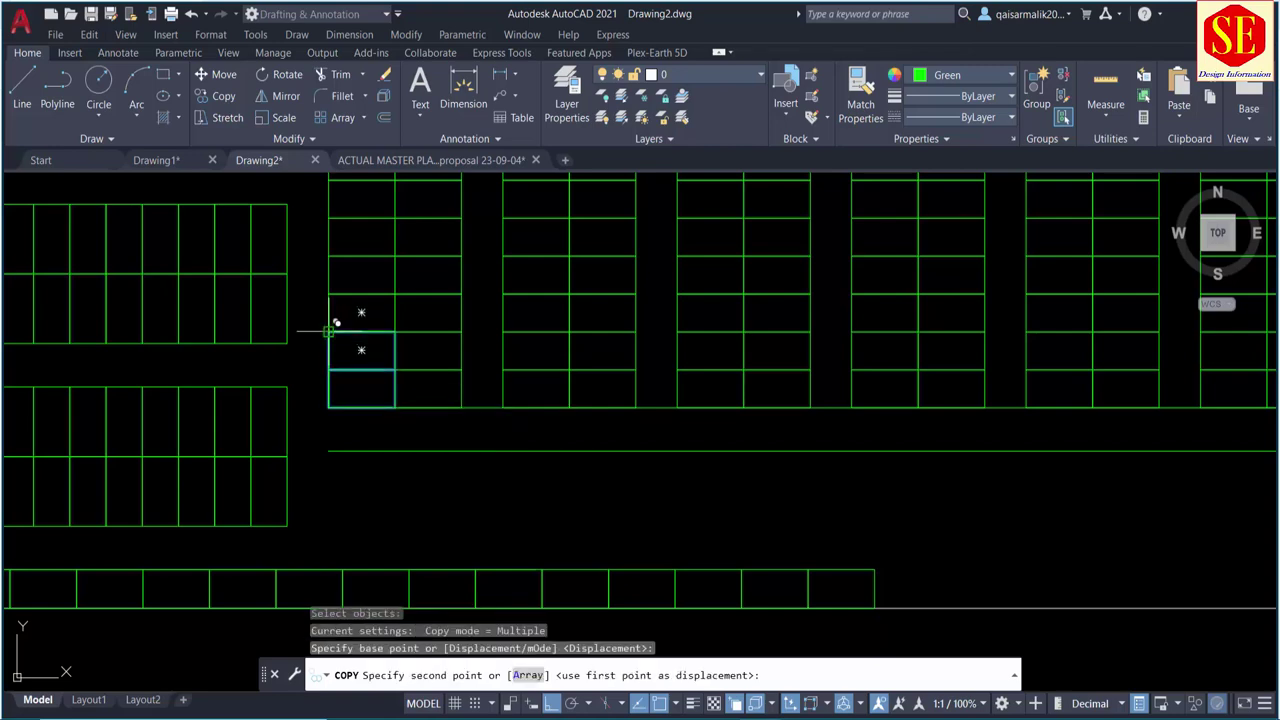
click(330, 449)
key(Escape)
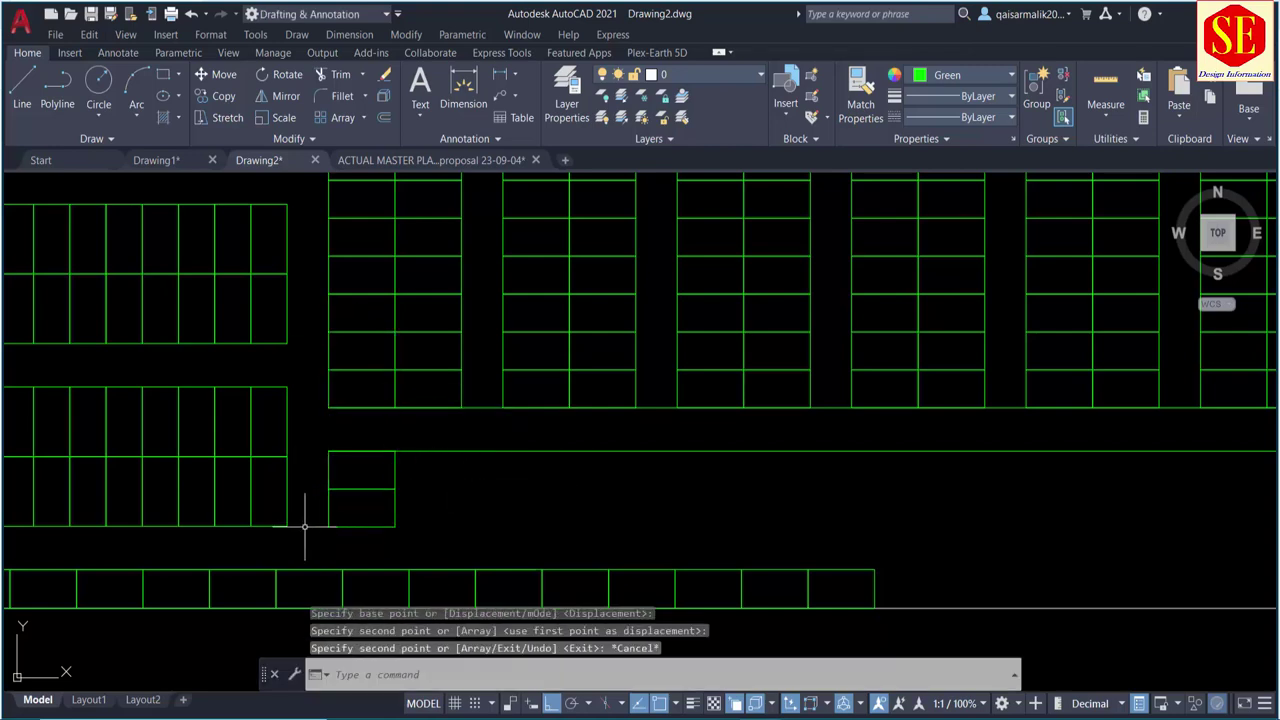
scroll(303, 520, up, 3)
scroll(378, 512, up, 2)
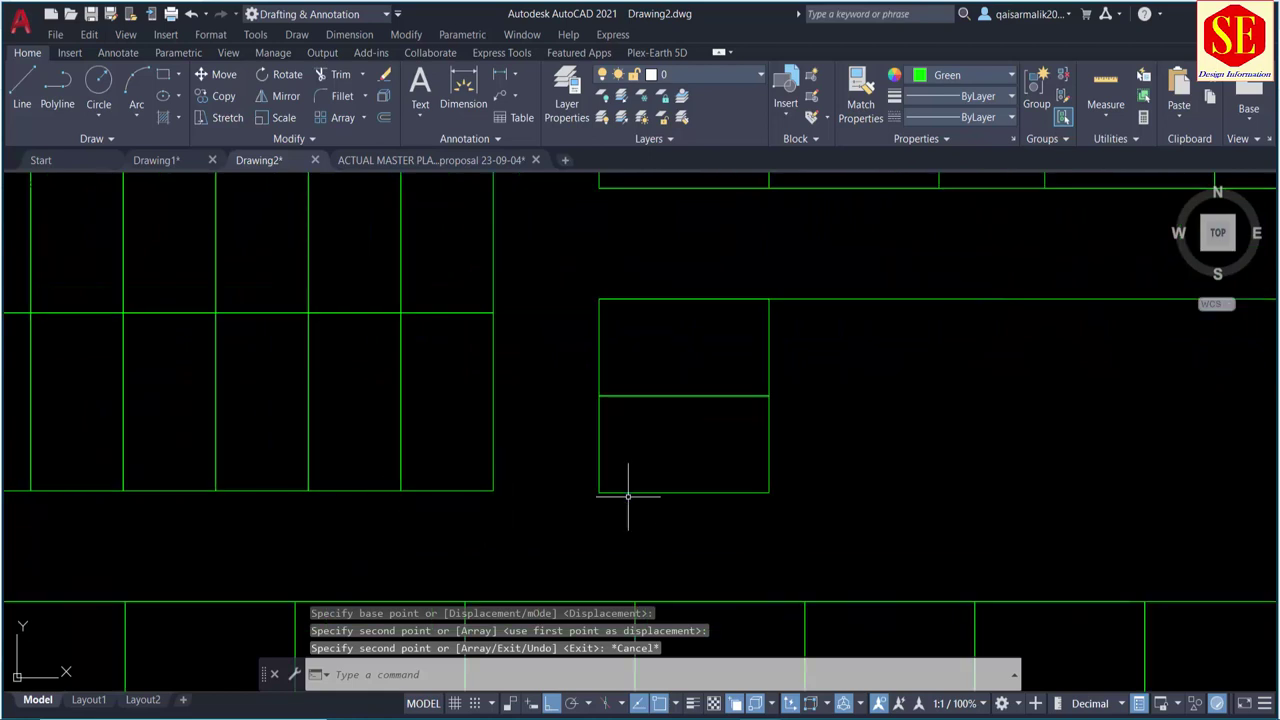
Step: Draw a horizontal line from the copied plot's corner out to the right
text(l)
key(Return)
click(493, 490)
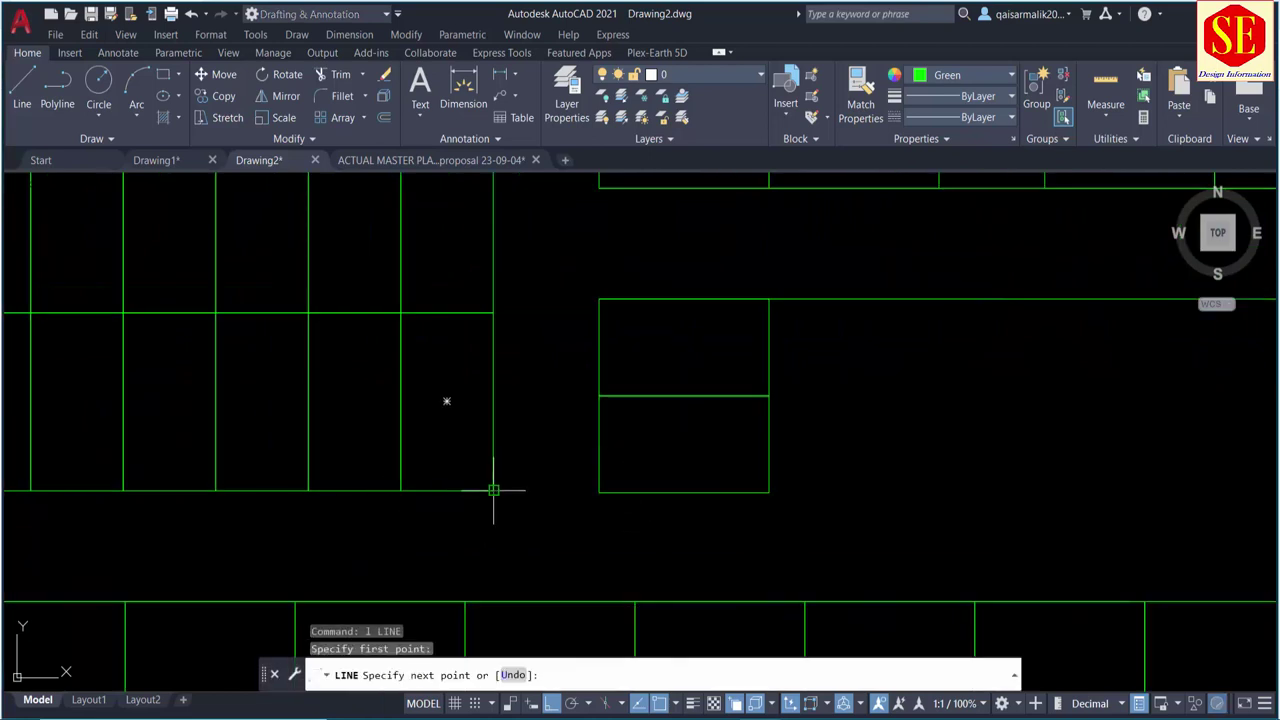
click(1130, 453)
scroll(1118, 453, down, 2)
middle_drag(1108, 443, 762, 410)
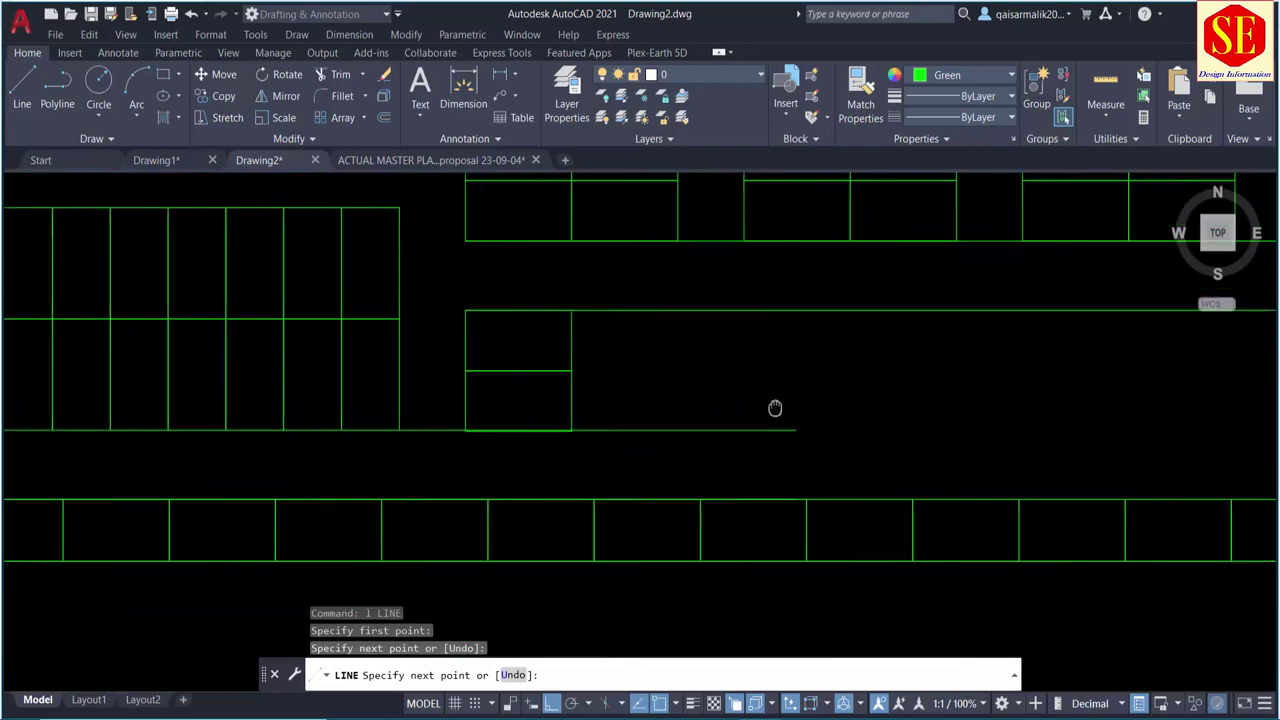
key(Escape)
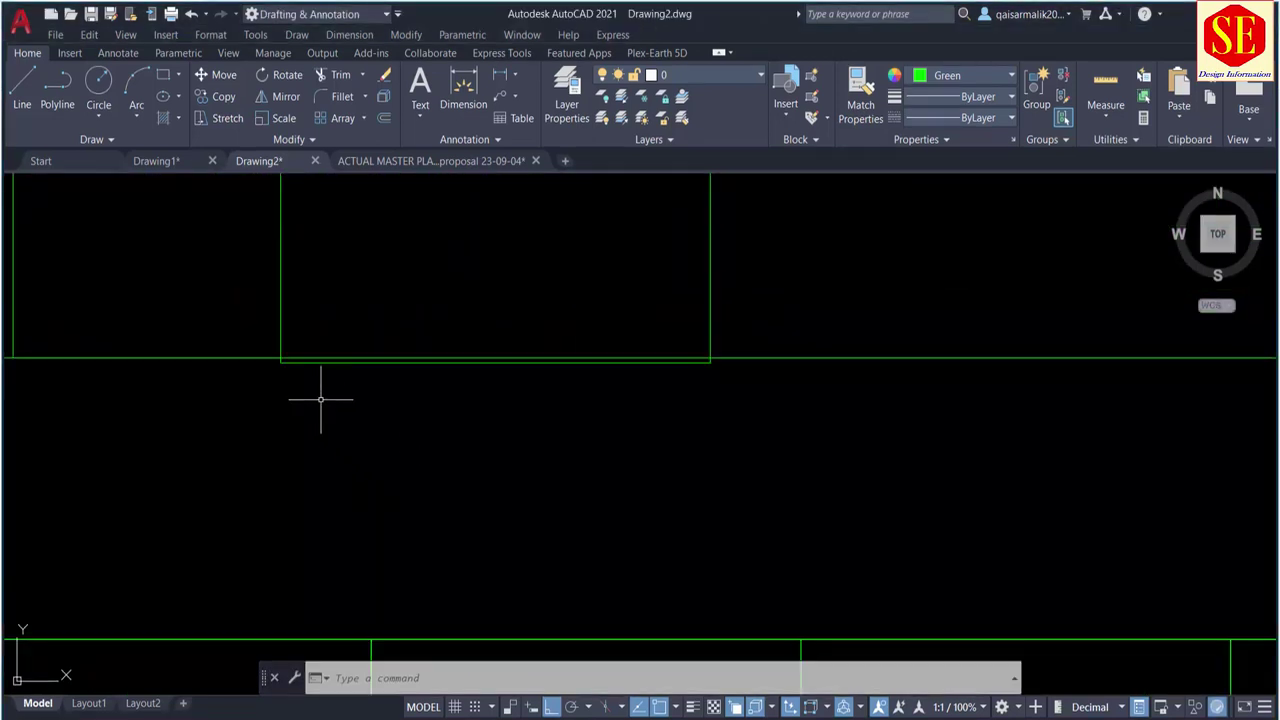
Step: Trim the excess line segment and erase the short leftover horizontal line
text(tr)
key(Return)
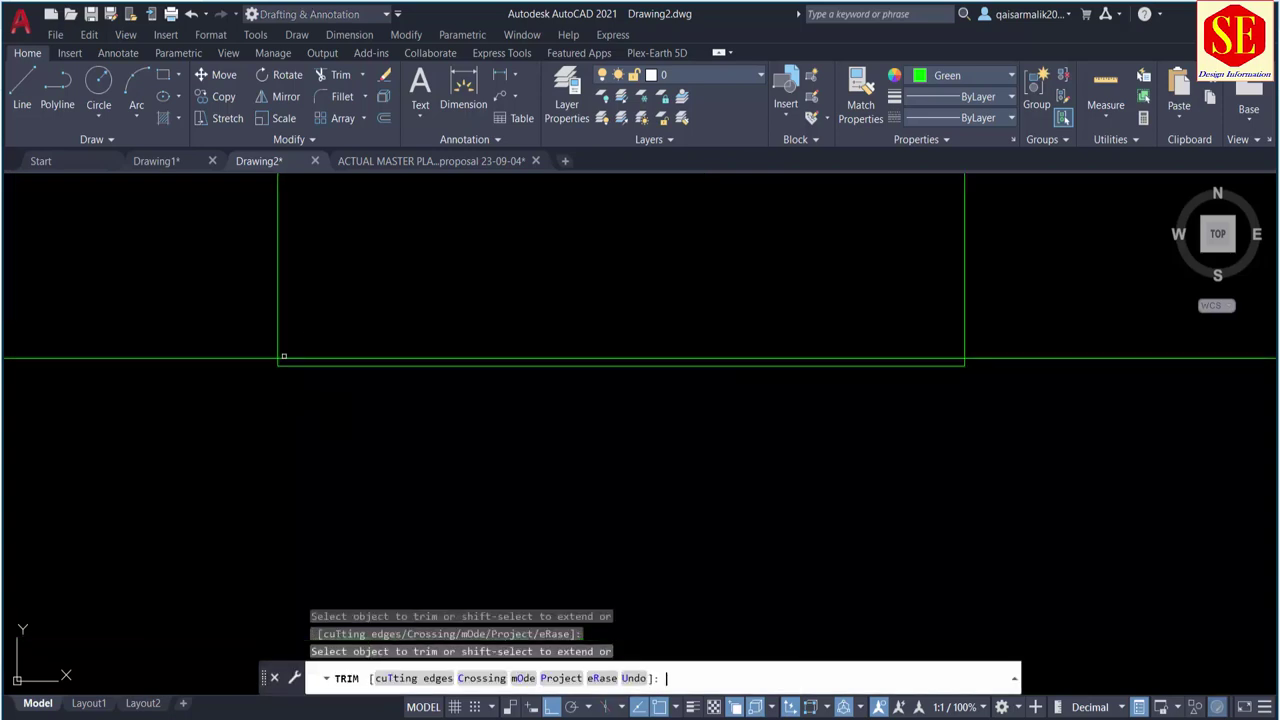
click(278, 366)
scroll(636, 396, down, 3)
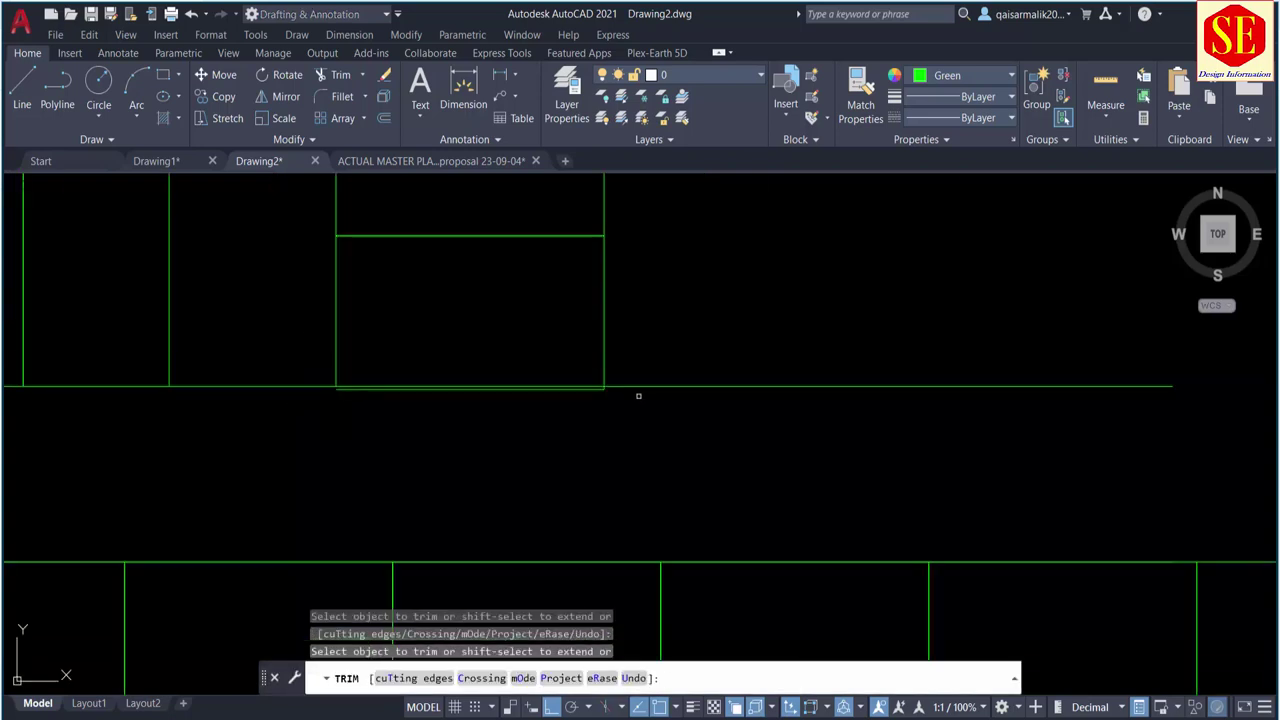
scroll(516, 375, up, 3)
key(Escape)
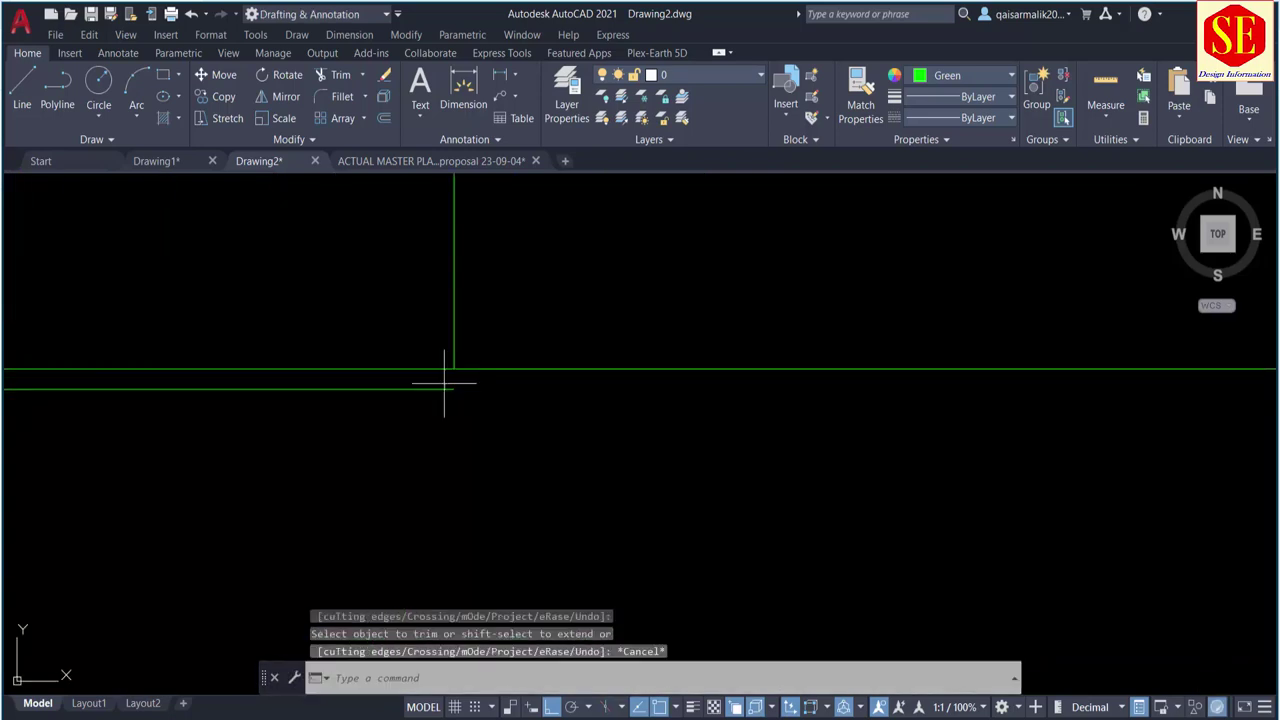
drag(443, 380, 420, 414)
text(e)
key(Return)
mouse_move(399, 343)
middle_down()
mouse_move(394, 393)
mouse_move(583, 537)
middle_up()
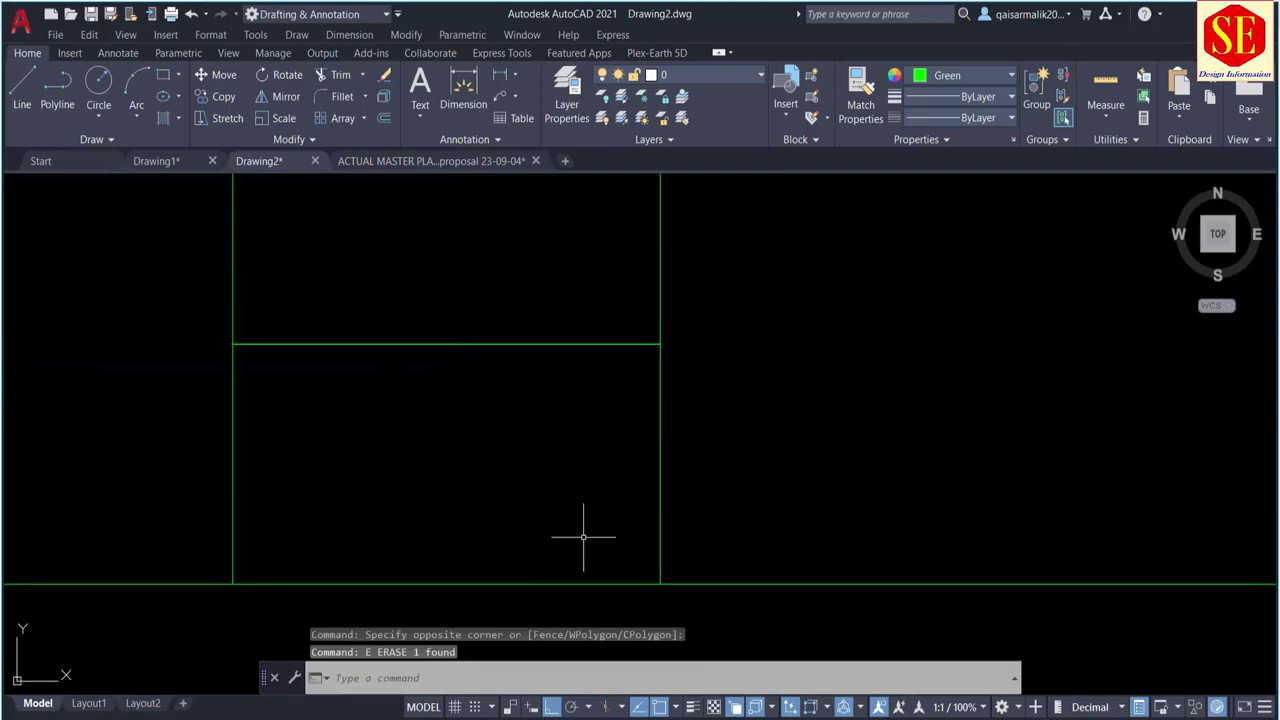
scroll(547, 467, down, 2)
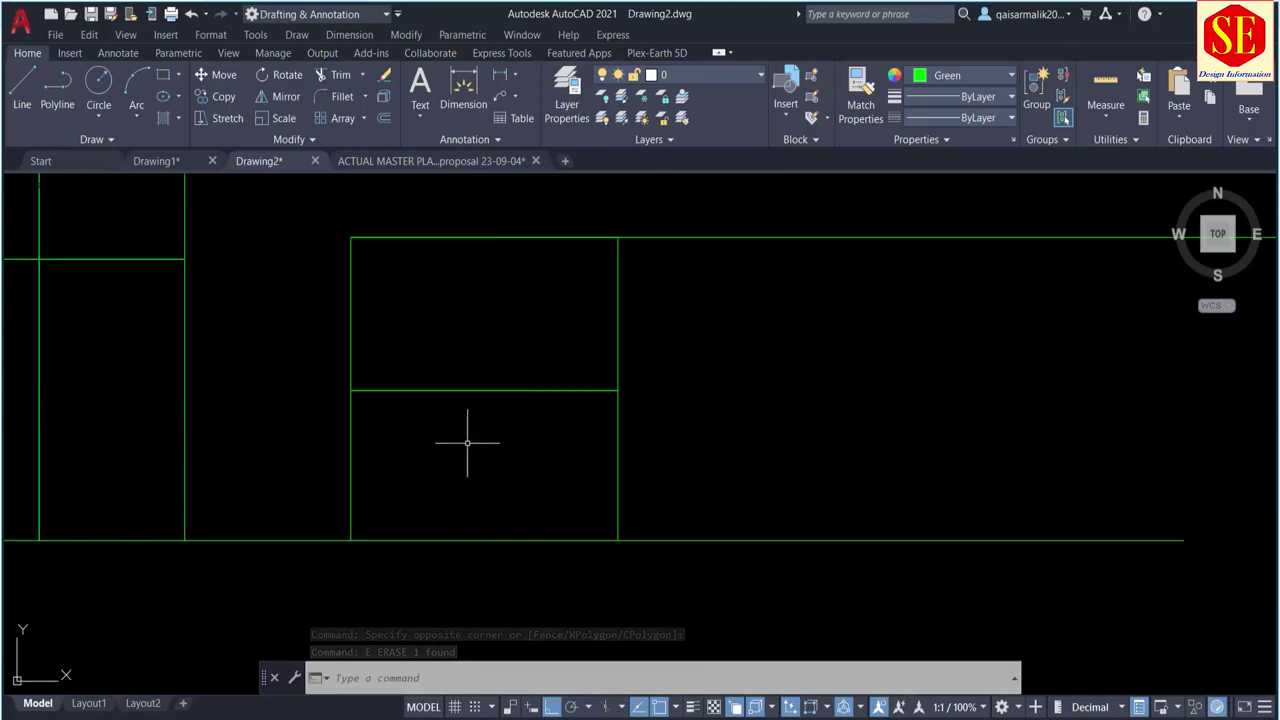
Step: Start a rectangle at the corner intersection, then cancel it
text(re)
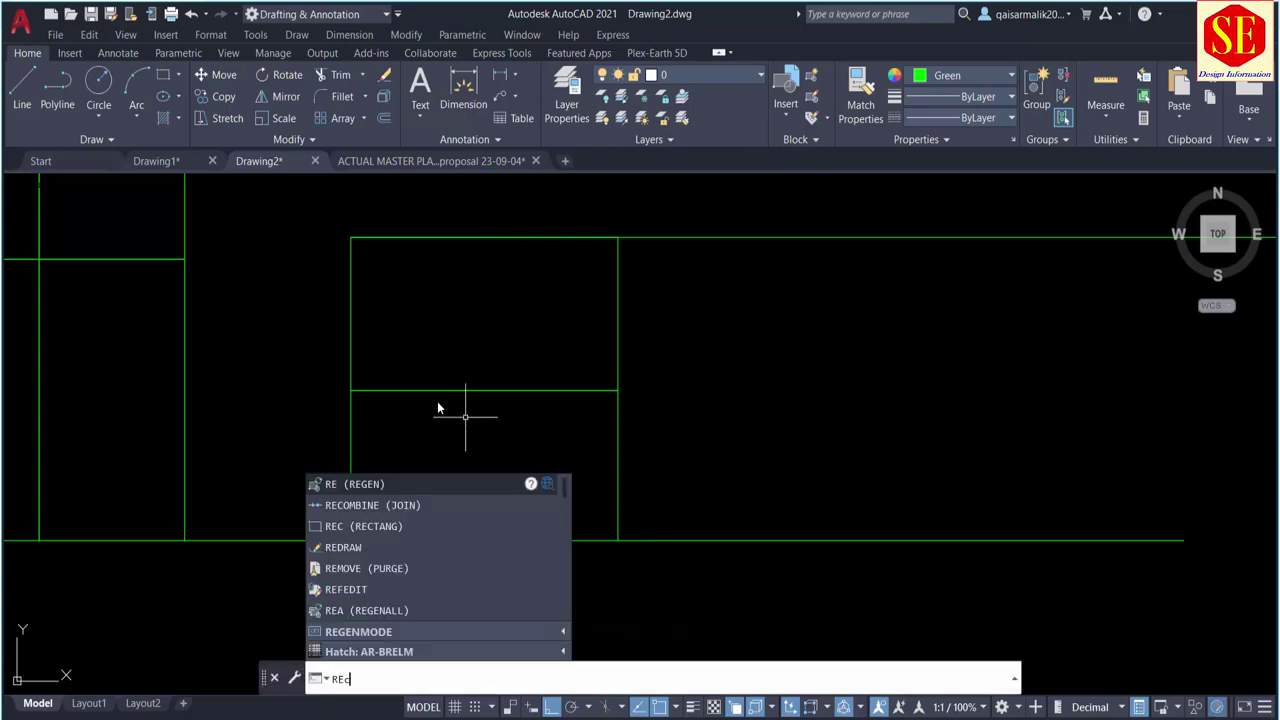
text(c)
key(Return)
click(352, 390)
click(617, 541)
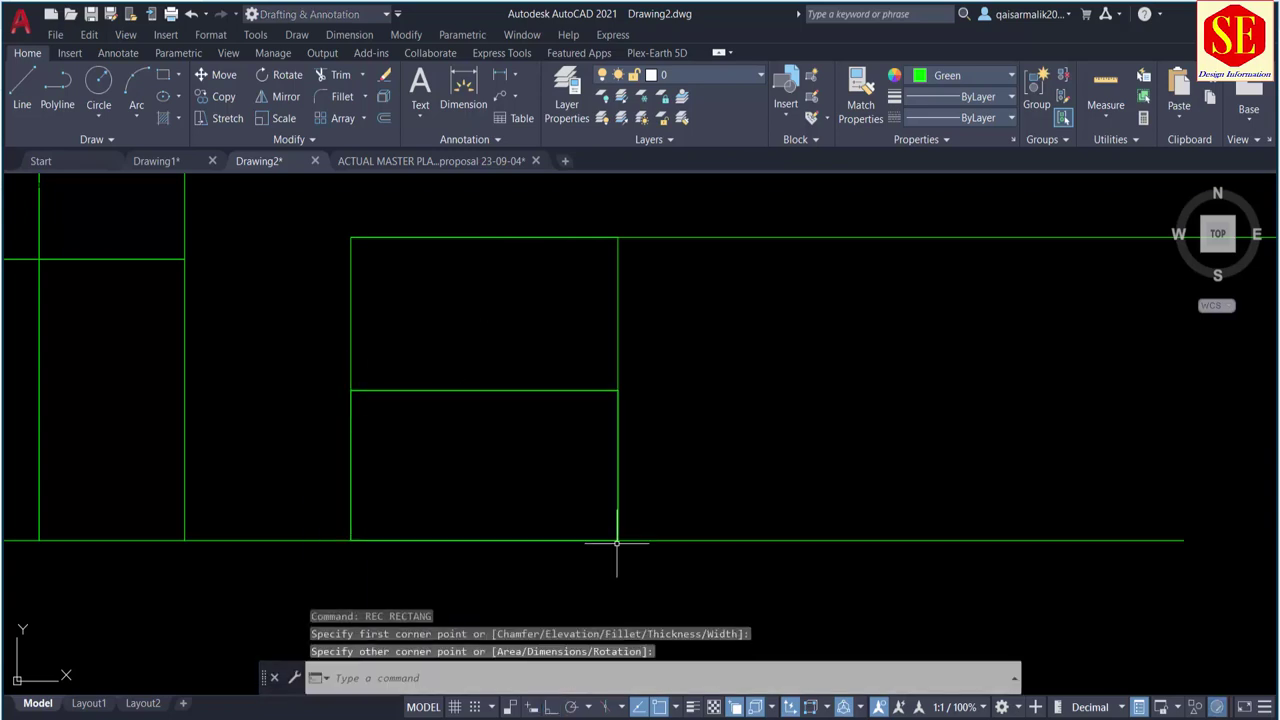
scroll(643, 529, up, 2)
key(Escape)
text(co)
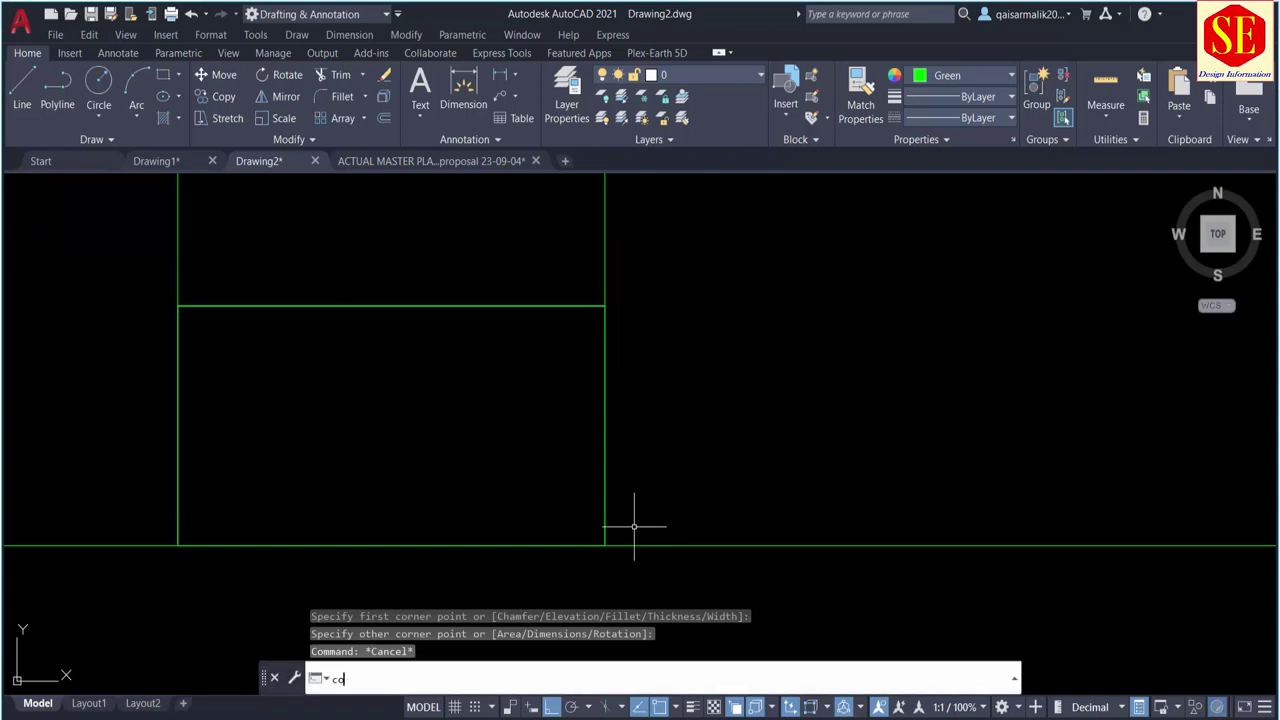
key(Return)
Step: Select the plot rectangle's top edges for copying, then cancel that attempt
click(555, 547)
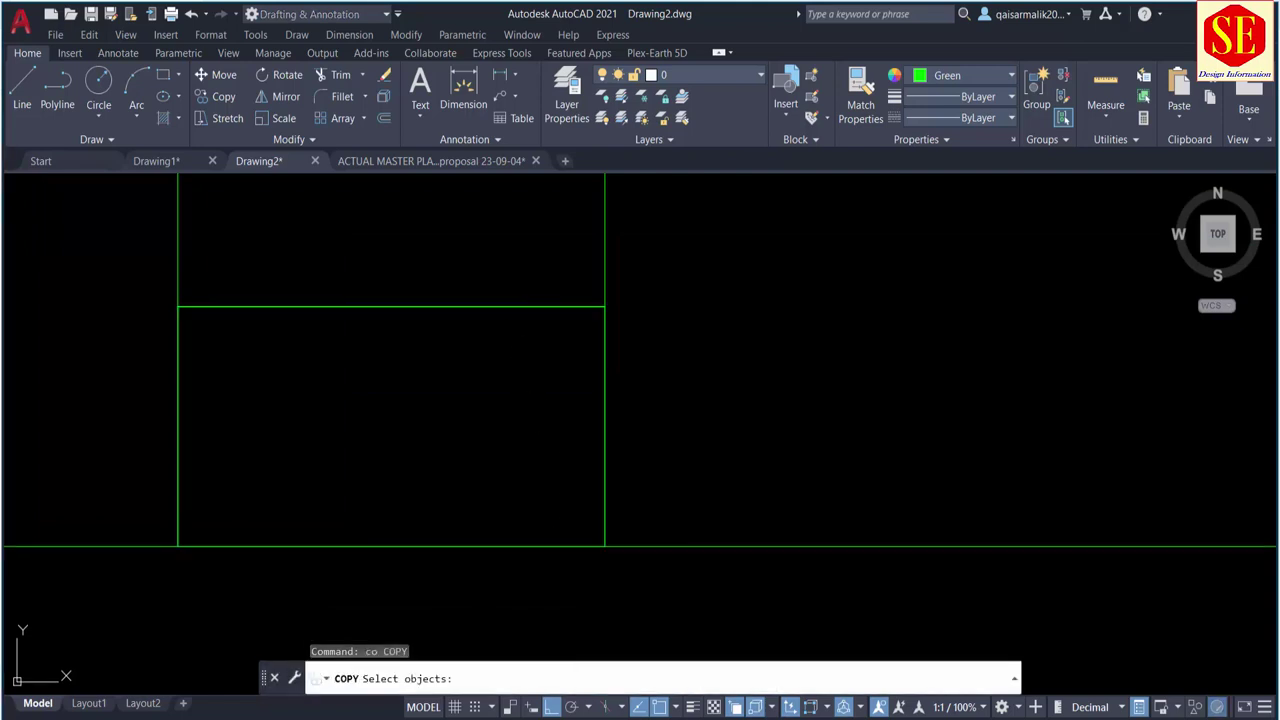
middle_drag(372, 125, 386, 370)
click(353, 296)
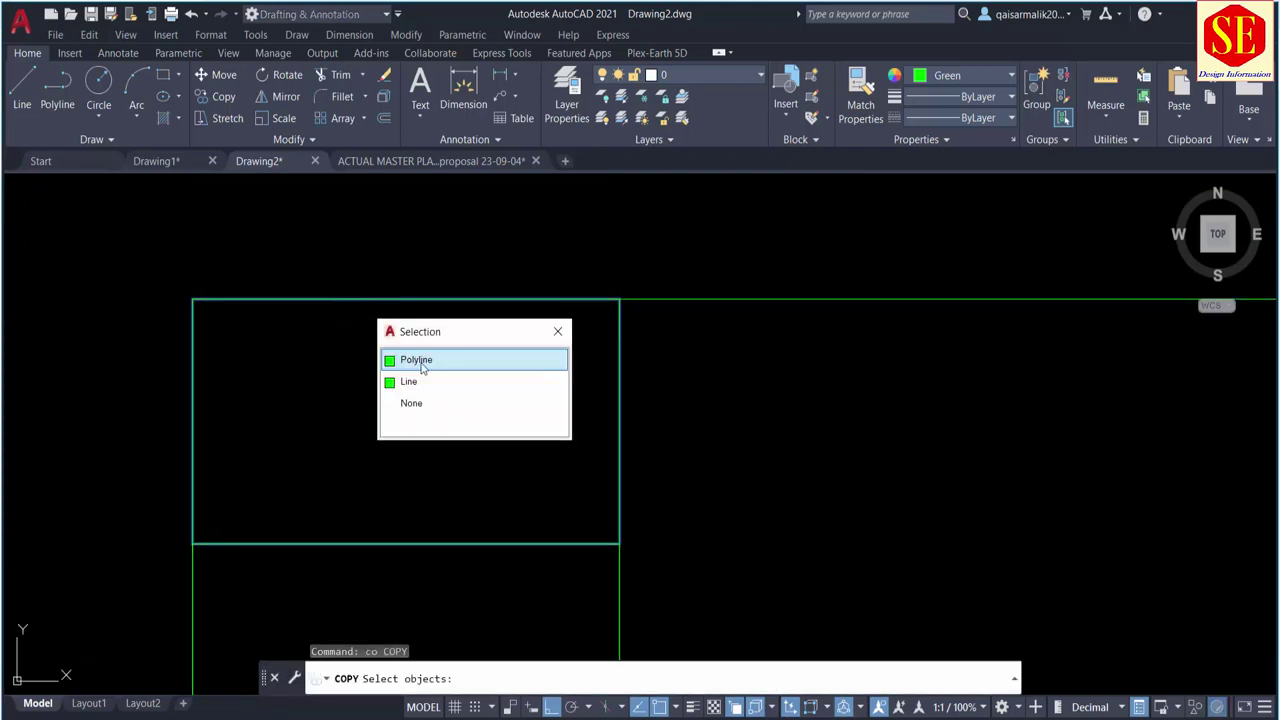
click(354, 297)
click(244, 303)
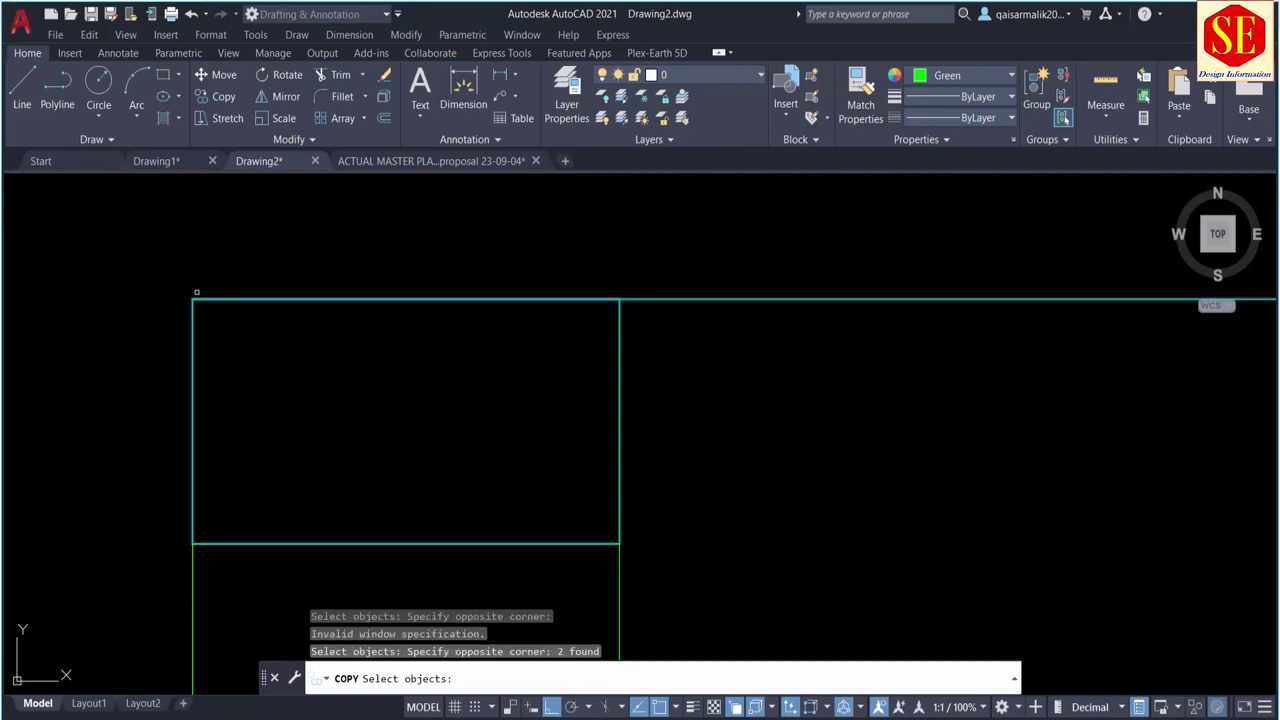
key(Return)
click(196, 297)
scroll(196, 297, down, 3)
key(Escape)
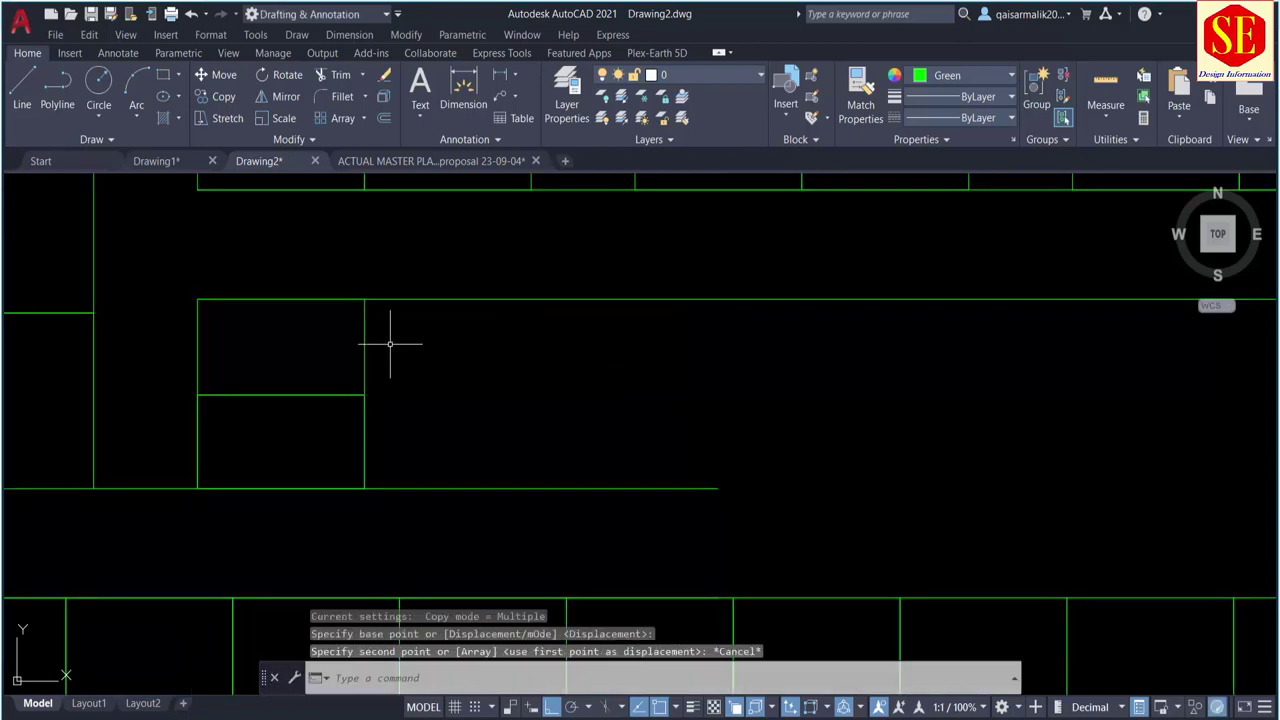
Step: Copy the stacked plot pair five times end to end along the row
key(Return)
click(309, 343)
click(286, 406)
key(Return)
click(197, 298)
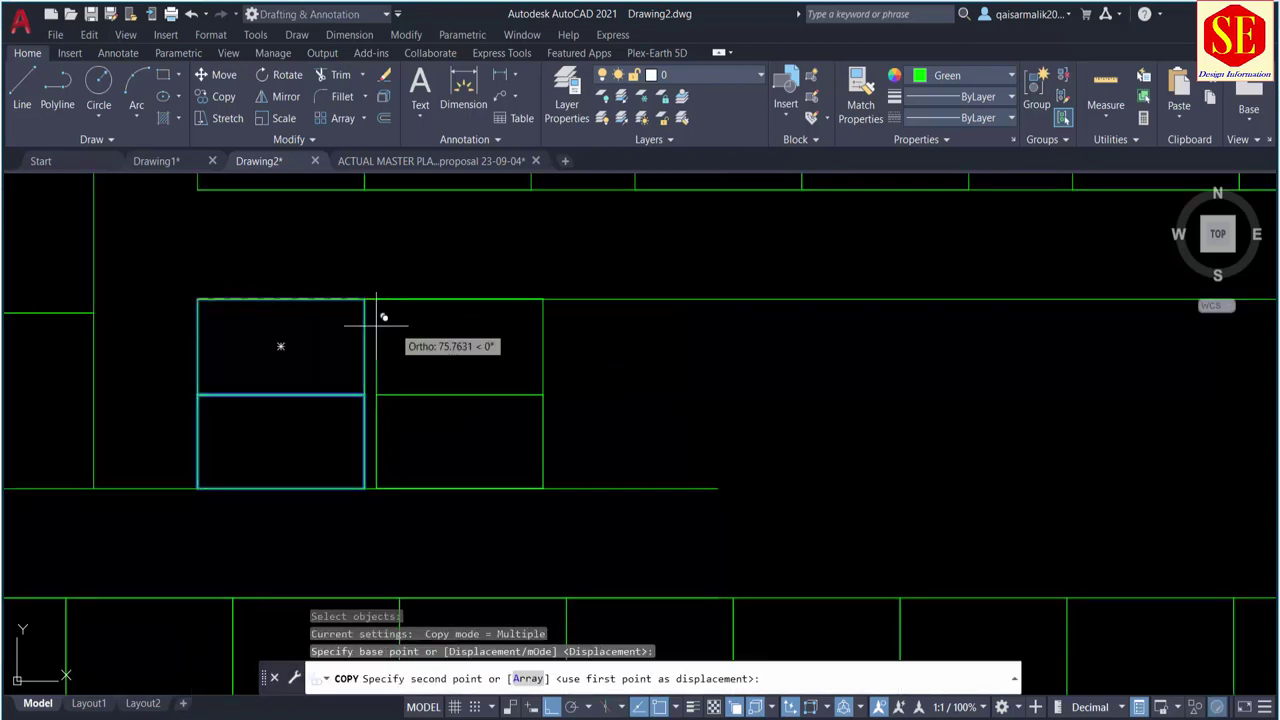
click(365, 298)
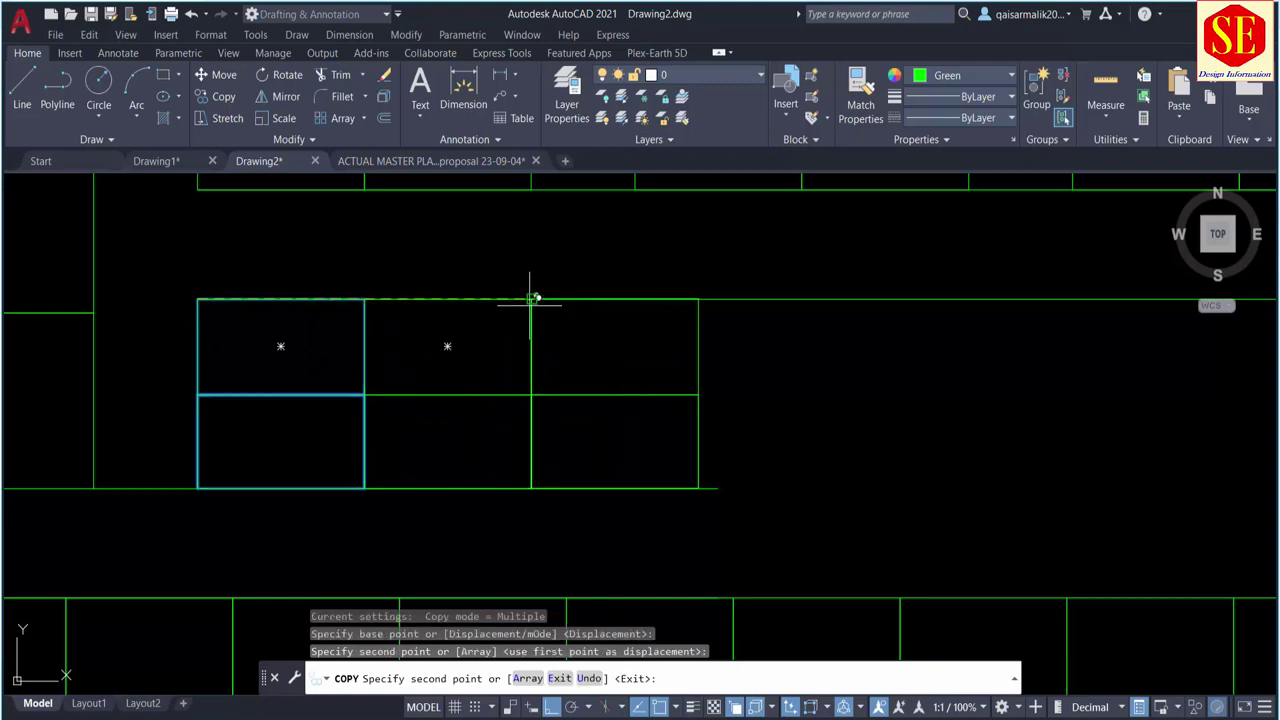
click(531, 298)
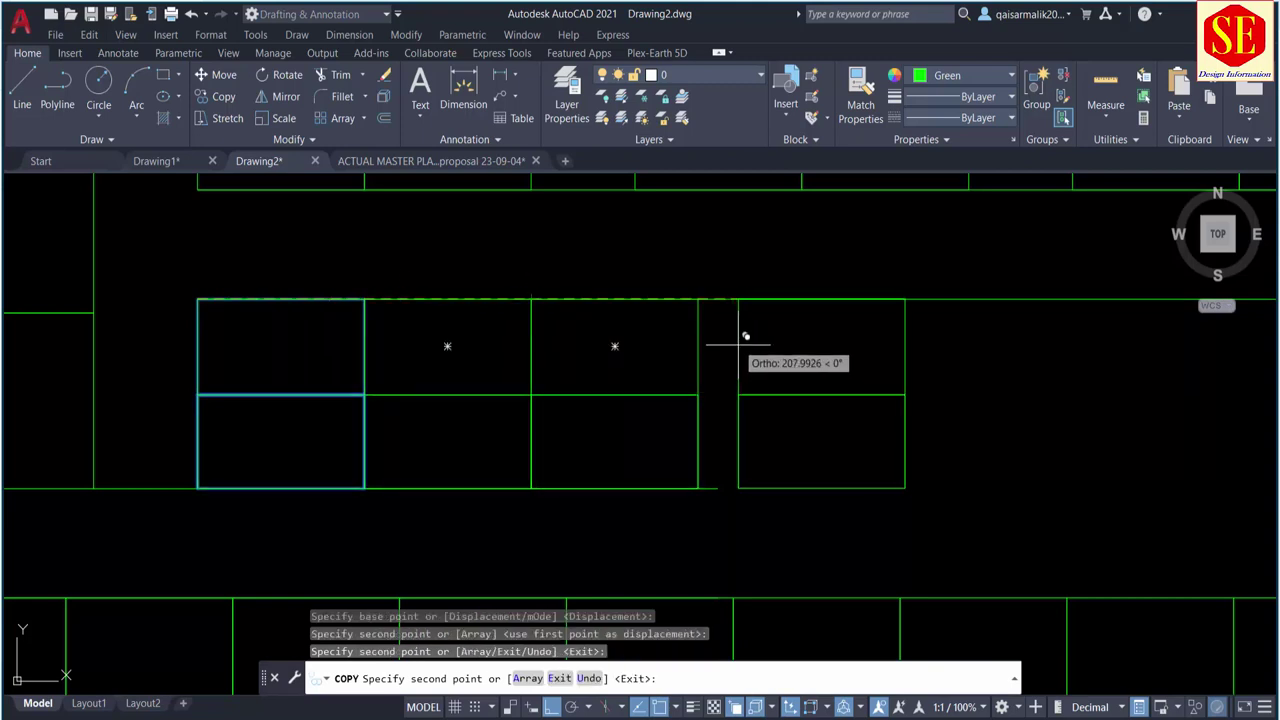
click(698, 298)
middle_drag(926, 298, 465, 296)
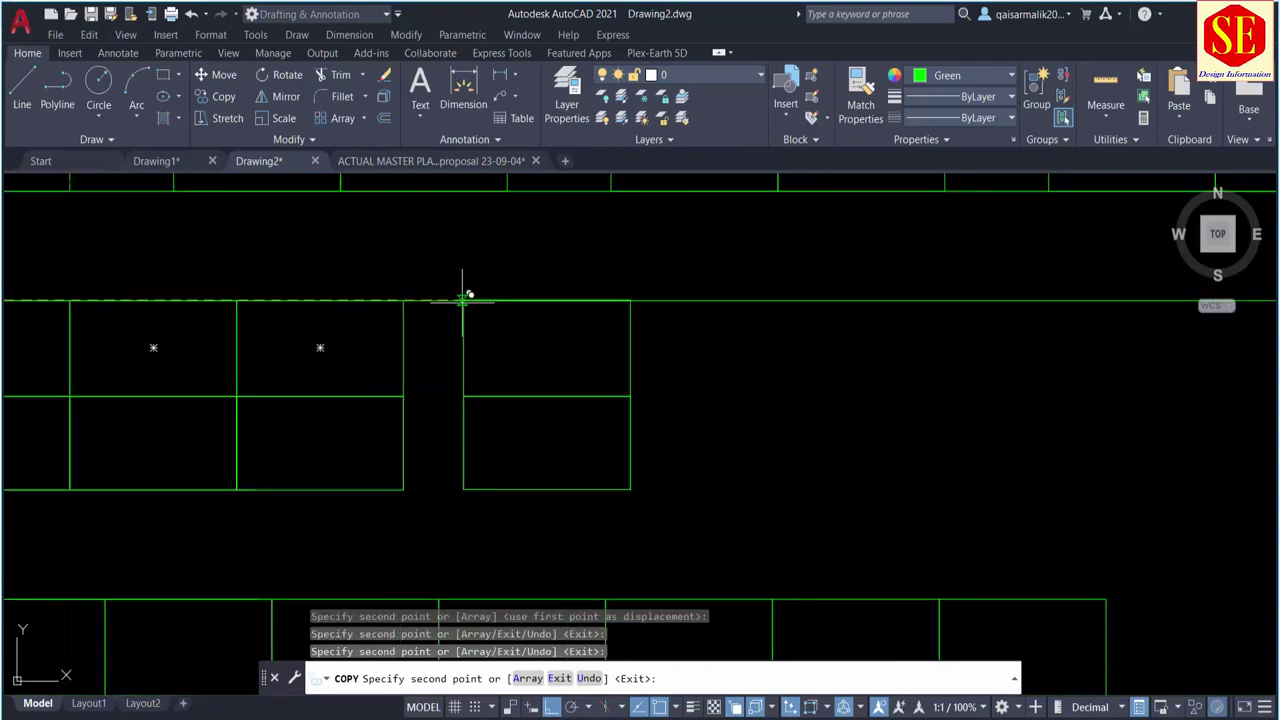
click(404, 298)
click(571, 298)
Step: Place one more plot-pair copy at the row's end and finish copying
scroll(727, 300, up, 2)
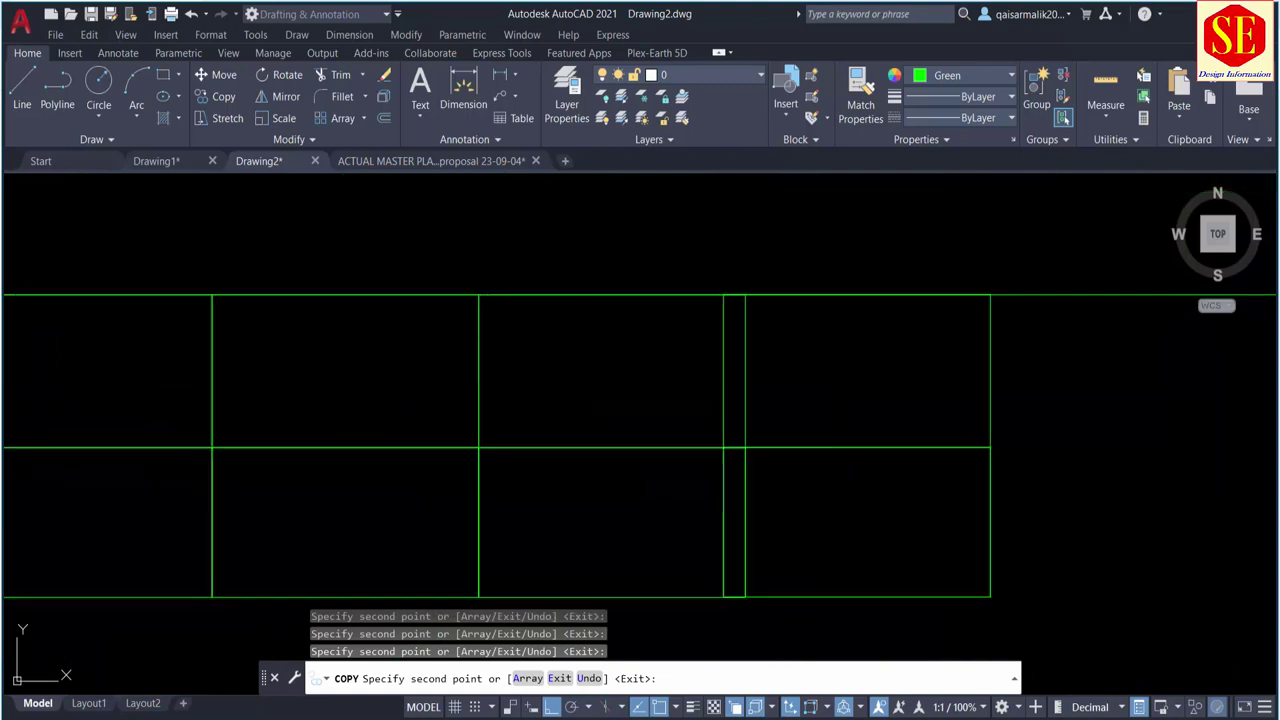
scroll(723, 297, up, 2)
click(757, 286)
scroll(674, 277, down, 4)
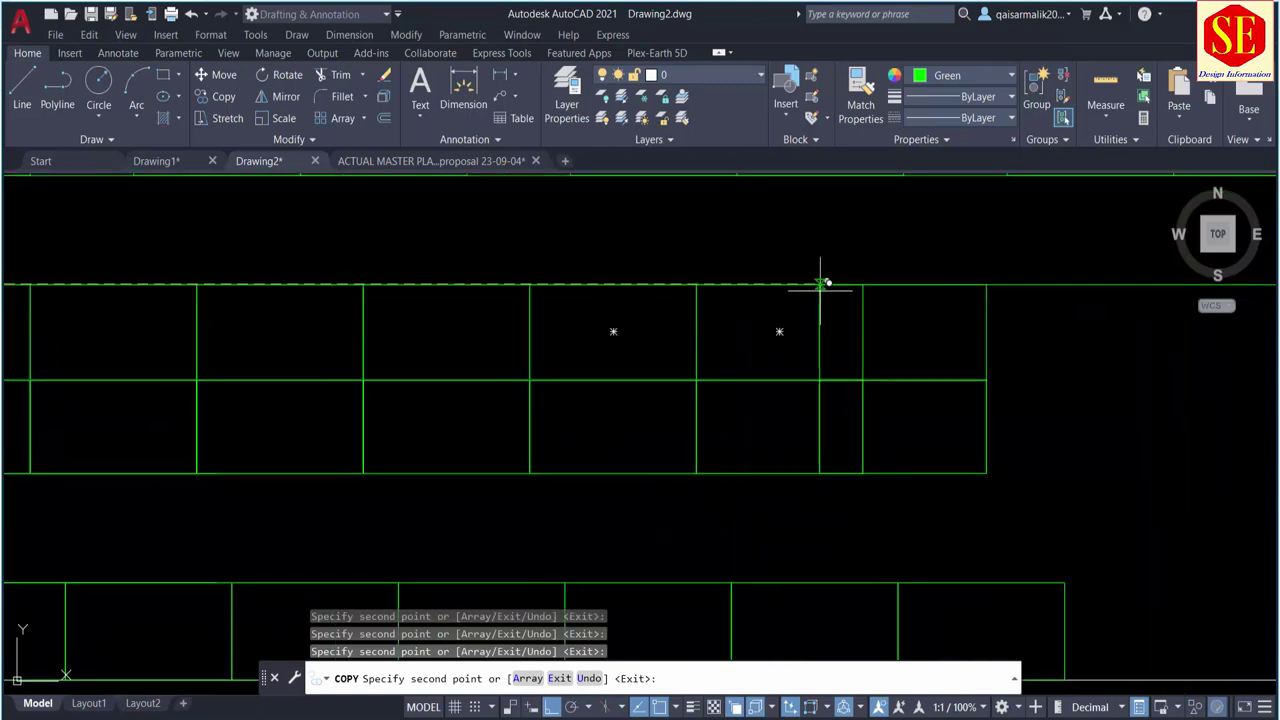
middle_drag(600, 290, 630, 294)
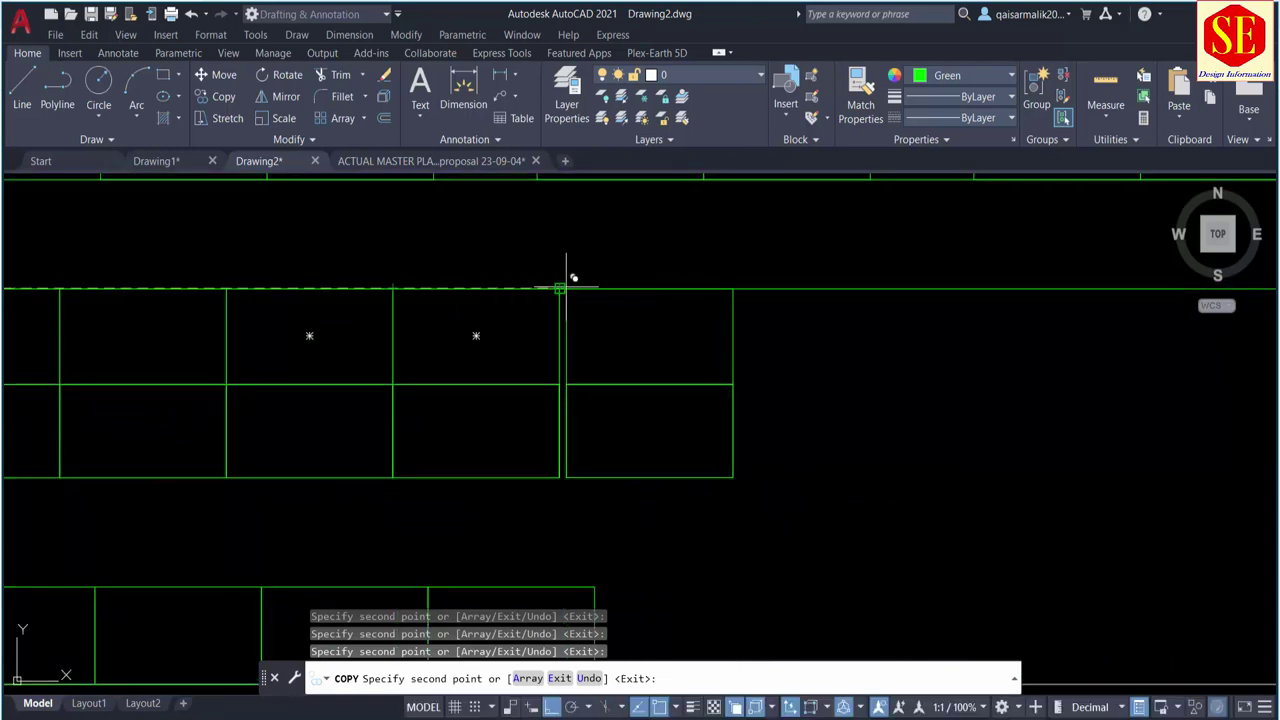
scroll(571, 280, up, 5)
scroll(521, 290, down, 3)
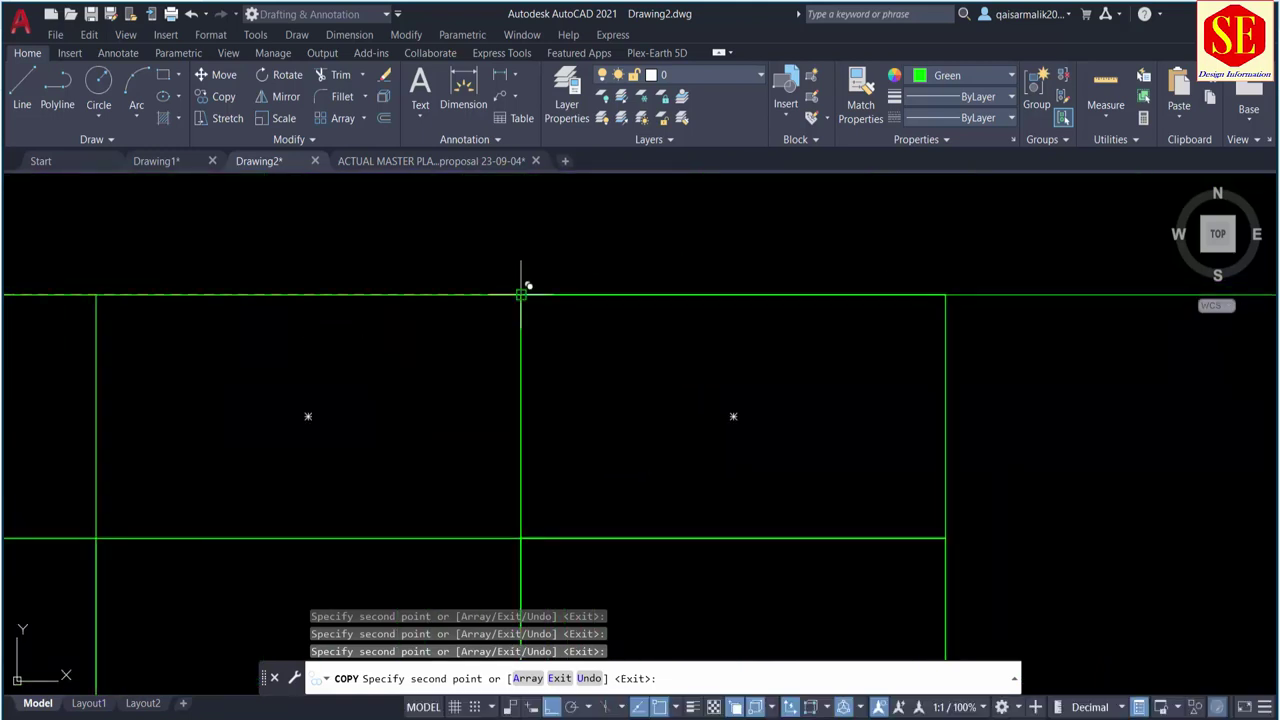
scroll(522, 290, down, 3)
scroll(689, 293, down, 2)
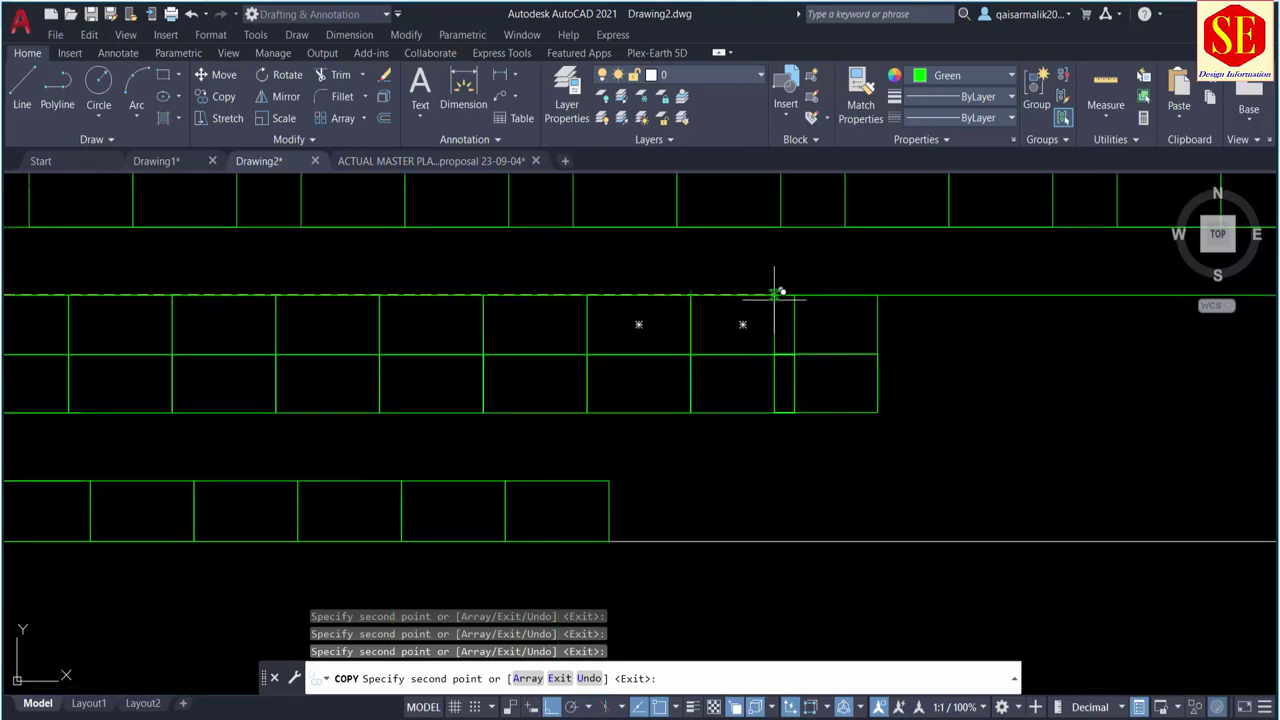
key(Escape)
scroll(720, 380, down, 2)
scroll(890, 390, down, 1)
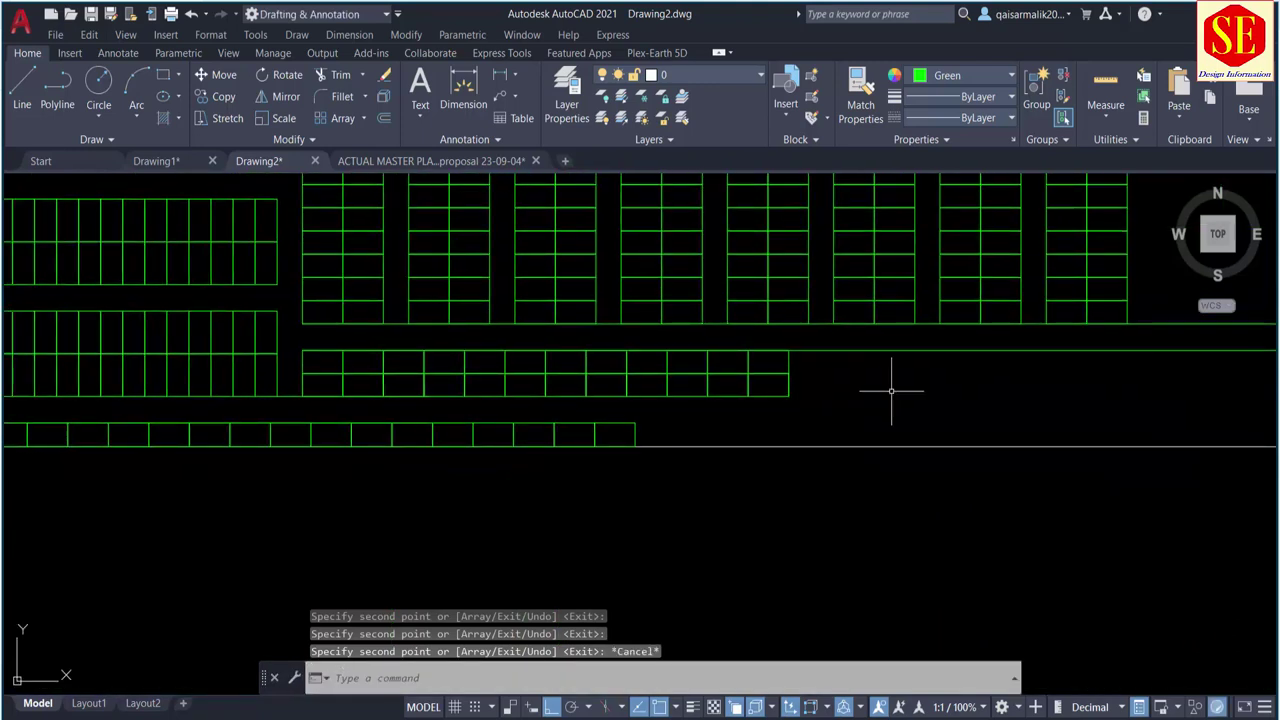
text(co)
key(Return)
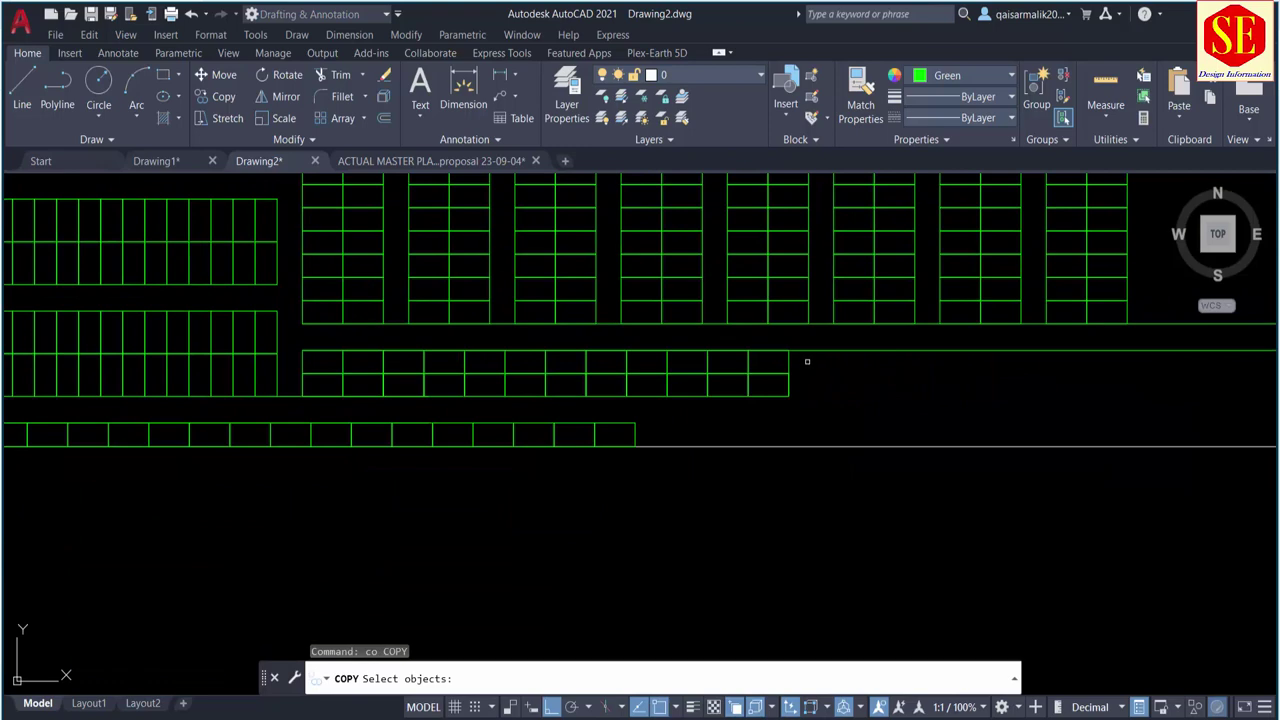
Step: Copy the 37-object double row of plots rightward twice, placing each copy at the row's end
click(807, 361)
click(305, 398)
key(Return)
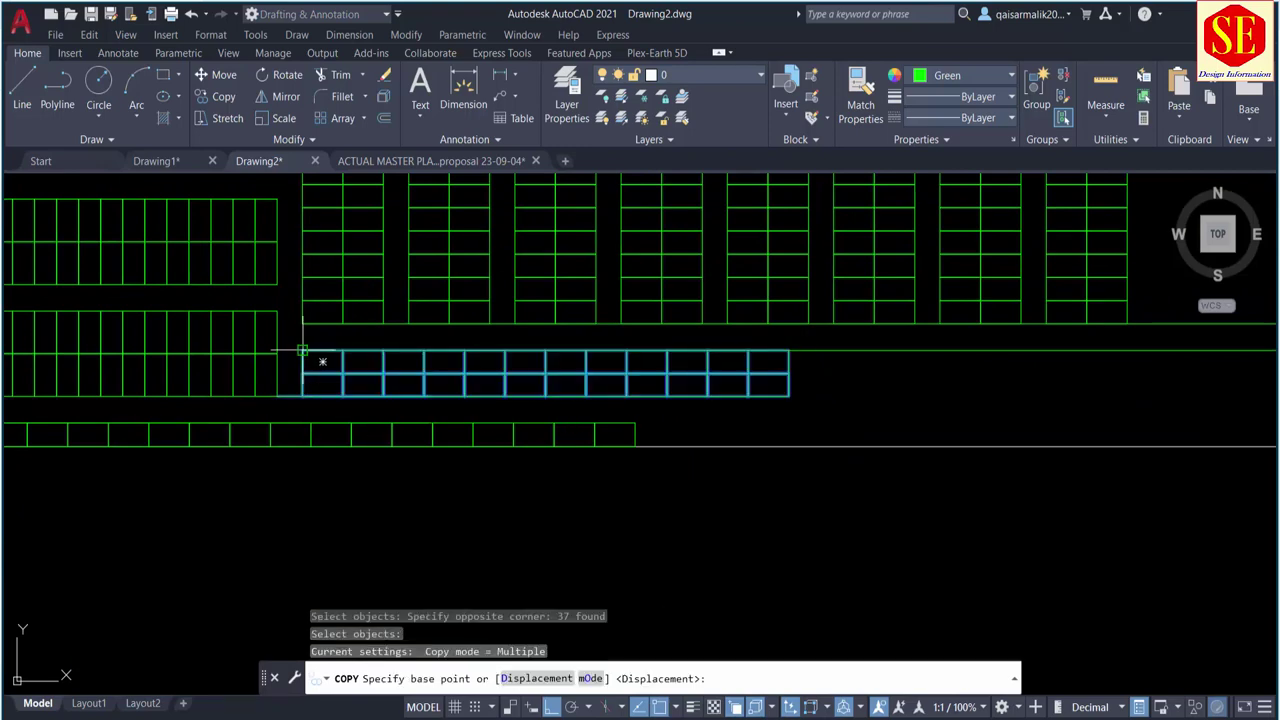
click(302, 352)
click(790, 352)
middle_drag(800, 350, 316, 346)
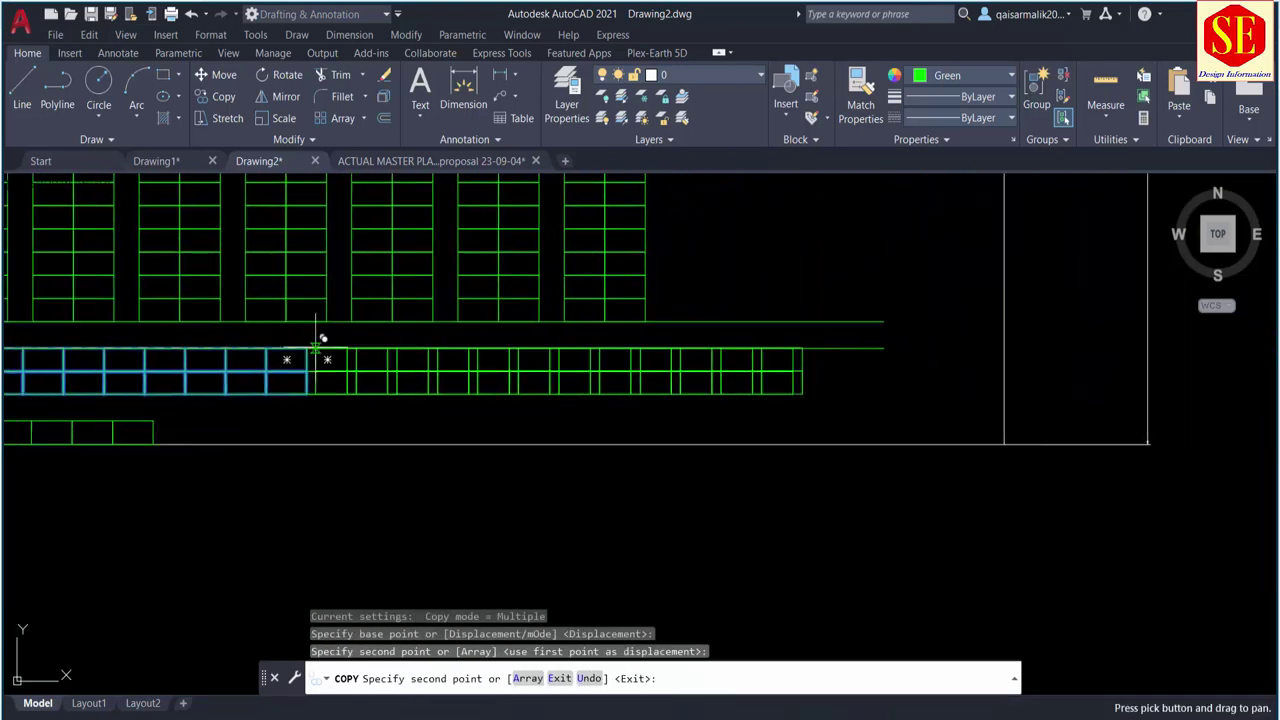
scroll(790, 338, up, 2)
click(796, 348)
key(Escape)
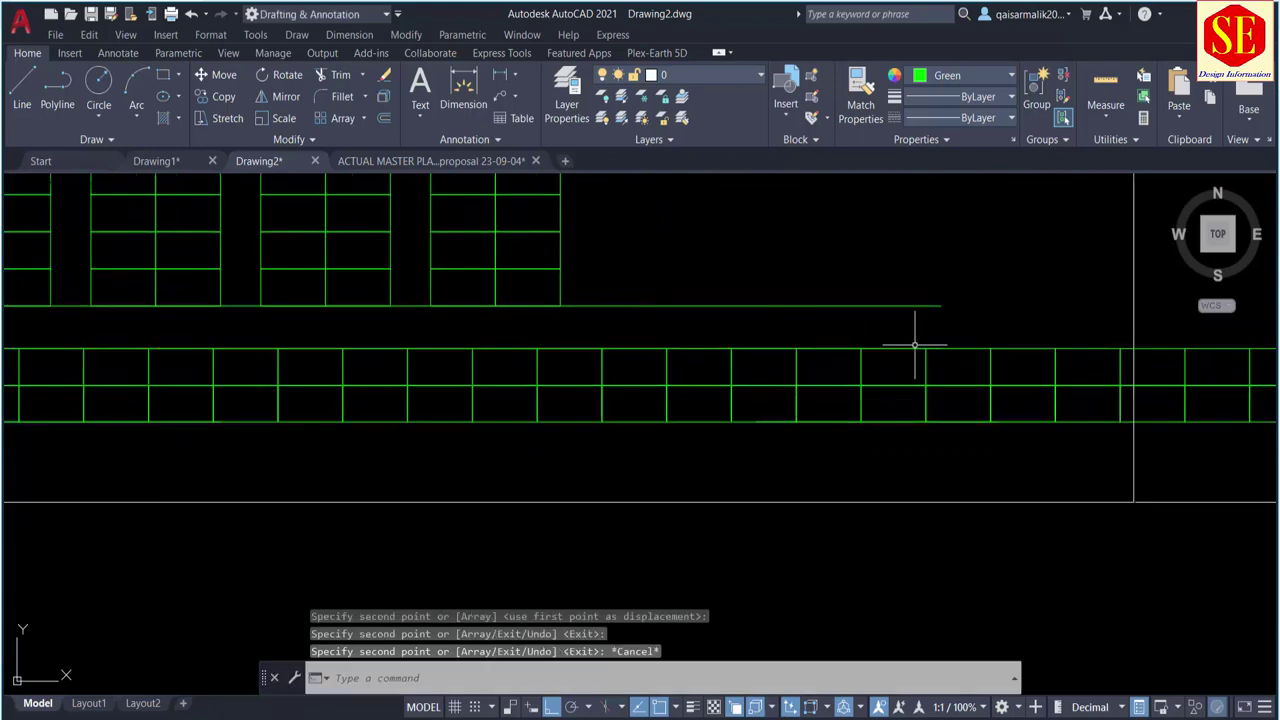
Step: Erase the six plot segments and three plots overshooting the boundary
click(743, 306)
click(632, 414)
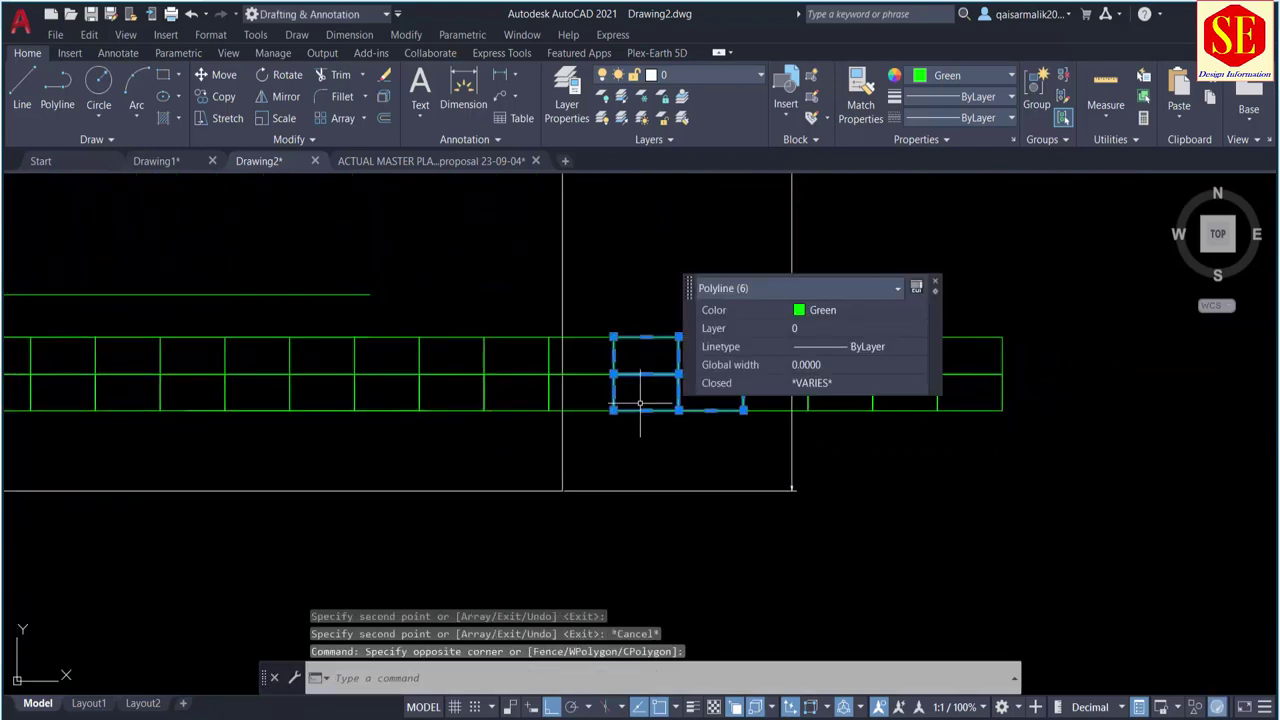
text(e)
key(Return)
click(1005, 310)
click(694, 349)
click(763, 300)
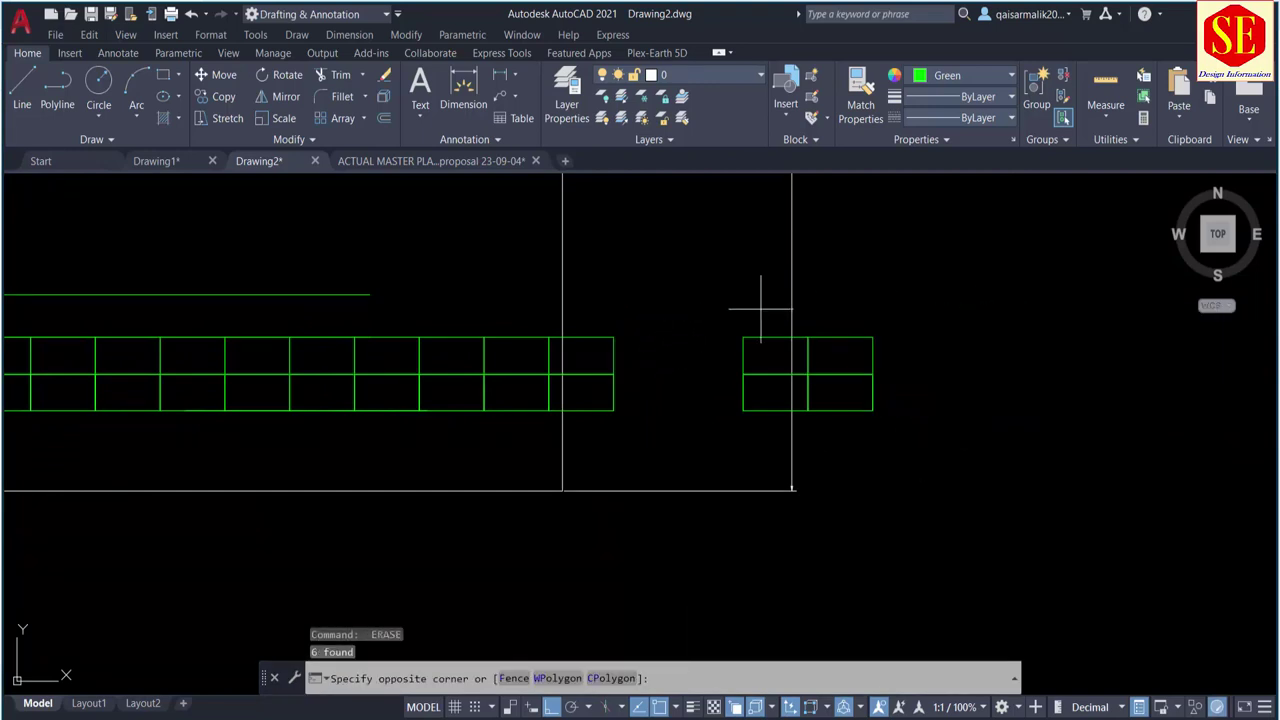
click(711, 434)
key(Delete)
Step: Erase the small two-cell rectangle and the three rectangles crossing the boundary
click(862, 320)
click(820, 430)
key(Delete)
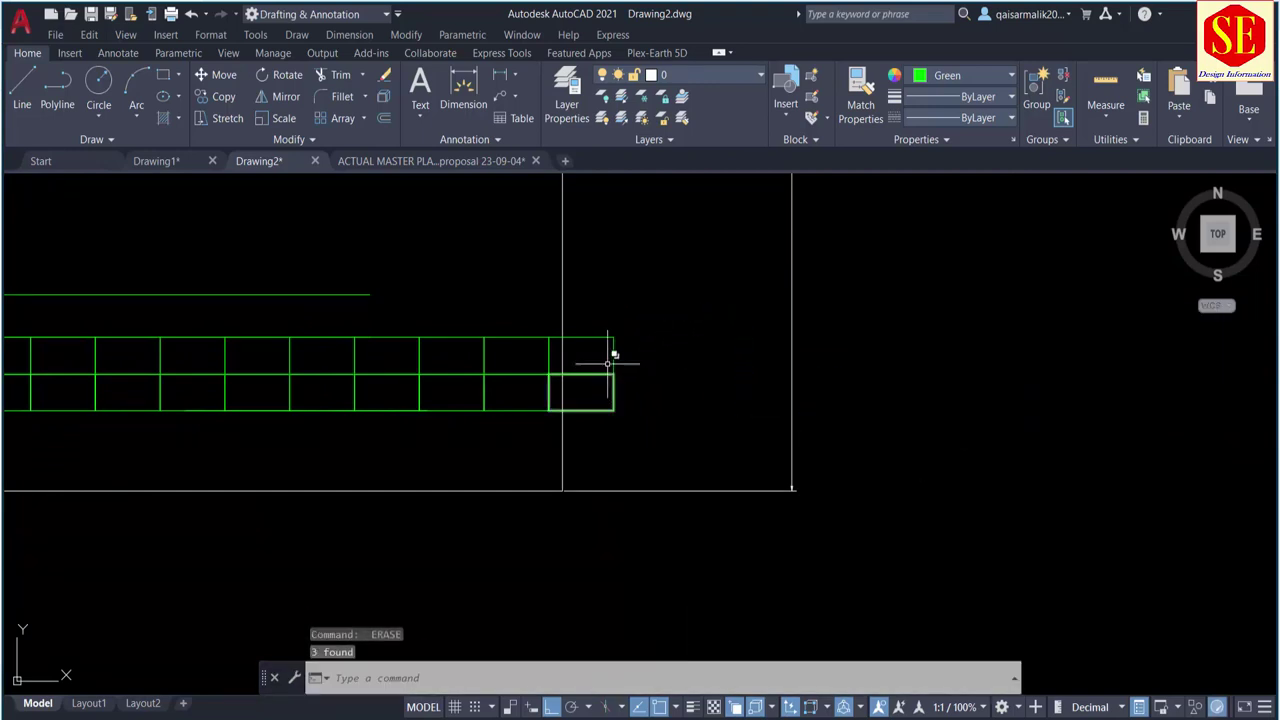
scroll(604, 341, up, 2)
click(617, 296)
click(607, 505)
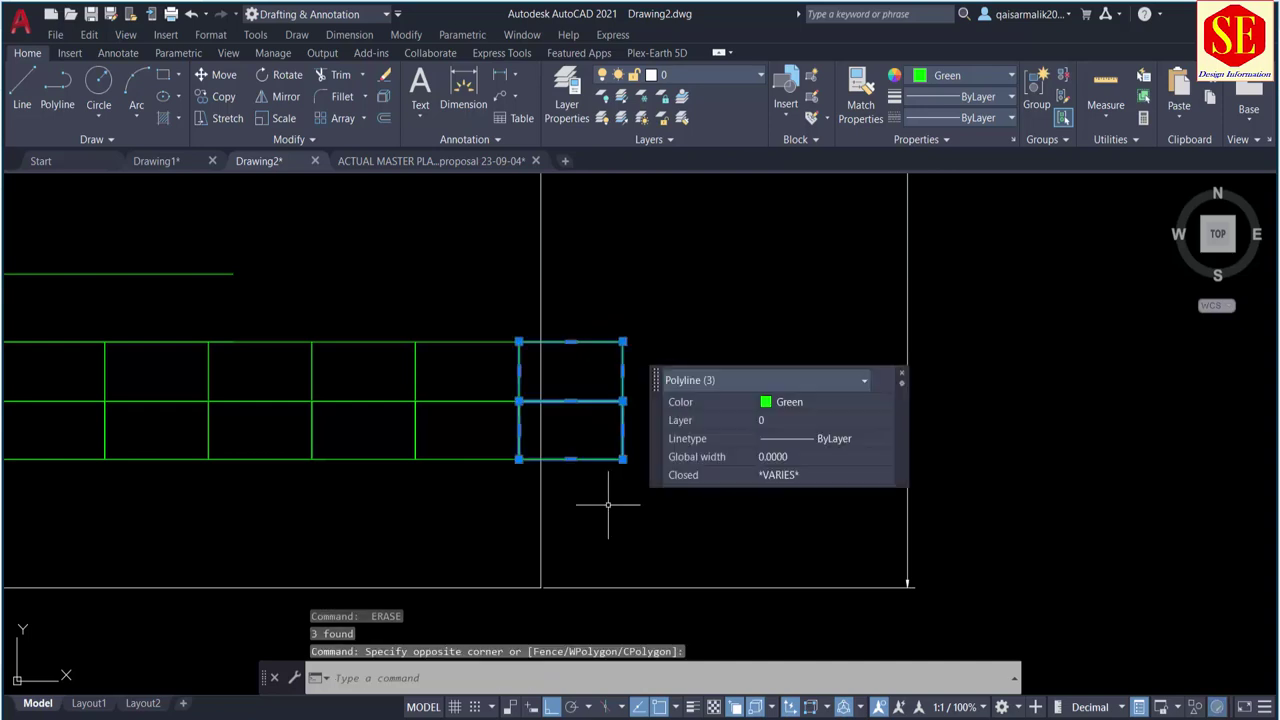
text(e)
key(Return)
Step: Explode the upper and lower end plots into separate lines
scroll(513, 353, up, 2)
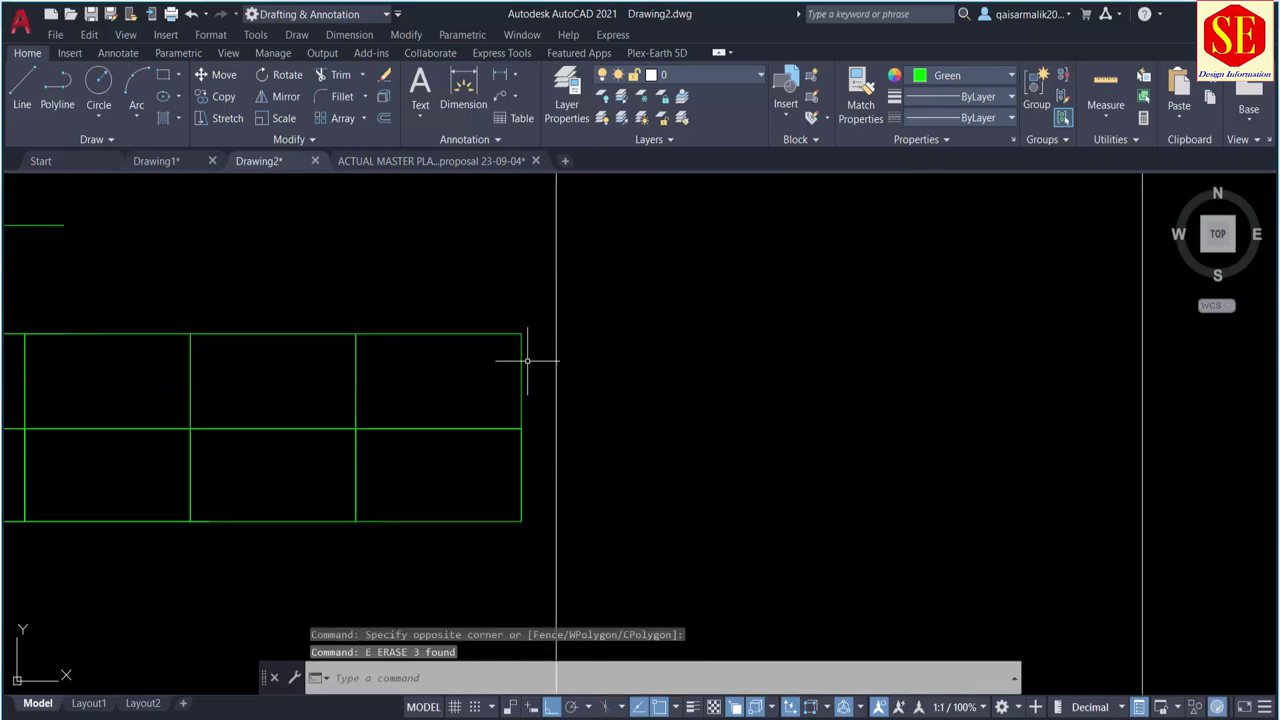
click(525, 361)
text(x)
key(Return)
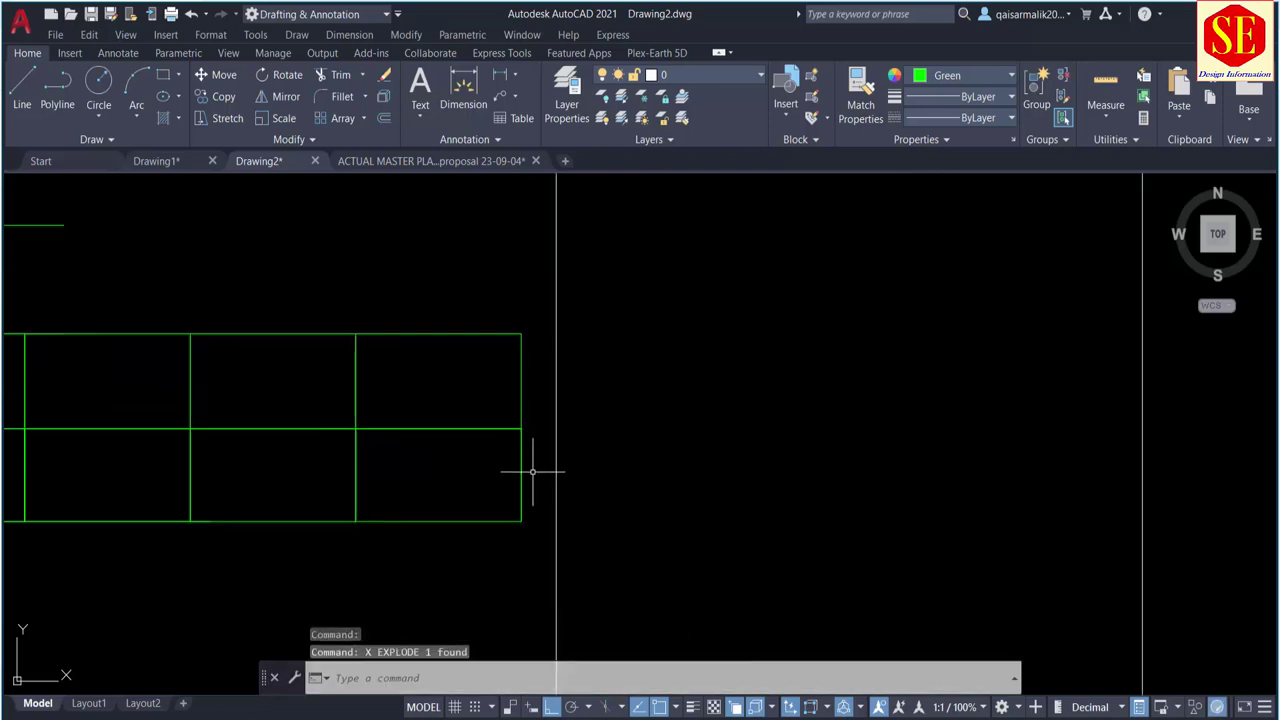
drag(532, 471, 510, 474)
text(x)
key(Return)
Step: Erase the right edges of both exploded end plots
click(529, 383)
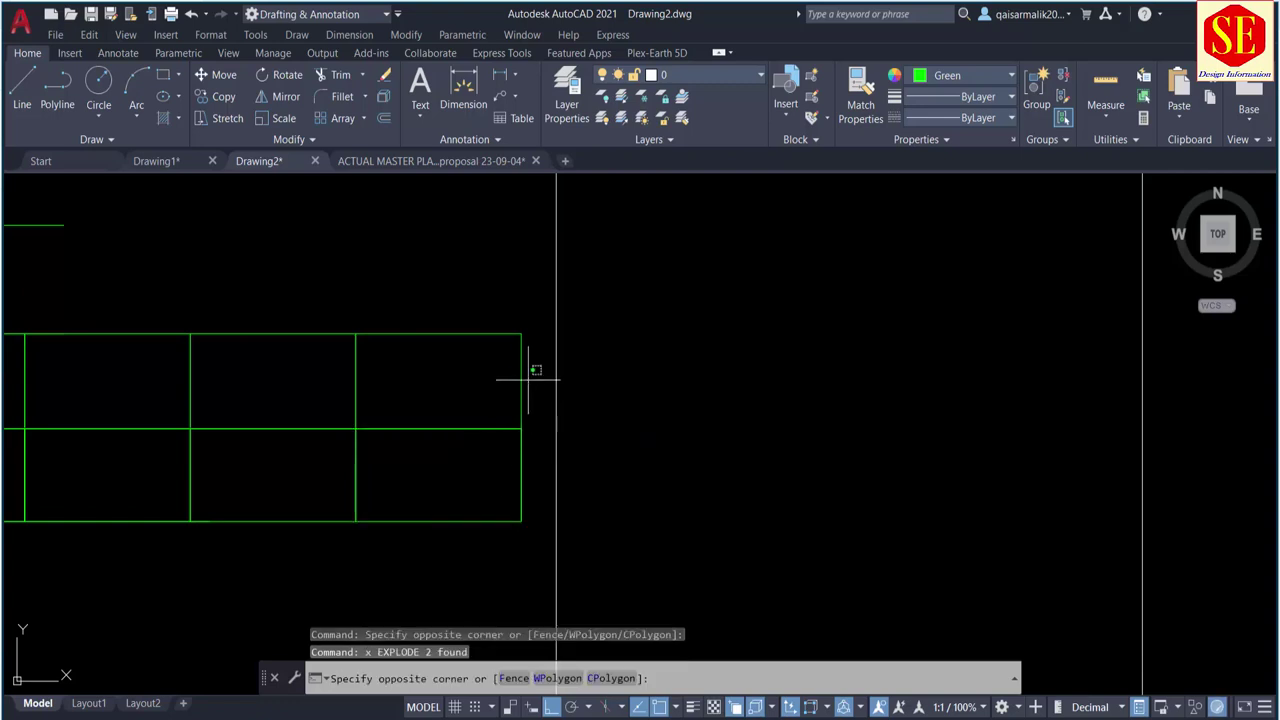
click(514, 385)
text(e)
key(Return)
click(543, 438)
click(508, 462)
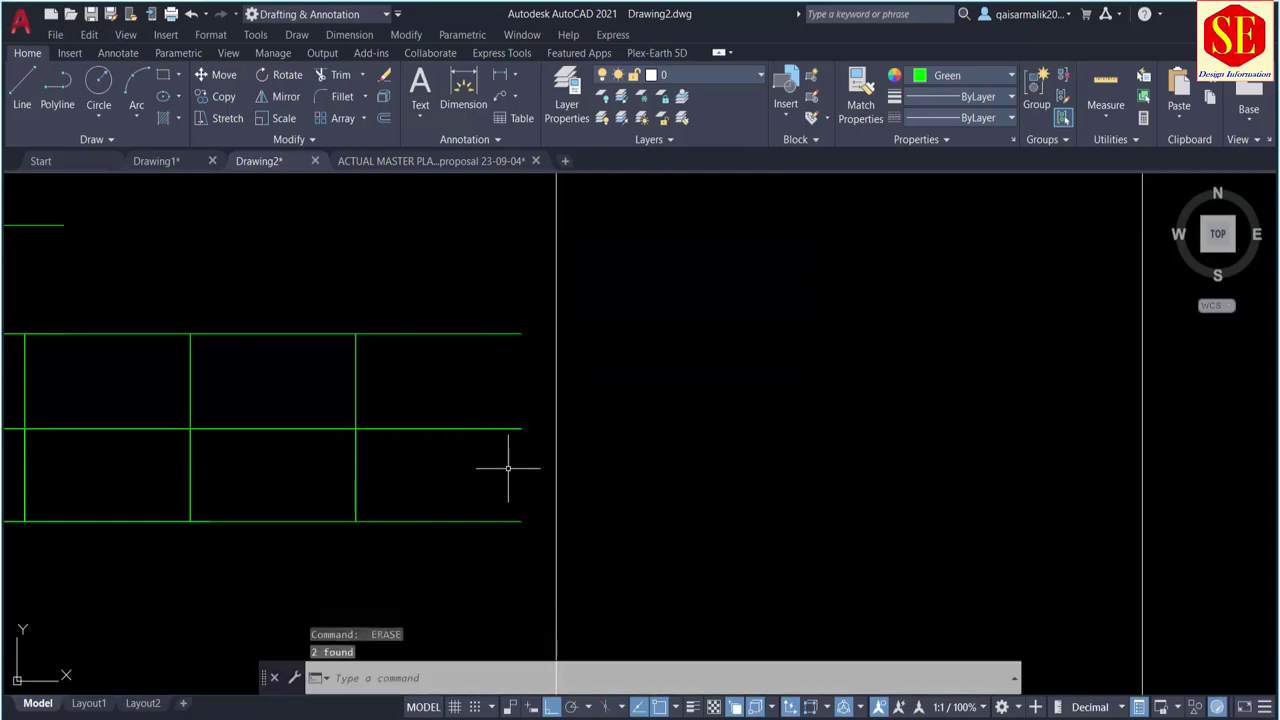
key(Delete)
Step: Extend the top, middle and bottom lines of the end plots to the boundary
text(ex)
key(Return)
click(519, 334)
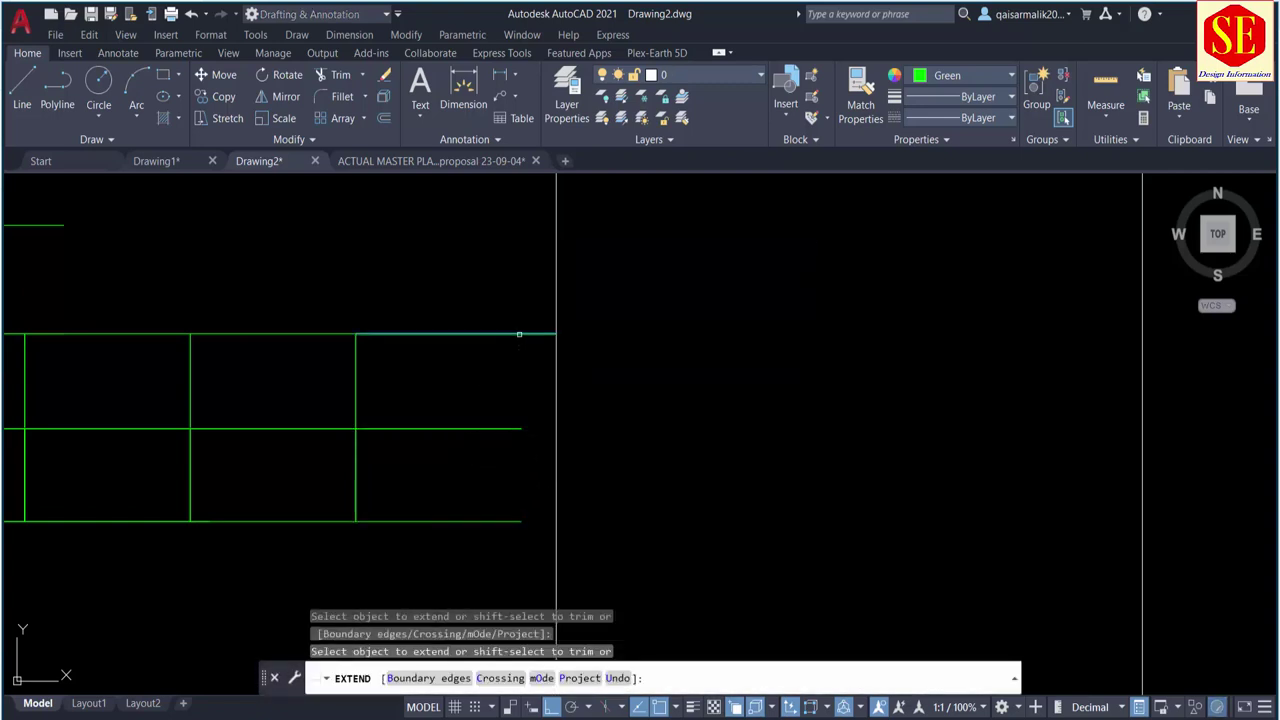
click(513, 429)
click(508, 514)
click(497, 423)
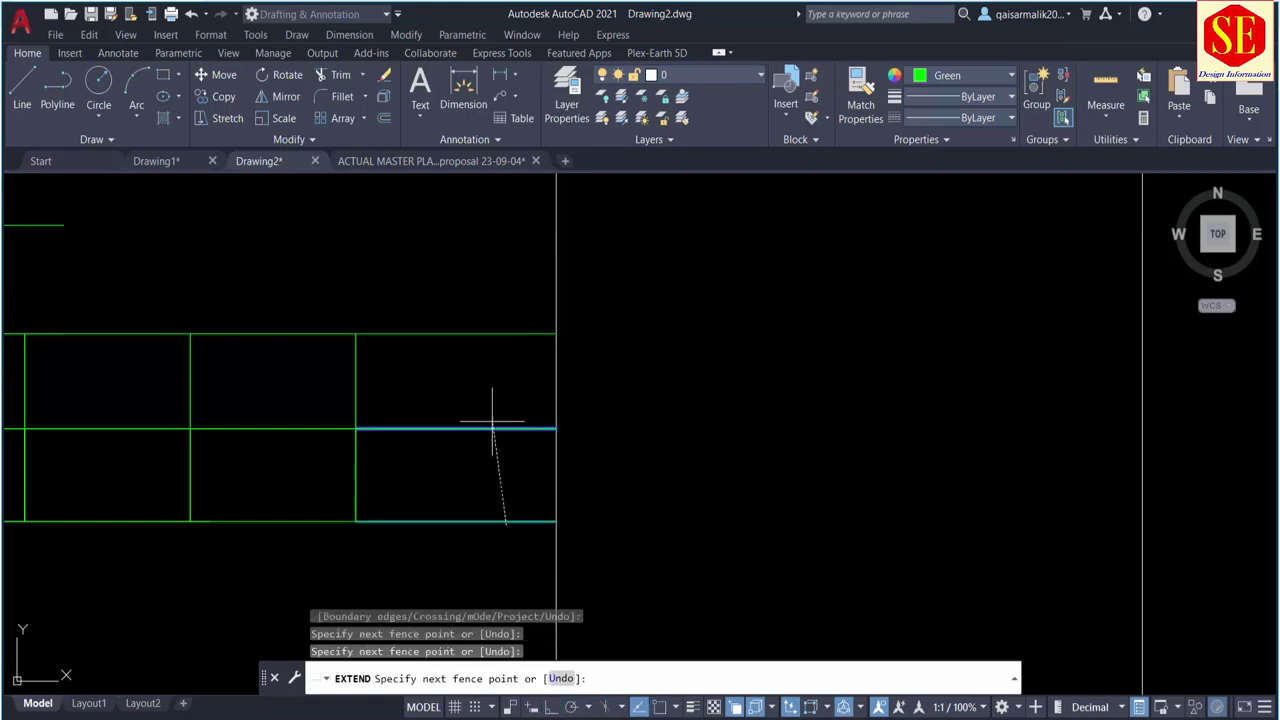
key(Return)
scroll(489, 417, down, 3)
key(Escape)
scroll(500, 420, down, 3)
scroll(409, 503, up, 2)
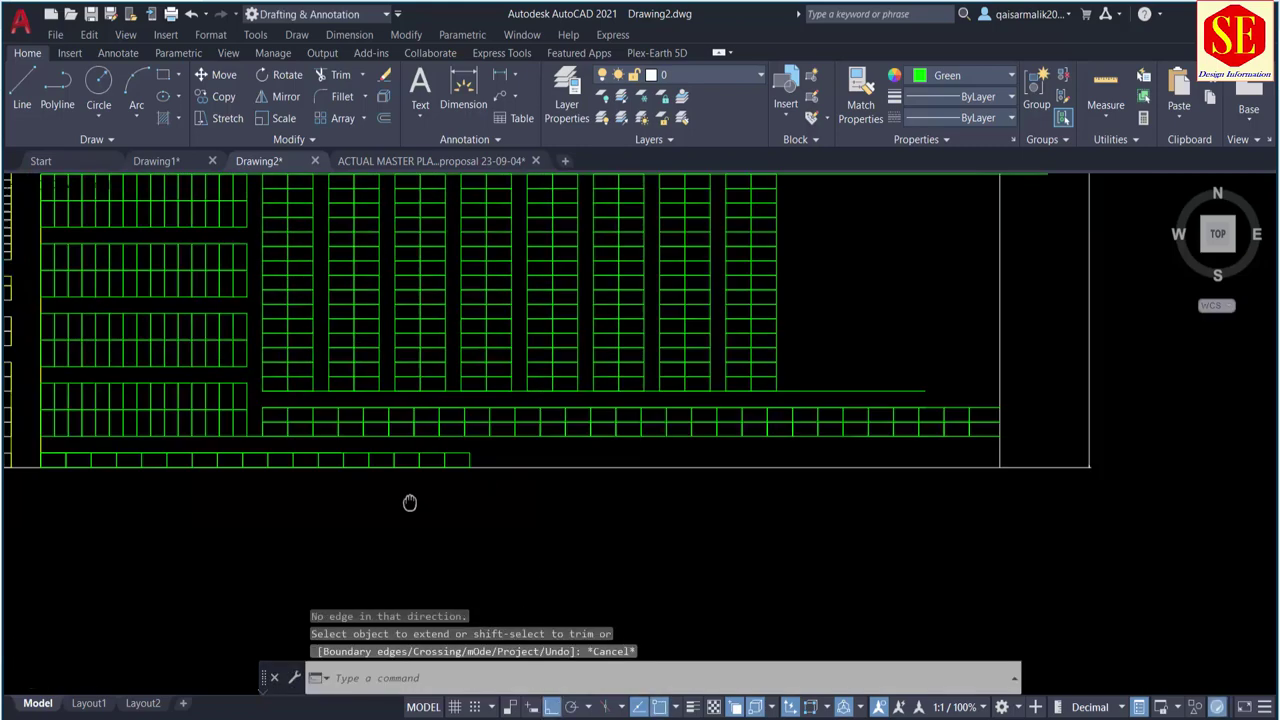
scroll(619, 473, up, 2)
Step: Copy the 20-box lower row rightward twice, placing each copy at the row's end
text(co)
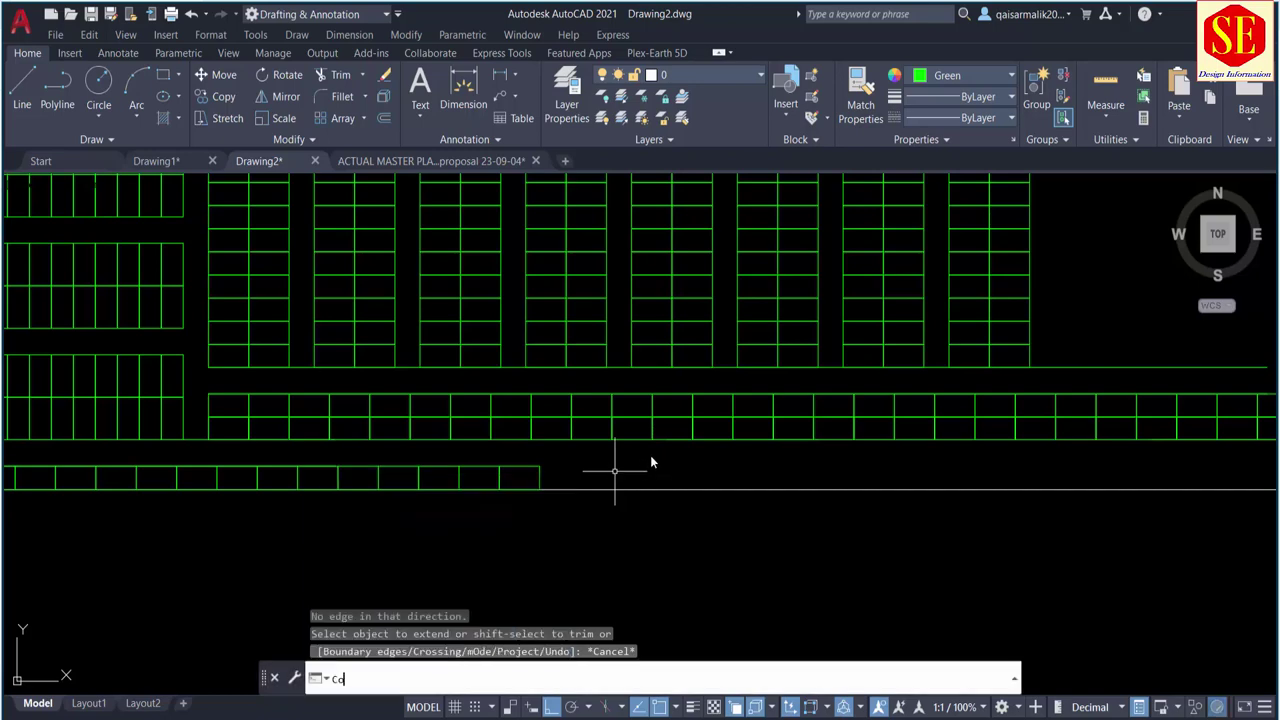
key(Return)
middle_drag(634, 457, 927, 454)
click(931, 452)
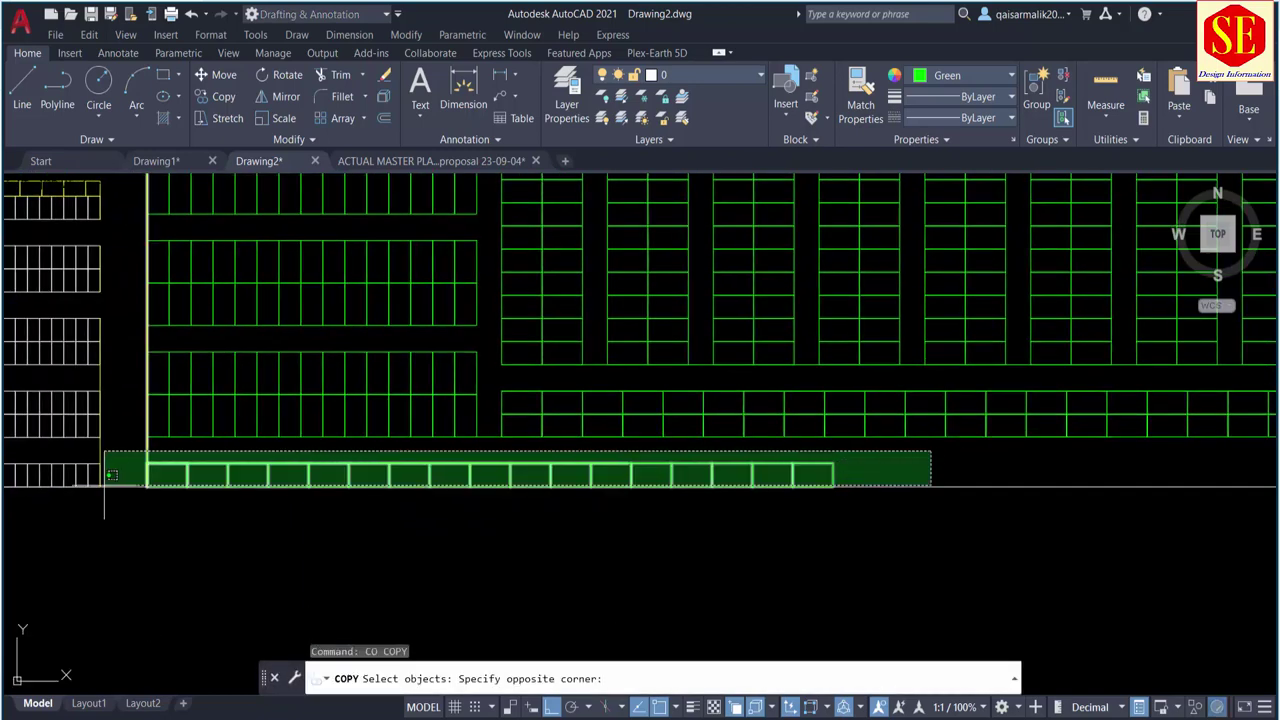
click(162, 471)
key(Return)
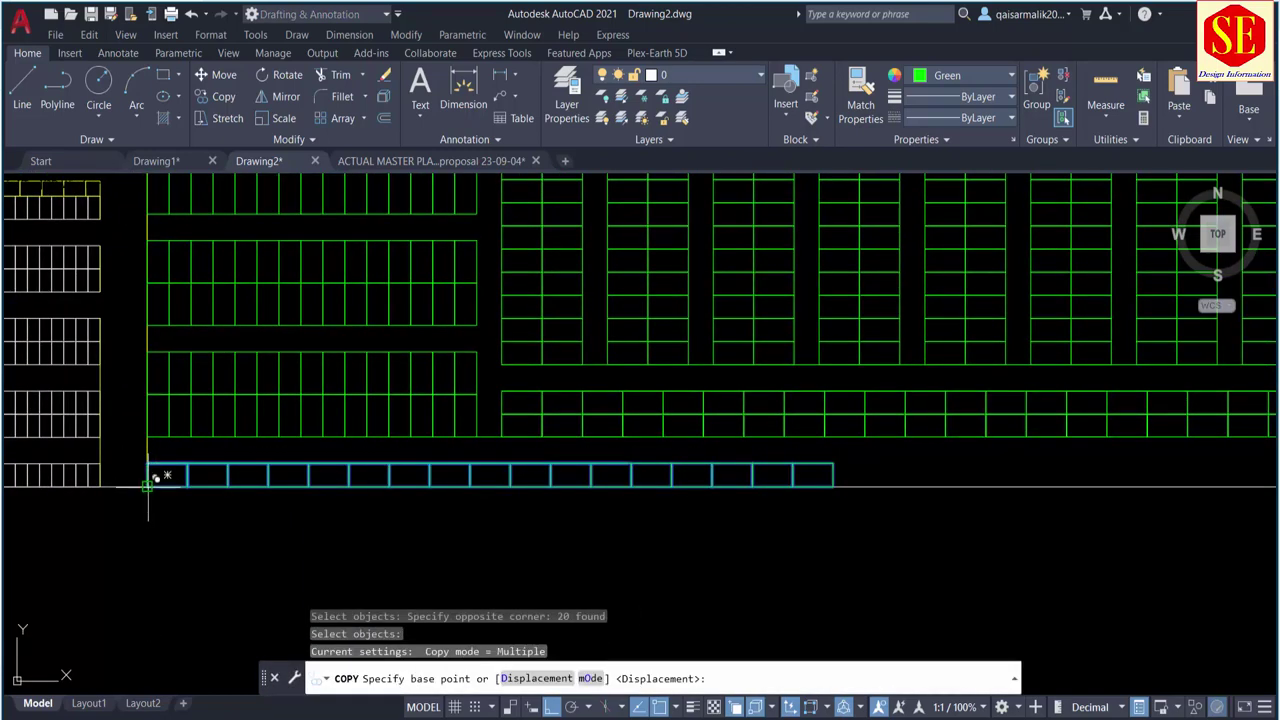
click(149, 475)
click(833, 475)
middle_drag(864, 480, 263, 471)
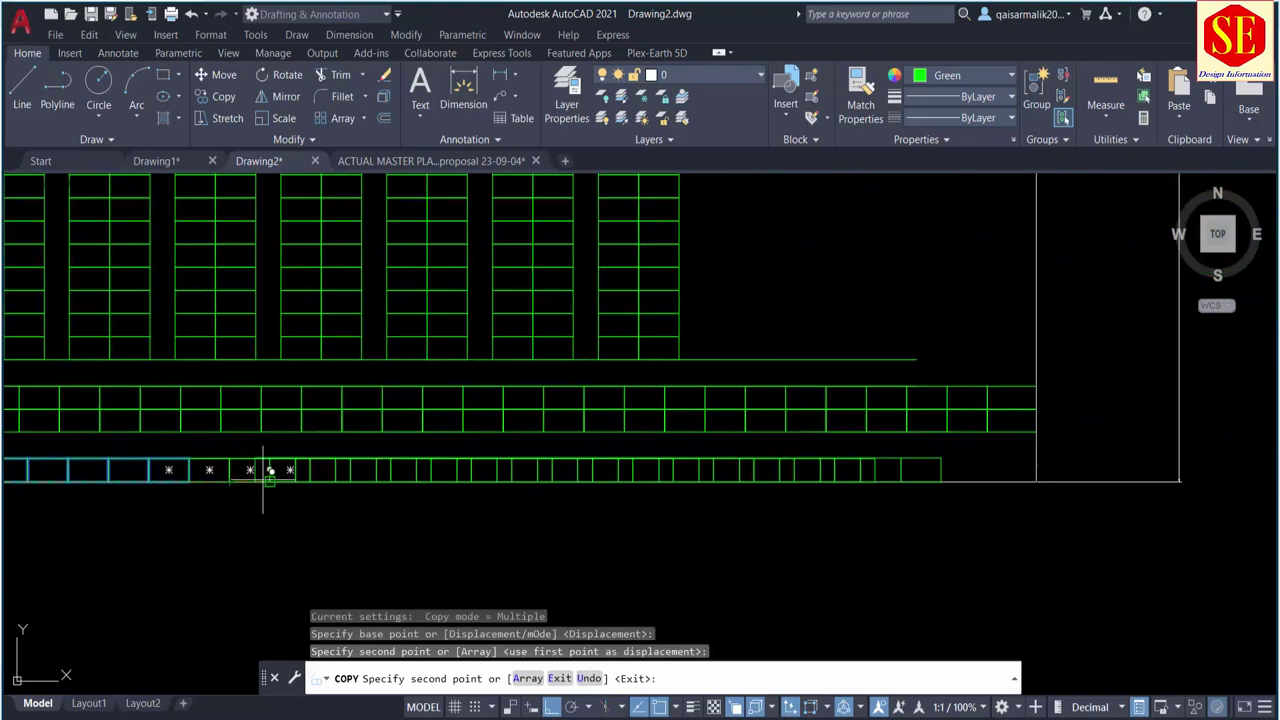
click(880, 470)
key(Escape)
Step: Erase the three boxes and then one more box past the boundary
scroll(628, 494, up, 2)
scroll(692, 411, up, 3)
click(692, 411)
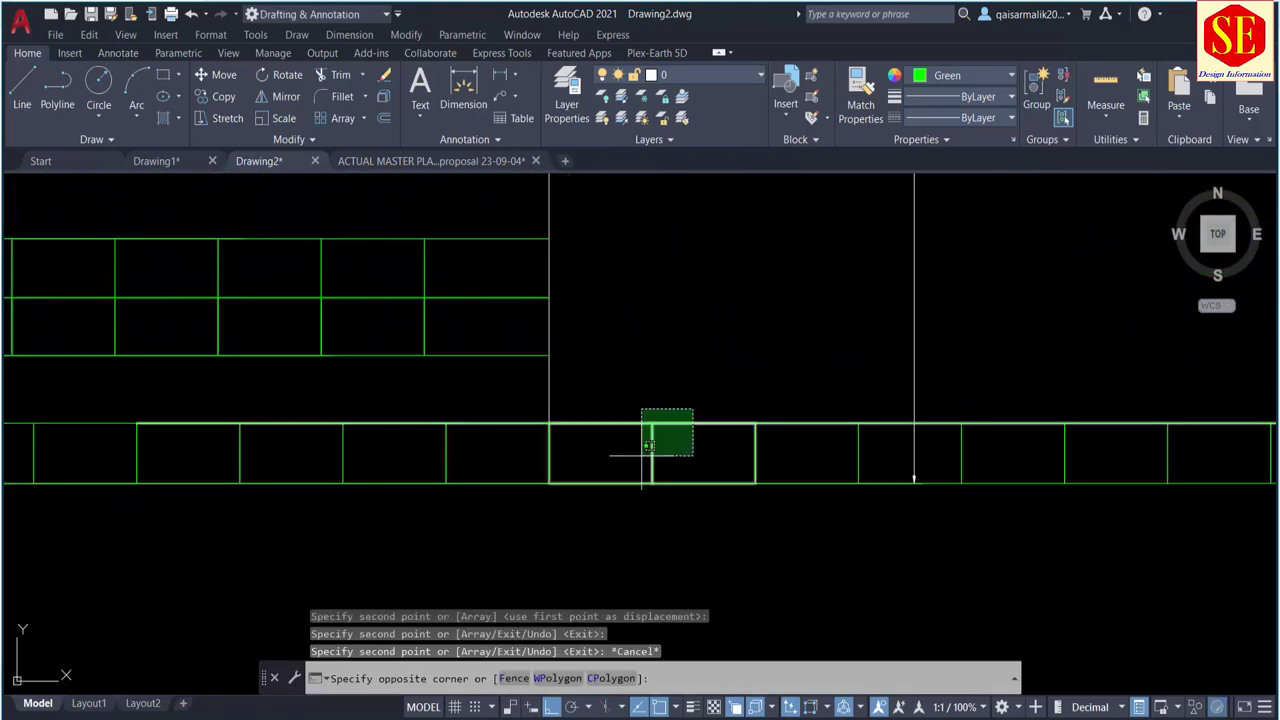
click(643, 457)
text(e)
key(Return)
scroll(666, 425, down, 2)
click(777, 394)
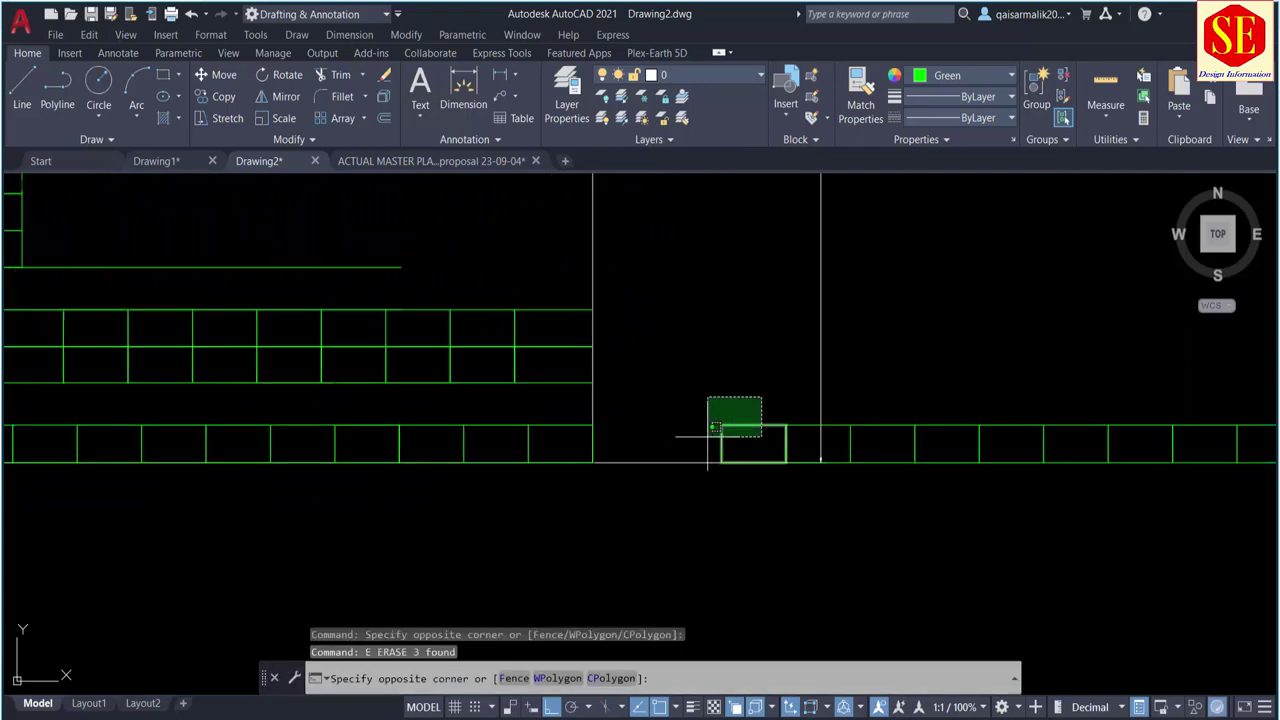
click(709, 450)
key(Delete)
Step: Erase two more overshooting boxes and the small leftover box
click(948, 400)
click(850, 450)
key(Delete)
click(790, 412)
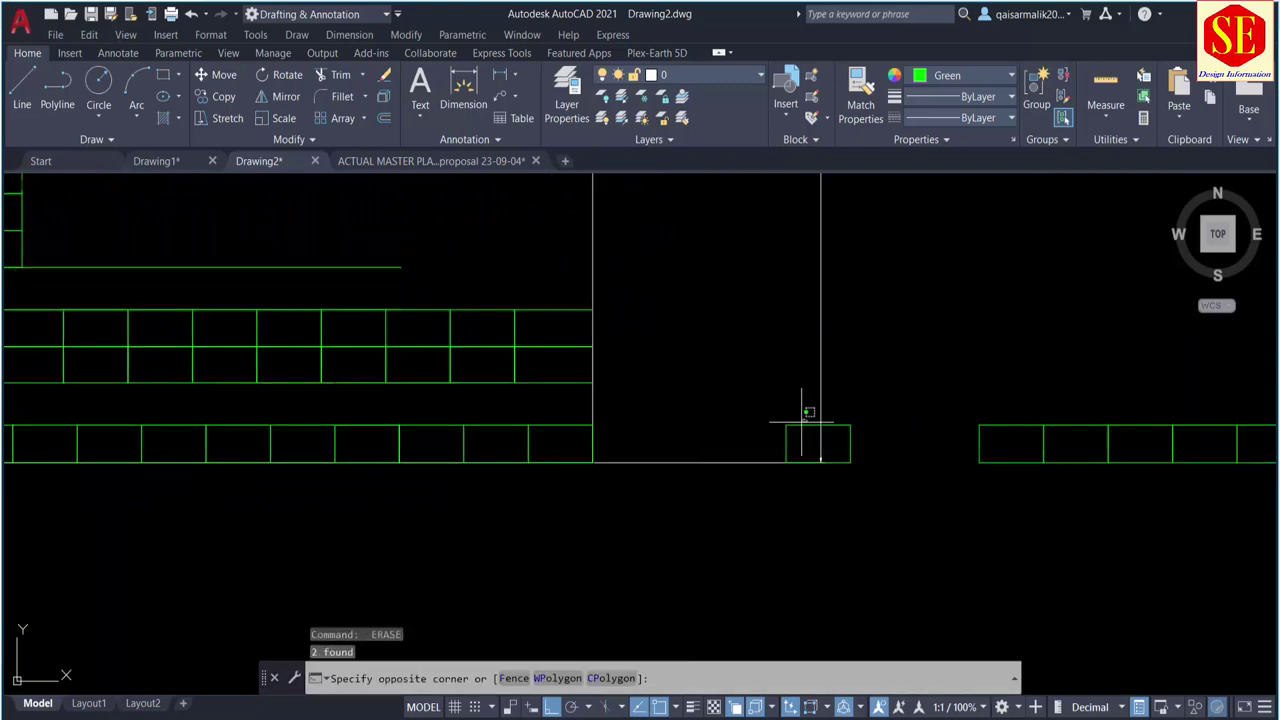
click(815, 440)
key(Delete)
scroll(986, 409, down, 3)
scroll(848, 444, up, 1)
Step: Delete the extra row of seven plot boxes right of the boundary
click(1018, 448)
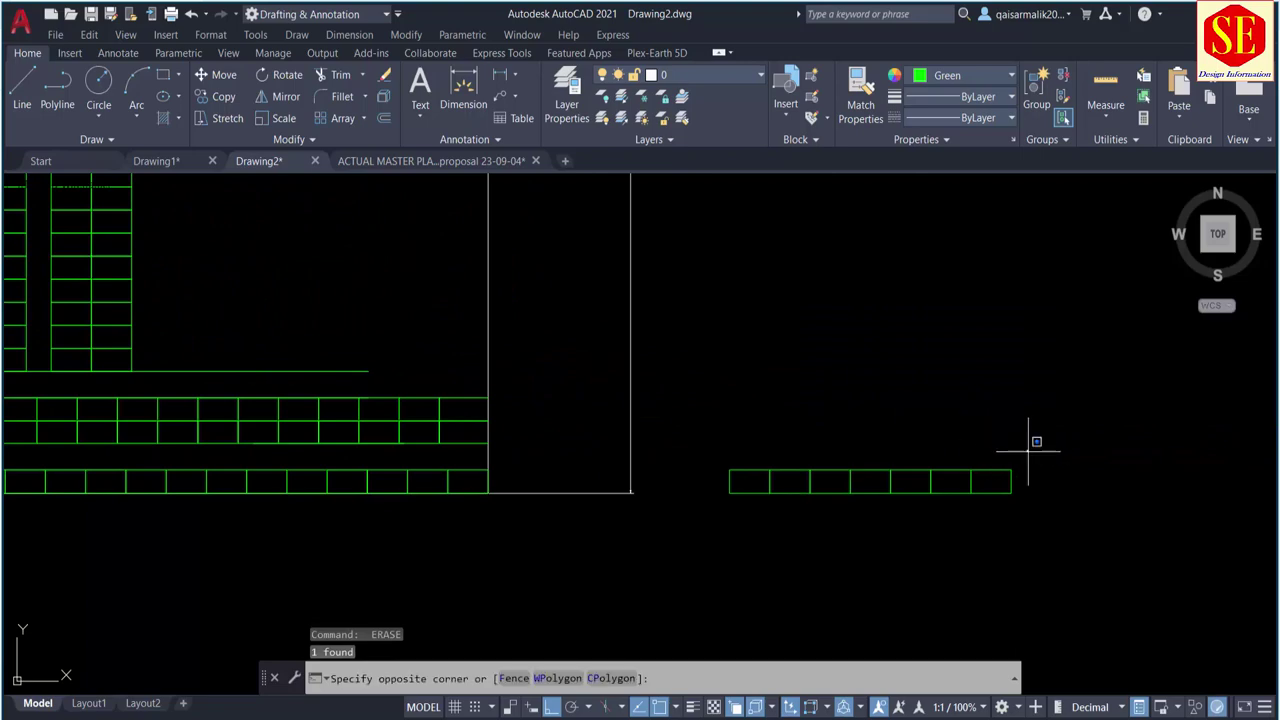
click(695, 550)
key(Delete)
scroll(786, 491, down, 2)
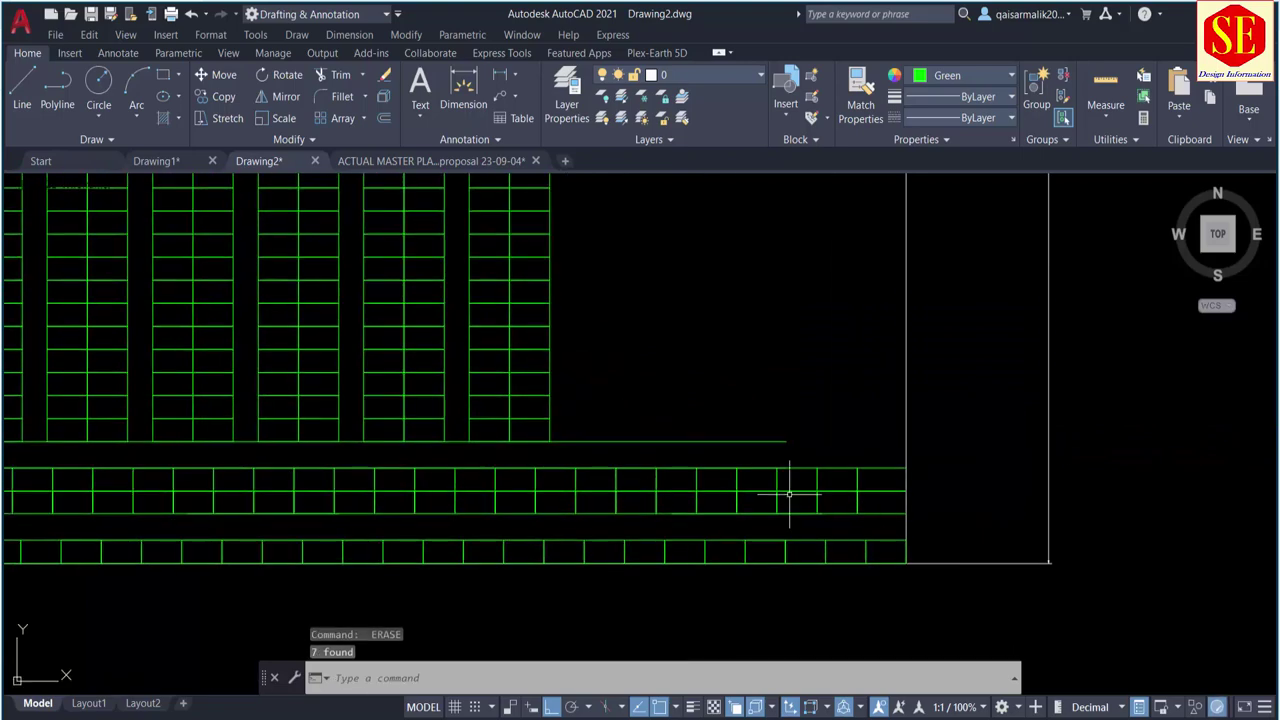
scroll(614, 357, down, 2)
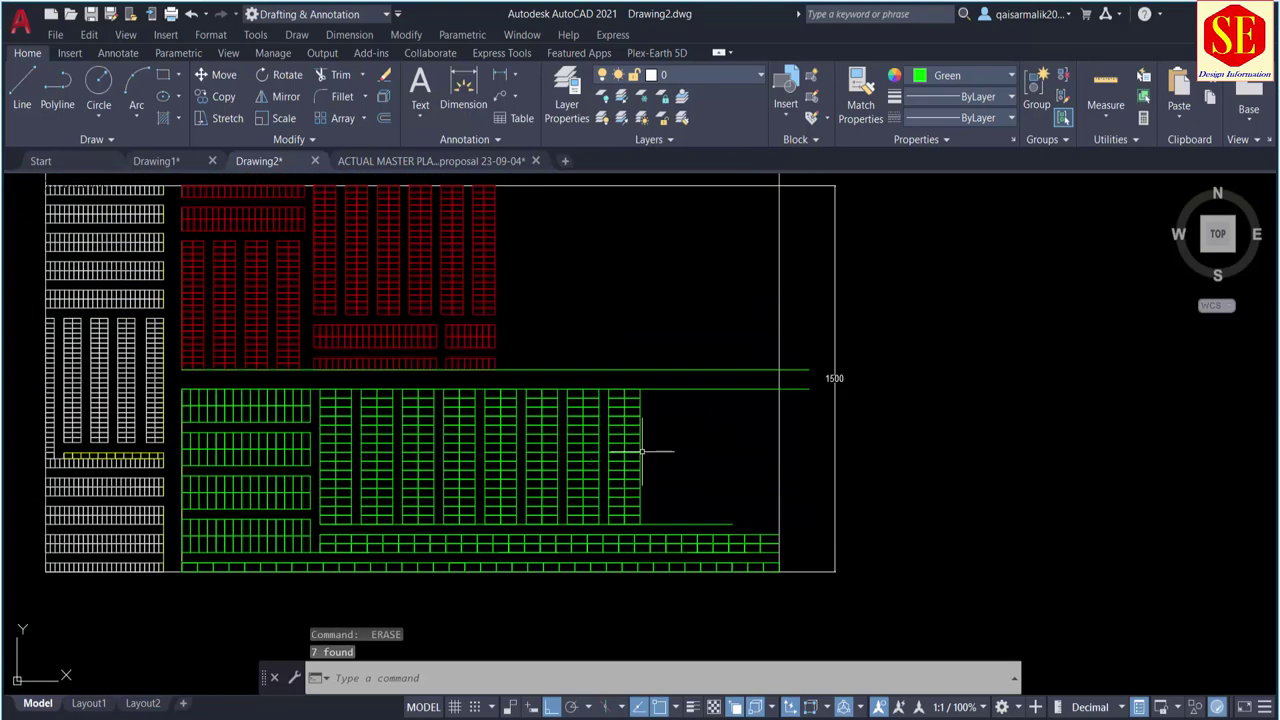
scroll(1056, 396, up, 2)
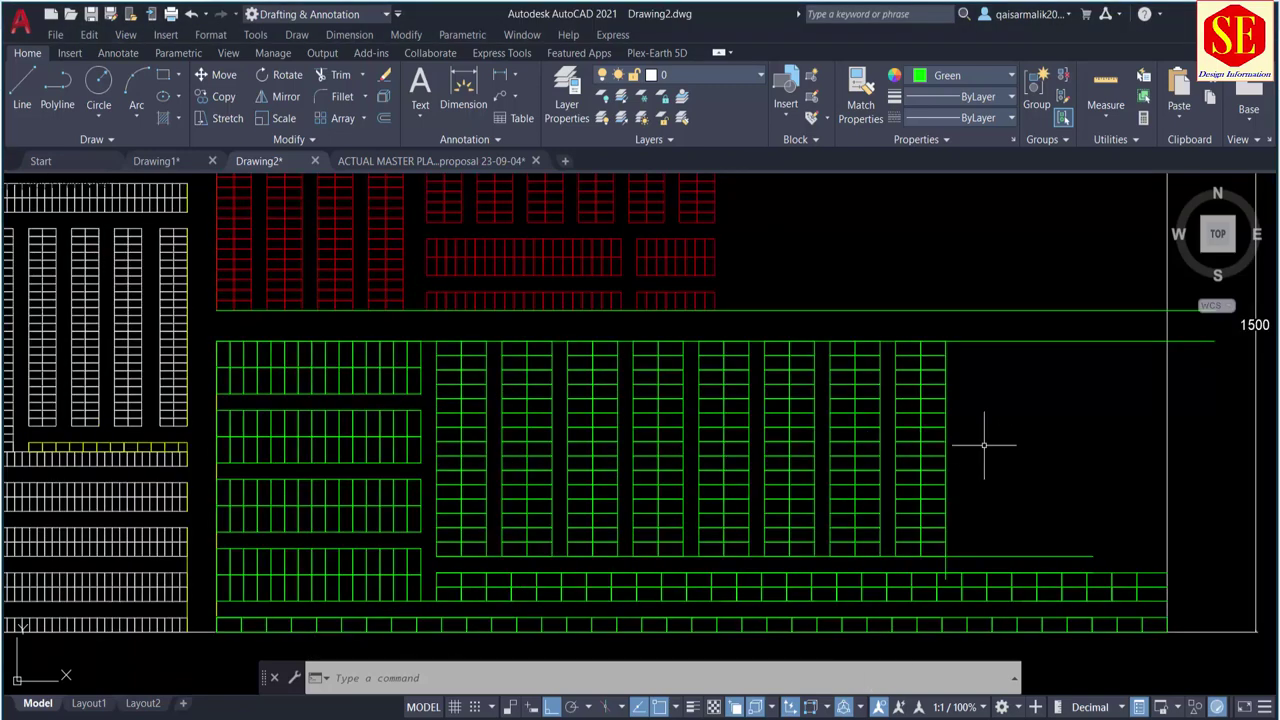
Step: Offset the vertical line 40 units to the right
text(o)
key(Return)
text(0)
key(Return)
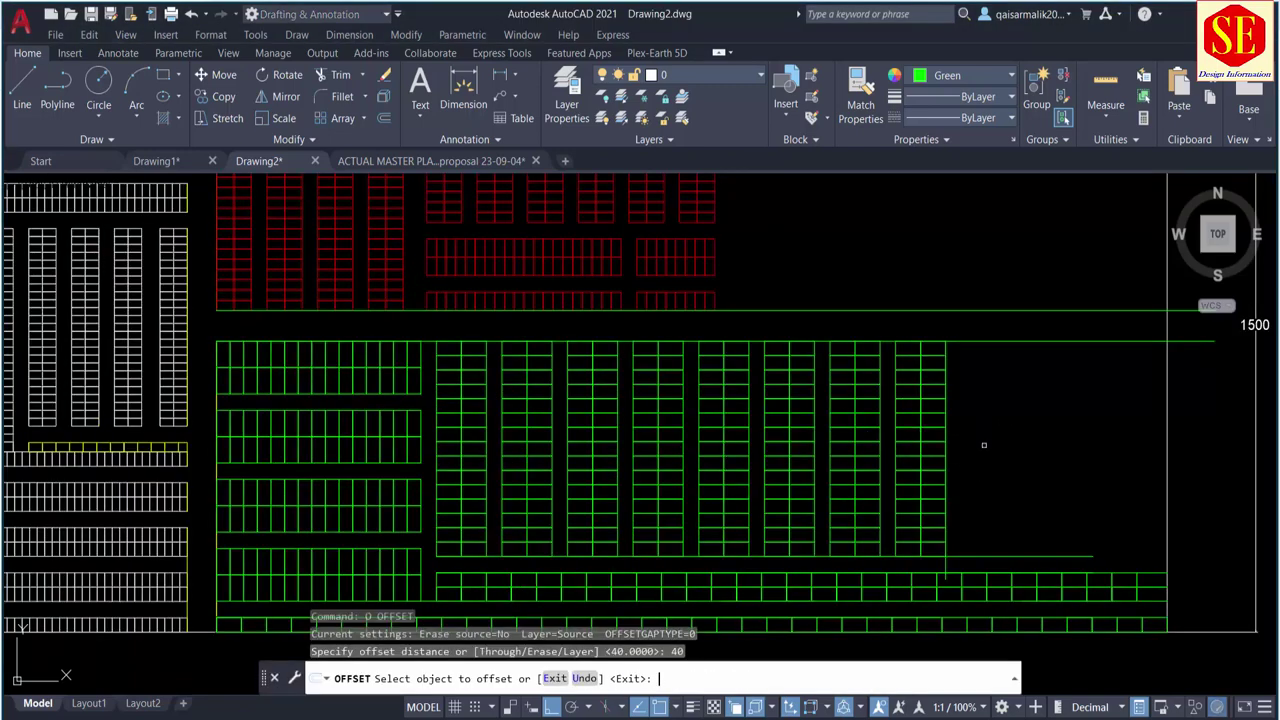
scroll(978, 444, up, 2)
click(926, 578)
click(988, 559)
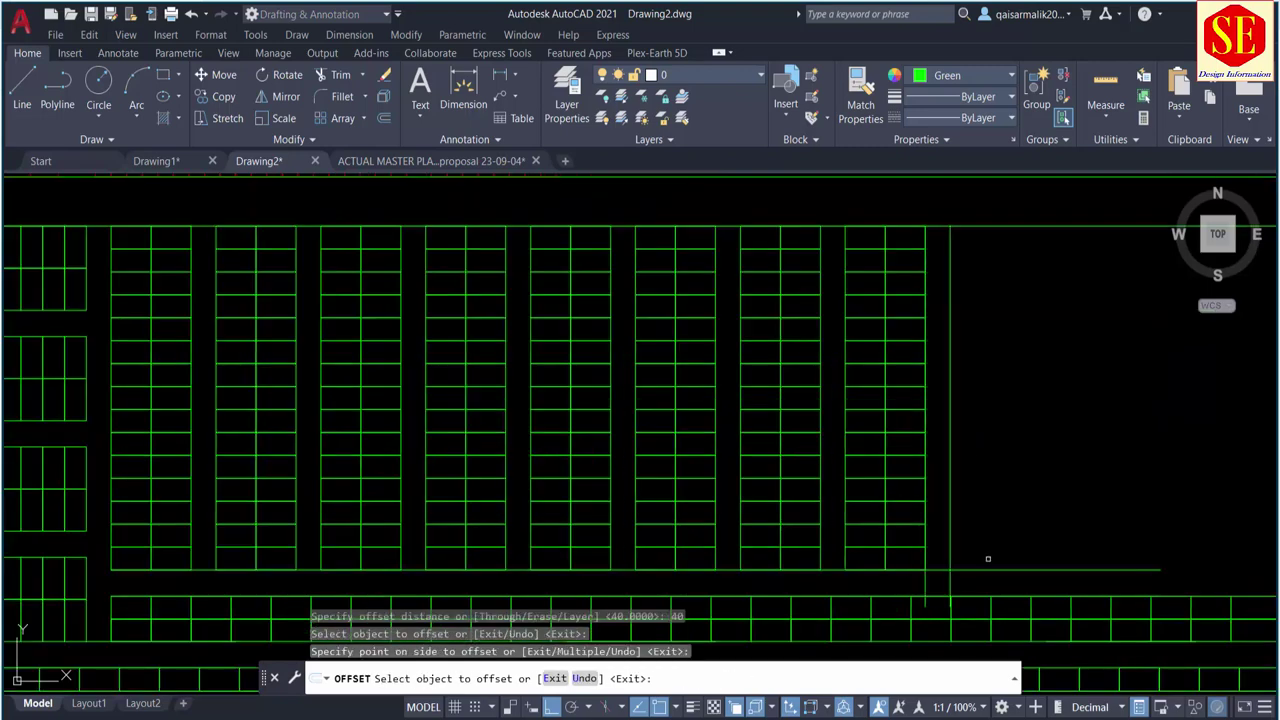
key(Escape)
scroll(1009, 497, down, 2)
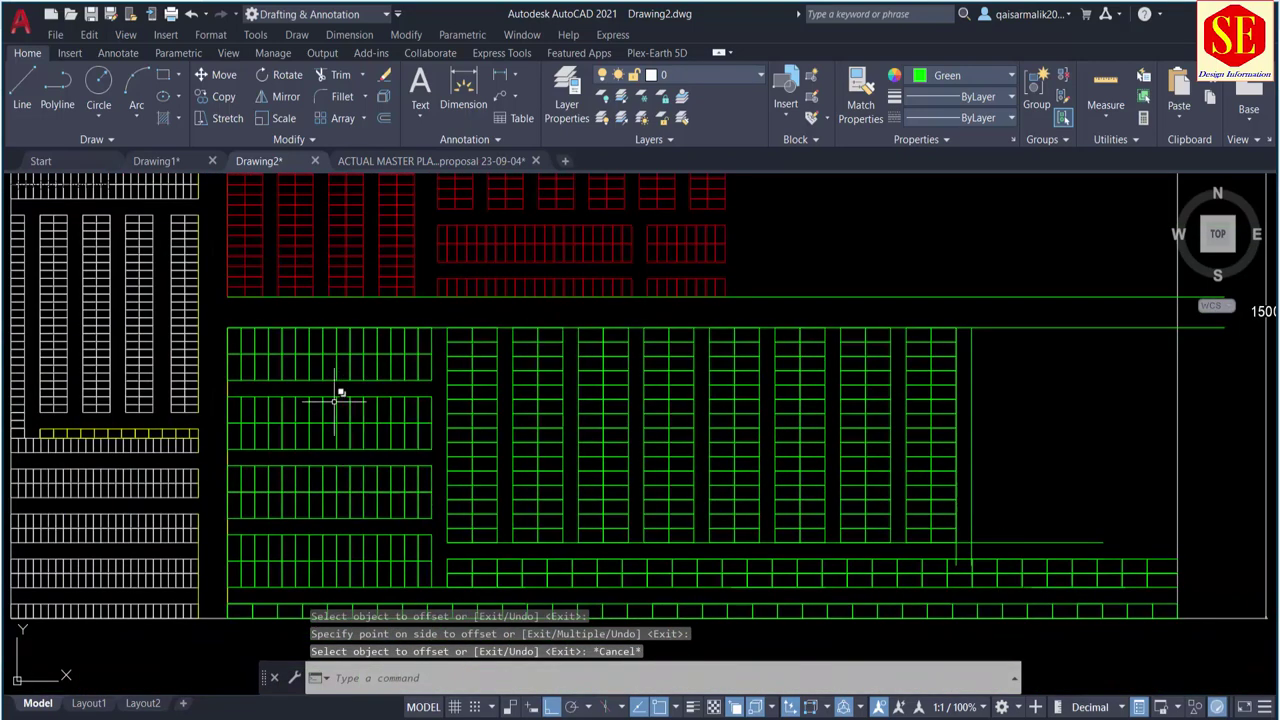
Step: Copy the 30-object top two-row block of plots to the right end of the top row
text(co)
key(Return)
scroll(228, 334, up, 2)
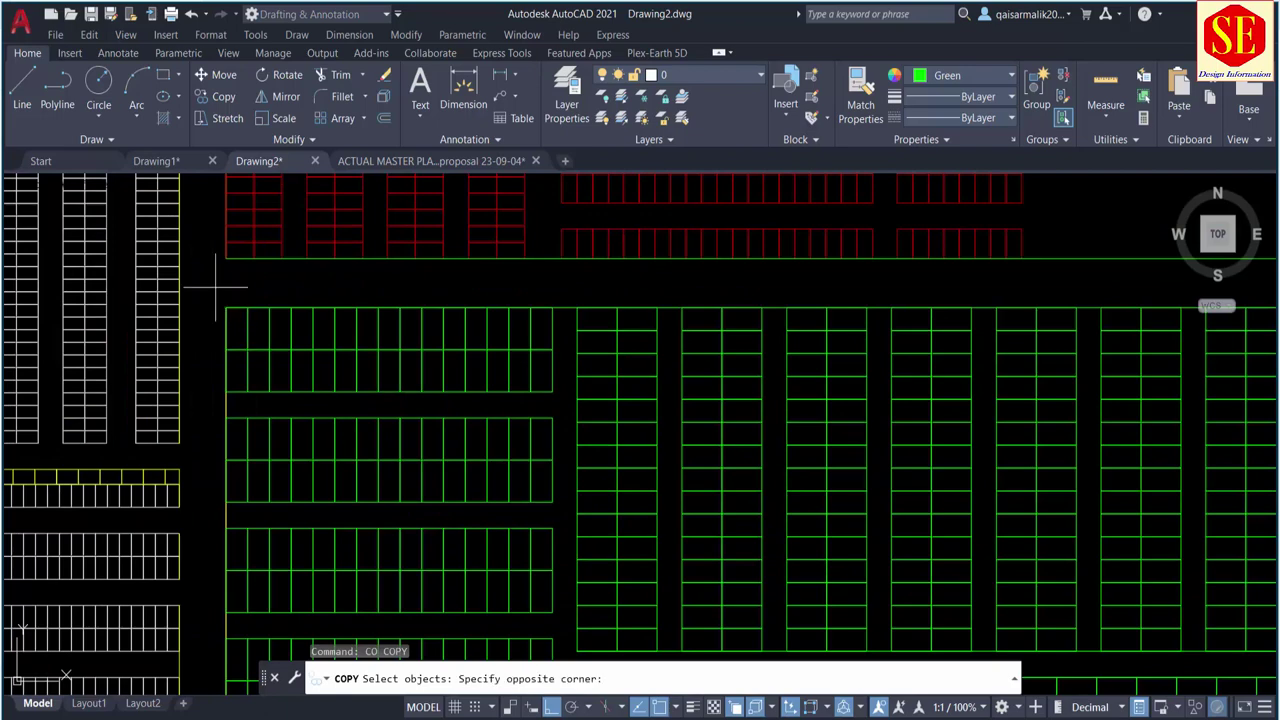
click(557, 393)
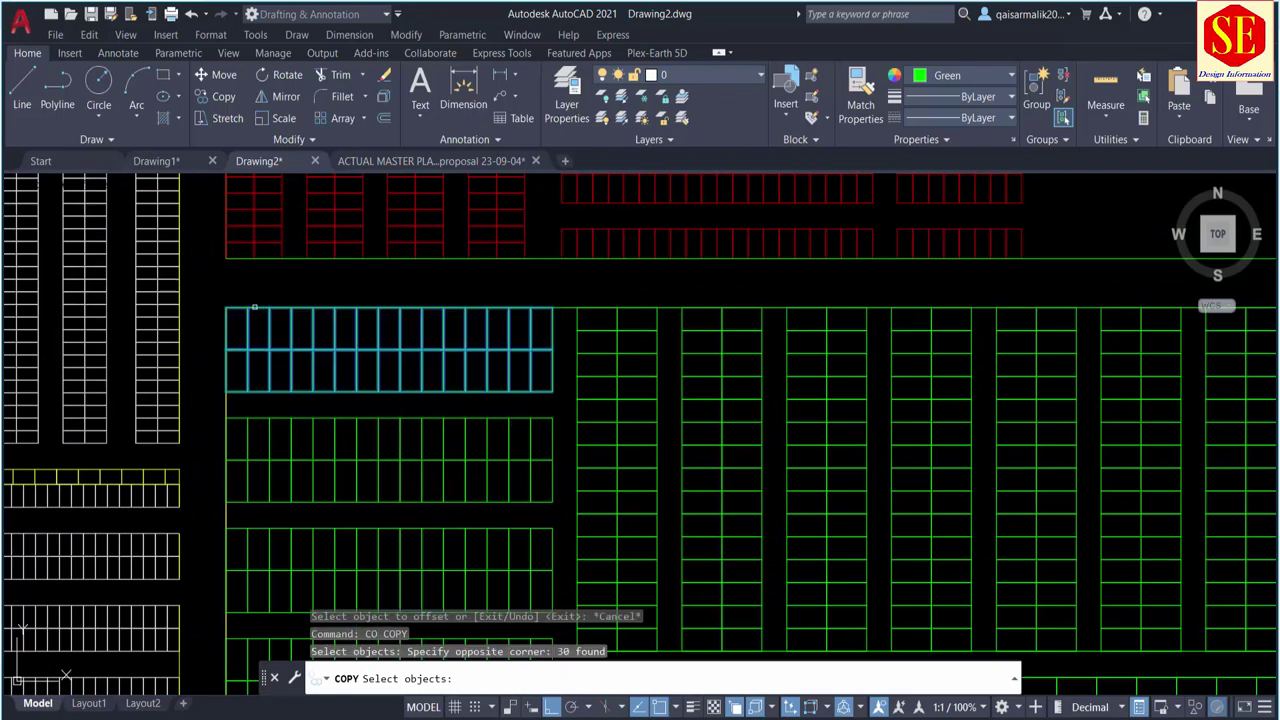
key(Return)
click(228, 308)
scroll(243, 300, down, 4)
scroll(729, 291, up, 1)
scroll(643, 305, up, 3)
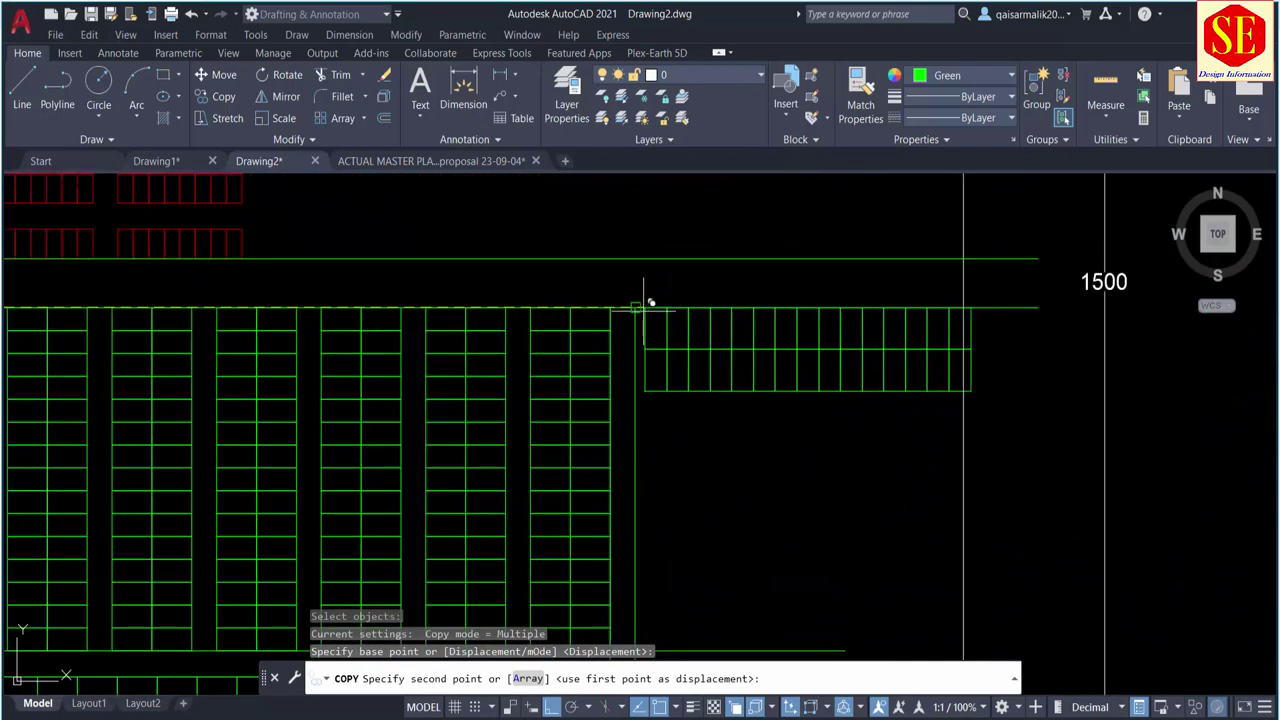
click(644, 390)
key(Escape)
Step: Explode the rightmost plot rectangle and erase its leftover right edge
scroll(938, 314, up, 2)
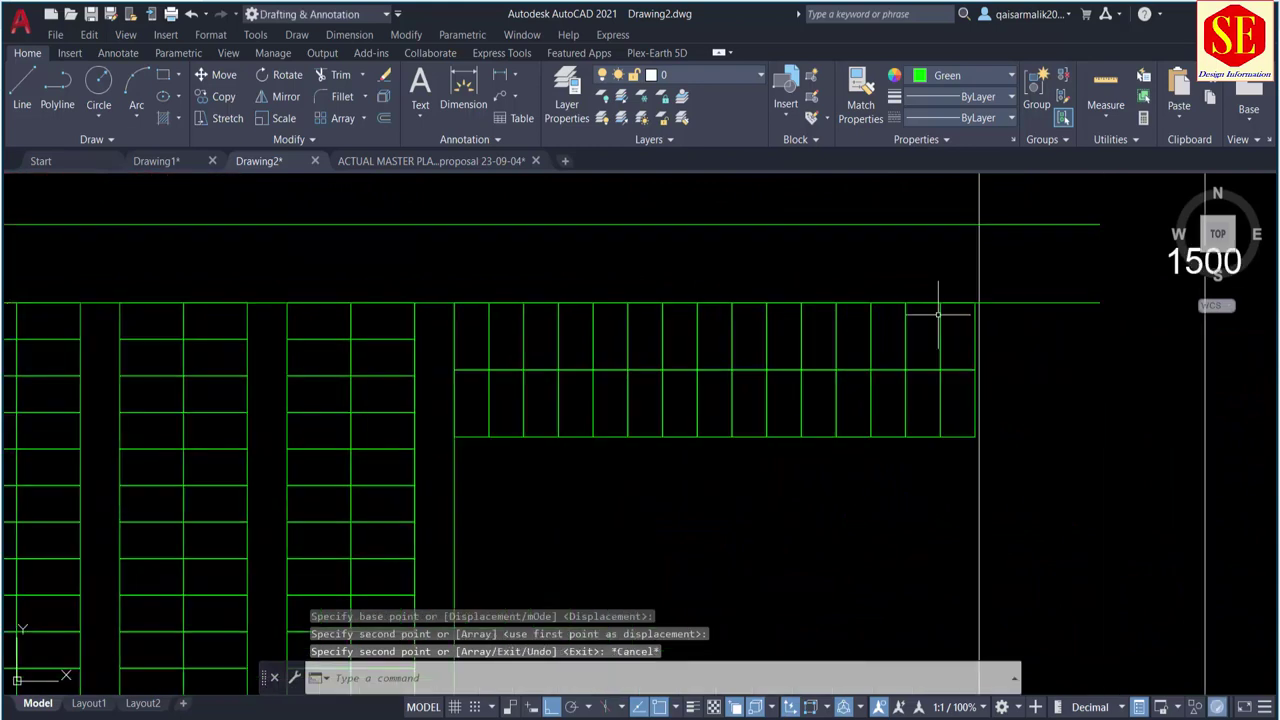
scroll(950, 315, up, 4)
click(1031, 325)
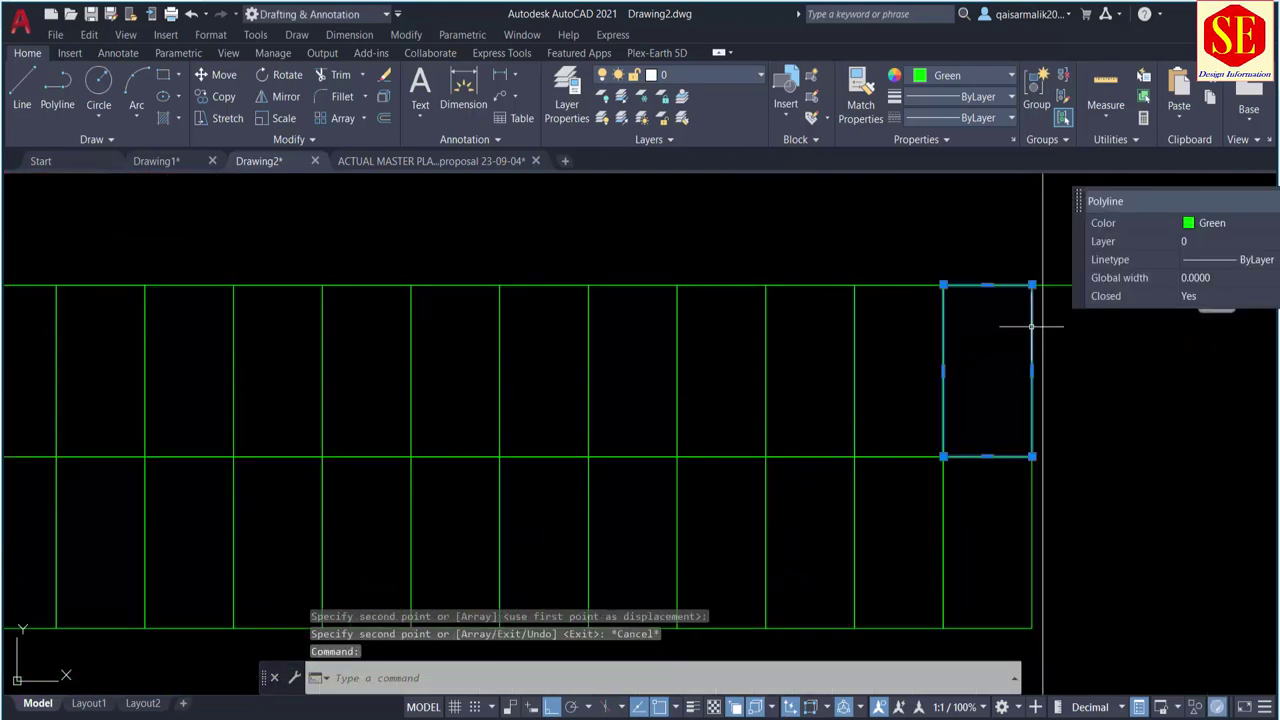
text(x)
key(Return)
click(1029, 341)
click(1025, 333)
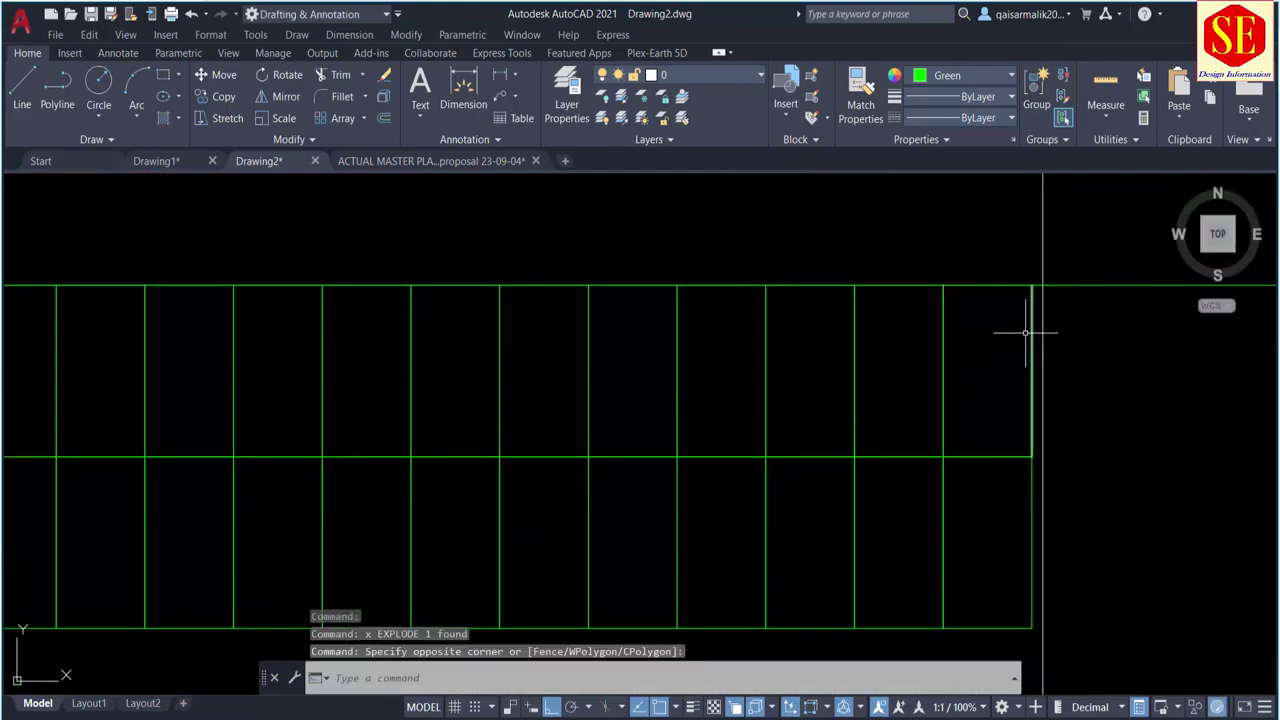
click(1030, 330)
text(e)
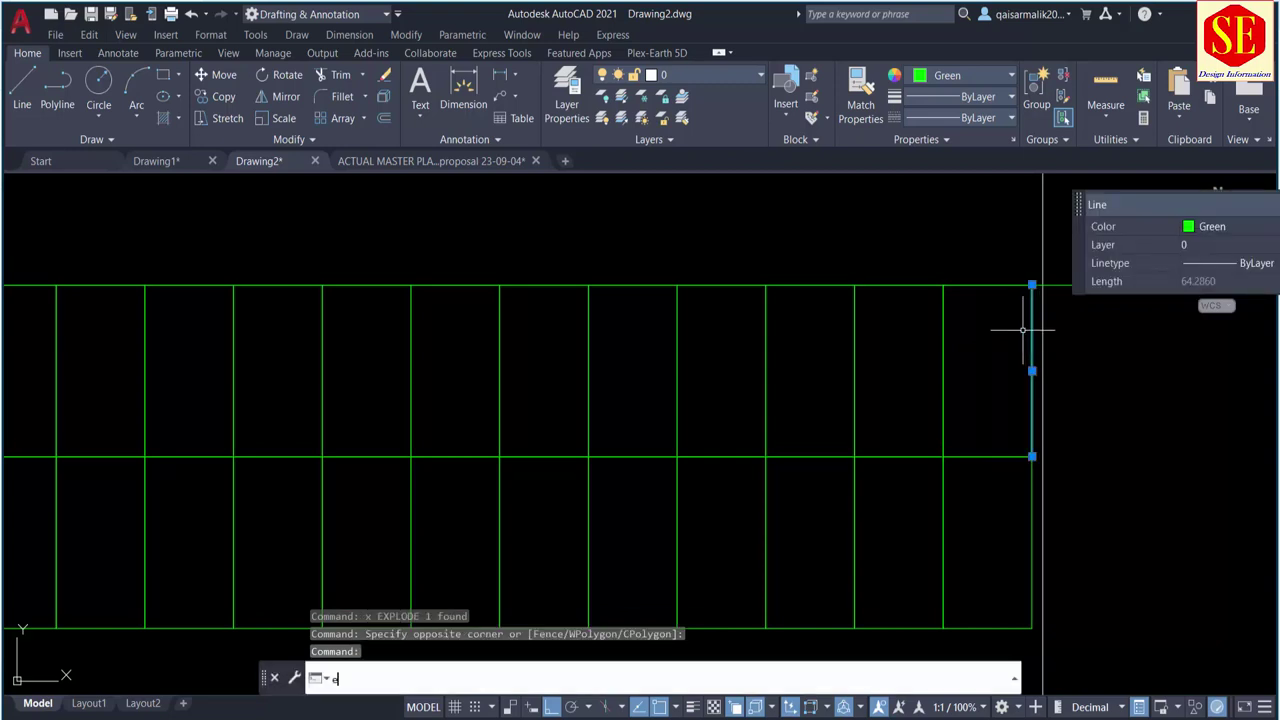
key(Return)
Step: Erase the extra plot rectangle on the right and the leftover vertical line
click(1029, 498)
click(1034, 505)
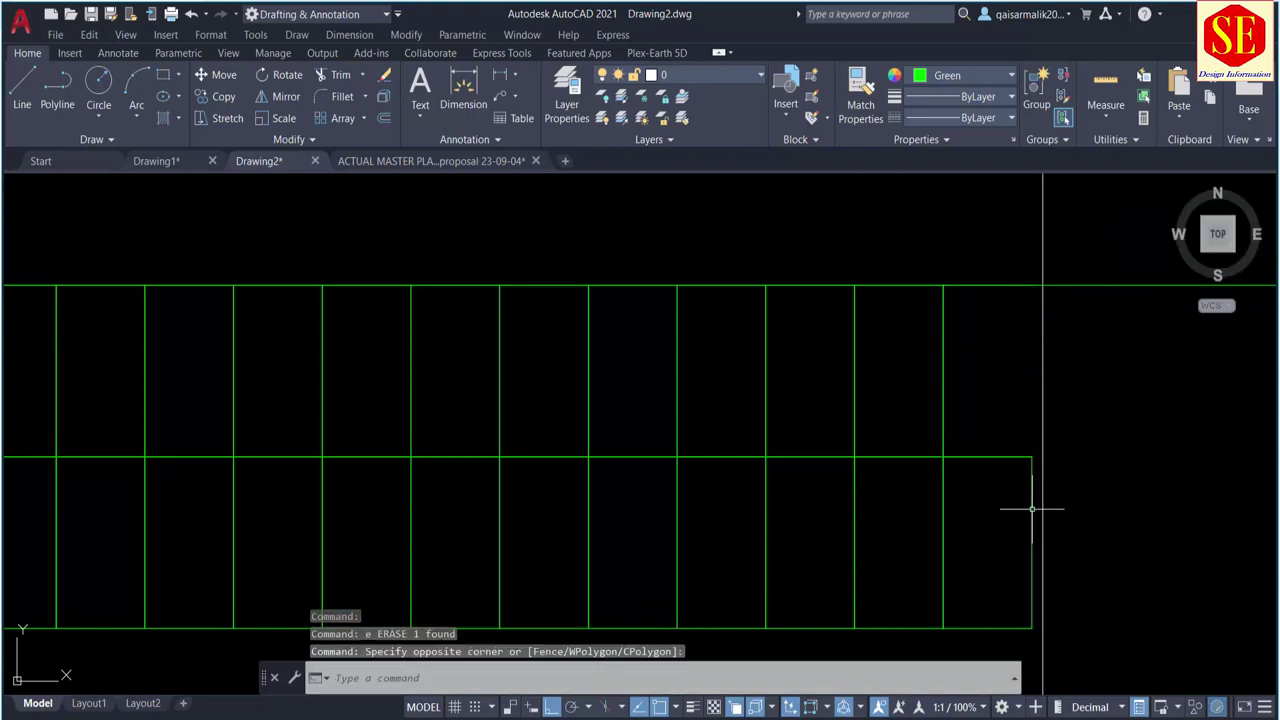
text(e)
key(Return)
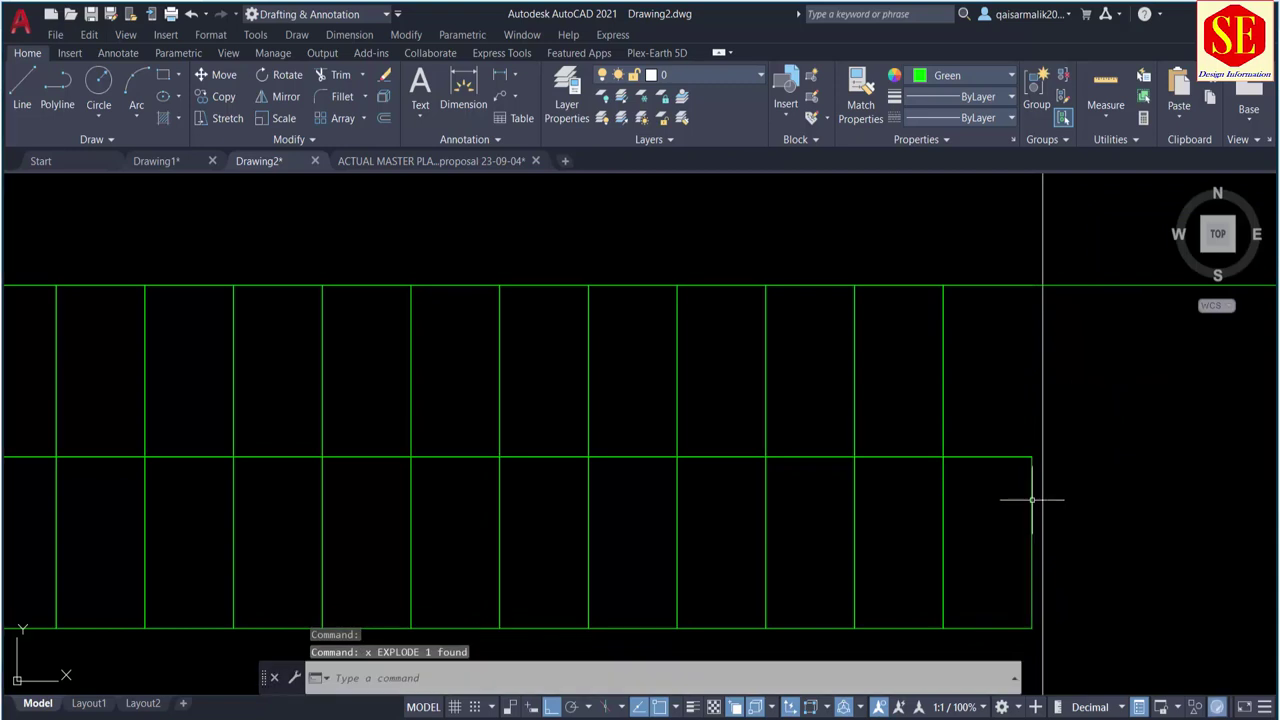
click(1030, 500)
text(e)
key(Return)
Step: Extend the middle, bottom and top row lines to the right edge
scroll(1027, 497, down, 3)
scroll(980, 386, up, 1)
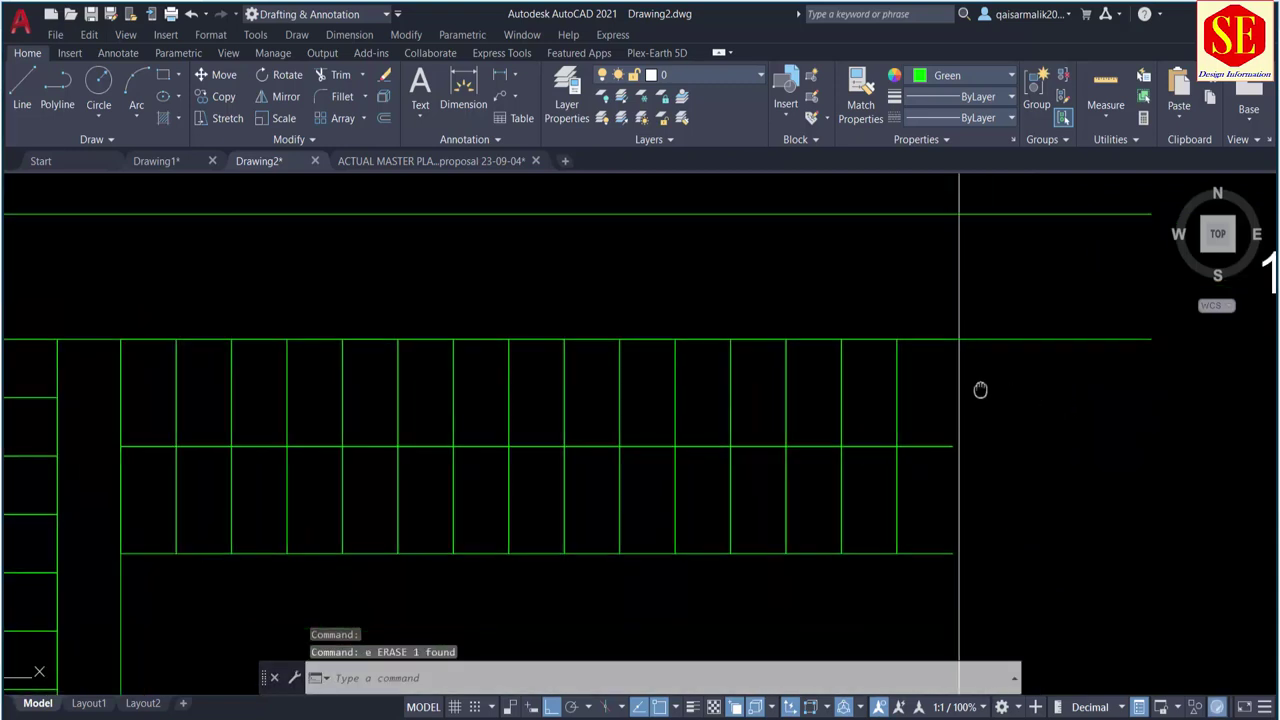
scroll(797, 495, up, 2)
text(ex)
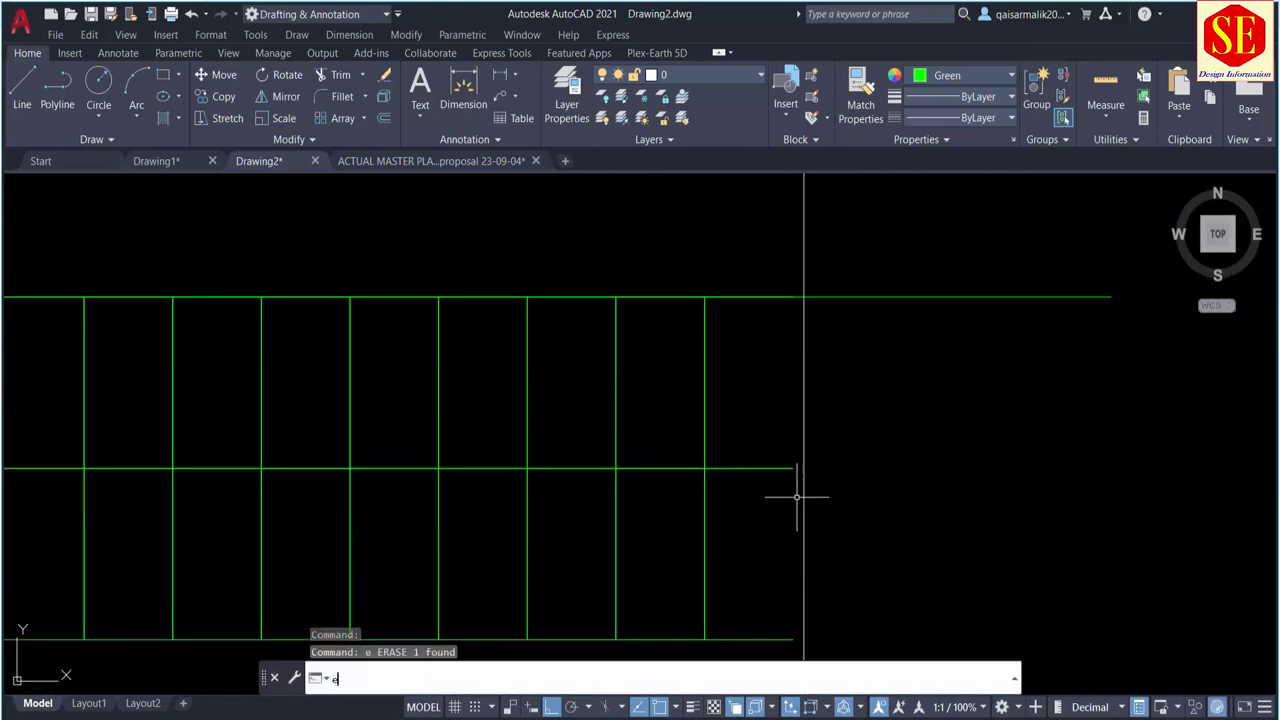
key(Return)
drag(784, 464, 766, 474)
middle_drag(772, 493, 794, 584)
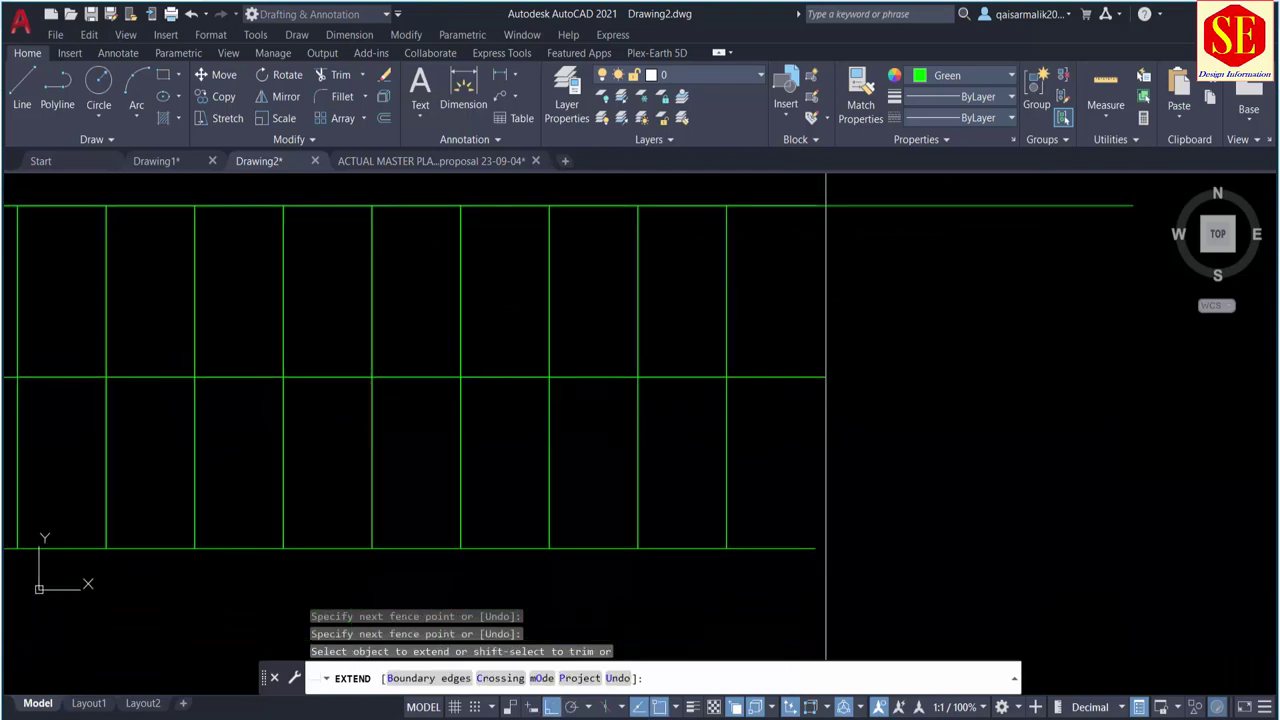
drag(788, 546, 784, 456)
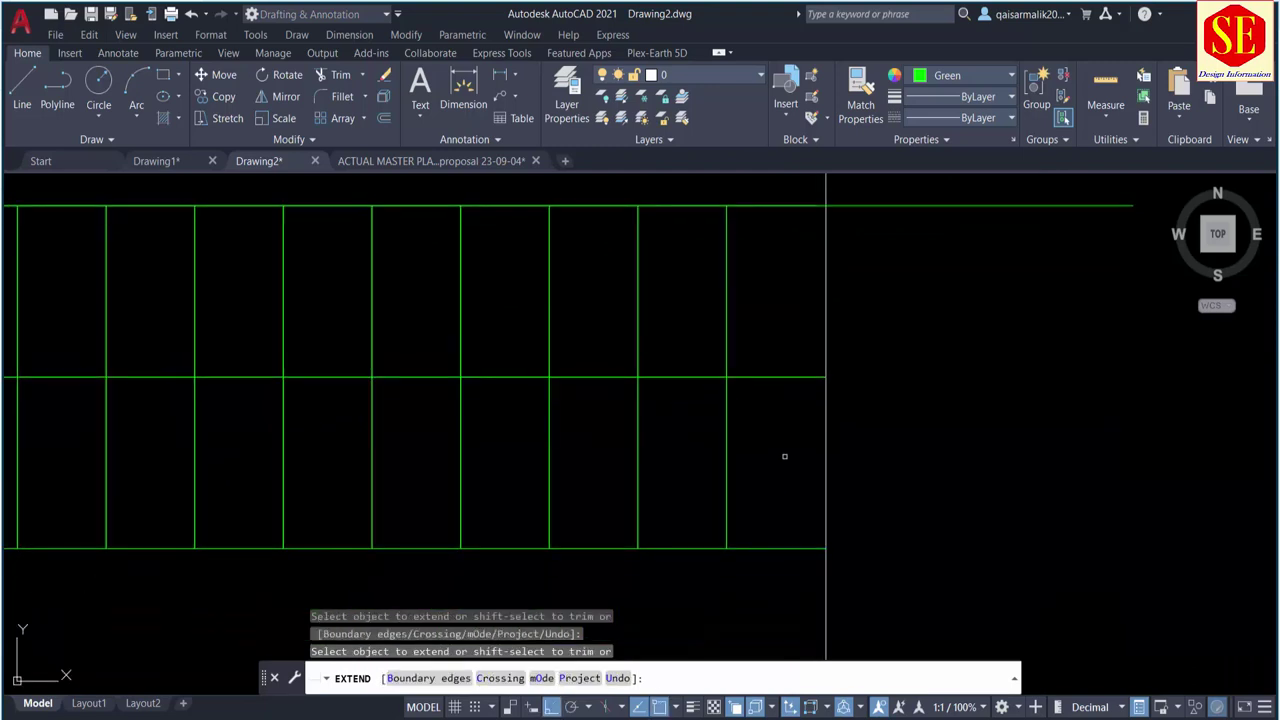
click(798, 205)
click(860, 268)
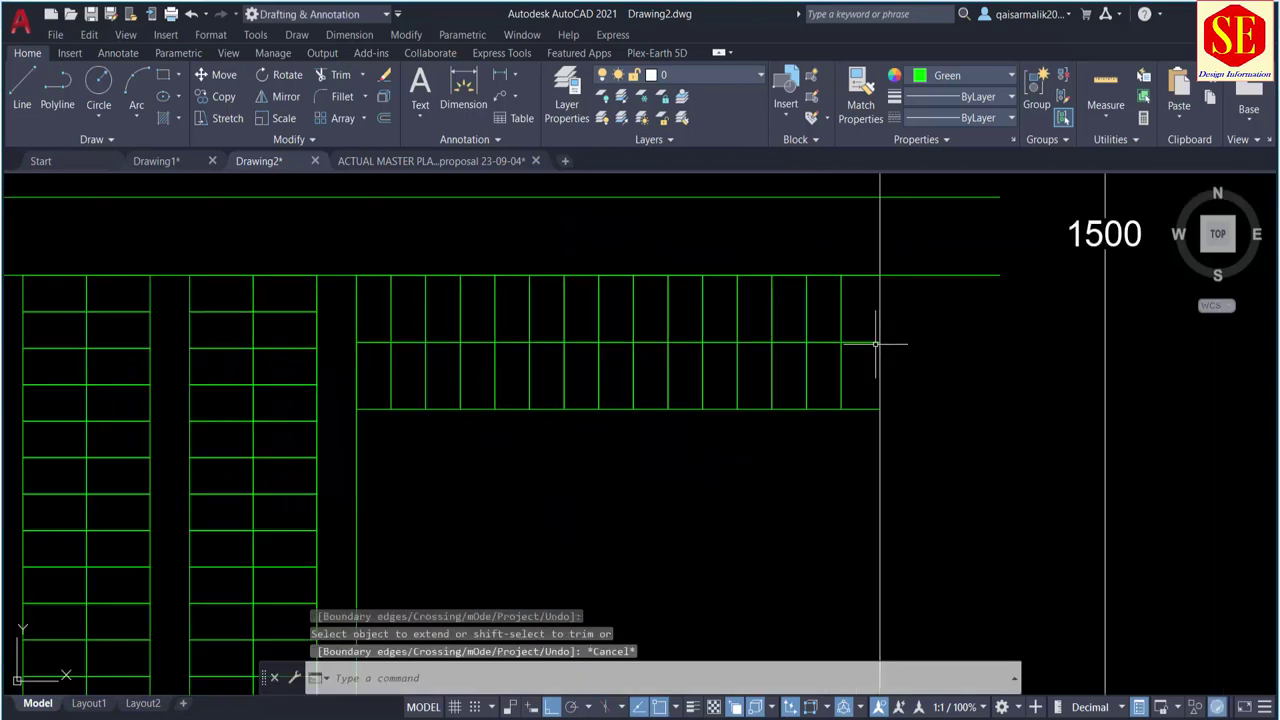
Step: Draw a line from the block's corner across to the right side
text(l)
key(Return)
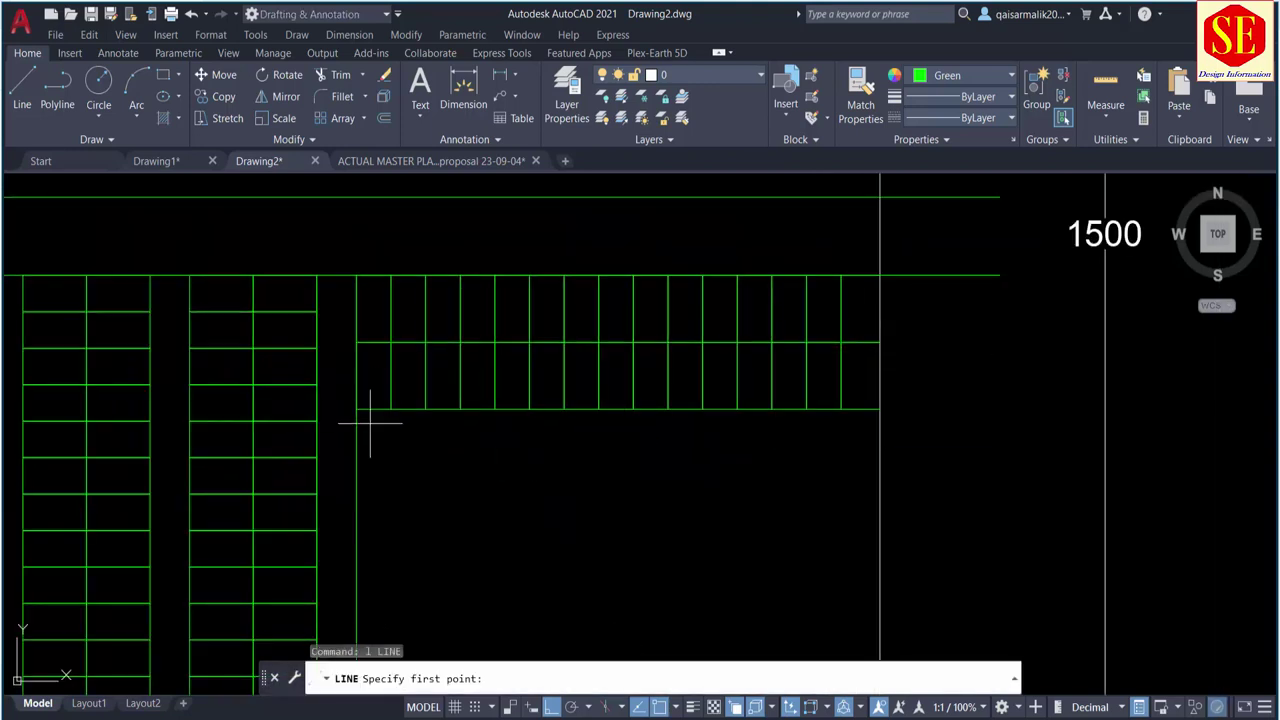
click(356, 409)
click(959, 423)
key(Escape)
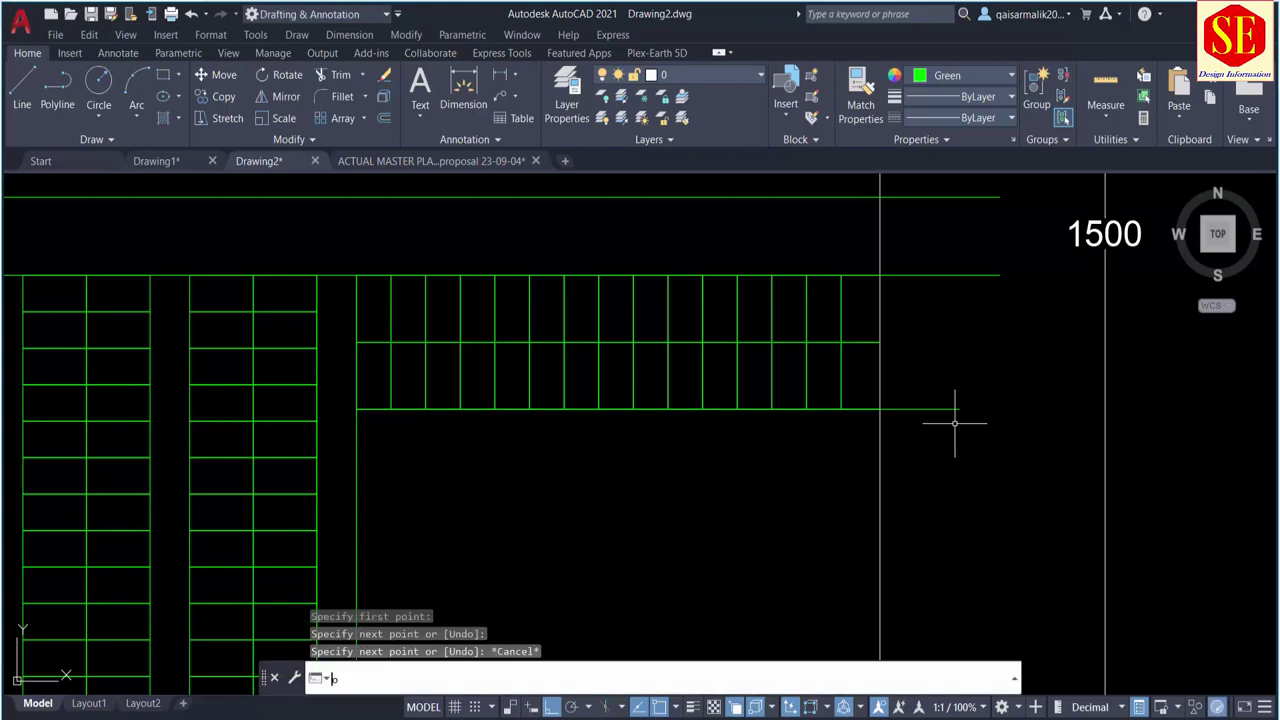
Step: Offset the new line 40 units below it
text(o)
key(Return)
text(40)
key(Return)
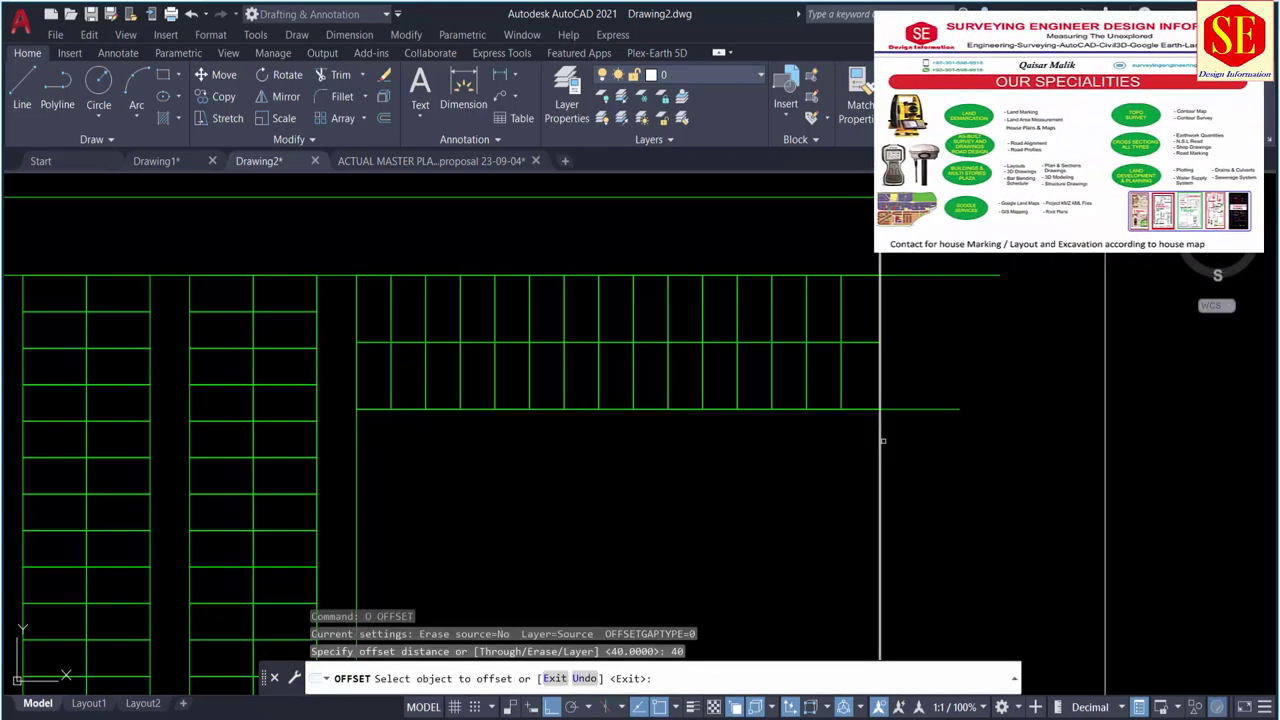
click(919, 409)
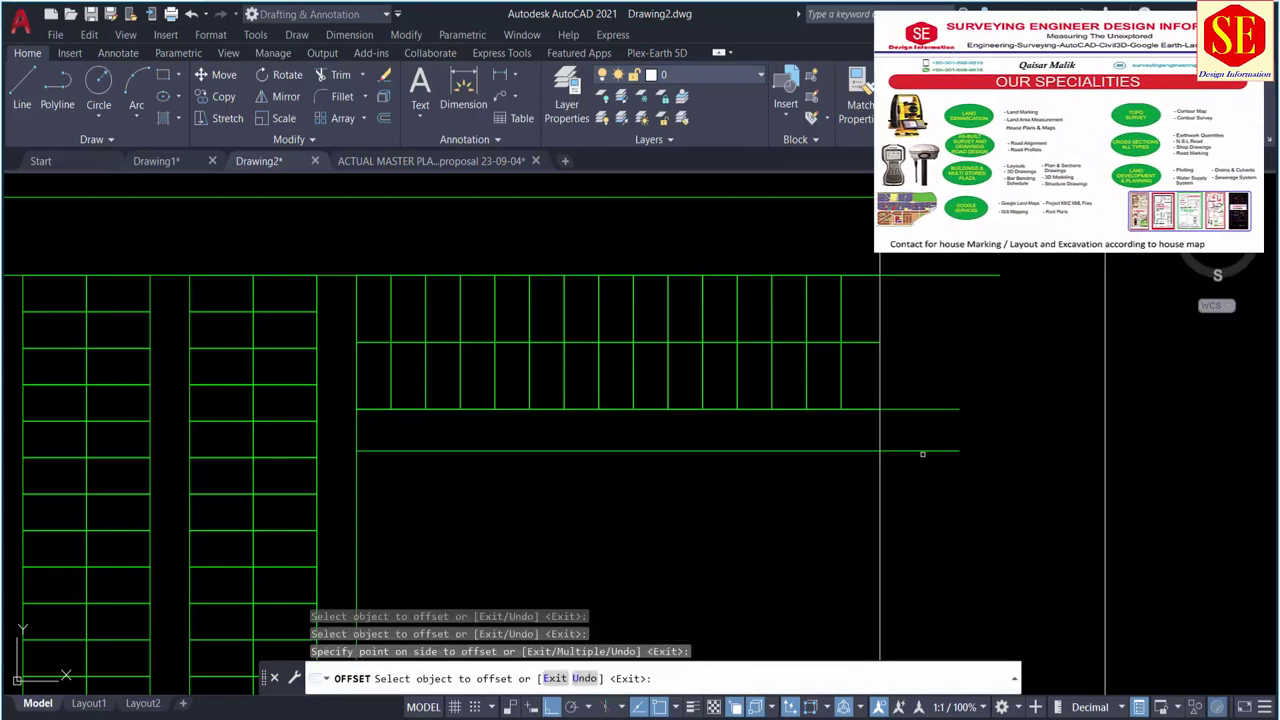
click(920, 451)
key(Escape)
Step: Copy the 34-object top-right two-row plot block below across the lane gap
text(Co)
key(Return)
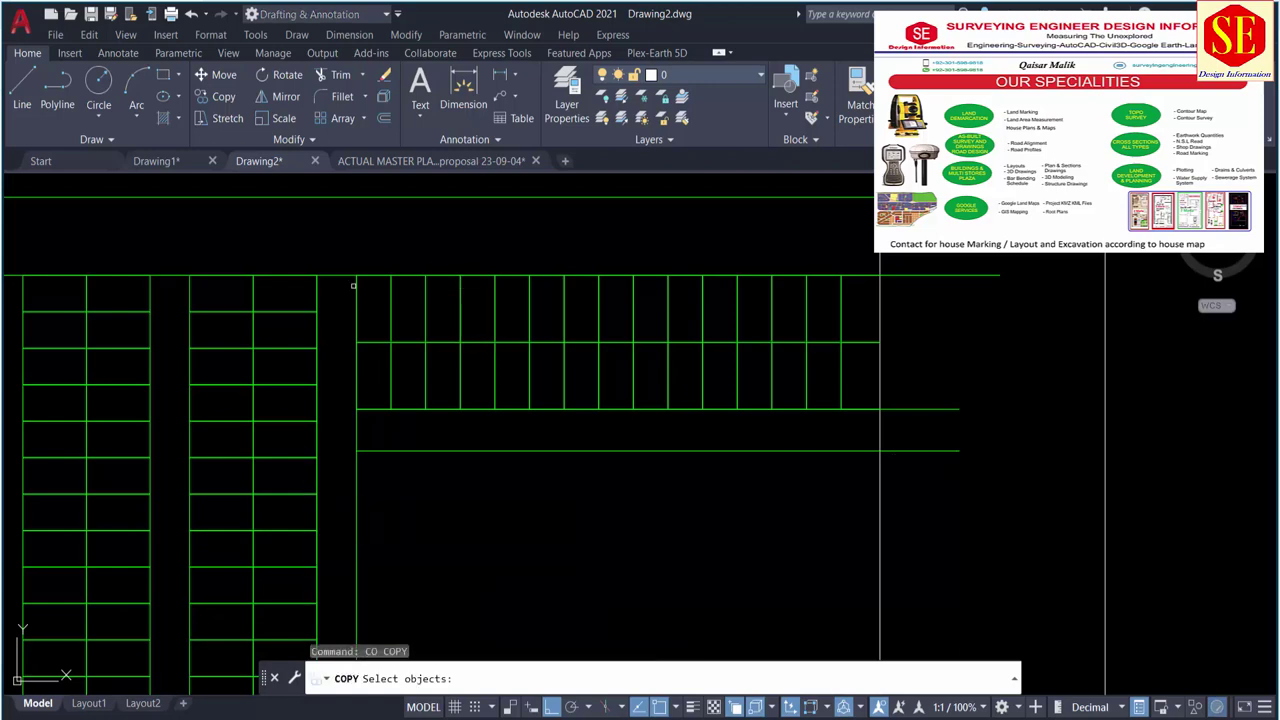
click(346, 265)
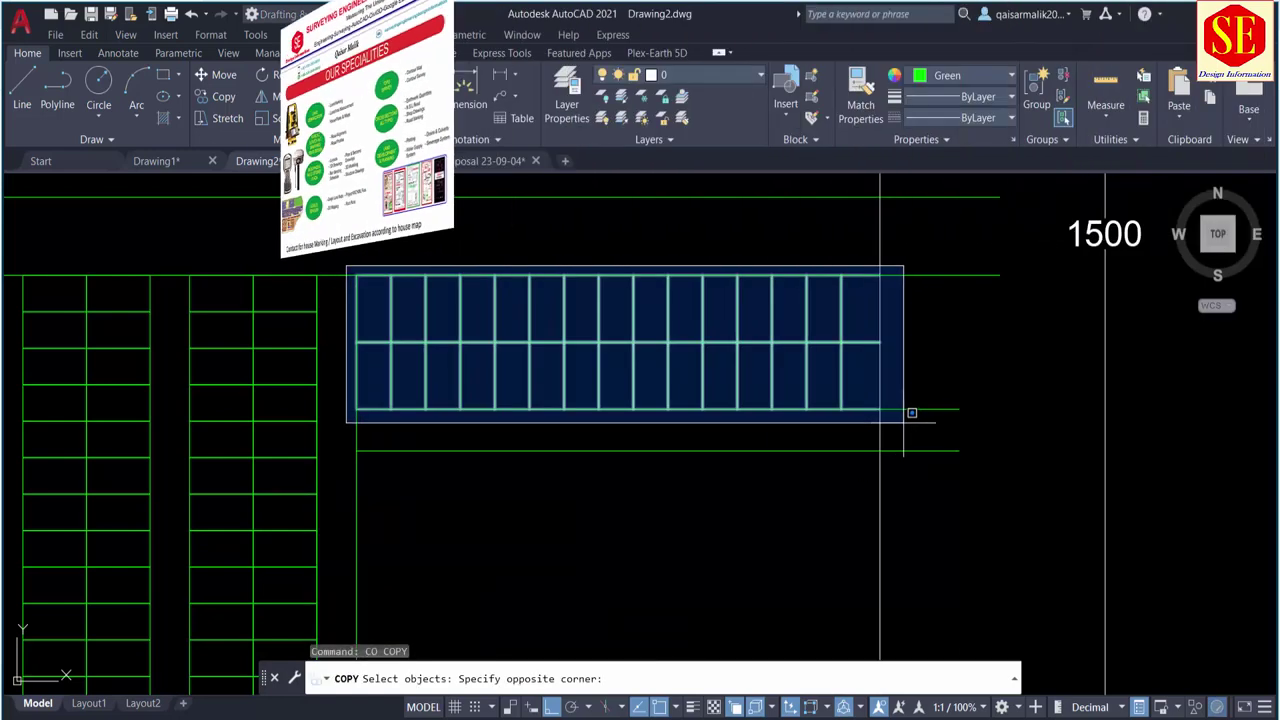
click(910, 448)
key(Return)
click(356, 275)
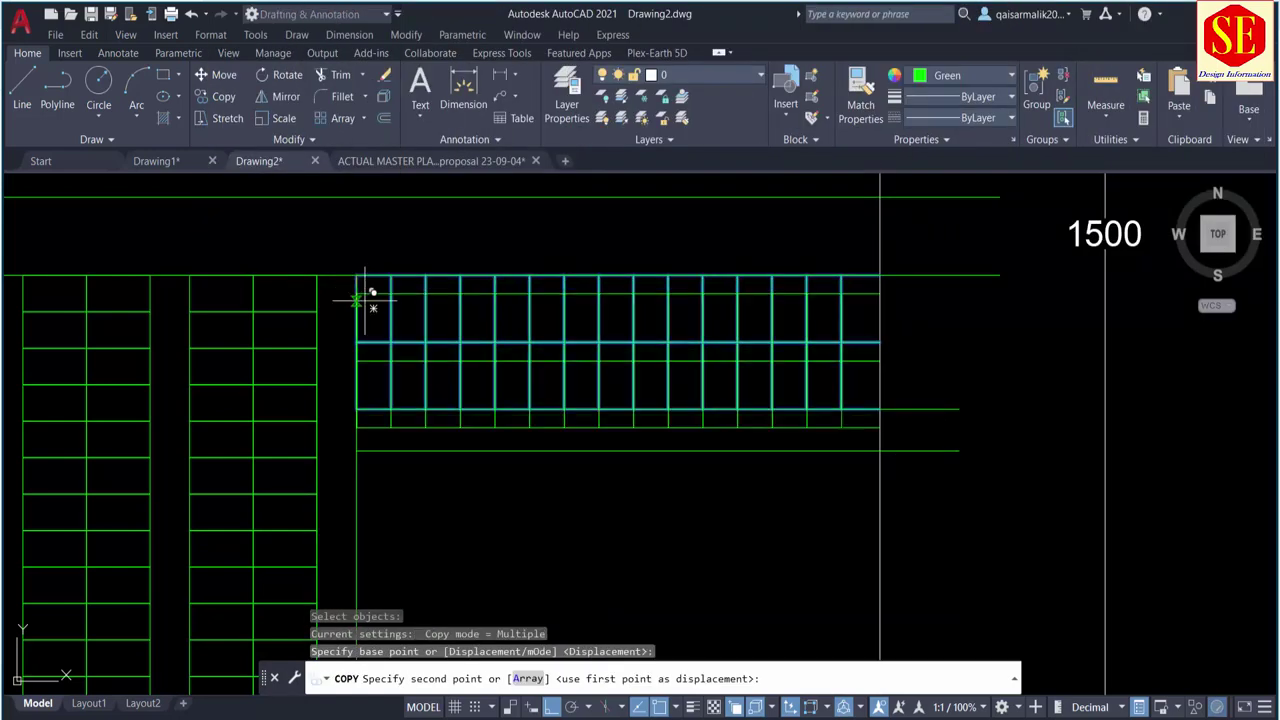
click(356, 451)
middle_drag(356, 451, 379, 281)
key(Escape)
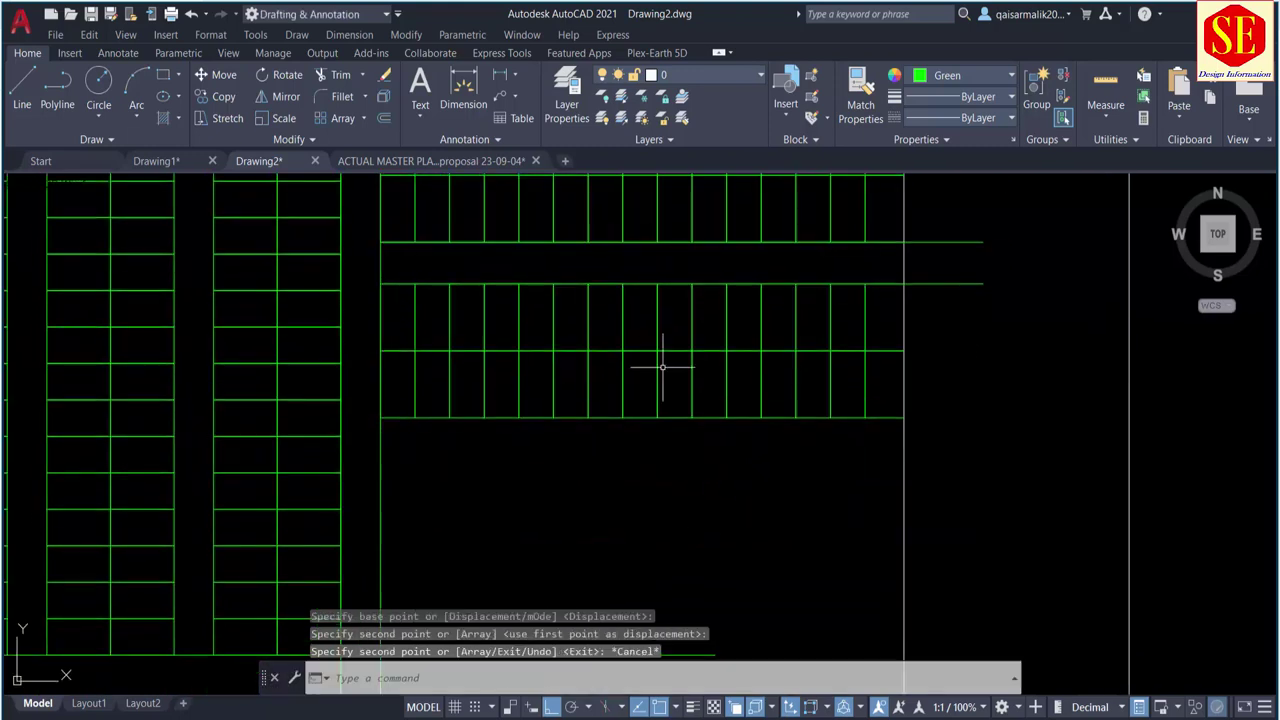
Step: Copy the lower right 34-object plot block again, snapping it to the grid corner
text(co)
key(Return)
scroll(614, 378, down, 2)
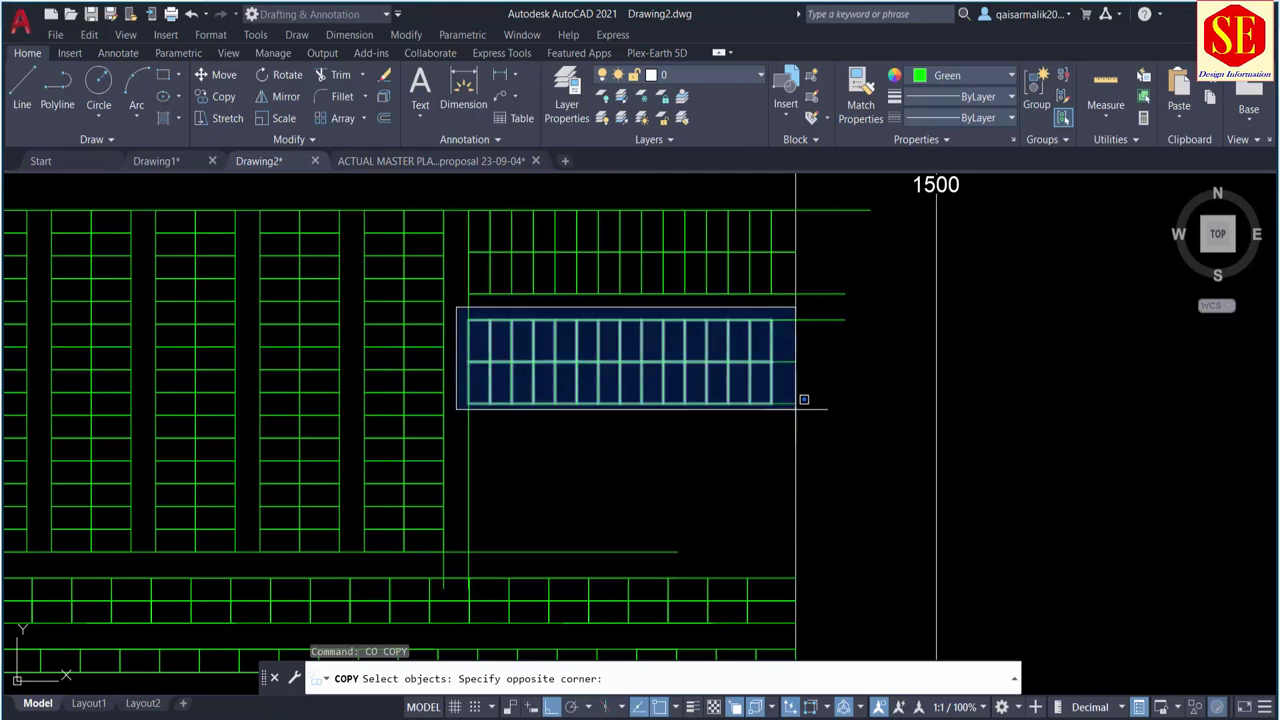
click(802, 407)
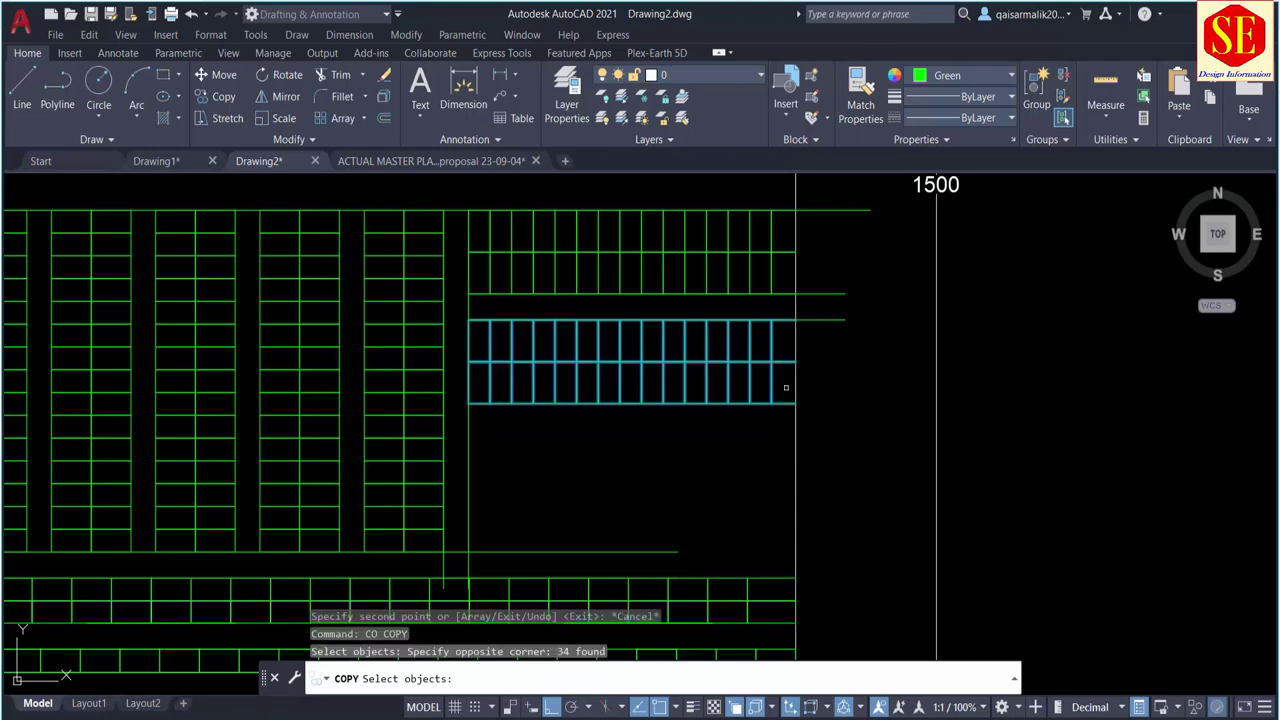
key(Return)
click(469, 294)
scroll(471, 329, up, 3)
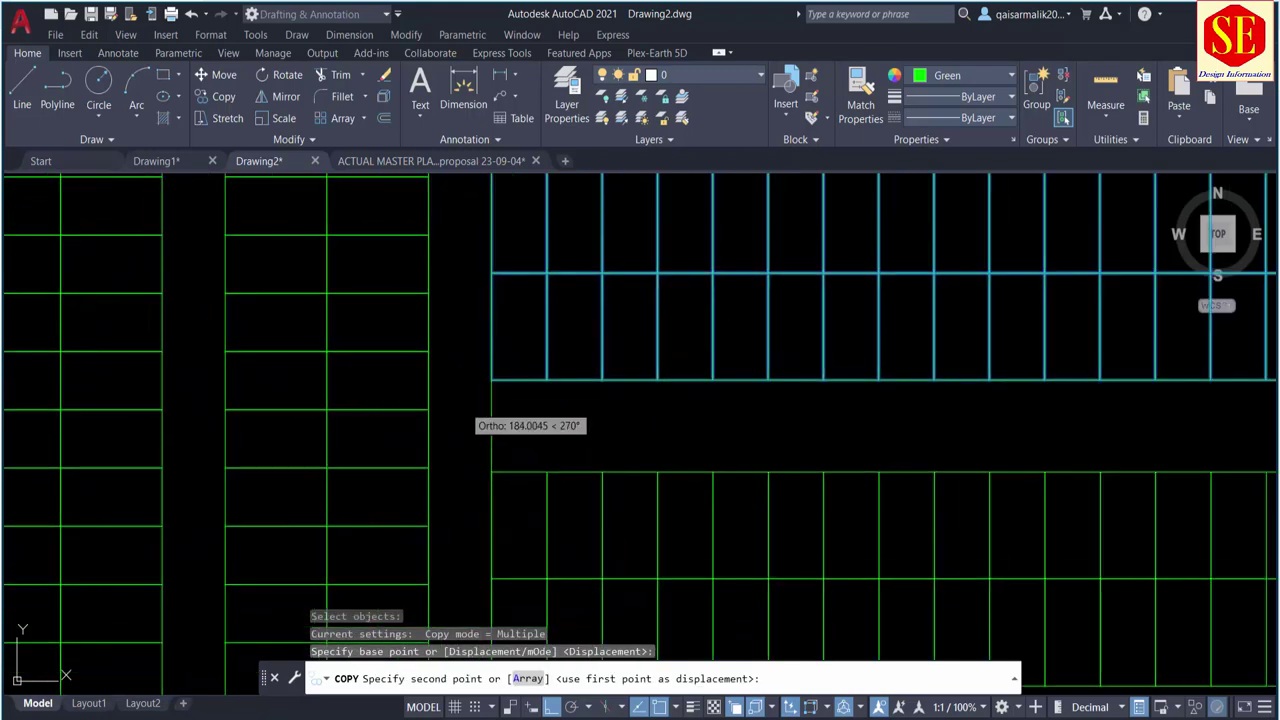
scroll(494, 366, down, 4)
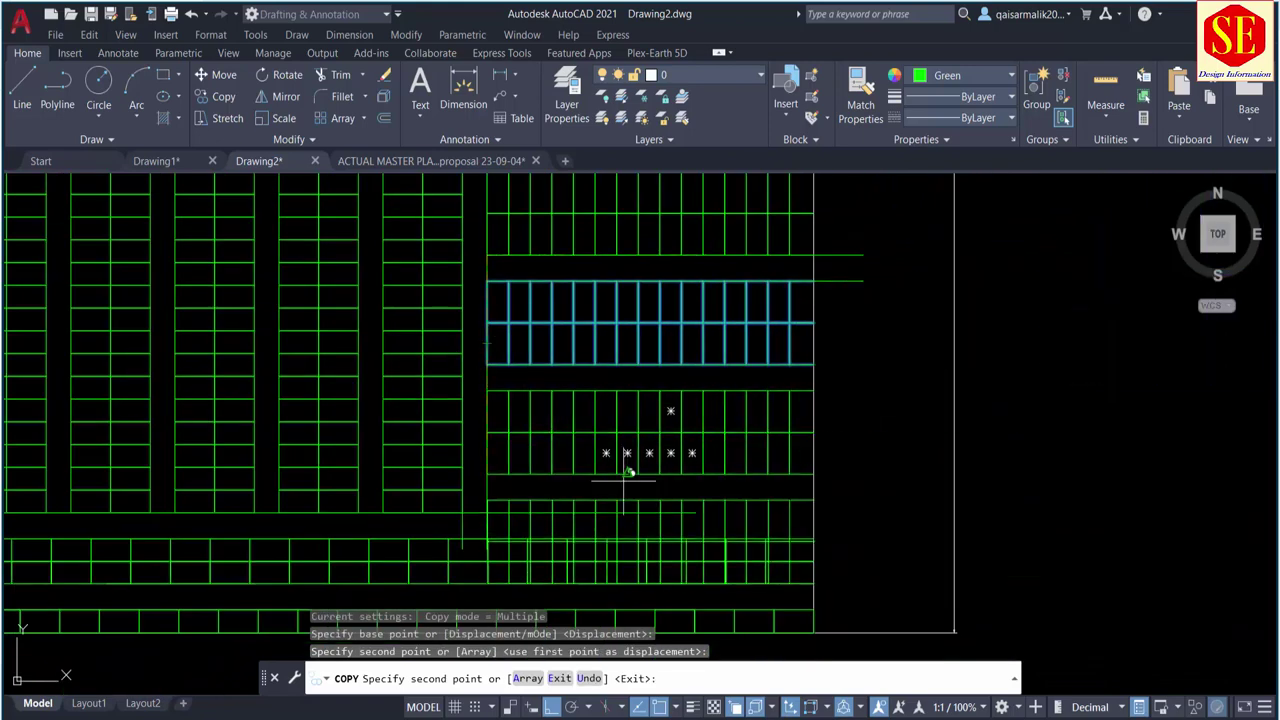
scroll(565, 510, up, 2)
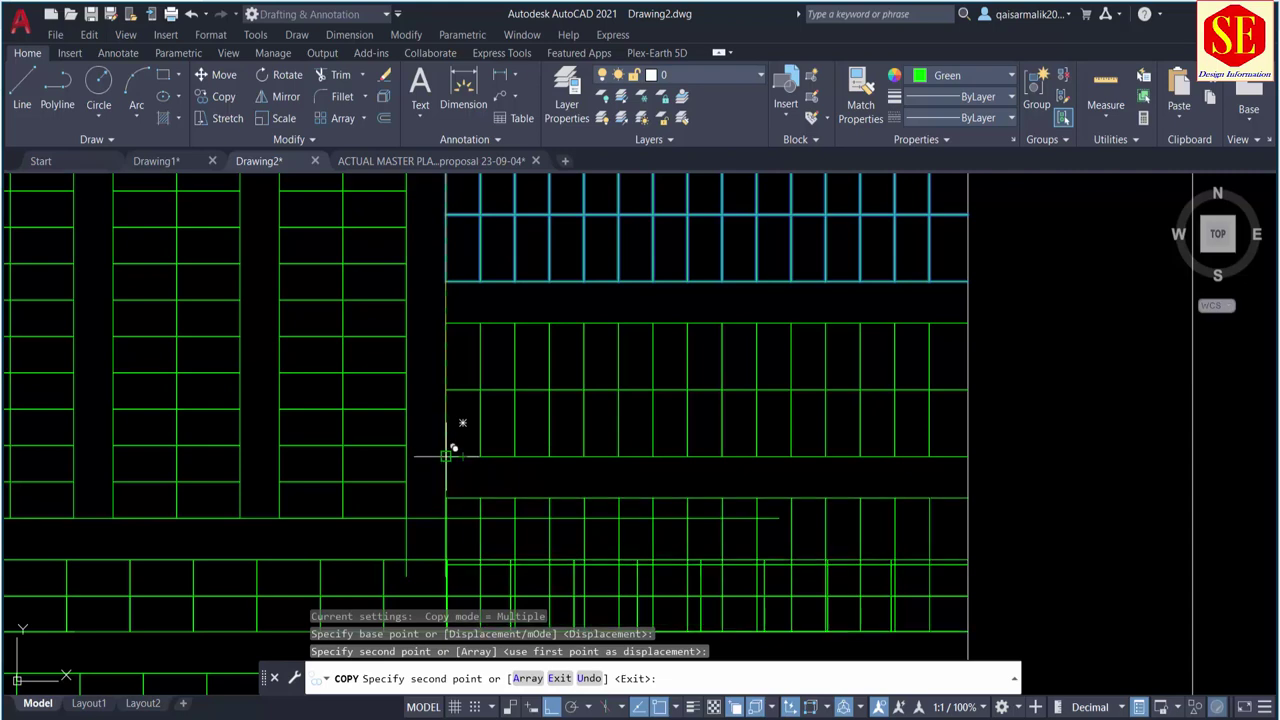
click(446, 456)
key(Escape)
middle_drag(772, 512, 897, 409)
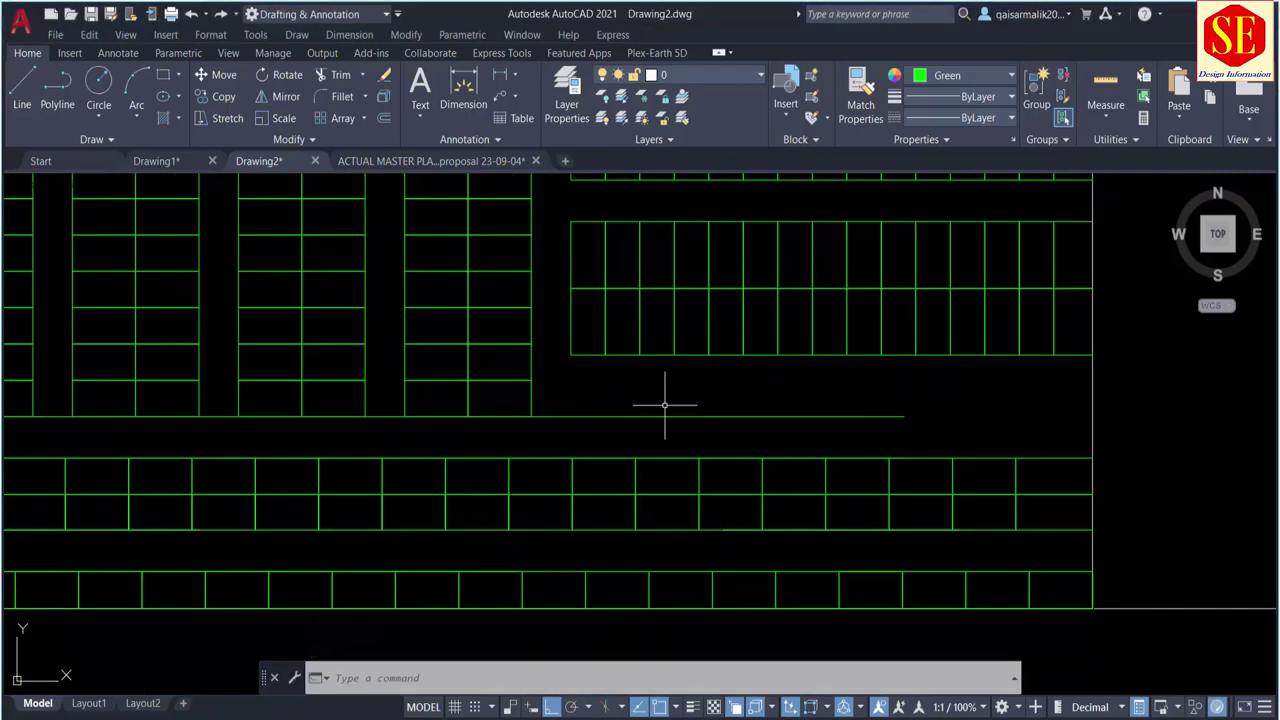
Step: Draw a line from the plot block's corner to the right boundary
text(l)
key(Return)
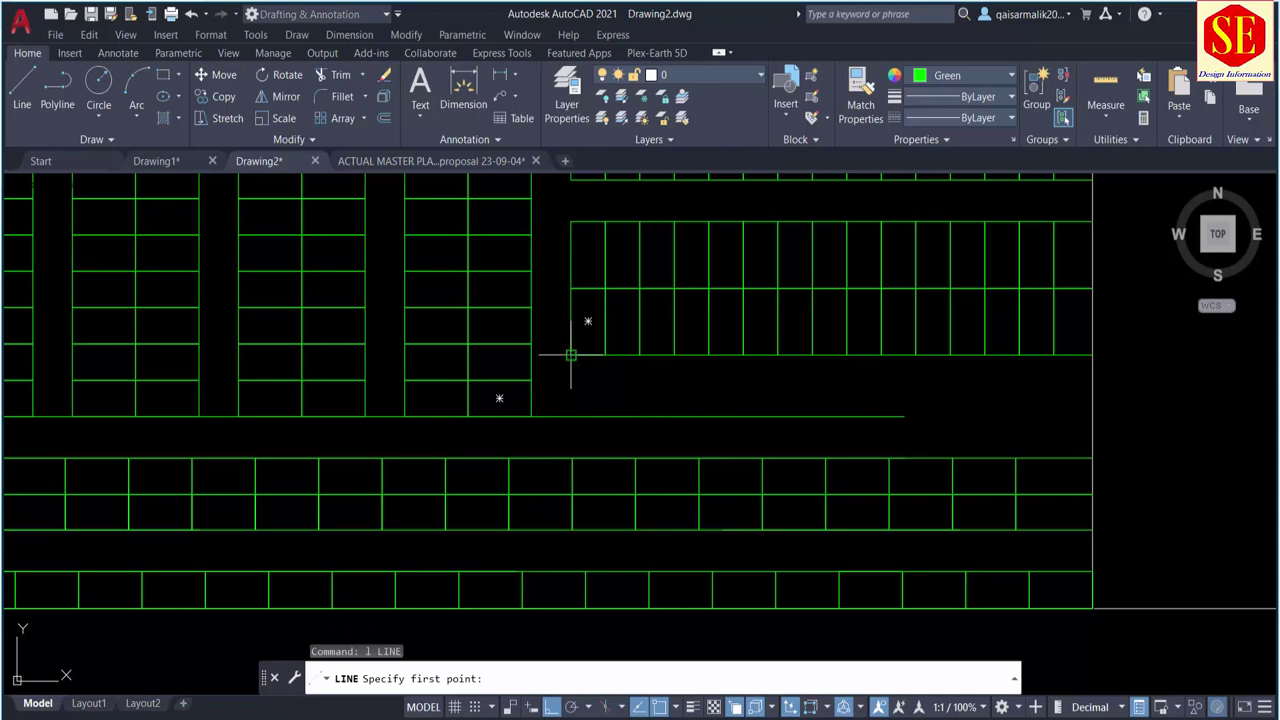
click(571, 355)
click(1185, 355)
key(Escape)
Step: Offset that line 40 units downward
text(o)
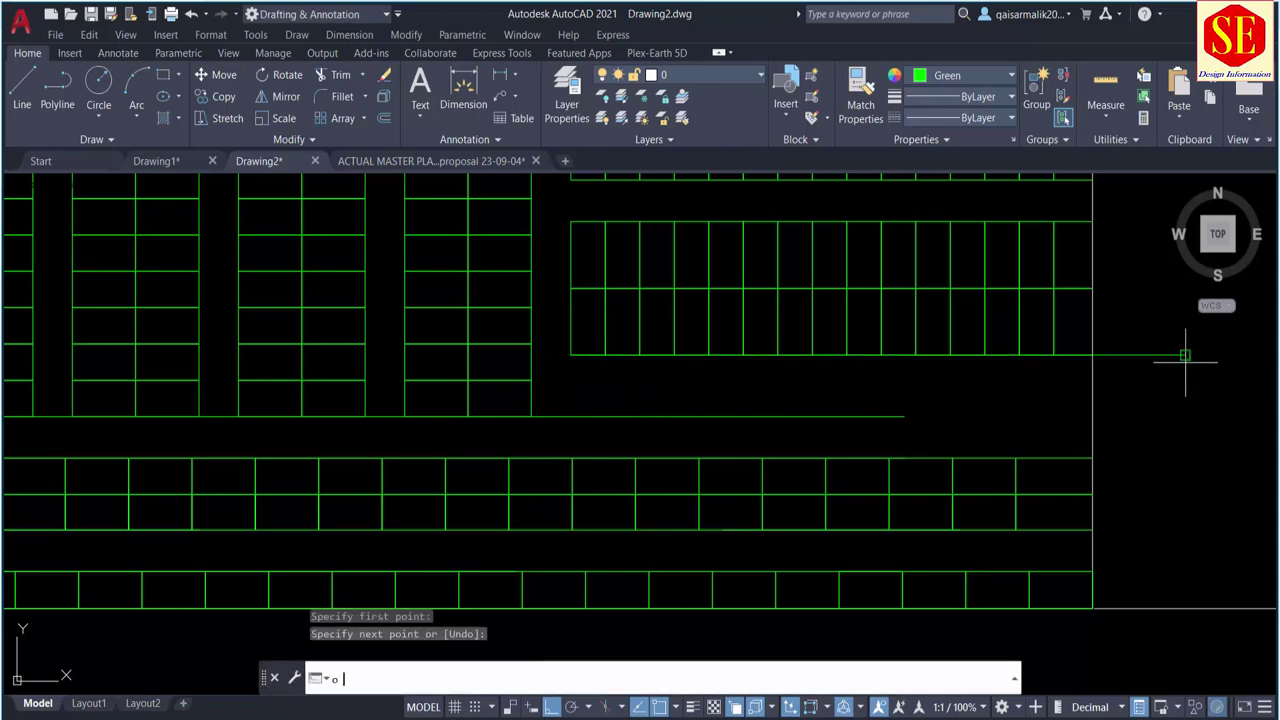
key(Return)
text(40)
key(Return)
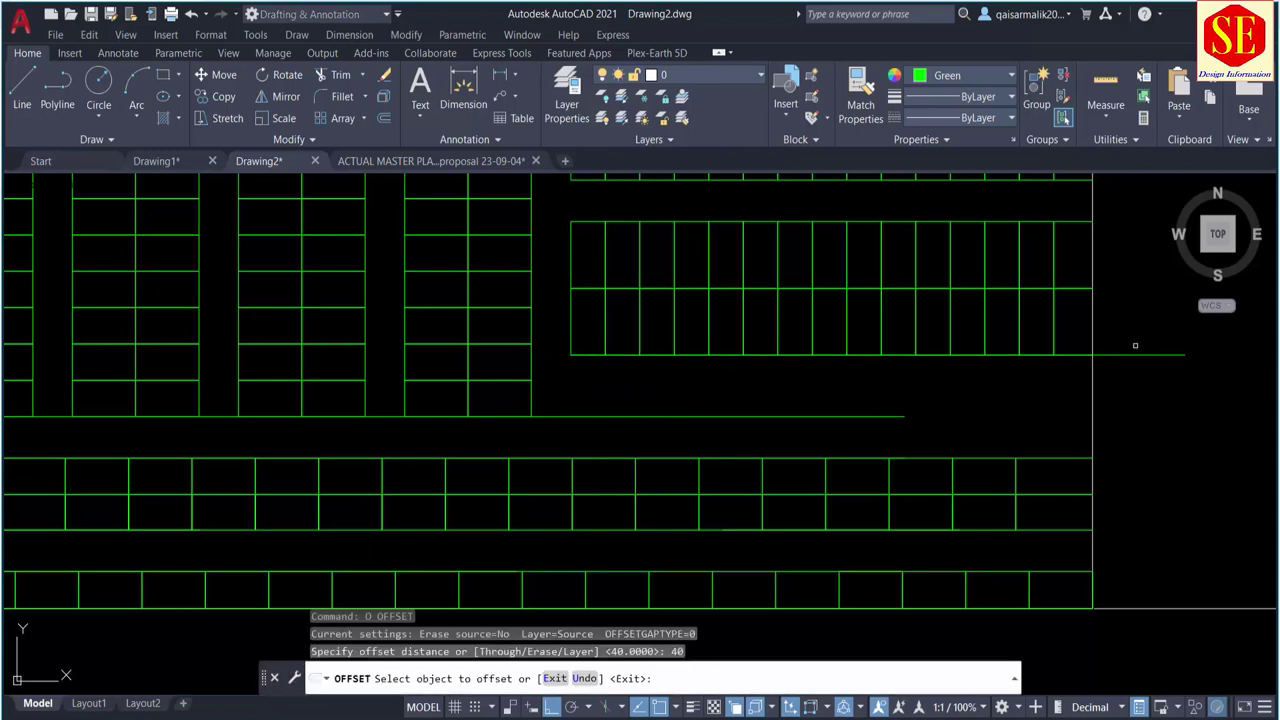
click(1130, 355)
click(1090, 410)
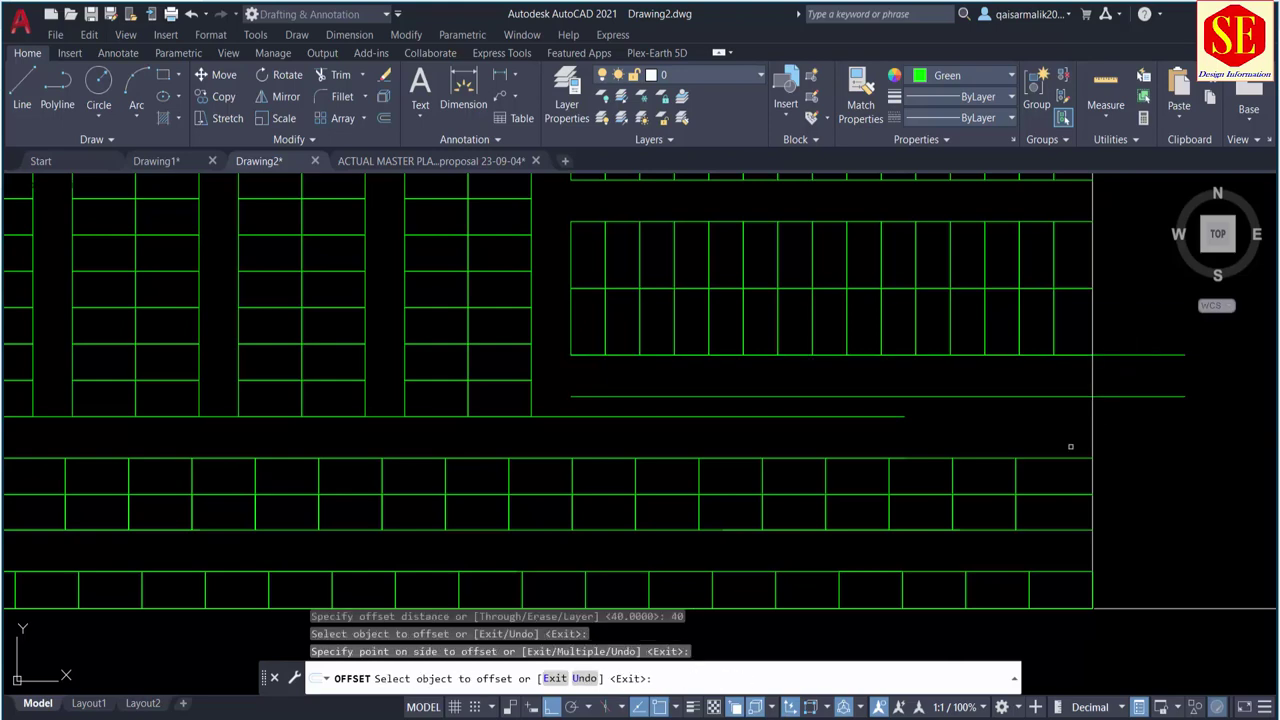
key(Escape)
Step: Erase the old long line and the 31 objects on the lower row's right part
click(638, 415)
text(e)
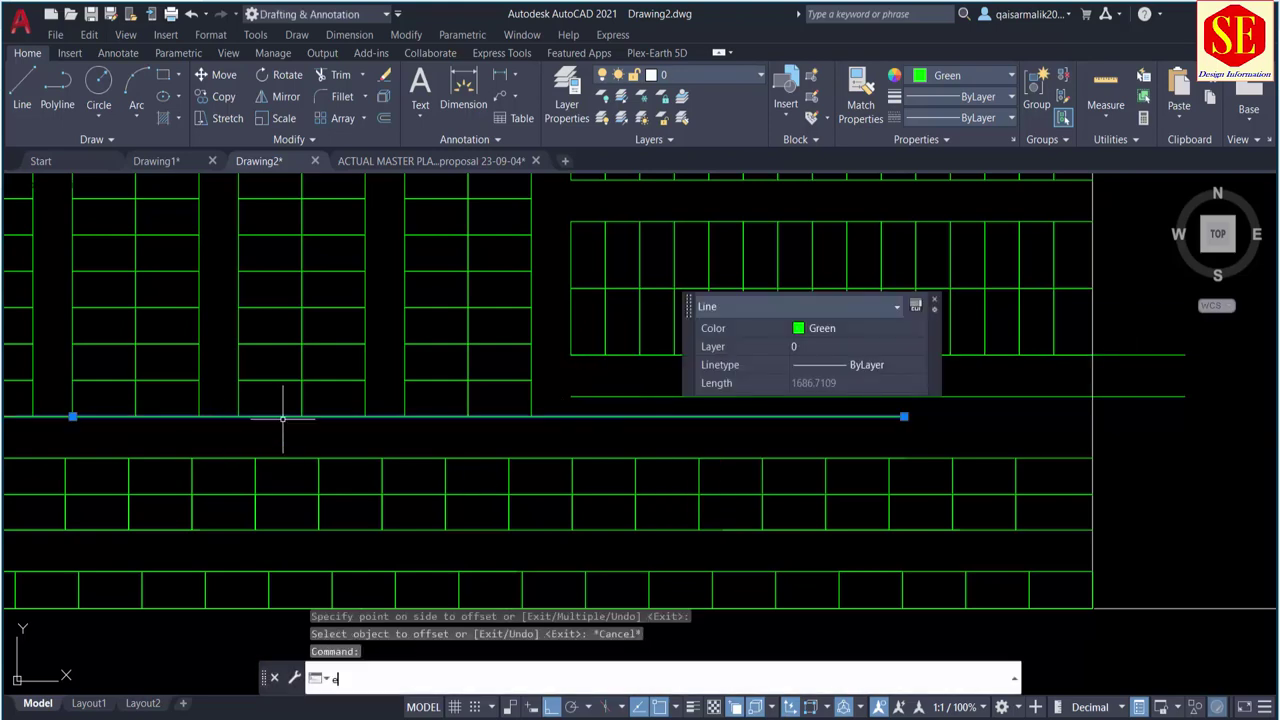
key(Return)
middle_drag(571, 417, 584, 370)
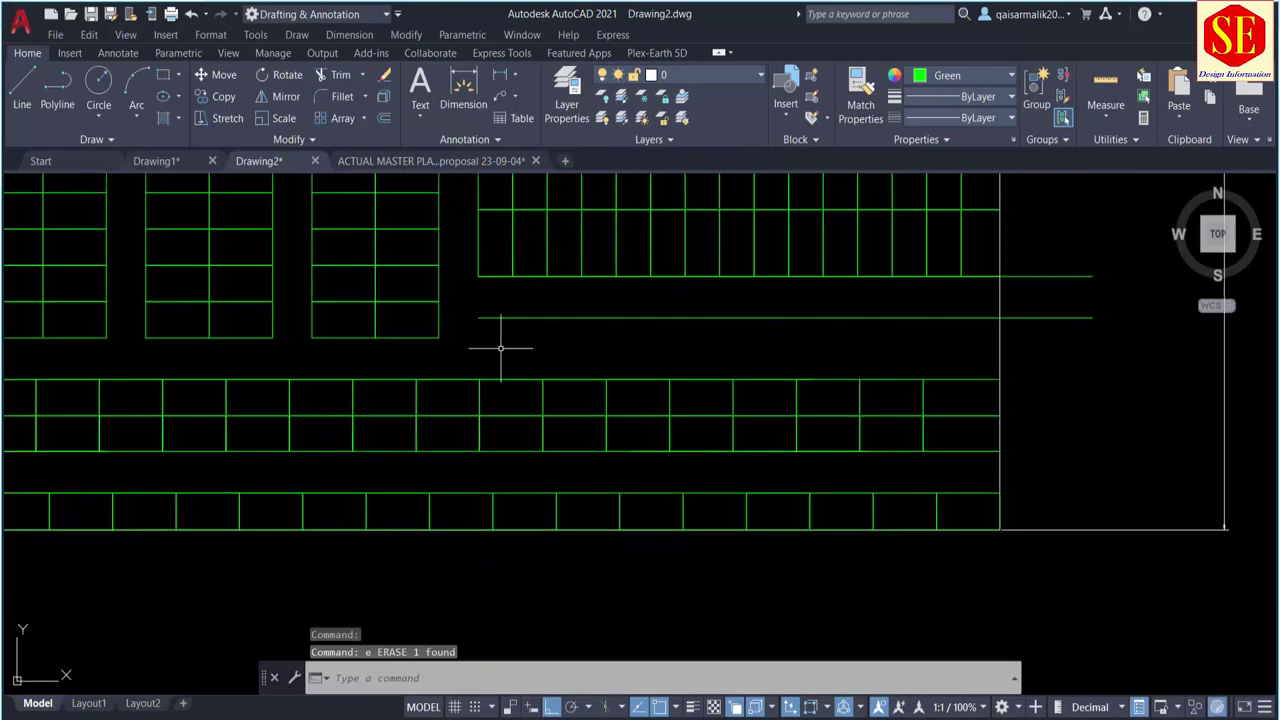
middle_drag(511, 281, 507, 378)
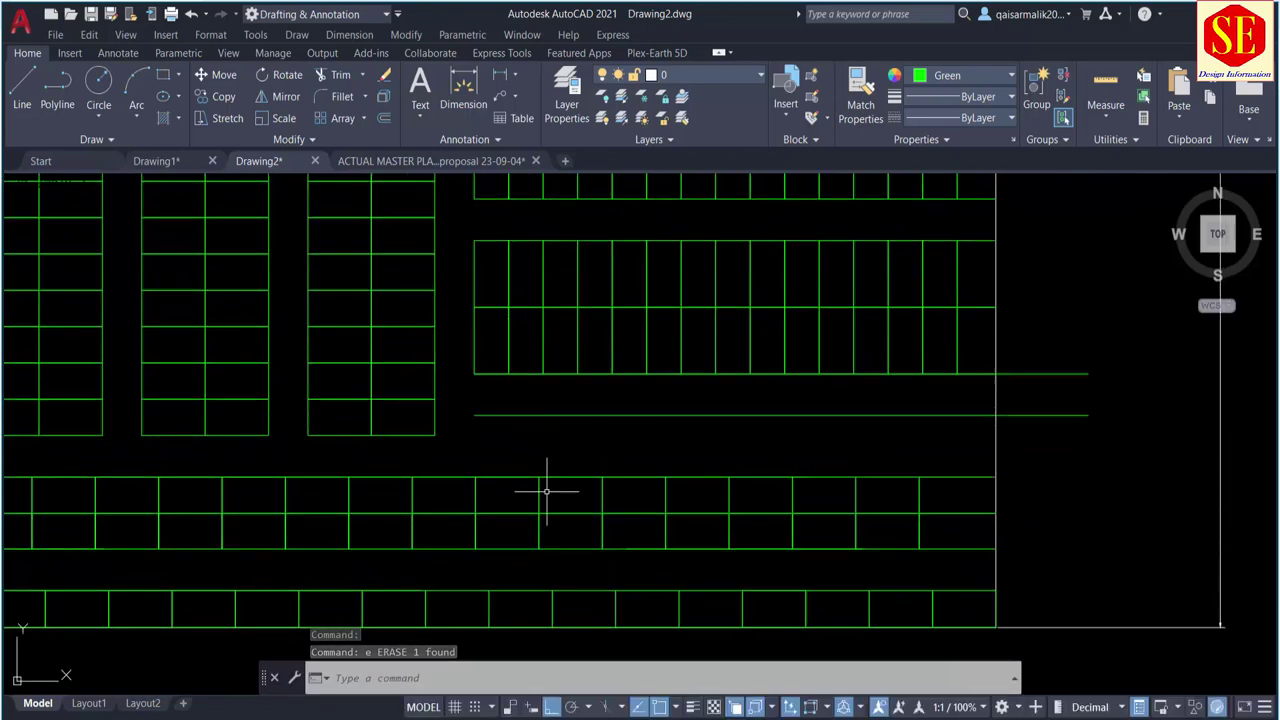
click(945, 452)
click(514, 550)
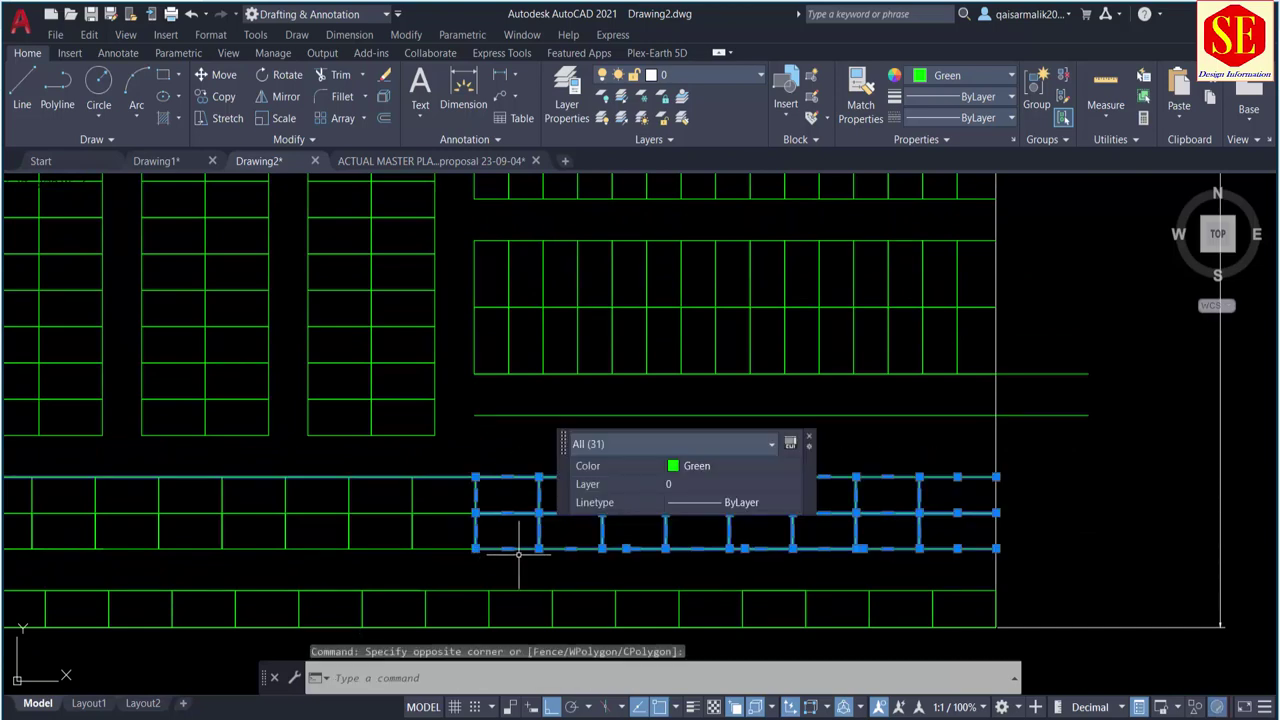
text(e)
key(Return)
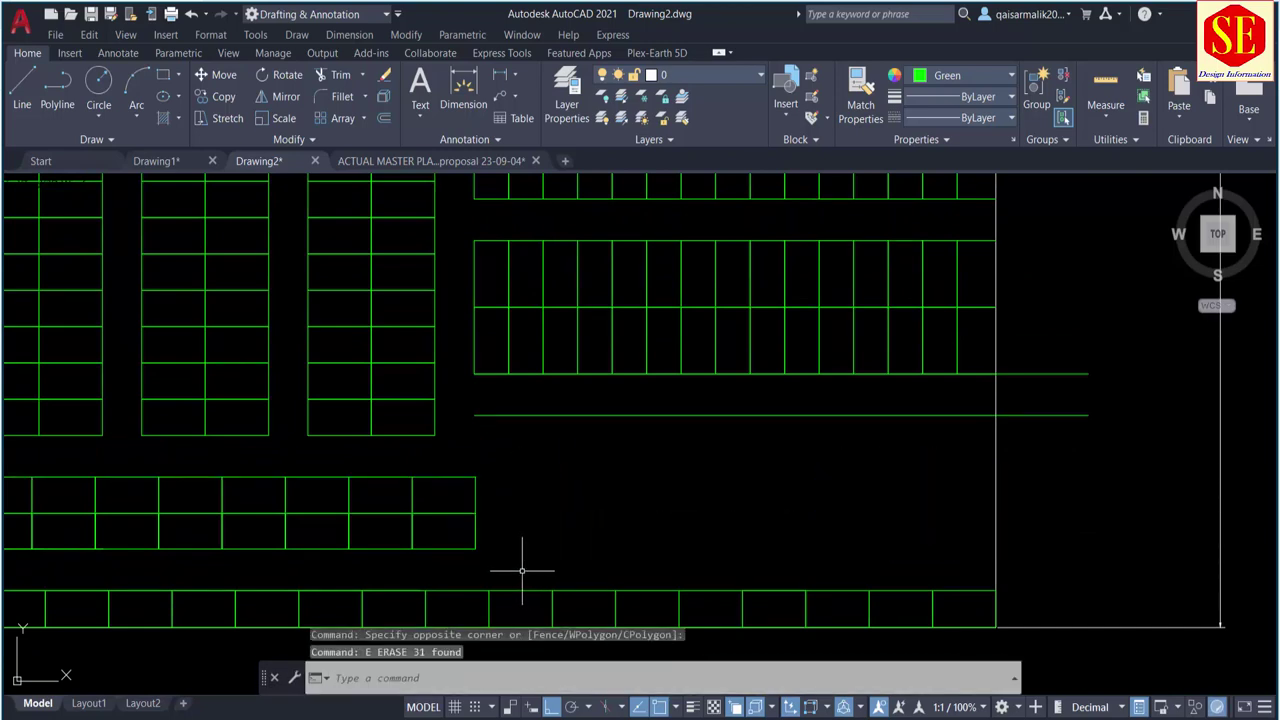
scroll(523, 563, up, 2)
Step: Add a linear check dimension between two plot edges
click(499, 80)
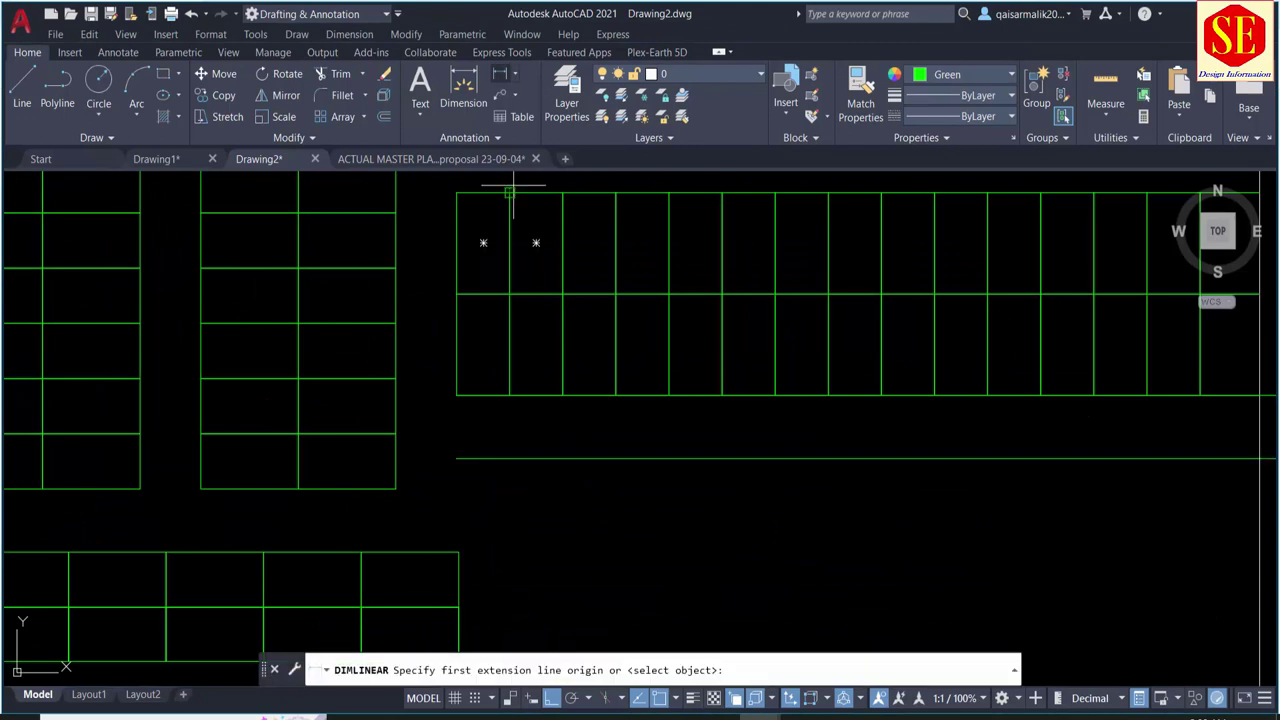
click(456, 458)
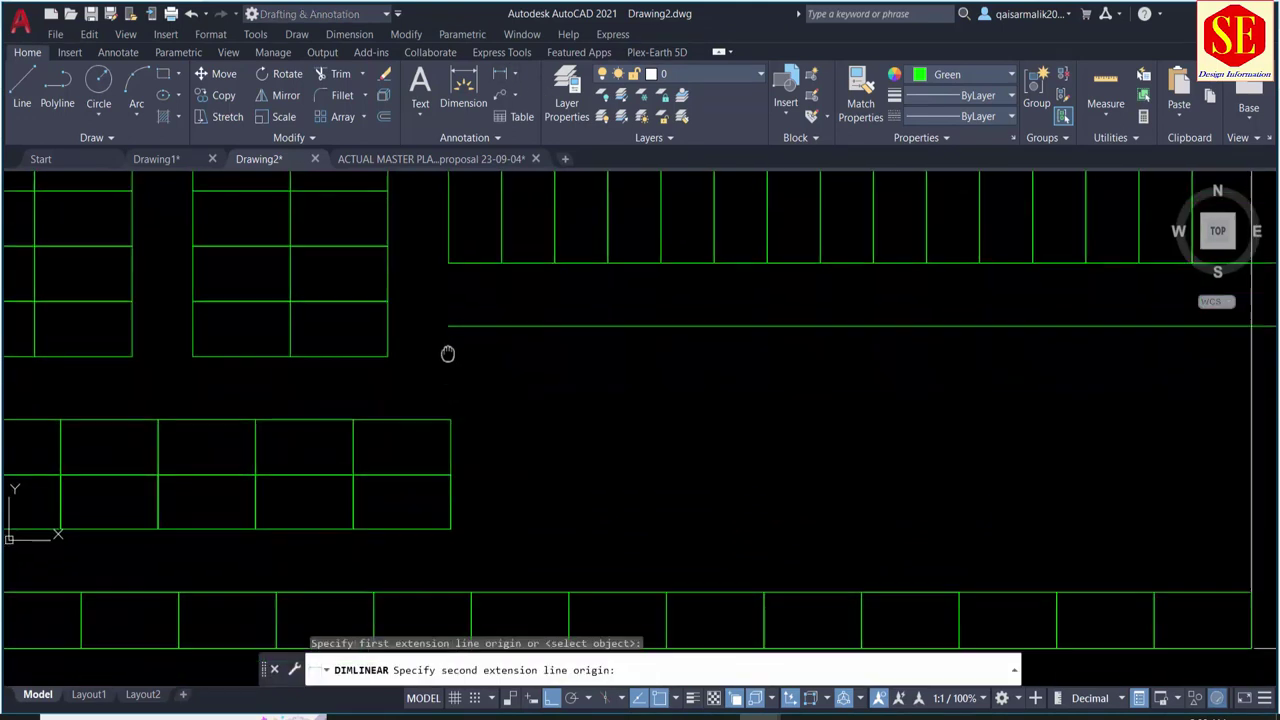
middle_drag(457, 451, 449, 354)
scroll(449, 520, up, 3)
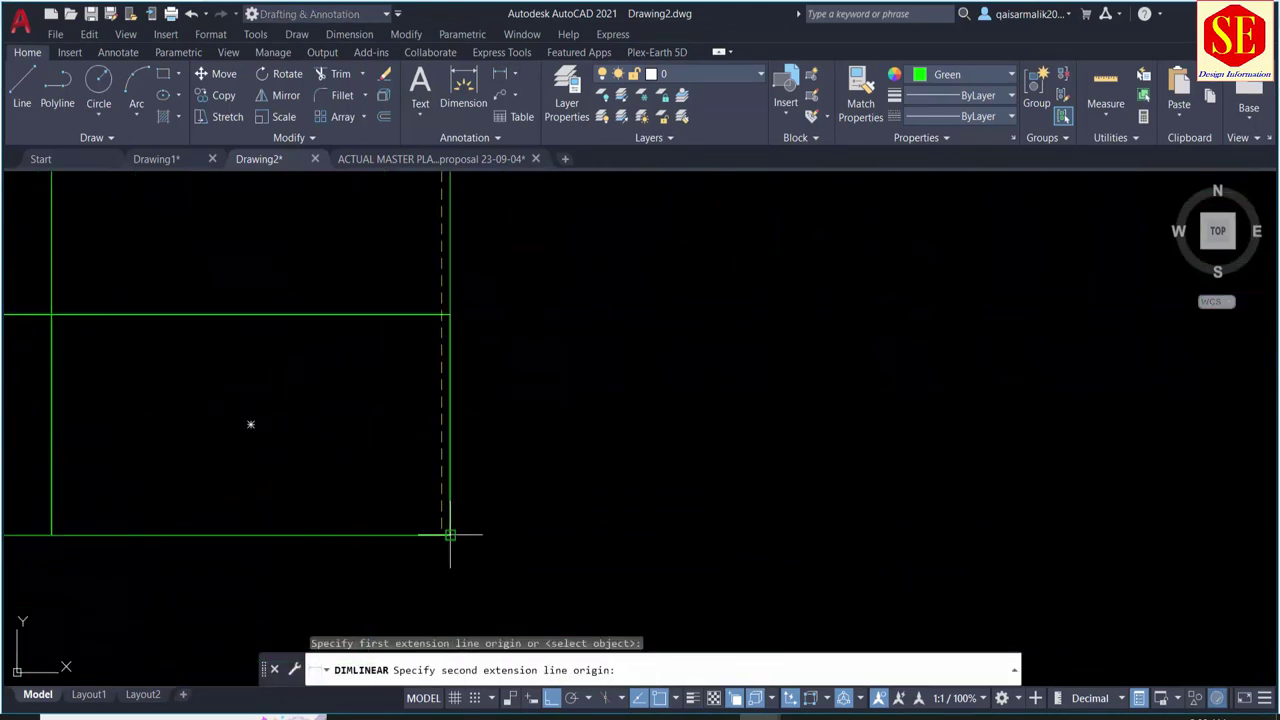
scroll(440, 535, up, 2)
scroll(439, 490, up, 2)
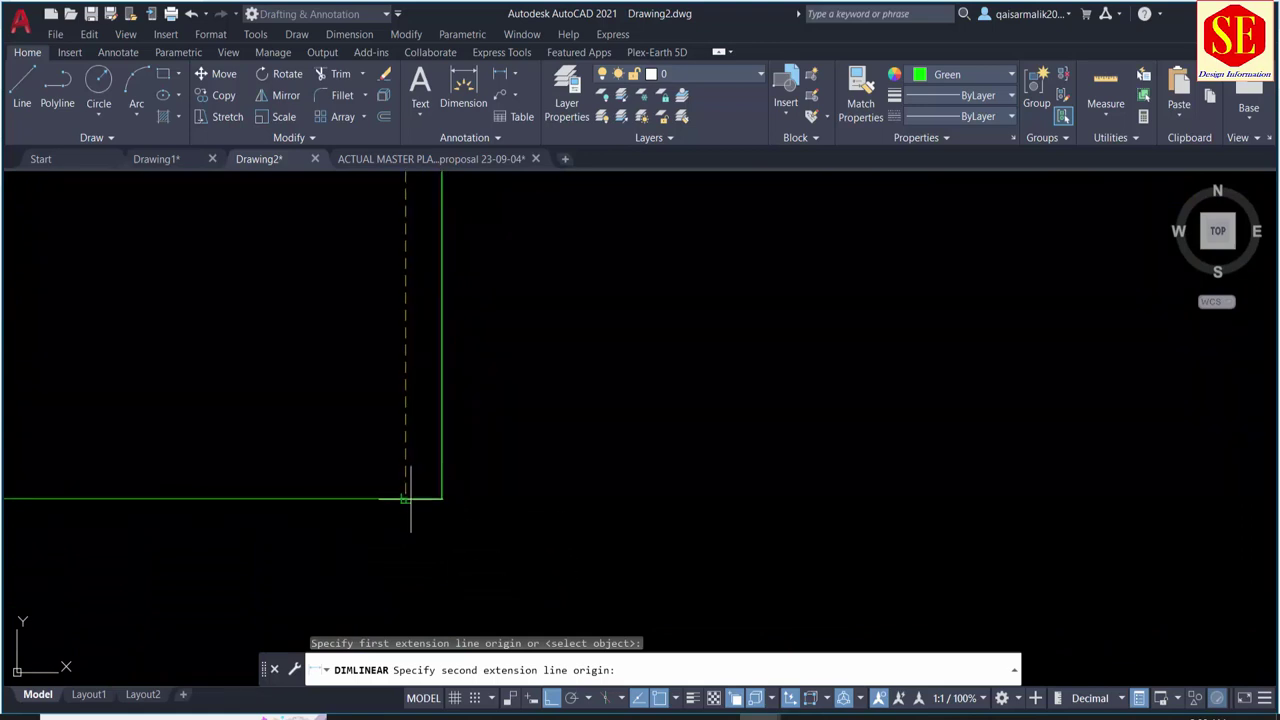
click(405, 498)
click(594, 434)
scroll(592, 270, down, 2)
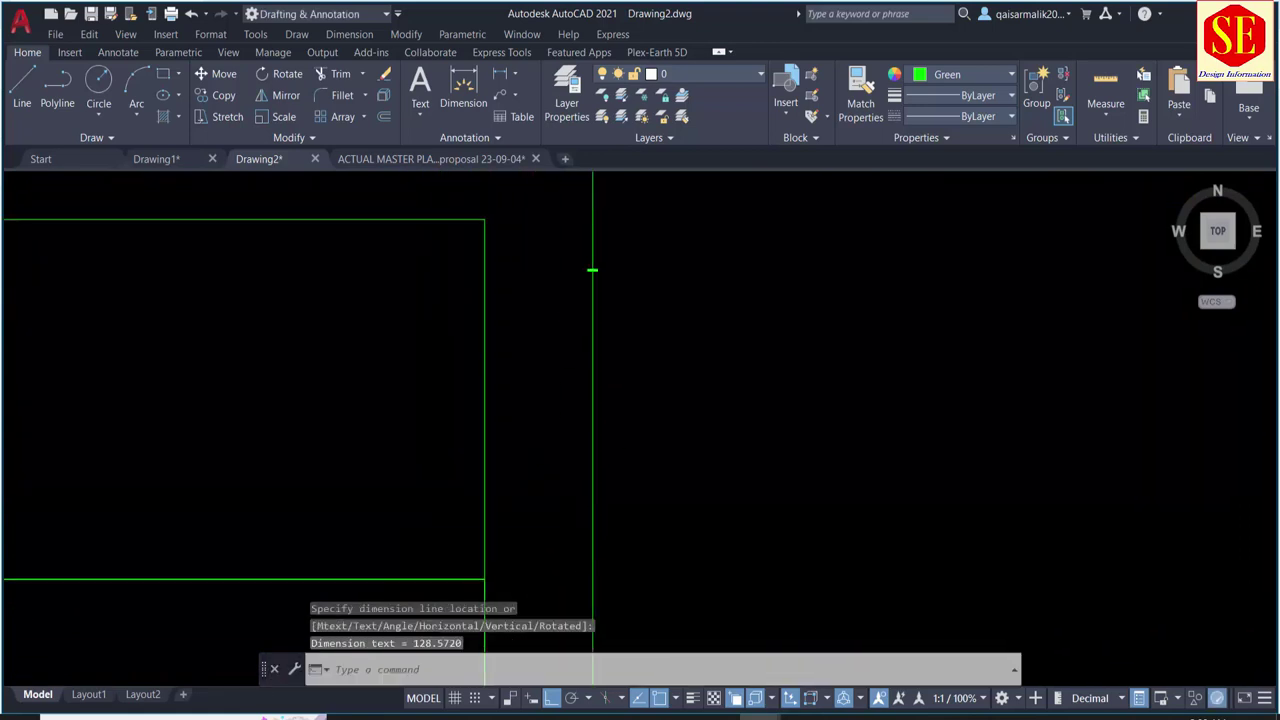
scroll(700, 370, up, 3)
scroll(789, 451, up, 1)
scroll(780, 468, up, 3)
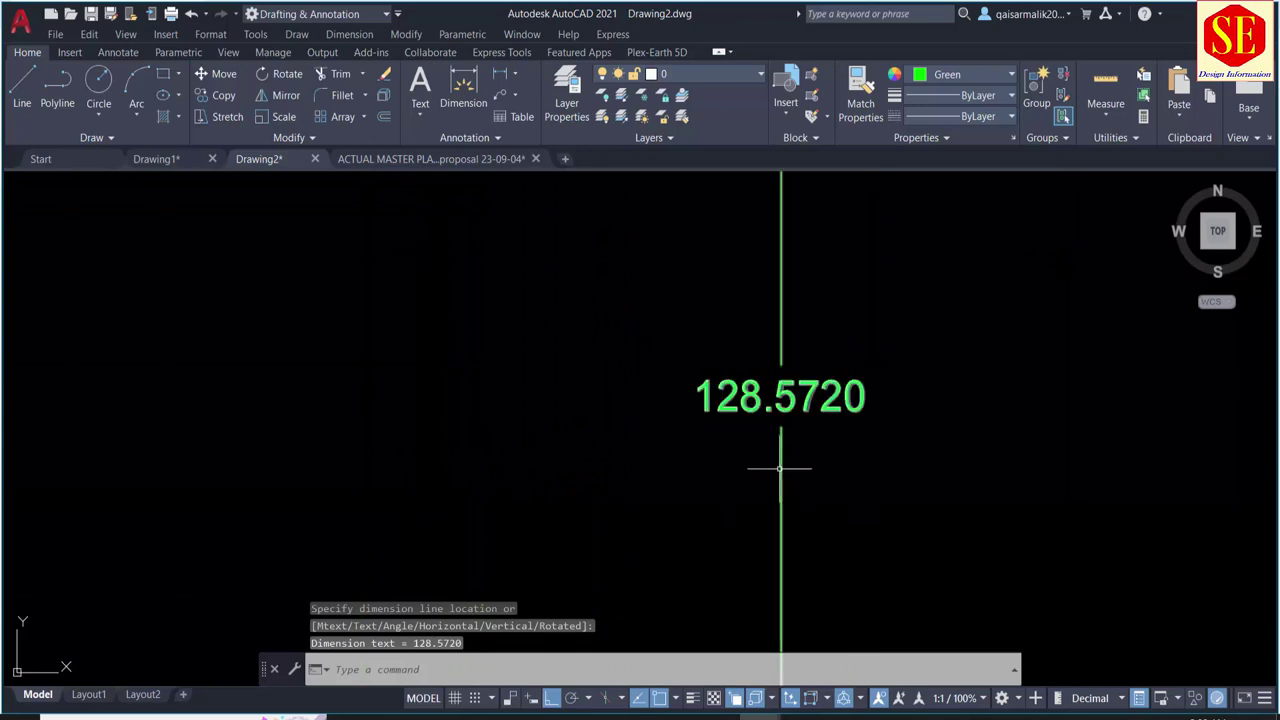
scroll(688, 506, down, 3)
scroll(691, 500, down, 3)
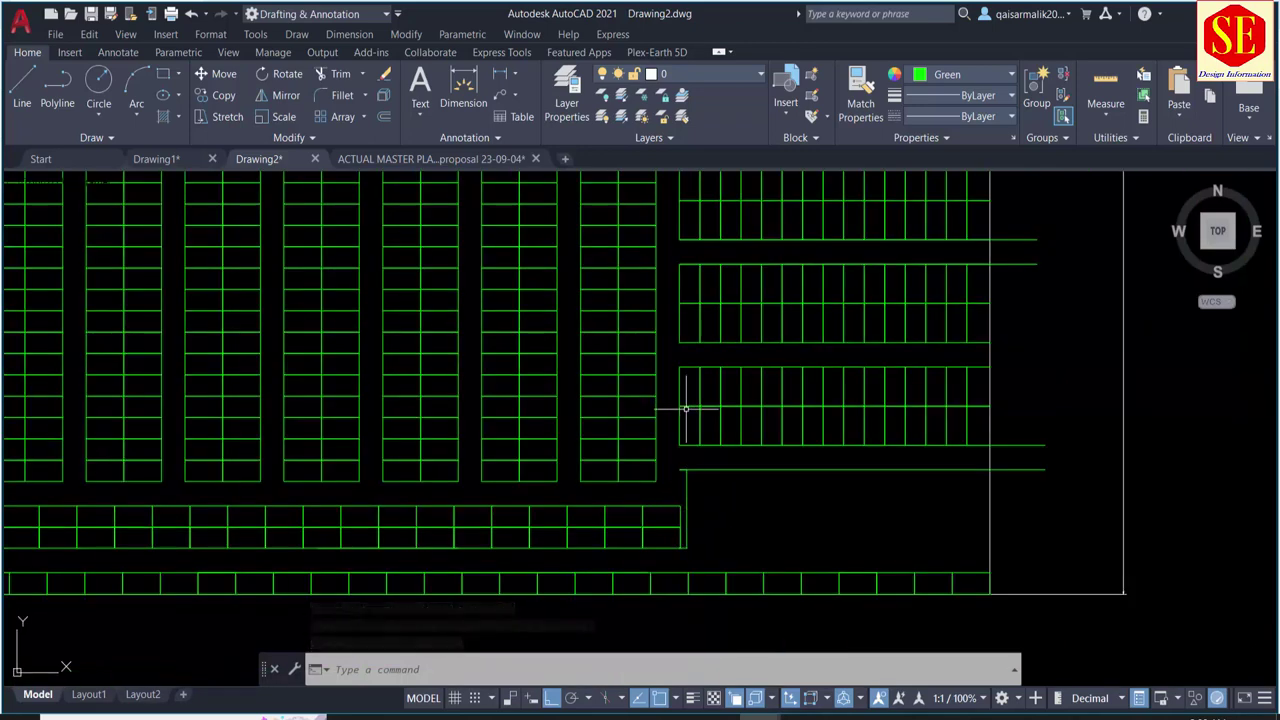
scroll(689, 415, up, 2)
Step: Add a second linear dimension from the grid corner, reading 128.5720
click(500, 74)
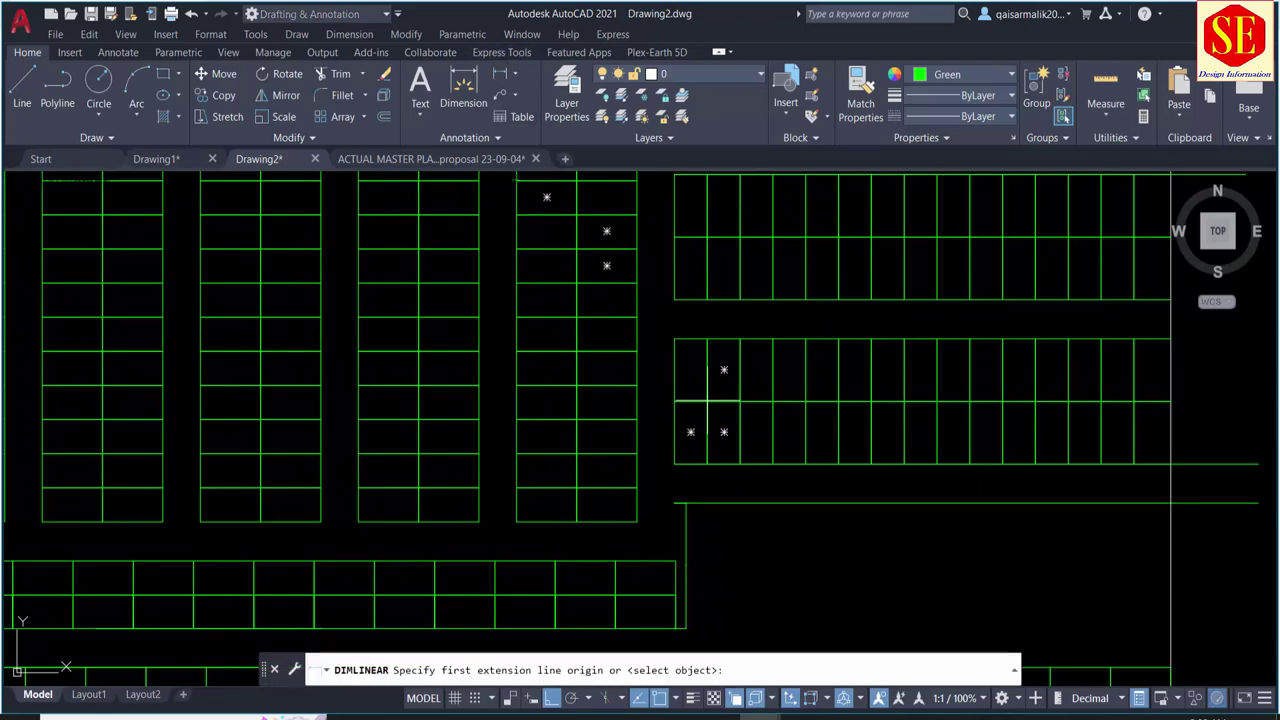
scroll(656, 337, up, 3)
click(706, 340)
scroll(706, 320, down, 1)
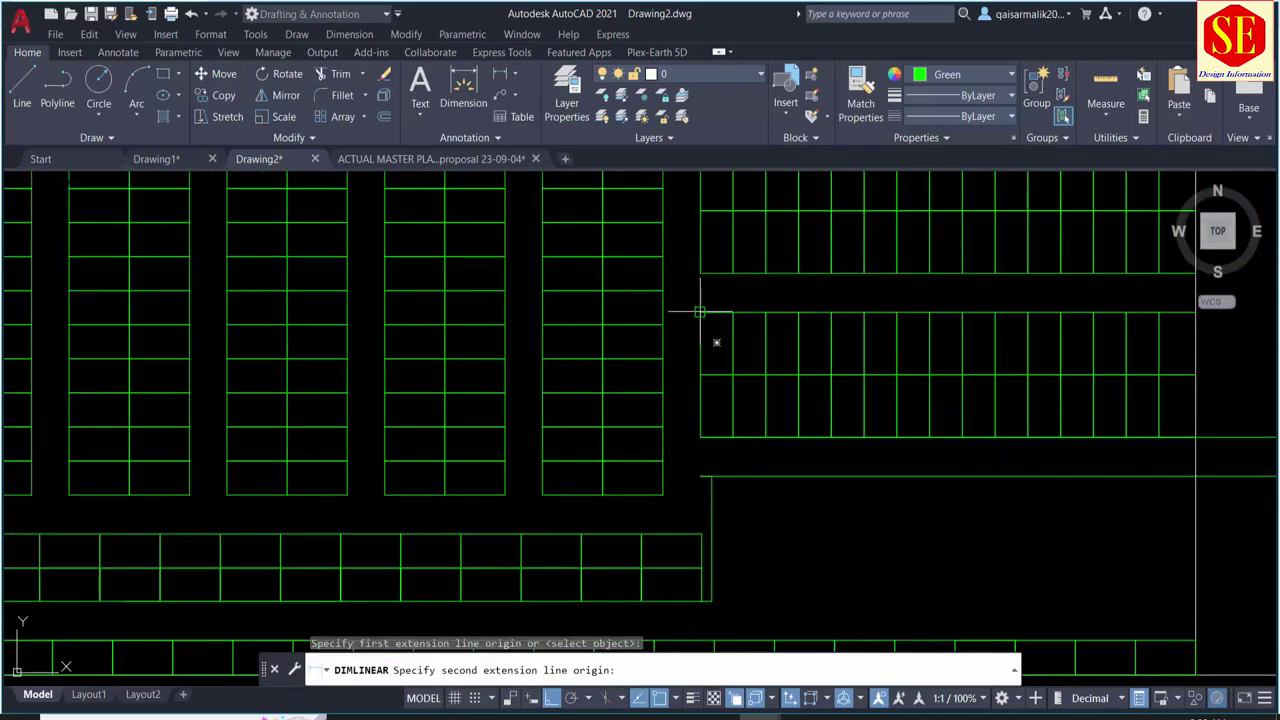
scroll(700, 434, up, 3)
scroll(750, 480, up, 1)
scroll(752, 492, up, 2)
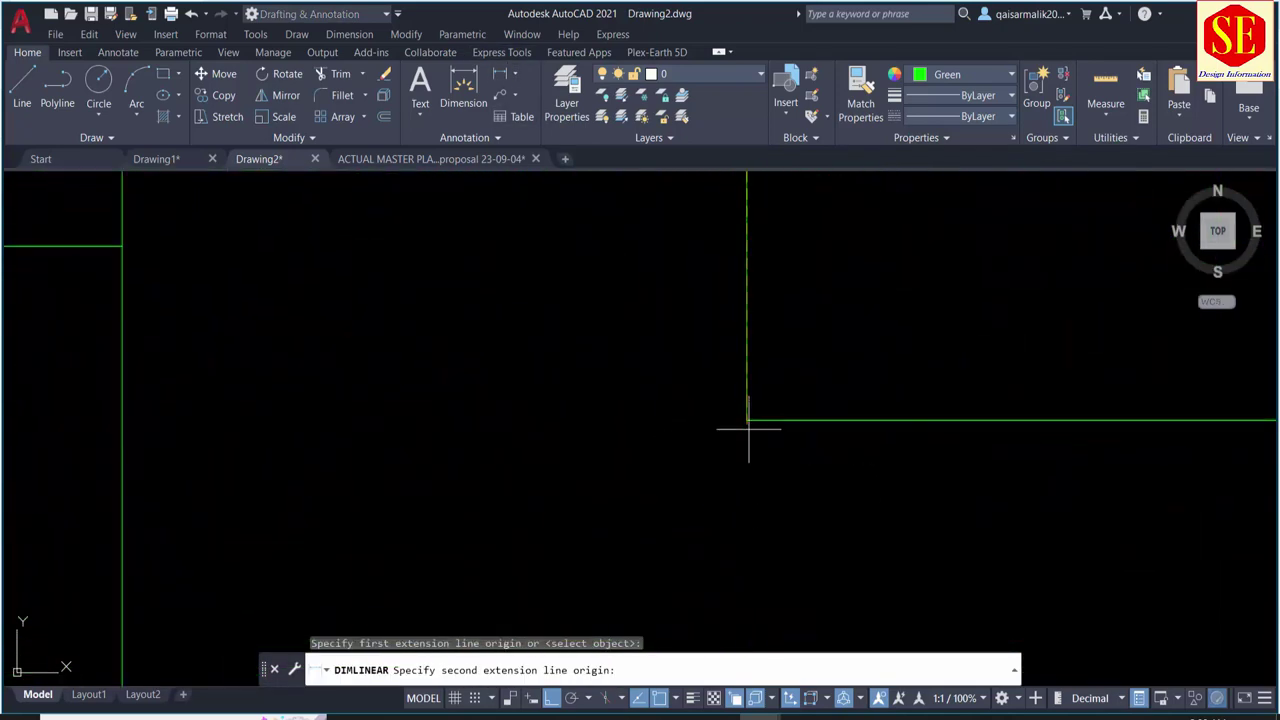
click(748, 424)
scroll(740, 415, down, 2)
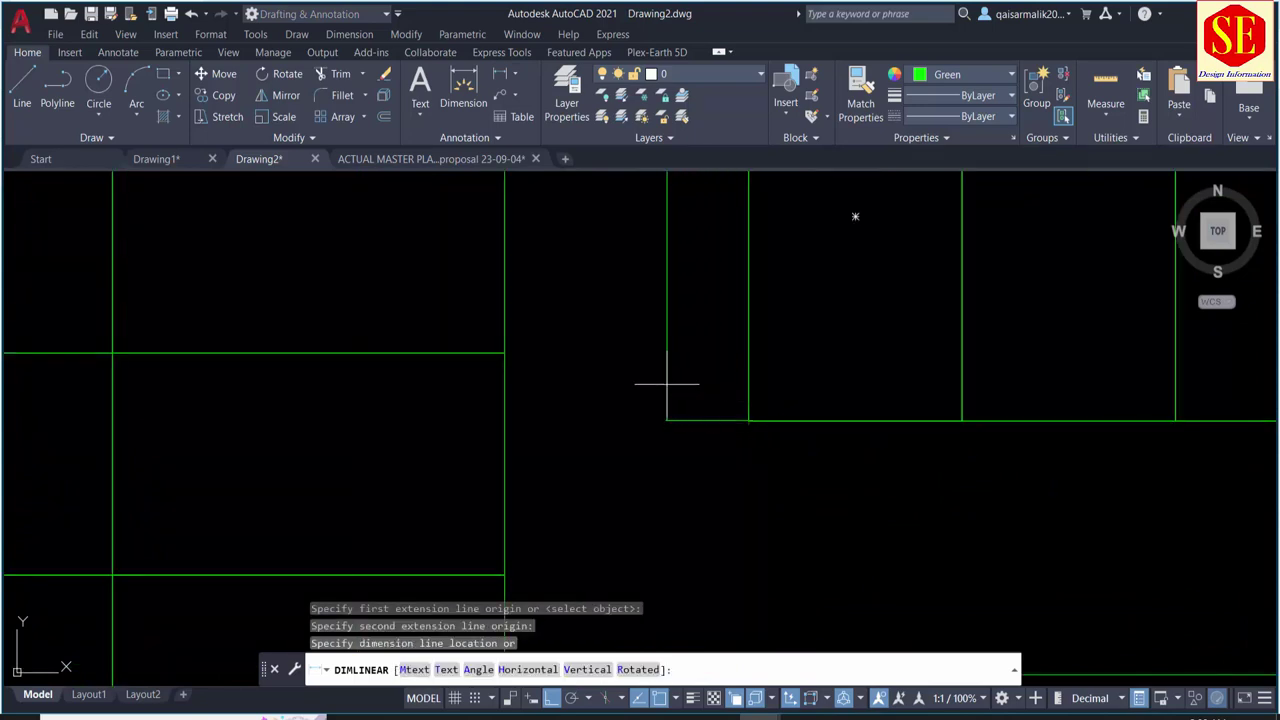
click(666, 384)
scroll(686, 391, up, 4)
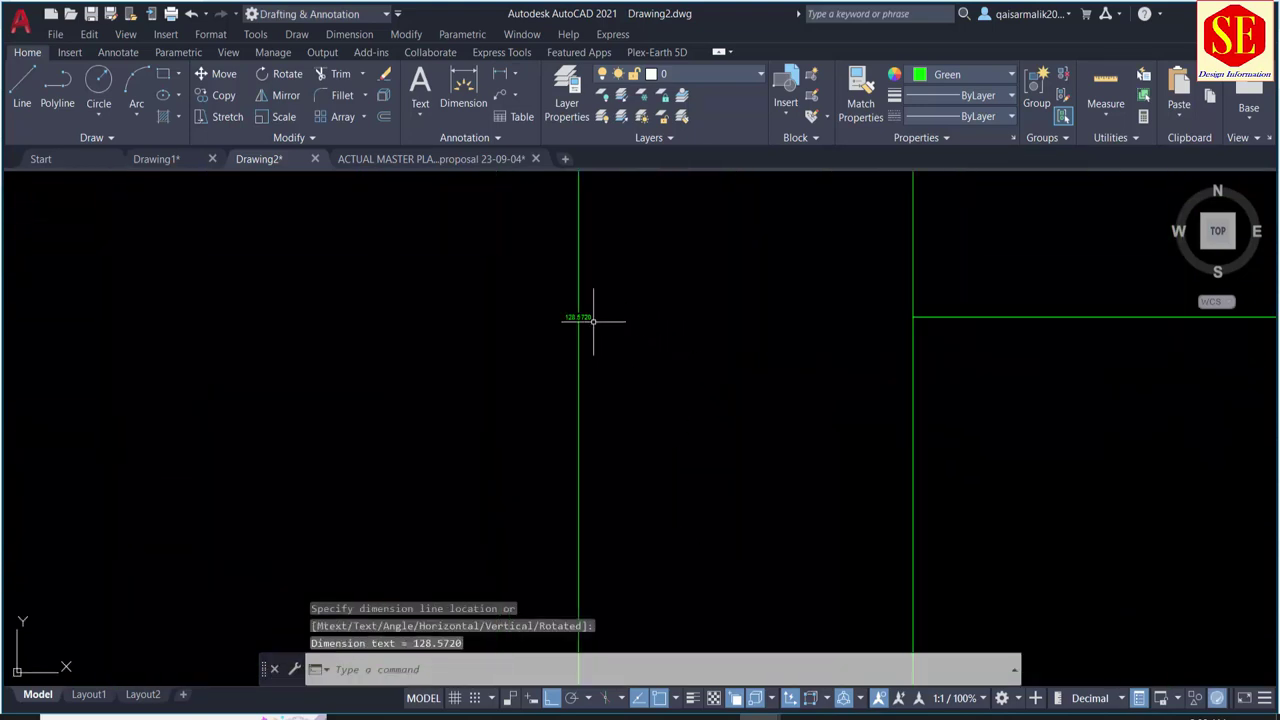
scroll(586, 317, up, 3)
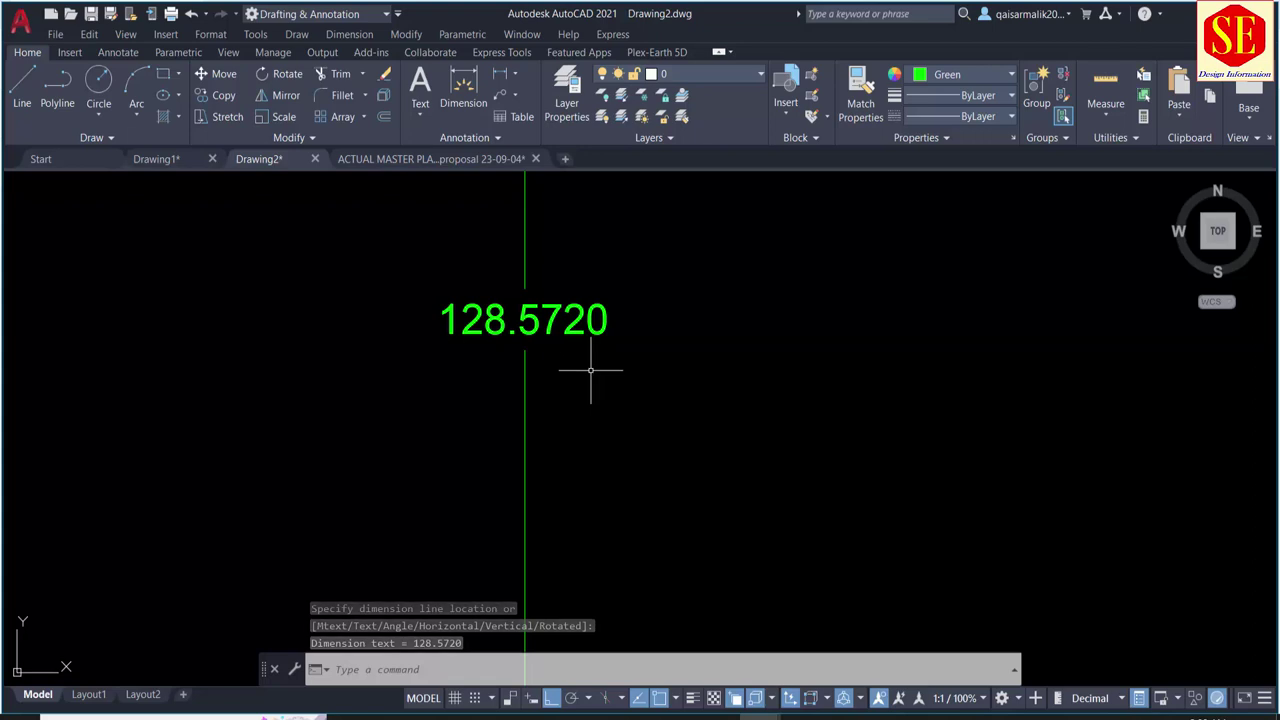
scroll(610, 320, down, 3)
scroll(660, 350, down, 2)
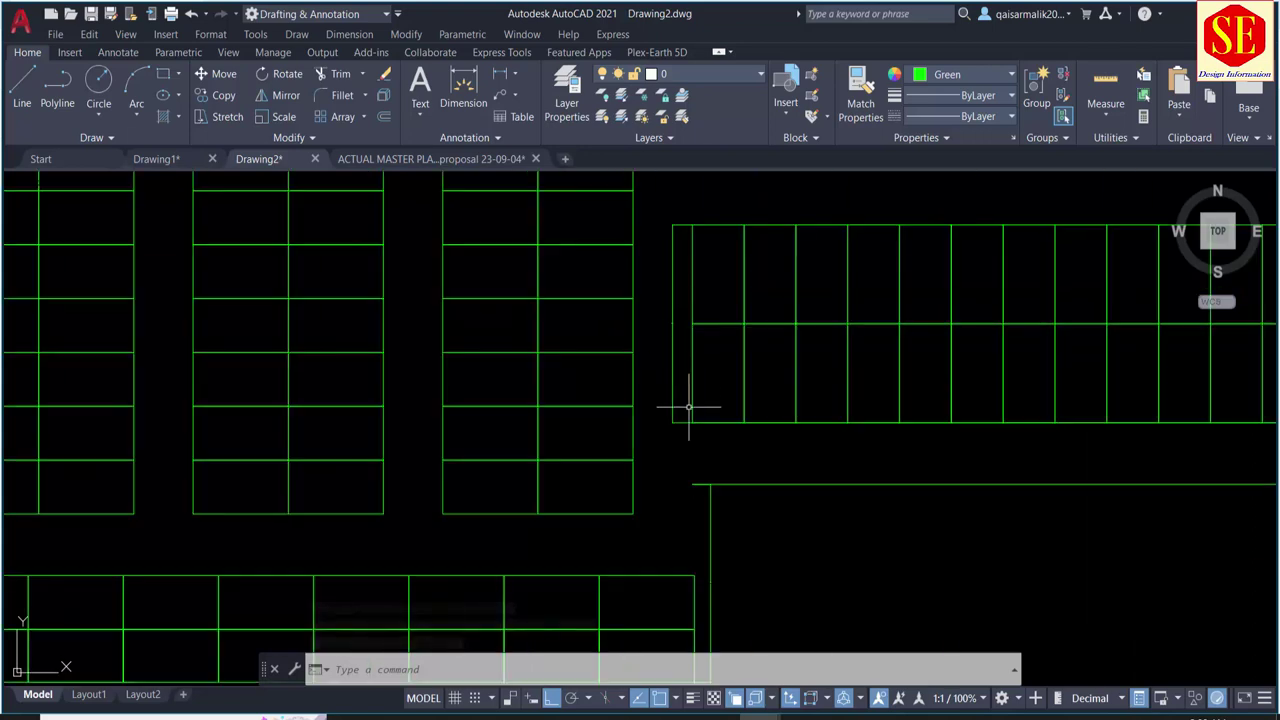
scroll(700, 405, down, 1)
scroll(680, 360, up, 5)
scroll(686, 600, down, 2)
scroll(506, 229, up, 2)
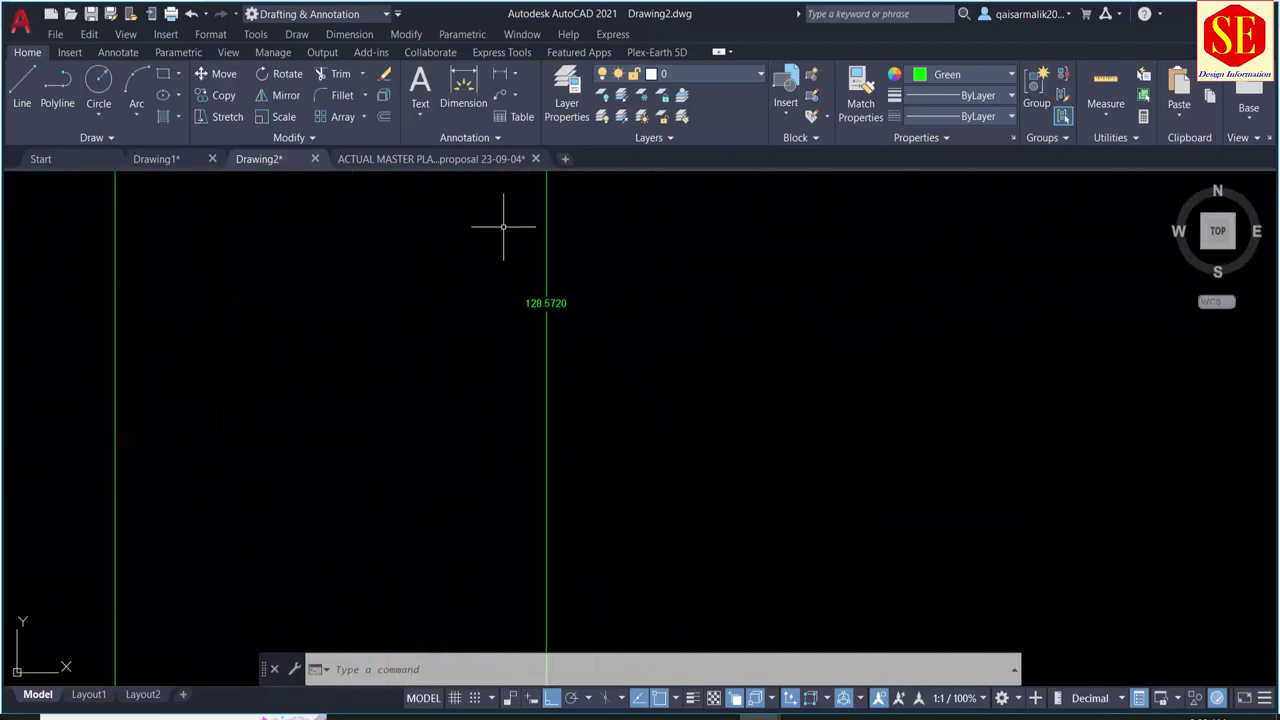
scroll(571, 302, up, 3)
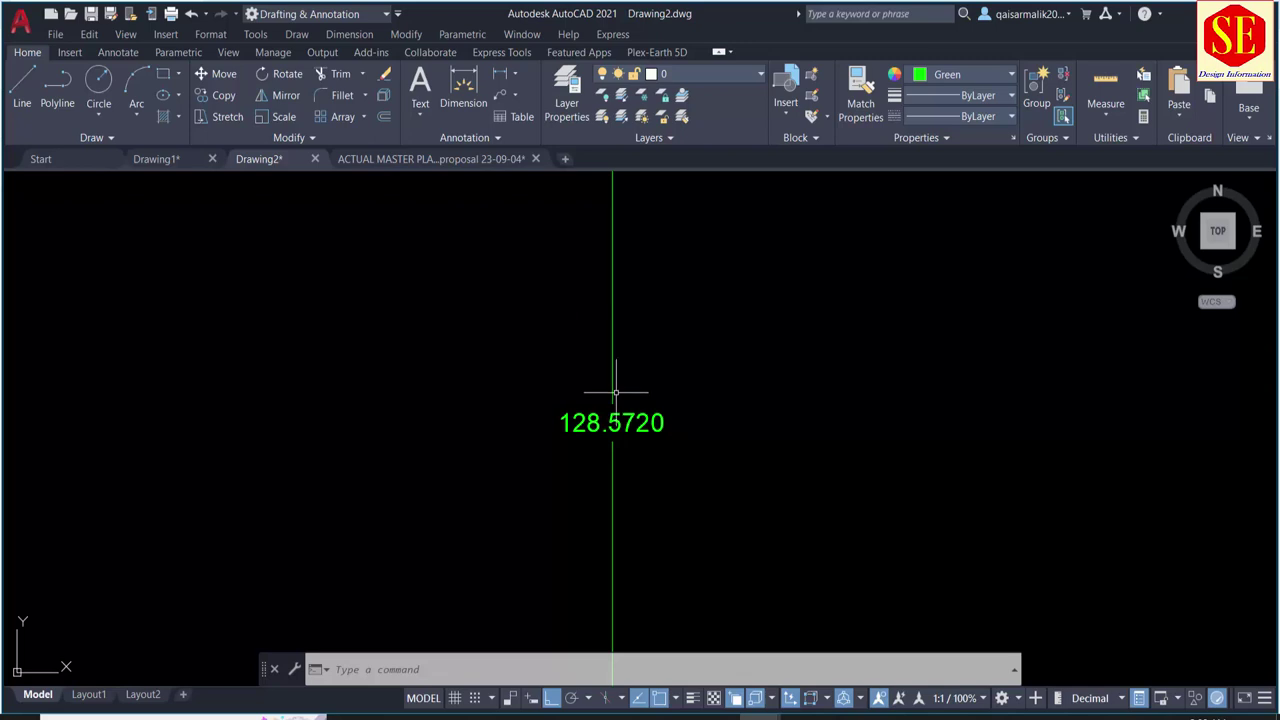
Step: Erase the 128.5720 dimension and delete the remaining vertical dimension
click(692, 357)
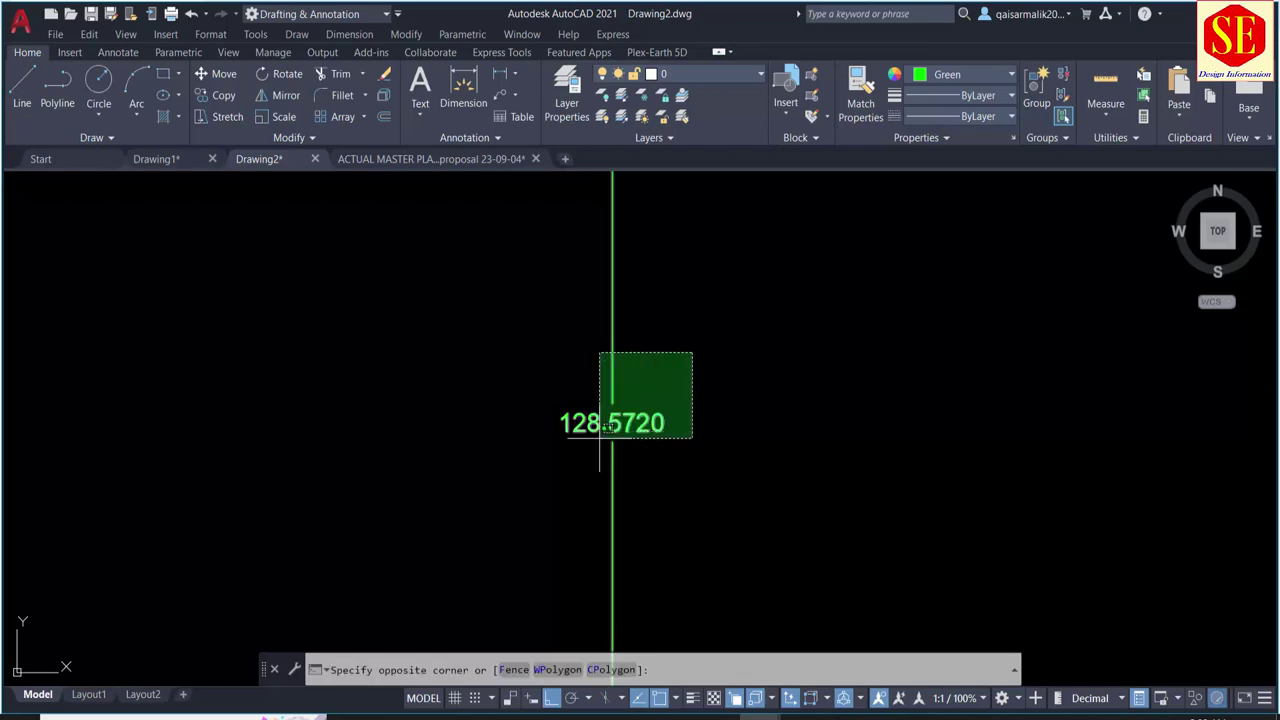
click(588, 447)
text(e)
key(Return)
scroll(648, 465, down, 2)
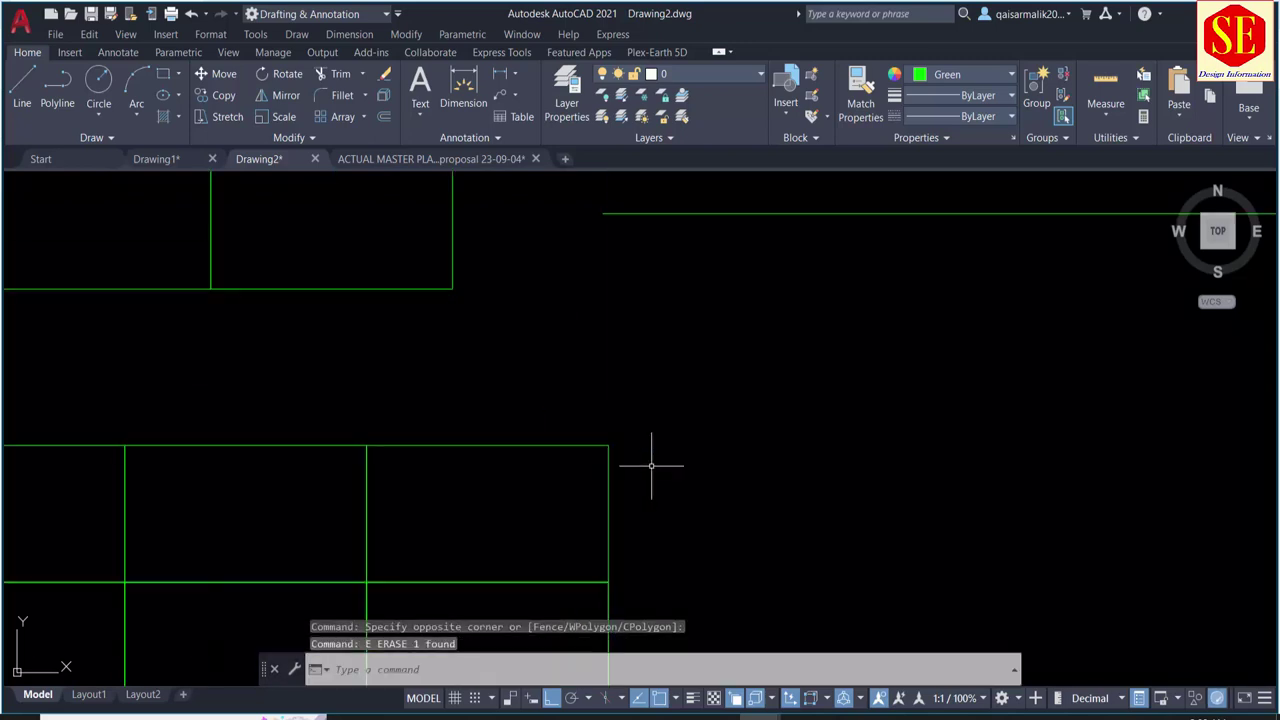
scroll(648, 465, down, 2)
click(627, 305)
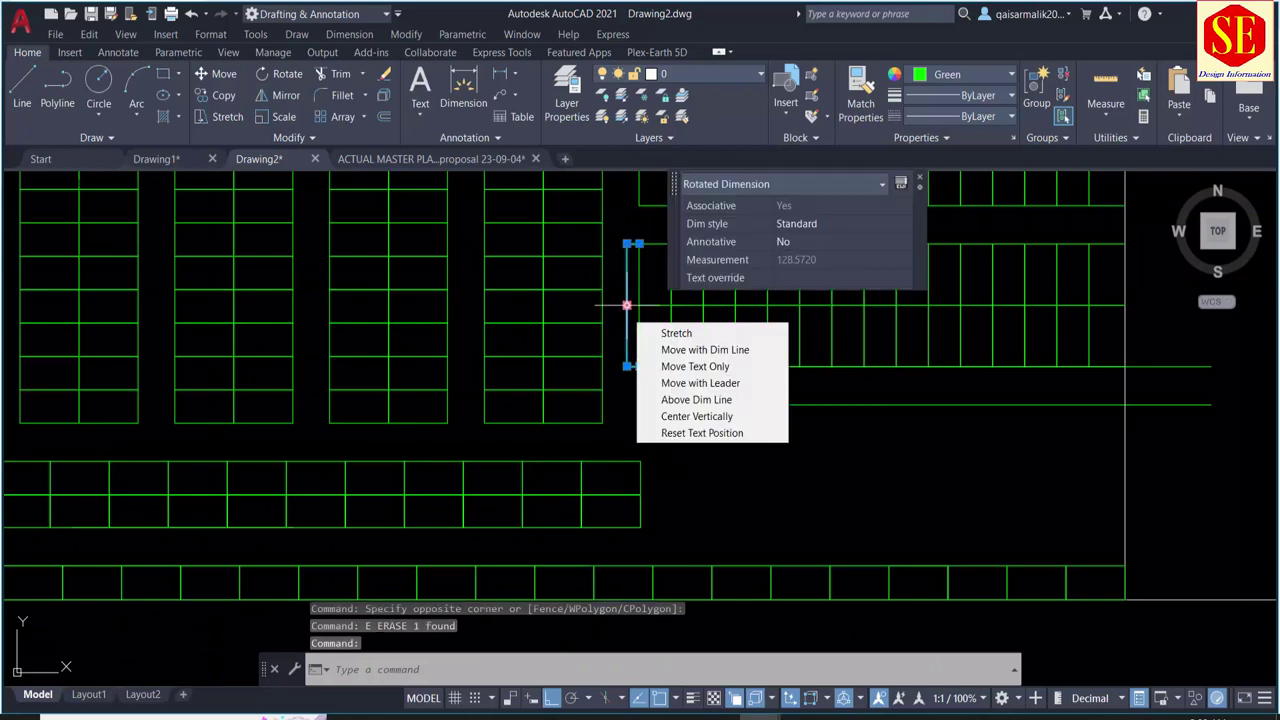
key(Delete)
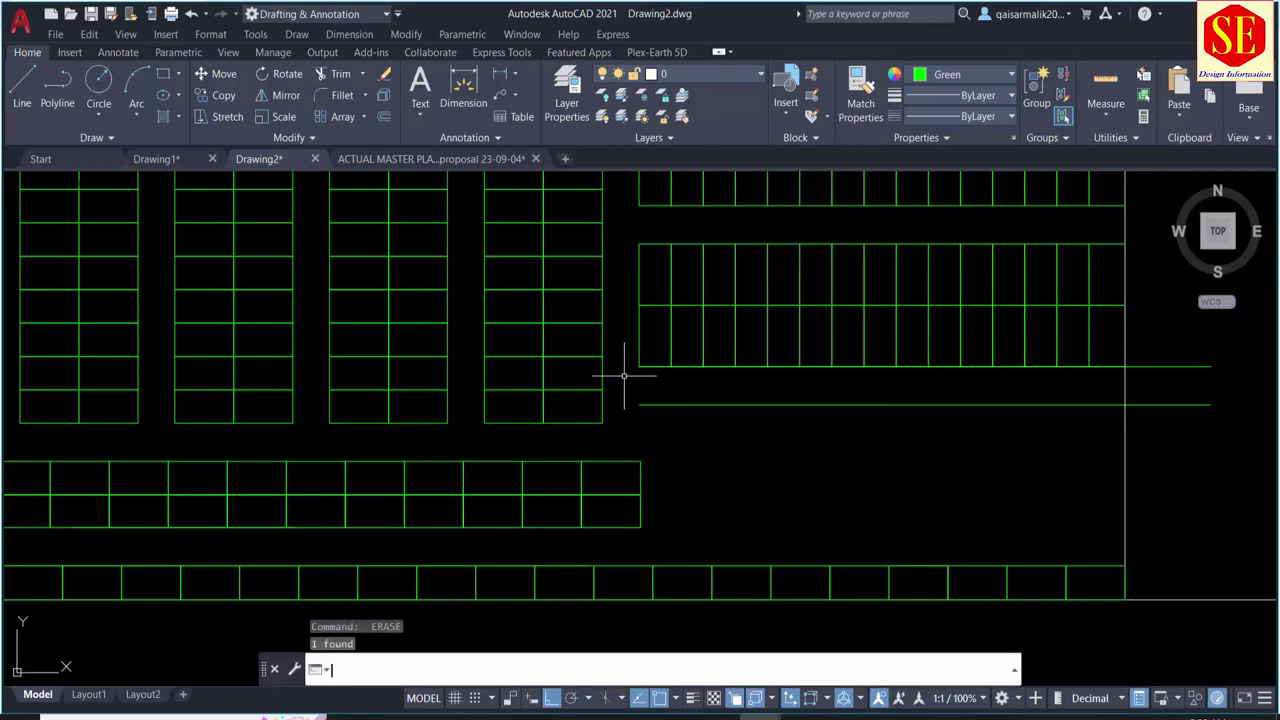
Step: Copy the two plot rows from their top-left corner to below the lane gap
text(do)
key(Return)
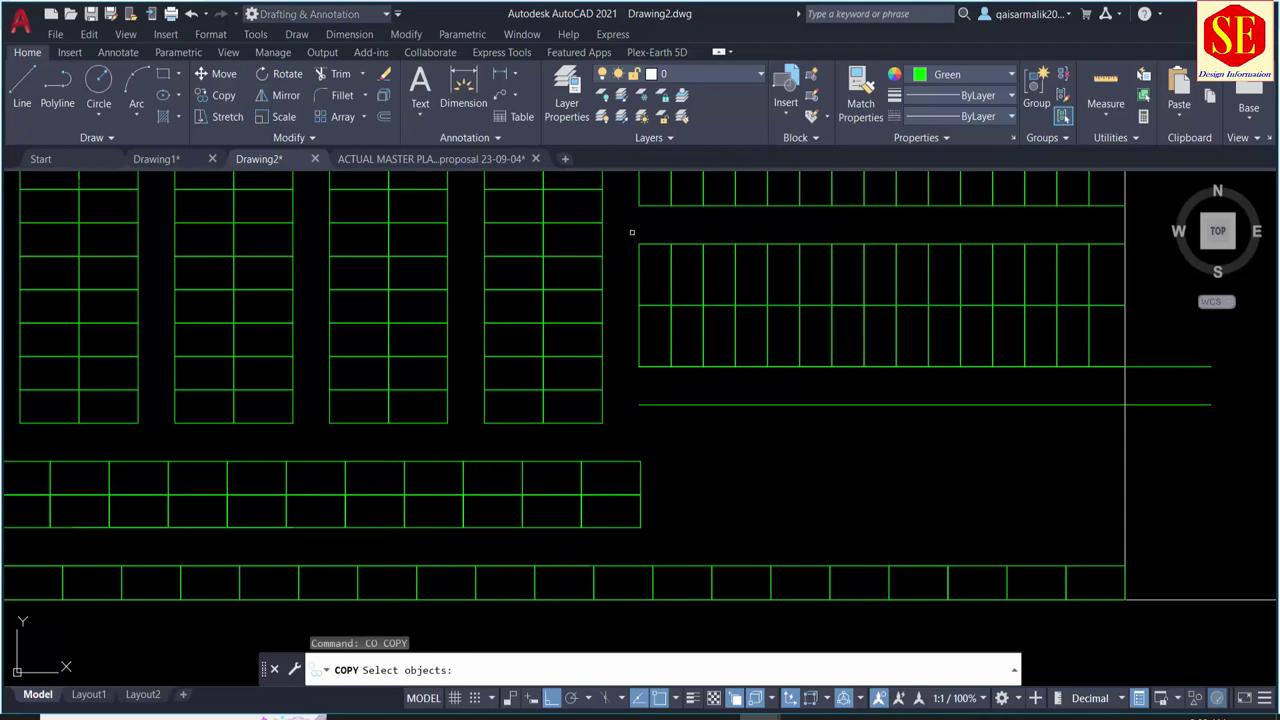
click(632, 234)
click(1225, 380)
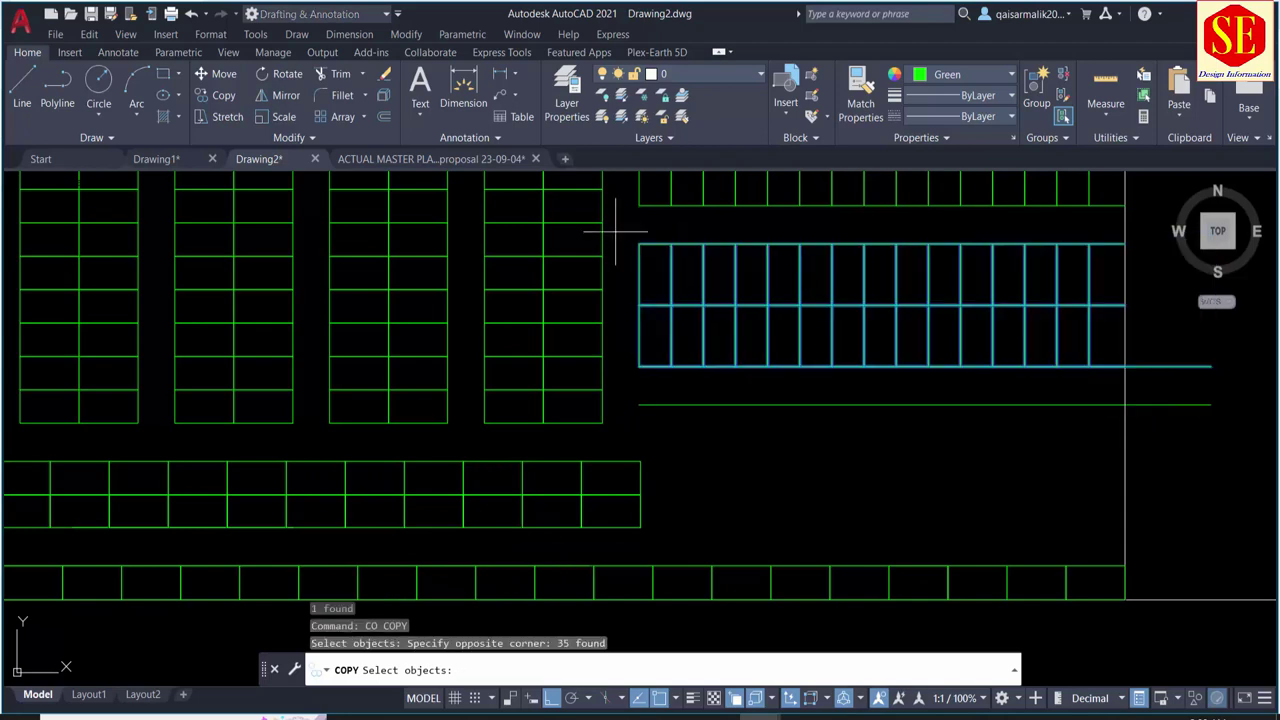
key(Return)
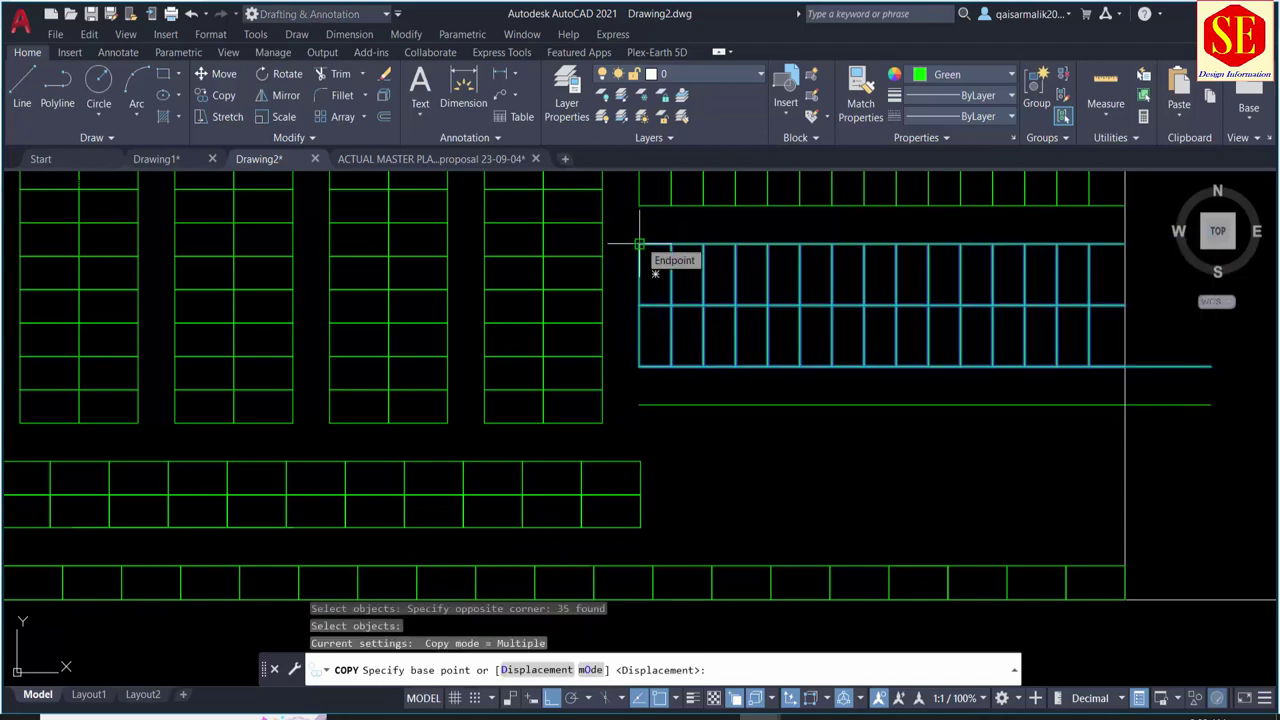
click(640, 244)
scroll(668, 464, up, 4)
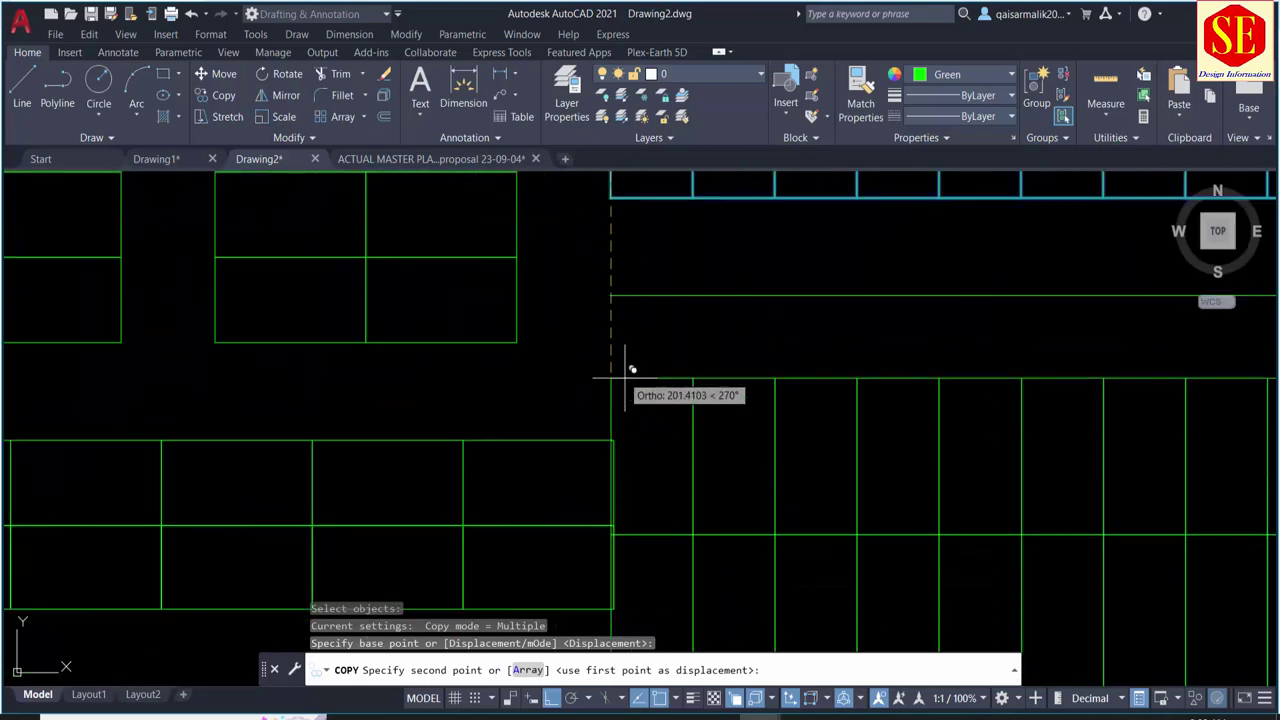
scroll(617, 290, up, 5)
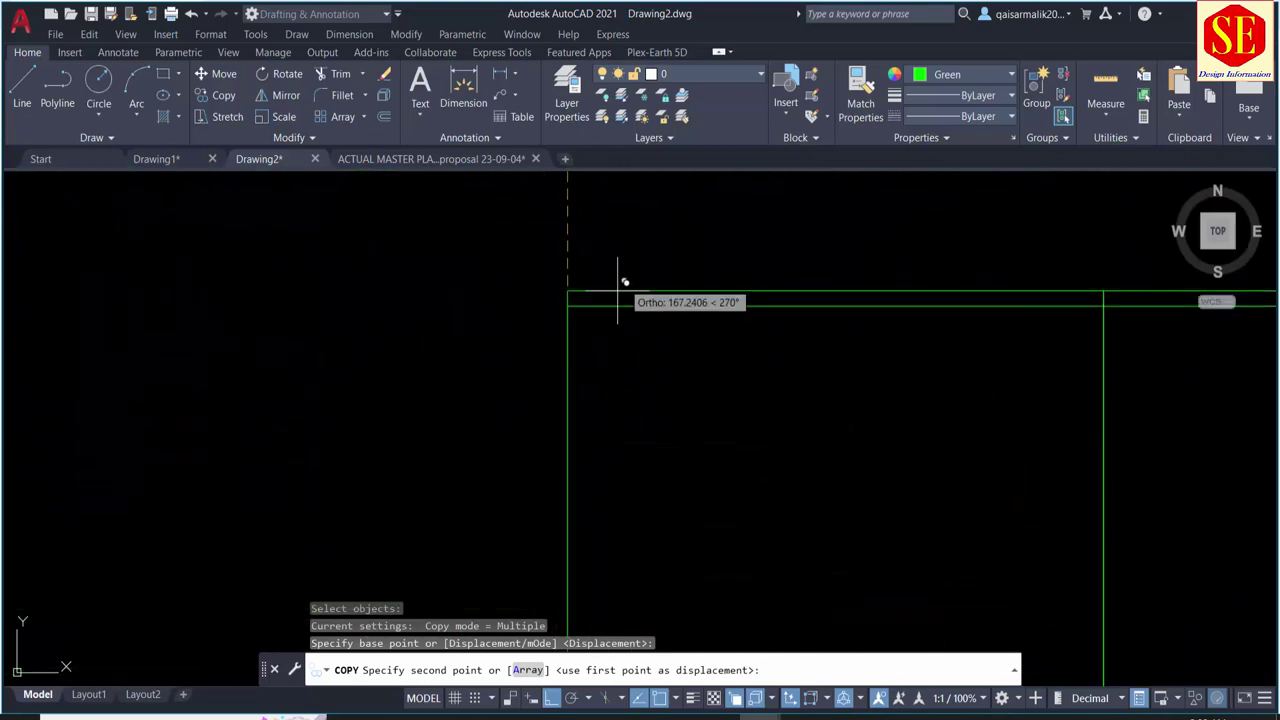
click(568, 303)
key(Escape)
scroll(623, 280, down, 2)
scroll(630, 350, down, 3)
scroll(651, 452, down, 2)
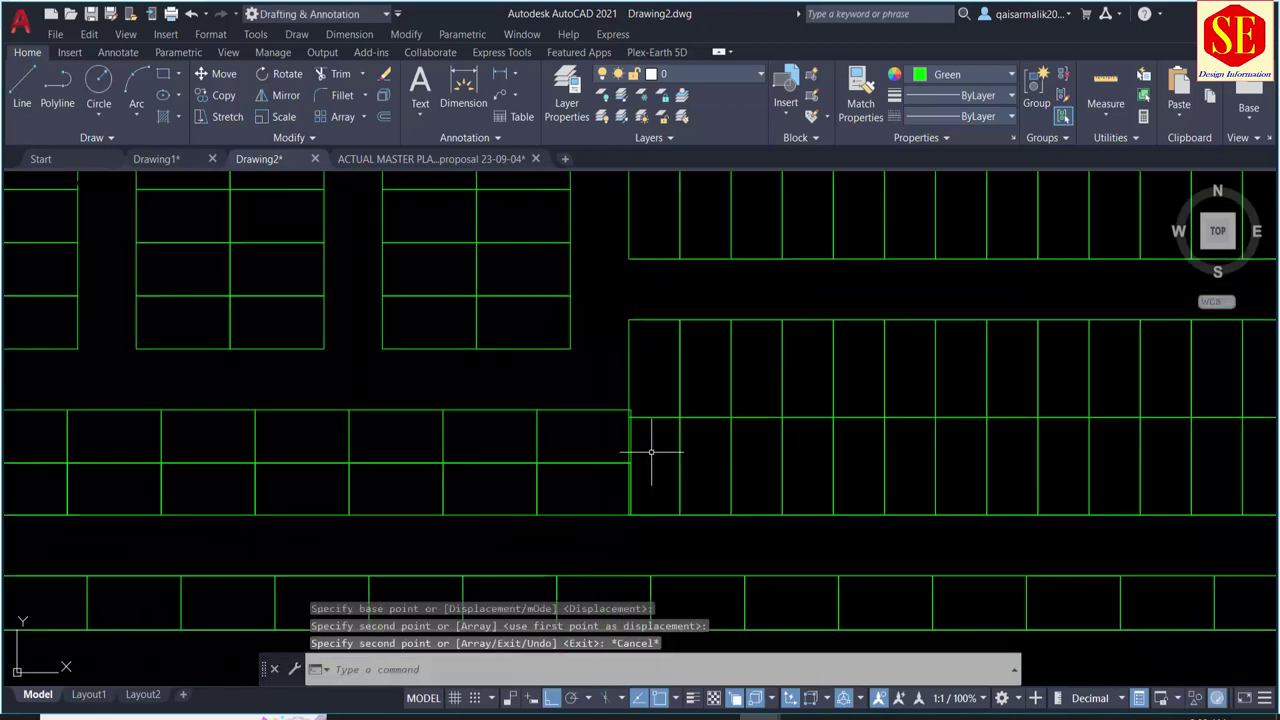
scroll(651, 452, up, 3)
scroll(528, 318, down, 4)
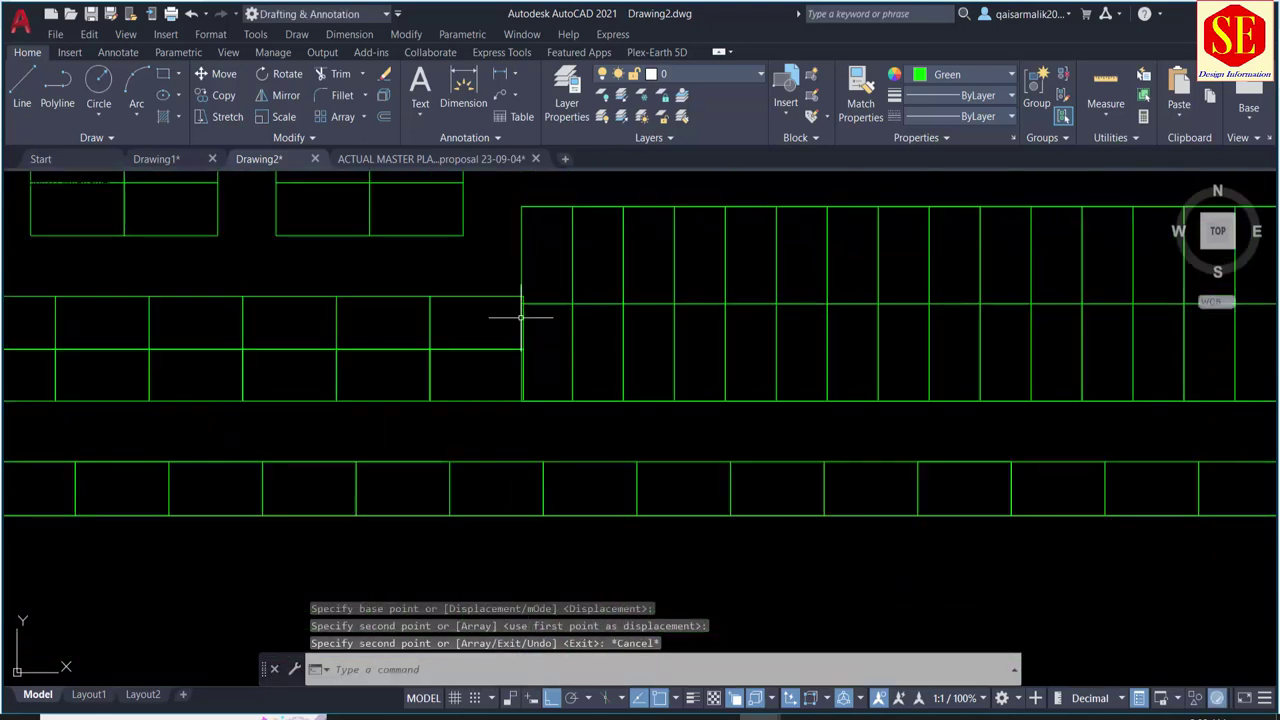
scroll(525, 300, down, 1)
Step: Move the copied rows so their corner snaps against the adjacent plots
text(m)
key(Return)
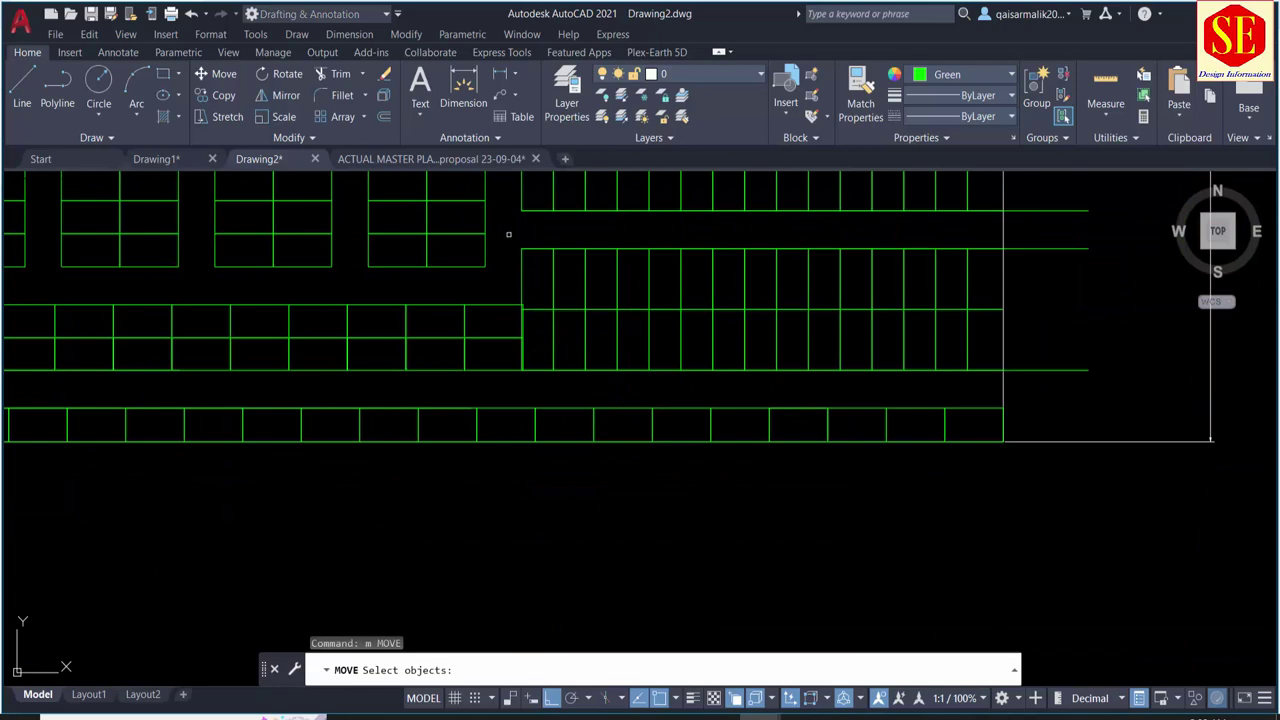
click(508, 234)
click(1055, 386)
scroll(523, 293, up, 5)
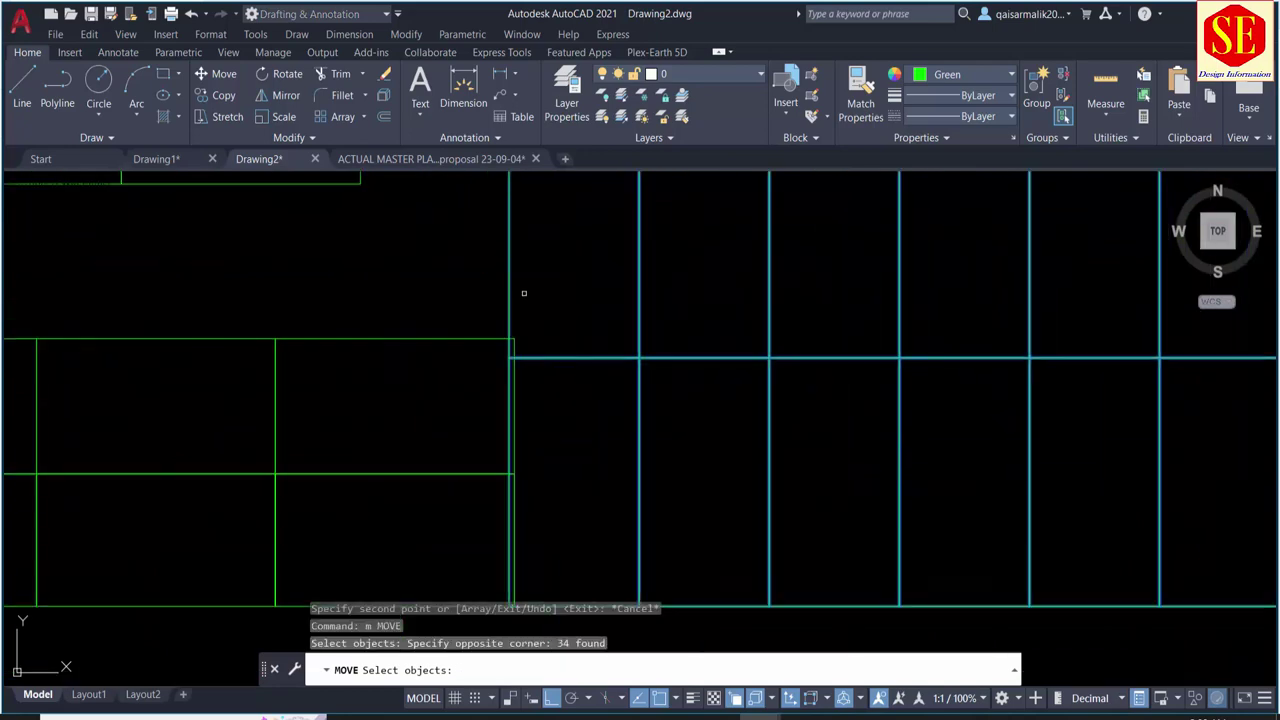
middle_drag(527, 313, 541, 389)
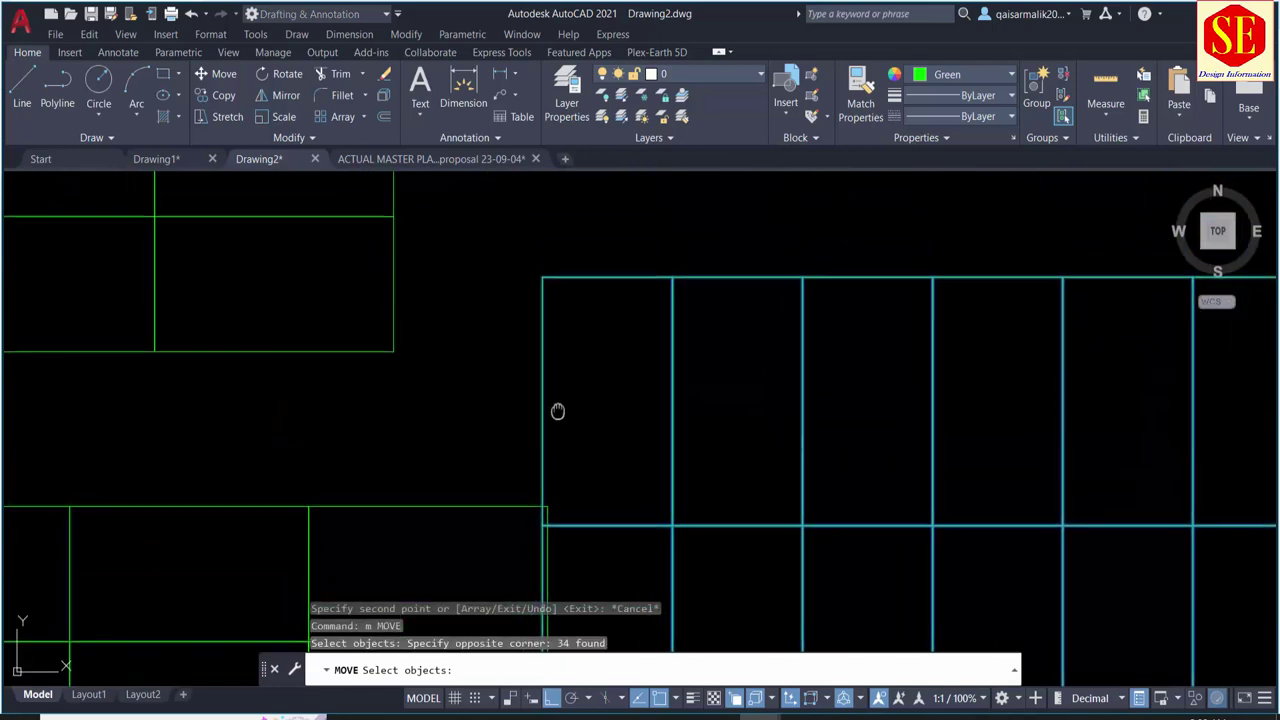
key(Return)
scroll(531, 415, up, 5)
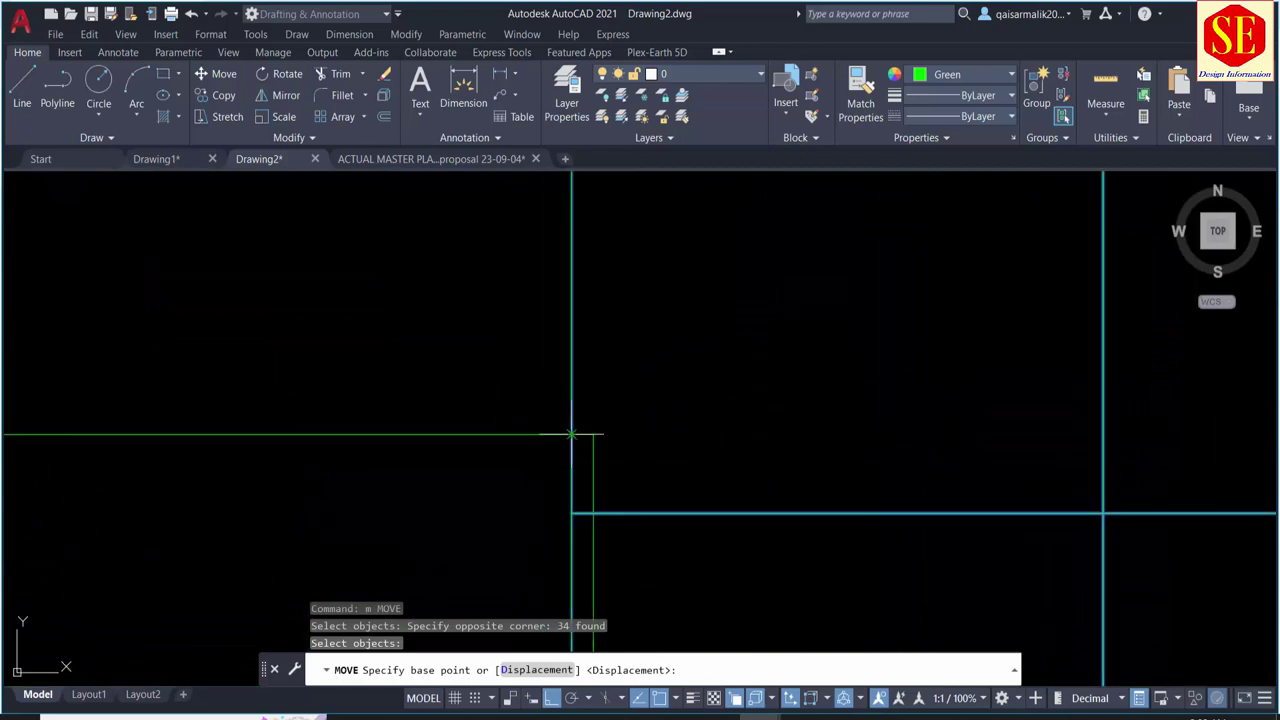
click(571, 434)
click(594, 434)
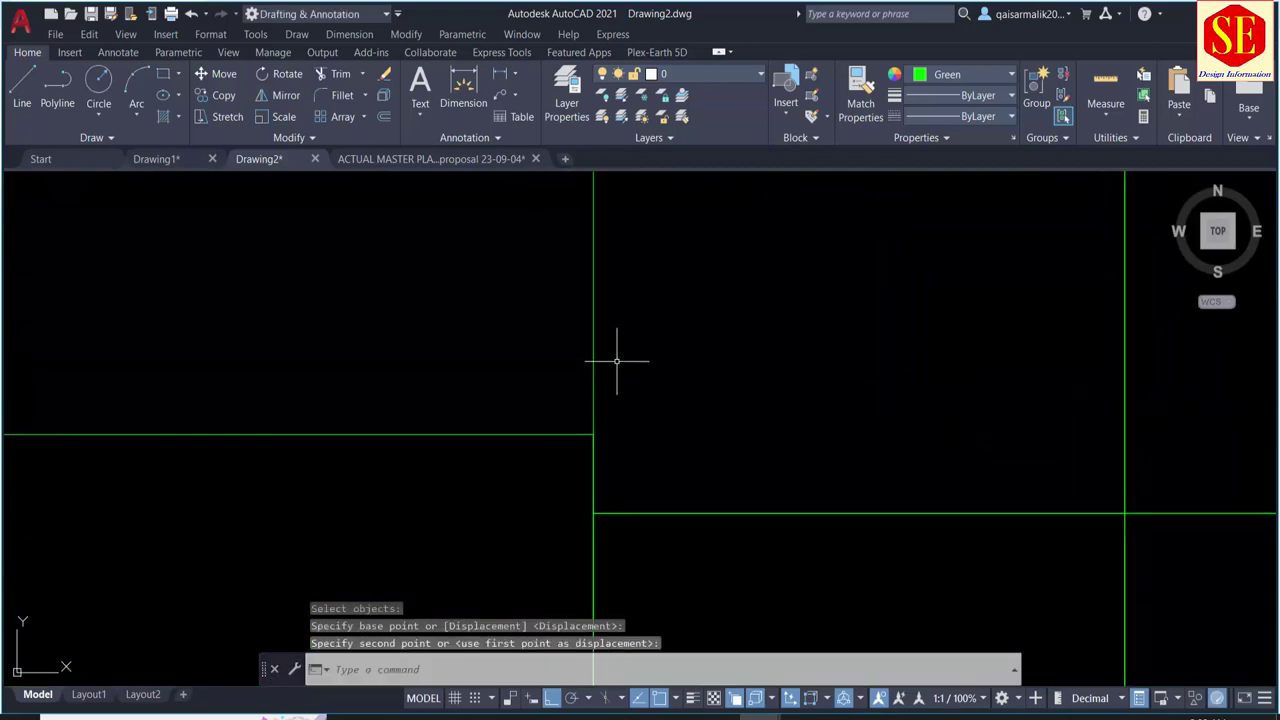
scroll(616, 361, down, 5)
scroll(620, 440, down, 4)
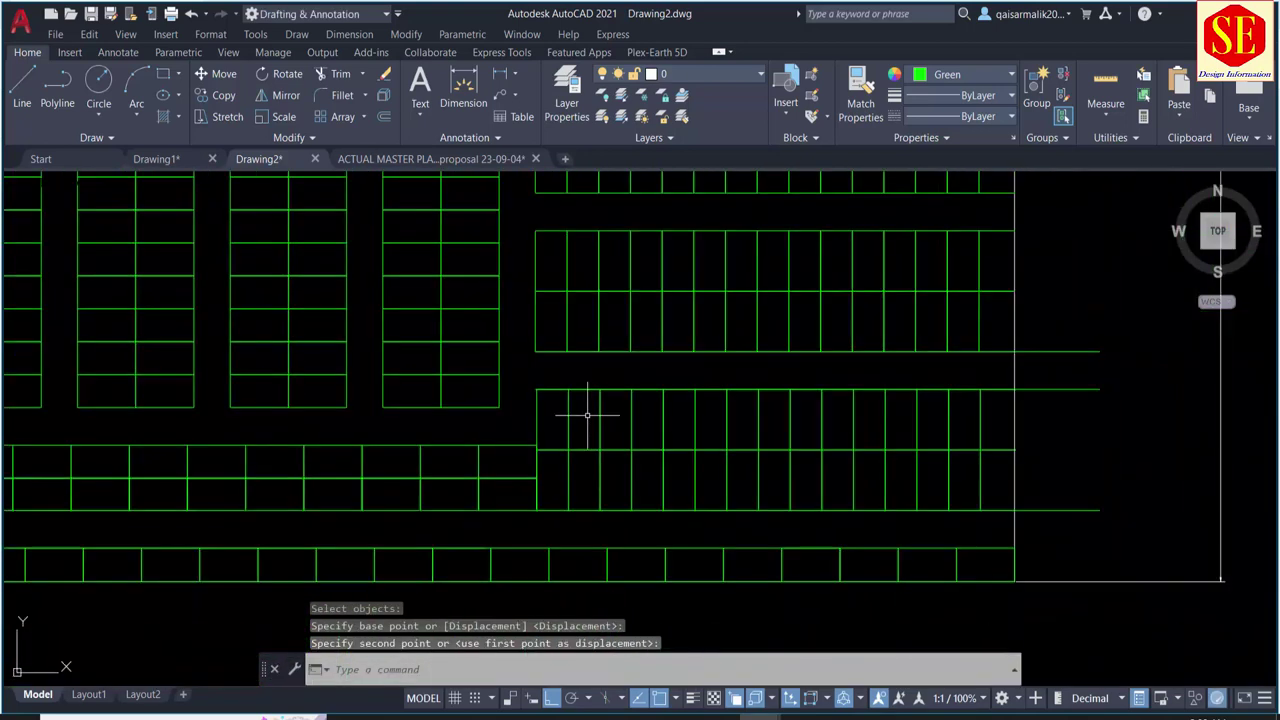
scroll(1020, 475, up, 2)
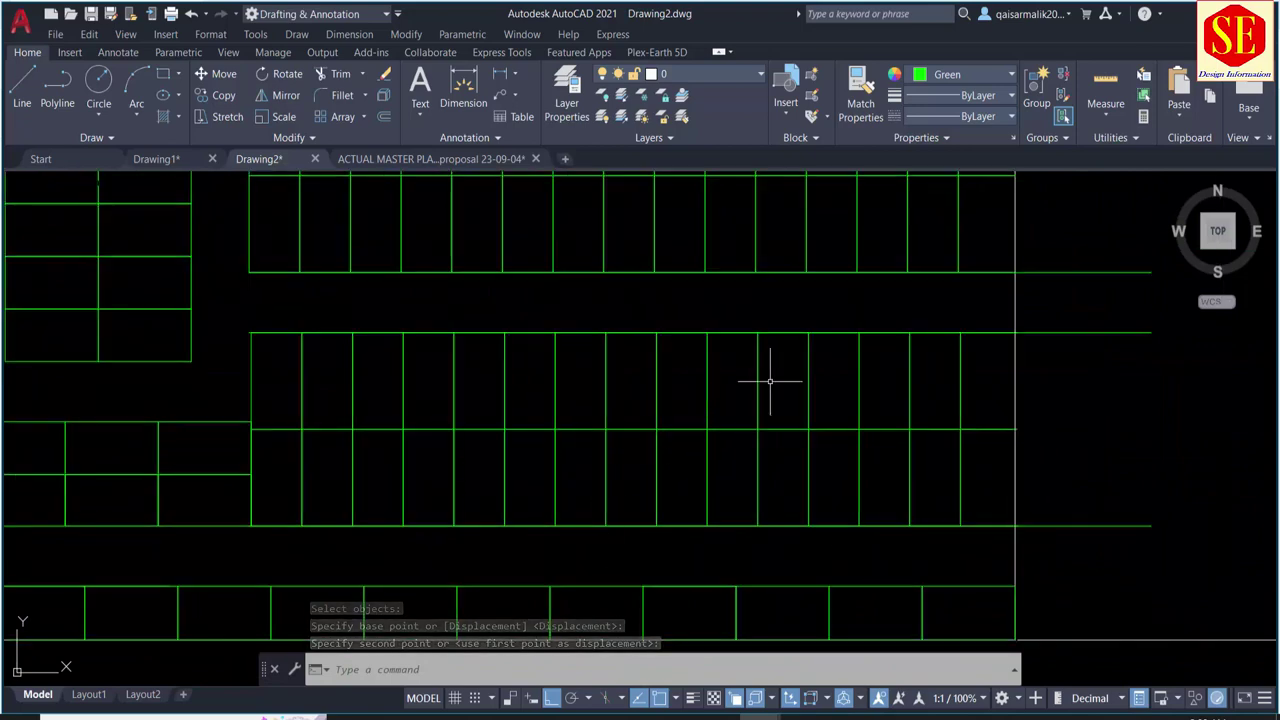
Step: Erase the first long leftover horizontal line past the plot rows
click(1129, 310)
click(1088, 391)
text(e)
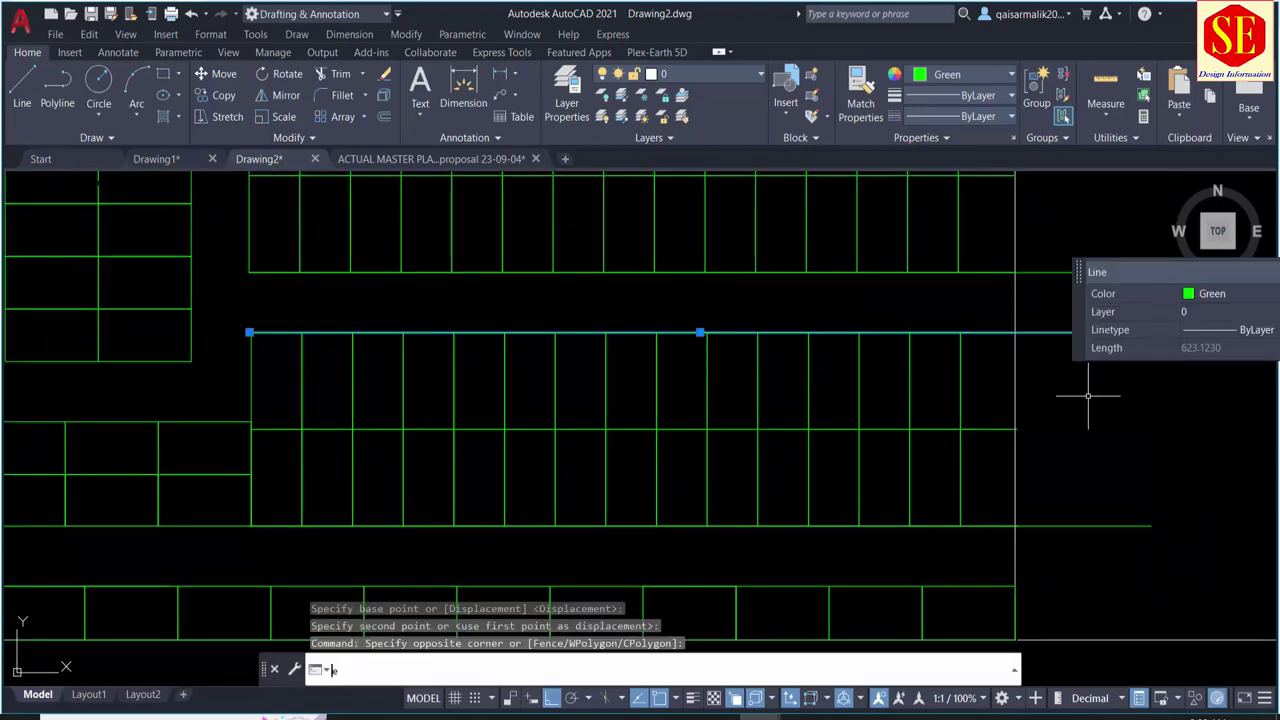
key(Return)
scroll(996, 338, up, 6)
scroll(1110, 325, up, 2)
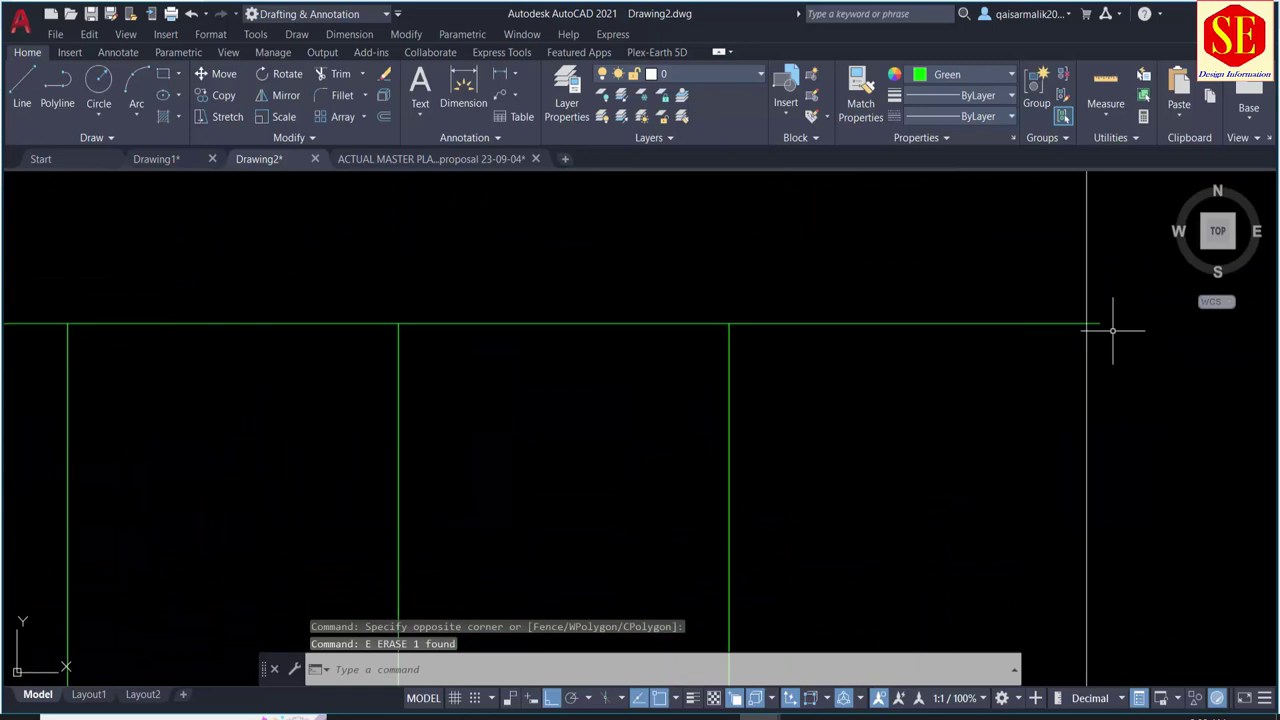
Step: Try trimming an overshooting segment where lines overlap, then cancel the TRIM command
text(tr)
key(Return)
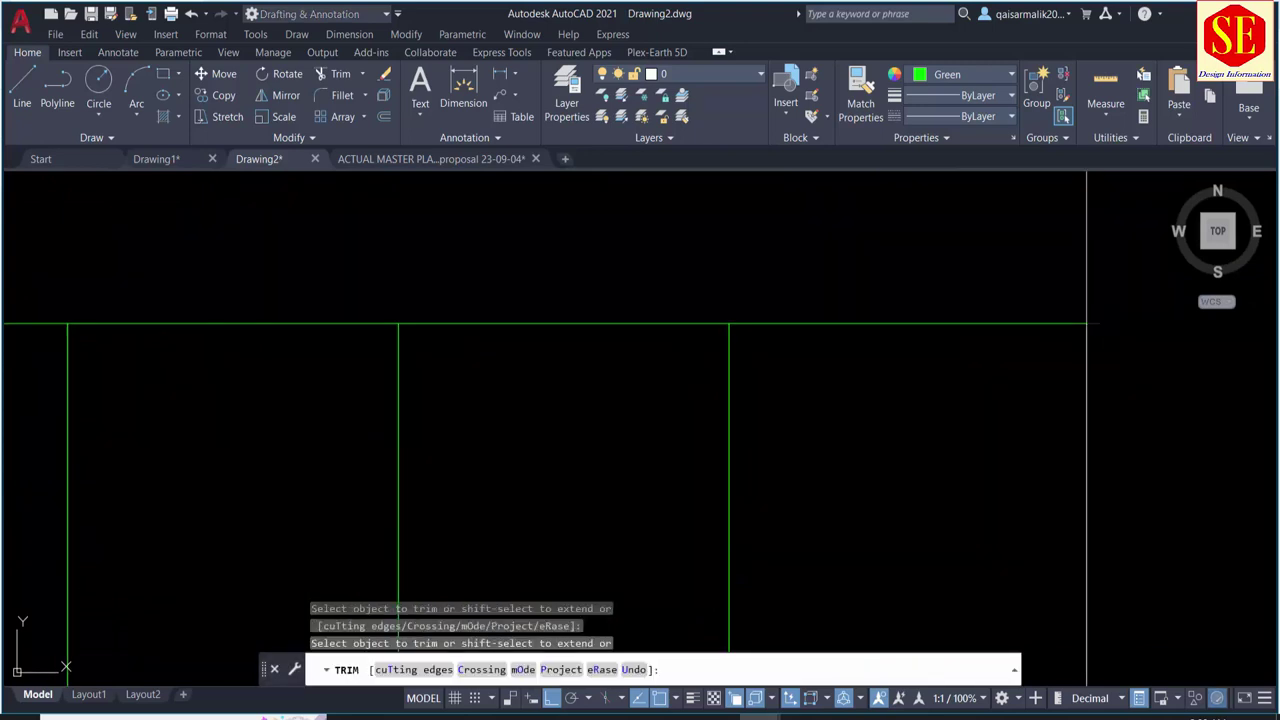
scroll(1095, 322, down, 4)
scroll(1138, 575, up, 4)
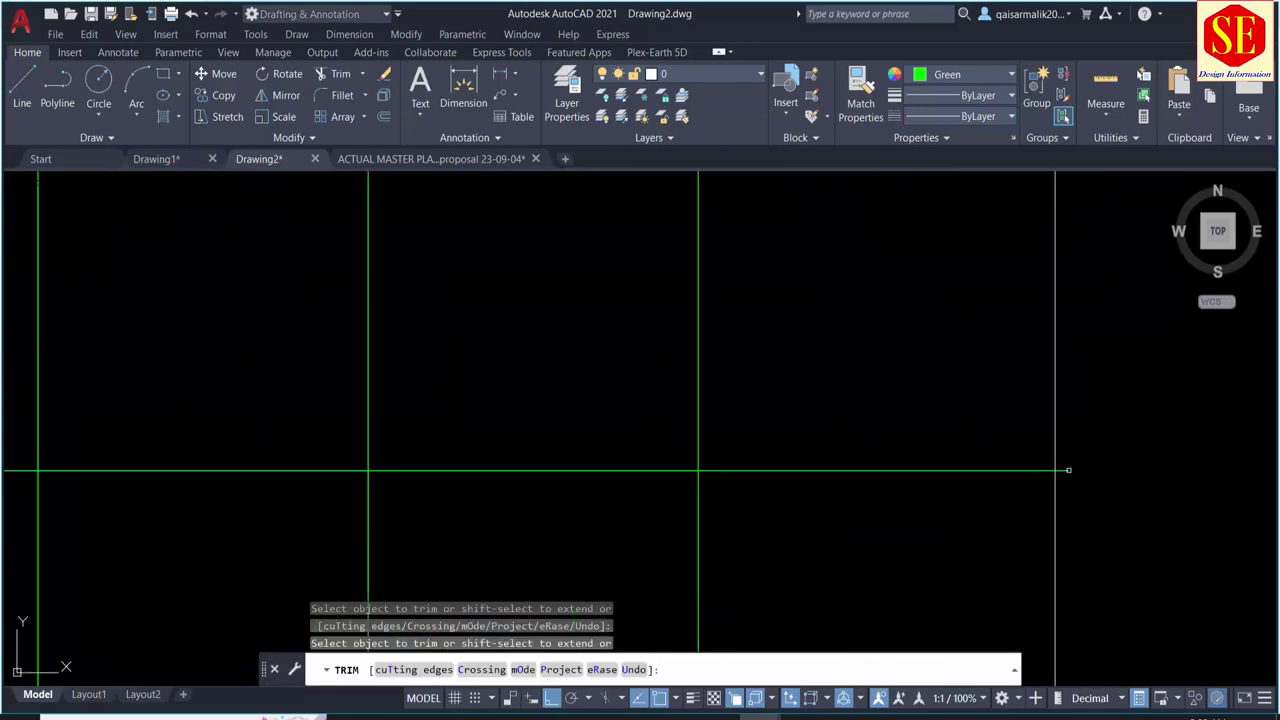
click(1071, 466)
click(1131, 550)
scroll(1083, 398, down, 3)
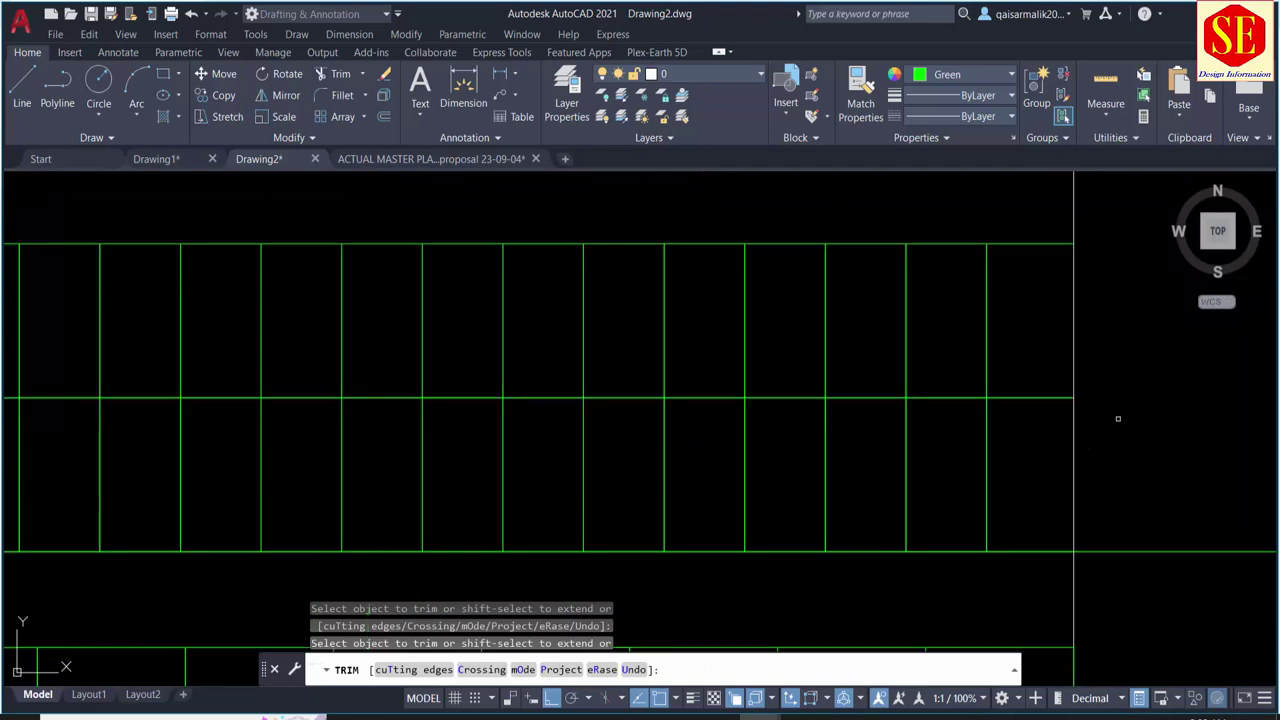
scroll(971, 537, down, 2)
key(Escape)
Step: Erase two more leftover horizontal lines with E
click(966, 340)
text(e)
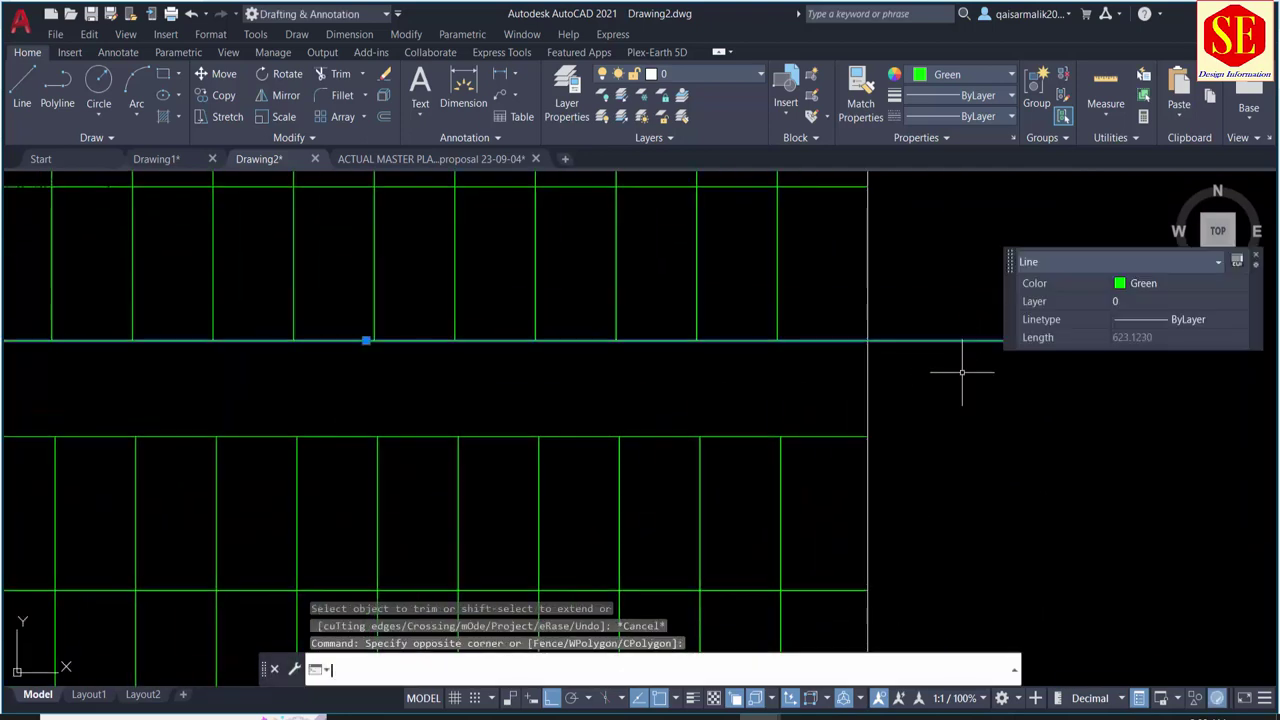
key(Return)
scroll(966, 368, down, 2)
scroll(971, 371, down, 2)
scroll(985, 489, up, 2)
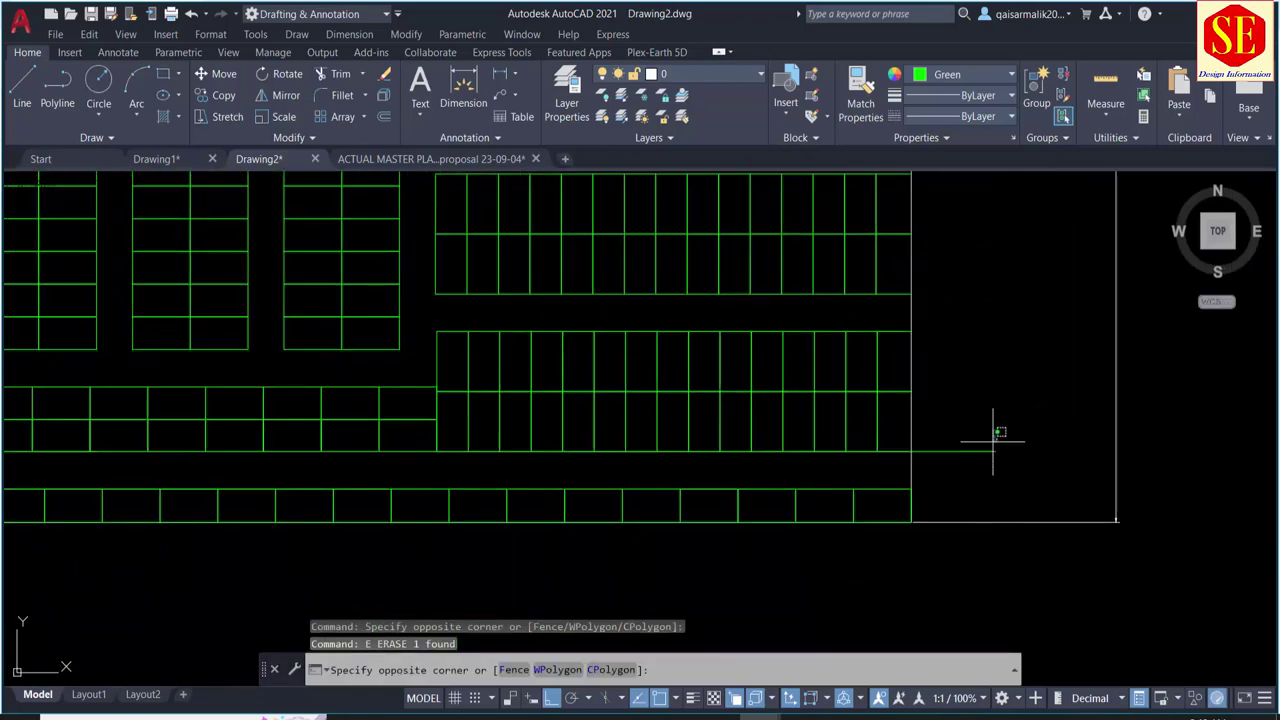
click(982, 450)
text(e)
key(Return)
Step: Erase the two extra horizontal lines and one last stray line lower down
middle_drag(957, 414, 957, 520)
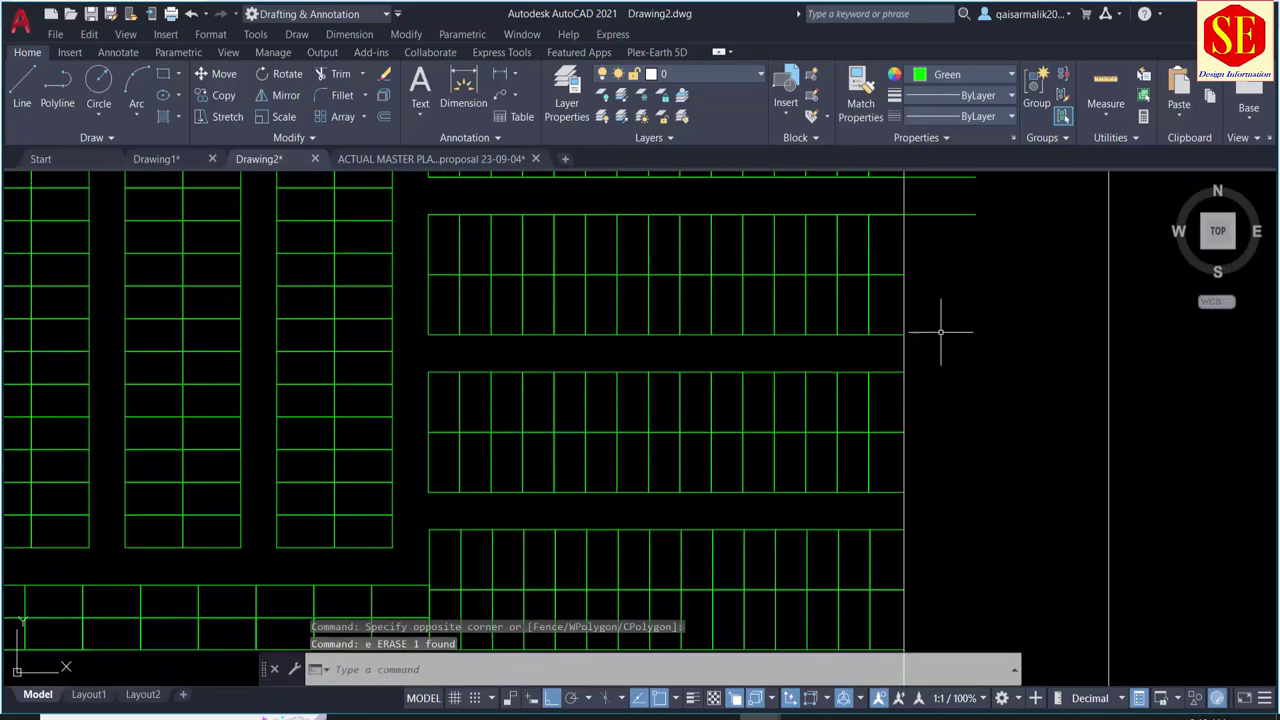
middle_drag(943, 337, 931, 355)
drag(980, 315, 950, 388)
text(e)
key(Return)
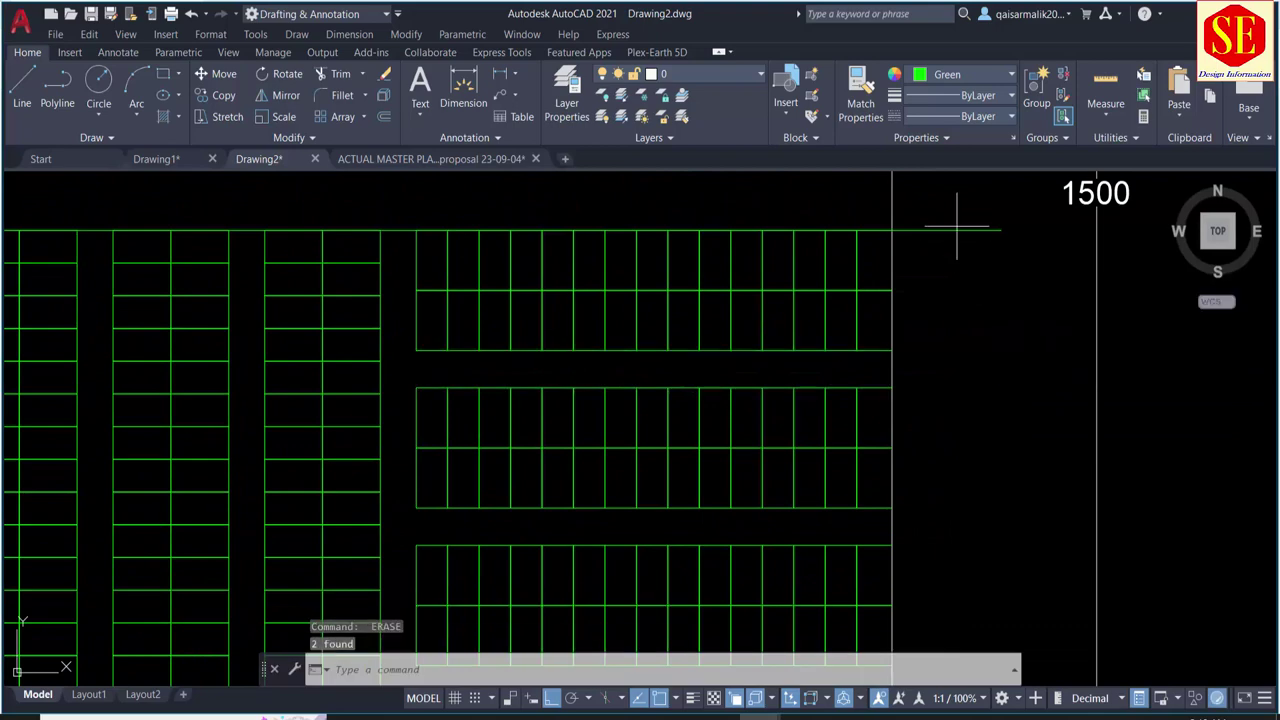
click(951, 231)
key(Return)
scroll(1006, 291, down, 2)
scroll(877, 509, up, 1)
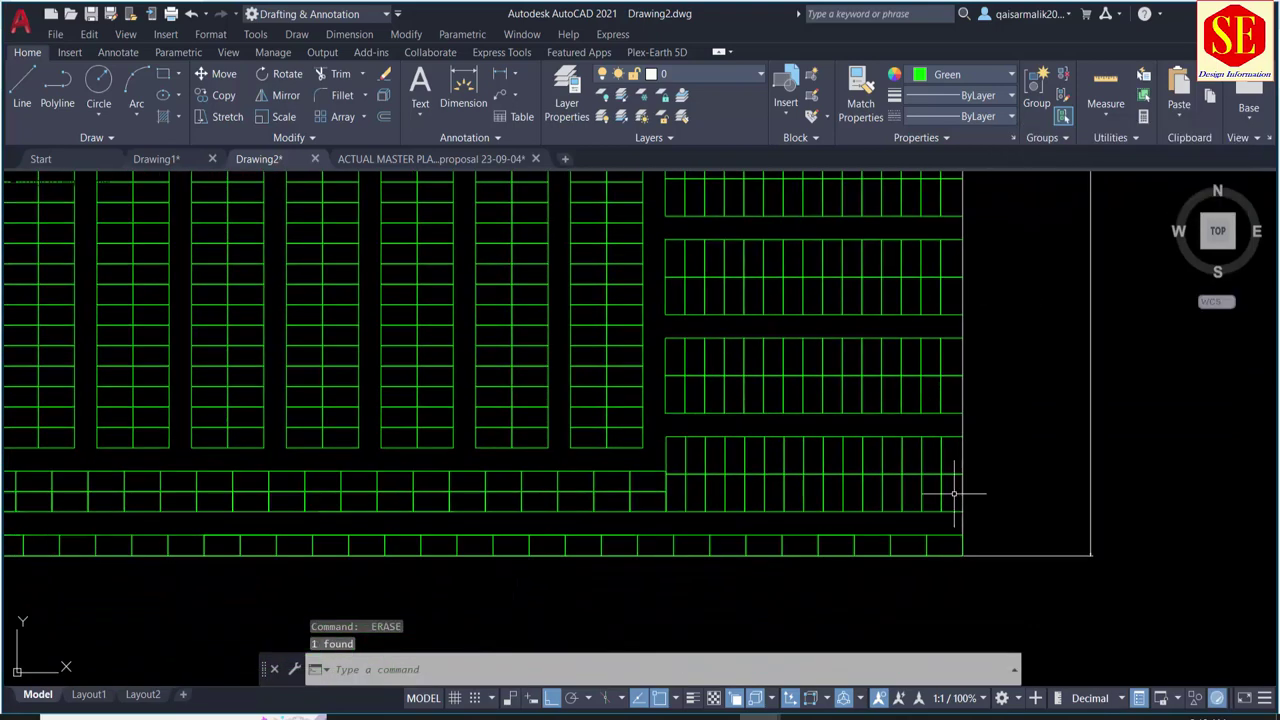
scroll(823, 527, up, 1)
Step: Survey the left-side bays and red top plots; start a LINE but cancel it
scroll(823, 527, up, 1)
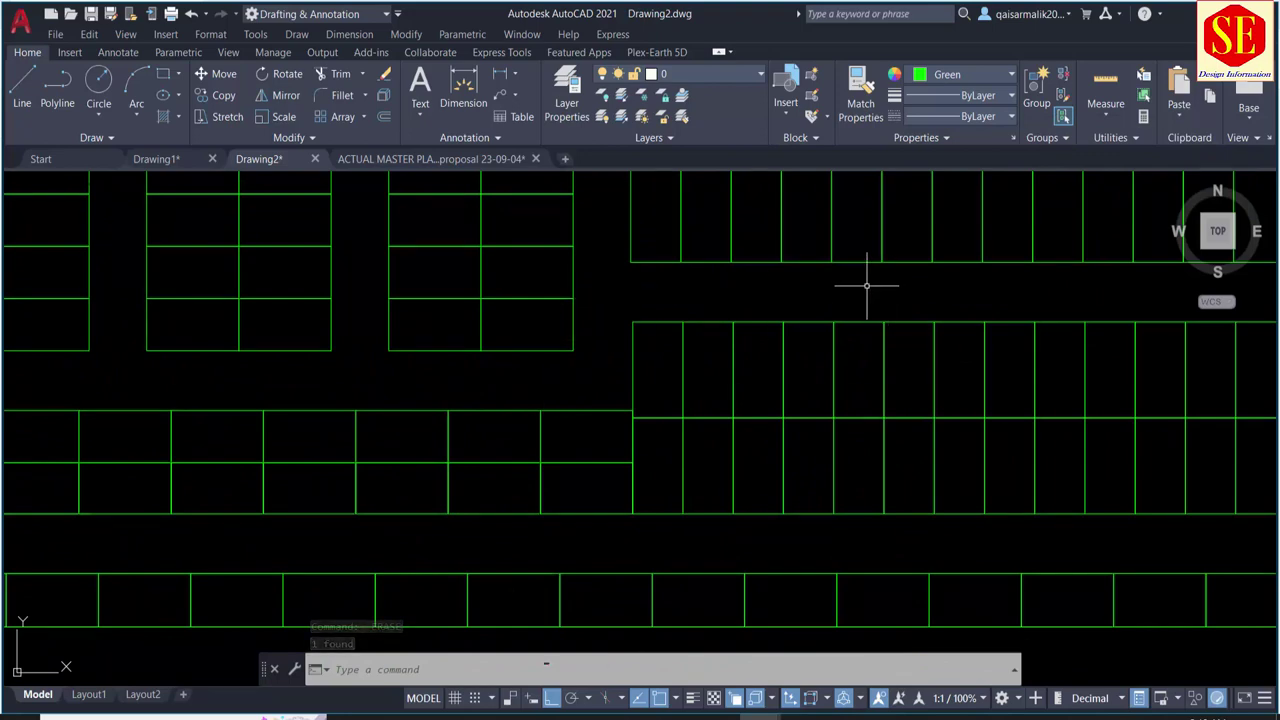
scroll(753, 374, down, 1)
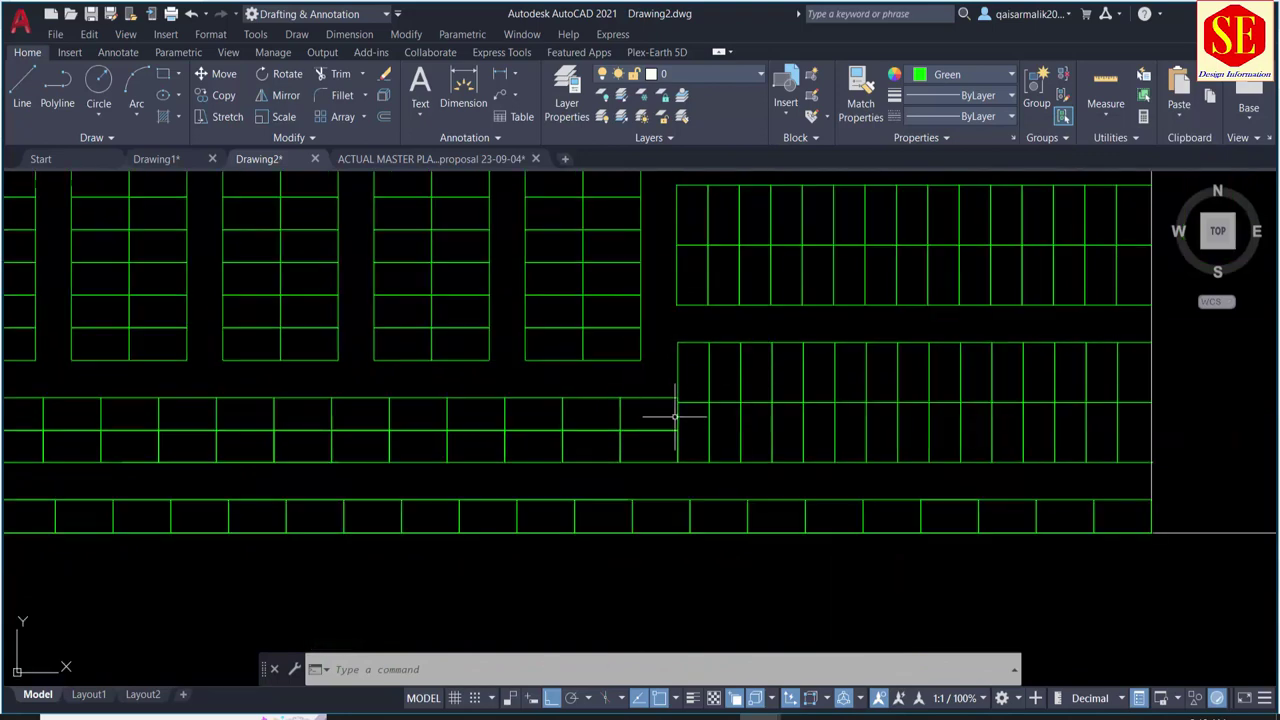
scroll(660, 377, up, 2)
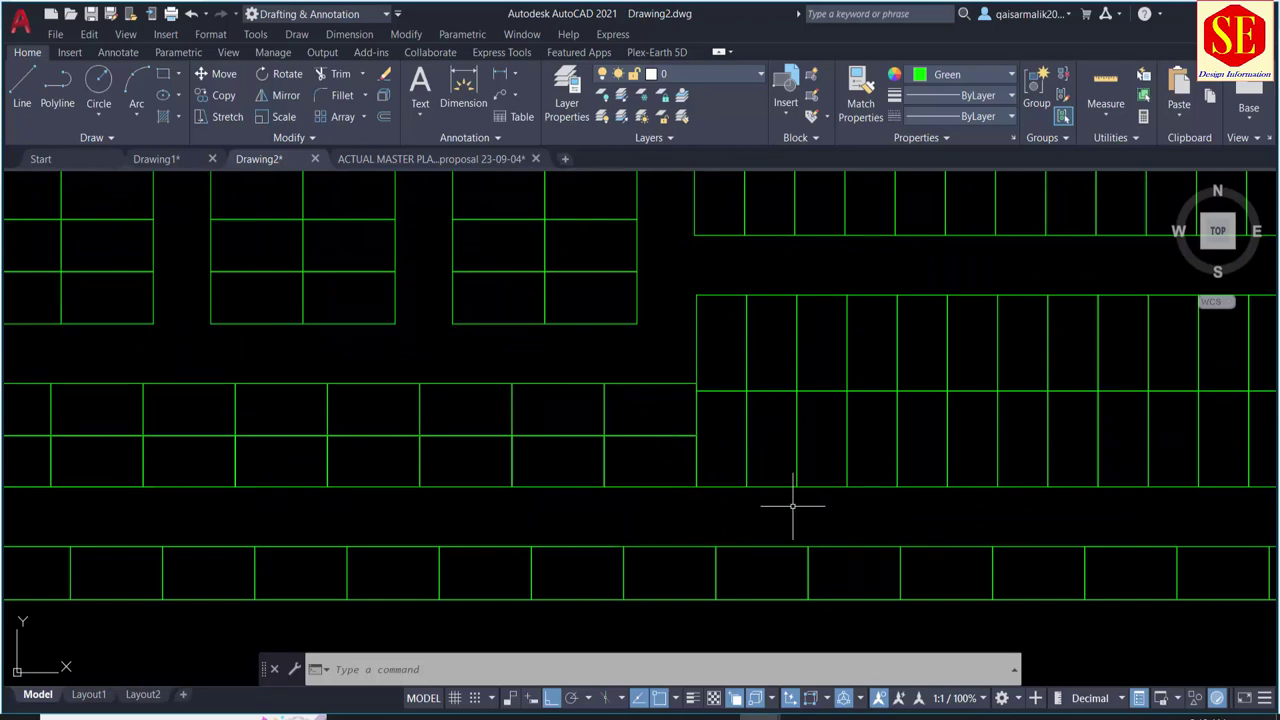
scroll(590, 419, down, 3)
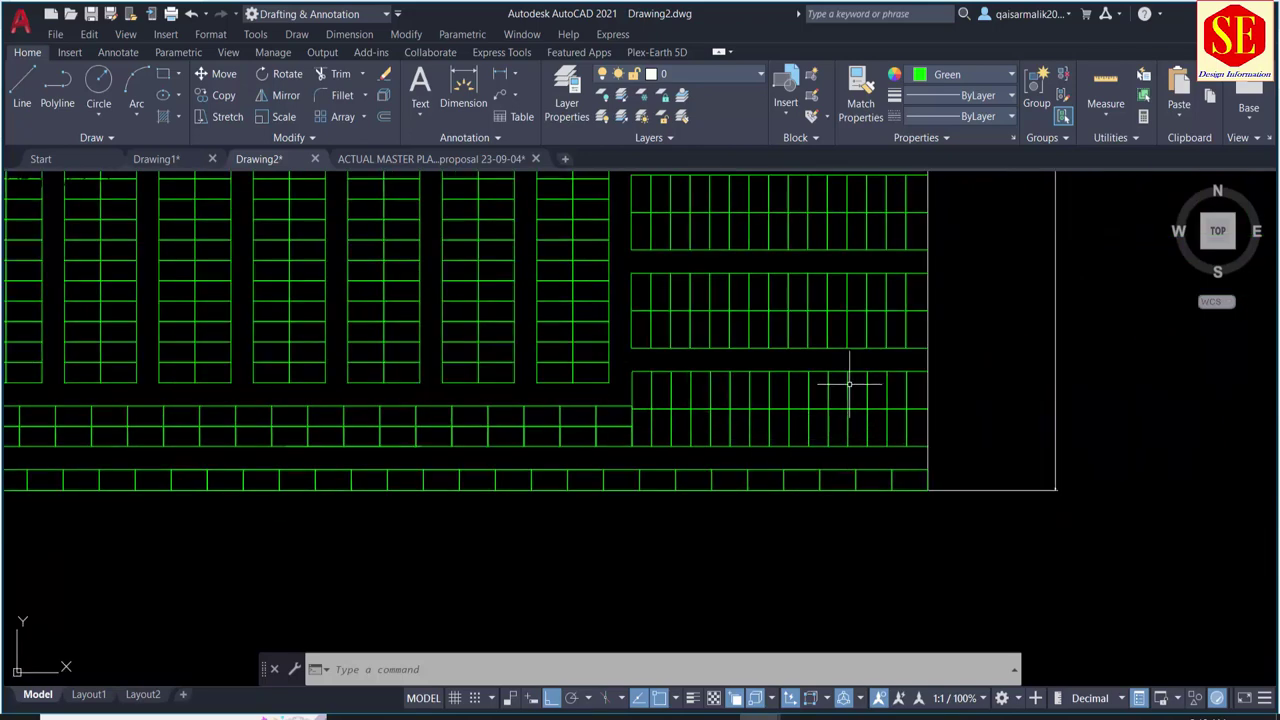
middle_drag(507, 452, 906, 474)
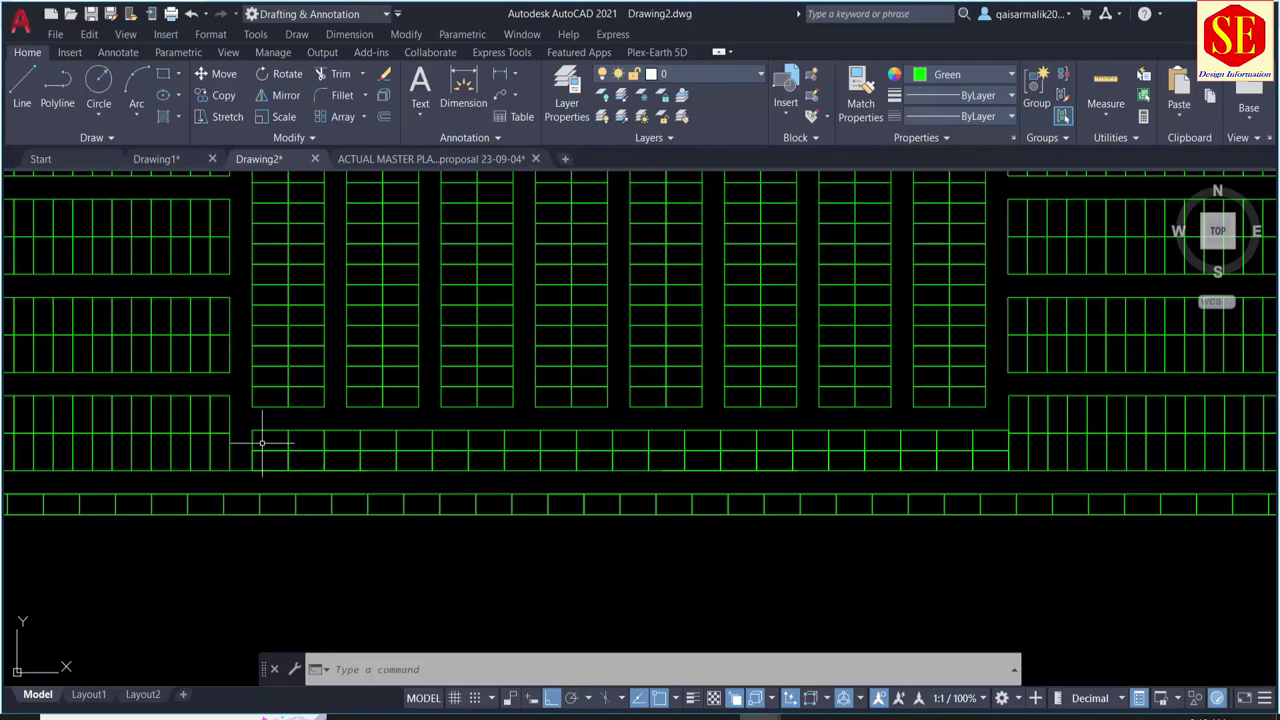
middle_drag(800, 411, 600, 571)
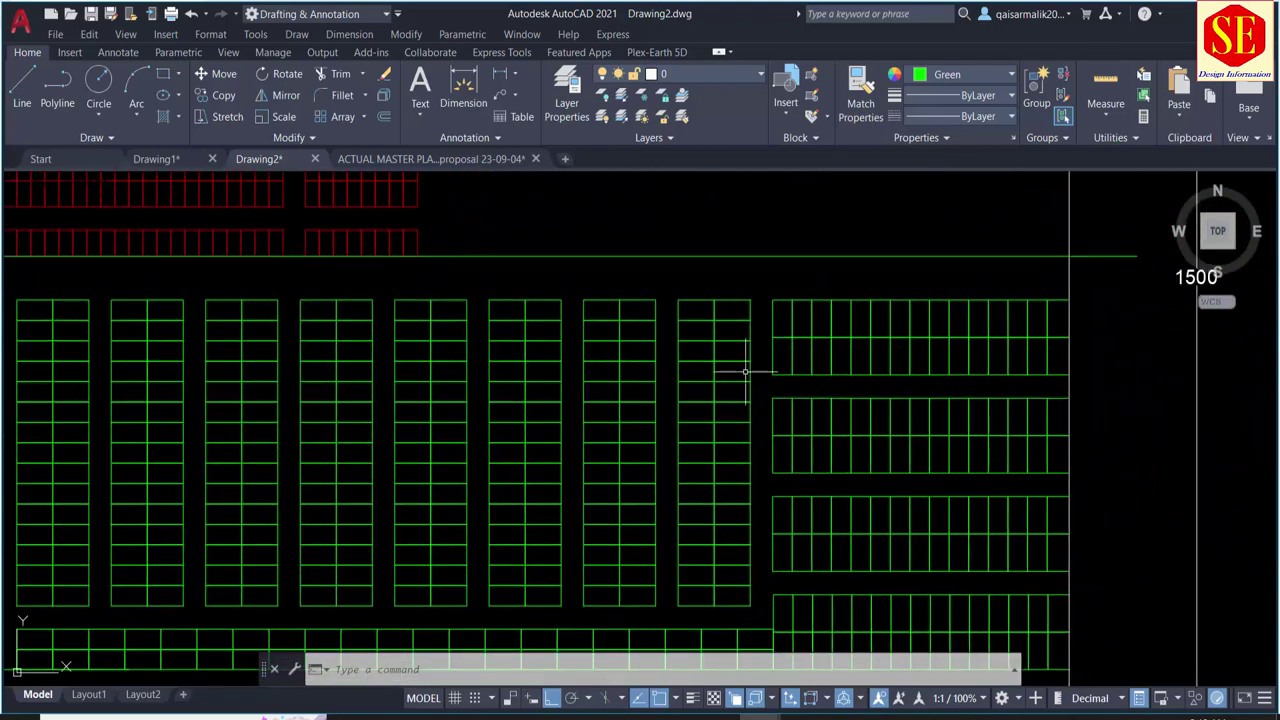
scroll(745, 371, down, 2)
middle_drag(130, 425, 356, 426)
scroll(301, 378, up, 2)
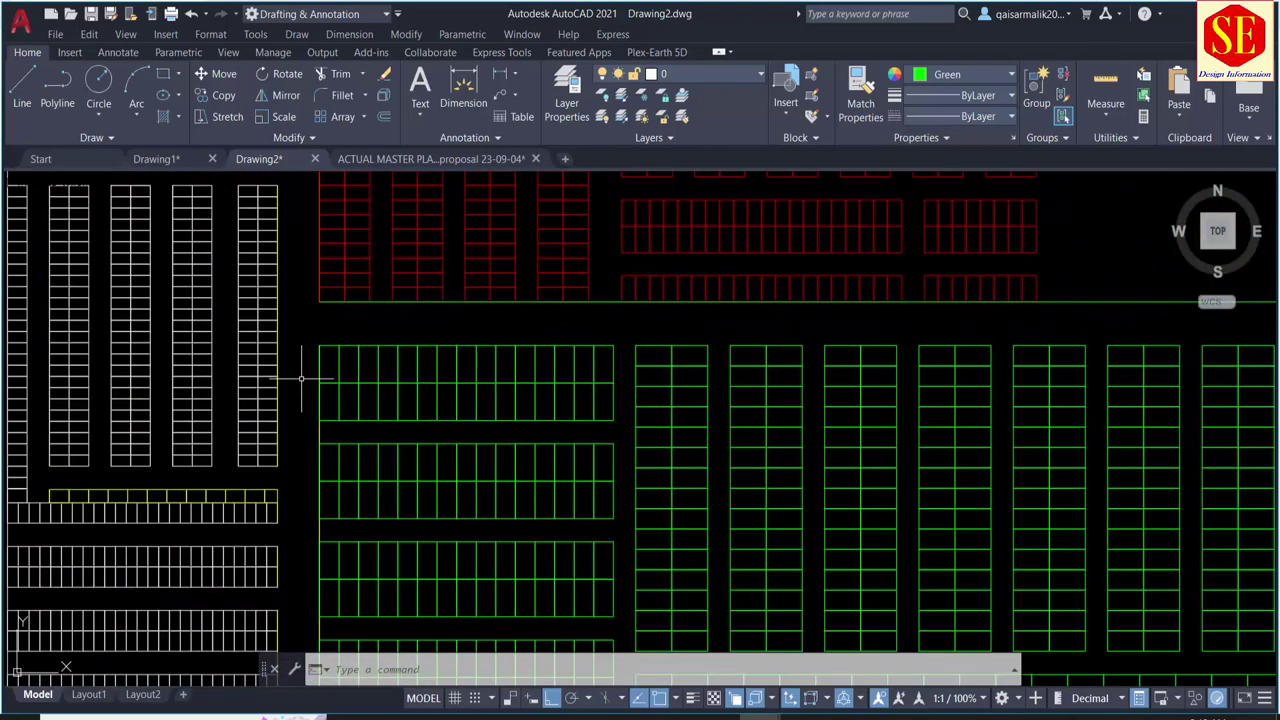
text(l)
key(Return)
key(Escape)
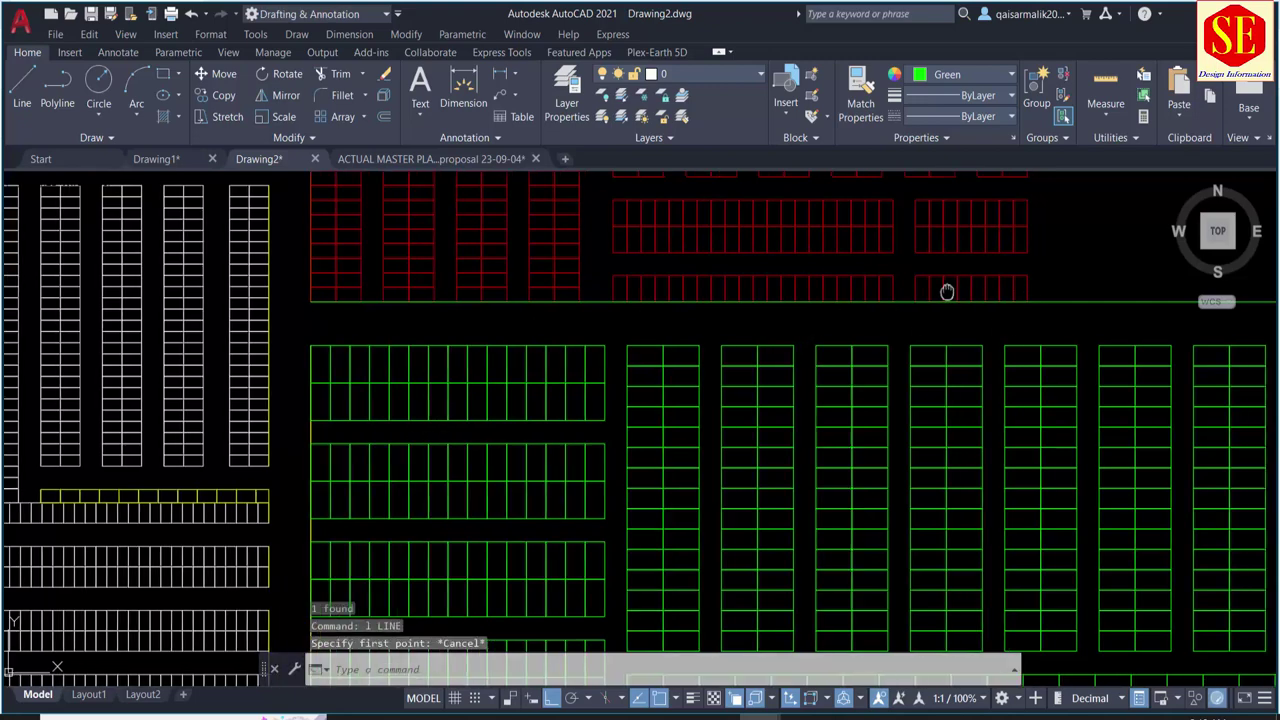
Step: Offset the green top boundary line 75 units downward
middle_drag(1107, 300, 793, 314)
text(o)
key(Return)
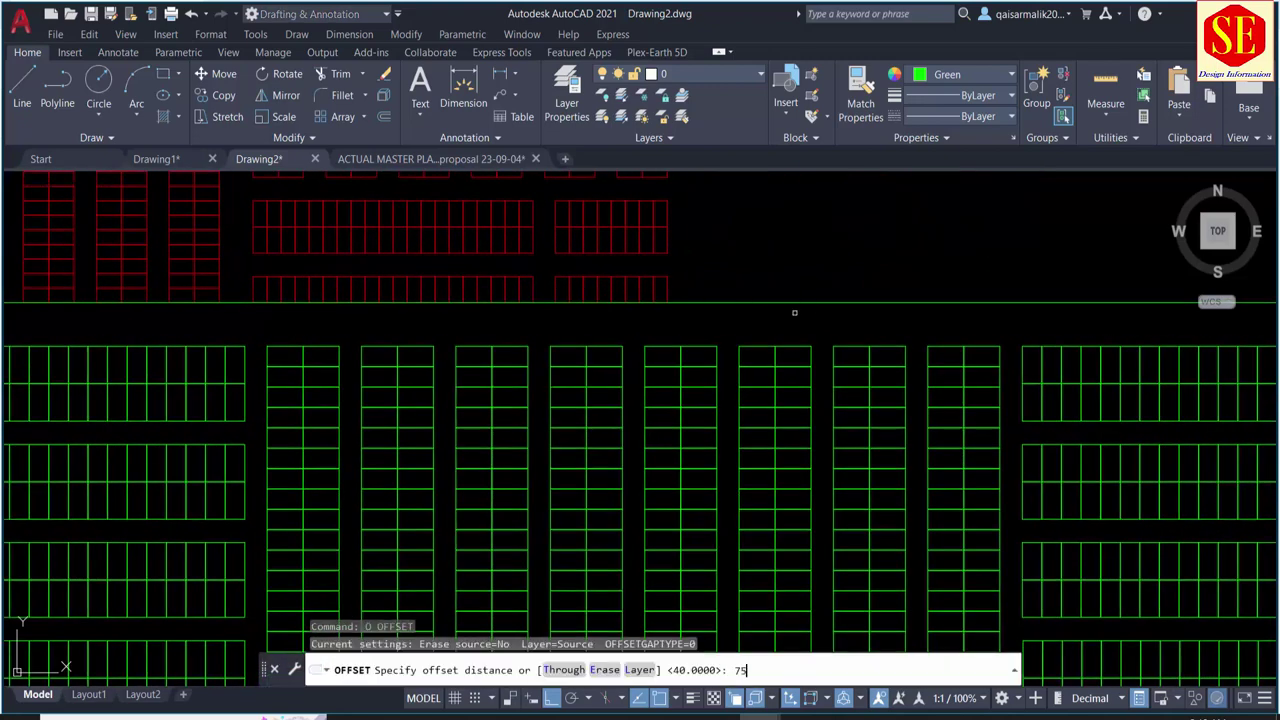
key(Return)
click(725, 304)
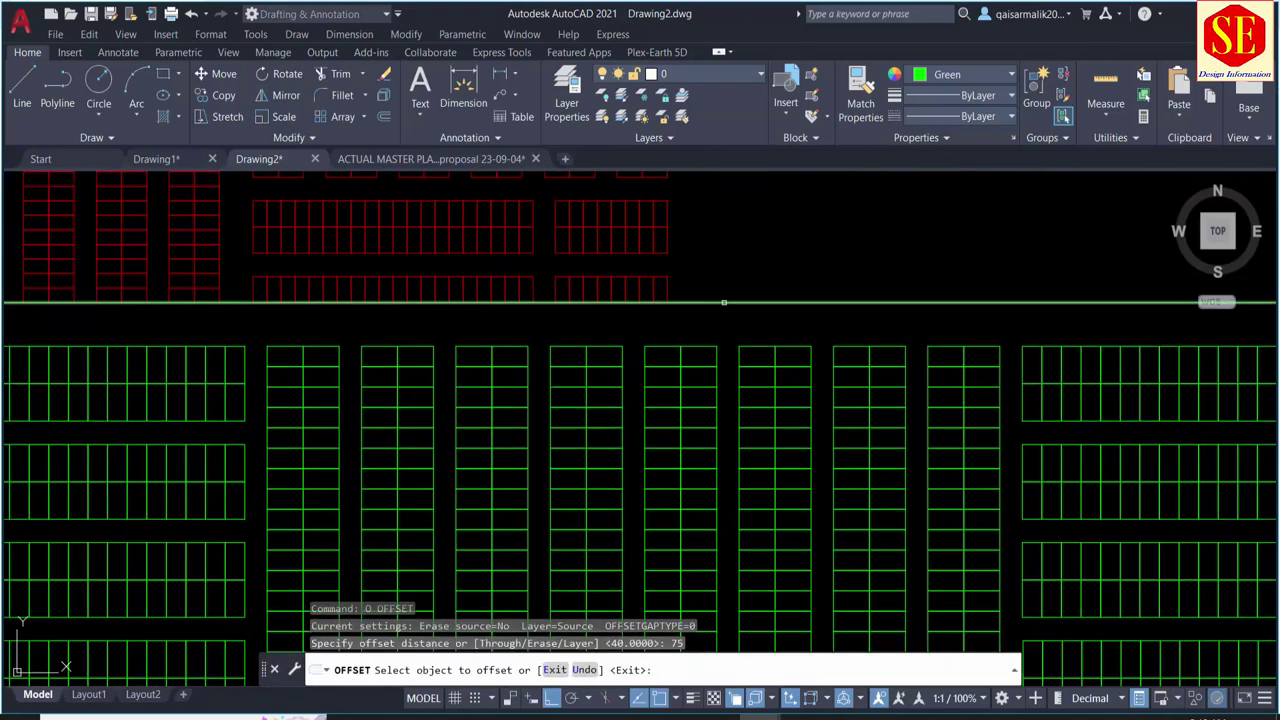
click(714, 326)
key(Escape)
Step: Pan out across the layout to view the 3000.000-wide site
scroll(476, 342, down, 2)
middle_drag(241, 368, 605, 489)
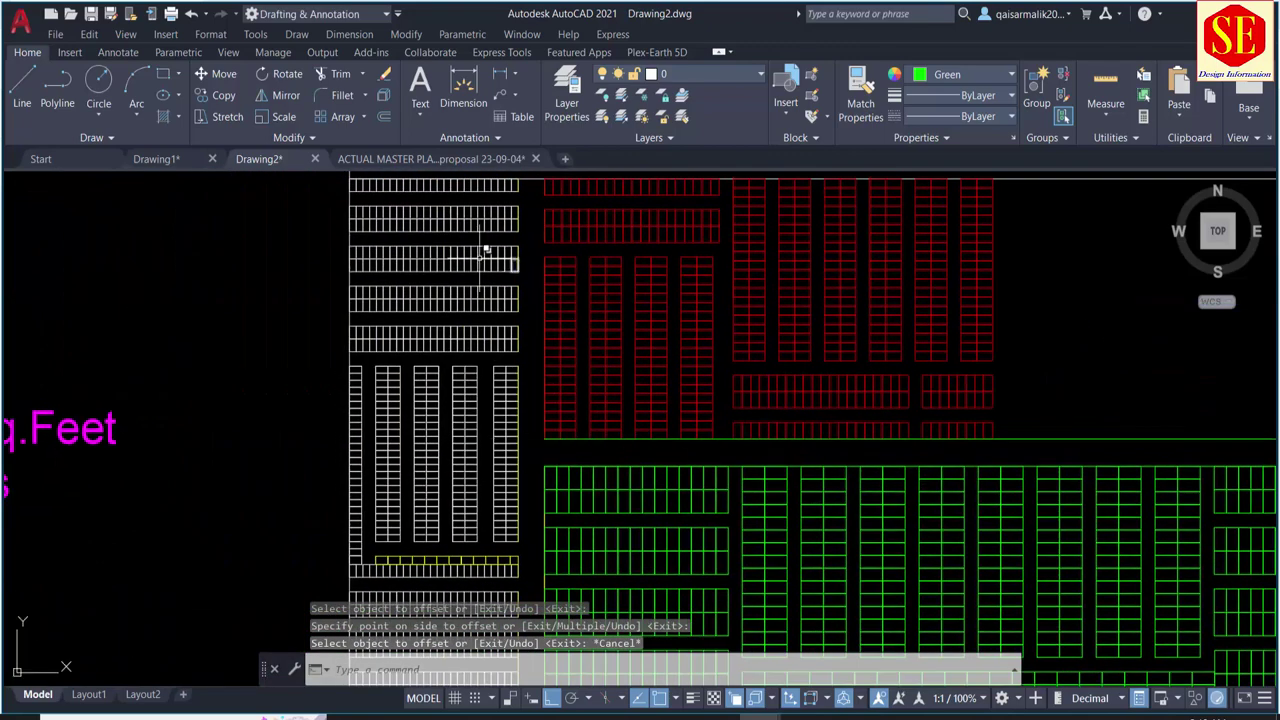
middle_drag(760, 314, 383, 343)
middle_drag(454, 247, 446, 271)
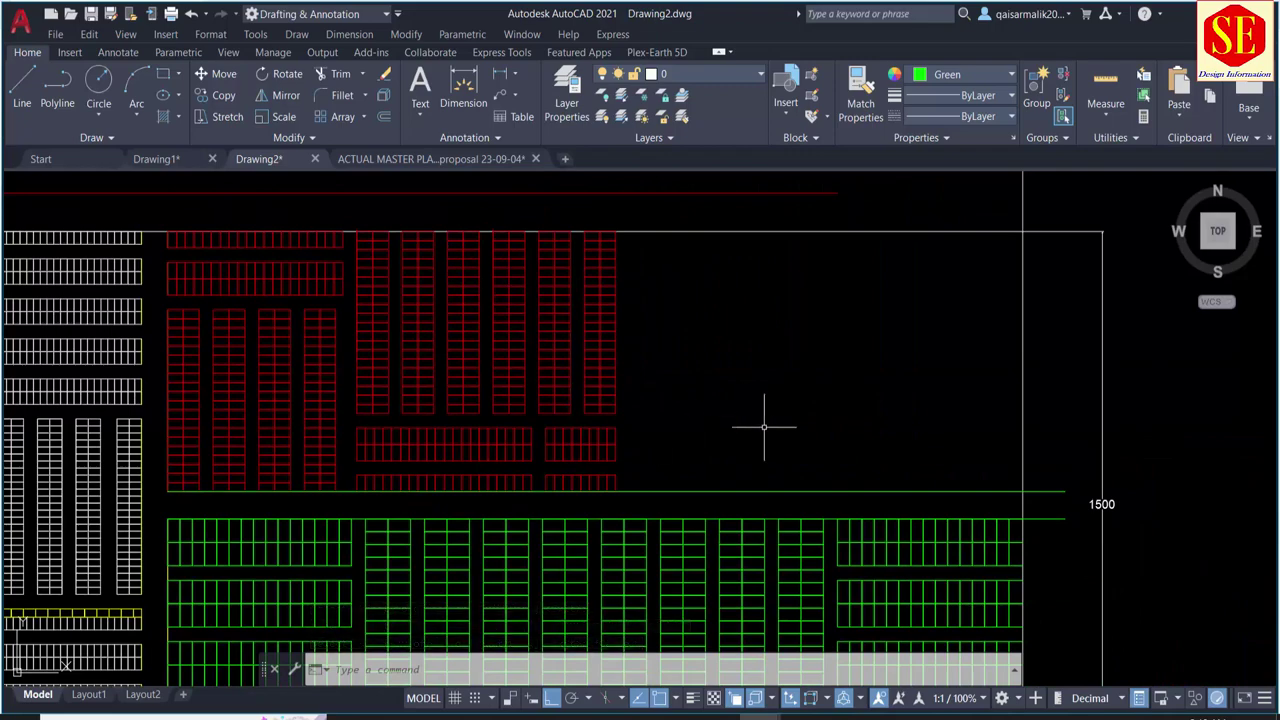
mouse_move(846, 451)
middle_down()
mouse_move(806, 329)
mouse_move(729, 346)
mouse_move(732, 323)
middle_up()
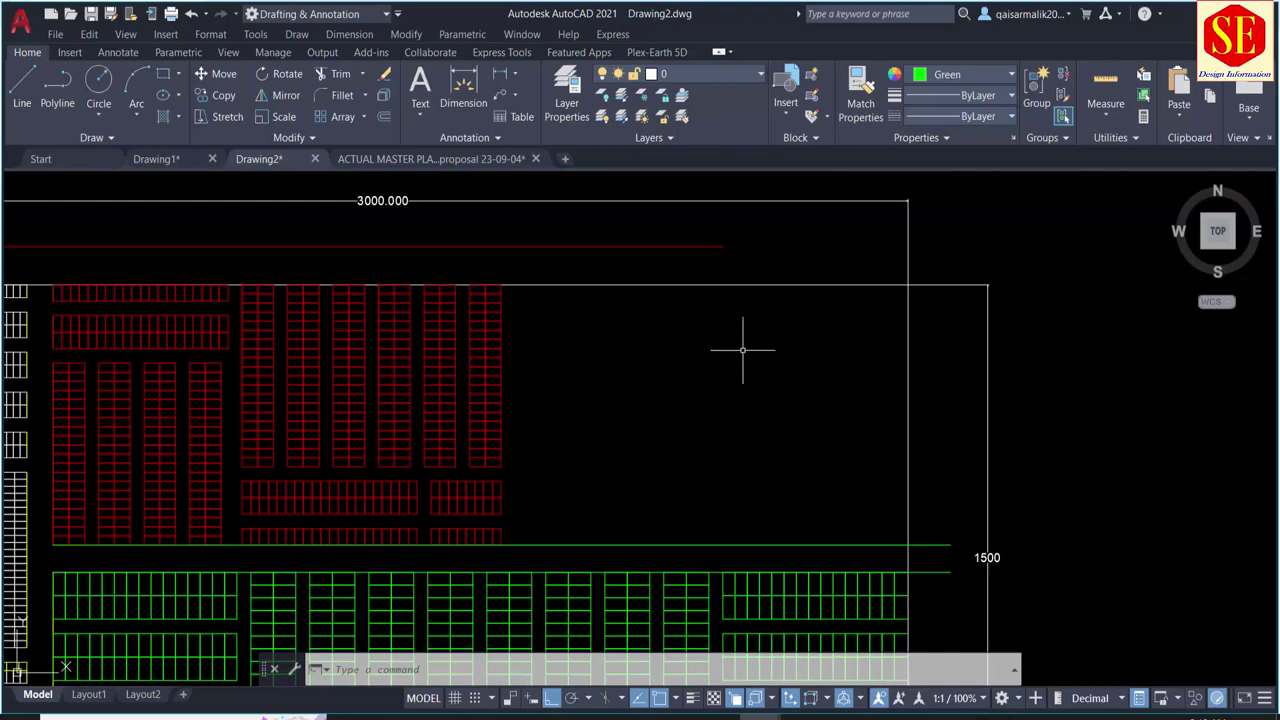
scroll(728, 348, down, 2)
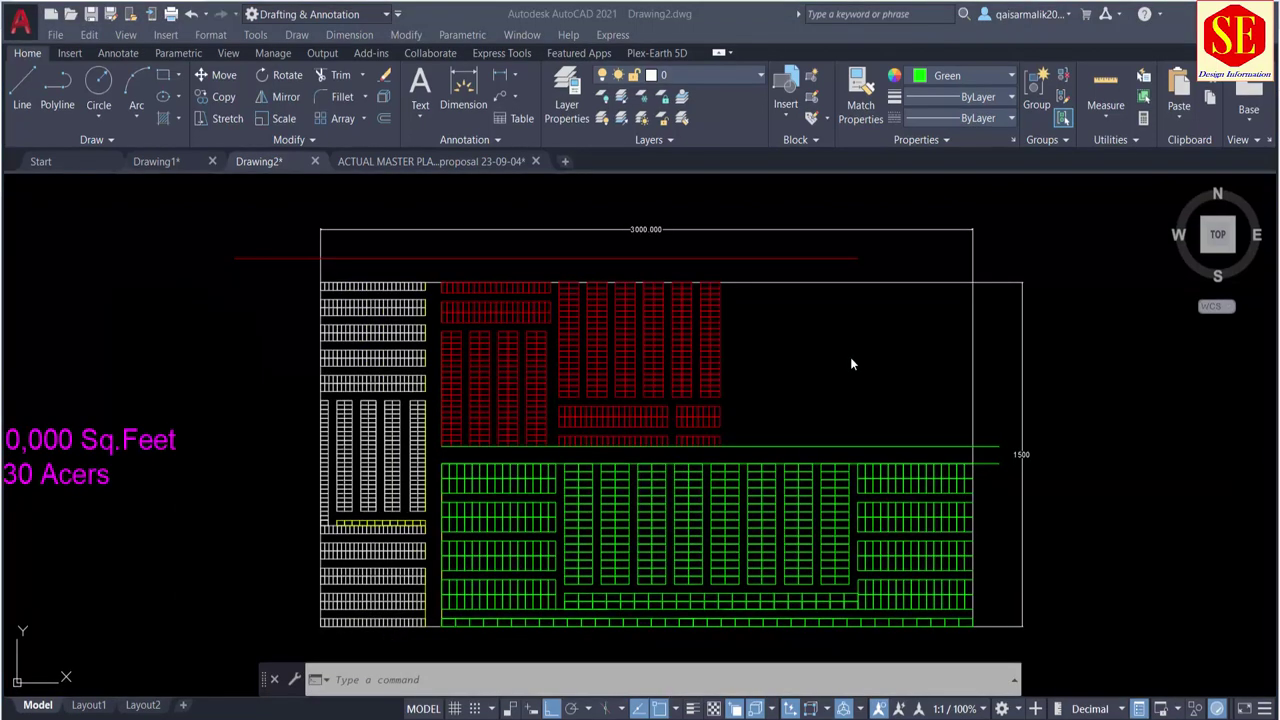
Step: Pan past the plot-size legend to the small green sample rectangles
scroll(824, 377, down, 2)
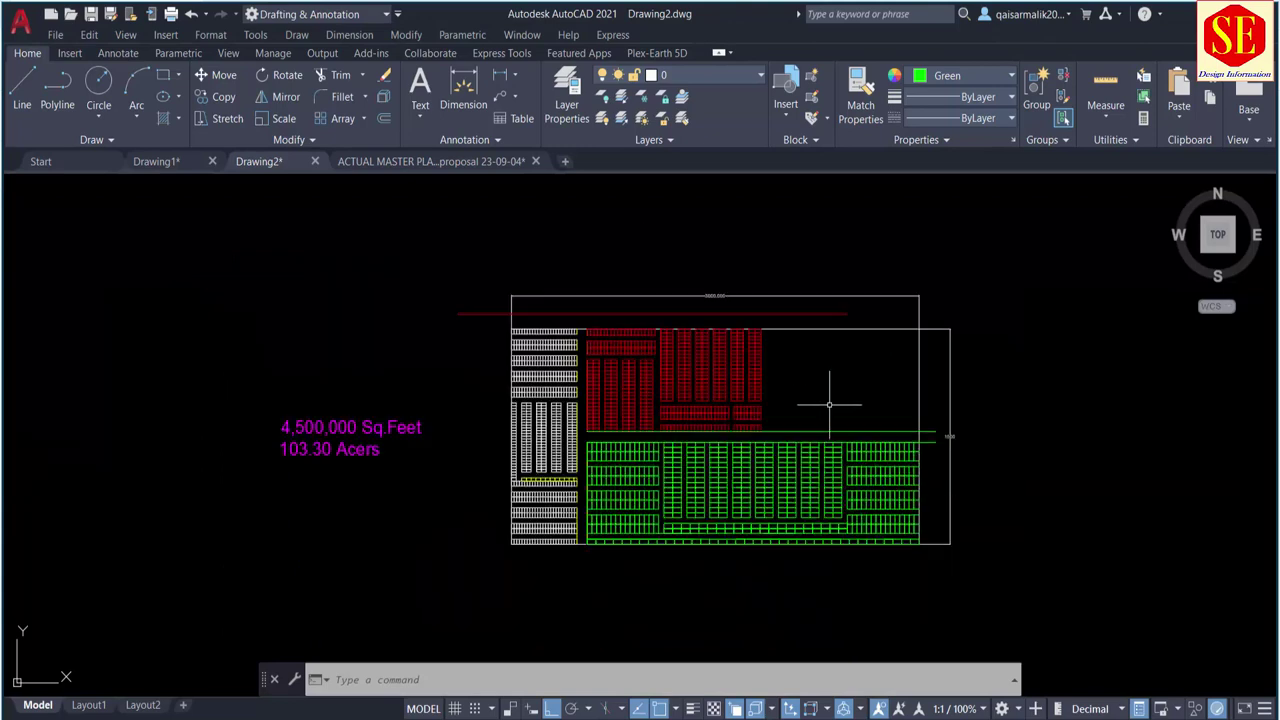
scroll(829, 400, down, 2)
middle_drag(680, 271, 557, 371)
scroll(602, 371, up, 2)
scroll(698, 370, up, 2)
middle_drag(698, 370, 609, 417)
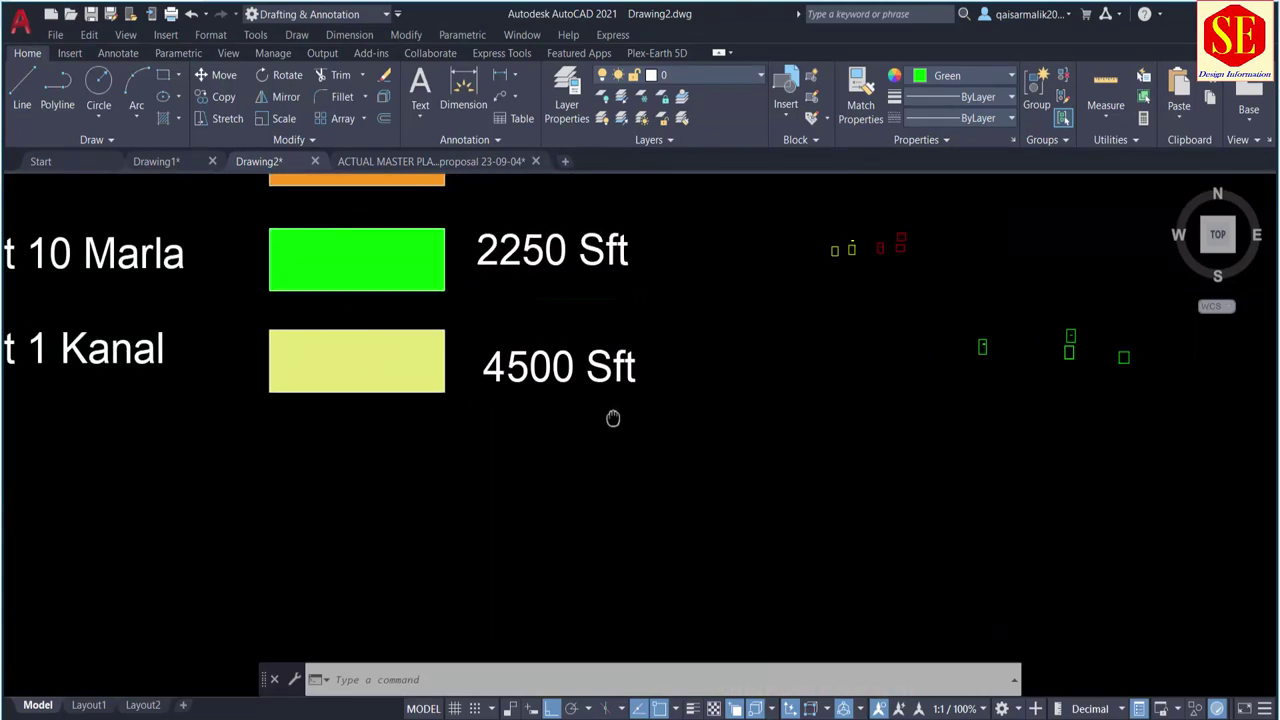
scroll(540, 405, up, 2)
middle_drag(726, 420, 680, 420)
middle_drag(1015, 397, 615, 364)
scroll(615, 364, down, 2)
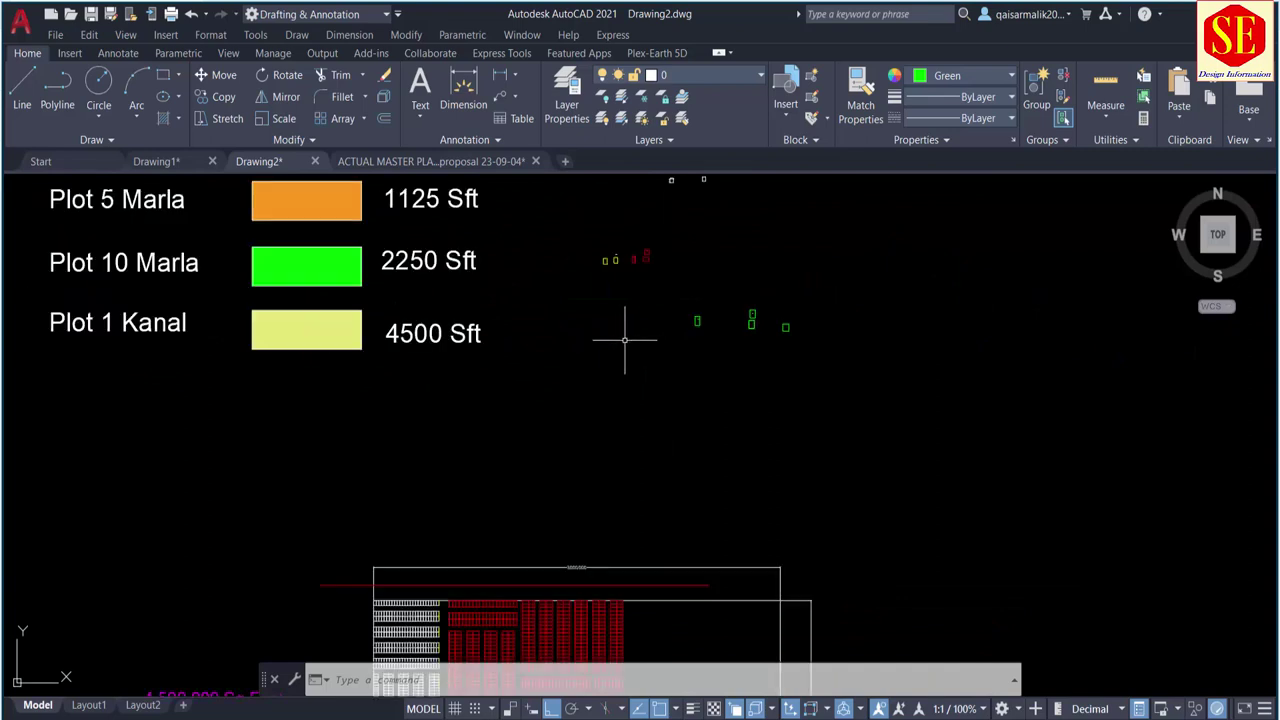
middle_drag(855, 385, 601, 381)
middle_drag(700, 330, 606, 331)
Step: Draw a closed 50 by 90 polyline rectangle
text(pl)
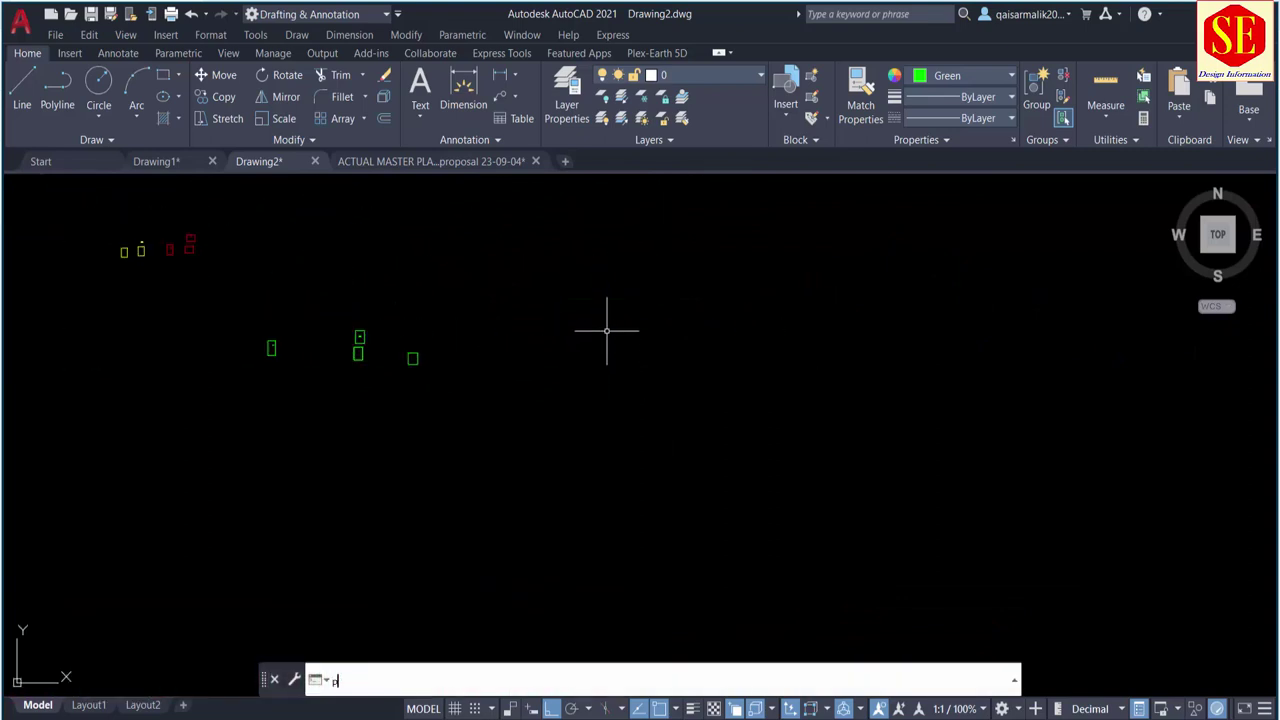
key(Return)
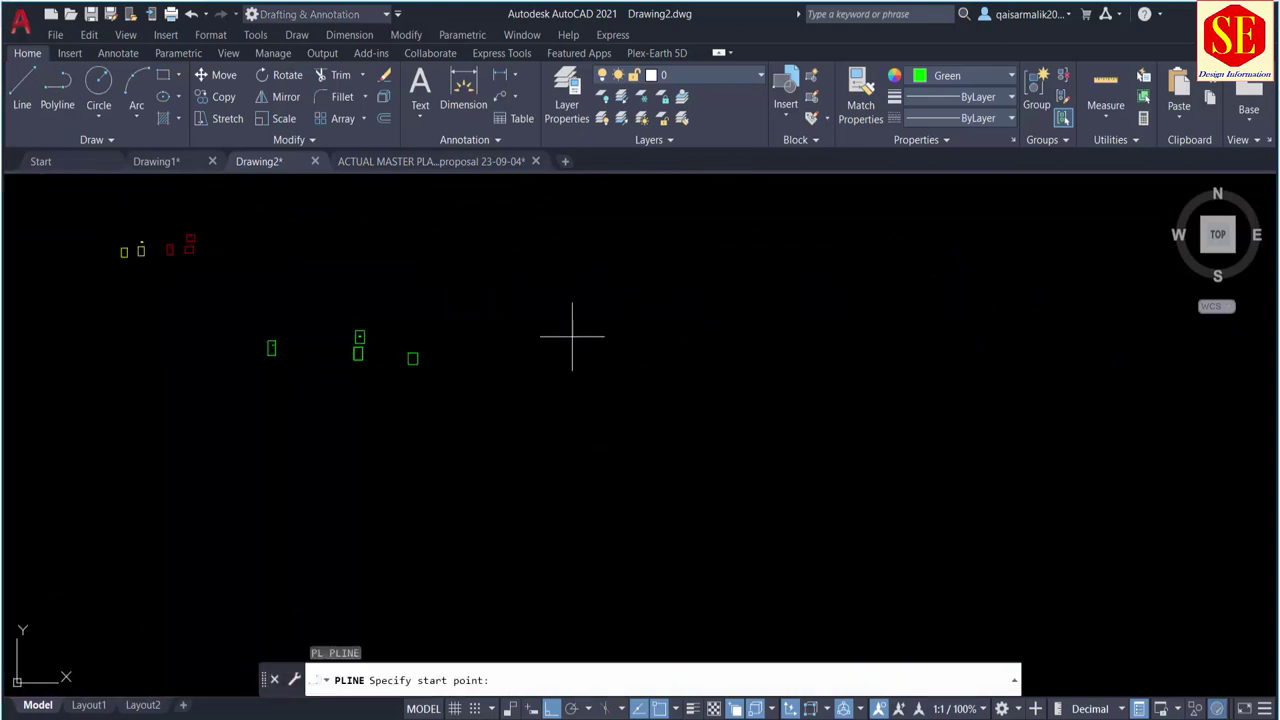
click(572, 336)
text(50)
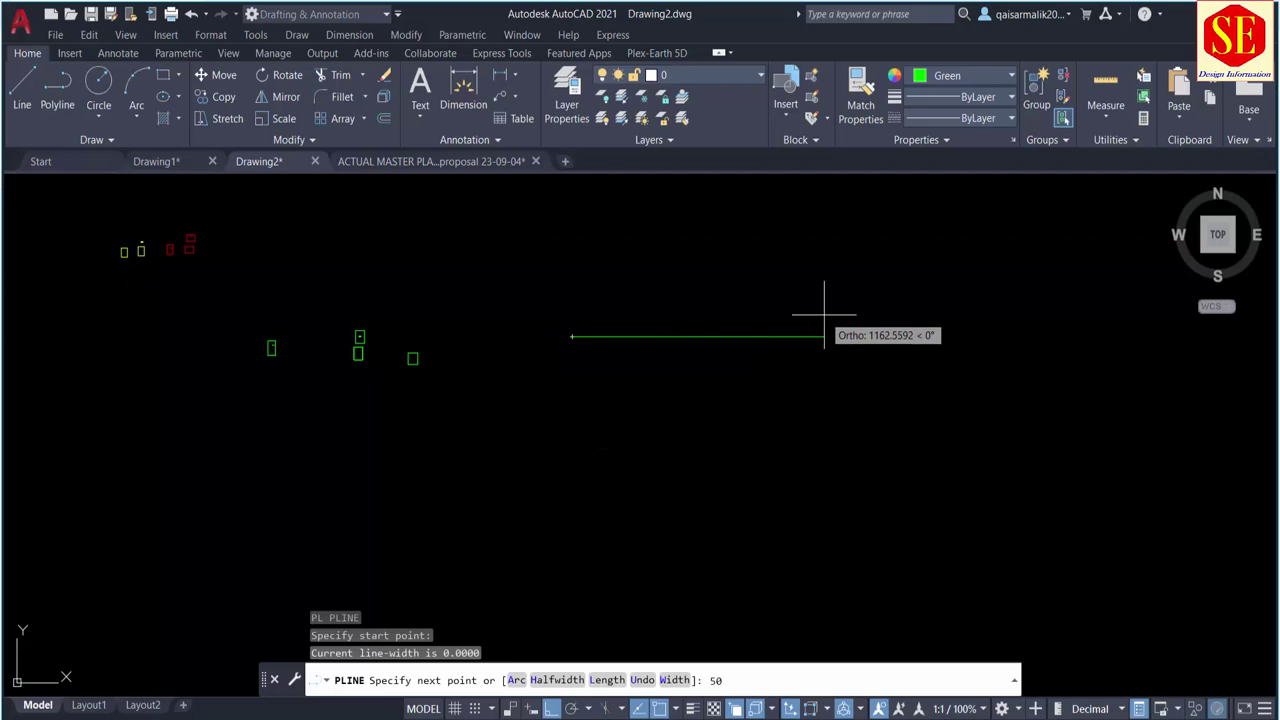
key(Return)
middle_drag(742, 411, 726, 472)
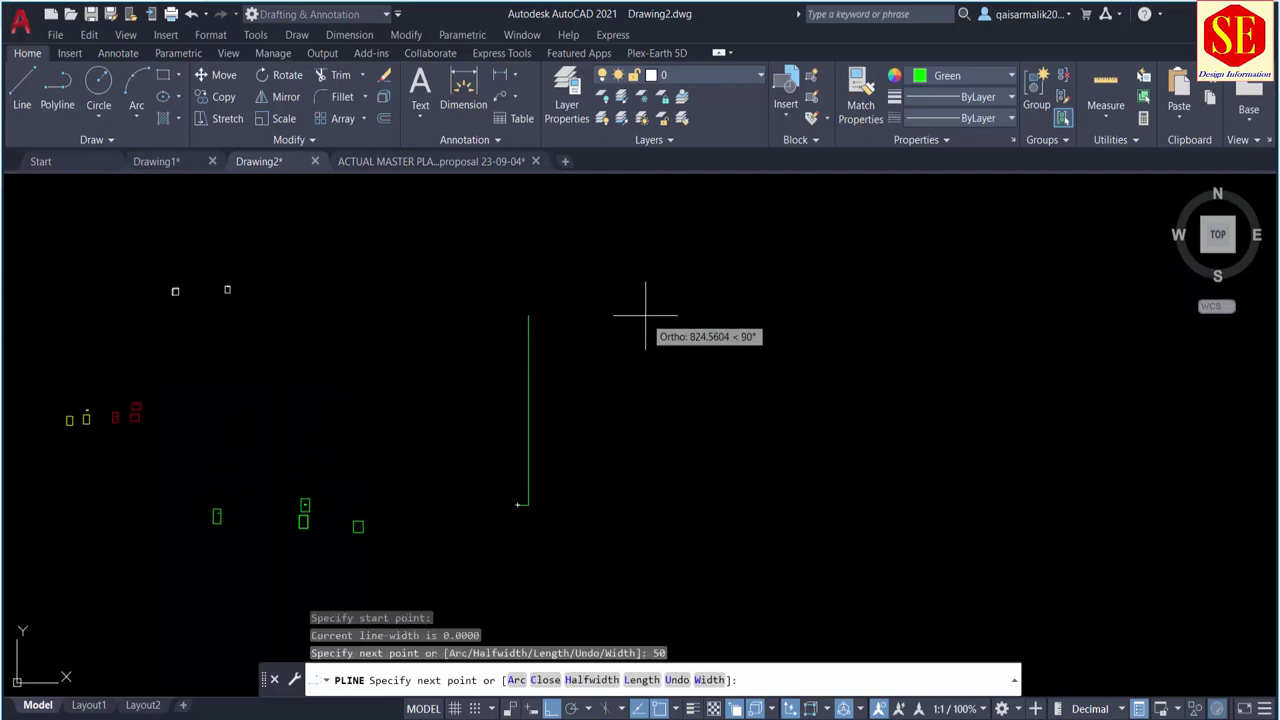
text(90)
key(Return)
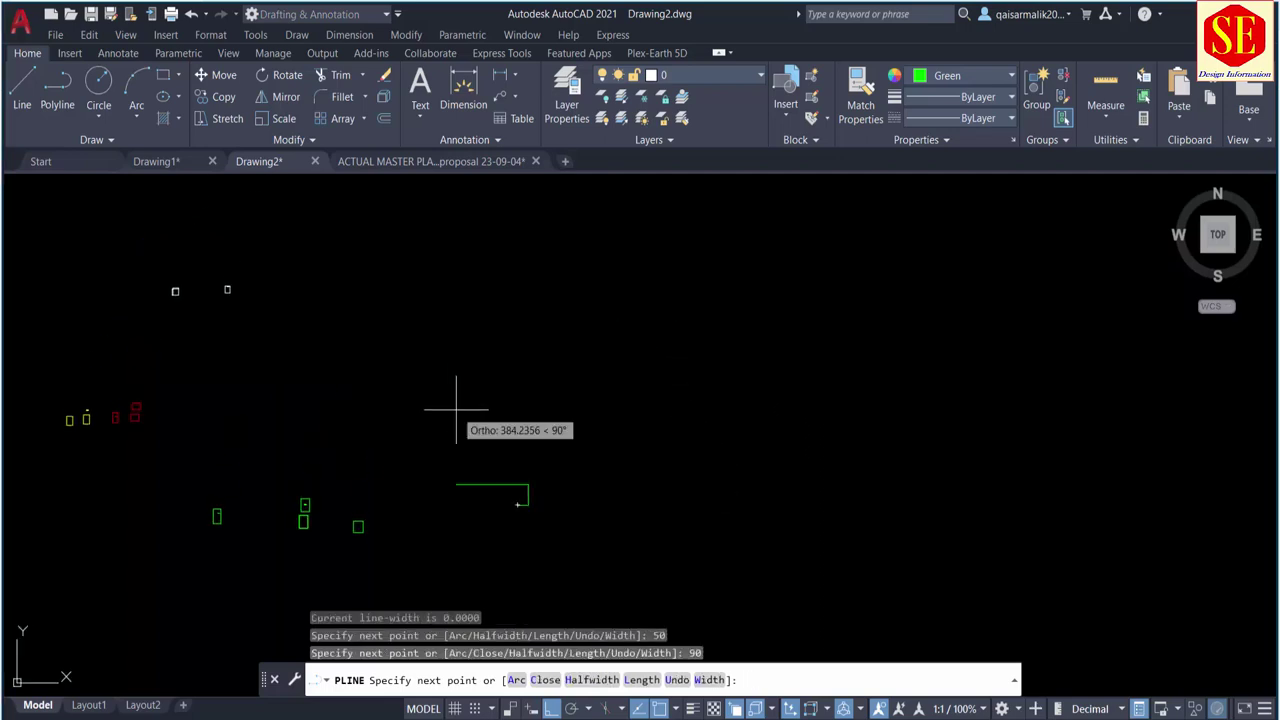
scroll(478, 507, up, 4)
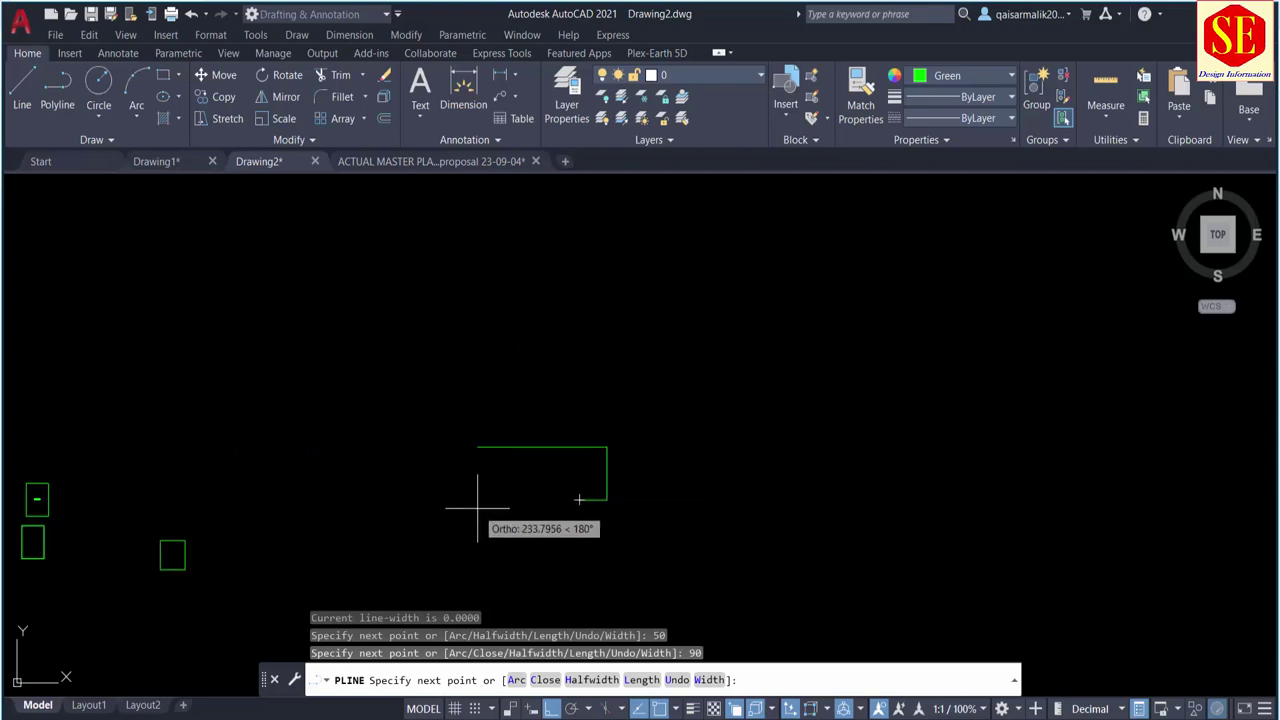
text(50)
key(Return)
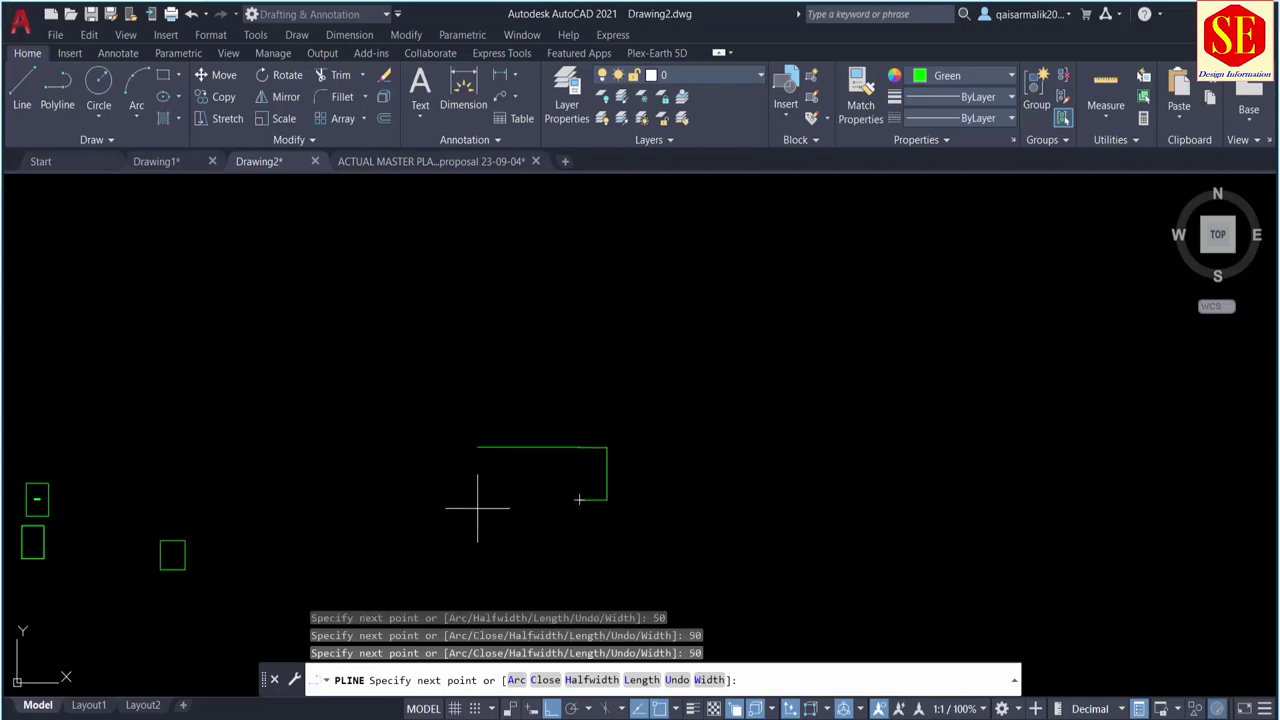
text(c)
key(Return)
scroll(574, 508, up, 2)
middle_drag(574, 508, 313, 465)
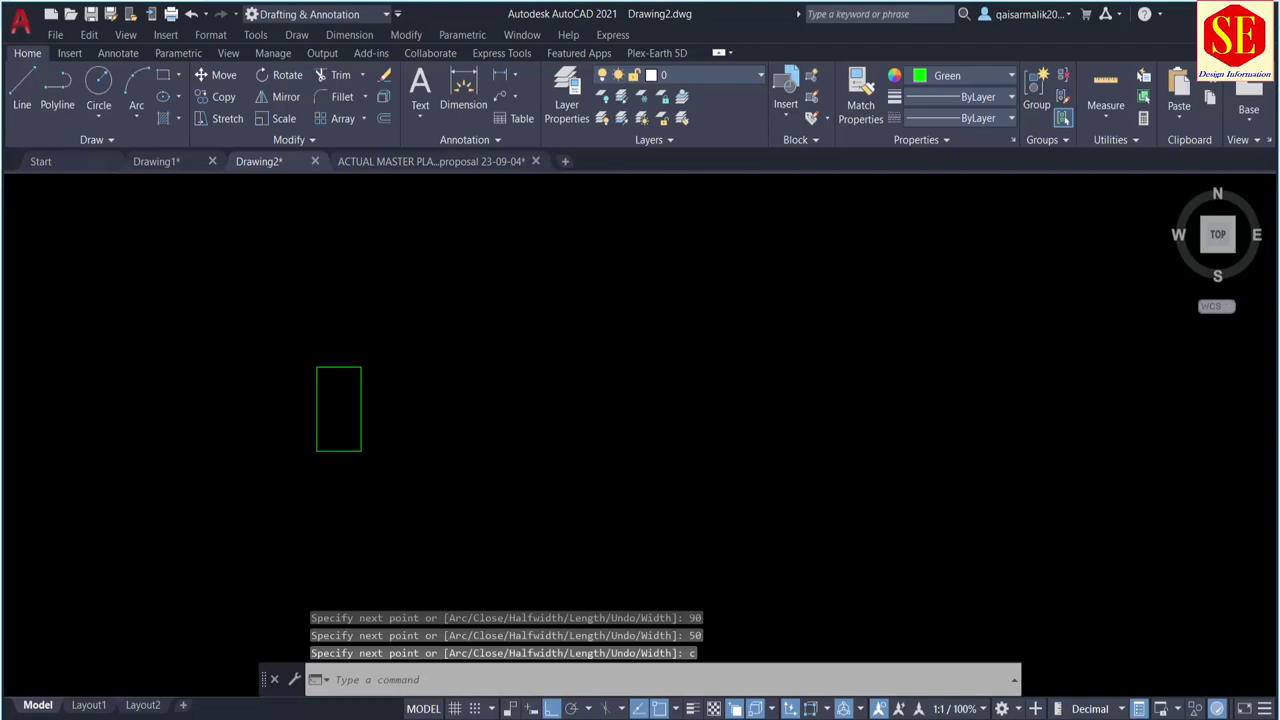
Step: Run MTP to place the rectangle with its 4500.00 area label
text(mtp)
key(Return)
click(349, 400)
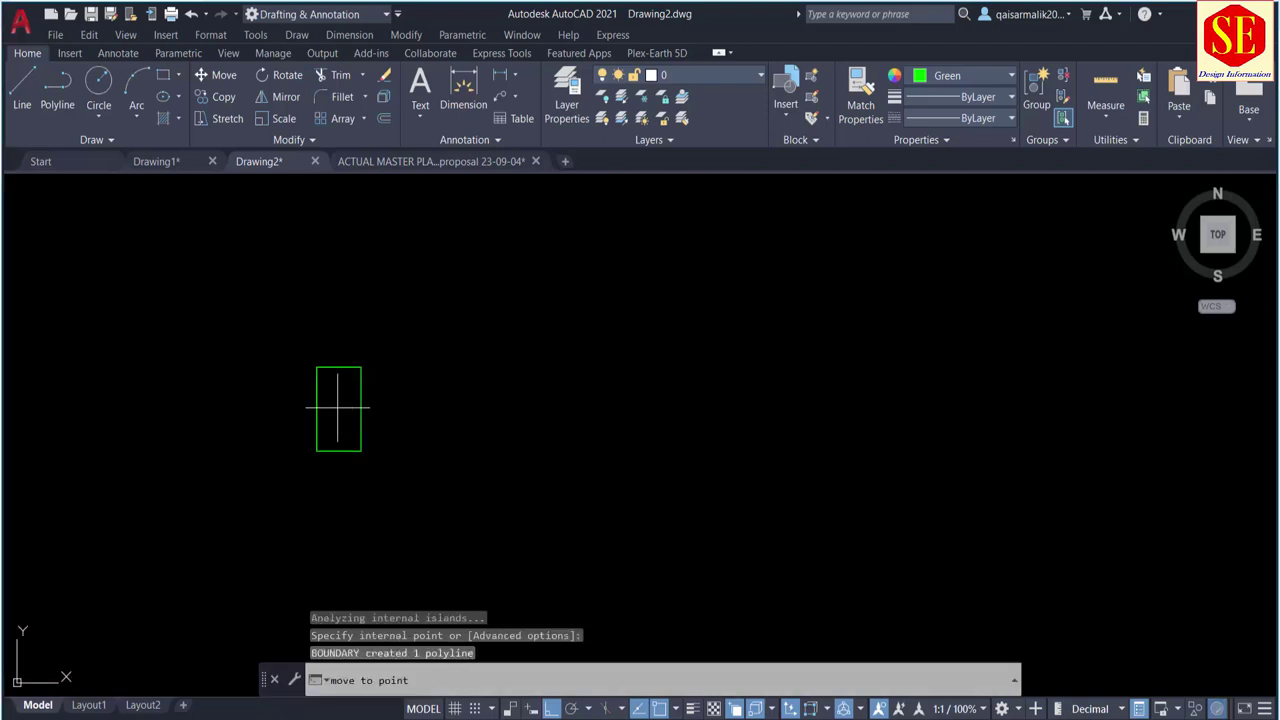
click(457, 310)
scroll(457, 305, up, 5)
scroll(349, 340, up, 5)
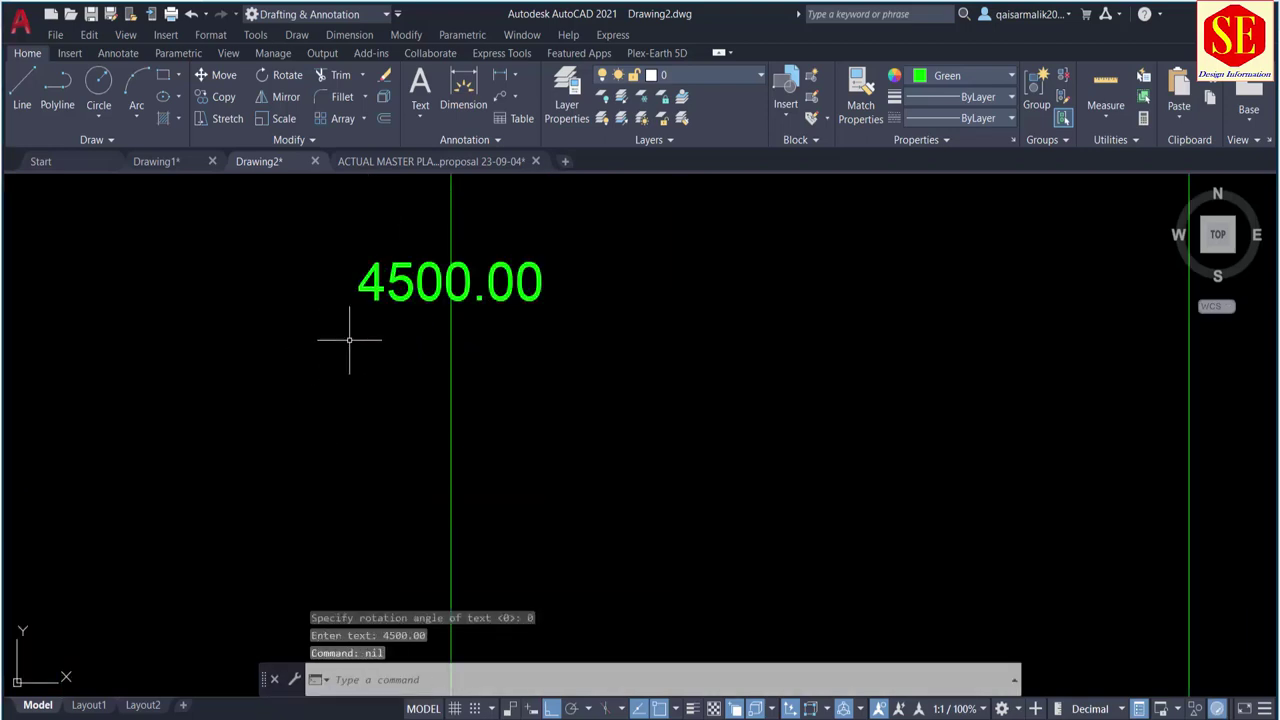
scroll(632, 338, down, 10)
scroll(580, 350, up, 3)
scroll(480, 360, up, 4)
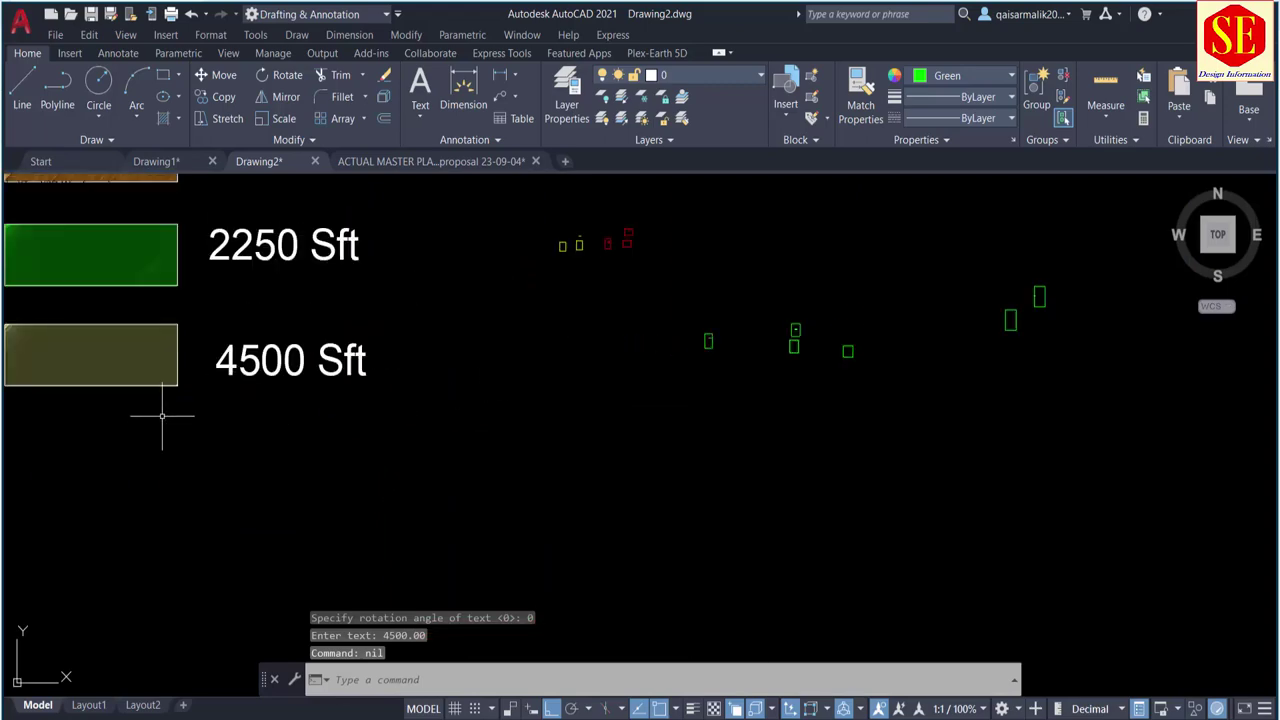
scroll(600, 396, down, 4)
key(Escape)
key(Escape)
scroll(766, 374, up, 2)
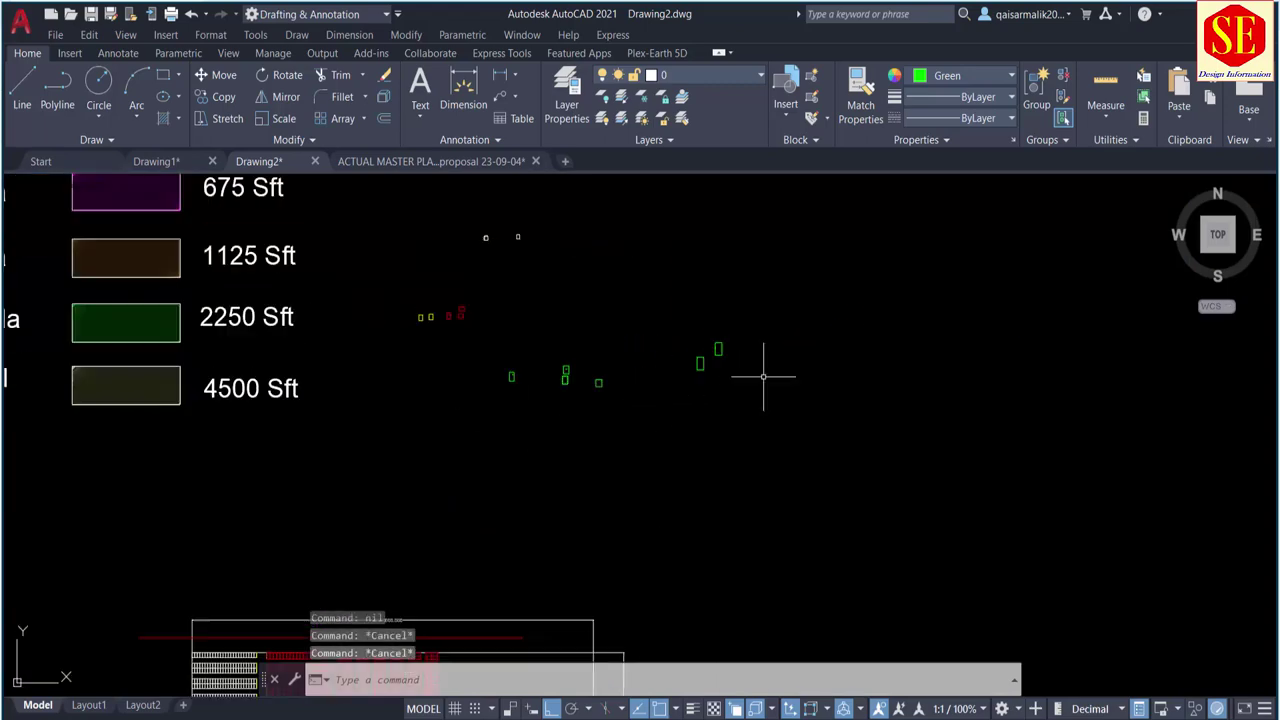
scroll(723, 307, up, 2)
scroll(723, 307, up, 4)
middle_drag(860, 360, 626, 349)
scroll(636, 363, down, 2)
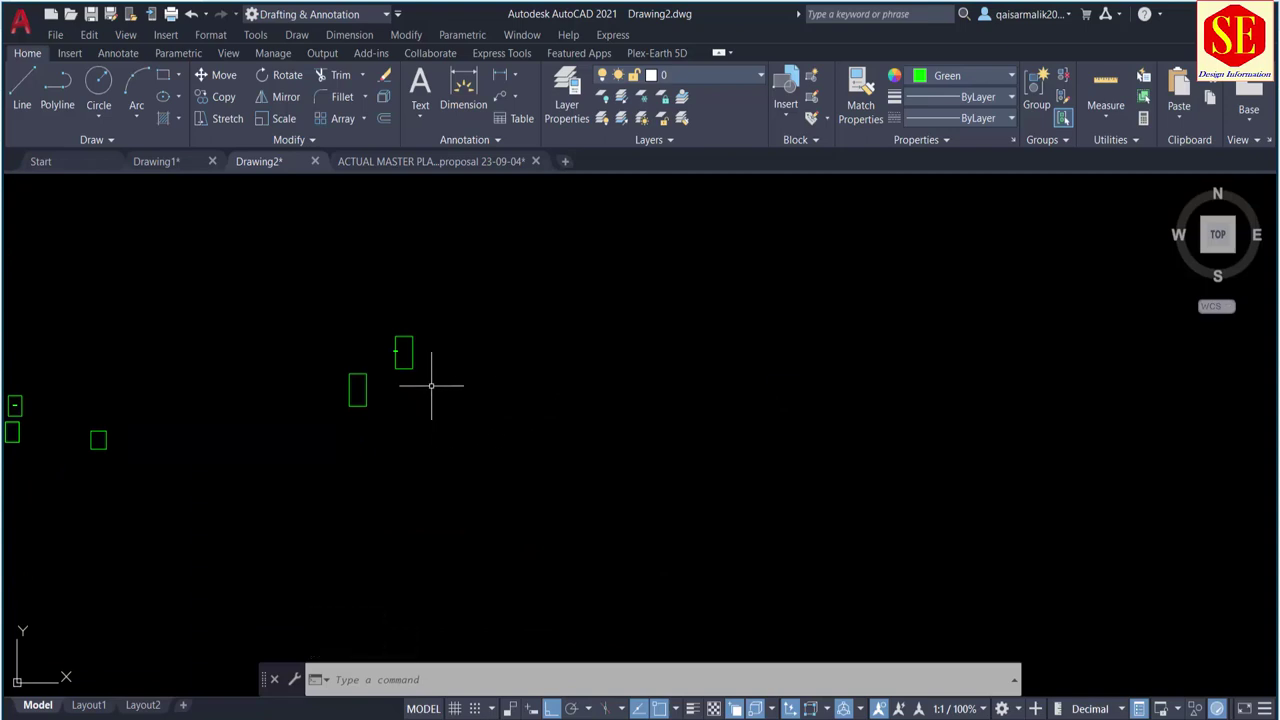
Step: Draw a closed 60 by 75 polyline rectangle
text(pl)
key(Return)
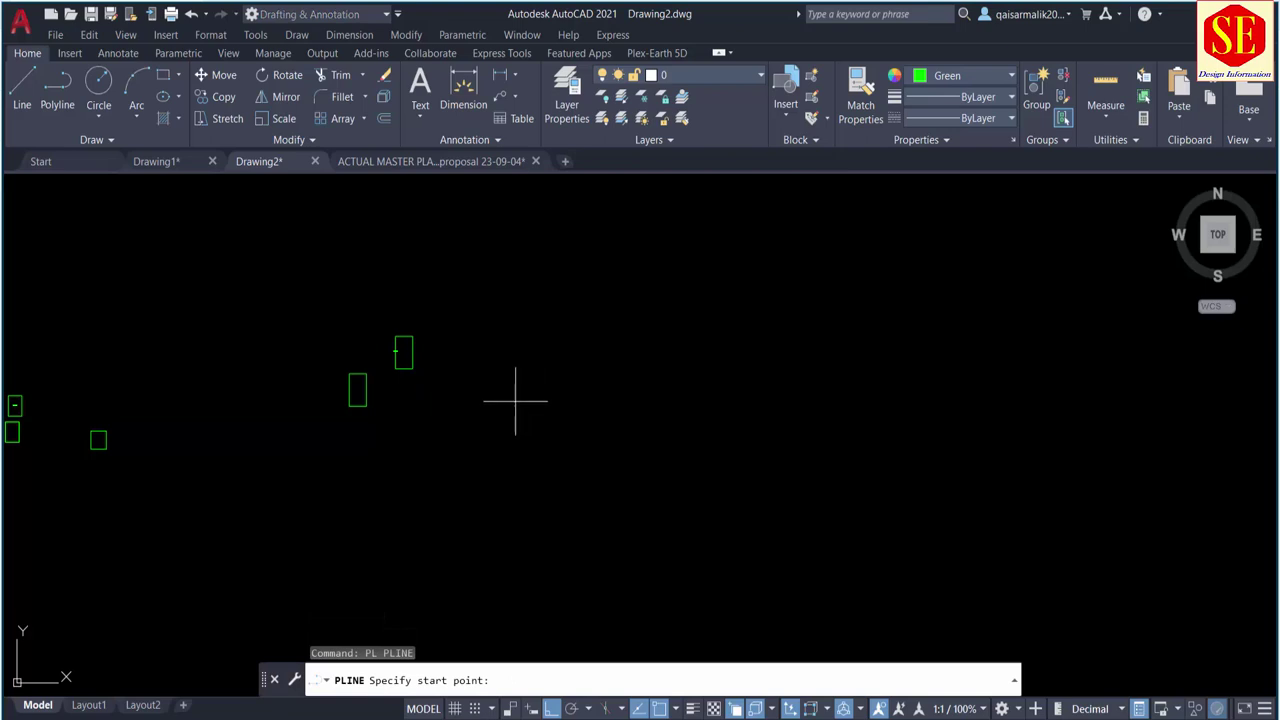
click(644, 444)
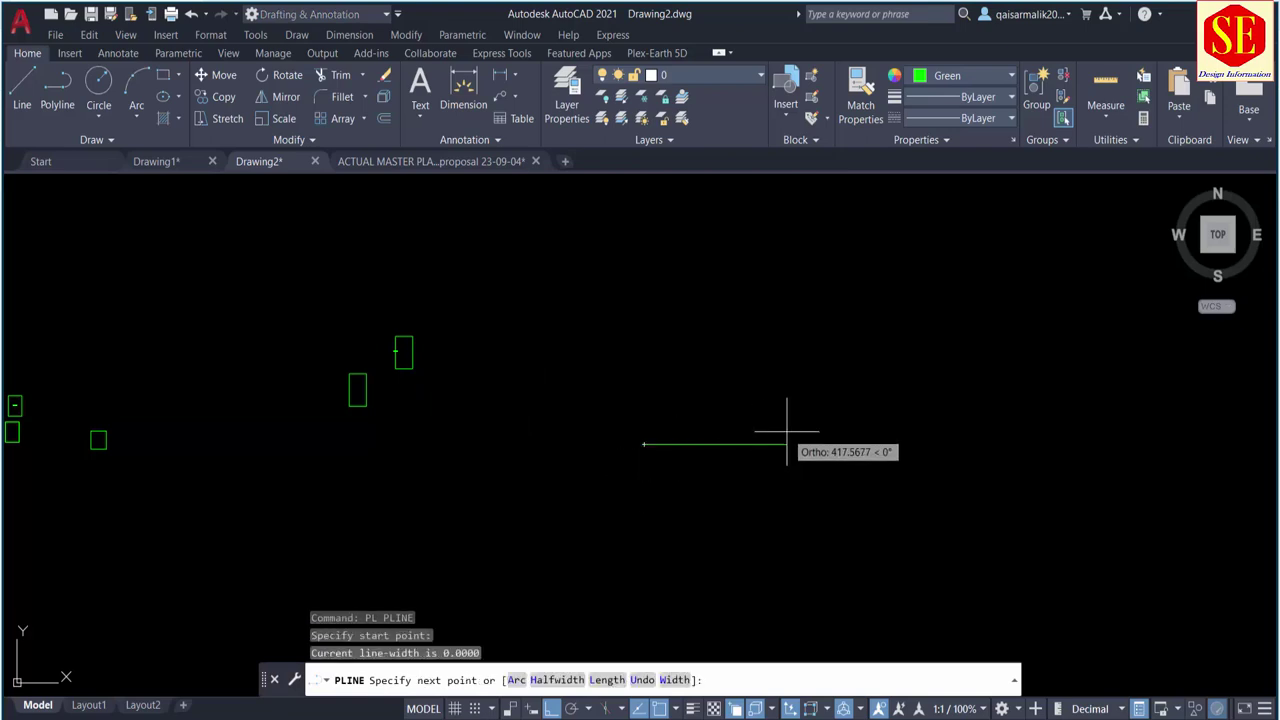
text(60)
key(Return)
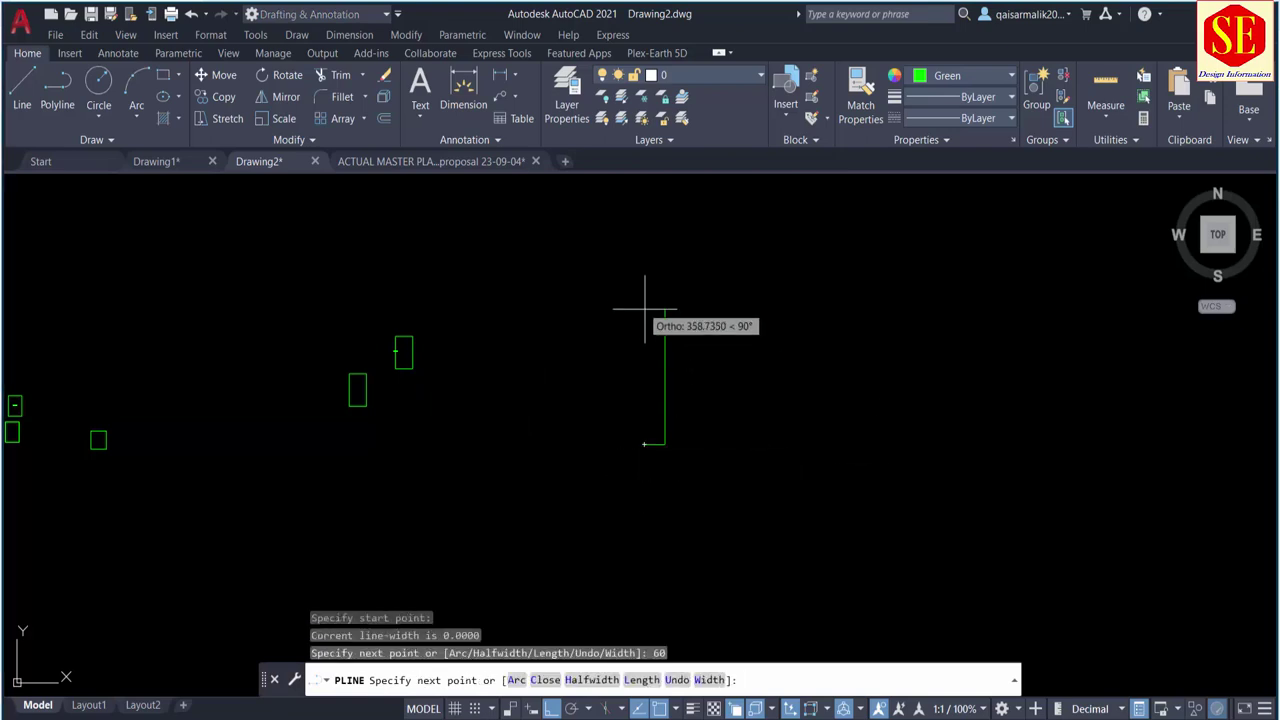
text(75)
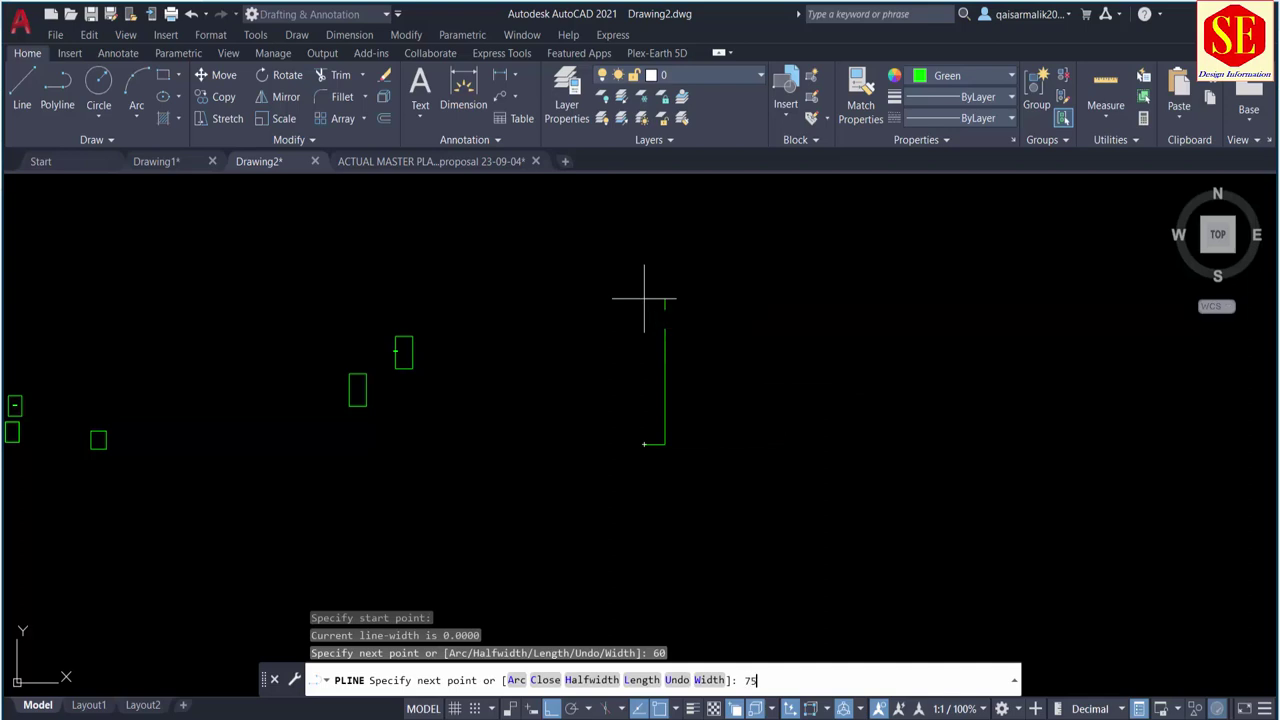
key(Return)
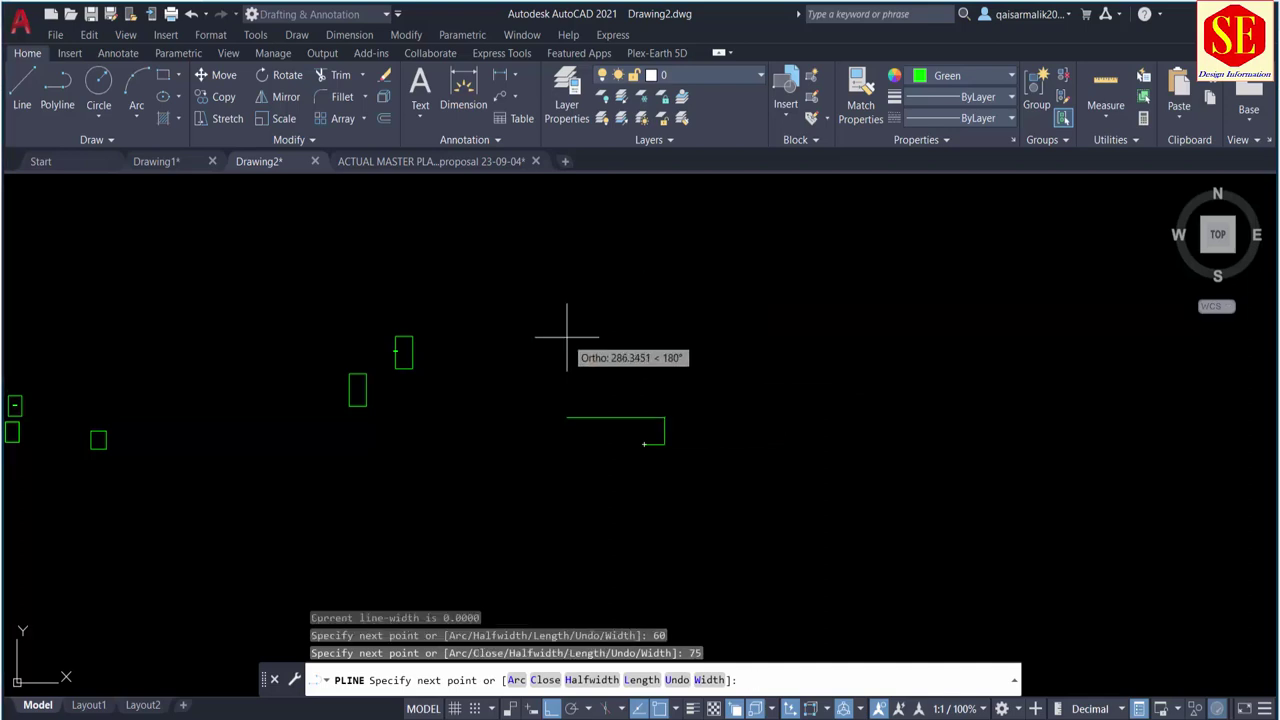
text(60)
key(Return)
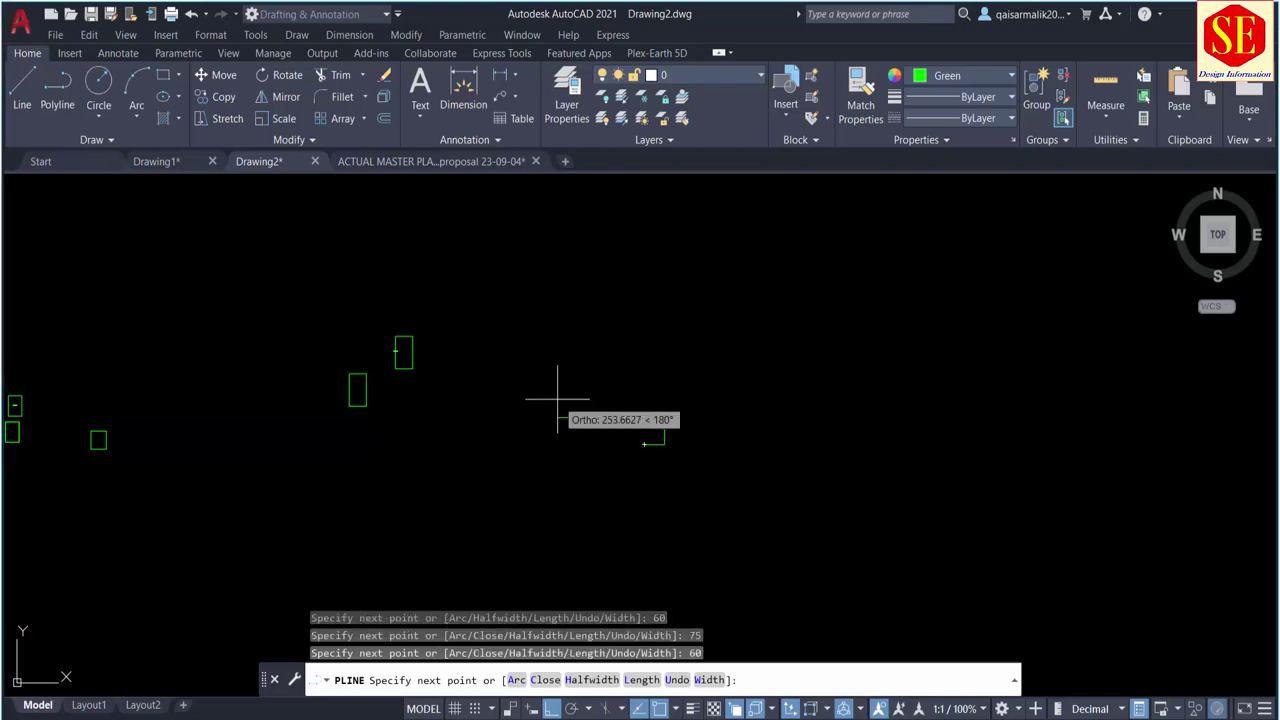
text(c)
key(Return)
scroll(643, 443, up, 3)
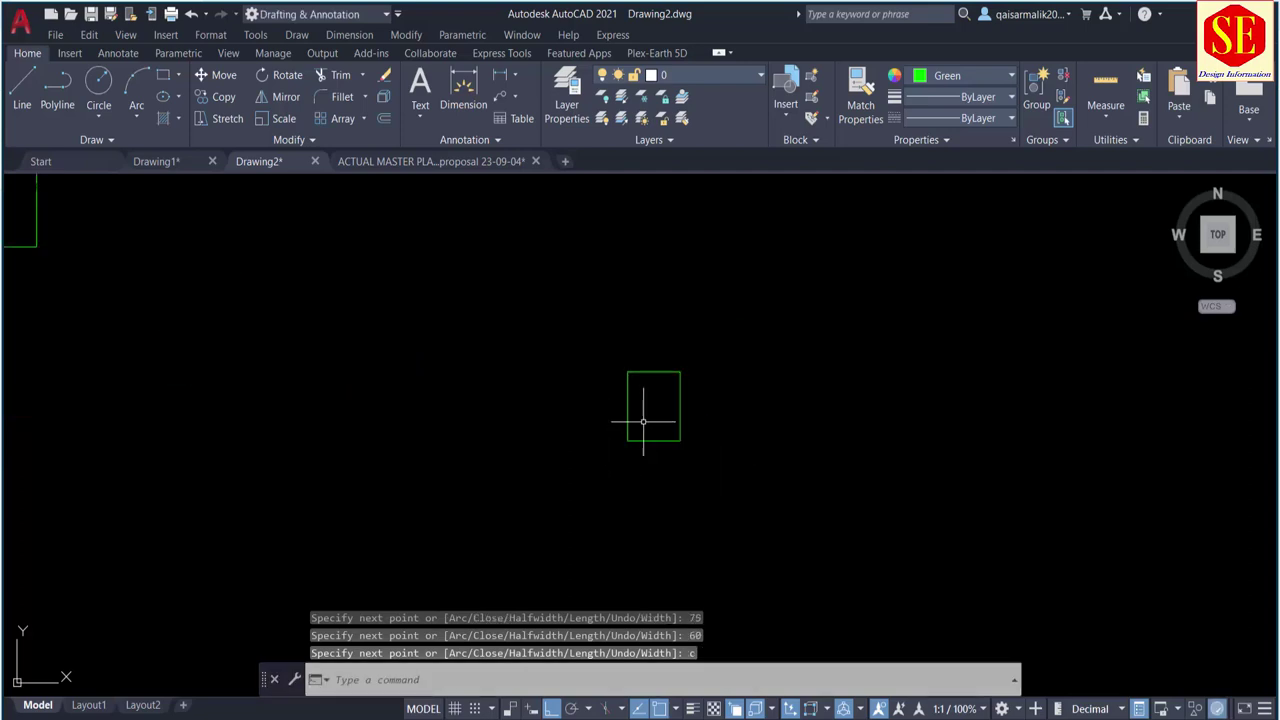
Step: Insert the 4500.00 area label inside the rectangle using Q, then zoom to check
text(q)
key(Return)
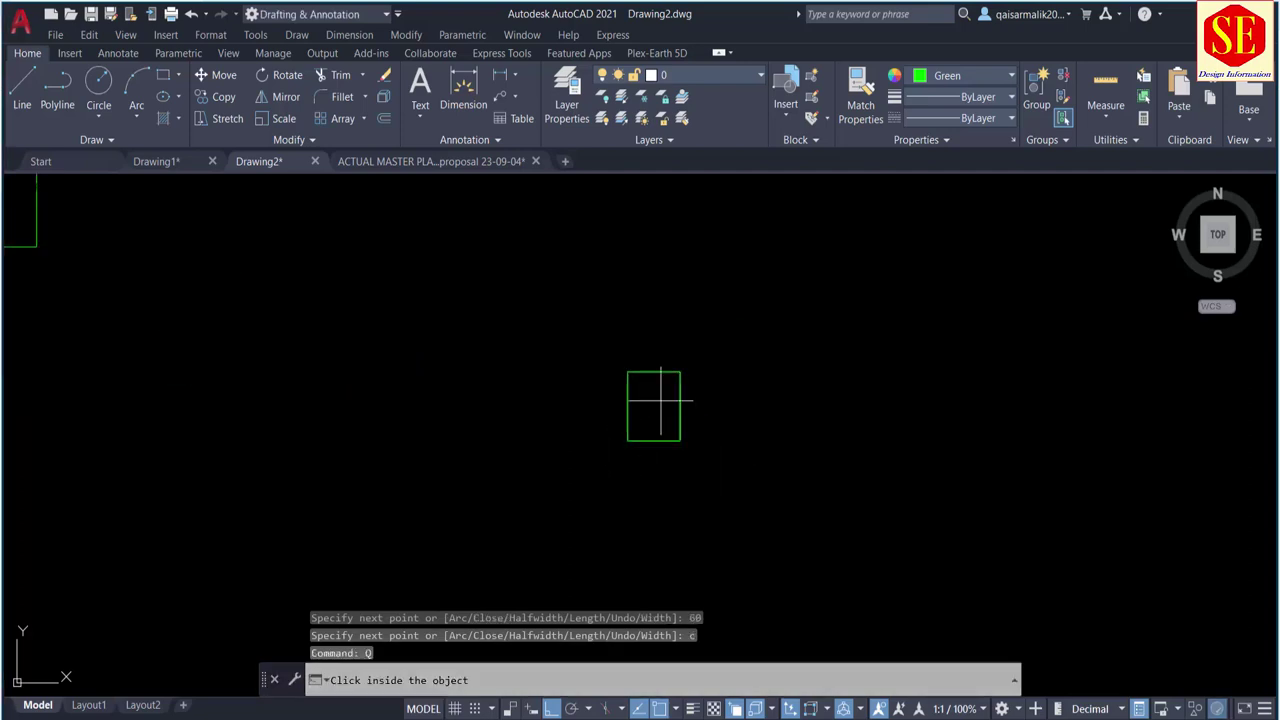
click(660, 400)
scroll(798, 376, up, 4)
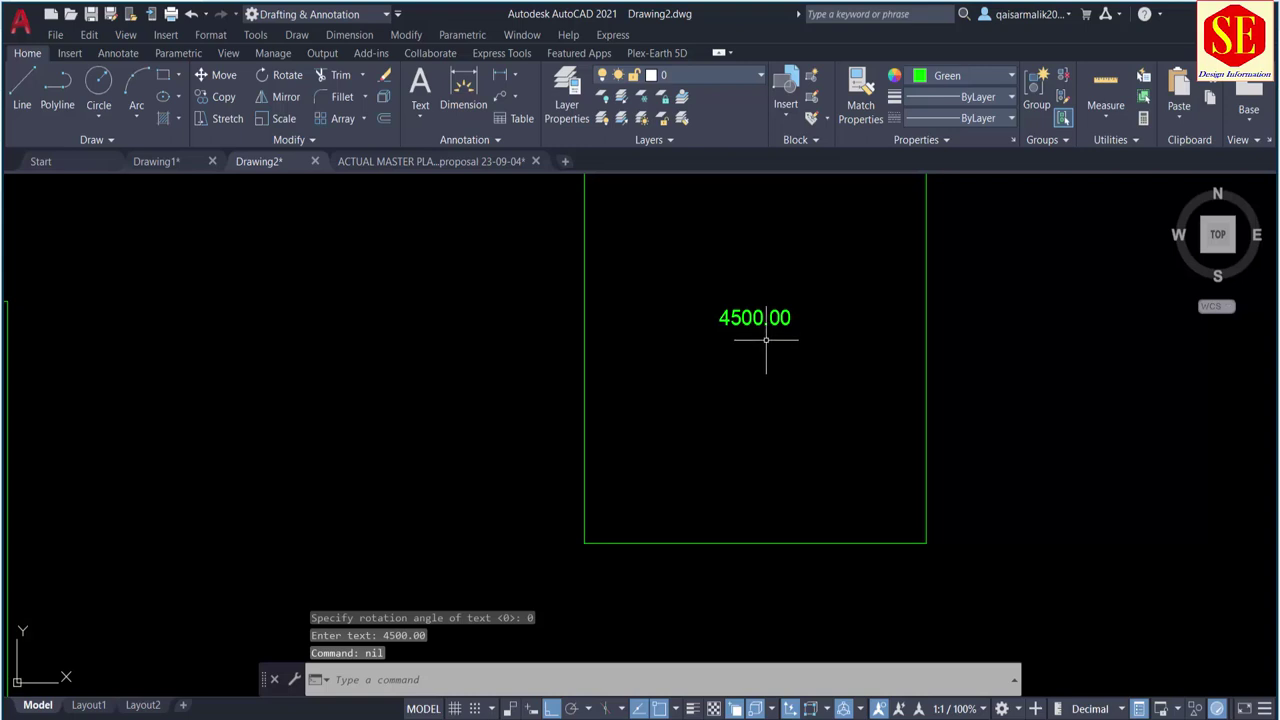
scroll(766, 340, down, 5)
scroll(756, 342, down, 5)
scroll(756, 340, down, 1)
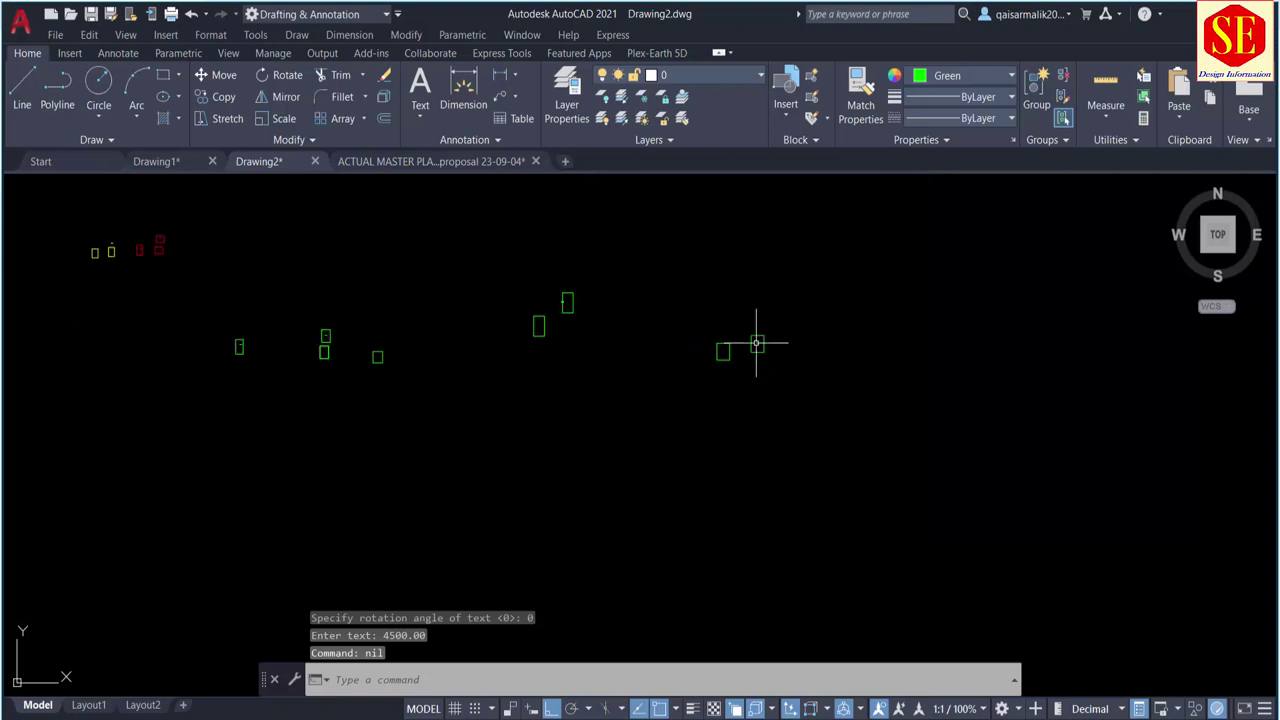
scroll(522, 313, up, 4)
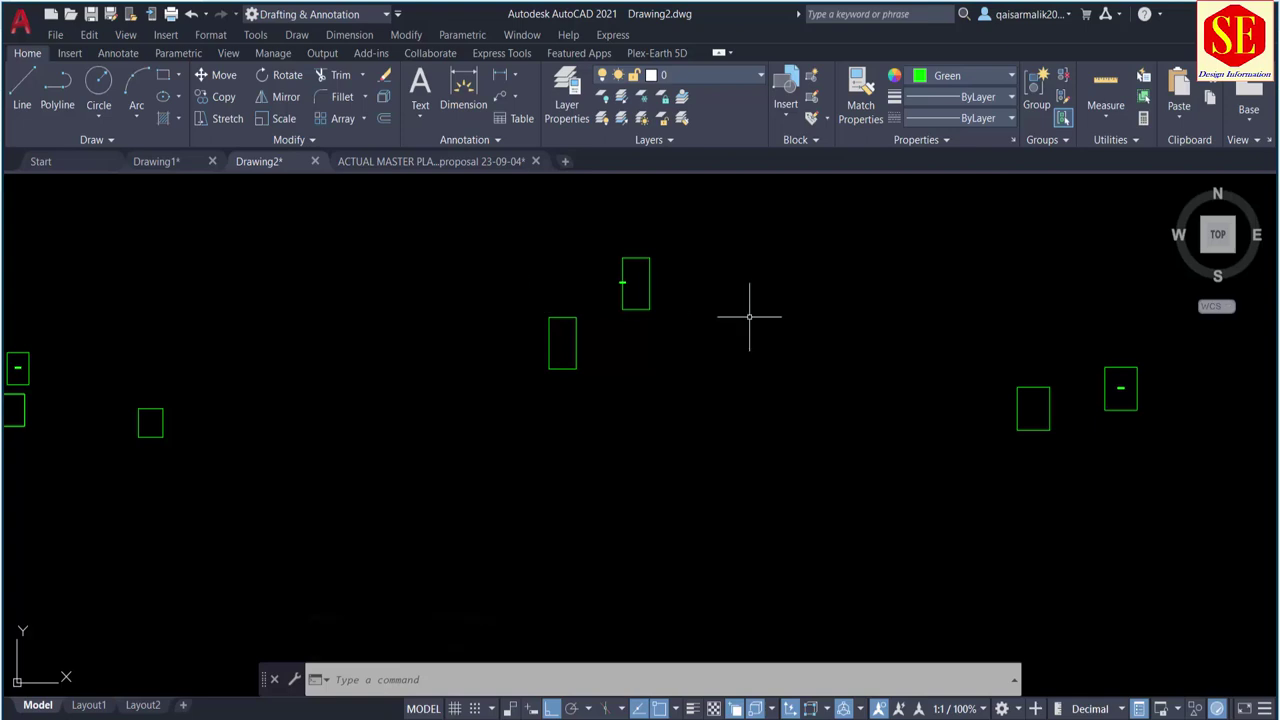
Step: Rotate the vertical green plot rectangle 270° so it lies horizontally
text(ro)
key(Return)
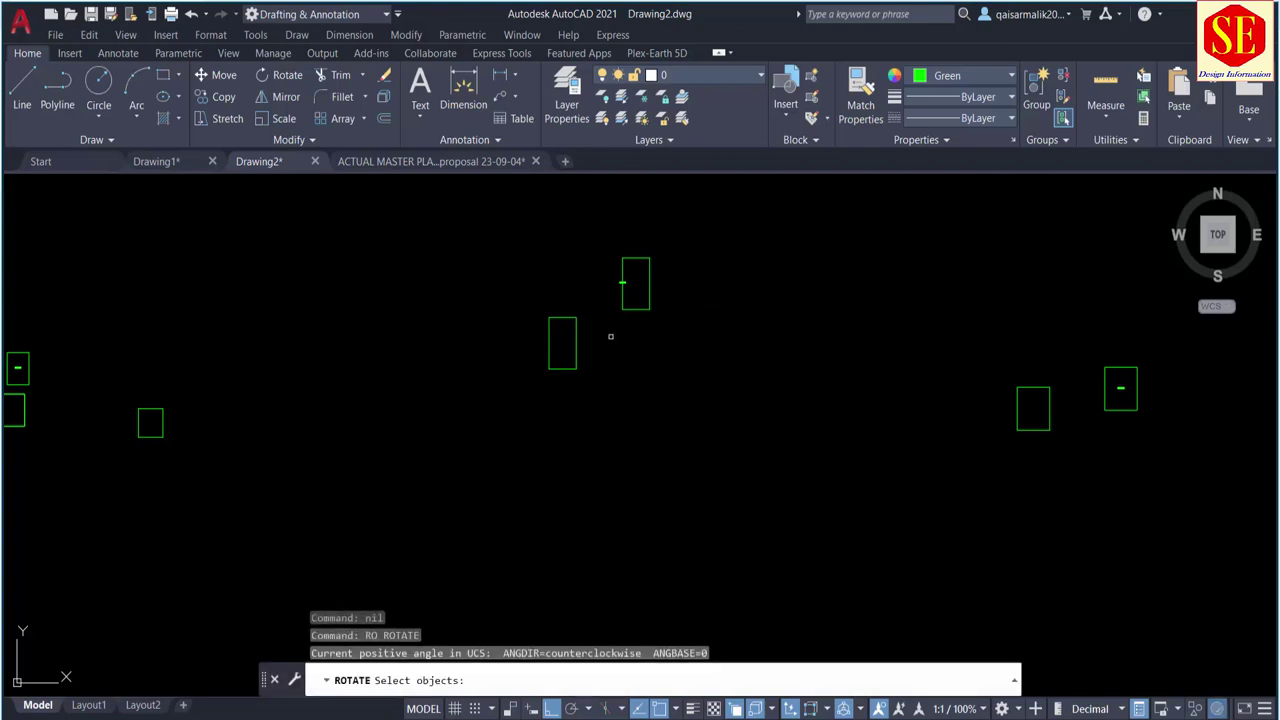
click(576, 340)
key(Return)
click(620, 352)
click(620, 388)
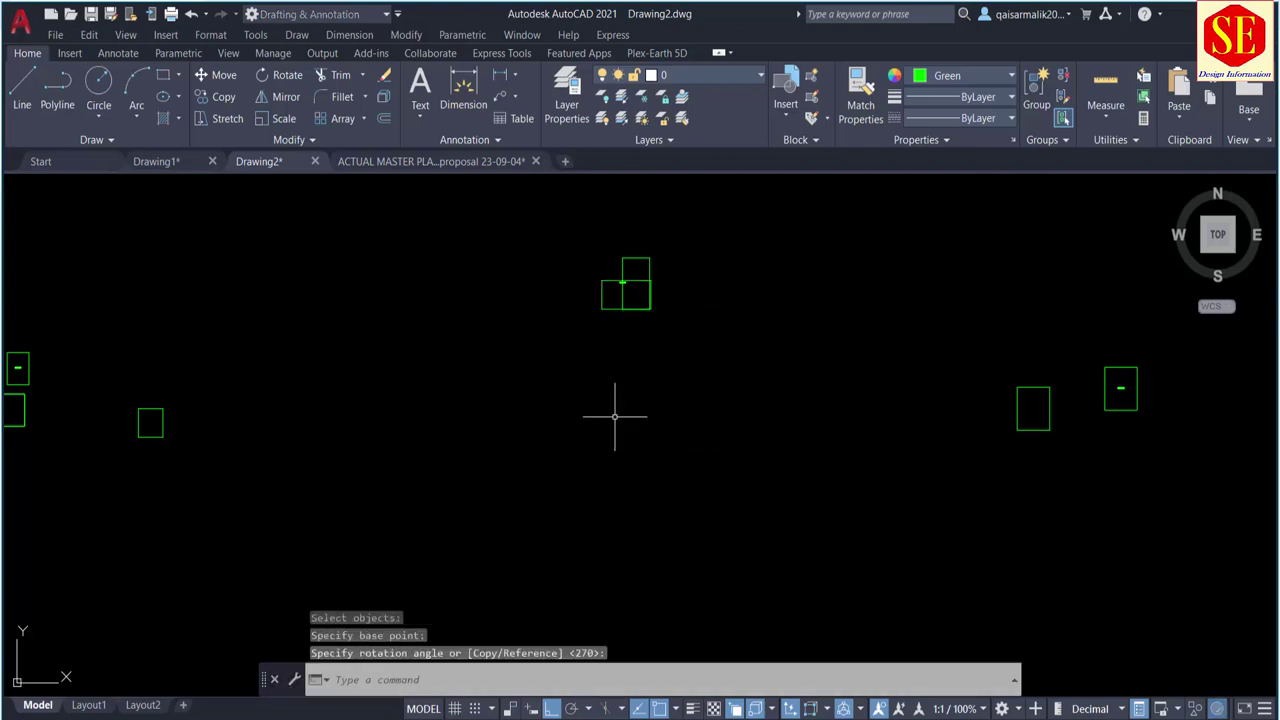
key(Escape)
Step: Move the rotated horizontal rectangle lower down
text(m)
key(Return)
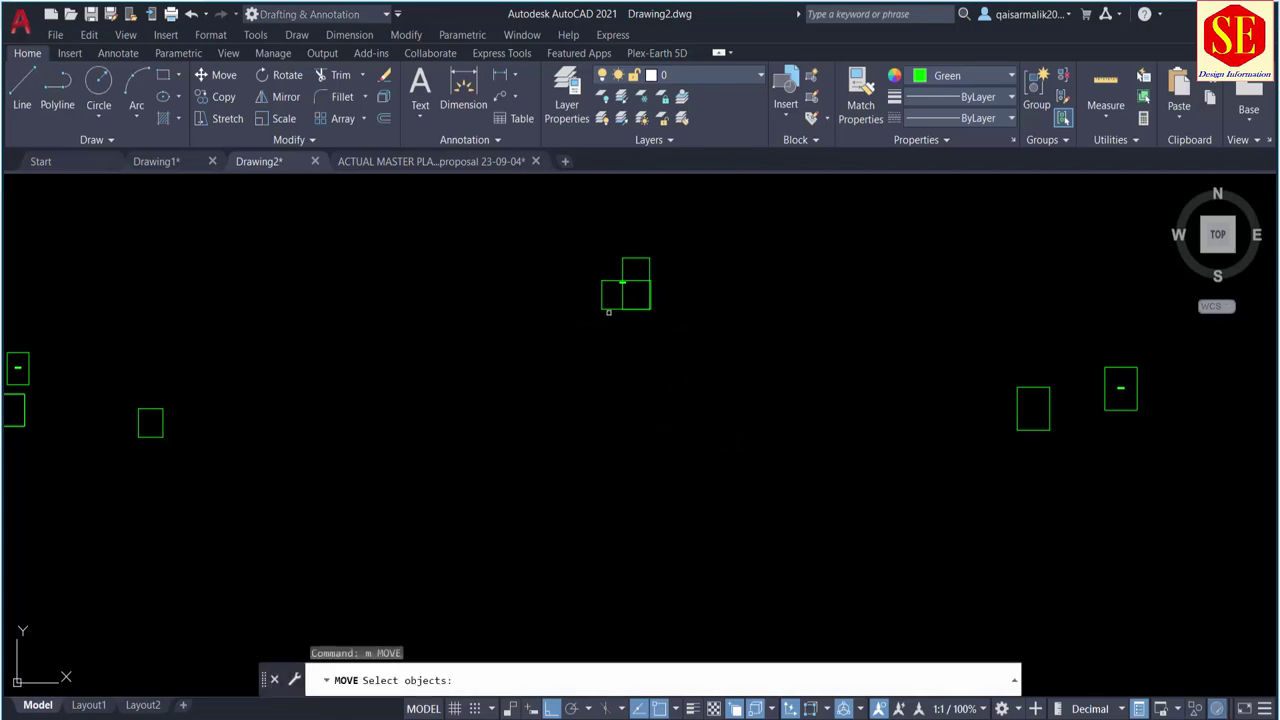
click(558, 330)
key(Return)
click(557, 318)
click(495, 390)
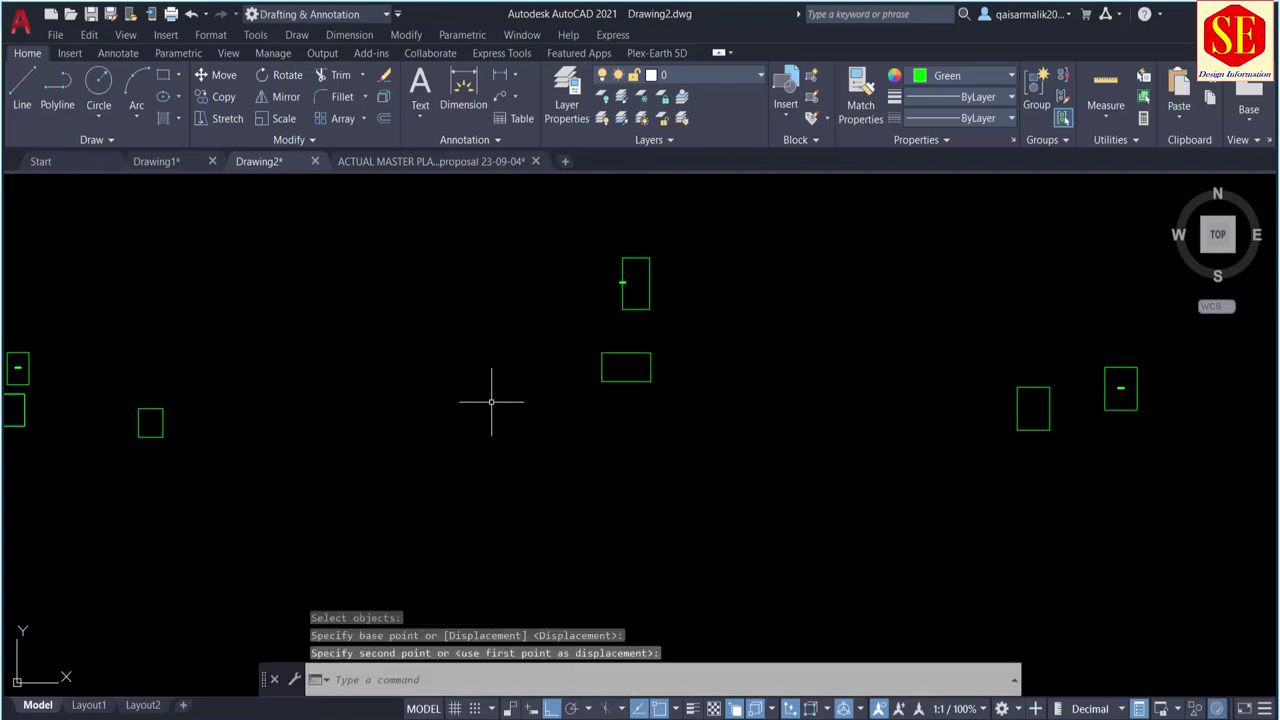
Step: Shift the right-hand plot rectangle to the left
key(Return)
click(1048, 413)
key(Return)
click(1080, 465)
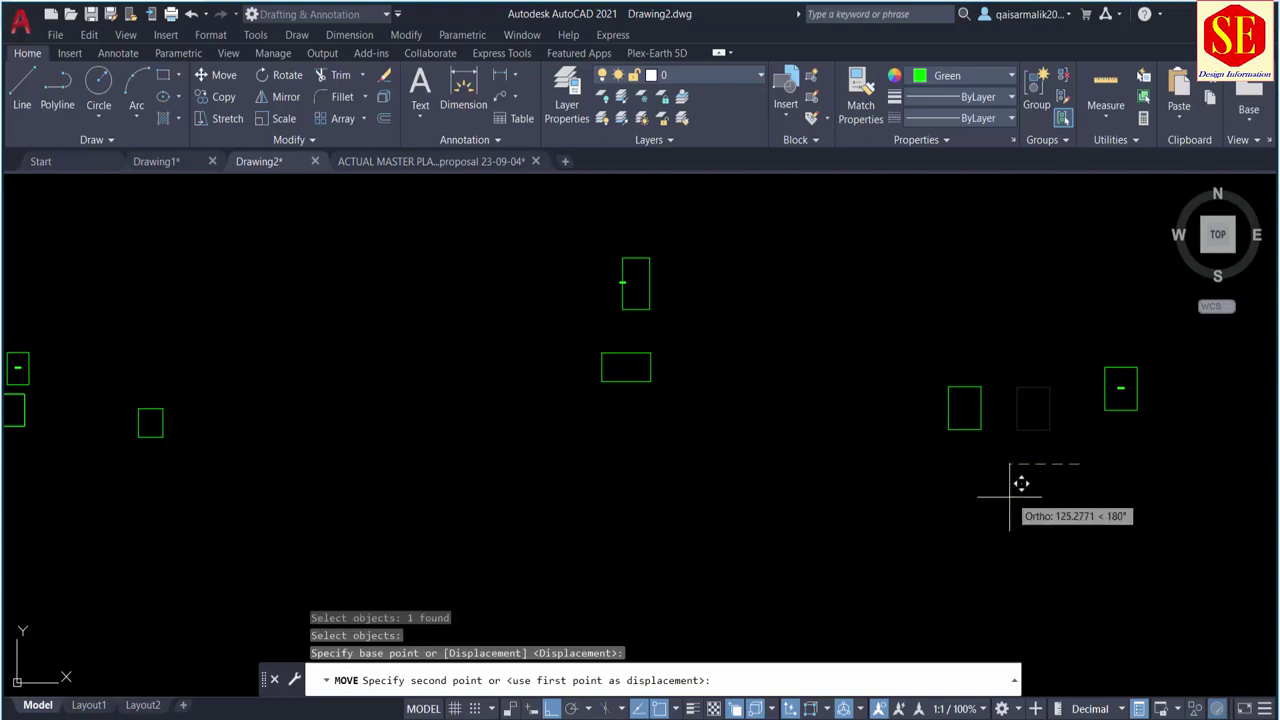
click(955, 485)
key(Escape)
Step: Rotate the right-hand plot rectangle to lie horizontally
text(ro)
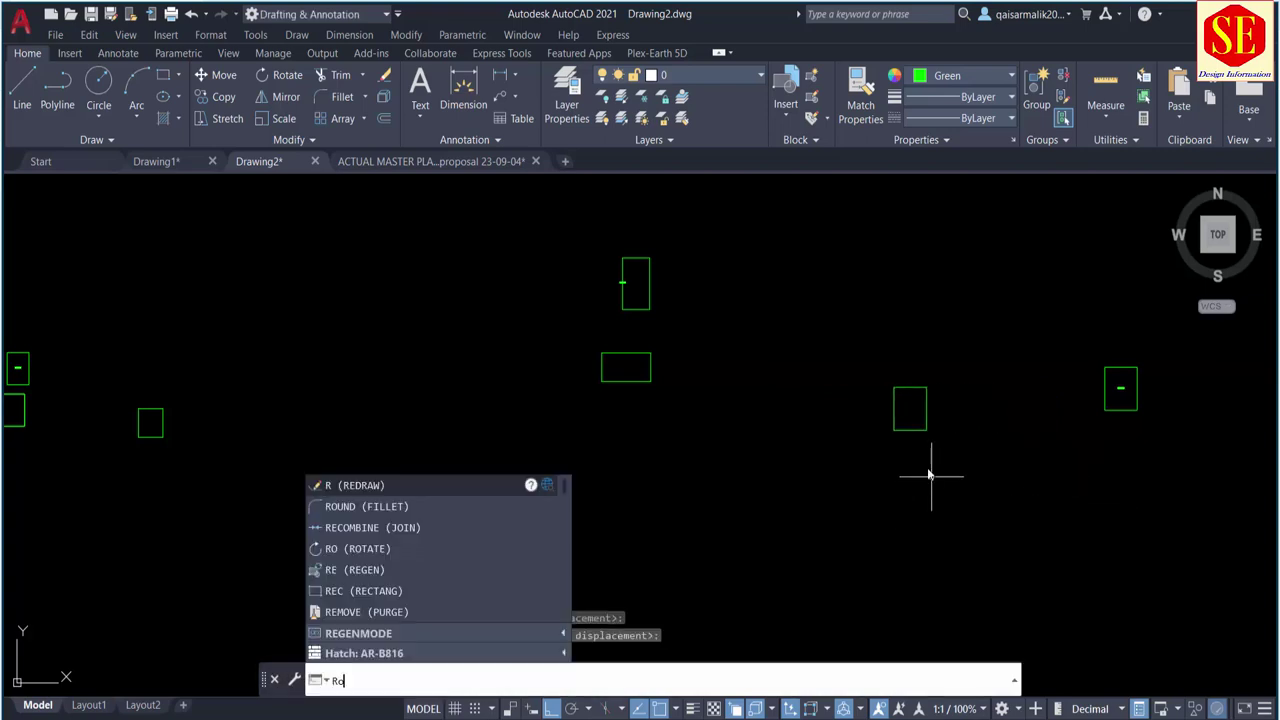
key(Return)
click(926, 405)
key(Return)
click(984, 396)
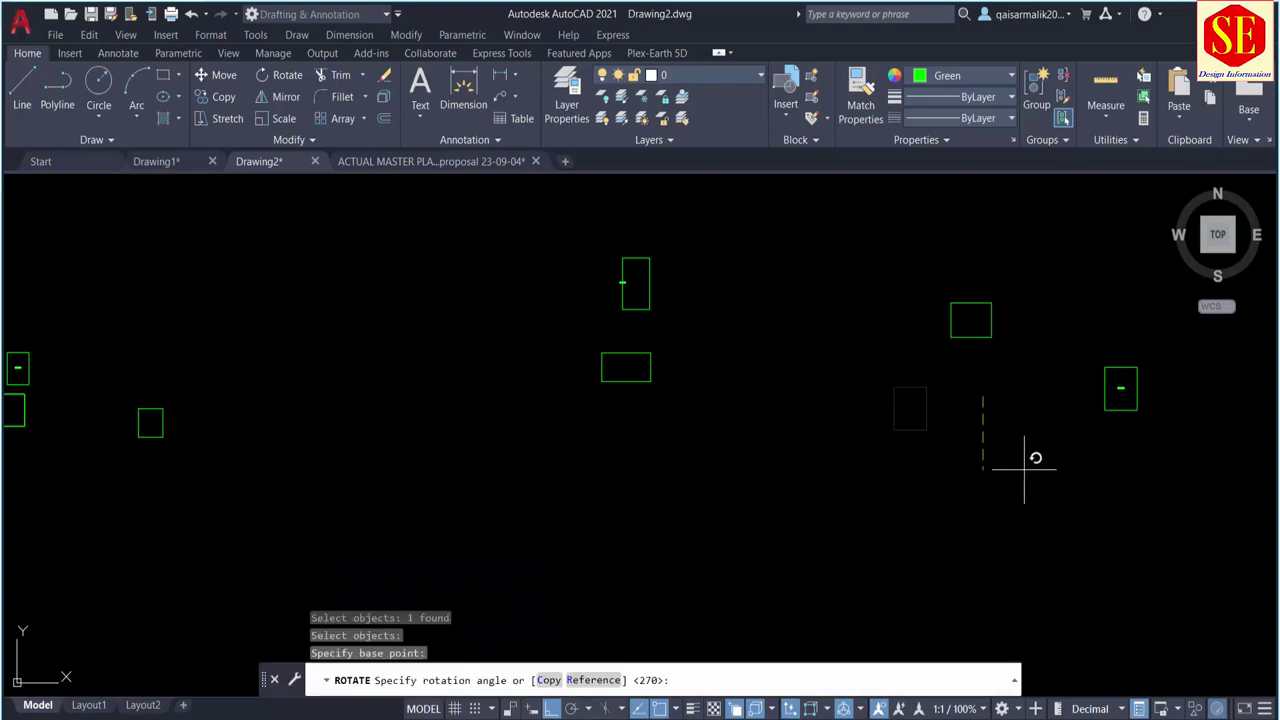
click(1034, 451)
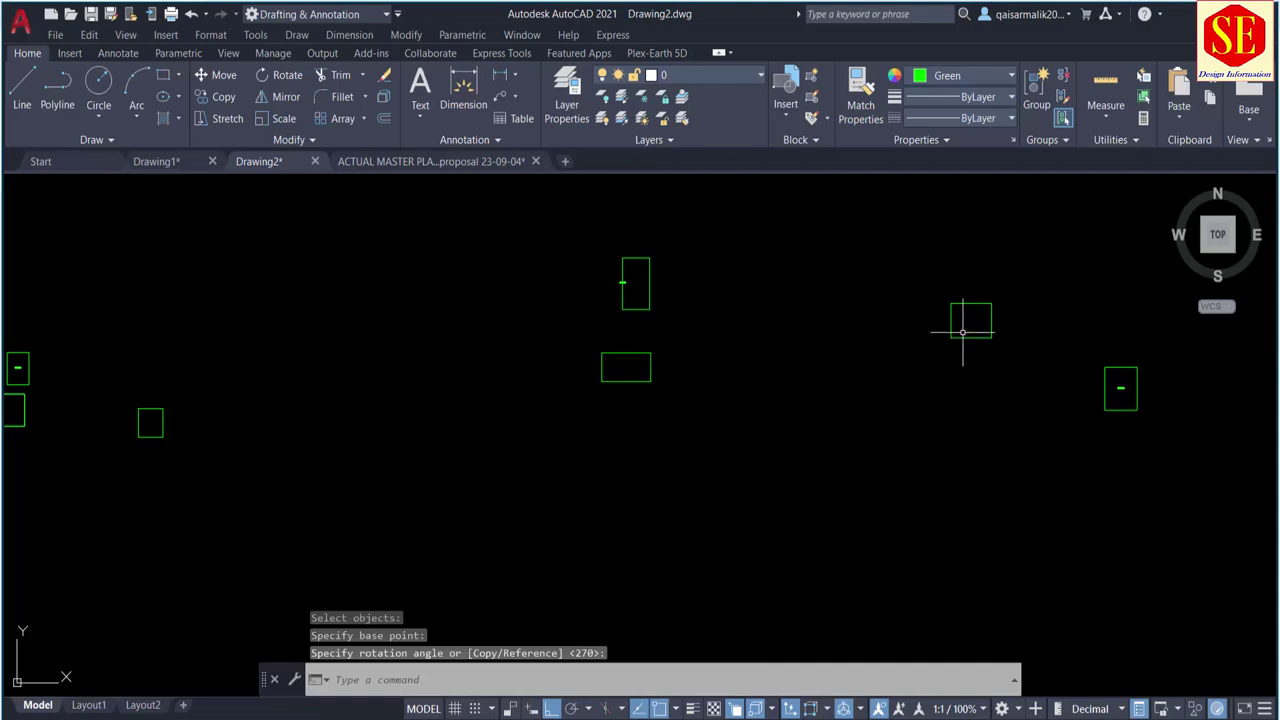
scroll(962, 332, up, 3)
middle_drag(966, 306, 748, 357)
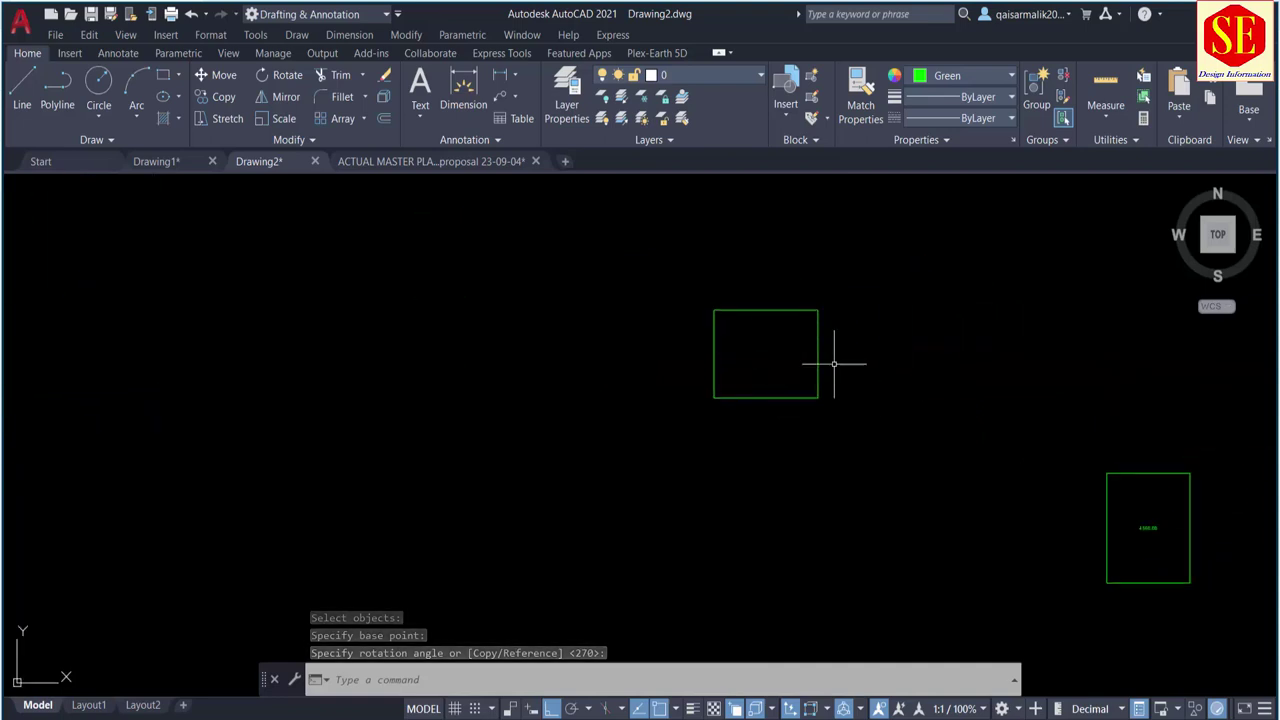
scroll(806, 357, up, 2)
scroll(771, 329, down, 10)
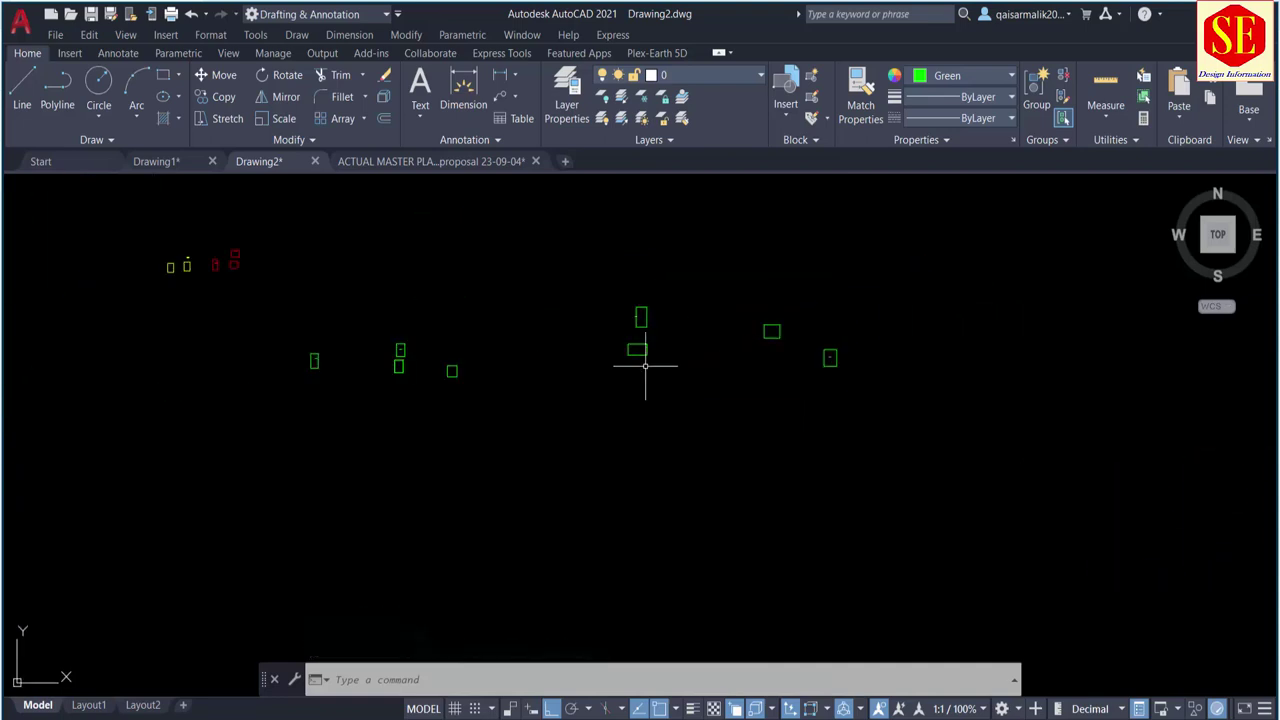
scroll(645, 366, up, 5)
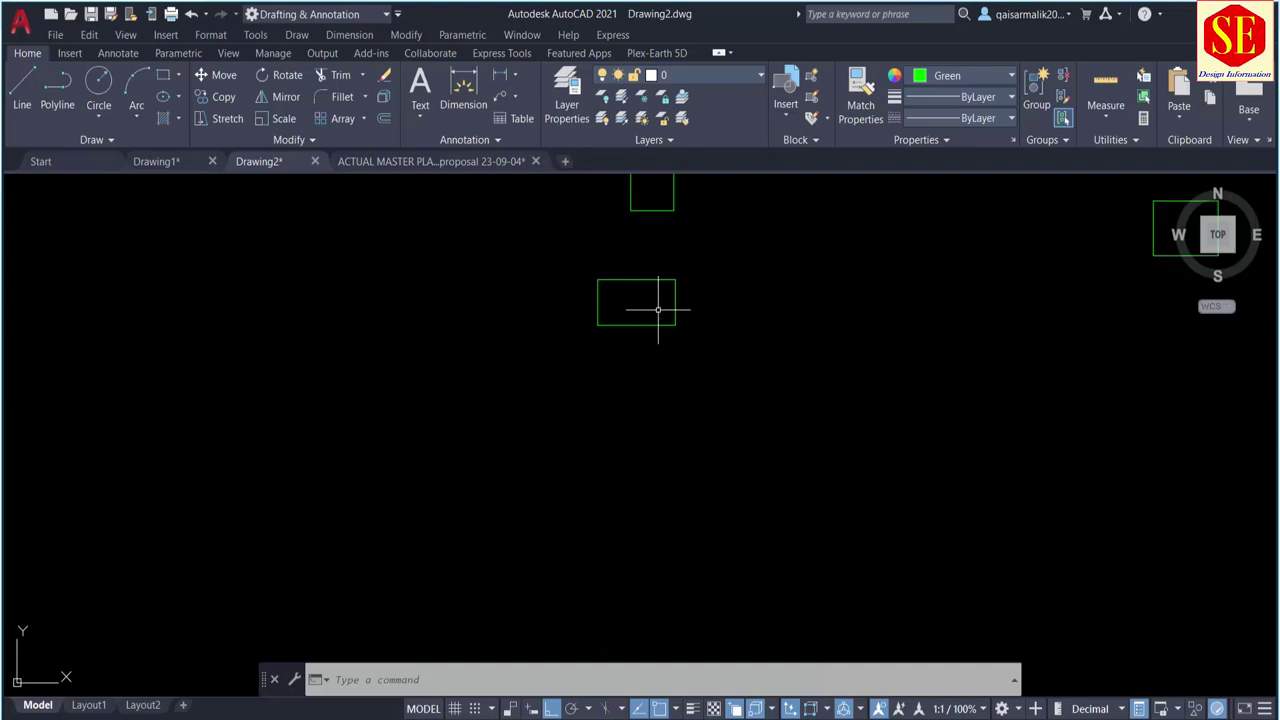
middle_drag(971, 287, 660, 380)
Step: Move the green plot rectangle toward the site with Ortho turned off (F8)
text(m)
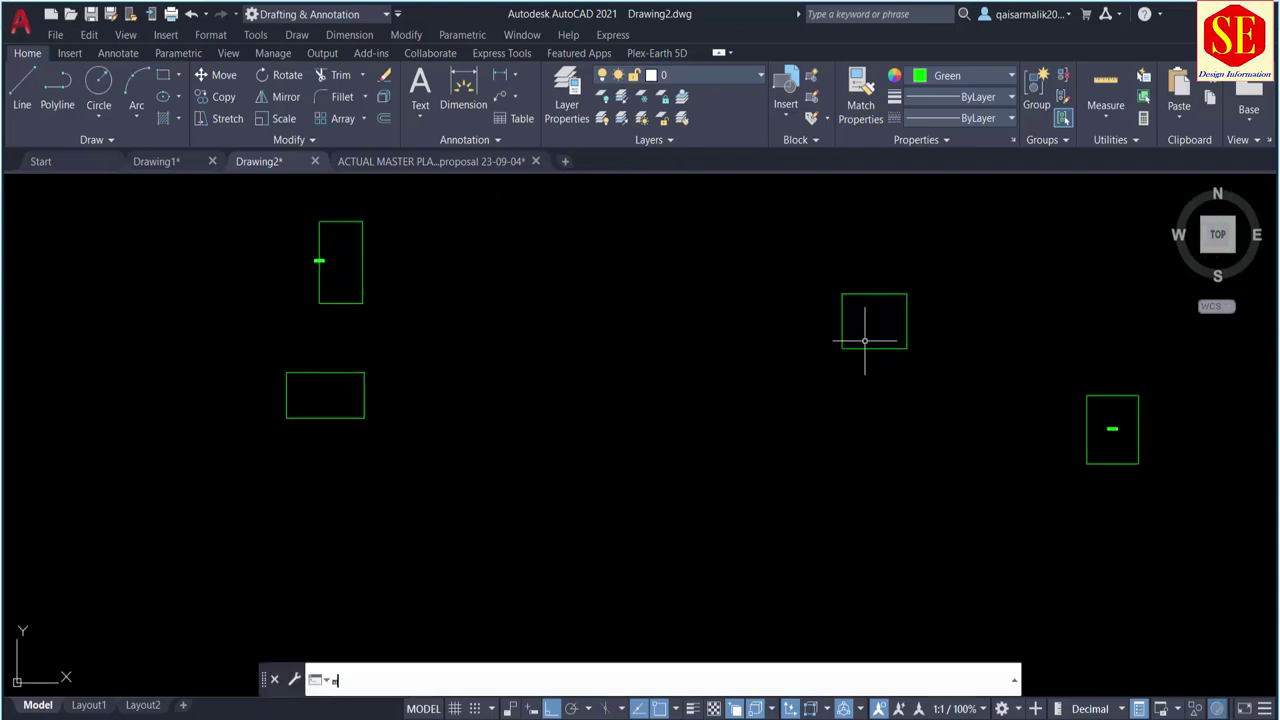
key(Return)
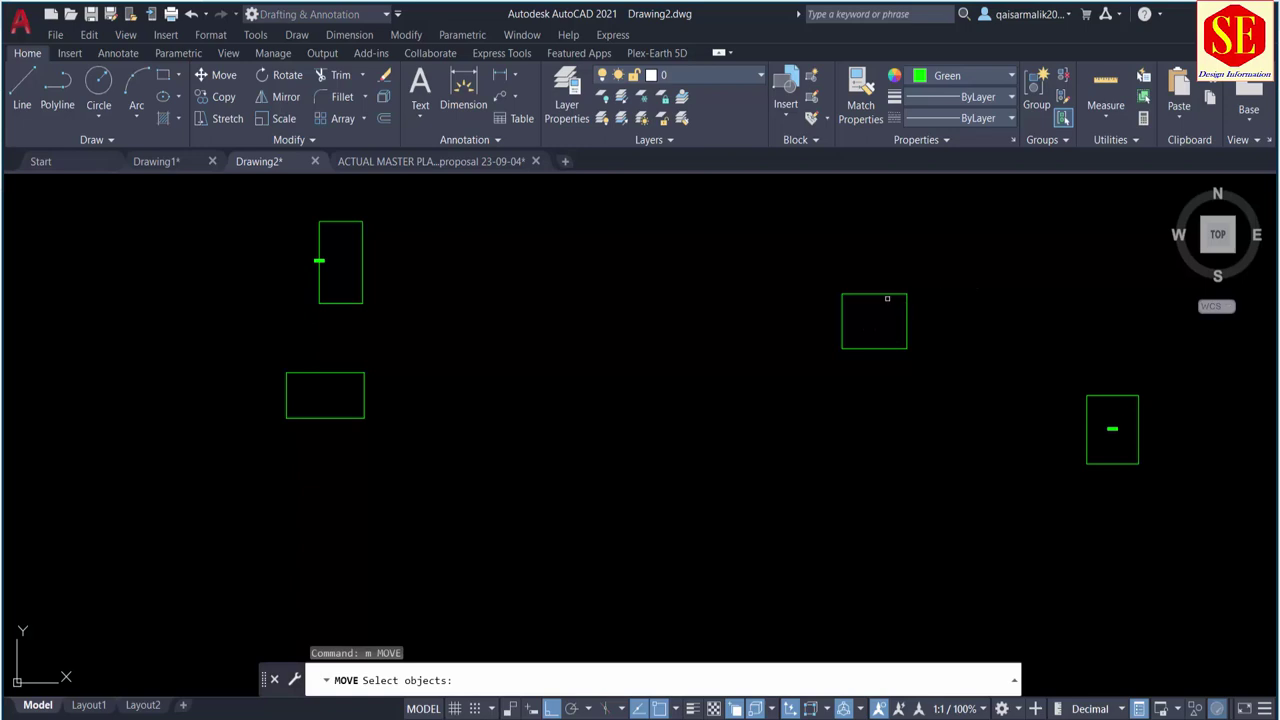
click(884, 296)
key(Return)
click(894, 286)
scroll(894, 286, down, 3)
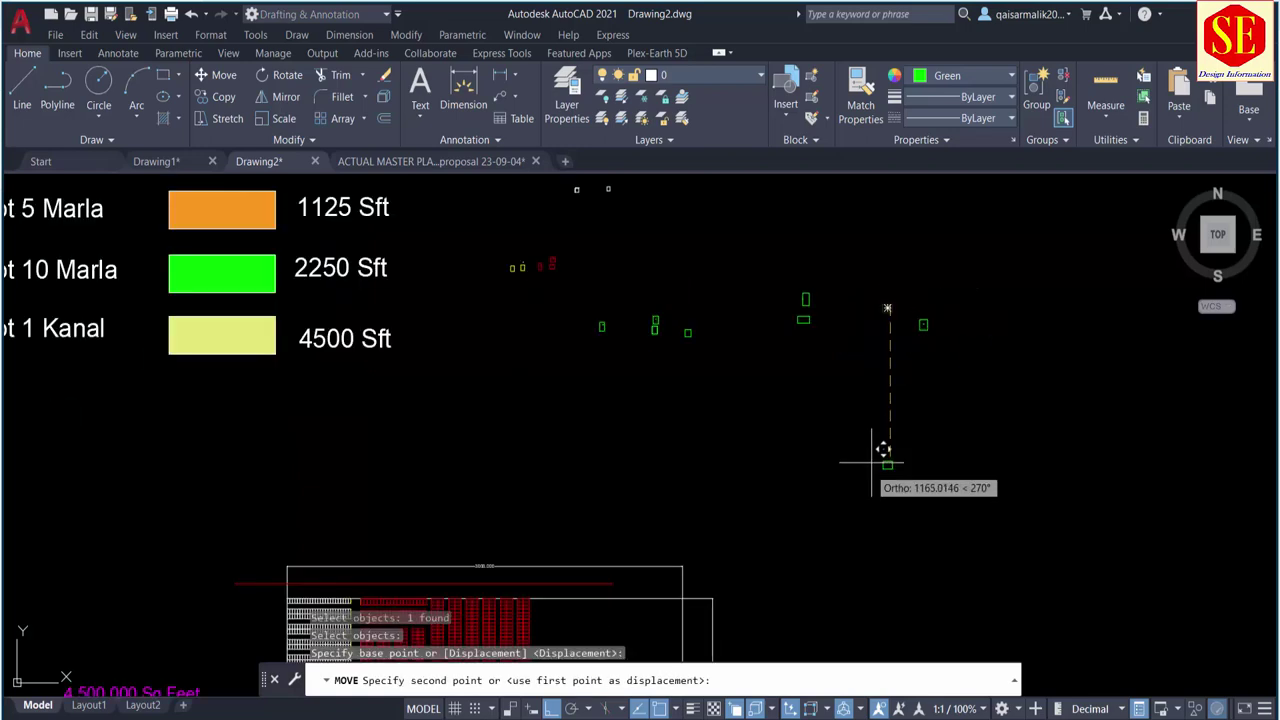
middle_drag(886, 443, 848, 201)
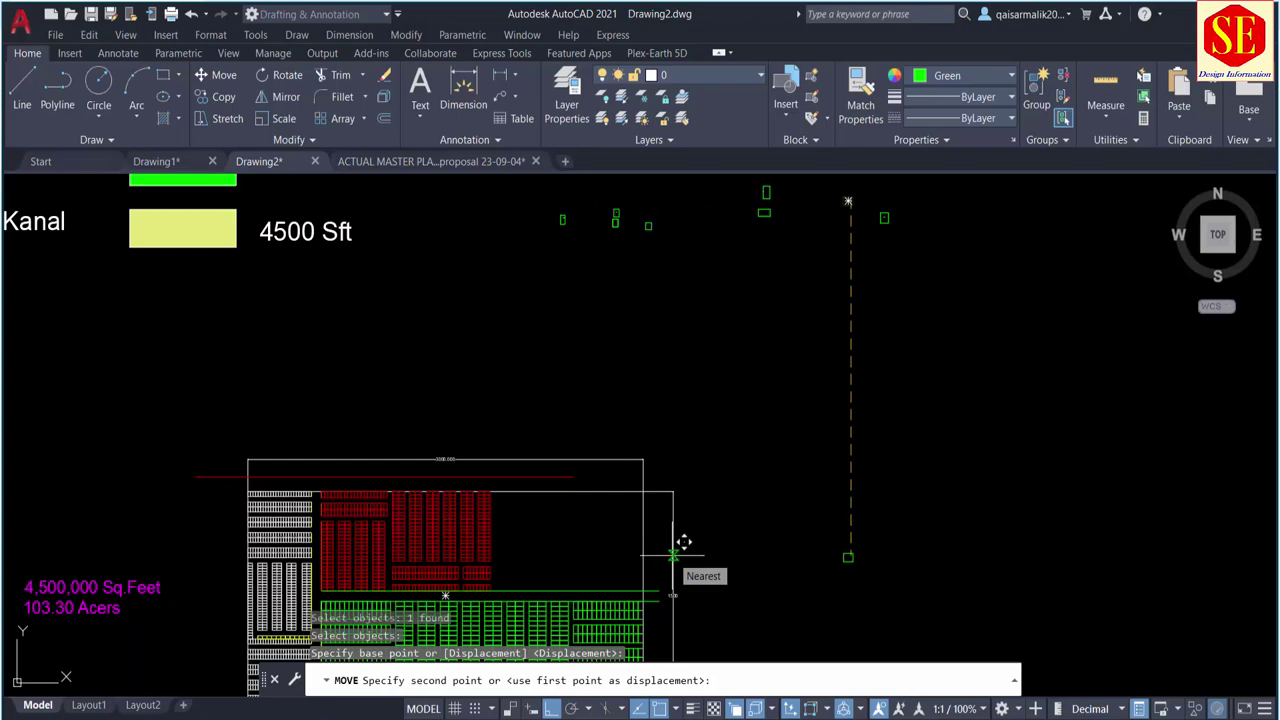
key(F8)
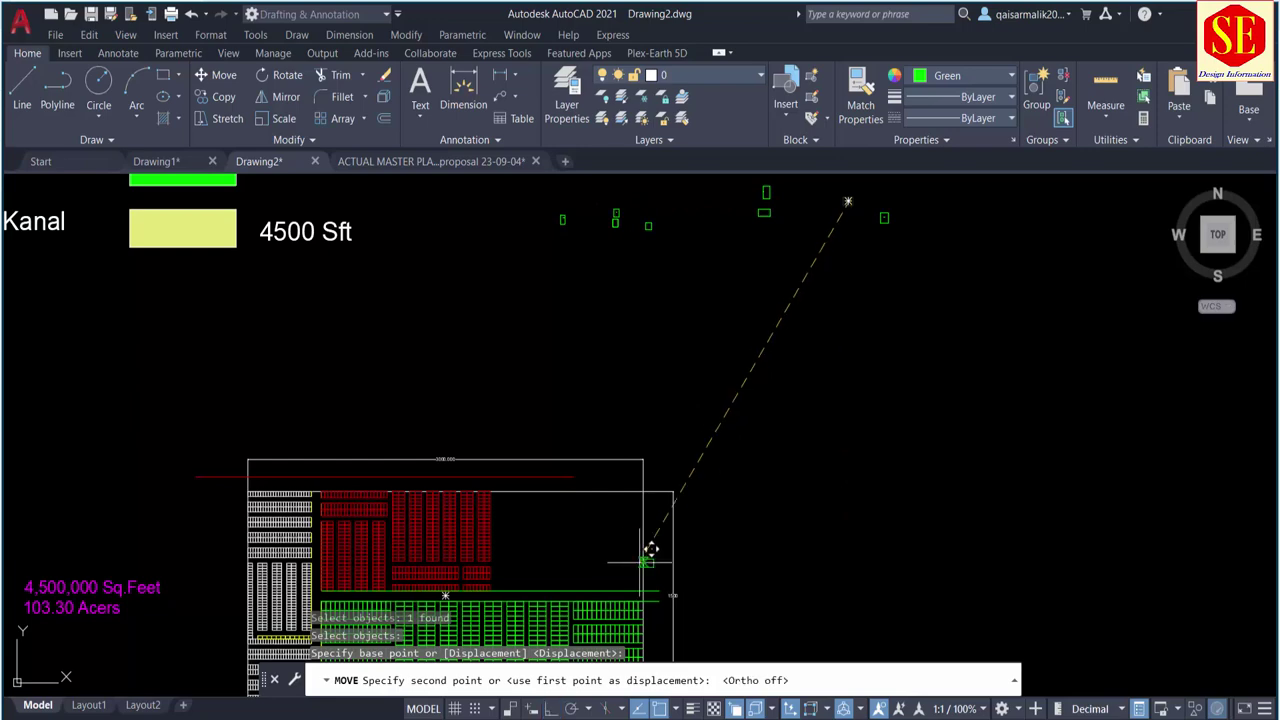
Step: Place the rectangle and zoom to bring the site's top edge into view
scroll(570, 548, up, 4)
key(Escape)
scroll(722, 475, up, 2)
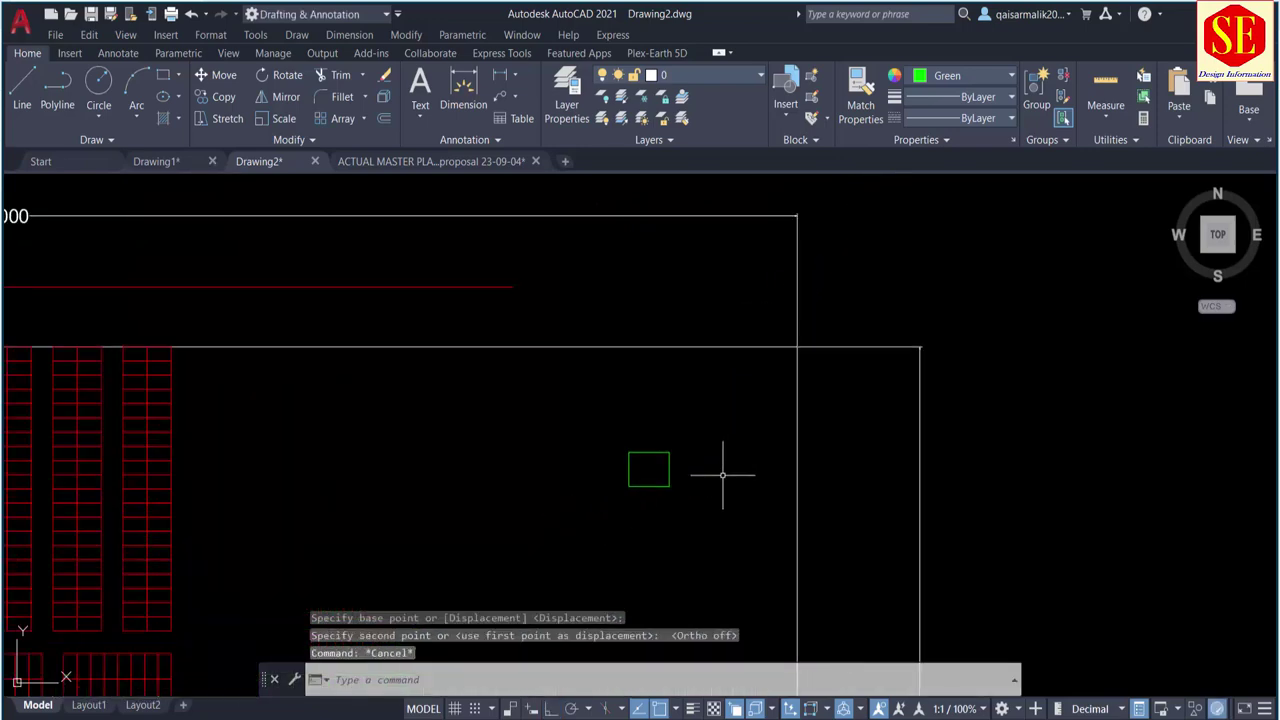
middle_drag(720, 500, 709, 400)
scroll(457, 277, down, 3)
scroll(457, 363, down, 2)
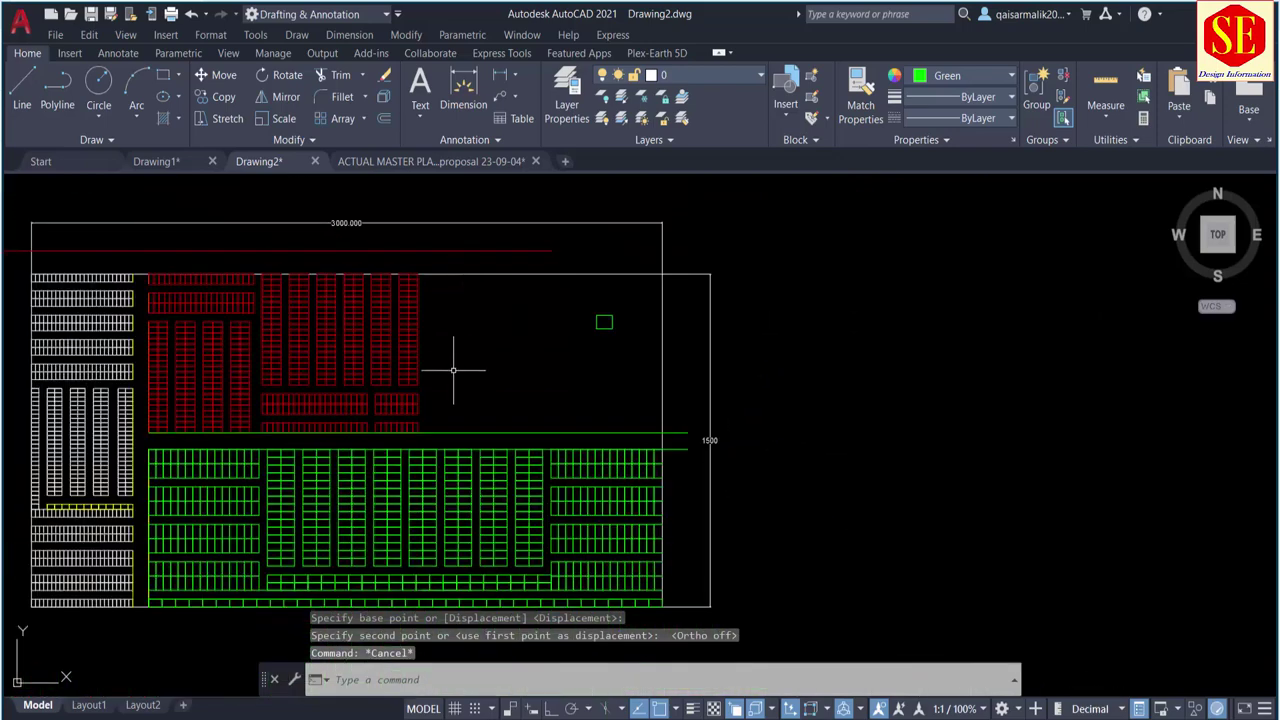
scroll(362, 238, up, 5)
scroll(383, 346, down, 3)
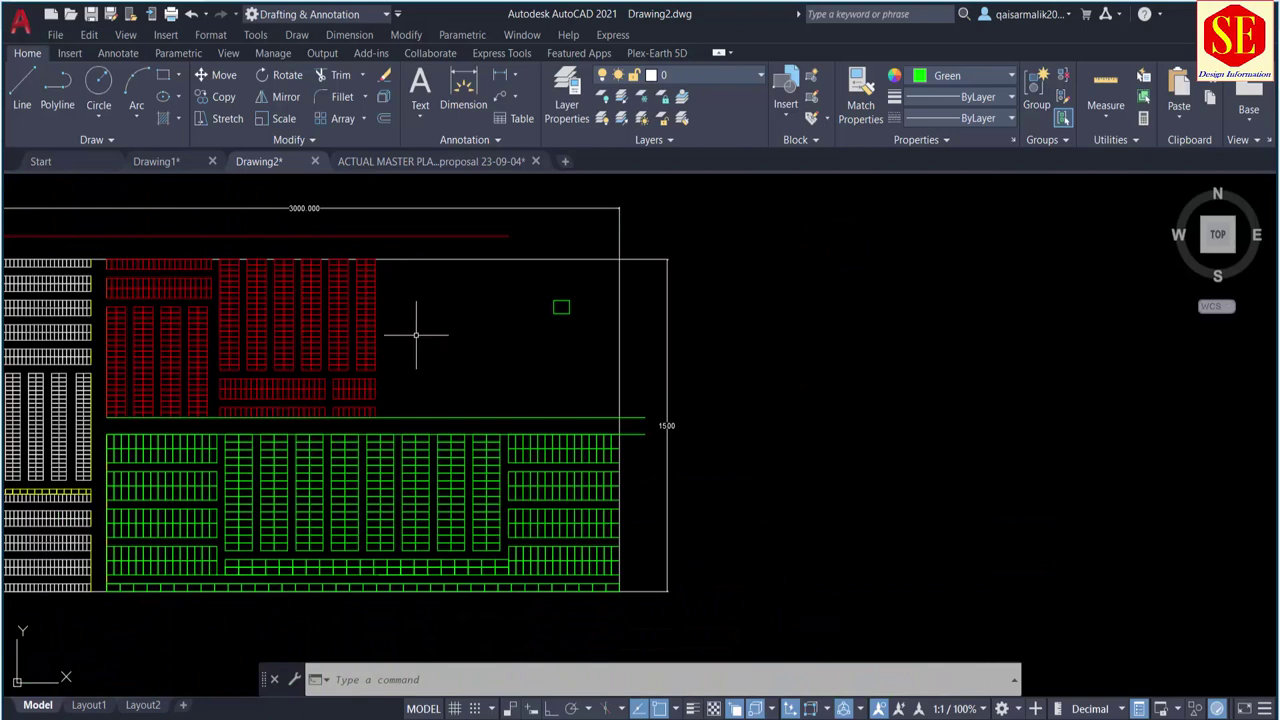
scroll(393, 306, up, 2)
Step: Abandon a first polyline attempt and make Yellow the current drawing colour
text(p)
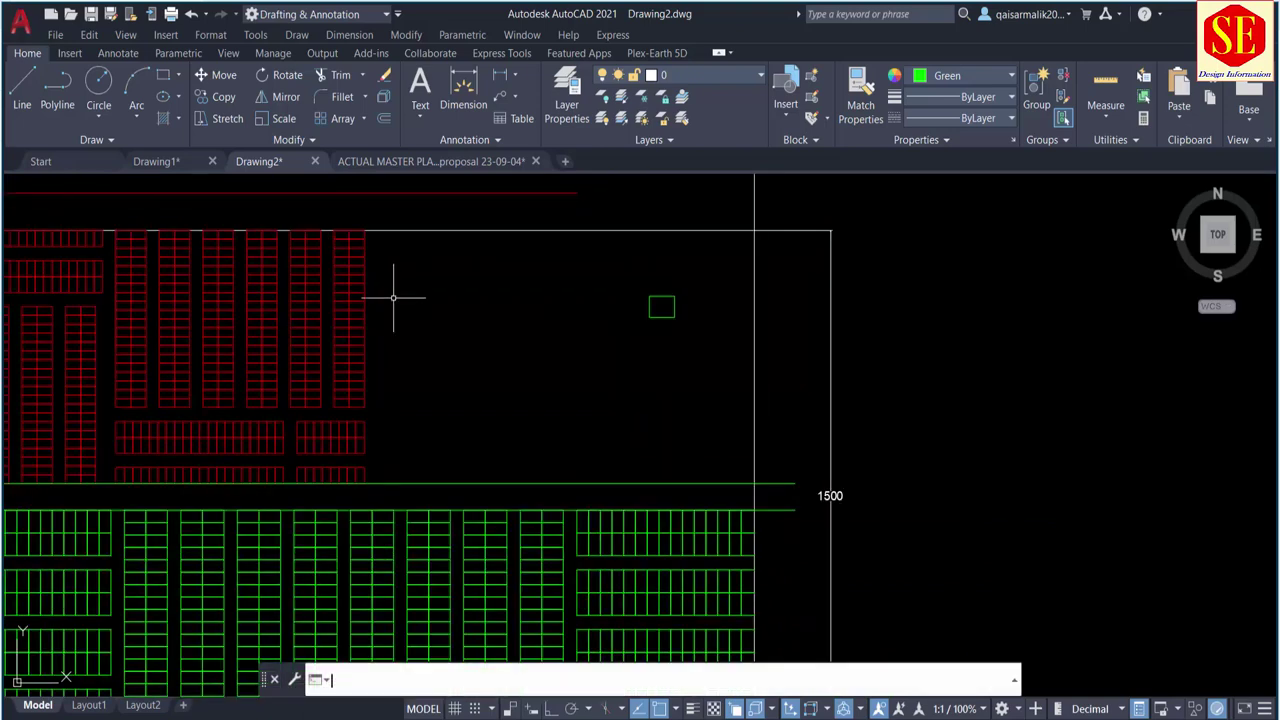
text(l)
key(Return)
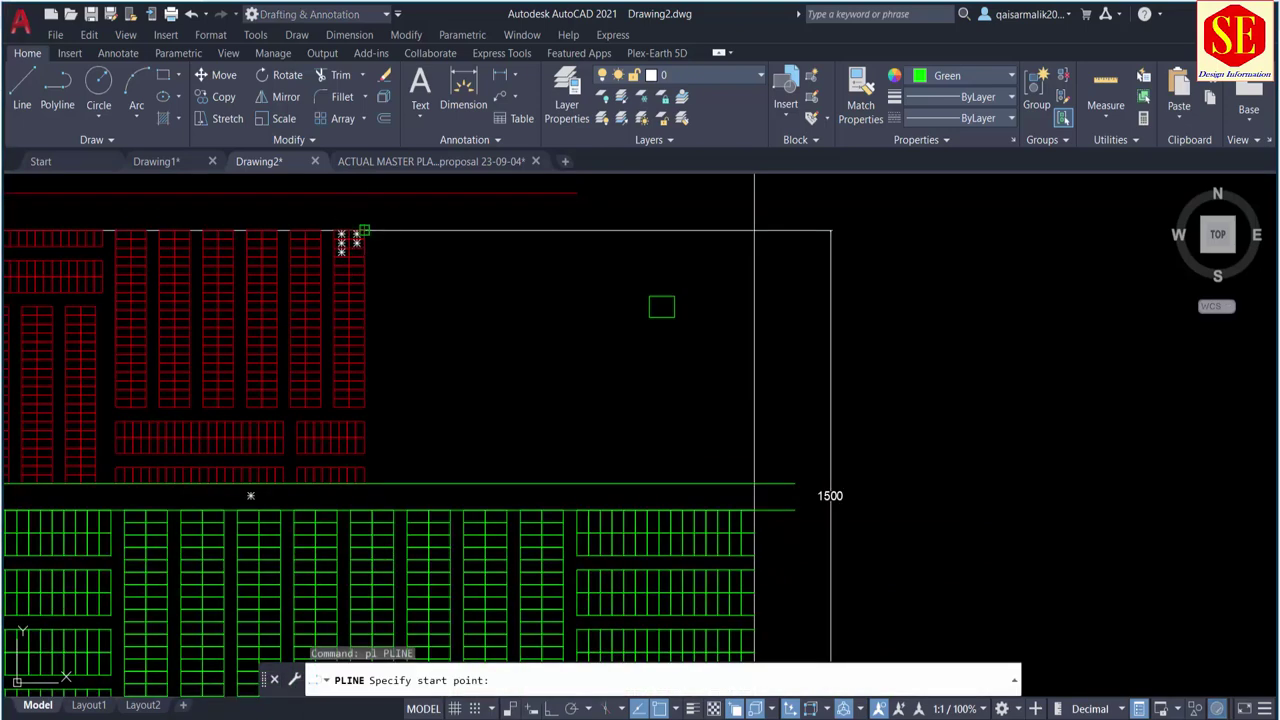
click(363, 231)
scroll(414, 366, up, 2)
key(Escape)
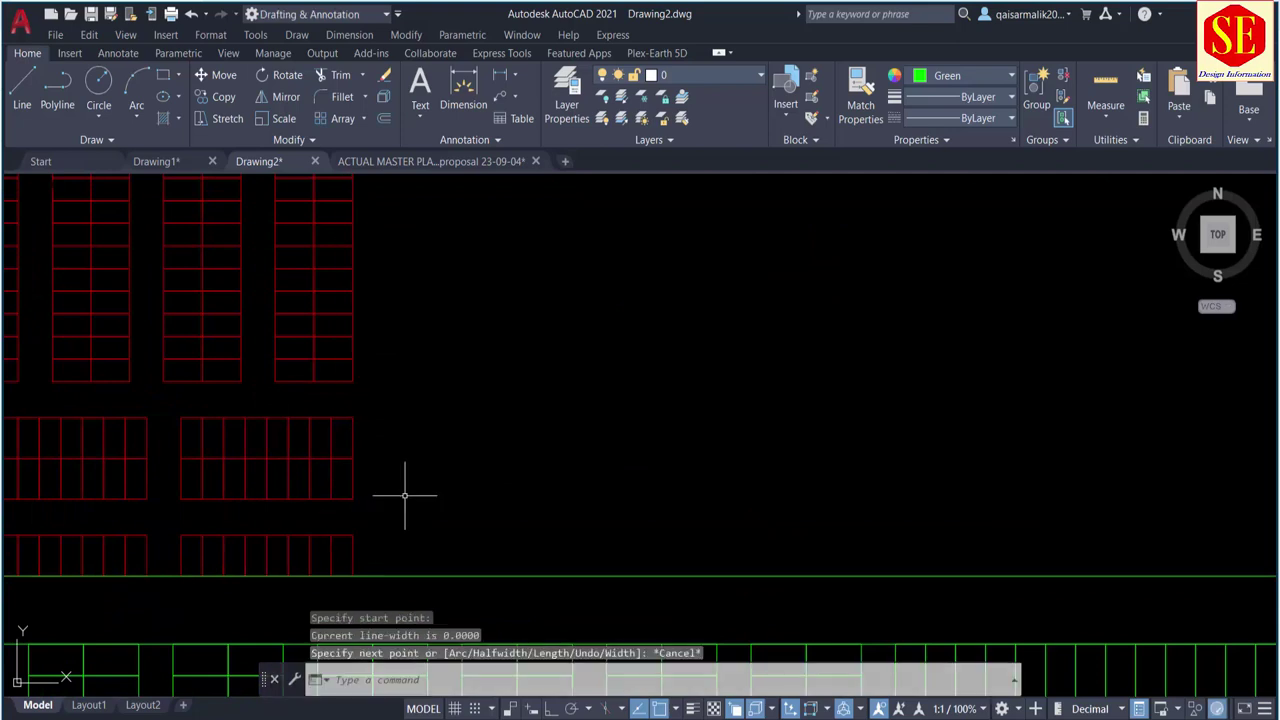
key(Return)
key(Escape)
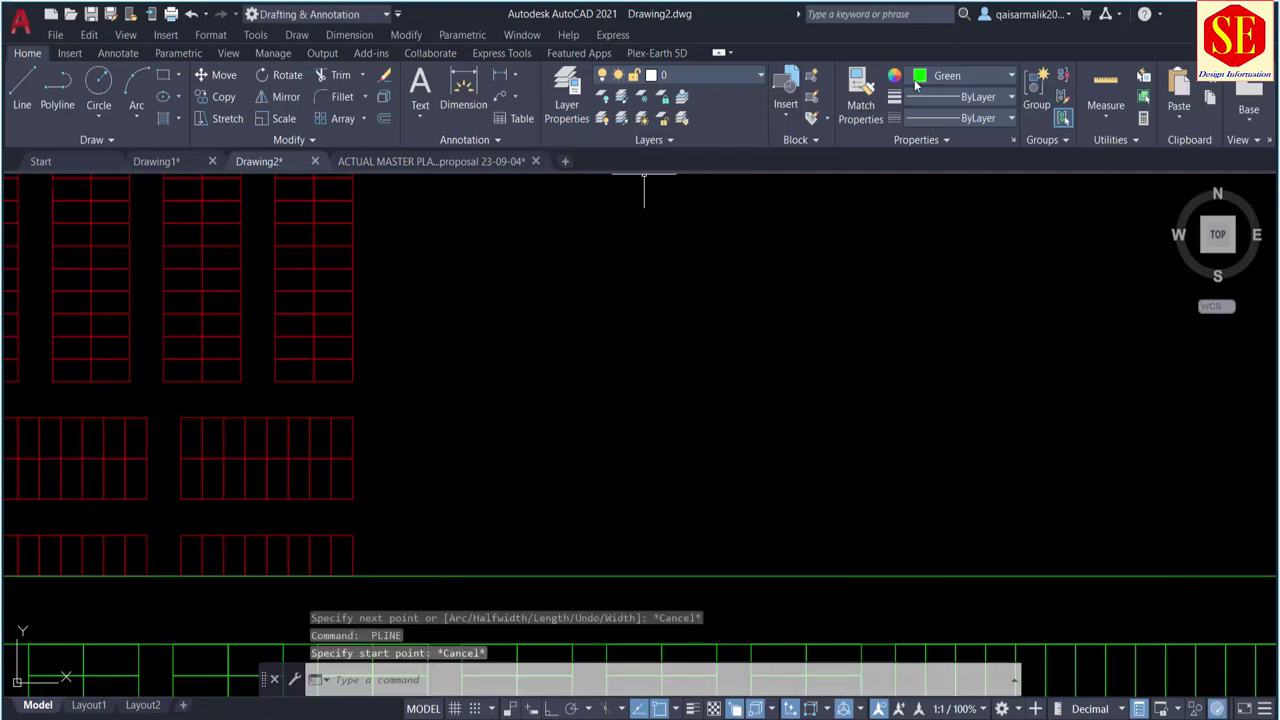
click(1011, 75)
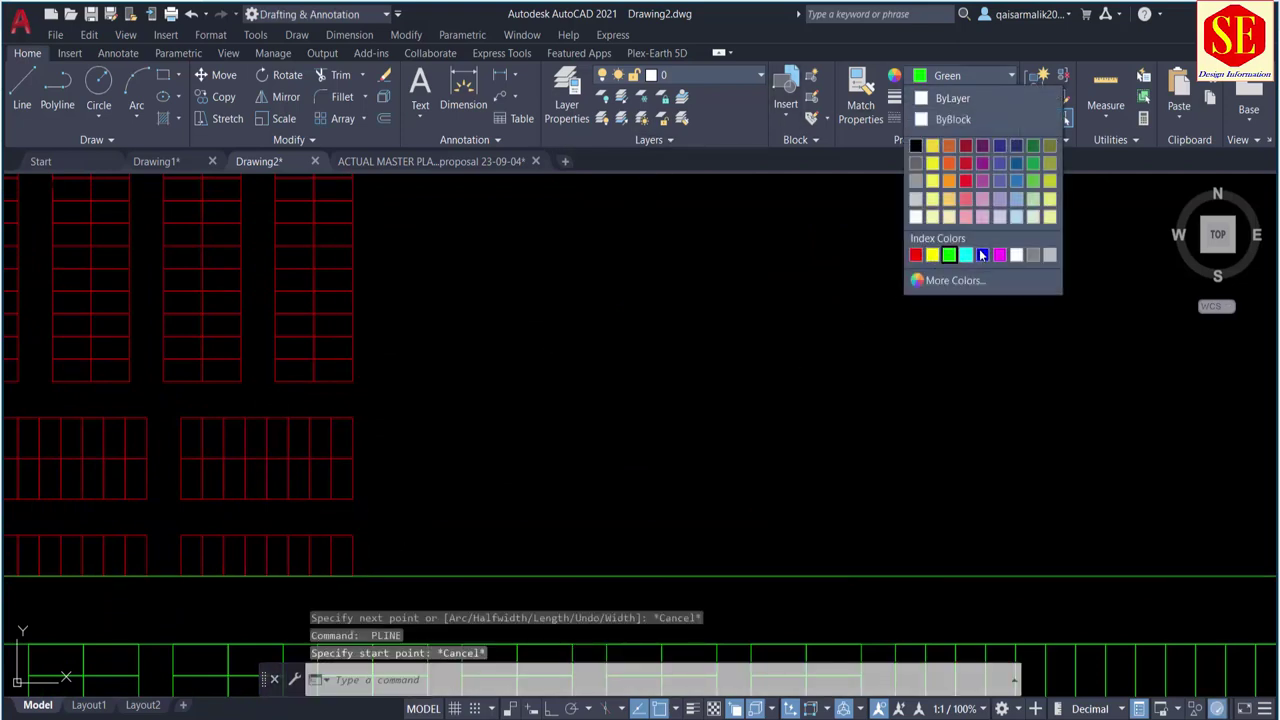
click(933, 255)
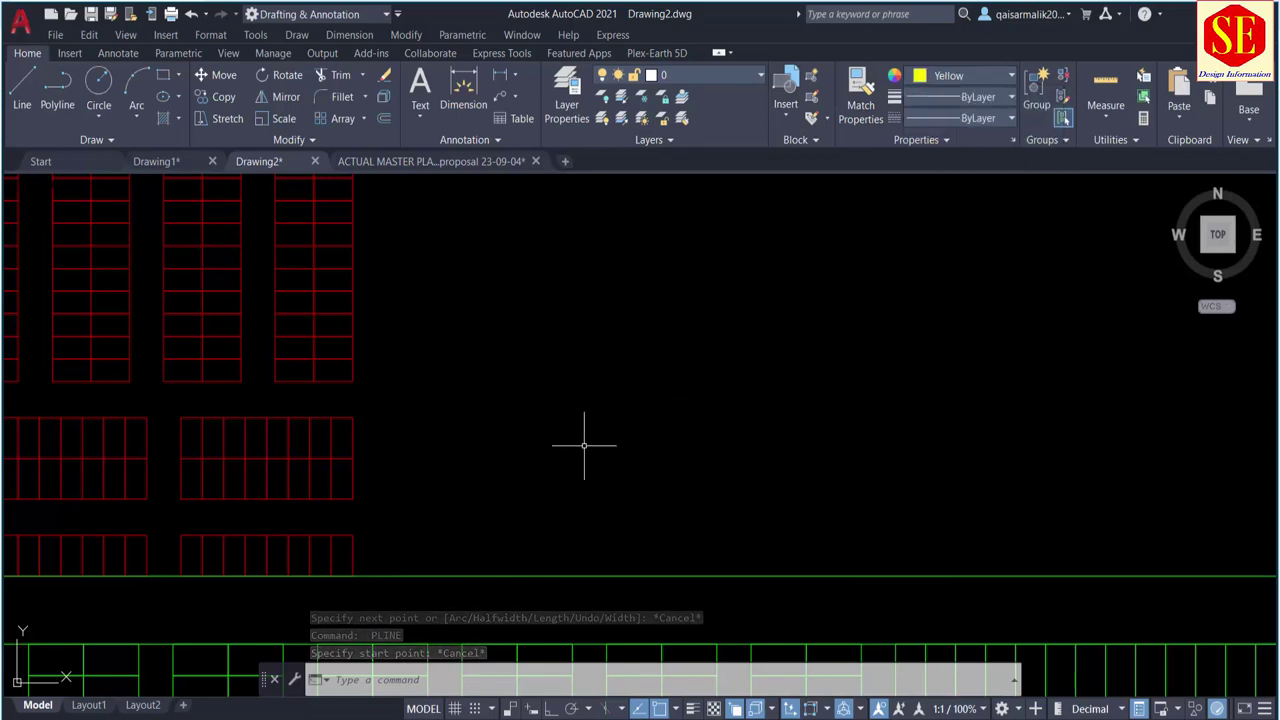
Step: Draw a yellow polyline starting on the site's top boundary
text(pl)
key(Return)
click(353, 575)
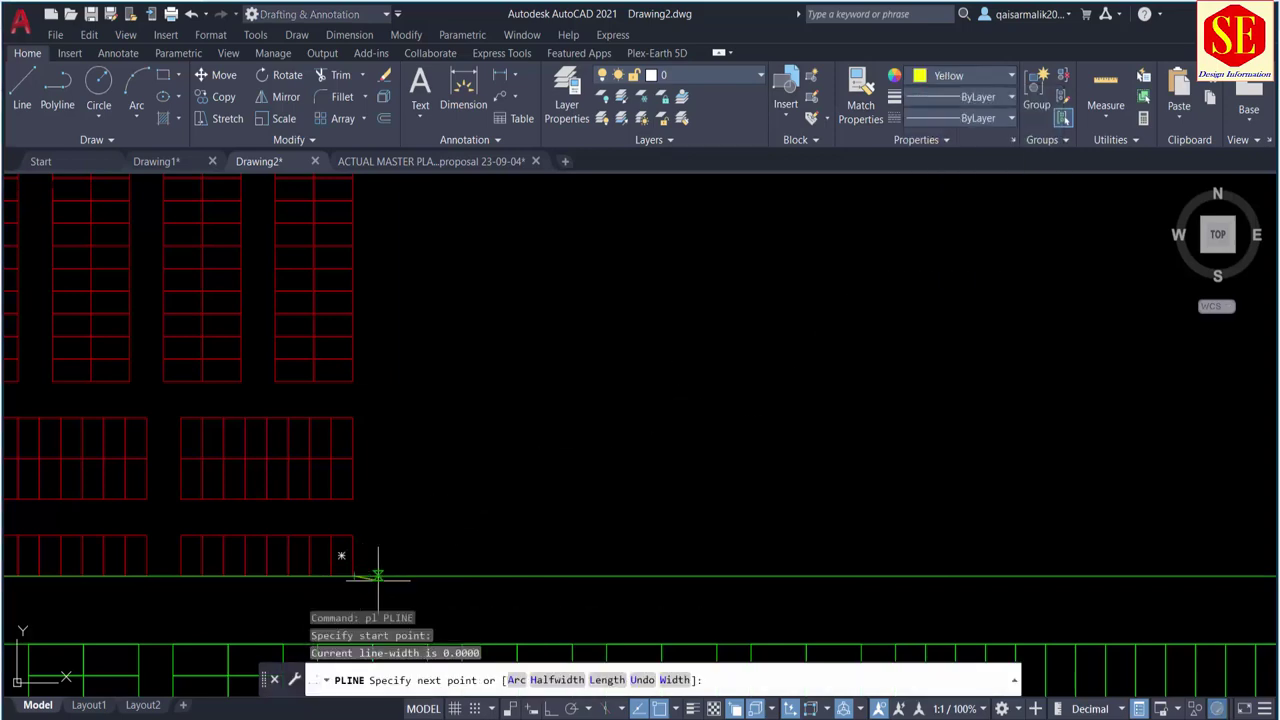
scroll(345, 560, down, 5)
scroll(514, 447, up, 5)
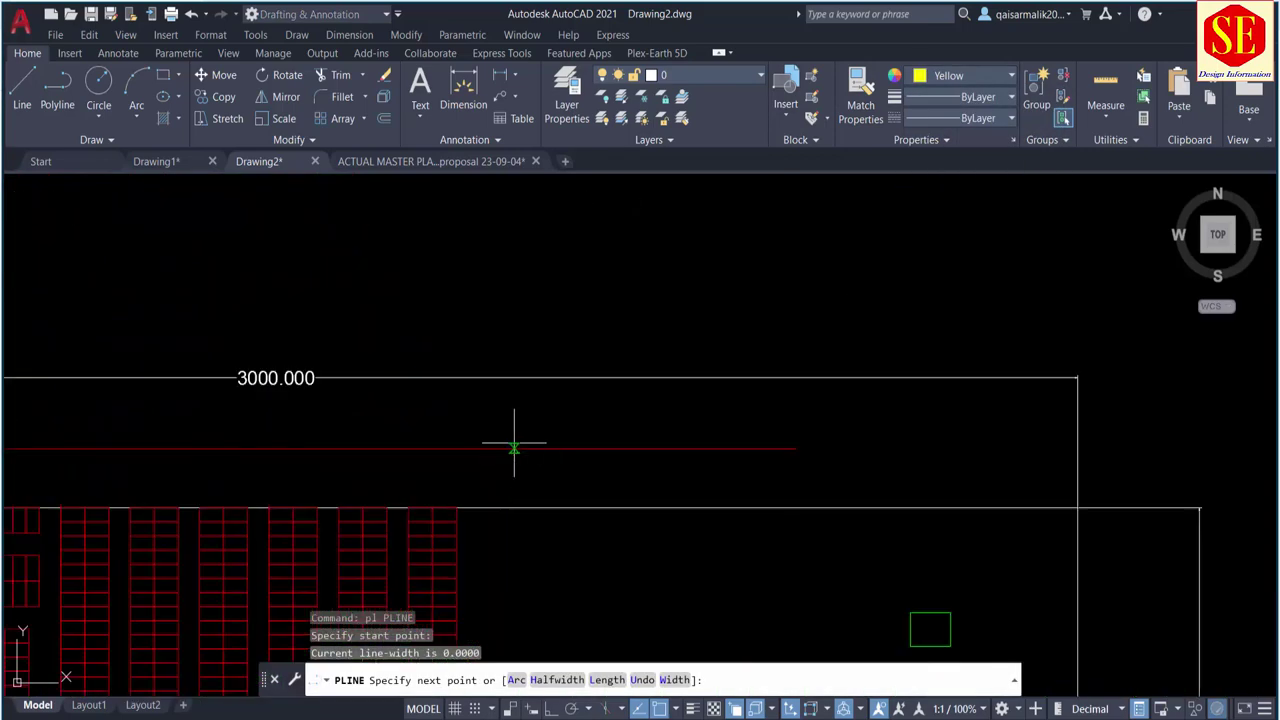
click(462, 508)
key(Escape)
middle_drag(537, 537, 500, 423)
Step: Offset the site edge line 75 units inward
text(o)
key(Return)
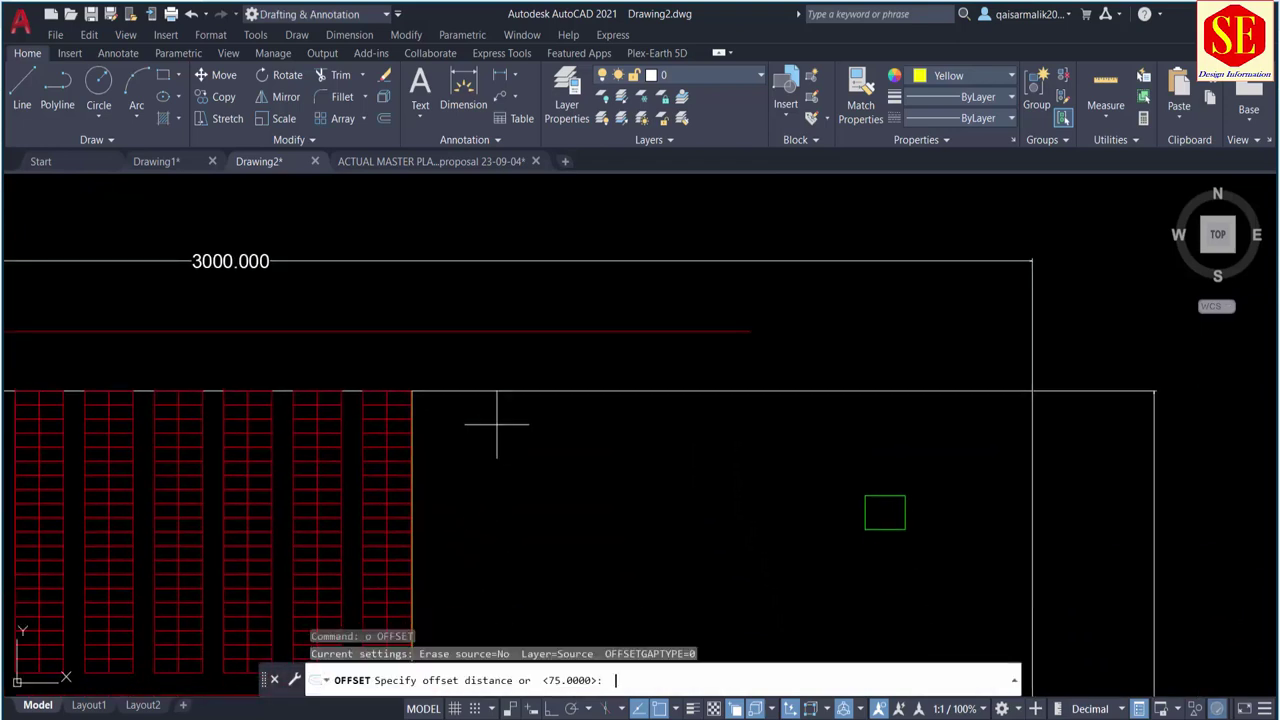
text(75)
key(Return)
scroll(475, 435, up, 4)
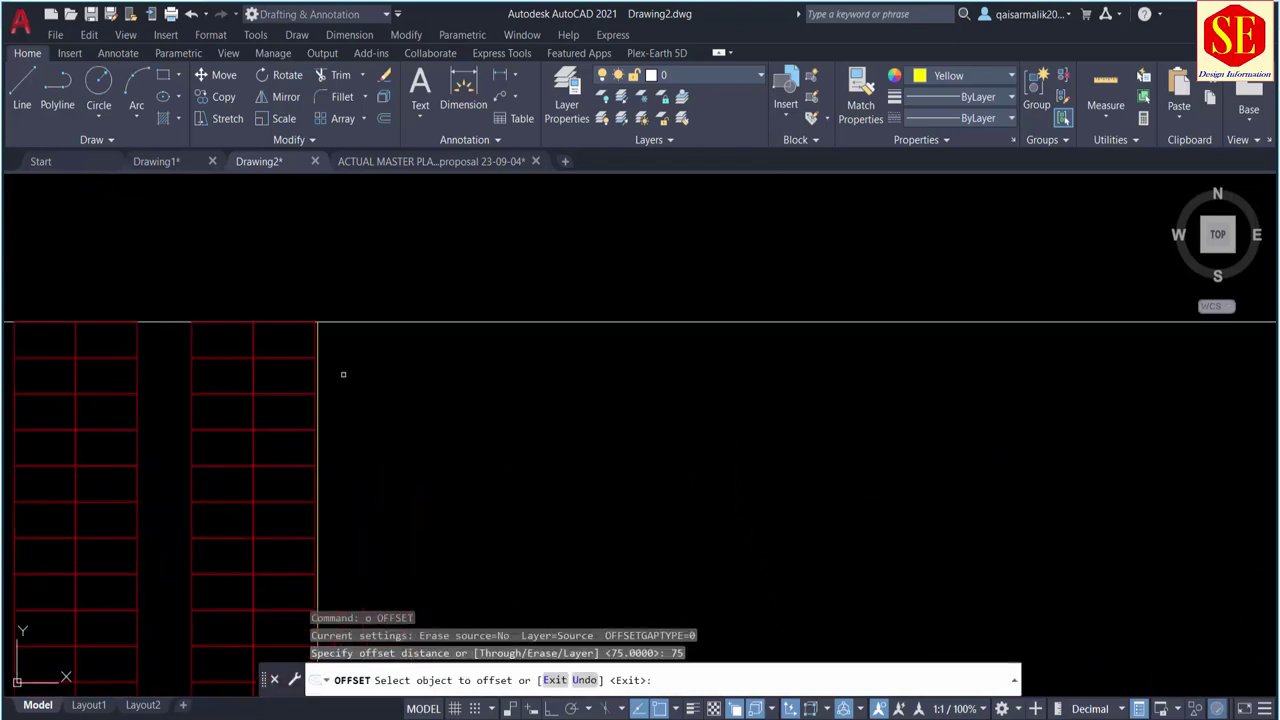
click(317, 376)
click(430, 397)
key(Escape)
scroll(508, 350, down, 3)
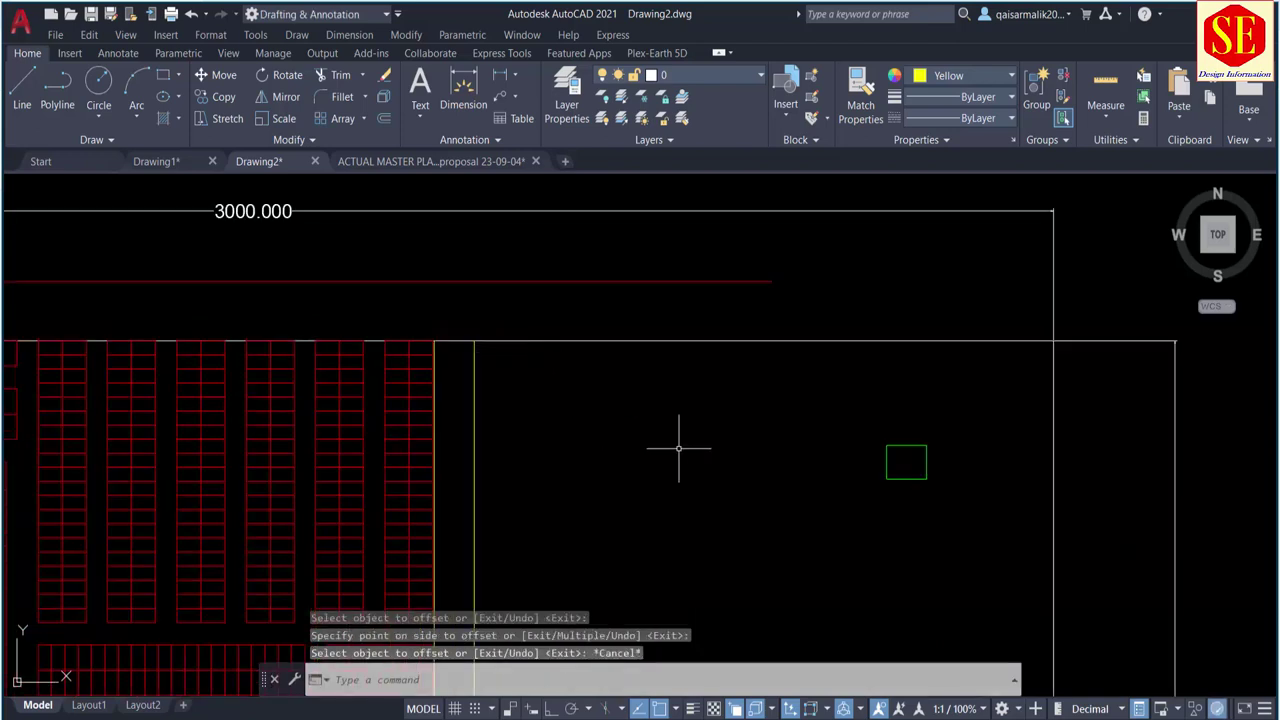
Step: Copy the green plot rectangle repeatedly into a row along the top boundary
text(co)
key(Return)
click(904, 445)
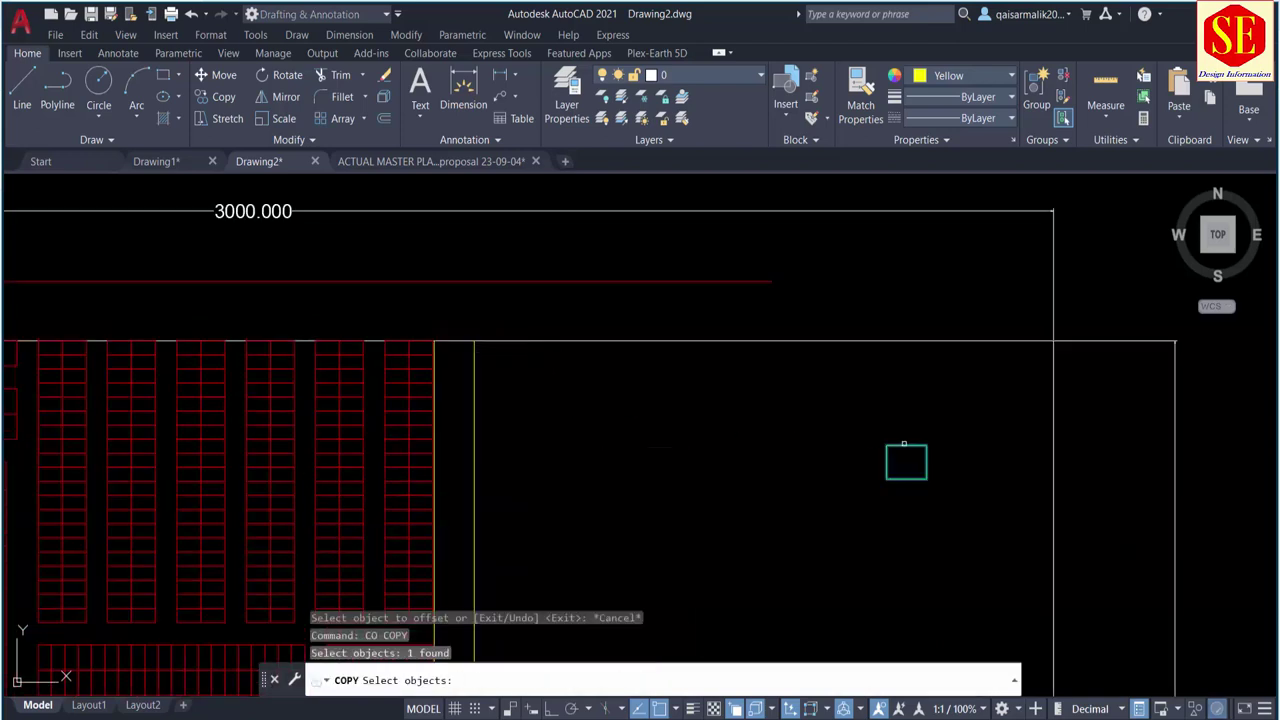
key(Return)
click(886, 446)
scroll(531, 374, up, 2)
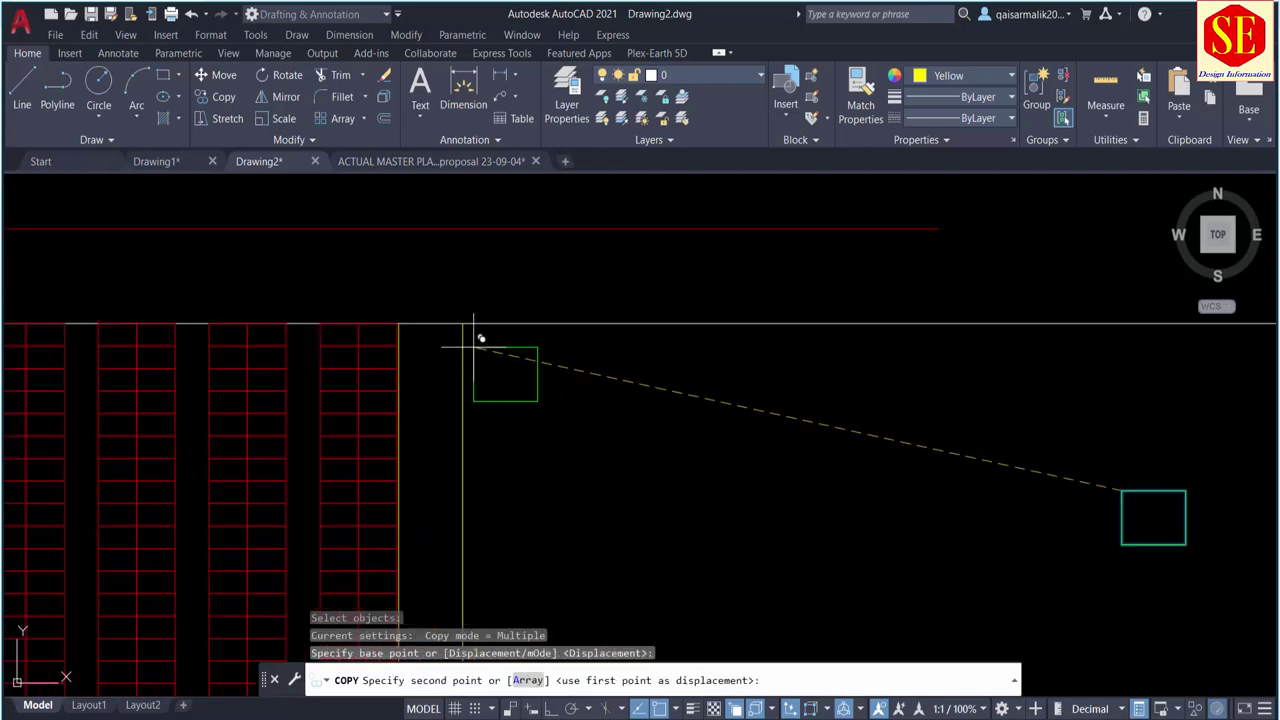
click(463, 324)
click(527, 324)
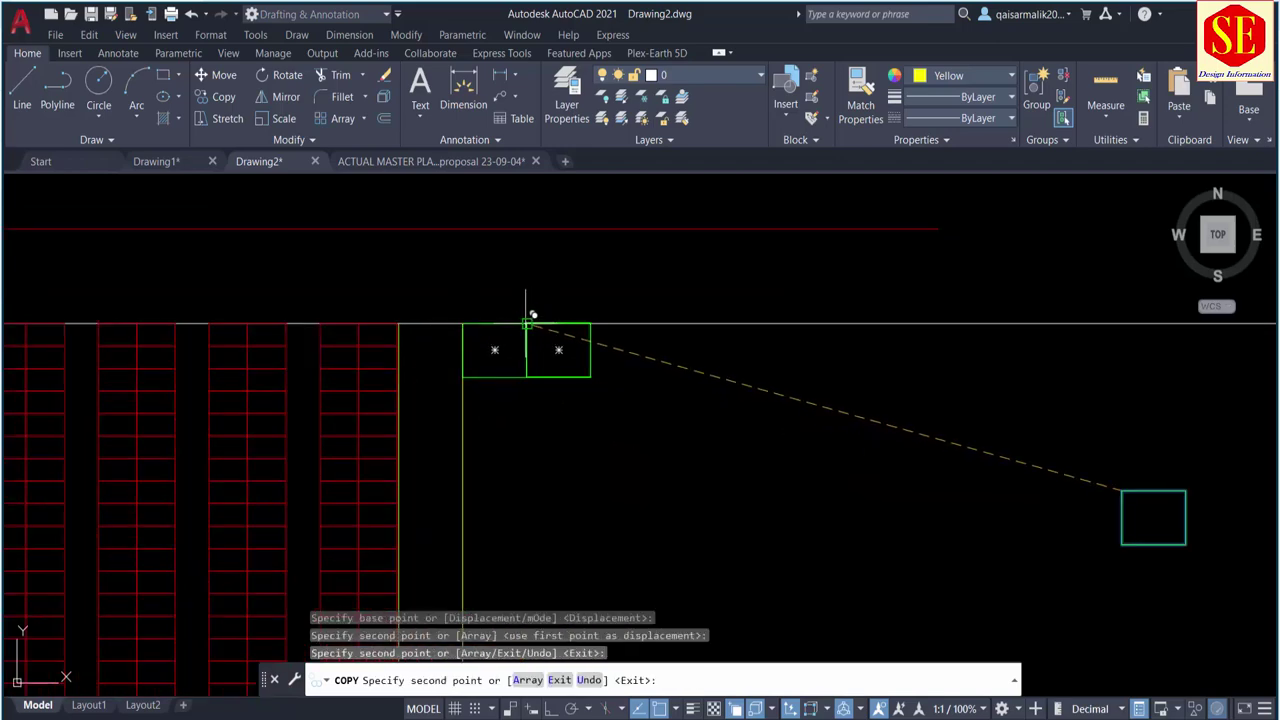
click(591, 324)
click(655, 324)
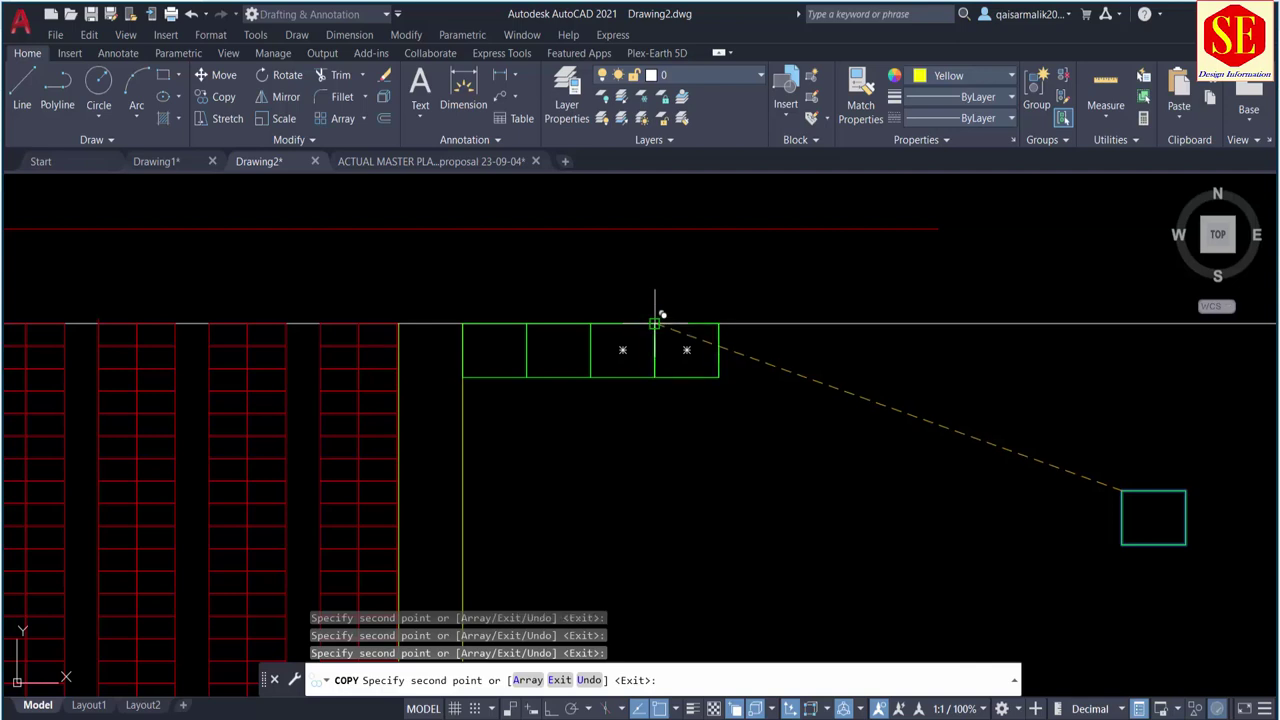
click(719, 324)
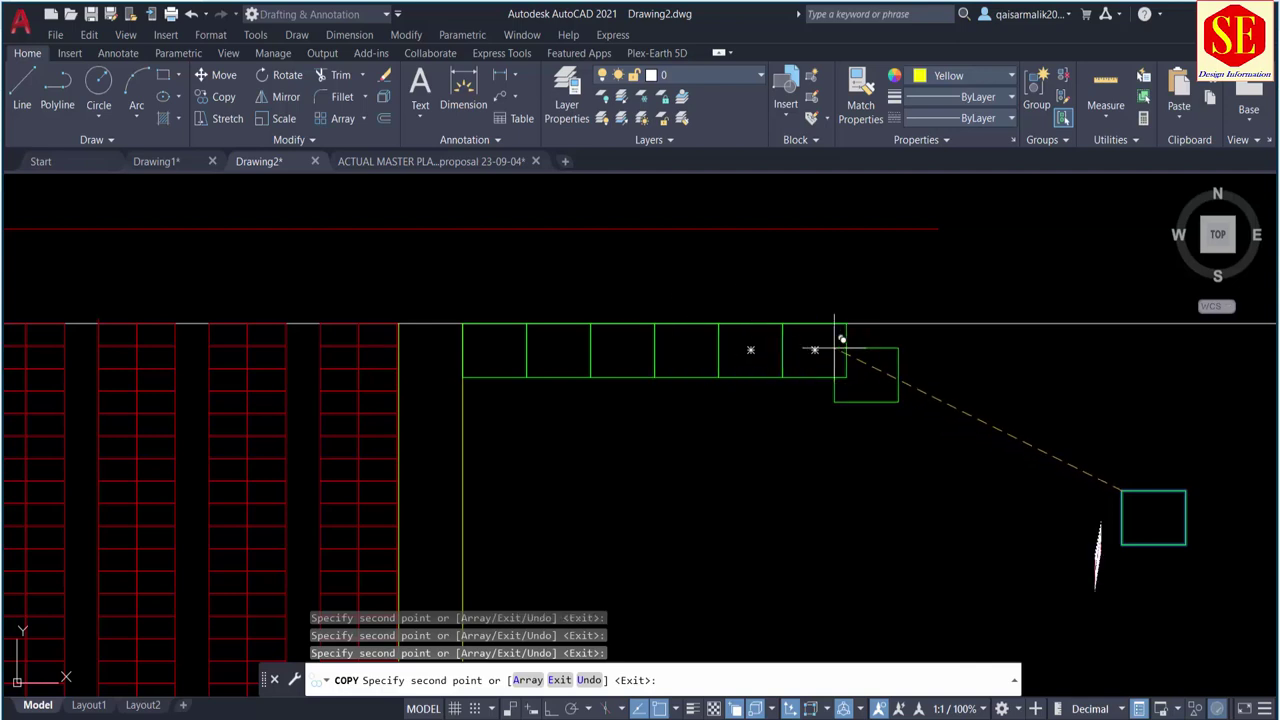
click(783, 324)
middle_drag(783, 324, 613, 313)
click(677, 313)
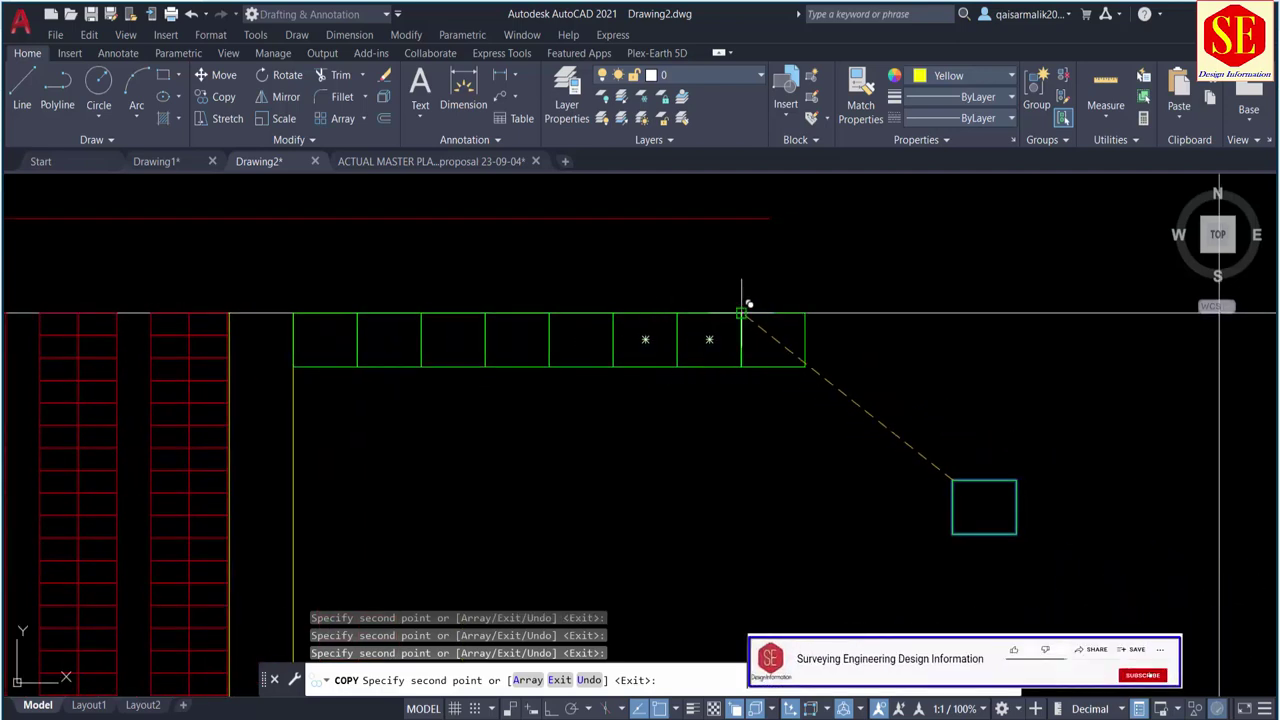
click(741, 313)
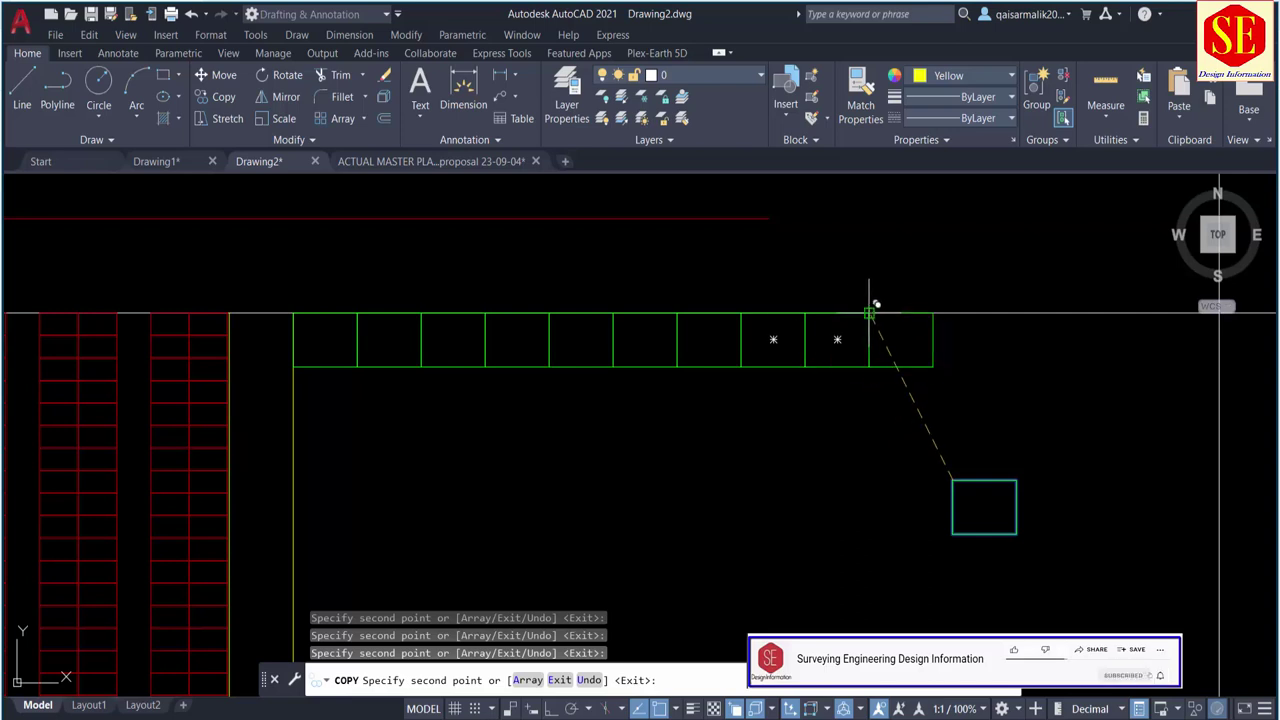
click(869, 313)
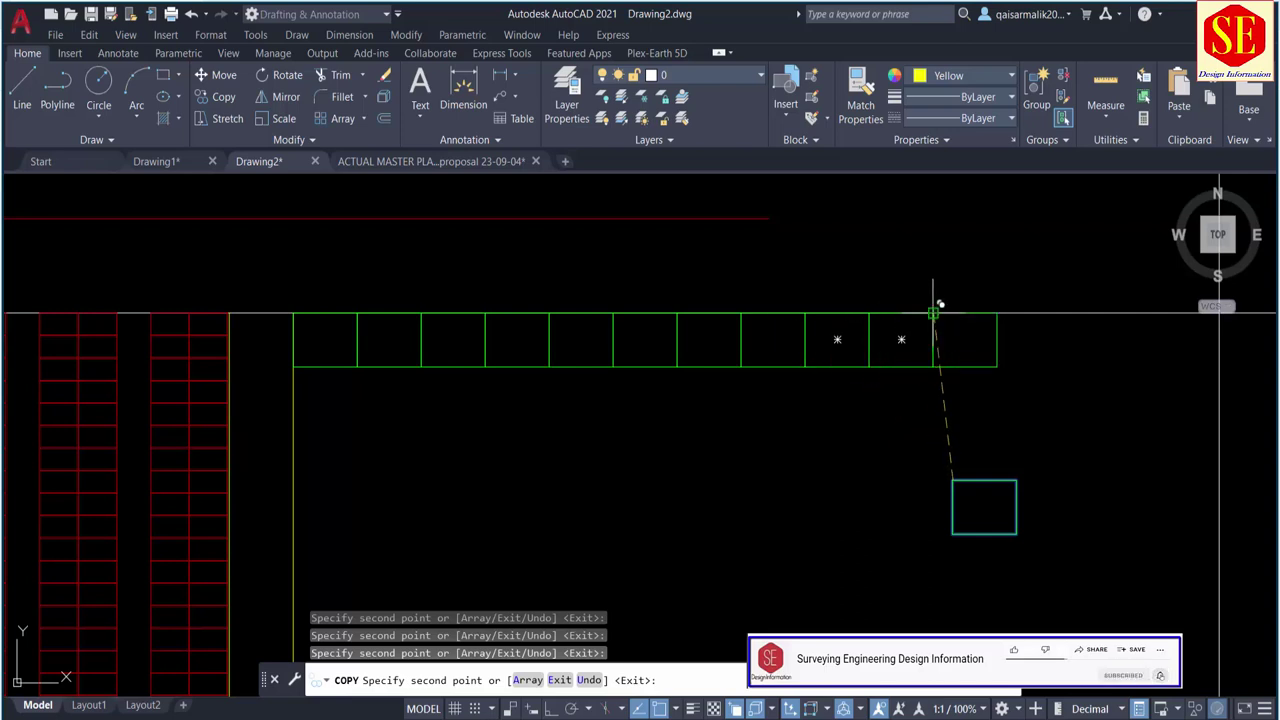
click(933, 313)
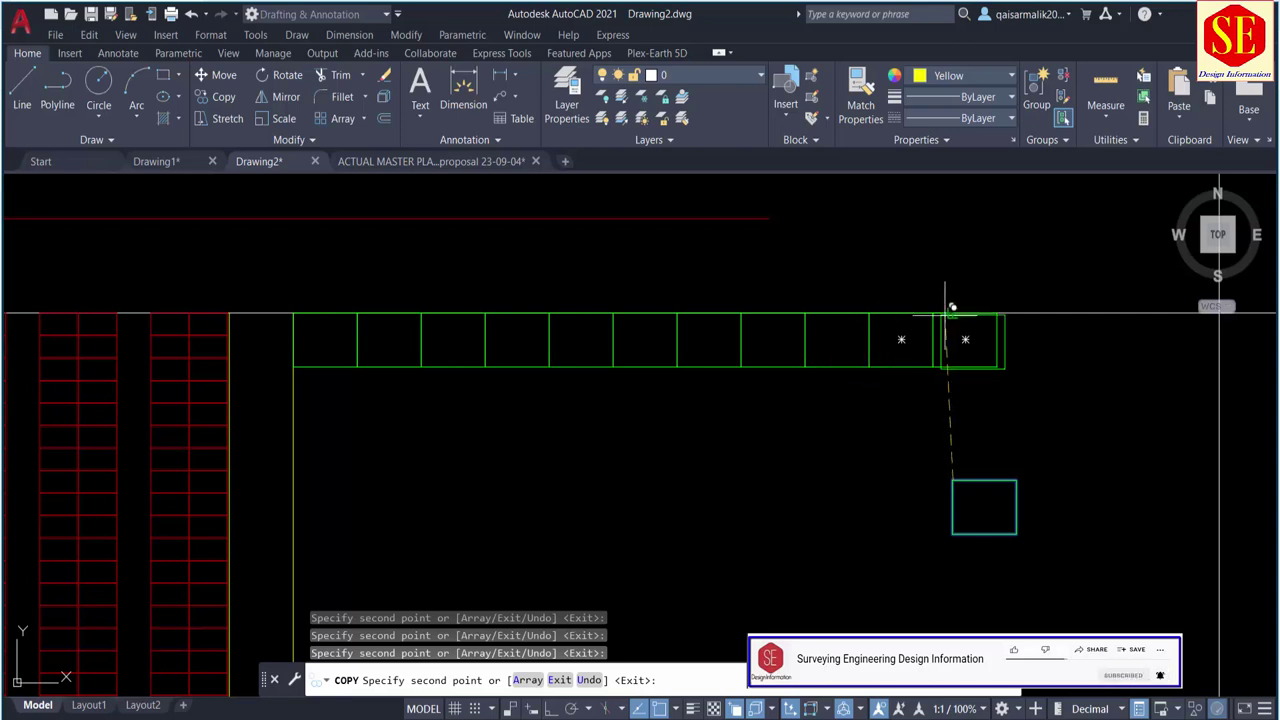
click(997, 313)
click(1061, 313)
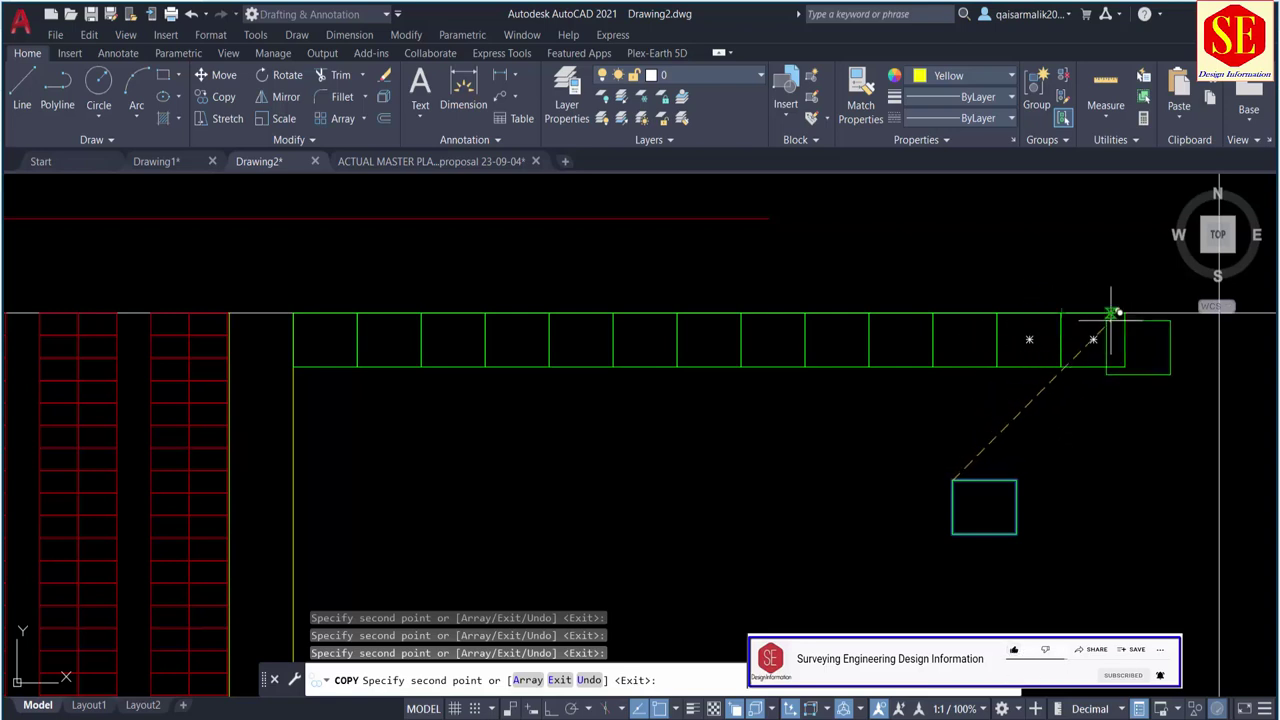
click(1125, 313)
Step: Explode the rightmost green plot and erase its right-hand edge
key(Escape)
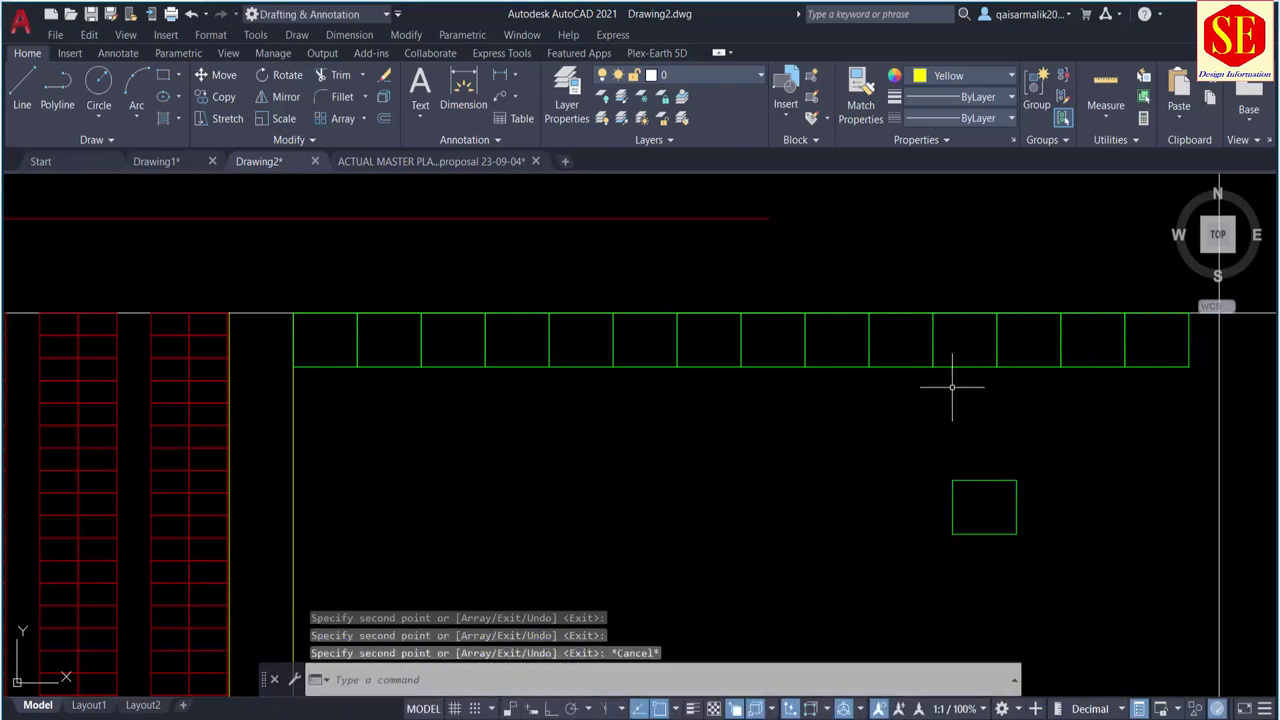
middle_drag(951, 380, 706, 393)
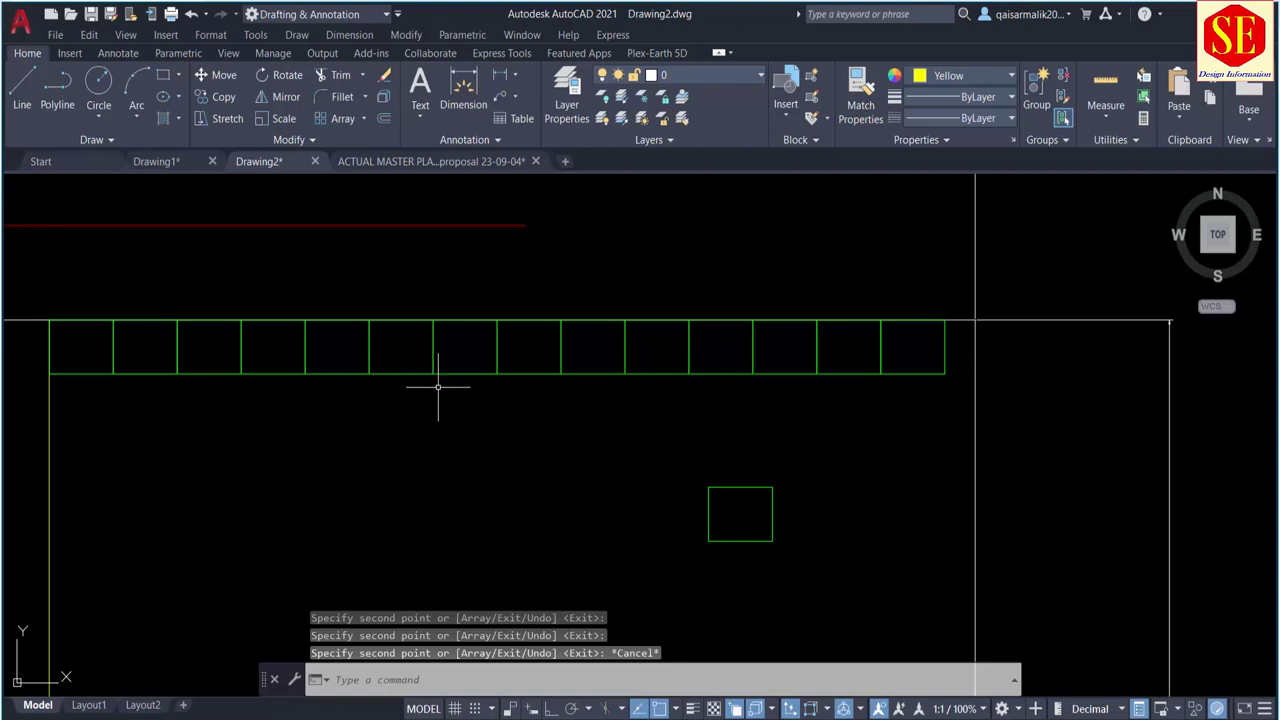
middle_drag(437, 386, 557, 391)
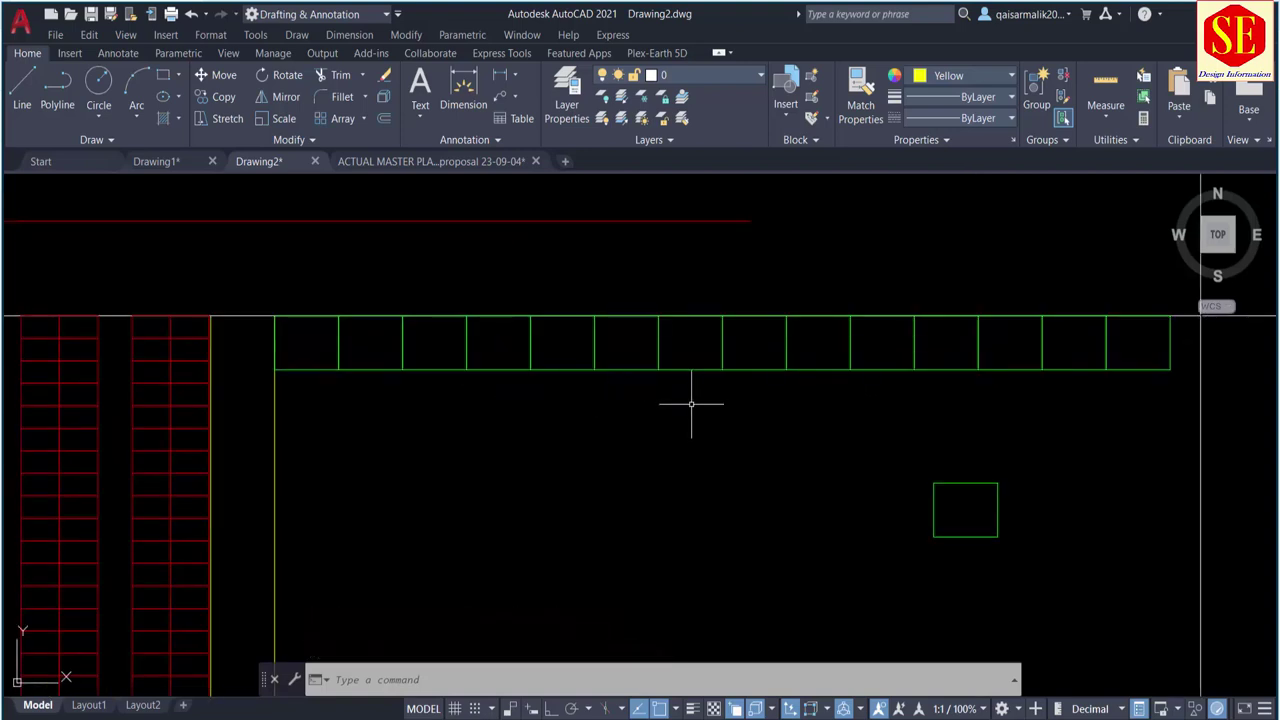
middle_drag(1104, 368, 820, 366)
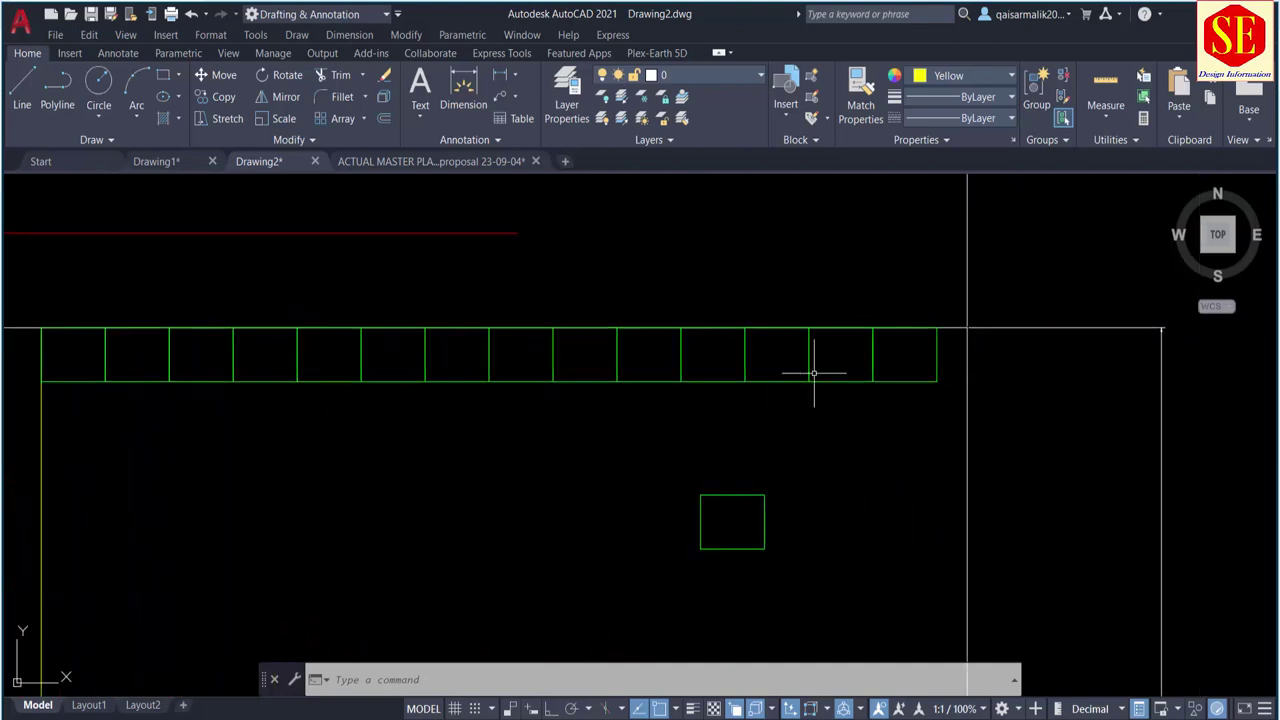
scroll(960, 352, up, 4)
click(955, 342)
text(x)
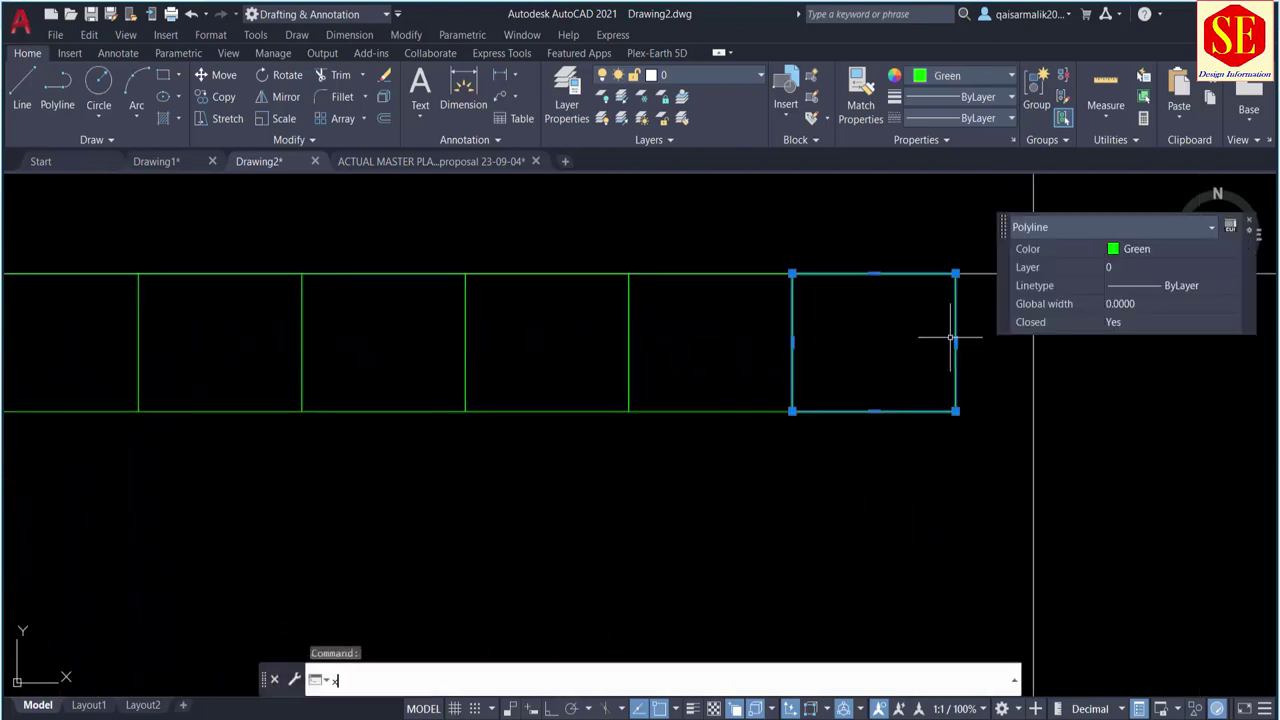
key(Return)
click(957, 327)
text(e)
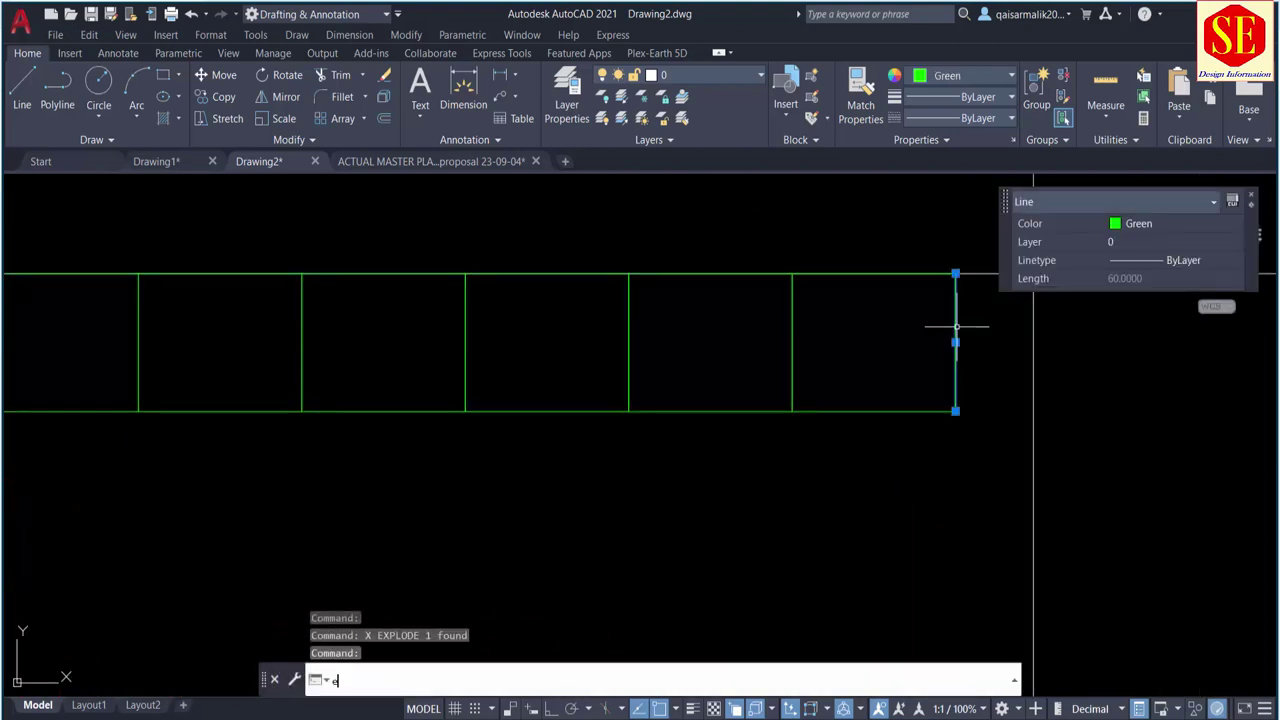
key(Return)
key(Return)
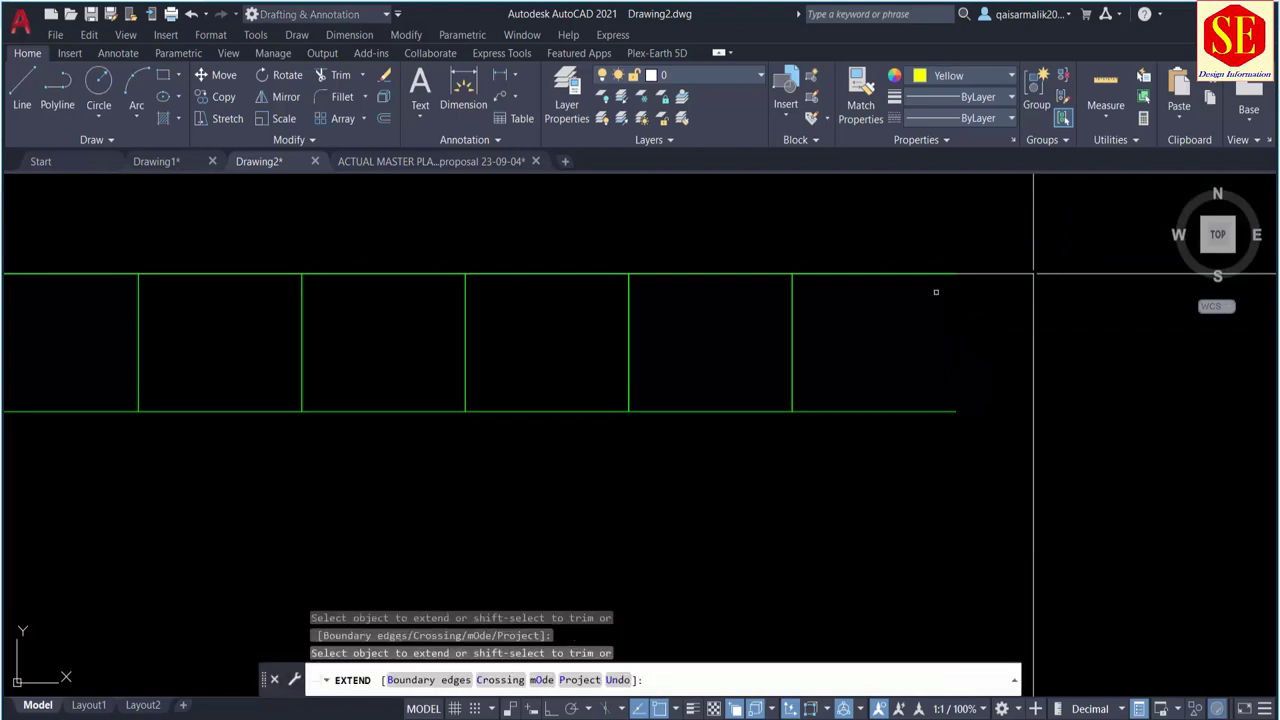
Step: Extend the plot's top and bottom edges to the site boundary
click(932, 274)
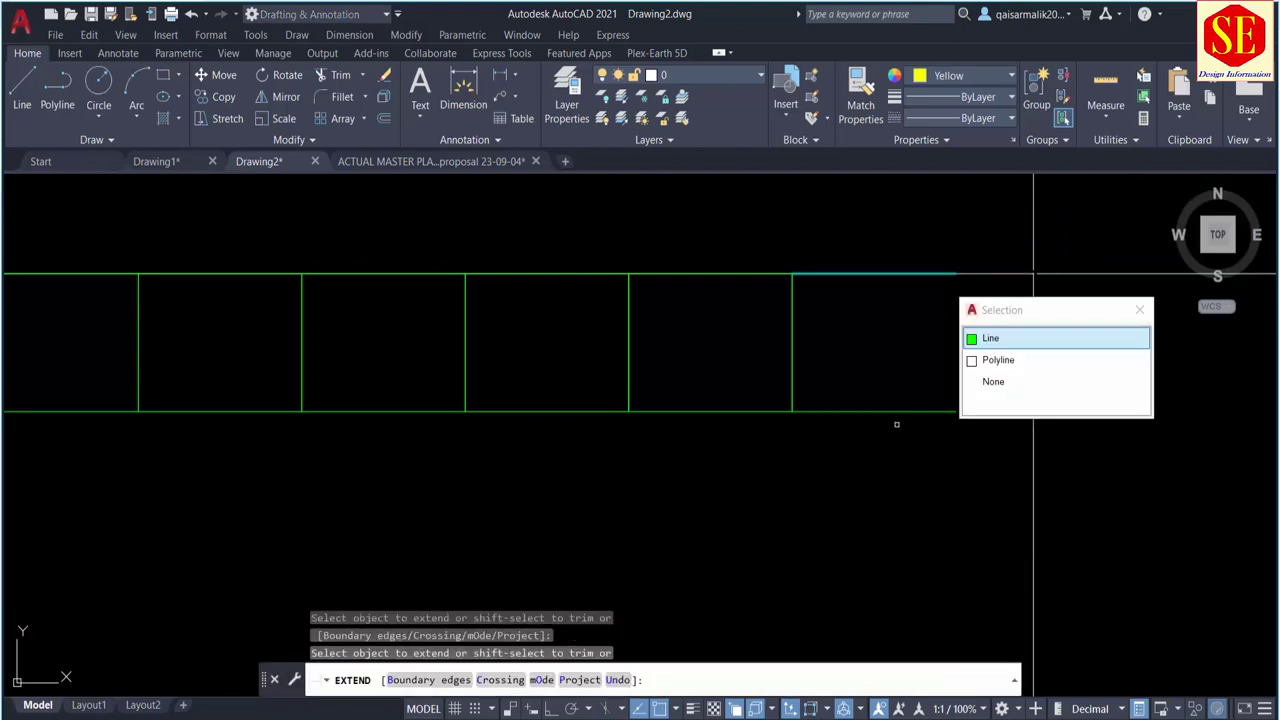
click(896, 424)
key(Return)
scroll(985, 432, down, 4)
key(Escape)
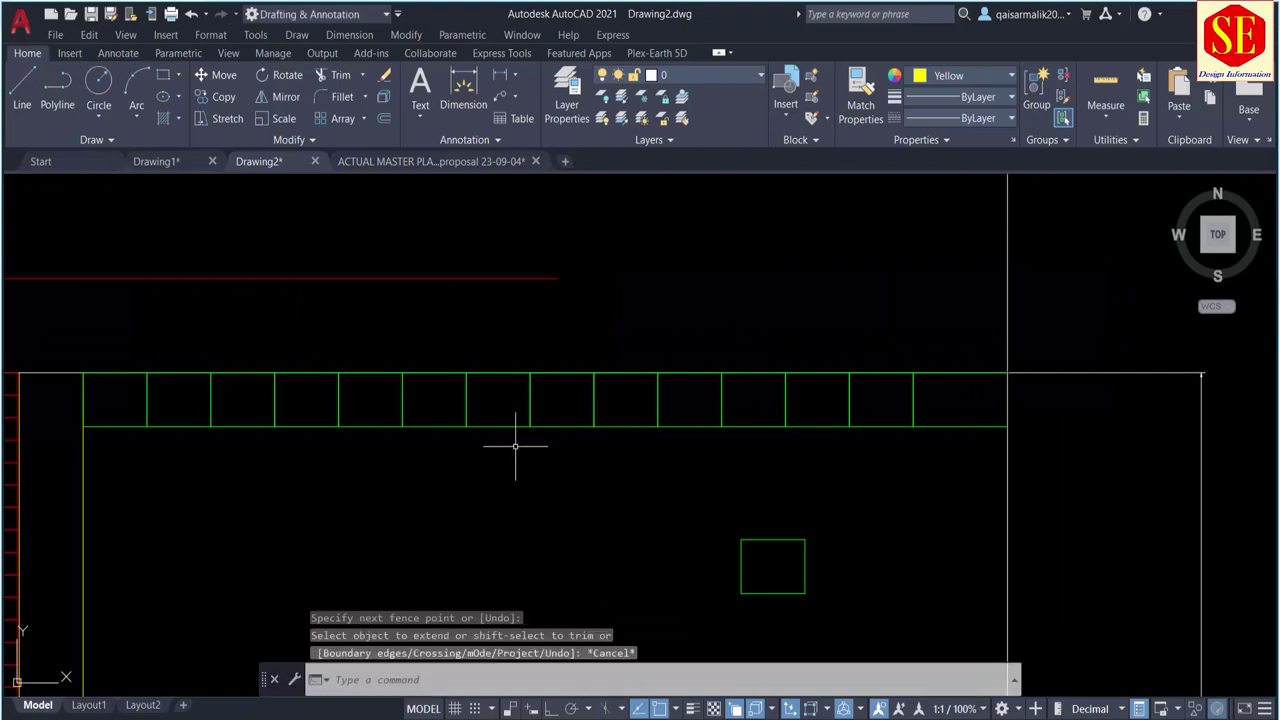
middle_drag(515, 446, 545, 418)
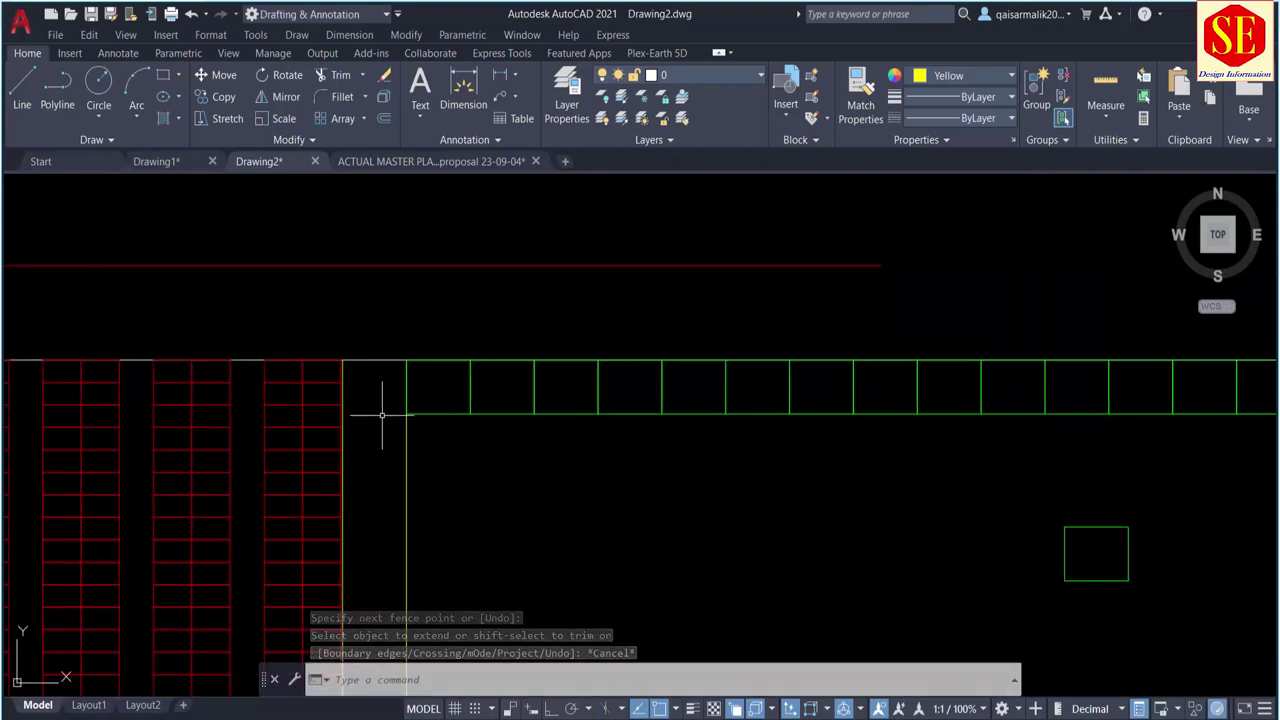
scroll(395, 427, down, 2)
scroll(695, 410, up, 2)
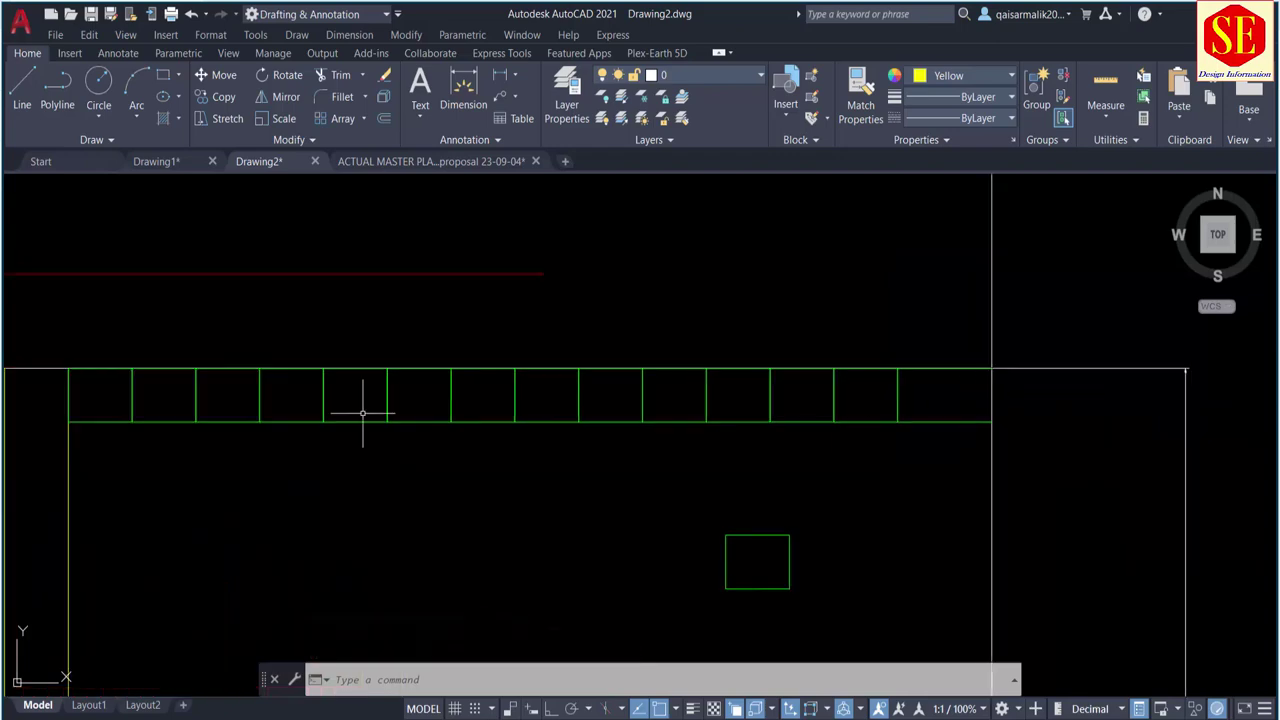
middle_drag(366, 414, 657, 414)
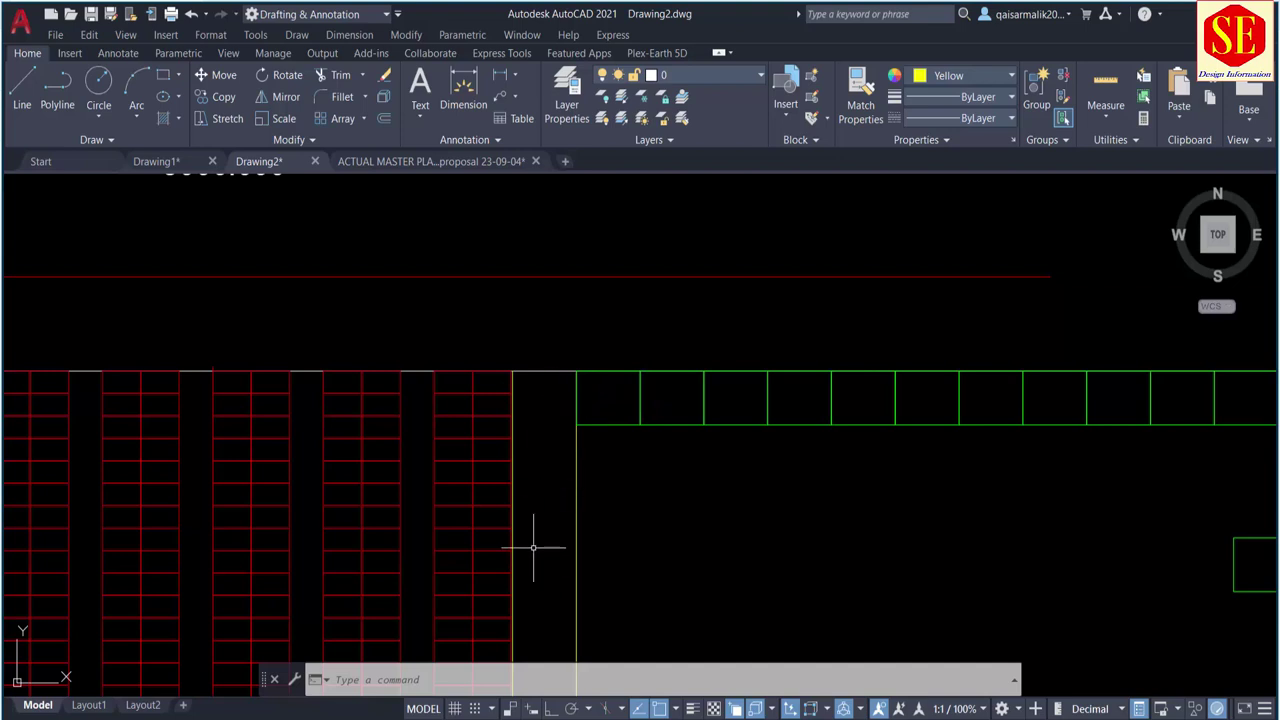
middle_drag(788, 466, 452, 456)
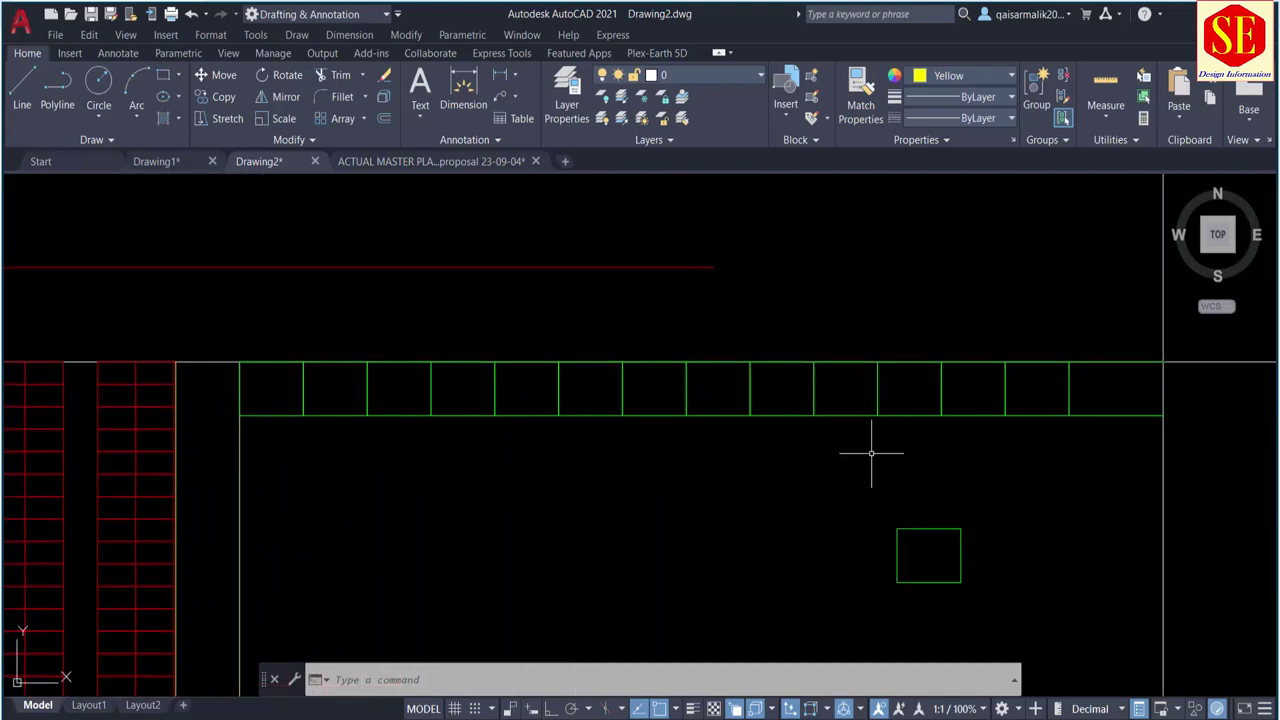
Step: Move the polyline overlapping the last plot higher up
text(m)
key(Return)
click(1090, 415)
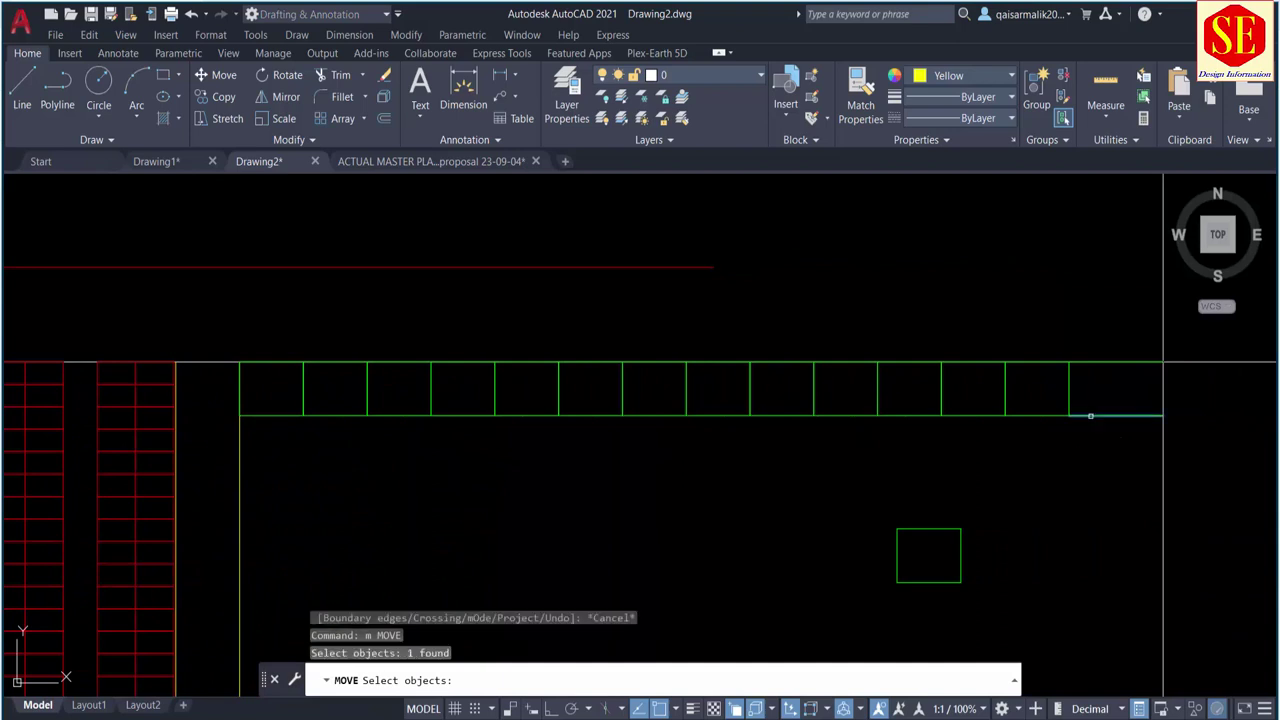
click(1092, 364)
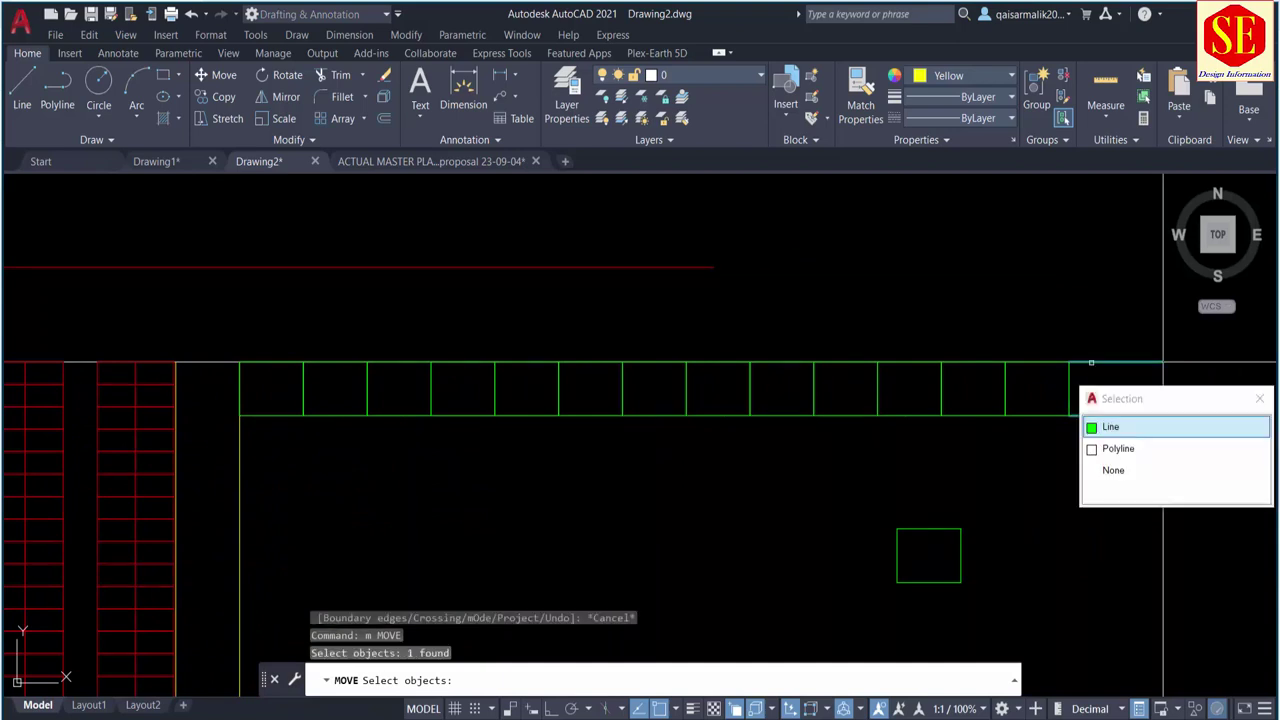
click(1118, 447)
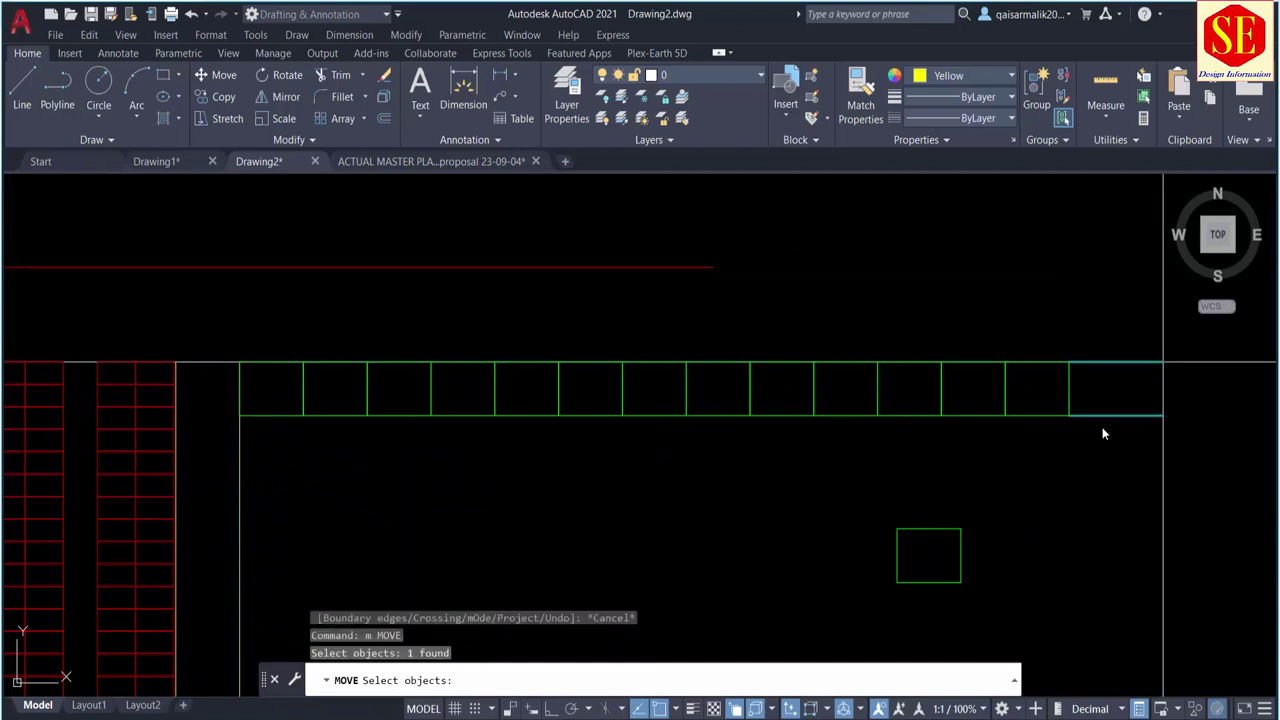
key(Return)
click(1075, 475)
click(1010, 358)
Step: Shift the 14-cell green plot row right against the site edge
text(m)
key(Return)
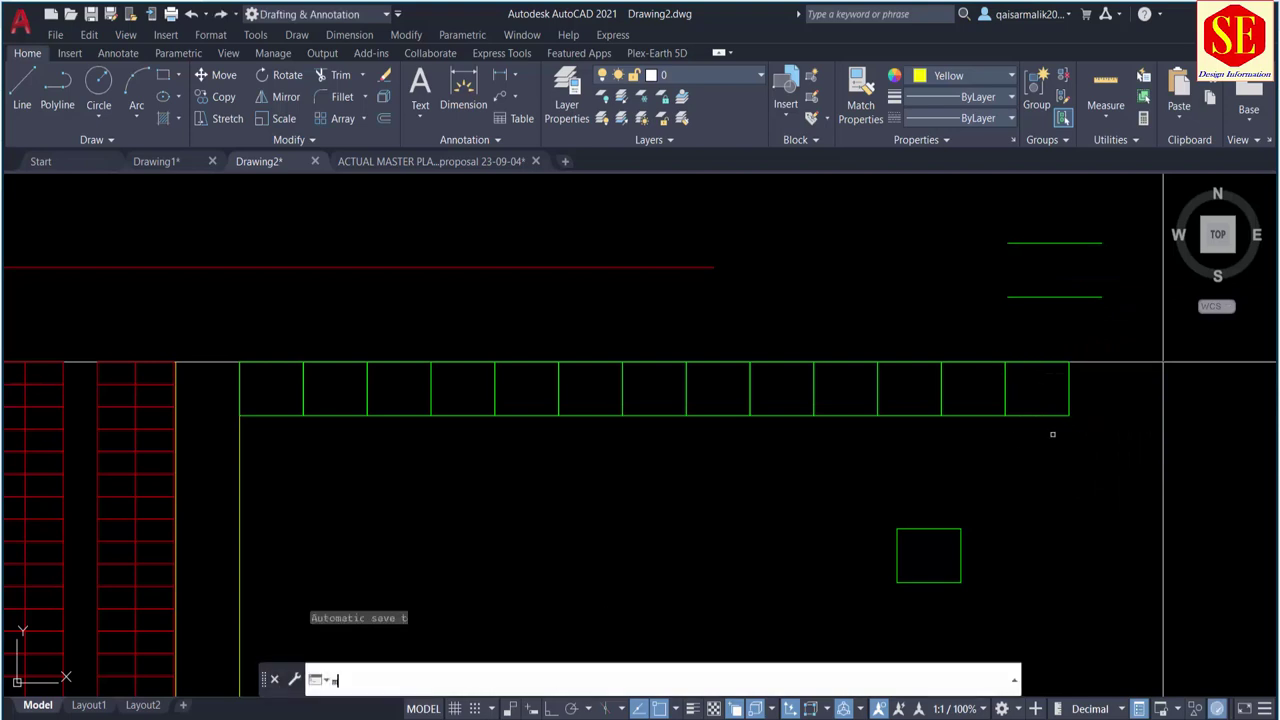
click(1097, 395)
click(275, 458)
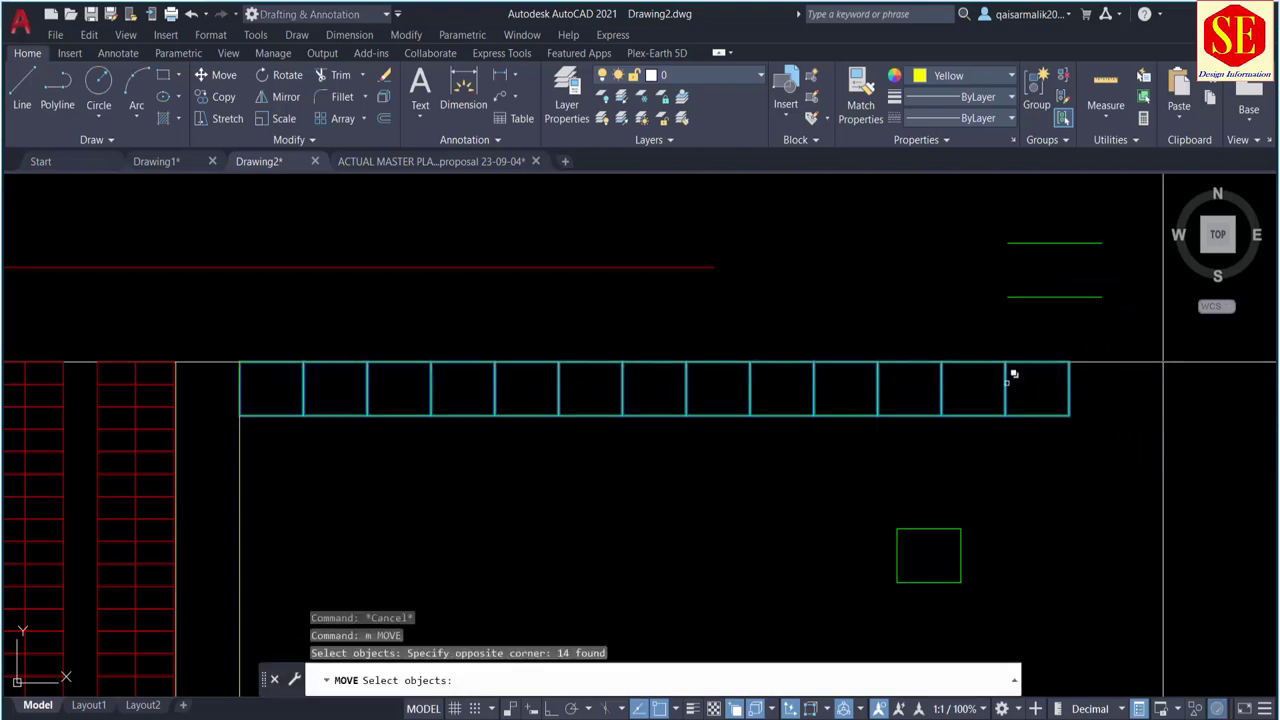
key(Return)
click(1070, 362)
click(1163, 362)
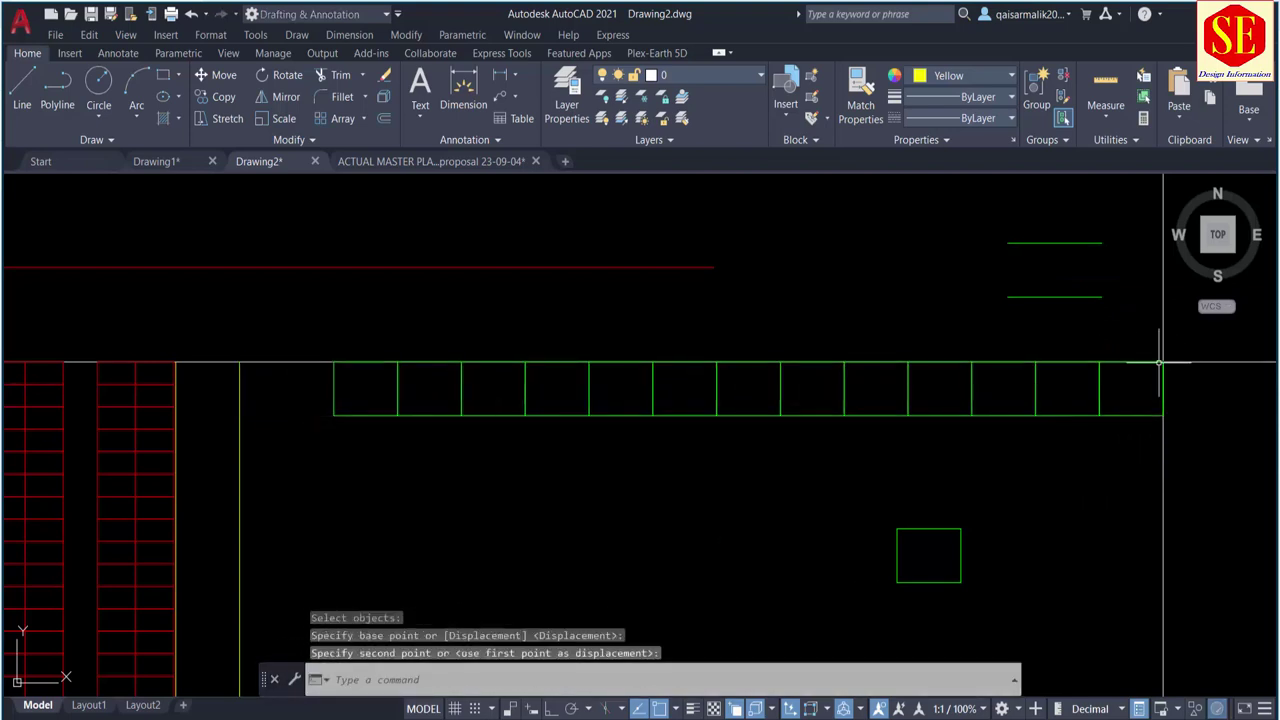
key(Escape)
Step: Move the two spare green lines to the plot row's left end
text(m)
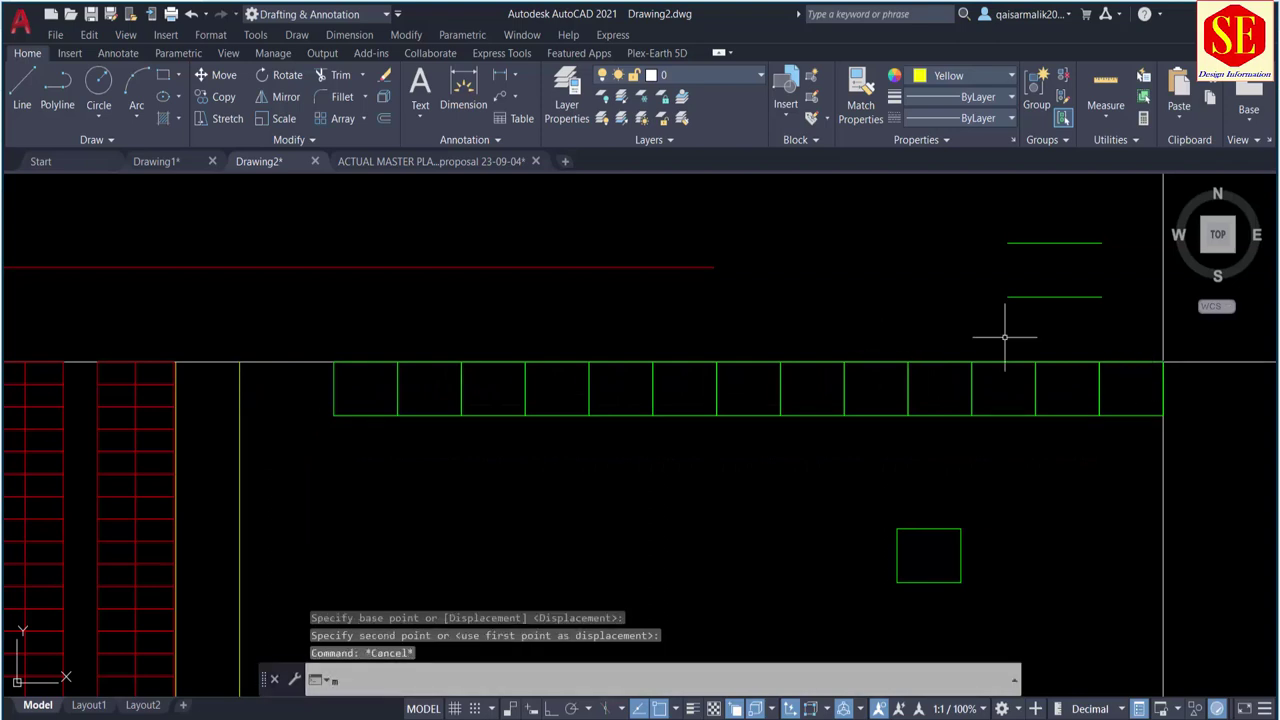
key(Return)
click(1103, 215)
click(1000, 288)
click(1050, 263)
click(1008, 308)
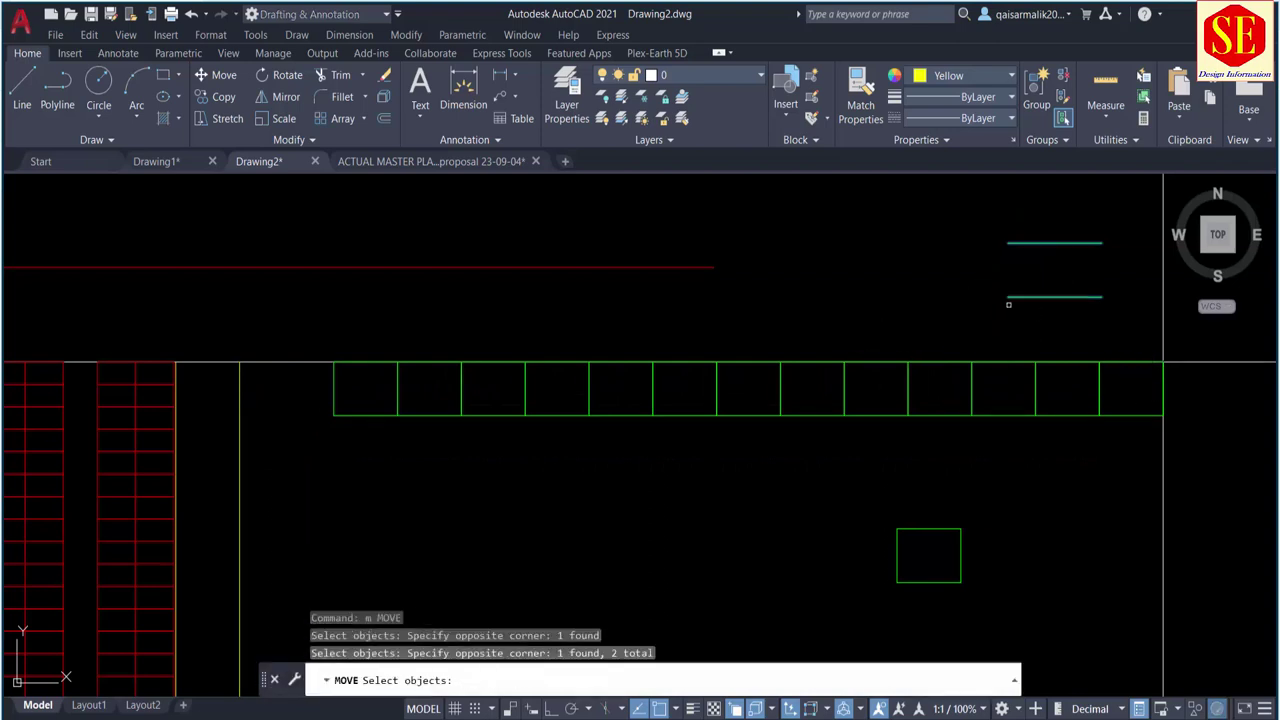
key(Return)
click(1101, 296)
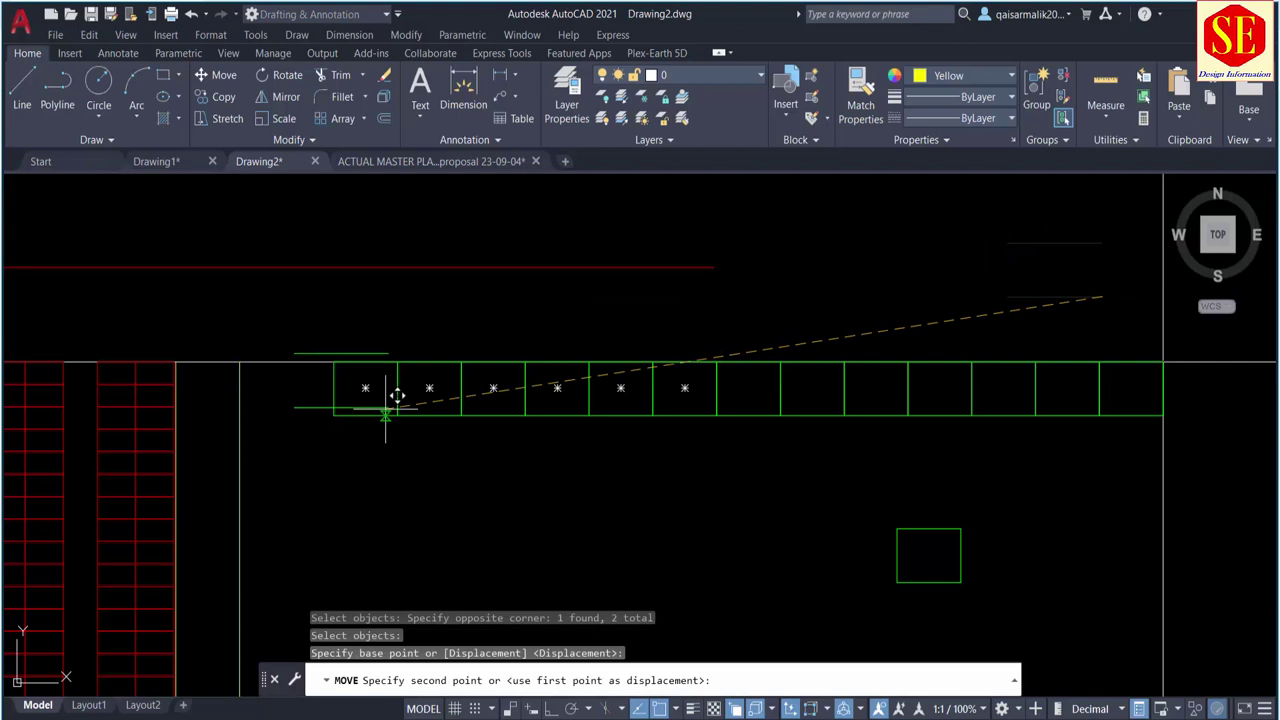
click(334, 415)
key(Escape)
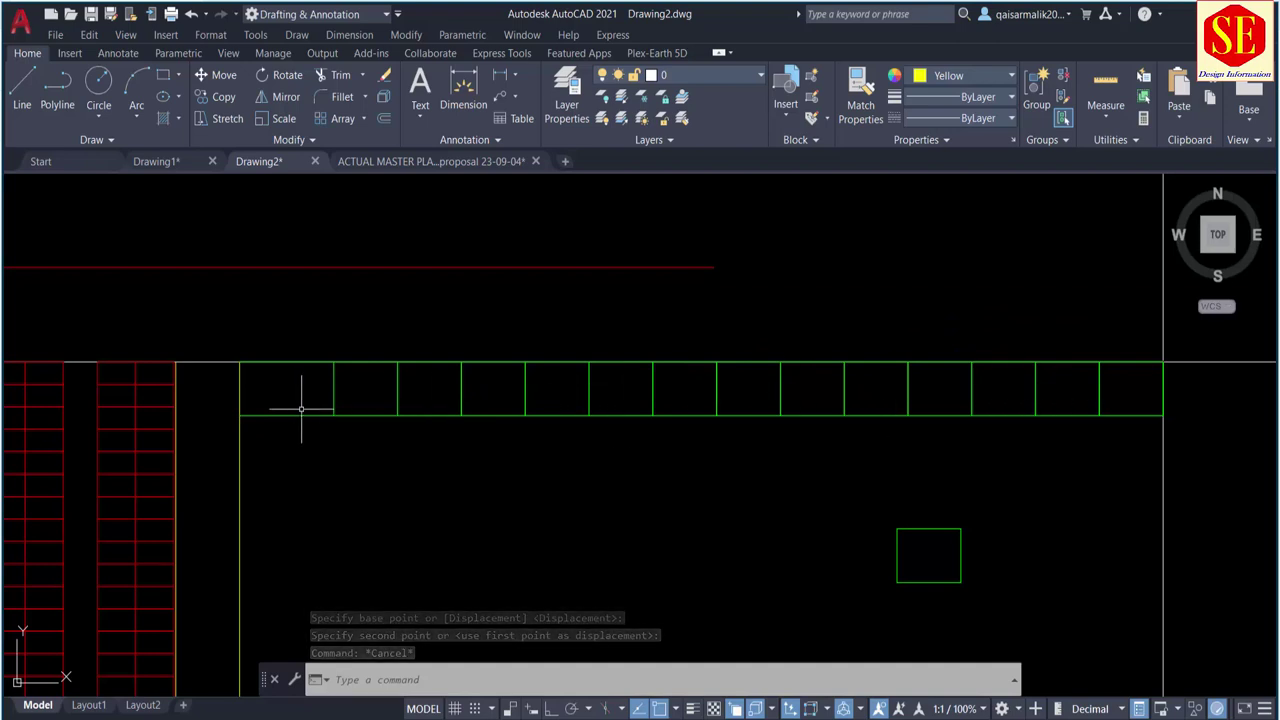
middle_drag(832, 461, 790, 405)
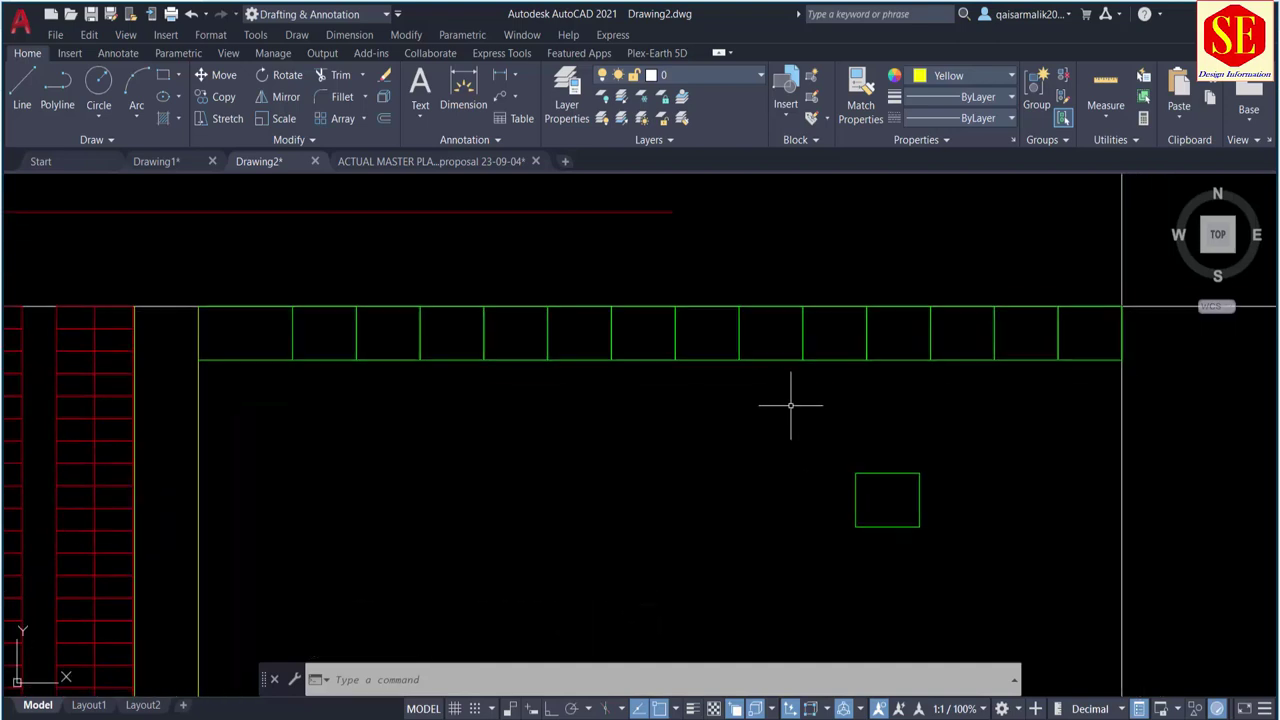
Step: Erase the stray small green rectangle
click(945, 440)
click(766, 560)
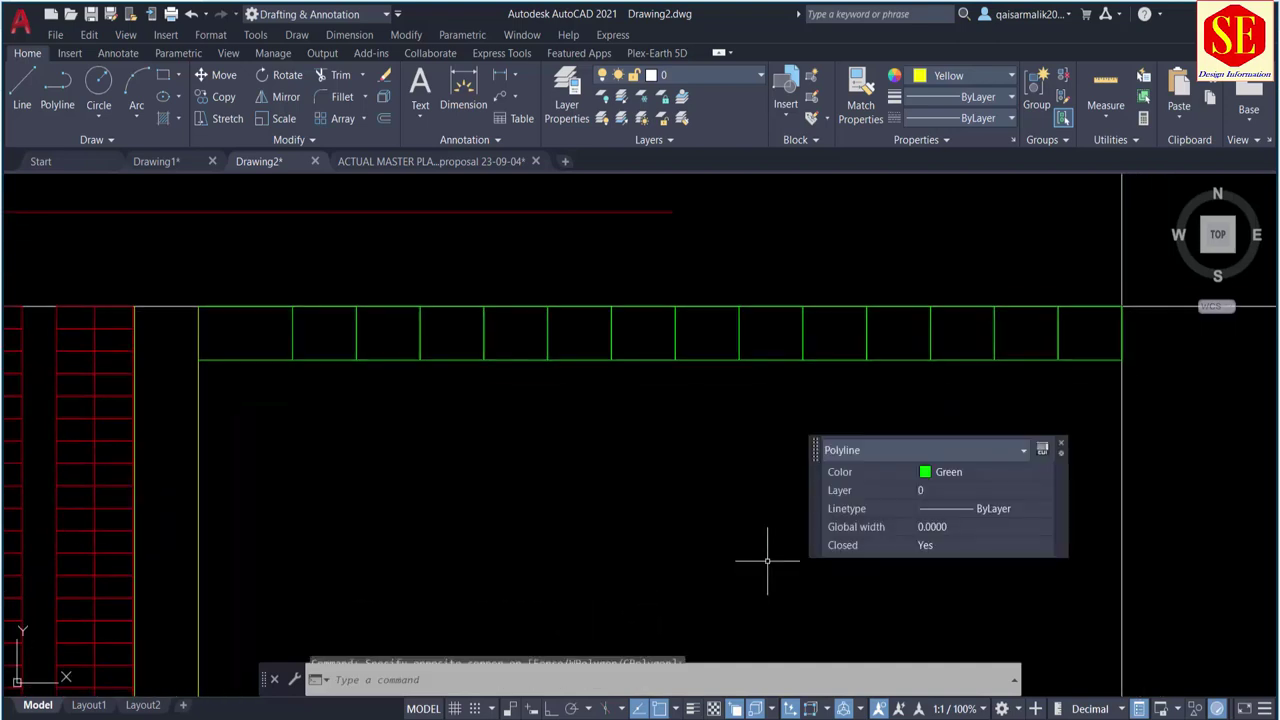
text(e)
key(Return)
Step: Draw a line along the plot row's bottom, from its lower left corner to the right corner
text(l)
key(Return)
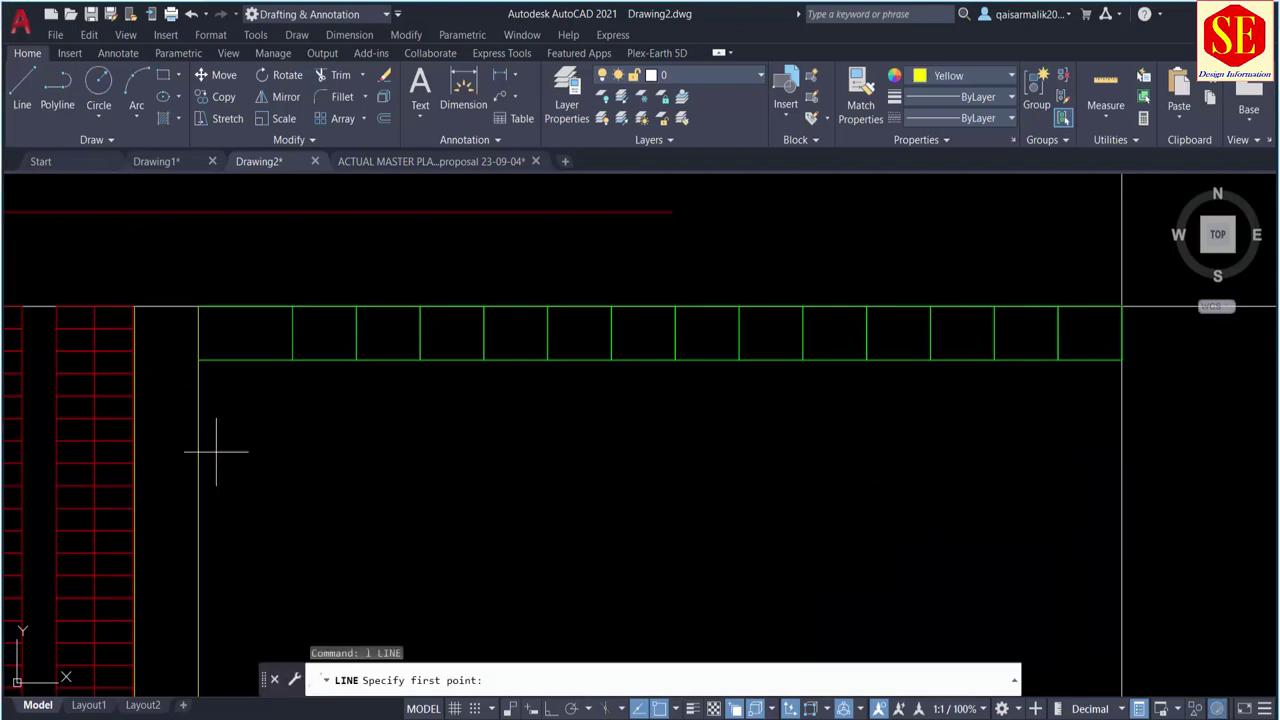
click(198, 360)
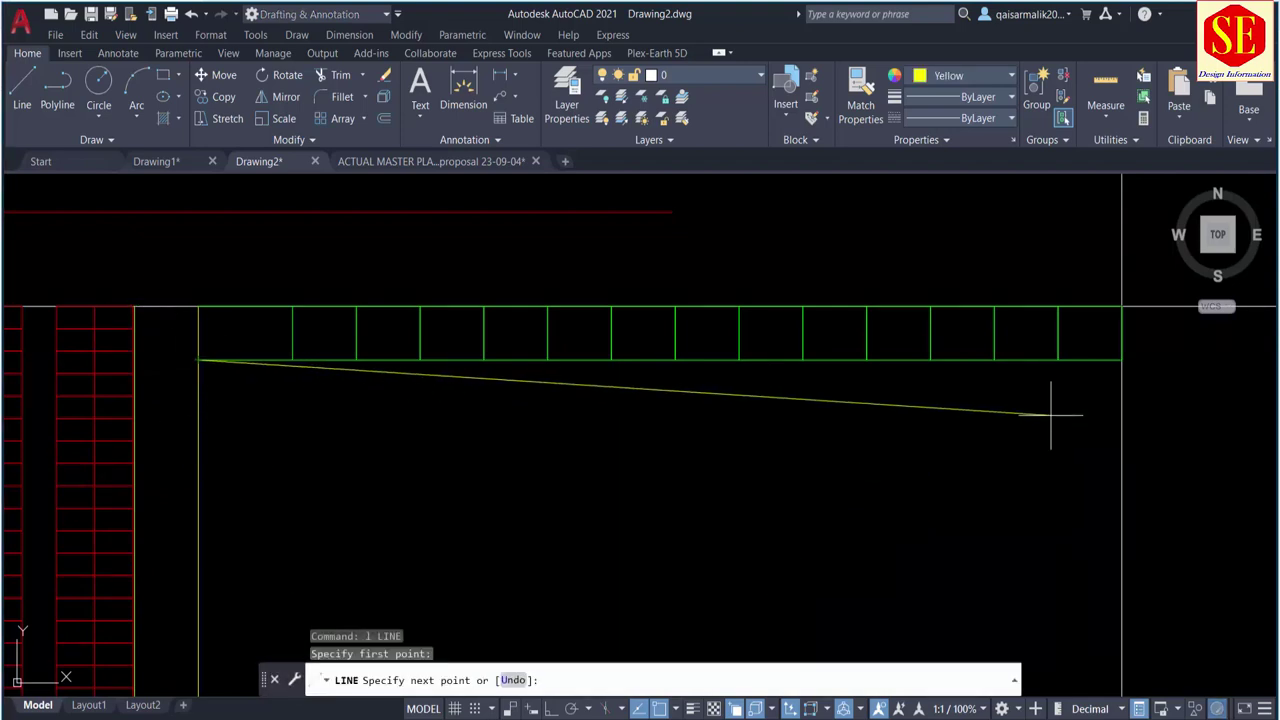
middle_drag(1272, 374, 1032, 406)
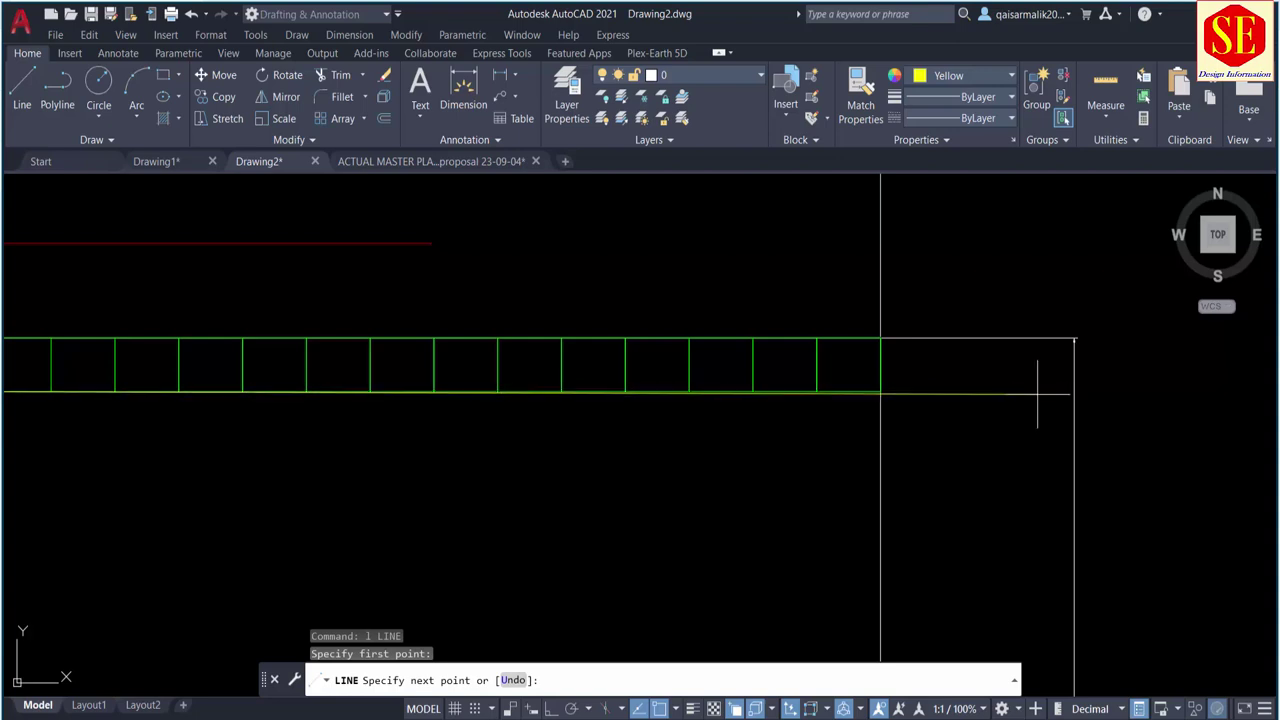
scroll(1037, 393, up, 3)
click(792, 390)
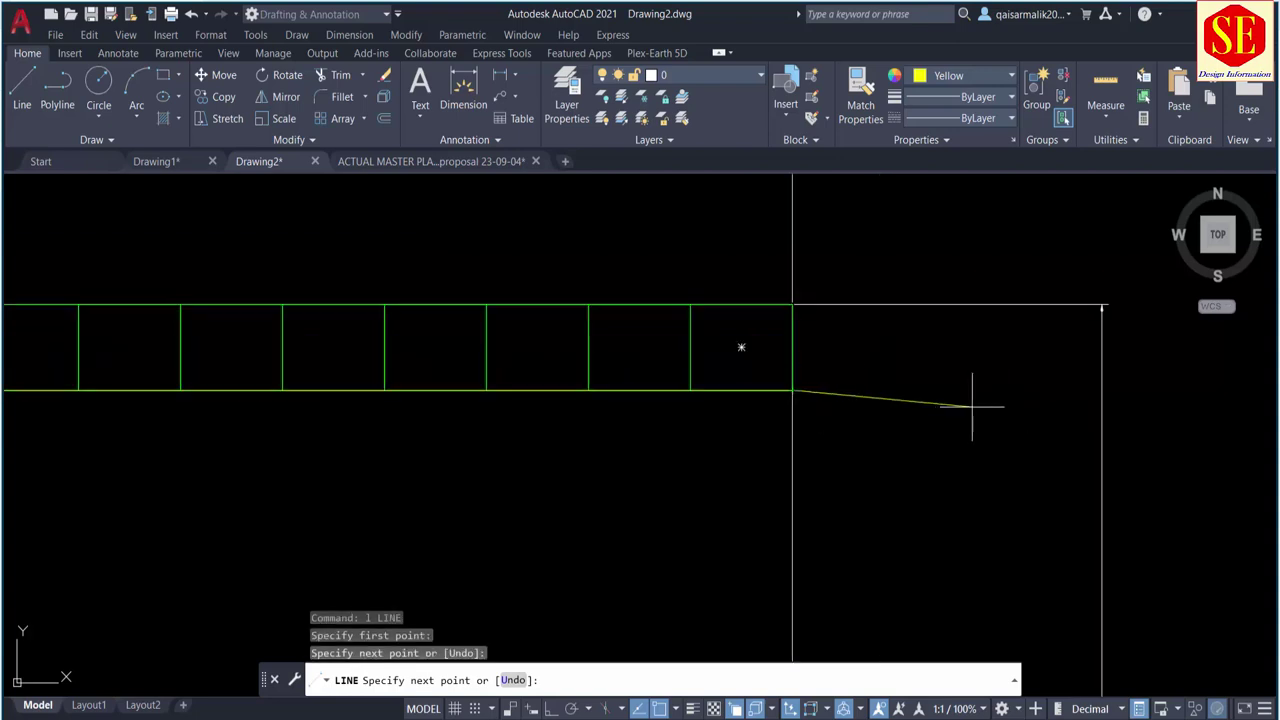
key(Escape)
Step: Offset the row's bottom line 40 units downward to mark the lane edge
text(o)
key(Return)
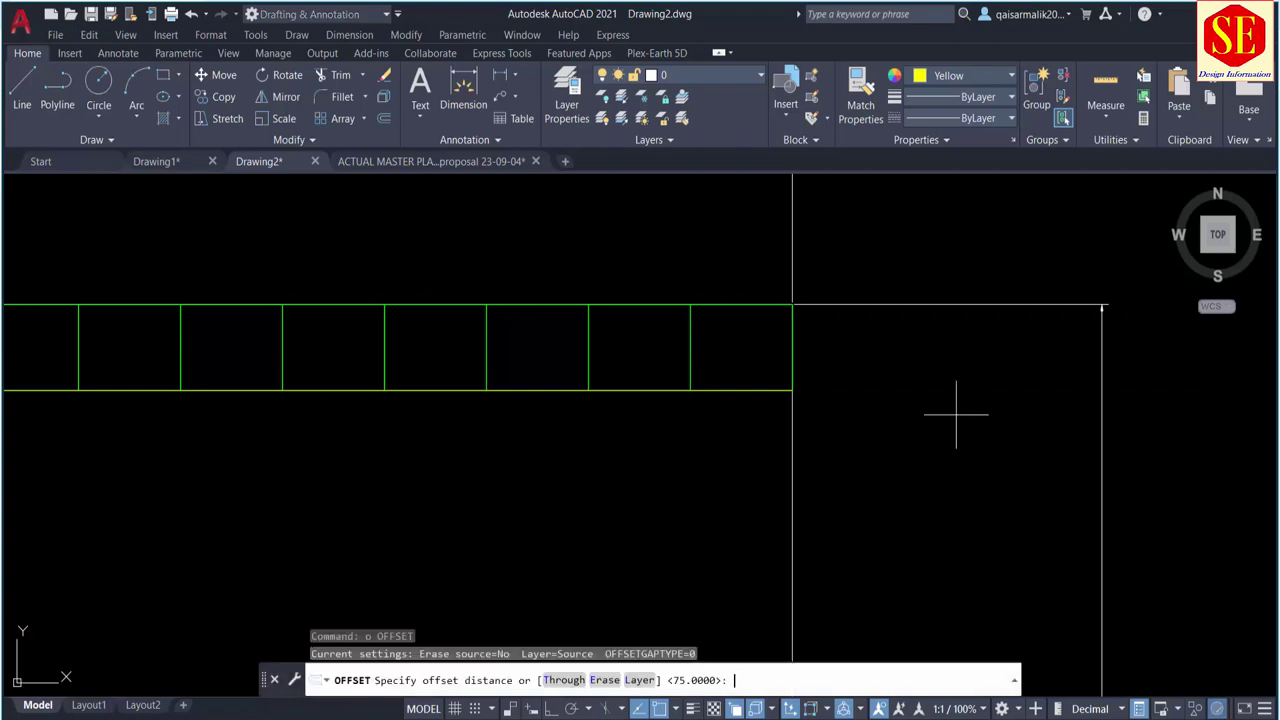
key(Return)
click(745, 388)
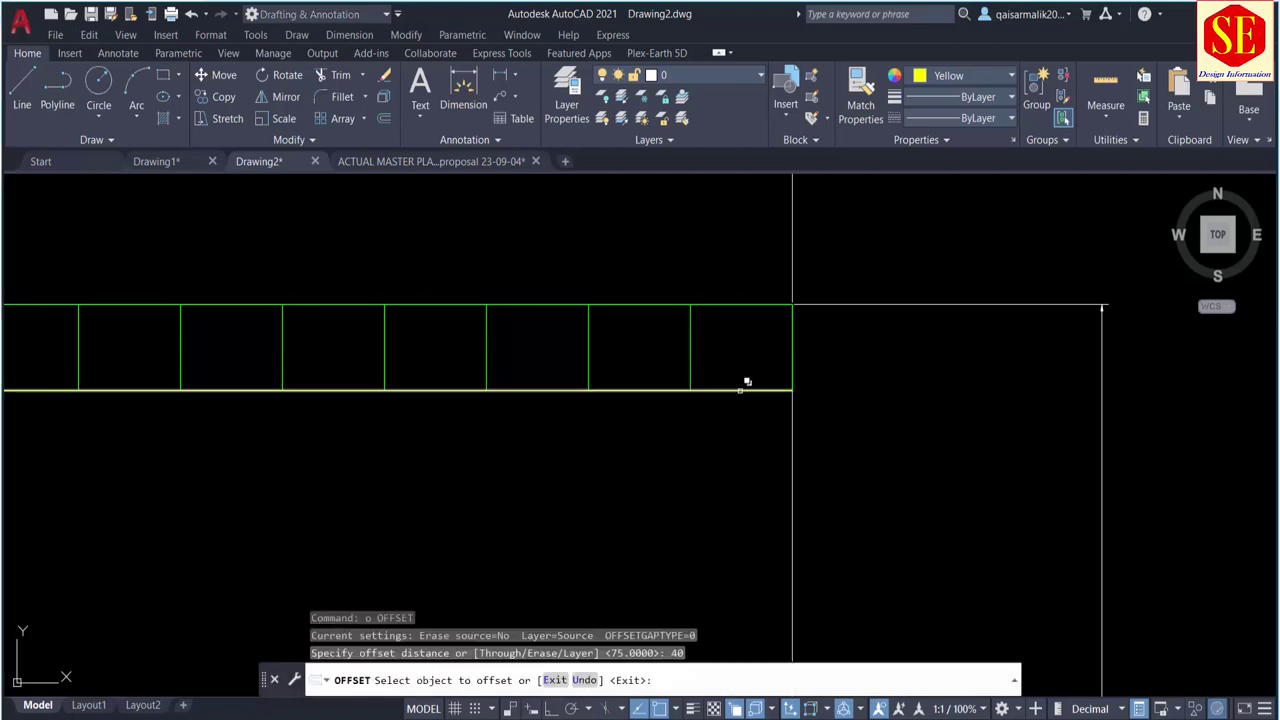
click(740, 471)
scroll(743, 514, down, 2)
key(Escape)
mouse_move(743, 514)
middle_down()
mouse_move(698, 507)
mouse_move(909, 434)
middle_up()
scroll(698, 507, down, 2)
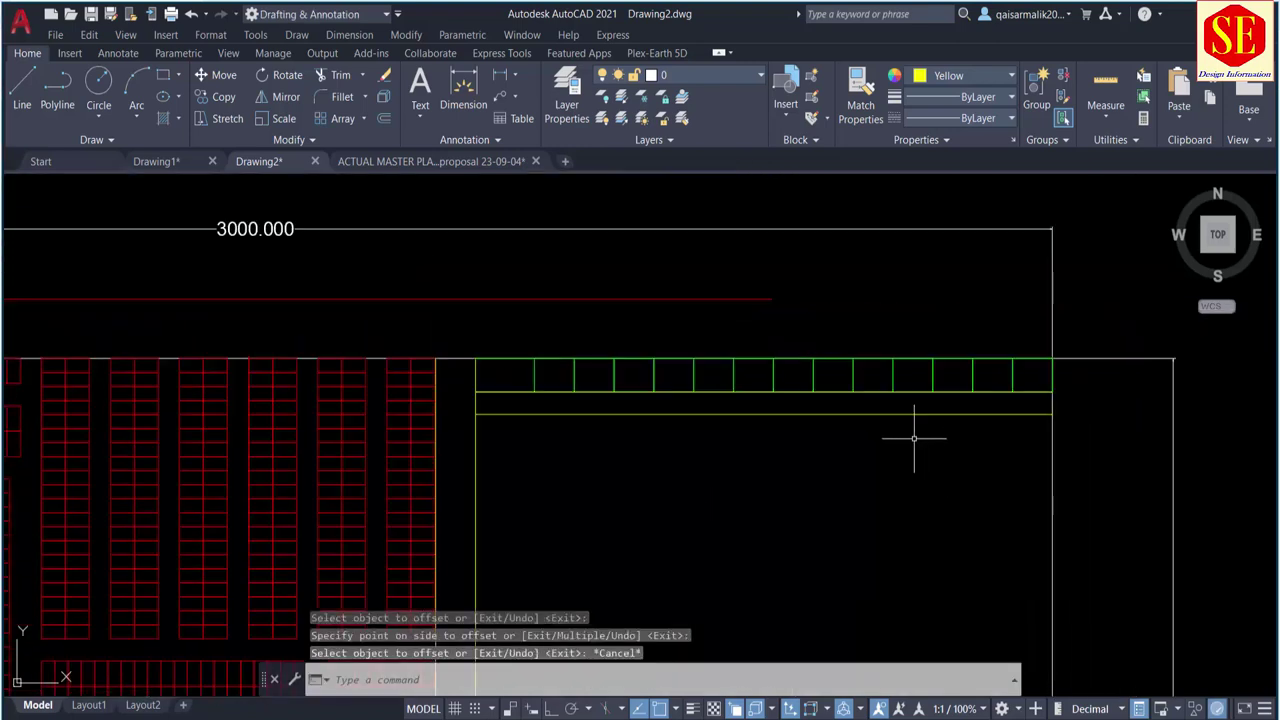
text(co)
key(BackSpace)
key(BackSpace)
Step: Select the whole green plot row for COPY, including its leftmost cell but not the lane line
text(co)
key(Return)
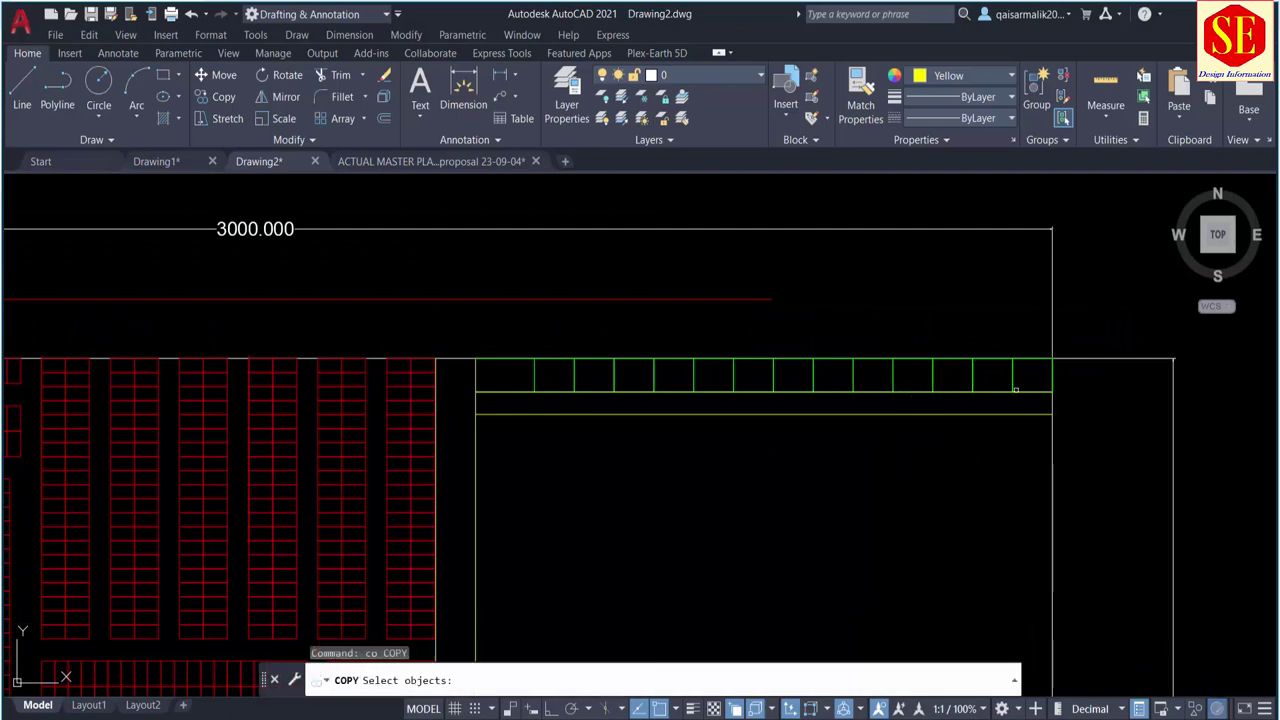
scroll(1019, 382, up, 2)
click(1025, 372)
click(243, 378)
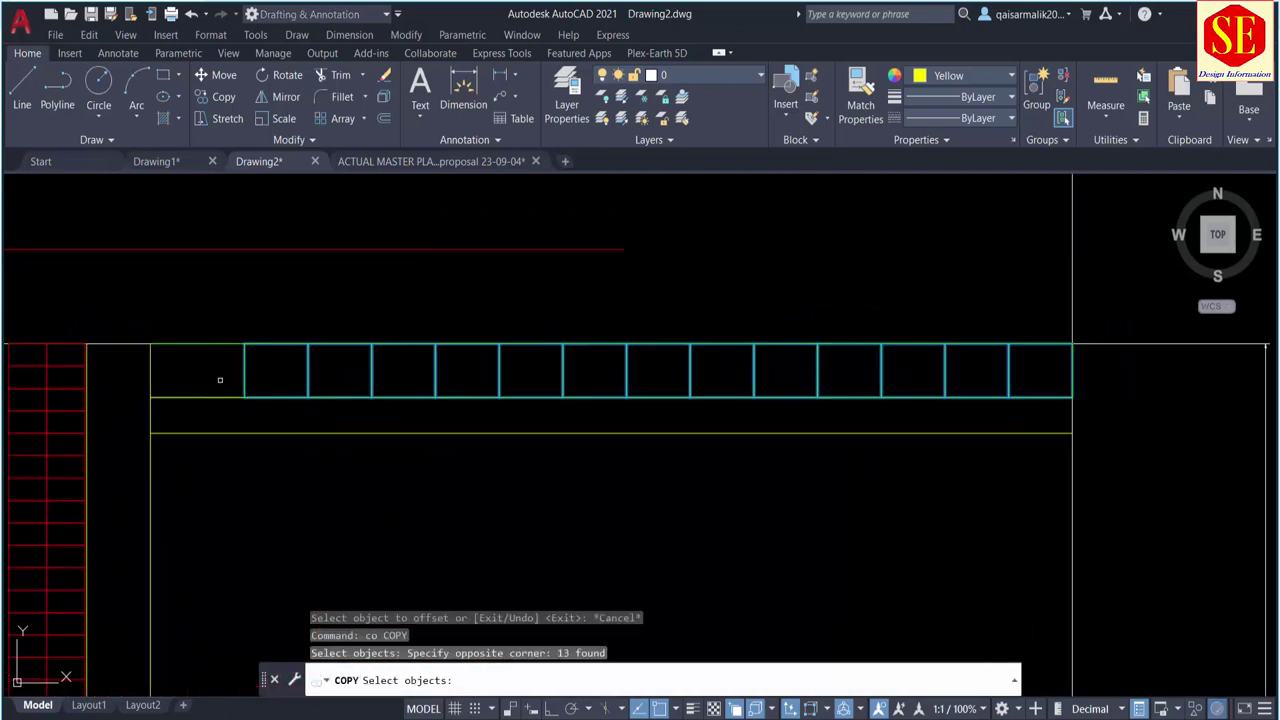
click(224, 333)
click(274, 406)
click(206, 386)
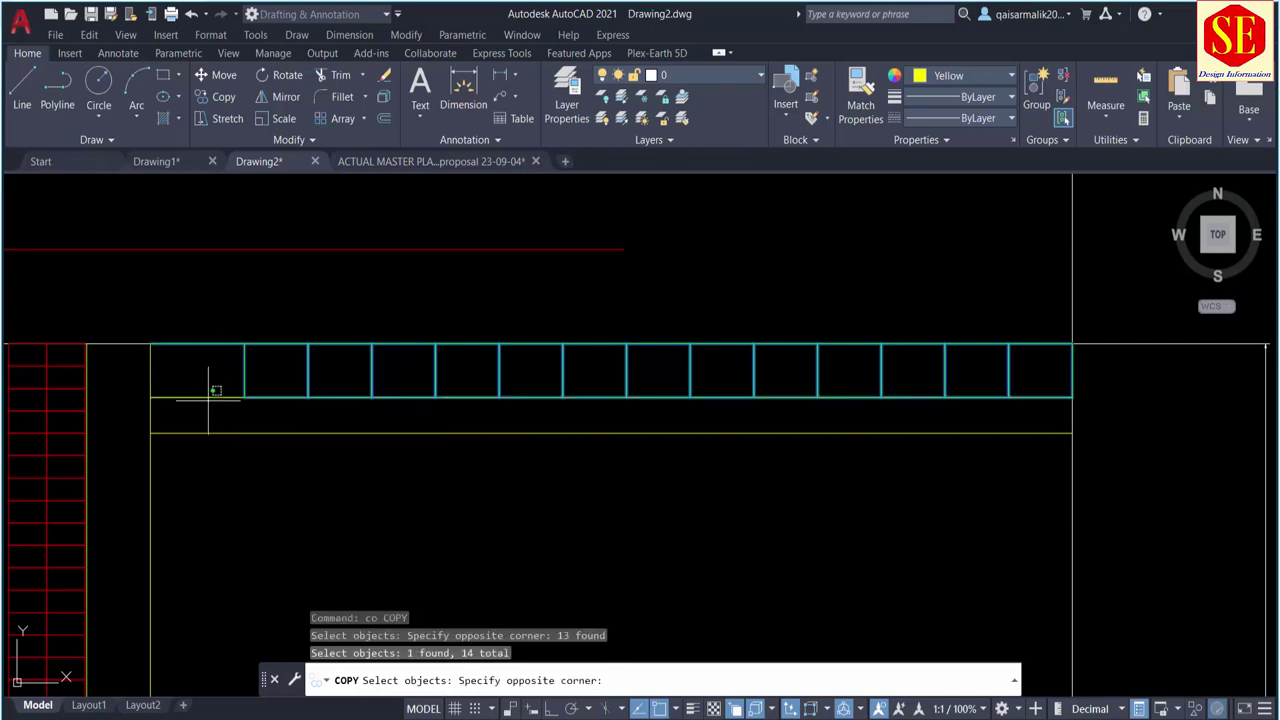
click(204, 395)
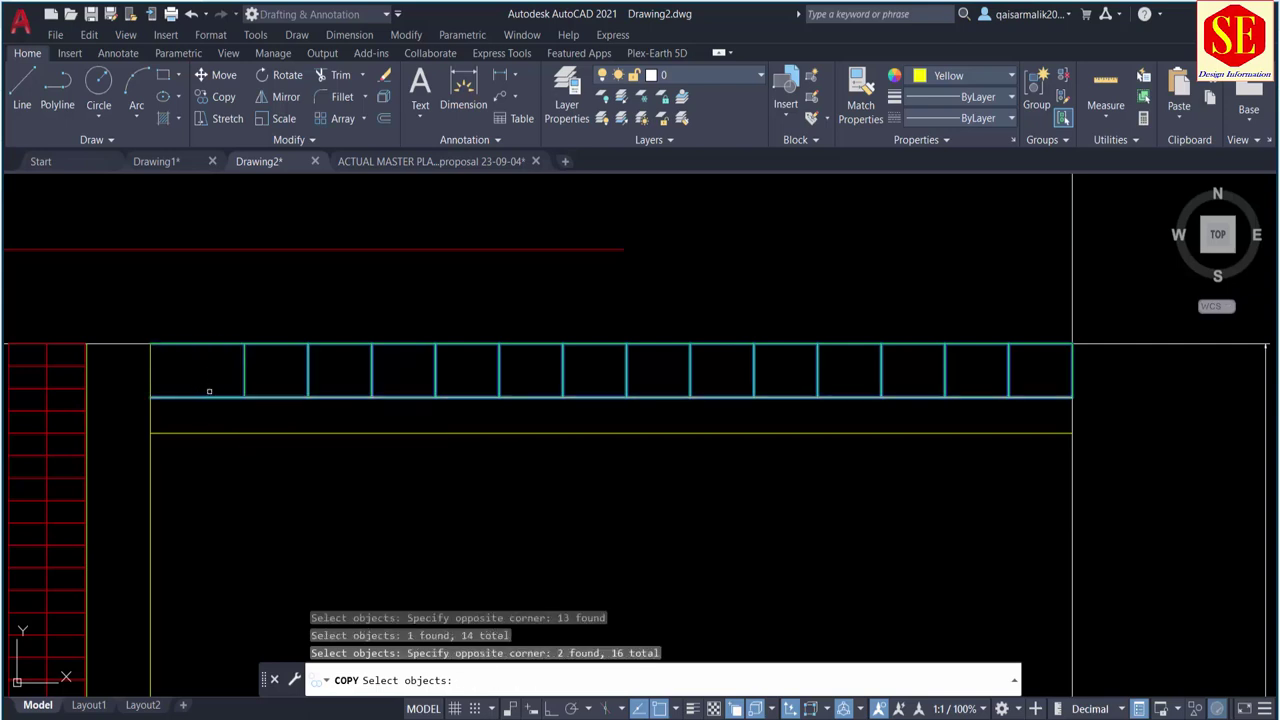
shift+click(207, 399)
scroll(206, 391, up, 2)
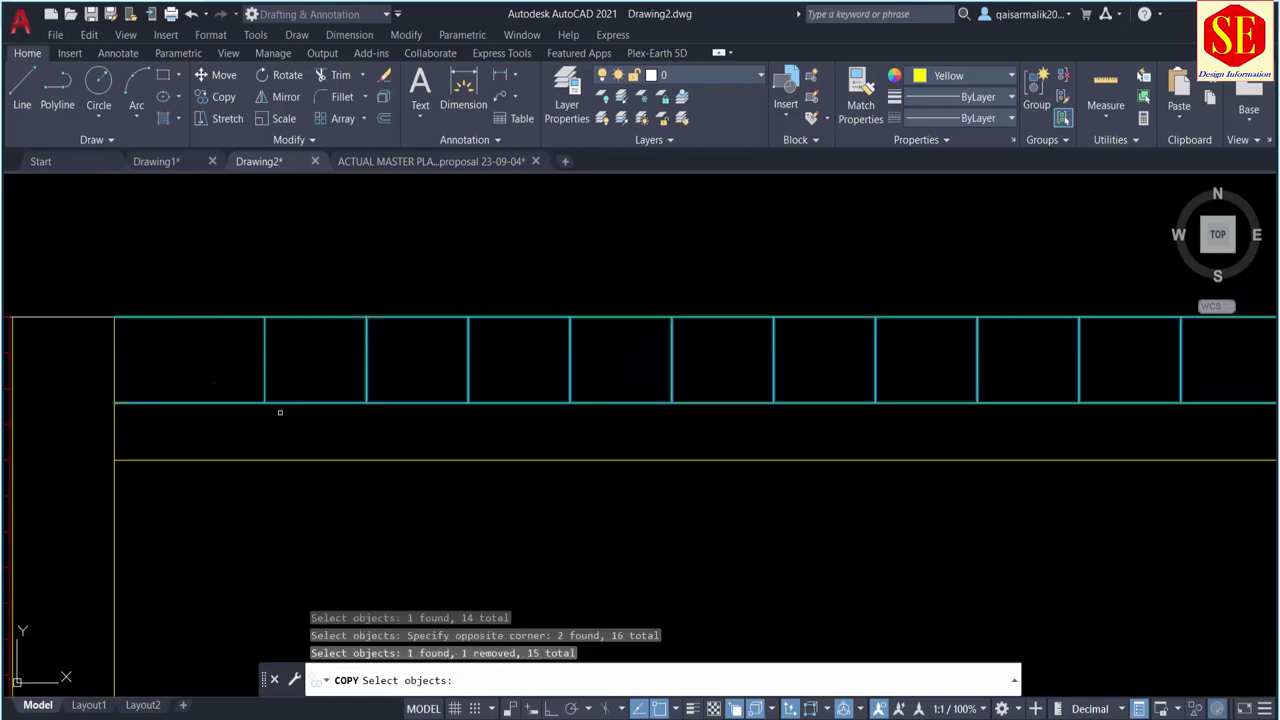
key(Return)
Step: Place the copy from the row's lower-left corner onto the offset lane line below
click(114, 318)
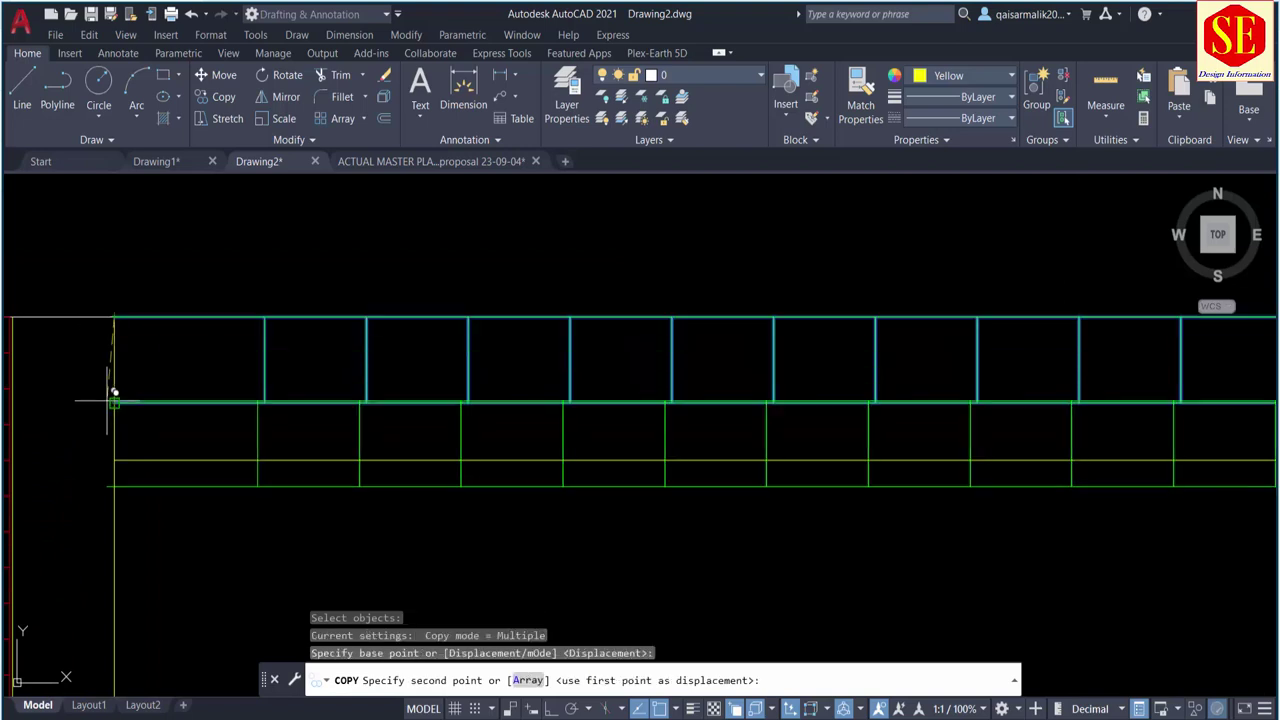
scroll(114, 403, up, 3)
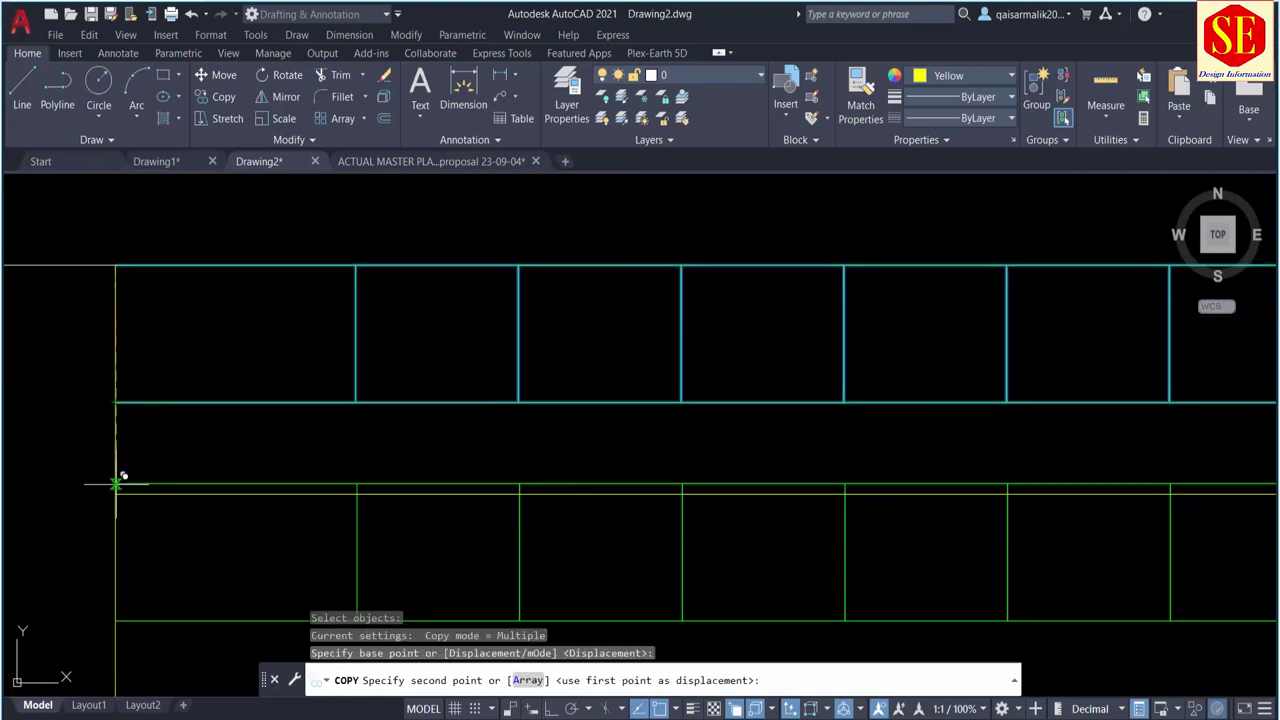
click(114, 486)
scroll(114, 486, down, 3)
key(Escape)
scroll(307, 277, down, 2)
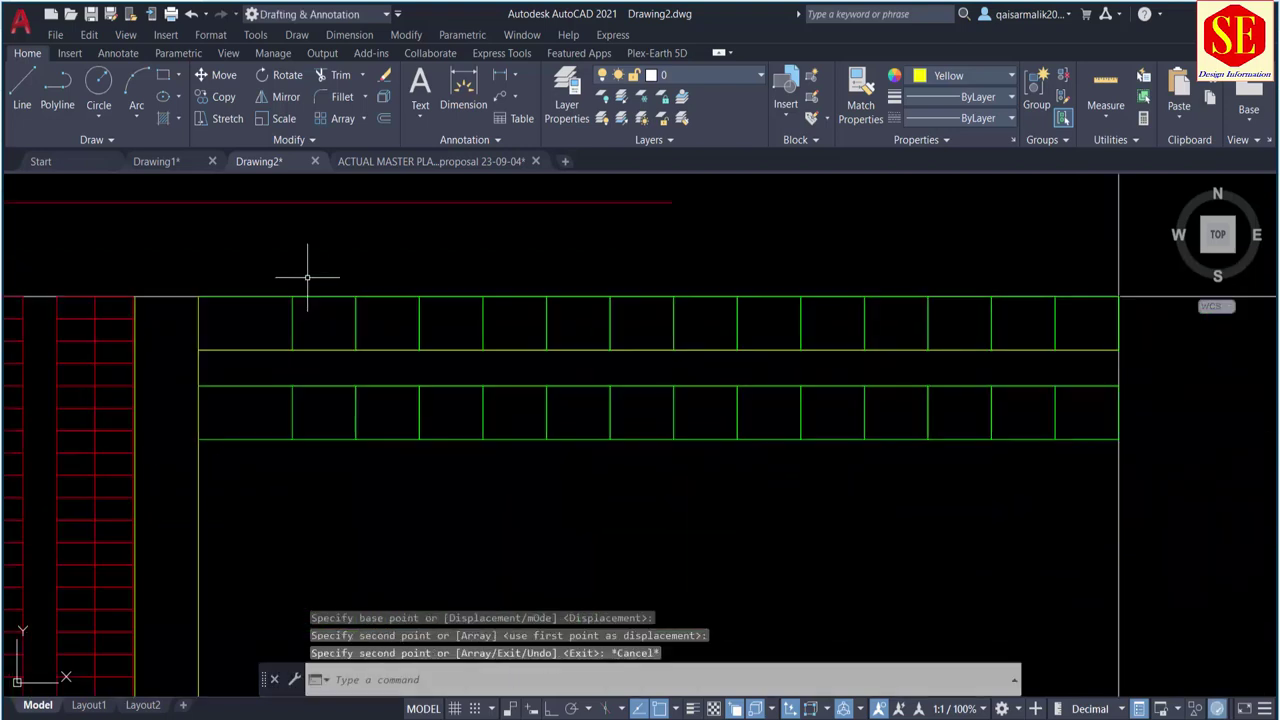
middle_drag(655, 491, 581, 463)
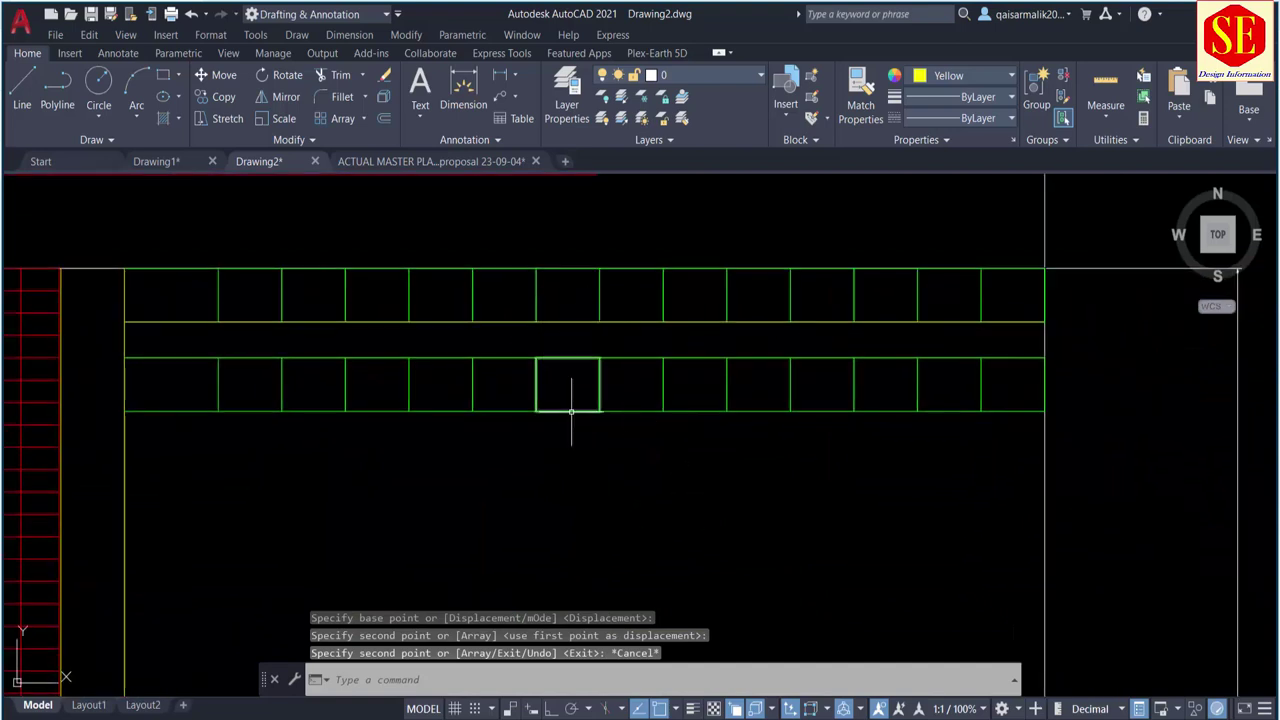
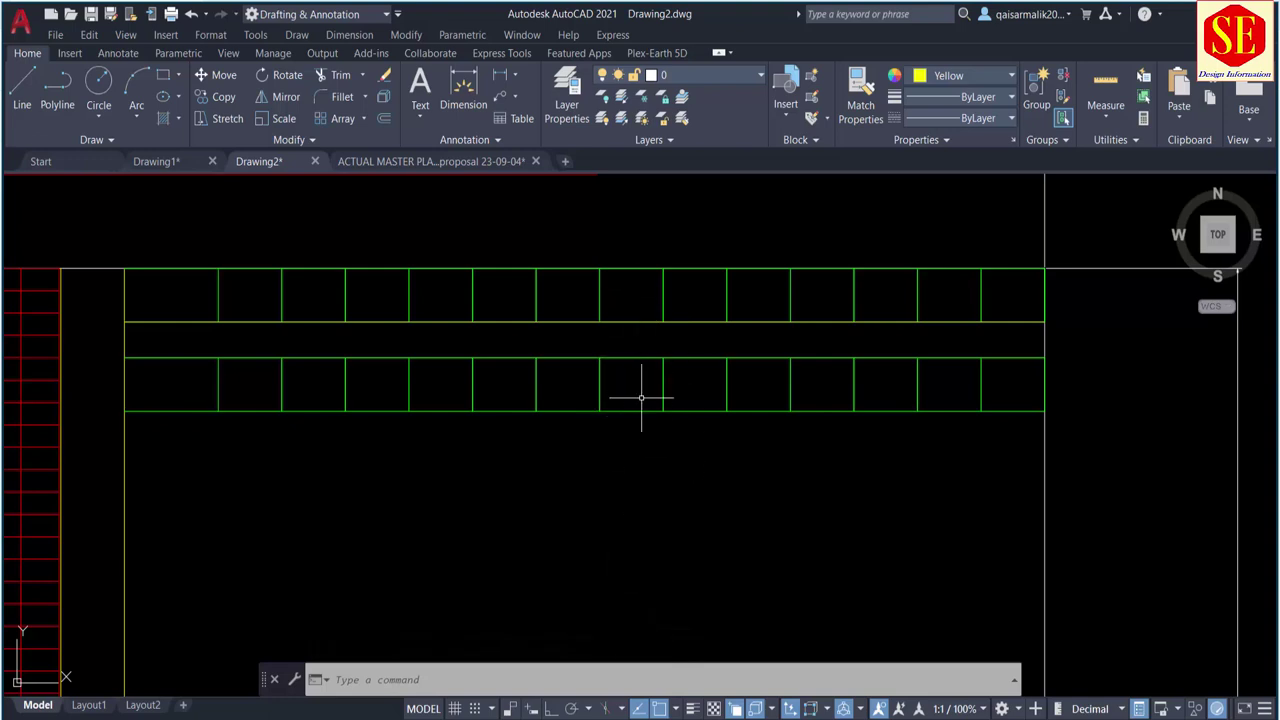
Step: Check the overlapping line between the two stall rows and regenerate the display
click(636, 323)
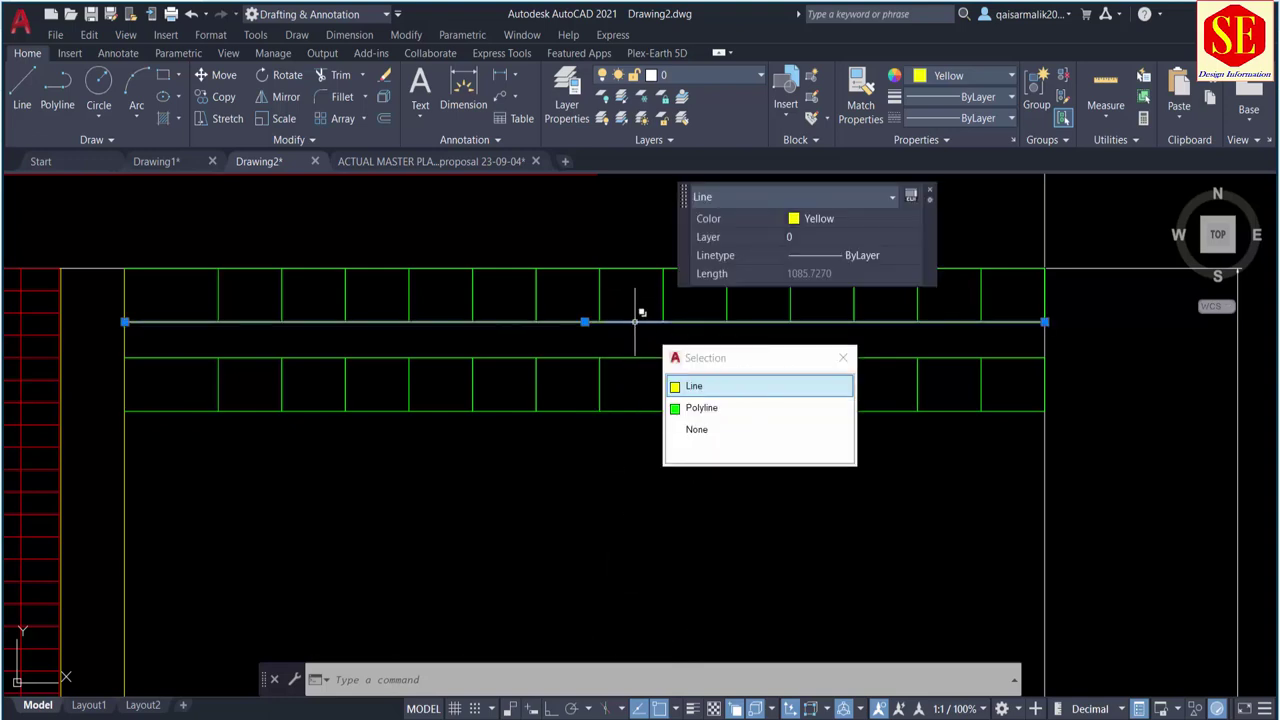
text(r)
key(Return)
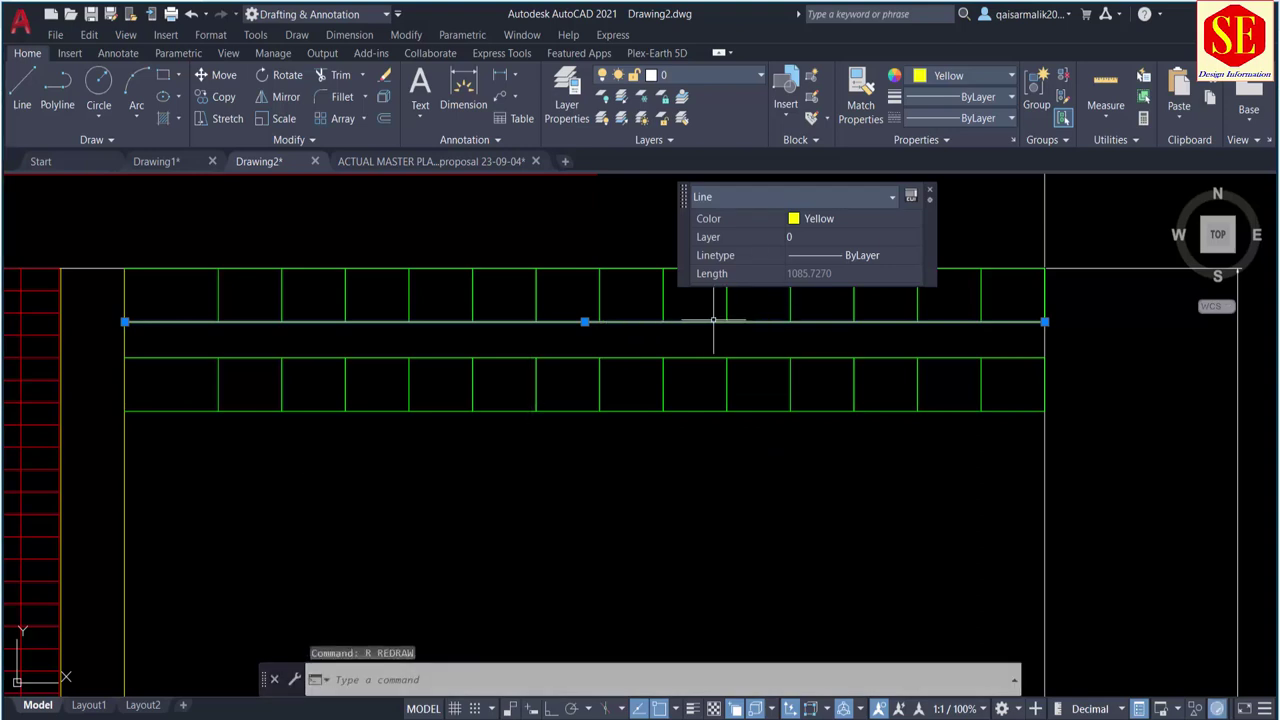
key(Return)
key(Escape)
scroll(579, 325, up, 4)
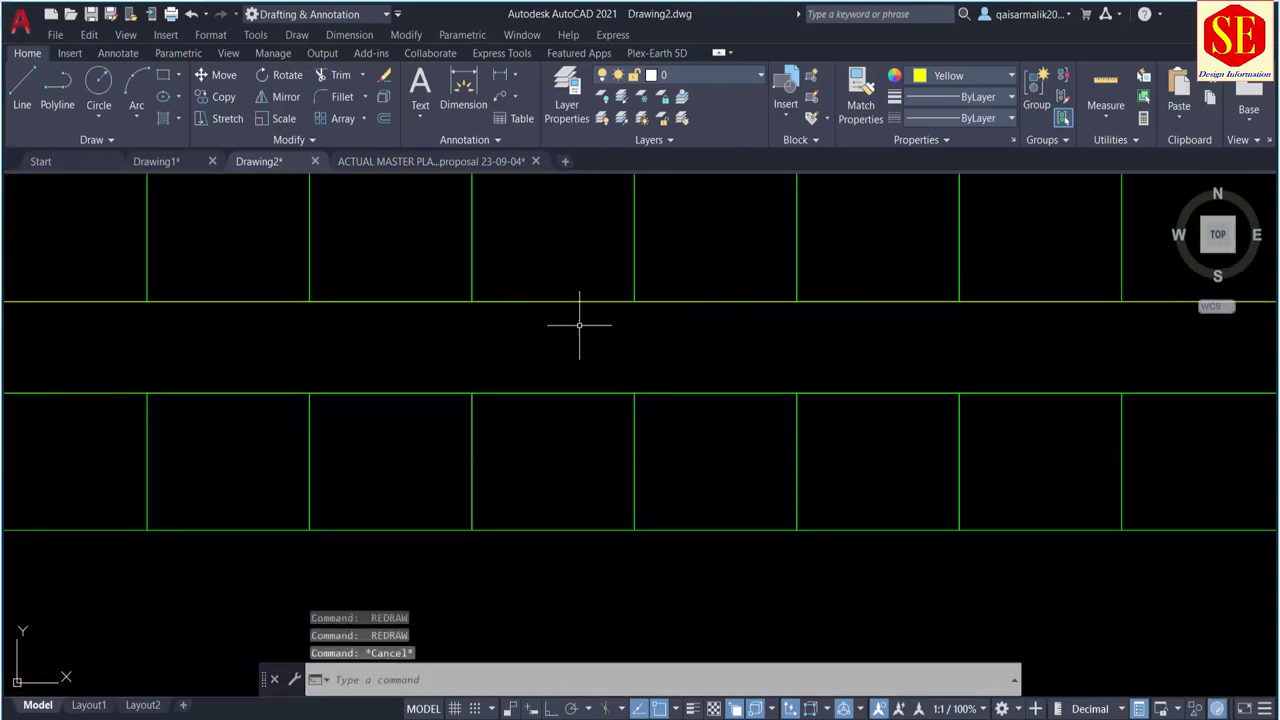
click(575, 300)
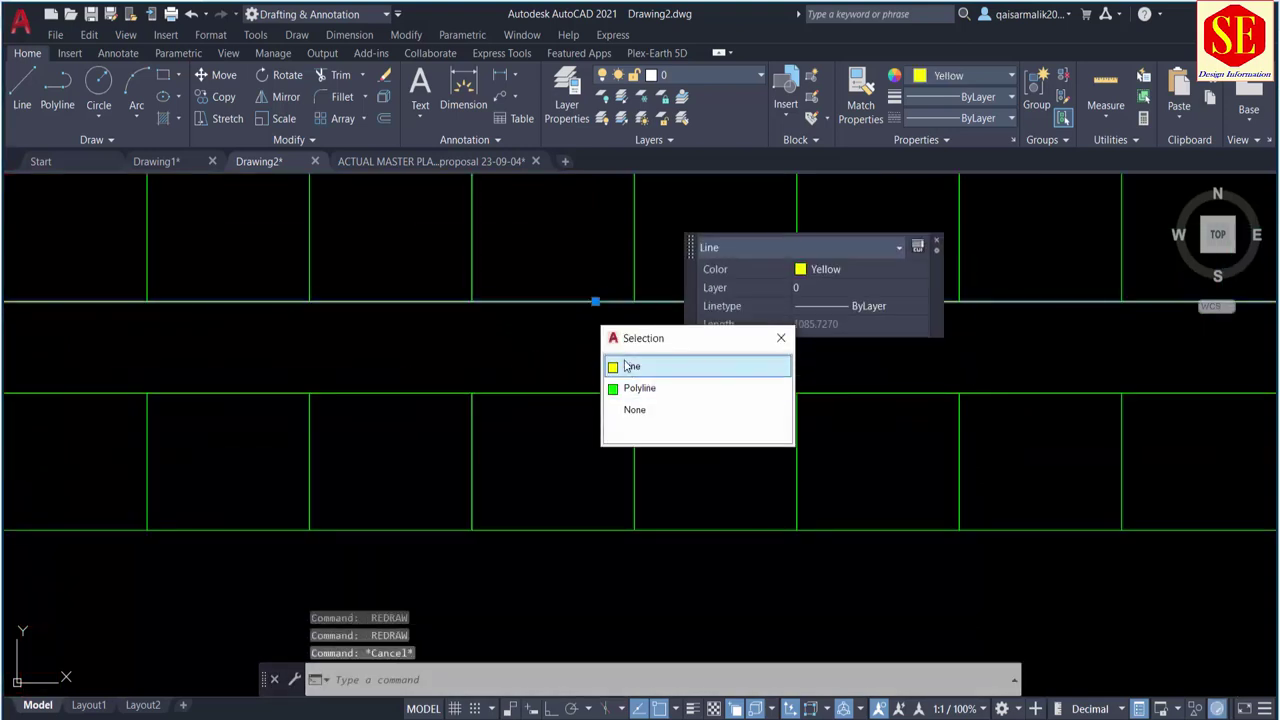
click(630, 366)
key(Escape)
scroll(620, 349, down, 2)
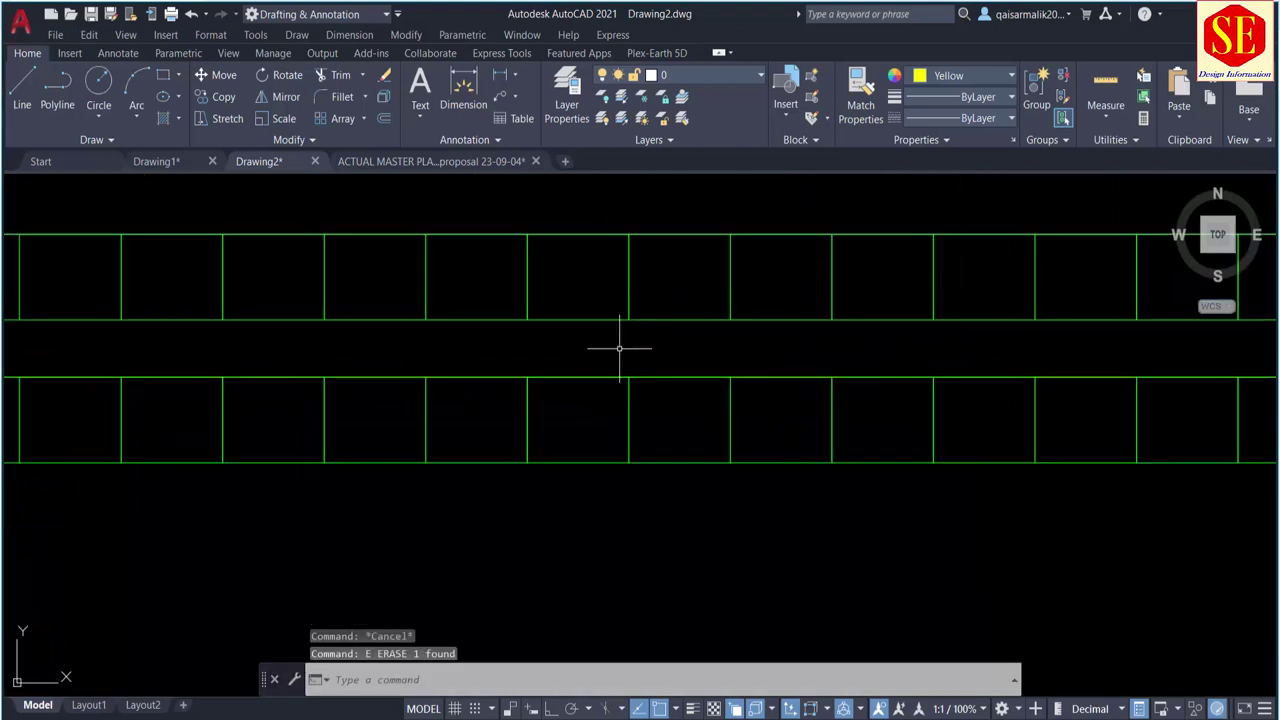
scroll(757, 543, down, 2)
scroll(624, 487, down, 2)
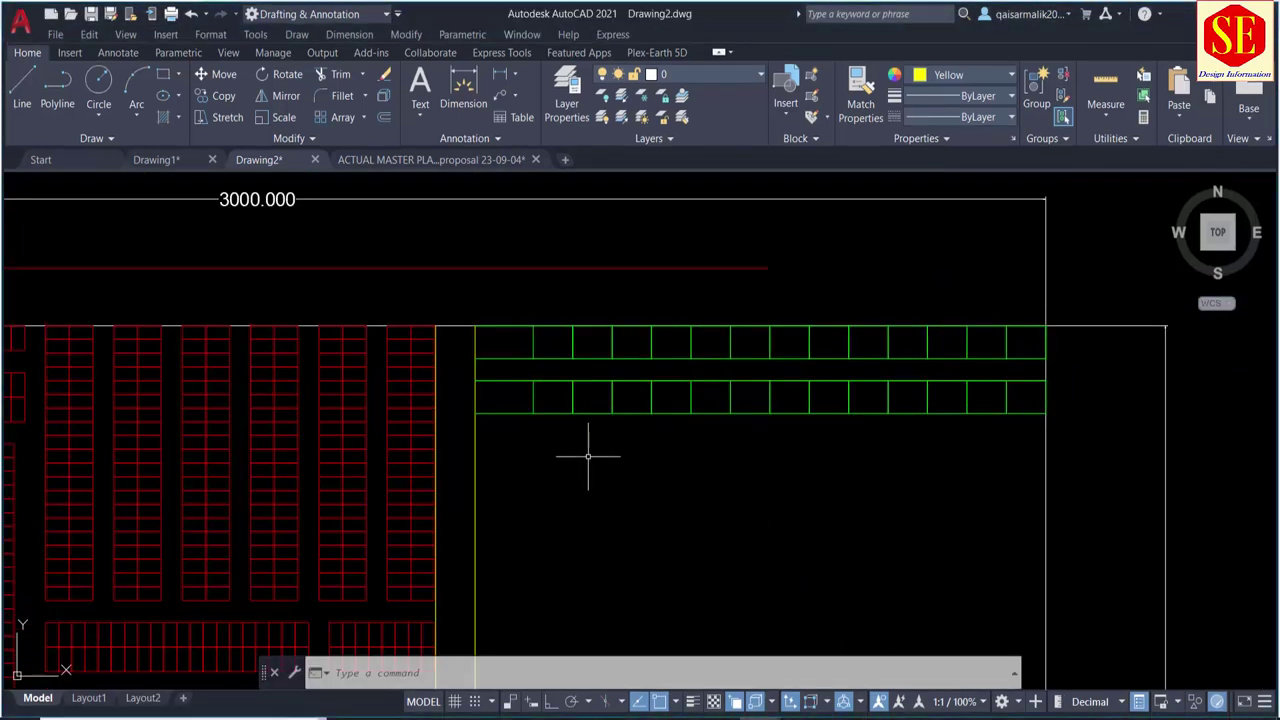
Step: Copy the lower stall row directly beneath itself
text(co)
key(Return)
scroll(495, 401, up, 2)
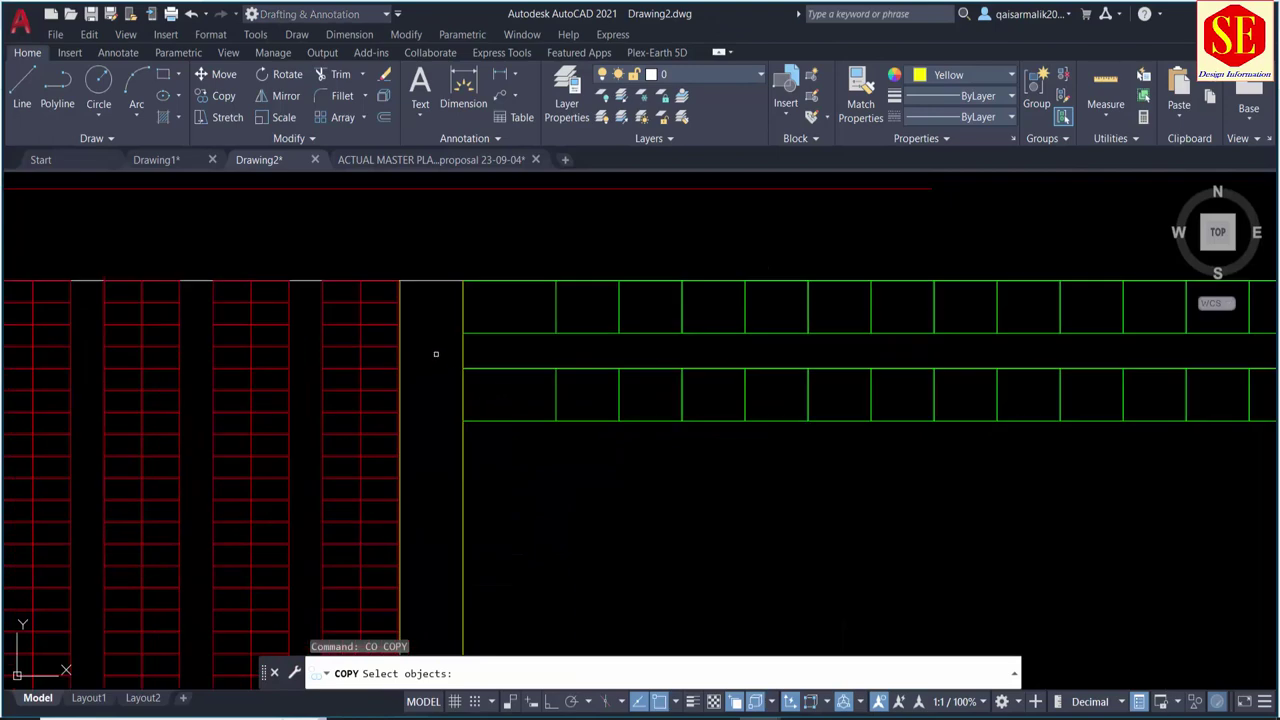
click(436, 354)
scroll(653, 451, down, 2)
click(1166, 460)
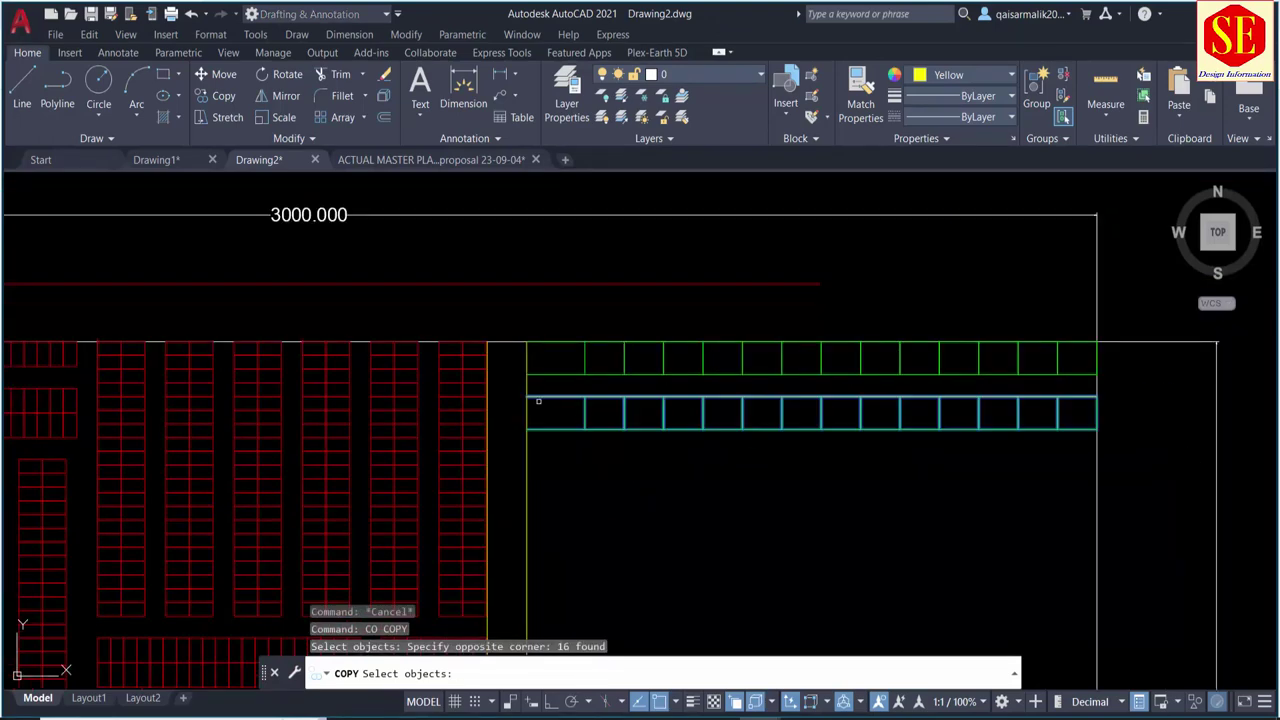
scroll(538, 401, up, 3)
key(Return)
click(581, 401)
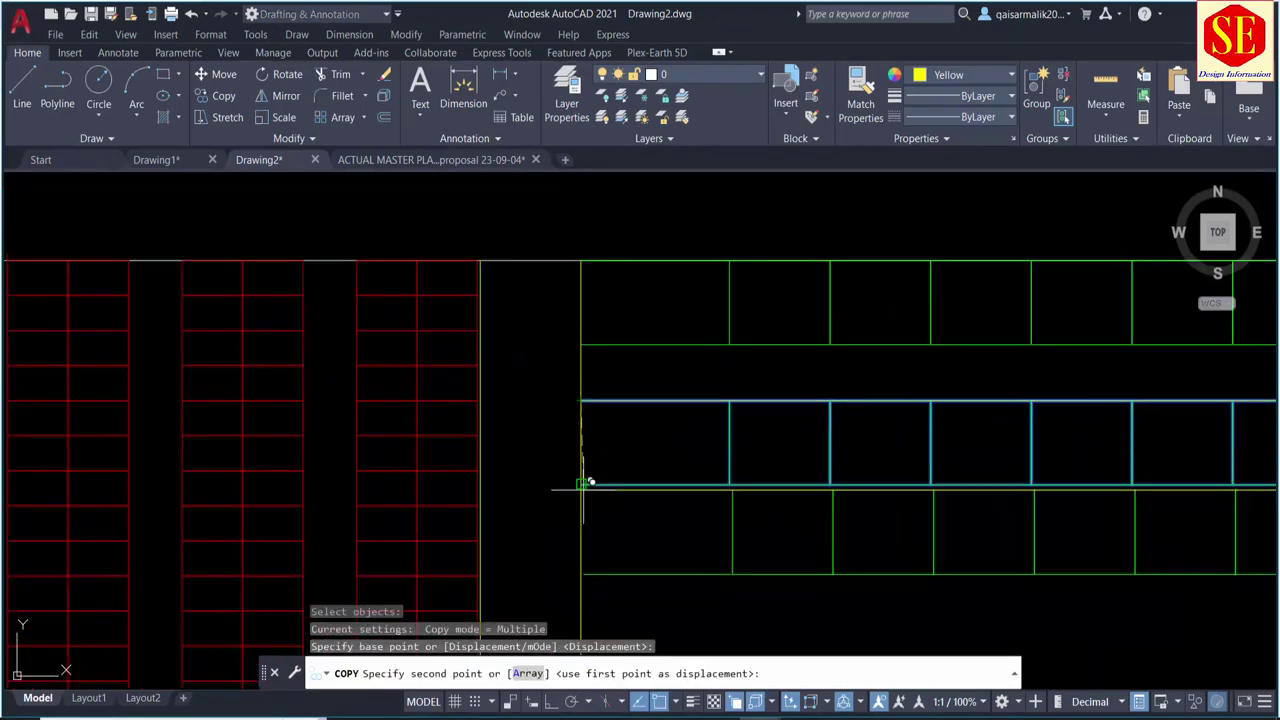
key(Escape)
Step: Draw a horizontal line along the bottom of the stall rows from the lower-left corner
scroll(500, 429, down, 1)
mouse_move(480, 394)
middle_down()
mouse_move(653, 477)
mouse_move(651, 466)
middle_up()
text(l)
key(Return)
click(396, 378)
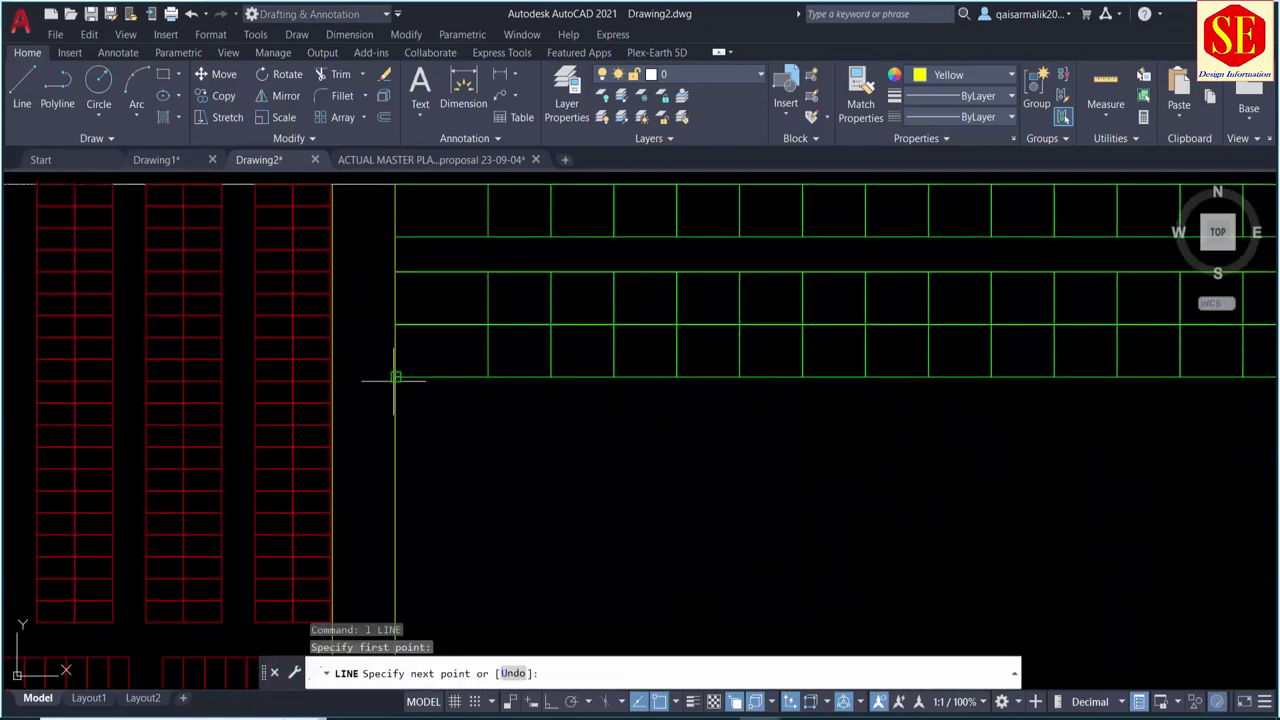
scroll(396, 378, down, 2)
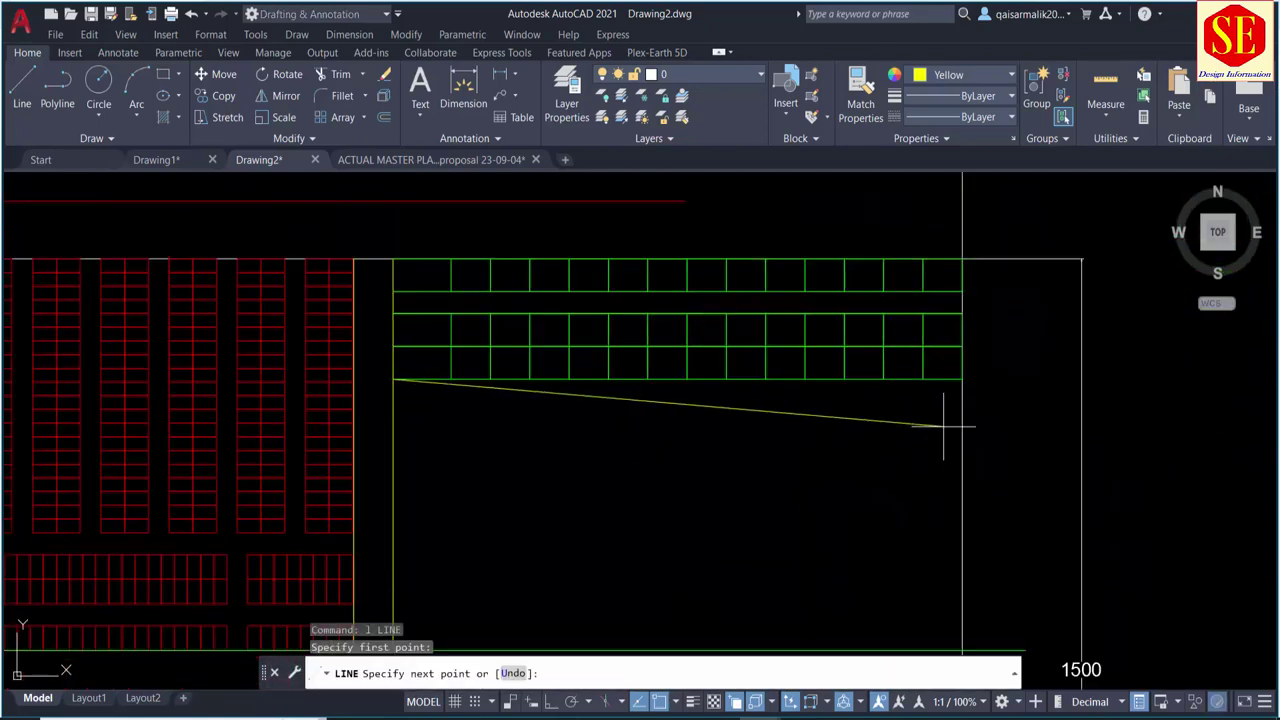
click(1196, 378)
key(Return)
Step: Offset the new bottom line 40 units downward
text(o)
key(Return)
text(40)
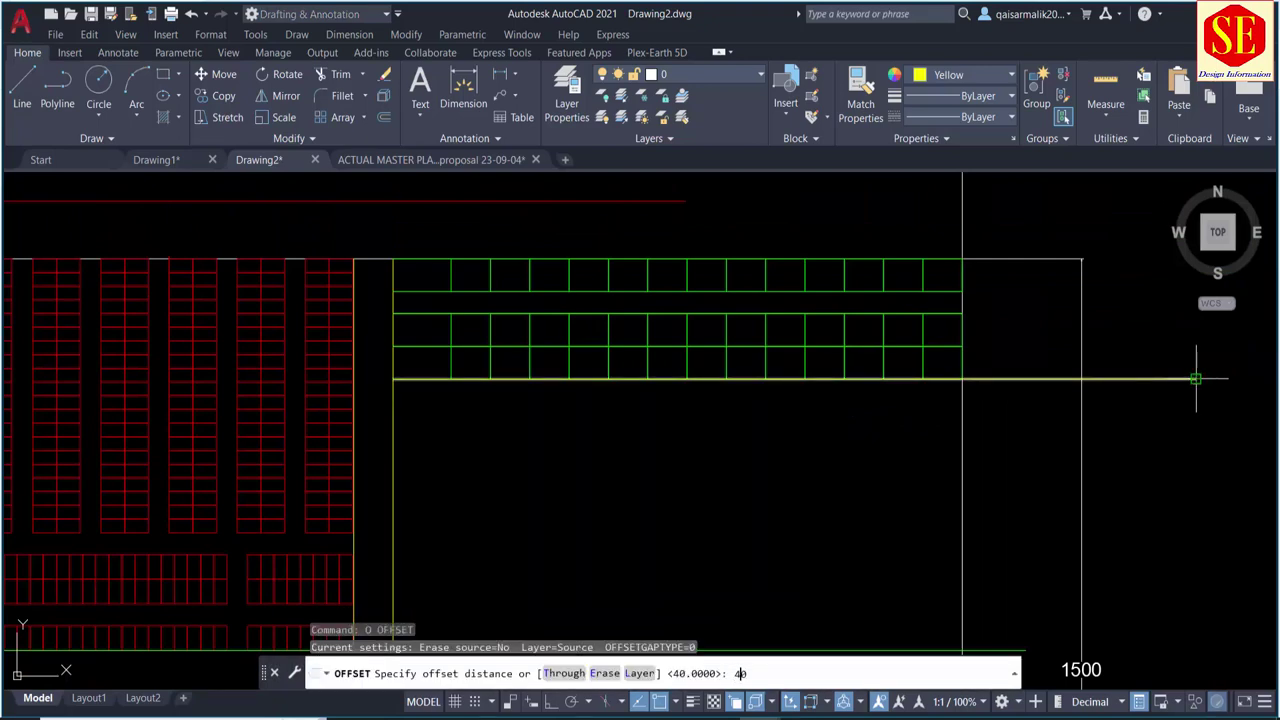
key(Return)
click(1190, 378)
click(1180, 420)
key(Escape)
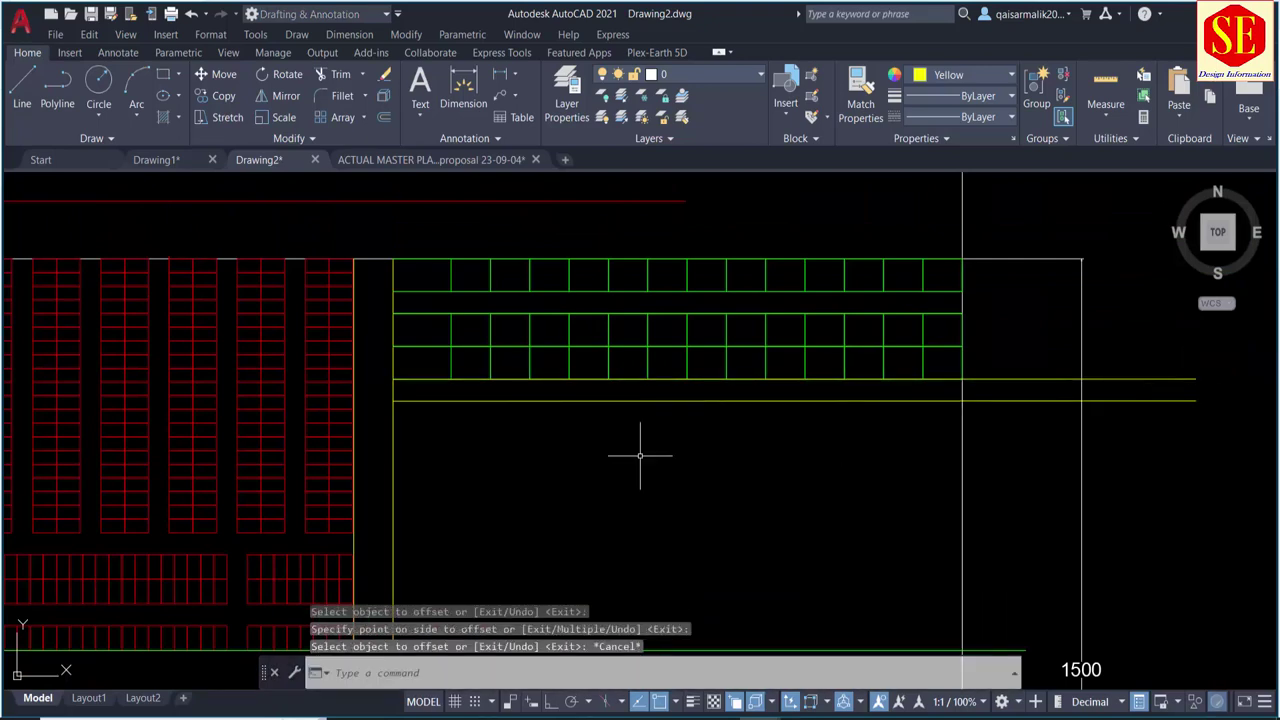
text(co)
key(Return)
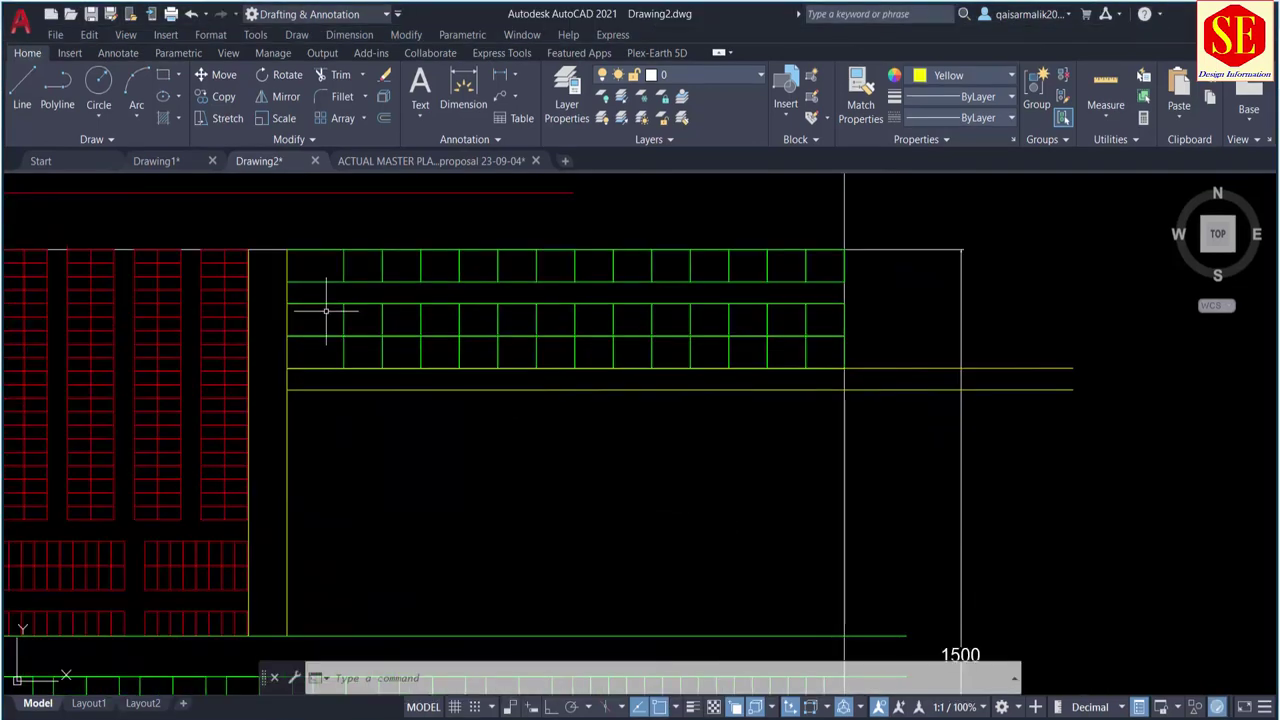
Step: Copy the two stacked stall rows into the open space right of the plan
text(co)
key(Return)
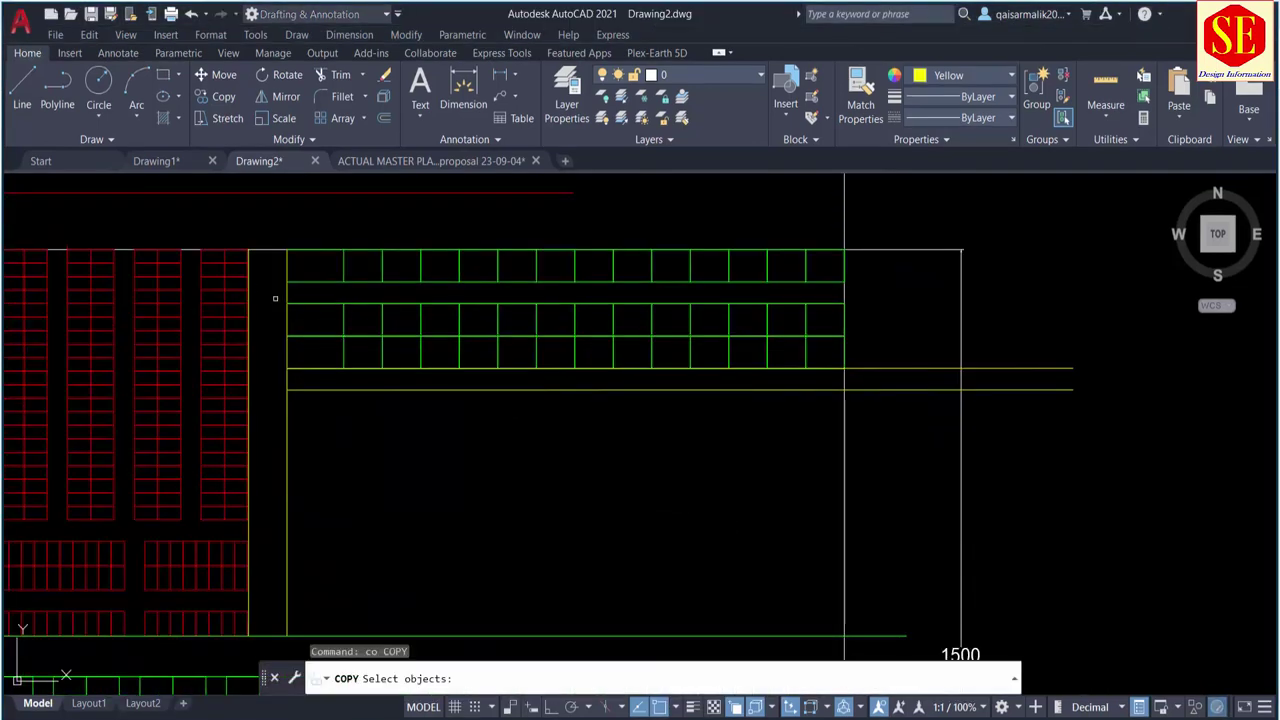
click(275, 298)
click(884, 388)
key(Return)
click(661, 481)
scroll(661, 481, down, 2)
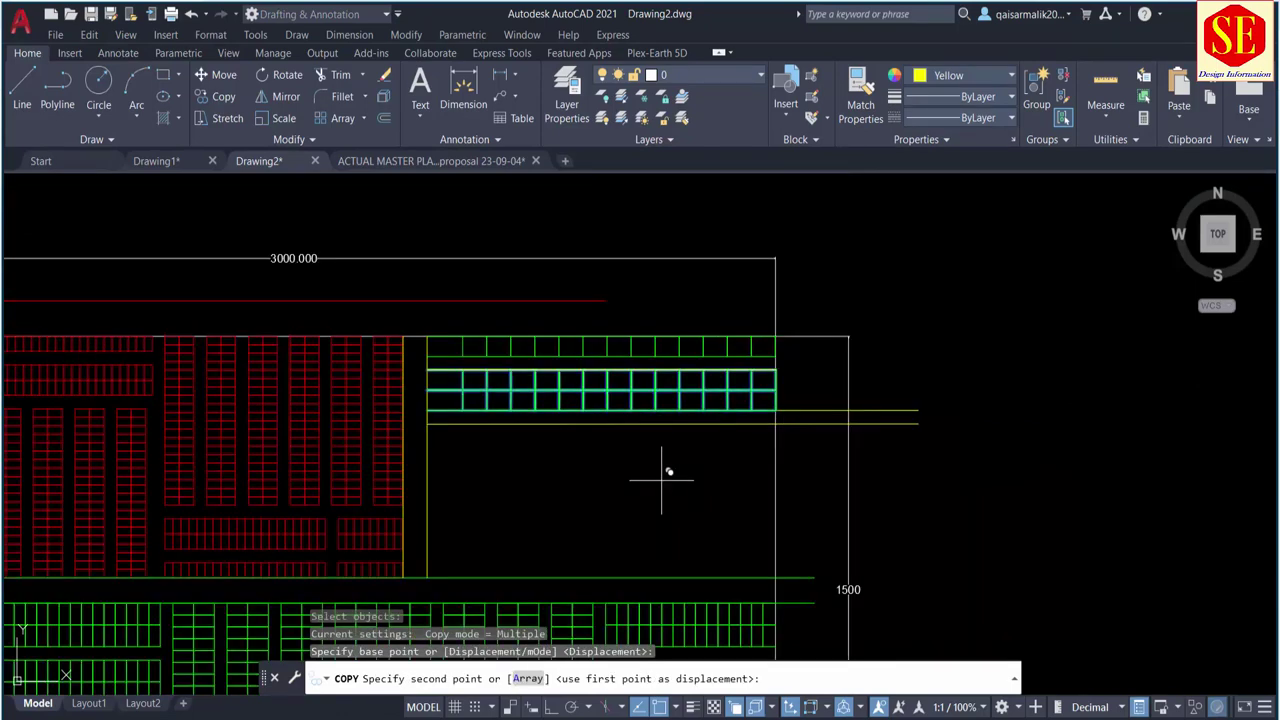
scroll(1100, 455, down, 1)
middle_drag(1086, 457, 1090, 470)
click(1090, 475)
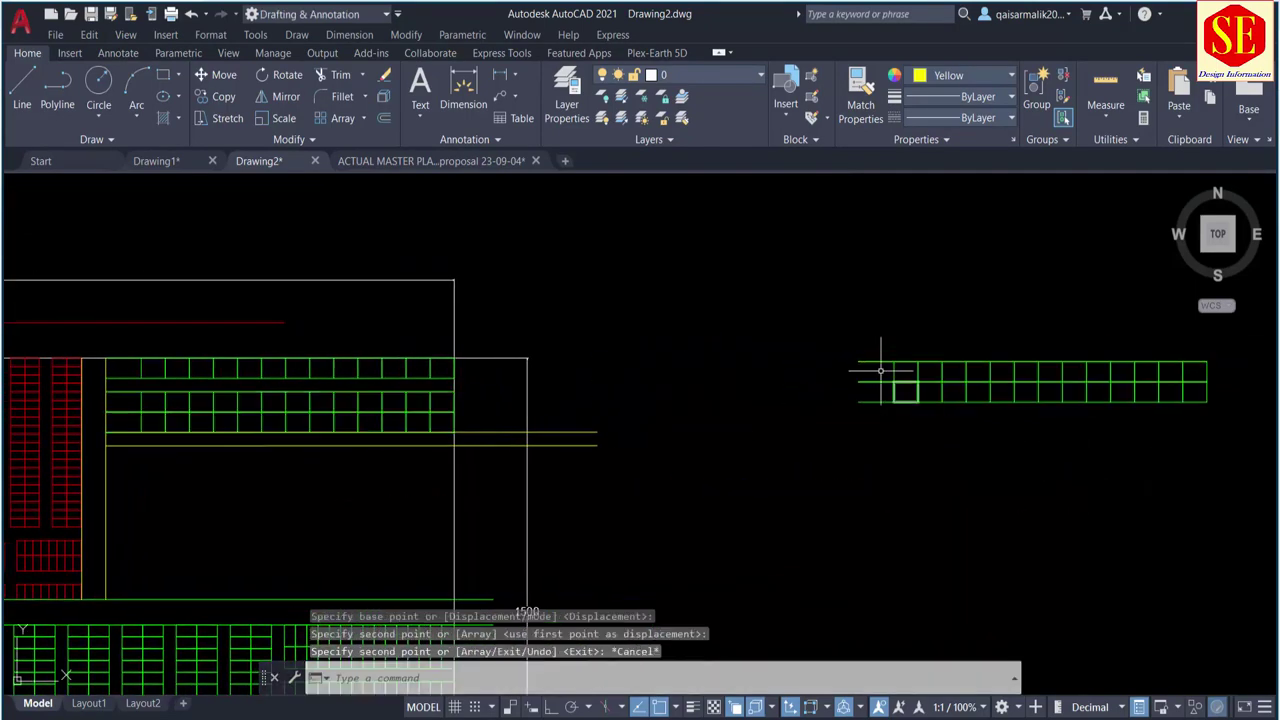
key(Escape)
Step: Erase the six long lines from the copied rows
click(871, 349)
click(850, 430)
scroll(880, 380, up, 1)
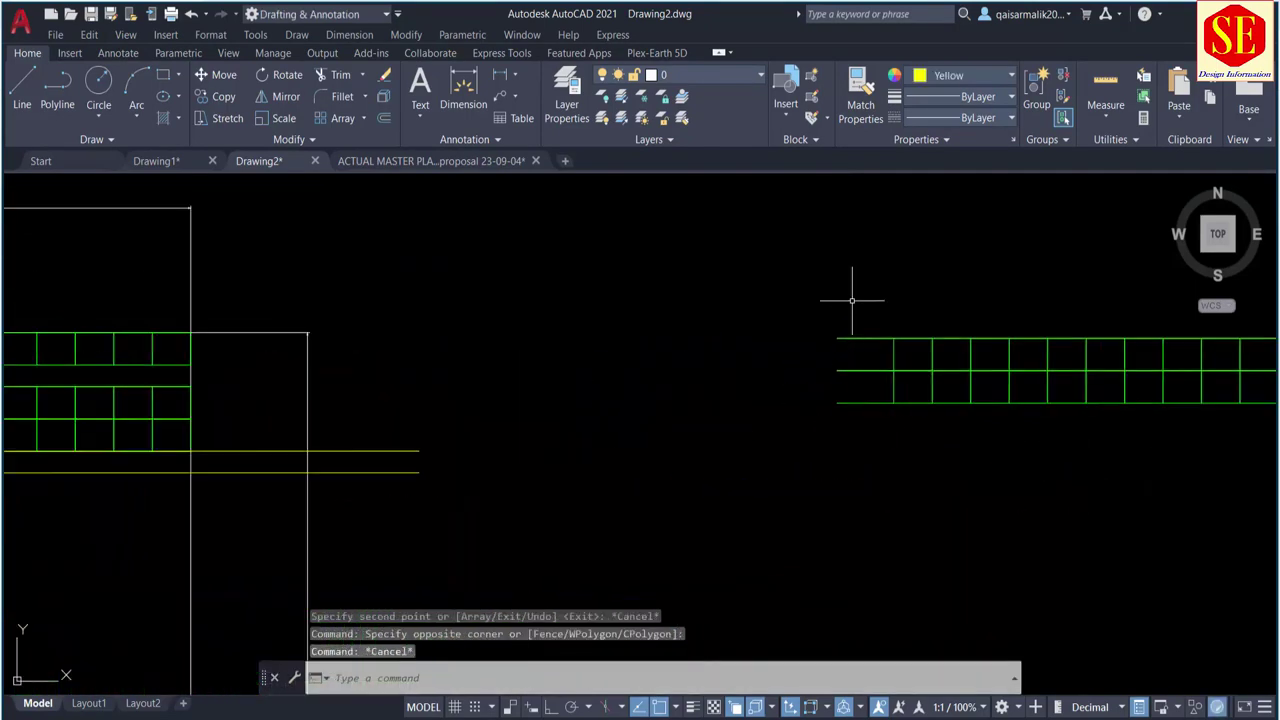
text(e)
key(Return)
scroll(502, 436, down, 1)
scroll(502, 436, down, 1)
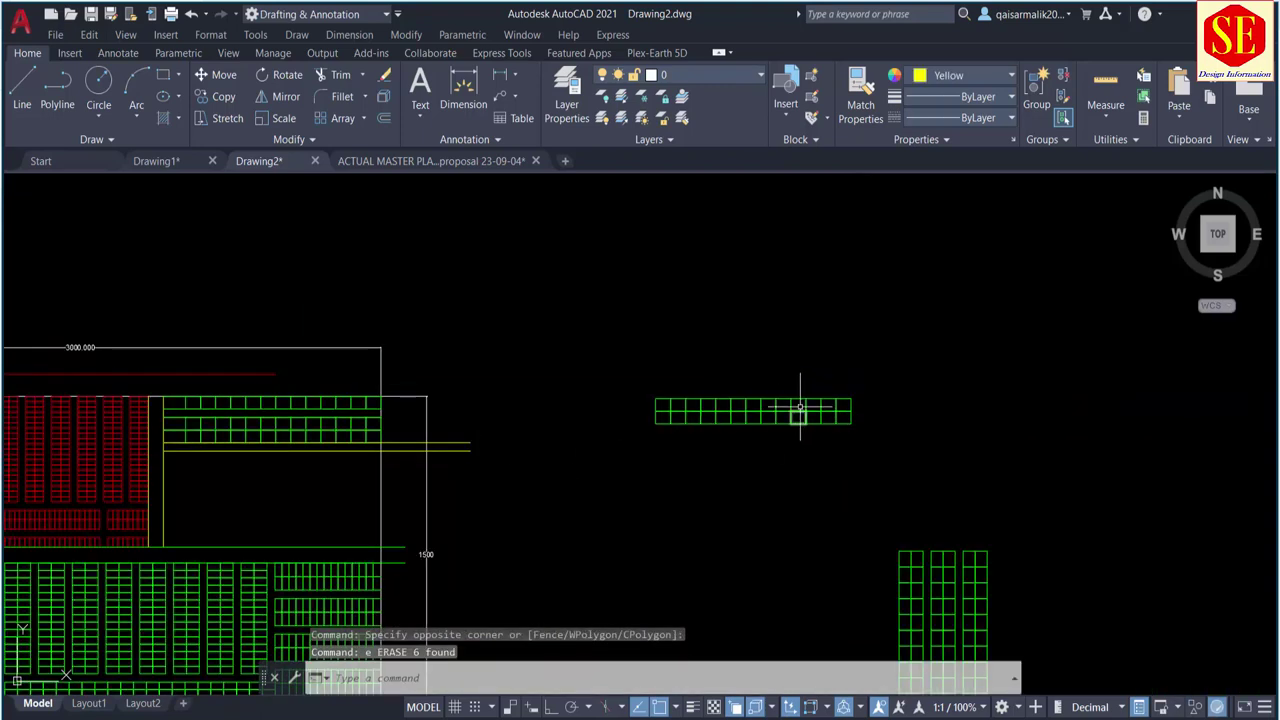
scroll(804, 401, up, 1)
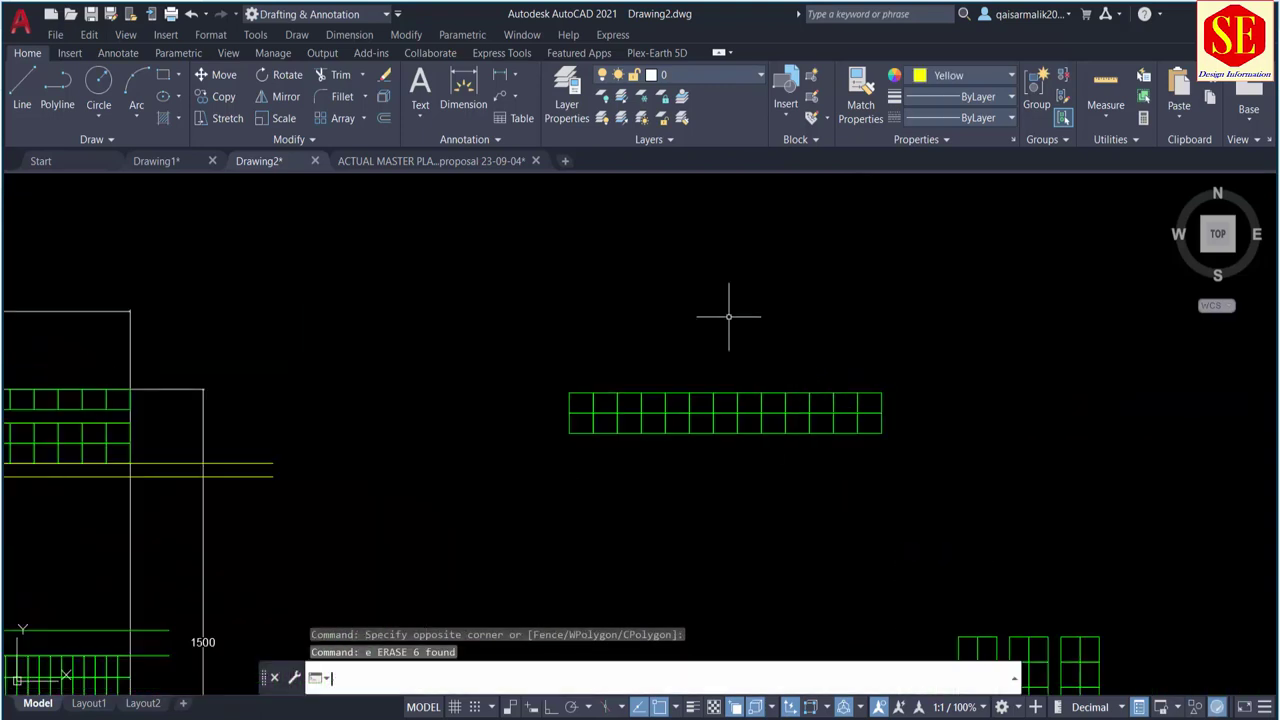
text(ro)
Step: Rotate the copied rows 90° into a vertical stall column
key(Return)
click(905, 353)
click(484, 525)
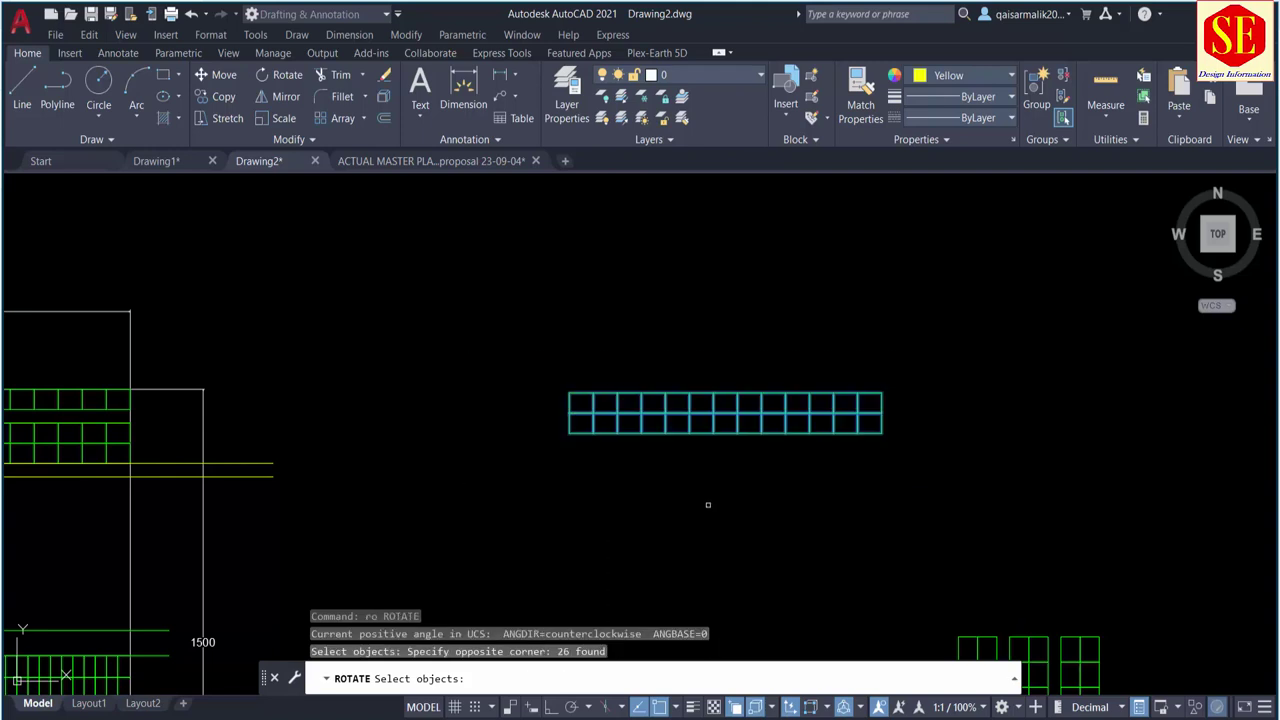
key(Return)
click(708, 504)
text(0)
key(Return)
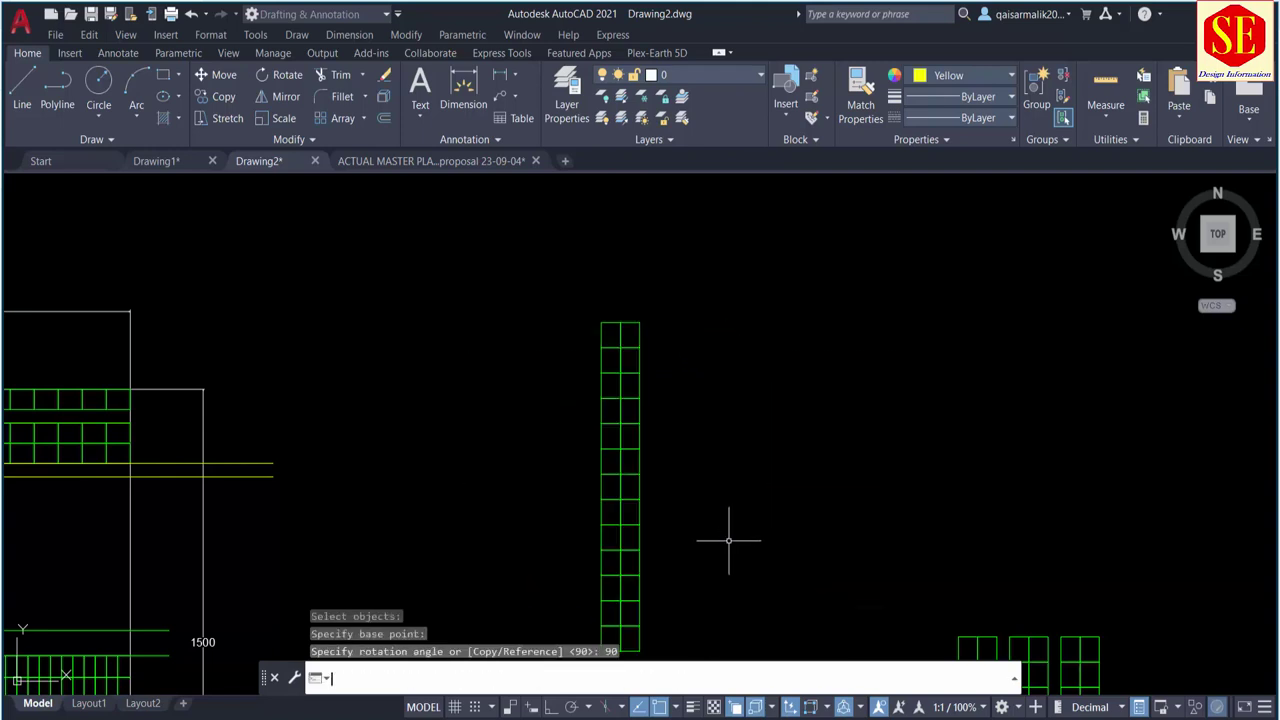
scroll(470, 420, down, 1)
Step: Erase the old stall columns at the lower right
middle_drag(806, 445, 774, 393)
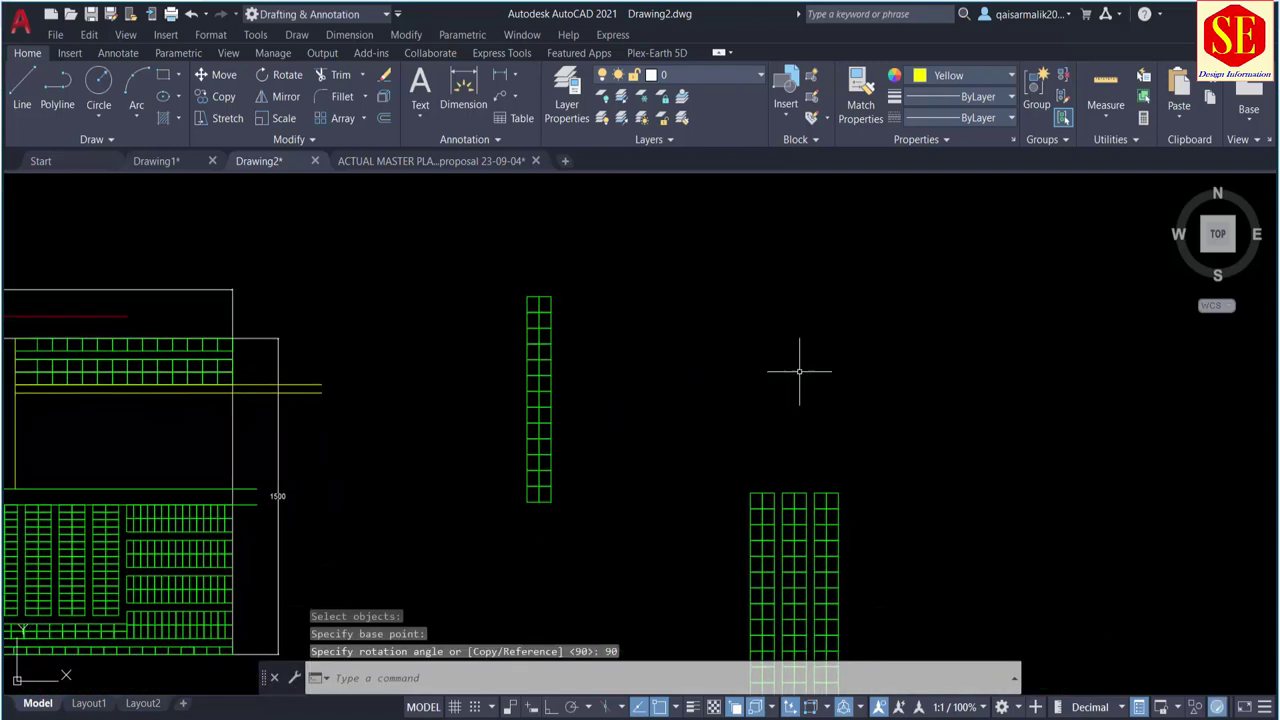
click(899, 459)
click(693, 581)
text(e)
key(Return)
Step: Erase the leftover old stall columns and bring the vertical column into view
middle_drag(717, 575, 737, 429)
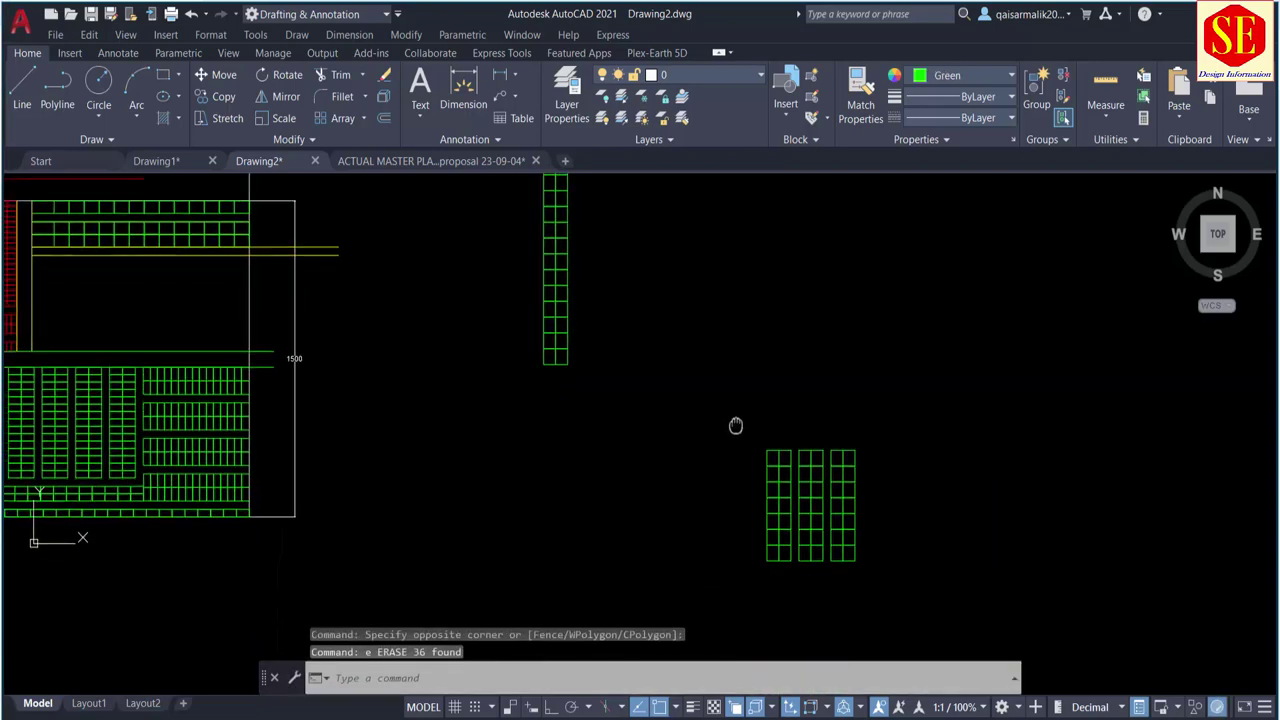
click(903, 411)
click(719, 560)
key(Return)
middle_drag(681, 548, 851, 607)
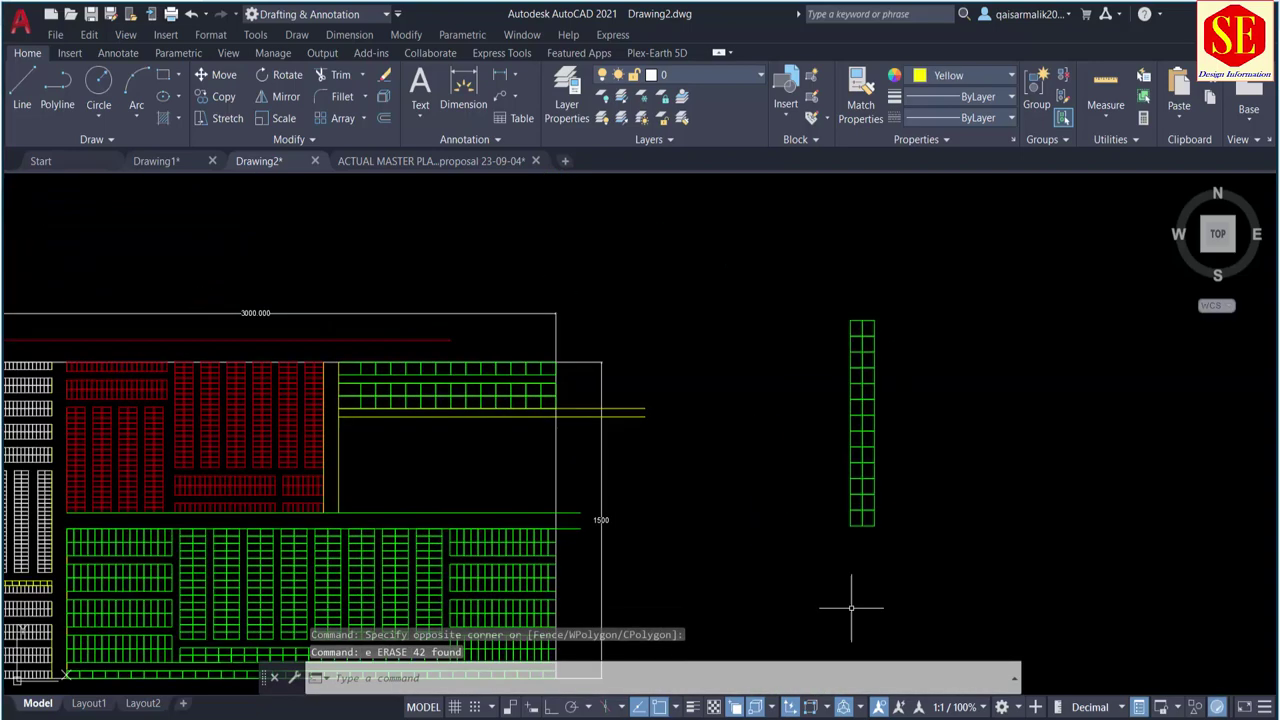
scroll(293, 422, up, 2)
scroll(293, 422, up, 2)
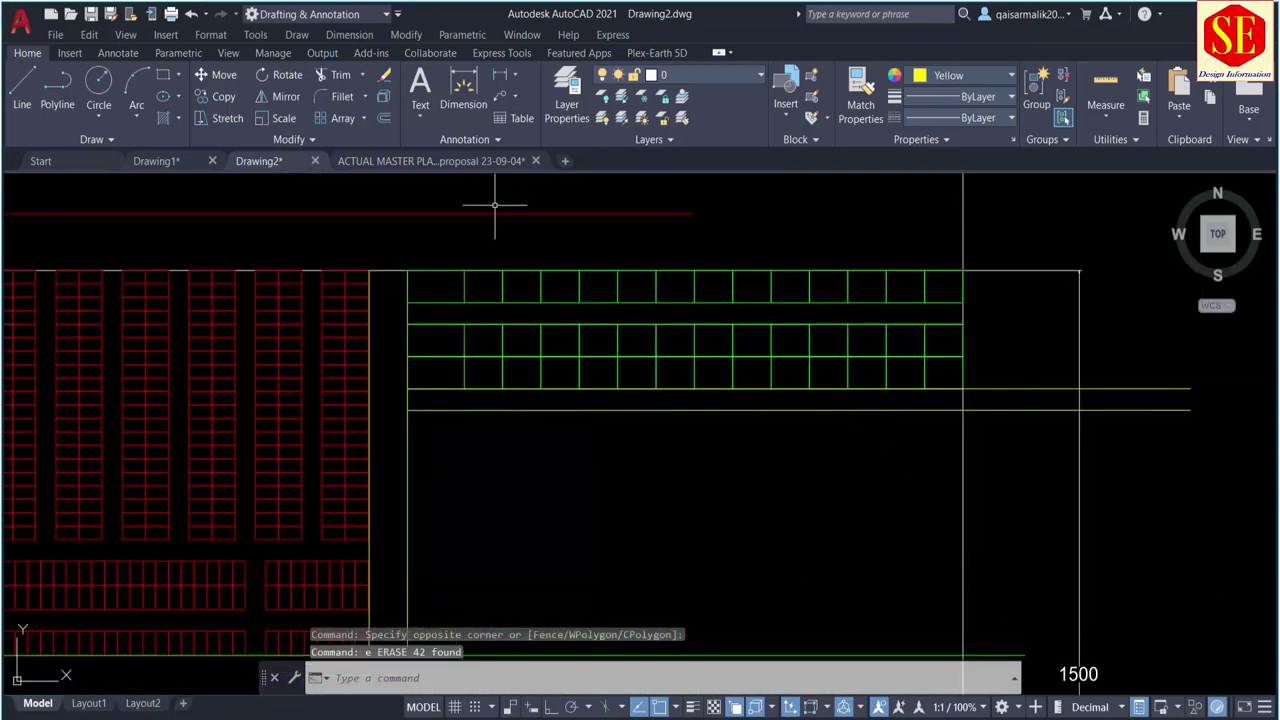
scroll(494, 205, down, 2)
middle_drag(663, 367, 371, 471)
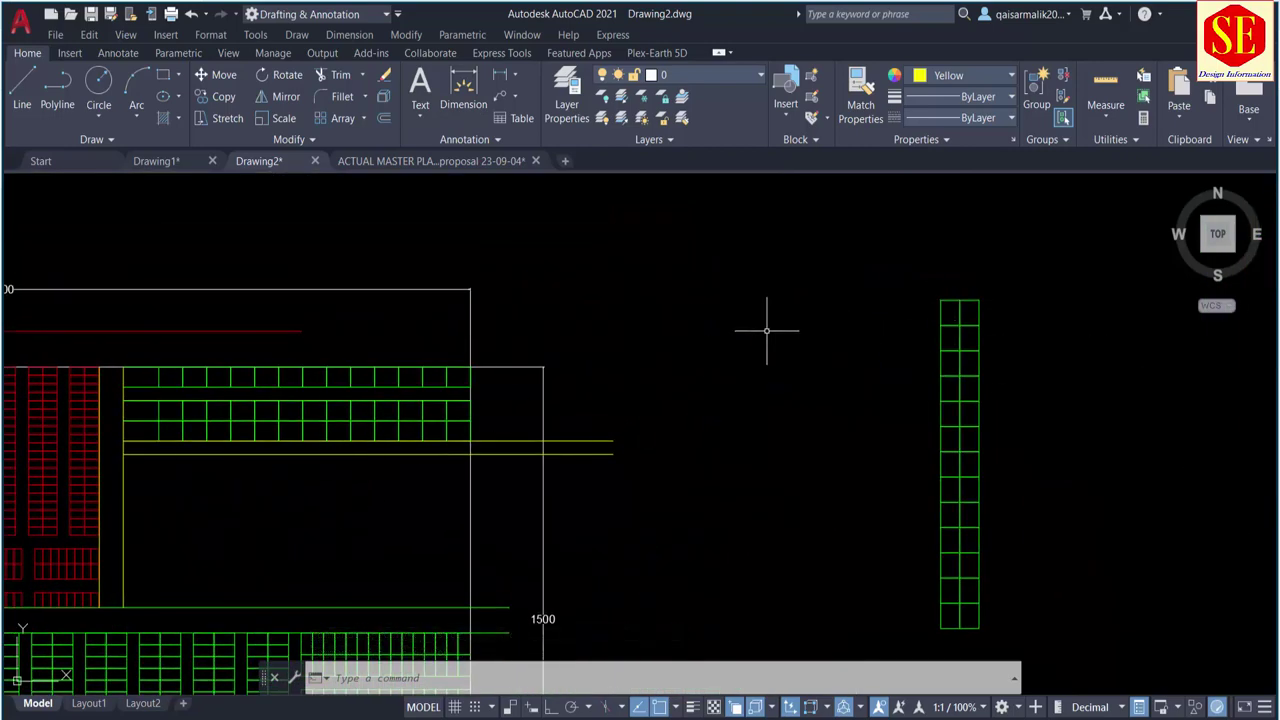
Step: Begin copying the vertical stall column from its top corner, then cancel the copy
text(co)
key(Return)
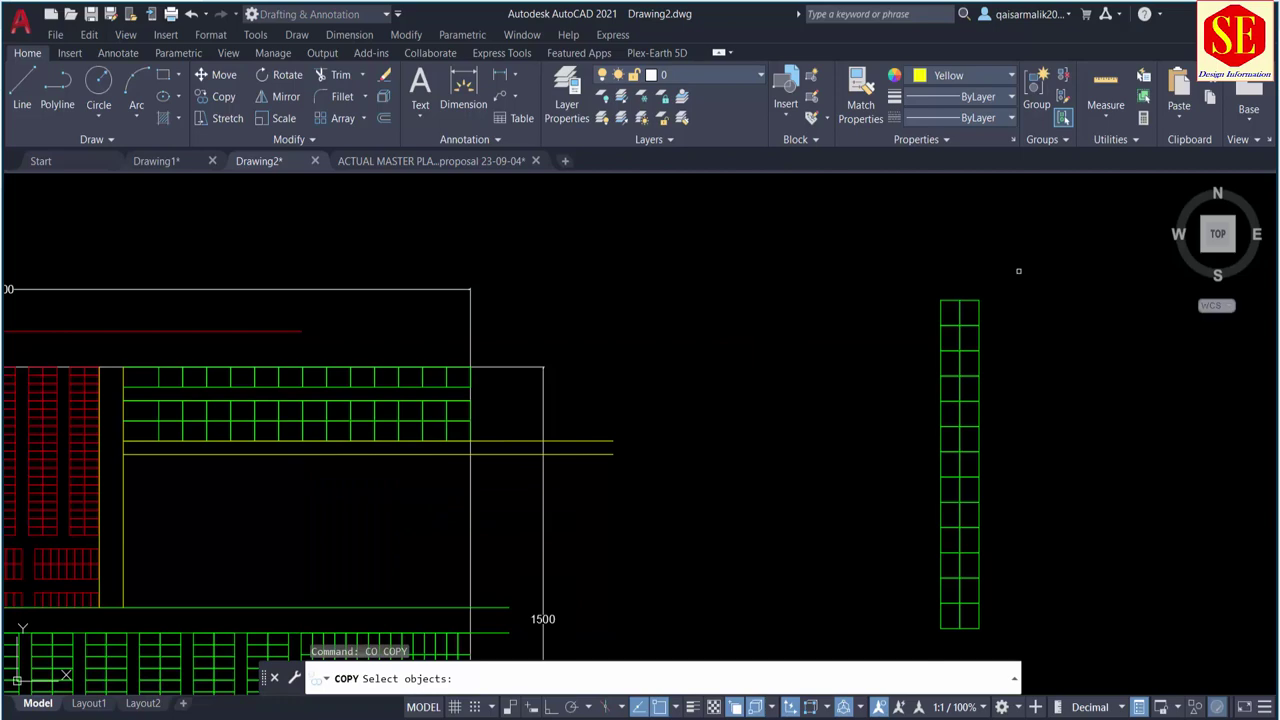
click(1018, 270)
click(820, 650)
key(Return)
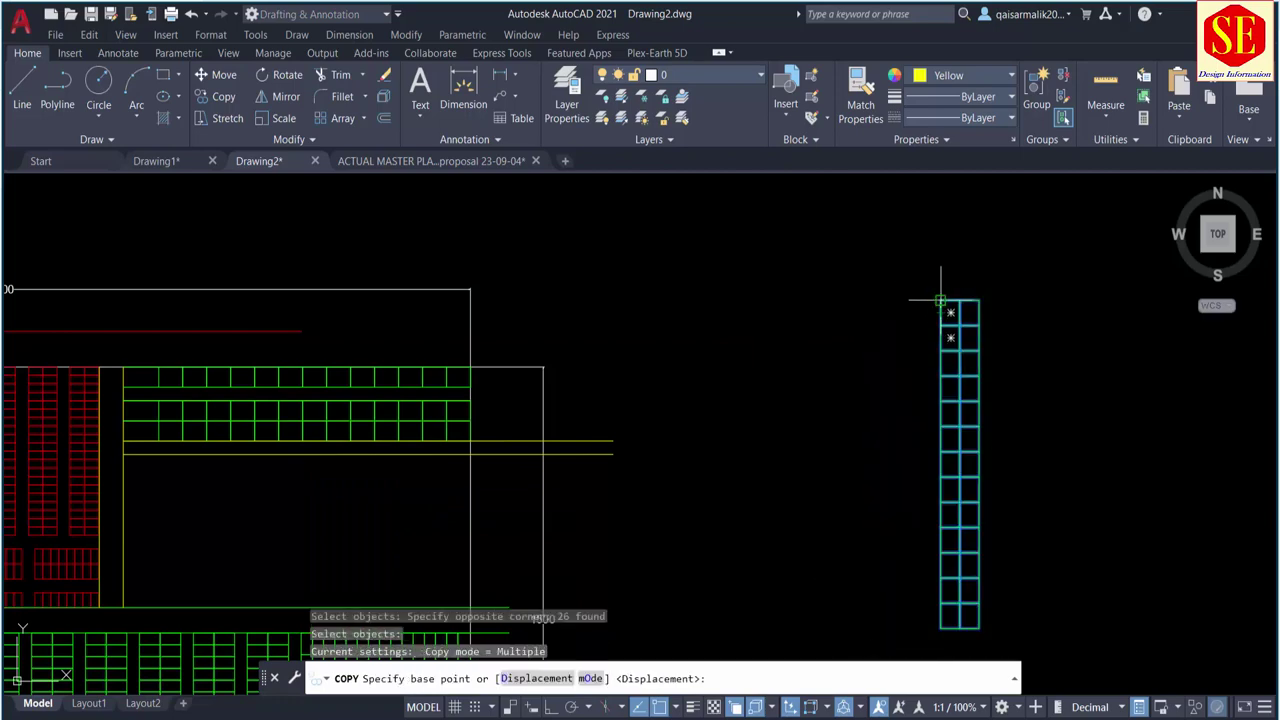
click(940, 300)
scroll(771, 380, down, 3)
scroll(760, 340, up, 2)
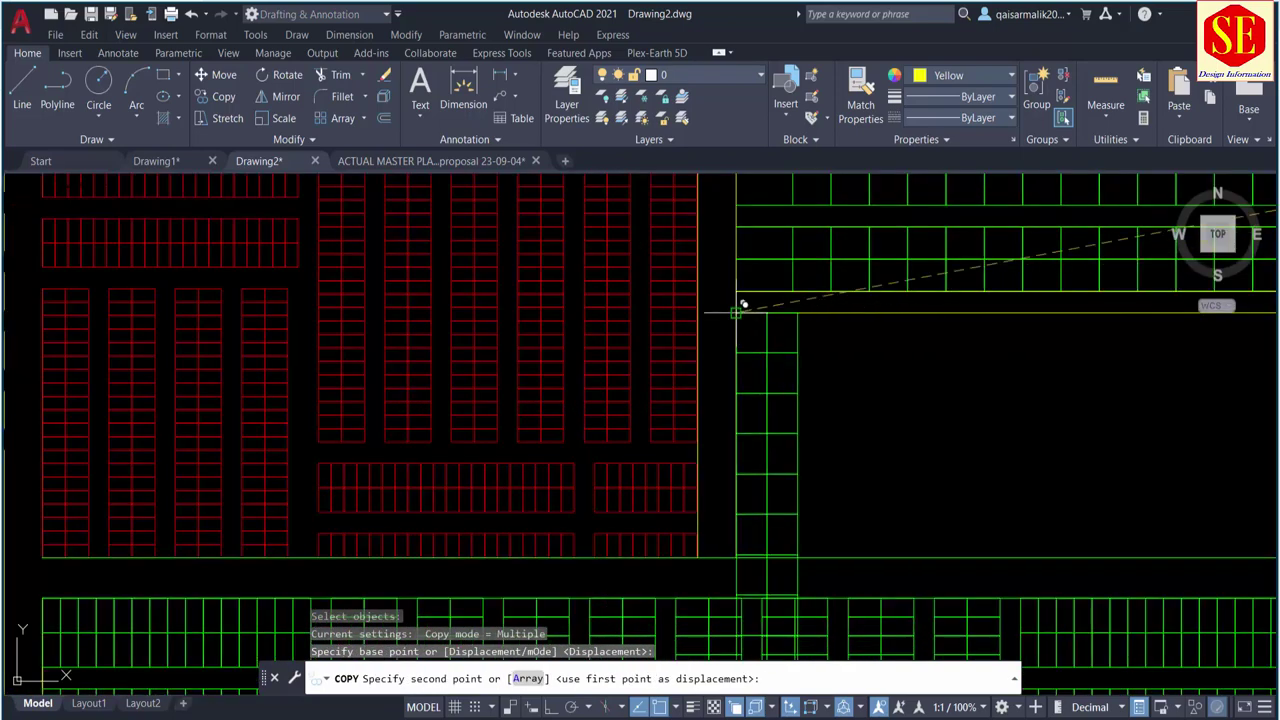
middle_drag(736, 313, 734, 285)
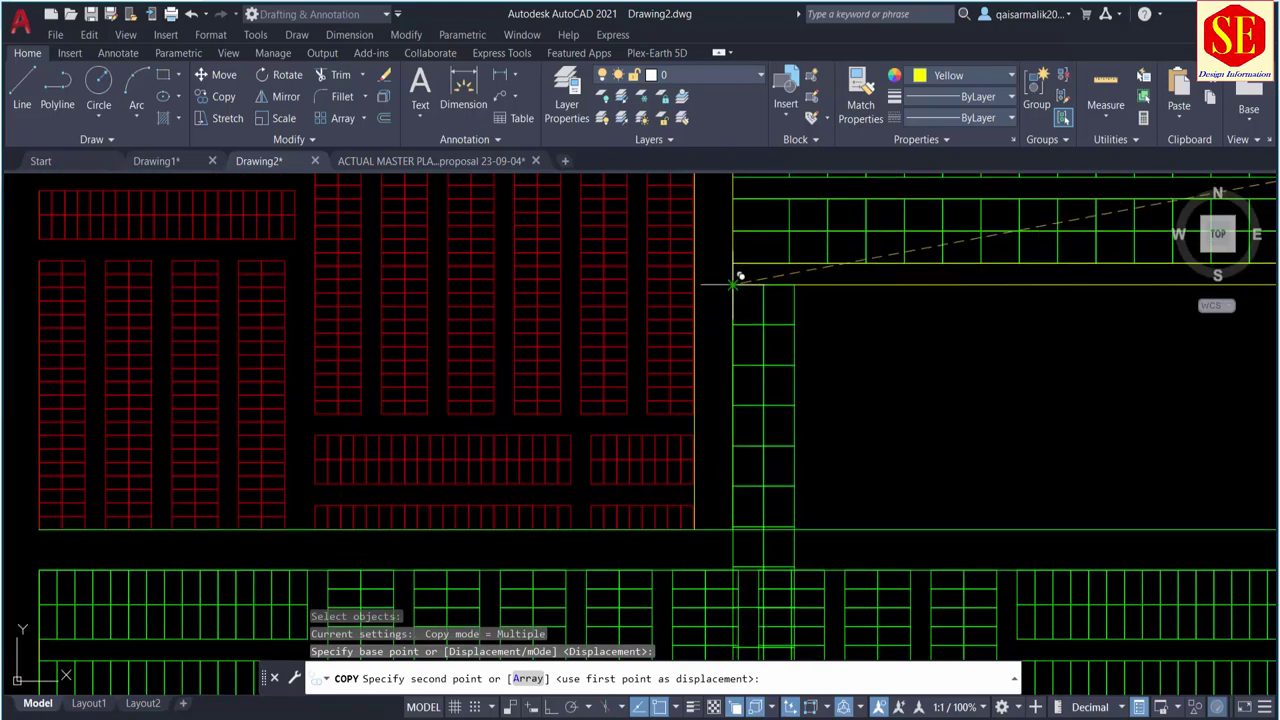
scroll(733, 285, down, 3)
scroll(740, 280, down, 2)
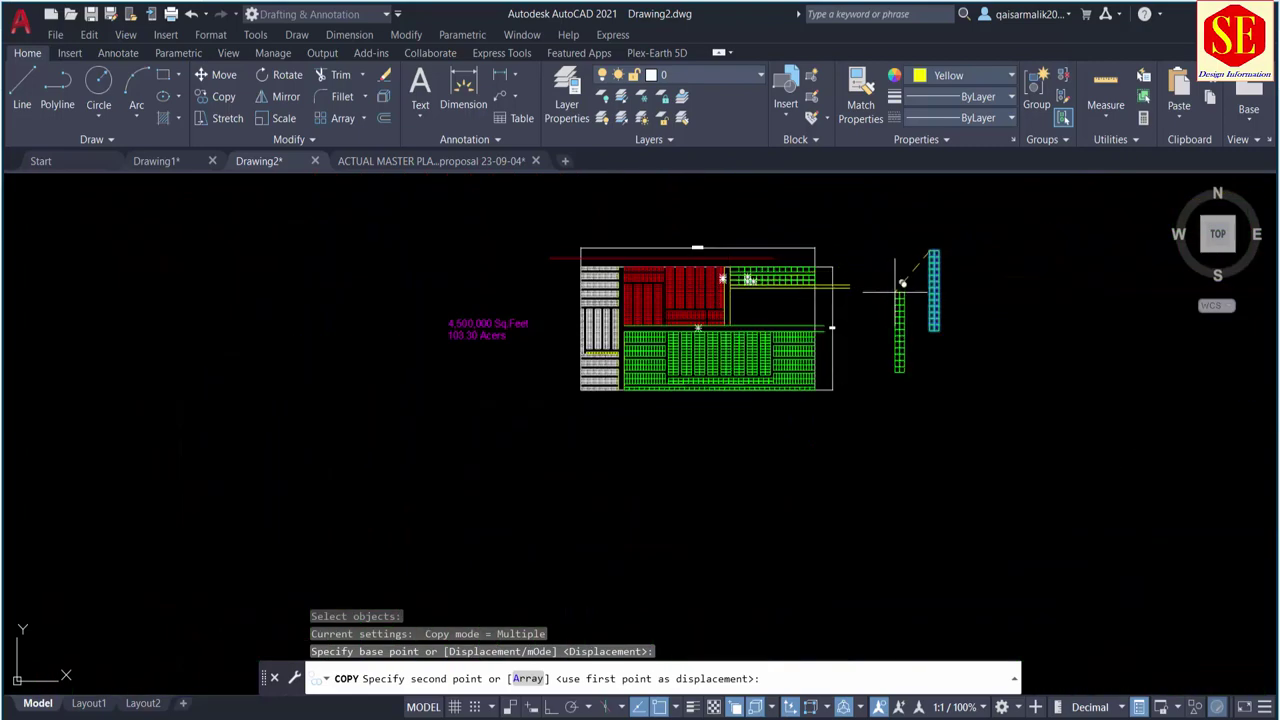
key(Escape)
Step: Erase the 12 lower cells of the green stall column
scroll(926, 257, up, 5)
mouse_move(926, 257)
middle_down()
mouse_move(883, 260)
mouse_move(826, 214)
mouse_move(820, 325)
middle_up()
mouse_move(825, 388)
middle_down()
mouse_move(829, 357)
mouse_move(849, 374)
middle_up()
middle_drag(870, 470, 882, 437)
click(935, 405)
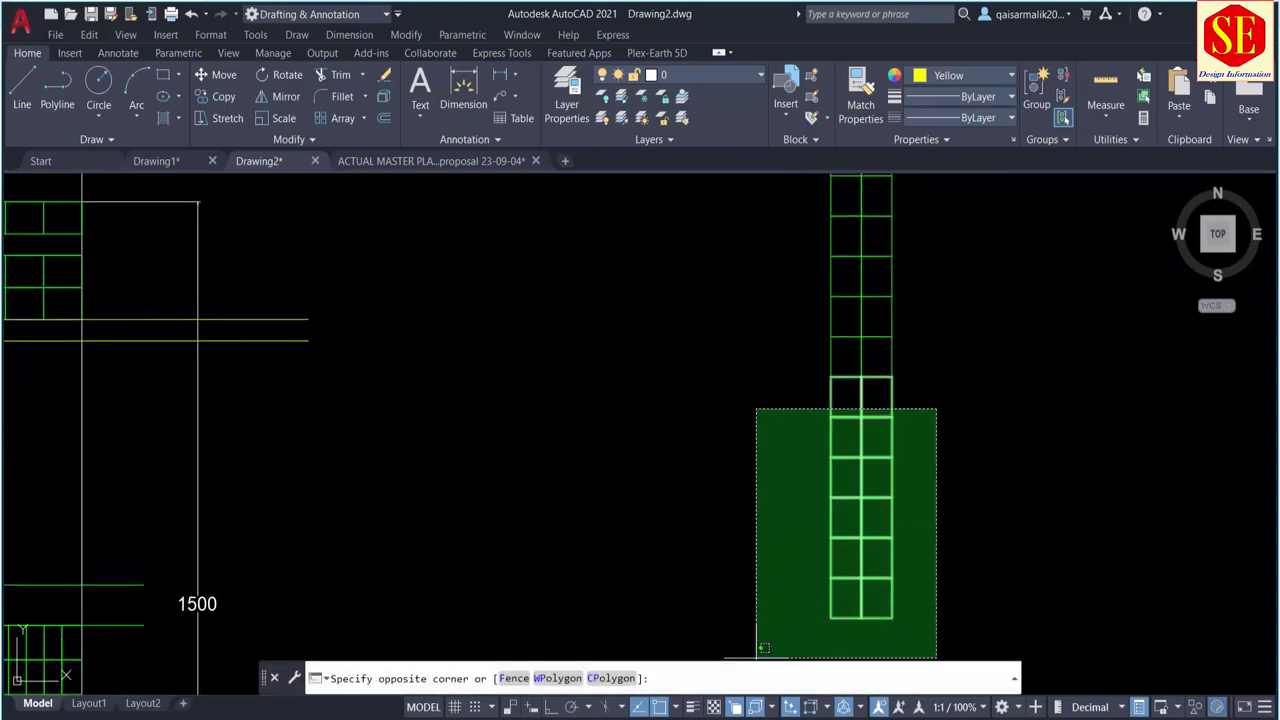
click(778, 636)
key(Delete)
text(e)
key(Return)
scroll(884, 451, down, 1)
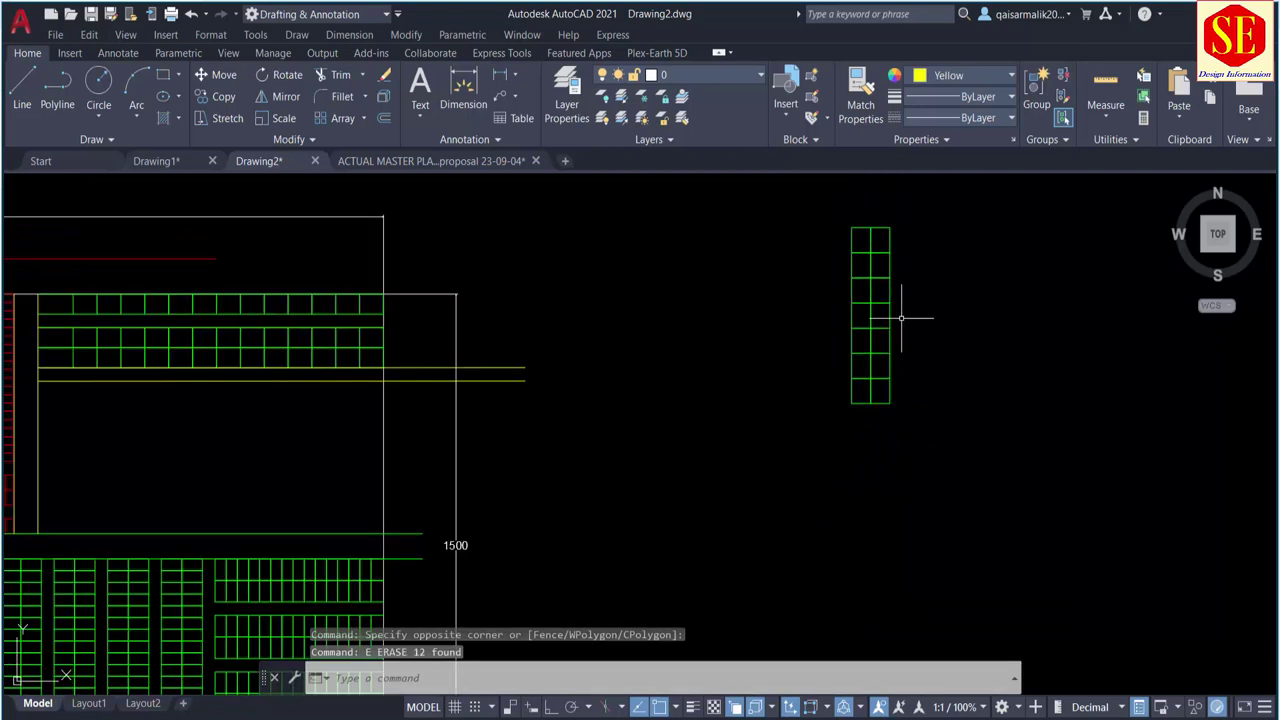
Step: Copy the shortened green column into the gap beside the red stall block
text(co)
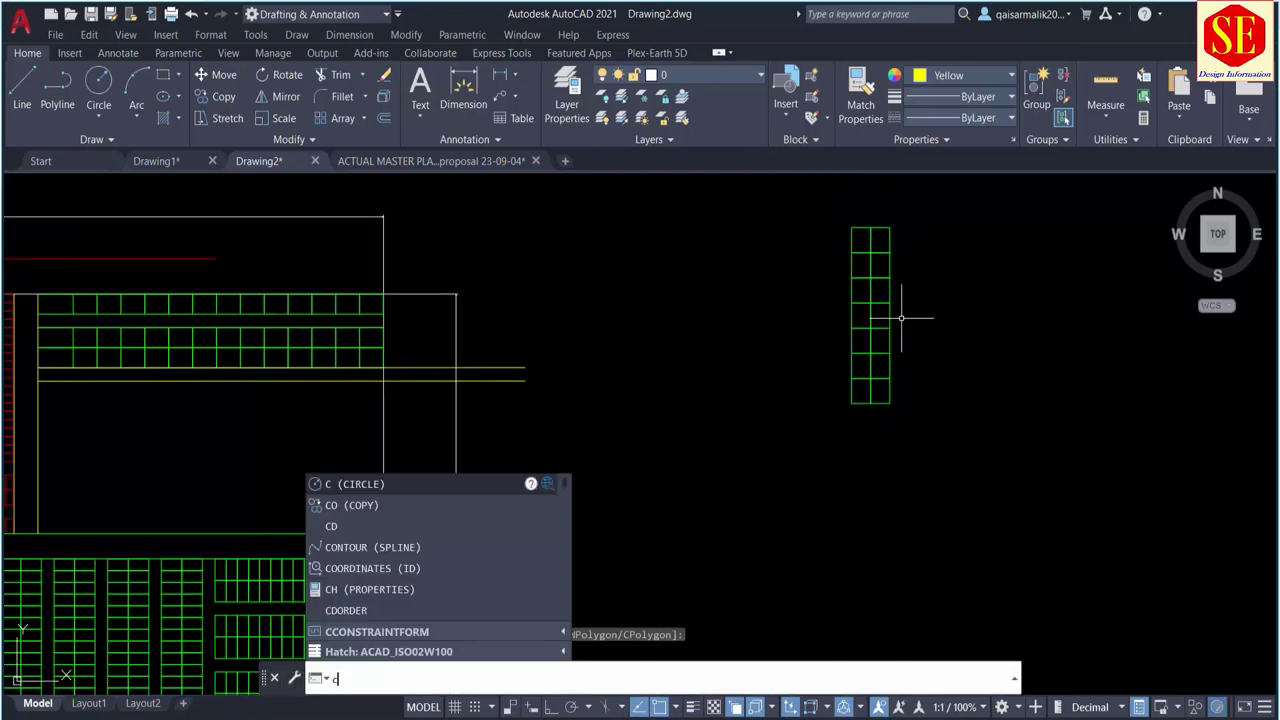
key(Return)
click(756, 407)
key(Return)
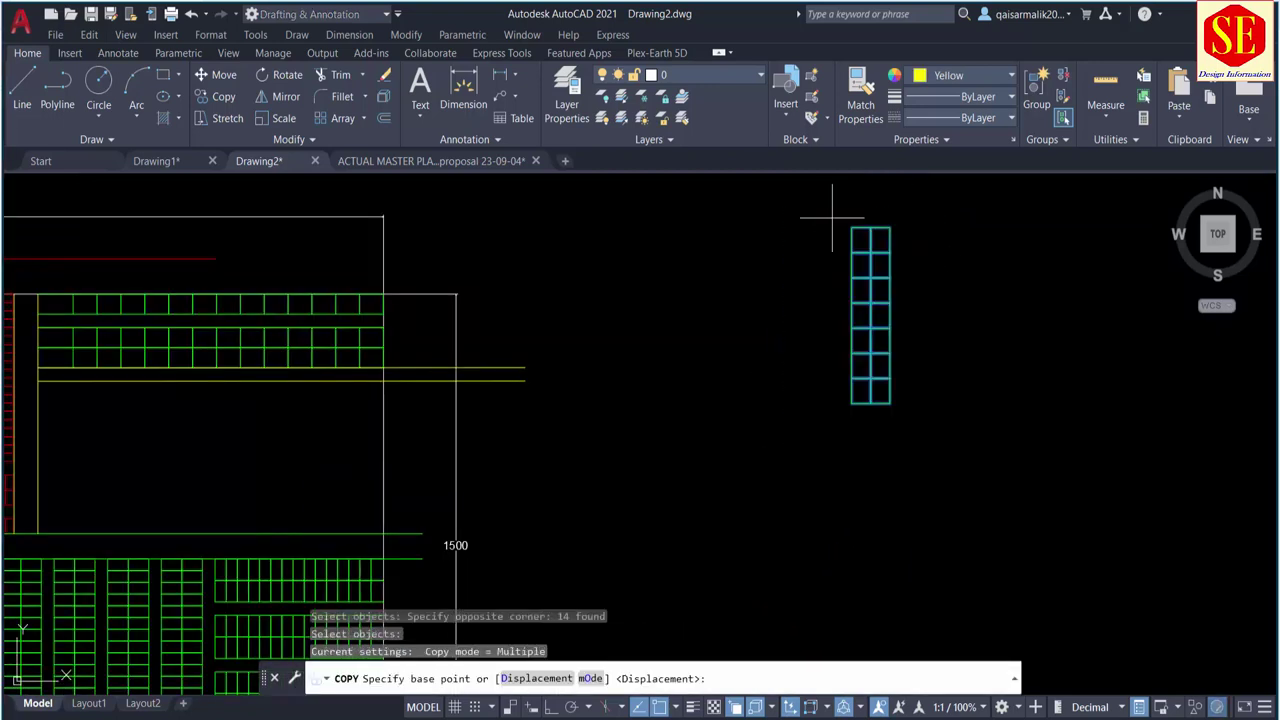
click(851, 229)
scroll(860, 260, down, 3)
scroll(594, 337, up, 5)
scroll(651, 200, up, 1)
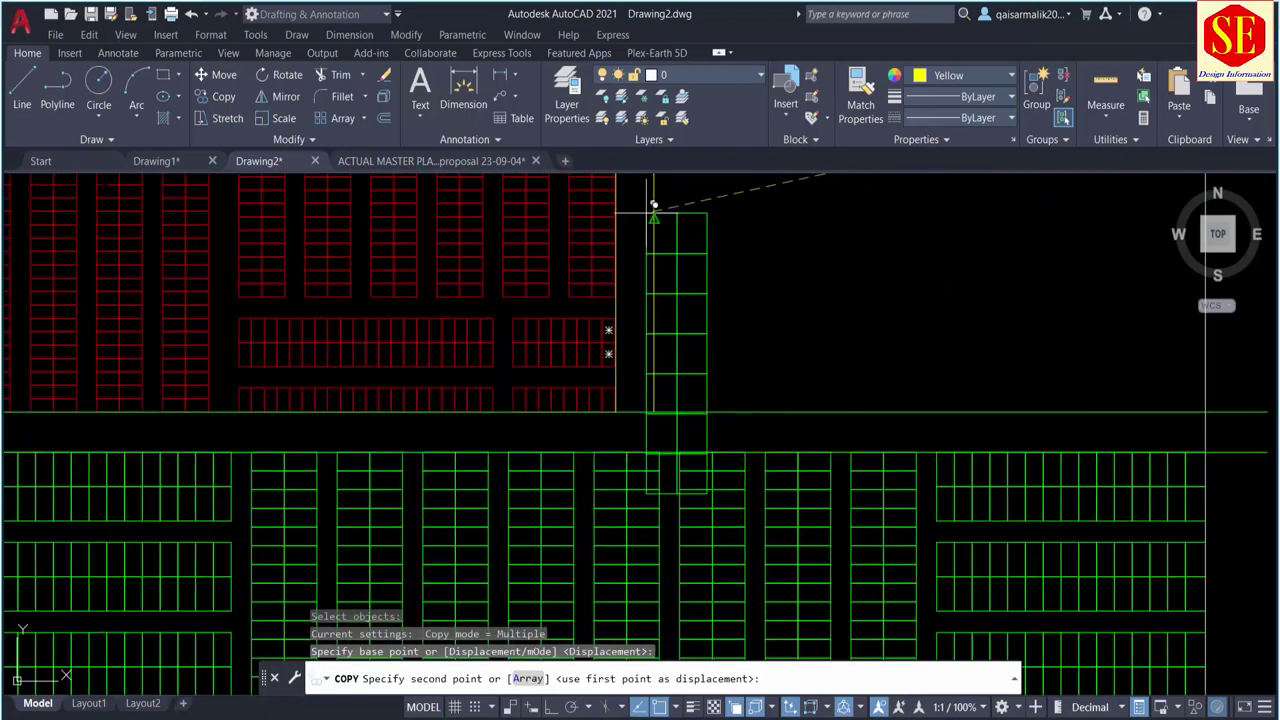
middle_drag(651, 200, 652, 319)
click(652, 320)
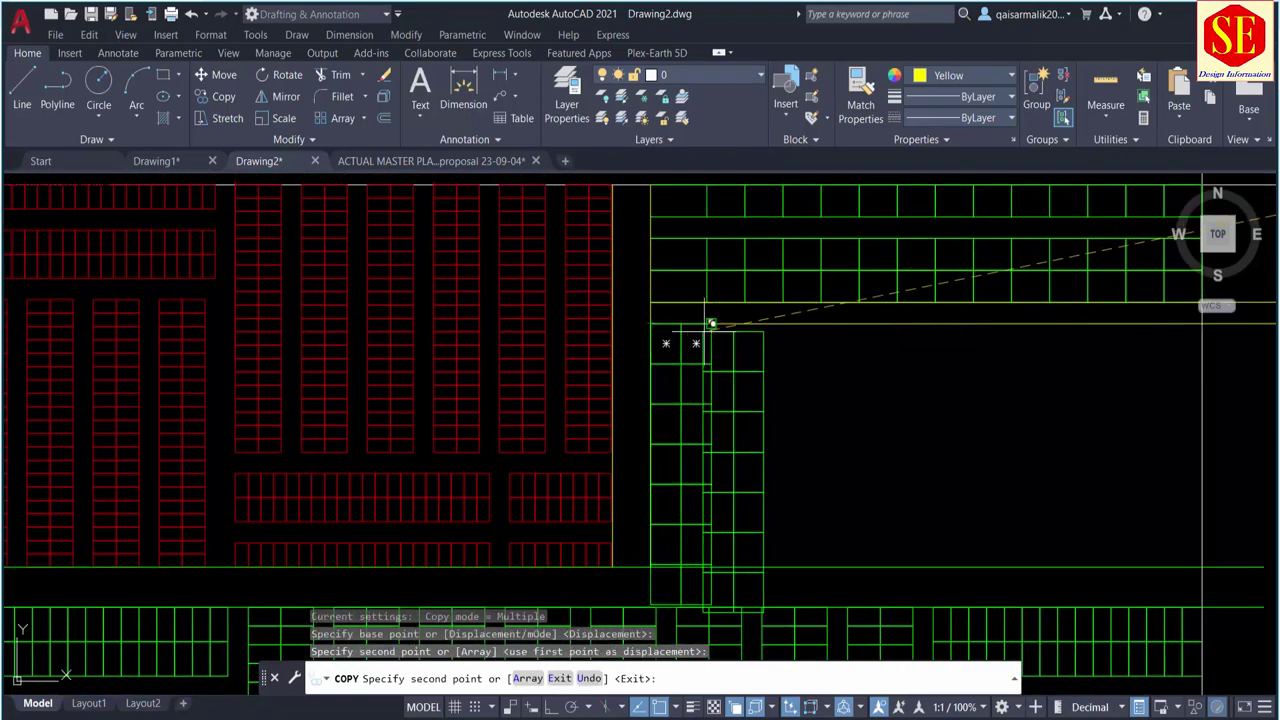
key(Escape)
Step: Select the two stray polylines at the copied column's base
scroll(760, 380, up, 2)
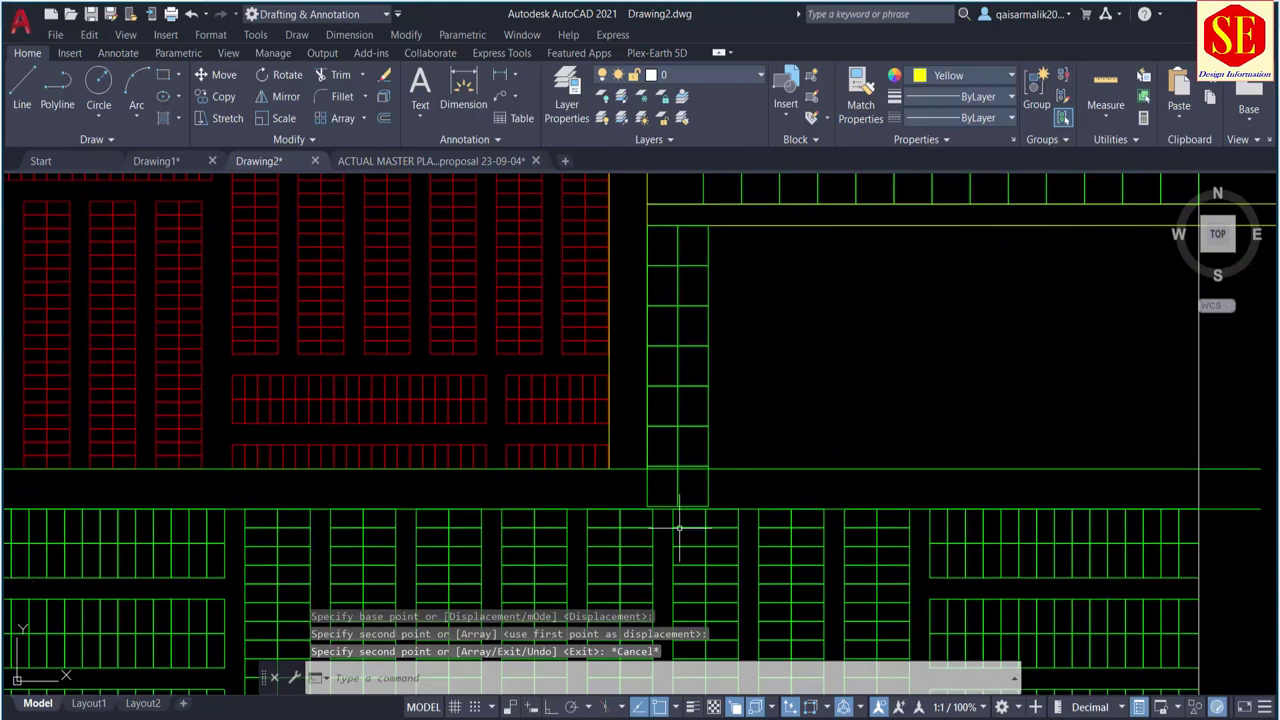
click(757, 476)
click(591, 502)
Step: Erase the two selected polylines and delete the lower-left leftover rectangle
text(e)
key(Return)
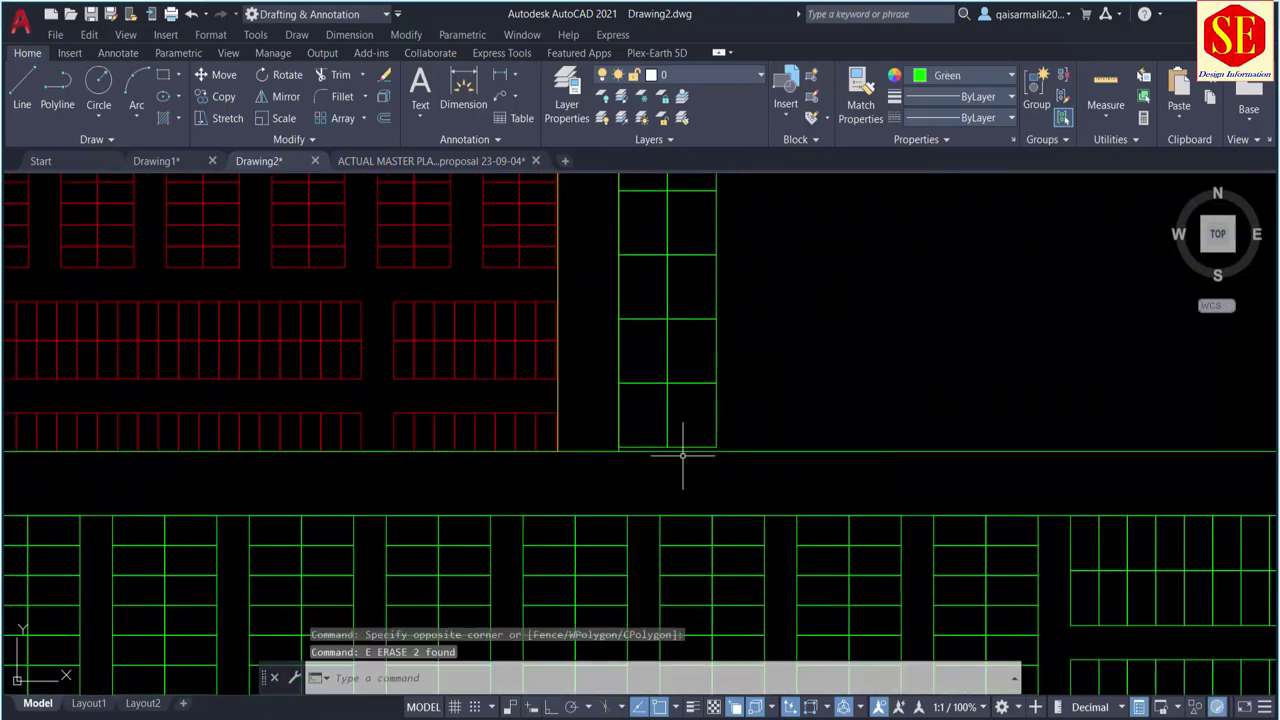
scroll(706, 484, up, 4)
click(577, 454)
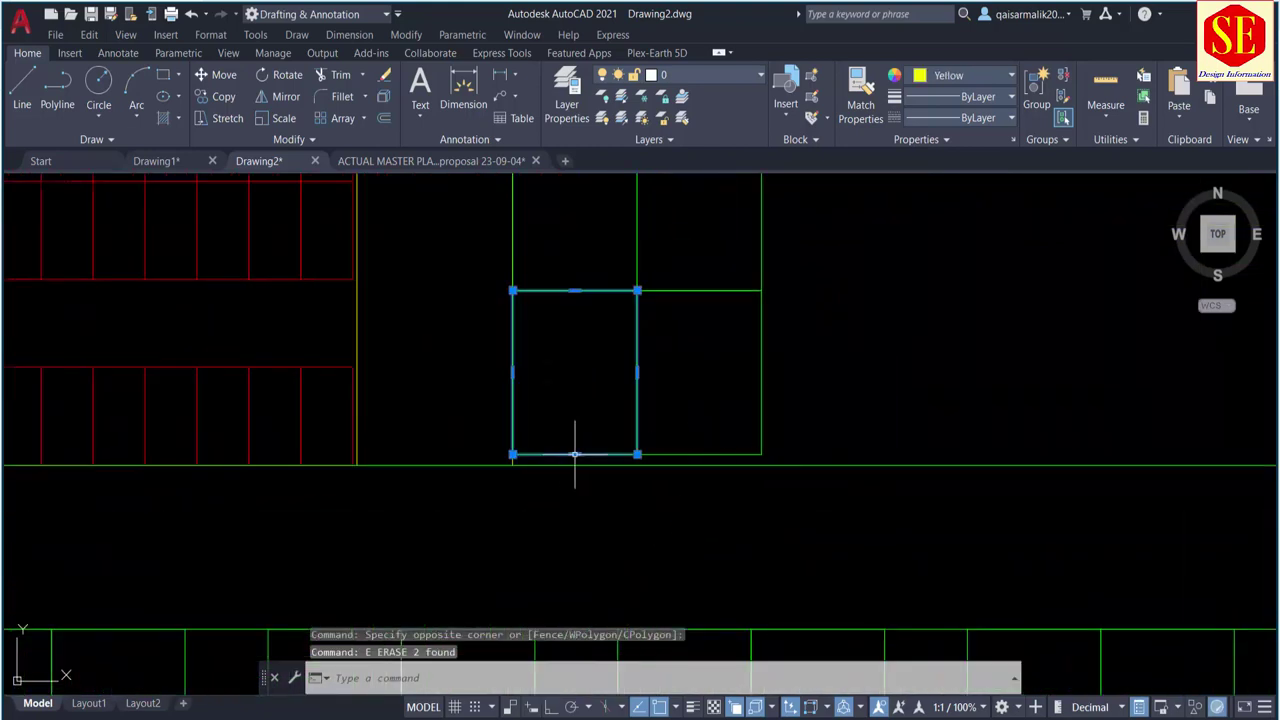
key(Delete)
Step: Explode the right rectangle into lines and erase its bottom line
click(685, 455)
text(x)
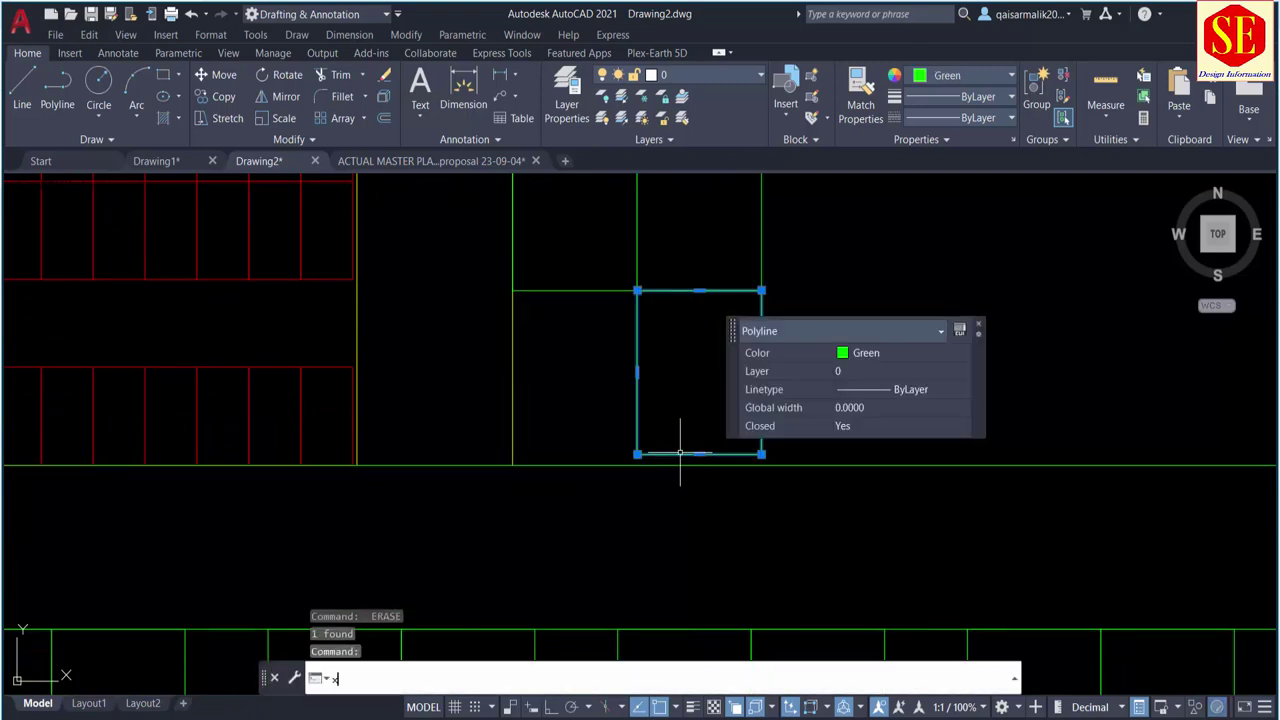
key(Return)
click(680, 454)
text(e)
key(Return)
key(Return)
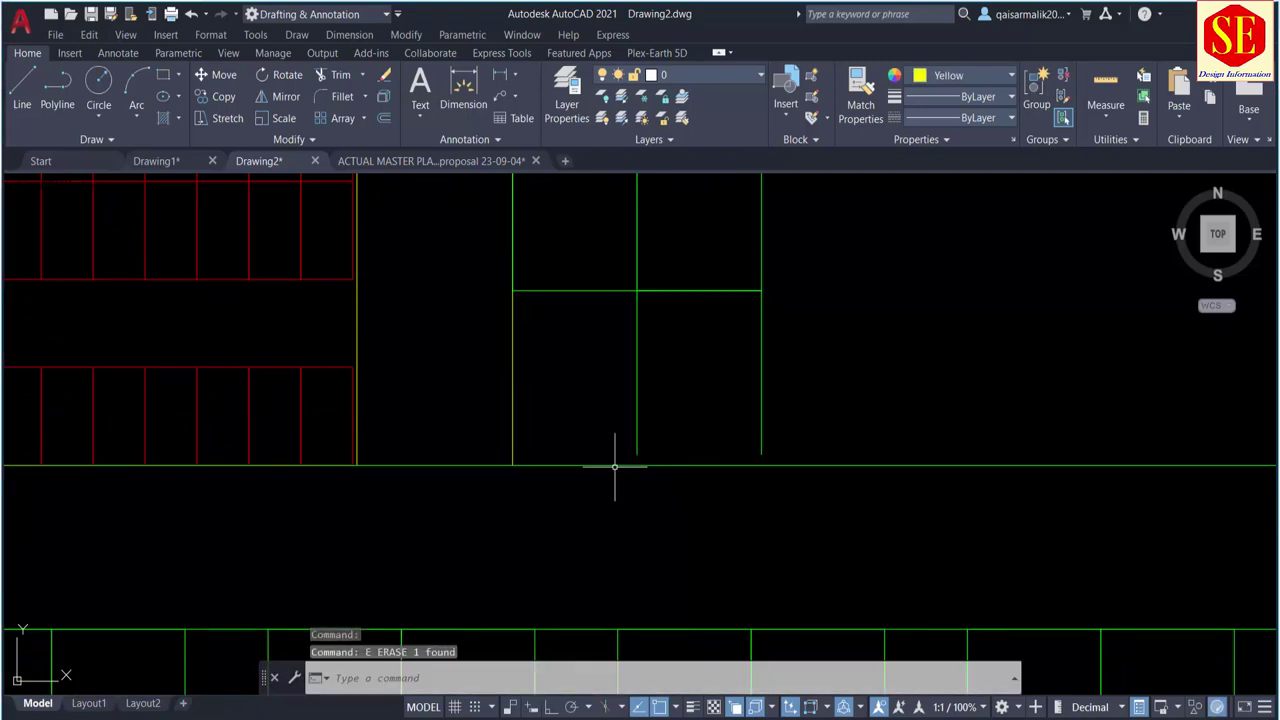
key(Return)
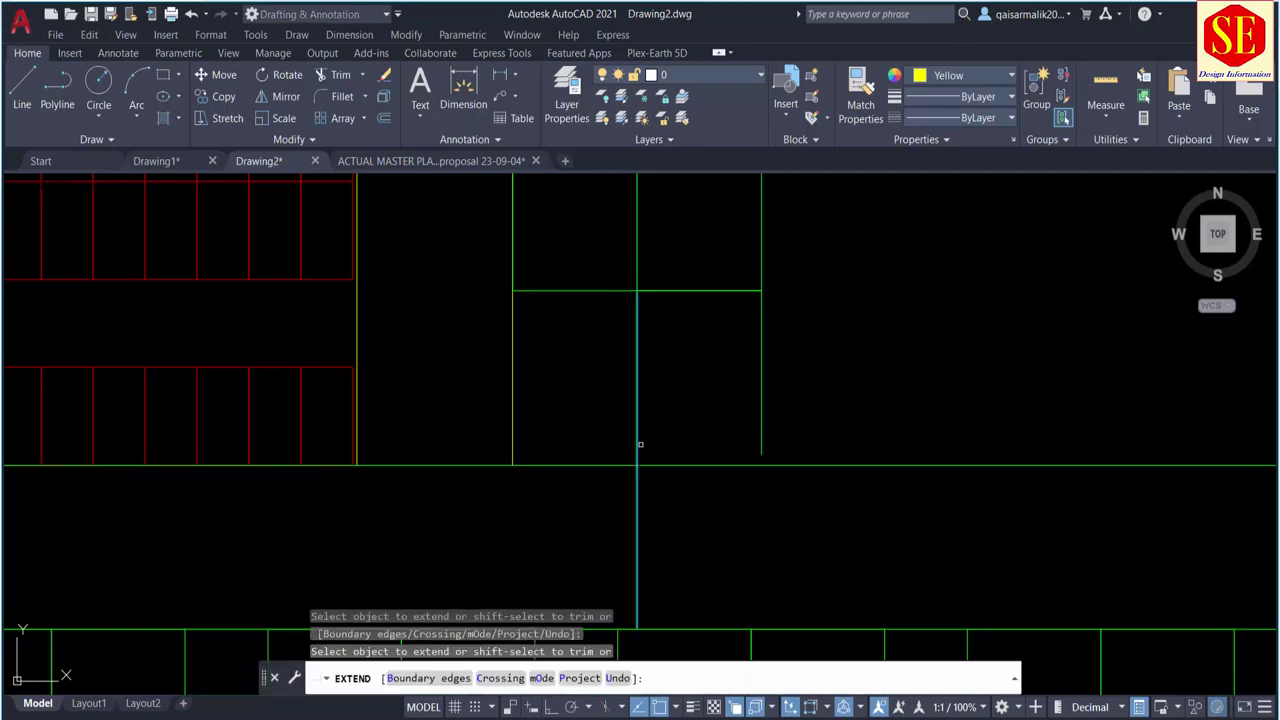
key(Escape)
scroll(714, 514, down, 3)
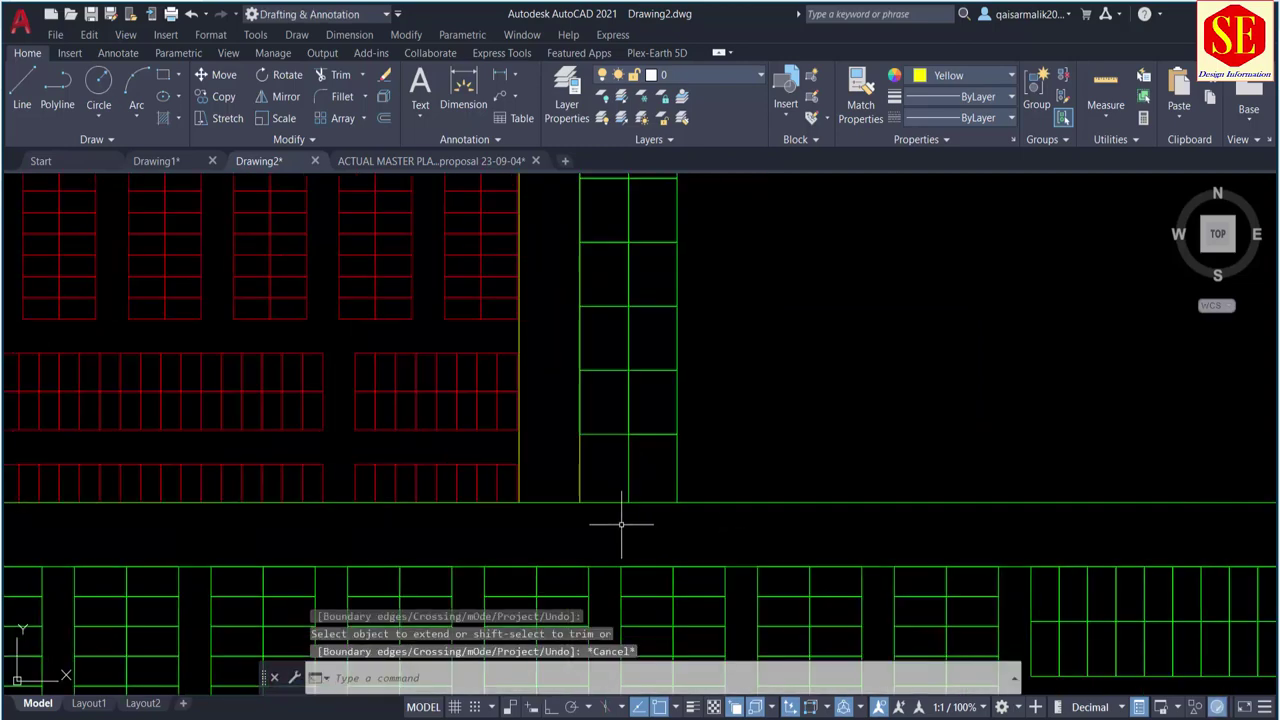
scroll(623, 523, down, 3)
scroll(644, 418, up, 2)
text(l)
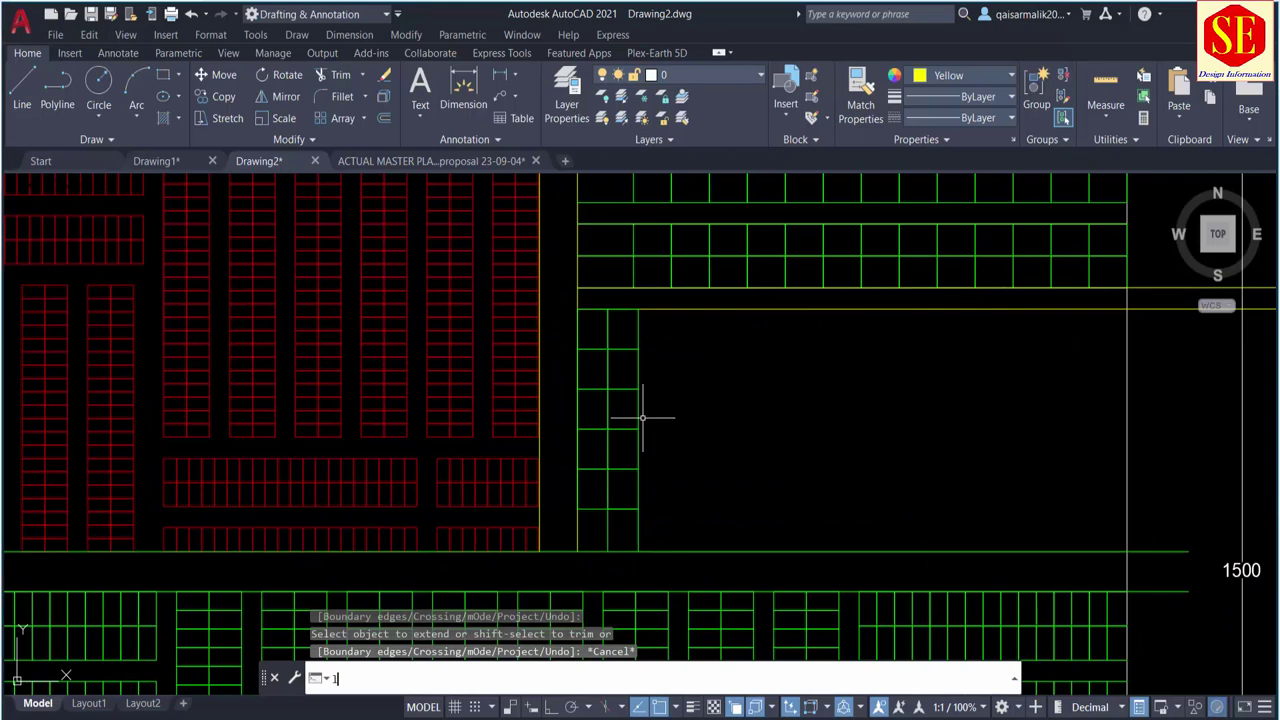
Step: Draw a vertical line from the column's top edge down to the road edge
key(Return)
click(638, 318)
middle_drag(652, 567, 652, 483)
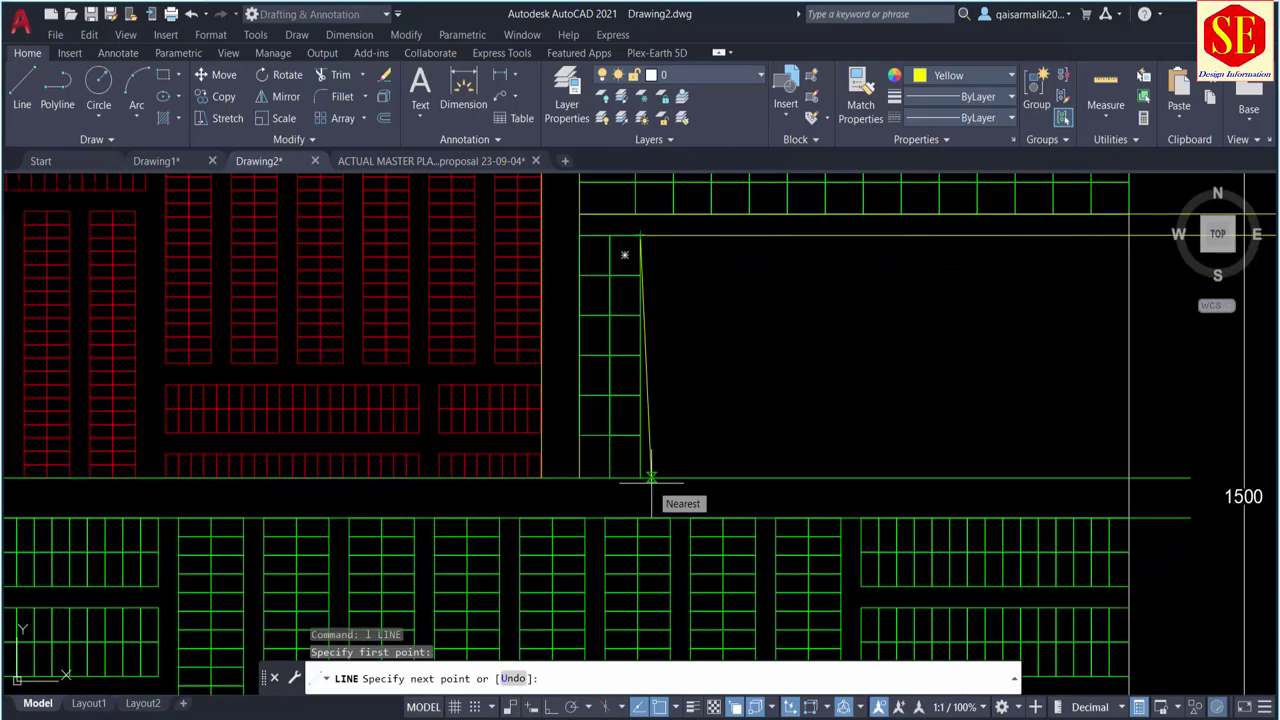
scroll(651, 480, up, 2)
click(641, 500)
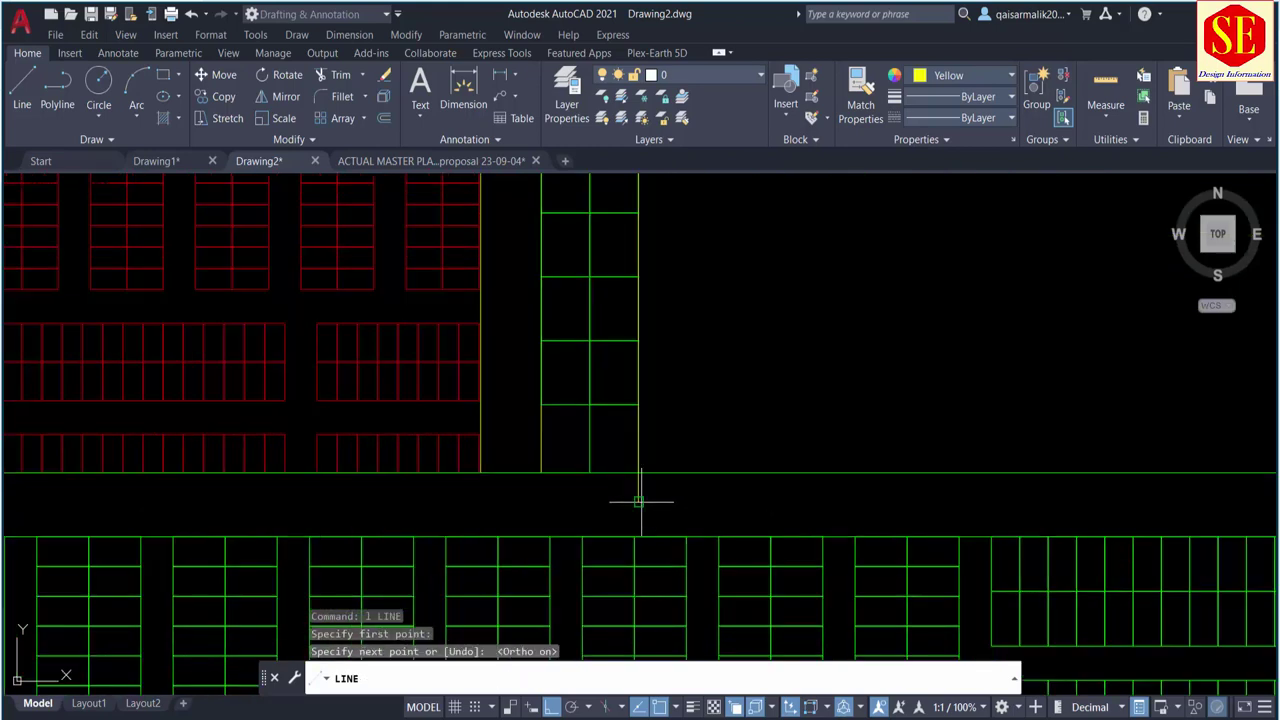
key(Escape)
Step: Offset the new vertical line 40 units to the right
text(o)
key(Return)
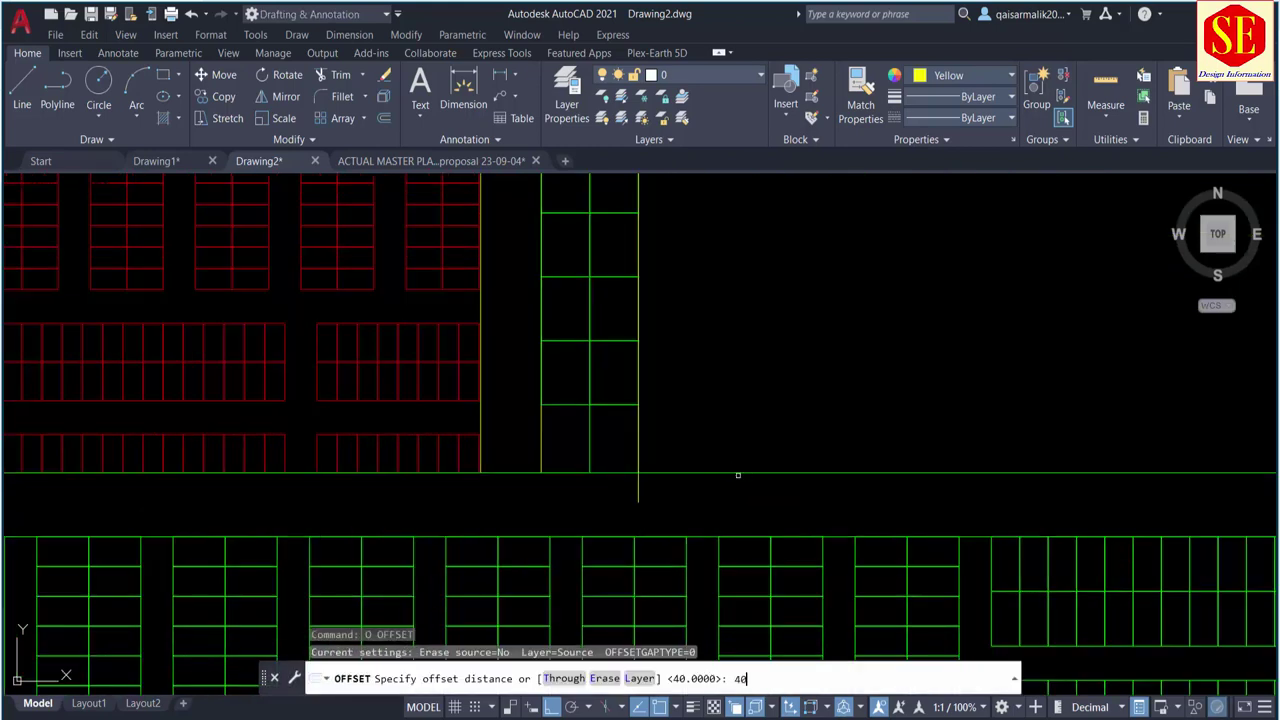
key(Return)
click(640, 494)
click(781, 498)
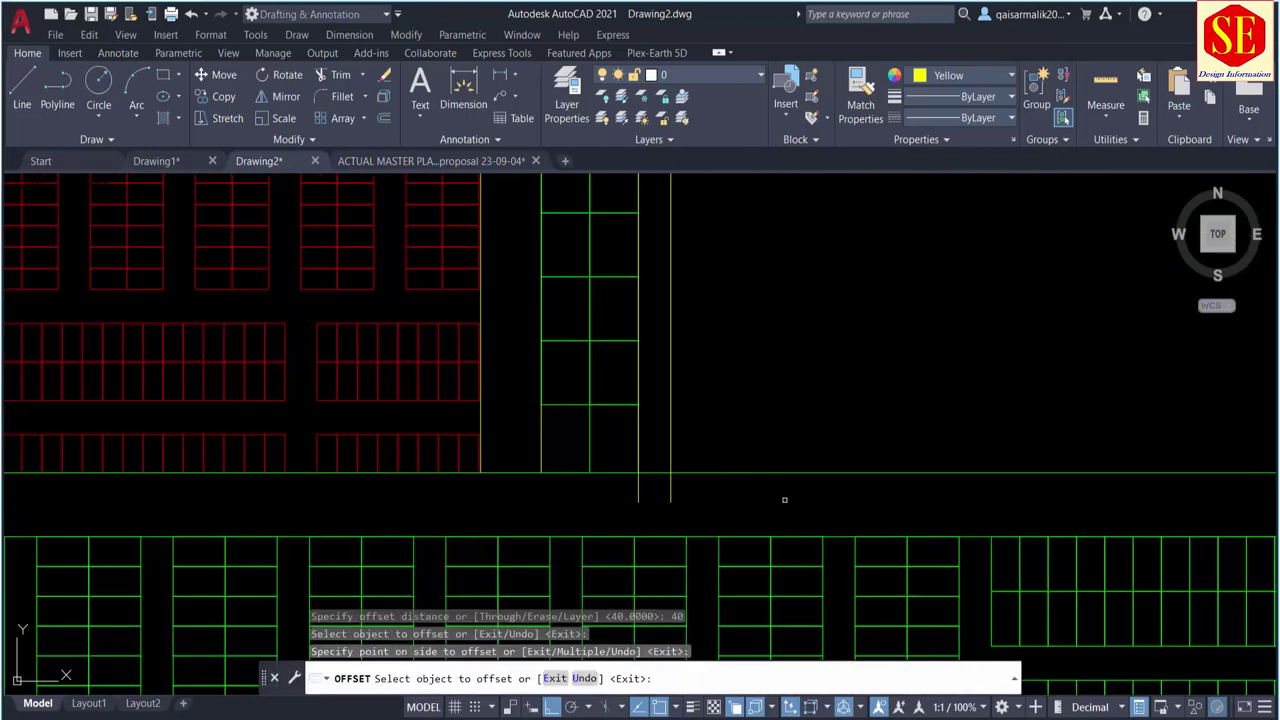
key(Escape)
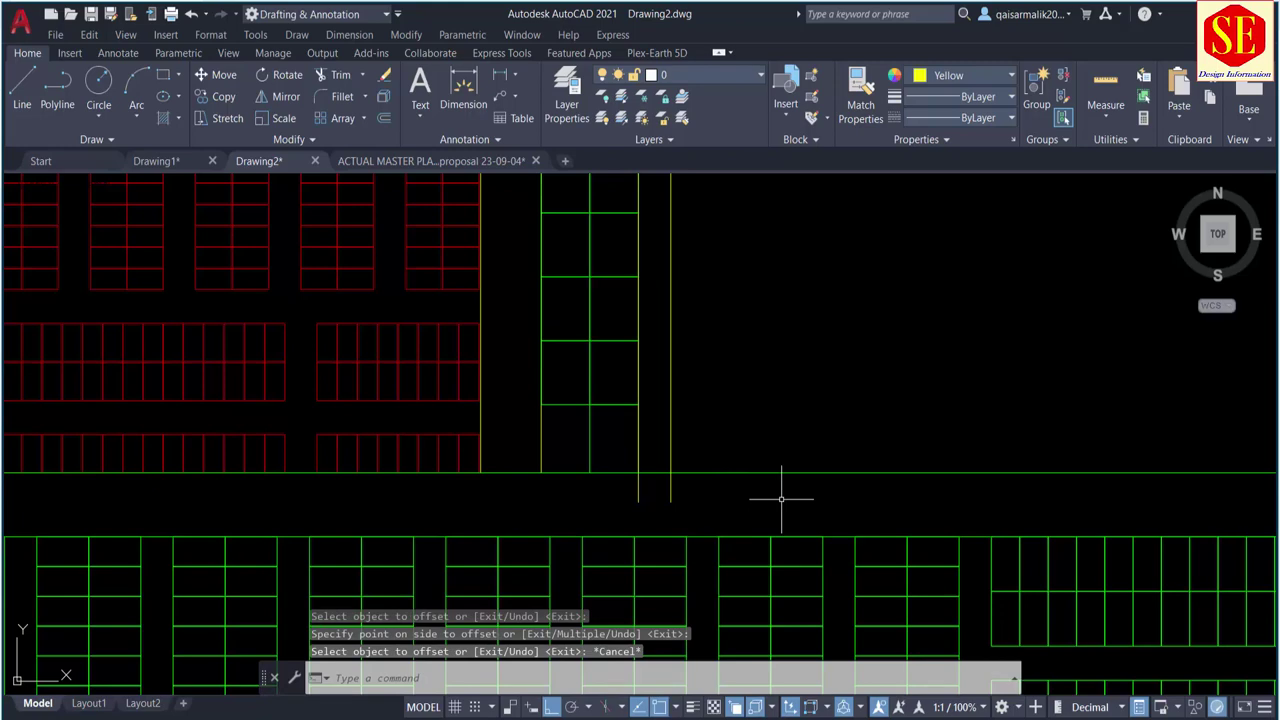
text(co)
key(Return)
Step: Copy the 13-object stall column once to the right, snapping to its top corner
scroll(638, 408, down, 2)
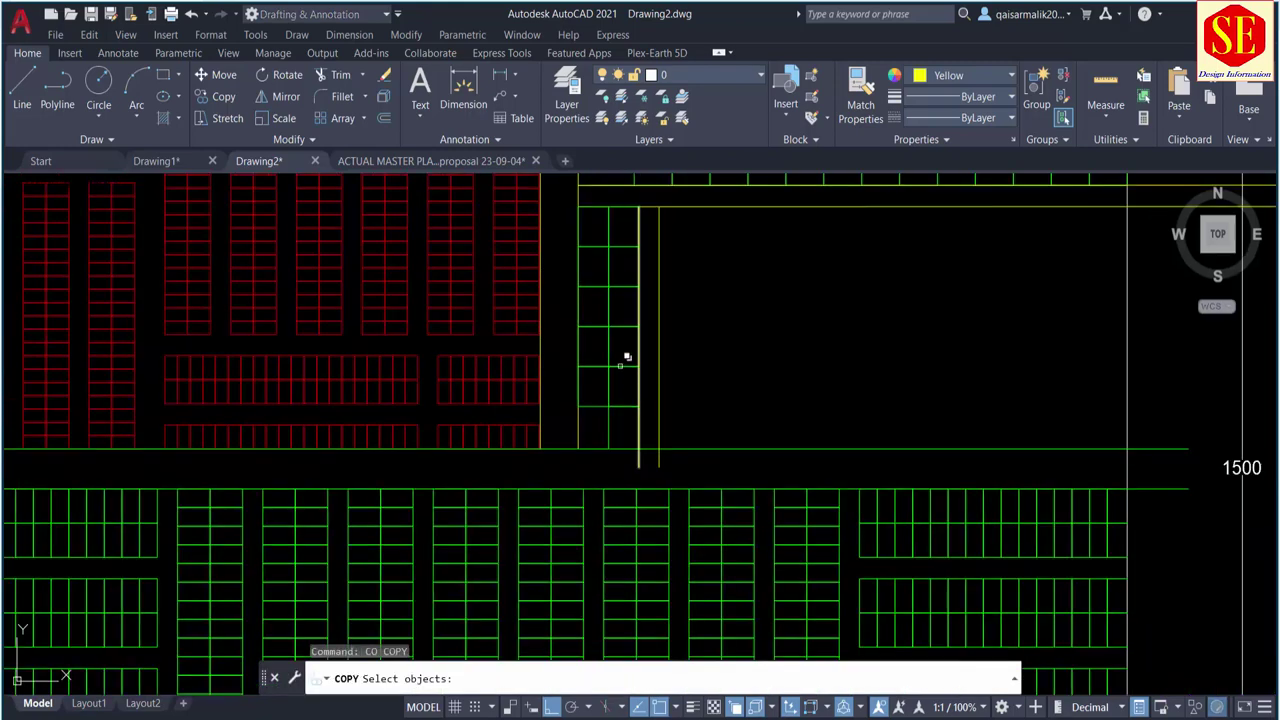
click(570, 201)
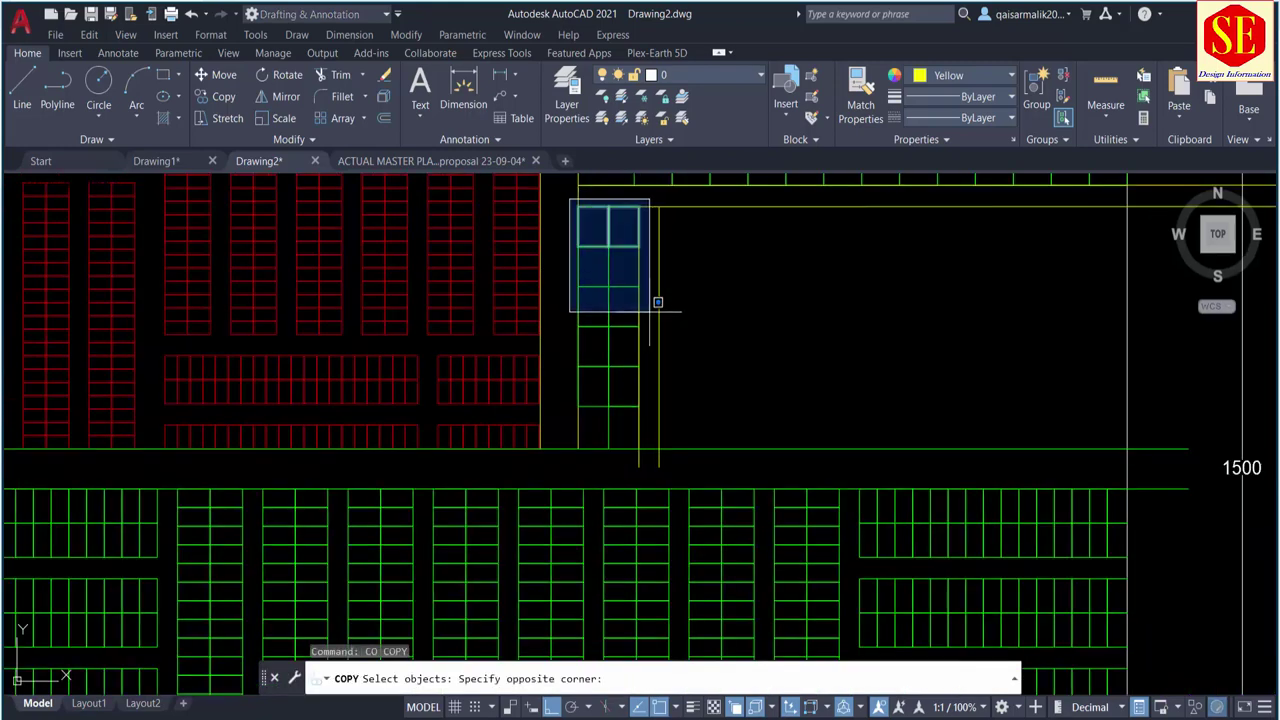
click(707, 445)
key(Return)
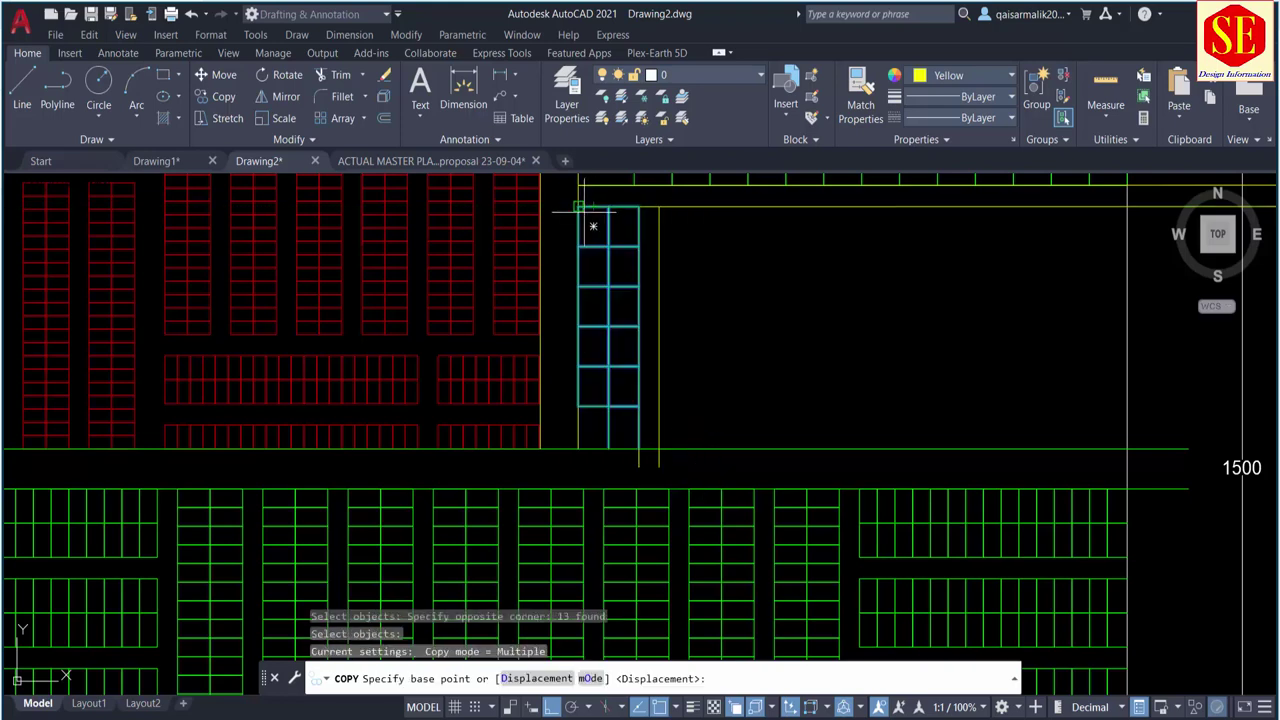
click(578, 207)
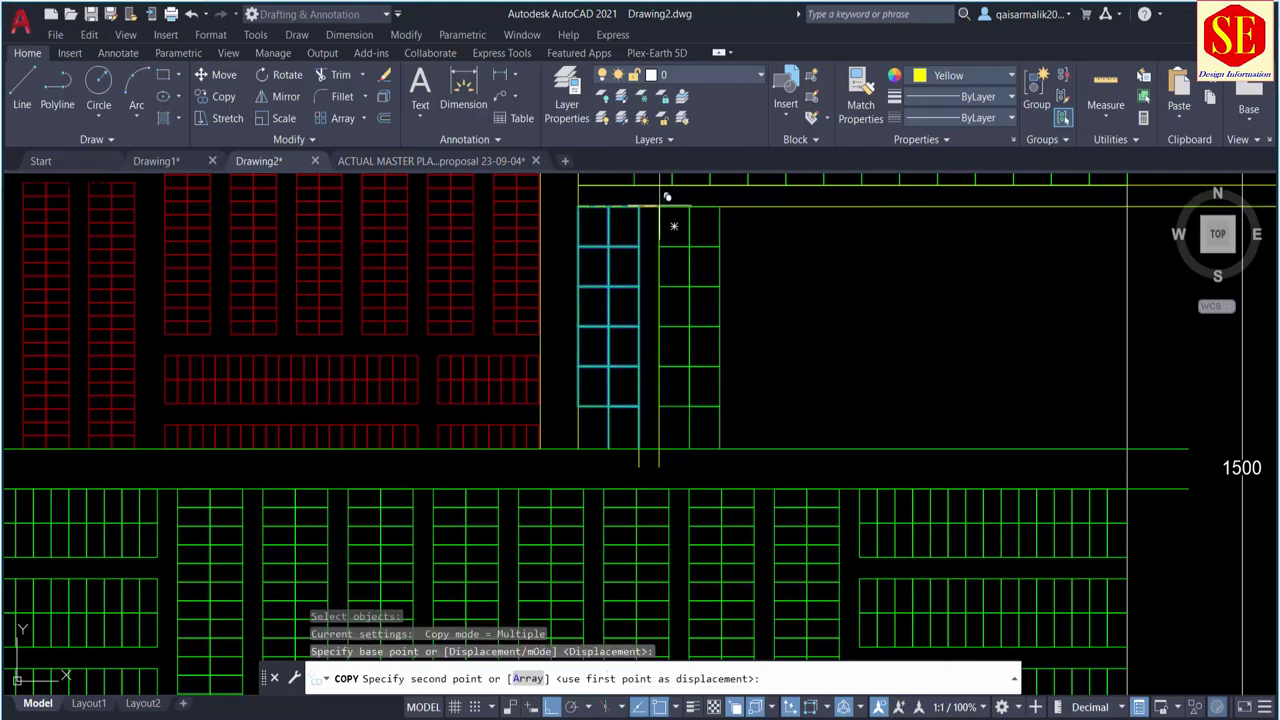
click(659, 206)
key(Escape)
Step: Retry the copy, cancelling the partial selection and selecting the newly copied column
text(co)
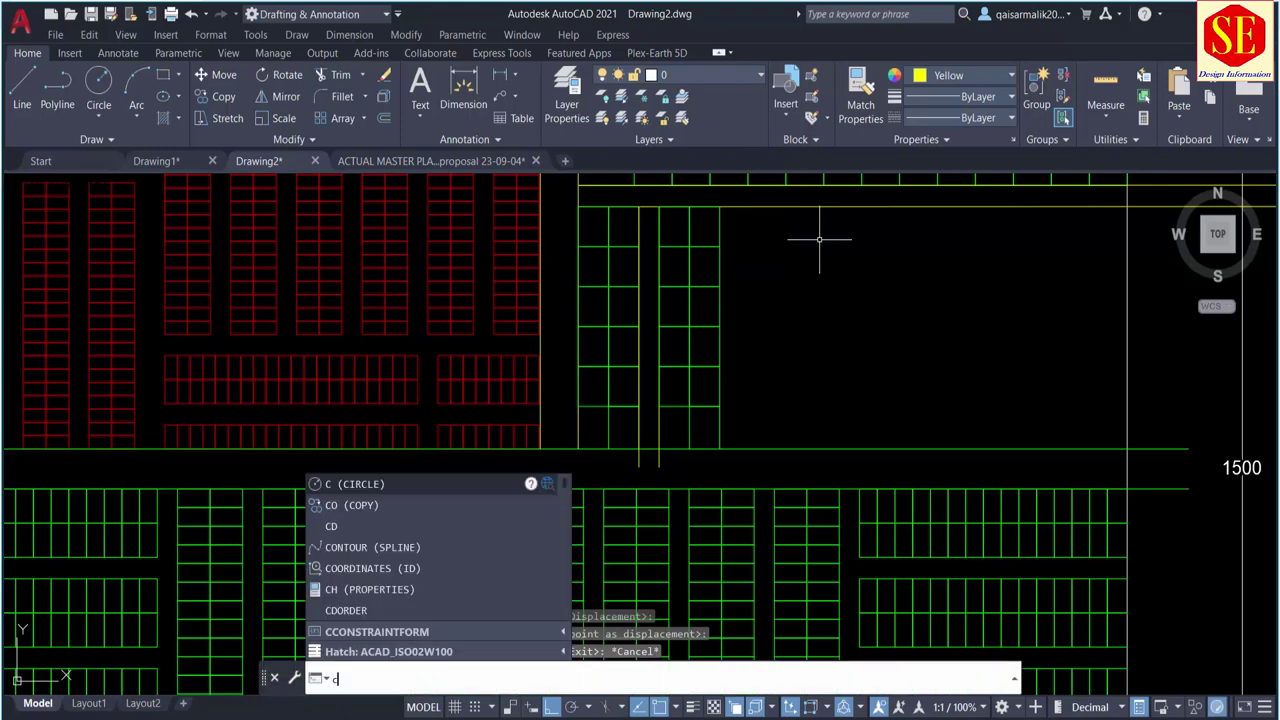
key(Return)
click(569, 203)
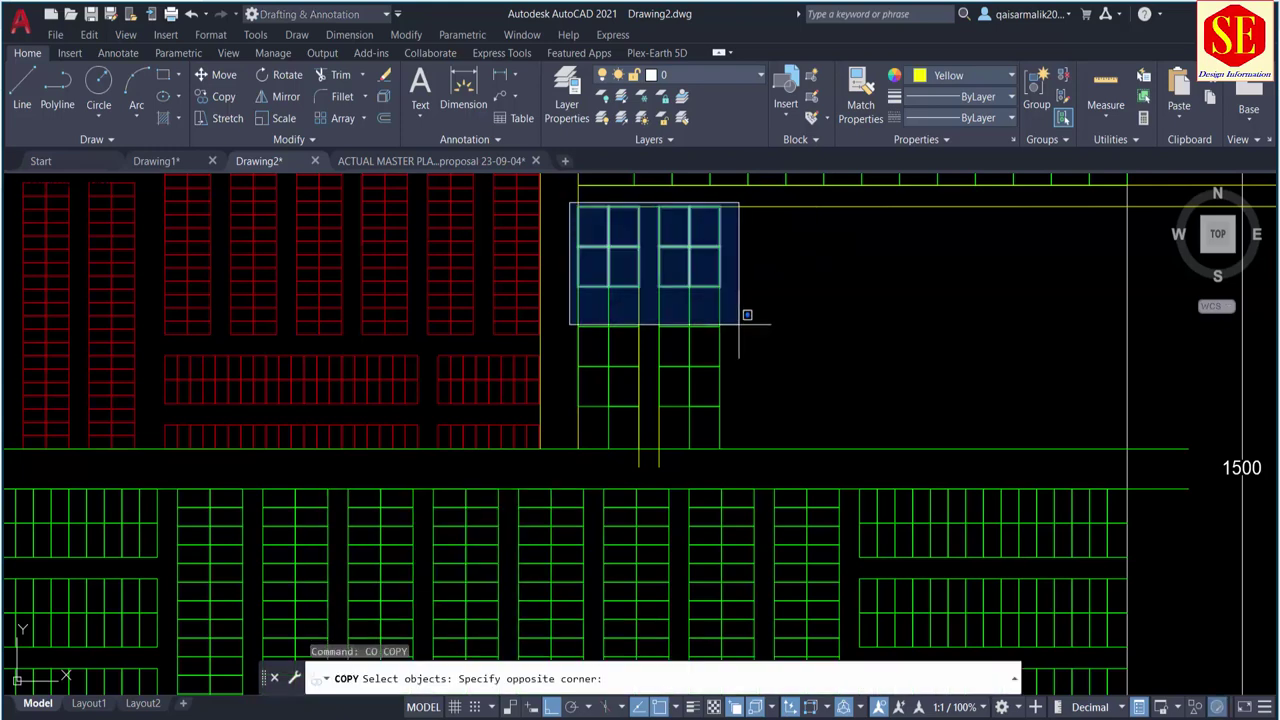
key(Escape)
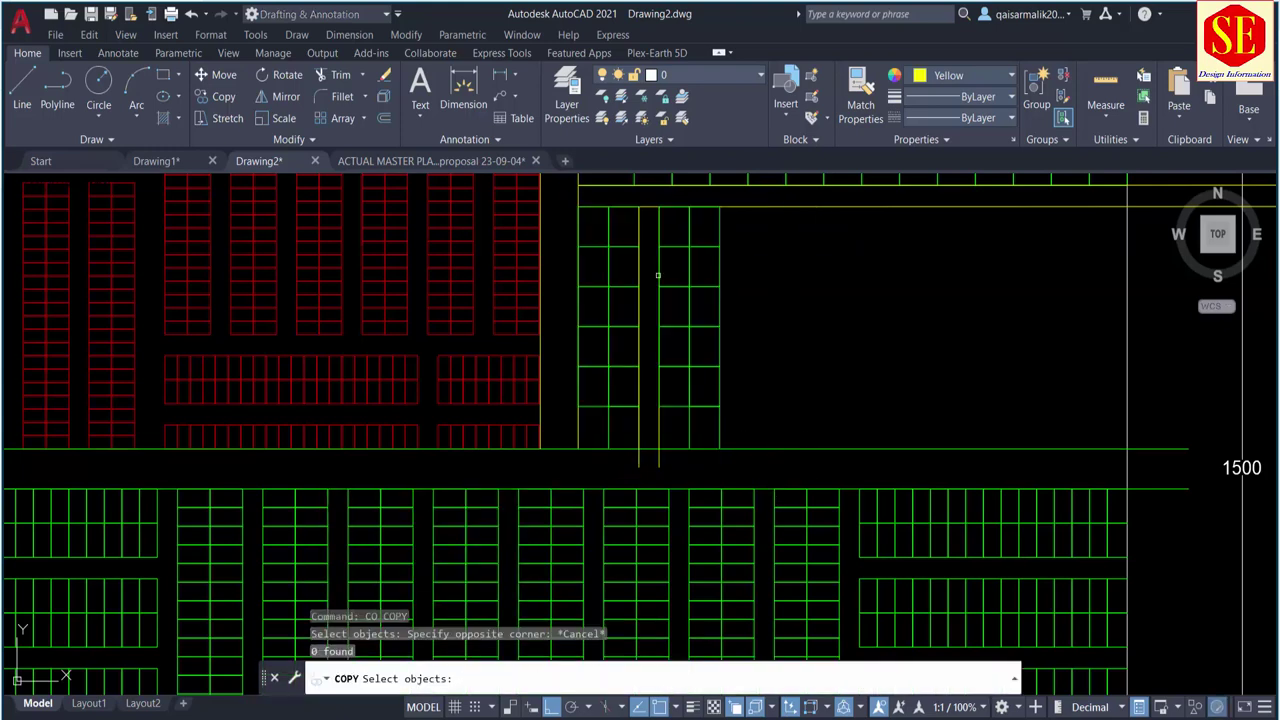
click(843, 451)
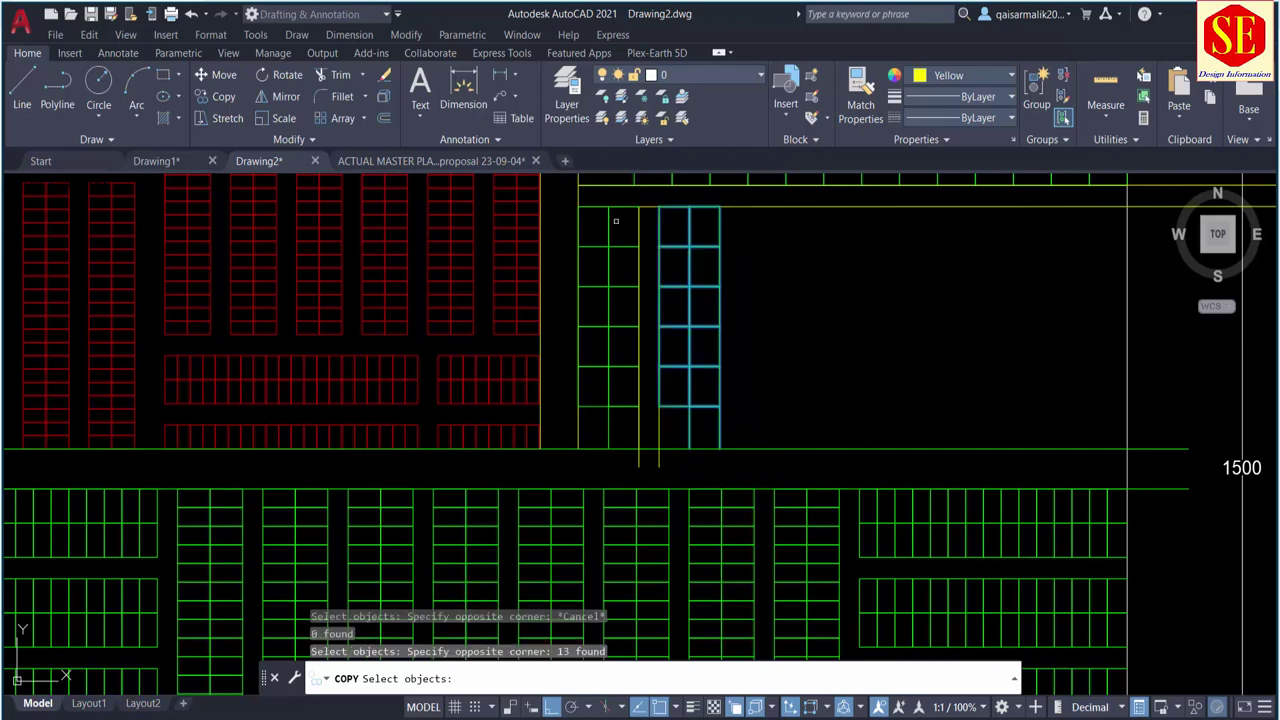
right_click(600, 157)
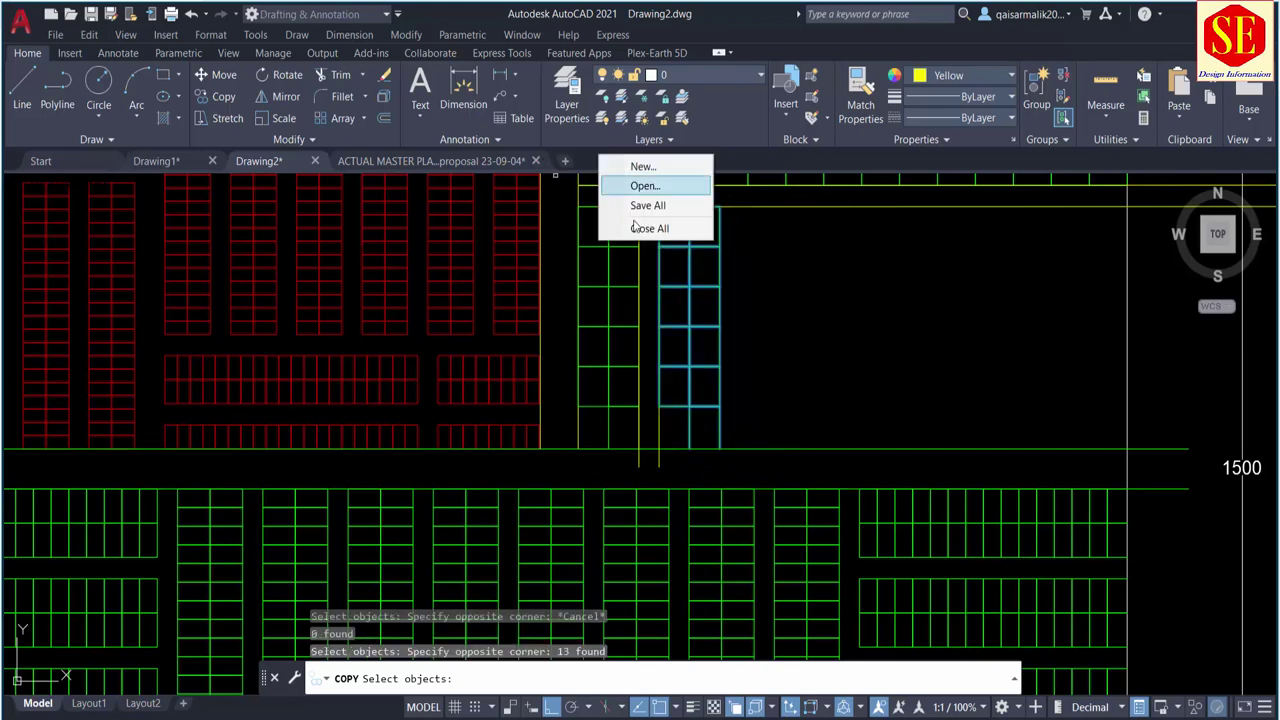
click(840, 295)
Step: Copy the 14-object stall column to the next corners, adding further columns side by side
text(co)
key(Return)
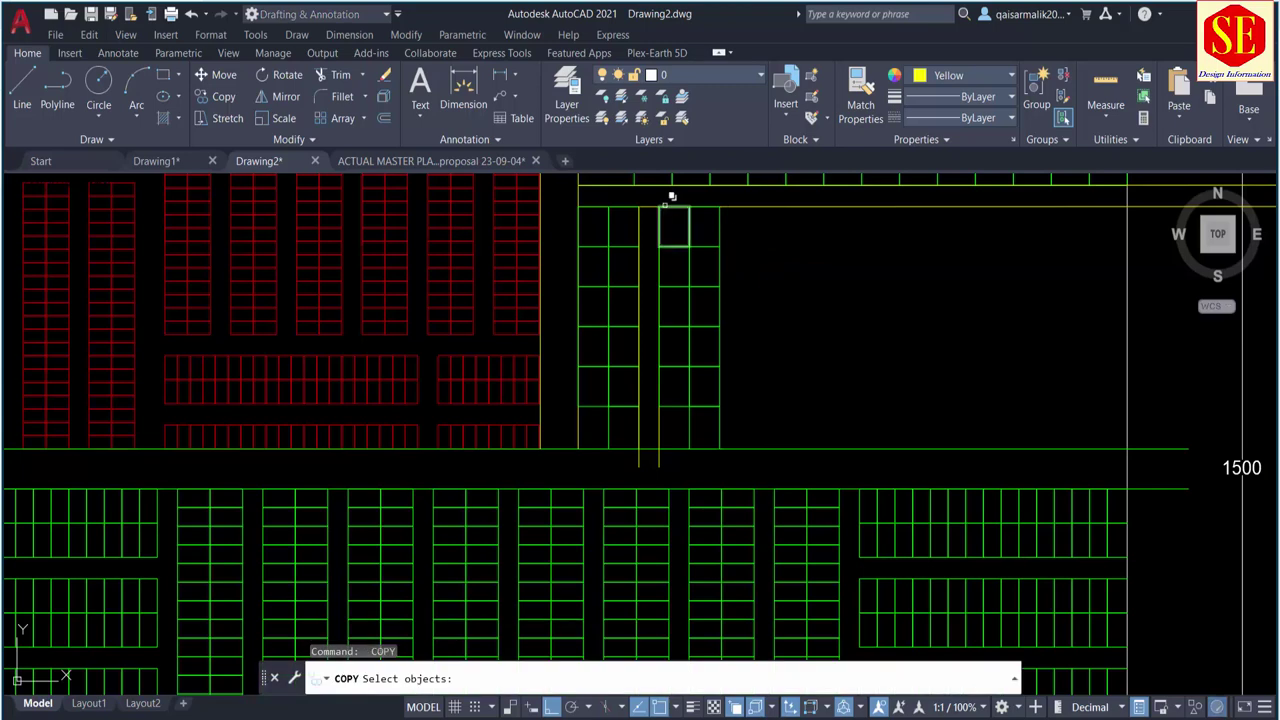
click(647, 197)
click(834, 486)
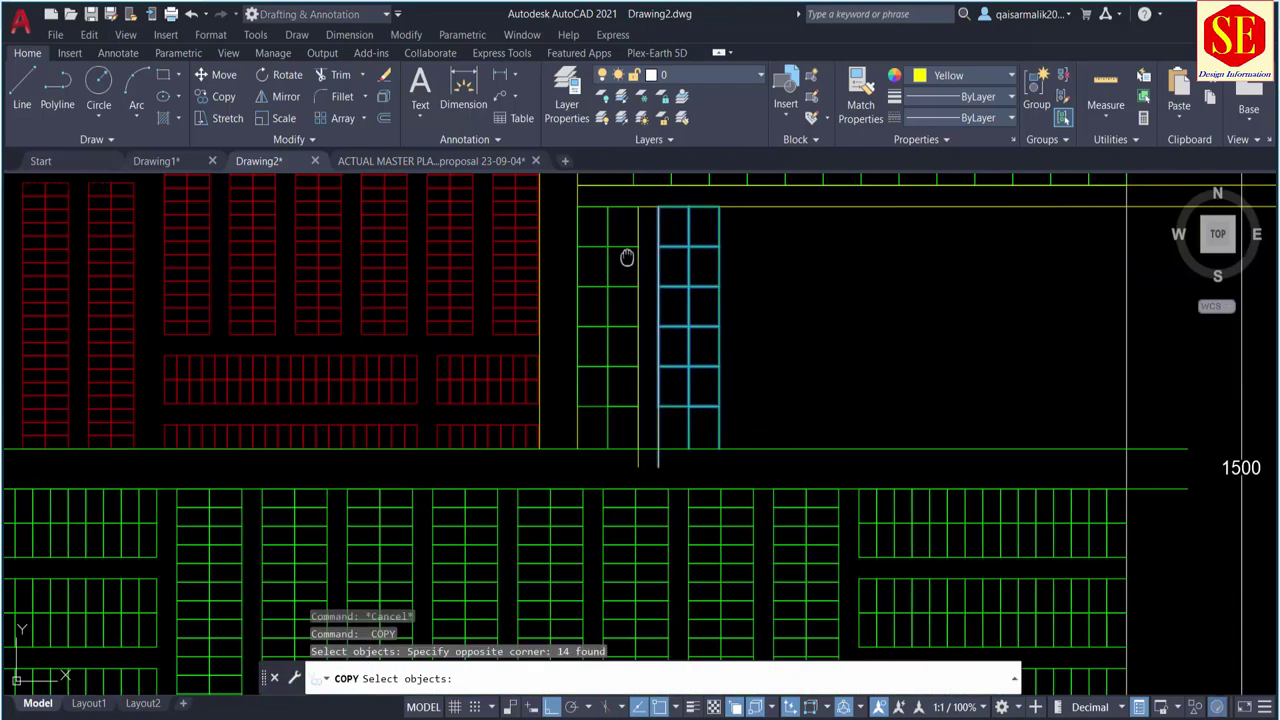
scroll(623, 257, up, 4)
key(Return)
click(648, 290)
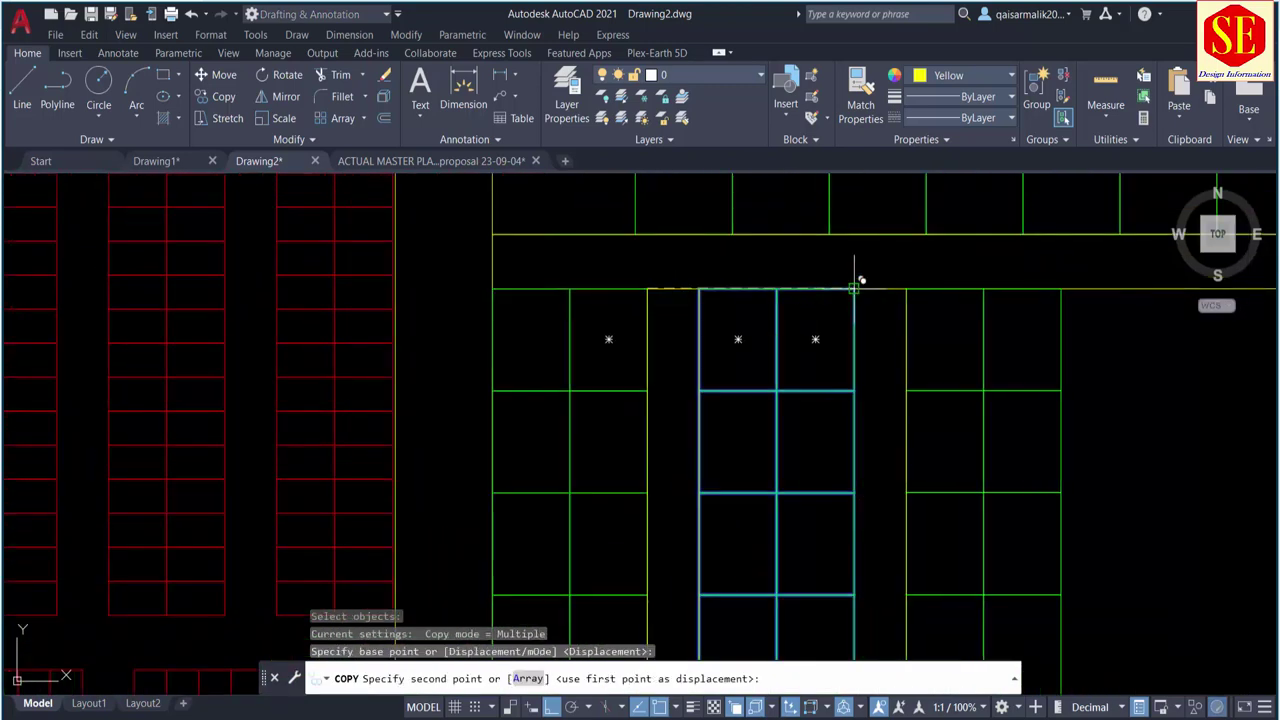
middle_drag(854, 280, 594, 263)
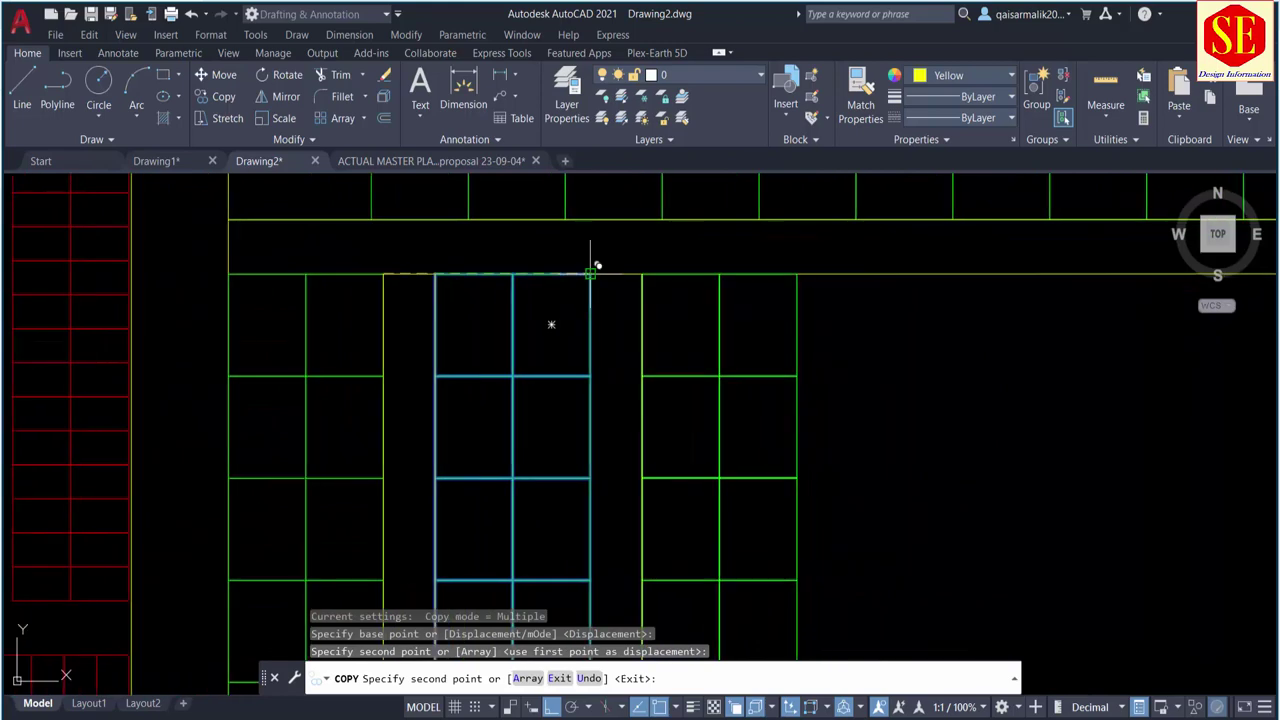
click(800, 271)
scroll(800, 271, up, 2)
middle_drag(800, 271, 730, 275)
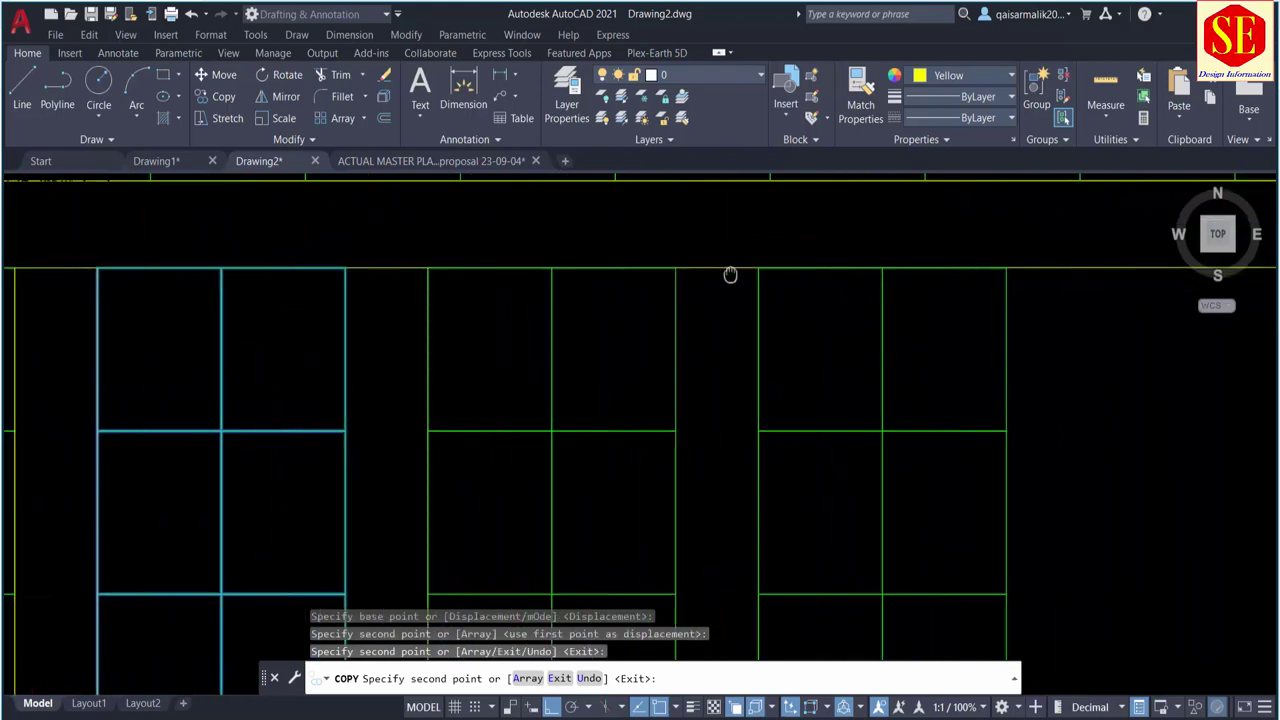
click(918, 267)
key(Escape)
scroll(835, 390, down, 5)
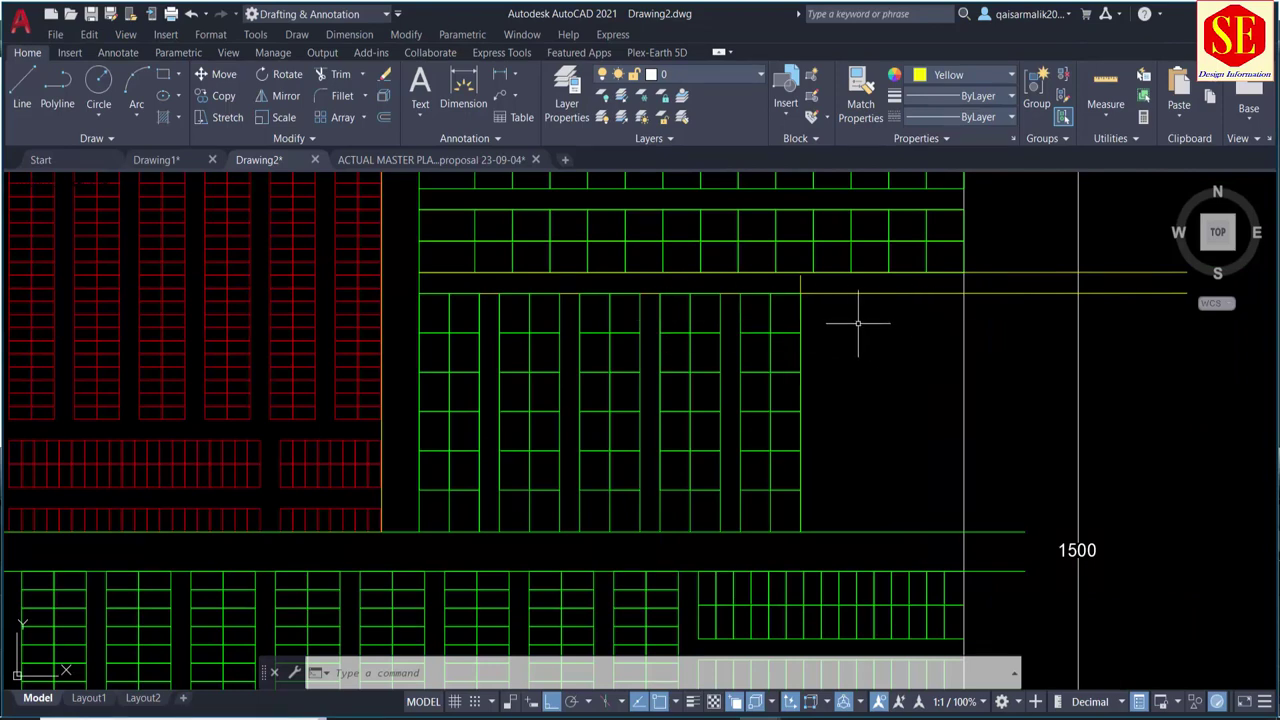
scroll(689, 311, up, 2)
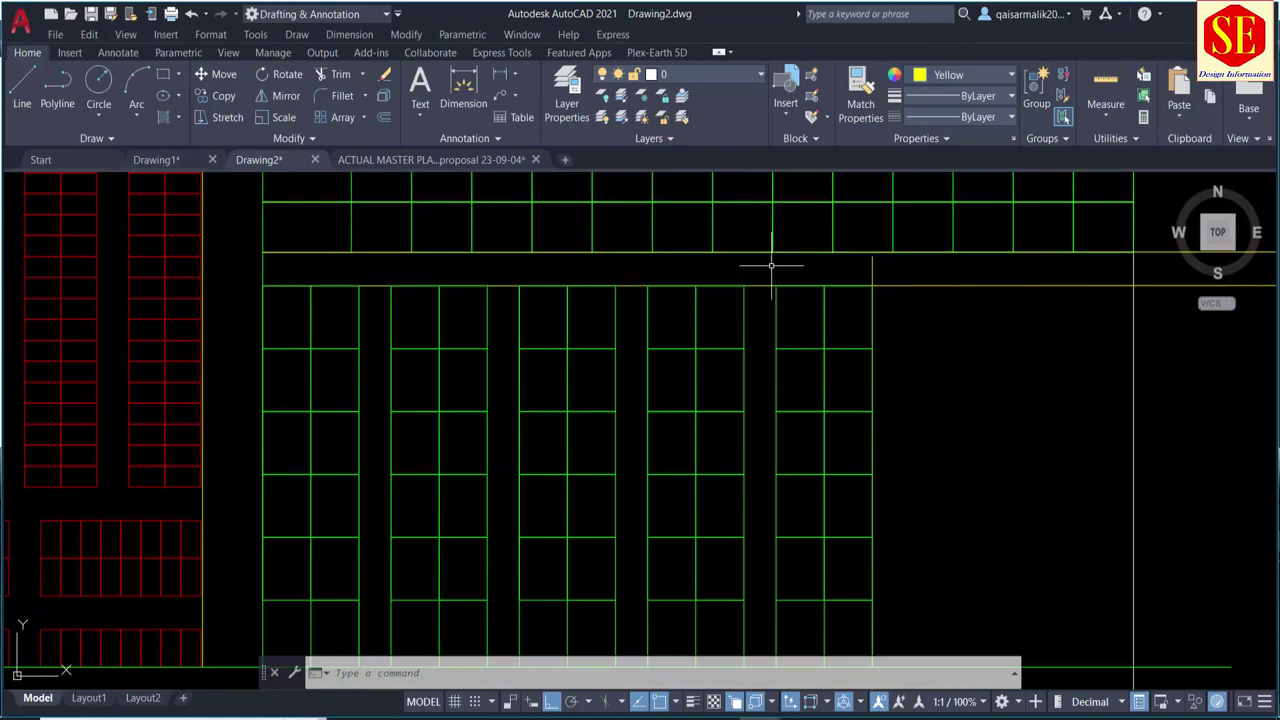
scroll(773, 260, up, 2)
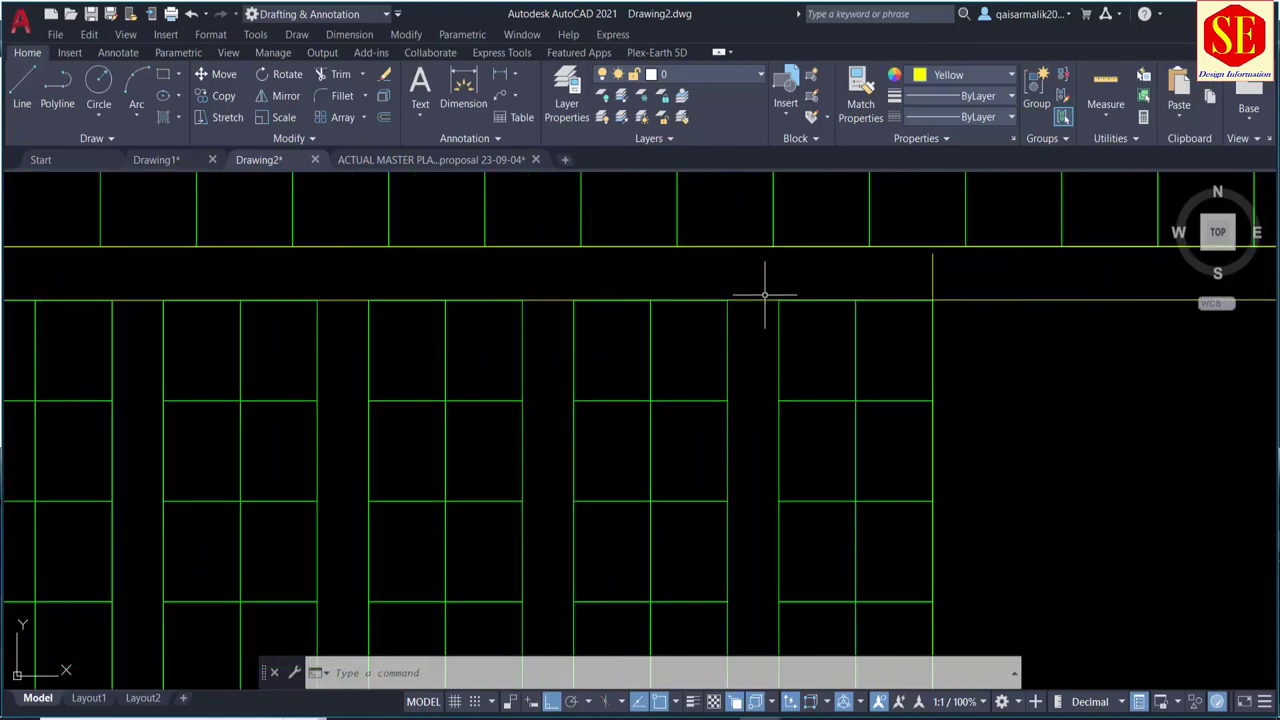
scroll(764, 294, down, 2)
Step: Erase the rightmost stall column and the leftover vertical line beside it
click(766, 280)
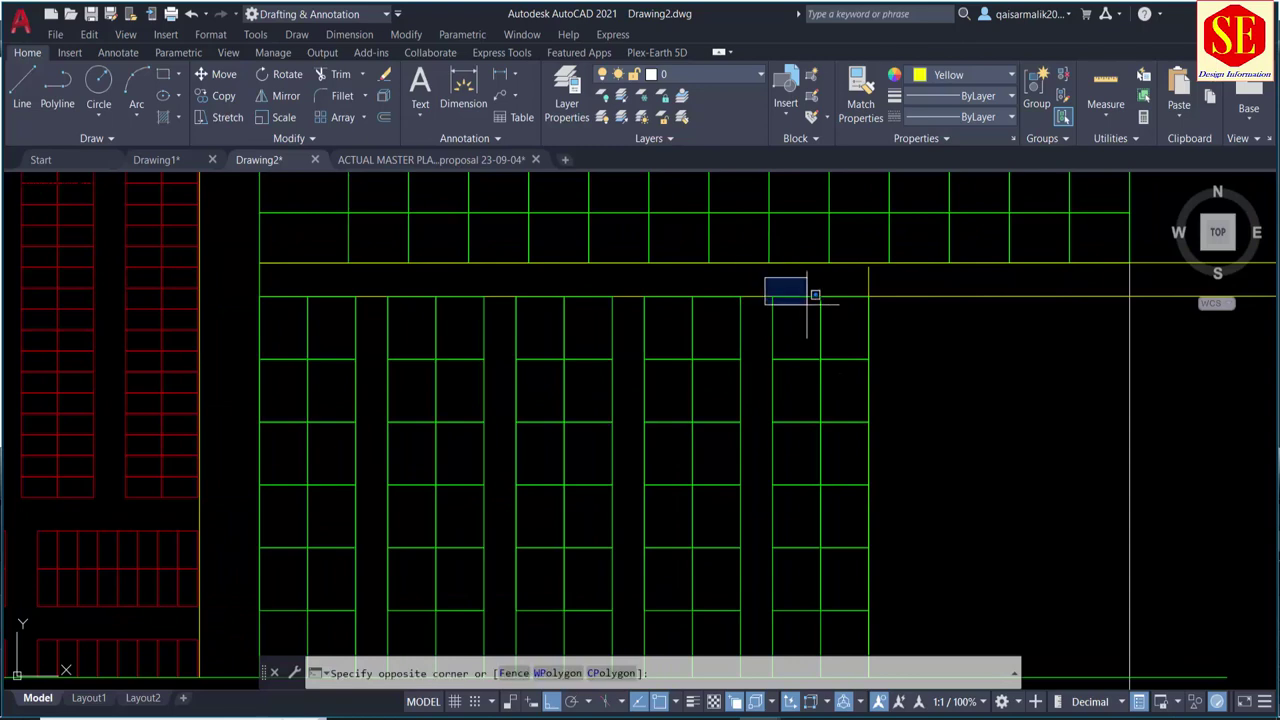
middle_drag(888, 466, 886, 317)
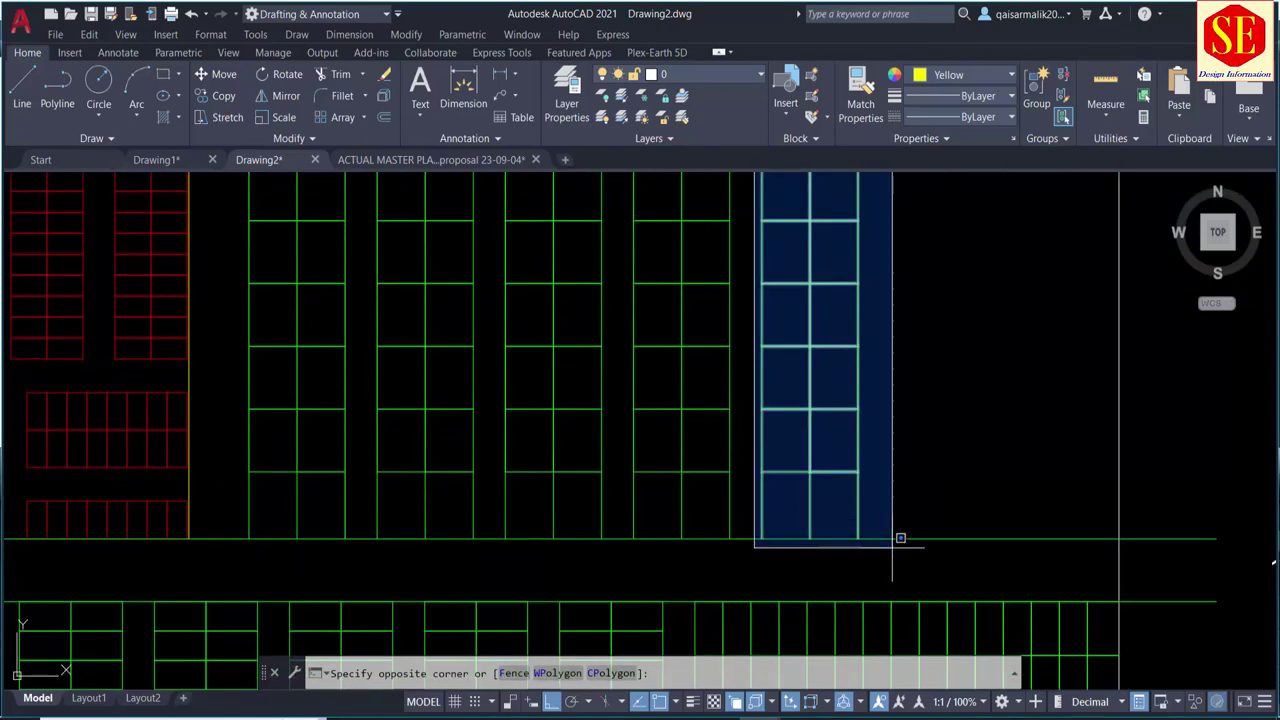
click(898, 540)
text(e)
key(Return)
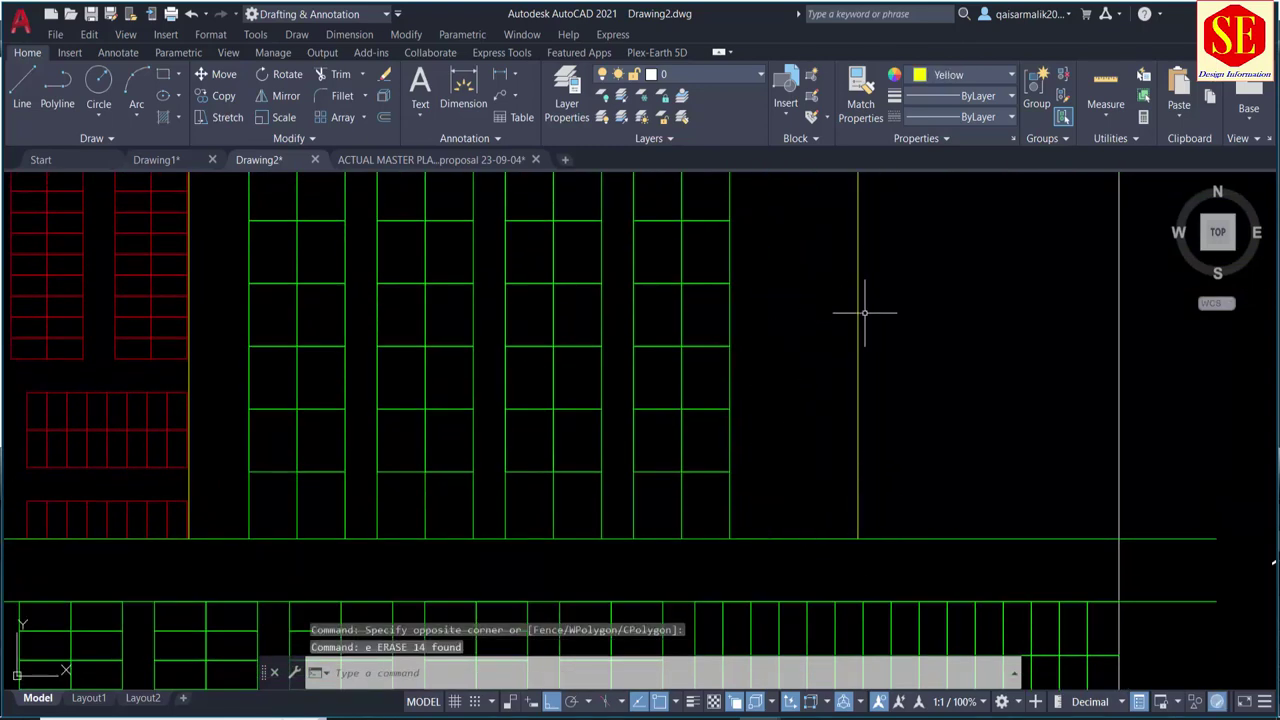
click(858, 313)
key(Delete)
Step: Start a line at the corner of the last stall row, then cancel it
middle_drag(814, 334, 806, 517)
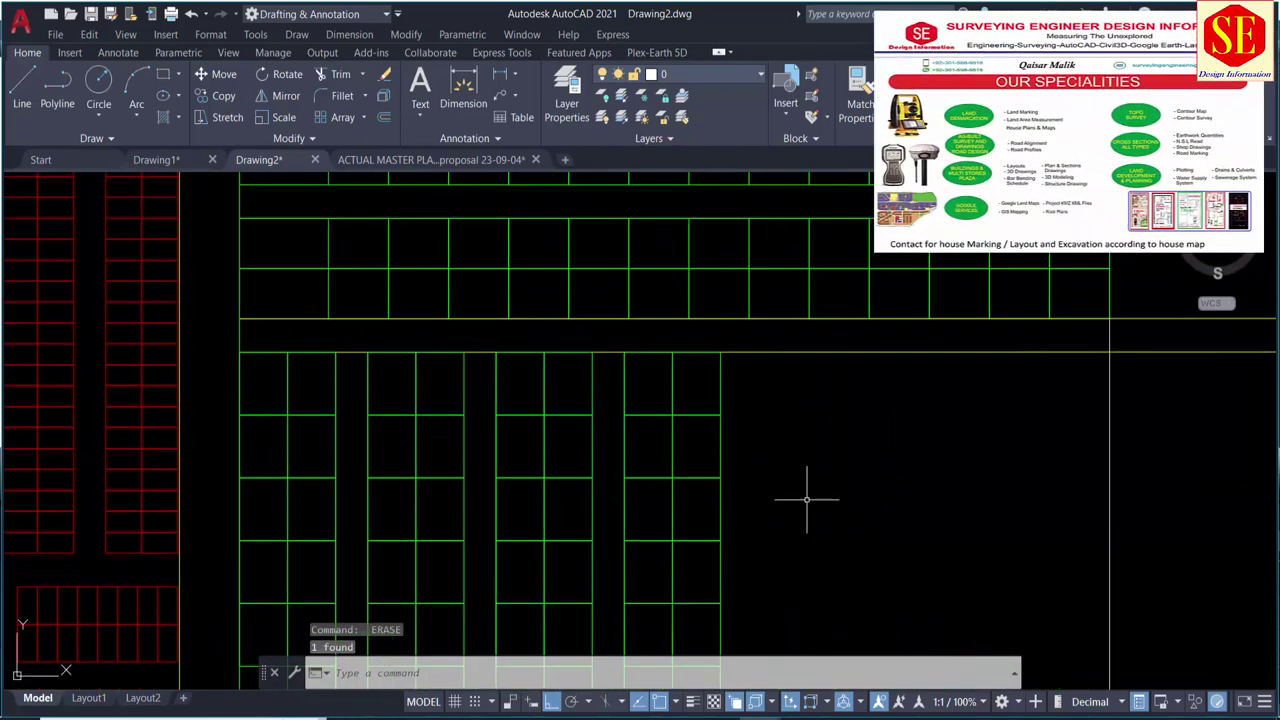
text(l)
key(Return)
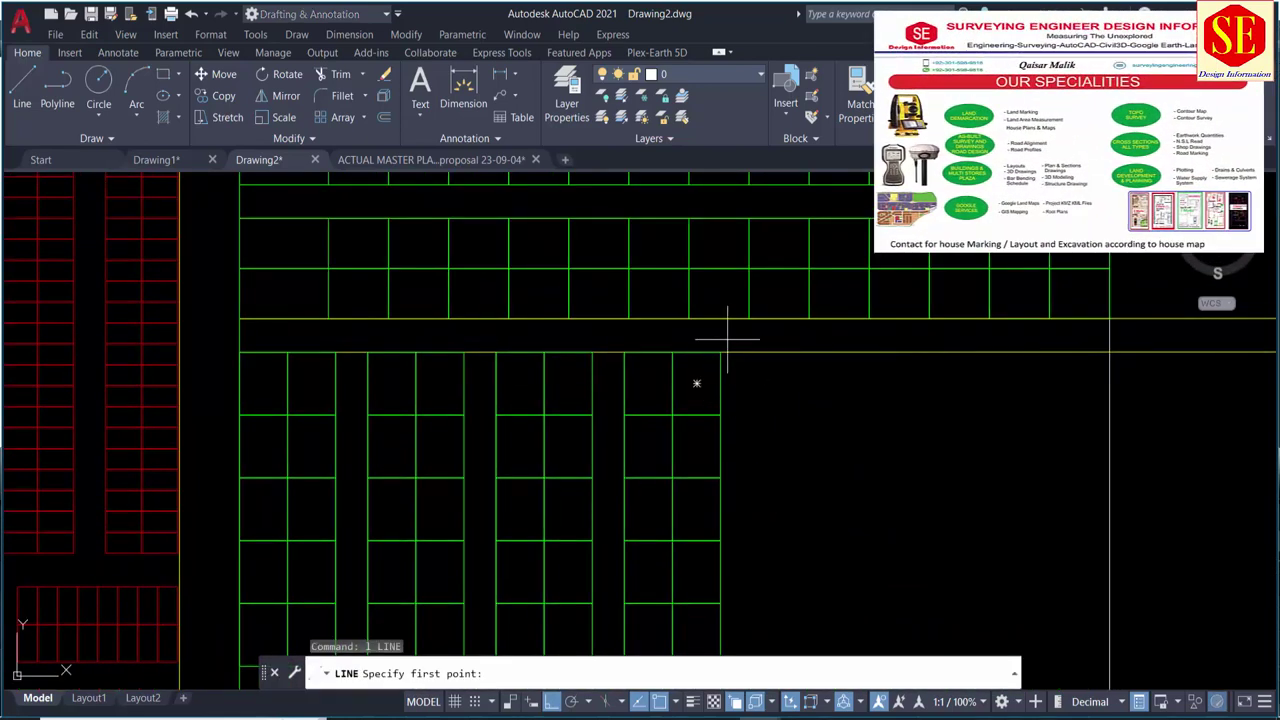
click(720, 352)
scroll(728, 330, down, 3)
scroll(740, 515, up, 3)
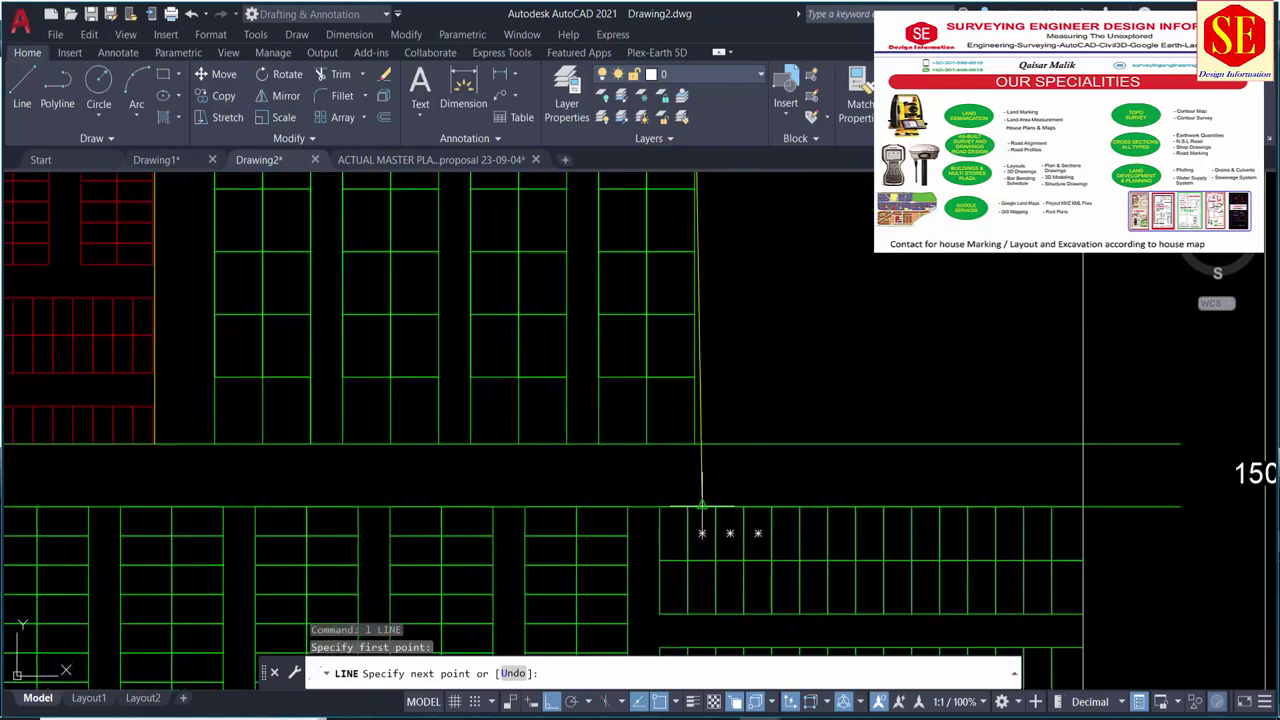
key(Escape)
Step: Offset the last stall column's vertical edge line 40 units to the right
text('o)
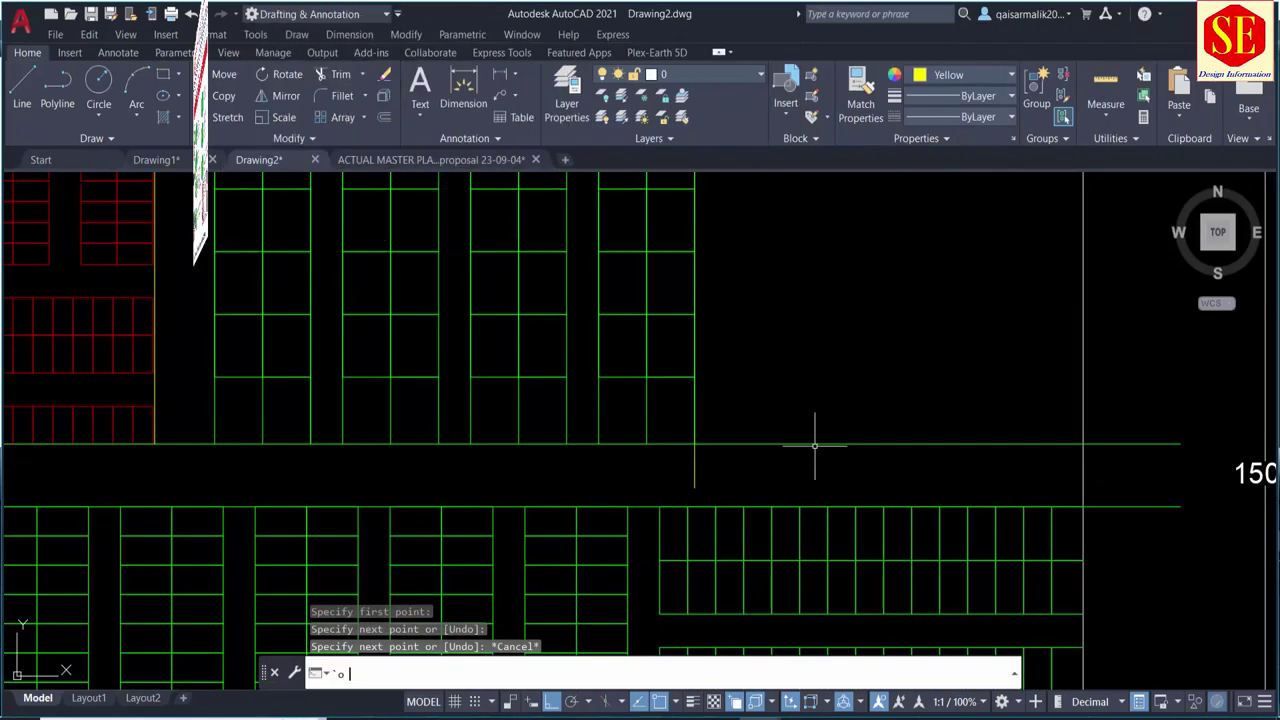
key(Return)
text(40)
key(Return)
key(Escape)
text(o)
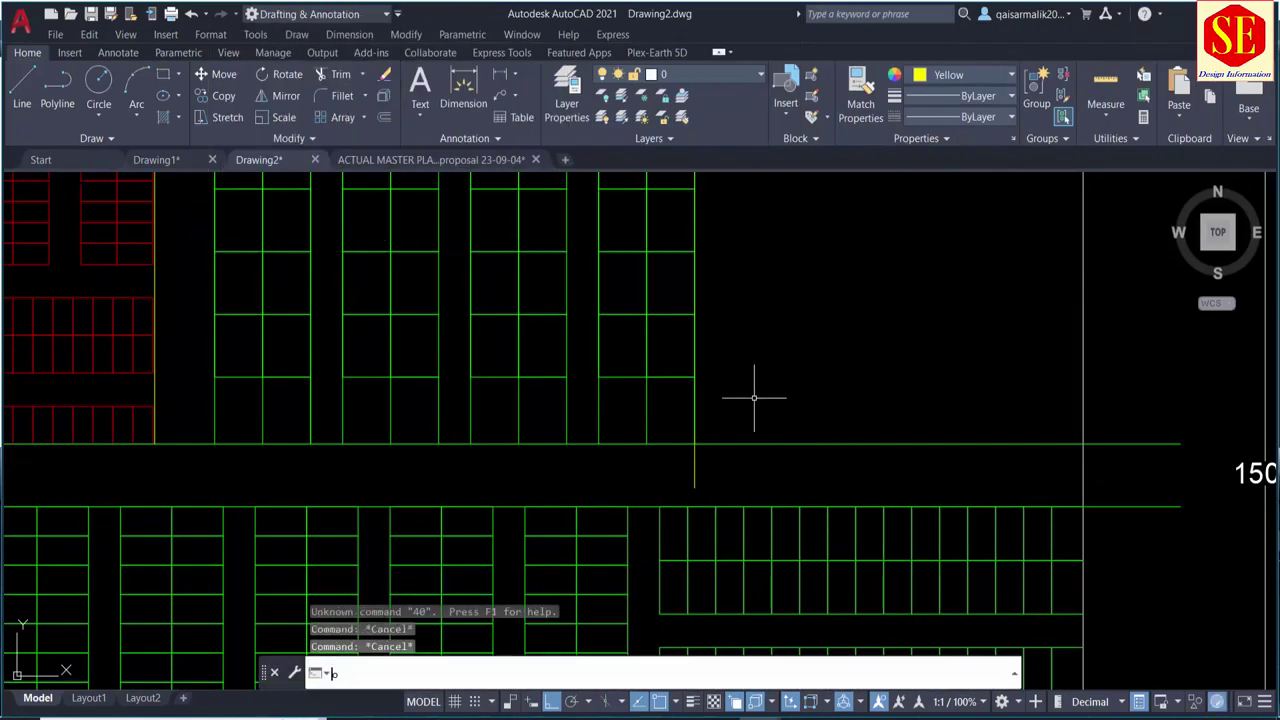
key(Return)
text(40)
key(Return)
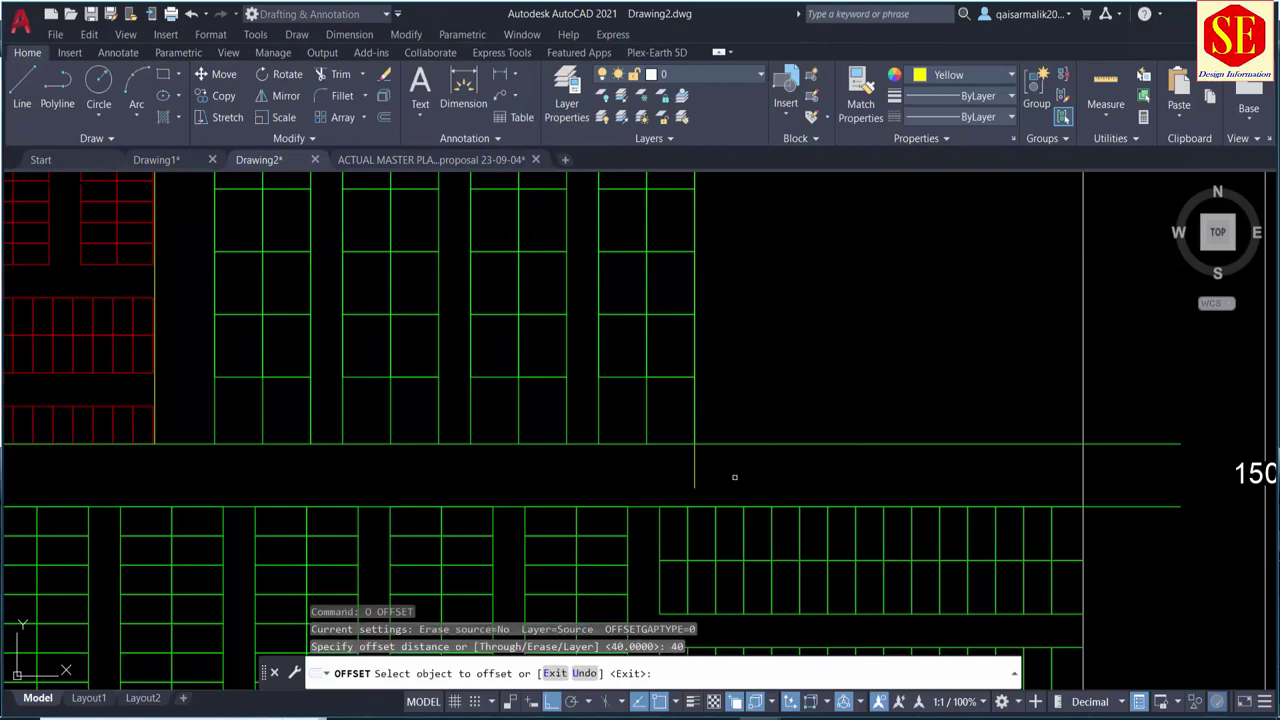
click(697, 464)
click(716, 466)
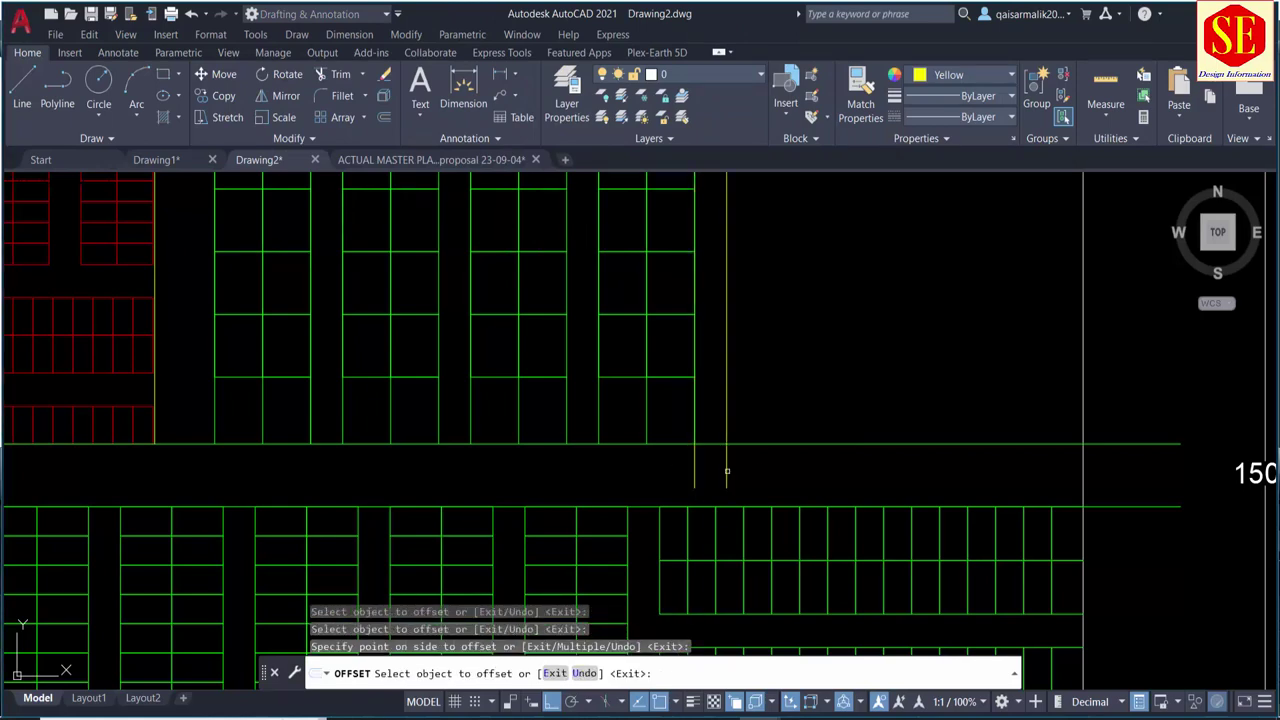
scroll(782, 368, down, 2)
scroll(782, 339, up, 2)
scroll(741, 466, up, 1)
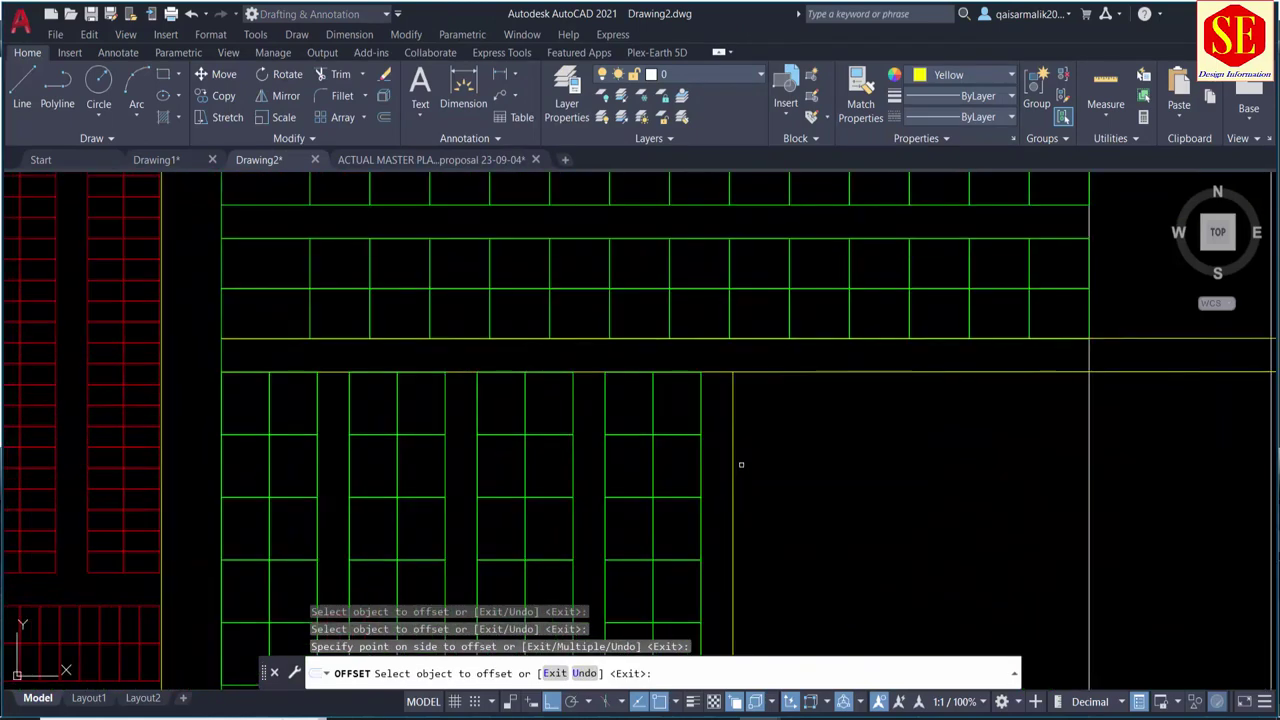
key(Escape)
scroll(738, 352, up, 2)
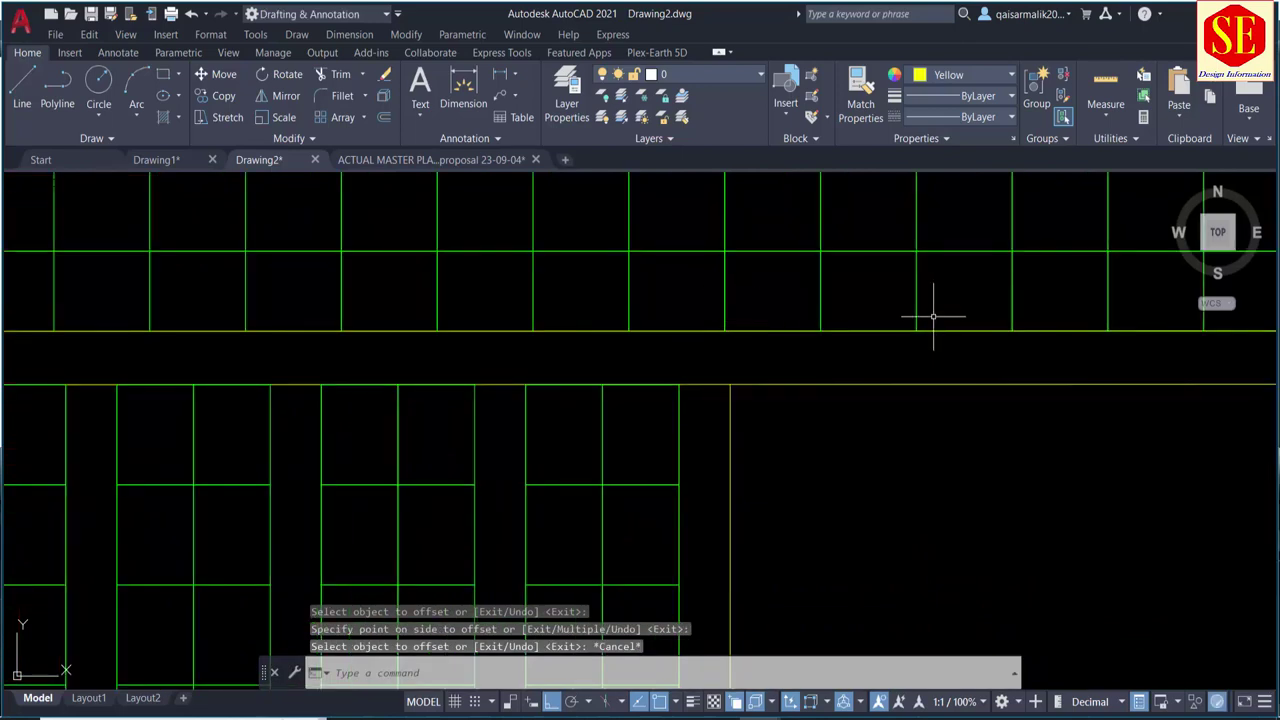
middle_drag(1054, 320, 716, 337)
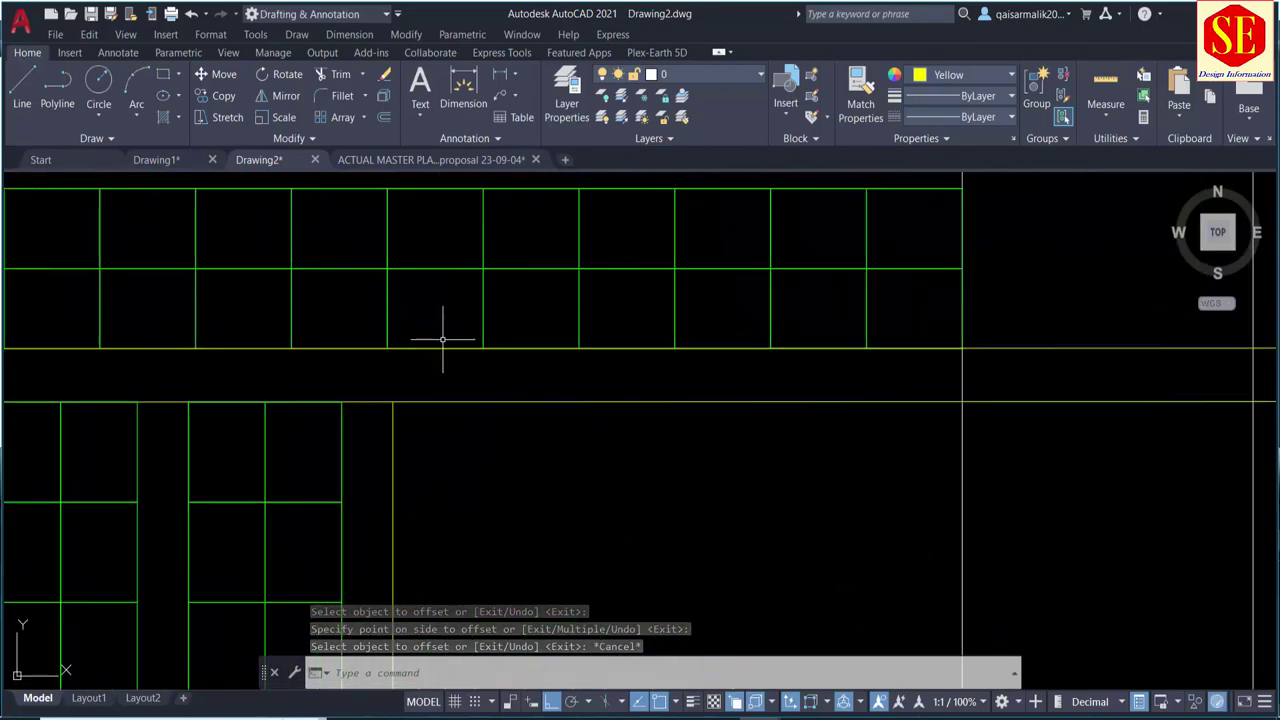
scroll(400, 357, up, 2)
scroll(618, 340, down, 2)
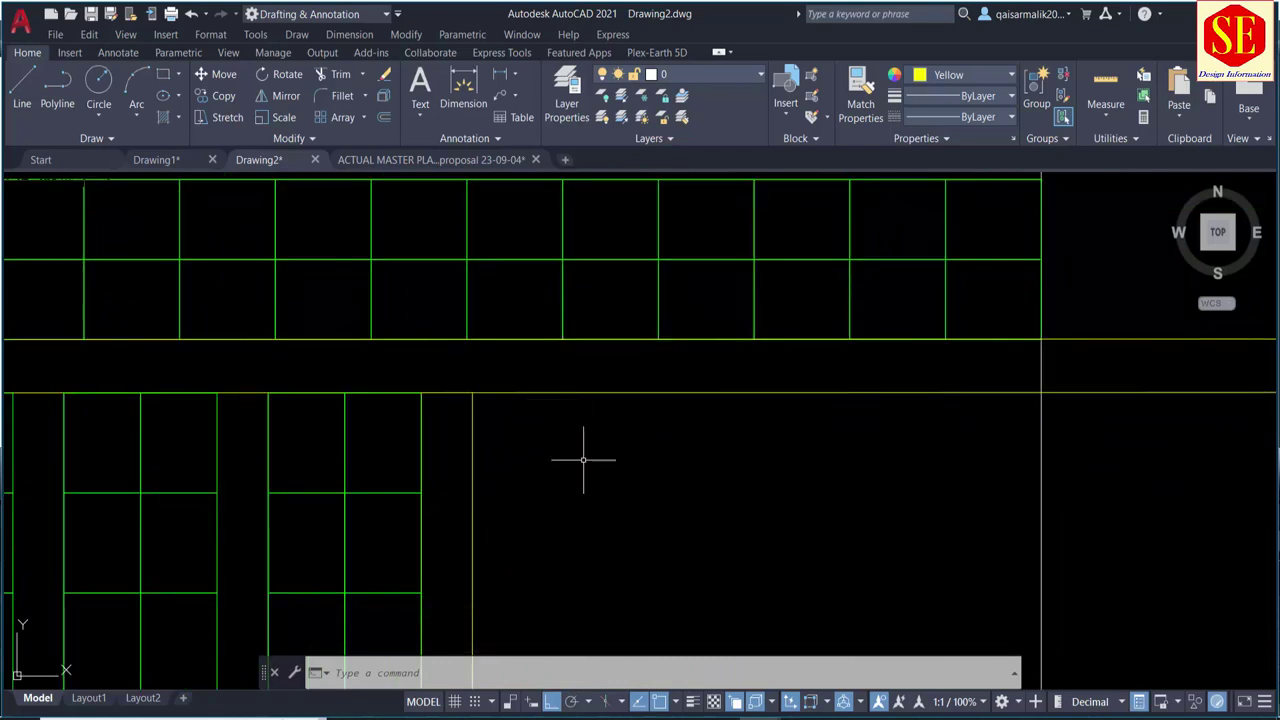
Step: Copy twelve cells of the upper stall row down below the road
text(co)
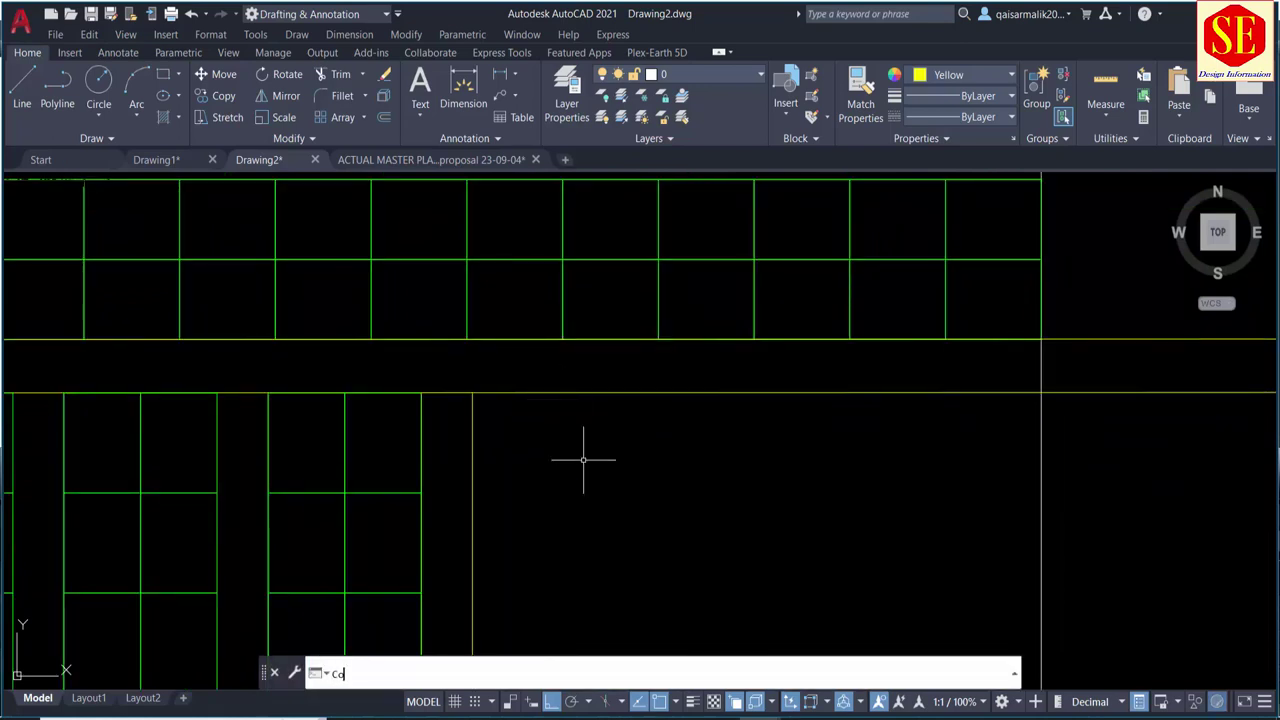
key(Return)
scroll(567, 375, down, 2)
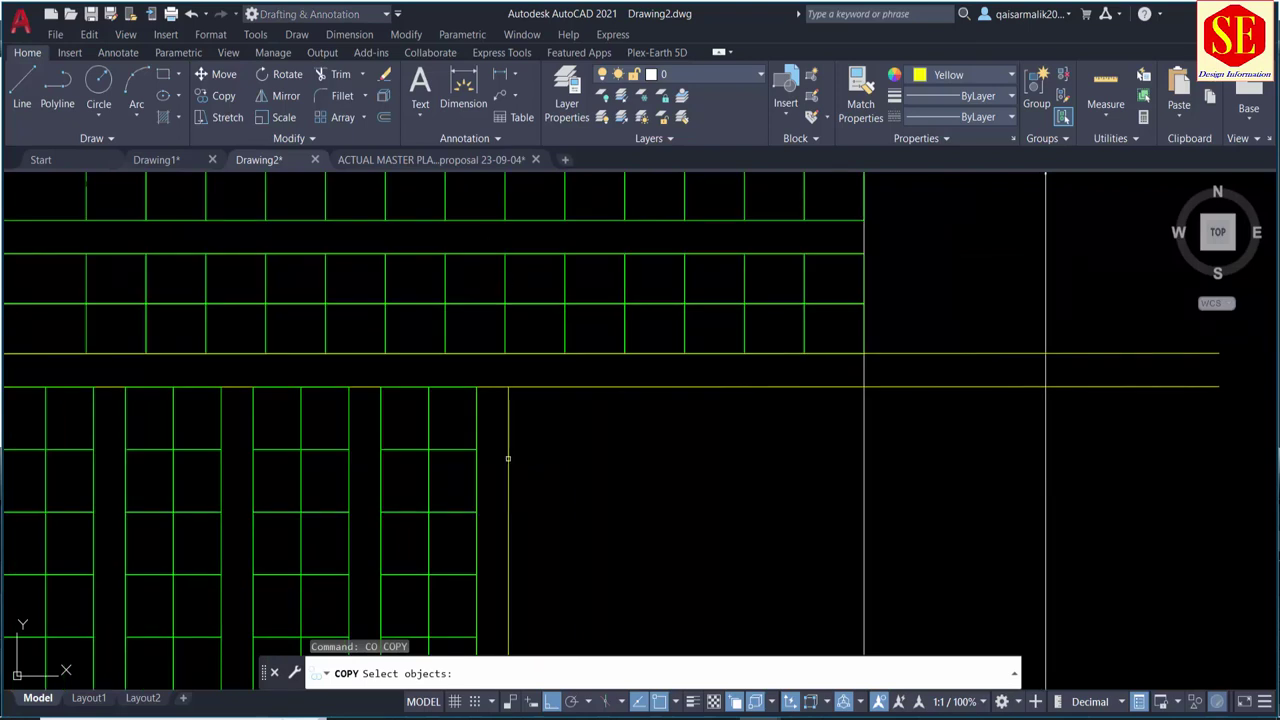
middle_drag(517, 237, 499, 377)
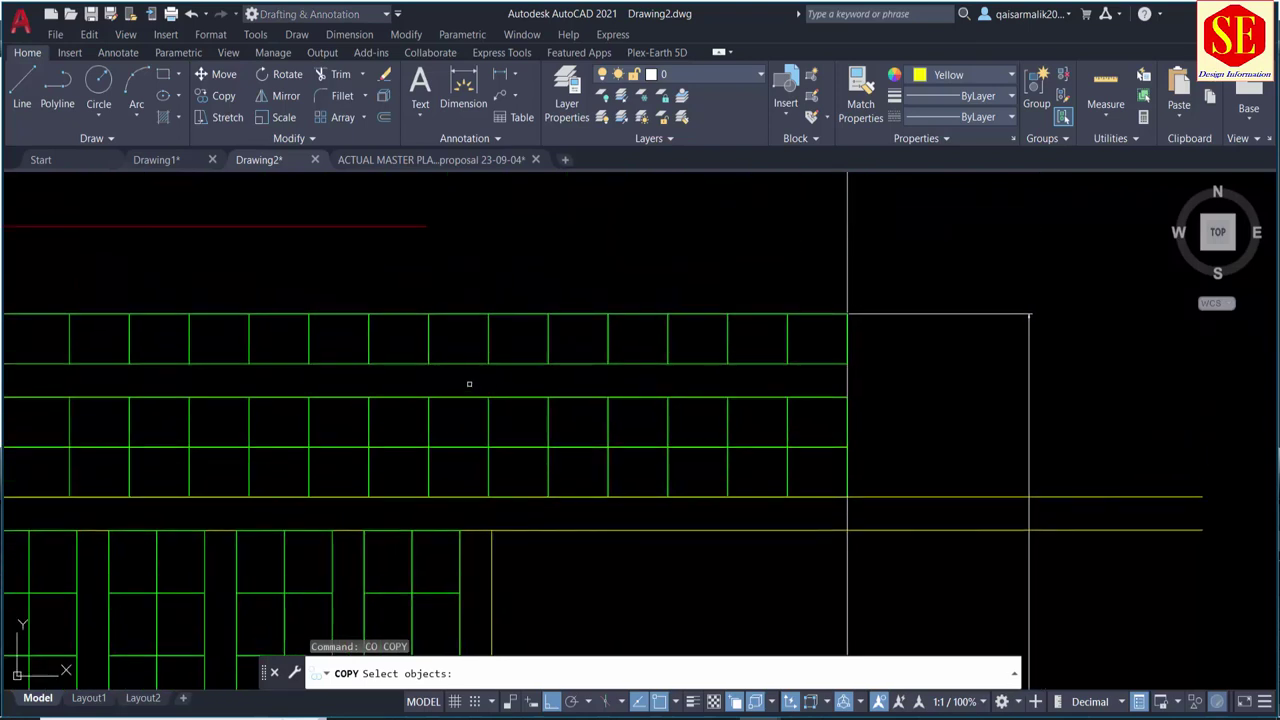
click(886, 514)
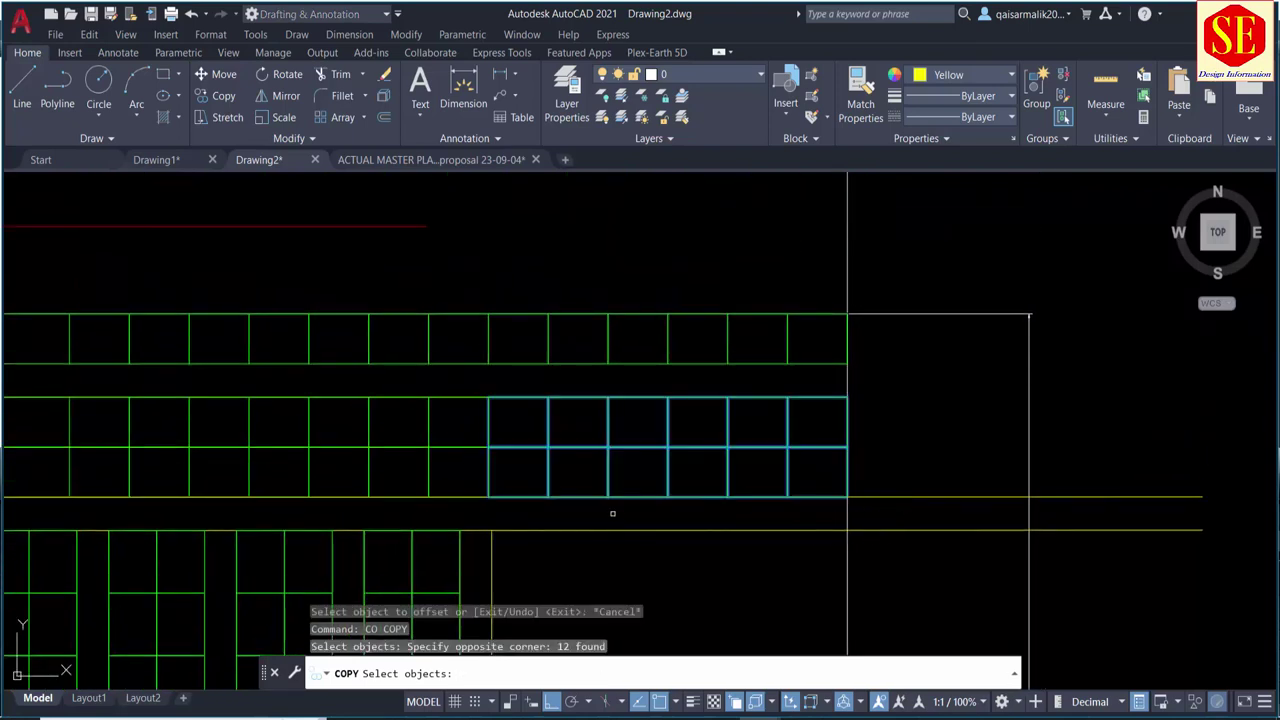
middle_drag(614, 514, 687, 380)
key(Return)
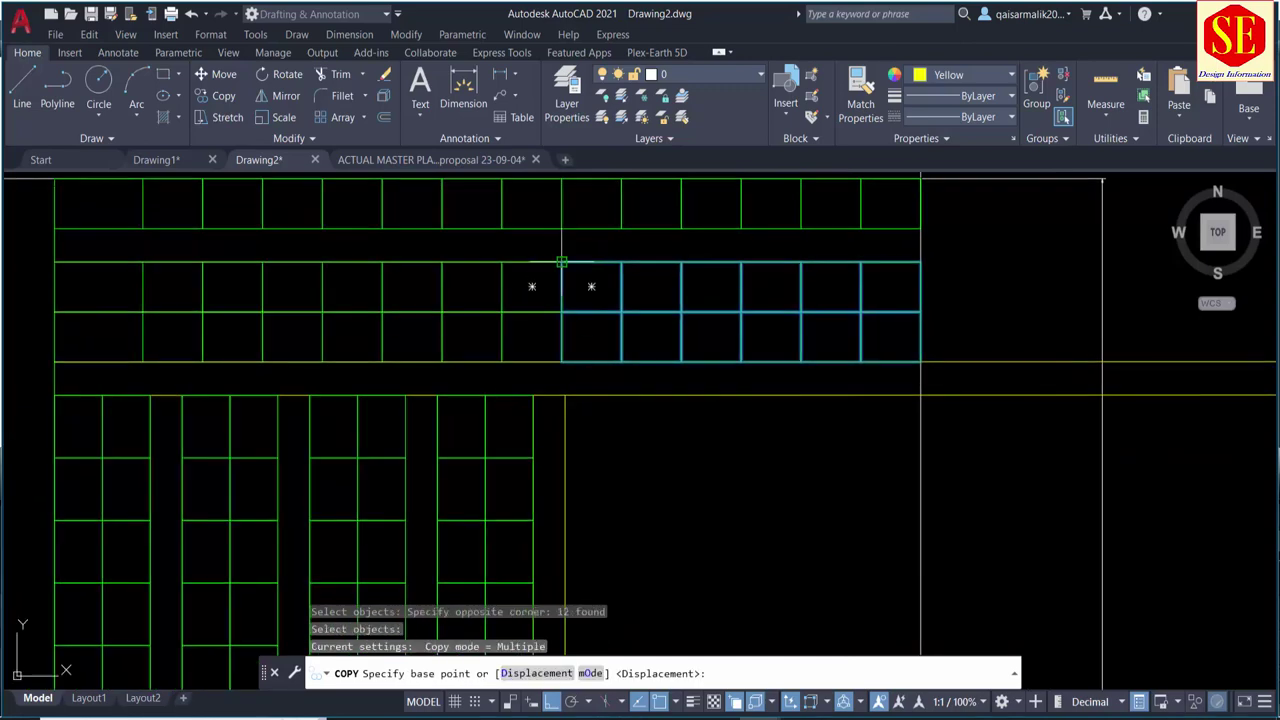
click(561, 262)
click(565, 395)
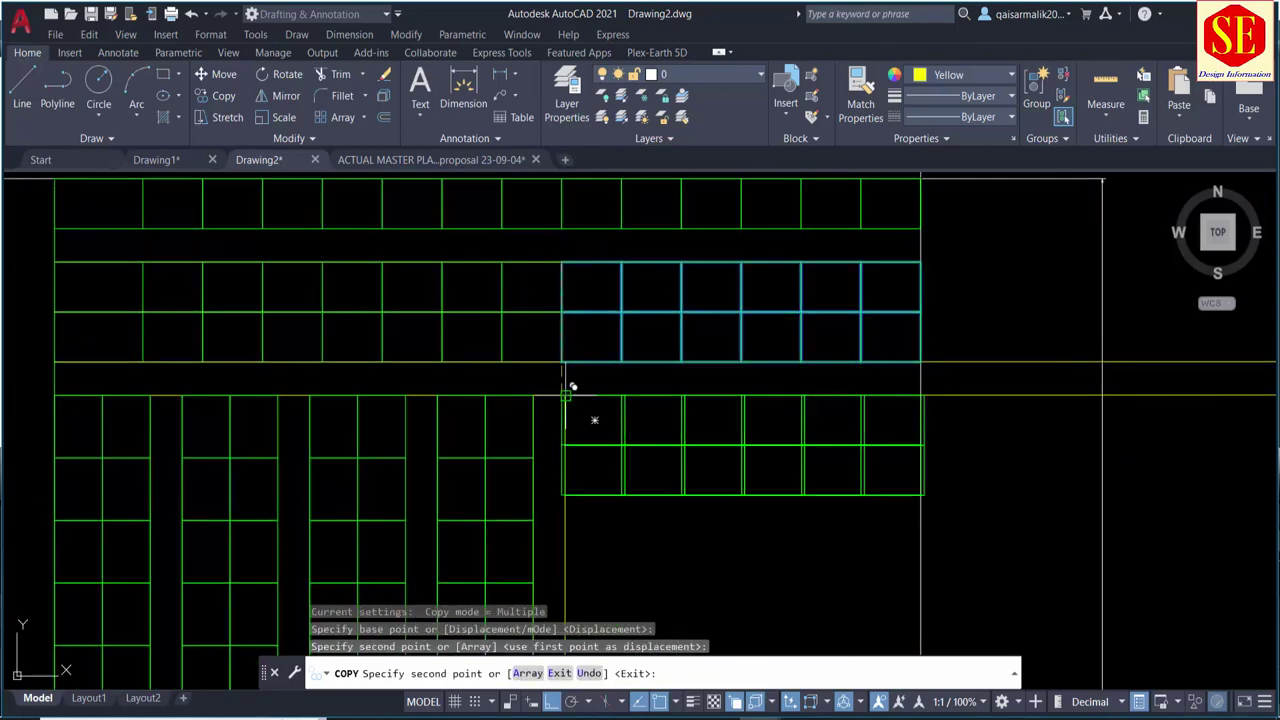
key(Escape)
Step: Draw a horizontal line from the copied block's corner and offset it 40 below
middle_drag(623, 527, 657, 357)
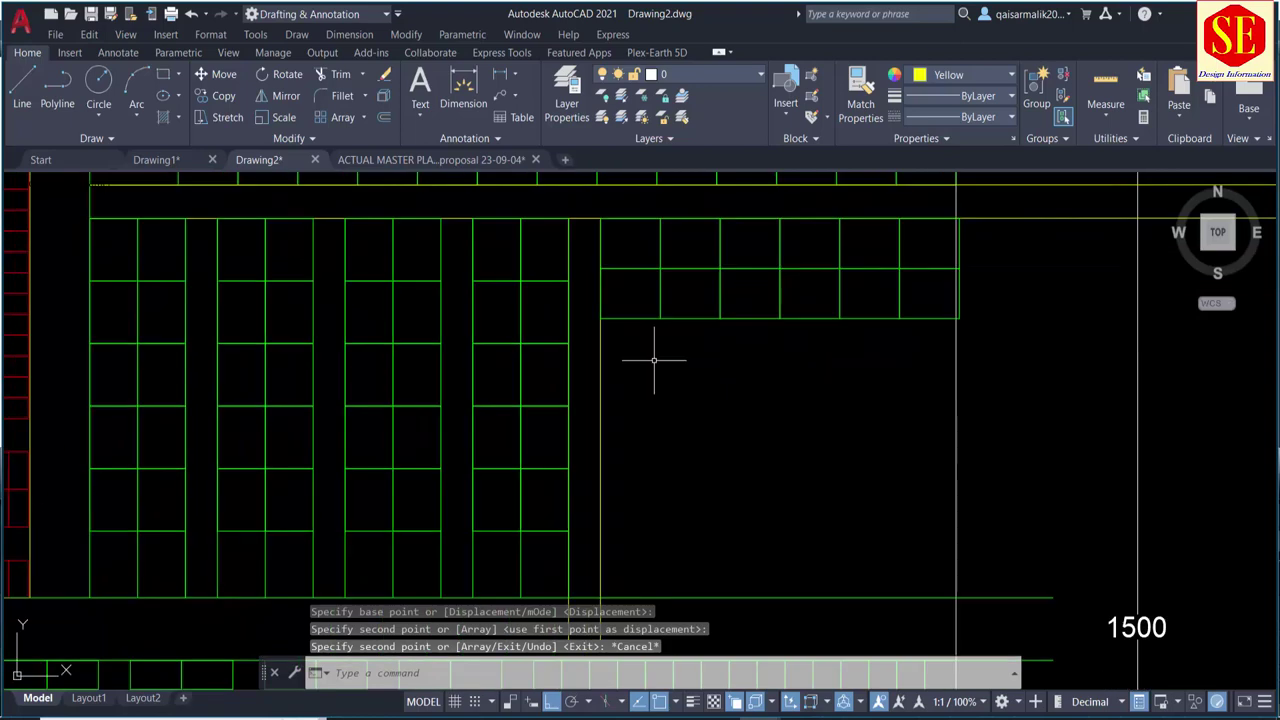
text(l)
key(Return)
click(605, 319)
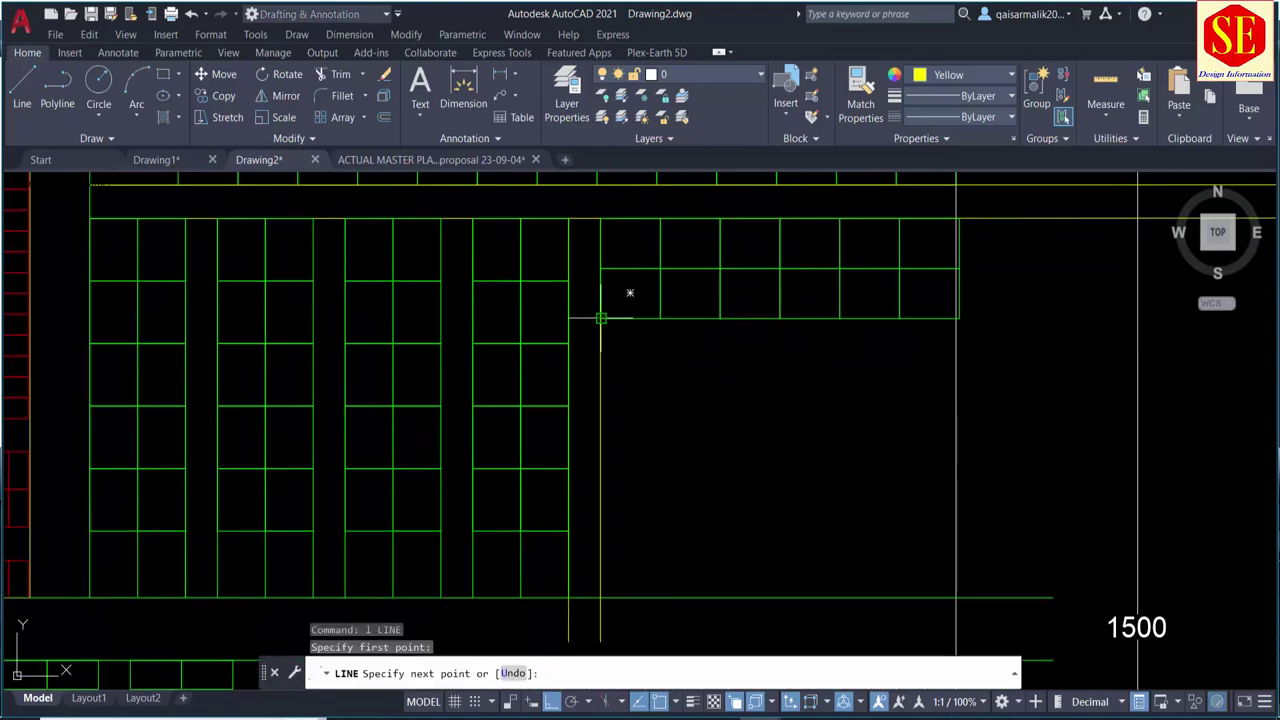
click(1085, 320)
key(Escape)
text(o)
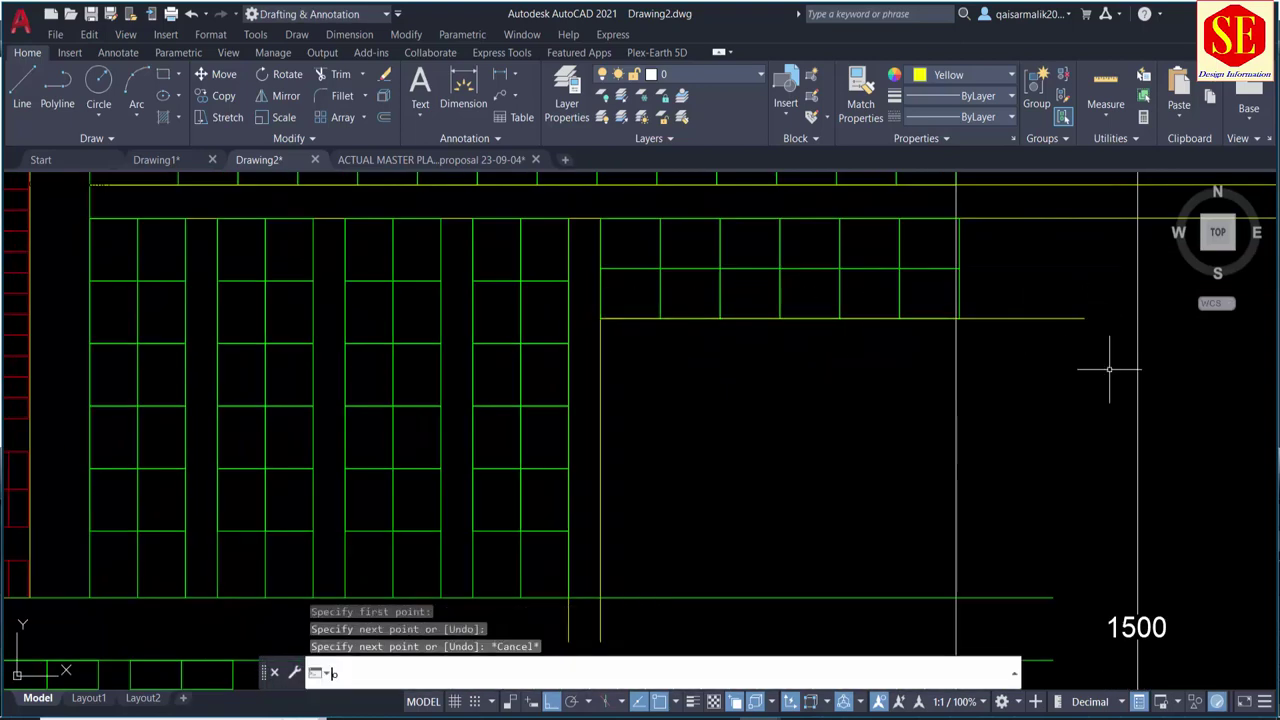
key(Return)
key(Return)
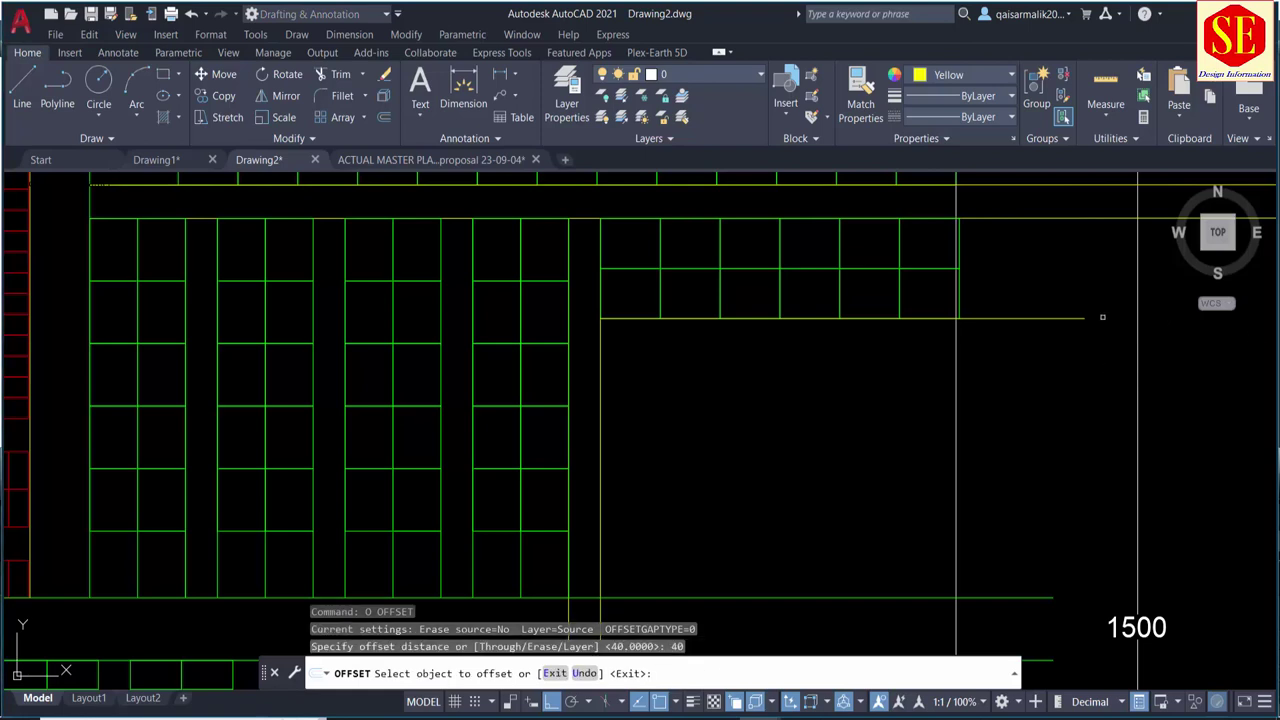
click(1080, 318)
click(1056, 380)
key(Escape)
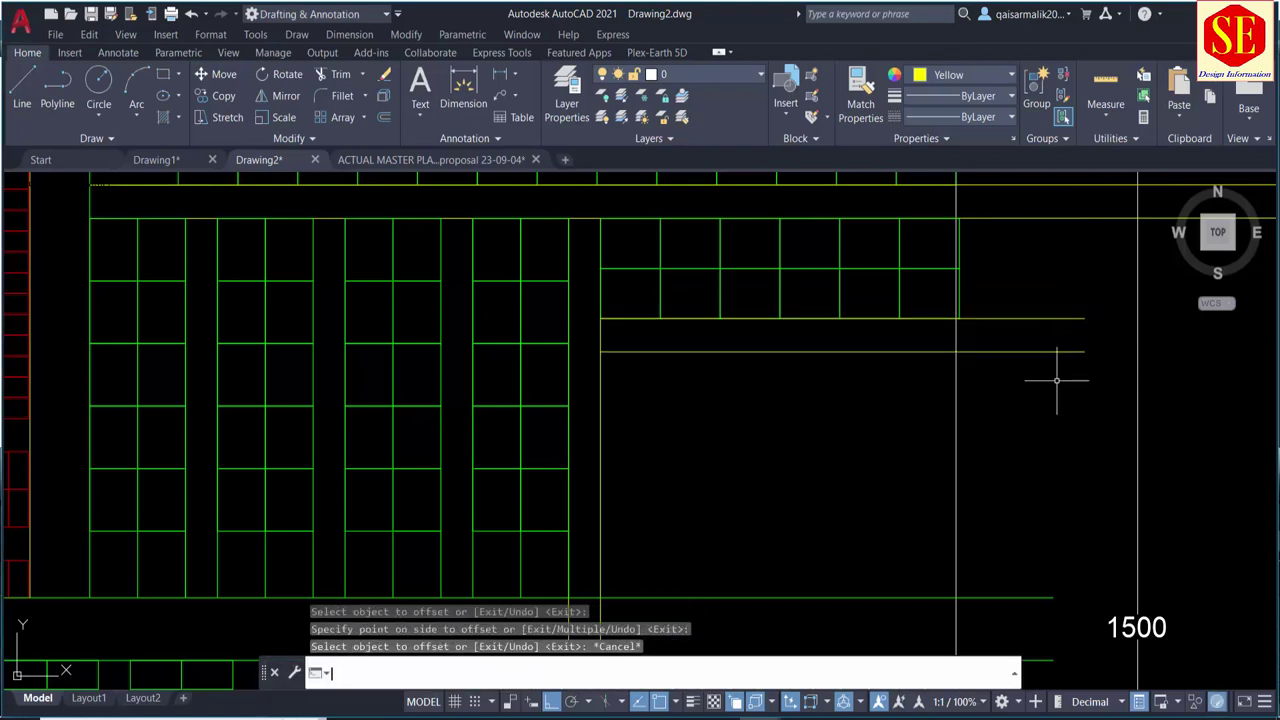
Step: Copy the twelve-cell stall block down beneath the original
text(co)
key(Return)
click(586, 209)
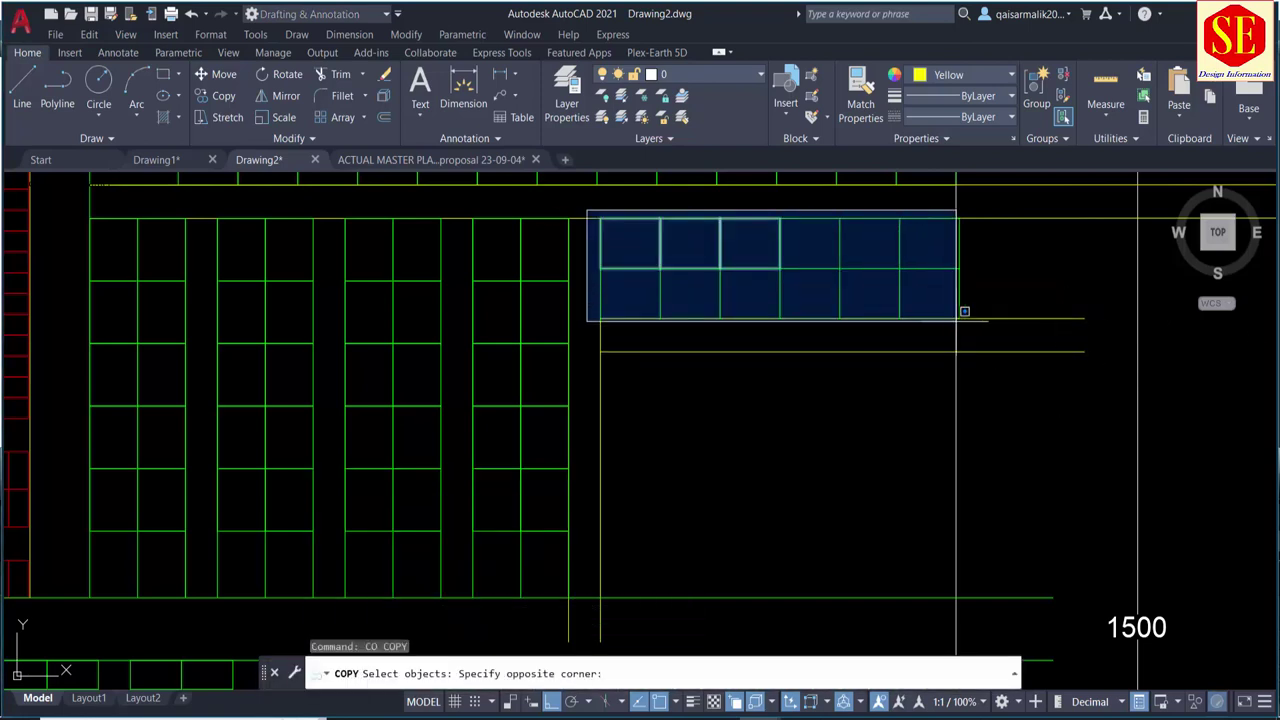
click(1020, 330)
key(Return)
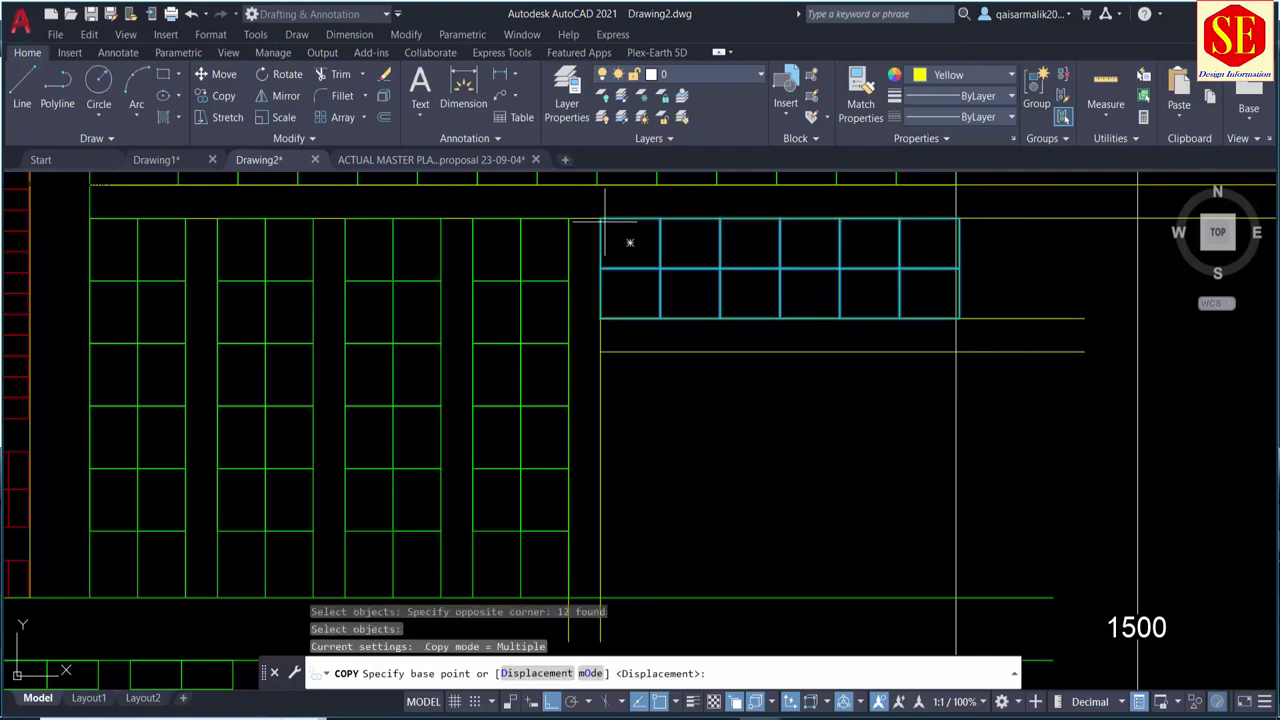
click(600, 218)
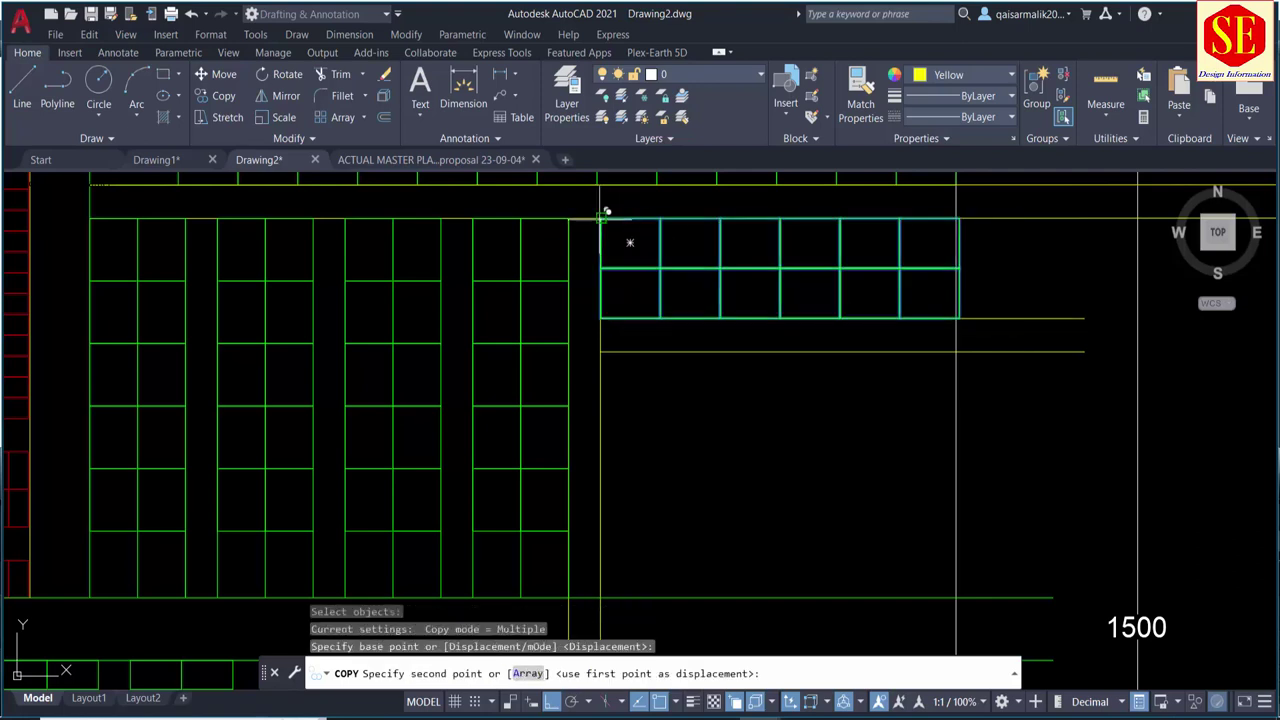
click(604, 347)
key(Escape)
Step: Copy the two-row stall block down once more to form a third band
text(co)
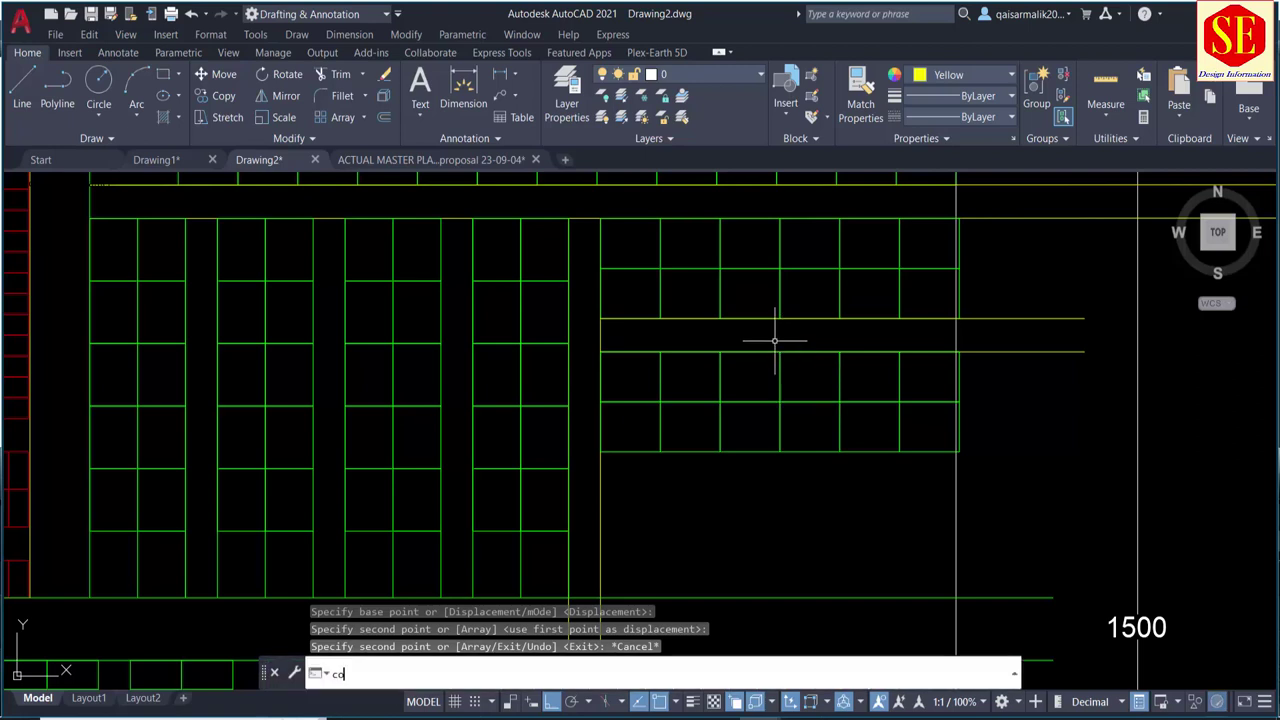
key(Return)
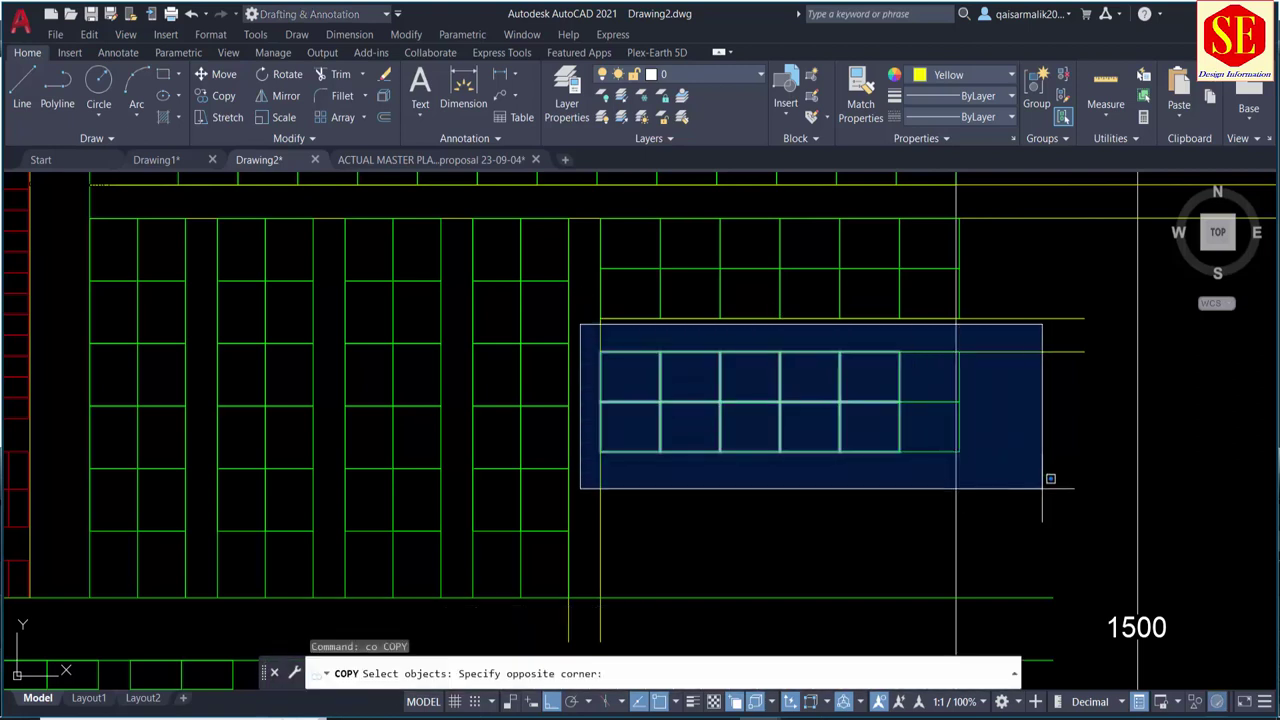
click(1042, 490)
key(Return)
click(602, 318)
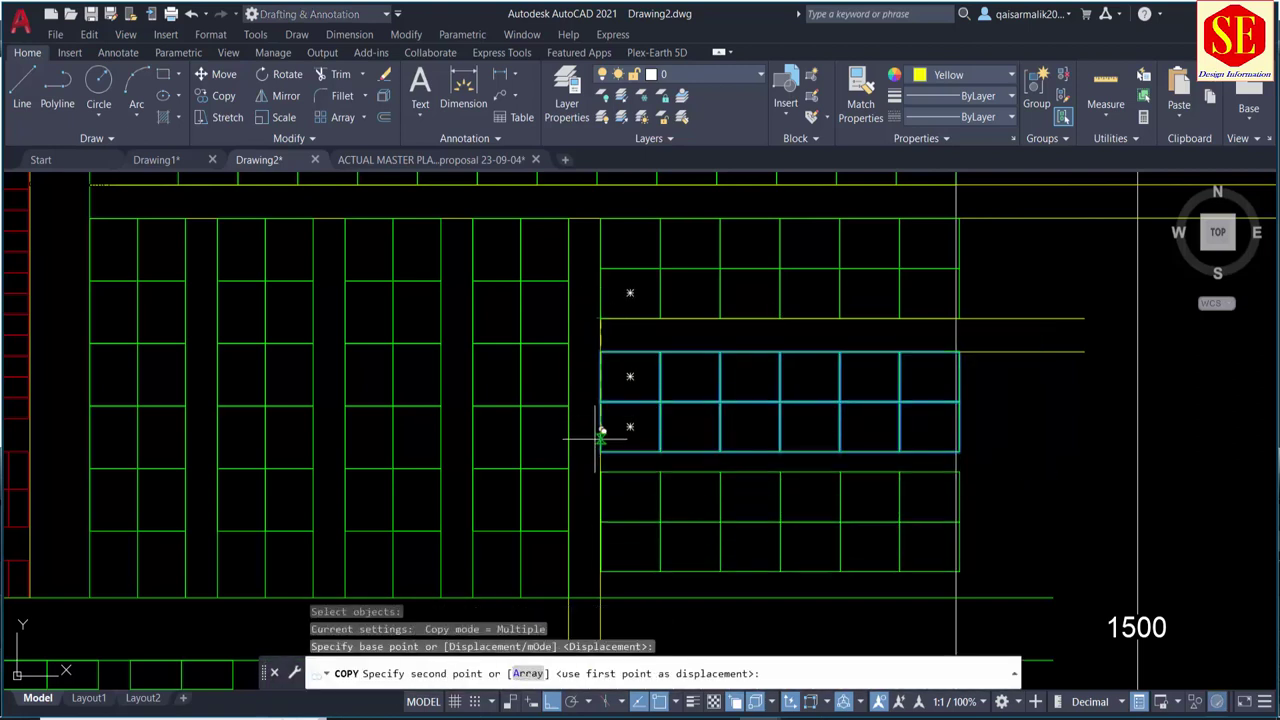
click(604, 450)
middle_drag(606, 448, 611, 331)
key(Escape)
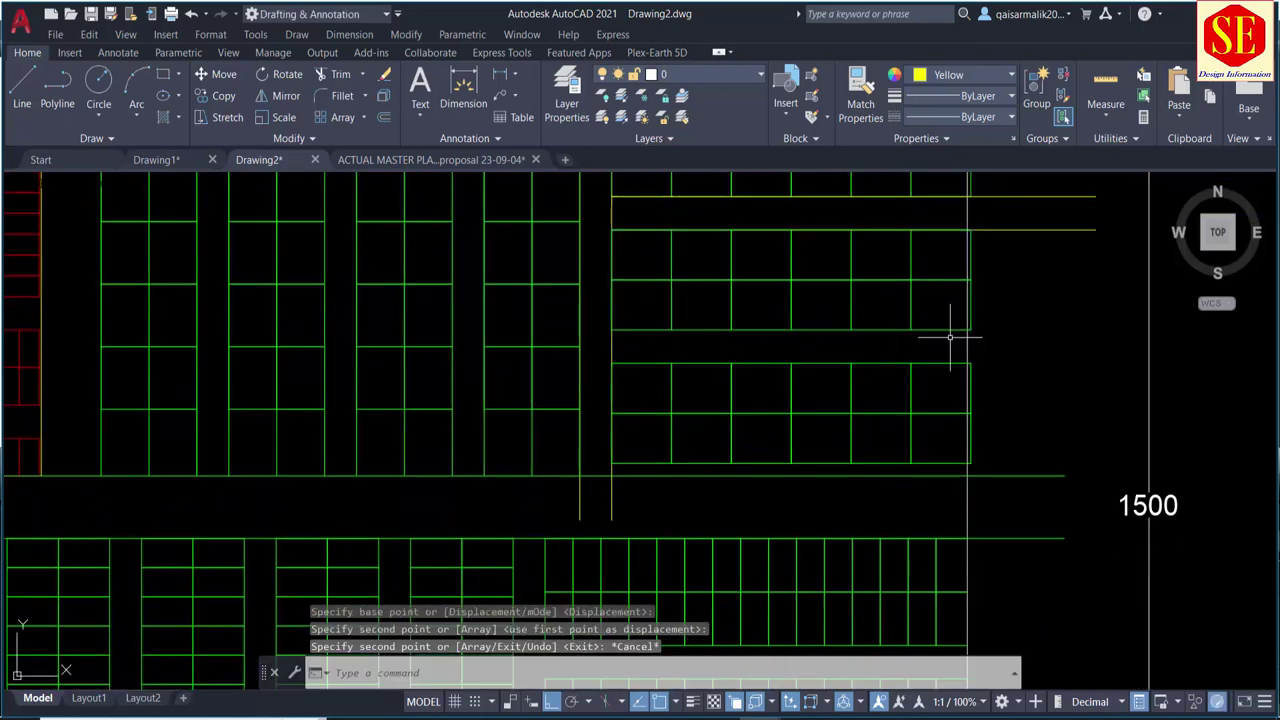
scroll(794, 429, up, 1)
scroll(969, 423, up, 1)
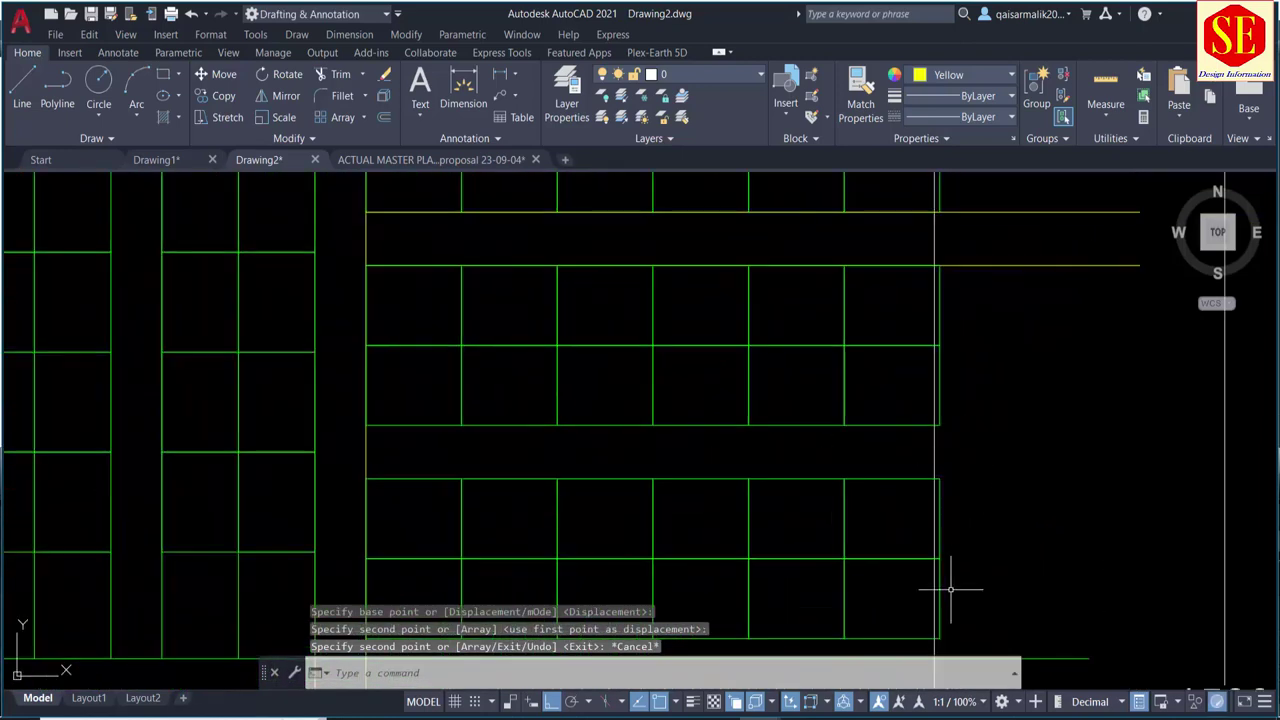
scroll(927, 508, down, 1)
scroll(886, 543, down, 1)
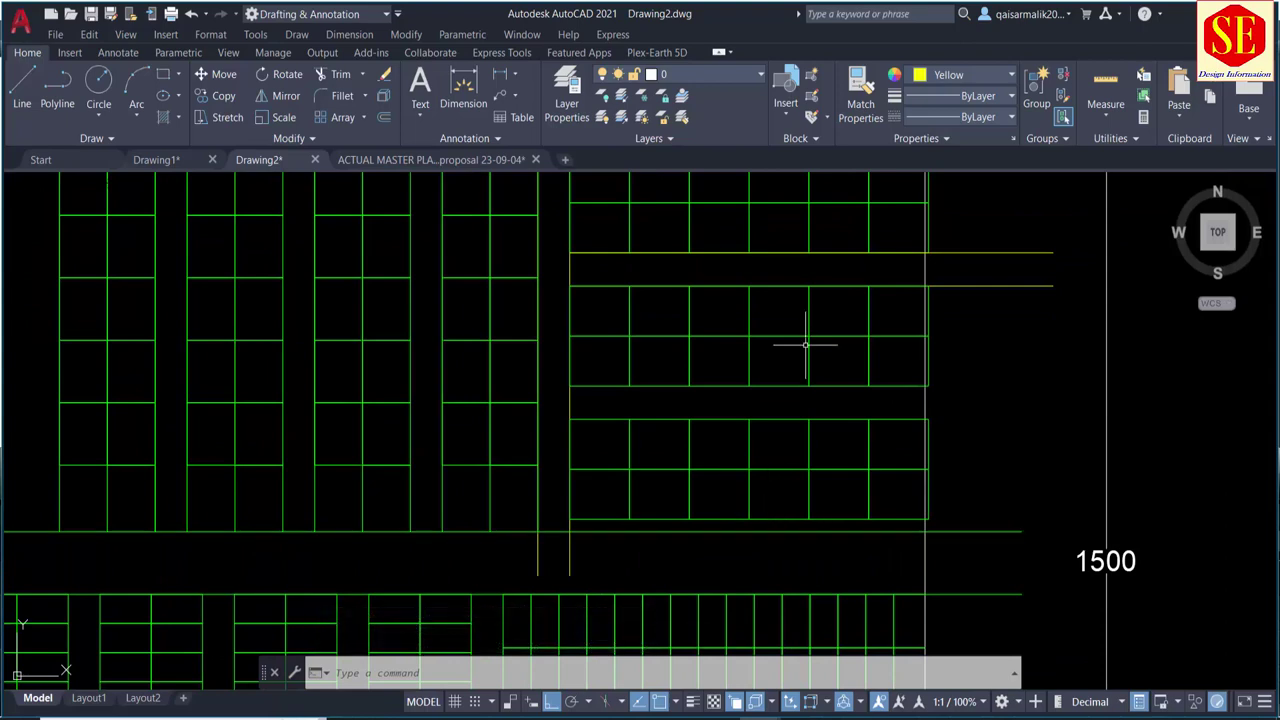
middle_drag(808, 343, 801, 397)
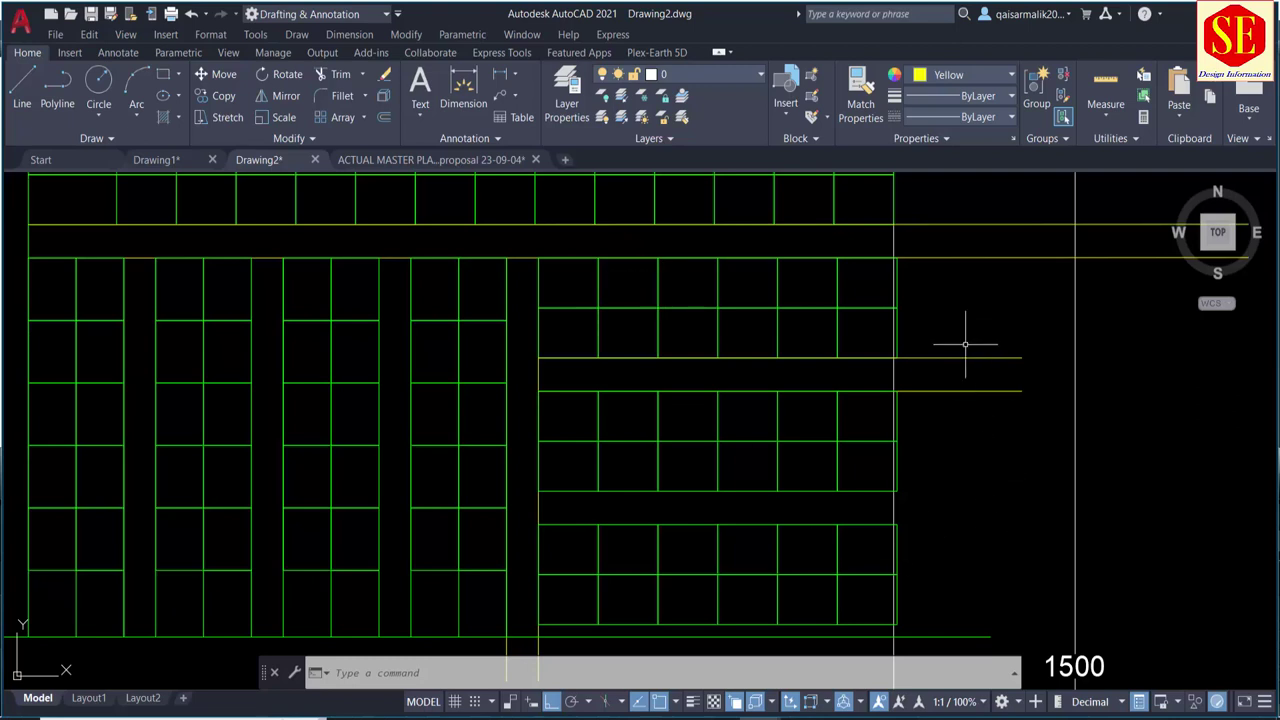
Step: Erase the two yellow lines between the stall blocks
drag(972, 329, 934, 434)
text(e)
key(Return)
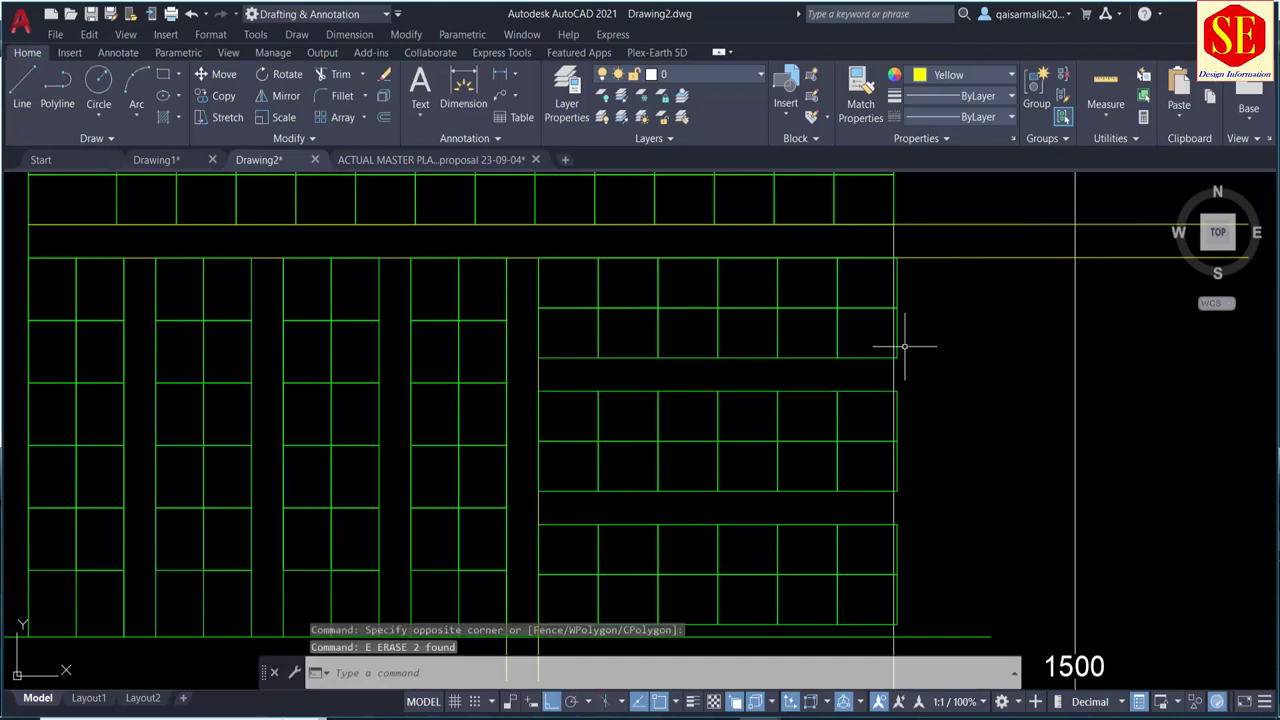
Step: Explode the end stall rectangles at the rows' right end into lines
scroll(904, 330, up, 4)
middle_drag(904, 308, 854, 375)
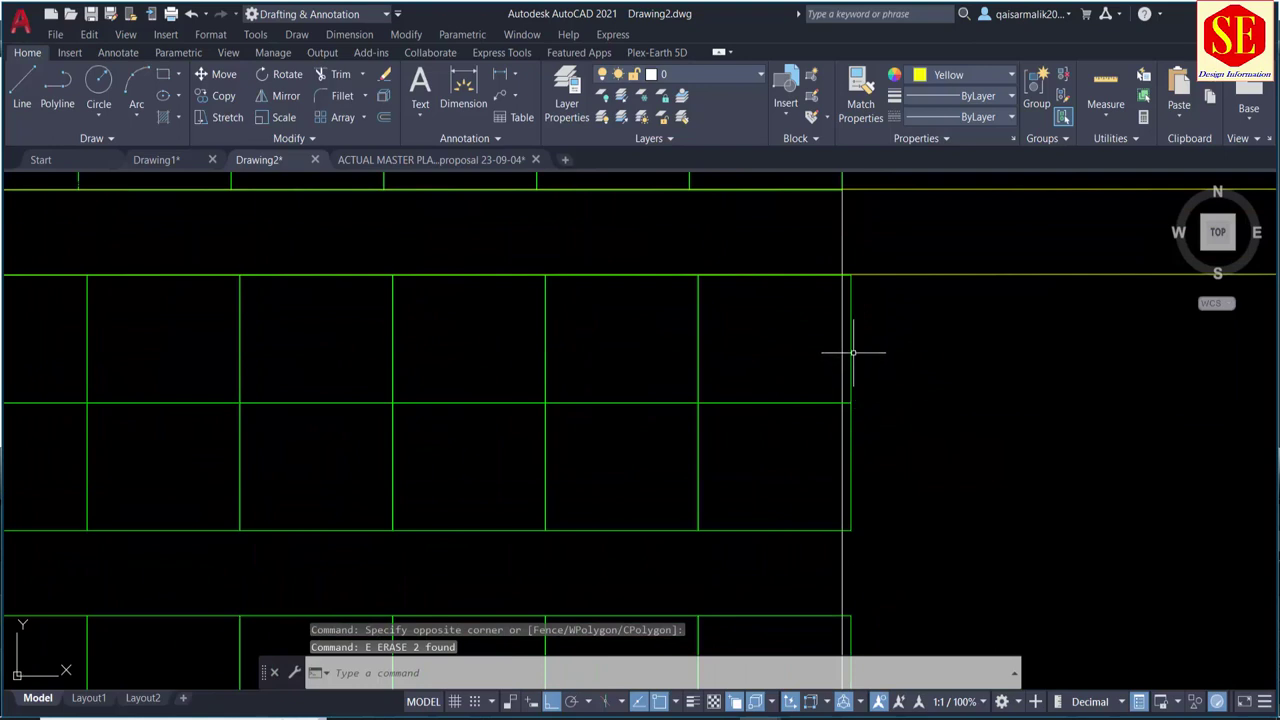
click(853, 352)
click(858, 447)
click(851, 434)
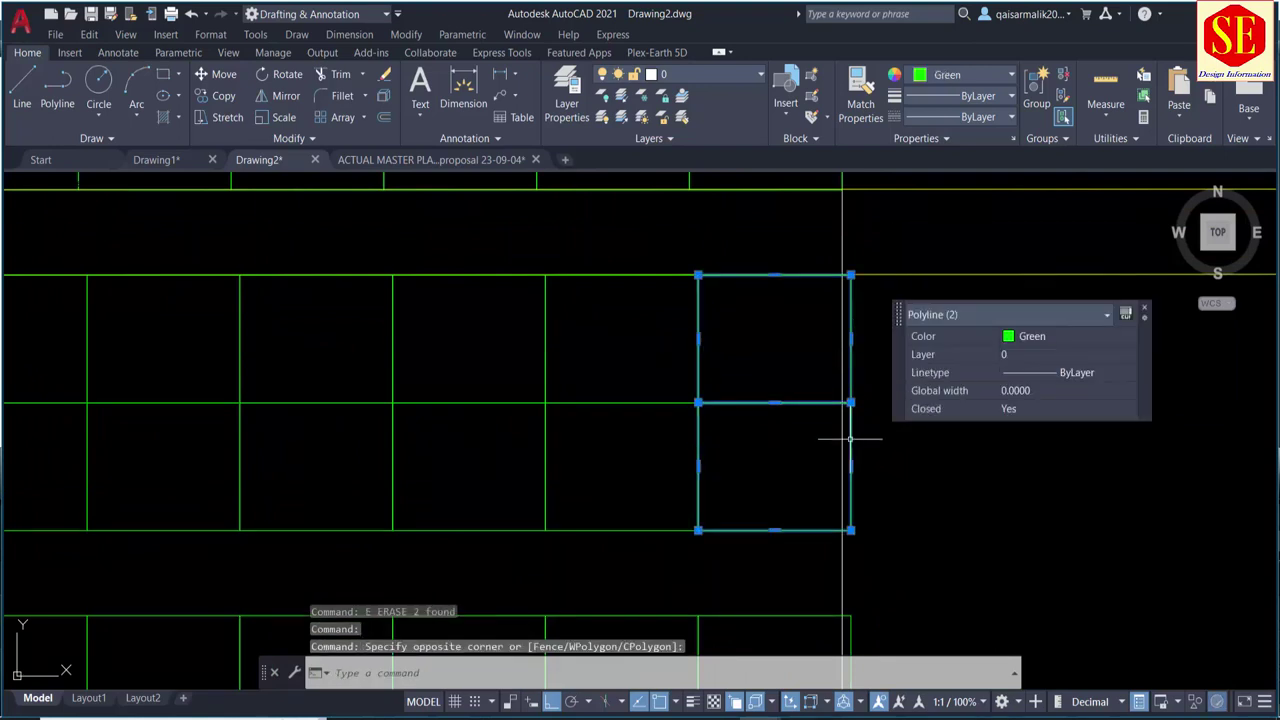
middle_drag(851, 434, 720, 315)
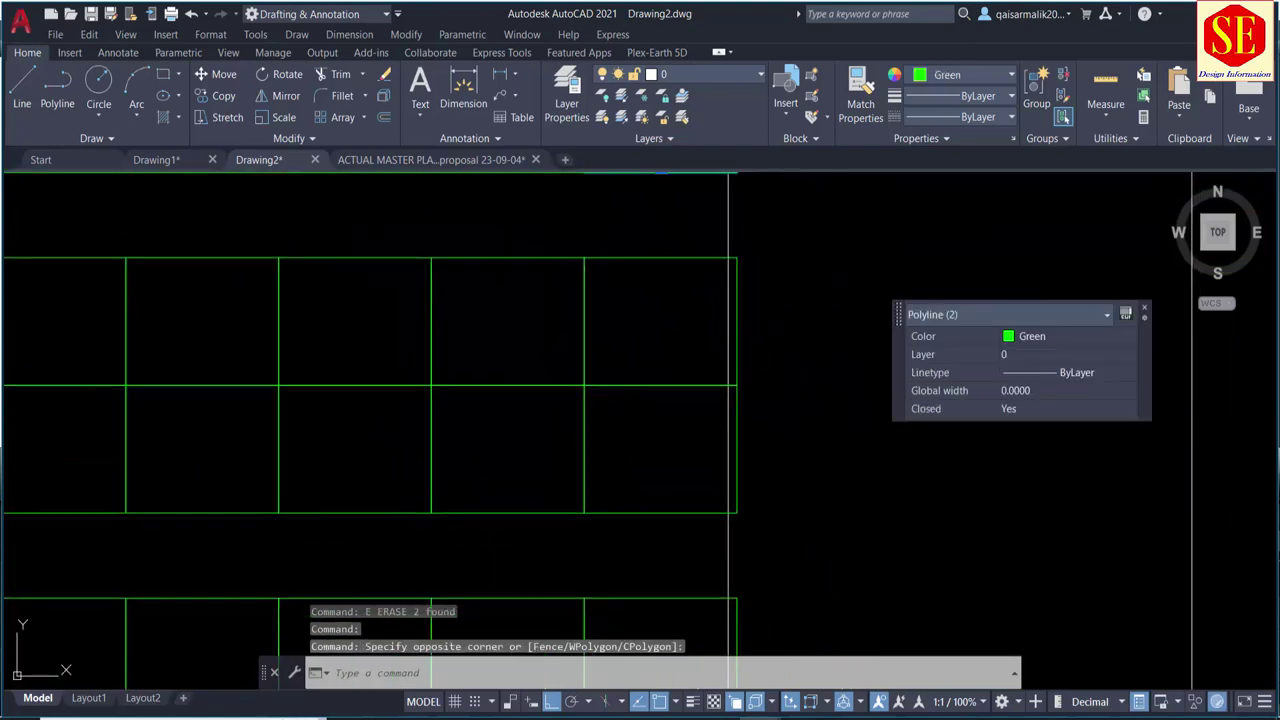
click(720, 315)
click(738, 314)
click(741, 491)
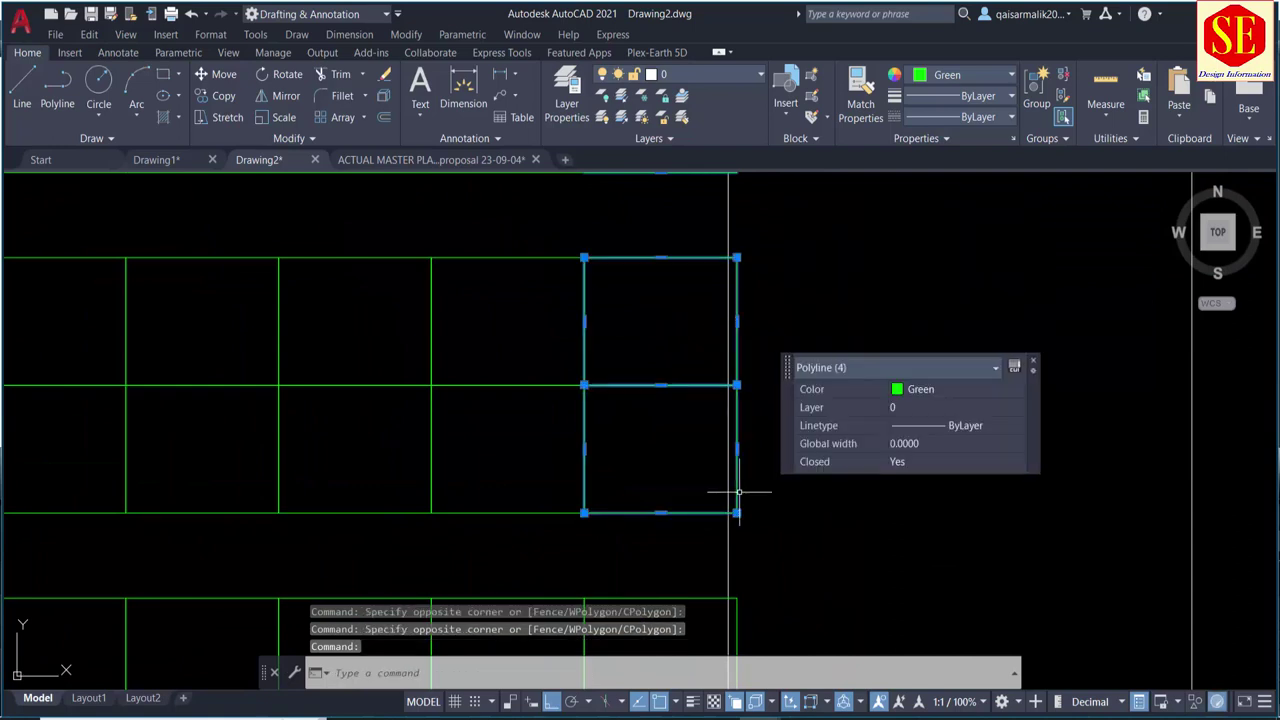
middle_drag(741, 493, 645, 401)
click(688, 441)
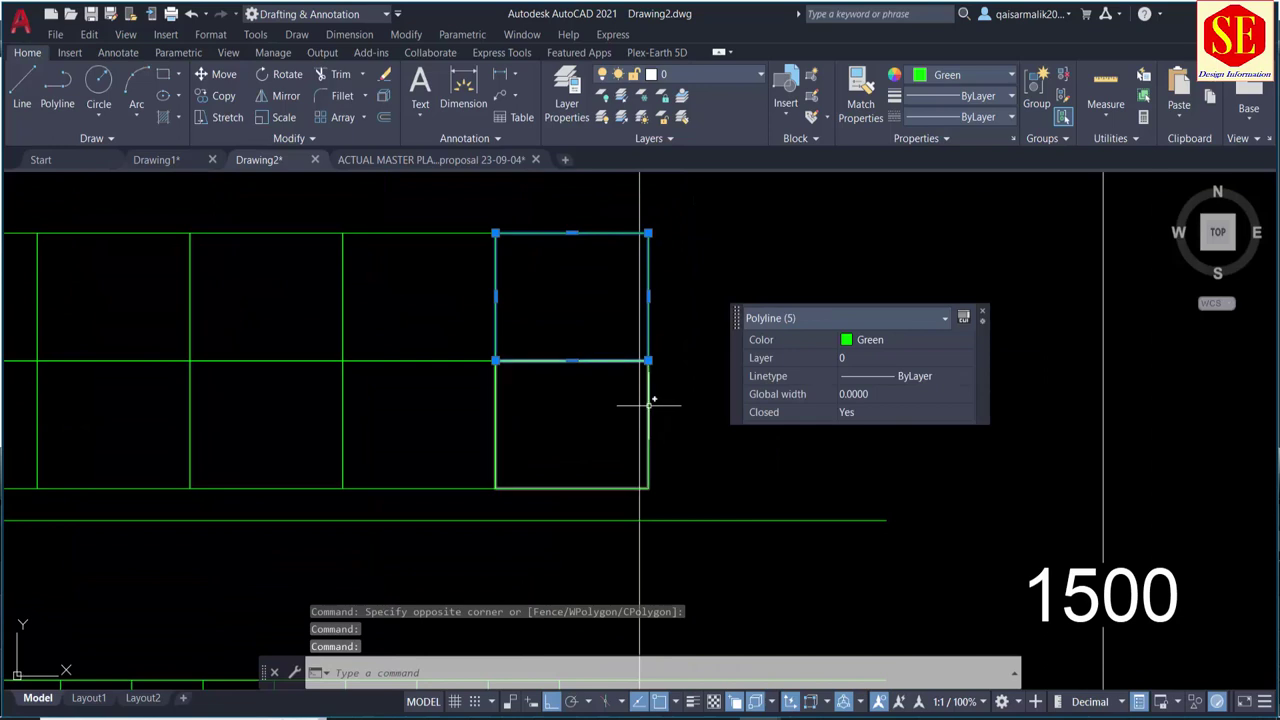
text(x)
key(Return)
Step: Delete the right-hand edge lines of the end stalls to open the rows
click(650, 399)
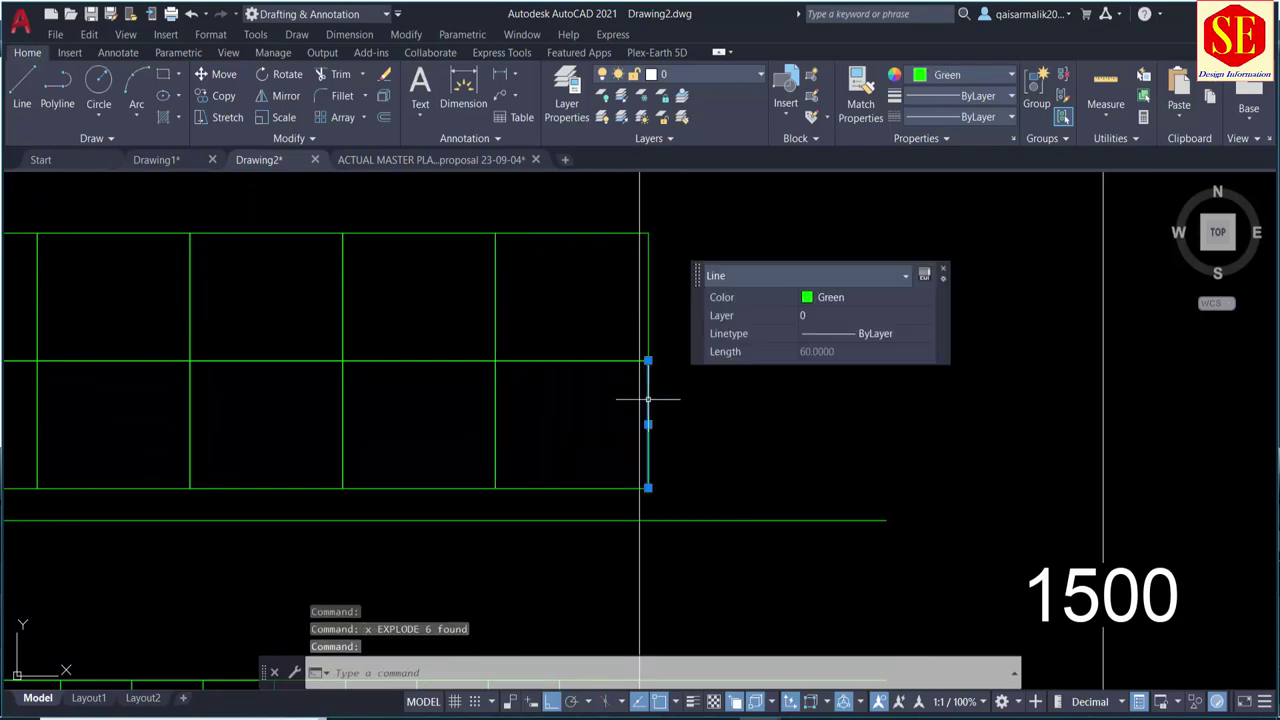
text(e)
key(Return)
click(649, 336)
key(Delete)
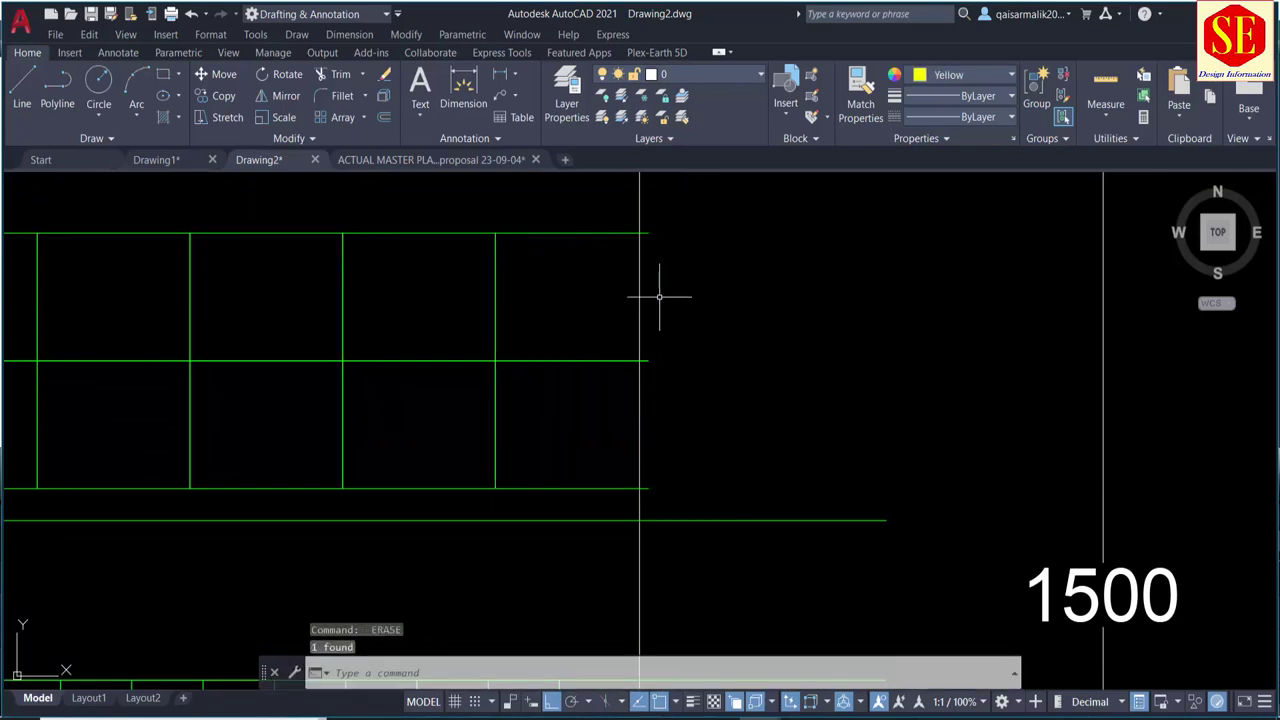
middle_drag(663, 280, 641, 465)
key(Escape)
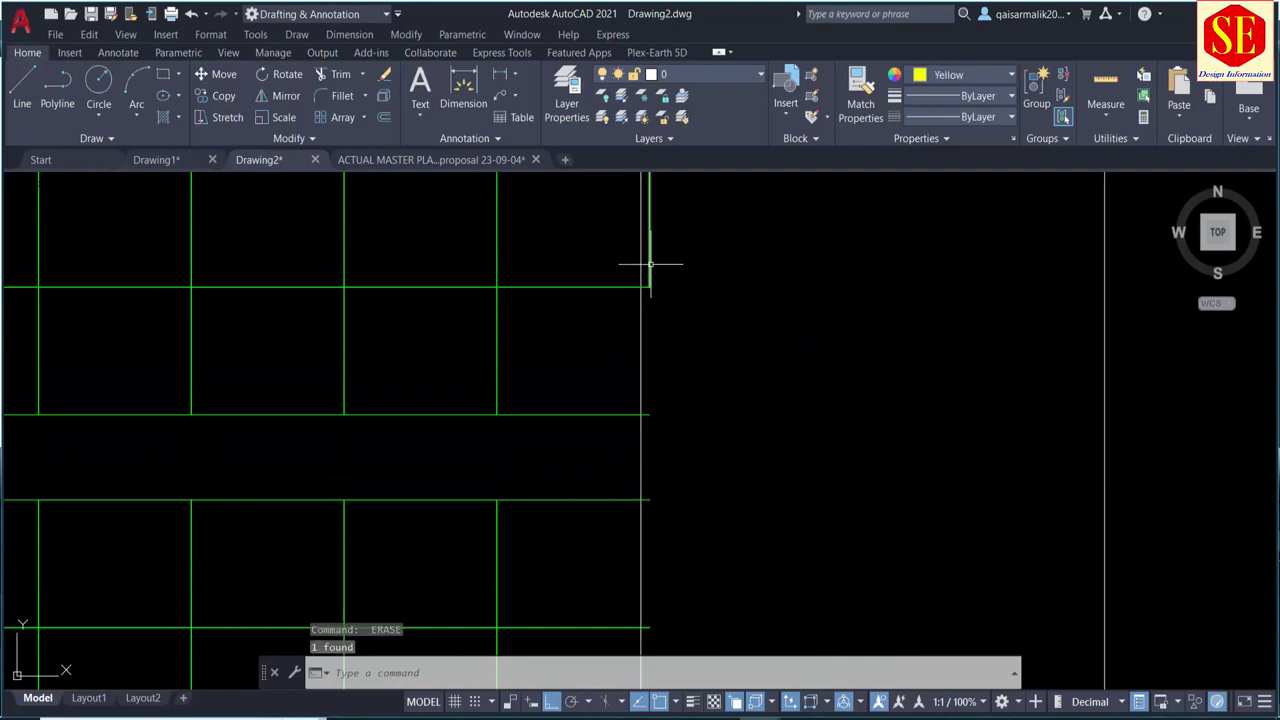
middle_drag(652, 605, 652, 534)
click(650, 314)
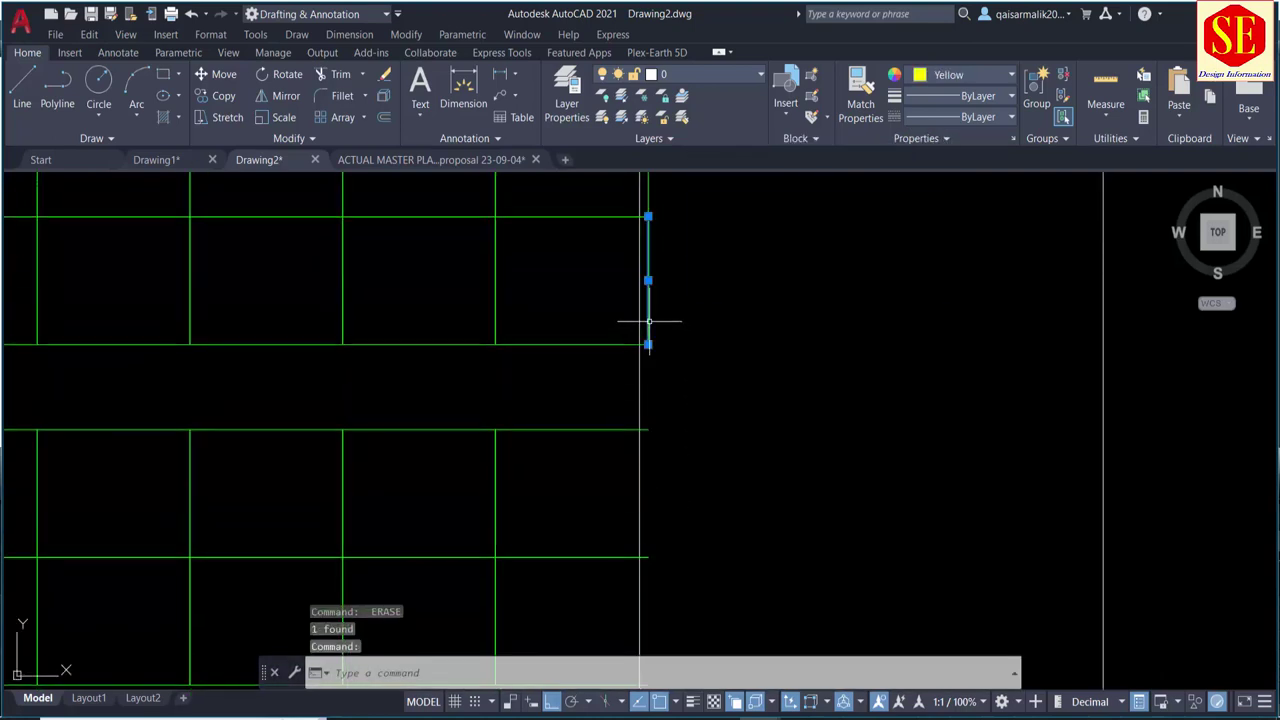
key(Delete)
middle_drag(645, 170, 640, 328)
click(650, 320)
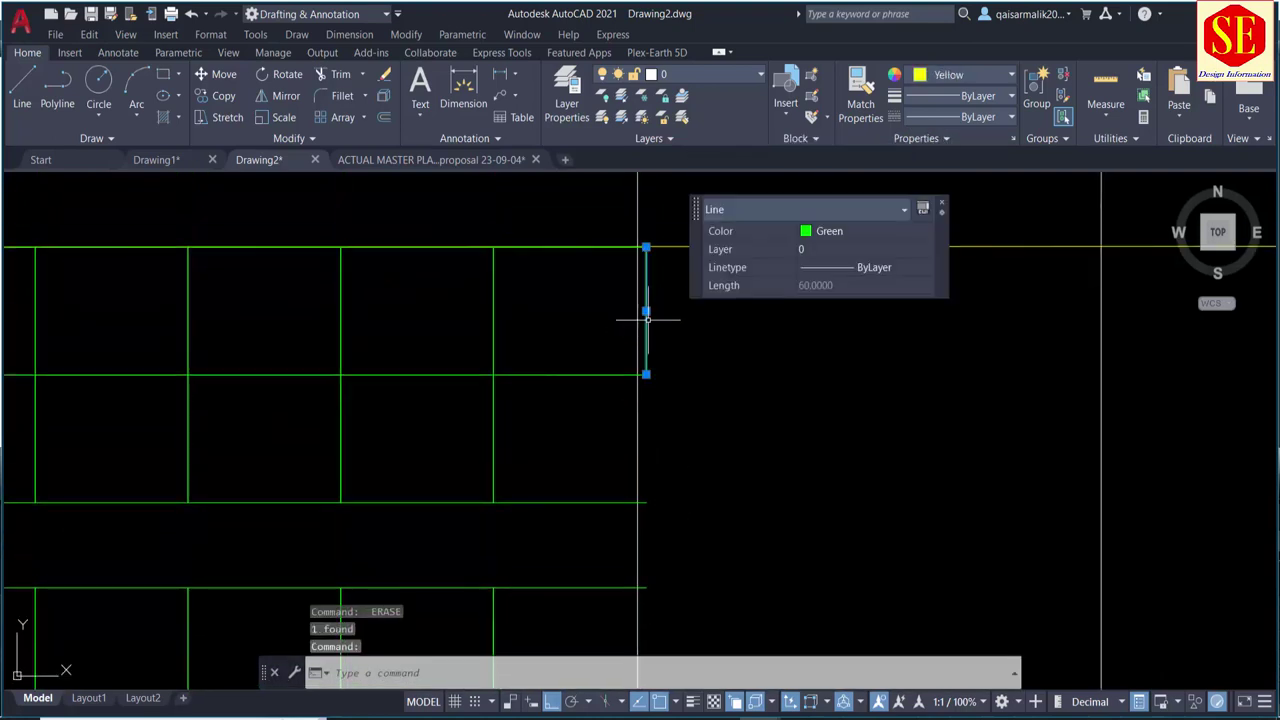
key(Delete)
Step: Trim a protruding line end at the rows' right edge
text(tr)
key(Return)
click(648, 372)
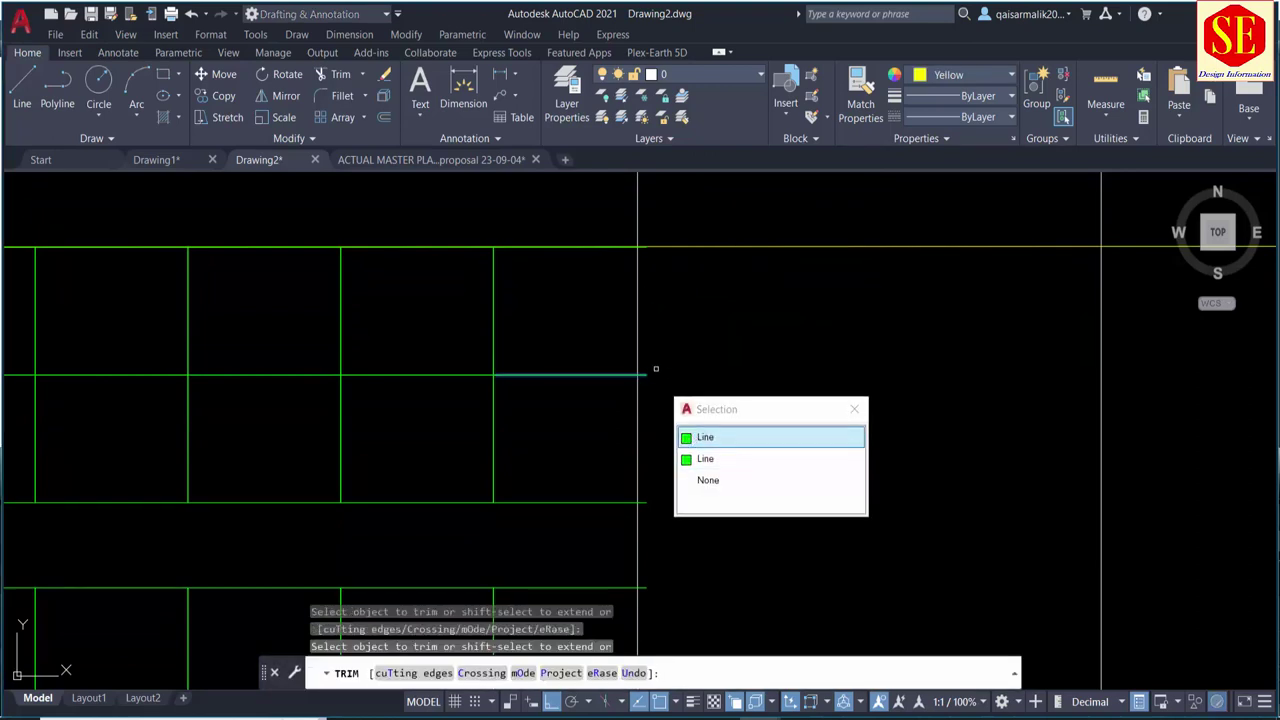
Step: Fence-trim the first line stubs overshooting the rows' right edge
click(648, 375)
key(Return)
scroll(645, 372, up, 3)
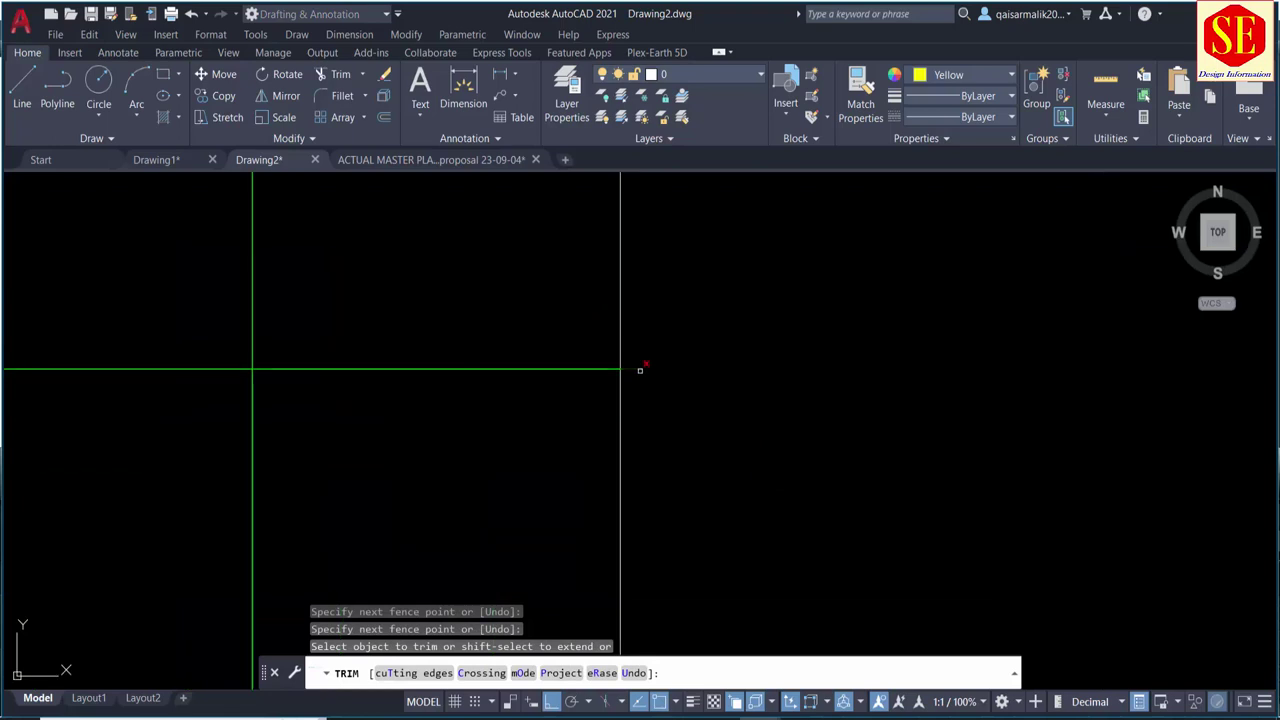
click(610, 423)
click(634, 434)
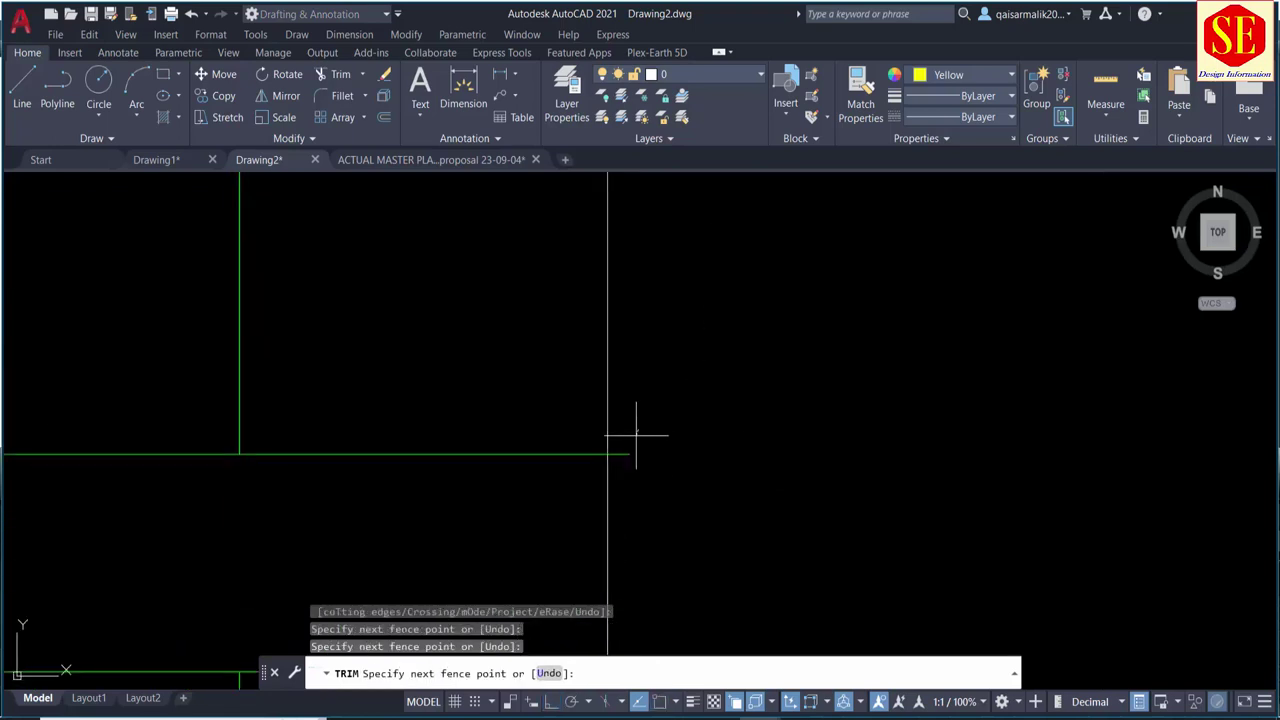
key(Return)
Step: Trim the middle stub past the right edge, check the other rows, and end trimming
scroll(709, 514, down, 2)
scroll(616, 417, down, 3)
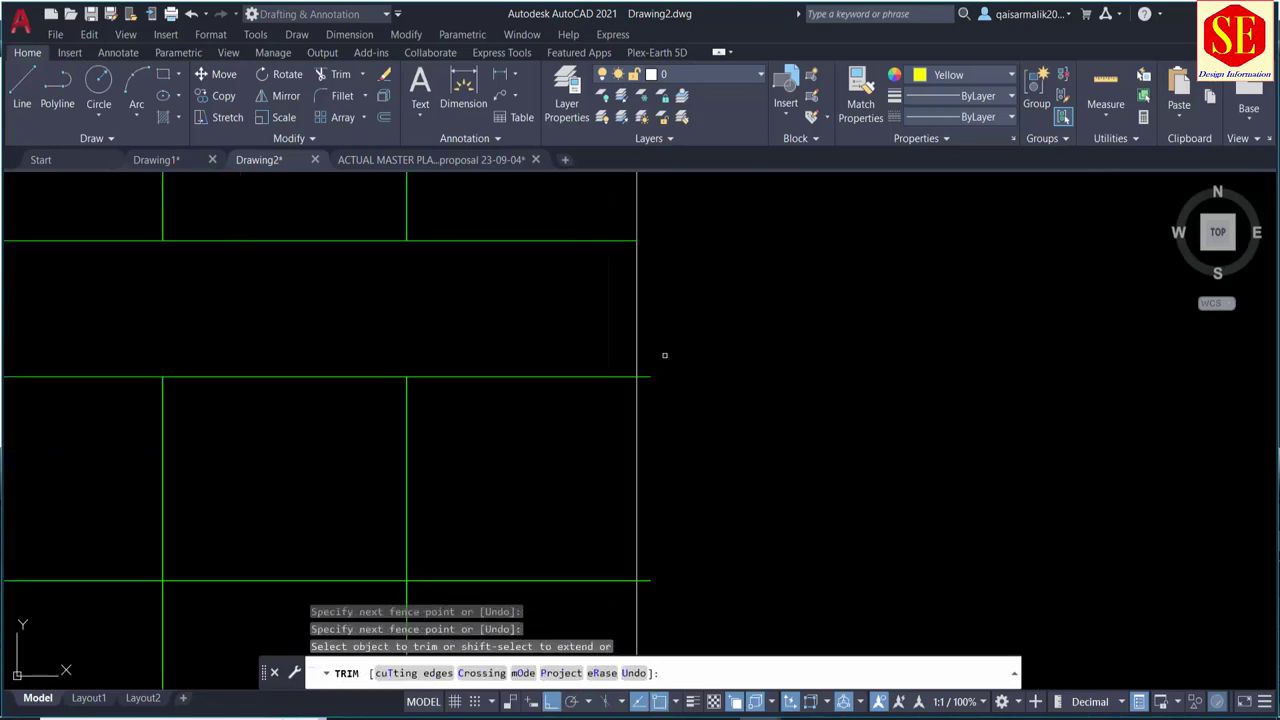
click(649, 373)
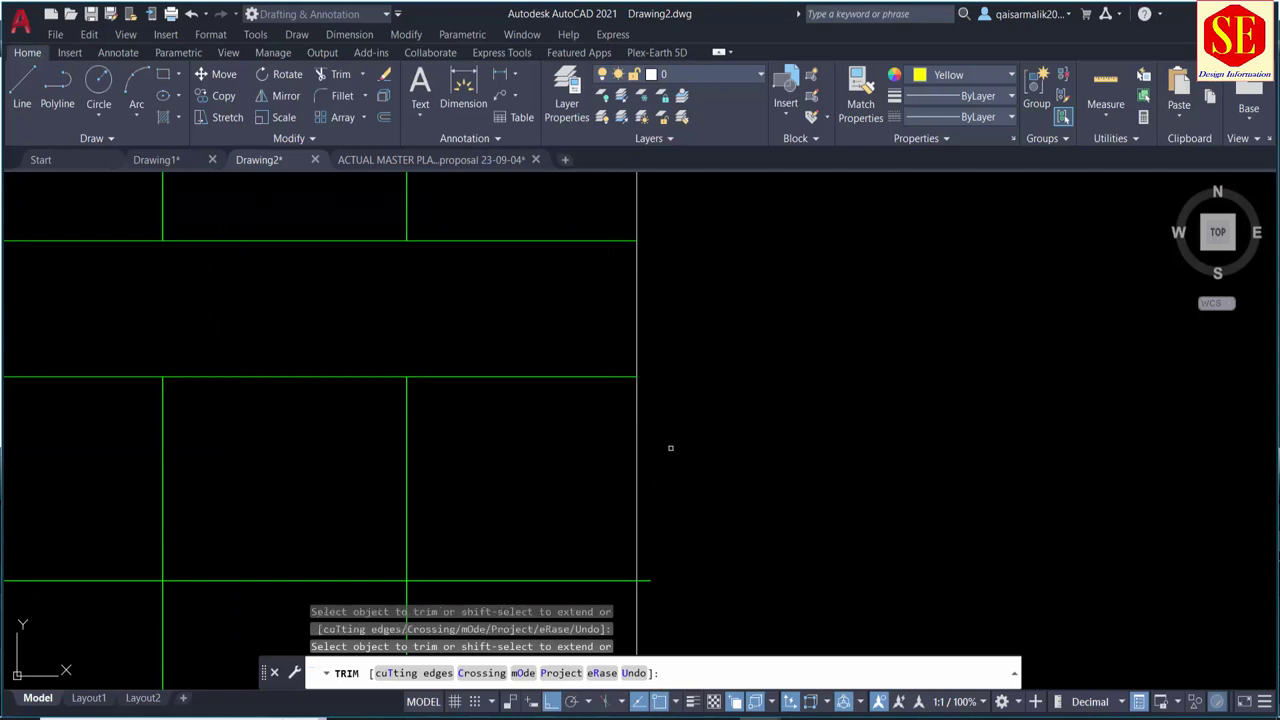
middle_drag(670, 447, 657, 426)
scroll(700, 395, down, 2)
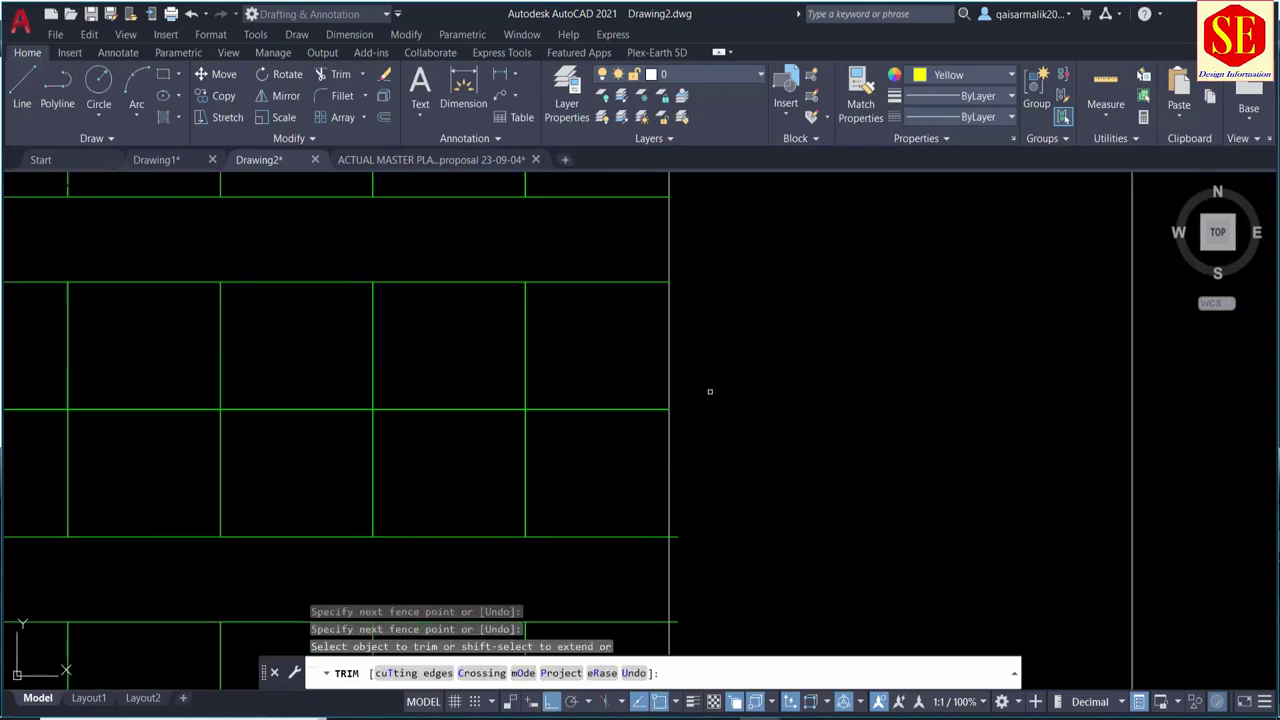
scroll(675, 550, up, 2)
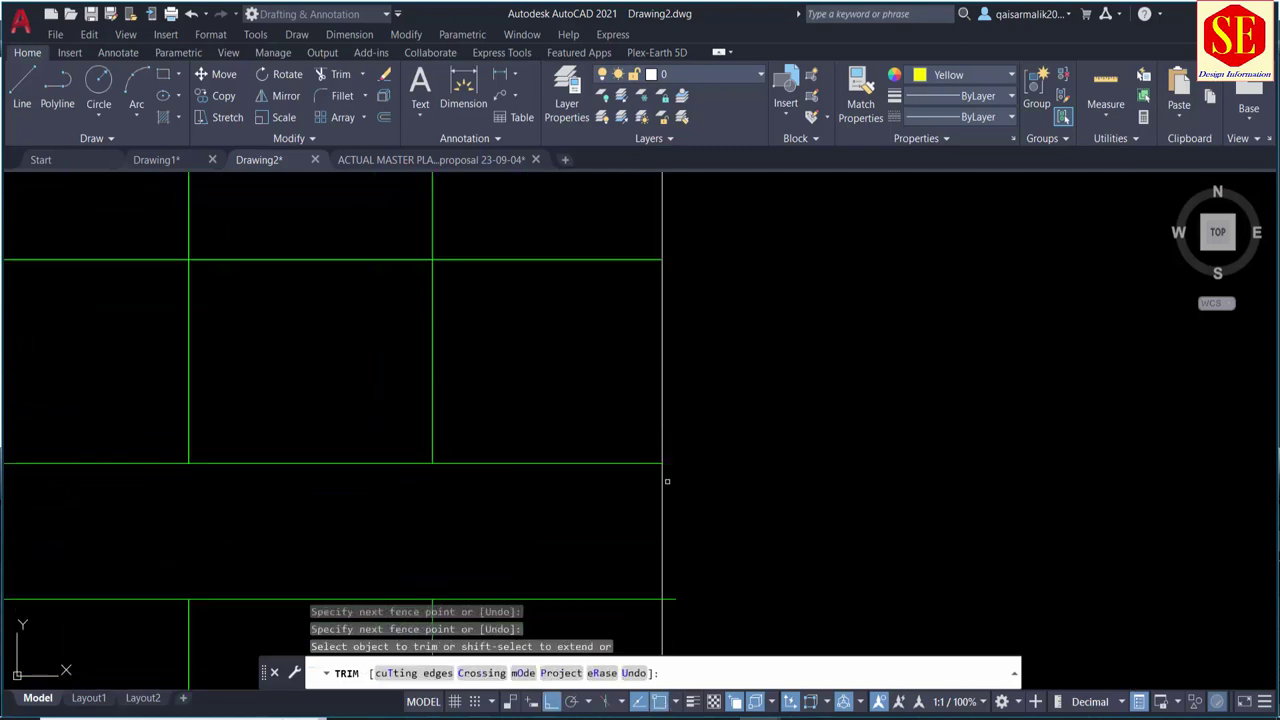
middle_drag(703, 486, 708, 373)
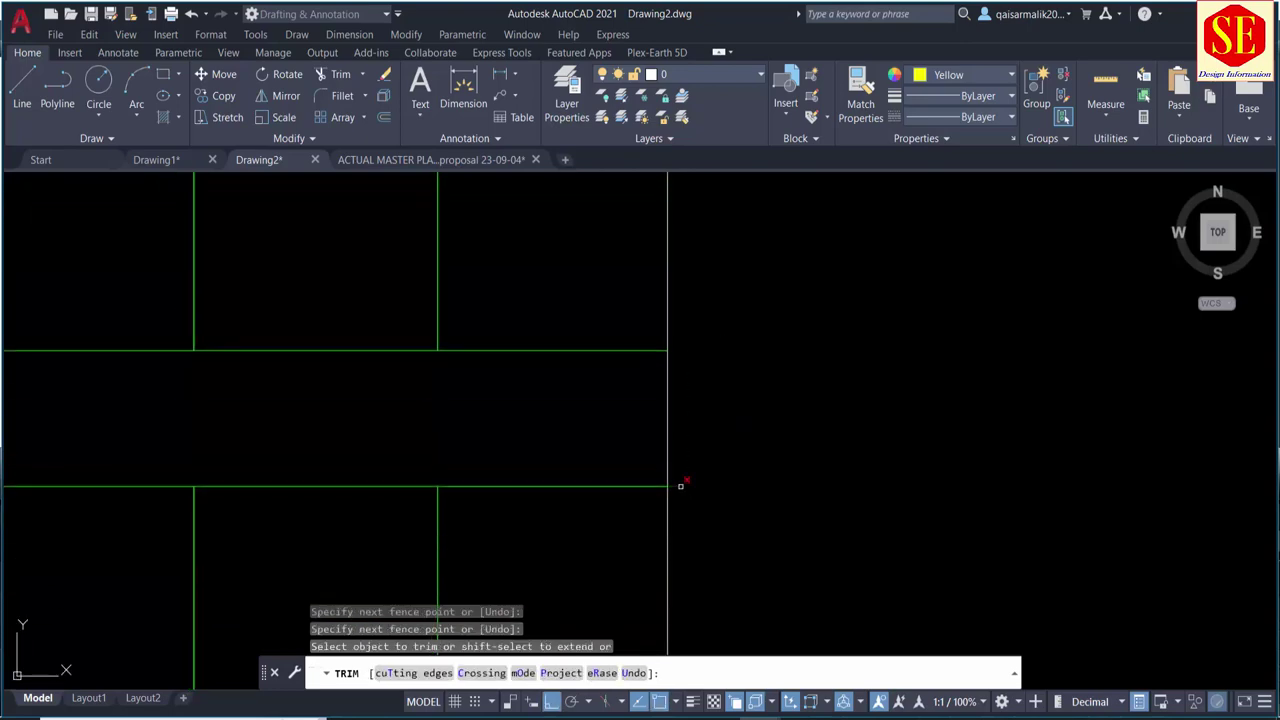
key(Escape)
scroll(700, 490, down, 6)
scroll(760, 450, up, 1)
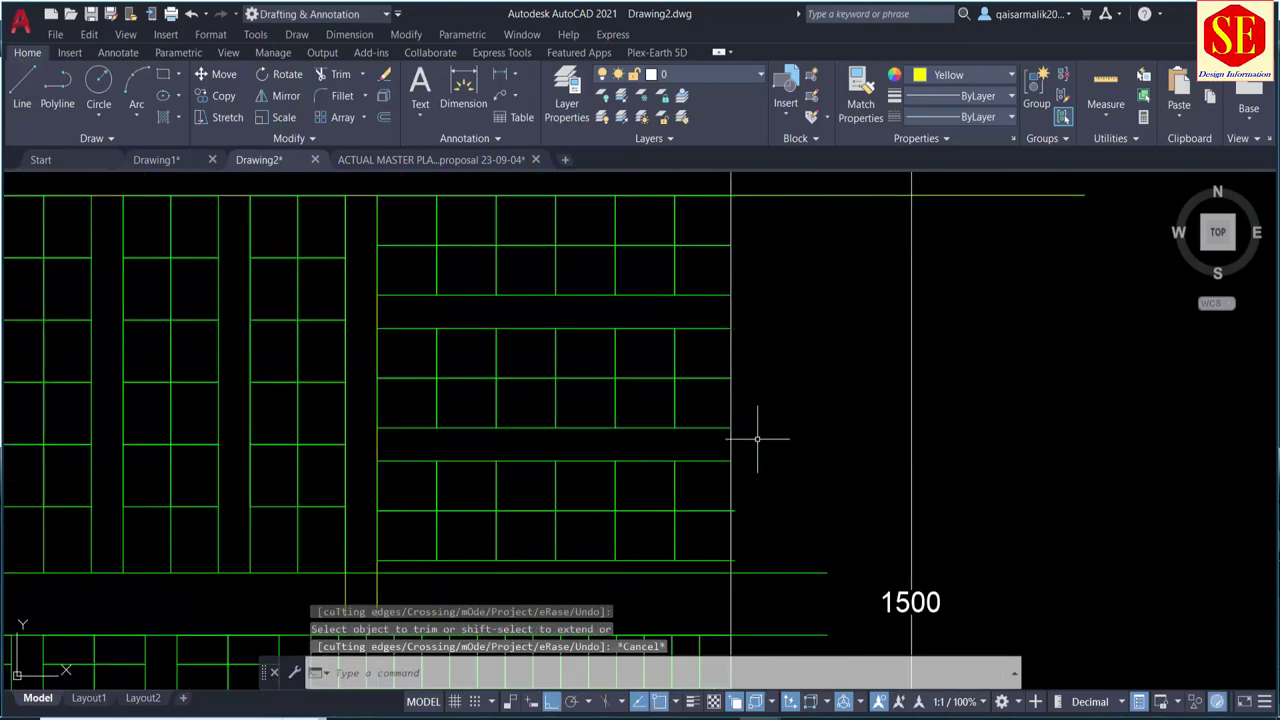
scroll(757, 438, down, 1)
Step: Erase the two vertical yellow lines
scroll(594, 423, up, 1)
click(488, 508)
click(334, 518)
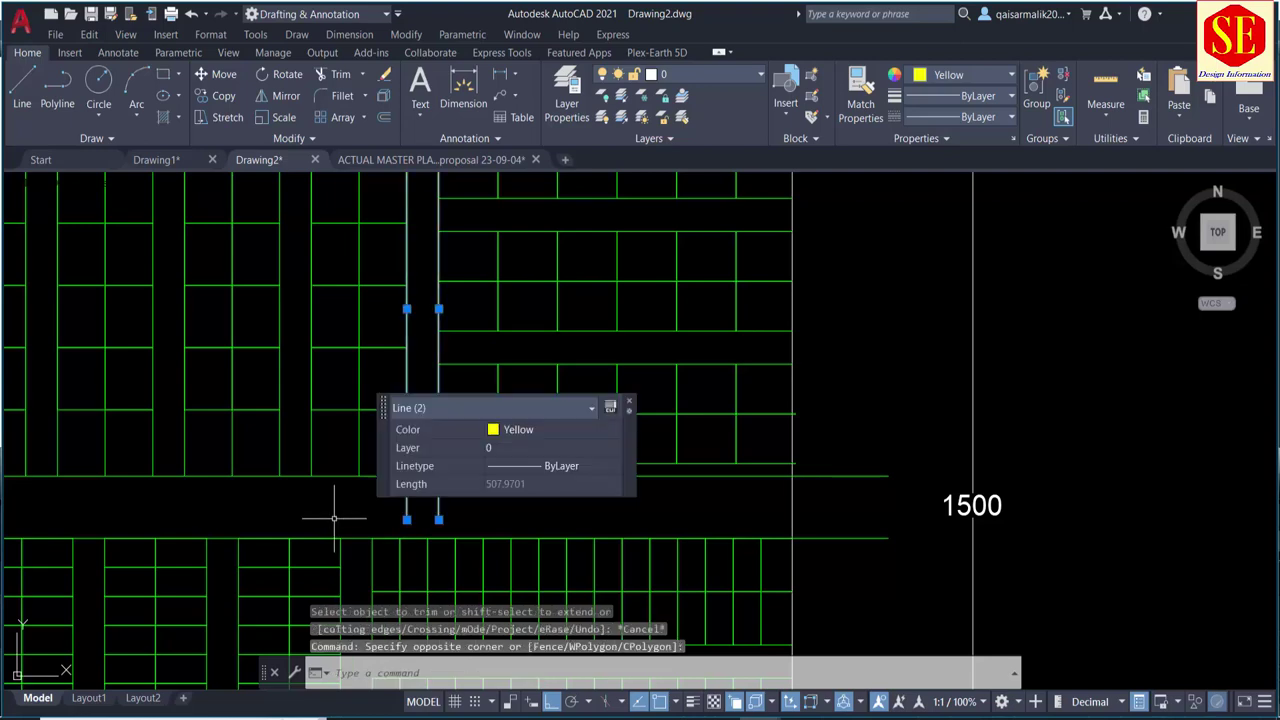
text(e)
key(Return)
Step: Erase the two horizontal lines near the top stall row
middle_drag(540, 301, 534, 434)
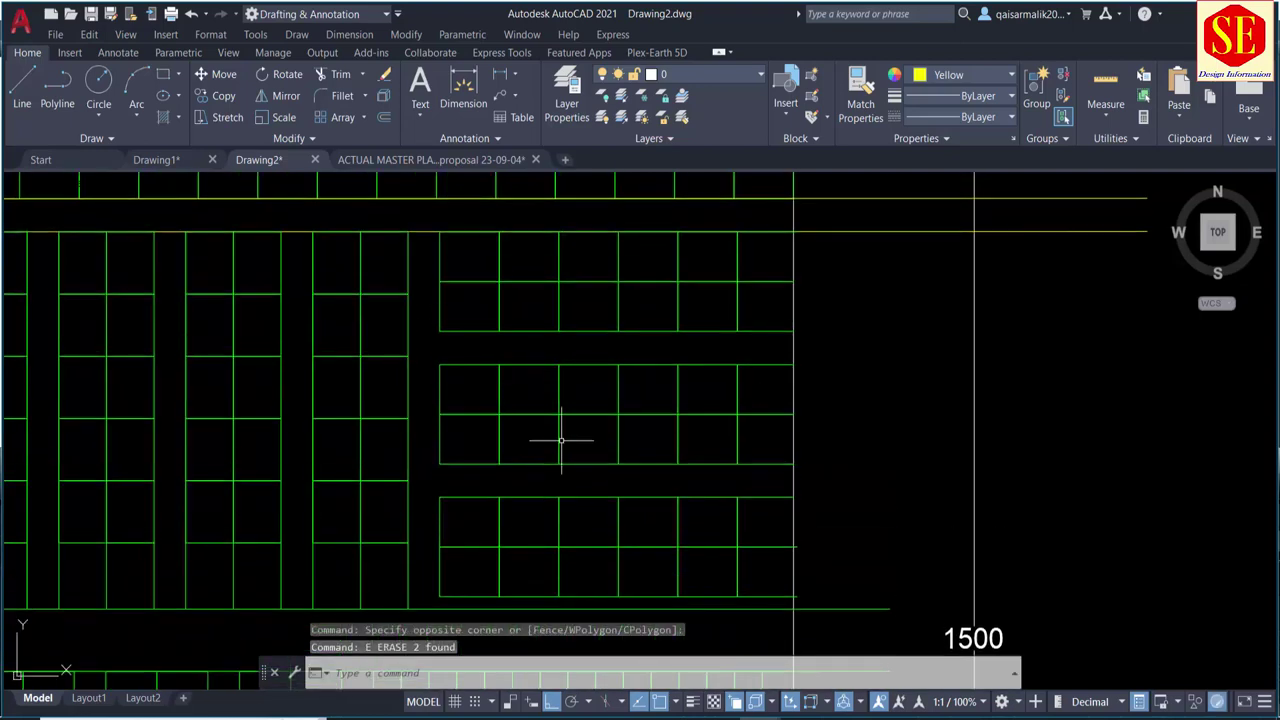
middle_drag(747, 335, 671, 471)
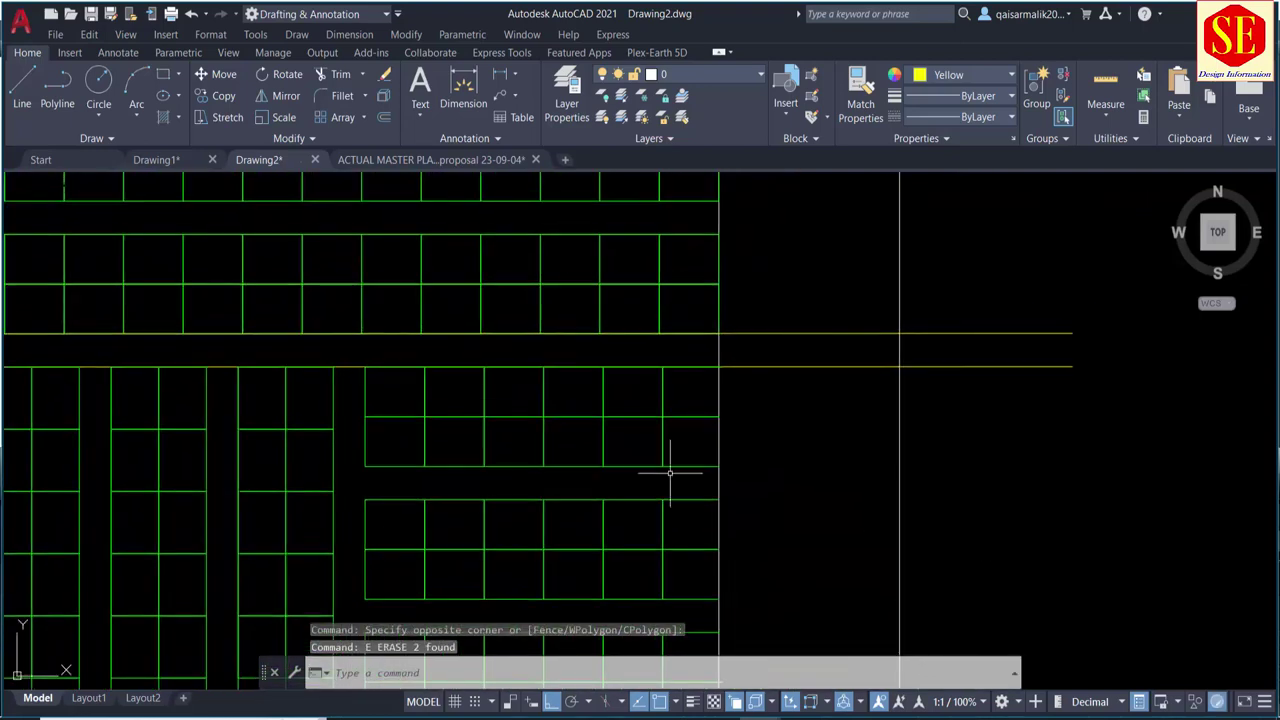
click(800, 286)
click(755, 397)
text(e)
key(Return)
Step: Delete the stray green vertical line
scroll(720, 320, down, 2)
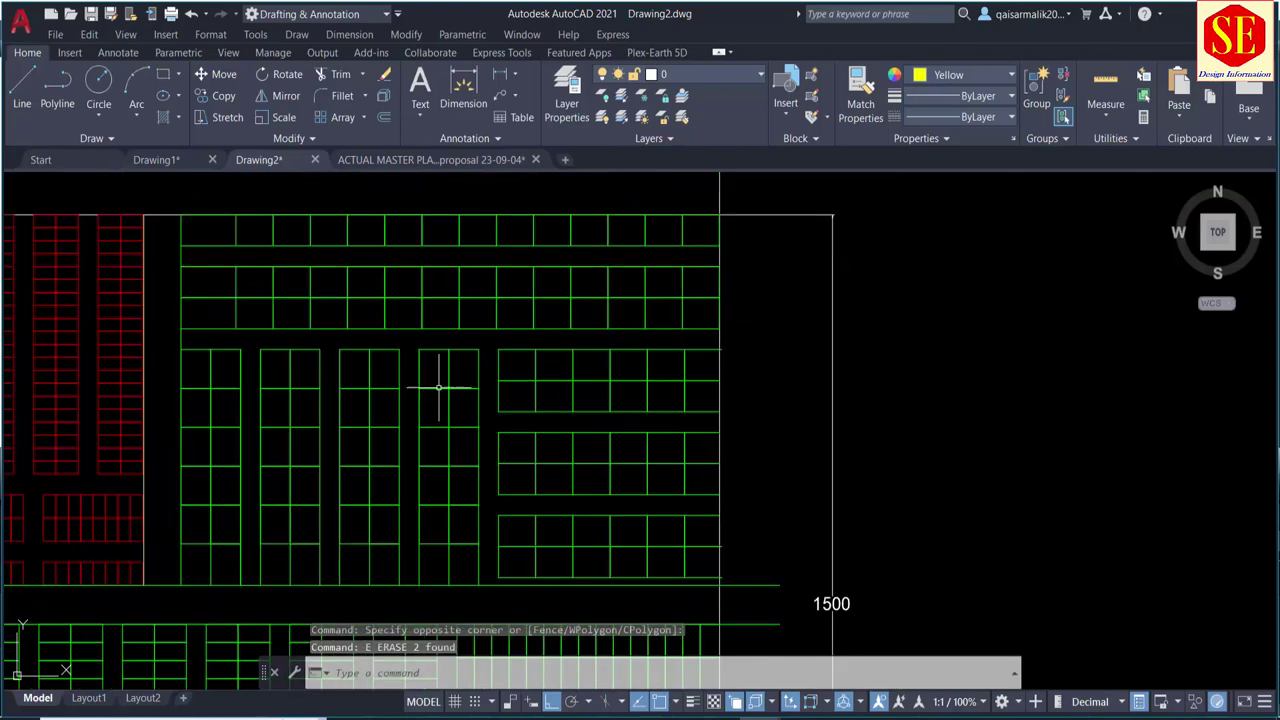
scroll(111, 371, up, 2)
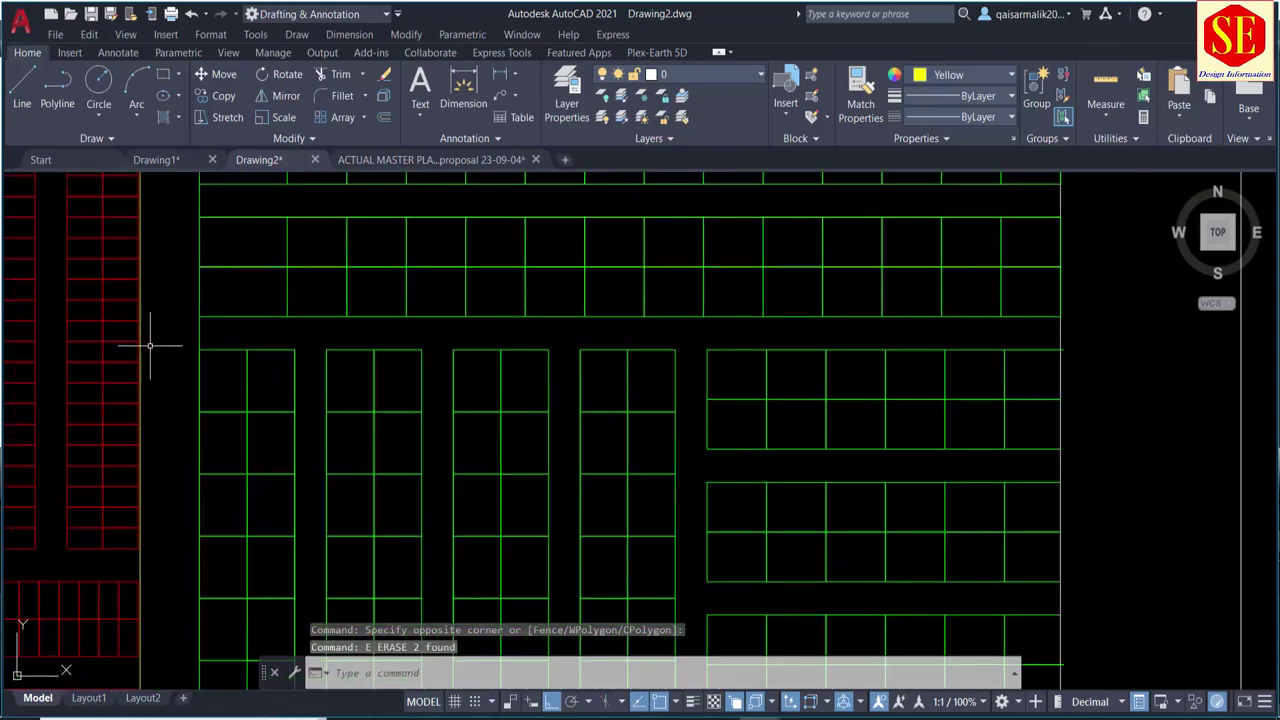
click(199, 336)
text(e)
key(Return)
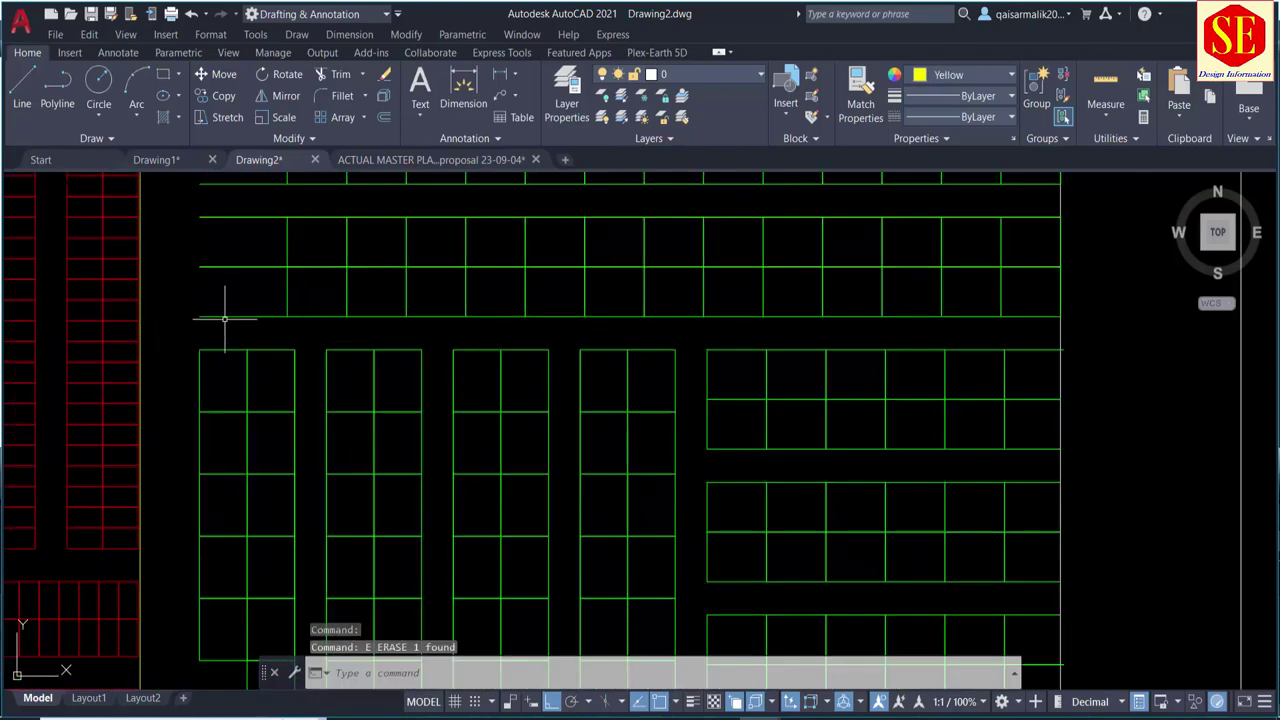
Step: Draw vertical lines closing the left ends of the top two stall rows
middle_drag(223, 323, 223, 437)
text(l)
key(Return)
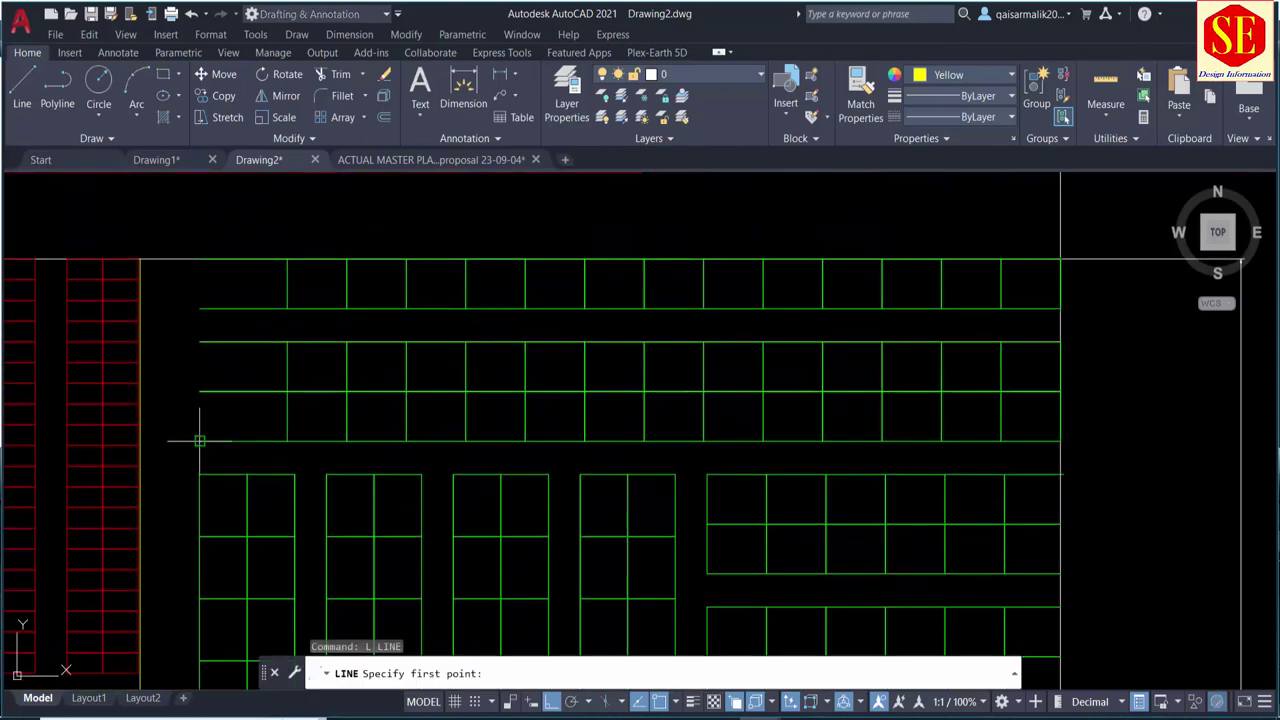
click(200, 308)
click(200, 342)
key(Escape)
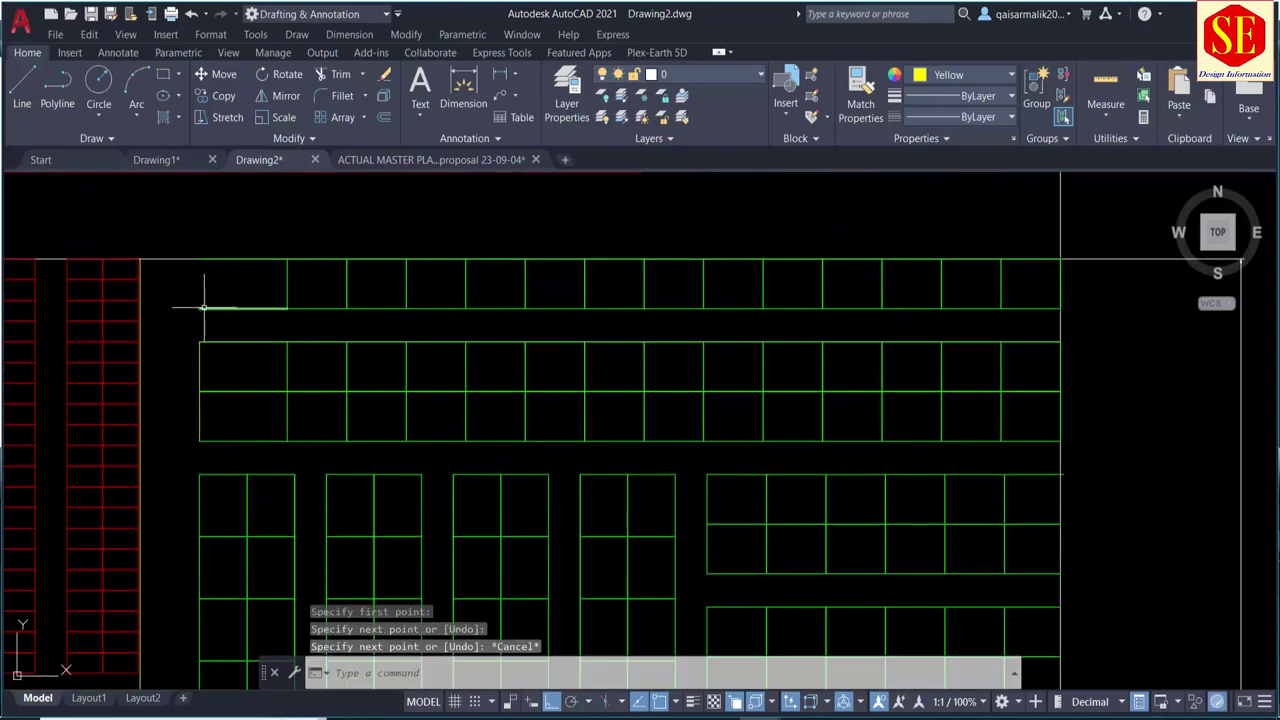
click(204, 308)
key(Escape)
text(l)
key(Return)
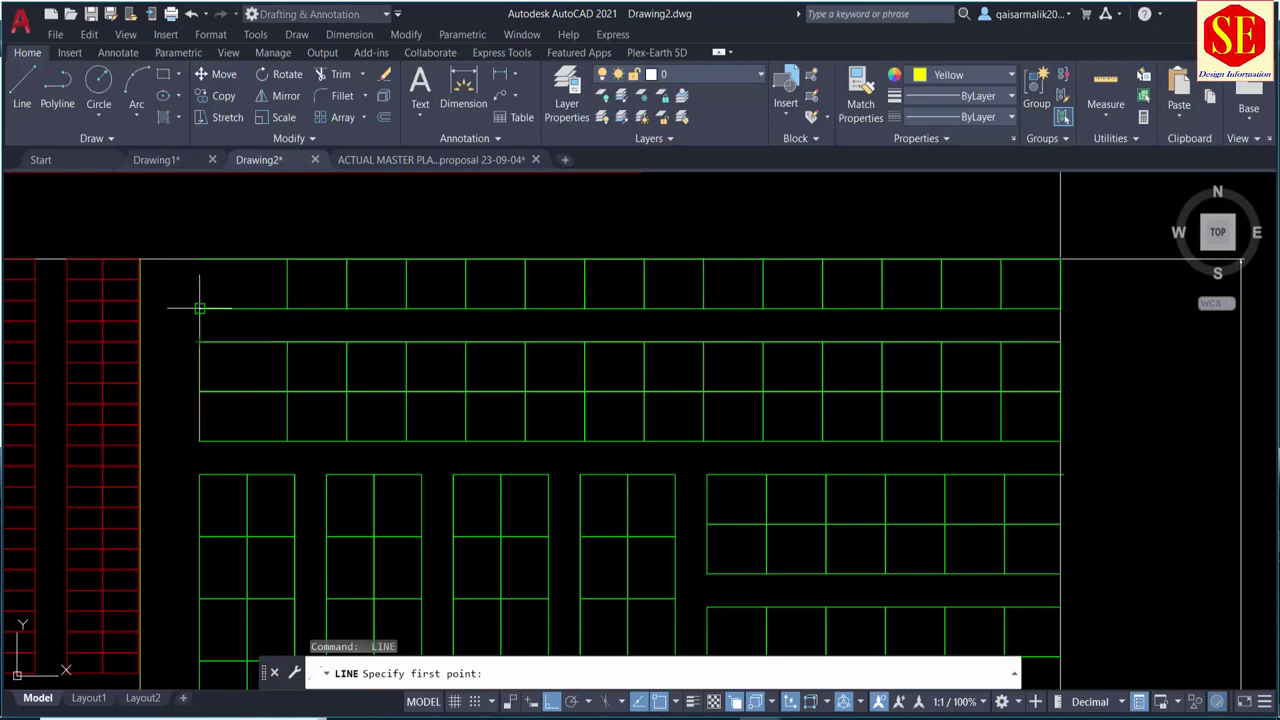
click(200, 308)
click(200, 258)
key(Escape)
Step: Make the two new left edge lines Green
drag(214, 300, 183, 290)
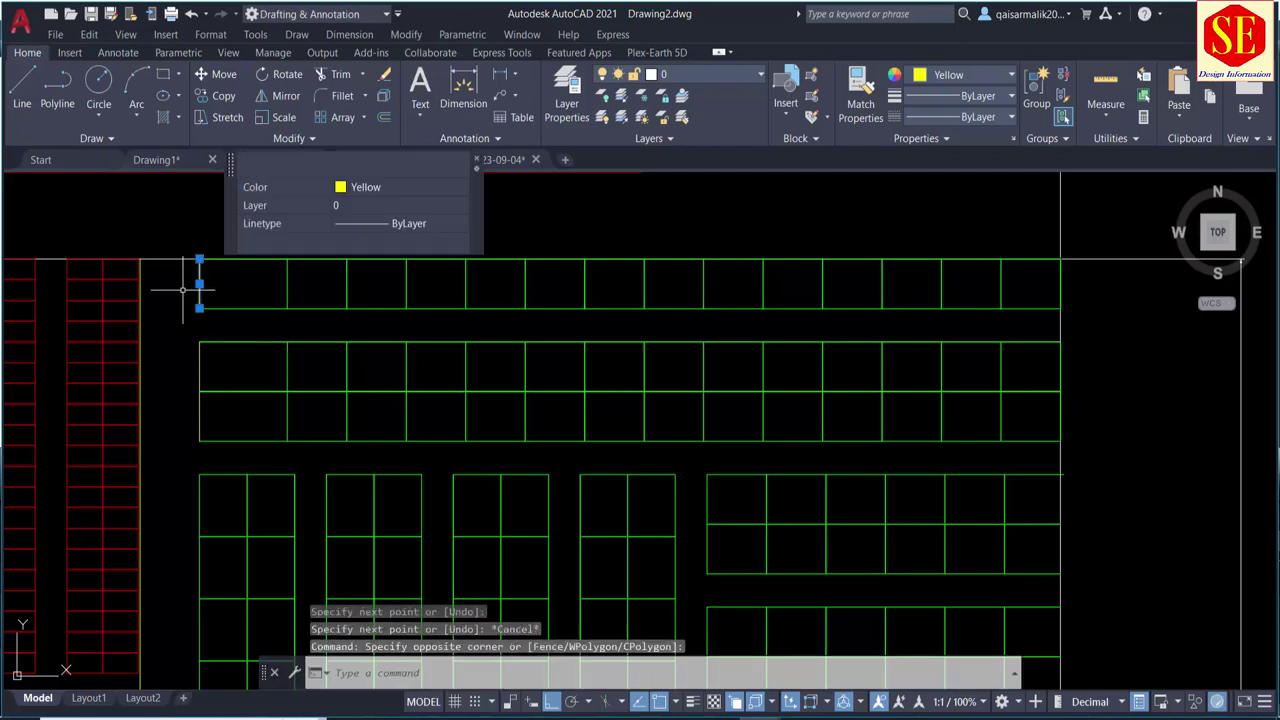
drag(214, 430, 186, 358)
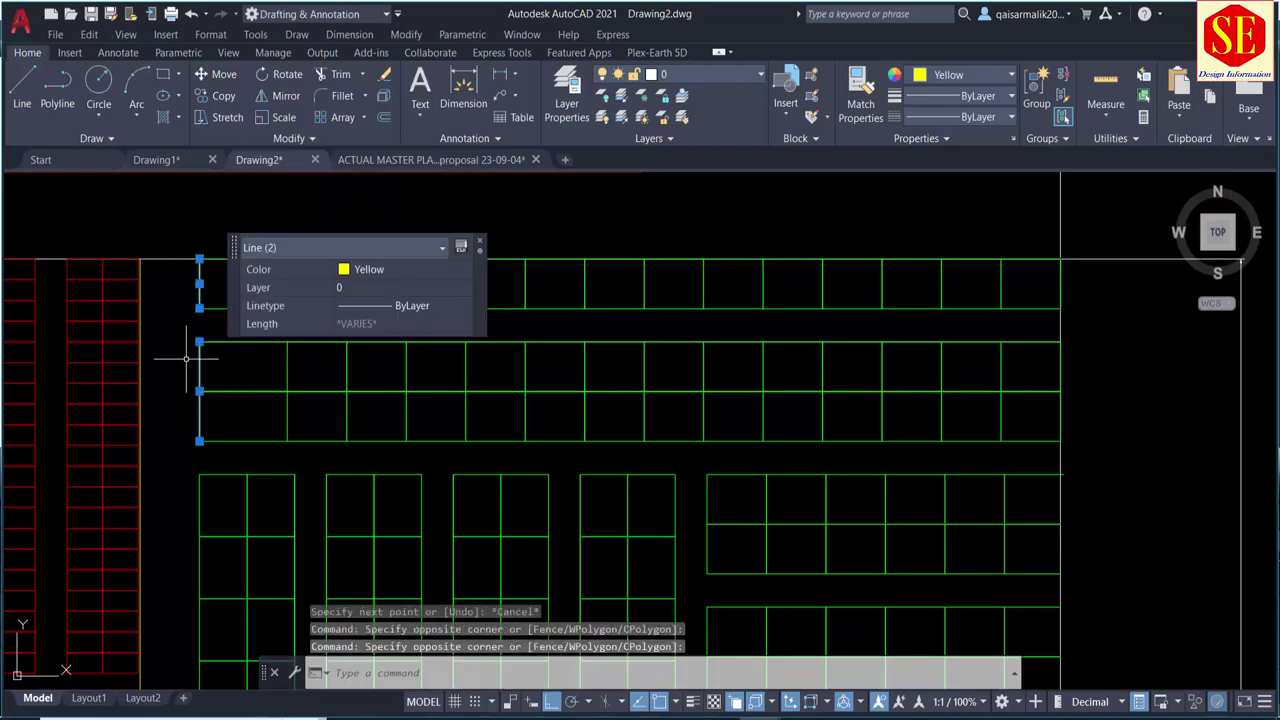
click(358, 277)
click(362, 349)
key(Escape)
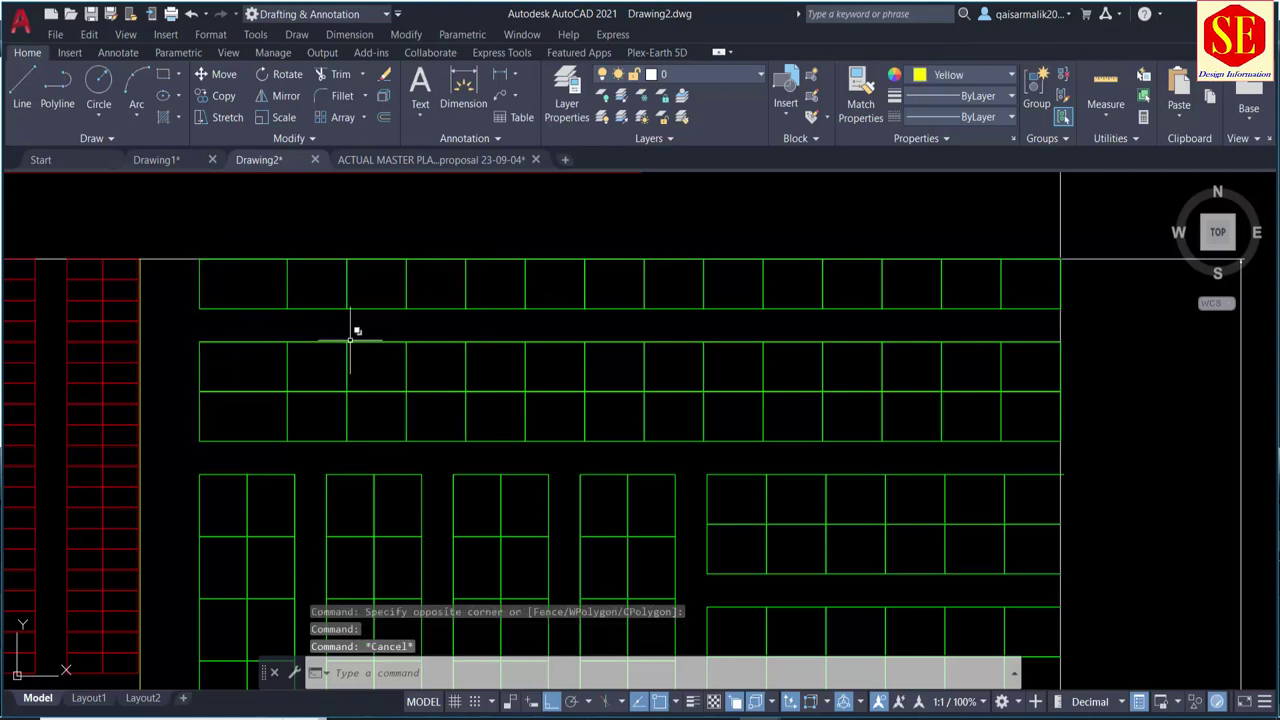
scroll(354, 331, down, 5)
scroll(518, 550, up, 5)
middle_drag(518, 550, 770, 470)
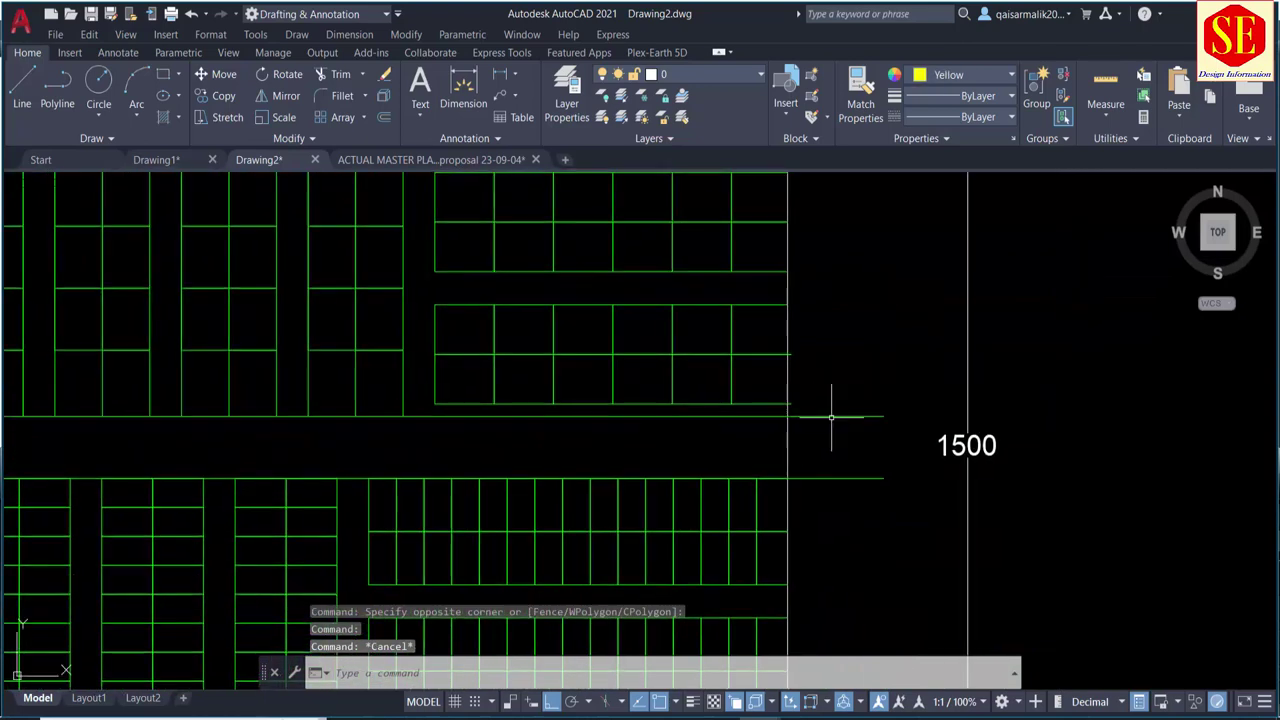
scroll(820, 415, up, 2)
middle_drag(400, 399, 617, 429)
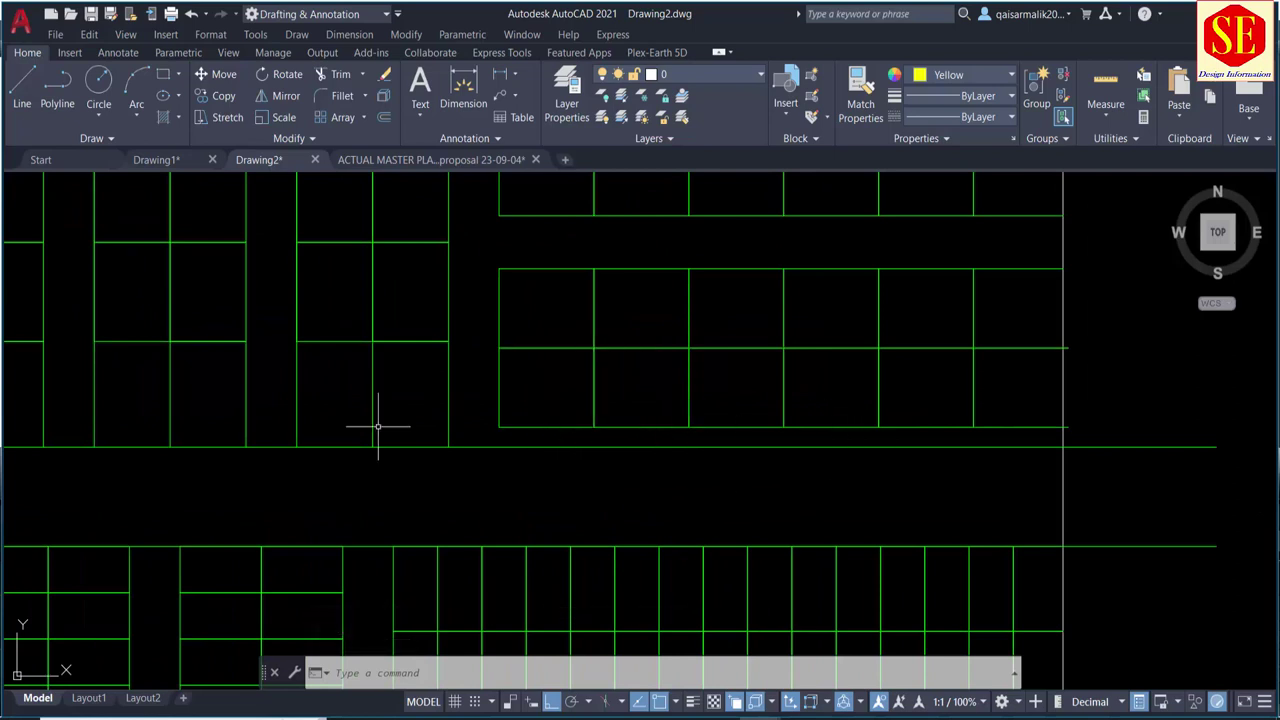
Step: Explode the stall rectangles in the row into separate lines
scroll(546, 444, up, 2)
click(551, 418)
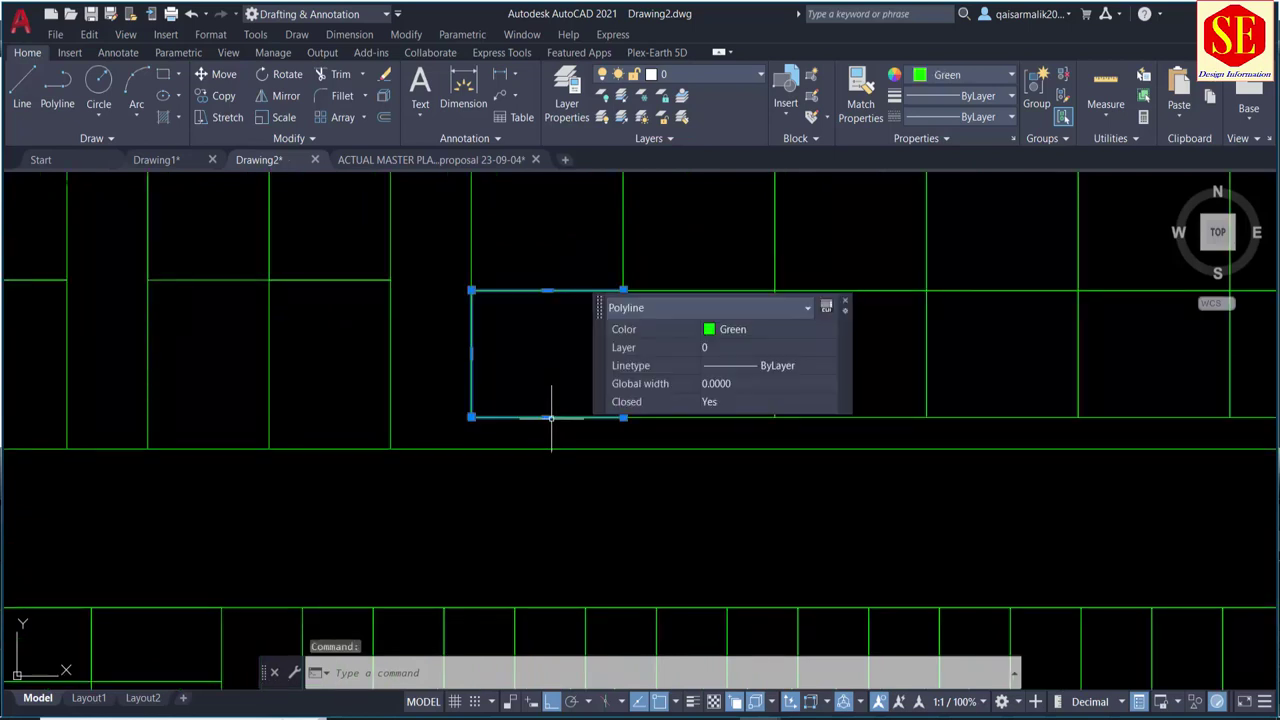
click(704, 418)
middle_drag(700, 414, 259, 394)
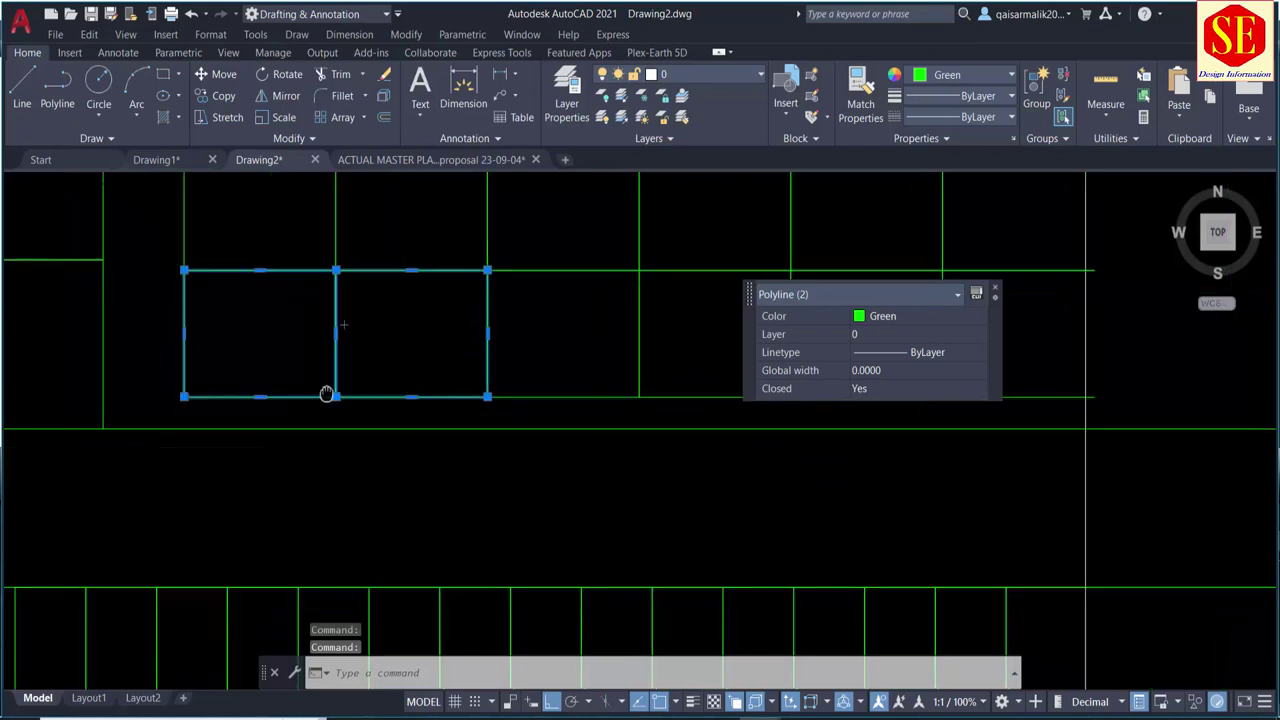
click(396, 399)
click(608, 400)
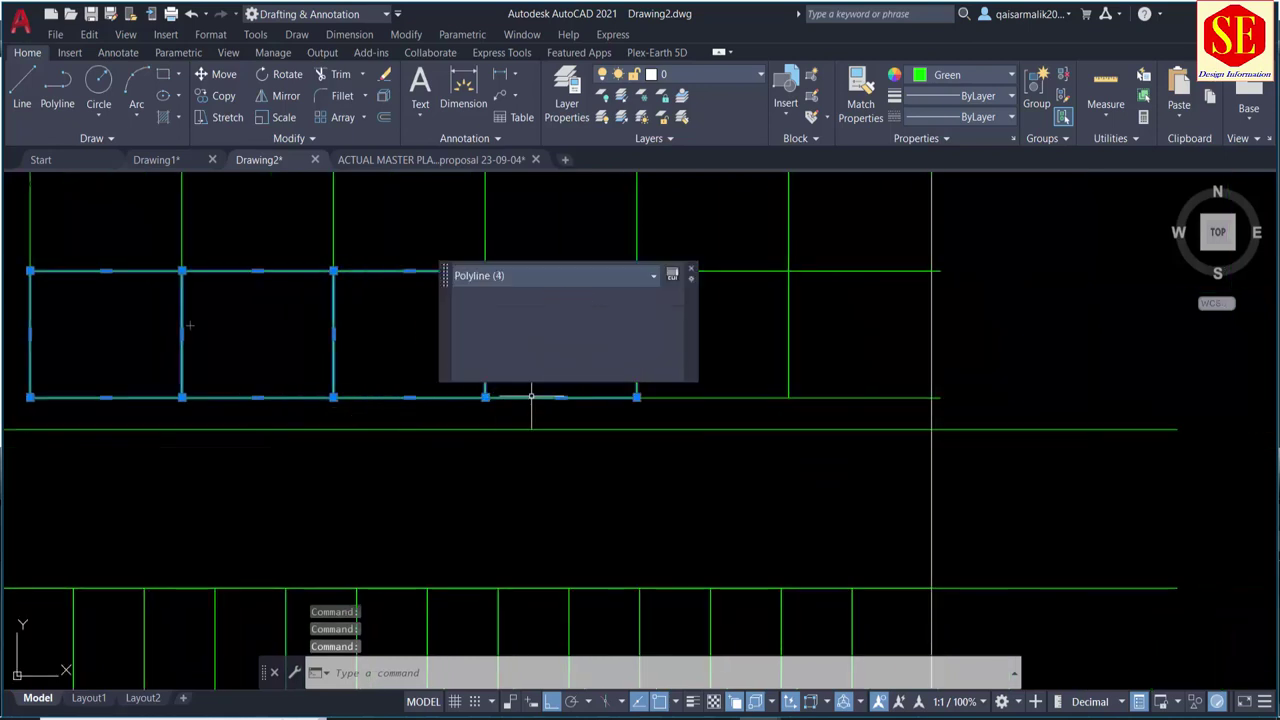
click(690, 398)
click(688, 400)
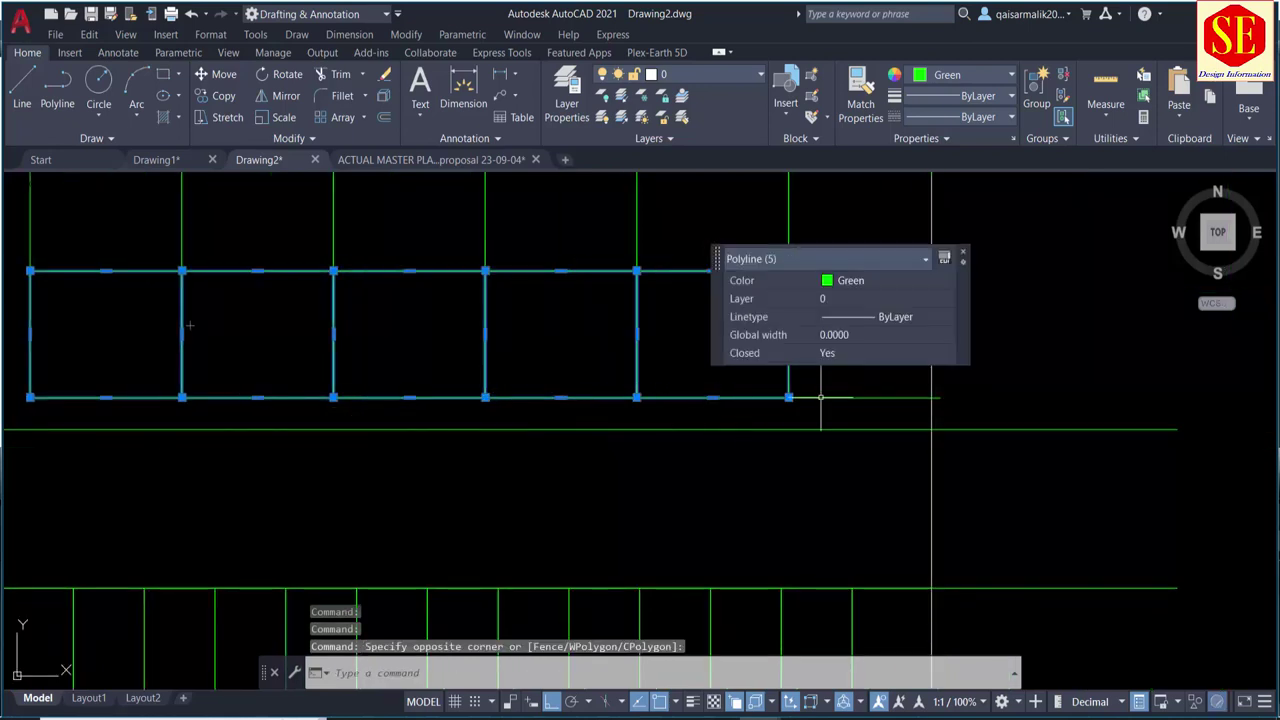
click(830, 398)
text(x)
key(Return)
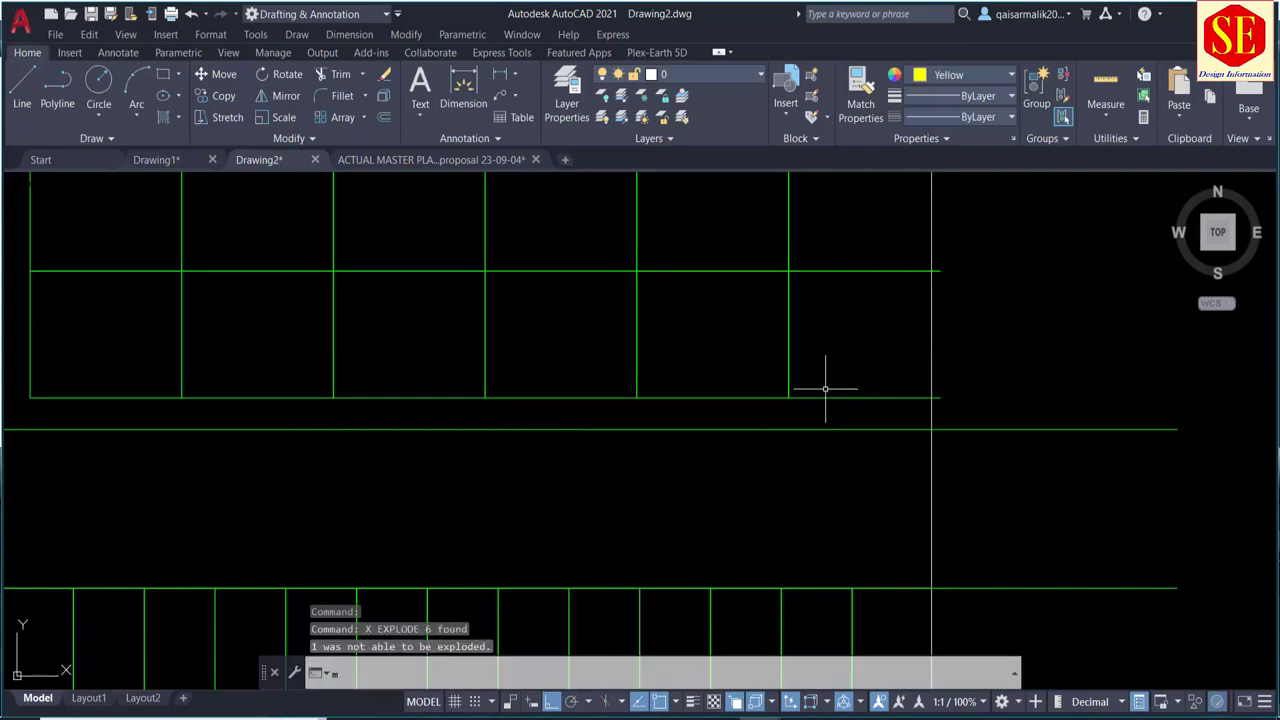
Step: Erase all the bottom edge segments of the stall row
click(848, 382)
click(829, 402)
click(705, 371)
click(665, 403)
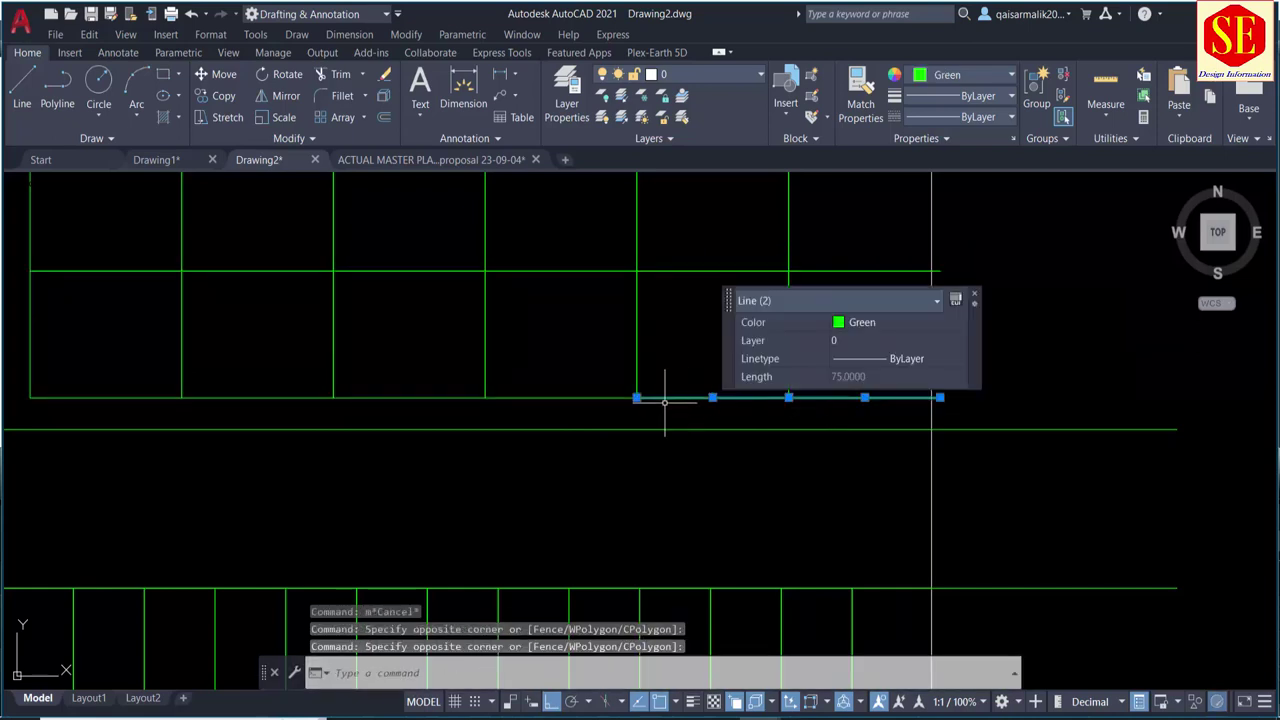
click(565, 373)
click(538, 412)
click(434, 366)
click(408, 420)
click(264, 379)
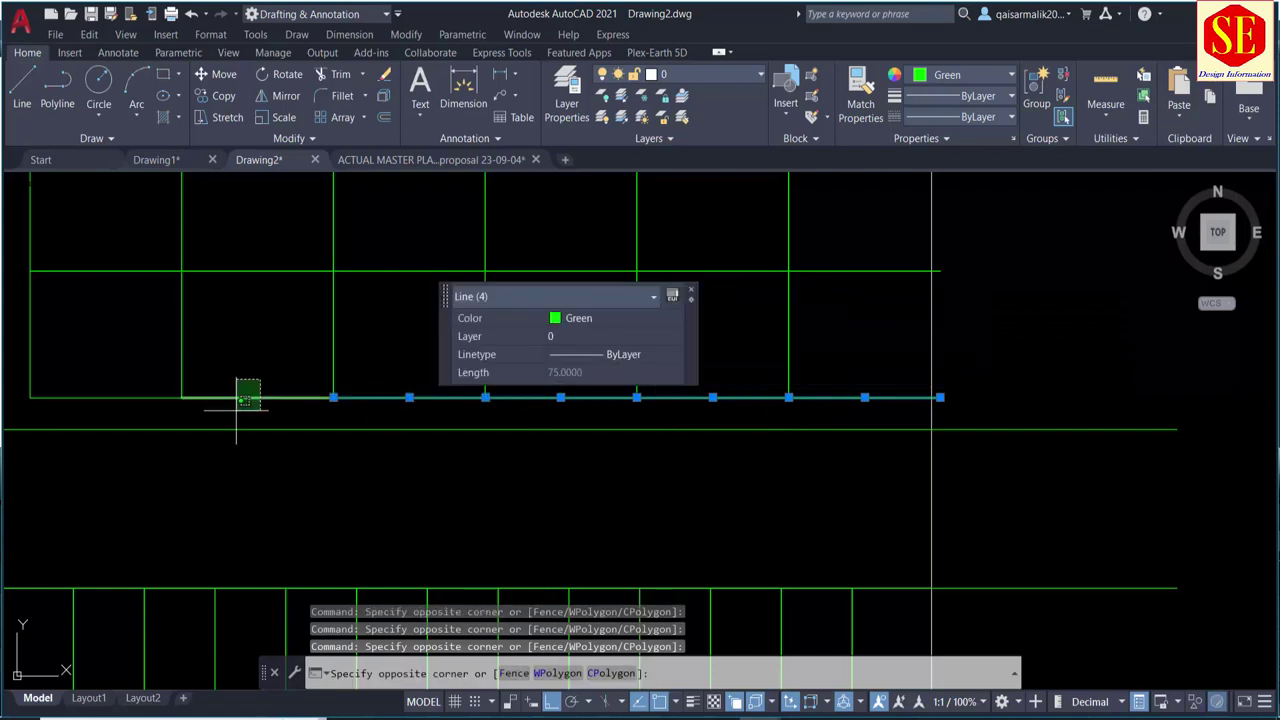
click(234, 414)
click(91, 372)
click(40, 410)
text(E)
key(Return)
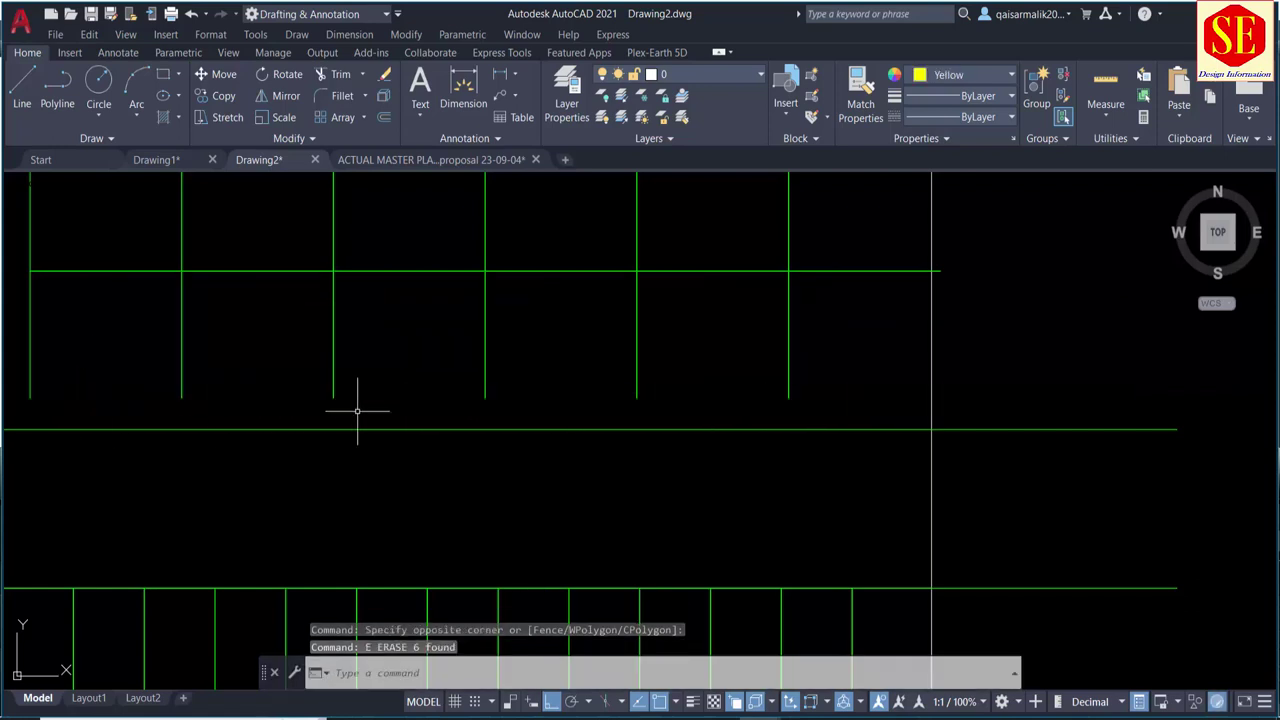
Step: Extend each stall divider down to the road edge
scroll(357, 409, down, 2)
middle_drag(357, 409, 575, 436)
text(x)
key(Return)
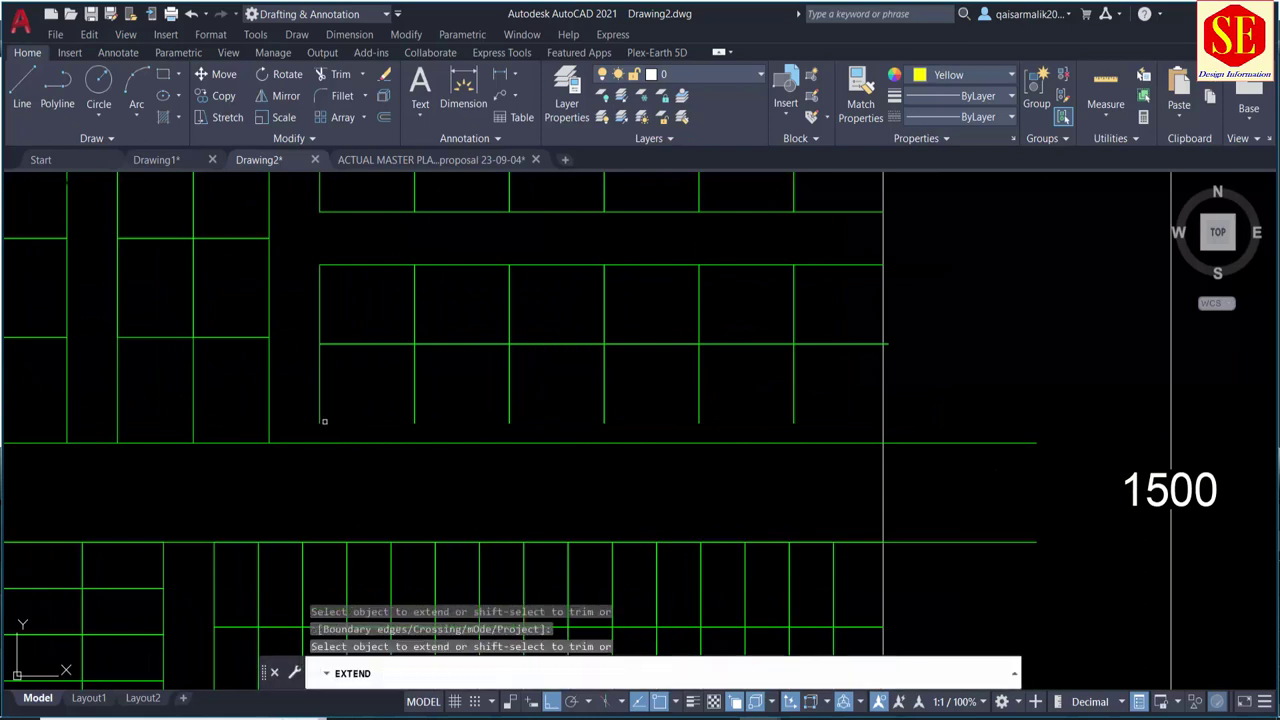
click(314, 423)
click(328, 405)
key(Return)
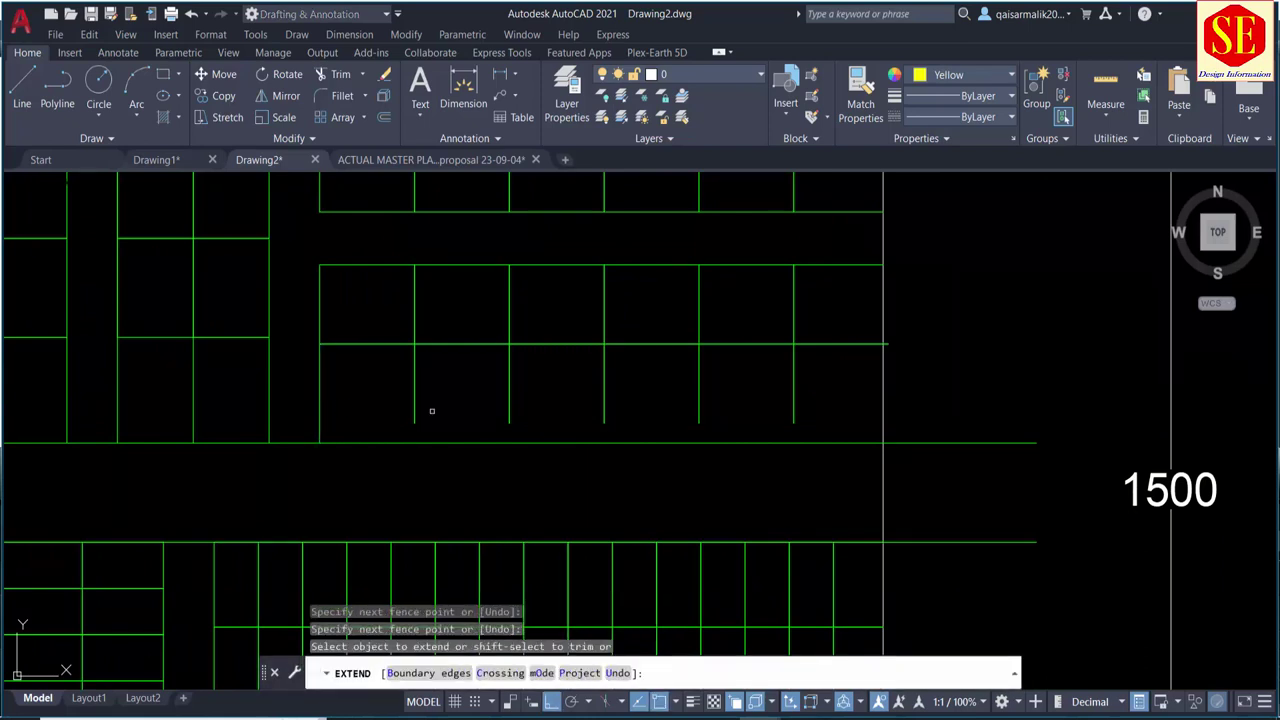
click(419, 402)
click(486, 408)
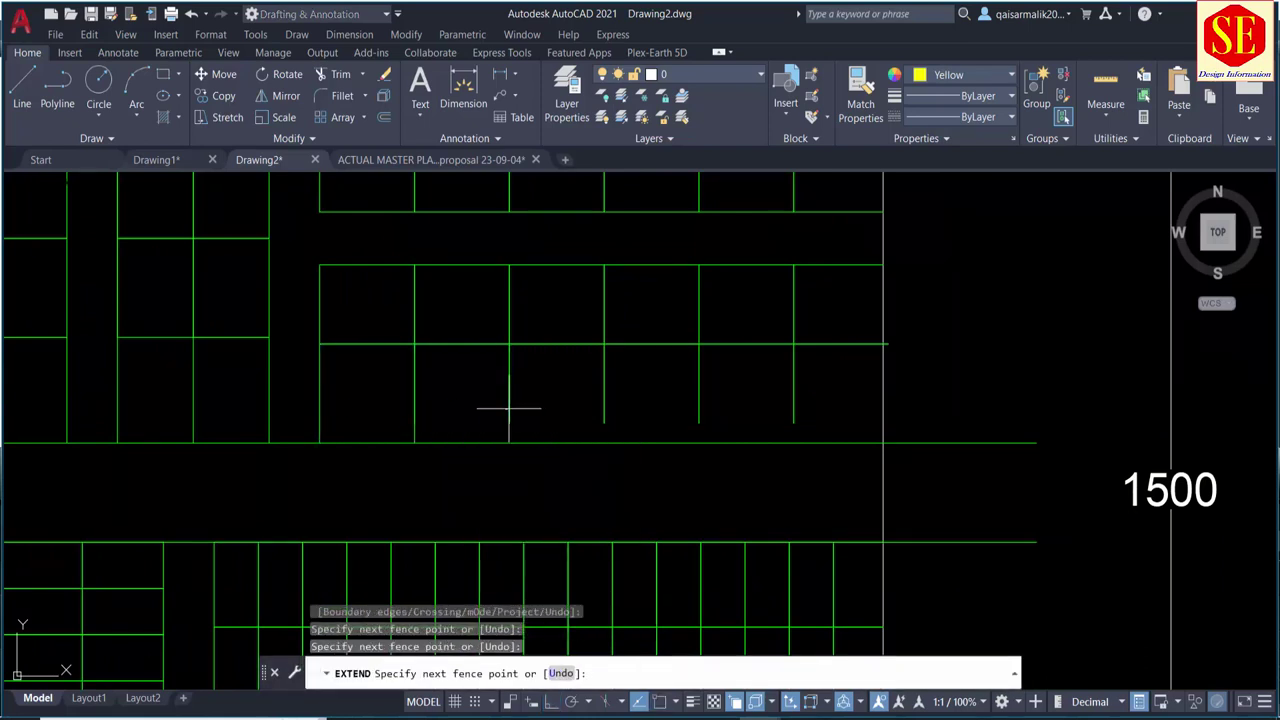
click(512, 408)
click(600, 408)
click(637, 409)
click(704, 407)
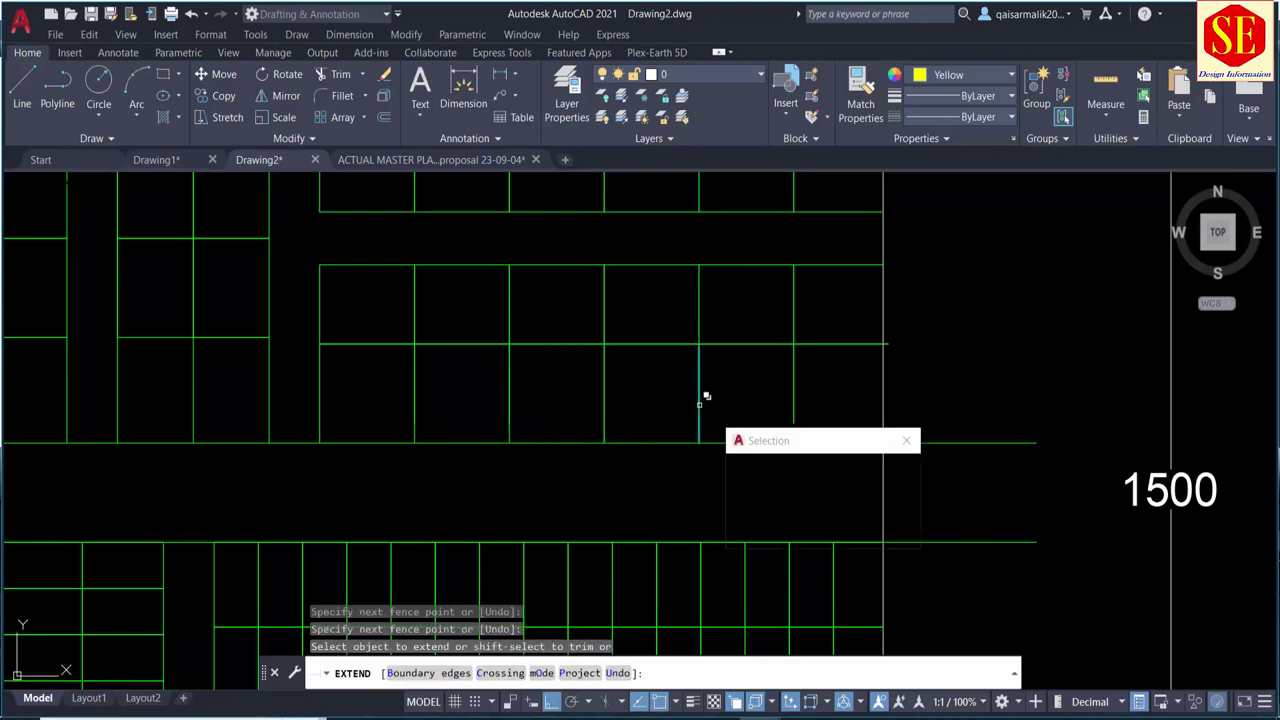
click(799, 391)
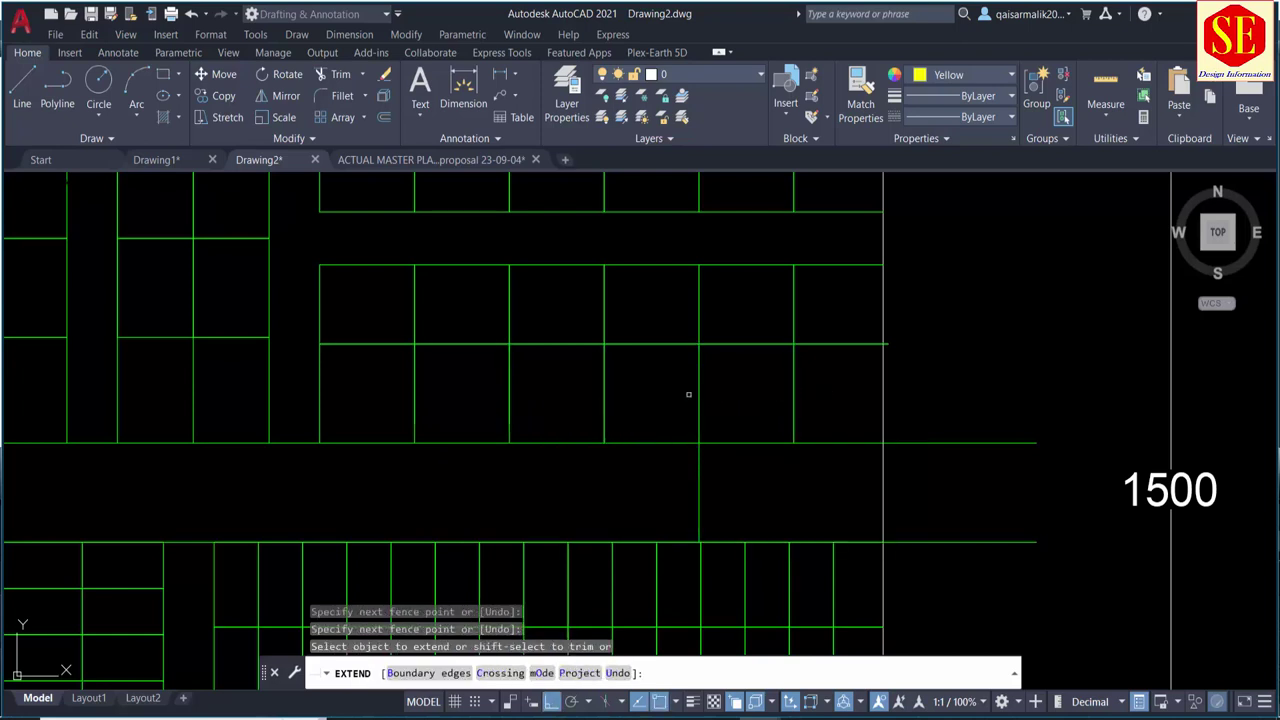
key(Escape)
Step: Trim off the road line end overshooting the row
scroll(725, 372, down, 2)
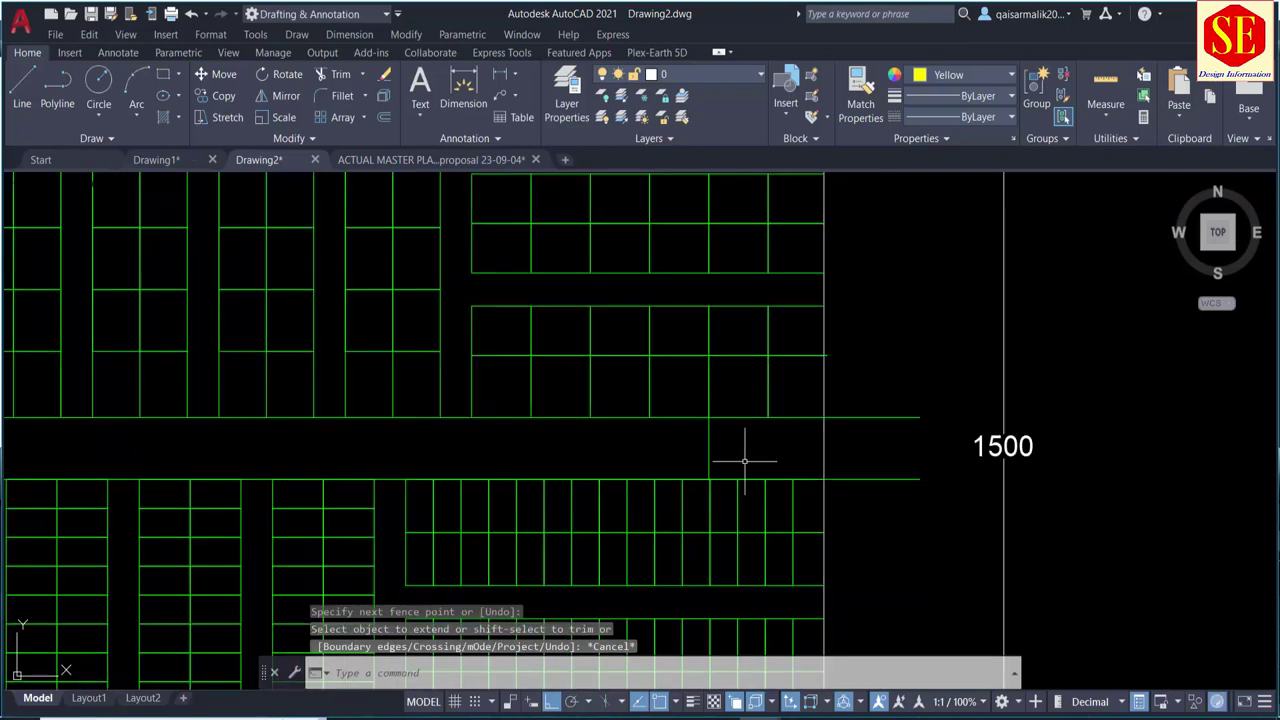
text(tr)
key(Return)
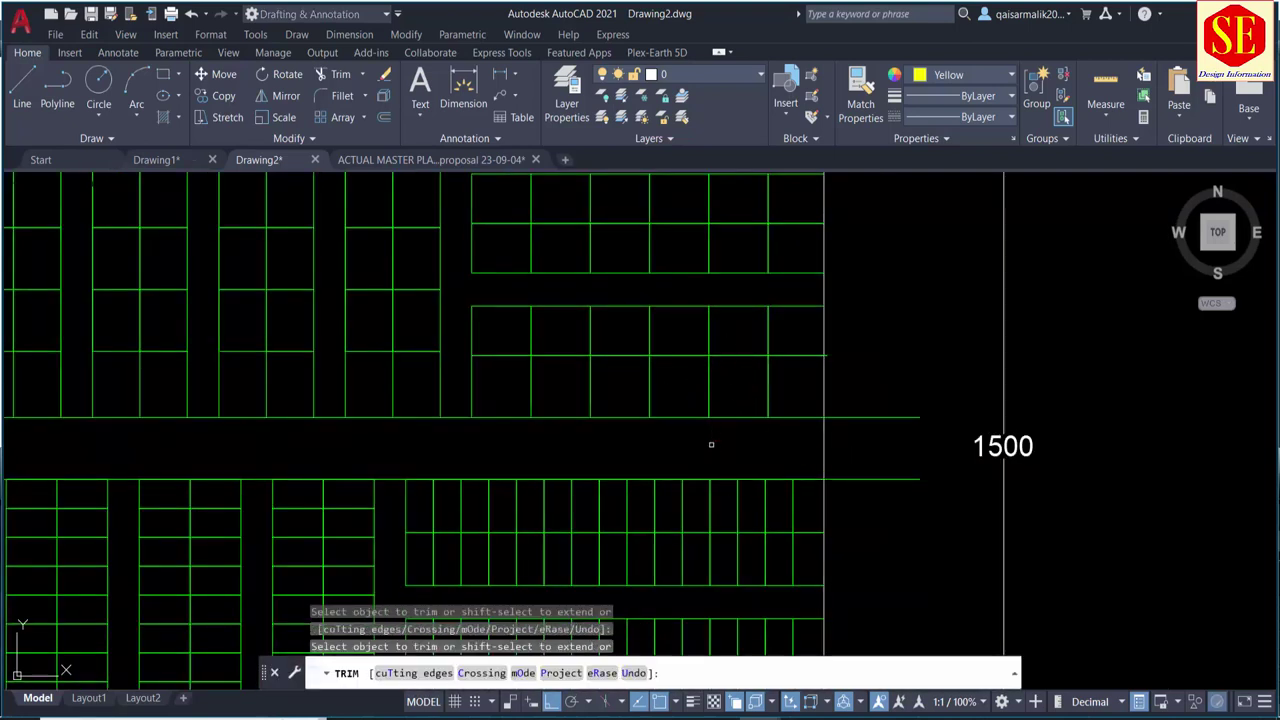
drag(874, 423, 857, 492)
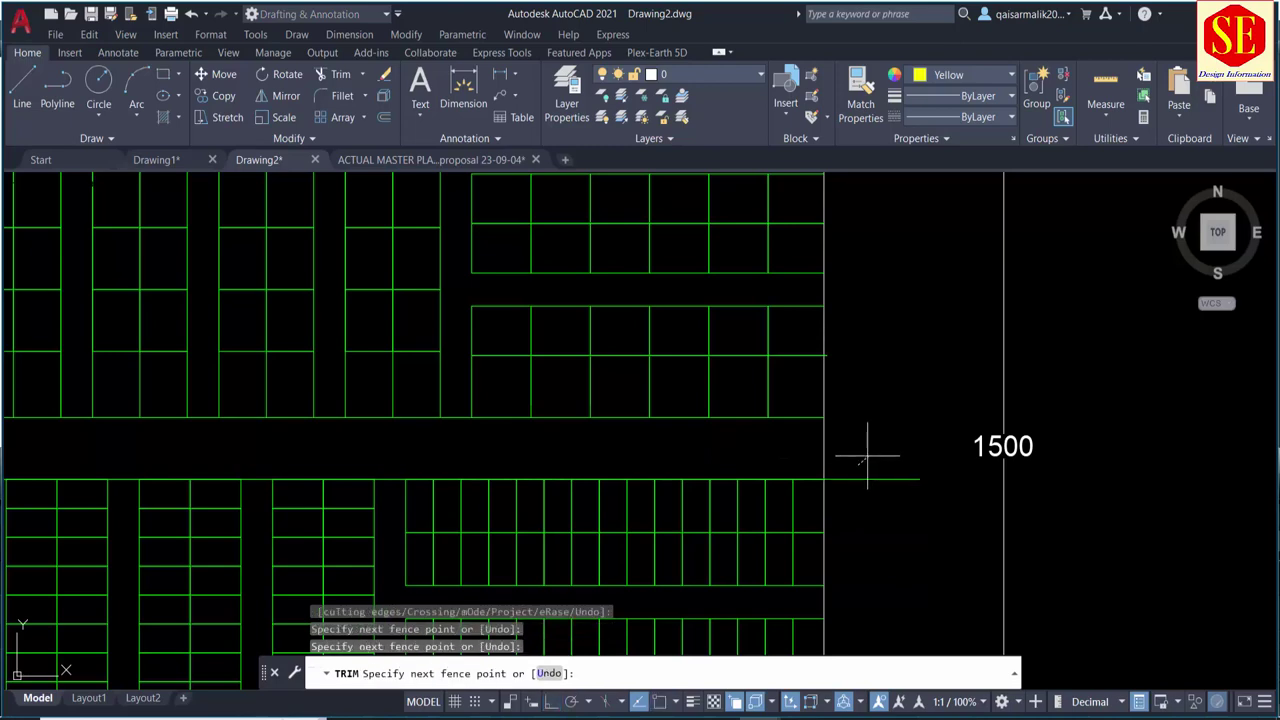
key(Escape)
scroll(891, 489, down, 2)
scroll(431, 441, down, 1)
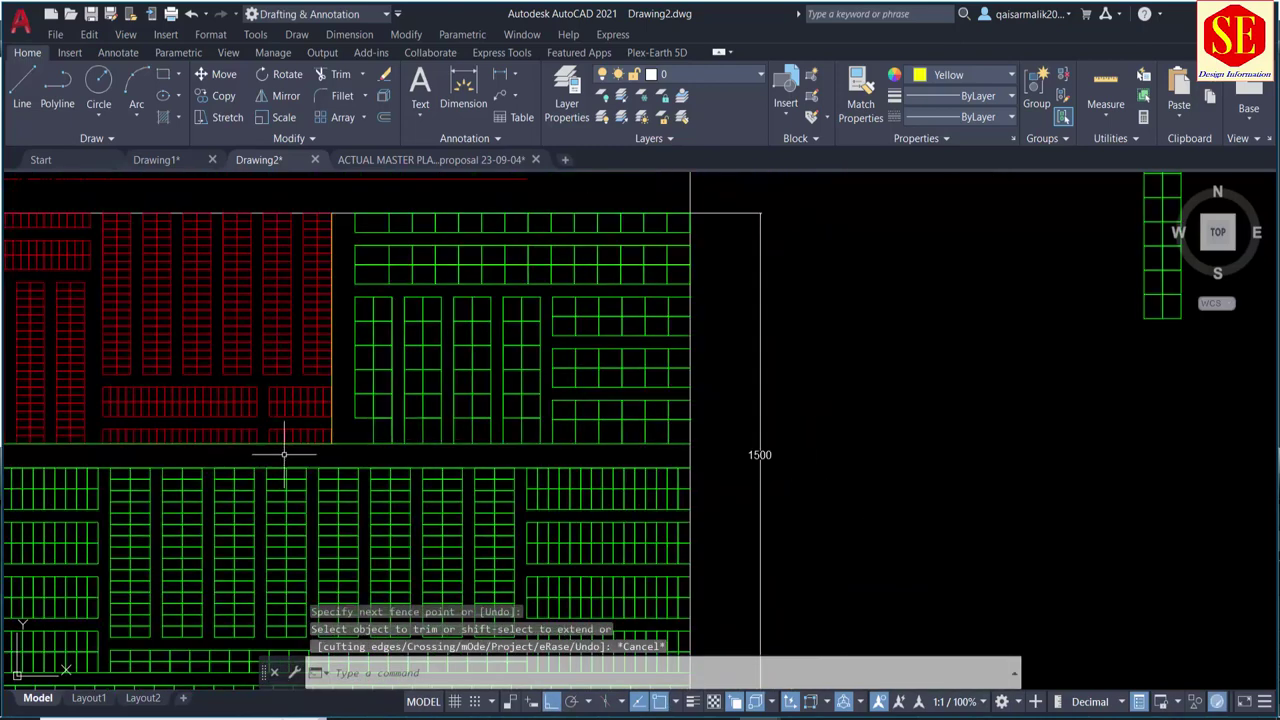
scroll(329, 449, up, 2)
Step: Draw a short vertical line at the stall edge near the road
scroll(329, 449, up, 1)
text(l)
key(Return)
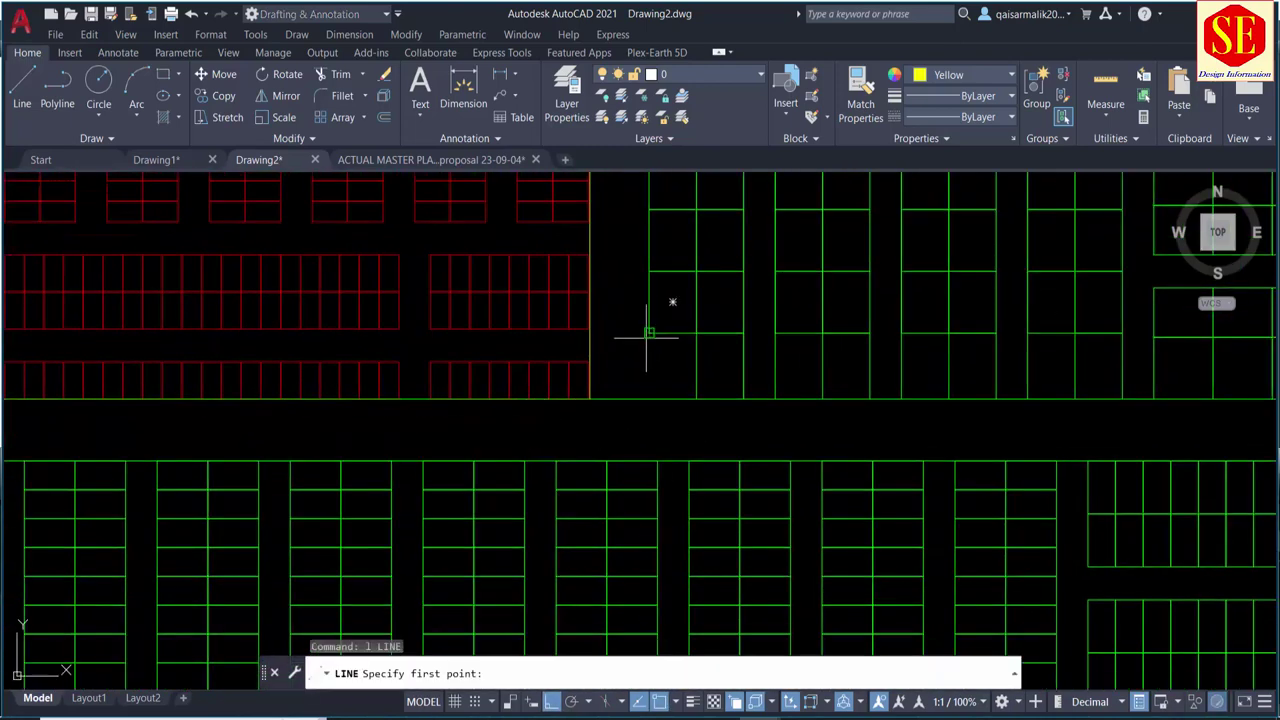
click(648, 368)
click(648, 399)
key(Escape)
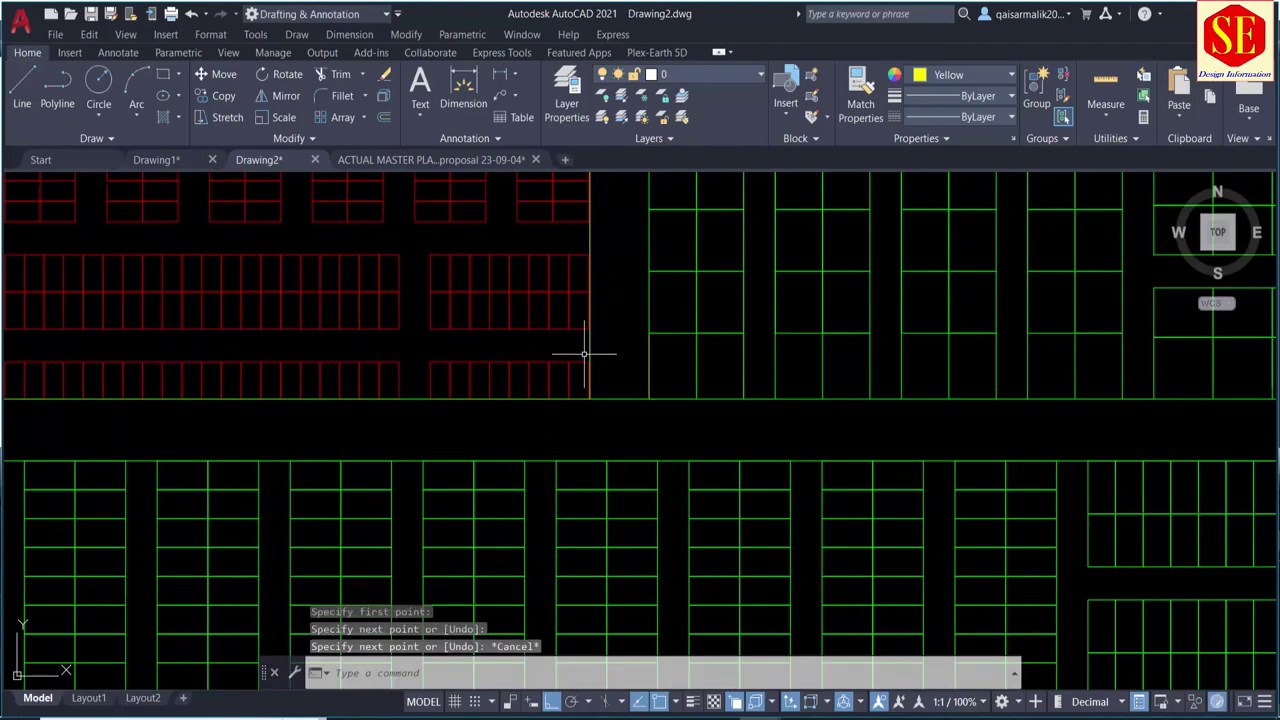
key(Escape)
Step: Pan to show the upper-right green block and its 3000 and 1500 dimensions
scroll(590, 348, down, 1)
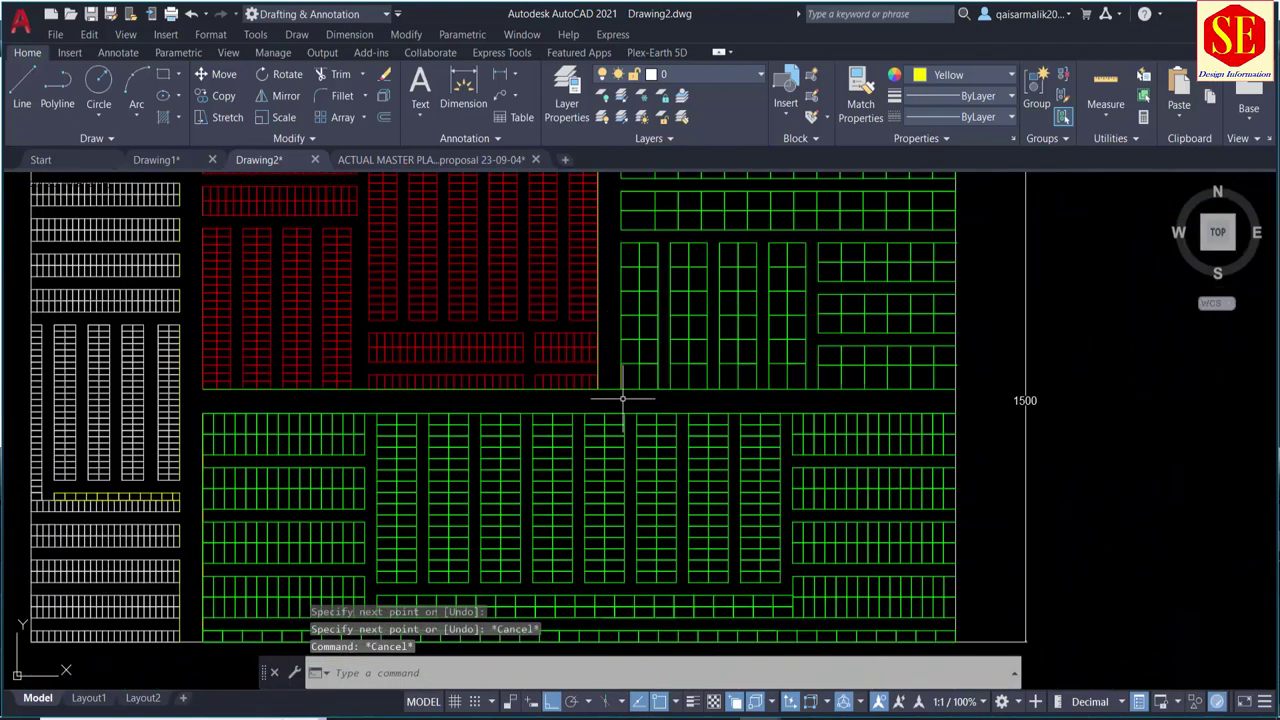
scroll(622, 398, up, 1)
text(tr)
key(Return)
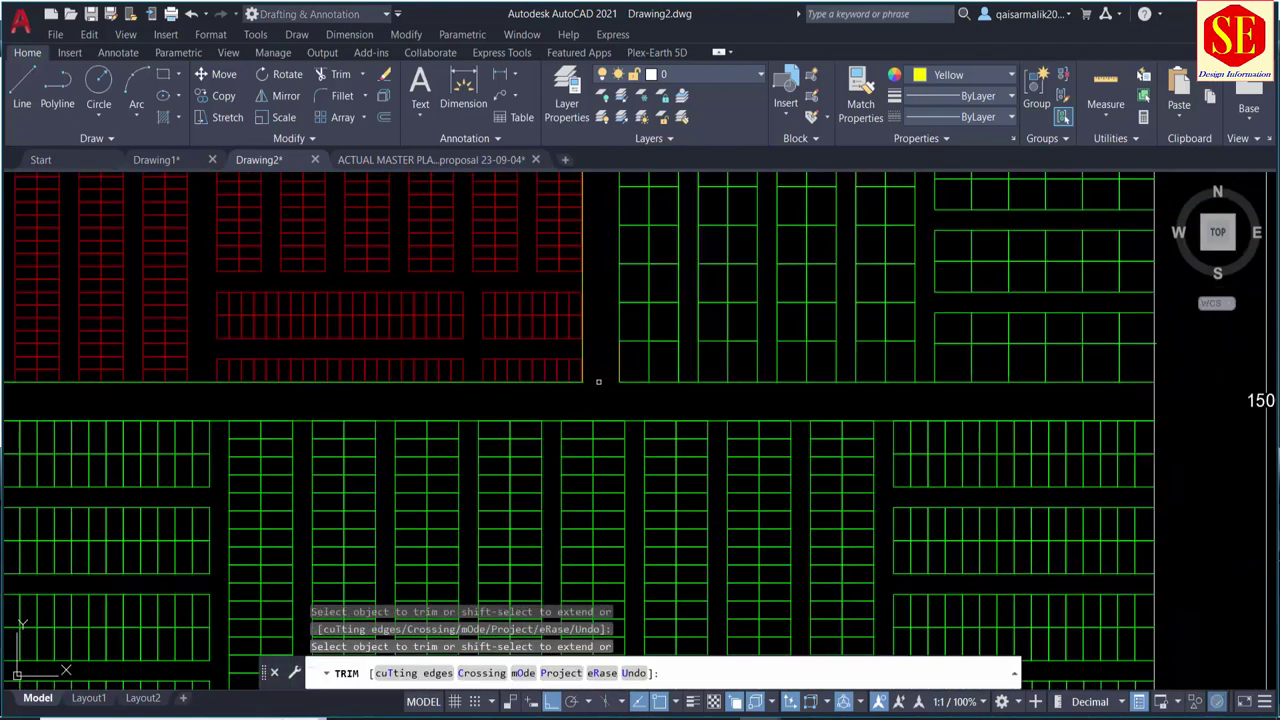
scroll(598, 381, down, 3)
key(Escape)
scroll(513, 453, up, 2)
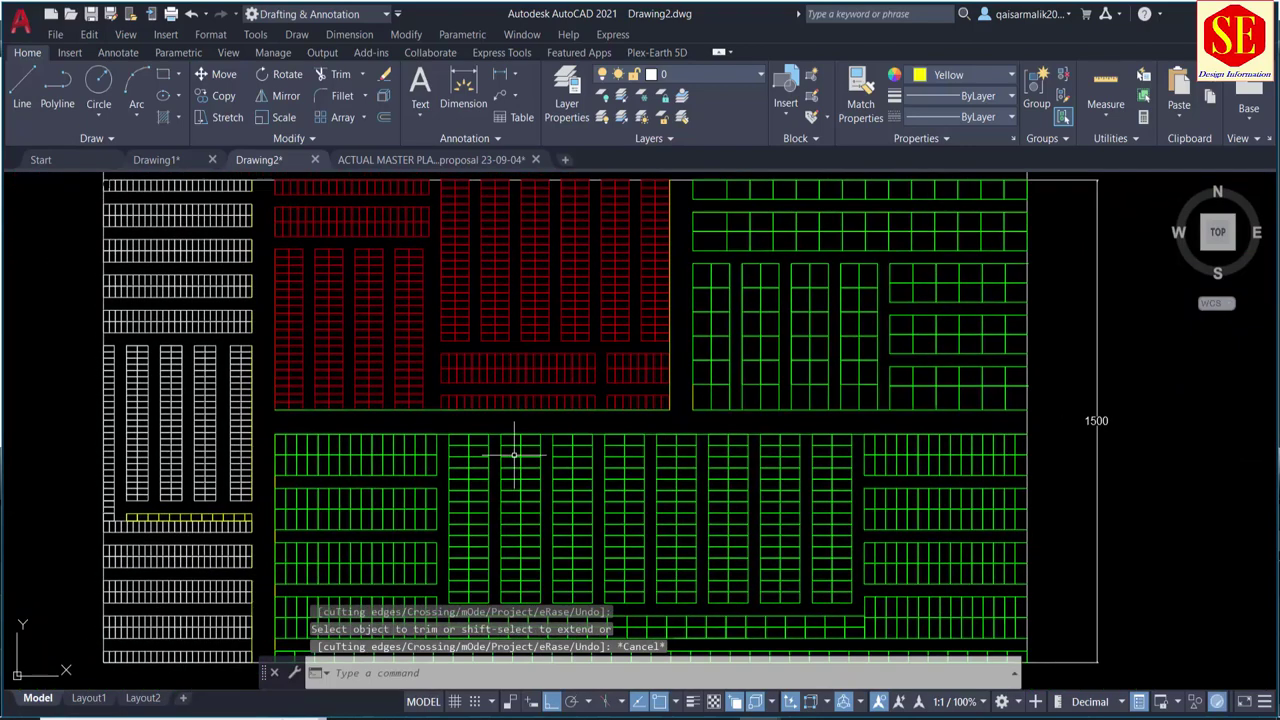
mouse_move(513, 454)
middle_drag(675, 381, 554, 428)
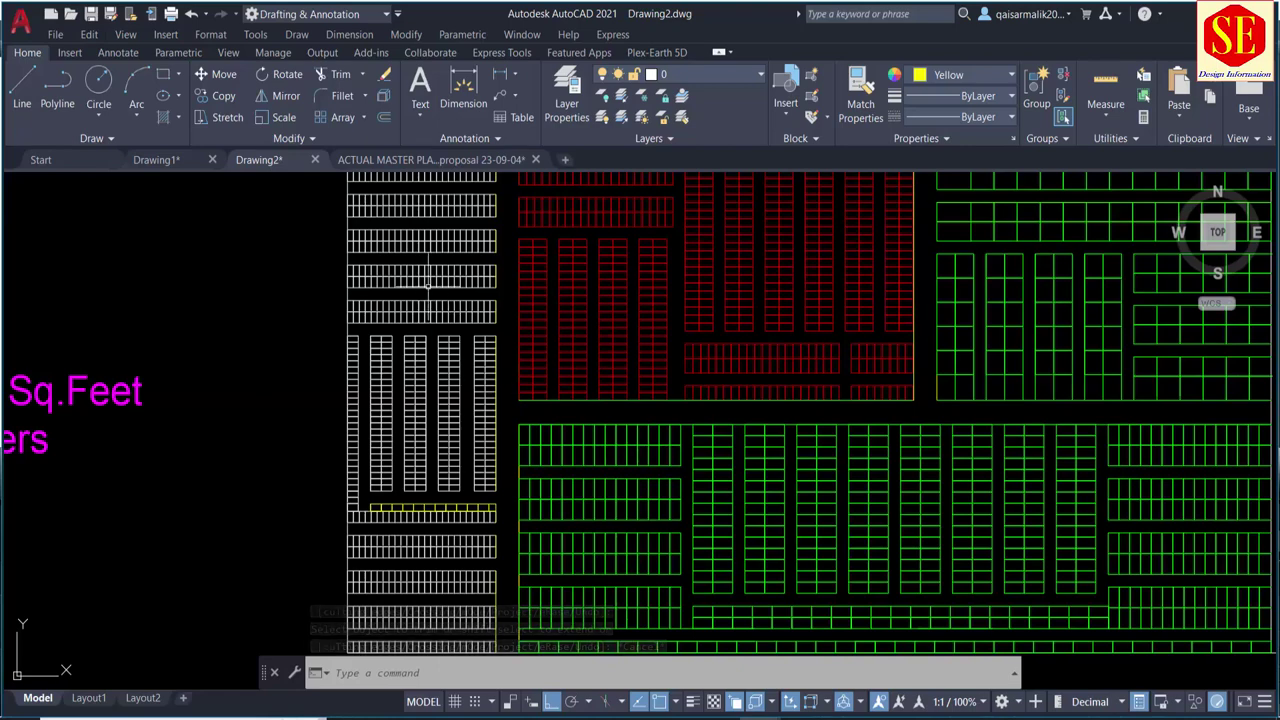
middle_drag(759, 495, 441, 666)
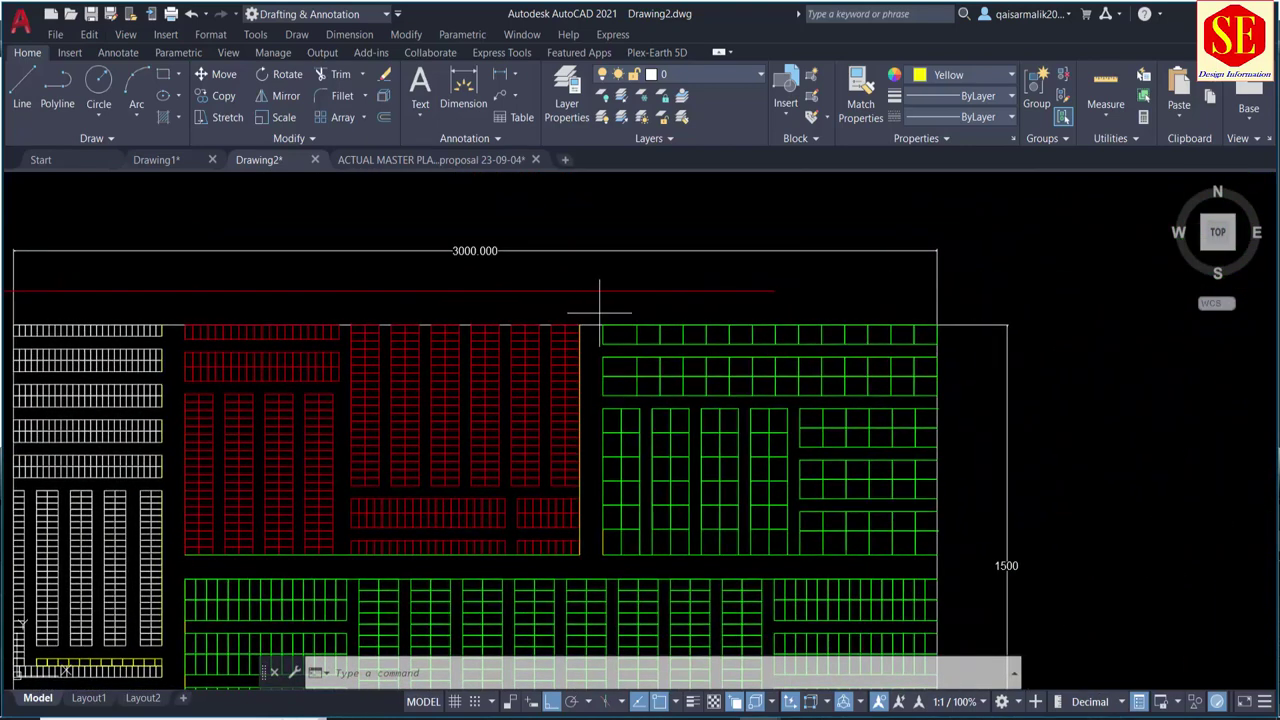
Step: Window-select the upper-right stall block and set its colour to 254,204,102
click(600, 313)
click(985, 562)
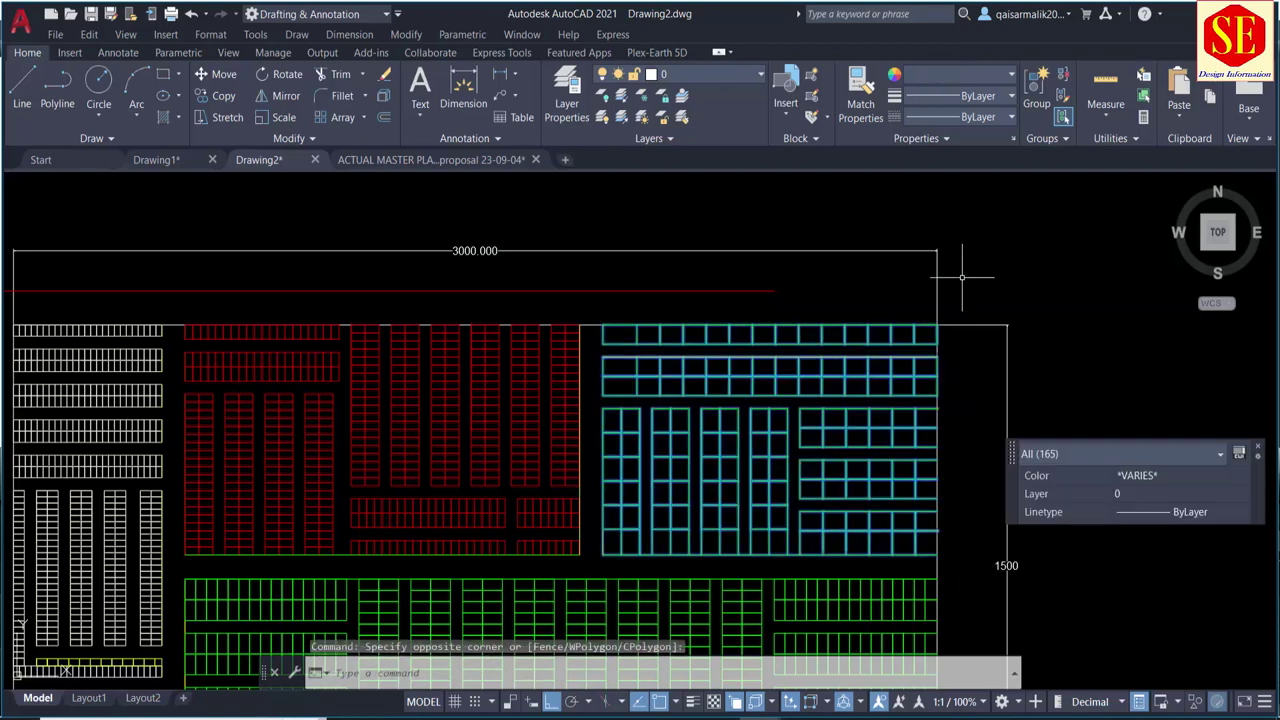
click(960, 70)
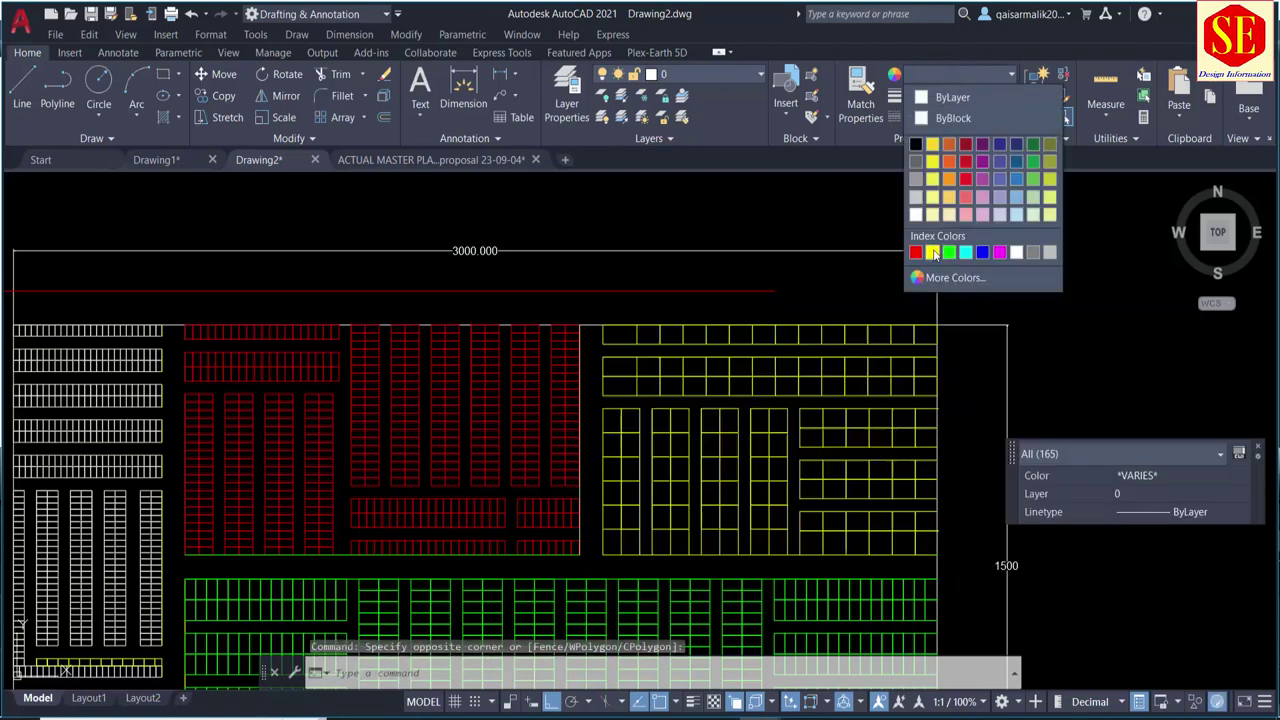
click(950, 197)
scroll(957, 361, down, 4)
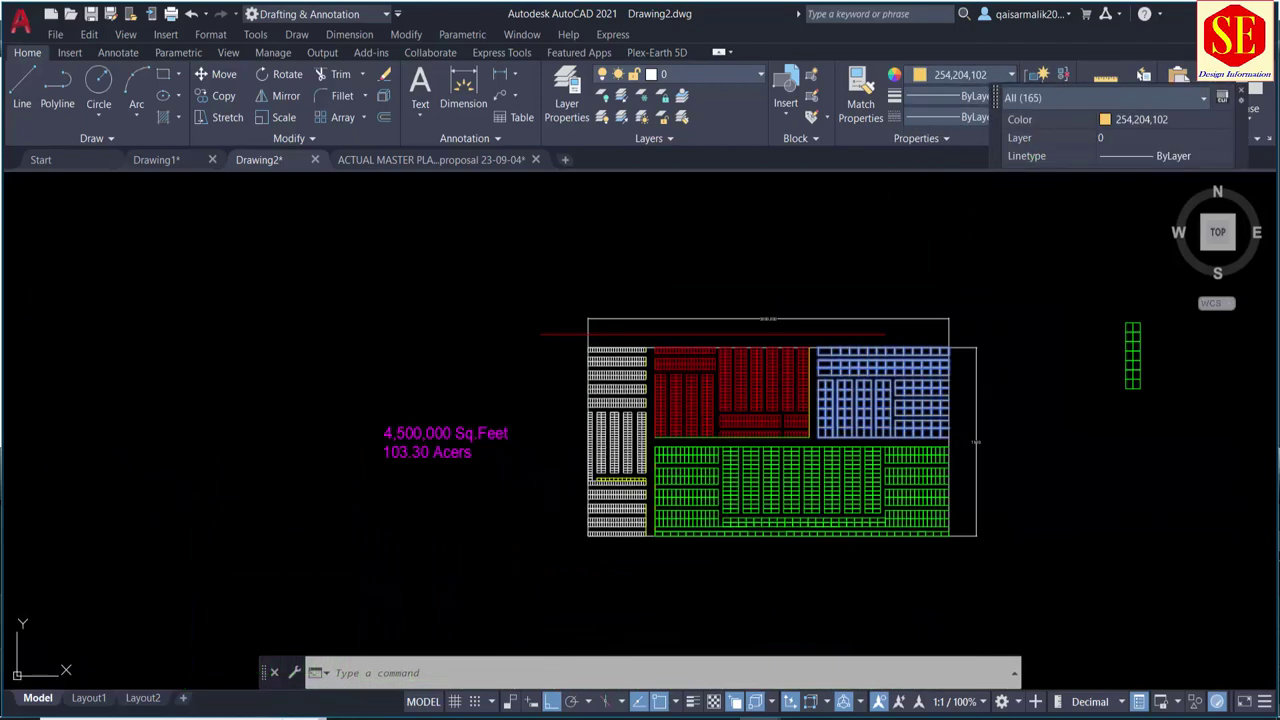
click(865, 373)
key(Escape)
Step: Check the plot colour legend above the plan, then return to the plan's top-left corner
scroll(809, 420, up, 2)
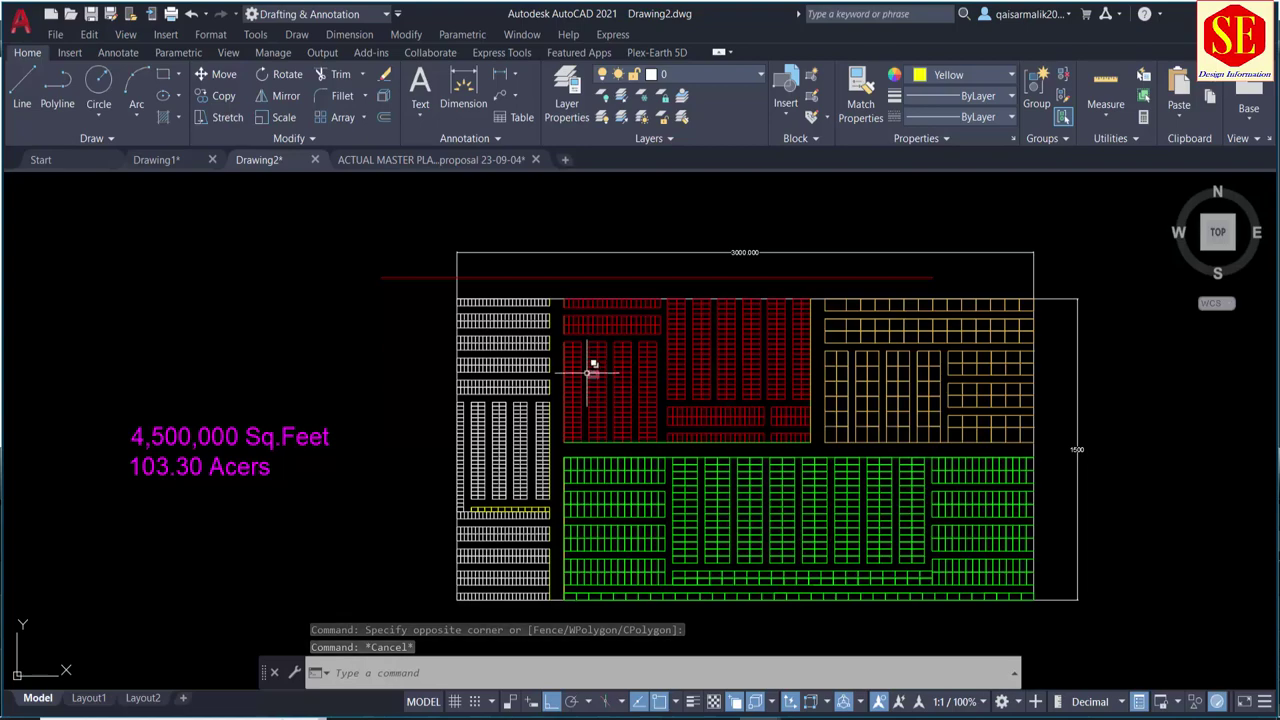
middle_drag(594, 249, 621, 502)
scroll(621, 502, down, 2)
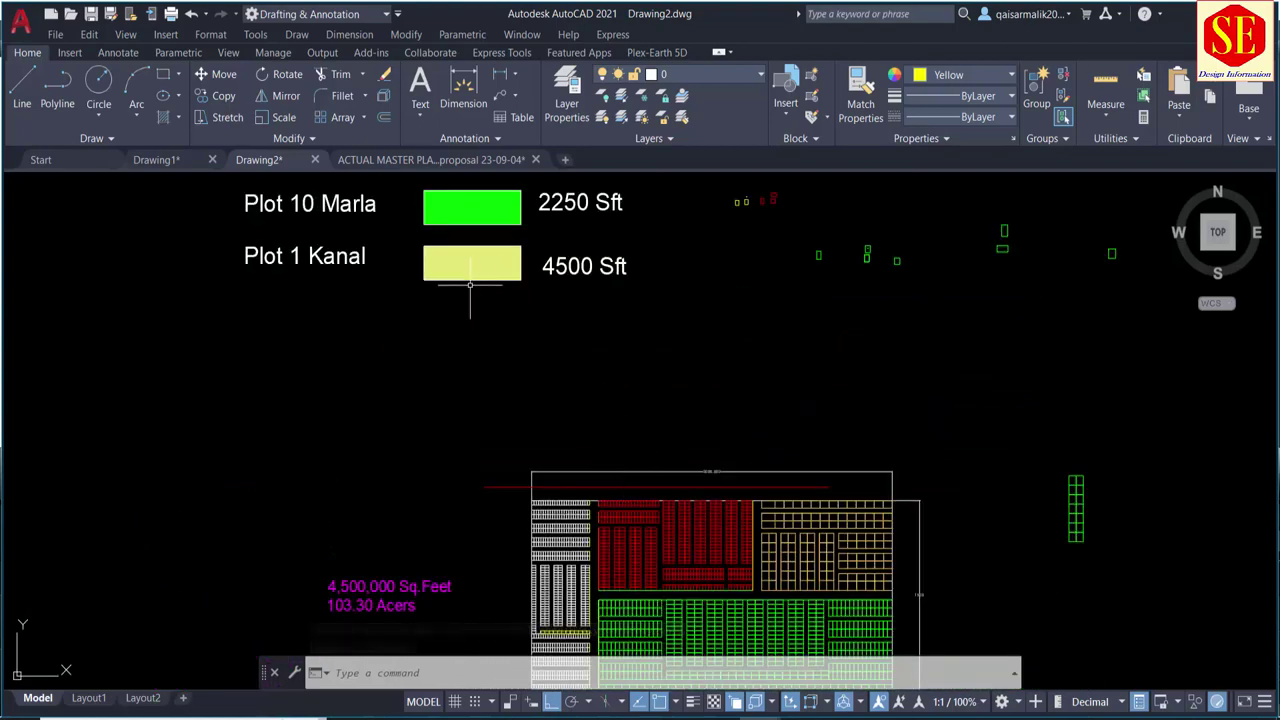
mouse_move(471, 266)
middle_down()
mouse_move(467, 316)
mouse_move(491, 223)
middle_up()
mouse_move(466, 365)
middle_down()
mouse_move(507, 523)
mouse_move(434, 437)
mouse_move(443, 349)
middle_up()
scroll(421, 347, up, 3)
Step: Window-select the 691-object white left stall block and set its colour to magenta
click(421, 347)
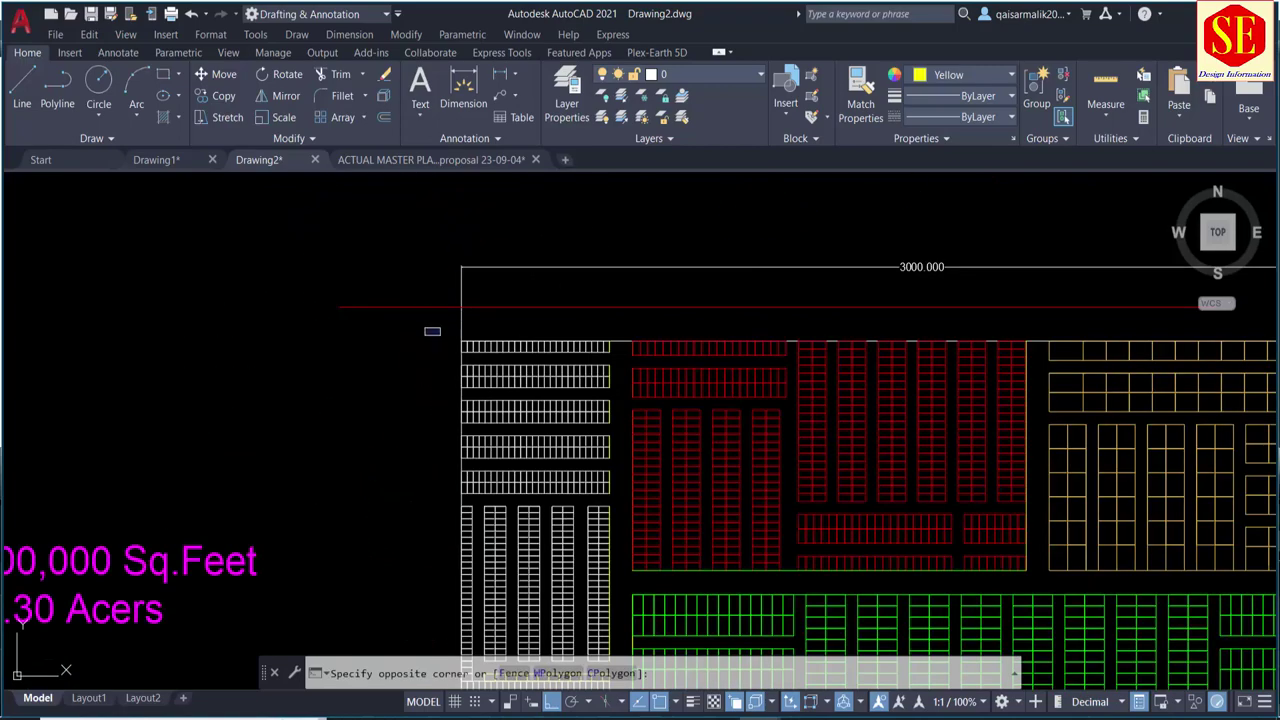
middle_drag(586, 486, 528, 266)
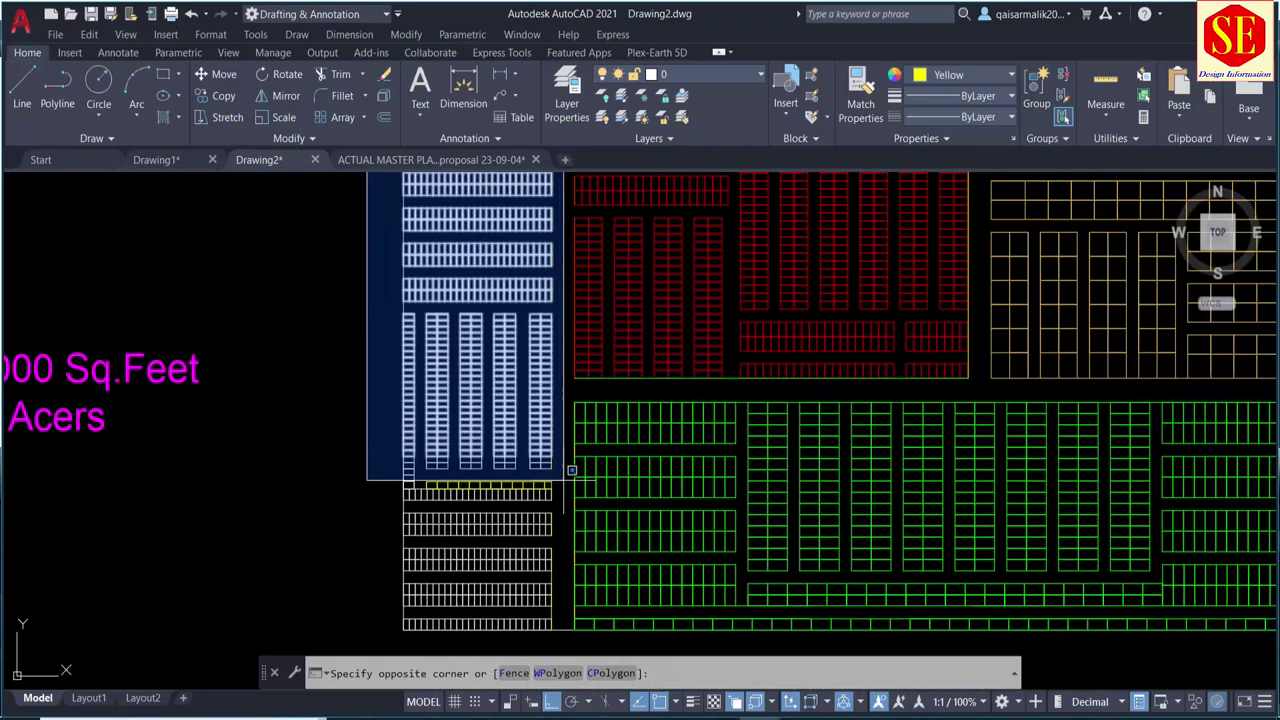
click(573, 641)
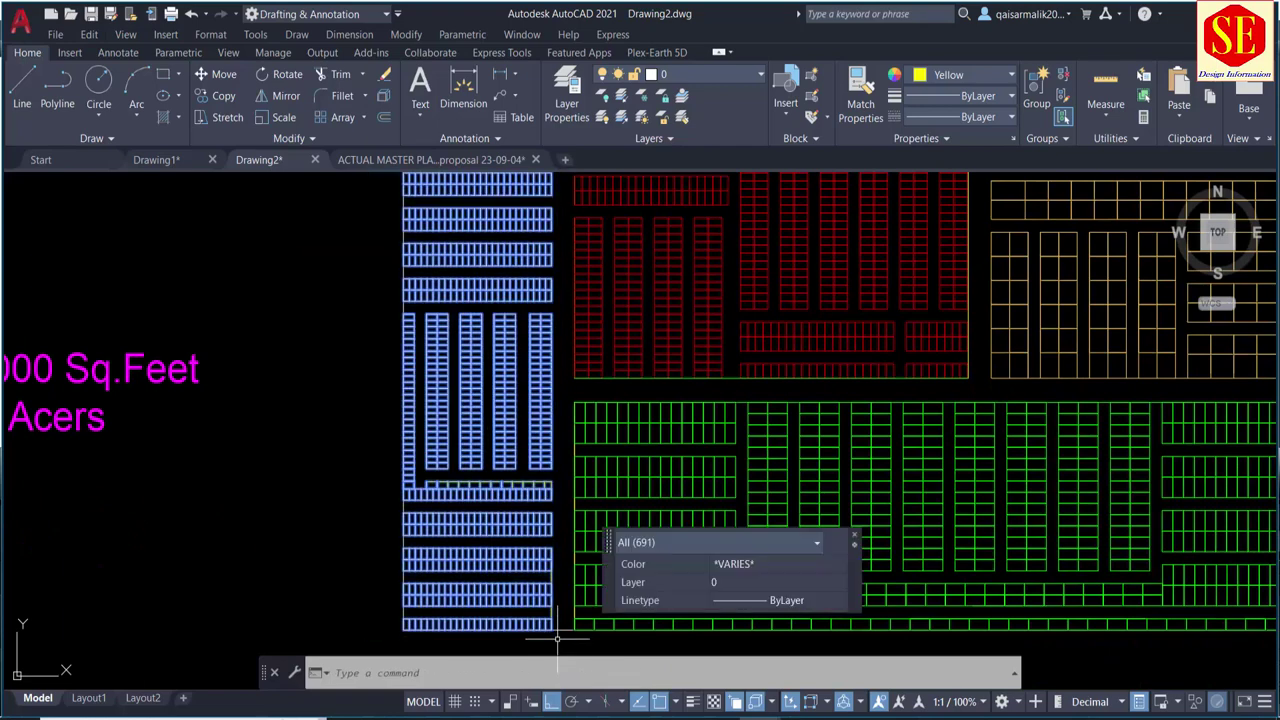
click(934, 74)
scroll(523, 390, down, 2)
scroll(518, 346, down, 4)
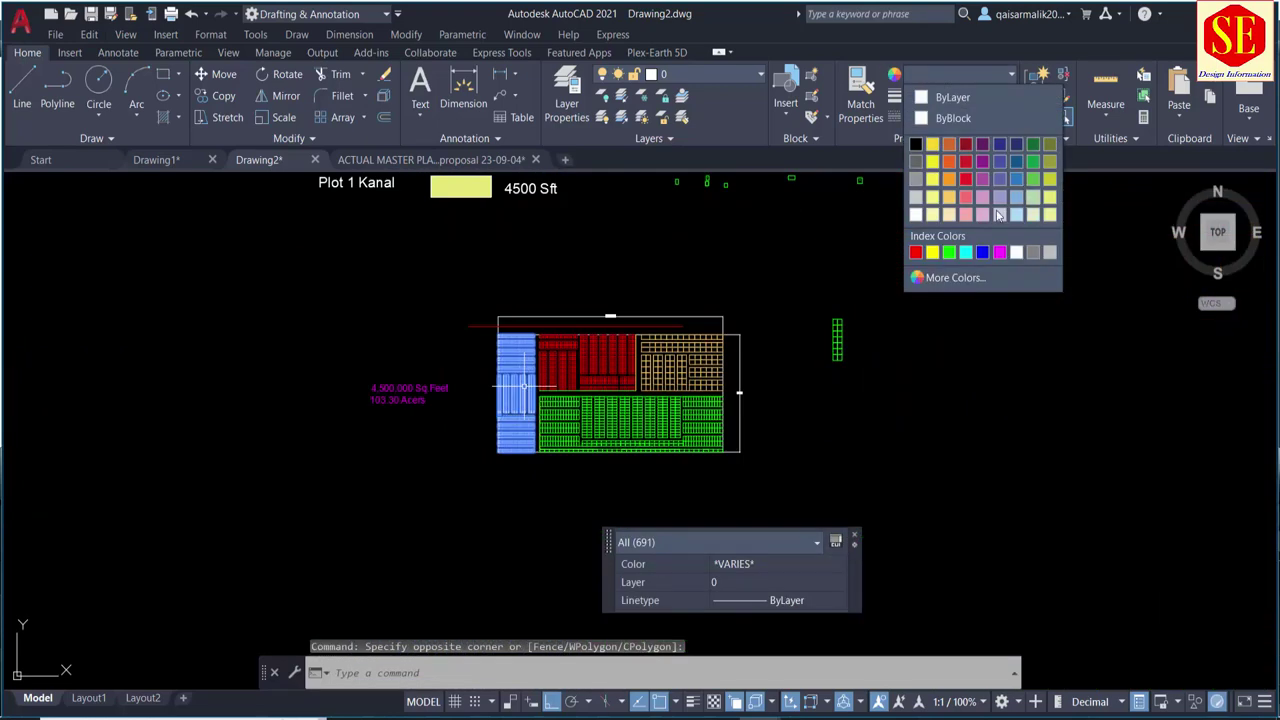
click(999, 251)
key(Escape)
scroll(548, 378, up, 2)
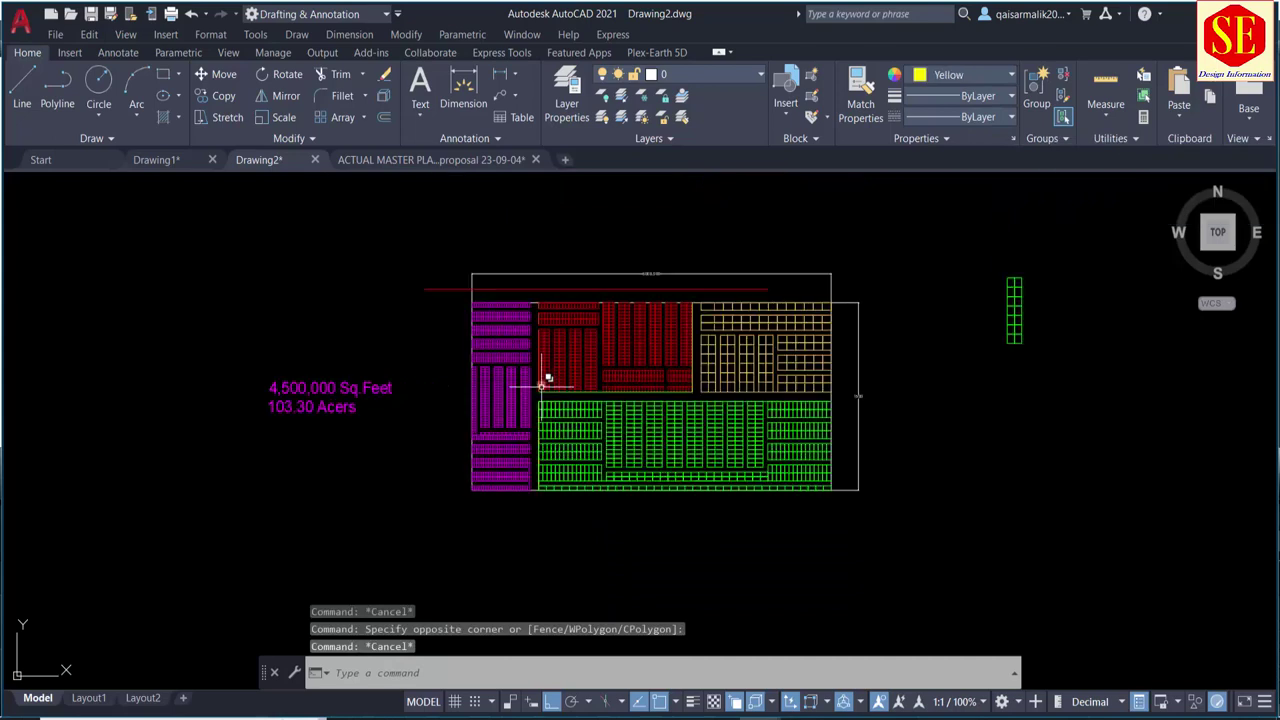
middle_drag(630, 332, 610, 330)
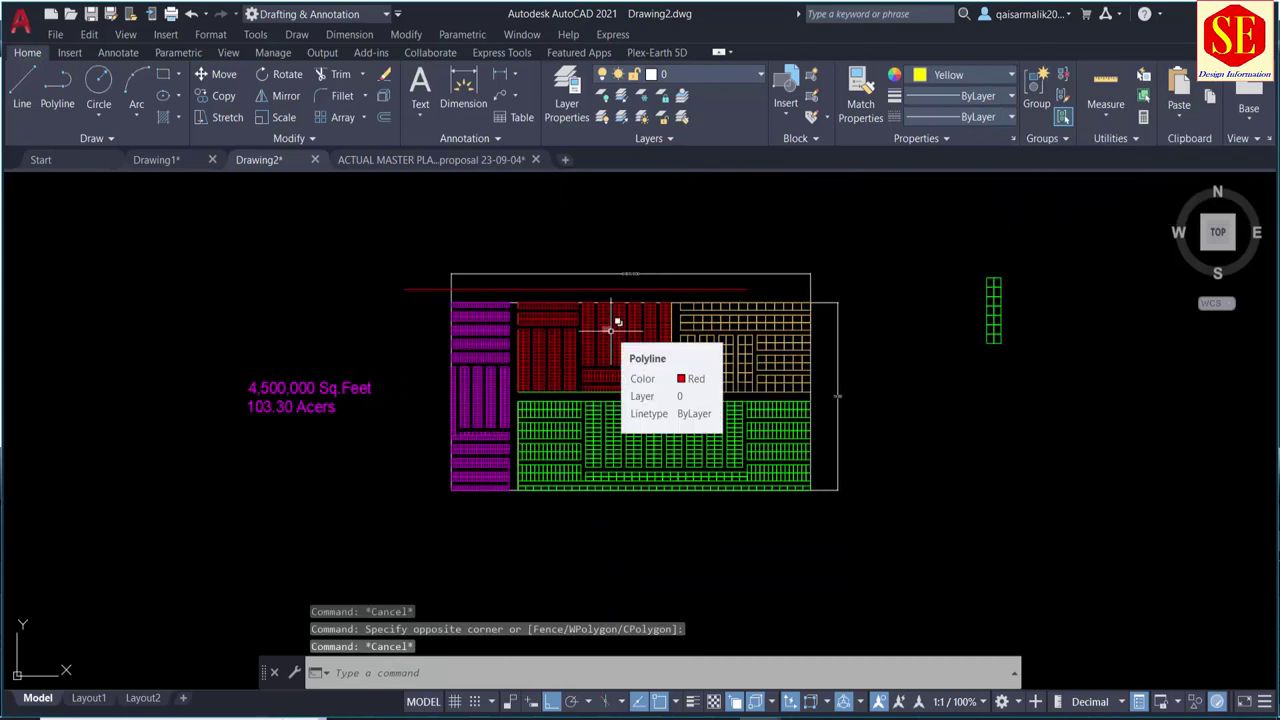
click(1010, 262)
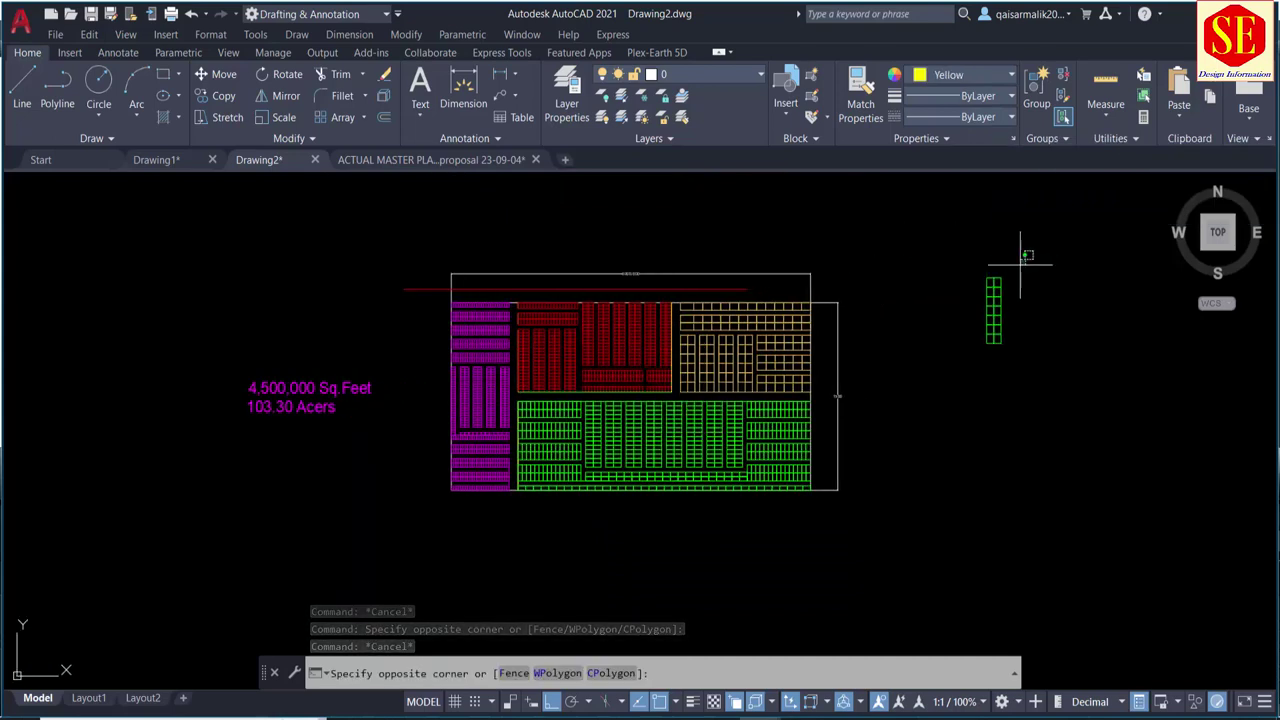
Step: Erase the stray green stall column with E and review the top of the plan
click(950, 377)
text(e)
key(Return)
scroll(473, 321, up, 5)
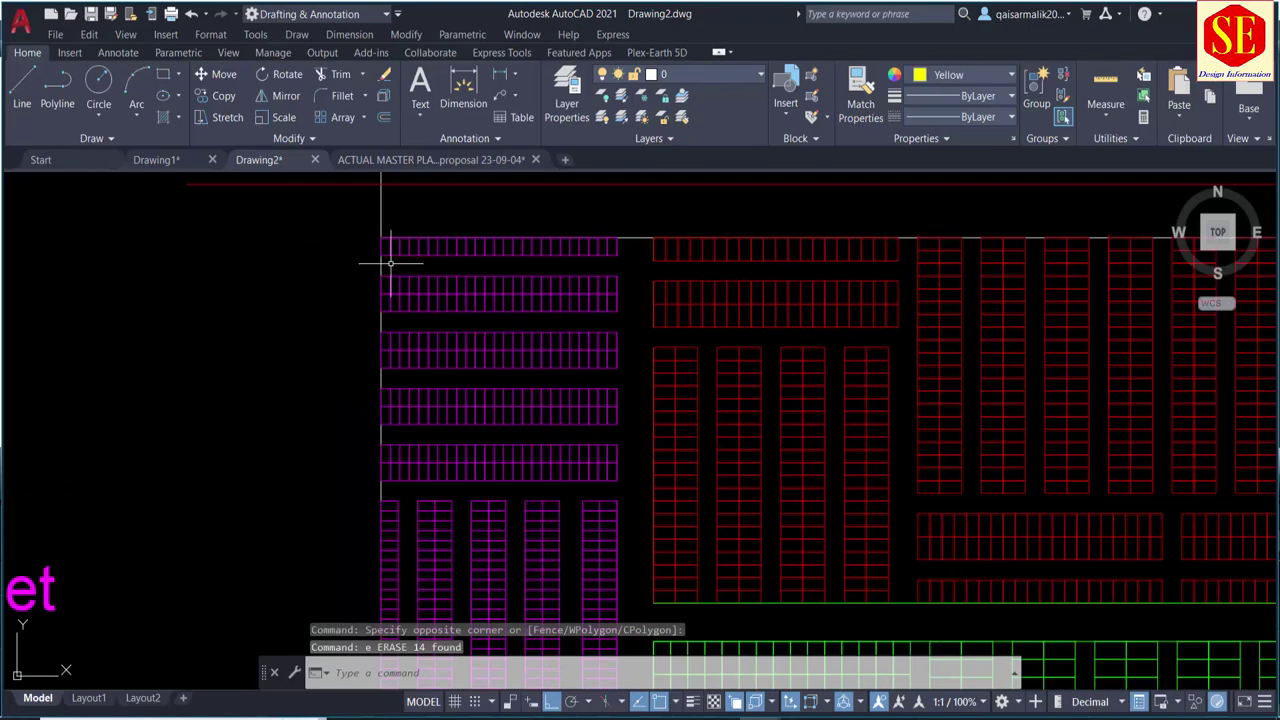
middle_drag(768, 384, 738, 401)
scroll(800, 520, down, 3)
middle_drag(974, 542, 737, 451)
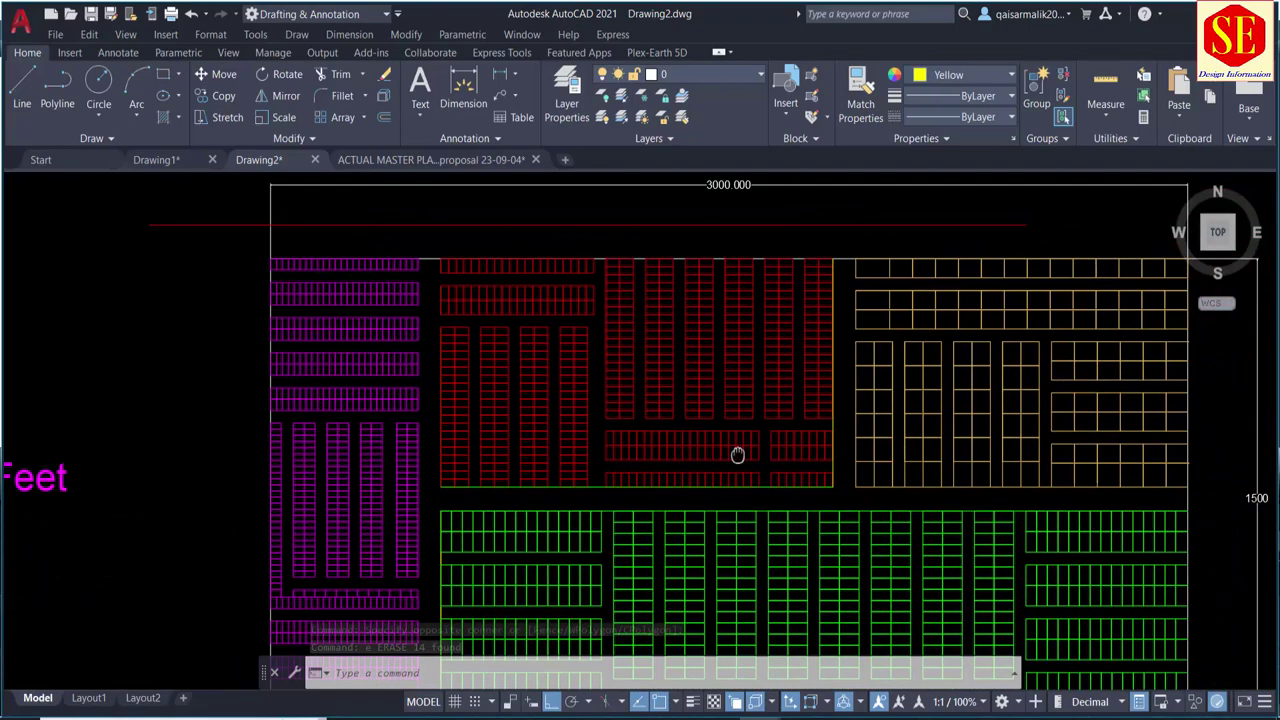
middle_drag(852, 471, 536, 465)
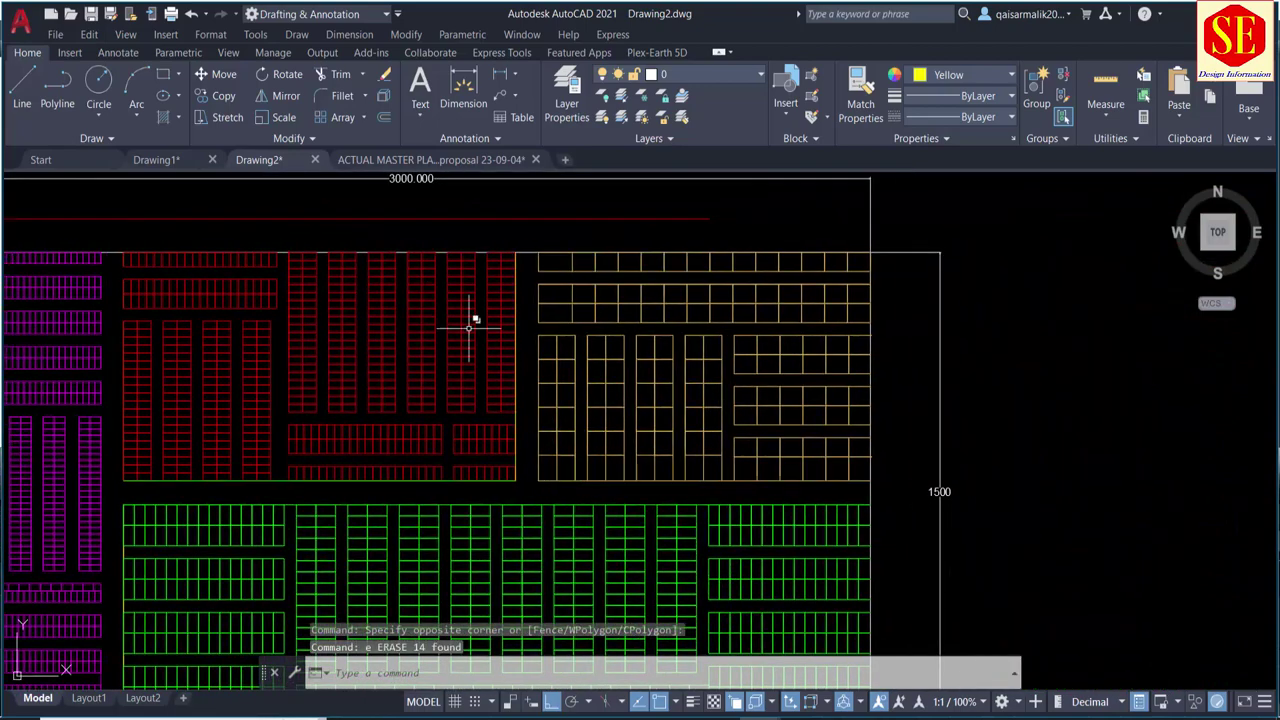
middle_drag(403, 403, 551, 339)
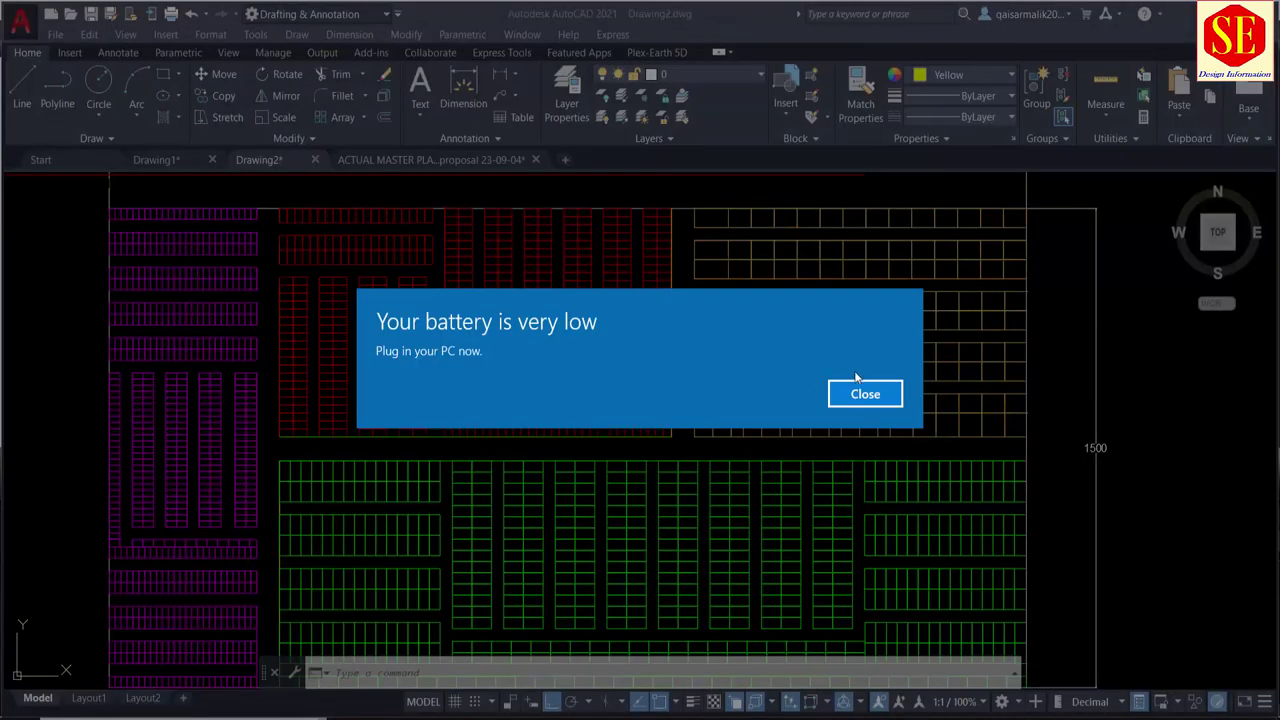
Step: Dismiss the low-battery notification and centre the red block in view
click(858, 392)
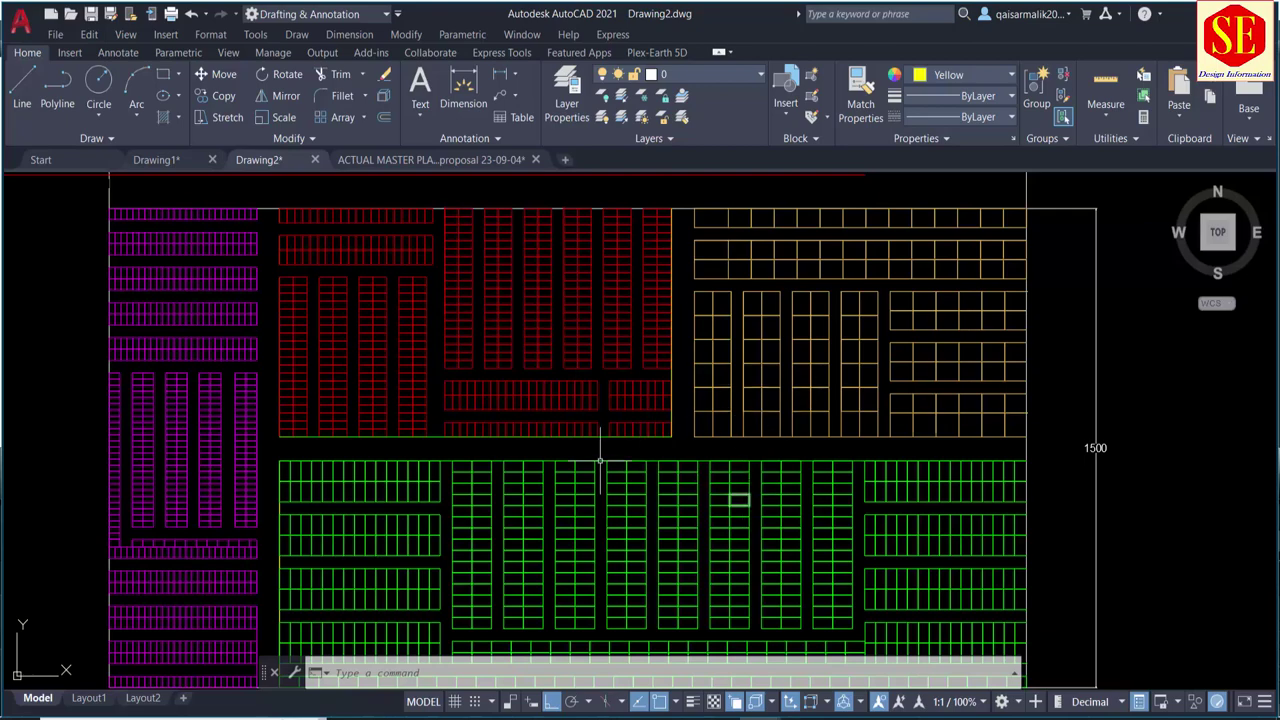
middle_drag(415, 381, 529, 359)
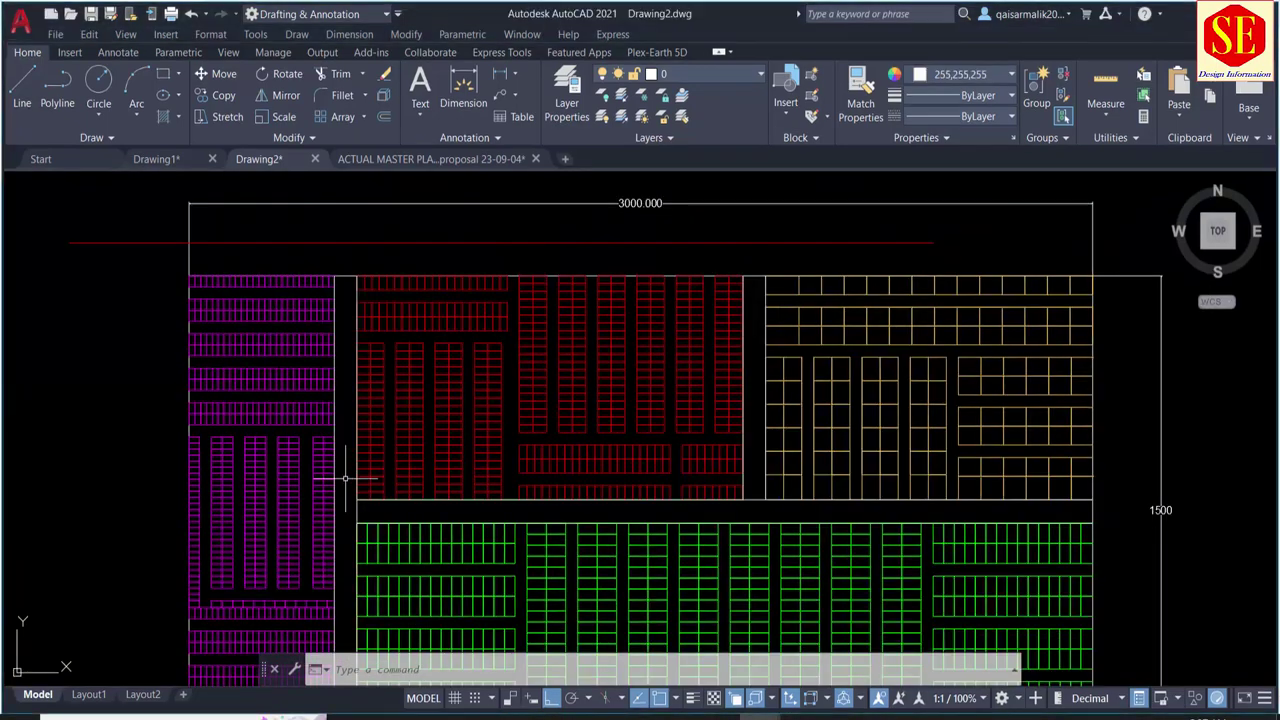
scroll(343, 470, up, 2)
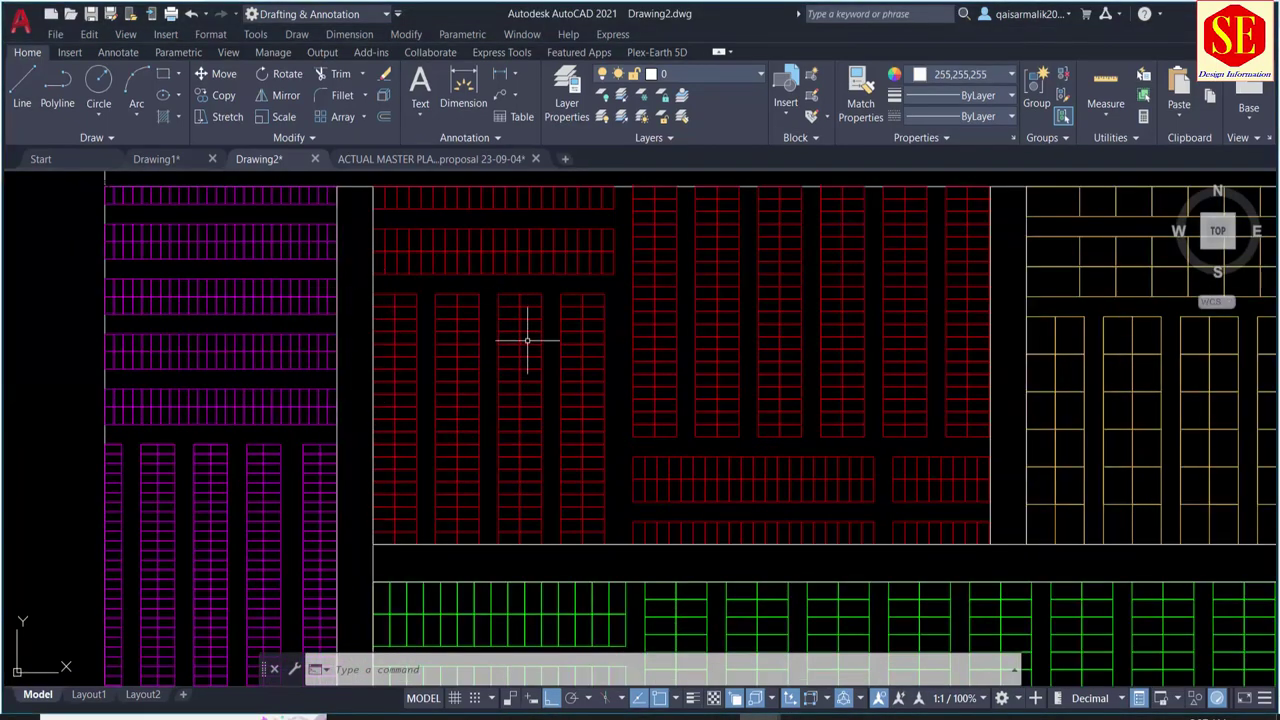
scroll(396, 318, down, 2)
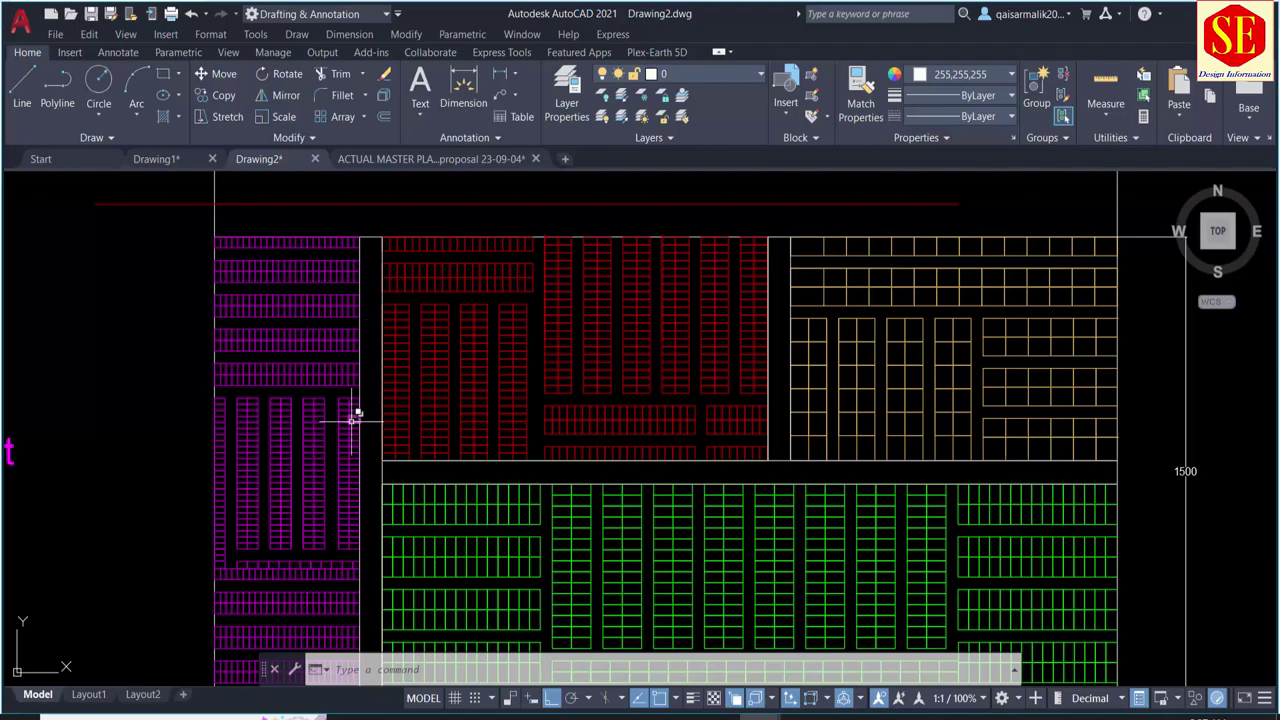
scroll(366, 447, up, 2)
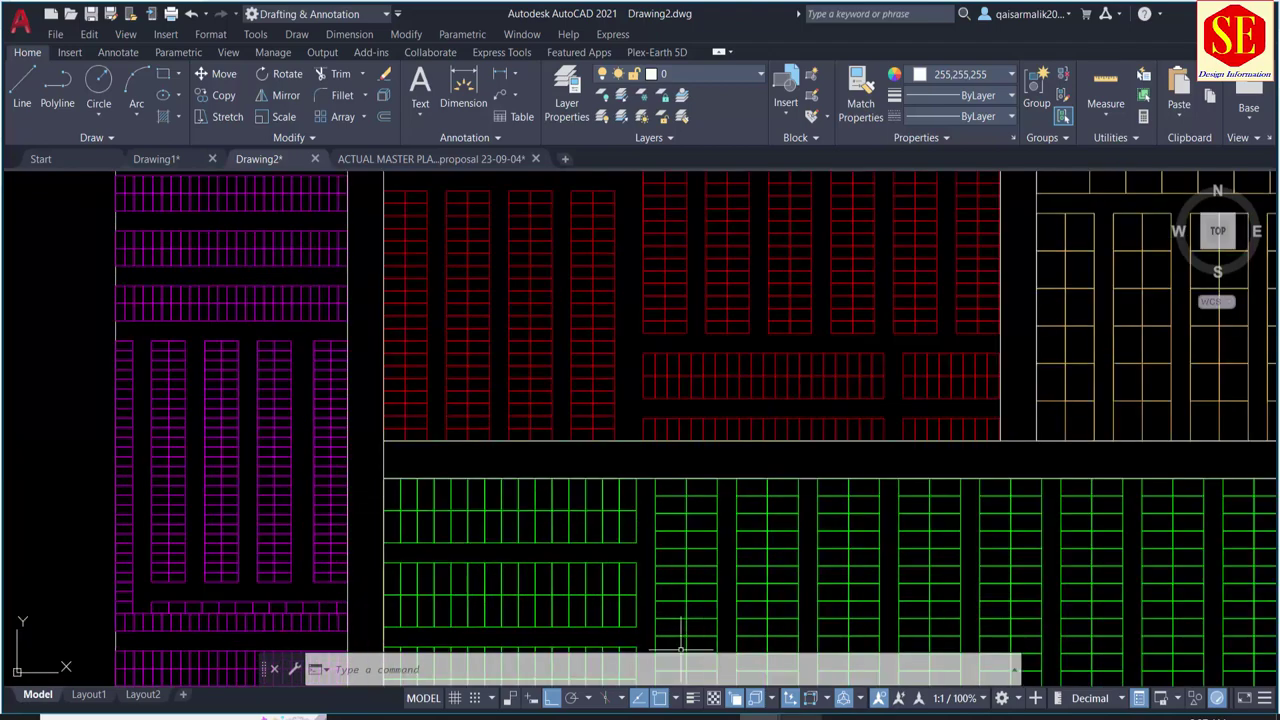
Step: Work out 75/2 = 37.5 in Windows Calculator and return to the drawing
key(alt+Tab)
text(75/2)
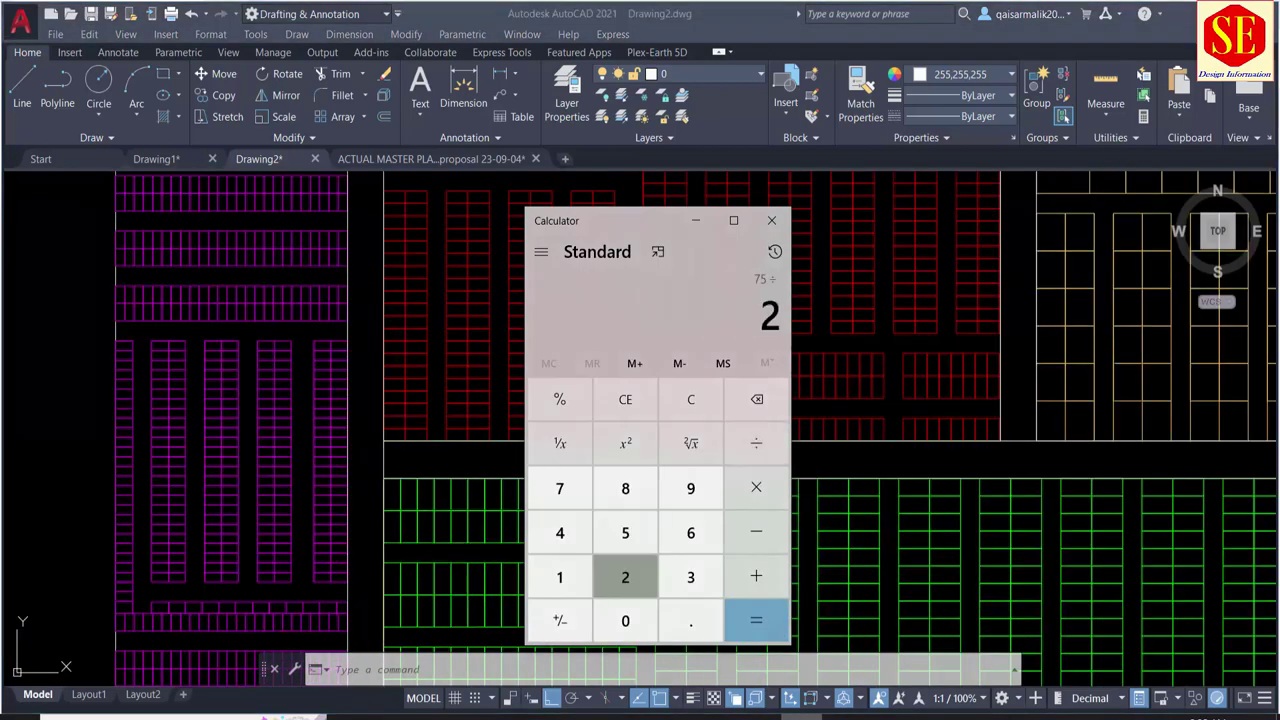
key(Return)
key(alt+Tab)
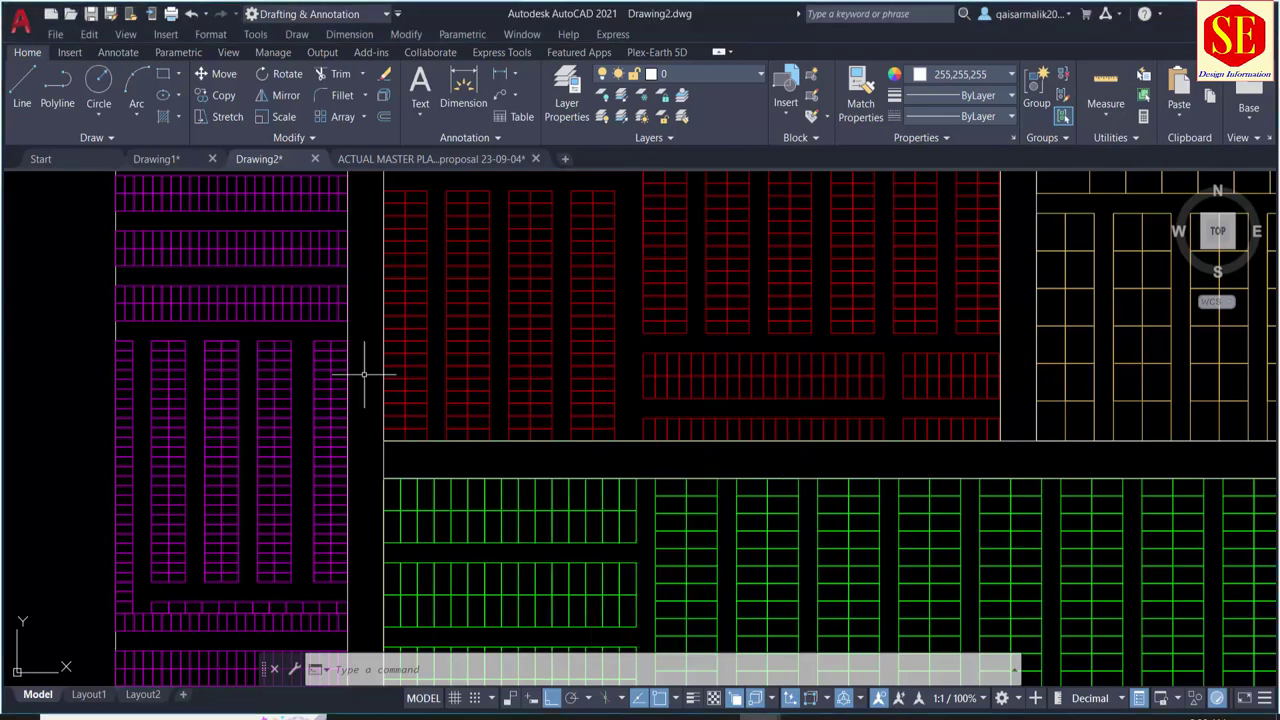
scroll(377, 380, up, 1)
Step: Offset the vertical boundary line 37.5 units toward the gap between the blocks
scroll(378, 400, up, 1)
text(o)
key(Return)
text(37.5)
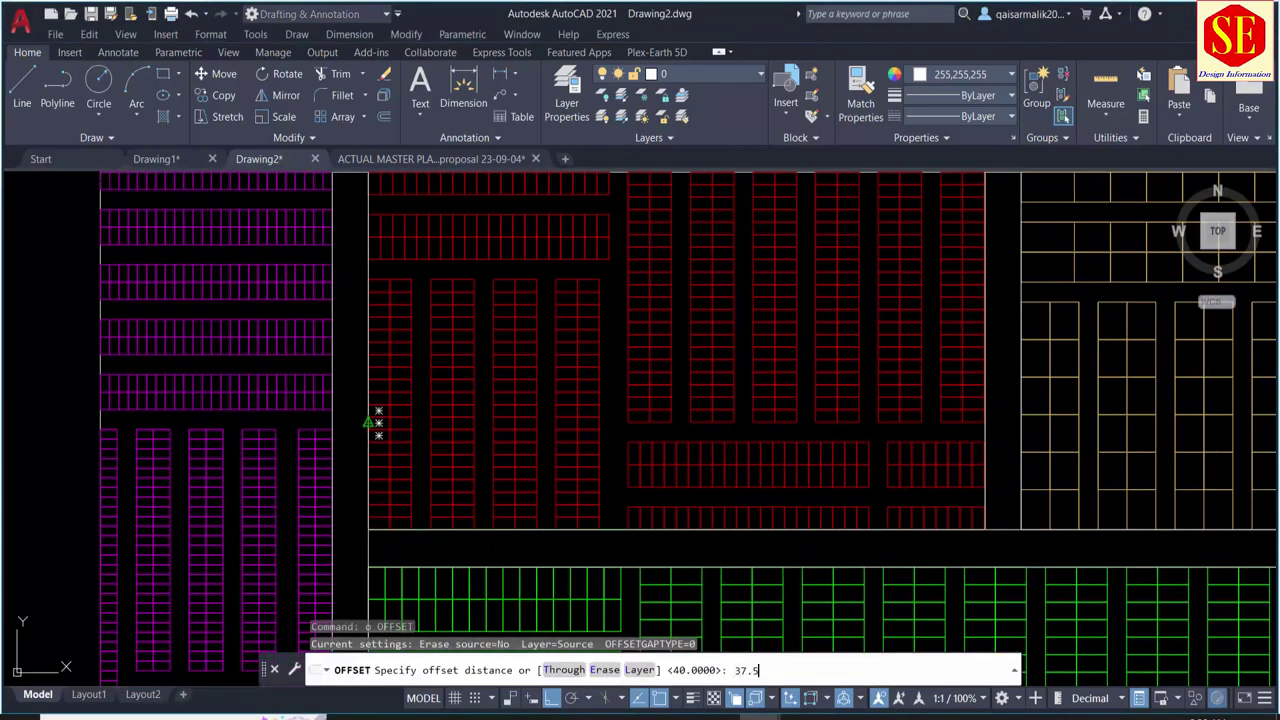
key(Return)
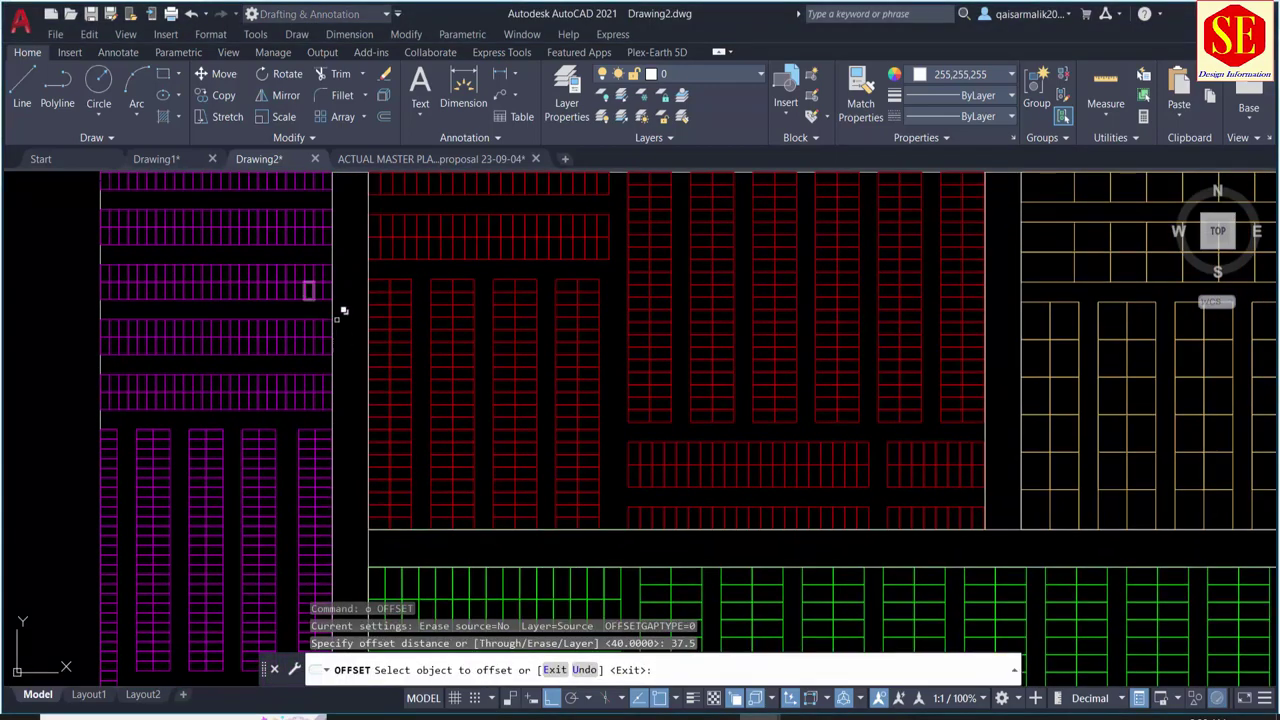
click(368, 286)
click(345, 275)
key(Escape)
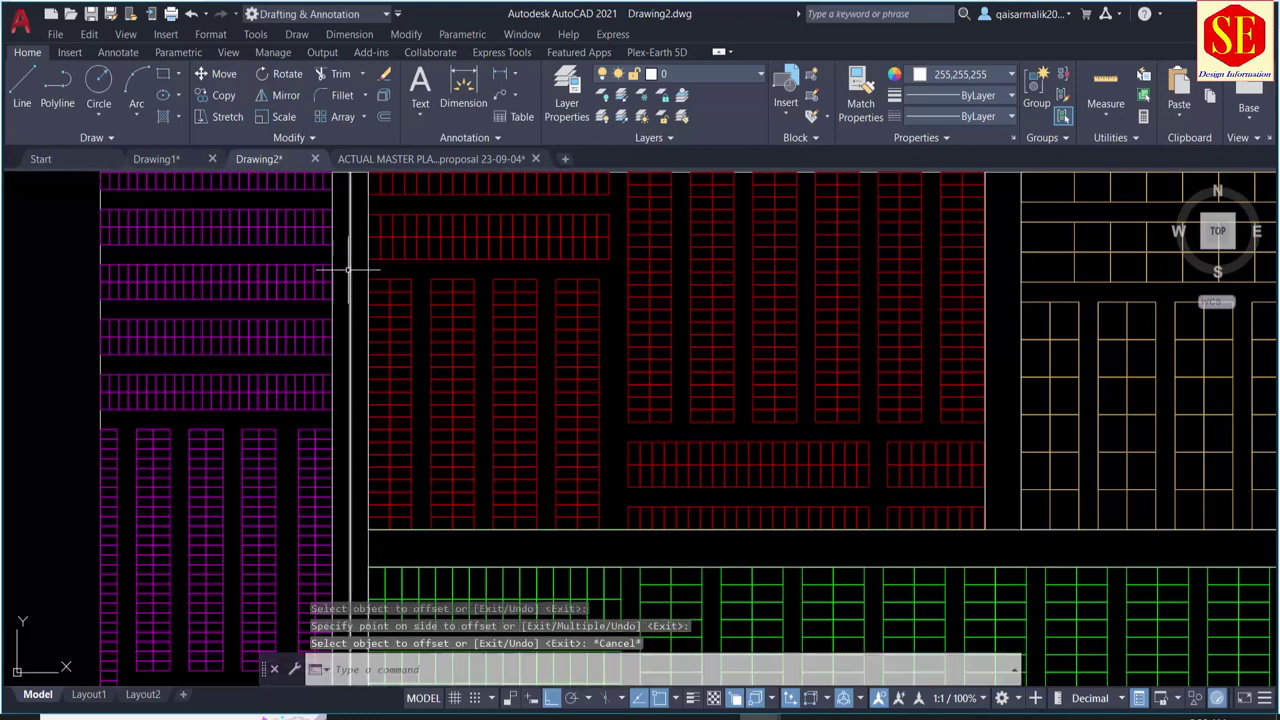
Step: Select the new offset line and check the Linetype dropdown
click(352, 277)
click(350, 282)
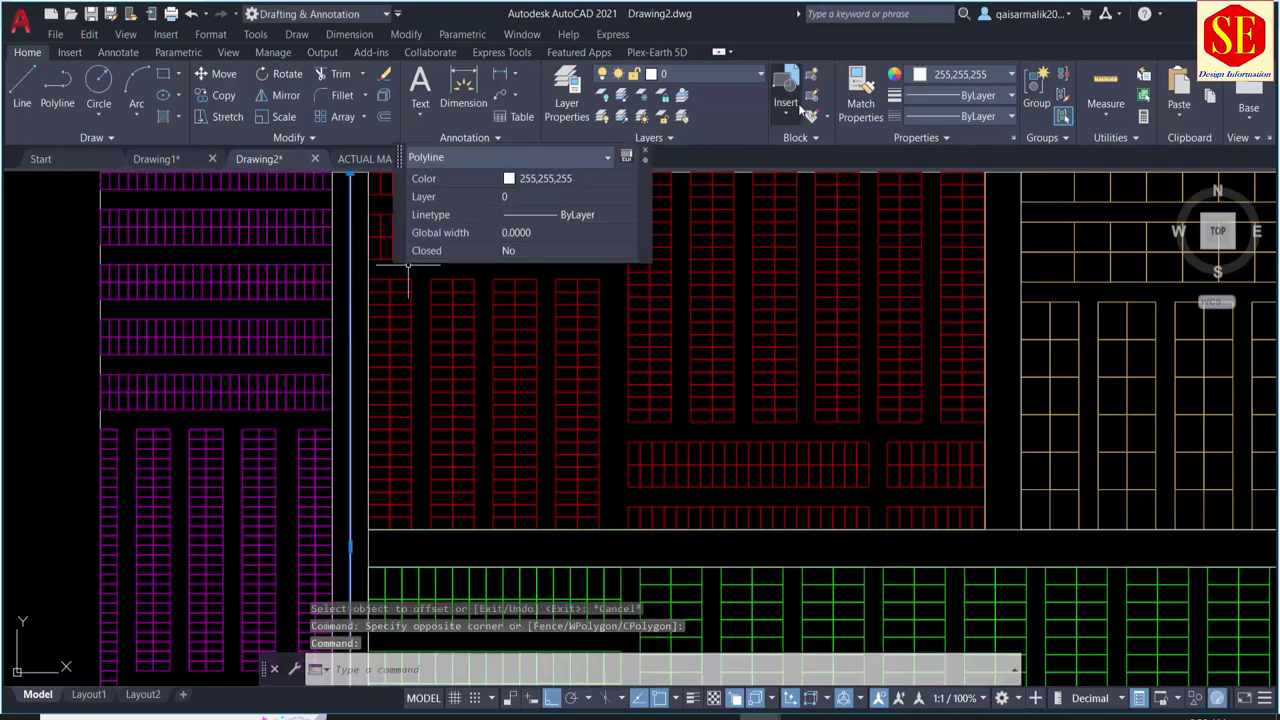
click(957, 102)
click(956, 102)
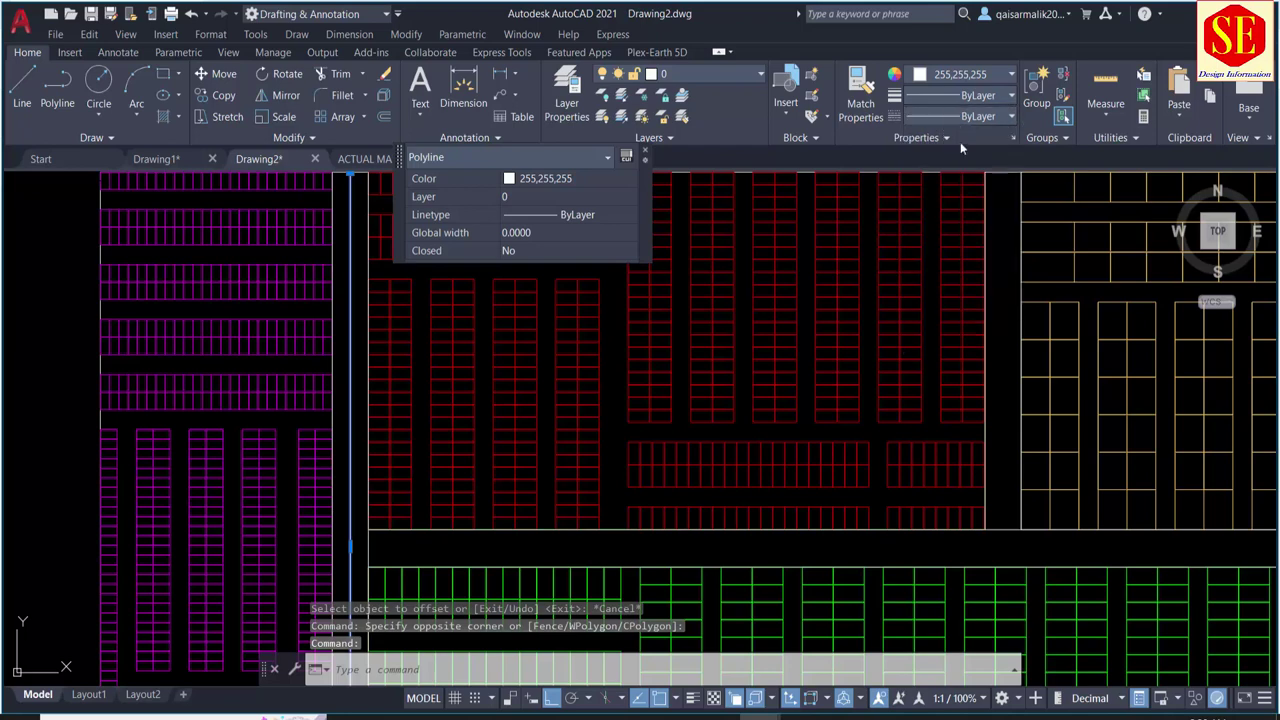
Step: Load the ACAD_ISO02W100 linetype through the Linetype Manager
click(960, 123)
click(934, 199)
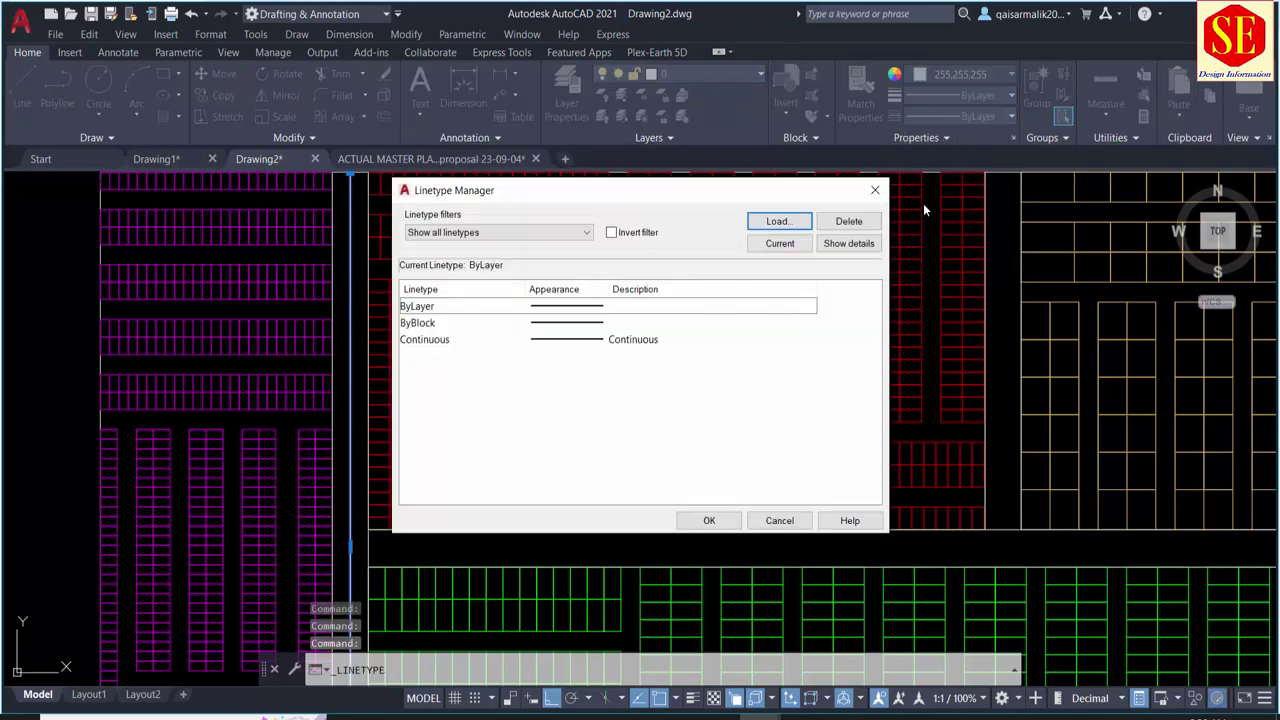
click(778, 221)
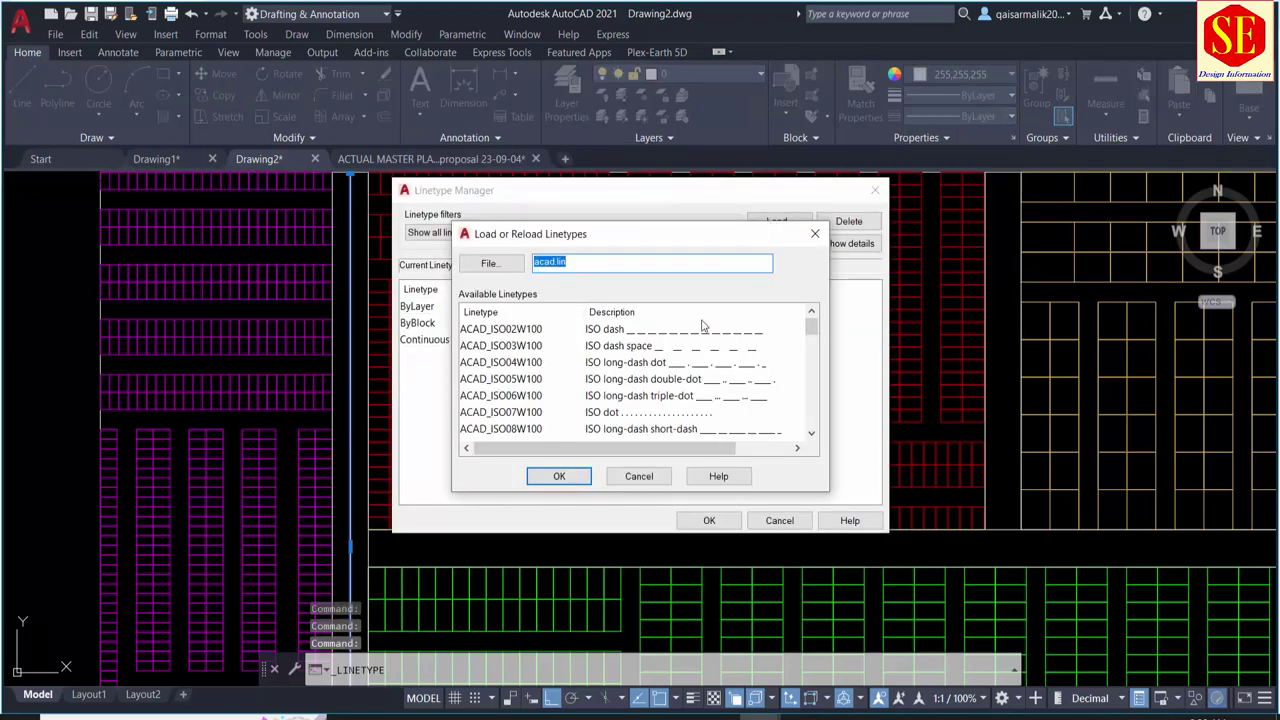
click(617, 338)
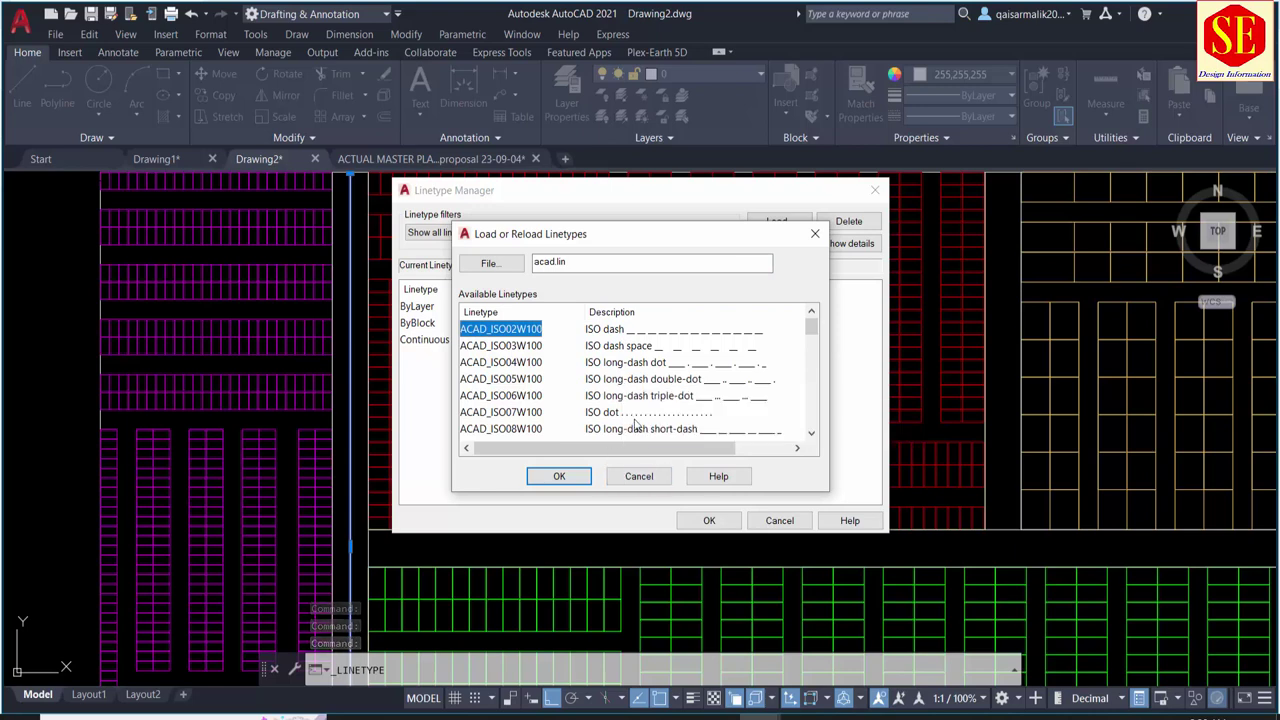
click(571, 479)
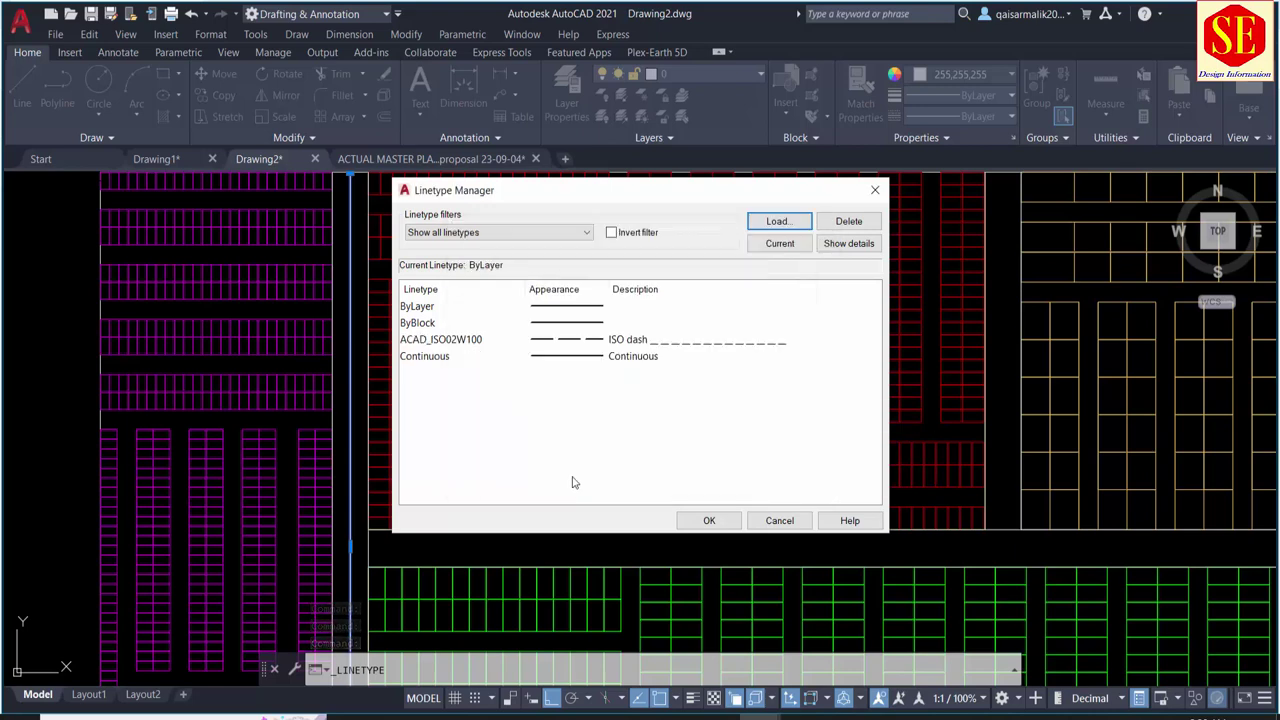
click(709, 520)
Step: Apply ACAD_ISO02W100 to the vertical line beside the magenta block
click(351, 372)
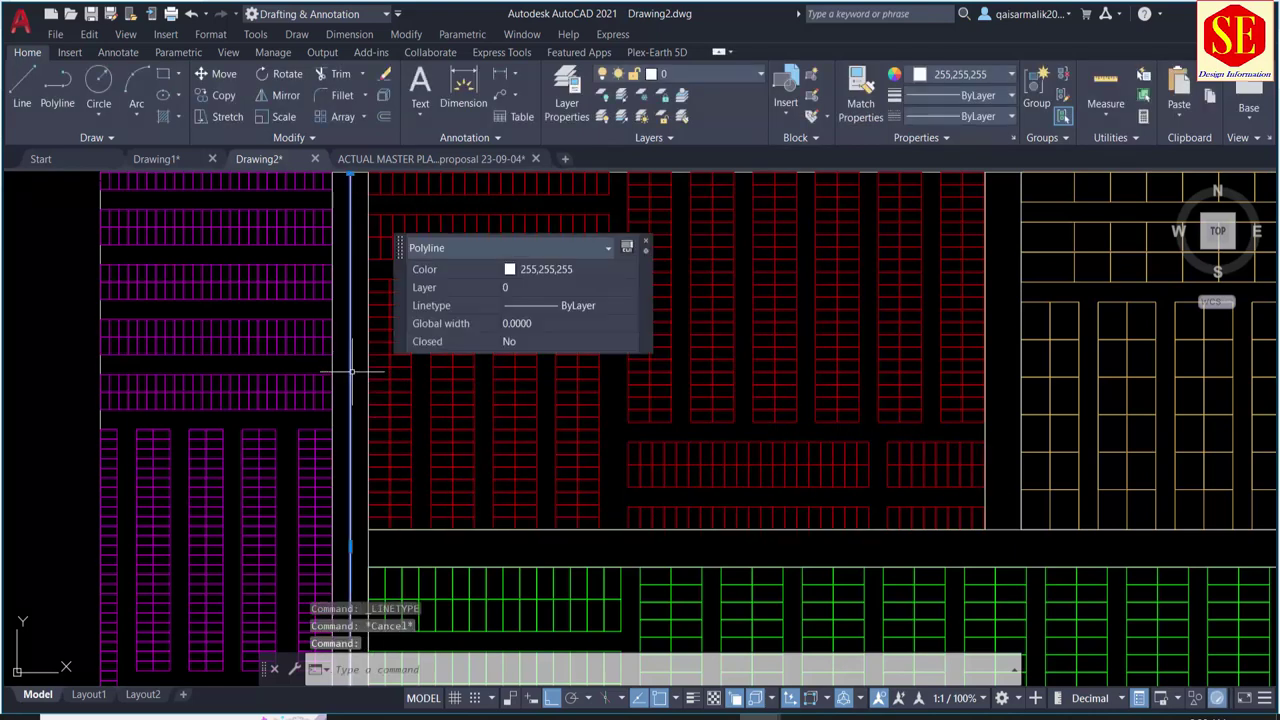
click(940, 118)
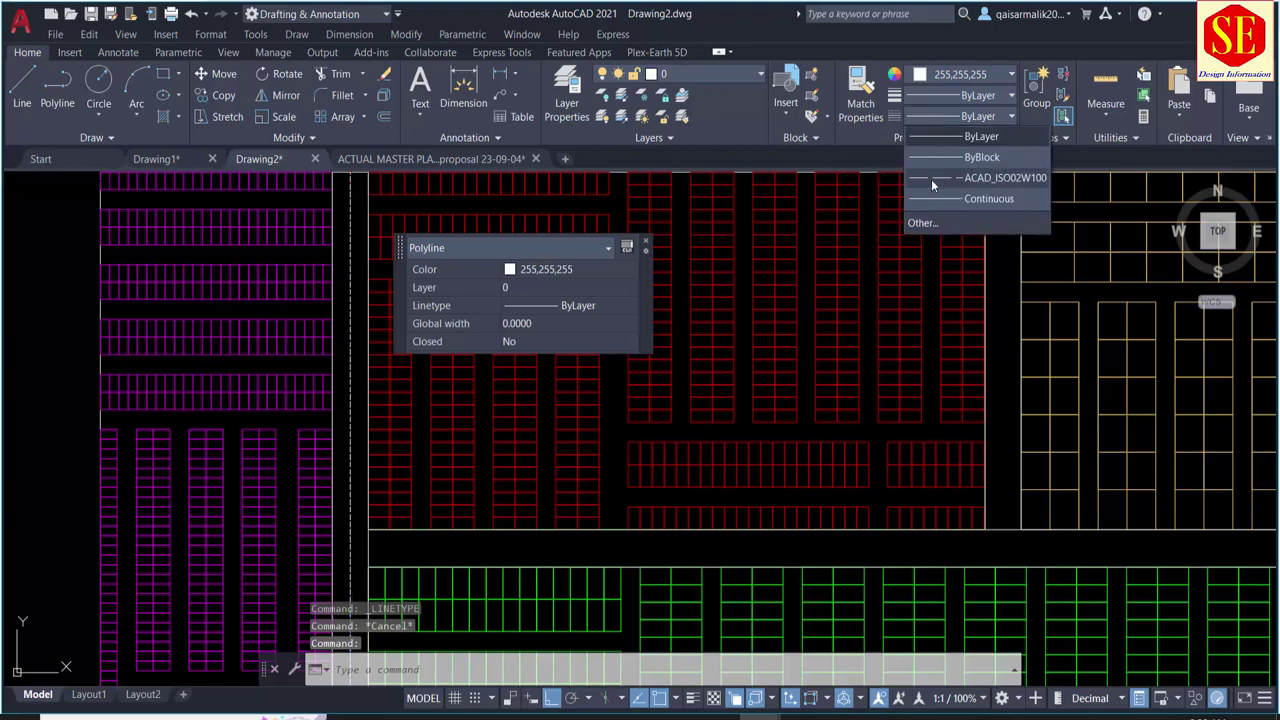
click(931, 179)
key(Escape)
middle_drag(385, 422, 432, 299)
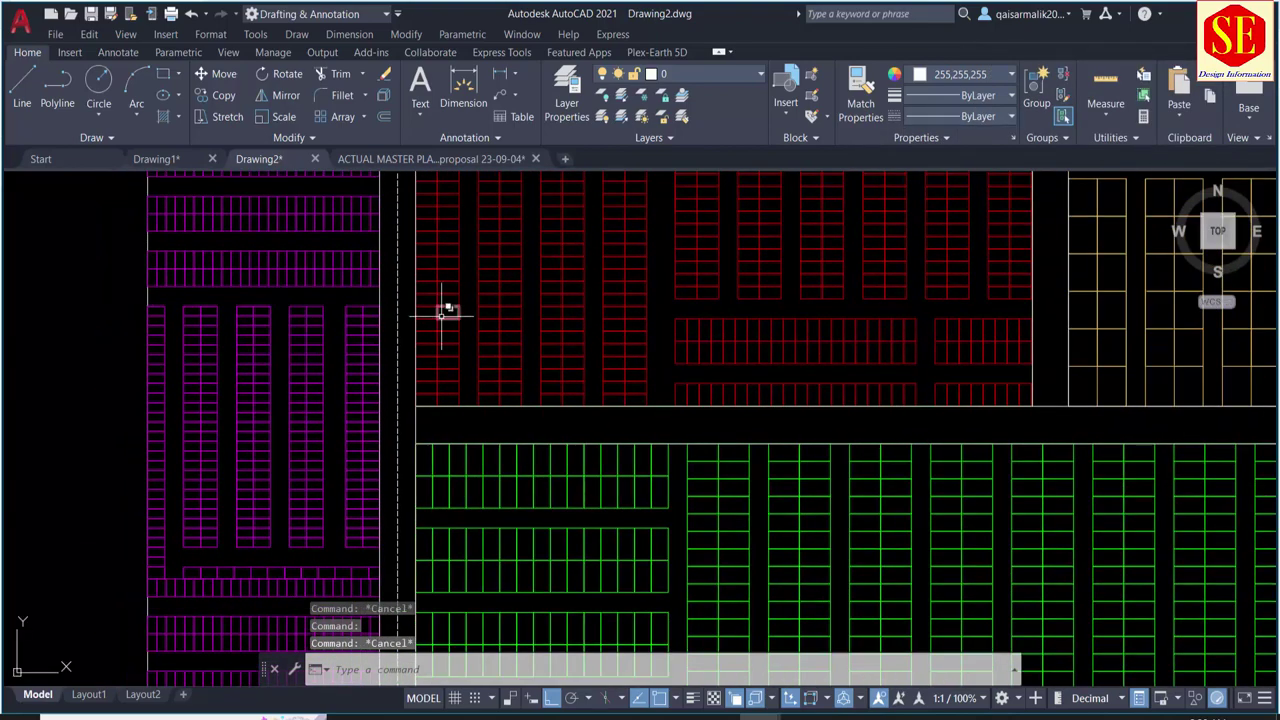
Step: Offset the horizontal road edge downward to create a parallel road line
scroll(664, 451, up, 2)
text(o)
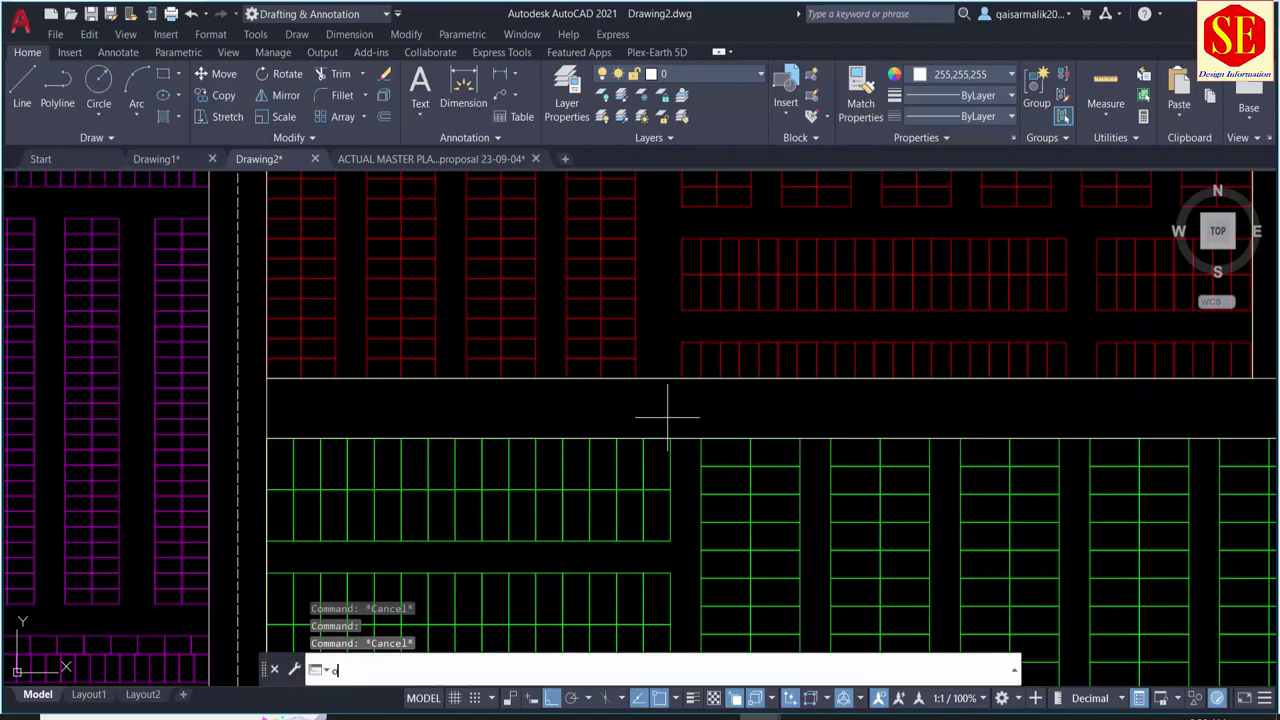
key(Return)
key(Return)
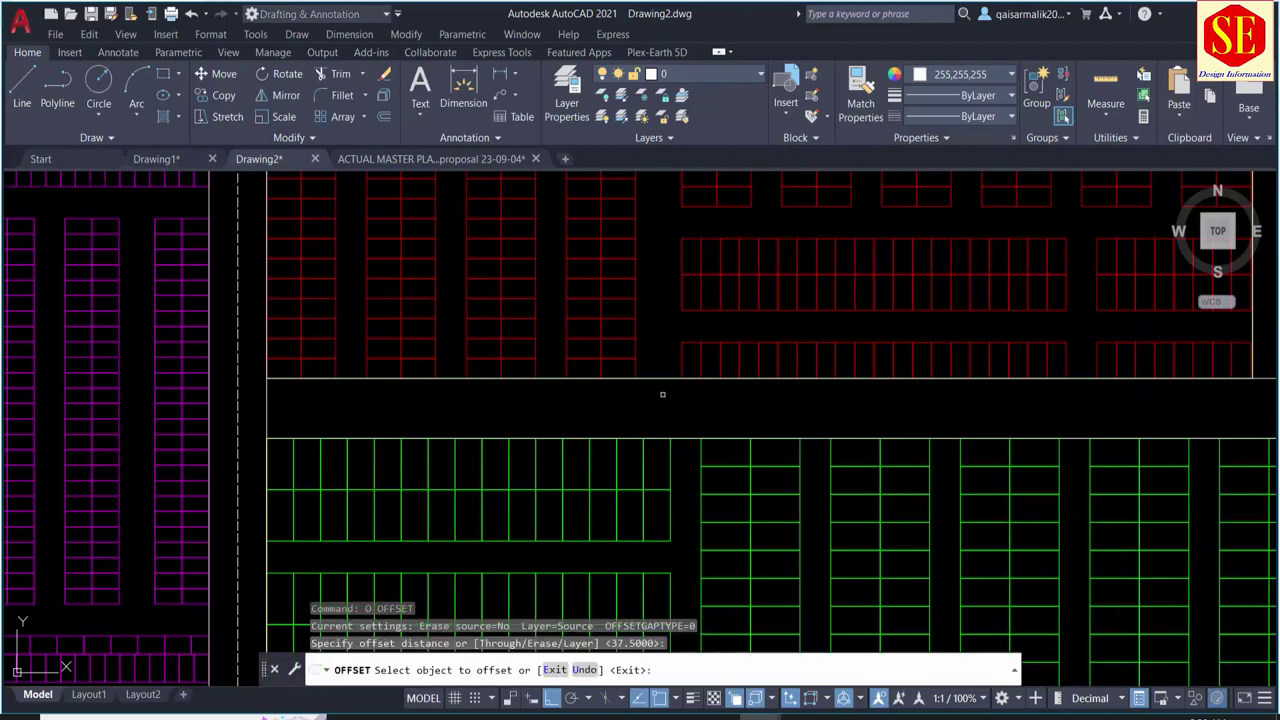
click(658, 380)
click(663, 400)
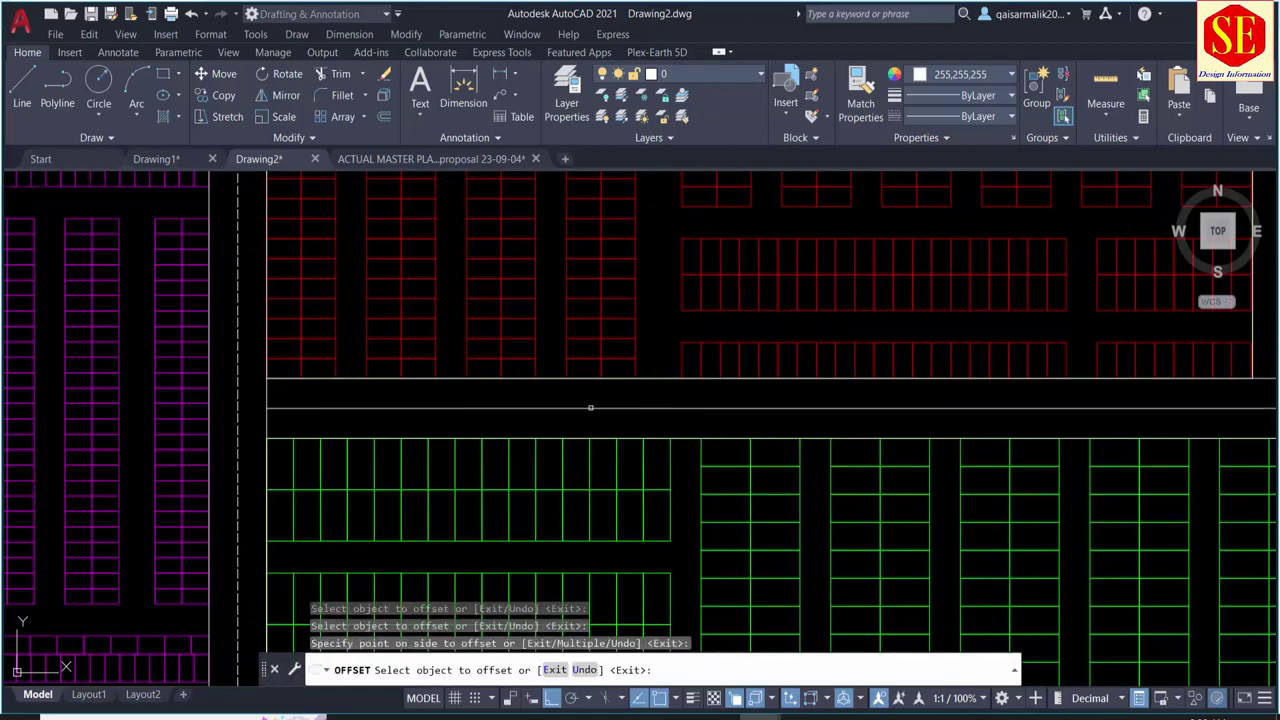
scroll(668, 418, down, 1)
middle_drag(763, 359, 492, 415)
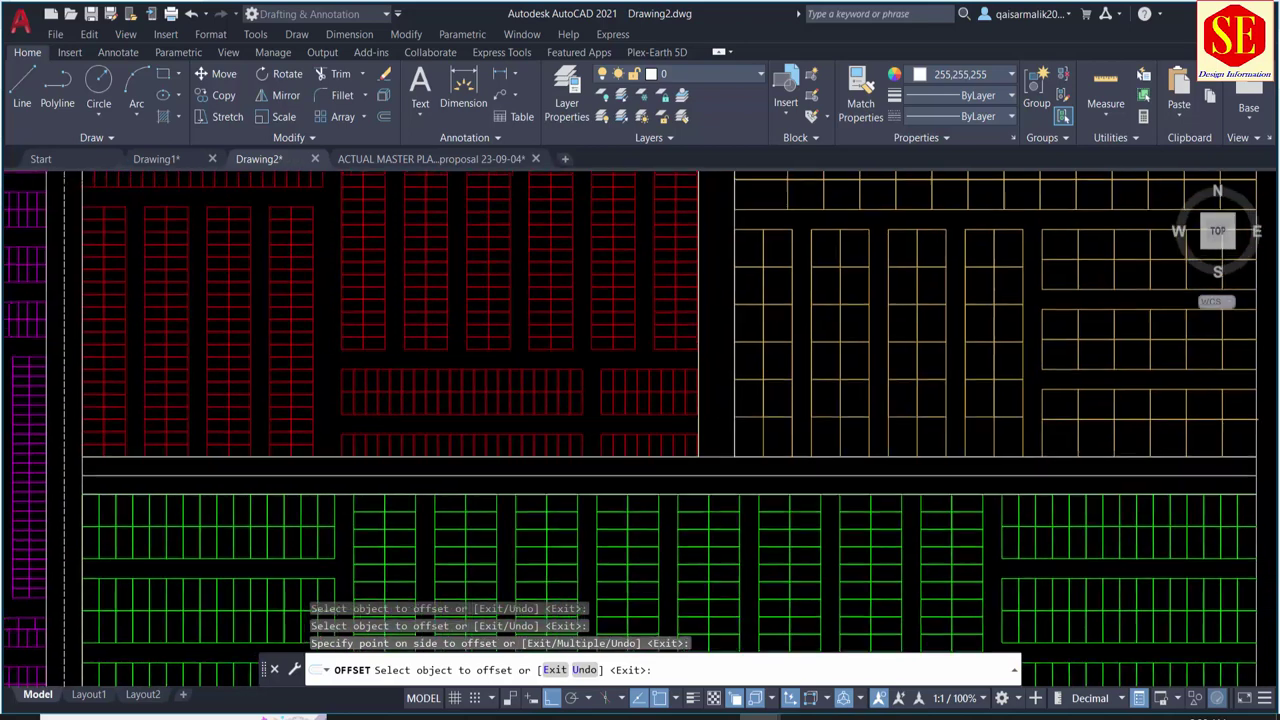
click(699, 362)
key(Escape)
key(Escape)
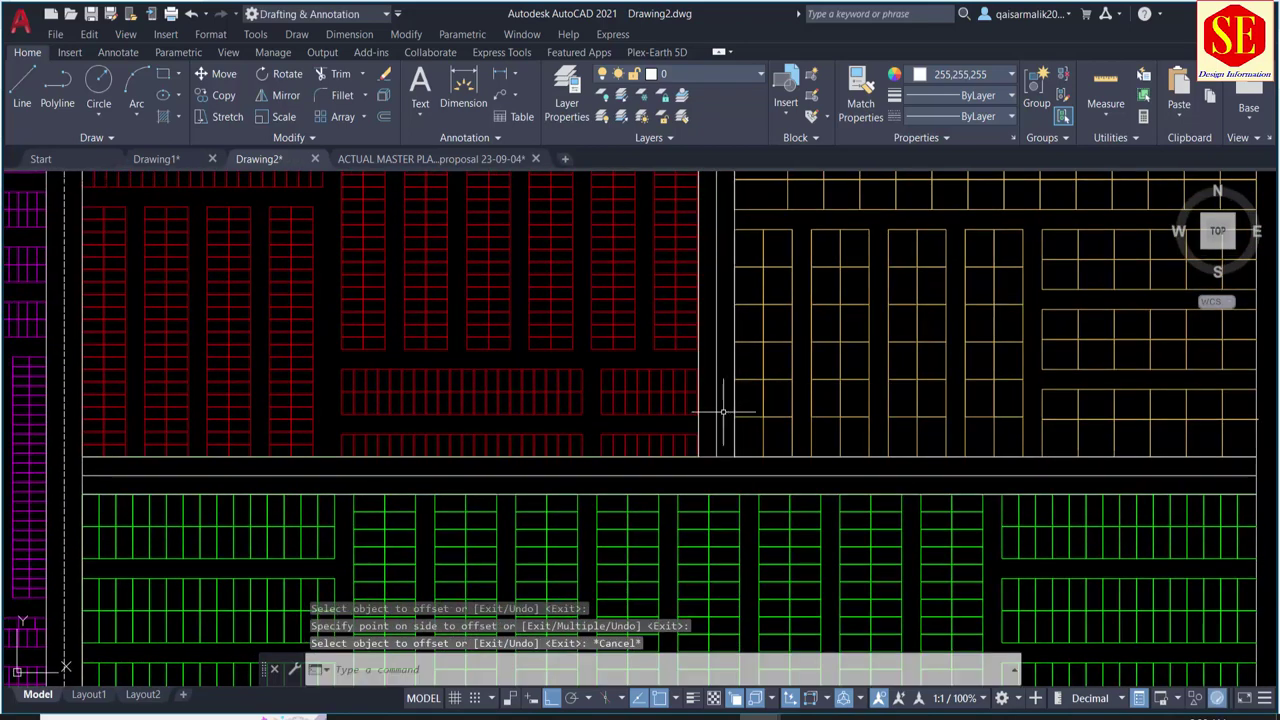
Step: Extend the road line ends with a fence across them
middle_drag(730, 410, 825, 338)
text(ex)
key(Return)
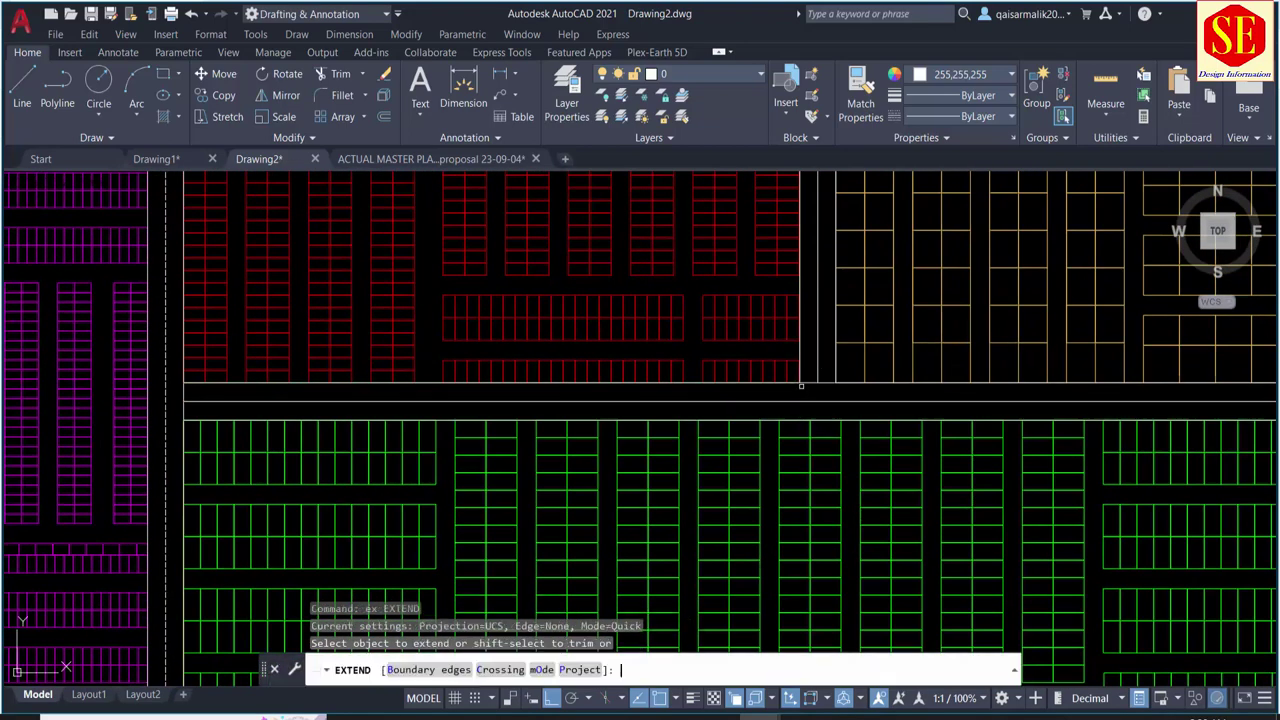
click(820, 369)
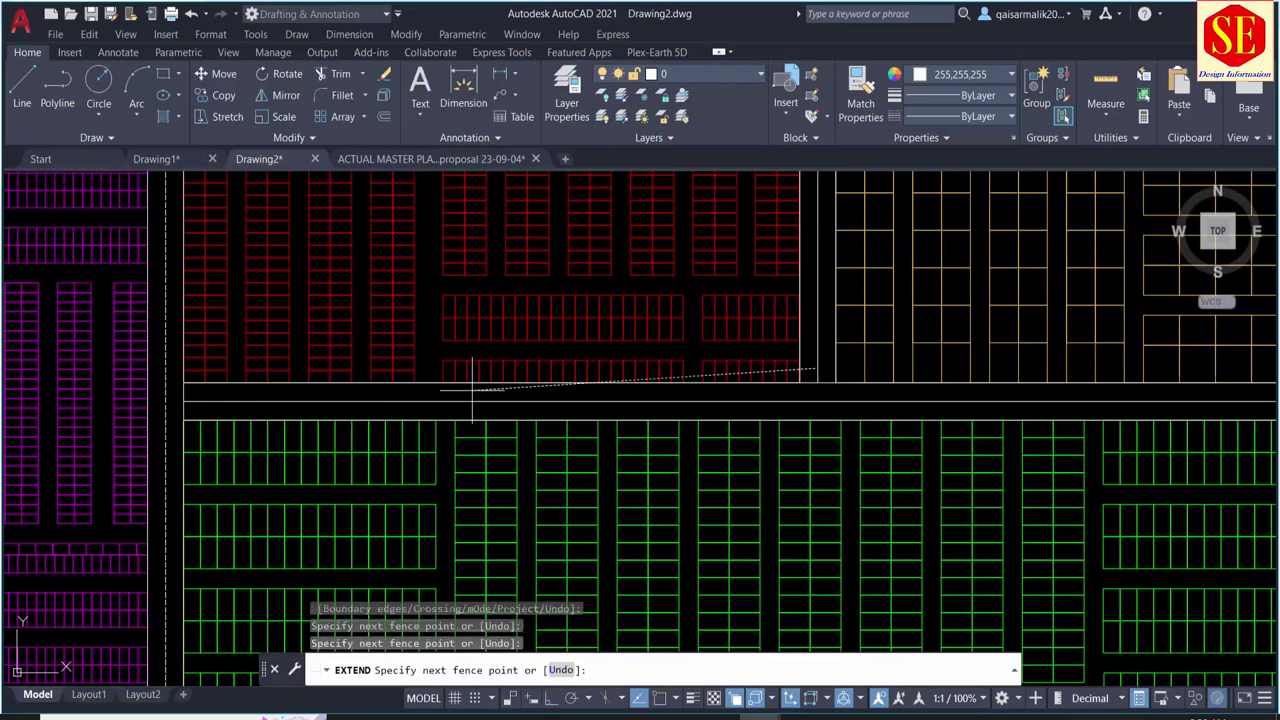
click(442, 374)
key(Return)
scroll(824, 376, up, 2)
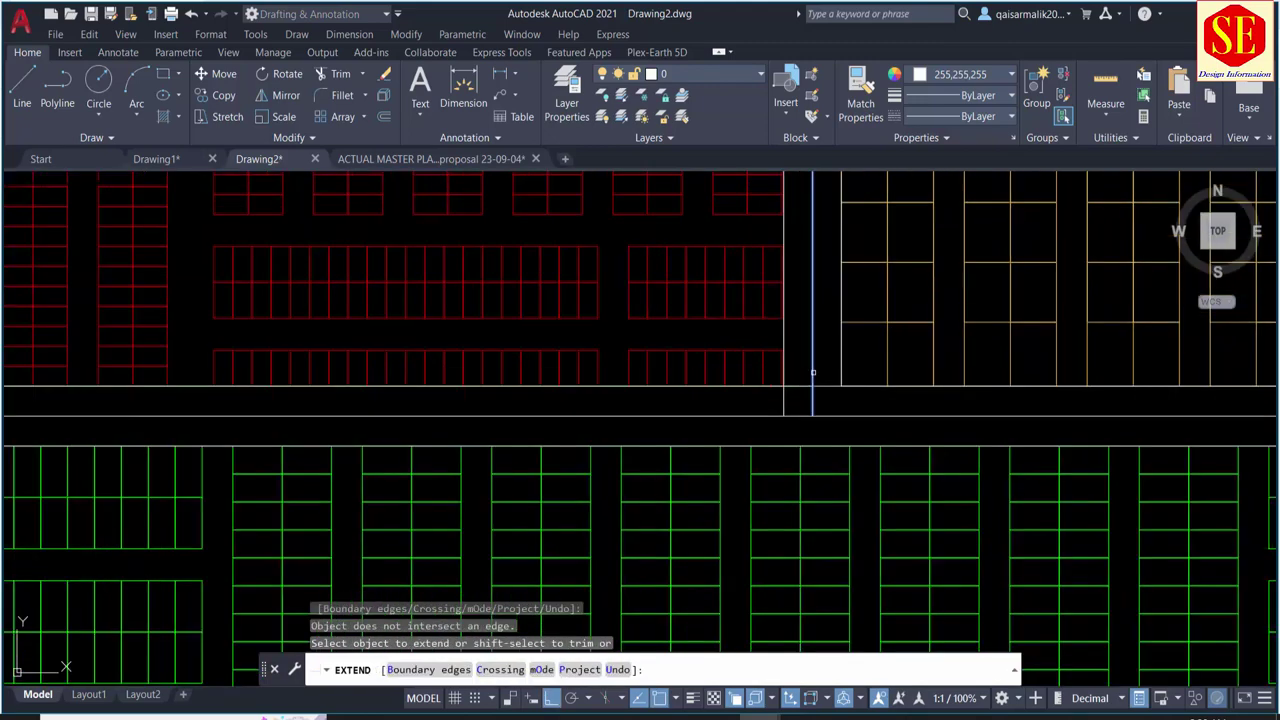
key(Escape)
Step: Trim the vertical line's overhang below the road and other stray segments
text(tr)
key(Return)
click(783, 401)
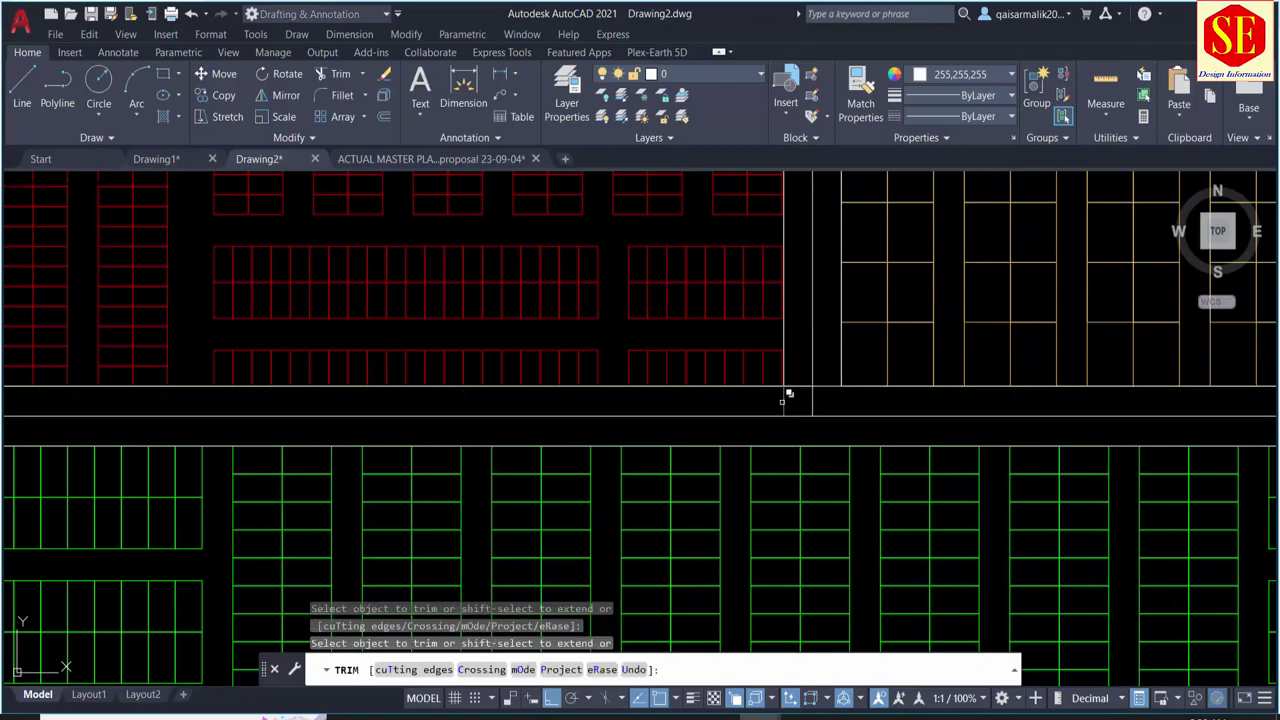
click(783, 401)
click(836, 462)
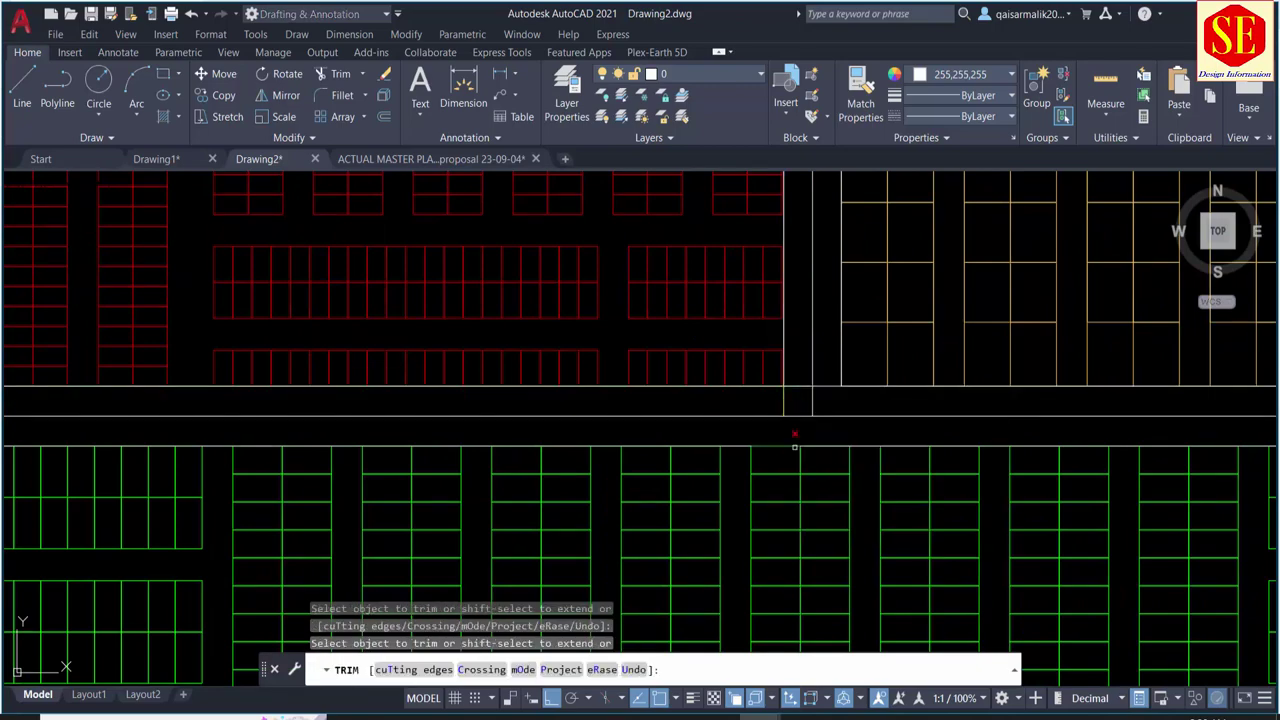
click(786, 398)
key(Return)
scroll(760, 391, down, 2)
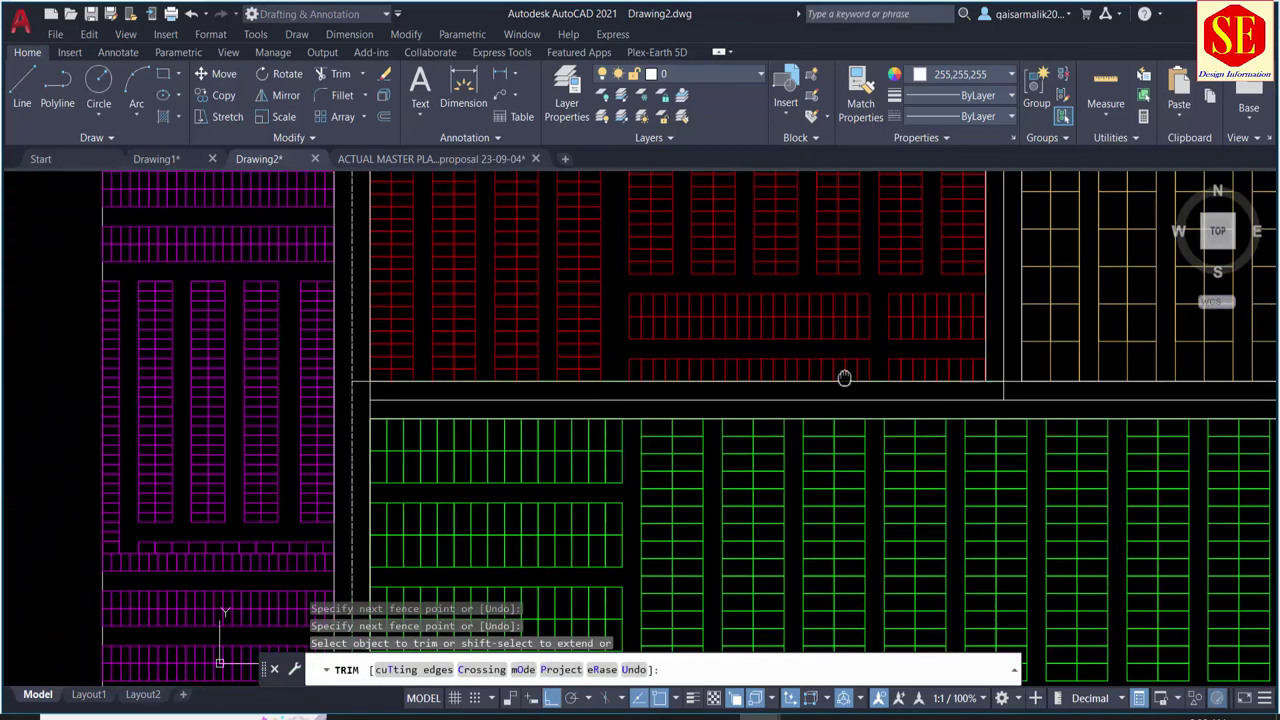
scroll(650, 410, up, 1)
key(Escape)
scroll(568, 415, up, 2)
Step: Start Match Properties to copy the dashed line's linetype
text(ex)
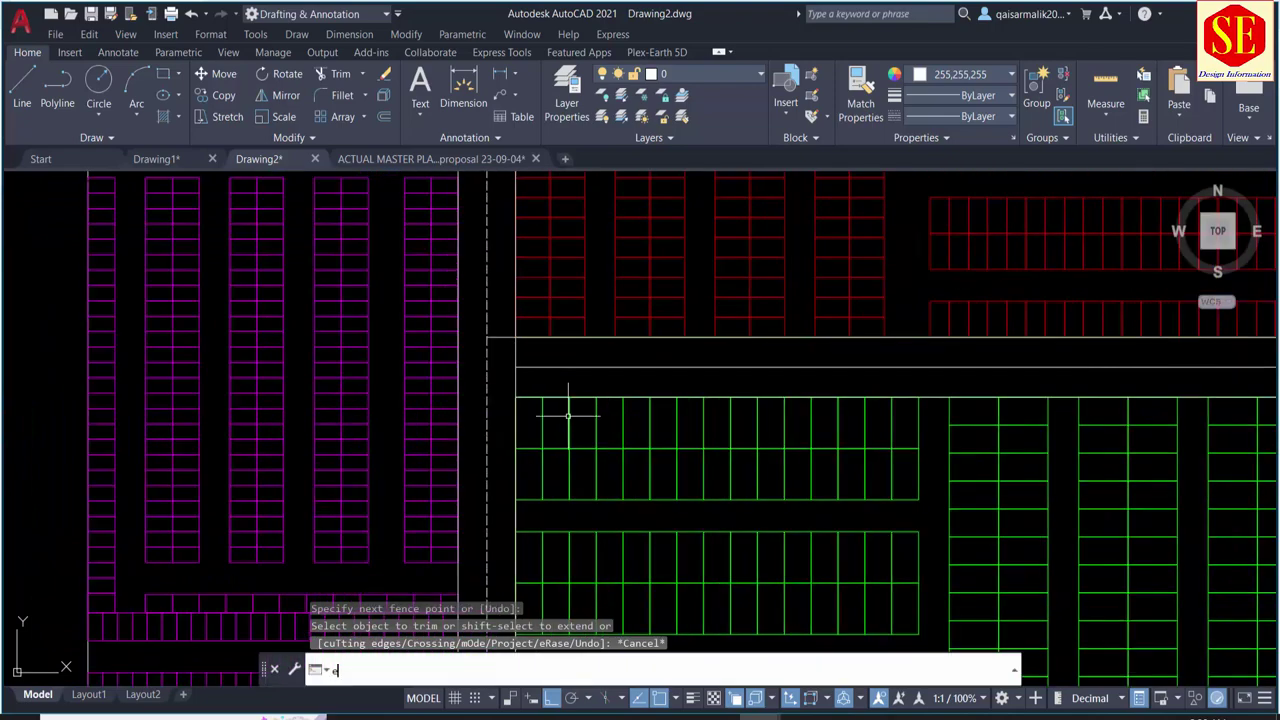
key(Return)
key(Escape)
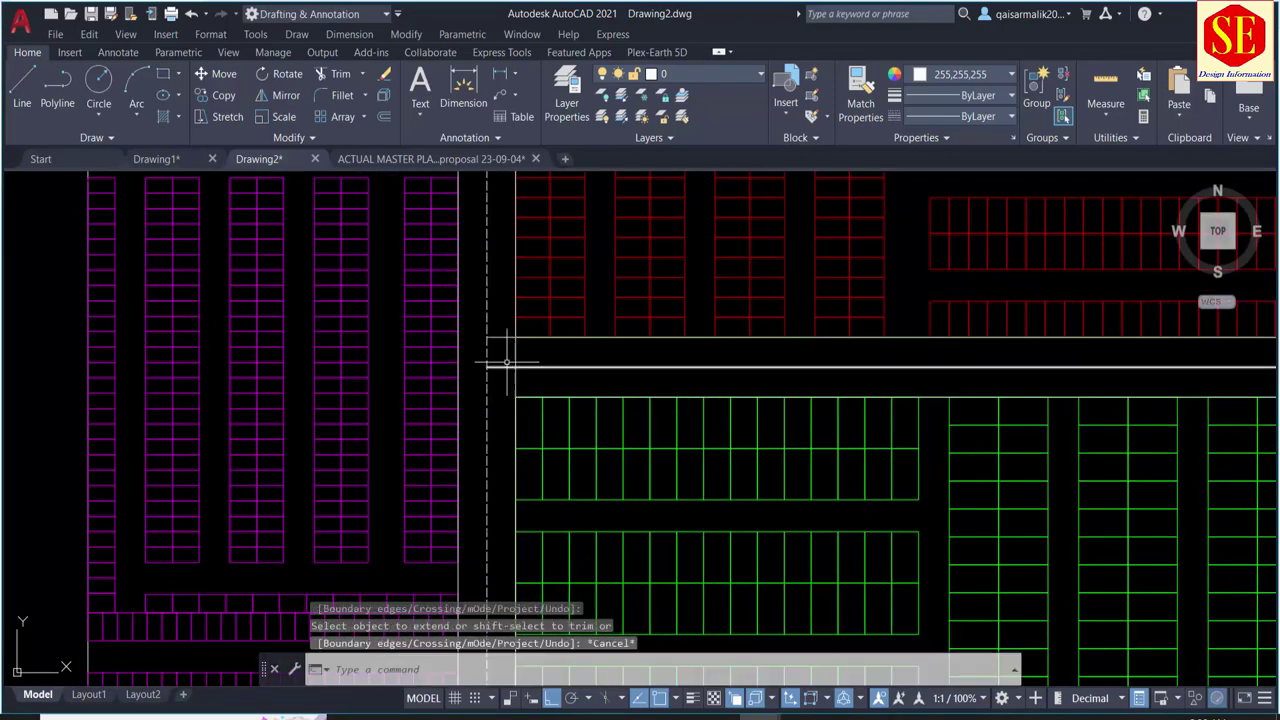
text(tr)
key(Return)
key(Escape)
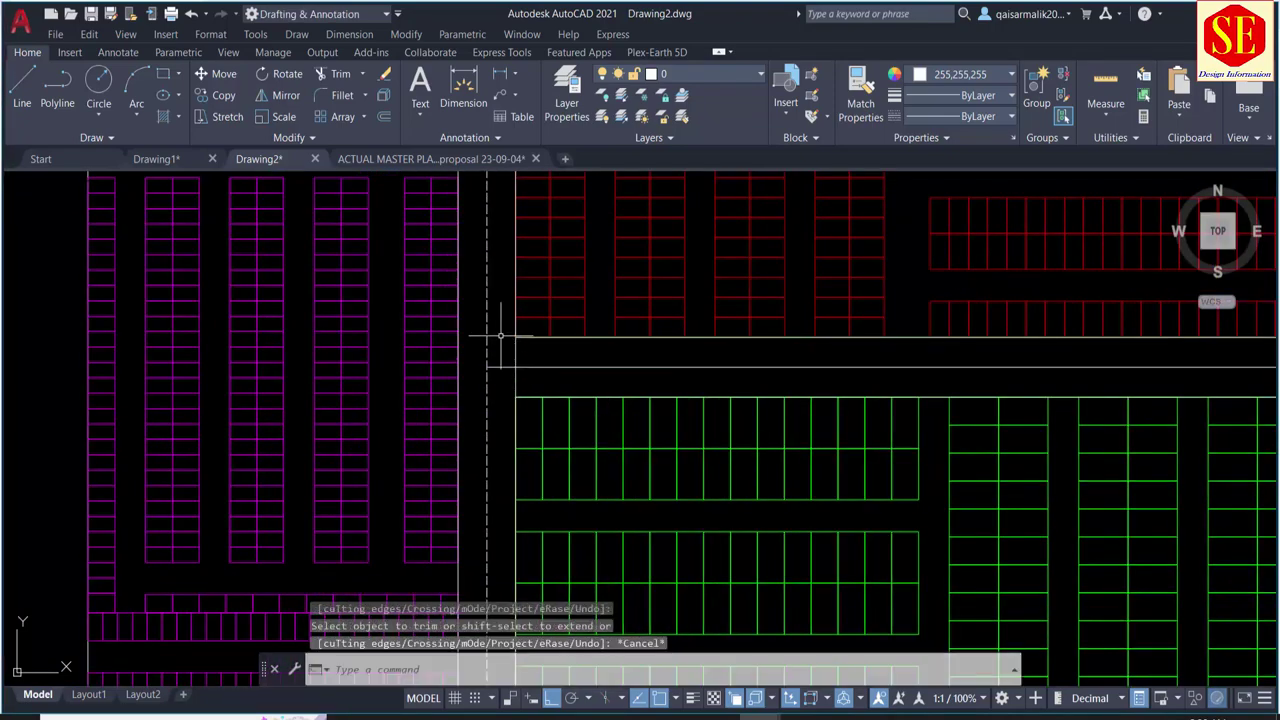
text(ea)
key(Return)
Step: Copy the vertical divider's dashed linetype onto the horizontal road centre line with Match Properties
click(487, 352)
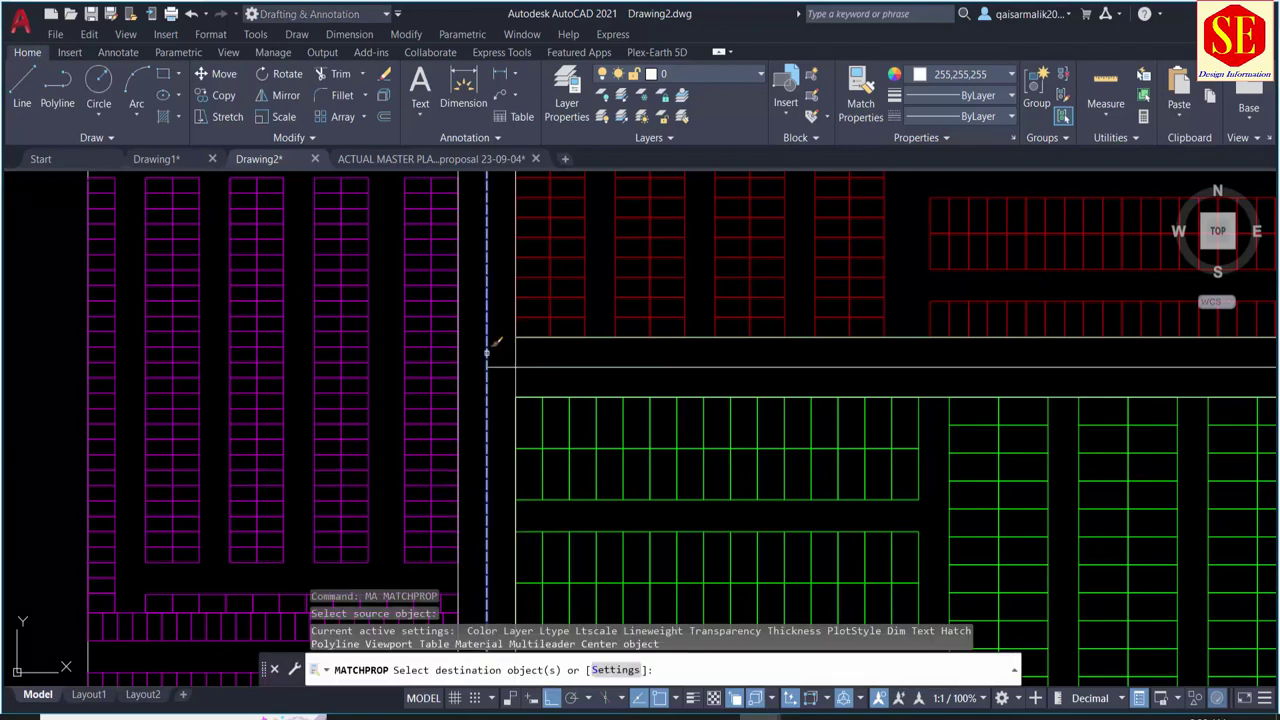
scroll(553, 357, down, 3)
scroll(849, 354, up, 2)
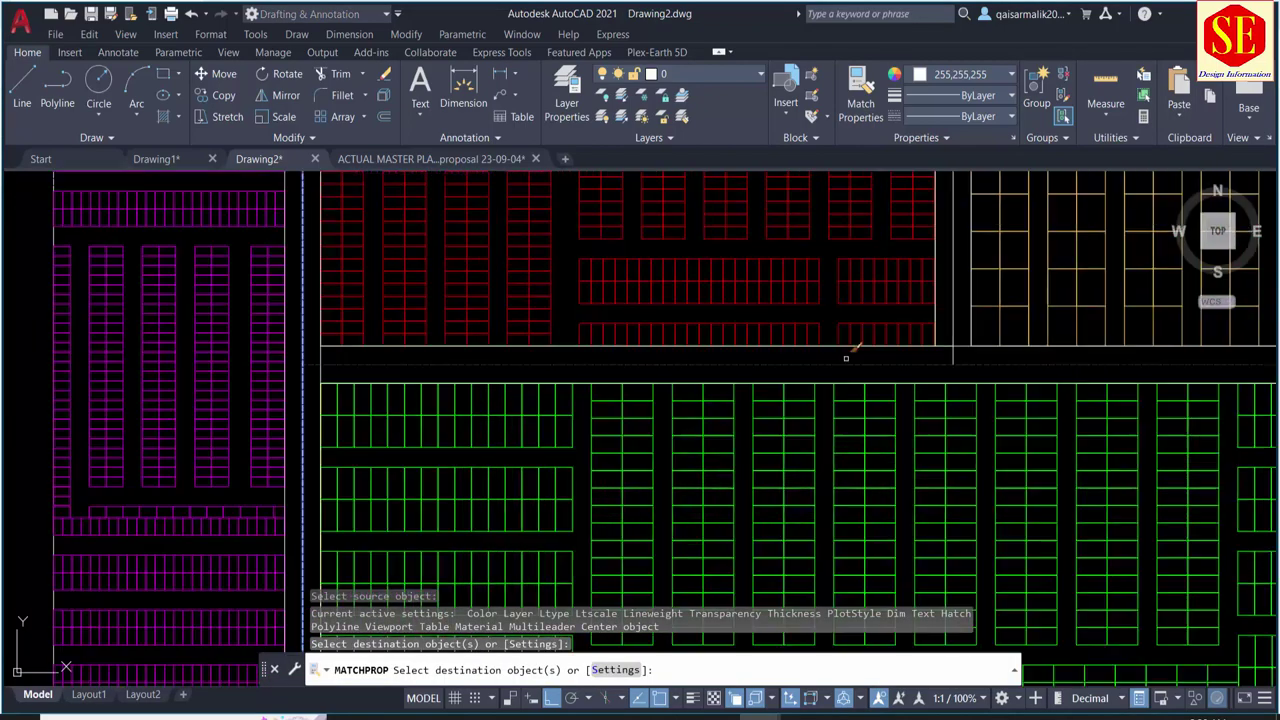
key(Escape)
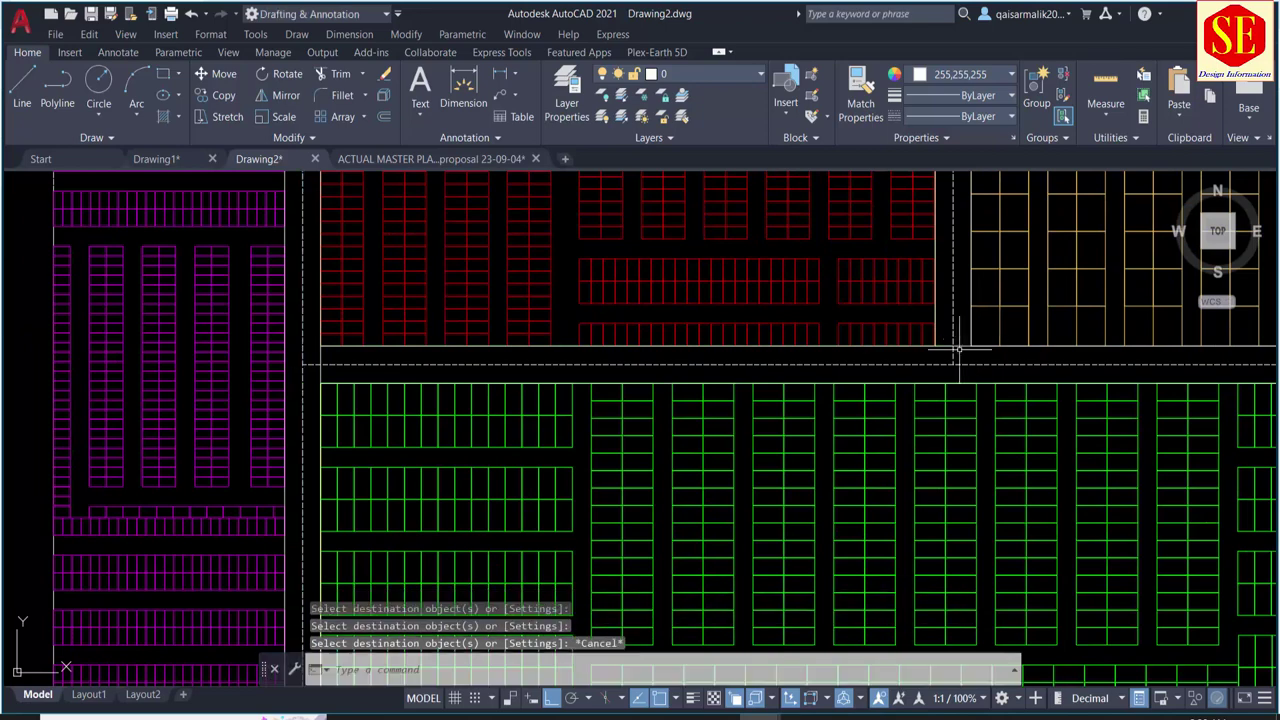
scroll(953, 333, up, 3)
Step: Trim the stray centre line ends at the road junction
text(tr)
key(Return)
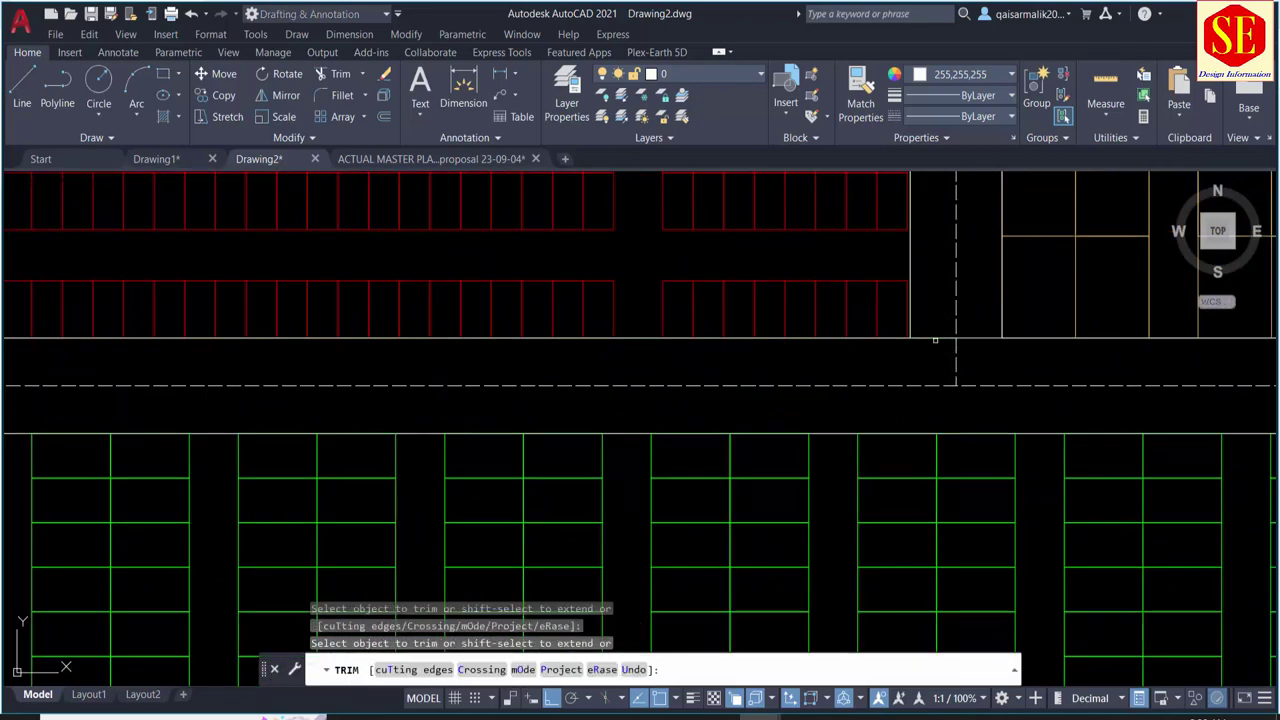
click(935, 340)
click(980, 337)
scroll(929, 345, down, 5)
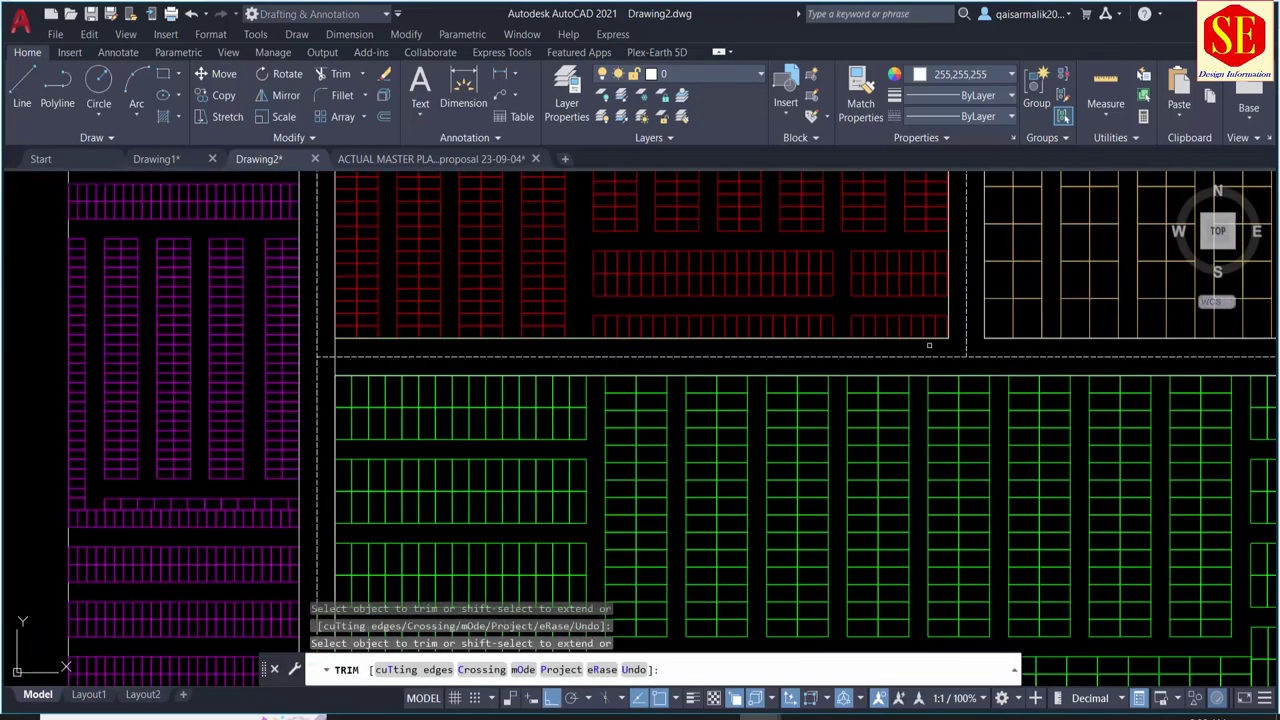
middle_drag(929, 345, 1150, 355)
scroll(777, 343, up, 2)
scroll(777, 343, up, 2)
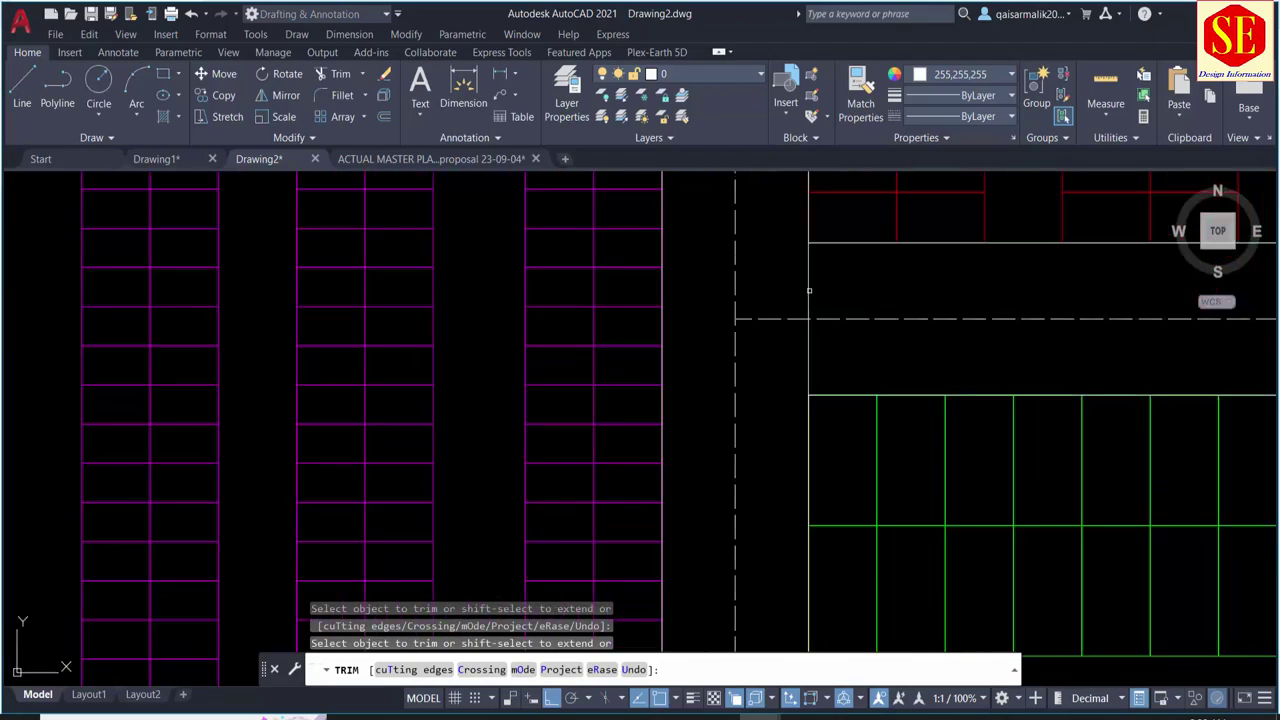
scroll(810, 345, down, 3)
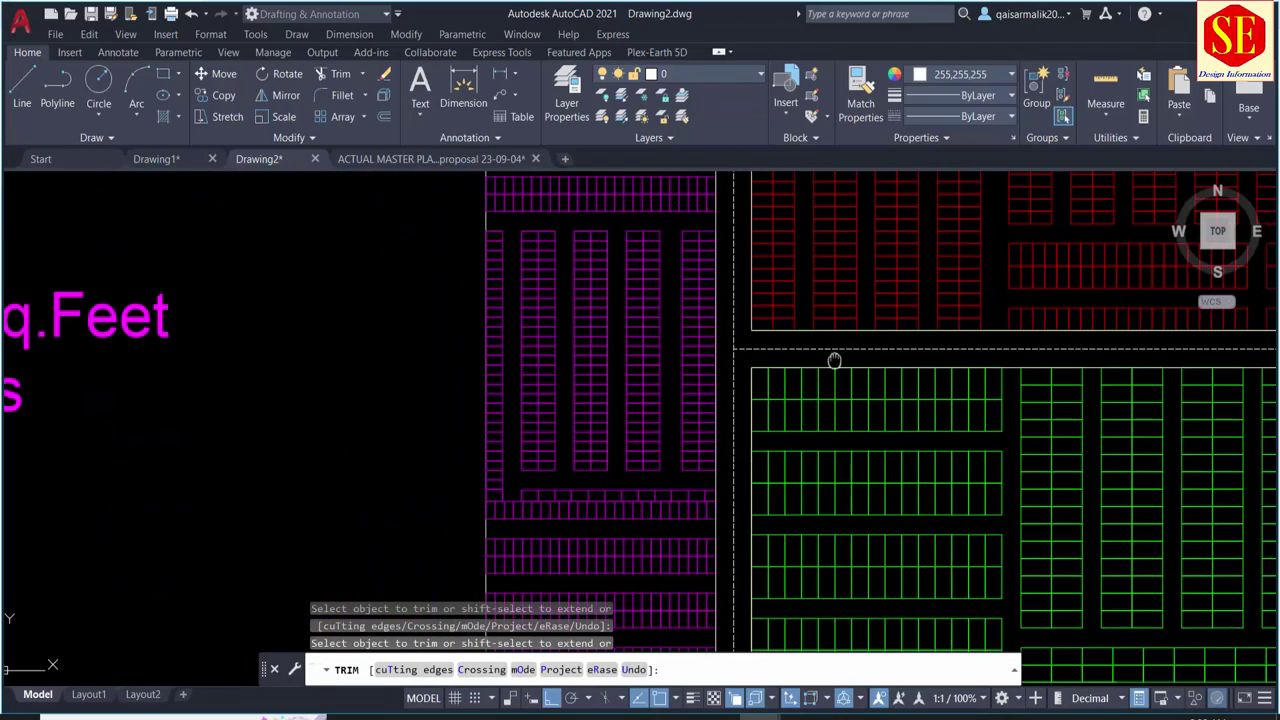
middle_drag(834, 360, 484, 352)
middle_drag(980, 409, 623, 335)
scroll(952, 318, down, 2)
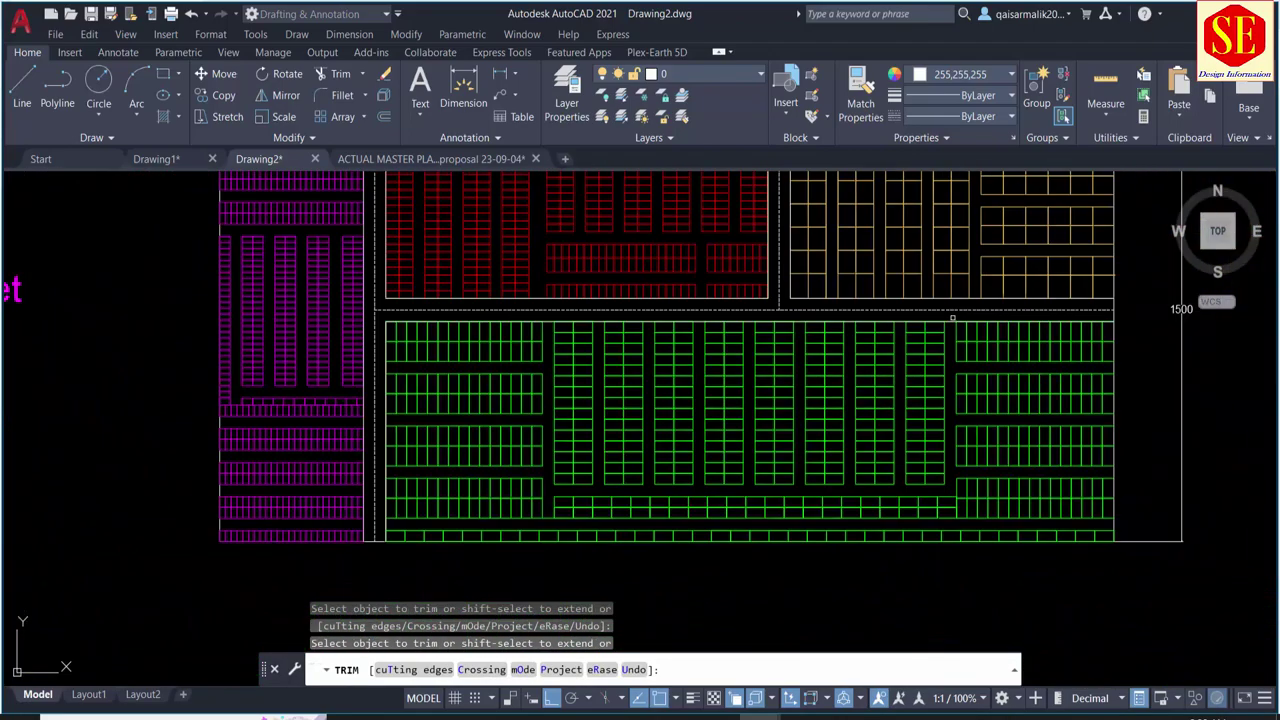
middle_drag(378, 460, 569, 494)
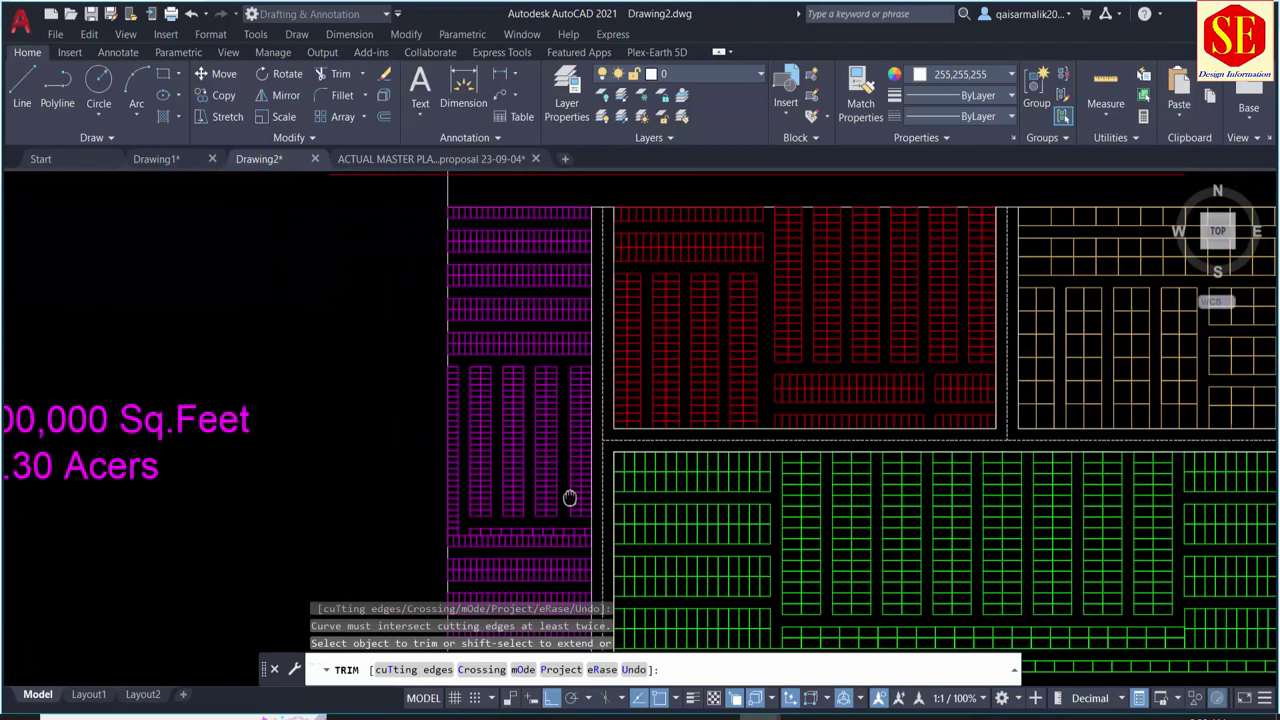
middle_drag(749, 309, 748, 386)
key(Escape)
Step: Pan and zoom the view over the magenta stall block
middle_drag(526, 384, 606, 351)
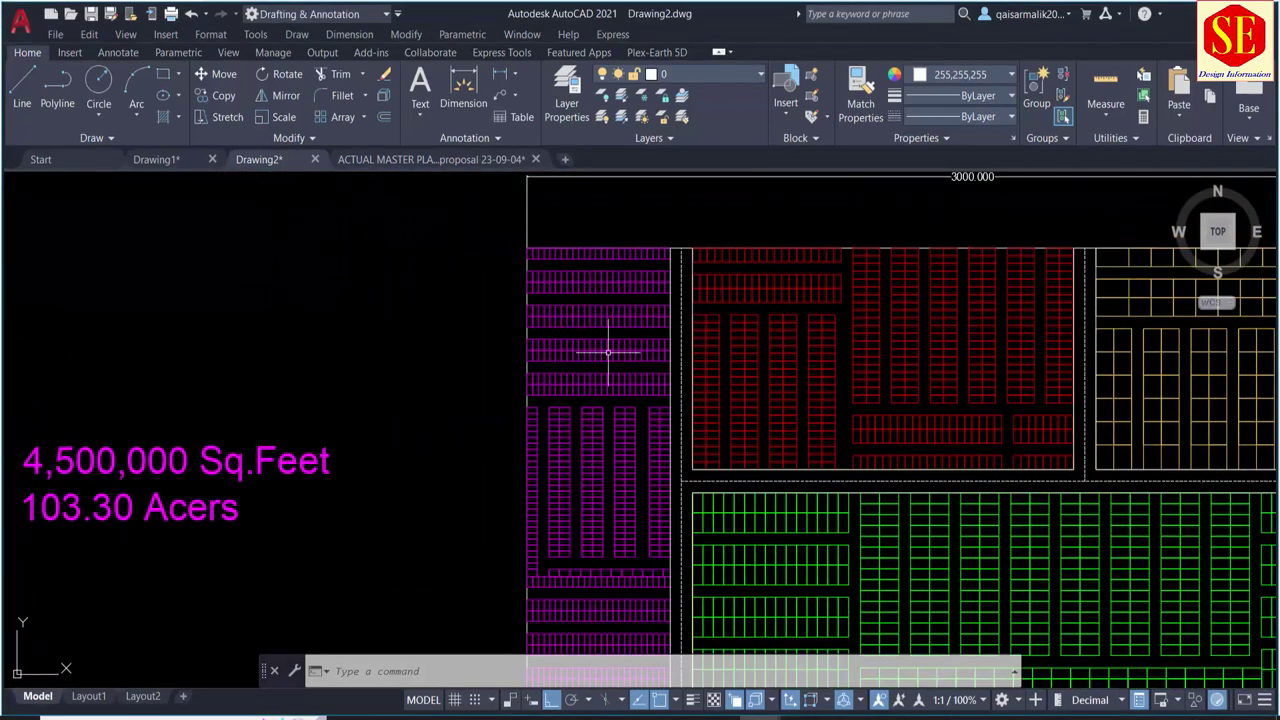
scroll(606, 320, up, 2)
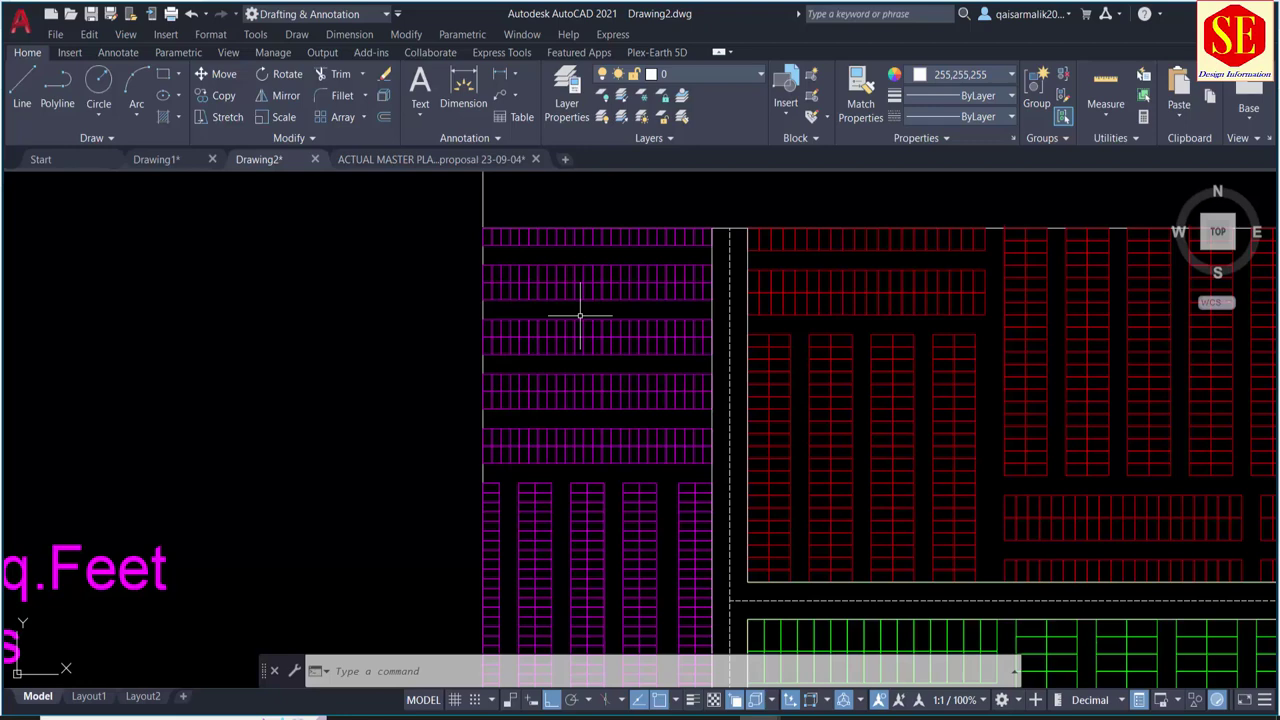
mouse_move(585, 323)
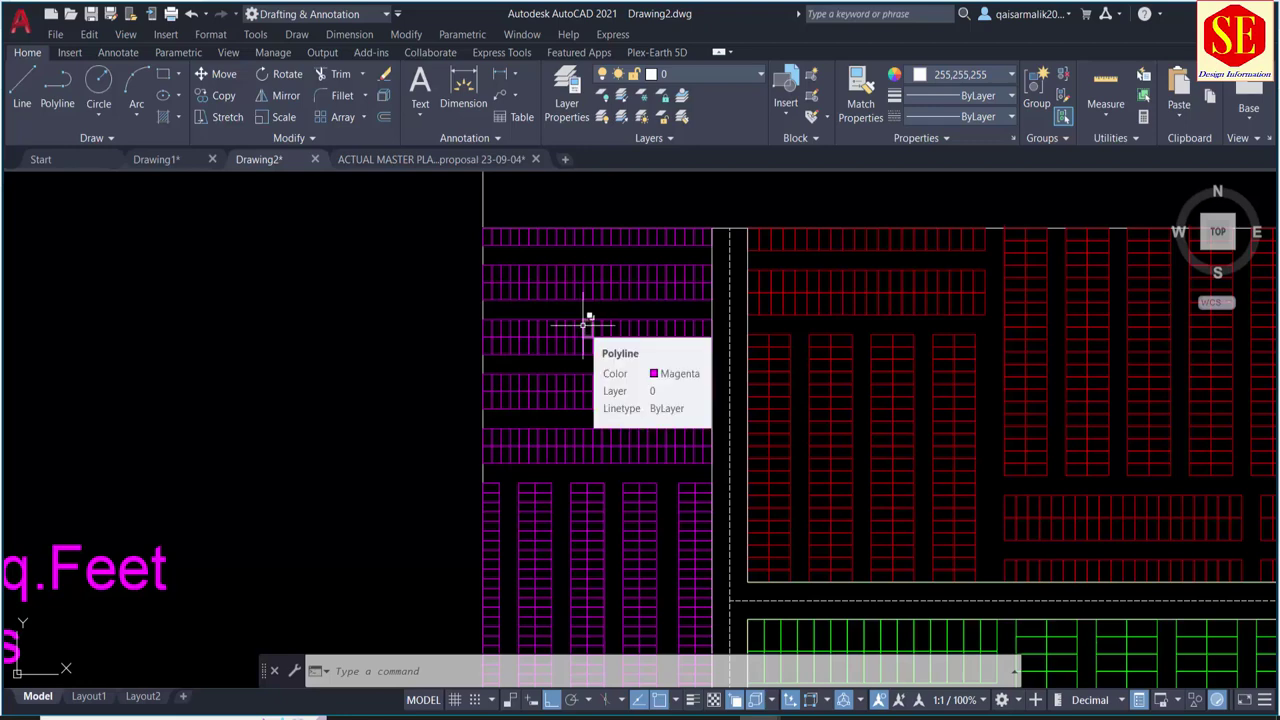
scroll(586, 323, up, 2)
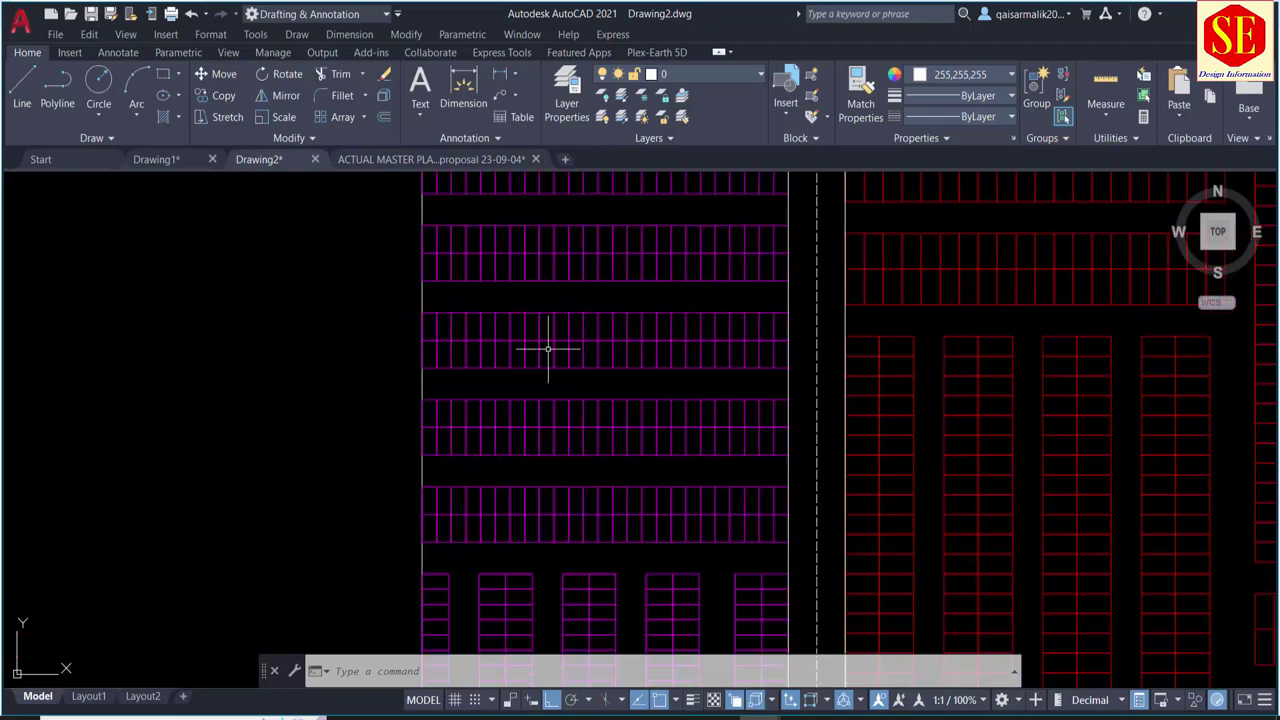
middle_drag(570, 368, 518, 378)
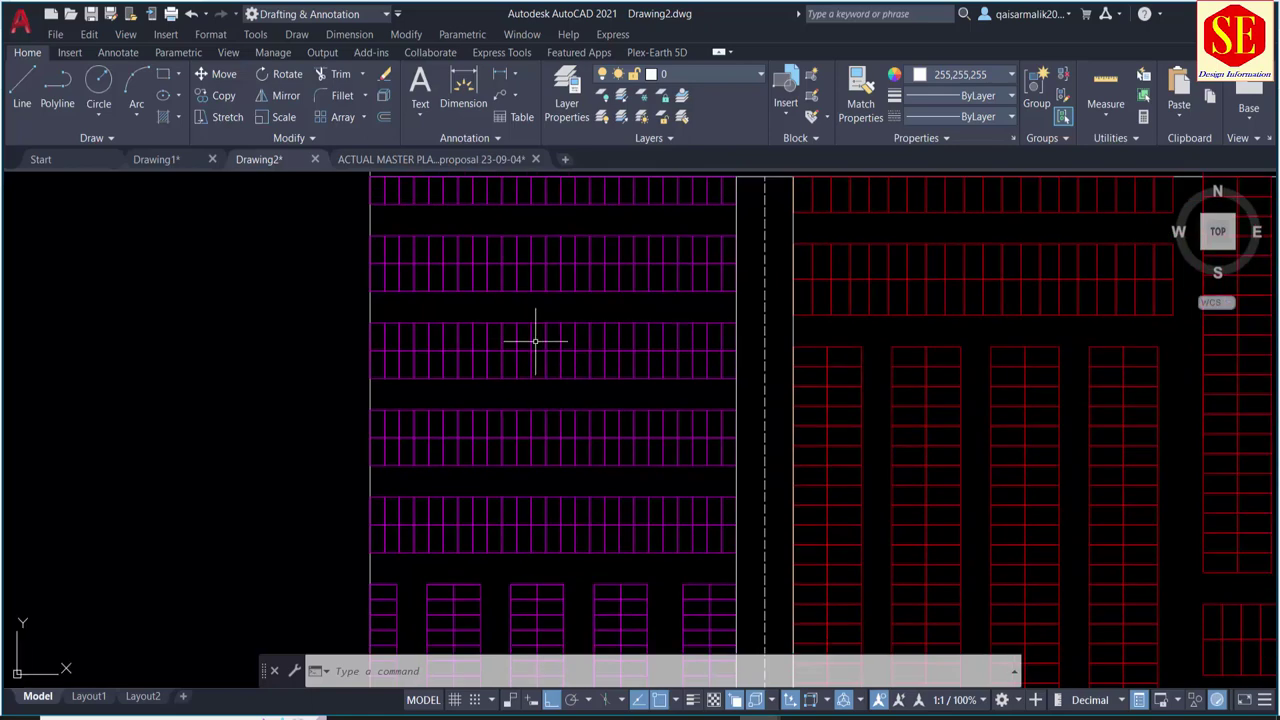
scroll(532, 338, up, 2)
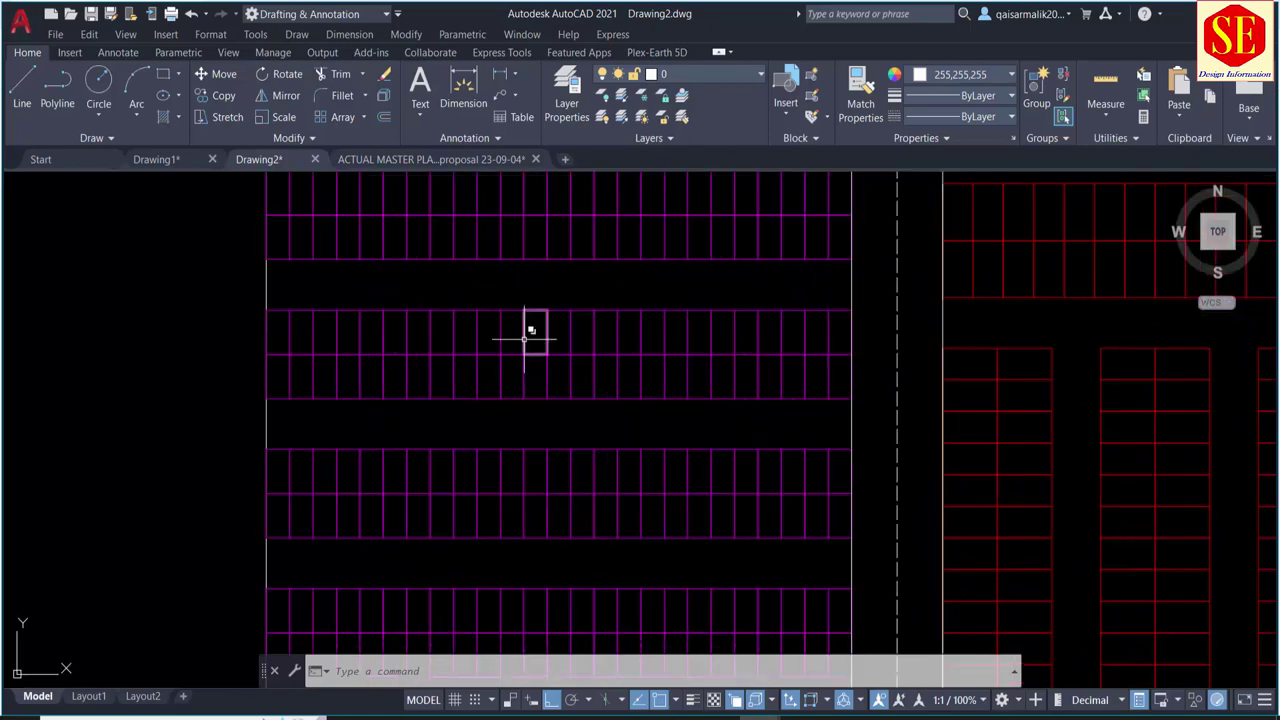
Step: Make Yellow the current colour and draw a rectangle across the horizontal magenta stall row
click(955, 74)
click(932, 251)
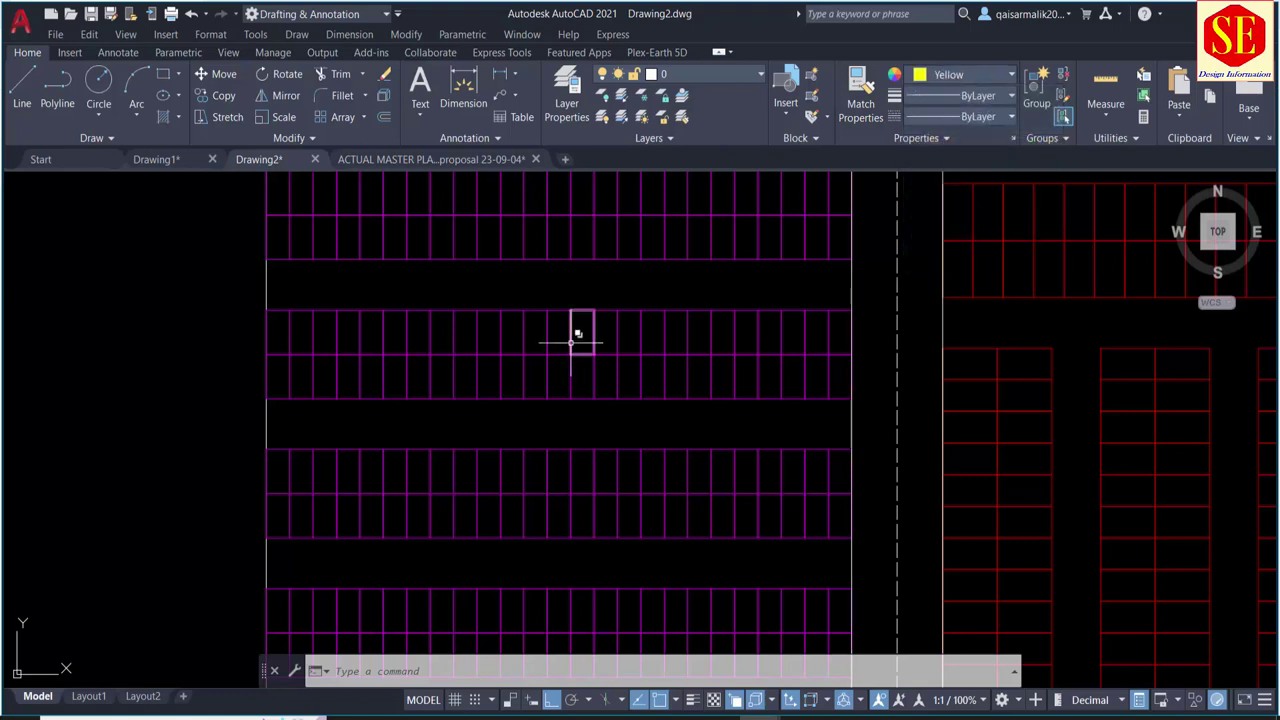
text(r)
text(c)
key(Return)
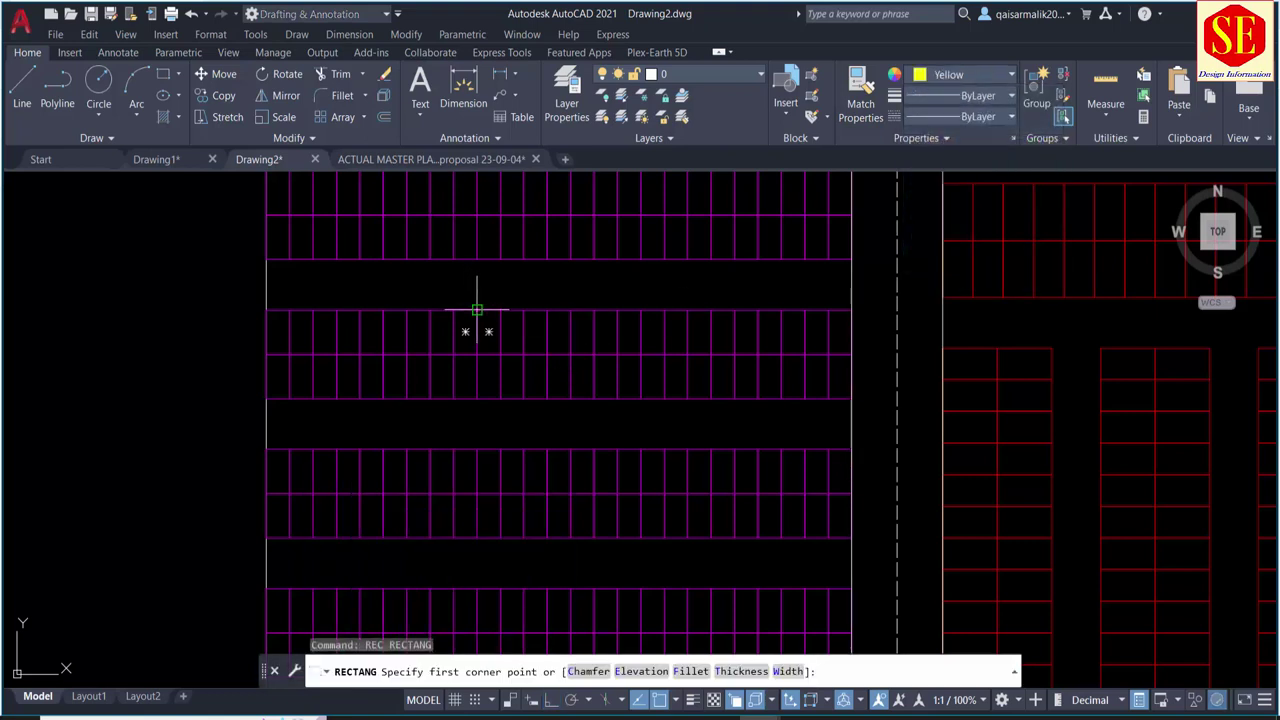
click(477, 310)
click(641, 398)
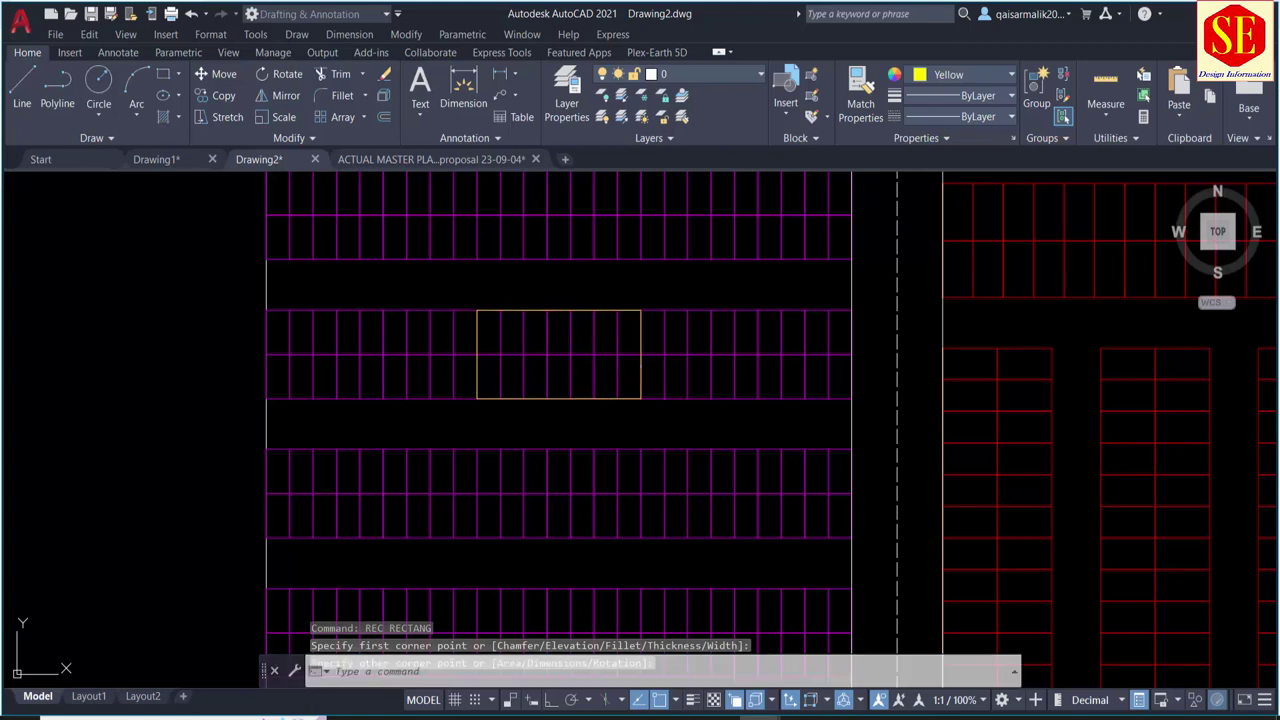
key(Escape)
text(e)
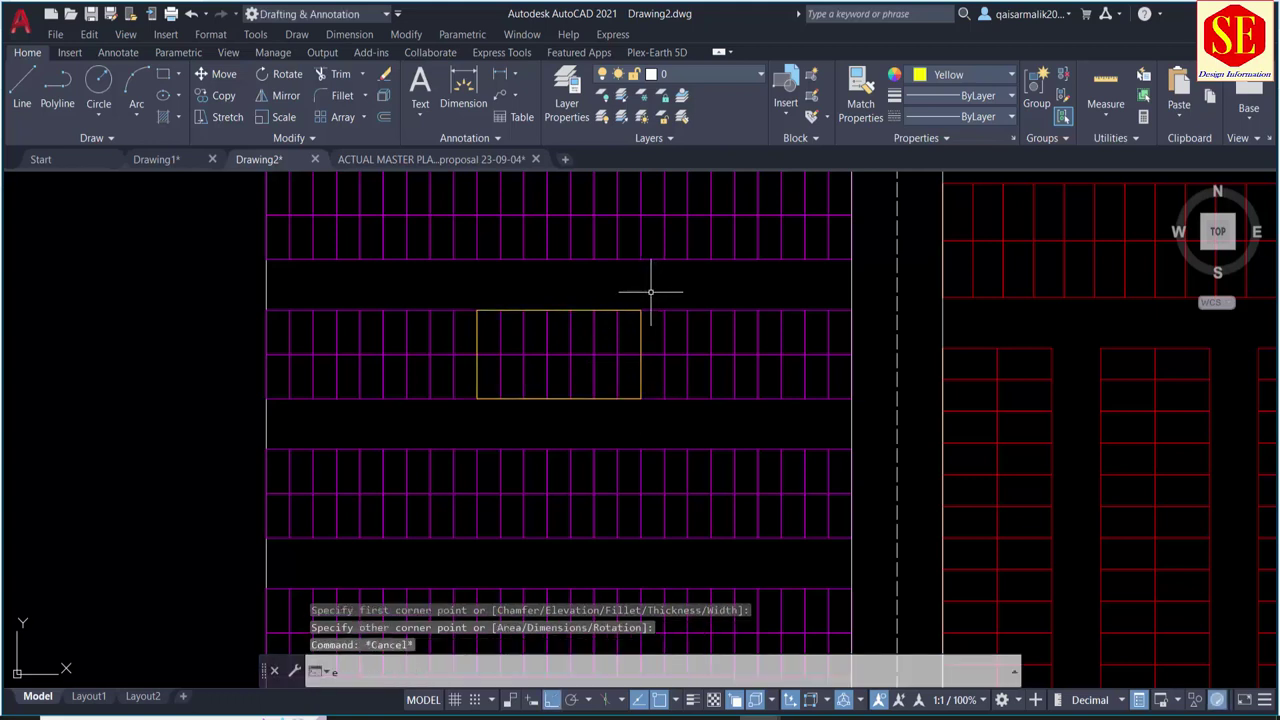
Step: Cut away all stall lines inside the yellow rectangle with EXTRIM
text(xtrim)
key(Return)
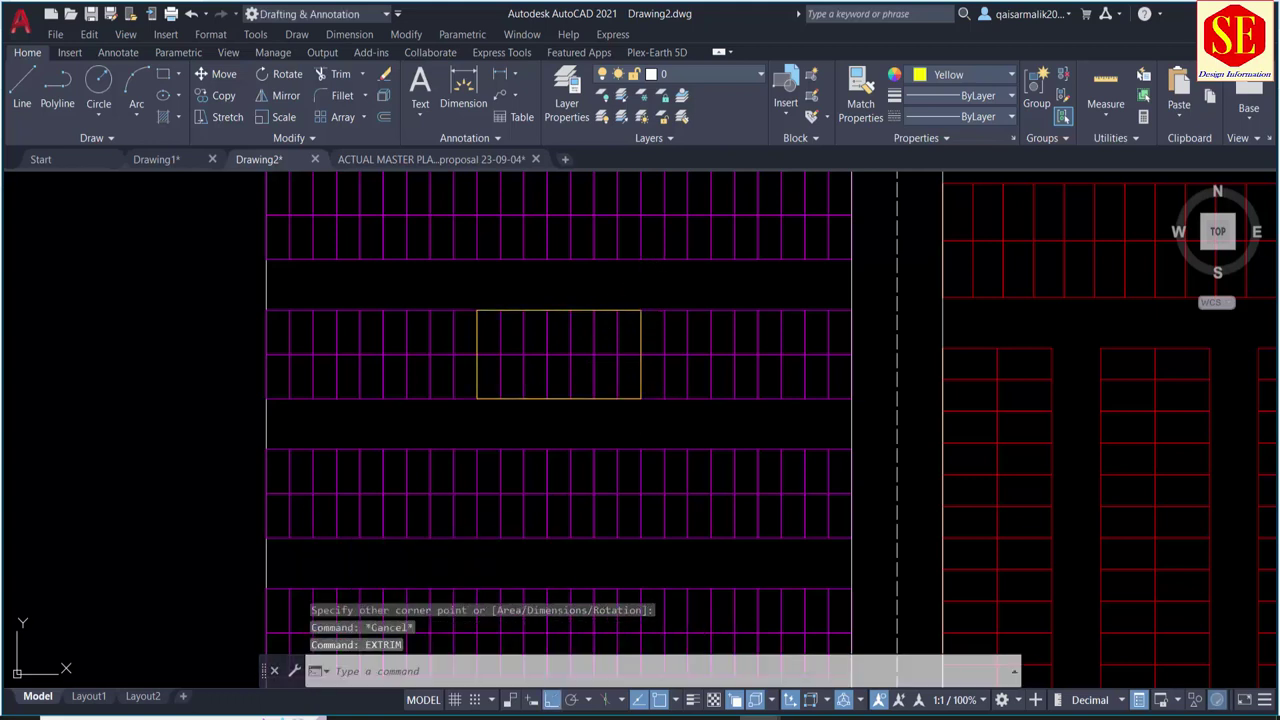
click(600, 310)
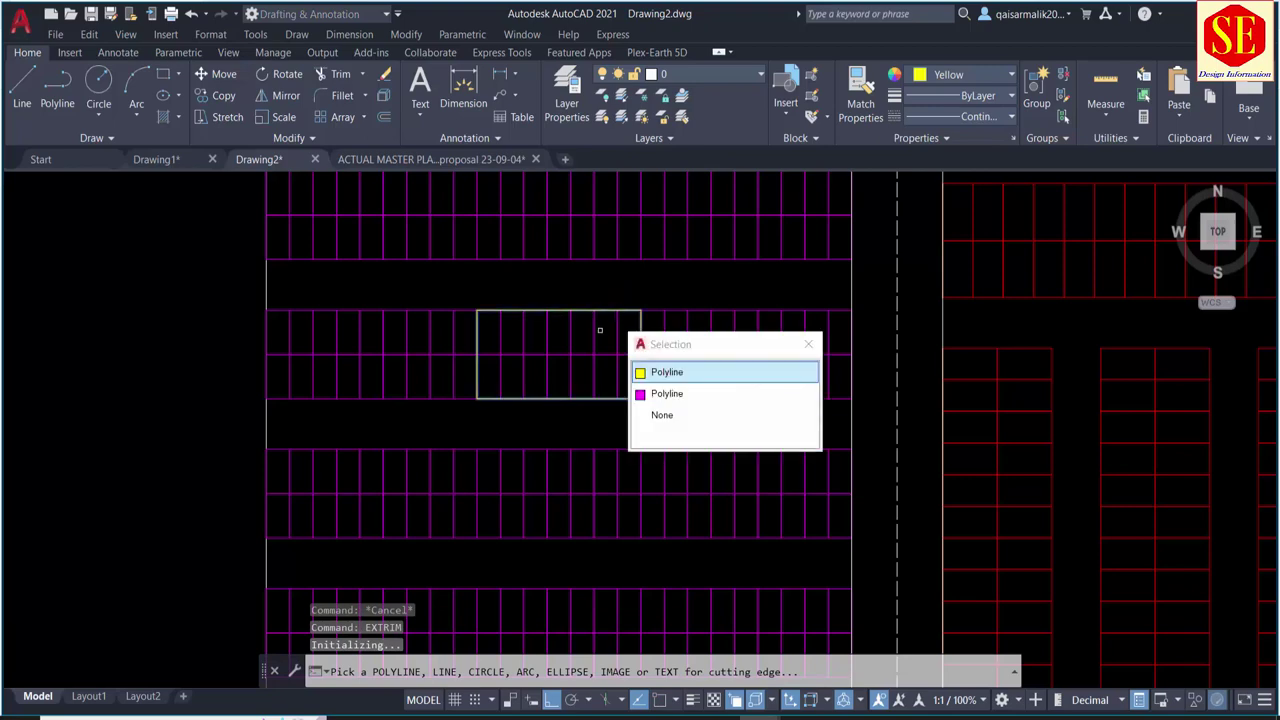
key(Return)
scroll(606, 331, down, 2)
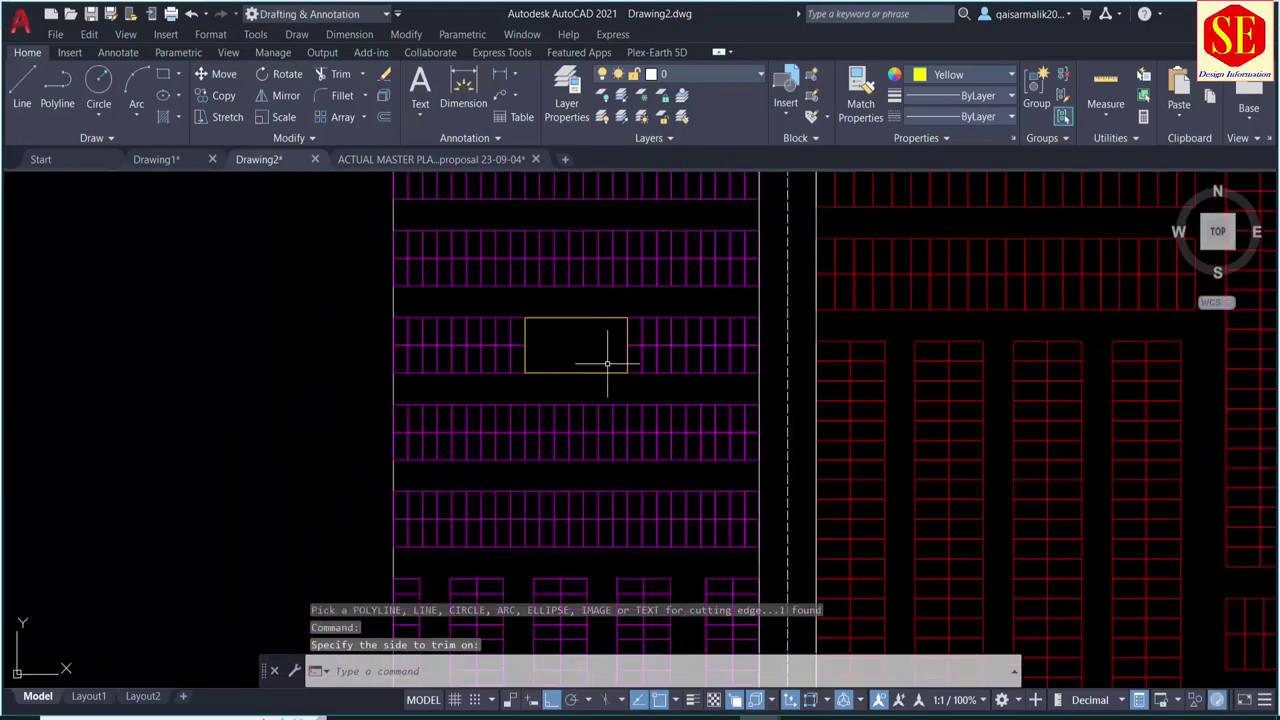
scroll(606, 364, up, 2)
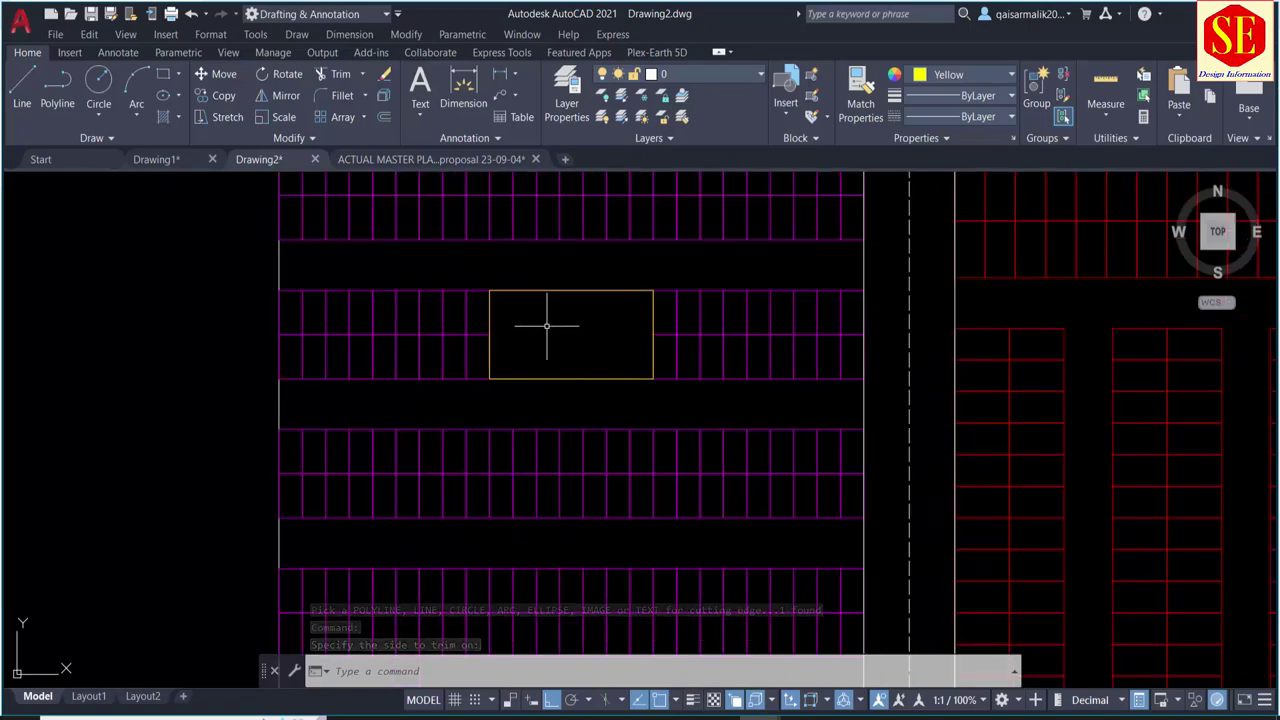
scroll(581, 324, down, 2)
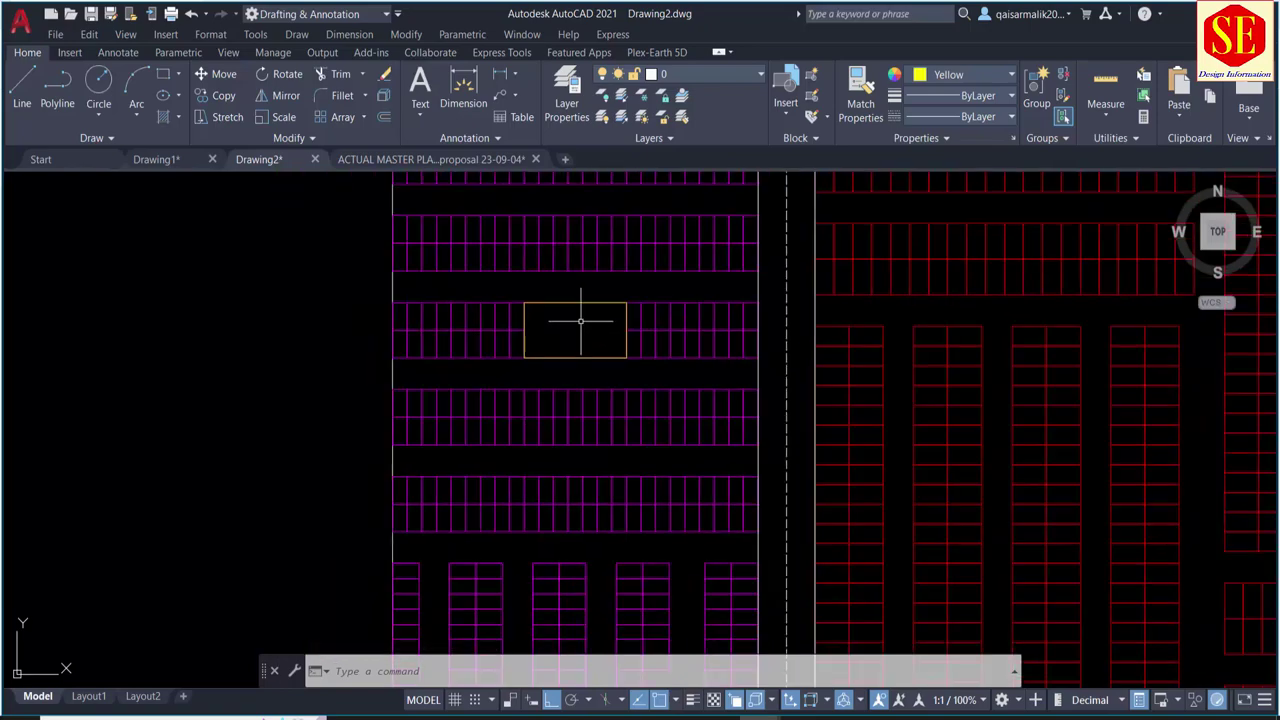
scroll(580, 317, down, 2)
middle_drag(591, 394, 622, 204)
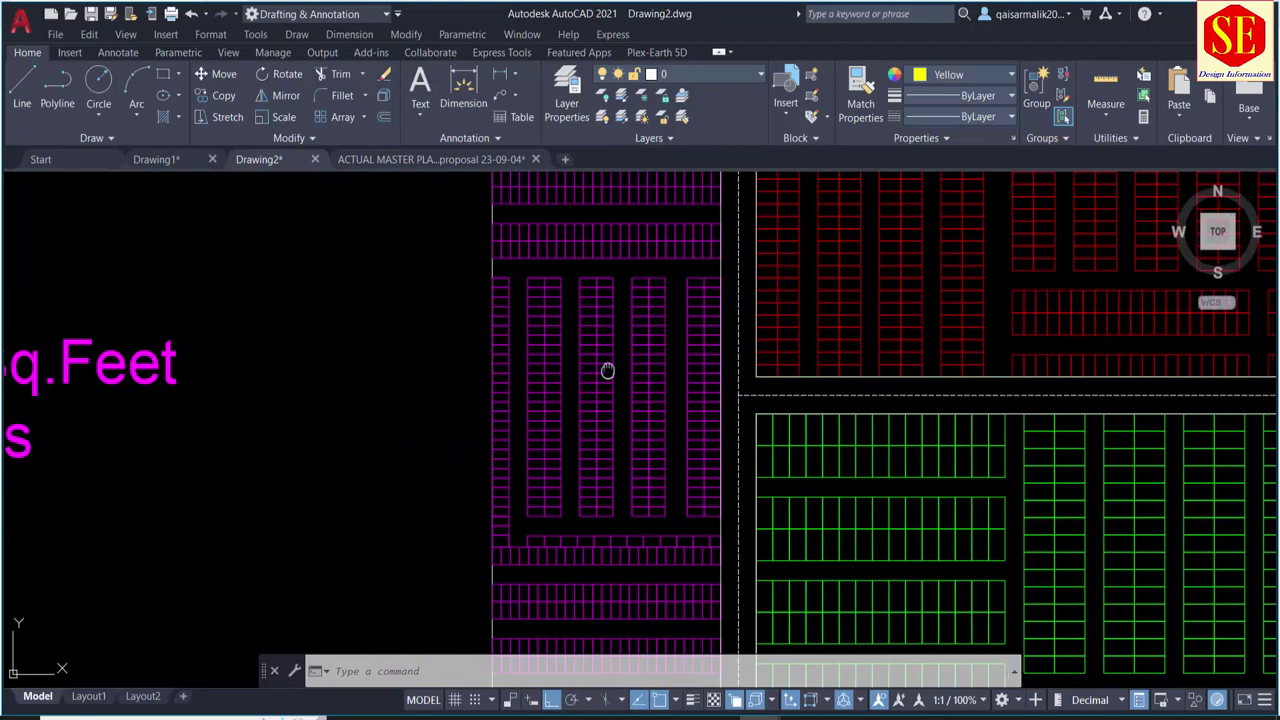
mouse_move(610, 375)
middle_down()
mouse_move(538, 410)
mouse_move(510, 404)
middle_up()
scroll(510, 404, up, 2)
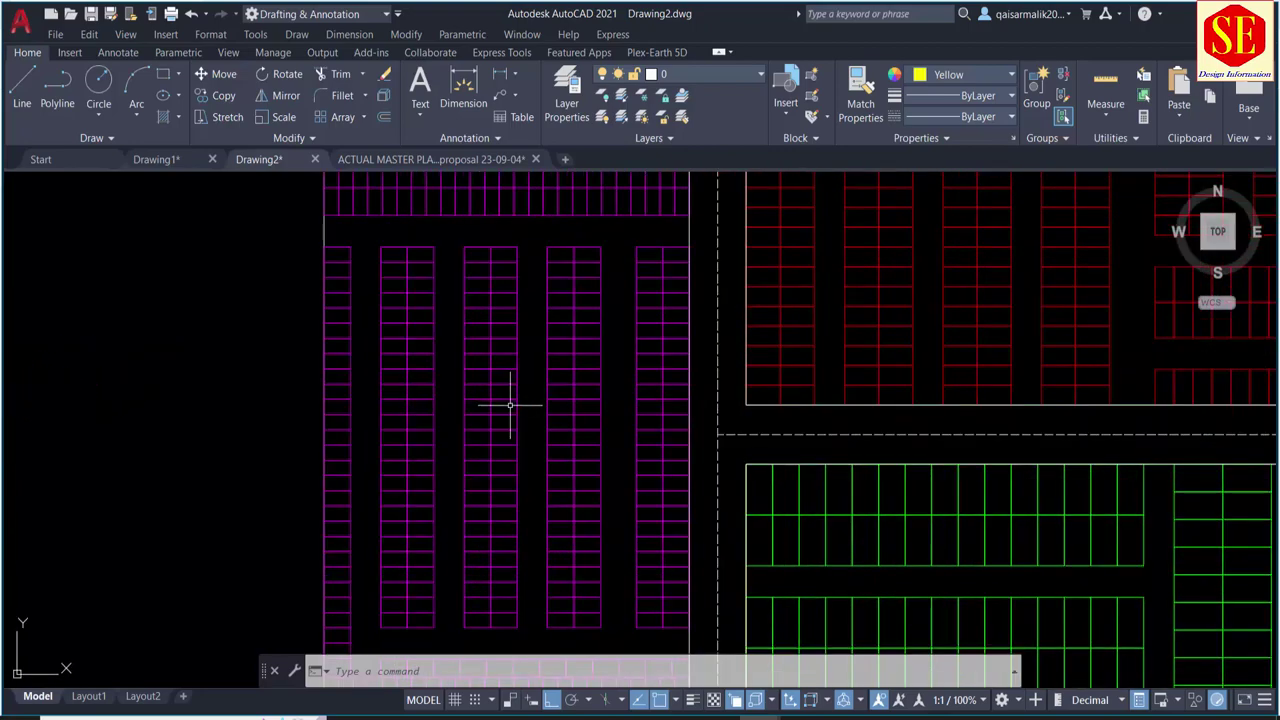
Step: Draw a second yellow rectangle spanning two vertical magenta stall columns
text(rec)
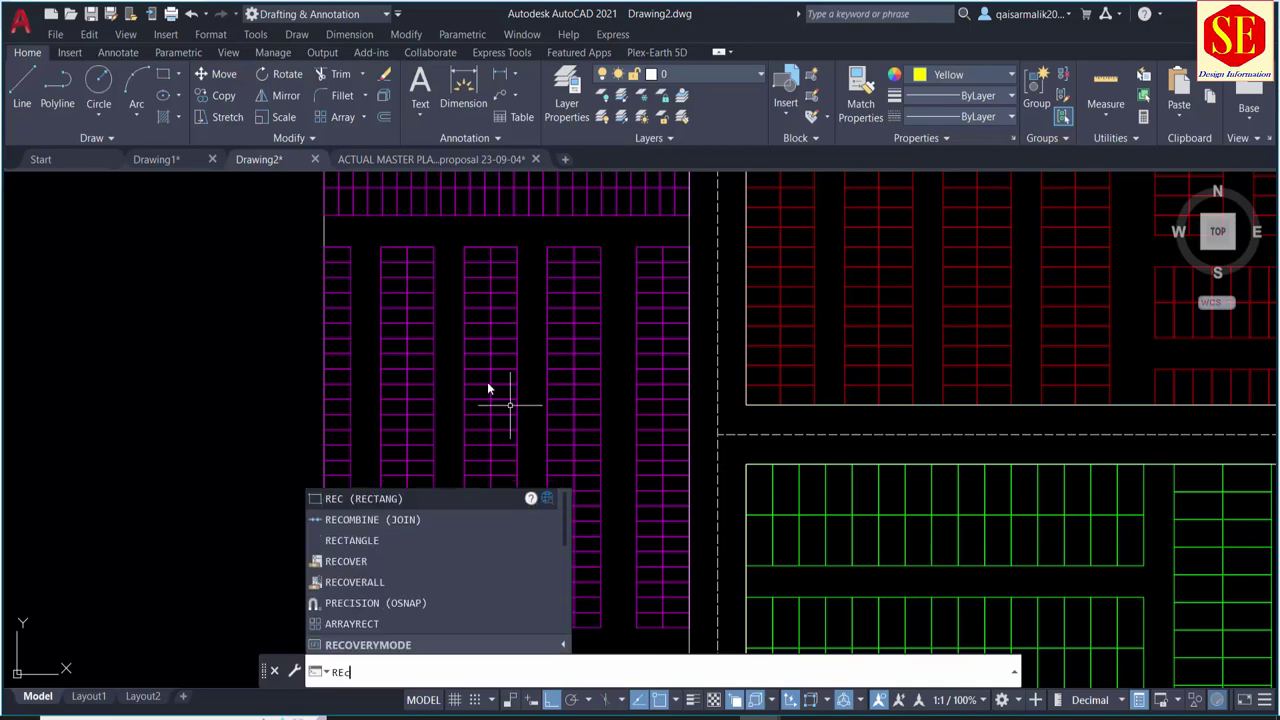
key(Return)
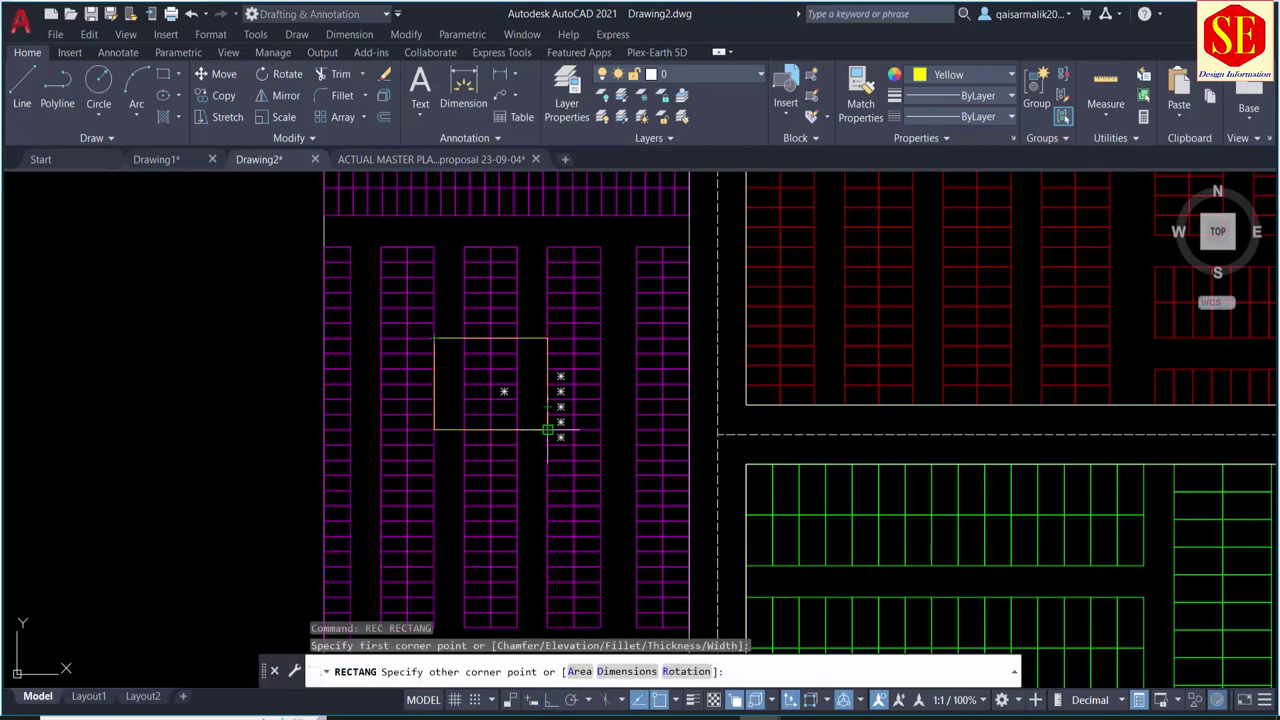
click(547, 430)
key(Escape)
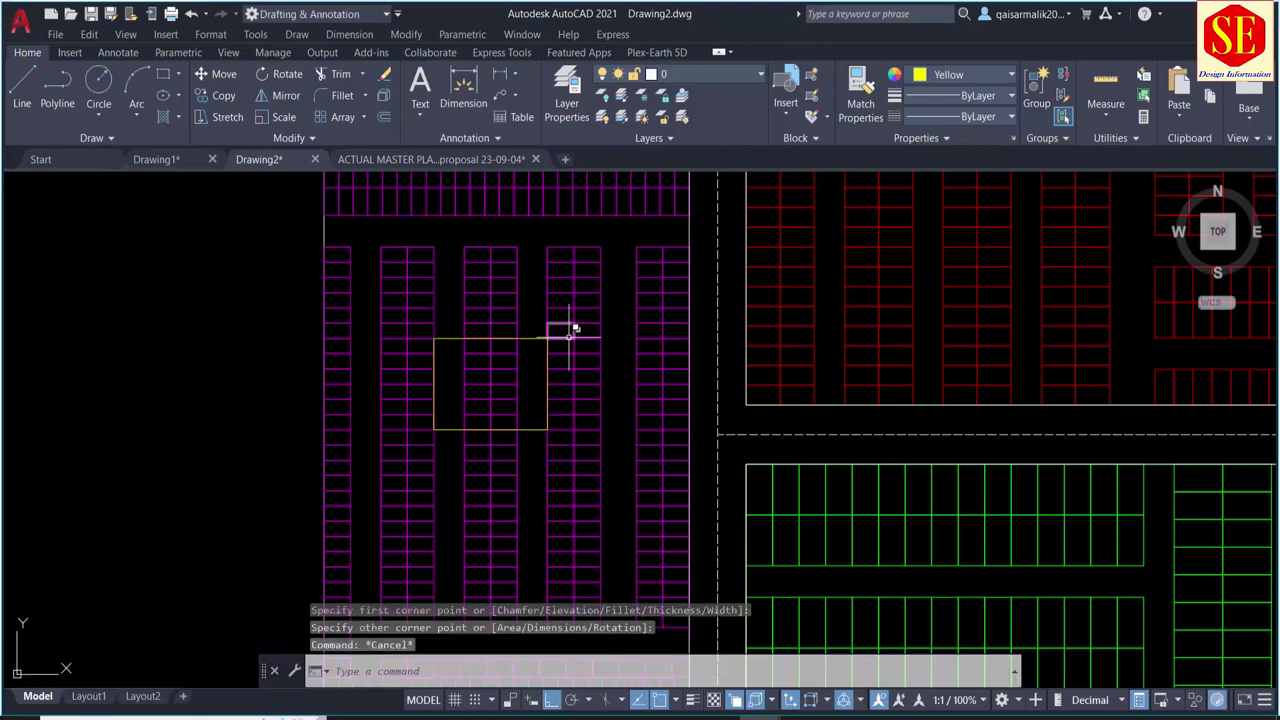
text(EXxtr)
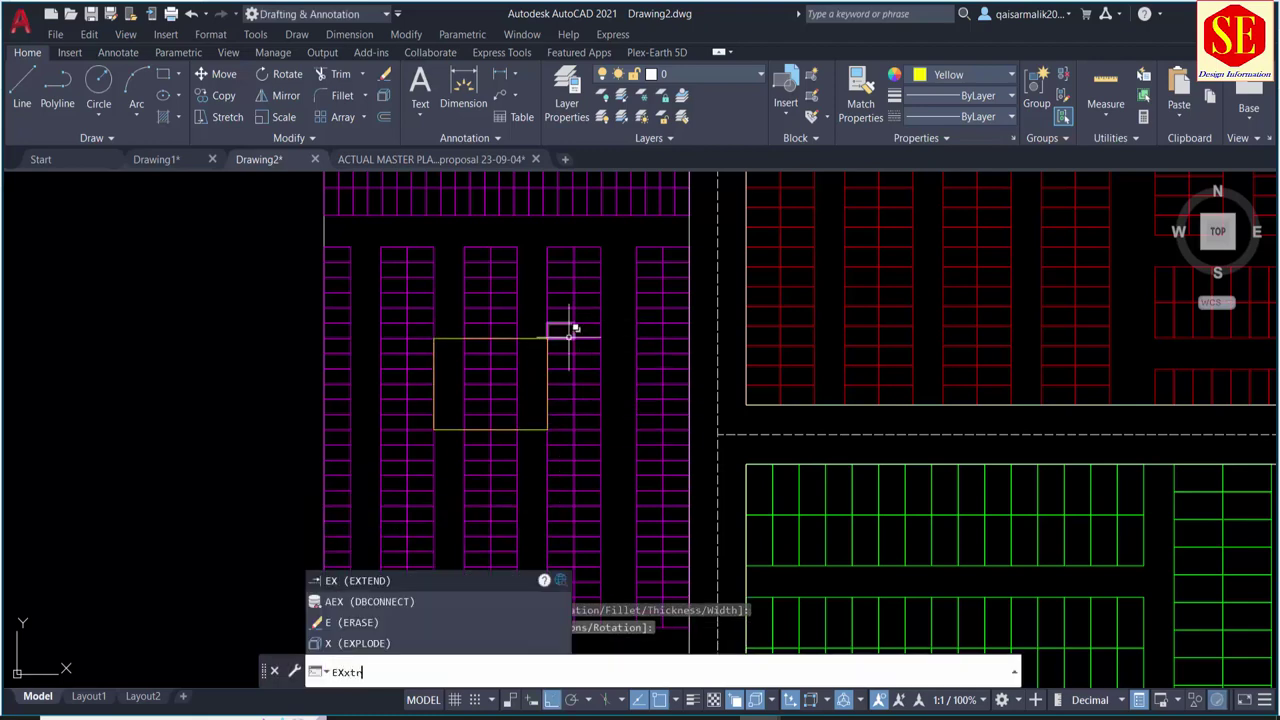
text(im)
Step: Trim the stall lines inside the second rectangle and erase the leftover pieces
key(Return)
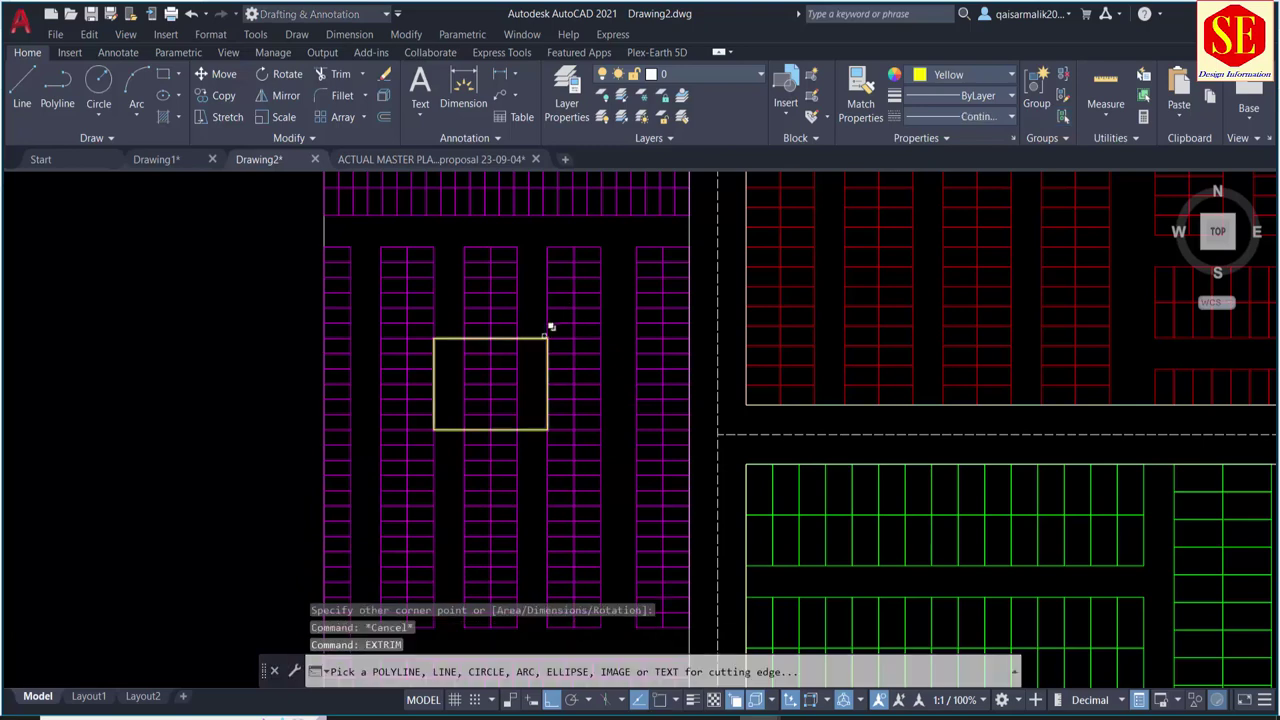
click(533, 338)
click(525, 370)
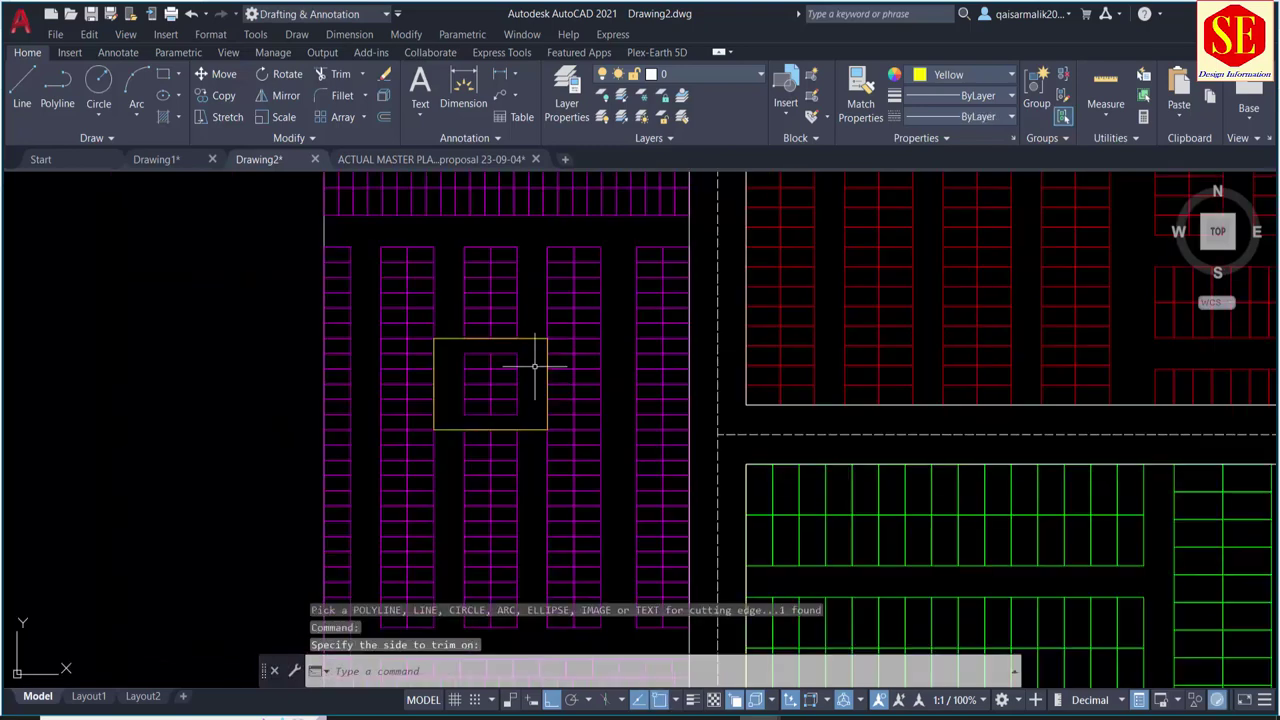
scroll(480, 380, up, 2)
key(Escape)
click(556, 326)
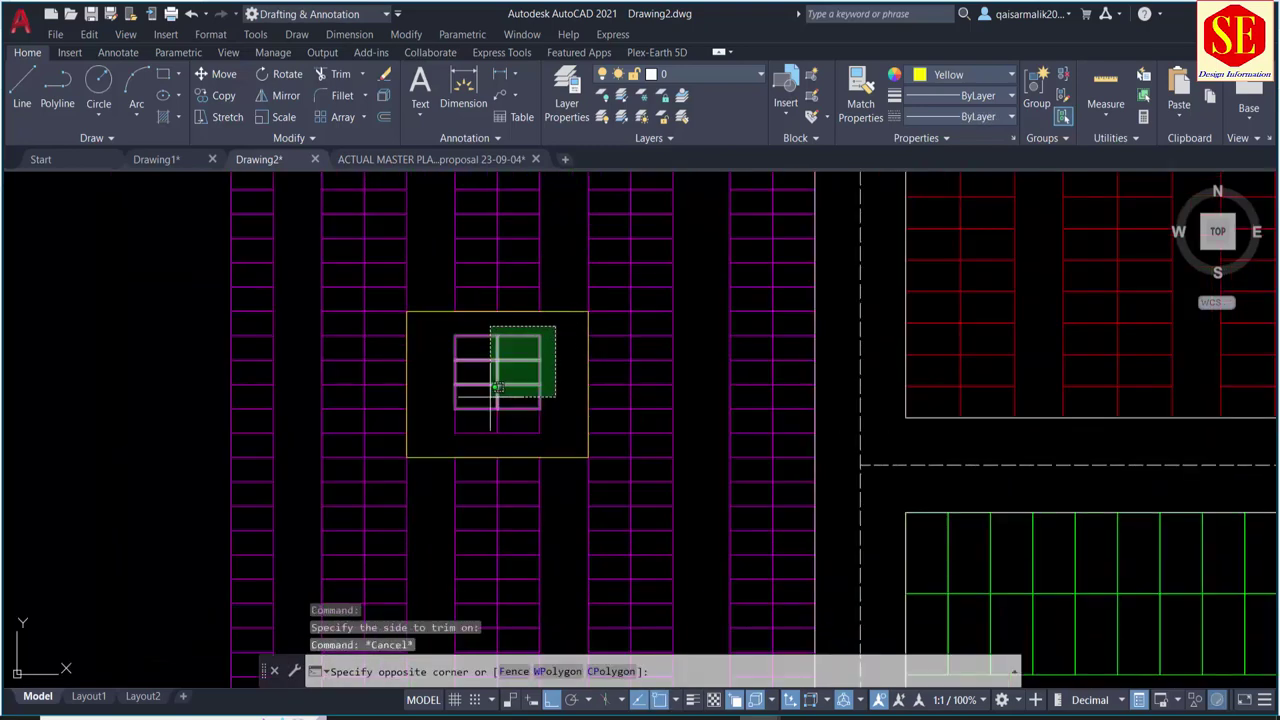
click(444, 440)
text(e)
key(Return)
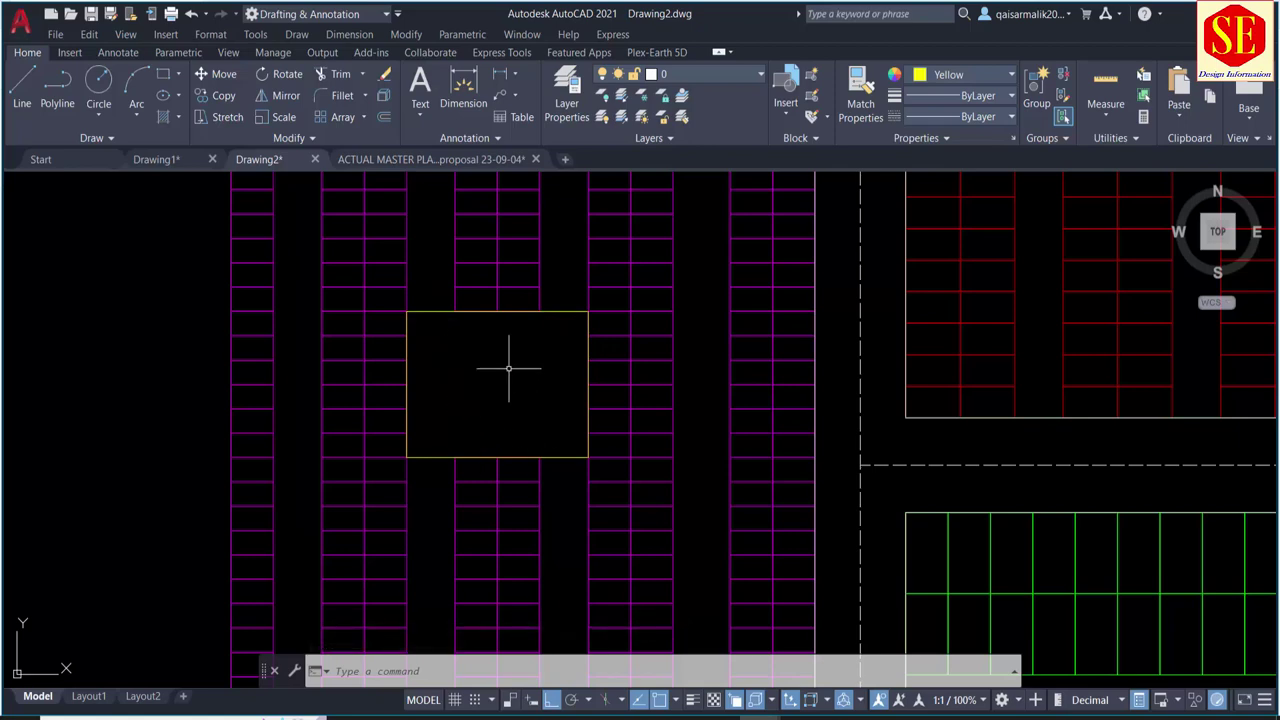
Step: Fill the second rectangle with a solid green hatch
scroll(510, 368, down, 2)
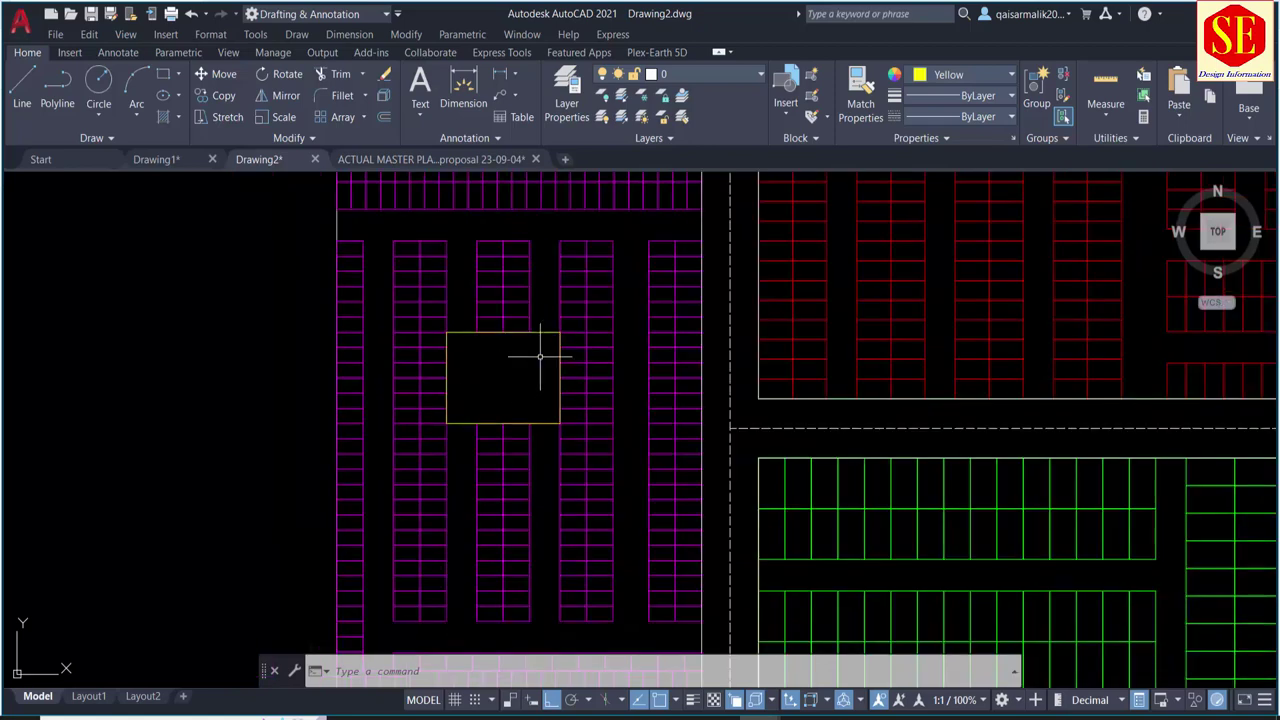
text(HATCH)
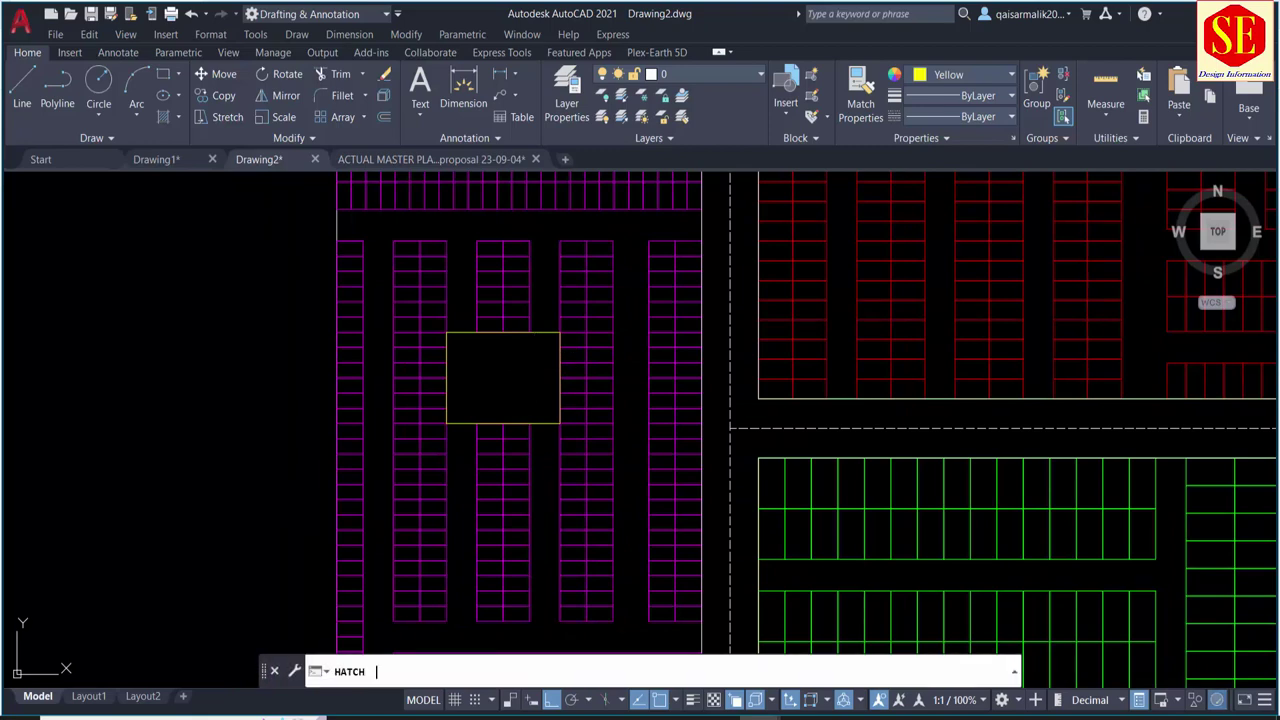
key(Return)
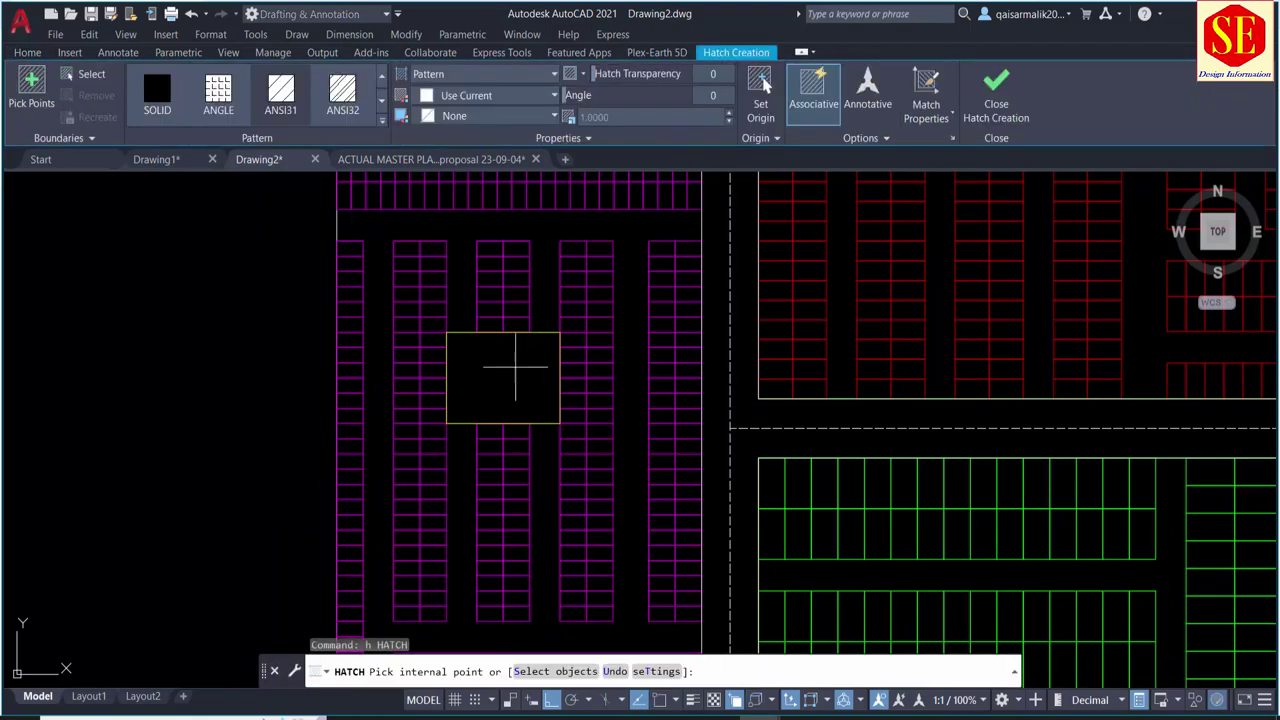
click(514, 371)
click(455, 97)
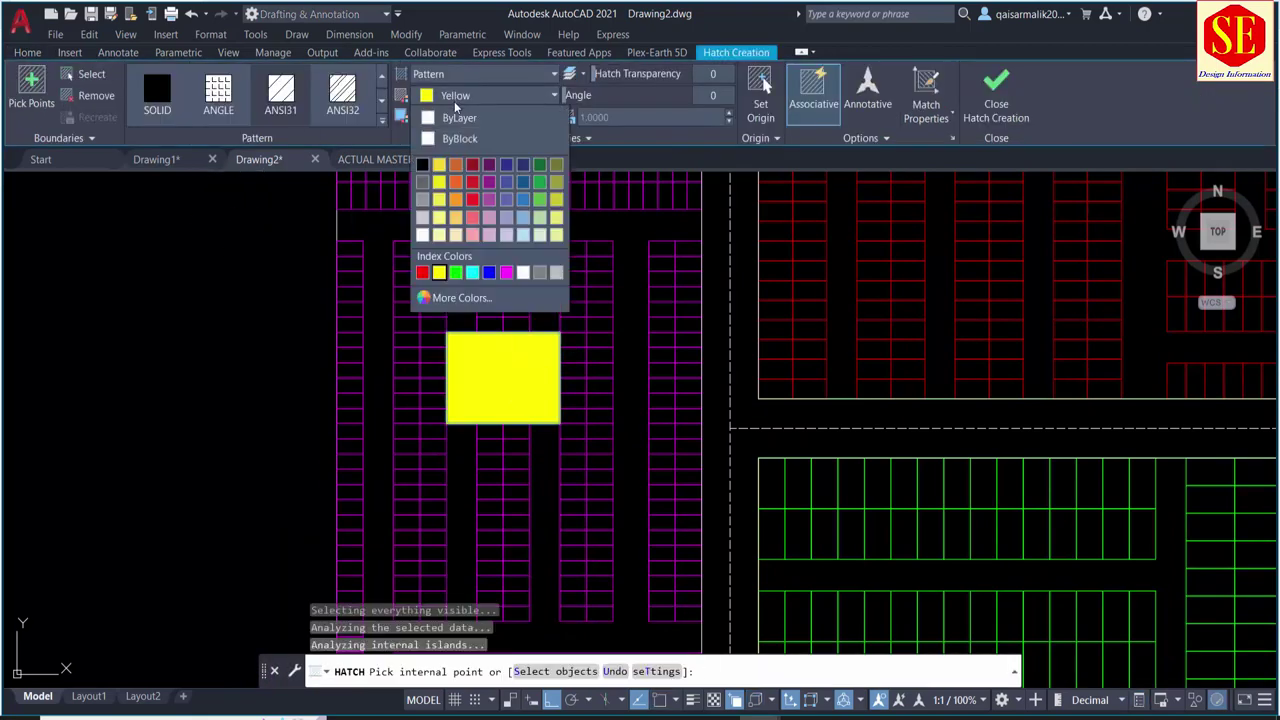
click(455, 273)
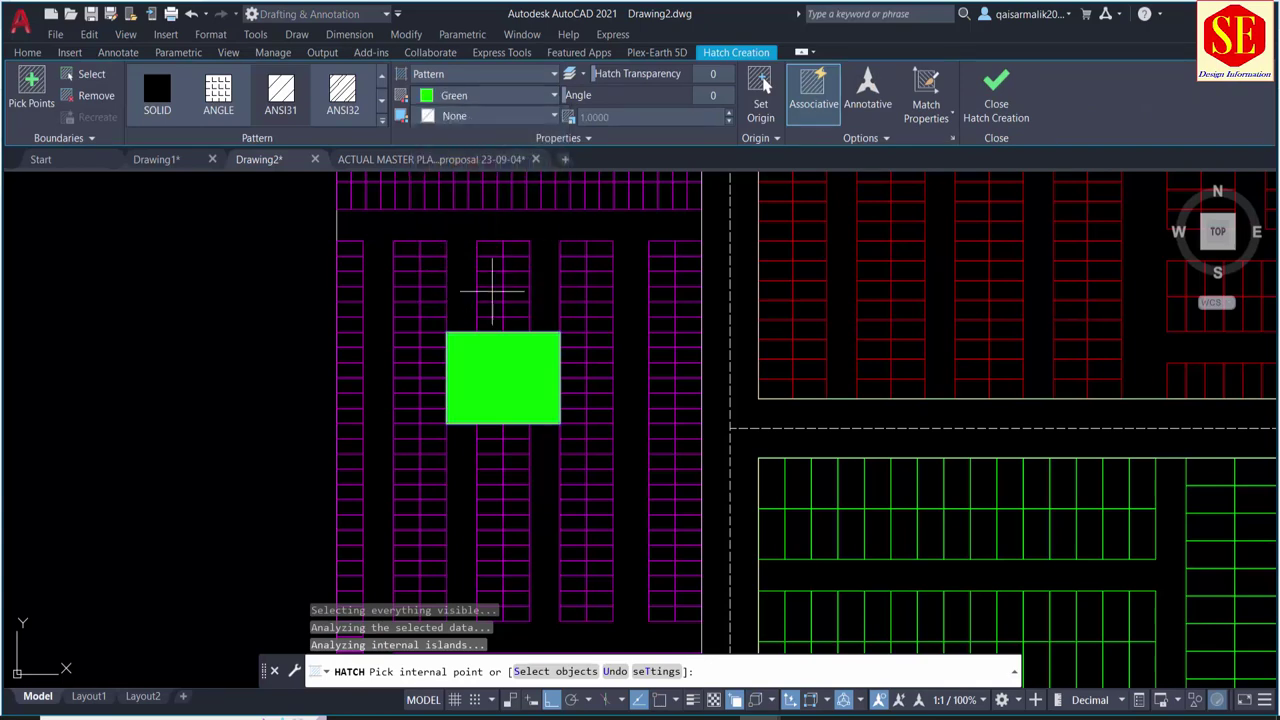
key(Escape)
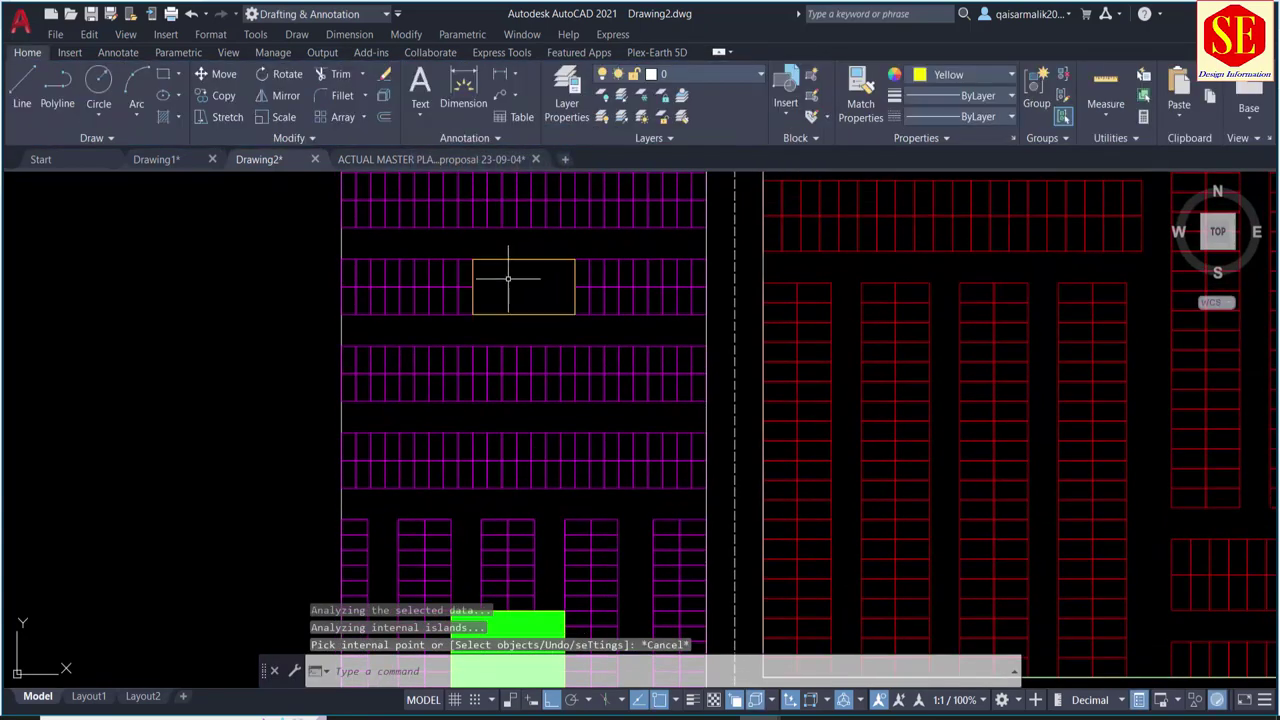
Step: Fill the first open-space rectangle with a solid blue hatch
text(h)
key(Return)
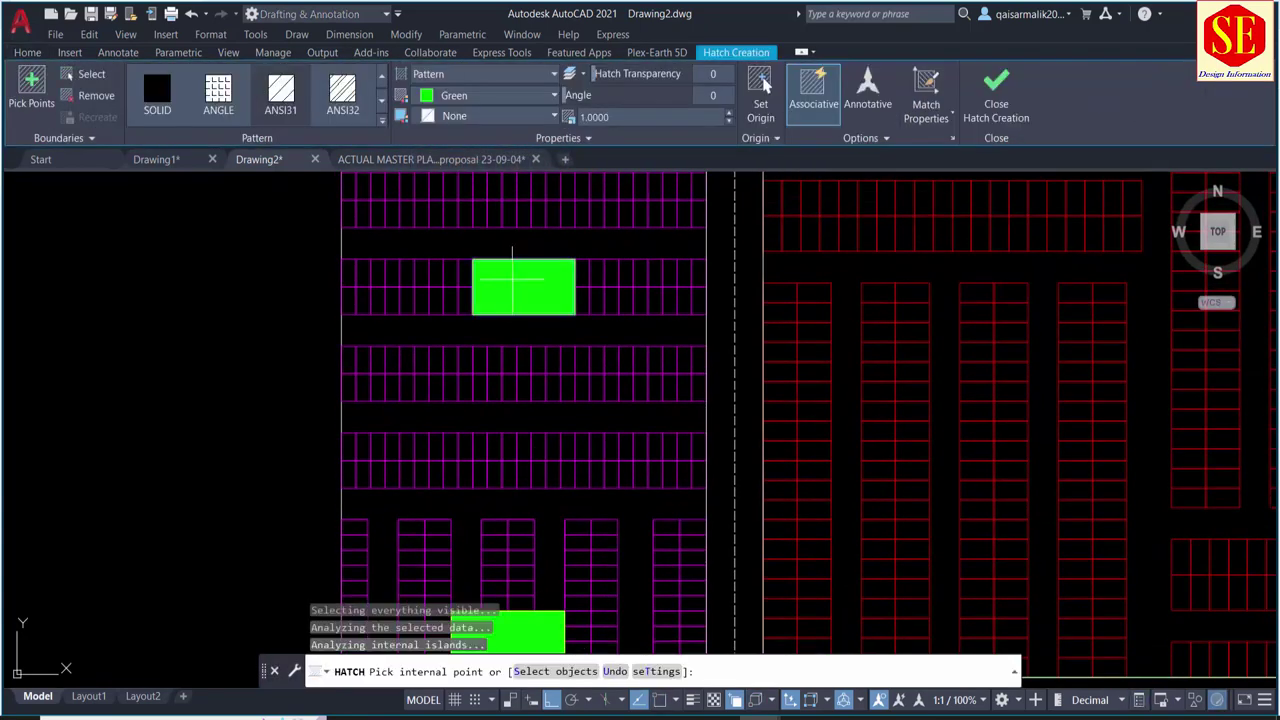
click(486, 96)
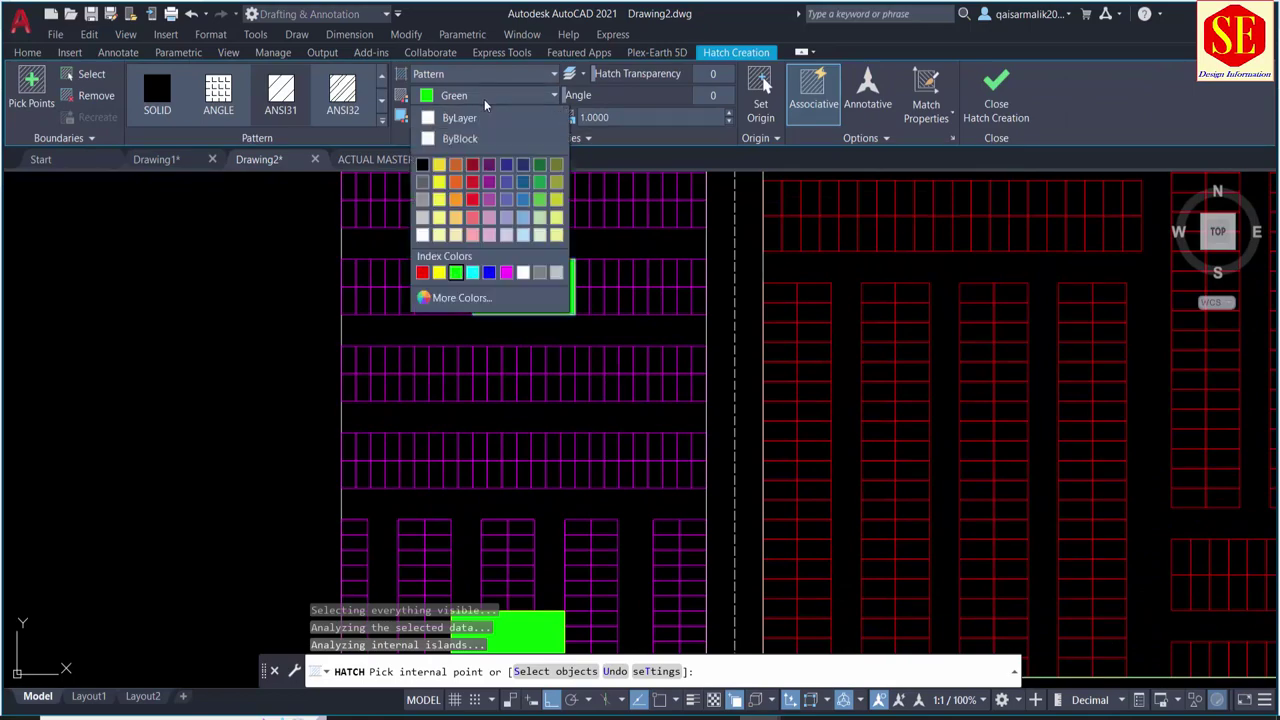
click(488, 273)
key(Escape)
Step: Draw a third rectangle over the lower magenta stall rows
scroll(528, 260, down, 2)
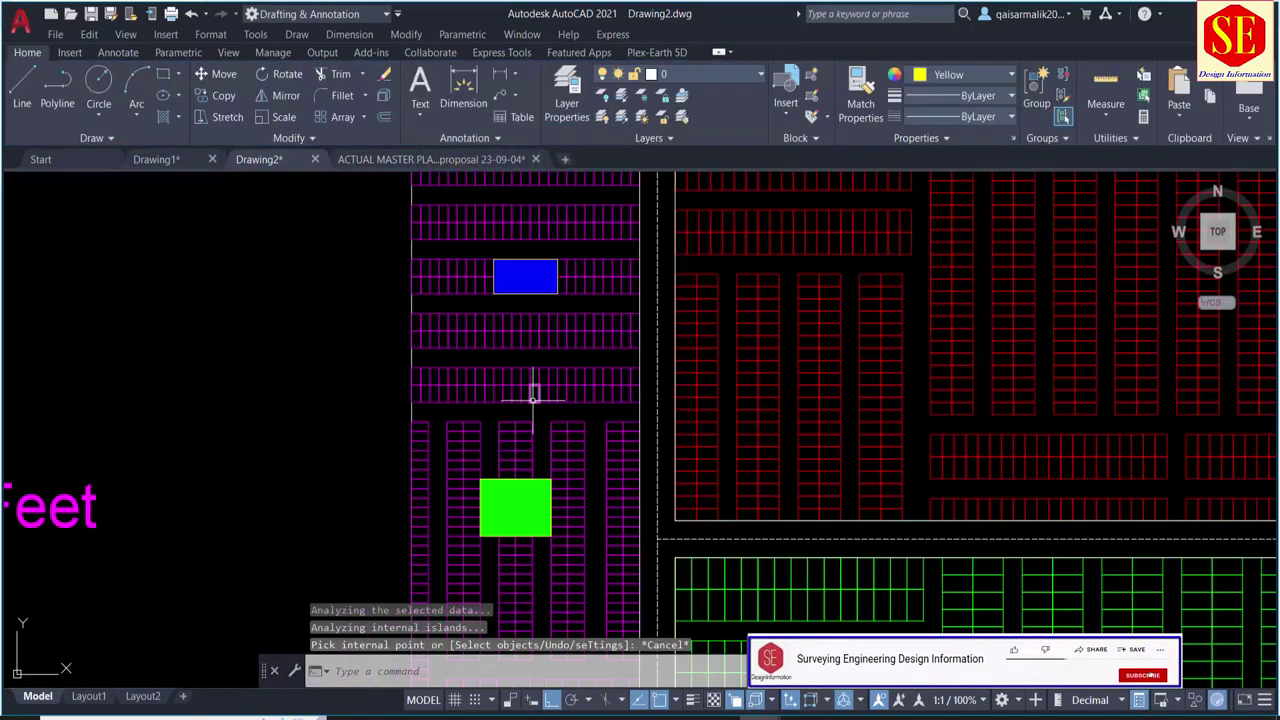
middle_drag(533, 397, 545, 378)
middle_drag(555, 497, 583, 451)
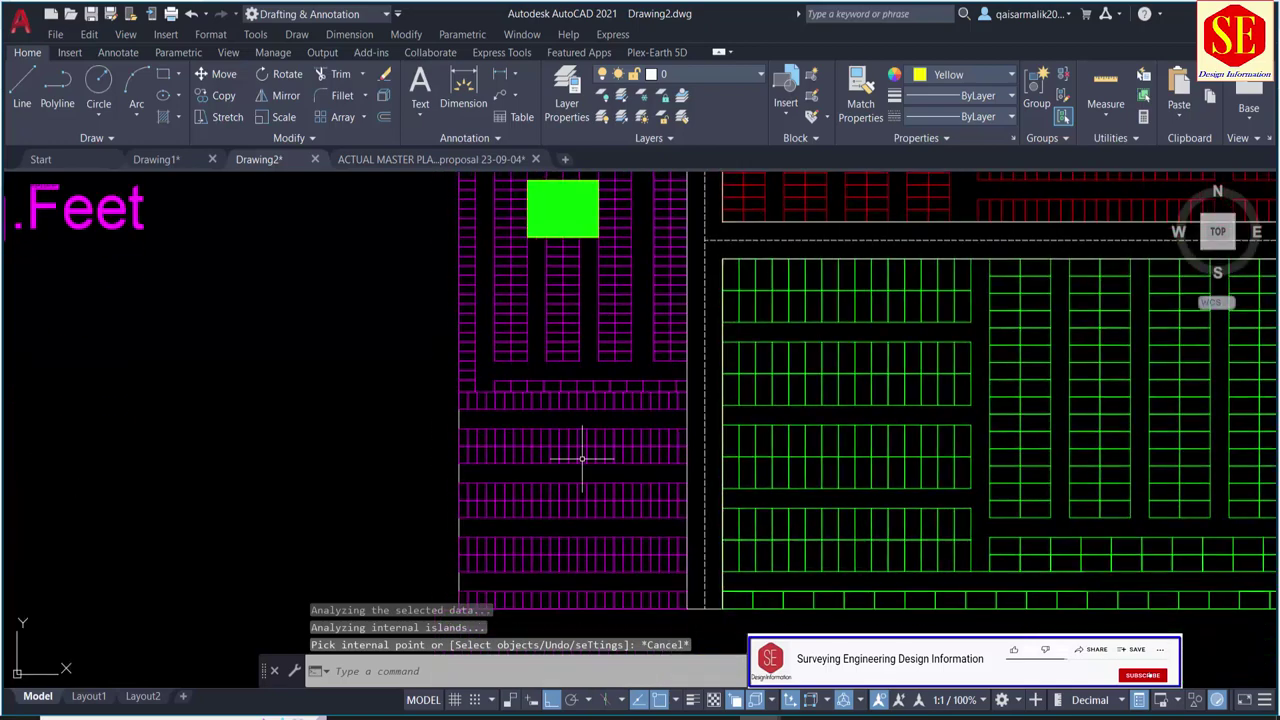
scroll(583, 451, up, 1)
scroll(583, 455, up, 2)
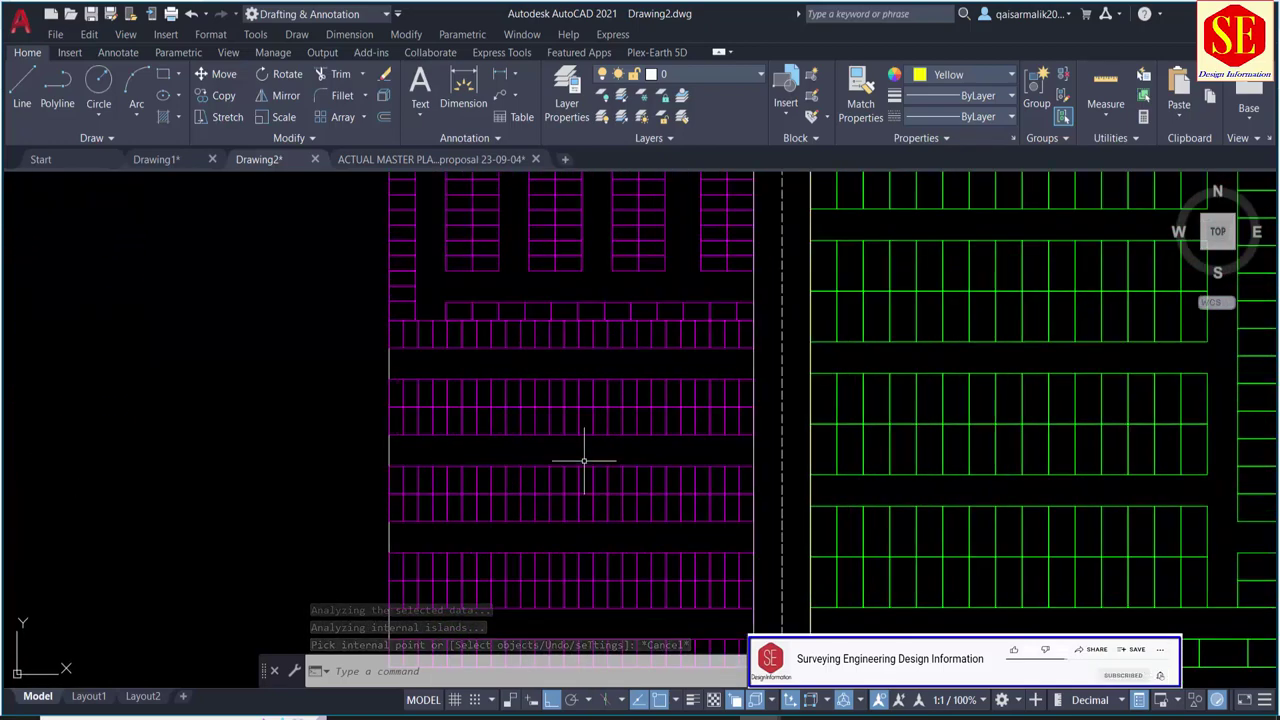
text(rec)
key(Return)
scroll(586, 471, up, 2)
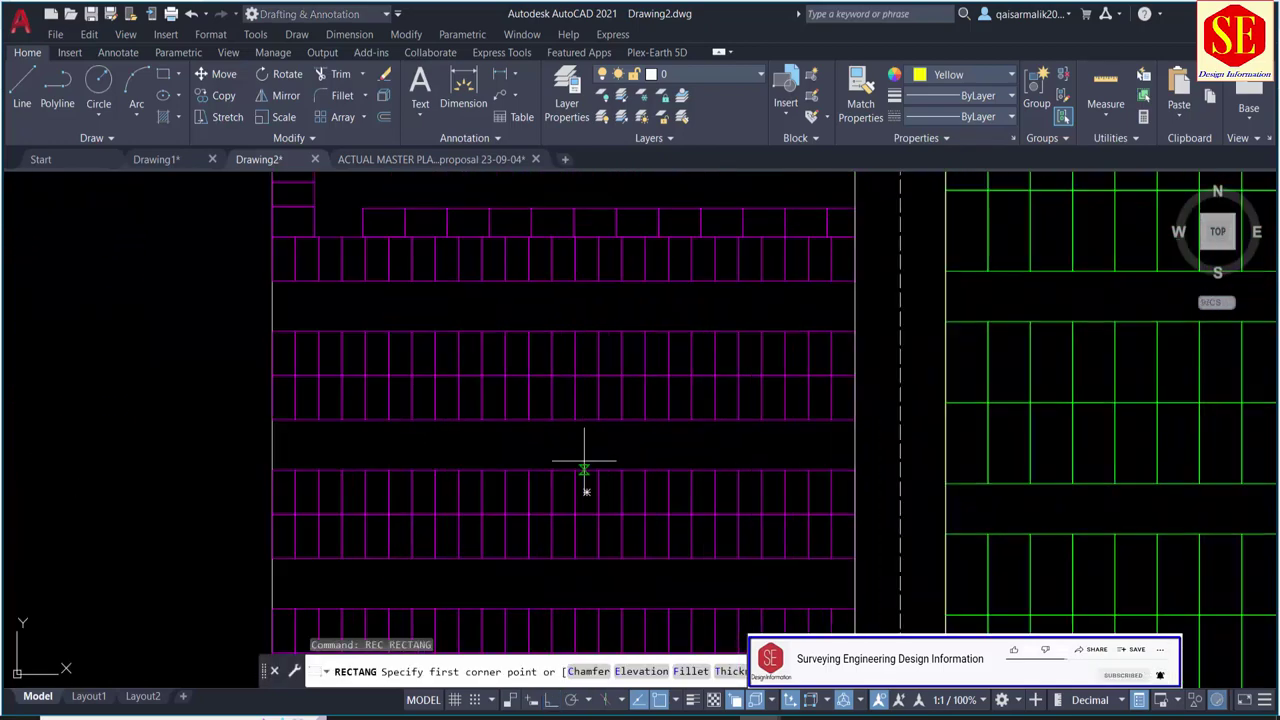
middle_drag(586, 471, 509, 429)
click(451, 412)
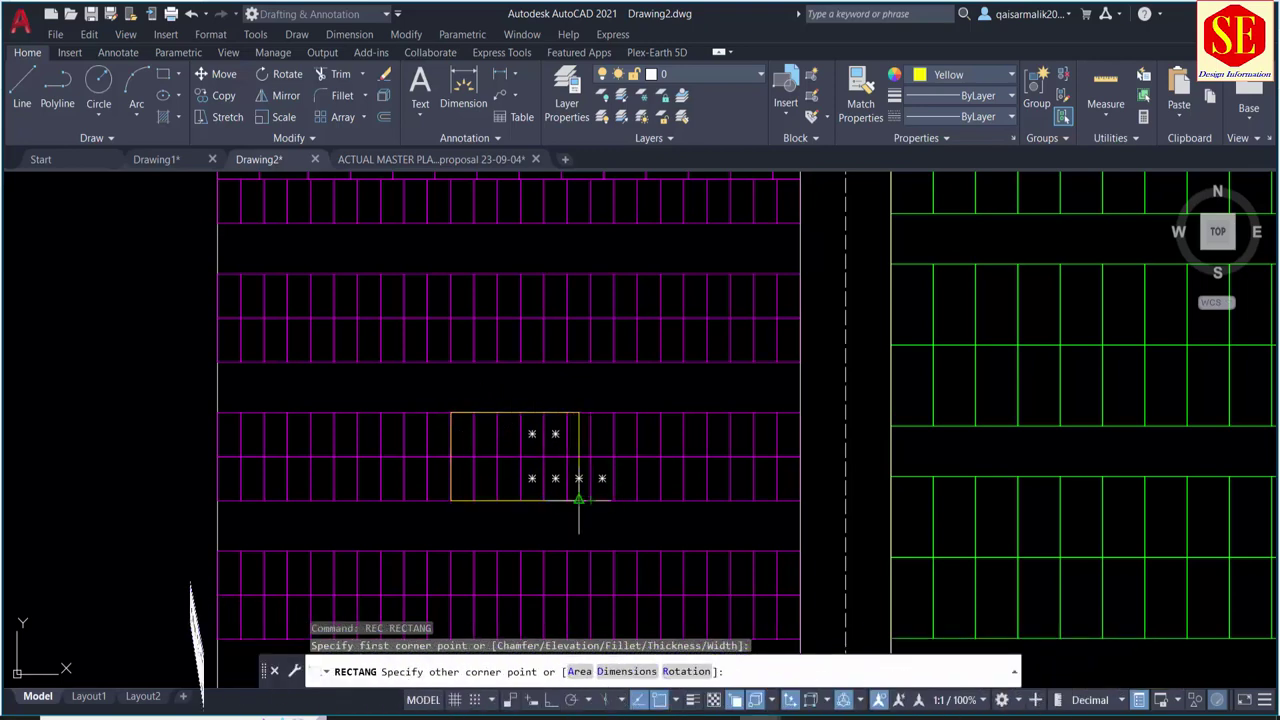
click(590, 500)
key(Escape)
Step: Trim the stall lines inside the new rectangle, using it as the cutting edge
text(e)
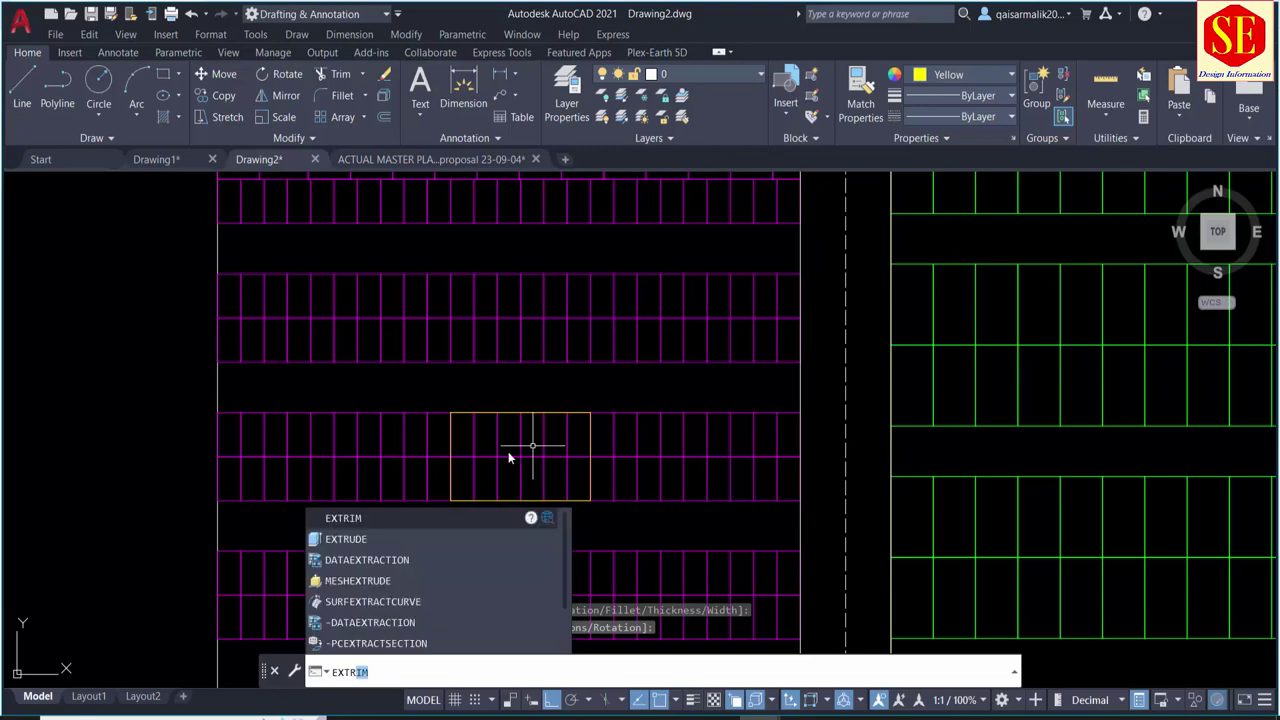
click(468, 513)
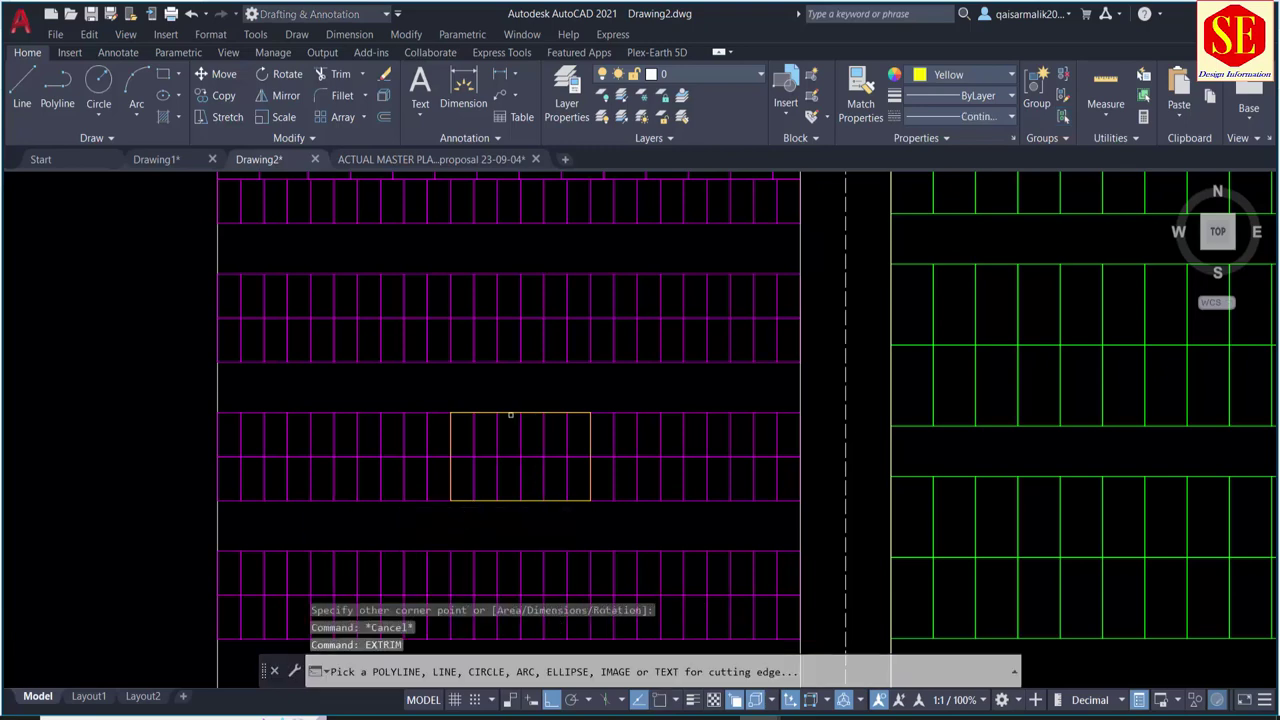
click(515, 403)
scroll(508, 444, up, 3)
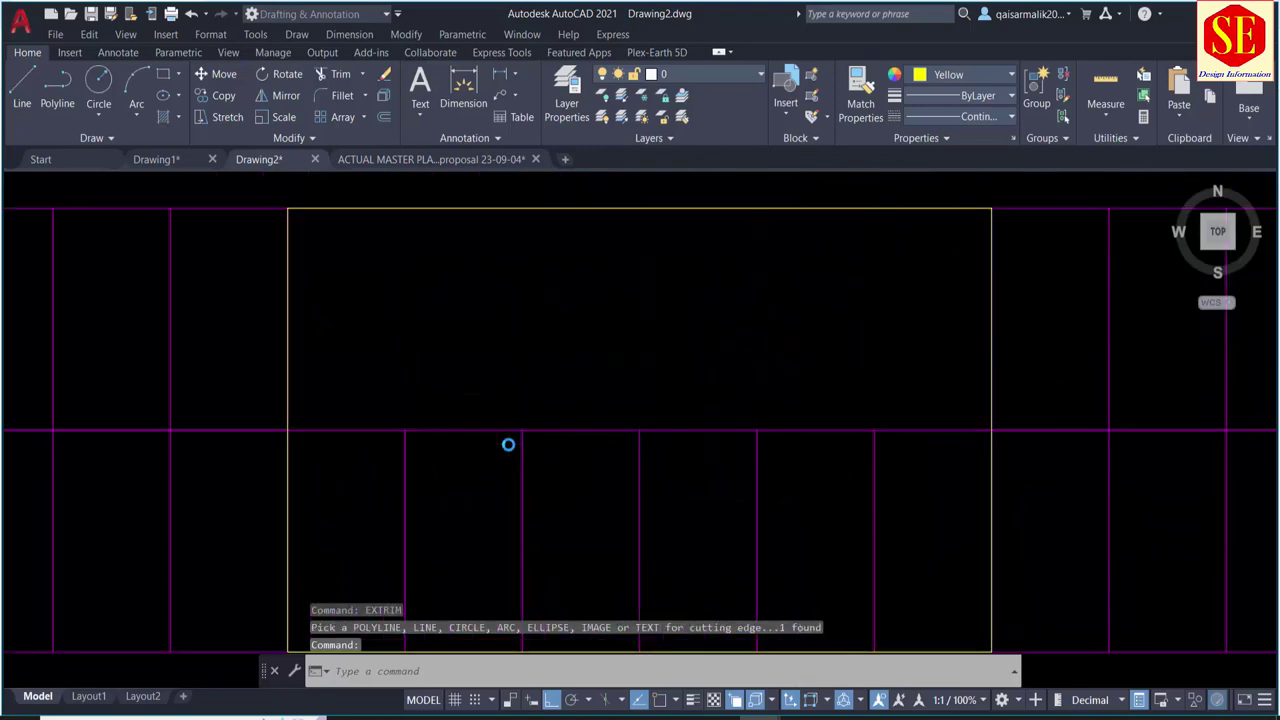
scroll(509, 443, down, 3)
scroll(509, 443, down, 1)
middle_drag(509, 443, 508, 500)
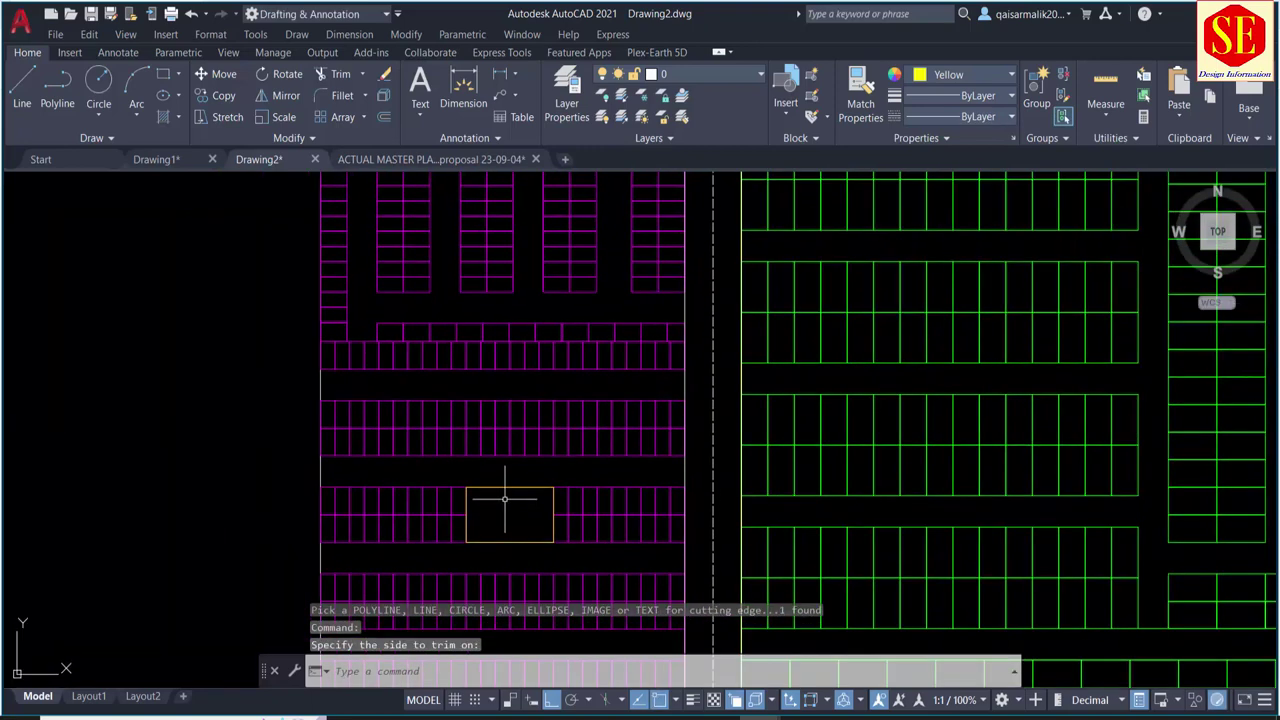
Step: Fill the cleared rectangle with a solid blue hatch
text(h)
key(Return)
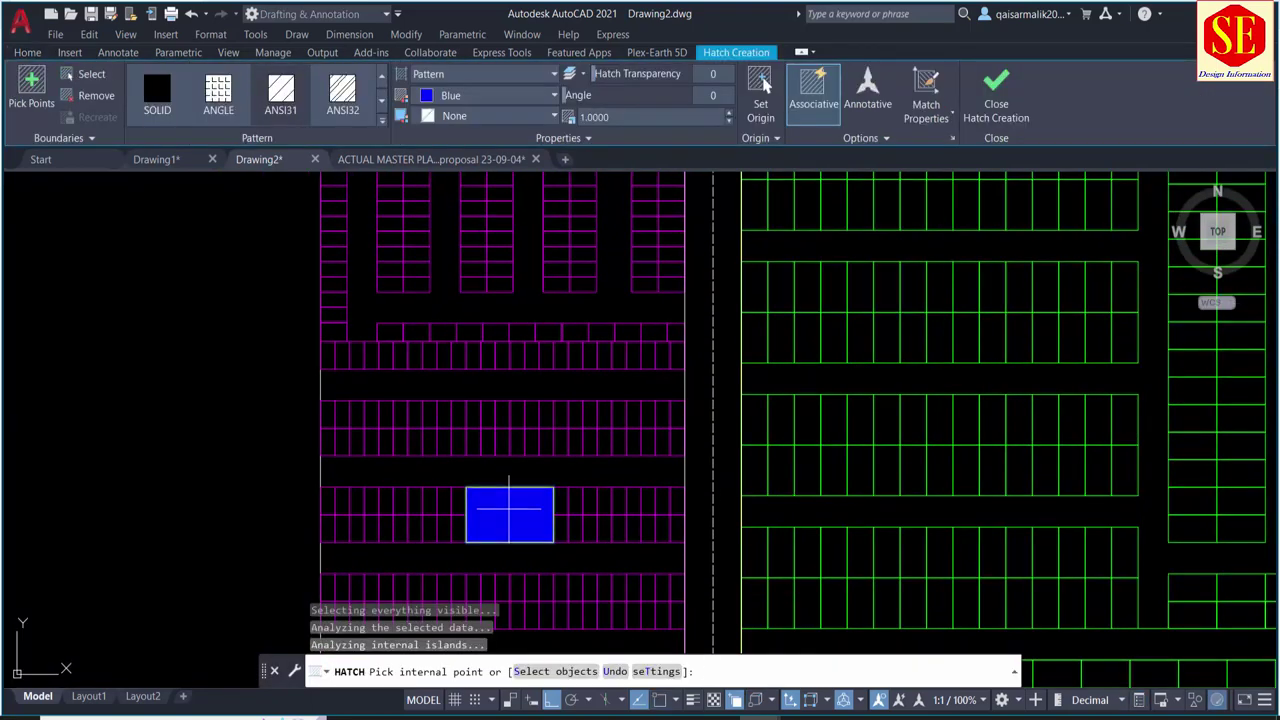
right_click(518, 495)
click(540, 505)
scroll(531, 477, down, 2)
middle_drag(531, 371, 545, 566)
scroll(544, 444, down, 2)
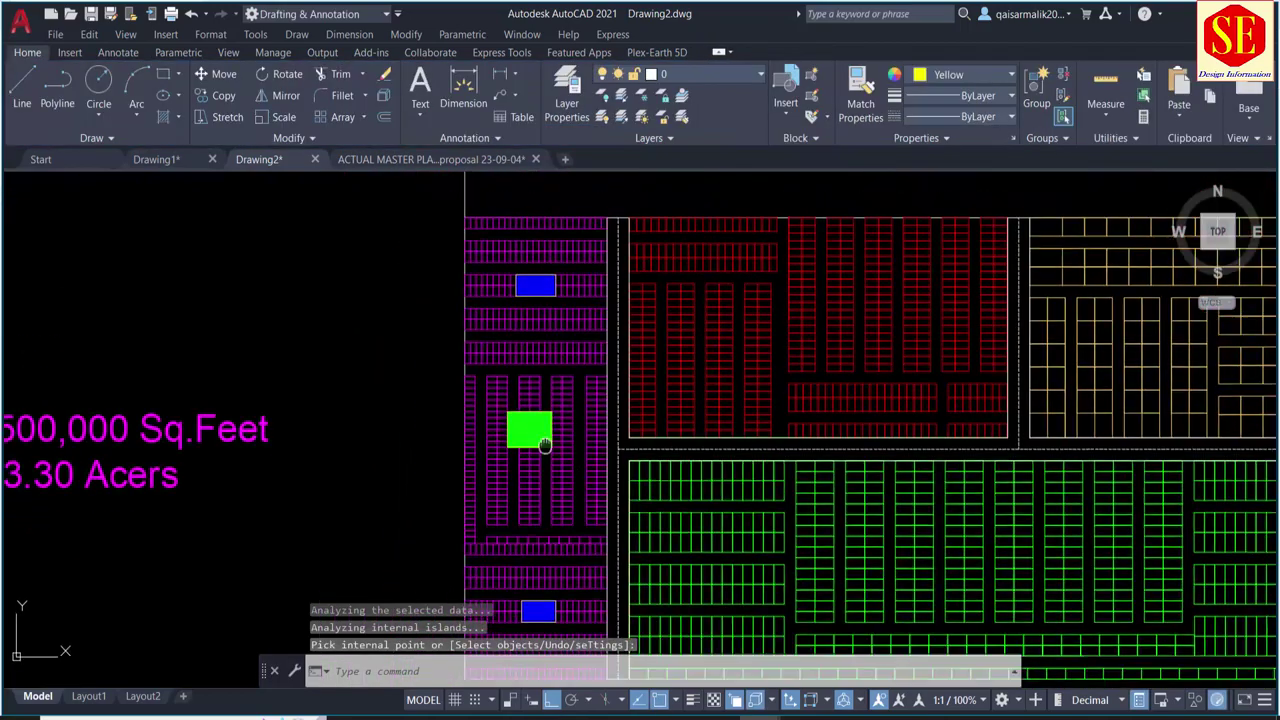
middle_drag(544, 444, 558, 327)
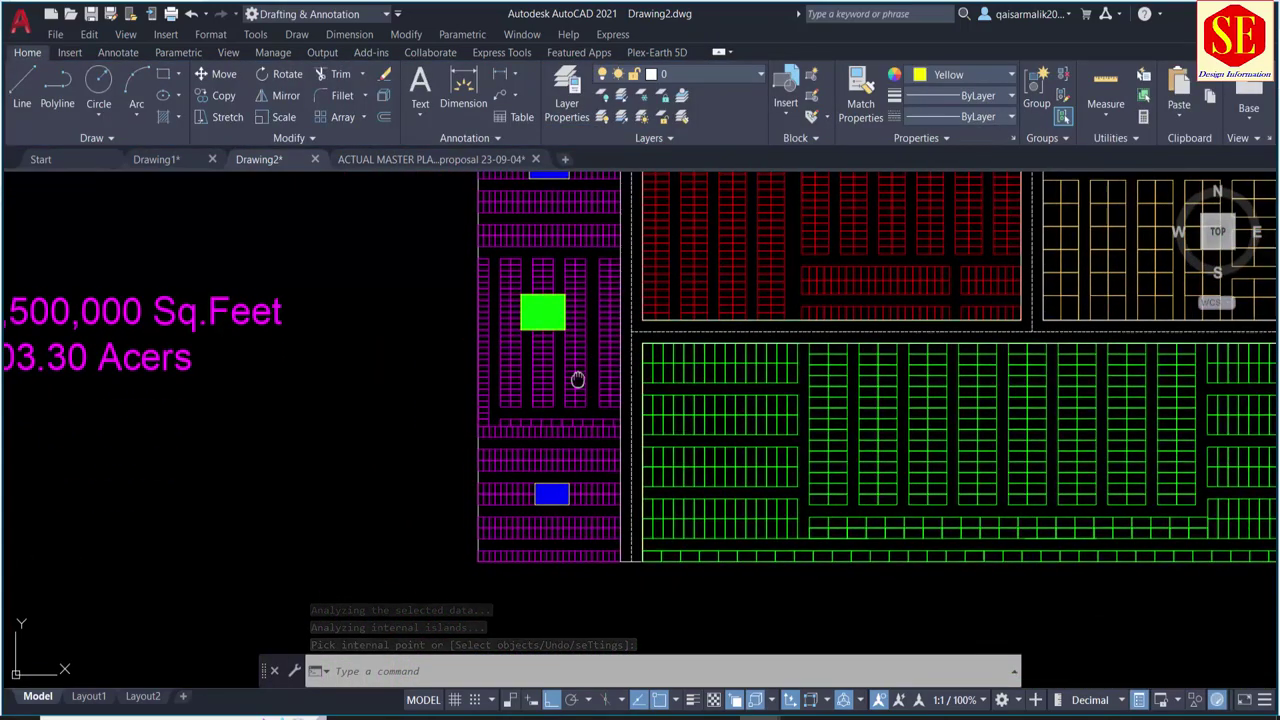
middle_drag(577, 379, 507, 469)
scroll(634, 363, up, 1)
scroll(646, 377, up, 2)
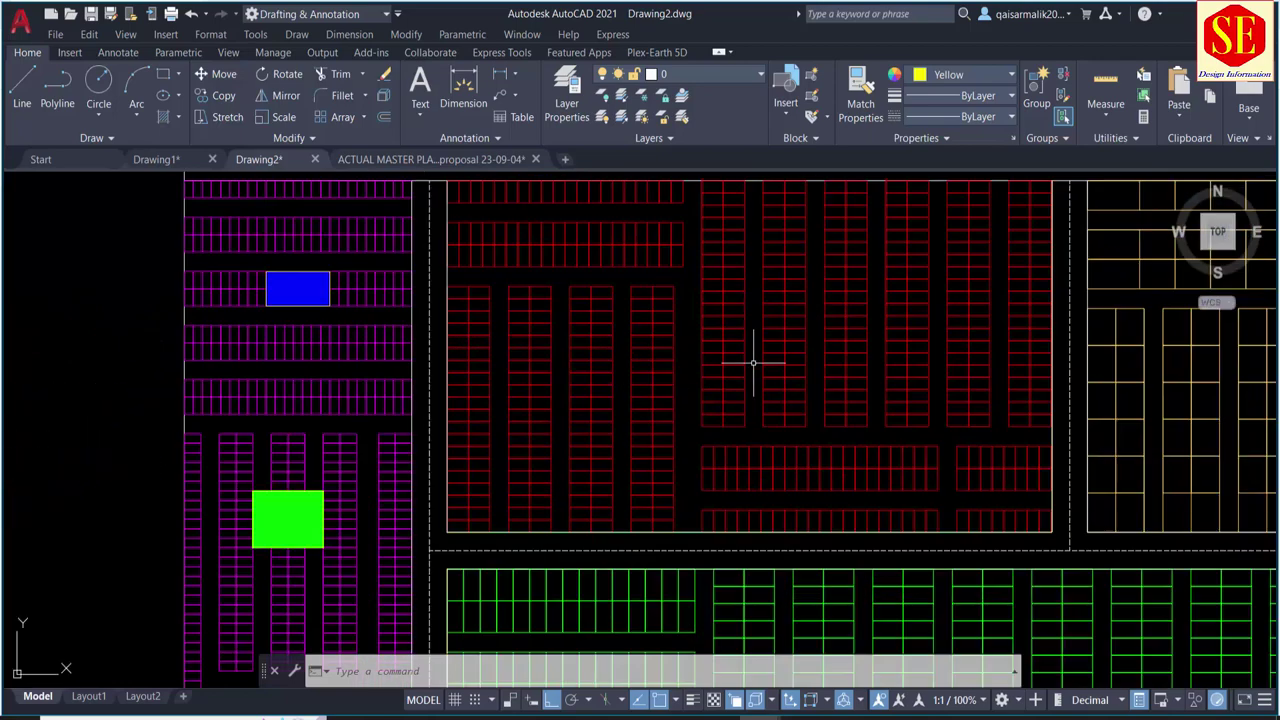
Step: Draw a rectangle across two red stall columns
middle_drag(753, 363, 546, 412)
text(r)
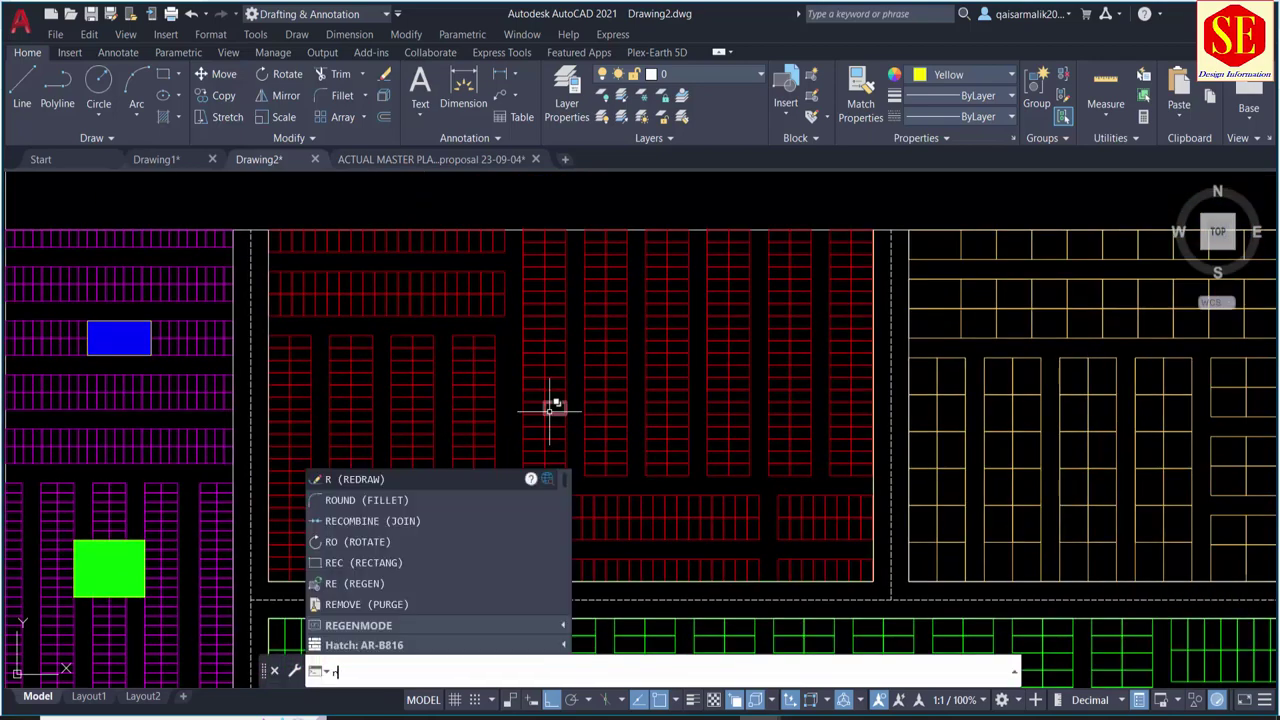
text(ec)
key(Return)
click(523, 383)
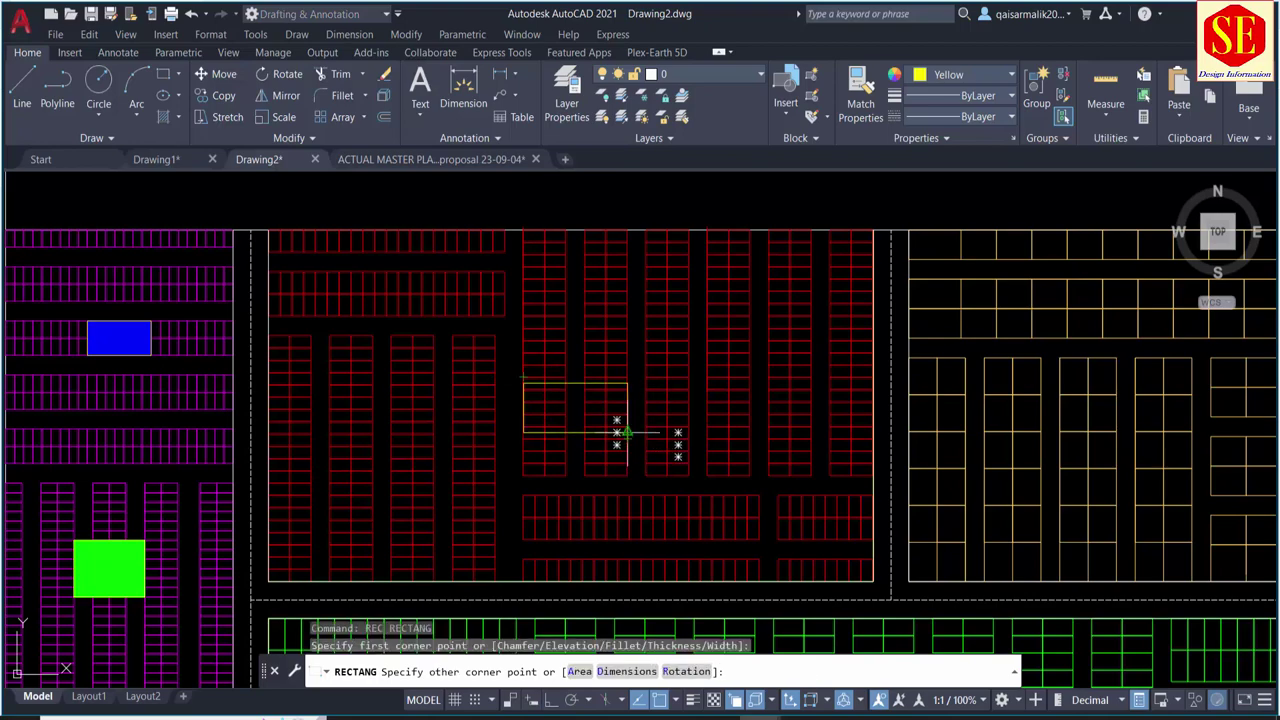
click(626, 432)
key(Escape)
scroll(548, 437, up, 2)
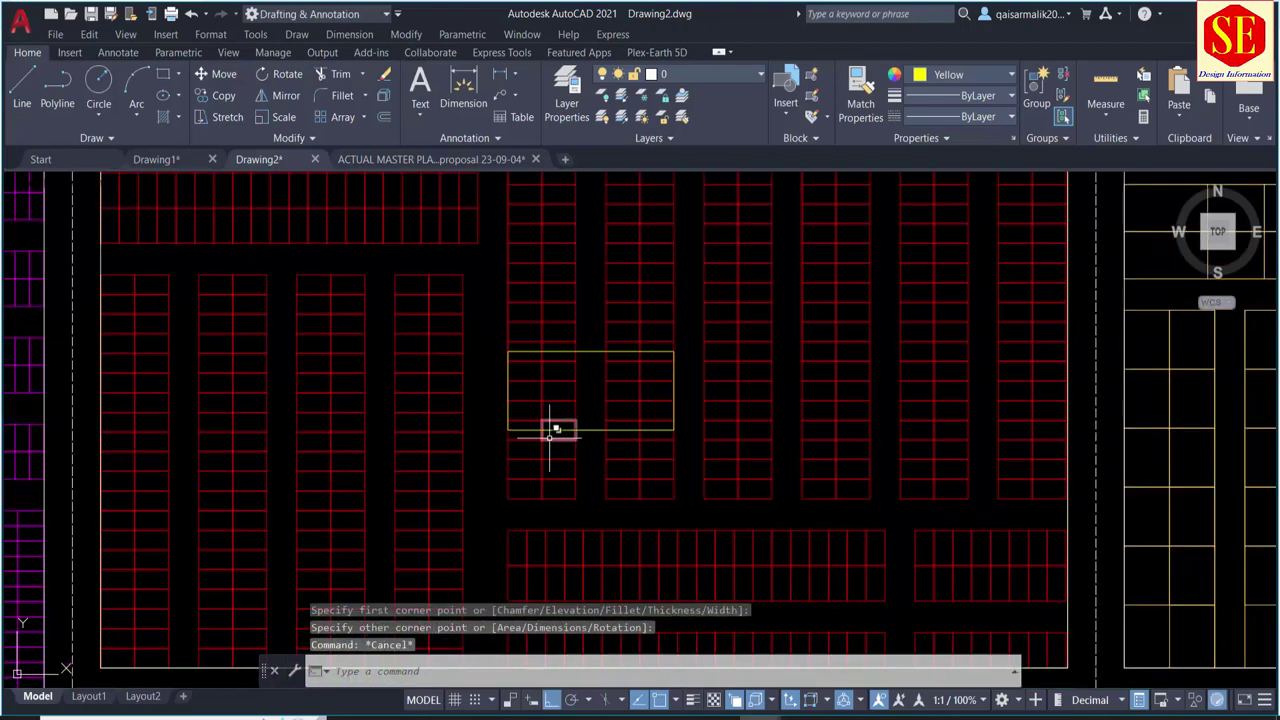
Step: Trim the stalls inside the rectangle and erase the six leftover stall pieces
text(etr)
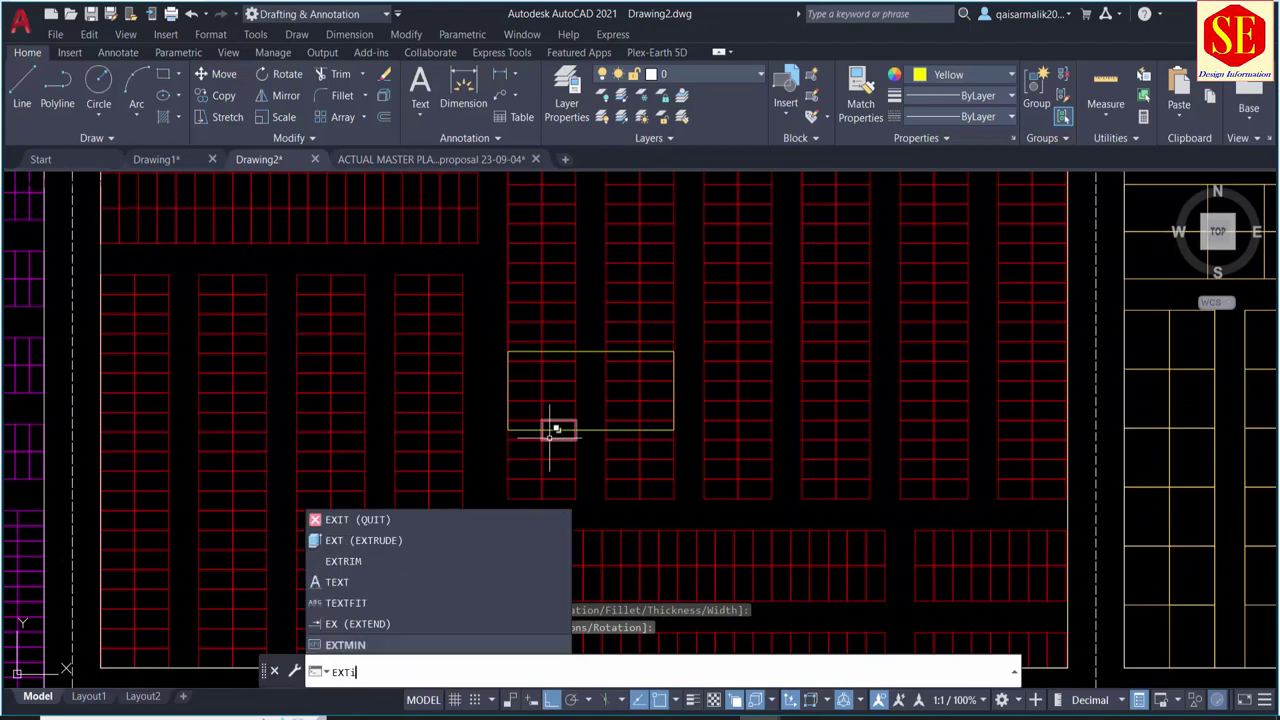
text(im)
key(Return)
click(590, 353)
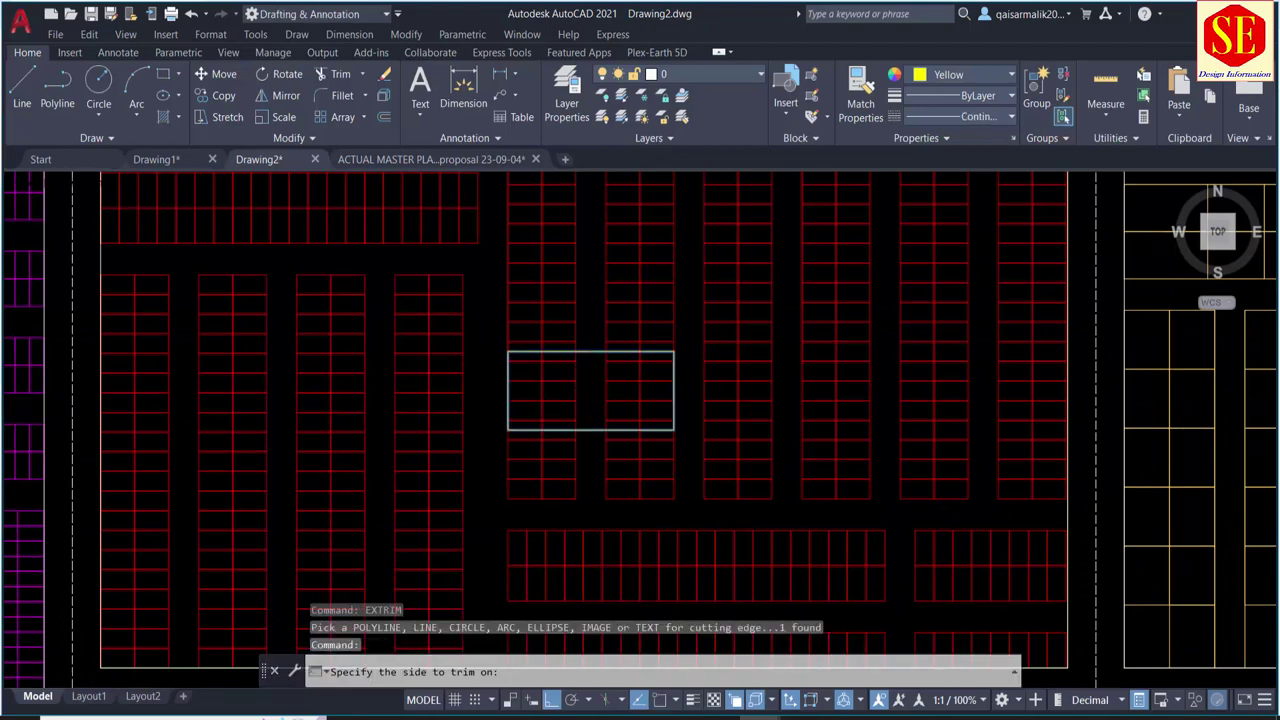
click(598, 390)
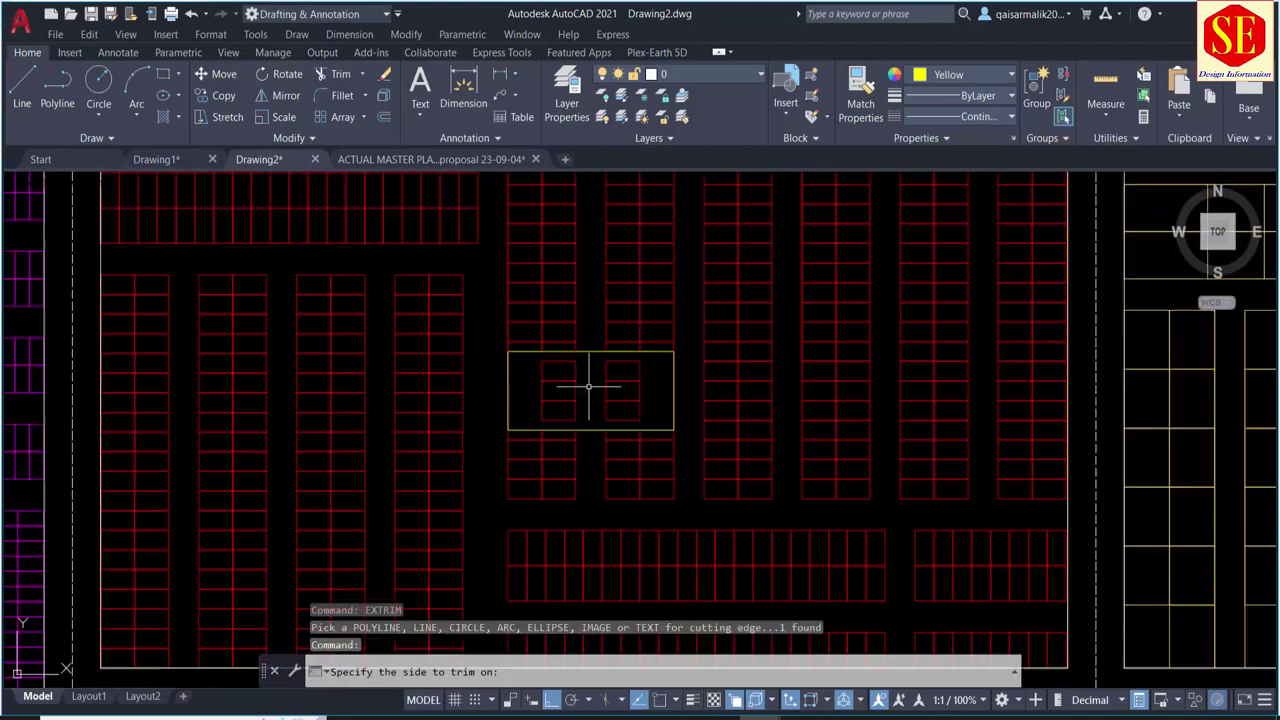
click(648, 355)
click(537, 420)
text(e)
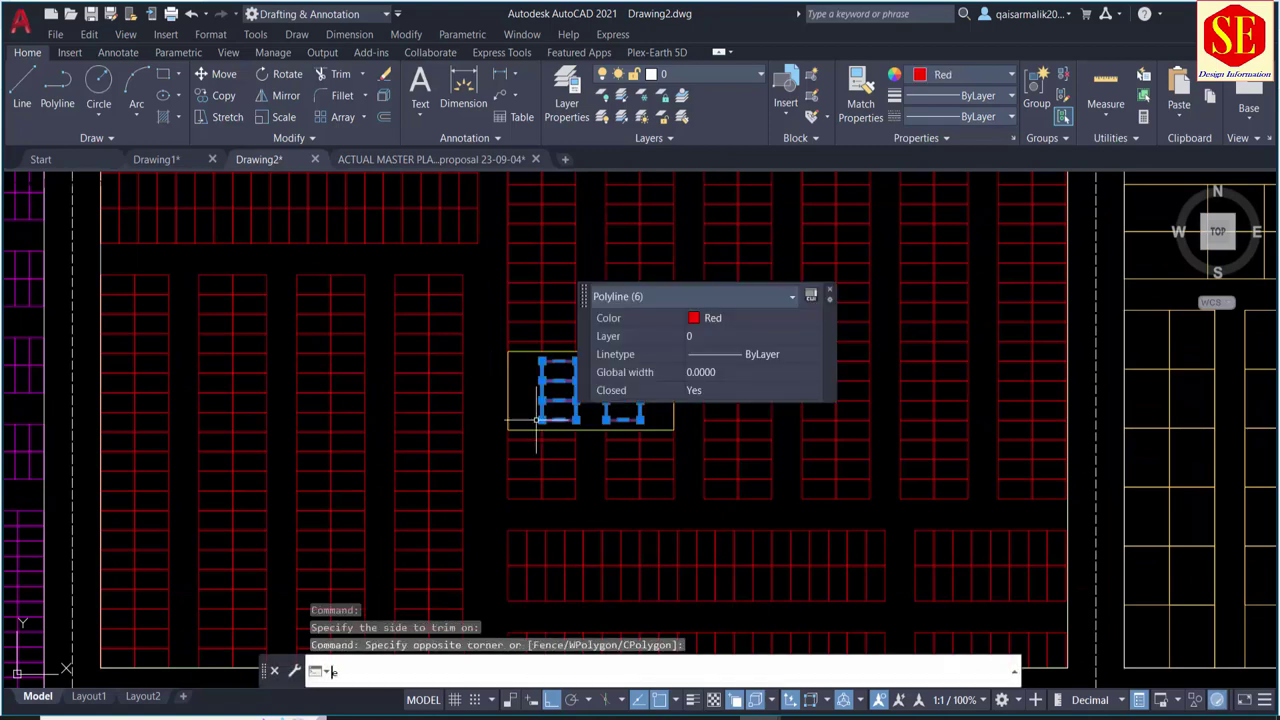
key(Return)
Step: Fill the empty red-block rectangle with a solid blue hatch
middle_drag(580, 389, 577, 442)
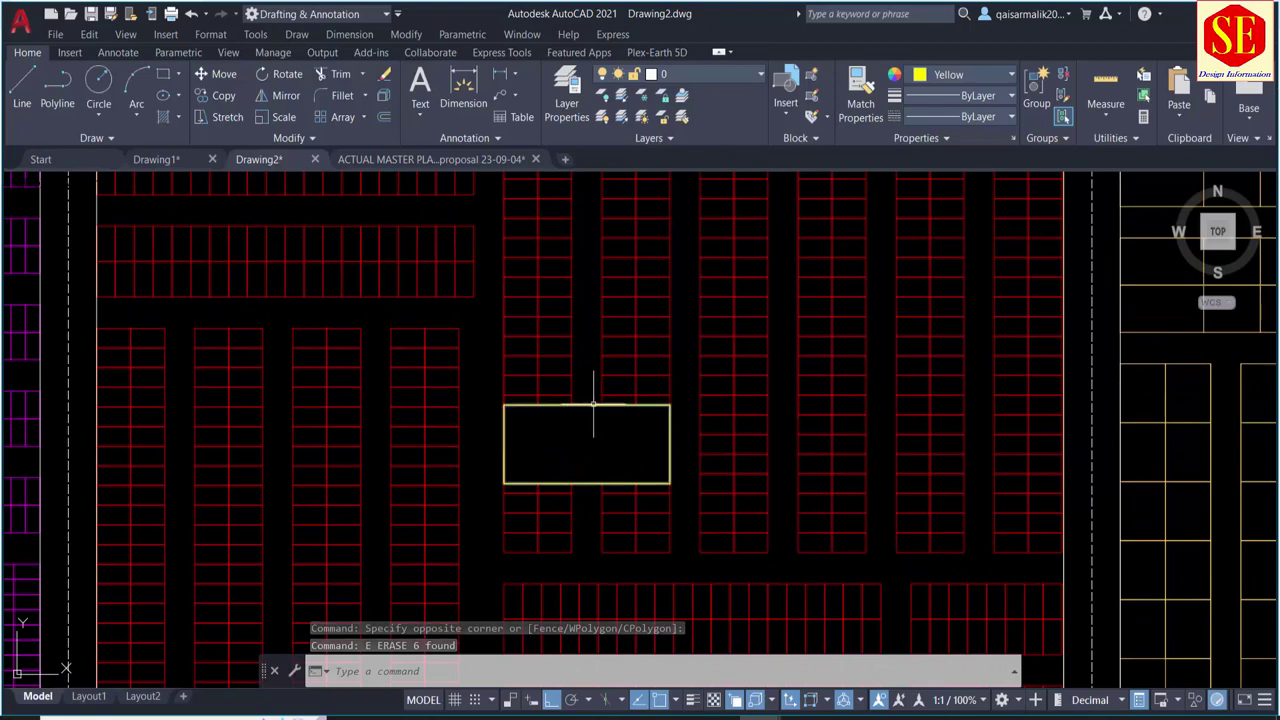
scroll(604, 419, down, 2)
middle_drag(614, 446, 612, 430)
text(H)
key(Return)
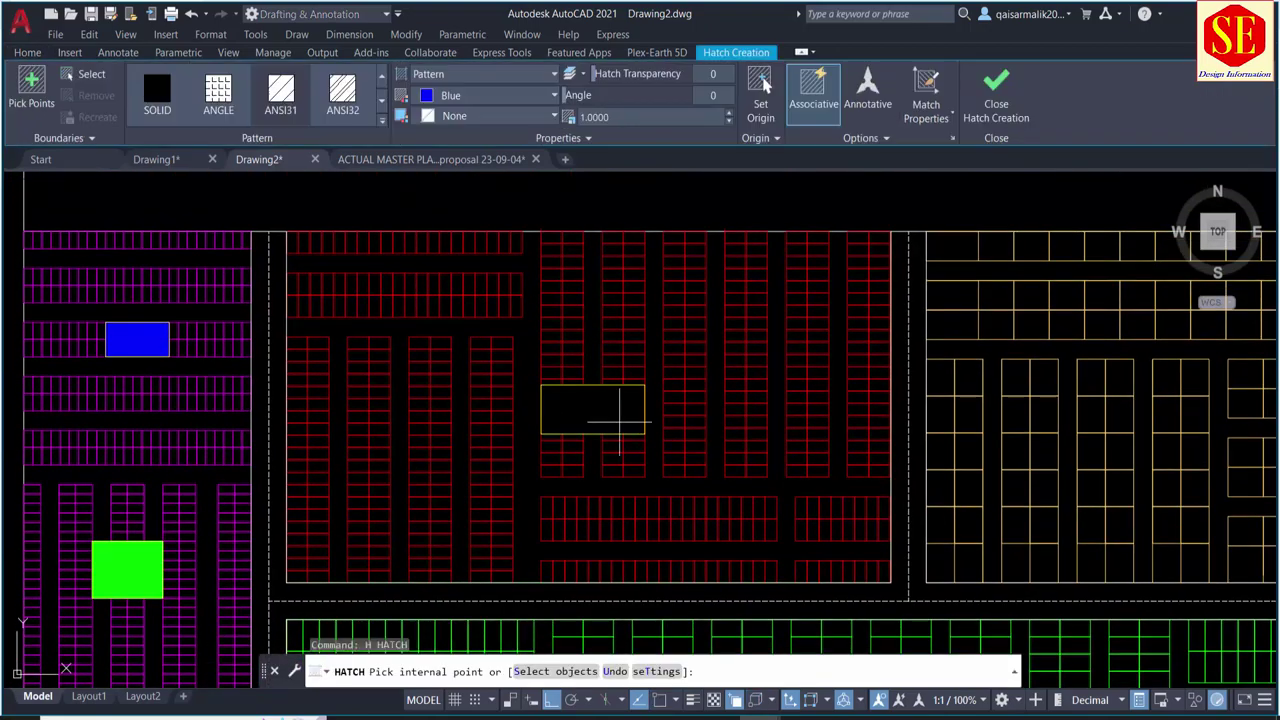
click(600, 415)
right_click(584, 408)
click(624, 424)
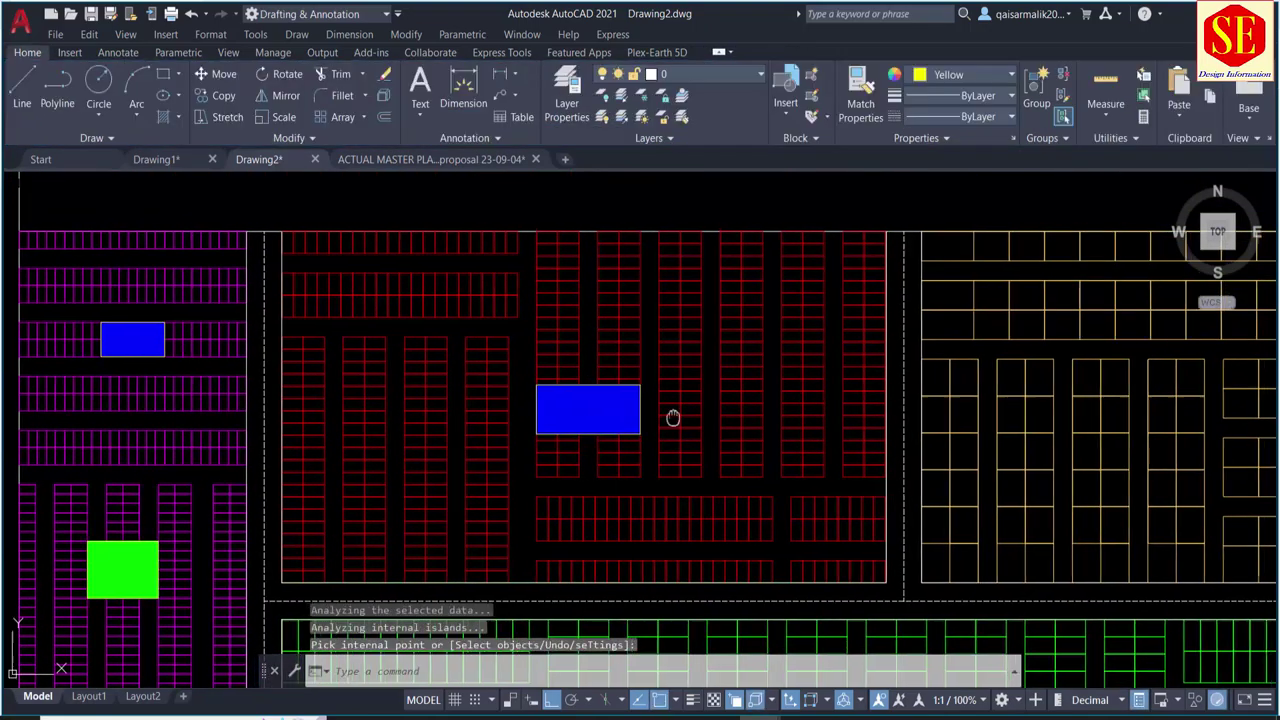
middle_drag(671, 417, 643, 429)
Step: Draw a rectangle in the lower red stall rows
middle_drag(481, 500, 503, 429)
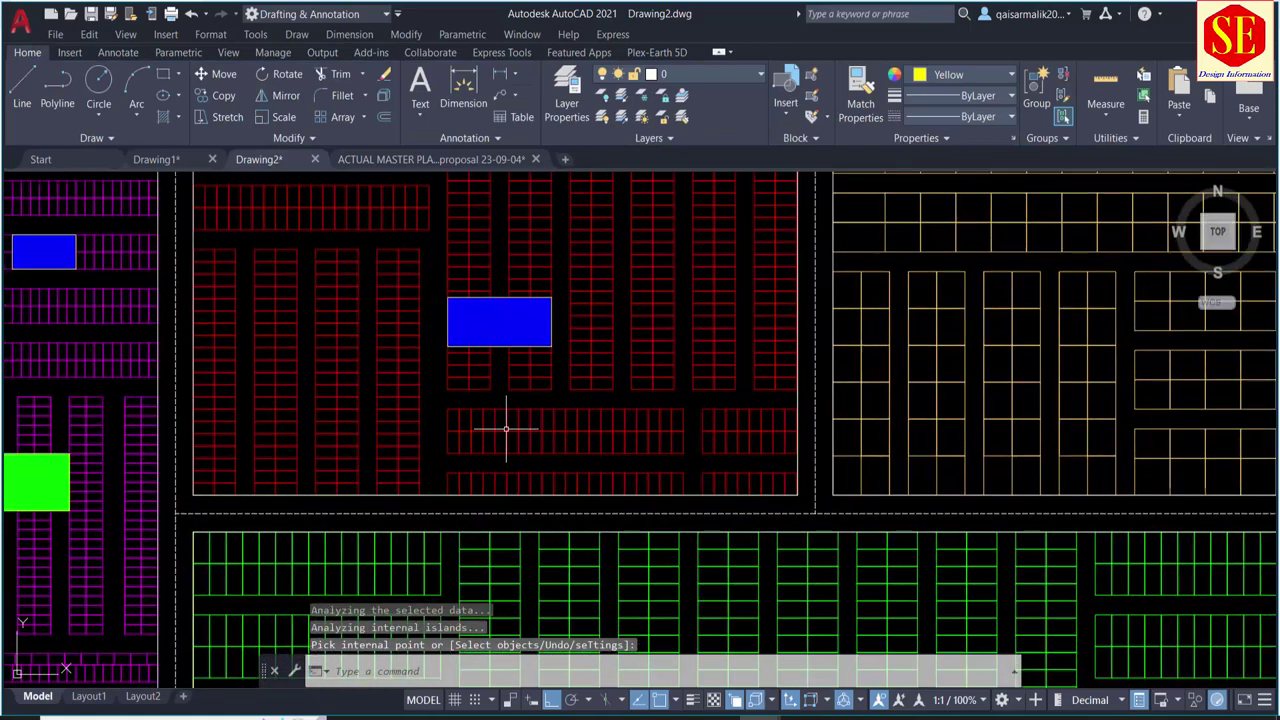
text(rec)
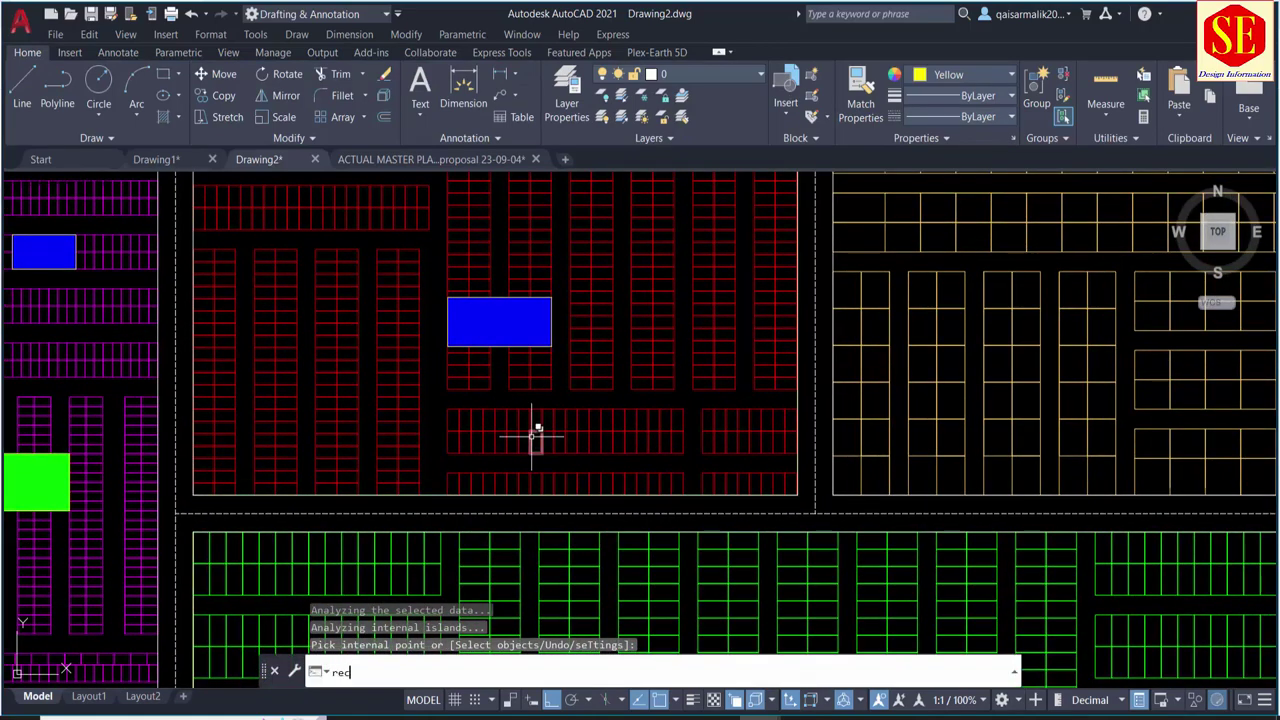
key(Return)
click(572, 410)
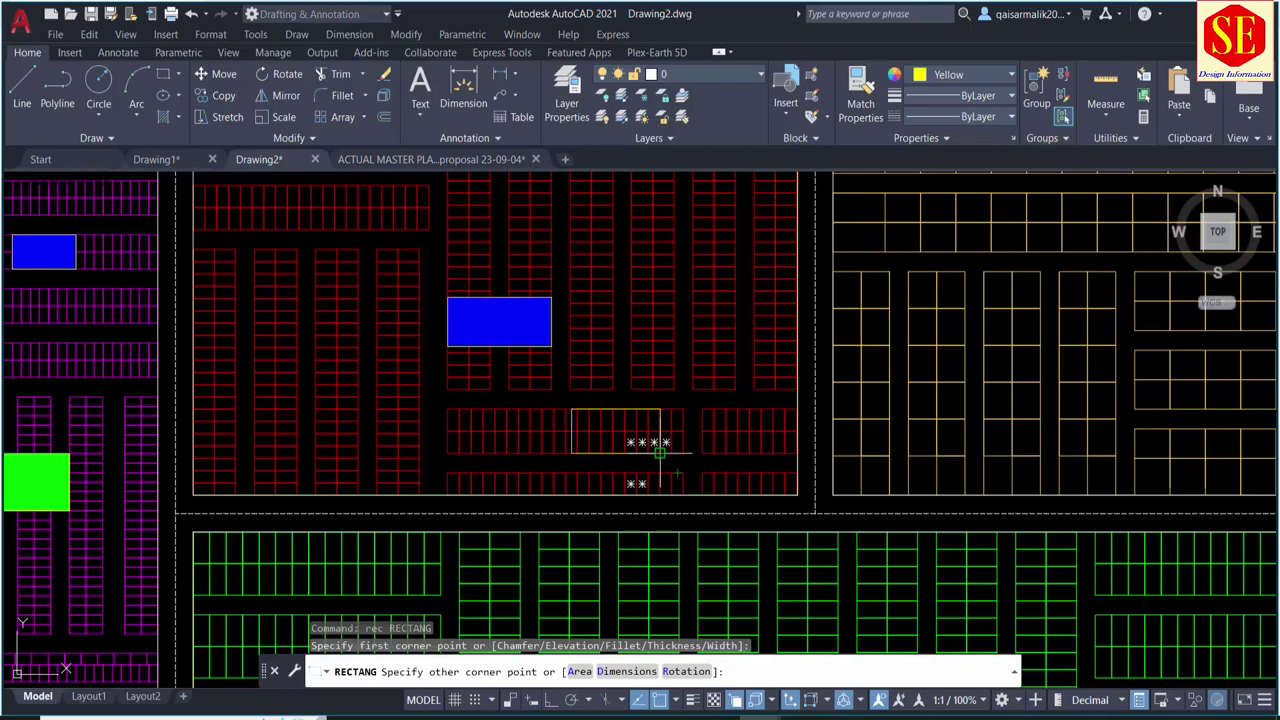
click(660, 453)
scroll(627, 441, up, 2)
scroll(647, 434, up, 2)
scroll(544, 397, down, 4)
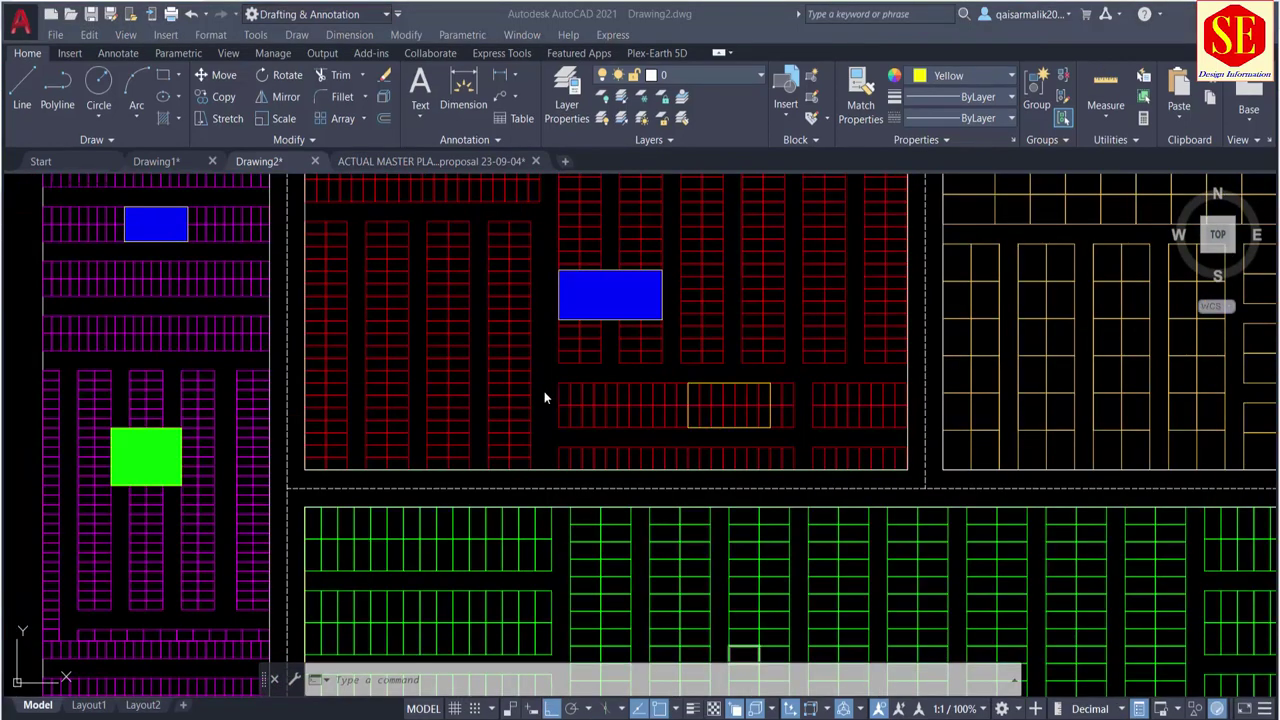
scroll(640, 400, up, 2)
middle_drag(818, 412, 665, 373)
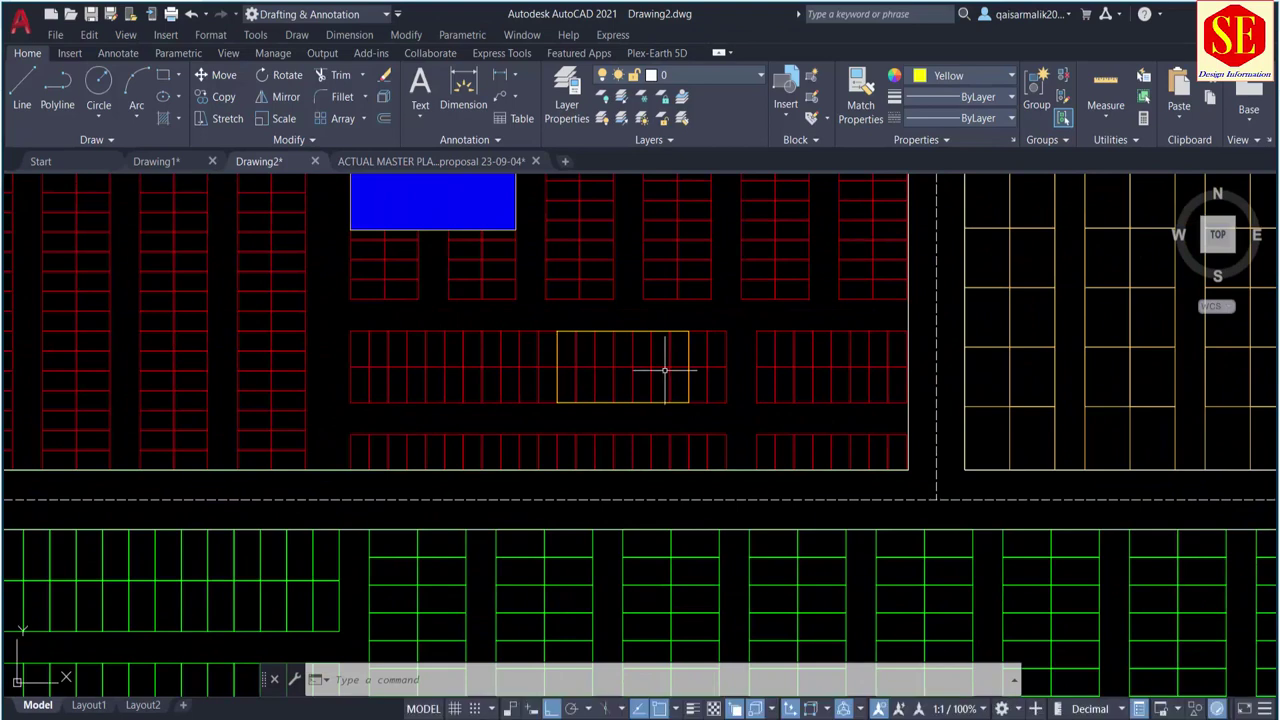
Step: Trim the stalls inside the rectangle and start a solid hatch, switching its colour to green
text(ex)
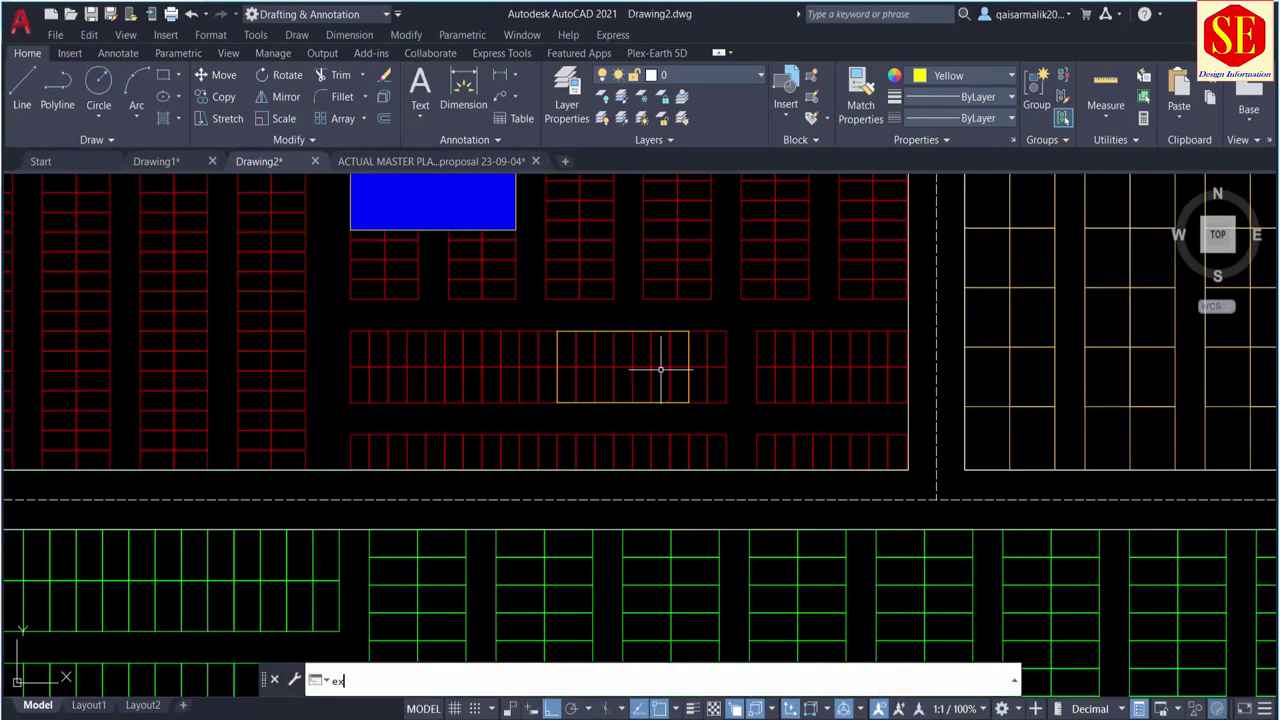
text(tri)
key(Return)
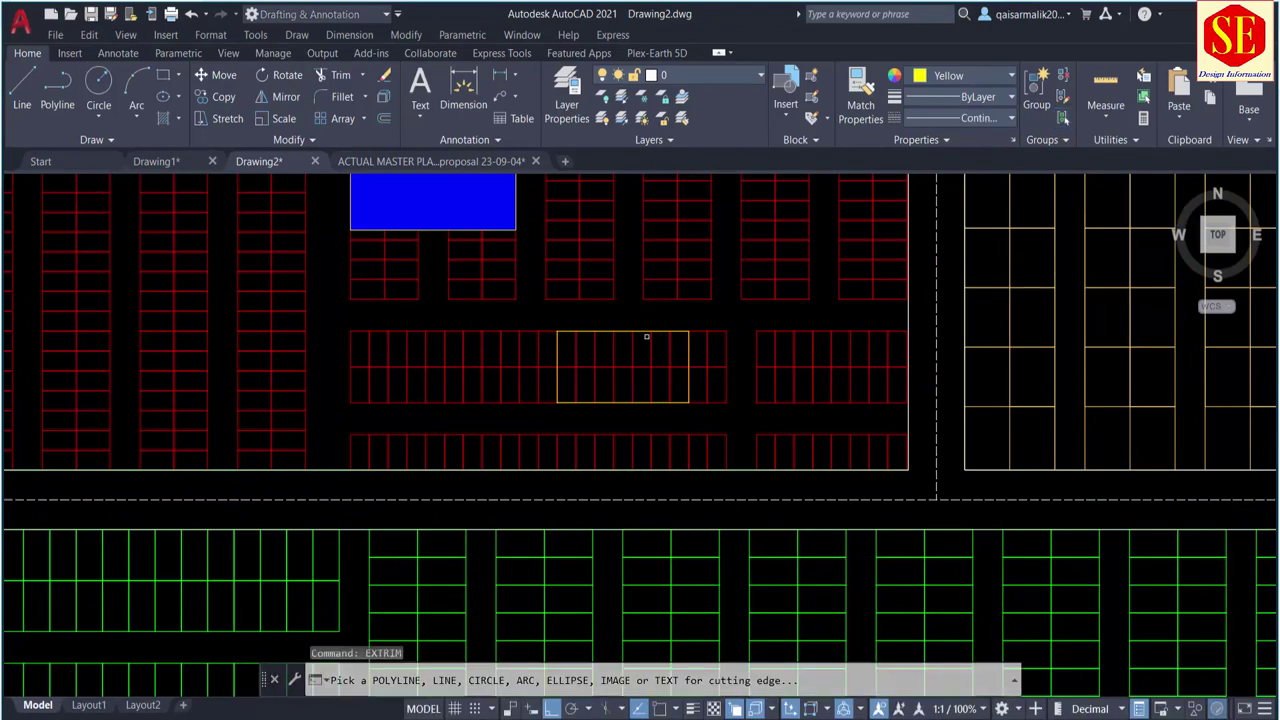
click(644, 350)
click(644, 350)
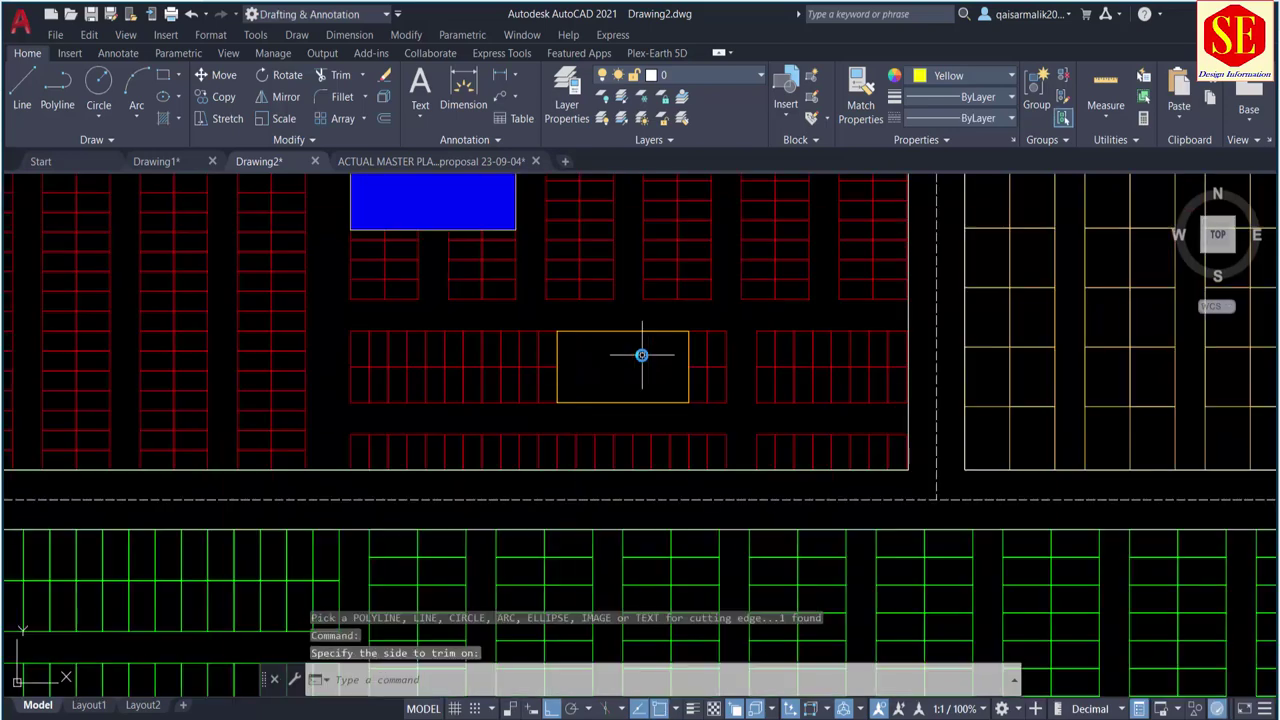
text(H)
key(Return)
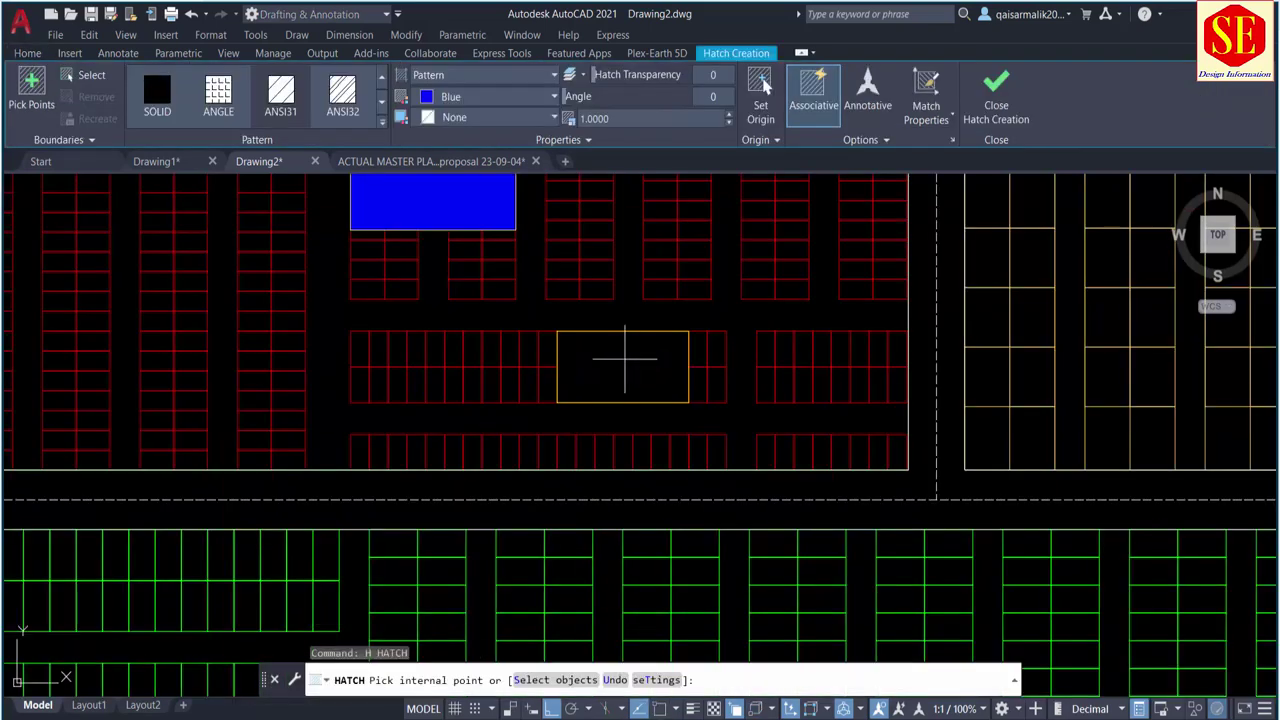
click(642, 353)
click(482, 103)
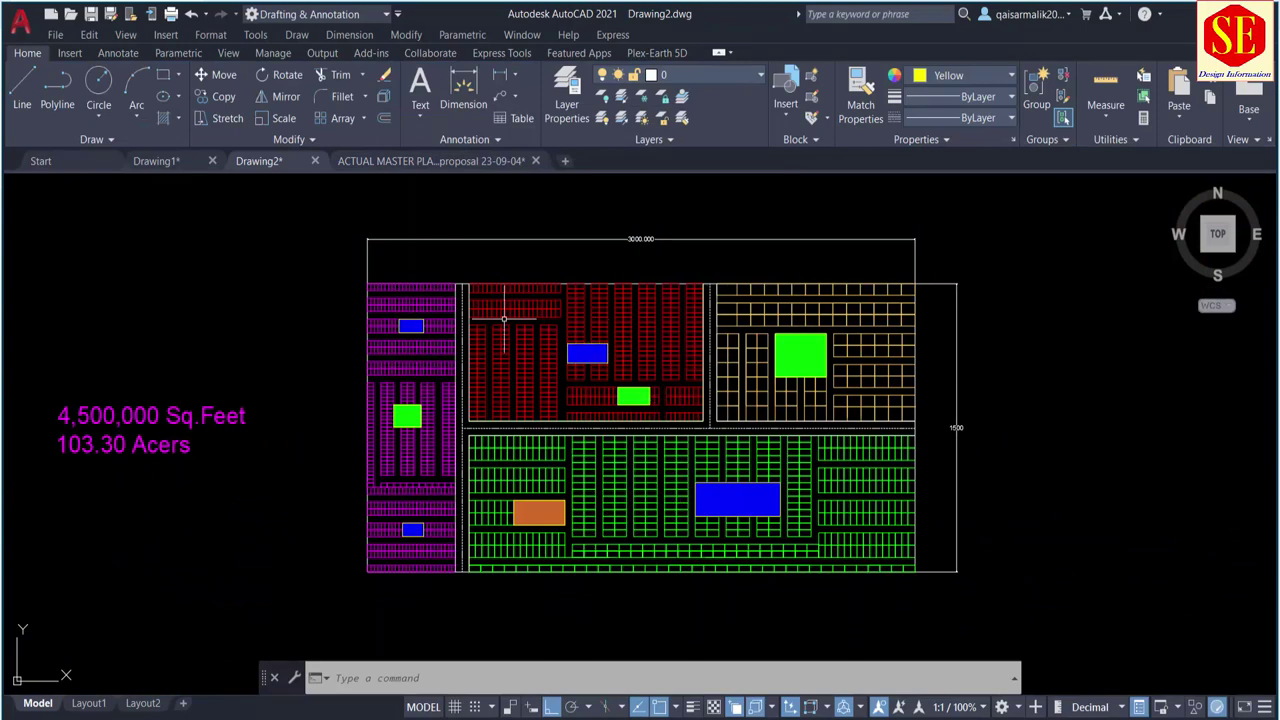
mouse_move(504, 318)
scroll(661, 416, up, 2)
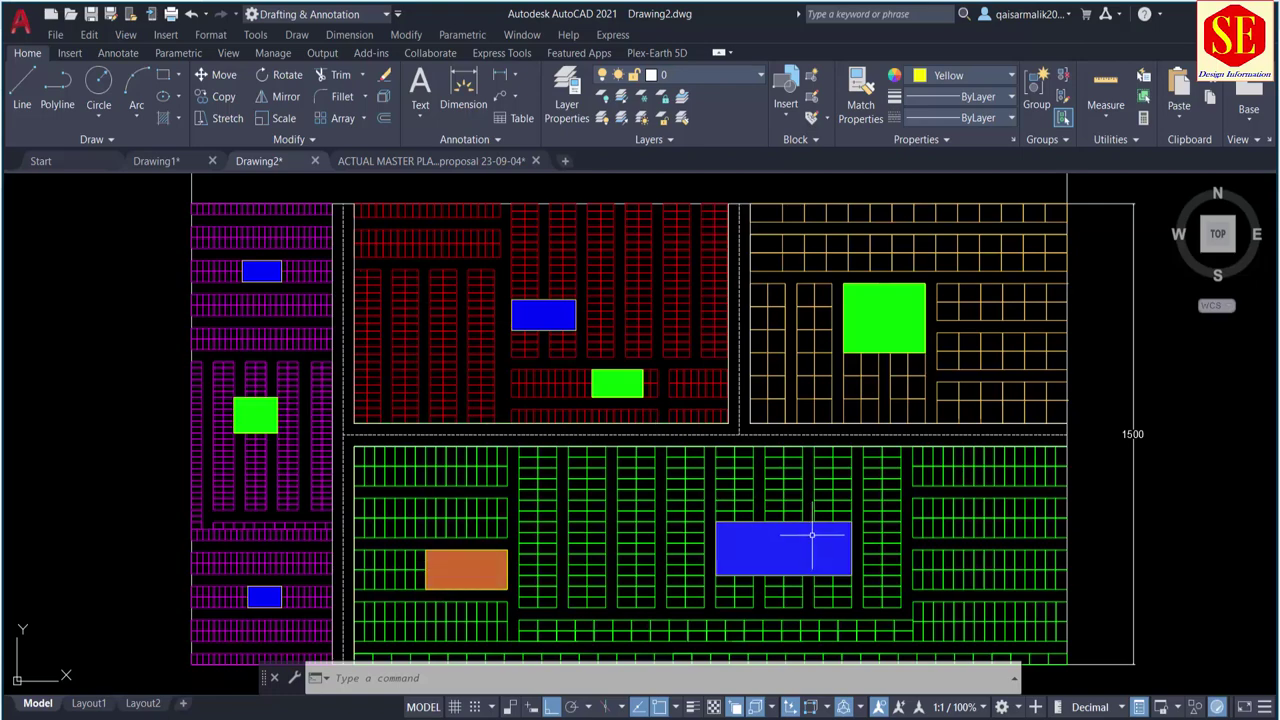
middle_drag(414, 385, 411, 449)
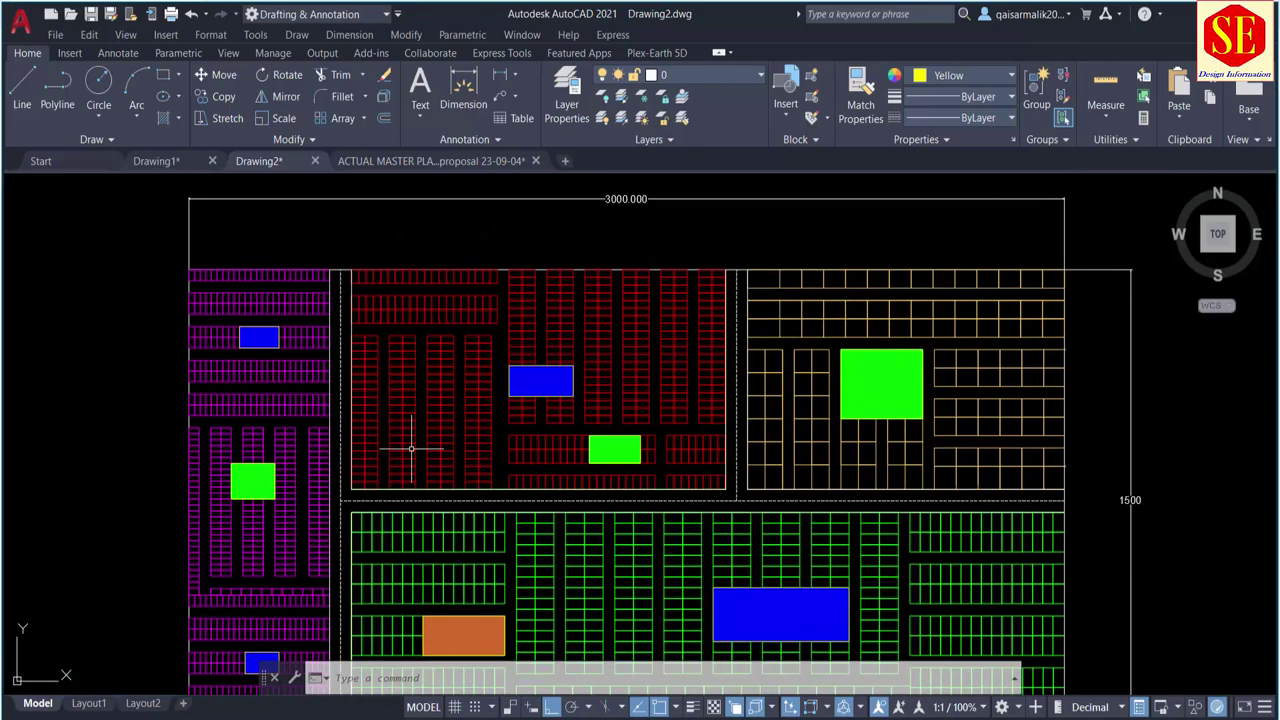
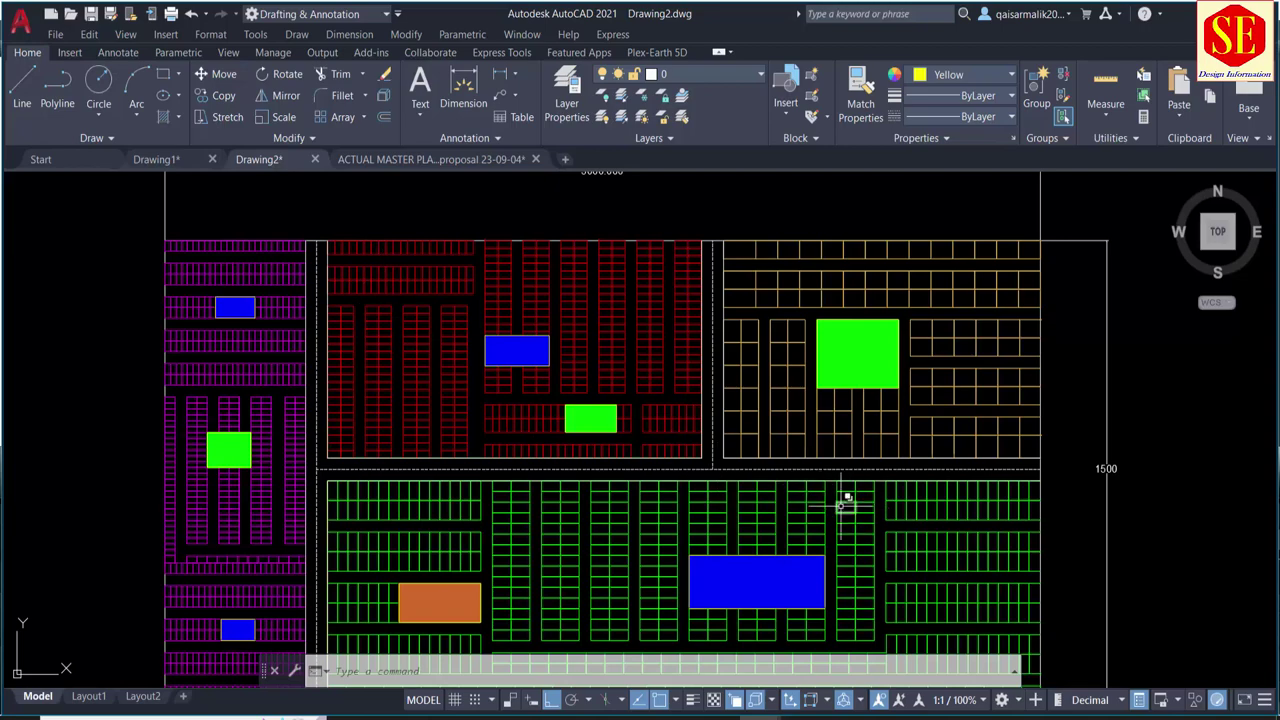
Step: Start a road polyline at the red block's top-left corner, bending beside the blue block
text(pl)
key(Return)
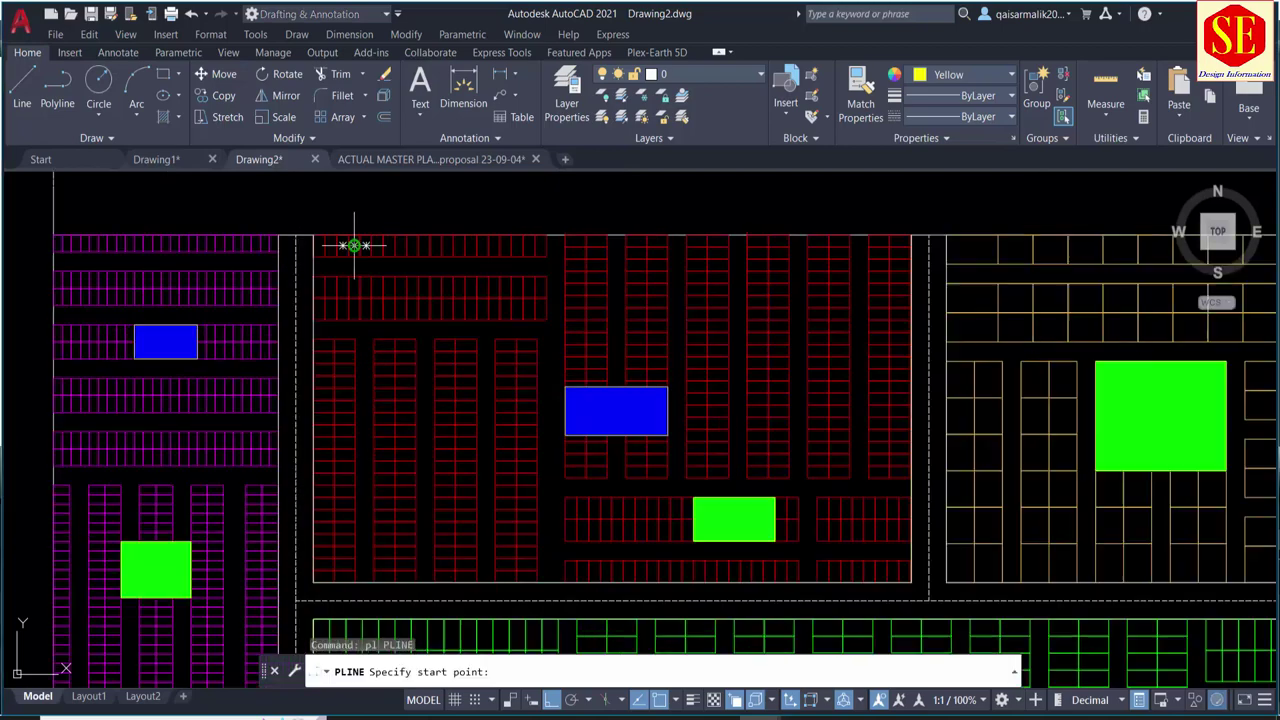
scroll(350, 248, up, 2)
click(313, 240)
scroll(505, 357, up, 2)
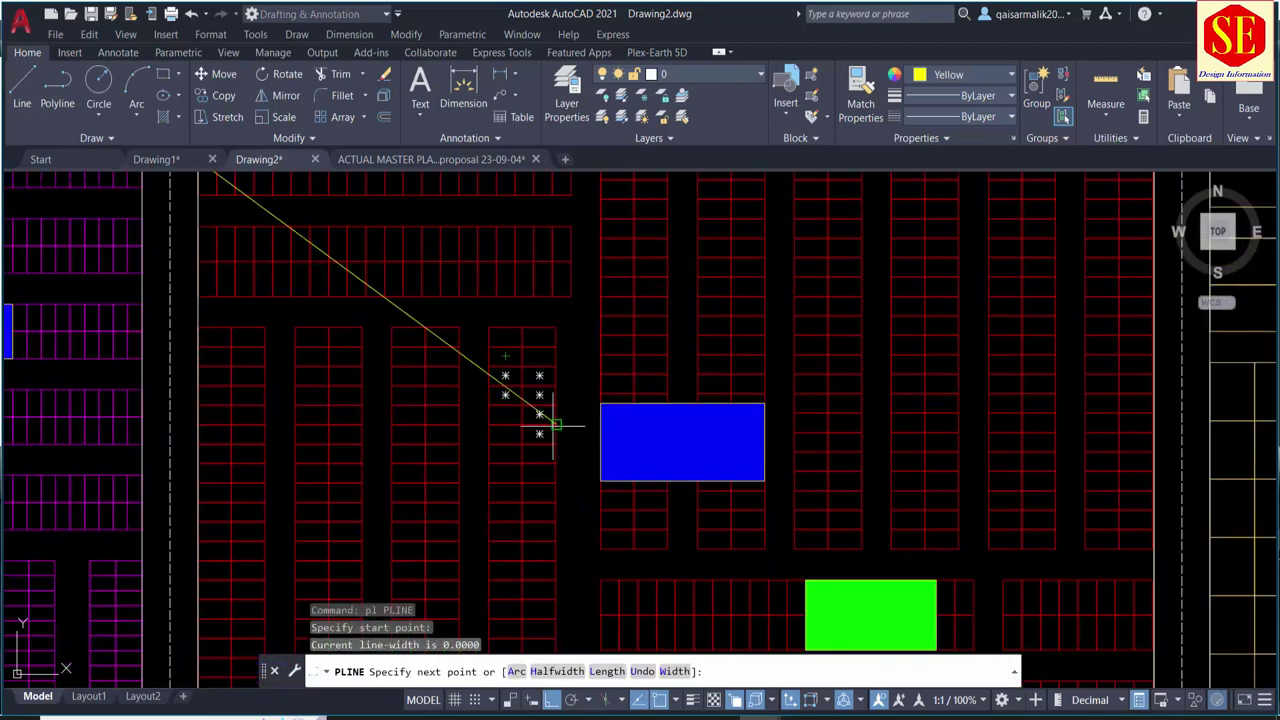
click(594, 519)
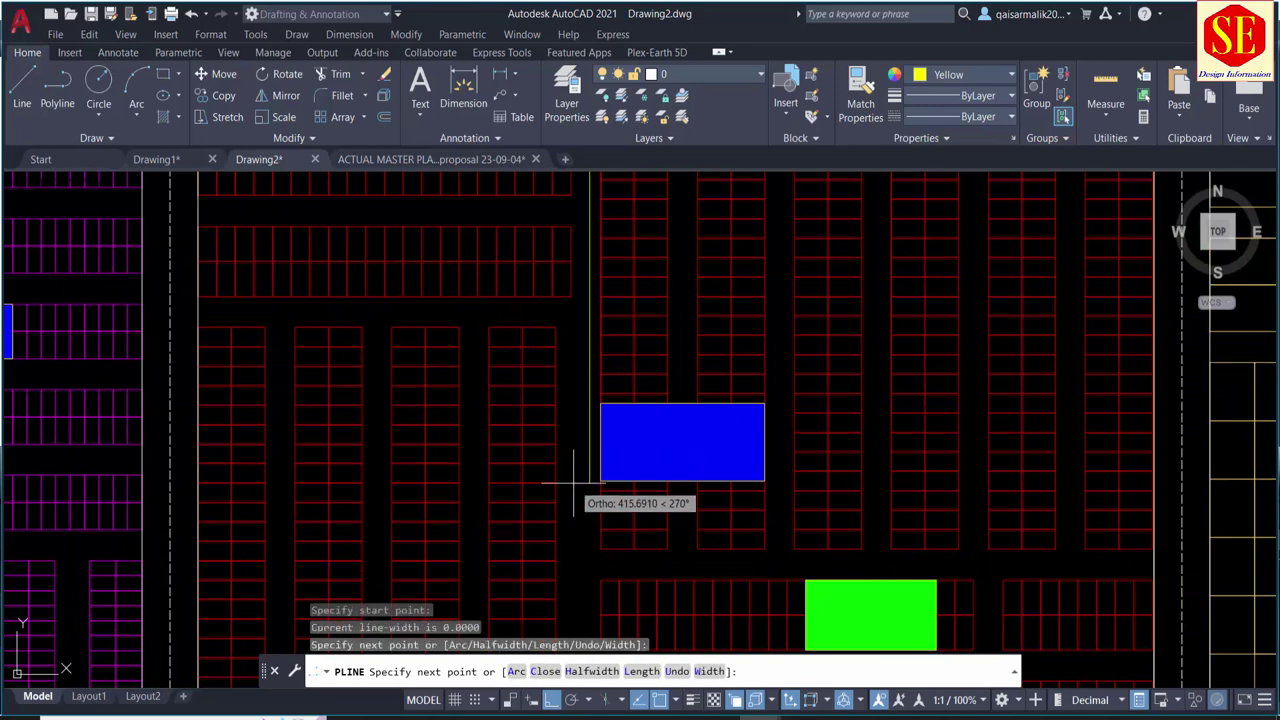
key(ctrl+z)
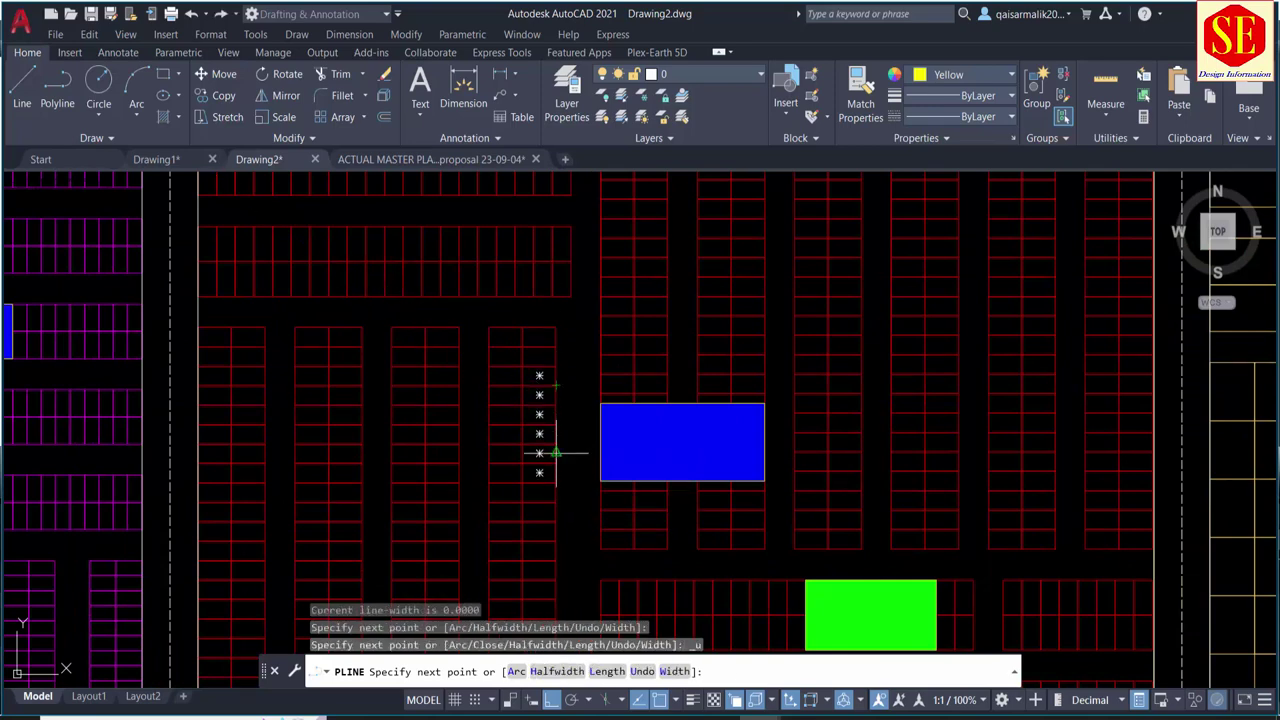
click(559, 445)
scroll(560, 452, down, 2)
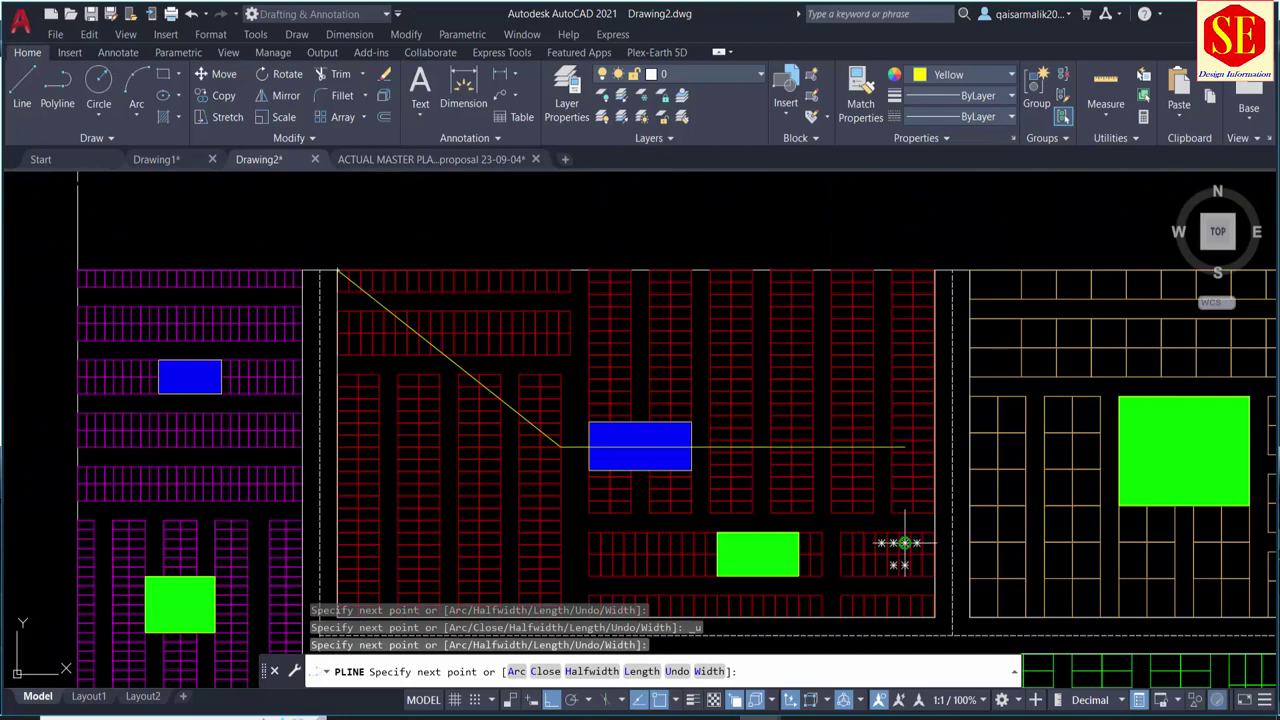
middle_drag(898, 576, 866, 451)
Step: Continue the road diagonally to a low vertex near the green rectangle, then a peak in the yellow block
key(F8)
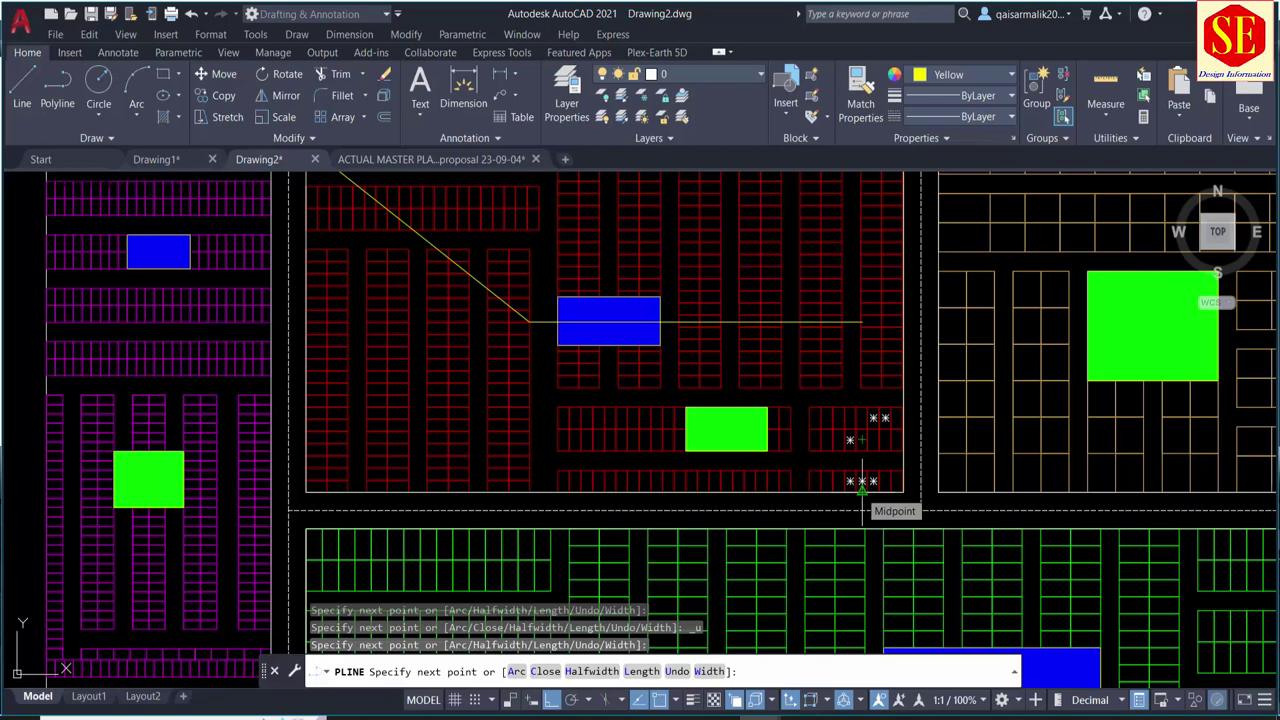
key(F8)
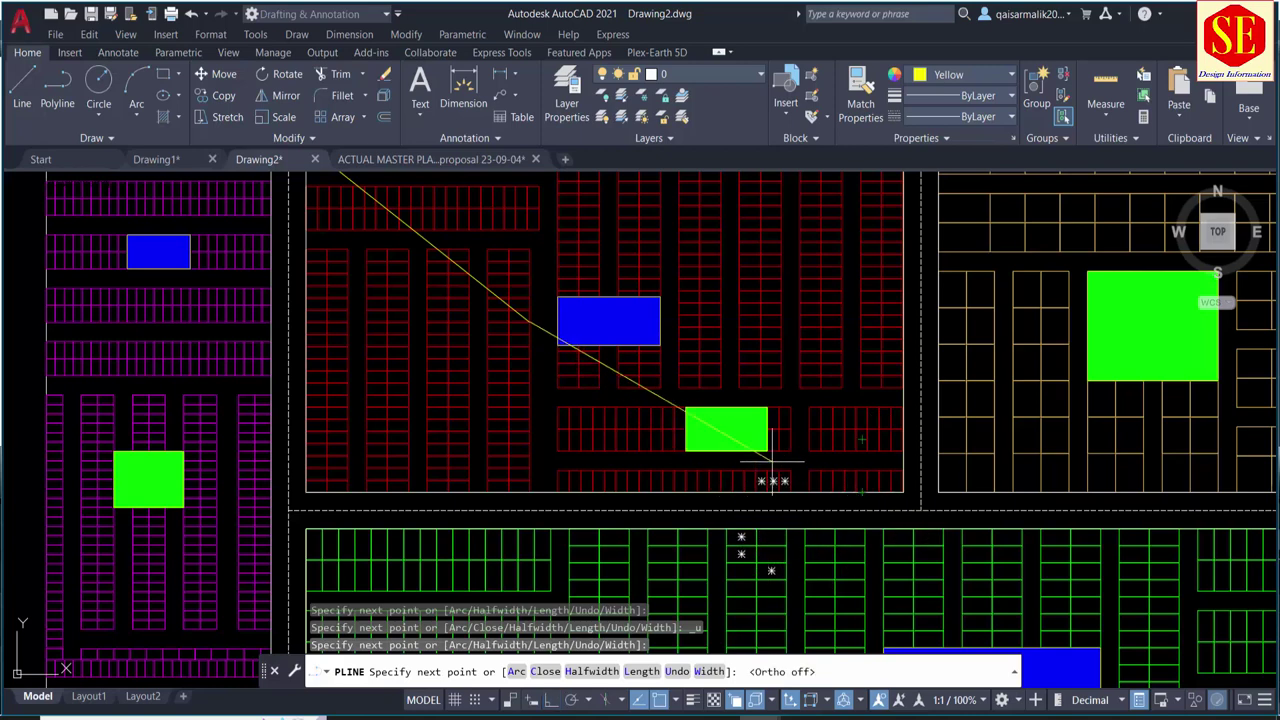
click(614, 398)
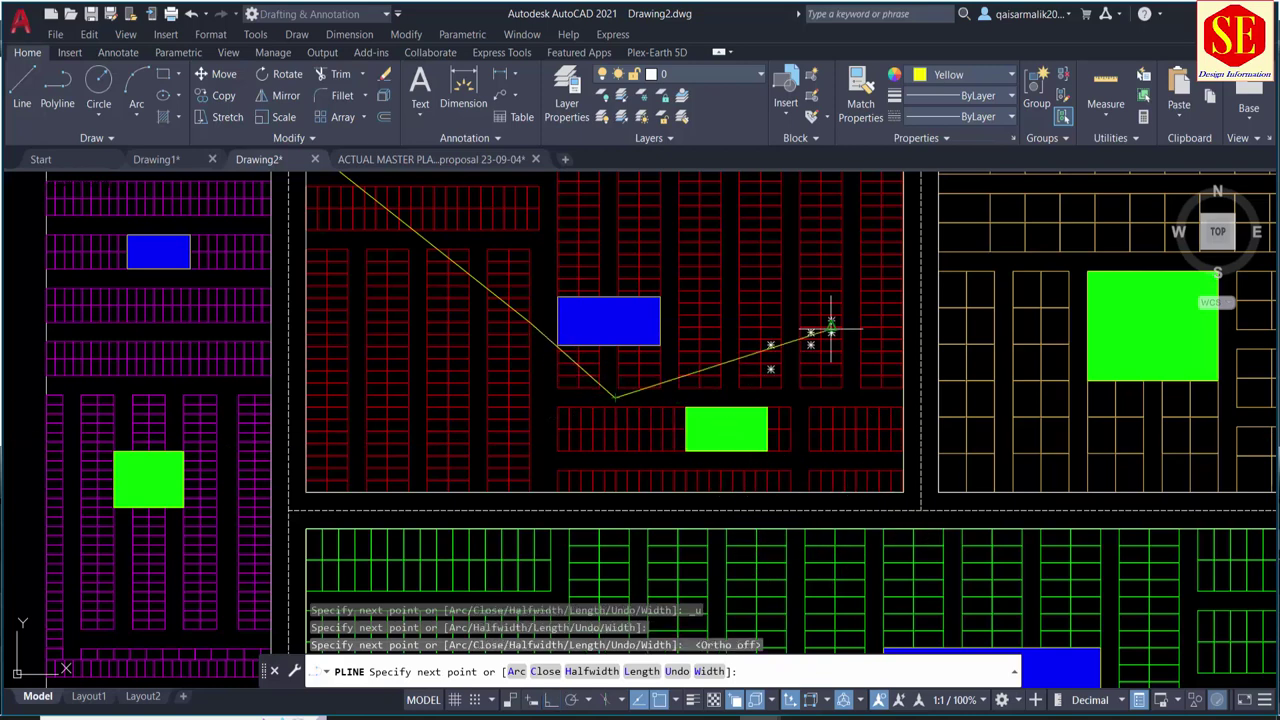
click(1008, 216)
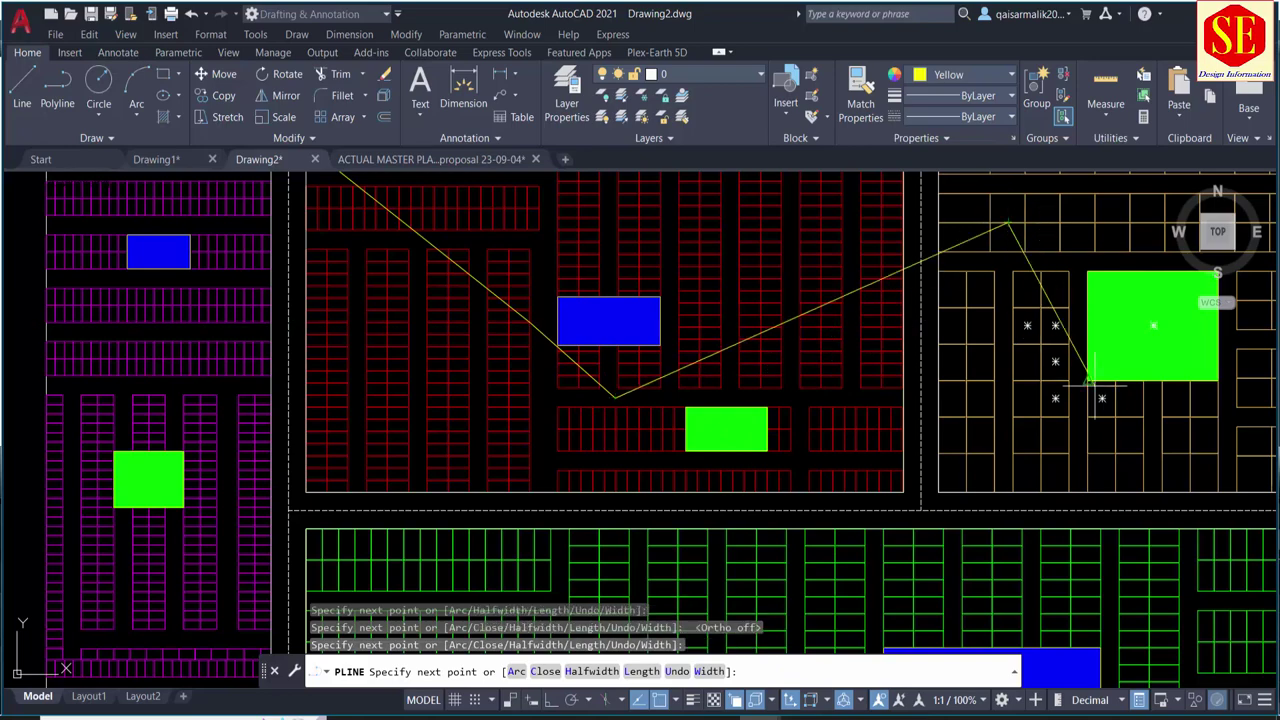
middle_drag(1127, 444, 675, 316)
middle_drag(806, 418, 660, 365)
middle_drag(720, 560, 708, 418)
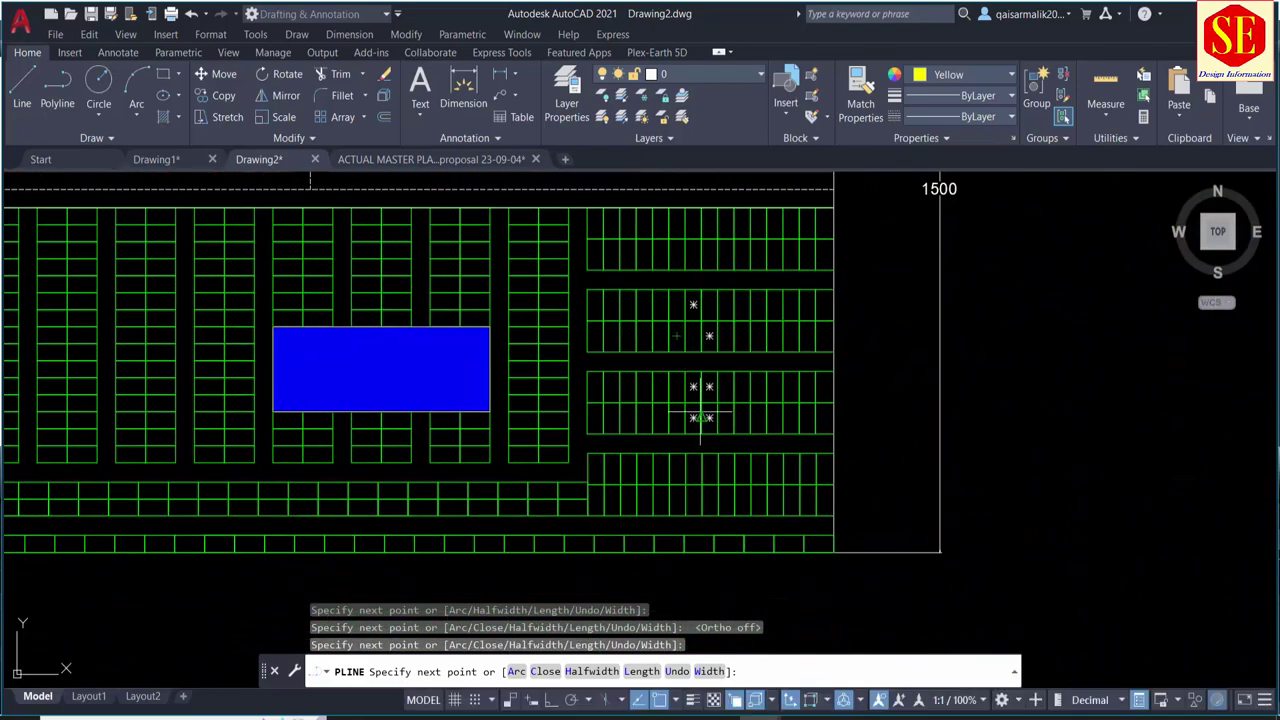
key(Escape)
scroll(812, 478, down, 2)
middle_drag(319, 297, 479, 481)
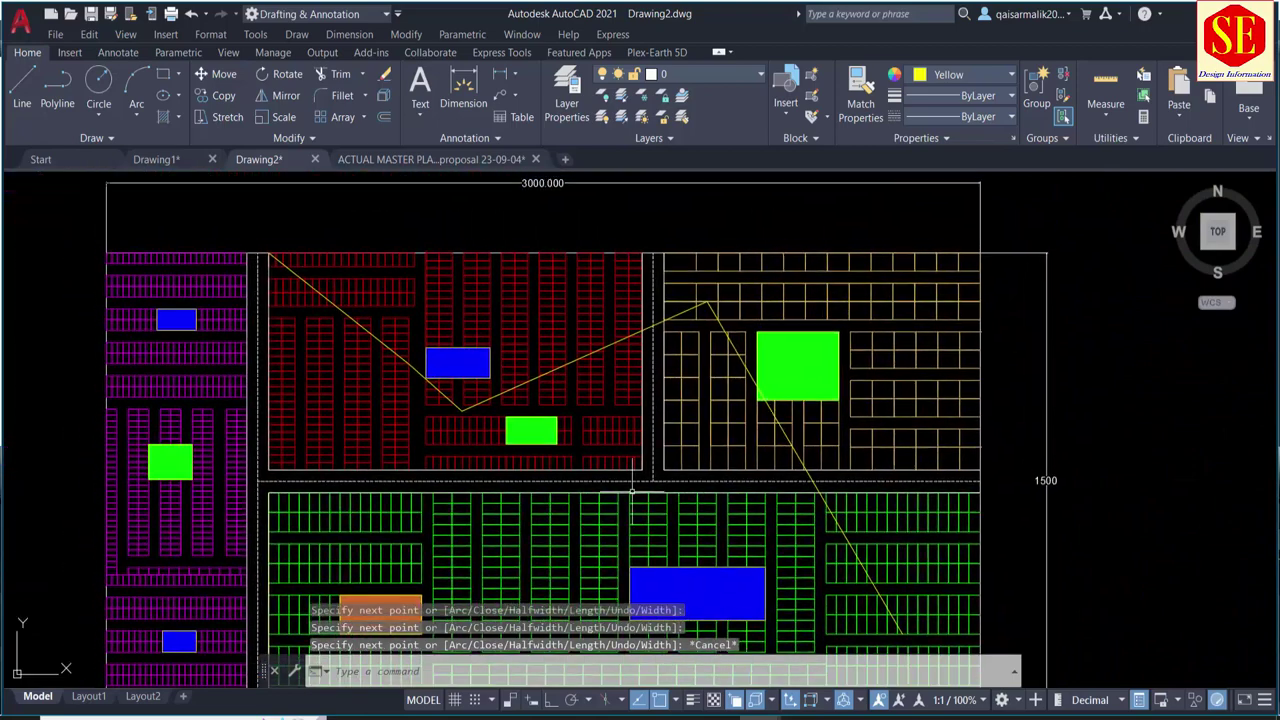
Step: Fillet the road's low bend with a radius of 50
text(f)
key(Return)
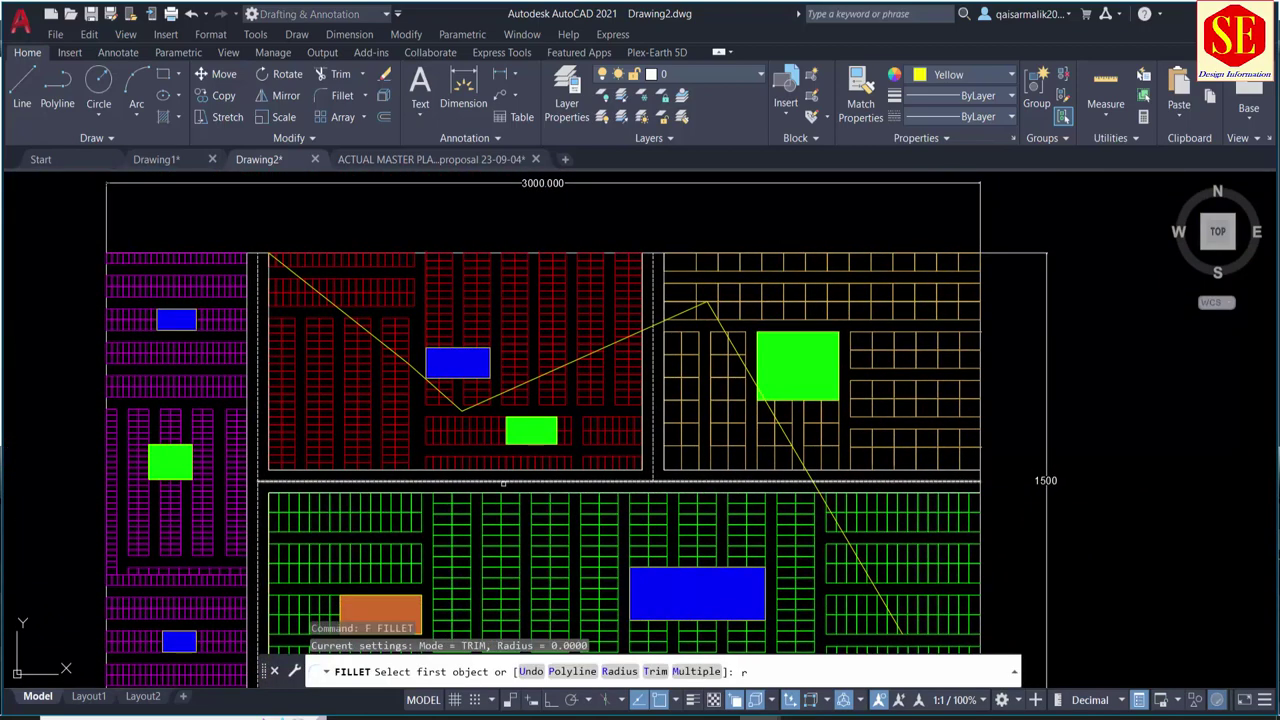
key(Return)
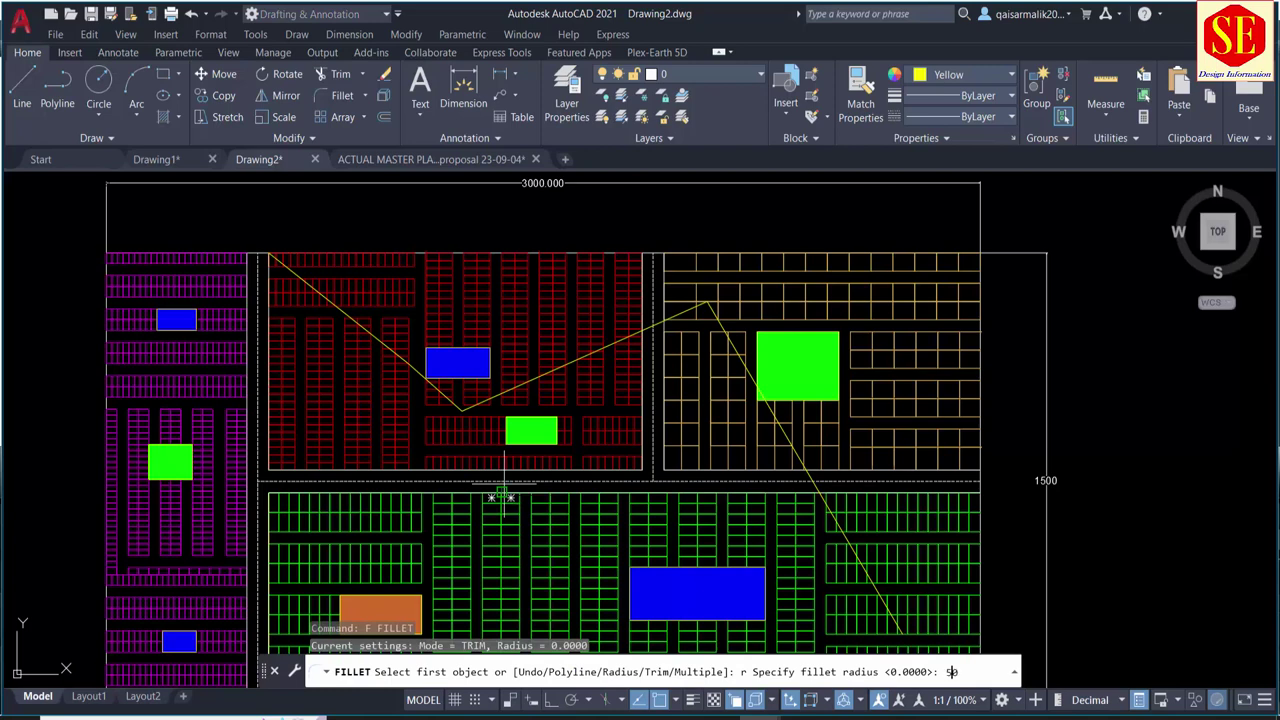
key(Return)
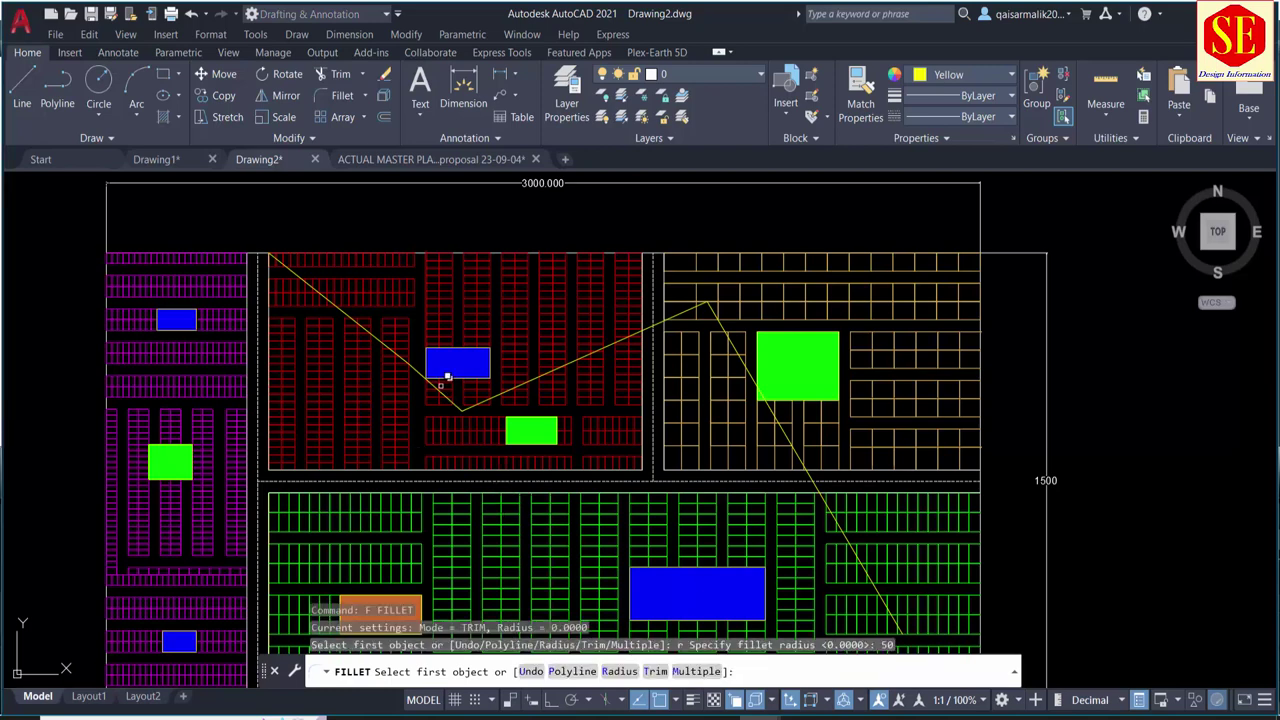
click(462, 408)
click(498, 448)
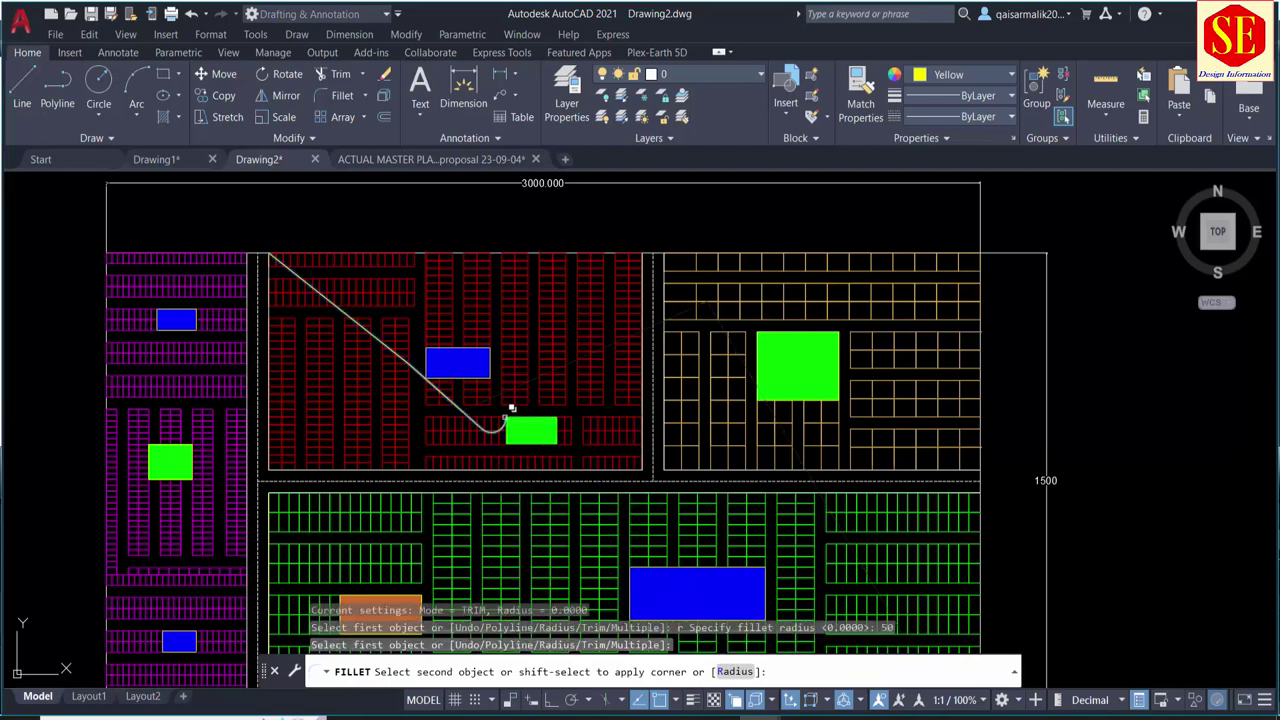
click(495, 397)
scroll(495, 397, up, 2)
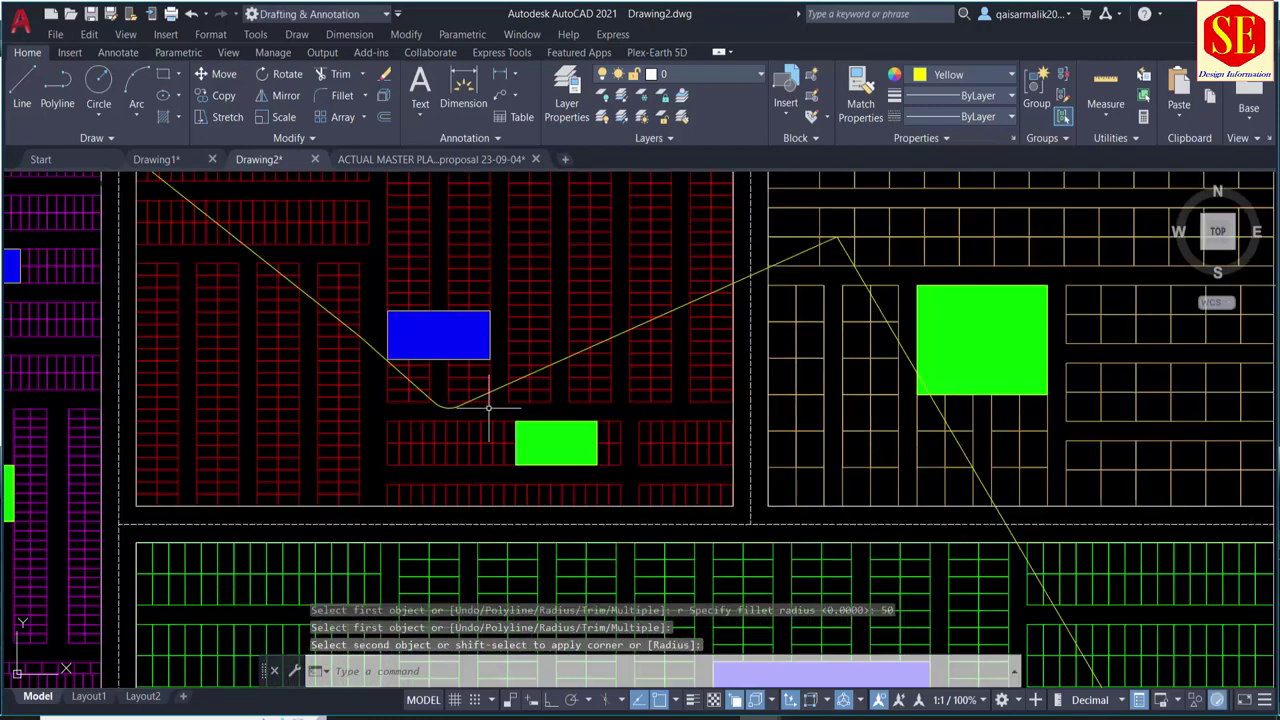
Step: Re-fillet the road's low bend with a radius of 150
text(f)
key(Return)
text(r)
key(Return)
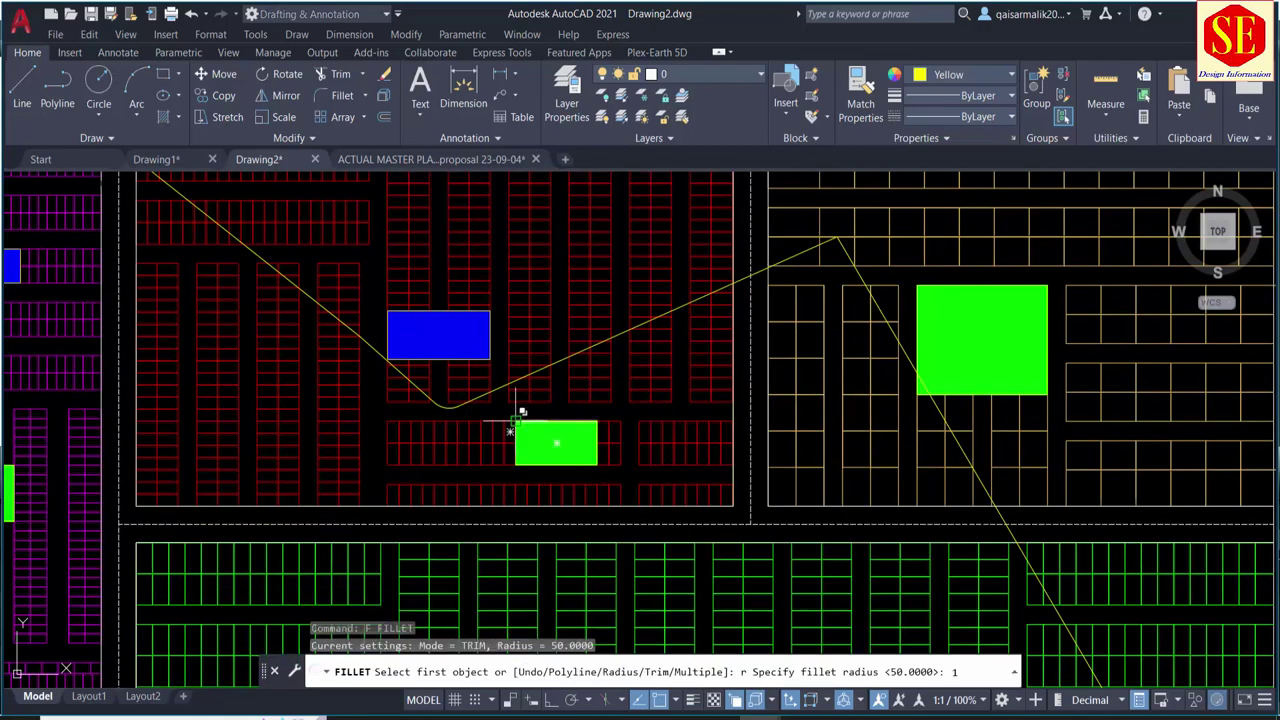
text(50)
key(Return)
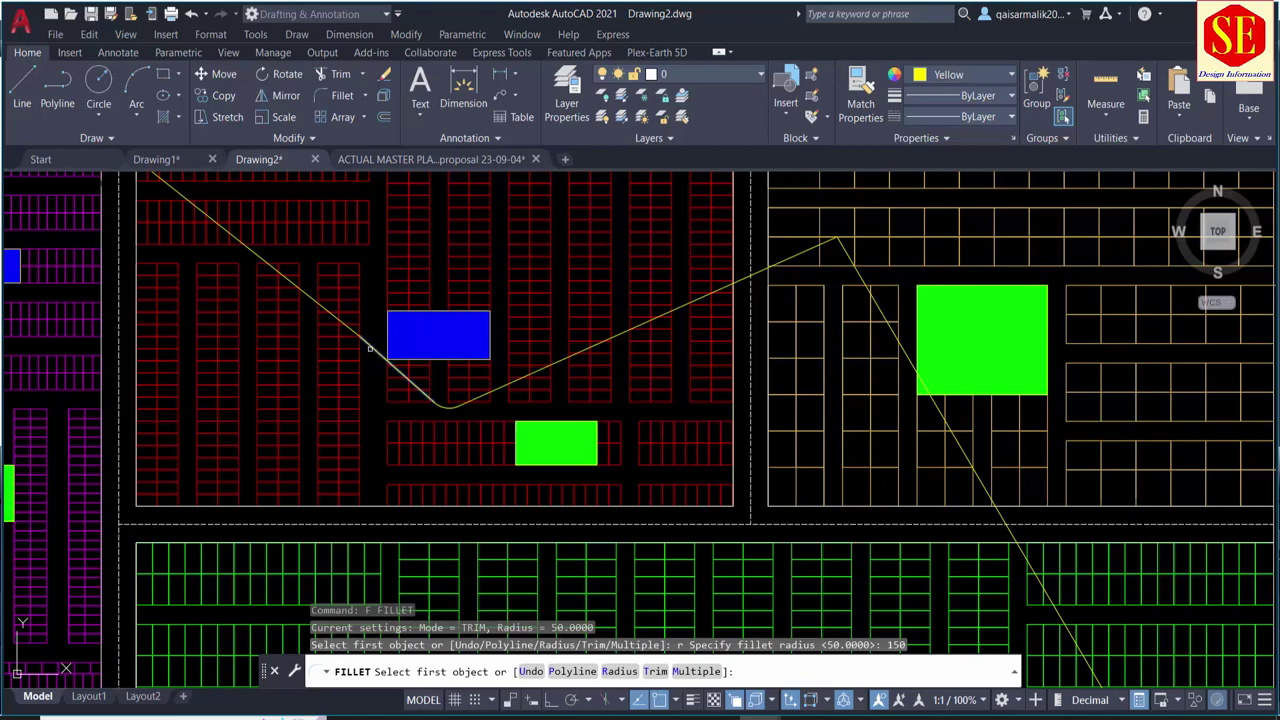
click(370, 344)
click(494, 395)
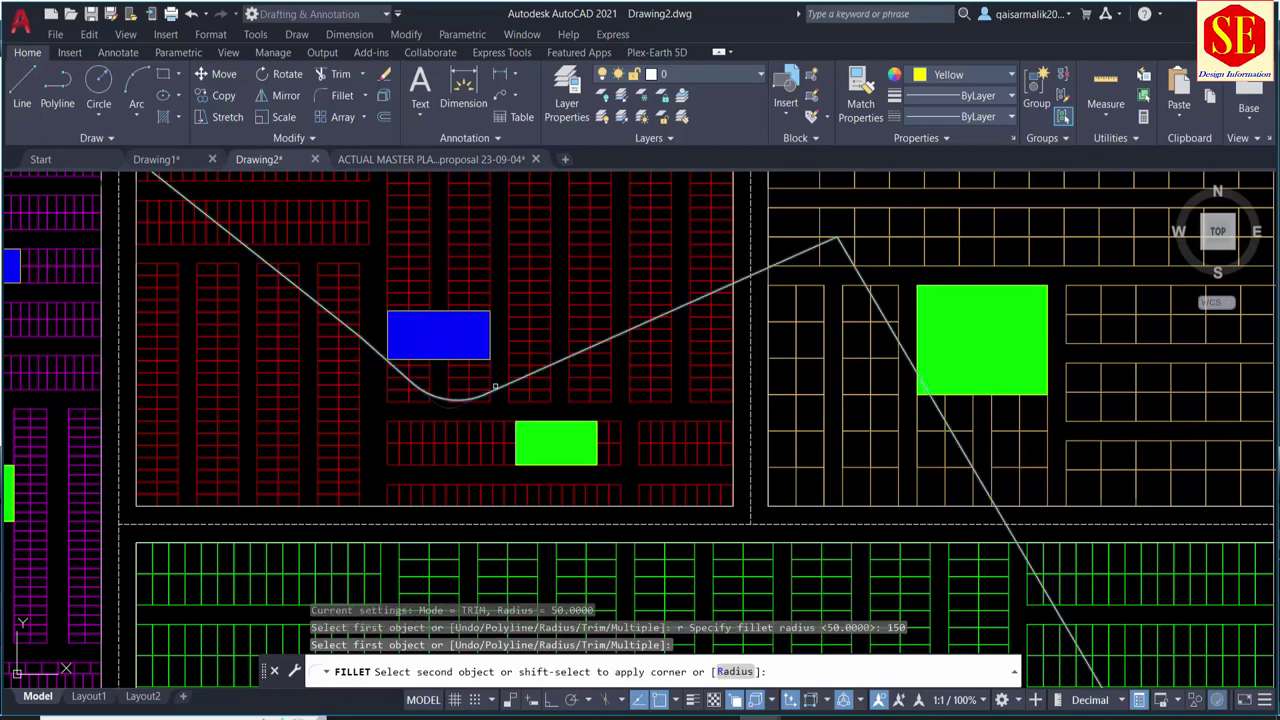
Step: Fillet the road's peak bend with radius 150
key(Return)
middle_drag(667, 324, 457, 286)
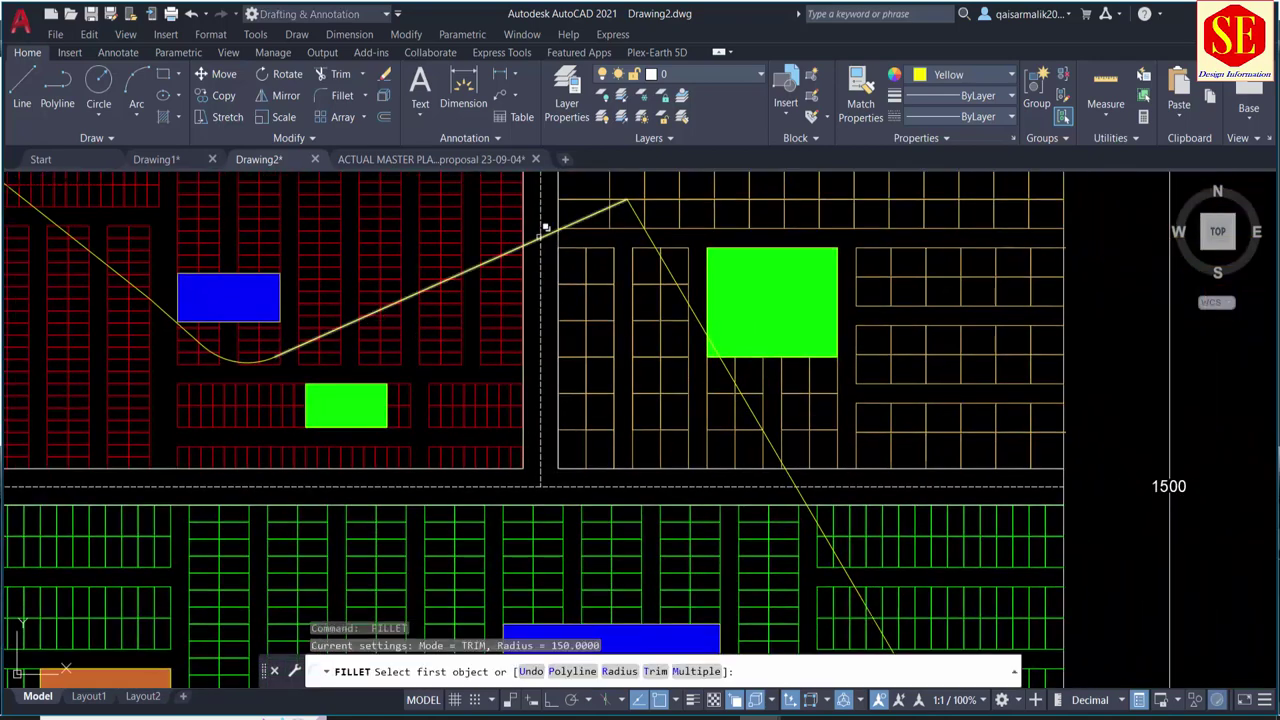
click(546, 228)
click(637, 214)
click(600, 297)
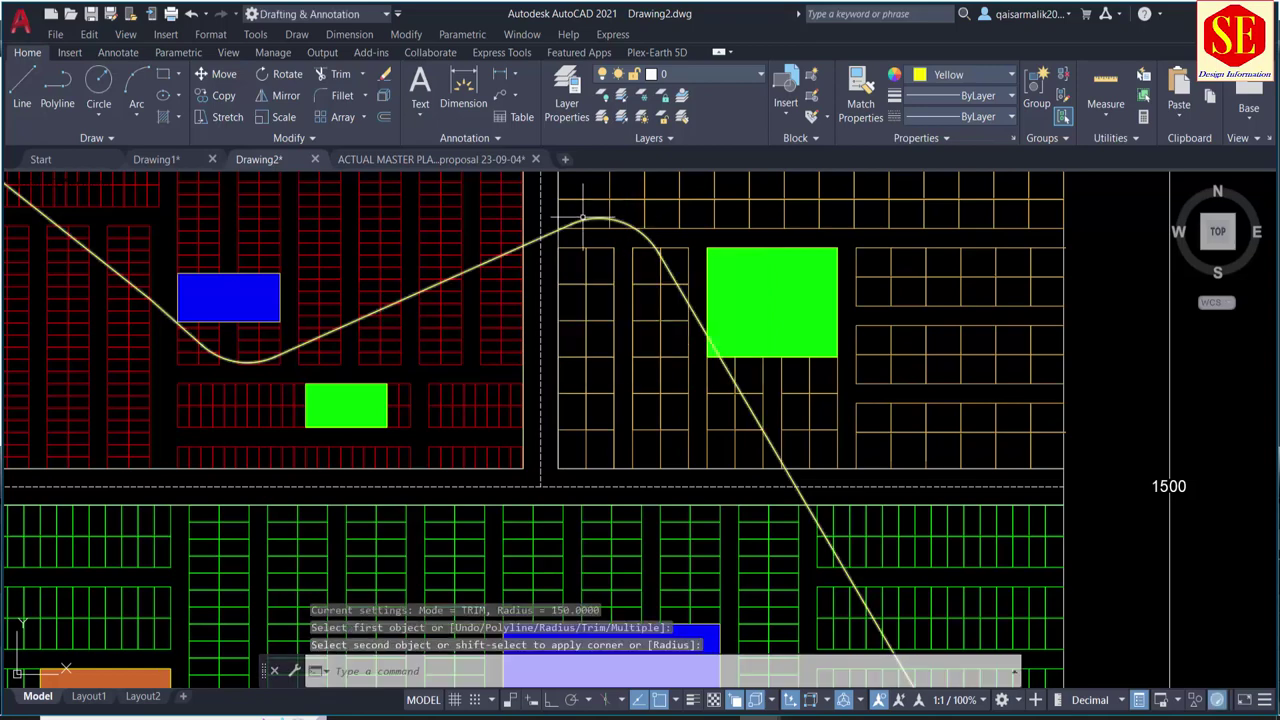
scroll(600, 220, down, 3)
key(Escape)
middle_drag(498, 354, 595, 438)
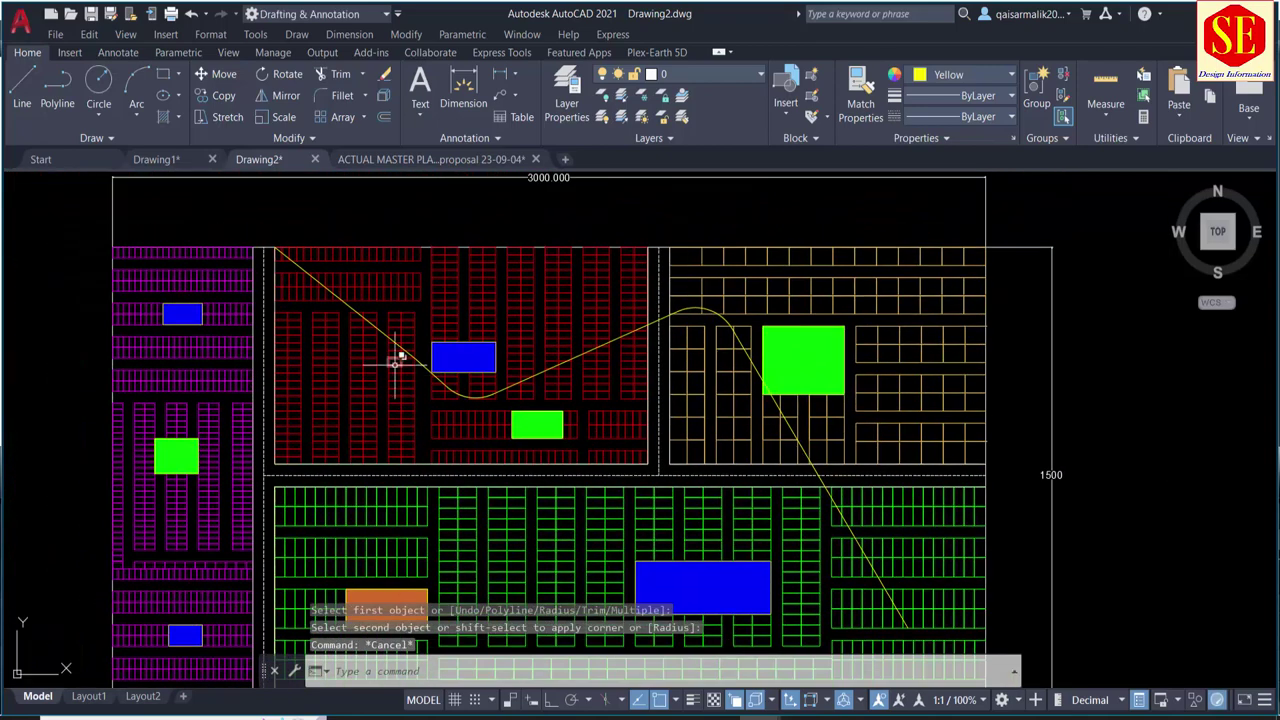
scroll(400, 357, up, 2)
scroll(347, 287, up, 2)
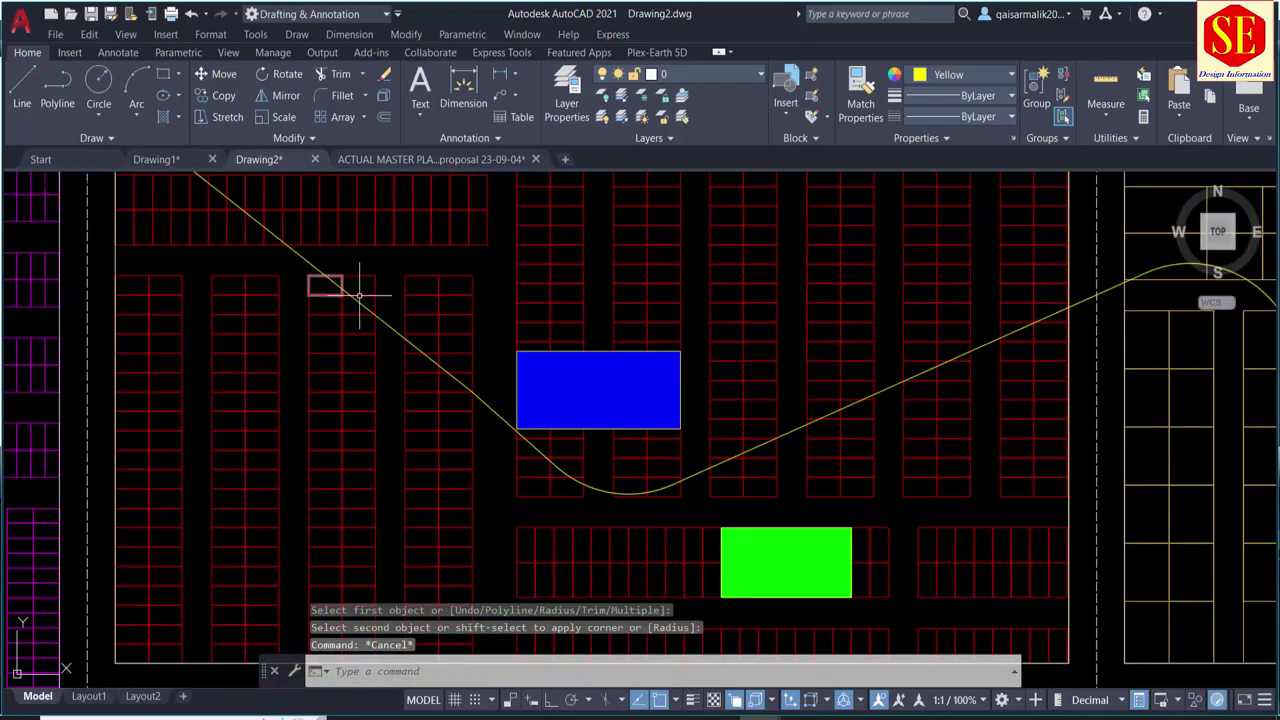
middle_drag(359, 268, 430, 352)
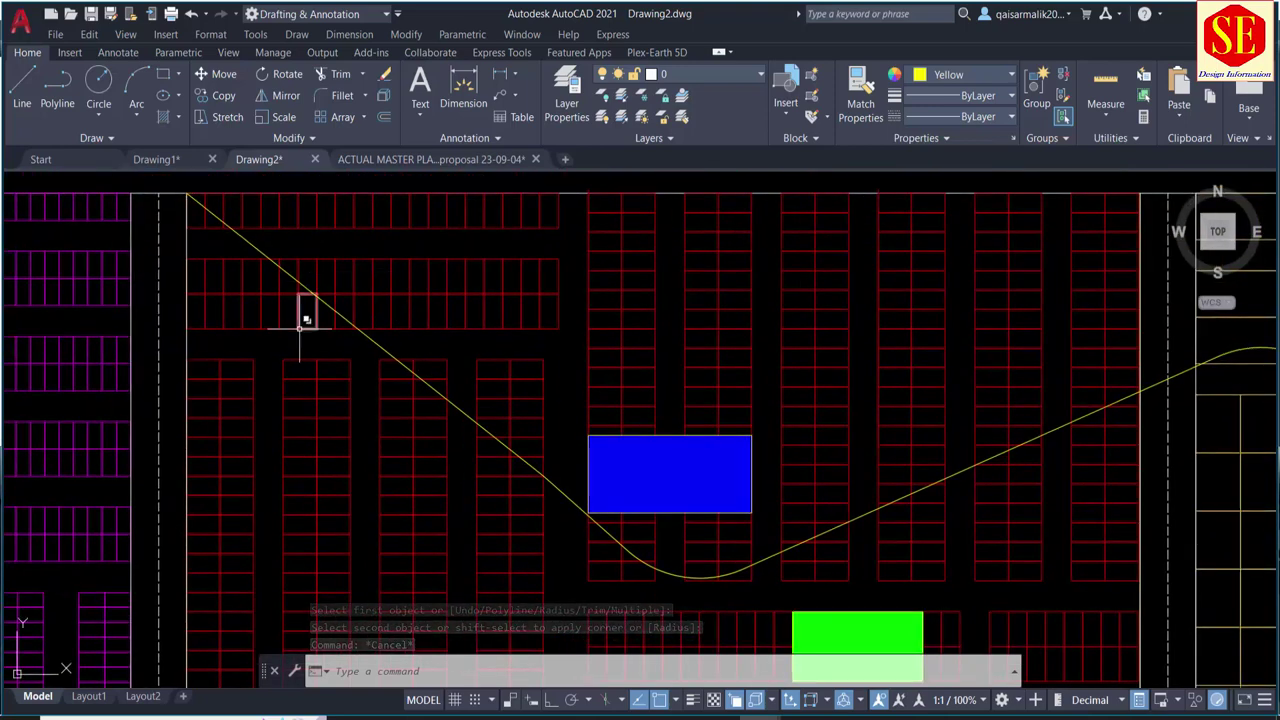
text(O)
key(Return)
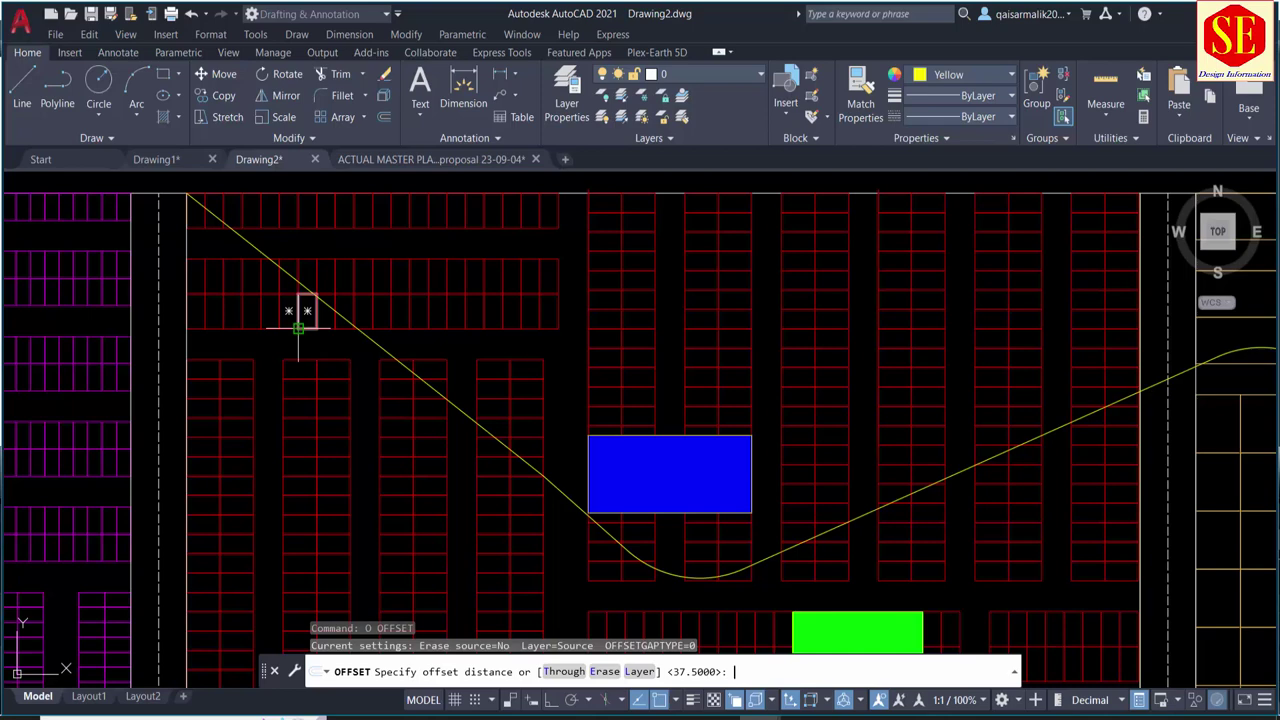
text(.5)
key(Return)
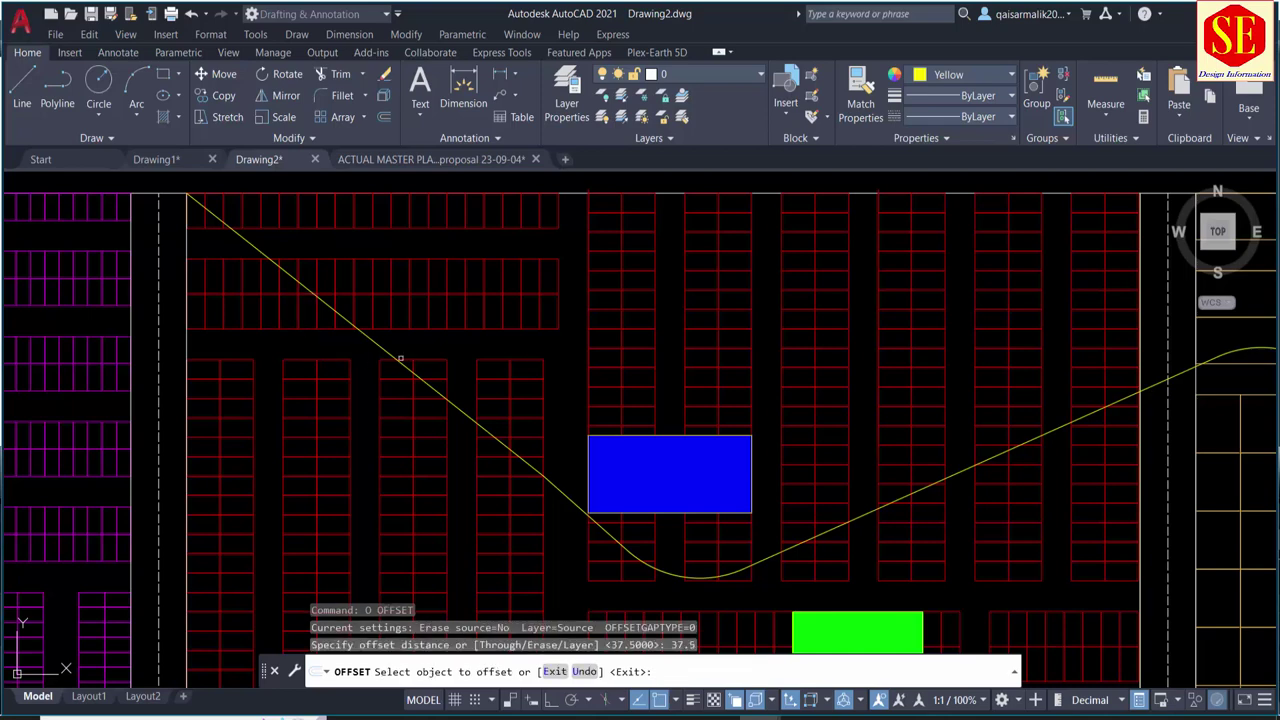
click(380, 343)
click(343, 366)
click(375, 346)
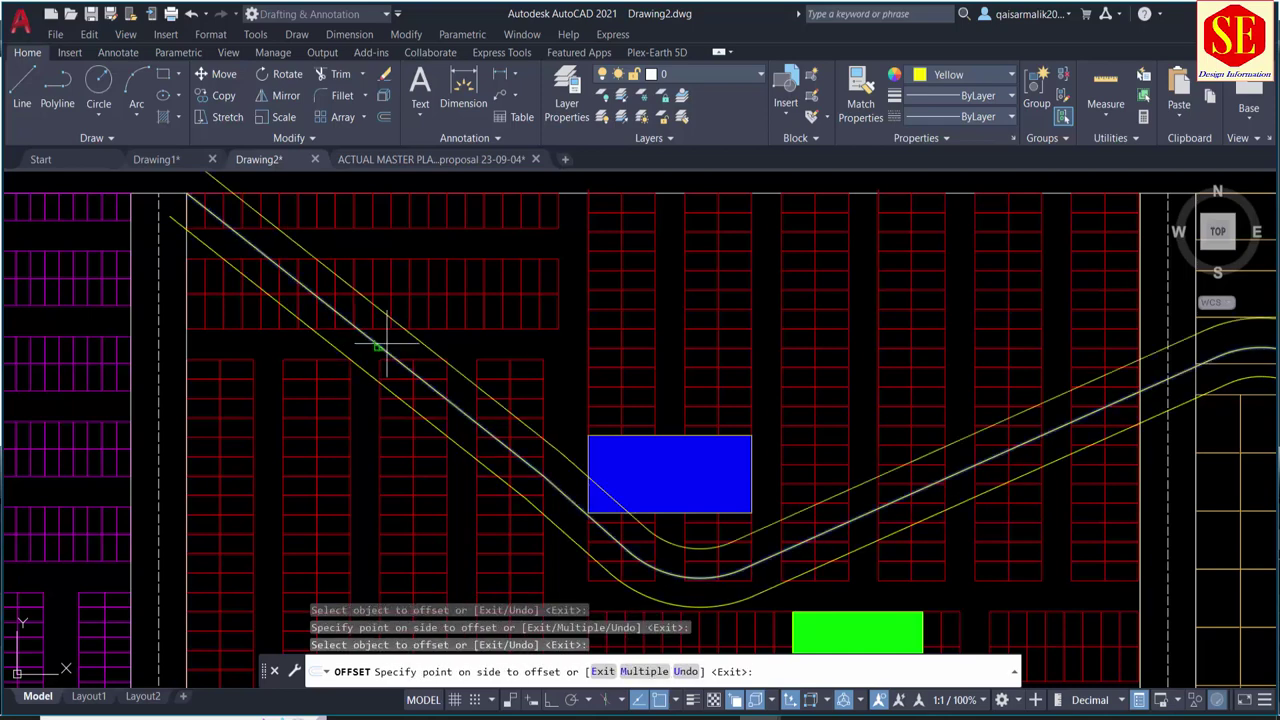
click(506, 334)
scroll(506, 334, down, 2)
key(Escape)
middle_drag(770, 436, 690, 345)
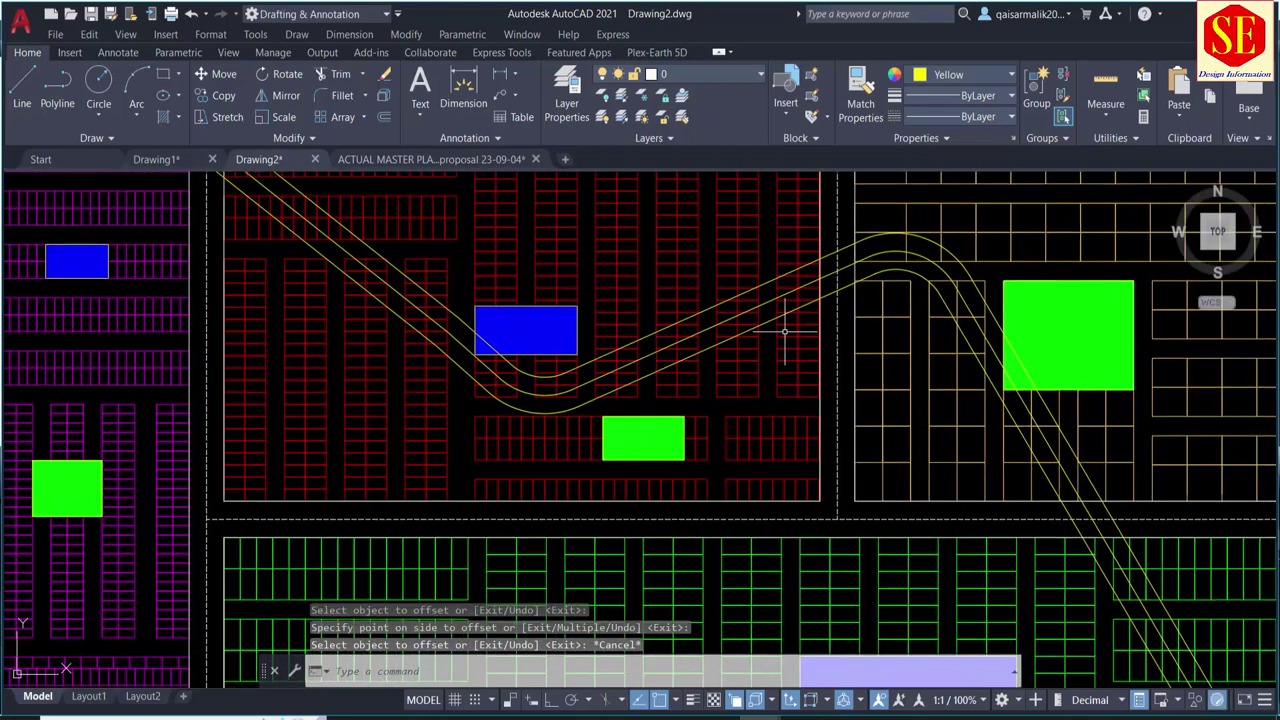
scroll(672, 338, up, 2)
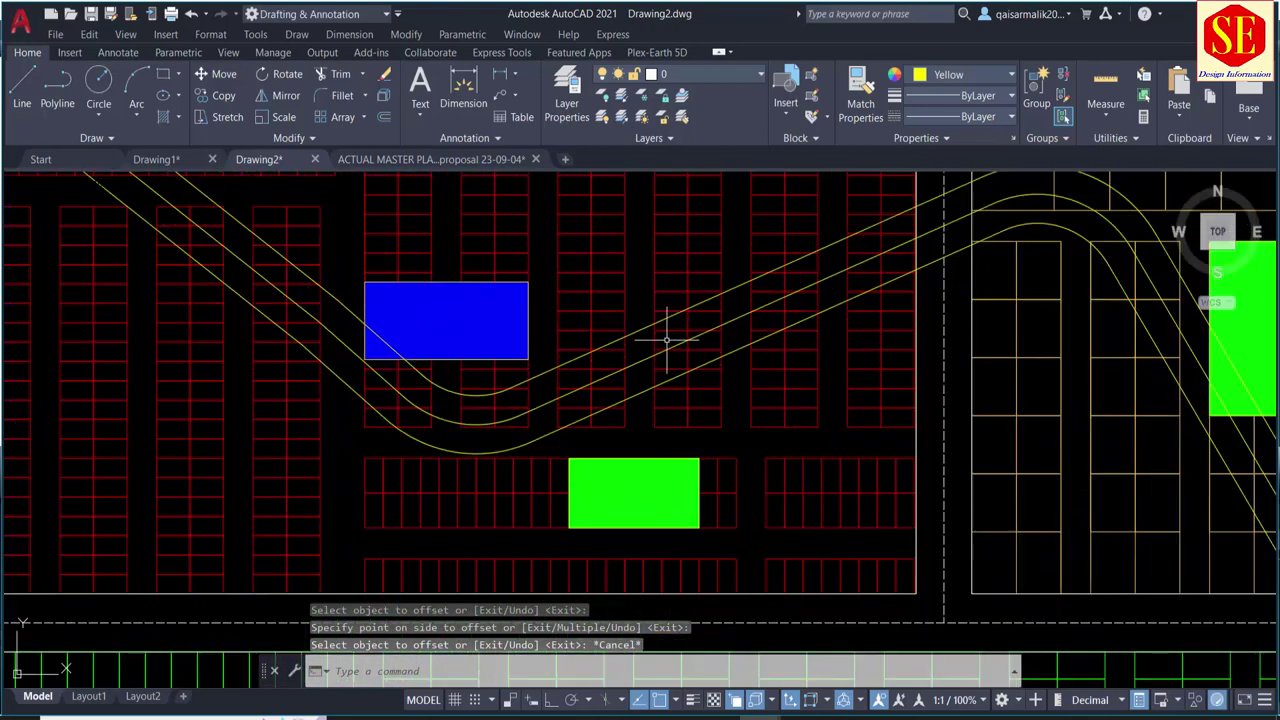
middle_drag(687, 265, 677, 360)
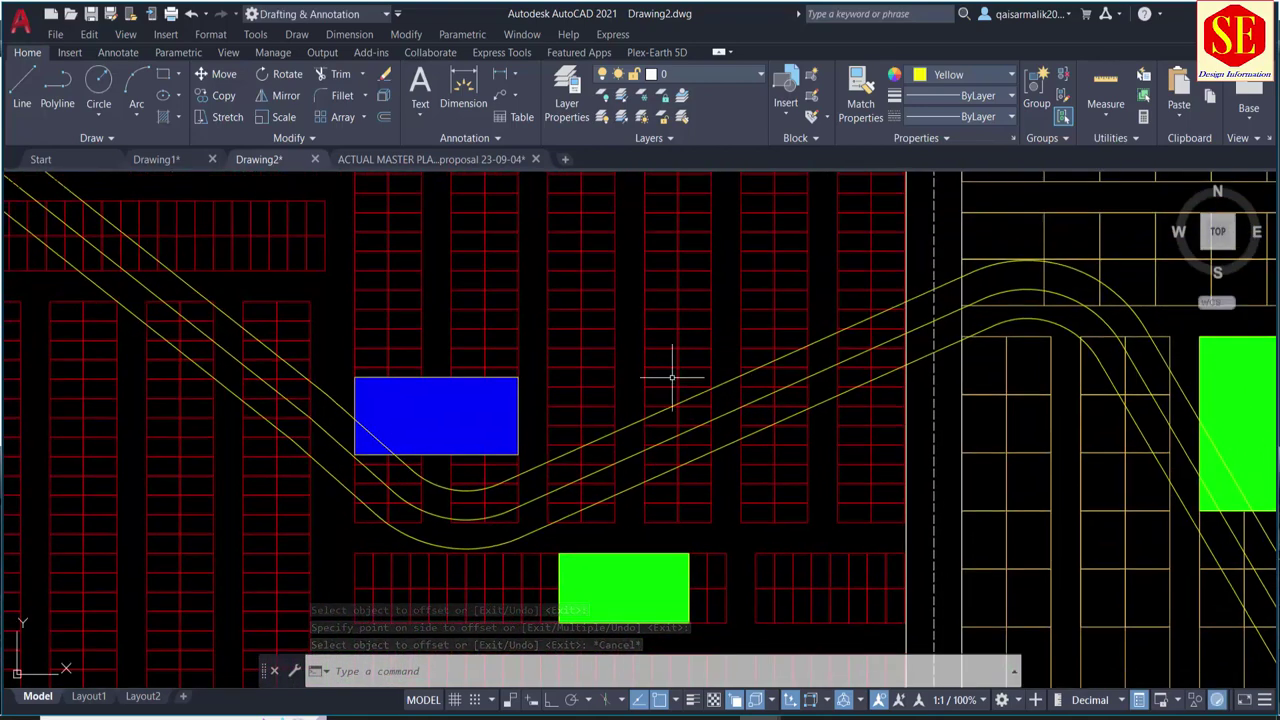
scroll(755, 352, down, 2)
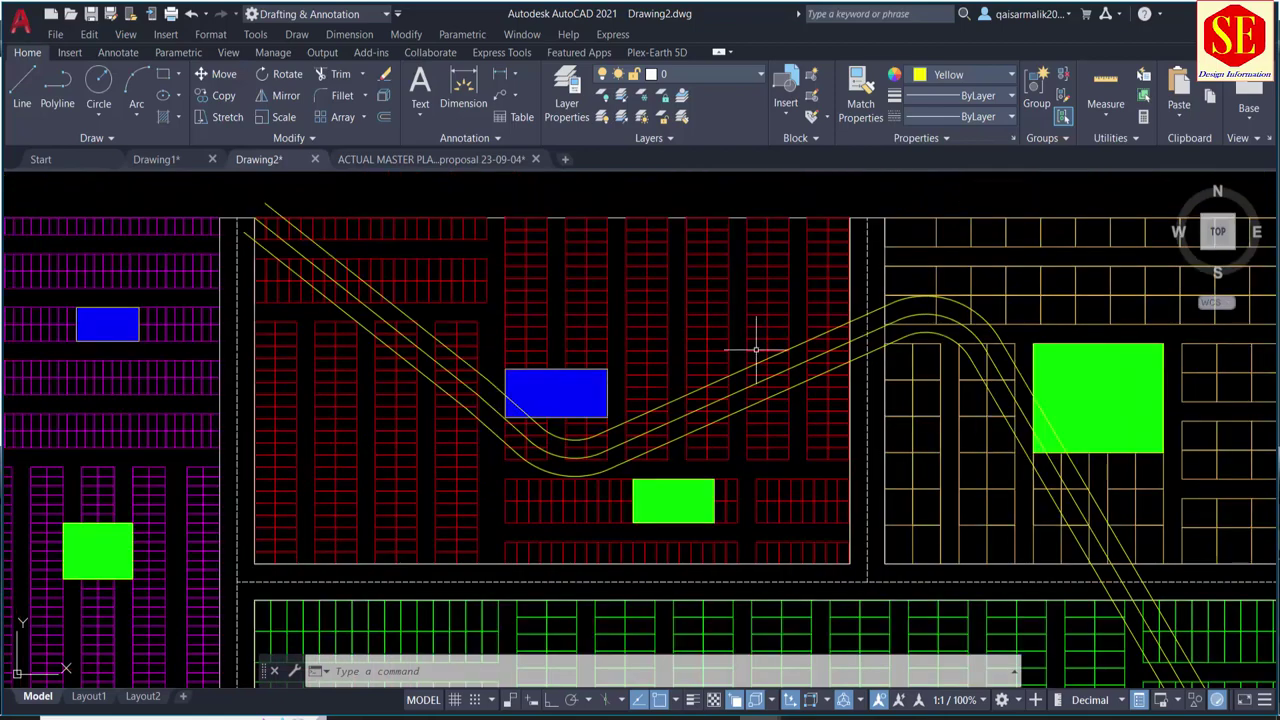
scroll(618, 306, down, 2)
scroll(613, 300, down, 2)
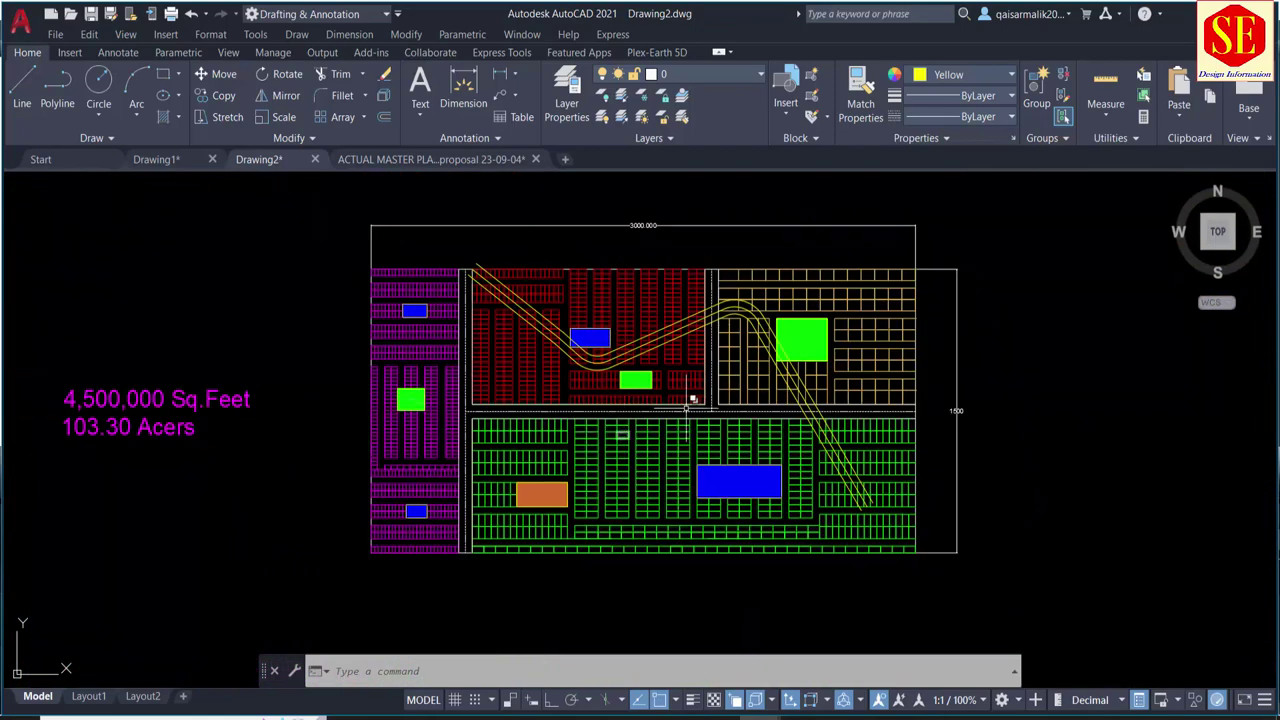
scroll(638, 453, up, 2)
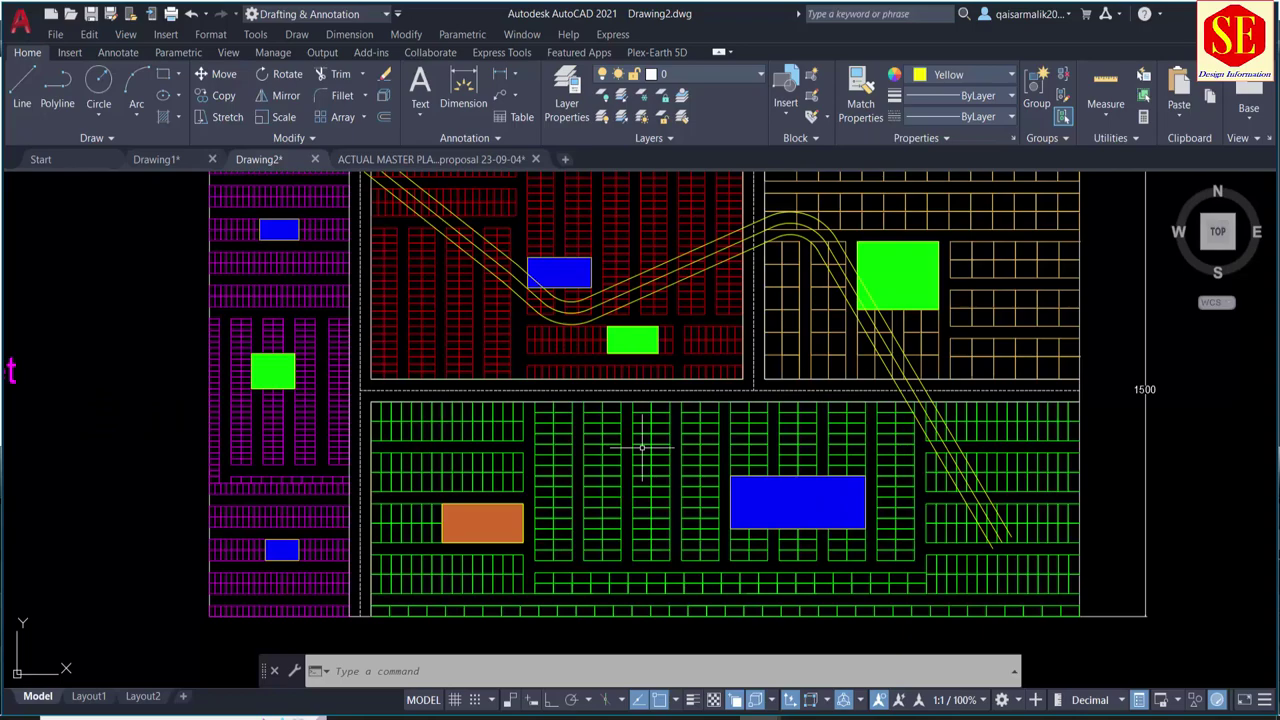
Step: Switch to the ACTUAL MASTER PLAN drawing and pan across Rachna Block, Markaz, Hospital, College and Neelum Block
click(419, 161)
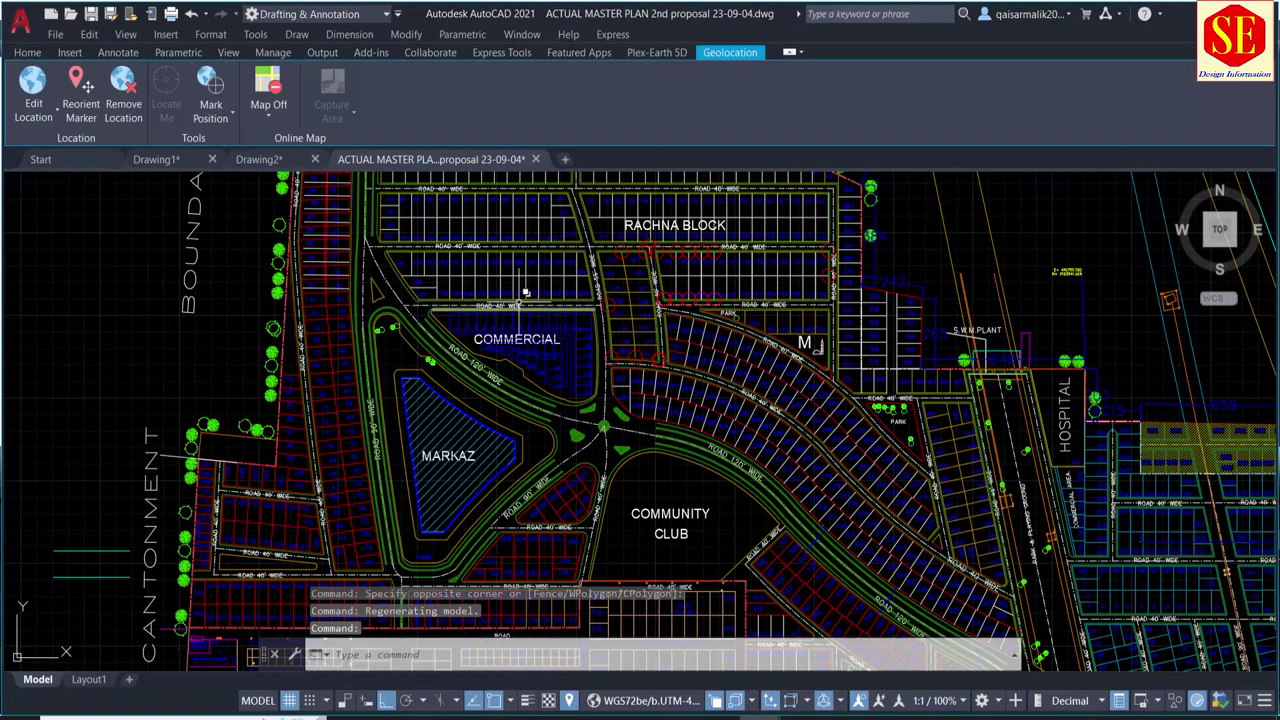
middle_drag(640, 338, 600, 332)
scroll(426, 262, up, 2)
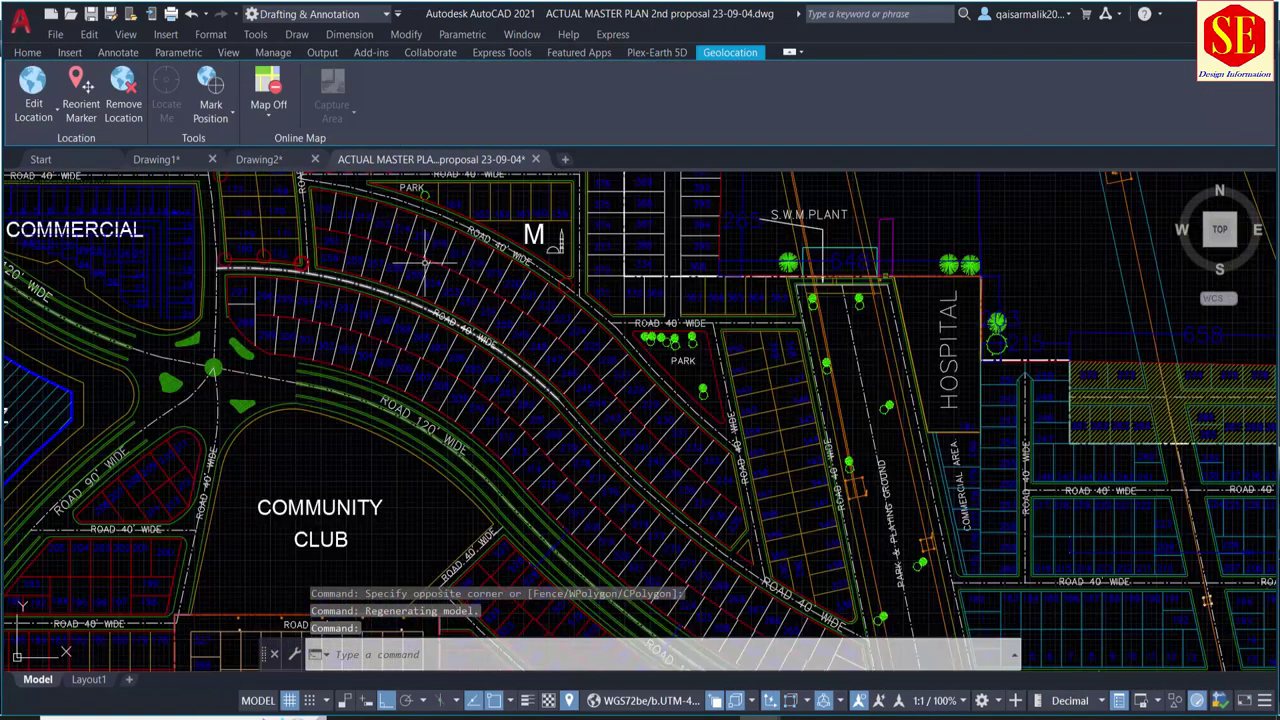
scroll(509, 315, down, 2)
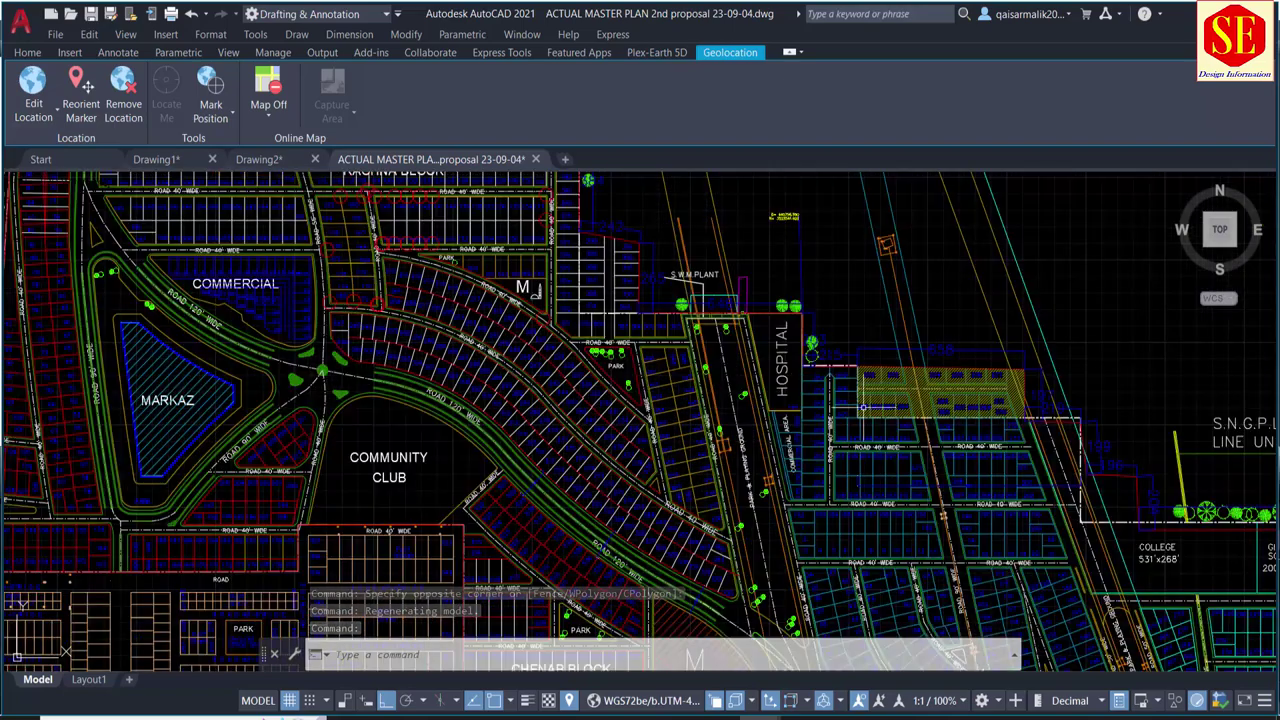
scroll(875, 421, down, 2)
scroll(368, 505, up, 2)
middle_drag(540, 280, 562, 321)
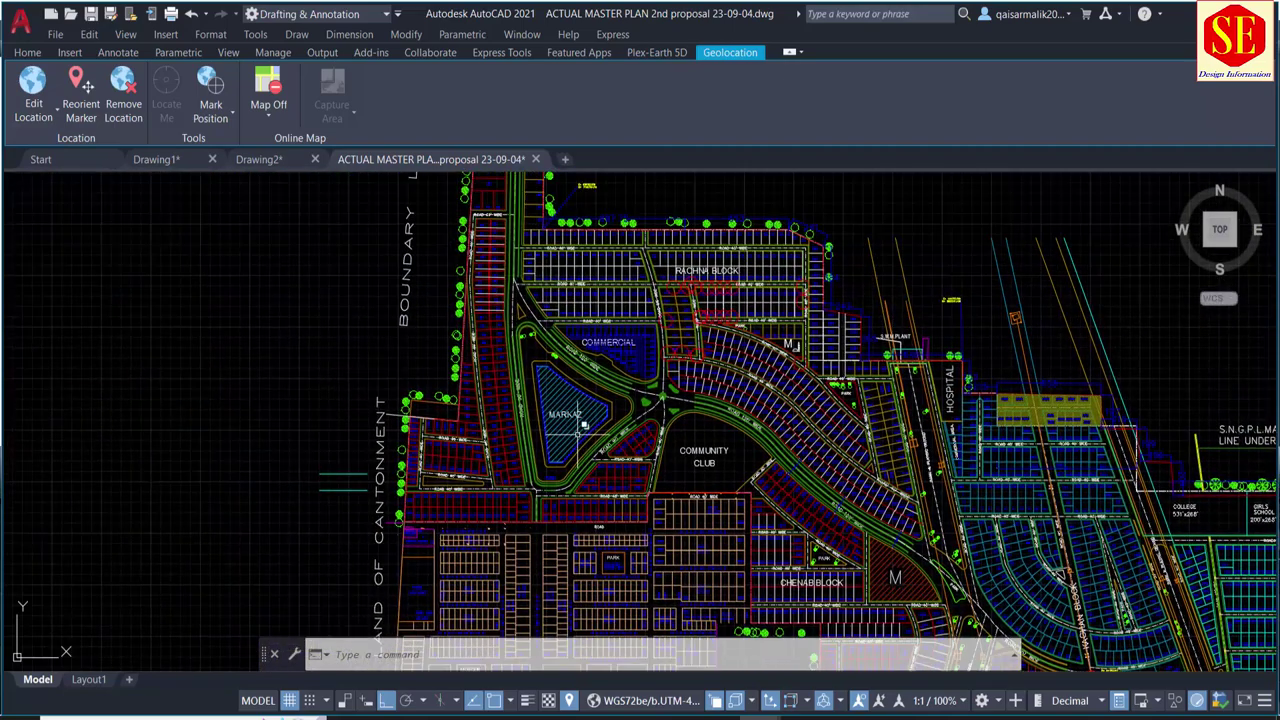
scroll(540, 320, down, 1)
middle_drag(513, 277, 517, 339)
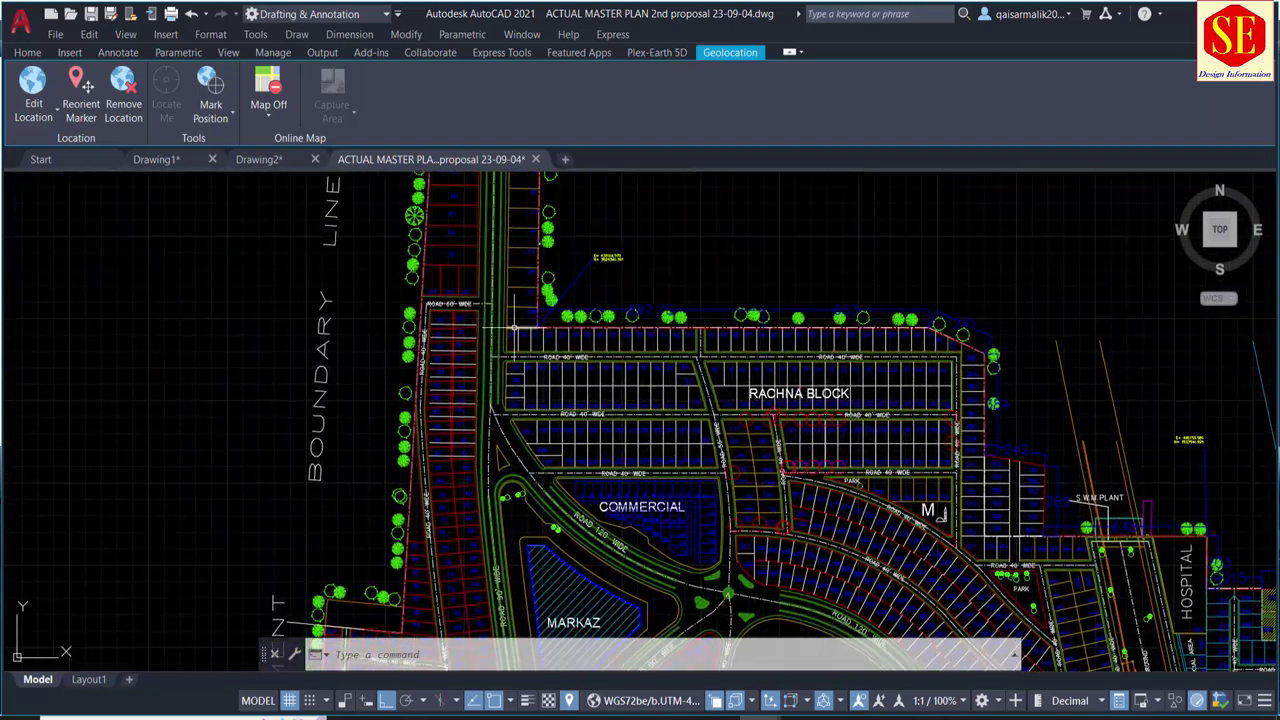
scroll(517, 339, down, 1)
middle_drag(719, 480, 668, 497)
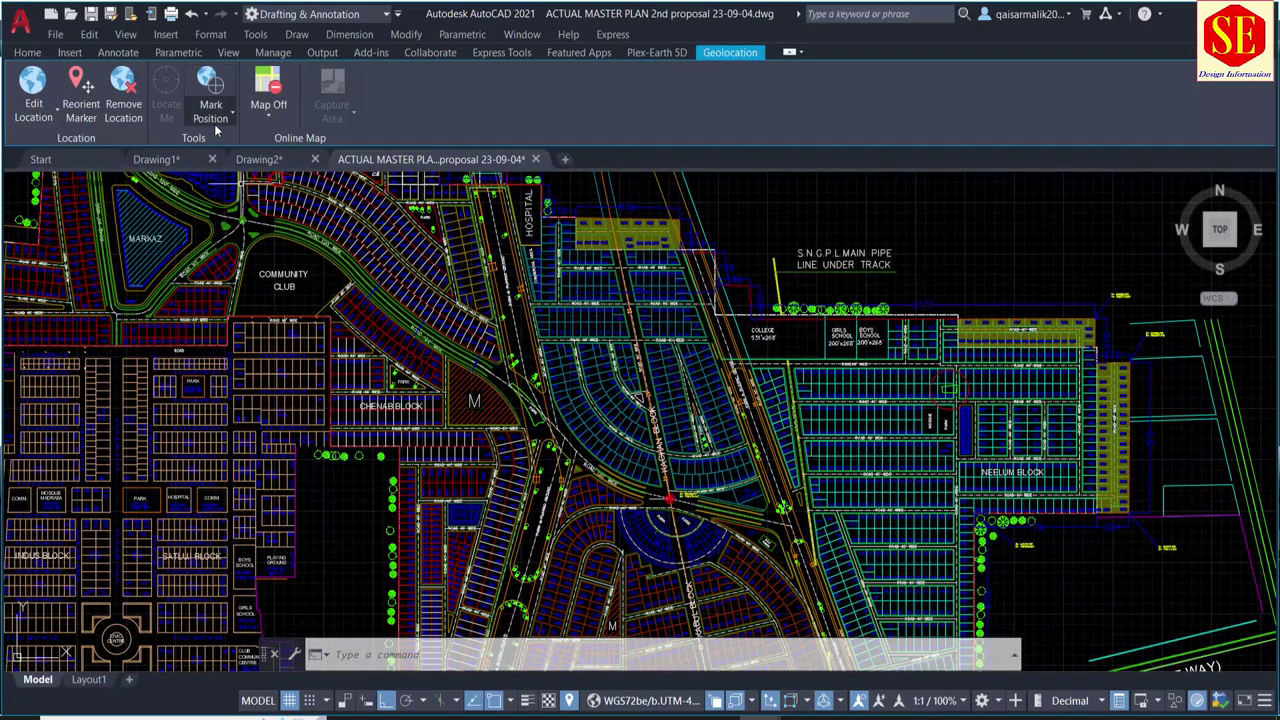
Step: Switch to Drawing2 and zoom into the upper-left red block where the road curves
click(258, 159)
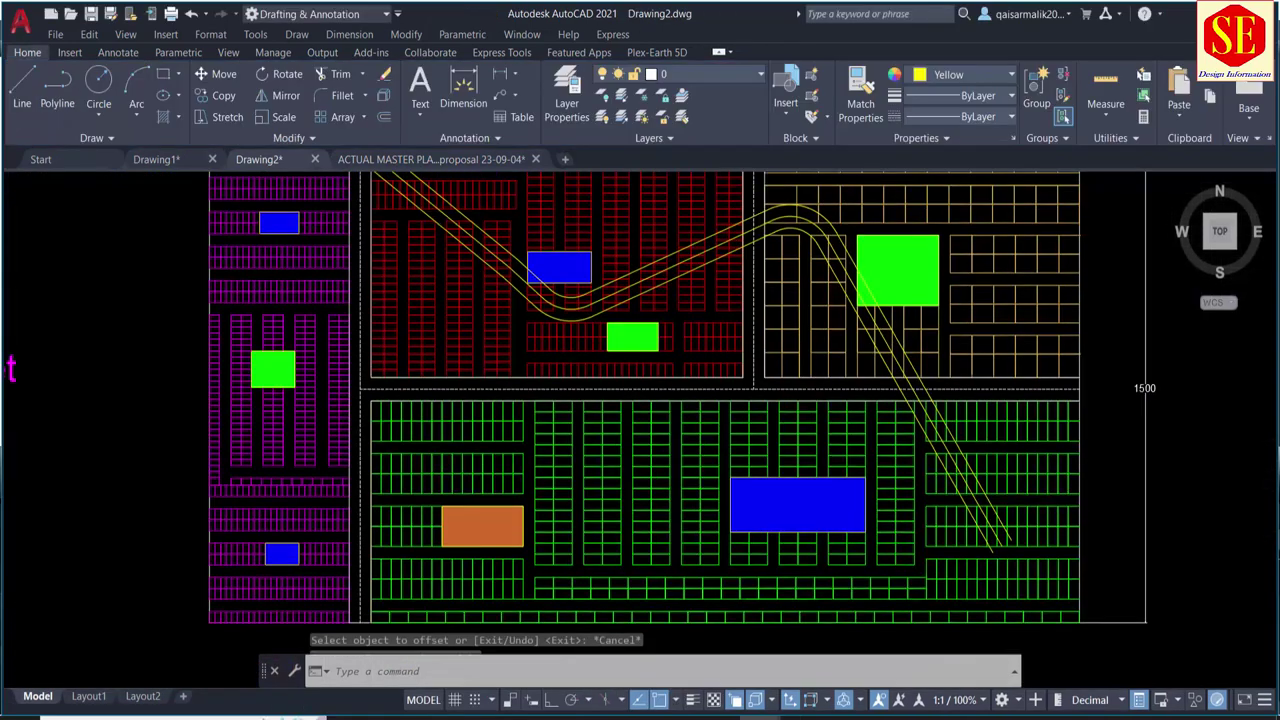
scroll(590, 290, down, 3)
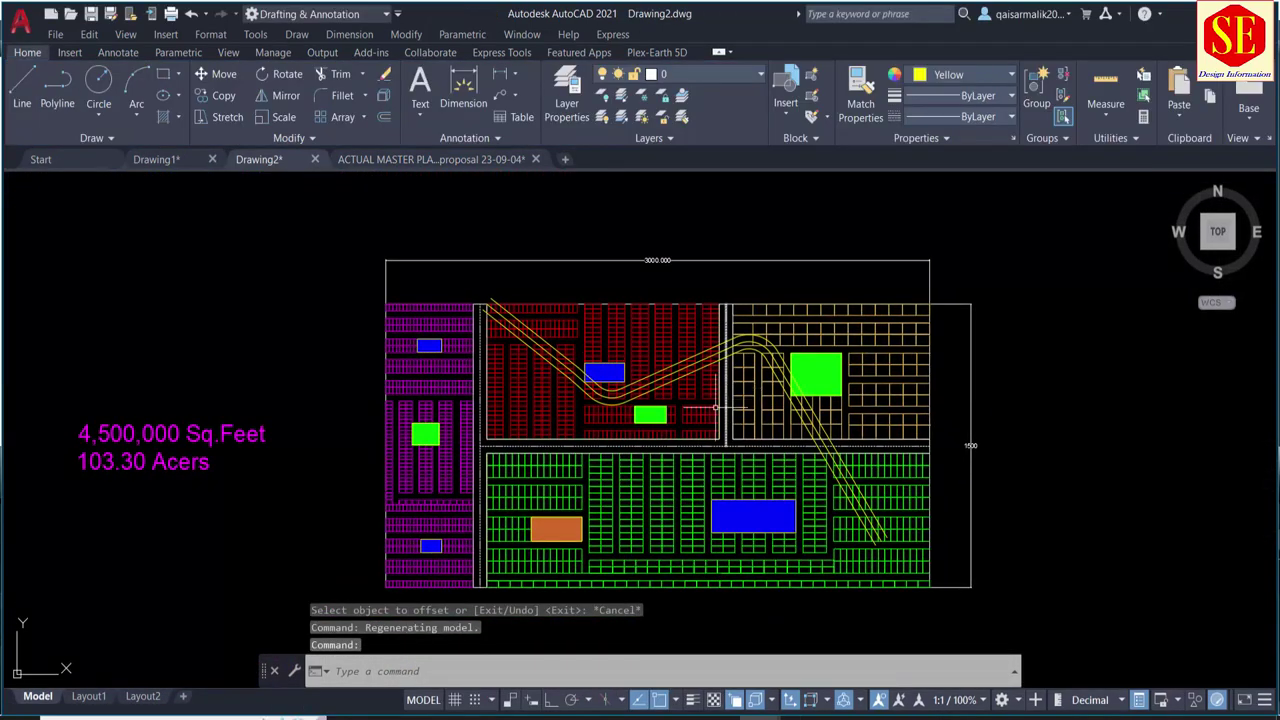
scroll(708, 405, up, 2)
scroll(450, 295, up, 2)
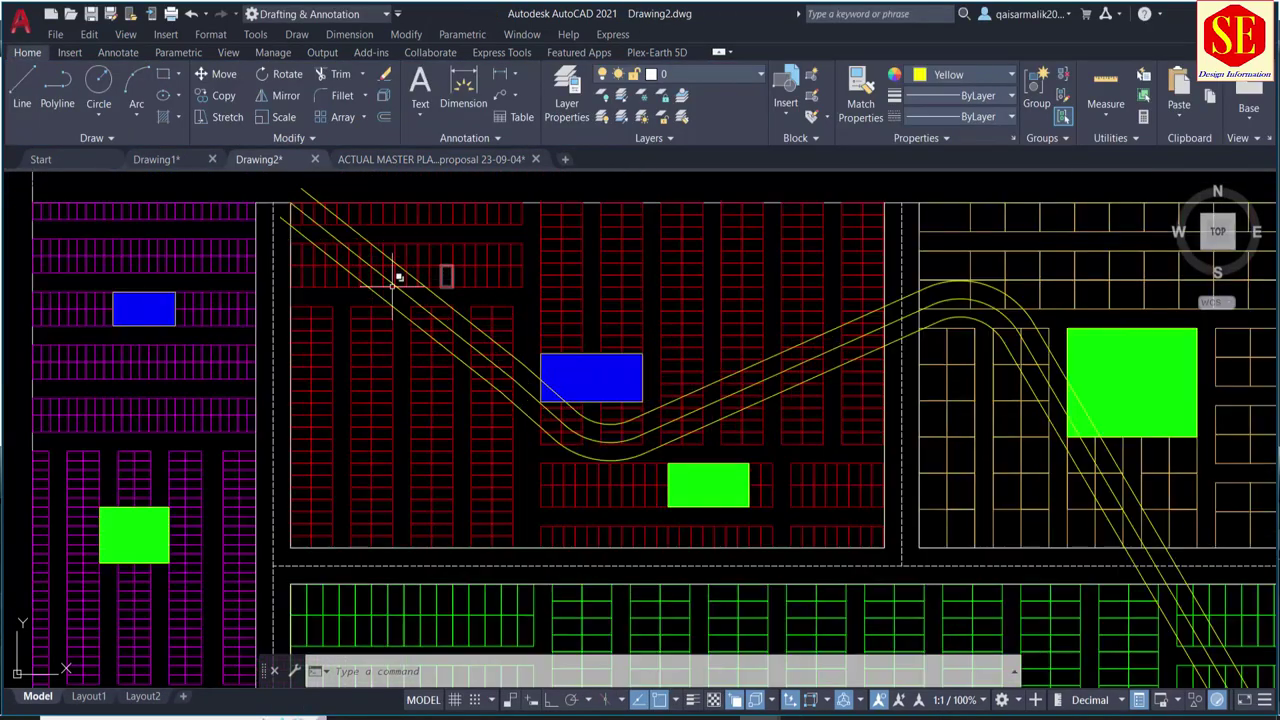
middle_drag(400, 277, 382, 382)
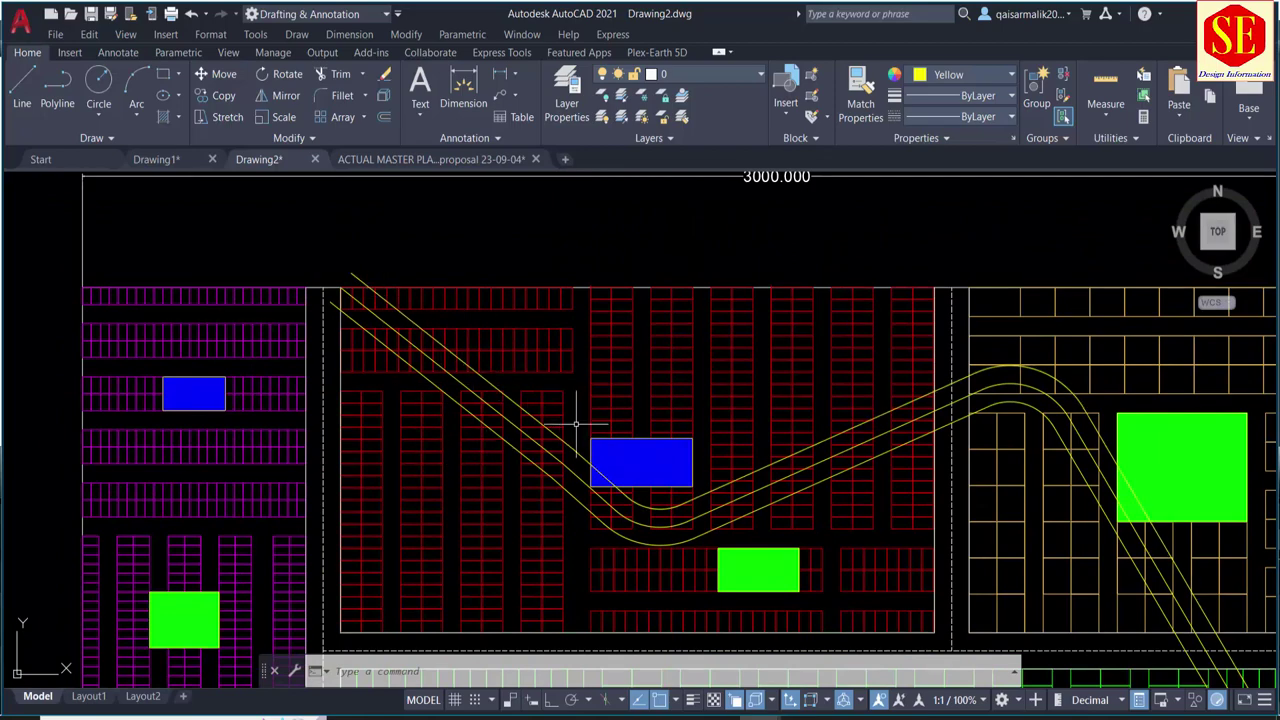
scroll(514, 407, up, 2)
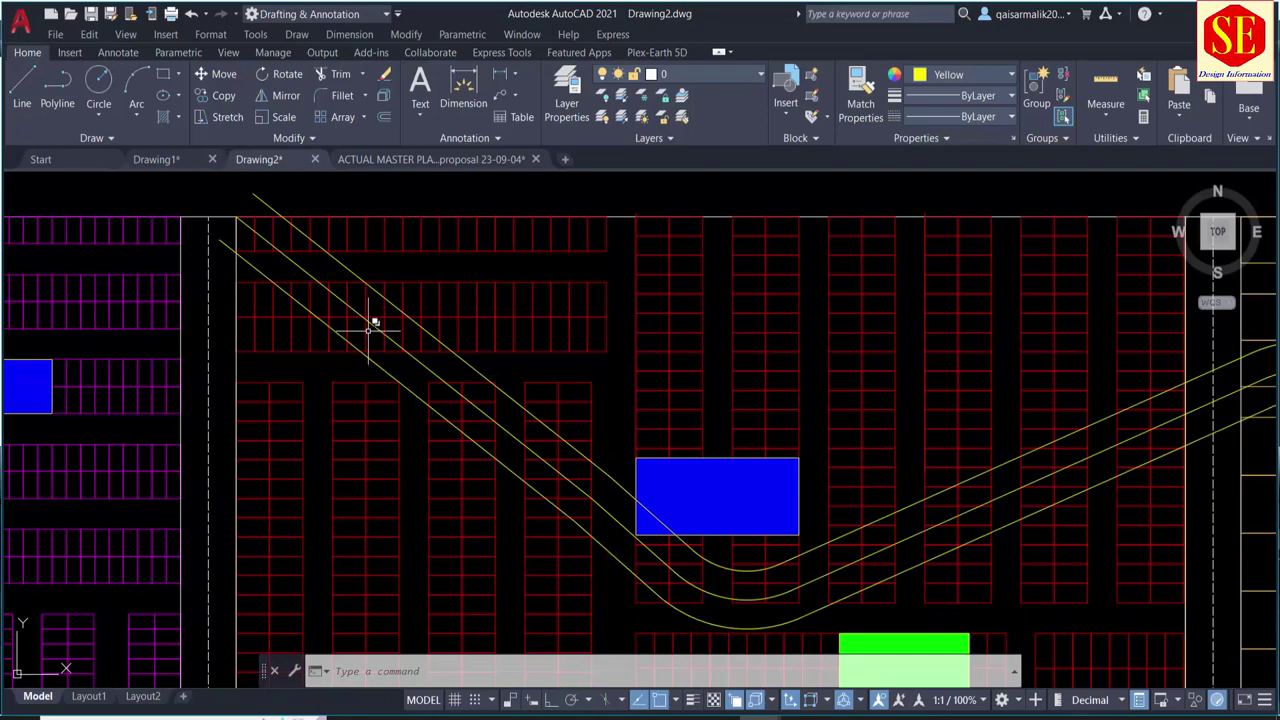
Step: In the ACTUAL MASTER PLAN, pan to the Cantonment boundary, Main Approach Road and Community Club, and select the MARKAZ hatch
click(456, 159)
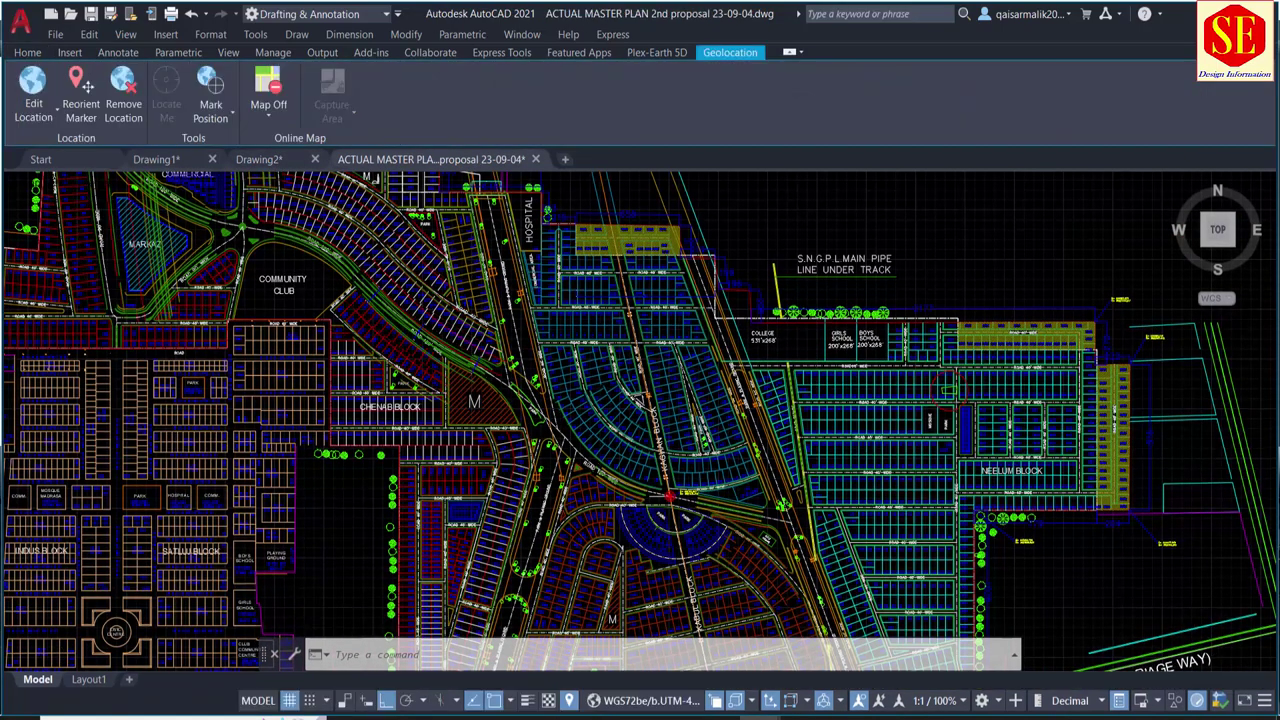
middle_drag(347, 358, 505, 362)
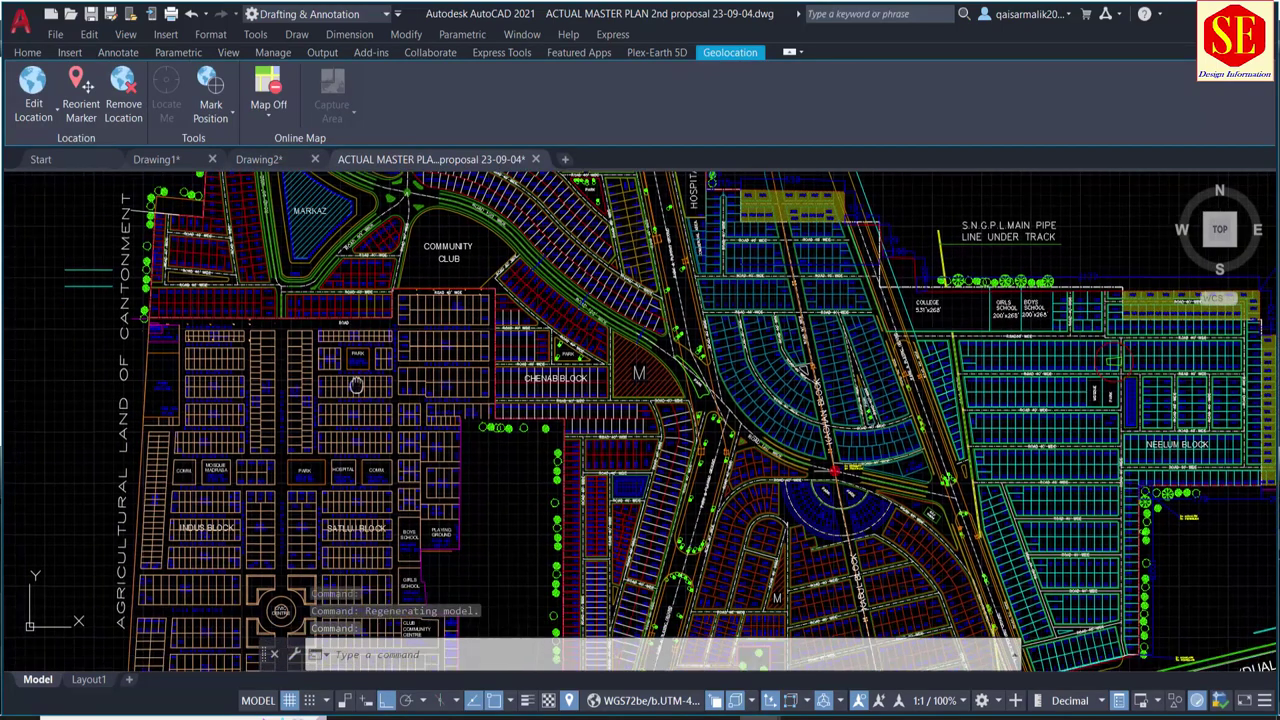
middle_drag(323, 507, 331, 407)
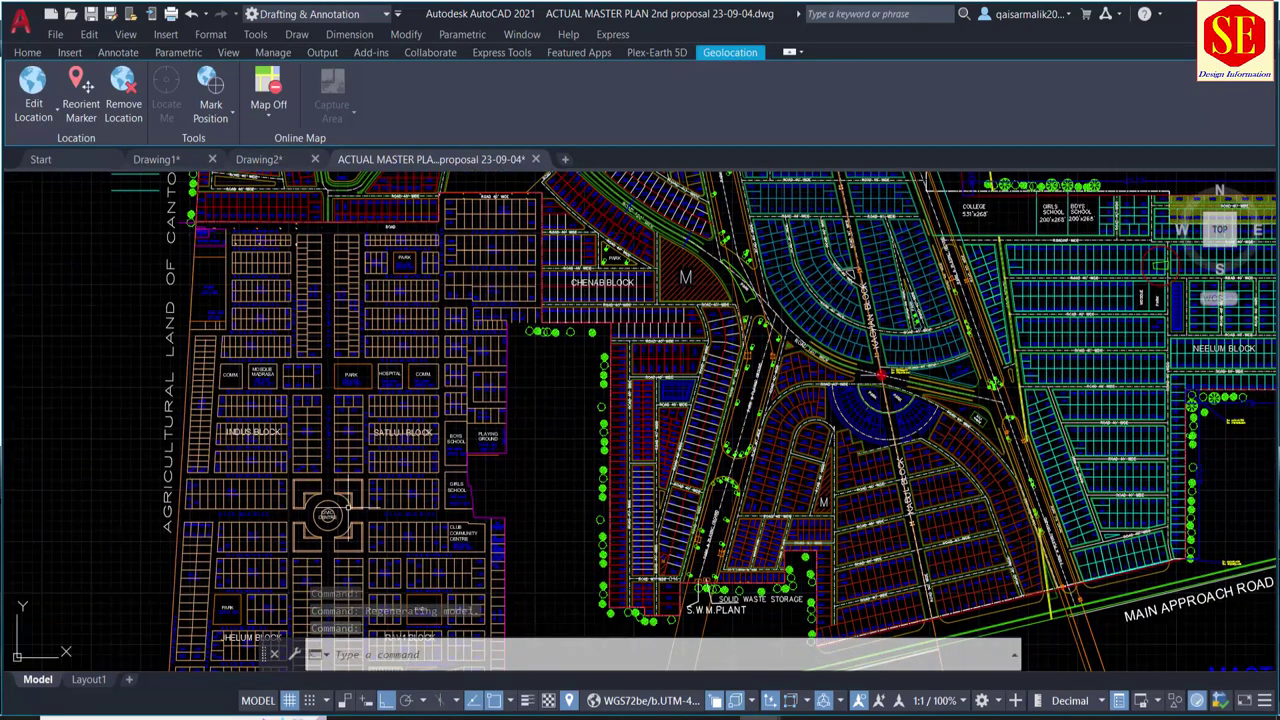
middle_drag(473, 351, 293, 321)
middle_drag(643, 360, 648, 455)
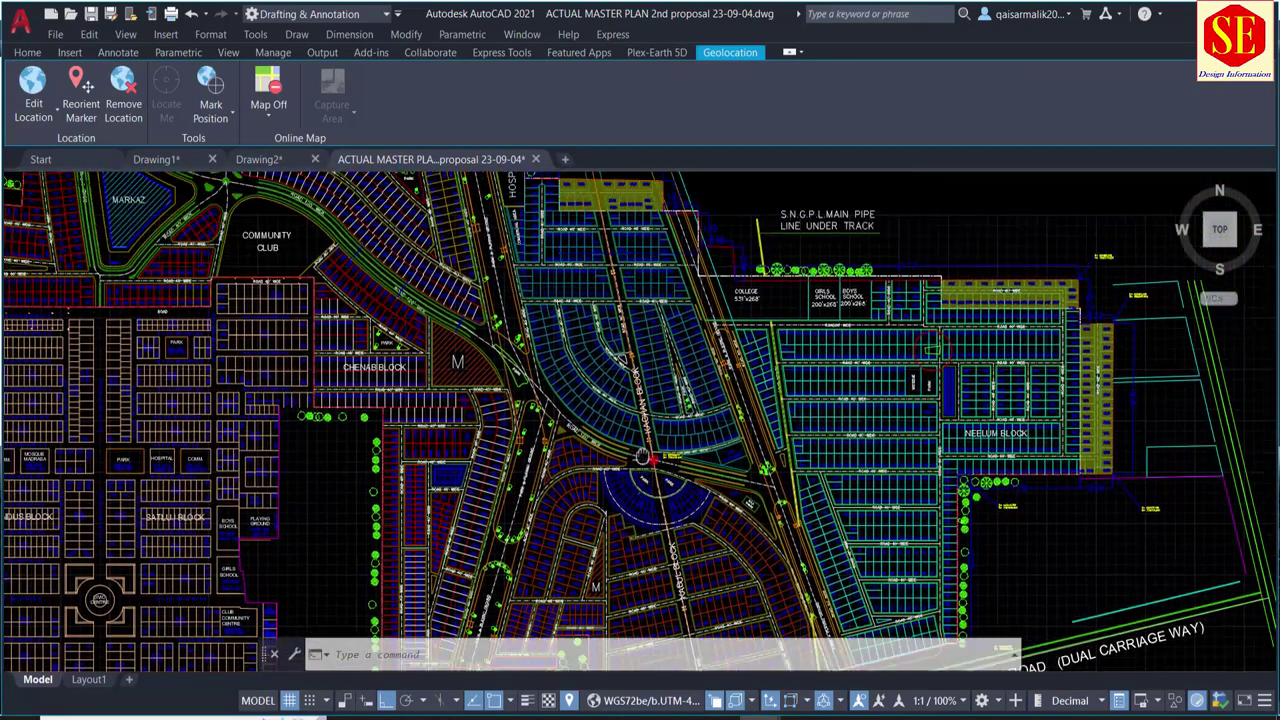
click(128, 205)
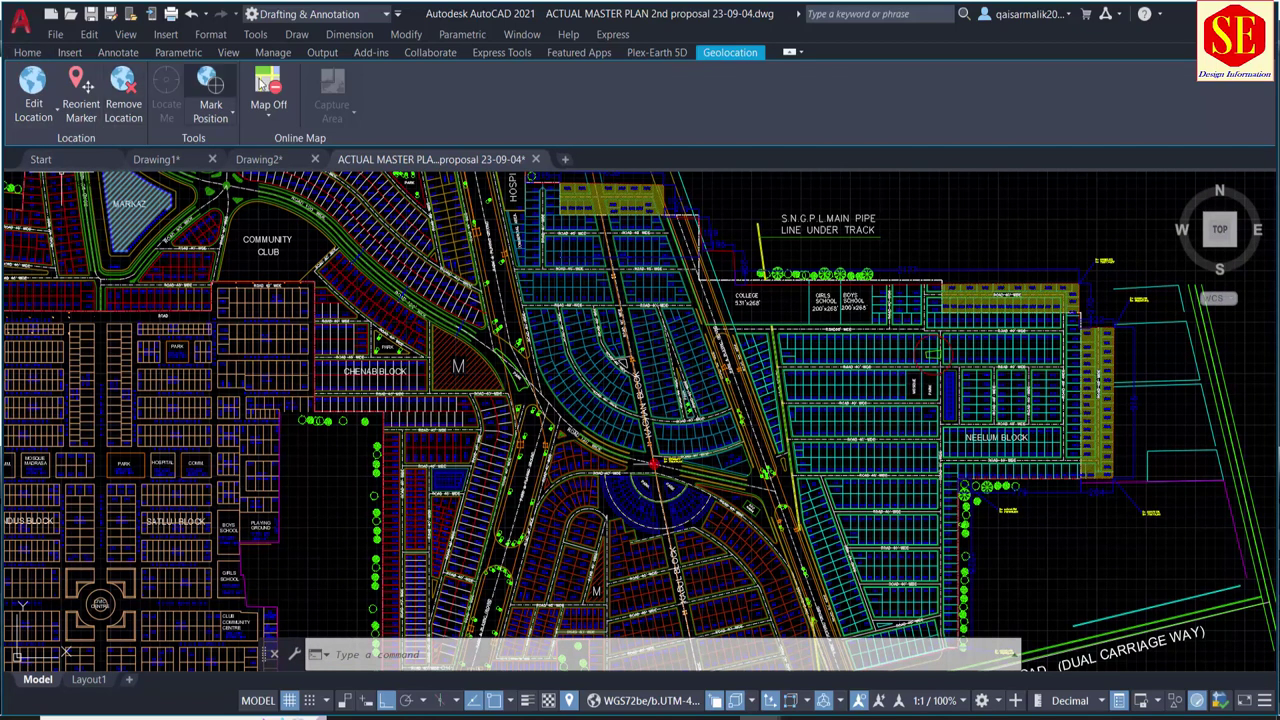
scroll(680, 363, down, 2)
middle_drag(504, 352, 654, 374)
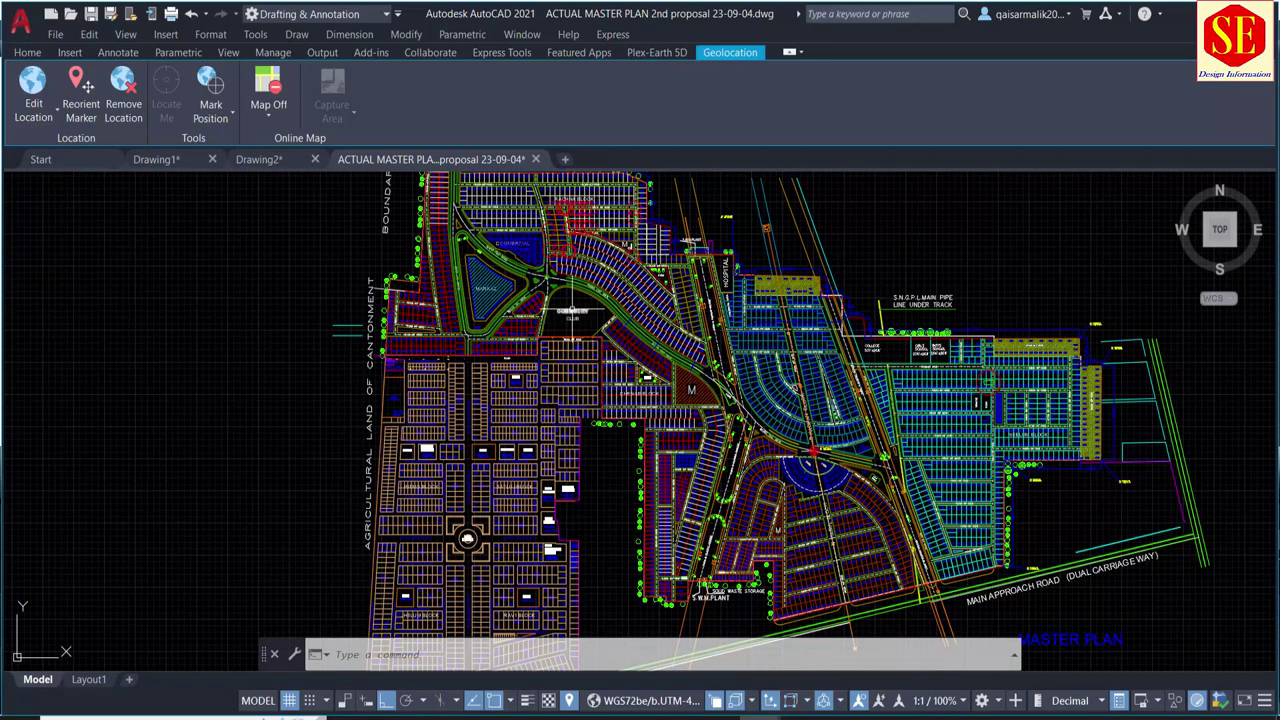
Step: Switch to Drawing2 and recentre the view on the full colored plot layout
click(259, 159)
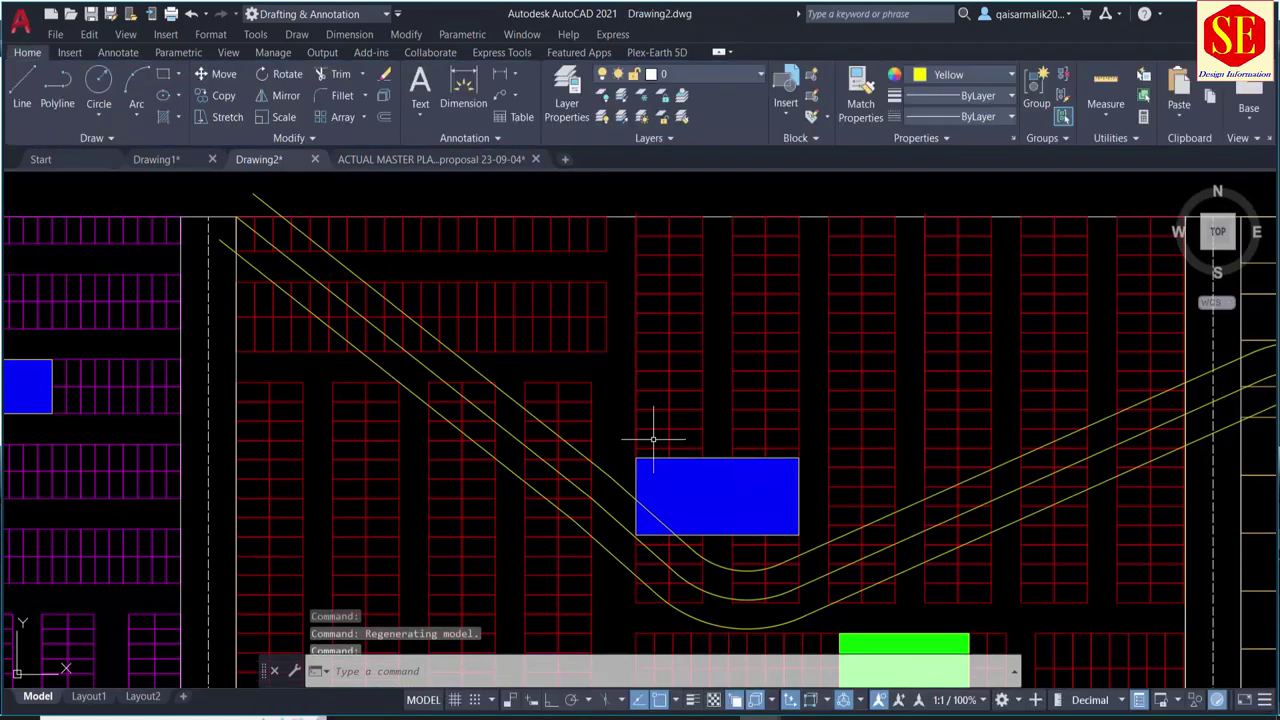
scroll(676, 345, down, 4)
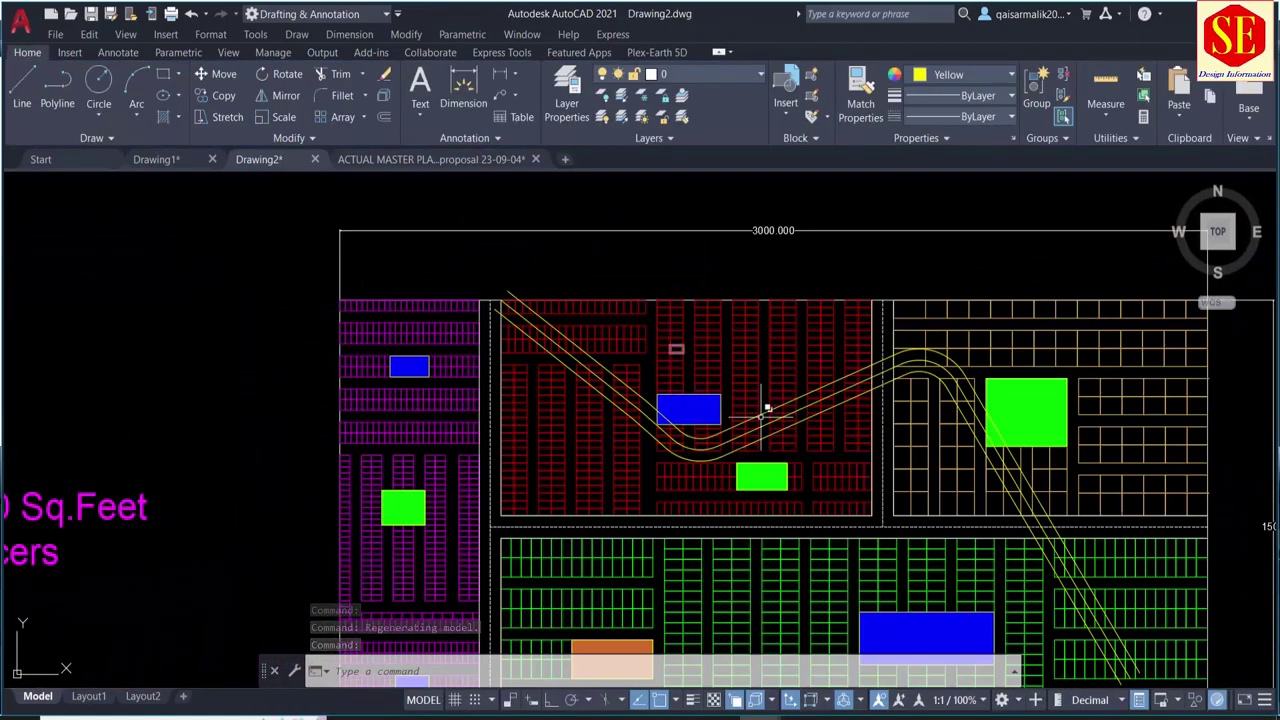
middle_drag(676, 345, 712, 343)
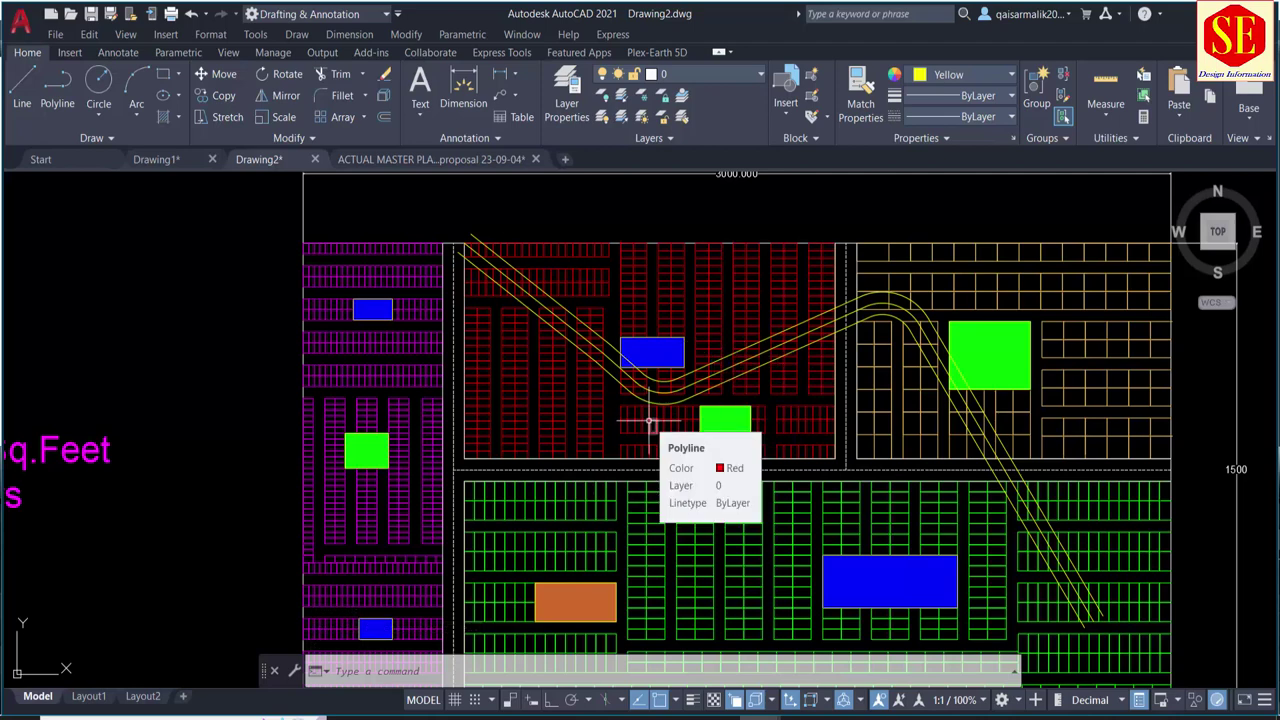
middle_drag(650, 425, 519, 432)
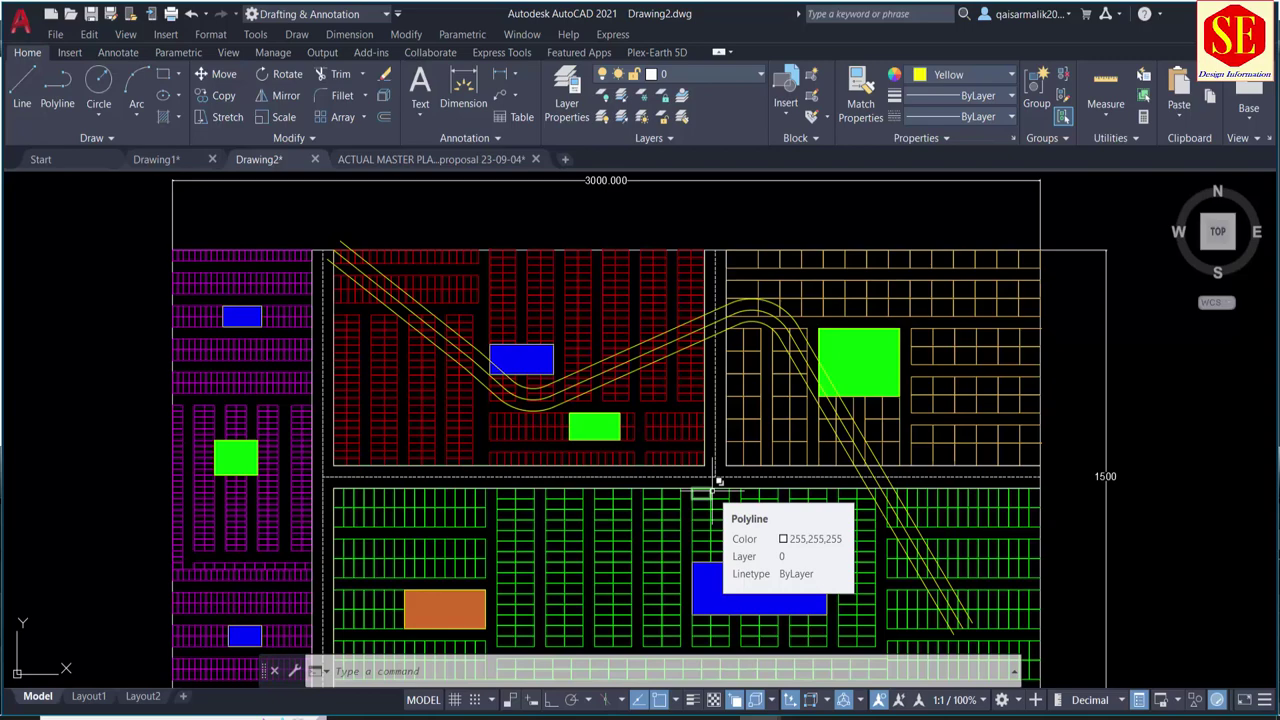
scroll(623, 246, up, 1)
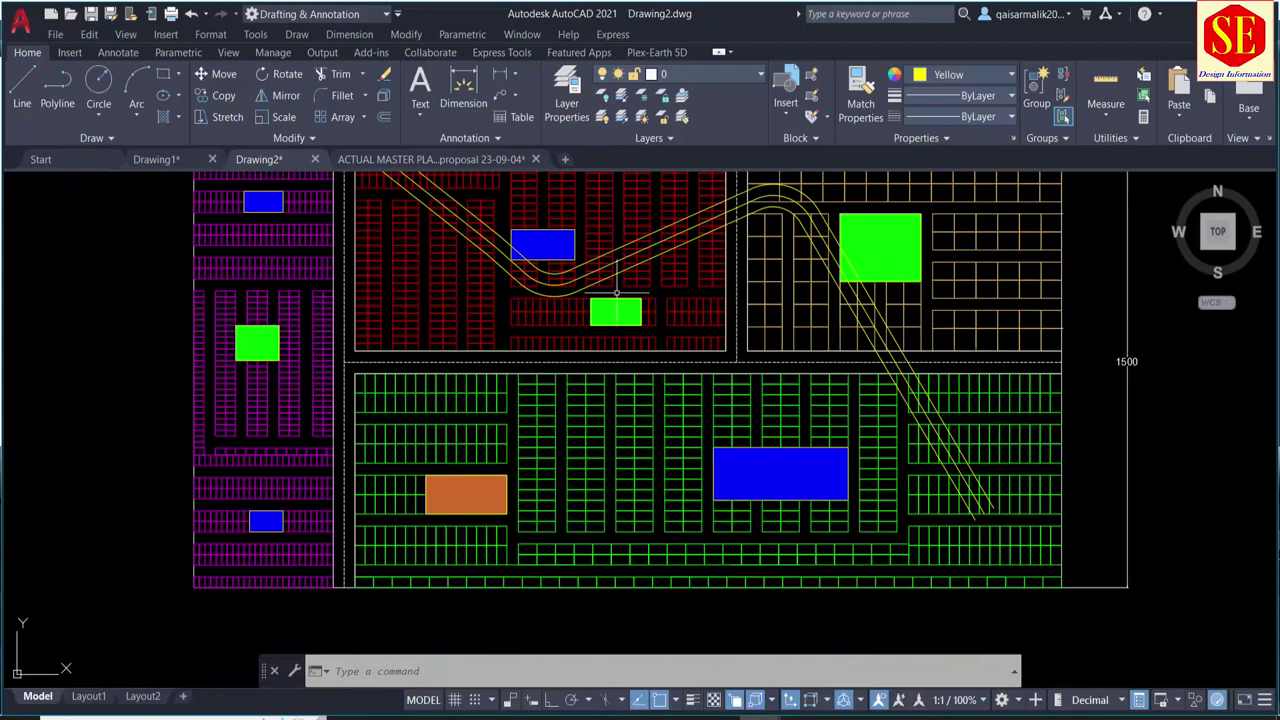
scroll(400, 450, down, 1)
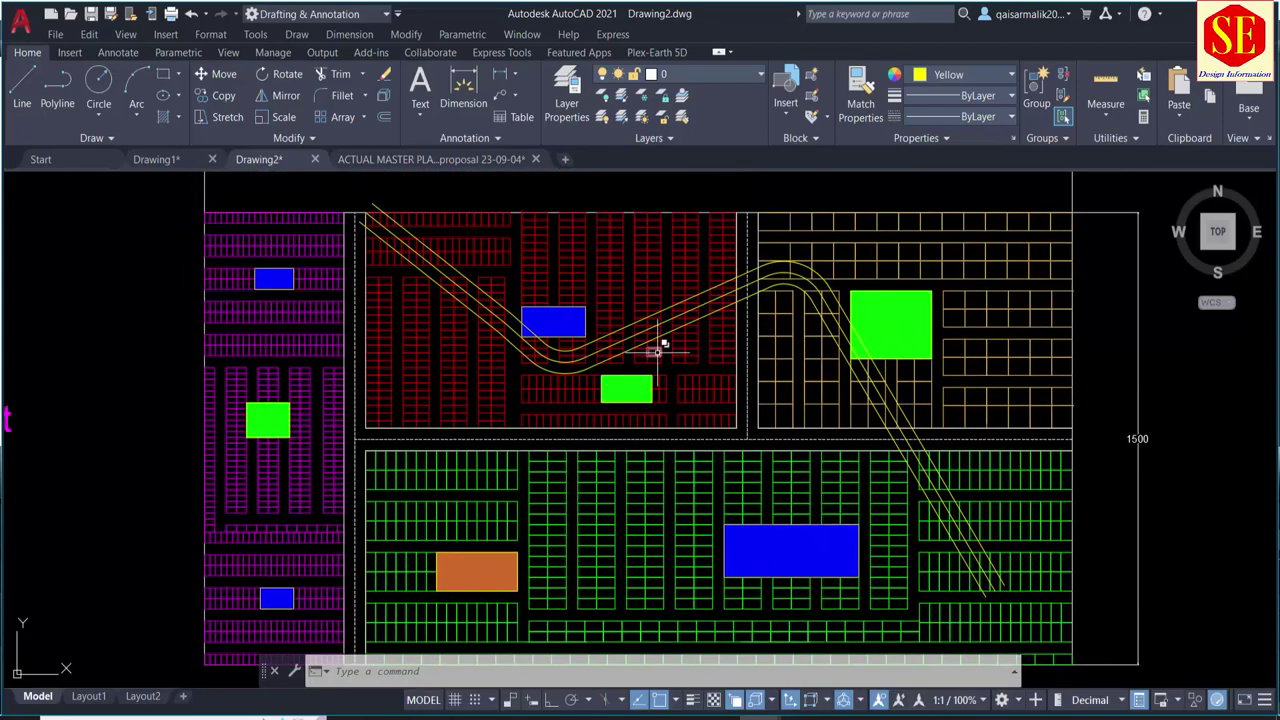
scroll(662, 355, down, 2)
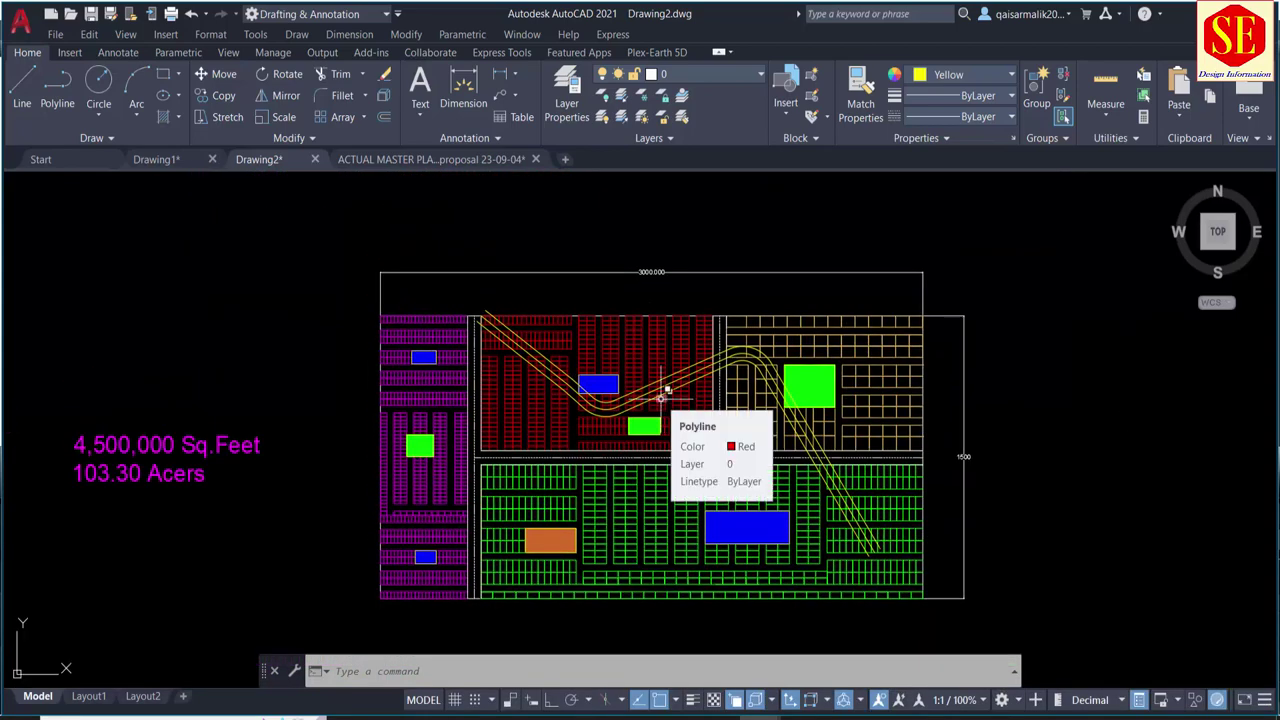